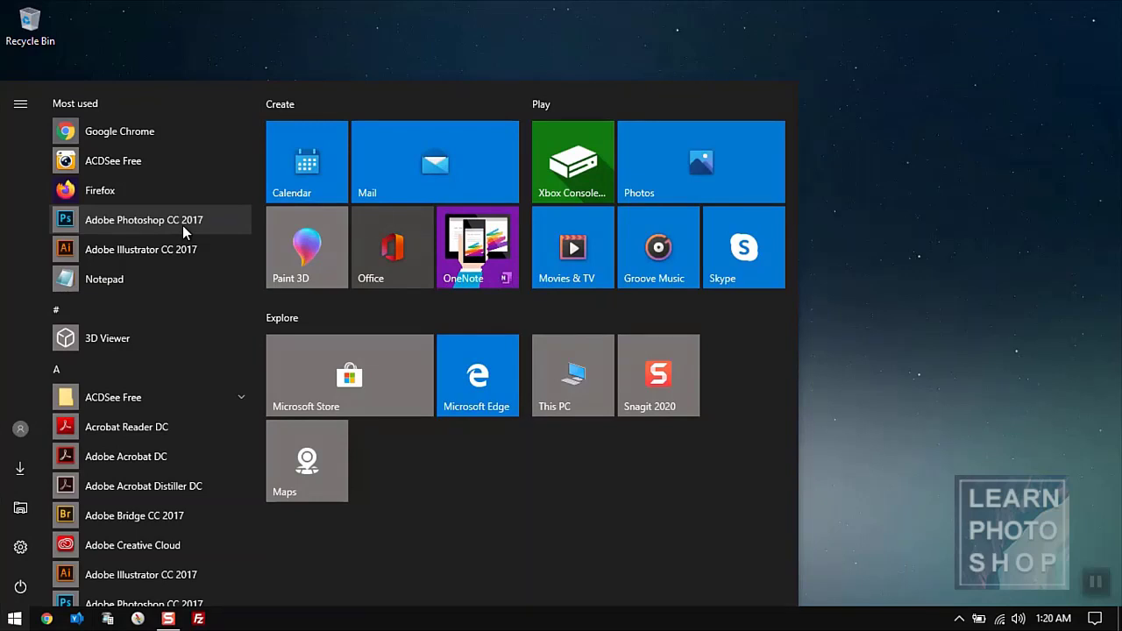
# - Launch Adobe Photoshop CC 2017 from the Start menu's Most used list
pyautogui.click(182, 224)
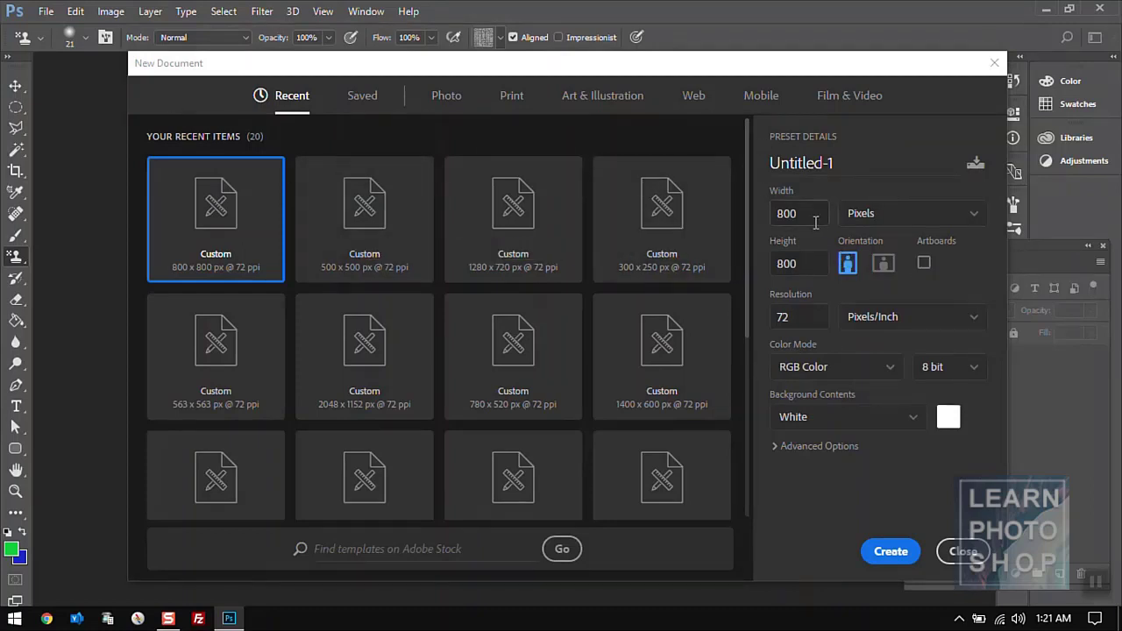
# - Confirm an 800 × 800 pixel canvas at 72 pixels/inch in the New Document dialog
pyautogui.click(876, 228)
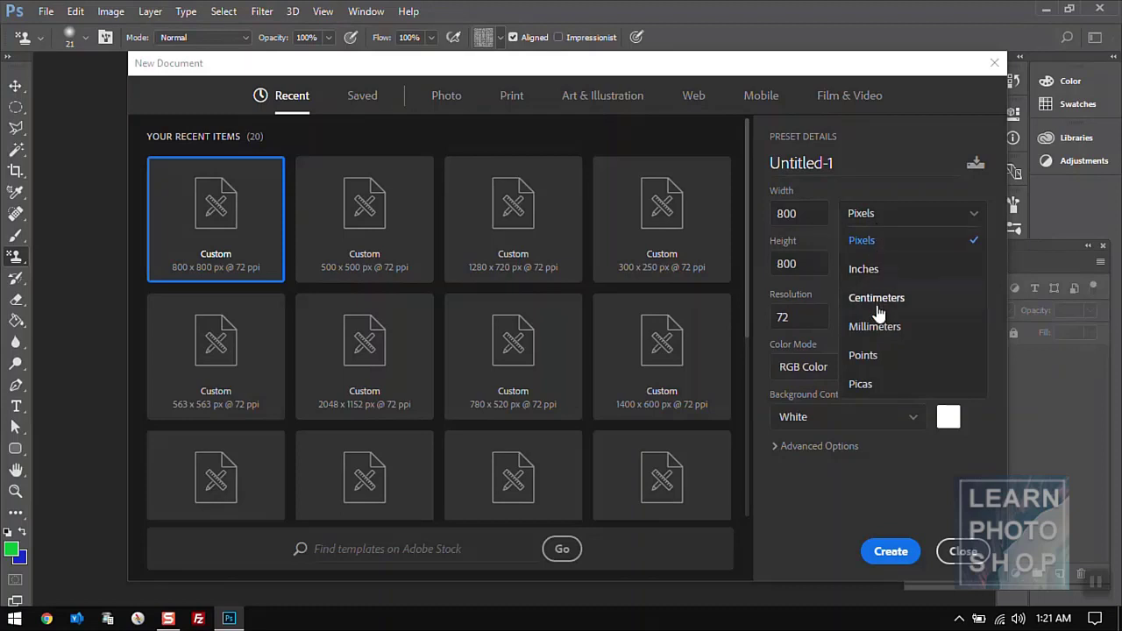
pyautogui.click(867, 241)
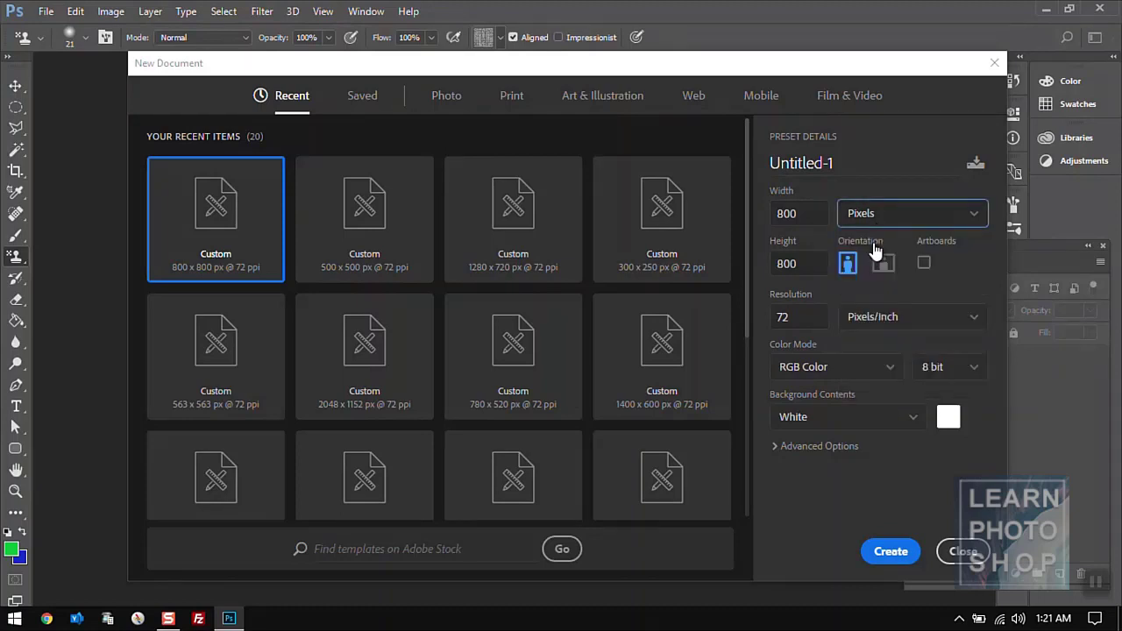
pyautogui.click(816, 216)
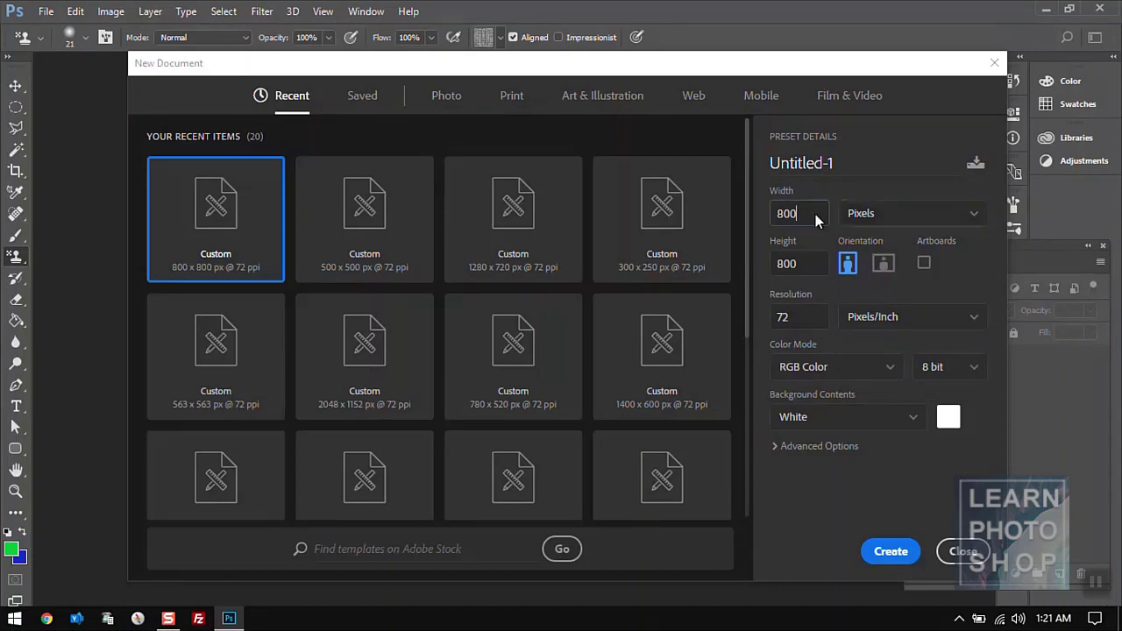
pyautogui.click(804, 265)
pyautogui.click(801, 319)
pyautogui.click(907, 326)
pyautogui.click(906, 346)
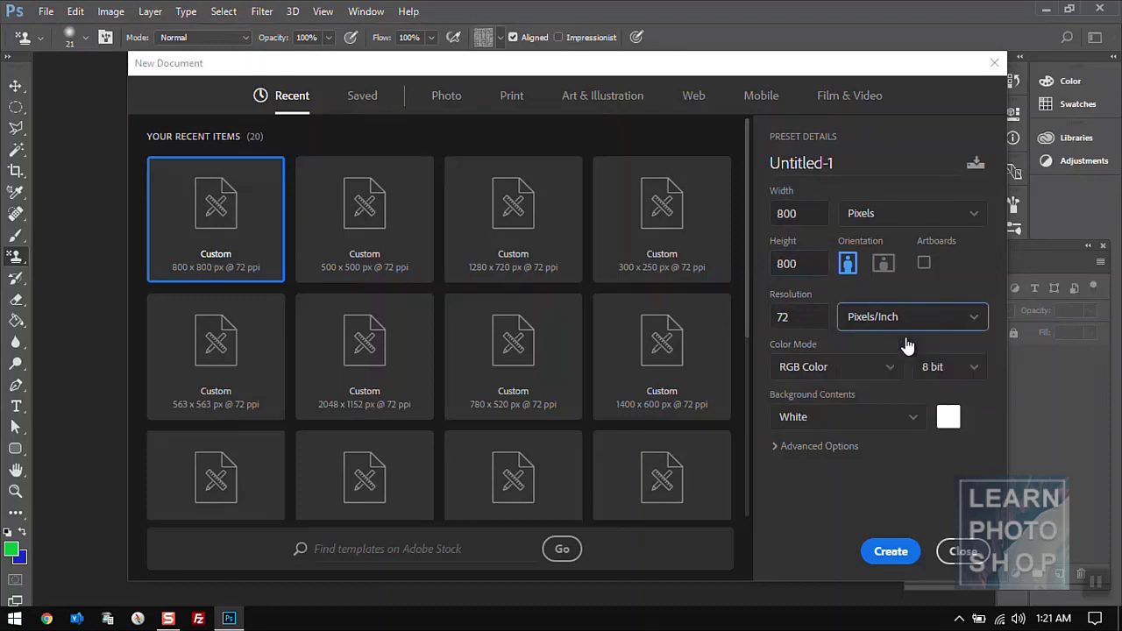
# - Keep RGB Color 8 bit with a white background and create the document
pyautogui.click(859, 378)
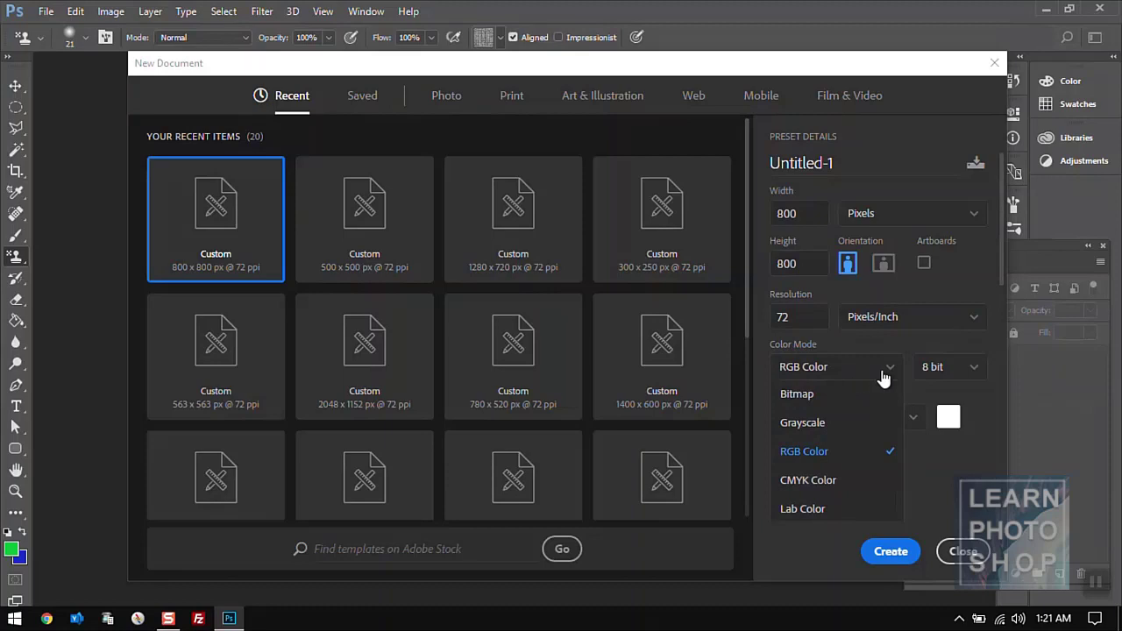
pyautogui.click(978, 376)
pyautogui.click(974, 376)
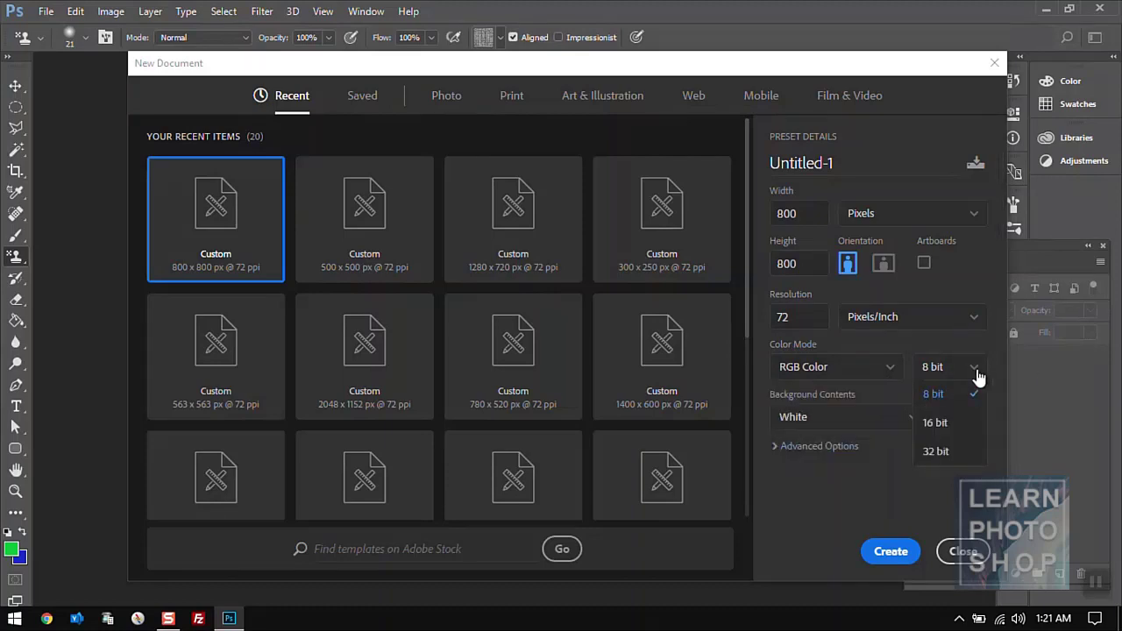
pyautogui.click(971, 395)
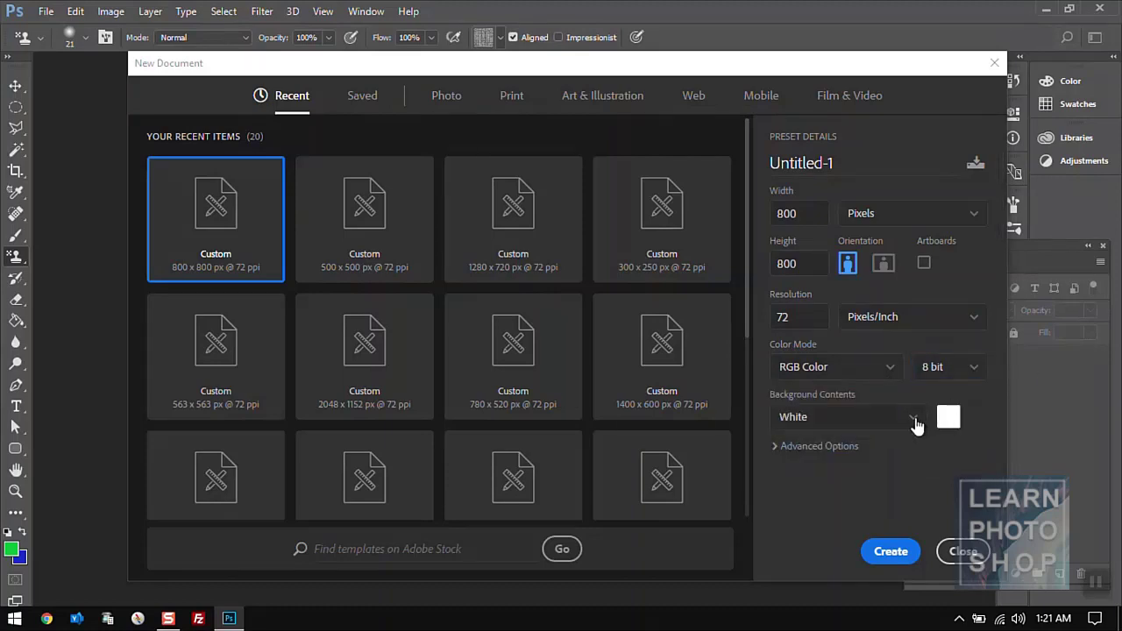
pyautogui.click(913, 419)
pyautogui.click(903, 444)
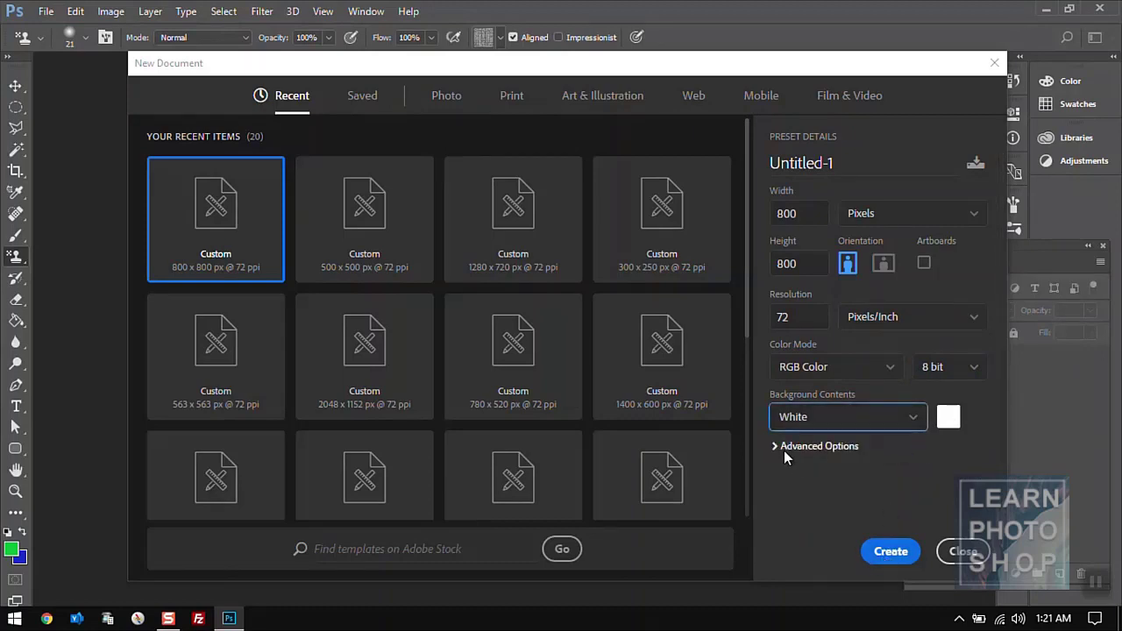
pyautogui.click(893, 555)
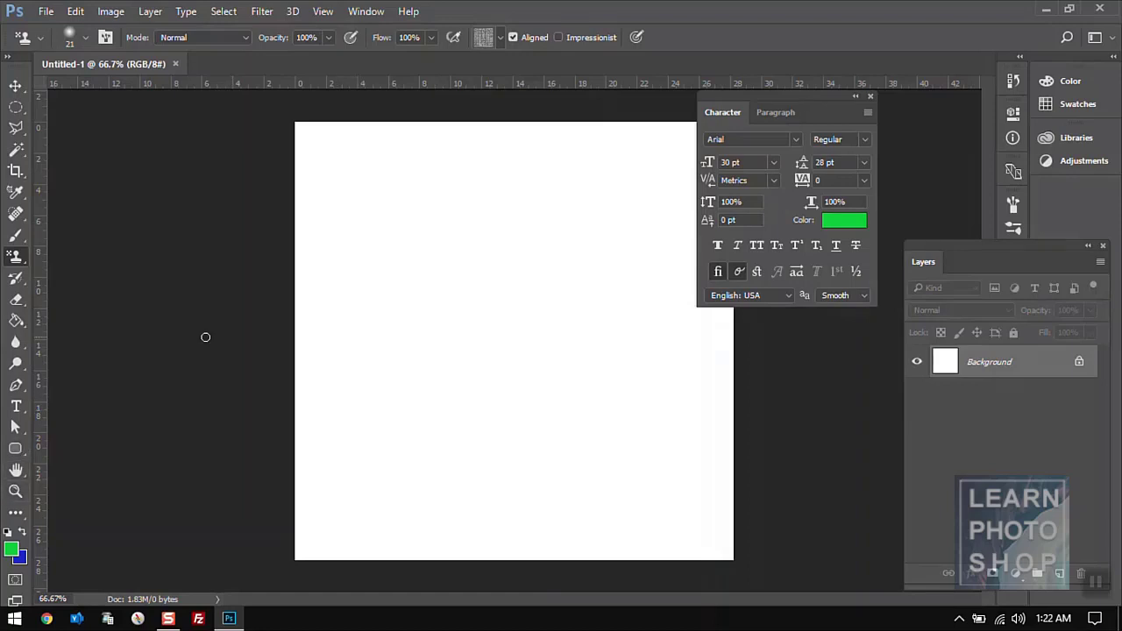
pyautogui.click(15, 491)
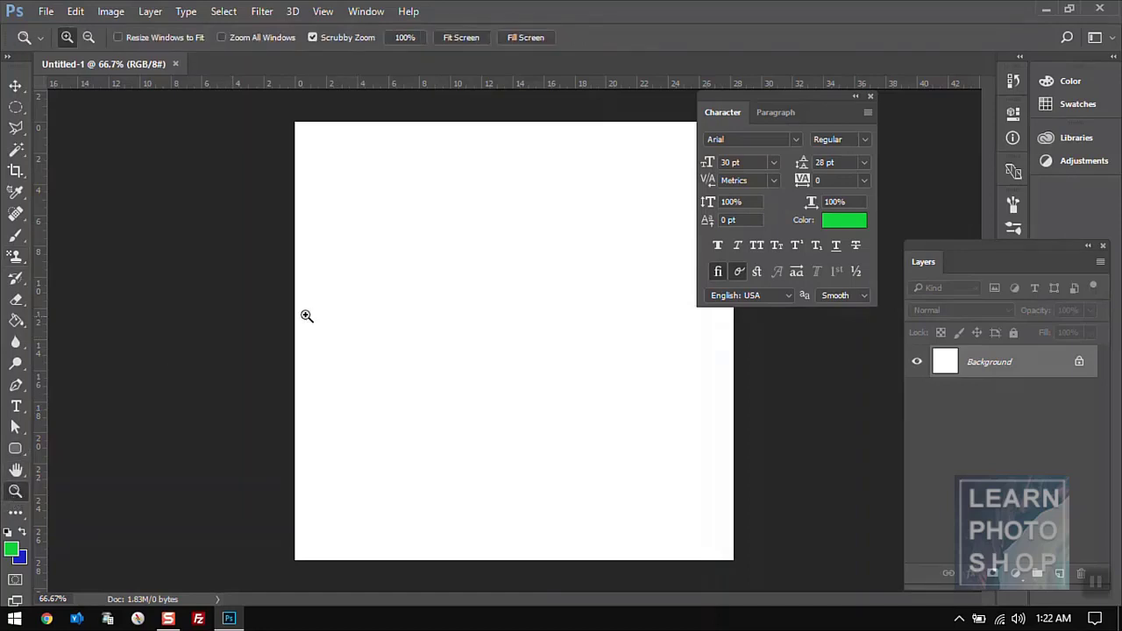
pyautogui.click(402, 37)
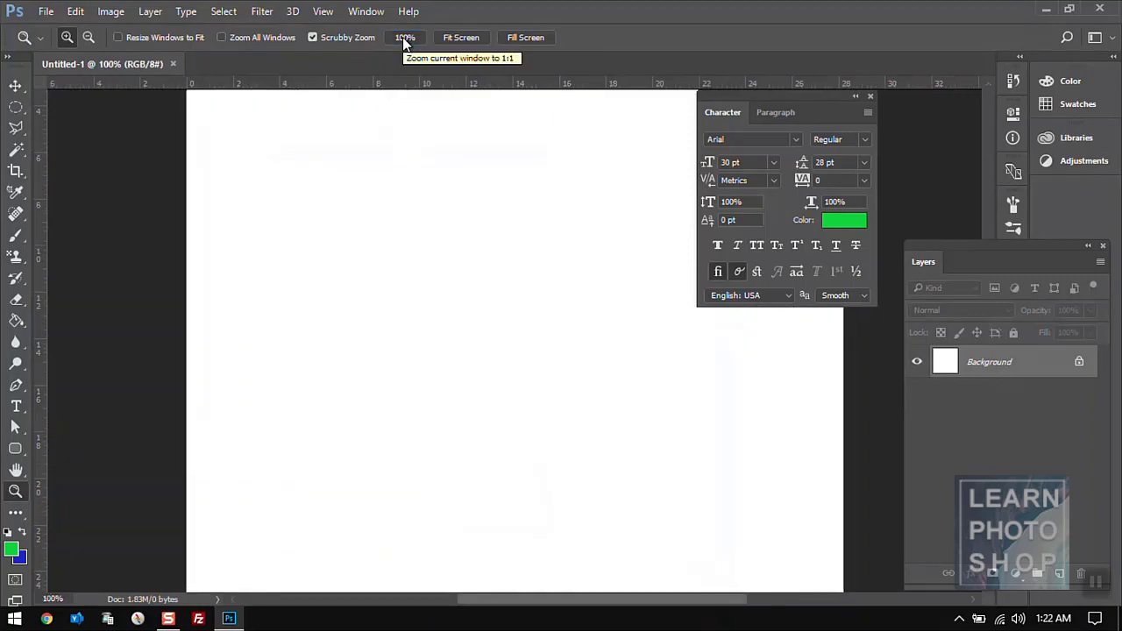
pyautogui.click(462, 38)
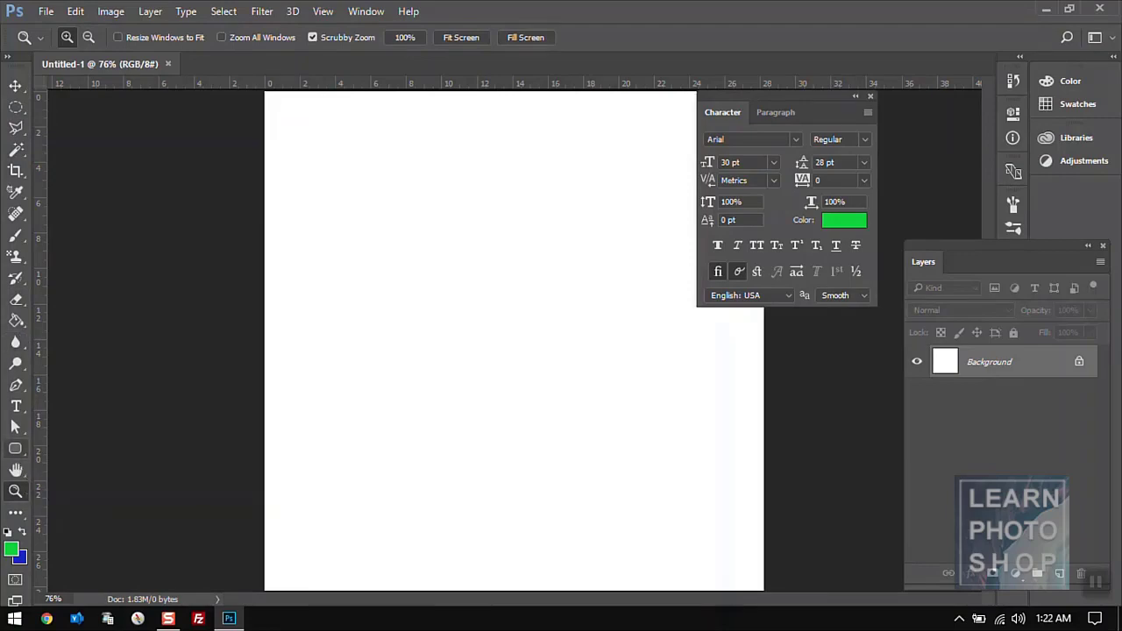
pyautogui.click(77, 14)
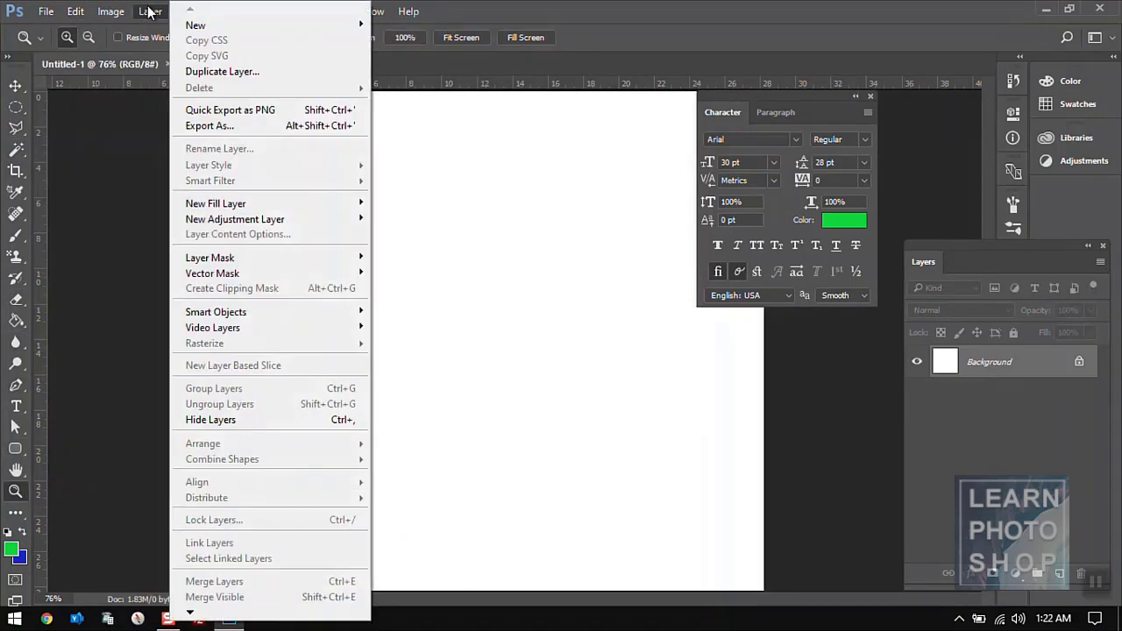
pyautogui.moveTo(110, 12)
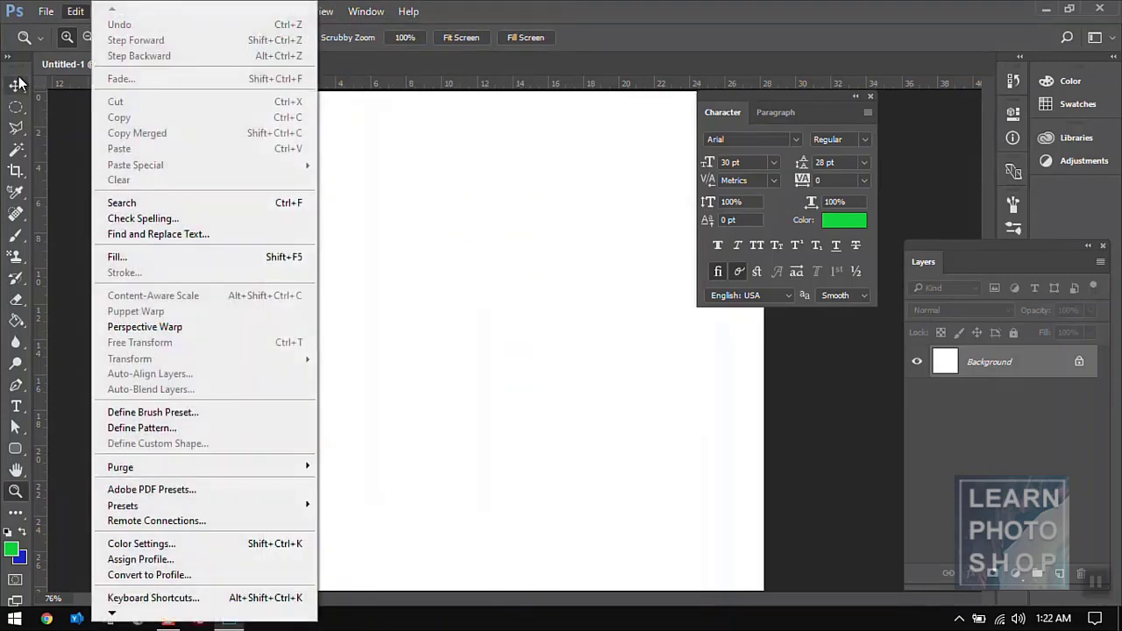
pyautogui.click(463, 143)
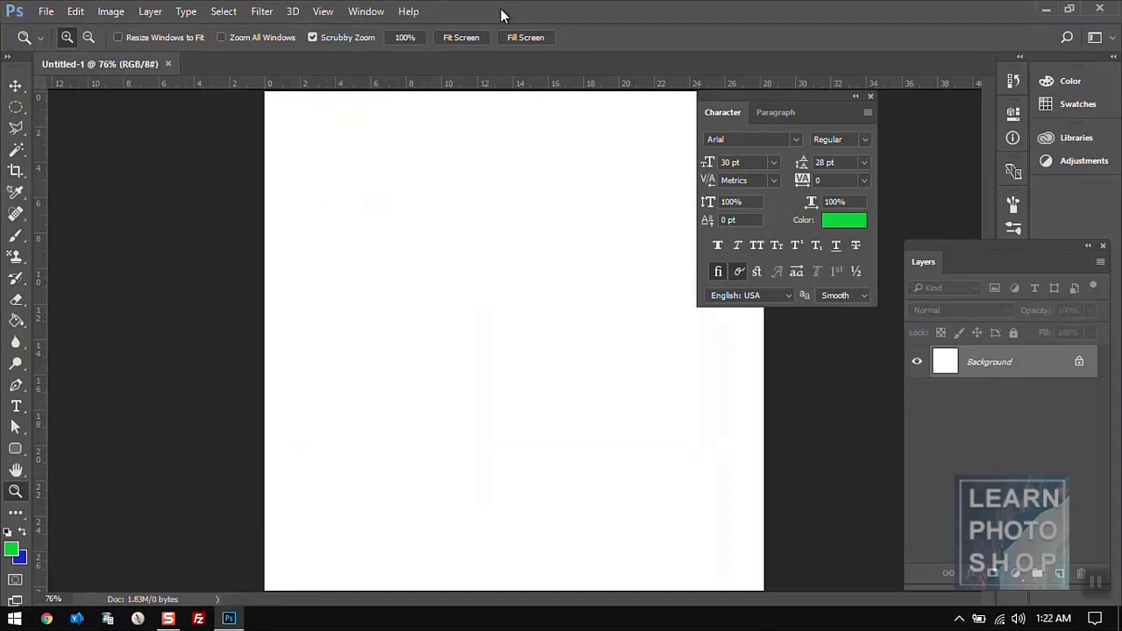
pyautogui.click(372, 15)
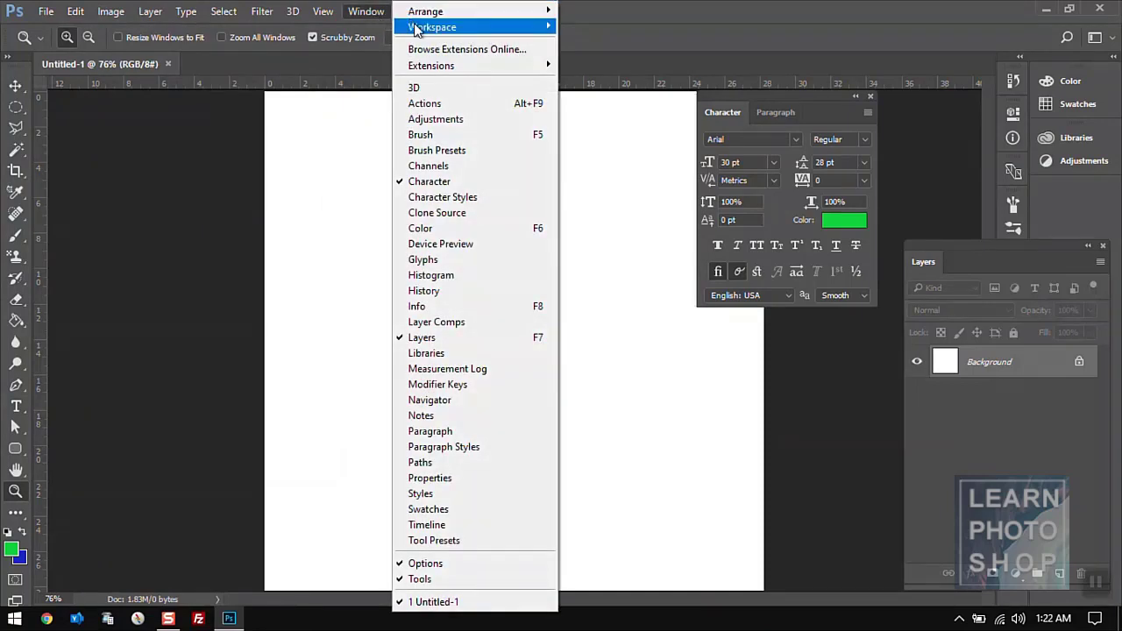
pyautogui.moveTo(422, 33)
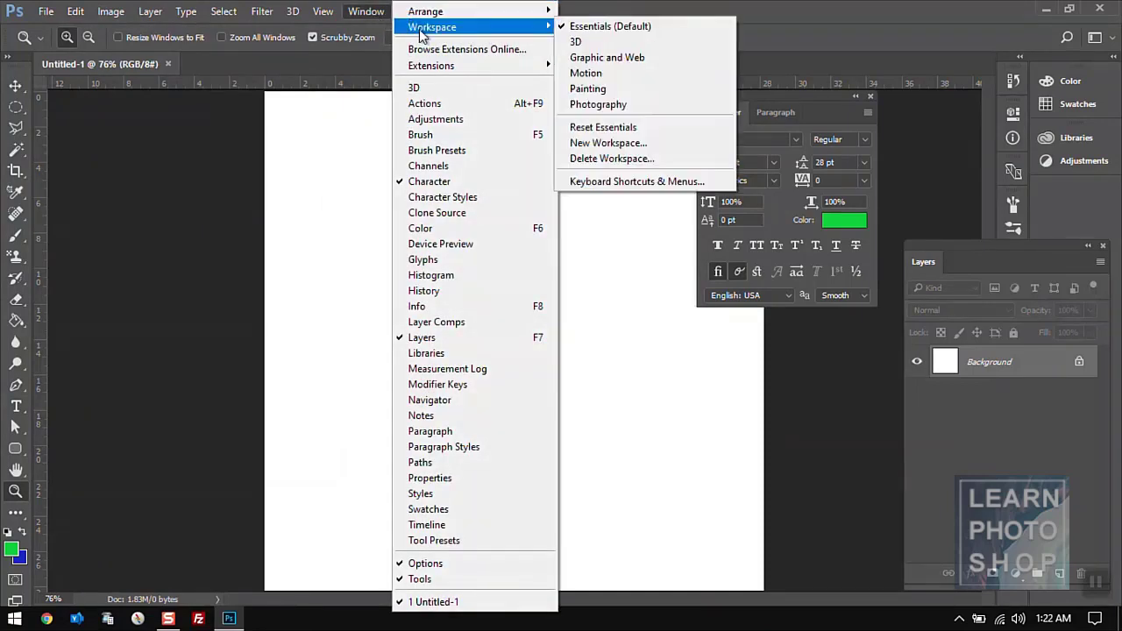
pyautogui.click(595, 29)
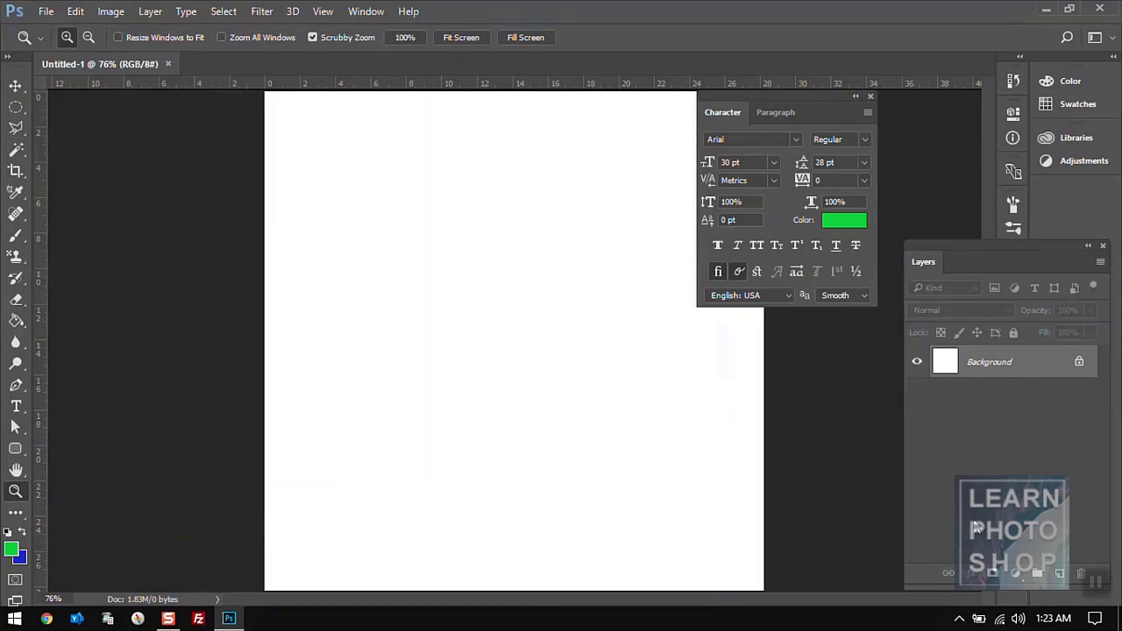
# - Add a new layer above Background and rename it 'trevor'
pyautogui.click(1058, 576)
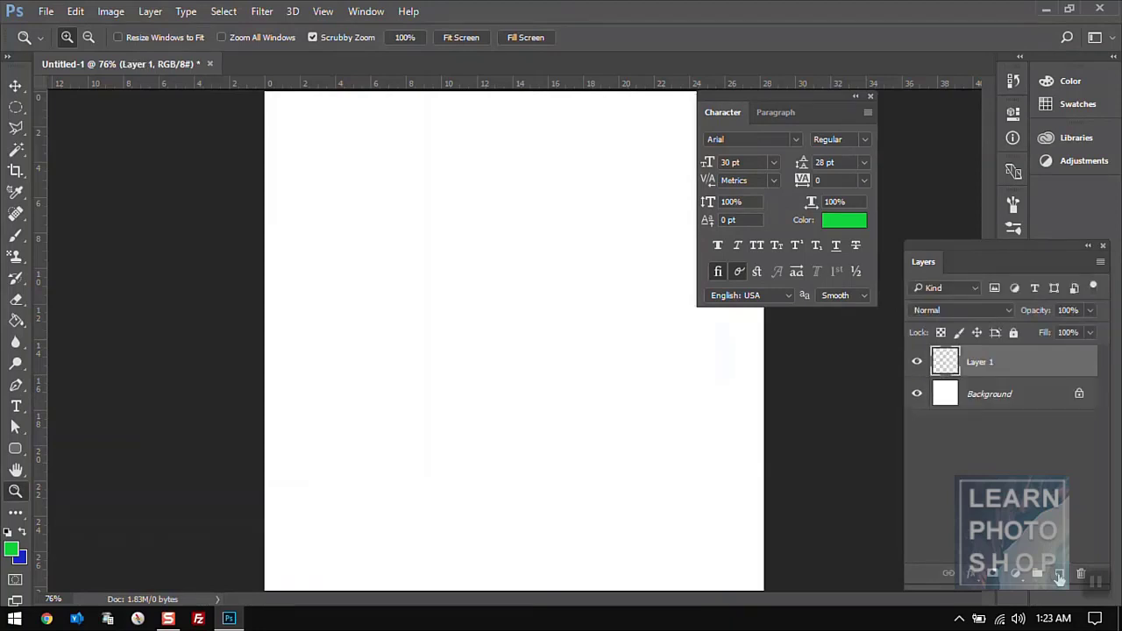
pyautogui.doubleClick(978, 362)
pyautogui.write('trevor')
pyautogui.press('Return')
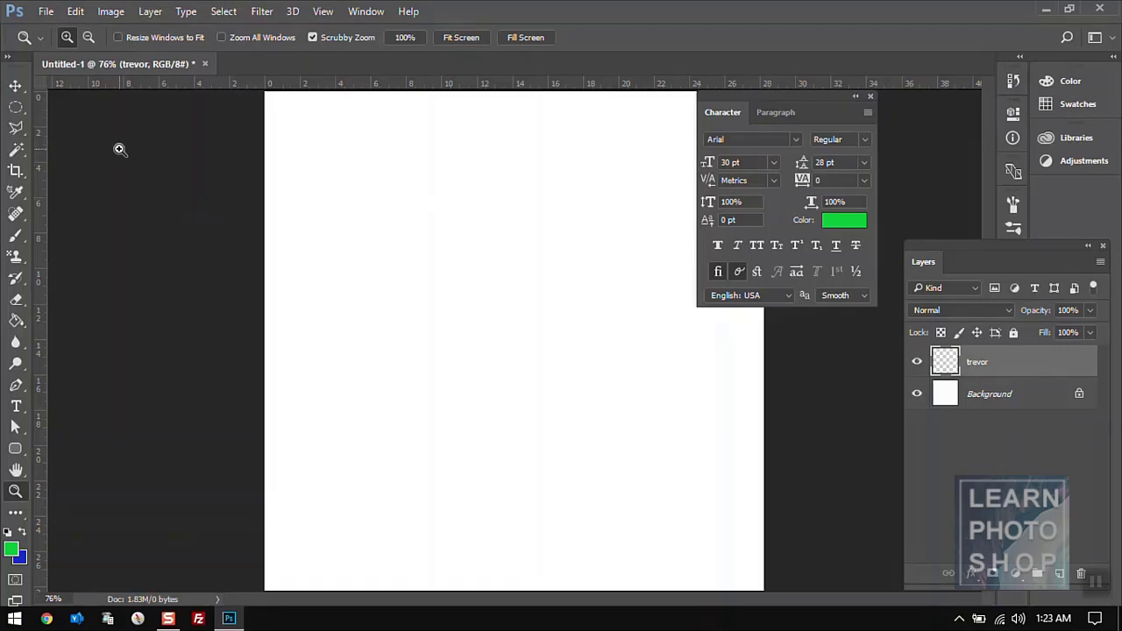
pyautogui.click(16, 108)
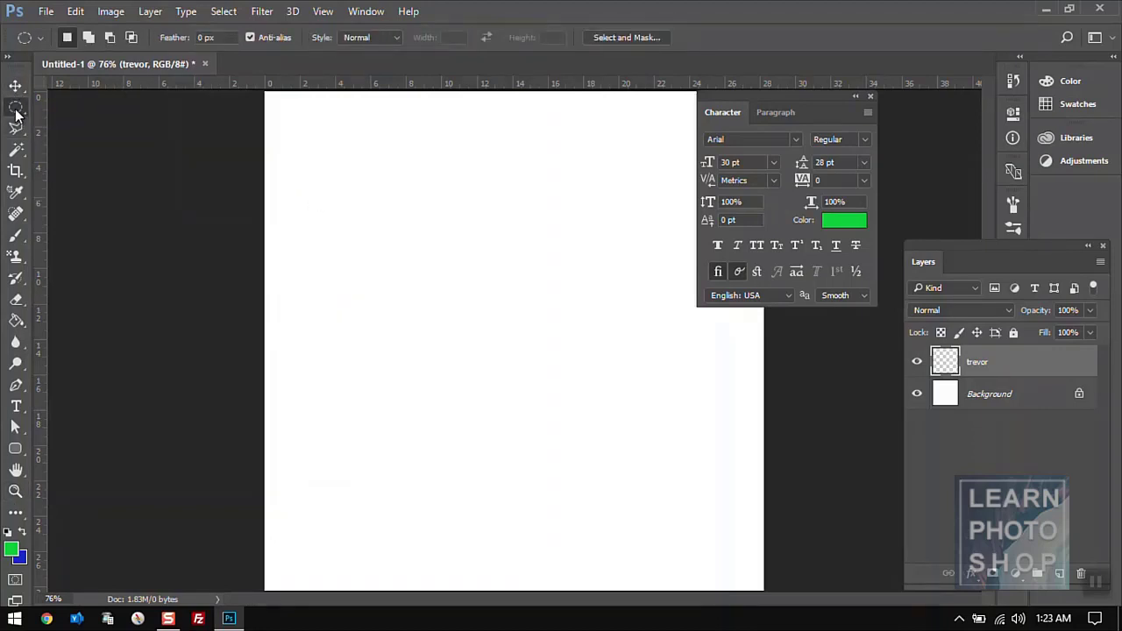
# - Draw a circular elliptical selection in the canvas's upper left
pyautogui.rightClick(16, 110)
pyautogui.click(17, 116)
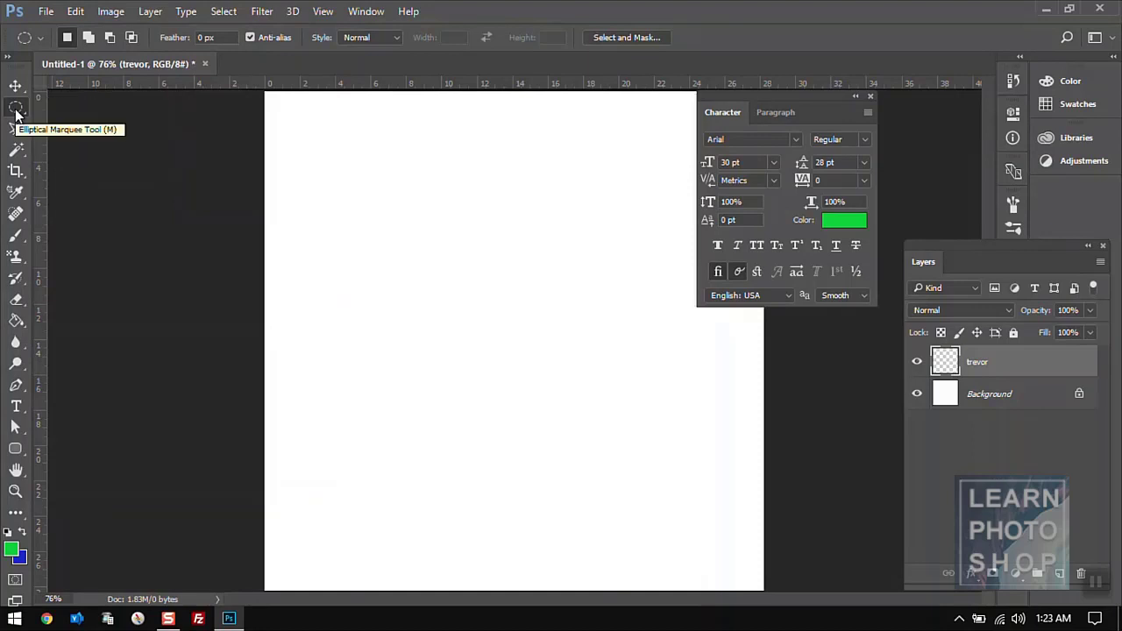
pyautogui.rightClick(16, 112)
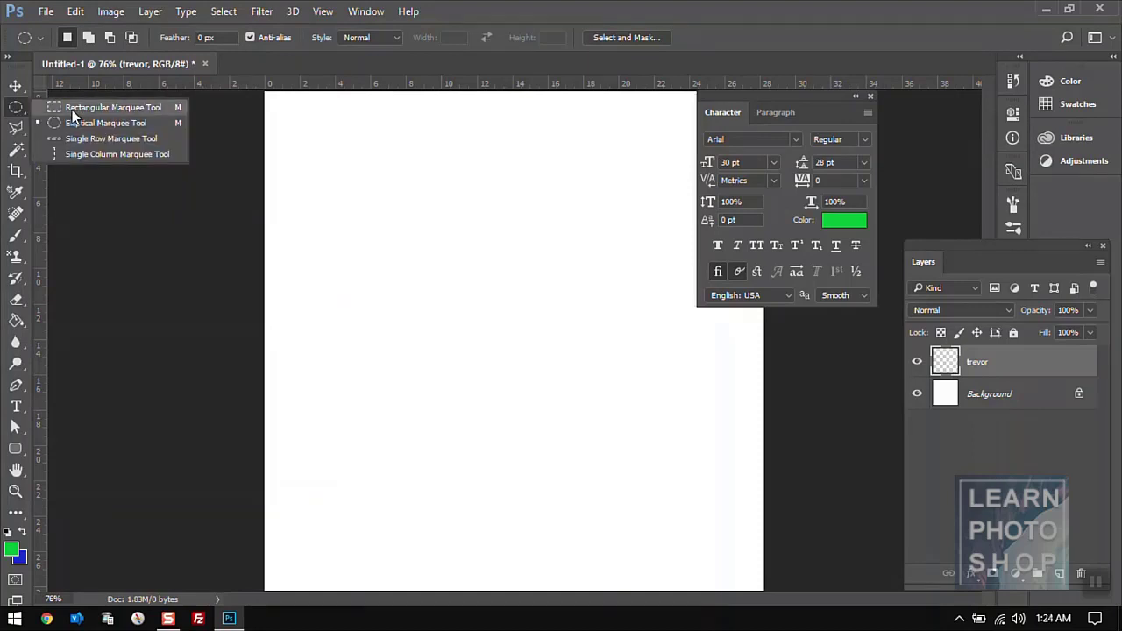
pyautogui.click(23, 110)
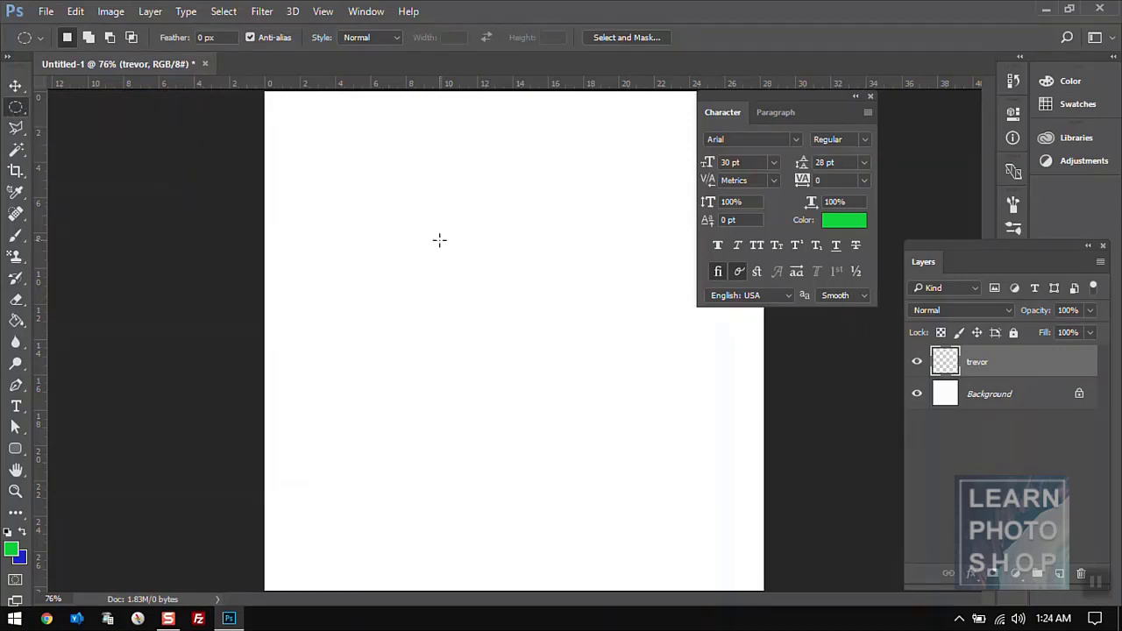
pyautogui.moveTo(341, 178); pyautogui.dragTo(494, 321)
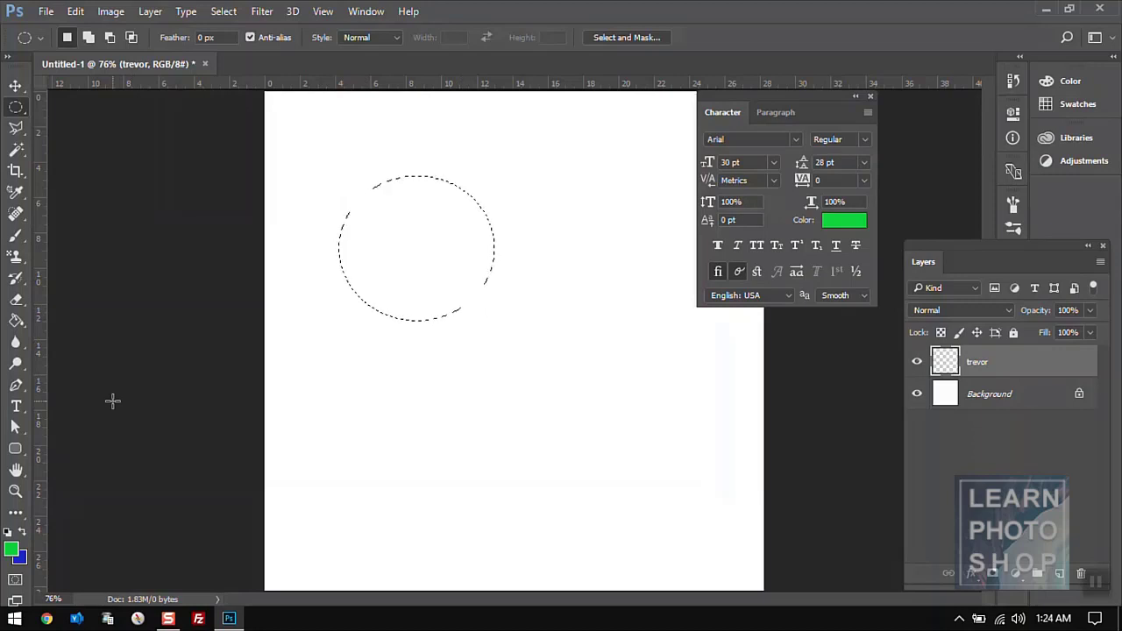
# - Fill the circle with deep blue (#1612d5) using the Paint Bucket, then deselect
pyautogui.click(17, 322)
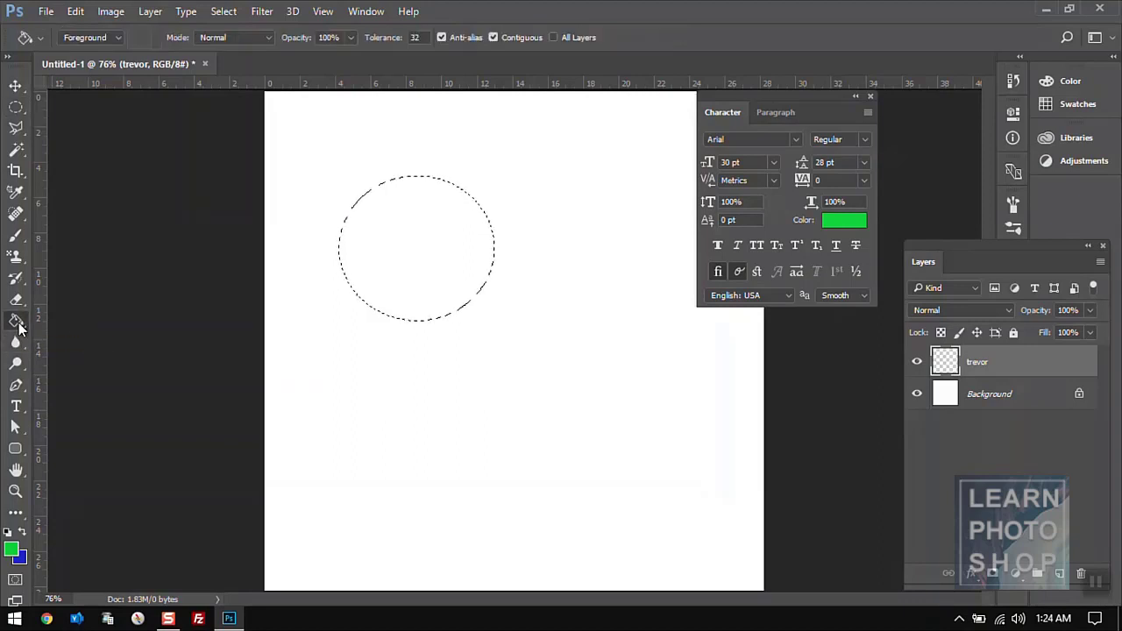
pyautogui.click(14, 551)
pyautogui.click(801, 223)
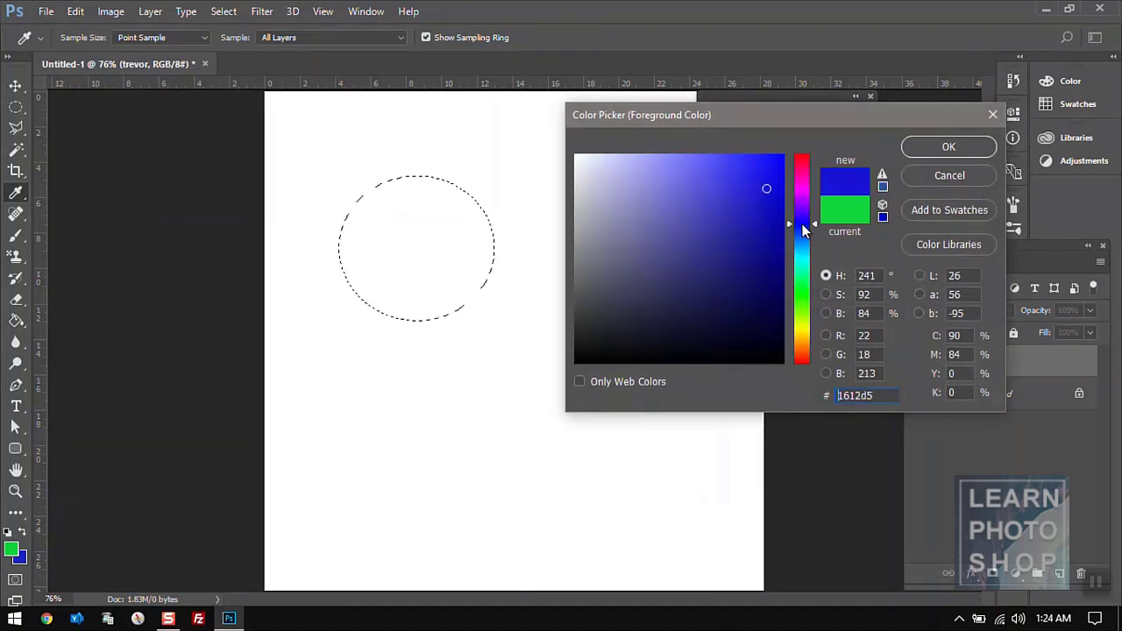
pyautogui.click(767, 221)
pyautogui.click(950, 147)
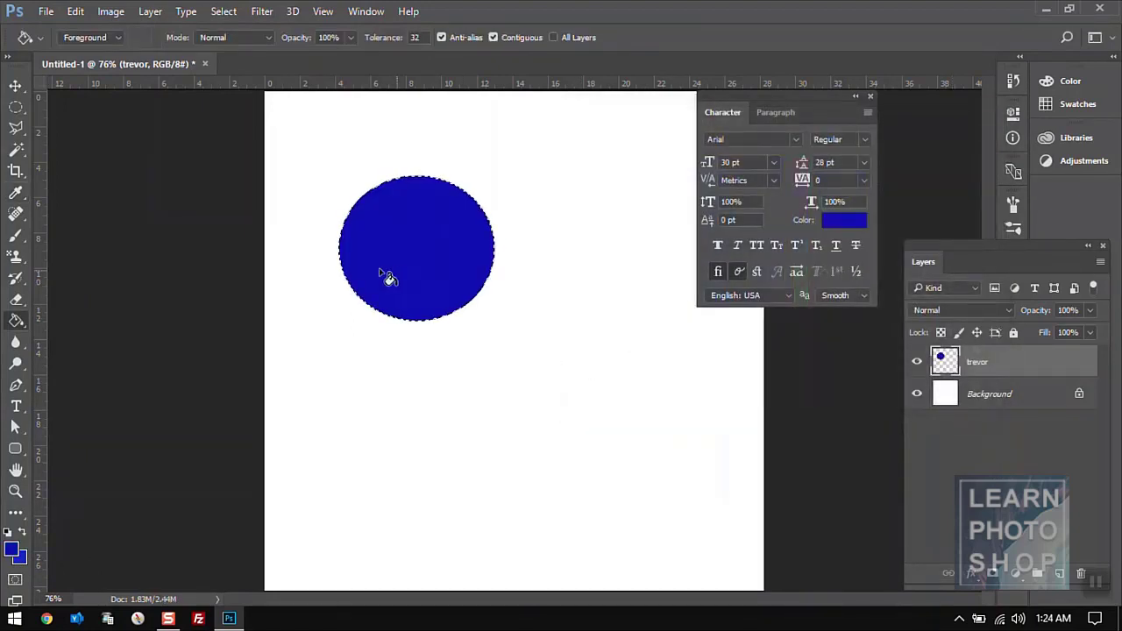
pyautogui.click(16, 110)
pyautogui.click(359, 150)
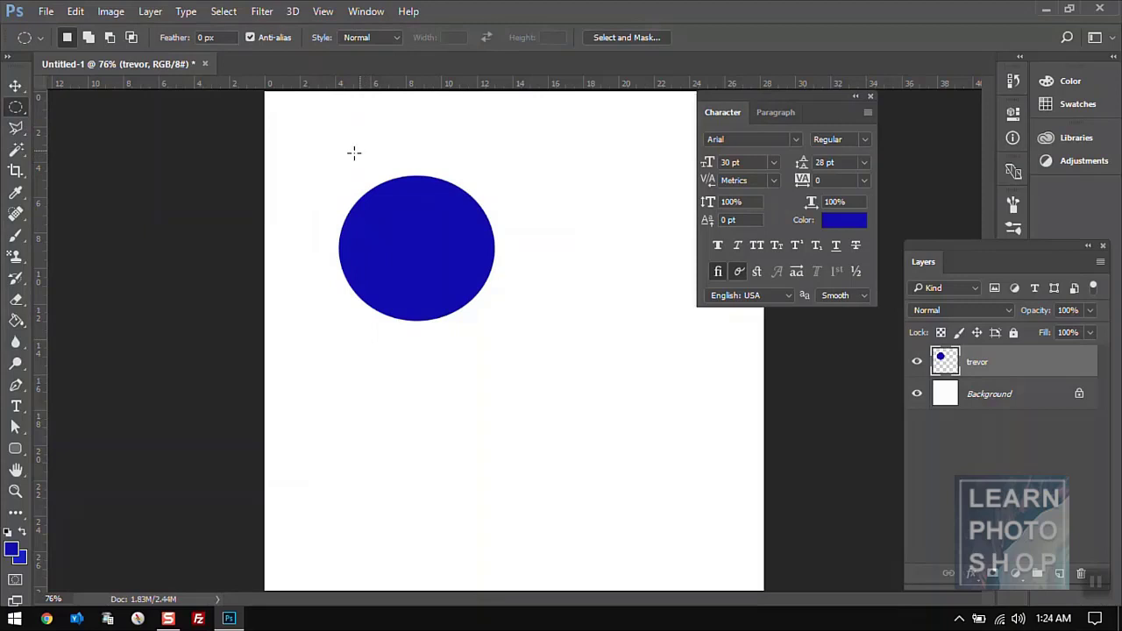
# - Set the background colour to dark green
pyautogui.click(18, 562)
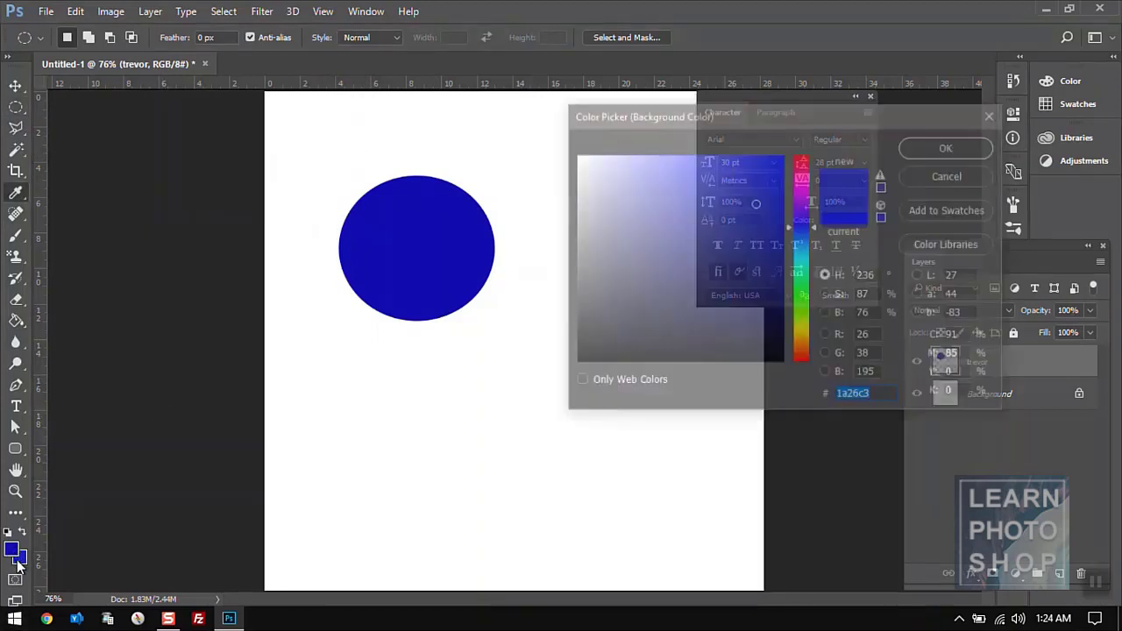
pyautogui.moveTo(733, 214)
pyautogui.mouseDown()
pyautogui.moveTo(699, 179)
pyautogui.moveTo(742, 264)
pyautogui.moveTo(802, 298)
pyautogui.mouseUp()
pyautogui.click(920, 146)
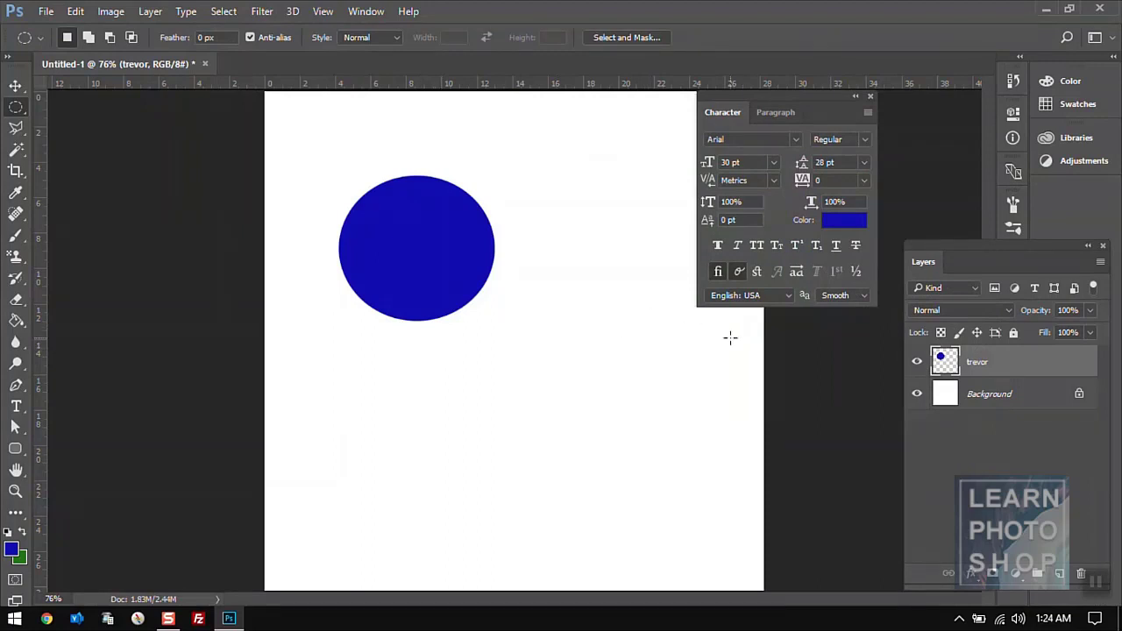
# - Add a new Layer 1 and select a square to the right of the circle
pyautogui.click(1057, 574)
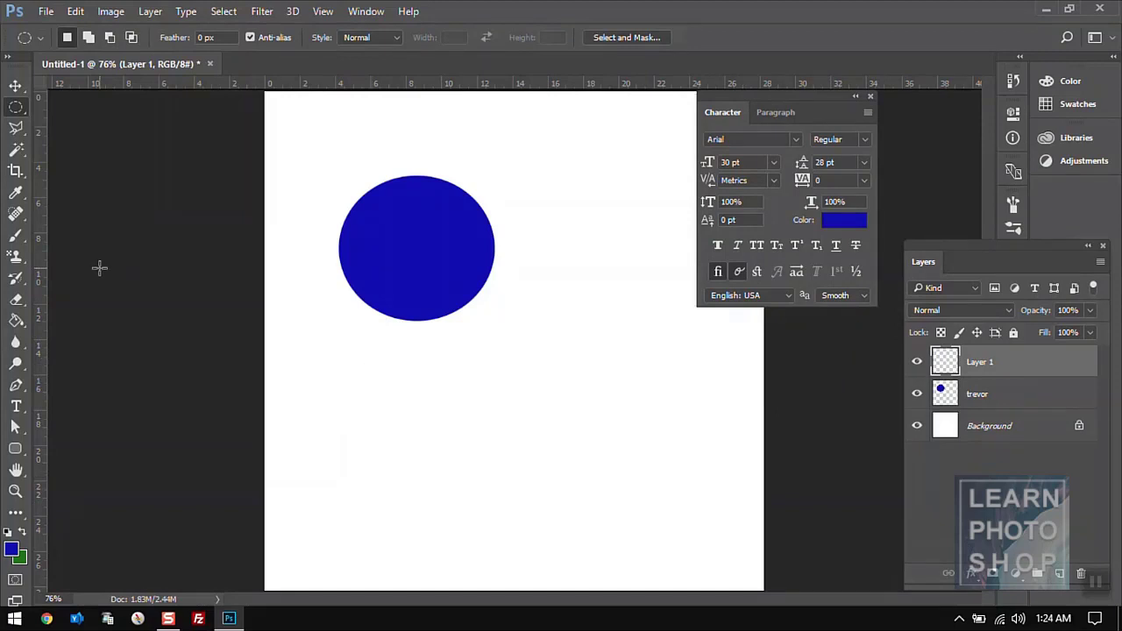
pyautogui.rightClick(17, 111)
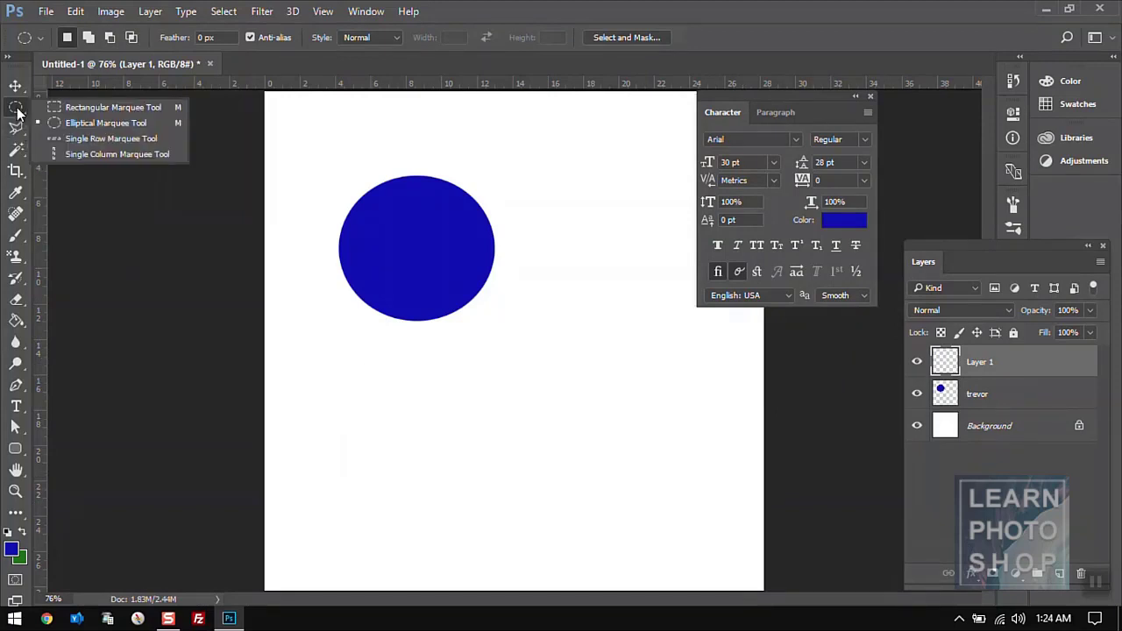
pyautogui.click(70, 105)
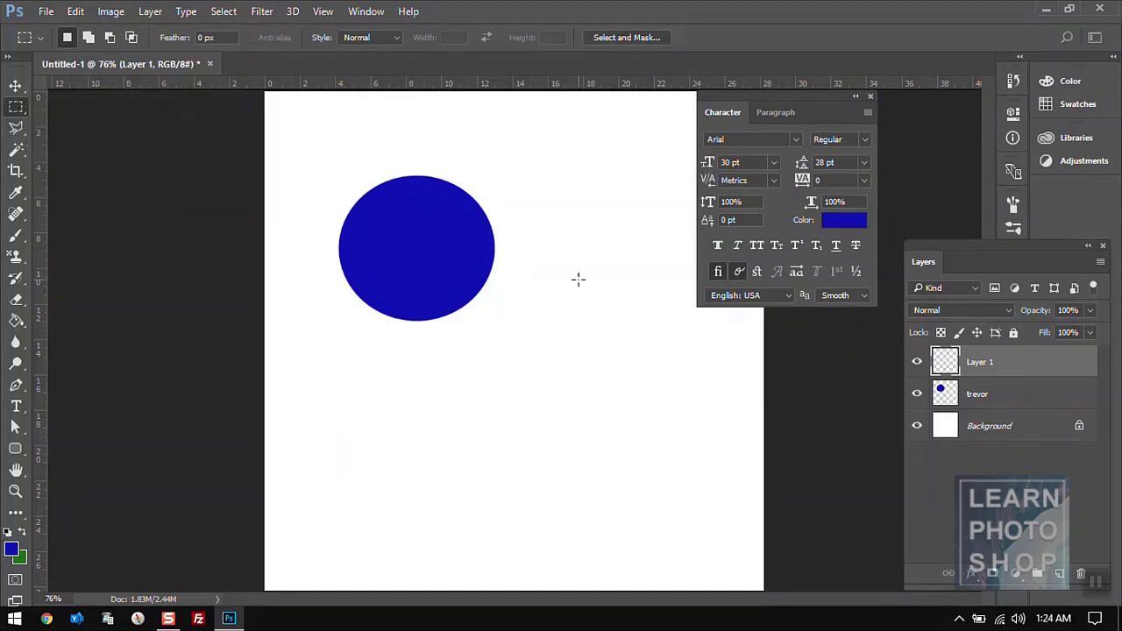
pyautogui.moveTo(561, 269); pyautogui.dragTo(726, 439)
pyautogui.click(719, 442)
pyautogui.click(24, 561)
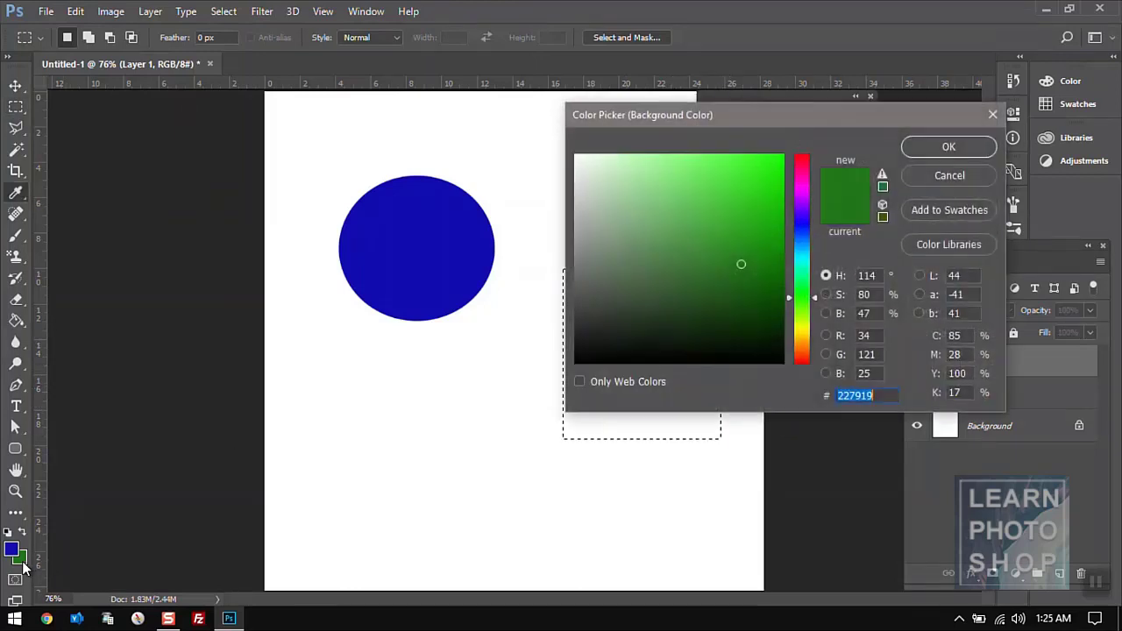
pyautogui.click(949, 147)
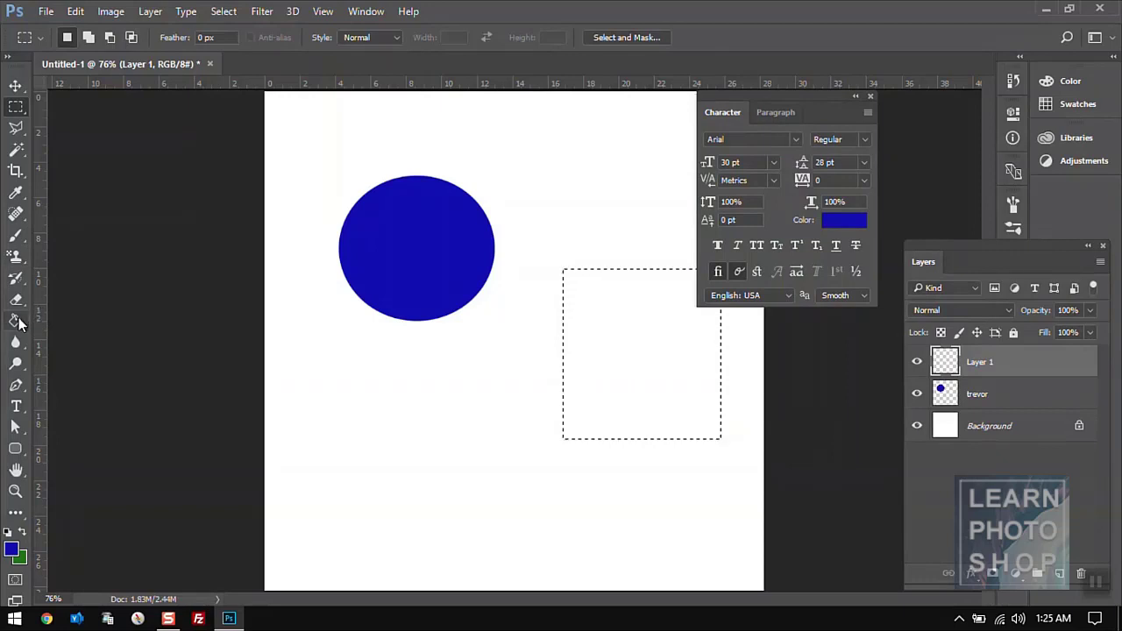
# - Fill the square selection with solid blue after a trial green fill
pyautogui.click(18, 320)
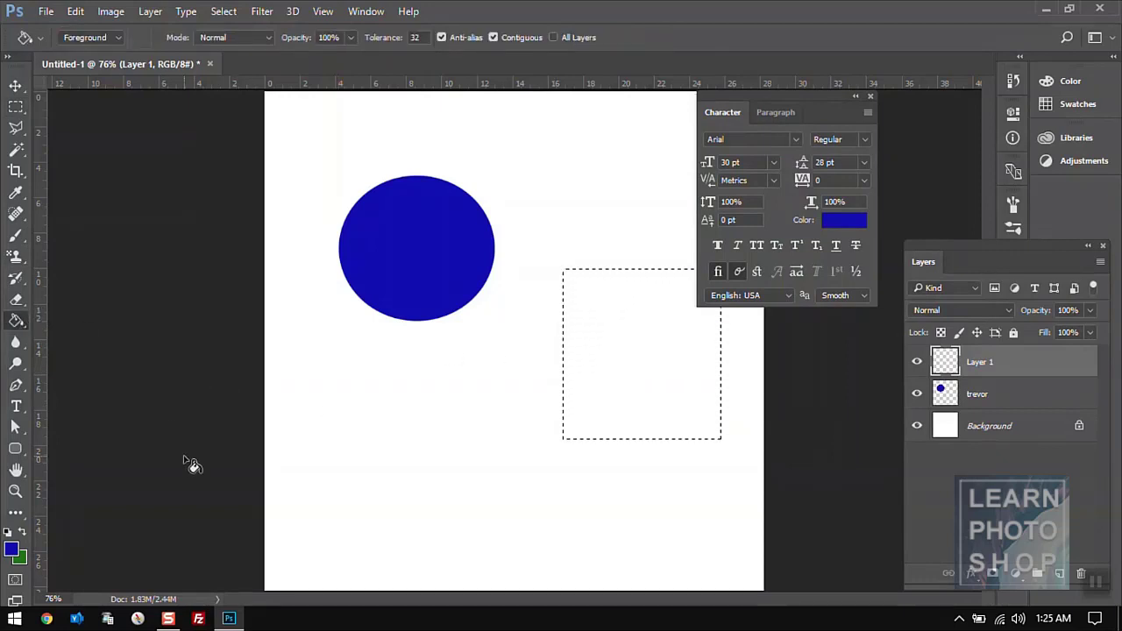
pyautogui.click(663, 321)
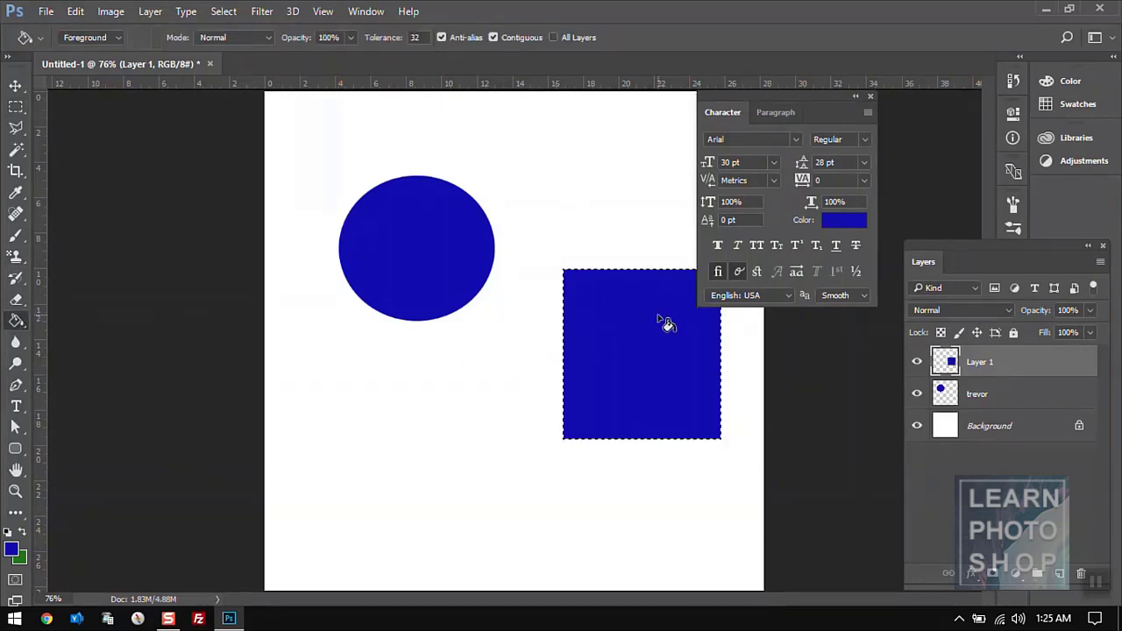
pyautogui.hotkey('ctrl', 'z')
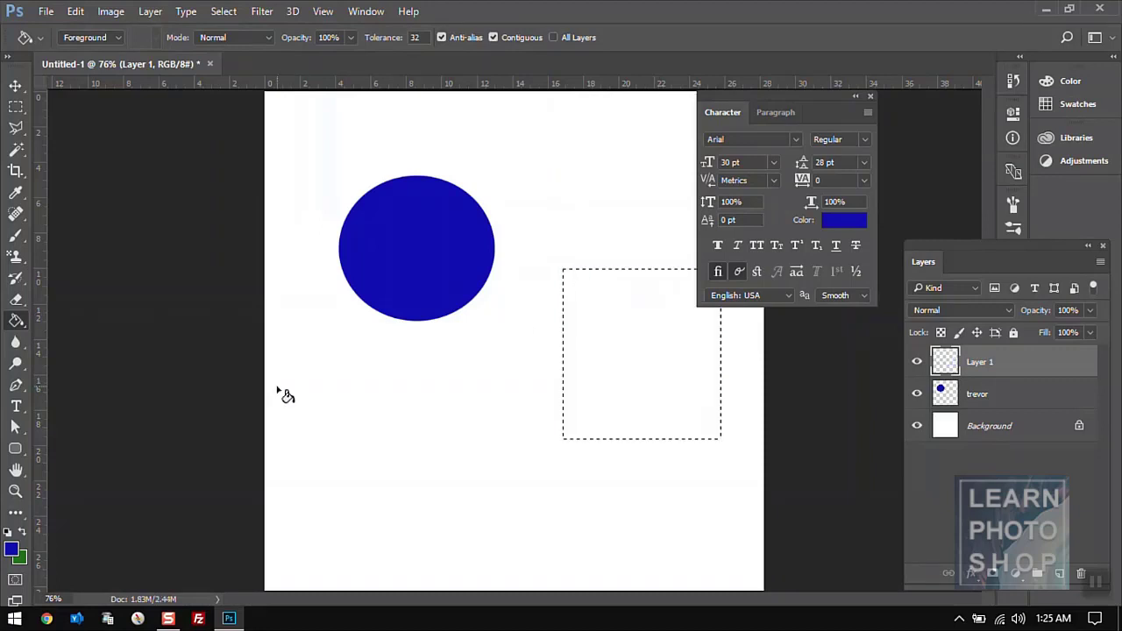
pyautogui.click(23, 532)
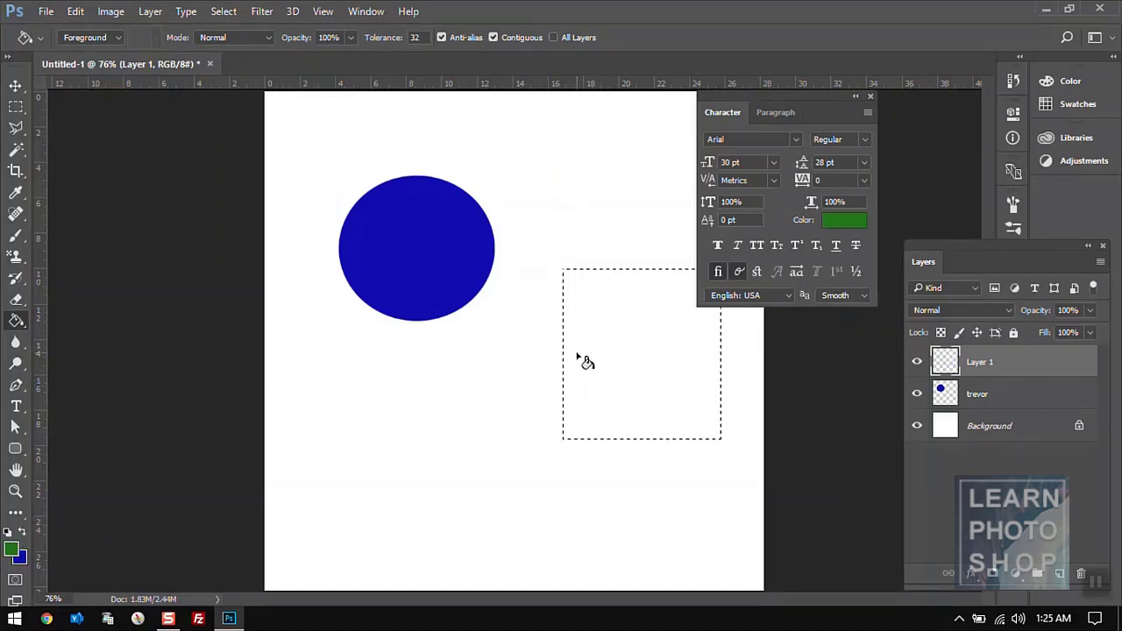
pyautogui.click(25, 533)
pyautogui.click(25, 533)
pyautogui.click(26, 532)
pyautogui.click(25, 532)
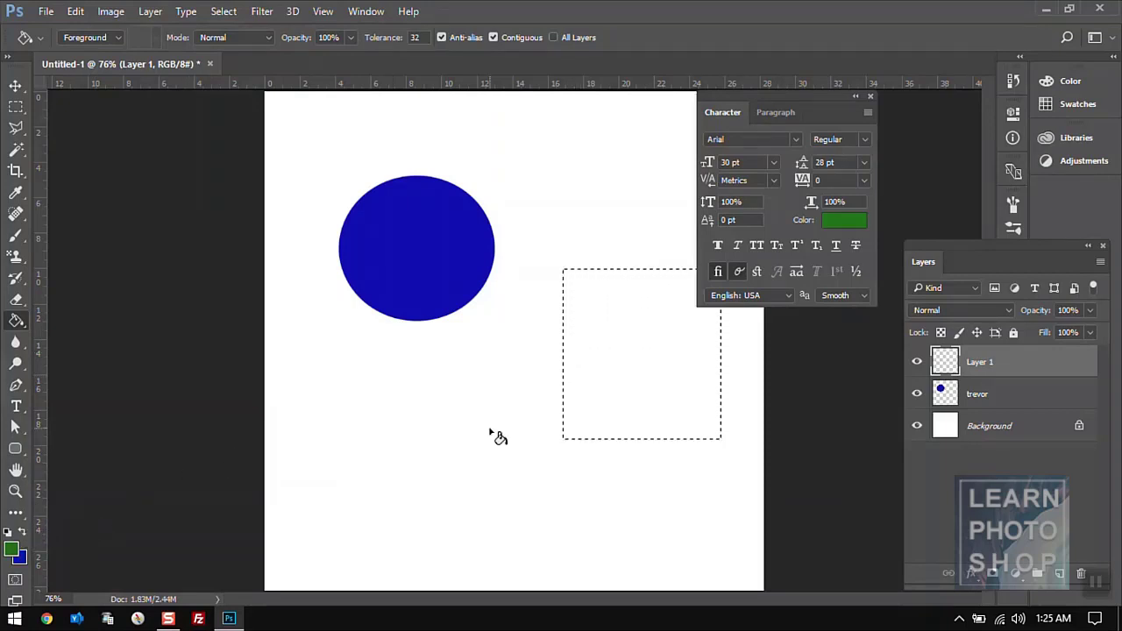
pyautogui.click(620, 337)
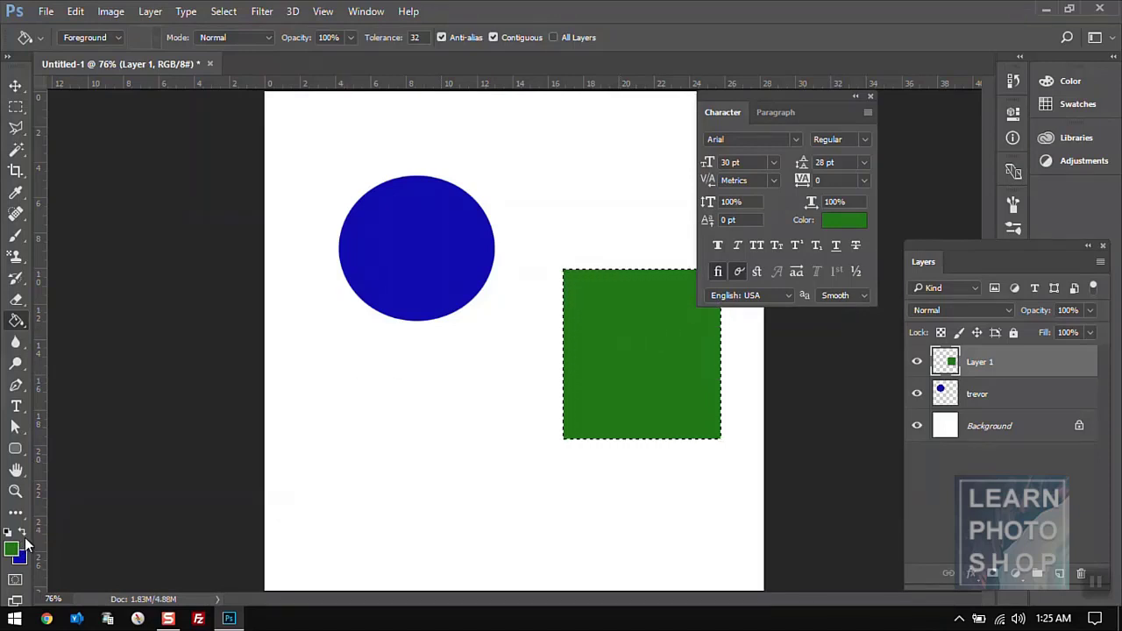
pyautogui.click(24, 533)
pyautogui.click(621, 355)
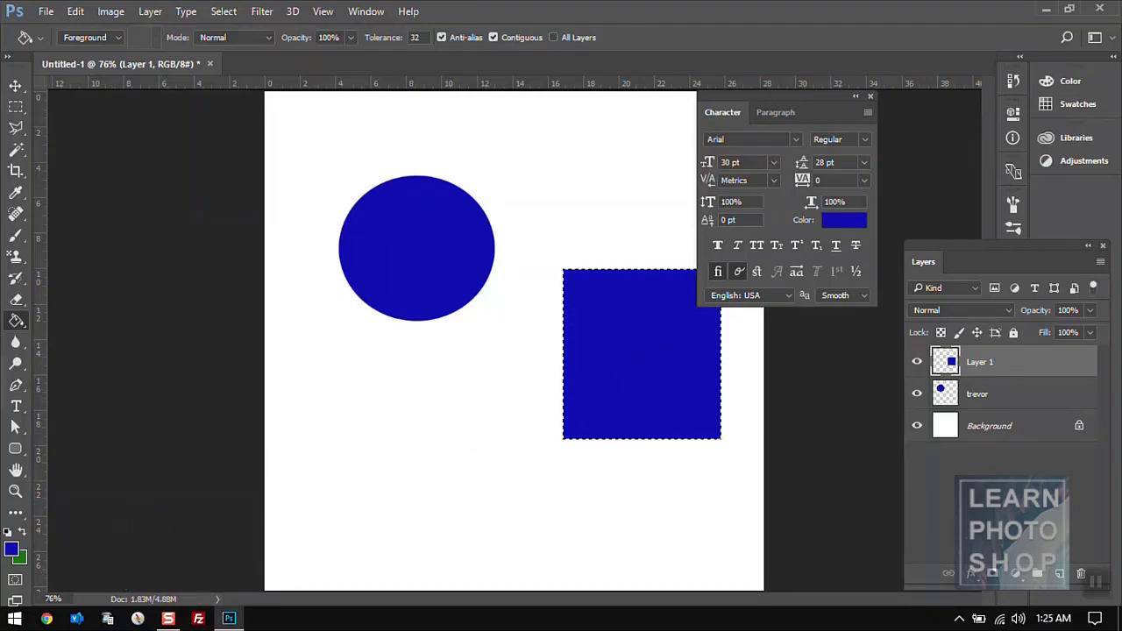
pyautogui.click(17, 128)
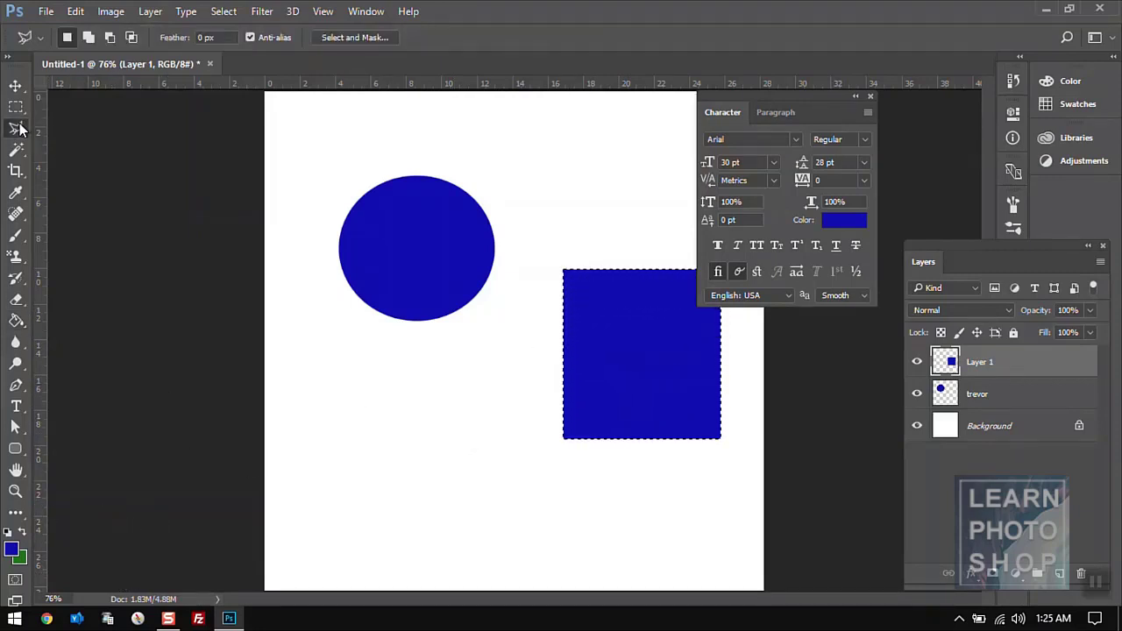
# - Deselect the square and try single-row and single-column selections near the canvas top
pyautogui.click(16, 107)
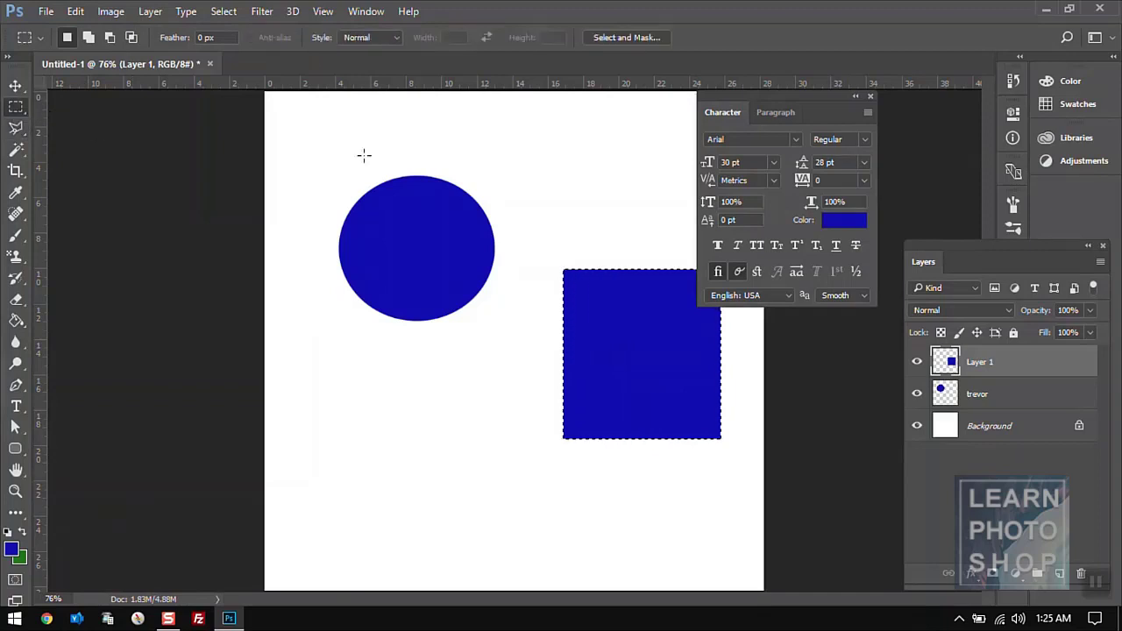
pyautogui.click(406, 160)
pyautogui.rightClick(17, 107)
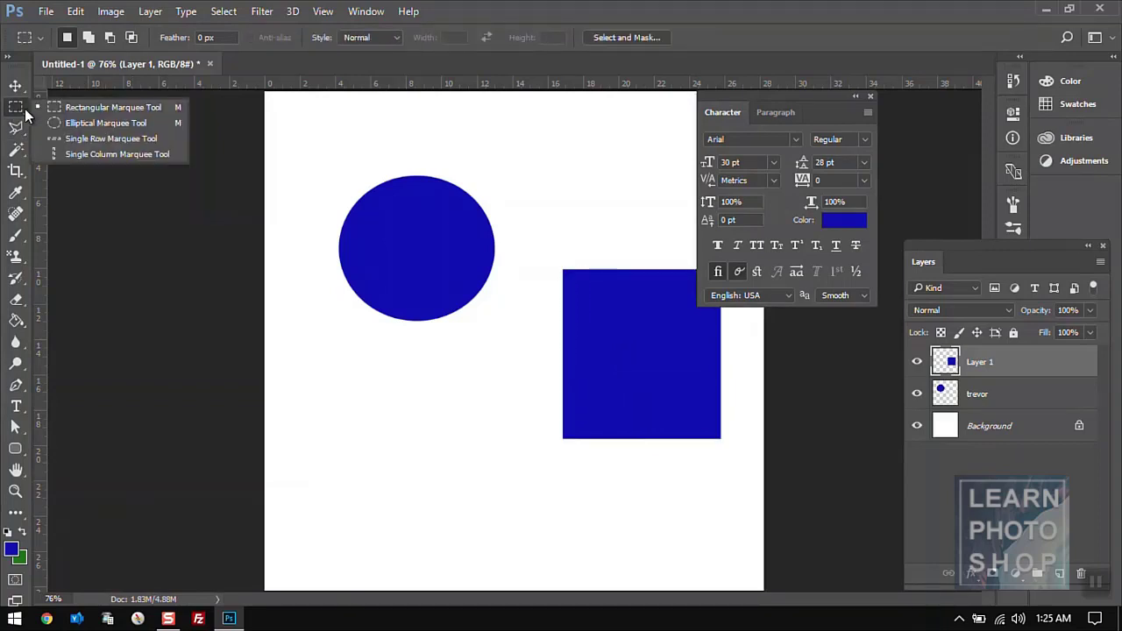
pyautogui.click(106, 138)
pyautogui.click(325, 138)
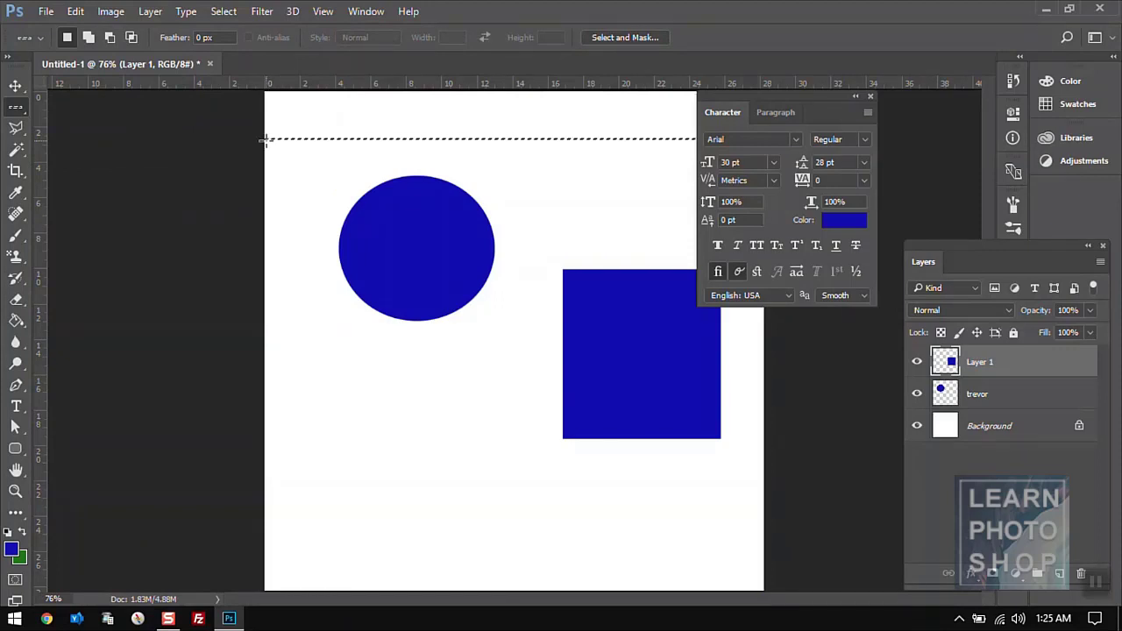
pyautogui.rightClick(25, 113)
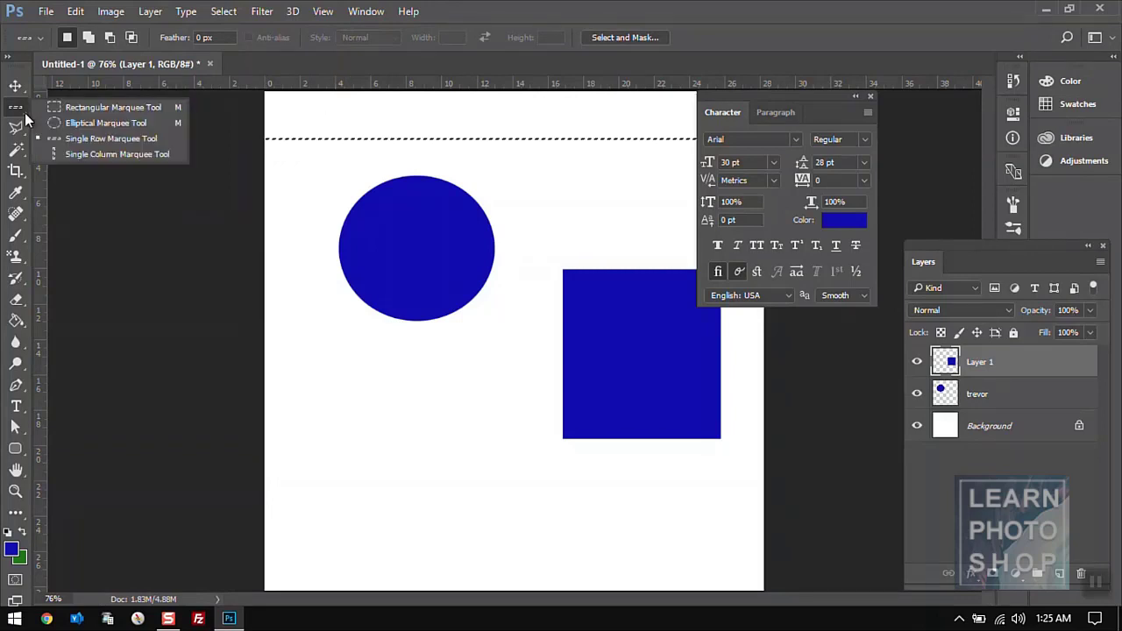
pyautogui.click(87, 153)
pyautogui.click(313, 138)
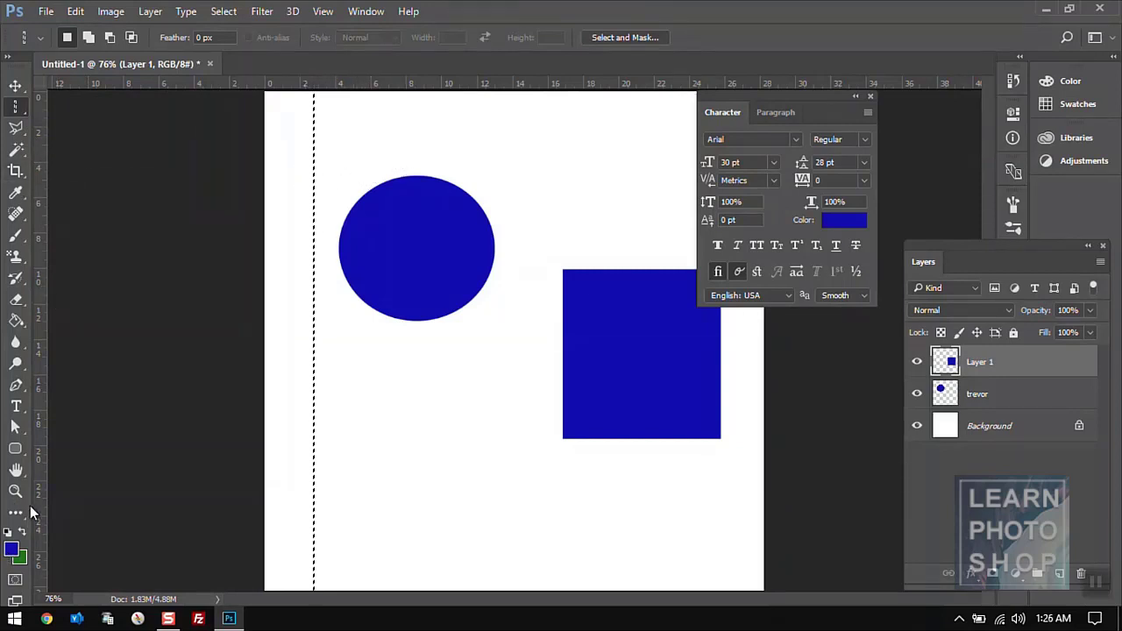
pyautogui.click(16, 320)
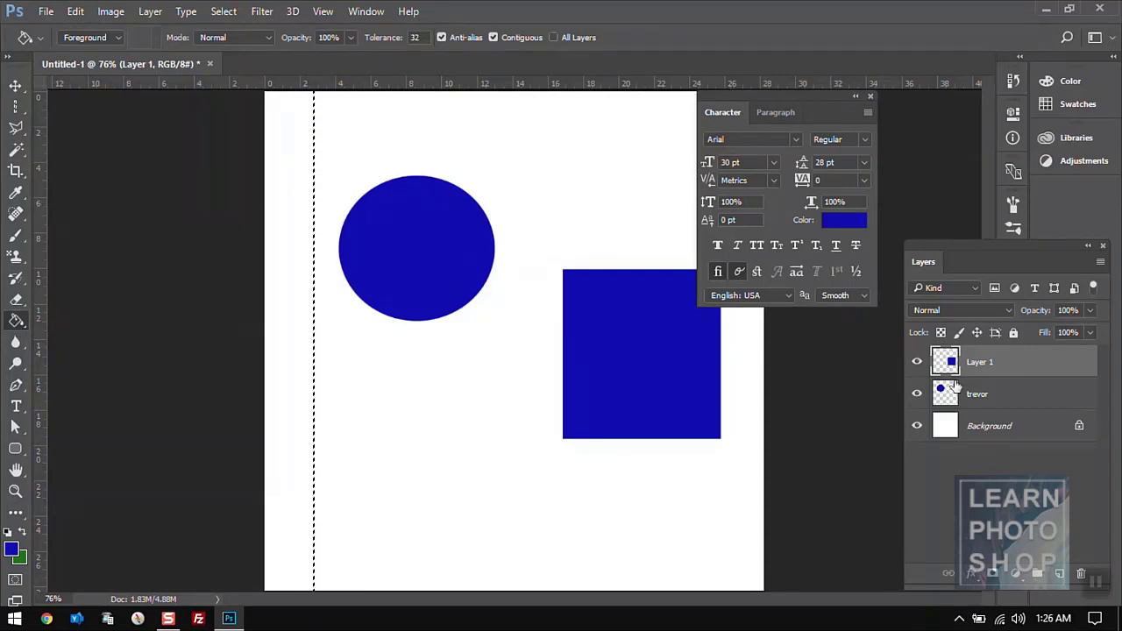
# - Add Layer 2 and place a one-pixel column selection just left of the circle
pyautogui.click(1057, 575)
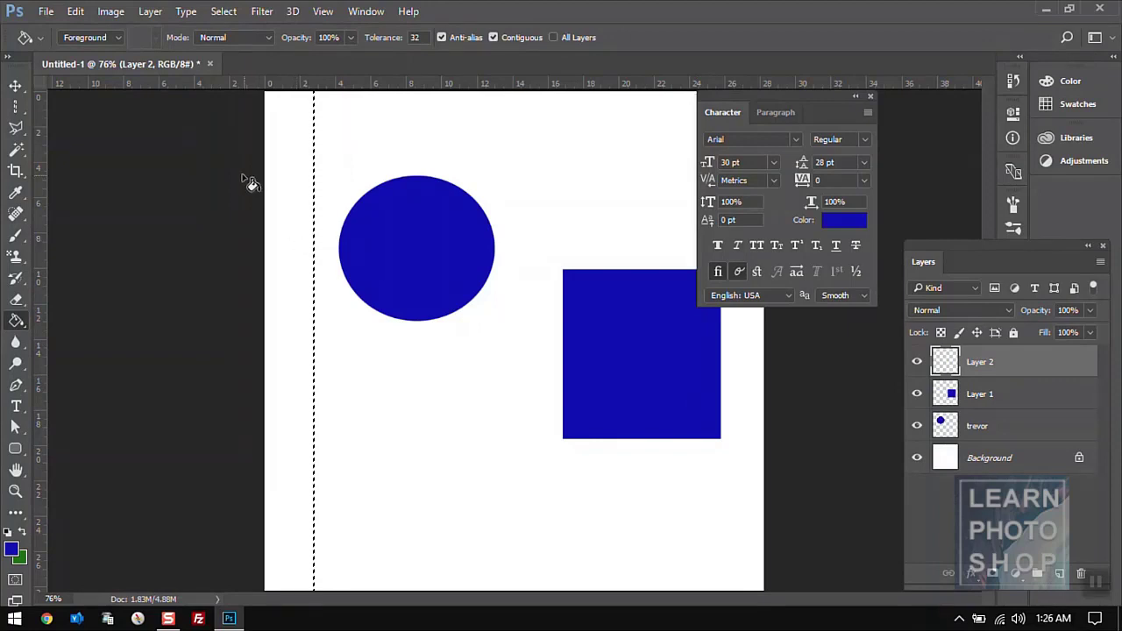
pyautogui.click(15, 107)
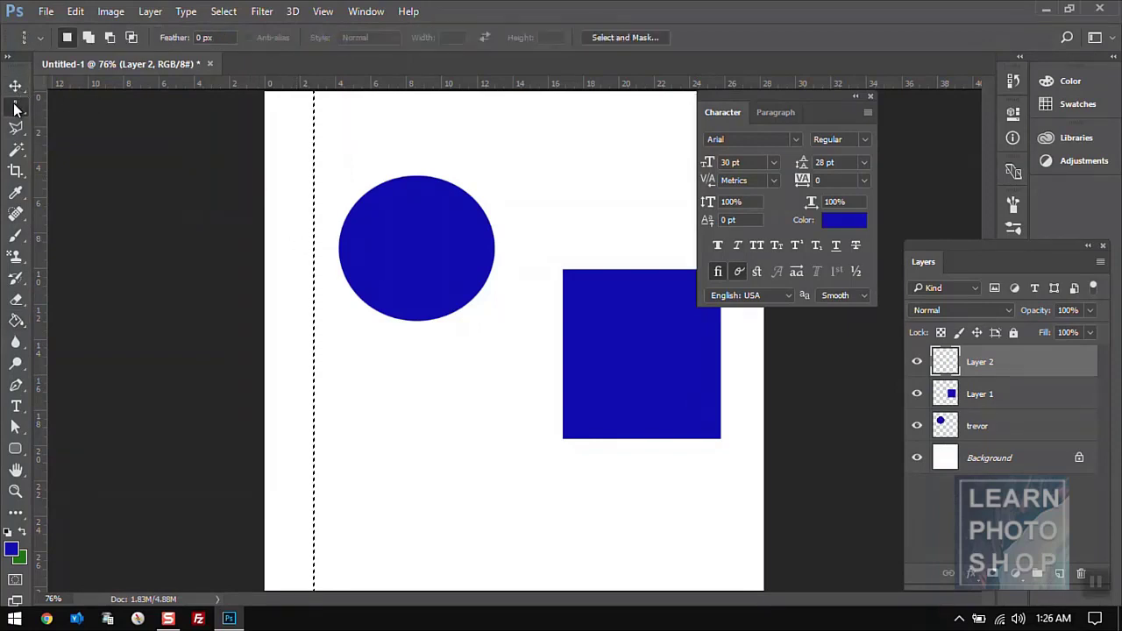
pyautogui.click(333, 155)
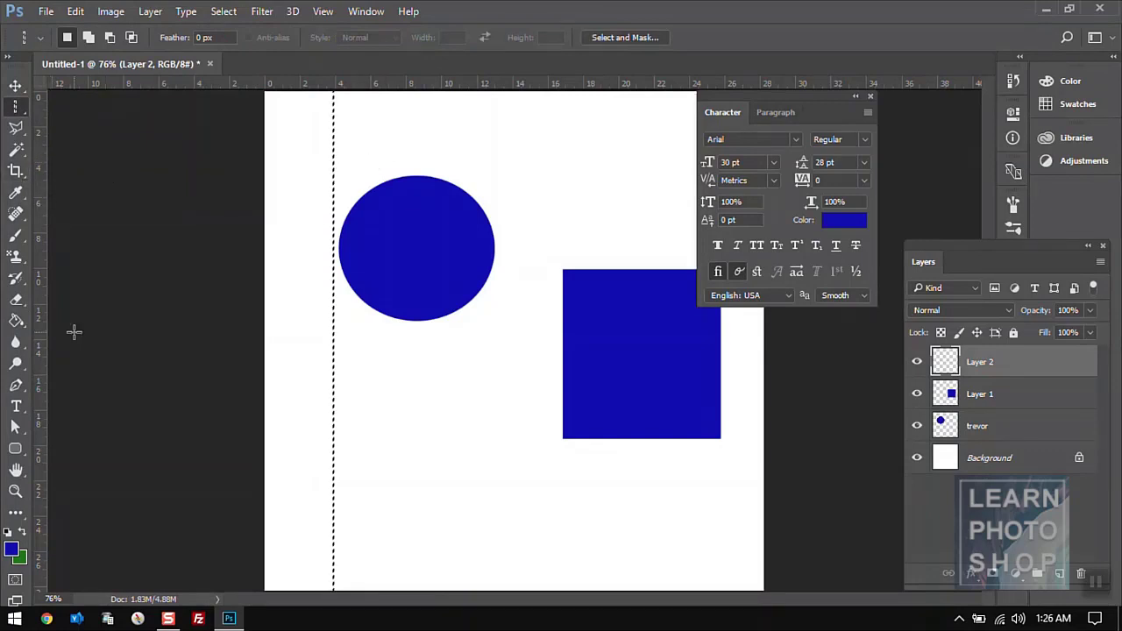
pyautogui.click(15, 321)
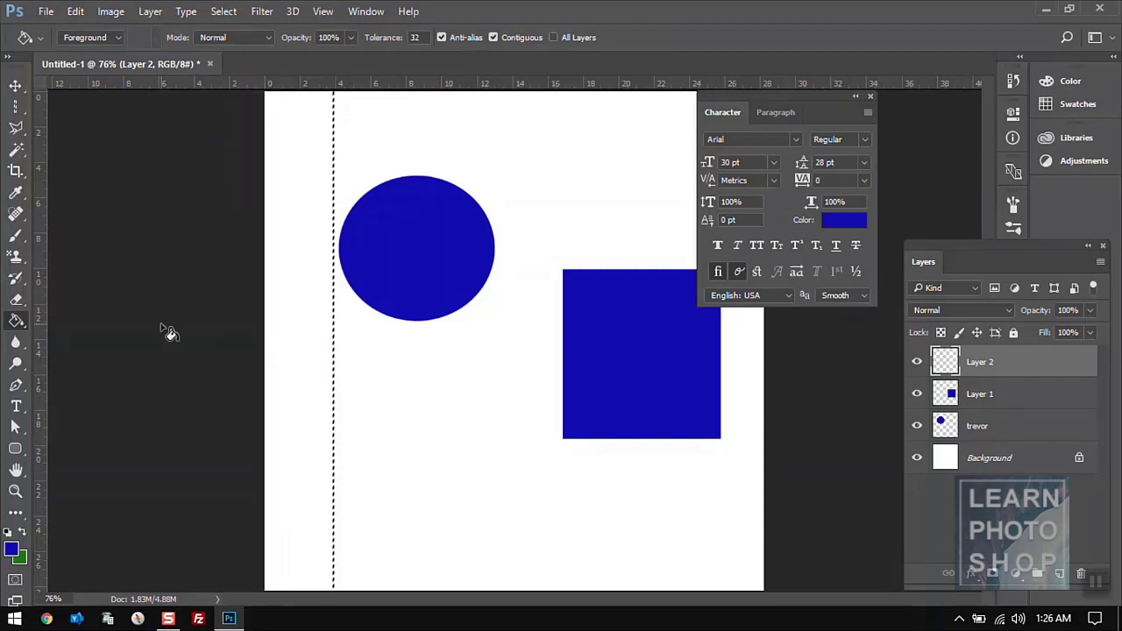
# - Zoom to 3200% and fill the one-pixel column selection with blue
pyautogui.click(15, 490)
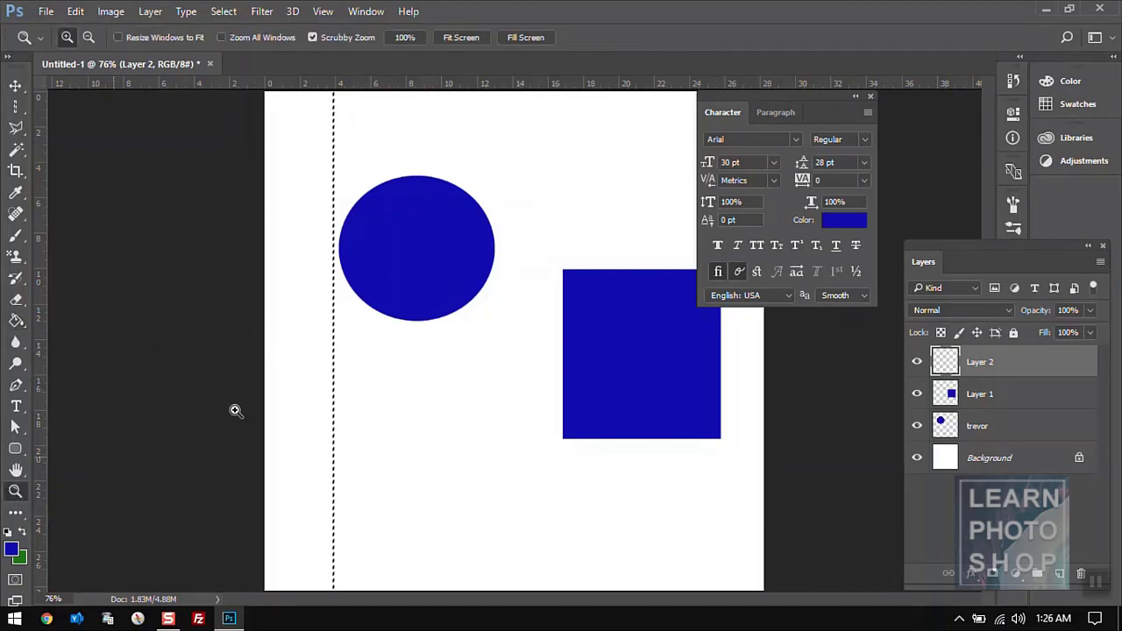
pyautogui.click(337, 364)
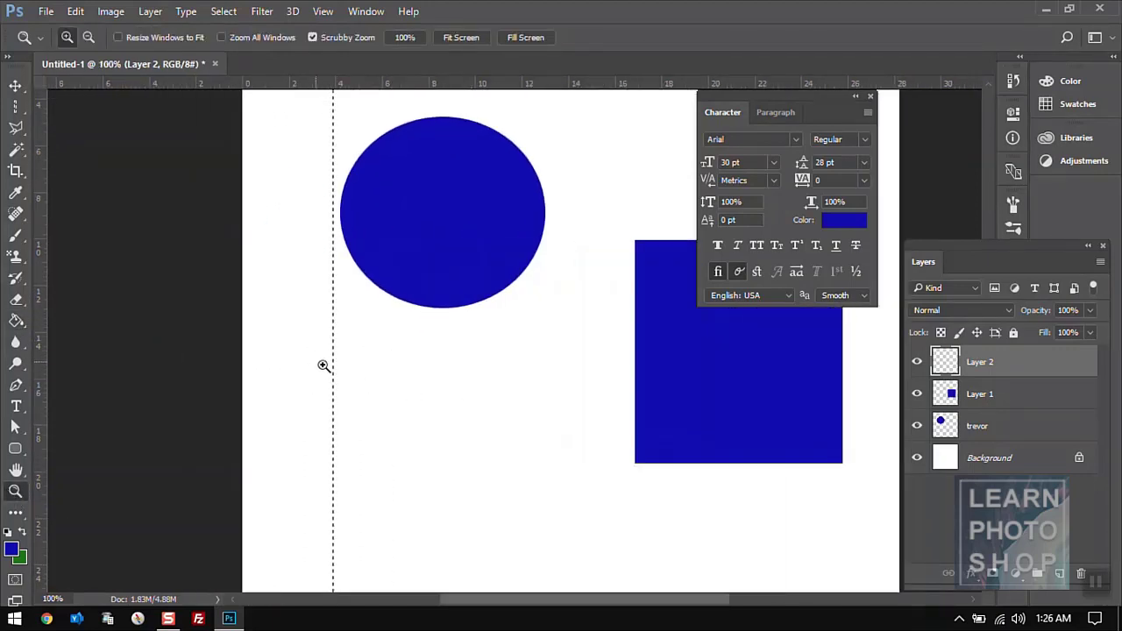
pyautogui.moveTo(323, 366); pyautogui.dragTo(493, 405)
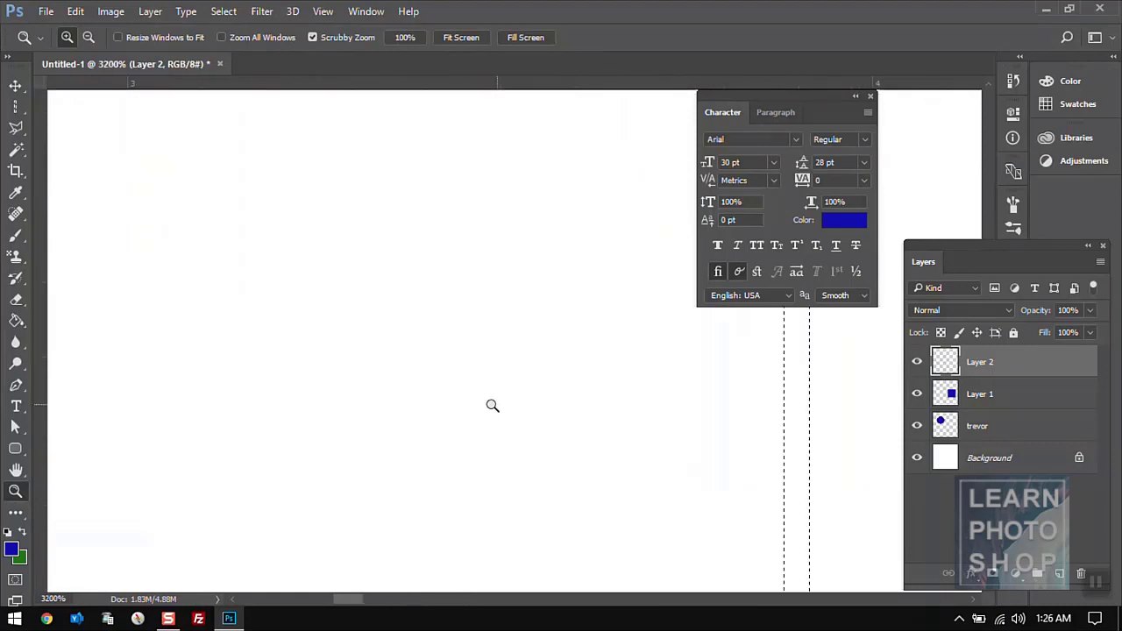
pyautogui.click(16, 321)
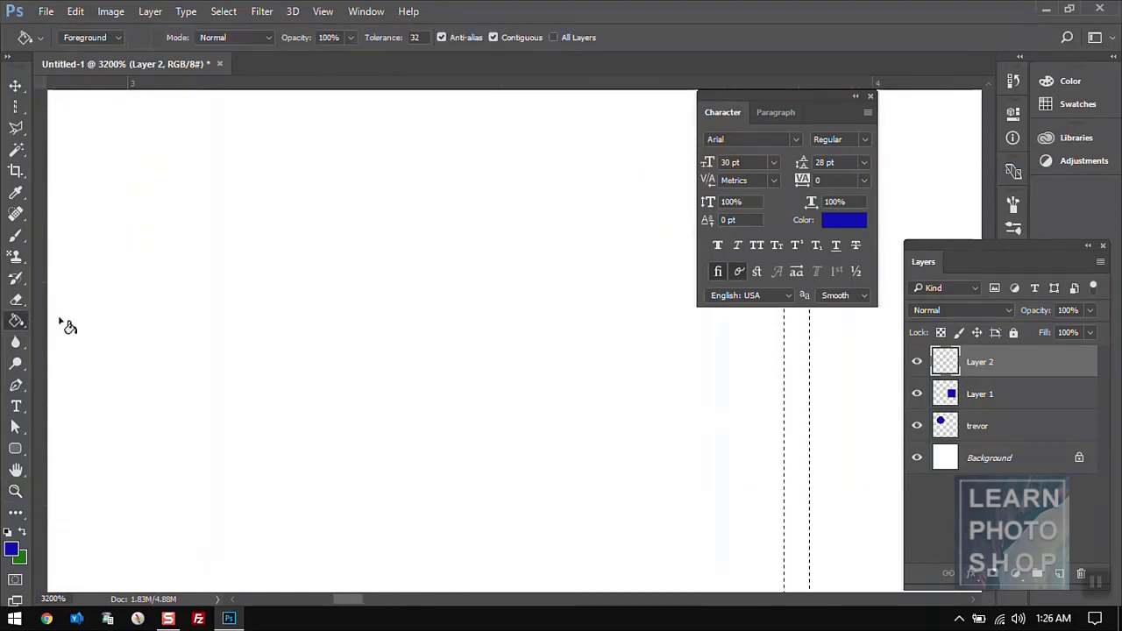
pyautogui.click(792, 377)
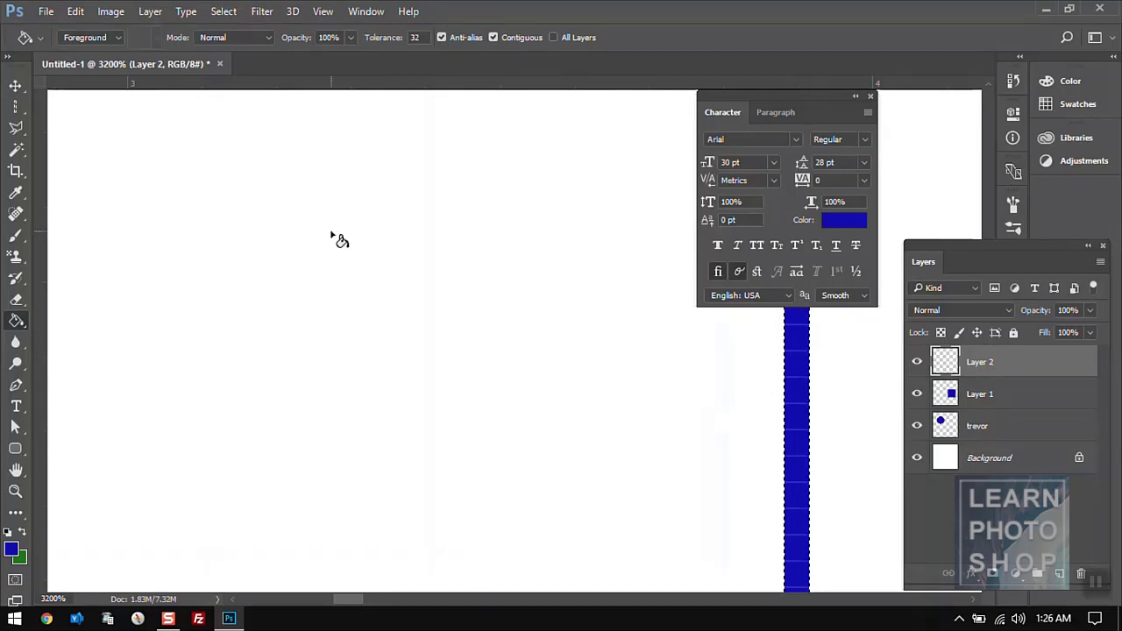
# - Return to 100% and select a one-pixel row across the lower part of the circle
pyautogui.click(15, 493)
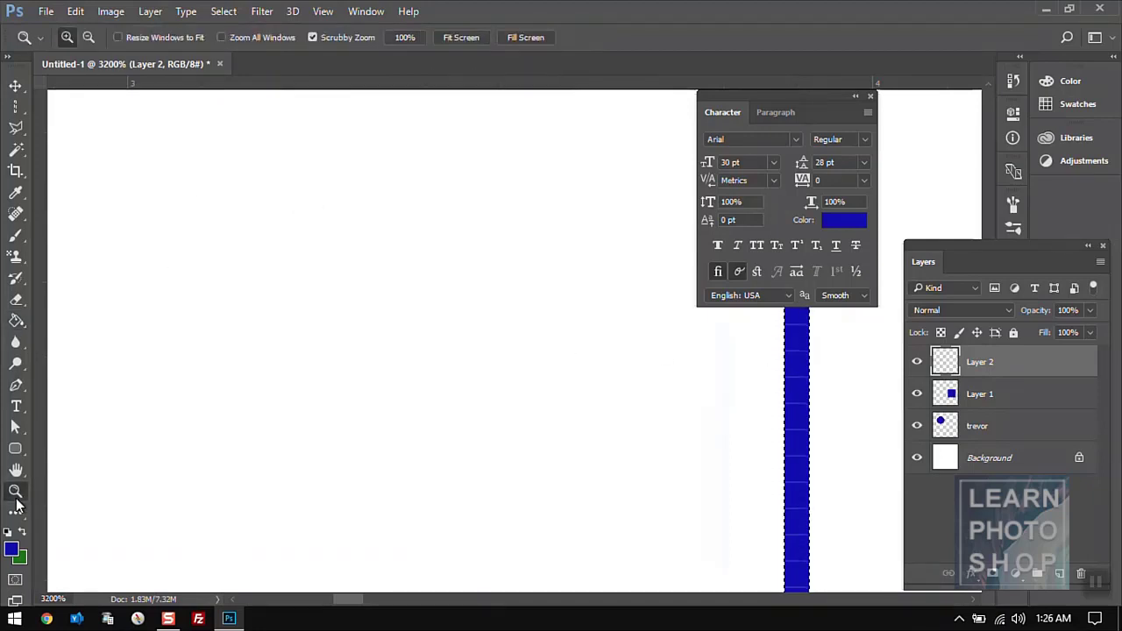
pyautogui.click(404, 38)
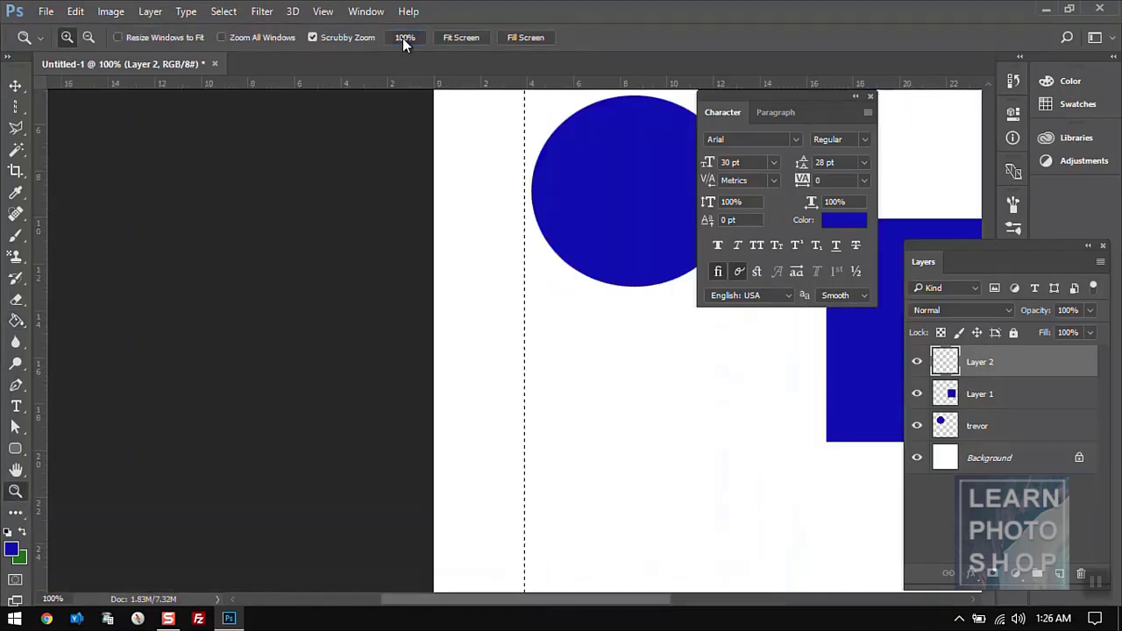
pyautogui.click(15, 107)
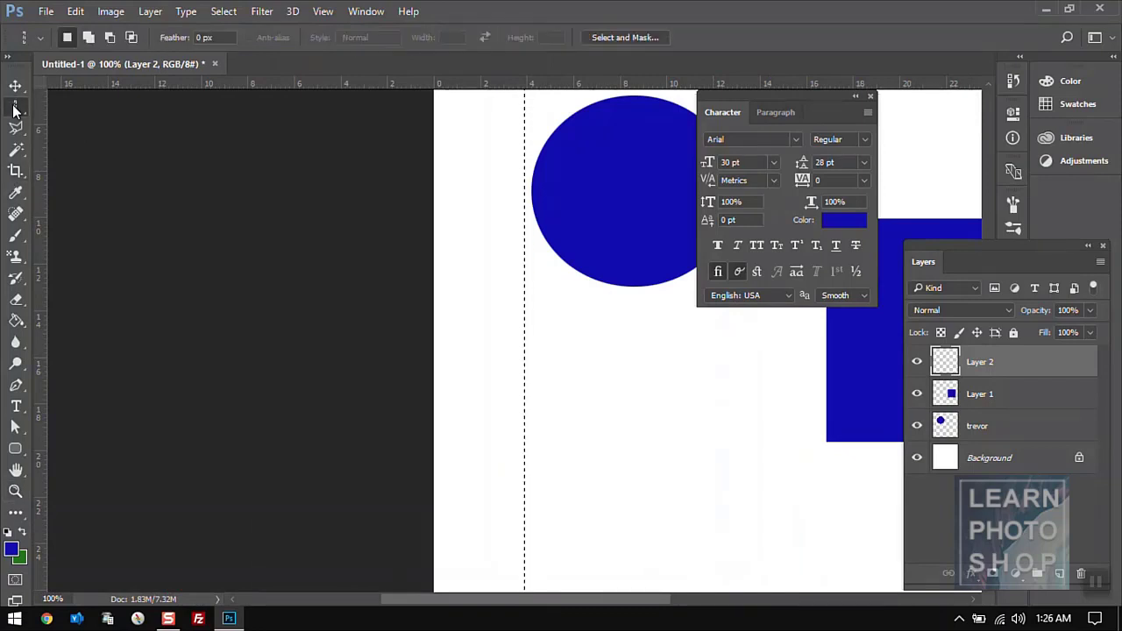
pyautogui.click(492, 261)
pyautogui.rightClick(15, 107)
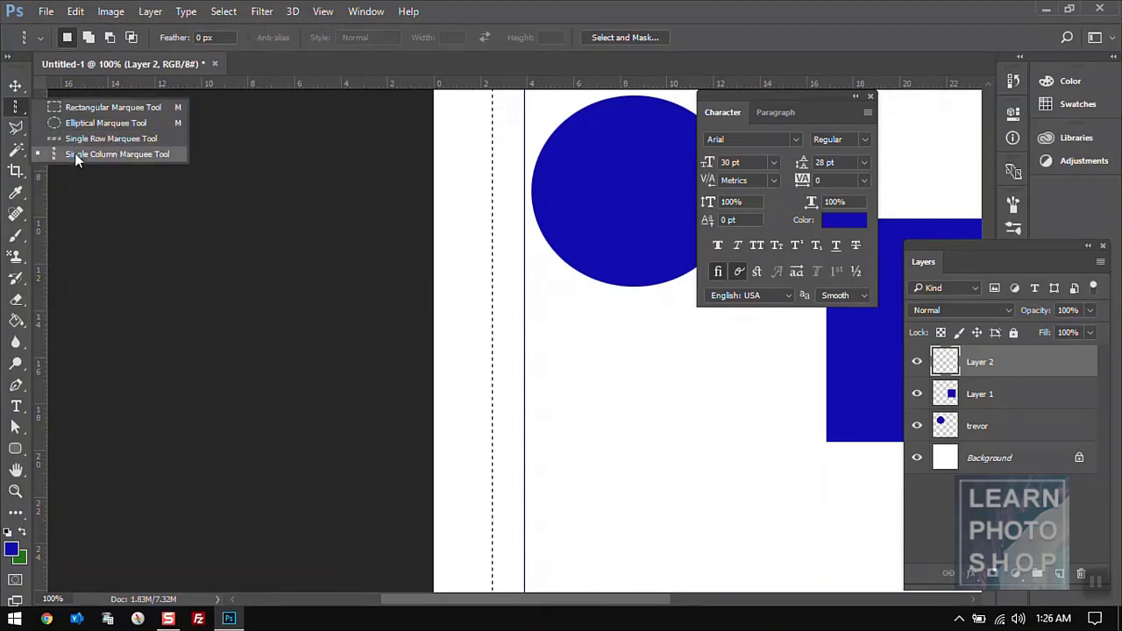
pyautogui.click(74, 153)
pyautogui.click(521, 306)
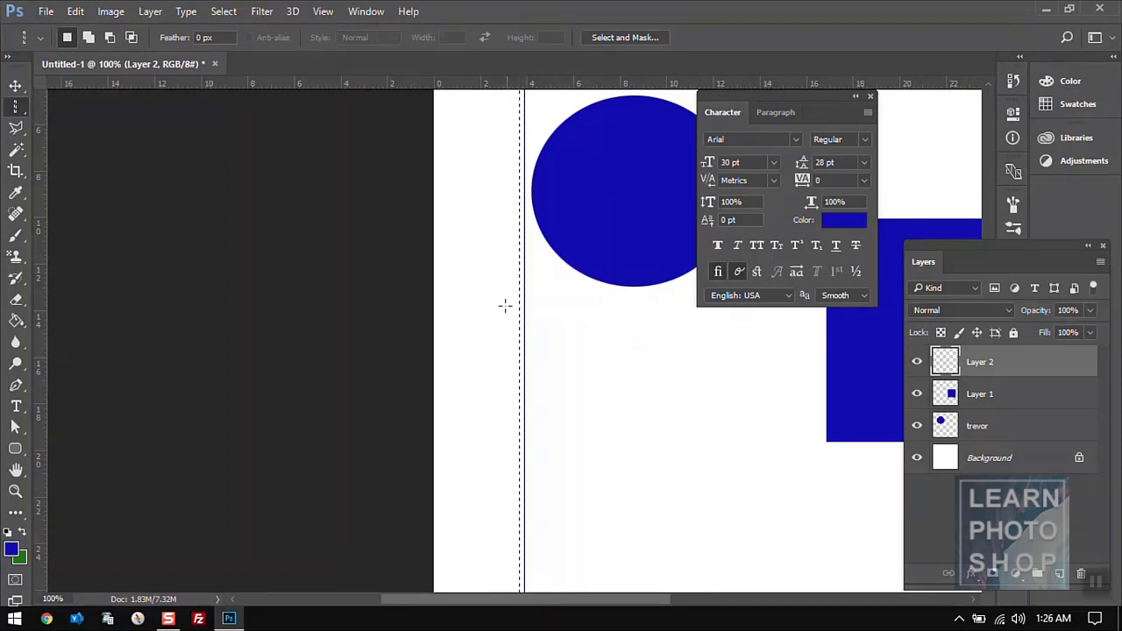
pyautogui.click(485, 307)
pyautogui.click(577, 358)
pyautogui.rightClick(24, 103)
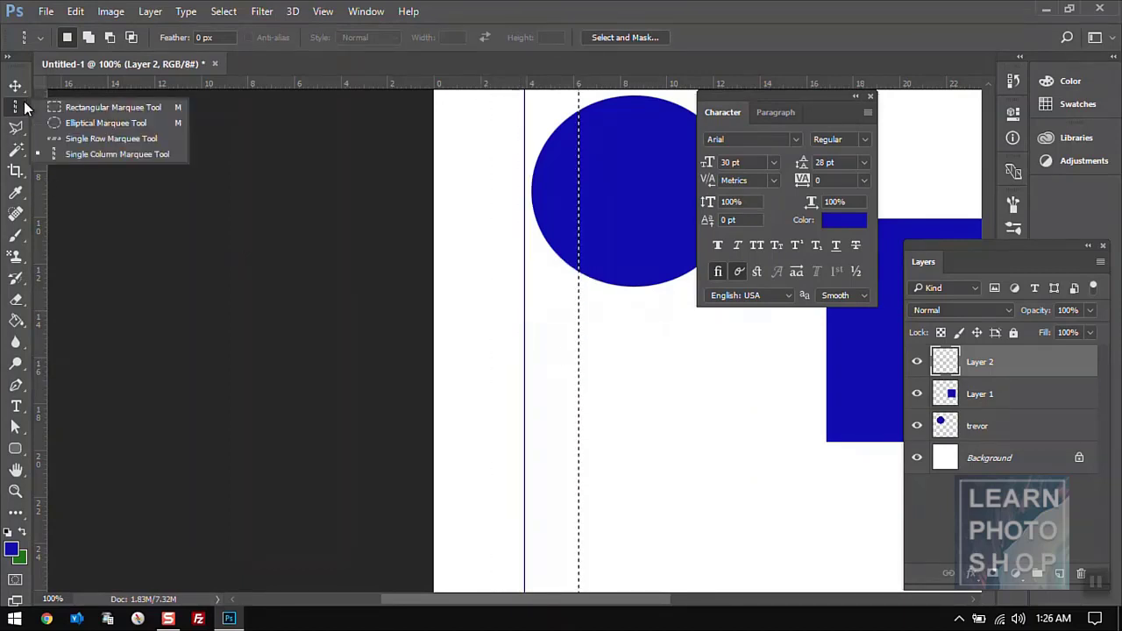
pyautogui.click(79, 138)
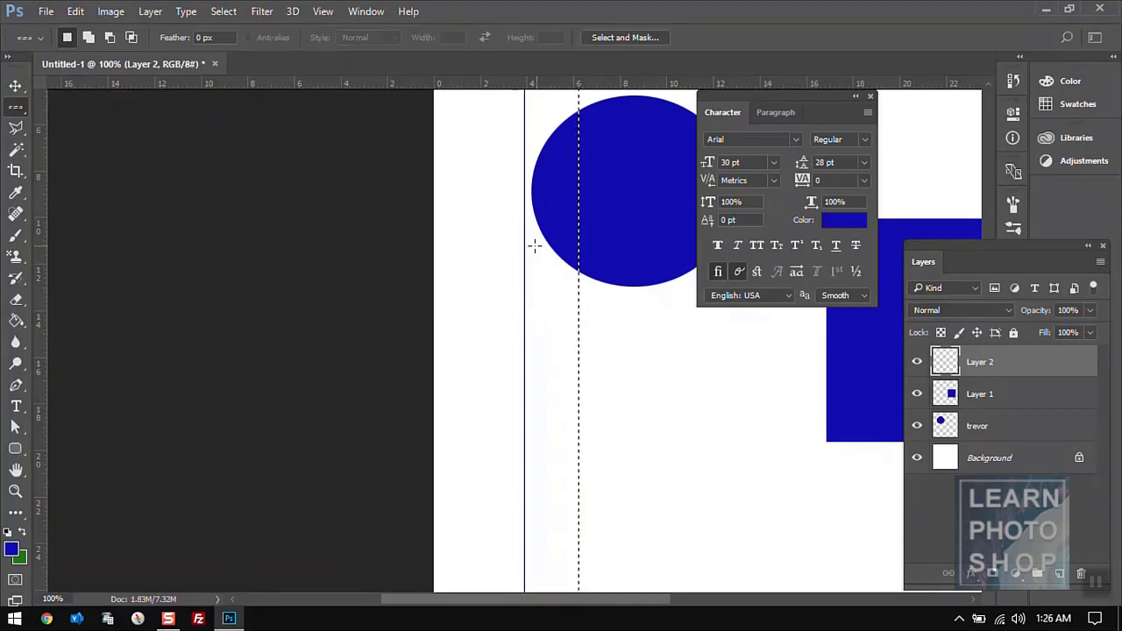
pyautogui.click(483, 246)
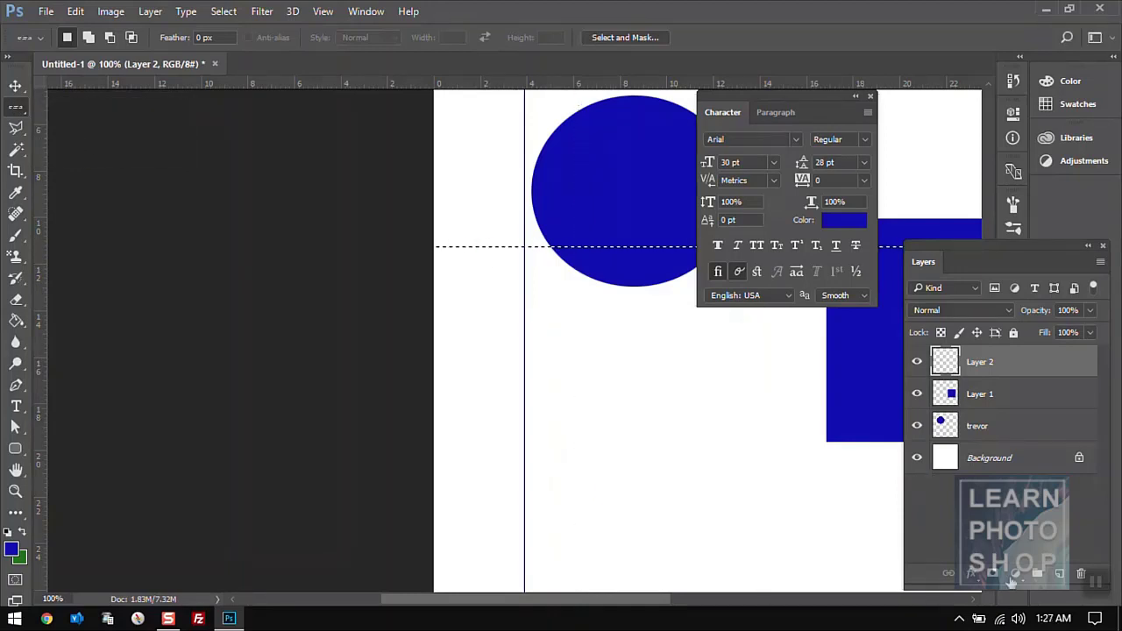
# - Add Layer 3 and fill the one-pixel row selection with blue at 3200% zoom
pyautogui.click(1059, 574)
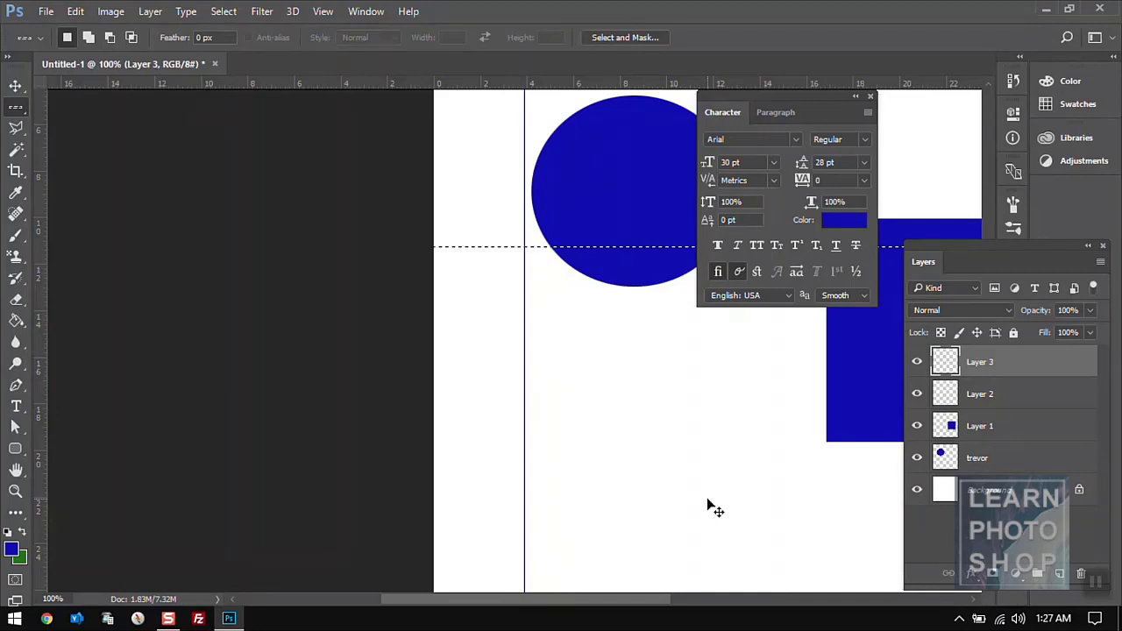
pyautogui.hotkey('ctrl', '+')
pyautogui.hotkey('ctrl', '+')
pyautogui.hotkey('ctrl', '+')
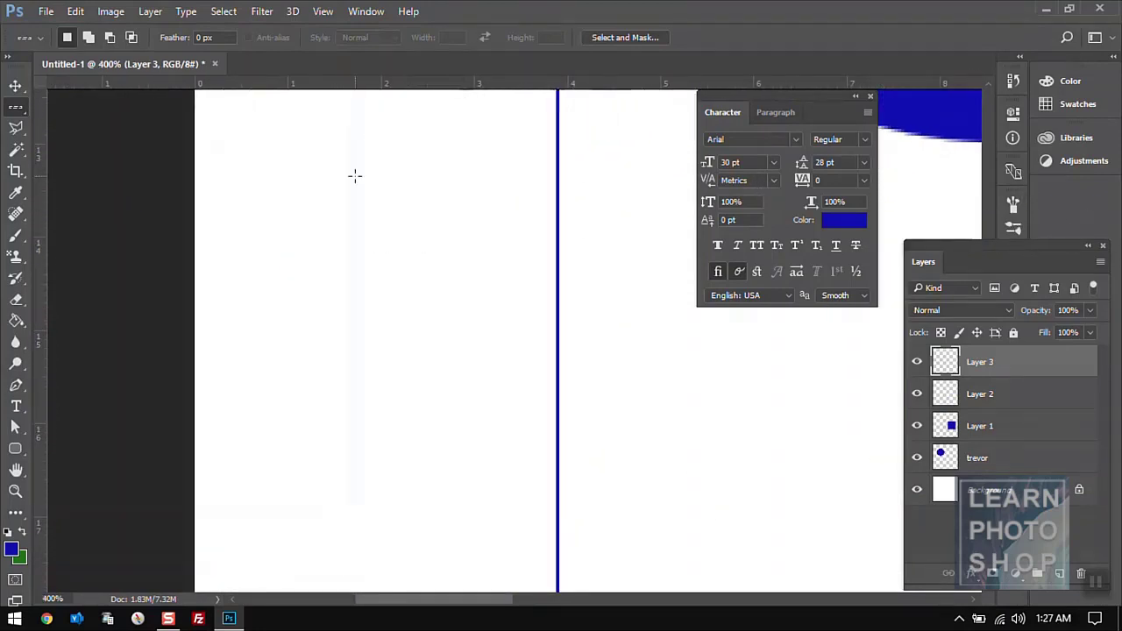
pyautogui.click(16, 471)
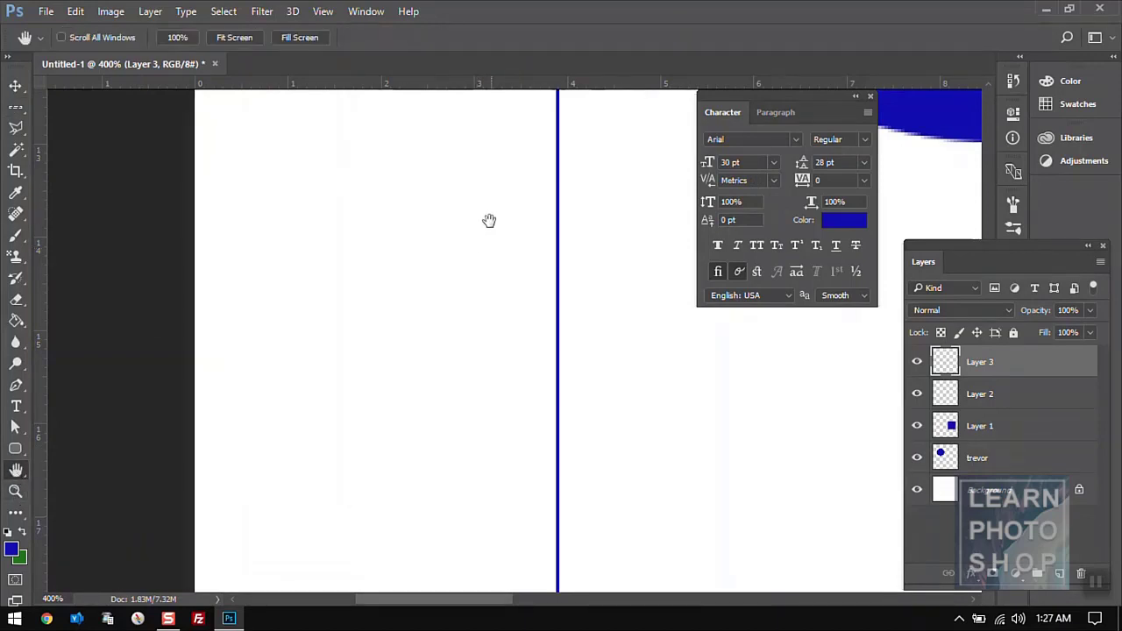
pyautogui.moveTo(489, 220); pyautogui.dragTo(441, 238)
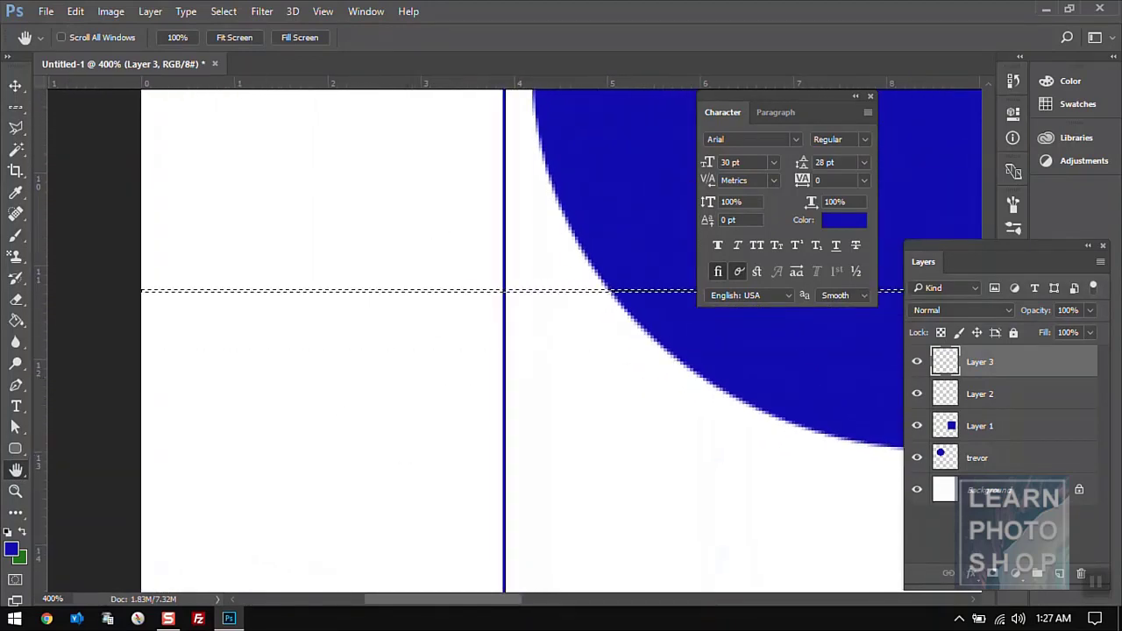
pyautogui.click(16, 322)
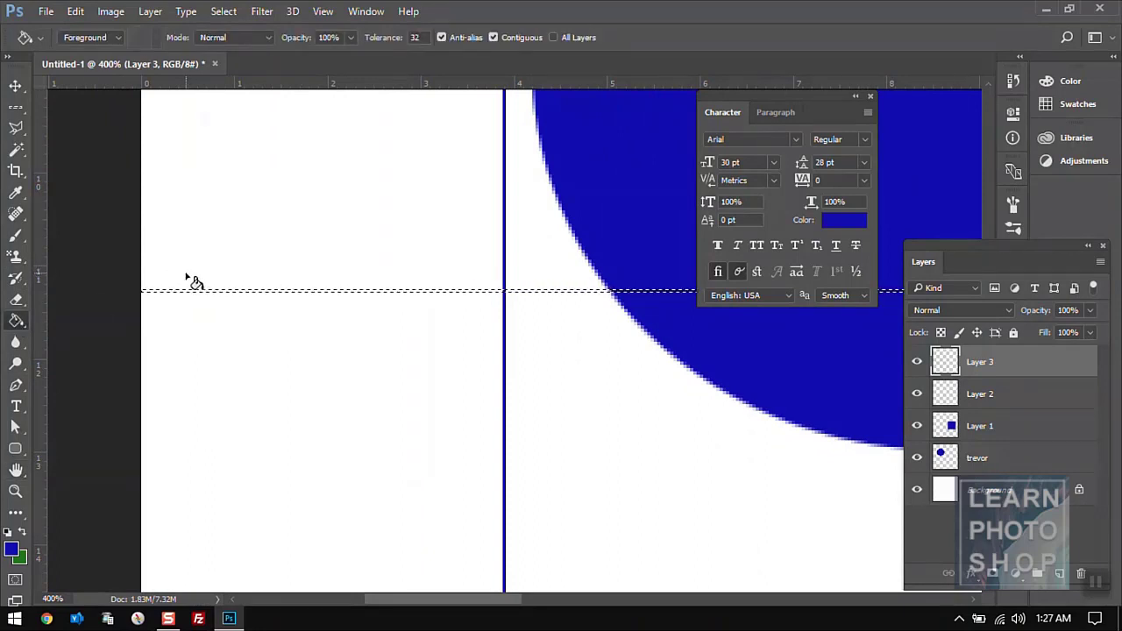
pyautogui.click(15, 492)
pyautogui.click(281, 289)
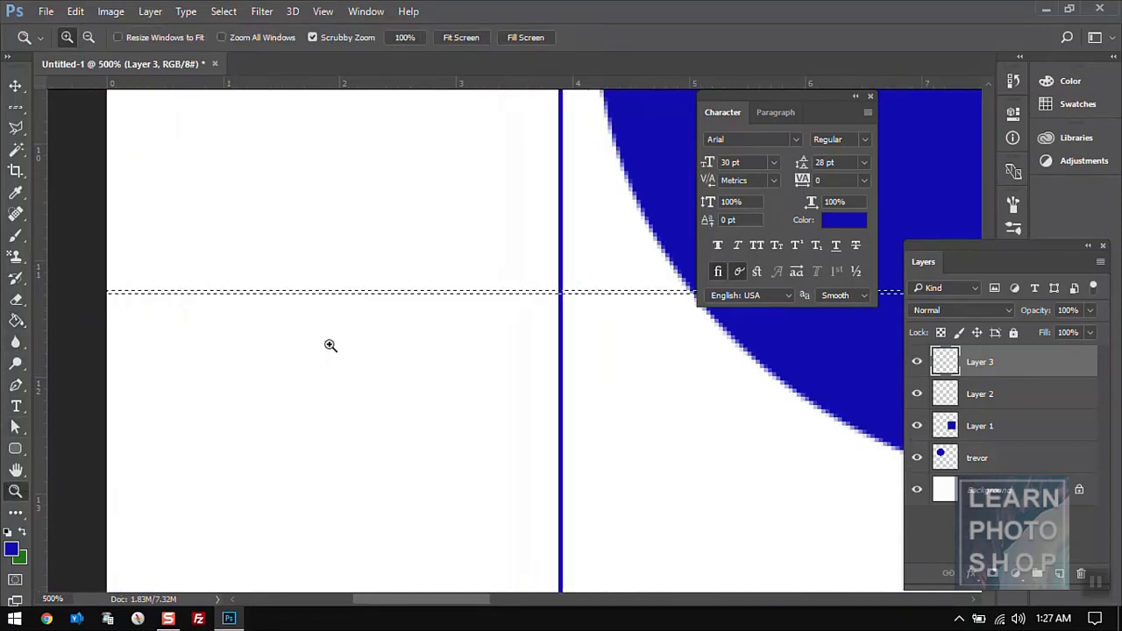
pyautogui.click(306, 290)
pyautogui.click(305, 291)
pyautogui.click(305, 291)
pyautogui.click(305, 291)
pyautogui.click(305, 291)
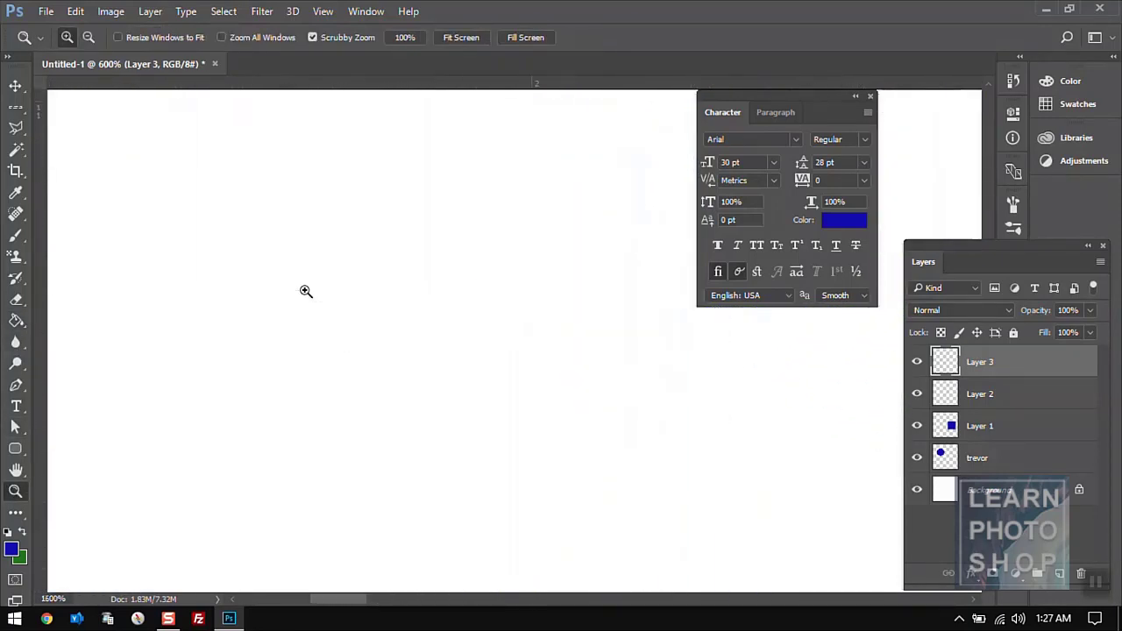
pyautogui.click(305, 291)
pyautogui.click(16, 321)
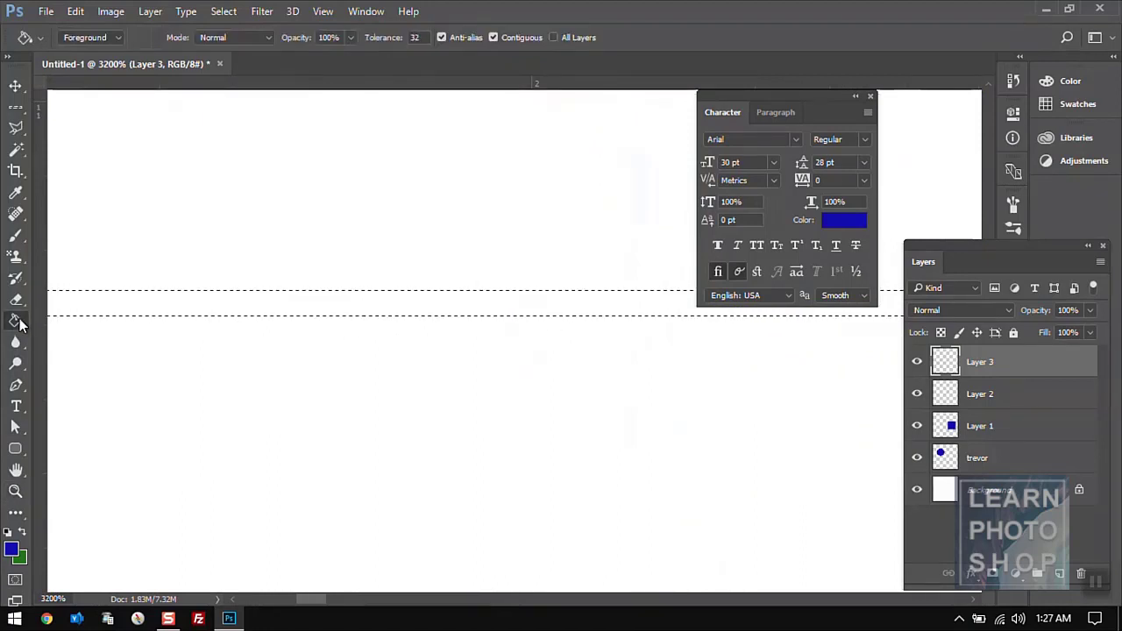
pyautogui.click(227, 303)
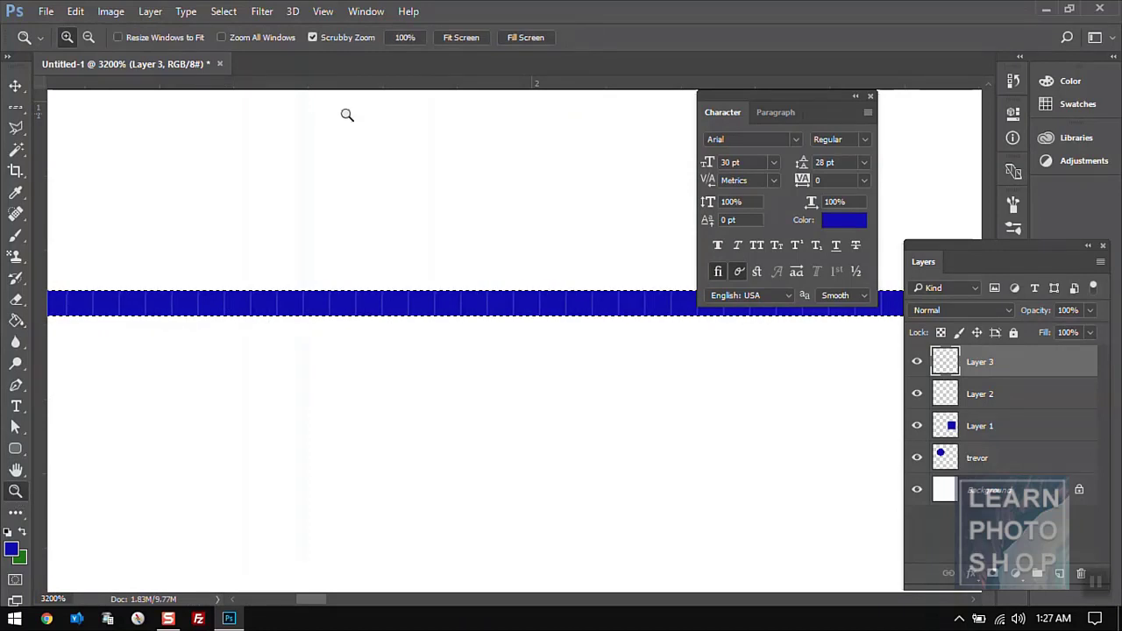
# - Return the view to 100% and clear the row selection with the Rectangular Marquee
pyautogui.click(406, 37)
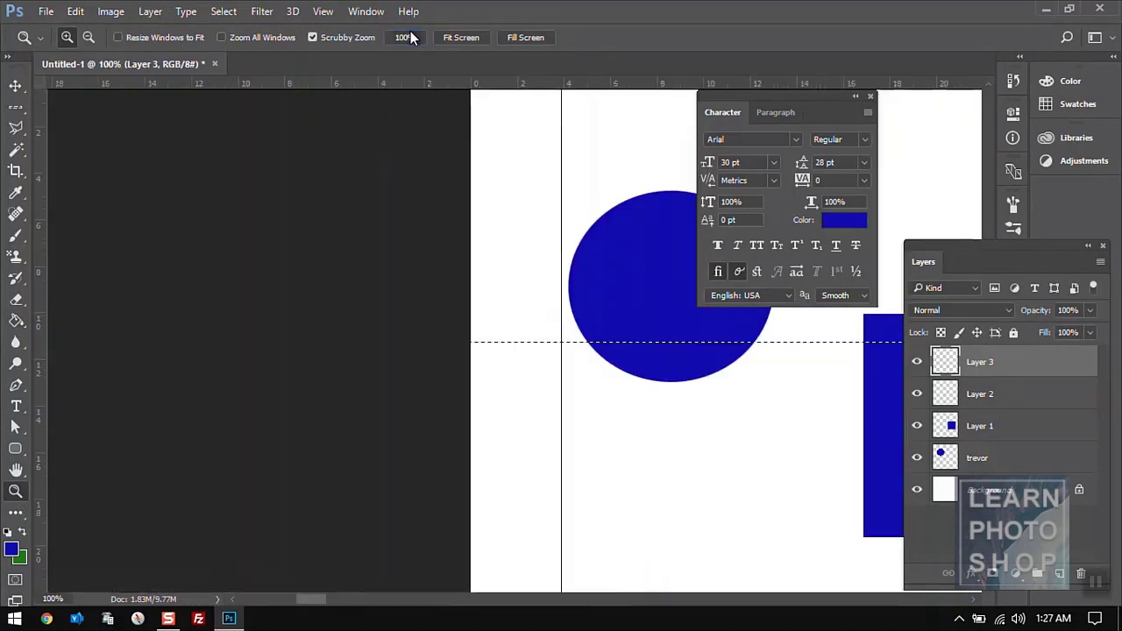
pyautogui.click(16, 106)
pyautogui.click(523, 199)
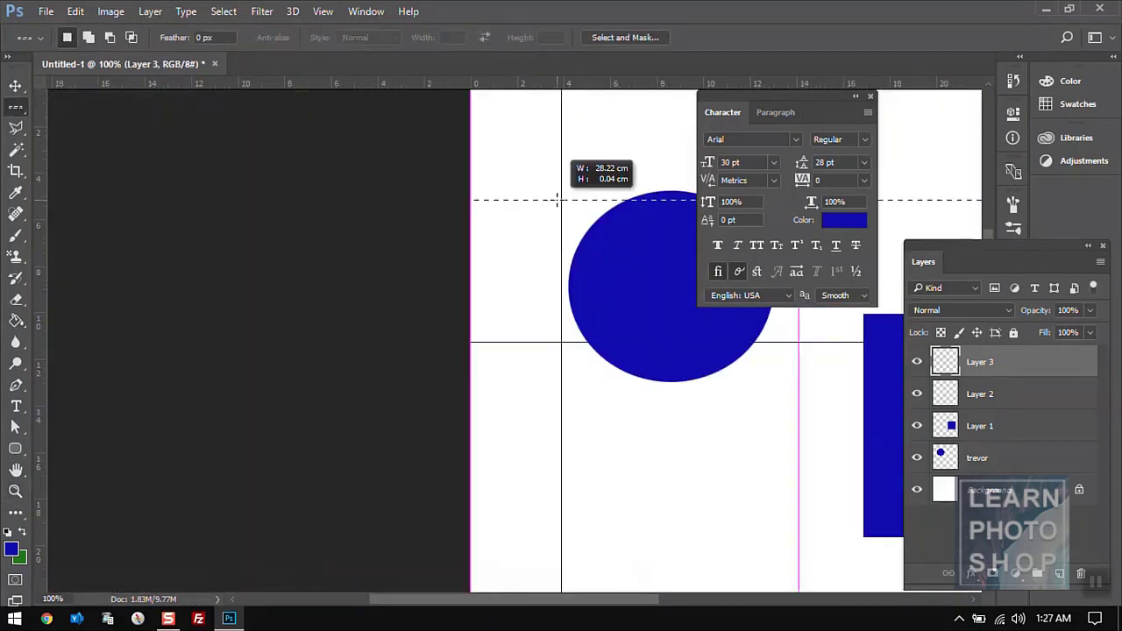
pyautogui.click(17, 113)
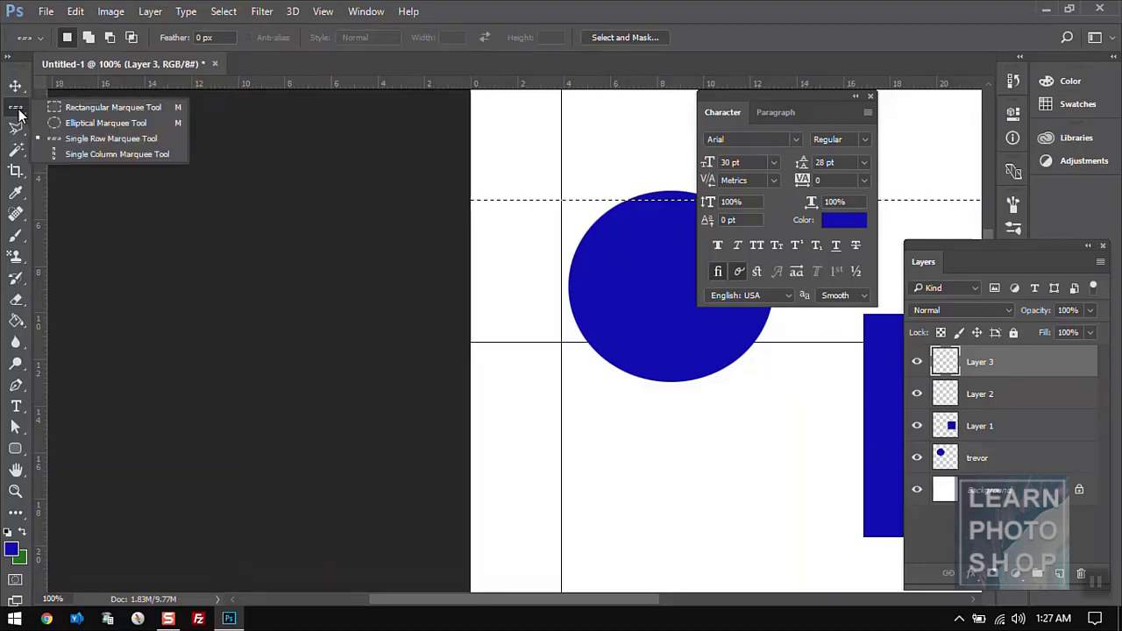
pyautogui.click(53, 107)
pyautogui.click(545, 129)
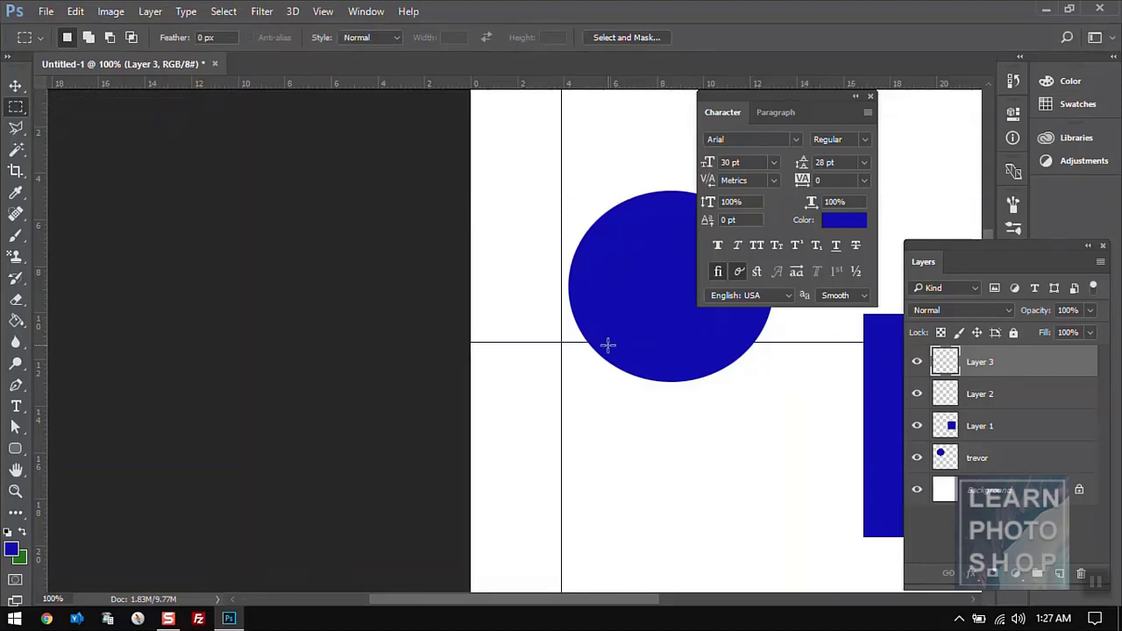
pyautogui.moveTo(530, 599); pyautogui.dragTo(610, 601)
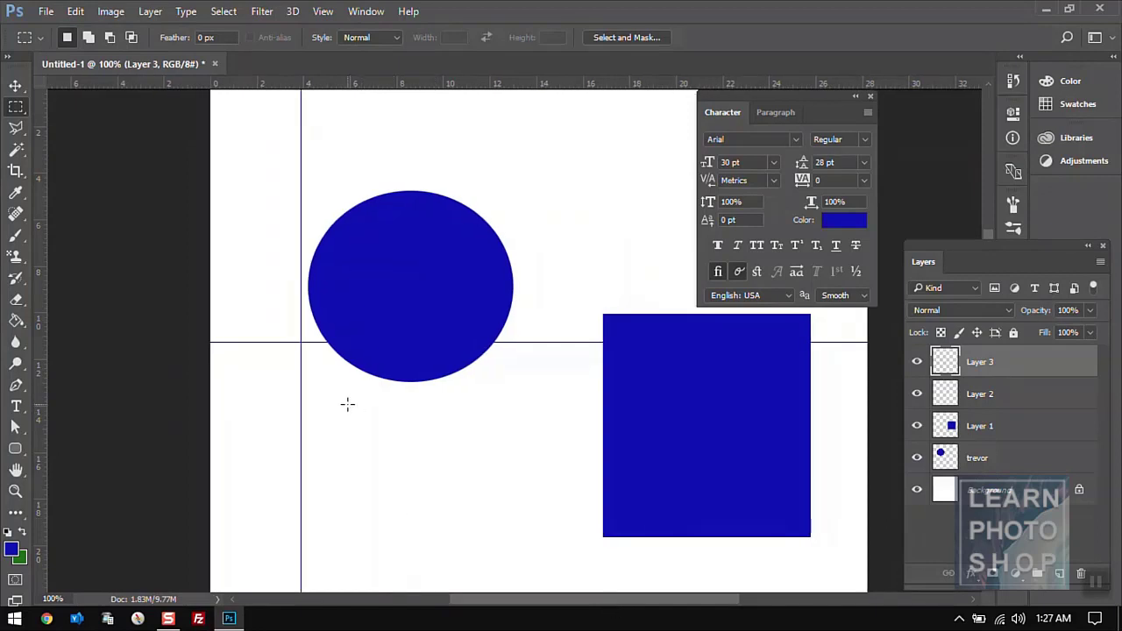
pyautogui.click(14, 137)
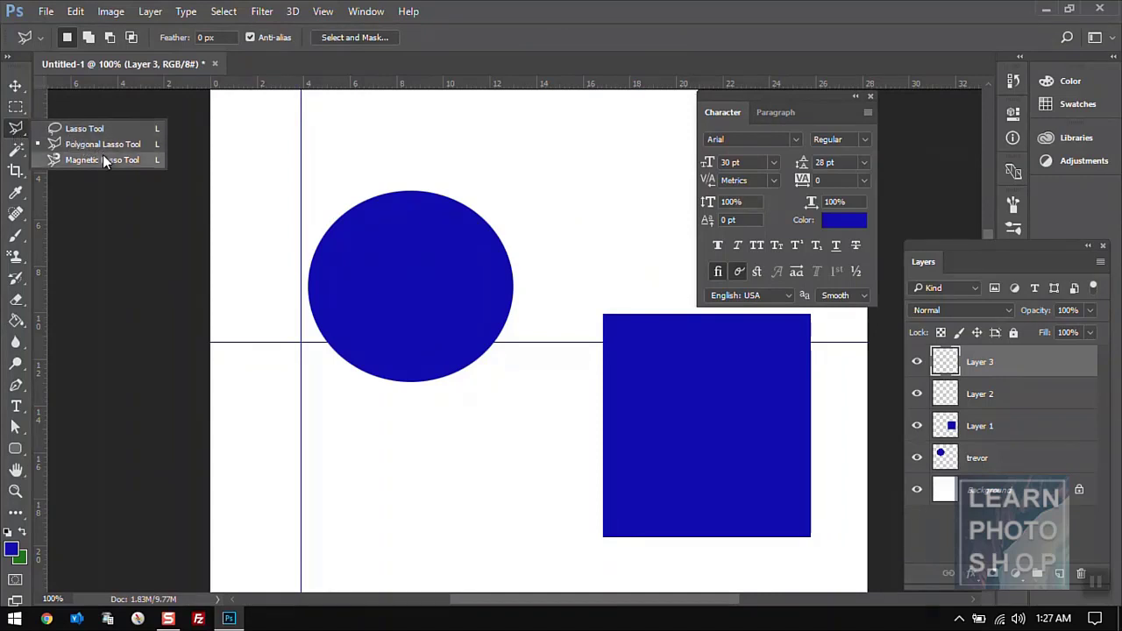
pyautogui.click(18, 127)
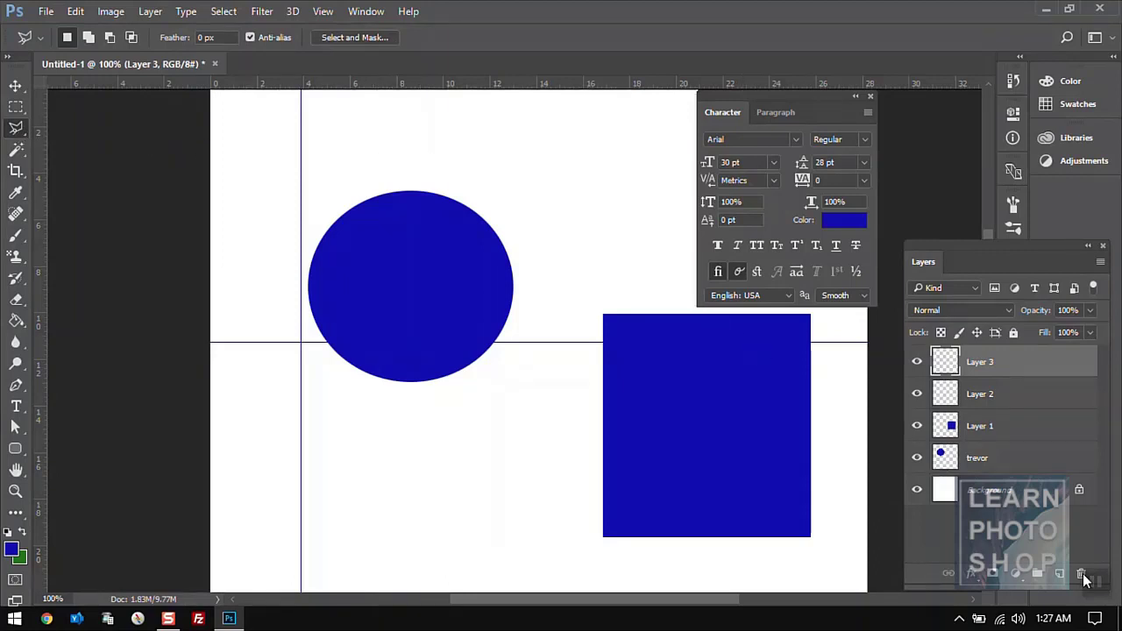
pyautogui.click(1056, 575)
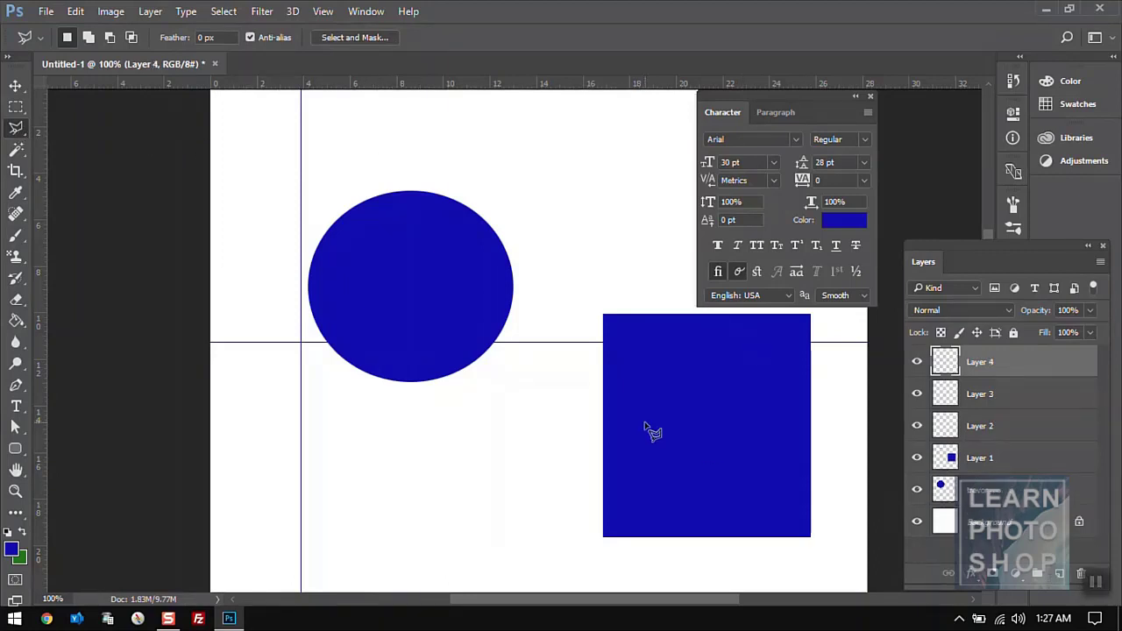
pyautogui.click(345, 133)
pyautogui.click(403, 110)
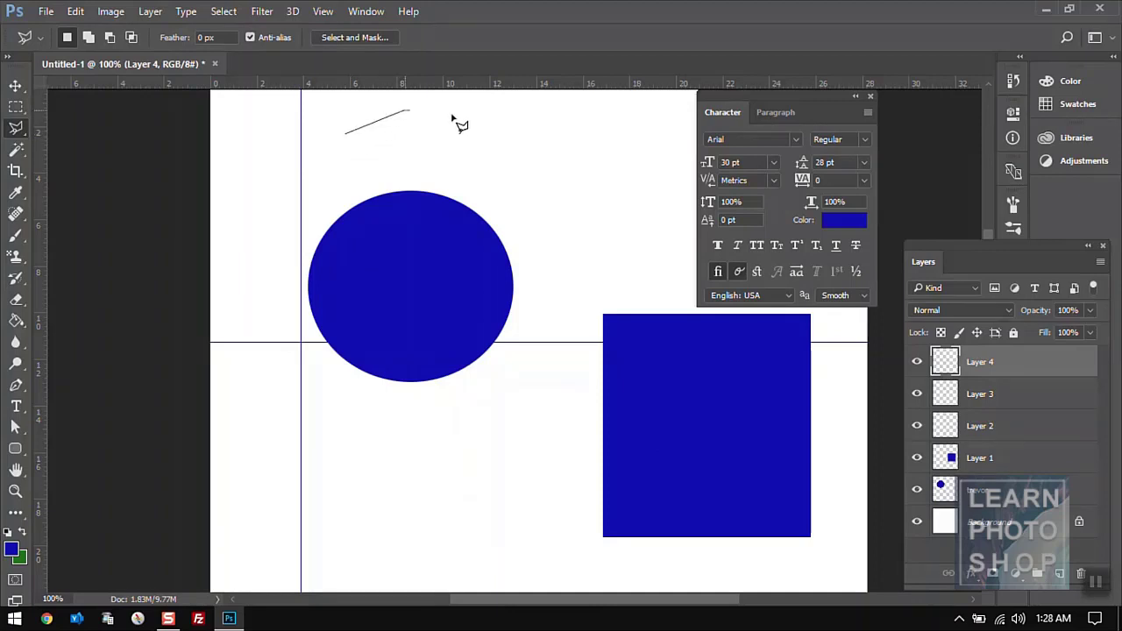
pyautogui.click(530, 137)
pyautogui.click(587, 184)
pyautogui.click(521, 222)
pyautogui.click(471, 177)
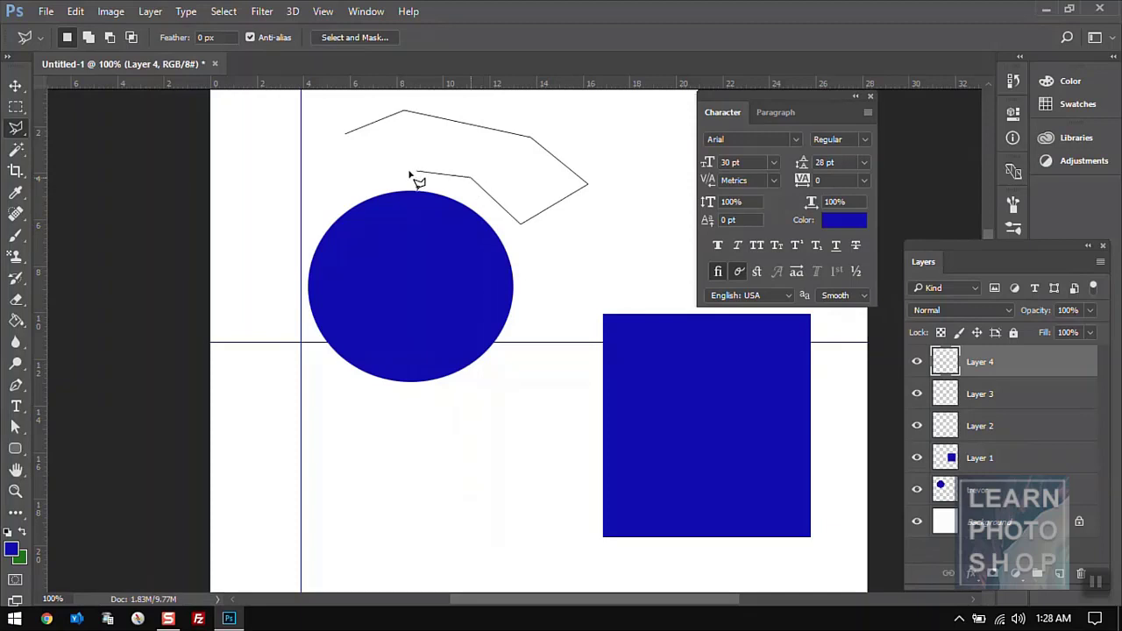
pyautogui.click(341, 169)
pyautogui.click(348, 136)
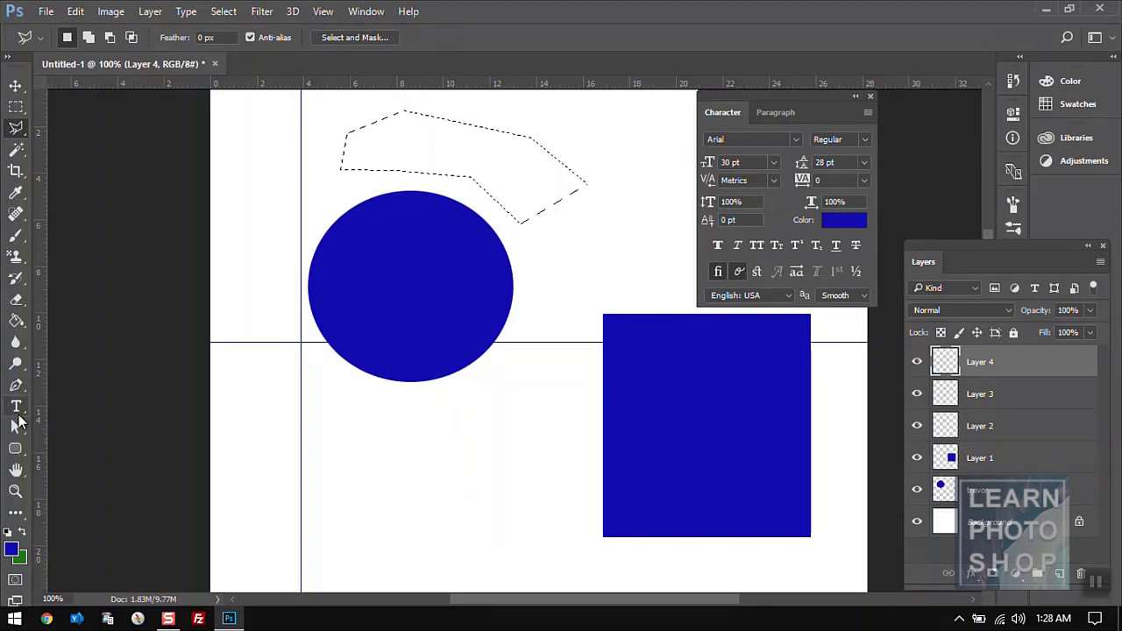
pyautogui.click(15, 321)
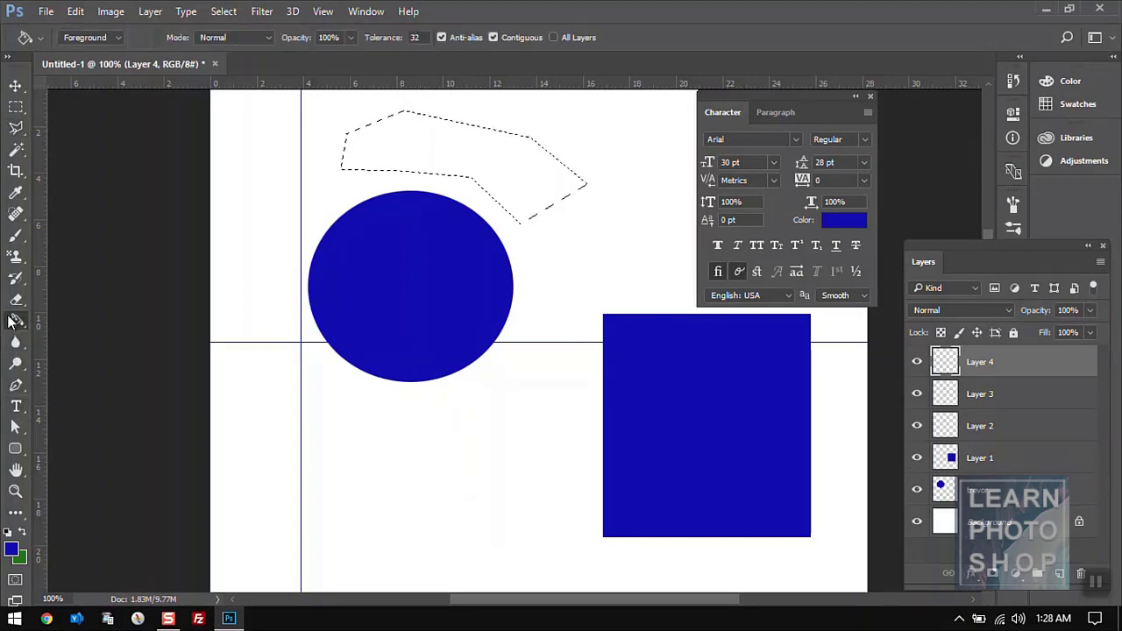
pyautogui.click(419, 156)
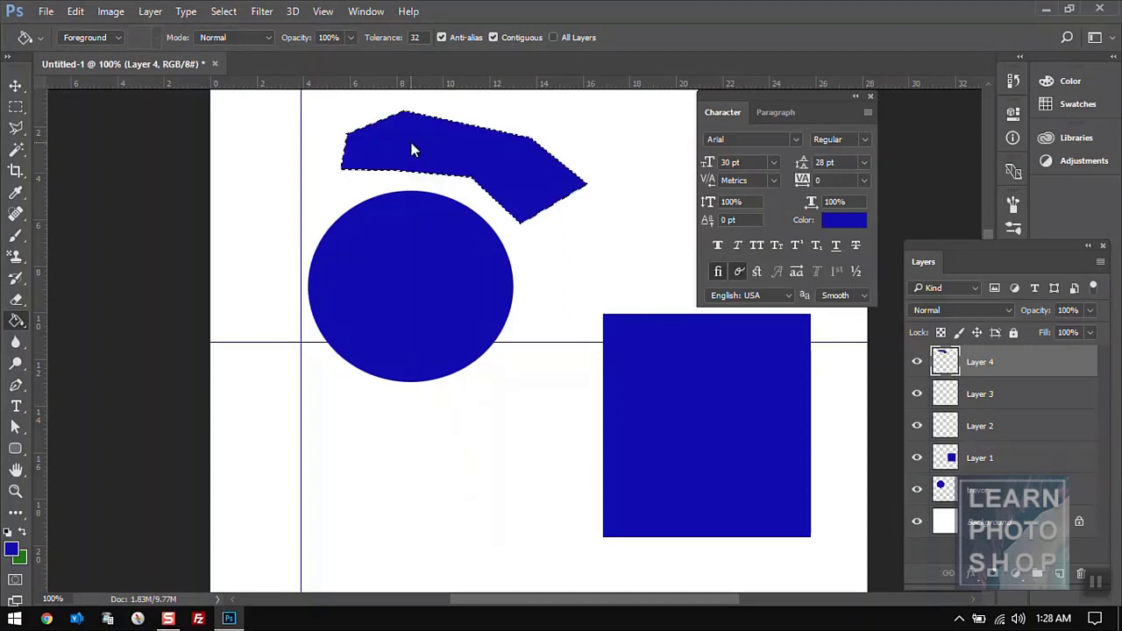
pyautogui.click(15, 106)
pyautogui.click(281, 169)
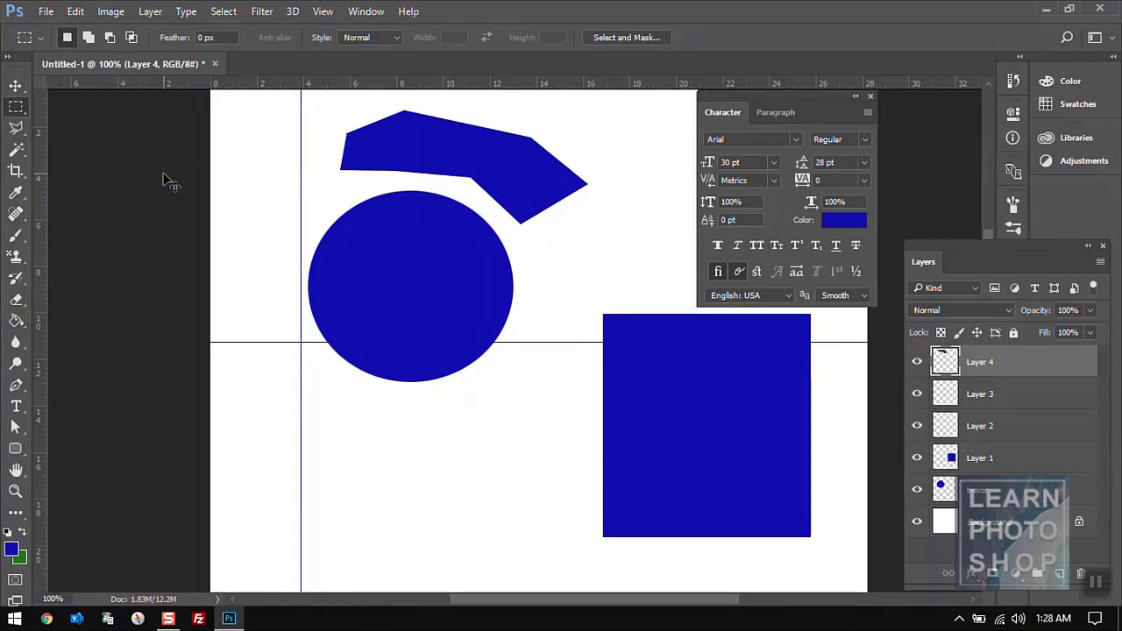
pyautogui.hotkey('ctrl', 'z')
pyautogui.hotkey('ctrl', 'd')
# - Draw a freehand lasso selection of a blob below the circle
pyautogui.click(21, 131)
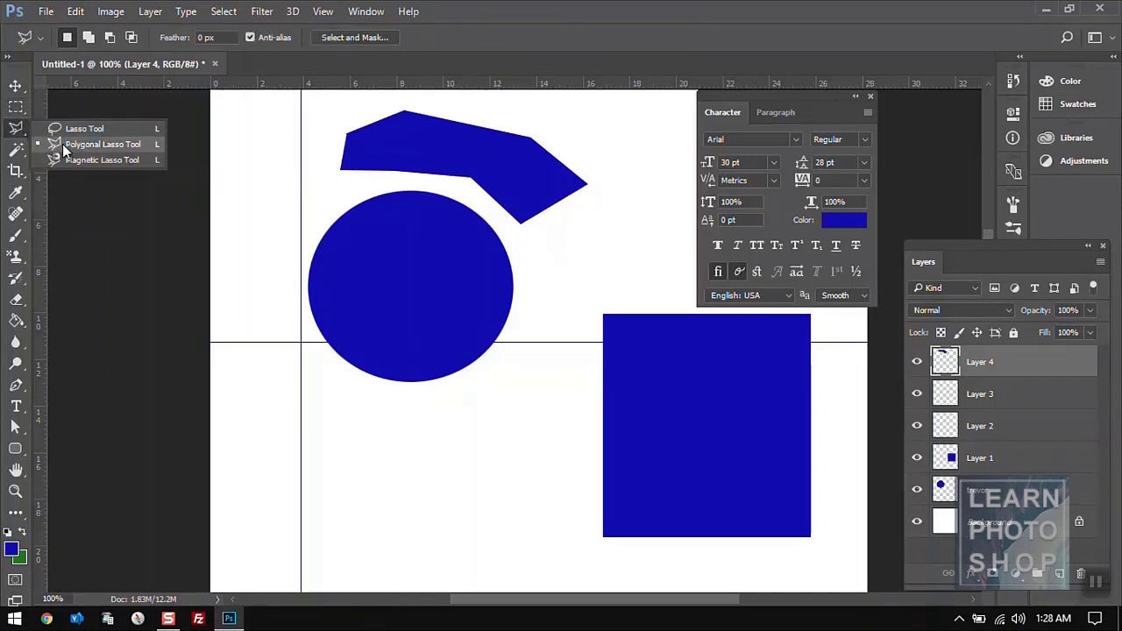
pyautogui.click(62, 144)
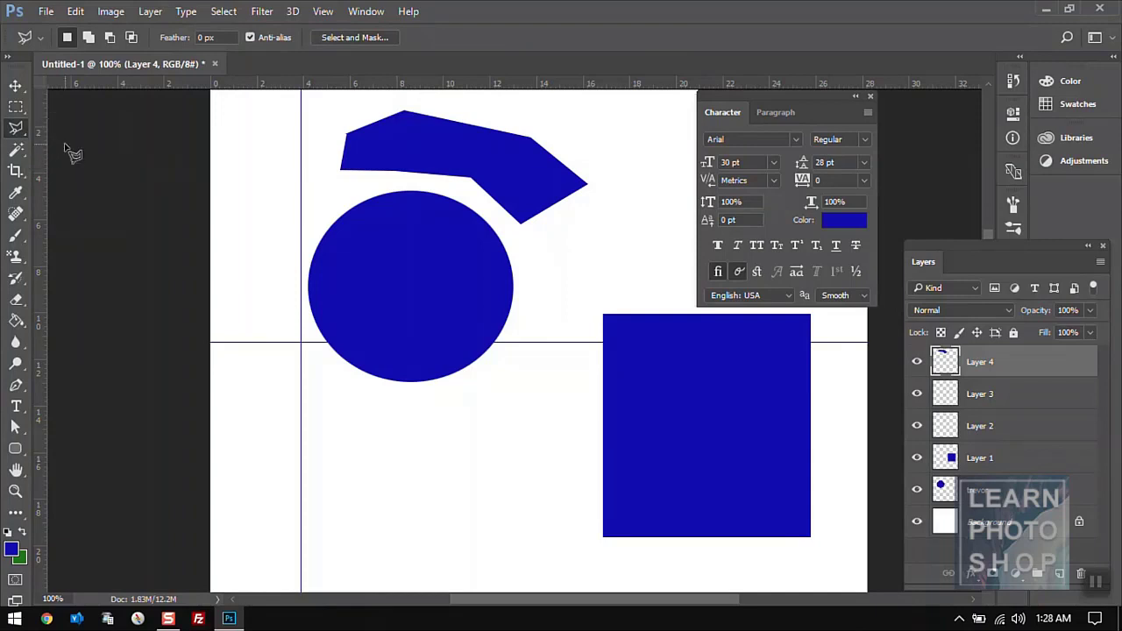
pyautogui.click(260, 185)
pyautogui.press('Escape')
pyautogui.rightClick(16, 136)
pyautogui.click(71, 127)
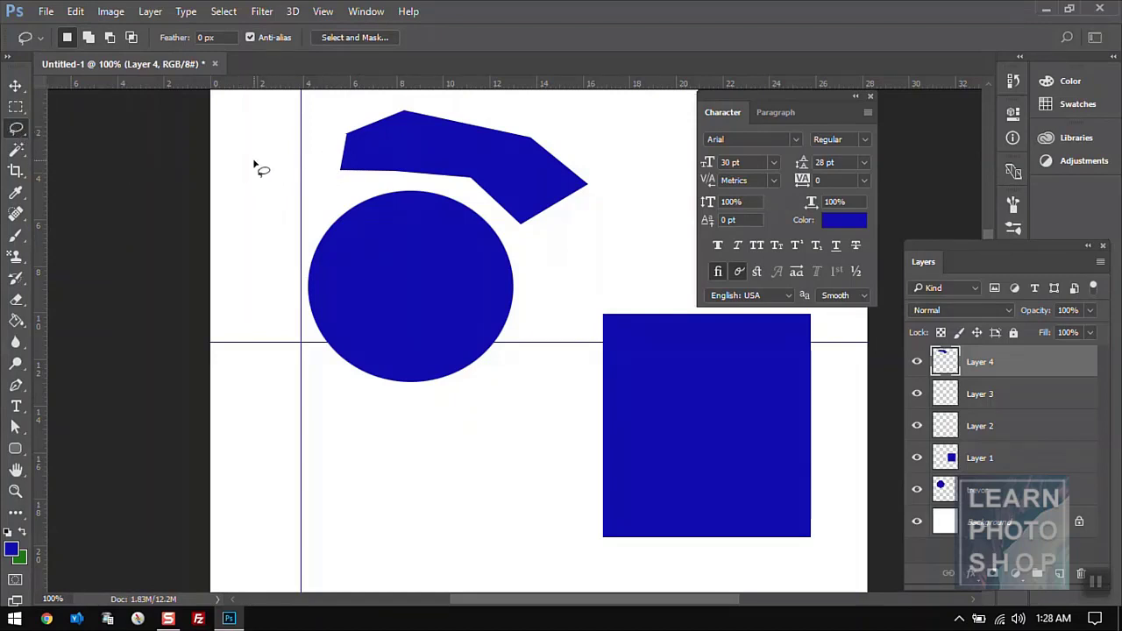
pyautogui.moveTo(251, 158)
pyautogui.mouseDown()
pyautogui.moveTo(311, 123)
pyautogui.moveTo(334, 160)
pyautogui.moveTo(313, 191)
pyautogui.moveTo(388, 186)
pyautogui.moveTo(419, 213)
pyautogui.moveTo(256, 213)
pyautogui.moveTo(252, 162)
pyautogui.mouseUp()
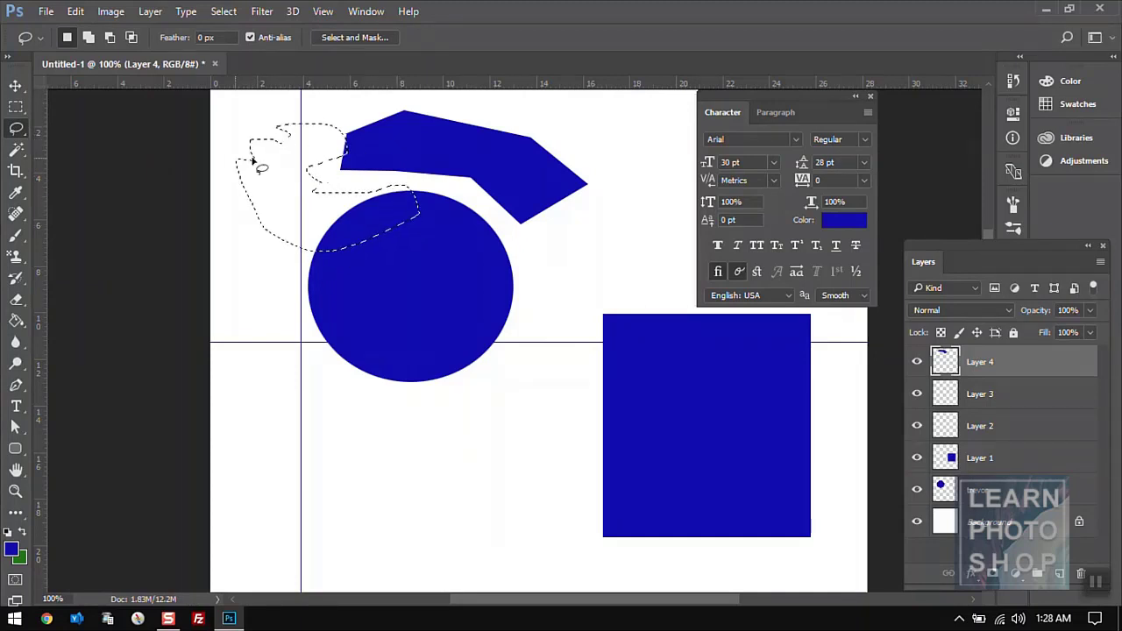
pyautogui.moveTo(579, 246)
pyautogui.mouseDown()
pyautogui.moveTo(623, 178)
pyautogui.moveTo(617, 134)
pyautogui.moveTo(661, 206)
pyautogui.moveTo(632, 246)
pyautogui.moveTo(650, 269)
pyautogui.moveTo(593, 236)
pyautogui.moveTo(601, 288)
pyautogui.moveTo(576, 271)
pyautogui.moveTo(578, 245)
pyautogui.mouseUp()
pyautogui.click(501, 440)
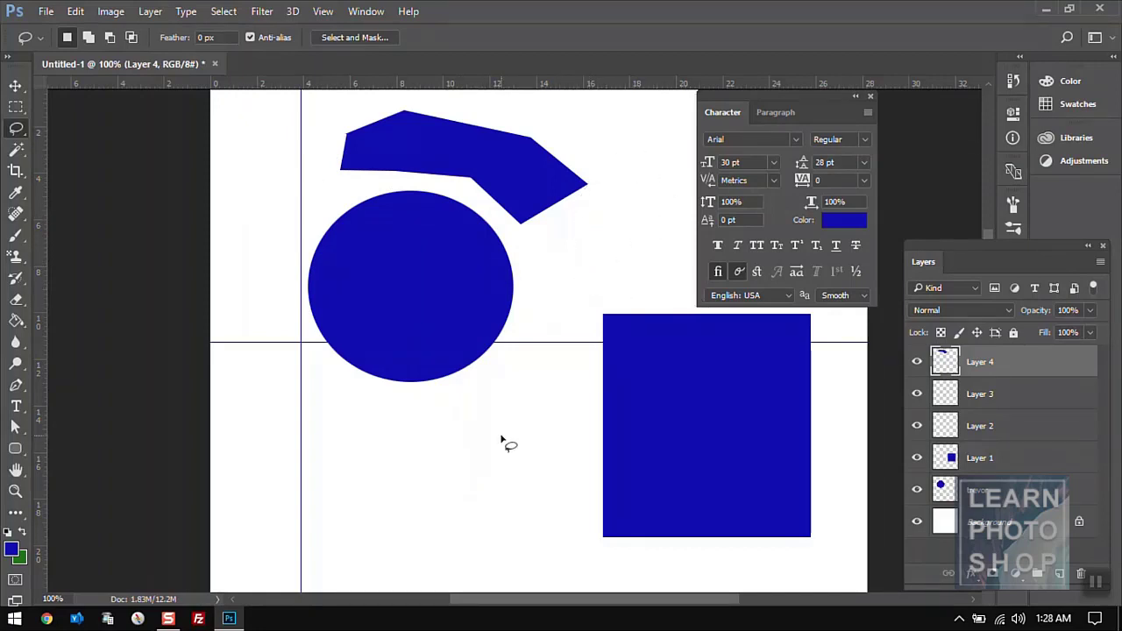
pyautogui.moveTo(502, 440)
pyautogui.mouseDown()
pyautogui.moveTo(366, 446)
pyautogui.moveTo(445, 399)
pyautogui.moveTo(485, 431)
pyautogui.moveTo(550, 393)
pyautogui.moveTo(519, 505)
pyautogui.moveTo(431, 493)
pyautogui.moveTo(457, 448)
pyautogui.moveTo(501, 439)
pyautogui.mouseUp()
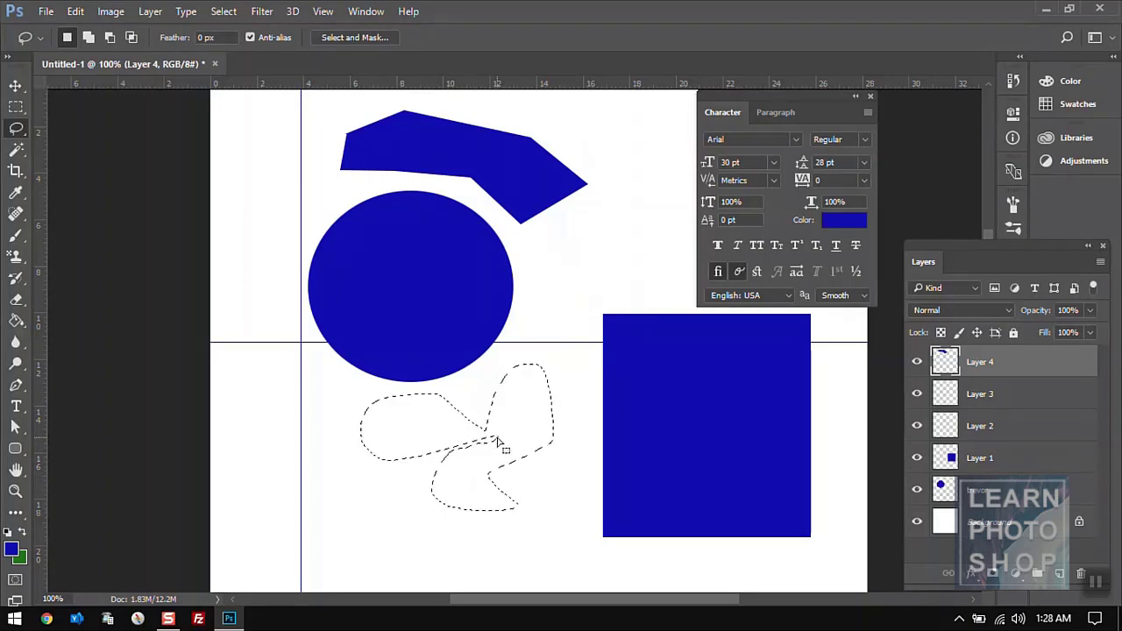
# - Fill the blob with green on a new Layer 5 and deselect it
pyautogui.click(1048, 571)
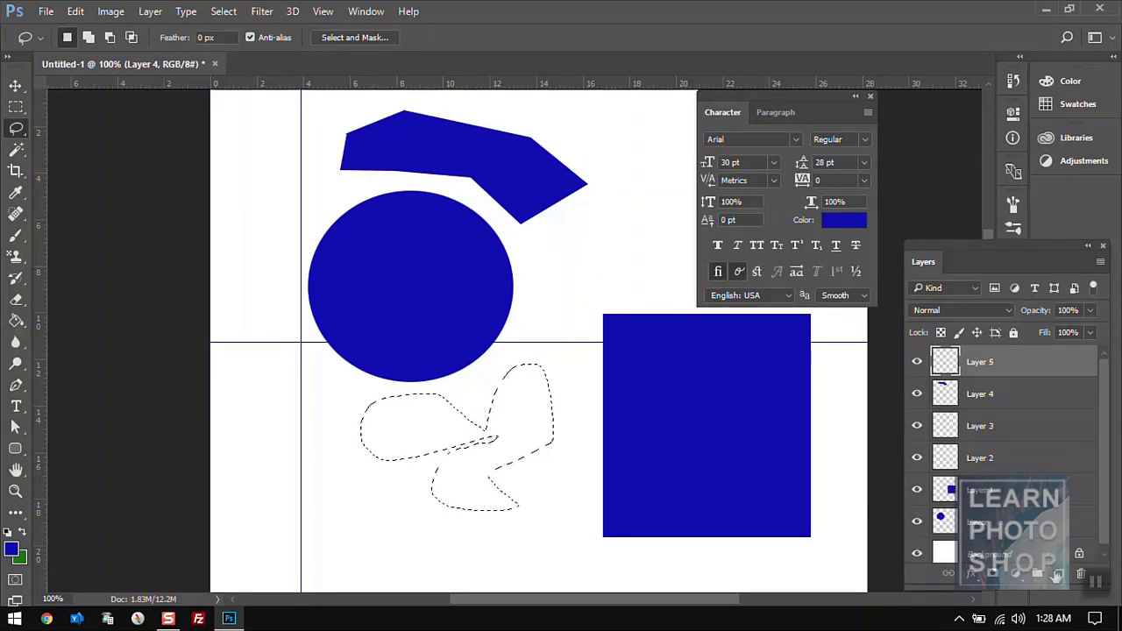
pyautogui.click(21, 533)
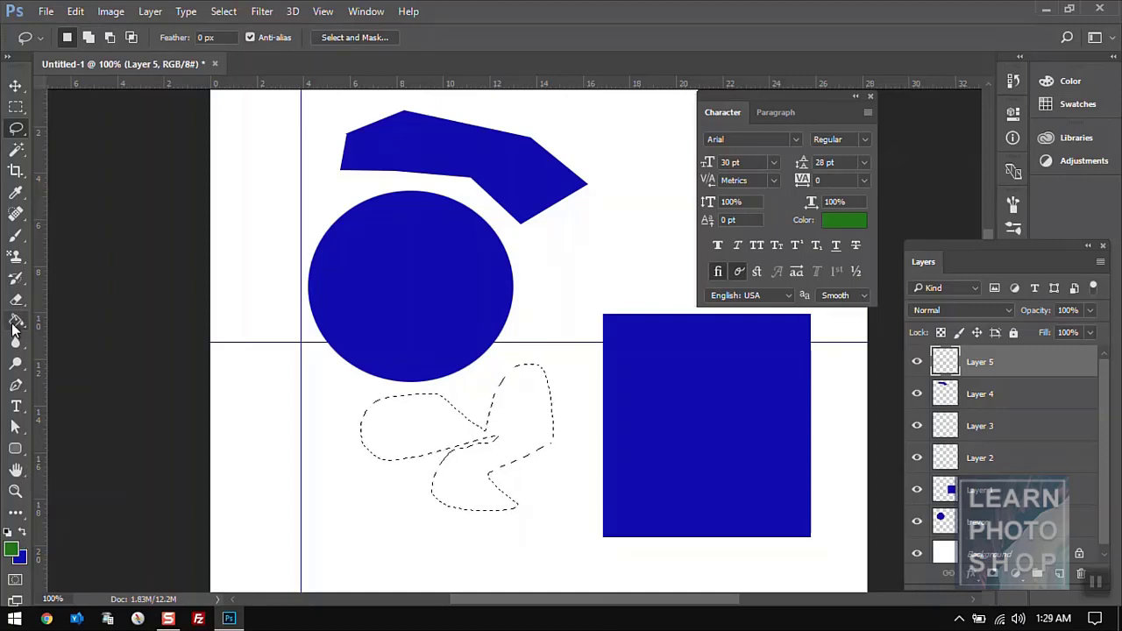
pyautogui.click(16, 321)
pyautogui.click(514, 431)
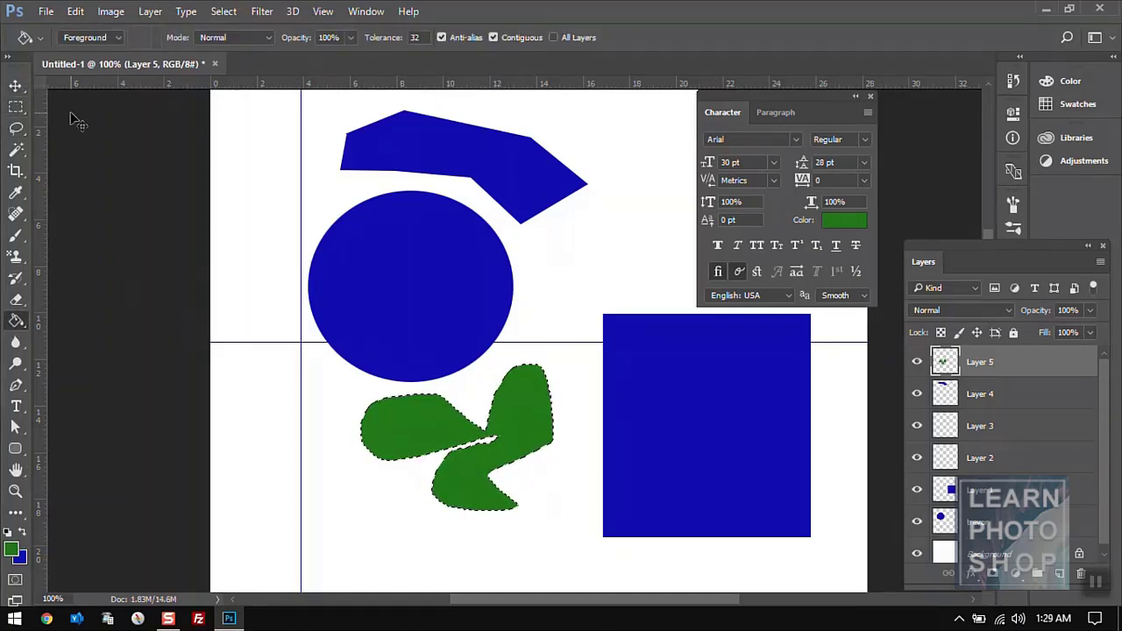
pyautogui.hotkey('ctrl', 'd')
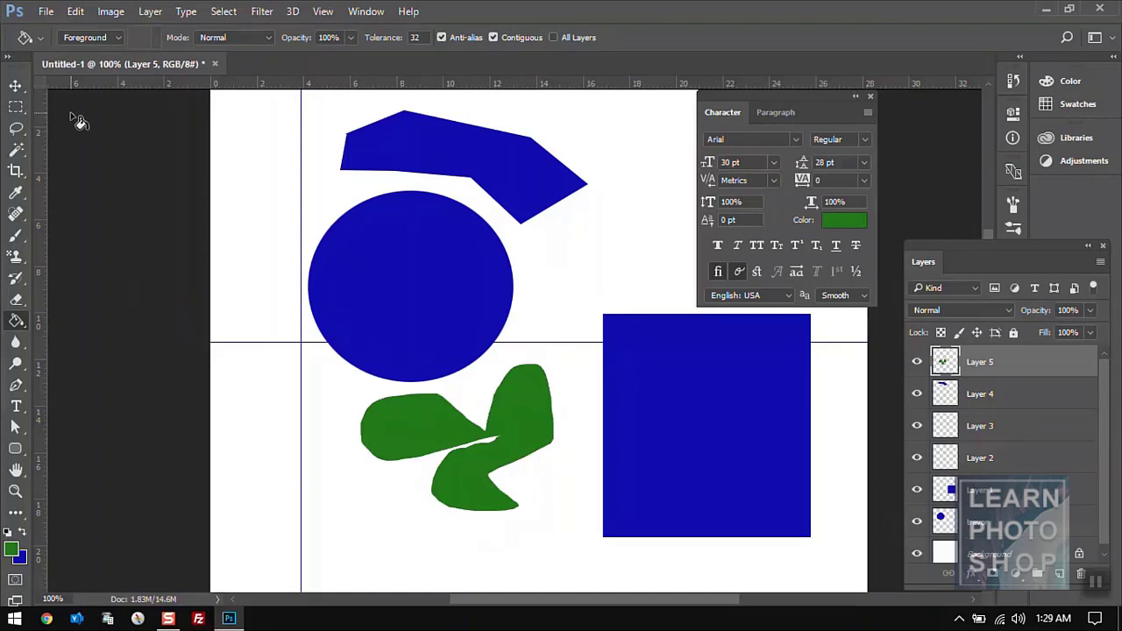
pyautogui.click(18, 109)
pyautogui.click(16, 128)
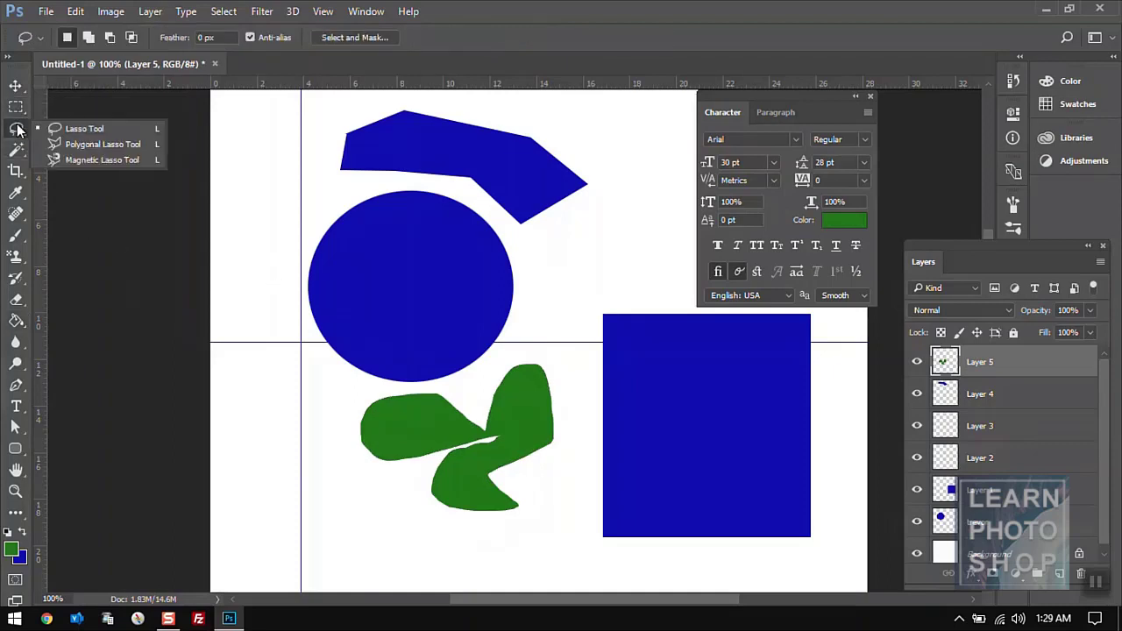
pyautogui.click(61, 155)
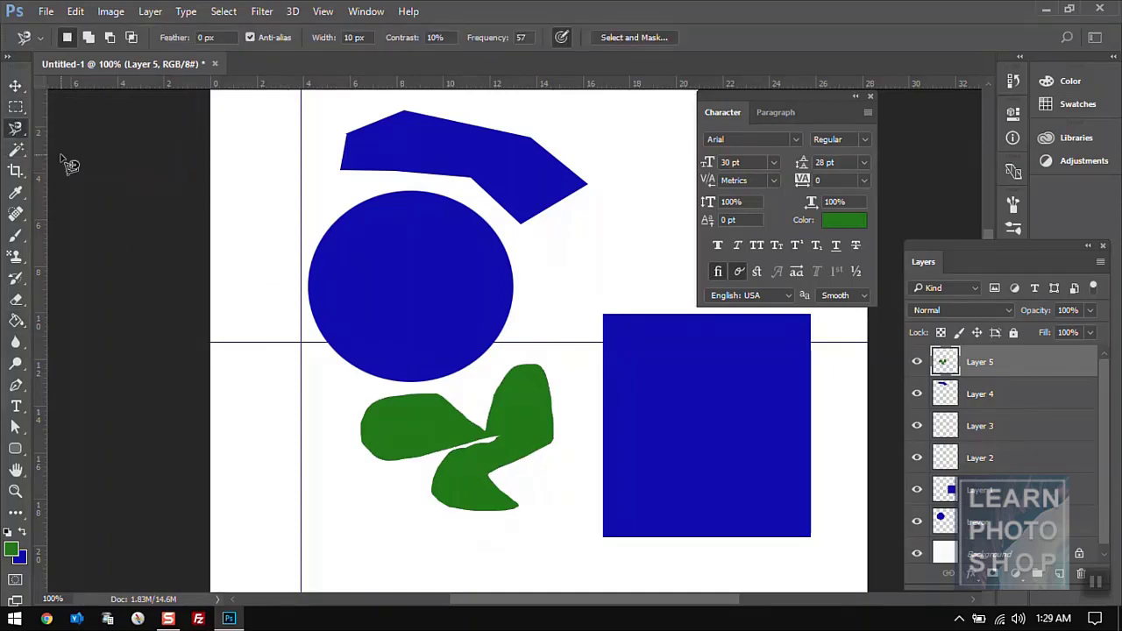
pyautogui.click(278, 188)
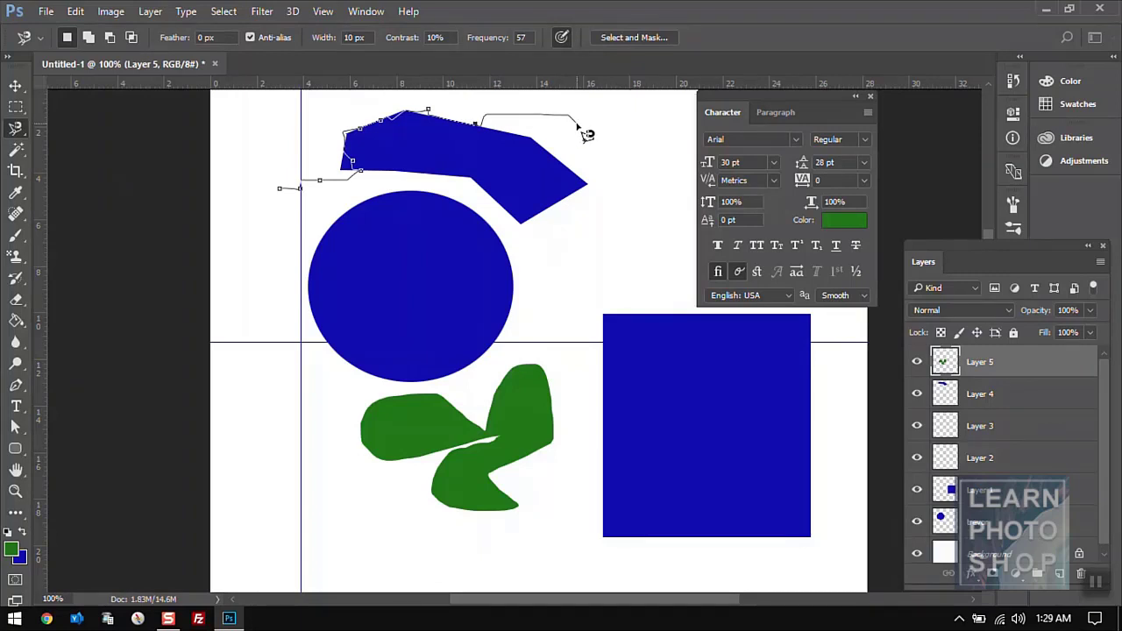
pyautogui.press('Escape')
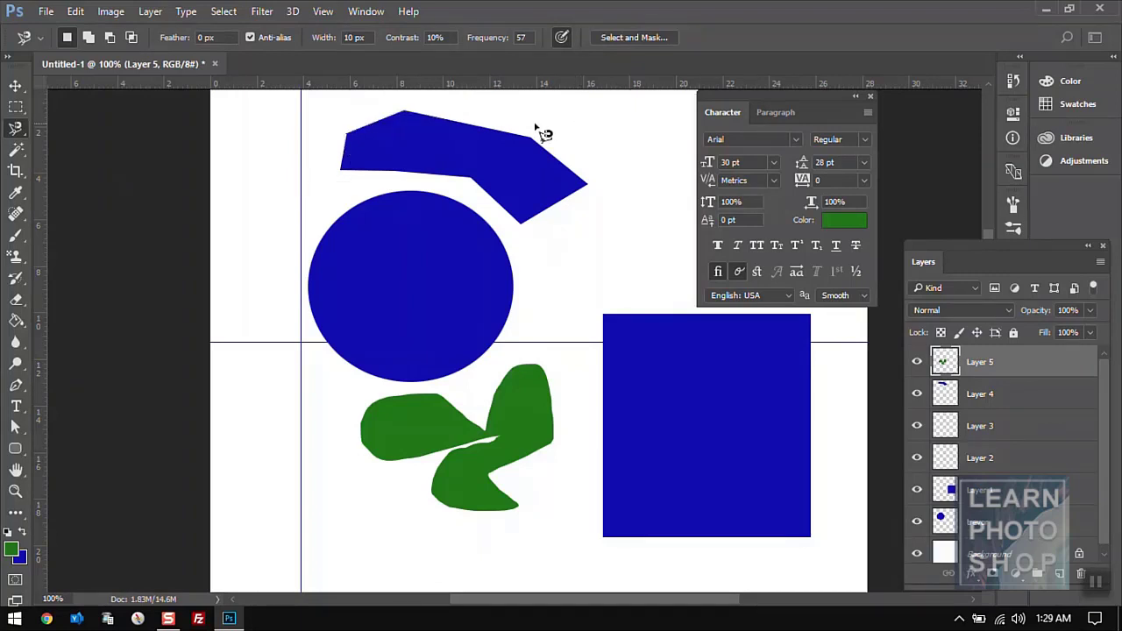
pyautogui.click(325, 190)
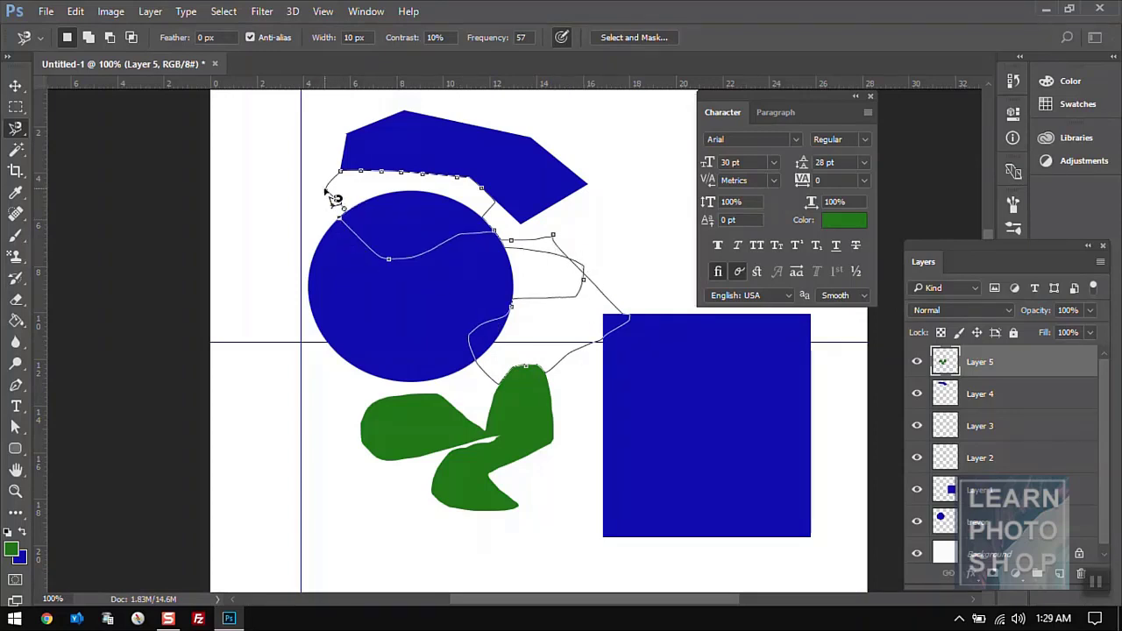
pyautogui.press('Escape')
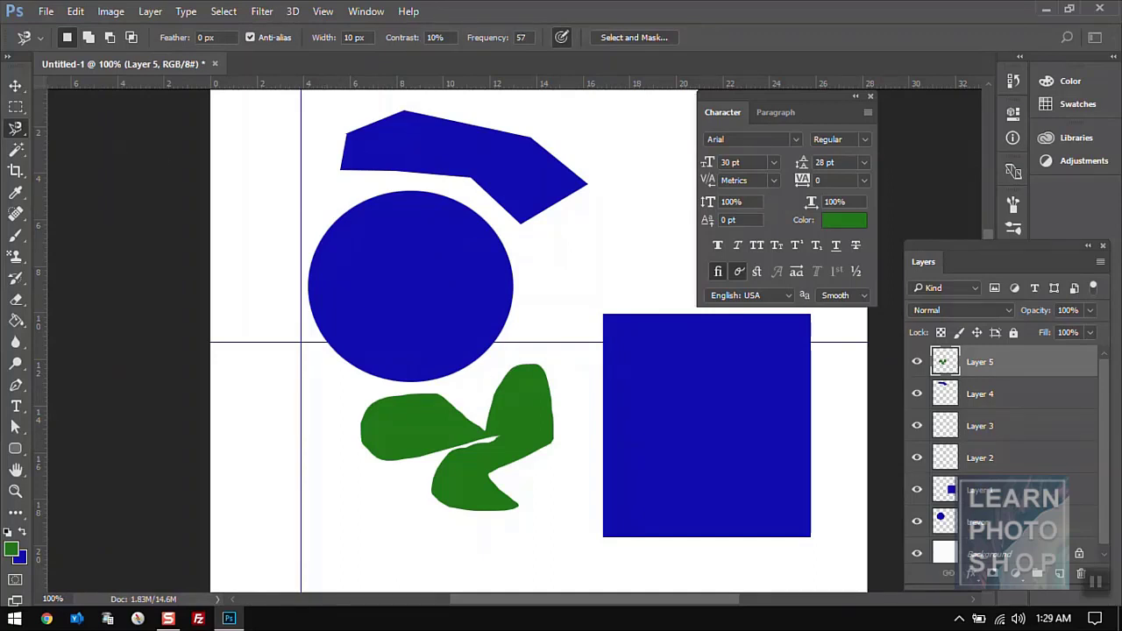
pyautogui.click(16, 152)
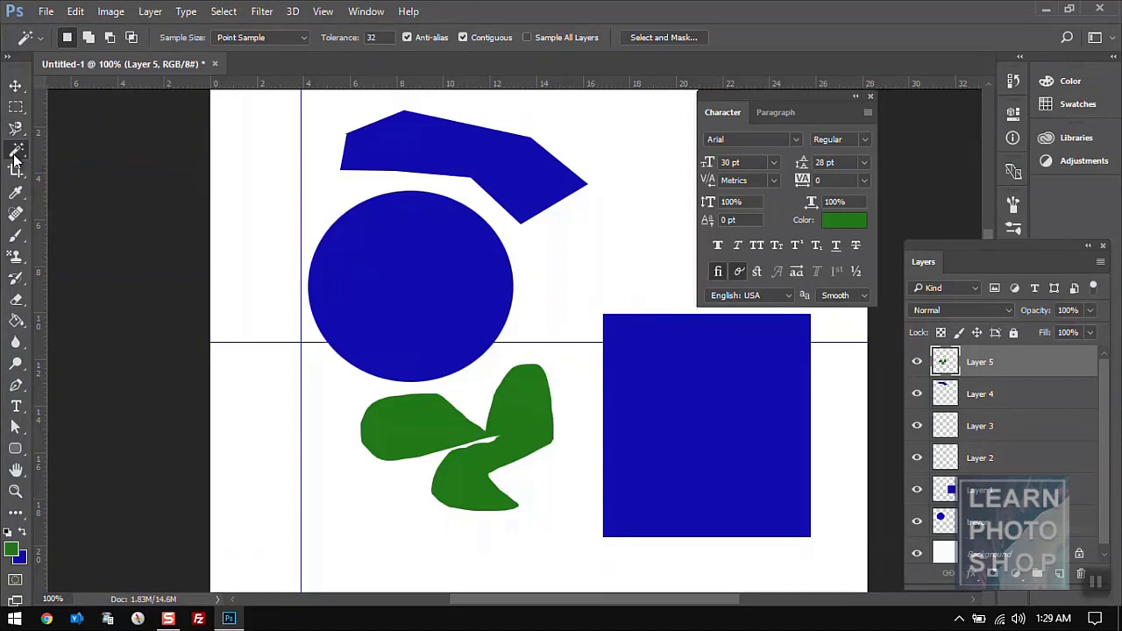
# - Select the green blob with the Magic Wand, then clear the selection
pyautogui.rightClick(14, 154)
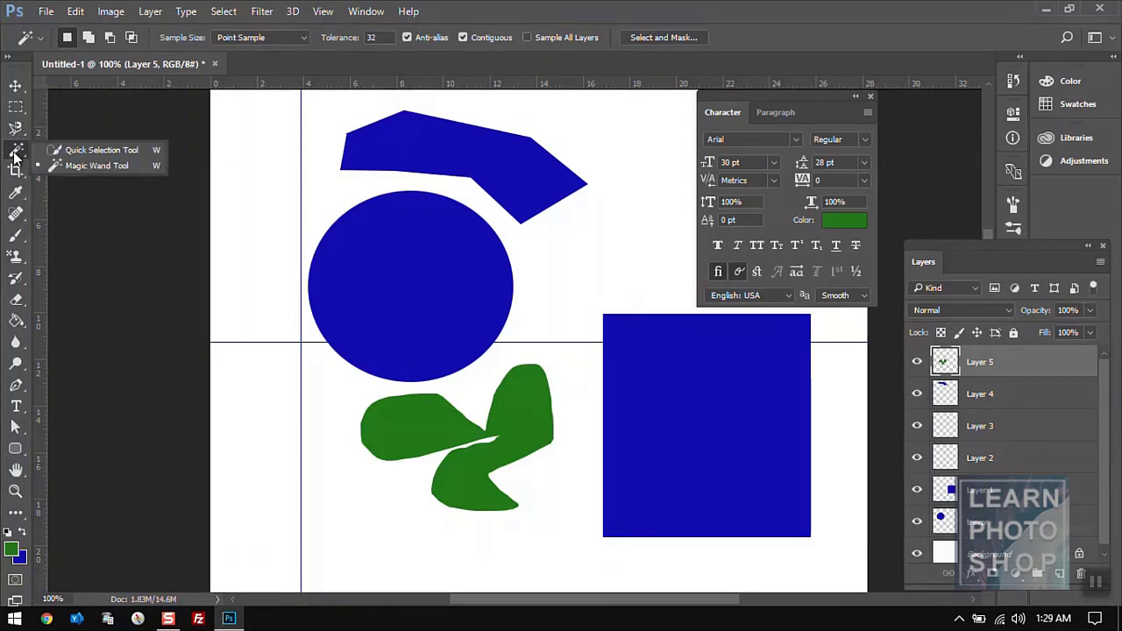
pyautogui.click(58, 165)
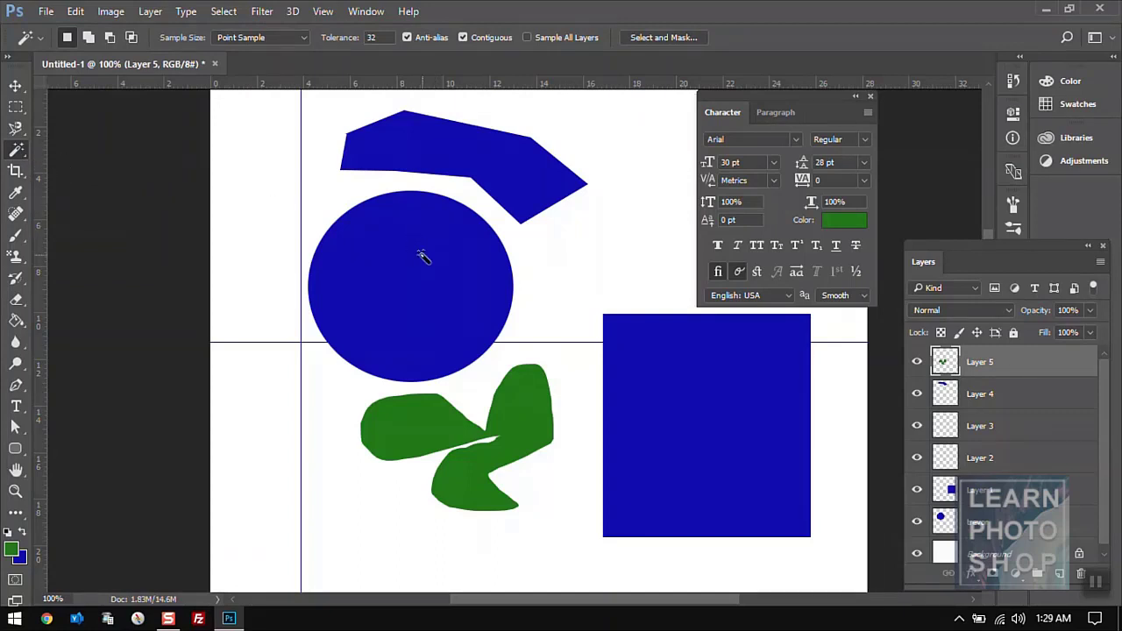
pyautogui.rightClick(16, 149)
pyautogui.click(63, 167)
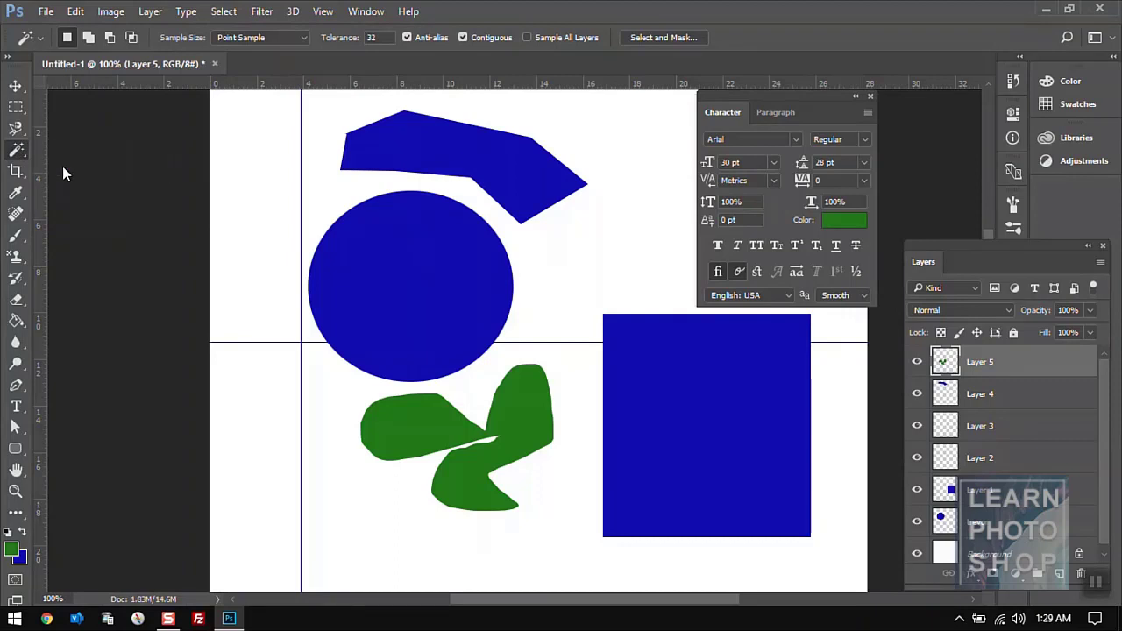
pyautogui.click(398, 289)
pyautogui.click(524, 408)
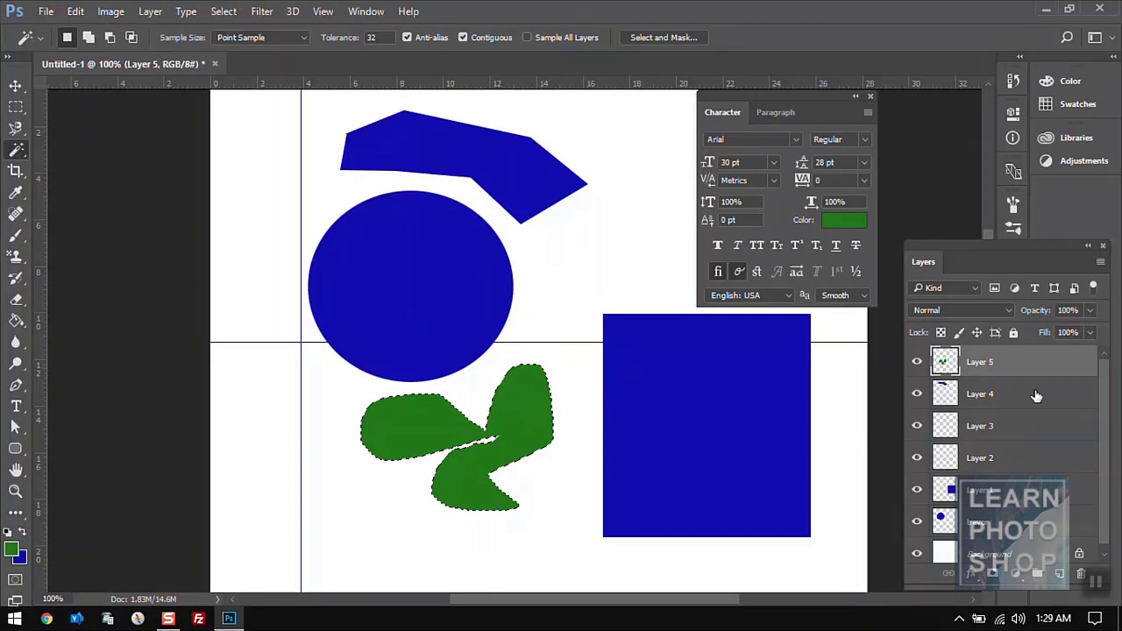
pyautogui.hotkey('ctrl', 'd')
# - Try Quick Selection, then select the whole green blob with one Magic Wand click
pyautogui.rightClick(16, 153)
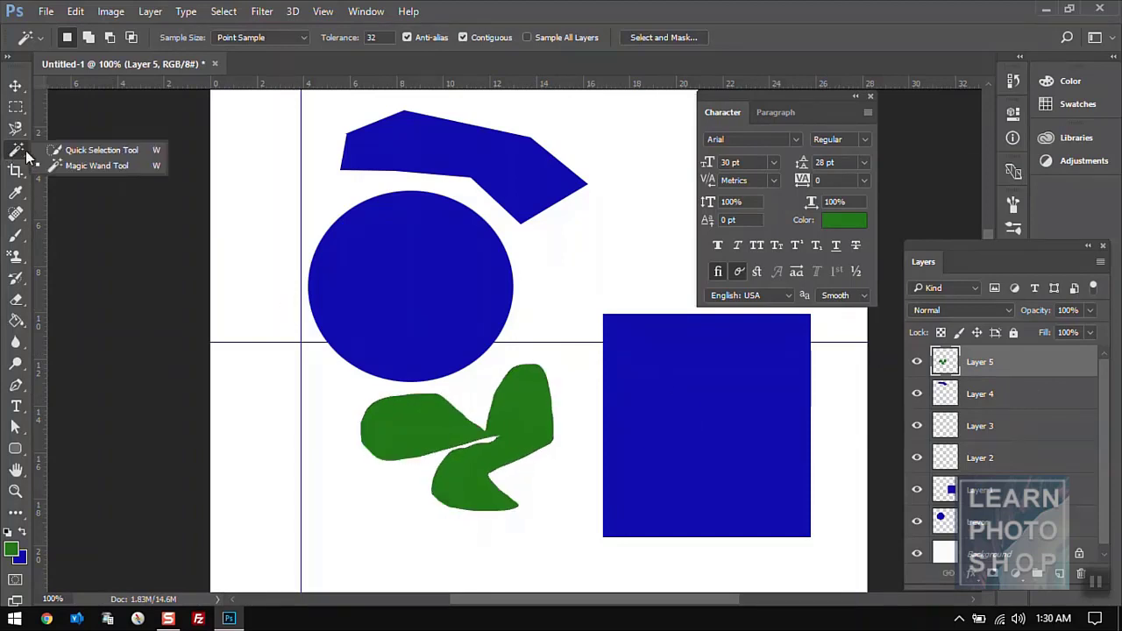
pyautogui.click(98, 150)
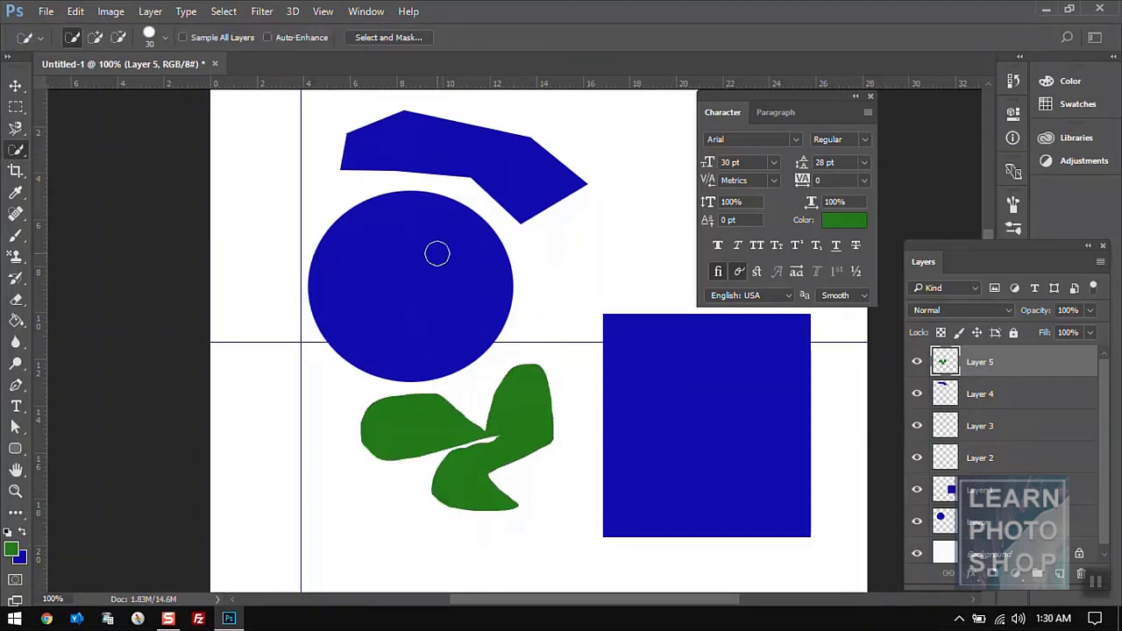
pyautogui.click(486, 340)
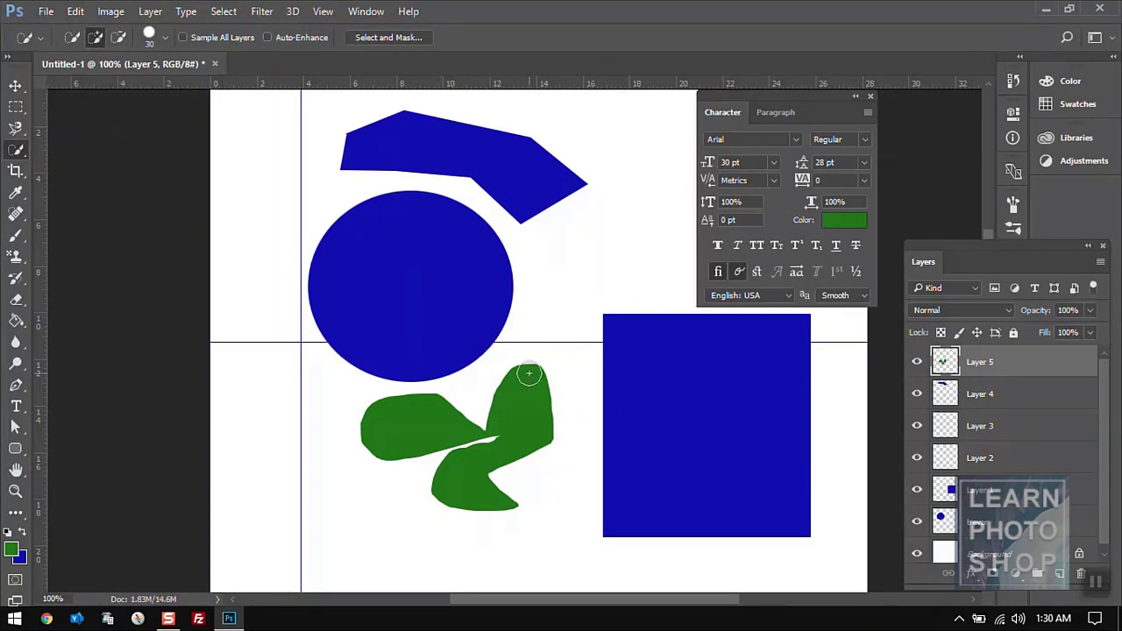
pyautogui.rightClick(12, 152)
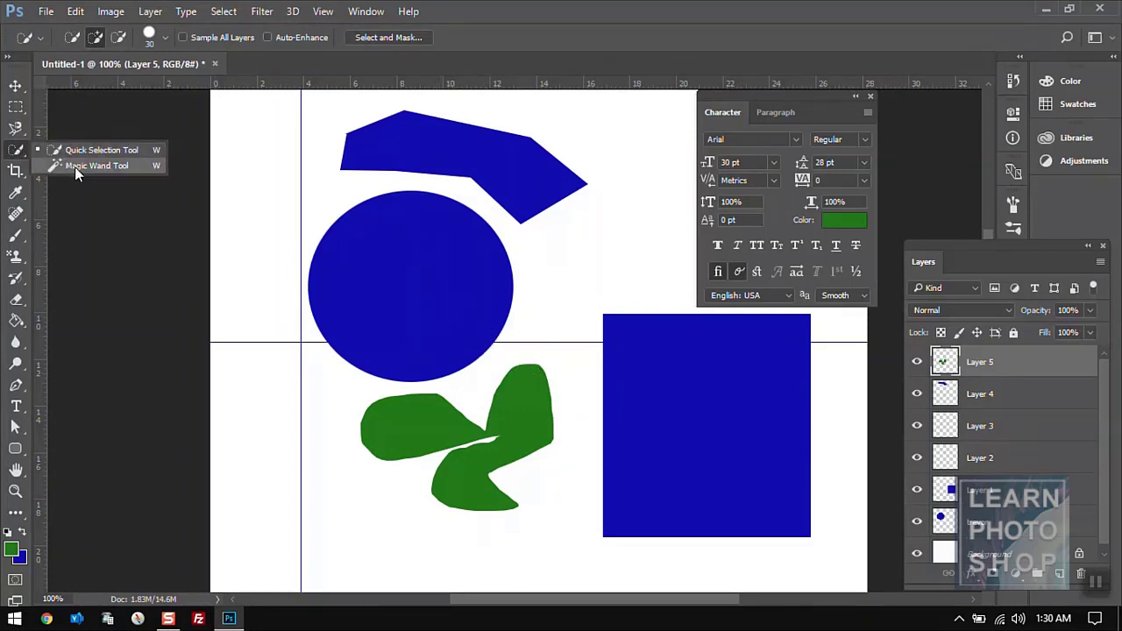
pyautogui.click(76, 166)
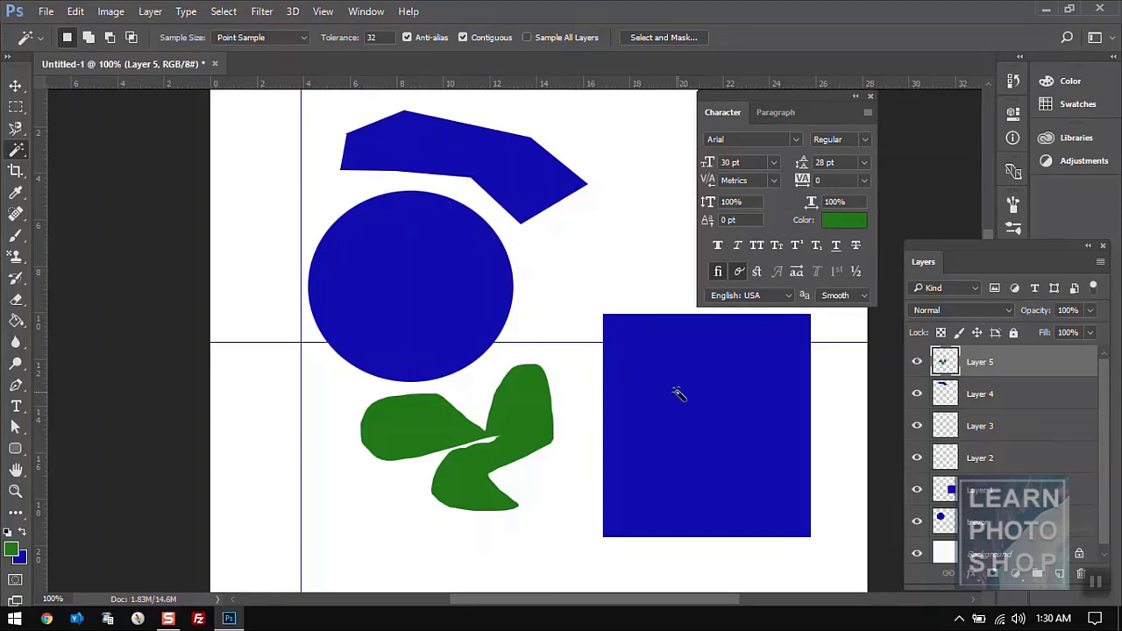
pyautogui.click(424, 415)
# - Crop the image to a box over the circle's upper-left part, then undo the crop
pyautogui.click(16, 174)
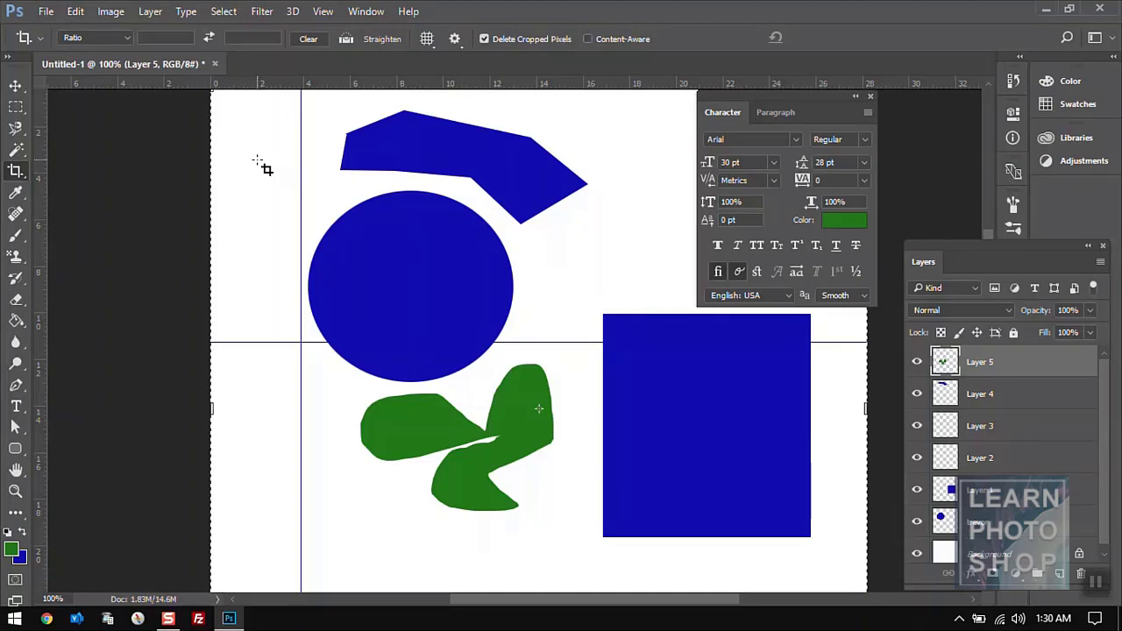
pyautogui.moveTo(239, 149); pyautogui.dragTo(302, 220)
pyautogui.moveTo(410, 313); pyautogui.dragTo(410, 313)
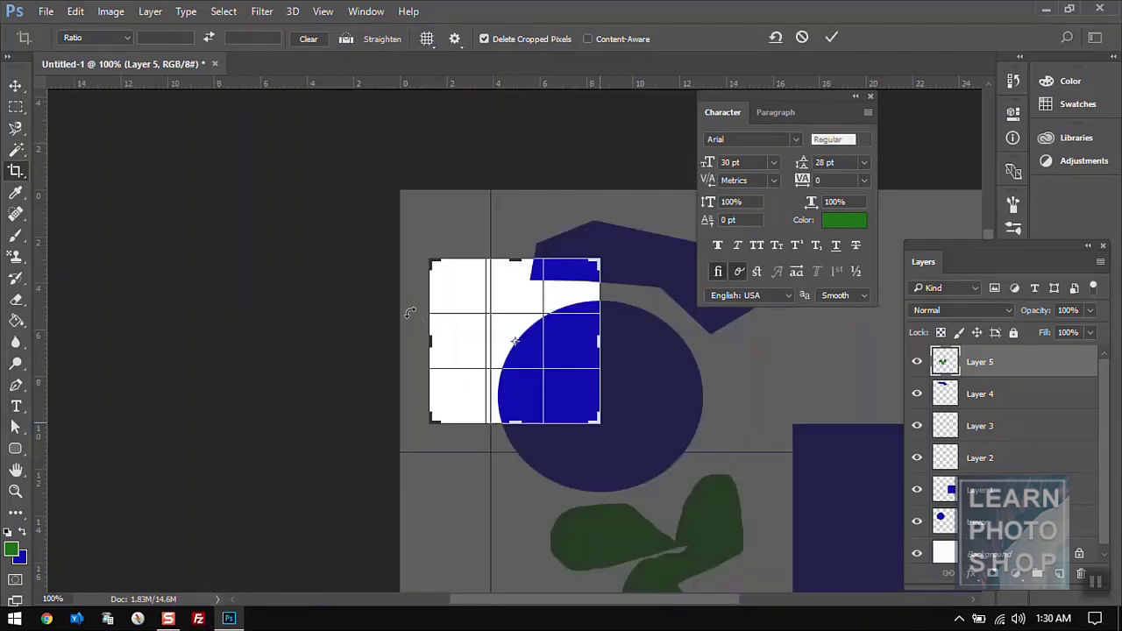
pyautogui.press('Return')
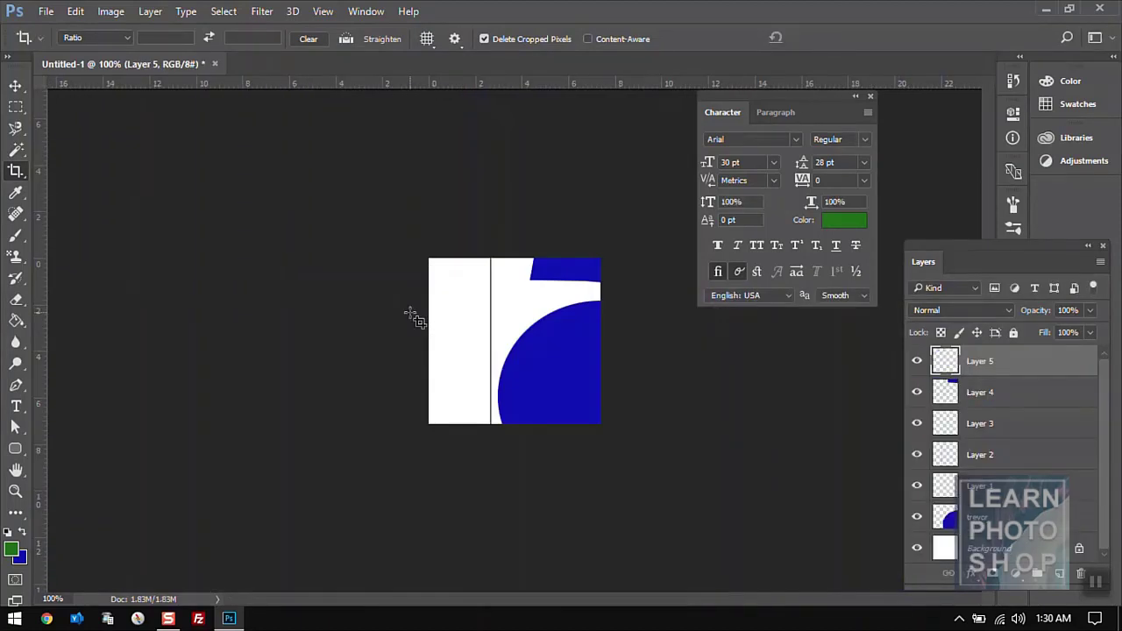
pyautogui.hotkey('ctrl', 'z')
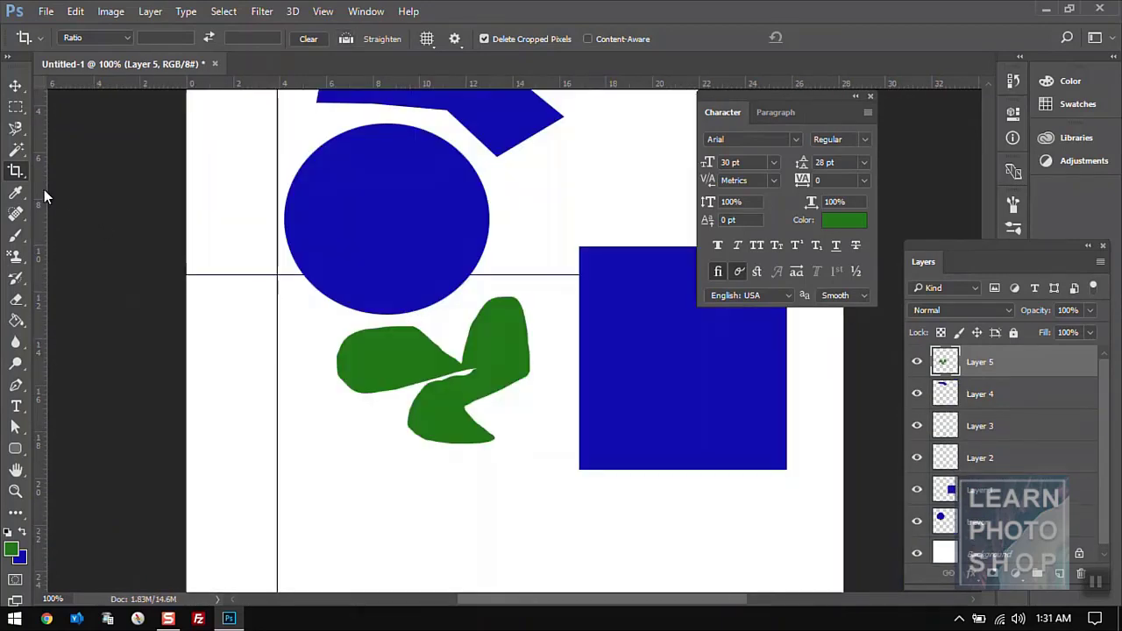
# - Try the Perspective Crop variant, then go back to the plain Crop Tool framing the whole canvas
pyautogui.rightClick(21, 177)
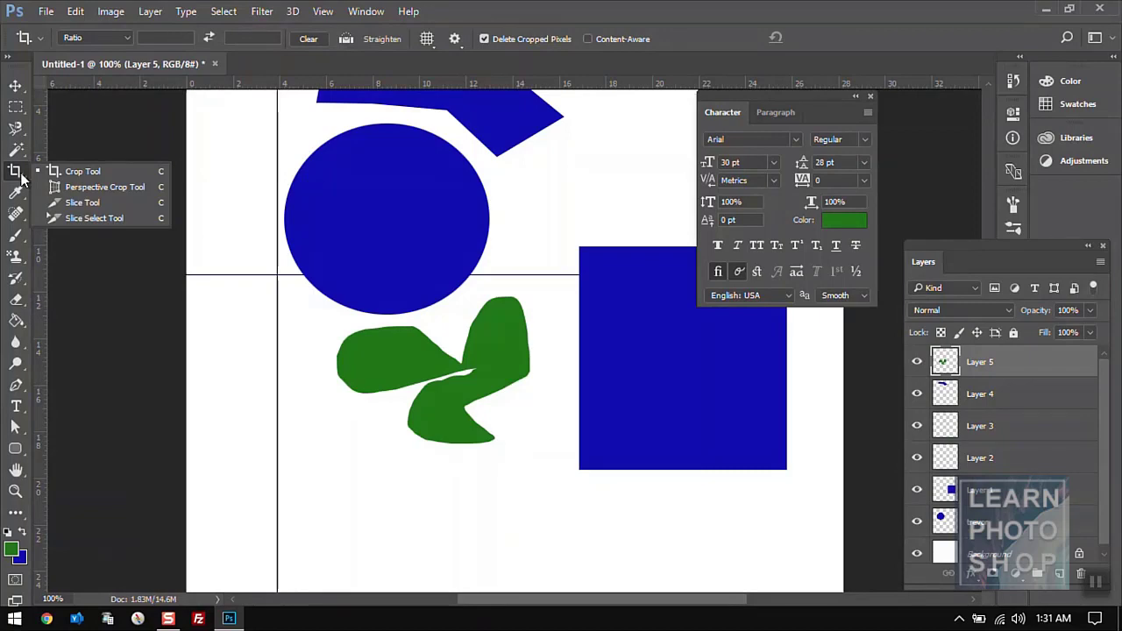
pyautogui.click(85, 187)
pyautogui.rightClick(15, 172)
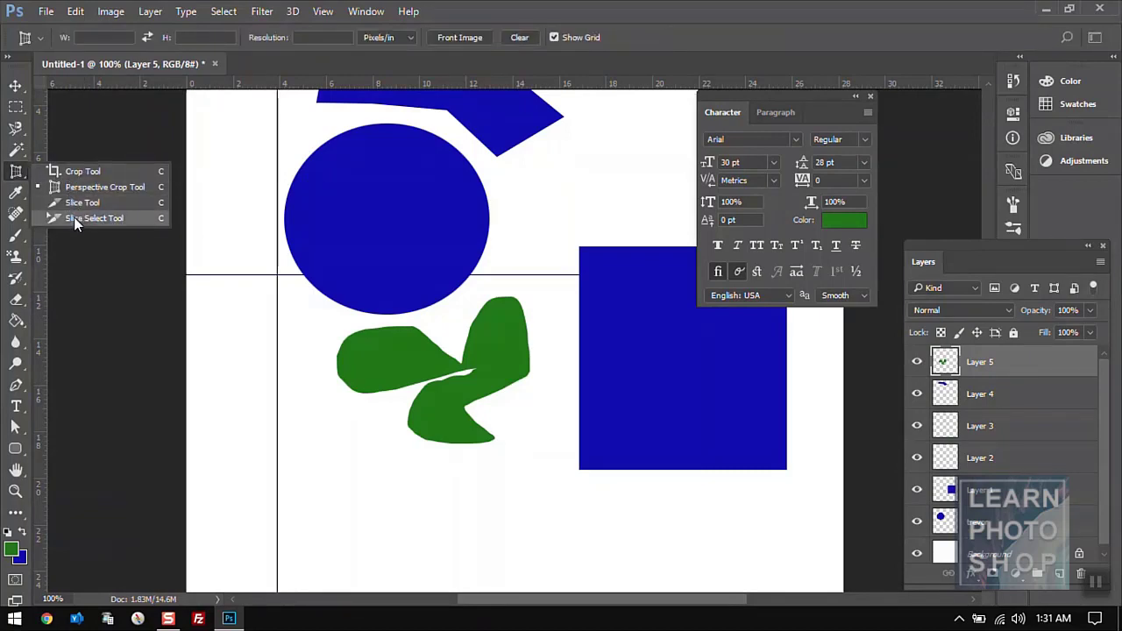
pyautogui.click(64, 168)
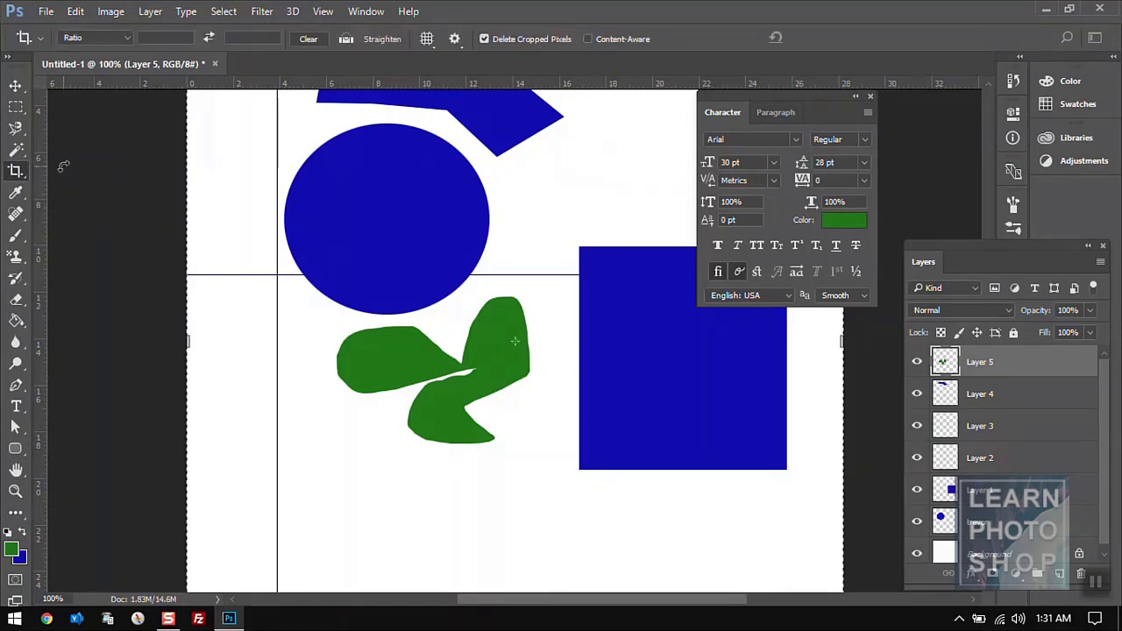
# - Use the Eyedropper to sample white from the canvas, dark grey, and a colour at the blue circle's edge
pyautogui.click(14, 195)
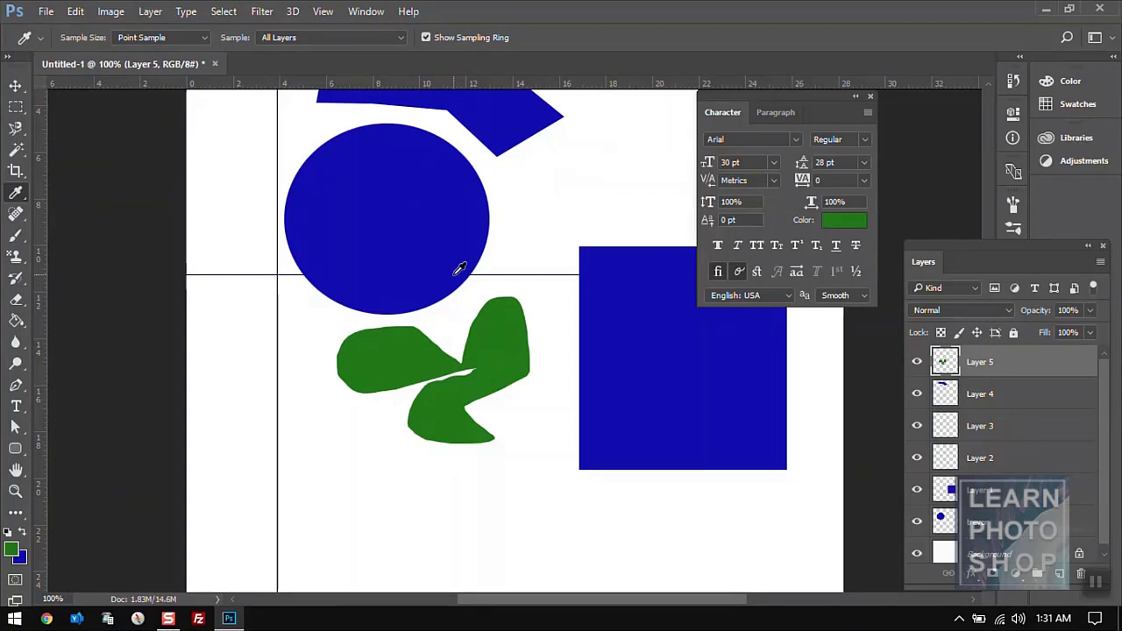
pyautogui.click(615, 138)
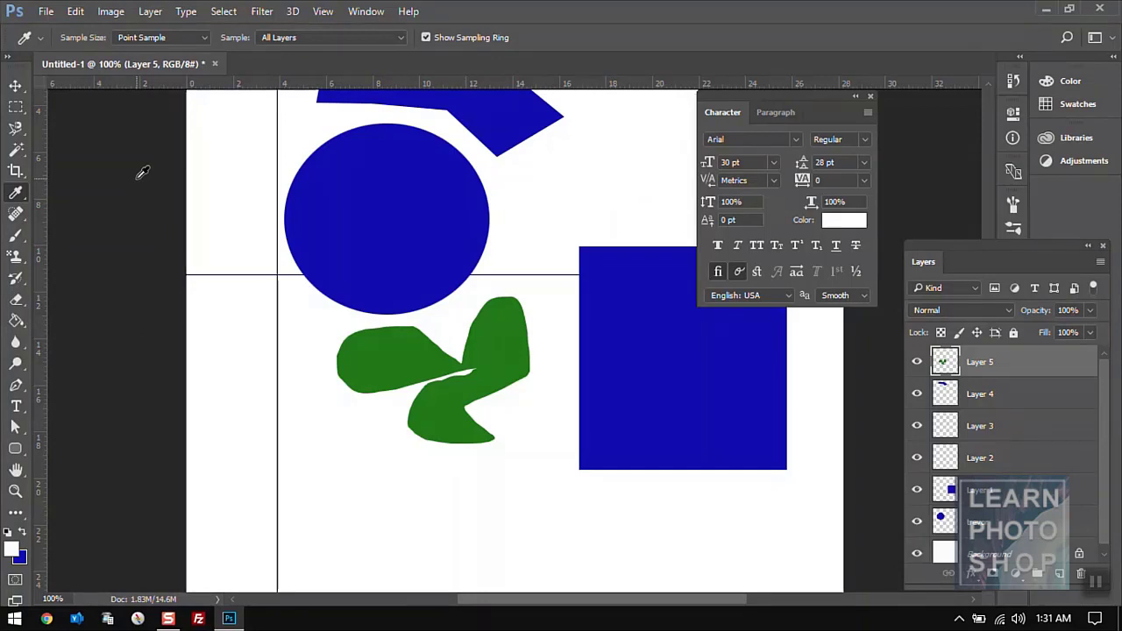
pyautogui.click(142, 173)
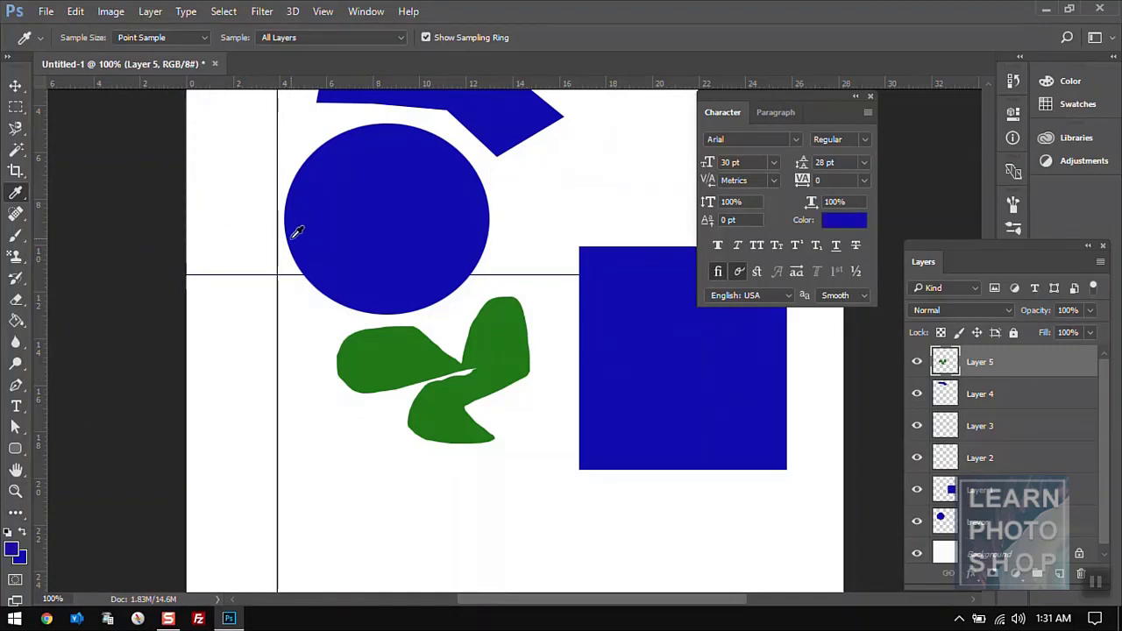
pyautogui.click(161, 177)
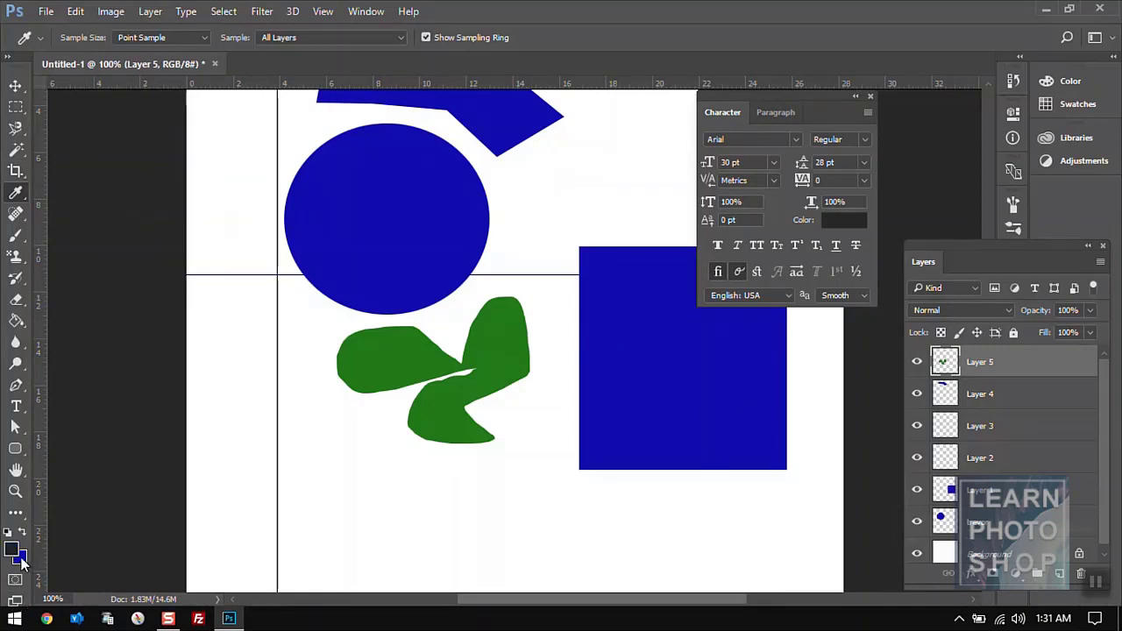
pyautogui.rightClick(21, 199)
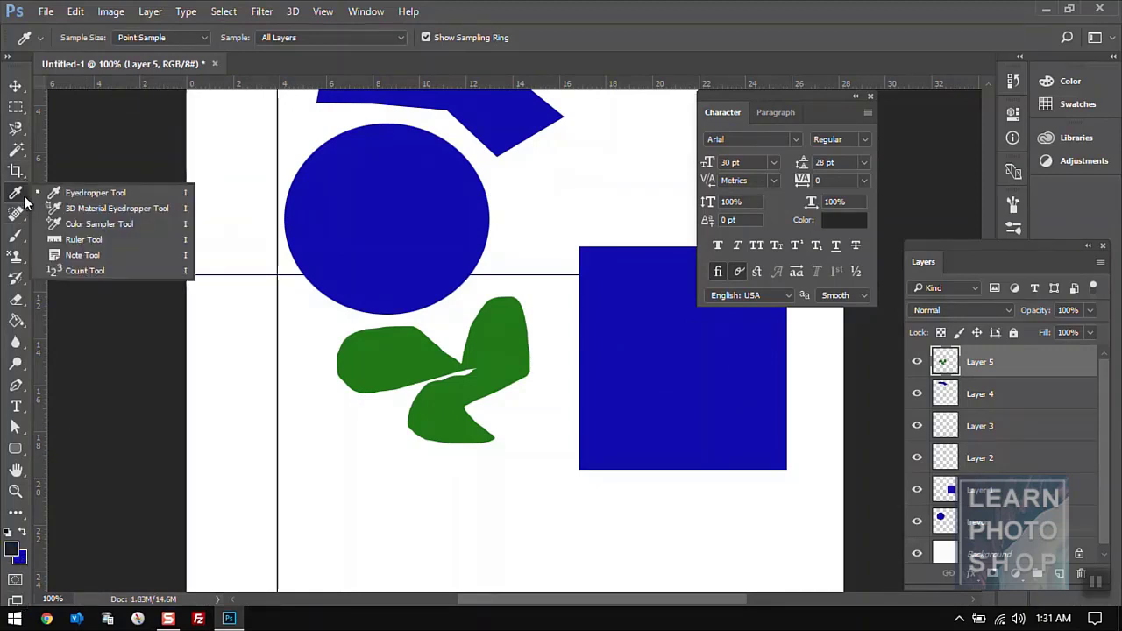
pyautogui.click(69, 194)
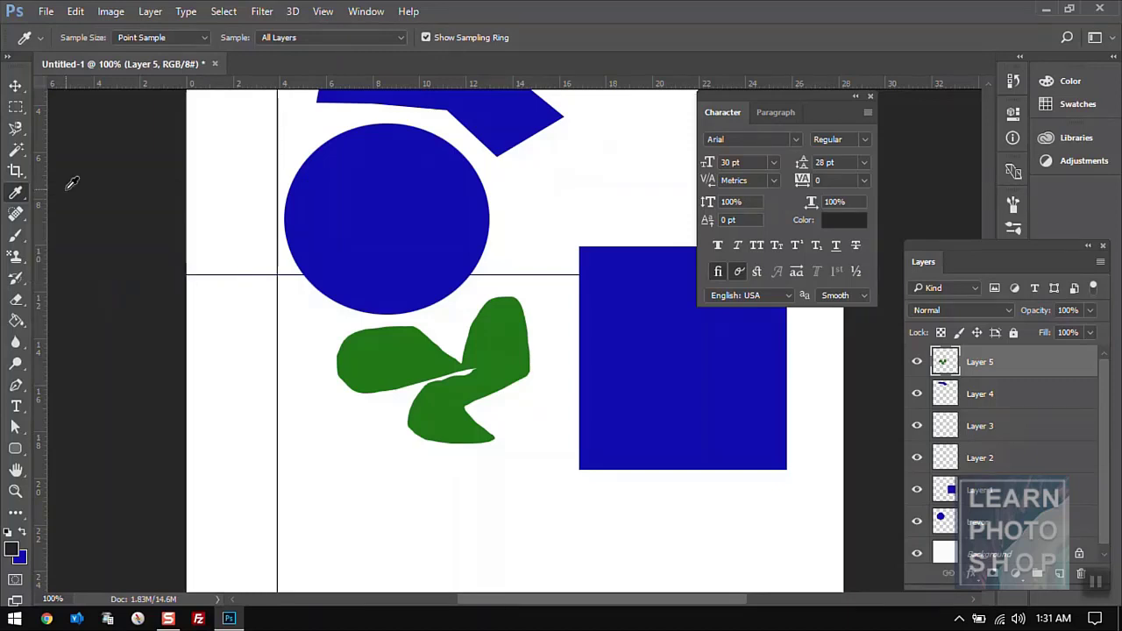
# - Select the Spot Healing Brush Tool and close the tool flyout
pyautogui.click(21, 218)
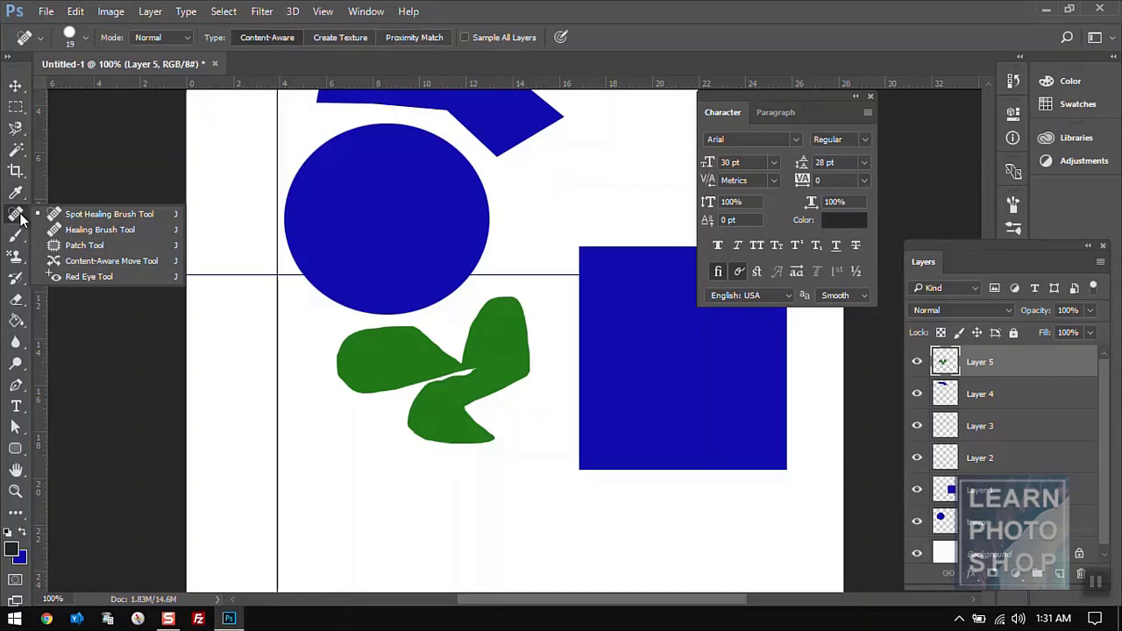
pyautogui.click(51, 217)
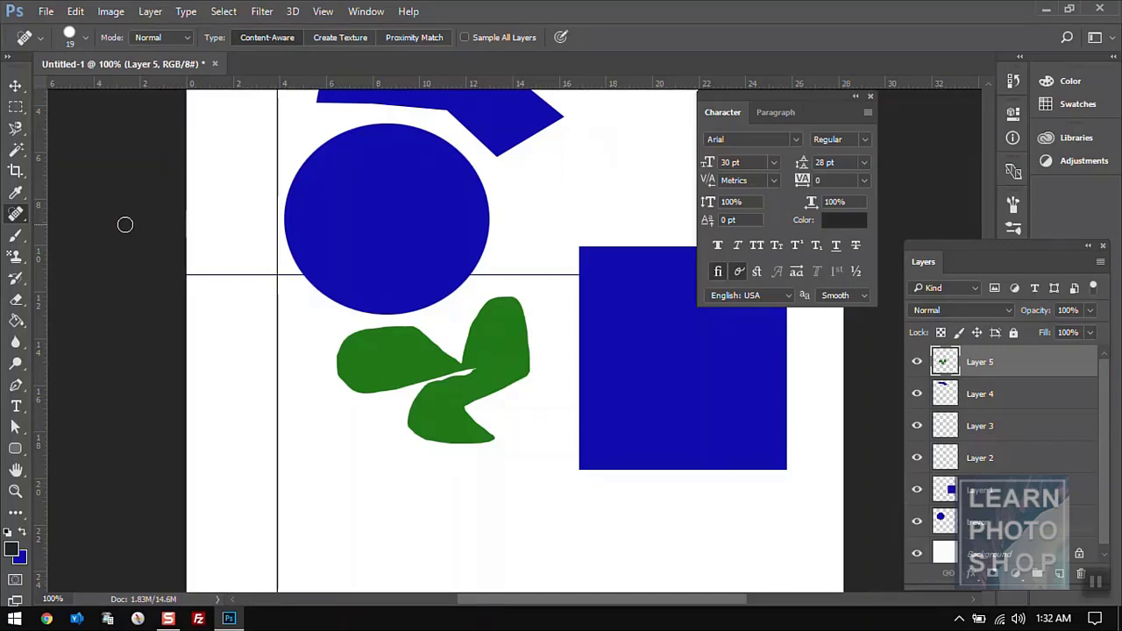
# - On a new layer, brush a soft black stroke across the lower canvas and a hard round blob over the circle and green shape
pyautogui.click(19, 238)
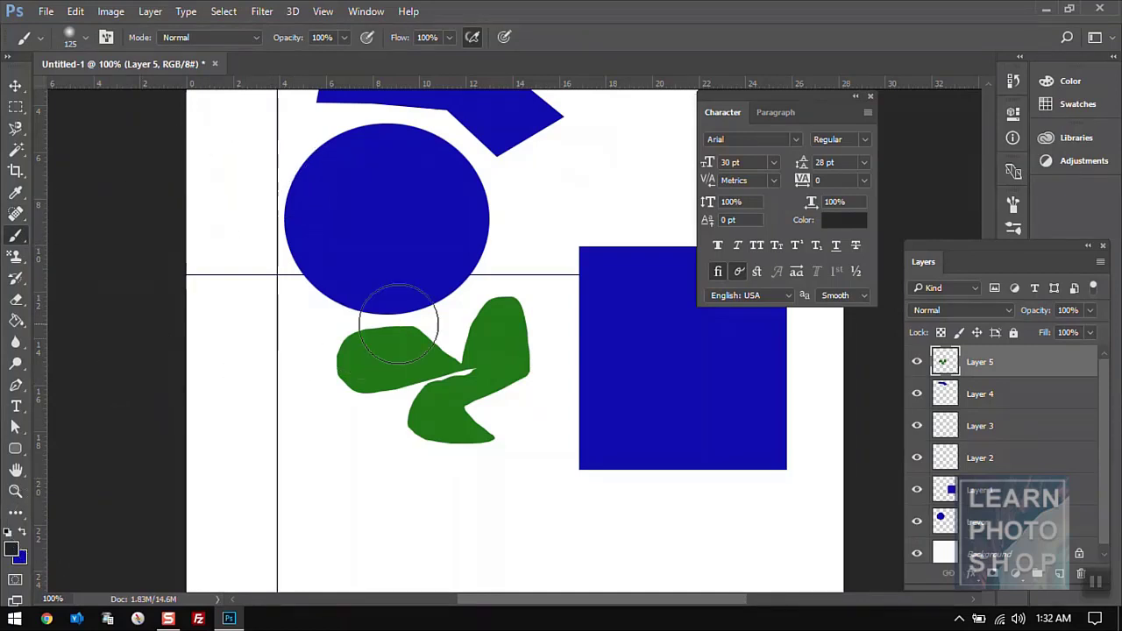
pyautogui.click(1059, 574)
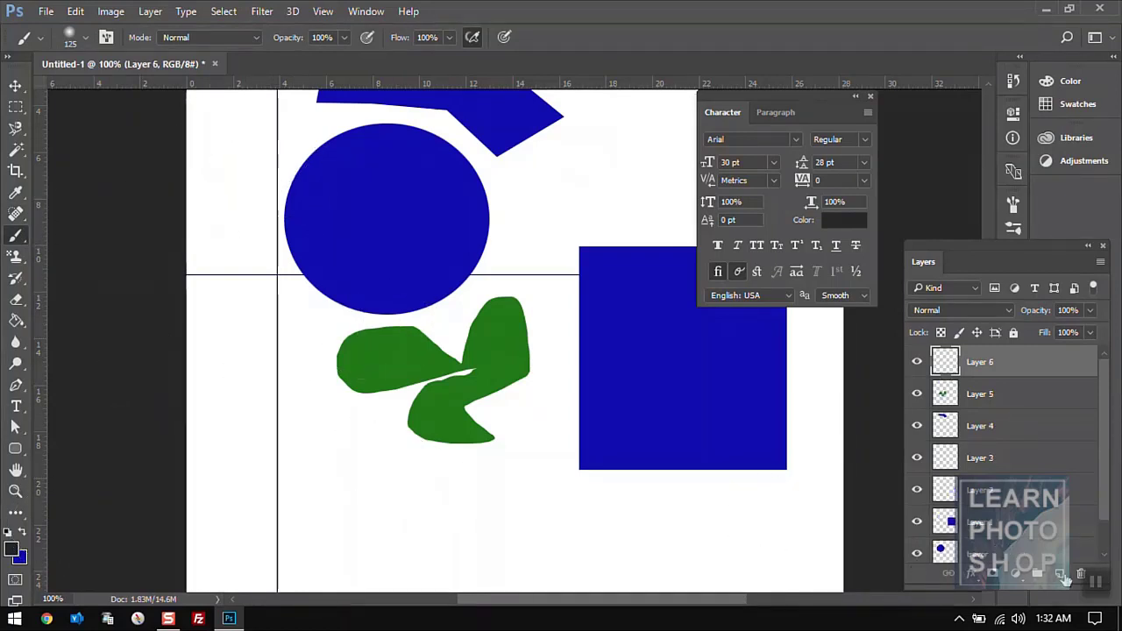
pyautogui.moveTo(258, 463)
pyautogui.mouseDown()
pyautogui.moveTo(418, 475)
pyautogui.moveTo(477, 520)
pyautogui.moveTo(366, 463)
pyautogui.moveTo(430, 471)
pyautogui.mouseUp()
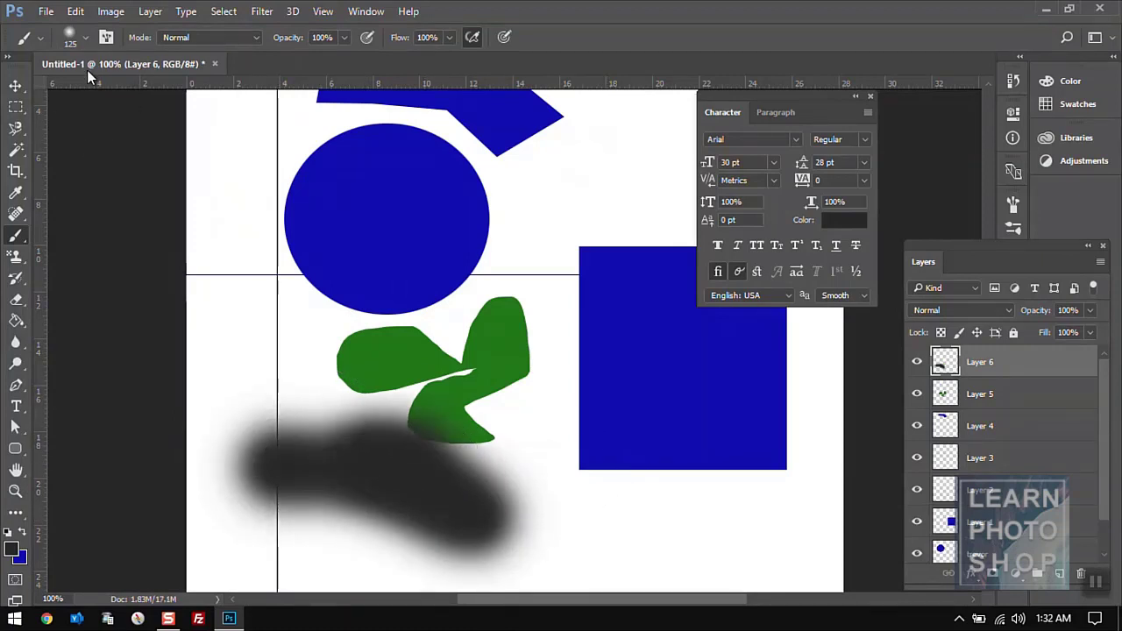
pyautogui.click(84, 41)
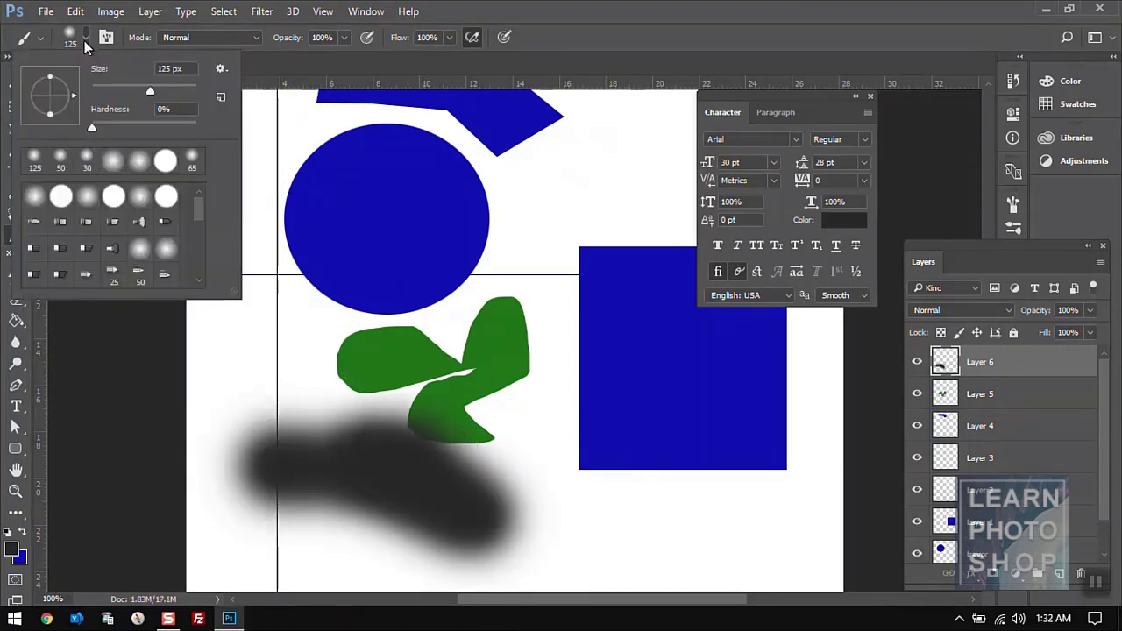
pyautogui.click(167, 163)
pyautogui.moveTo(319, 351)
pyautogui.mouseDown()
pyautogui.moveTo(289, 330)
pyautogui.moveTo(276, 284)
pyautogui.moveTo(443, 458)
pyautogui.mouseUp()
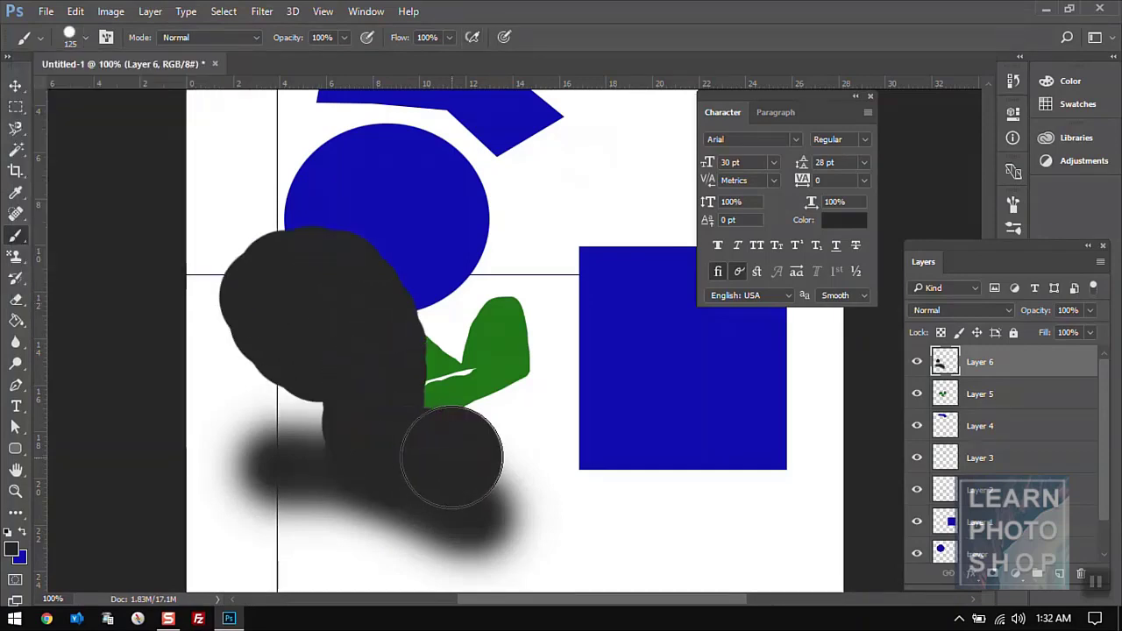
# - With a soft round tip, paint black from the circle to the rectangle and over the upper-left canvas
pyautogui.click(86, 37)
pyautogui.click(138, 198)
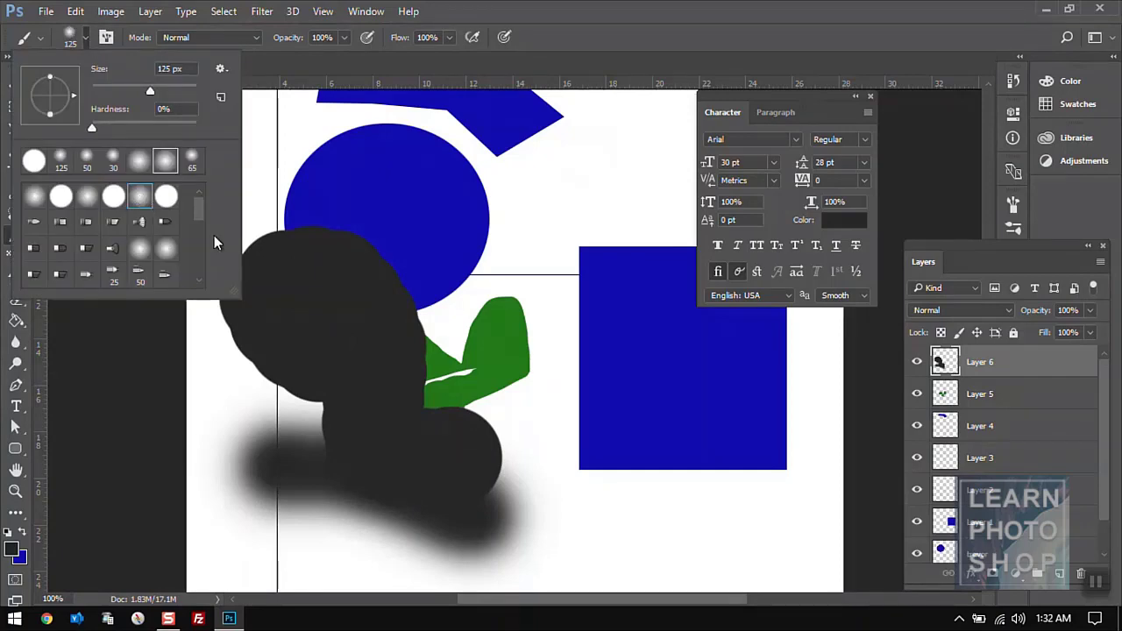
pyautogui.click(445, 205)
pyautogui.moveTo(445, 205)
pyautogui.mouseDown()
pyautogui.moveTo(549, 229)
pyautogui.moveTo(577, 203)
pyautogui.moveTo(661, 297)
pyautogui.moveTo(587, 304)
pyautogui.moveTo(538, 338)
pyautogui.mouseUp()
pyautogui.click(87, 38)
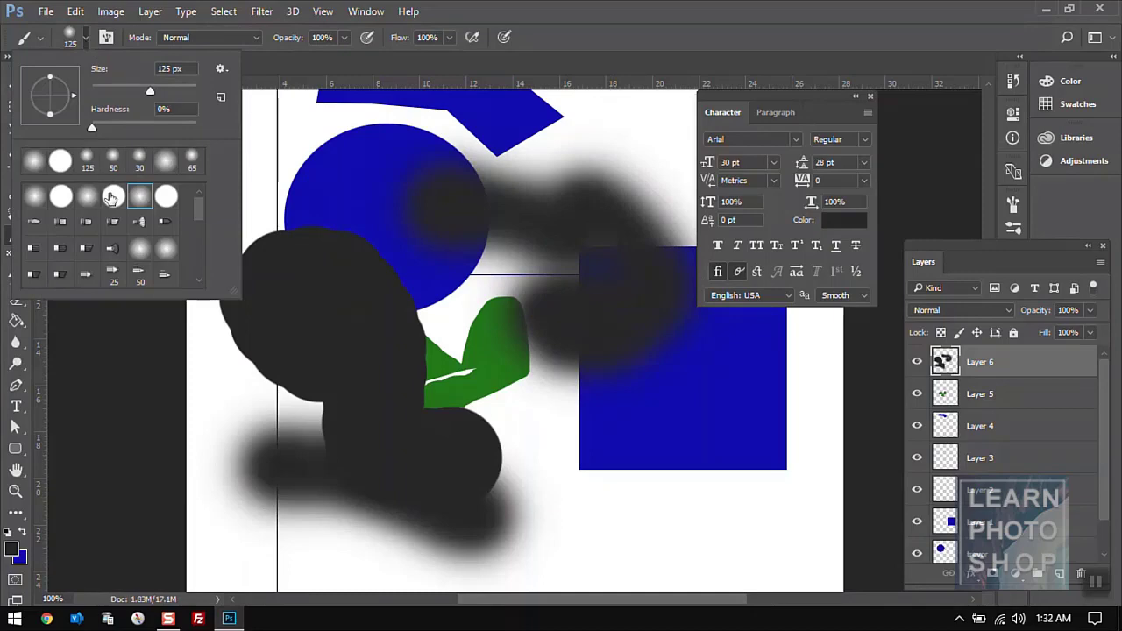
pyautogui.moveTo(281, 179)
pyautogui.mouseDown()
pyautogui.moveTo(372, 213)
pyautogui.moveTo(331, 318)
pyautogui.mouseUp()
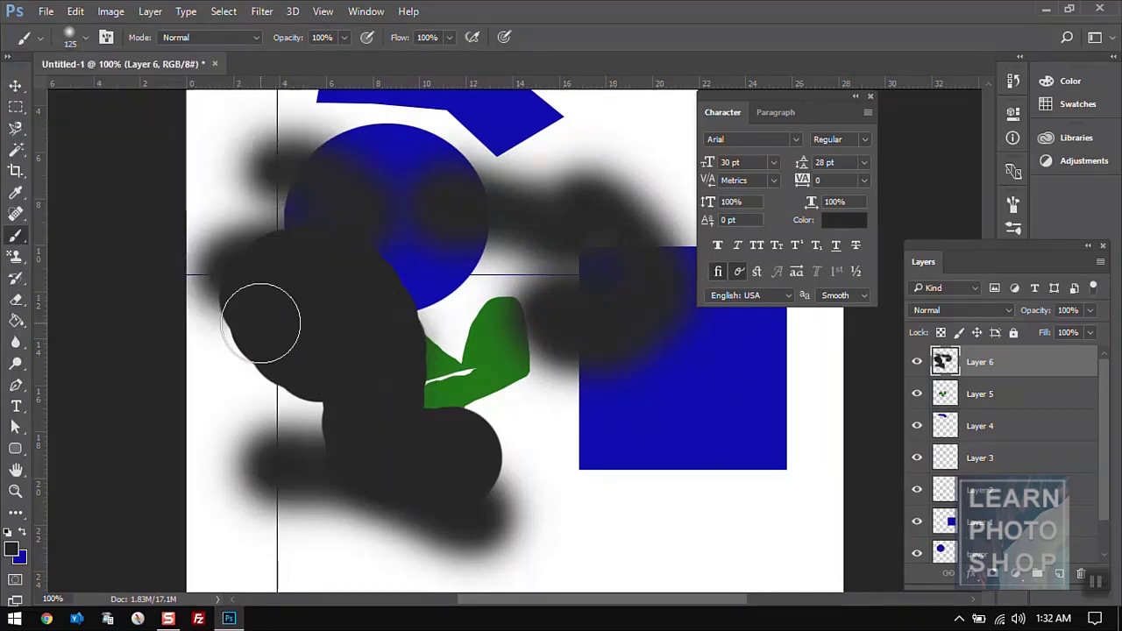
# - Darken the circle's lower right with the first soft tip, then add thin strokes with the 30 px soft tip
pyautogui.click(85, 39)
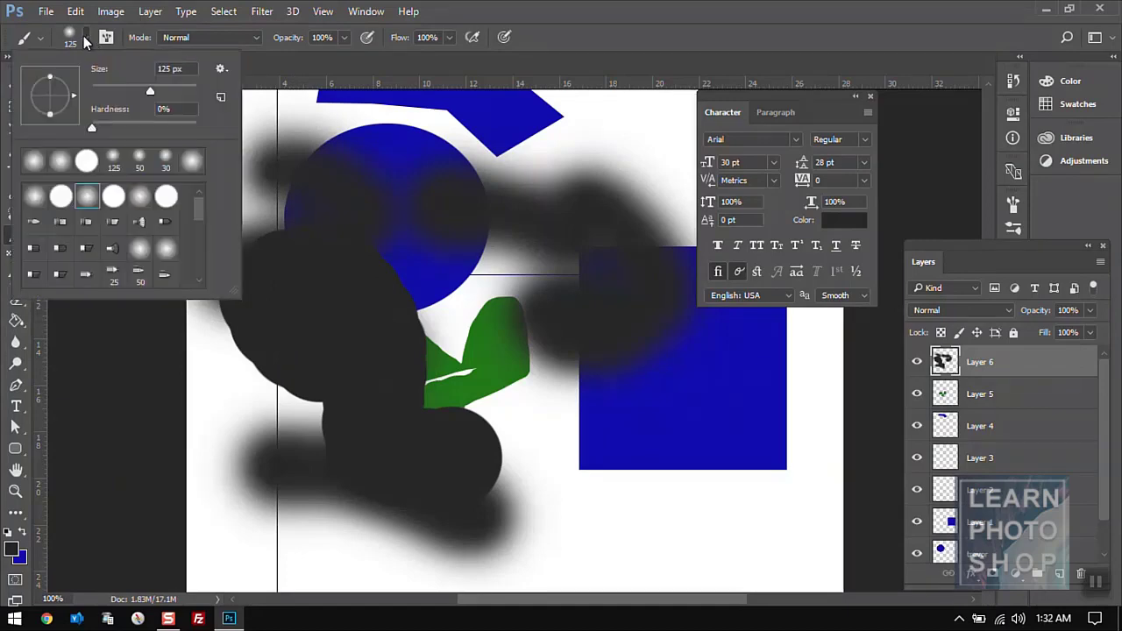
pyautogui.click(33, 161)
pyautogui.moveTo(463, 218); pyautogui.dragTo(406, 290)
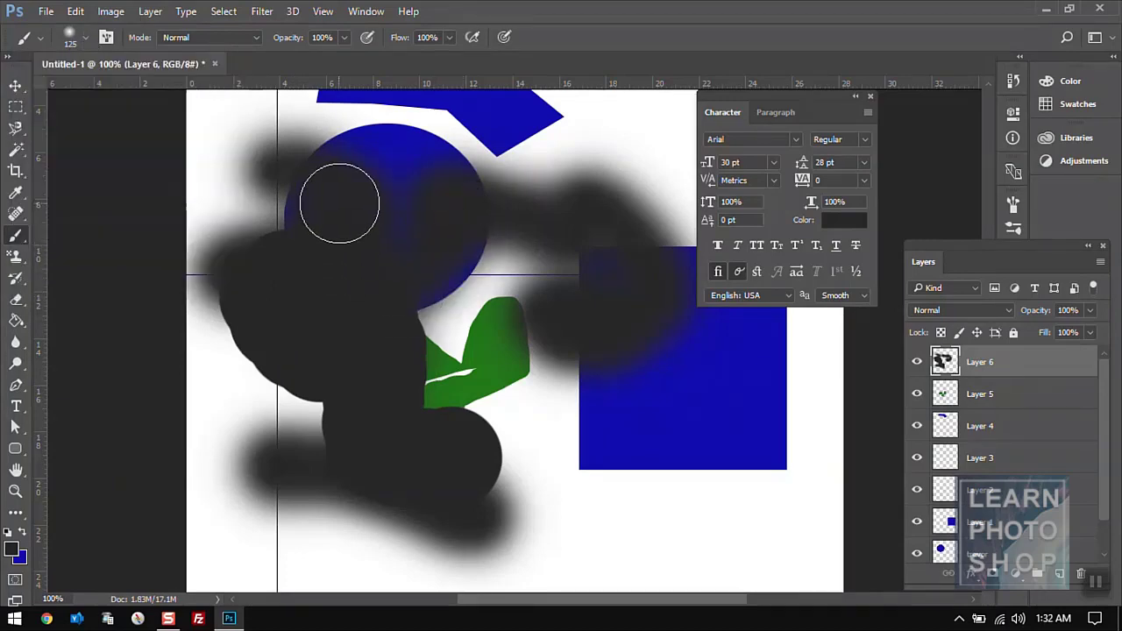
pyautogui.click(85, 40)
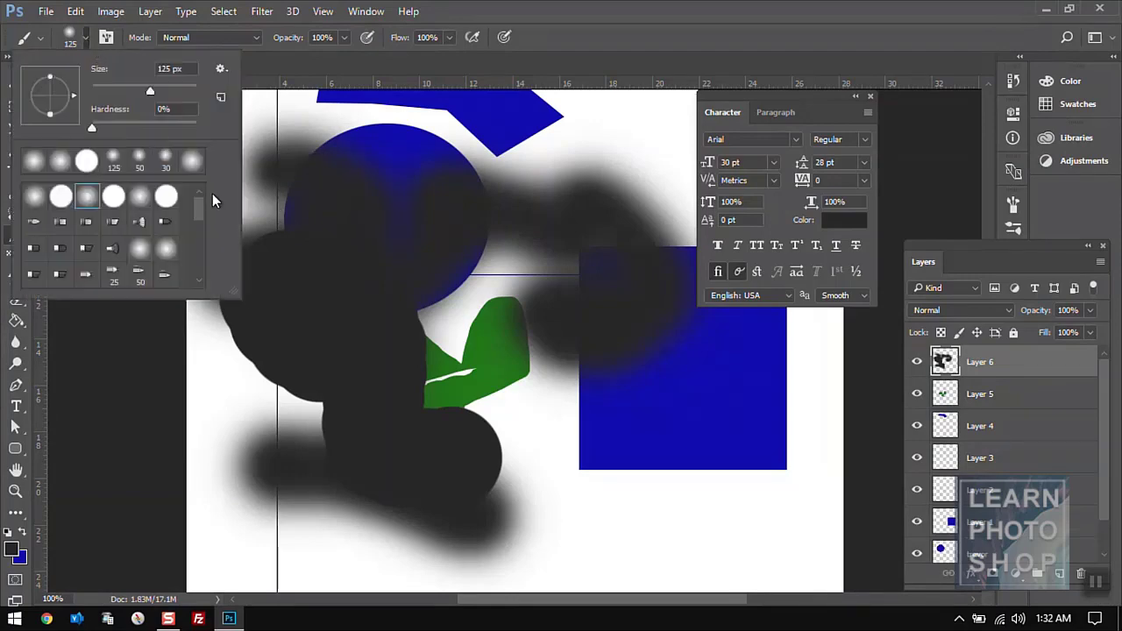
pyautogui.click(166, 168)
pyautogui.moveTo(403, 319)
pyautogui.mouseDown()
pyautogui.moveTo(288, 404)
pyautogui.moveTo(427, 389)
pyautogui.moveTo(445, 440)
pyautogui.moveTo(610, 529)
pyautogui.moveTo(583, 530)
pyautogui.moveTo(672, 532)
pyautogui.moveTo(483, 414)
pyautogui.mouseUp()
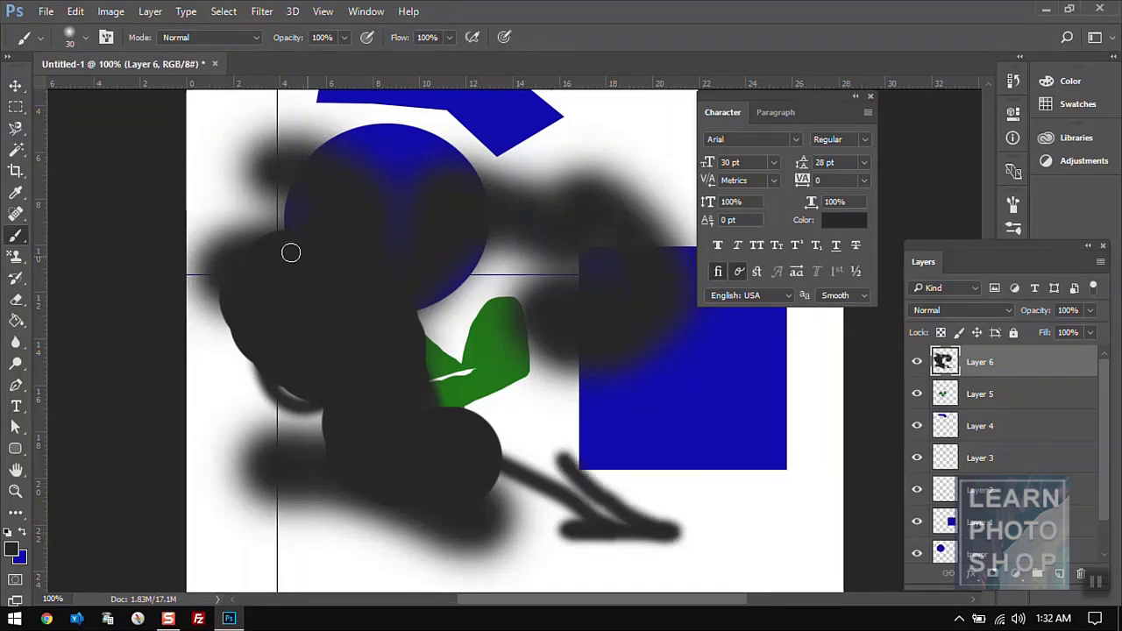
# - Switch from the Brush Tool to the Clone Stamp Tool
pyautogui.rightClick(24, 242)
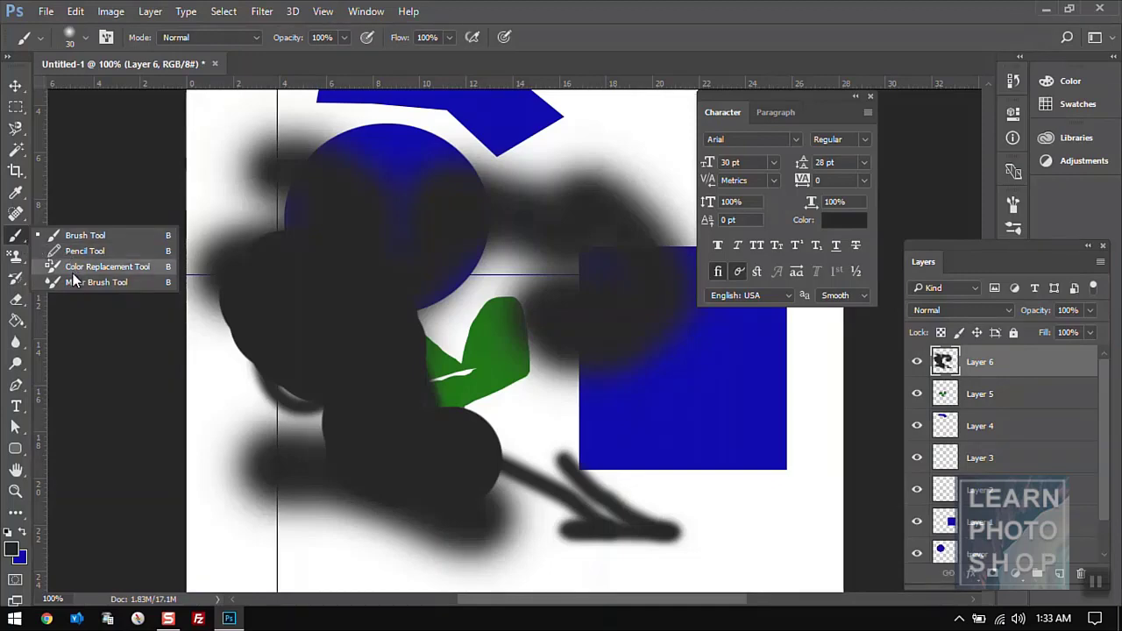
pyautogui.click(13, 243)
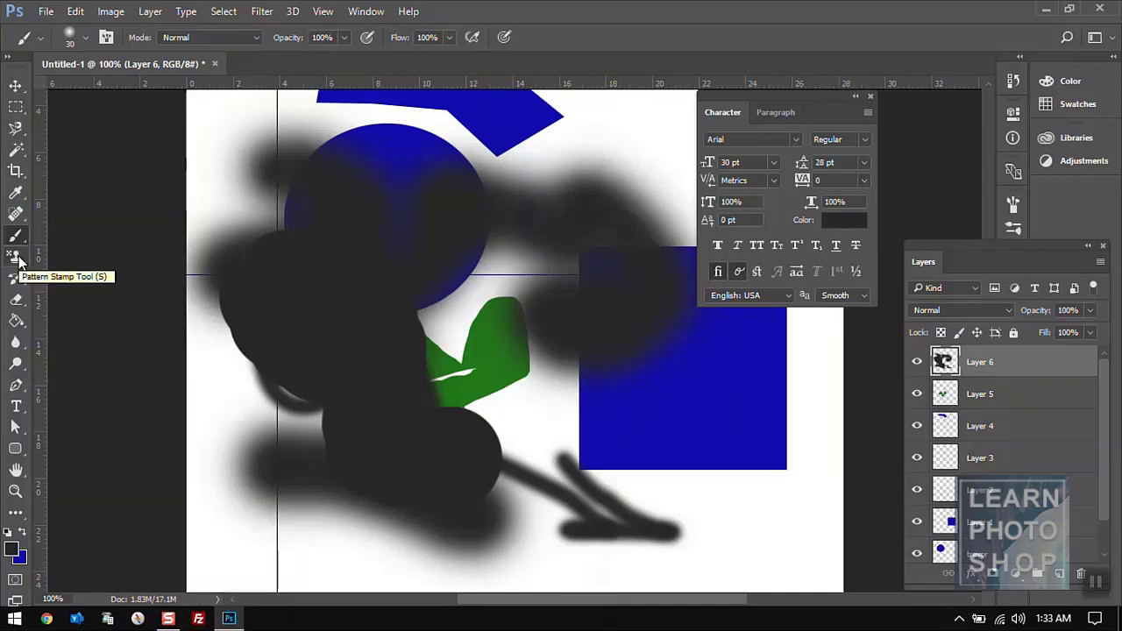
pyautogui.click(15, 257)
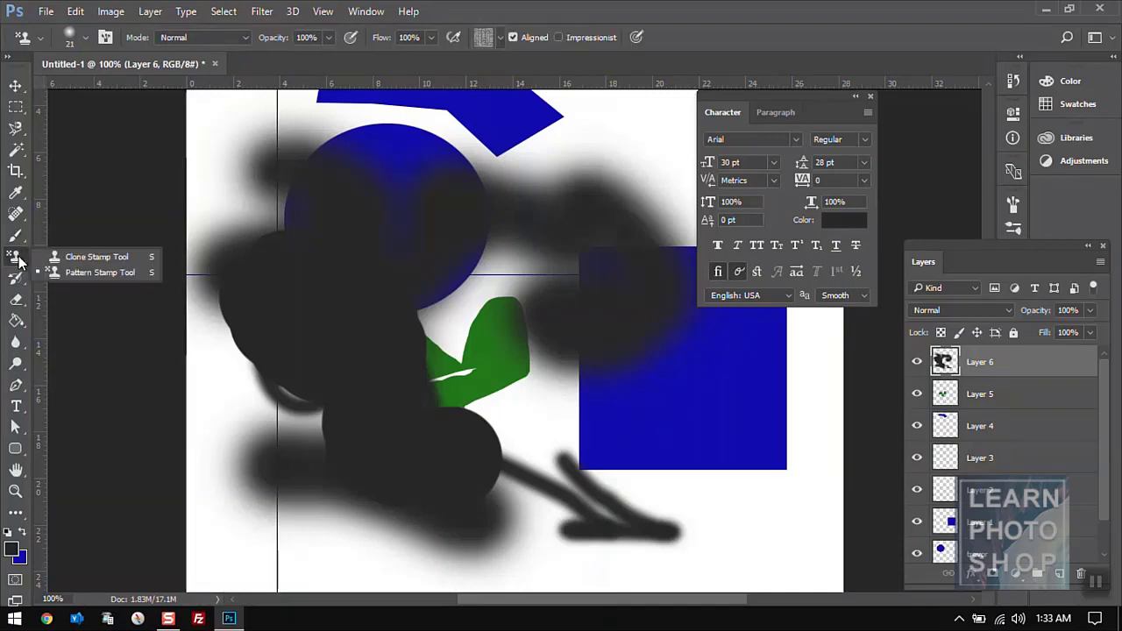
pyautogui.click(70, 257)
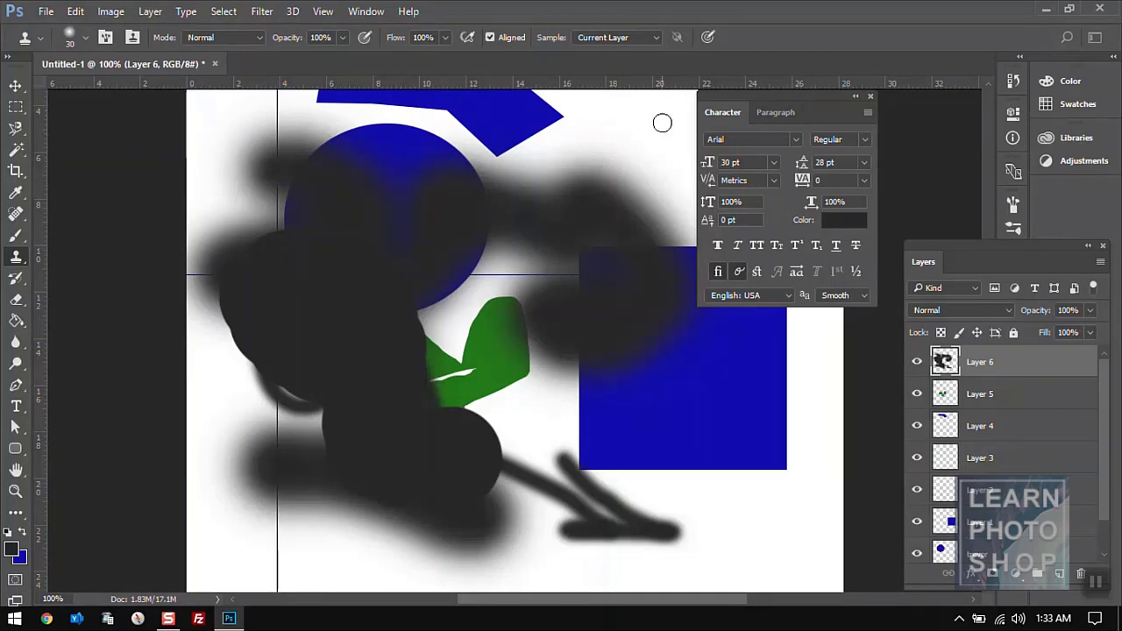
# - Close the Character panel, set a 125 px soft brush tip, and try cloning on the canvas
pyautogui.click(870, 97)
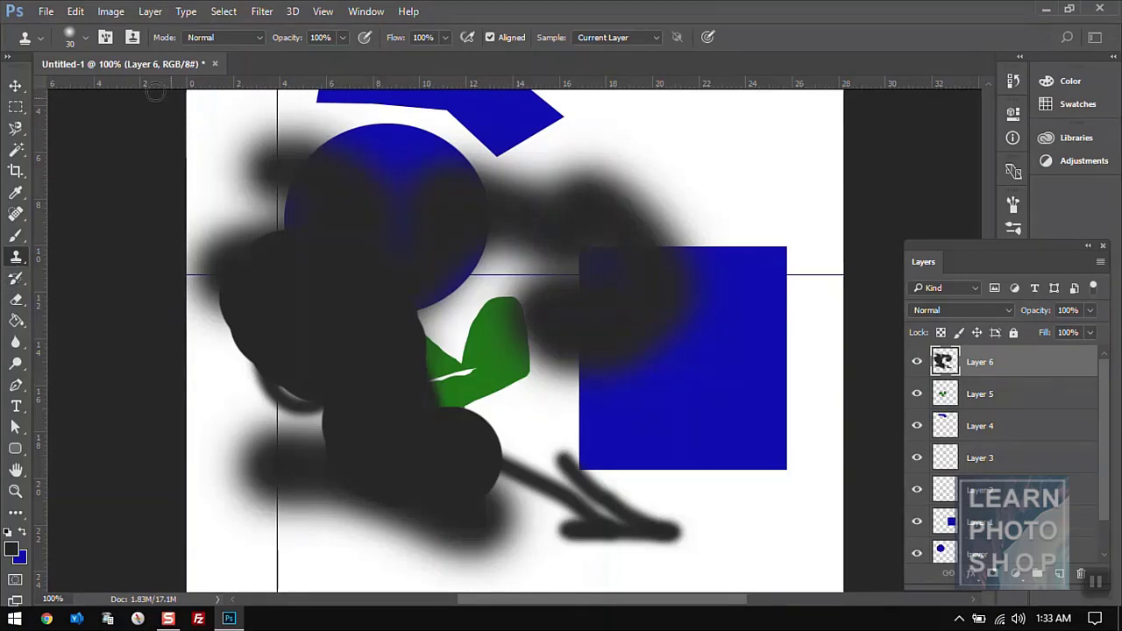
pyautogui.click(84, 37)
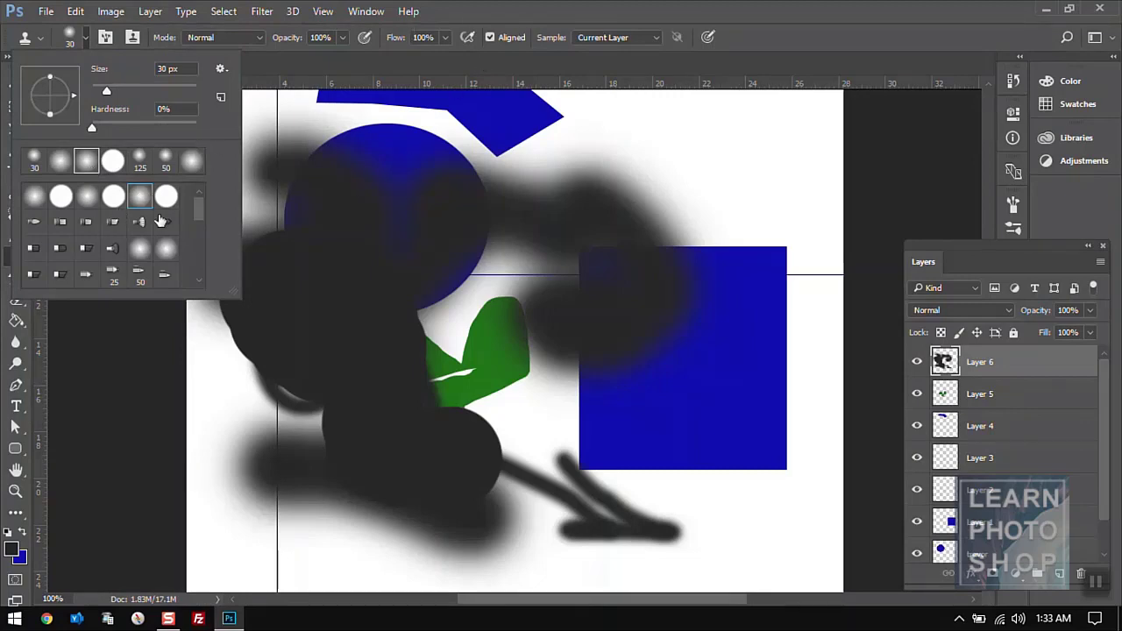
pyautogui.click(85, 197)
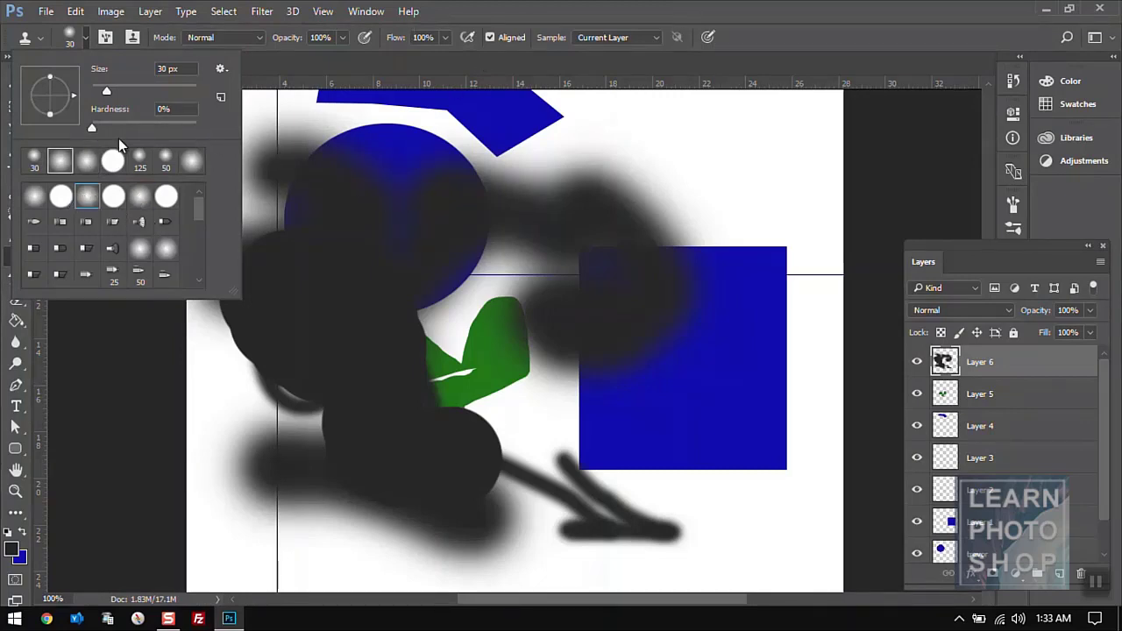
pyautogui.click(192, 162)
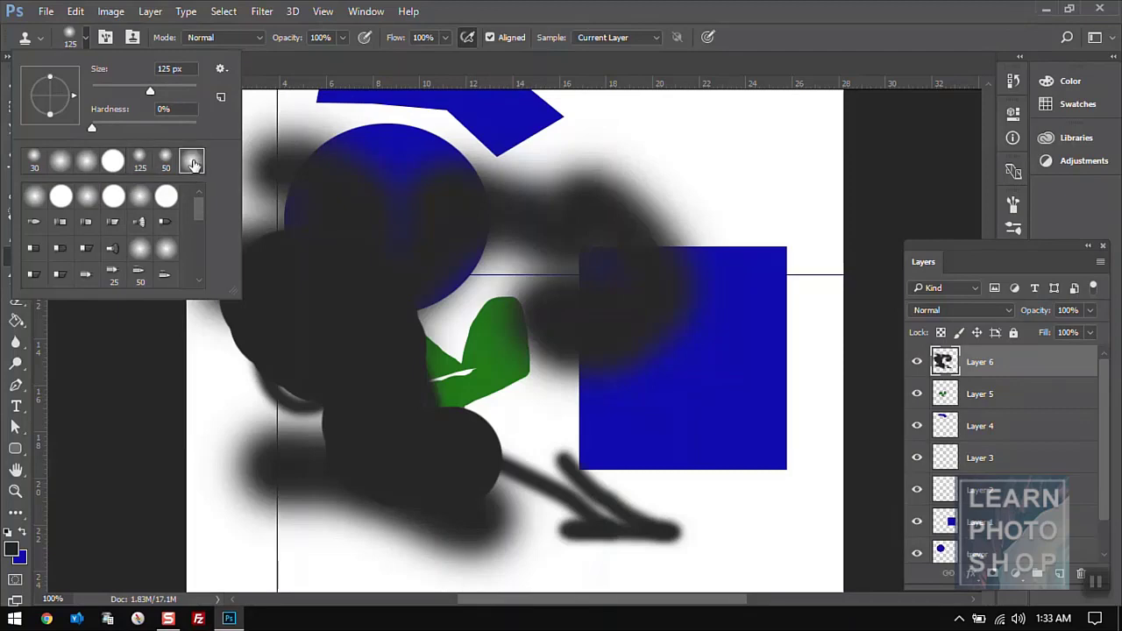
pyautogui.click(491, 206)
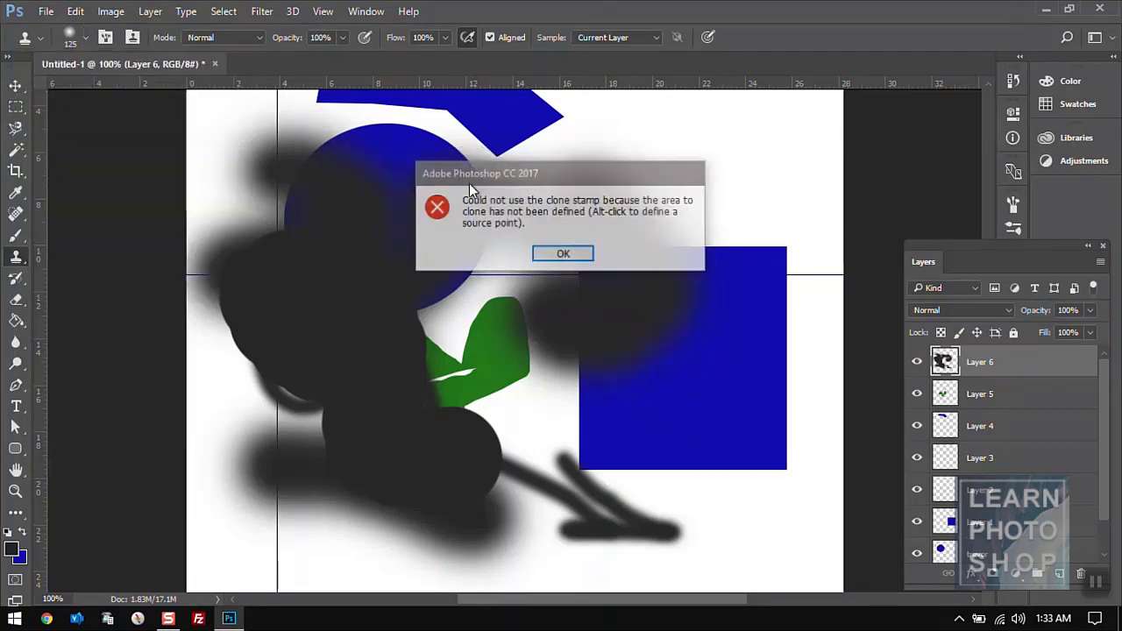
# - Dismiss the source warning and stamp cloned dark smudges across the upper-right canvas, checking the layer's visibility
pyautogui.click(581, 254)
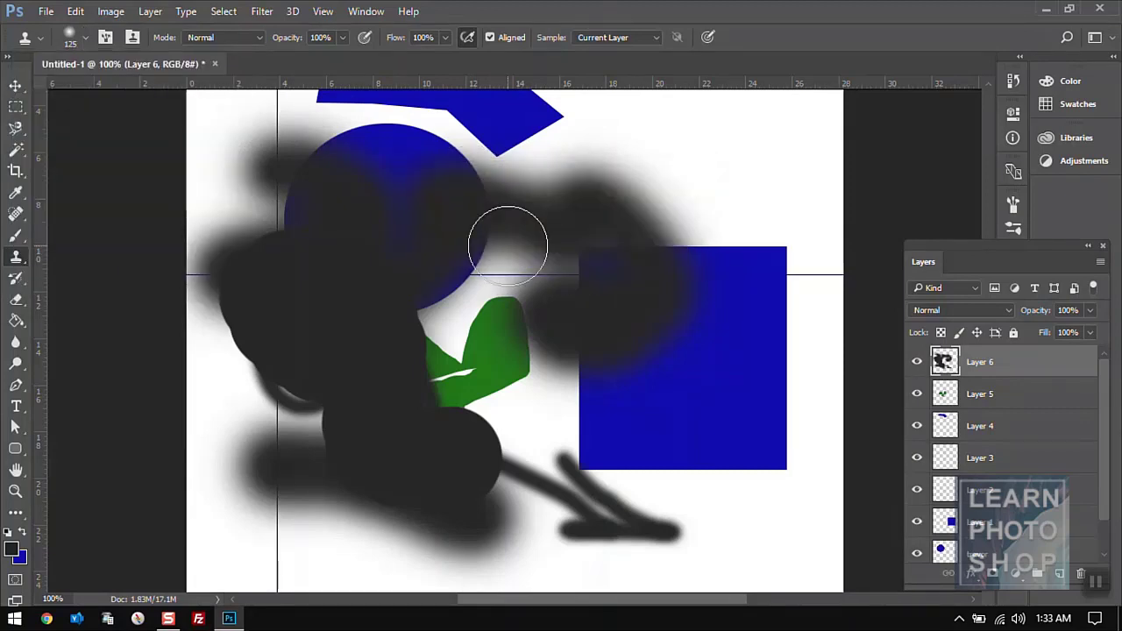
pyautogui.keyDown('alt'); pyautogui.click(409, 151); pyautogui.keyUp('alt')
pyautogui.click(734, 153)
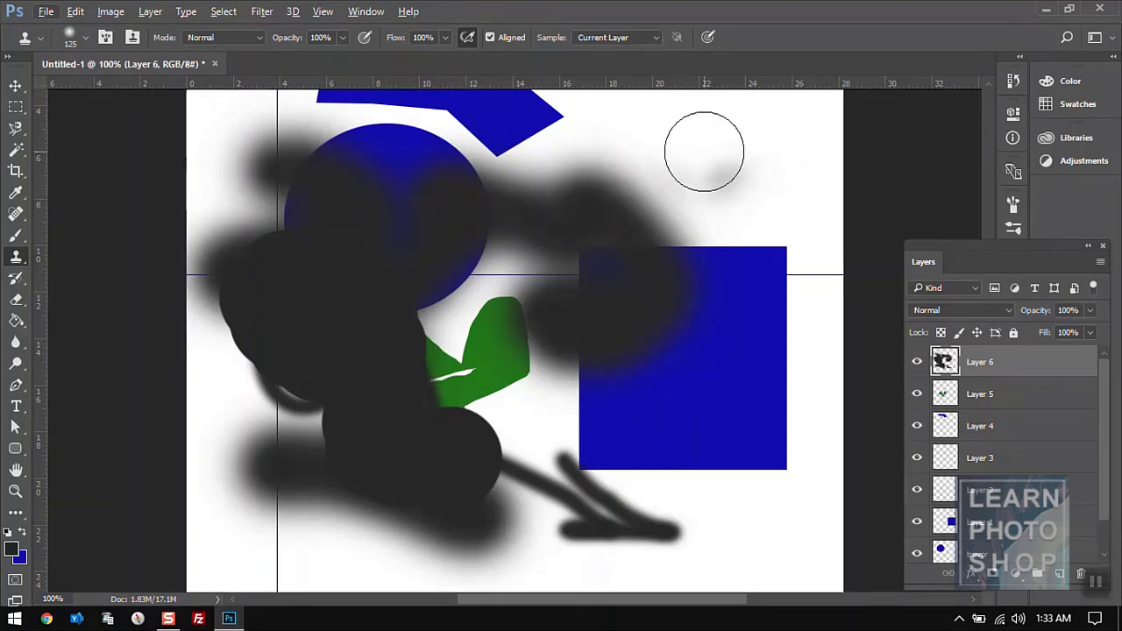
pyautogui.moveTo(704, 150)
pyautogui.mouseDown()
pyautogui.moveTo(748, 183)
pyautogui.moveTo(655, 153)
pyautogui.moveTo(738, 162)
pyautogui.moveTo(635, 169)
pyautogui.moveTo(678, 148)
pyautogui.moveTo(709, 179)
pyautogui.moveTo(653, 161)
pyautogui.moveTo(758, 181)
pyautogui.moveTo(648, 140)
pyautogui.moveTo(735, 123)
pyautogui.moveTo(713, 205)
pyautogui.moveTo(517, 211)
pyautogui.moveTo(649, 146)
pyautogui.moveTo(738, 145)
pyautogui.moveTo(637, 130)
pyautogui.moveTo(752, 160)
pyautogui.moveTo(573, 193)
pyautogui.moveTo(713, 198)
pyautogui.moveTo(584, 238)
pyautogui.moveTo(647, 190)
pyautogui.moveTo(662, 146)
pyautogui.moveTo(723, 184)
pyautogui.mouseUp()
pyautogui.click(918, 372)
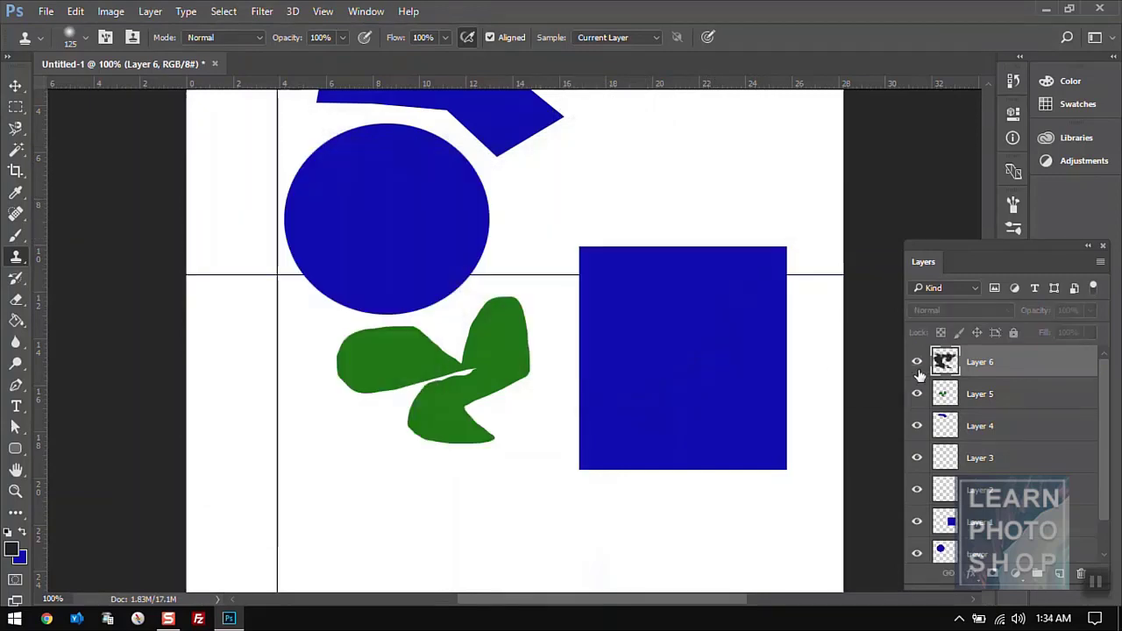
pyautogui.click(918, 363)
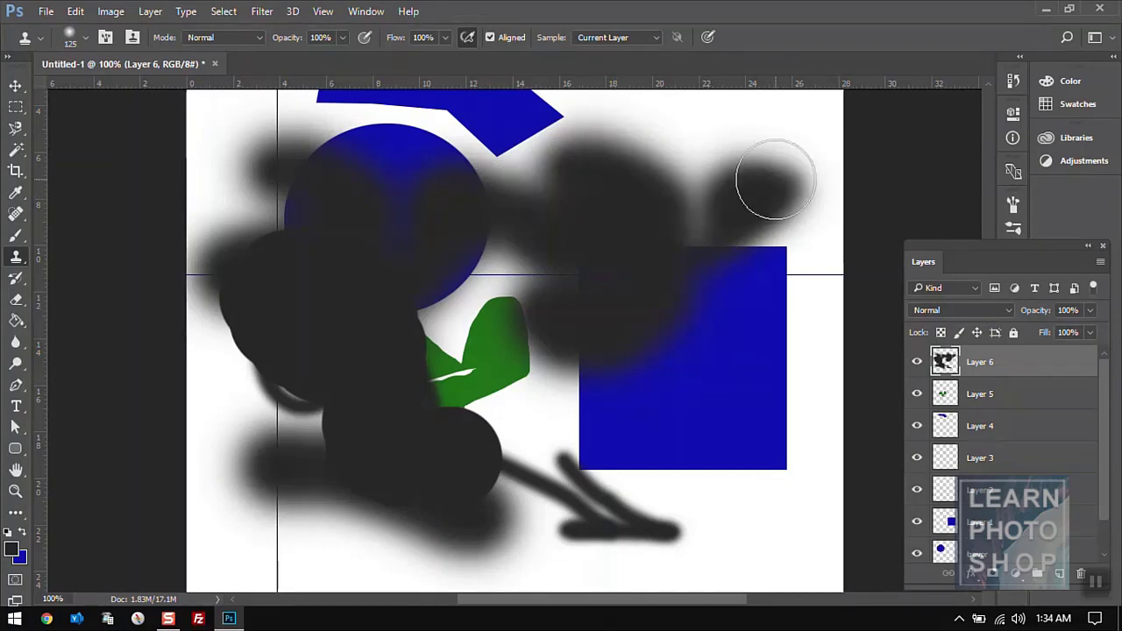
# - Keep the Clone Stamp and extend the dark blob into a leaf shape
pyautogui.rightClick(22, 263)
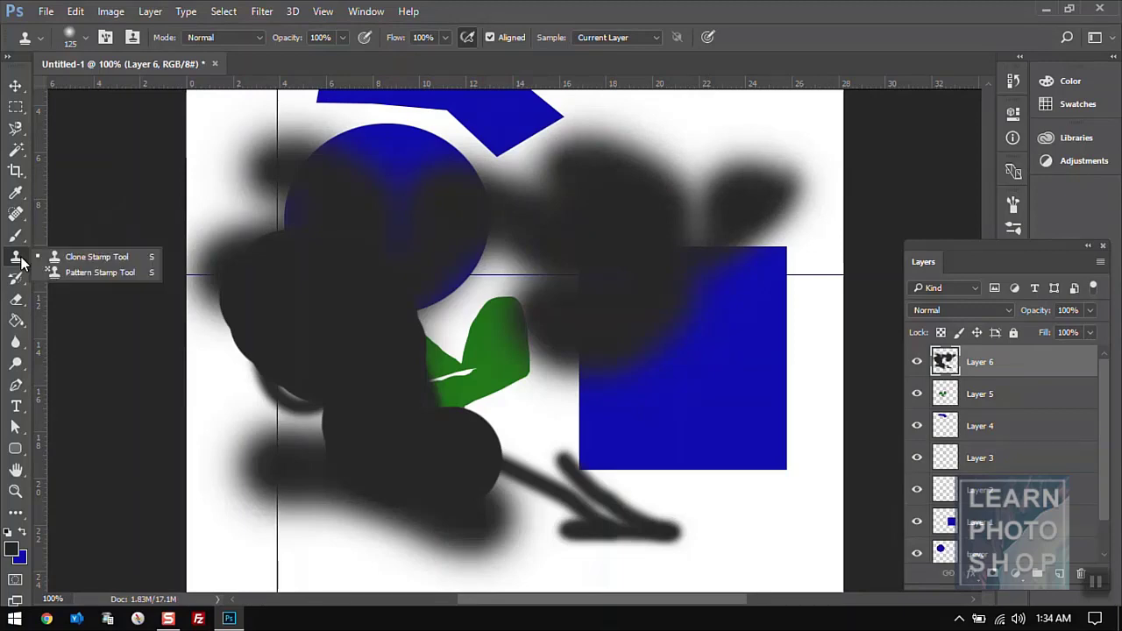
pyautogui.click(87, 254)
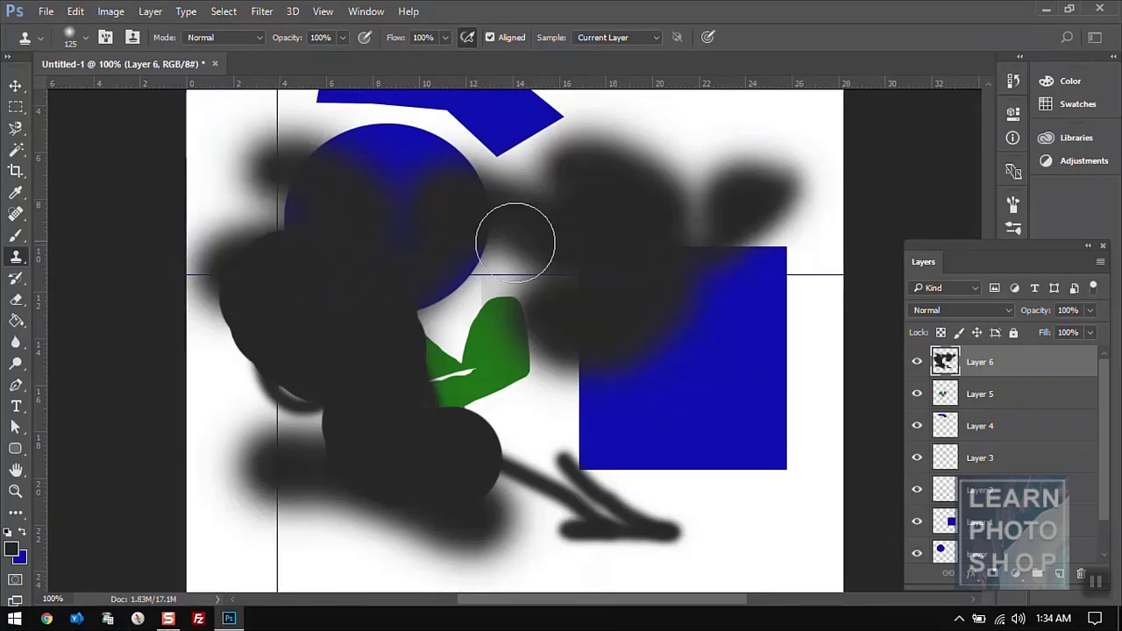
pyautogui.moveTo(736, 198); pyautogui.dragTo(712, 226)
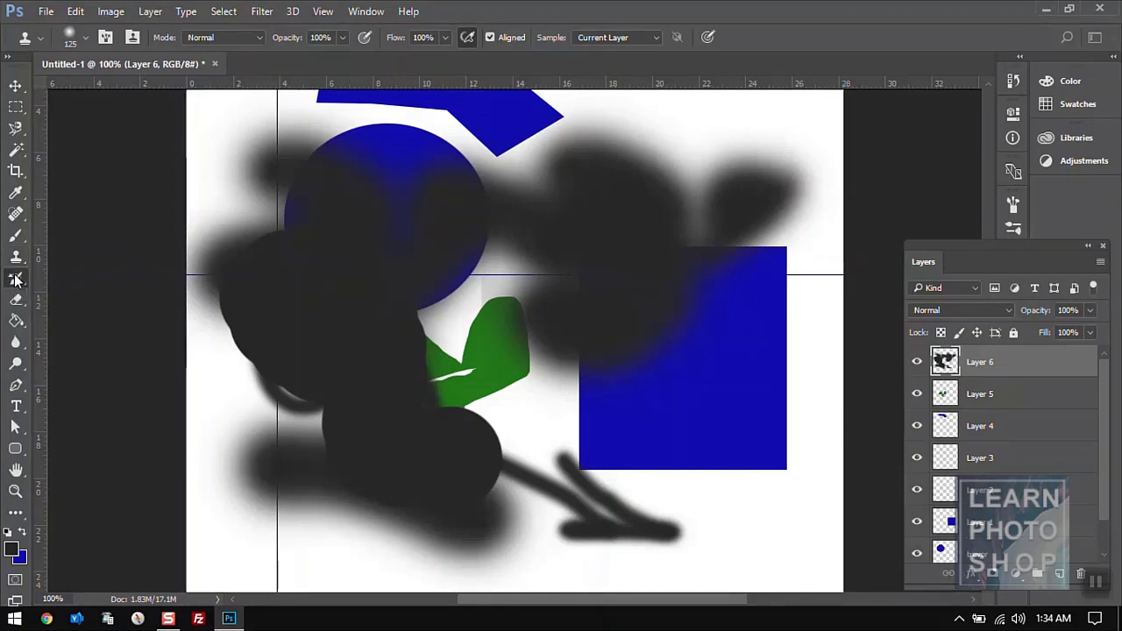
# - Switch to the History Brush and scribble white loops over the blue circle
pyautogui.click(15, 279)
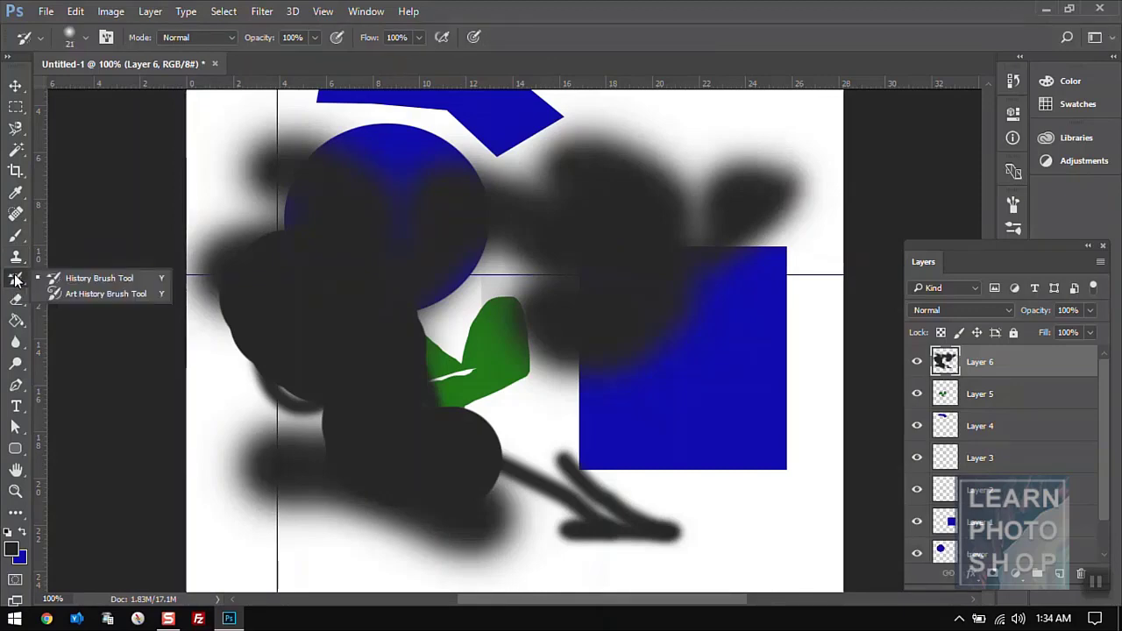
pyautogui.click(61, 279)
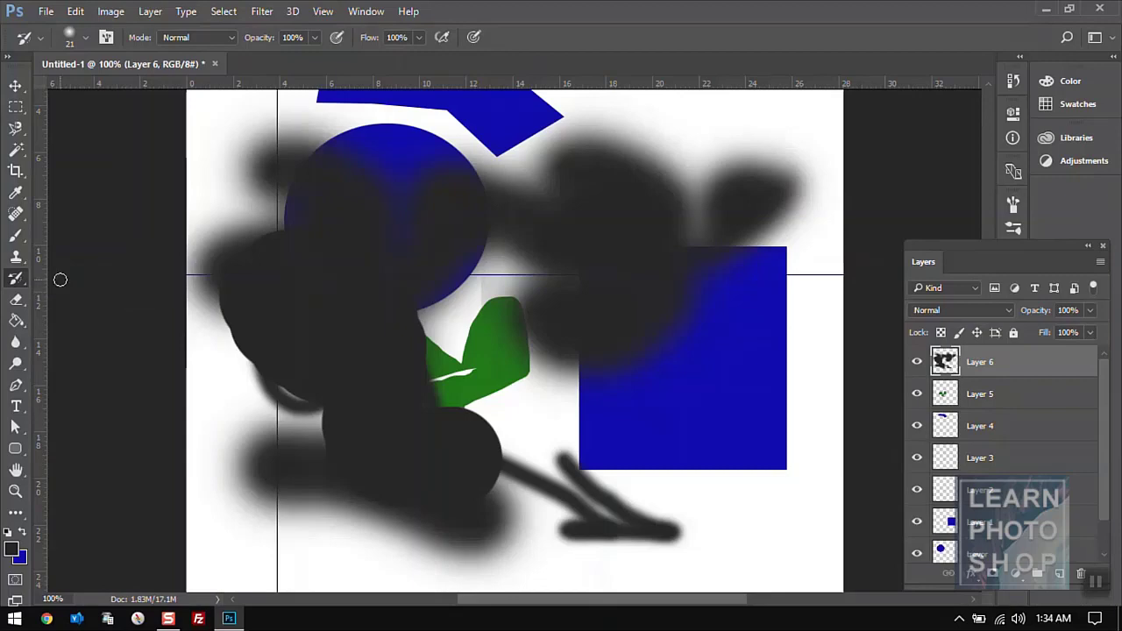
pyautogui.moveTo(366, 268)
pyautogui.mouseDown()
pyautogui.moveTo(378, 199)
pyautogui.moveTo(416, 318)
pyautogui.moveTo(483, 259)
pyautogui.moveTo(297, 270)
pyautogui.moveTo(288, 238)
pyautogui.moveTo(304, 252)
pyautogui.moveTo(448, 278)
pyautogui.moveTo(480, 332)
pyautogui.mouseUp()
# - Undo the white scribbles and erase the black blur off the blue circle's top
pyautogui.hotkey('ctrl', 'z')
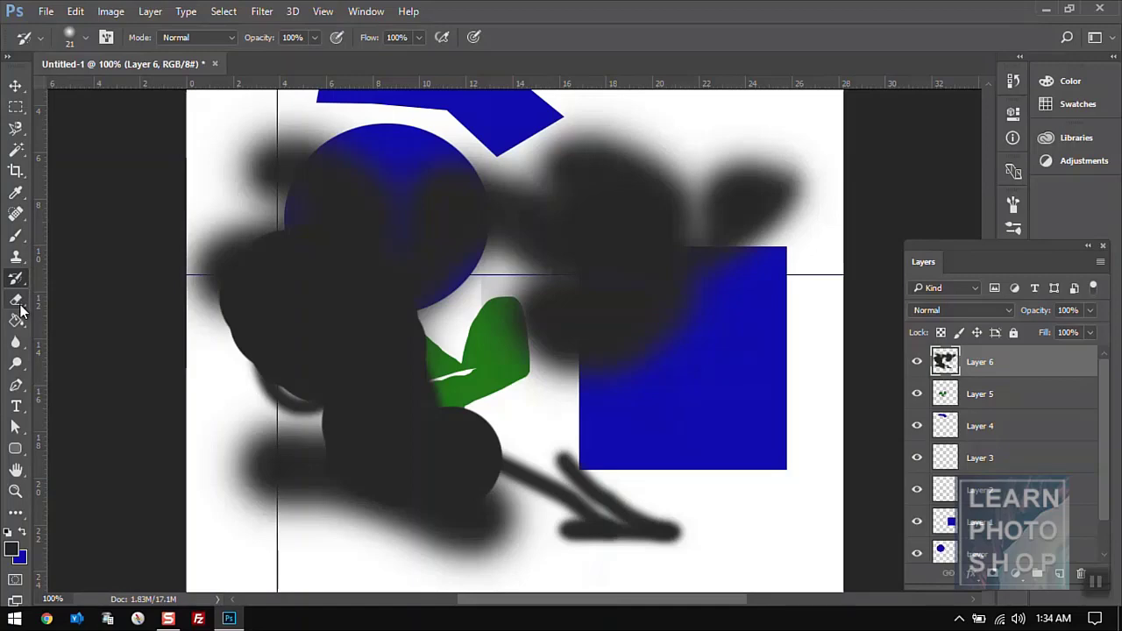
pyautogui.click(16, 301)
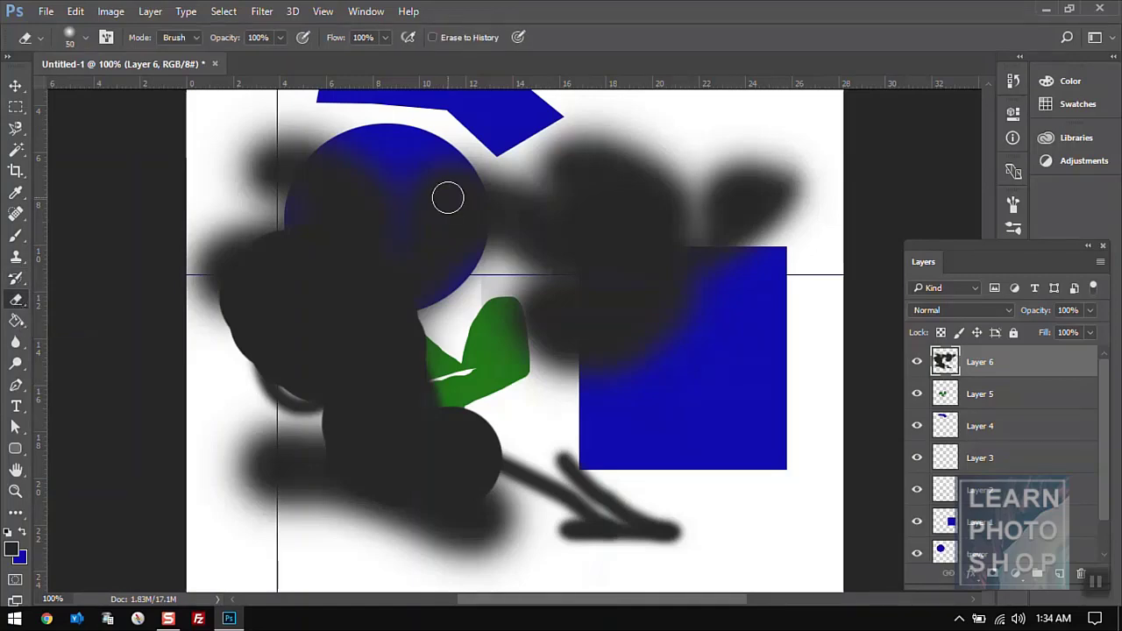
pyautogui.moveTo(447, 198)
pyautogui.mouseDown()
pyautogui.moveTo(333, 190)
pyautogui.moveTo(464, 193)
pyautogui.moveTo(455, 155)
pyautogui.moveTo(264, 189)
pyautogui.moveTo(355, 244)
pyautogui.moveTo(503, 246)
pyautogui.moveTo(619, 178)
pyautogui.moveTo(583, 174)
pyautogui.moveTo(433, 216)
pyautogui.moveTo(310, 226)
pyautogui.moveTo(430, 216)
pyautogui.moveTo(563, 164)
pyautogui.moveTo(636, 197)
pyautogui.mouseUp()
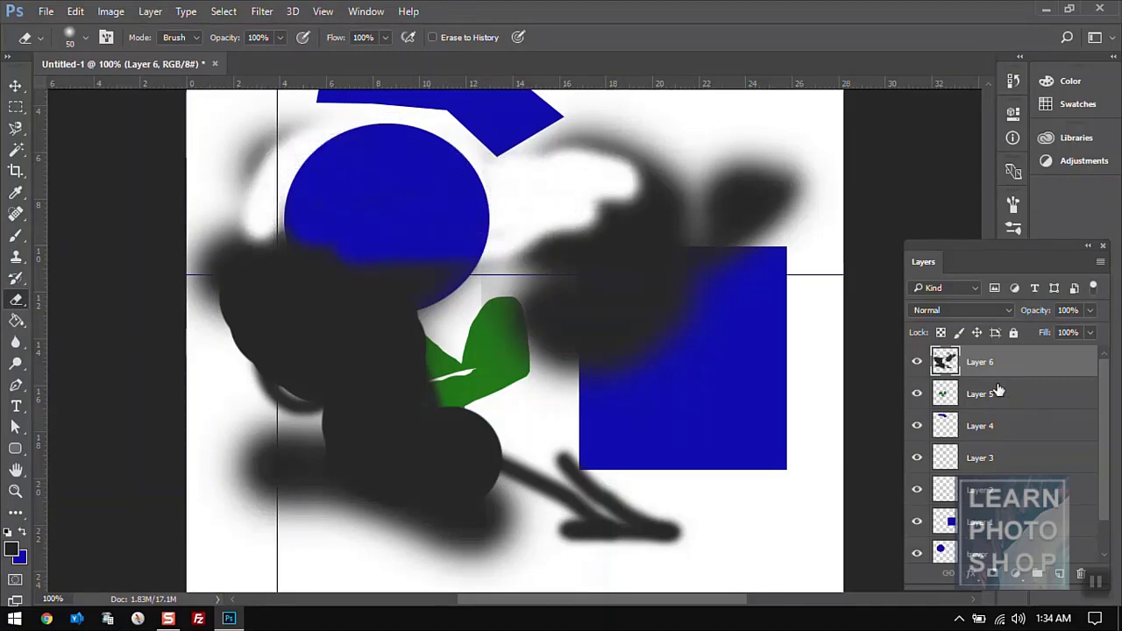
# - Check Layer 6's visibility, then on Layer 1 erase a patch from the blue square's lower right
pyautogui.click(917, 361)
pyautogui.click(916, 362)
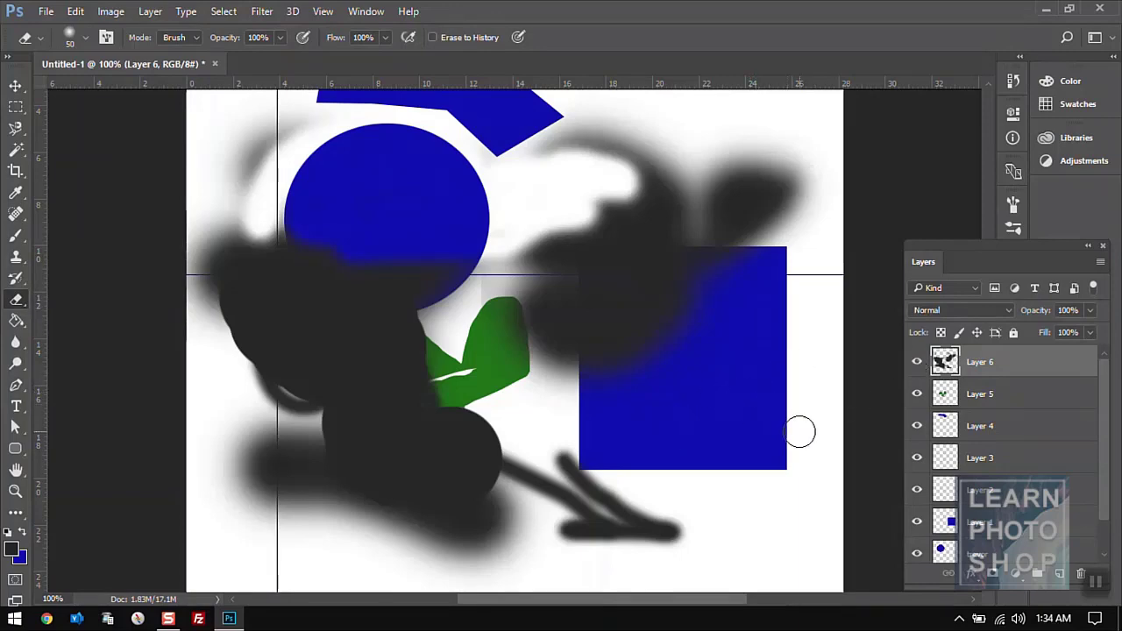
pyautogui.click(1006, 526)
pyautogui.moveTo(769, 461)
pyautogui.mouseDown()
pyautogui.moveTo(780, 433)
pyautogui.moveTo(716, 420)
pyautogui.moveTo(793, 468)
pyautogui.moveTo(743, 415)
pyautogui.moveTo(701, 413)
pyautogui.mouseUp()
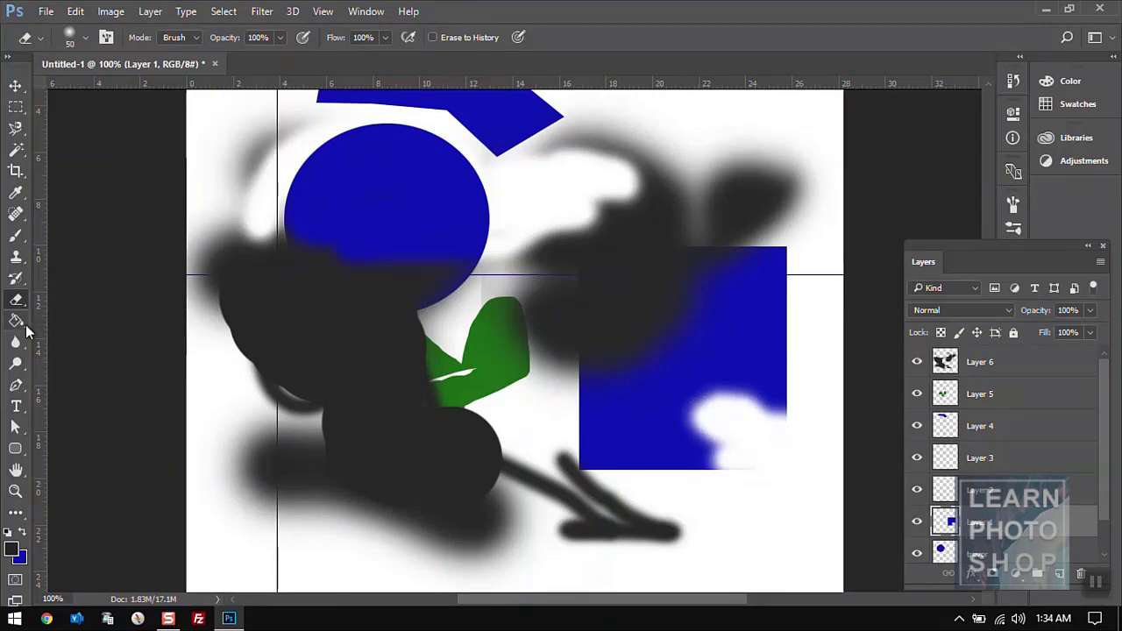
pyautogui.click(22, 329)
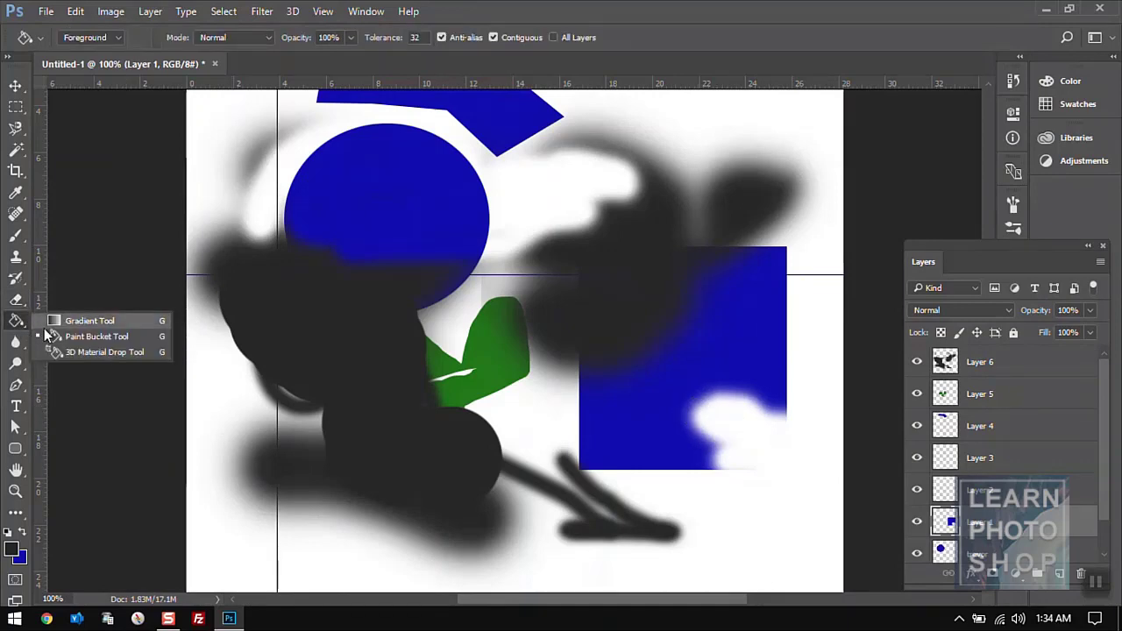
pyautogui.click(56, 337)
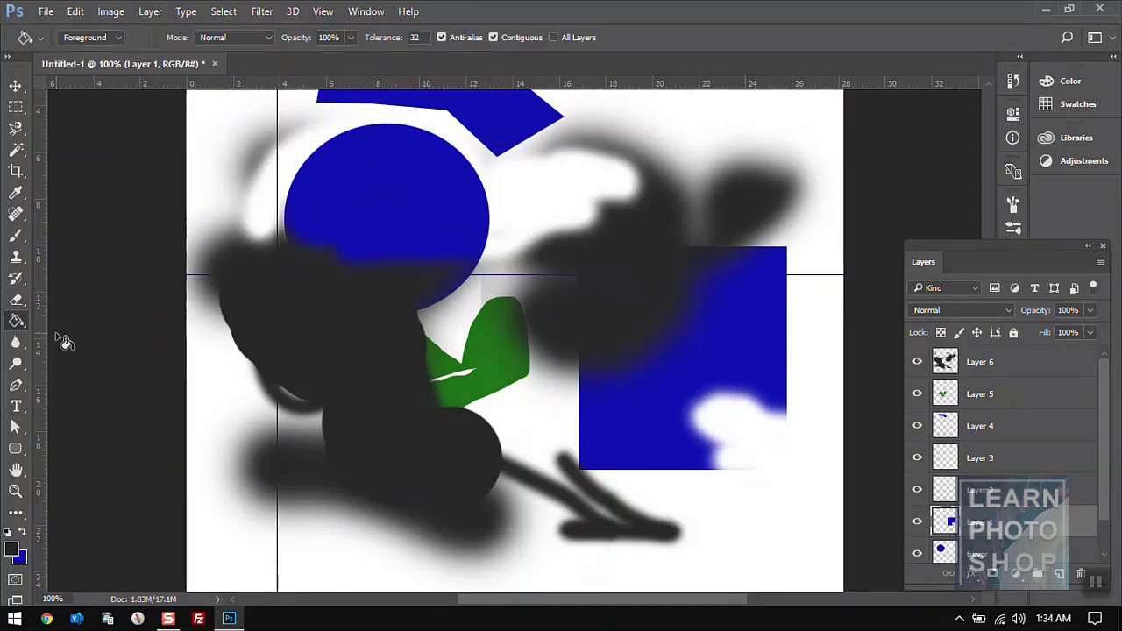
pyautogui.click(362, 207)
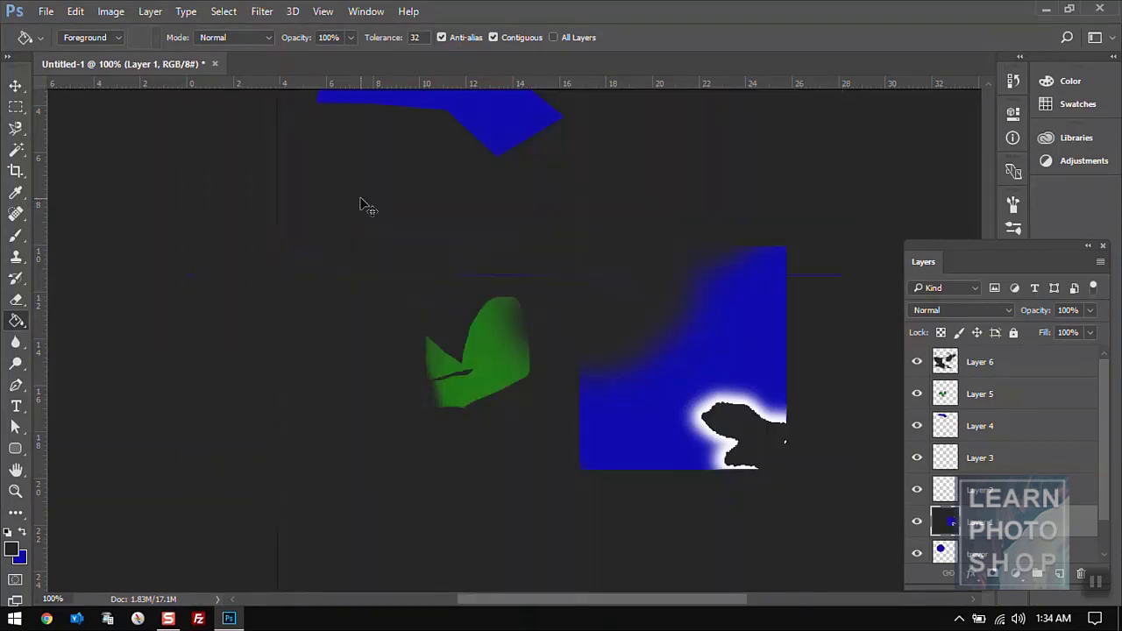
pyautogui.hotkey('ctrl', 'z')
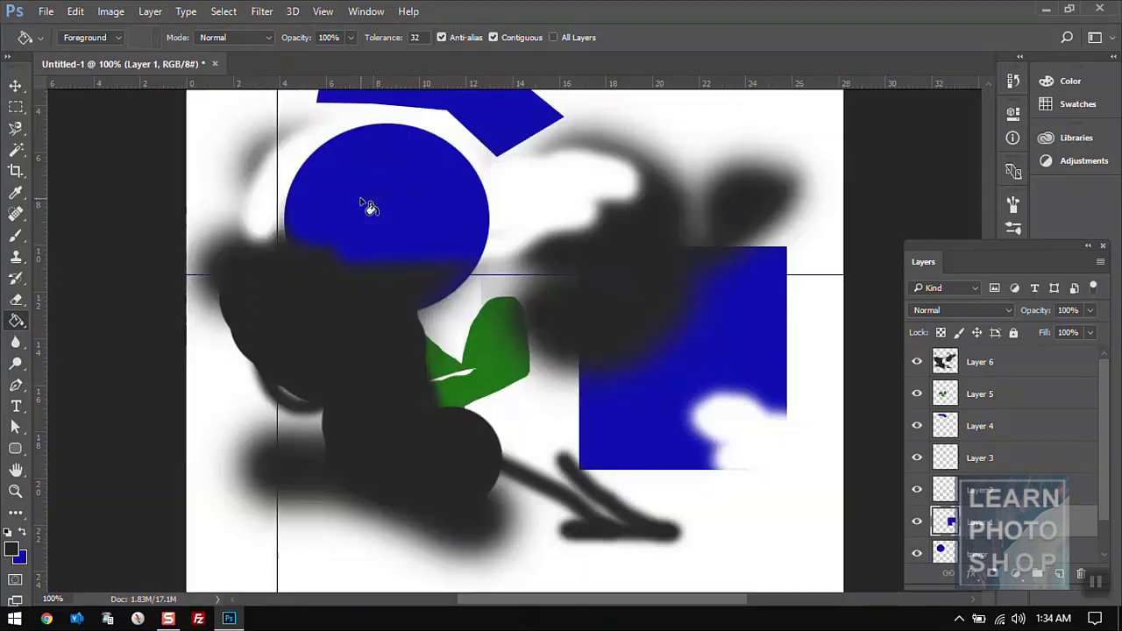
pyautogui.rightClick(15, 320)
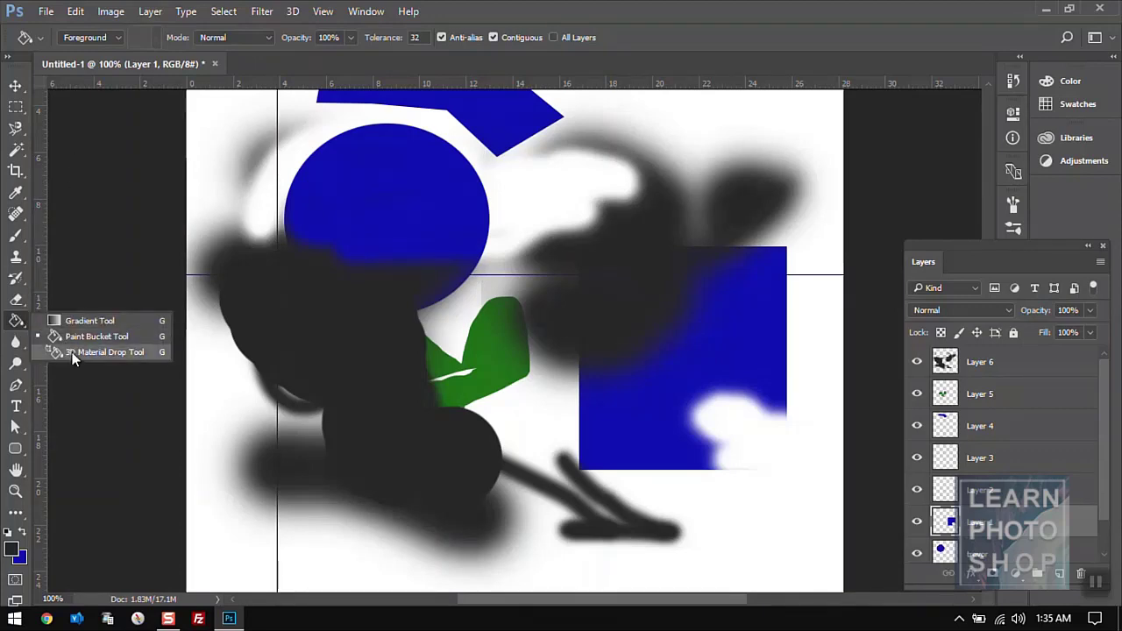
pyautogui.click(88, 320)
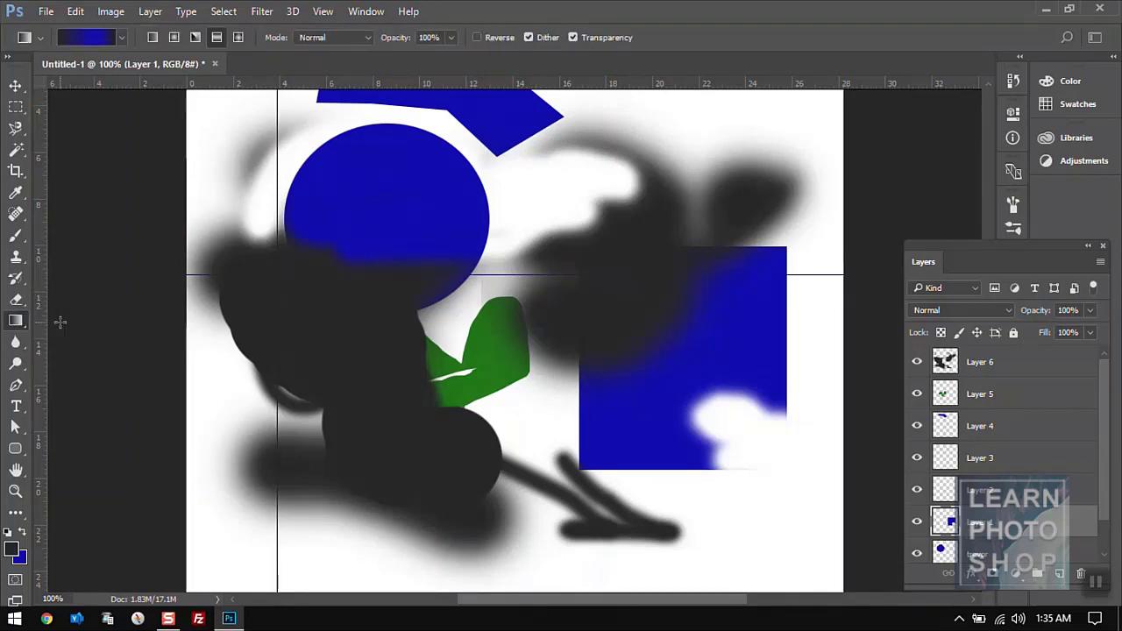
pyautogui.moveTo(425, 323); pyautogui.dragTo(417, 229)
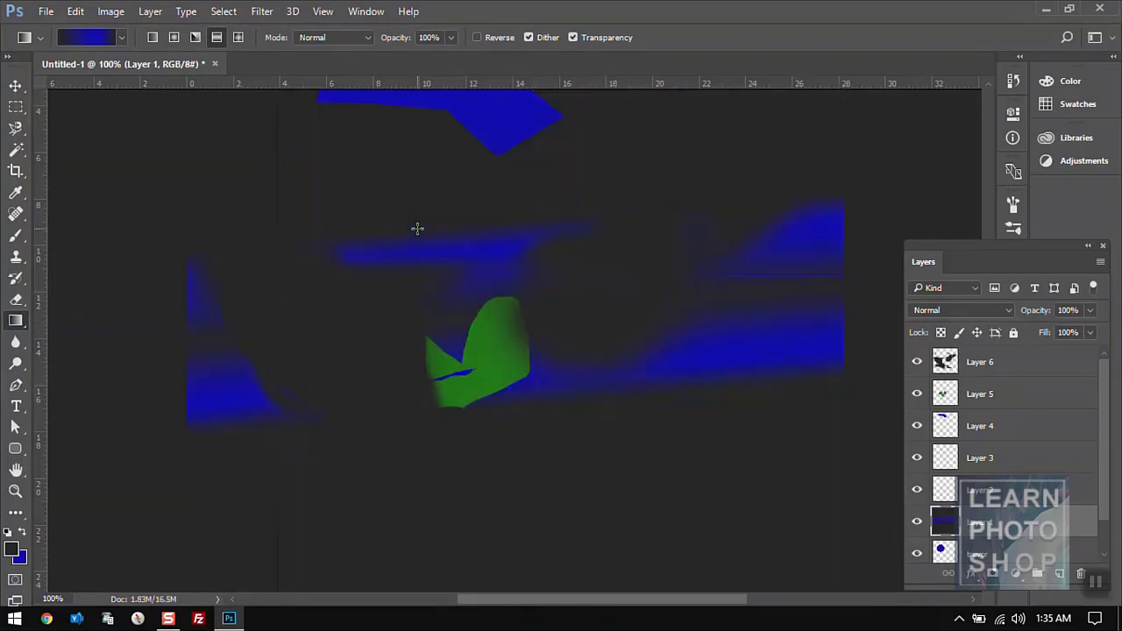
pyautogui.hotkey('ctrl', 'z')
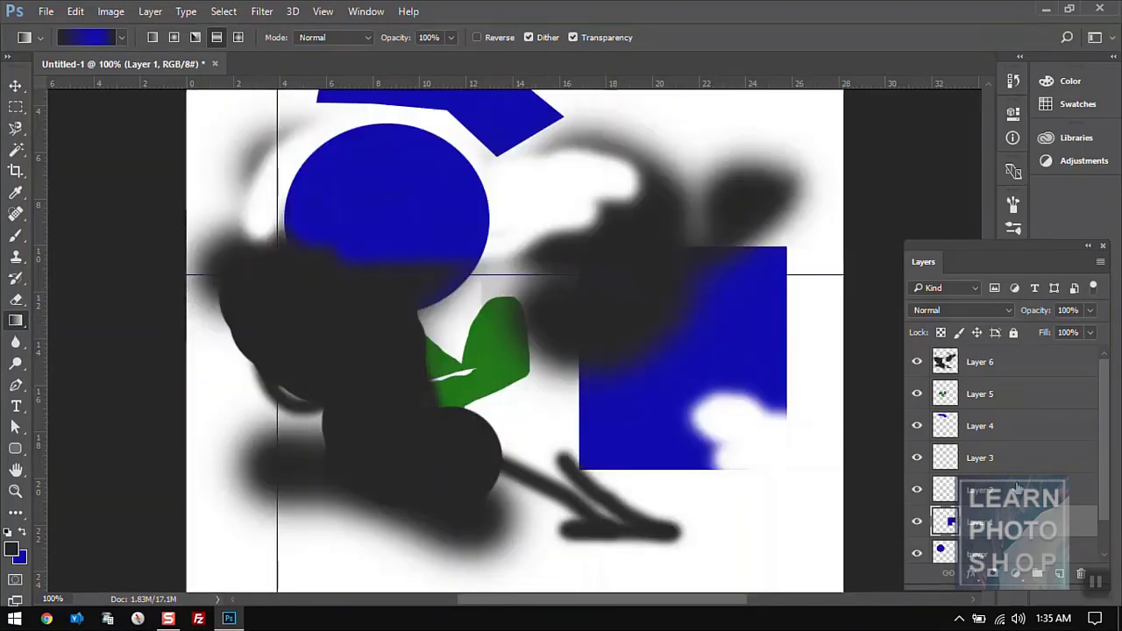
pyautogui.click(1051, 363)
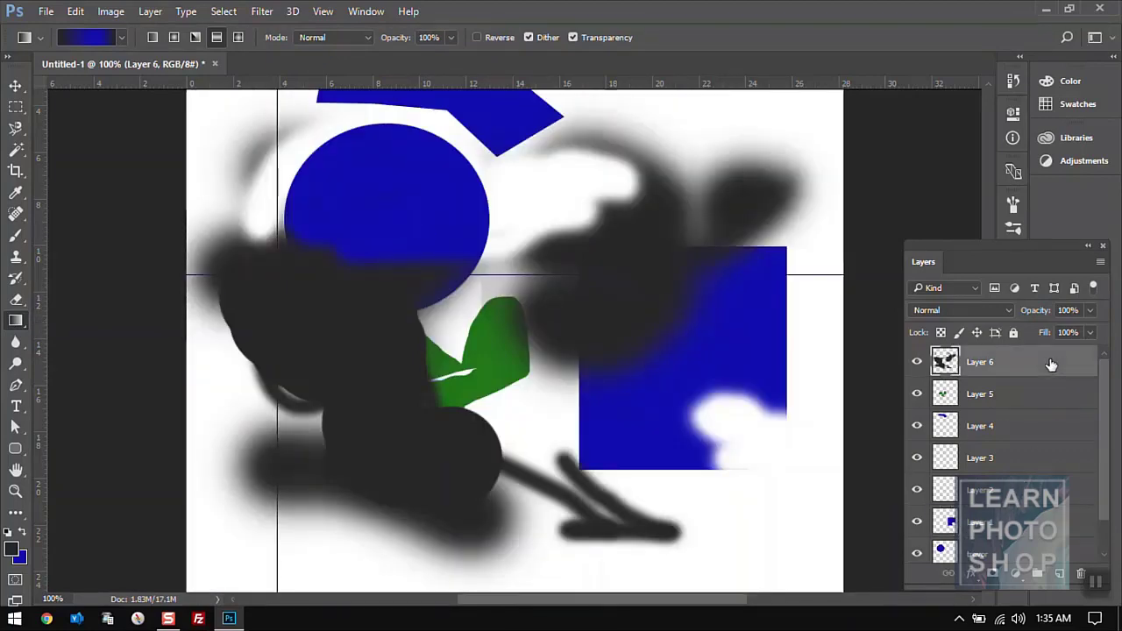
# - Add a new layer and draw a rectangular selection over the upper-right dark area
pyautogui.click(1057, 574)
pyautogui.click(15, 107)
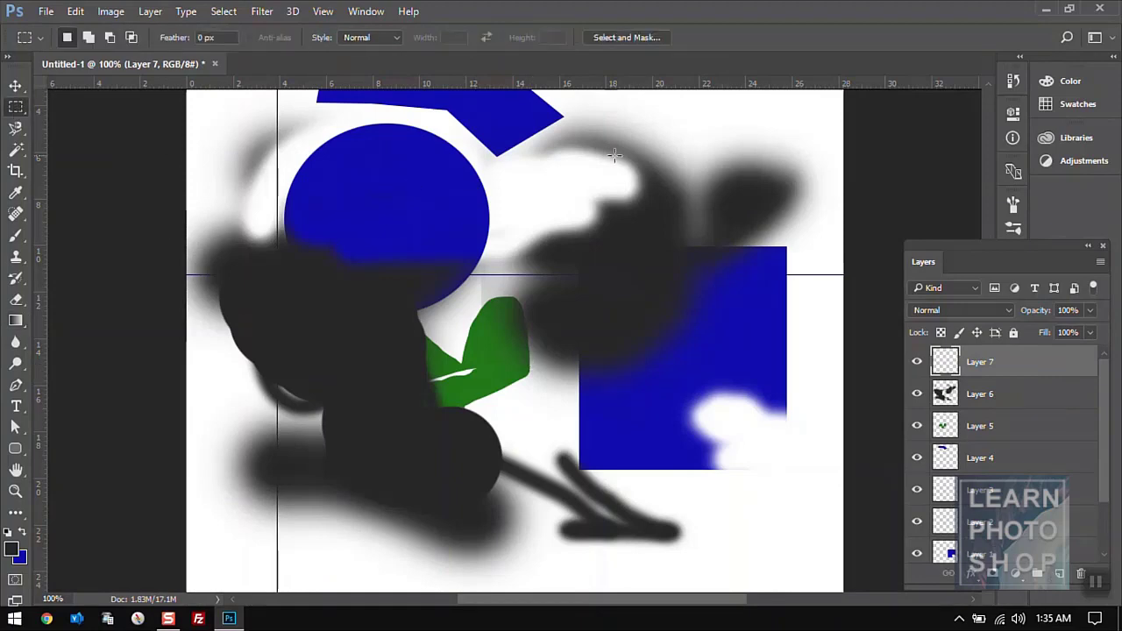
pyautogui.moveTo(571, 161); pyautogui.dragTo(745, 317)
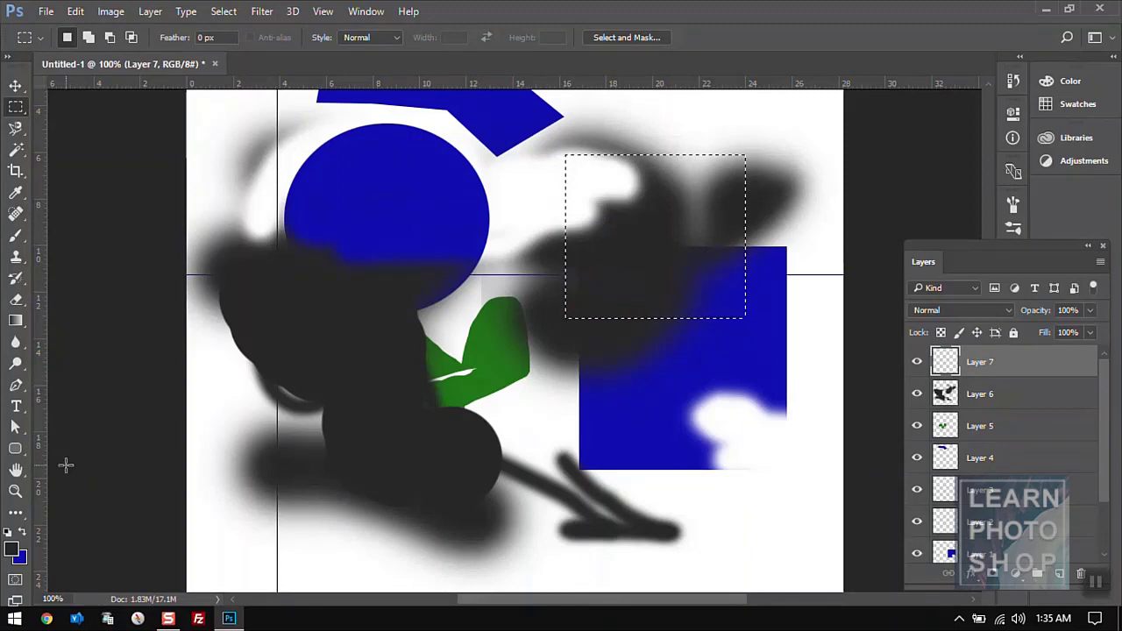
# - Set the foreground colour to bright red and the background colour to saturated yellow
pyautogui.click(11, 549)
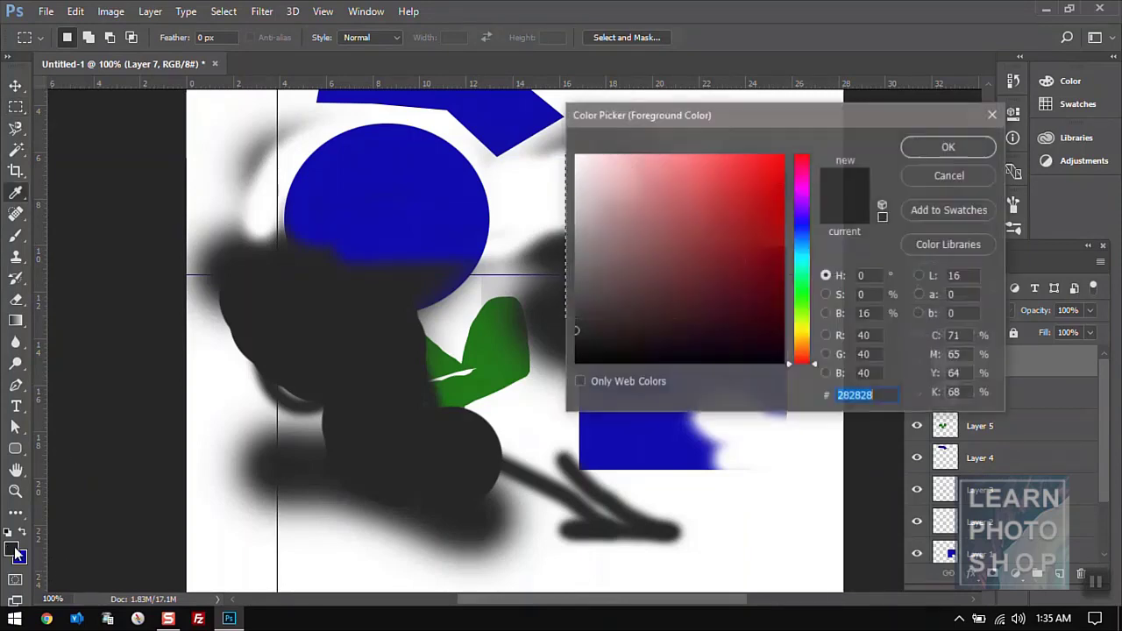
pyautogui.click(780, 156)
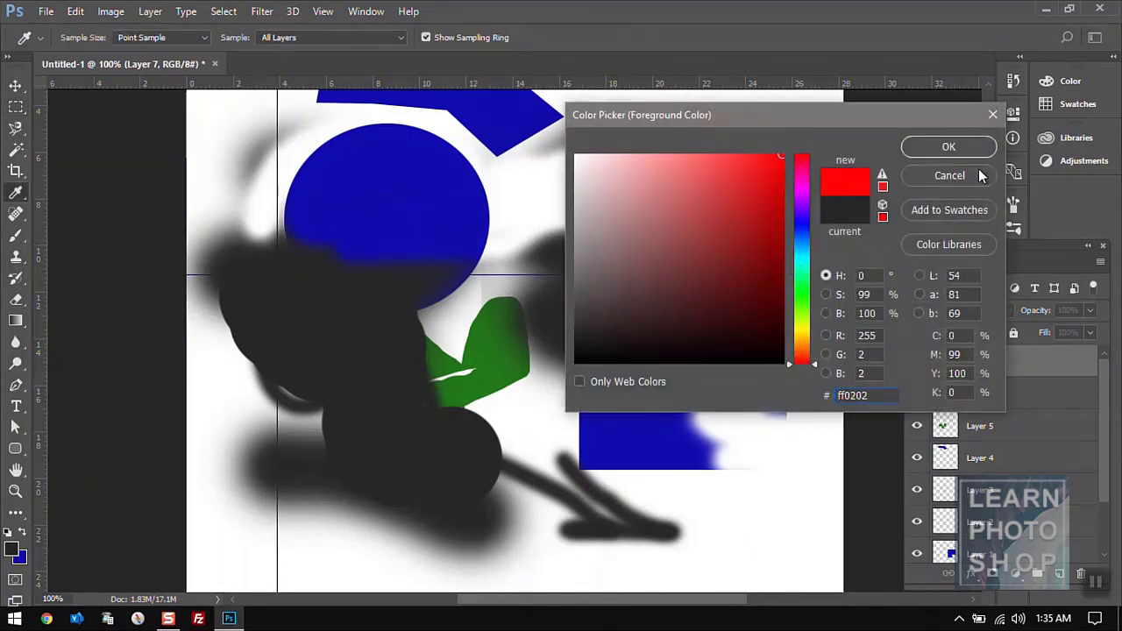
pyautogui.click(948, 146)
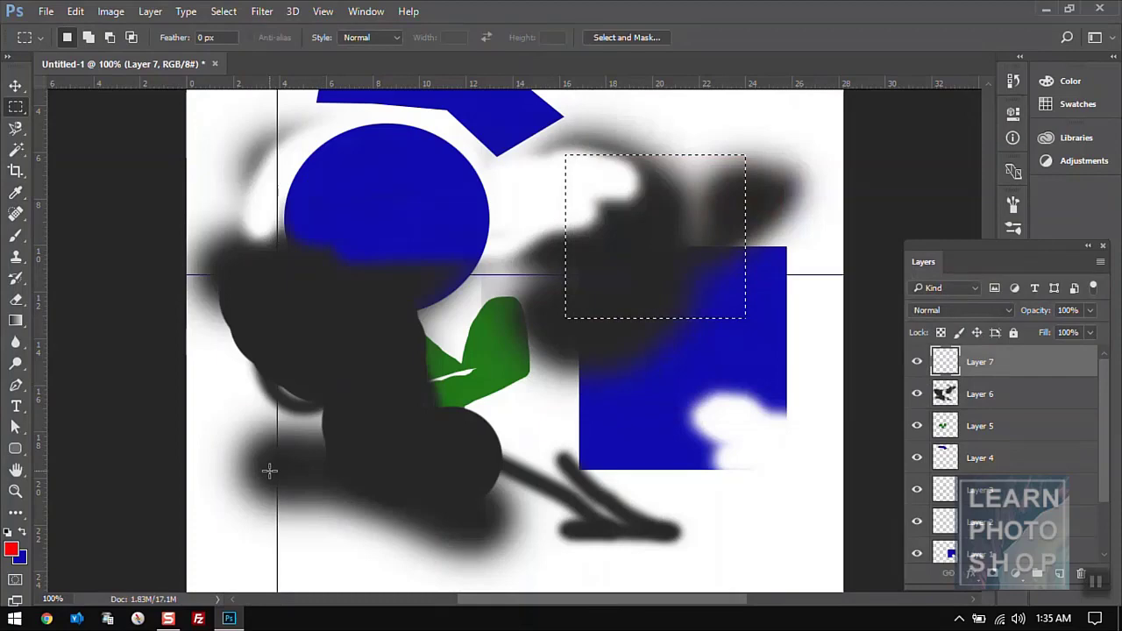
pyautogui.click(26, 557)
pyautogui.click(798, 327)
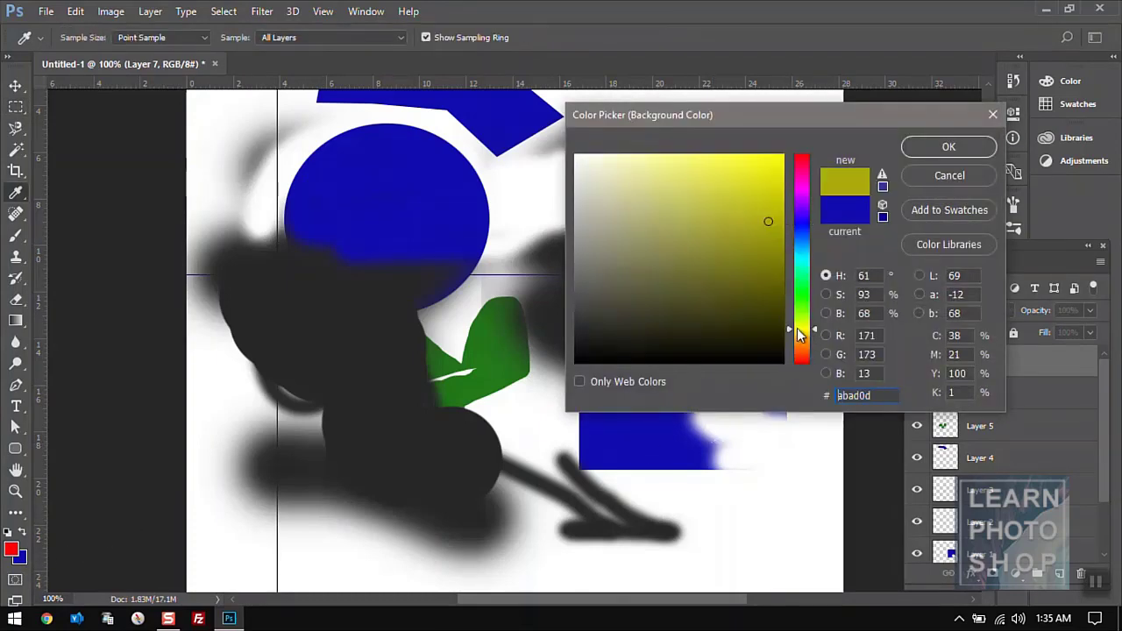
pyautogui.moveTo(772, 193)
pyautogui.mouseDown()
pyautogui.moveTo(764, 174)
pyautogui.moveTo(784, 155)
pyautogui.mouseUp()
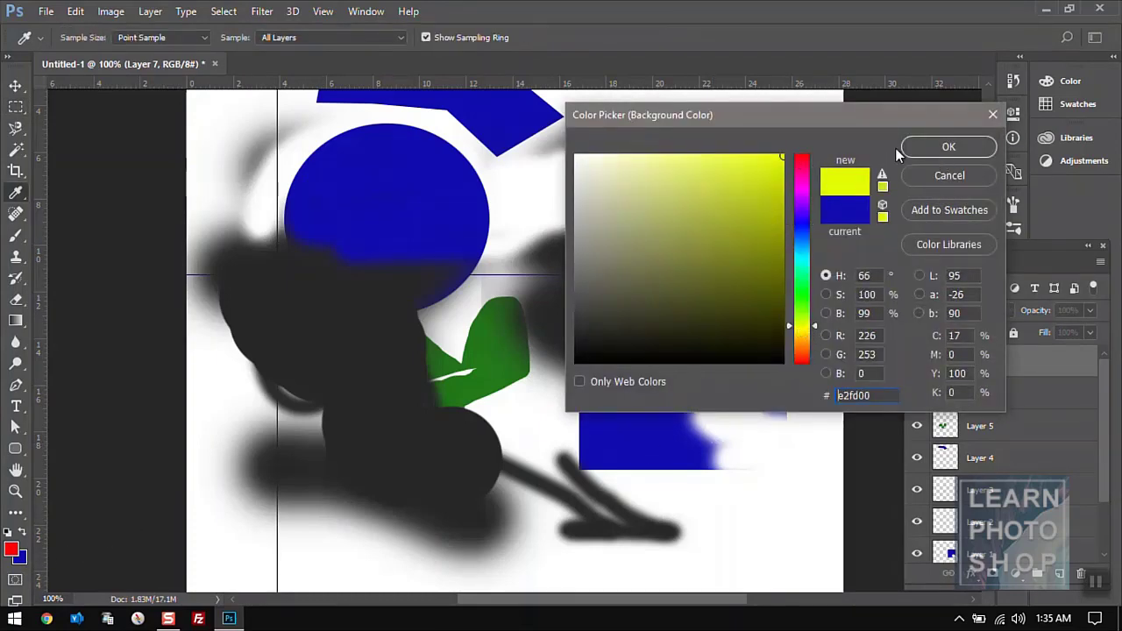
pyautogui.click(948, 147)
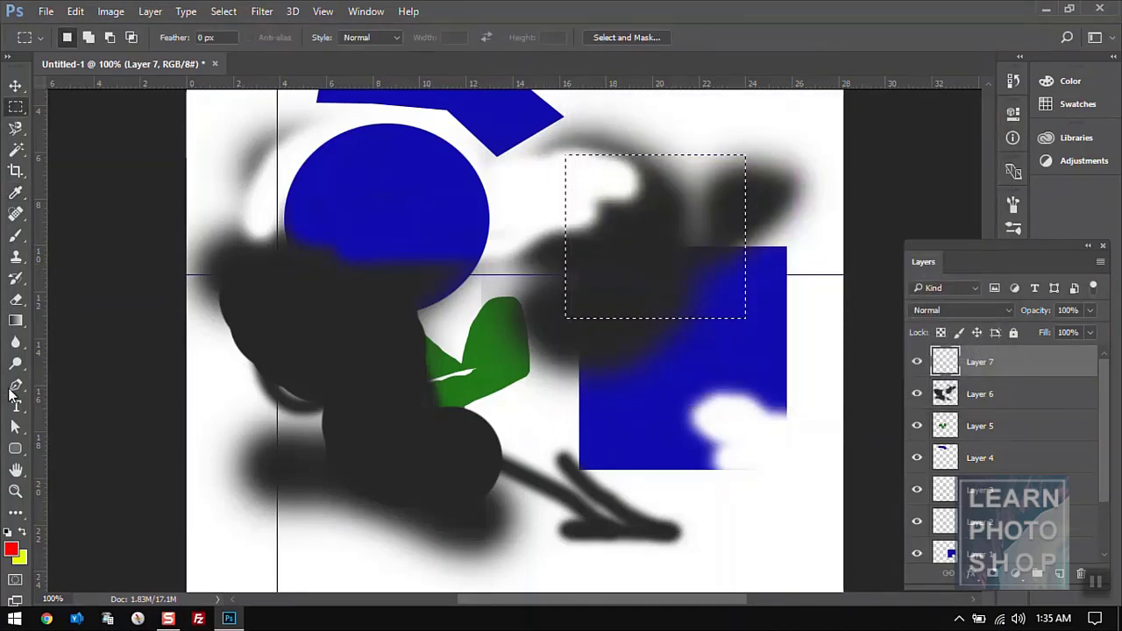
pyautogui.click(16, 321)
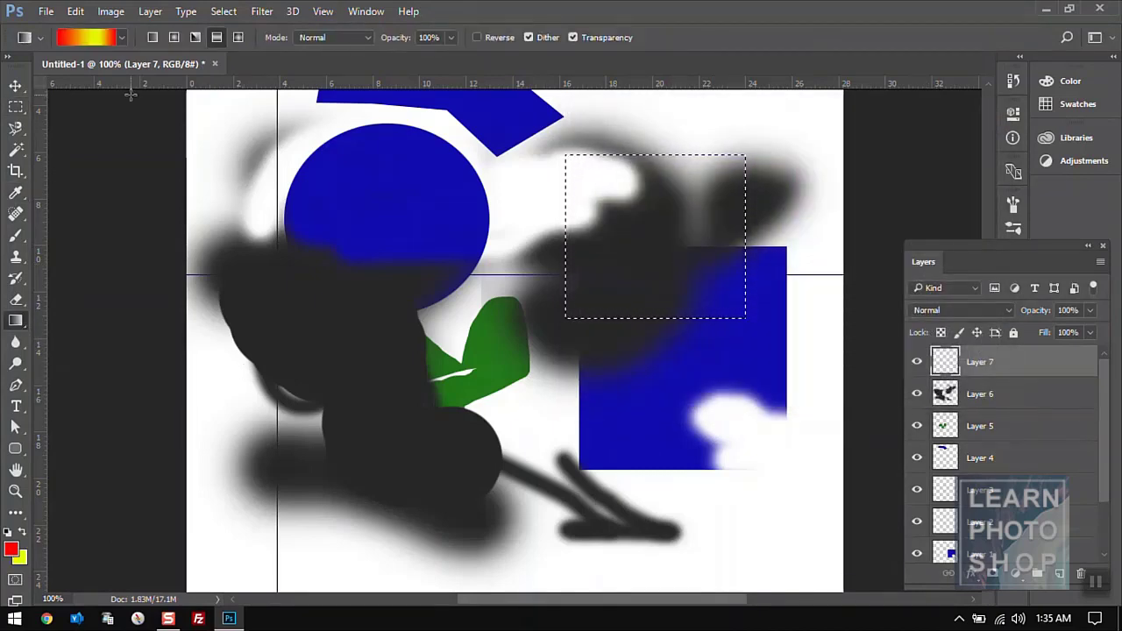
# - Load the Brass gradient preset and delete its 74%, 50% and 25% colour stops
pyautogui.click(123, 38)
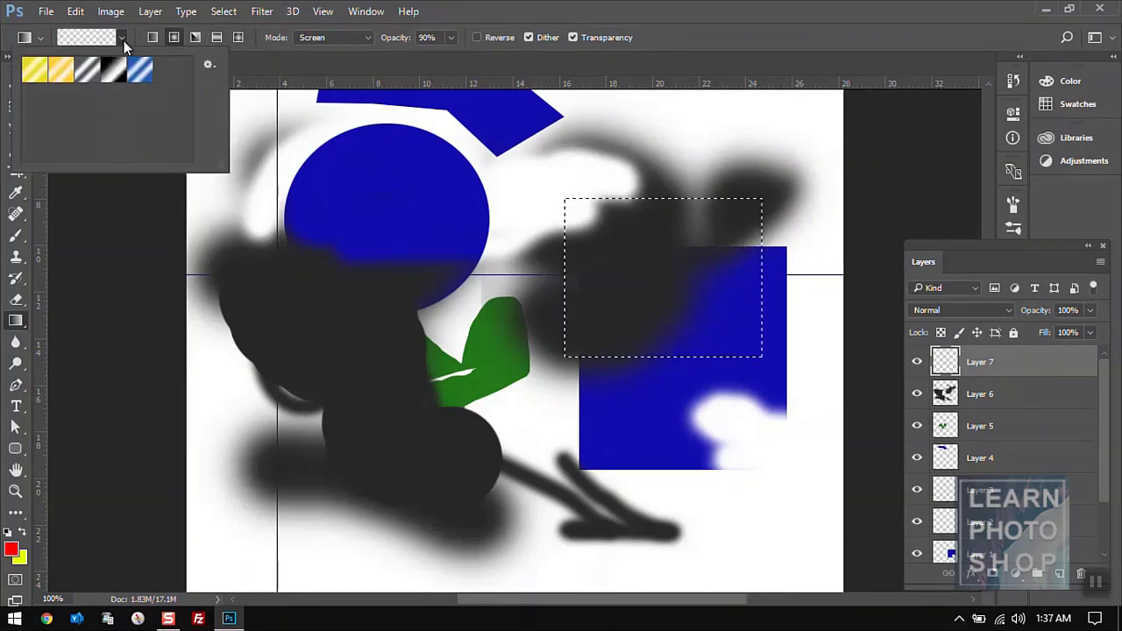
pyautogui.click(33, 78)
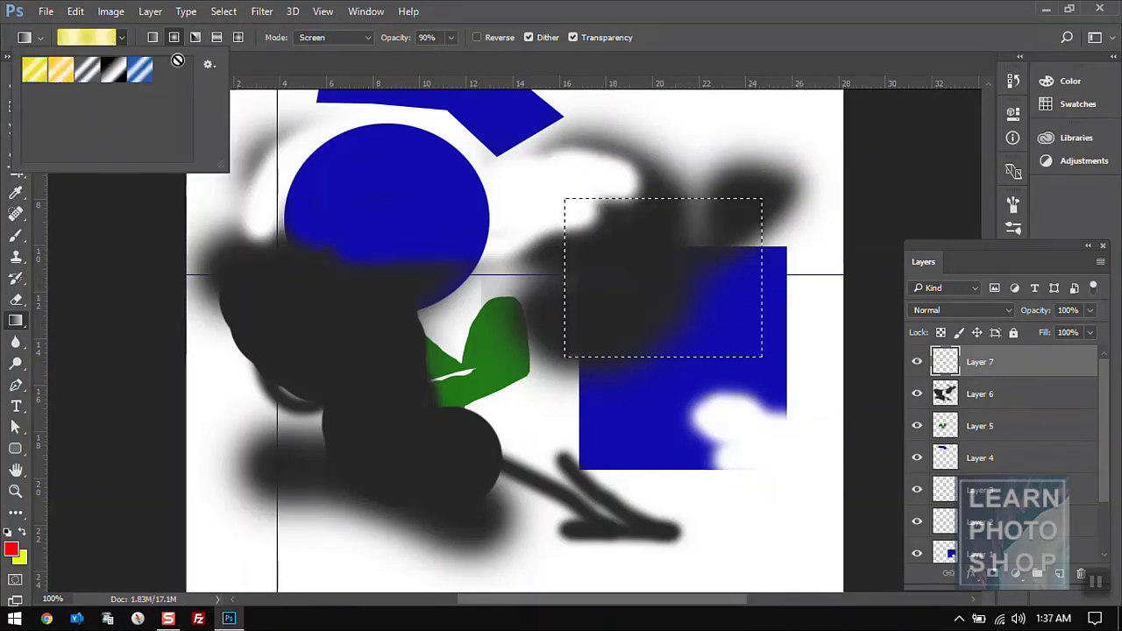
pyautogui.click(65, 36)
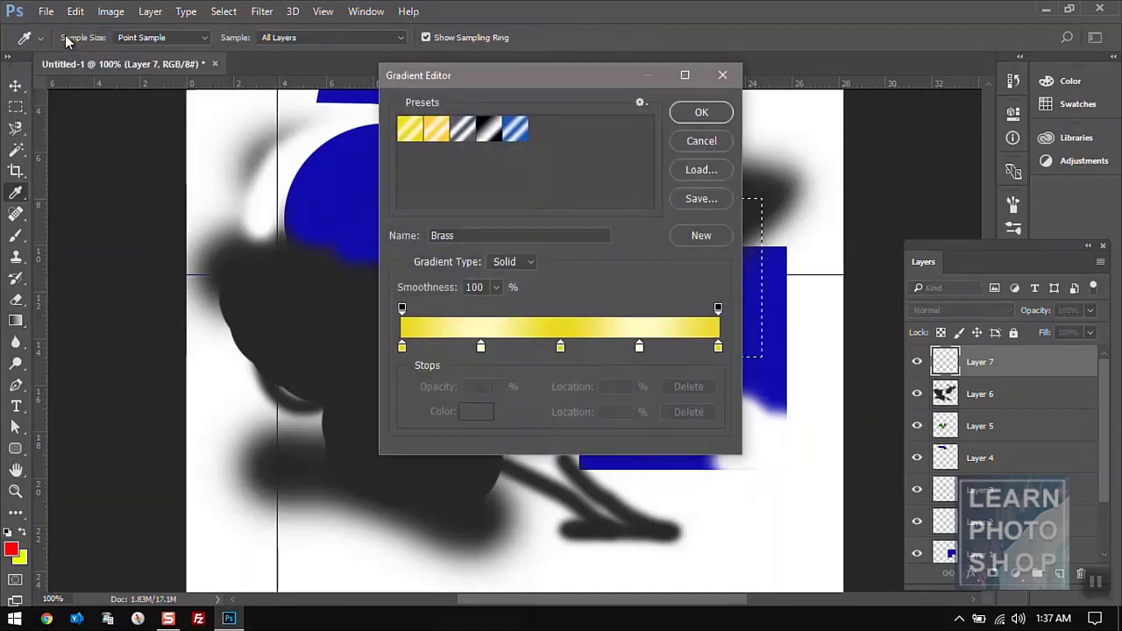
pyautogui.click(637, 346)
pyautogui.moveTo(637, 355); pyautogui.dragTo(637, 386)
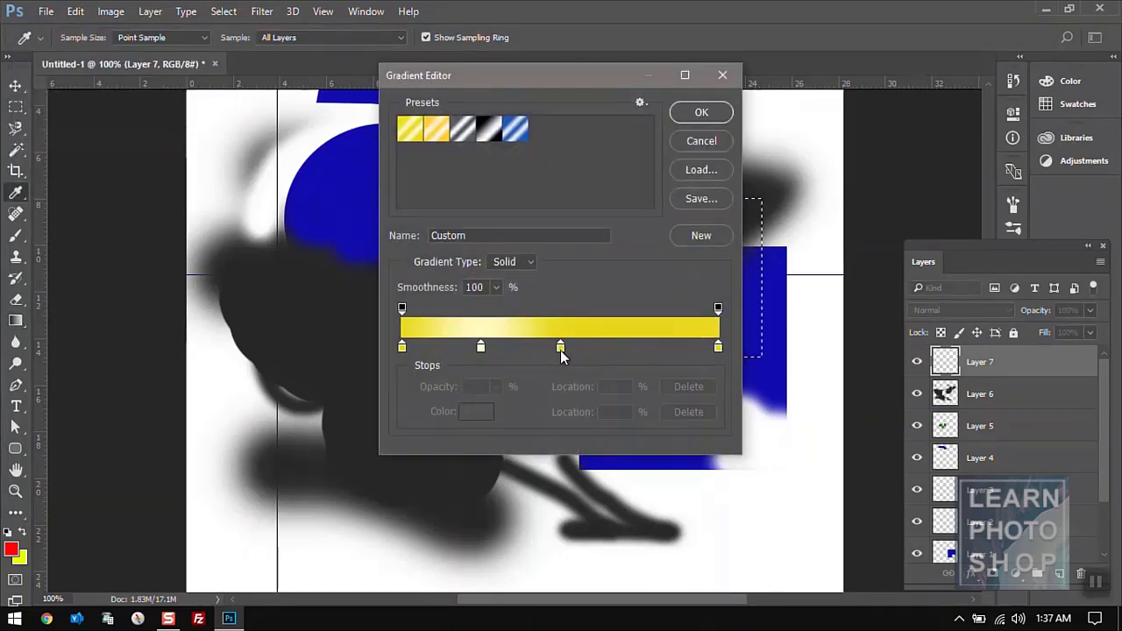
pyautogui.moveTo(560, 346); pyautogui.dragTo(559, 369)
pyautogui.moveTo(482, 349); pyautogui.dragTo(494, 369)
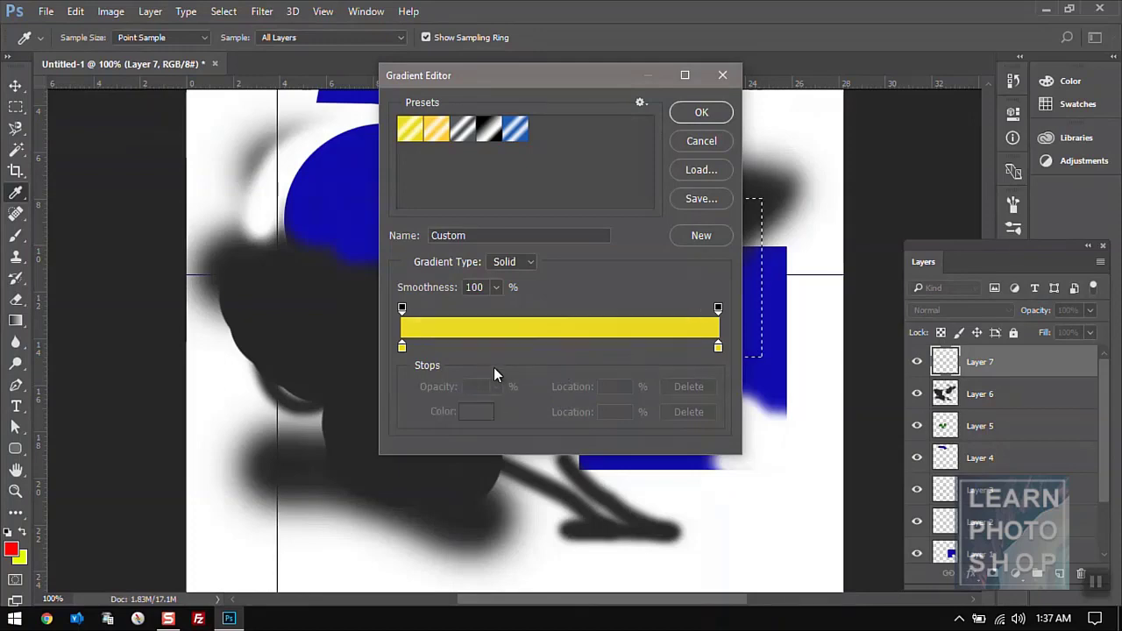
# - Make the left stop red and fill the selection with a radial red-to-yellow gradient
pyautogui.click(402, 350)
pyautogui.doubleClick(402, 350)
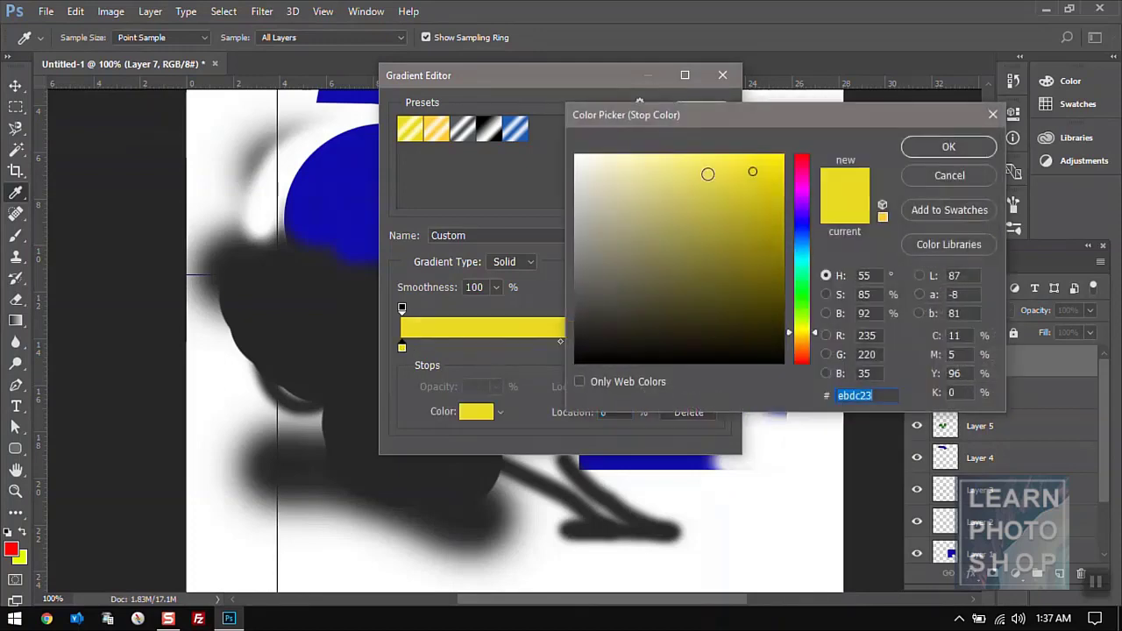
pyautogui.click(801, 158)
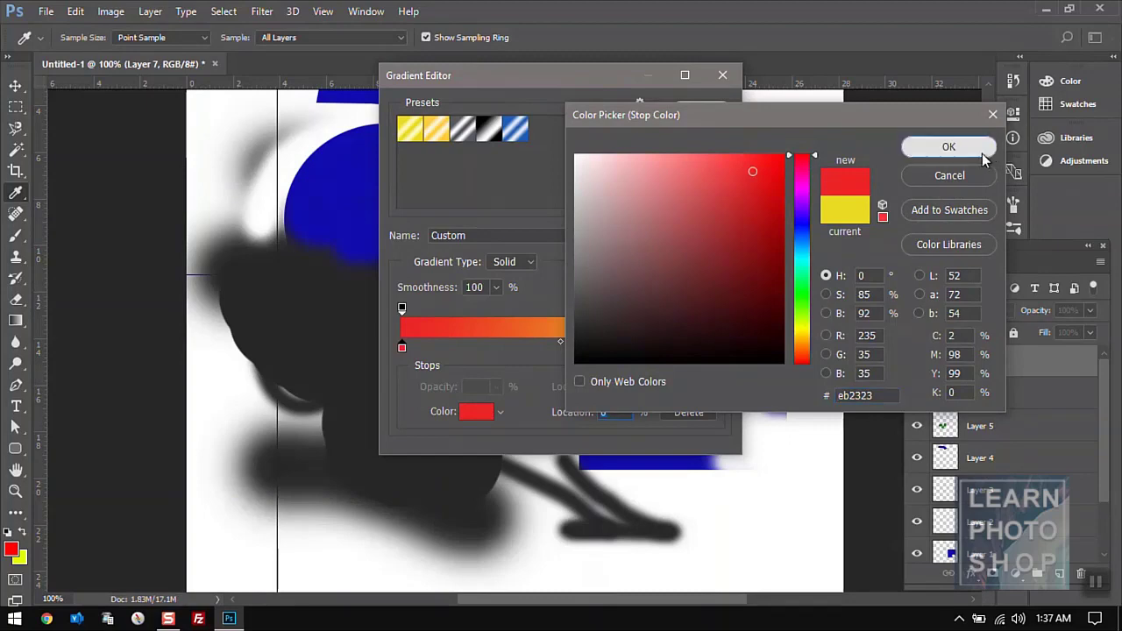
pyautogui.click(948, 146)
pyautogui.click(701, 114)
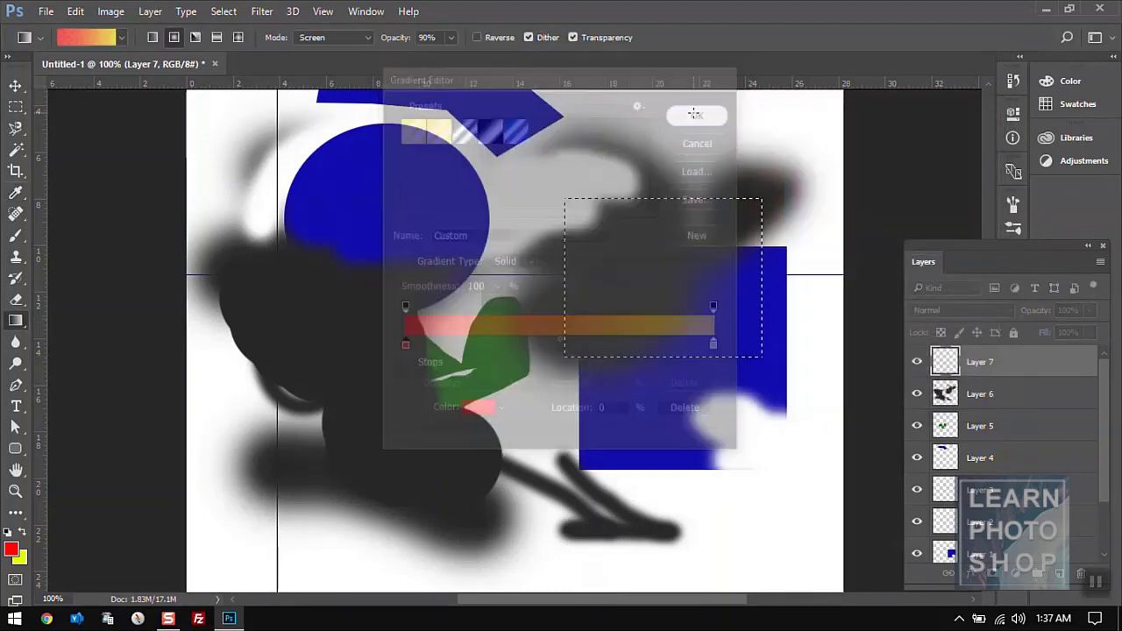
pyautogui.moveTo(663, 319); pyautogui.dragTo(666, 219)
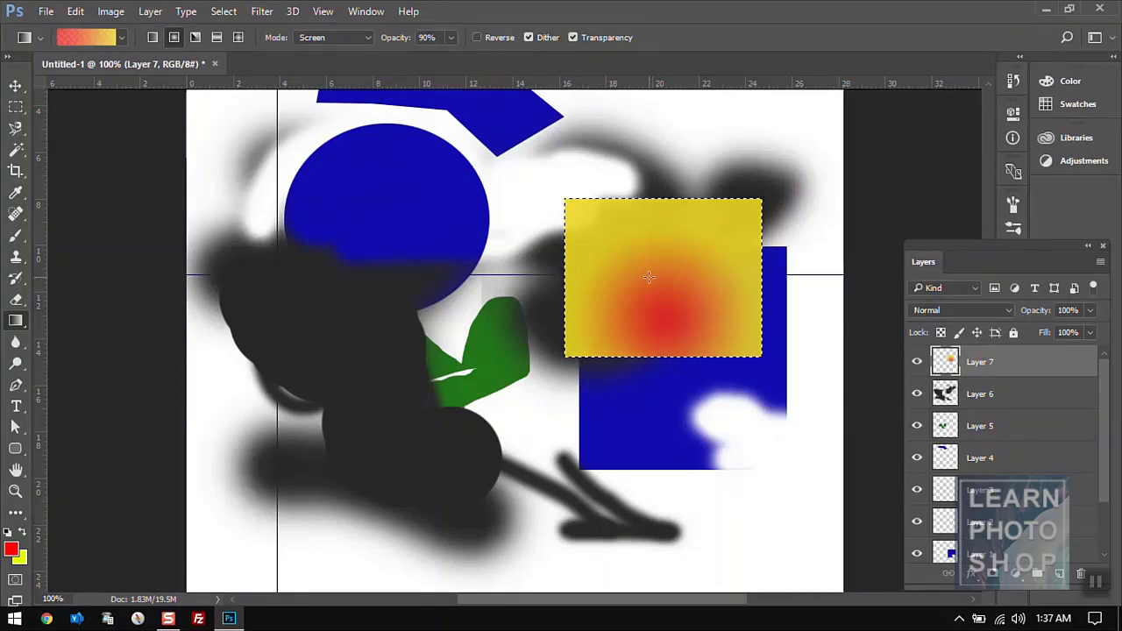
# - Redraw the radial gradient, refill the selection with a bottom-to-top linear gradient, then open the gradient editor
pyautogui.moveTo(649, 277); pyautogui.dragTo(659, 309)
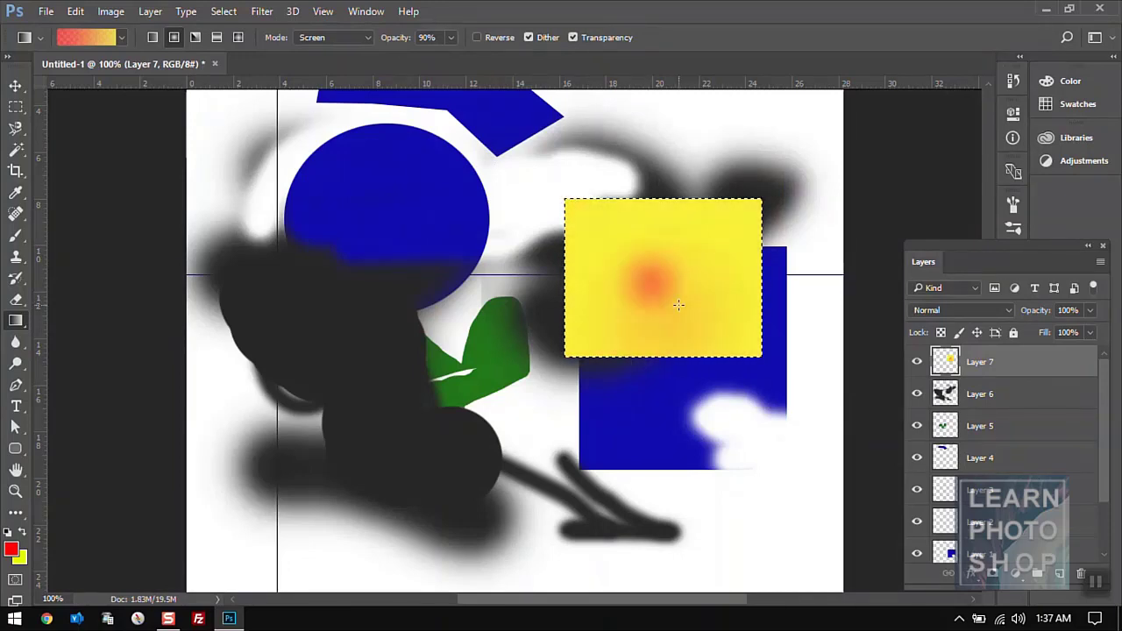
pyautogui.click(152, 38)
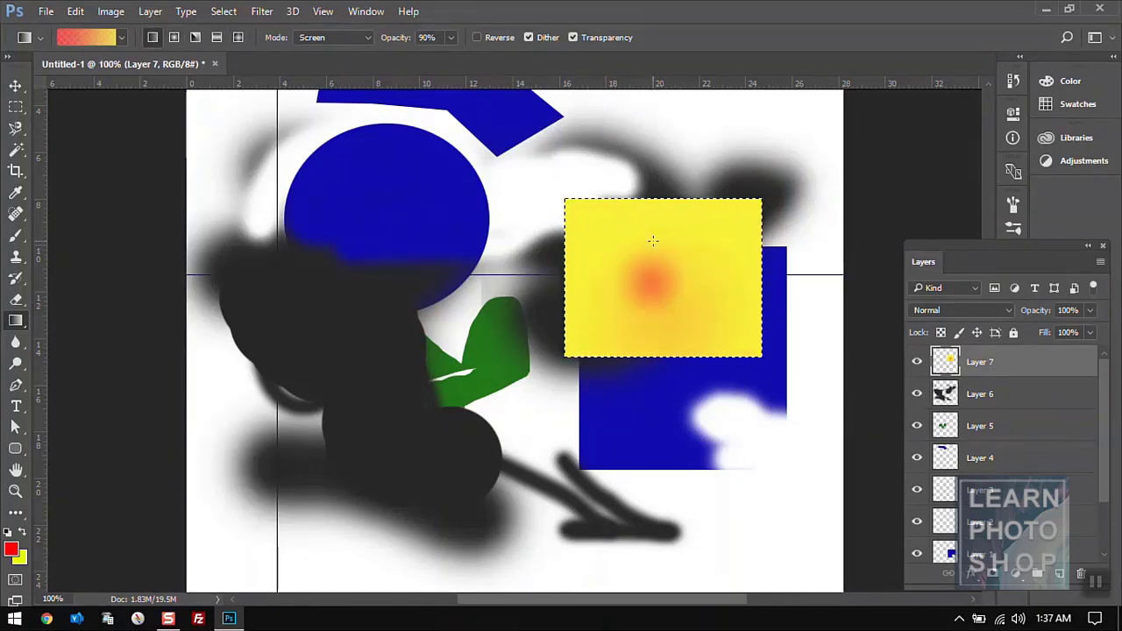
pyautogui.moveTo(659, 352); pyautogui.dragTo(668, 322)
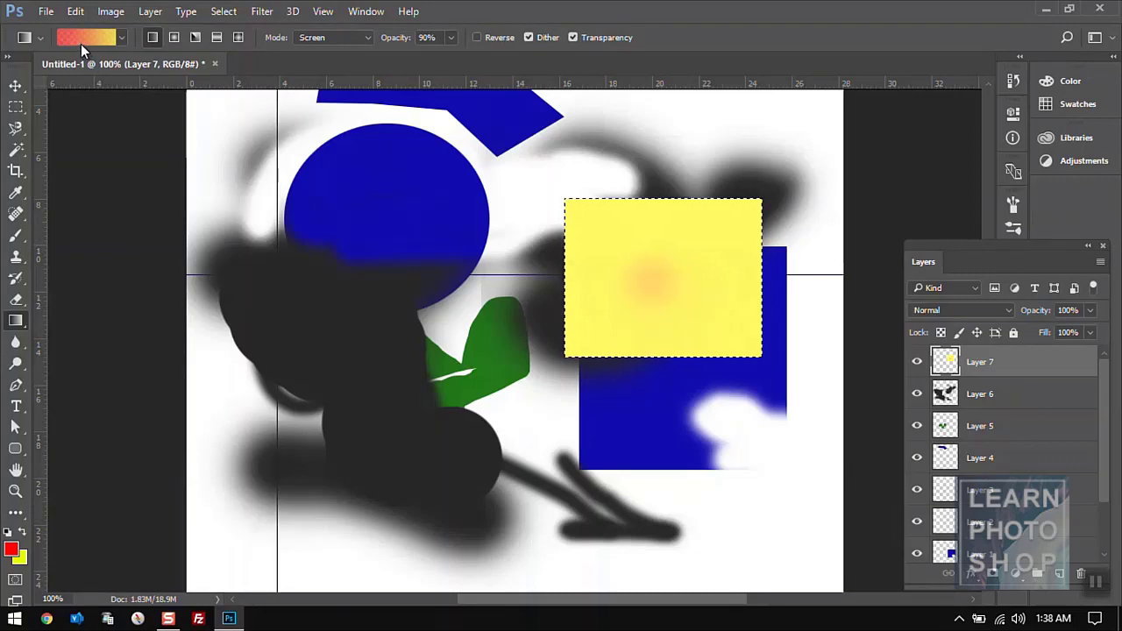
pyautogui.click(81, 43)
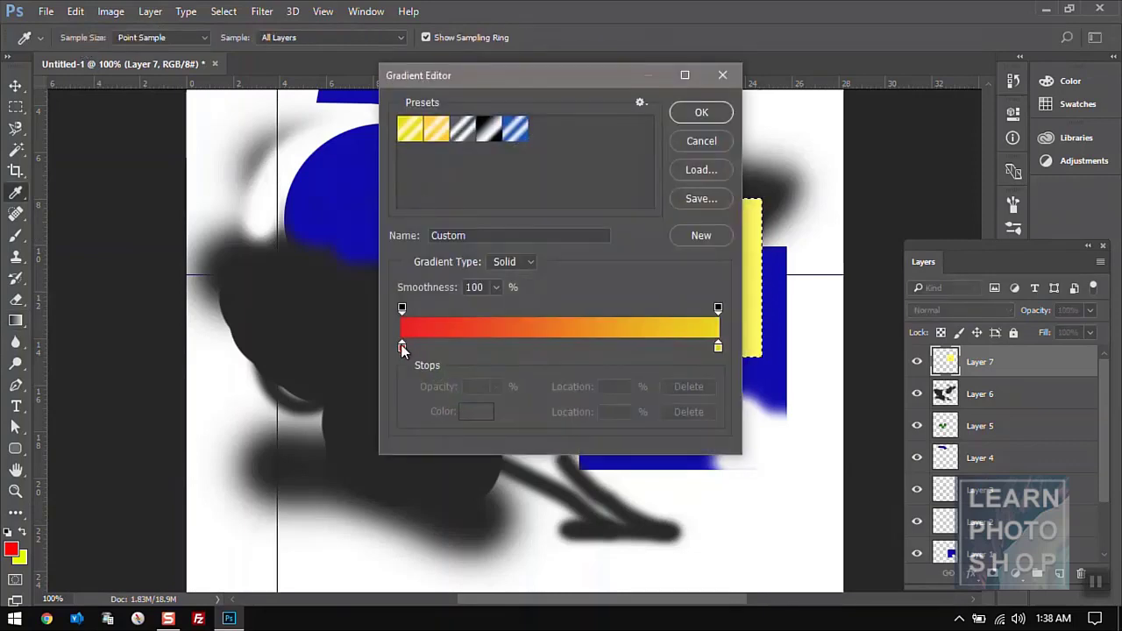
# - Set the gradient's red stop to 26% and yellow stop to 85%, and accept it
pyautogui.moveTo(402, 349); pyautogui.dragTo(531, 348)
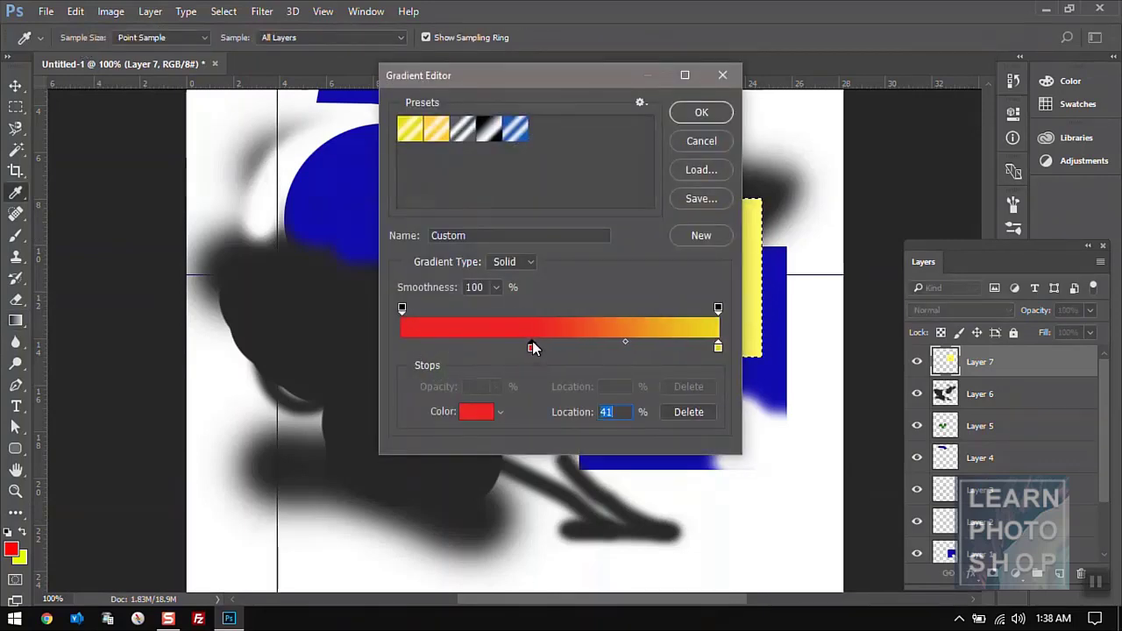
pyautogui.moveTo(717, 348); pyautogui.dragTo(654, 351)
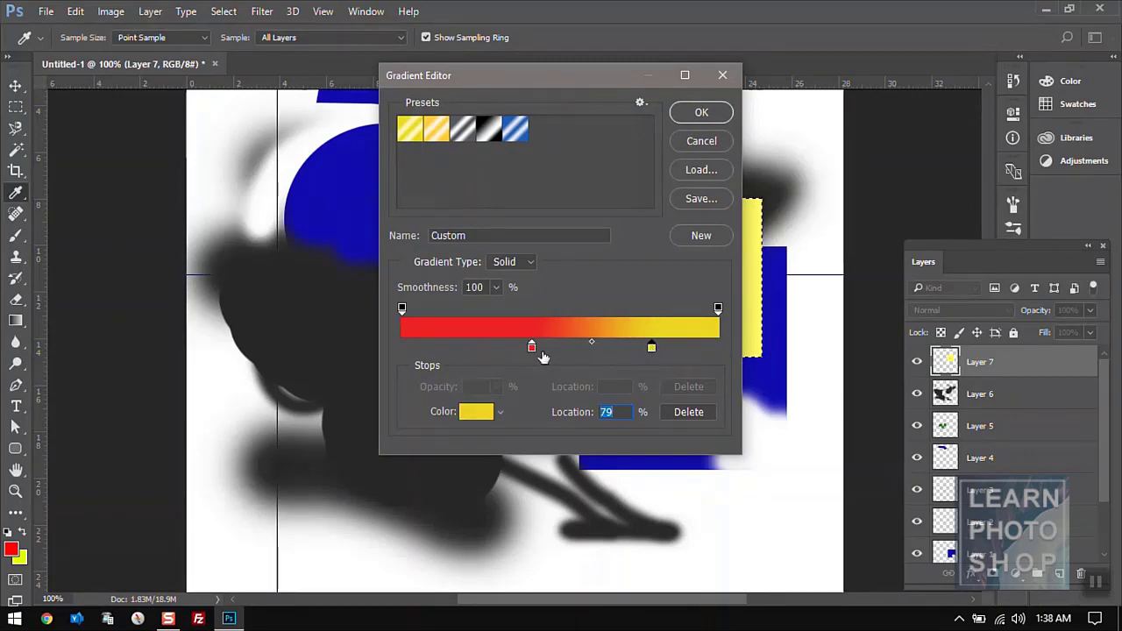
pyautogui.moveTo(531, 348); pyautogui.dragTo(483, 347)
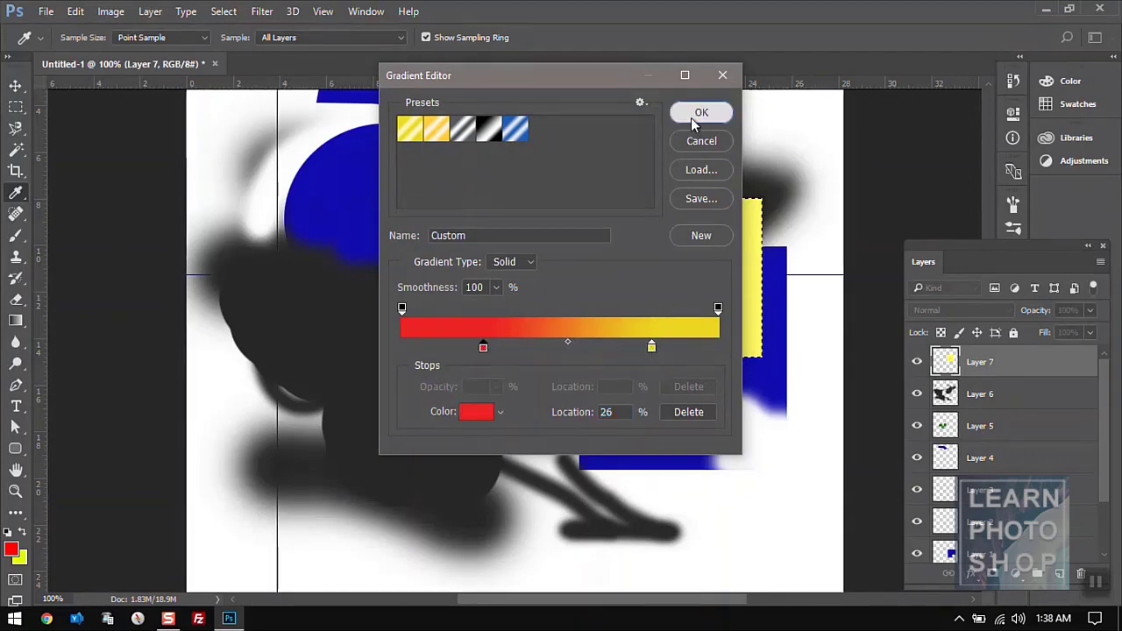
pyautogui.click(701, 114)
# - Drag several gradient passes across the rectangle, then deselect it
pyautogui.moveTo(688, 306); pyautogui.dragTo(671, 328)
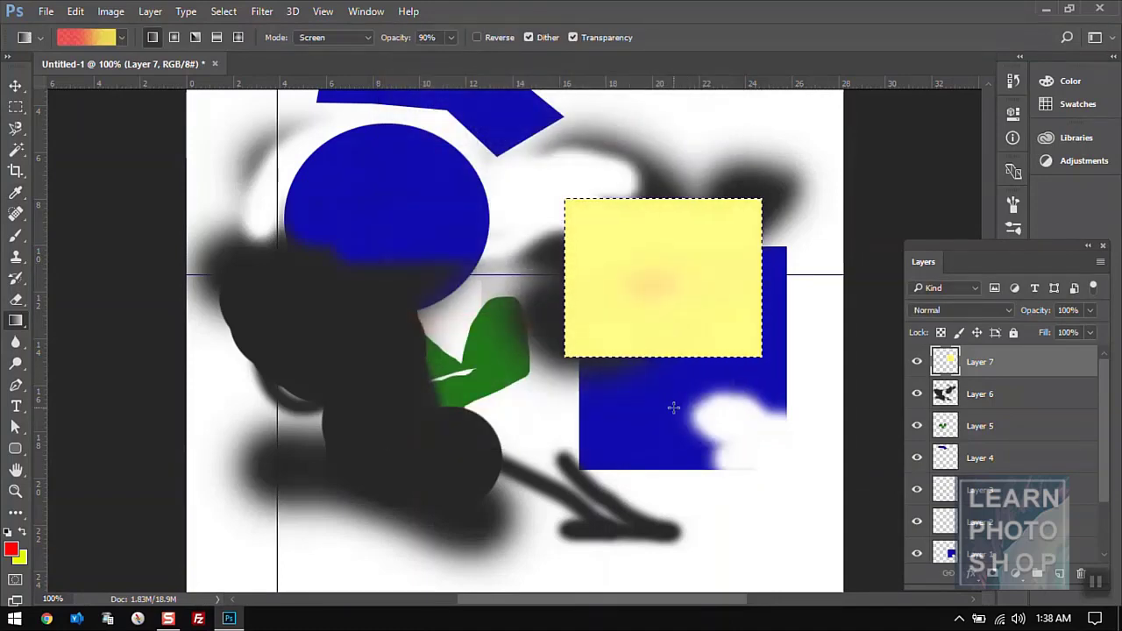
pyautogui.moveTo(673, 407); pyautogui.dragTo(666, 284)
pyautogui.moveTo(683, 468); pyautogui.dragTo(666, 307)
pyautogui.hotkey('ctrl', 'd')
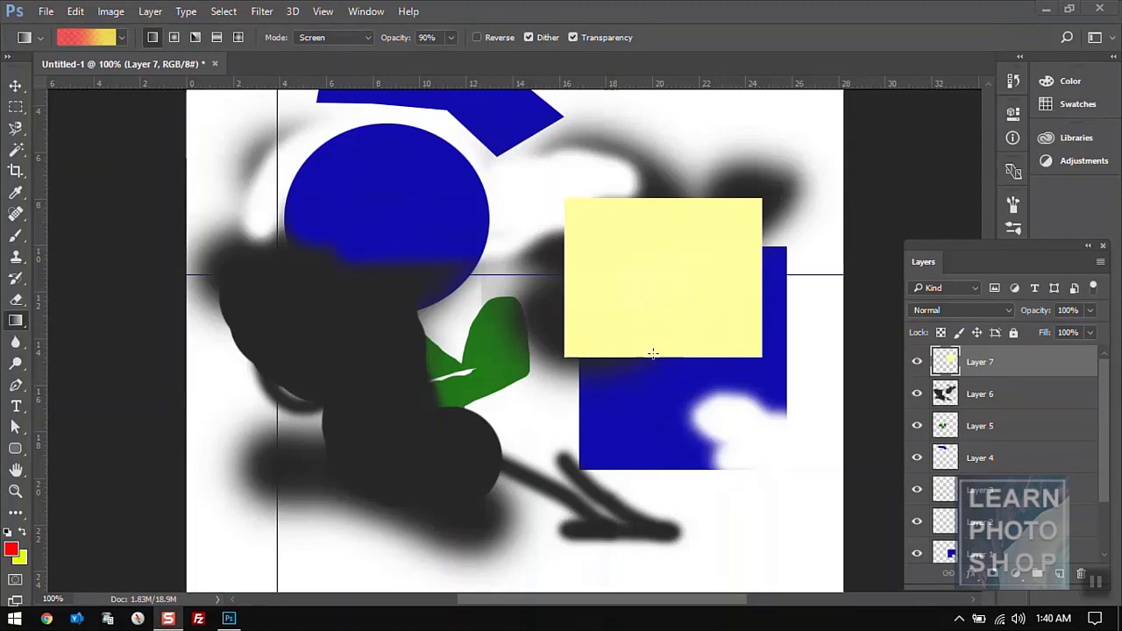
# - Set the gradient blending mode to Normal with 100% opacity
pyautogui.click(370, 38)
pyautogui.click(349, 49)
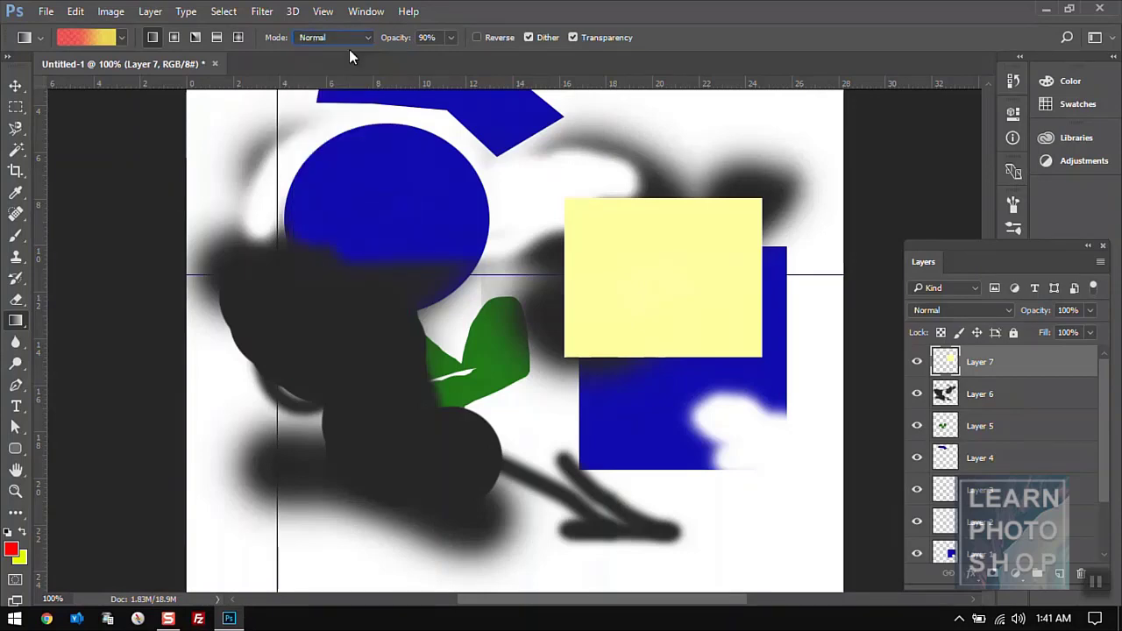
pyautogui.click(450, 37)
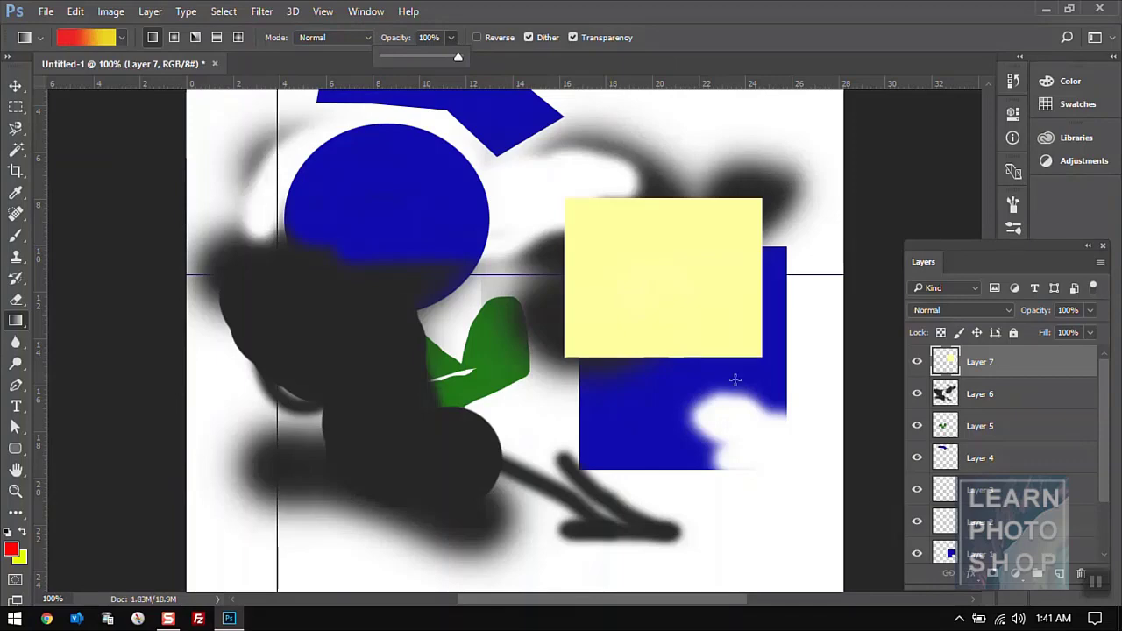
pyautogui.click(645, 289)
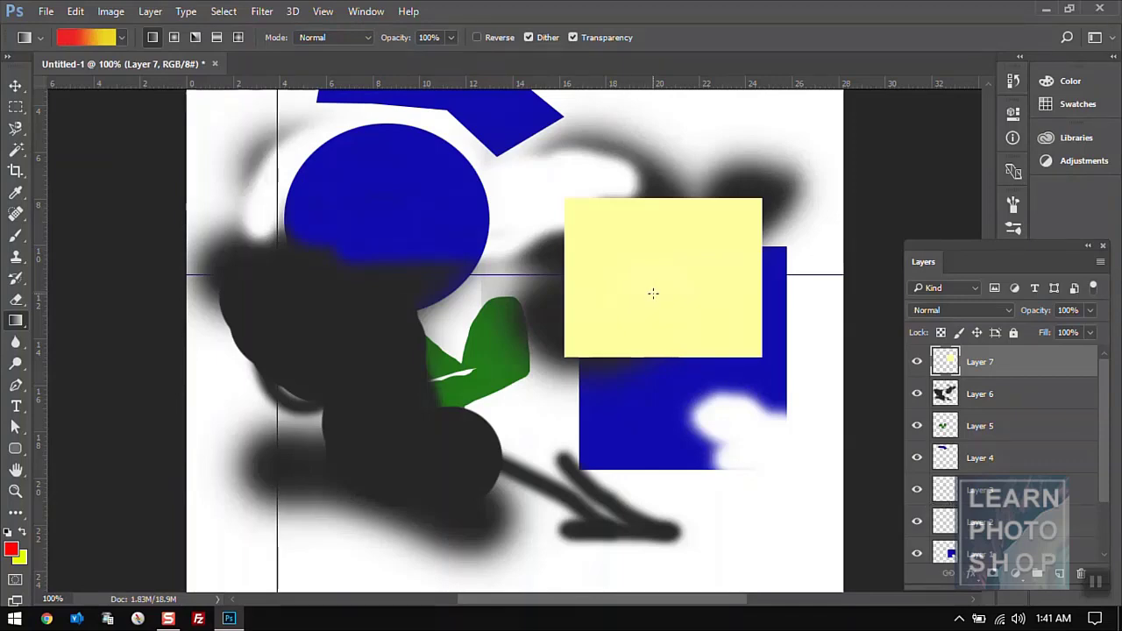
# - Reselect the rectangle and drag the red-to-yellow gradient horizontally across it
pyautogui.hotkey('ctrl', 'z')
pyautogui.moveTo(655, 313)
pyautogui.mouseDown()
pyautogui.moveTo(651, 251)
pyautogui.moveTo(655, 304)
pyautogui.mouseUp()
pyautogui.moveTo(584, 280); pyautogui.dragTo(708, 310)
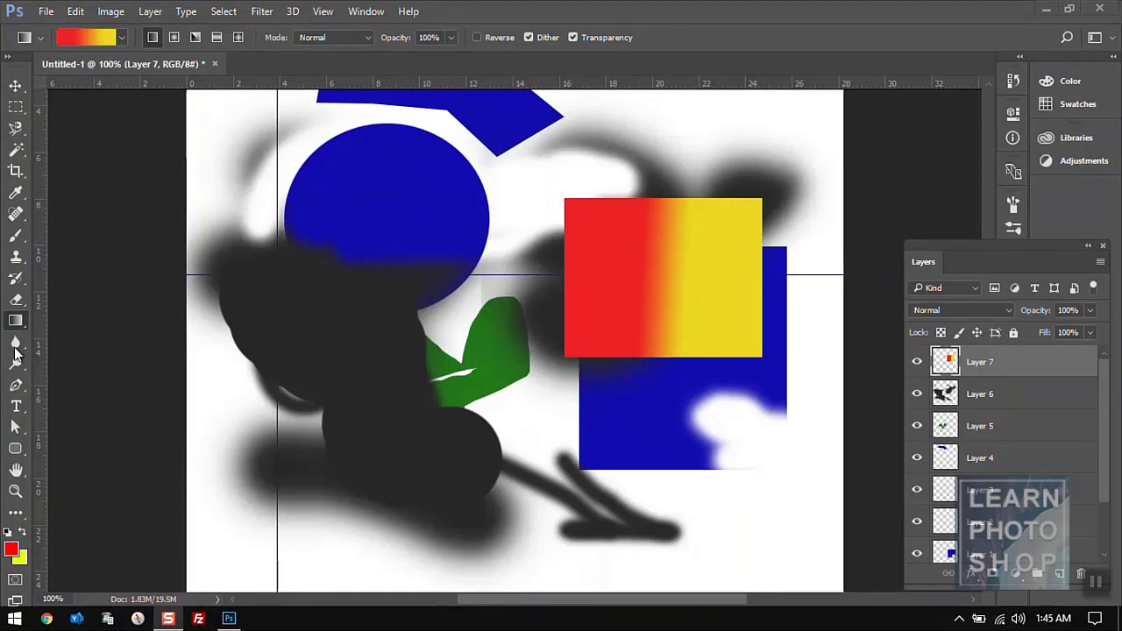
# - Choose the Blur tool with an enlarged brush and clear the rectangle selection
pyautogui.hotkey('ctrl', 'shift', 'd')
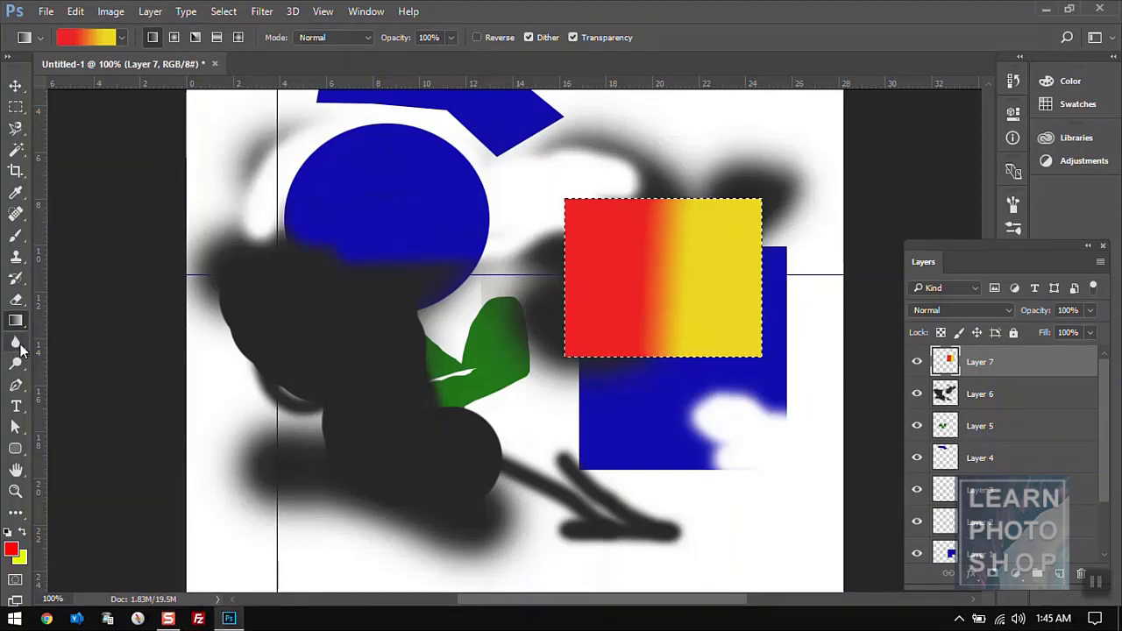
pyautogui.click(17, 343)
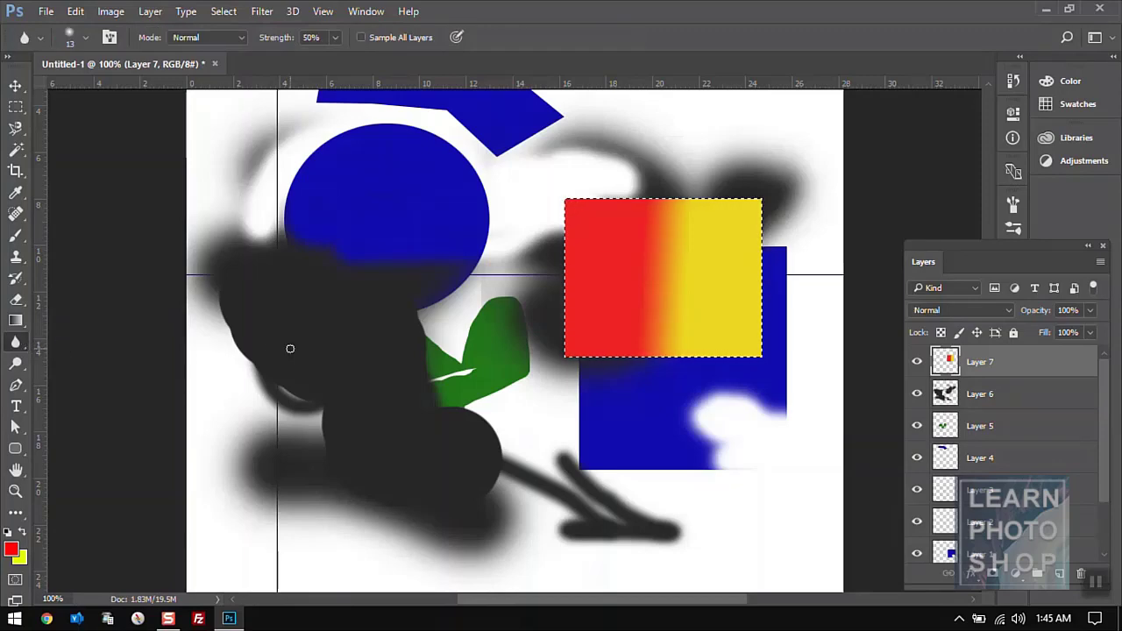
pyautogui.hotkey('ctrl', 'd')
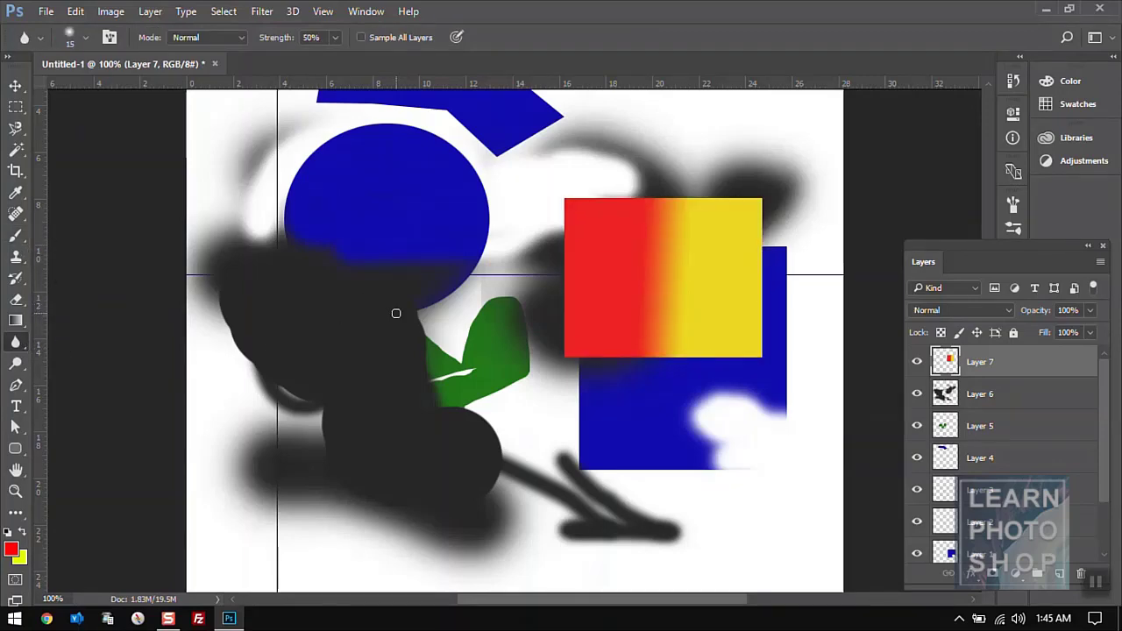
pyautogui.press(']')
# - Make the blue circle's layer active and return to the Blur tool
pyautogui.press('v')
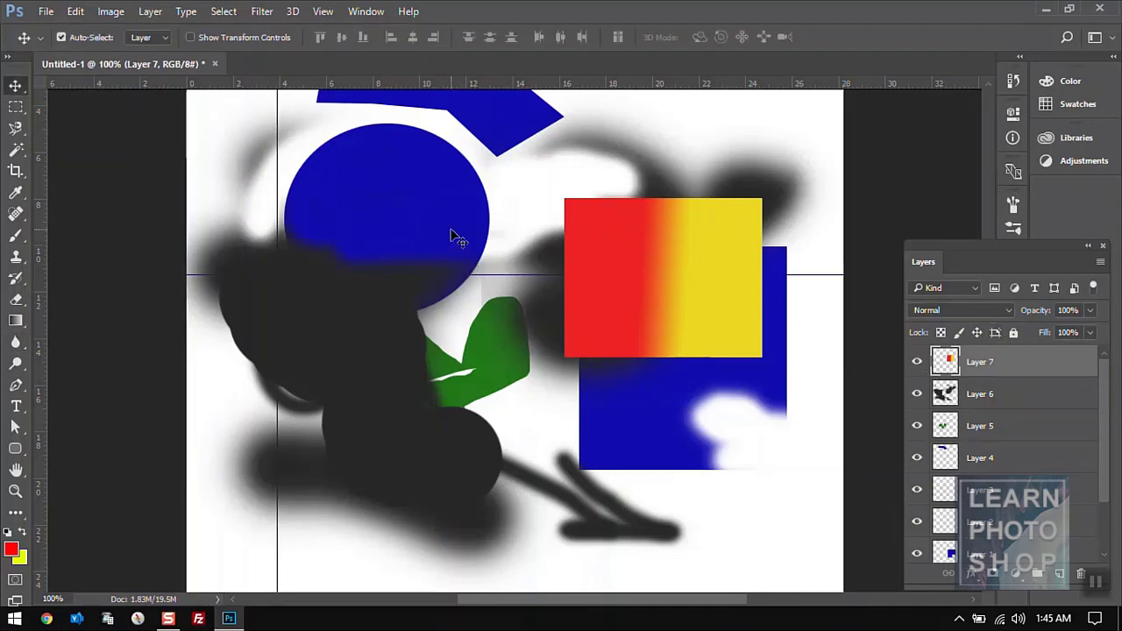
pyautogui.click(451, 234)
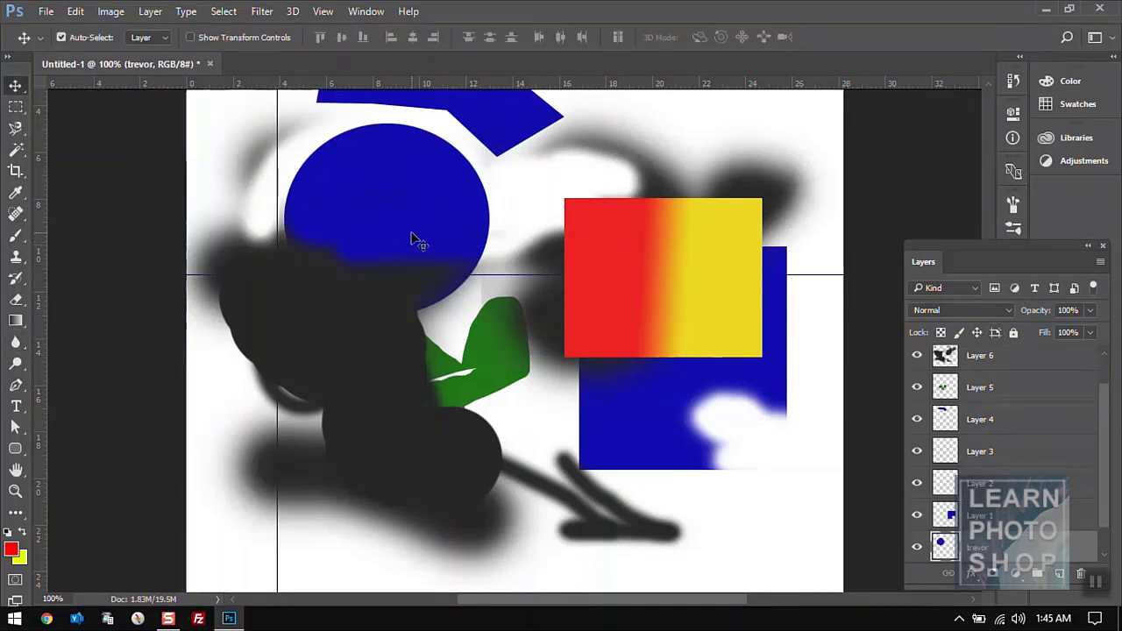
pyautogui.click(16, 342)
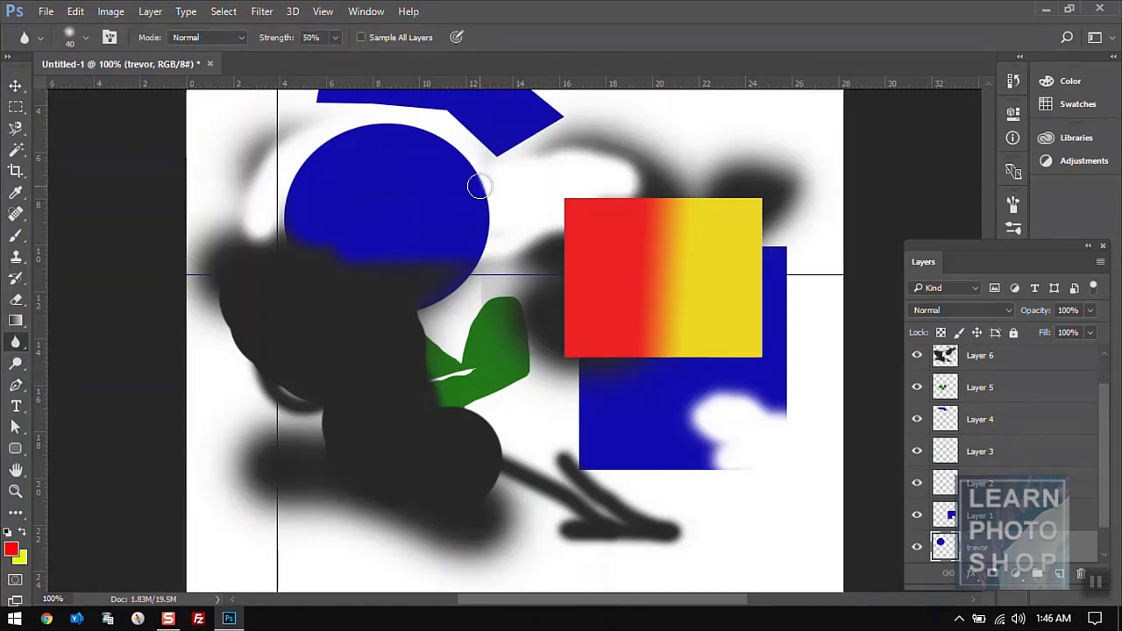
# - Set blur strength to 100% and brush size to 50 px, then switch to the Sharpen Tool
pyautogui.click(334, 39)
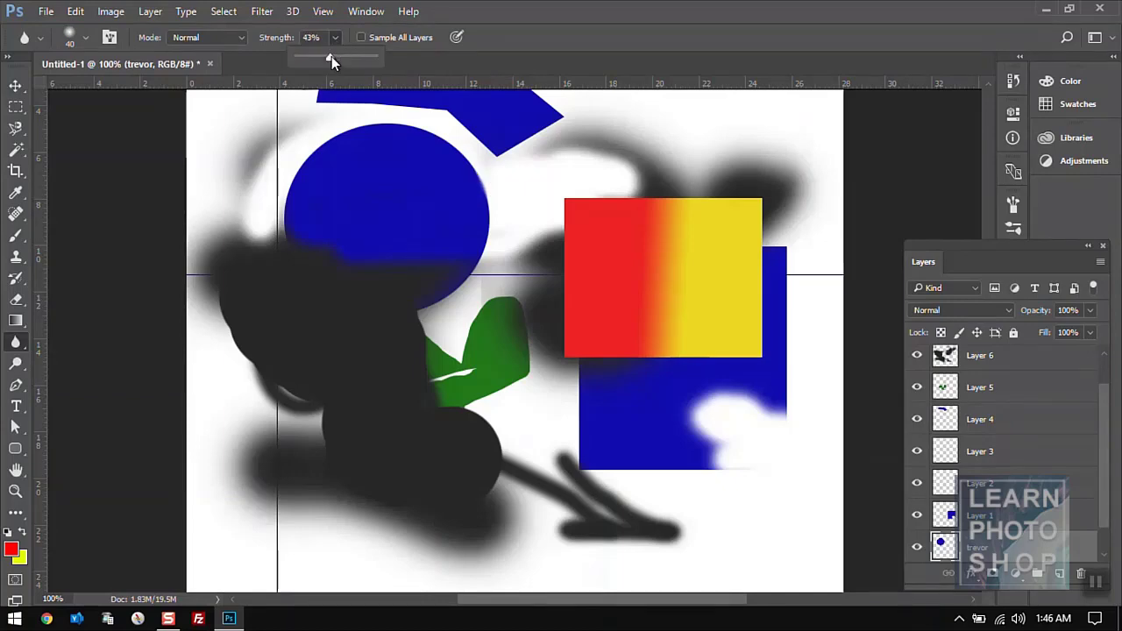
pyautogui.click(495, 59)
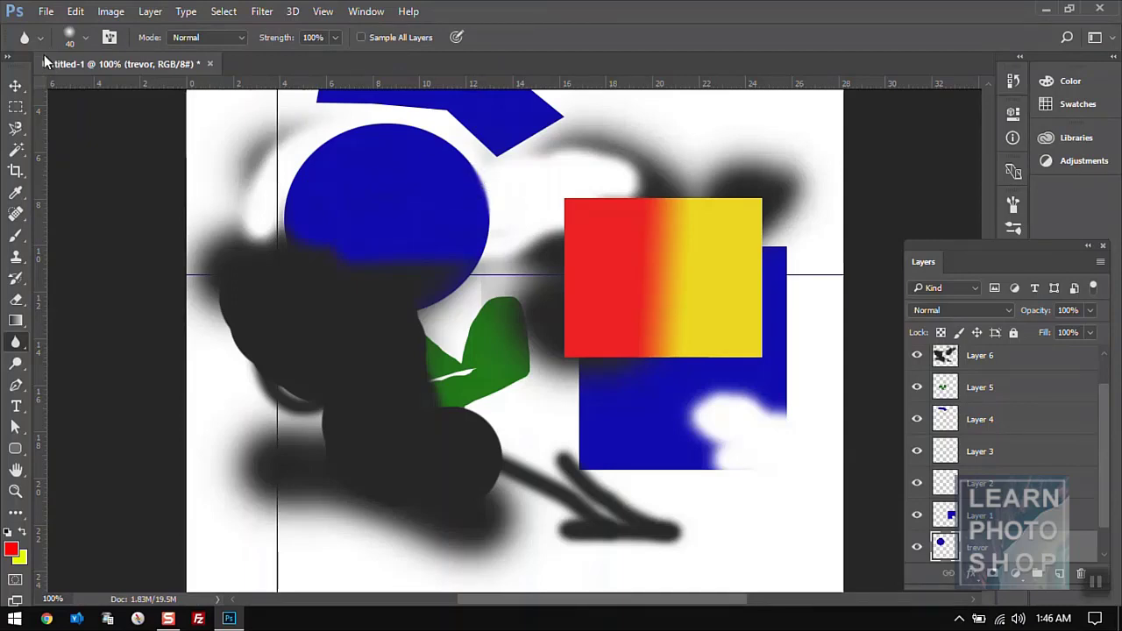
pyautogui.click(86, 40)
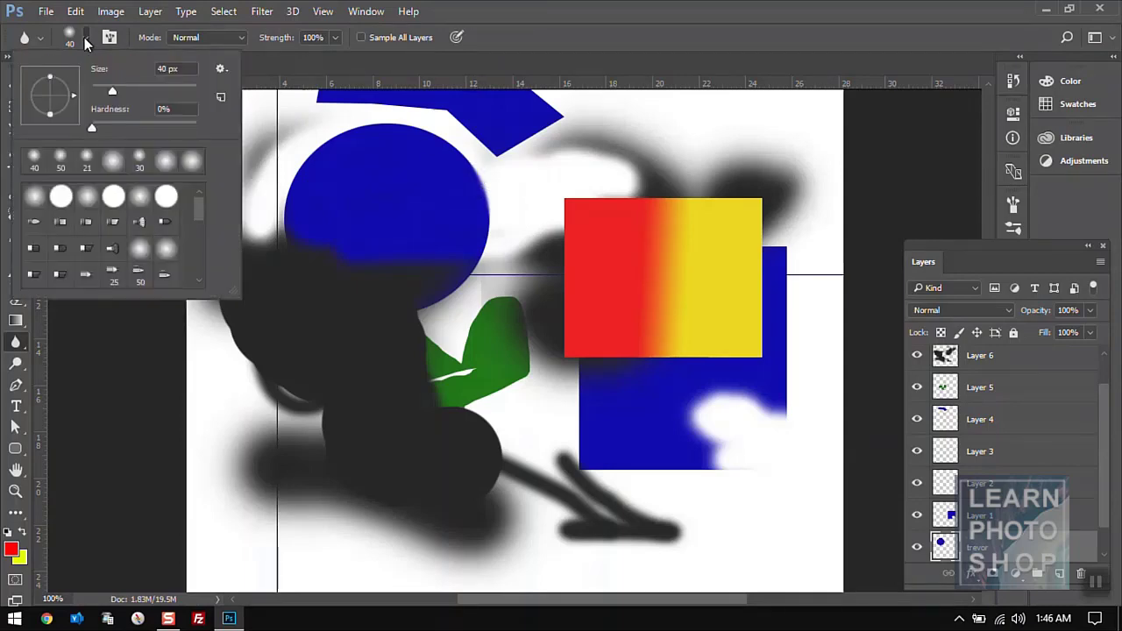
pyautogui.click(63, 167)
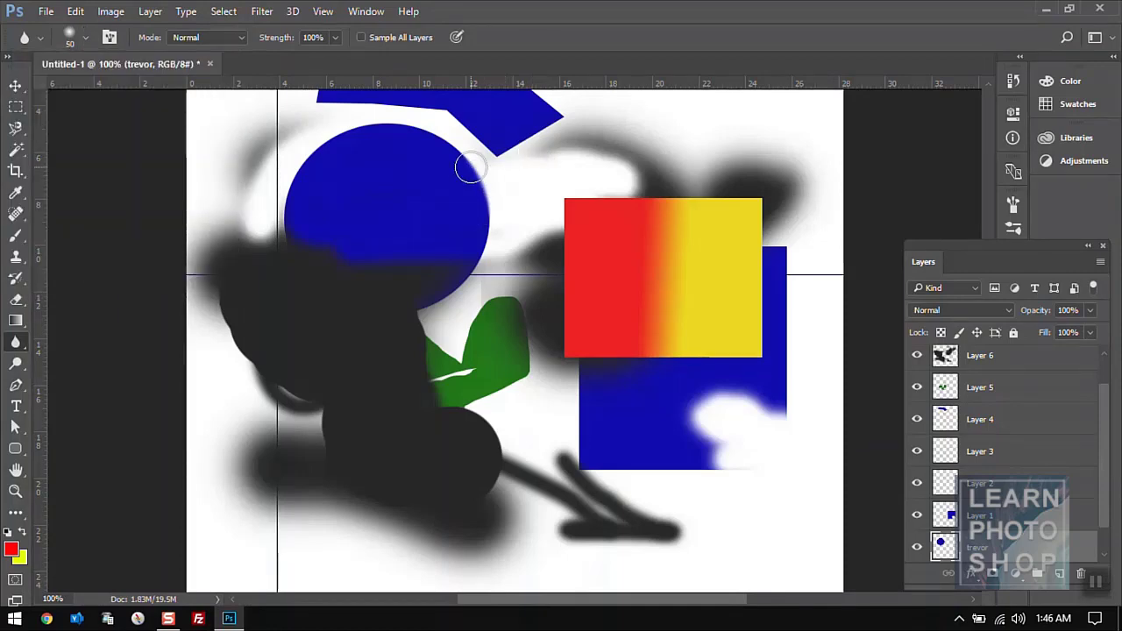
pyautogui.click(21, 342)
pyautogui.click(80, 359)
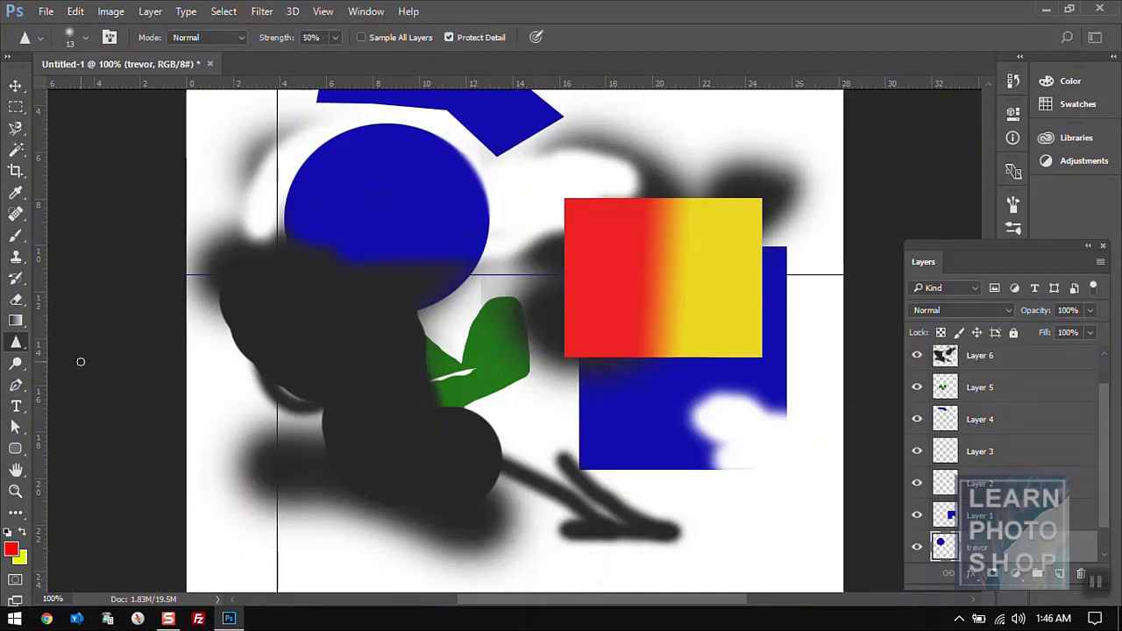
# - Give the Sharpen tool the 50 px soft brush preset and show the blur/sharpen/smudge flyout
pyautogui.click(89, 37)
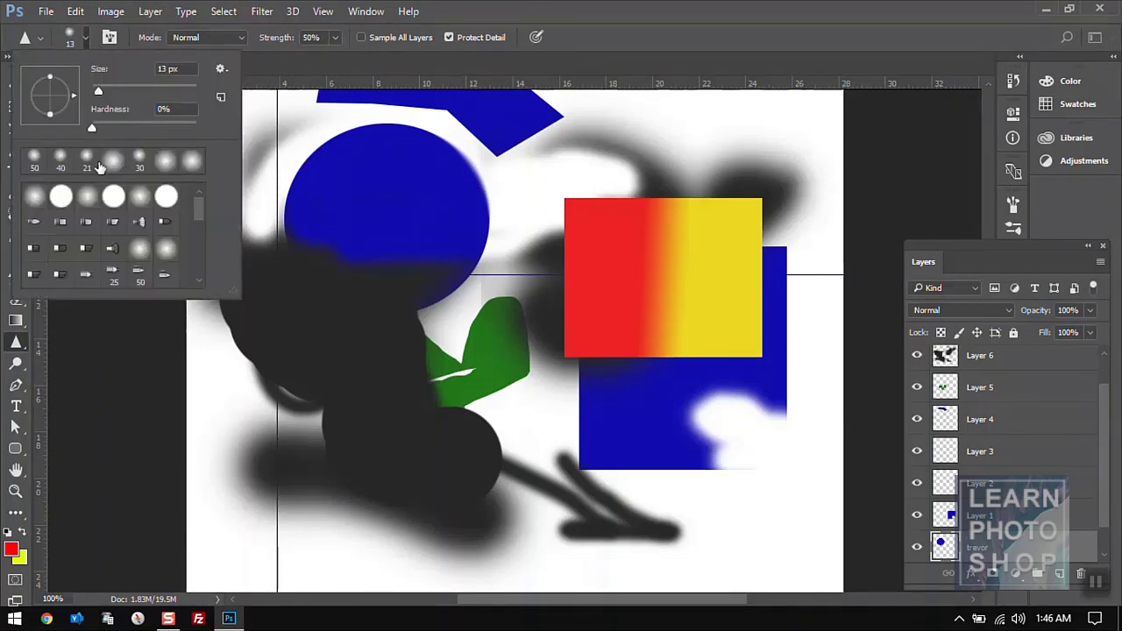
pyautogui.click(31, 158)
pyautogui.click(664, 69)
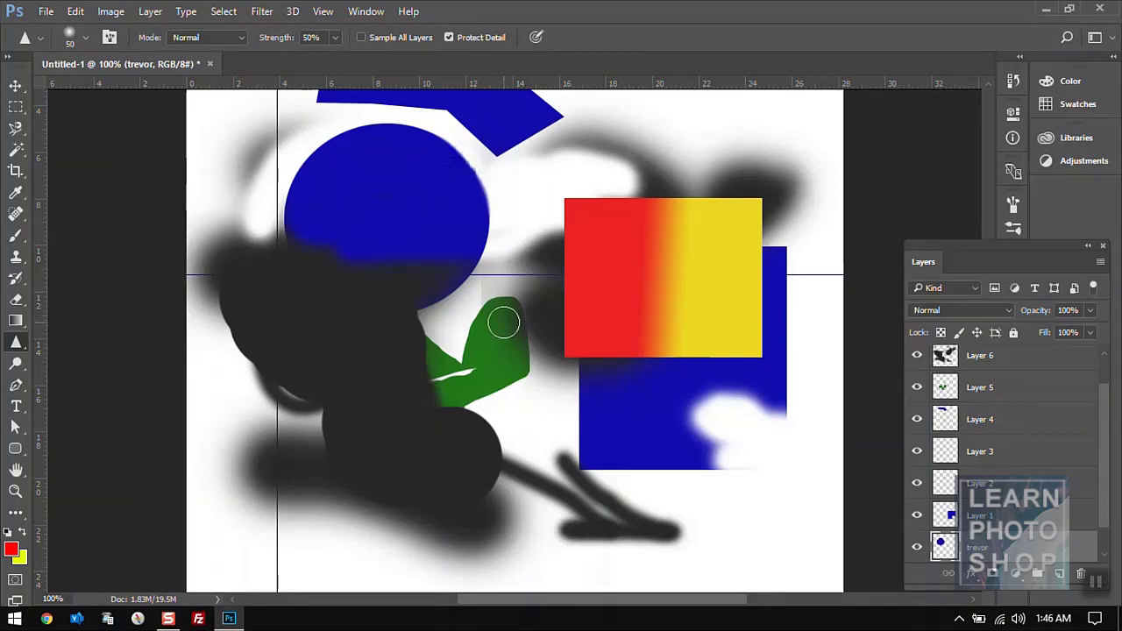
pyautogui.rightClick(19, 347)
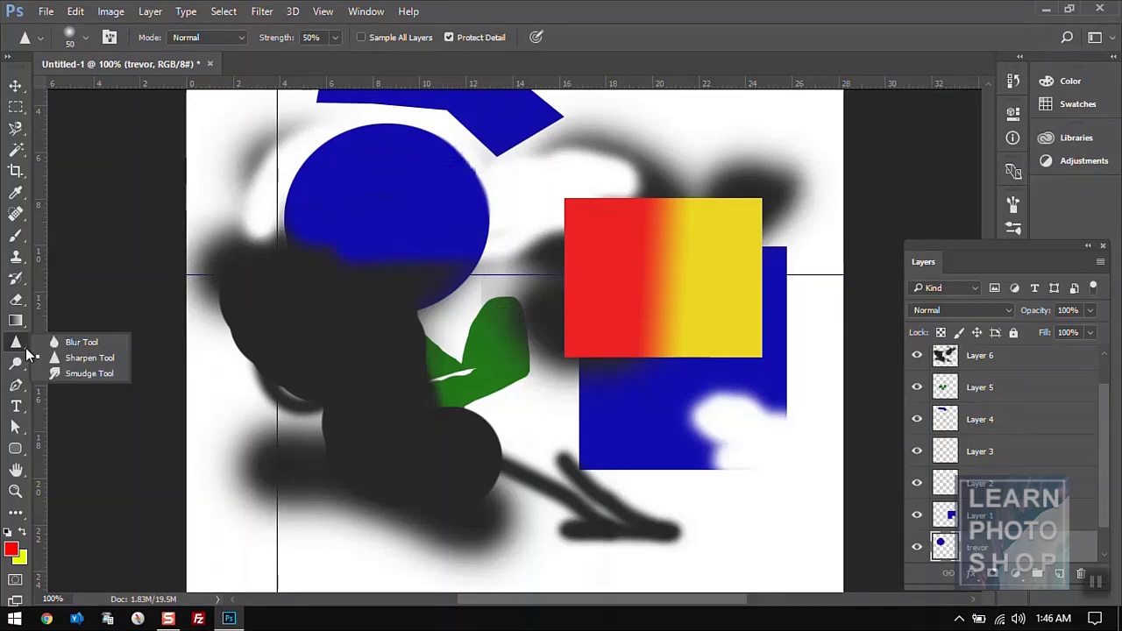
# - Switch to the Smudge Tool, try a stroke, and pick the 50 px soft brush
pyautogui.click(80, 375)
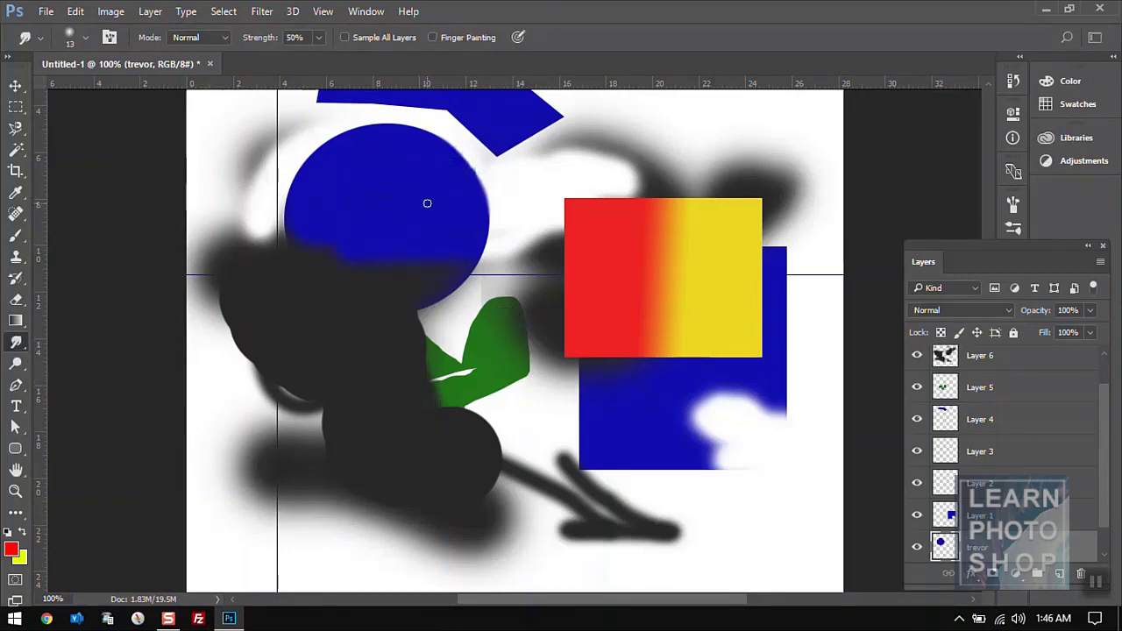
pyautogui.moveTo(455, 180); pyautogui.dragTo(496, 177)
pyautogui.click(87, 39)
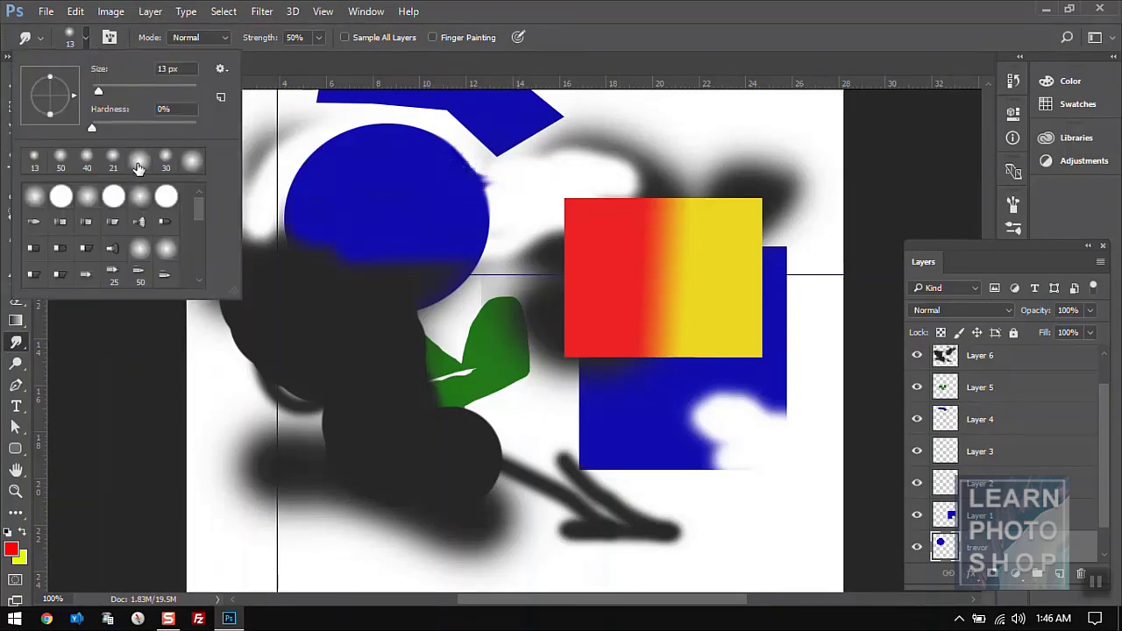
pyautogui.click(60, 161)
pyautogui.press('Return')
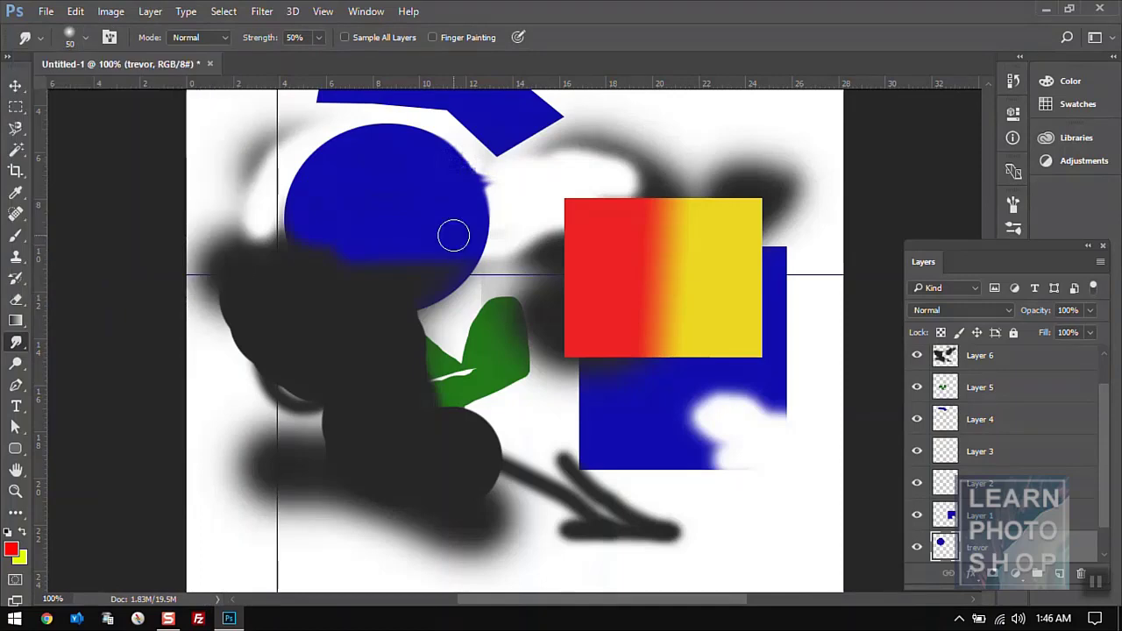
# - Raise smudge strength to 100% and smudge white into the circle's right side
pyautogui.click(318, 41)
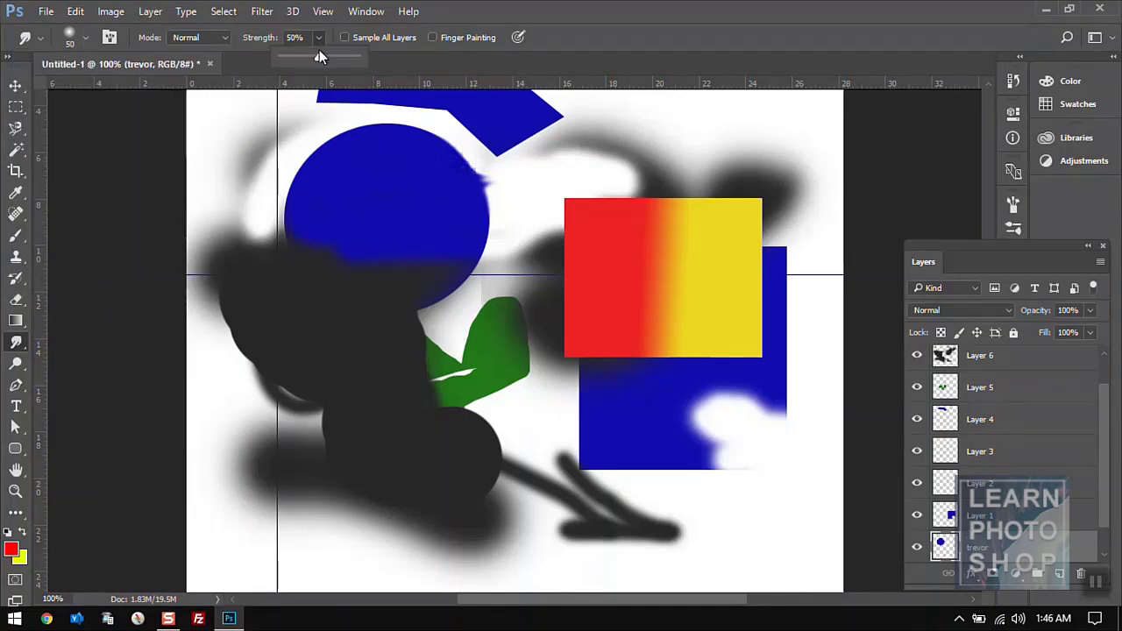
pyautogui.moveTo(336, 58); pyautogui.dragTo(403, 58)
pyautogui.press('Return')
pyautogui.moveTo(491, 147)
pyautogui.mouseDown()
pyautogui.moveTo(436, 204)
pyautogui.moveTo(517, 223)
pyautogui.mouseUp()
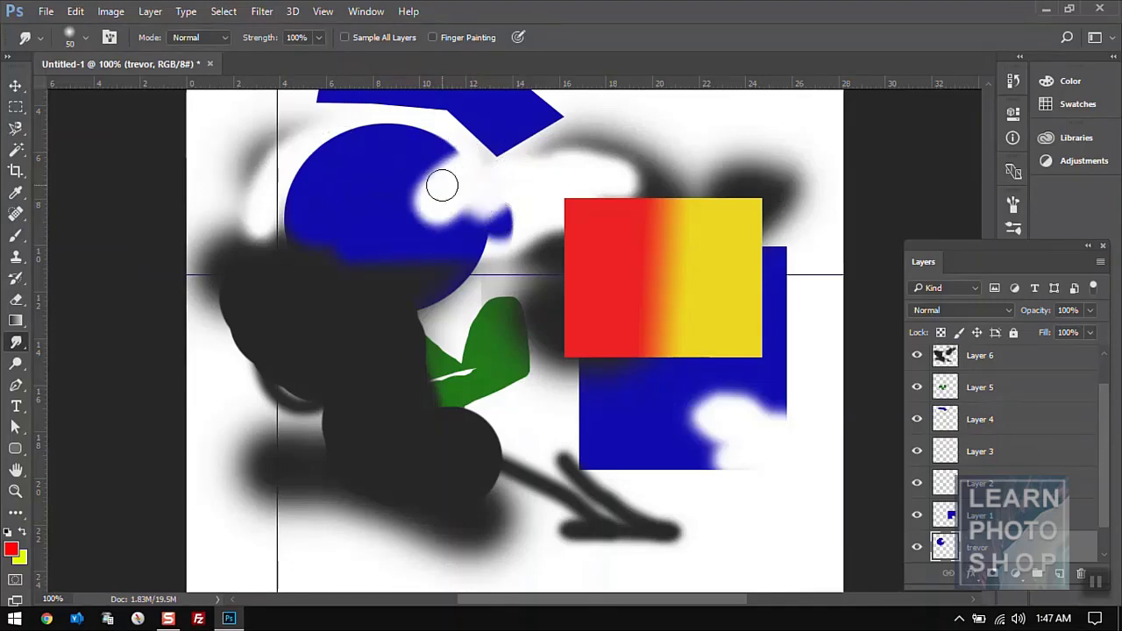
# - Undo the white smudge strokes and lower smudge strength to 50%
pyautogui.hotkey('ctrl', 'z')
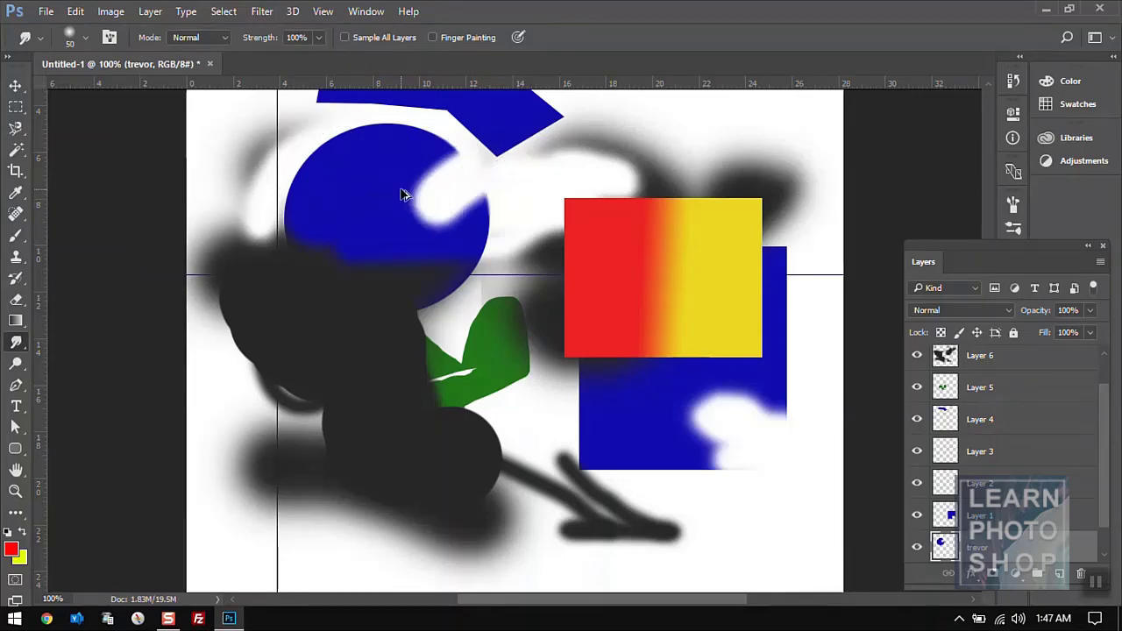
pyautogui.hotkey('ctrl', 'alt', 'z')
pyautogui.click(317, 37)
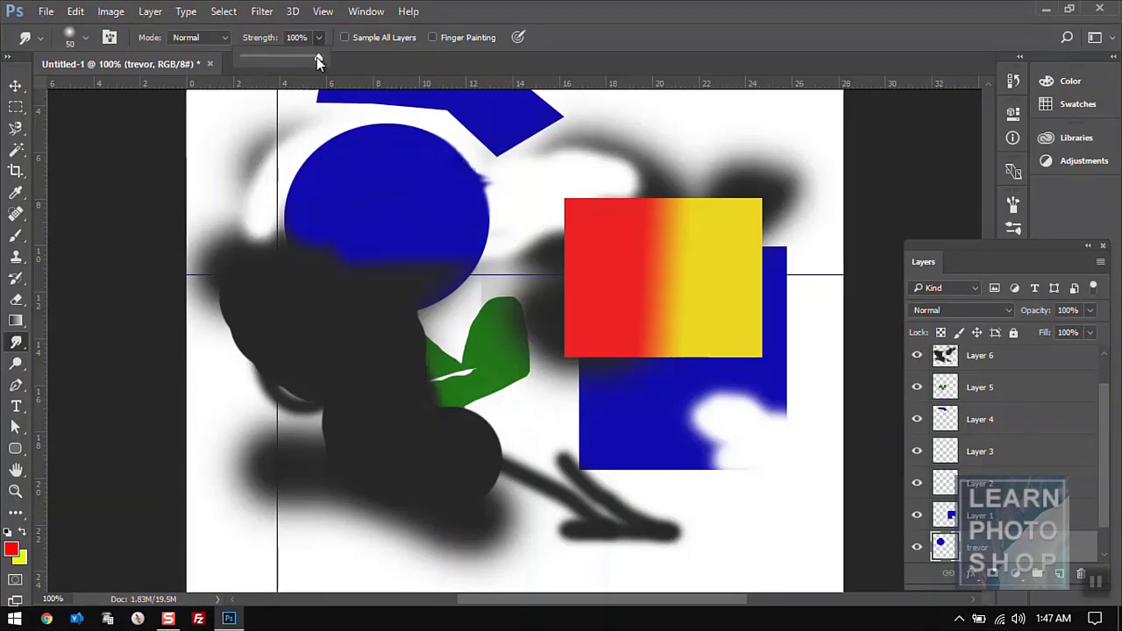
pyautogui.moveTo(317, 57); pyautogui.dragTo(305, 59)
pyautogui.click(539, 9)
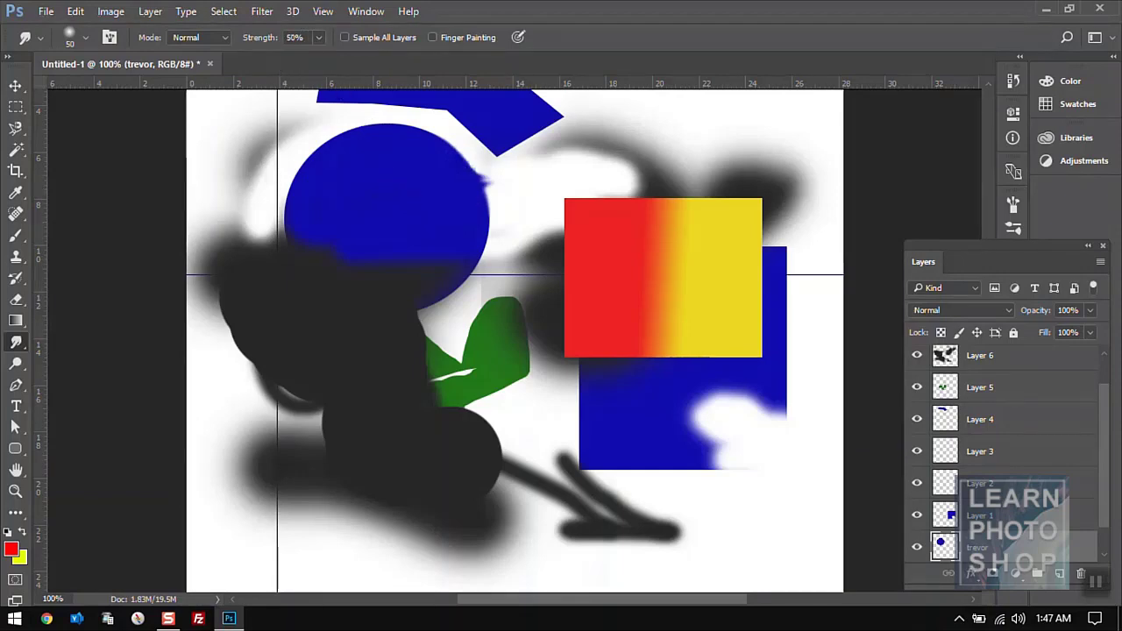
# - Smear the blue circle's right and top edges out toward the triangle and red rectangle
pyautogui.moveTo(450, 165); pyautogui.dragTo(553, 182)
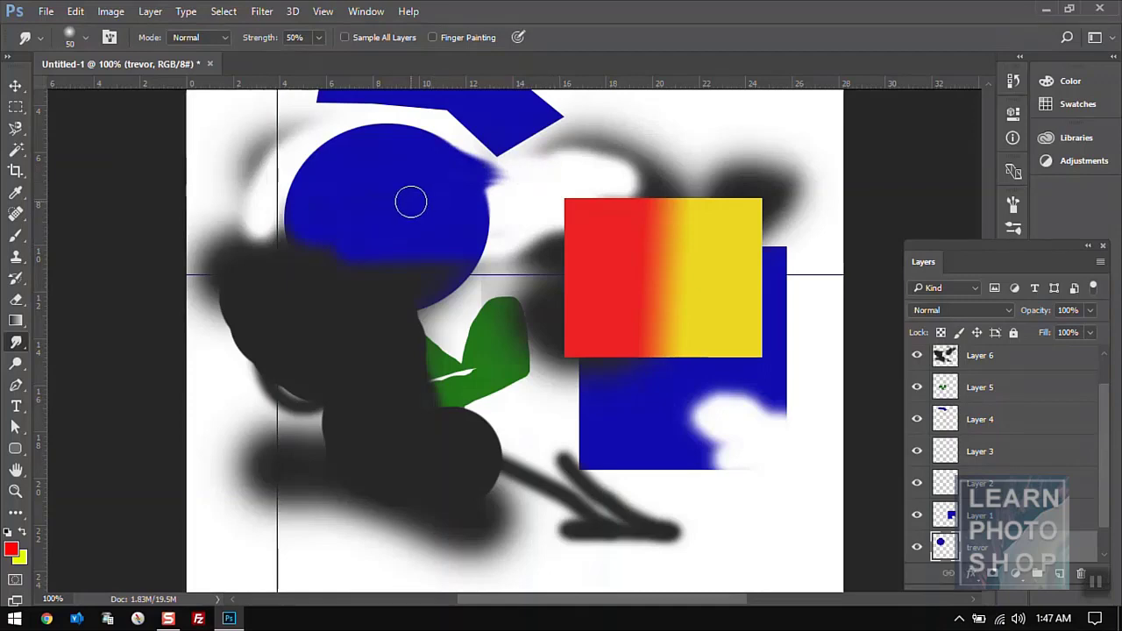
pyautogui.moveTo(408, 200); pyautogui.dragTo(534, 195)
pyautogui.moveTo(371, 166)
pyautogui.mouseDown()
pyautogui.moveTo(434, 134)
pyautogui.moveTo(509, 133)
pyautogui.mouseUp()
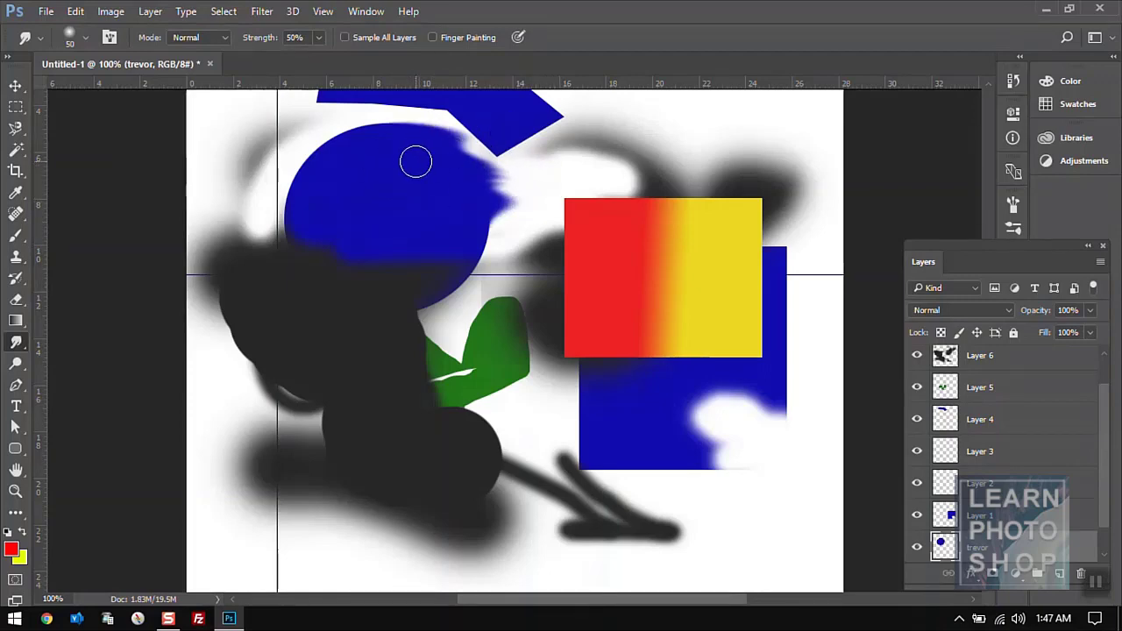
pyautogui.moveTo(415, 160); pyautogui.dragTo(543, 179)
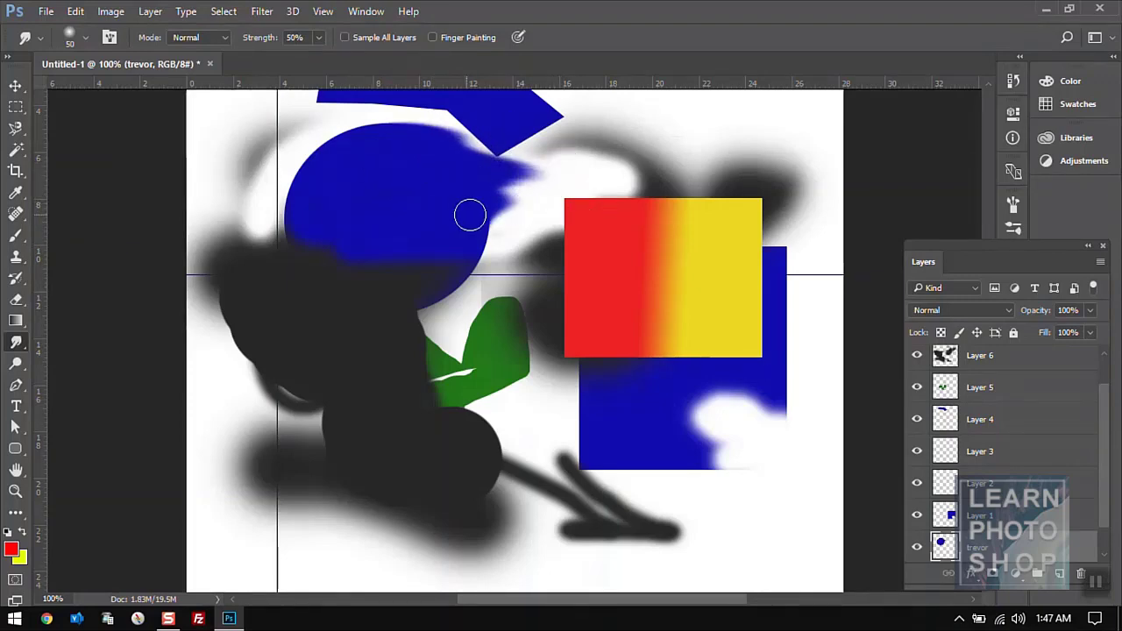
pyautogui.moveTo(468, 216); pyautogui.dragTo(560, 166)
pyautogui.moveTo(408, 170); pyautogui.dragTo(561, 136)
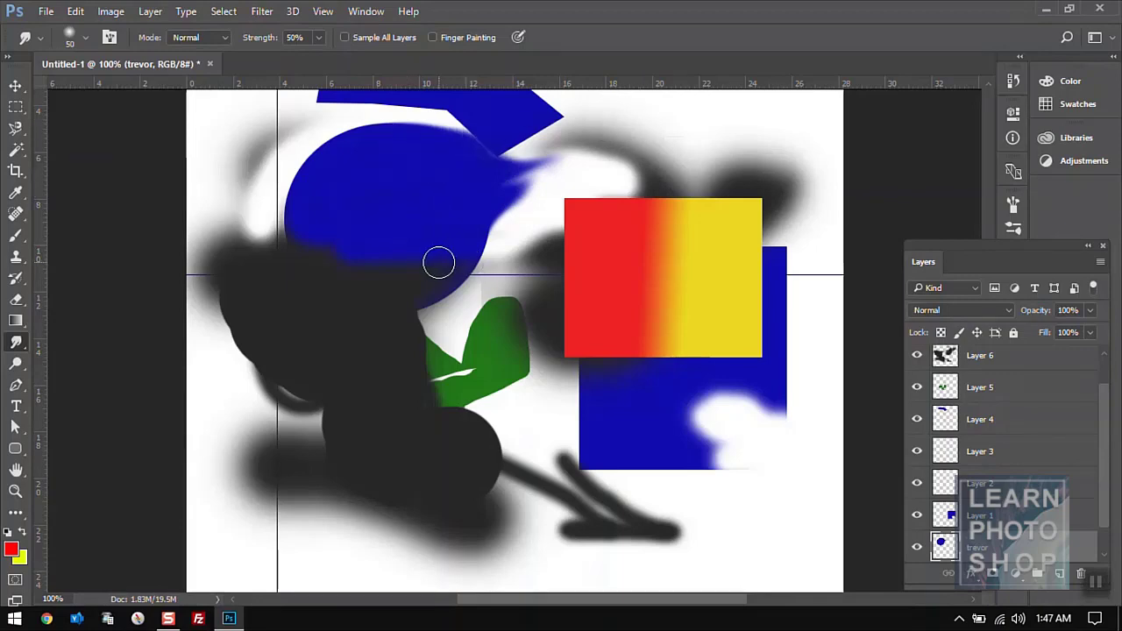
pyautogui.moveTo(438, 260); pyautogui.dragTo(526, 204)
pyautogui.moveTo(408, 147); pyautogui.dragTo(536, 100)
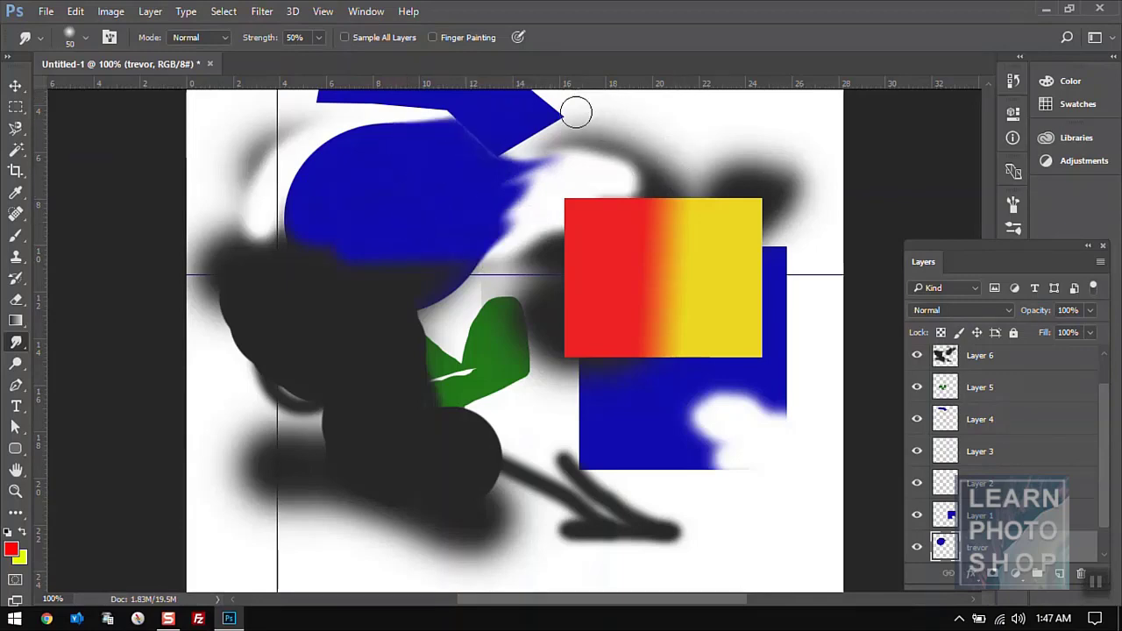
# - Lighten part of the blue circle with the Dodge Tool on the Midtones range
pyautogui.click(17, 365)
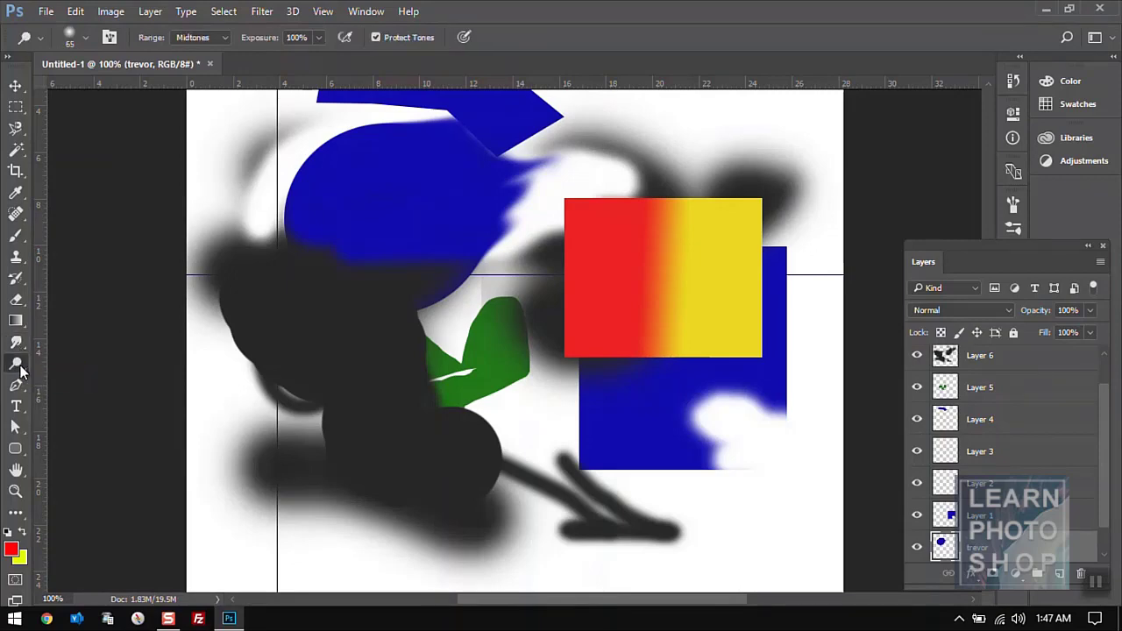
pyautogui.rightClick(23, 373)
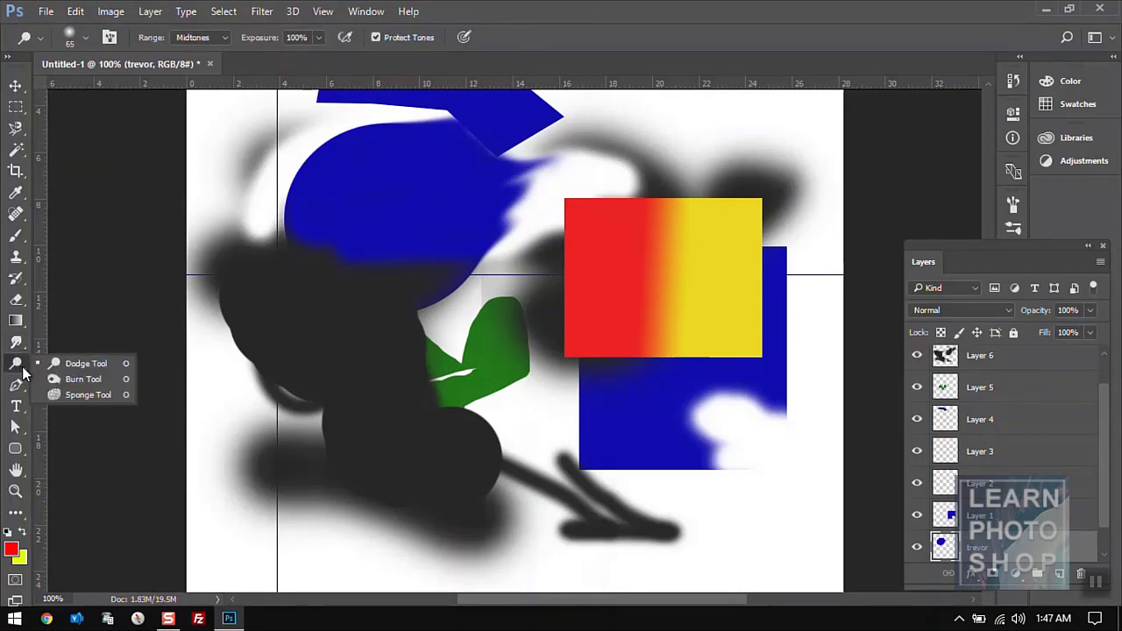
pyautogui.click(70, 370)
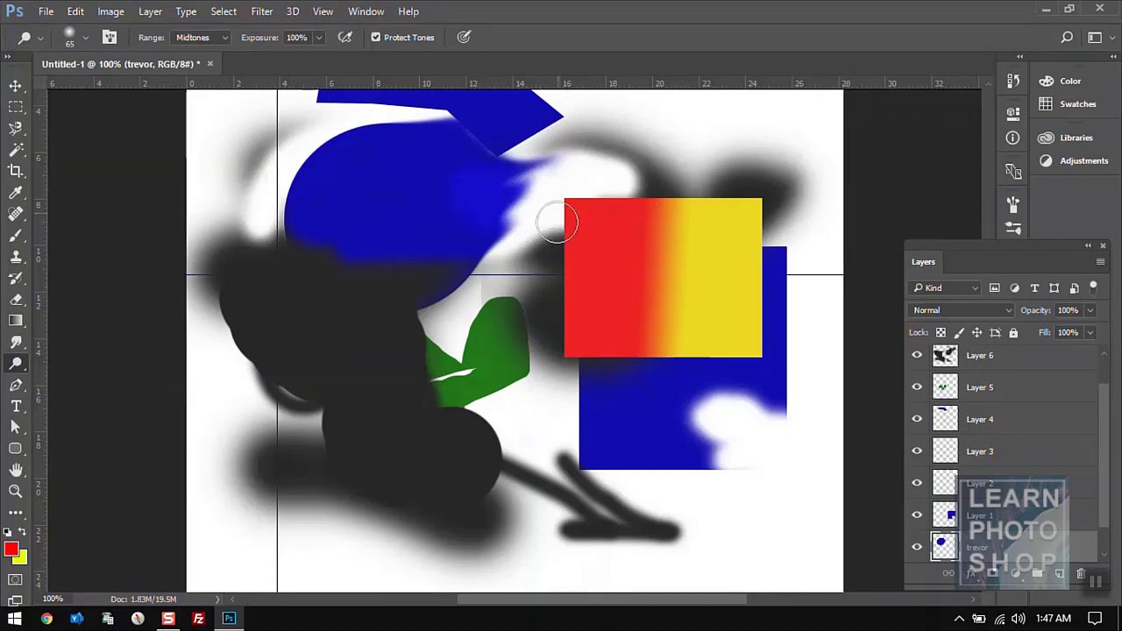
pyautogui.moveTo(501, 216)
pyautogui.mouseDown()
pyautogui.moveTo(425, 203)
pyautogui.moveTo(451, 222)
pyautogui.moveTo(437, 217)
pyautogui.moveTo(467, 208)
pyautogui.mouseUp()
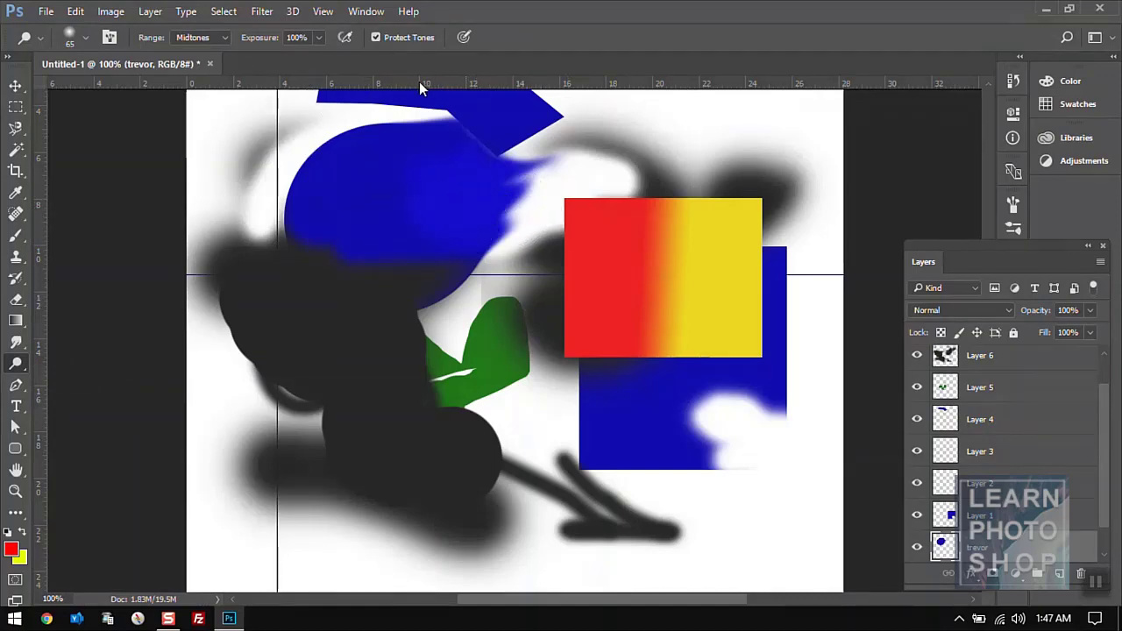
pyautogui.click(219, 38)
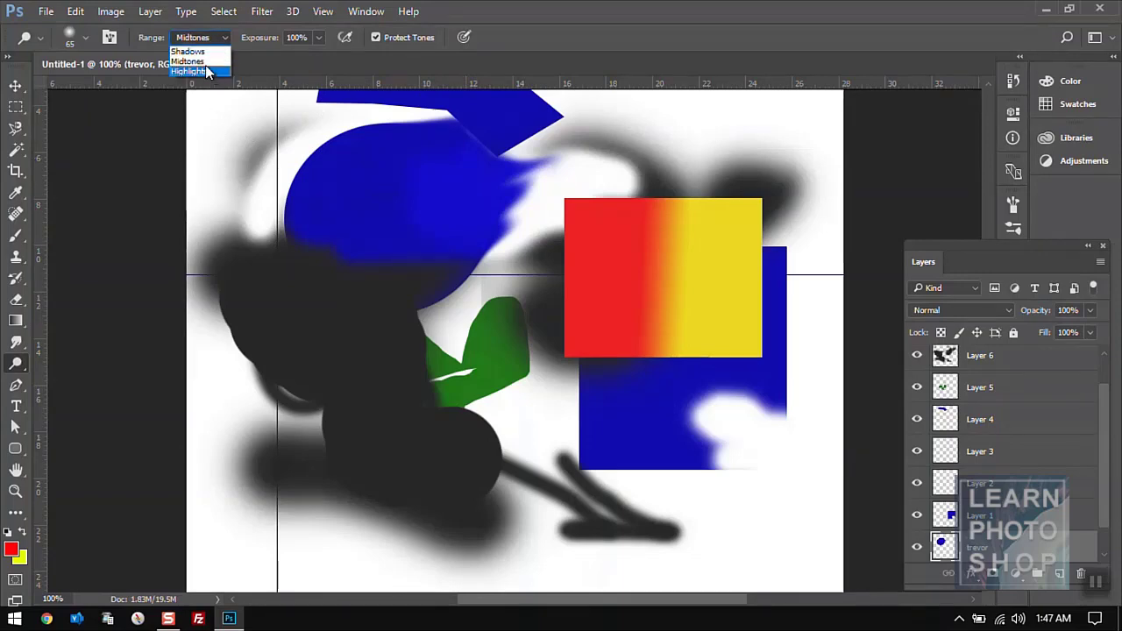
pyautogui.click(205, 62)
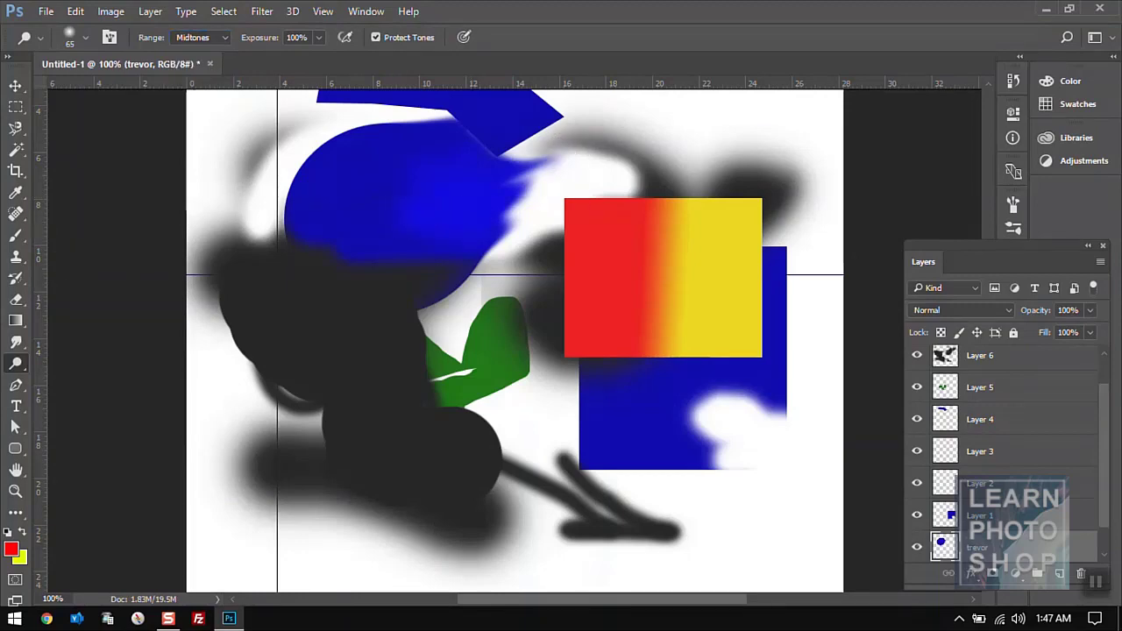
# - Darken the brightened blue patch with the Burn Tool, then select the Sponge Tool
pyautogui.rightClick(21, 367)
pyautogui.click(79, 380)
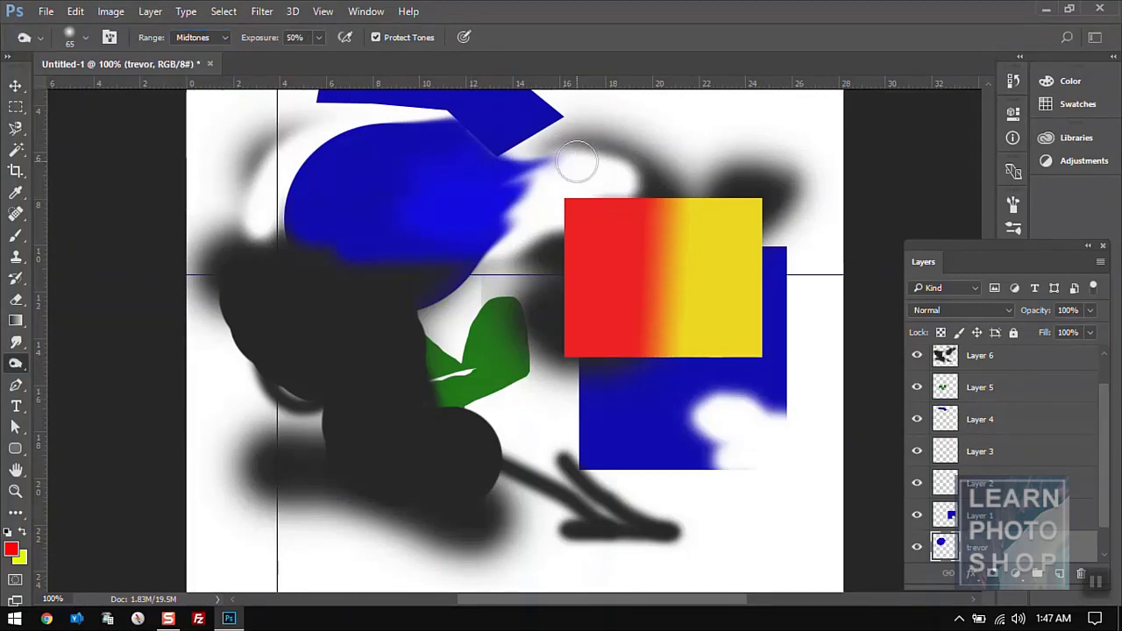
pyautogui.moveTo(482, 201)
pyautogui.mouseDown()
pyautogui.moveTo(444, 225)
pyautogui.moveTo(424, 215)
pyautogui.moveTo(408, 171)
pyautogui.moveTo(449, 181)
pyautogui.moveTo(414, 173)
pyautogui.moveTo(448, 159)
pyautogui.moveTo(413, 206)
pyautogui.moveTo(444, 227)
pyautogui.moveTo(424, 204)
pyautogui.mouseUp()
pyautogui.rightClick(26, 367)
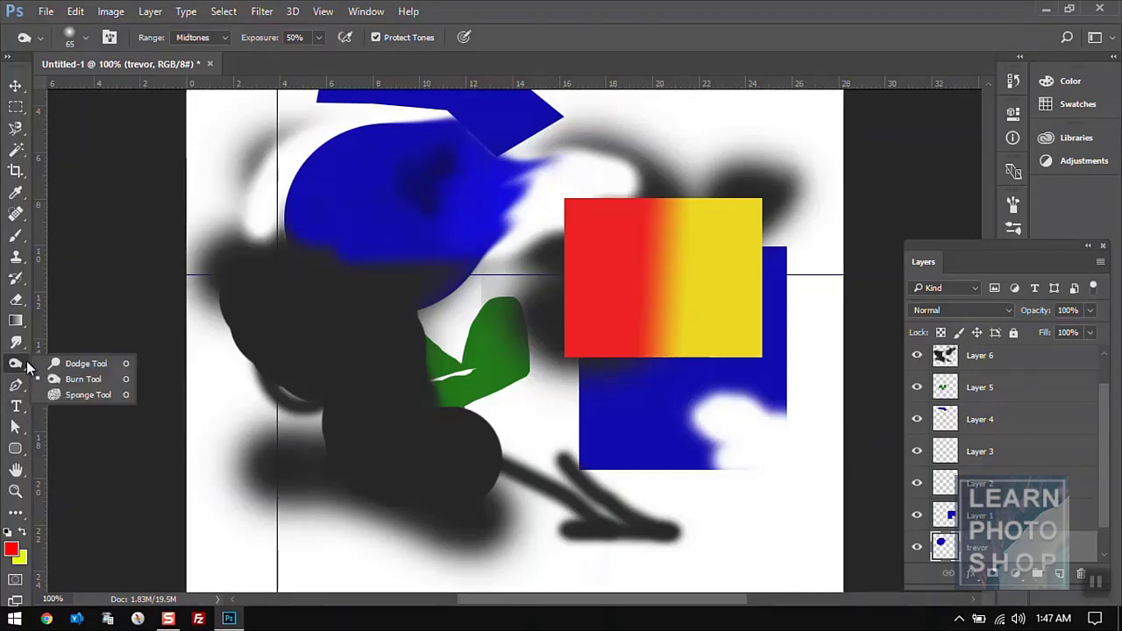
pyautogui.click(77, 396)
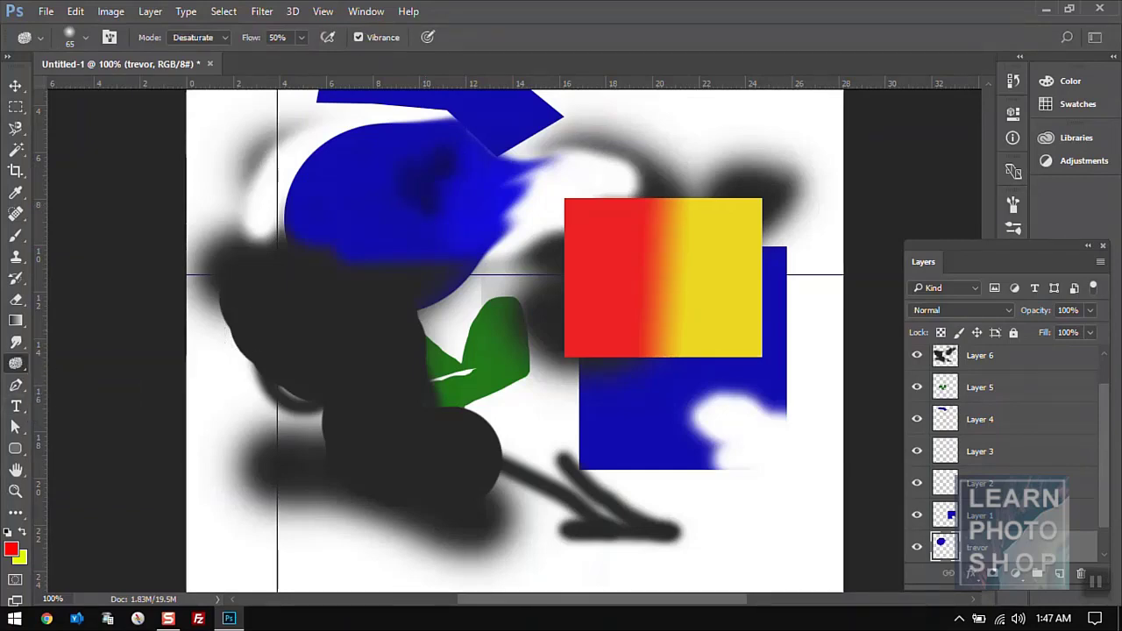
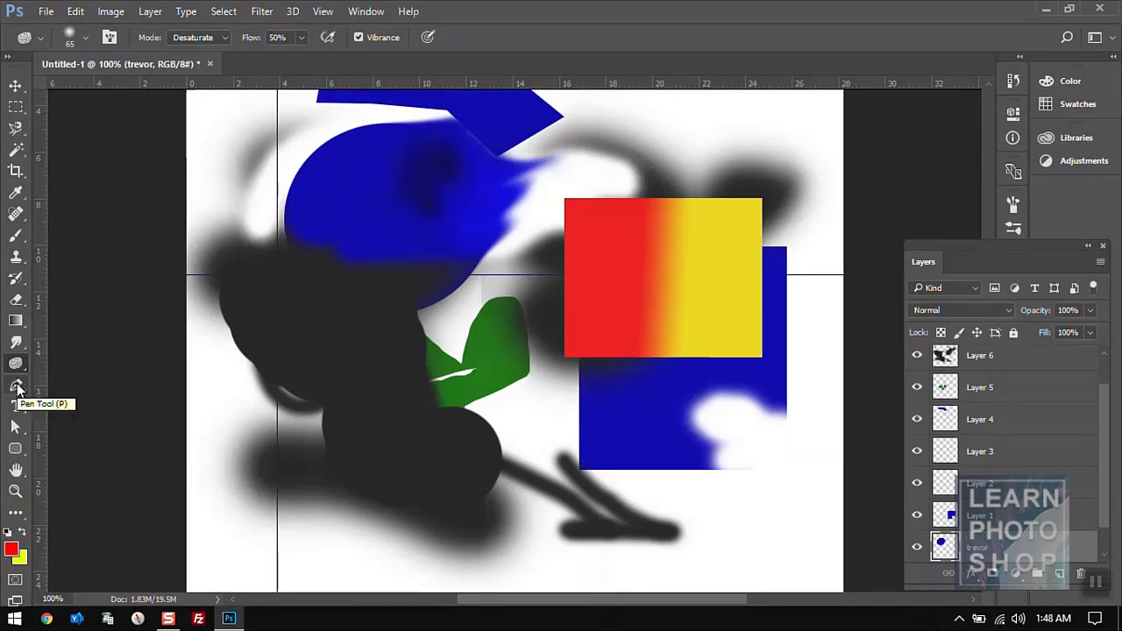
# - Draw a closed seven-anchor pen path around the dark spot inside the blue shape
pyautogui.click(17, 387)
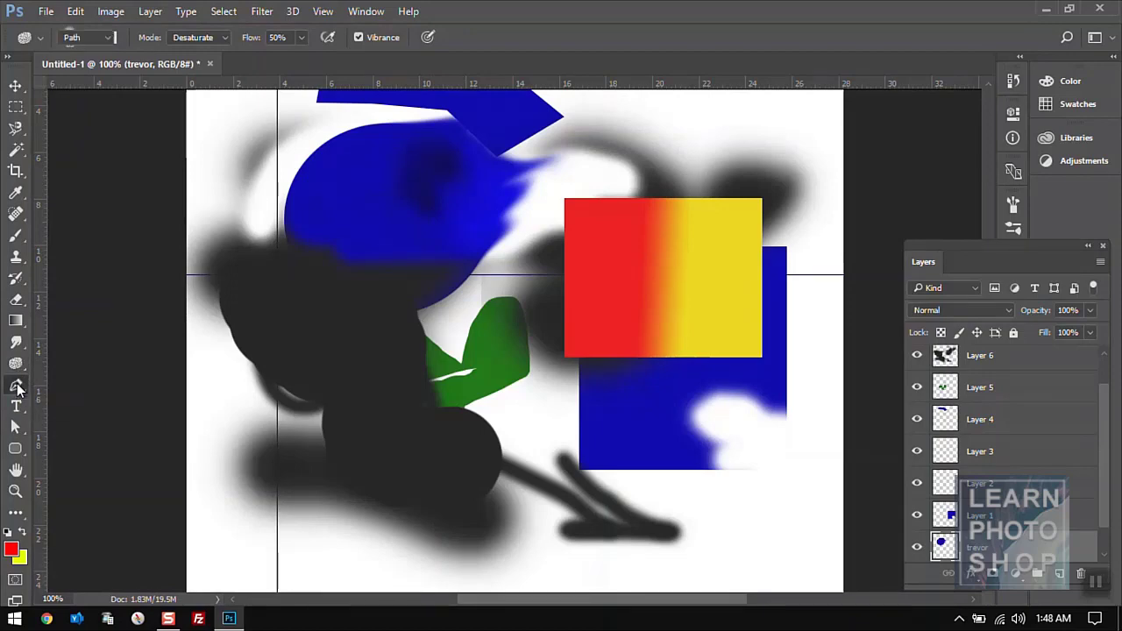
pyautogui.click(362, 186)
pyautogui.click(383, 154)
pyautogui.click(428, 157)
pyautogui.click(470, 179)
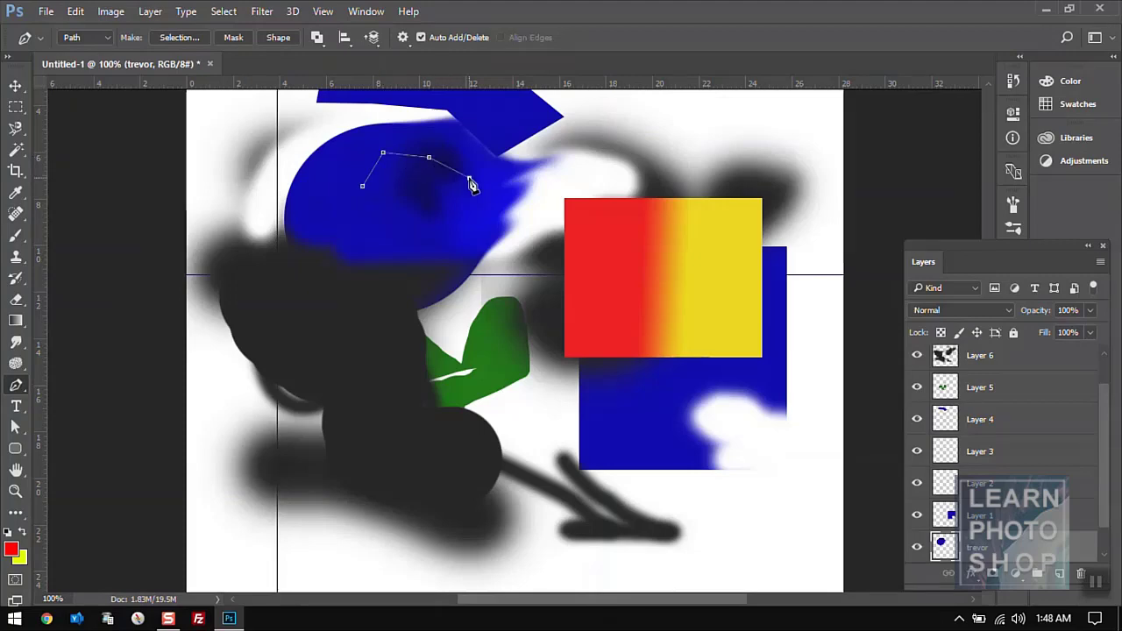
pyautogui.click(470, 231)
pyautogui.click(411, 239)
pyautogui.click(377, 222)
pyautogui.click(364, 190)
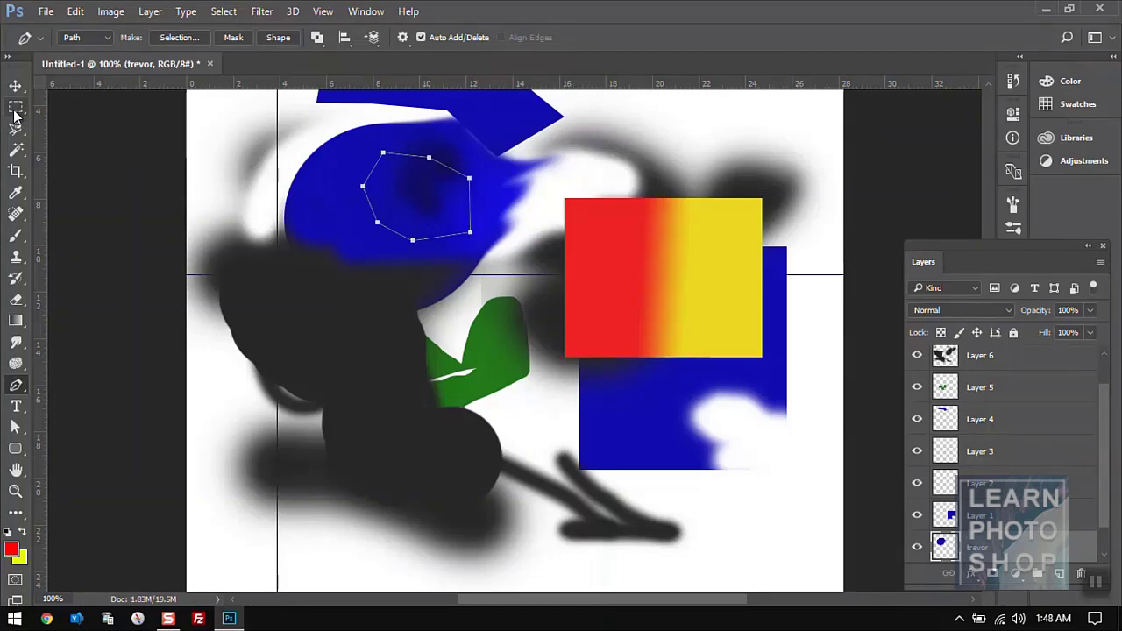
# - Convert the path to a selection, then undo back to the closed path
pyautogui.rightClick(417, 200)
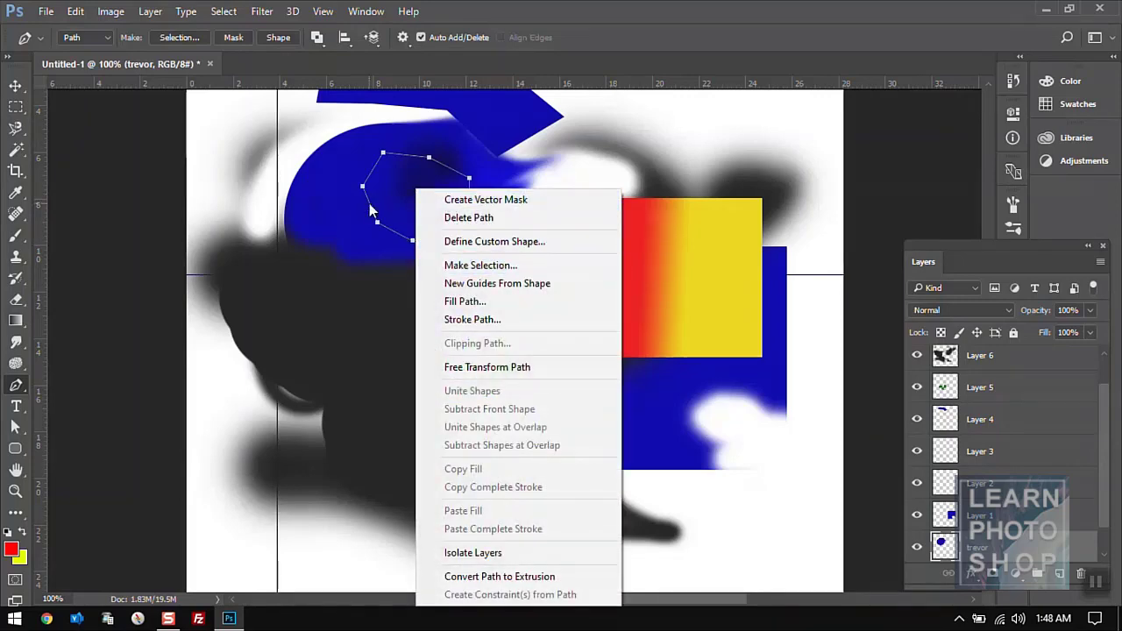
pyautogui.rightClick(389, 178)
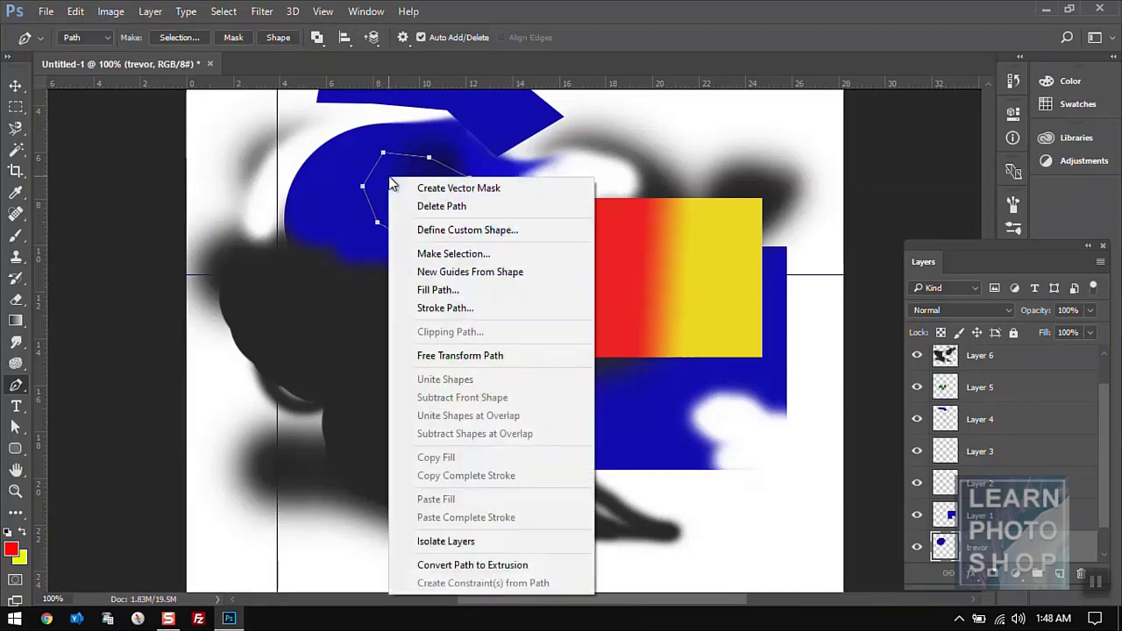
pyautogui.click(455, 253)
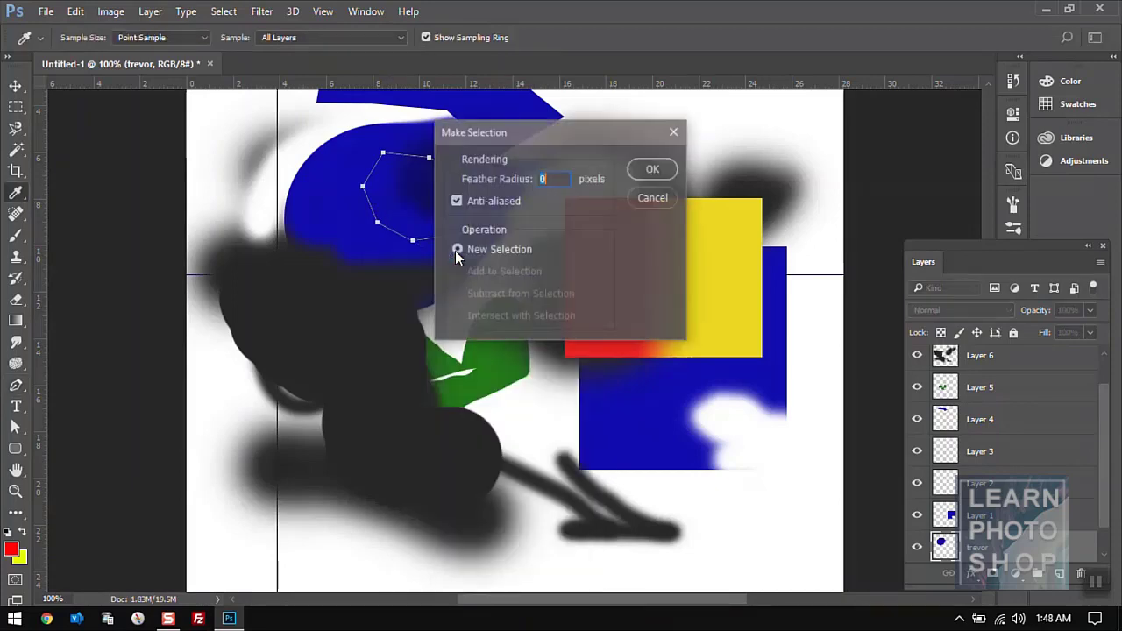
pyautogui.click(671, 168)
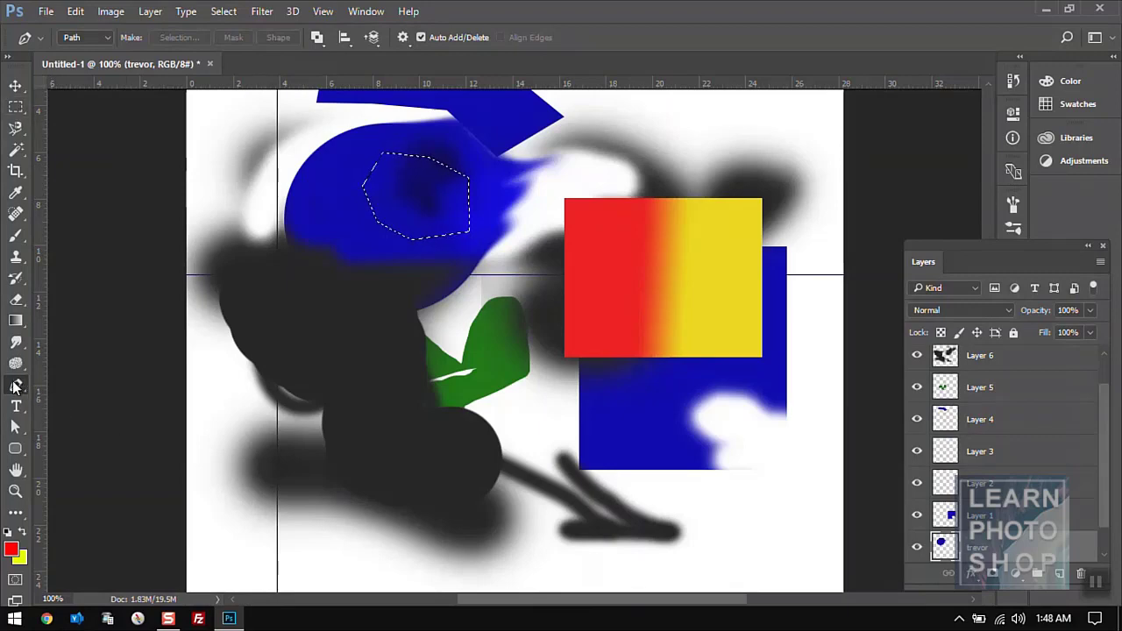
pyautogui.hotkey('ctrl', 'z')
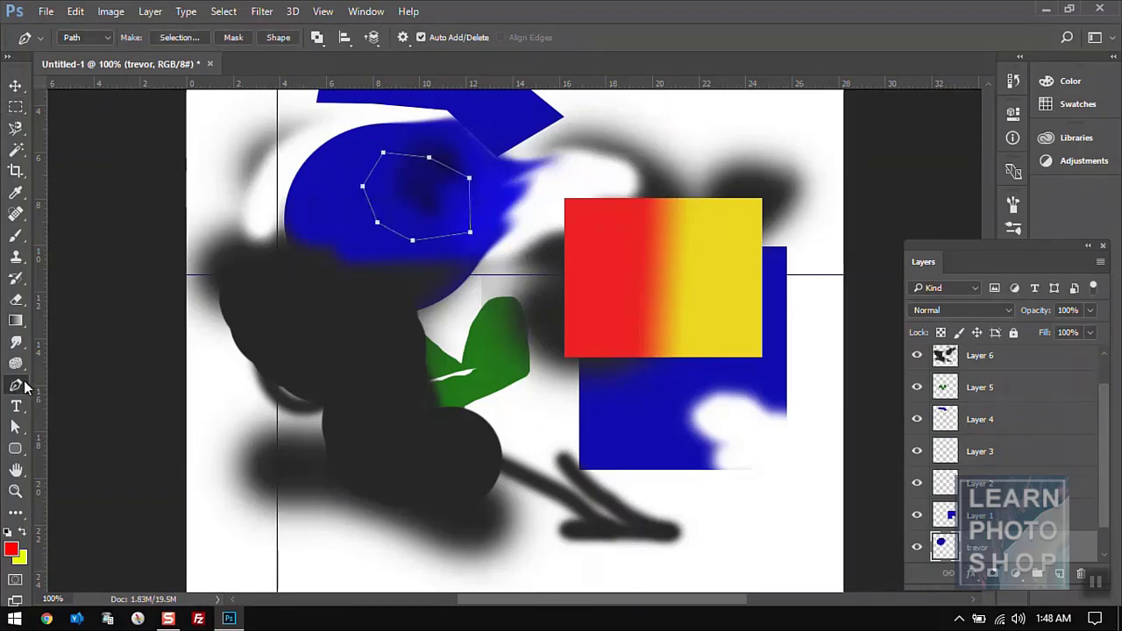
pyautogui.rightClick(18, 387)
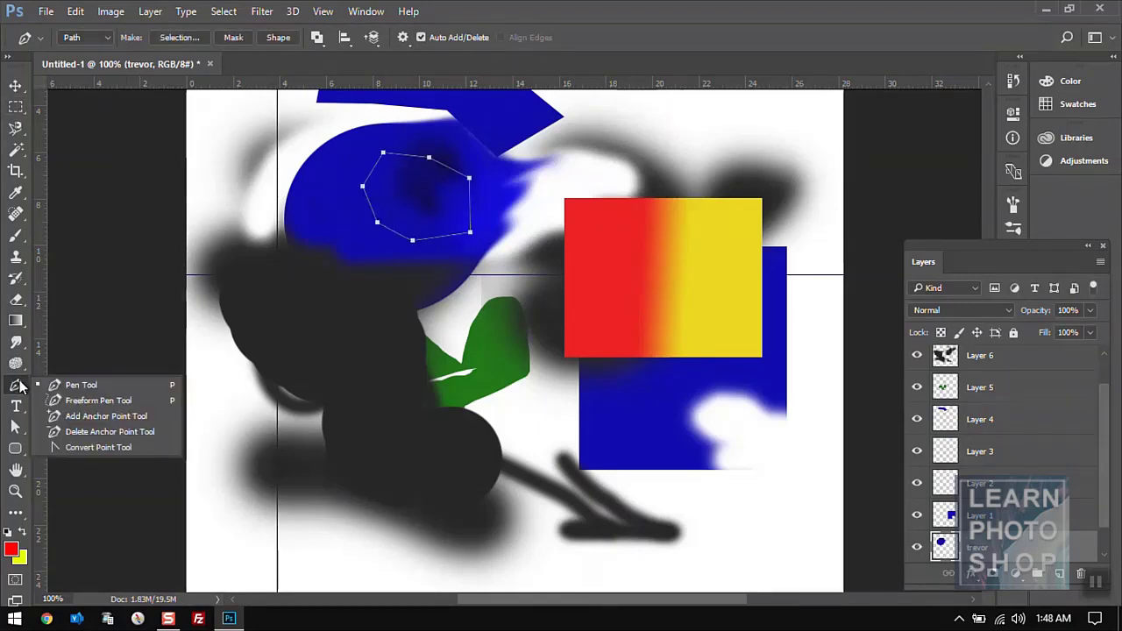
# - Add two anchors on the path's left side, then delete the upper-left and top-left anchors
pyautogui.click(133, 417)
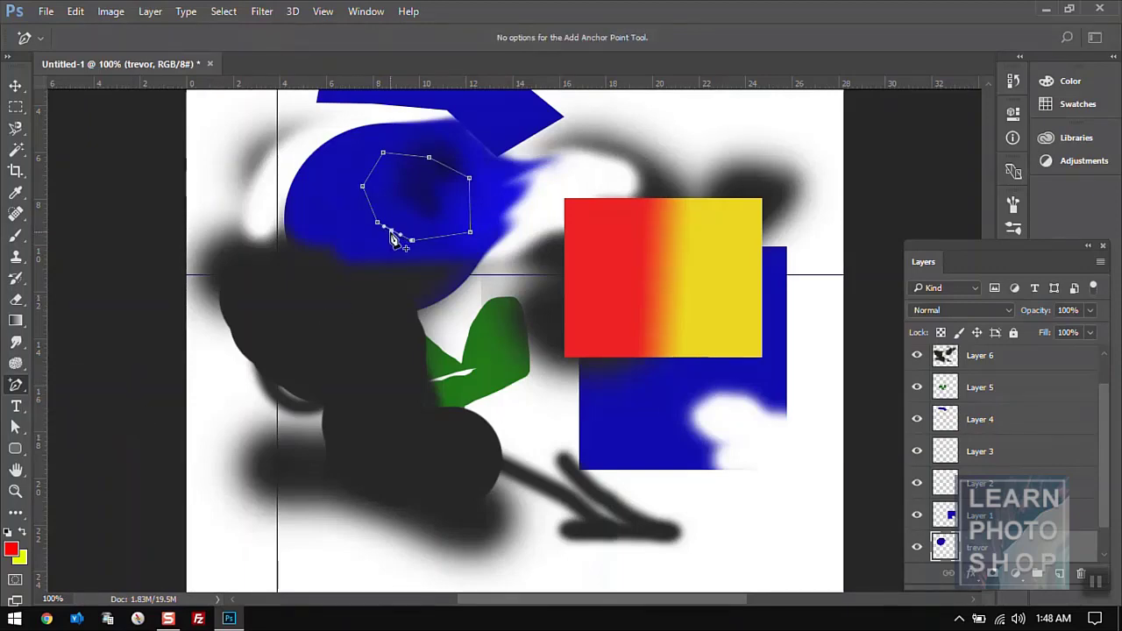
pyautogui.click(369, 203)
pyautogui.click(374, 173)
pyautogui.rightClick(17, 386)
pyautogui.click(83, 433)
pyautogui.click(374, 173)
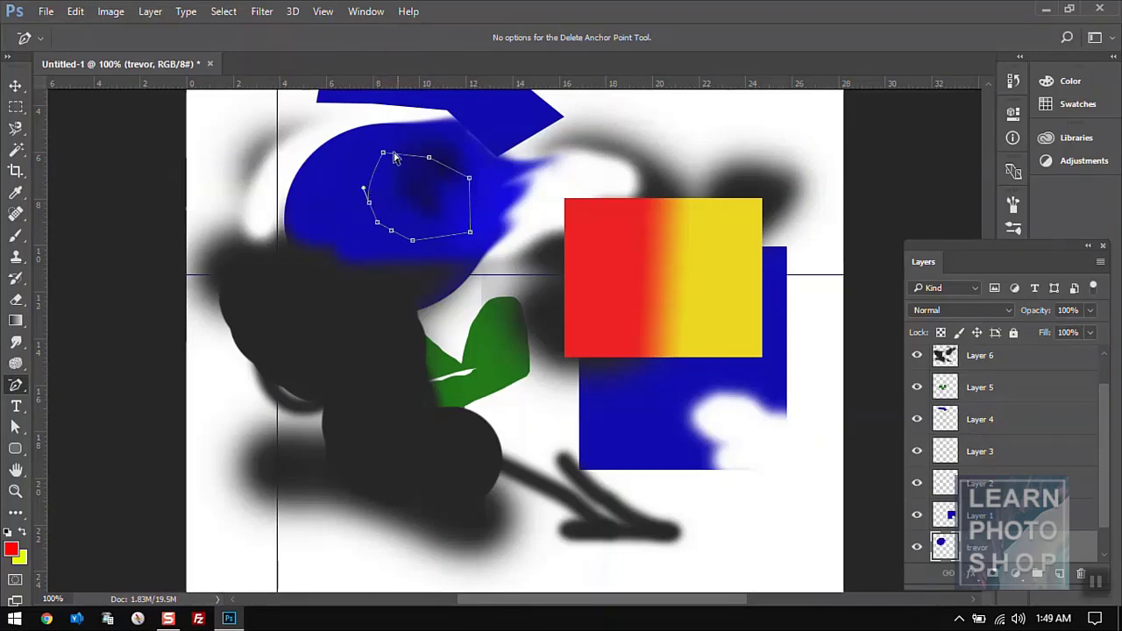
pyautogui.click(384, 155)
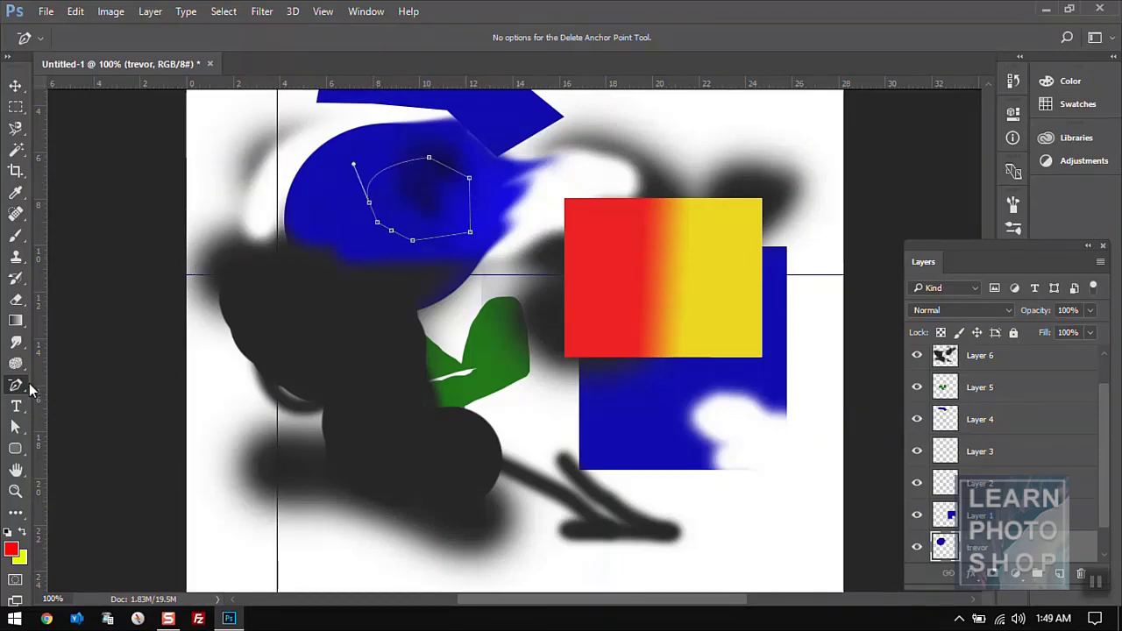
# - Drag curve handles out of the top, left, right and lower anchors to round the path
pyautogui.rightClick(24, 386)
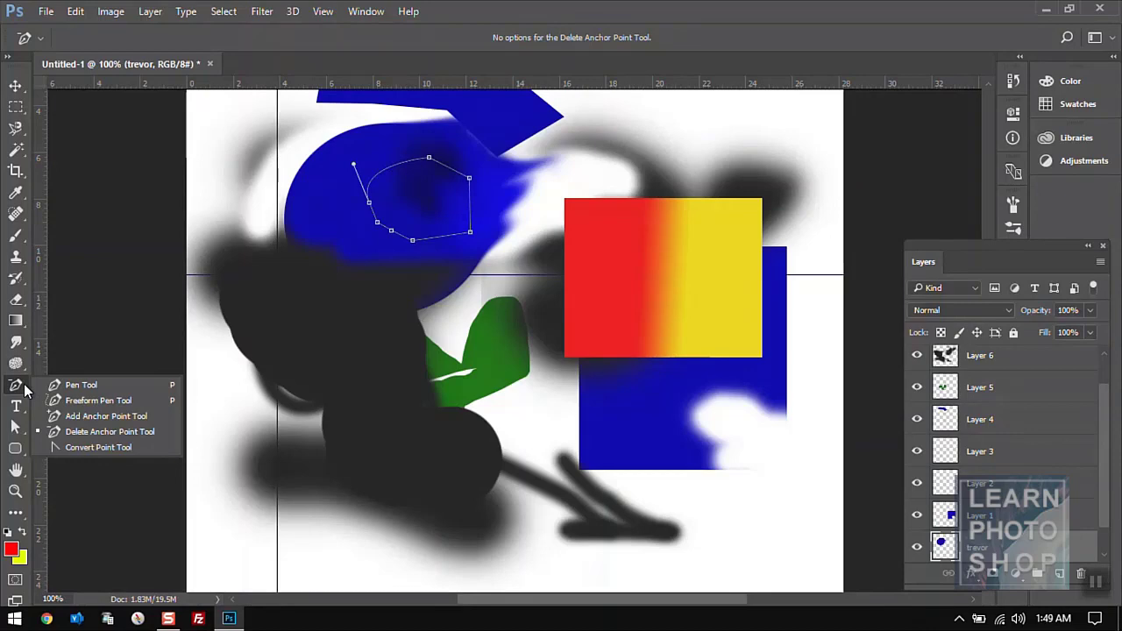
pyautogui.click(95, 446)
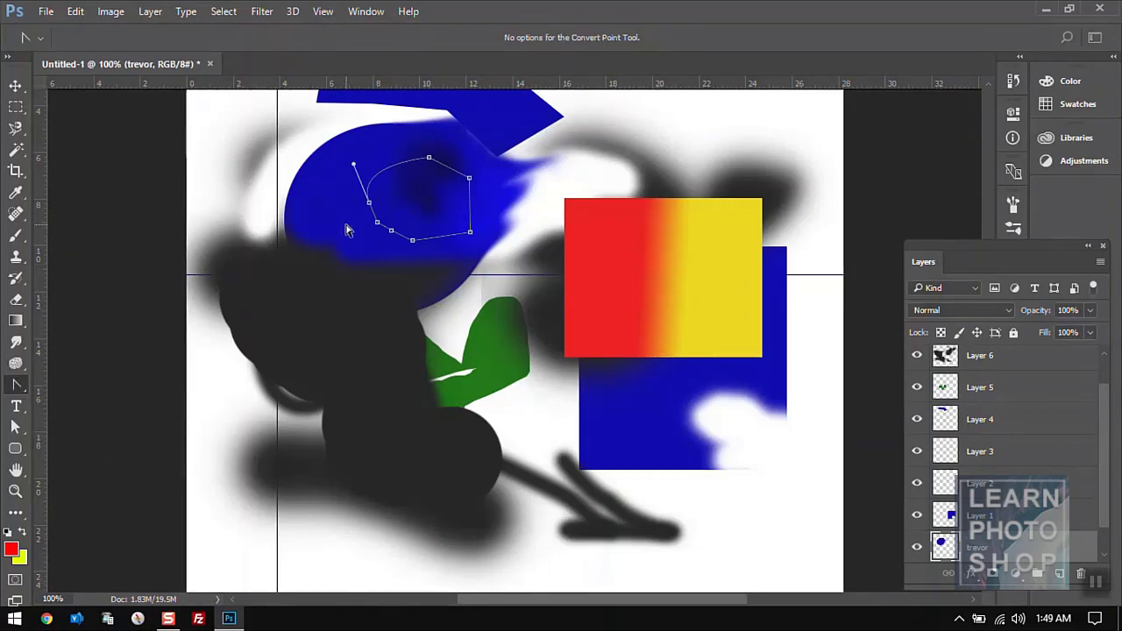
pyautogui.moveTo(428, 158); pyautogui.dragTo(455, 163)
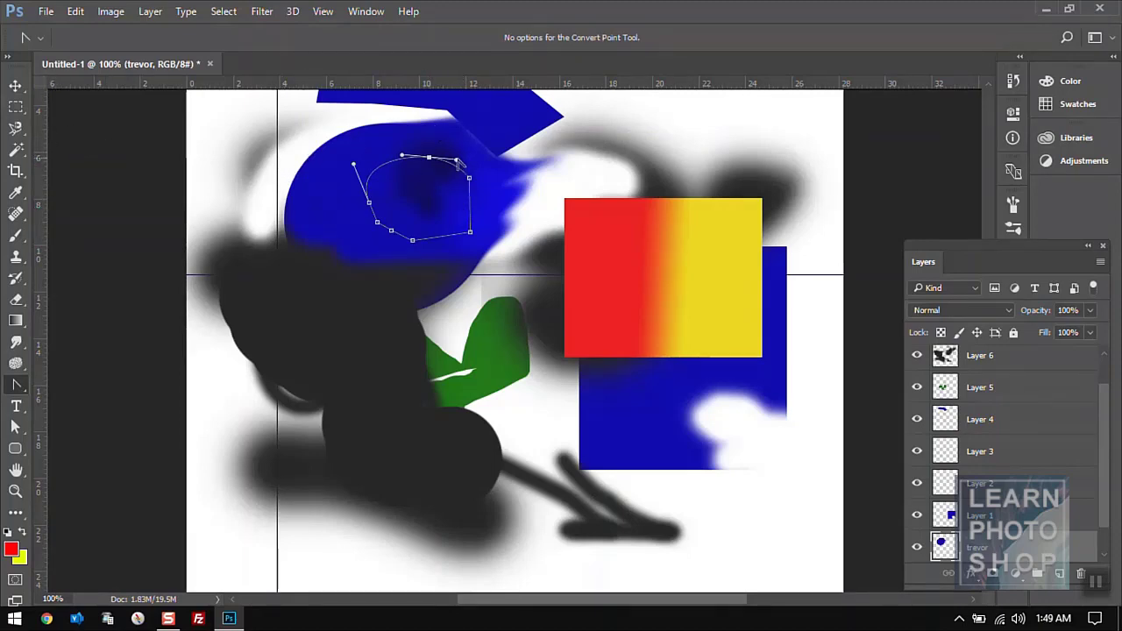
pyautogui.moveTo(457, 163); pyautogui.dragTo(471, 130)
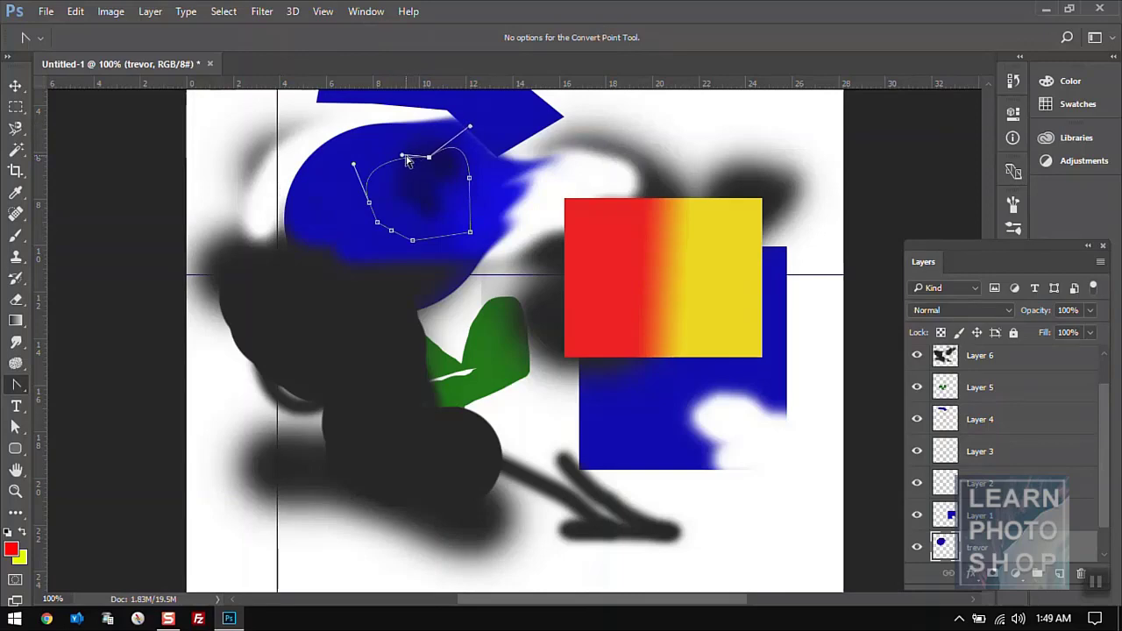
pyautogui.moveTo(402, 156); pyautogui.dragTo(360, 134)
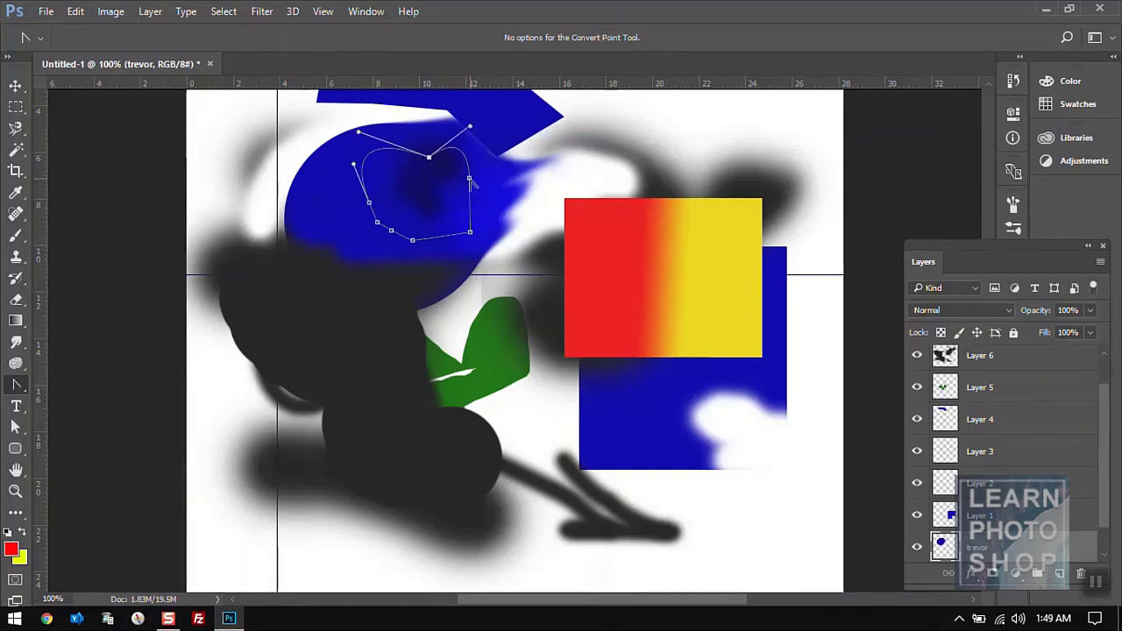
pyautogui.moveTo(470, 180); pyautogui.dragTo(489, 277)
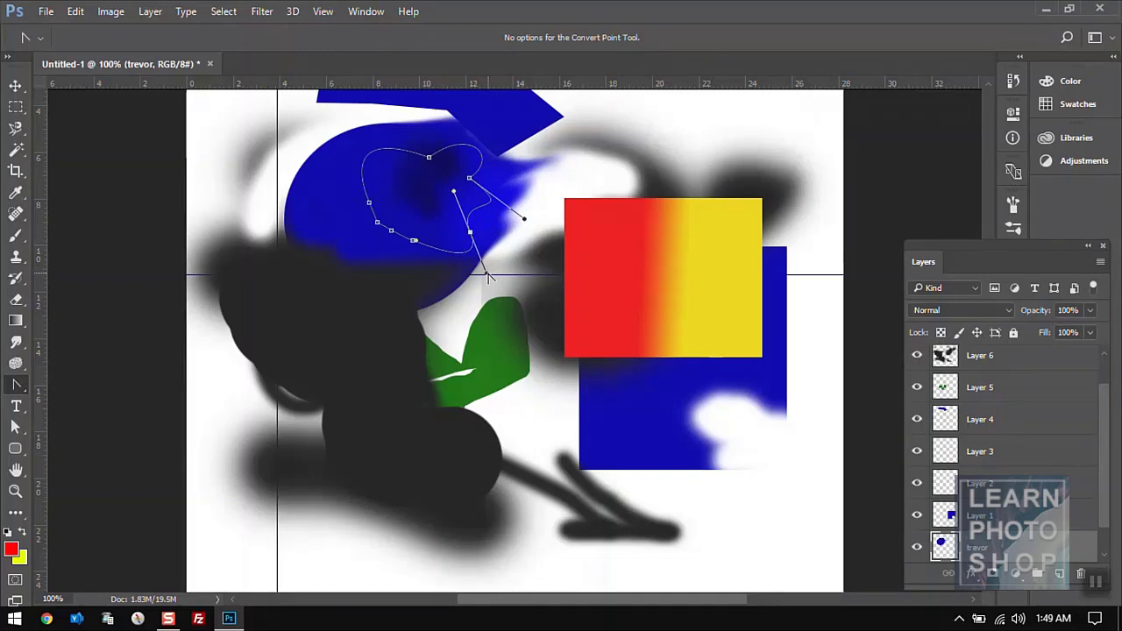
pyautogui.moveTo(453, 193); pyautogui.dragTo(500, 229)
pyautogui.moveTo(482, 274); pyautogui.dragTo(459, 269)
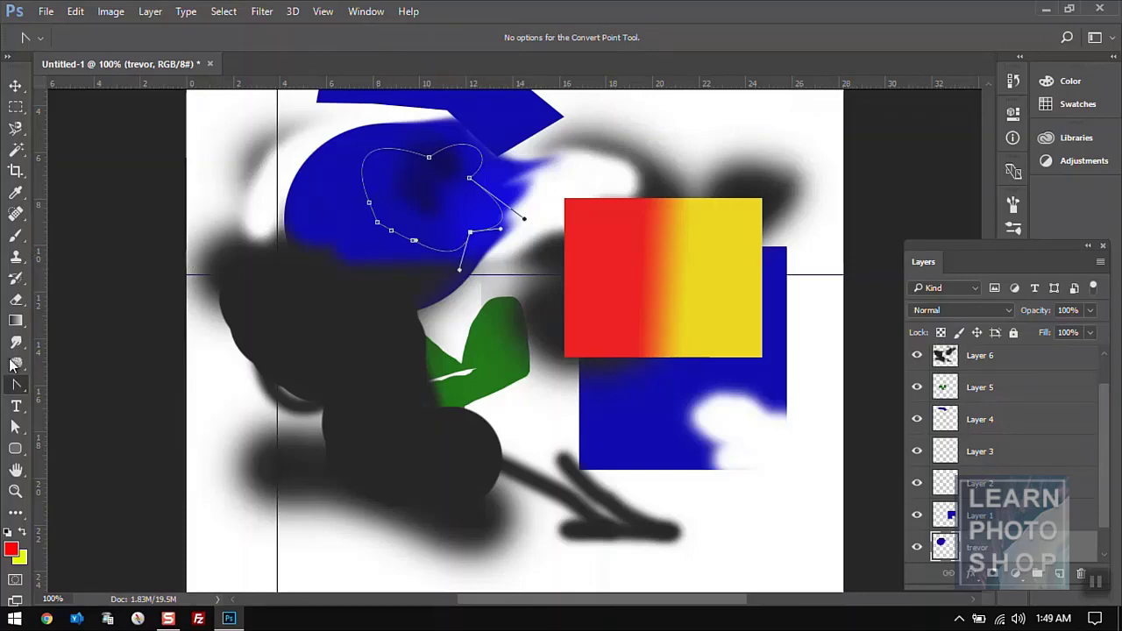
# - Delete the path's lower anchors and convert the blob path into a selection
pyautogui.rightClick(18, 385)
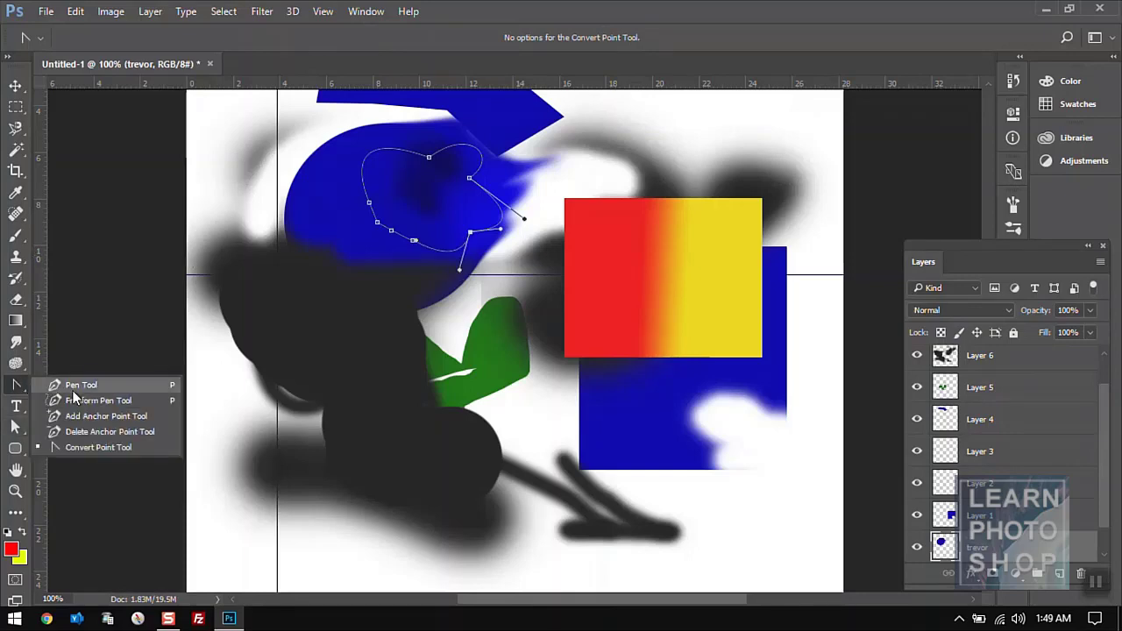
pyautogui.click(90, 432)
pyautogui.click(414, 239)
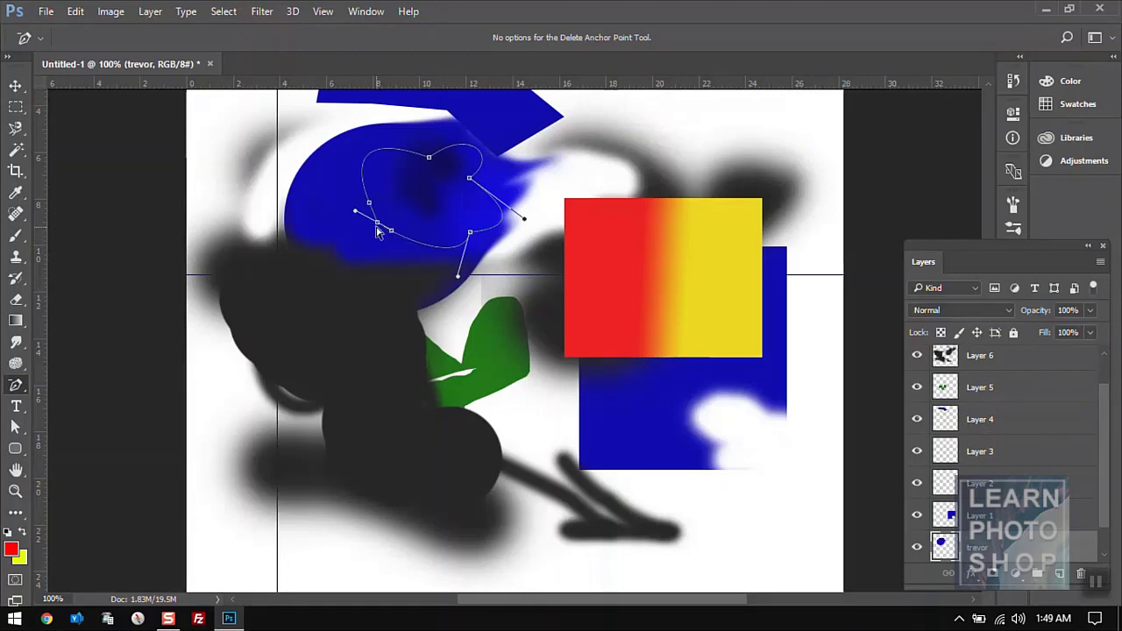
pyautogui.click(376, 227)
pyautogui.click(381, 225)
pyautogui.click(378, 223)
pyautogui.rightClick(401, 206)
pyautogui.click(463, 264)
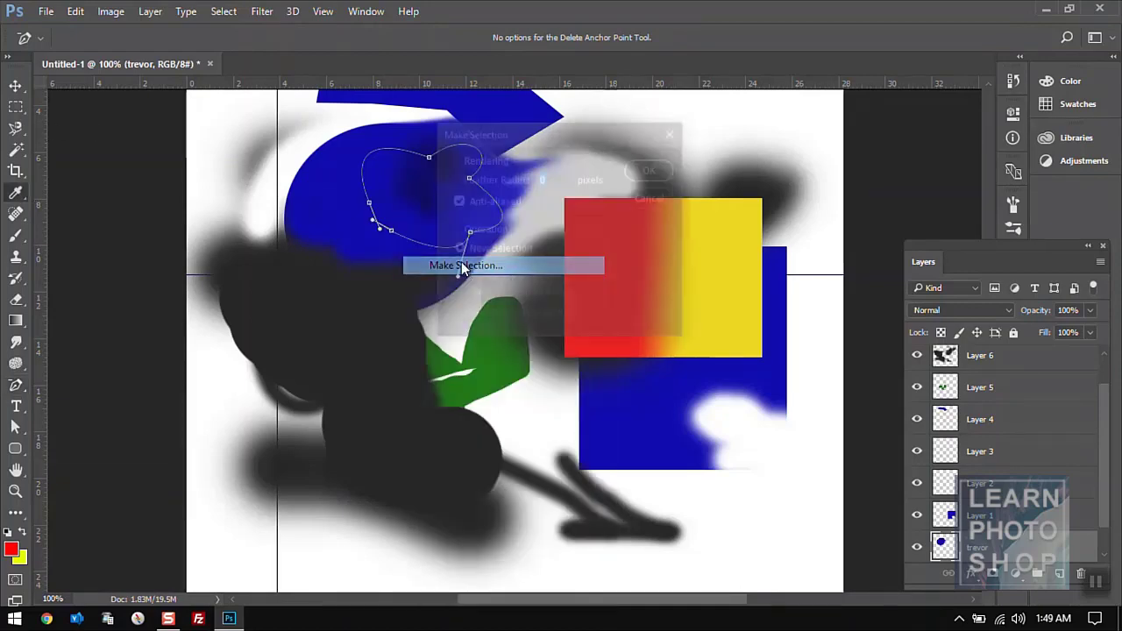
pyautogui.click(652, 169)
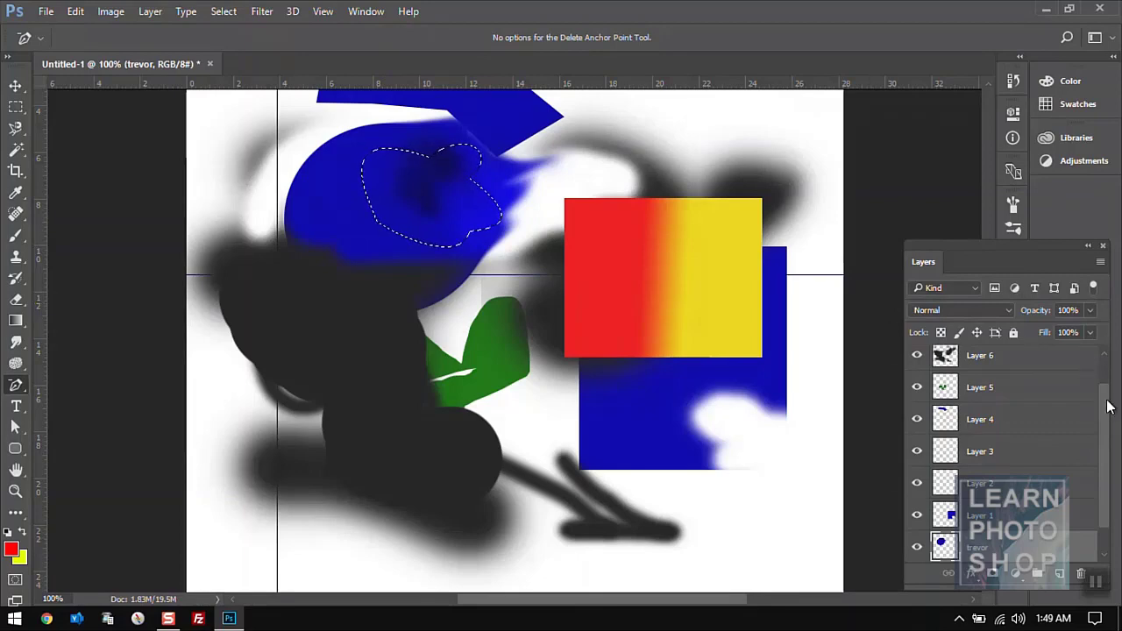
# - Add new Layer 8 above Layer 7 and fill the blob selection with red
pyautogui.scroll(1, 1091, 377)
pyautogui.click(1017, 362)
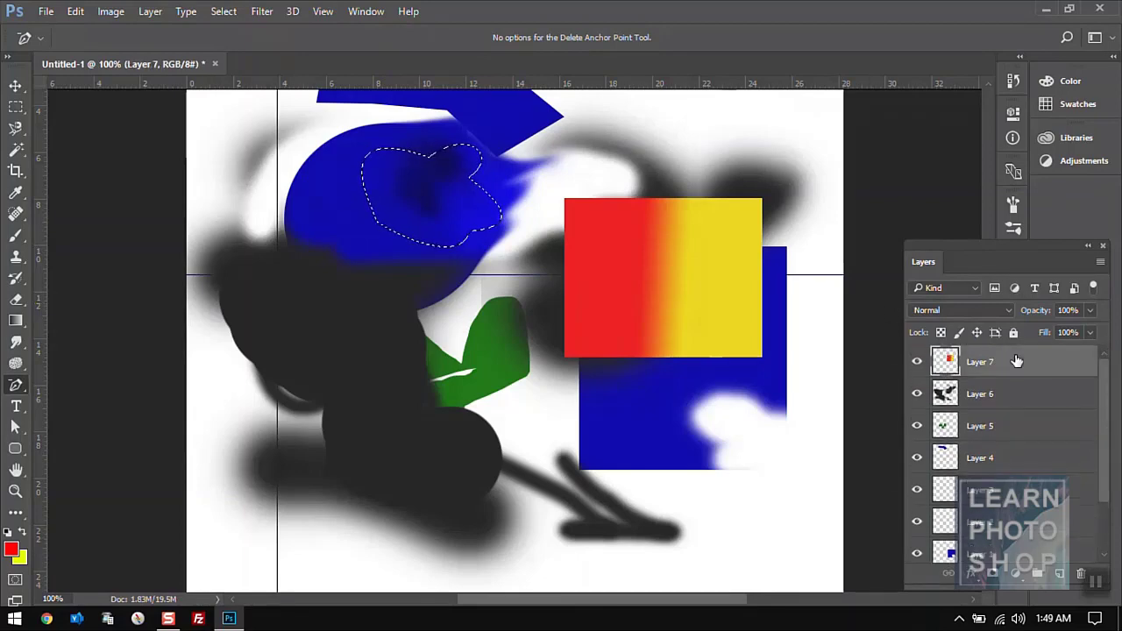
pyautogui.click(1060, 574)
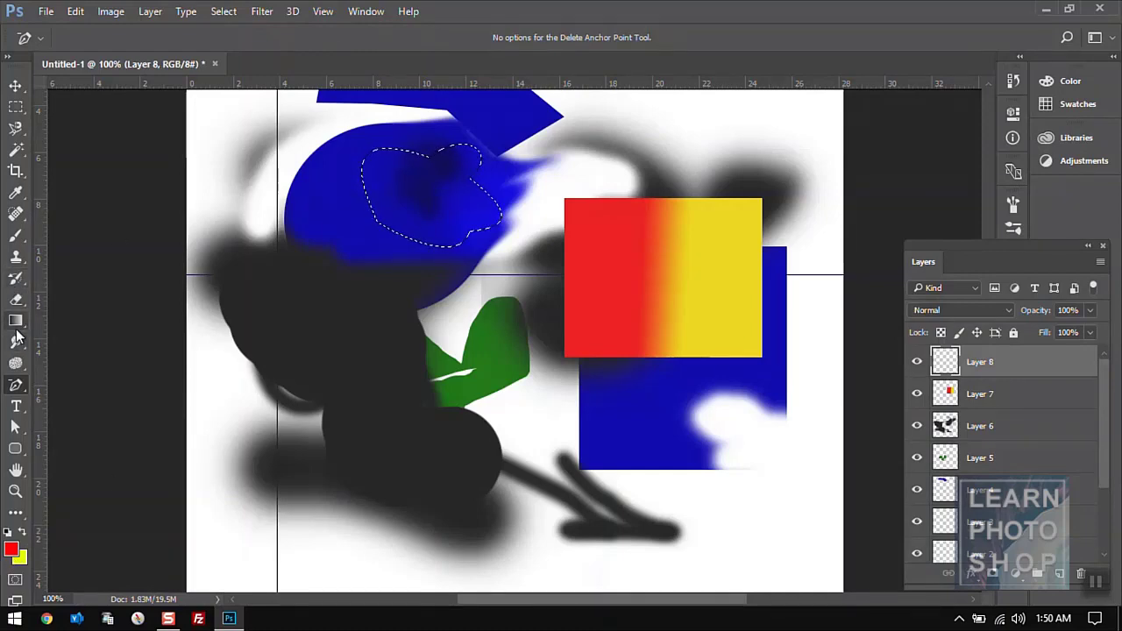
pyautogui.moveTo(16, 326); pyautogui.dragTo(59, 334)
pyautogui.click(440, 197)
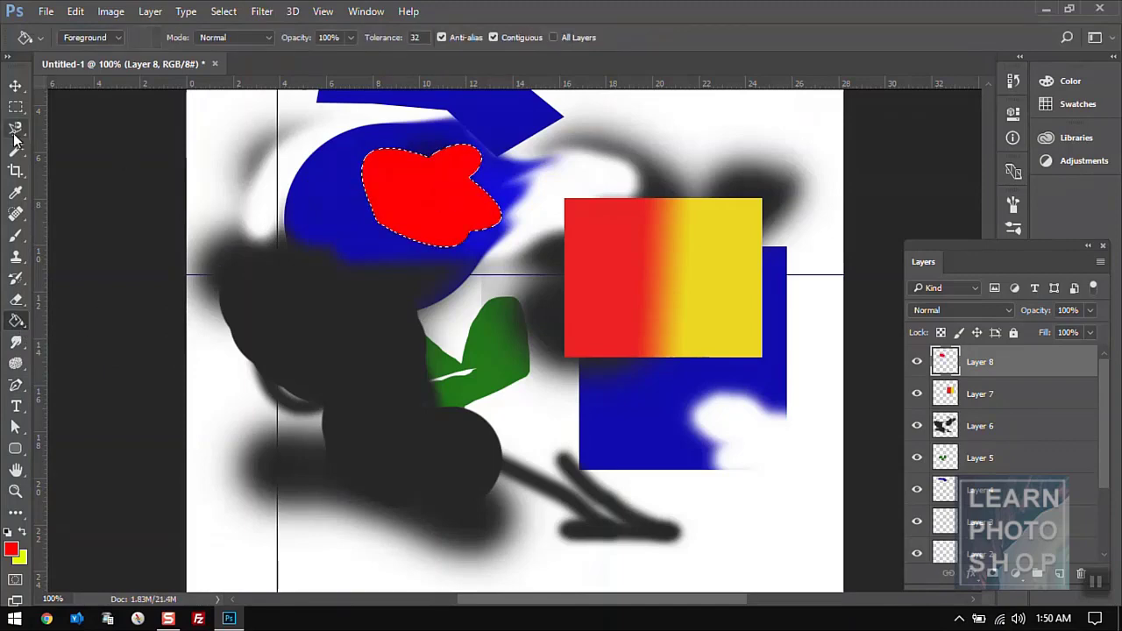
# - Deselect and move the red blob to the canvas's top right
pyautogui.click(17, 107)
pyautogui.click(314, 153)
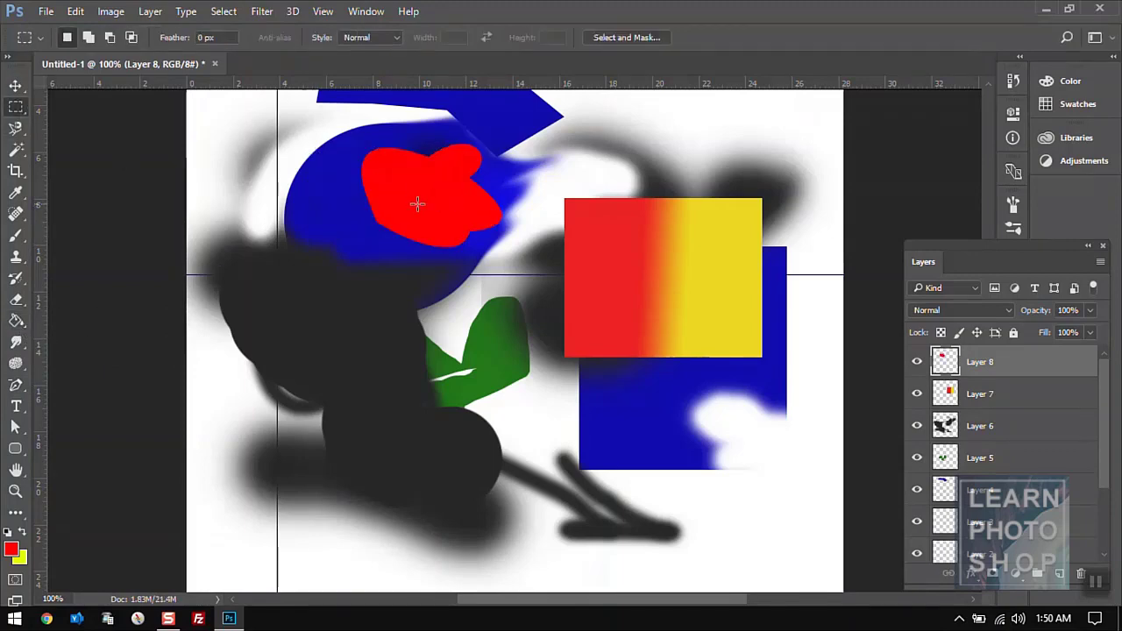
pyautogui.click(16, 85)
pyautogui.moveTo(409, 168); pyautogui.dragTo(709, 117)
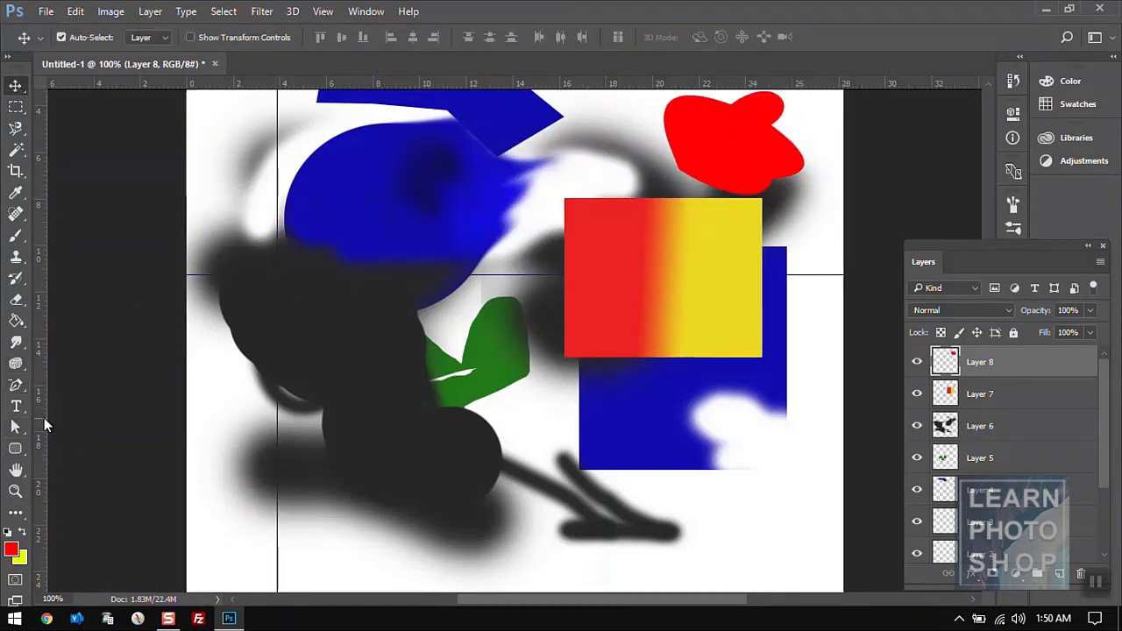
# - Type a name as a text layer on the blue shape and move it to the top-left corner
pyautogui.click(16, 406)
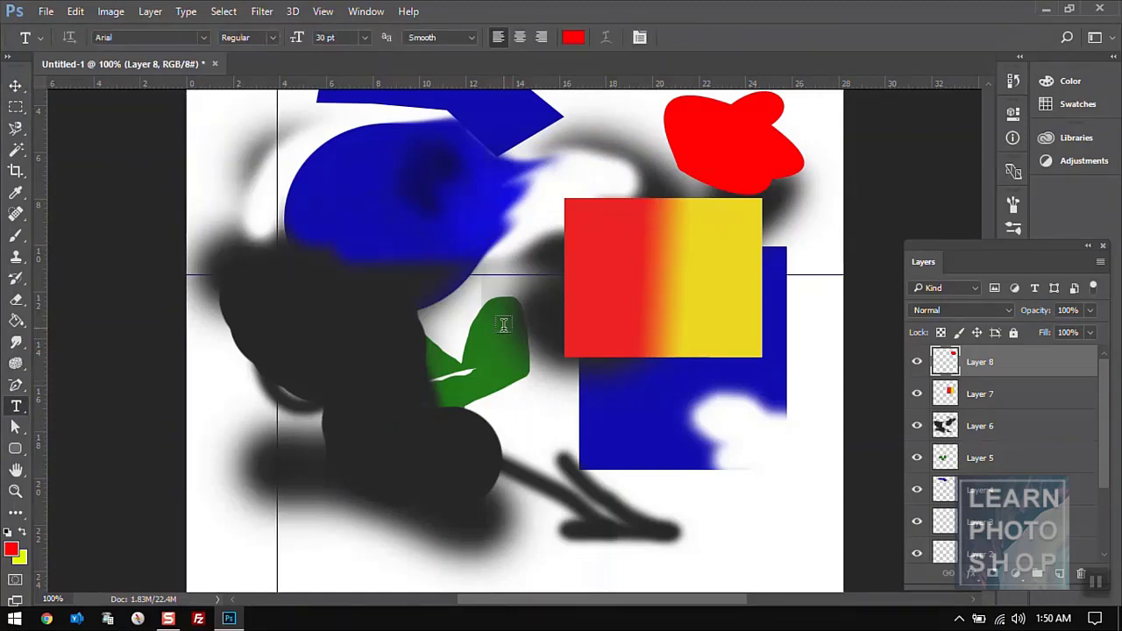
pyautogui.click(382, 182)
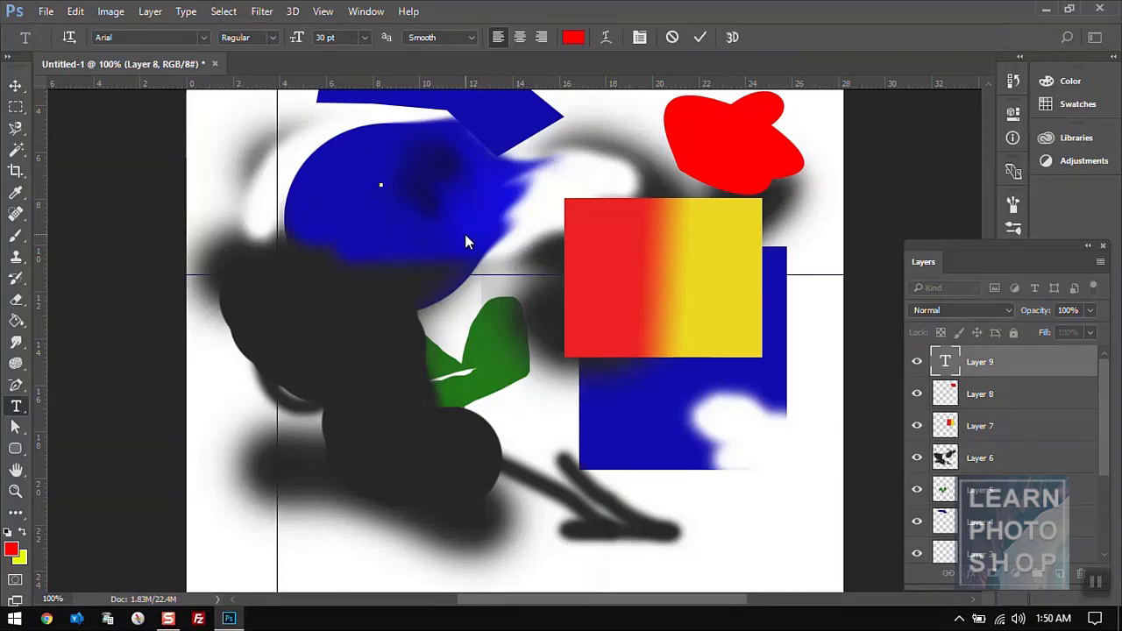
pyautogui.write('Trevor')
pyautogui.click(16, 84)
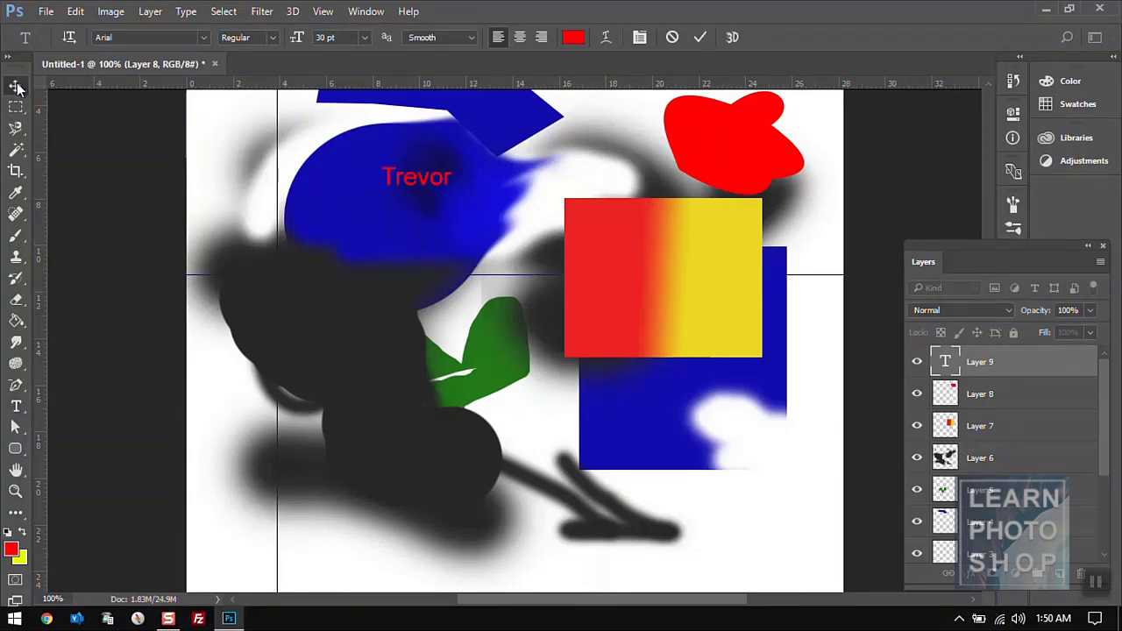
pyautogui.moveTo(426, 193); pyautogui.dragTo(250, 133)
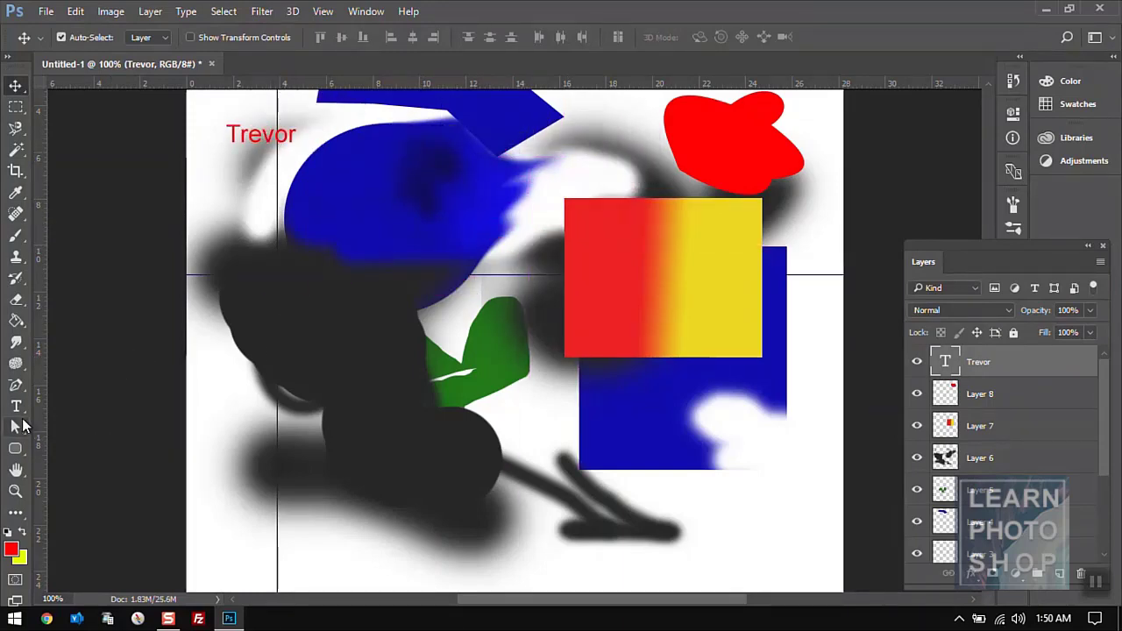
pyautogui.click(20, 424)
pyautogui.click(22, 414)
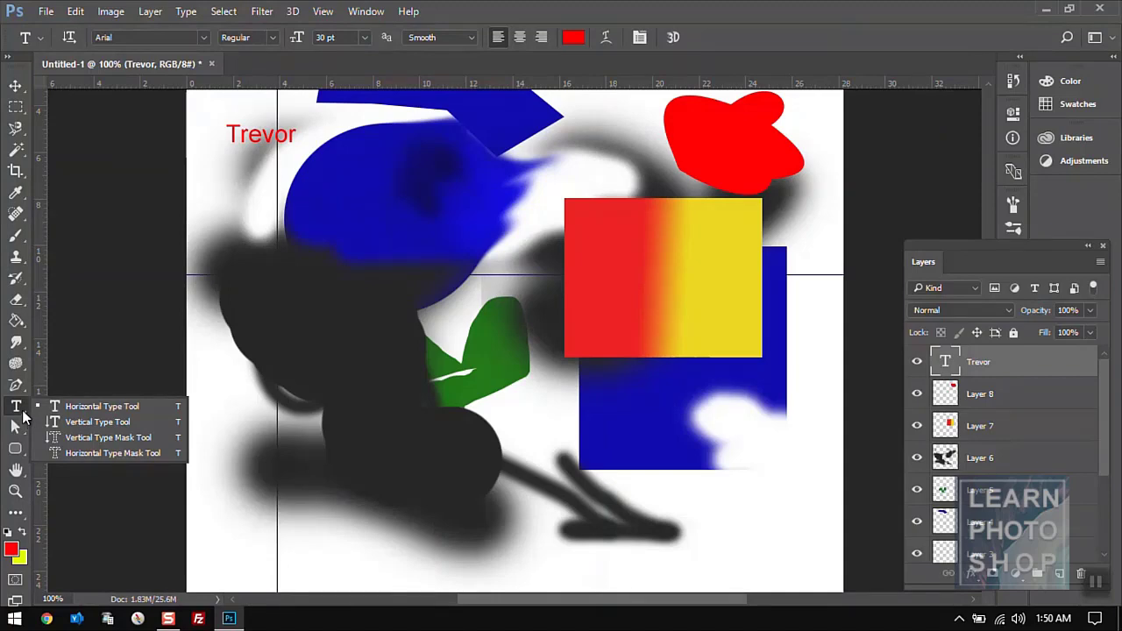
# - Add Layer 9 and draw a six-anchor pen path over the blue circle
pyautogui.click(23, 417)
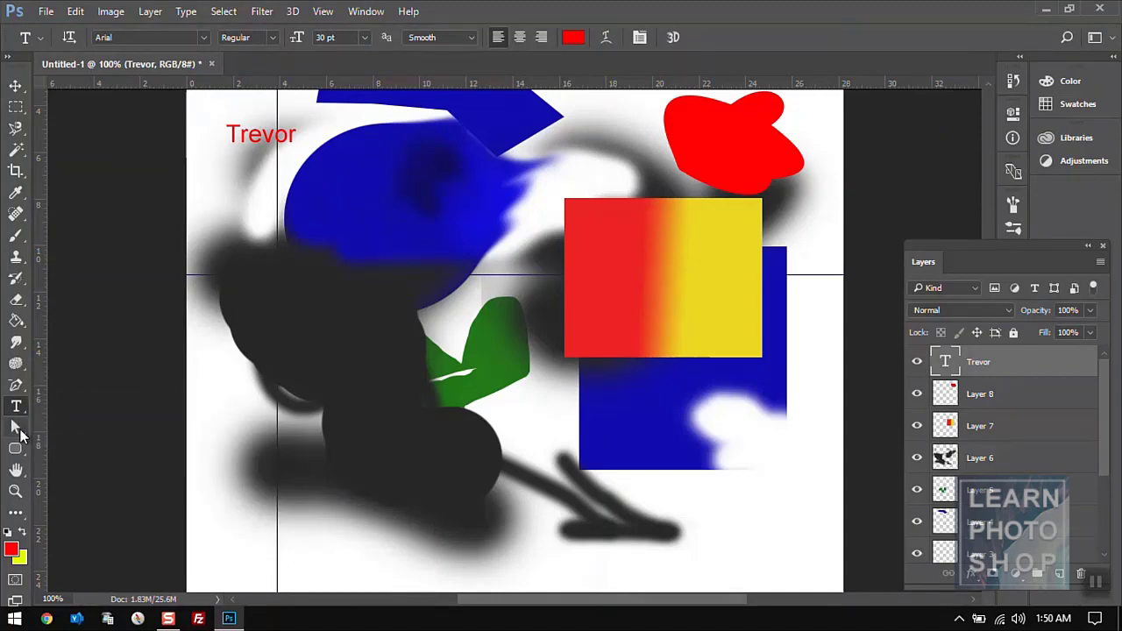
pyautogui.click(16, 428)
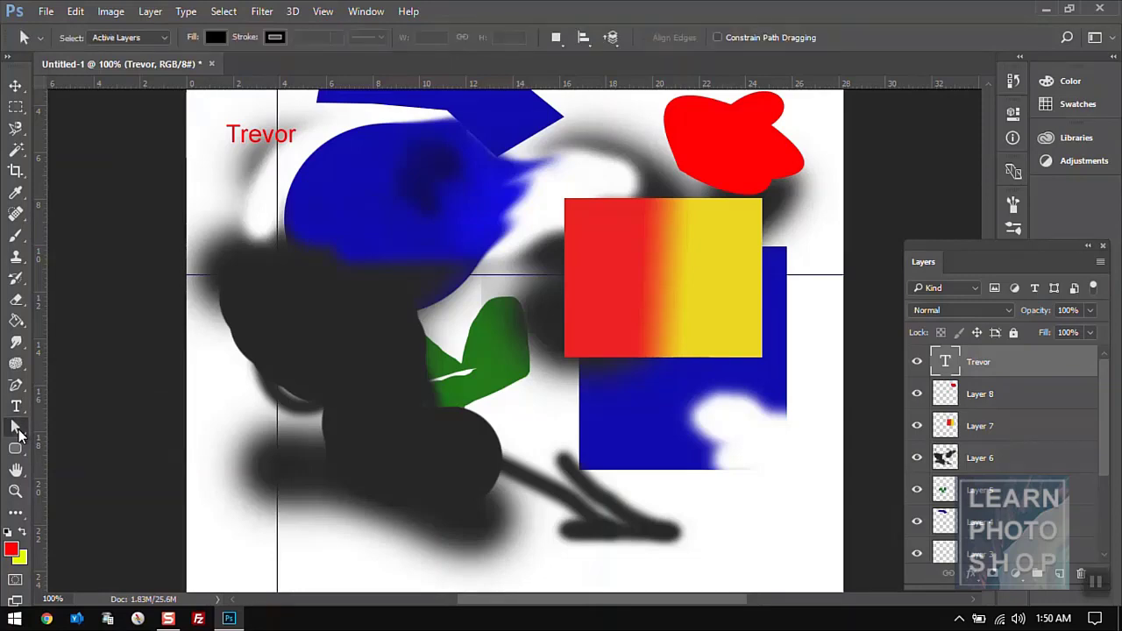
pyautogui.rightClick(19, 433)
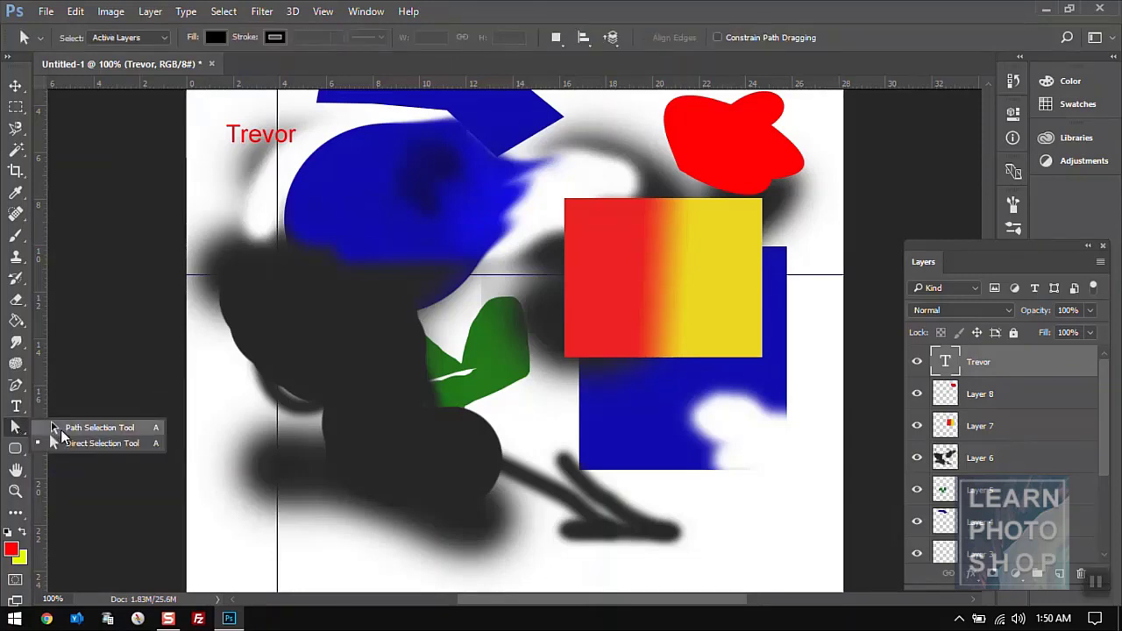
pyautogui.click(61, 429)
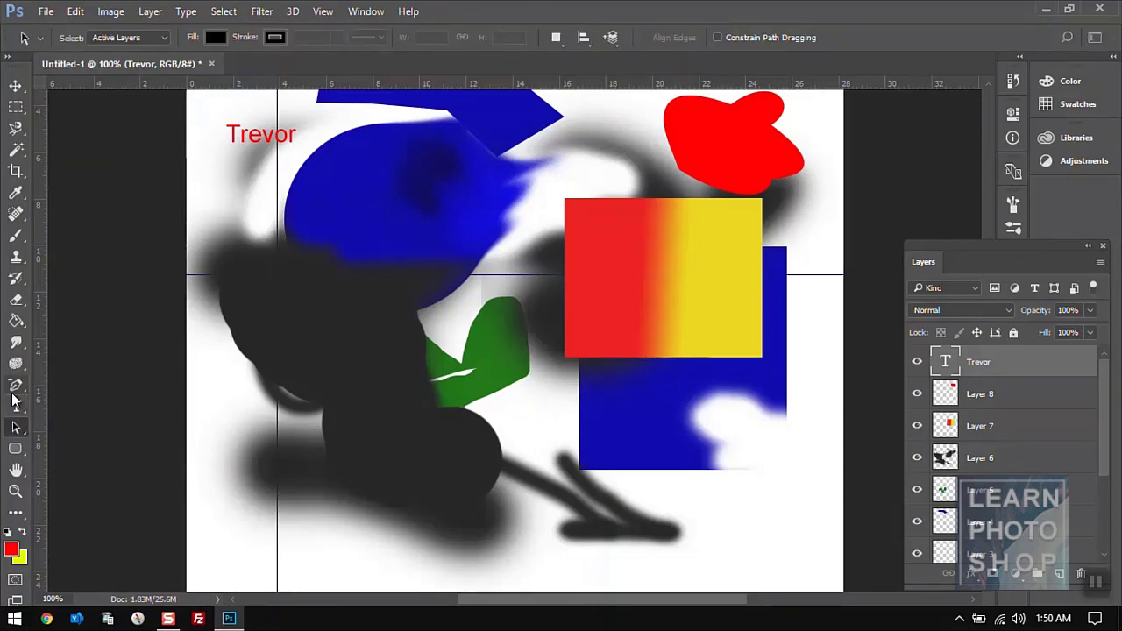
pyautogui.rightClick(16, 386)
pyautogui.click(53, 387)
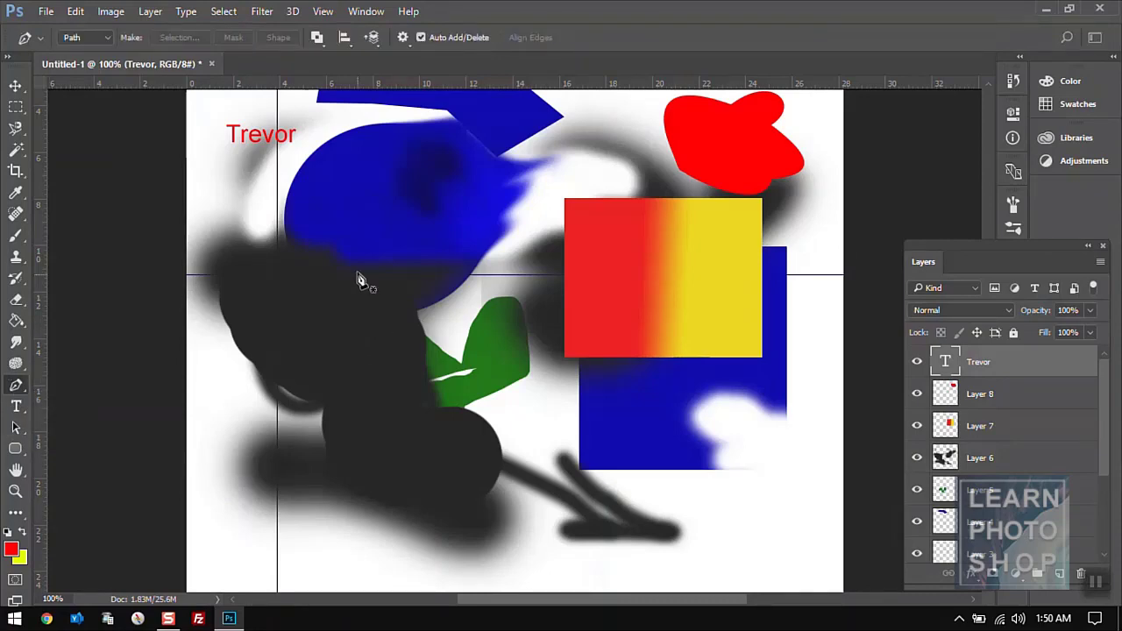
pyautogui.click(1059, 573)
pyautogui.click(317, 186)
pyautogui.click(361, 150)
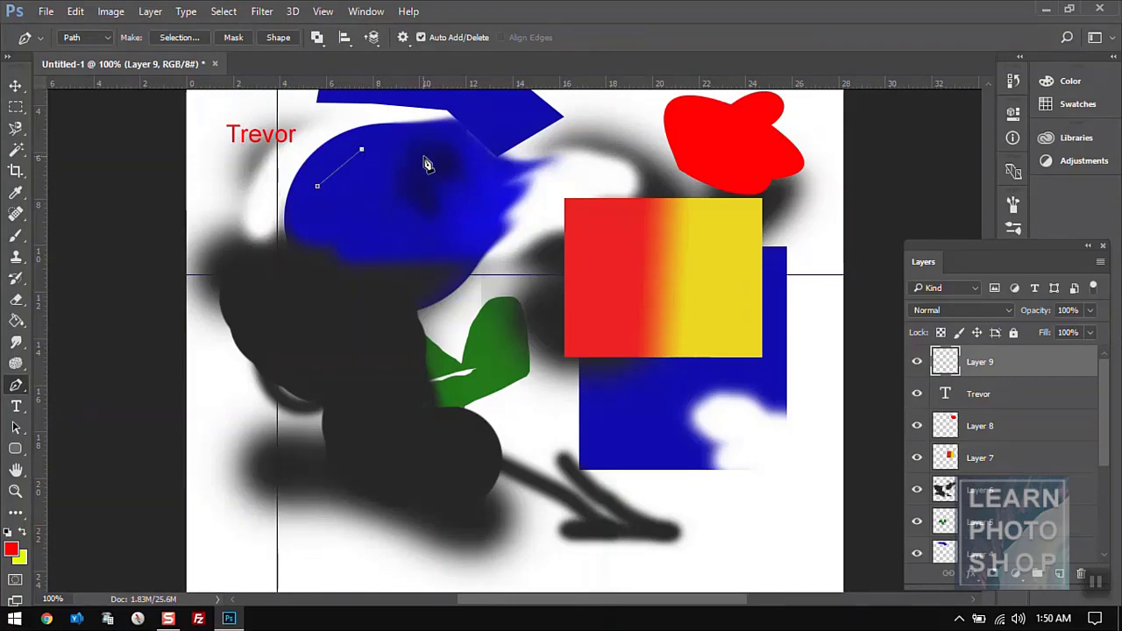
pyautogui.click(425, 157)
pyautogui.click(435, 214)
pyautogui.click(383, 239)
pyautogui.click(338, 201)
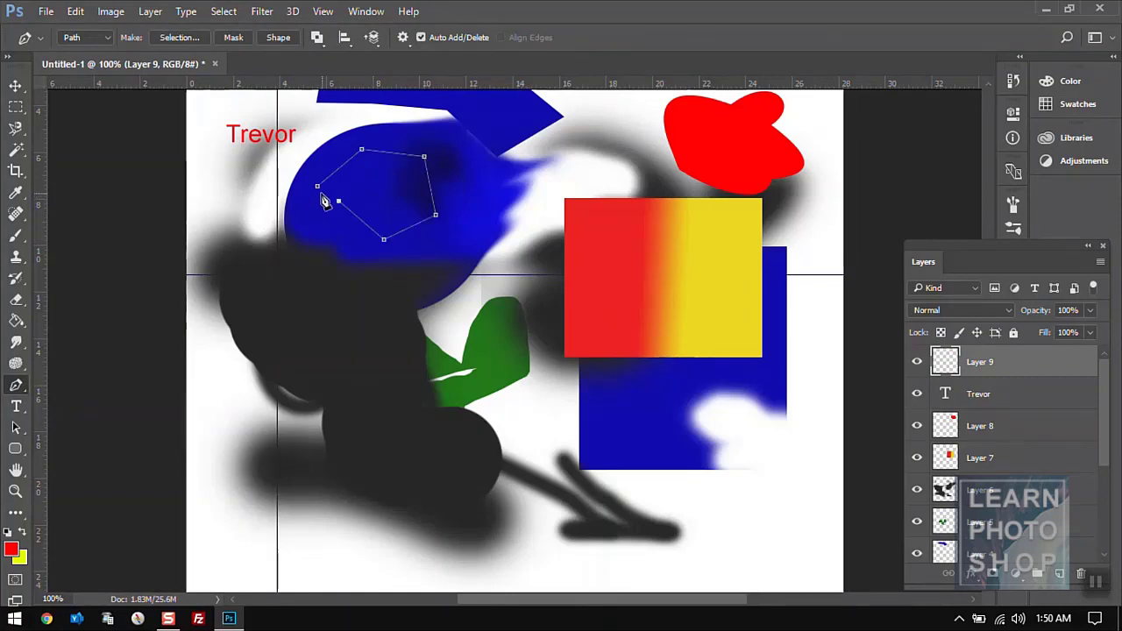
# - Curve the path's bottom anchor and raise its left anchor with Convert Point and Direct Selection
pyautogui.rightClick(19, 395)
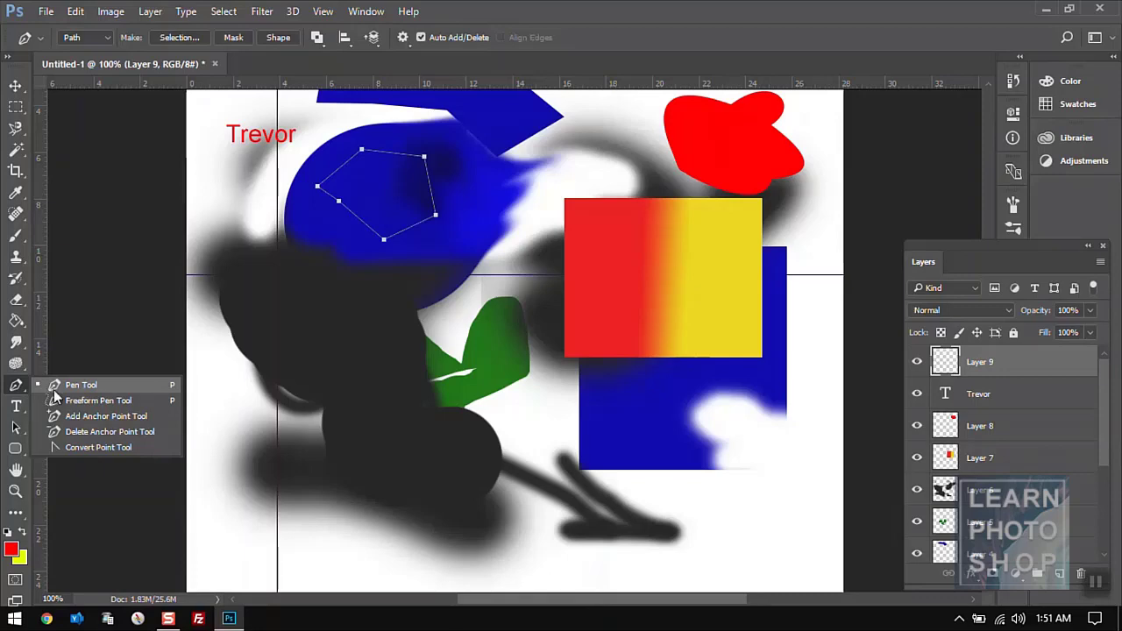
pyautogui.click(85, 445)
pyautogui.moveTo(383, 239); pyautogui.dragTo(345, 248)
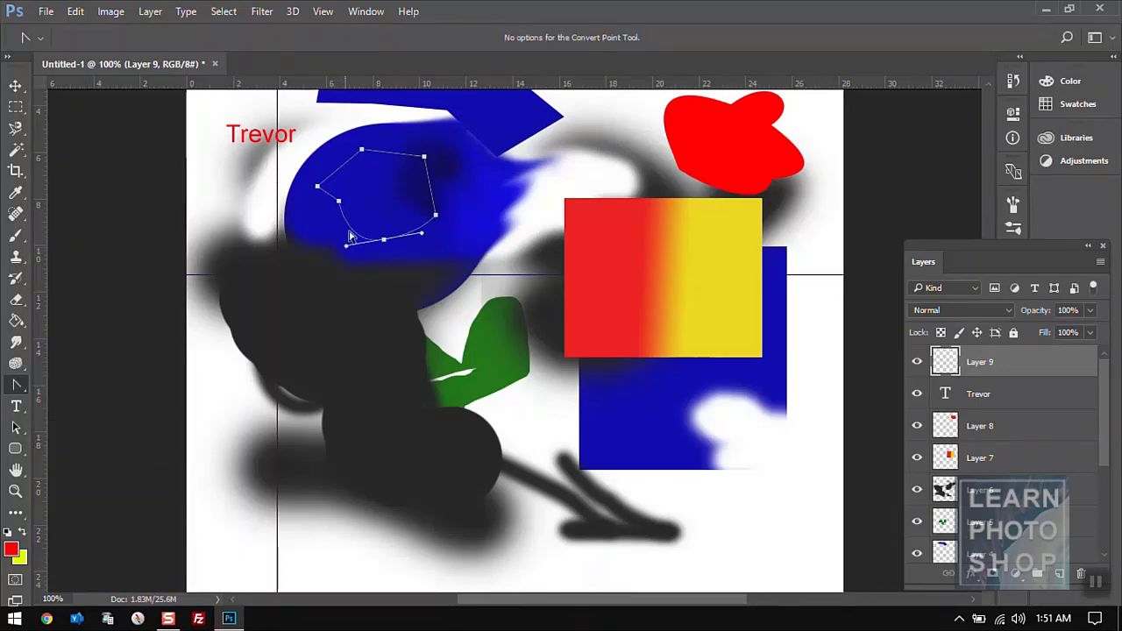
pyautogui.click(421, 236)
pyautogui.moveTo(423, 234)
pyautogui.mouseDown()
pyautogui.moveTo(423, 257)
pyautogui.moveTo(417, 240)
pyautogui.mouseUp()
pyautogui.click(17, 426)
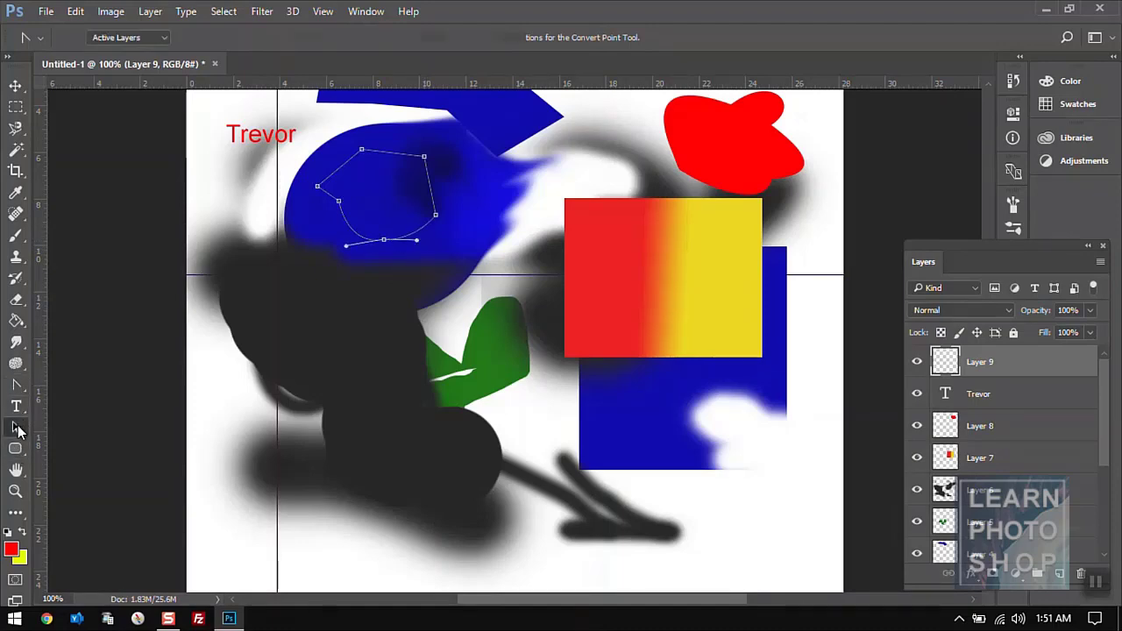
pyautogui.click(53, 429)
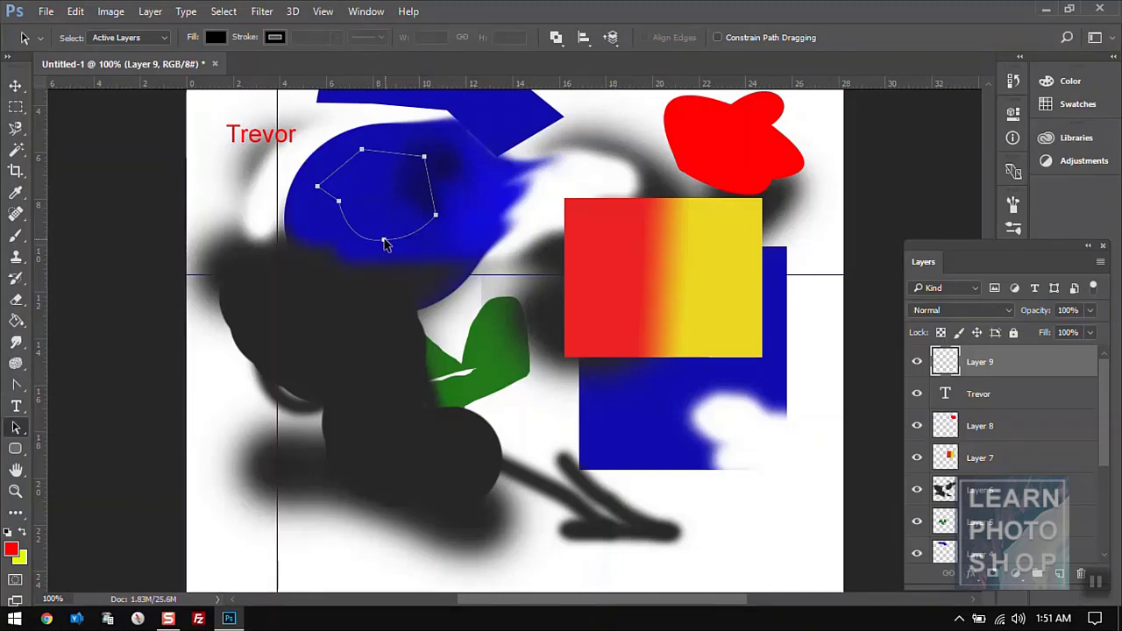
pyautogui.click(17, 427)
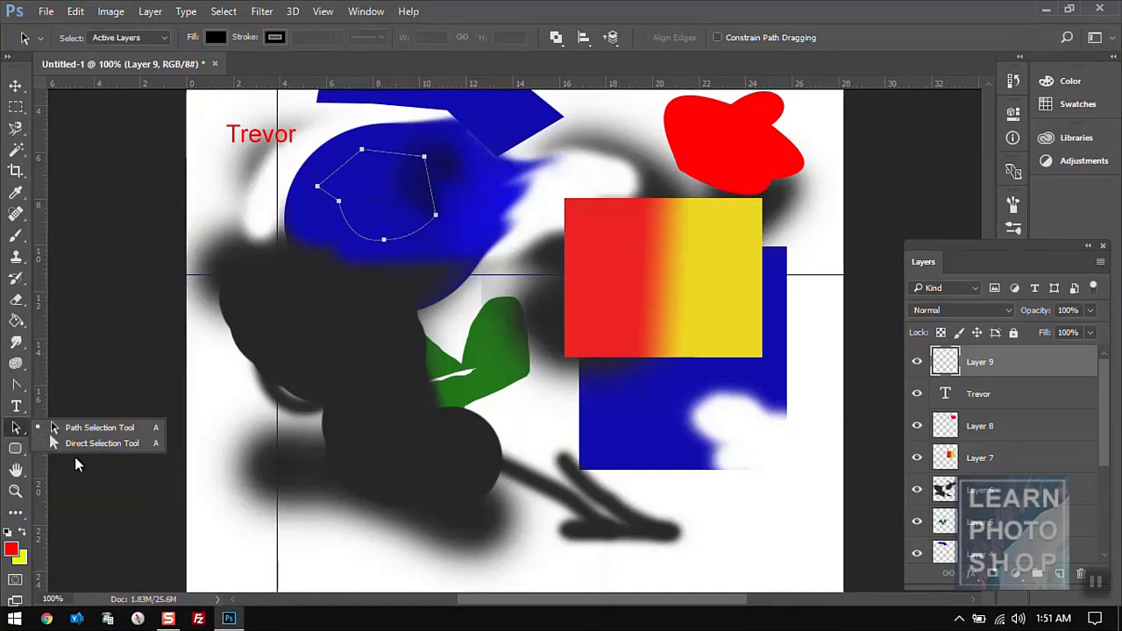
pyautogui.click(68, 442)
pyautogui.click(384, 241)
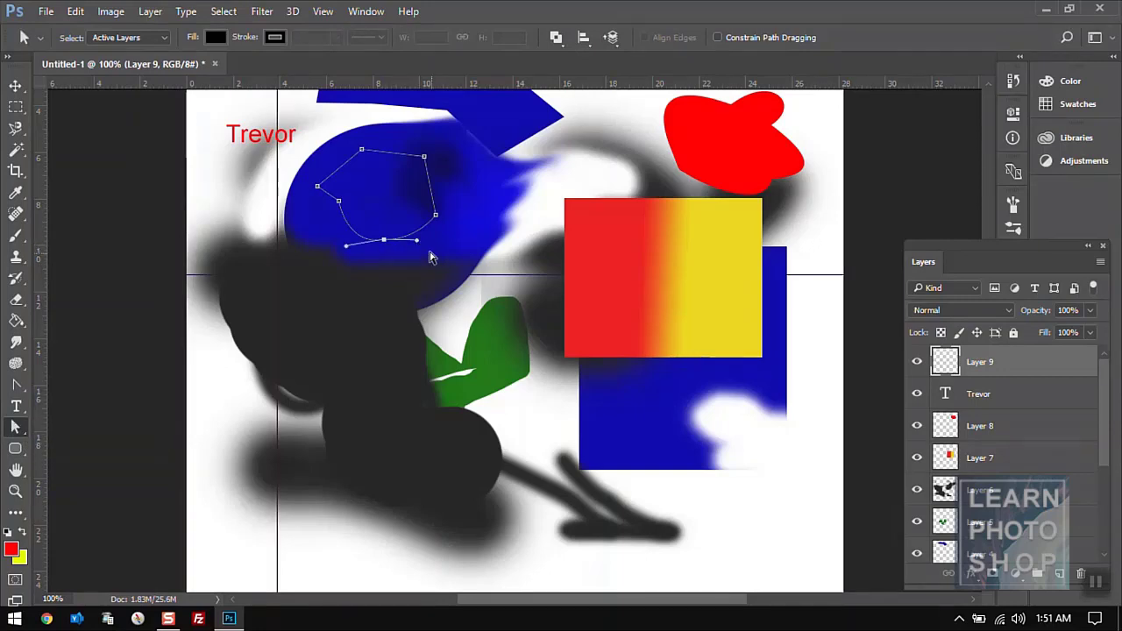
pyautogui.moveTo(419, 243)
pyautogui.mouseDown()
pyautogui.moveTo(478, 276)
pyautogui.moveTo(422, 252)
pyautogui.mouseUp()
pyautogui.moveTo(318, 190); pyautogui.dragTo(364, 145)
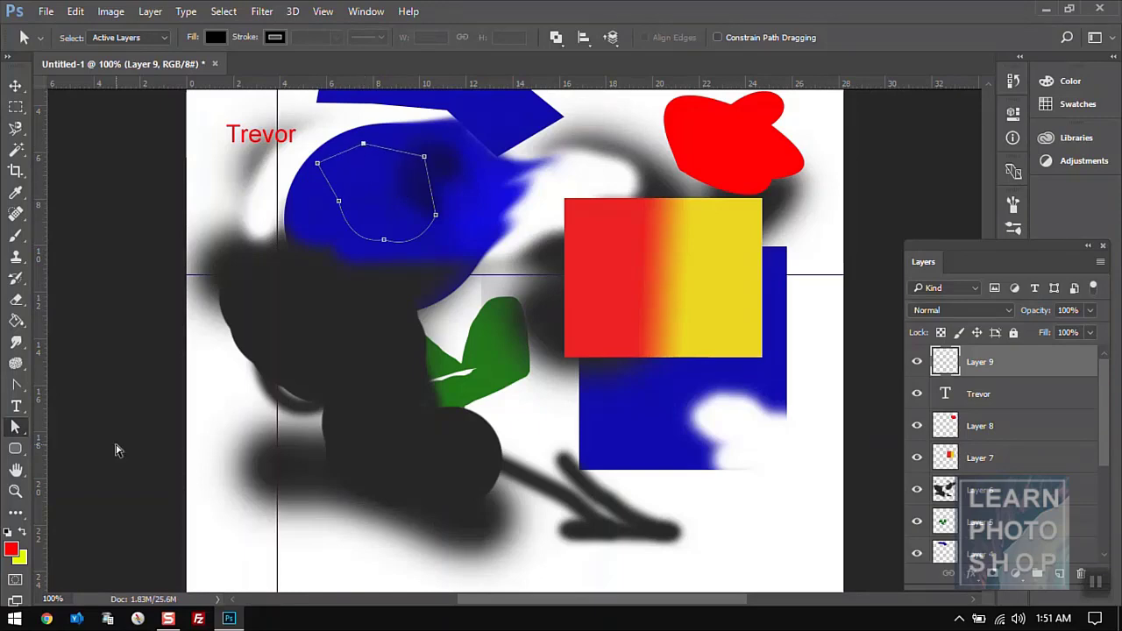
# - Curve the path's top anchor and reshape its top curve by dragging the handles
pyautogui.click(15, 384)
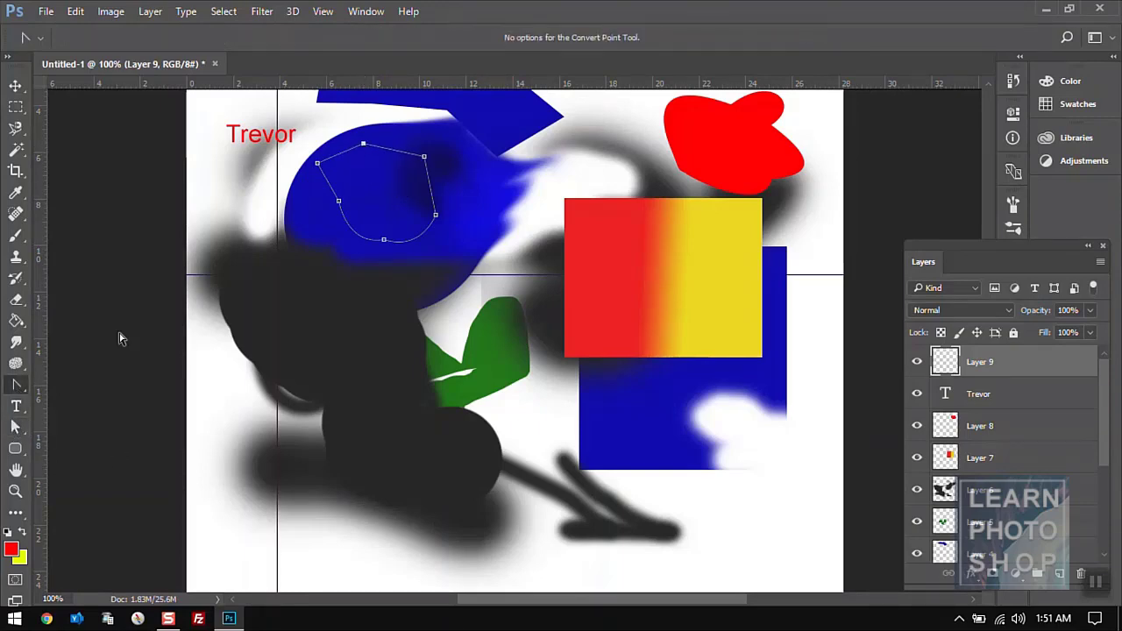
pyautogui.moveTo(363, 143); pyautogui.dragTo(385, 132)
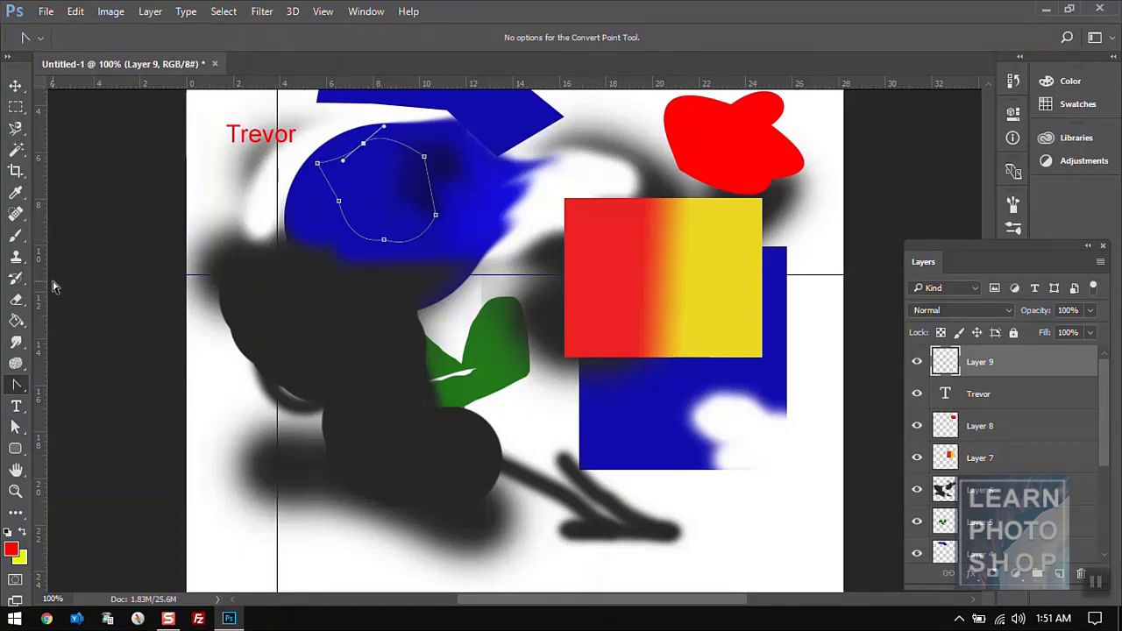
pyautogui.click(14, 427)
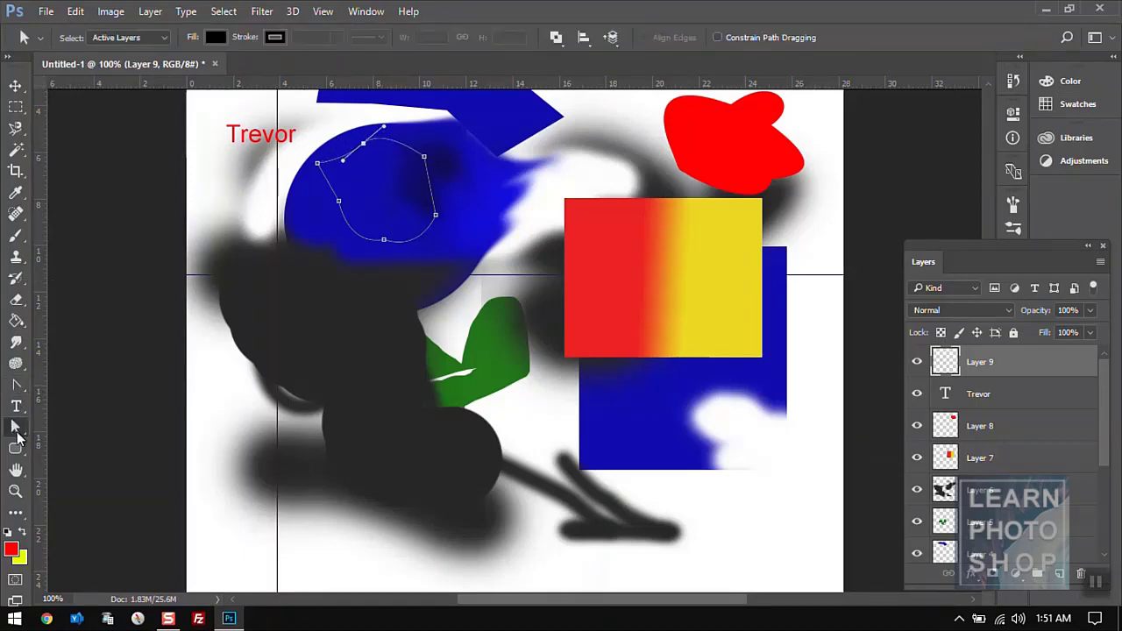
pyautogui.moveTo(384, 129)
pyautogui.mouseDown()
pyautogui.moveTo(434, 144)
pyautogui.moveTo(425, 127)
pyautogui.moveTo(361, 124)
pyautogui.moveTo(419, 135)
pyautogui.moveTo(396, 119)
pyautogui.moveTo(408, 124)
pyautogui.moveTo(388, 124)
pyautogui.moveTo(416, 147)
pyautogui.moveTo(372, 115)
pyautogui.moveTo(414, 140)
pyautogui.moveTo(395, 124)
pyautogui.mouseUp()
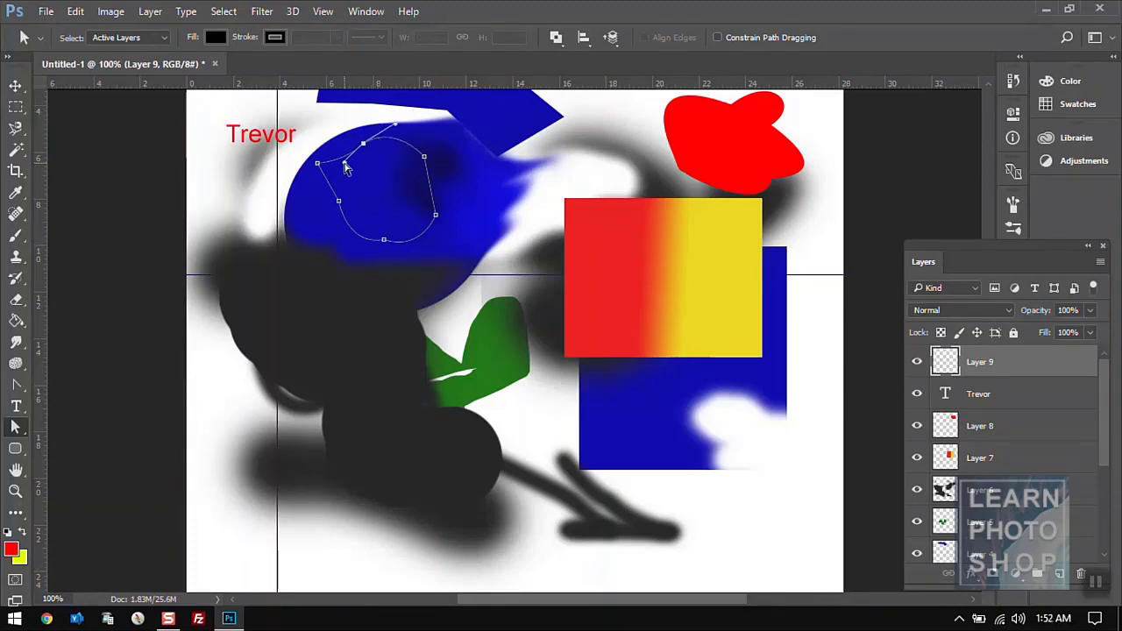
pyautogui.moveTo(346, 167); pyautogui.dragTo(318, 117)
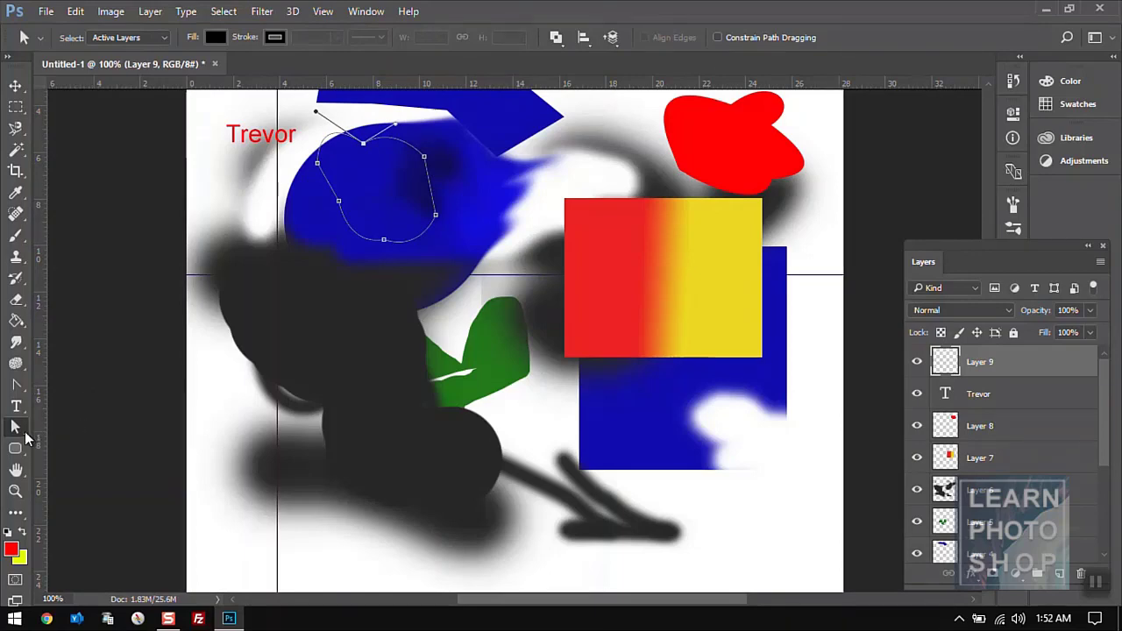
pyautogui.rightClick(26, 437)
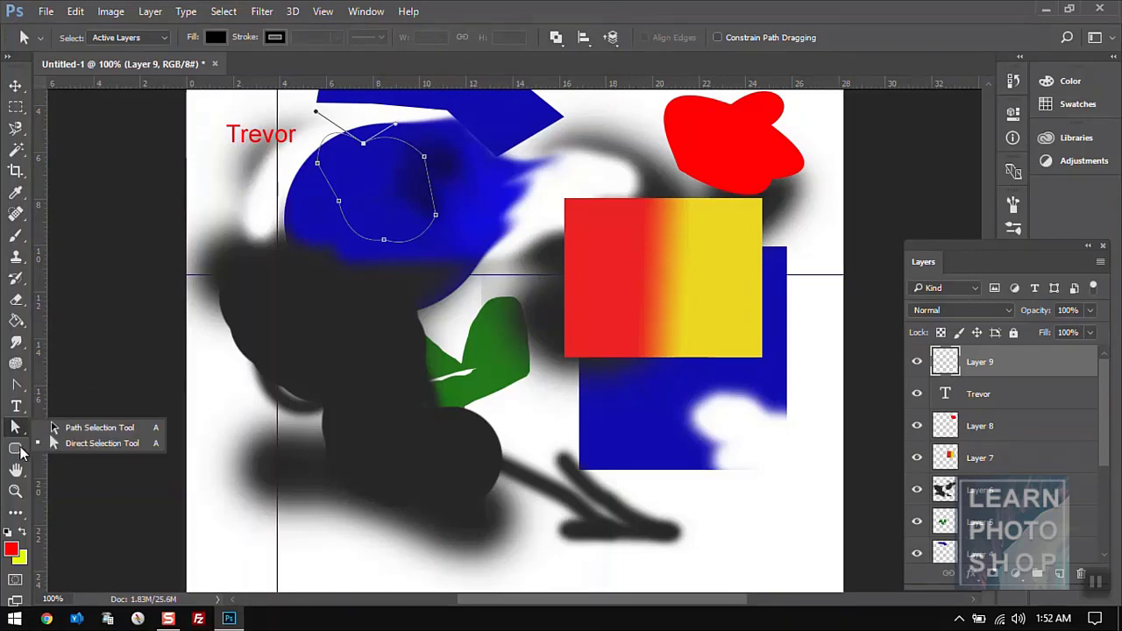
pyautogui.click(19, 453)
pyautogui.click(19, 453)
pyautogui.rightClick(19, 453)
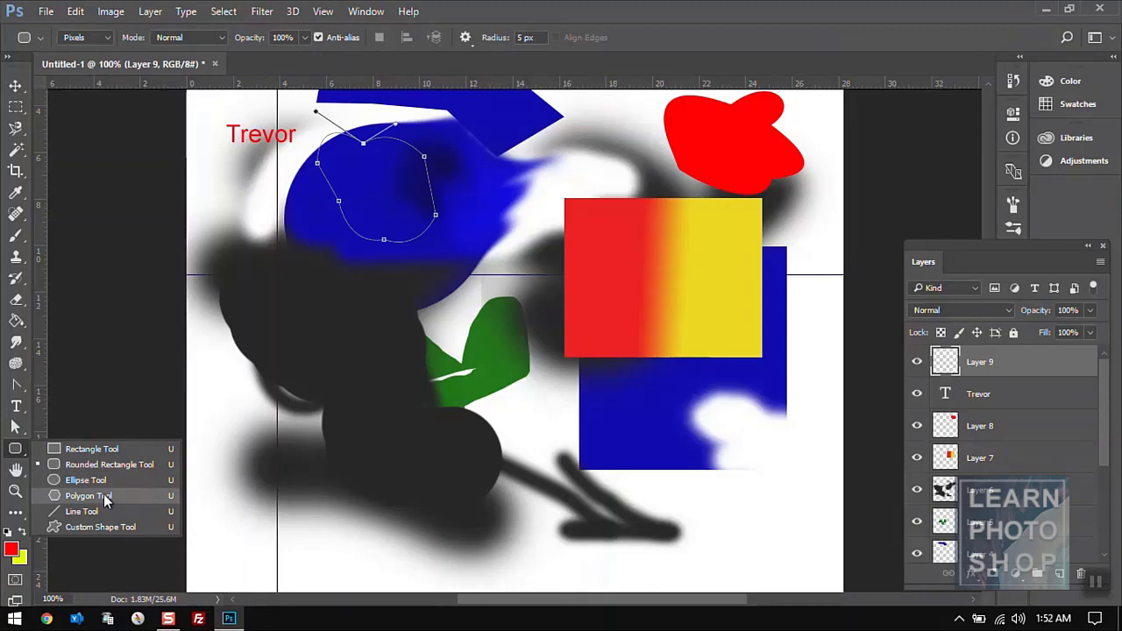
# - On new Layer 10, draw a red rectangle, then a larger overlapping one with 20 px radius
pyautogui.click(16, 445)
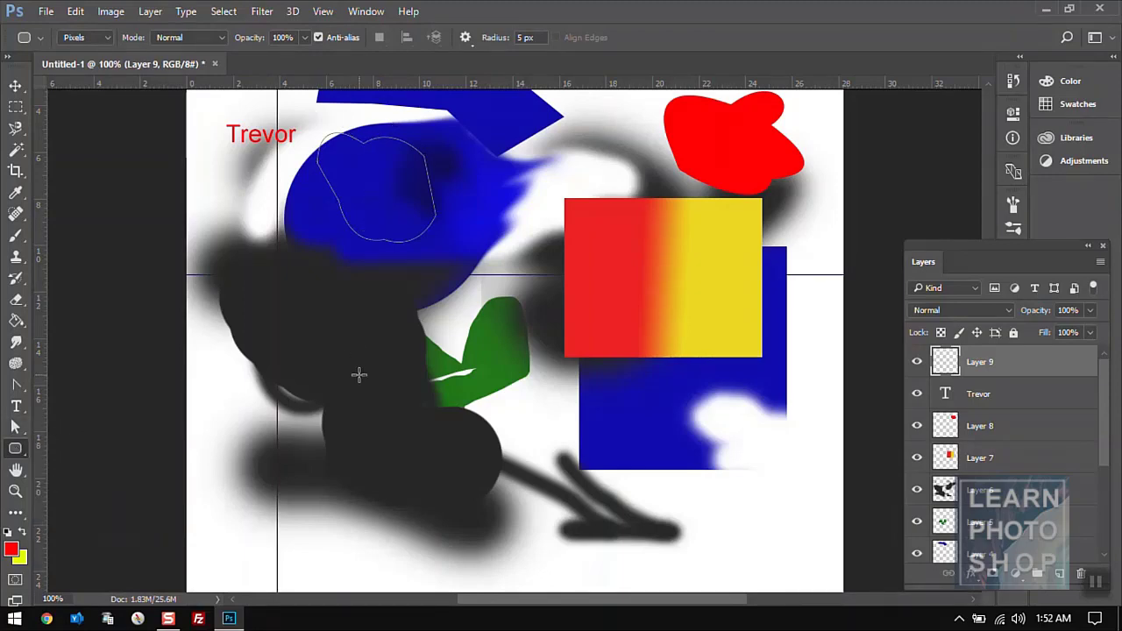
pyautogui.click(1058, 575)
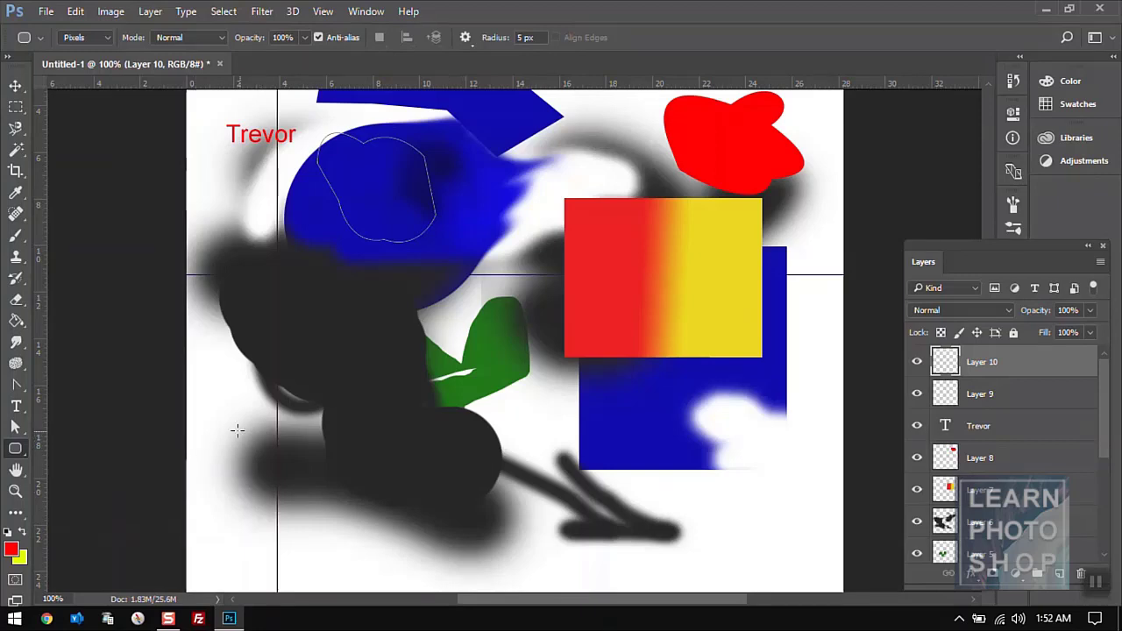
pyautogui.moveTo(237, 430); pyautogui.dragTo(441, 547)
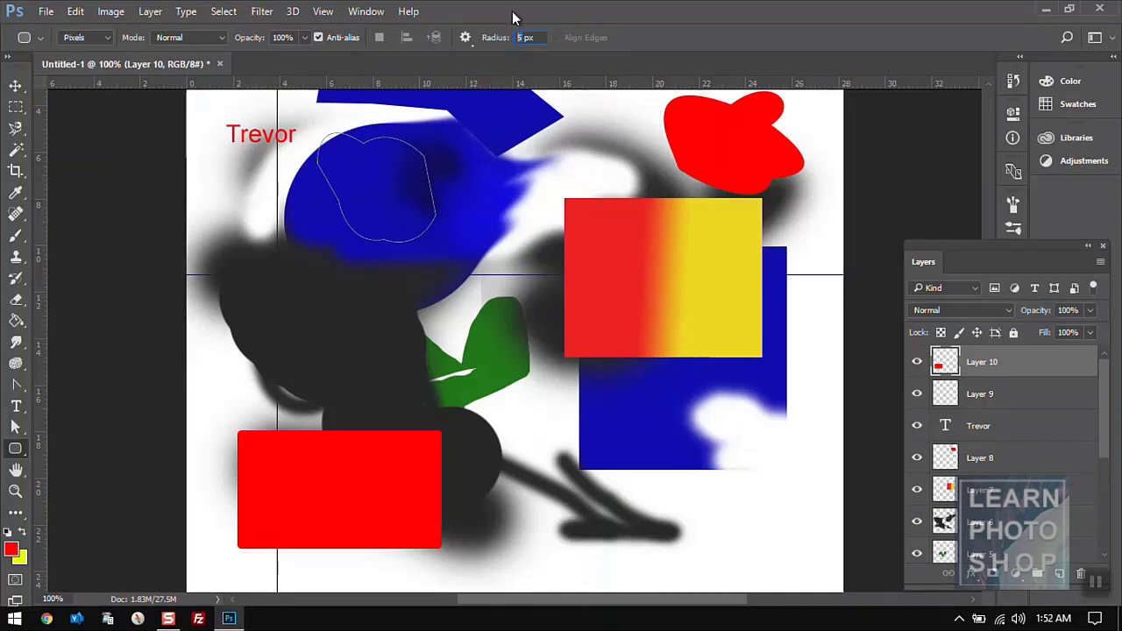
pyautogui.write('20')
pyautogui.moveTo(329, 324); pyautogui.dragTo(553, 480)
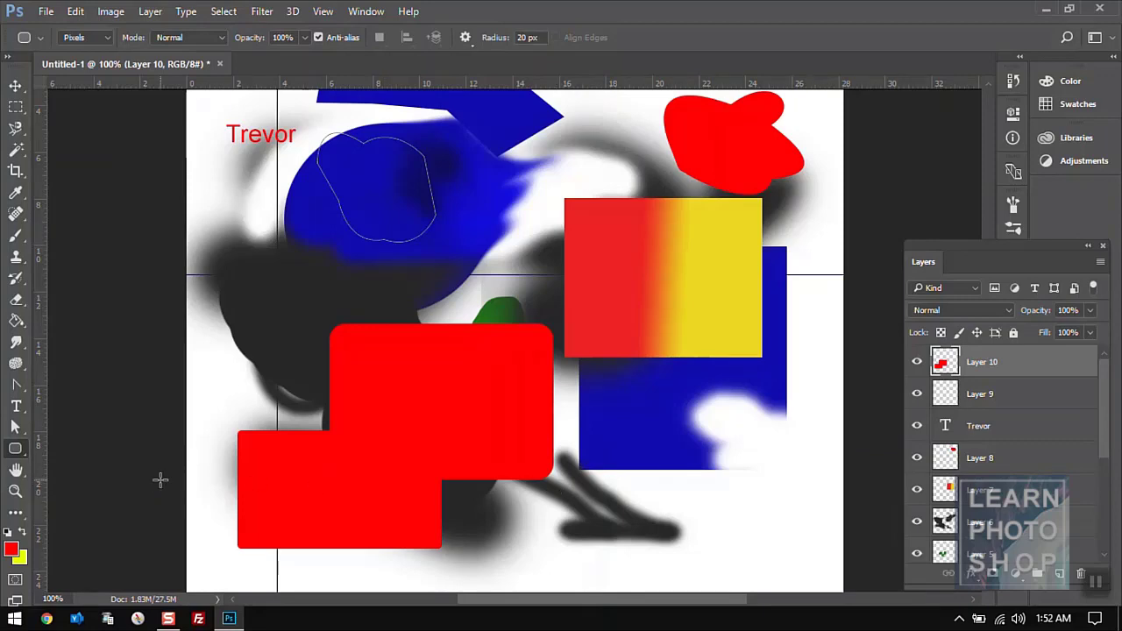
# - Pan the canvas, rotate the view by 14°, then pan back down and left
pyautogui.click(16, 473)
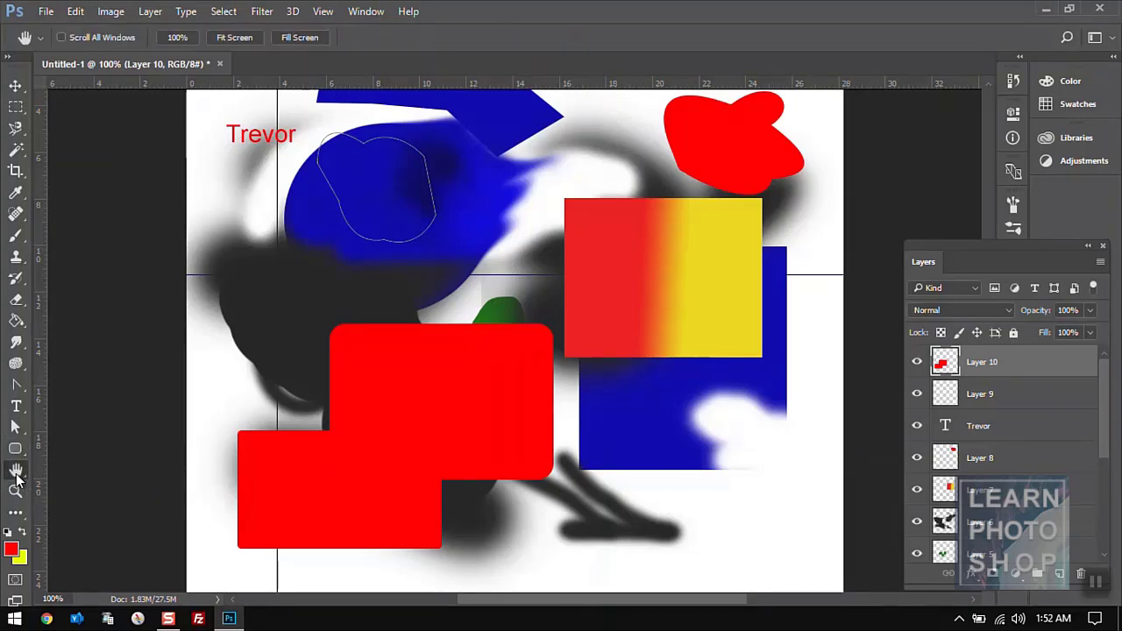
pyautogui.moveTo(479, 373); pyautogui.dragTo(570, 278)
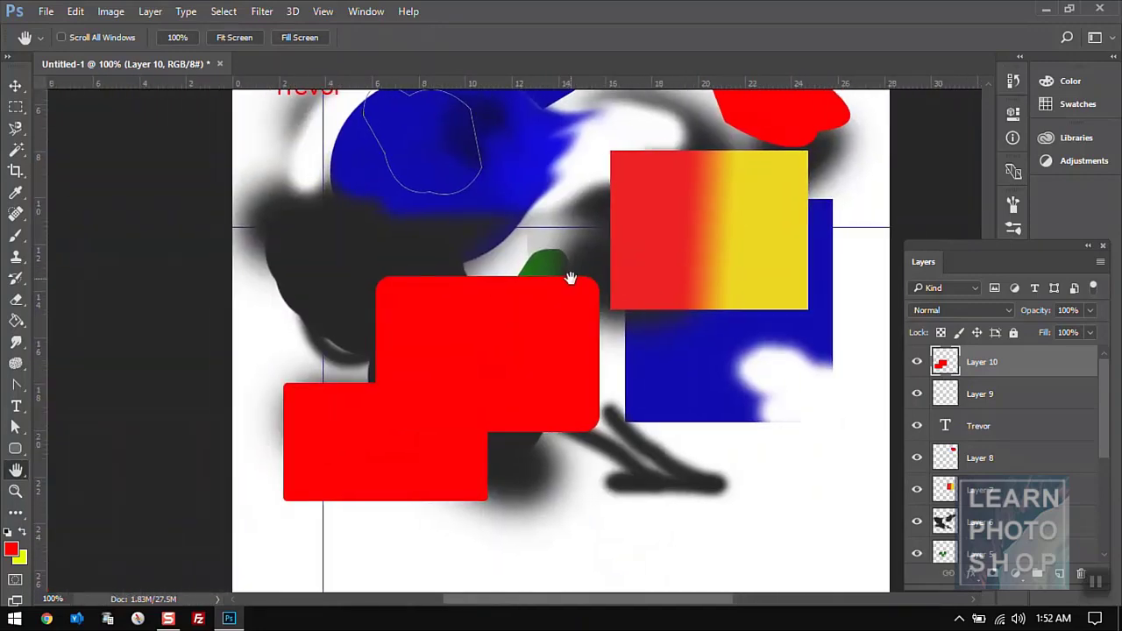
pyautogui.moveTo(24, 479); pyautogui.dragTo(58, 487)
pyautogui.moveTo(619, 277); pyautogui.dragTo(561, 311)
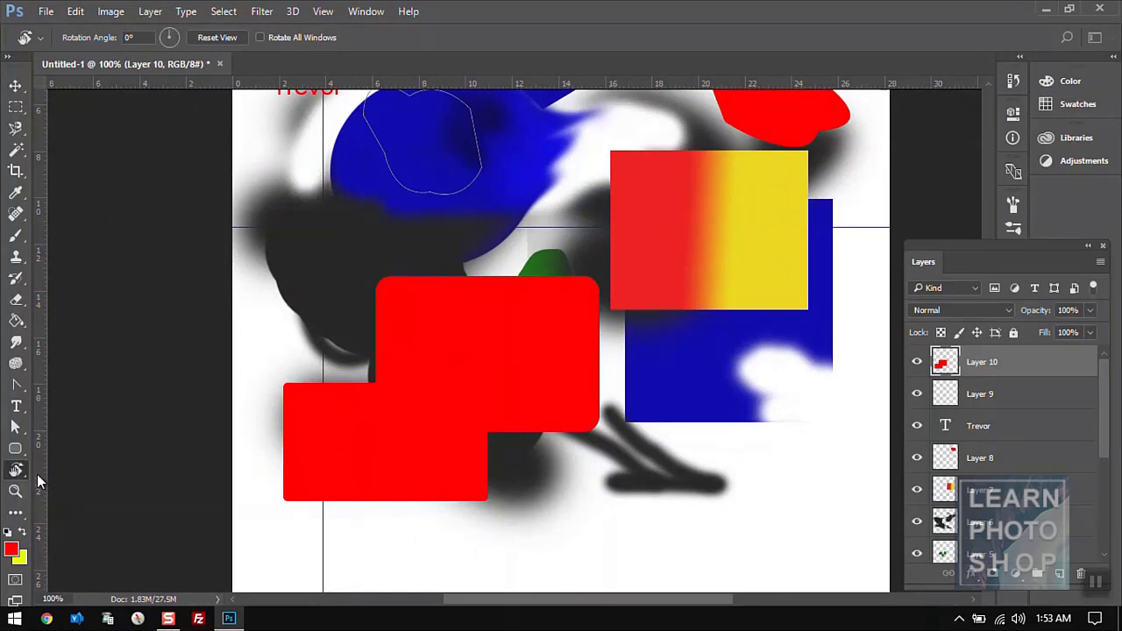
pyautogui.click(15, 473)
pyautogui.click(86, 465)
pyautogui.moveTo(683, 274); pyautogui.dragTo(709, 343)
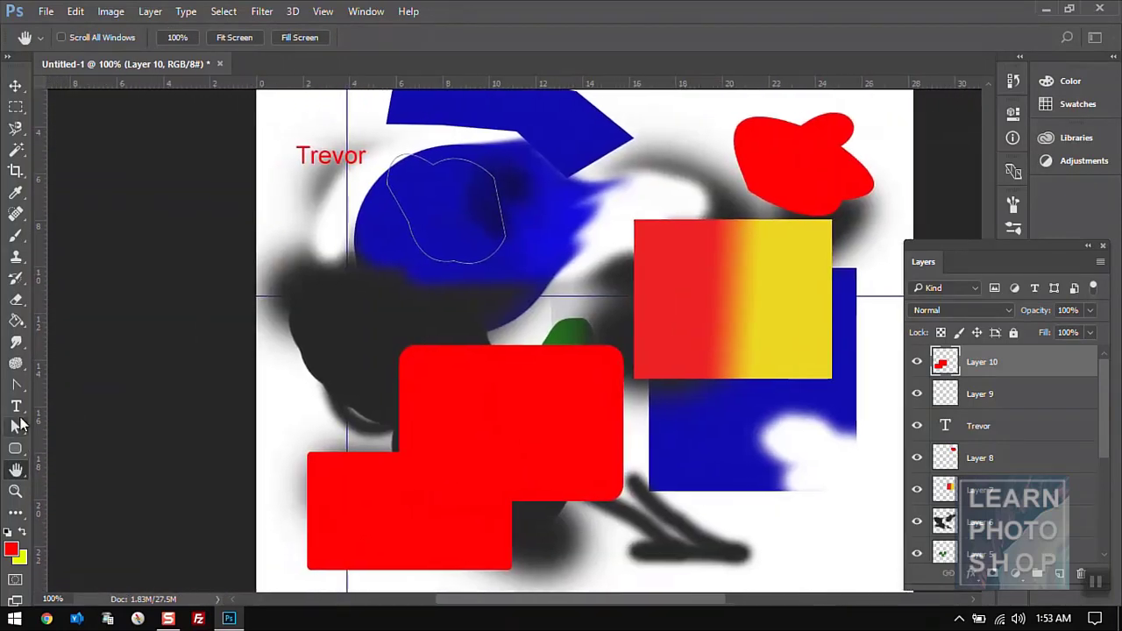
# - Zoom the blue shape's edge through 200%, 300% and 600%, back out, then fit the canvas on screen
pyautogui.click(15, 492)
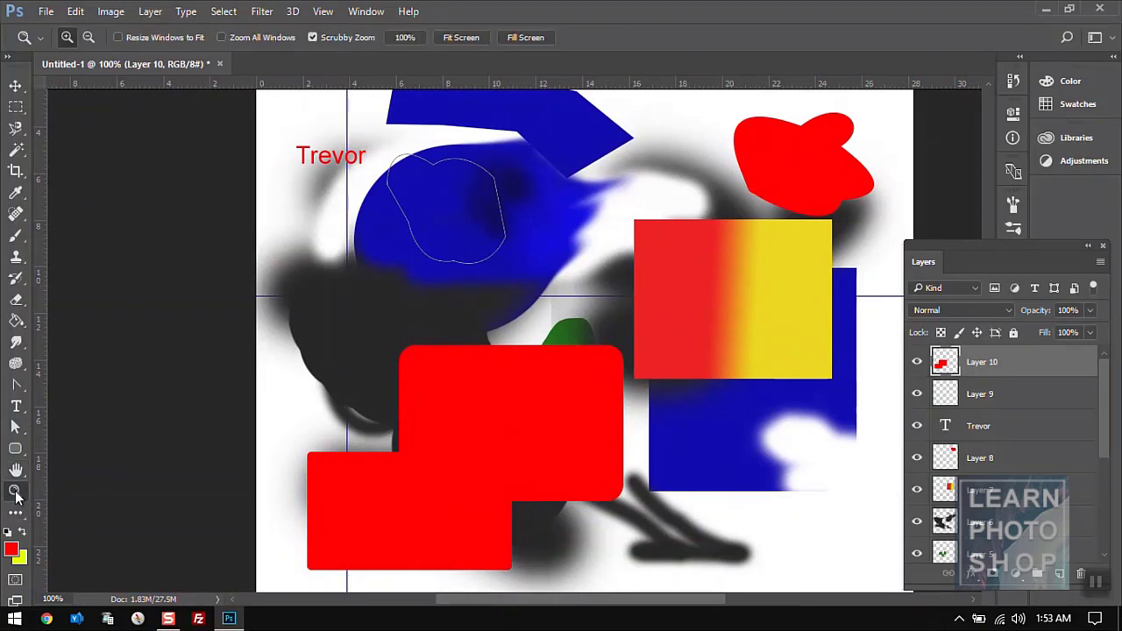
pyautogui.click(535, 305)
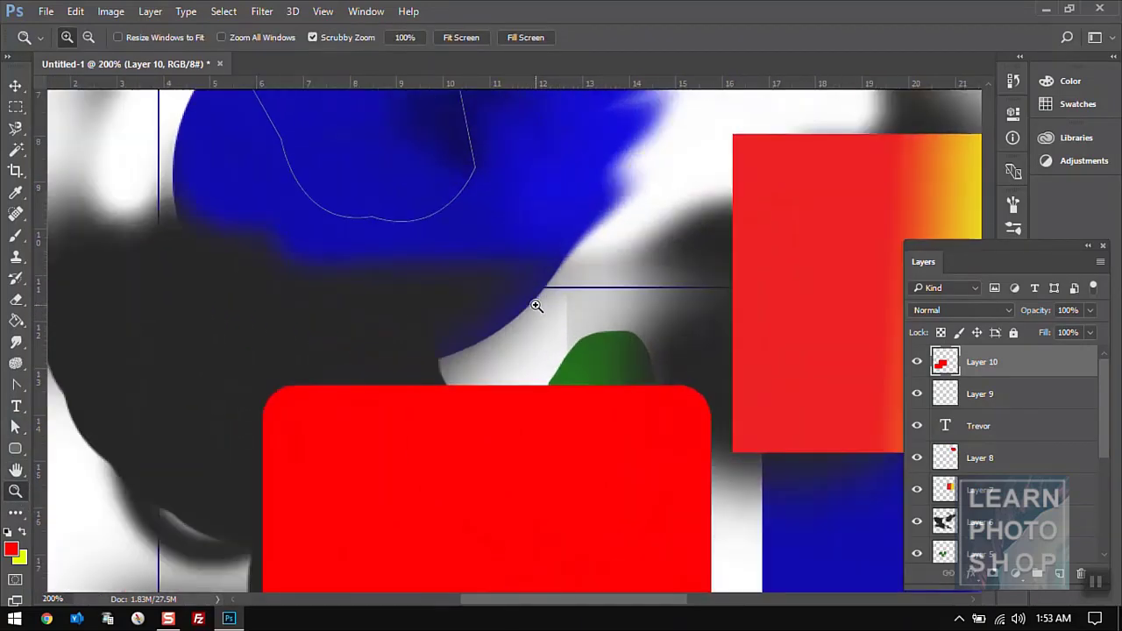
pyautogui.click(536, 305)
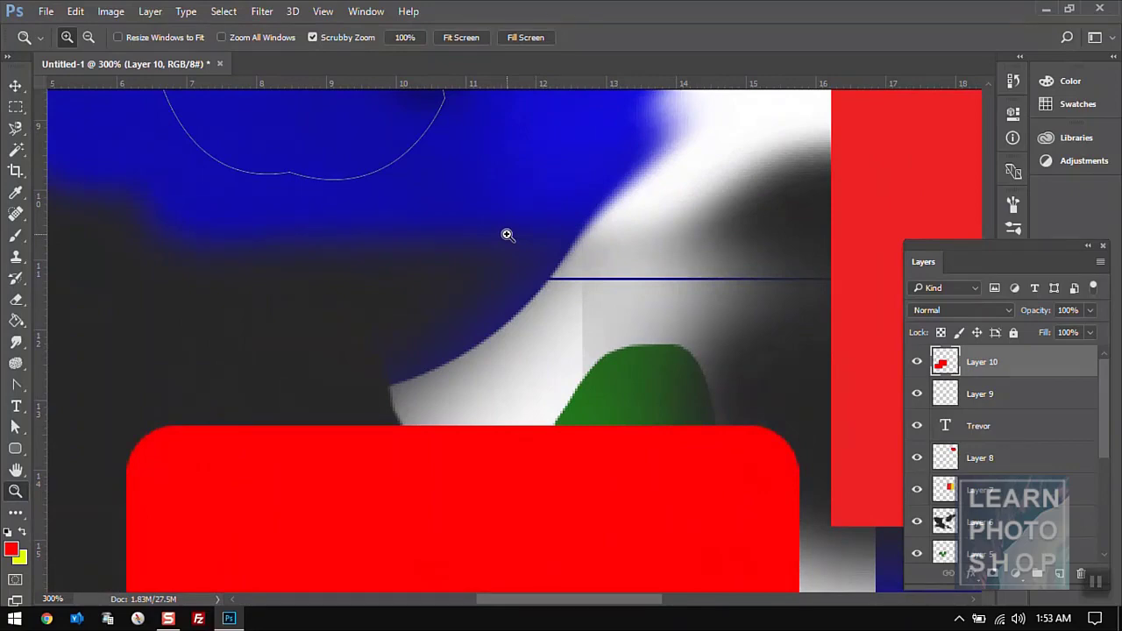
pyautogui.moveTo(507, 235); pyautogui.dragTo(506, 235)
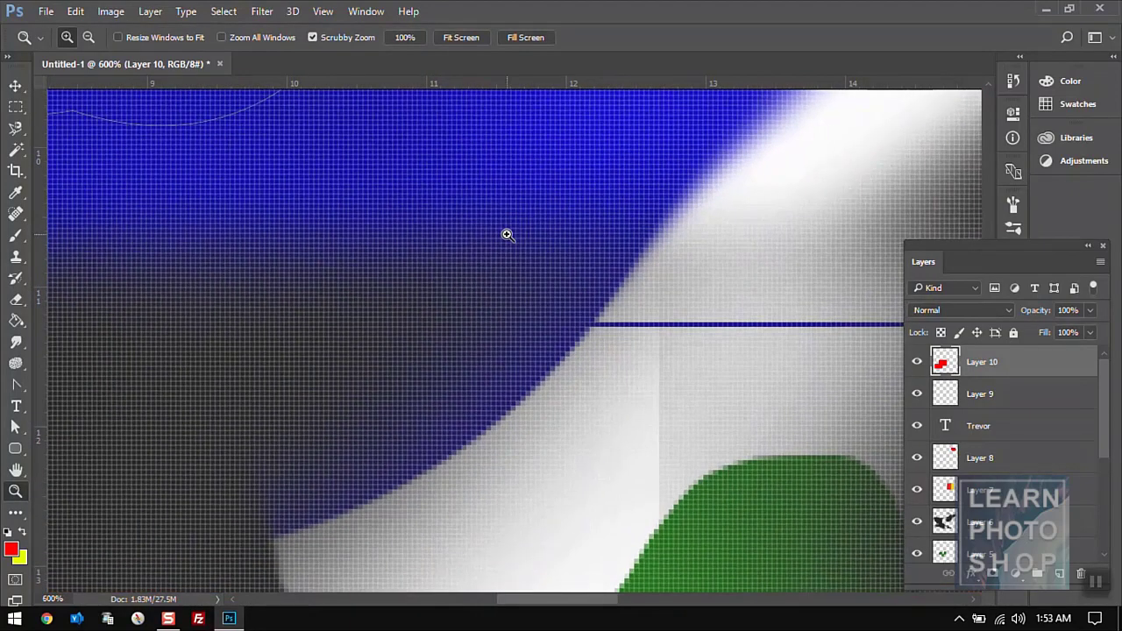
pyautogui.press('alt')
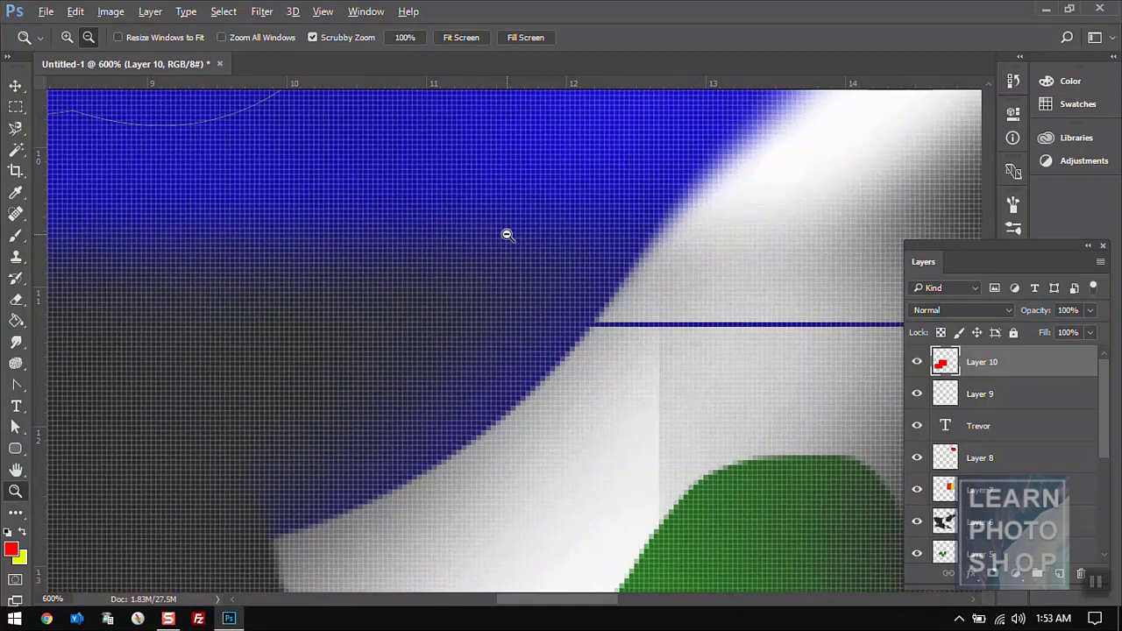
pyautogui.moveTo(507, 235); pyautogui.dragTo(487, 213)
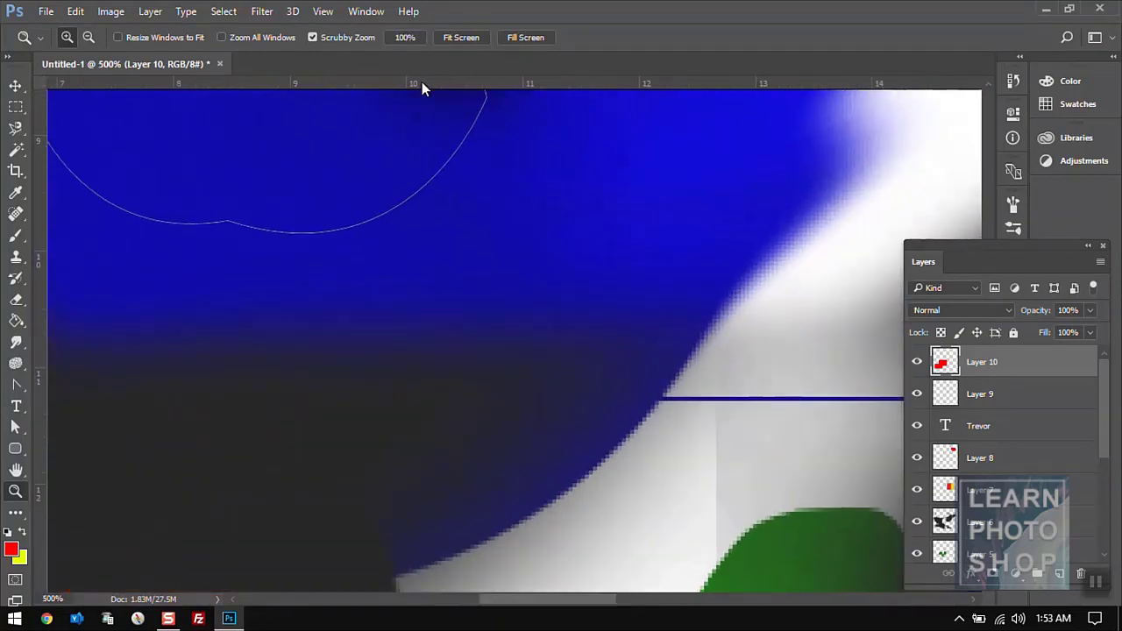
pyautogui.click(405, 38)
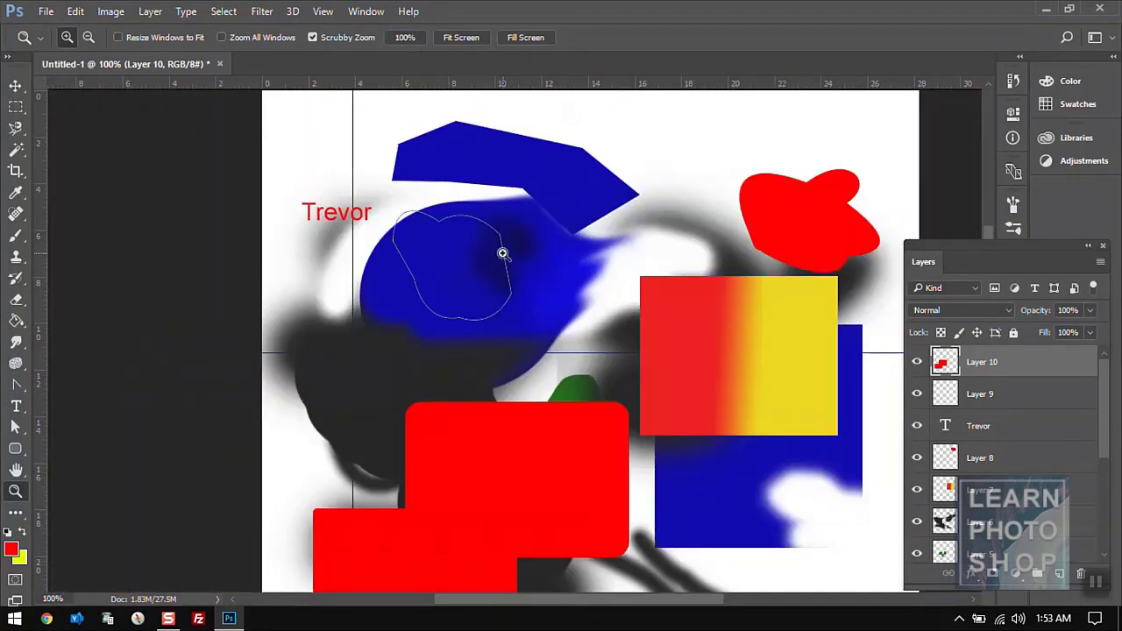
pyautogui.moveTo(503, 251); pyautogui.dragTo(503, 251)
pyautogui.click(464, 42)
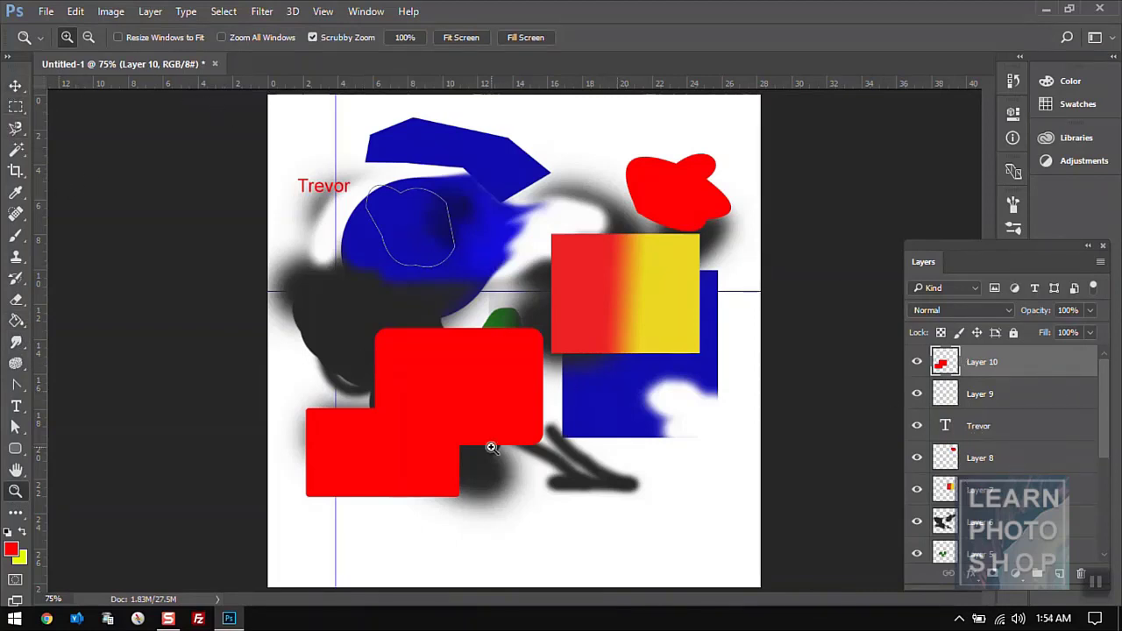
# - Auto-select layers on the canvas and nudge the black blurred stroke to the right
pyautogui.click(15, 85)
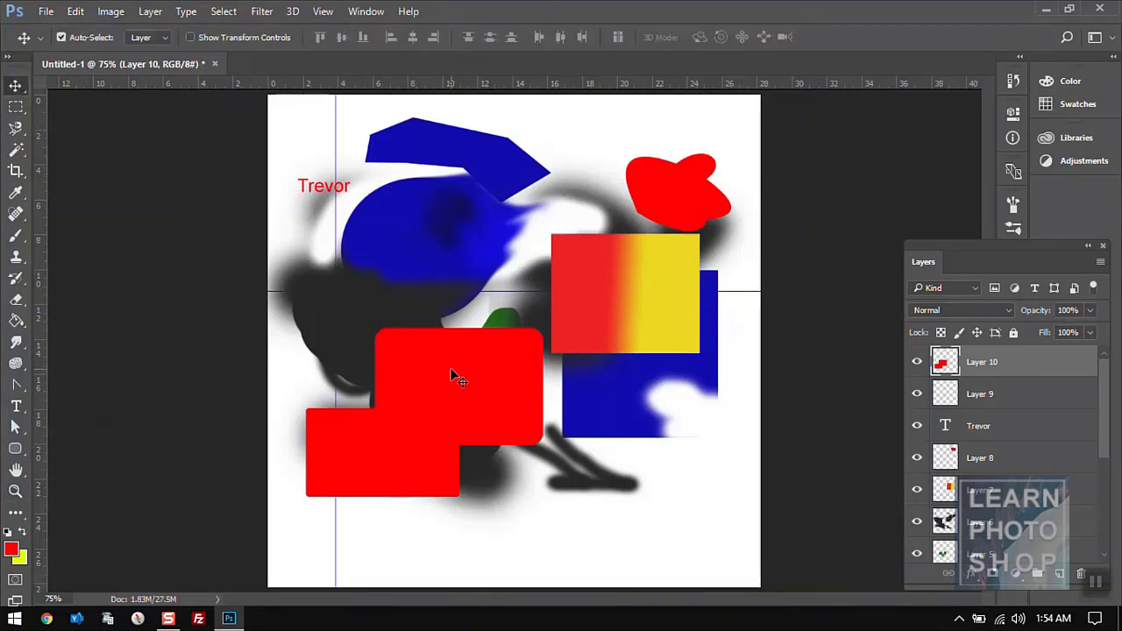
pyautogui.click(666, 305)
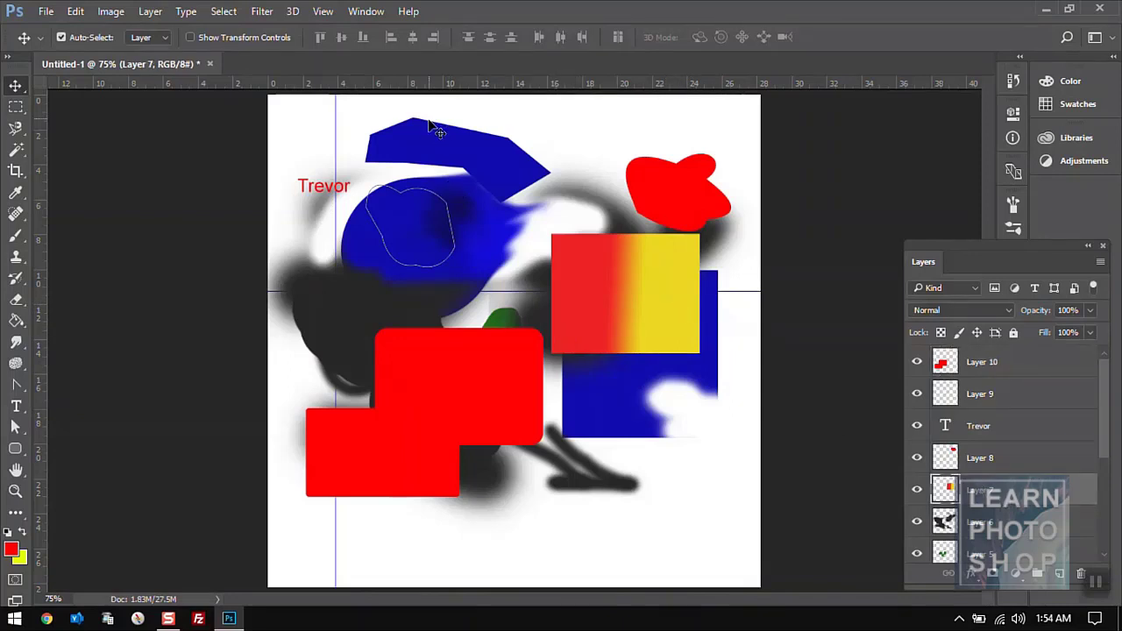
pyautogui.click(436, 152)
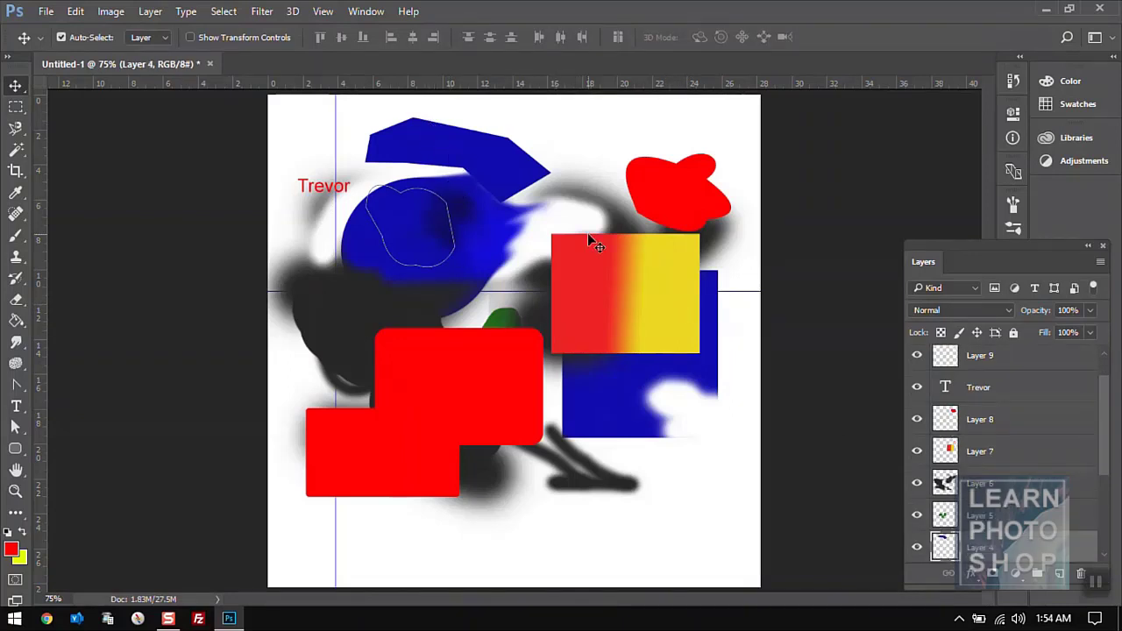
pyautogui.click(304, 192)
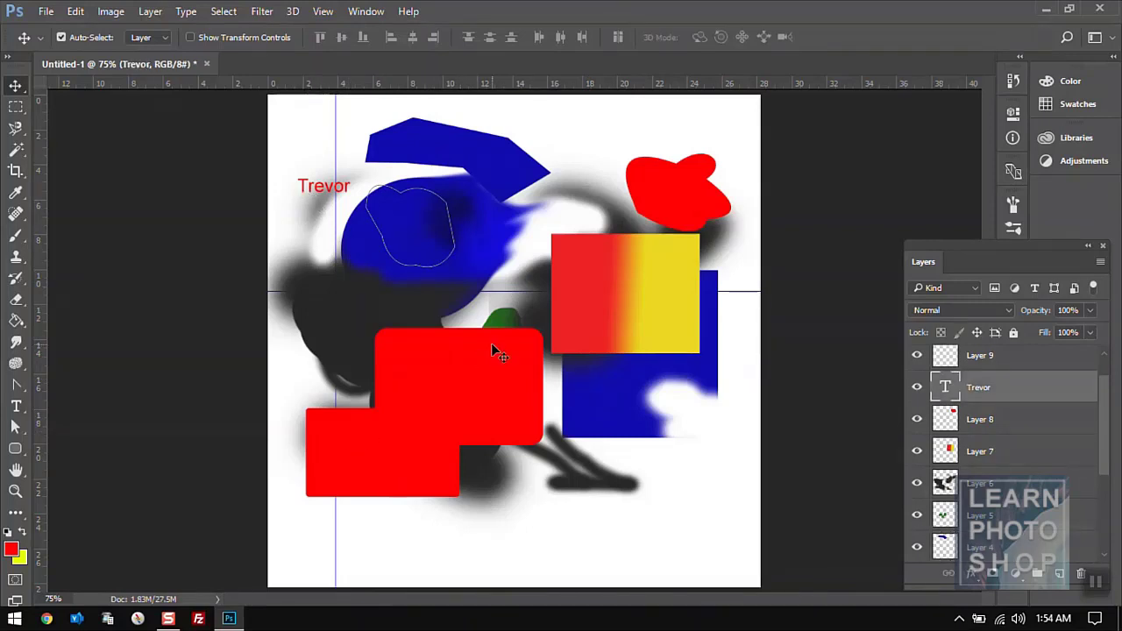
pyautogui.click(617, 481)
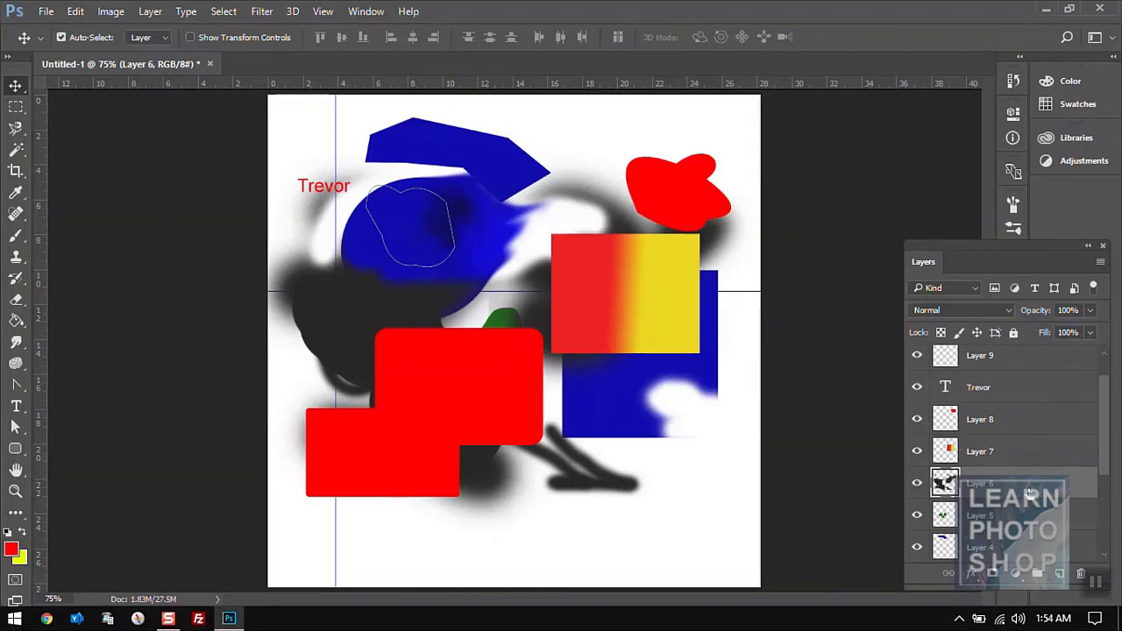
pyautogui.moveTo(578, 496)
pyautogui.mouseDown()
pyautogui.moveTo(566, 536)
pyautogui.moveTo(552, 502)
pyautogui.moveTo(579, 503)
pyautogui.mouseUp()
# - Move the gradient square to the top, name text to the top-left, red block down-right
pyautogui.click(604, 282)
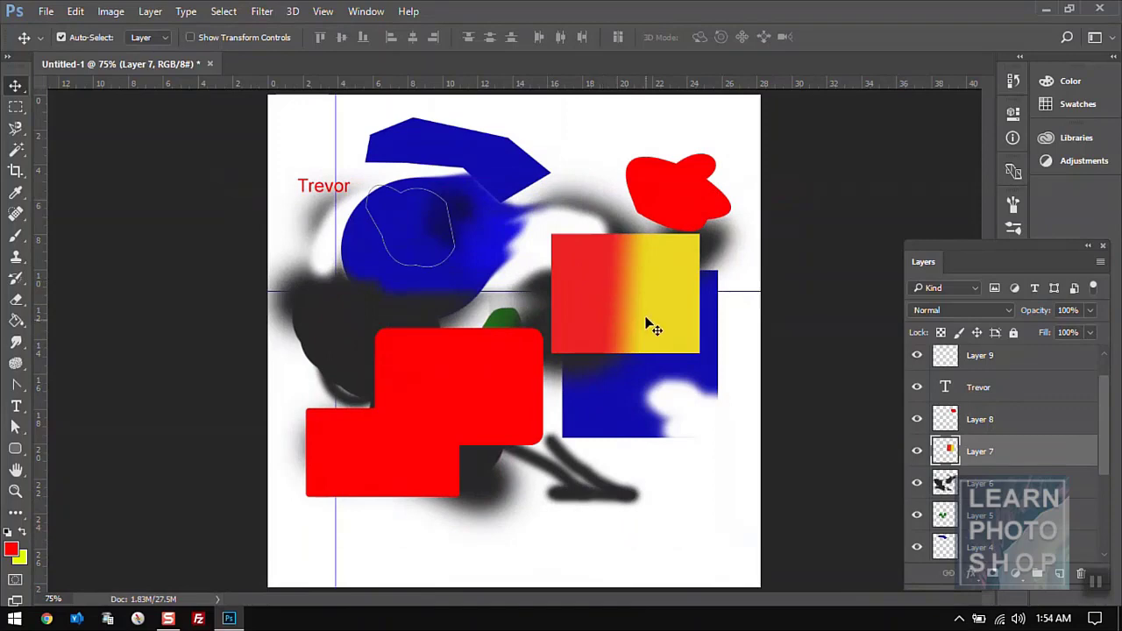
pyautogui.moveTo(648, 322); pyautogui.dragTo(588, 163)
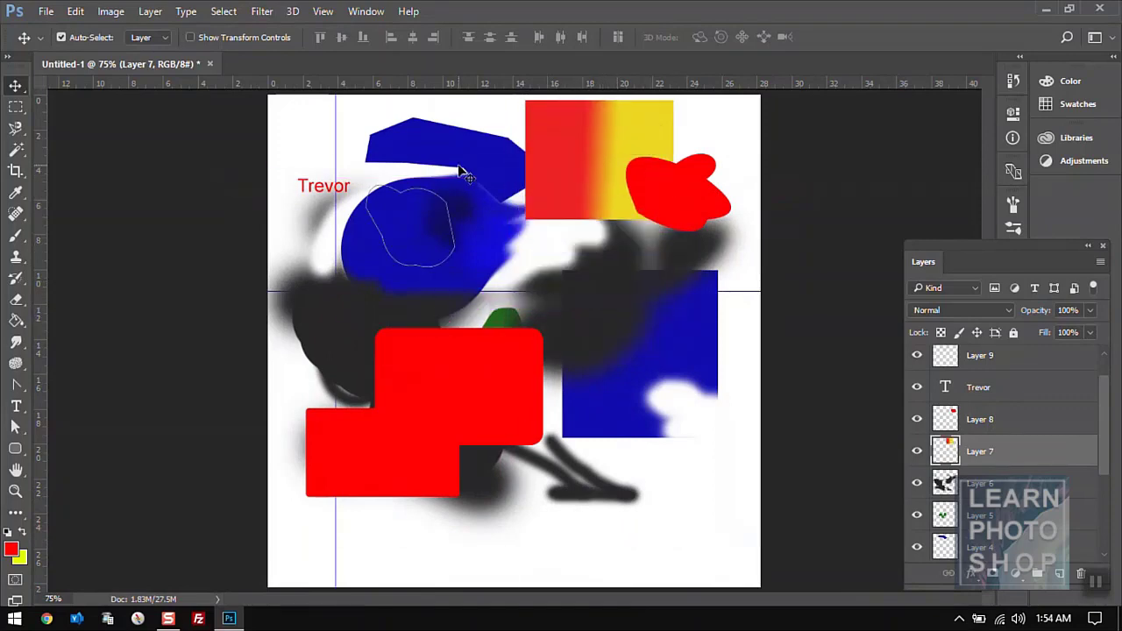
pyautogui.click(313, 198)
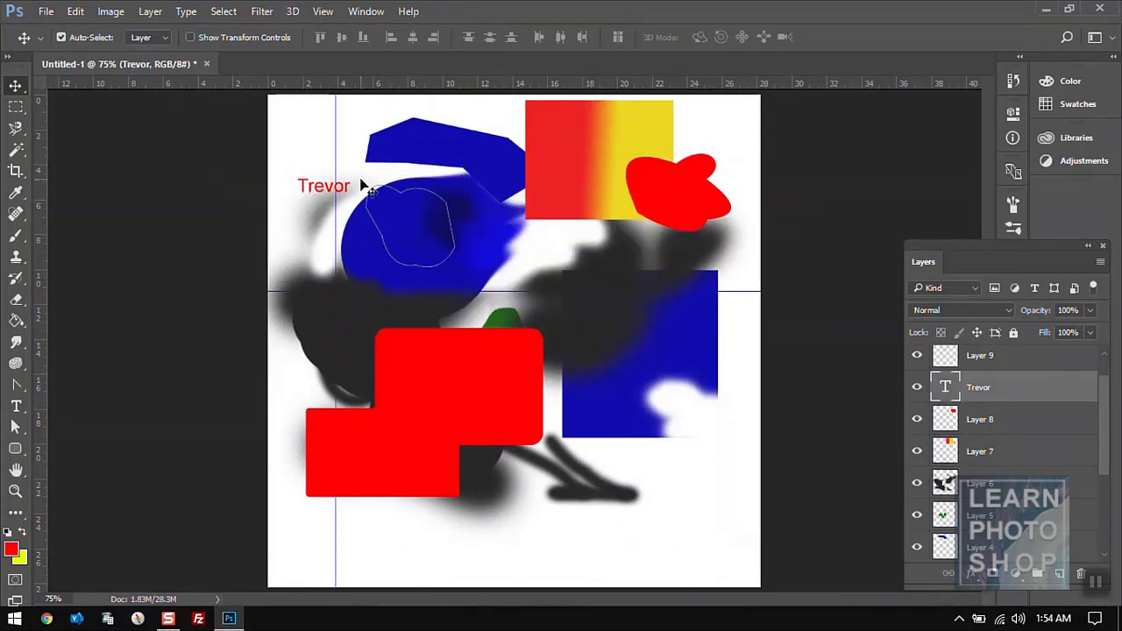
pyautogui.moveTo(313, 198); pyautogui.dragTo(298, 148)
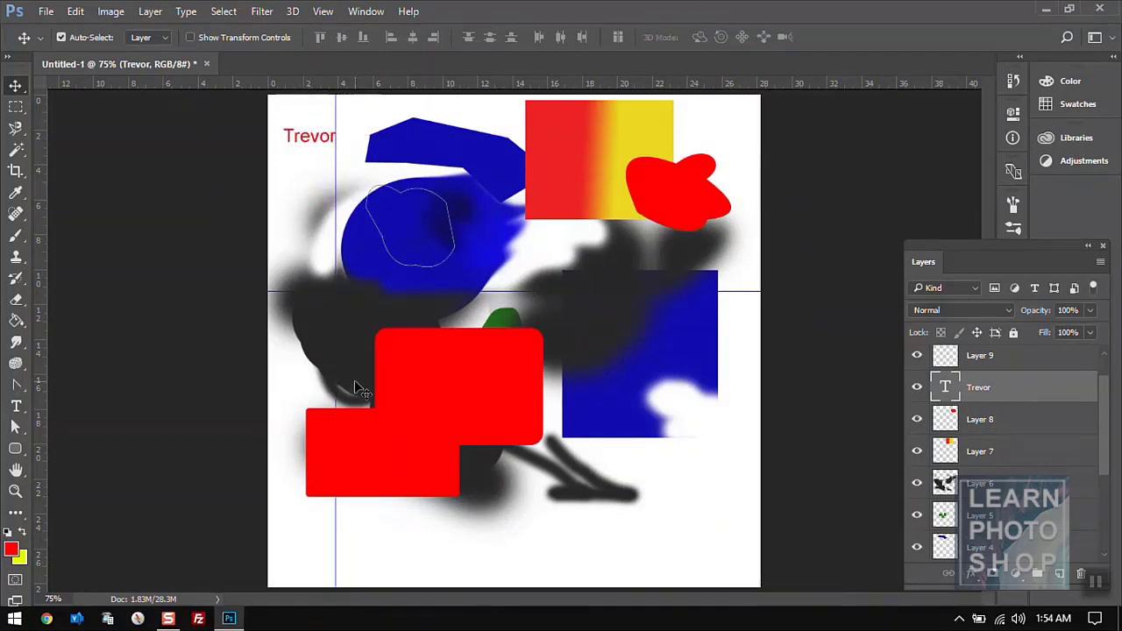
pyautogui.click(429, 393)
pyautogui.moveTo(438, 382); pyautogui.dragTo(498, 419)
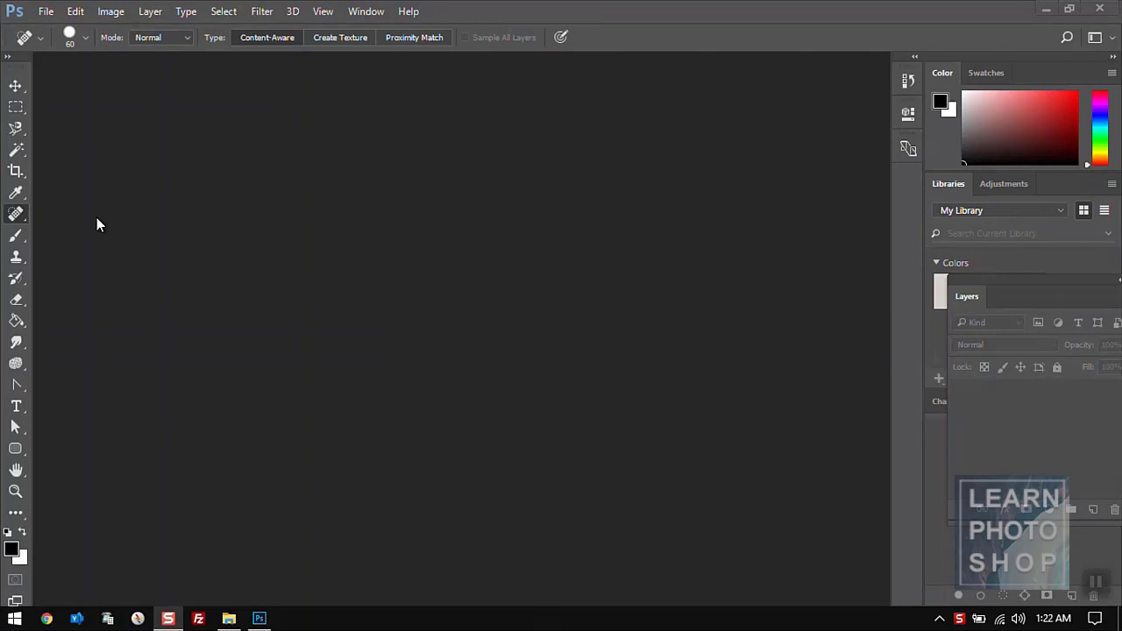
pyautogui.click(49, 17)
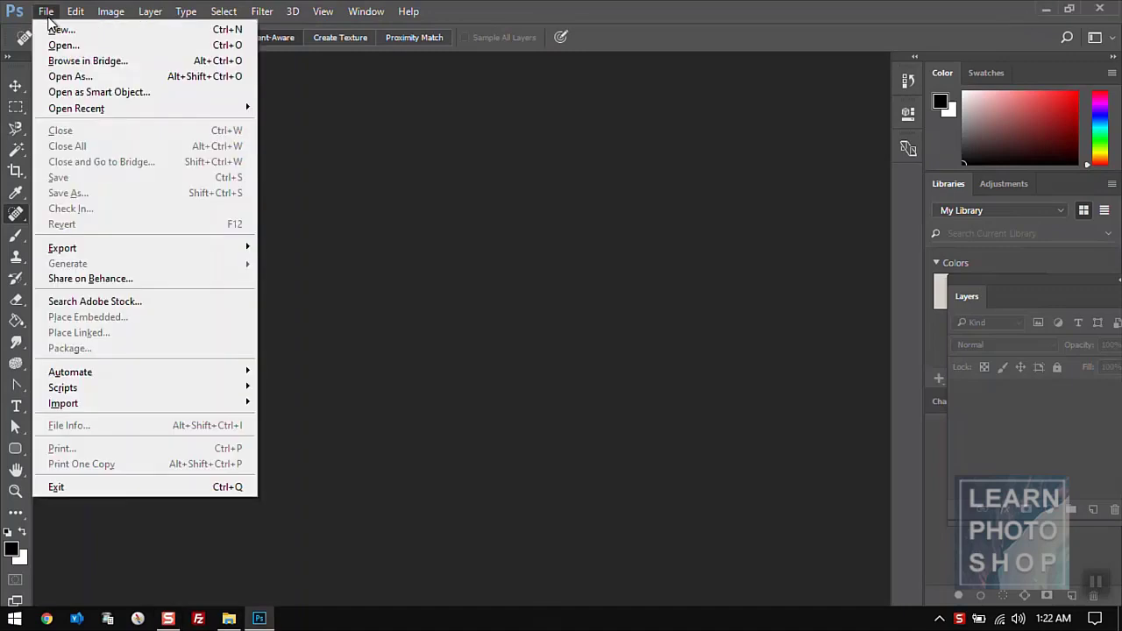
pyautogui.moveTo(68, 17)
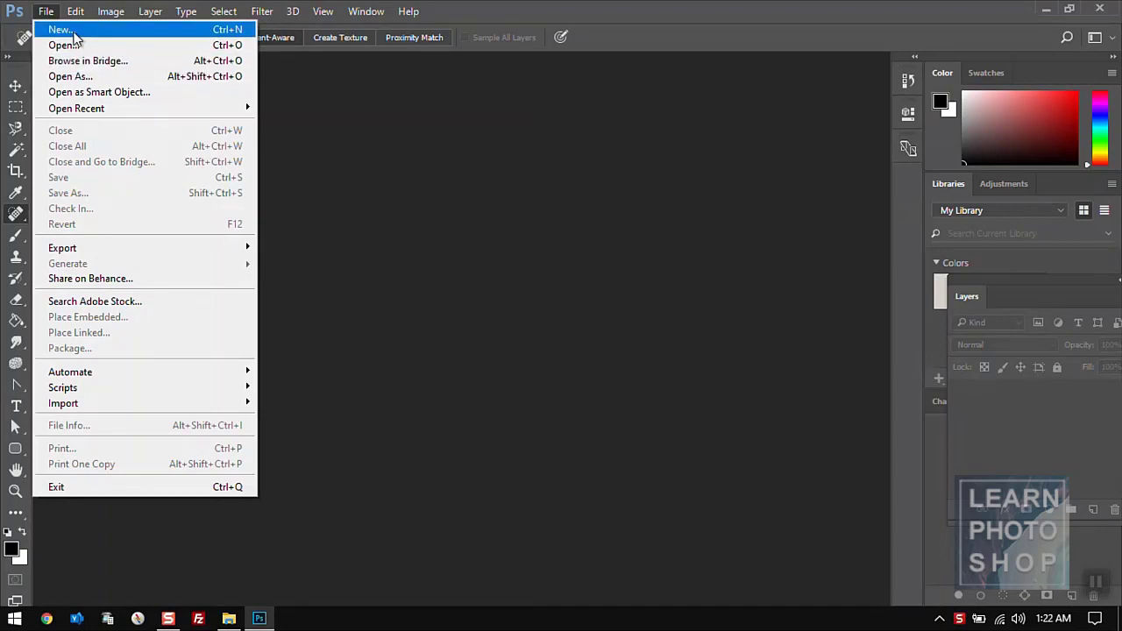
pyautogui.click(75, 33)
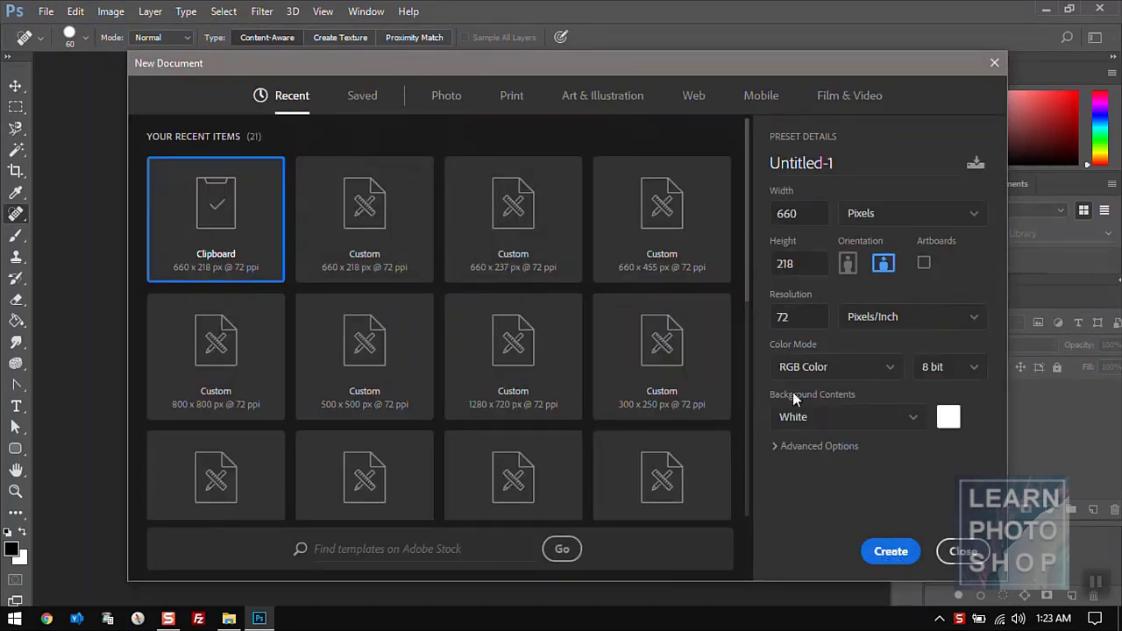
pyautogui.click(814, 215)
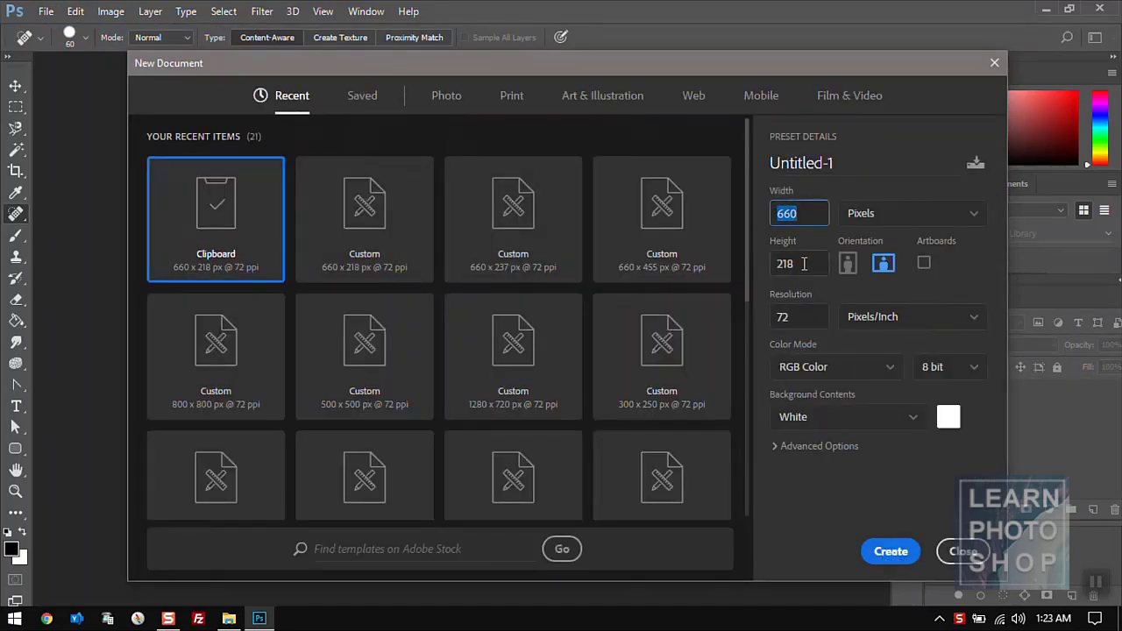
pyautogui.press('Tab')
pyautogui.click(890, 552)
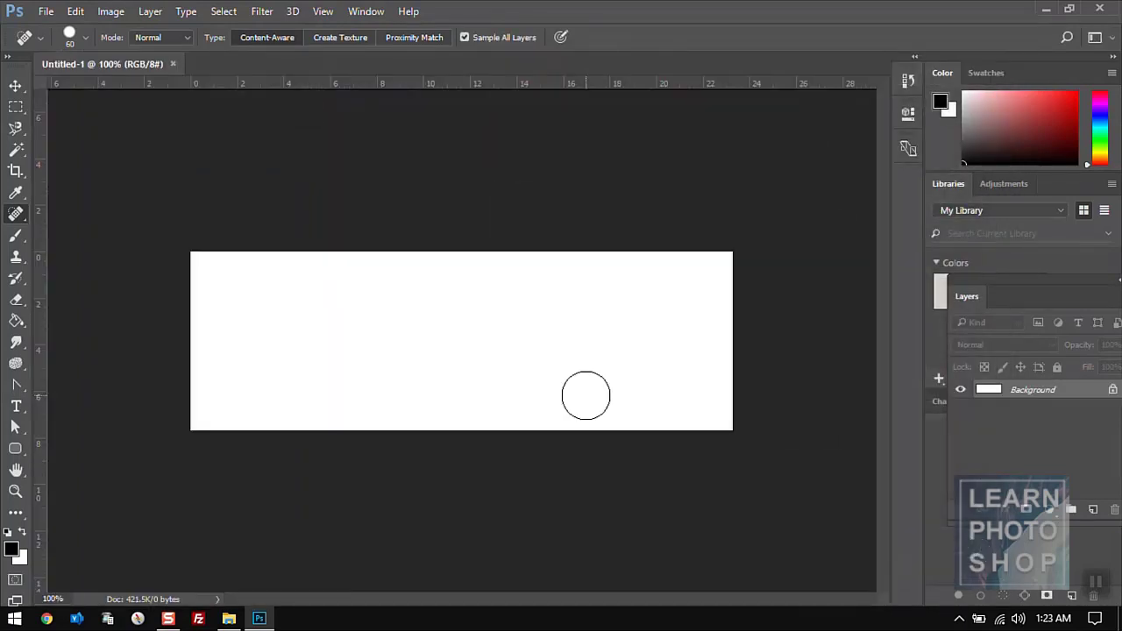
pyautogui.click(173, 64)
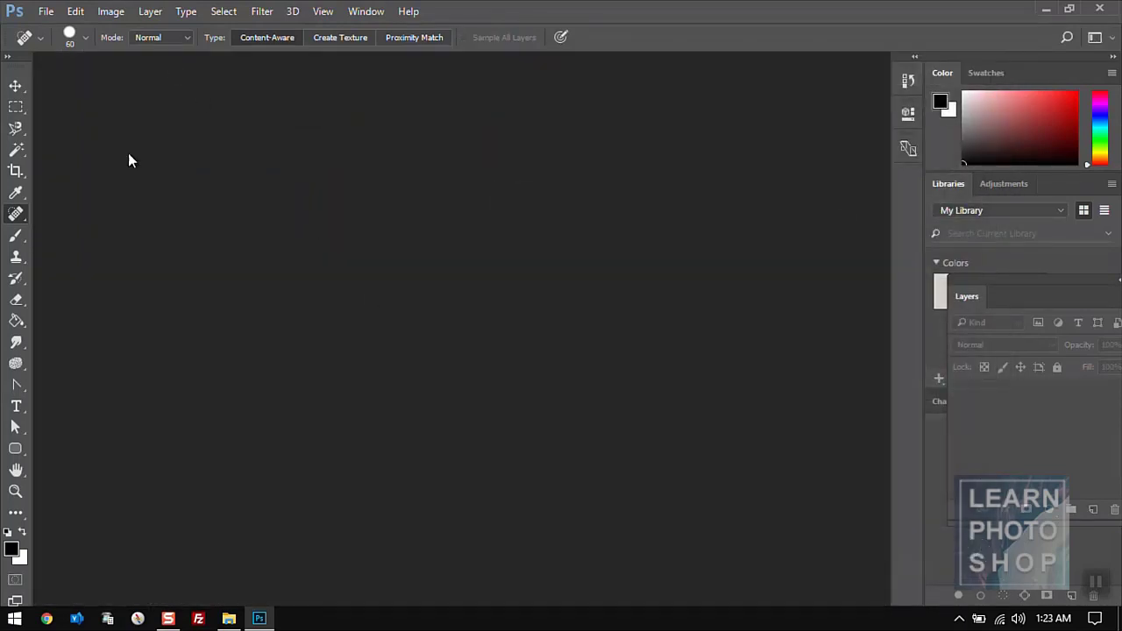
# - Open the landscape background photo from the ref1 folder, then close it
pyautogui.click(46, 11)
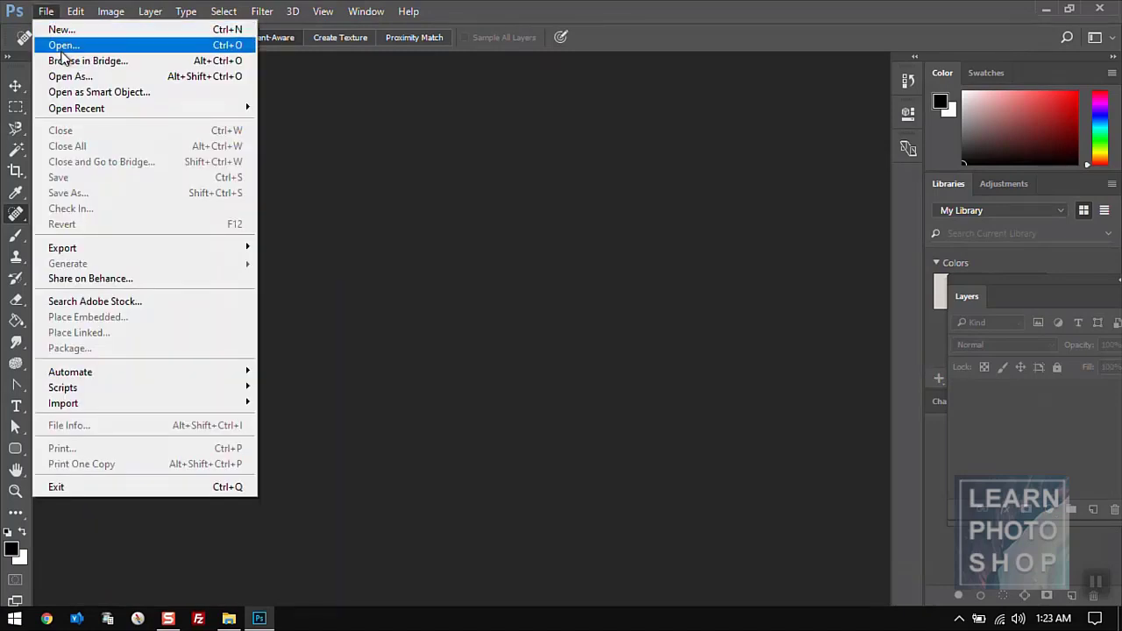
pyautogui.click(63, 46)
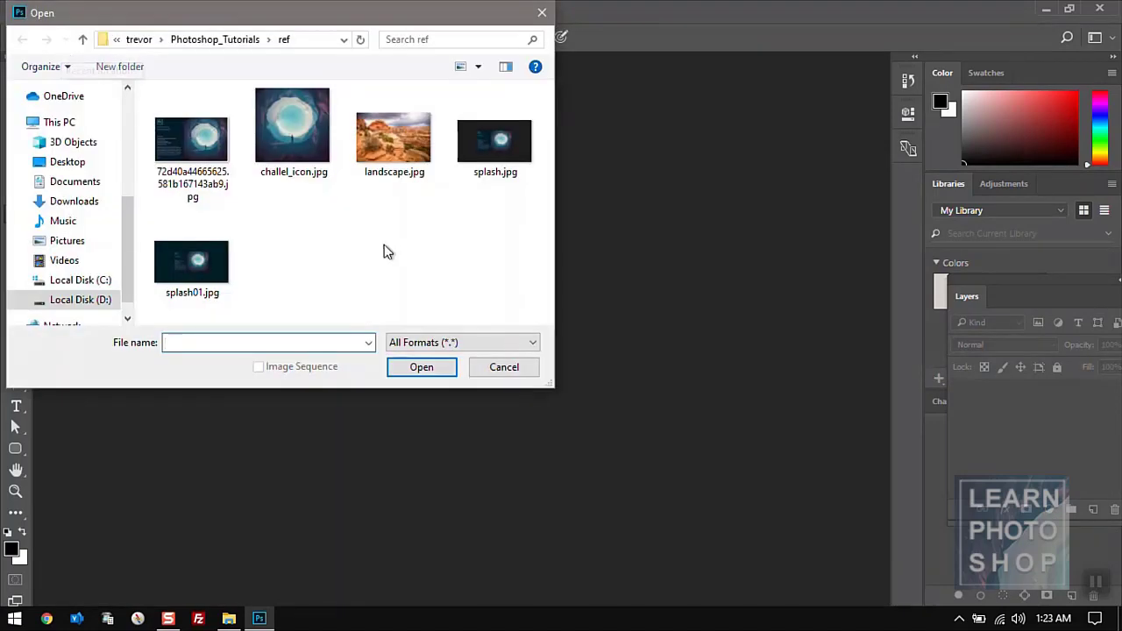
pyautogui.click(213, 36)
pyautogui.doubleClick(186, 151)
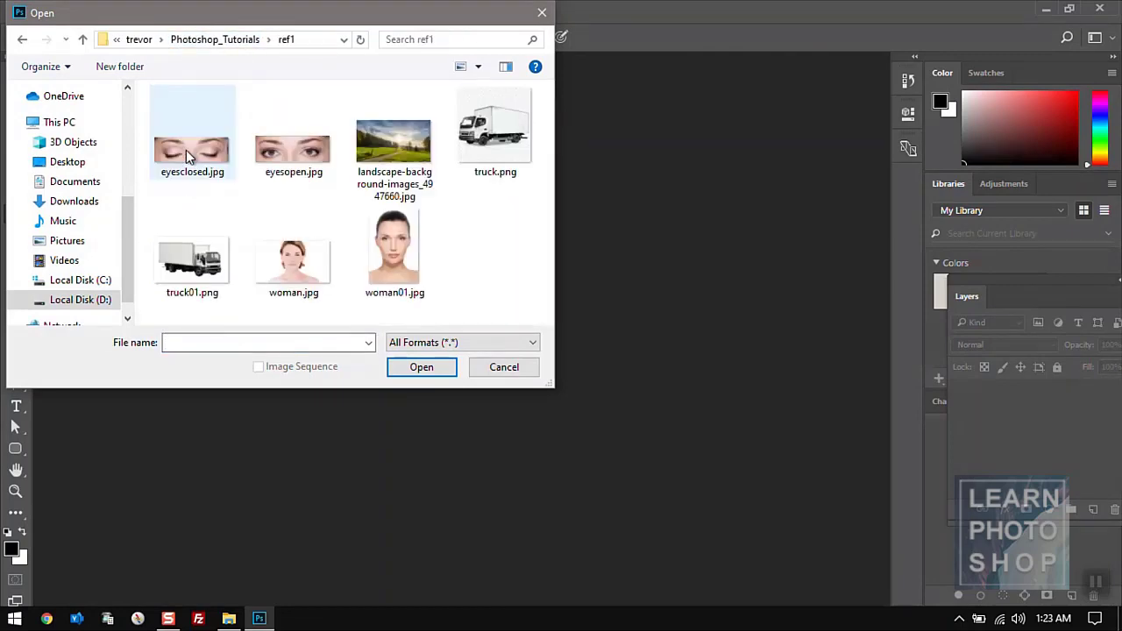
pyautogui.doubleClick(390, 156)
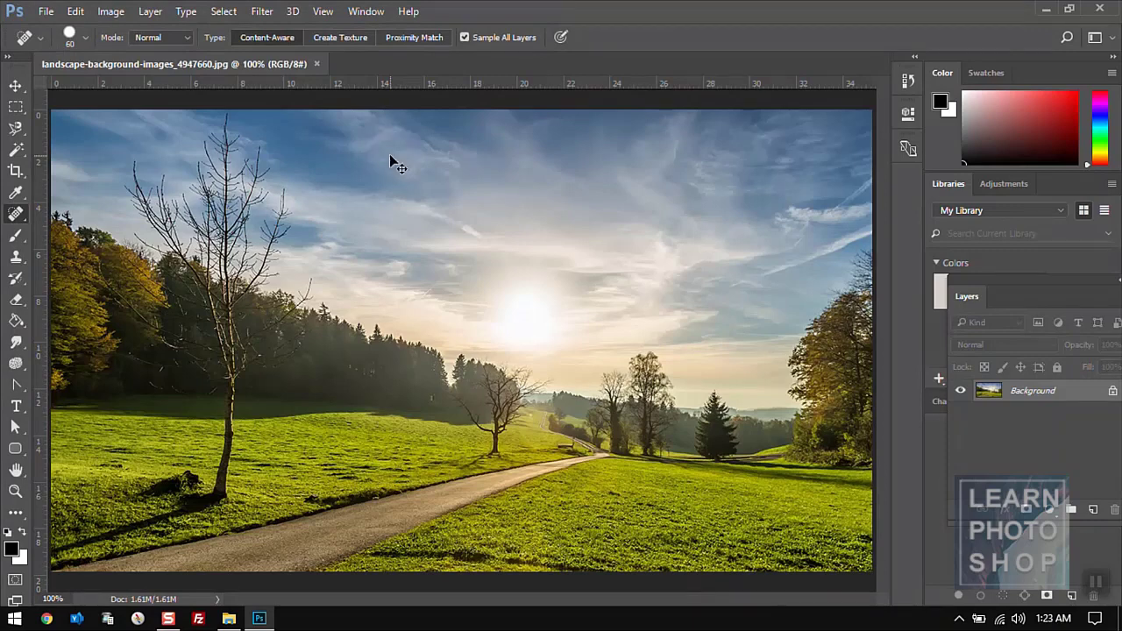
pyautogui.hotkey('ctrl', 'w')
# - Open the landscape background photo and truck.png together from ref1
pyautogui.click(45, 12)
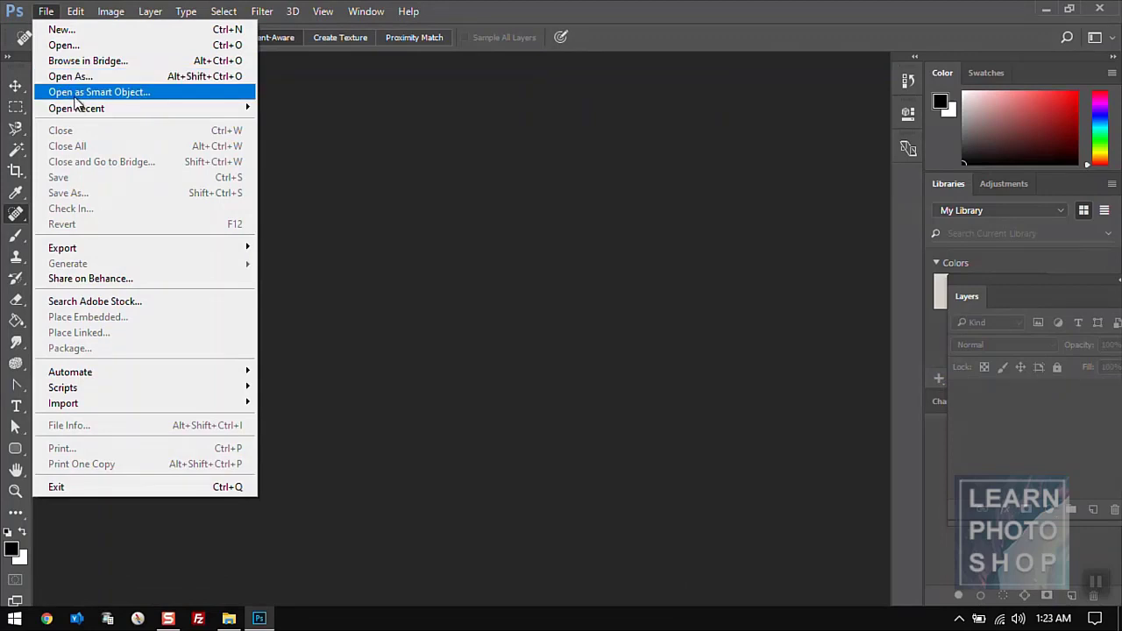
pyautogui.moveTo(105, 107)
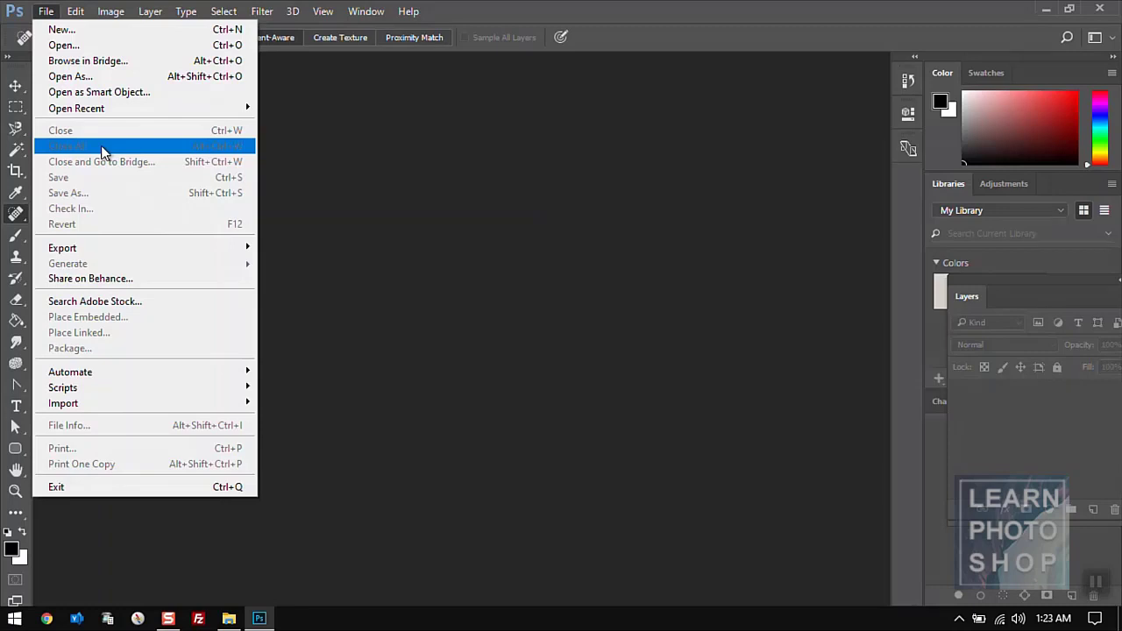
pyautogui.click(70, 45)
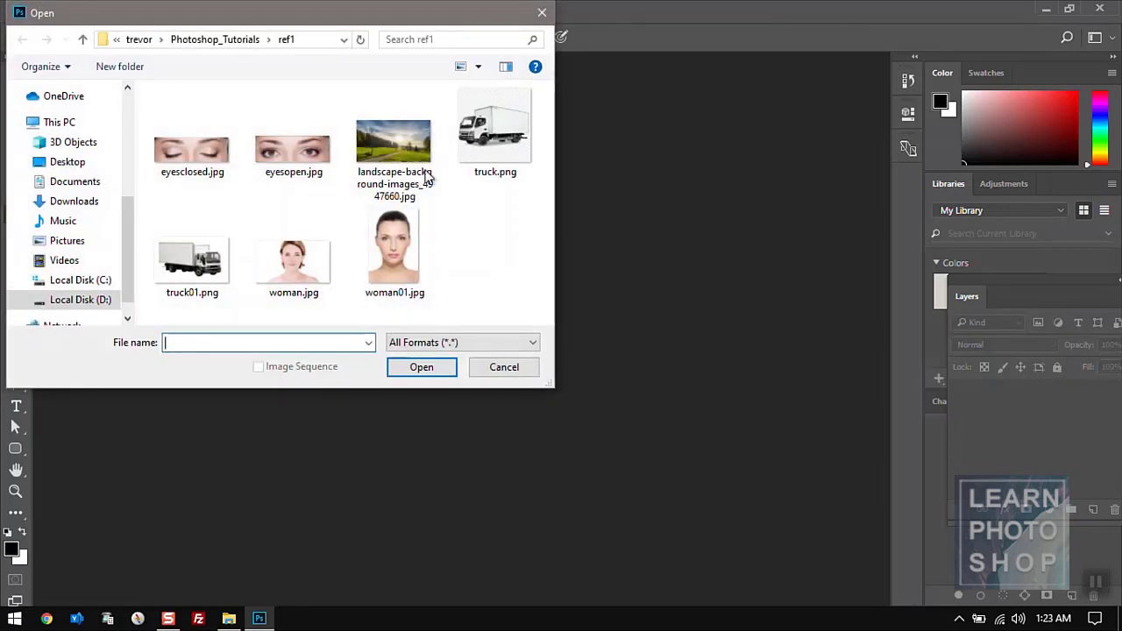
pyautogui.click(428, 179)
pyautogui.keyDown('ctrl'); pyautogui.click(471, 153); pyautogui.keyUp('ctrl')
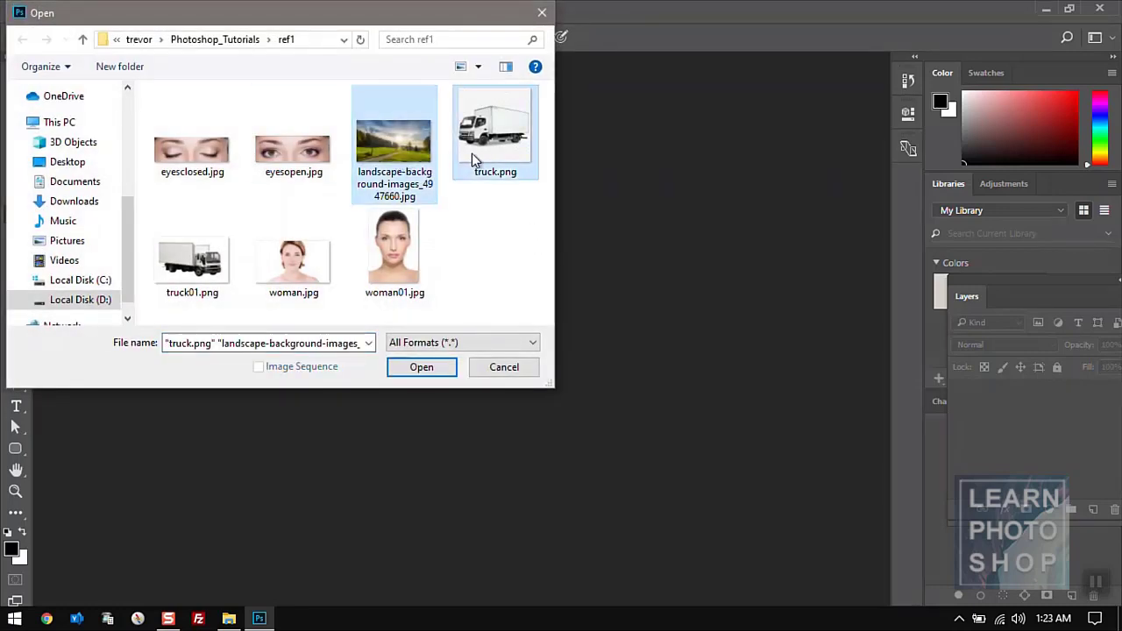
pyautogui.click(420, 368)
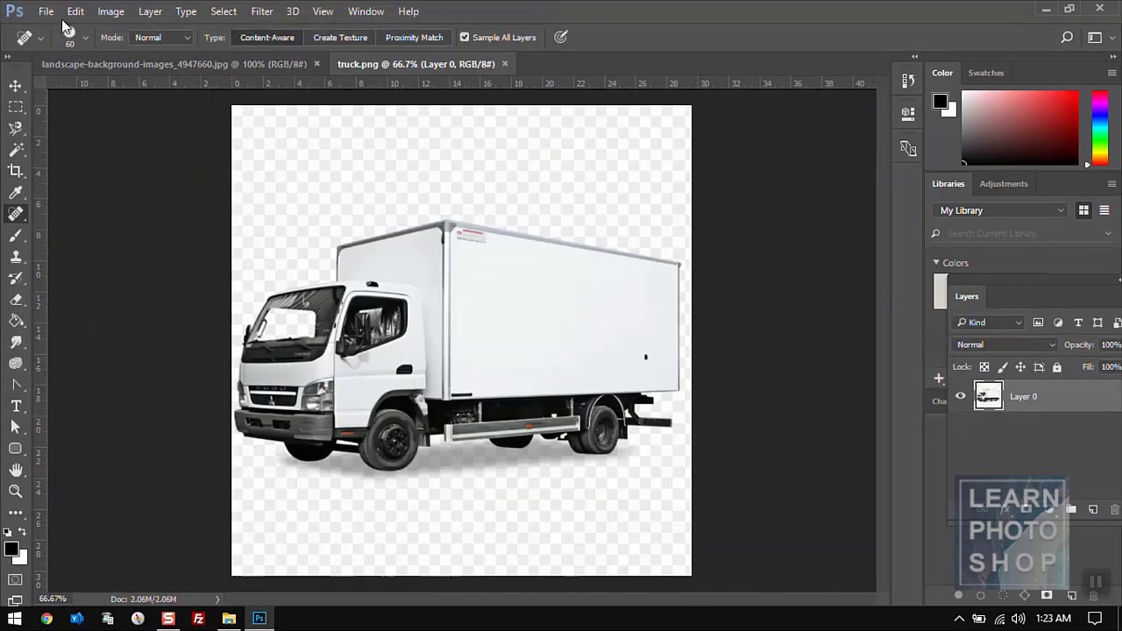
# - Close all open documents, then open eyesopen.jpg, the landscape image and truck.png together
pyautogui.click(45, 12)
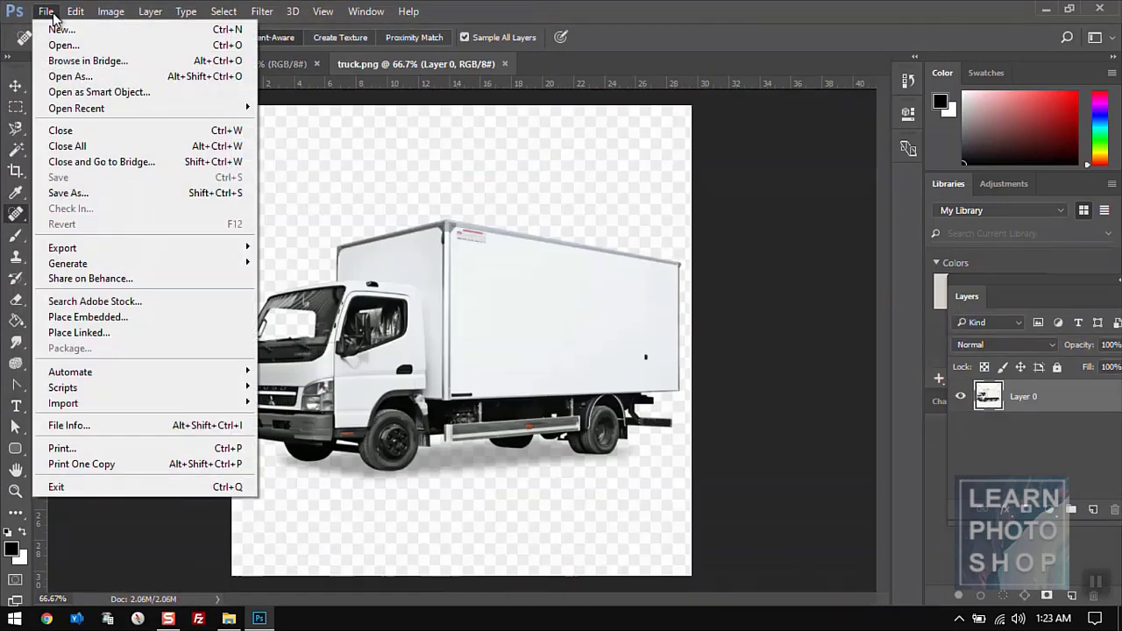
pyautogui.click(67, 146)
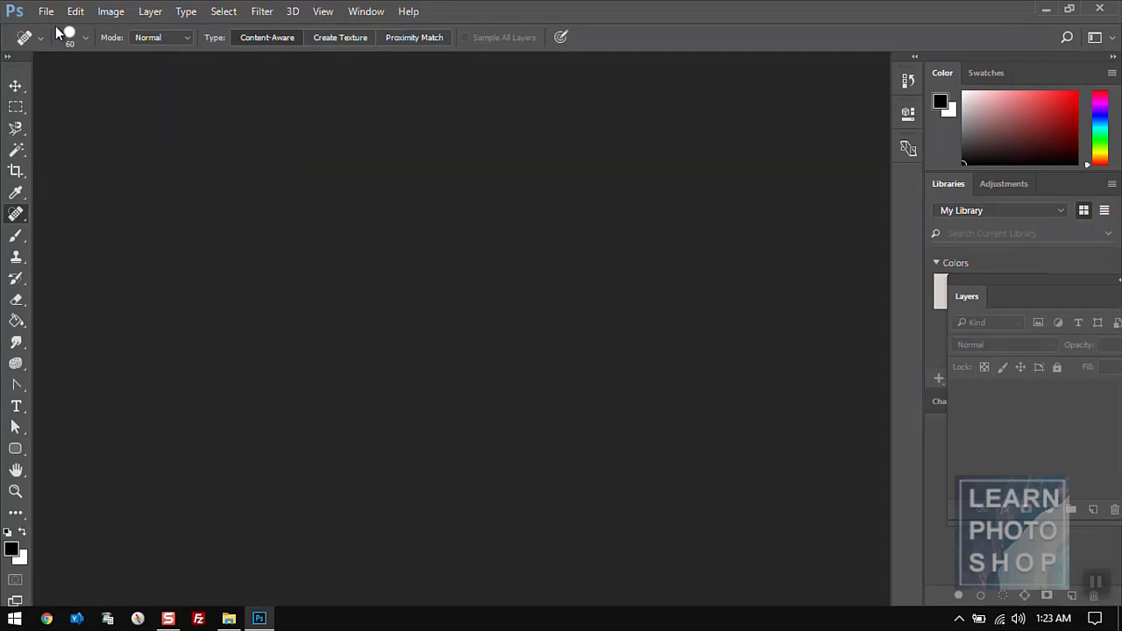
pyautogui.hotkey('ctrl', 'o')
pyautogui.click(275, 167)
pyautogui.keyDown('ctrl'); pyautogui.click(378, 166); pyautogui.keyUp('ctrl')
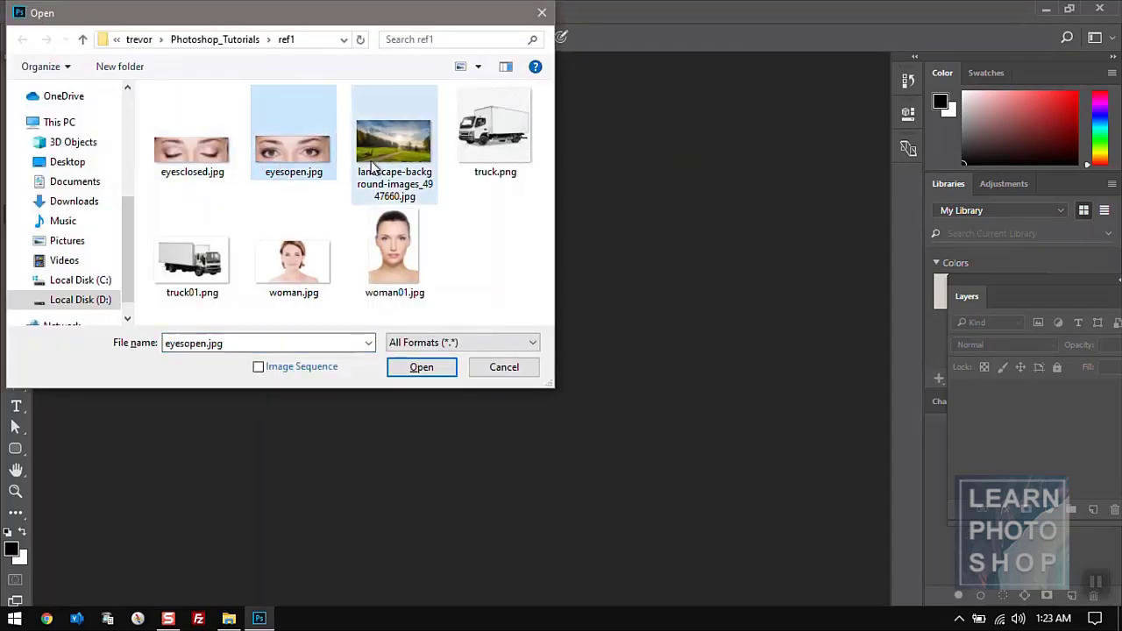
pyautogui.keyDown('ctrl'); pyautogui.click(496, 140); pyautogui.keyUp('ctrl')
pyautogui.click(402, 369)
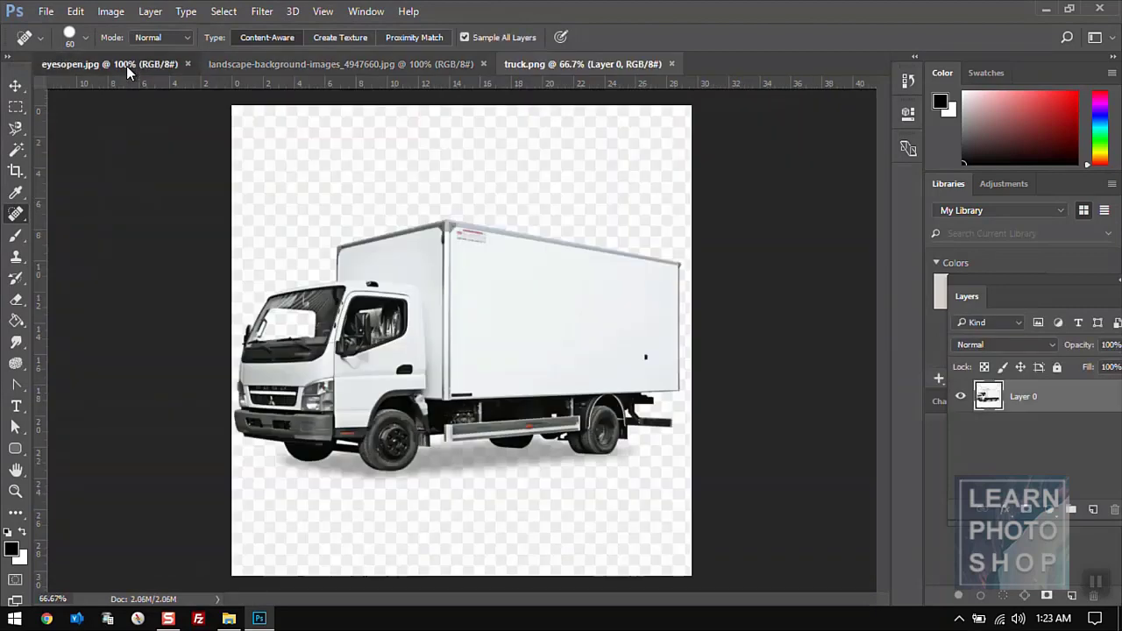
# - Close eyesopen.jpg and the remaining documents, then bring up the Open browser for ref1
pyautogui.click(126, 66)
pyautogui.click(46, 12)
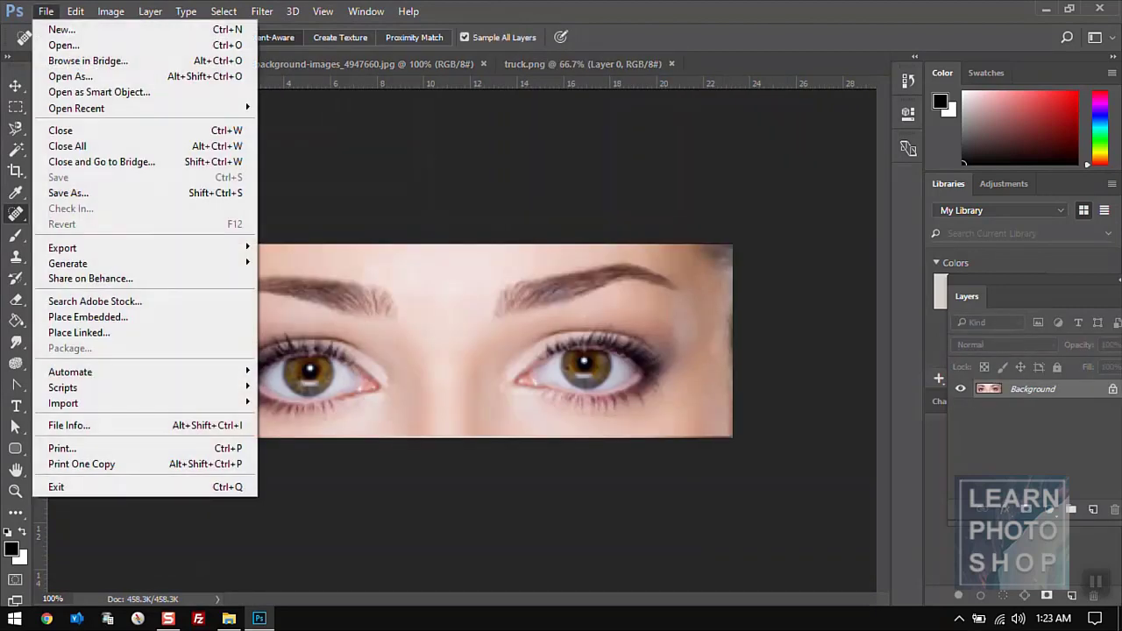
pyautogui.click(76, 130)
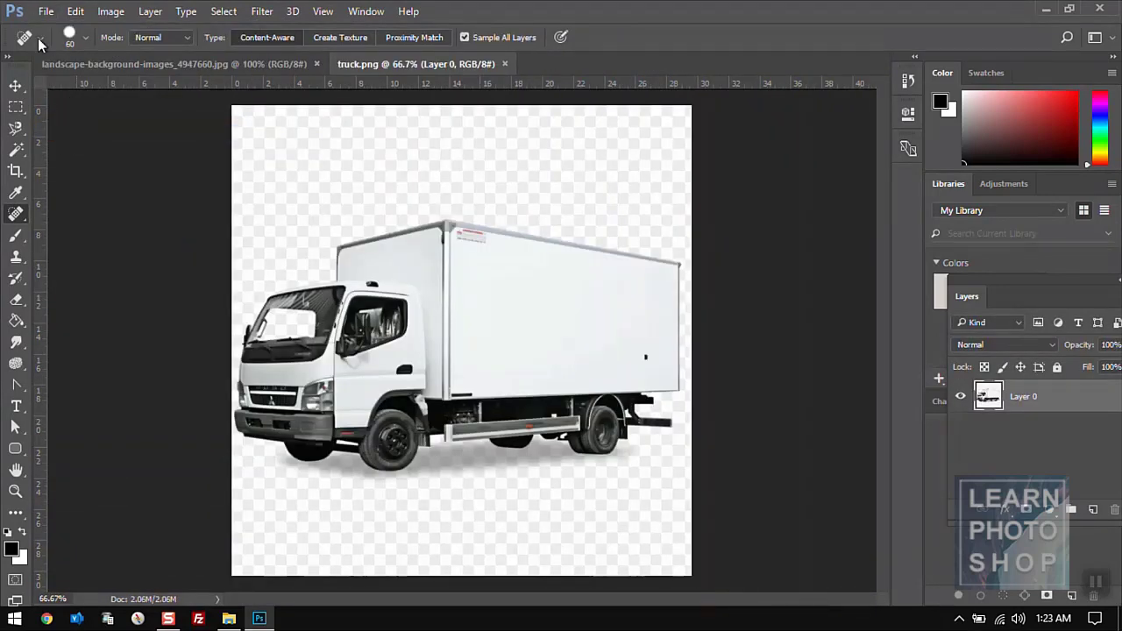
pyautogui.click(46, 11)
pyautogui.click(103, 146)
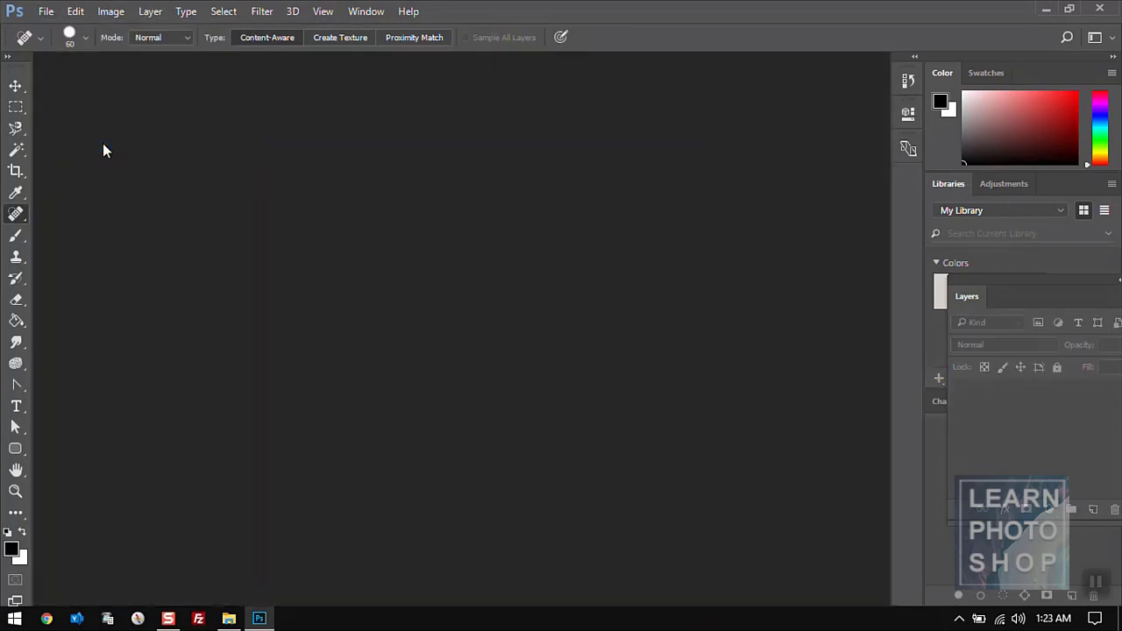
pyautogui.click(48, 11)
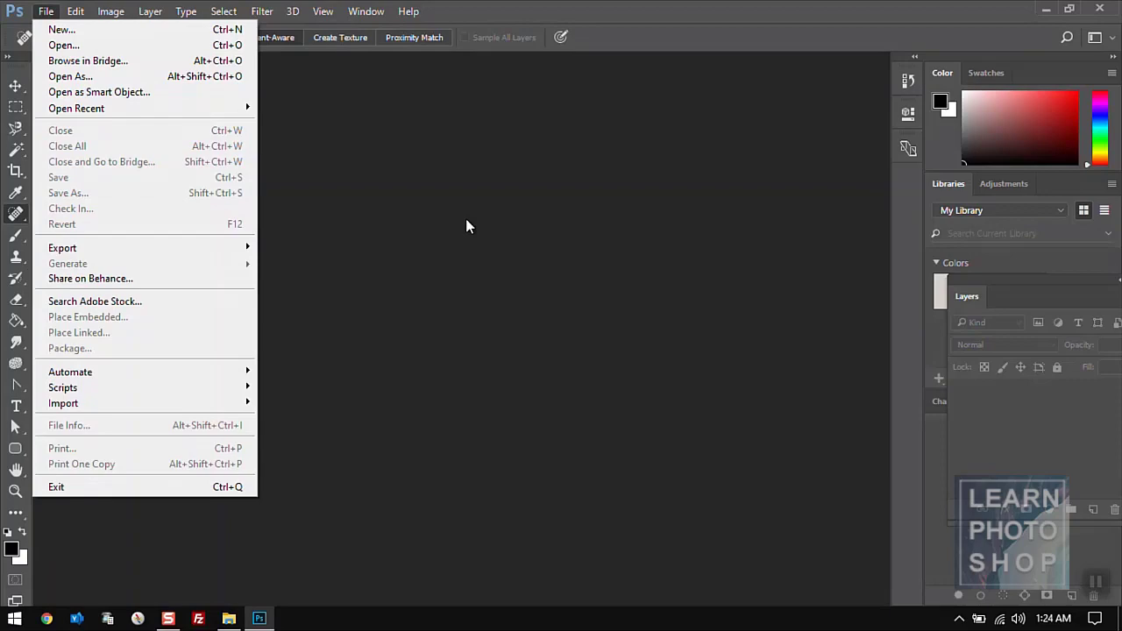
pyautogui.hotkey('ctrl', 'o')
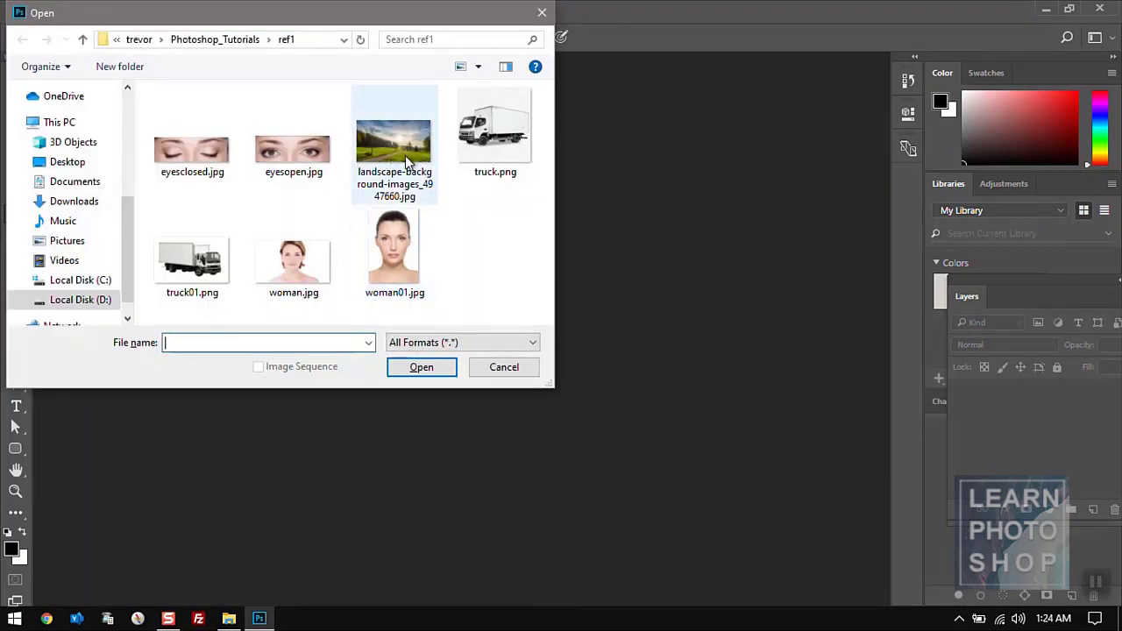
# - Open the landscape photo and add an empty layer above the Background
pyautogui.doubleClick(406, 156)
pyautogui.hotkey('ctrl', 'shift', 'n')
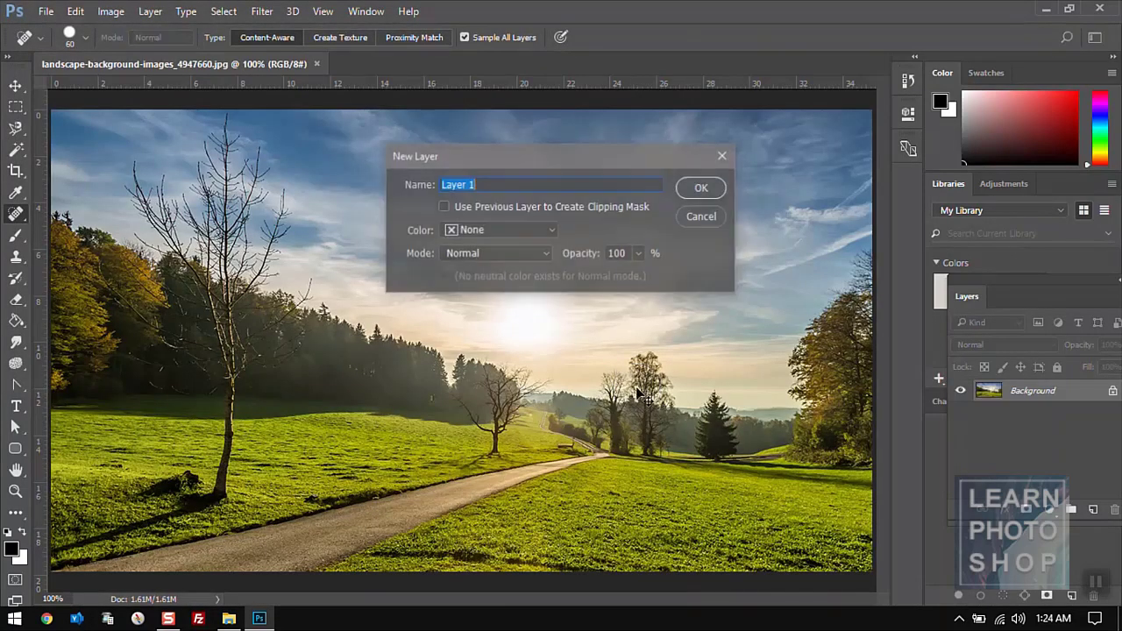
pyautogui.press('Escape')
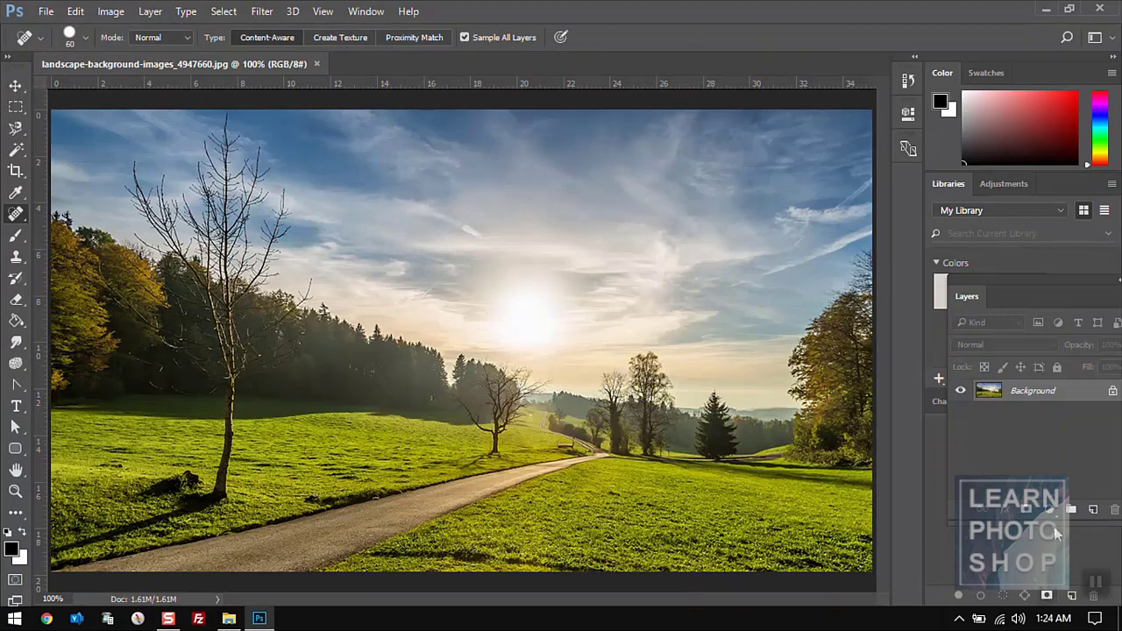
pyautogui.click(1090, 511)
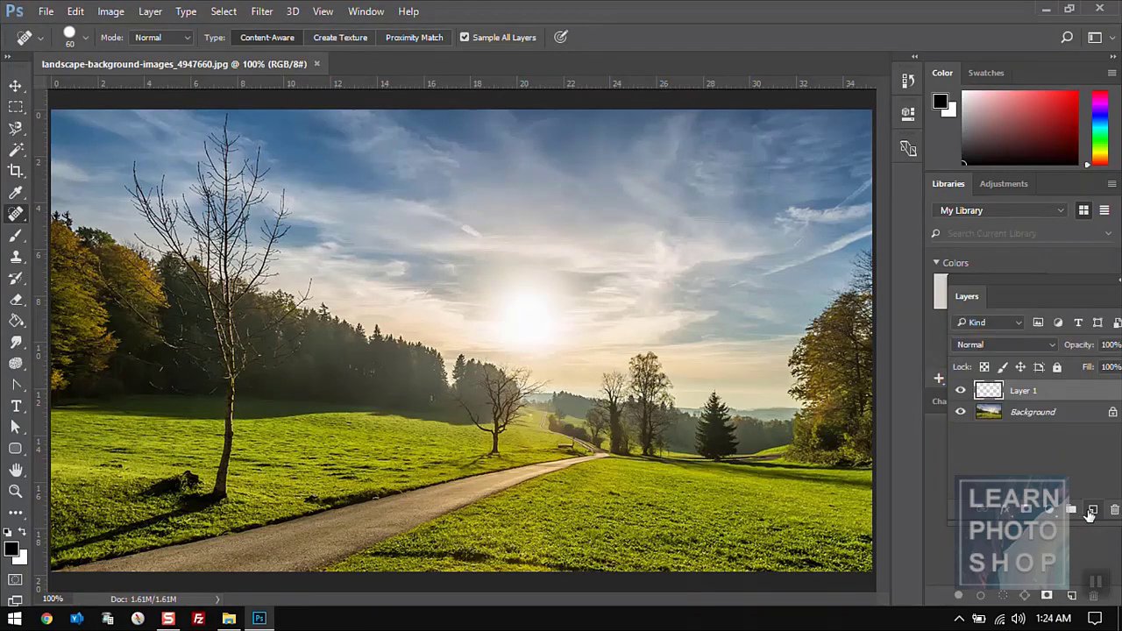
# - Add a black 30 pt Arial Bold name text in the sky above the sun
pyautogui.press('t')
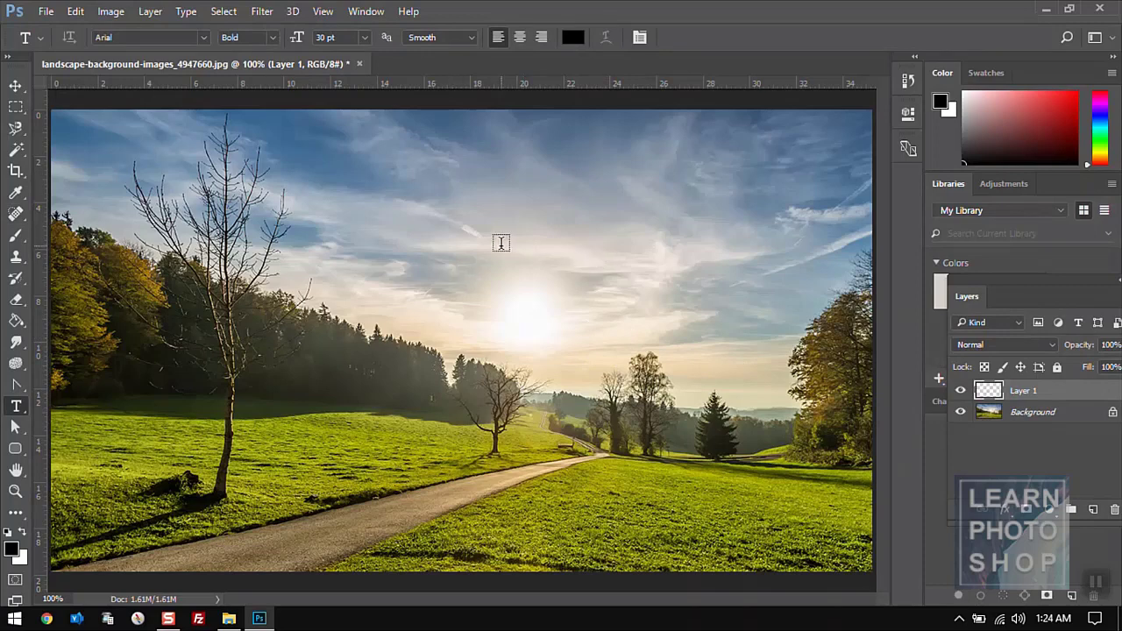
pyautogui.click(469, 244)
pyautogui.write('Trevor')
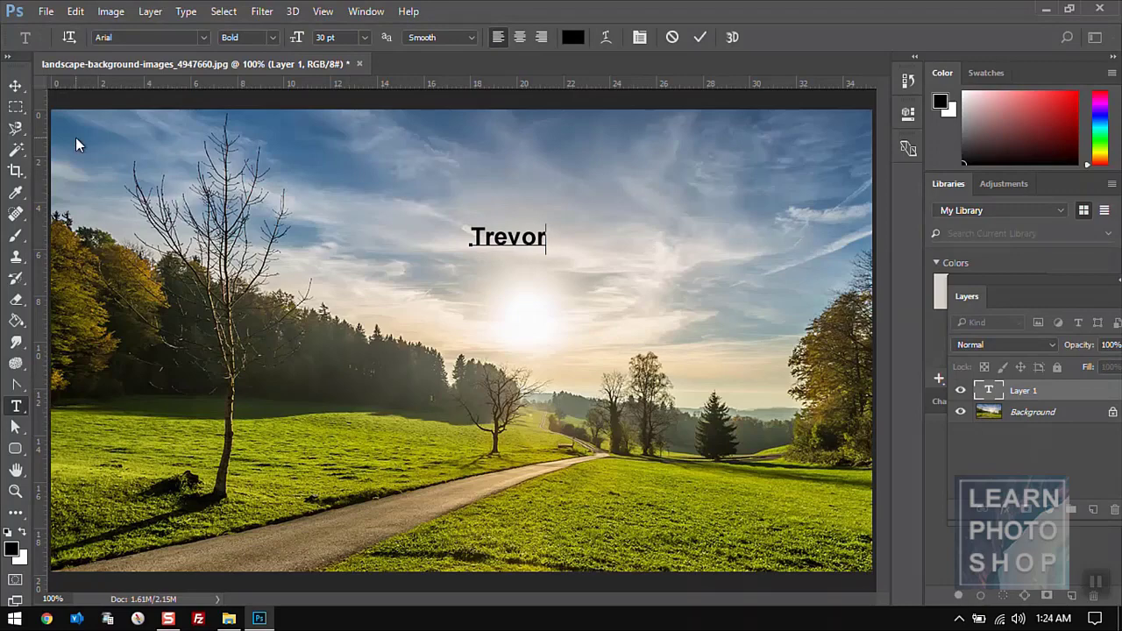
pyautogui.click(18, 91)
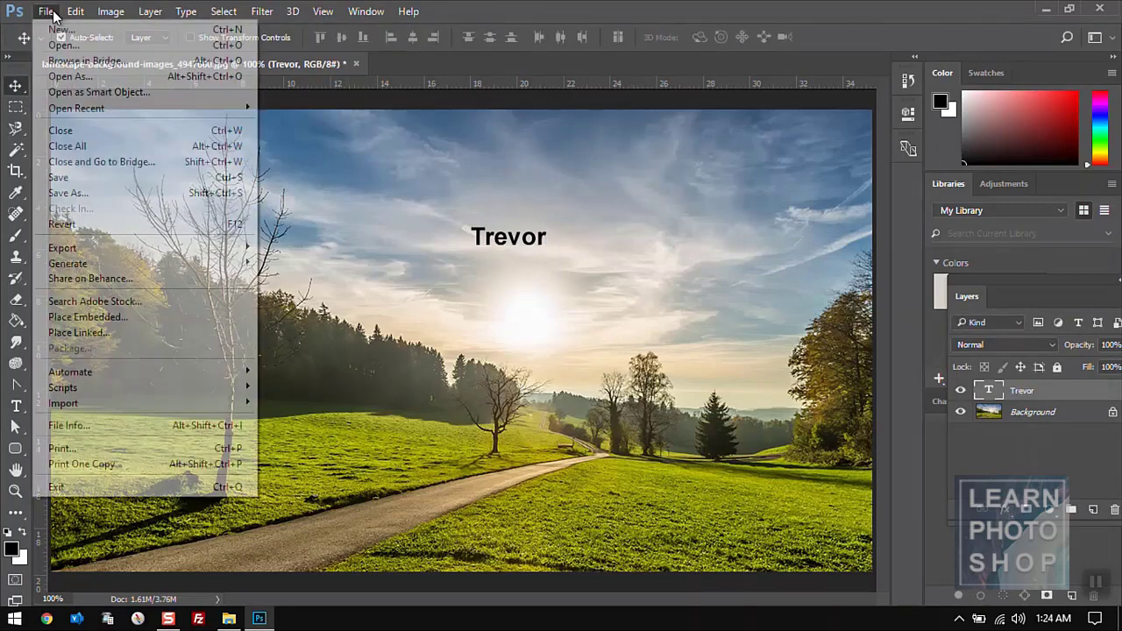
# - Check the Save dialog's file name and Photoshop format, then cancel without saving
pyautogui.click(48, 13)
pyautogui.click(101, 179)
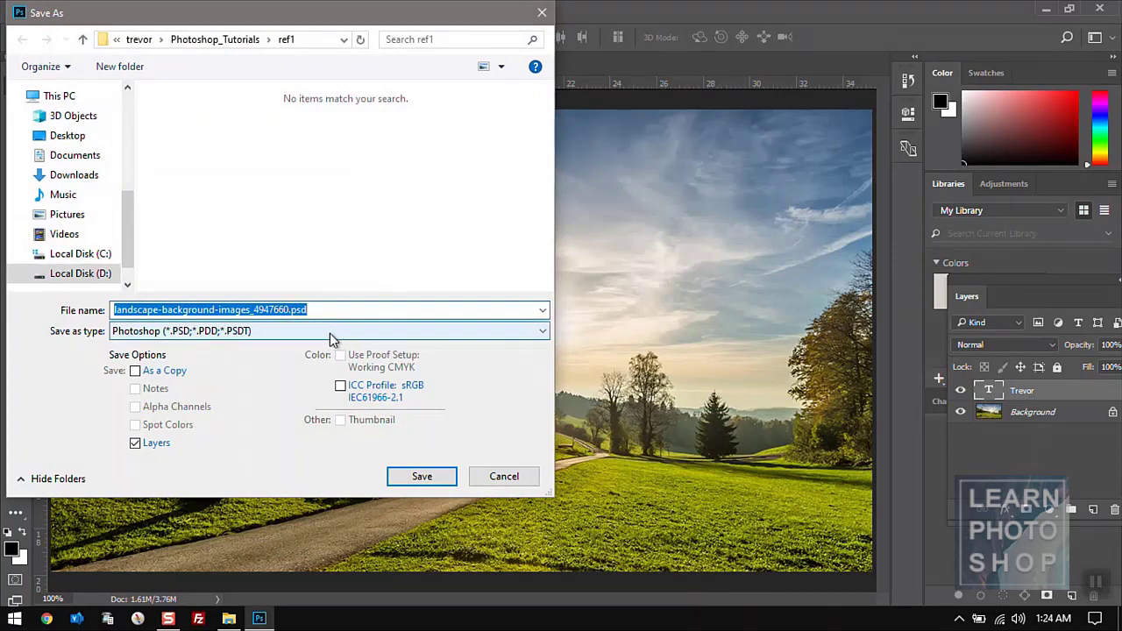
pyautogui.click(294, 310)
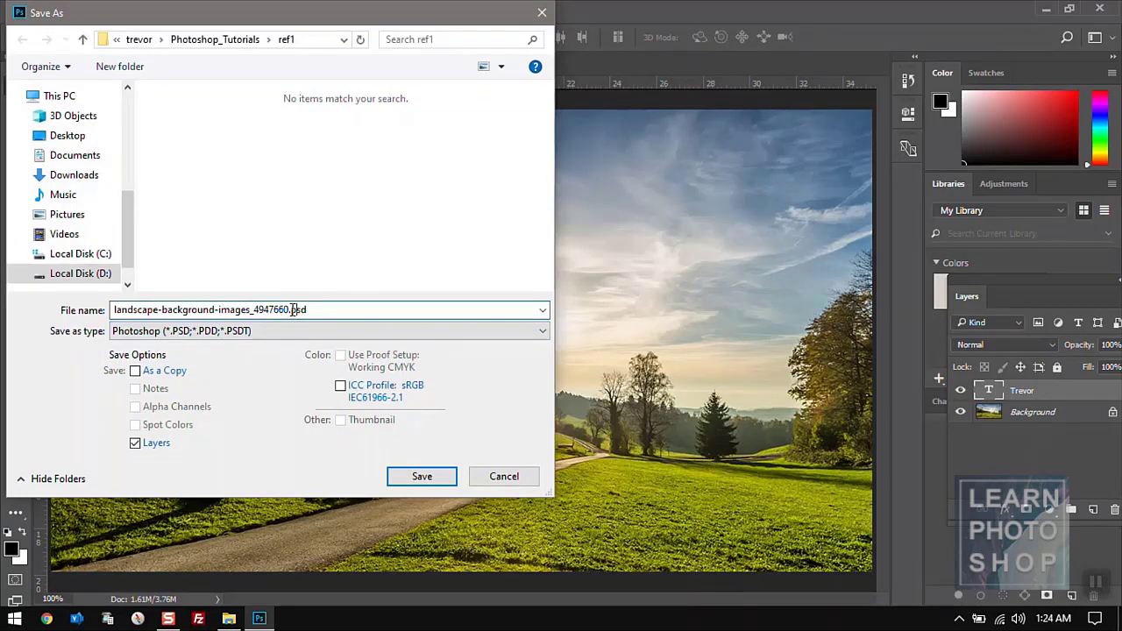
pyautogui.moveTo(292, 310); pyautogui.dragTo(311, 309)
pyautogui.click(219, 331)
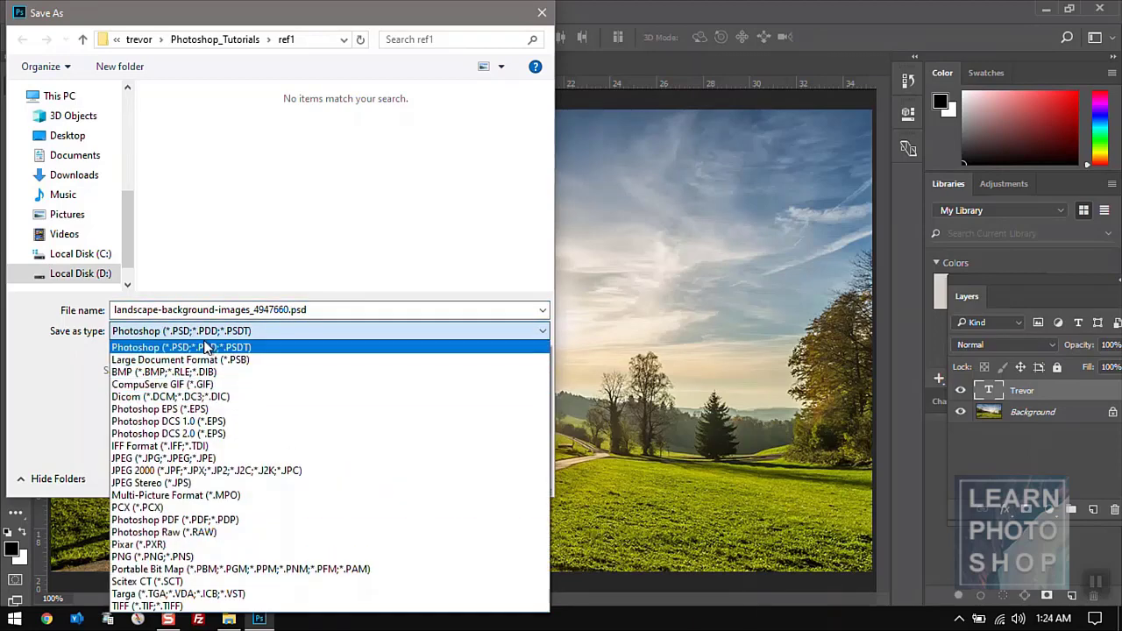
pyautogui.click(207, 347)
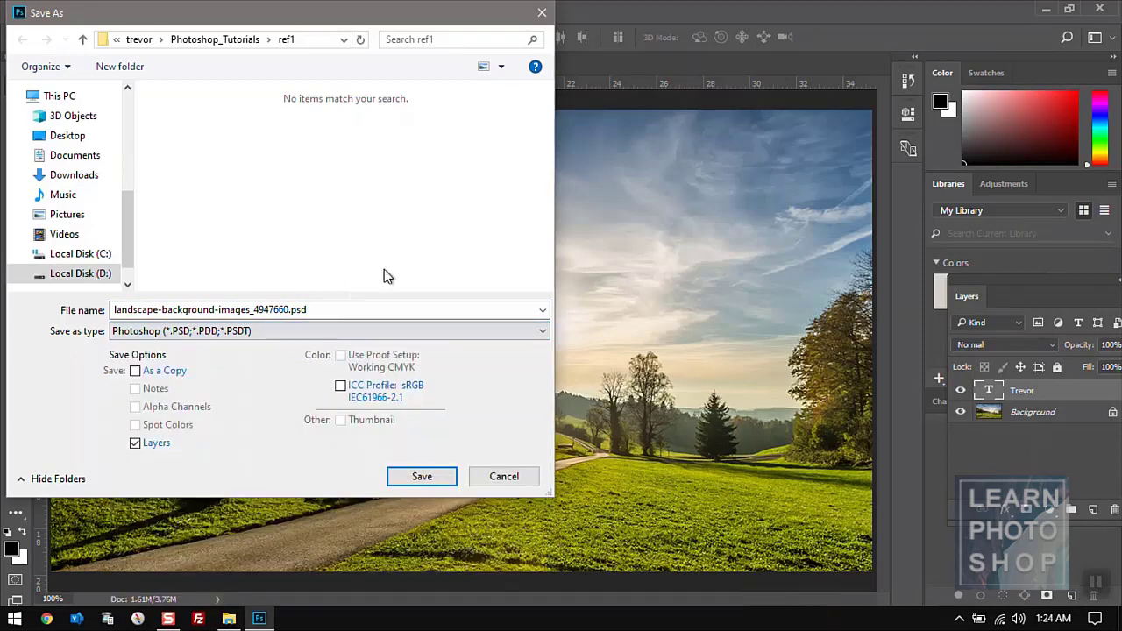
pyautogui.click(496, 476)
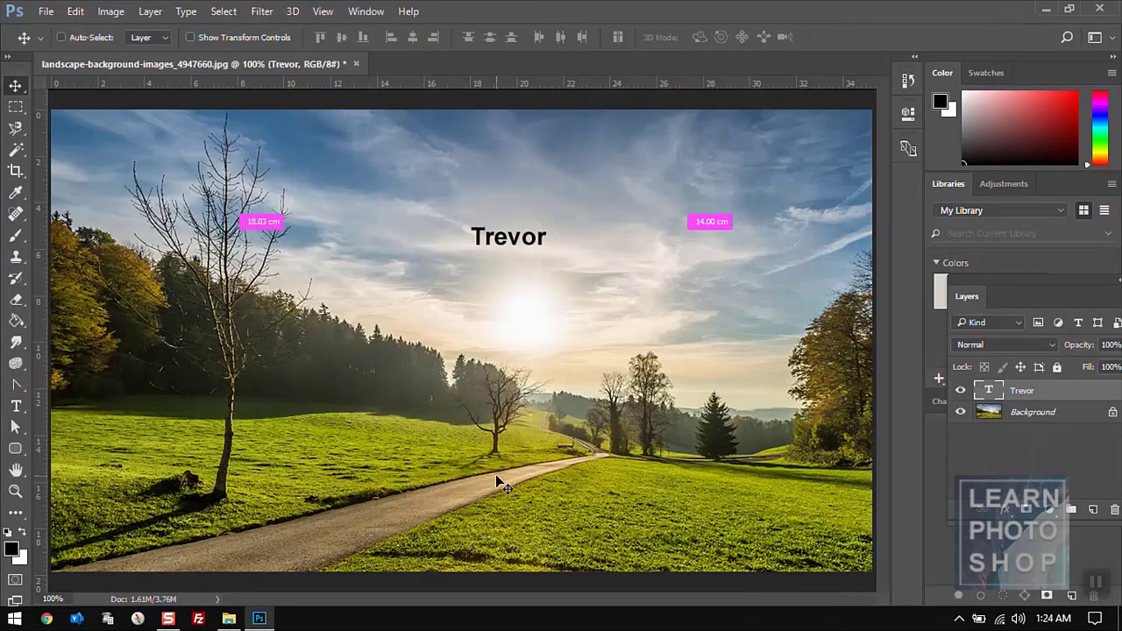
# - Close the landscape document with Ctrl+W, discarding the added text
pyautogui.hotkey('ctrl', 'w')
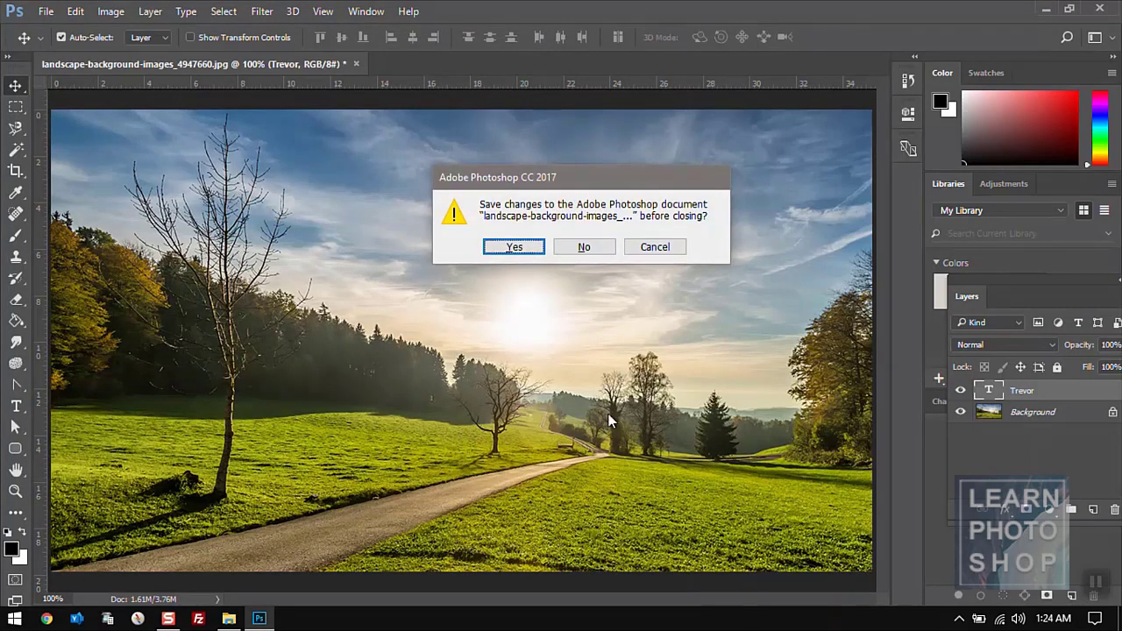
pyautogui.click(584, 247)
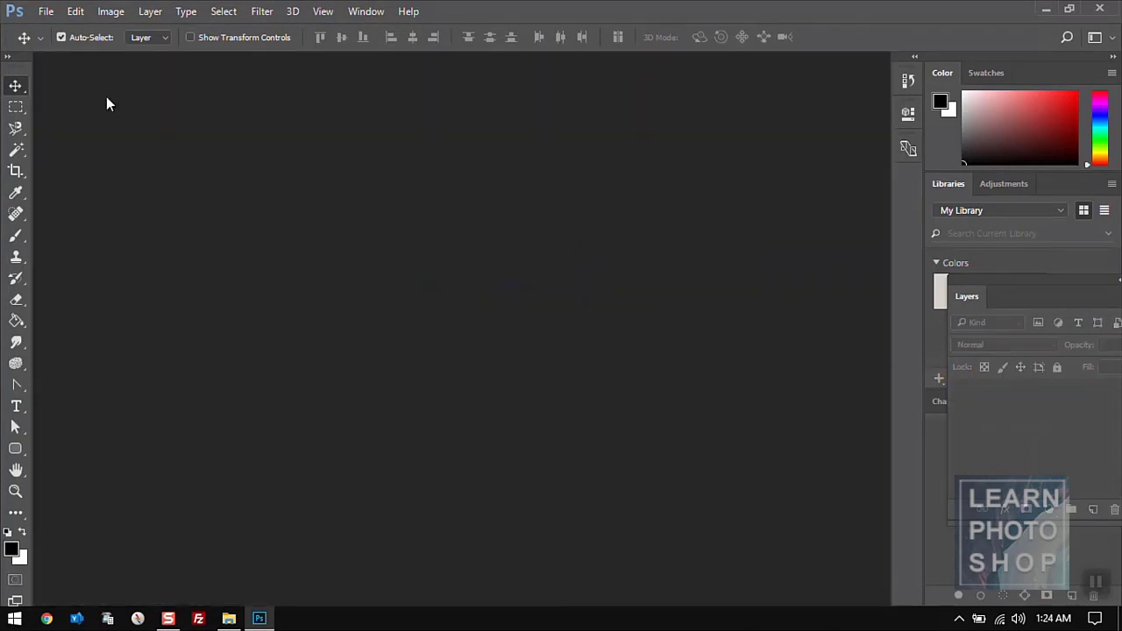
pyautogui.click(47, 11)
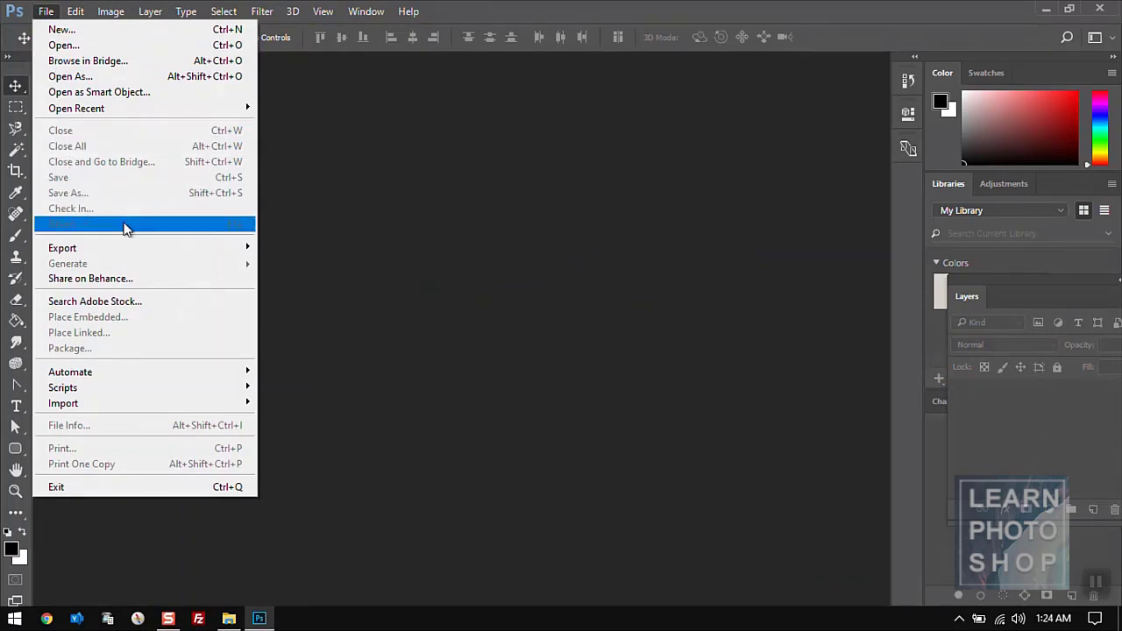
# - Reopen landscape-background-images_4947660.jpg as a fresh document with only its Background layer
pyautogui.moveTo(138, 252)
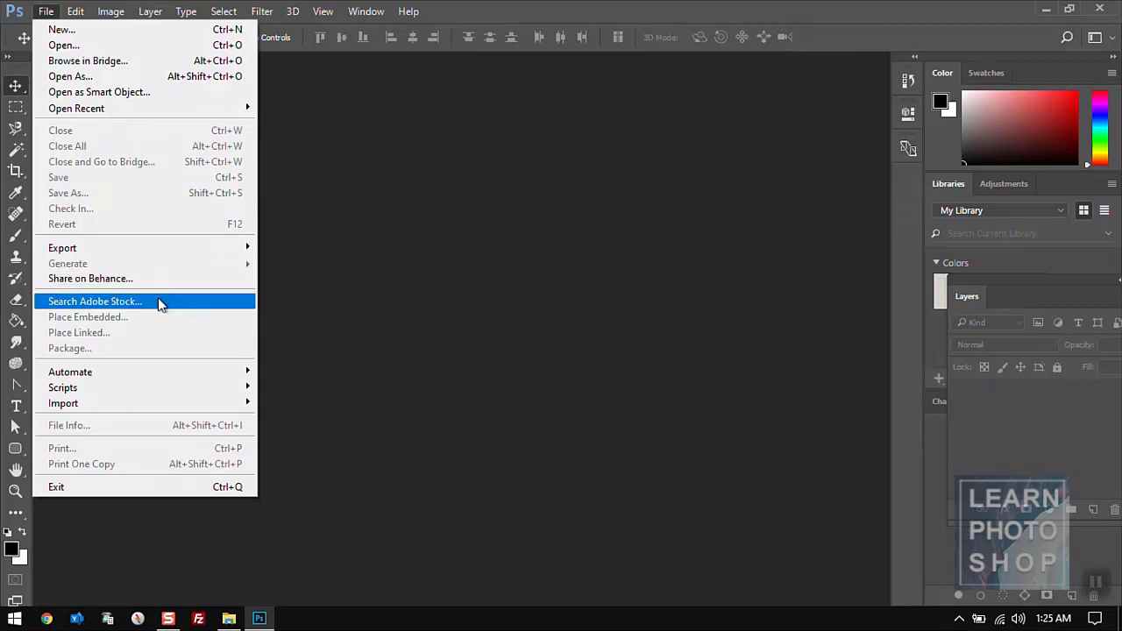
pyautogui.click(493, 242)
pyautogui.doubleClick(493, 249)
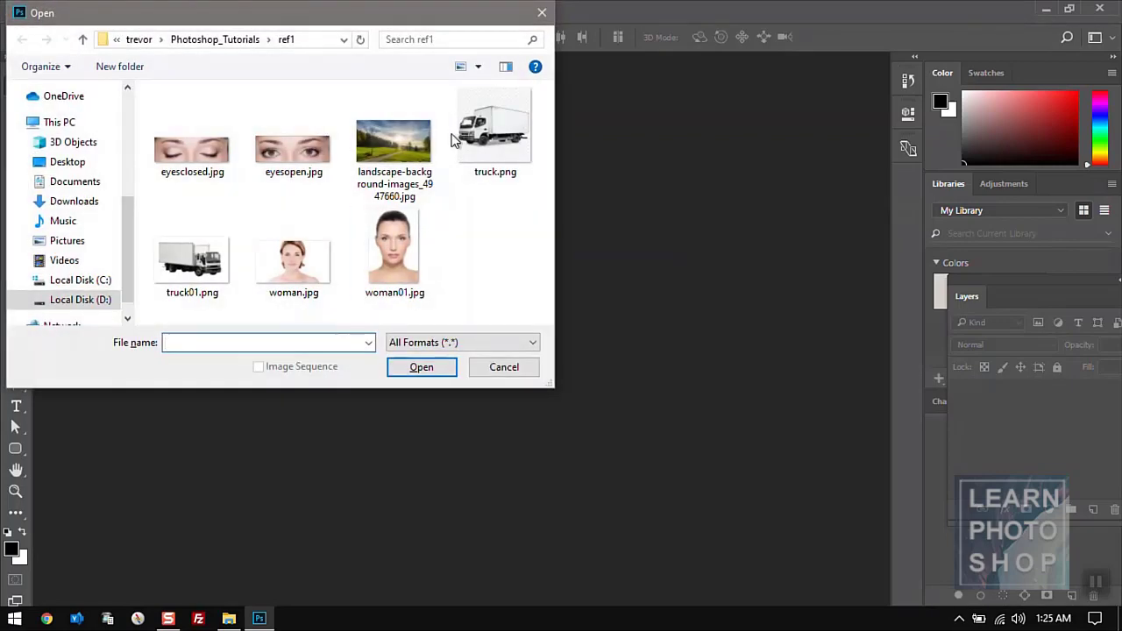
pyautogui.click(396, 145)
pyautogui.doubleClick(396, 142)
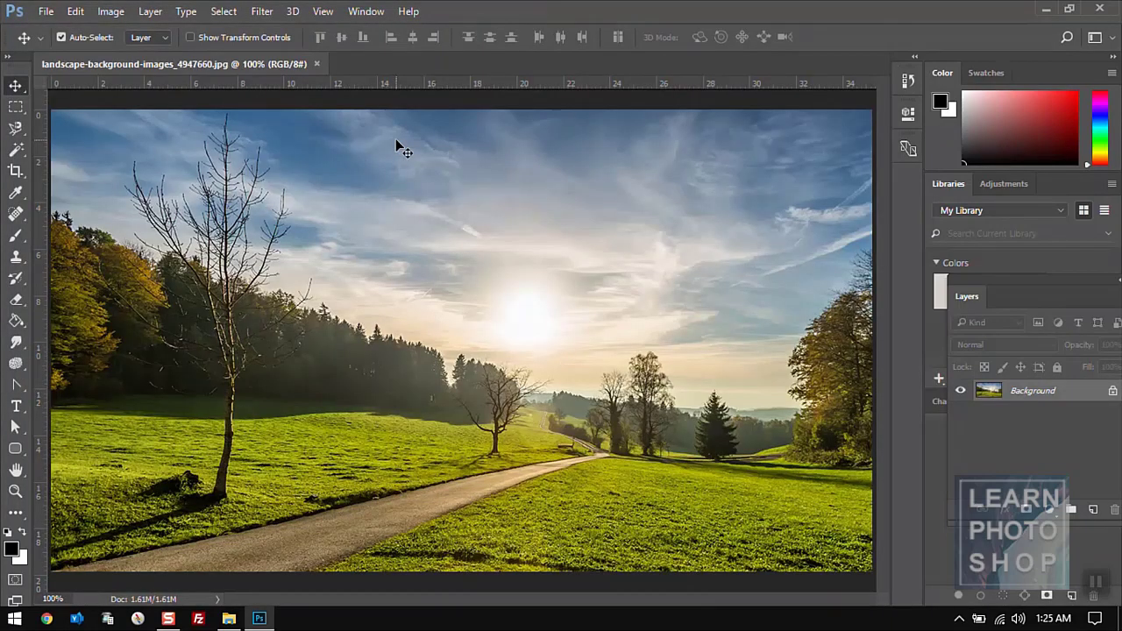
pyautogui.click(44, 11)
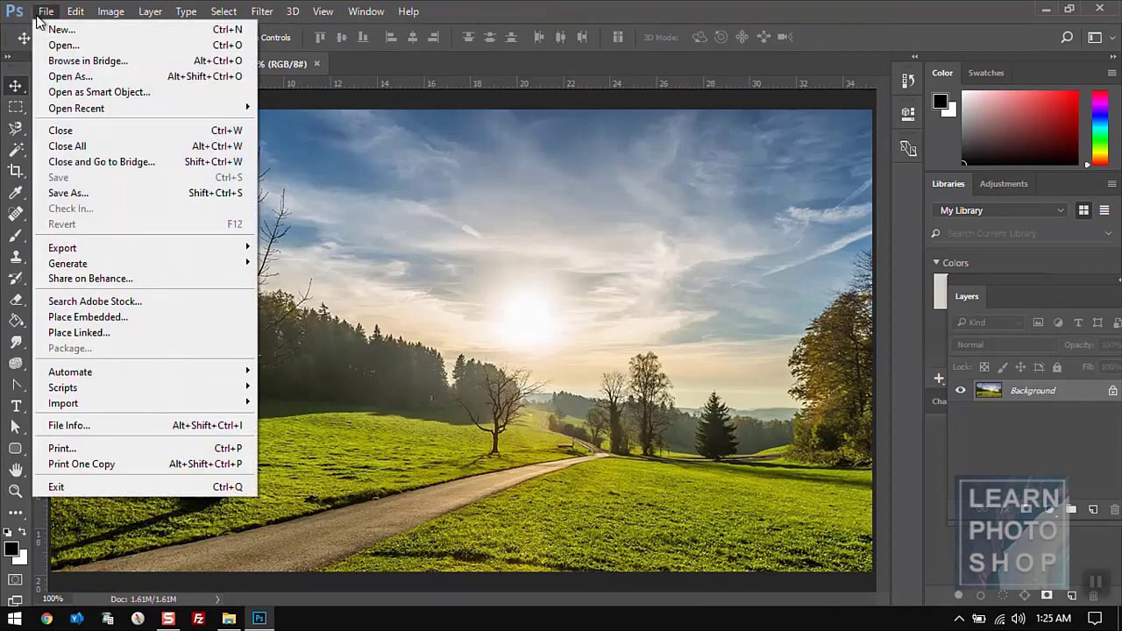
# - Embed woman.jpg via Place Embedded, commit it, and nudge it slightly up and right
pyautogui.click(114, 319)
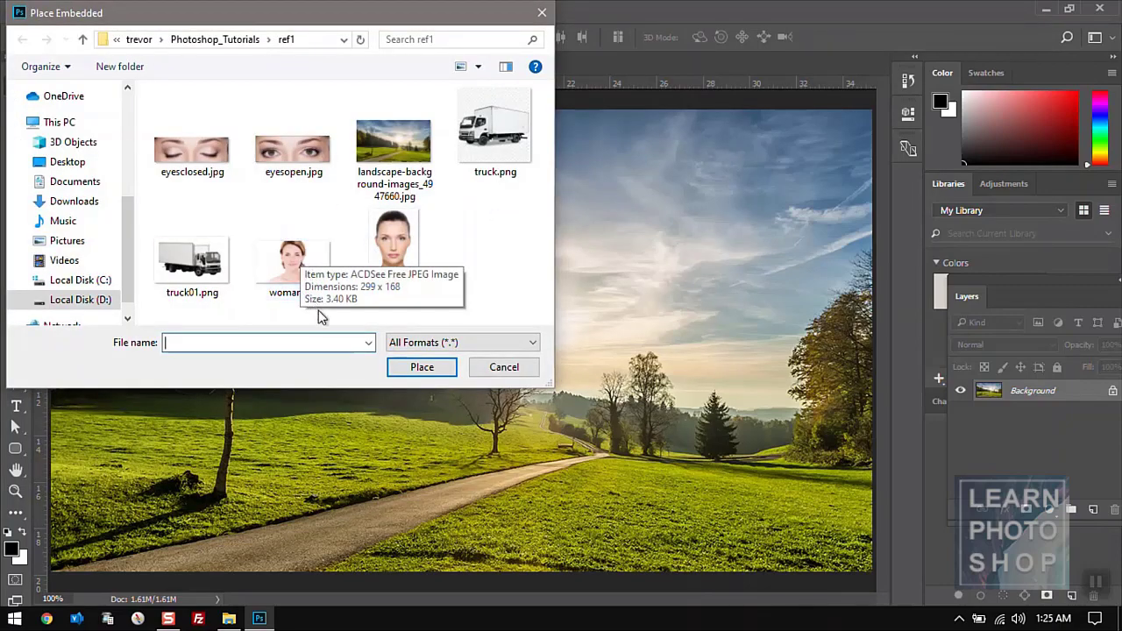
pyautogui.click(296, 258)
pyautogui.doubleClick(295, 259)
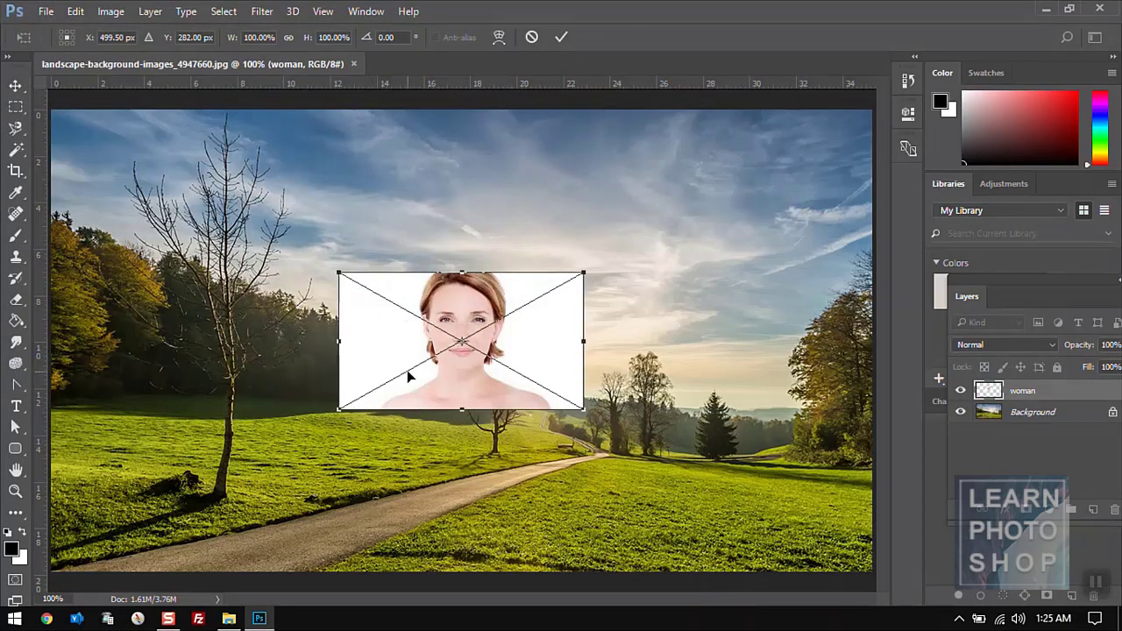
pyautogui.press('Return')
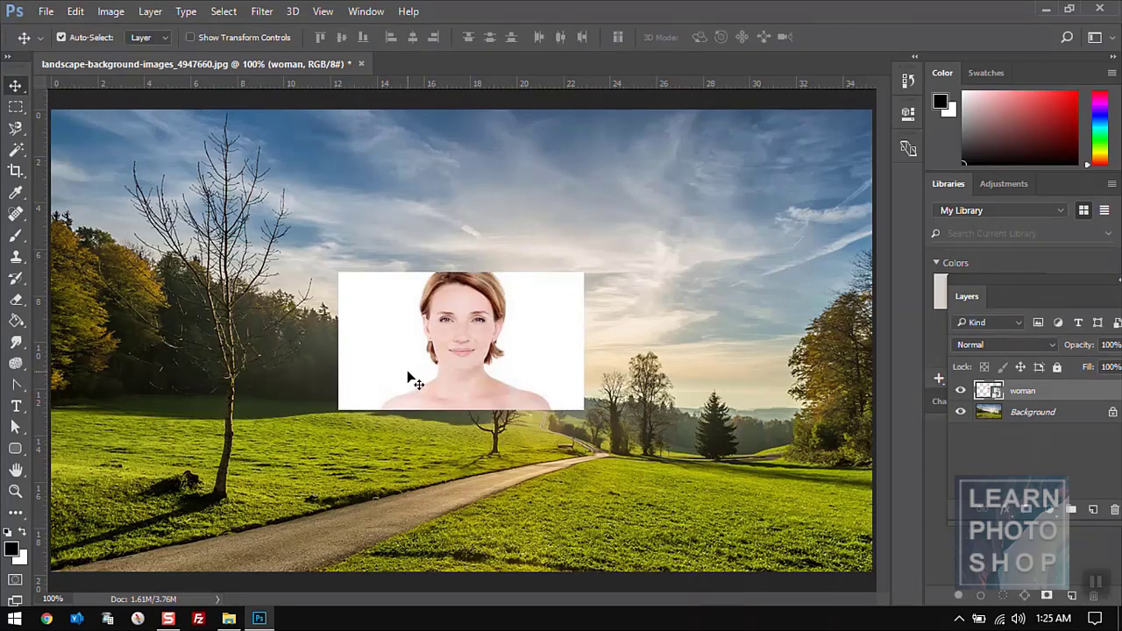
pyautogui.moveTo(546, 307); pyautogui.dragTo(574, 298)
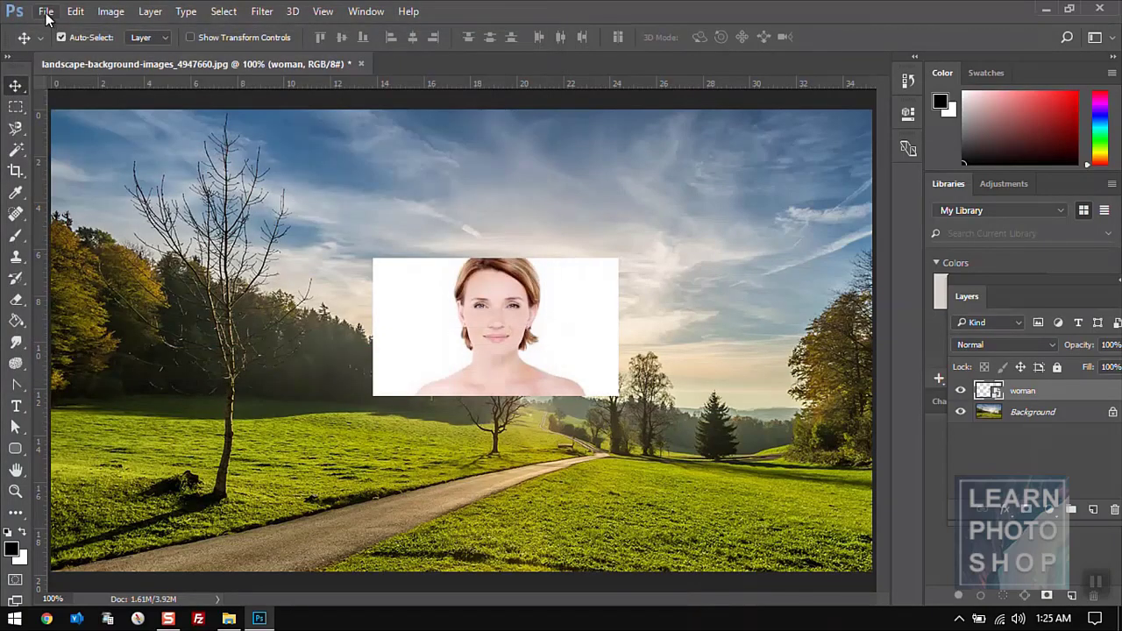
# - Open woman.jpg and add a name text label on the photo
pyautogui.click(46, 13)
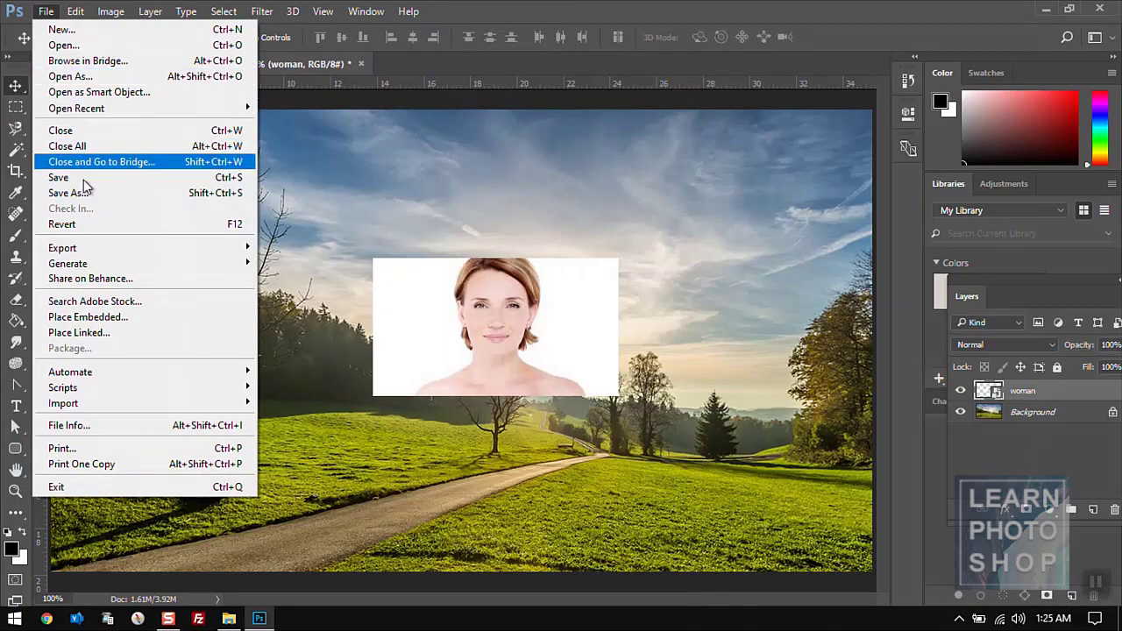
pyautogui.click(63, 45)
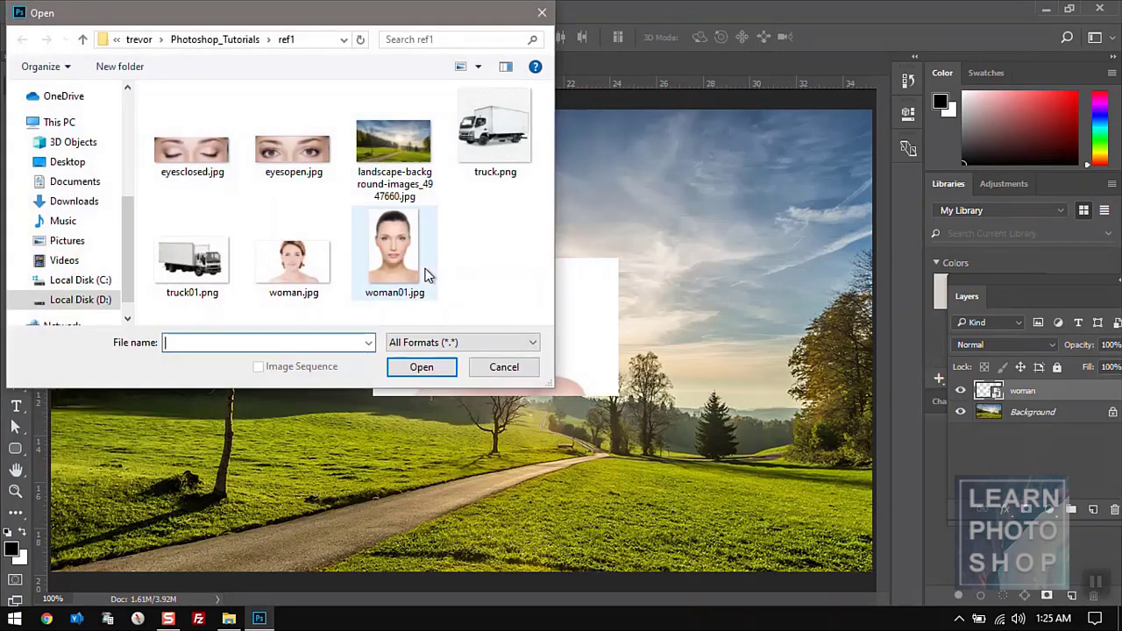
pyautogui.click(294, 263)
pyautogui.doubleClick(294, 263)
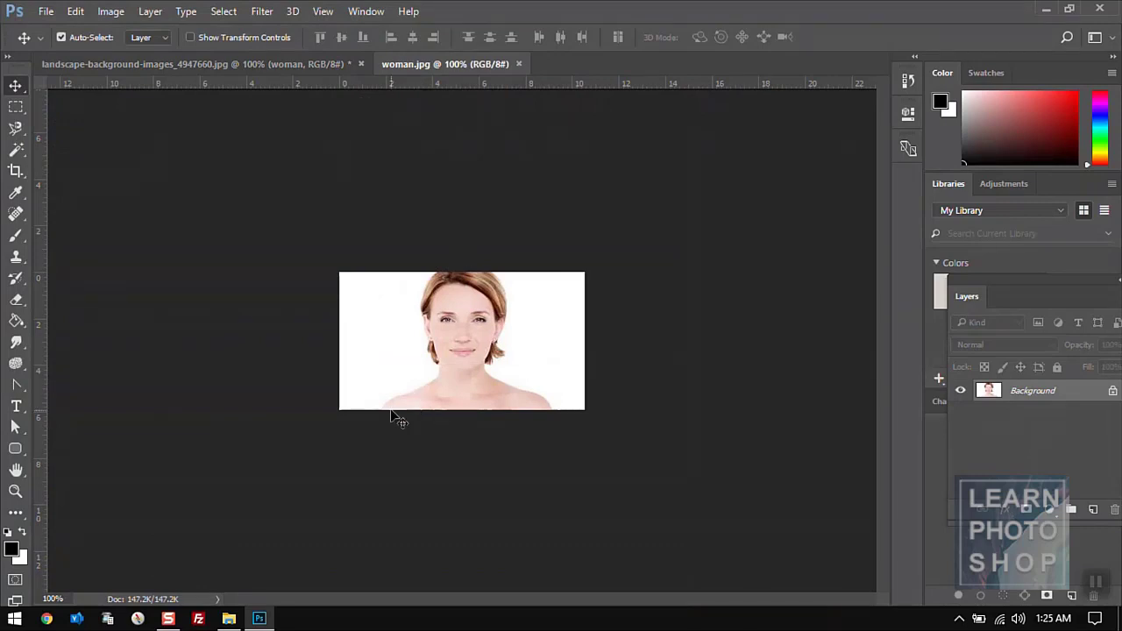
pyautogui.press('t')
pyautogui.click(375, 340)
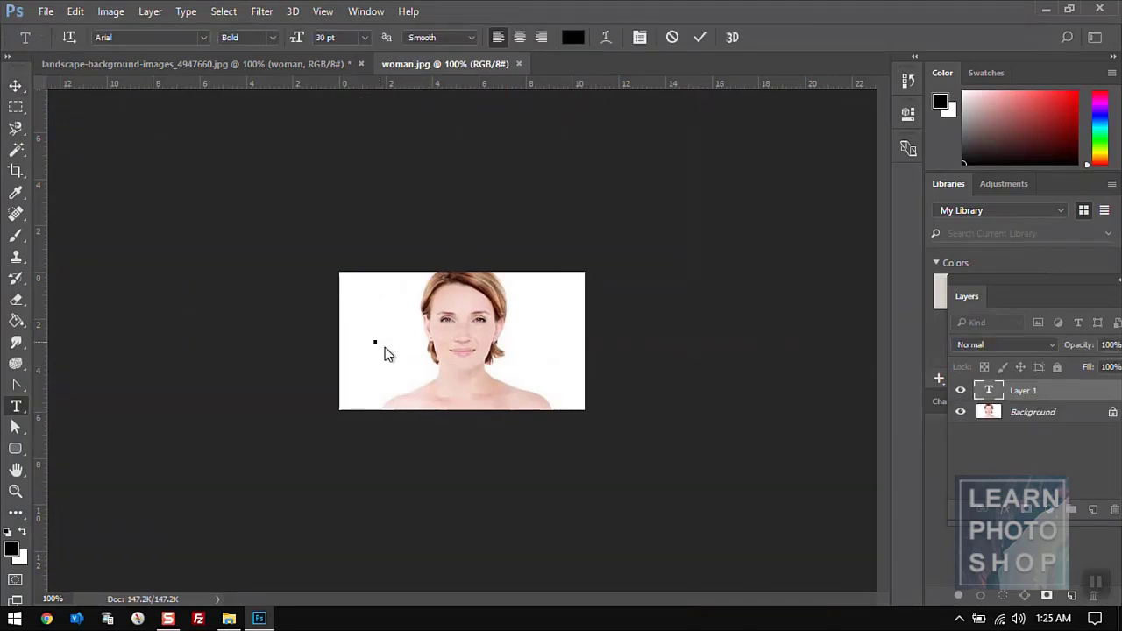
pyautogui.write('Trevor')
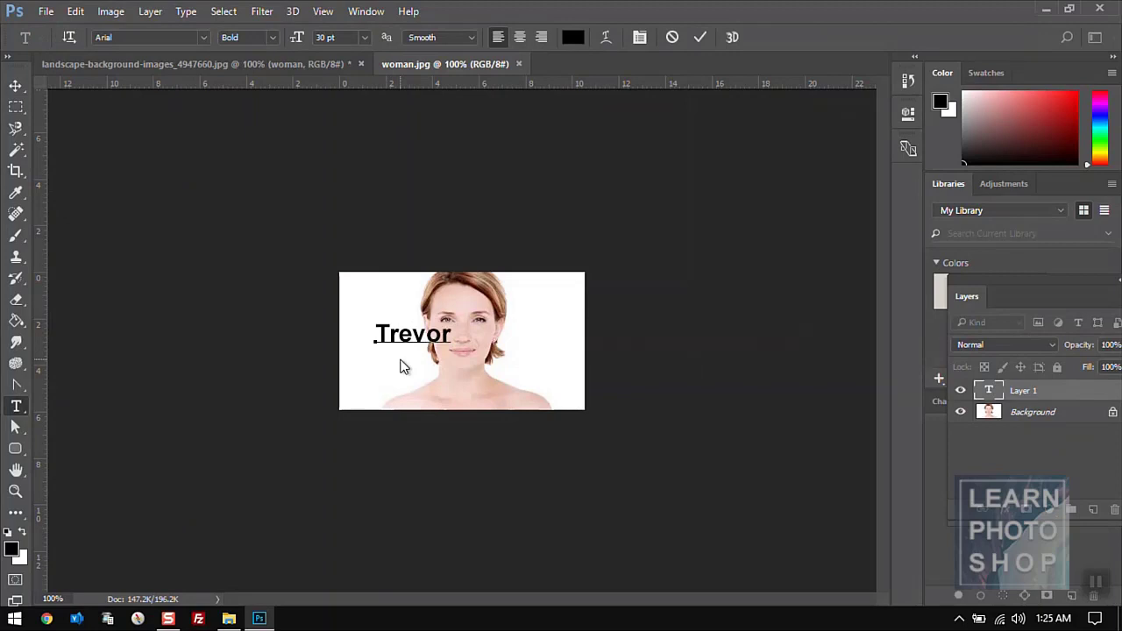
pyautogui.click(16, 86)
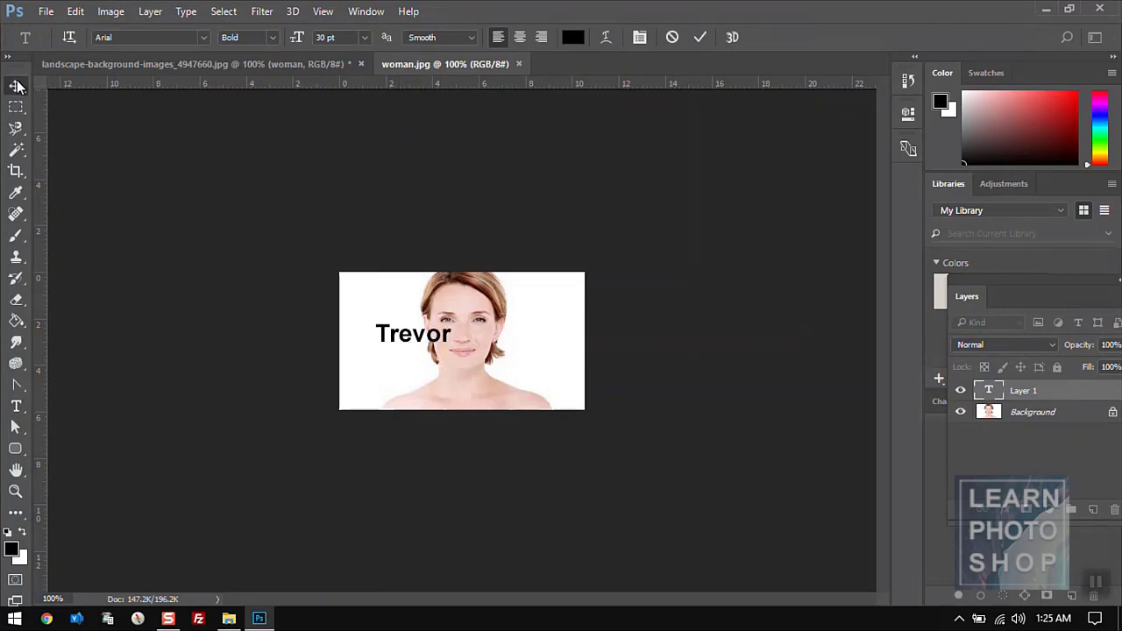
# - Flatten the text into the woman photo and save it as JPEG
pyautogui.hotkey('ctrl', 'w')
pyautogui.press('Escape')
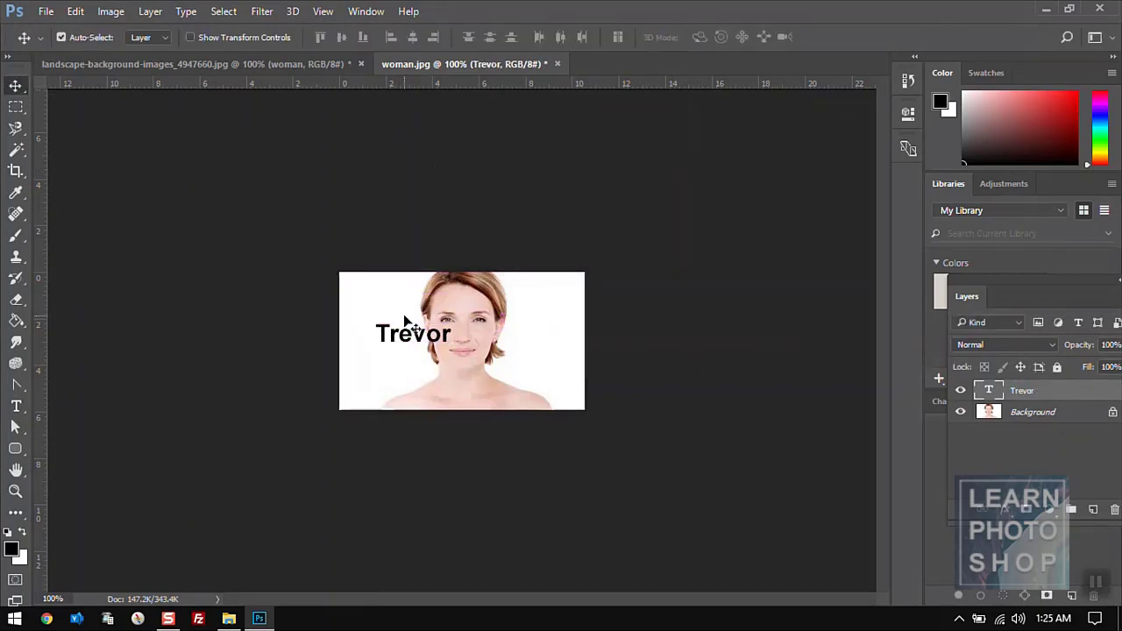
pyautogui.hotkey('ctrl', 'e')
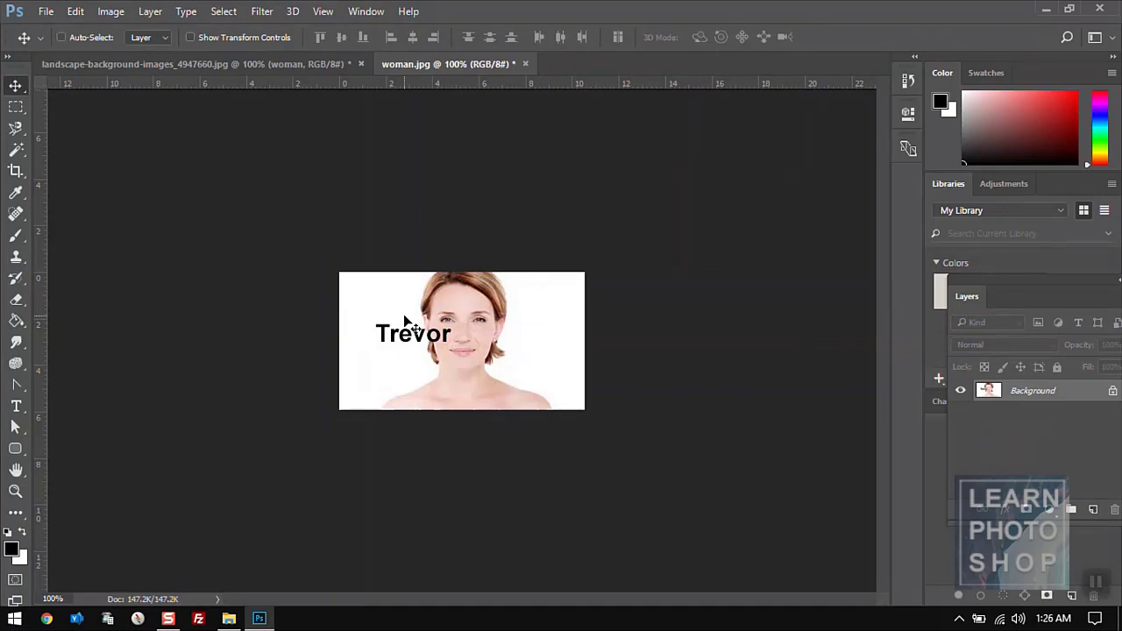
pyautogui.hotkey('ctrl', 's')
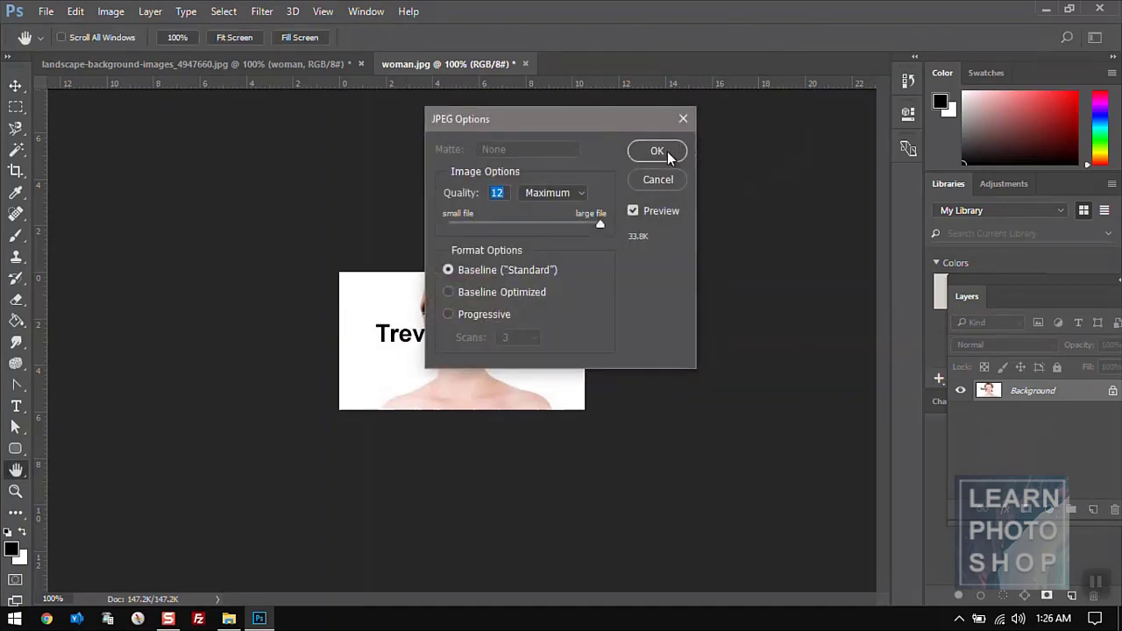
pyautogui.click(657, 151)
pyautogui.press('v')
pyautogui.moveTo(430, 119)
pyautogui.mouseDown()
pyautogui.moveTo(241, 70)
pyautogui.moveTo(303, 144)
pyautogui.mouseUp()
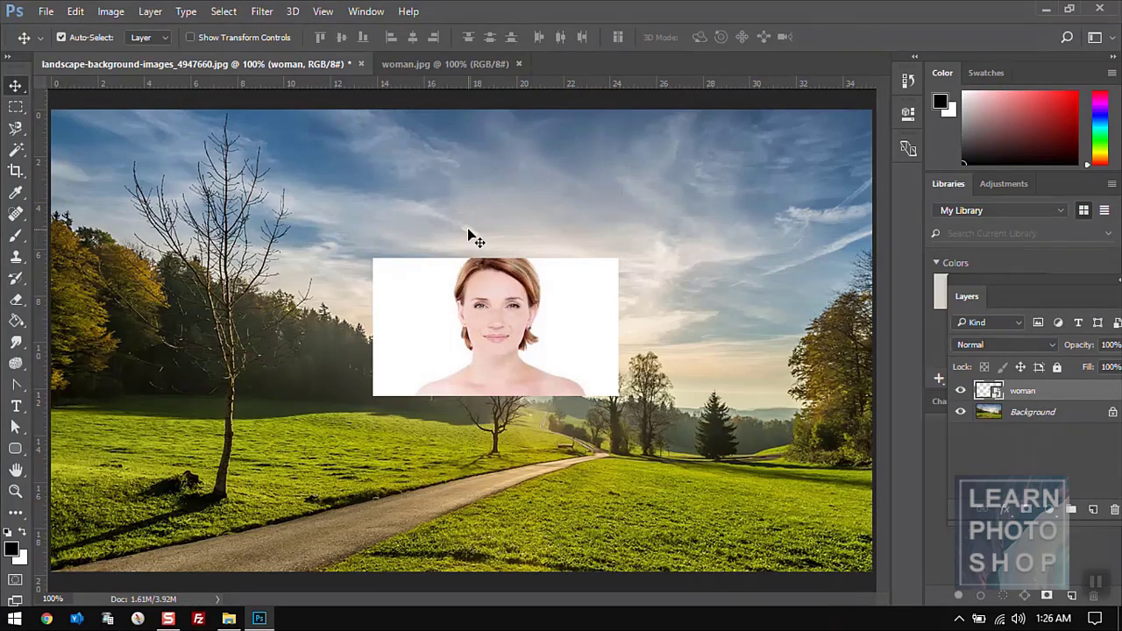
# - Close the woman.jpg tab and delete the woman layer from the landscape
pyautogui.click(439, 66)
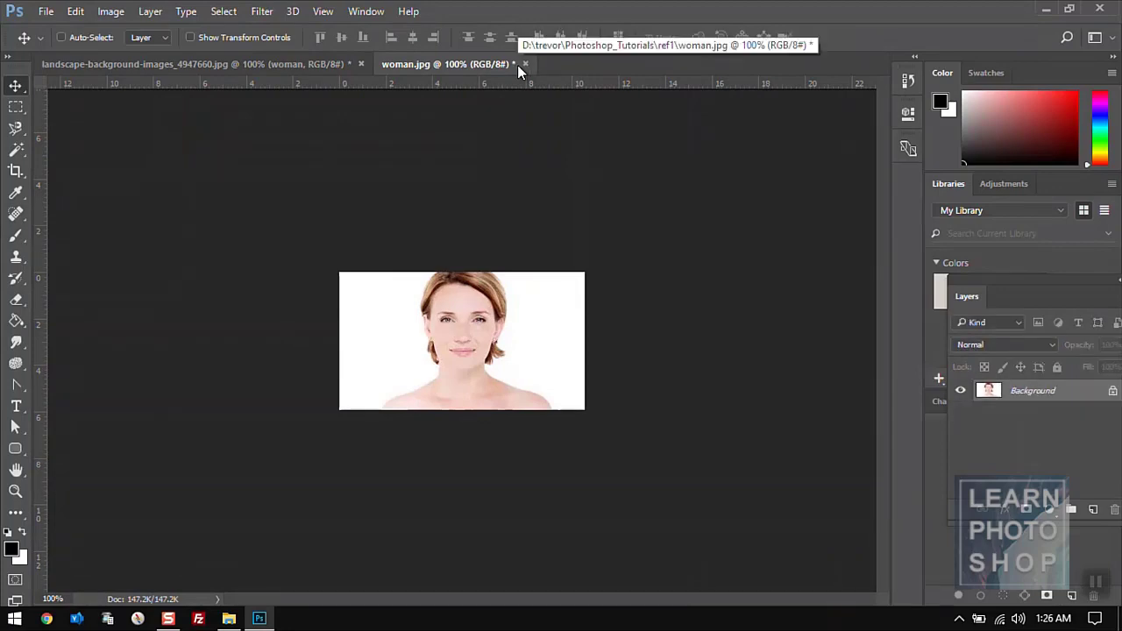
pyautogui.click(518, 64)
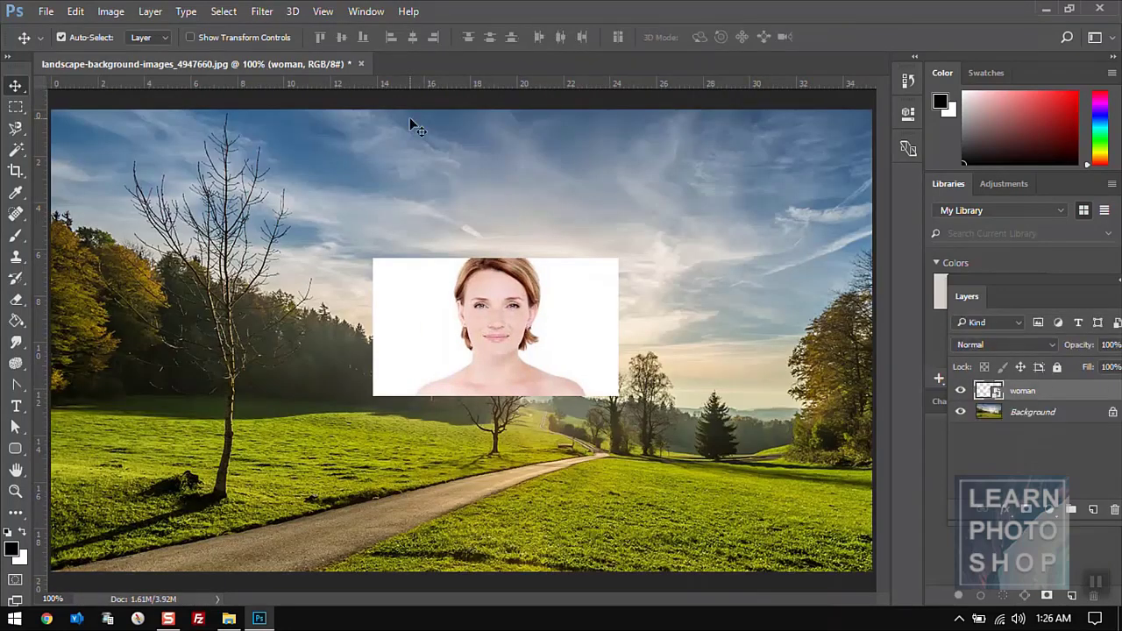
pyautogui.hotkey('ctrl', 'alt', 'z')
pyautogui.hotkey('ctrl', 'alt', 'z')
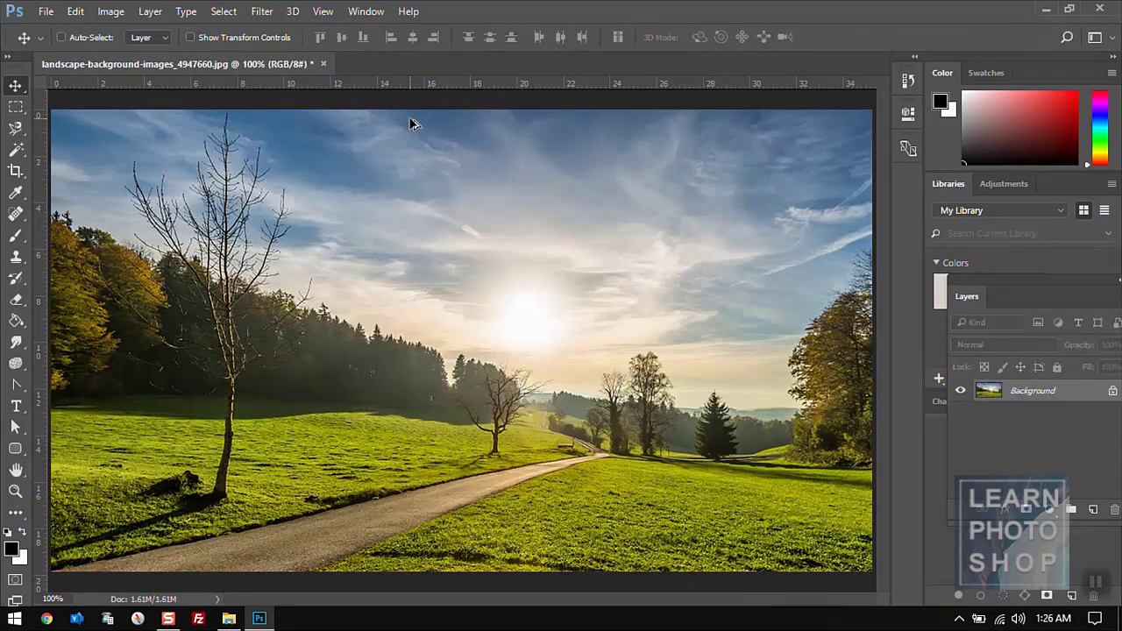
# - Place woman.jpg as a linked layer in the landscape and commit it near the centre
pyautogui.click(46, 12)
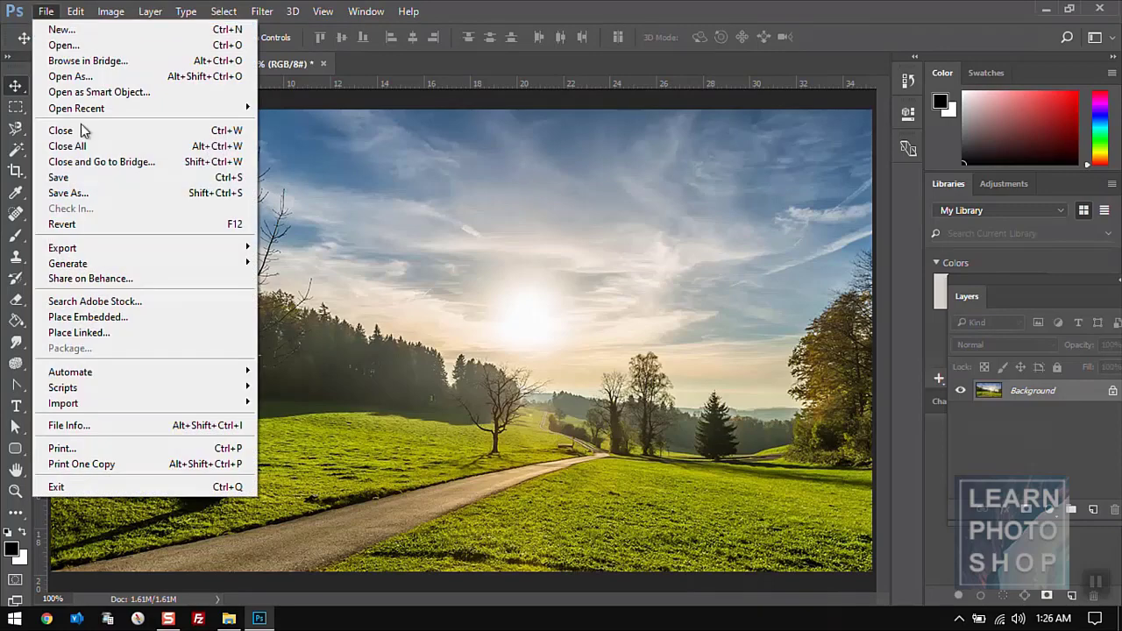
pyautogui.click(103, 333)
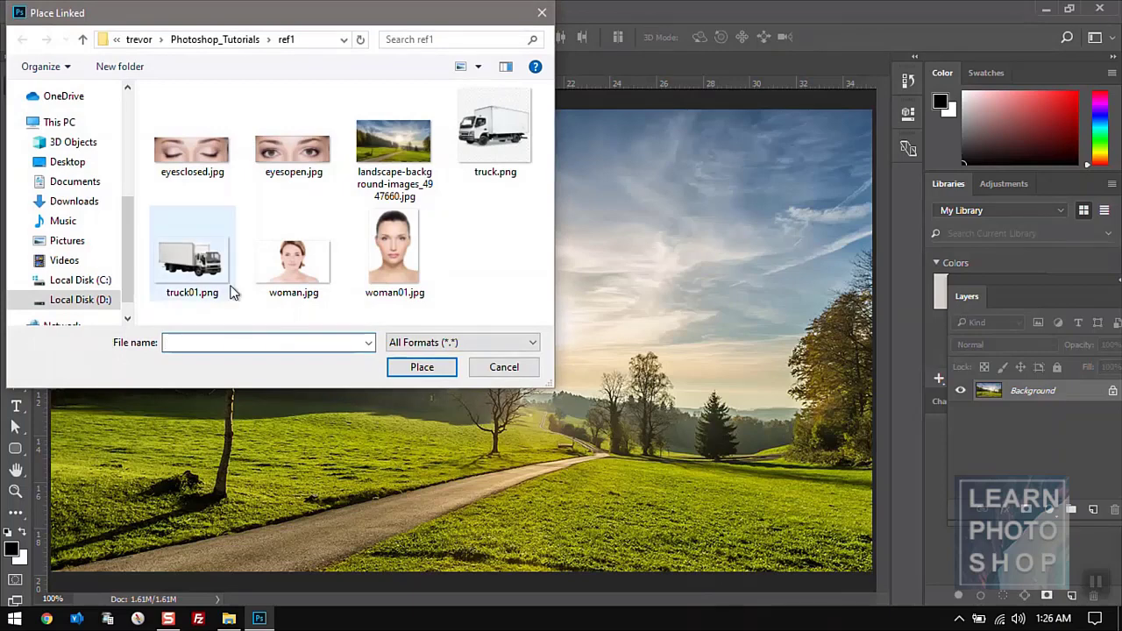
pyautogui.click(307, 260)
pyautogui.click(403, 372)
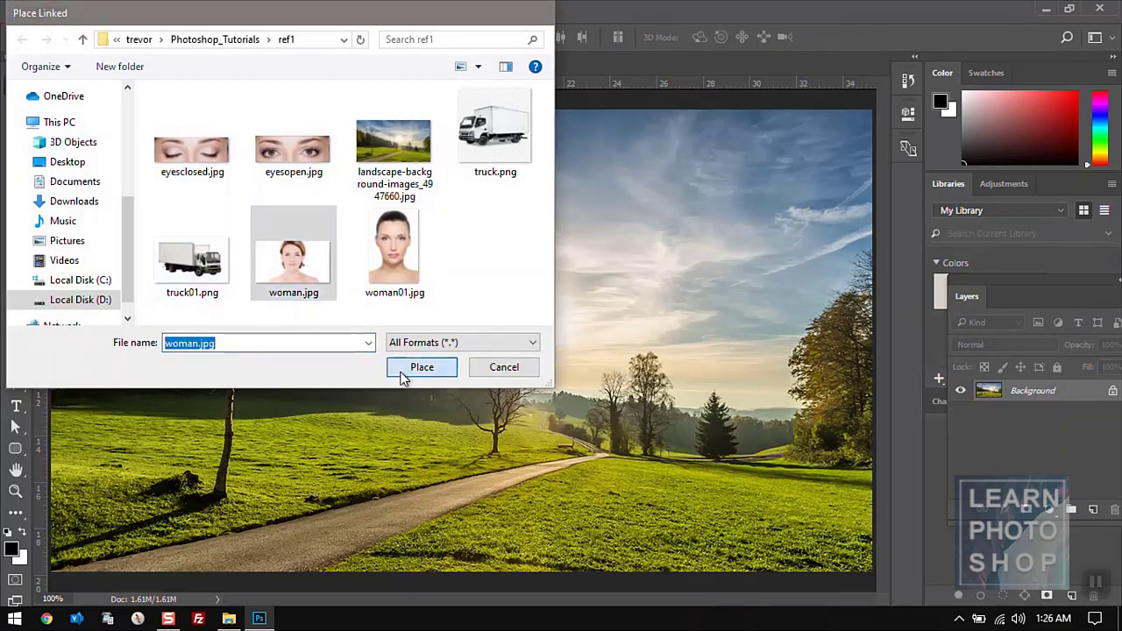
pyautogui.press('Return')
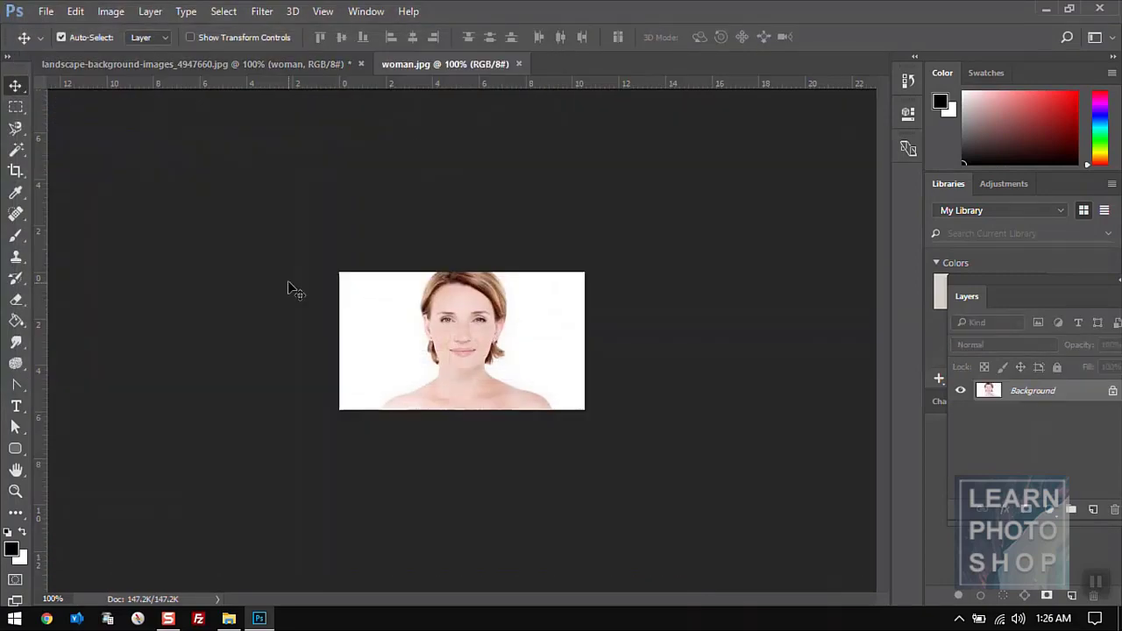
pyautogui.press('t')
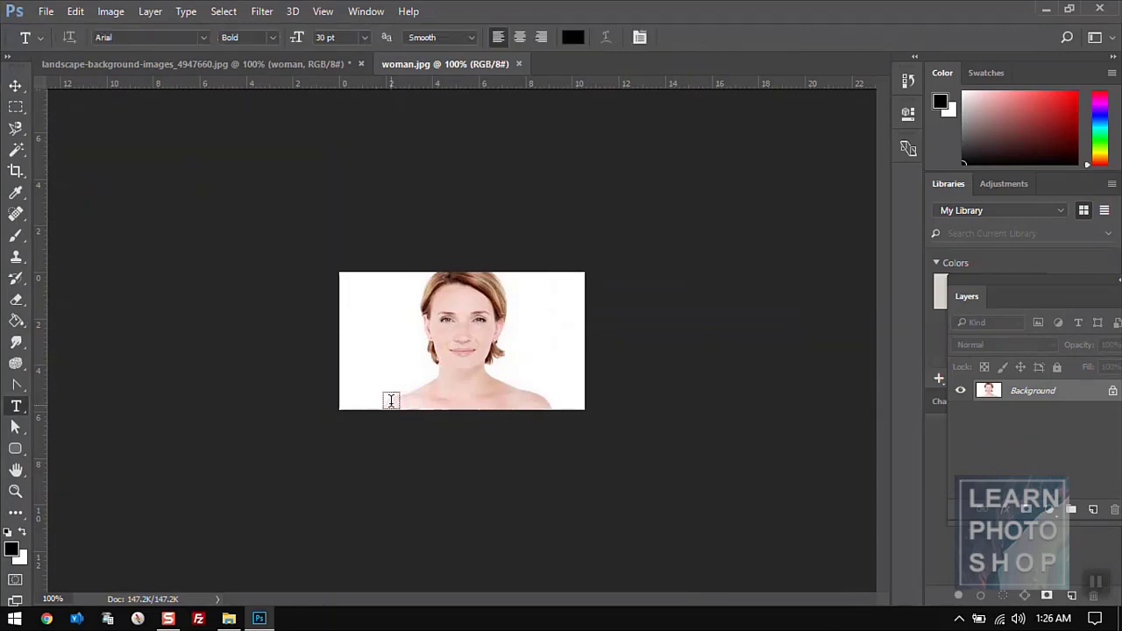
pyautogui.click(391, 335)
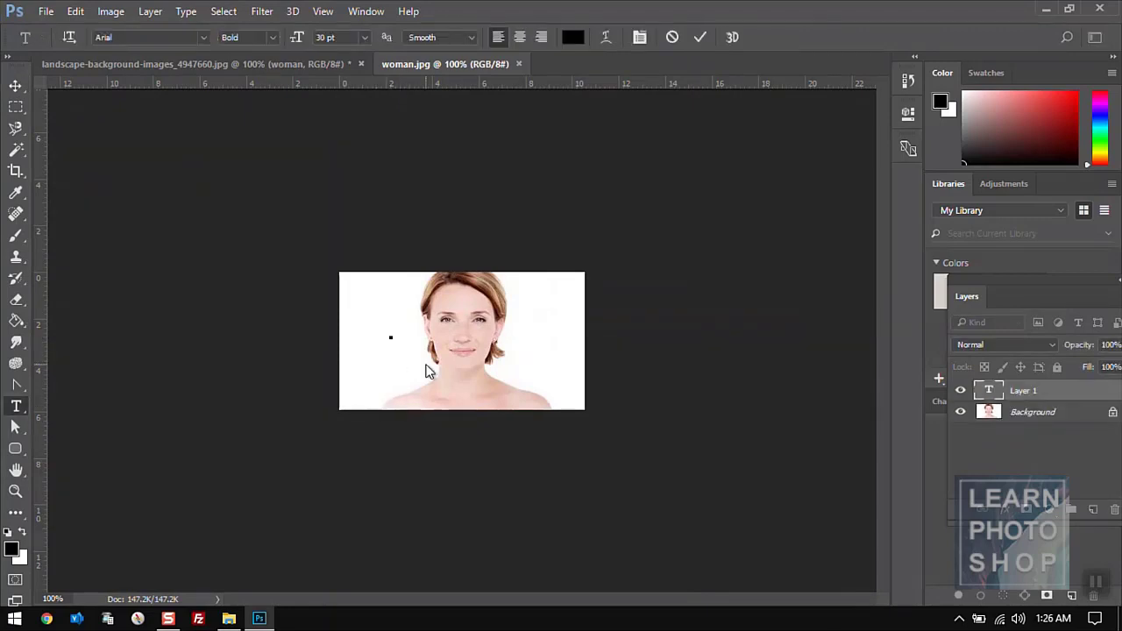
pyautogui.write('Trevor')
pyautogui.press('Return')
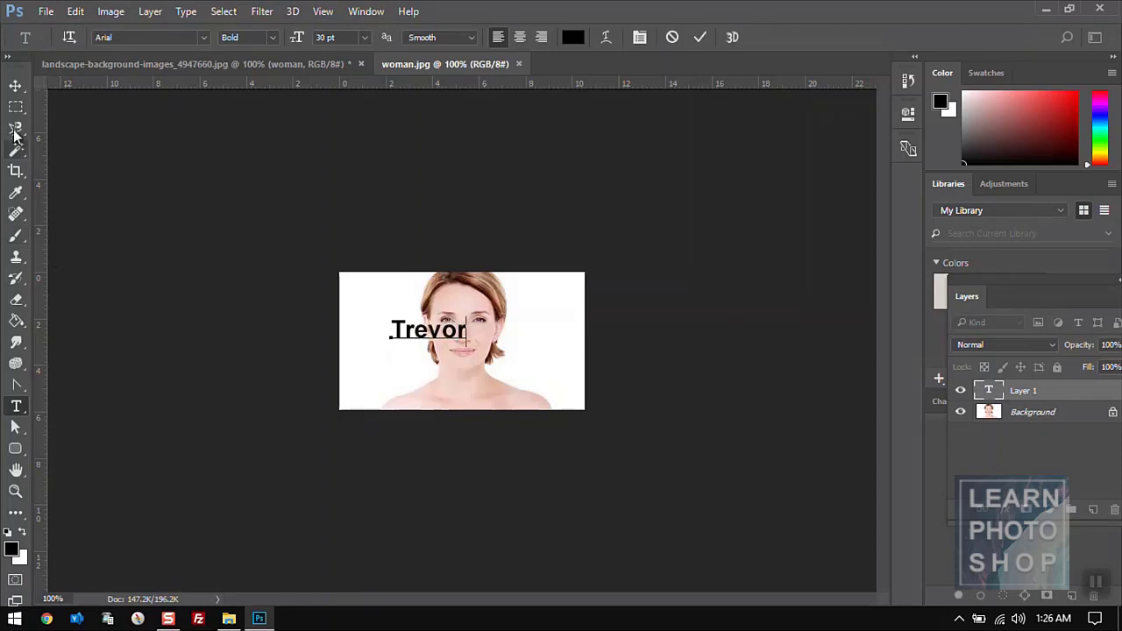
pyautogui.click(15, 85)
pyautogui.hotkey('ctrl', 'e')
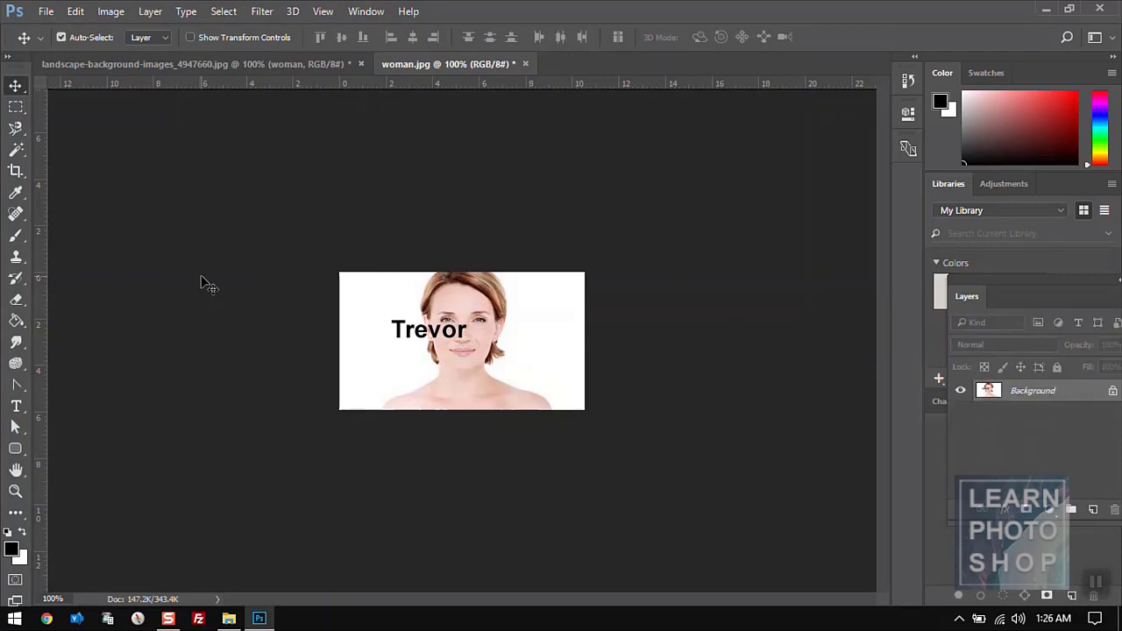
pyautogui.hotkey('ctrl', 's')
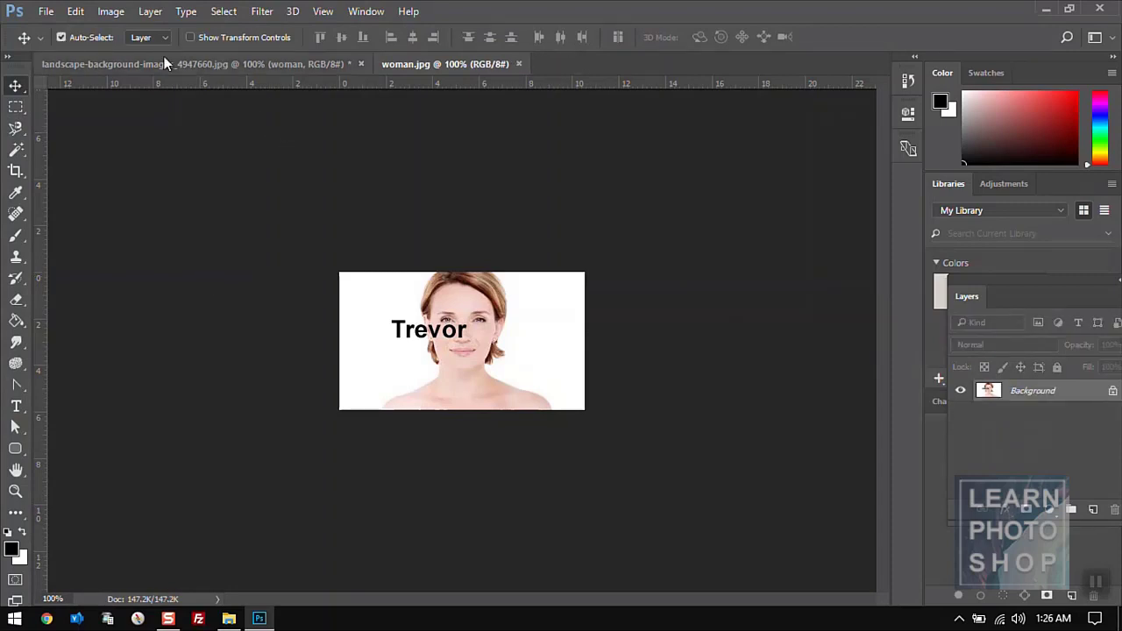
pyautogui.click(46, 11)
pyautogui.click(365, 11)
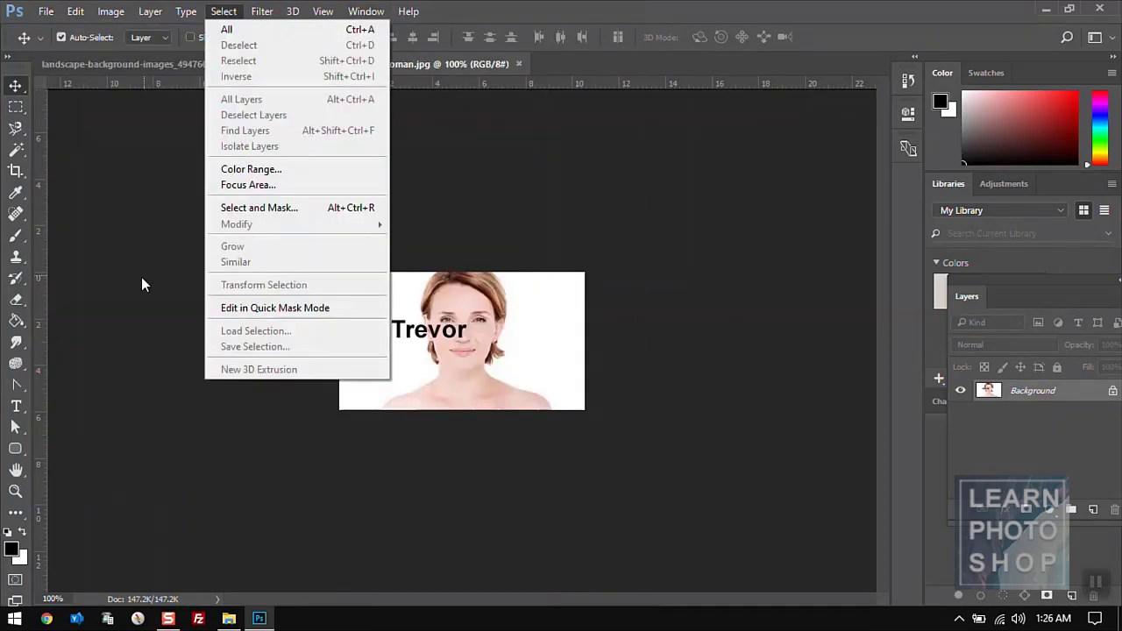
pyautogui.click(141, 279)
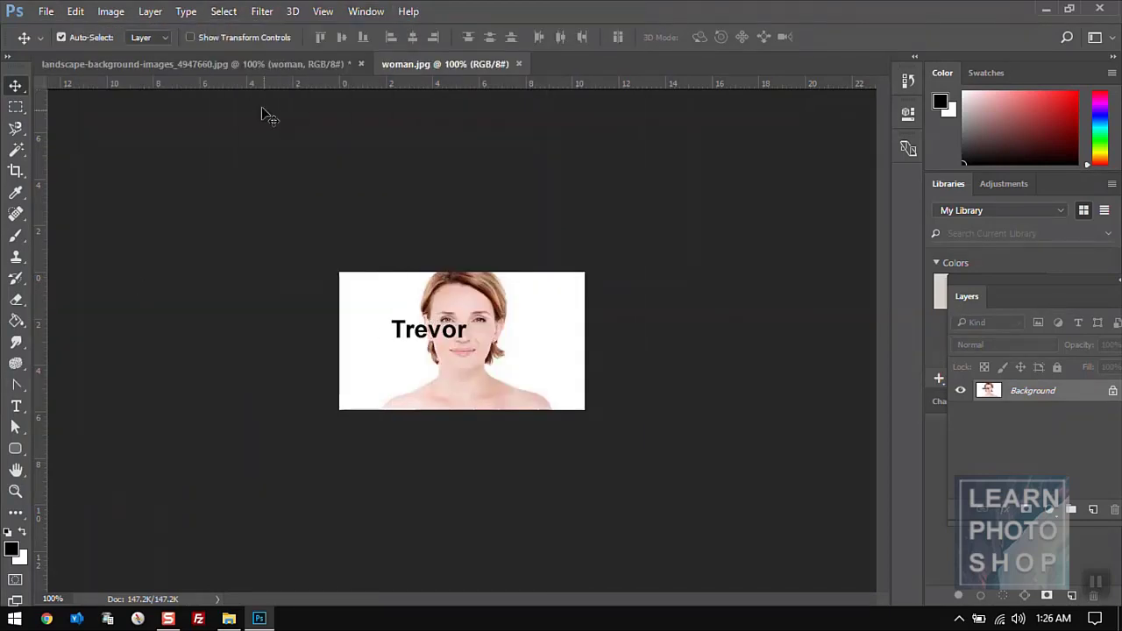
pyautogui.click(232, 67)
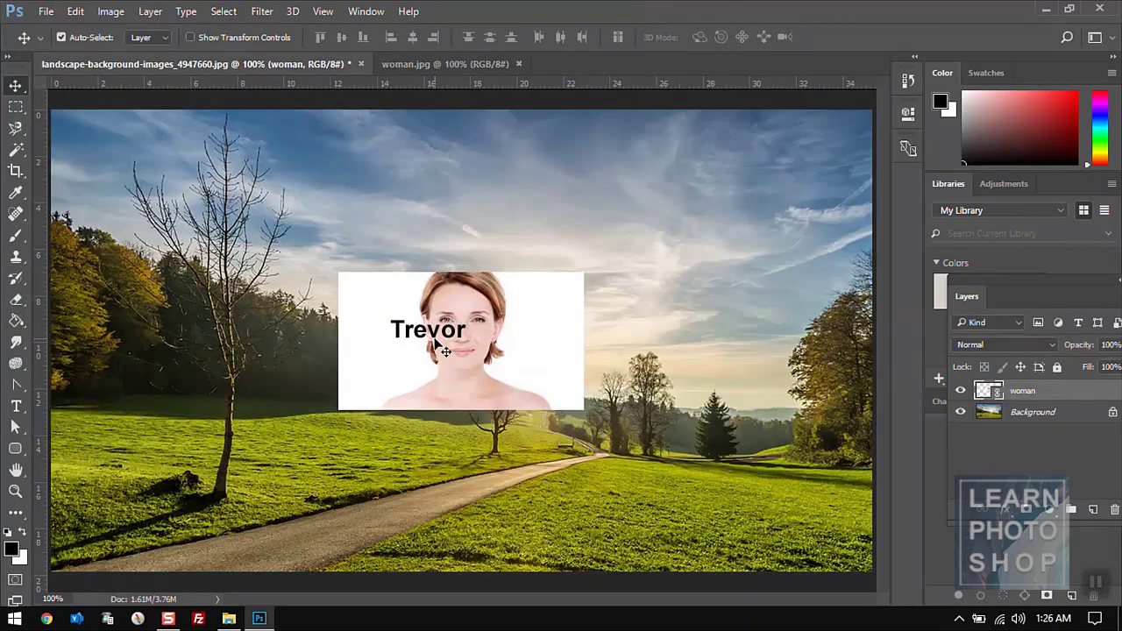
pyautogui.click(413, 71)
pyautogui.click(279, 68)
pyautogui.click(450, 64)
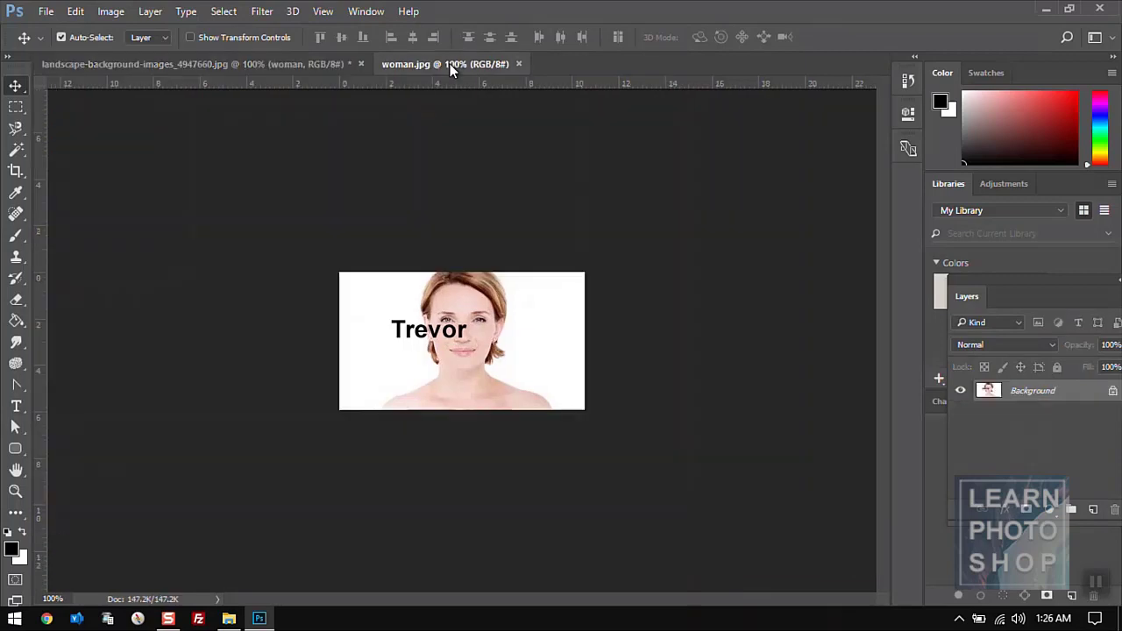
pyautogui.hotkey('ctrl', 'alt', 'z')
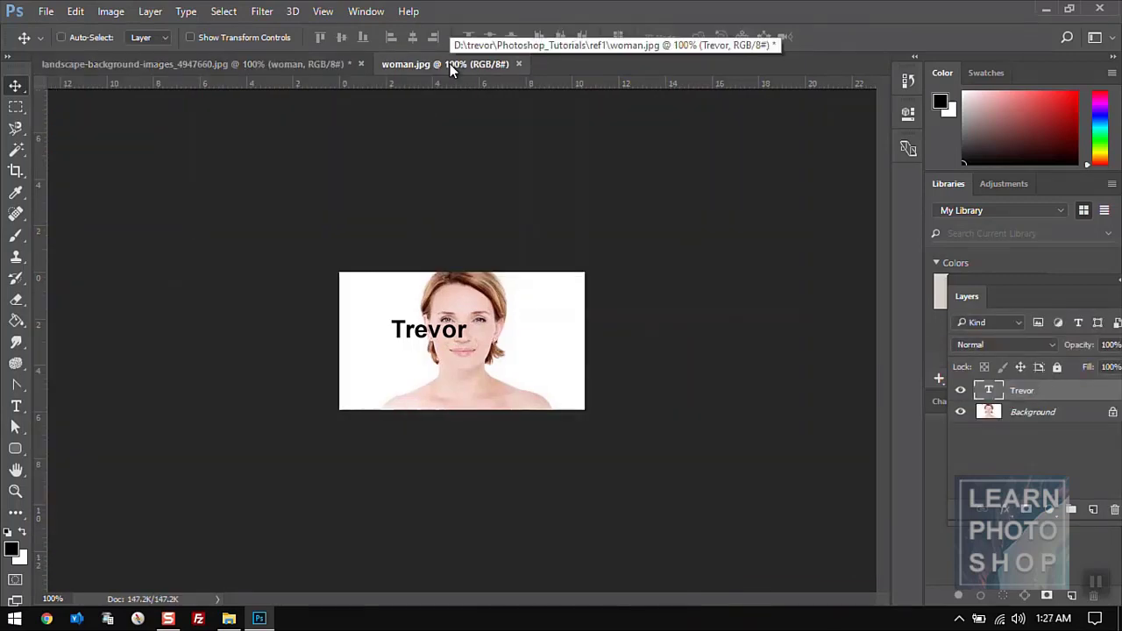
pyautogui.hotkey('ctrl', 'alt', 'z')
pyautogui.hotkey('ctrl', 's')
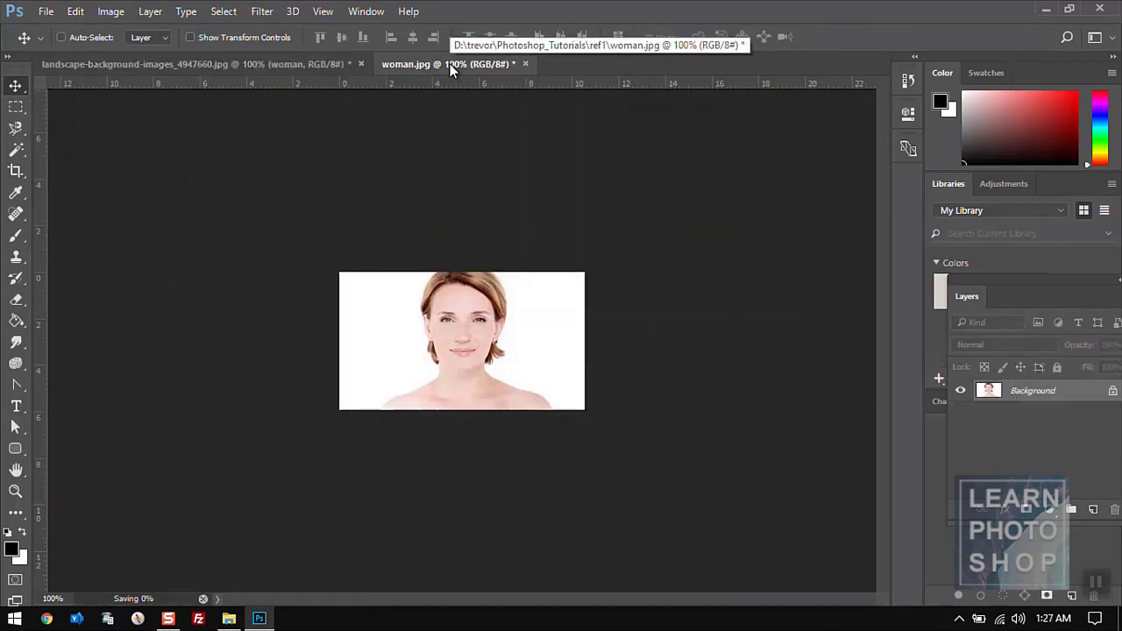
pyautogui.hotkey('ctrl', 'w')
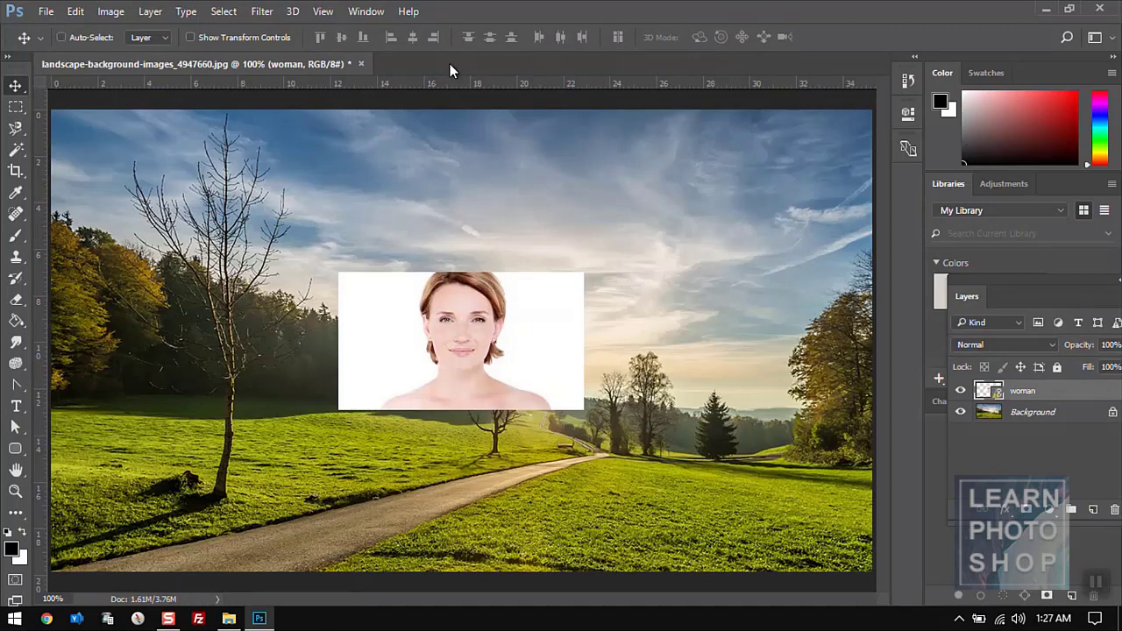
pyautogui.hotkey('ctrl', 'alt', 'z')
pyautogui.hotkey('ctrl', 'alt', 'z')
pyautogui.click(44, 11)
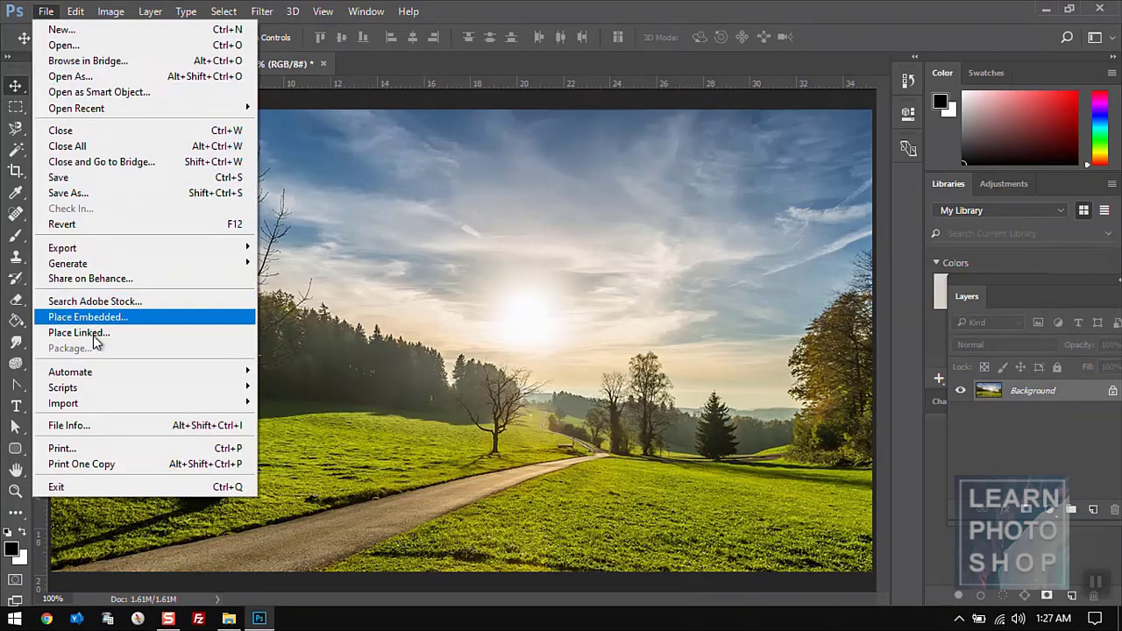
pyautogui.moveTo(101, 396)
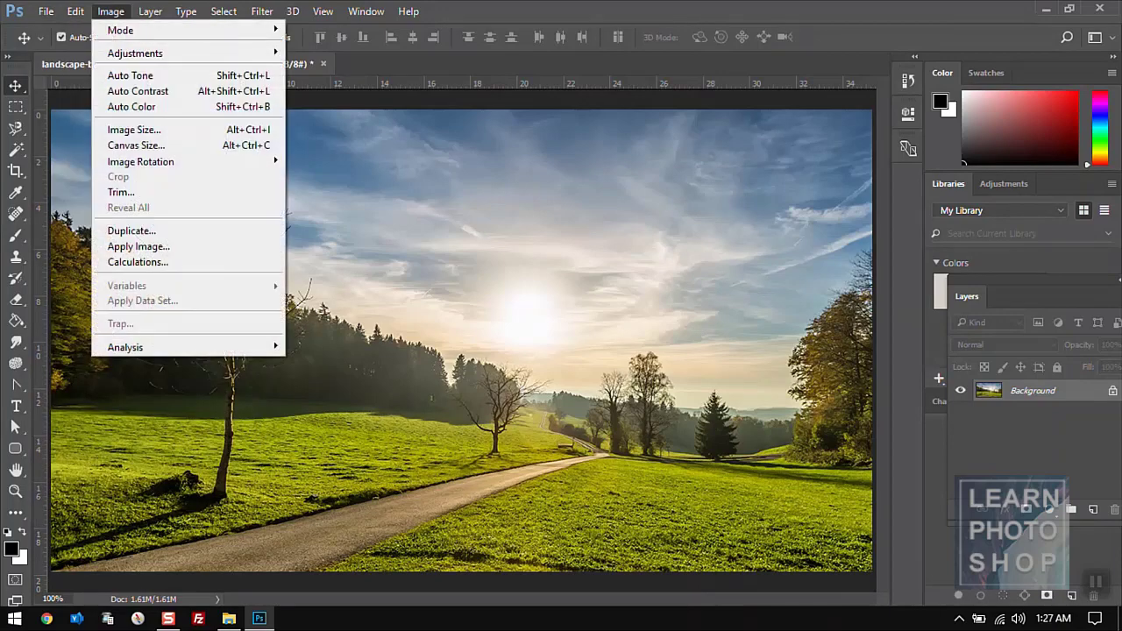
pyautogui.moveTo(84, 12)
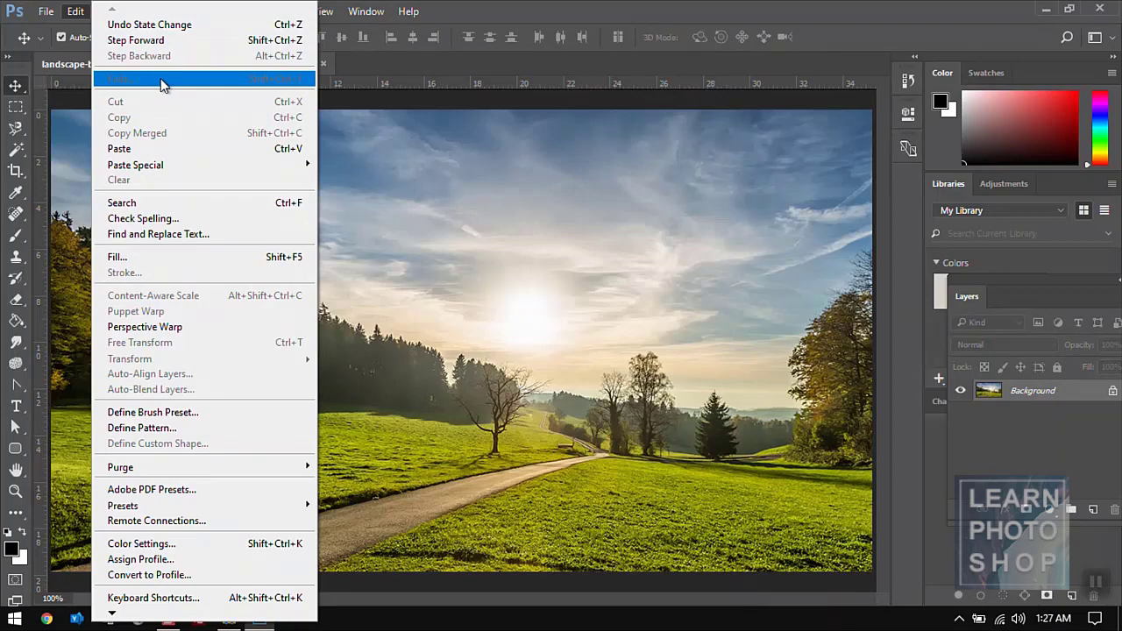
pyautogui.click(468, 258)
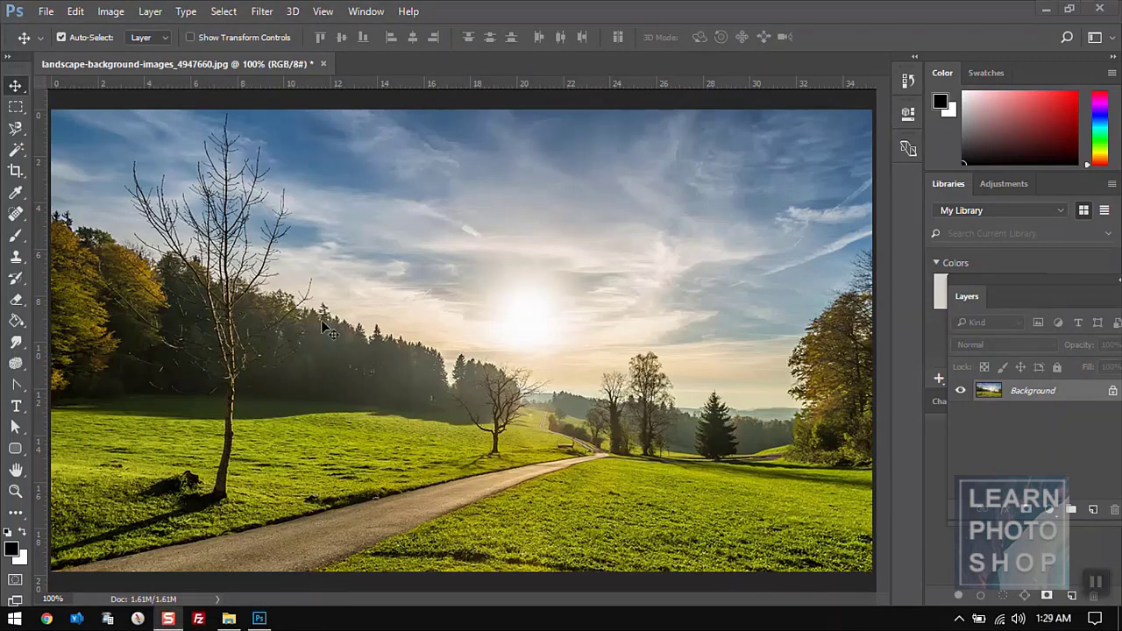
pyautogui.click(81, 12)
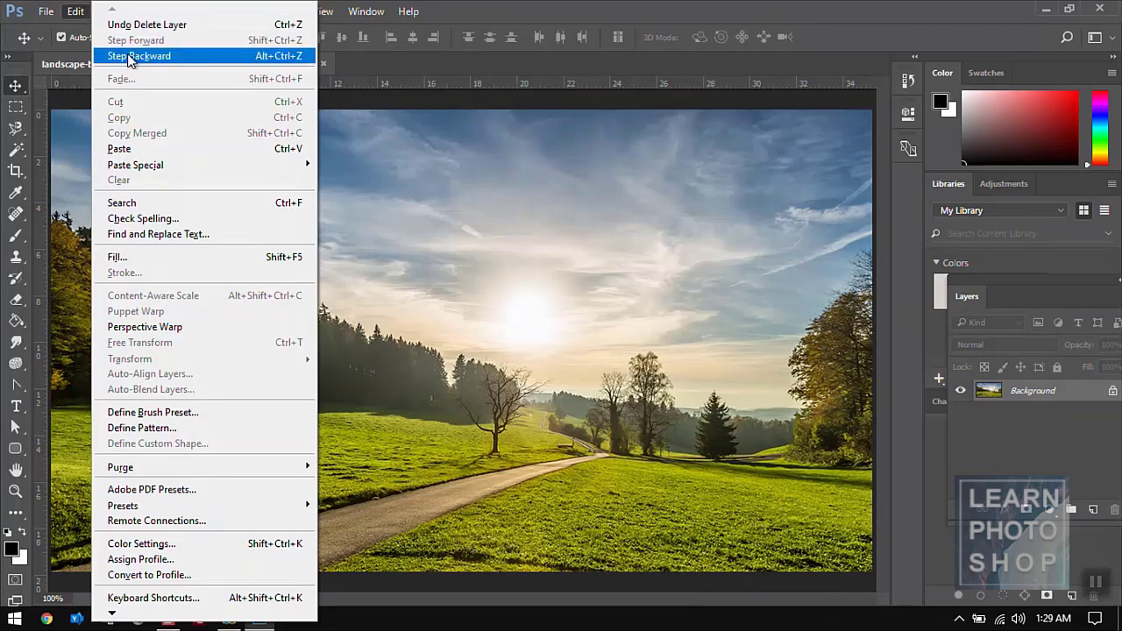
pyautogui.click(362, 202)
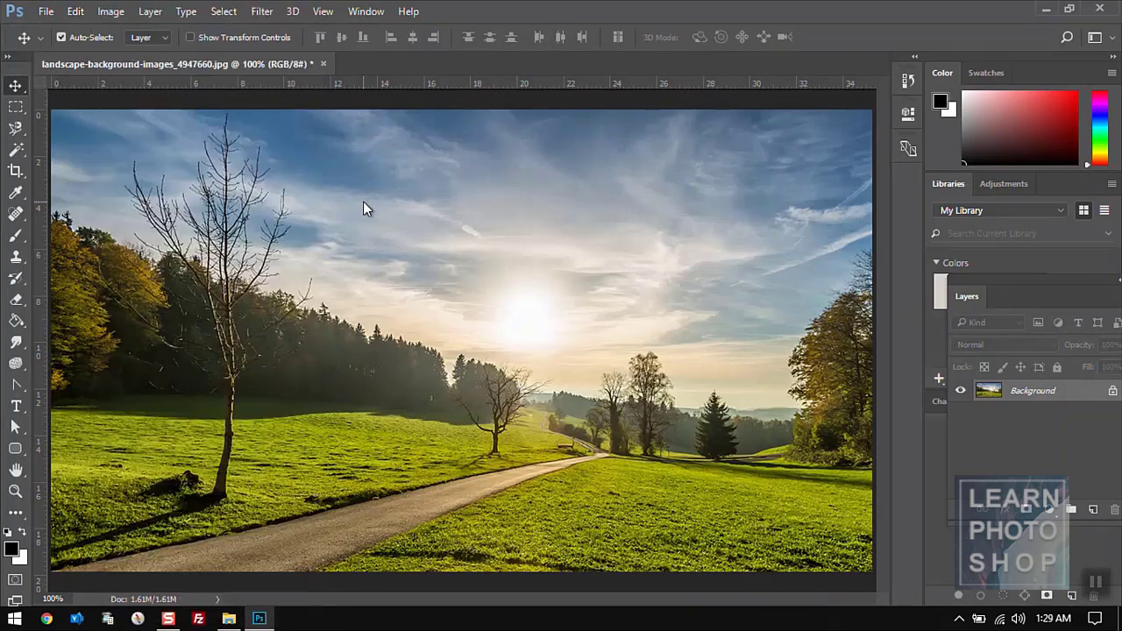
pyautogui.press('t')
pyautogui.click(365, 247)
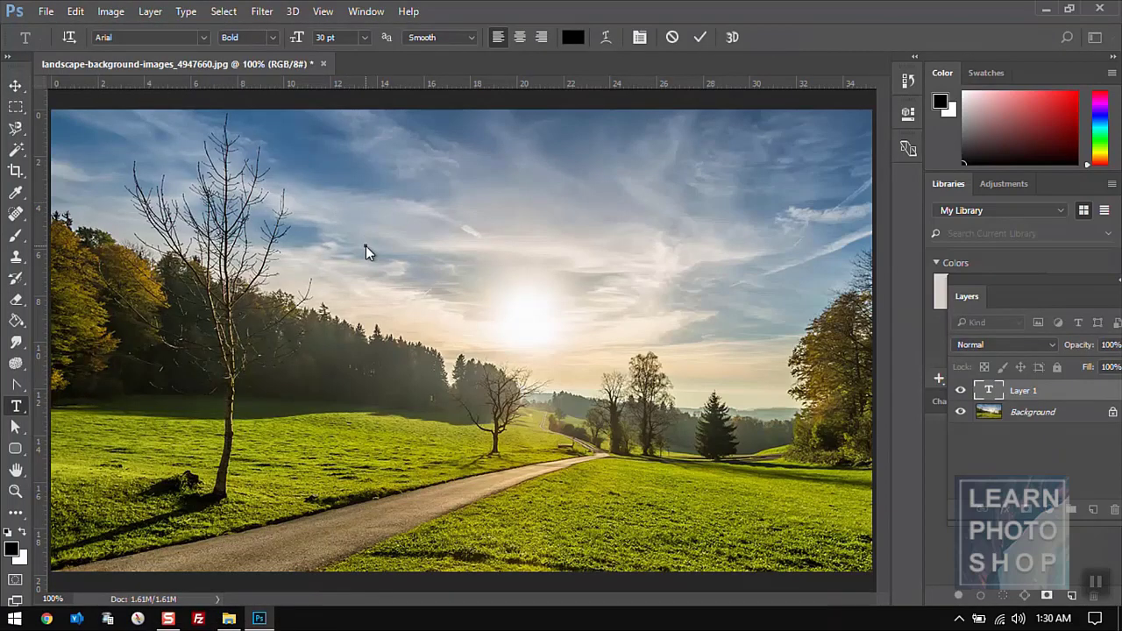
pyautogui.write('Trevor')
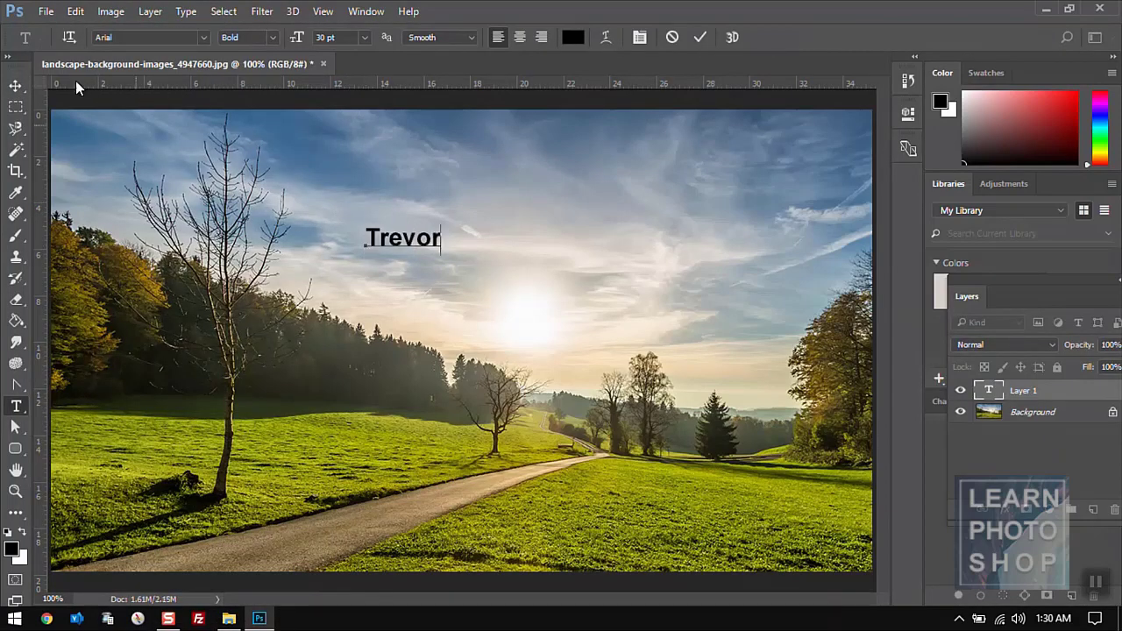
pyautogui.click(15, 86)
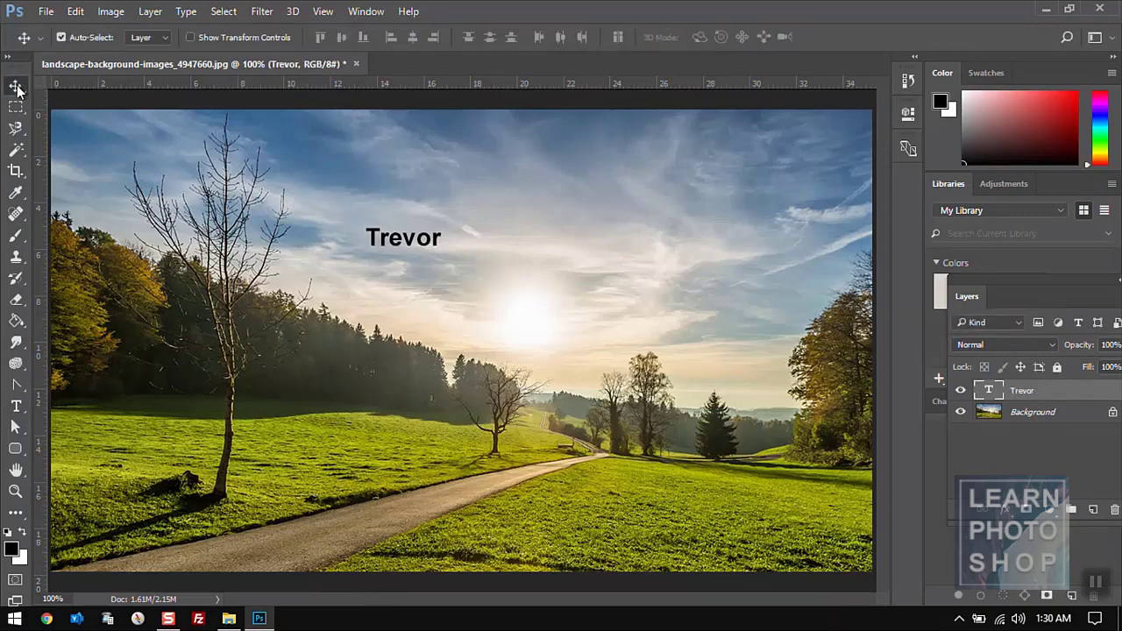
pyautogui.click(75, 10)
pyautogui.click(131, 22)
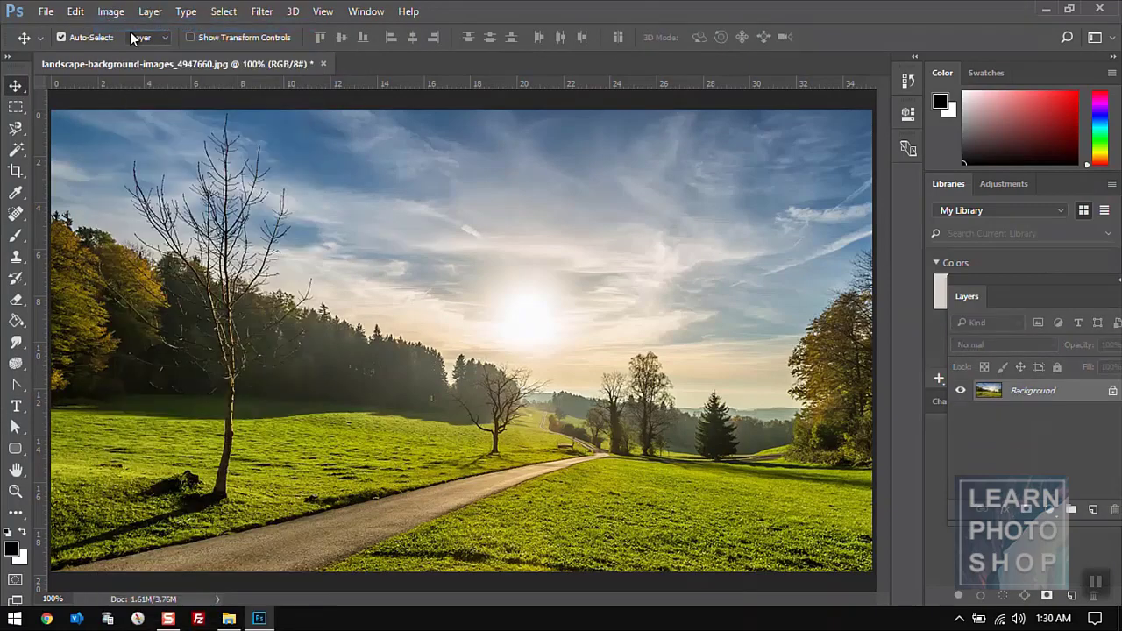
pyautogui.click(75, 11)
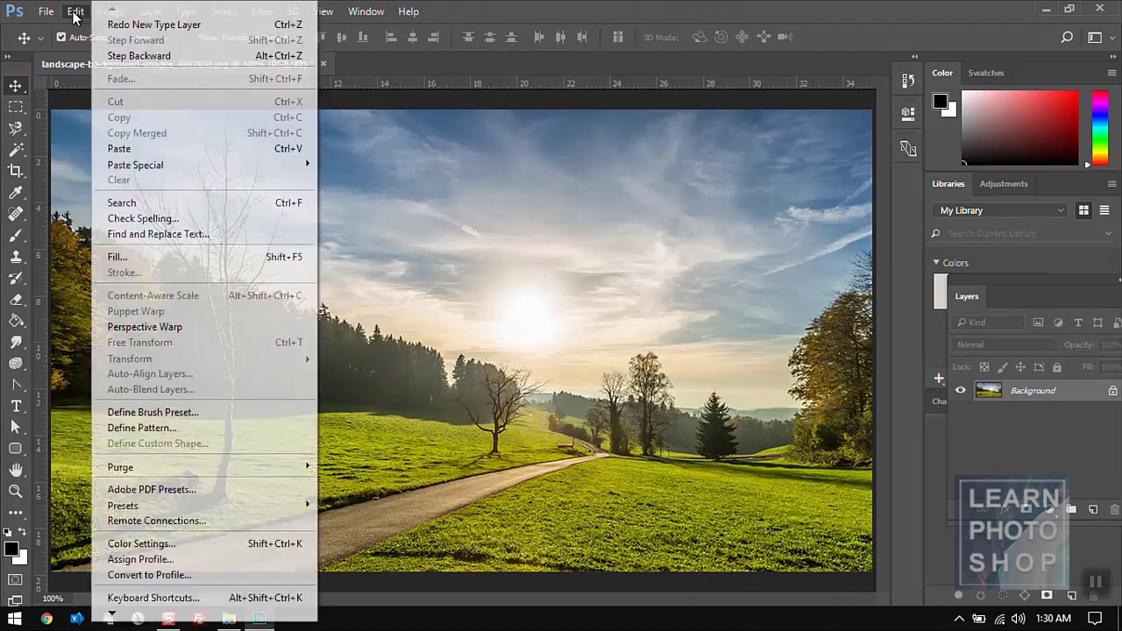
pyautogui.click(425, 169)
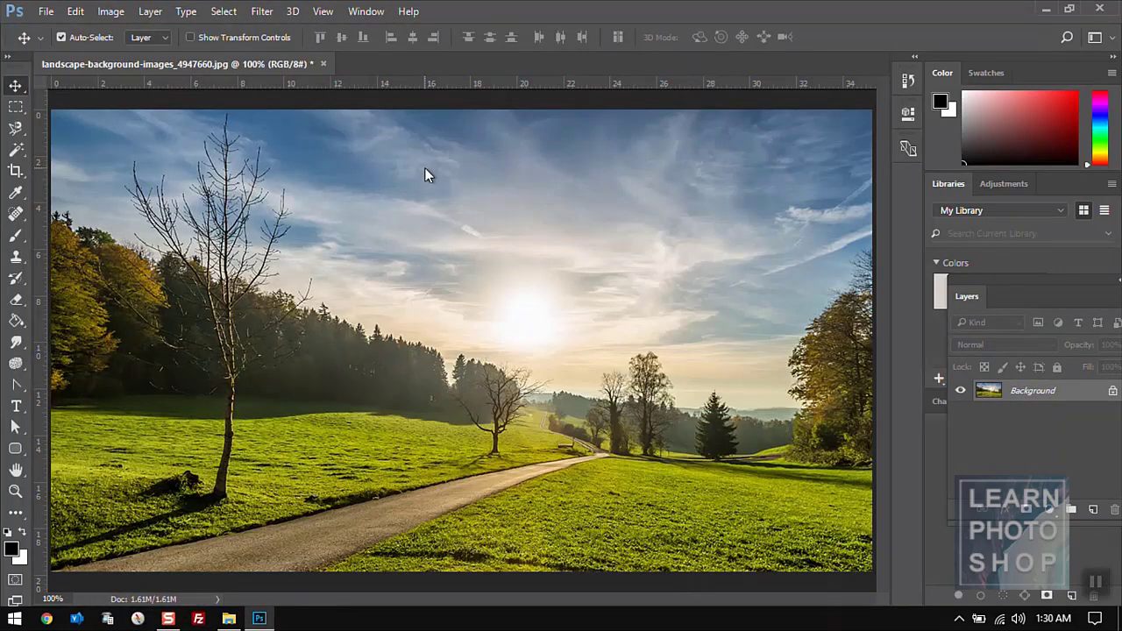
pyautogui.press('t')
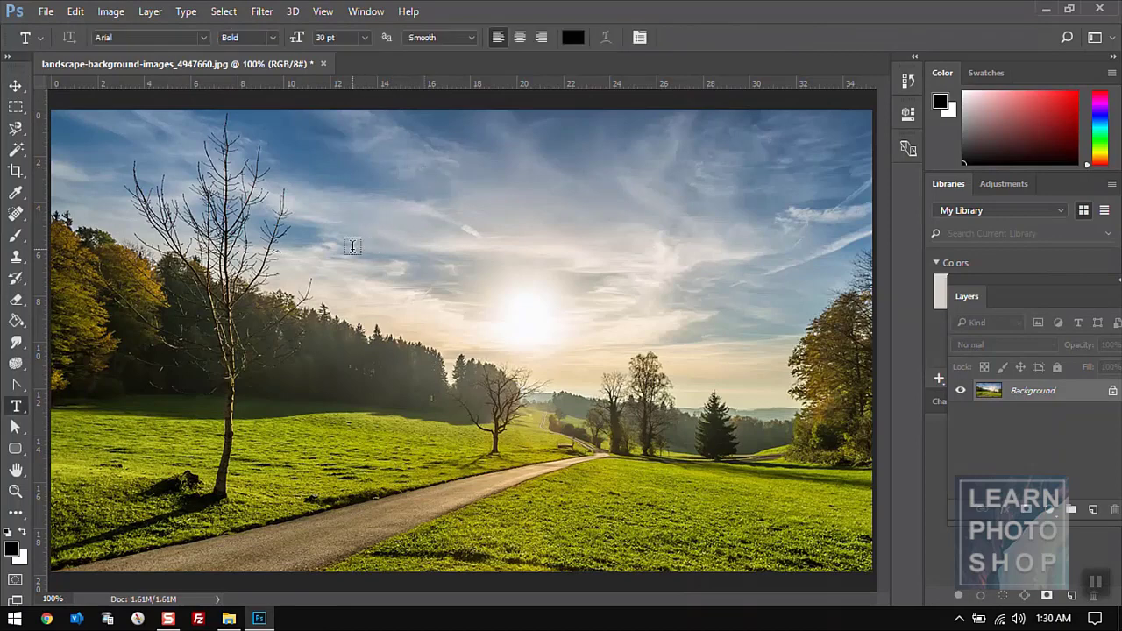
pyautogui.click(403, 280)
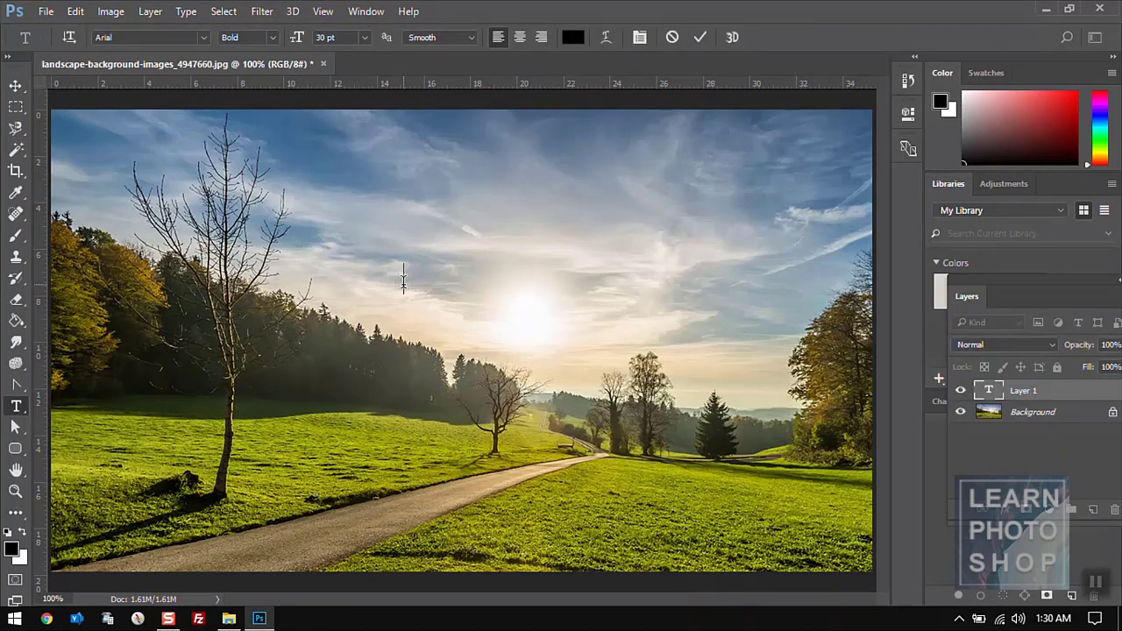
pyautogui.write('Trevor')
pyautogui.click(15, 85)
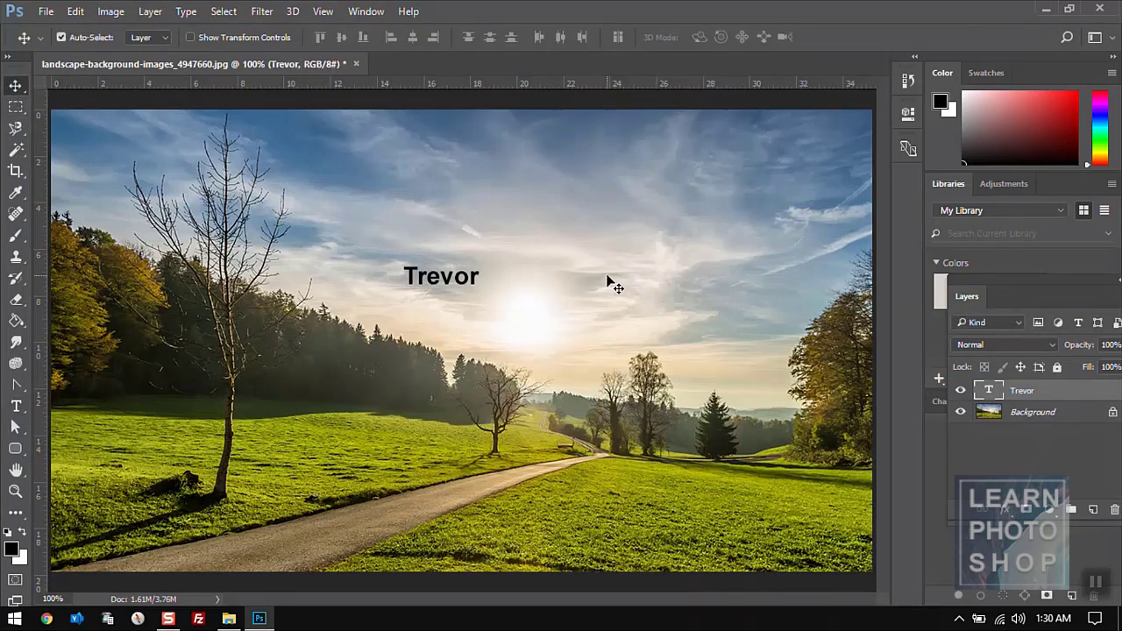
pyautogui.press('t')
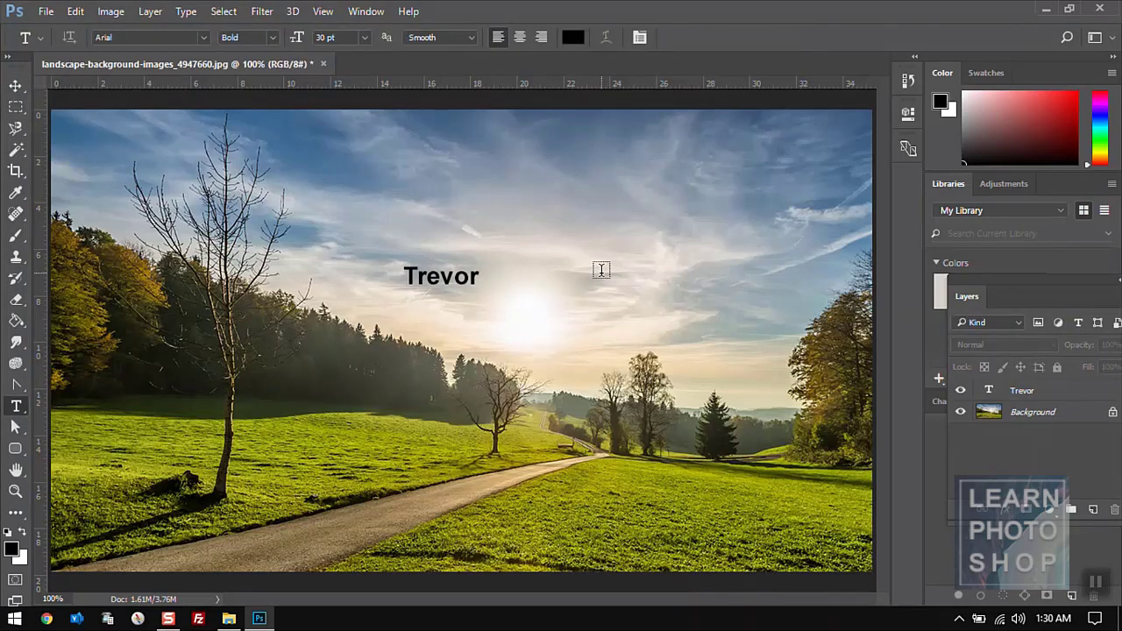
pyautogui.click(601, 269)
pyautogui.write('Le')
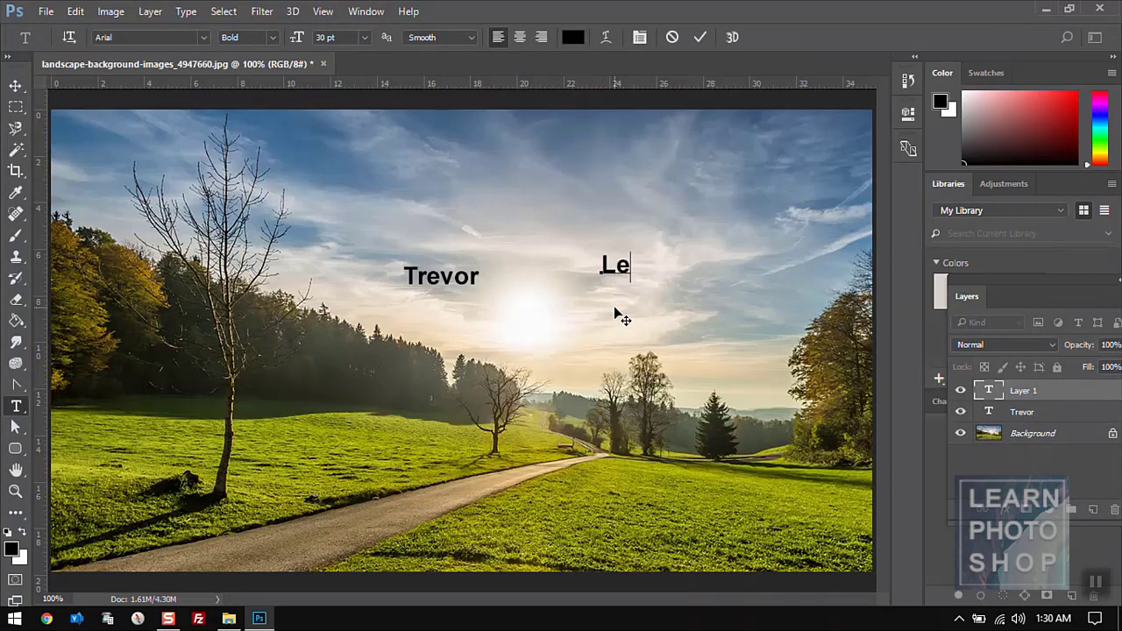
pyautogui.write('wis')
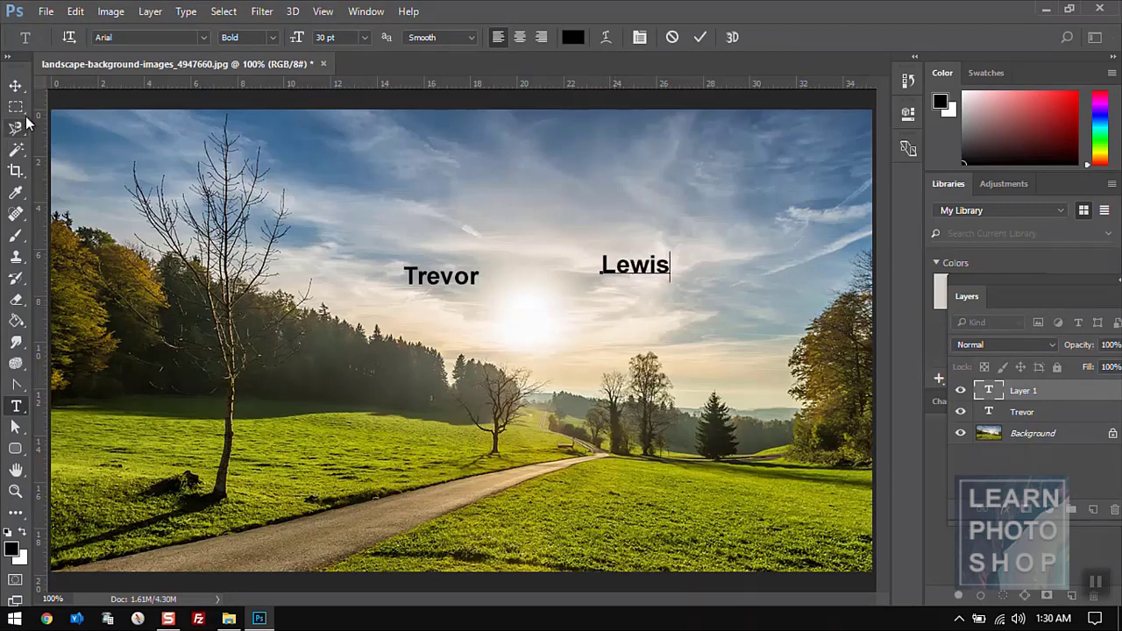
pyautogui.click(14, 84)
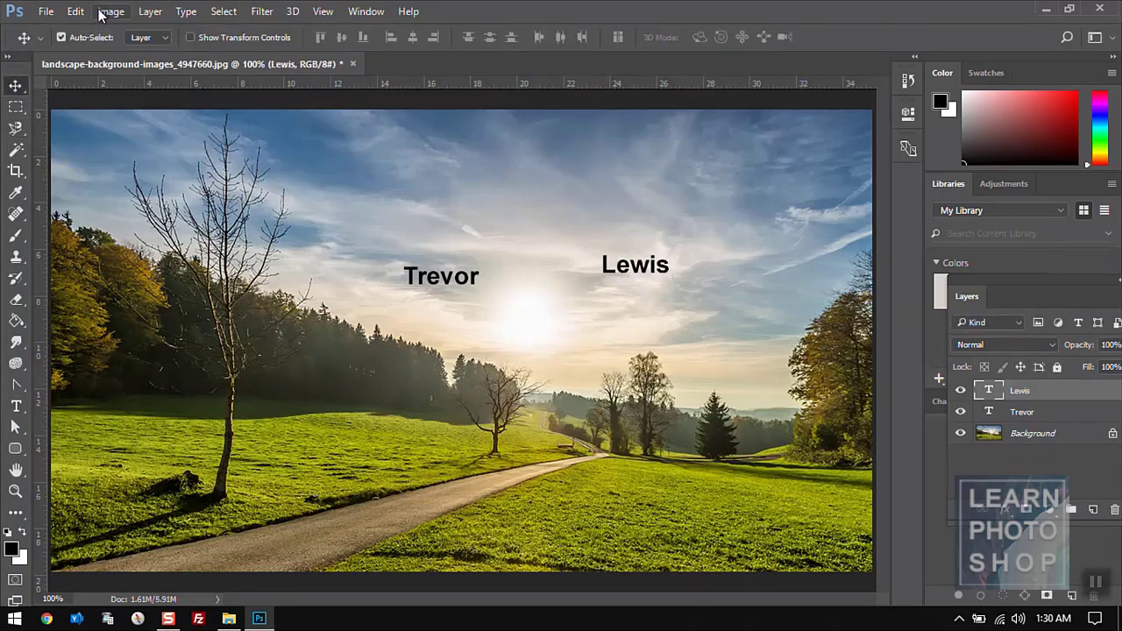
pyautogui.click(86, 13)
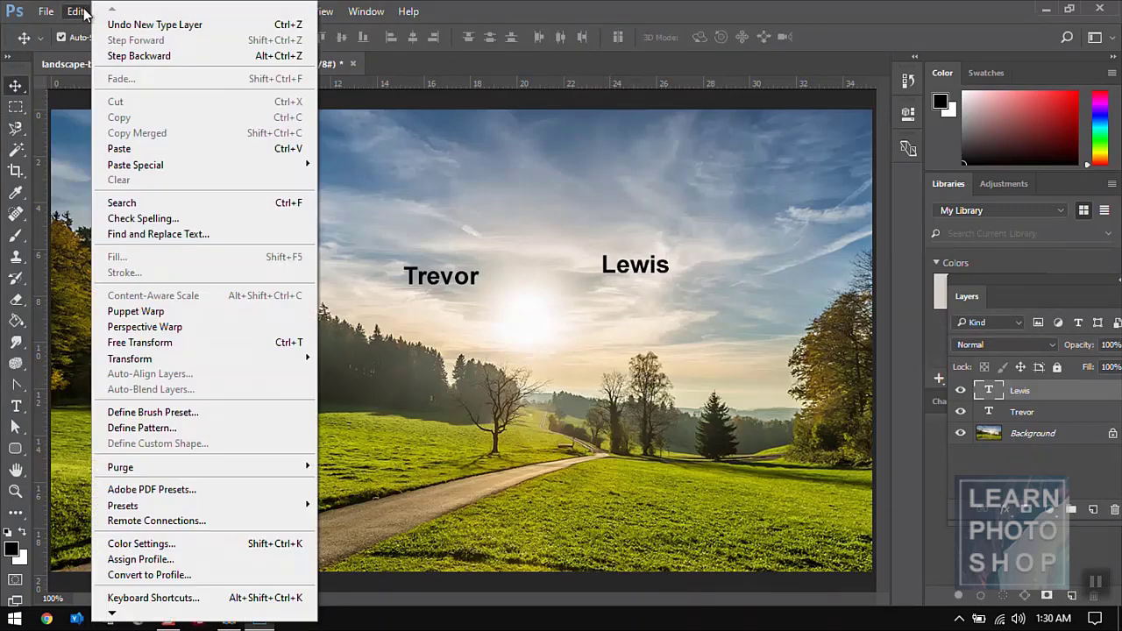
pyautogui.click(123, 56)
pyautogui.click(75, 11)
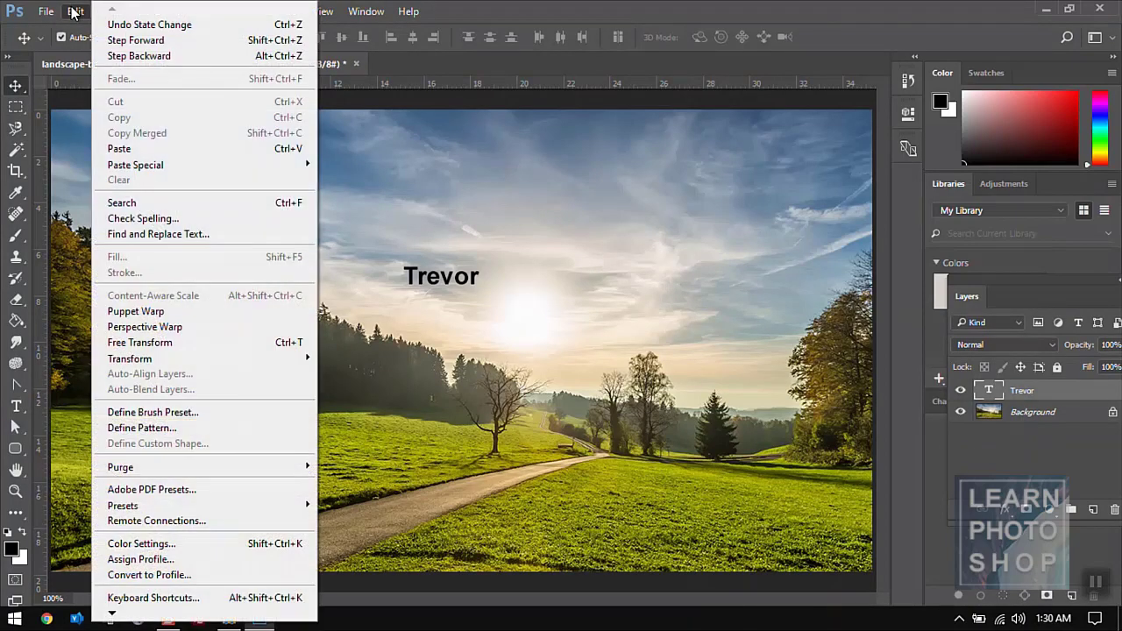
pyautogui.click(125, 57)
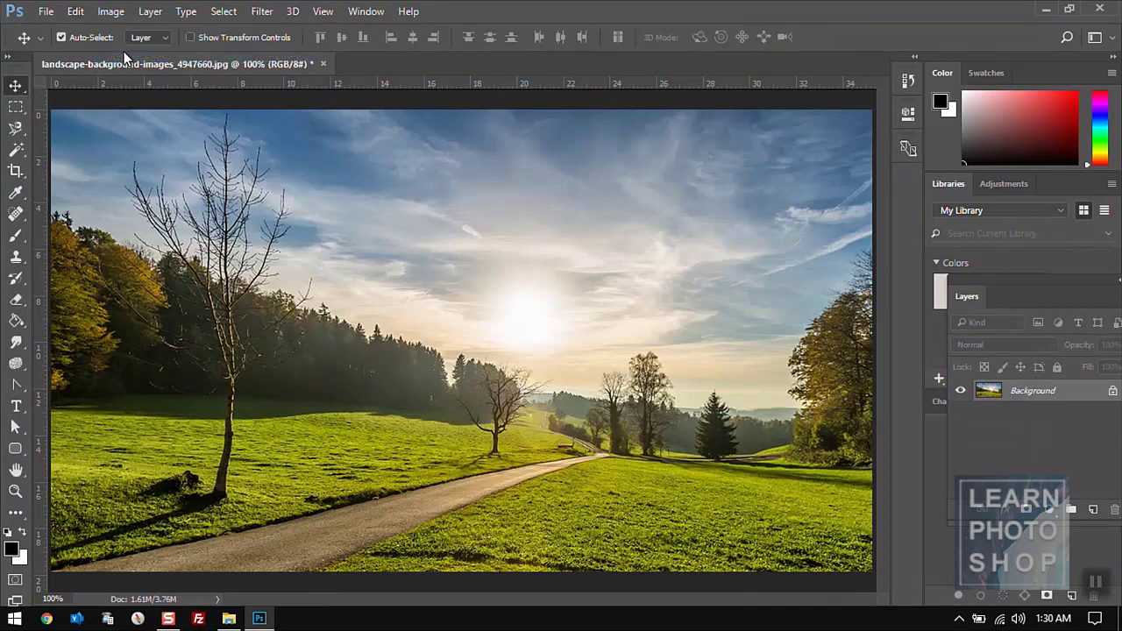
pyautogui.click(76, 12)
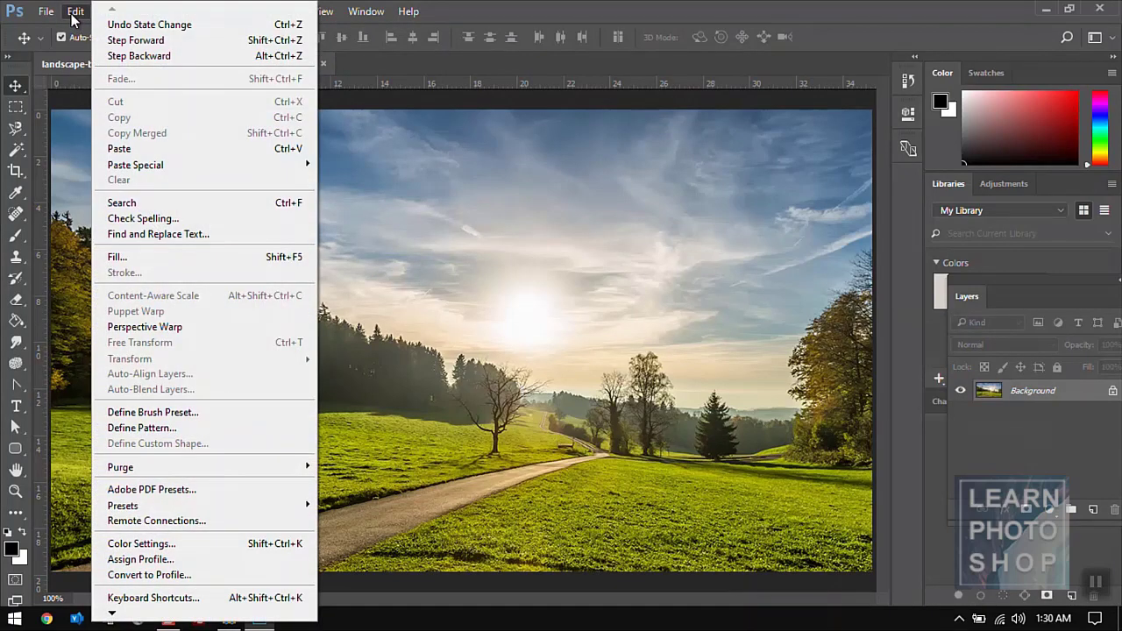
pyautogui.click(117, 40)
pyautogui.click(75, 12)
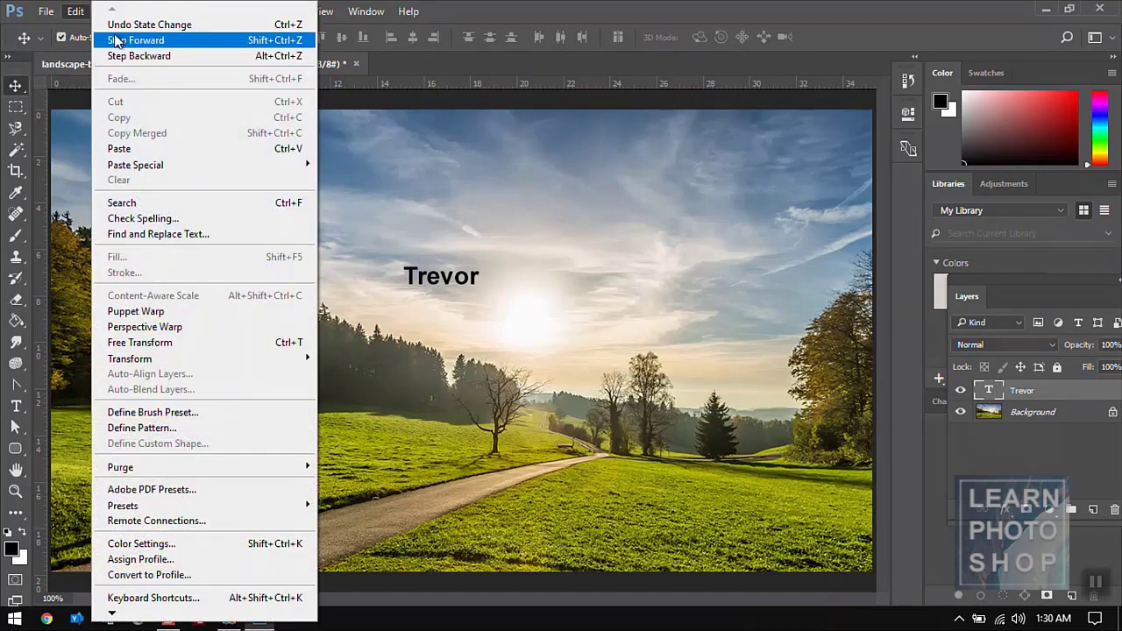
pyautogui.click(116, 40)
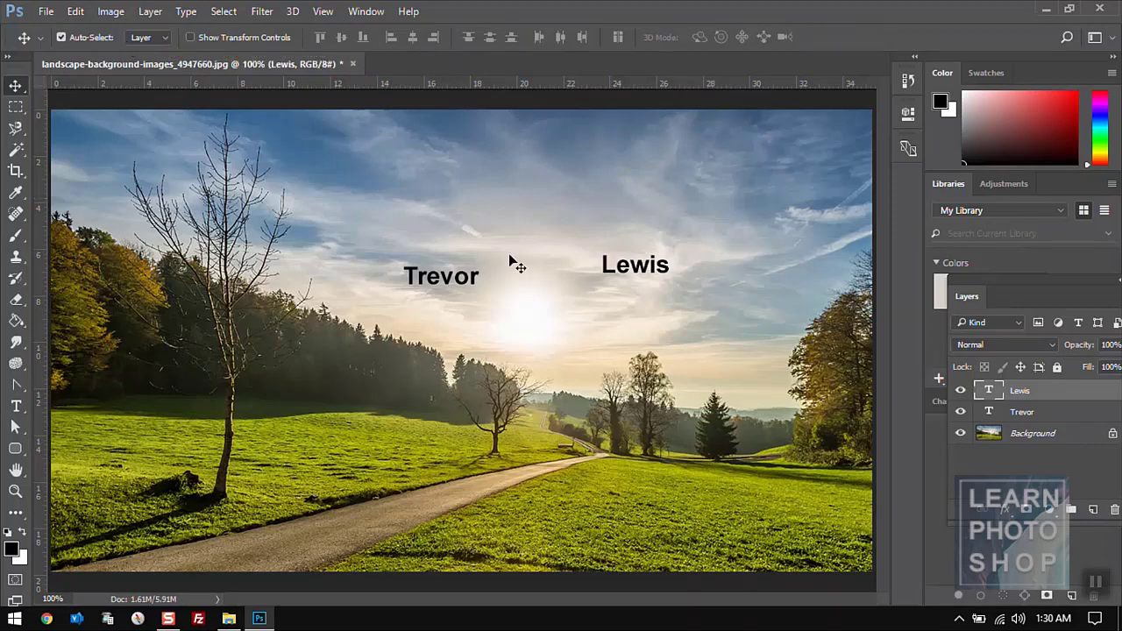
pyautogui.click(1113, 512)
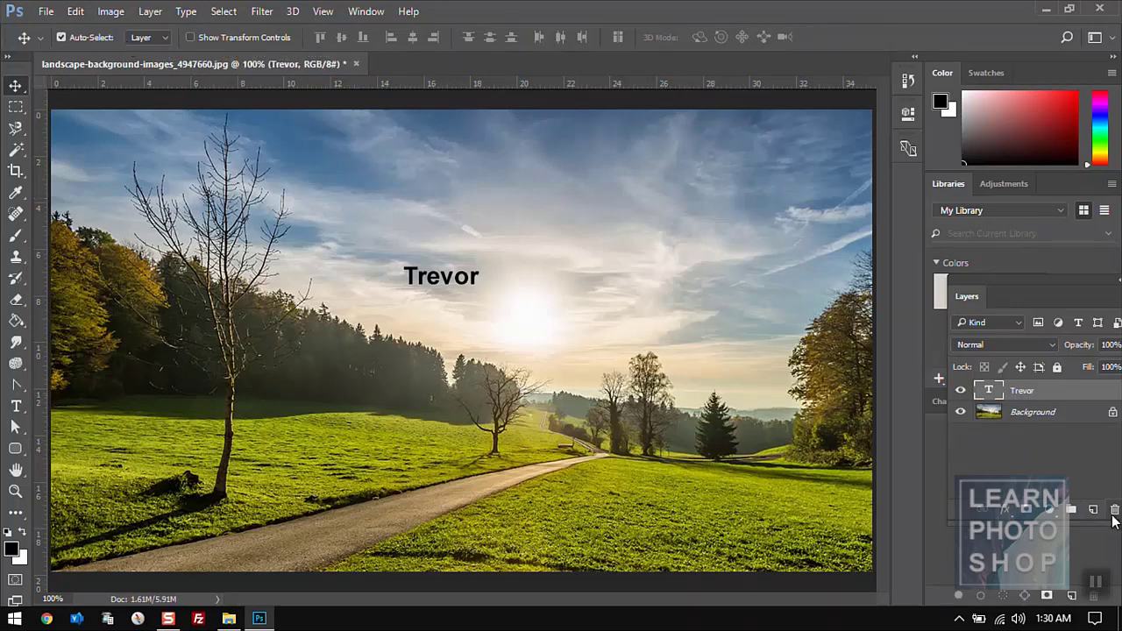
pyautogui.click(1113, 512)
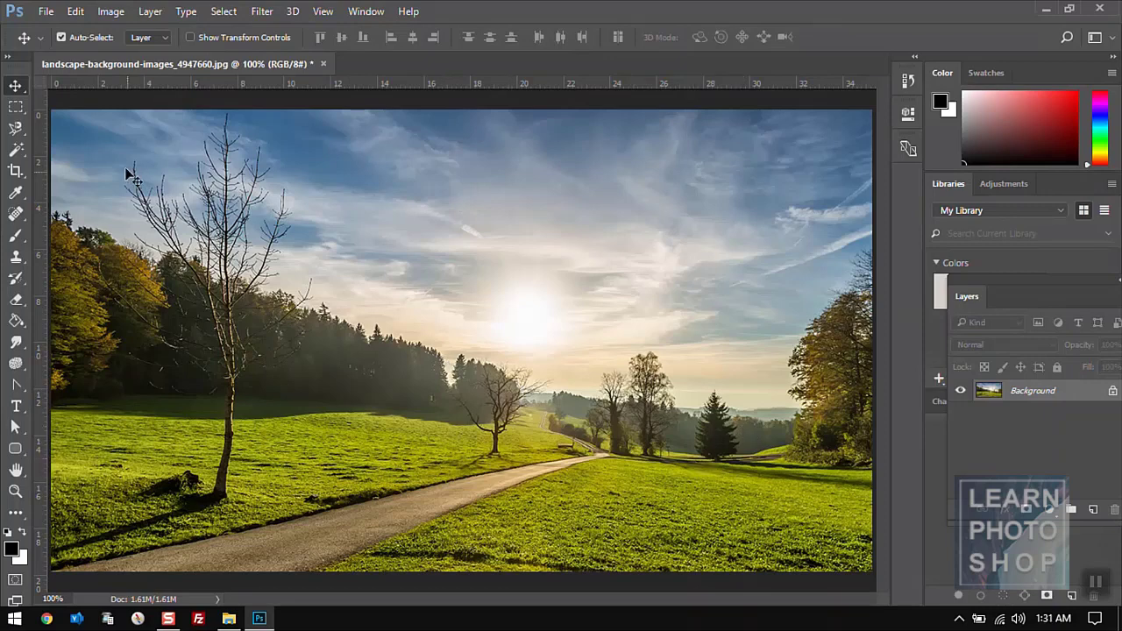
pyautogui.click(75, 12)
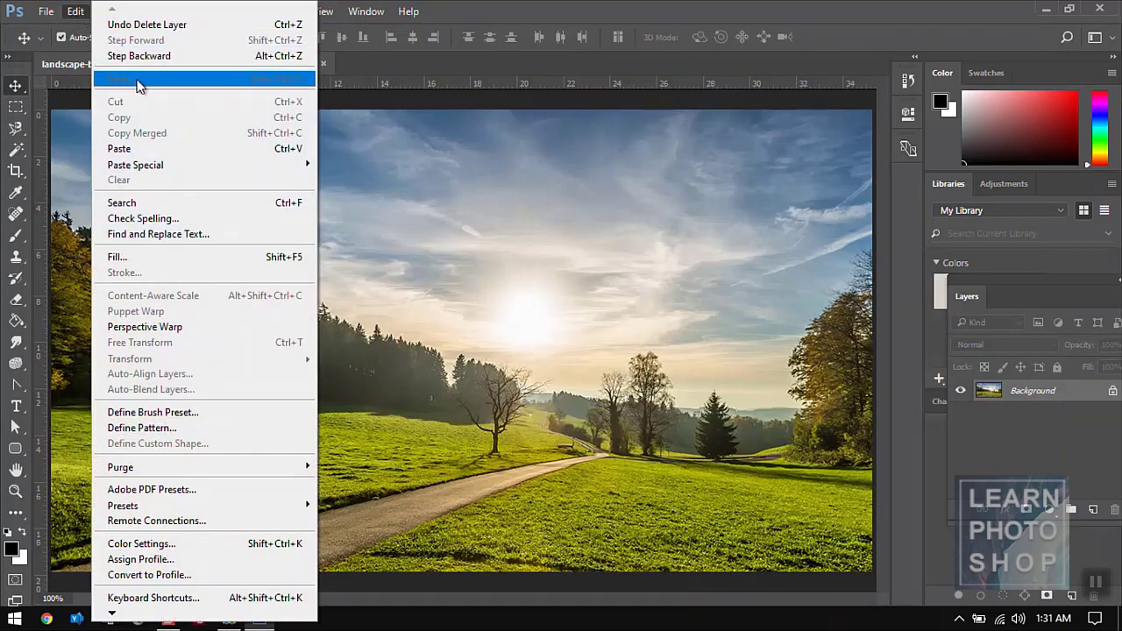
pyautogui.click(419, 318)
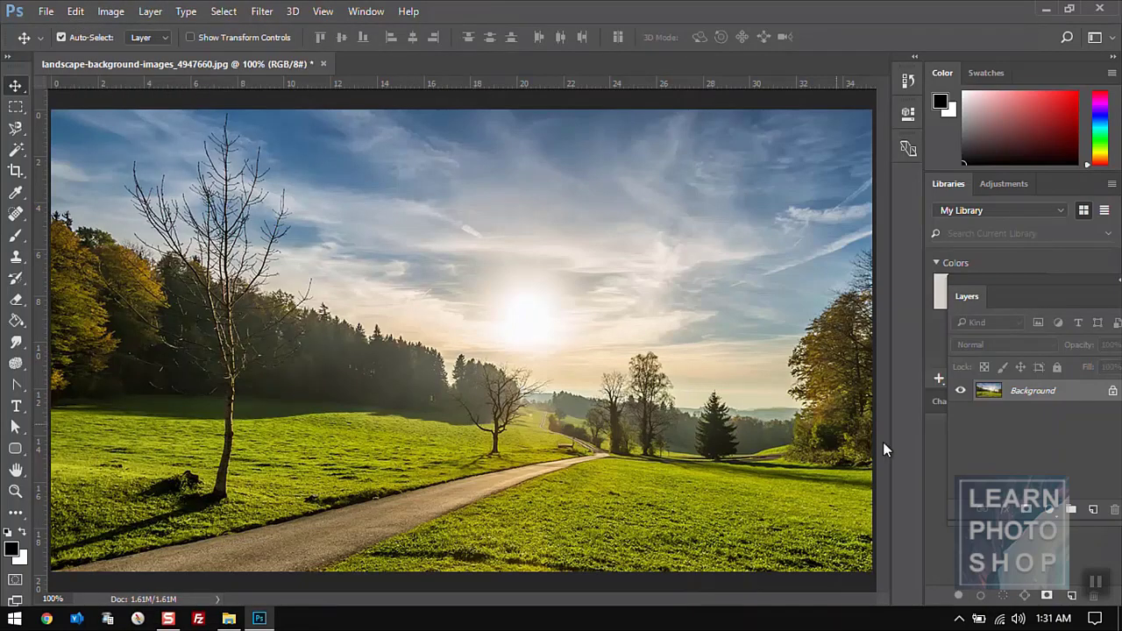
# - On a new layer, paint a black brush stroke from the tree line across the sky
pyautogui.click(1093, 509)
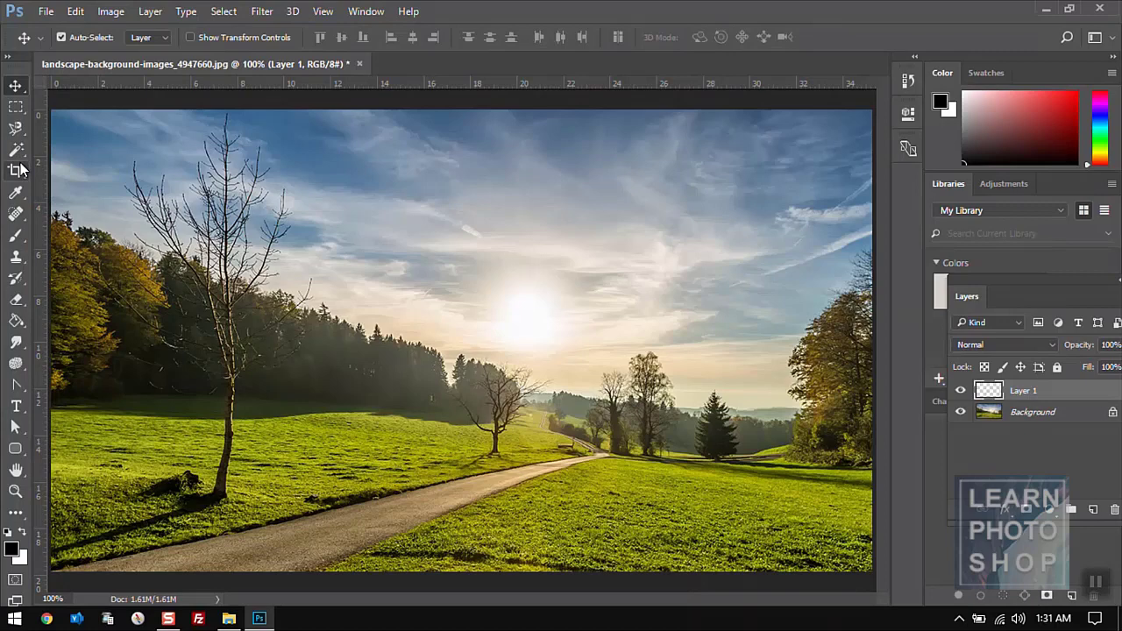
pyautogui.press('b')
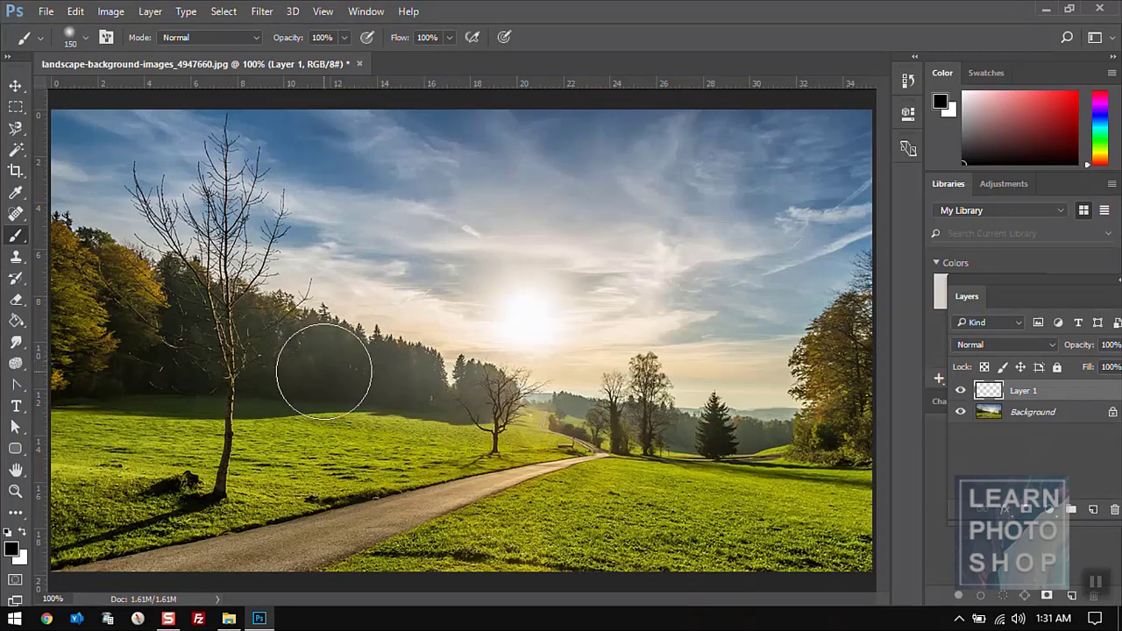
pyautogui.moveTo(305, 405)
pyautogui.mouseDown()
pyautogui.moveTo(563, 261)
pyautogui.moveTo(715, 220)
pyautogui.mouseUp()
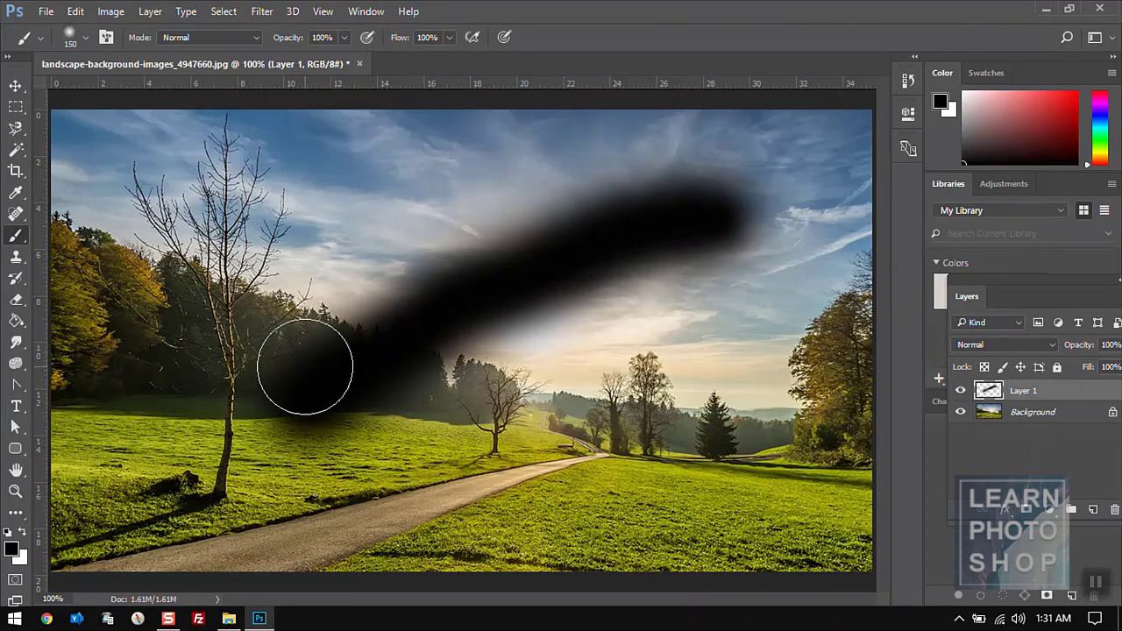
pyautogui.press('v')
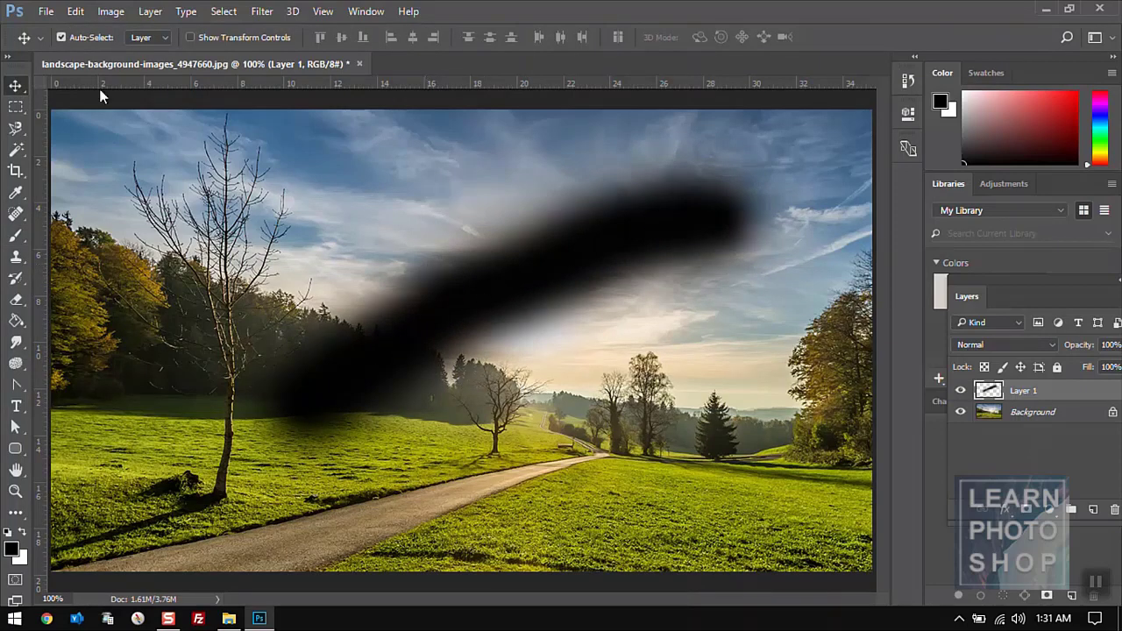
# - Fade the stroke to 50%, undo the fade, then delete the stroke's layer
pyautogui.click(74, 13)
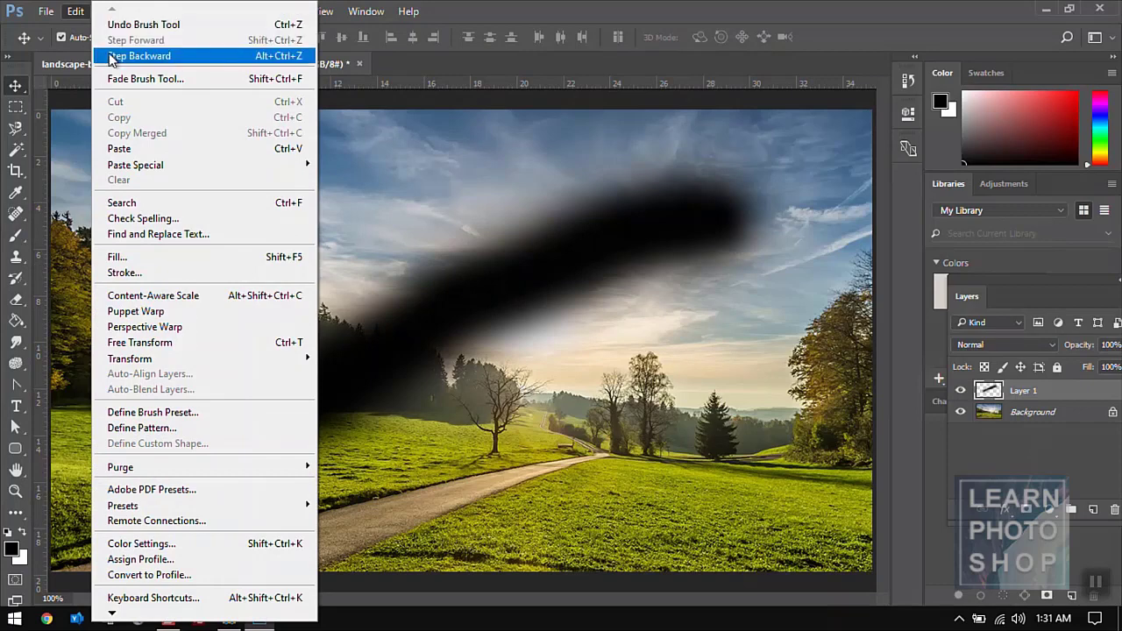
pyautogui.click(125, 79)
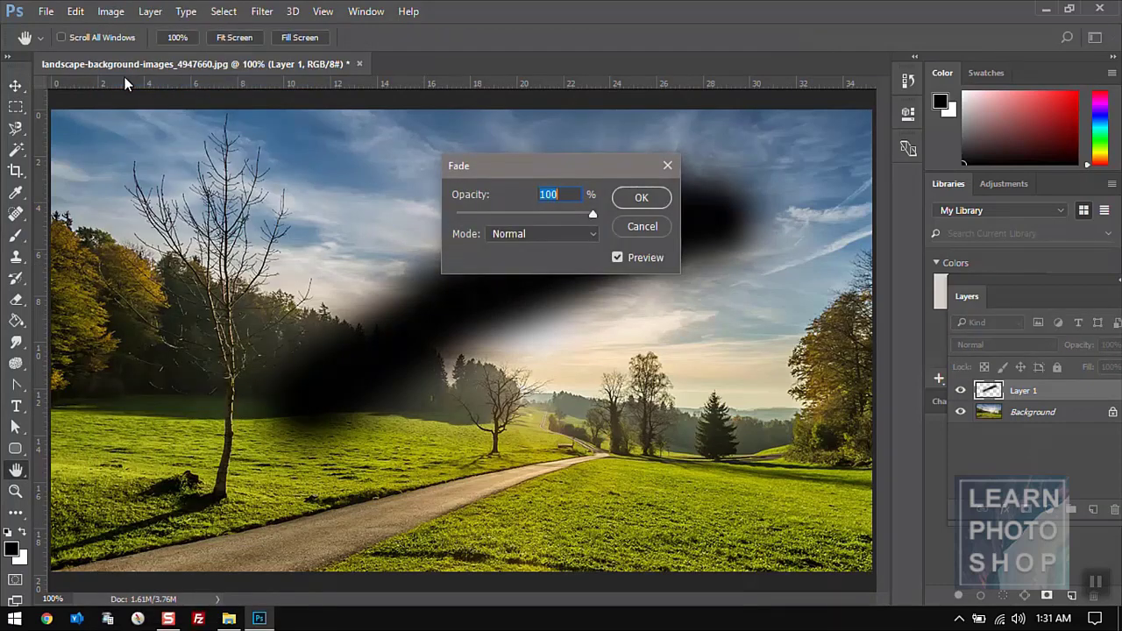
pyautogui.write('50')
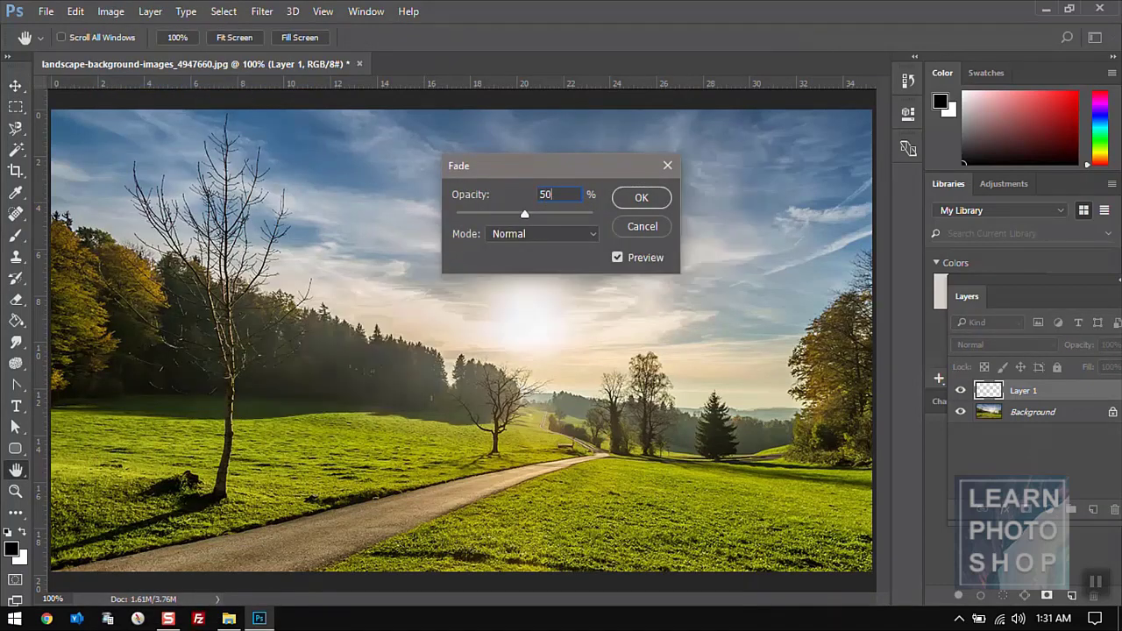
pyautogui.click(656, 198)
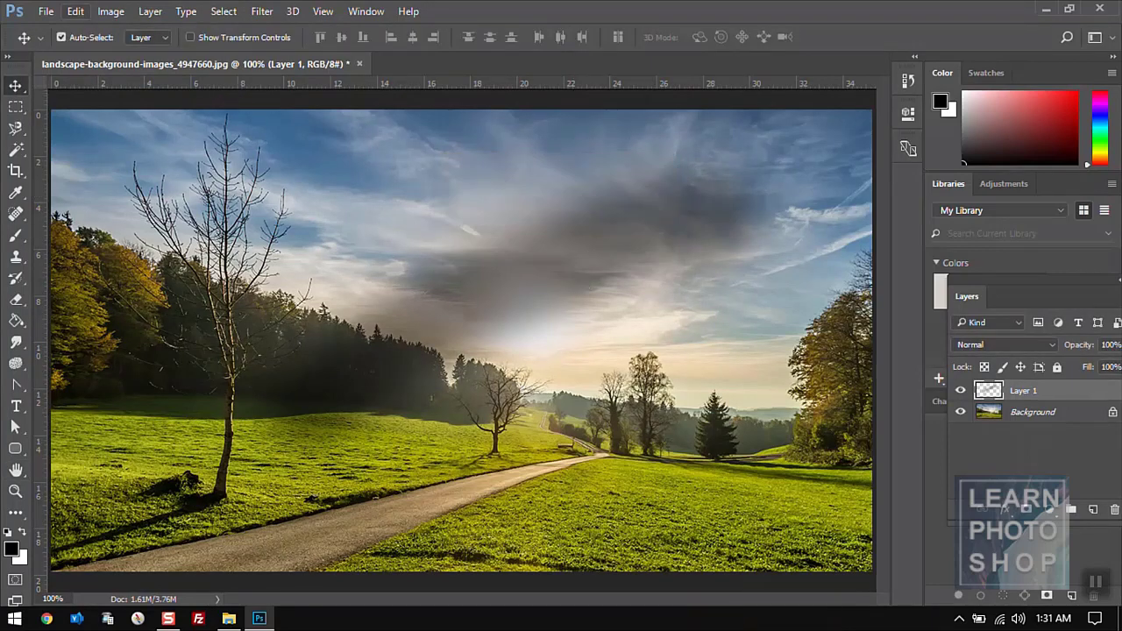
pyautogui.click(76, 12)
pyautogui.click(101, 26)
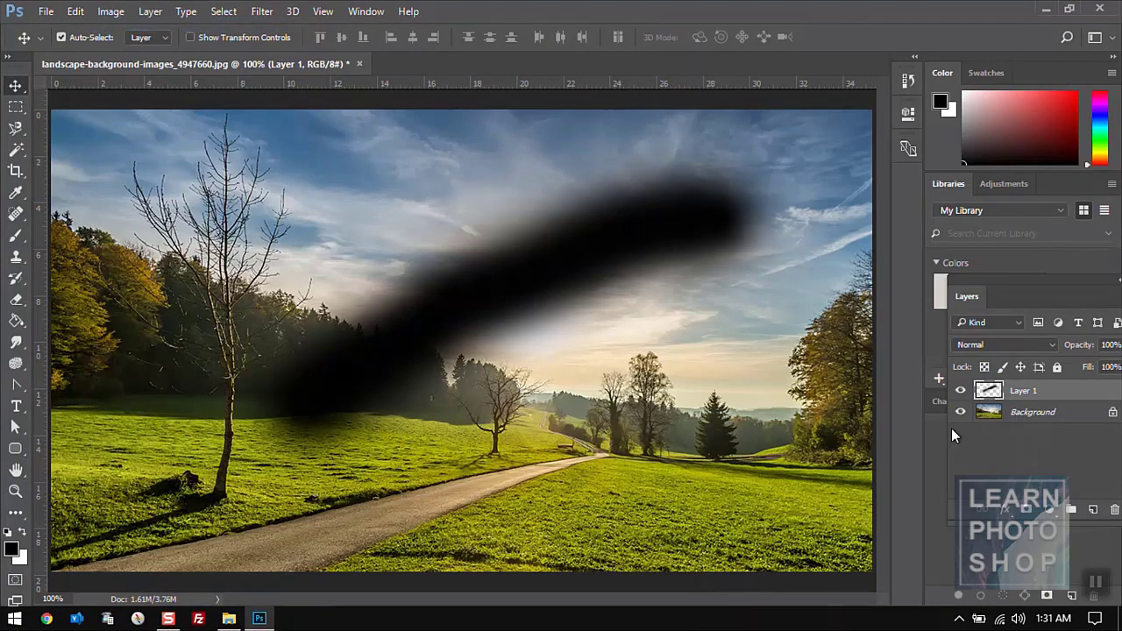
pyautogui.click(1110, 511)
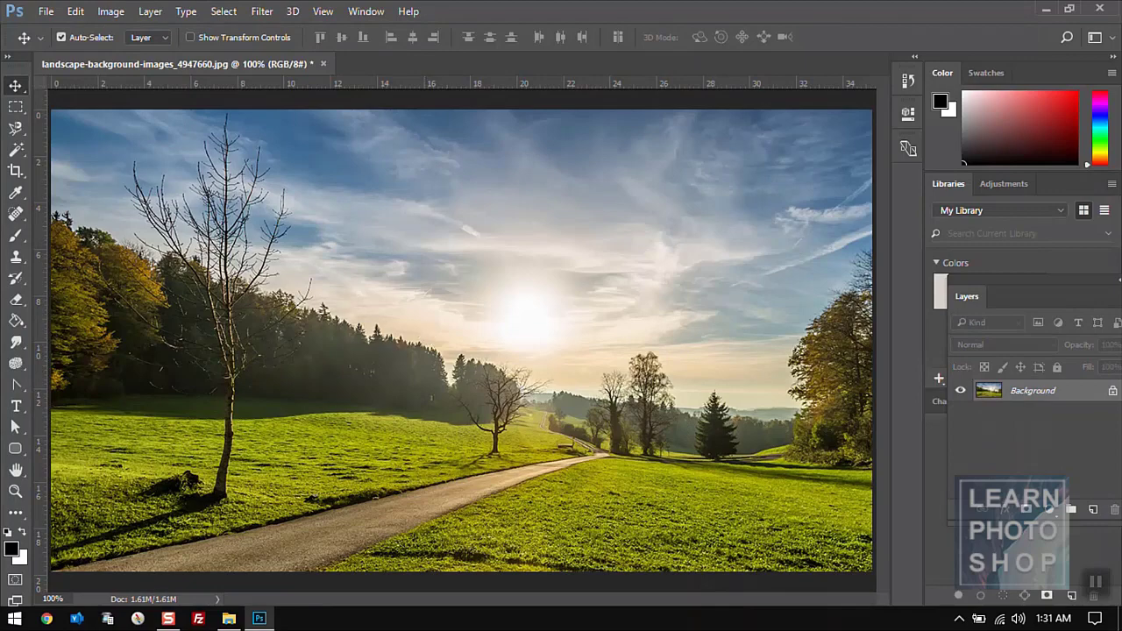
# - Duplicate Background into a Background copy layer and hide the original Background
pyautogui.click(77, 13)
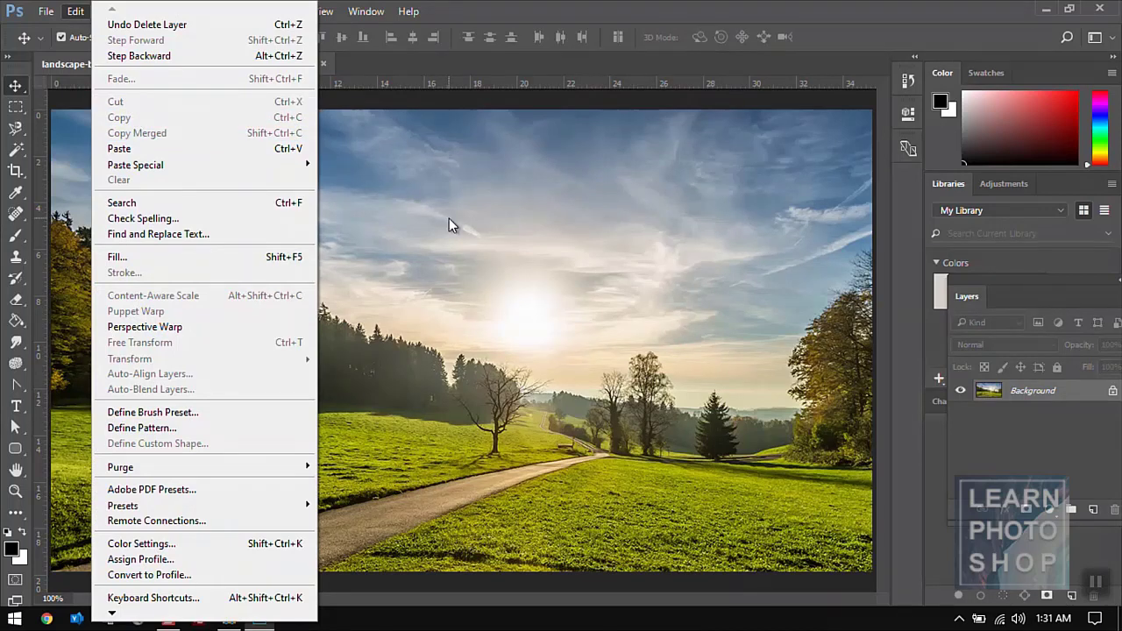
pyautogui.click(585, 321)
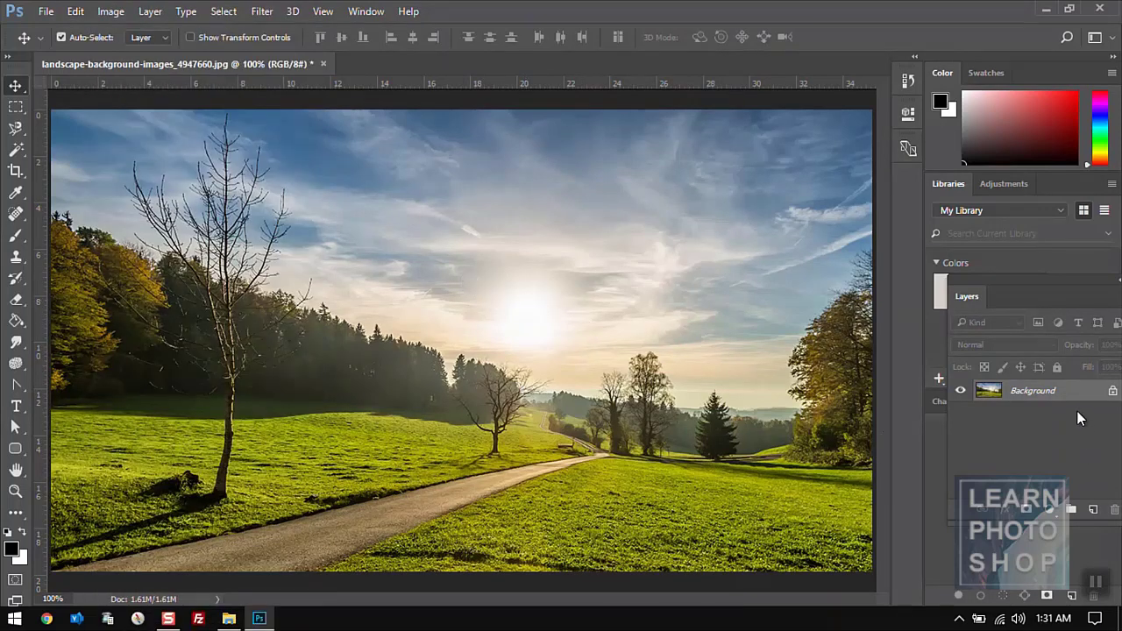
pyautogui.moveTo(1063, 389); pyautogui.dragTo(1093, 509)
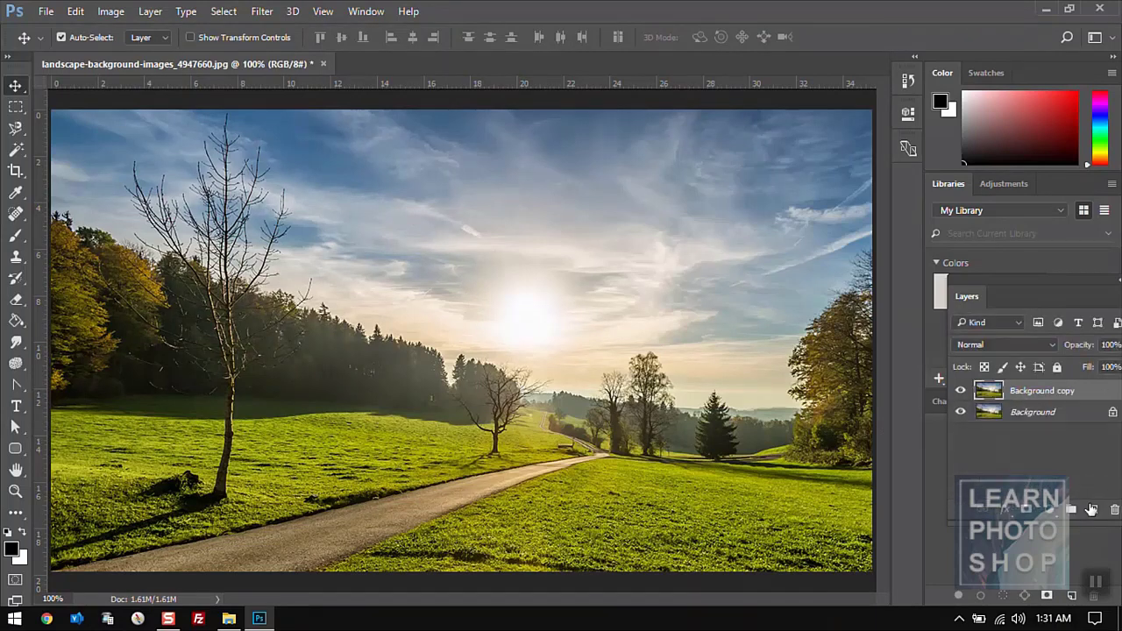
pyautogui.click(960, 412)
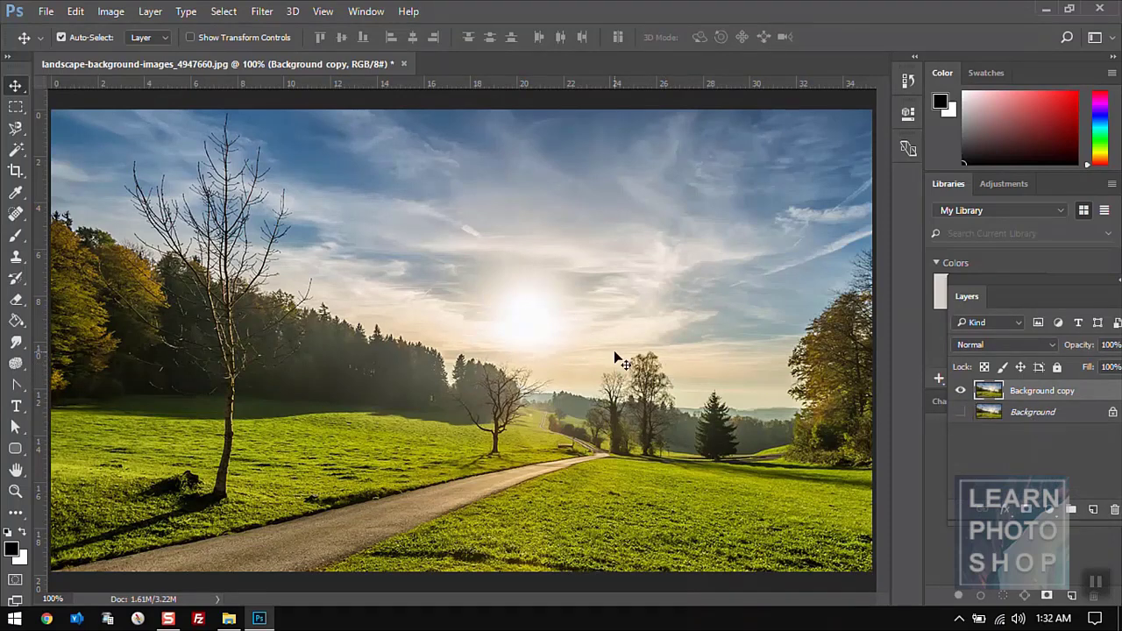
pyautogui.click(15, 107)
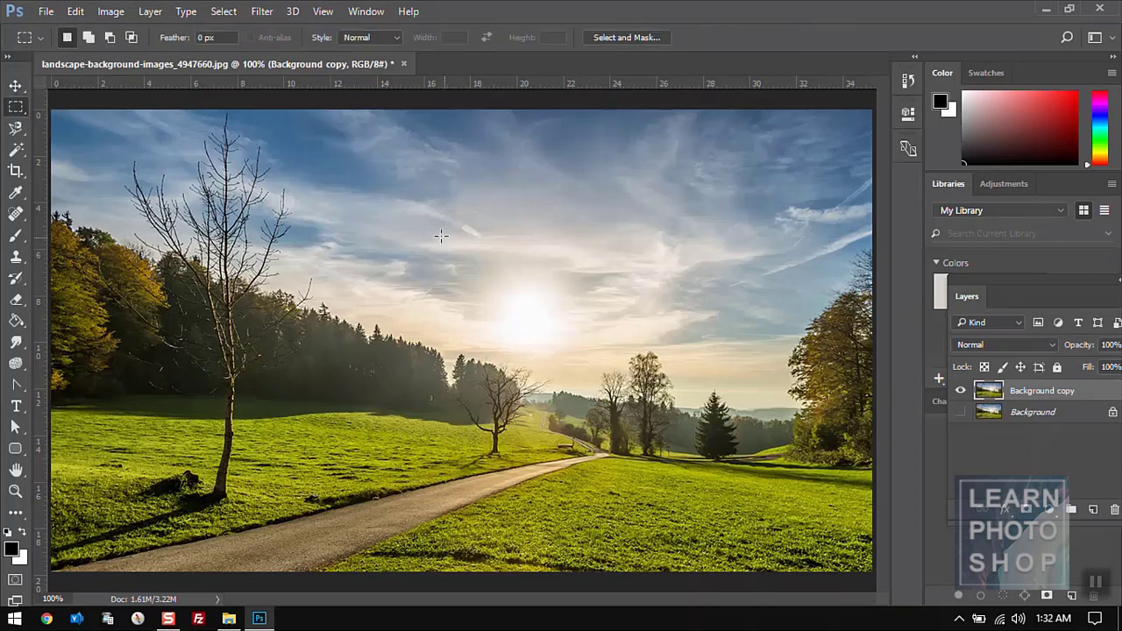
pyautogui.moveTo(374, 212); pyautogui.dragTo(666, 429)
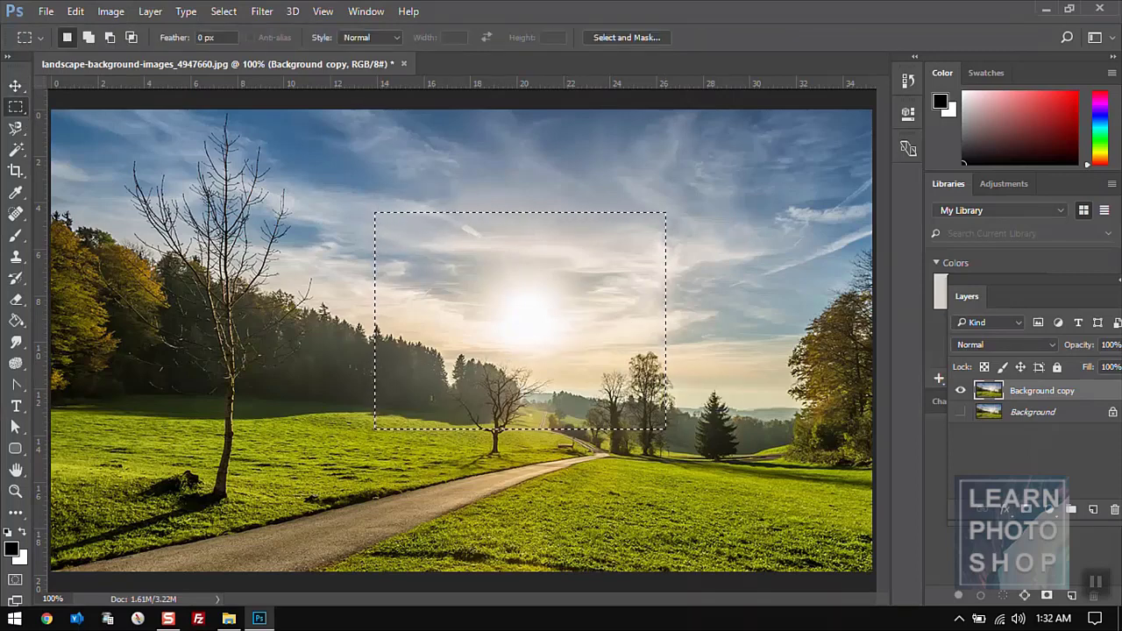
pyautogui.click(75, 12)
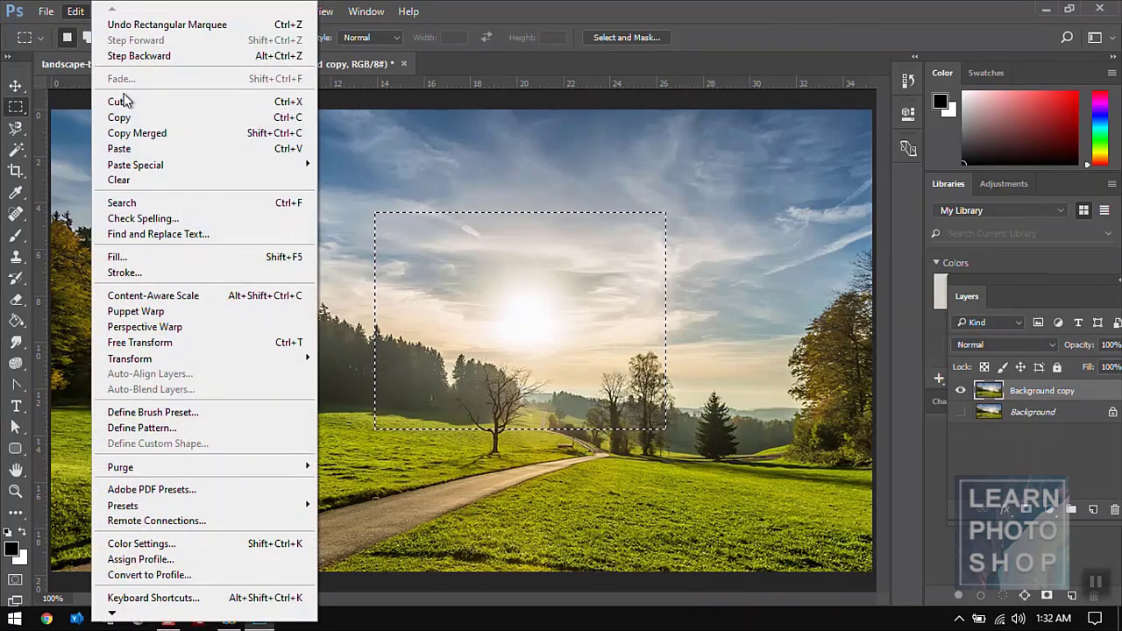
pyautogui.click(120, 101)
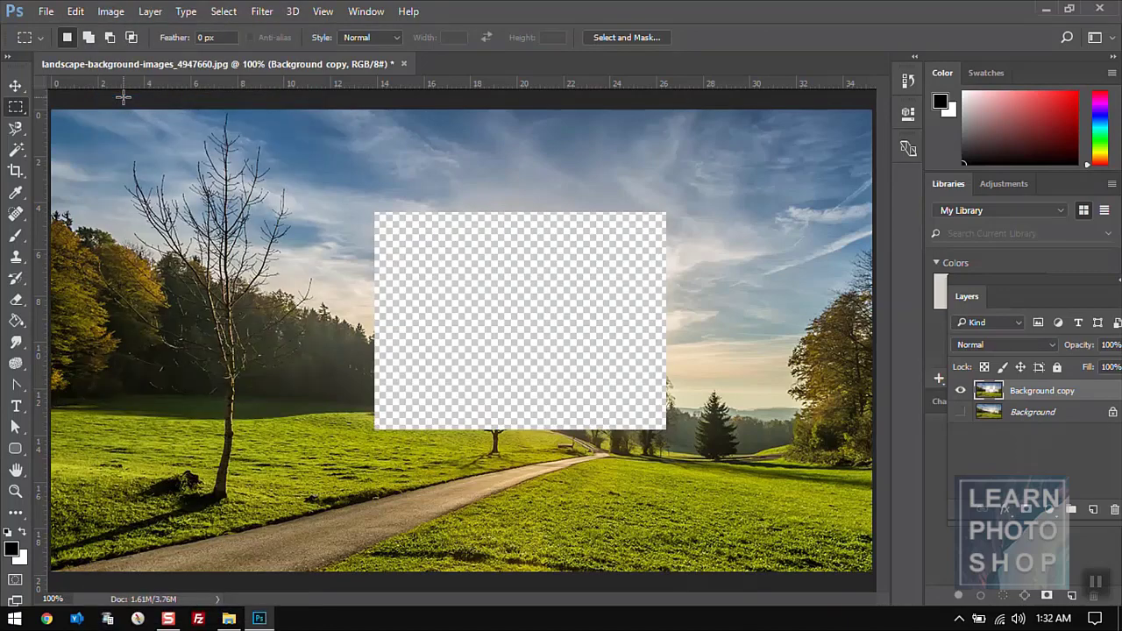
pyautogui.hotkey('ctrl', 'z')
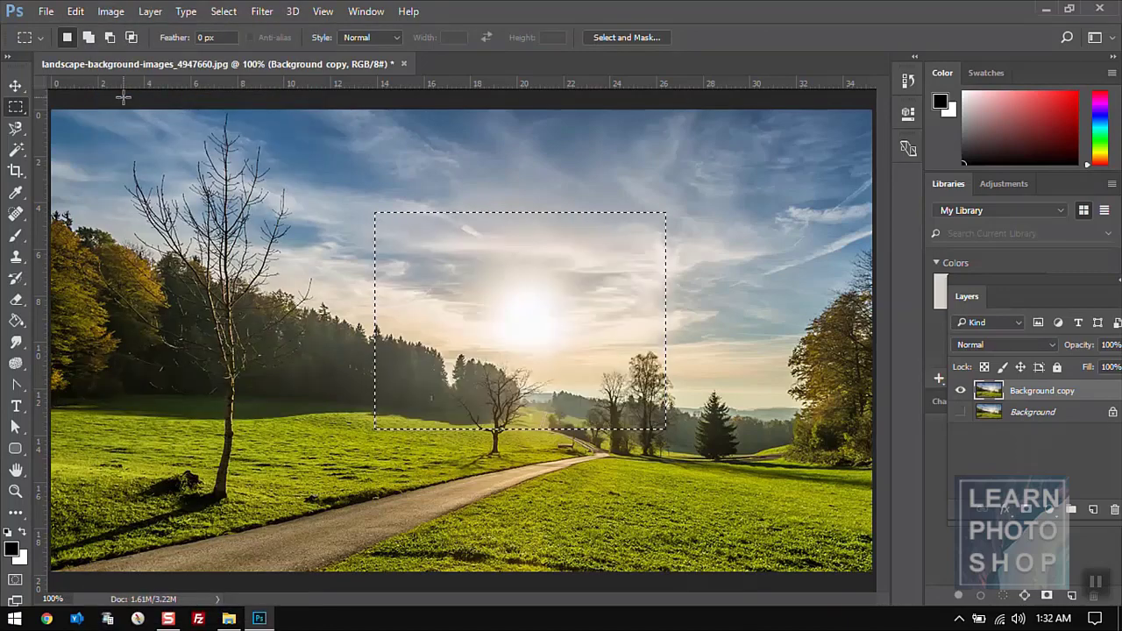
pyautogui.click(76, 12)
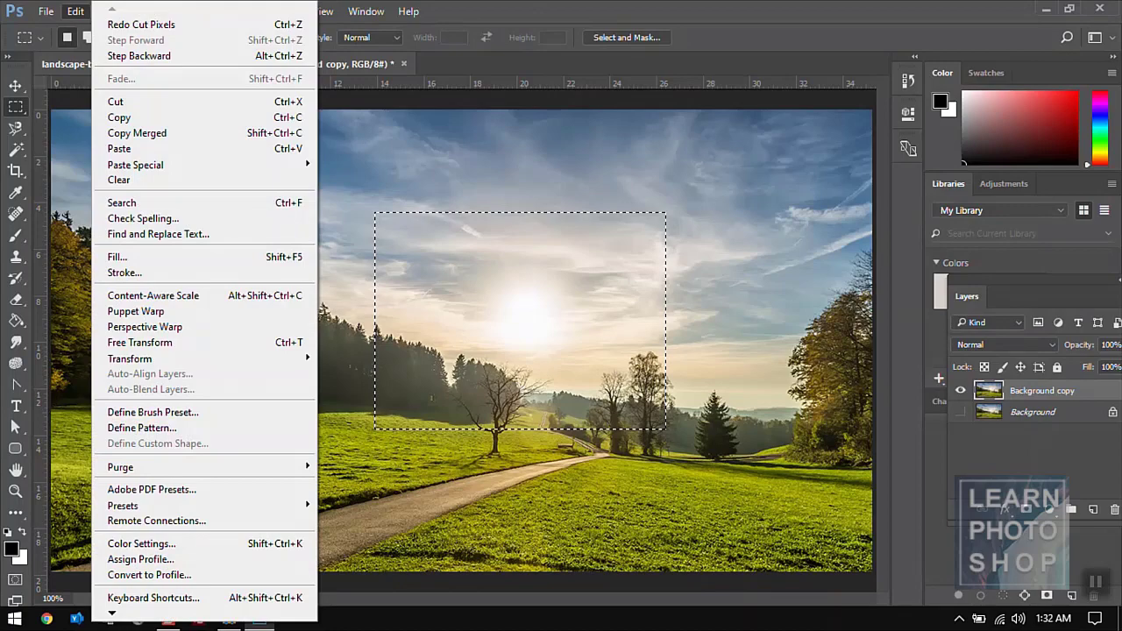
pyautogui.click(151, 118)
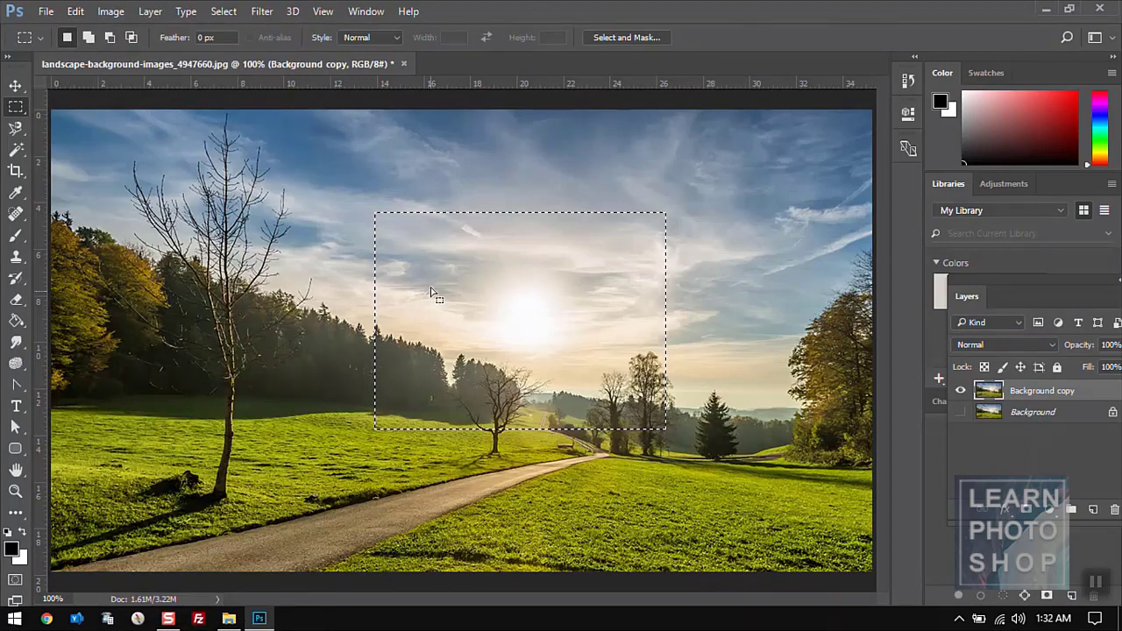
pyautogui.click(75, 11)
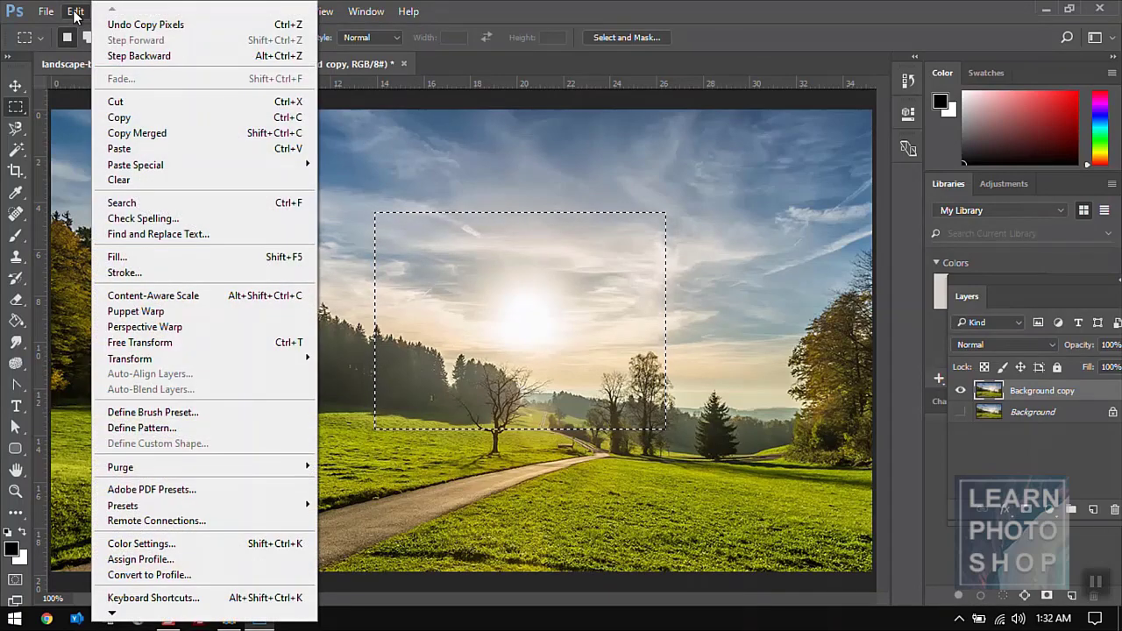
pyautogui.click(139, 149)
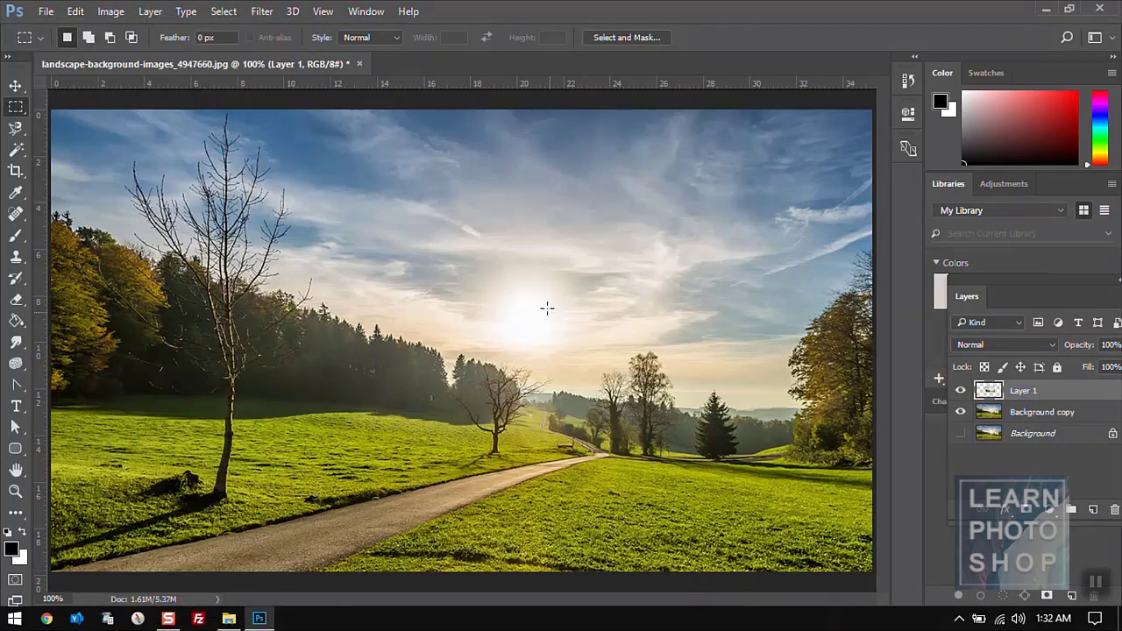
pyautogui.press('v')
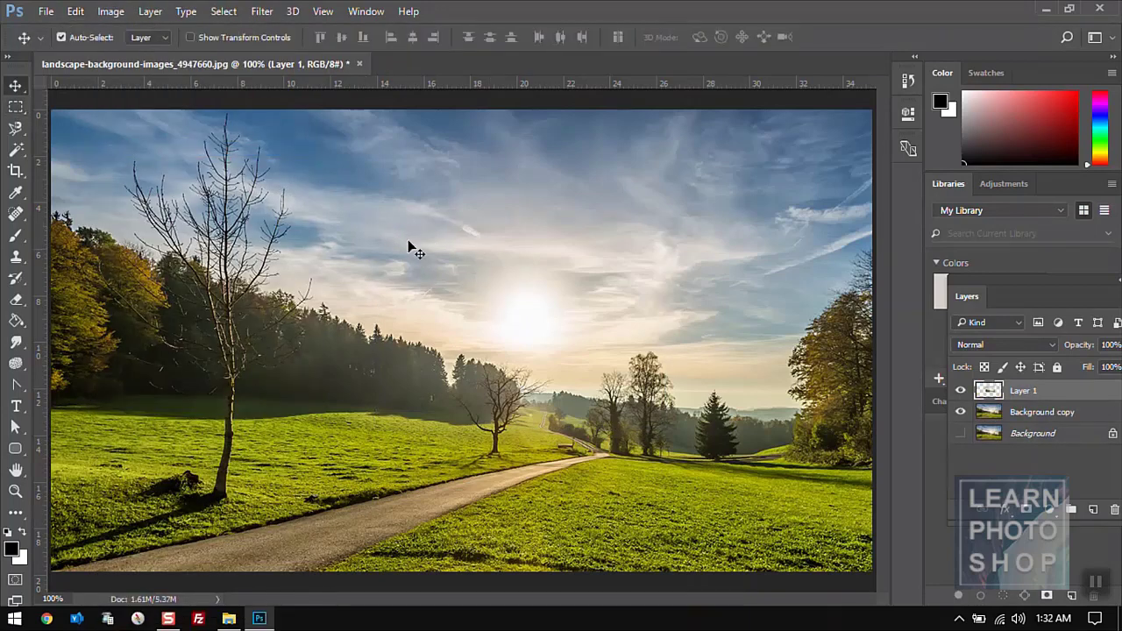
pyautogui.moveTo(409, 241); pyautogui.dragTo(484, 281)
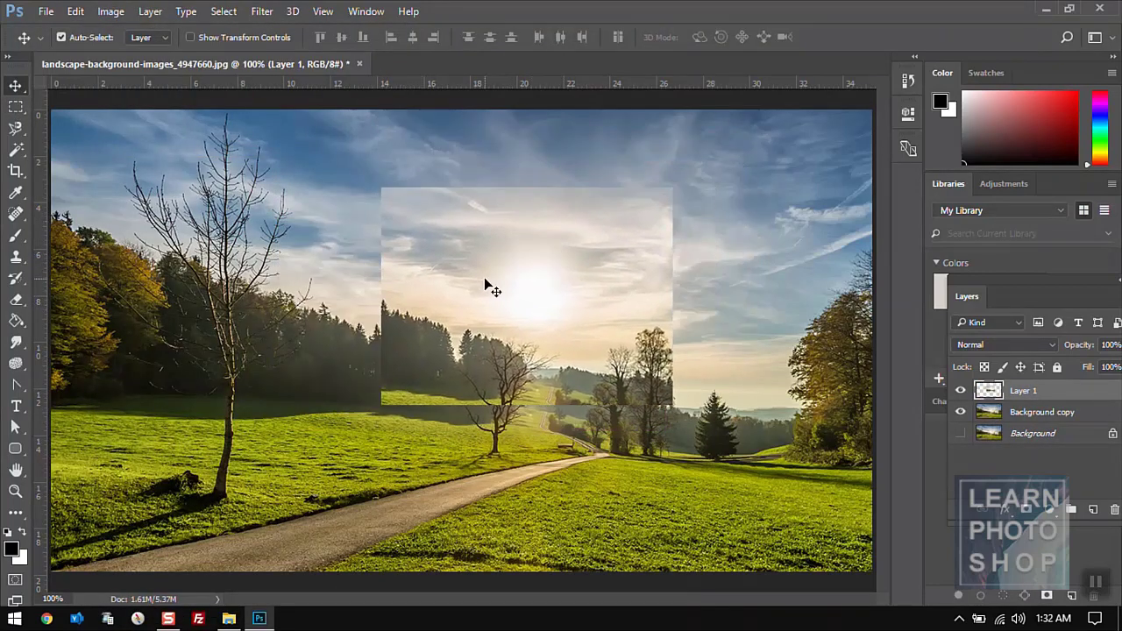
pyautogui.hotkey('ctrl', 'z')
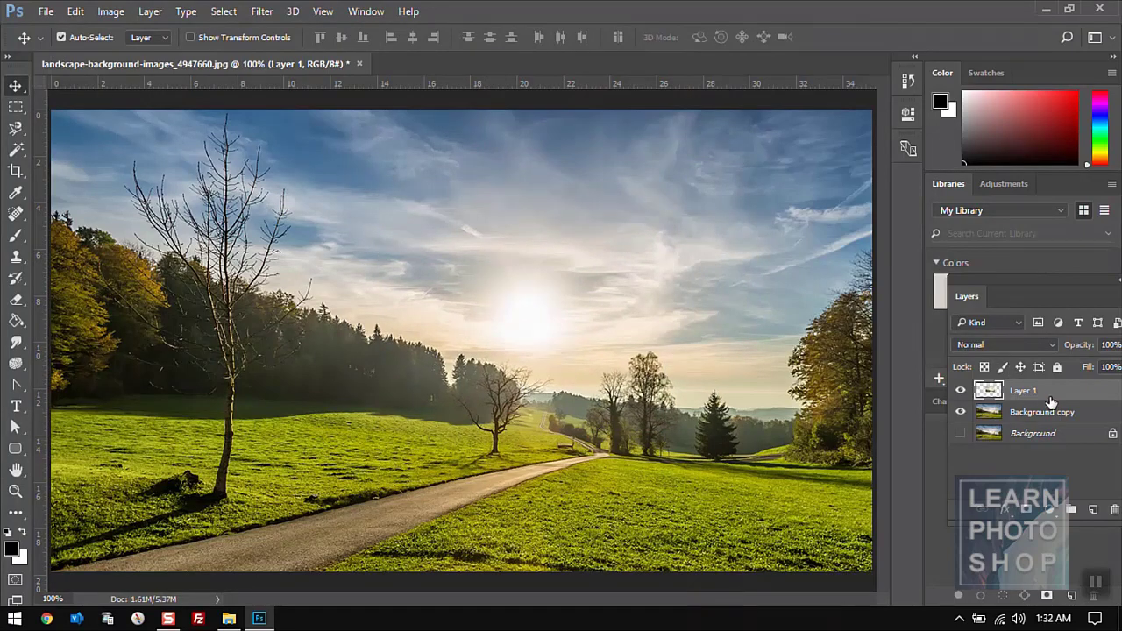
pyautogui.click(960, 391)
pyautogui.moveTo(496, 377); pyautogui.dragTo(413, 320)
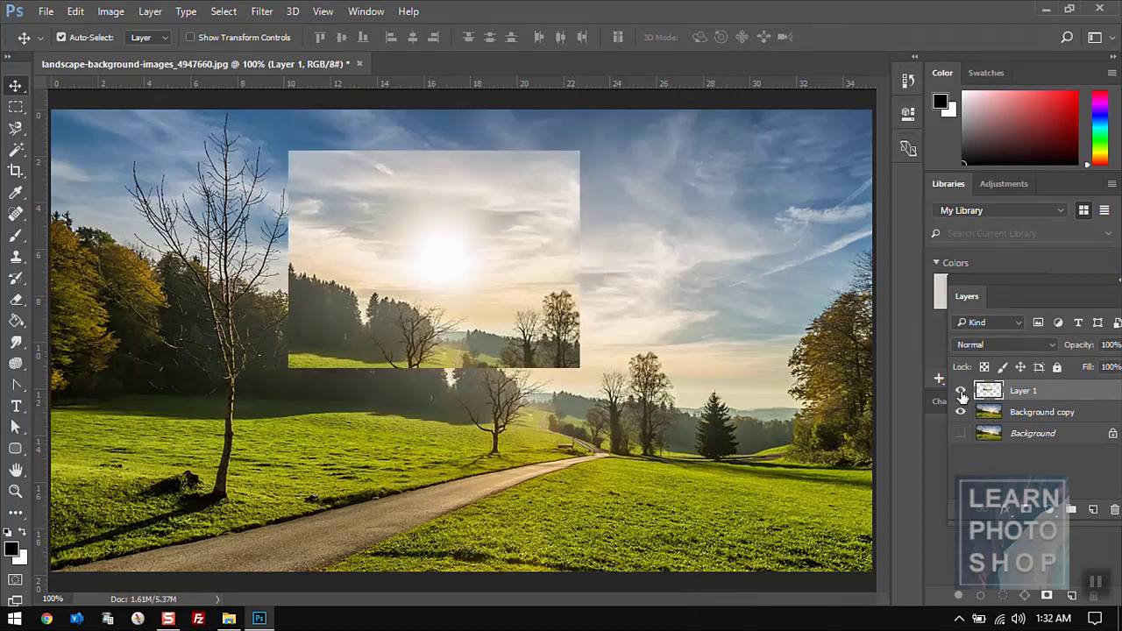
pyautogui.click(960, 393)
pyautogui.click(960, 392)
pyautogui.click(960, 393)
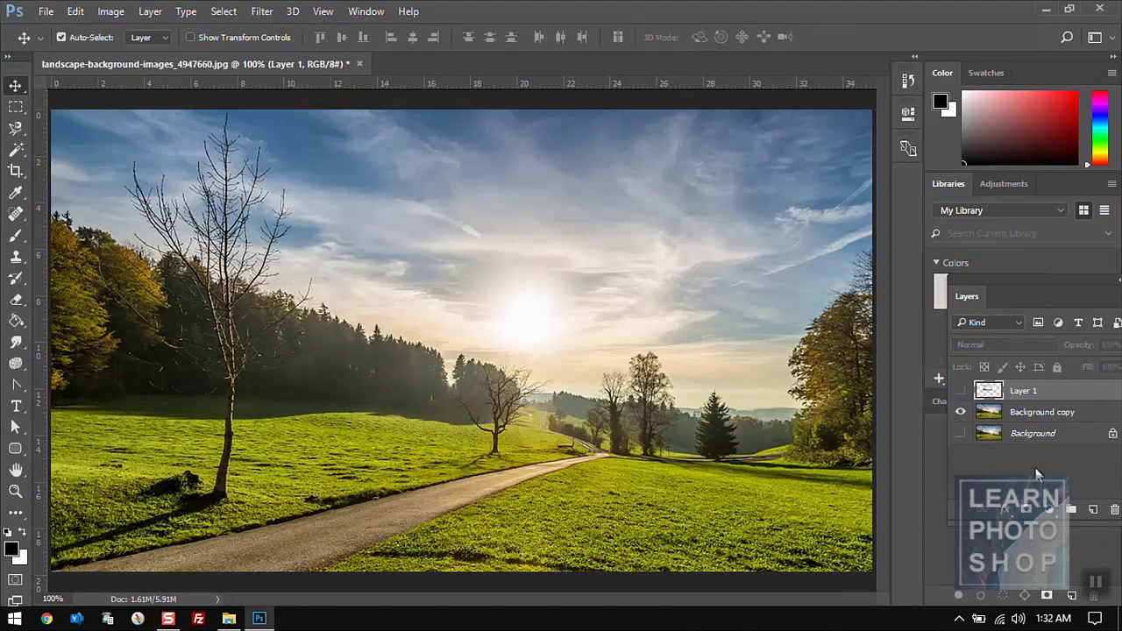
pyautogui.click(1114, 509)
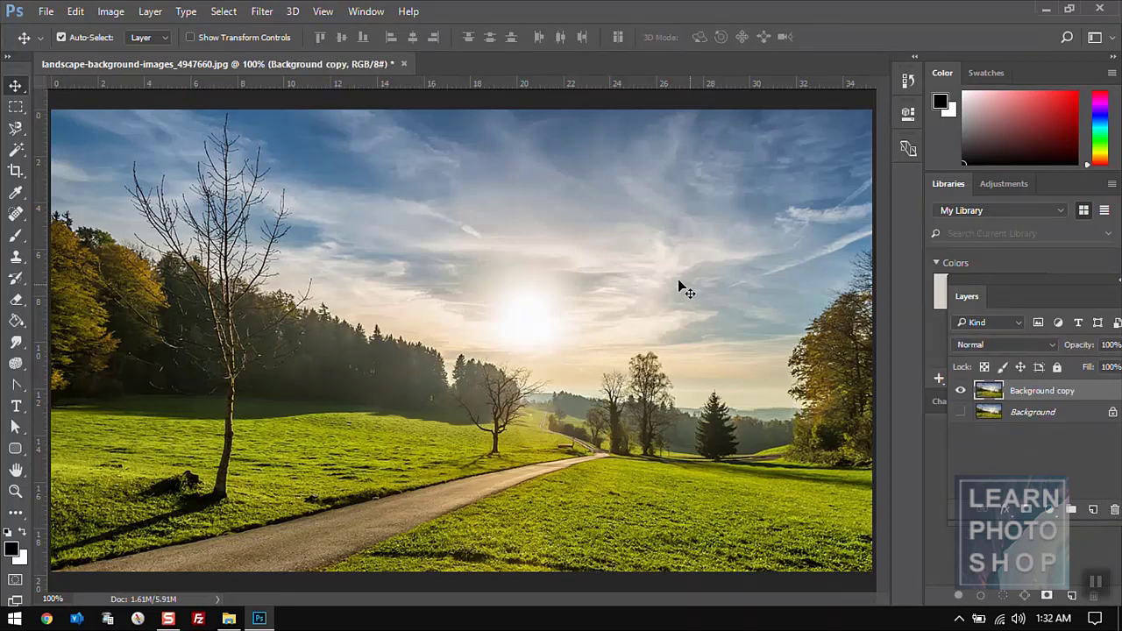
pyautogui.click(73, 11)
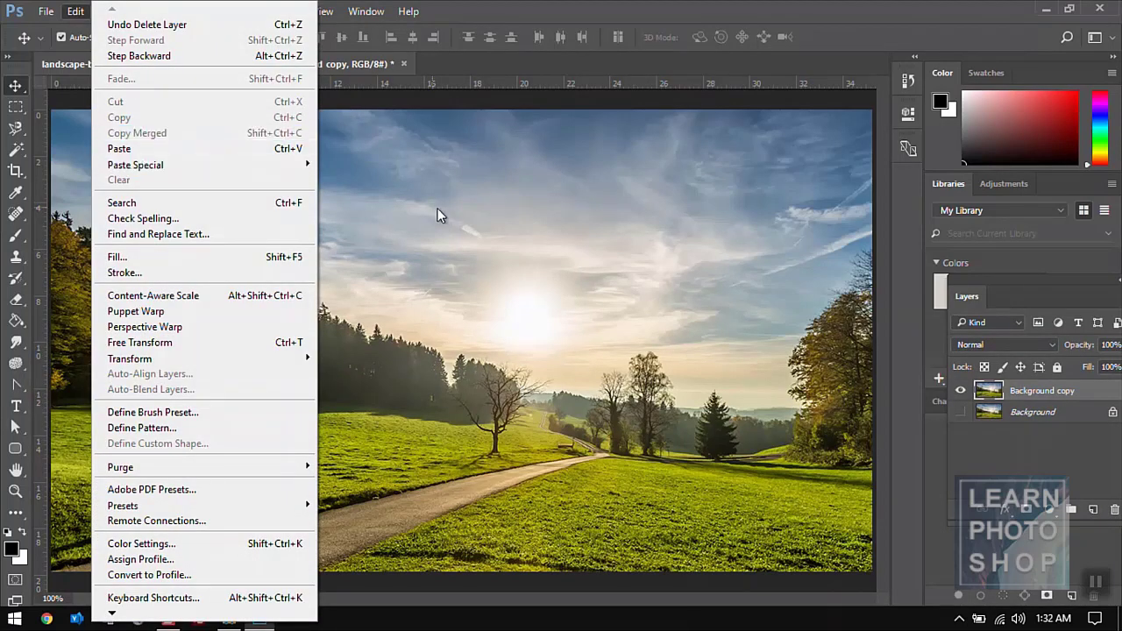
pyautogui.click(672, 319)
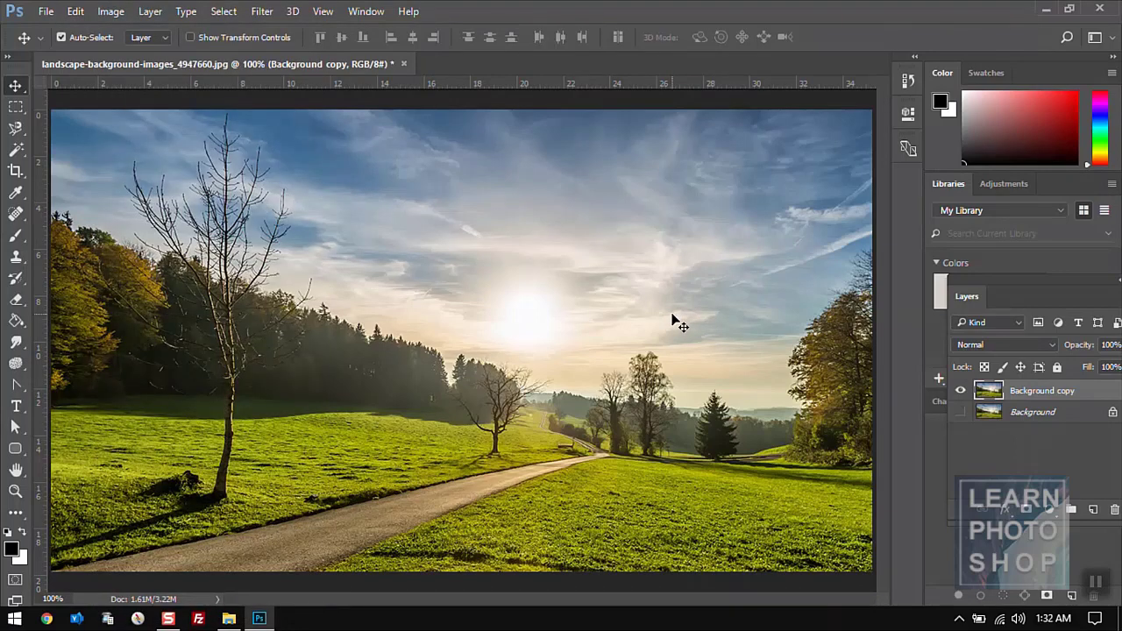
# - Add a name text above the sun, select around it, then delete that text layer
pyautogui.press('t')
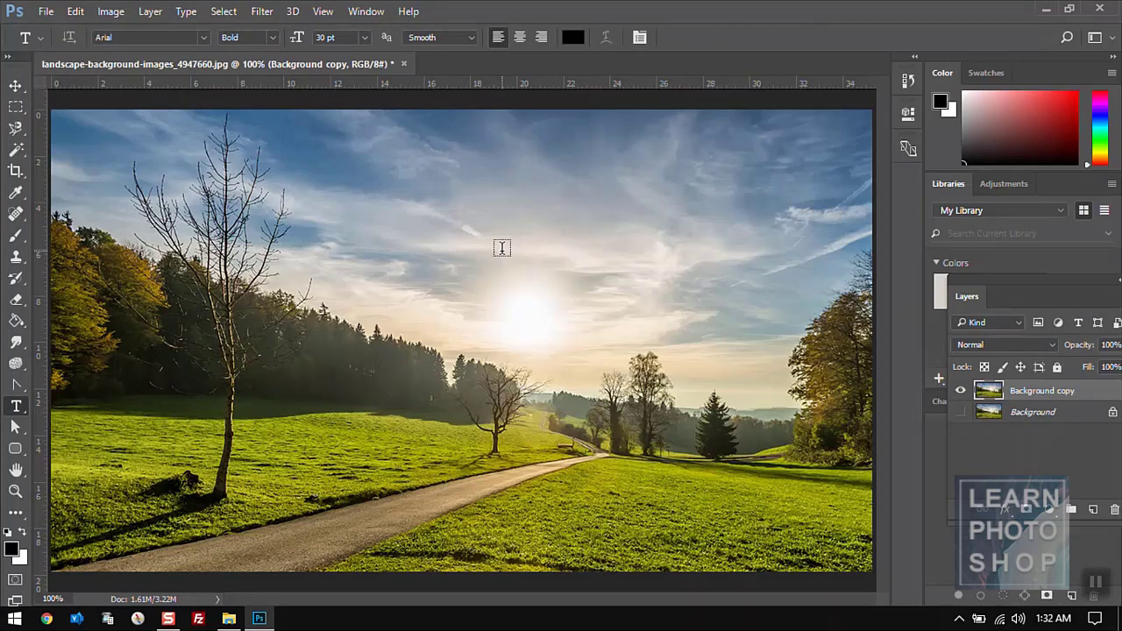
pyautogui.click(501, 248)
pyautogui.write('Trev')
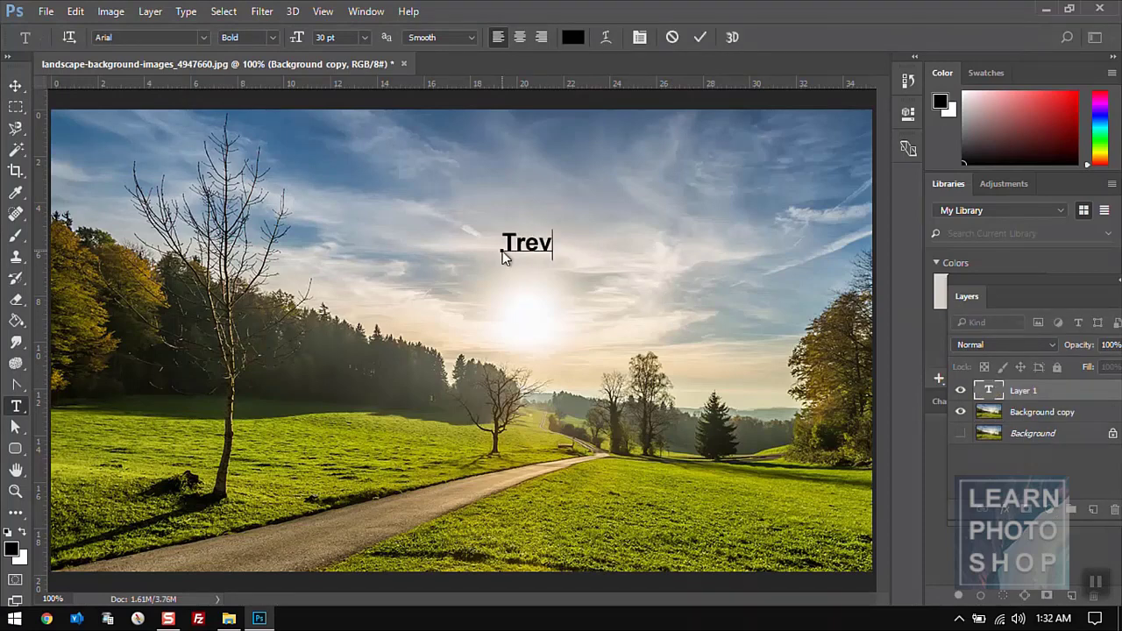
pyautogui.write('or')
pyautogui.click(15, 87)
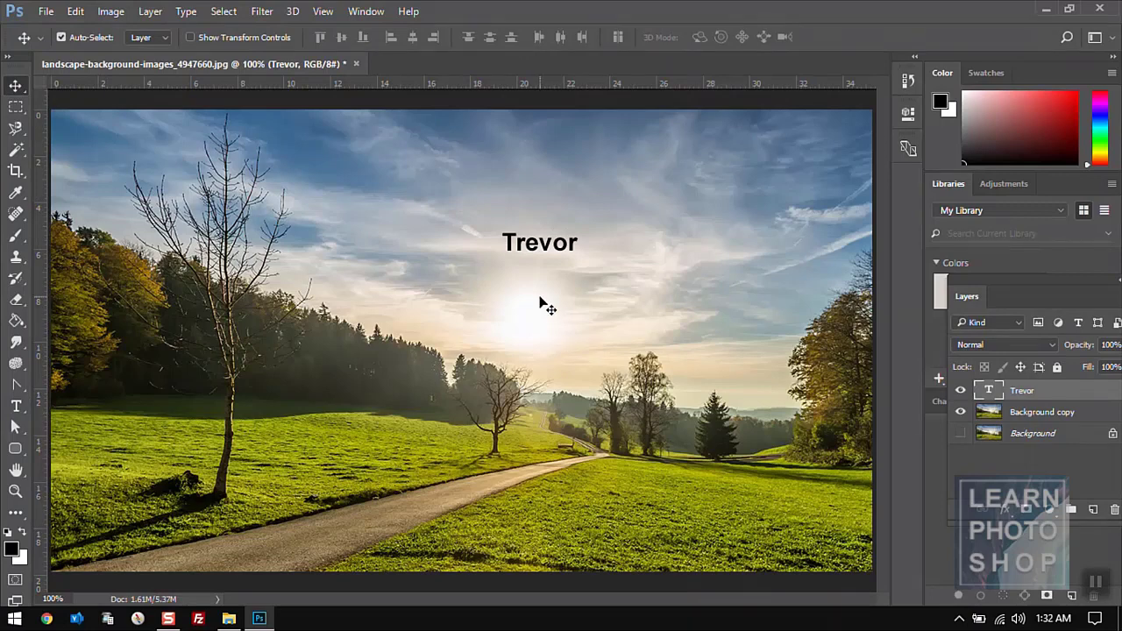
pyautogui.click(17, 106)
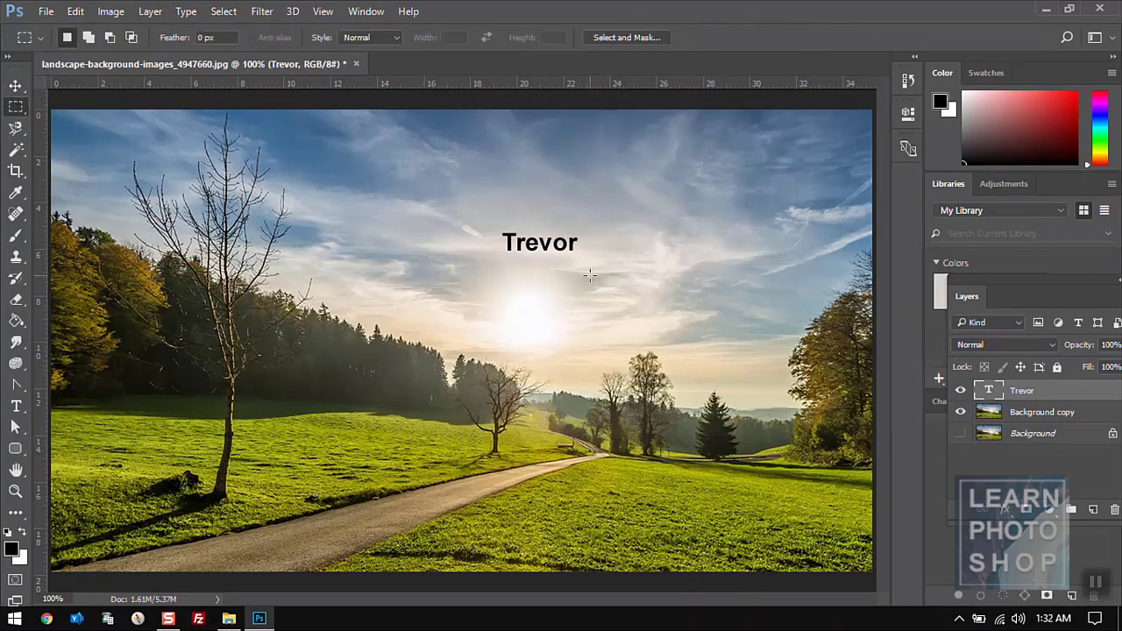
pyautogui.moveTo(448, 175); pyautogui.dragTo(703, 344)
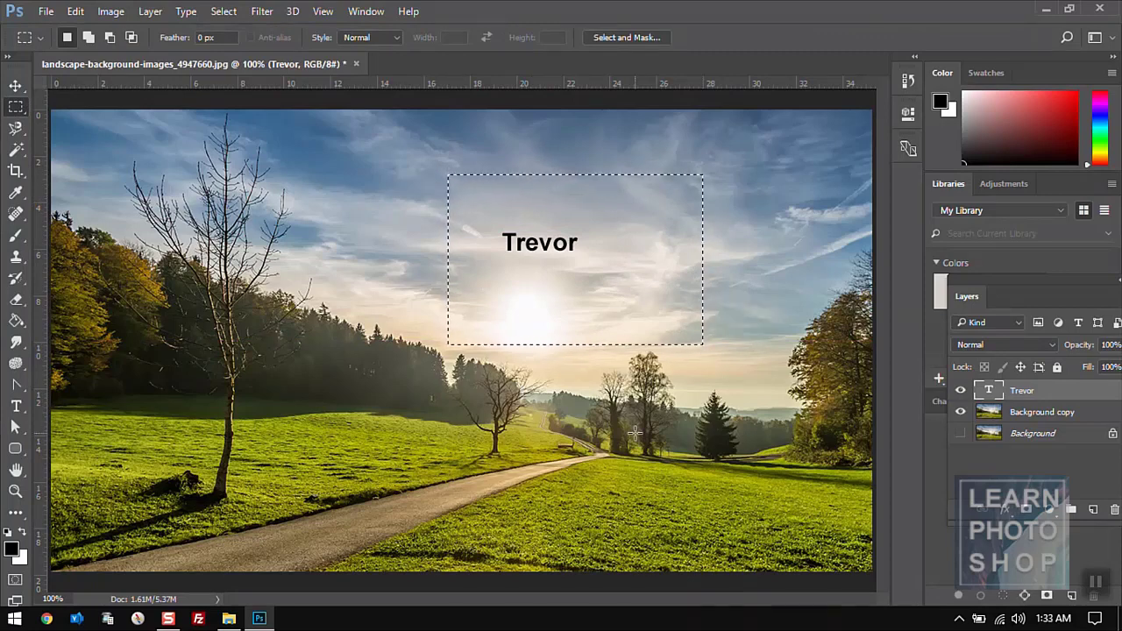
pyautogui.click(634, 432)
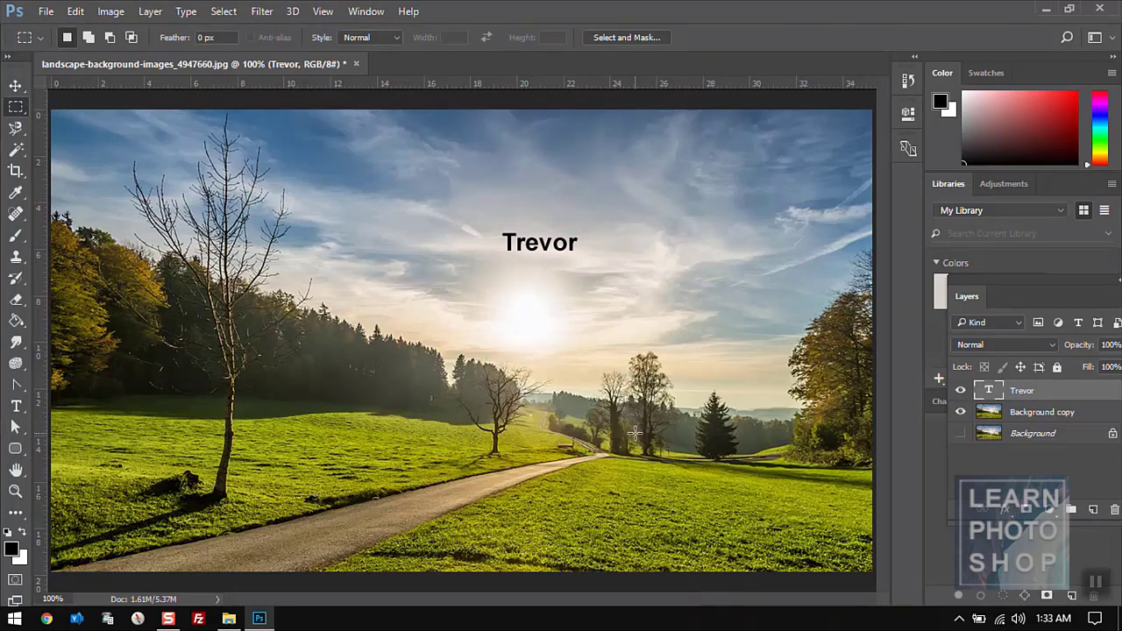
pyautogui.click(1112, 510)
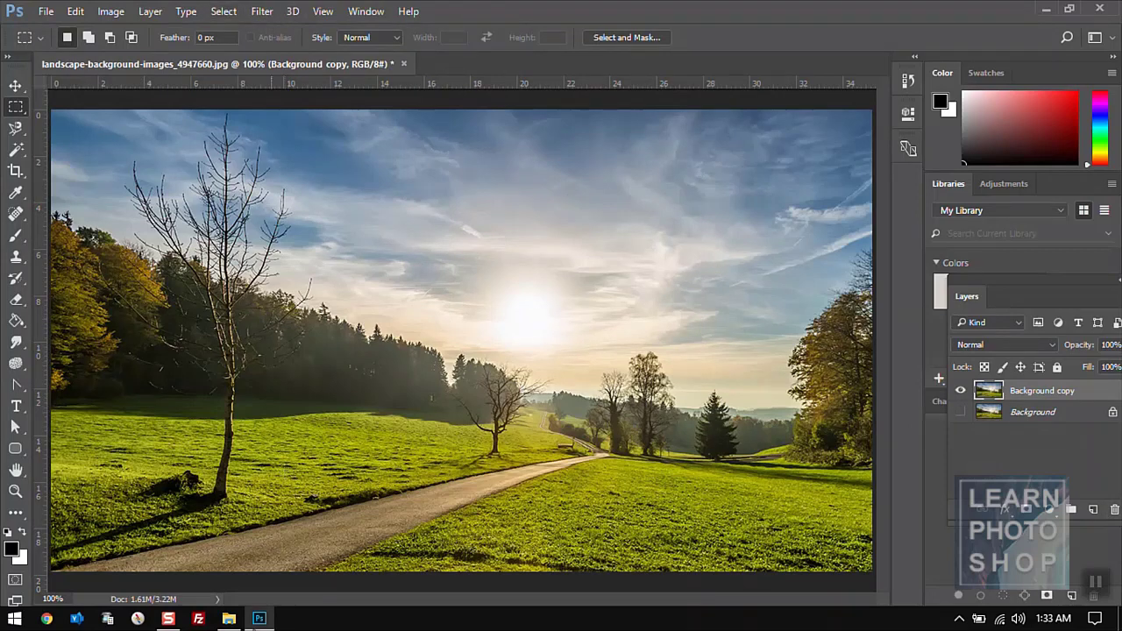
# - Drag eyesopen.jpg from File Explorer onto the landscape as a new eyesopen layer
pyautogui.click(228, 617)
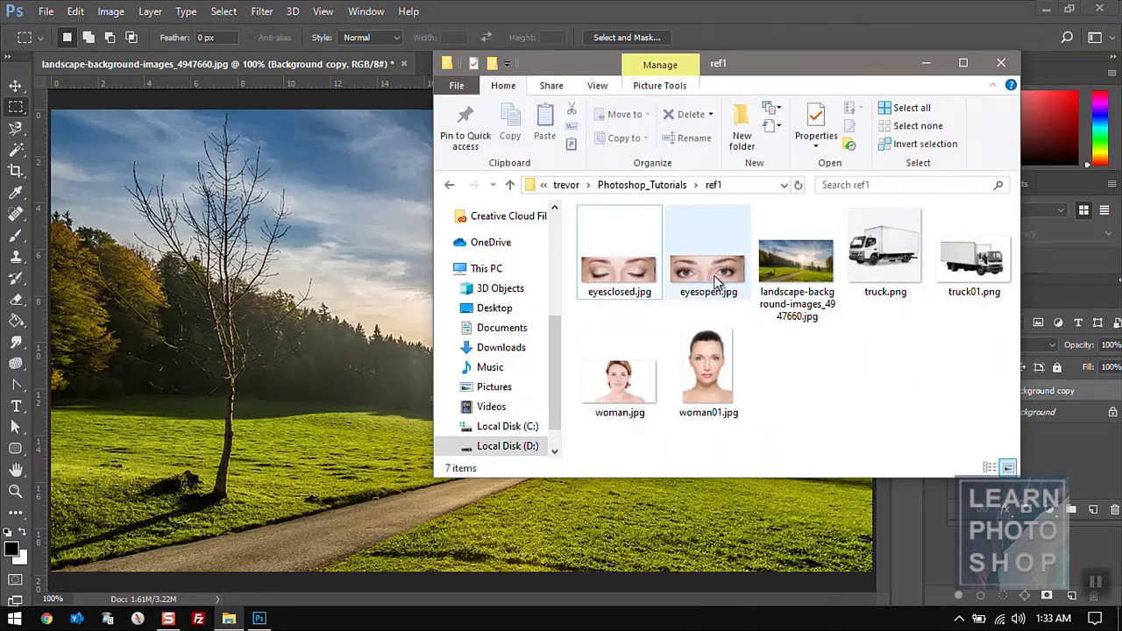
pyautogui.moveTo(715, 280); pyautogui.dragTo(335, 271)
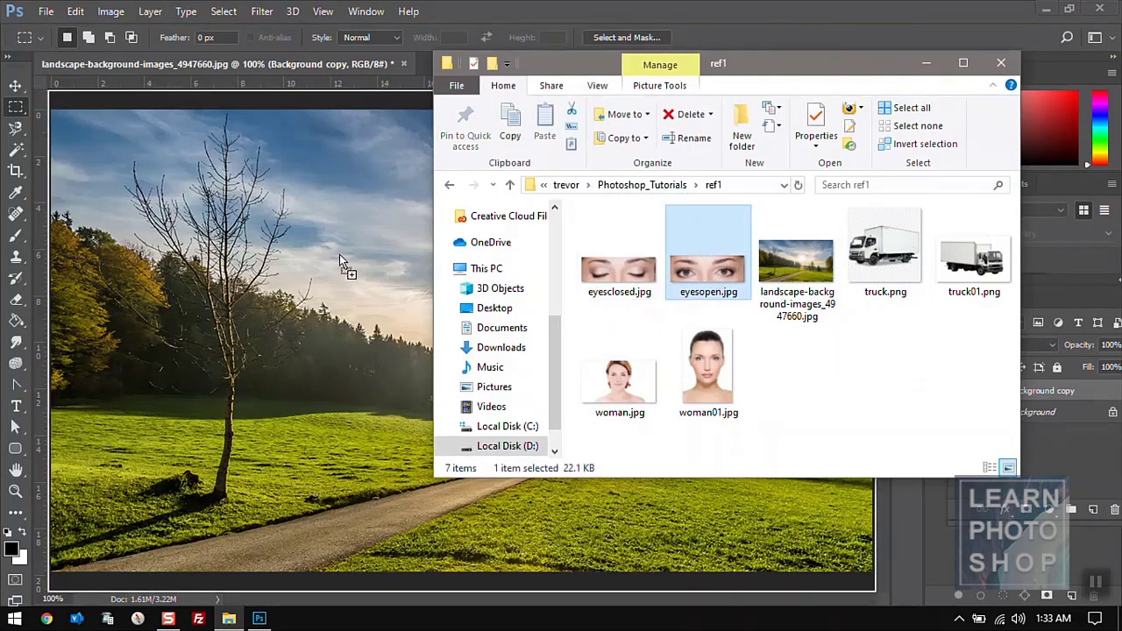
pyautogui.moveTo(359, 233); pyautogui.dragTo(359, 227)
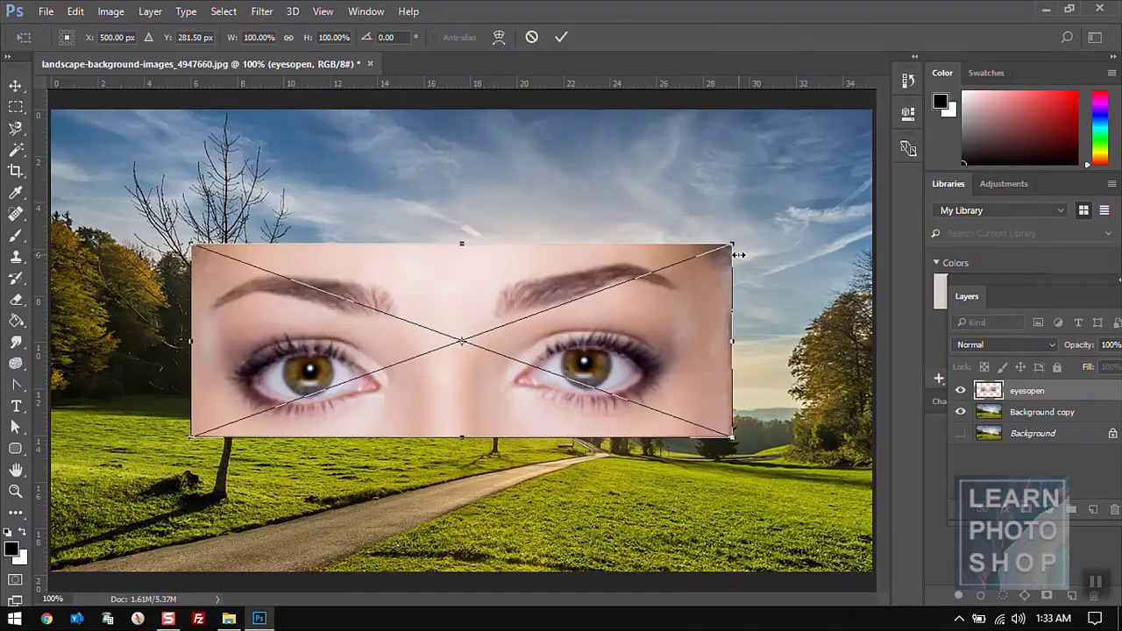
# - Place the eyes image, copy a sky-and-eyebrow patch, paste and move it, then delete it
pyautogui.press('Return')
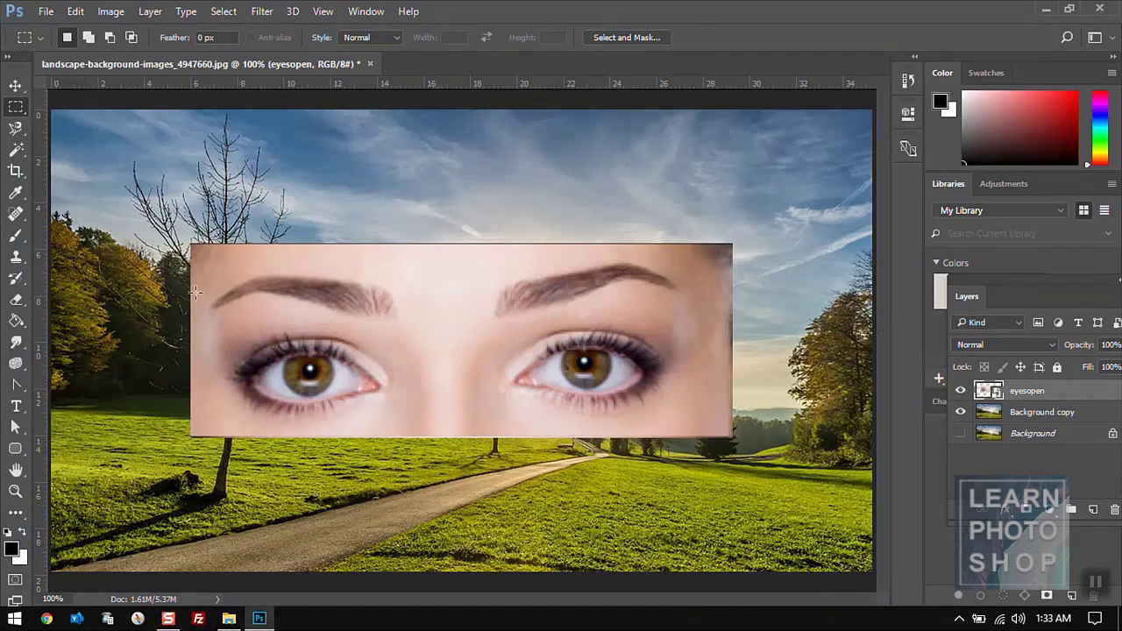
pyautogui.moveTo(370, 165); pyautogui.dragTo(651, 344)
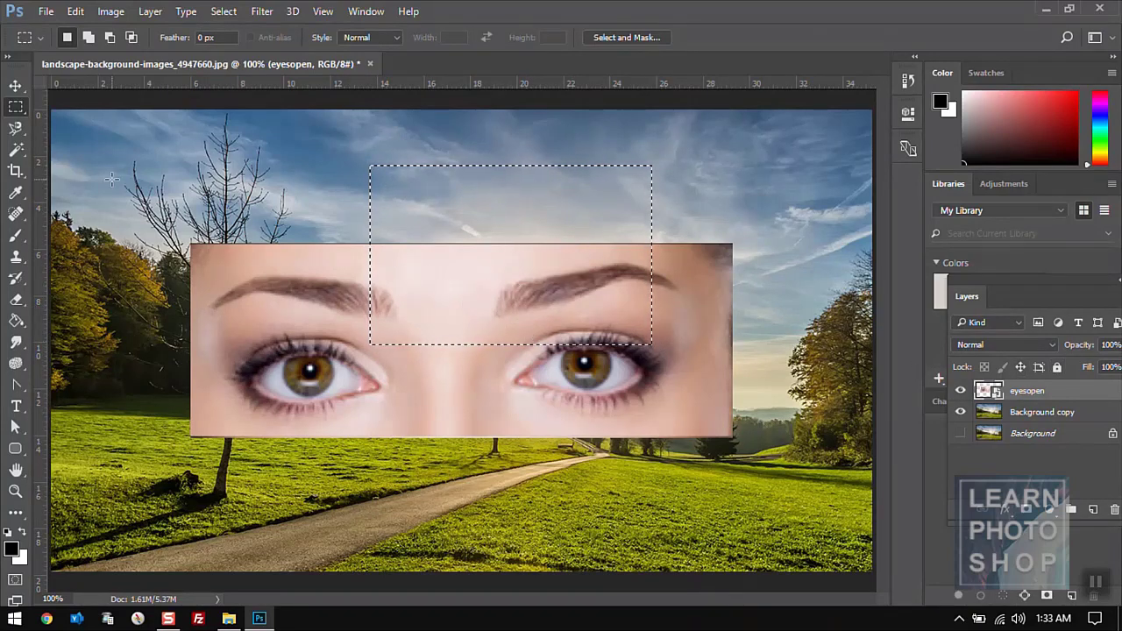
pyautogui.click(74, 12)
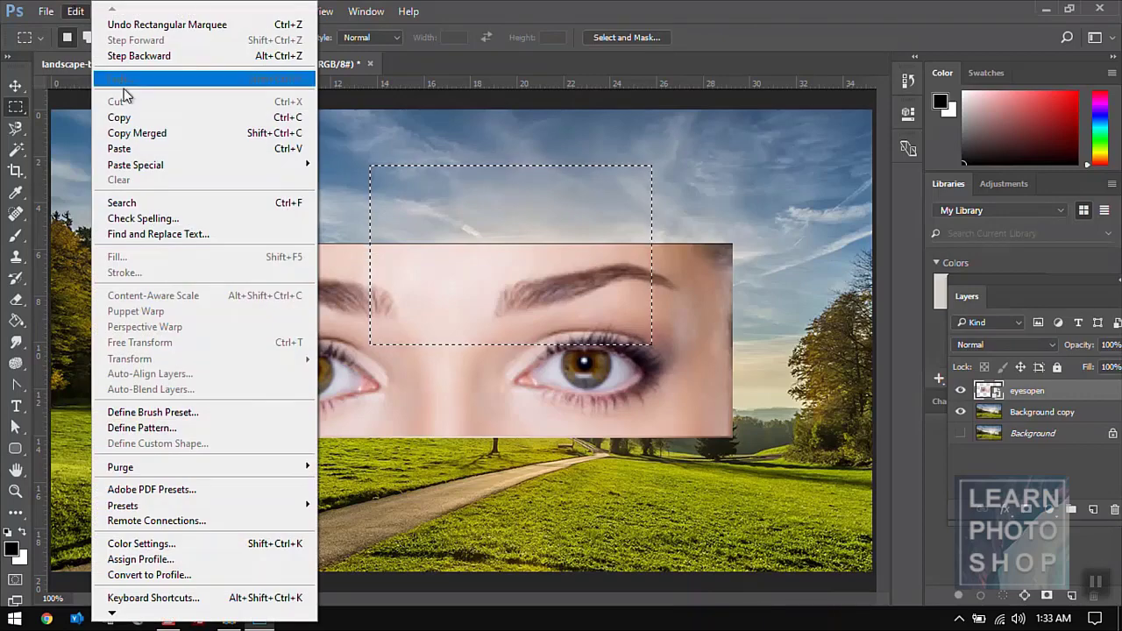
pyautogui.click(121, 117)
pyautogui.click(74, 11)
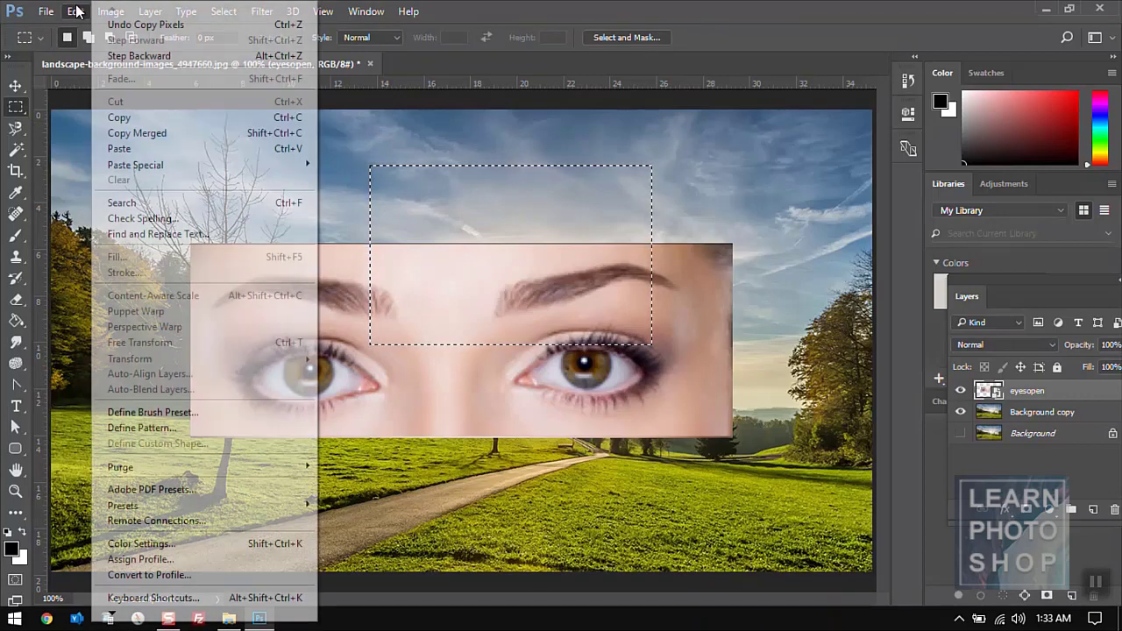
pyautogui.click(165, 151)
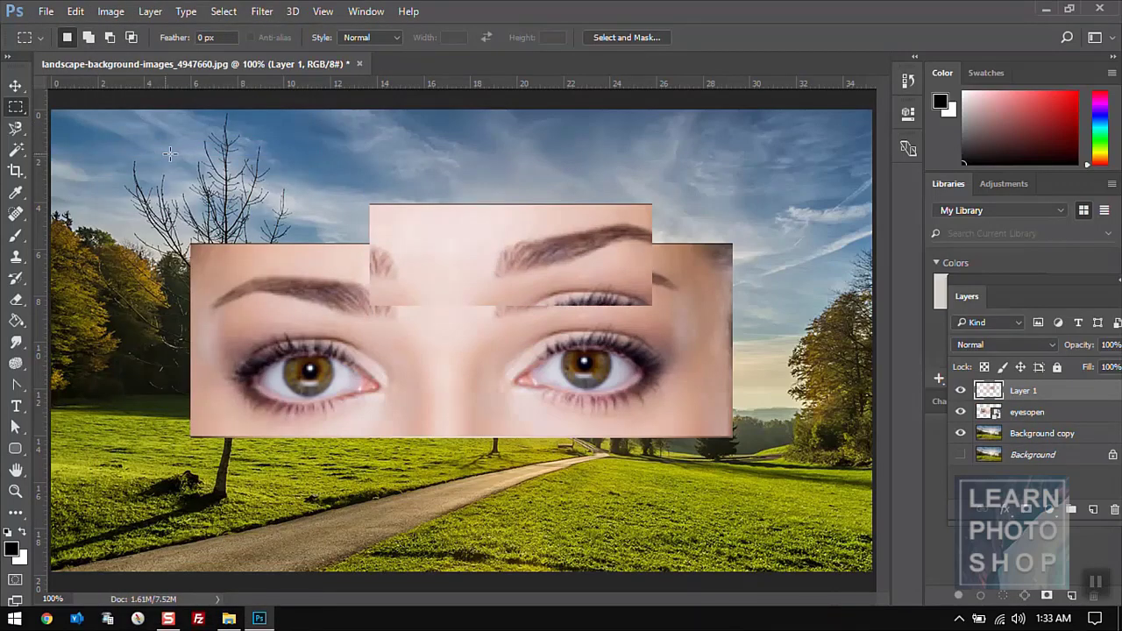
pyautogui.press('v')
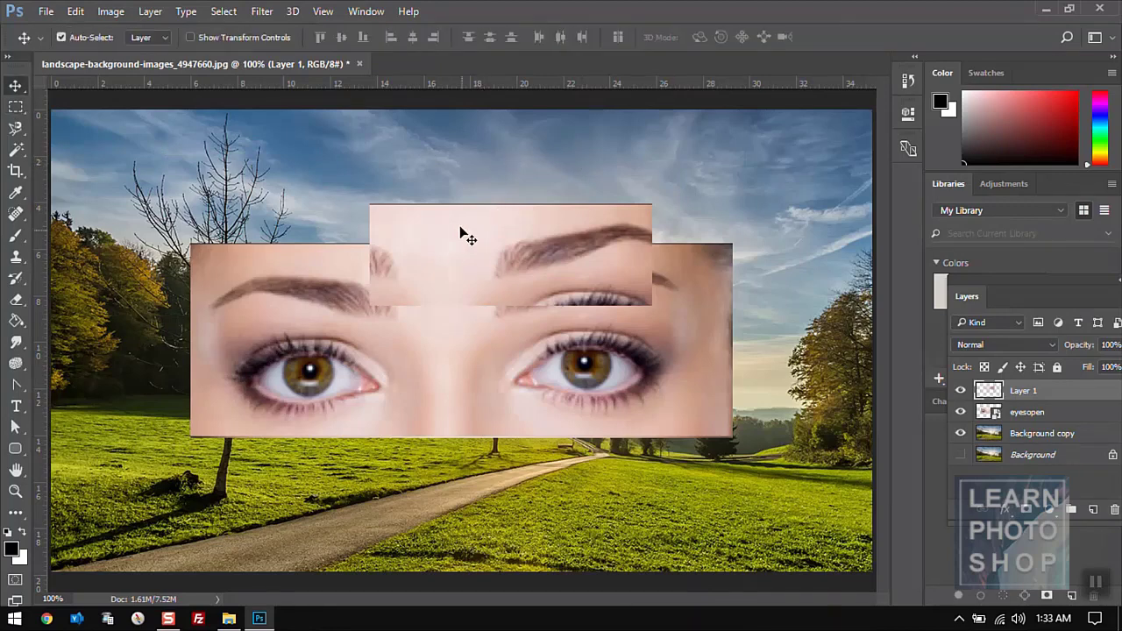
pyautogui.moveTo(454, 224); pyautogui.dragTo(452, 356)
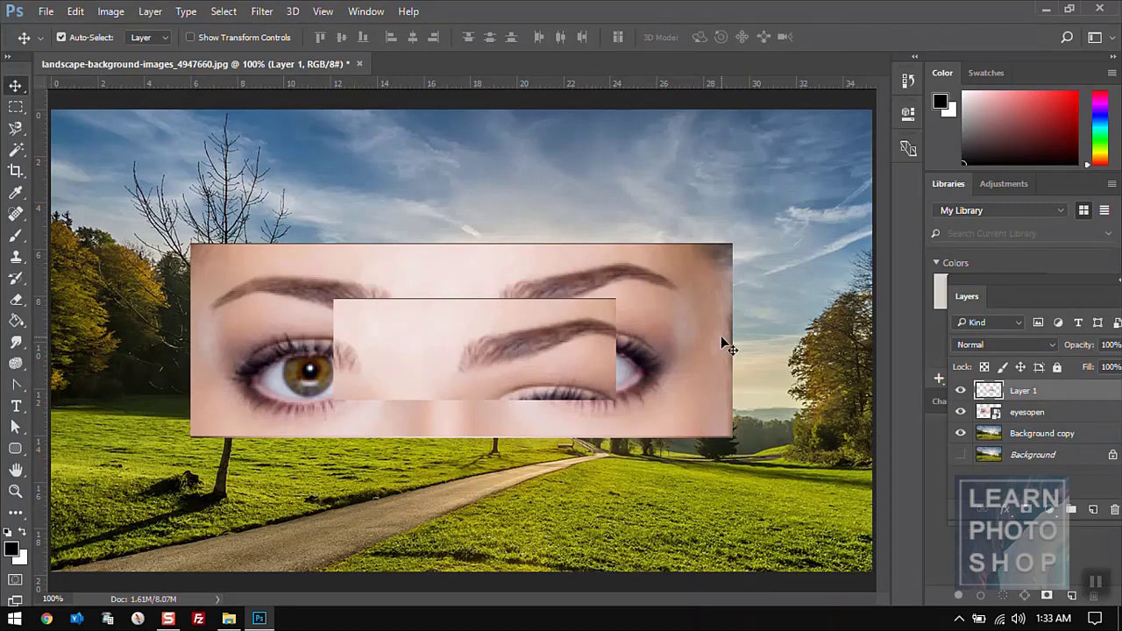
pyautogui.click(1114, 512)
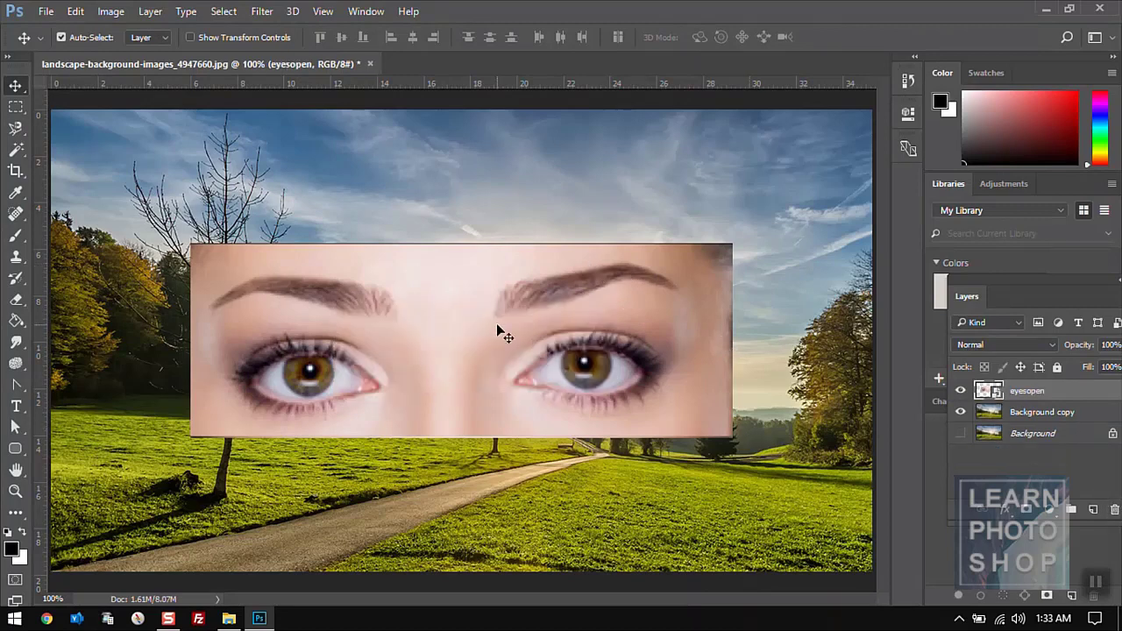
# - Copy Merged a larger sky-and-eyebrow rectangle, paste and reposition it, then delete that layer
pyautogui.click(20, 107)
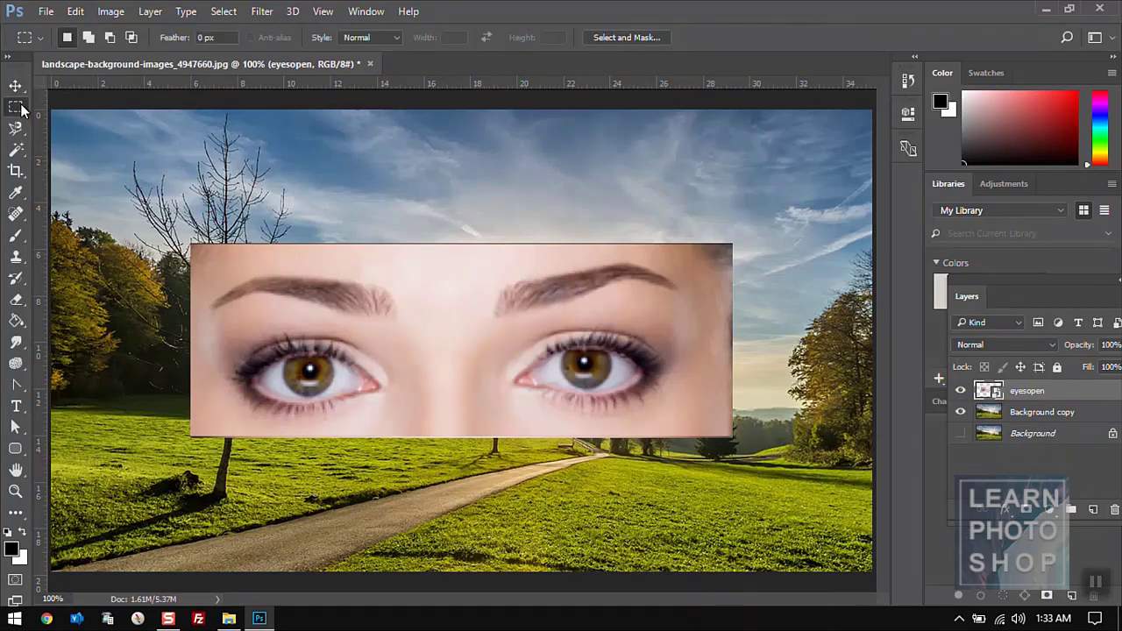
pyautogui.moveTo(295, 153); pyautogui.dragTo(689, 336)
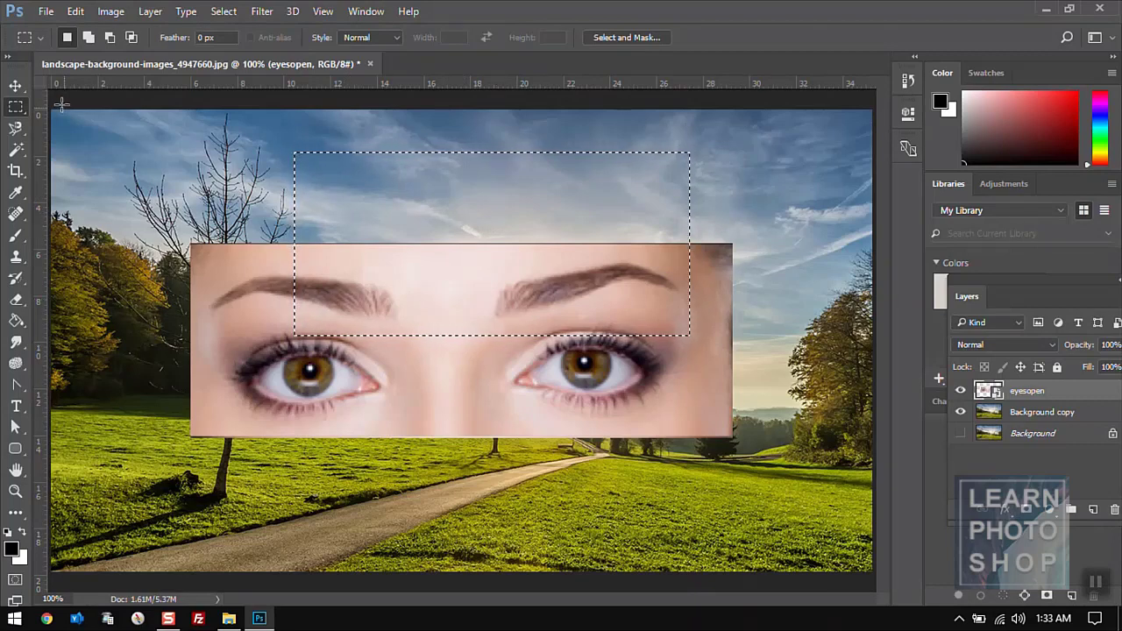
pyautogui.click(75, 11)
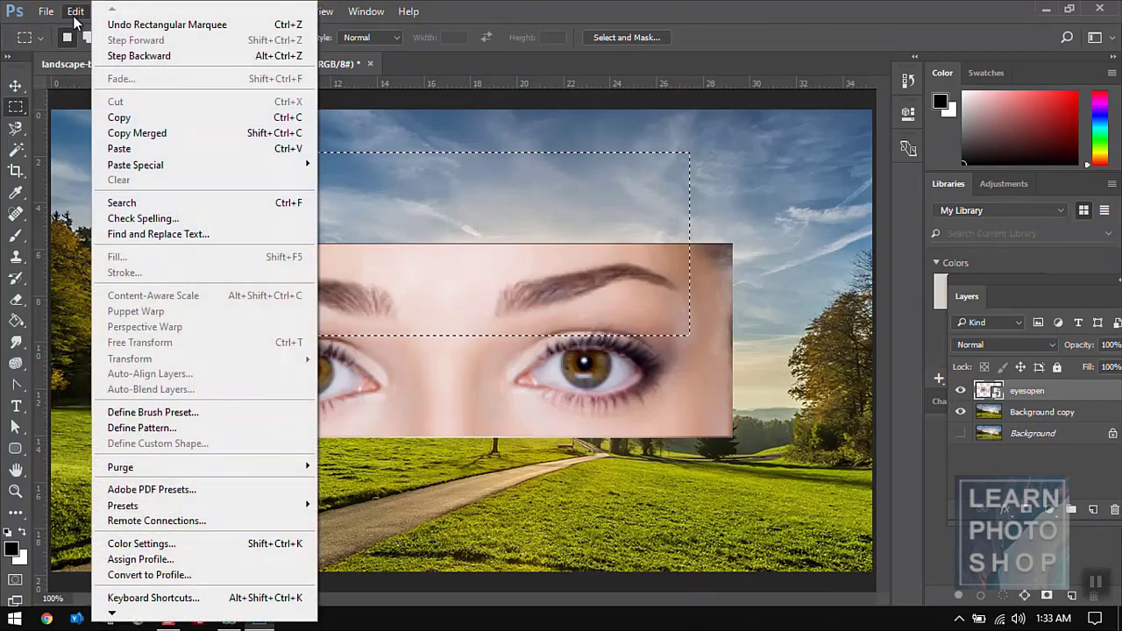
pyautogui.click(139, 133)
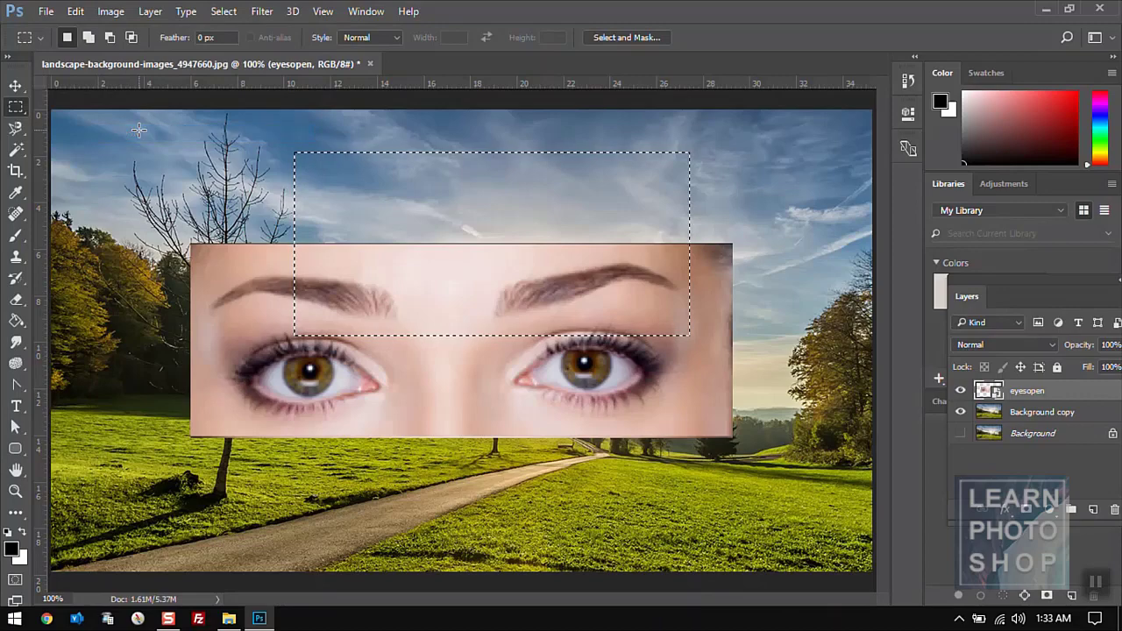
pyautogui.click(76, 13)
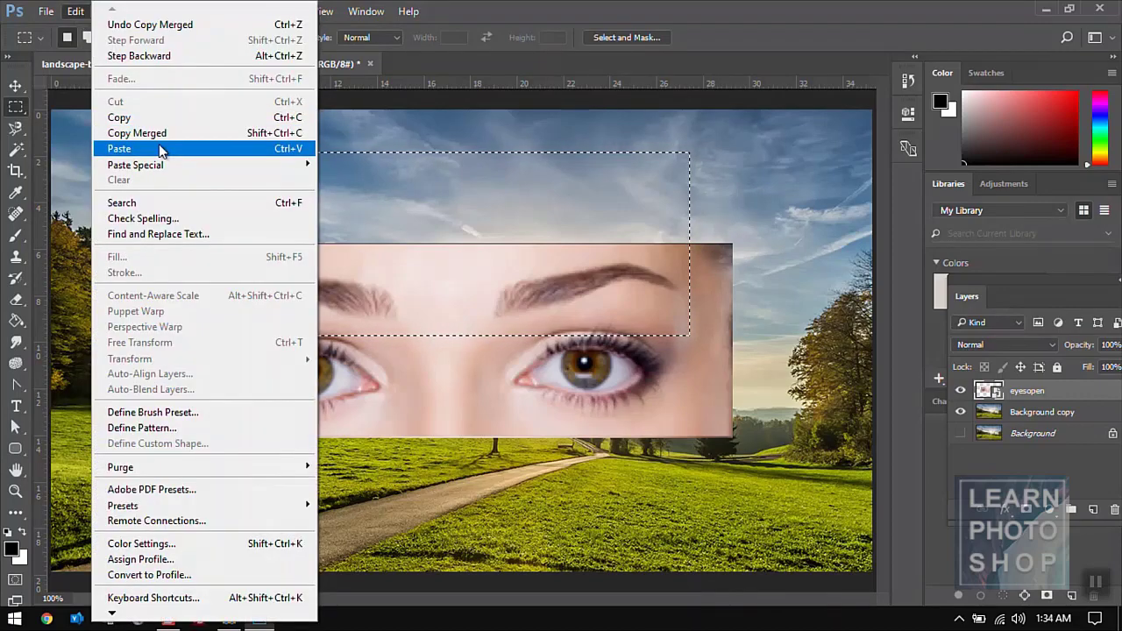
pyautogui.click(159, 144)
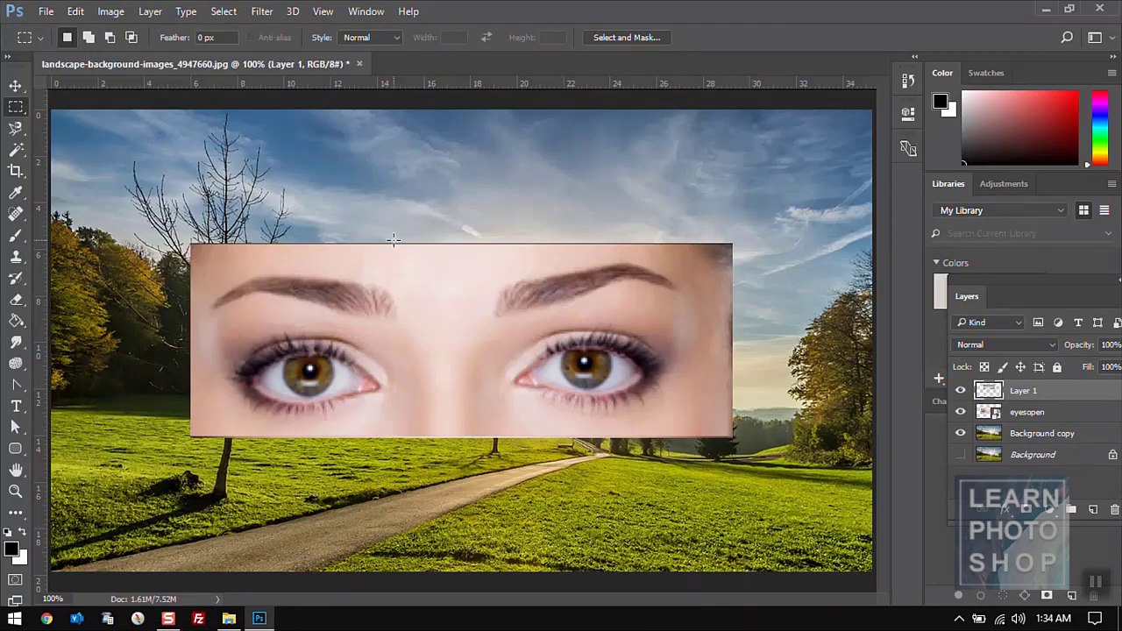
pyautogui.press('v')
pyautogui.moveTo(479, 282); pyautogui.dragTo(458, 252)
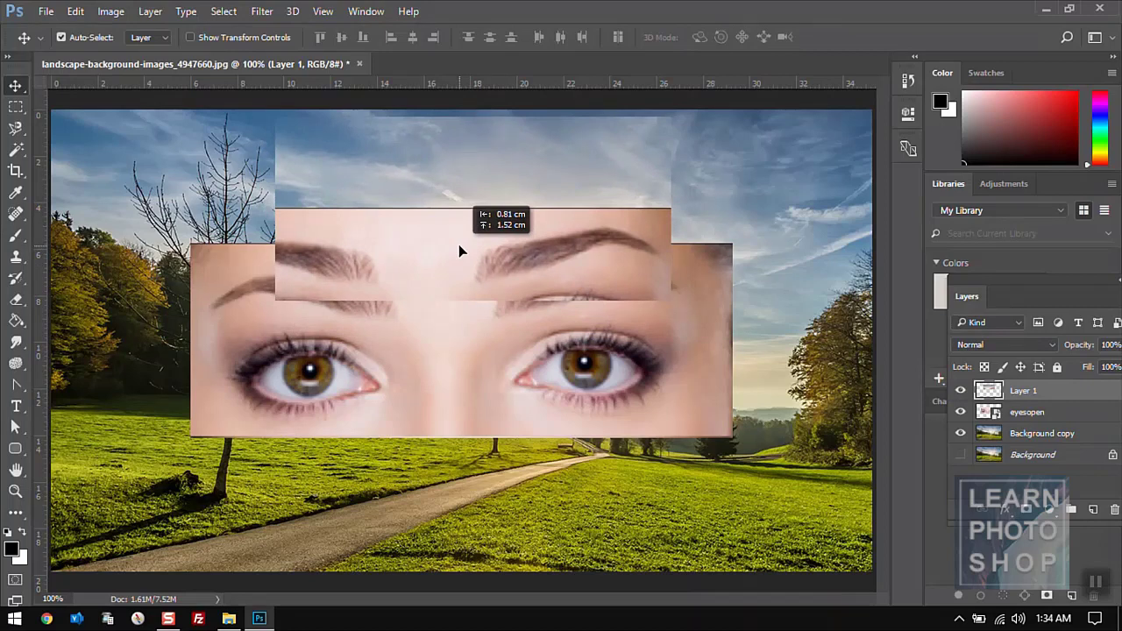
pyautogui.moveTo(459, 245); pyautogui.dragTo(459, 245)
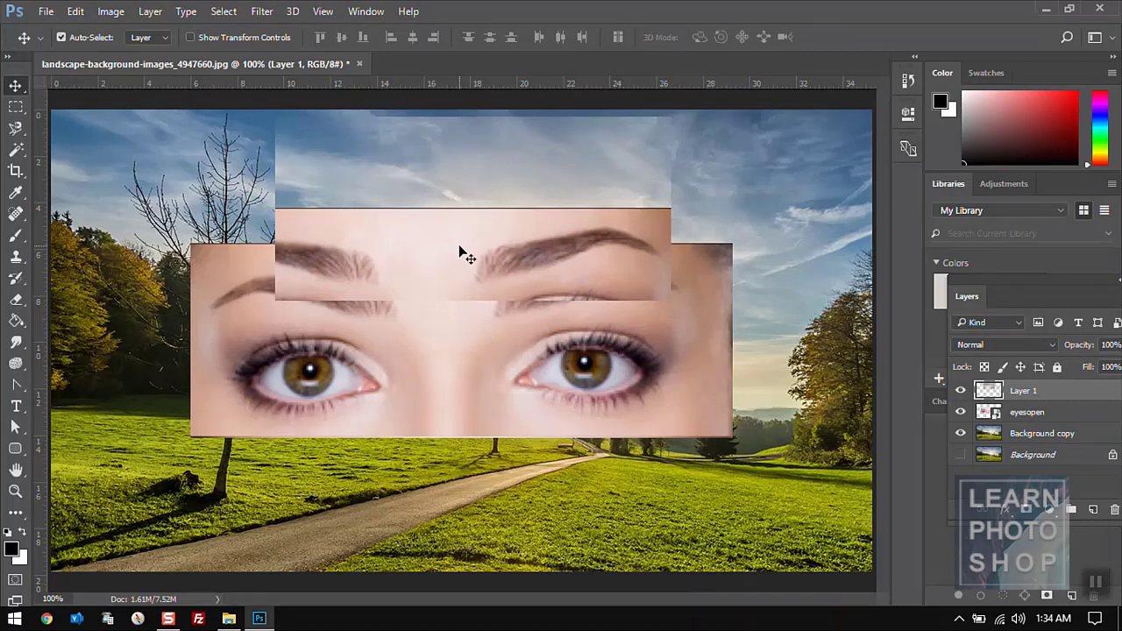
pyautogui.click(1113, 512)
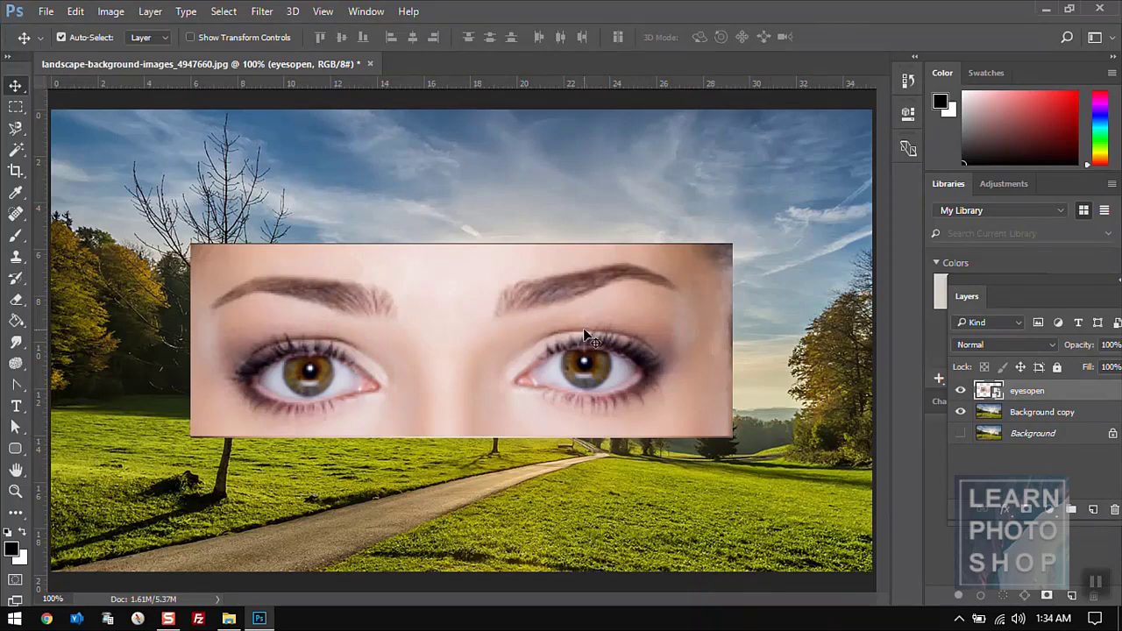
# - Delete the eyesopen layer in the Layers panel
pyautogui.click(75, 11)
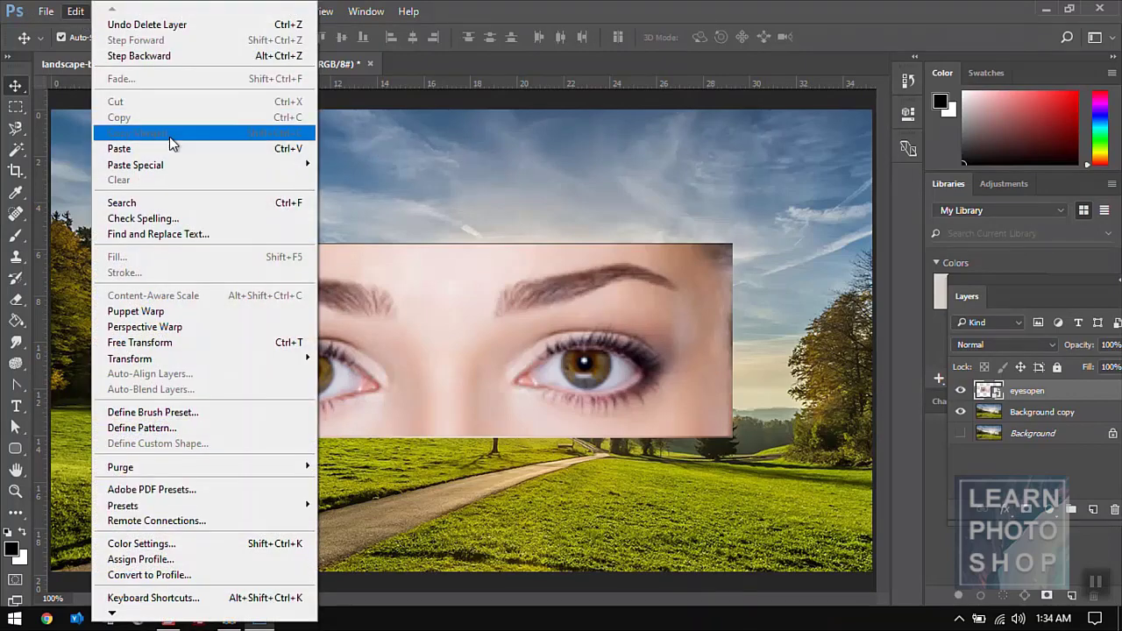
pyautogui.moveTo(174, 168)
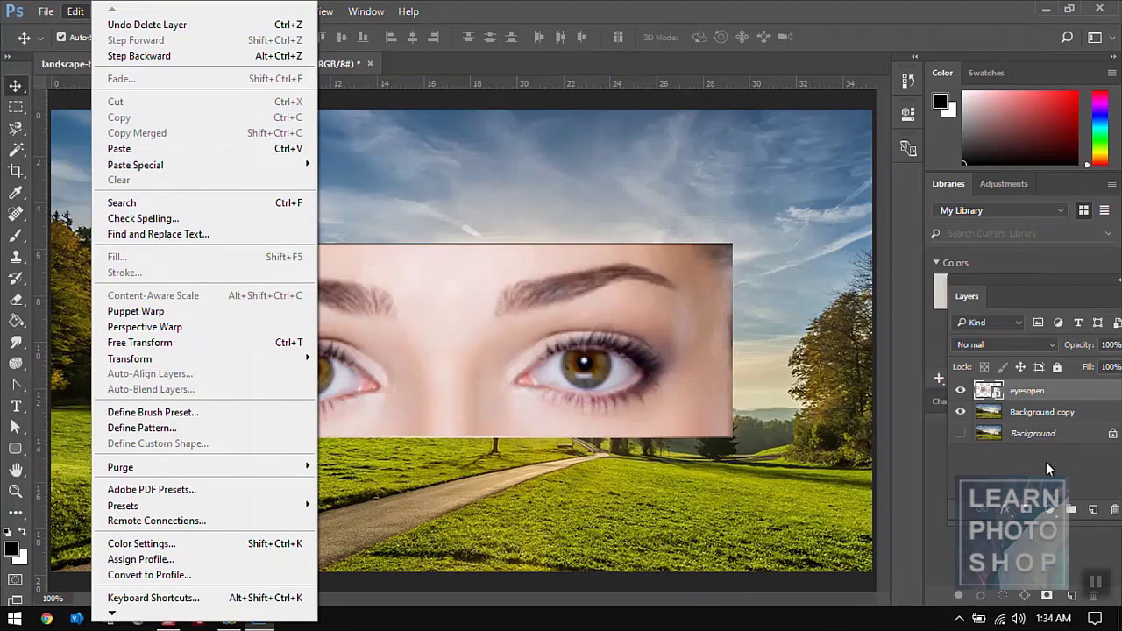
pyautogui.click(1113, 511)
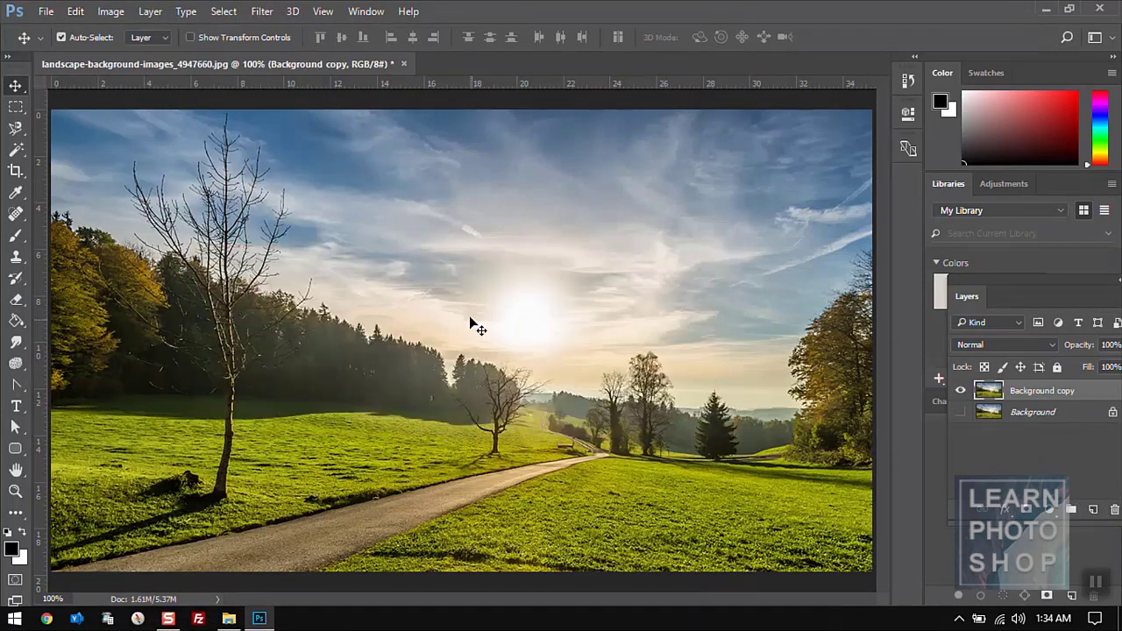
# - Marquee and copy a rectangle around the sun and distant trees
pyautogui.press('m')
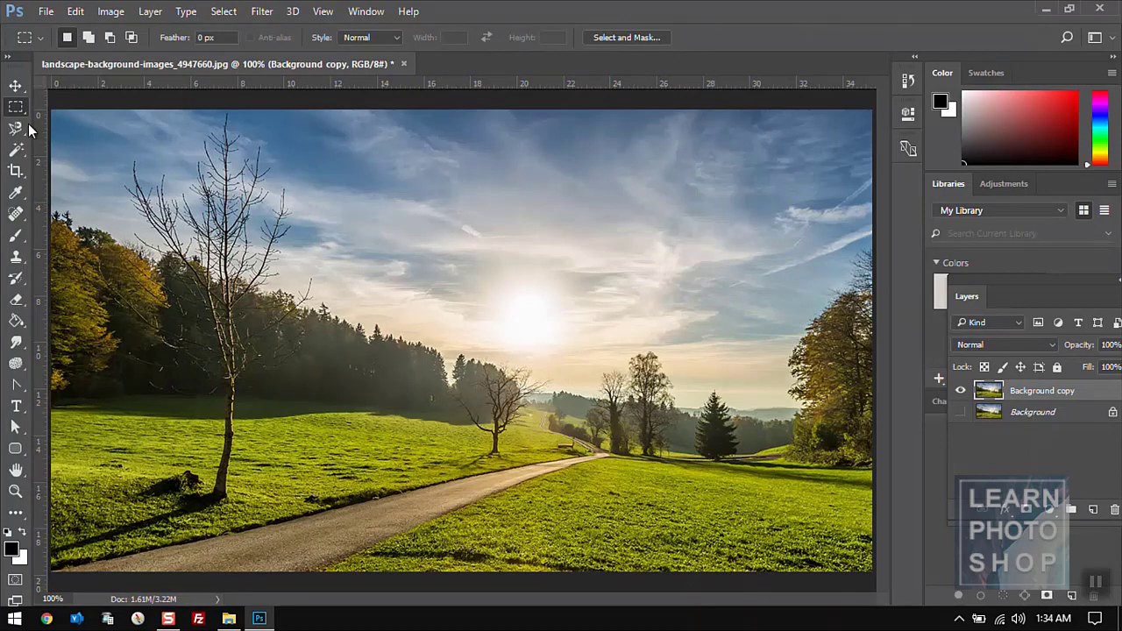
pyautogui.moveTo(378, 240); pyautogui.dragTo(731, 460)
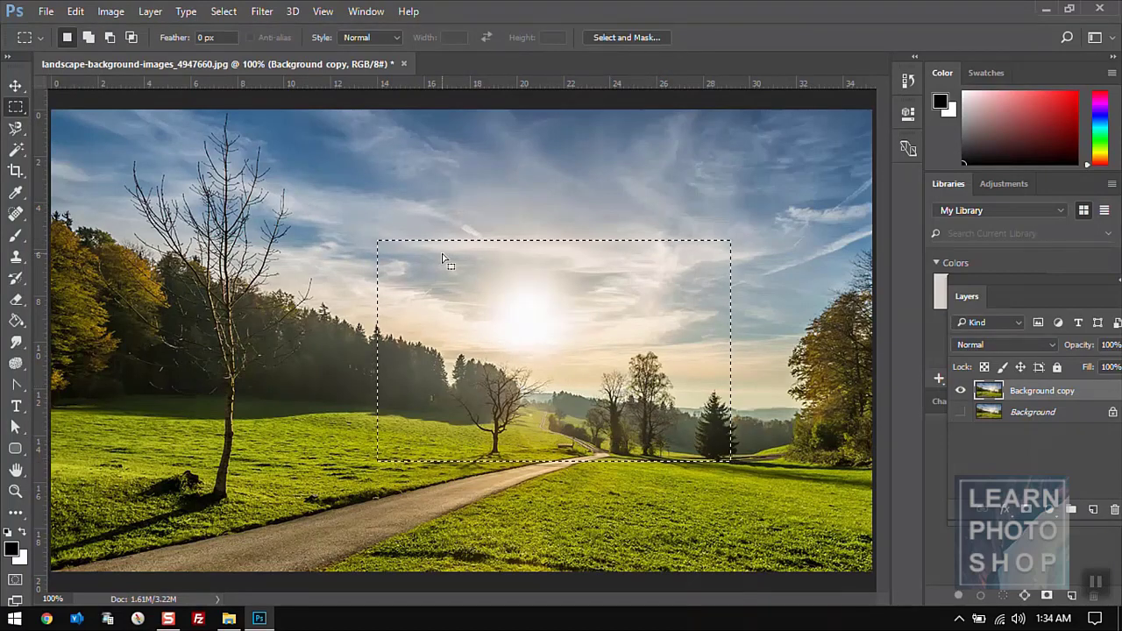
pyautogui.click(75, 10)
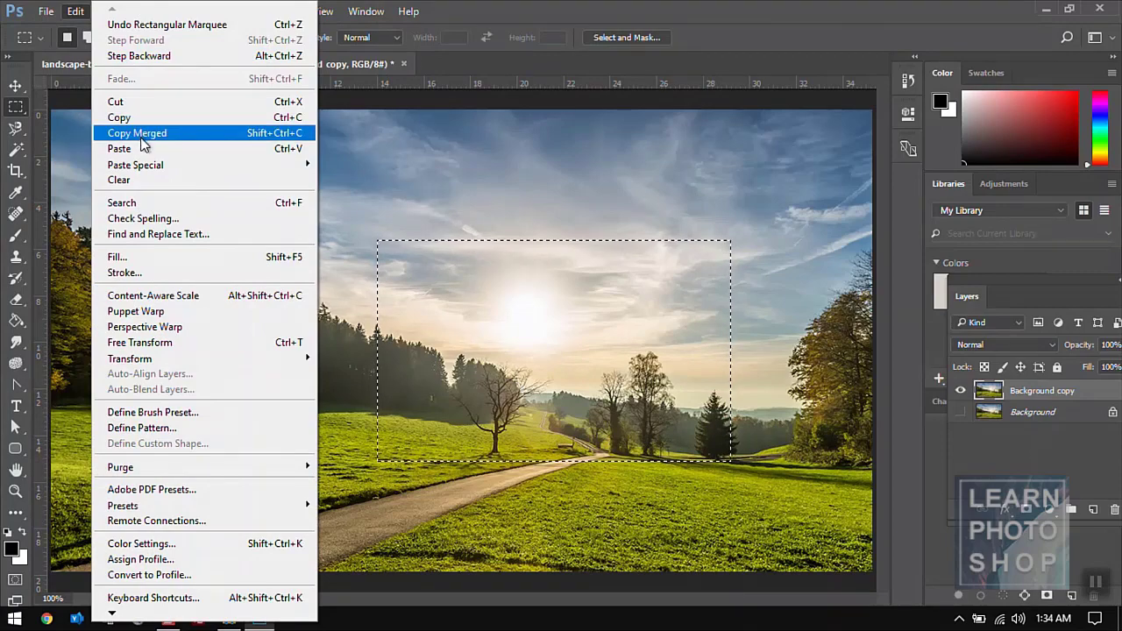
pyautogui.click(129, 120)
# - Paste in Place as Layer 1, shift it to show alignment, then undo twice
pyautogui.click(76, 13)
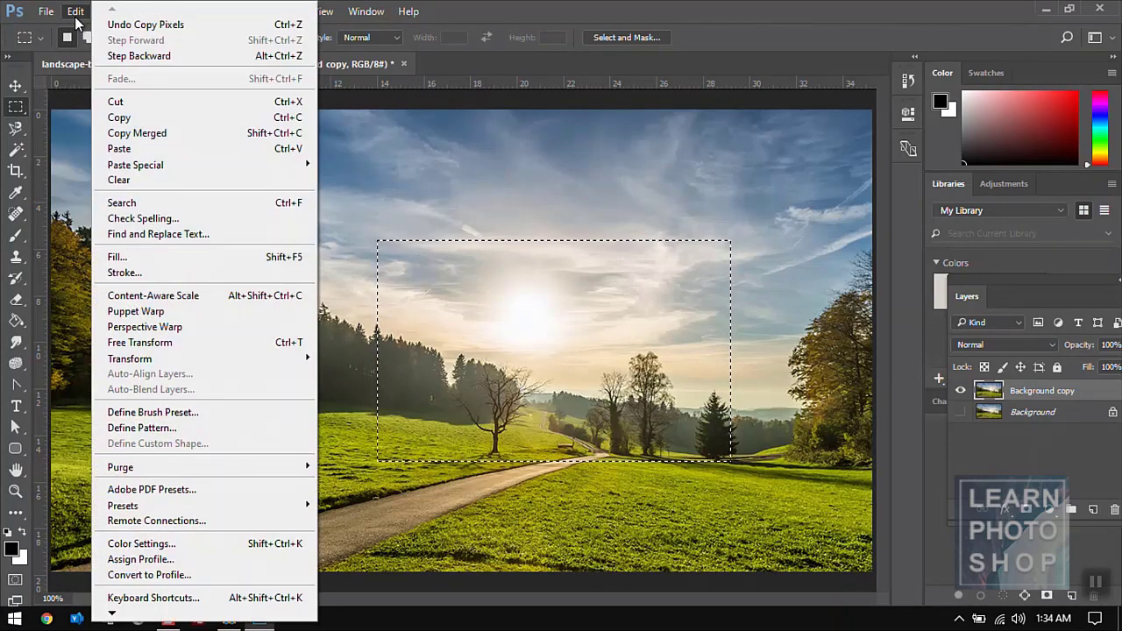
pyautogui.moveTo(163, 166)
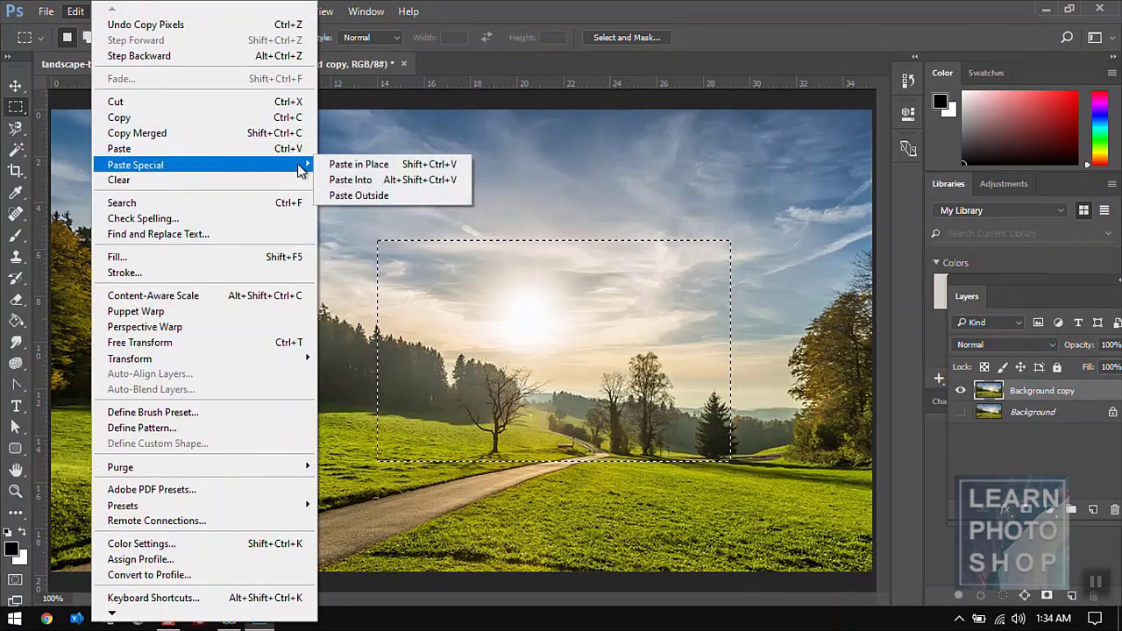
pyautogui.click(343, 165)
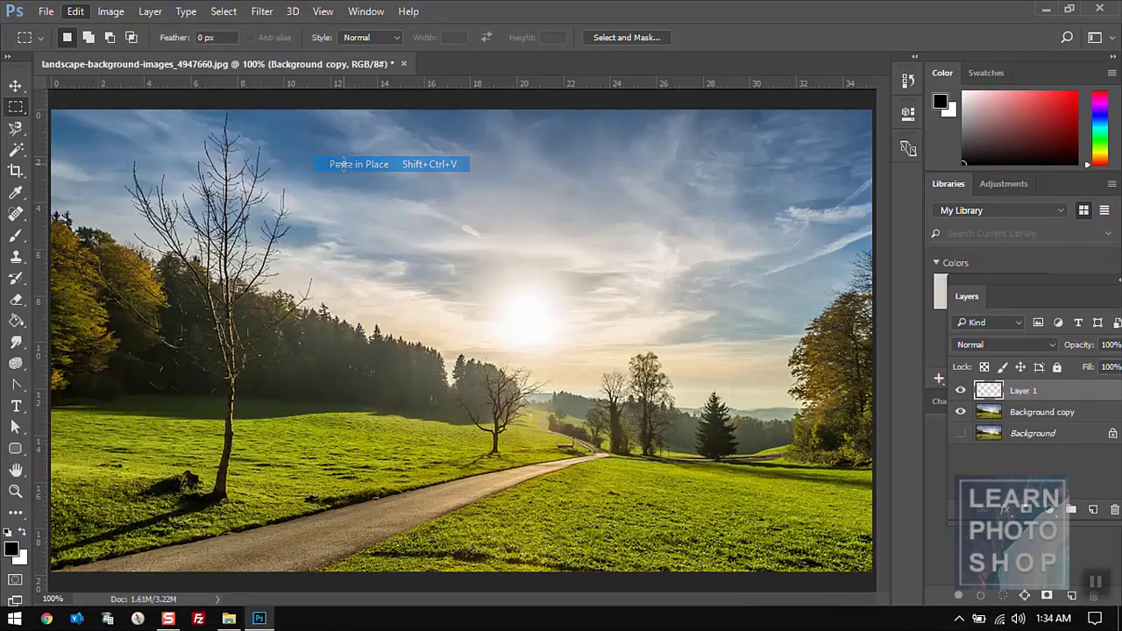
pyautogui.press('v')
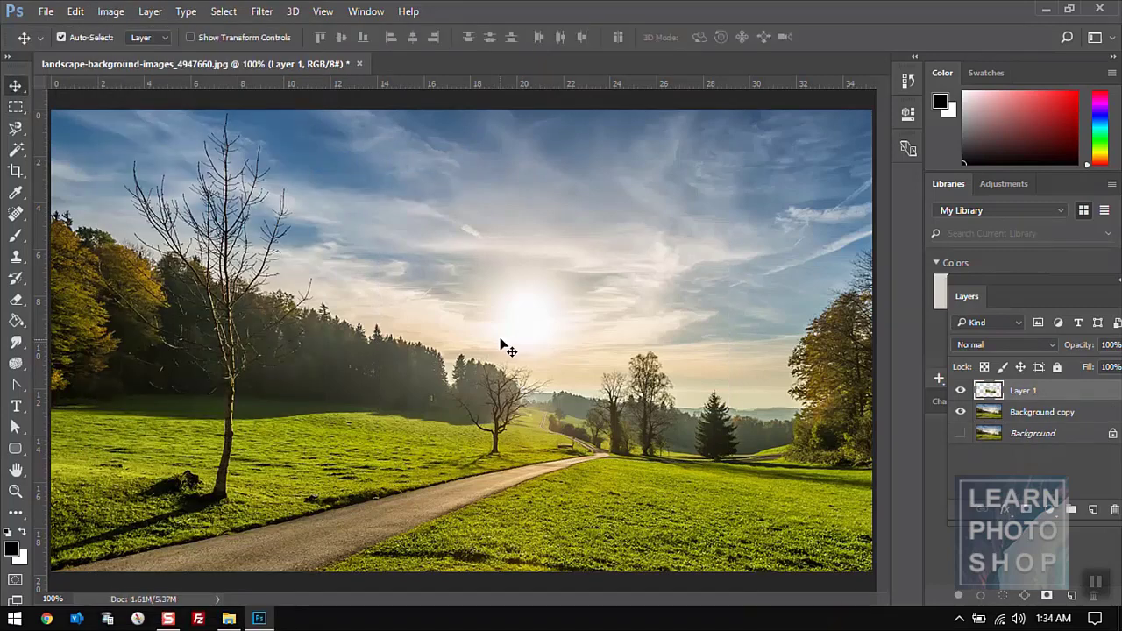
pyautogui.moveTo(500, 341); pyautogui.dragTo(485, 309)
pyautogui.hotkey('ctrl', 'alt', 'z')
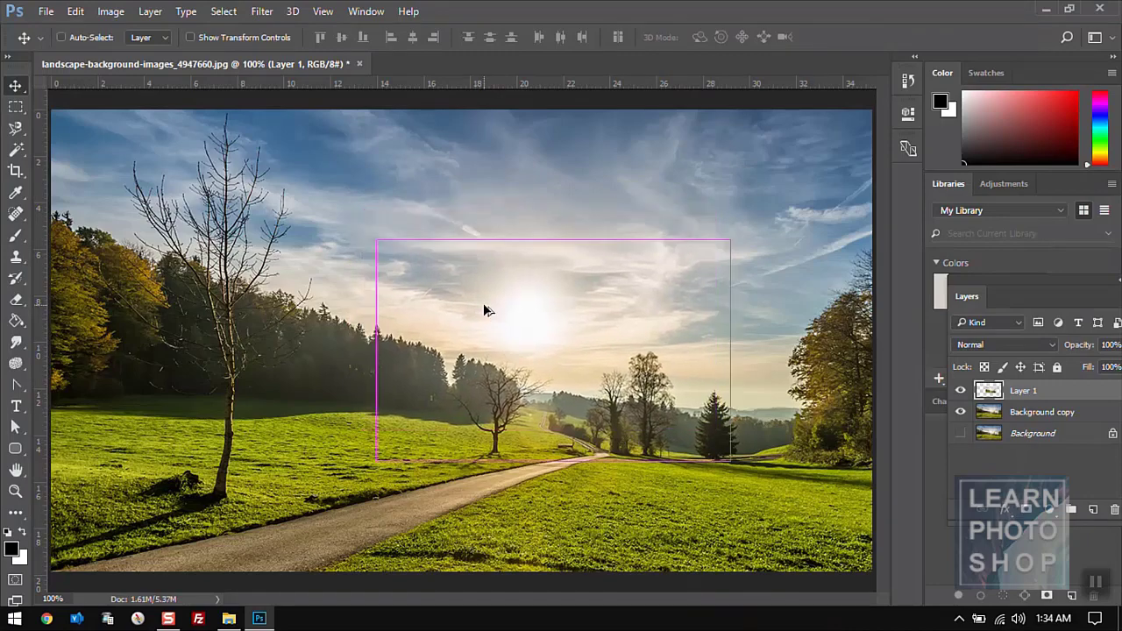
pyautogui.hotkey('ctrl', 'alt', 'z')
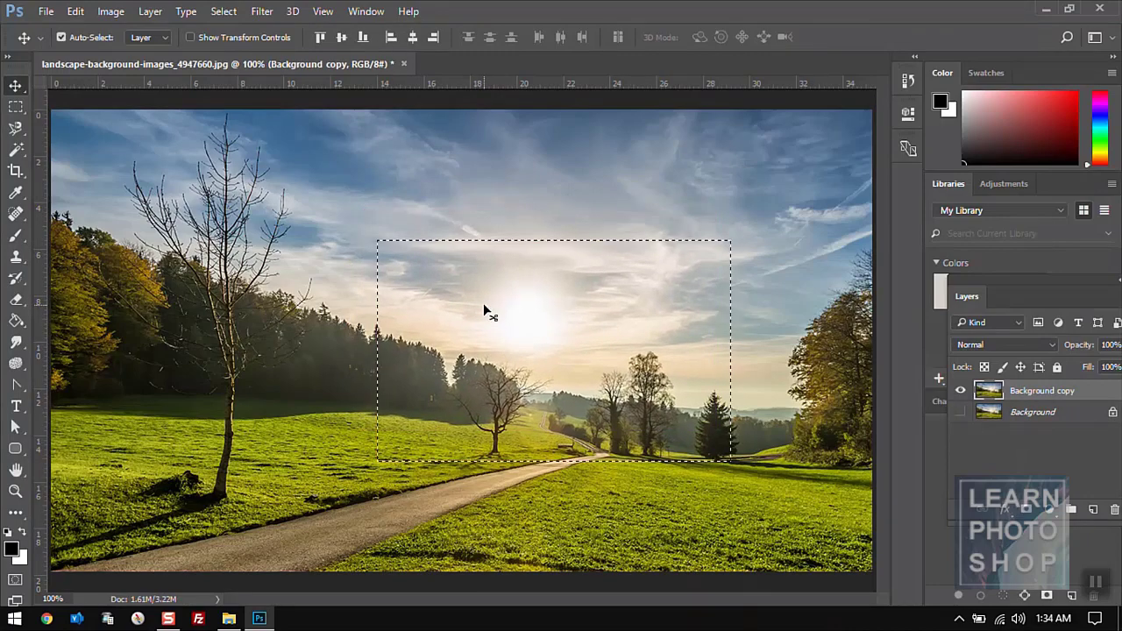
# - Copy the selected area around the sun, leaving the Edit menu without pasting
pyautogui.click(76, 12)
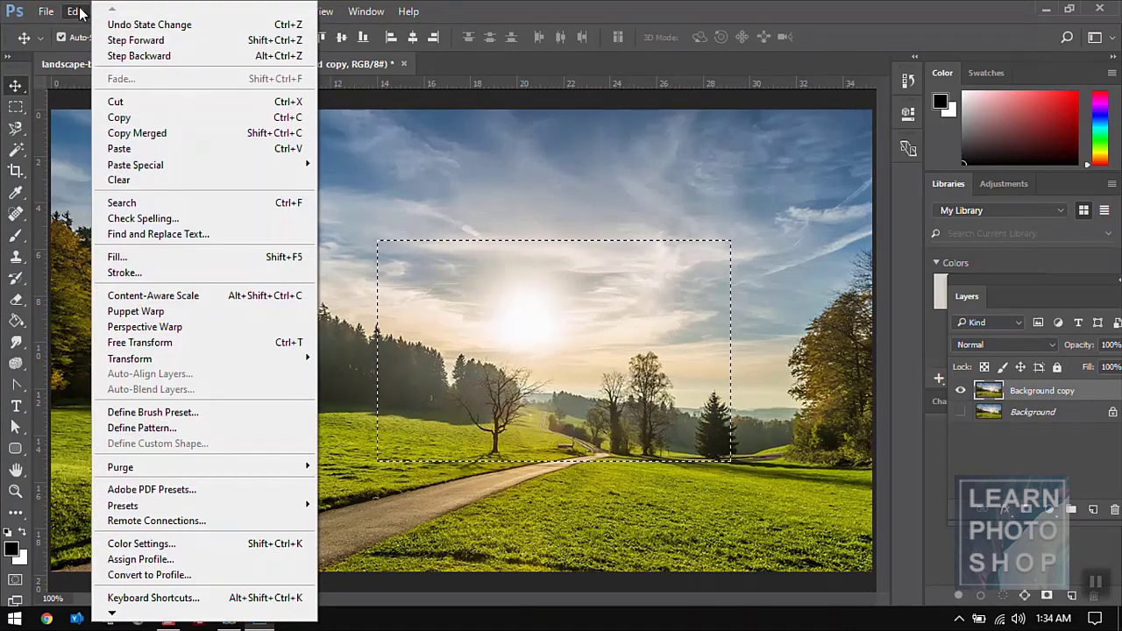
pyautogui.click(117, 118)
pyautogui.click(76, 12)
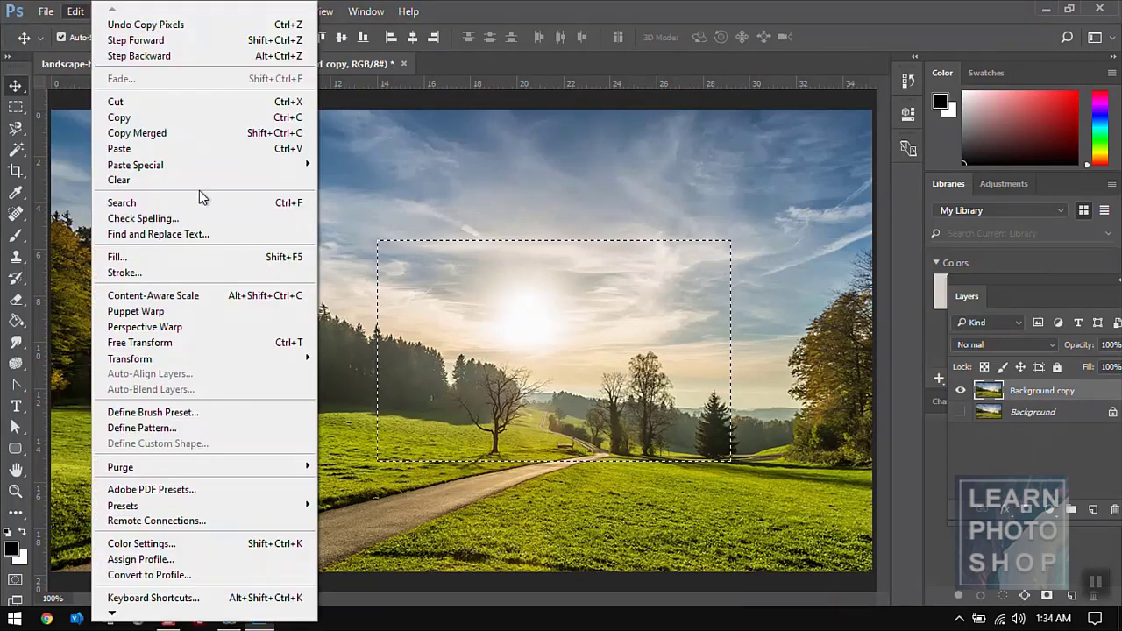
pyautogui.moveTo(200, 170)
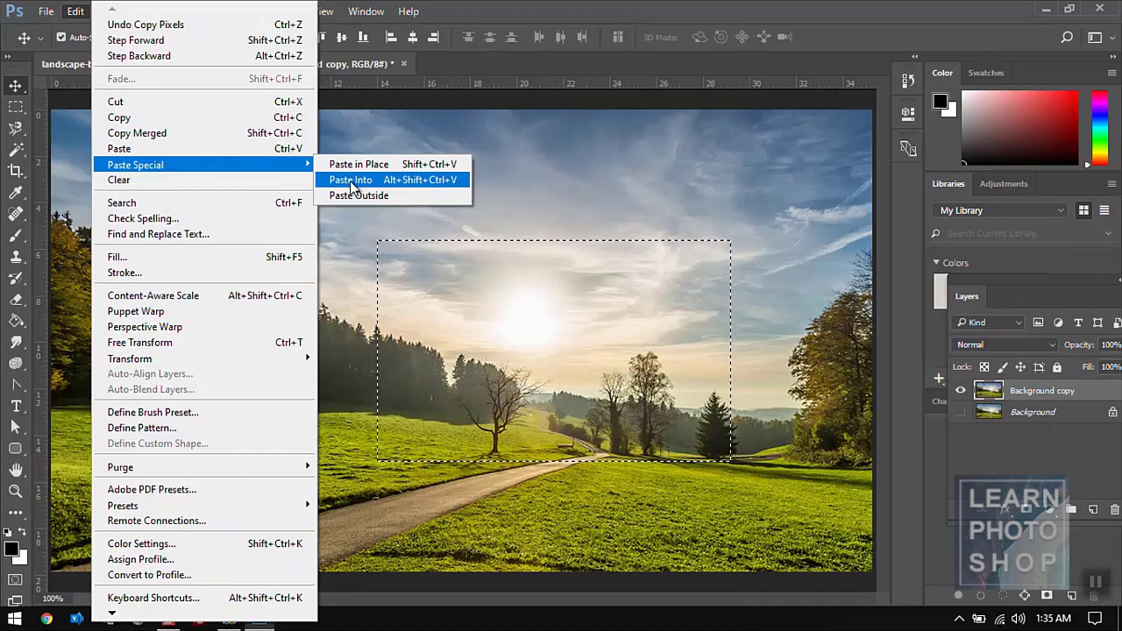
pyautogui.click(341, 234)
# - Paste Into a smaller upper-left sky selection, shift it within its mask, then undo
pyautogui.press('m')
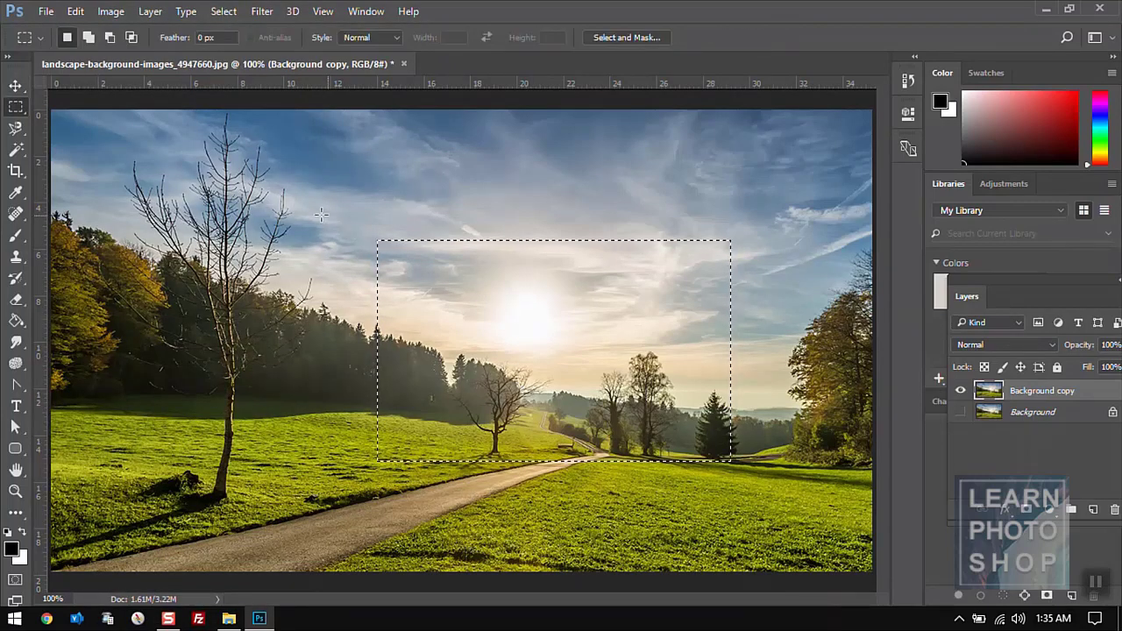
pyautogui.moveTo(211, 177); pyautogui.dragTo(445, 362)
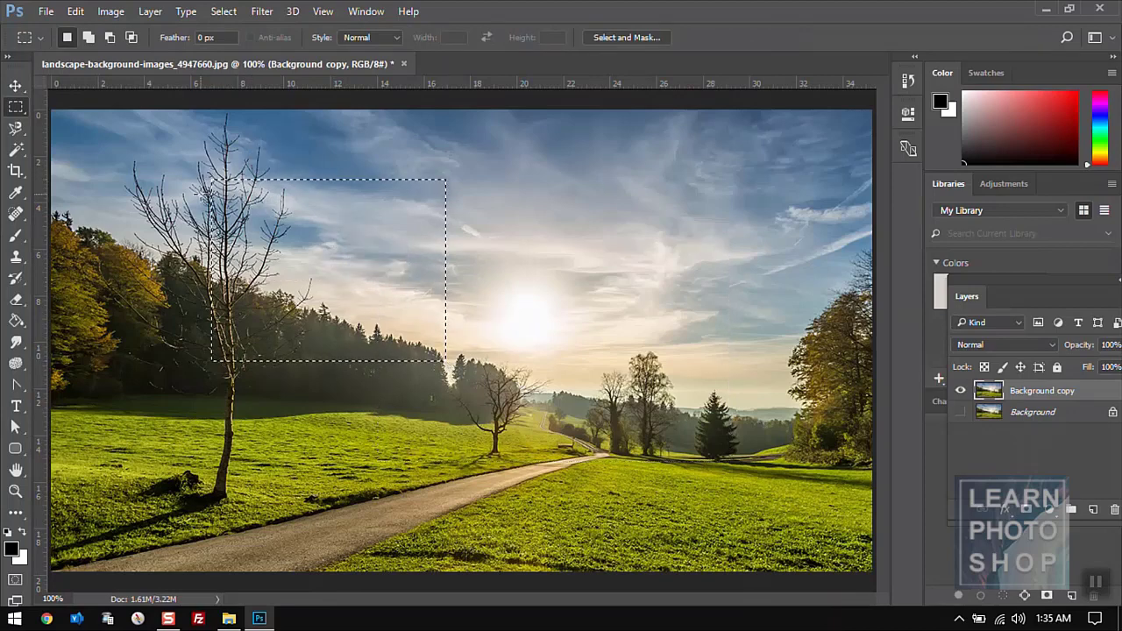
pyautogui.click(77, 11)
pyautogui.moveTo(175, 164)
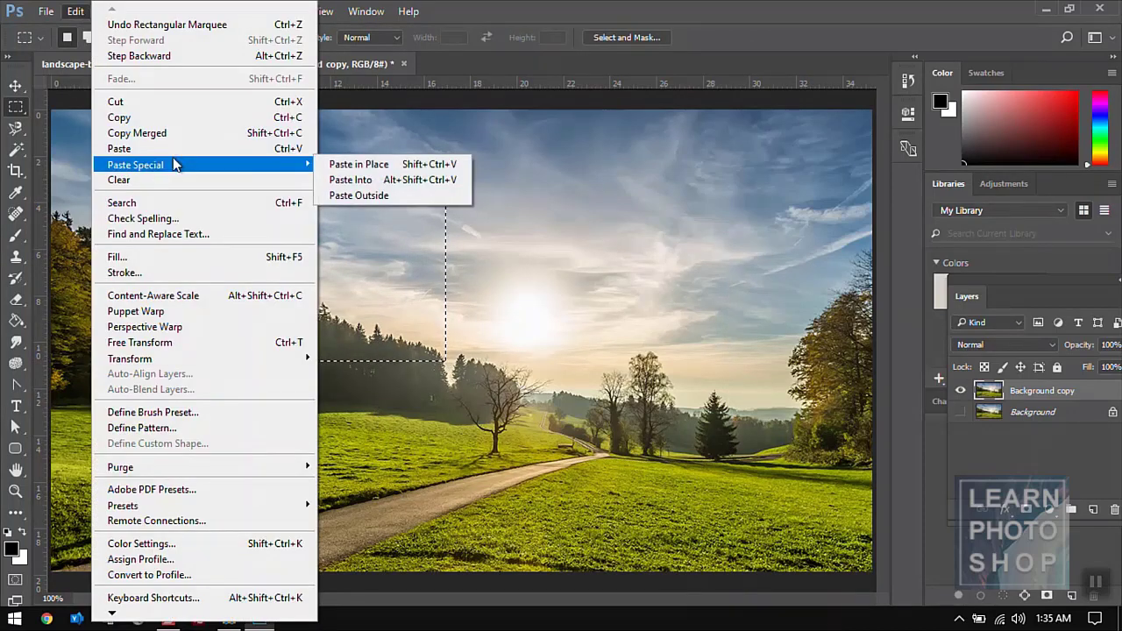
pyautogui.click(354, 180)
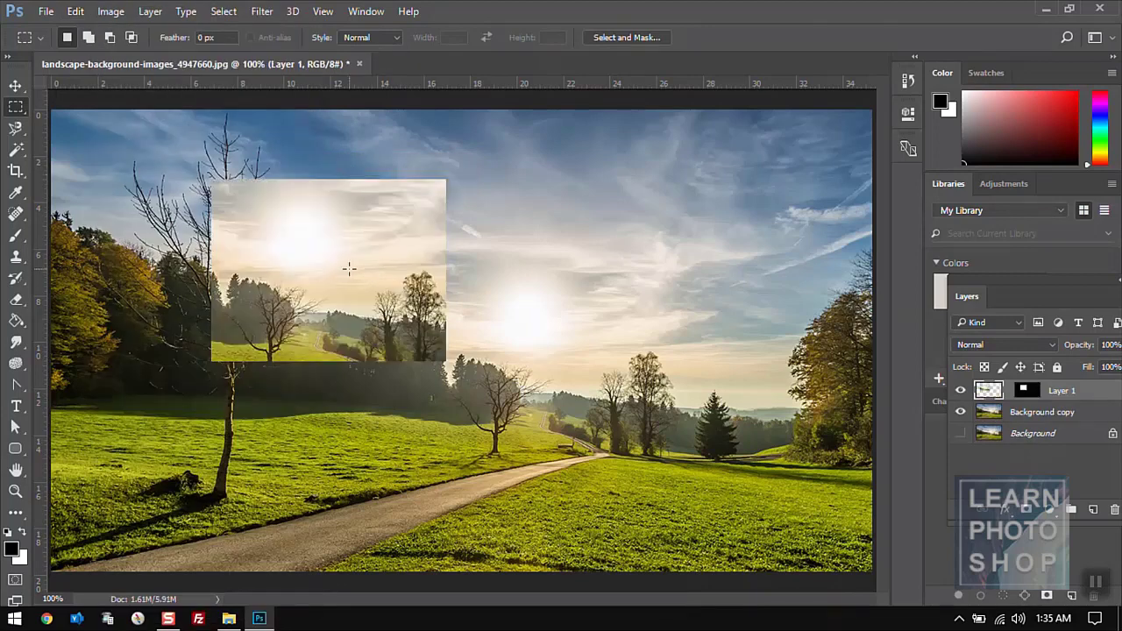
pyautogui.press('v')
pyautogui.moveTo(291, 219); pyautogui.dragTo(294, 247)
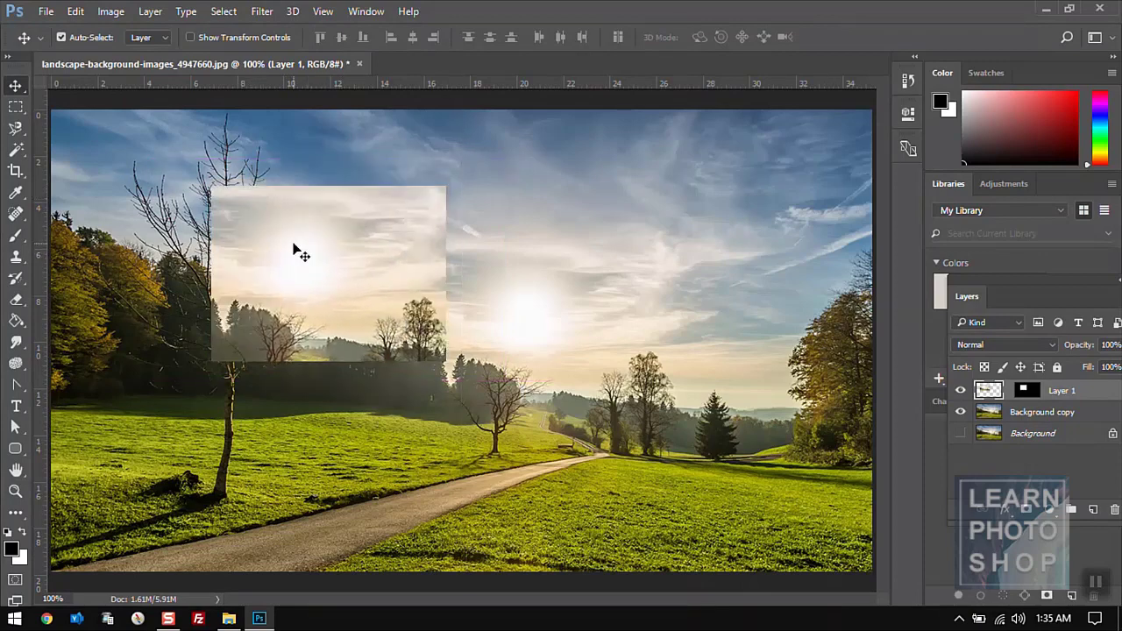
pyautogui.hotkey('ctrl', 'alt', 'z')
pyautogui.hotkey('ctrl', 'alt', 'z')
pyautogui.hotkey('ctrl', 'alt', 'z')
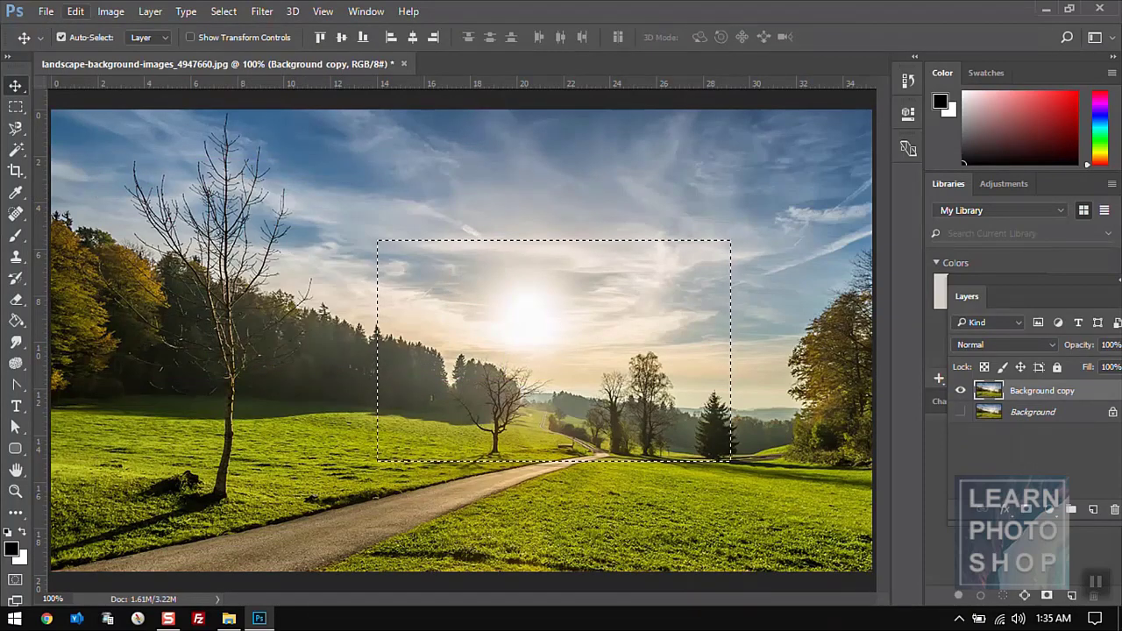
# - Copy the sun area and Paste Outside the selection, undoing an accidental landscape shift
pyautogui.click(76, 12)
pyautogui.click(122, 124)
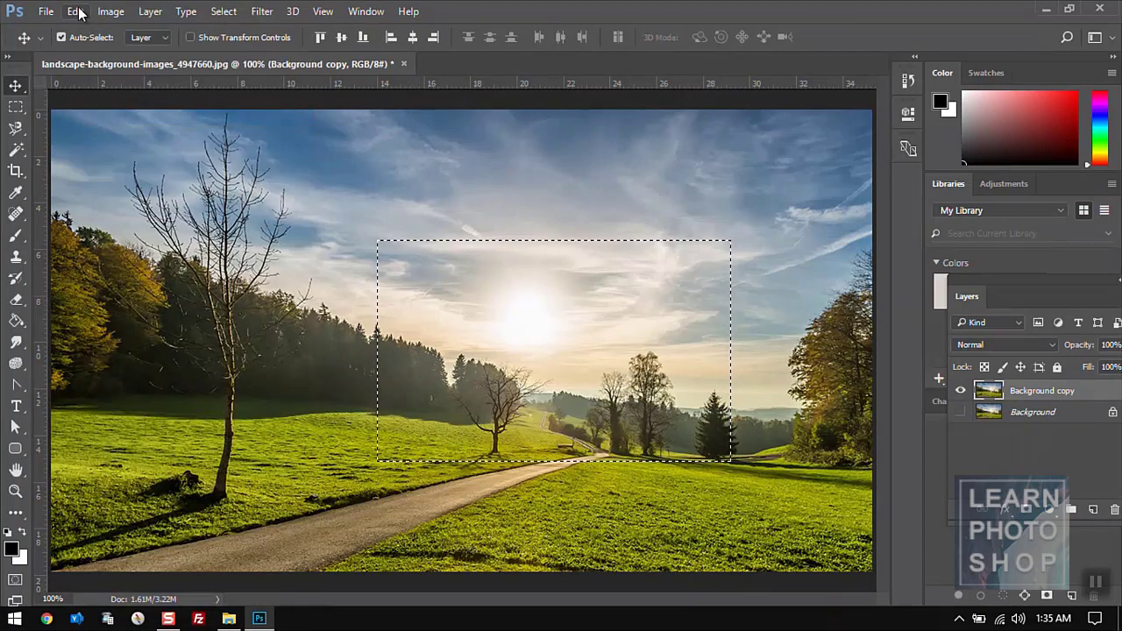
pyautogui.click(76, 12)
pyautogui.moveTo(229, 168)
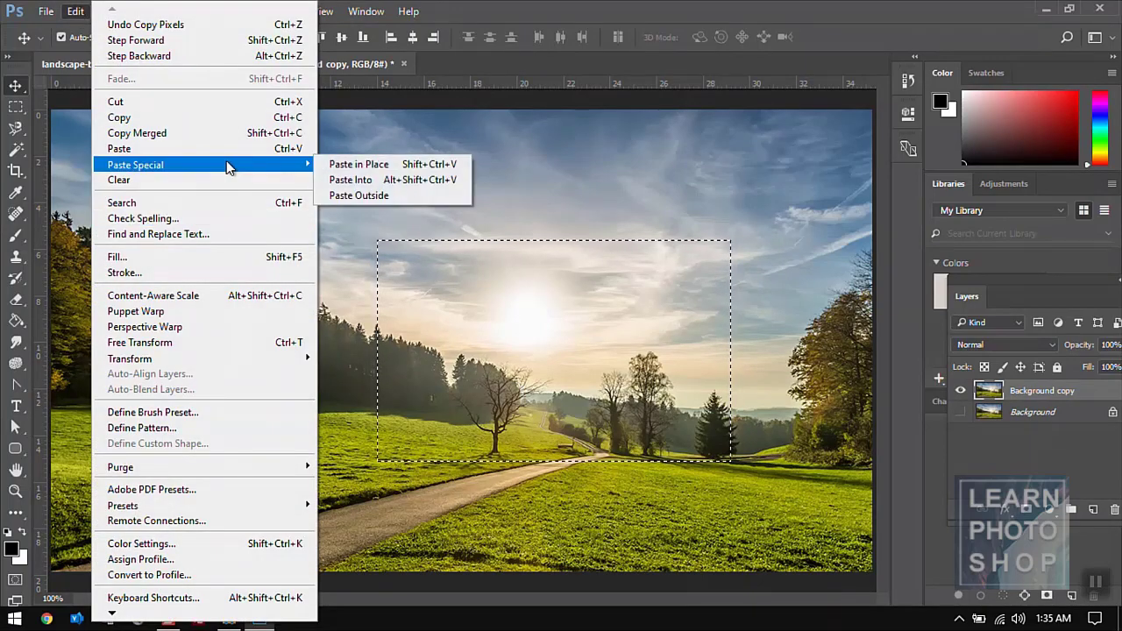
pyautogui.click(363, 194)
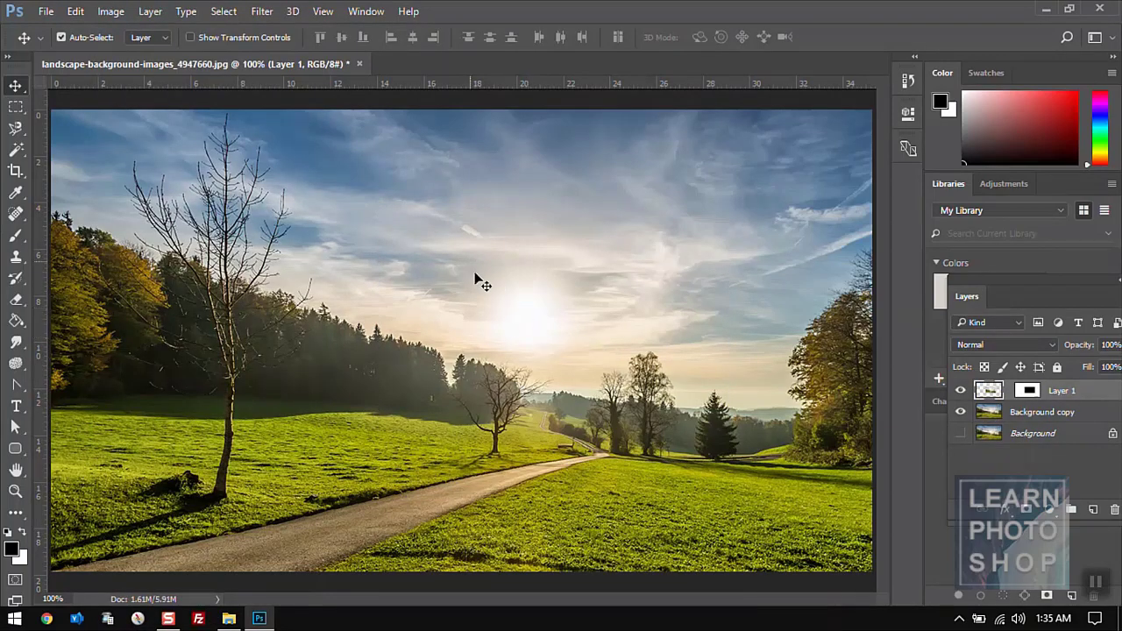
pyautogui.moveTo(476, 278)
pyautogui.mouseDown()
pyautogui.moveTo(448, 290)
pyautogui.moveTo(488, 281)
pyautogui.mouseUp()
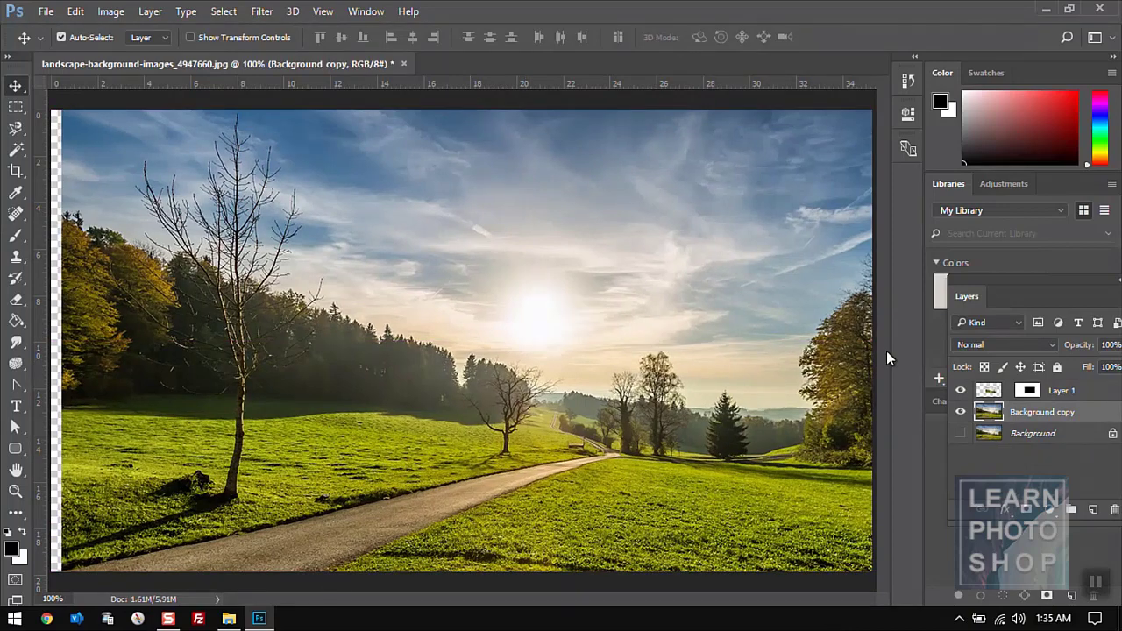
pyautogui.hotkey('ctrl', 'z')
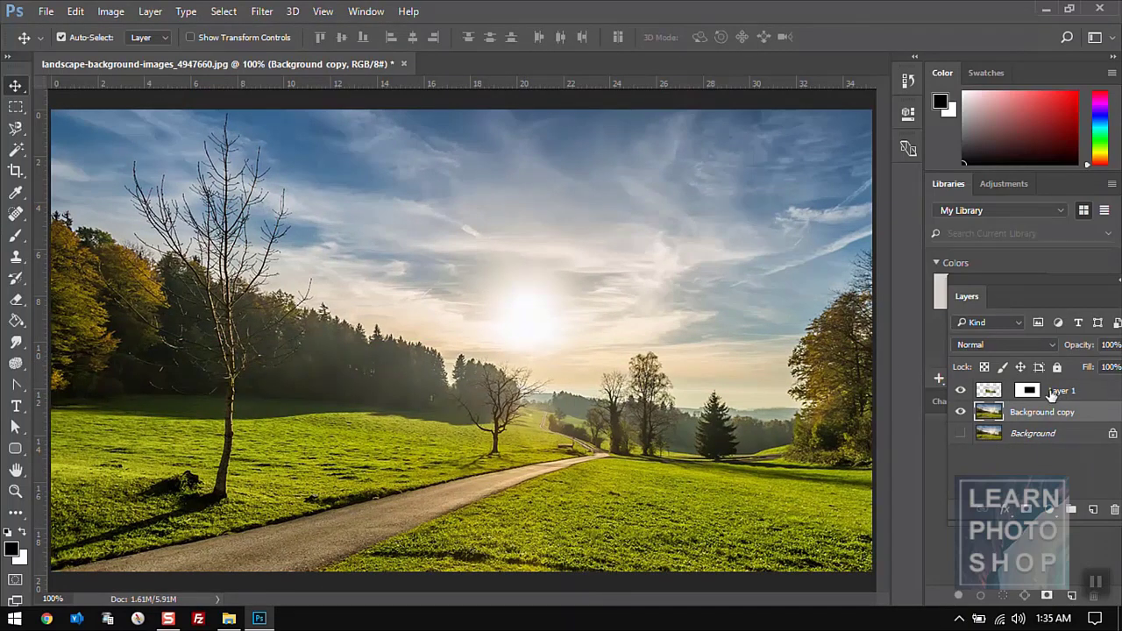
# - Nudge Layer 1 around with Shift+arrow keys, then delete Layer 1
pyautogui.click(1062, 391)
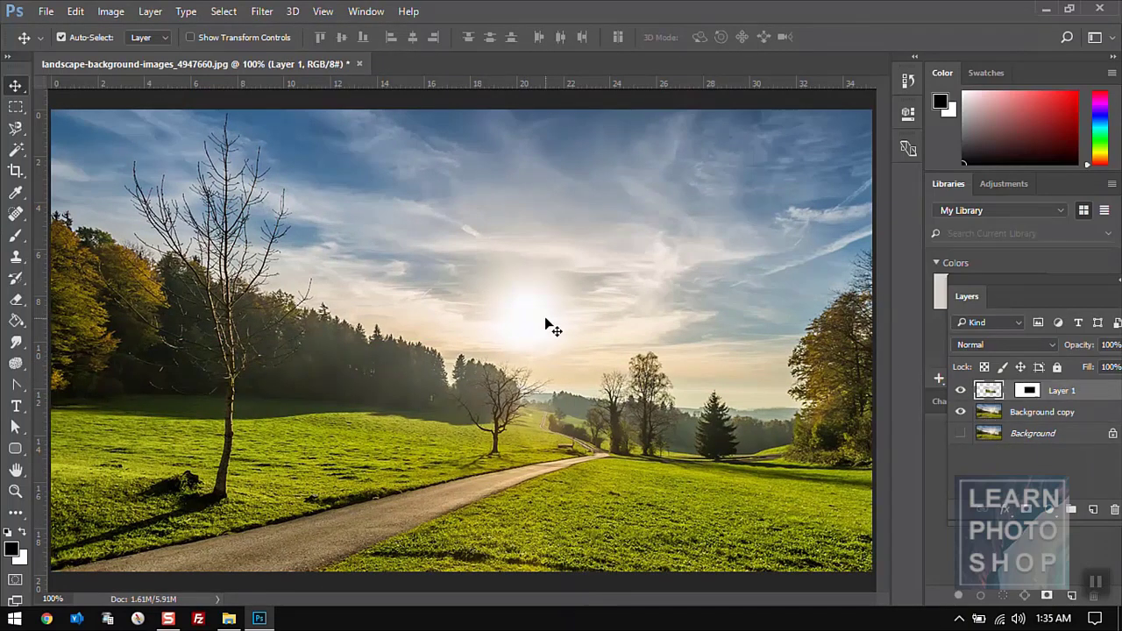
pyautogui.hotkey('shift', 'Up')
pyautogui.hotkey('shift', 'Up')
pyautogui.hotkey('shift', 'Up')
pyautogui.hotkey('shift', 'Up')
pyautogui.hotkey('shift', 'Up')
pyautogui.hotkey('shift', 'Up')
pyautogui.hotkey('shift', 'Up')
pyautogui.hotkey('shift', 'Left')
pyautogui.hotkey('shift', 'Left')
pyautogui.hotkey('shift', 'Left')
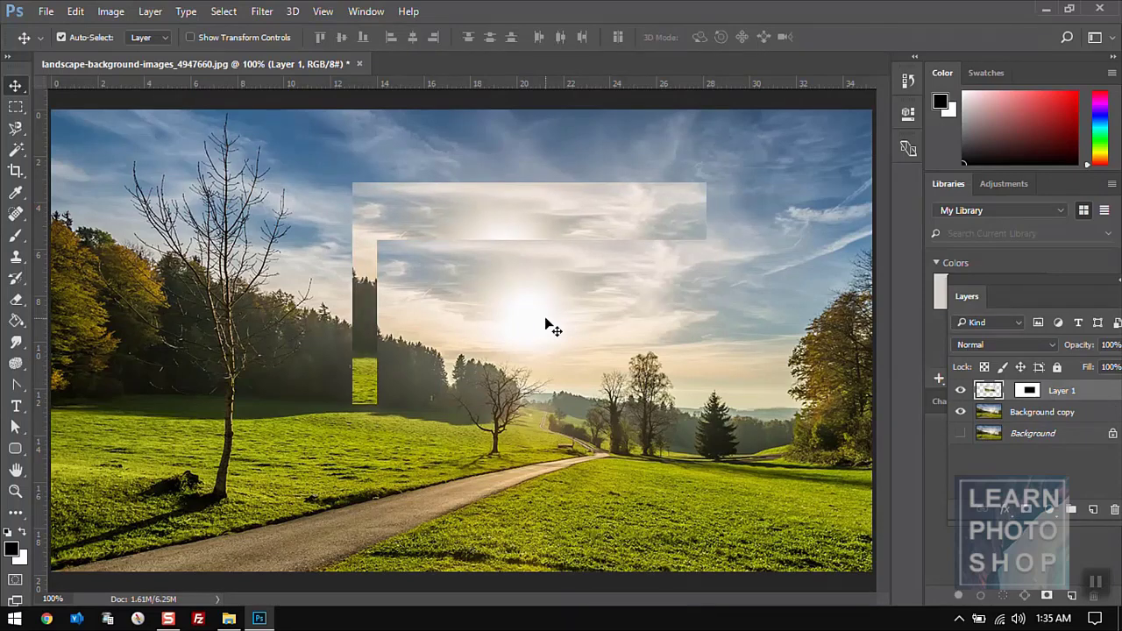
pyautogui.hotkey('shift', 'Down')
pyautogui.hotkey('shift', 'Down')
pyautogui.hotkey('shift', 'Down')
pyautogui.hotkey('shift', 'Down')
pyautogui.hotkey('shift', 'Down')
pyautogui.hotkey('shift', 'Down')
pyautogui.hotkey('shift', 'Down')
pyautogui.hotkey('shift', 'Right')
pyautogui.hotkey('shift', 'Right')
pyautogui.hotkey('shift', 'Right')
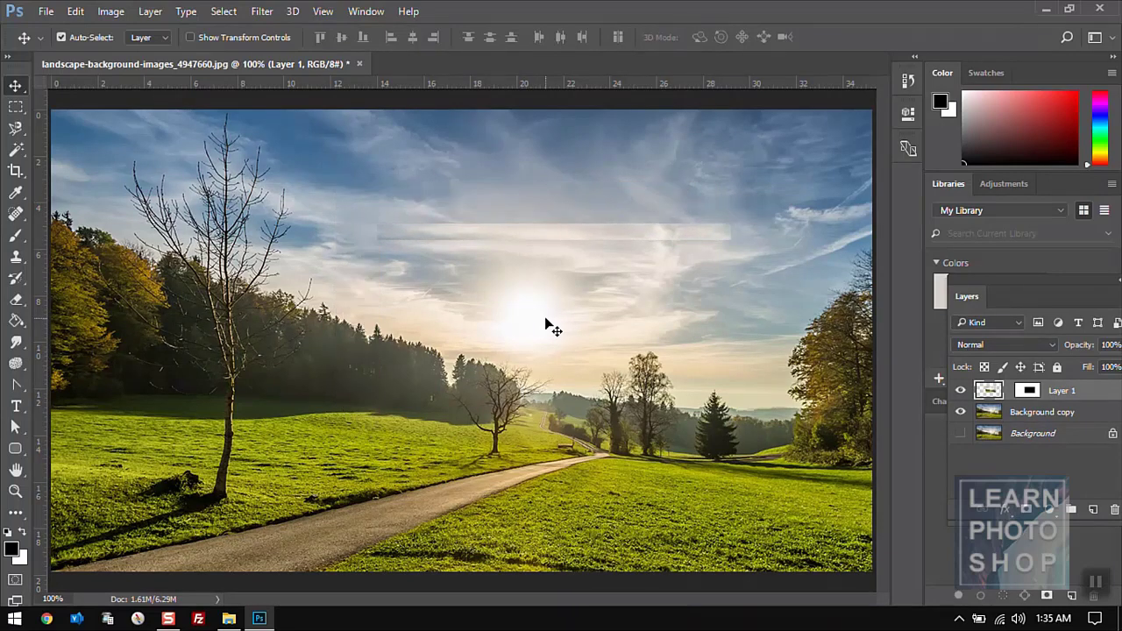
pyautogui.hotkey('shift', 'Right')
pyautogui.hotkey('shift', 'Down')
pyautogui.hotkey('shift', 'Down')
pyautogui.hotkey('shift', 'Down')
pyautogui.hotkey('shift', 'Down')
pyautogui.hotkey('shift', 'Down')
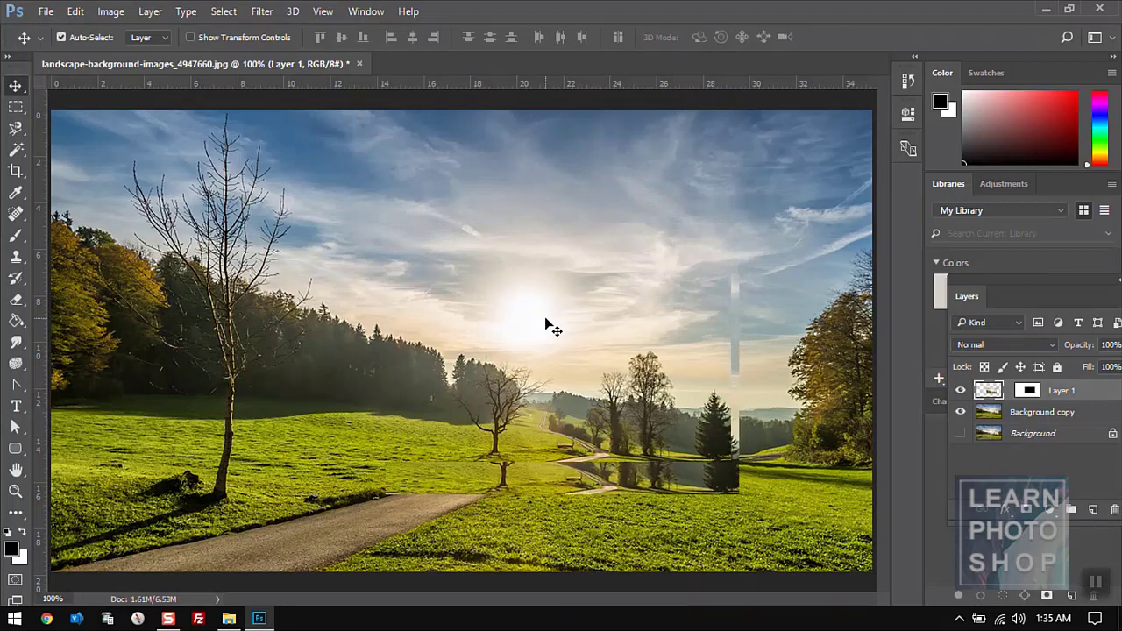
pyautogui.hotkey('shift', 'Up')
pyautogui.hotkey('shift', 'Up')
pyautogui.hotkey('shift', 'Up')
pyautogui.hotkey('shift', 'Up')
pyautogui.hotkey('shift', 'Up')
pyautogui.hotkey('shift', 'Up')
pyautogui.hotkey('shift', 'Up')
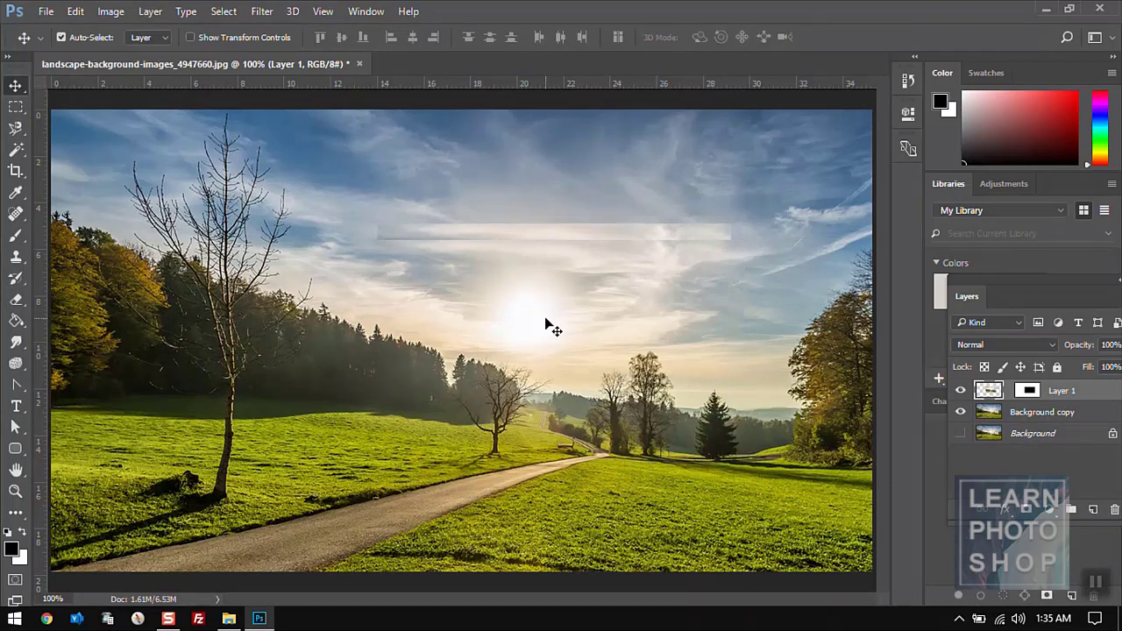
pyautogui.hotkey('shift', 'Left')
pyautogui.hotkey('shift', 'Left')
pyautogui.hotkey('shift', 'Left')
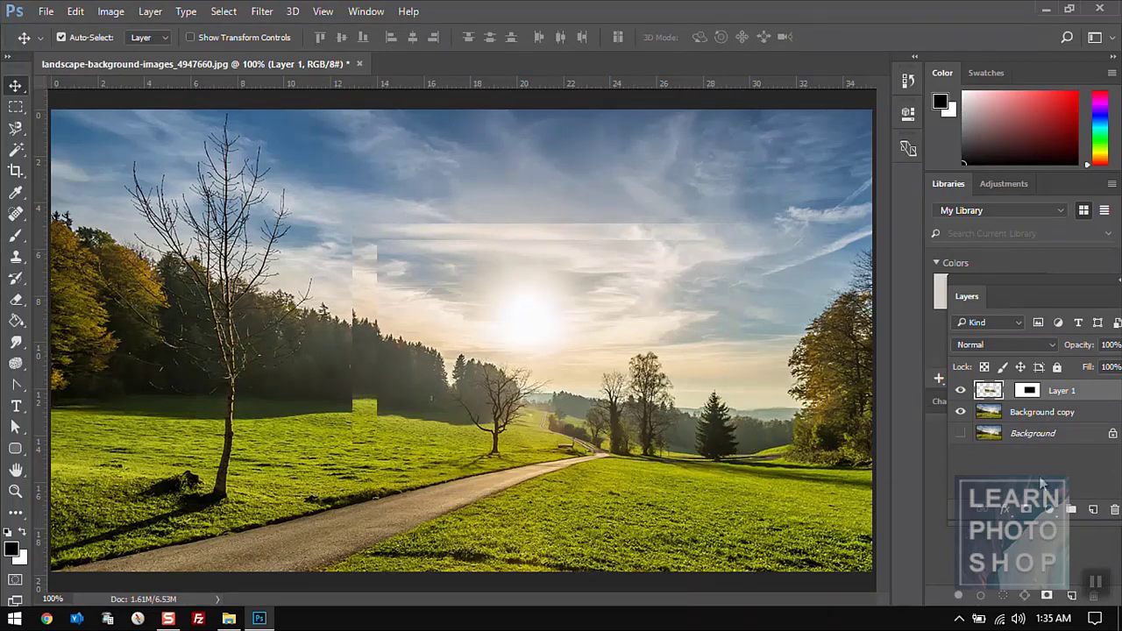
pyautogui.click(1113, 510)
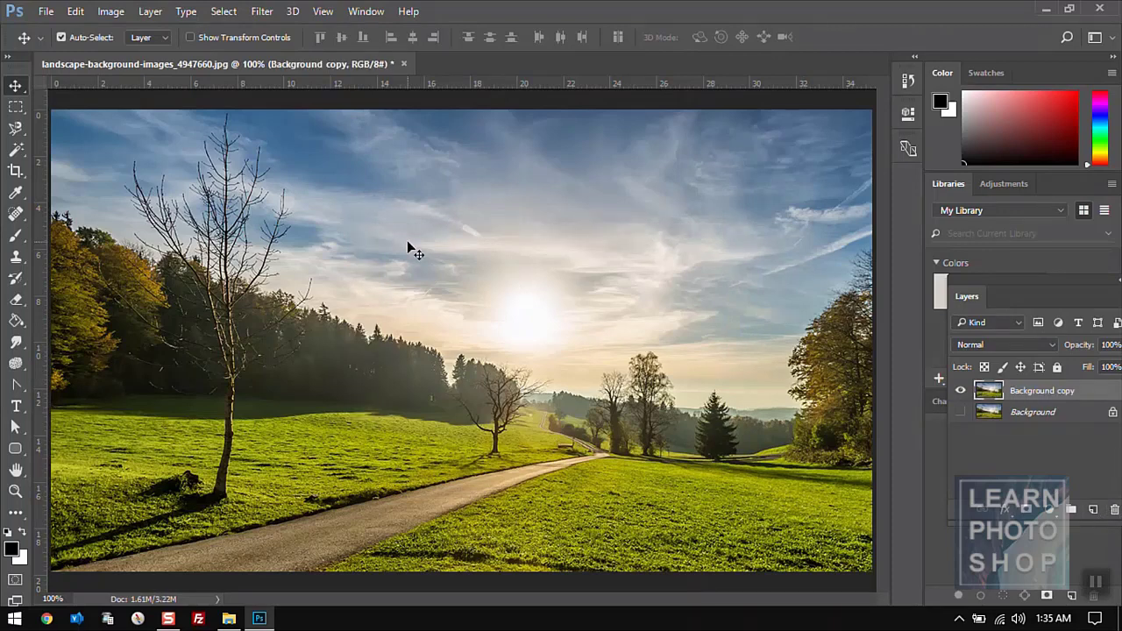
# - Marquee a rectangle over the sky and sun
pyautogui.click(75, 11)
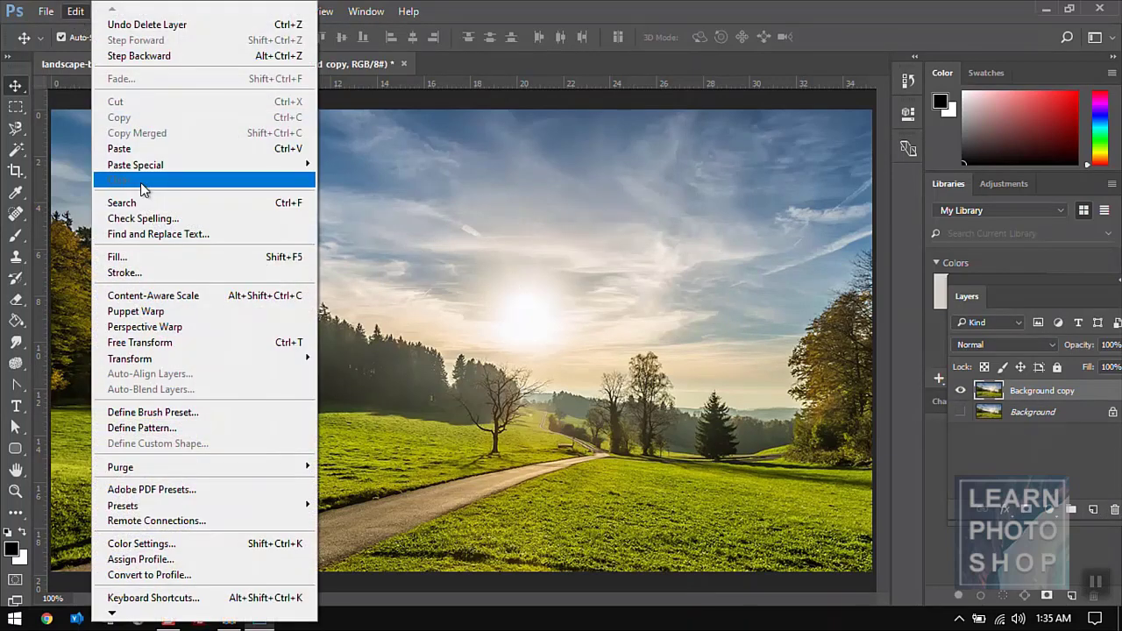
pyautogui.click(515, 247)
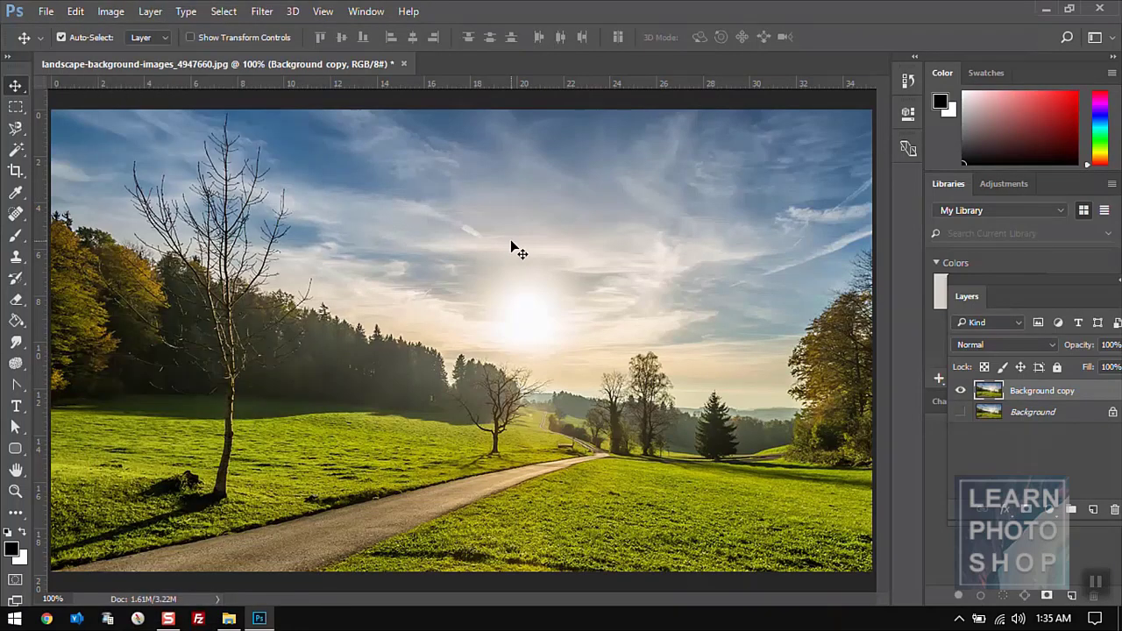
pyautogui.press('m')
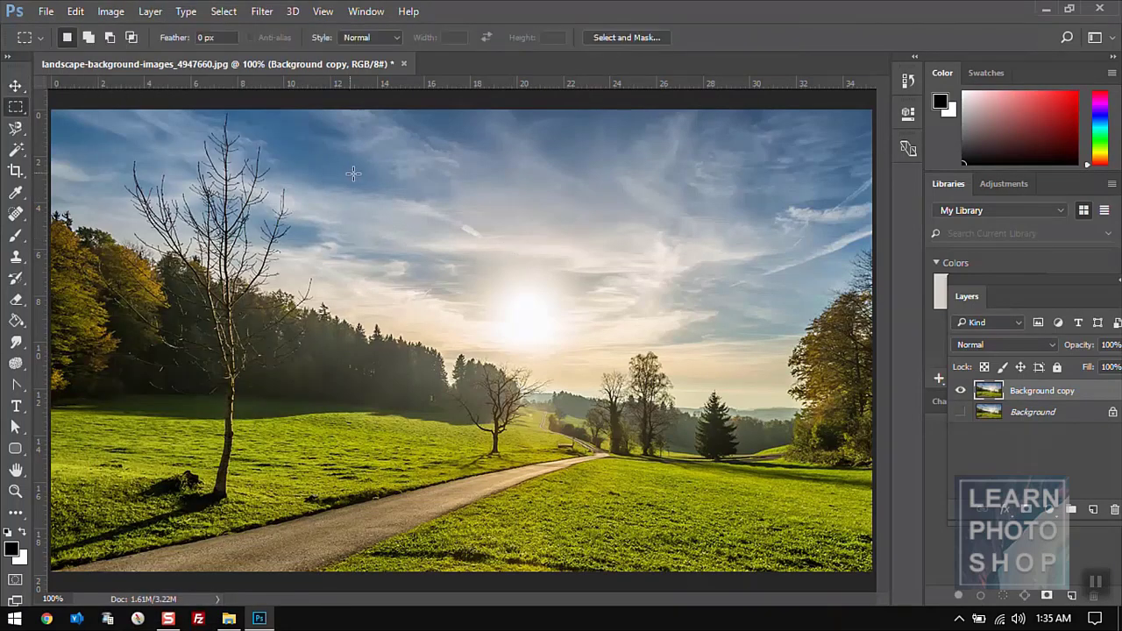
pyautogui.moveTo(351, 173); pyautogui.dragTo(631, 408)
# - Clear the selected pixels to transparency, undo it, and reopen the Edit menu
pyautogui.click(75, 11)
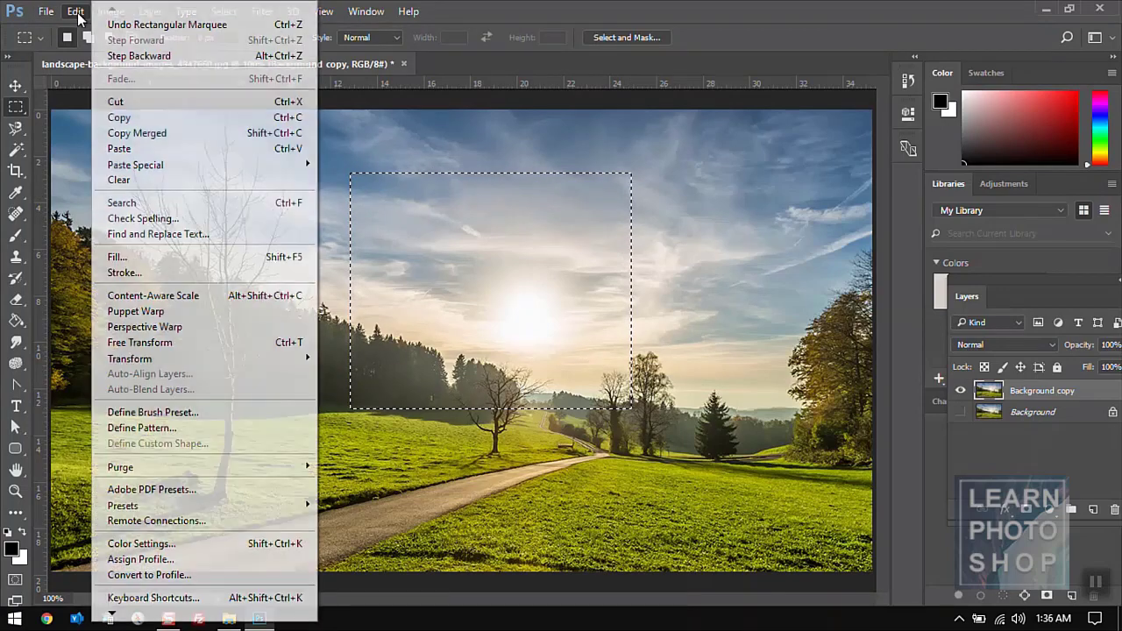
pyautogui.click(158, 182)
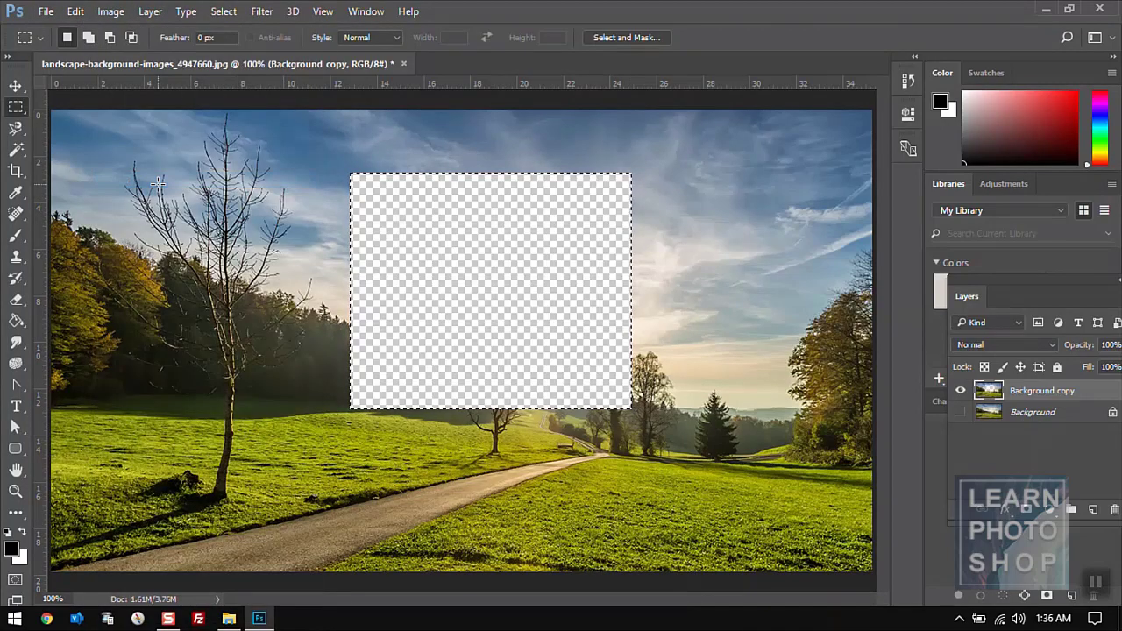
pyautogui.hotkey('ctrl', 'z')
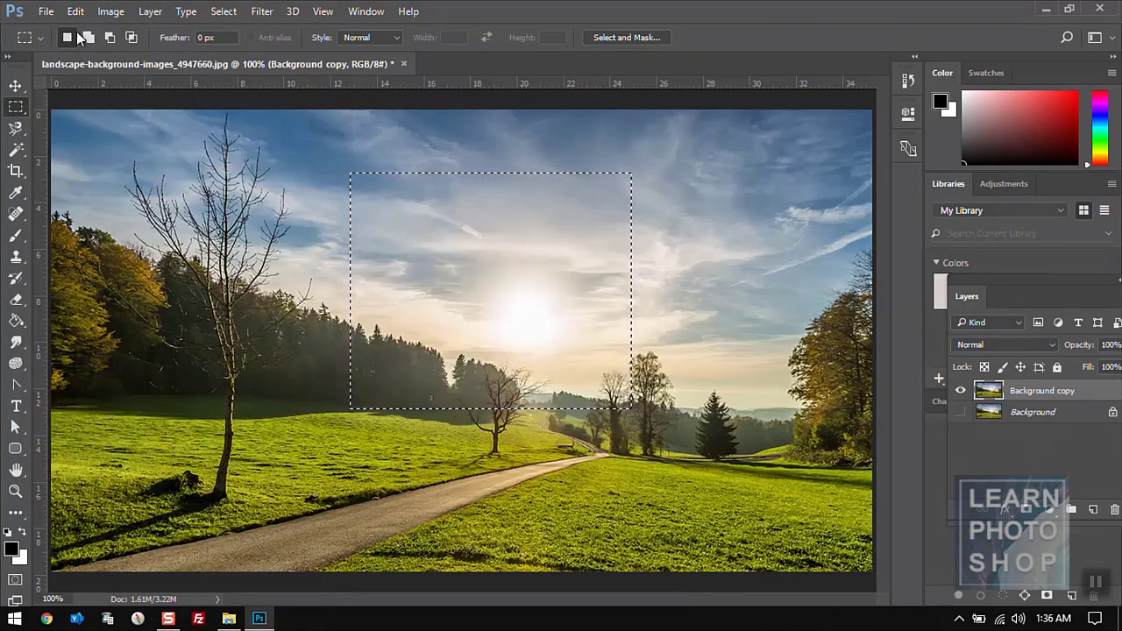
pyautogui.click(77, 14)
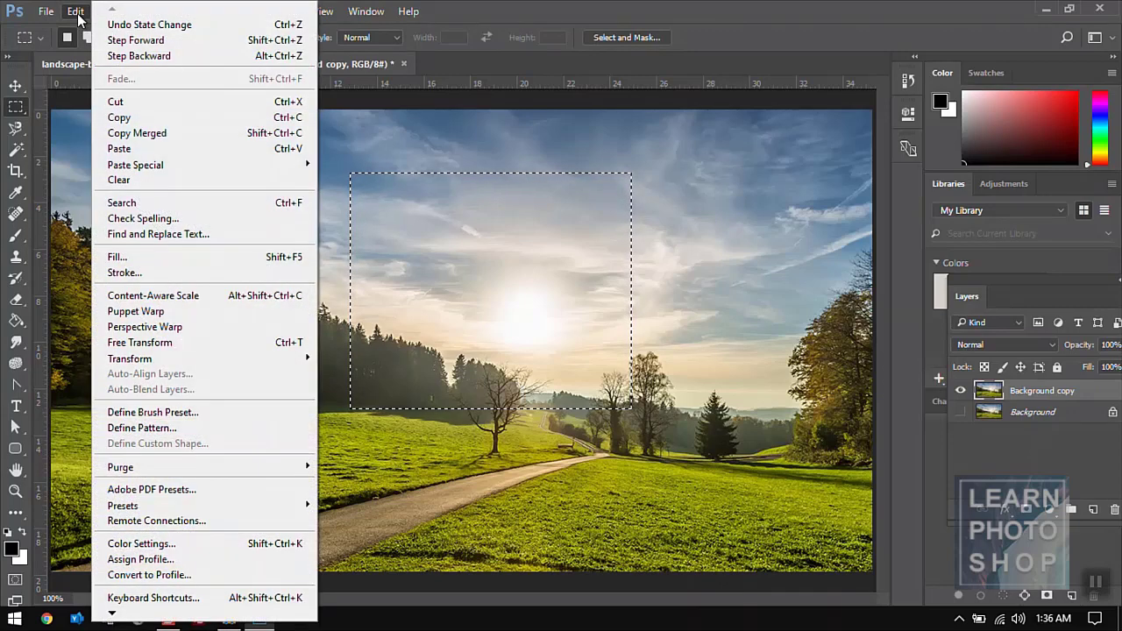
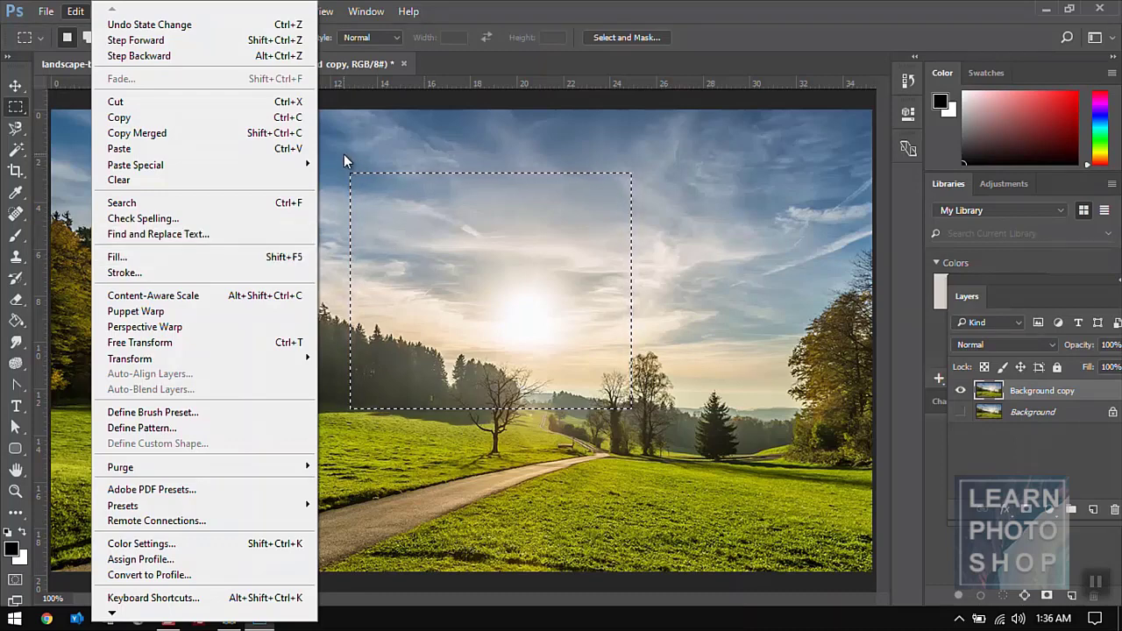
# - Close the Edit menu and clear the rectangular marquee around the sun
pyautogui.click(397, 146)
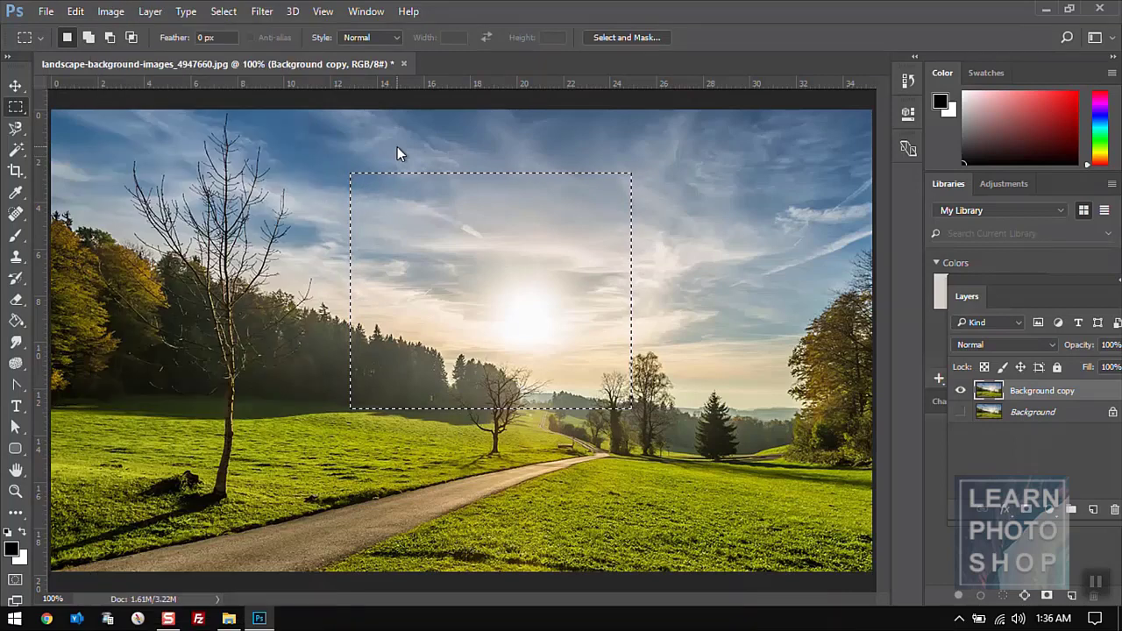
pyautogui.click(334, 155)
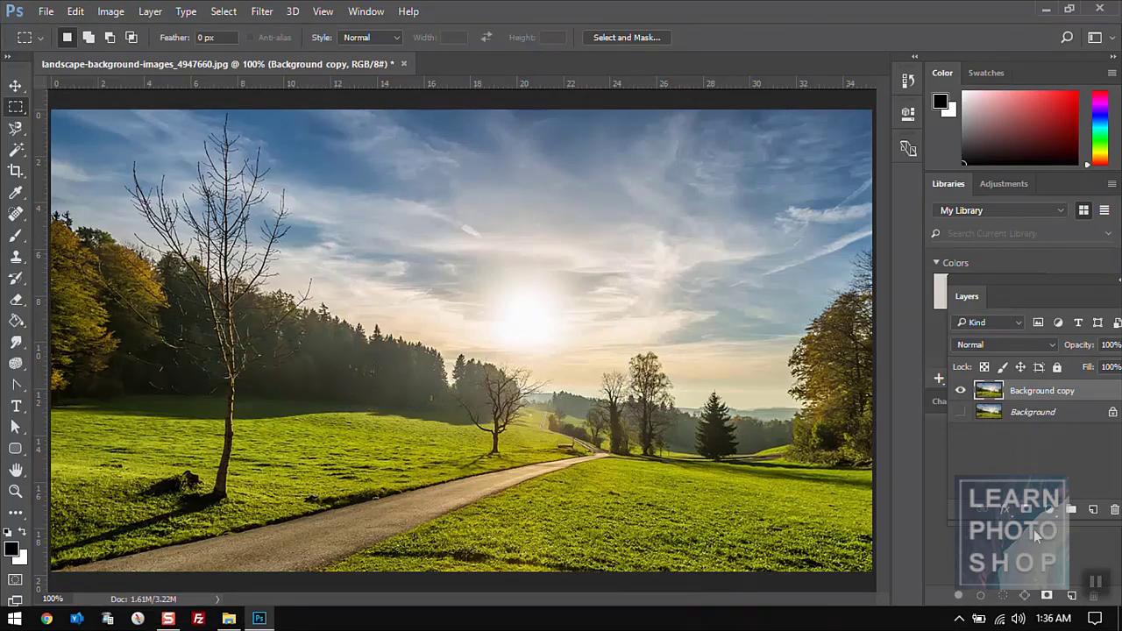
# - Add Layer 1, marquee a rectangle over the sun, fill it black with Edit > Fill, then undo
pyautogui.click(1092, 510)
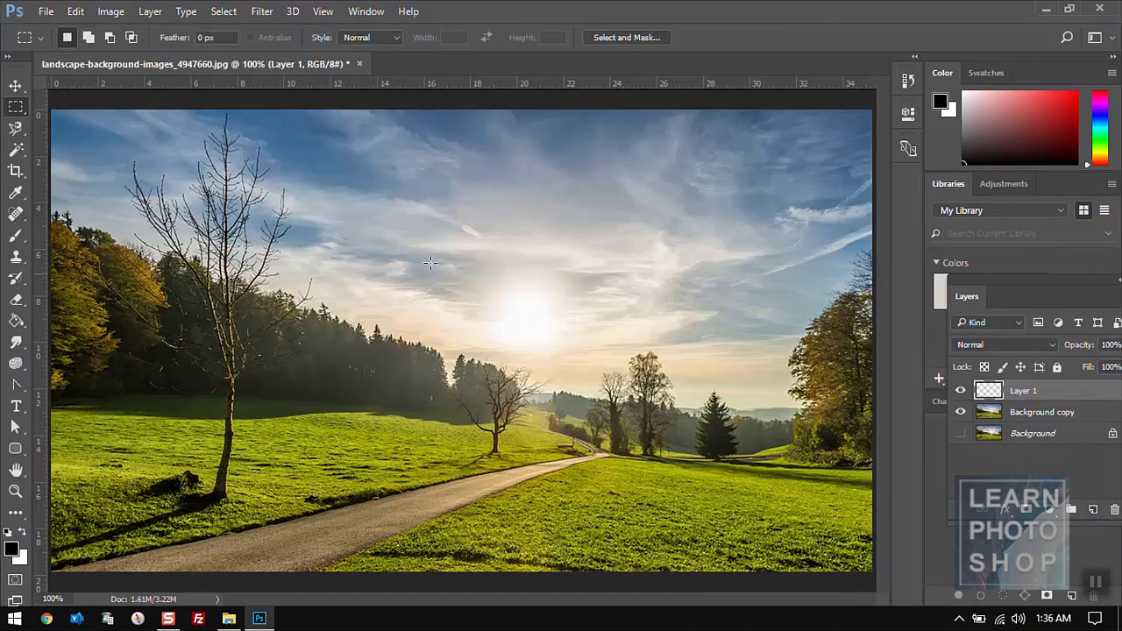
pyautogui.moveTo(360, 163); pyautogui.dragTo(600, 335)
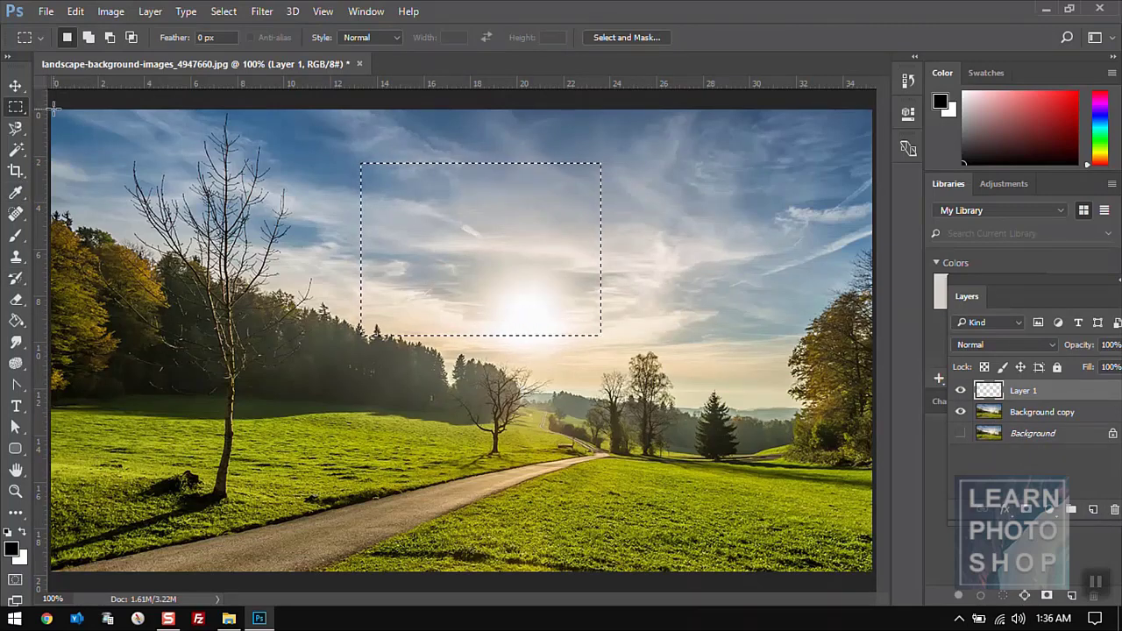
pyautogui.click(75, 11)
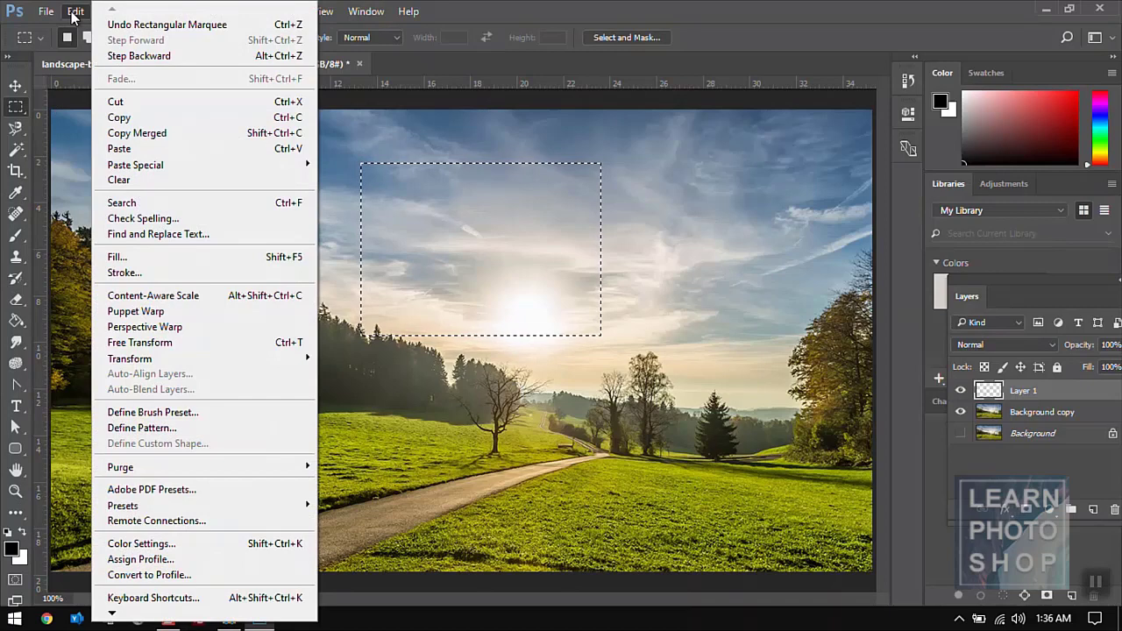
pyautogui.click(163, 254)
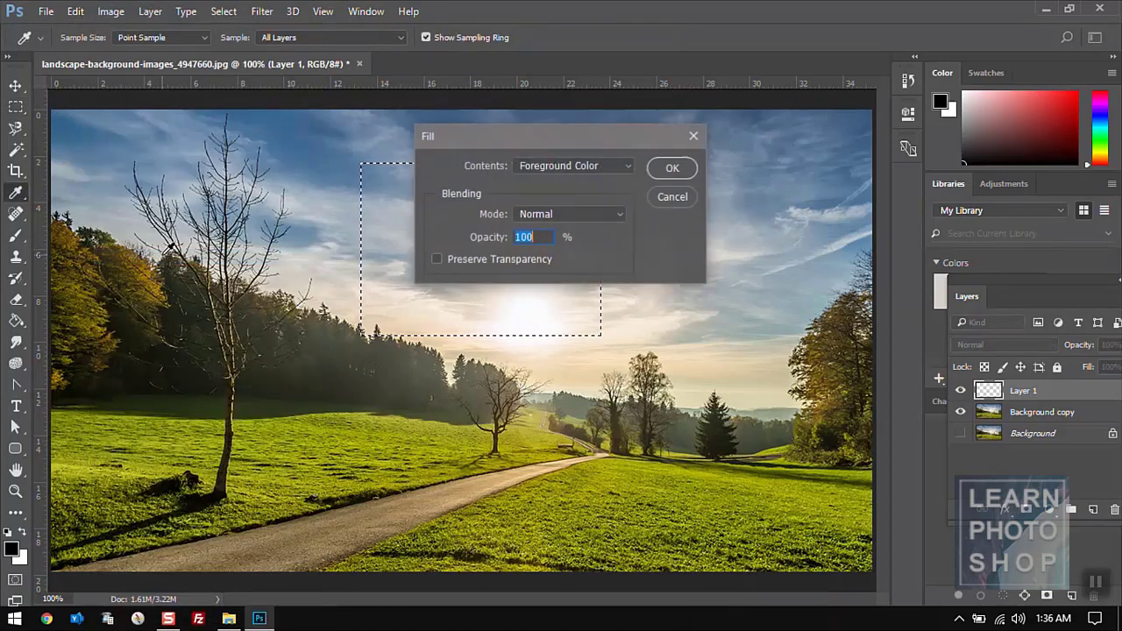
pyautogui.click(675, 169)
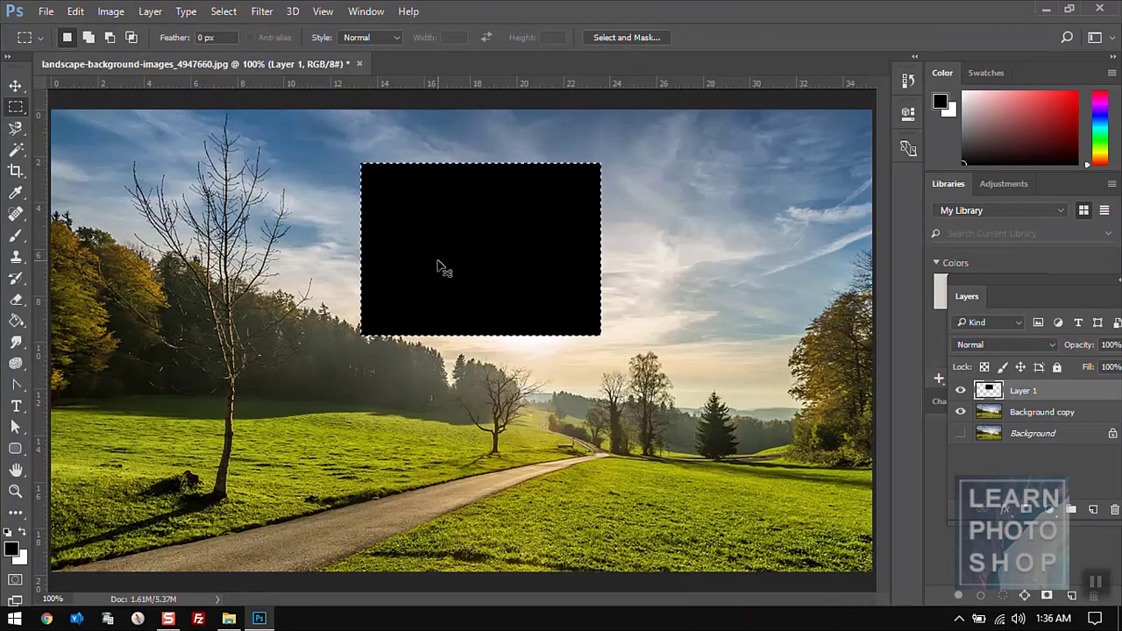
pyautogui.hotkey('ctrl', 'z')
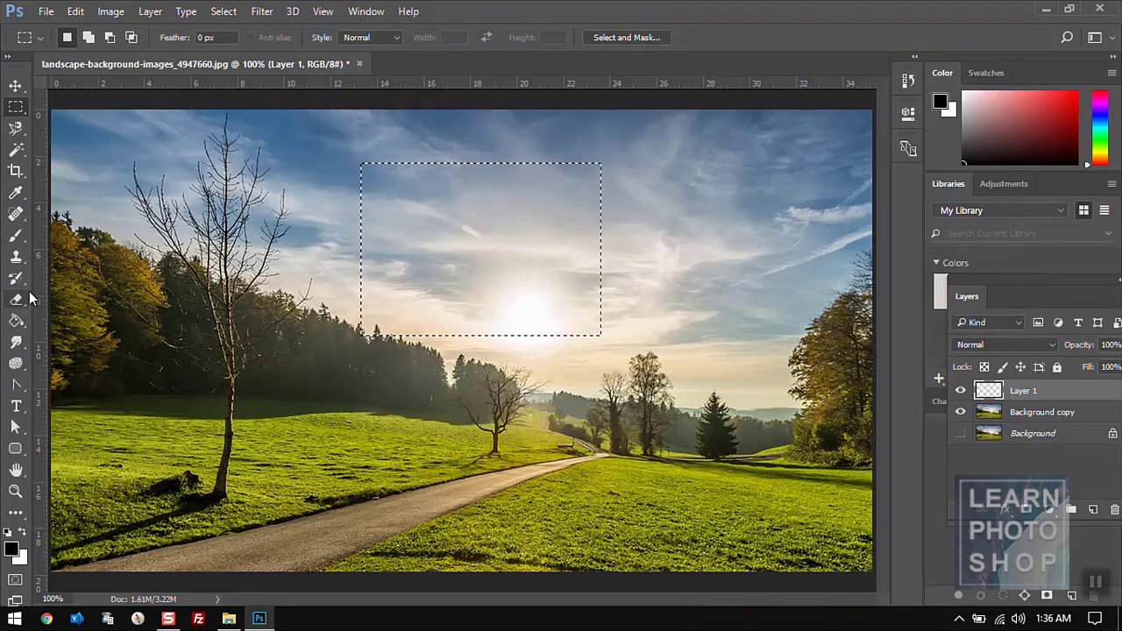
# - Try a black Paint Bucket fill in the selection, undo it, and zoom to 200%
pyautogui.press('b')
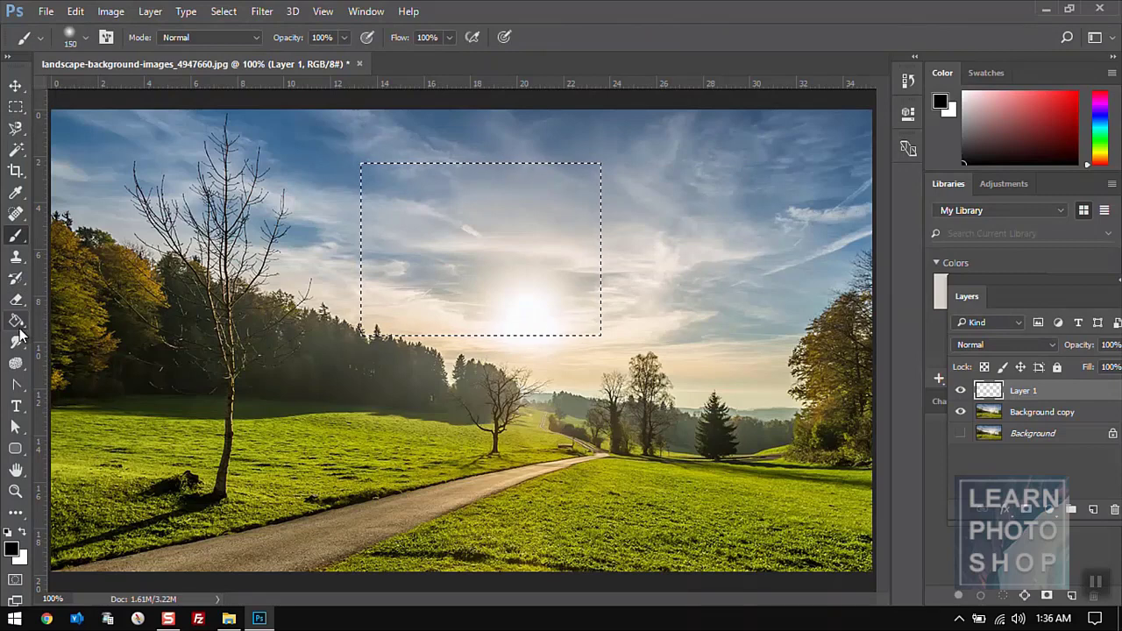
pyautogui.click(16, 322)
pyautogui.click(526, 224)
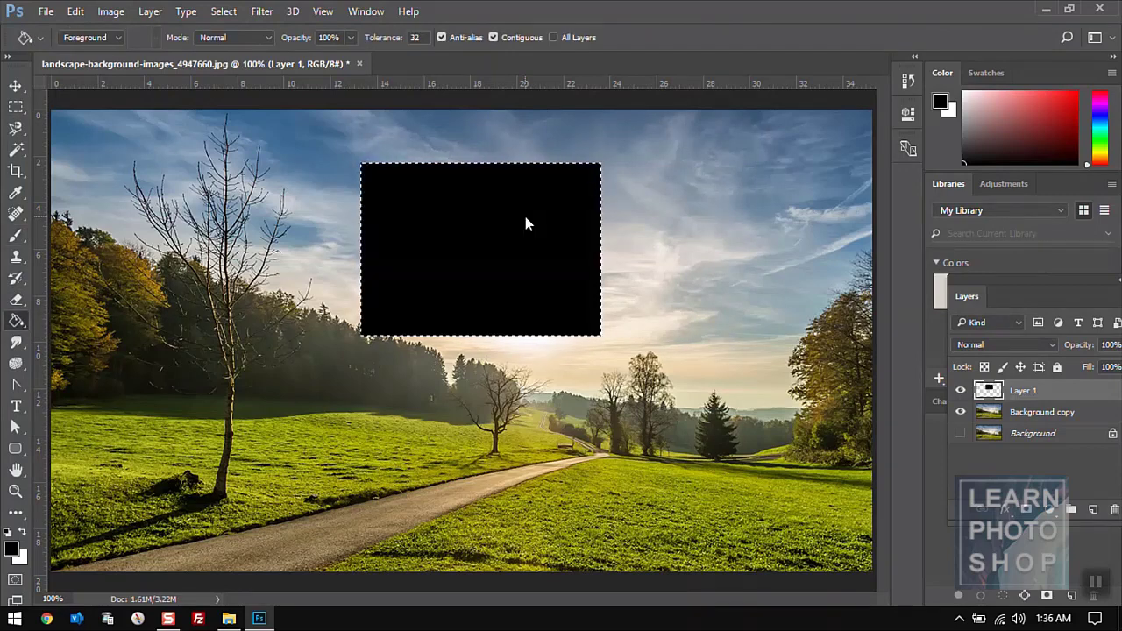
pyautogui.hotkey('ctrl', 'z')
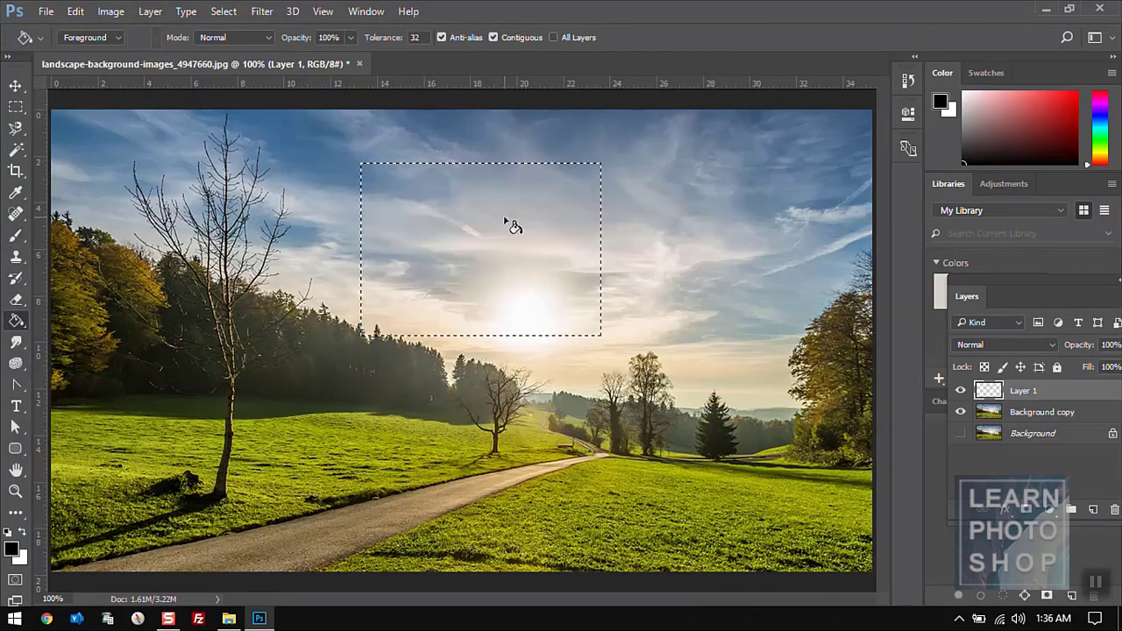
pyautogui.click(82, 17)
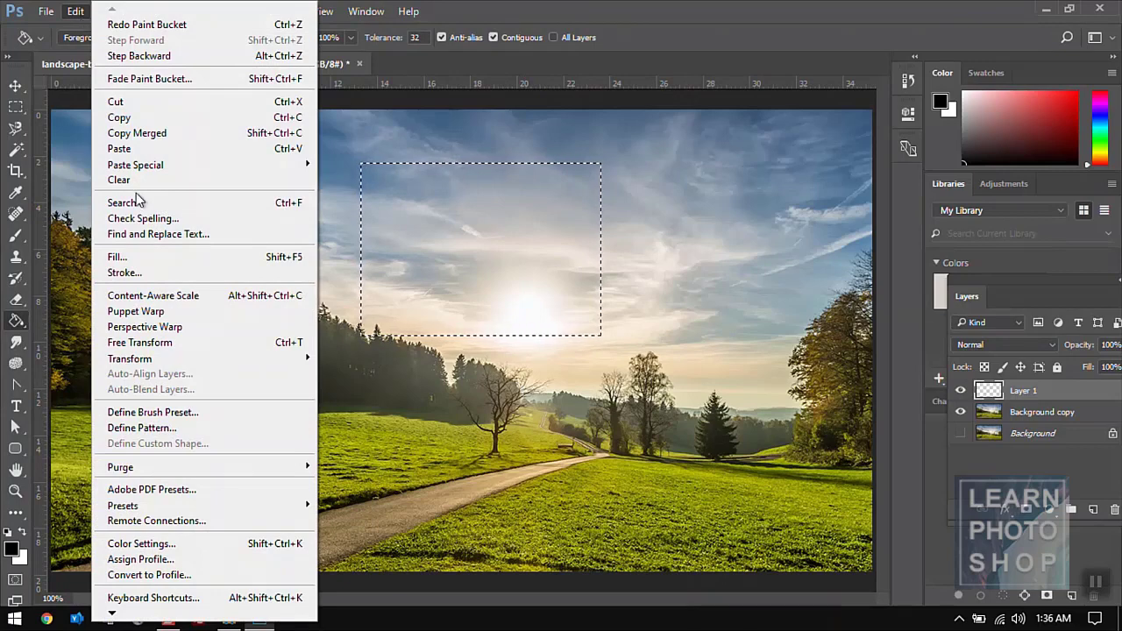
pyautogui.click(548, 78)
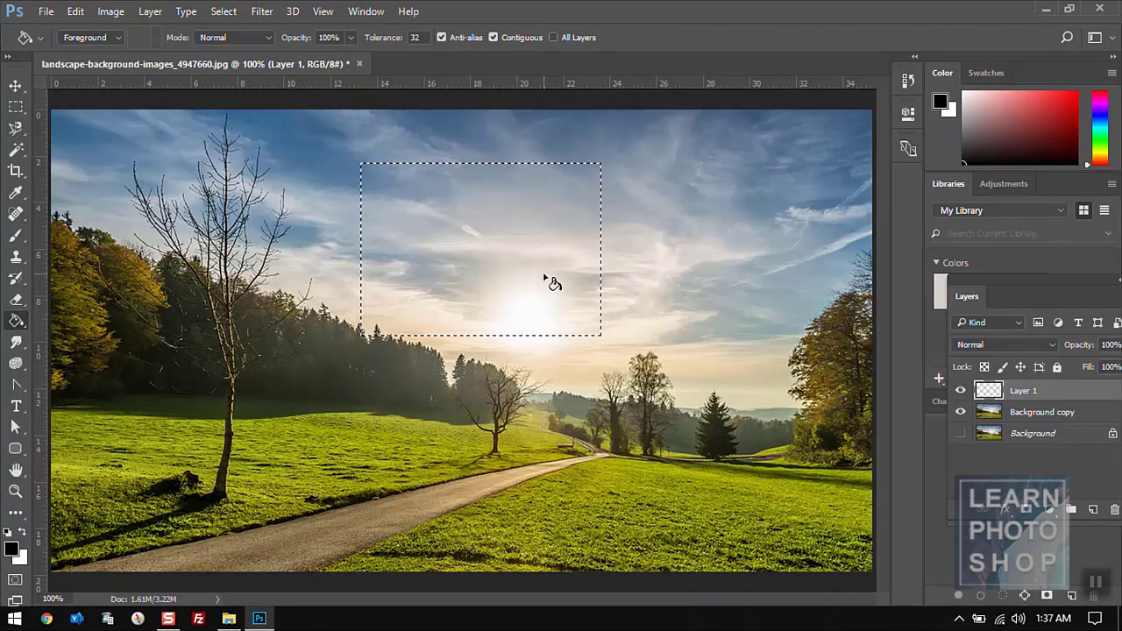
pyautogui.hotkey('ctrl', '+')
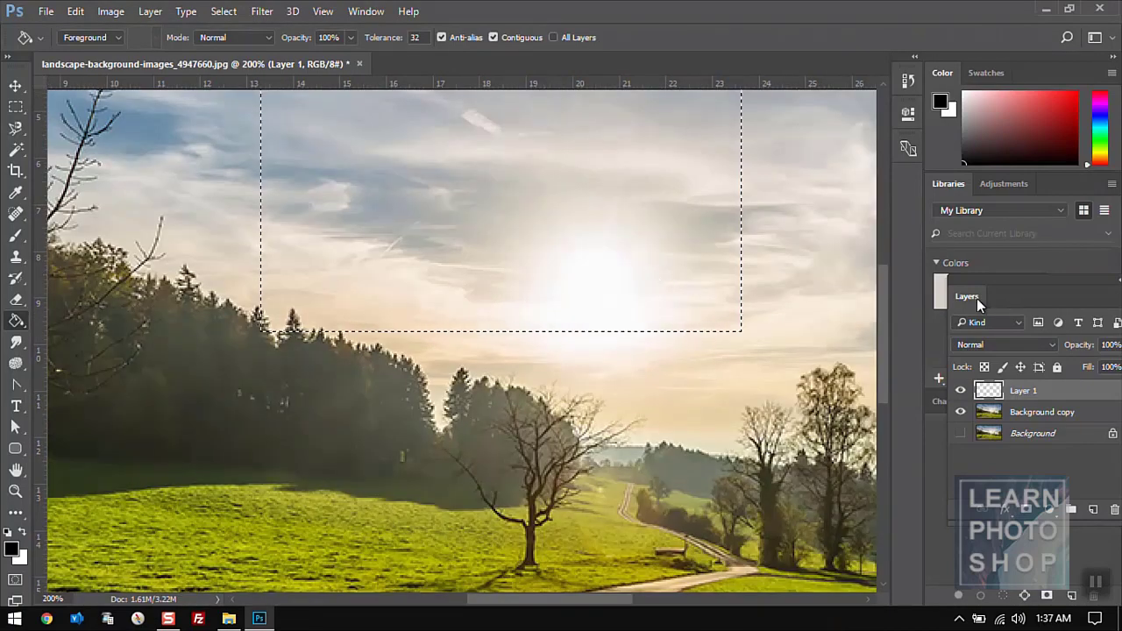
# - Apply a 5 px black stroke inside the selection, then undo it
pyautogui.moveTo(881, 296); pyautogui.dragTo(885, 247)
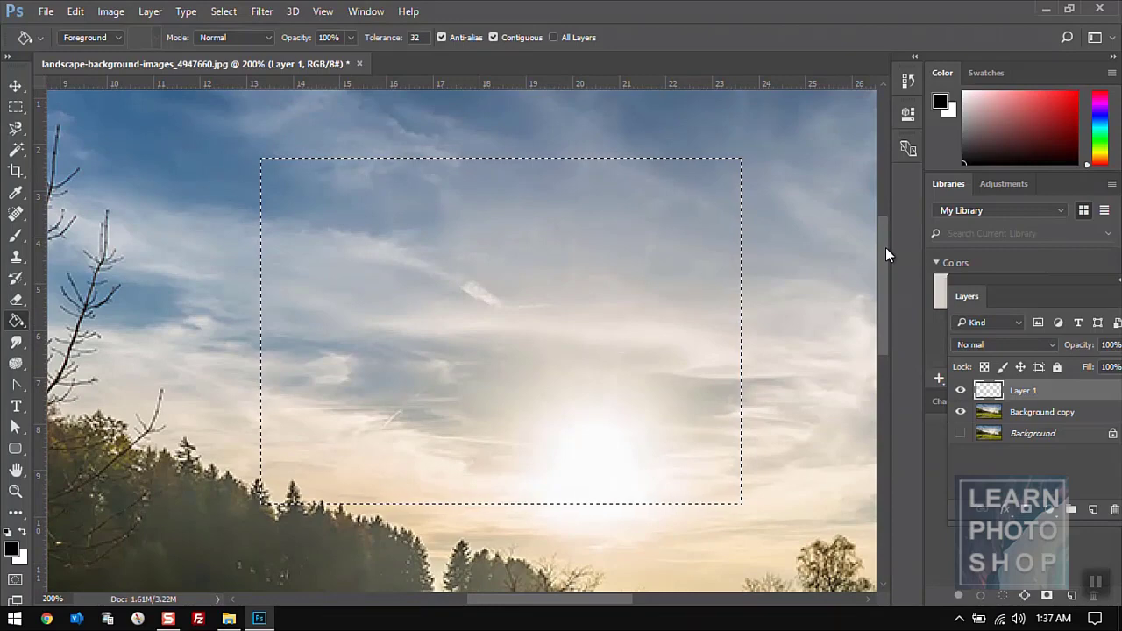
pyautogui.hotkey('ctrl', '+')
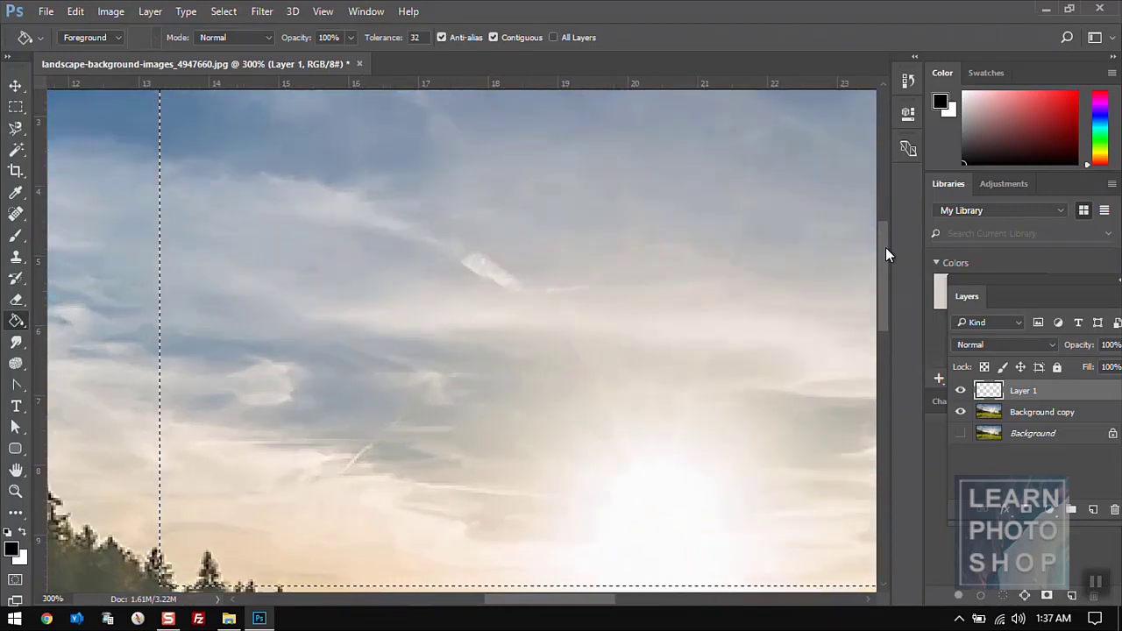
pyautogui.hotkey('ctrl', '-')
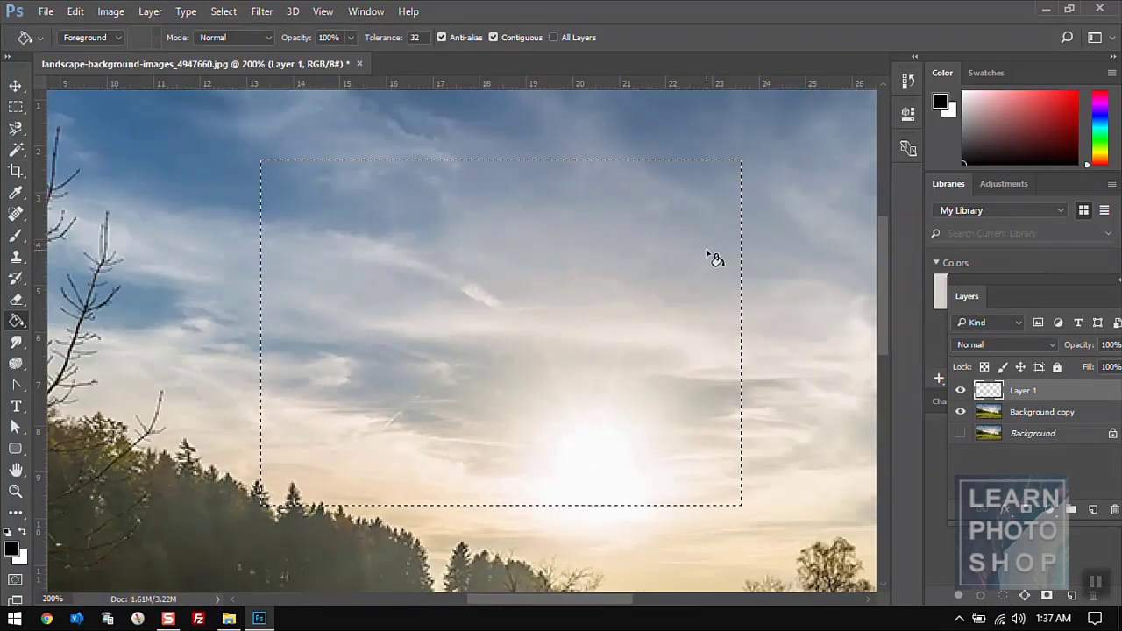
pyautogui.press('m')
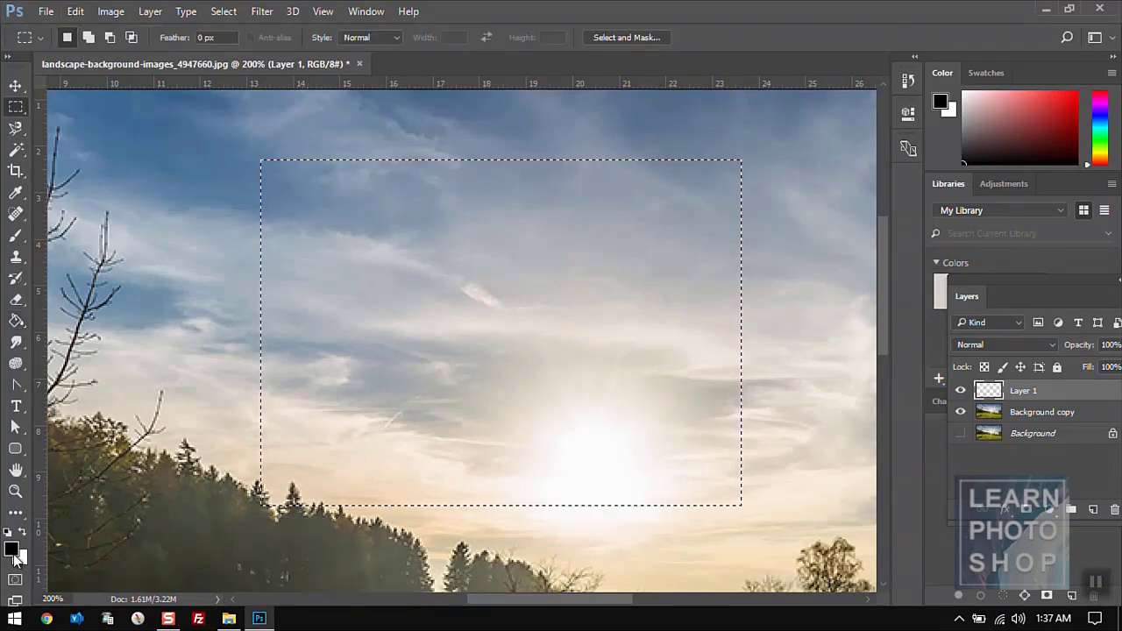
pyautogui.click(76, 13)
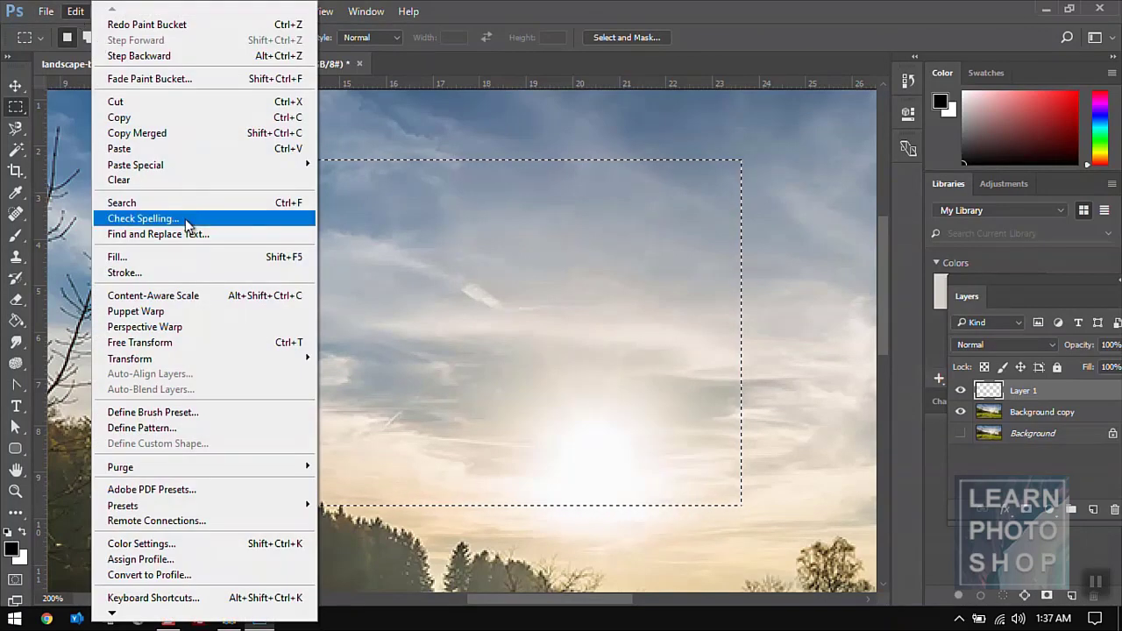
pyautogui.click(180, 273)
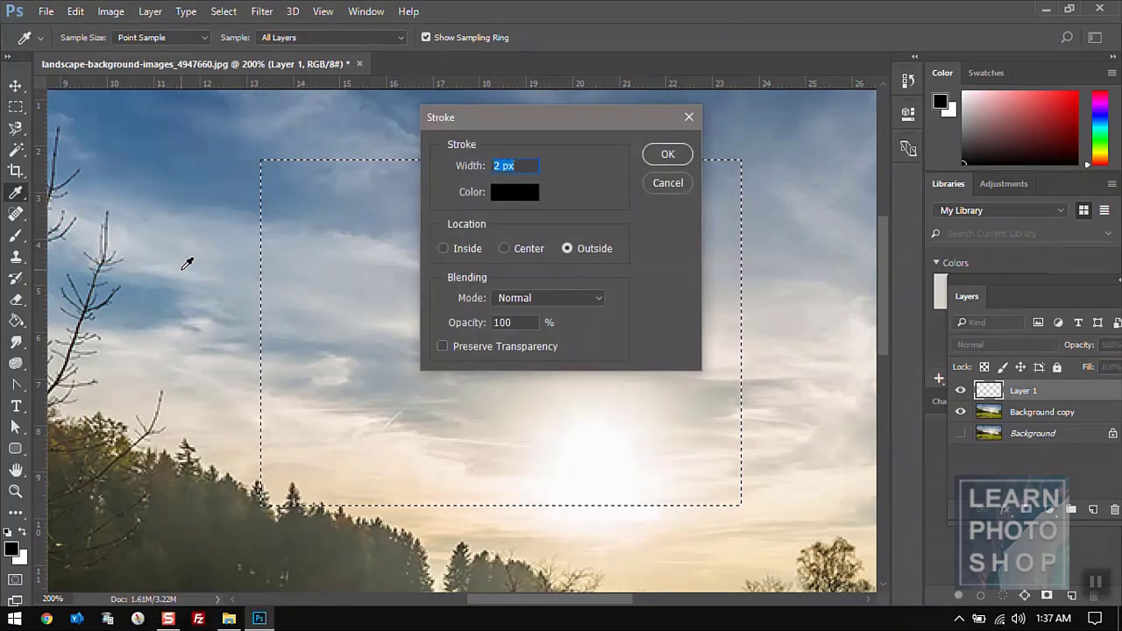
pyautogui.click(441, 251)
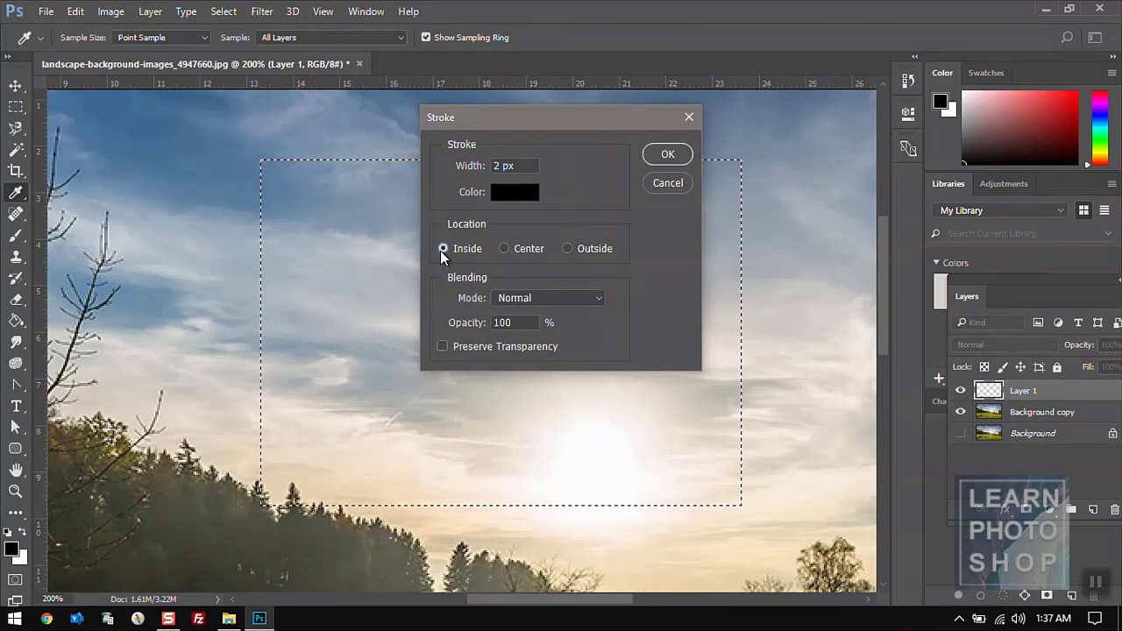
pyautogui.click(503, 250)
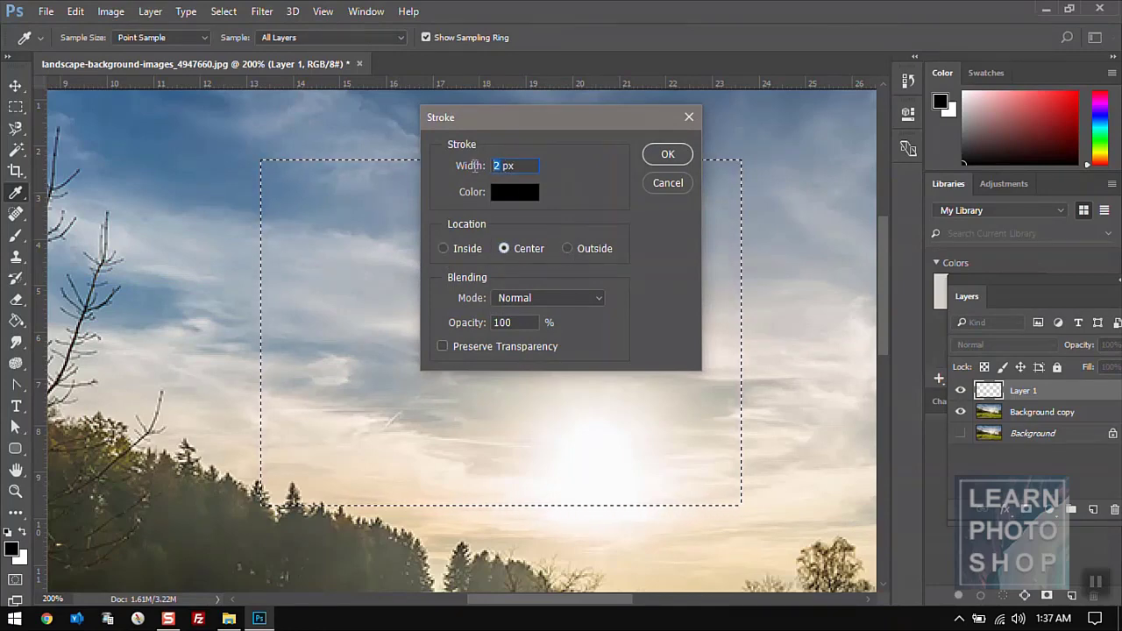
pyautogui.write('5')
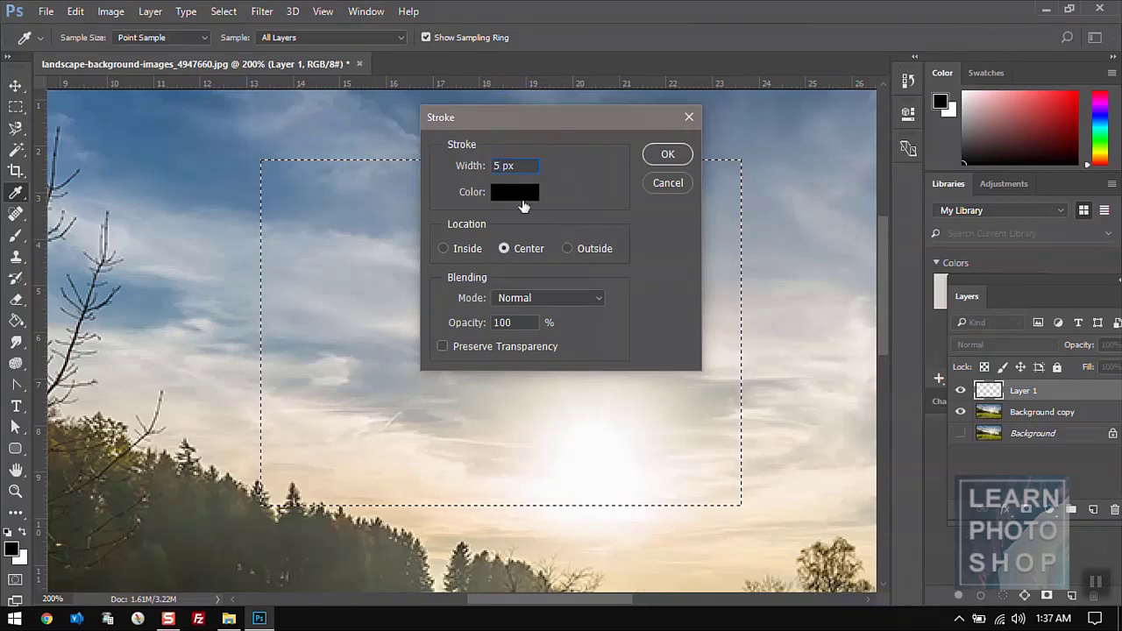
pyautogui.click(444, 249)
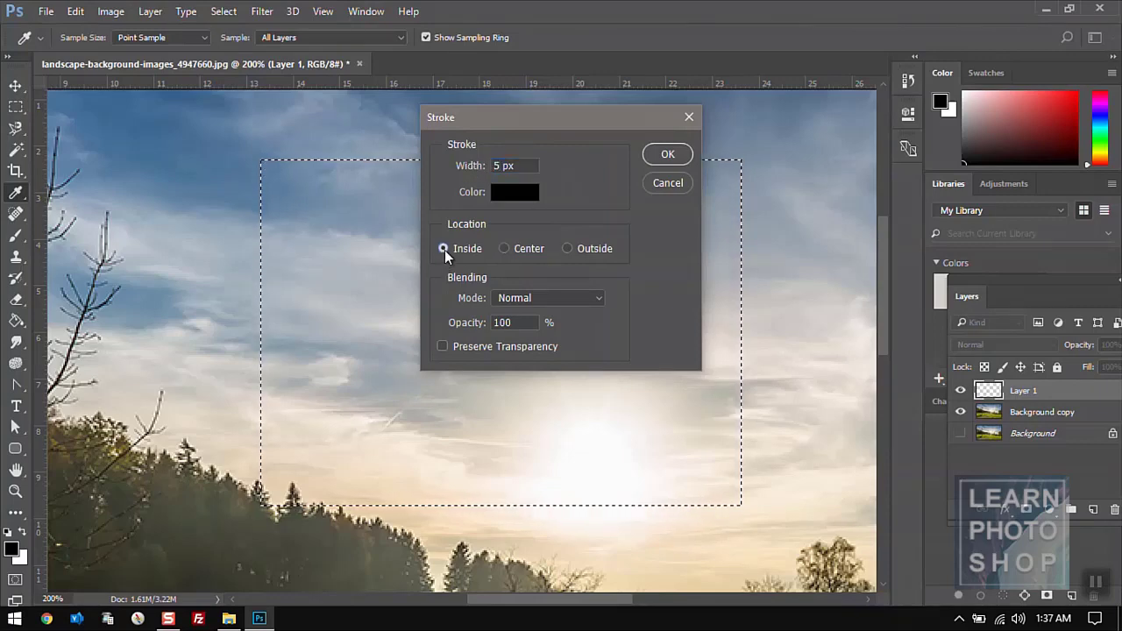
pyautogui.click(666, 155)
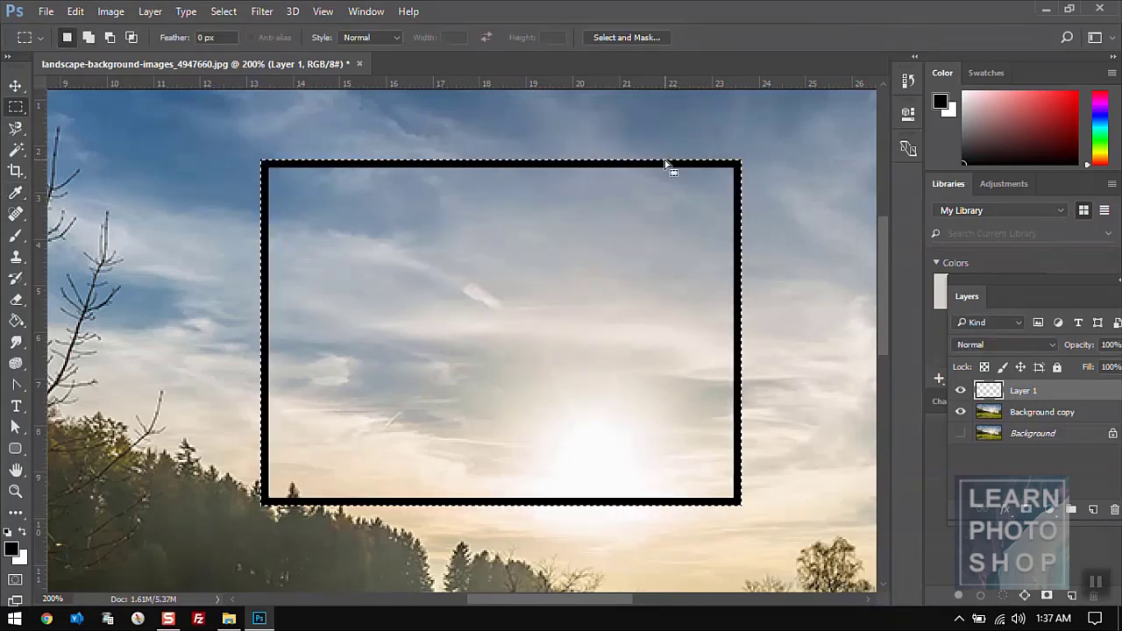
pyautogui.hotkey('ctrl', 'z')
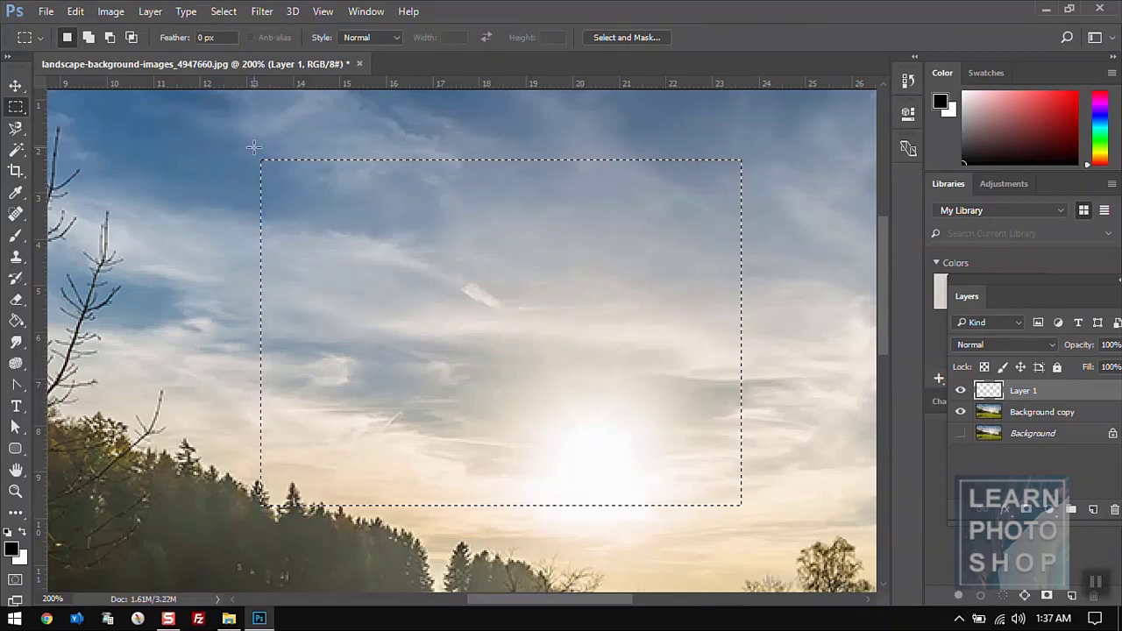
# - Apply the 5 px black stroke outside the selection edge, then undo it
pyautogui.click(74, 11)
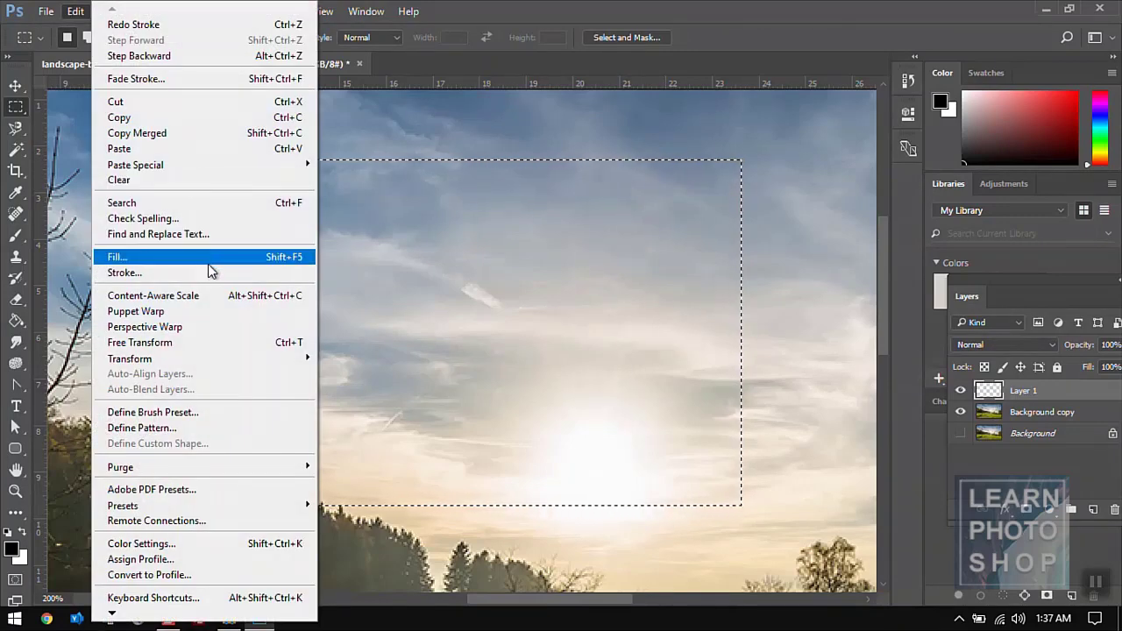
pyautogui.click(123, 271)
pyautogui.click(567, 248)
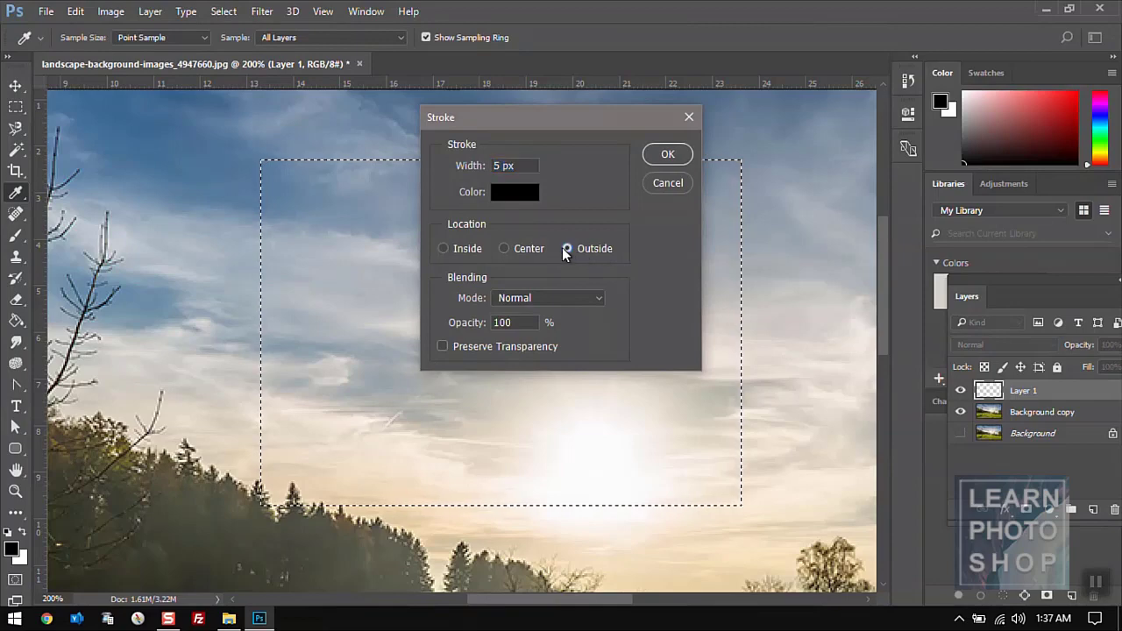
pyautogui.click(666, 155)
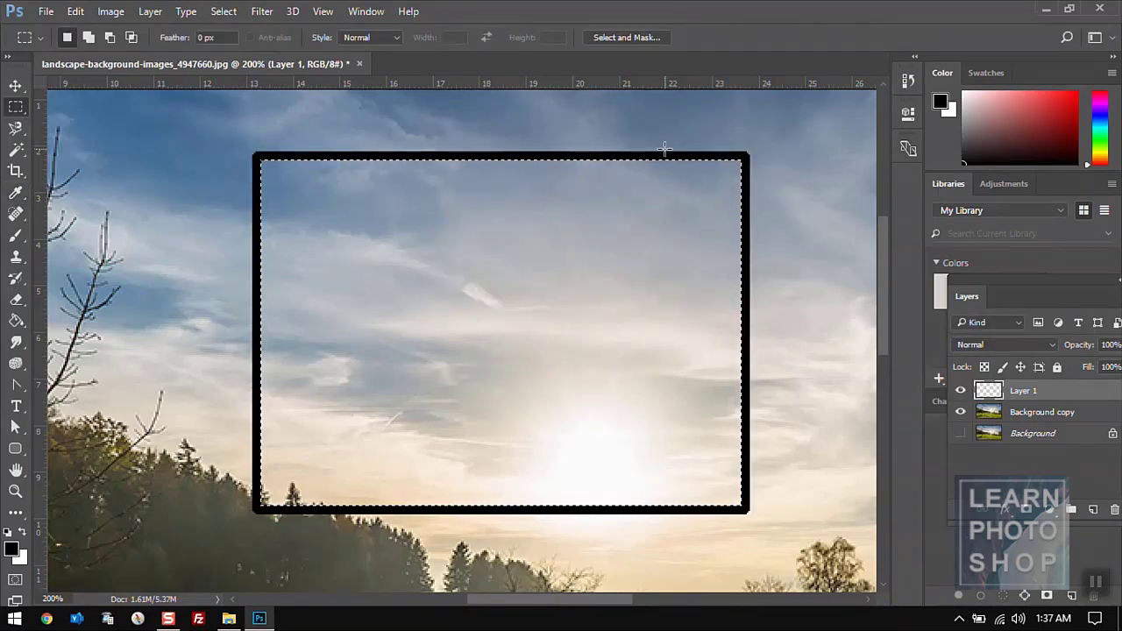
pyautogui.hotkey('ctrl', 'z')
# - Apply the black stroke around the selection, undo it, and zoom to 100%
pyautogui.click(75, 11)
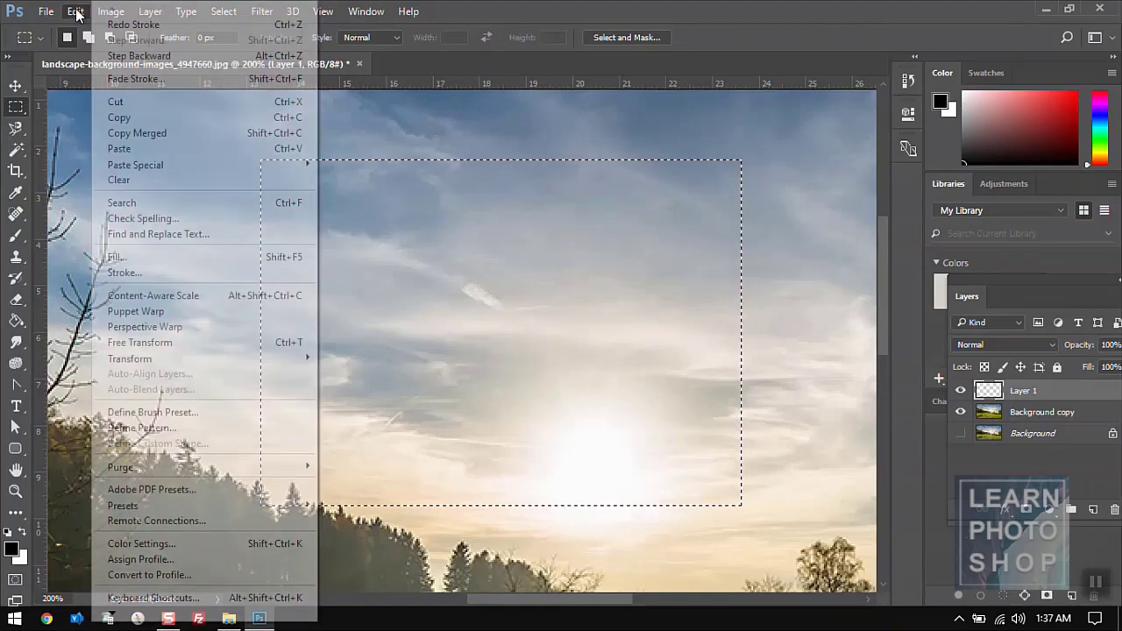
pyautogui.click(190, 272)
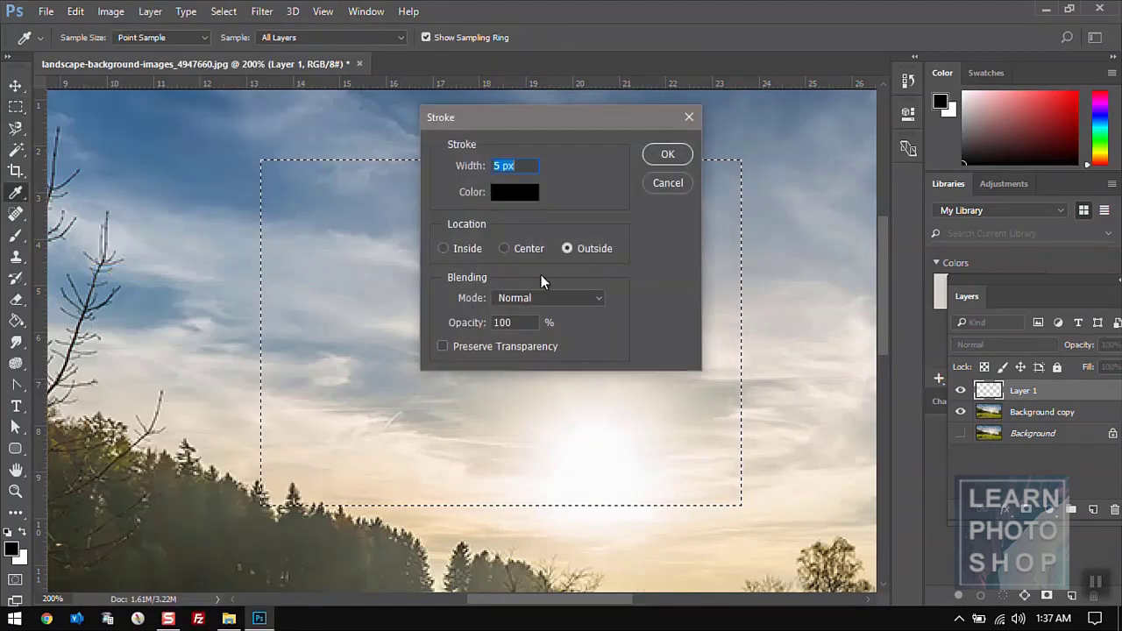
pyautogui.click(660, 156)
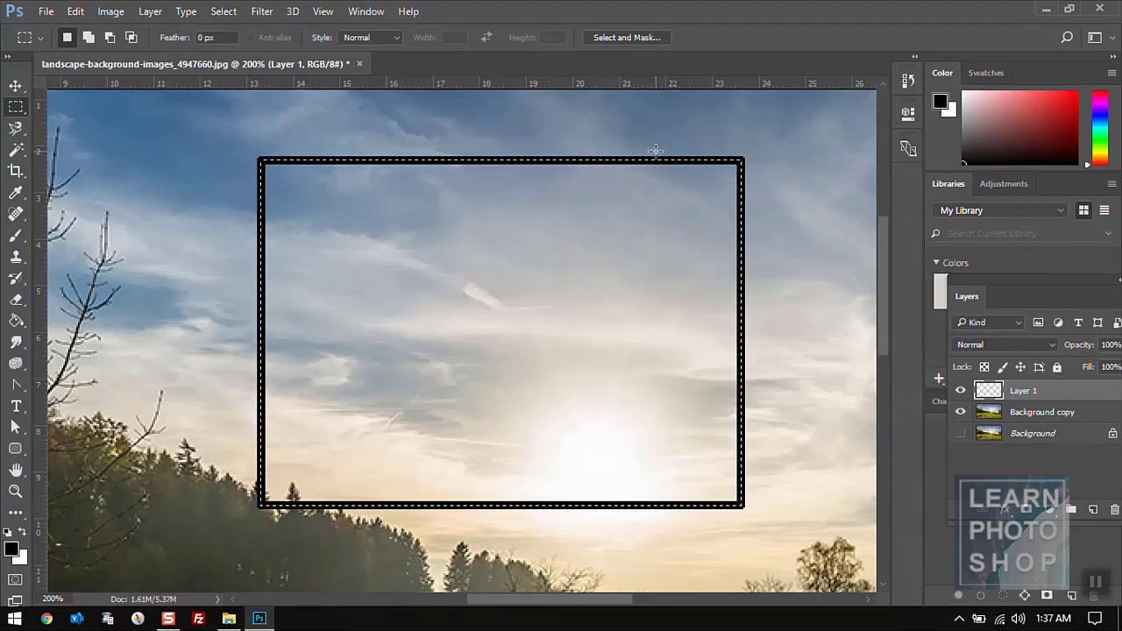
pyautogui.hotkey('ctrl', 'z')
pyautogui.hotkey('ctrl', '1')
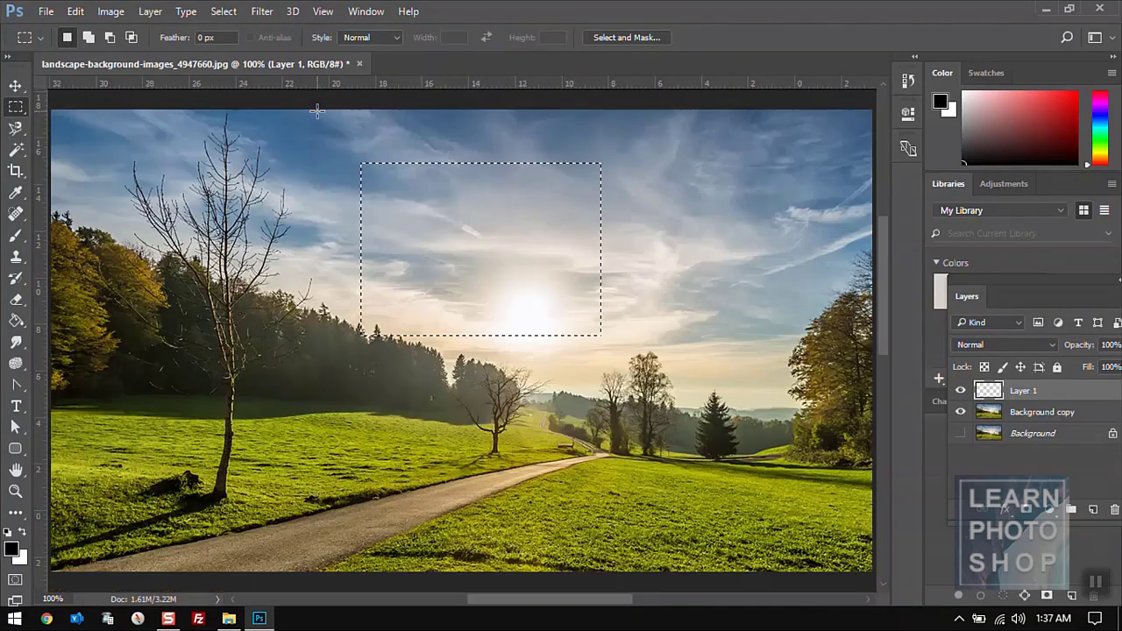
# - Clear the sky selection, zoom out, and delete Layer 1
pyautogui.click(75, 11)
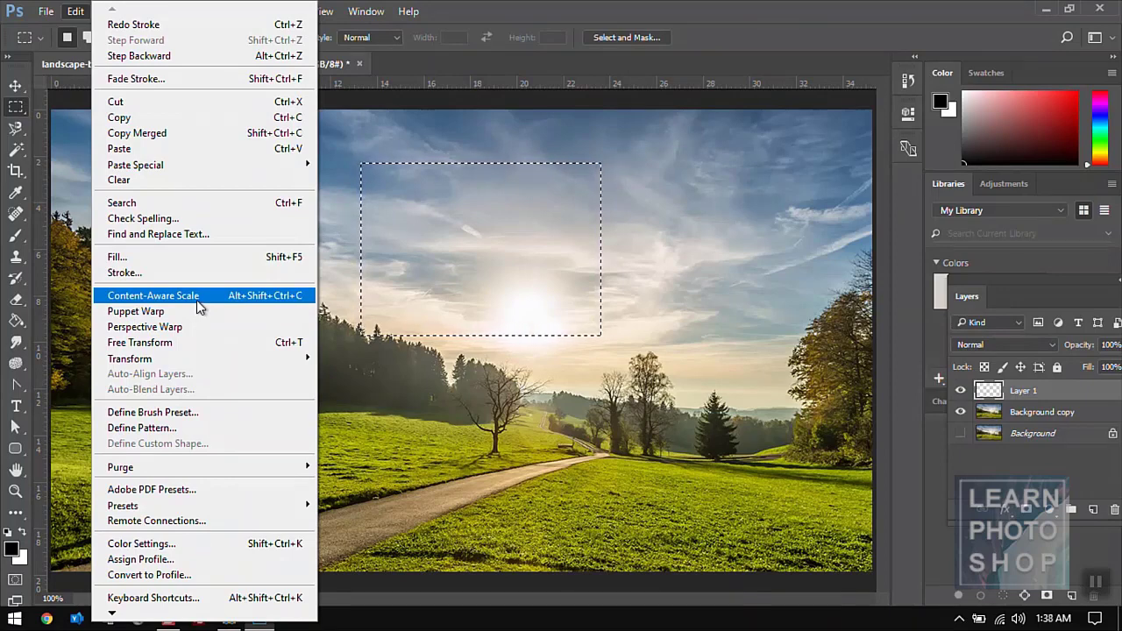
pyautogui.press('Escape')
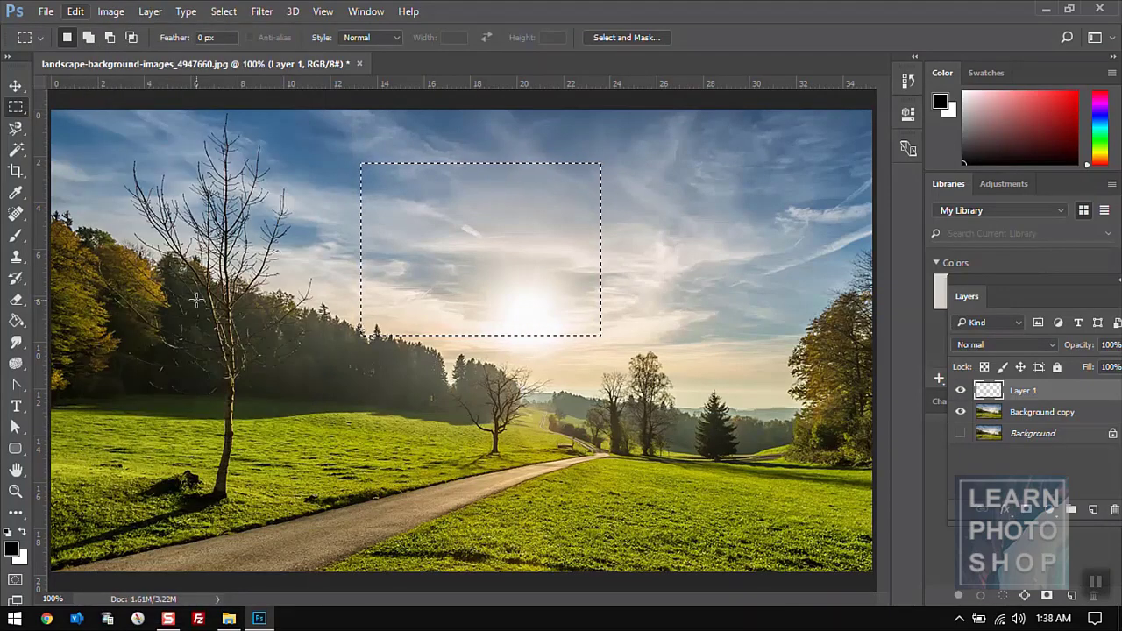
pyautogui.click(375, 305)
pyautogui.hotkey('ctrl', '-')
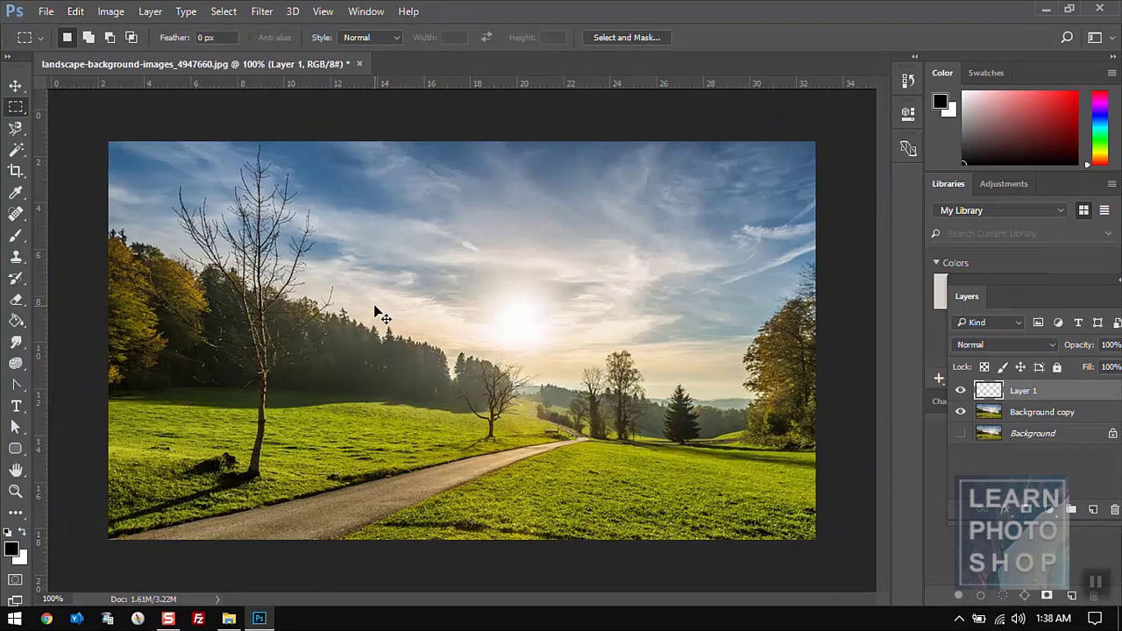
pyautogui.press('v')
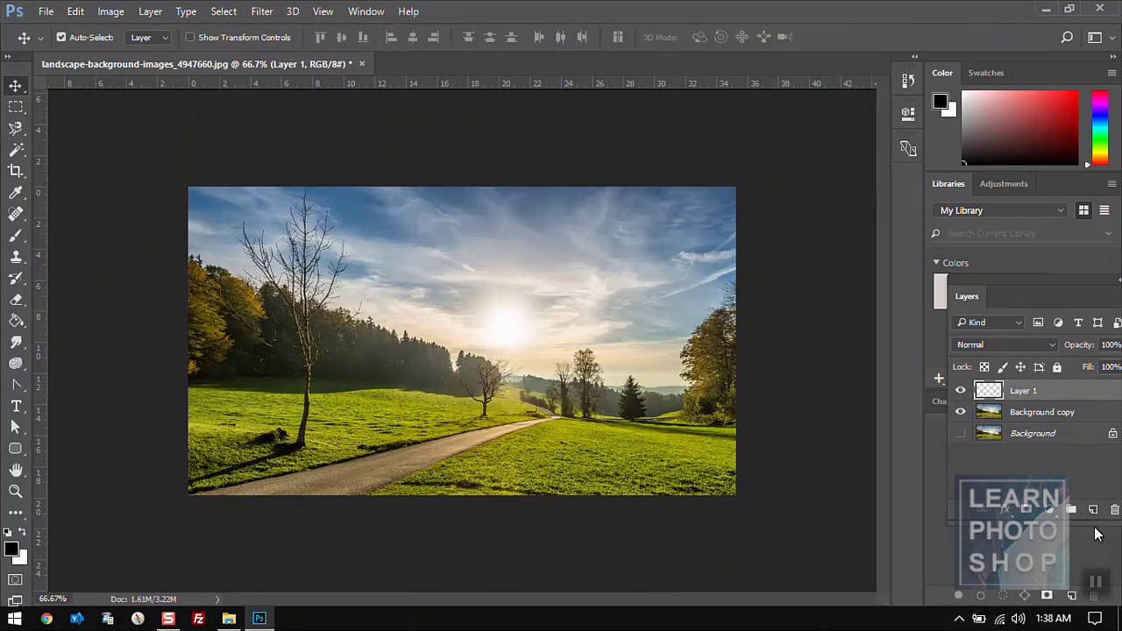
pyautogui.click(1114, 509)
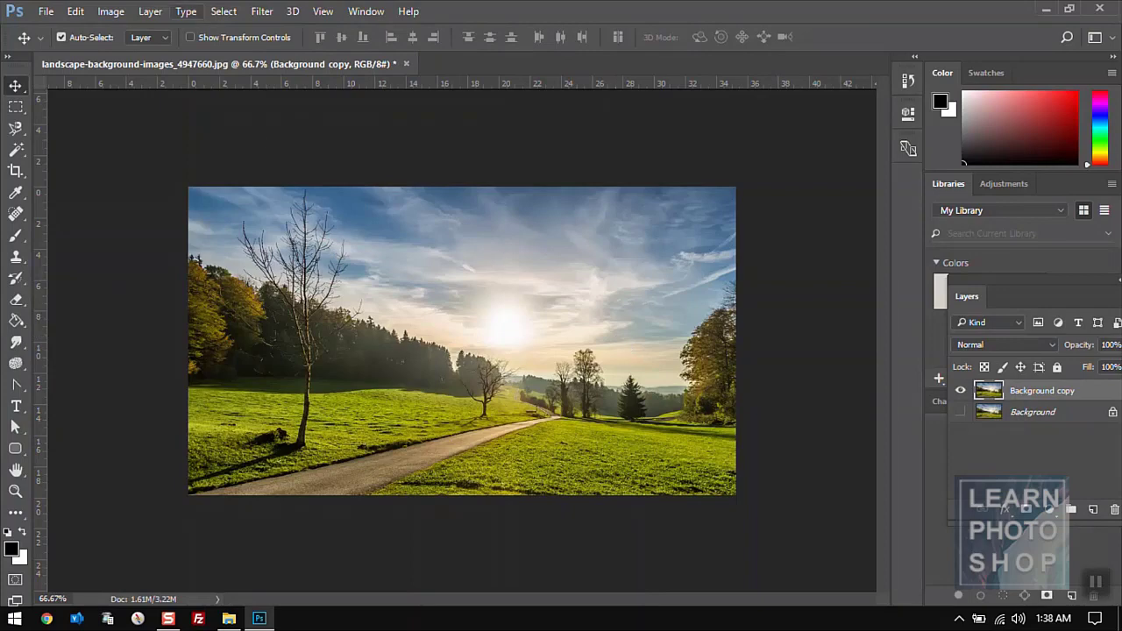
# - Try Content-Aware Scale on Background copy from two corners, cancel it, and zoom to 100%
pyautogui.click(75, 12)
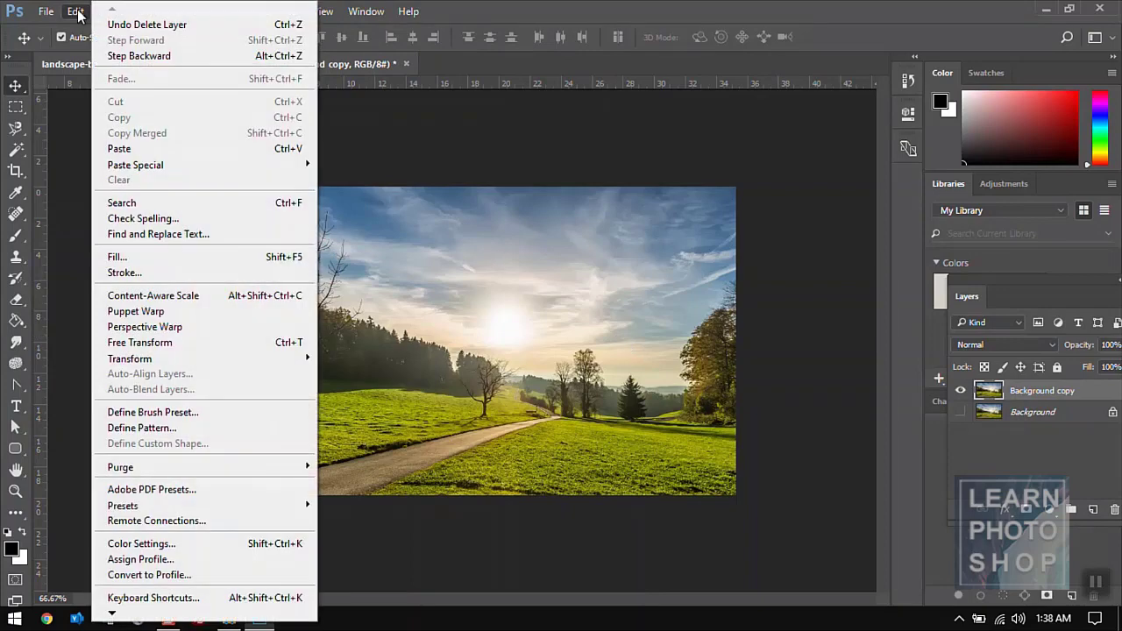
pyautogui.click(161, 297)
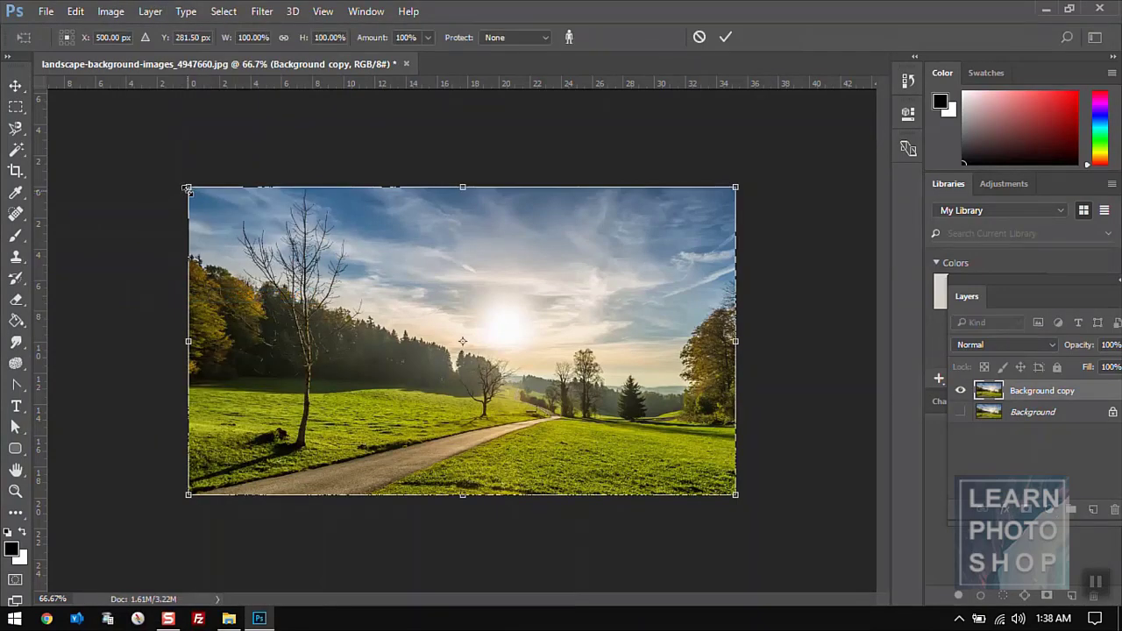
pyautogui.moveTo(189, 187); pyautogui.dragTo(255, 218)
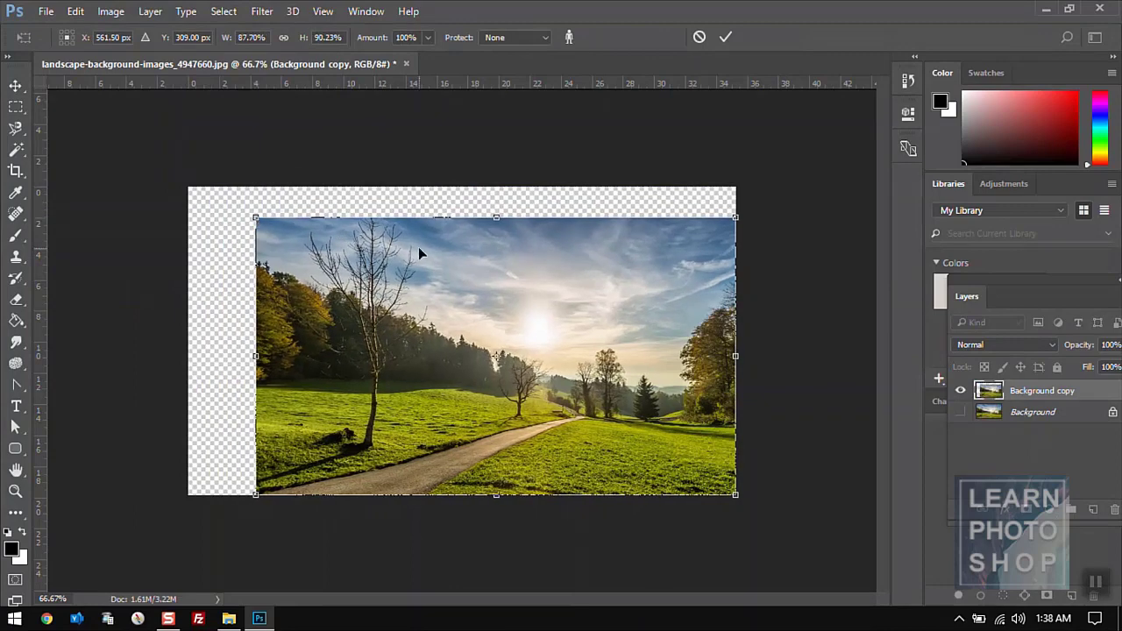
pyautogui.moveTo(736, 493); pyautogui.dragTo(681, 461)
pyautogui.press('Escape')
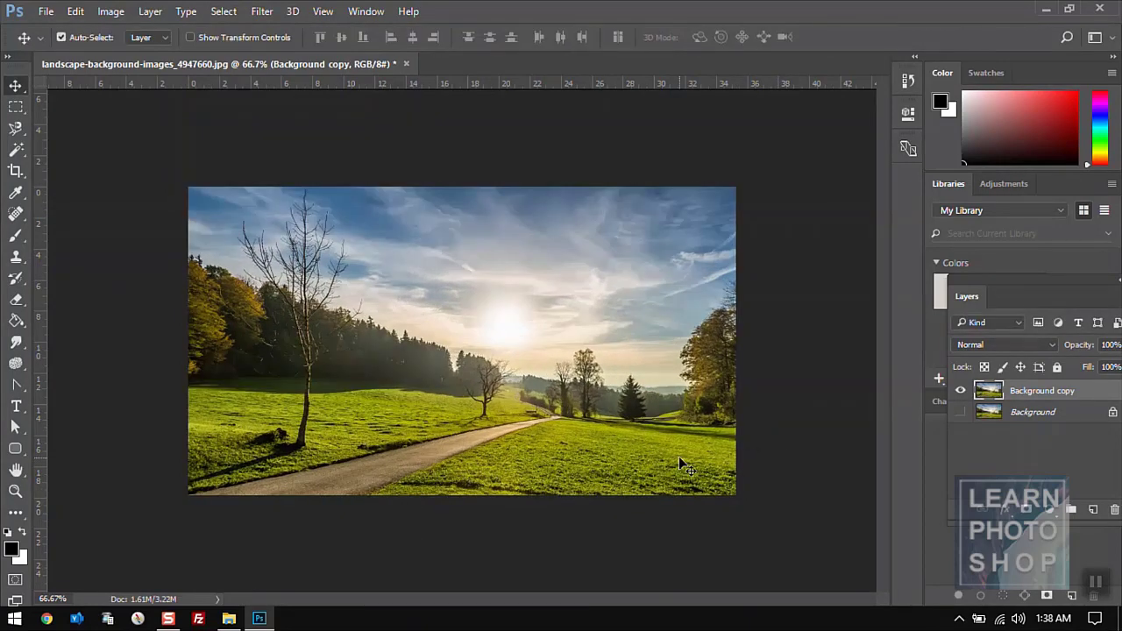
pyautogui.hotkey('ctrl', '1')
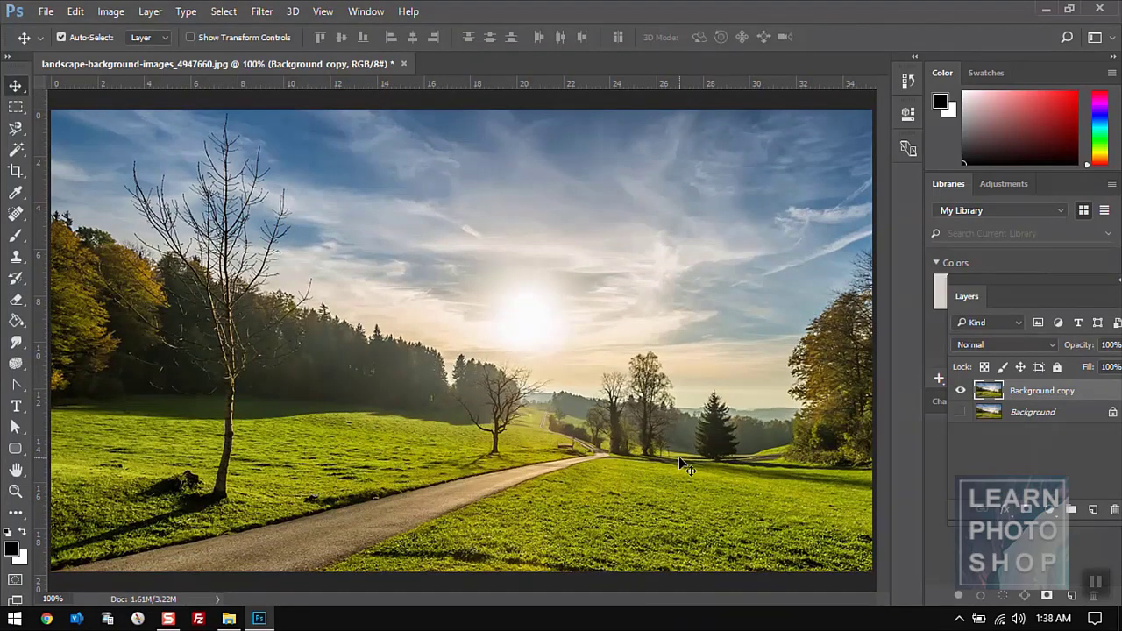
pyautogui.click(76, 13)
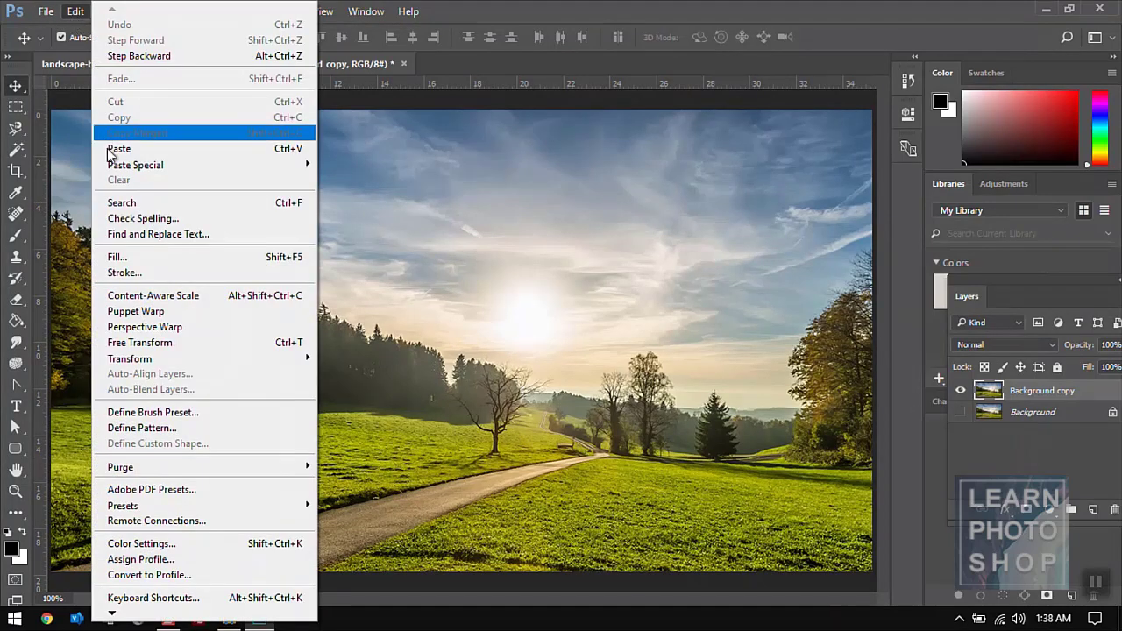
pyautogui.click(171, 313)
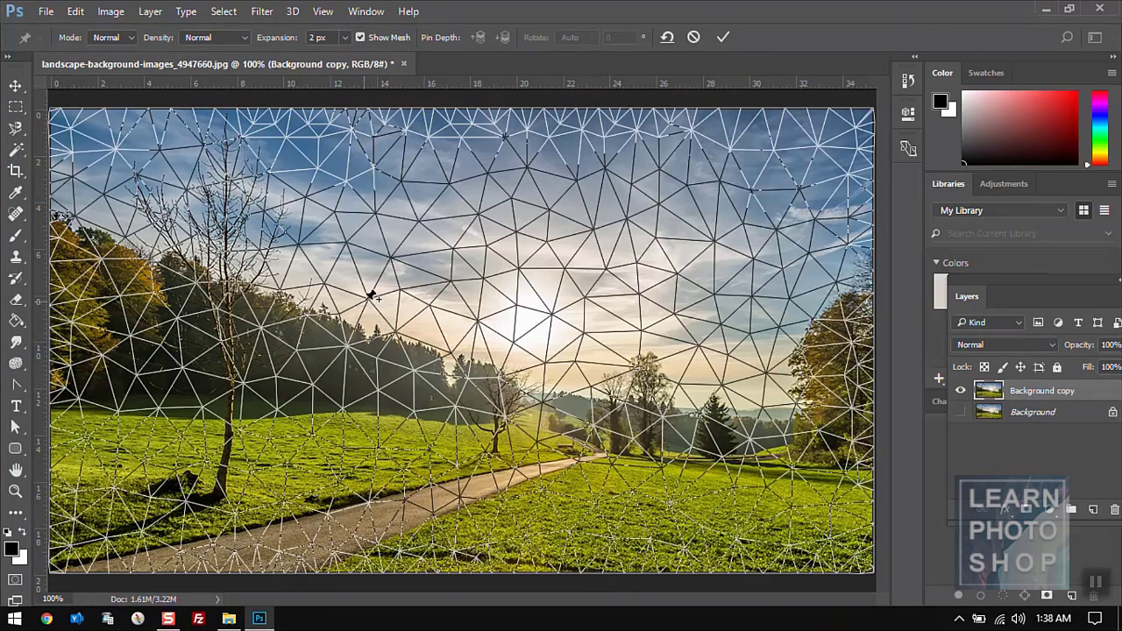
pyautogui.moveTo(374, 292); pyautogui.dragTo(403, 340)
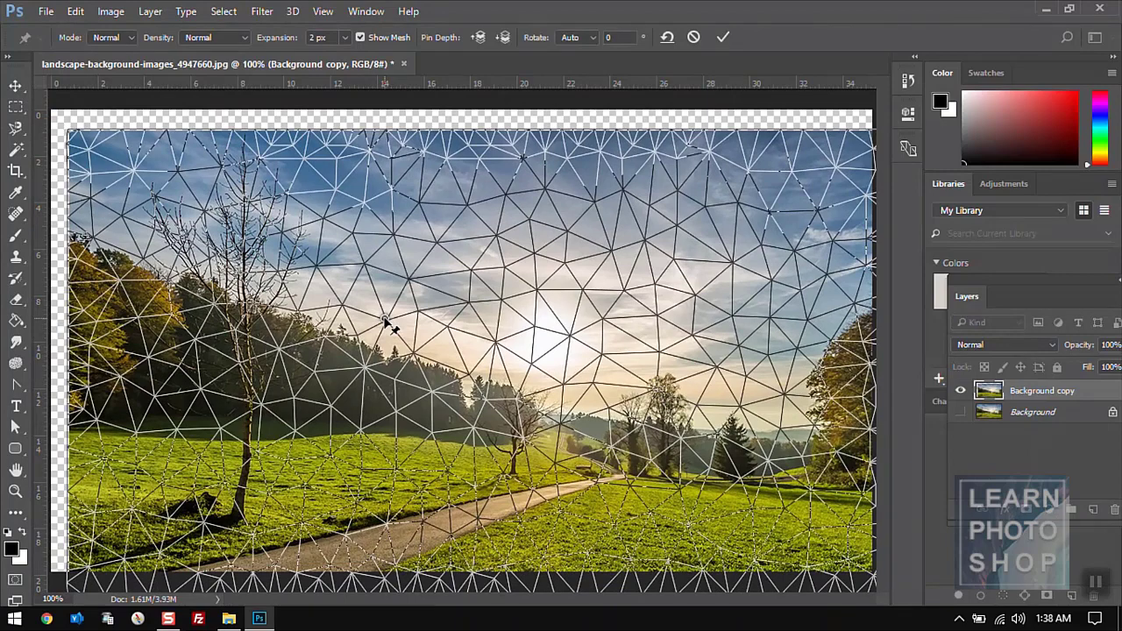
pyautogui.moveTo(389, 326); pyautogui.dragTo(411, 321)
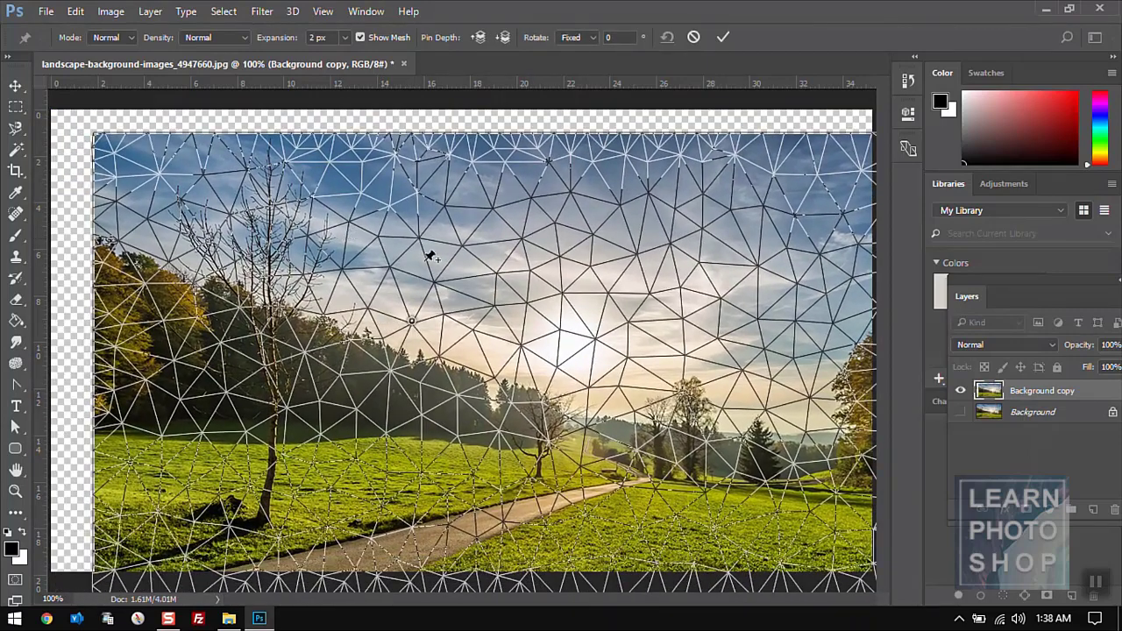
pyautogui.press('Escape')
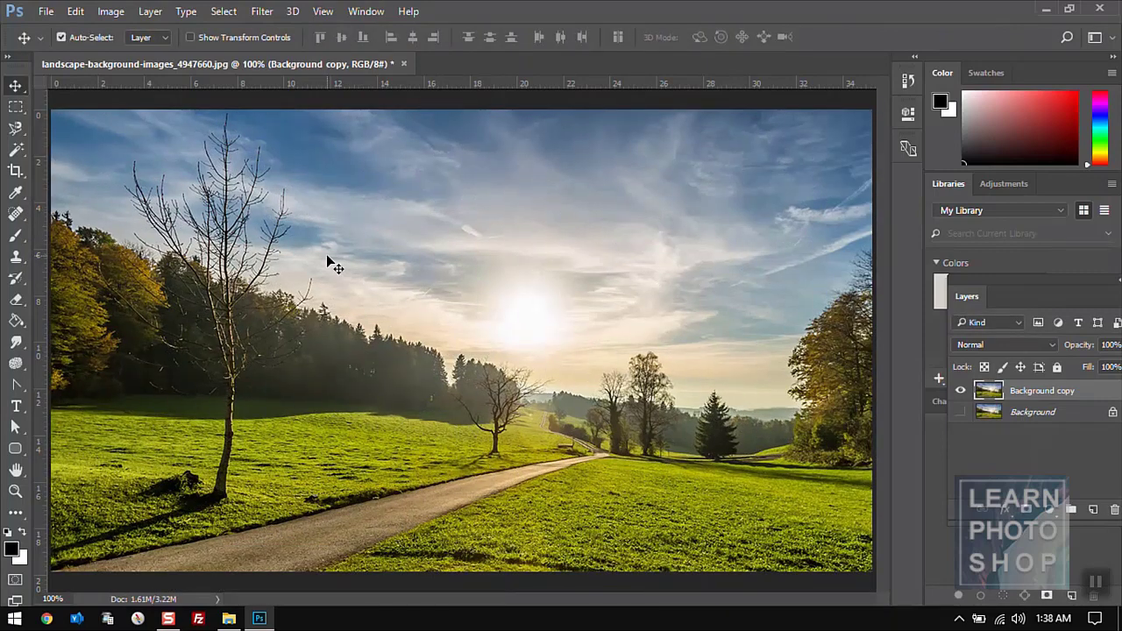
# - Start Puppet Warp, drag a pin to shift the image, and dismiss the pin-too-close warning
pyautogui.click(76, 11)
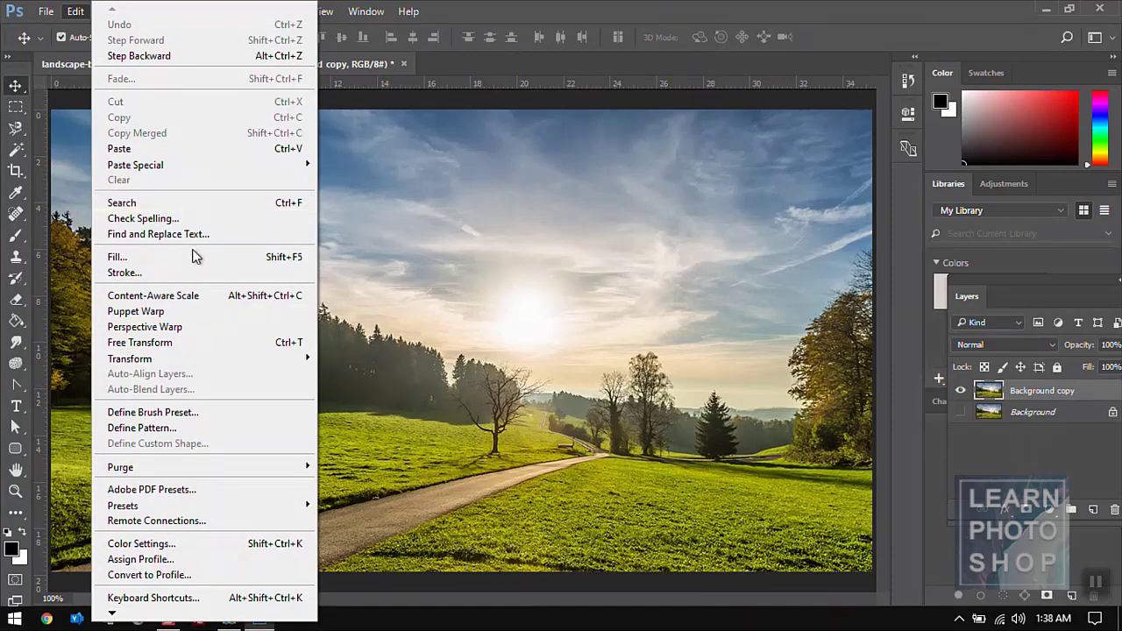
pyautogui.click(201, 318)
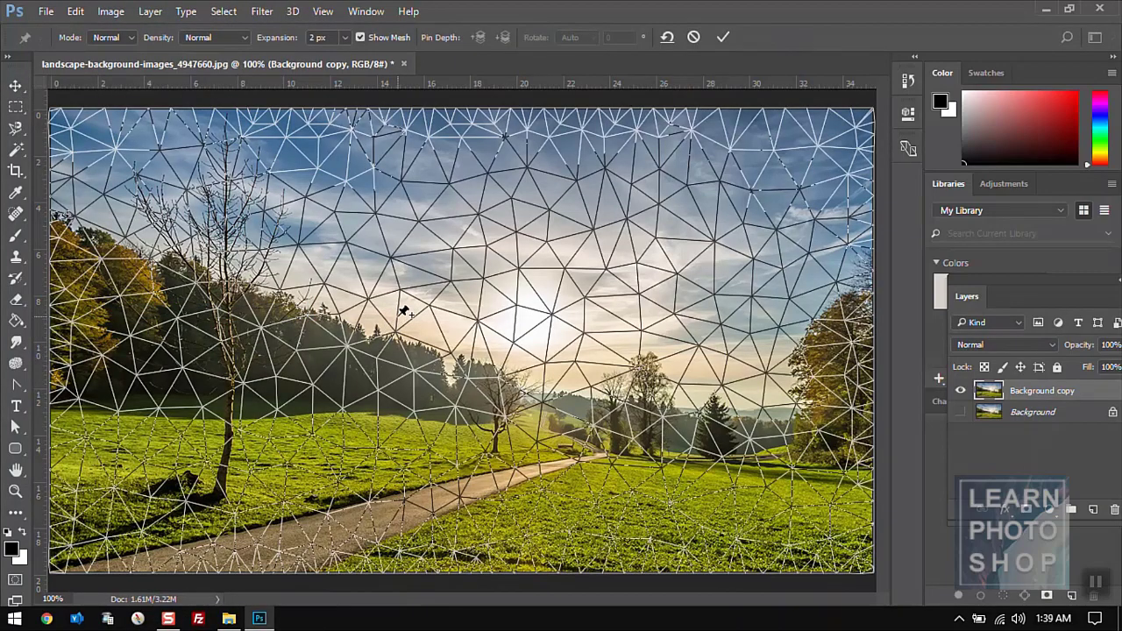
pyautogui.moveTo(403, 312); pyautogui.dragTo(427, 308)
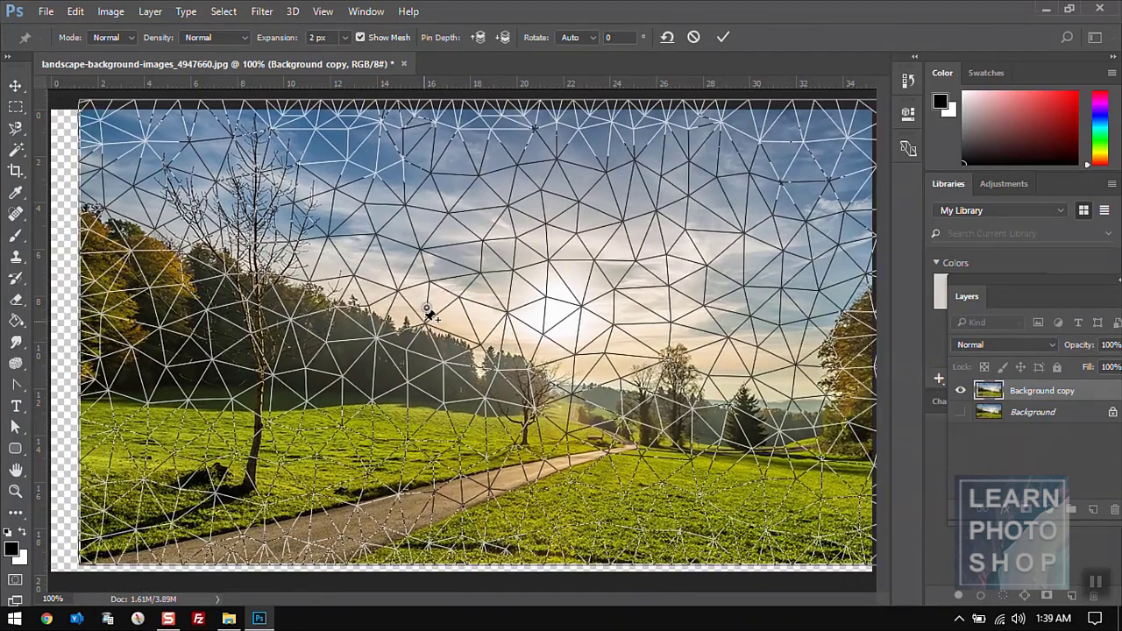
pyautogui.click(429, 316)
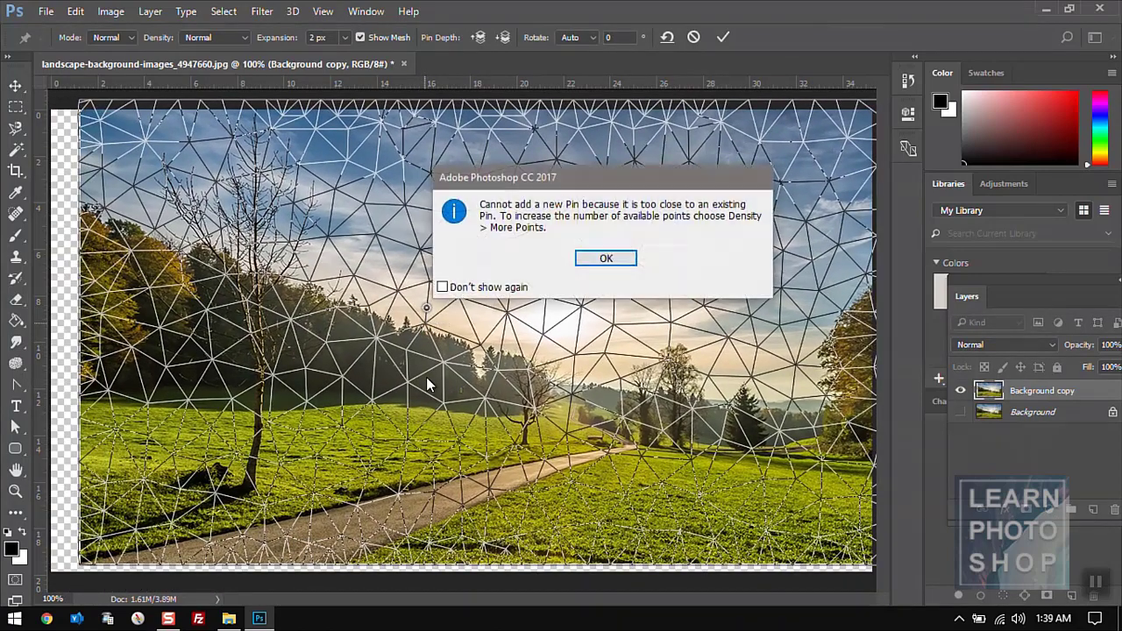
pyautogui.click(603, 261)
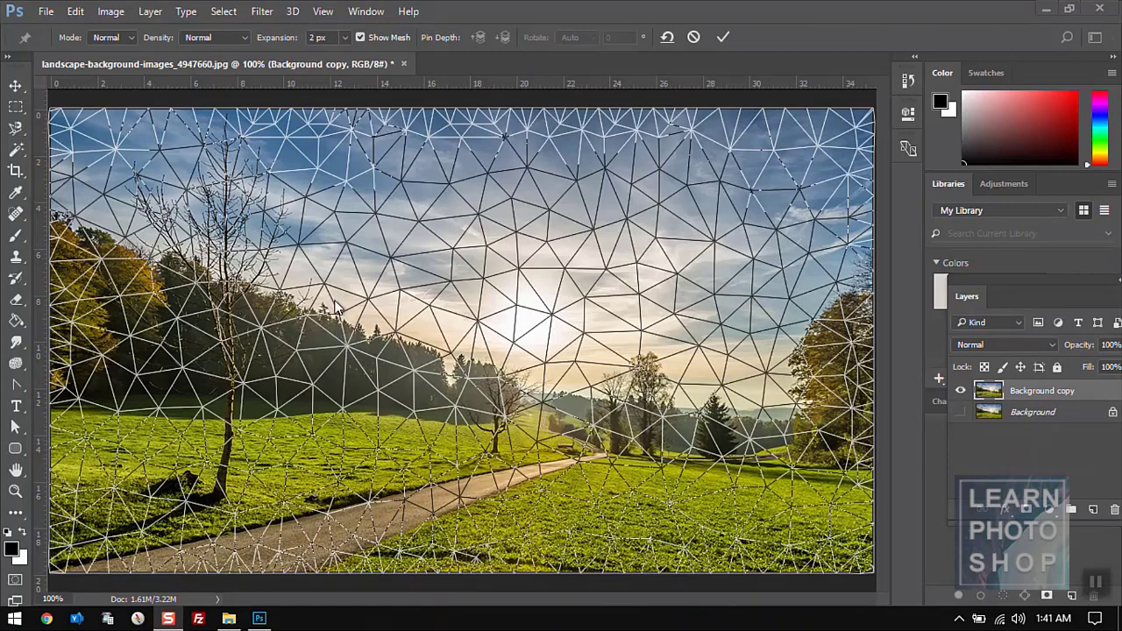
# - Drag several puppet pins to bend the treeline, sky and hills, then cancel and undo the warp
pyautogui.click(351, 342)
pyautogui.moveTo(352, 341); pyautogui.dragTo(478, 308)
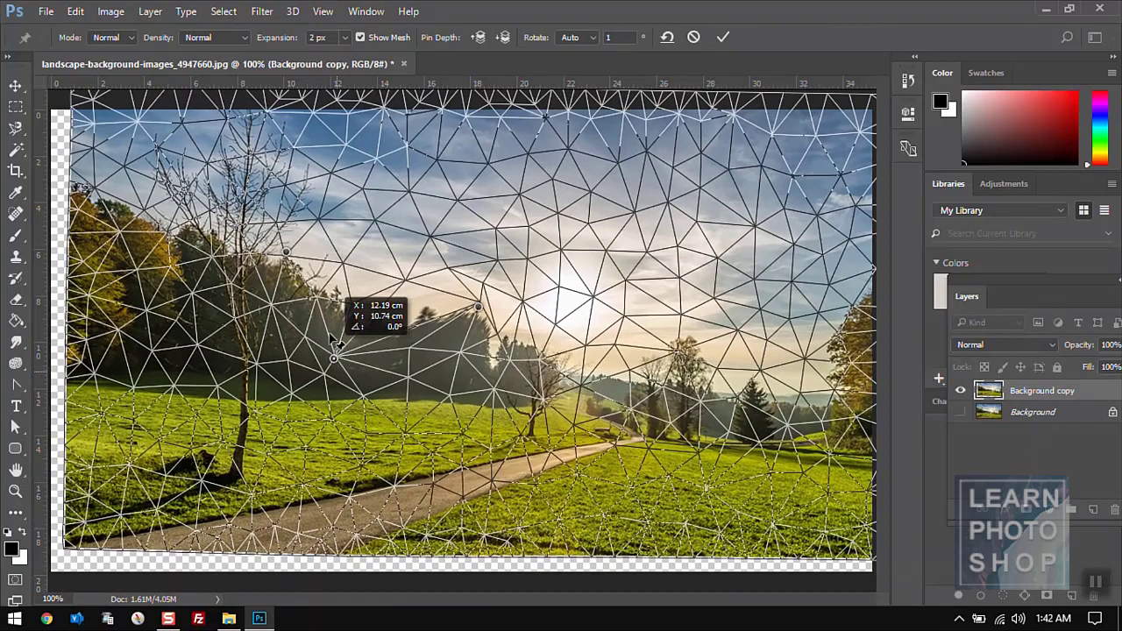
pyautogui.moveTo(334, 342); pyautogui.dragTo(328, 438)
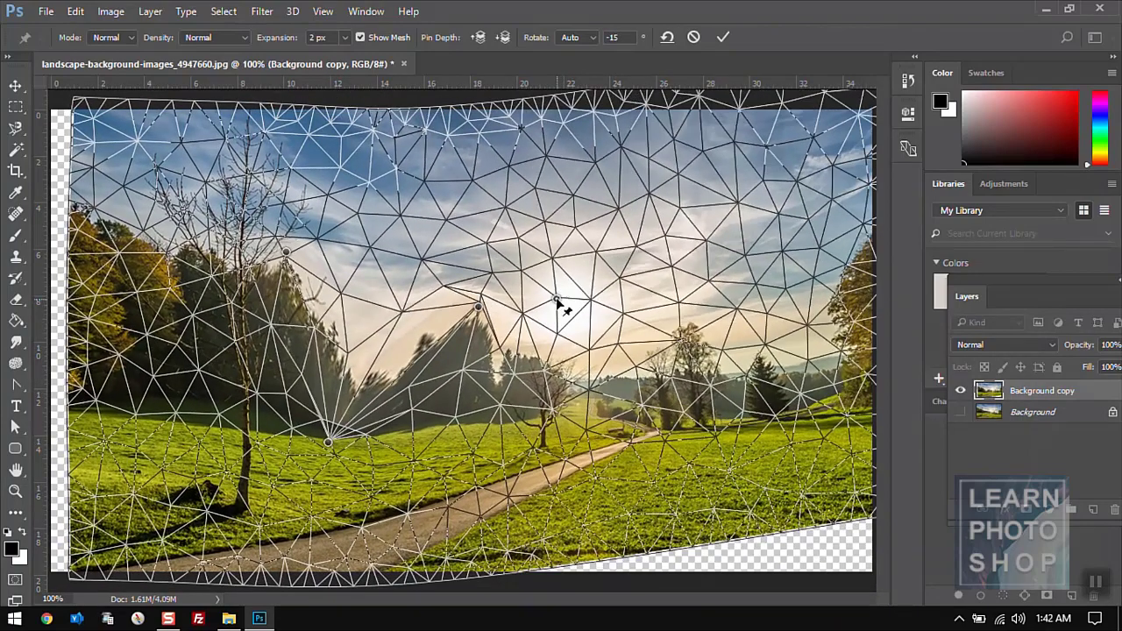
pyautogui.moveTo(561, 302); pyautogui.dragTo(593, 278)
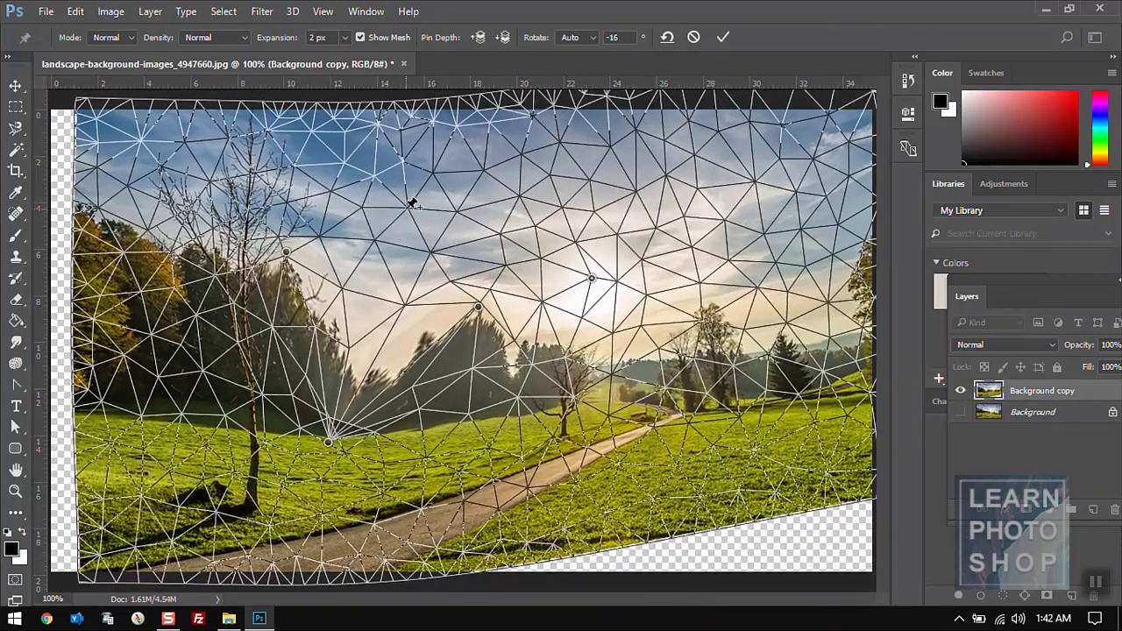
pyautogui.moveTo(417, 202); pyautogui.dragTo(519, 213)
pyautogui.click(420, 307)
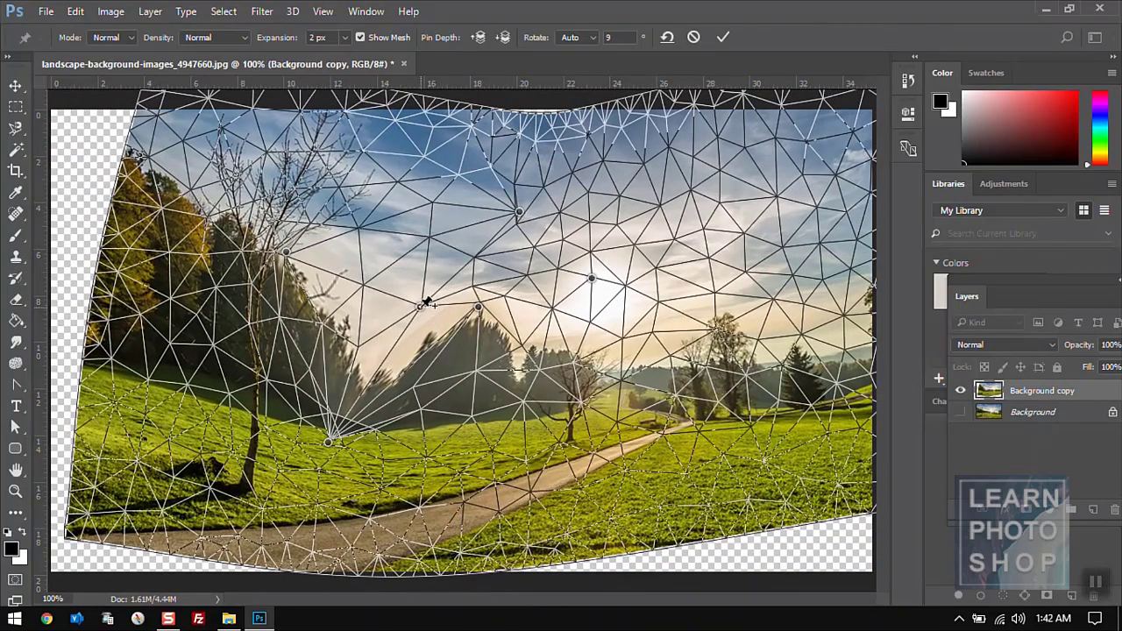
pyautogui.moveTo(420, 306); pyautogui.dragTo(430, 256)
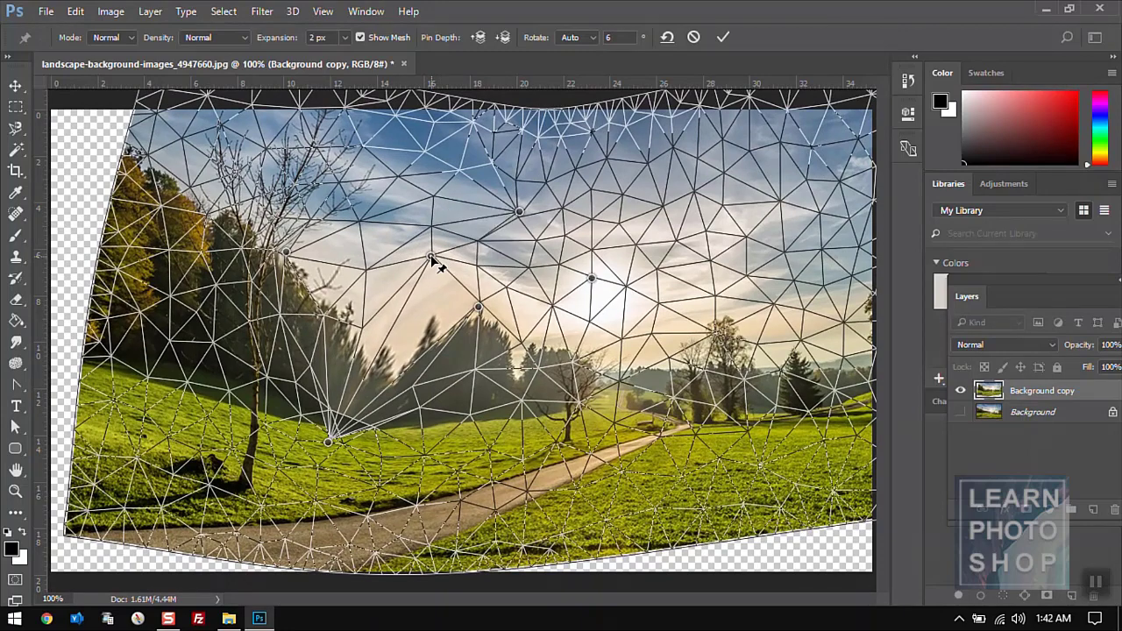
pyautogui.press('Escape')
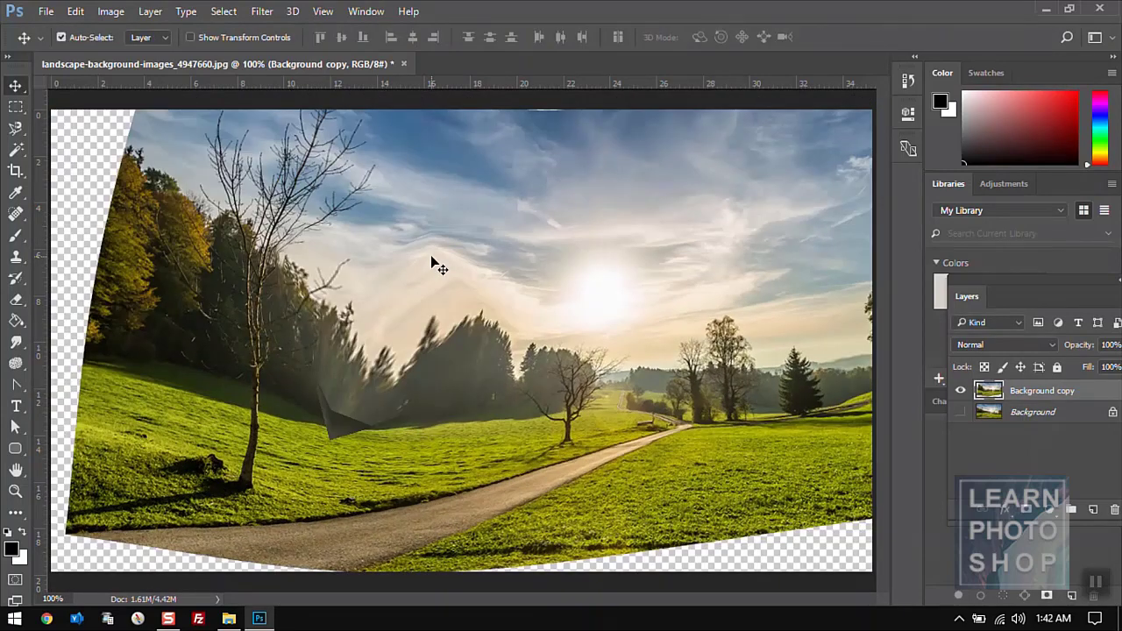
pyautogui.hotkey('ctrl', 'z')
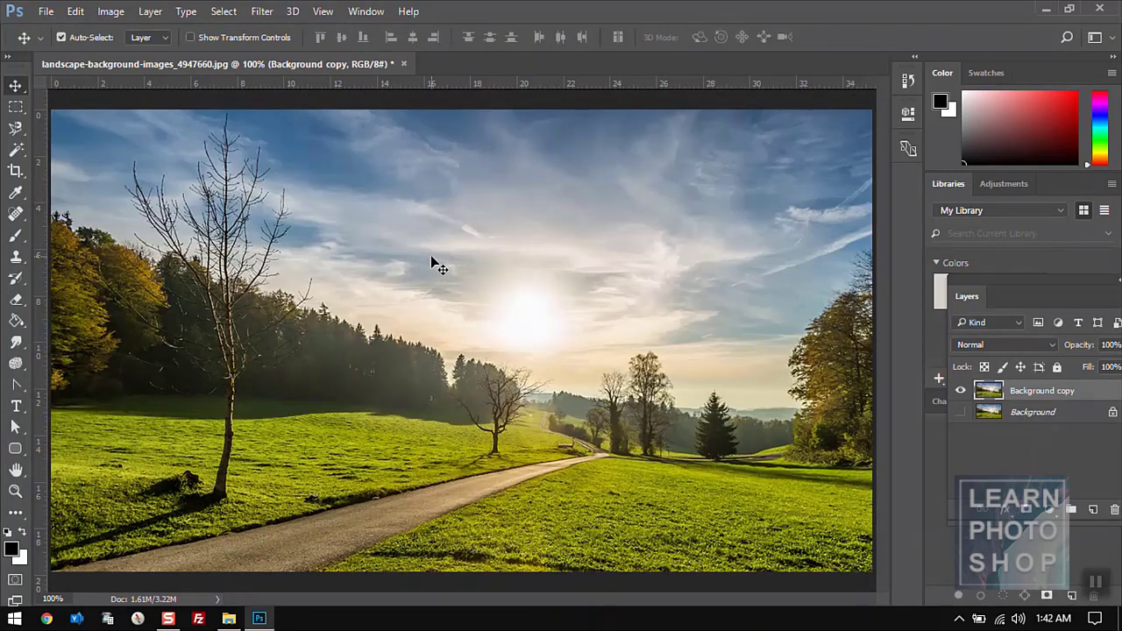
# - Drag truck01.png from the ref1 folder onto the landscape and commit the placement
pyautogui.click(77, 11)
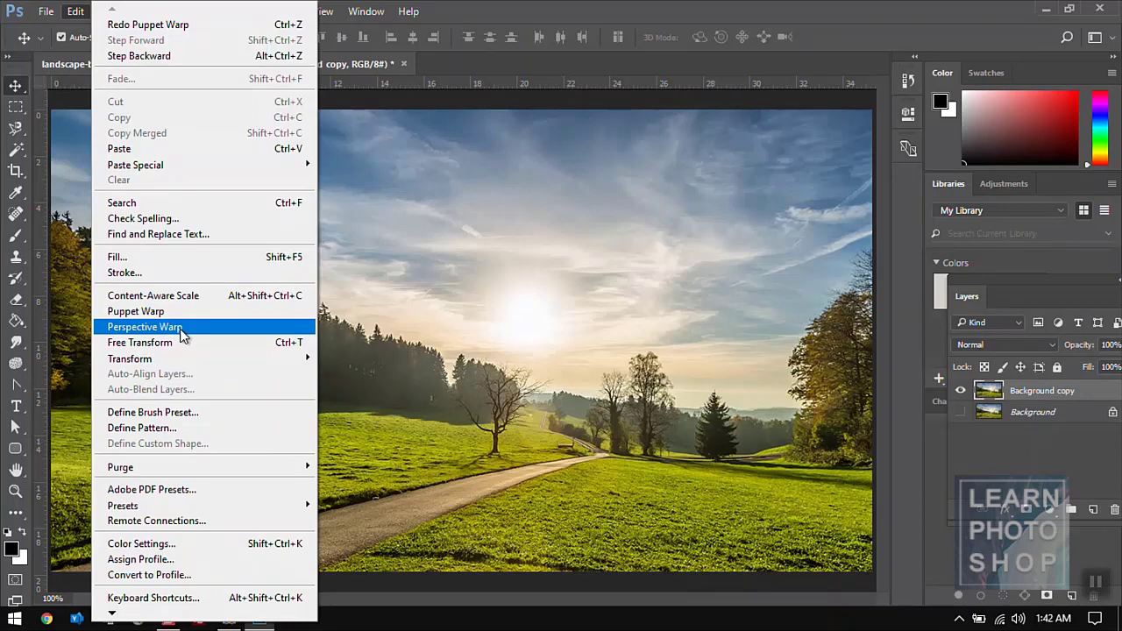
pyautogui.click(552, 39)
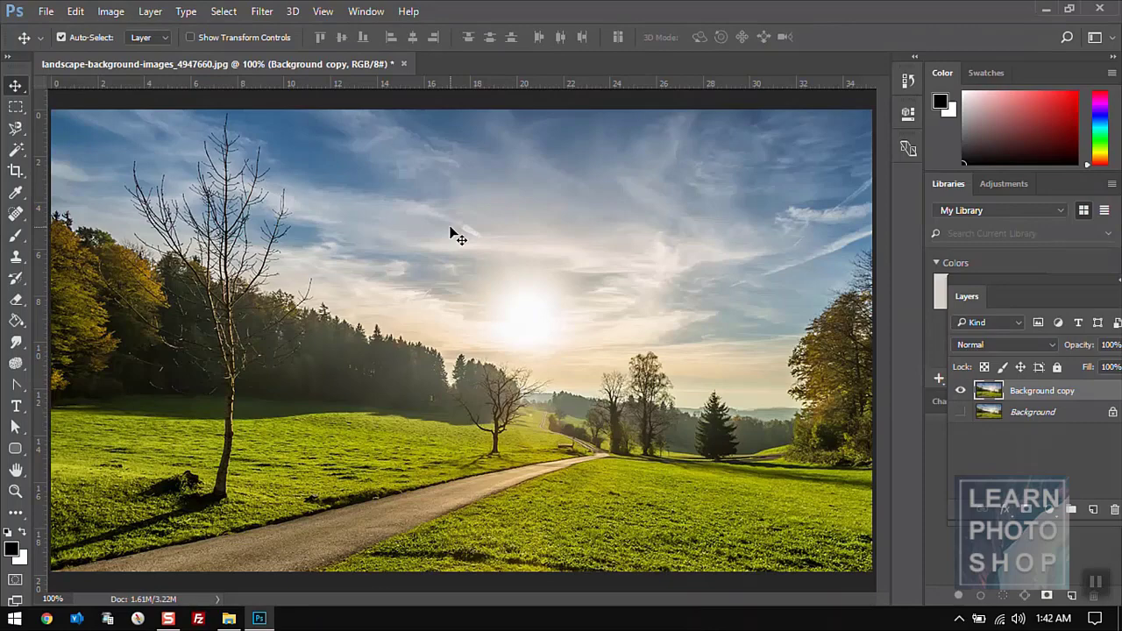
pyautogui.hotkey('alt', 'Tab')
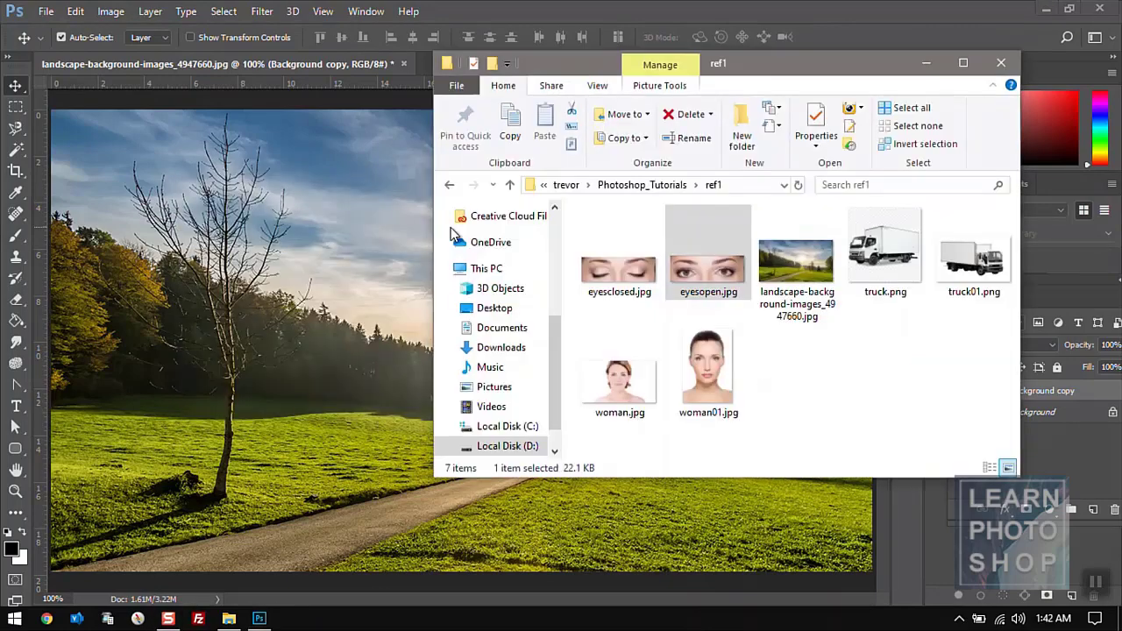
pyautogui.click(691, 298)
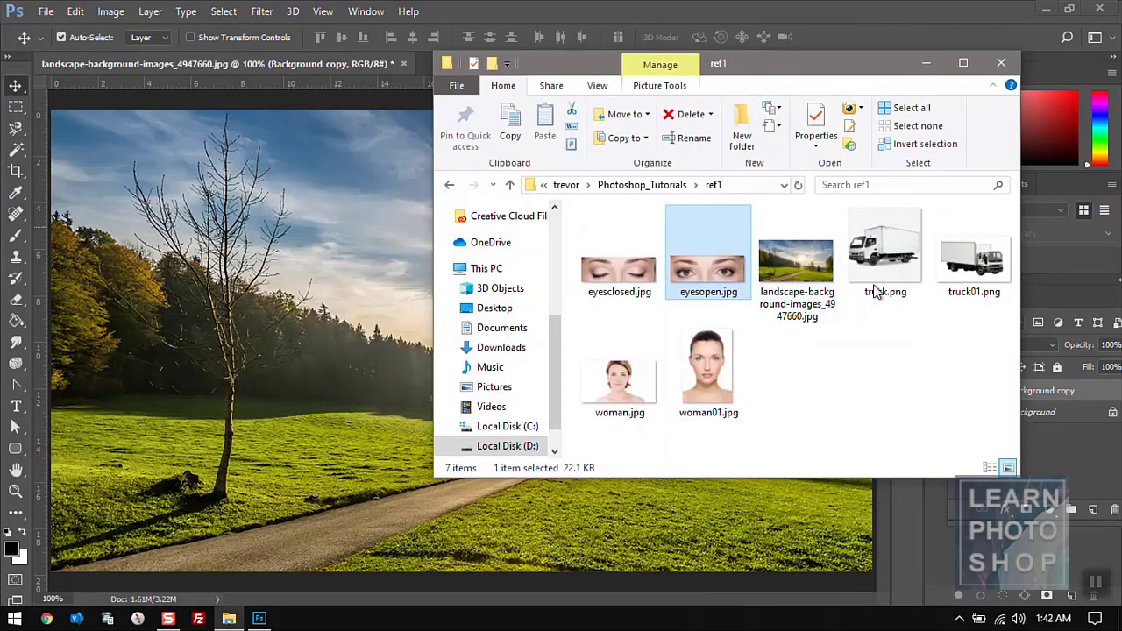
pyautogui.moveTo(974, 268); pyautogui.dragTo(317, 381)
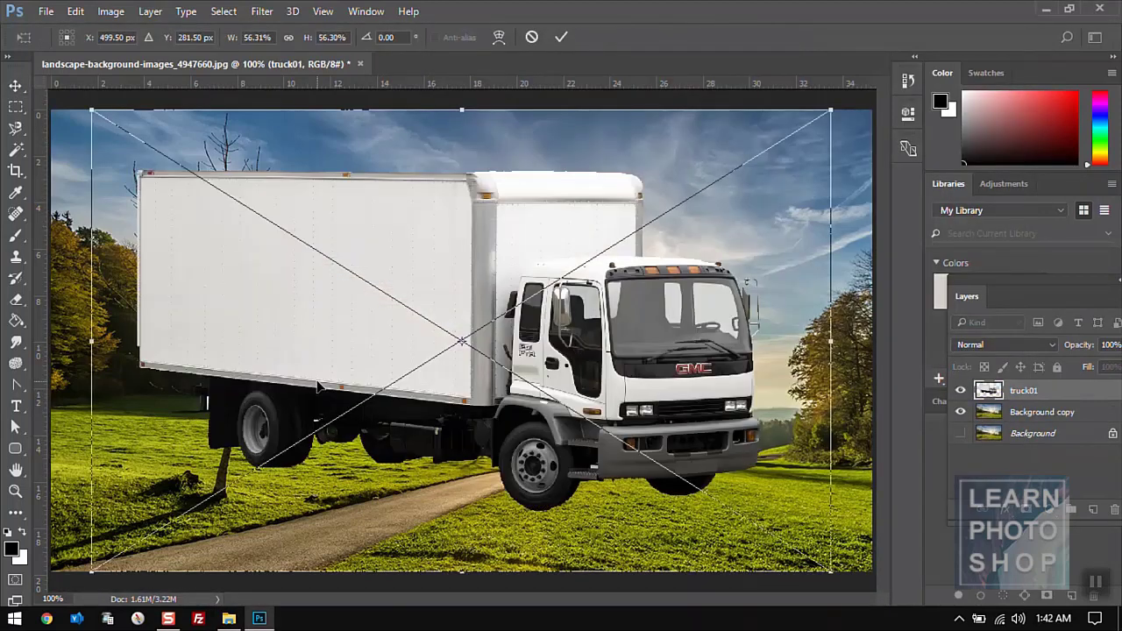
pyautogui.press('Return')
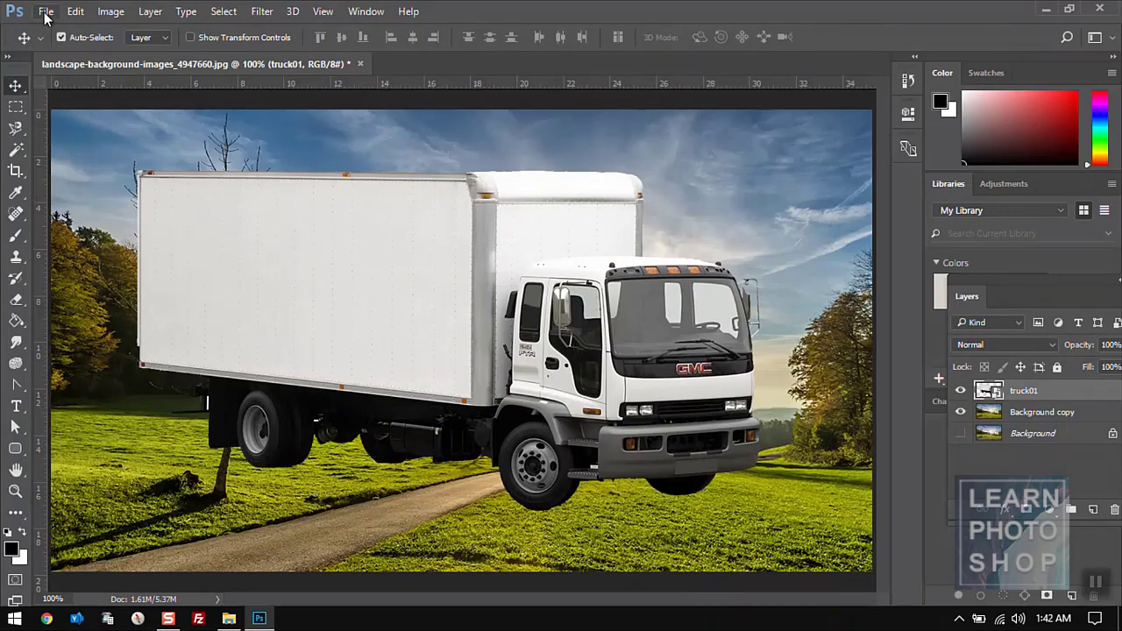
# - Free Transform the truck down to about 37% and move it onto the road
pyautogui.click(75, 11)
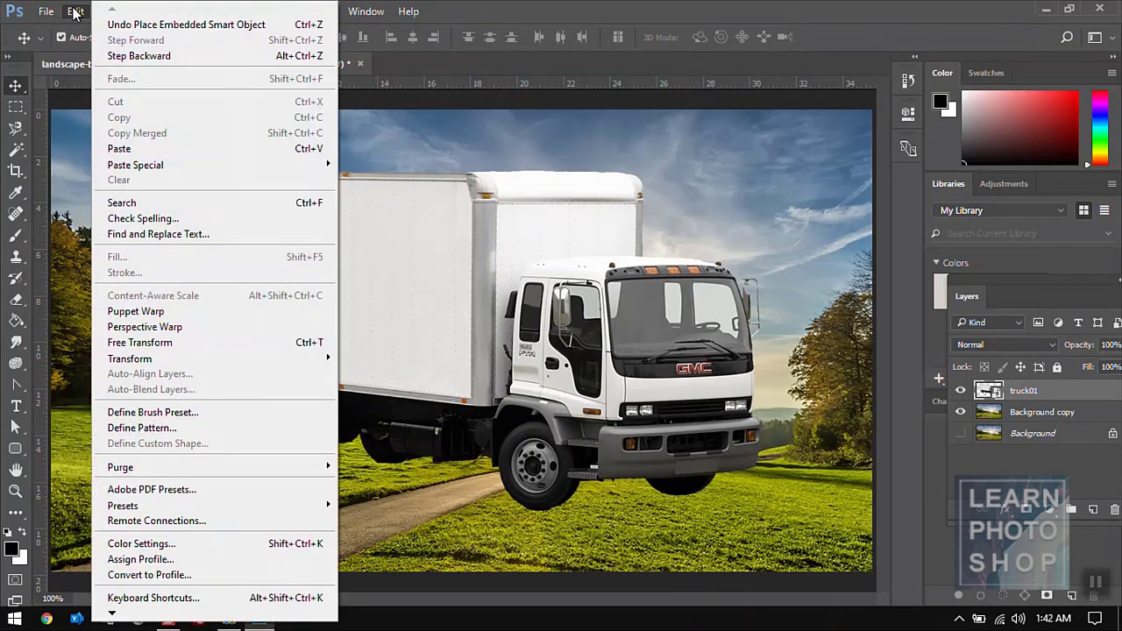
pyautogui.click(196, 349)
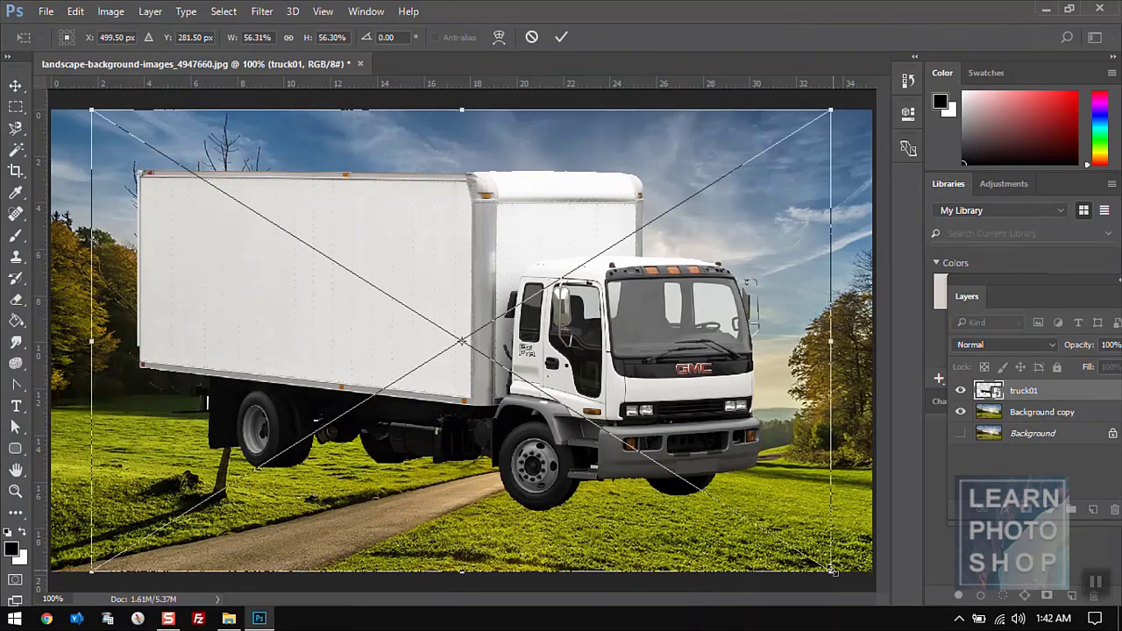
pyautogui.moveTo(832, 571); pyautogui.dragTo(513, 453)
pyautogui.press('Return')
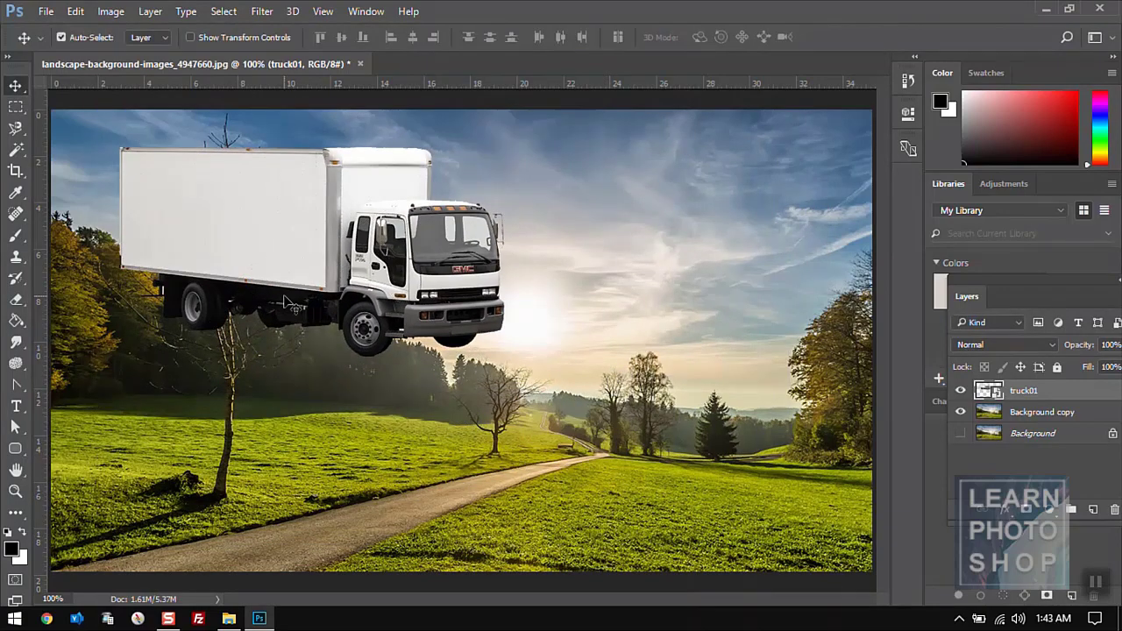
pyautogui.moveTo(268, 271); pyautogui.dragTo(392, 432)
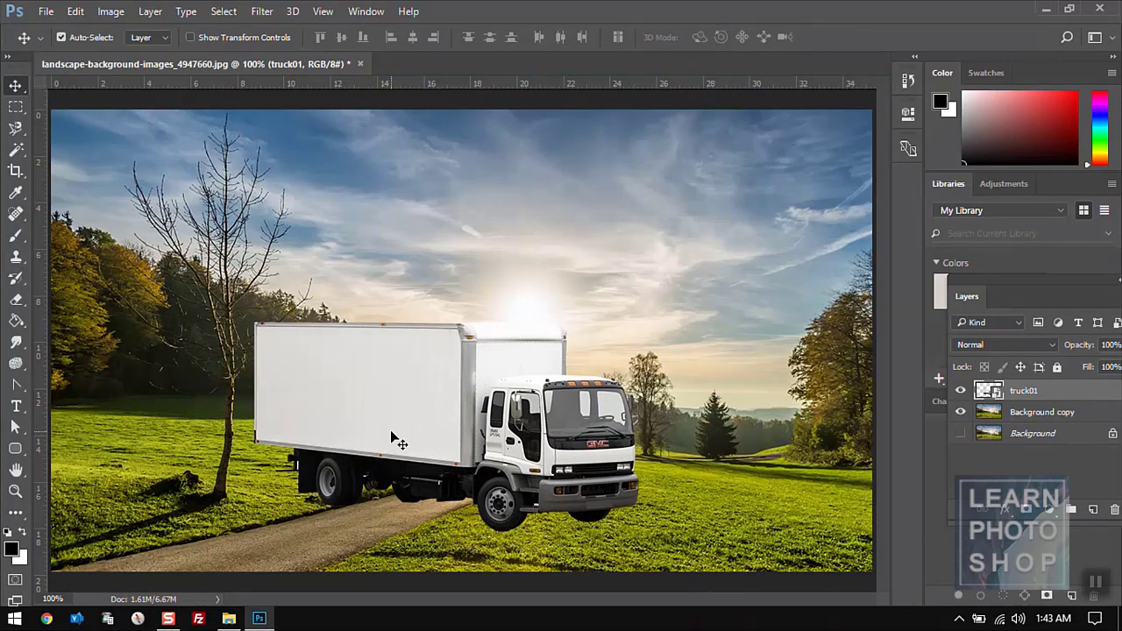
pyautogui.moveTo(391, 432); pyautogui.dragTo(391, 397)
# - Draw a Perspective Warp layout grid over the truck, stretching its corners to the image edges
pyautogui.click(76, 12)
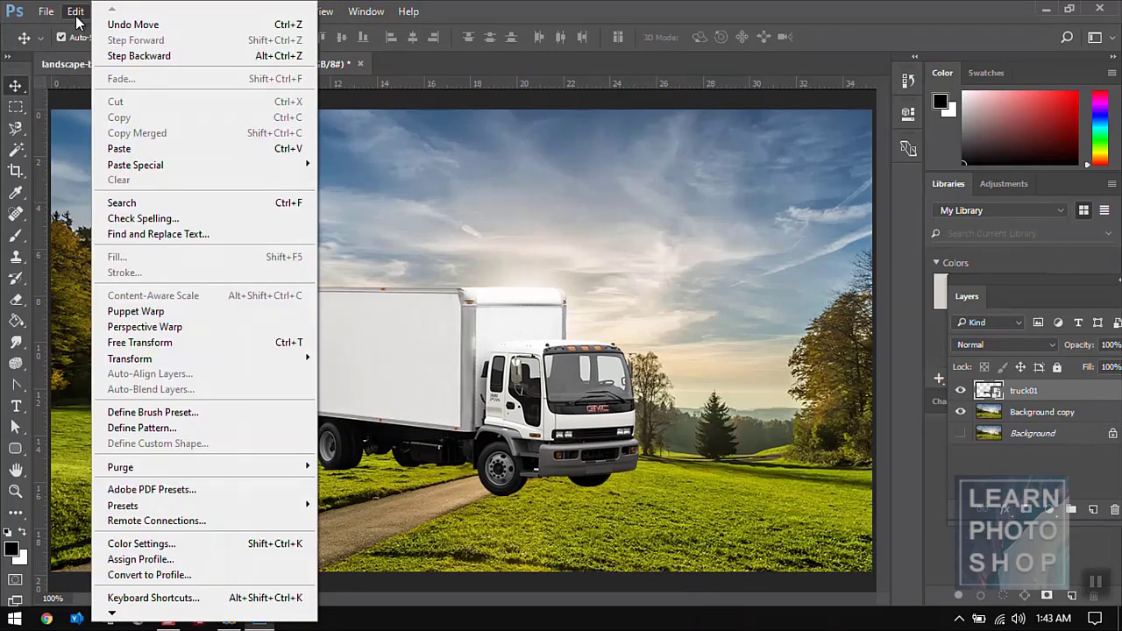
pyautogui.click(195, 337)
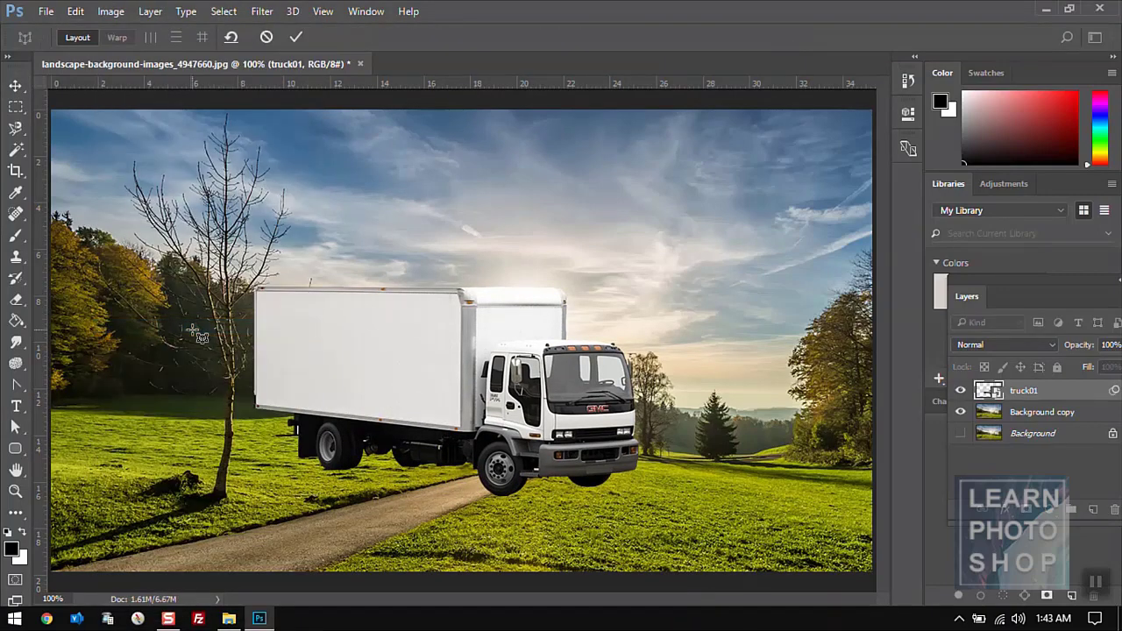
pyautogui.click(375, 235)
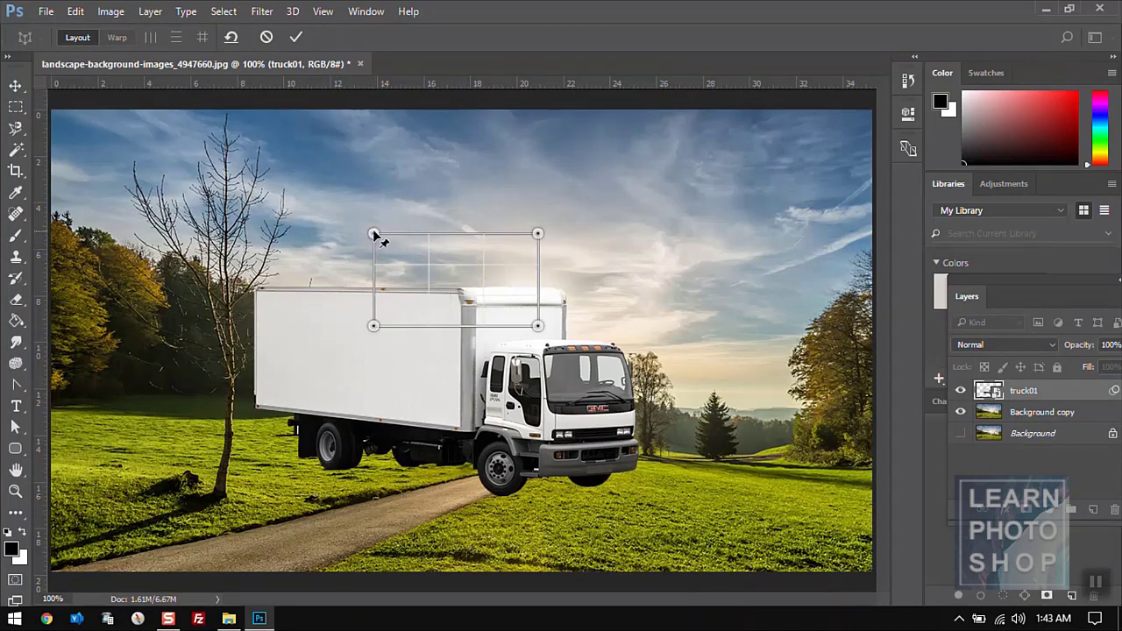
pyautogui.moveTo(374, 235); pyautogui.dragTo(53, 260)
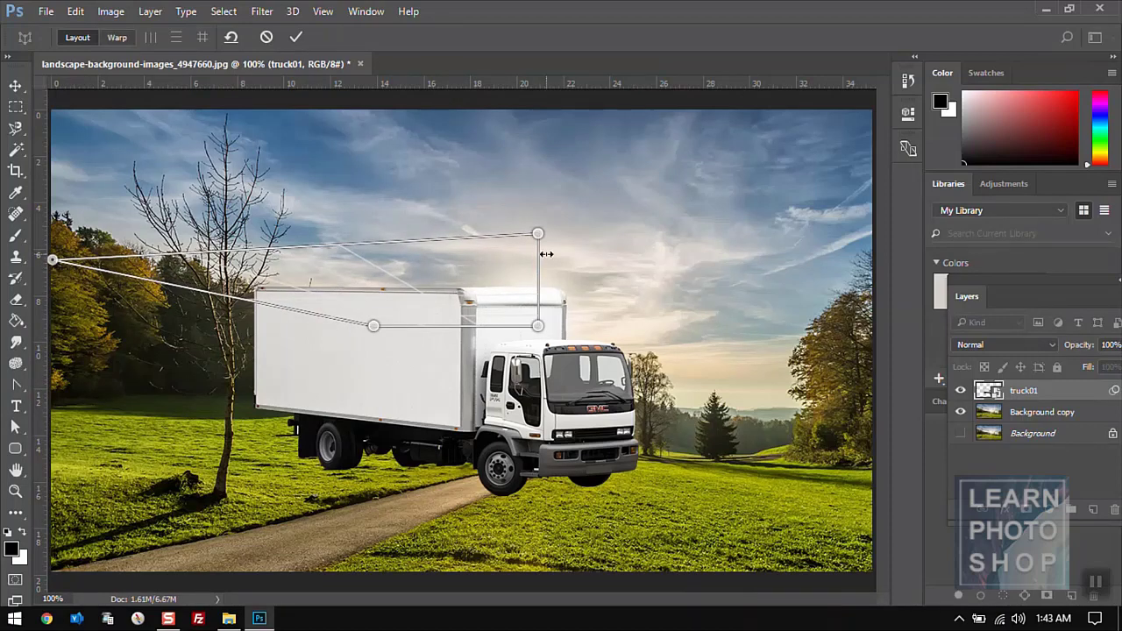
pyautogui.moveTo(537, 236); pyautogui.dragTo(868, 279)
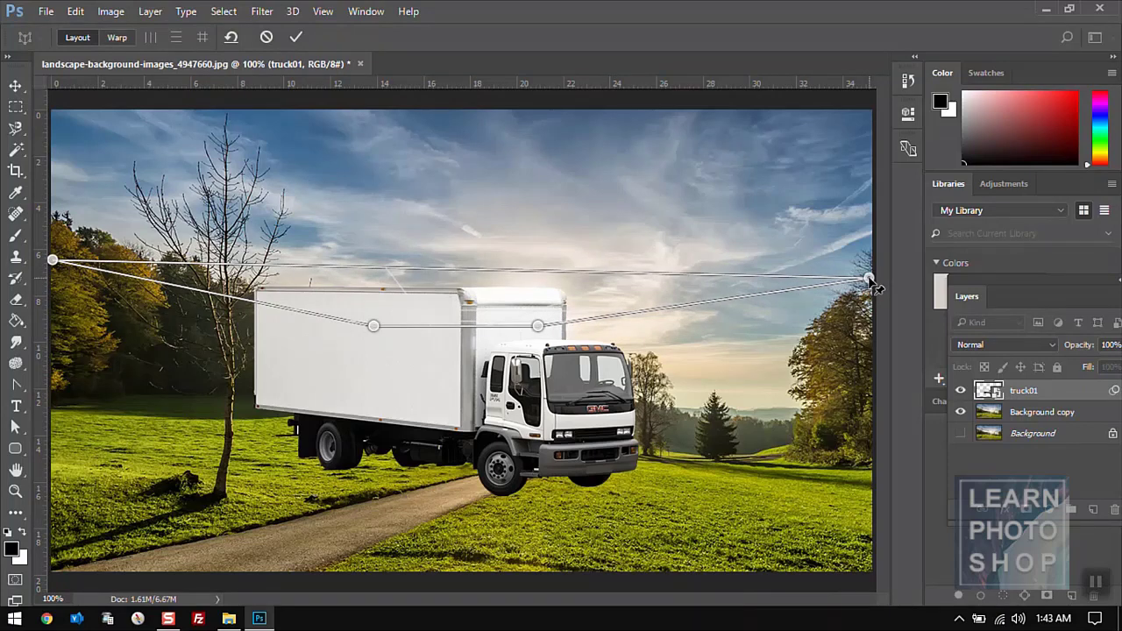
pyautogui.moveTo(537, 325); pyautogui.dragTo(555, 354)
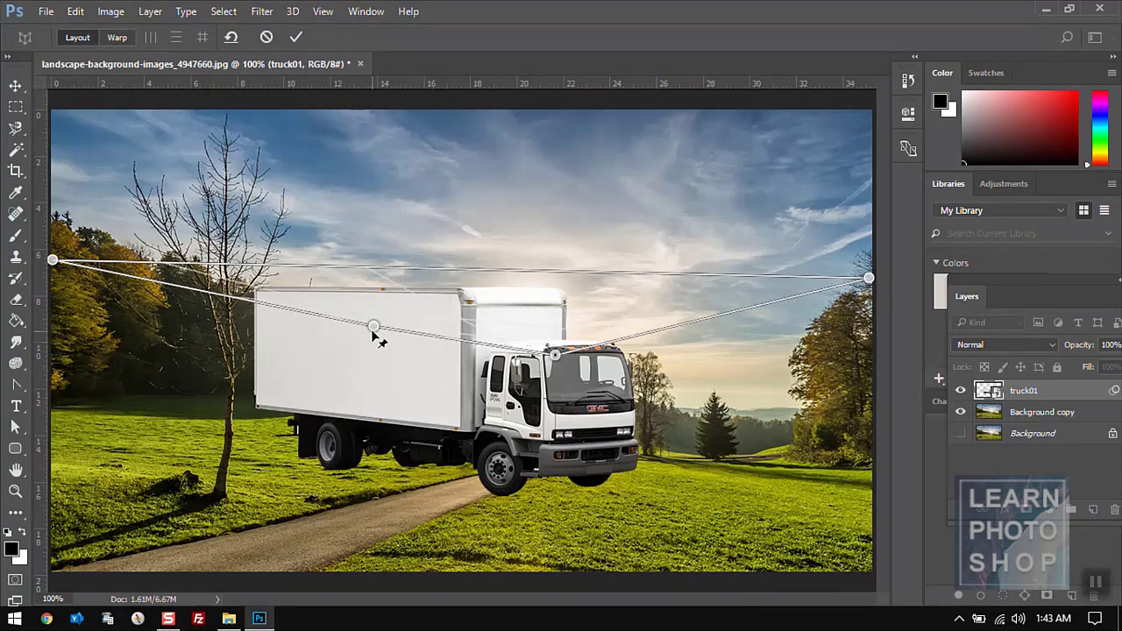
pyautogui.moveTo(374, 330); pyautogui.dragTo(53, 468)
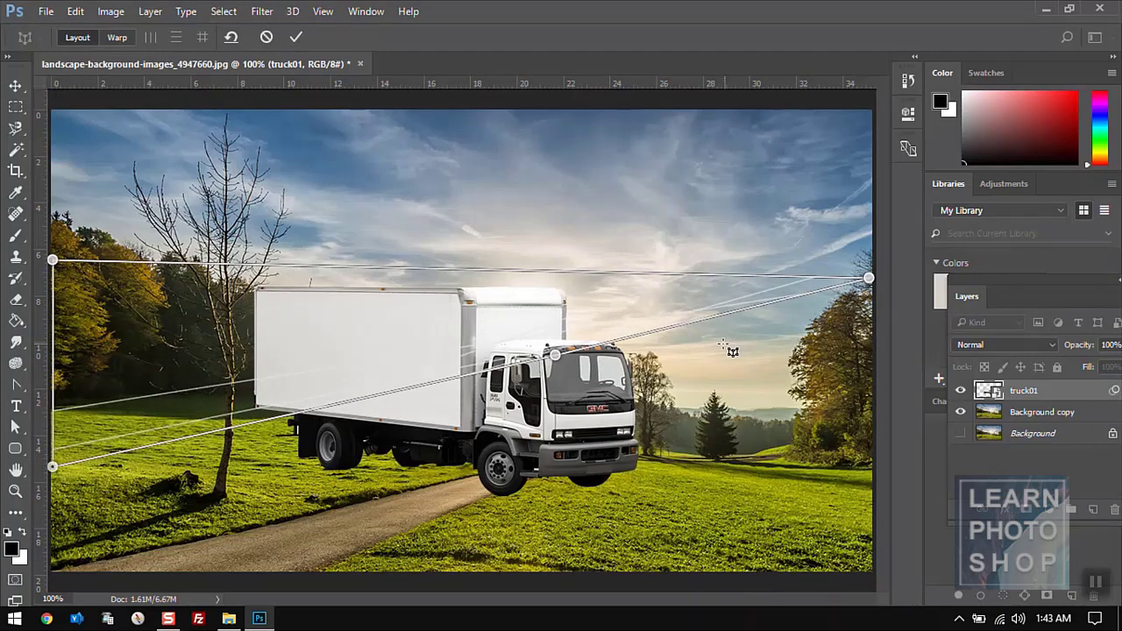
pyautogui.moveTo(555, 356); pyautogui.dragTo(867, 534)
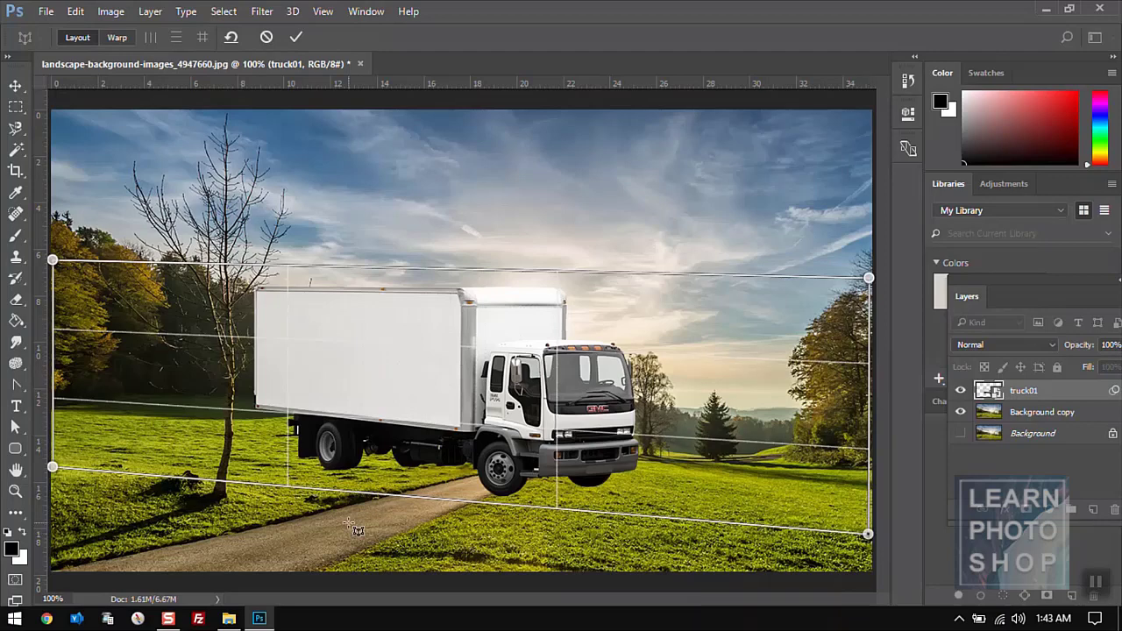
pyautogui.moveTo(54, 471)
pyautogui.mouseDown()
pyautogui.moveTo(56, 441)
pyautogui.moveTo(54, 457)
pyautogui.mouseUp()
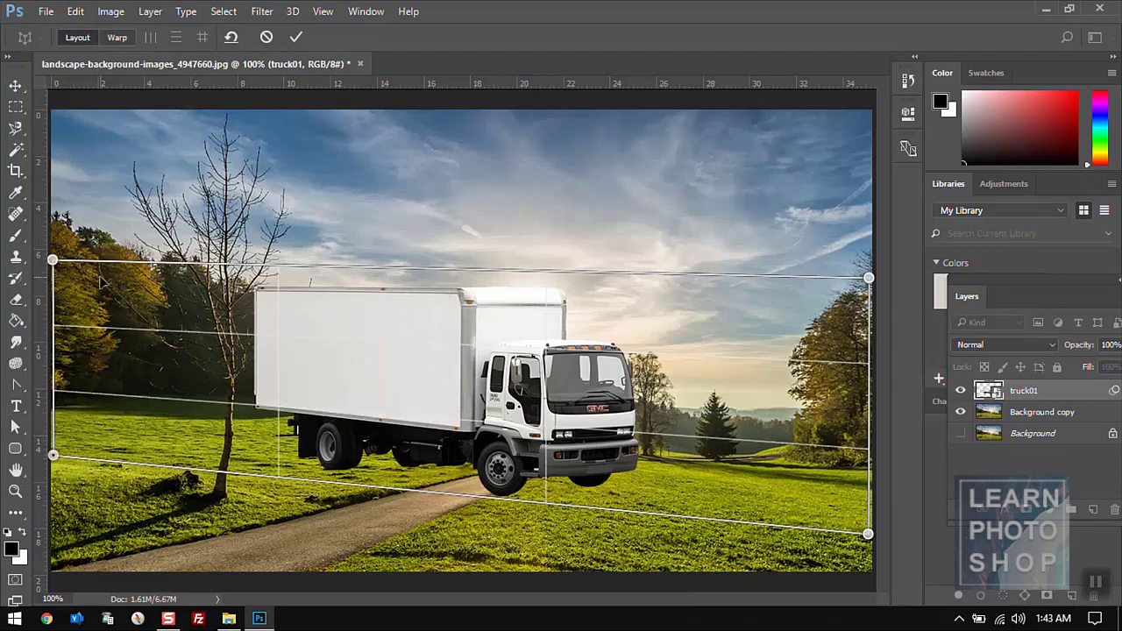
# - Switch to Warp mode, push the grid's left edge rightward, and commit
pyautogui.click(118, 38)
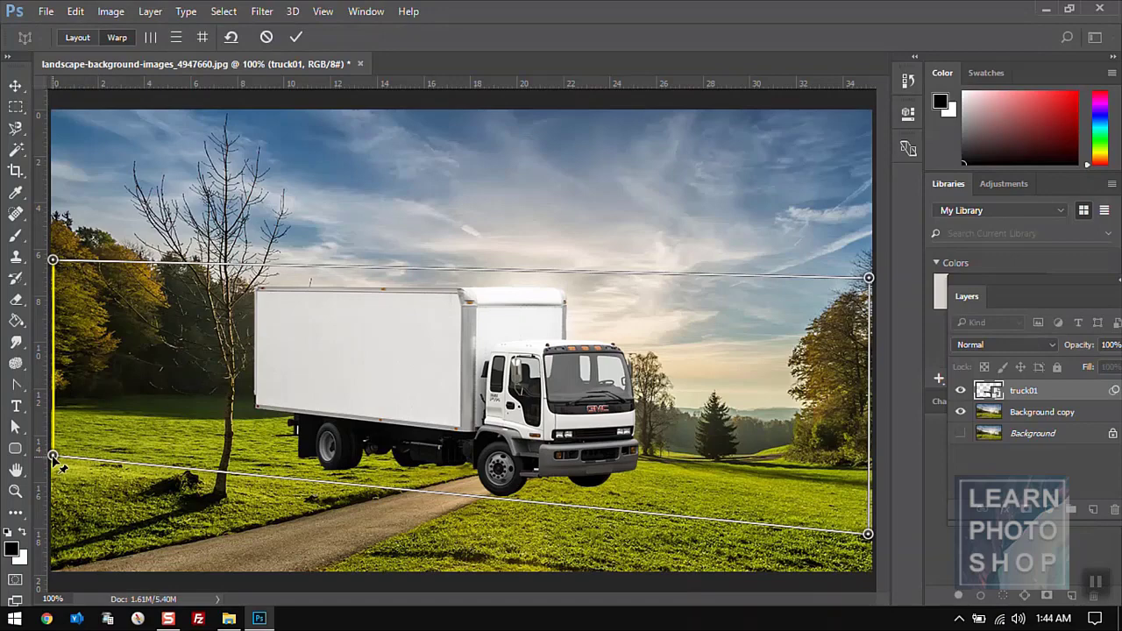
pyautogui.moveTo(55, 458); pyautogui.dragTo(140, 469)
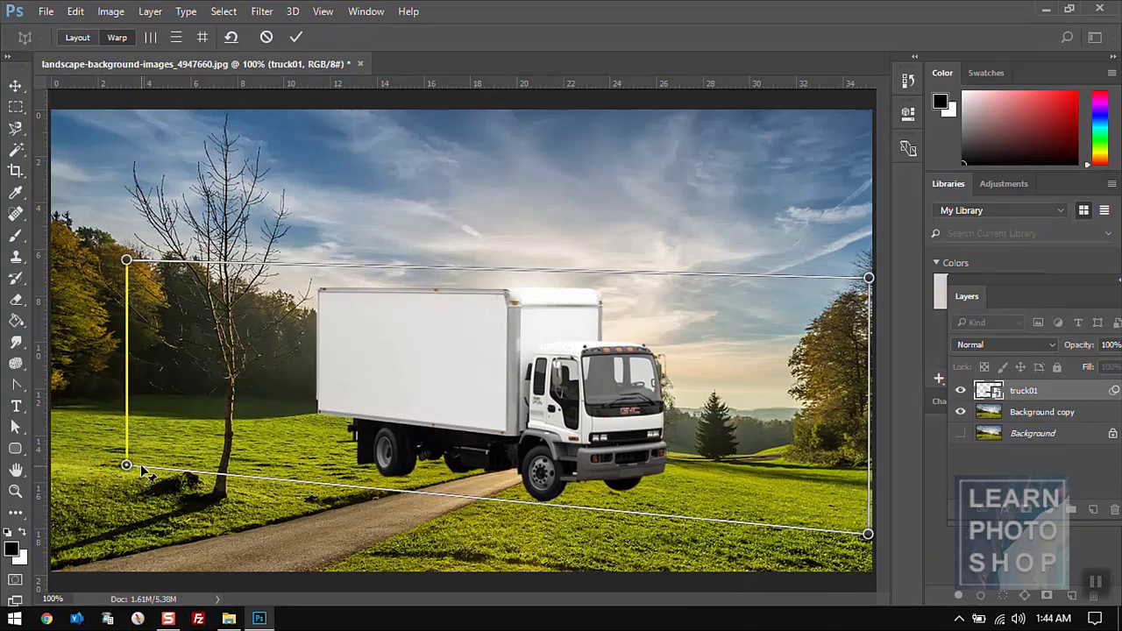
pyautogui.press('Return')
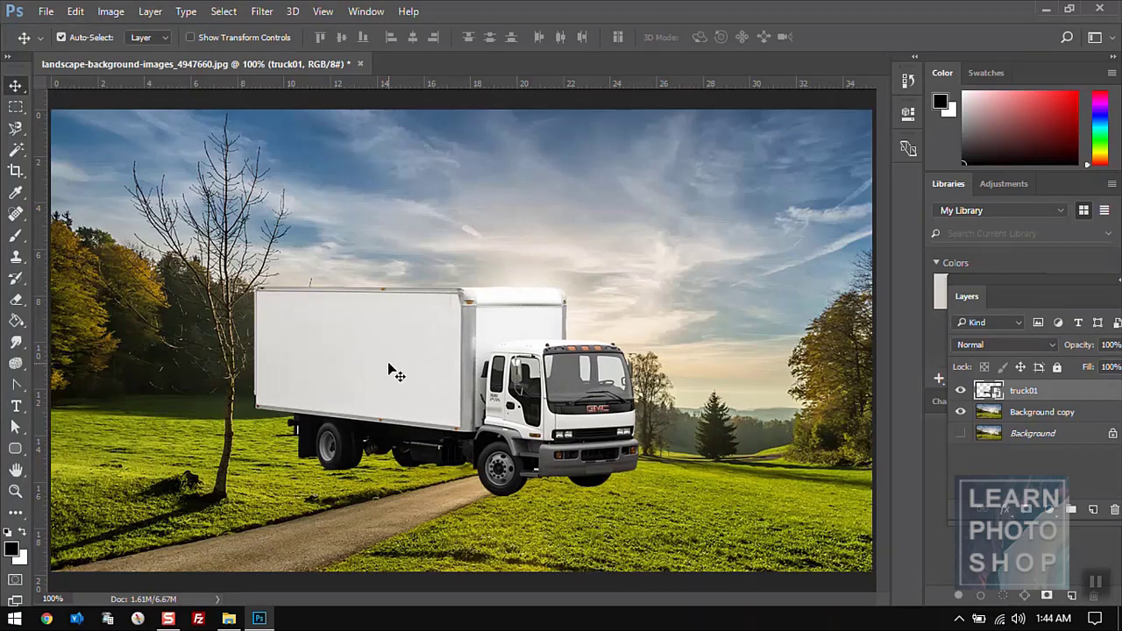
# - Flip the truck horizontally so it faces left and reposition it along the road
pyautogui.click(104, 13)
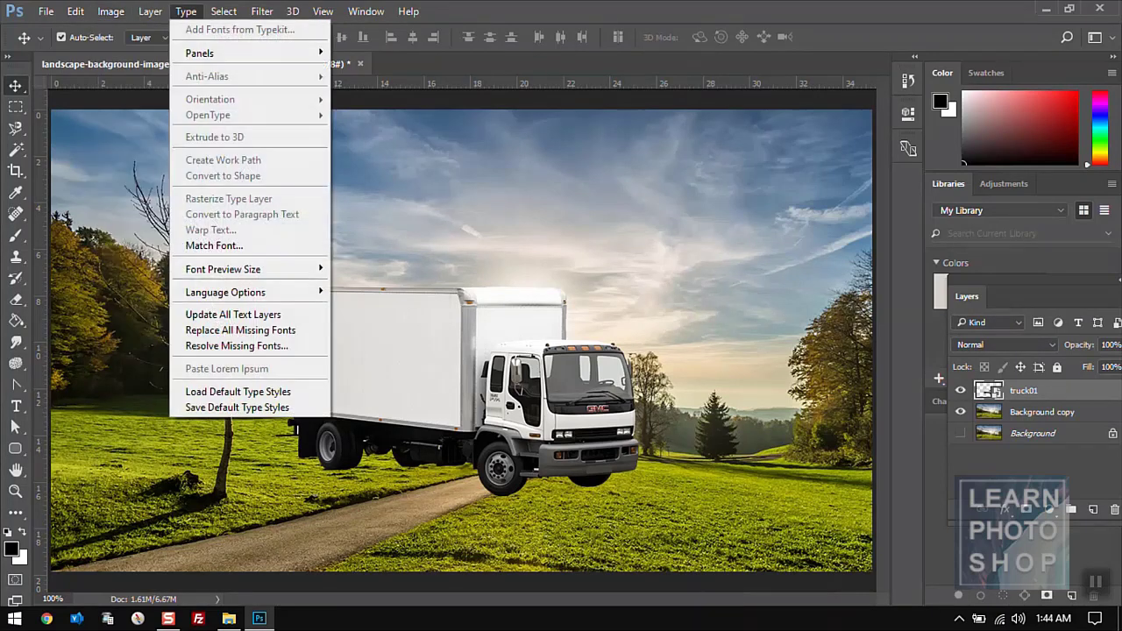
pyautogui.click(186, 12)
pyautogui.hotkey('alt', 'e')
pyautogui.press('a')
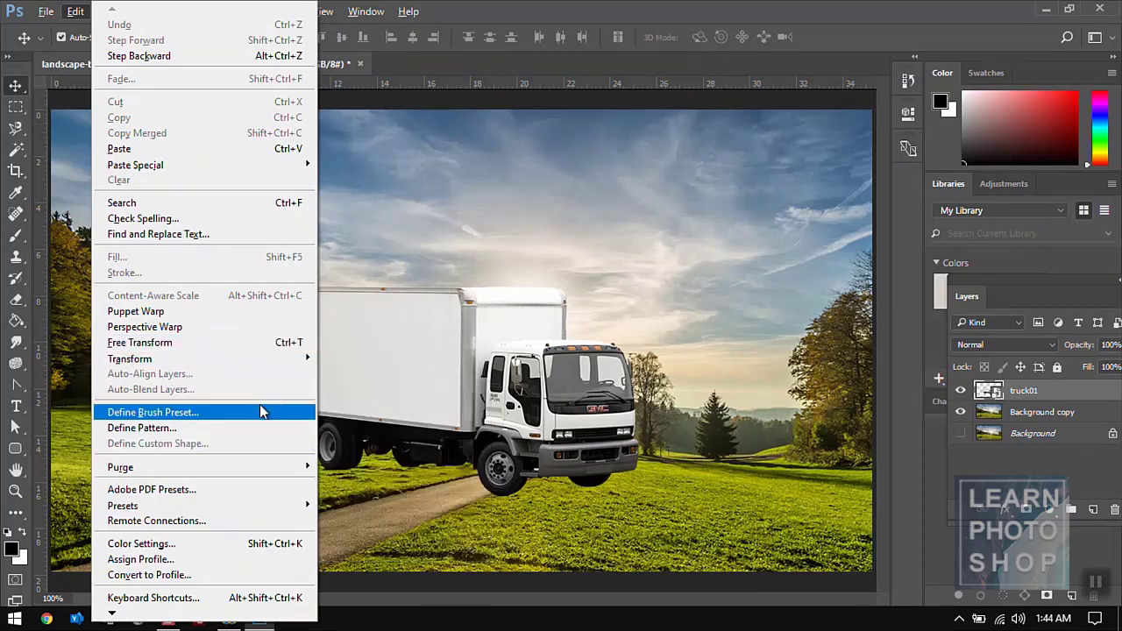
pyautogui.moveTo(261, 357)
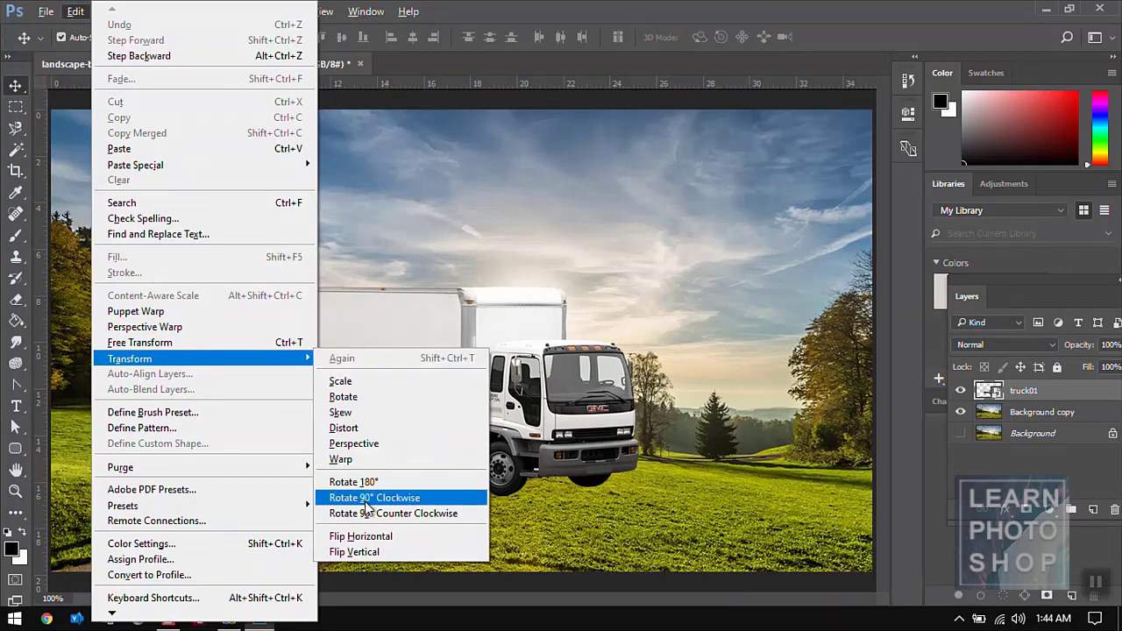
pyautogui.click(365, 536)
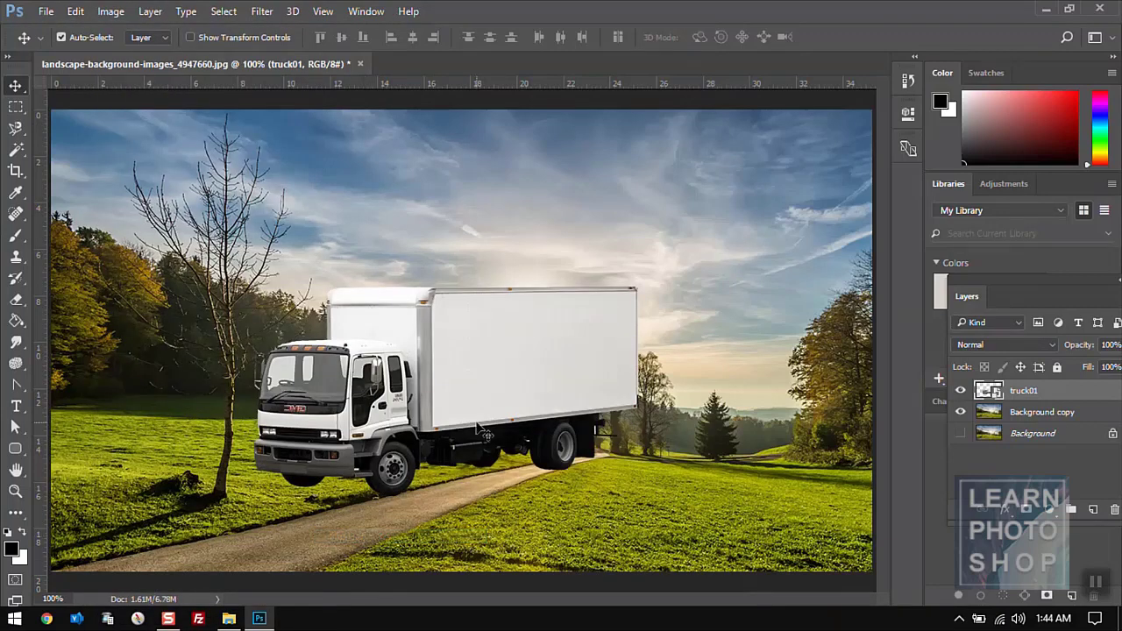
pyautogui.moveTo(467, 393); pyautogui.dragTo(445, 408)
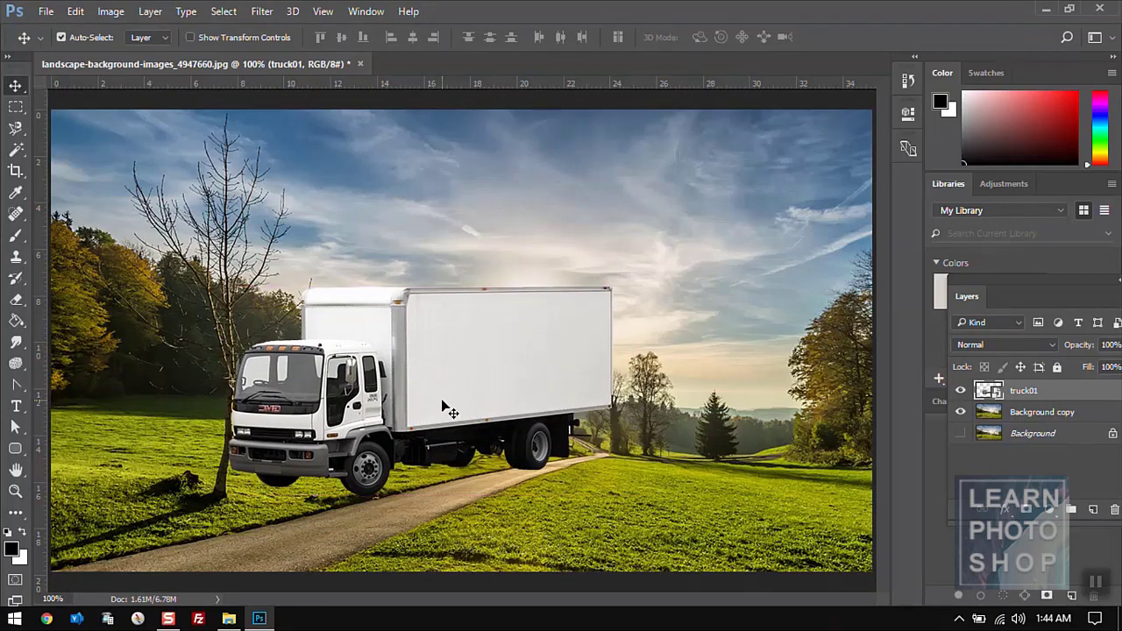
pyautogui.moveTo(421, 363)
pyautogui.mouseDown()
pyautogui.moveTo(419, 396)
pyautogui.moveTo(432, 377)
pyautogui.mouseUp()
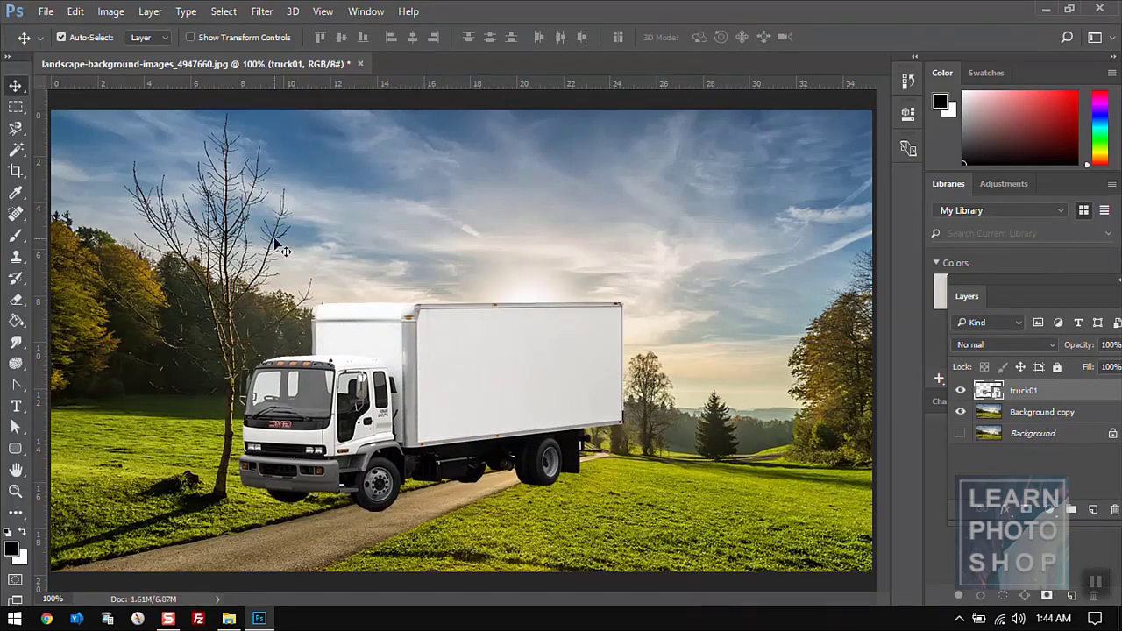
# - Start a Perspective Warp and drag the grid's four corners out around the truck
pyautogui.click(76, 11)
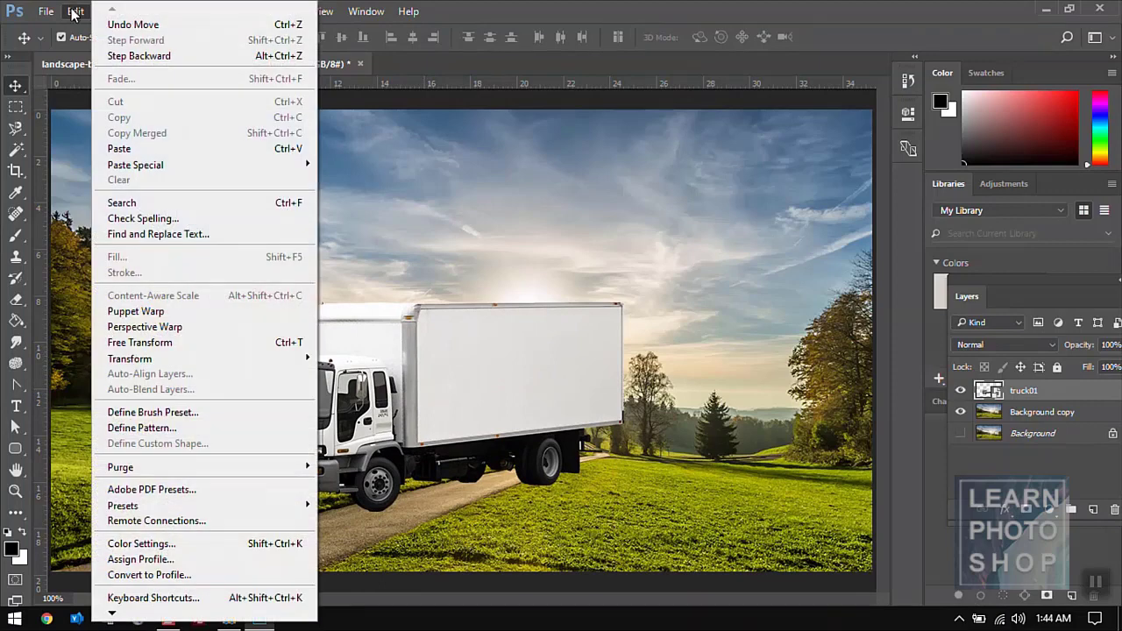
pyautogui.click(164, 332)
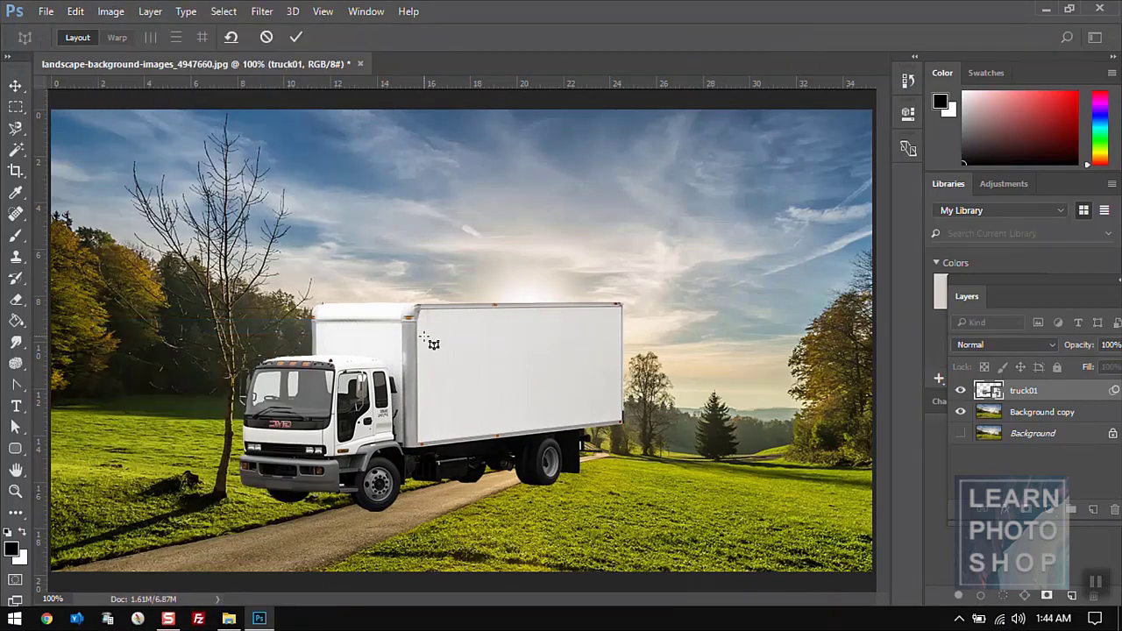
pyautogui.click(327, 231)
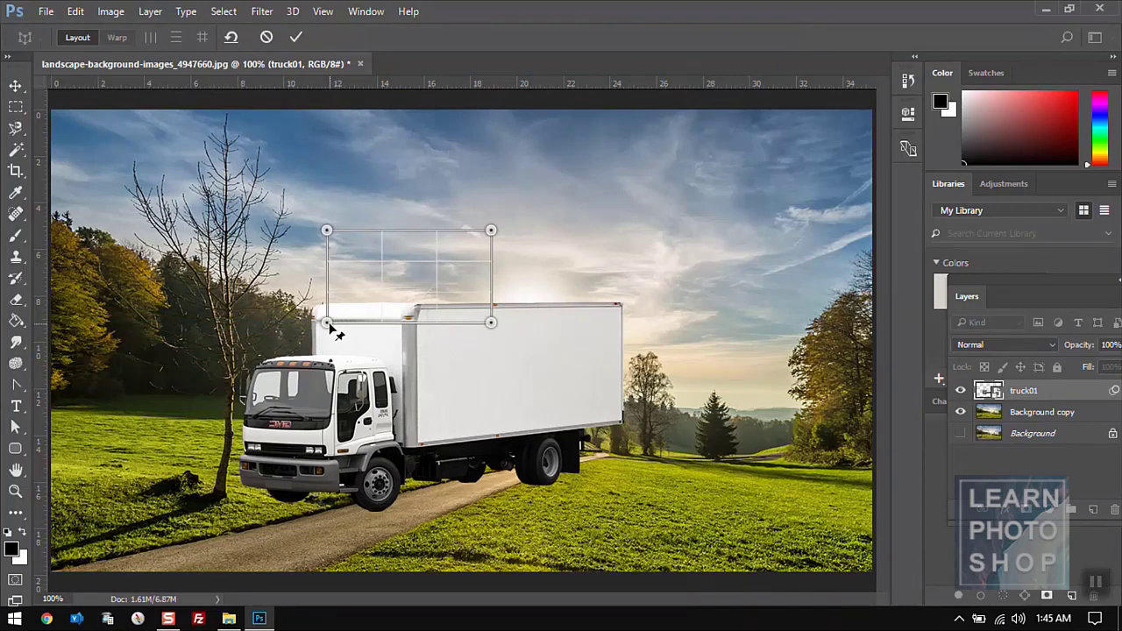
pyautogui.moveTo(327, 324); pyautogui.dragTo(135, 539)
pyautogui.moveTo(333, 237); pyautogui.dragTo(67, 288)
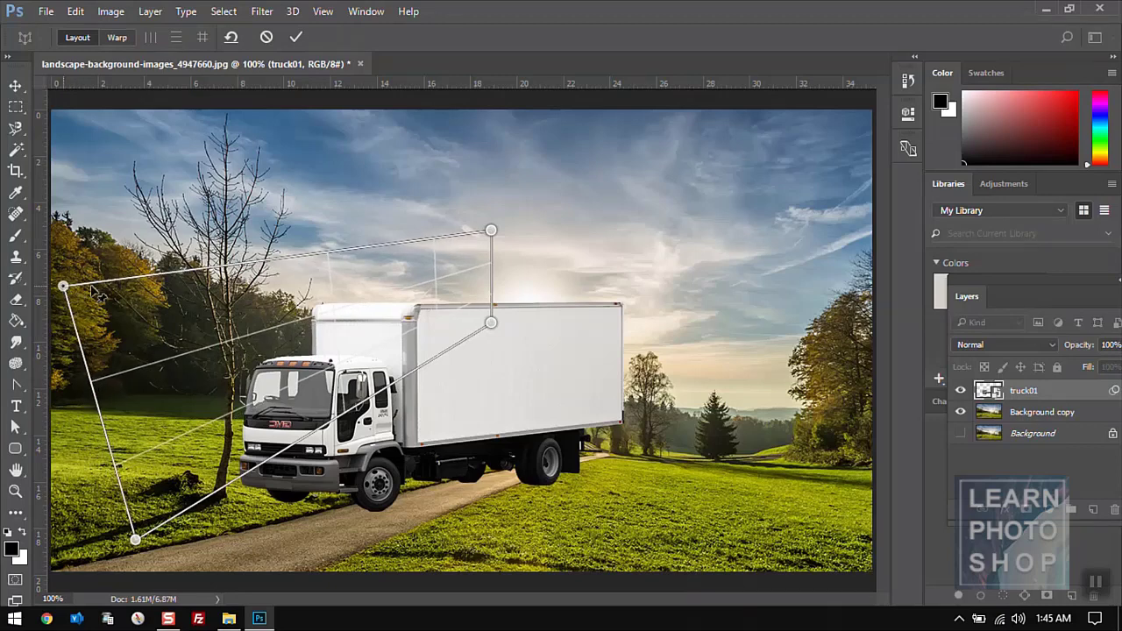
pyautogui.moveTo(491, 230); pyautogui.dragTo(529, 237)
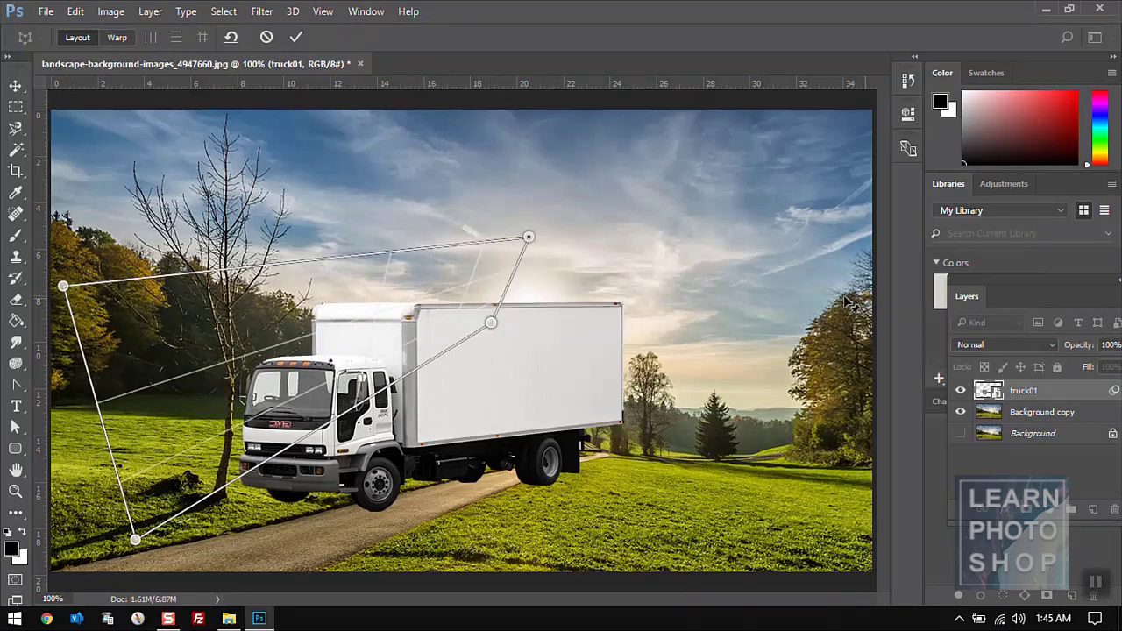
pyautogui.moveTo(500, 321); pyautogui.dragTo(864, 459)
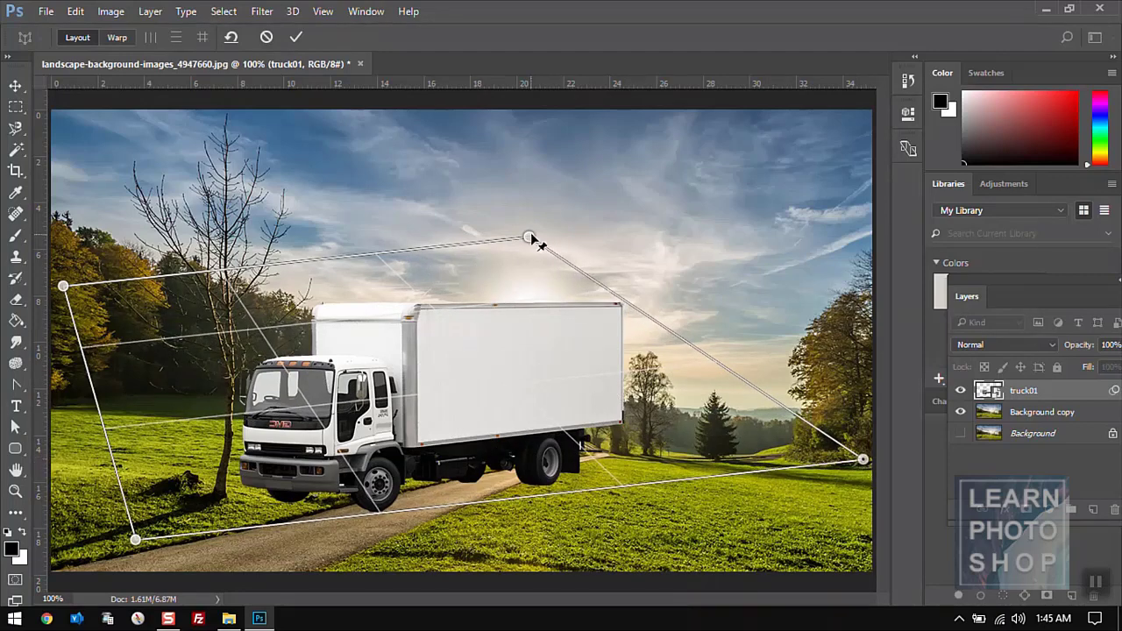
# - Stretch the plane to the right edge, straighten its left edge, and switch to Warp mode
pyautogui.moveTo(528, 237); pyautogui.dragTo(869, 262)
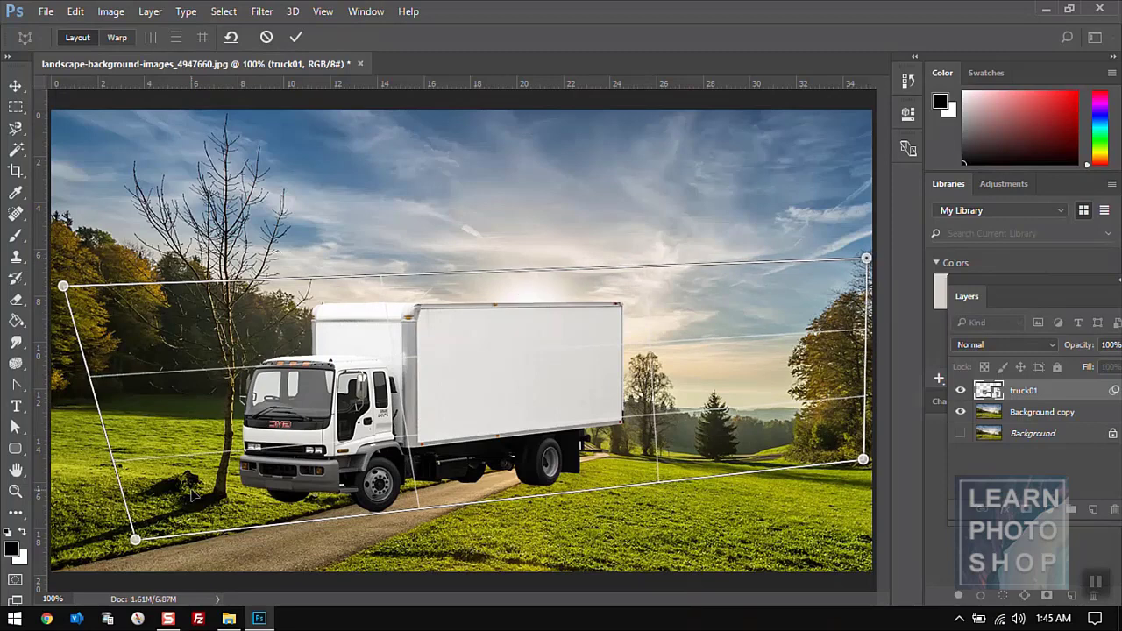
pyautogui.moveTo(137, 538); pyautogui.dragTo(53, 543)
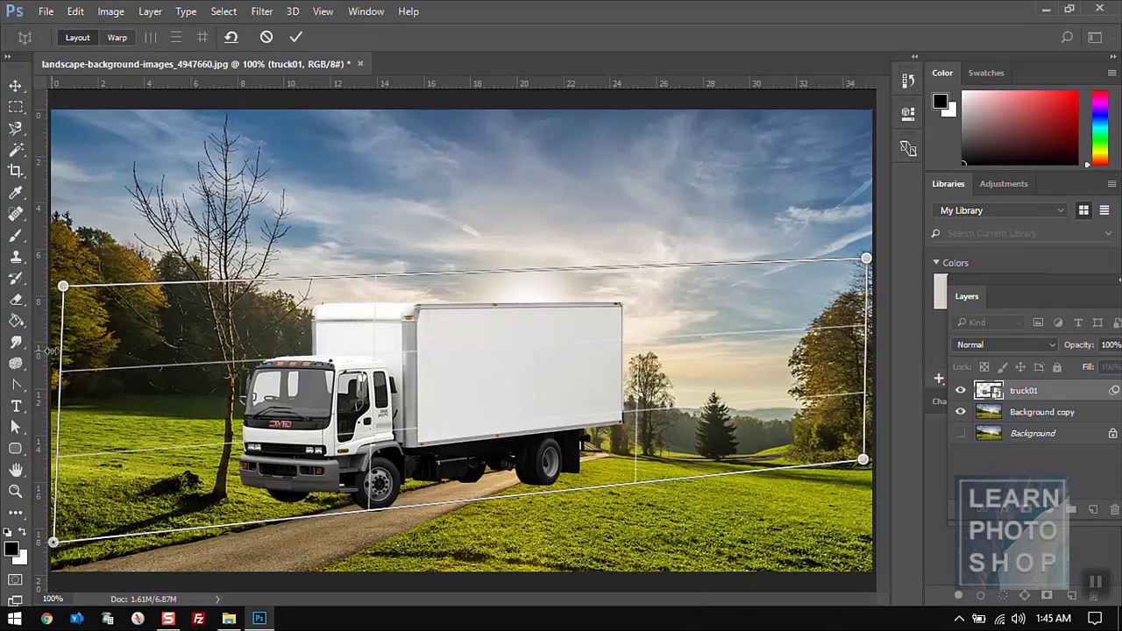
pyautogui.moveTo(63, 287); pyautogui.dragTo(52, 286)
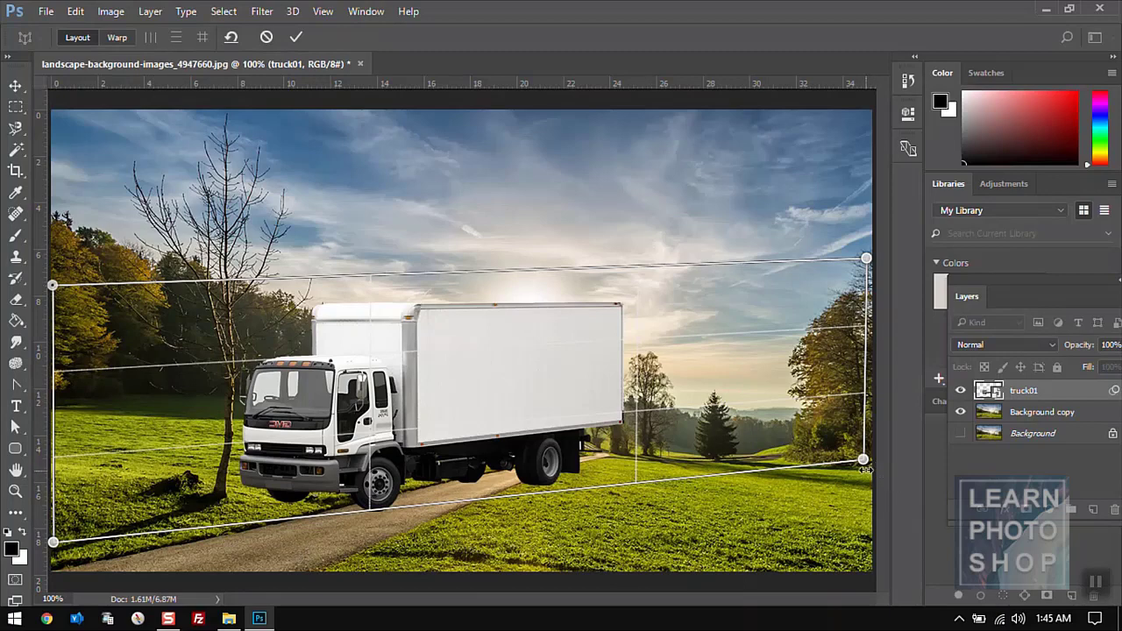
pyautogui.moveTo(54, 544); pyautogui.dragTo(56, 558)
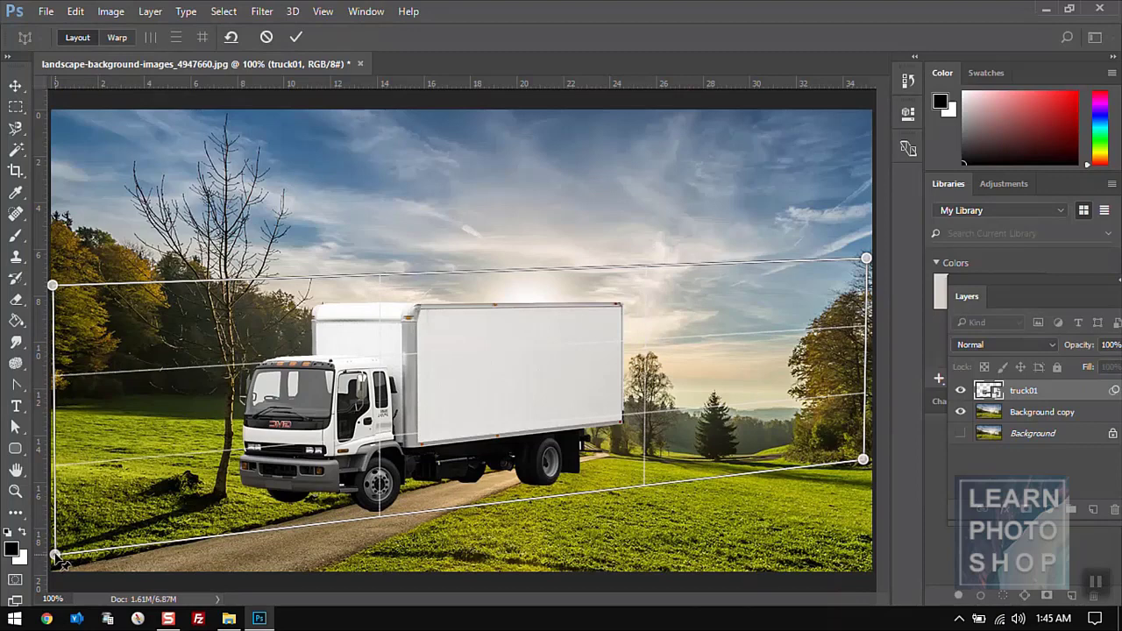
pyautogui.click(118, 39)
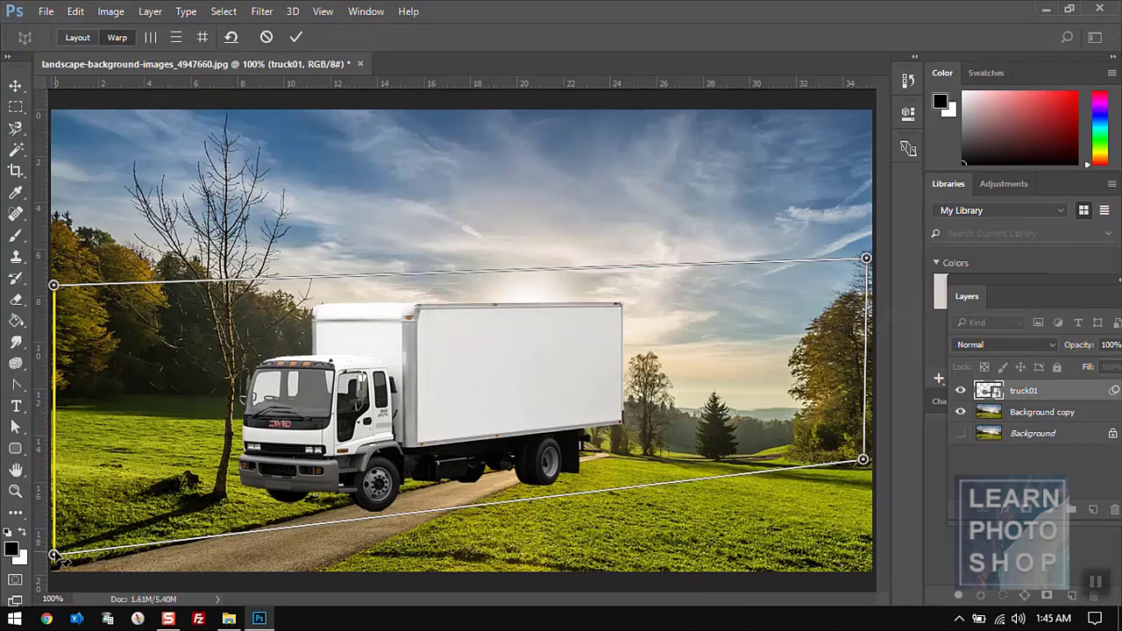
# - Drag the four warp pins so the truck angles along the road, then commit the Perspective Warp
pyautogui.moveTo(58, 560); pyautogui.dragTo(129, 576)
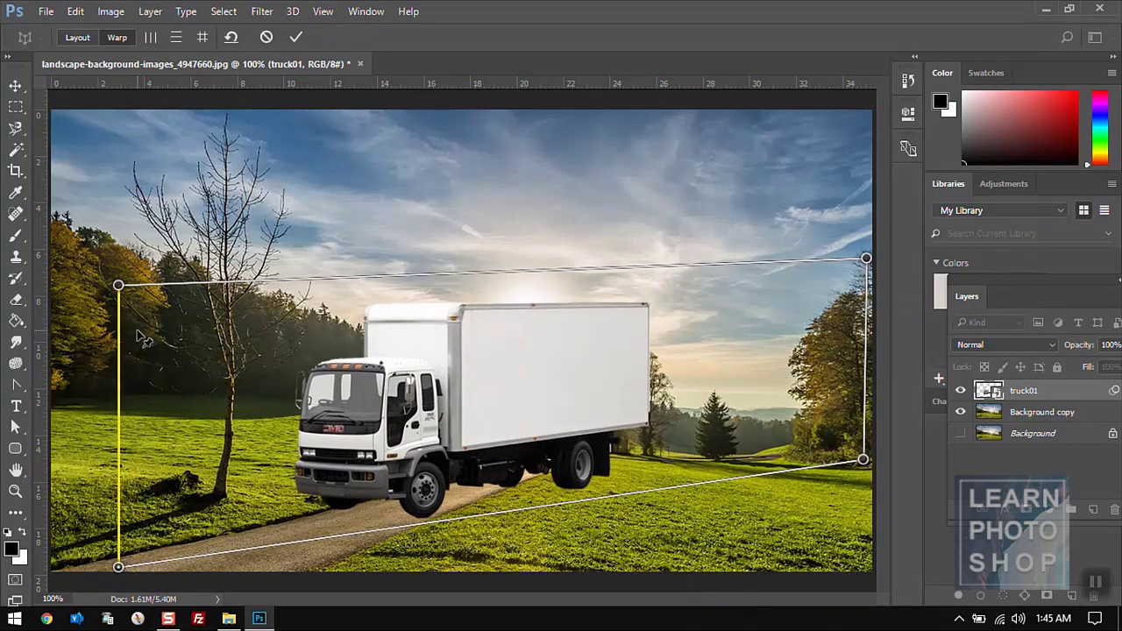
pyautogui.moveTo(119, 285); pyautogui.dragTo(153, 403)
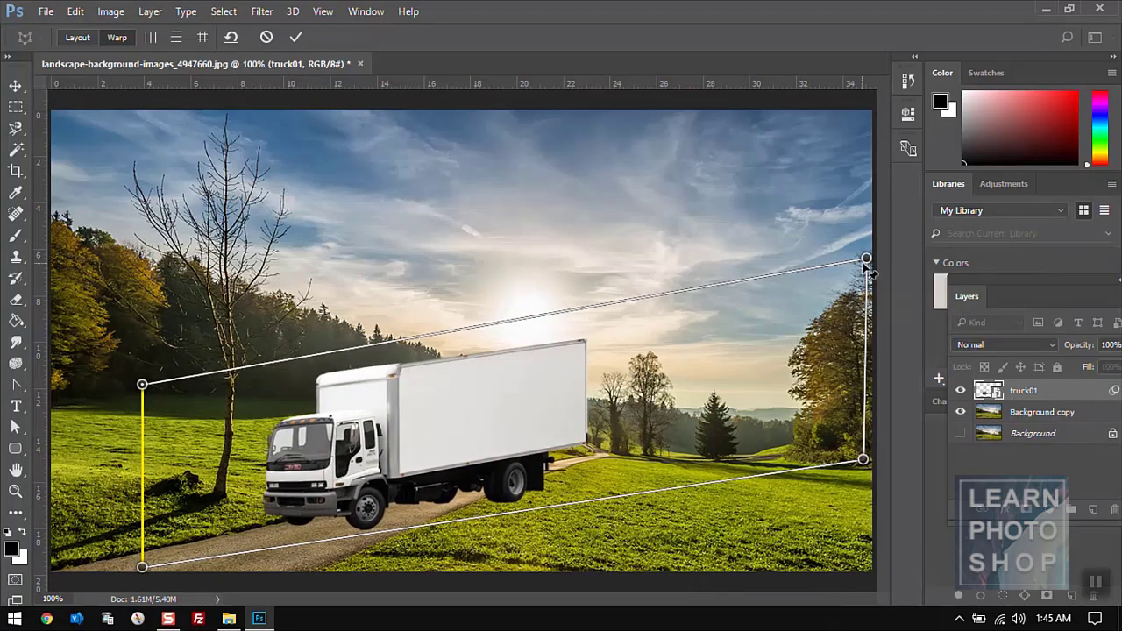
pyautogui.moveTo(866, 260); pyautogui.dragTo(702, 362)
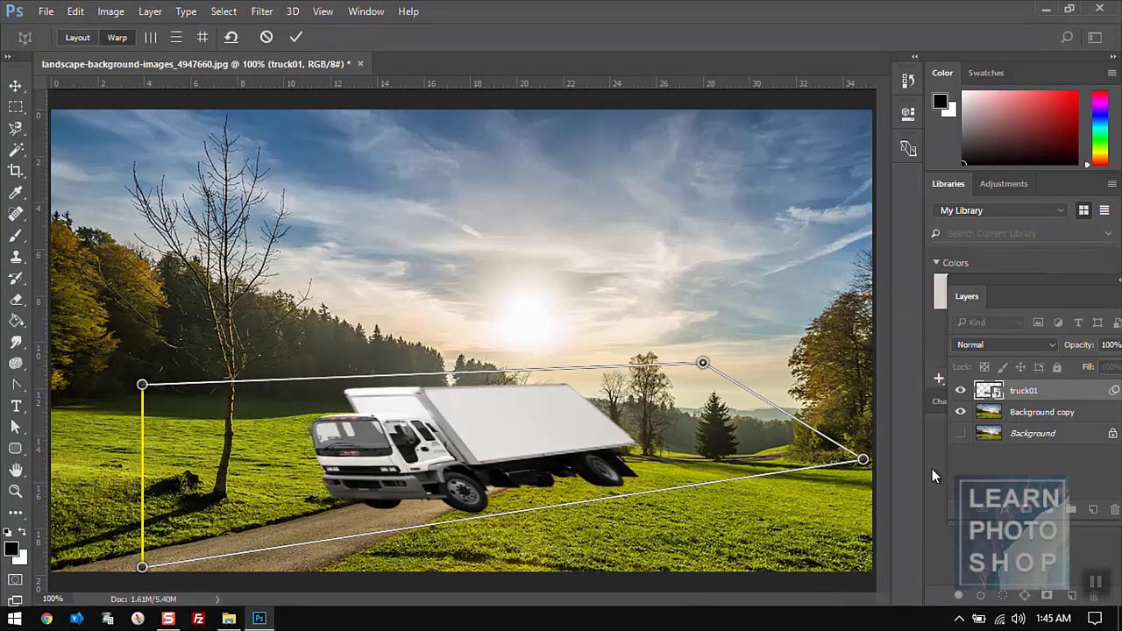
pyautogui.moveTo(863, 459); pyautogui.dragTo(628, 461)
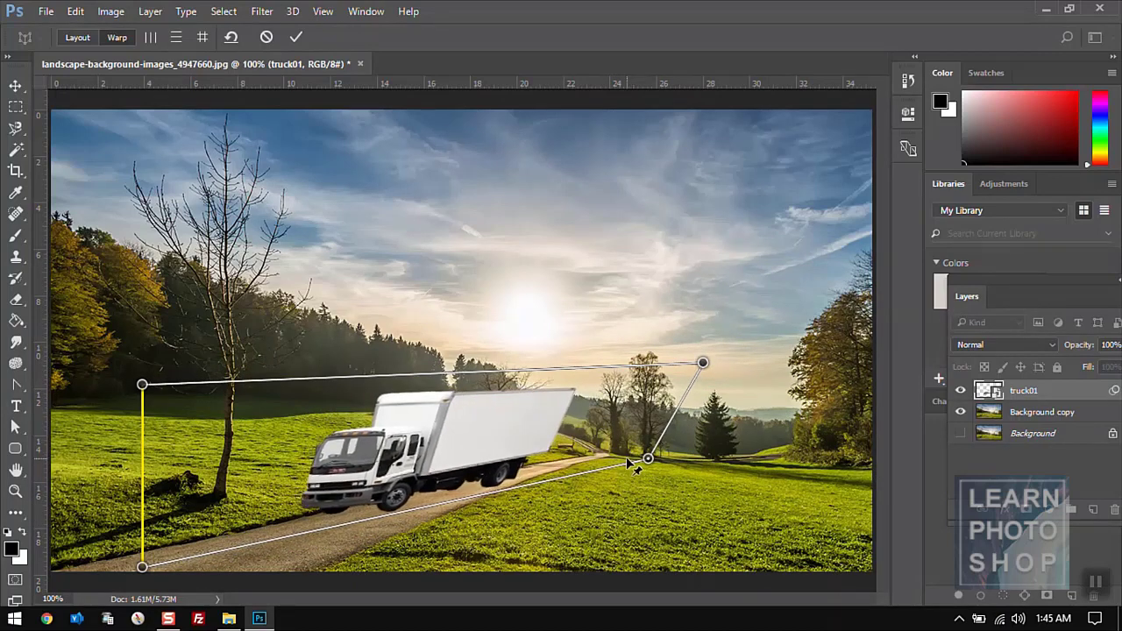
pyautogui.moveTo(705, 362); pyautogui.dragTo(652, 380)
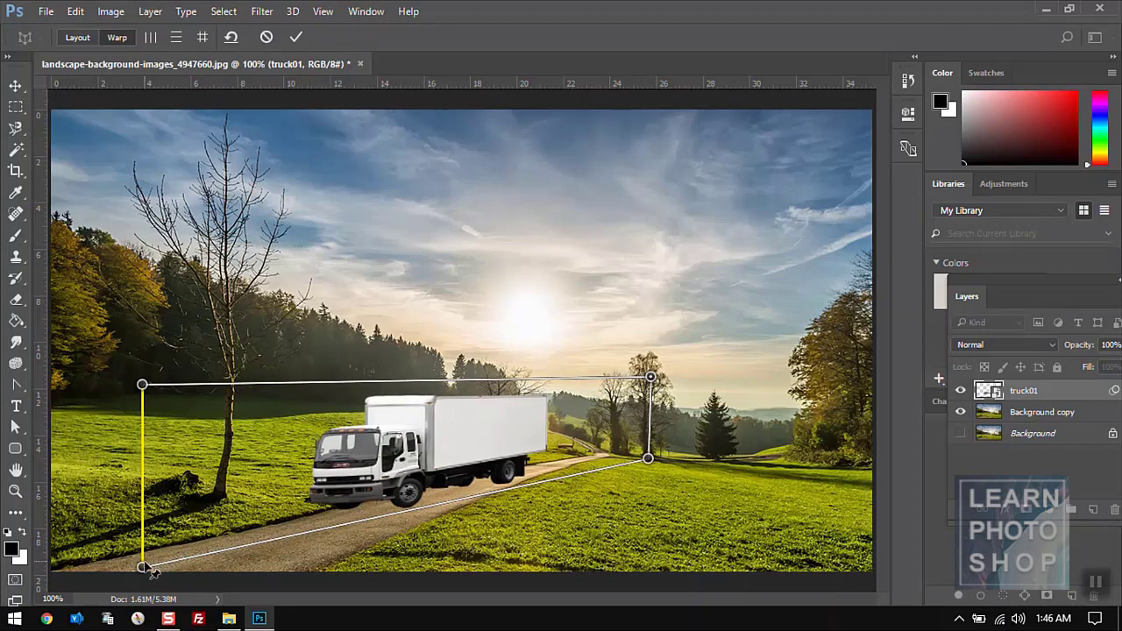
pyautogui.moveTo(143, 567); pyautogui.dragTo(156, 580)
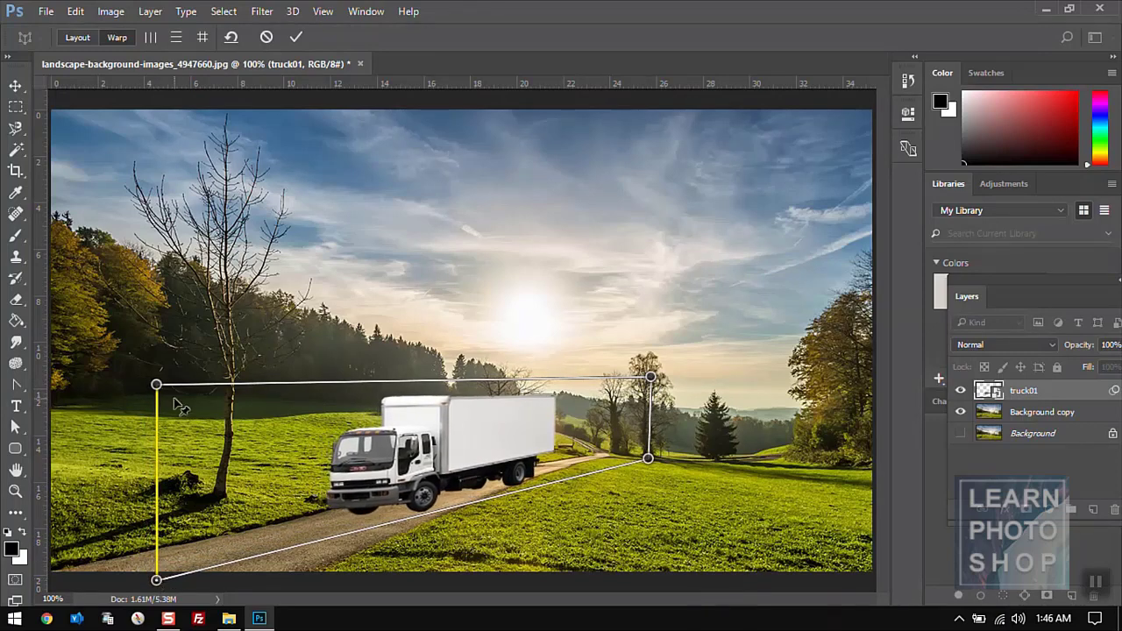
pyautogui.moveTo(156, 385); pyautogui.dragTo(157, 404)
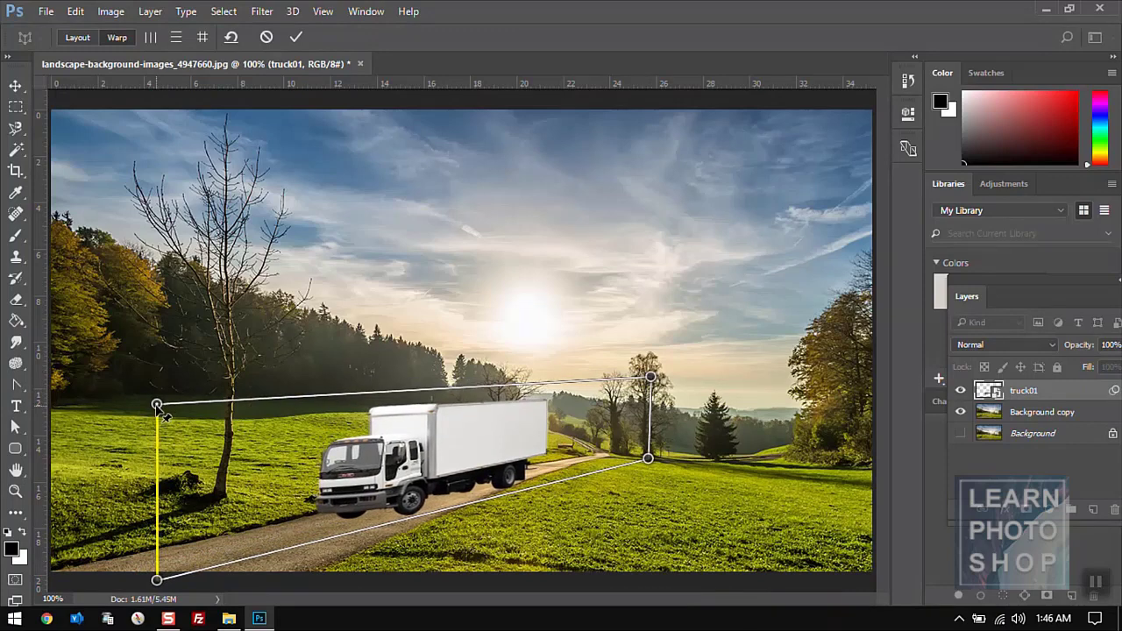
pyautogui.press('Return')
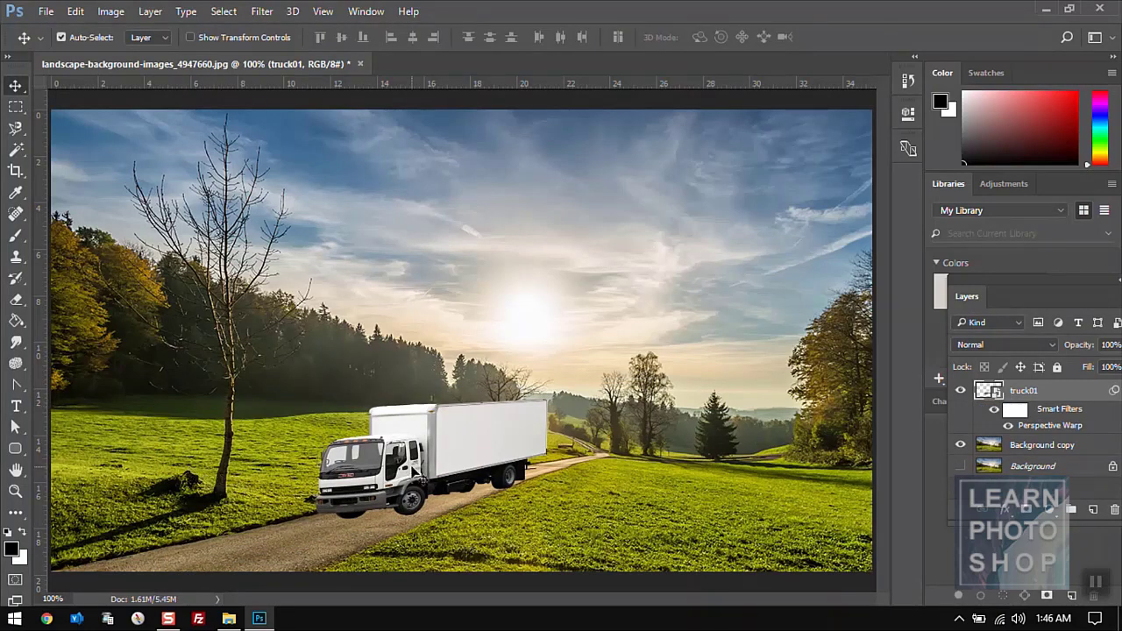
# - Nudge the truck slightly left and down the road, briefly hiding truck01 to check the background
pyautogui.moveTo(462, 438); pyautogui.dragTo(425, 447)
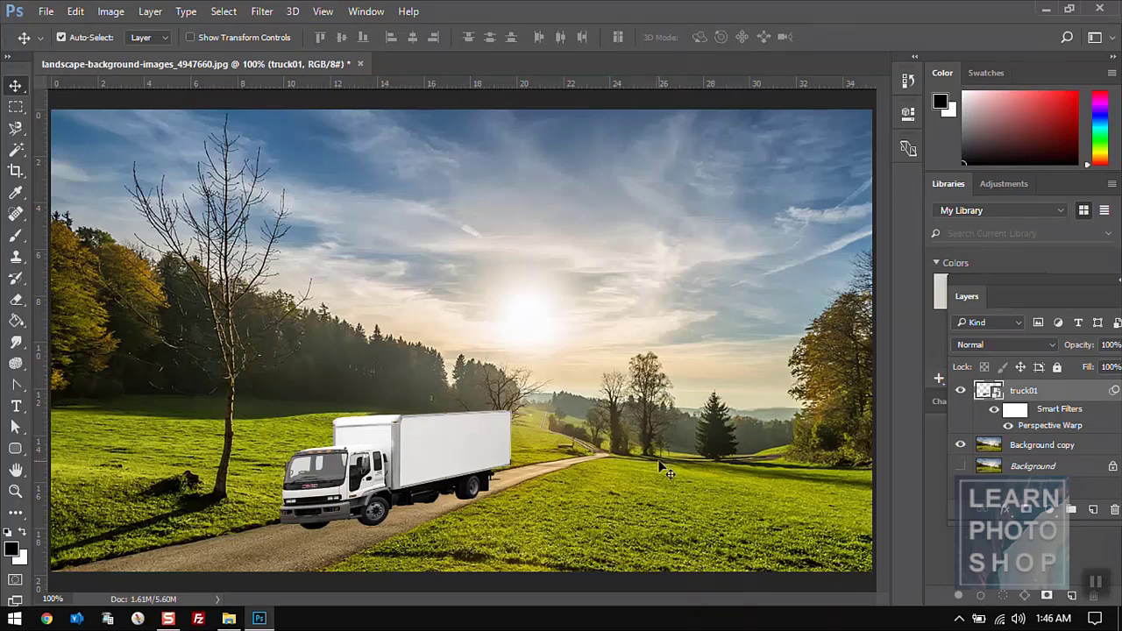
pyautogui.click(960, 390)
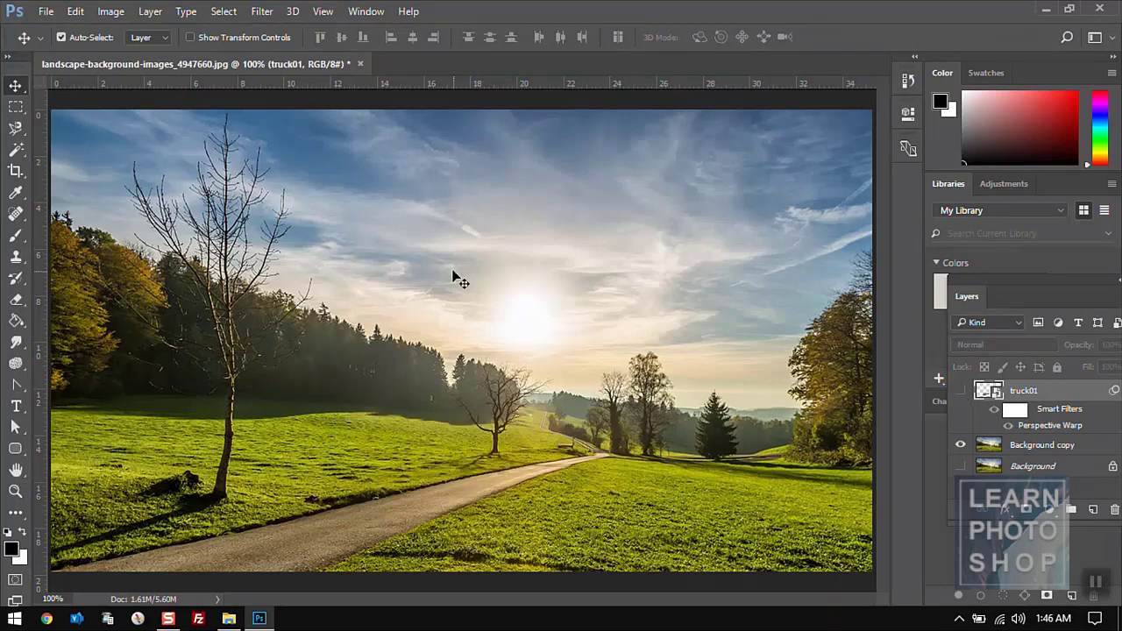
pyautogui.click(75, 11)
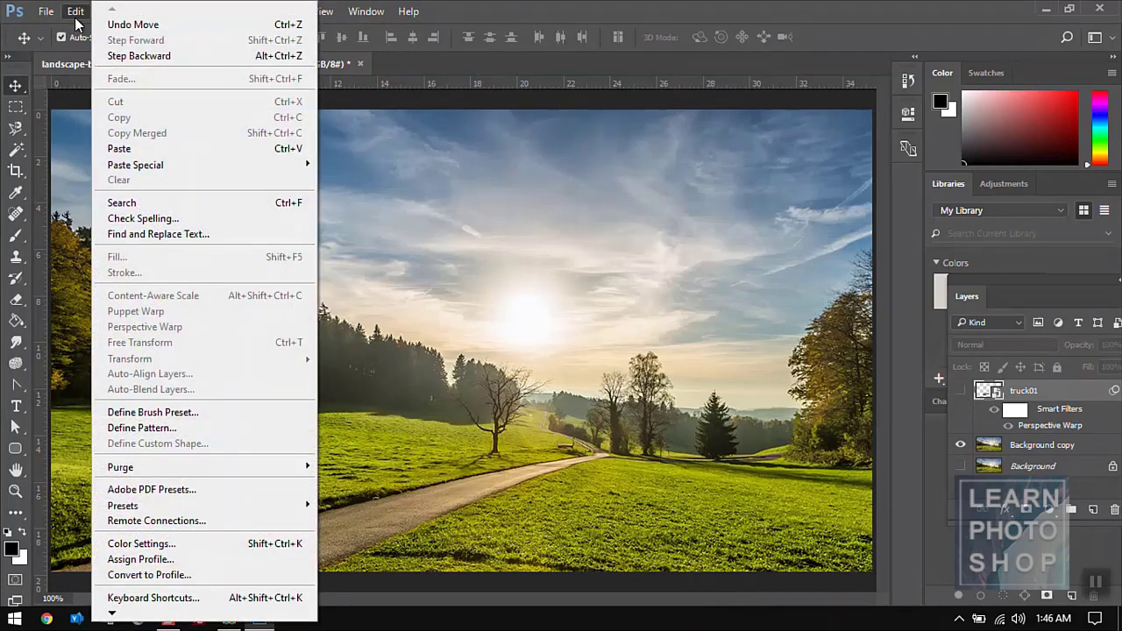
pyautogui.click(959, 389)
# - Choose Edit > Free Transform on the truck01 layer
pyautogui.click(74, 13)
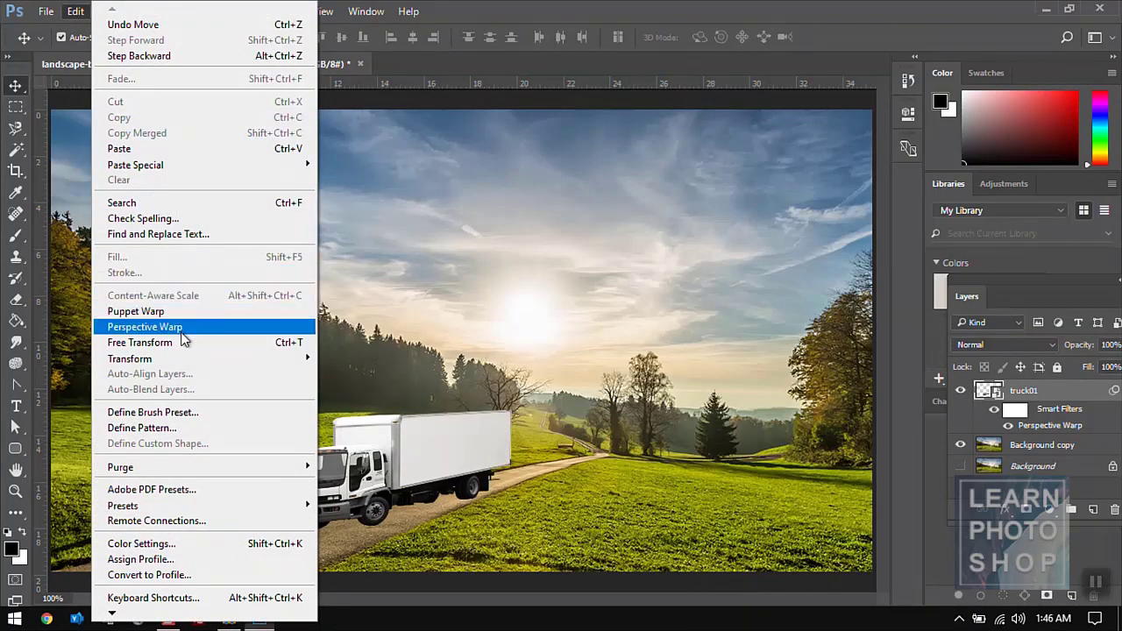
pyautogui.moveTo(186, 360)
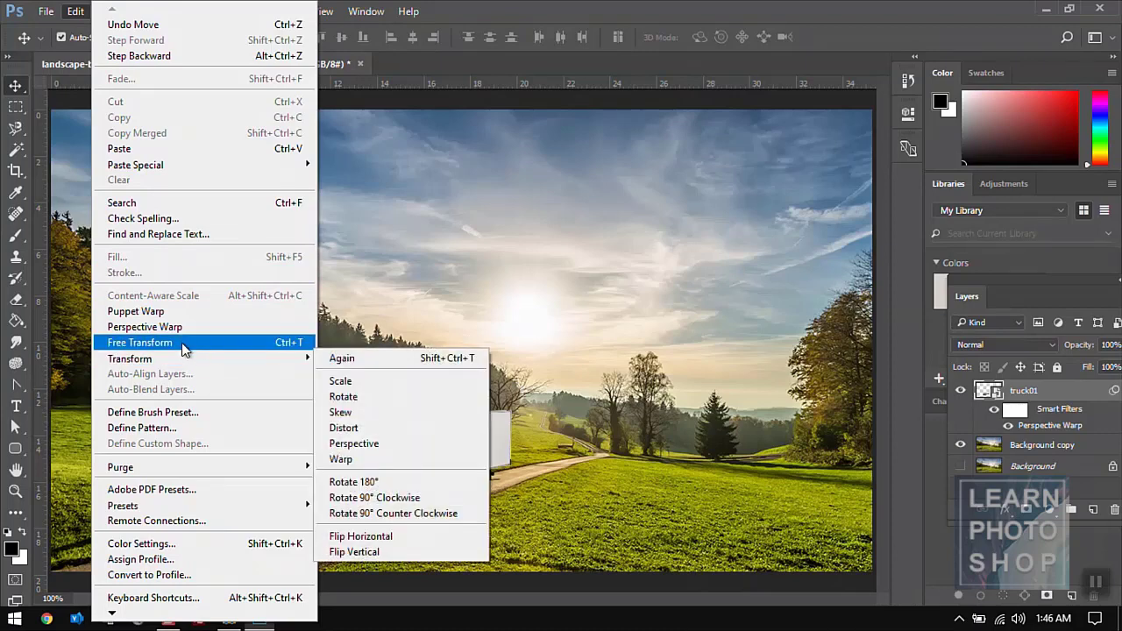
pyautogui.click(181, 343)
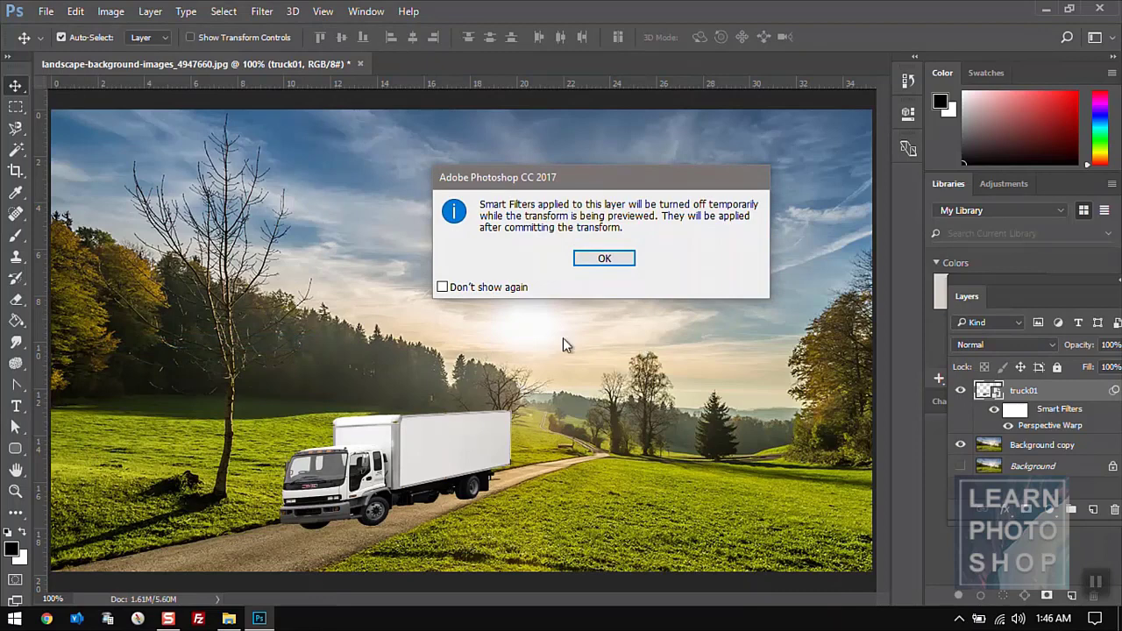
# - Delete the warped truck01 layer and drag truck01.png from the ref1 folder onto the landscape
pyautogui.press('Return')
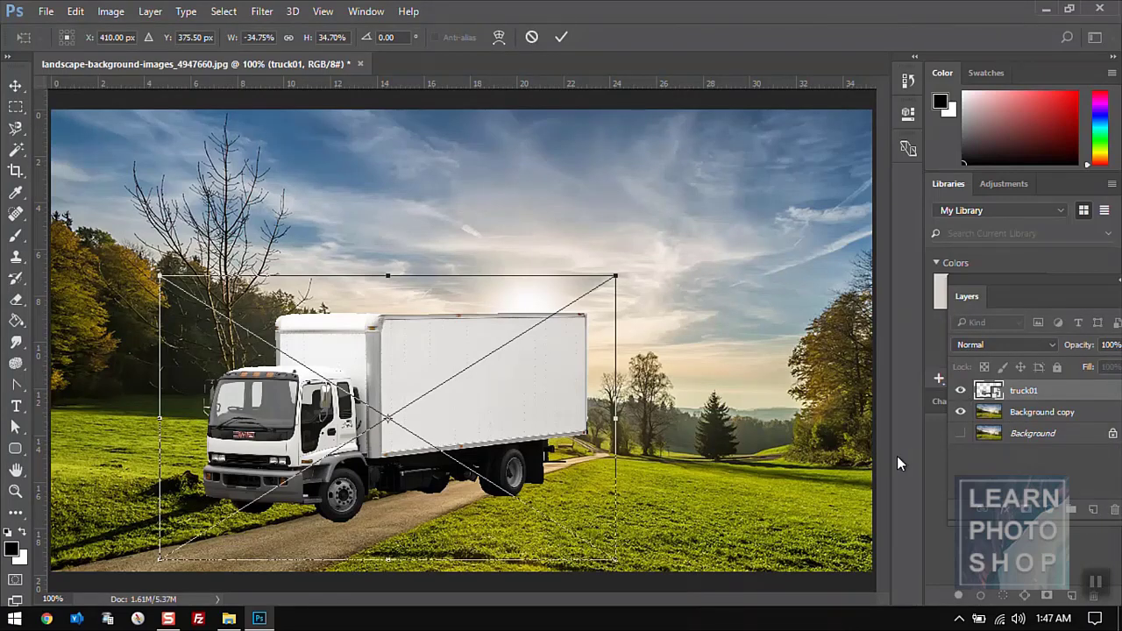
pyautogui.press('Return')
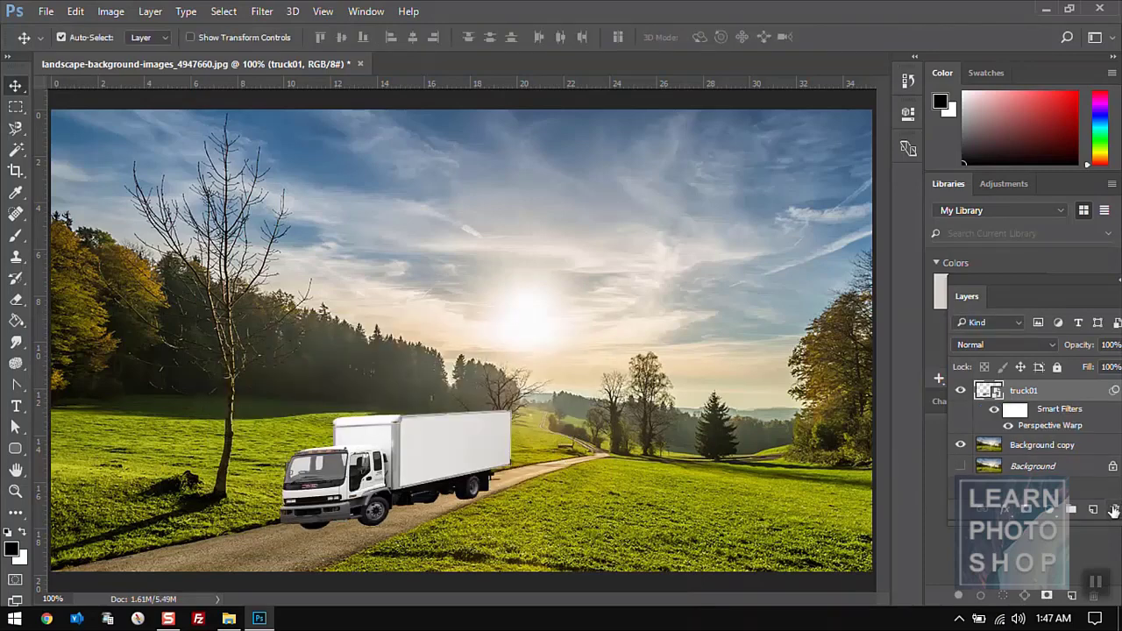
pyautogui.click(1113, 511)
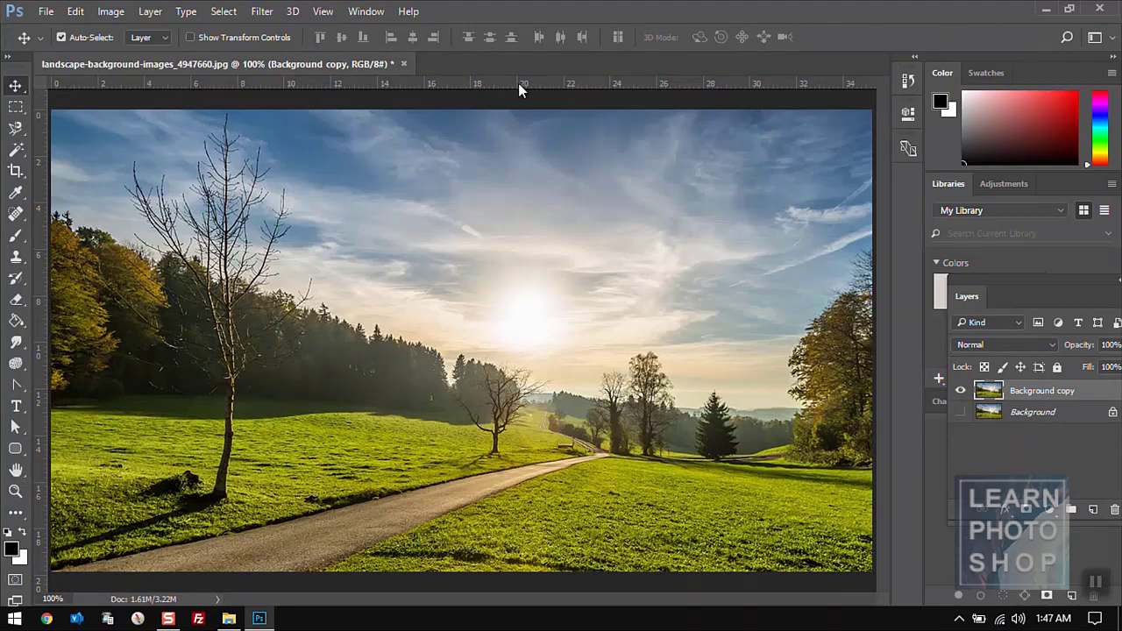
pyautogui.hotkey('alt', 'Tab')
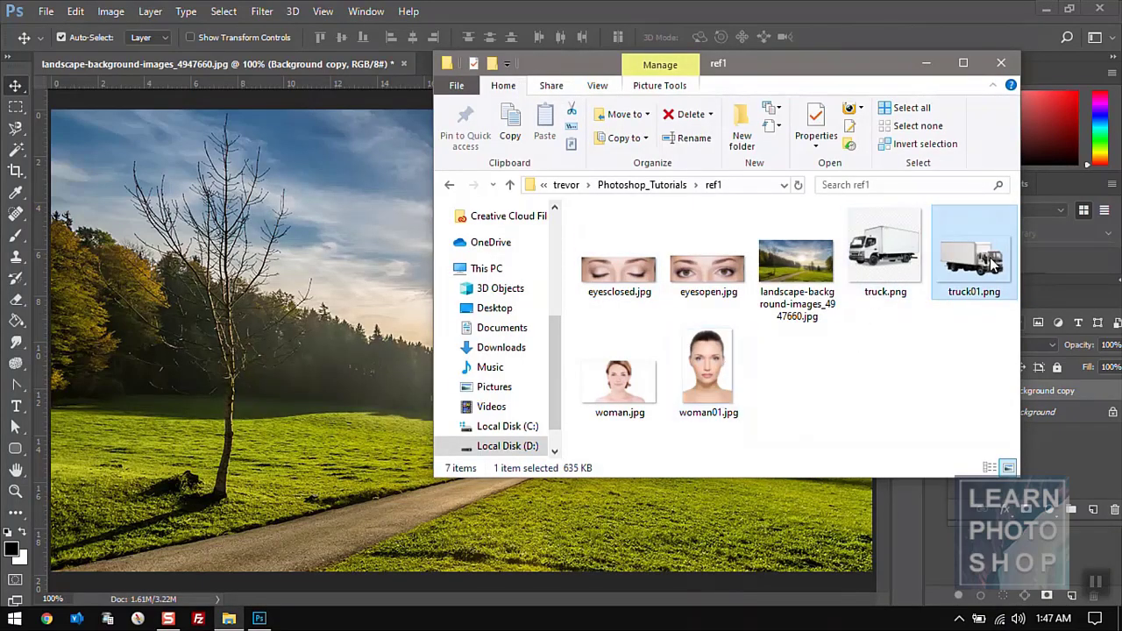
pyautogui.moveTo(992, 263); pyautogui.dragTo(335, 349)
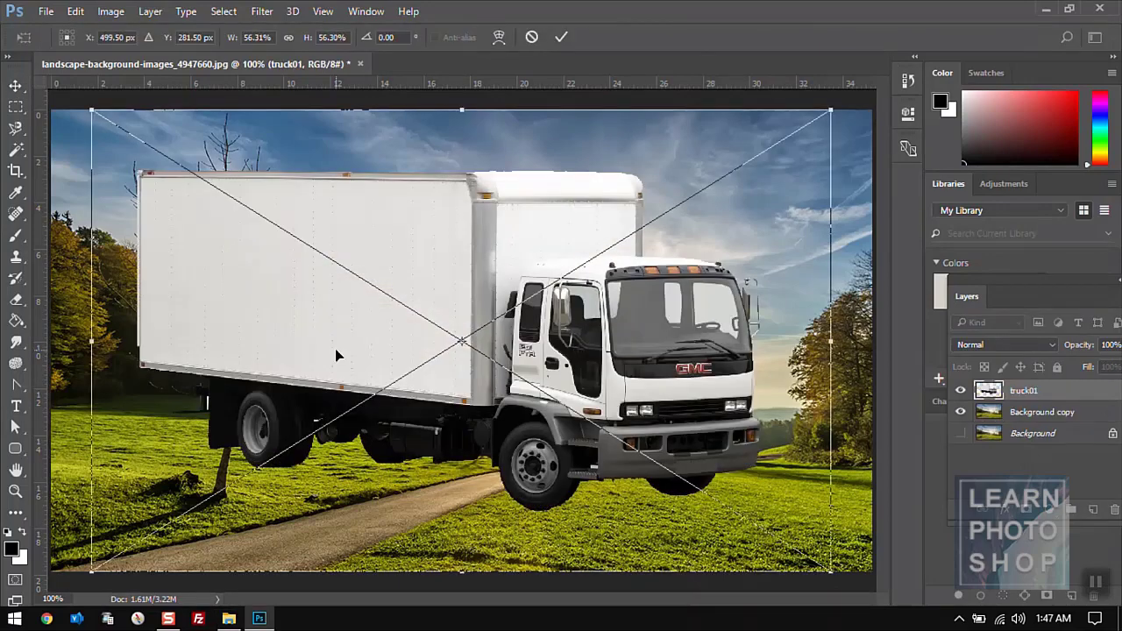
# - Commit the placed truck01 and trial a Free Transform shrink to about 42%, then cancel it
pyautogui.press('Return')
pyautogui.click(77, 10)
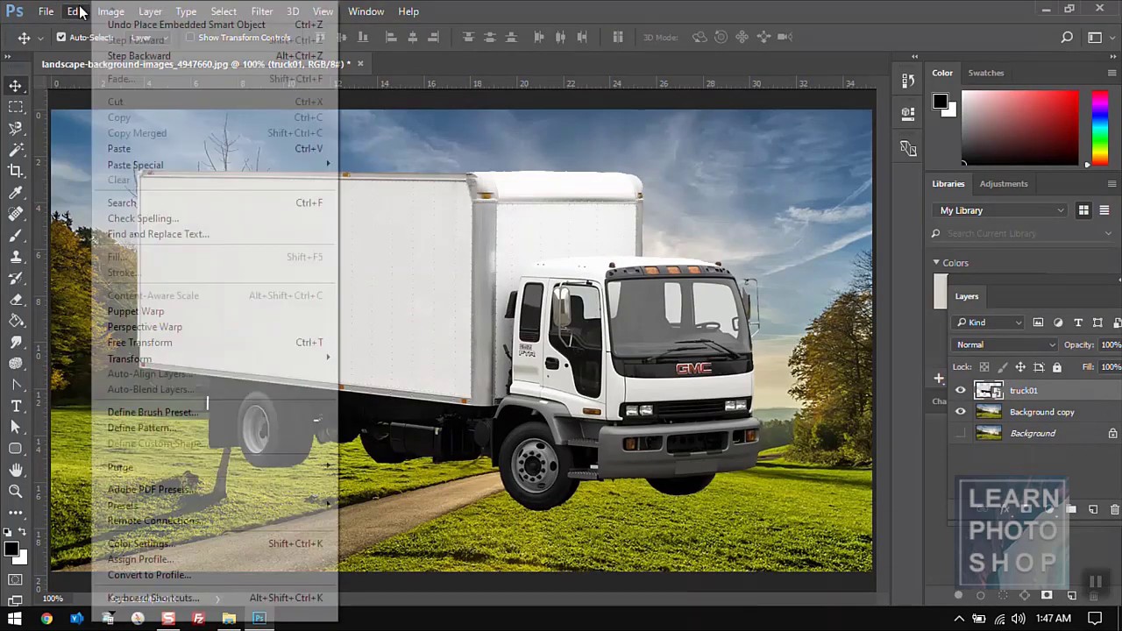
pyautogui.click(161, 342)
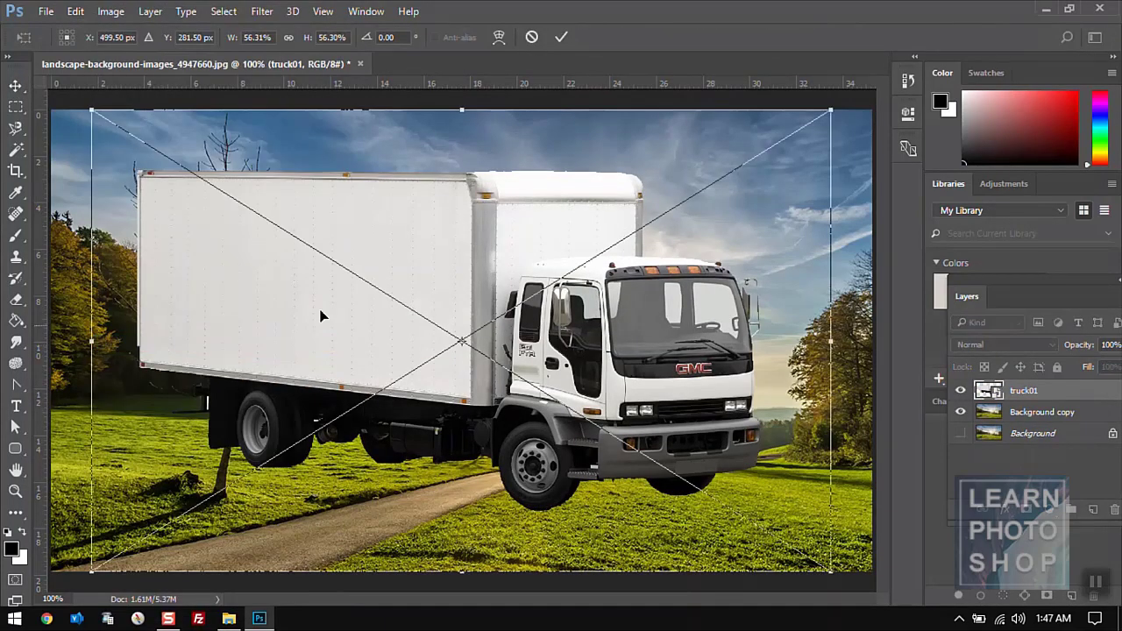
pyautogui.moveTo(89, 112); pyautogui.dragTo(273, 236)
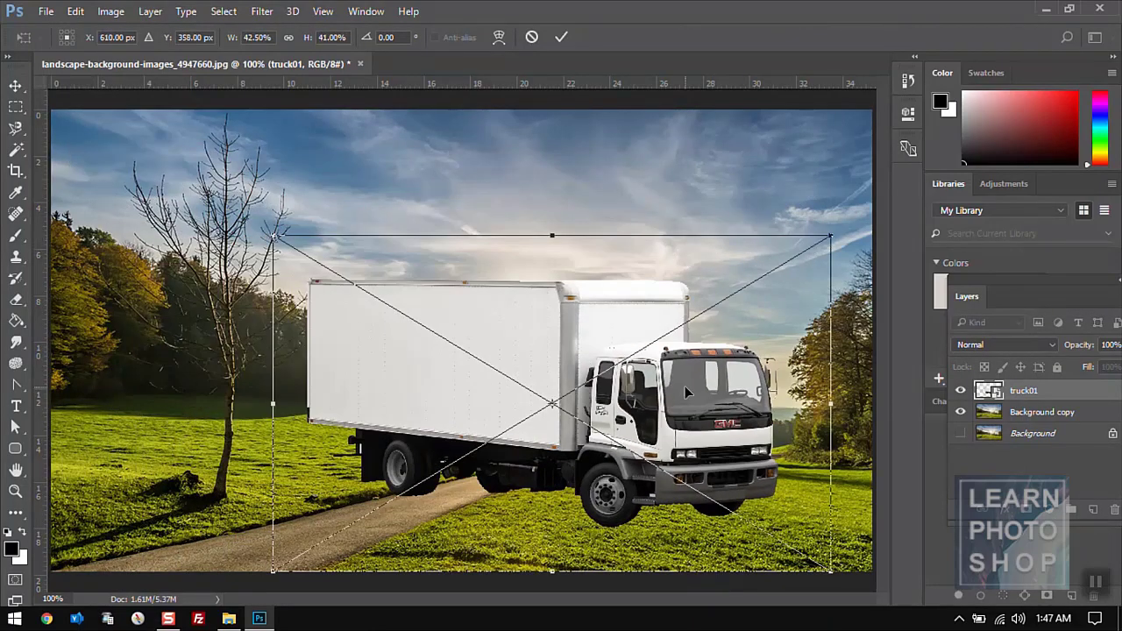
pyautogui.press('Escape')
# - Shrink the truck toward the lower right with Ctrl+T, then undo the scale-down
pyautogui.click(77, 12)
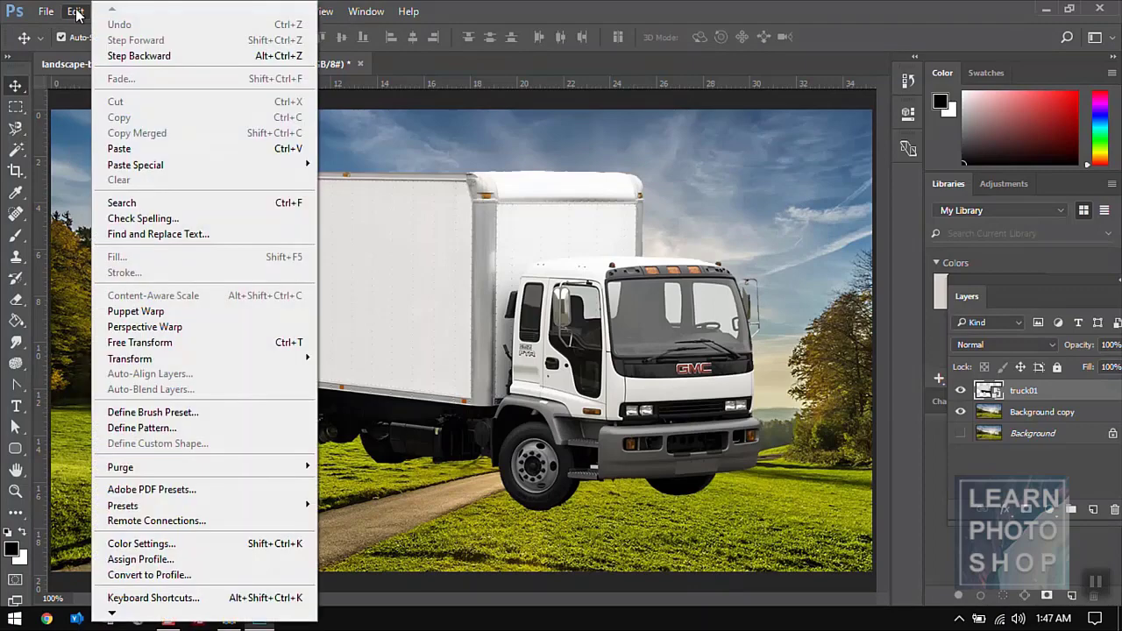
pyautogui.click(77, 12)
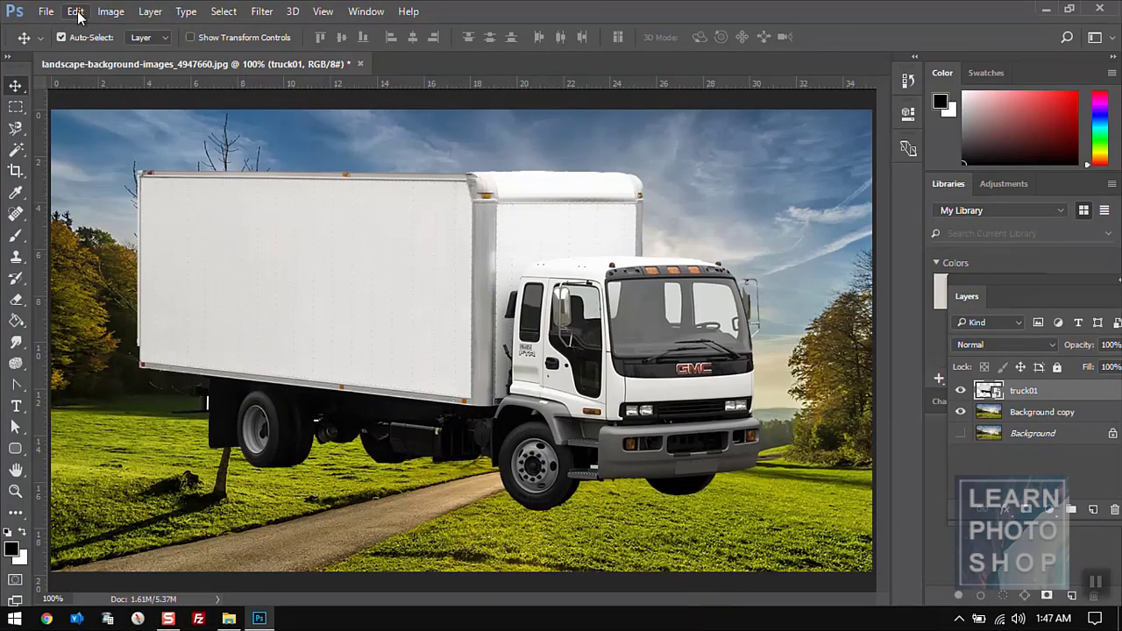
pyautogui.hotkey('ctrl', 't')
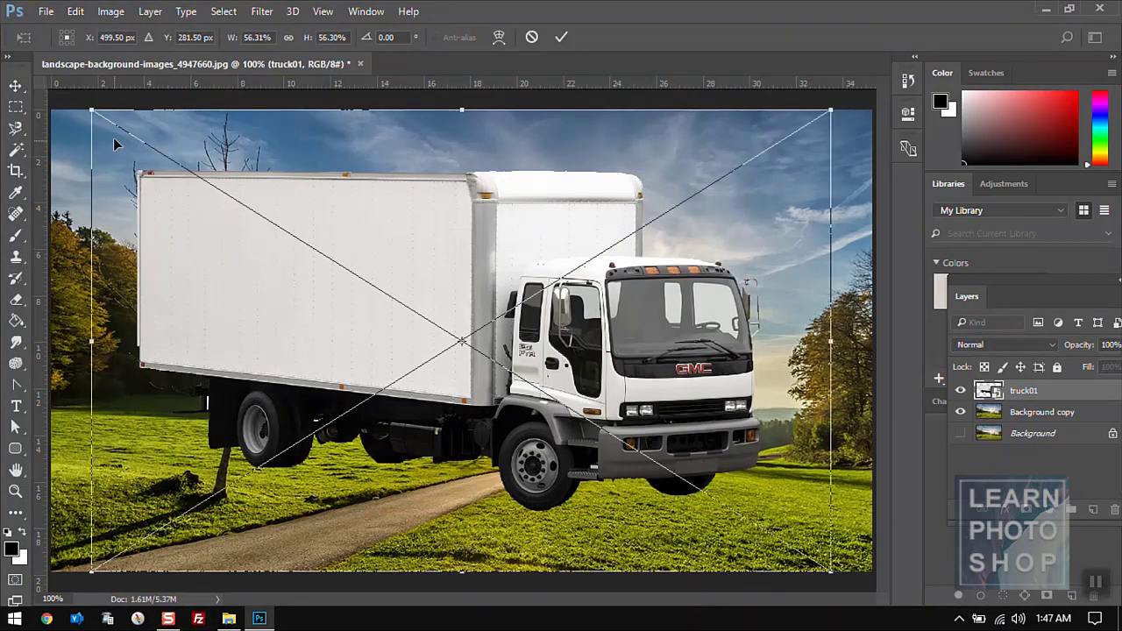
pyautogui.moveTo(90, 107); pyautogui.dragTo(357, 260)
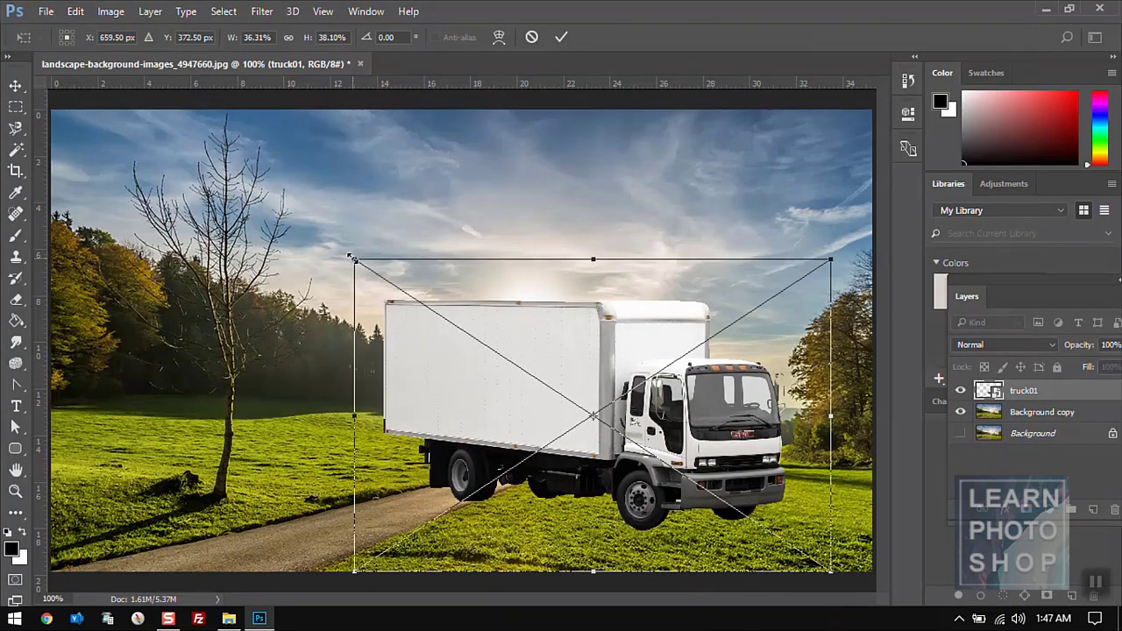
pyautogui.press('Return')
pyautogui.hotkey('ctrl', 'z')
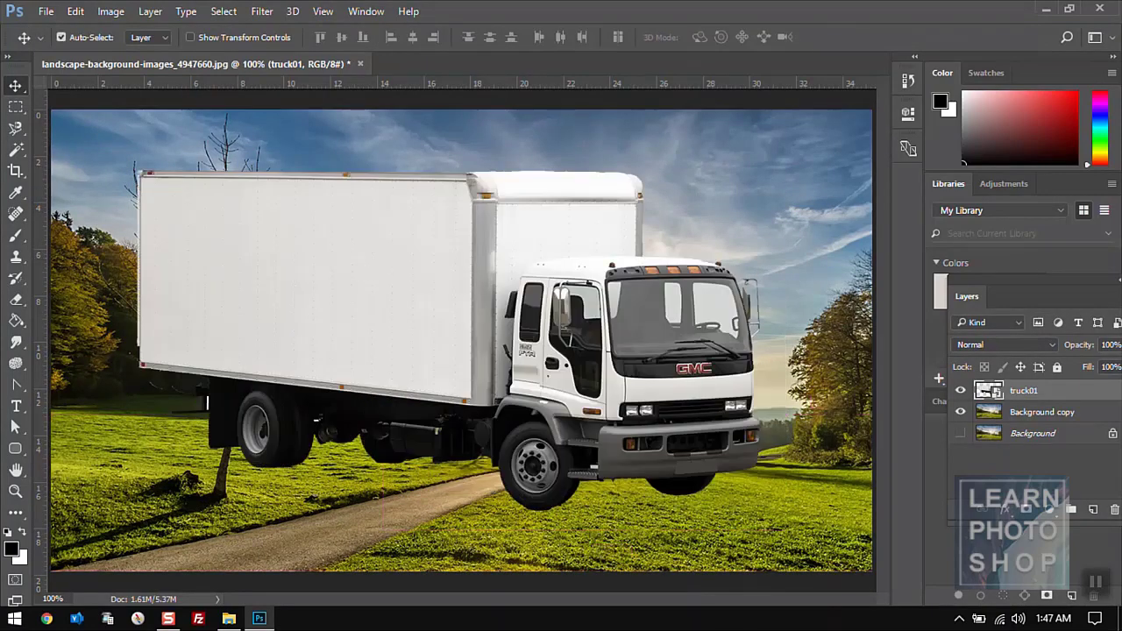
# - Run Edit > Transform > Again, then undo the resulting flip so the truck faces right
pyautogui.click(76, 11)
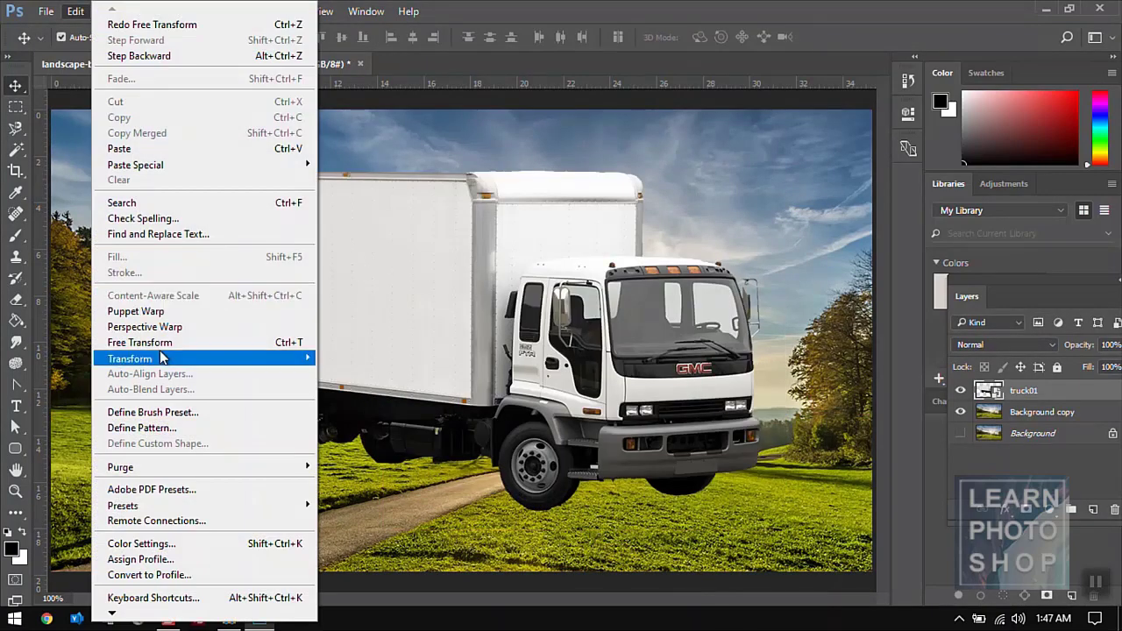
pyautogui.moveTo(229, 359)
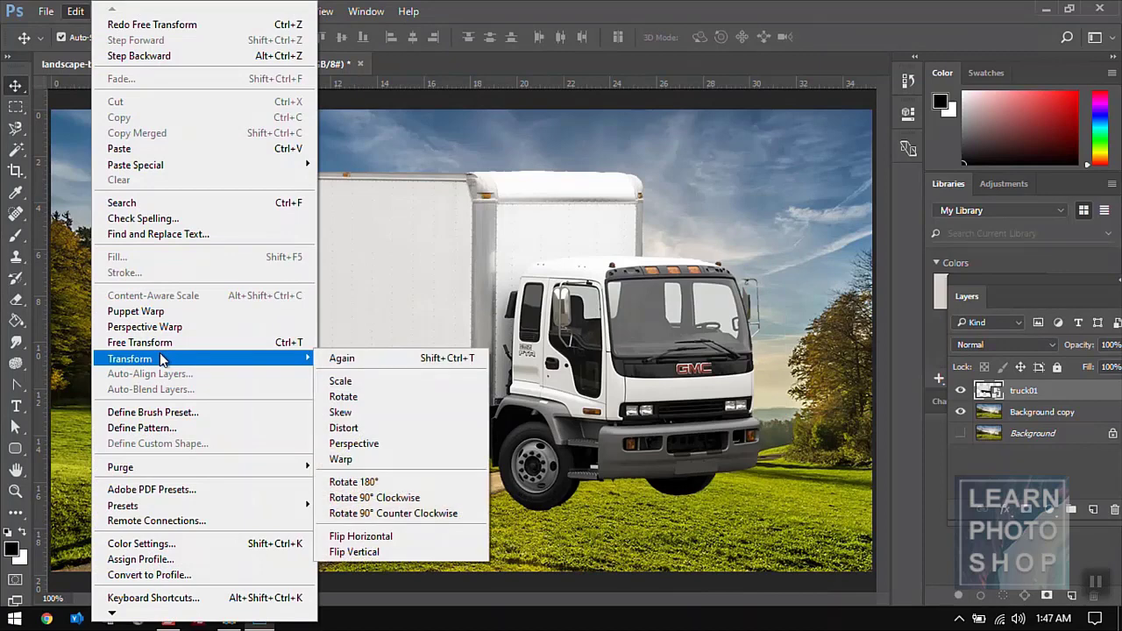
pyautogui.click(334, 362)
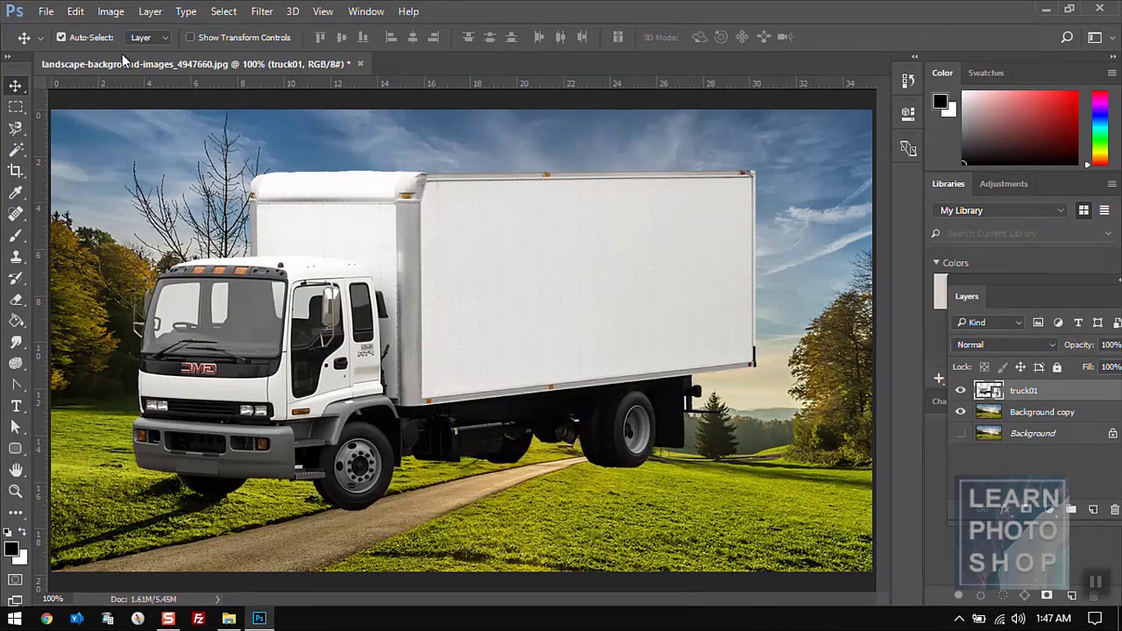
pyautogui.hotkey('ctrl', 'z')
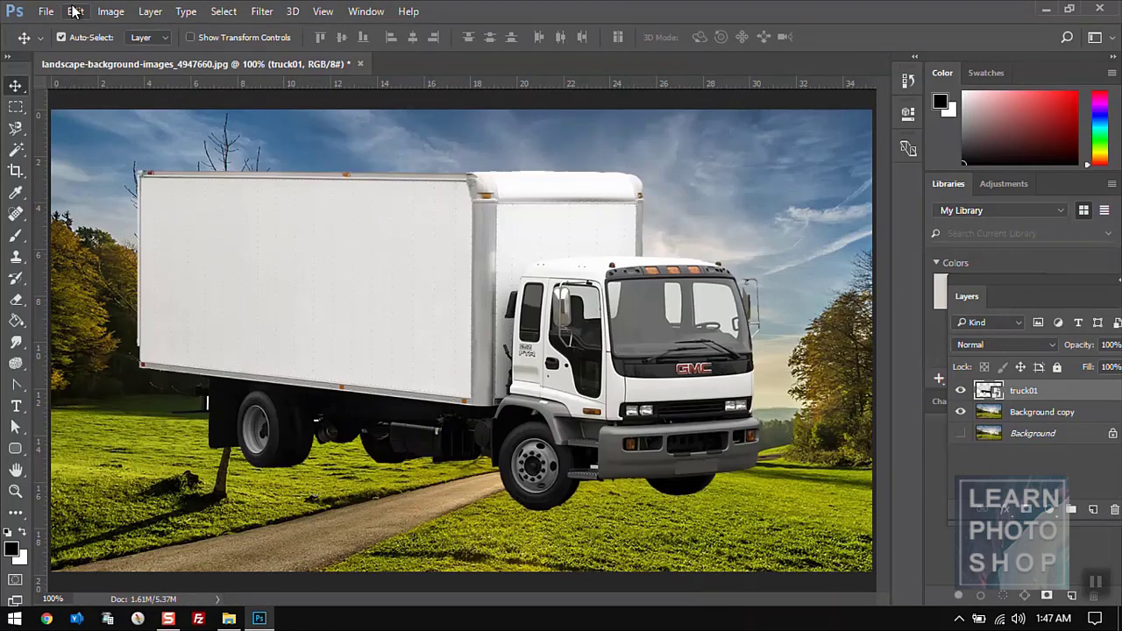
pyautogui.click(75, 11)
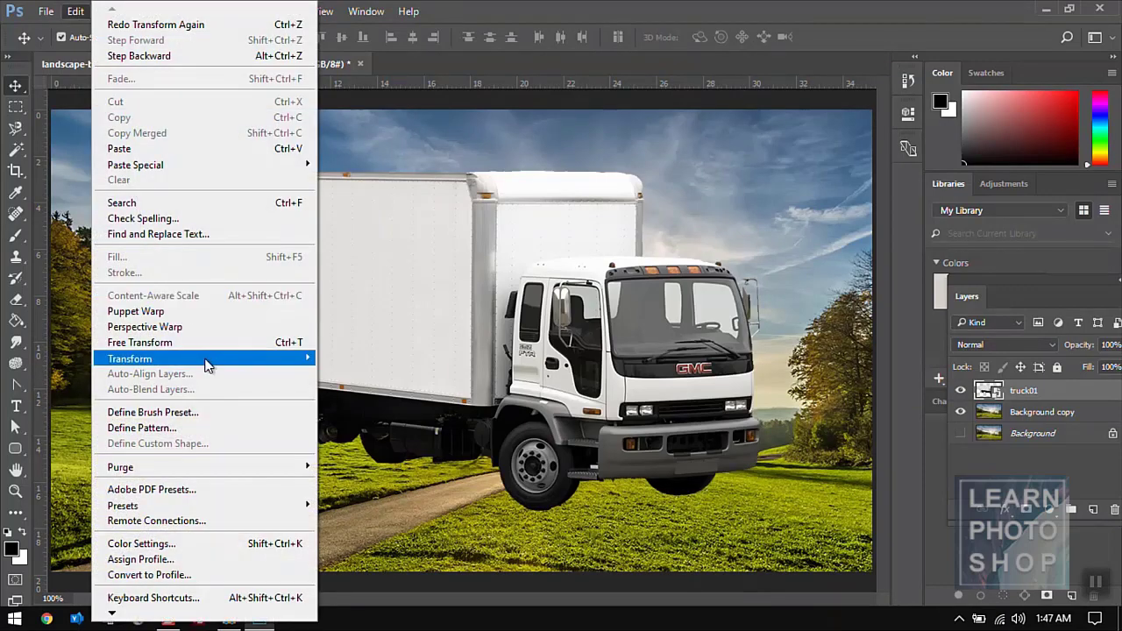
pyautogui.moveTo(208, 361)
pyautogui.click(341, 381)
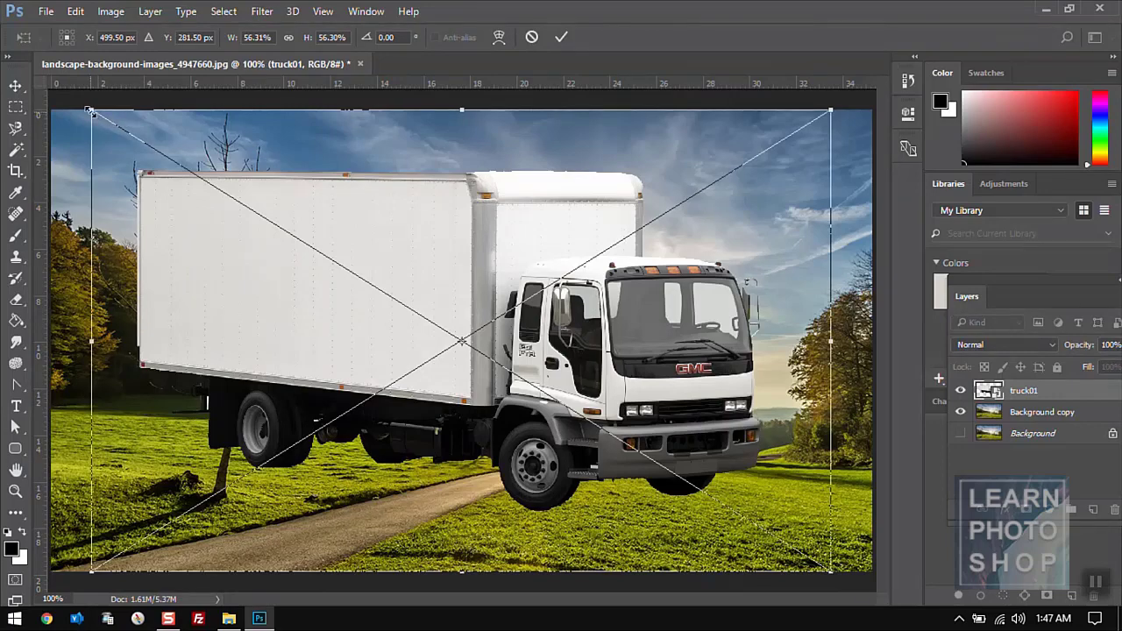
pyautogui.moveTo(89, 110); pyautogui.dragTo(254, 233)
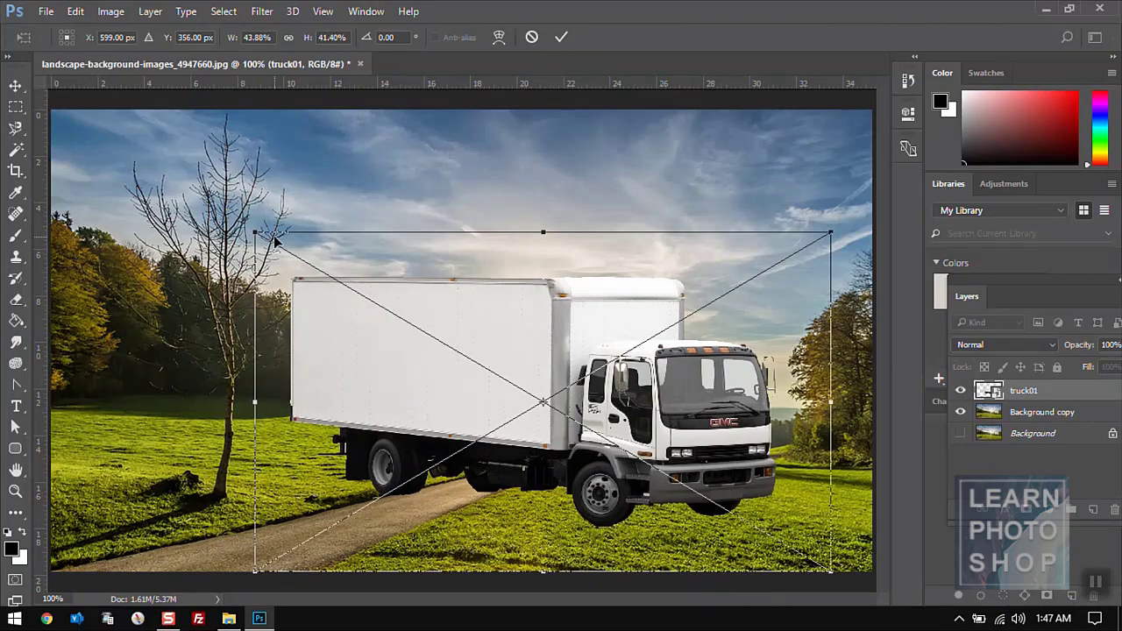
pyautogui.press('Escape')
pyautogui.click(75, 11)
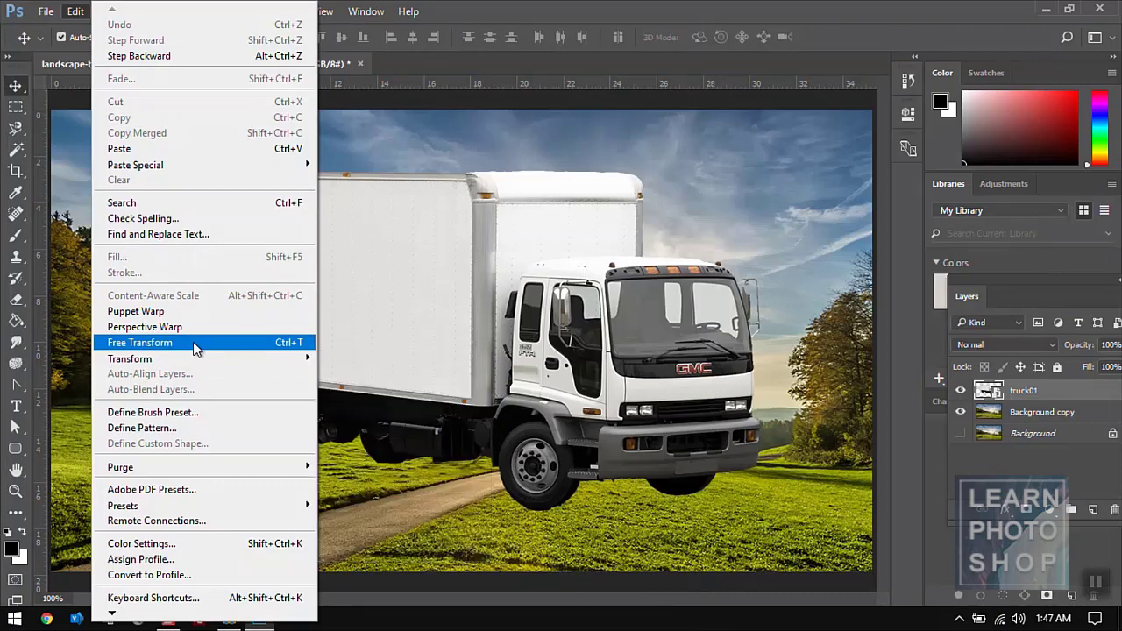
pyautogui.moveTo(193, 358)
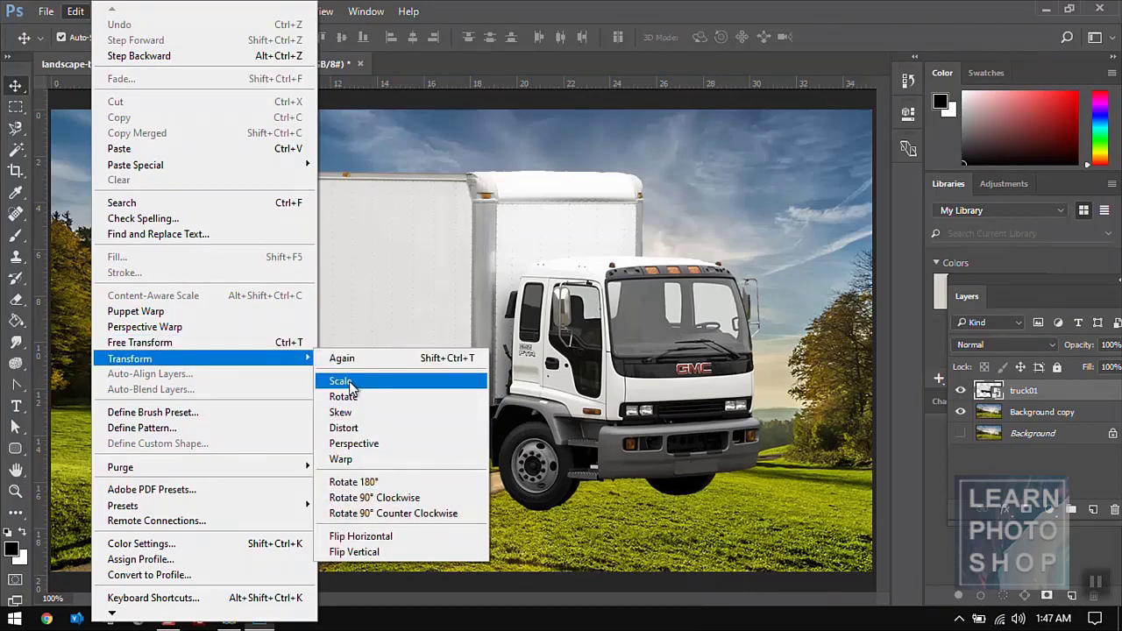
pyautogui.click(457, 202)
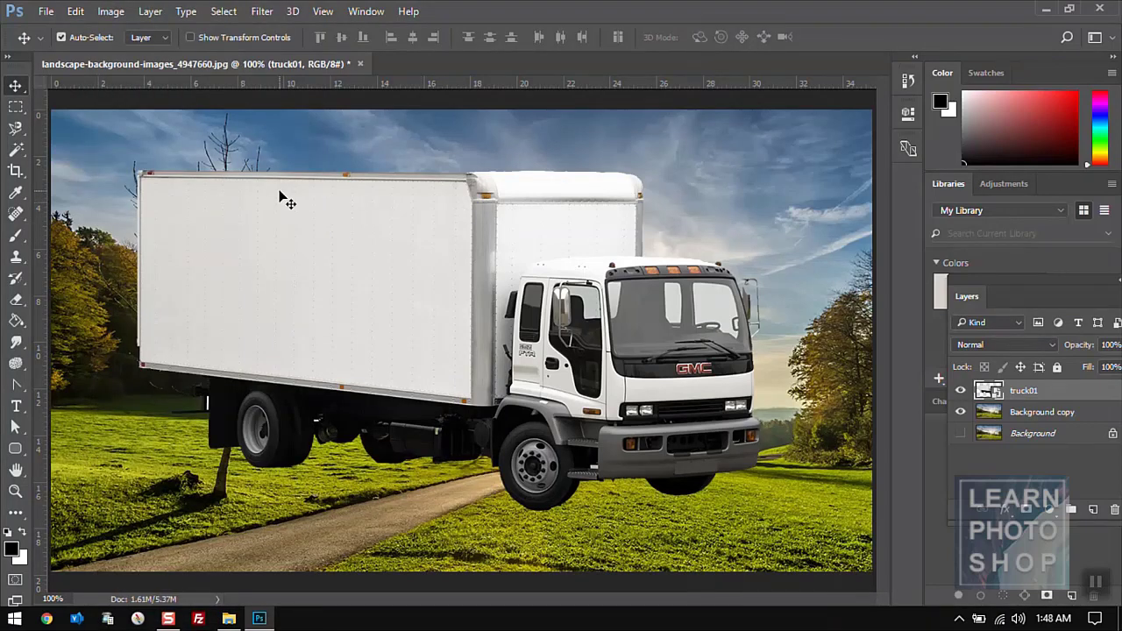
pyautogui.hotkey('ctrl', 't')
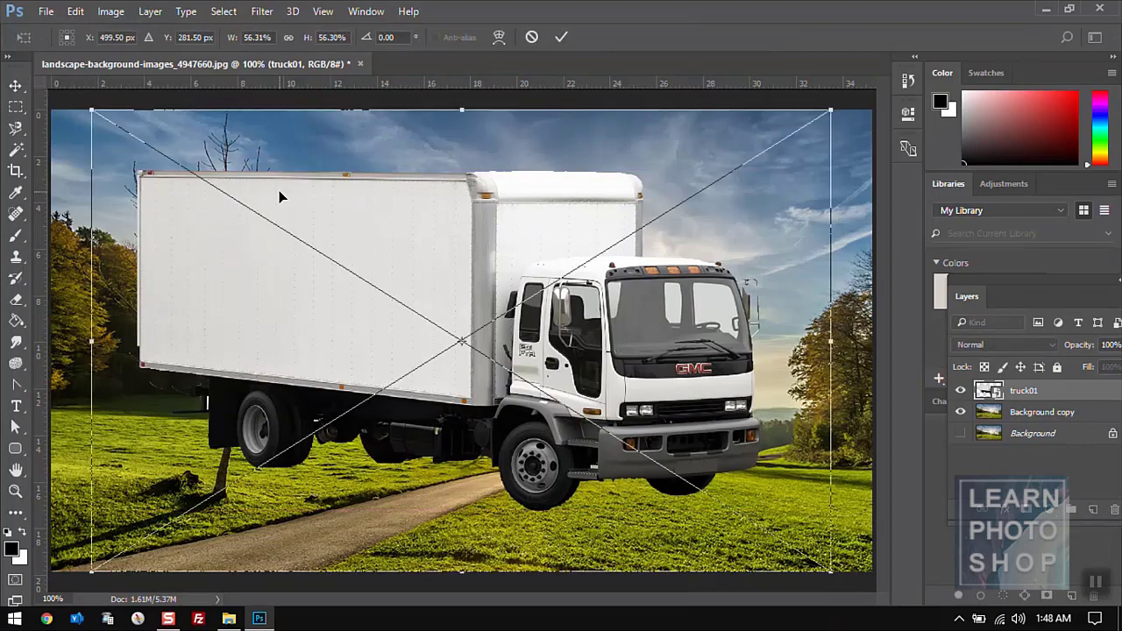
pyautogui.press('Escape')
pyautogui.click(76, 11)
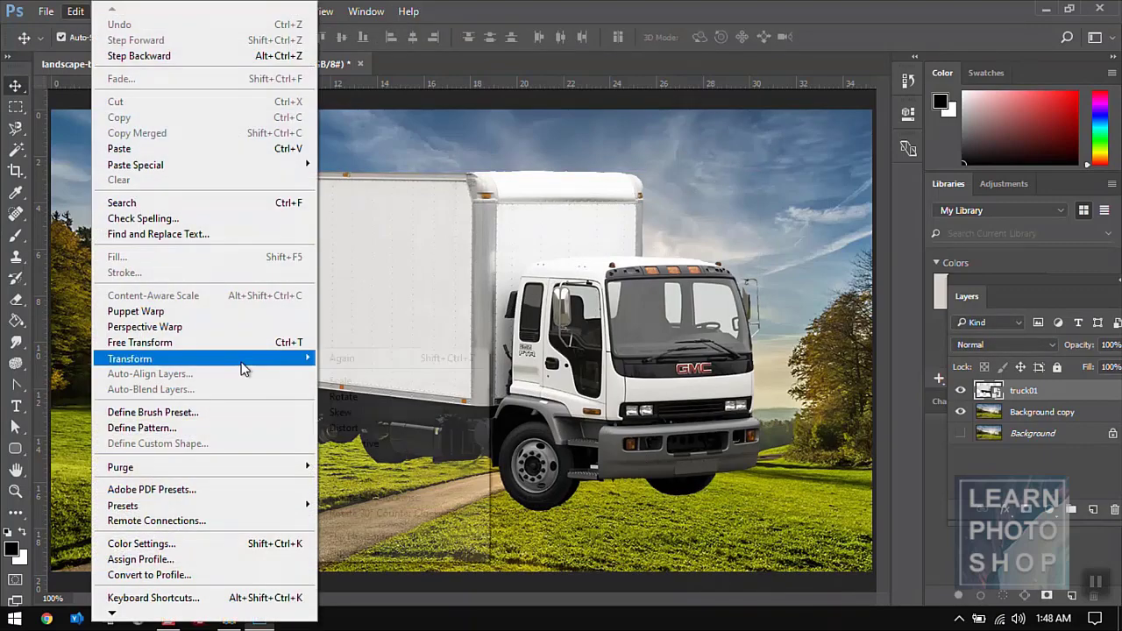
pyautogui.moveTo(242, 362)
pyautogui.click(377, 396)
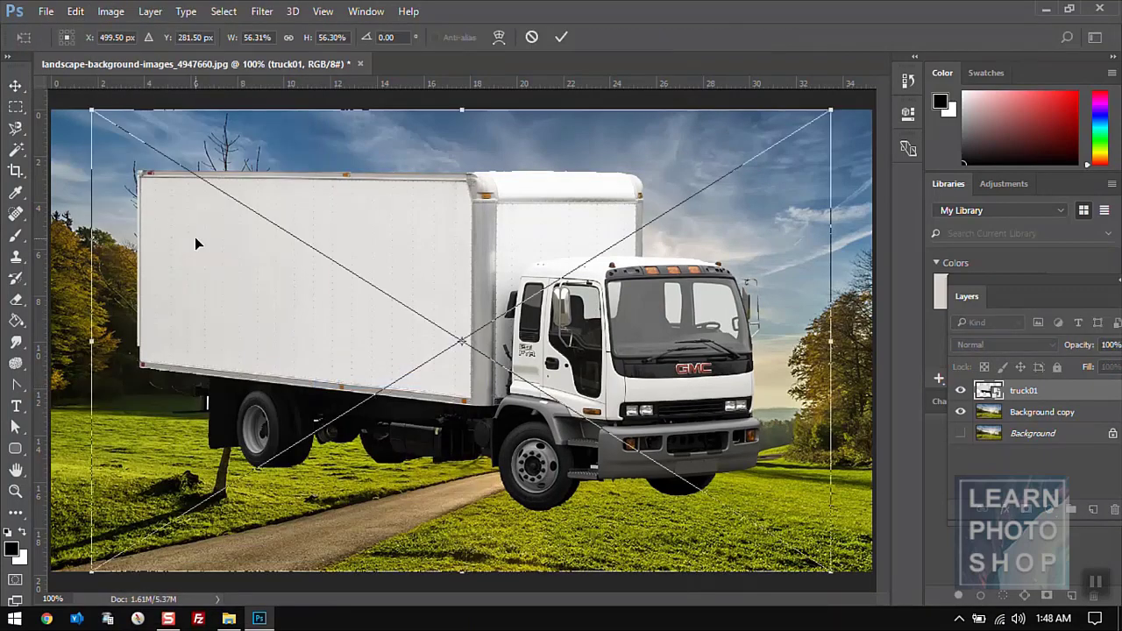
pyautogui.moveTo(92, 113); pyautogui.dragTo(258, 183)
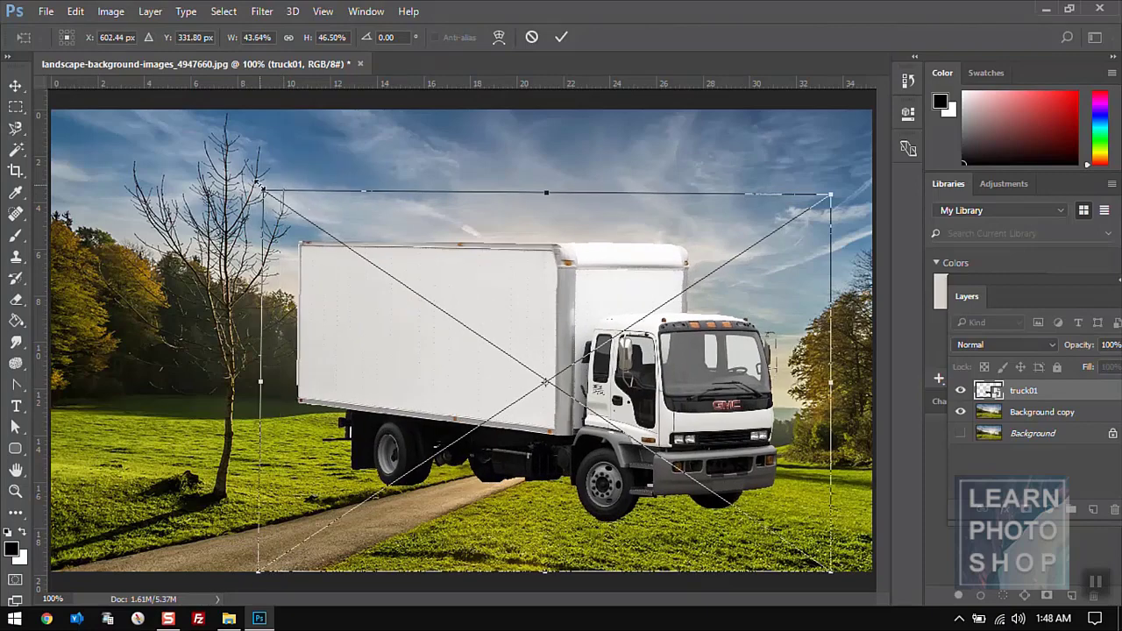
pyautogui.press('Return')
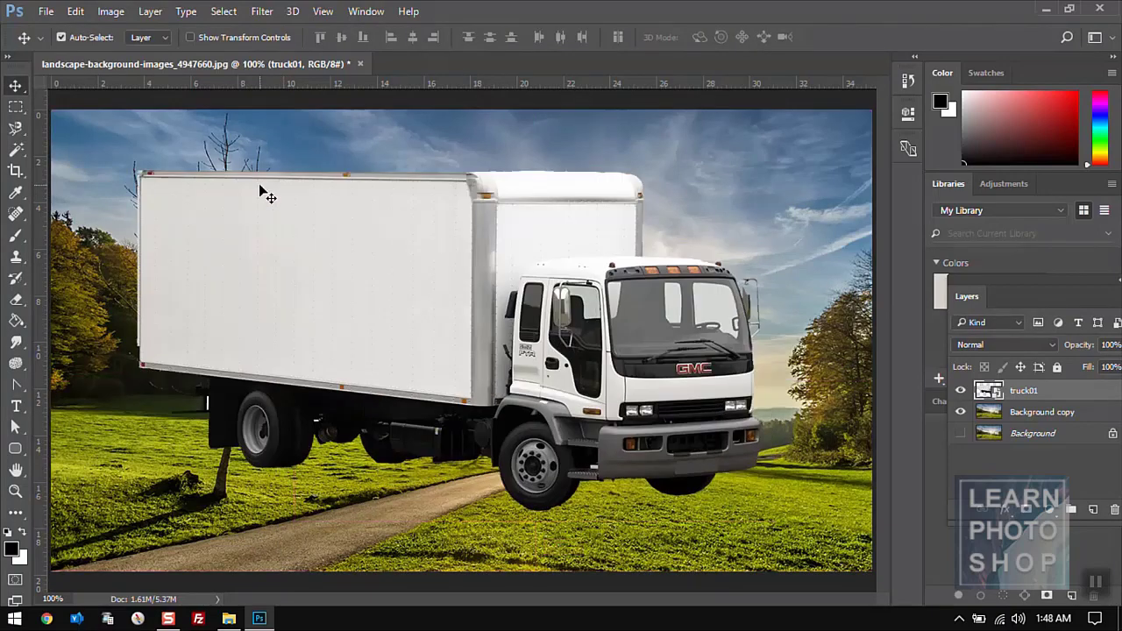
pyautogui.click(76, 12)
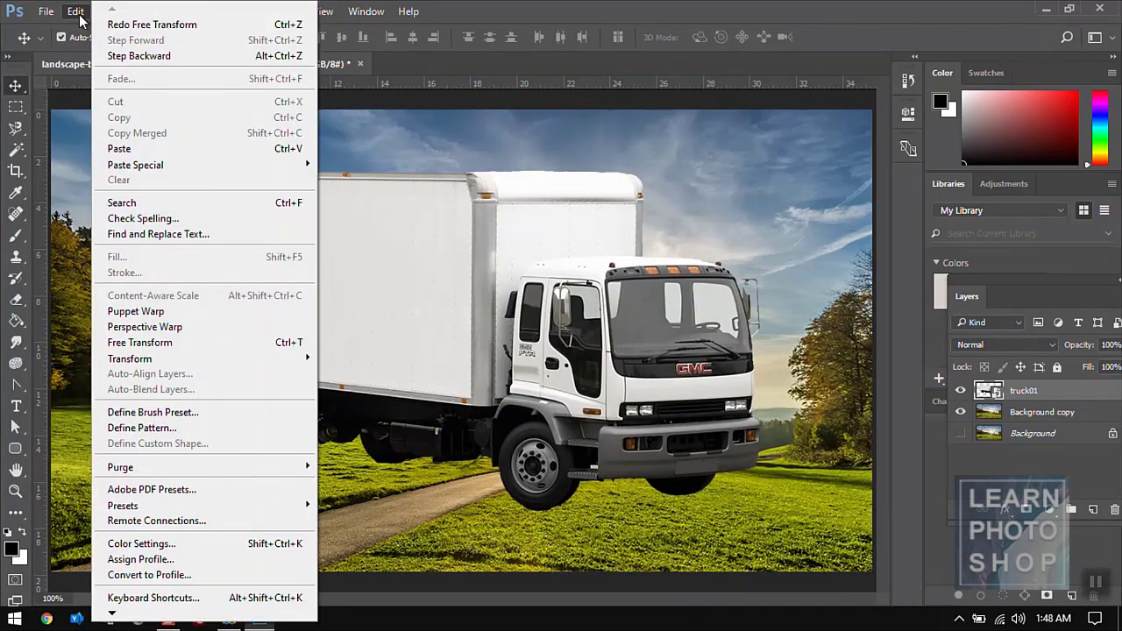
pyautogui.moveTo(210, 365)
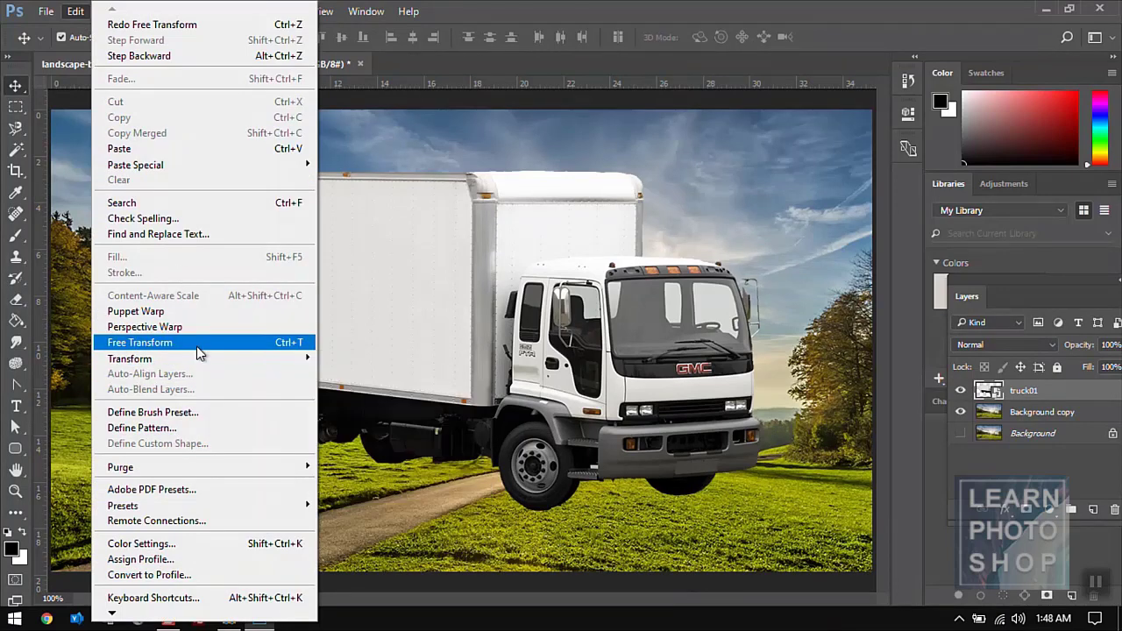
pyautogui.click(196, 345)
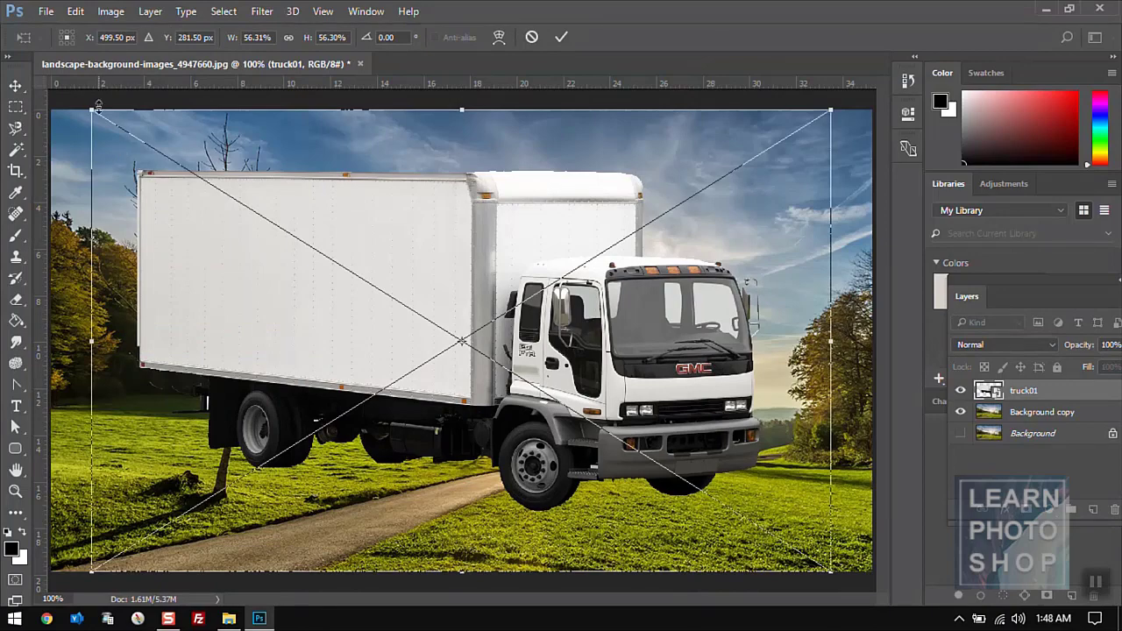
pyautogui.moveTo(94, 114); pyautogui.dragTo(257, 212)
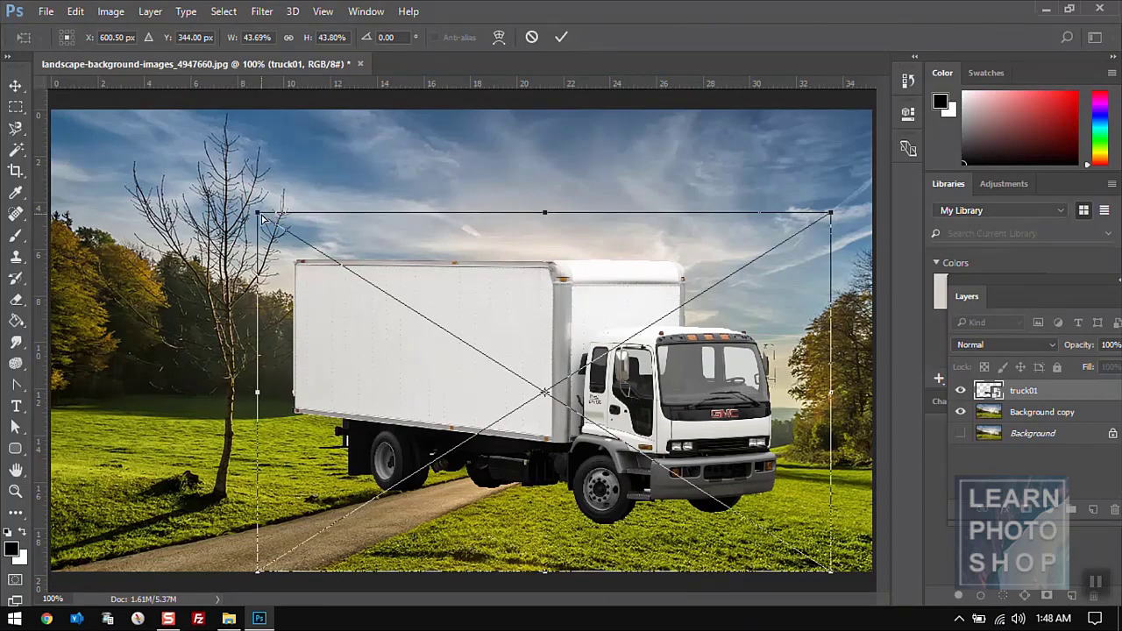
pyautogui.moveTo(260, 217); pyautogui.dragTo(308, 259)
pyautogui.press('Return')
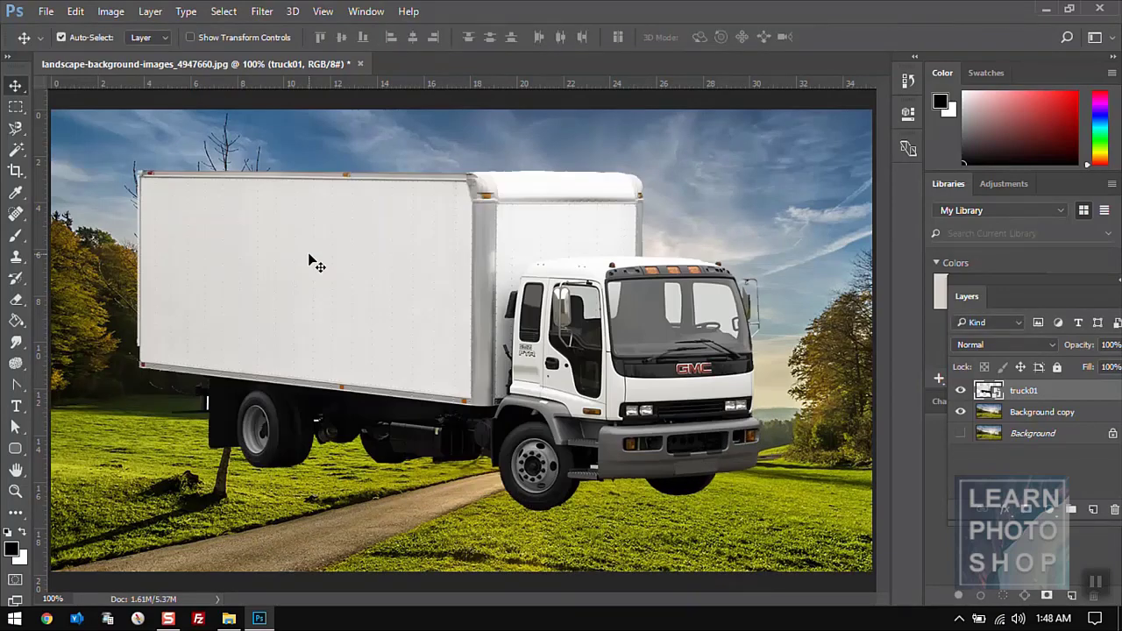
# - Try Transform > Scale on the truck by dragging its top-right corner, then press Enter
pyautogui.click(74, 12)
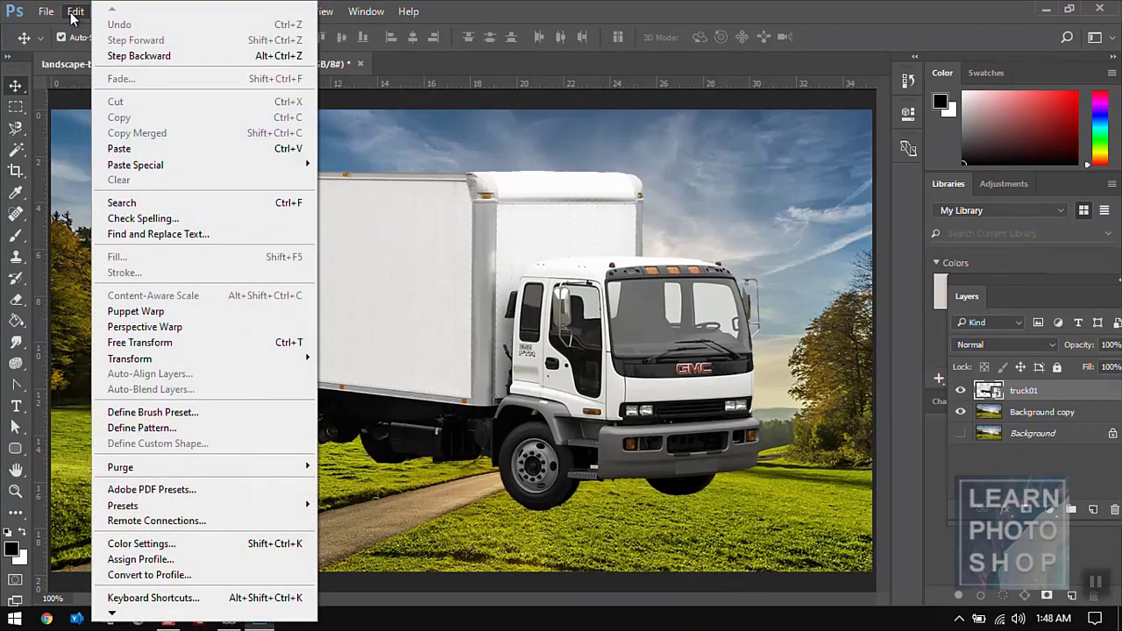
pyautogui.moveTo(196, 368)
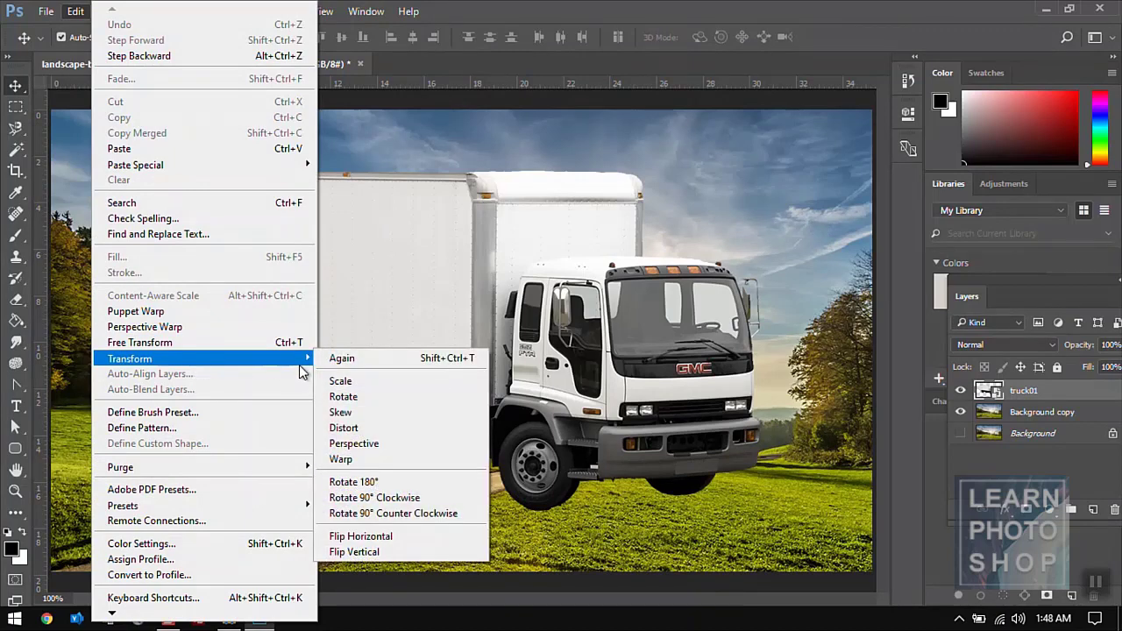
pyautogui.click(350, 382)
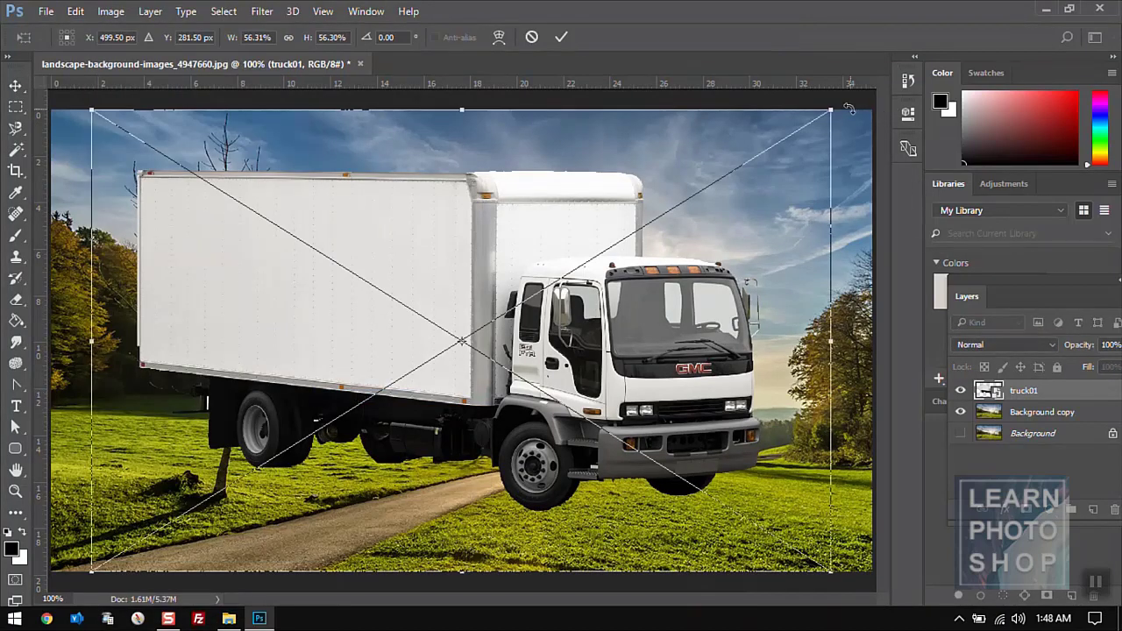
pyautogui.moveTo(849, 109); pyautogui.dragTo(651, 227)
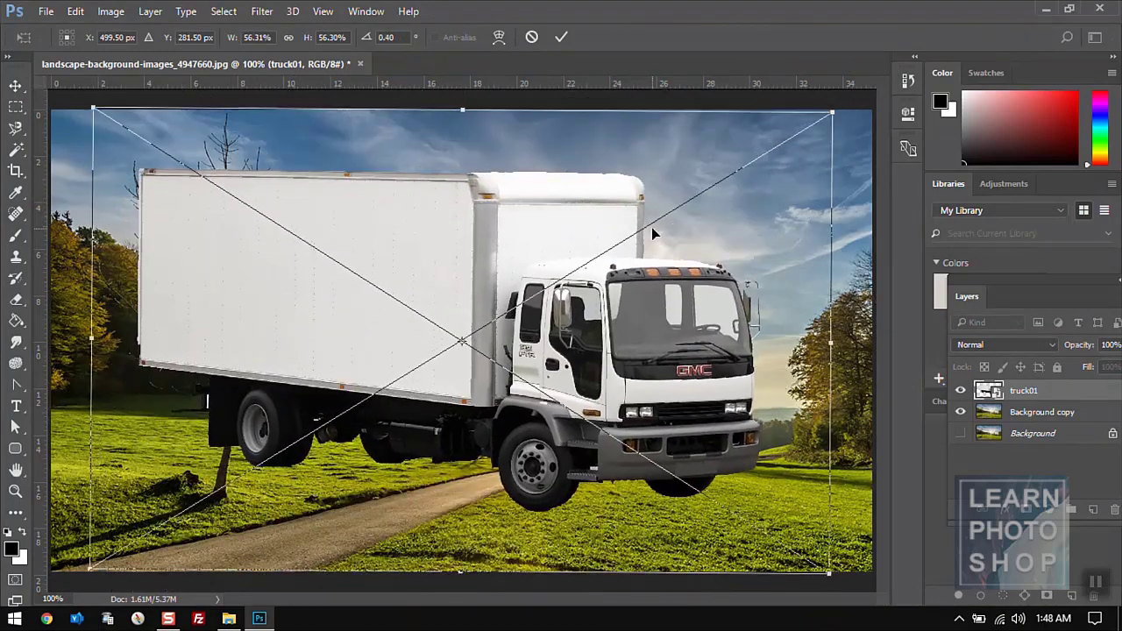
pyautogui.press('Return')
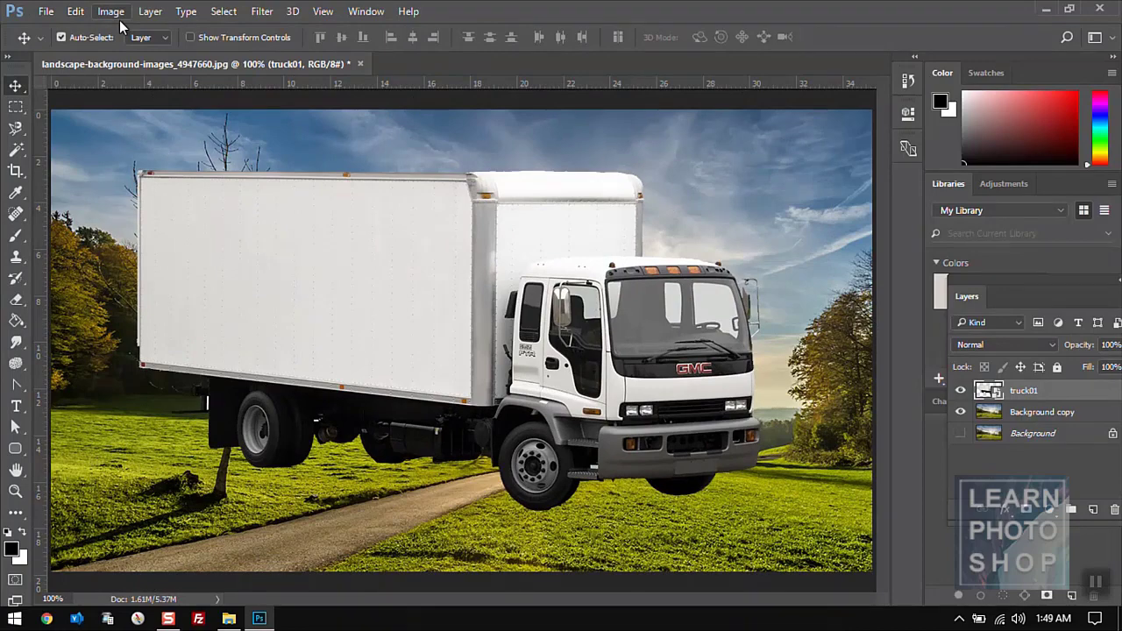
# - Skew the truck, dragging its bottom, side and corner handles into a distorted shape
pyautogui.click(79, 12)
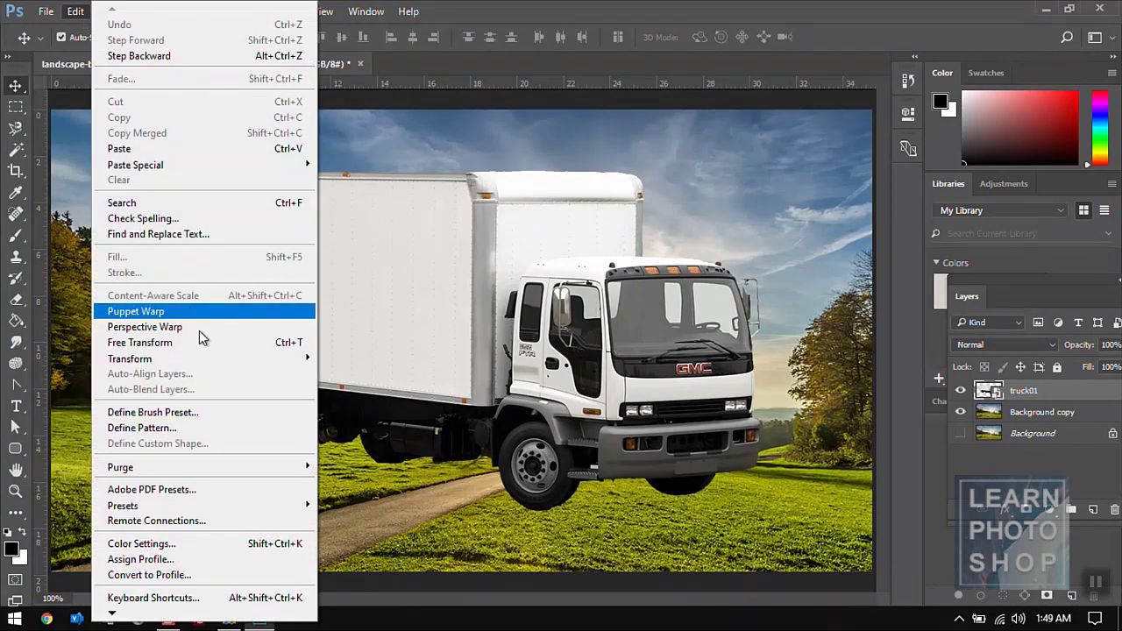
pyautogui.moveTo(210, 363)
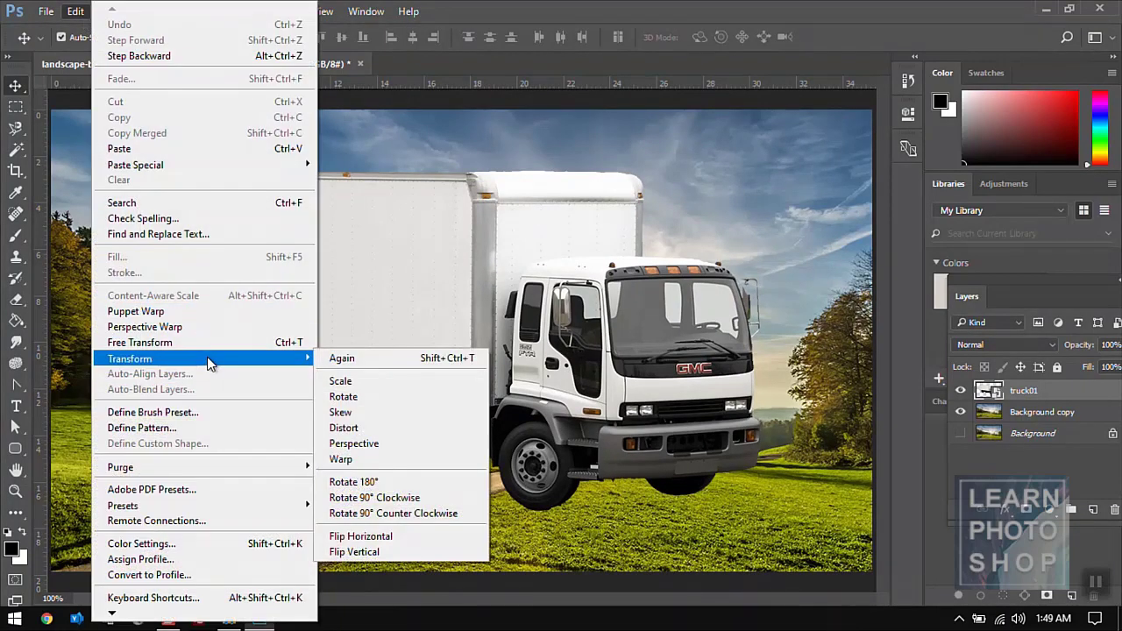
pyautogui.click(343, 412)
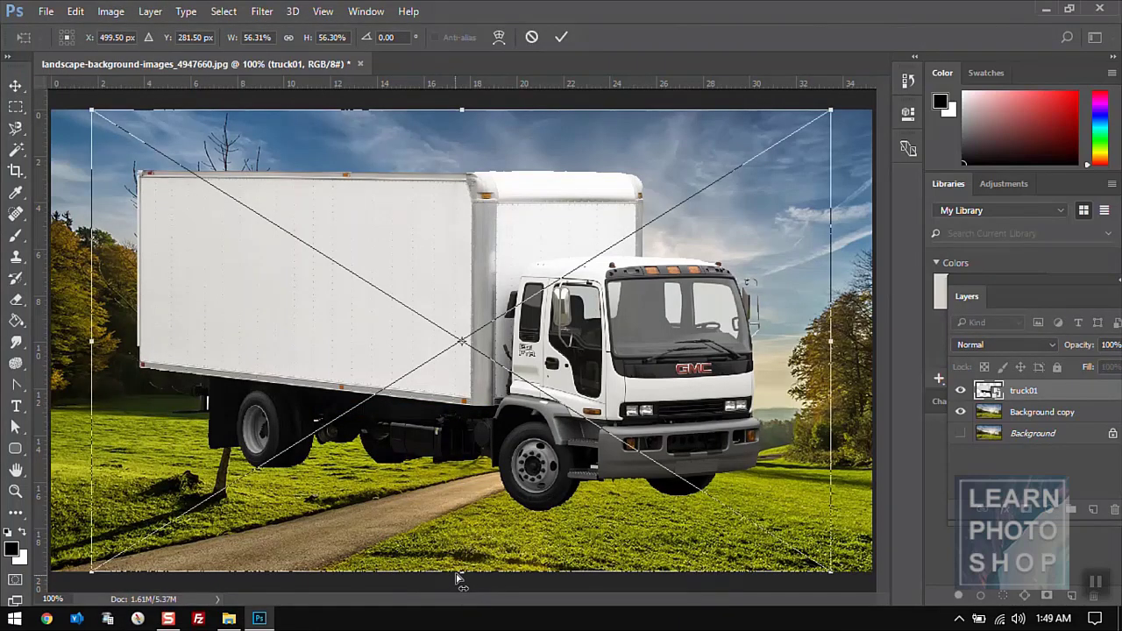
pyautogui.moveTo(480, 578); pyautogui.dragTo(423, 546)
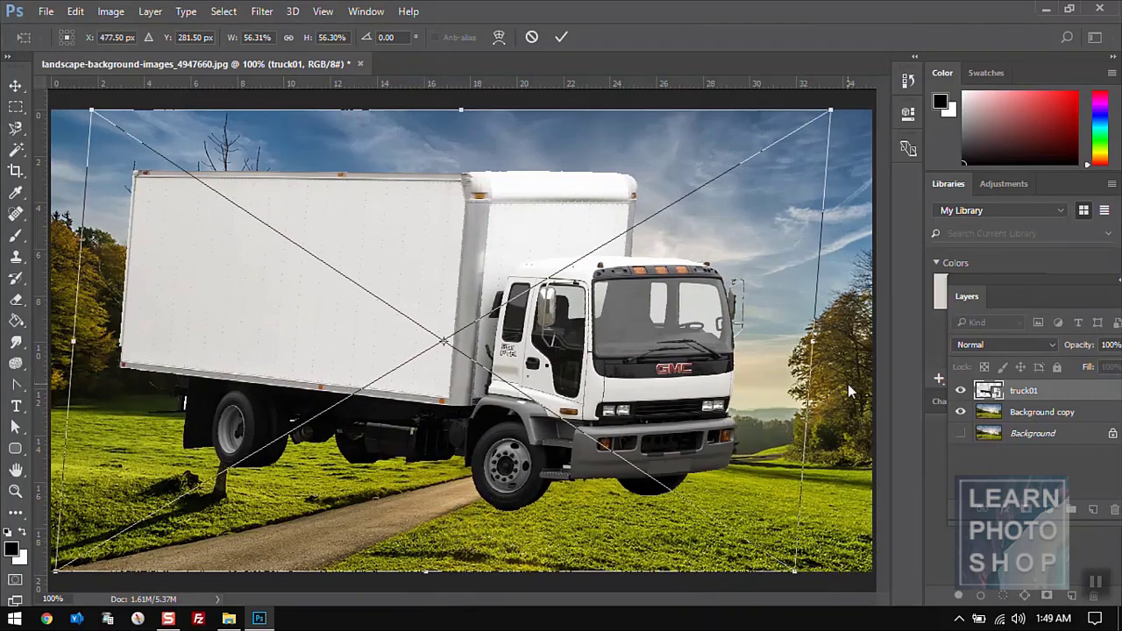
pyautogui.moveTo(815, 351); pyautogui.dragTo(777, 362)
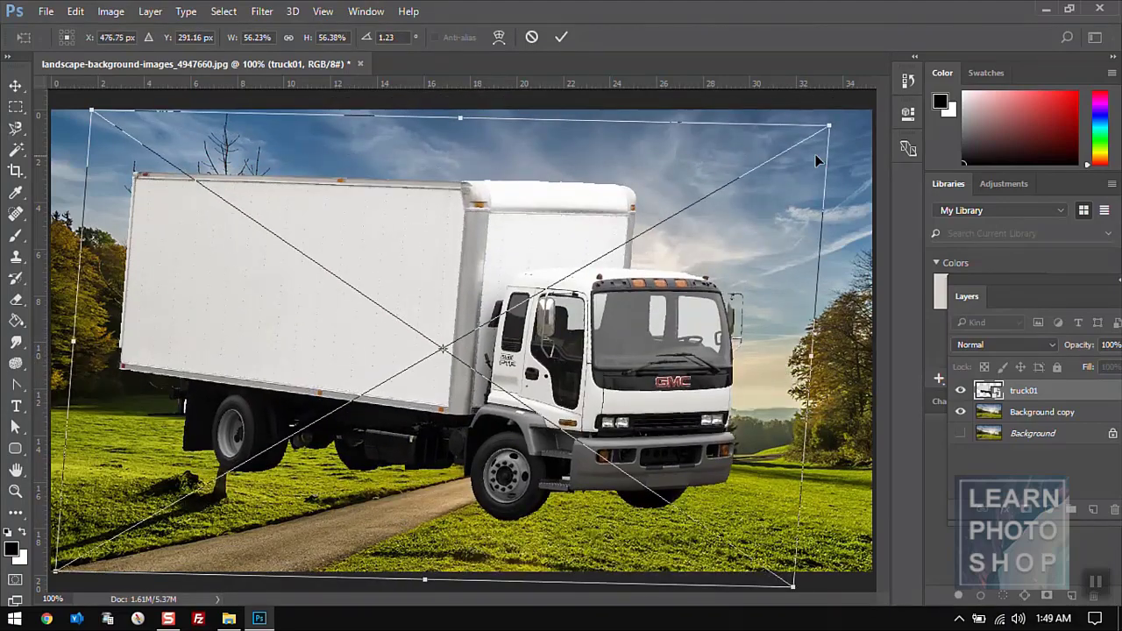
pyautogui.moveTo(831, 129); pyautogui.dragTo(786, 293)
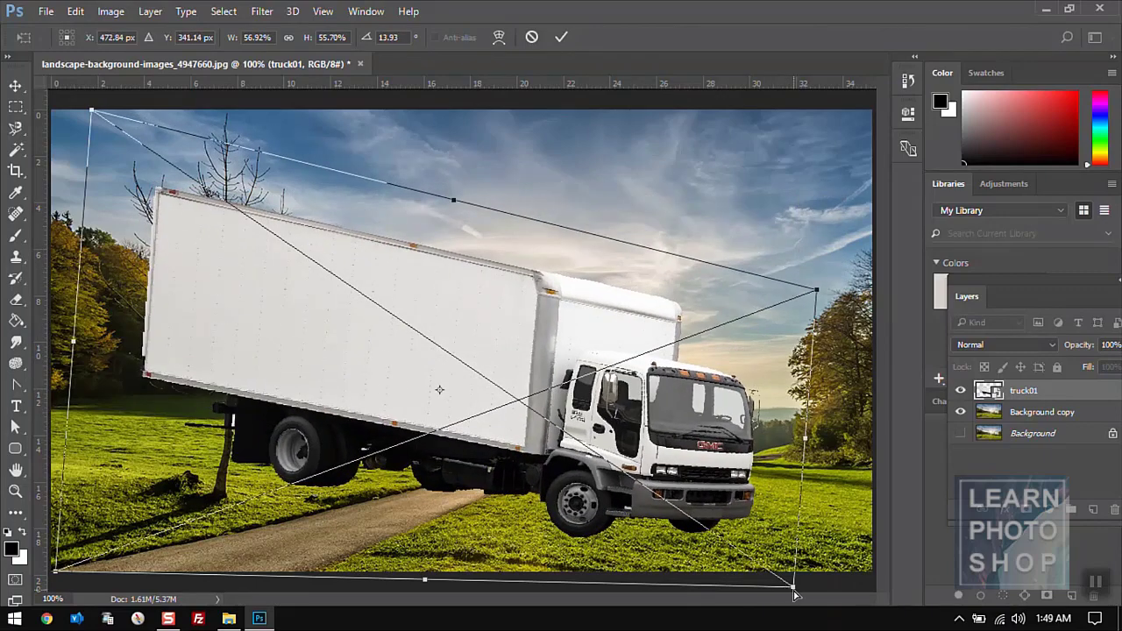
pyautogui.moveTo(794, 595); pyautogui.dragTo(792, 471)
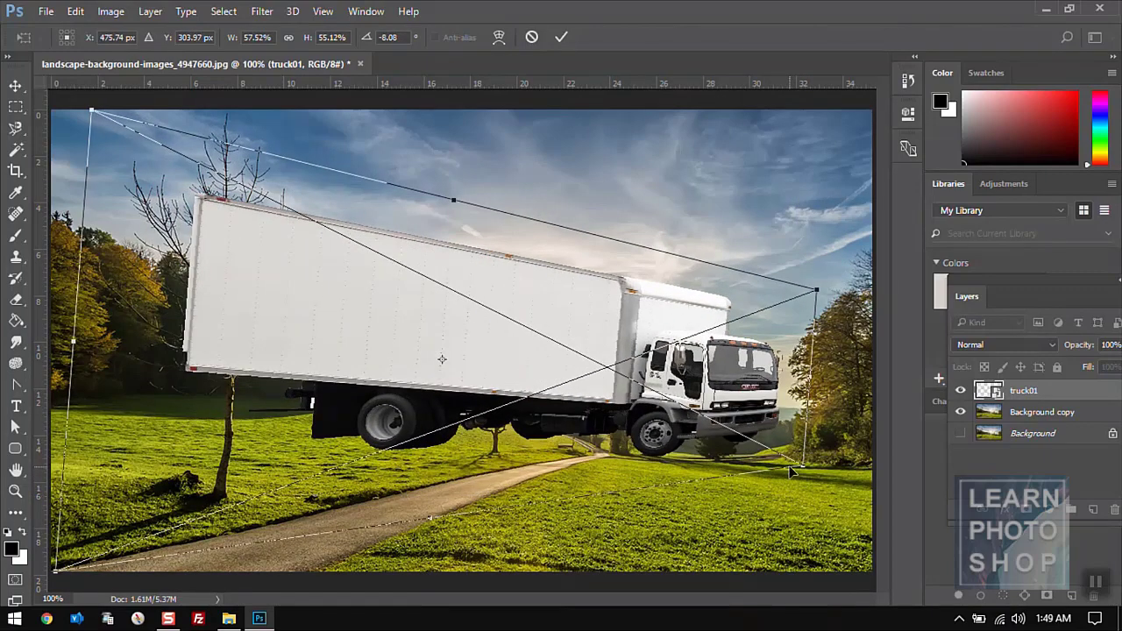
pyautogui.click(82, 16)
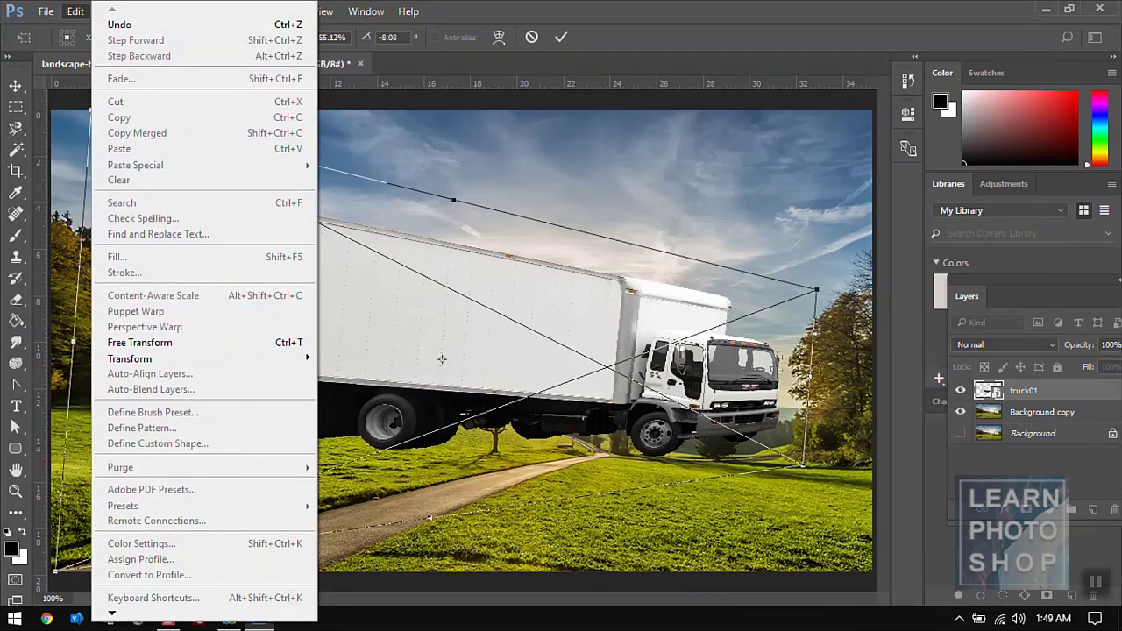
pyautogui.press('Escape')
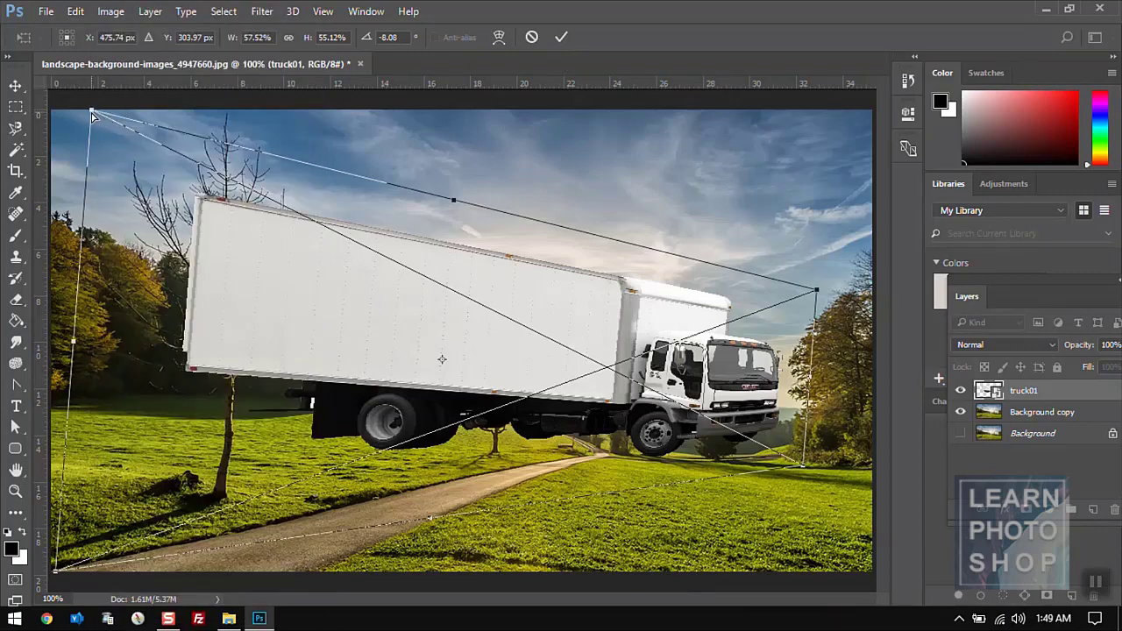
pyautogui.moveTo(92, 114); pyautogui.dragTo(84, 207)
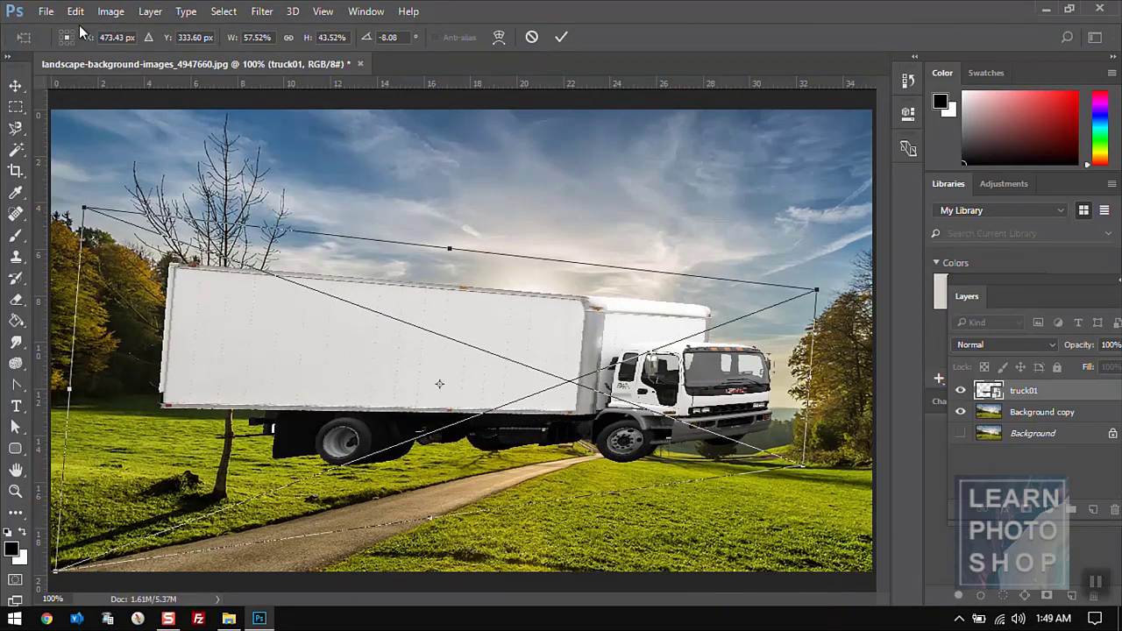
# - Choose Transform > Skew again, then press Esc to cancel and restore the truck
pyautogui.click(76, 11)
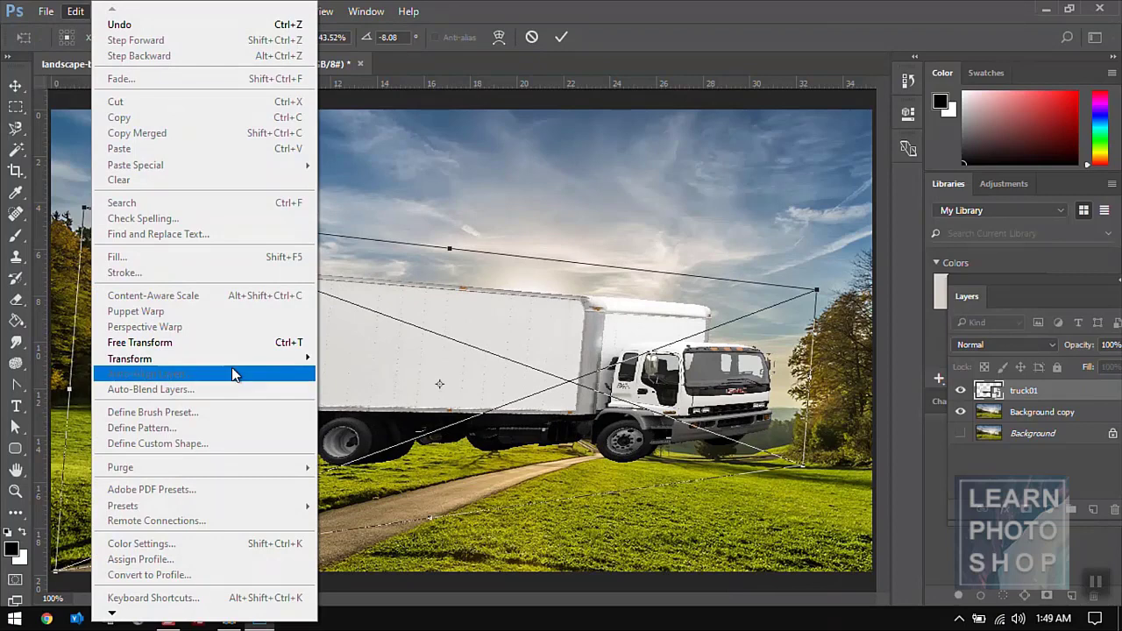
pyautogui.moveTo(232, 365)
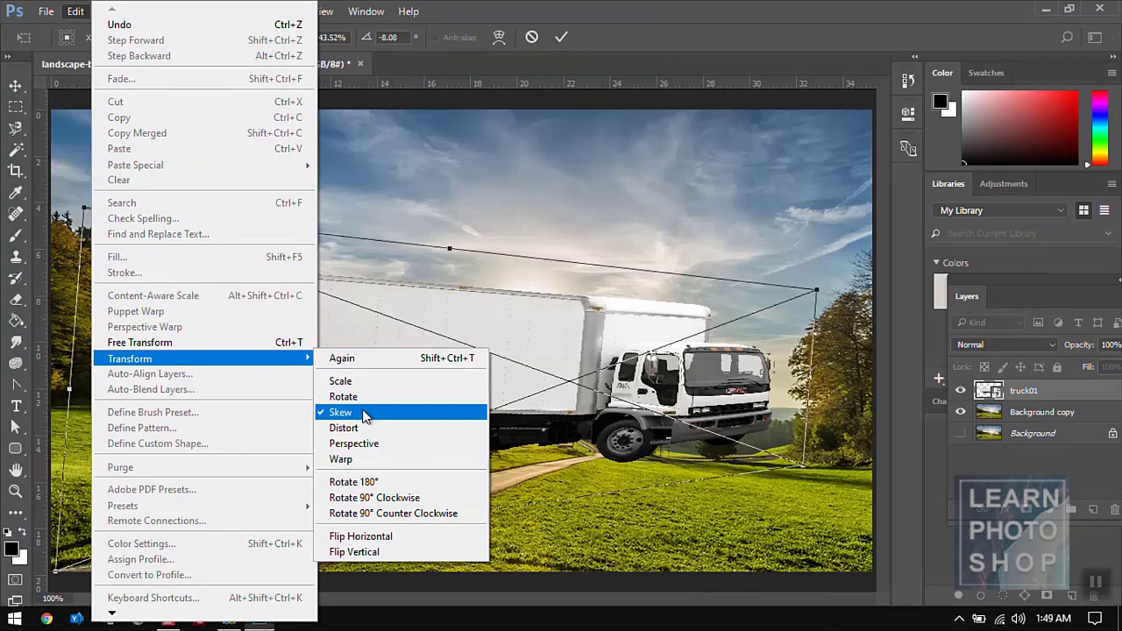
pyautogui.click(363, 414)
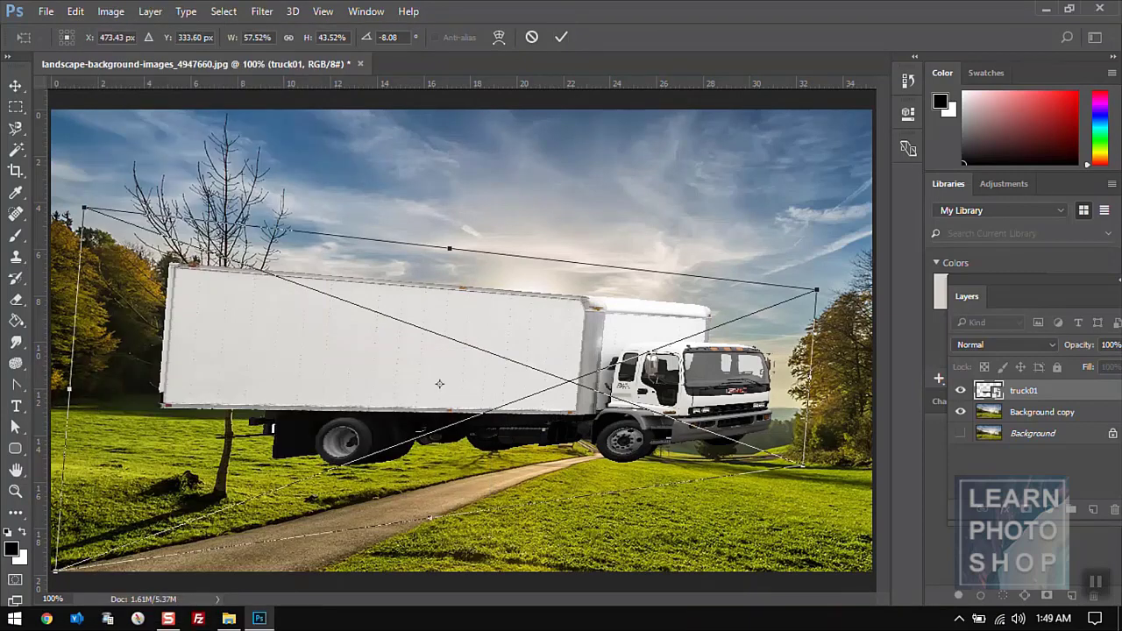
pyautogui.press('Escape')
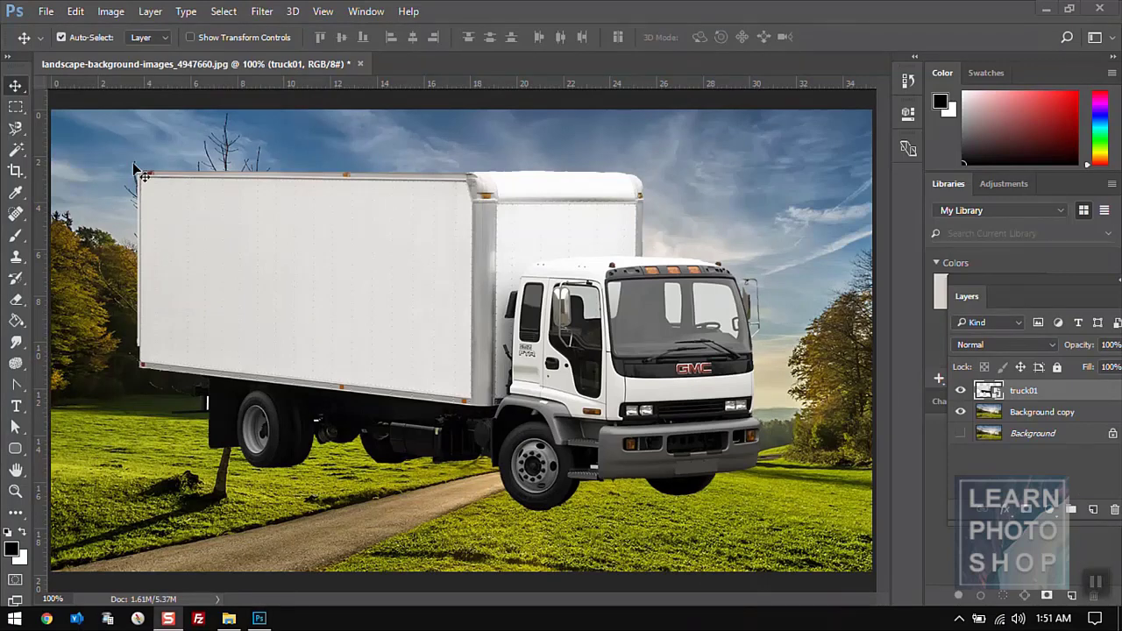
# - Trial a Transform > Distort on the truck's top corners, then cancel it with Esc
pyautogui.click(75, 12)
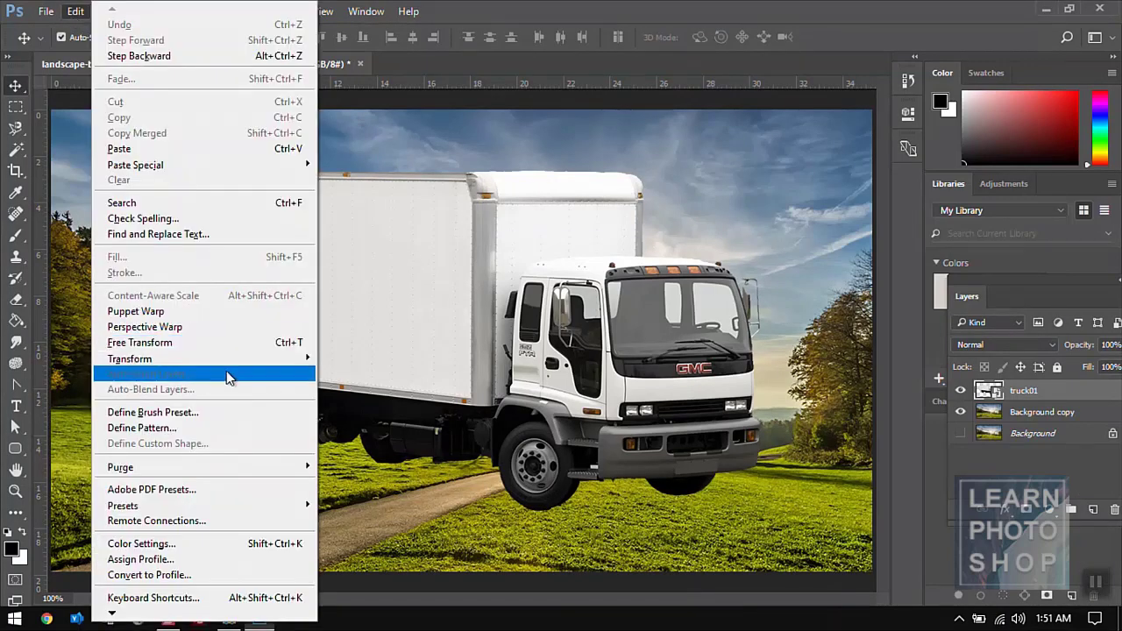
pyautogui.moveTo(222, 364)
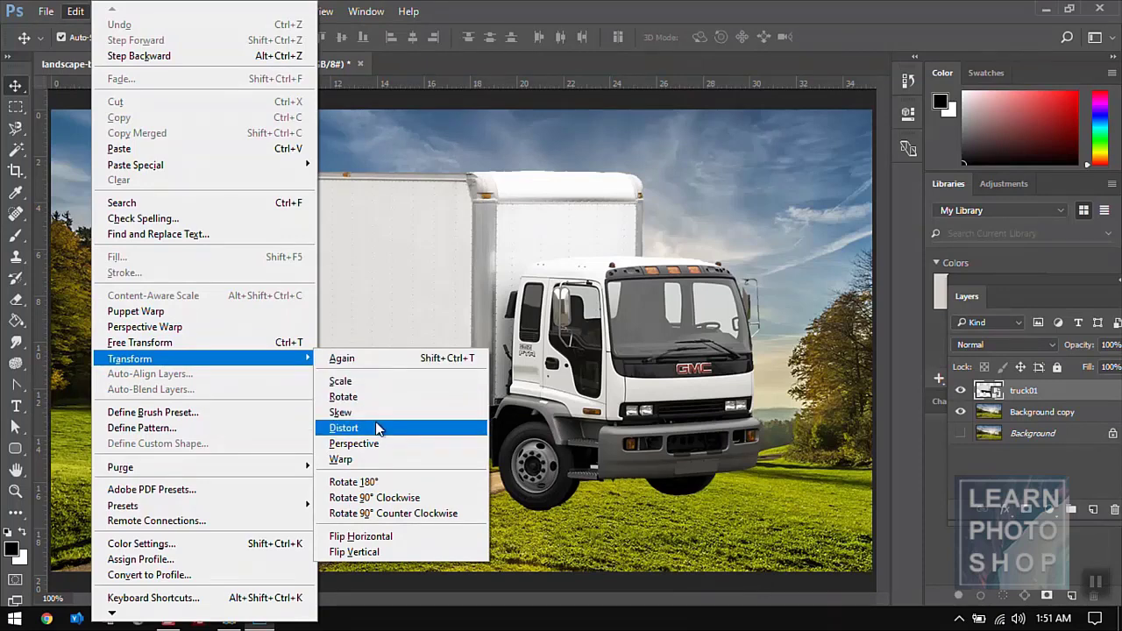
pyautogui.click(377, 427)
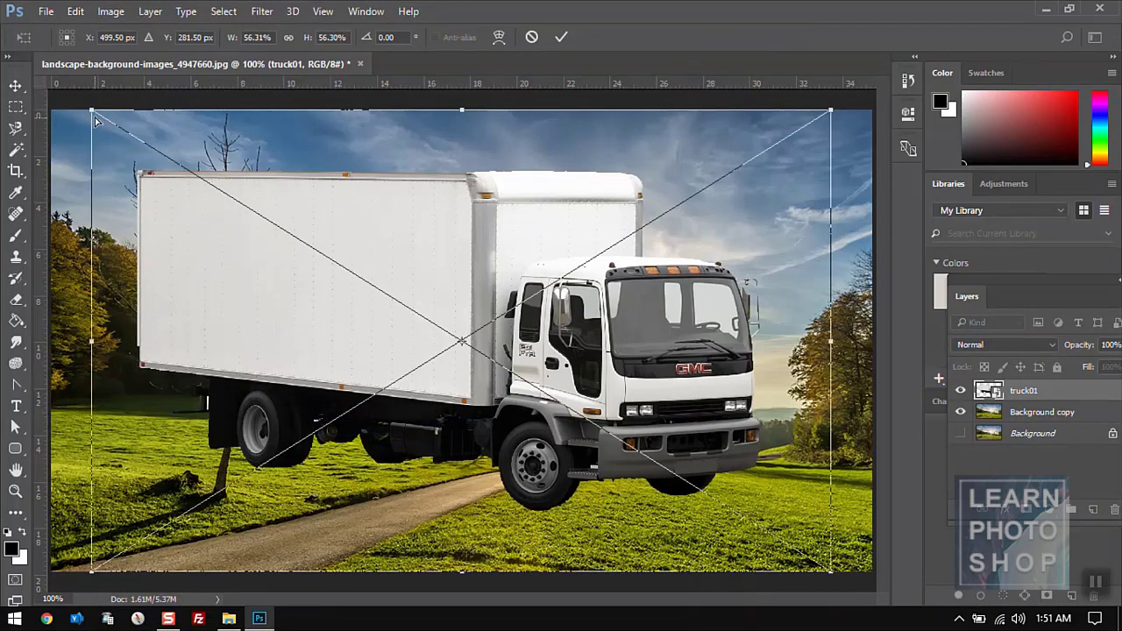
pyautogui.moveTo(94, 112); pyautogui.dragTo(202, 196)
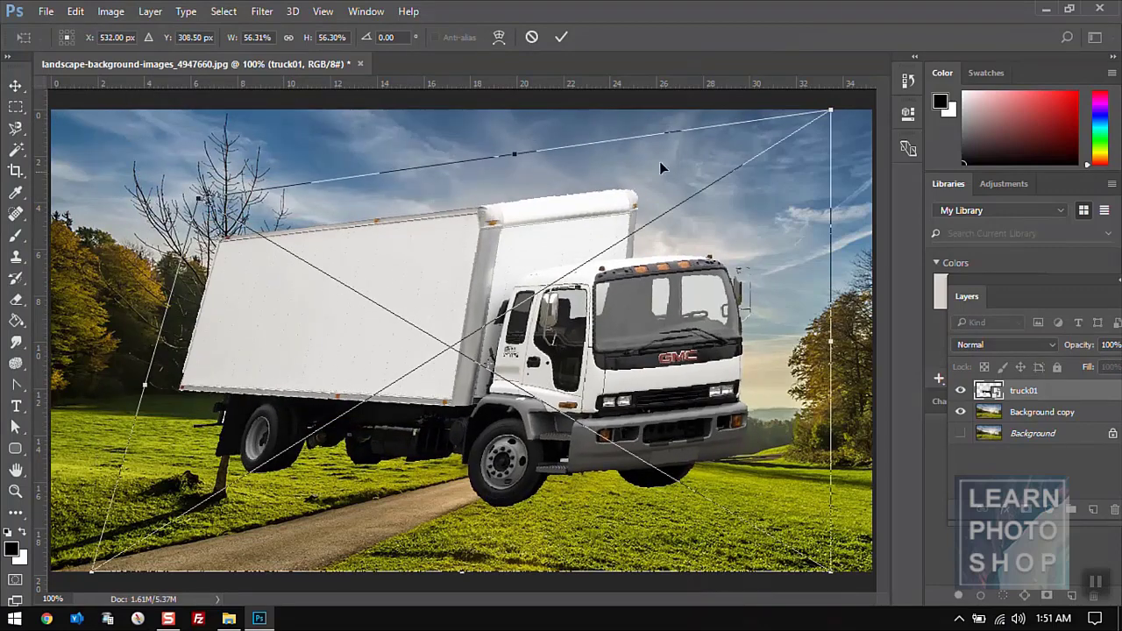
pyautogui.moveTo(824, 114); pyautogui.dragTo(675, 308)
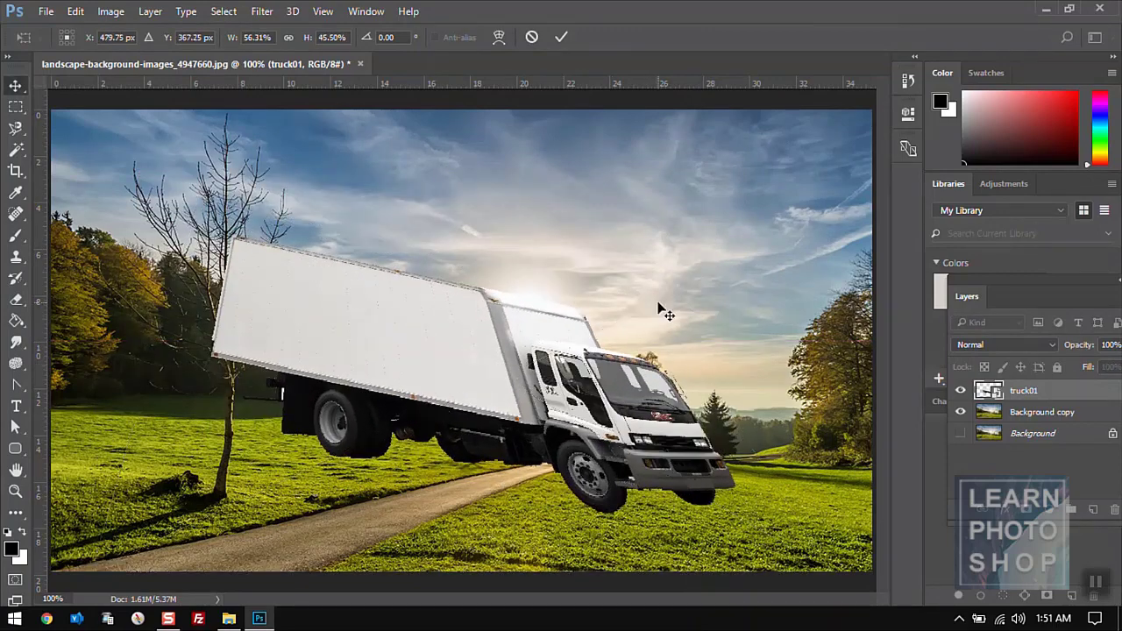
pyautogui.press('Escape')
# - Apply Transform > Perspective, dragging the top-left handle right to narrow the truck's top edge
pyautogui.click(76, 12)
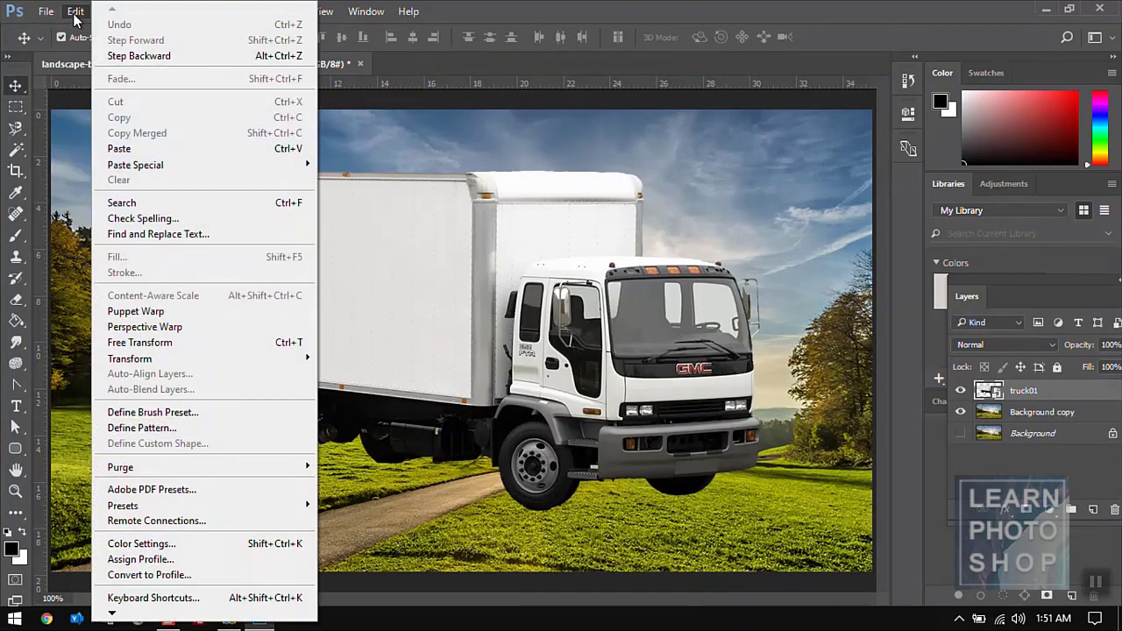
pyautogui.moveTo(225, 361)
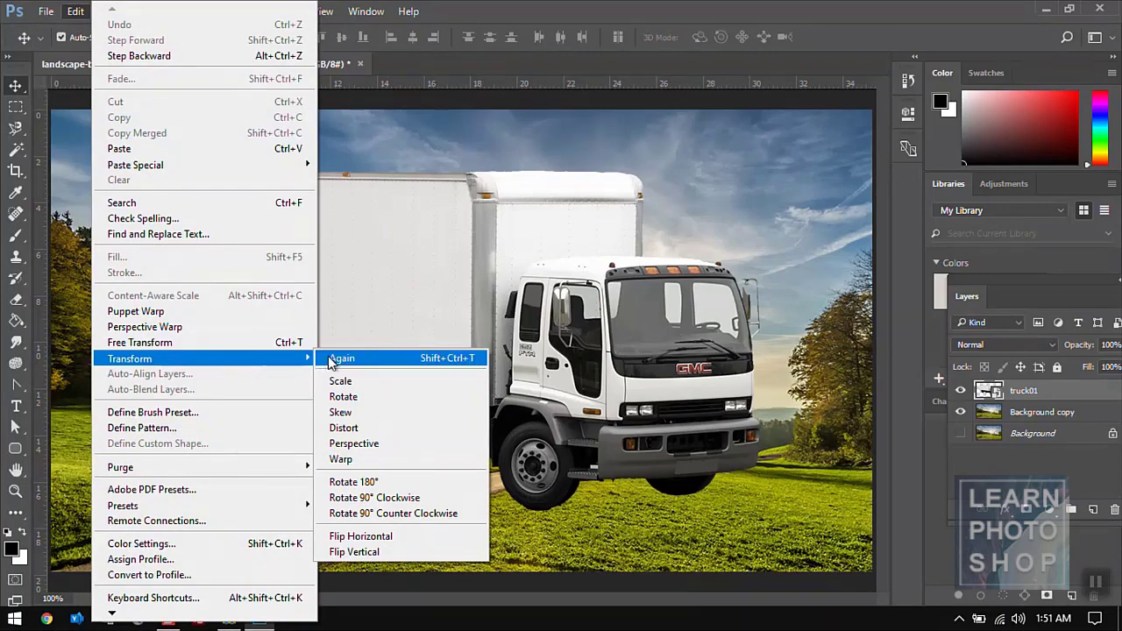
pyautogui.click(362, 444)
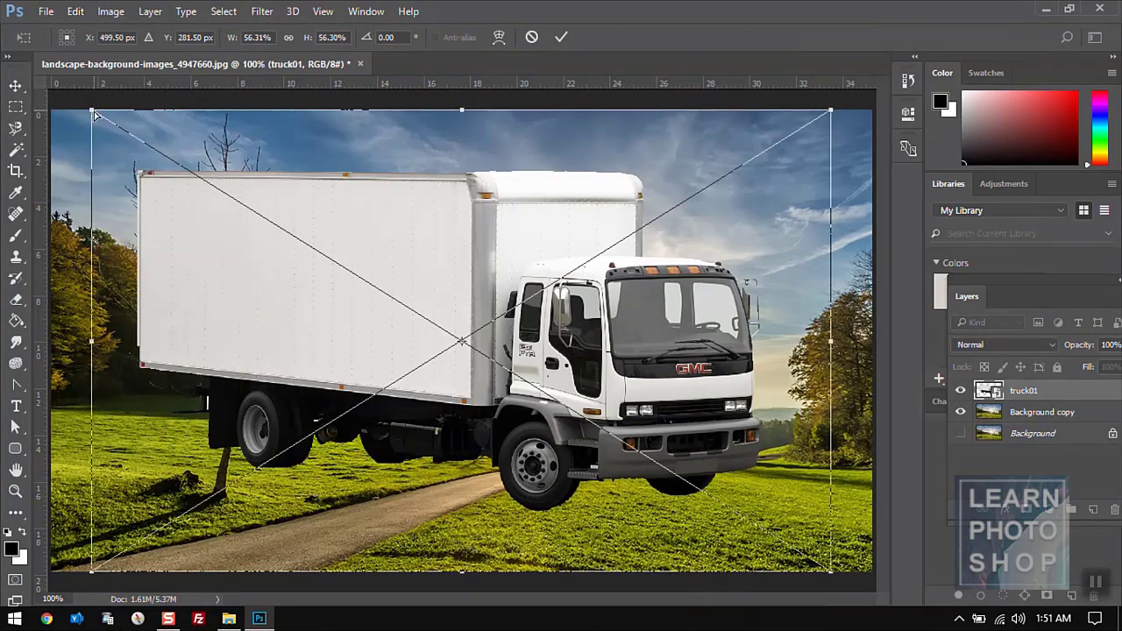
pyautogui.moveTo(93, 113); pyautogui.dragTo(162, 120)
pyautogui.press('Return')
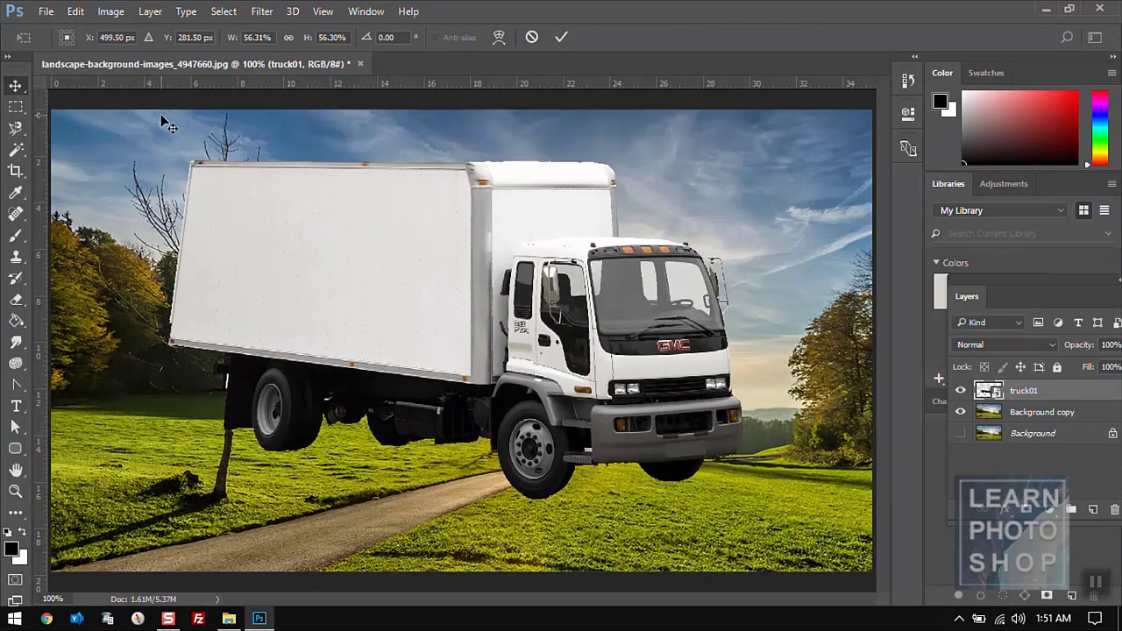
# - Bend the truck's body and cab with a trial Transform > Warp, apply it, then undo it
pyautogui.click(71, 16)
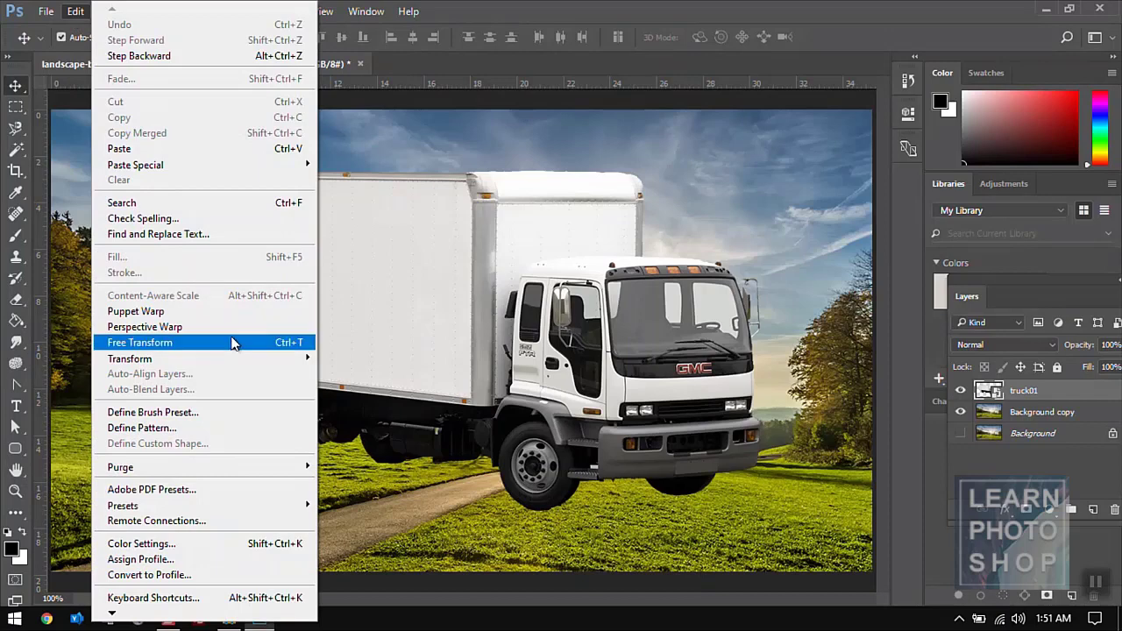
pyautogui.moveTo(237, 362)
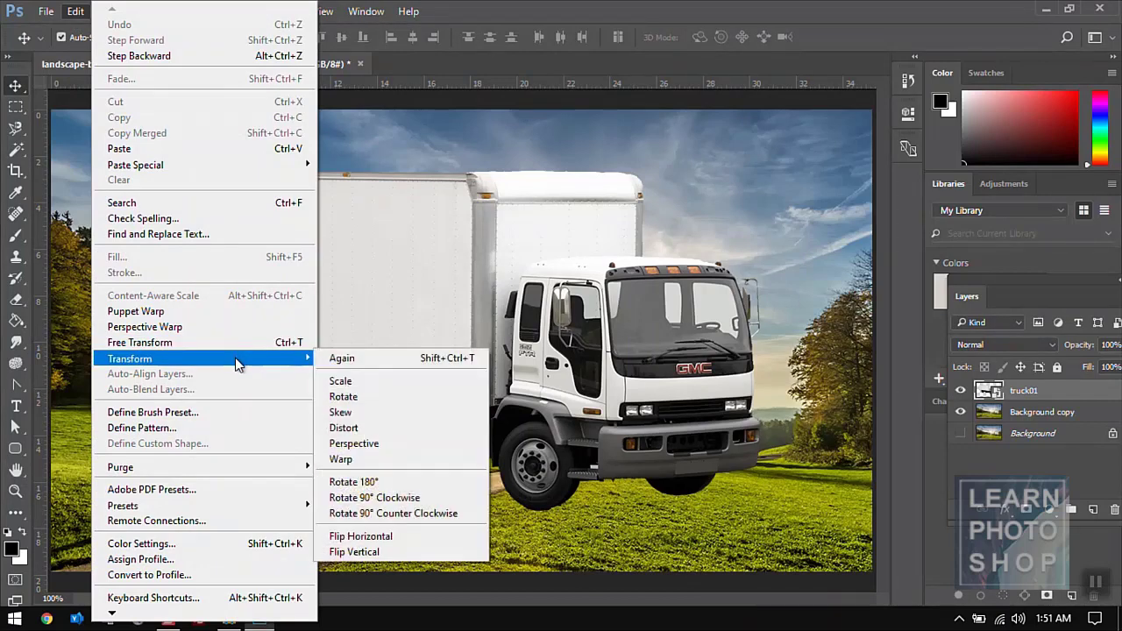
pyautogui.click(385, 462)
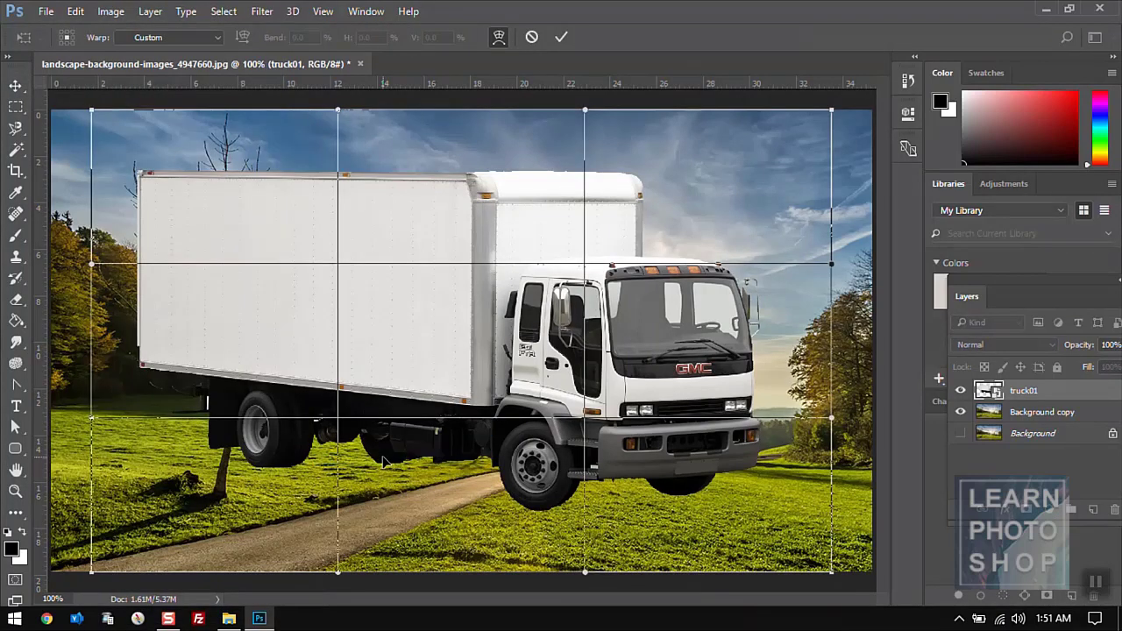
pyautogui.moveTo(338, 263); pyautogui.dragTo(261, 303)
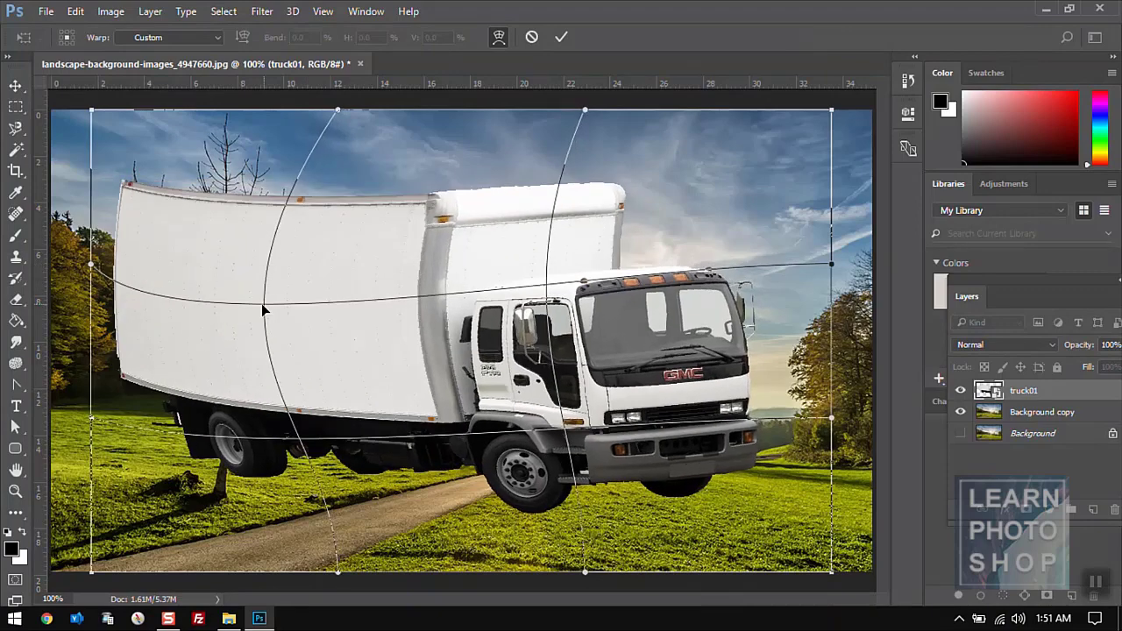
pyautogui.moveTo(545, 287); pyautogui.dragTo(573, 219)
pyautogui.moveTo(578, 400); pyautogui.dragTo(536, 296)
pyautogui.press('Return')
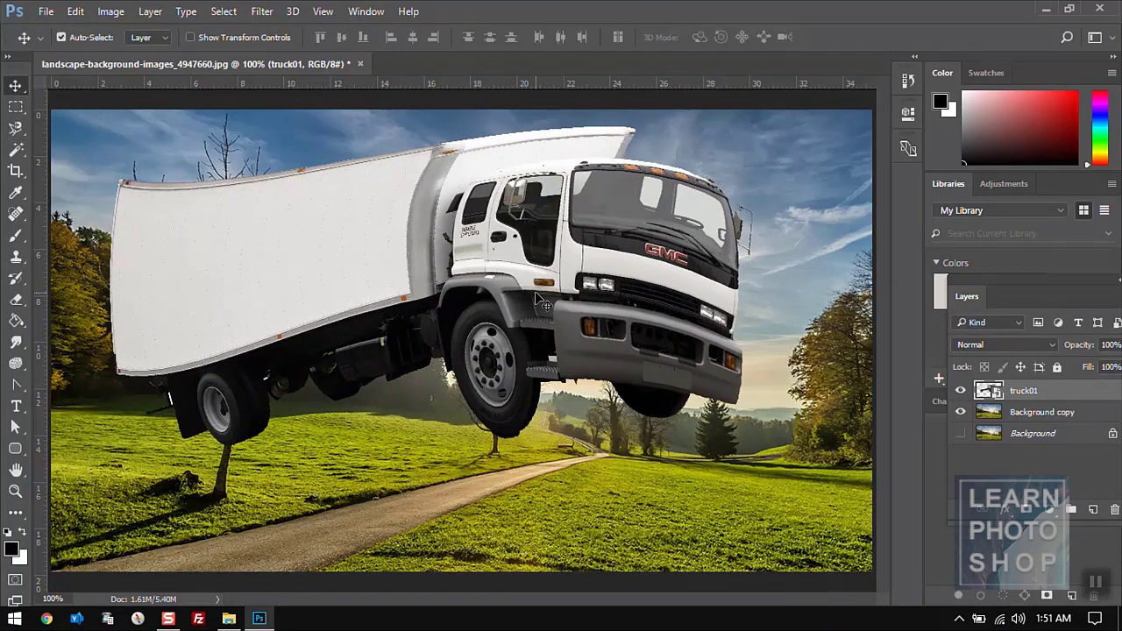
pyautogui.hotkey('ctrl', 'z')
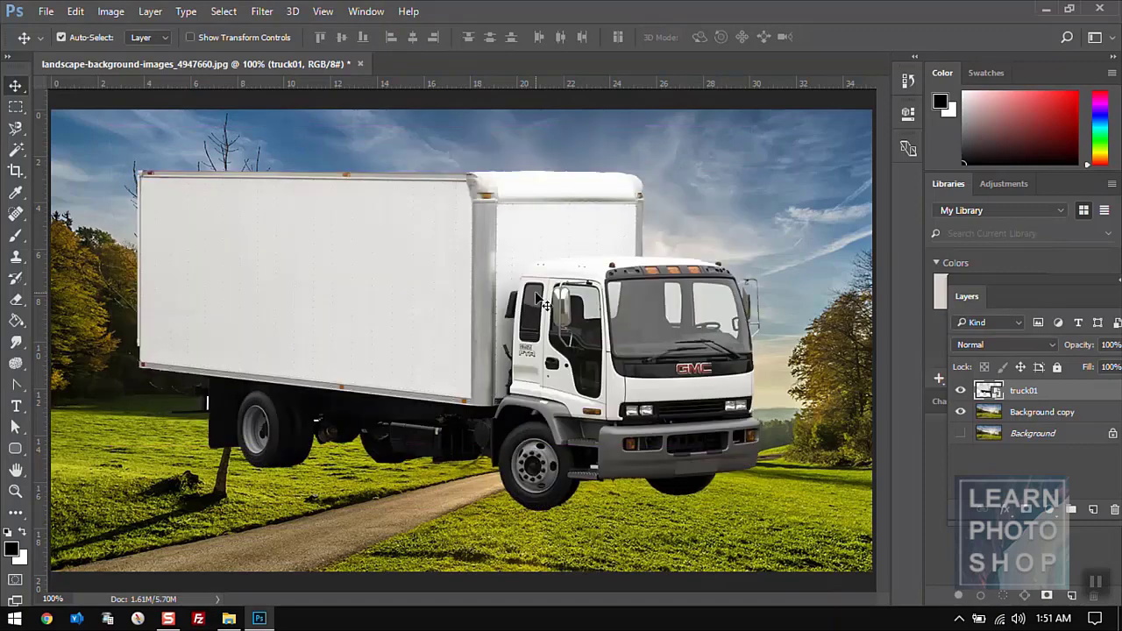
# - Try rotating the truck 180°, 90° clockwise and 90° counter-clockwise, undoing each
pyautogui.click(75, 11)
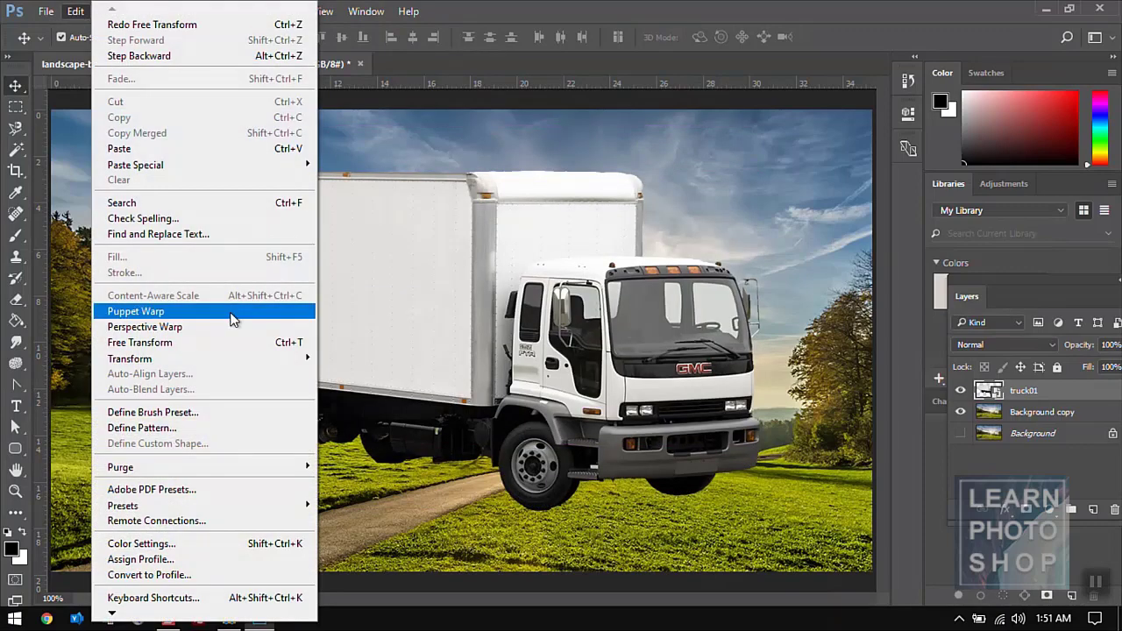
pyautogui.moveTo(235, 357)
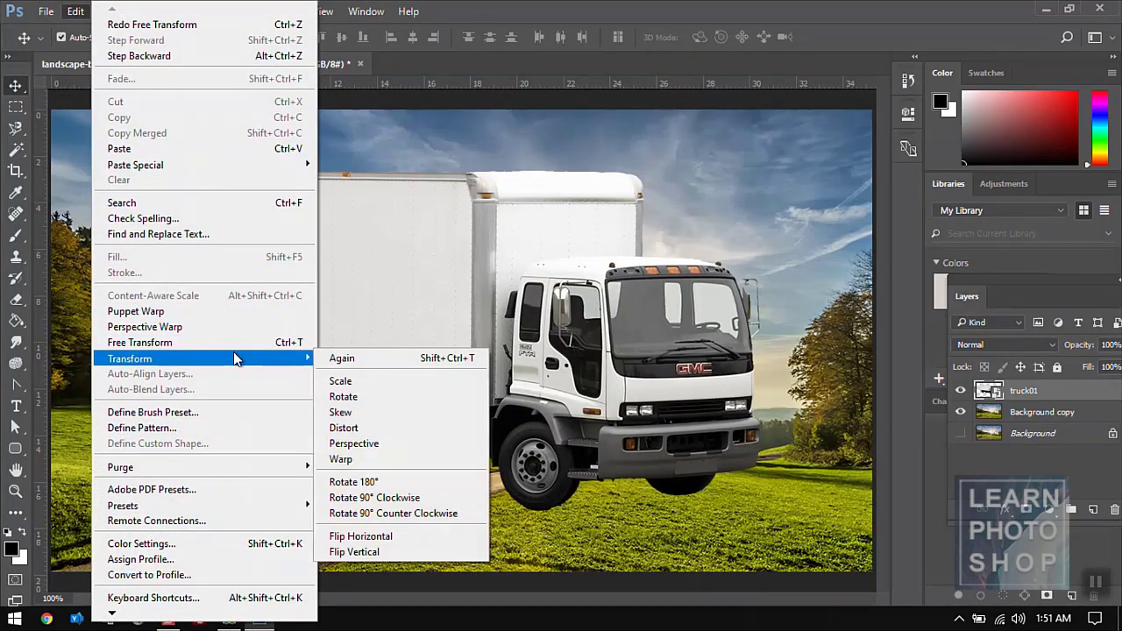
pyautogui.click(383, 487)
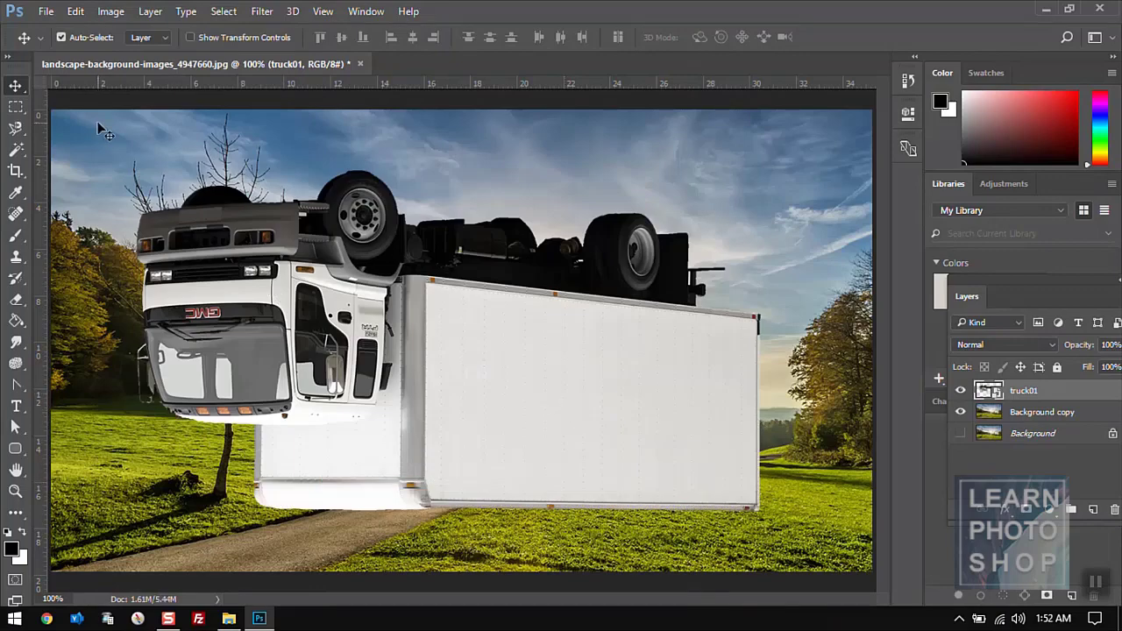
pyautogui.hotkey('ctrl', 'z')
pyautogui.click(76, 12)
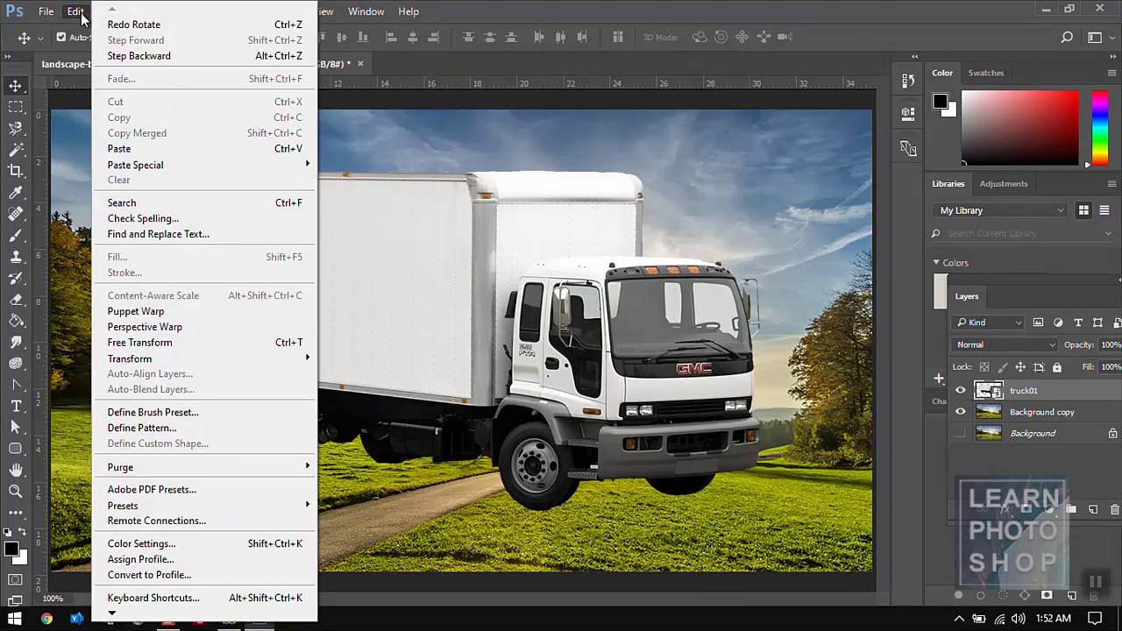
pyautogui.moveTo(306, 359)
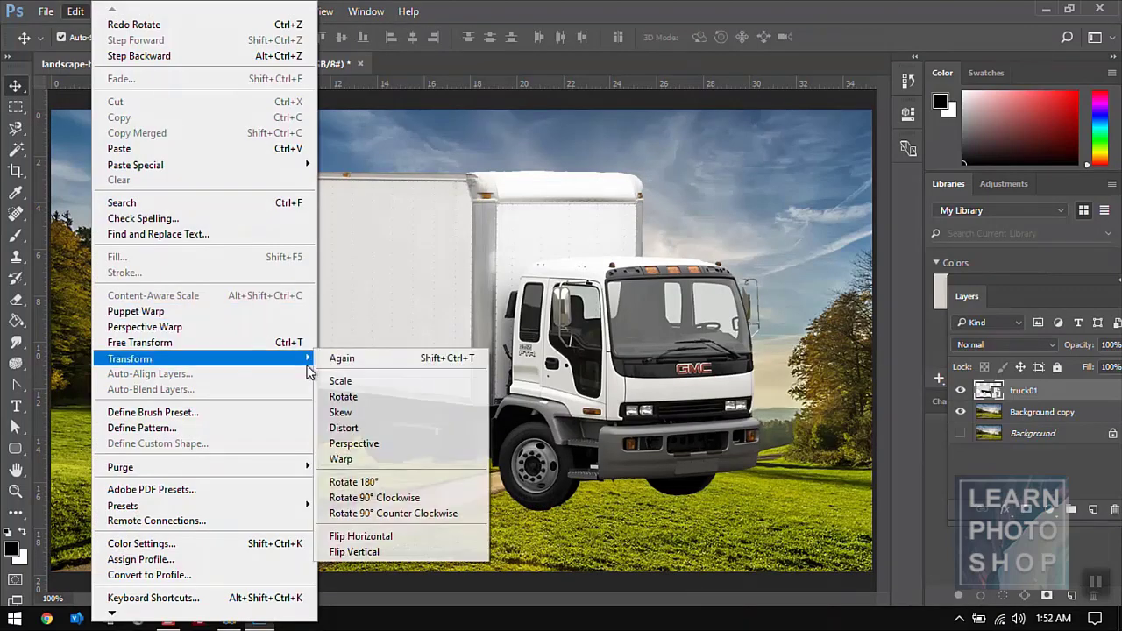
pyautogui.click(364, 498)
pyautogui.hotkey('ctrl', 'z')
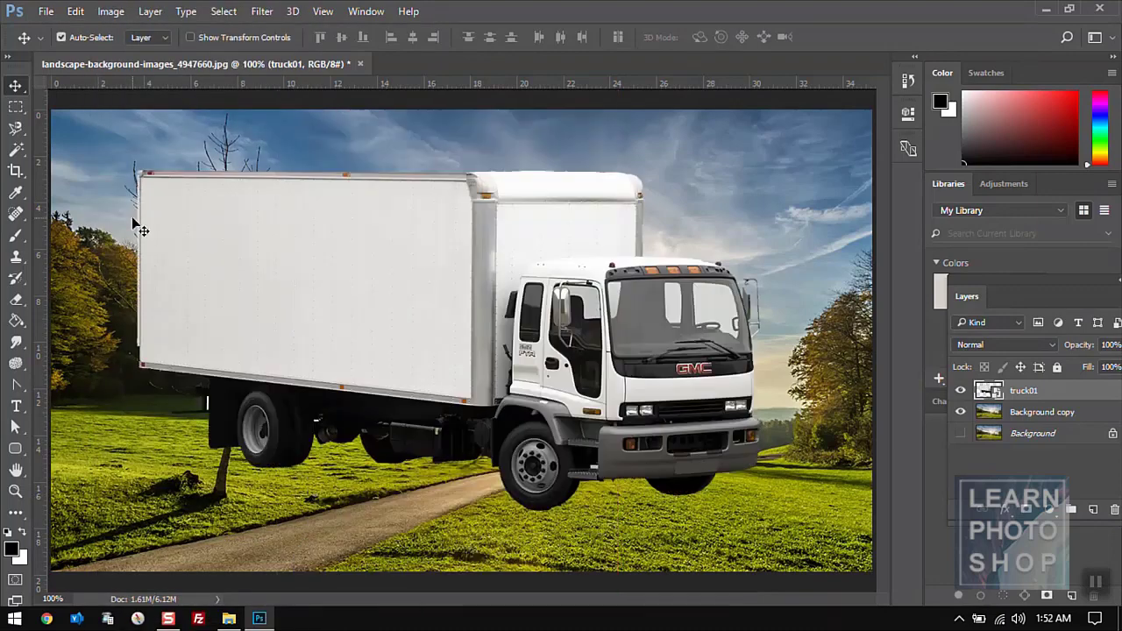
pyautogui.click(75, 12)
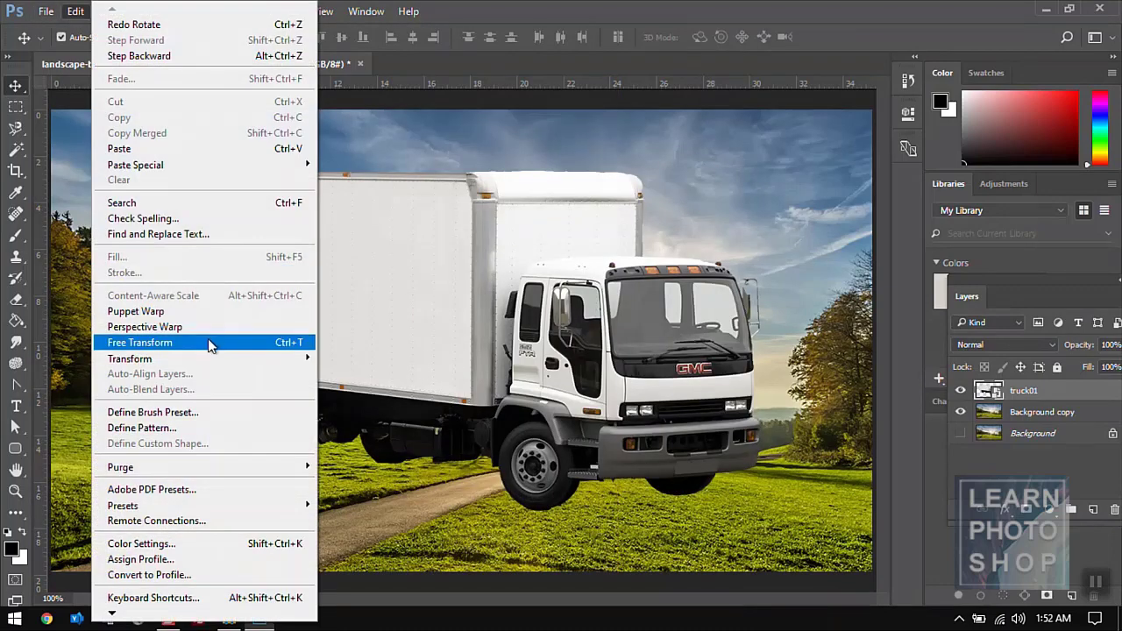
pyautogui.moveTo(219, 359)
pyautogui.click(430, 512)
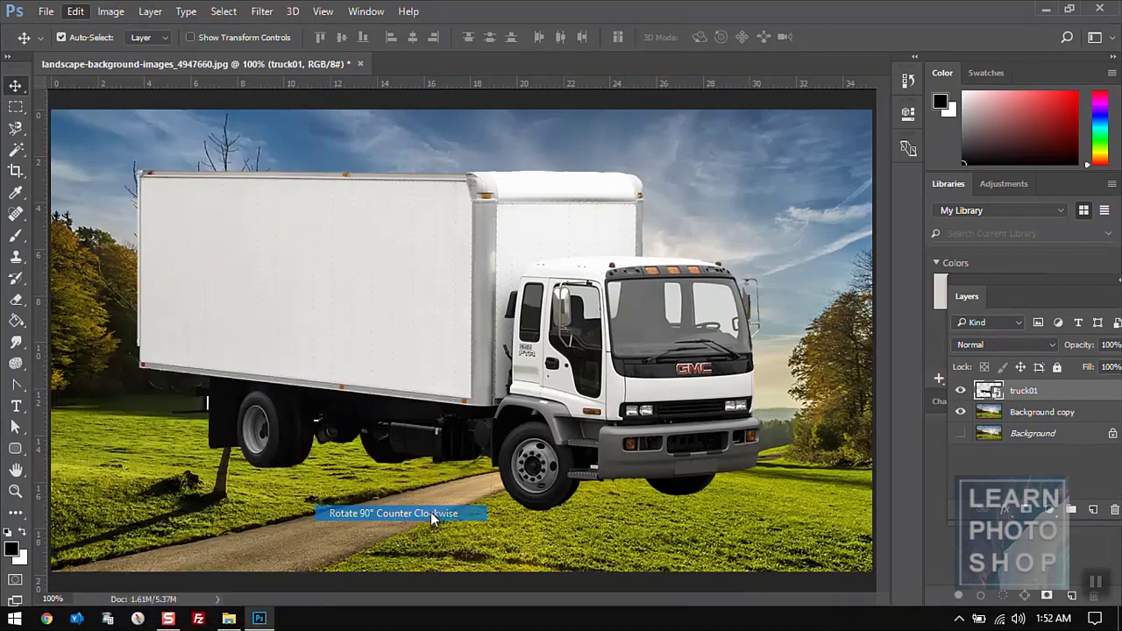
pyautogui.hotkey('ctrl', 'z')
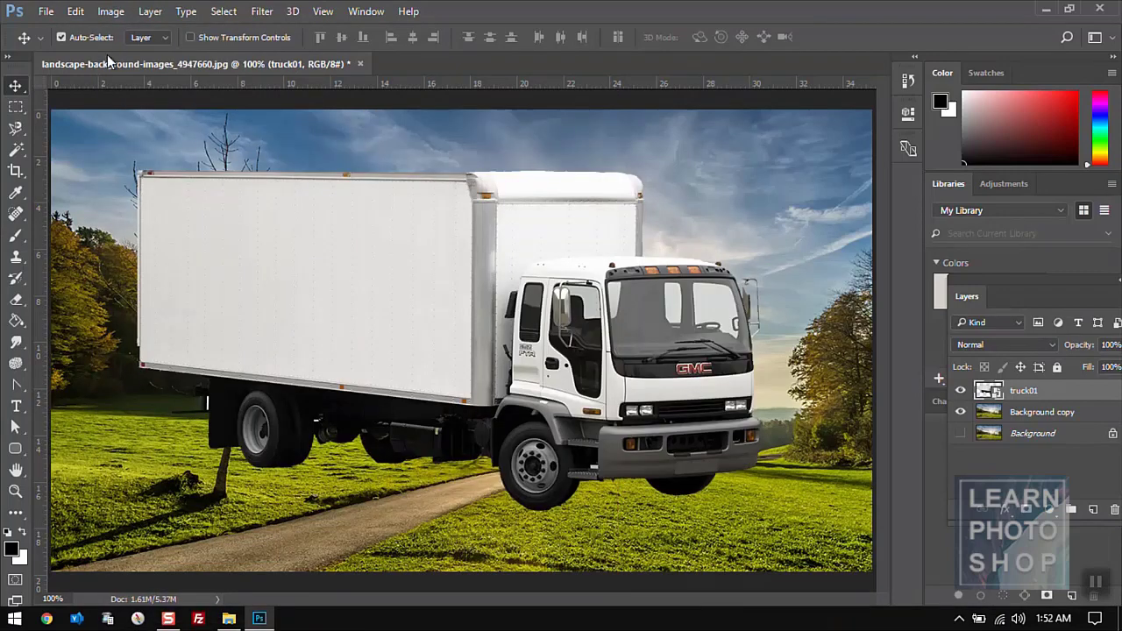
# - Flip the truck horizontally and vertically, then step back so it faces right again
pyautogui.click(75, 11)
pyautogui.moveTo(266, 362)
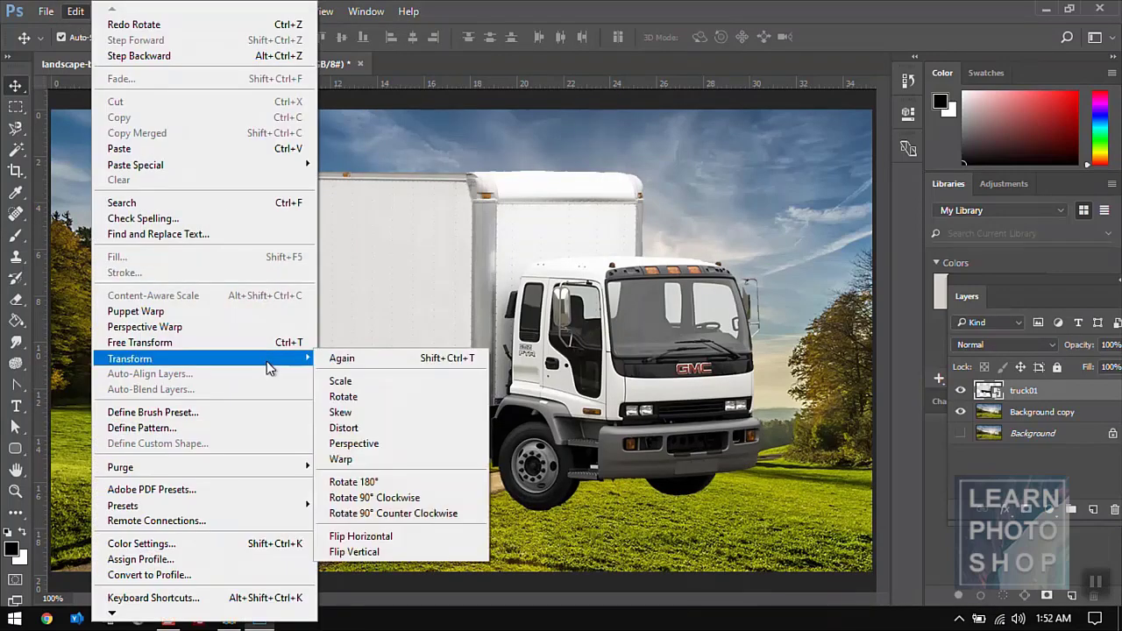
pyautogui.click(455, 536)
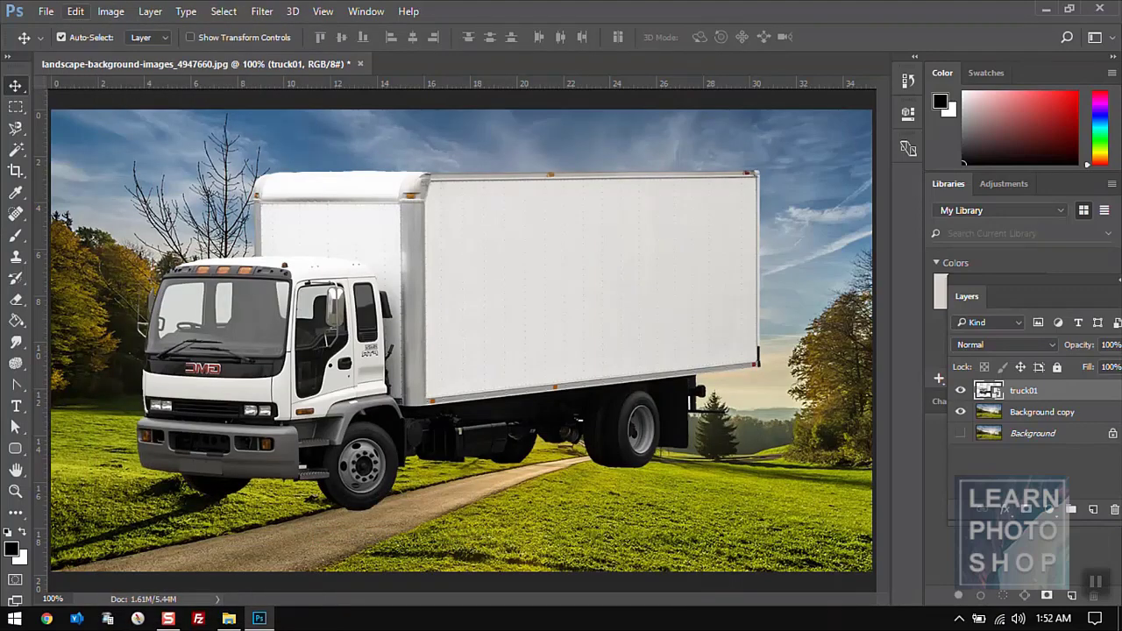
pyautogui.click(75, 12)
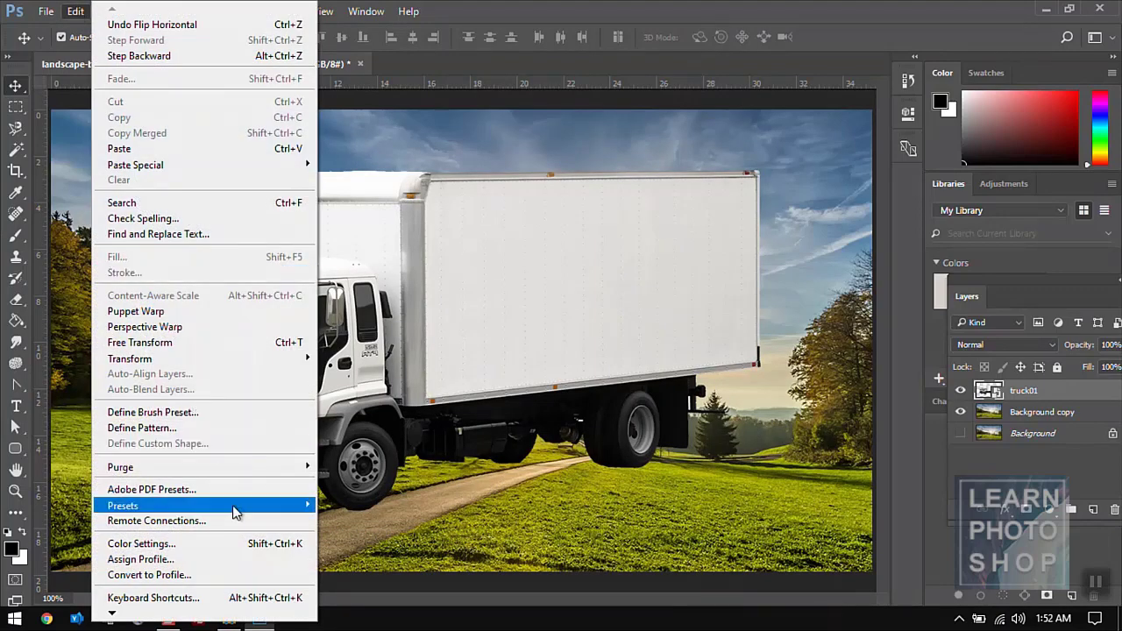
pyautogui.moveTo(213, 358)
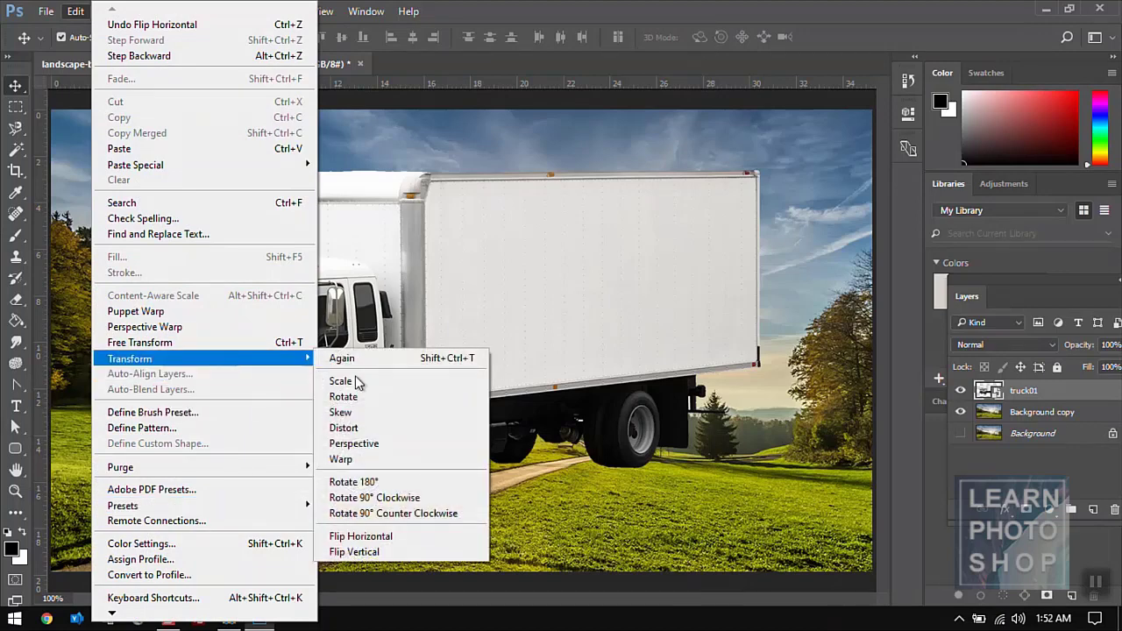
pyautogui.click(368, 552)
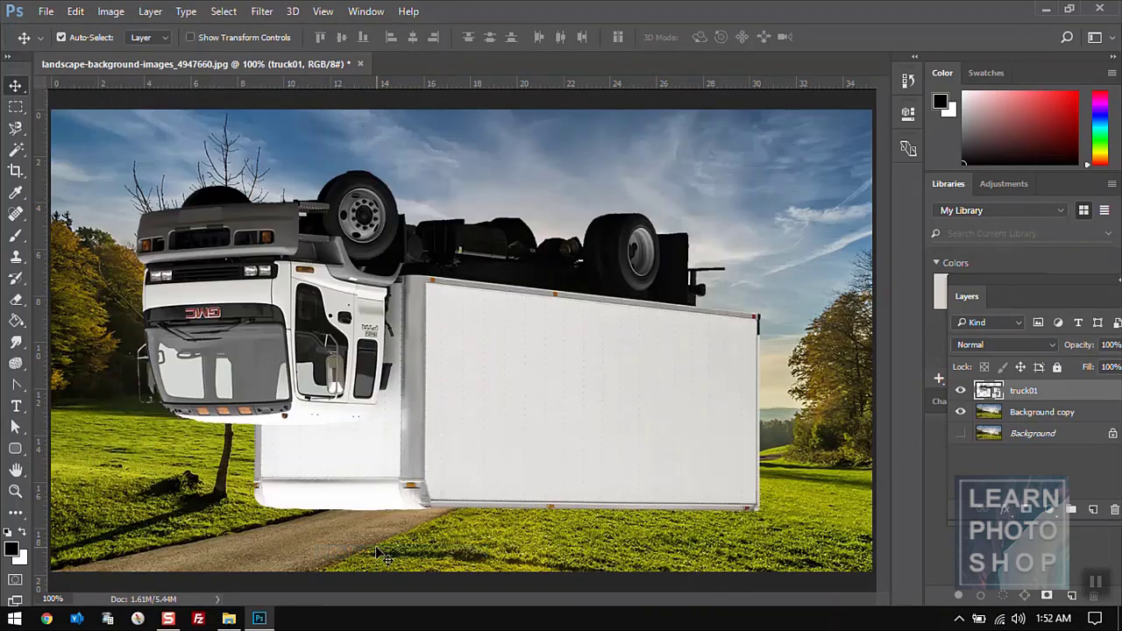
pyautogui.hotkey('ctrl', 'z')
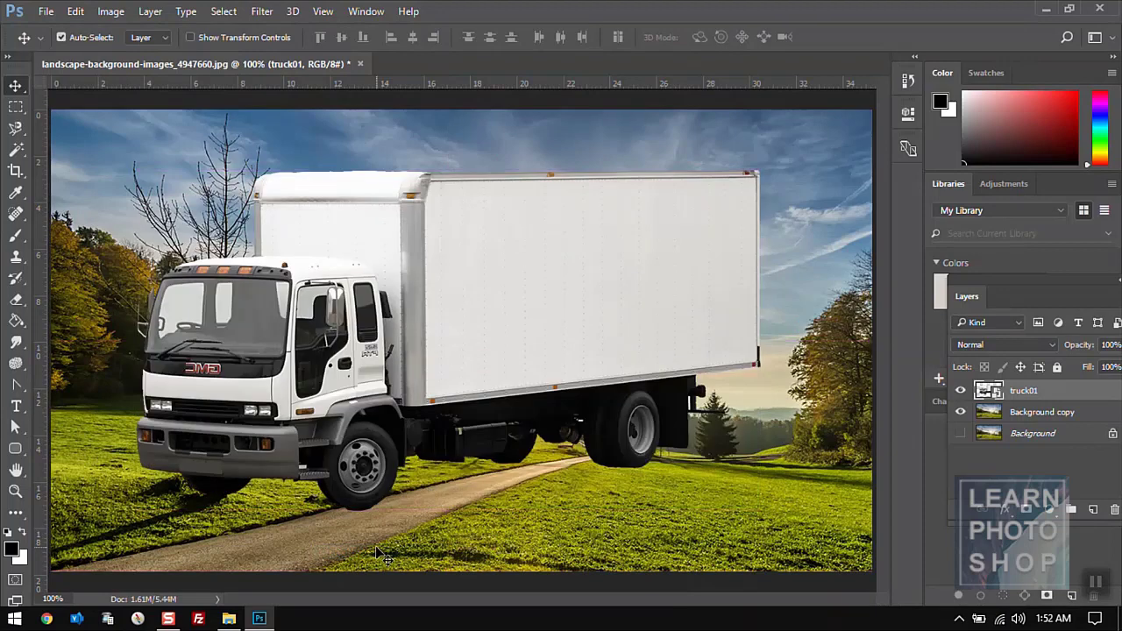
pyautogui.hotkey('ctrl', 'alt', 'z')
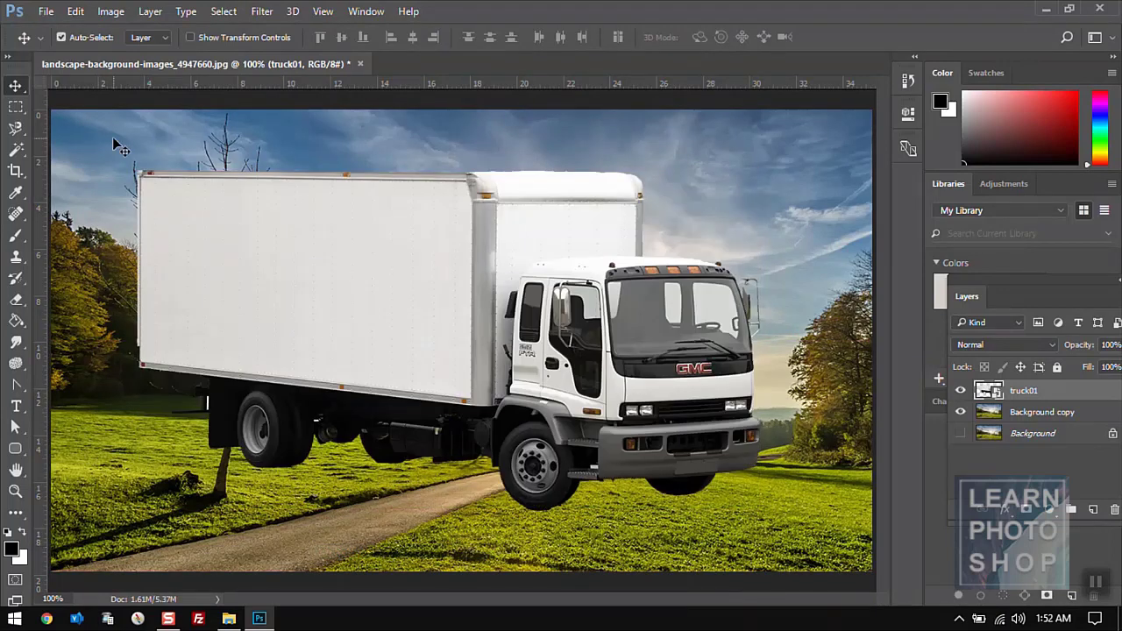
# - Close landscape-background-images_4947660.jpg without saving the changes
pyautogui.click(74, 11)
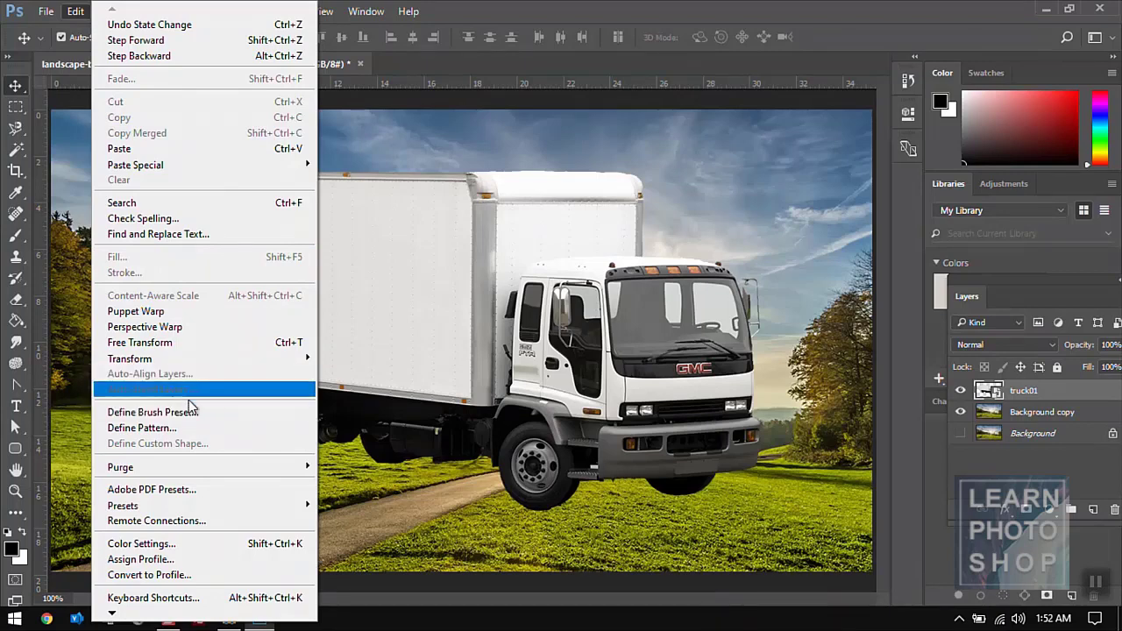
pyautogui.click(429, 70)
pyautogui.click(359, 65)
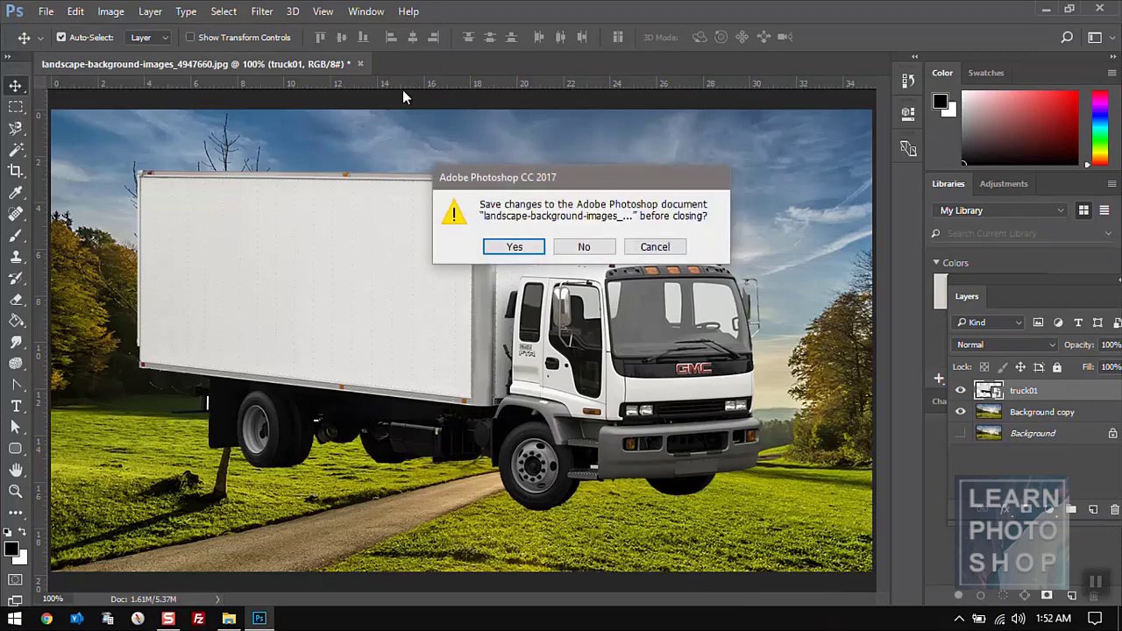
pyautogui.click(583, 246)
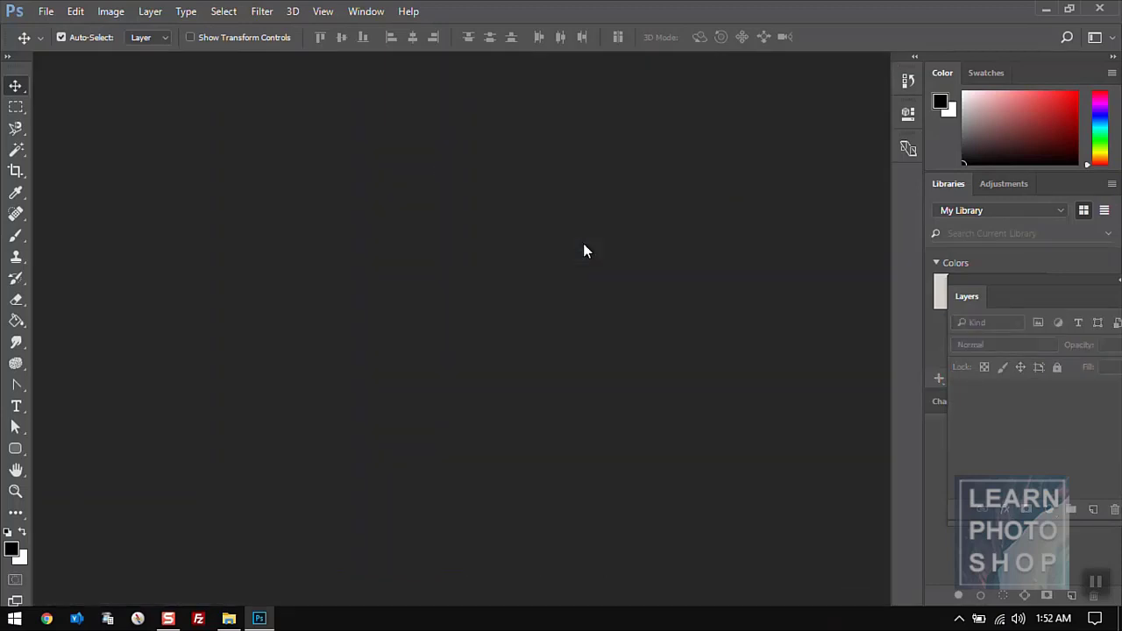
pyautogui.hotkey('alt', 'Tab')
pyautogui.hotkey('alt', 'Tab')
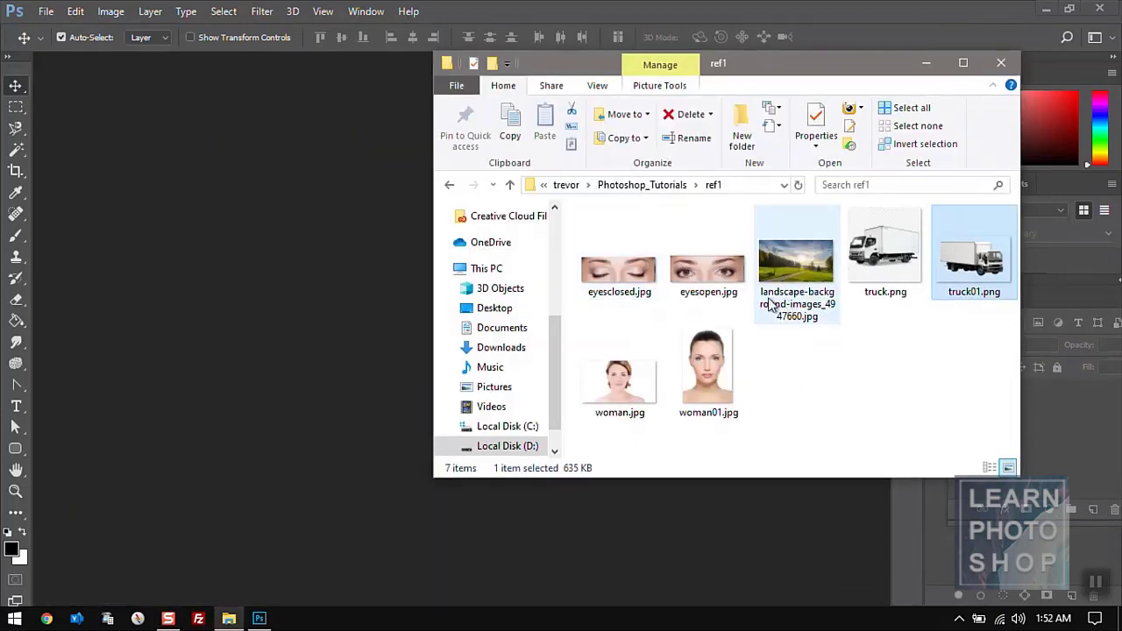
# - Select eyesclosed.jpg and eyesopen.jpg in ref1 and drag them into Photoshop
pyautogui.click(629, 285)
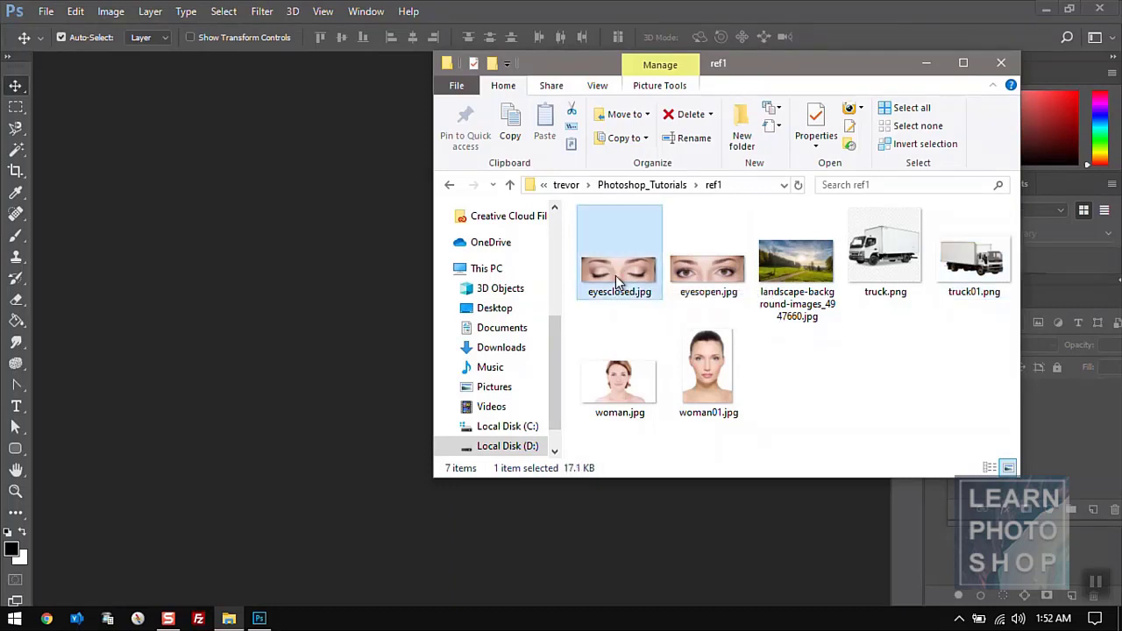
pyautogui.keyDown('ctrl'); pyautogui.click(679, 285); pyautogui.keyUp('ctrl')
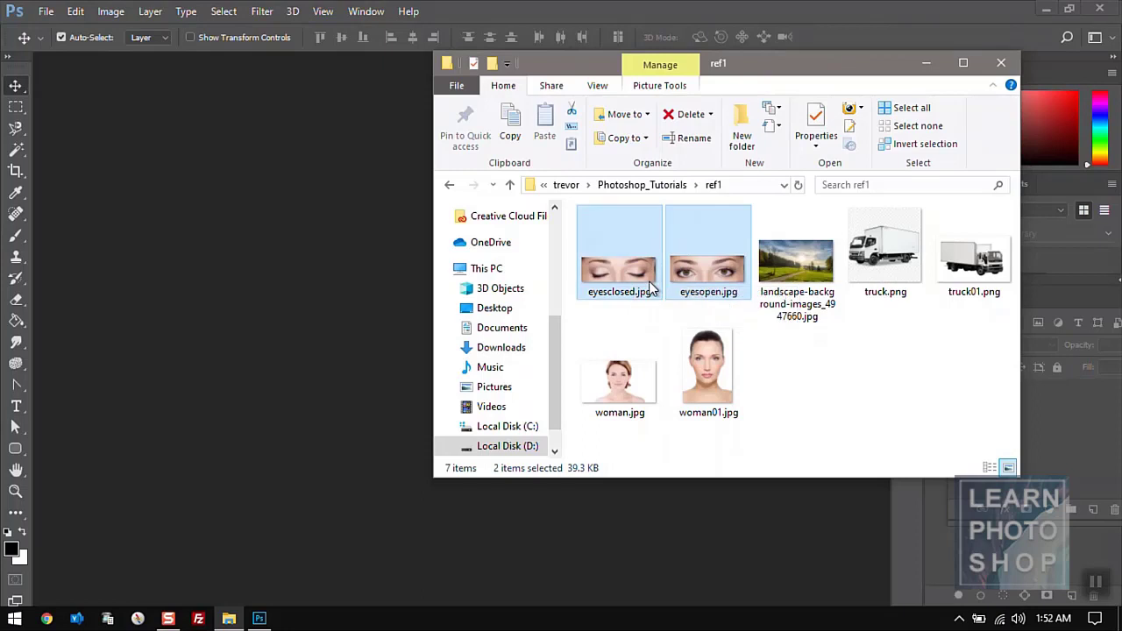
pyautogui.moveTo(651, 287); pyautogui.dragTo(370, 233)
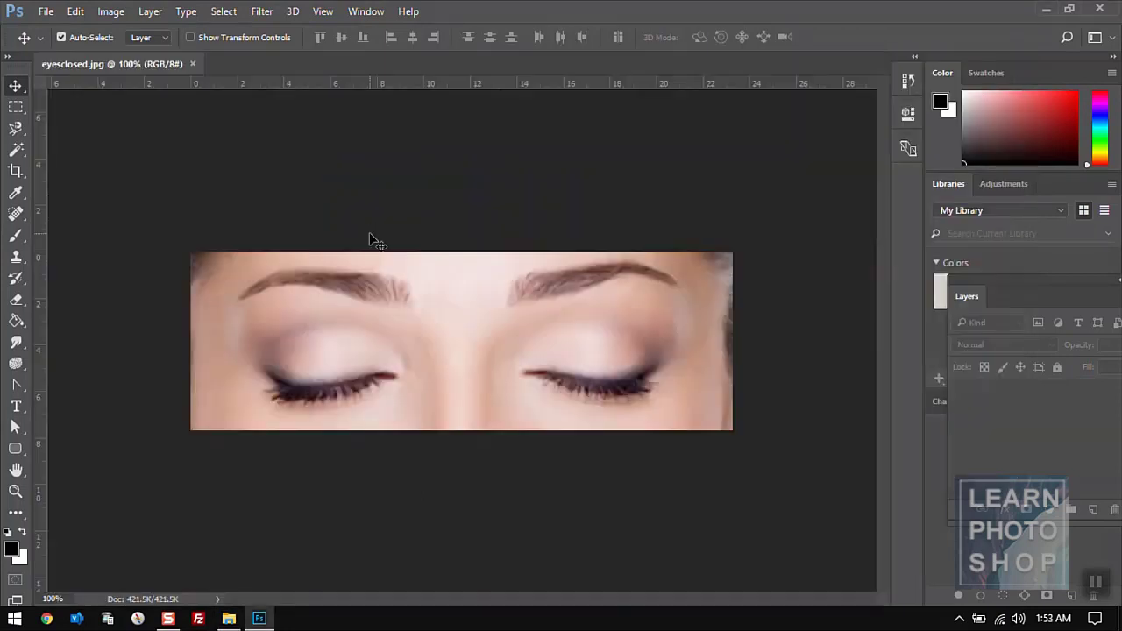
# - Select the whole eyesclosed.jpg image with the Rectangular Marquee and copy it
pyautogui.click(138, 63)
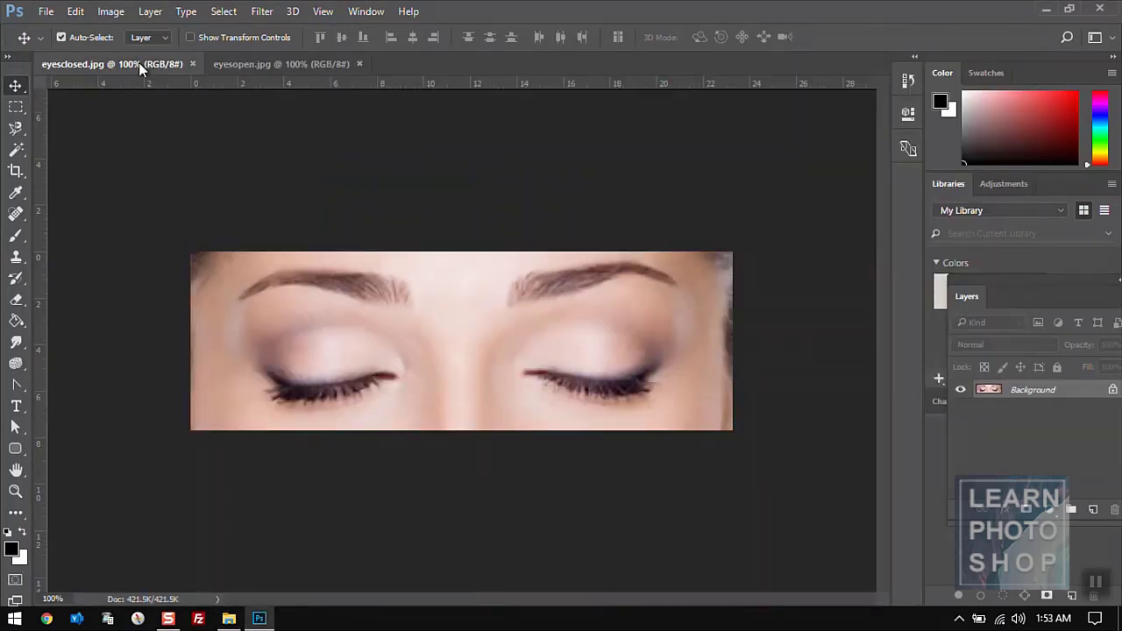
pyautogui.click(227, 63)
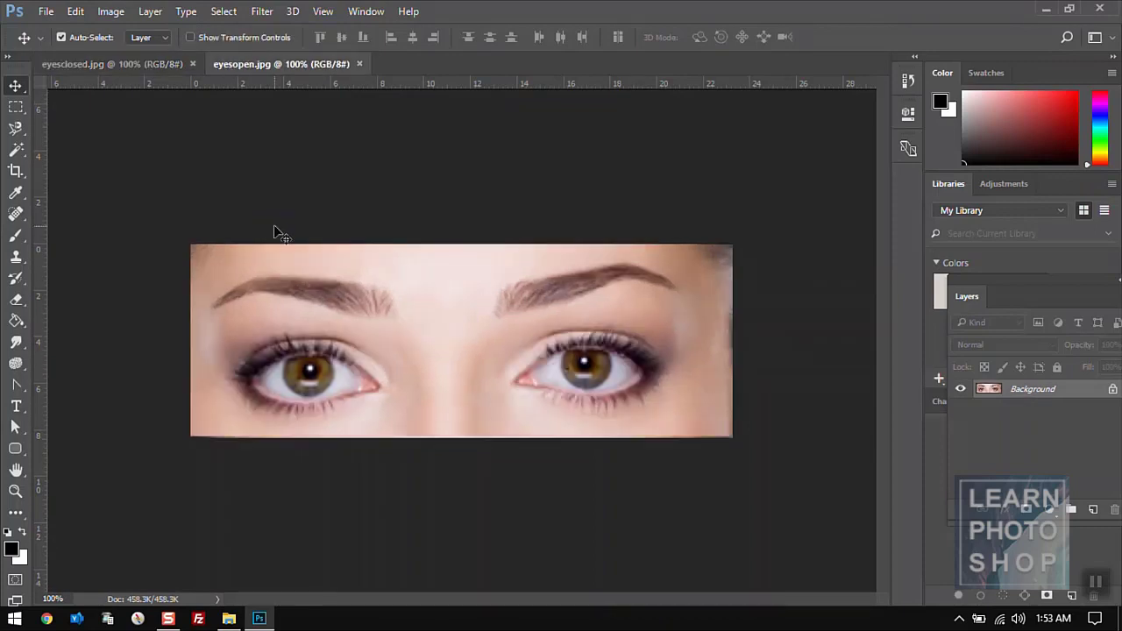
pyautogui.click(15, 106)
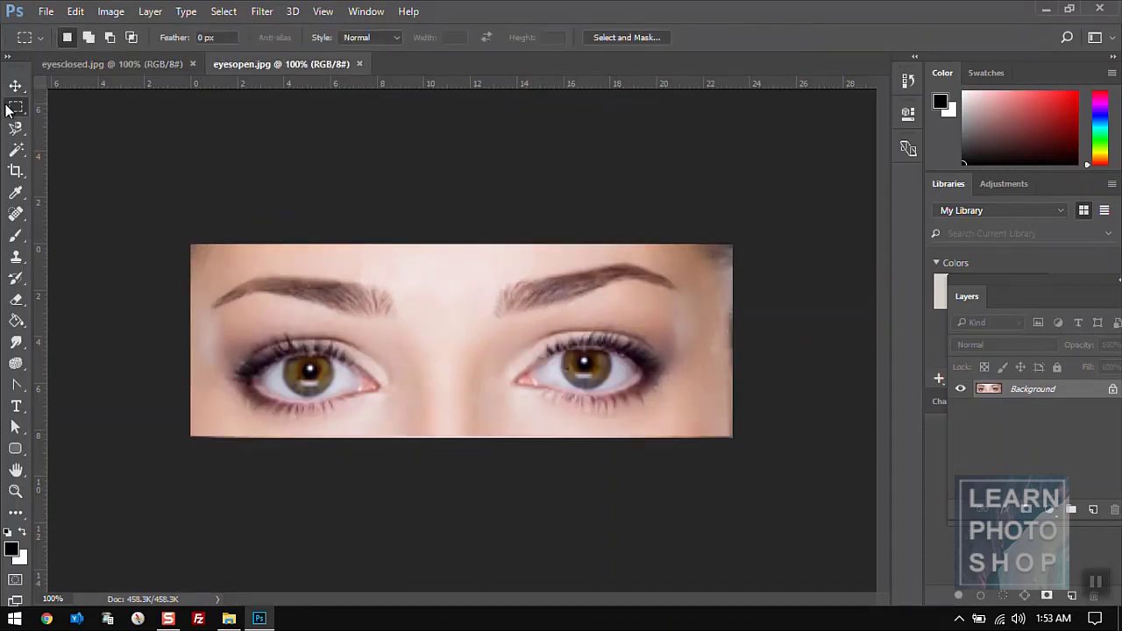
pyautogui.click(120, 67)
pyautogui.moveTo(168, 238); pyautogui.dragTo(755, 470)
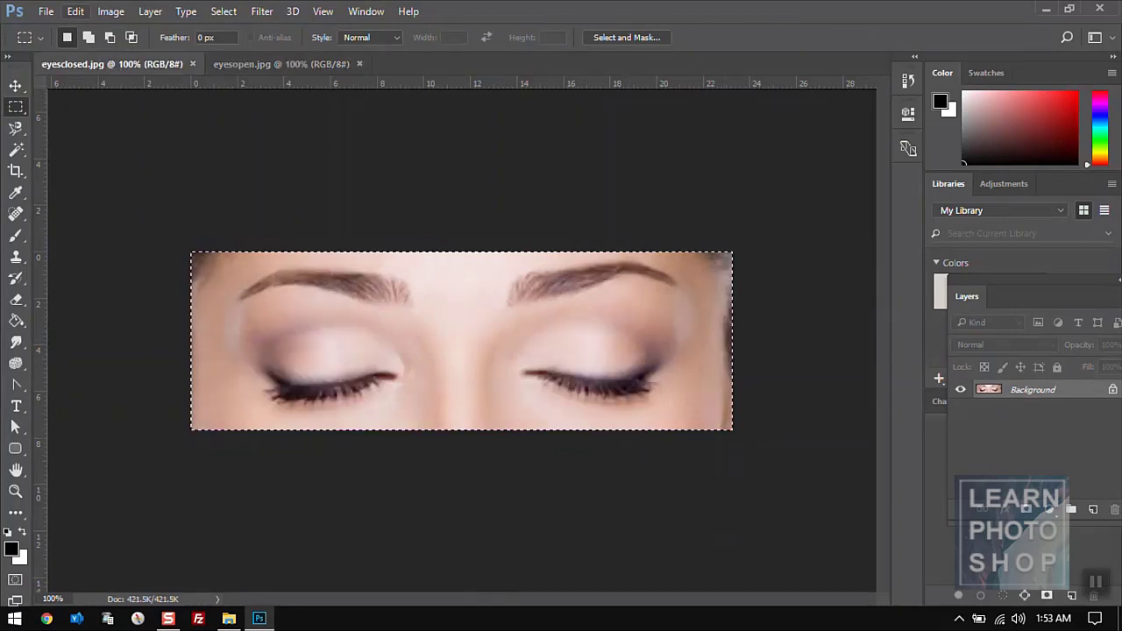
pyautogui.click(75, 10)
pyautogui.click(122, 113)
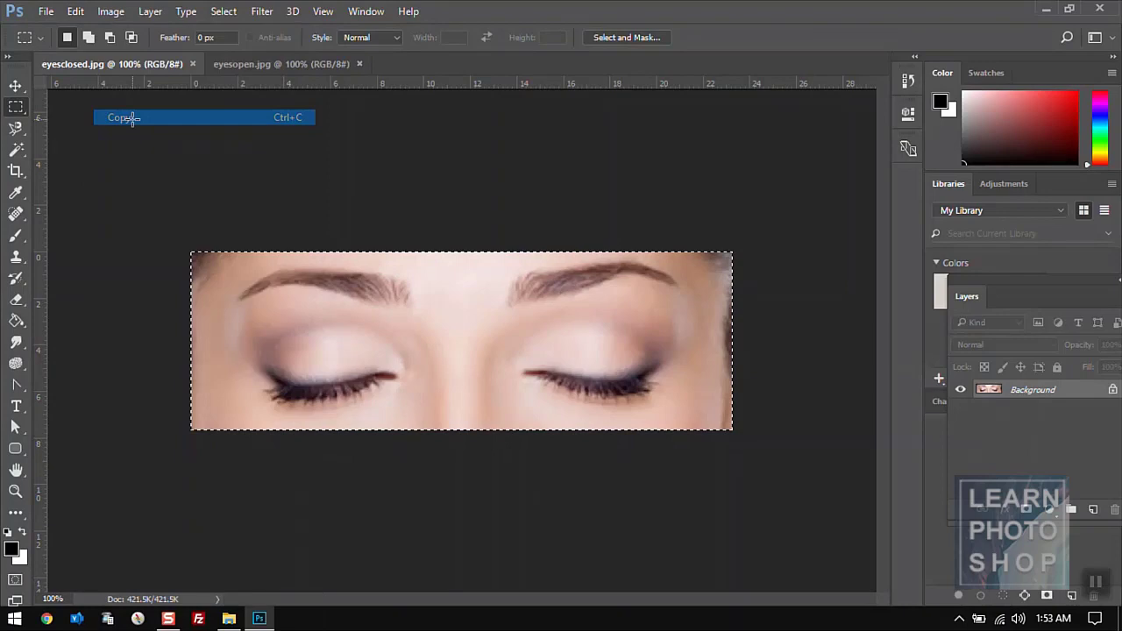
# - Paste the closed eyes into eyesopen.jpg as Layer 1 and toggle it to compare both eyes
pyautogui.click(250, 67)
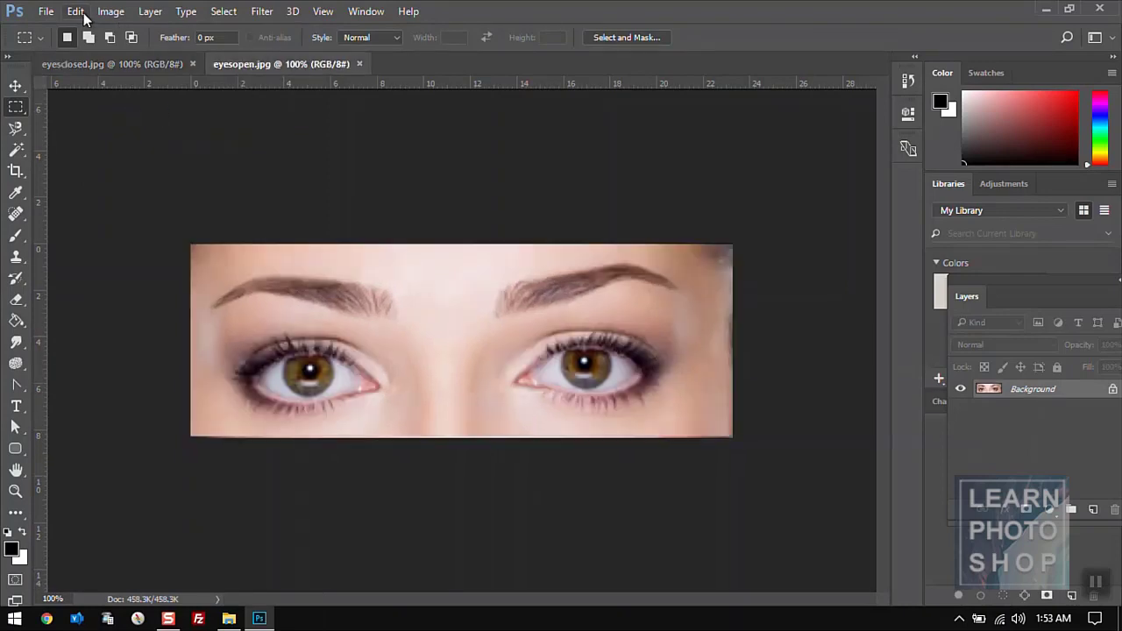
pyautogui.click(81, 11)
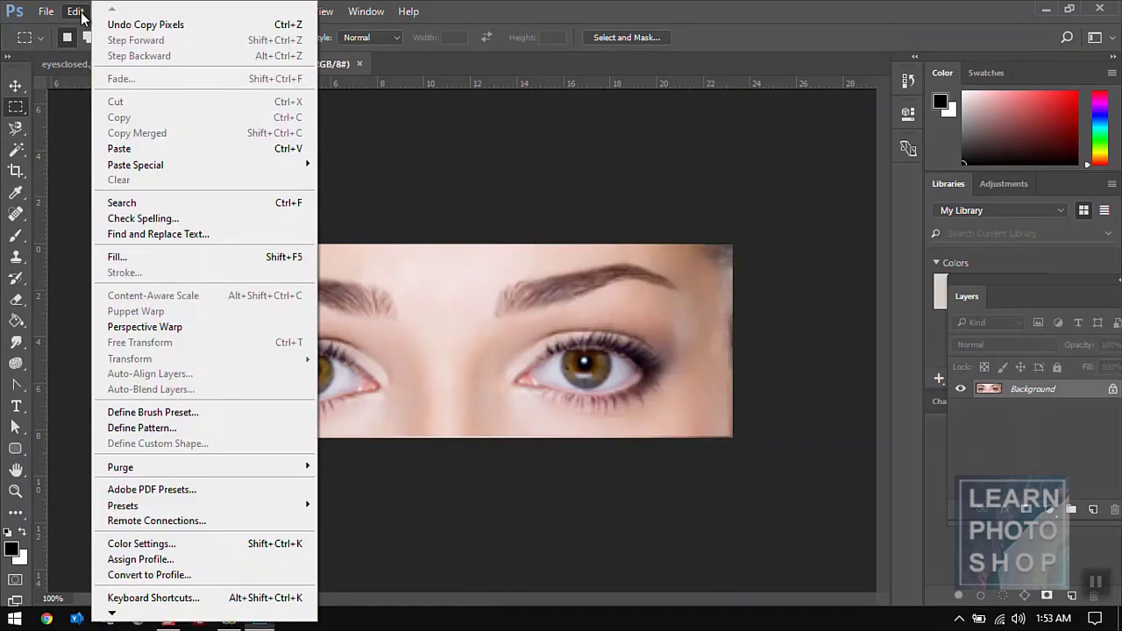
pyautogui.click(145, 148)
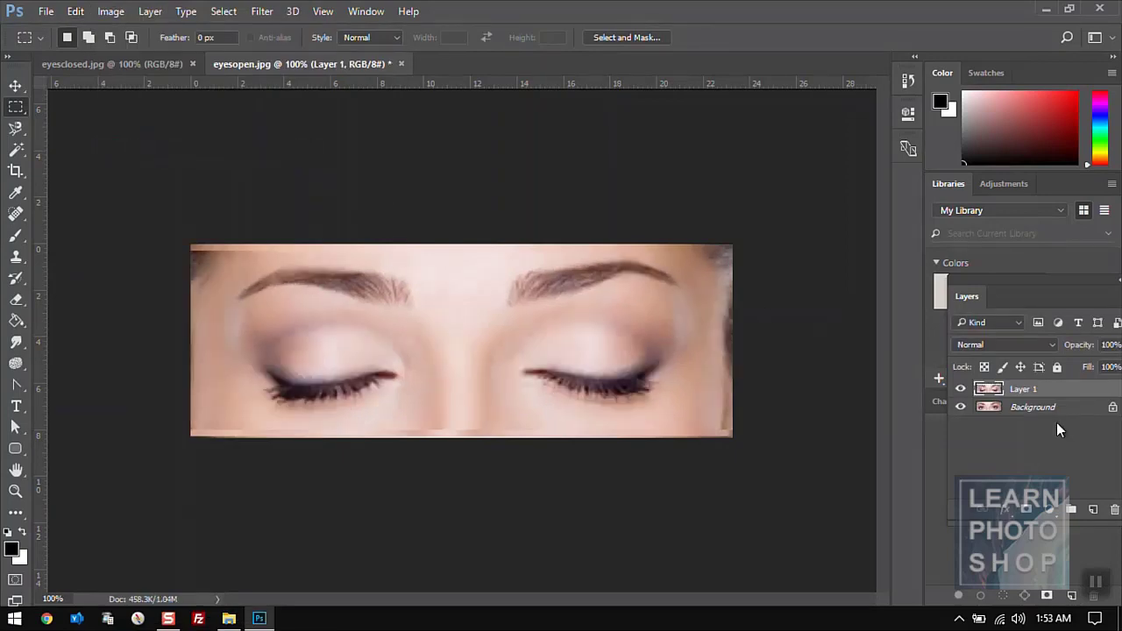
pyautogui.click(962, 390)
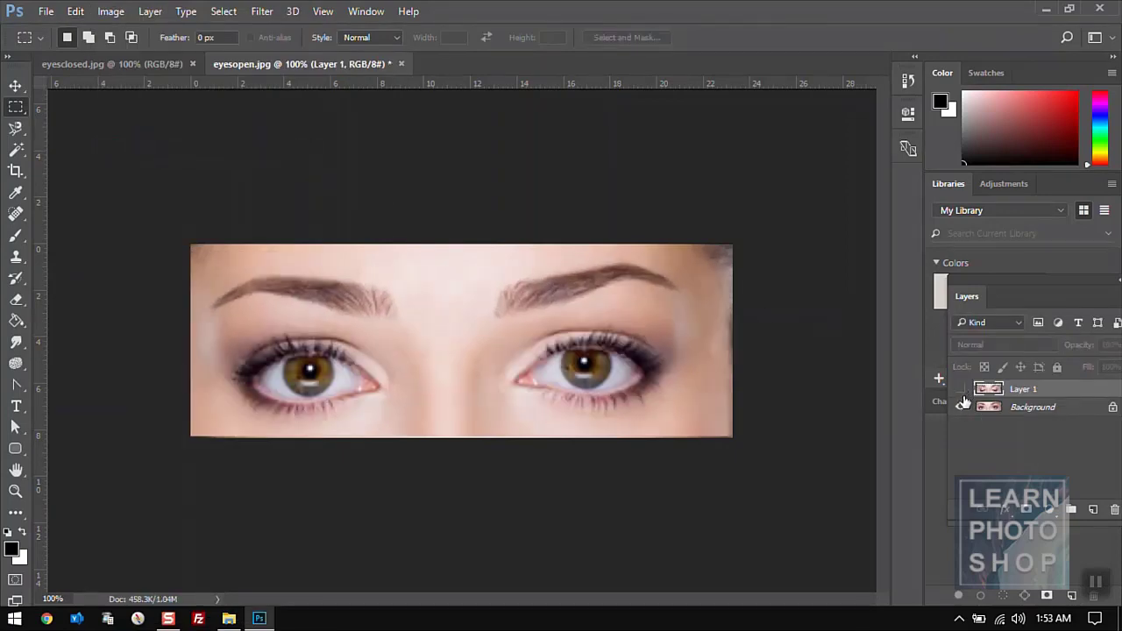
pyautogui.click(960, 392)
pyautogui.click(960, 392)
pyautogui.click(960, 392)
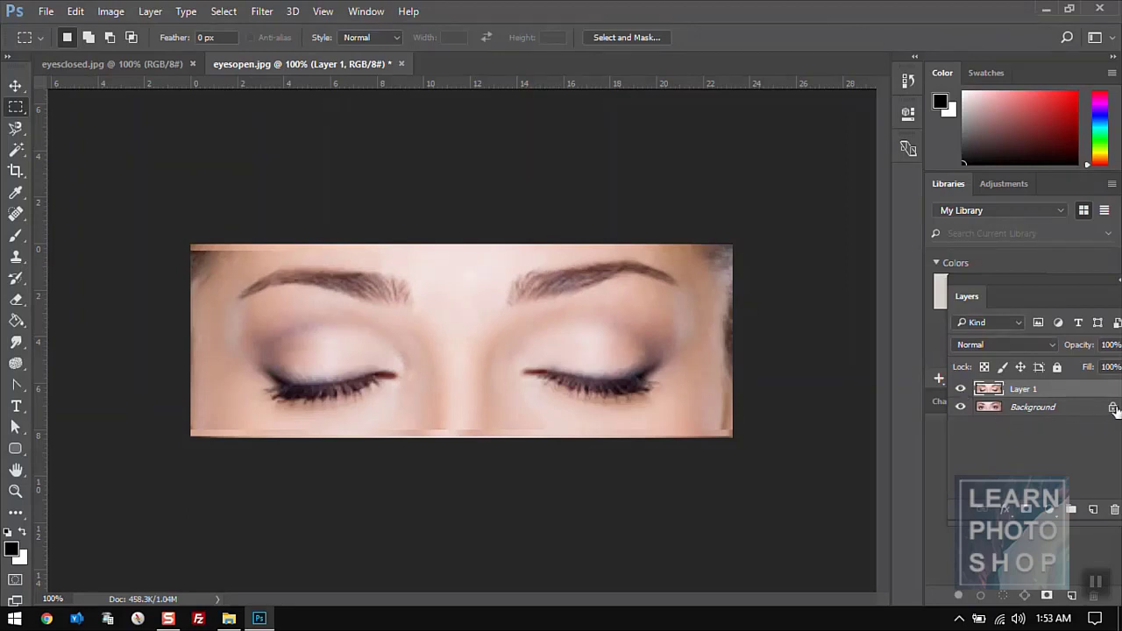
# - Convert the locked Background of eyesopen.jpg into Layer 0 and make Layer 1 active
pyautogui.doubleClick(1076, 410)
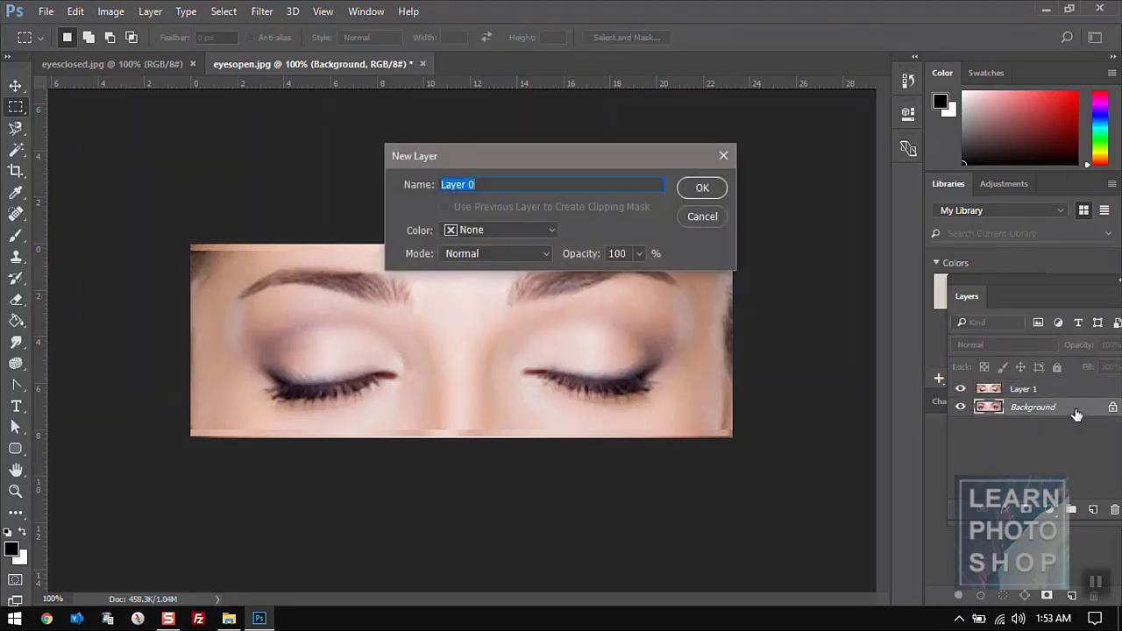
pyautogui.click(701, 187)
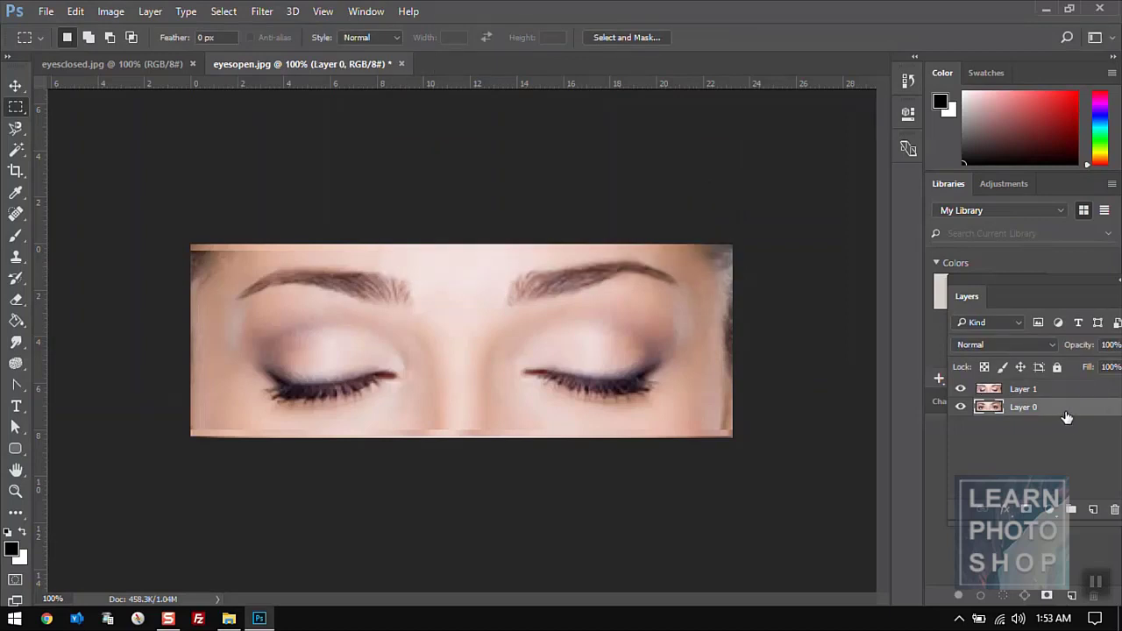
pyautogui.click(1049, 392)
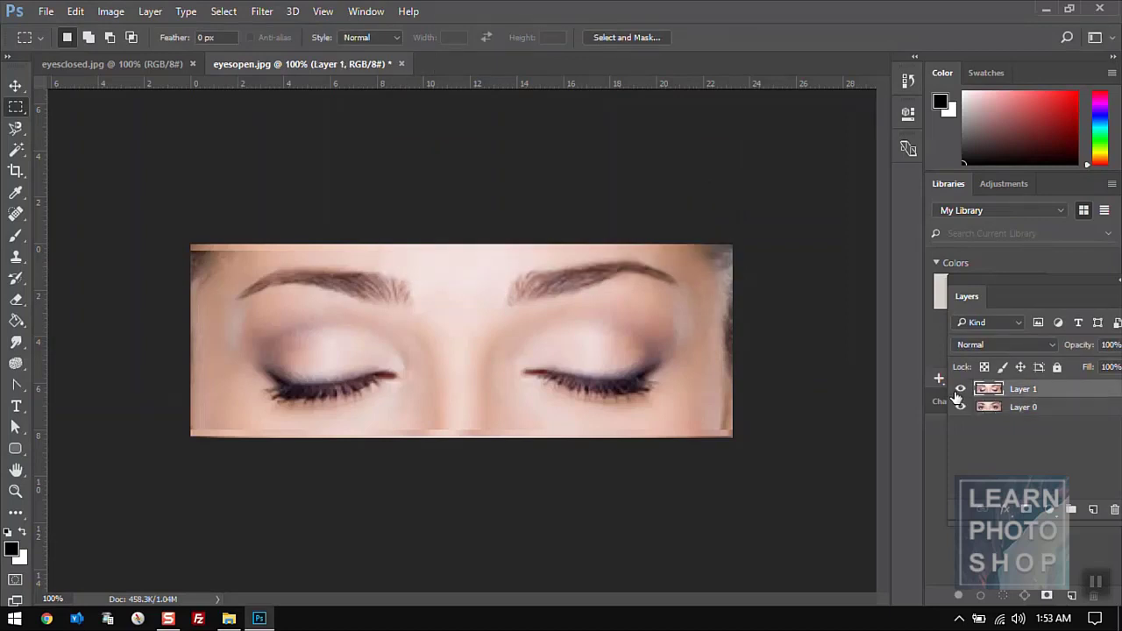
# - Toggle Layer 1 on and off to compare the eyes, then select both Layer 0 and Layer 1
pyautogui.click(960, 389)
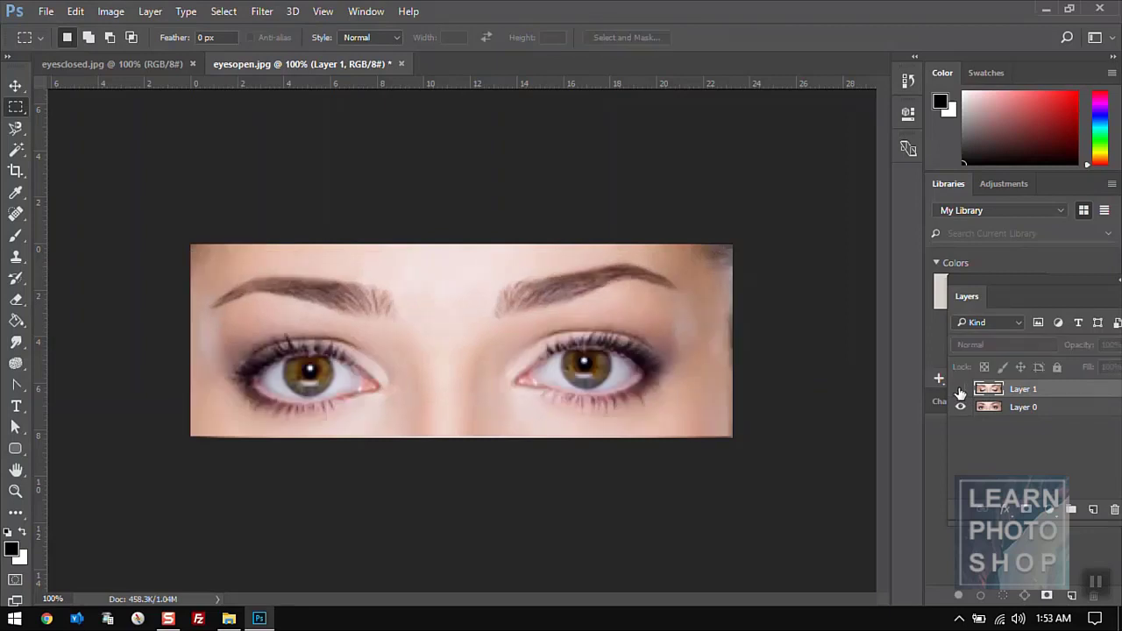
pyautogui.click(959, 389)
pyautogui.click(960, 390)
pyautogui.click(959, 389)
pyautogui.click(959, 389)
pyautogui.click(959, 389)
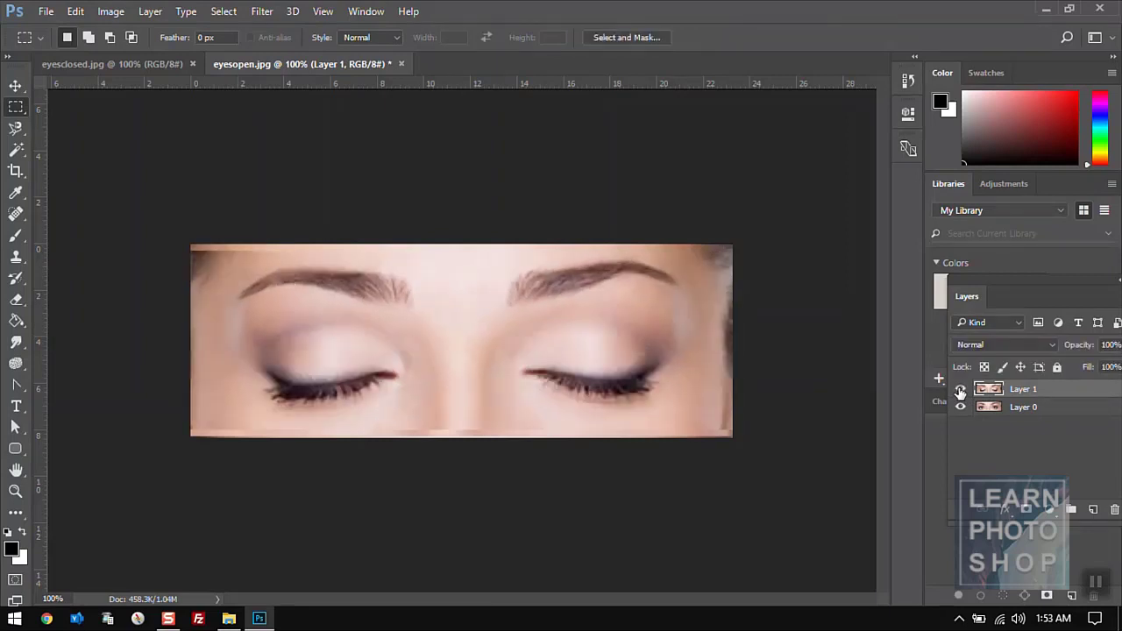
pyautogui.click(959, 389)
pyautogui.click(960, 389)
pyautogui.click(960, 389)
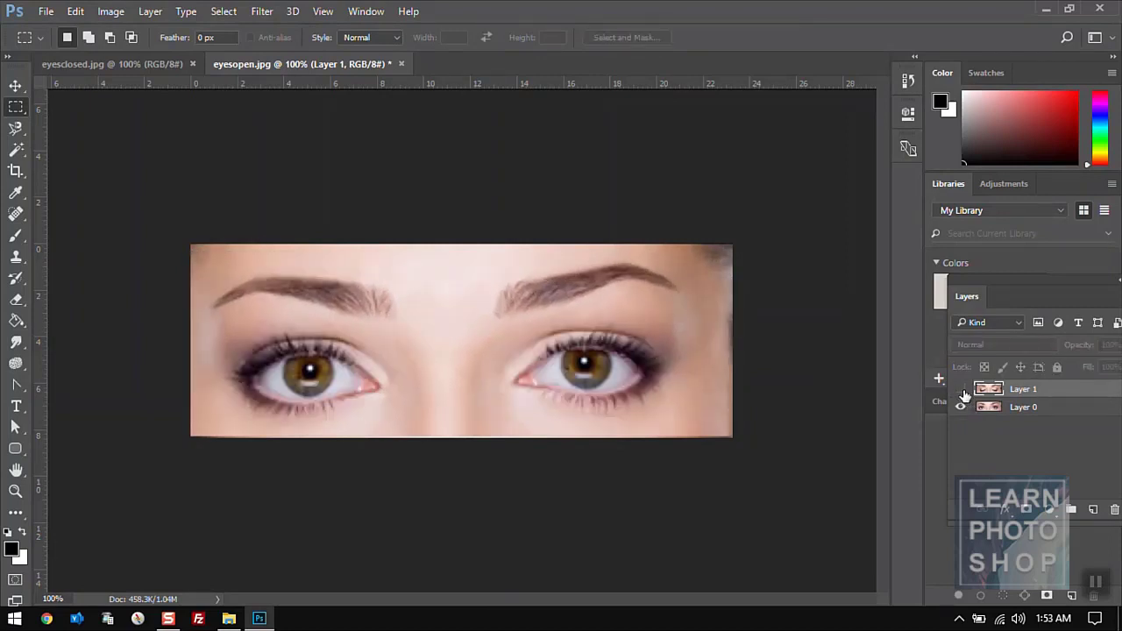
pyautogui.click(961, 390)
pyautogui.click(961, 391)
pyautogui.click(962, 391)
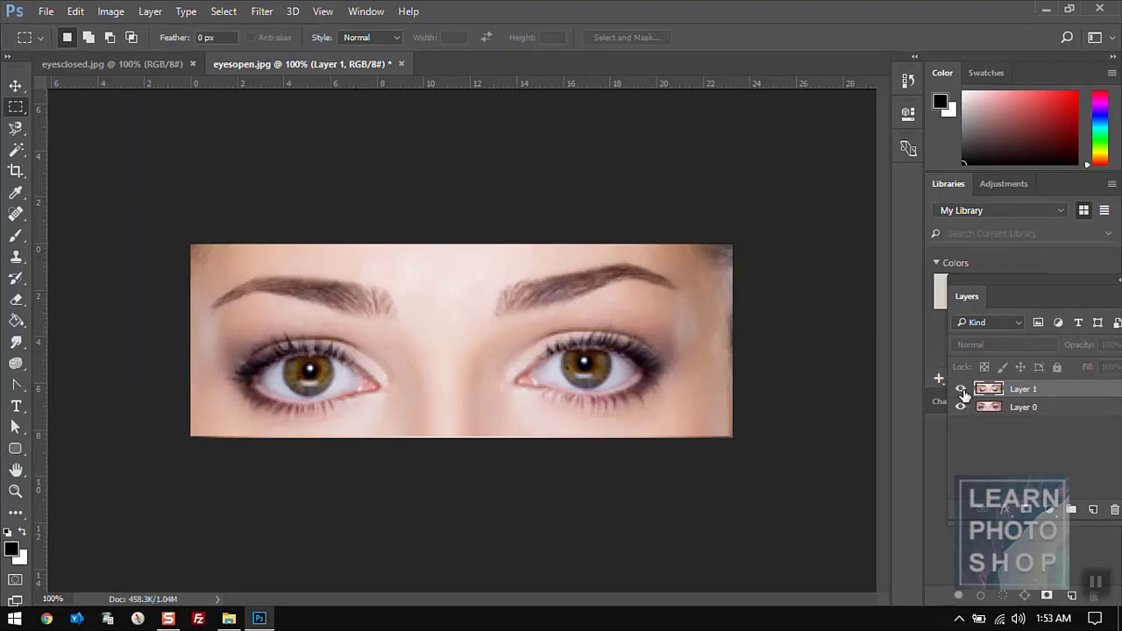
pyautogui.keyDown('shift'); pyautogui.click(1062, 404); pyautogui.keyUp('shift')
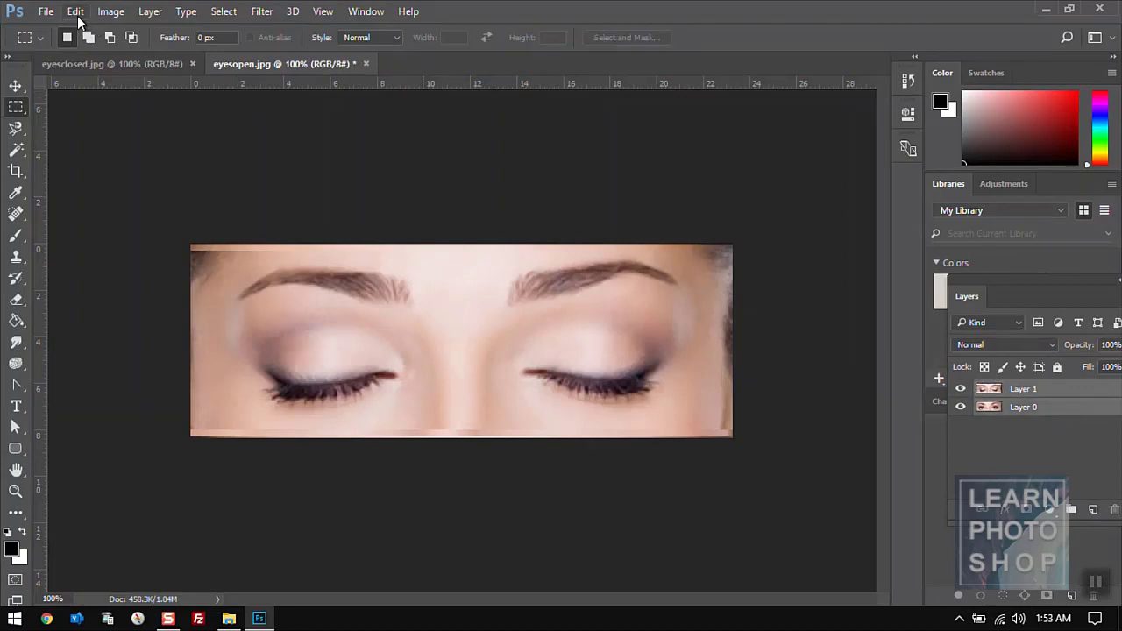
pyautogui.click(77, 12)
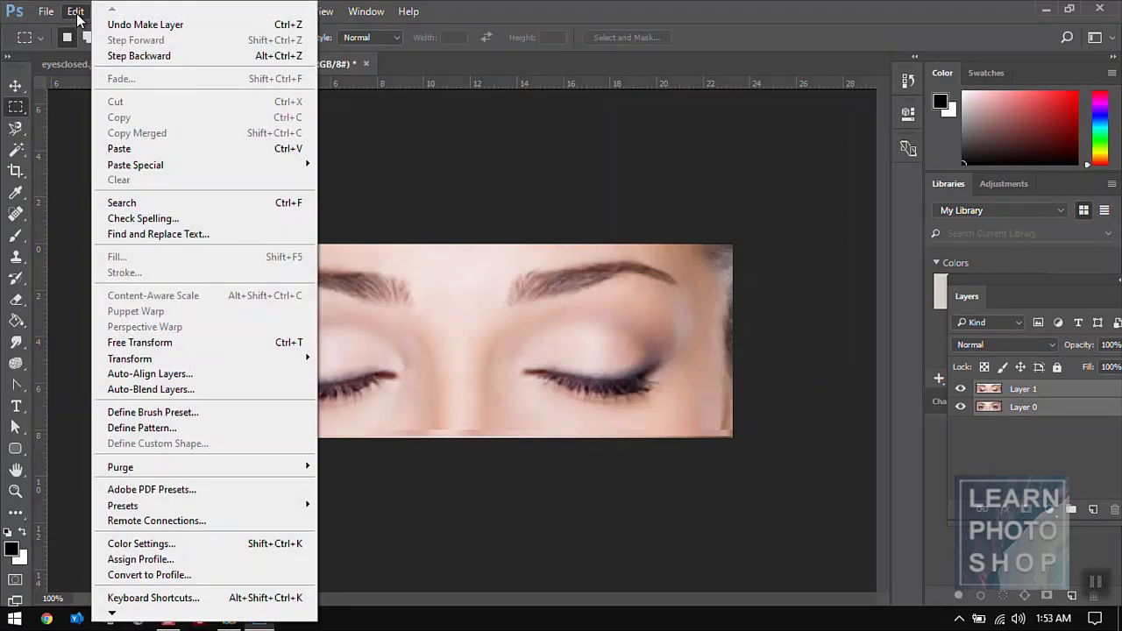
# - Auto-align the two eye layers, then make Layer 1 the active layer
pyautogui.click(171, 373)
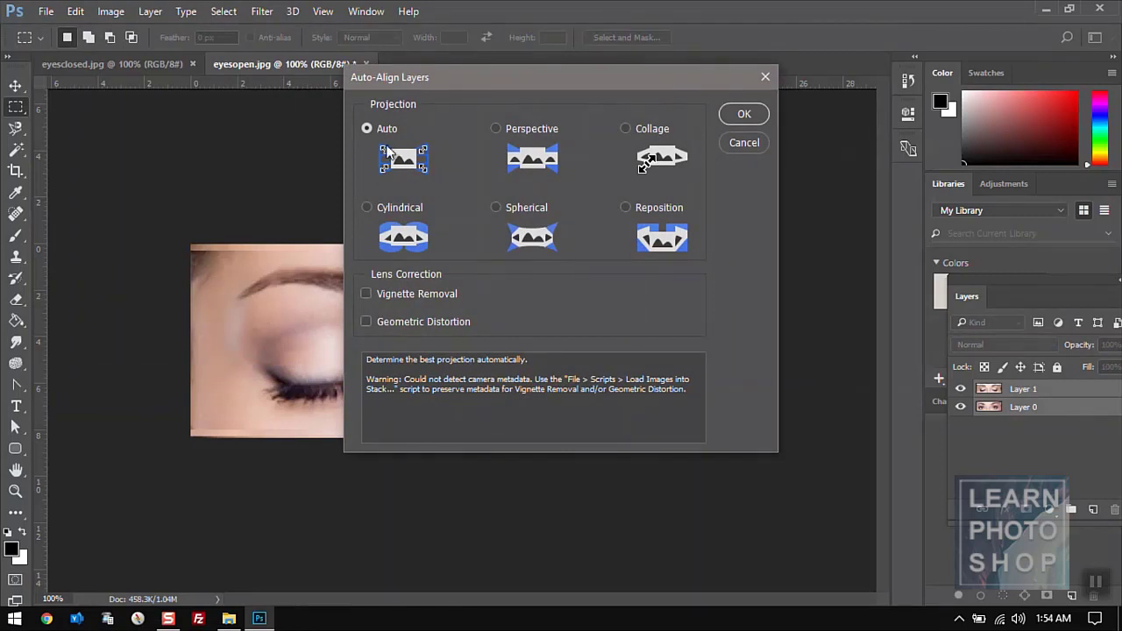
pyautogui.click(744, 114)
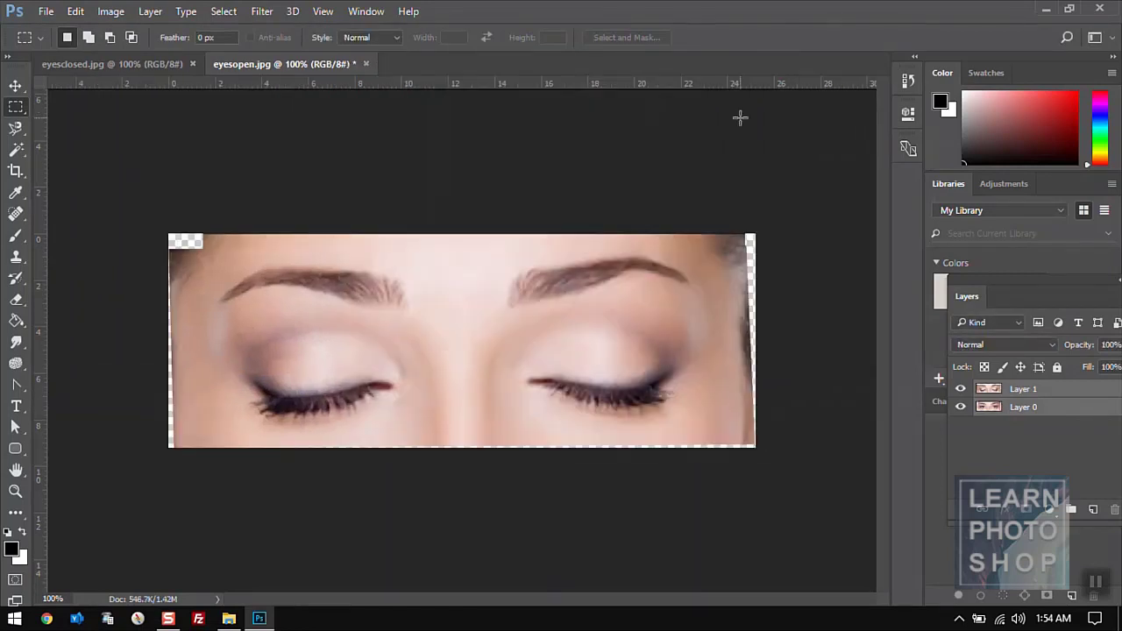
pyautogui.click(1045, 395)
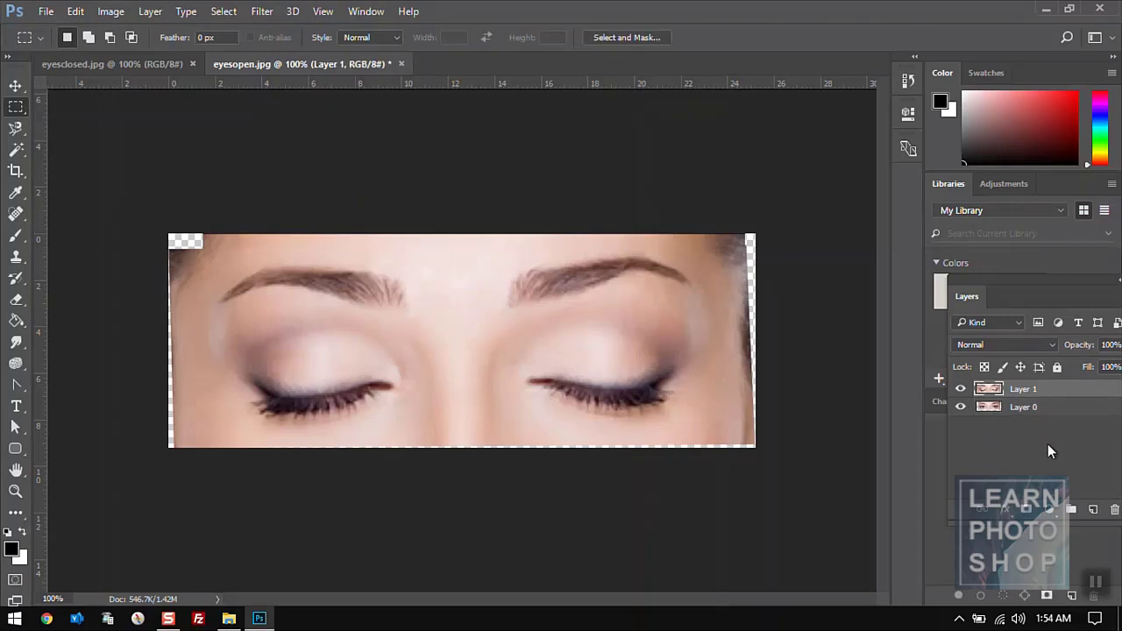
# - Add a mask to Layer 1, erase over the right eye to reveal it open, and add empty Layer 2
pyautogui.click(1027, 510)
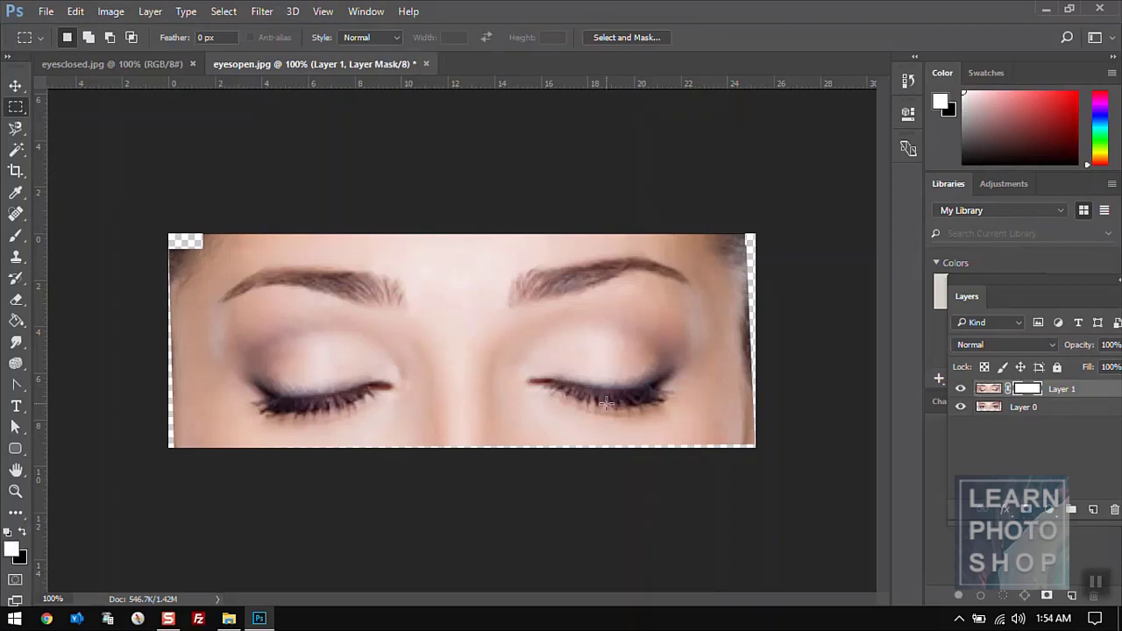
pyautogui.press('e')
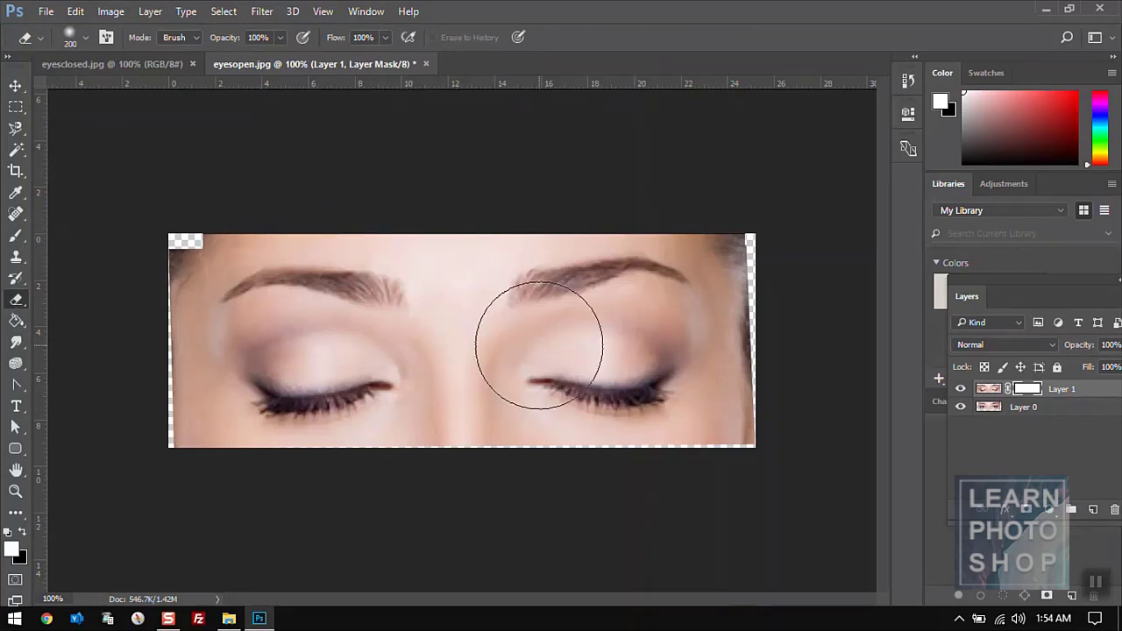
pyautogui.click(962, 390)
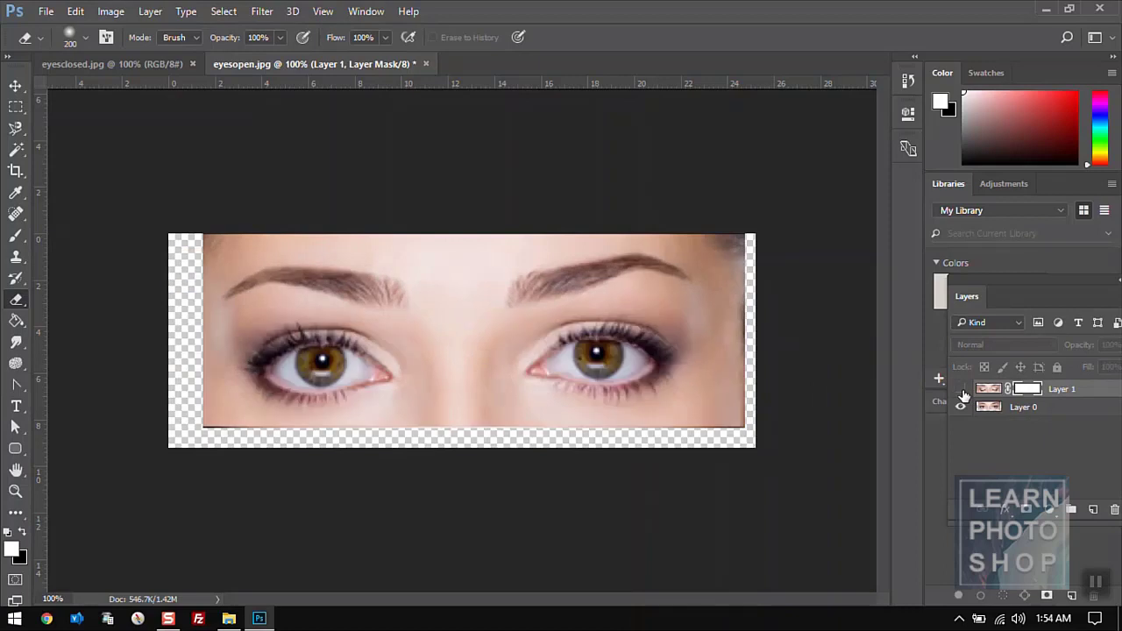
pyautogui.click(961, 390)
pyautogui.click(961, 390)
pyautogui.click(961, 390)
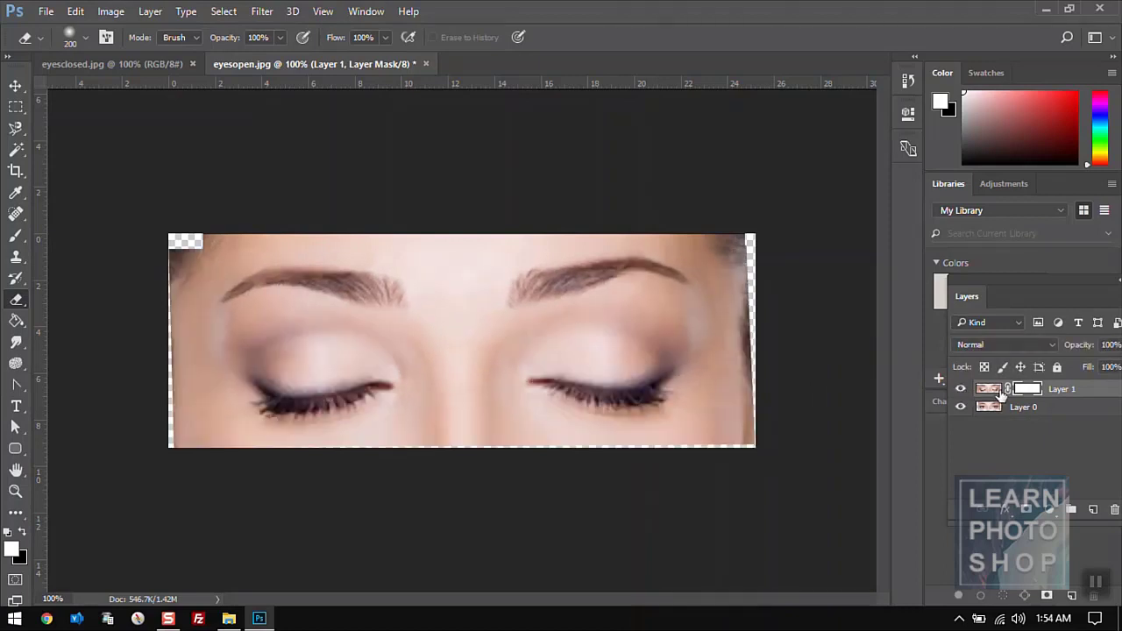
pyautogui.moveTo(573, 376)
pyautogui.mouseDown()
pyautogui.moveTo(556, 376)
pyautogui.moveTo(593, 401)
pyautogui.moveTo(584, 389)
pyautogui.moveTo(626, 375)
pyautogui.mouseUp()
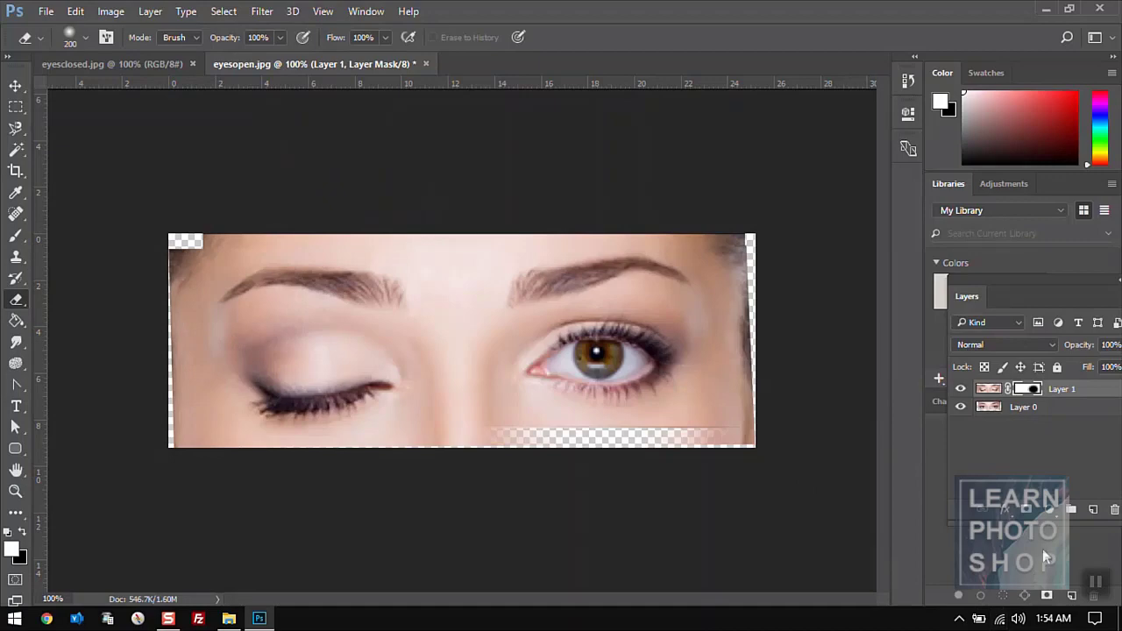
pyautogui.click(1095, 510)
pyautogui.press('x')
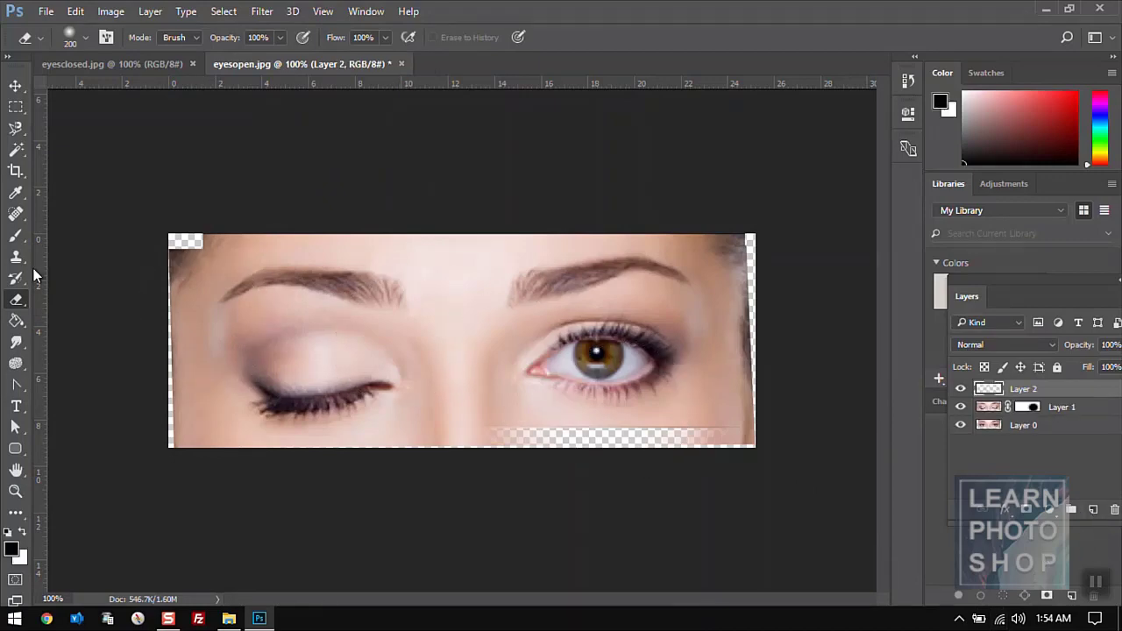
# - Paint Content-Aware spot healing along the transparent edge slivers of the eye image
pyautogui.click(14, 218)
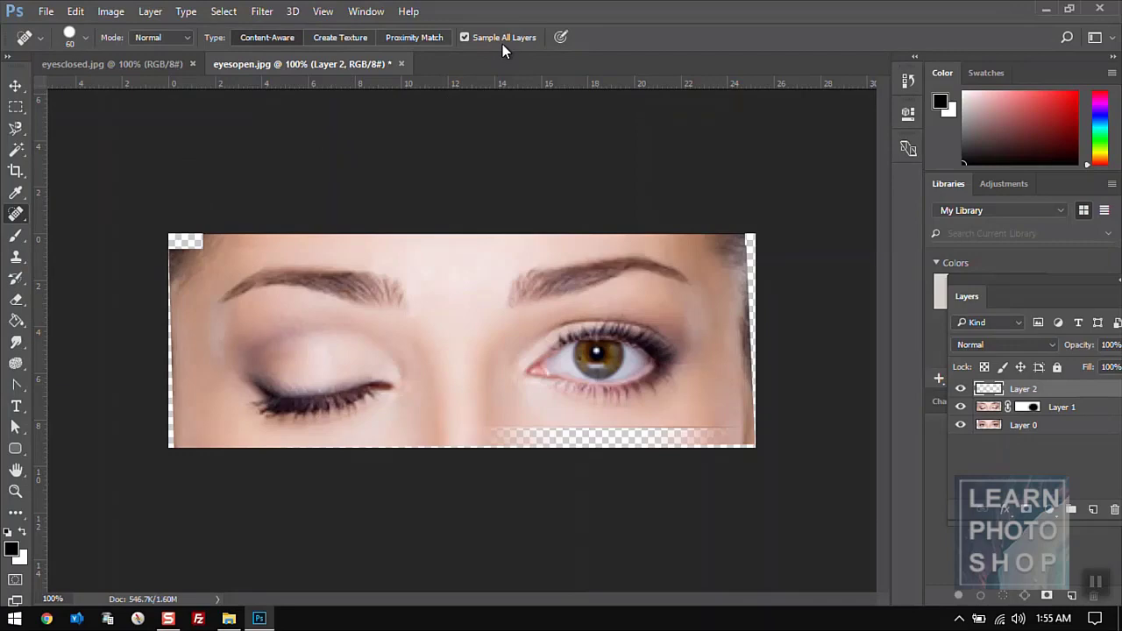
pyautogui.moveTo(757, 218)
pyautogui.mouseDown()
pyautogui.moveTo(770, 457)
pyautogui.moveTo(731, 440)
pyautogui.moveTo(667, 438)
pyautogui.moveTo(167, 453)
pyautogui.moveTo(147, 464)
pyautogui.moveTo(170, 420)
pyautogui.moveTo(145, 240)
pyautogui.moveTo(191, 238)
pyautogui.mouseUp()
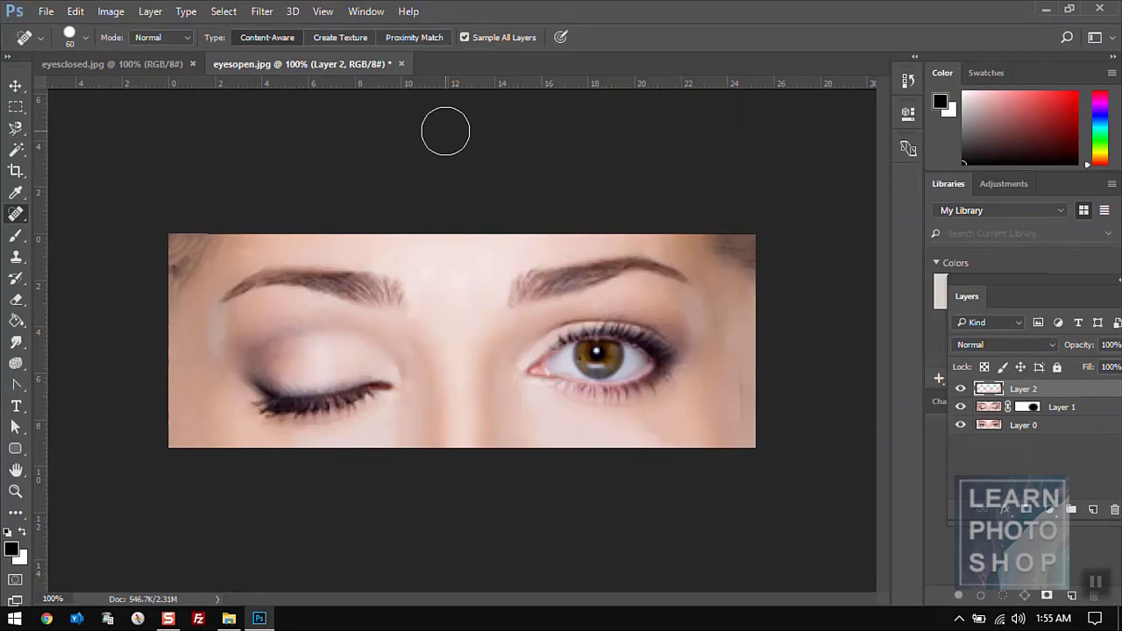
pyautogui.click(75, 13)
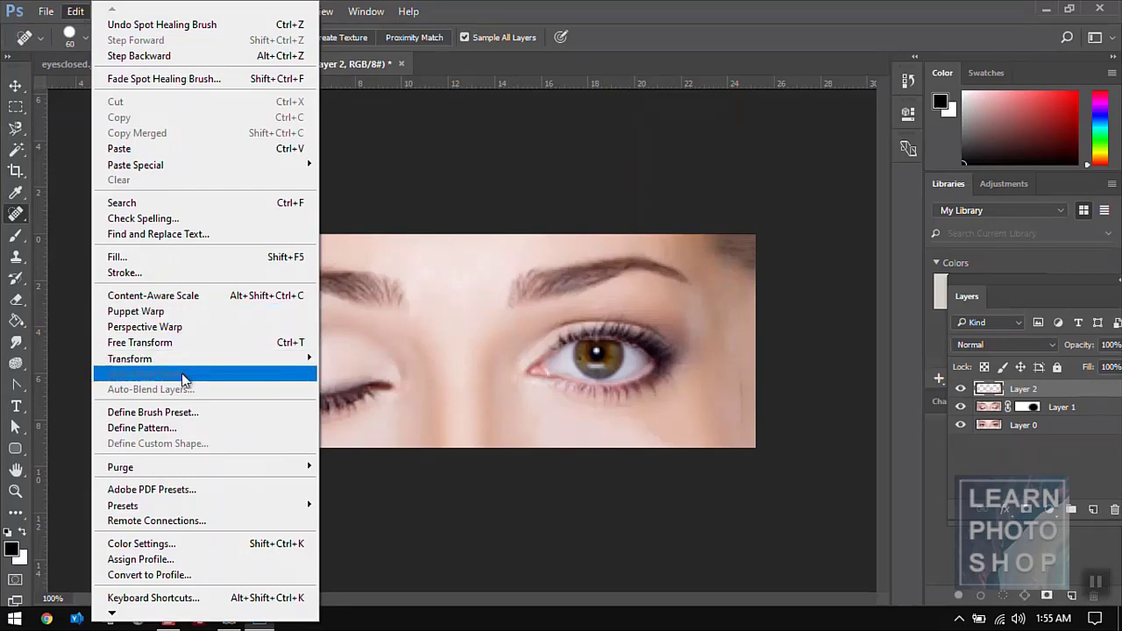
pyautogui.click(476, 191)
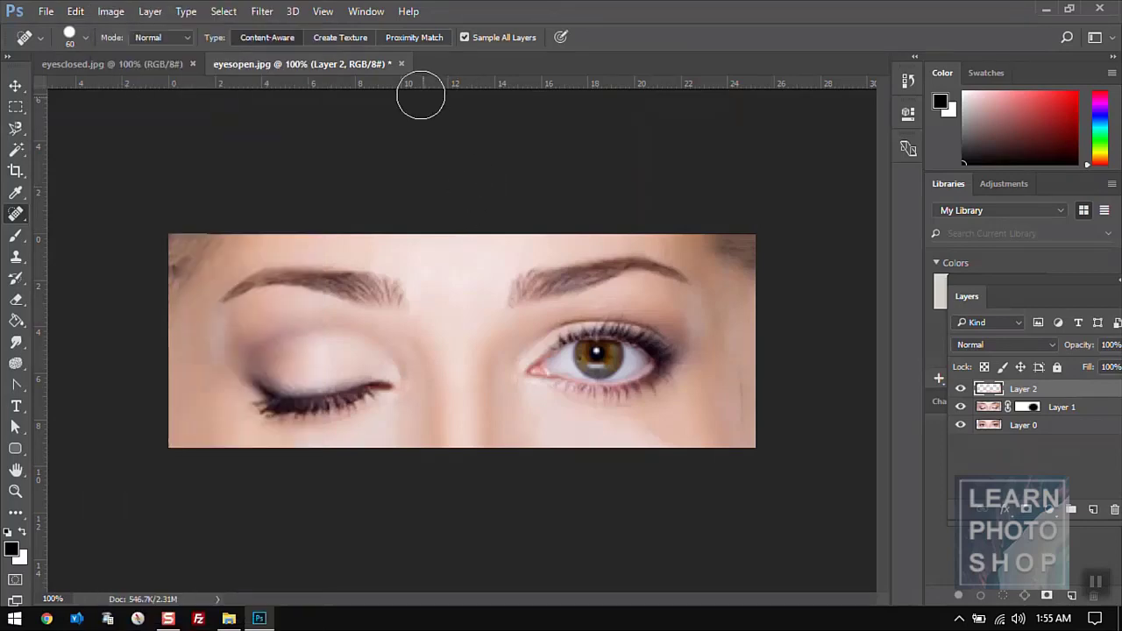
# - Close eyesopen.jpg discarding changes, then close eyesclosed.jpg
pyautogui.click(400, 64)
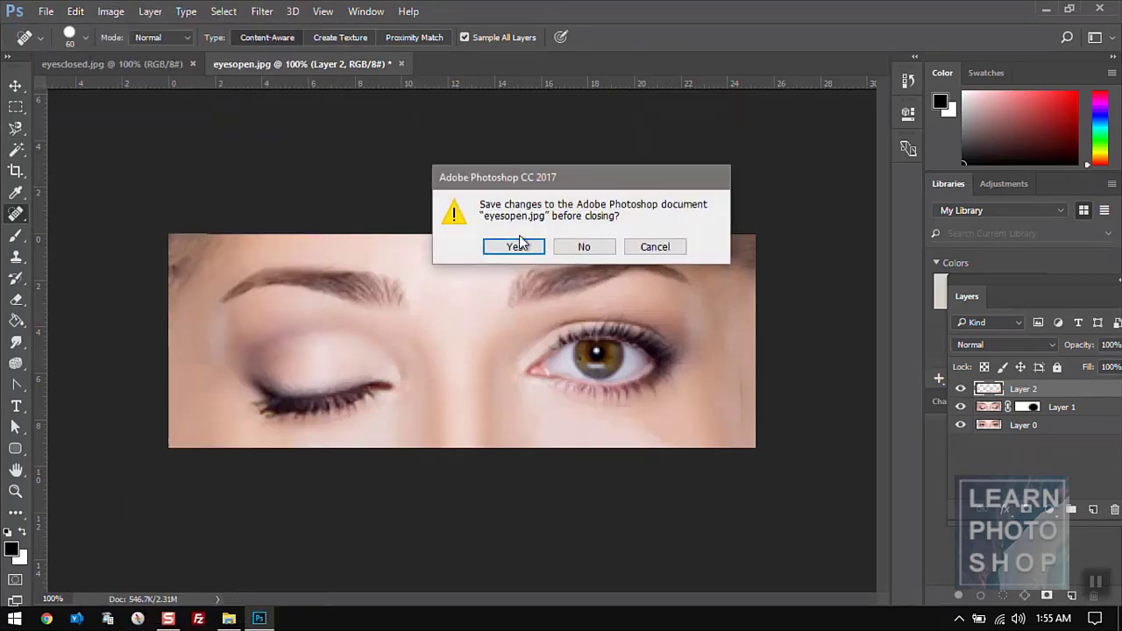
pyautogui.click(586, 254)
pyautogui.click(192, 64)
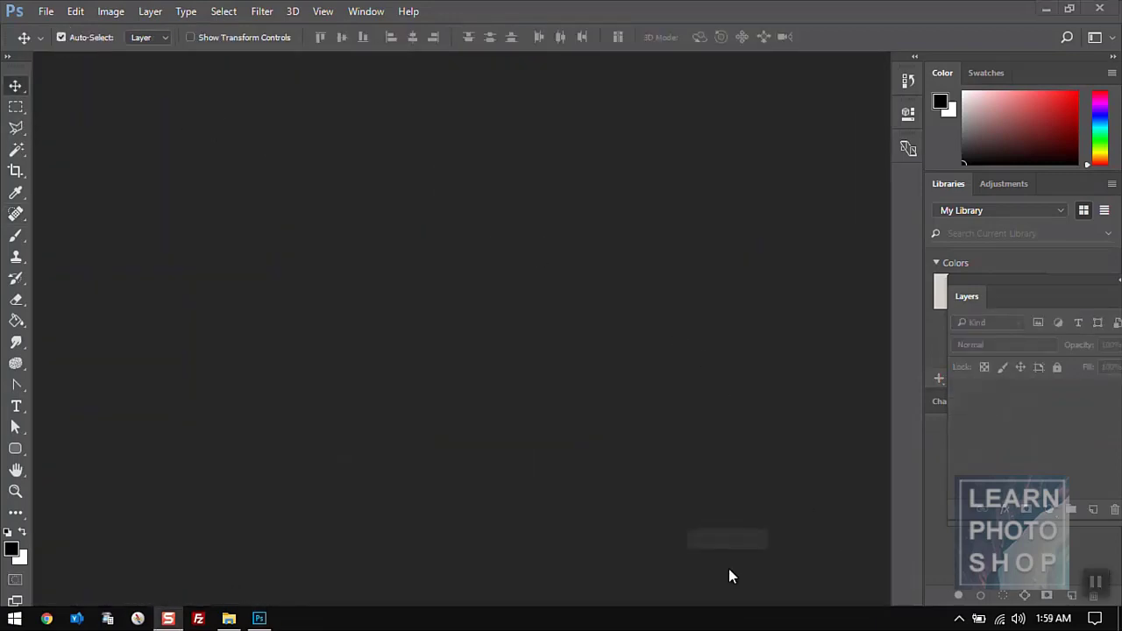
pyautogui.click(48, 13)
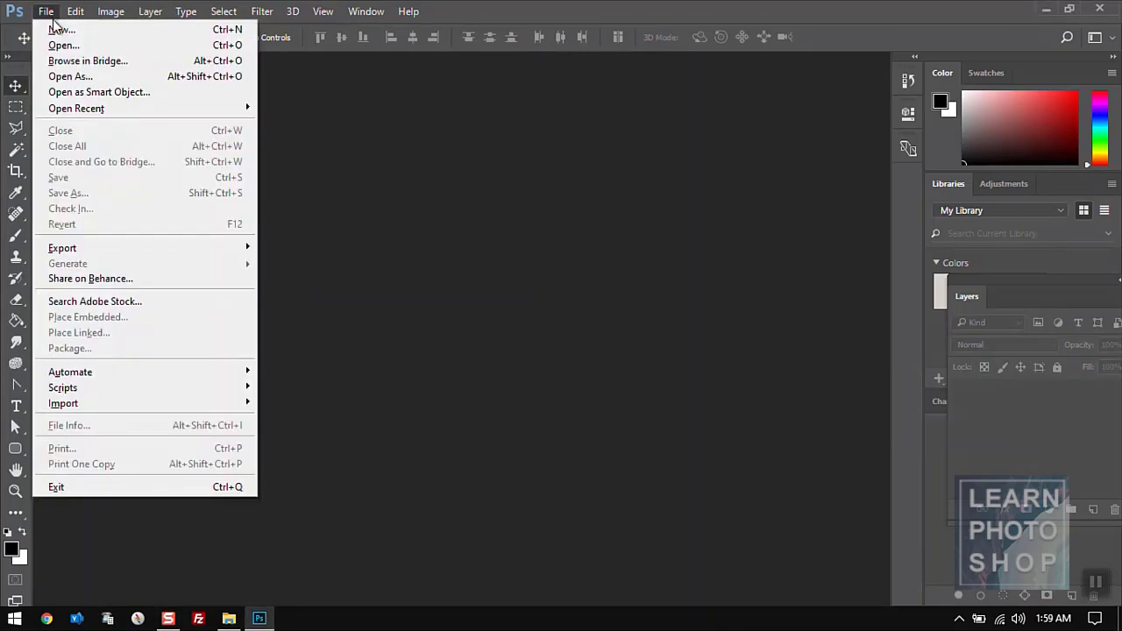
pyautogui.moveTo(79, 12)
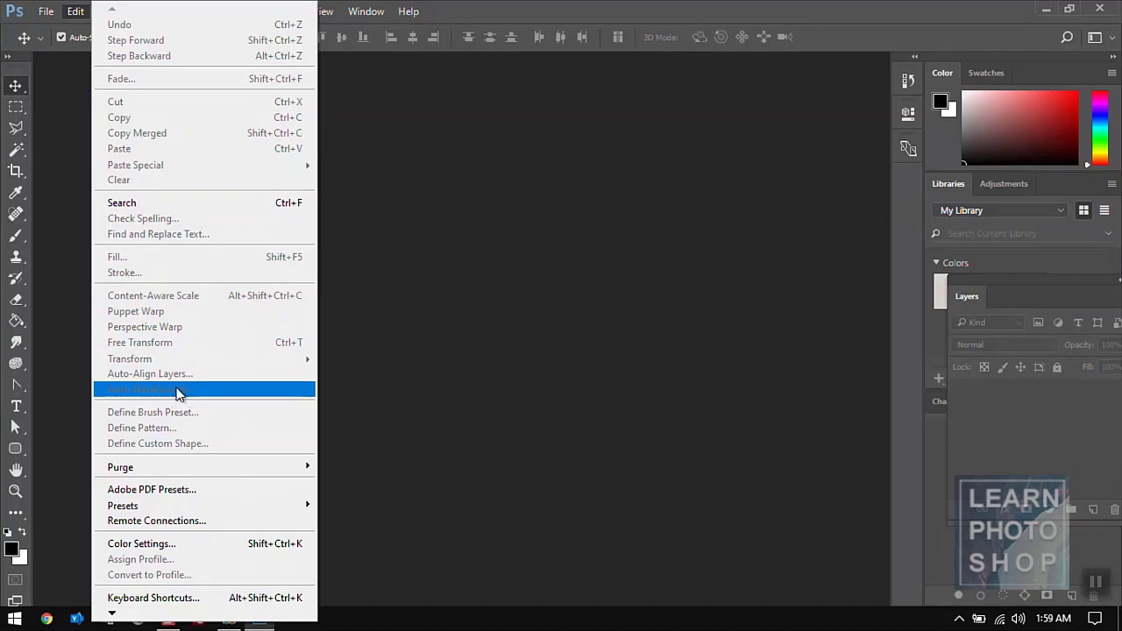
pyautogui.hotkey('alt', 'Tab')
pyautogui.press('Tab')
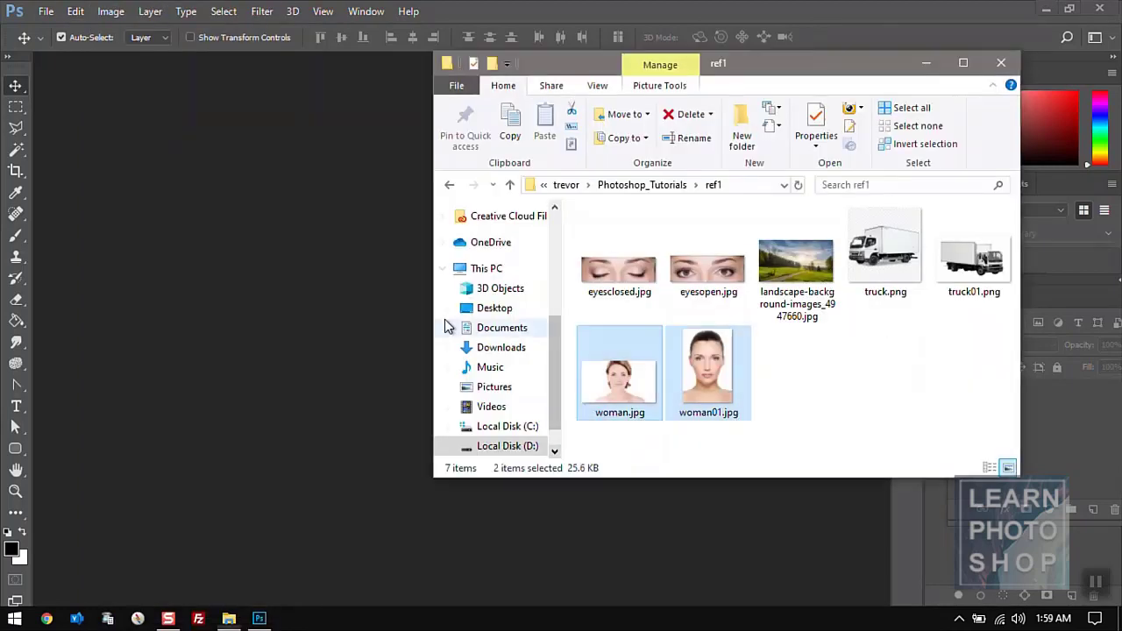
# - Select woman.jpg and woman01.jpg in the ref1 folder and drag them into Photoshop
pyautogui.keyDown('ctrl'); pyautogui.click(701, 375); pyautogui.keyUp('ctrl')
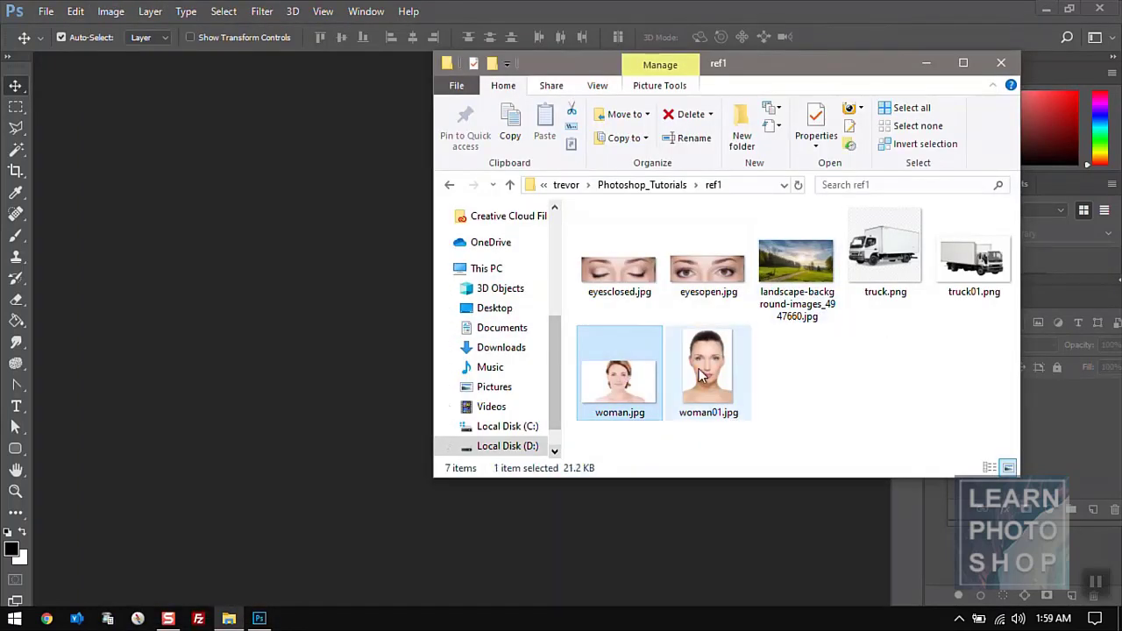
pyautogui.keyDown('ctrl'); pyautogui.click(675, 381); pyautogui.keyUp('ctrl')
pyautogui.moveTo(675, 382); pyautogui.dragTo(401, 276)
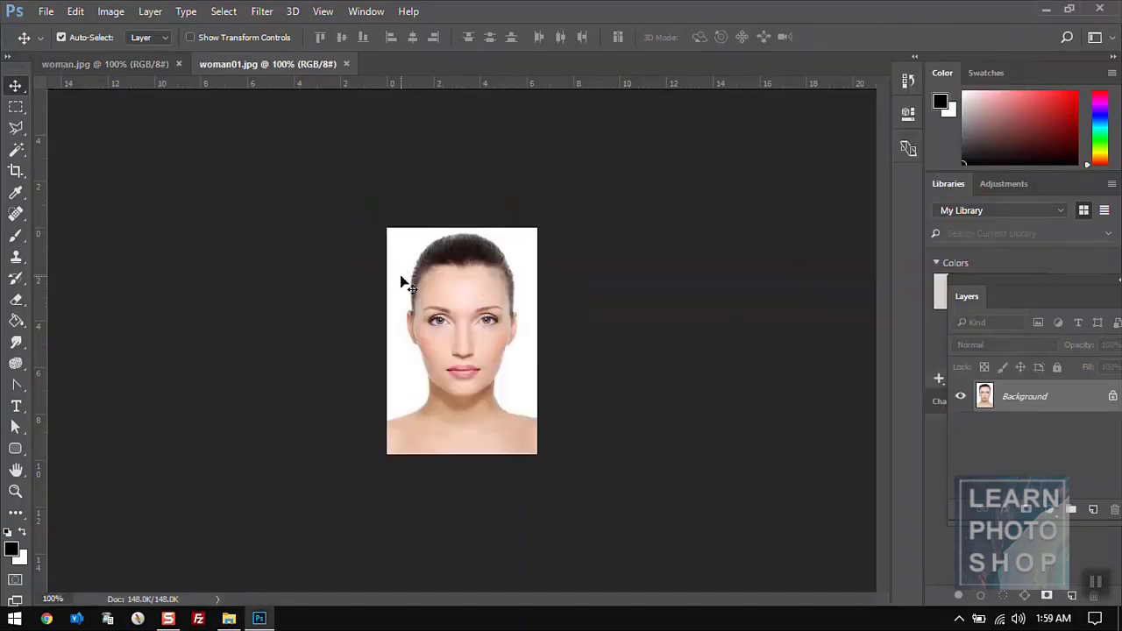
# - Lasso around the eyes, nose and mouth of the woman in woman.jpg
pyautogui.click(142, 65)
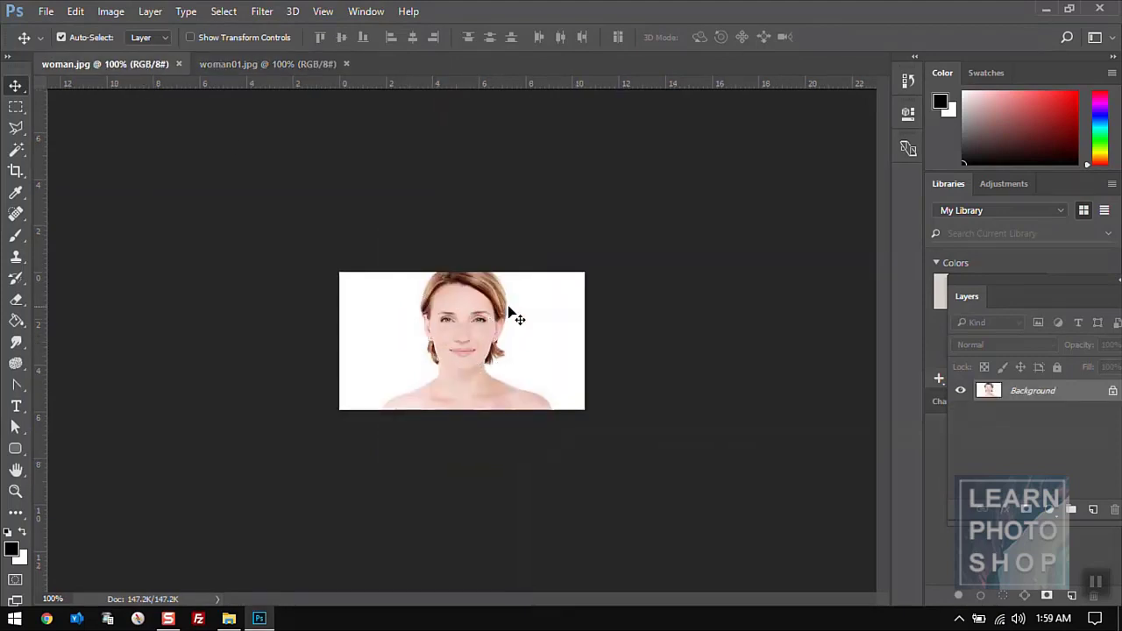
pyautogui.click(264, 68)
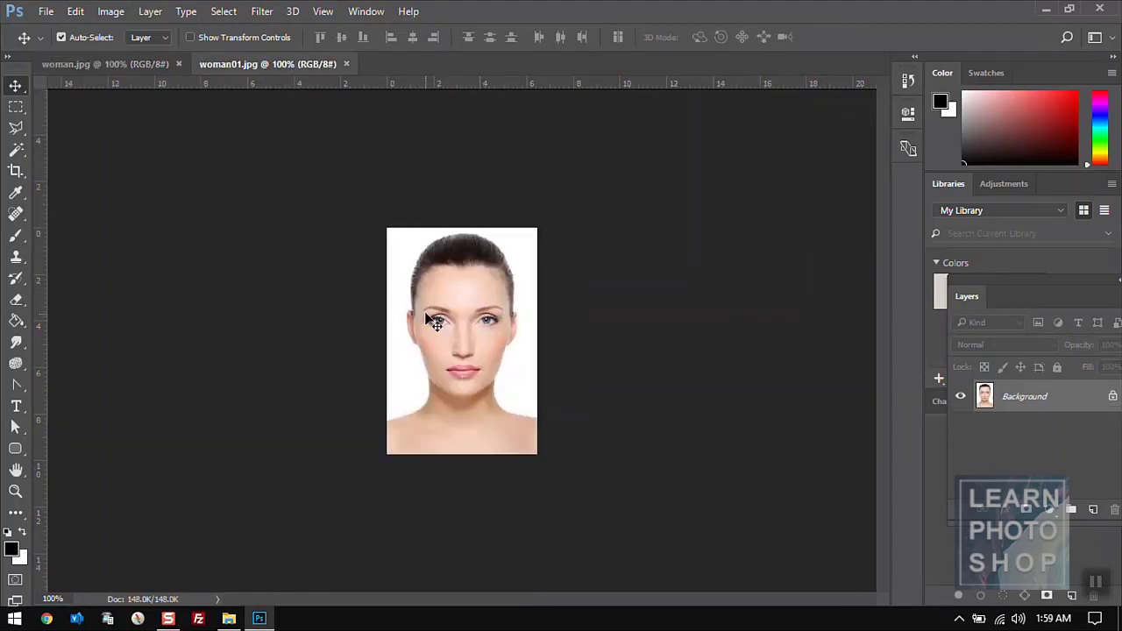
pyautogui.hotkey('ctrl', 'Tab')
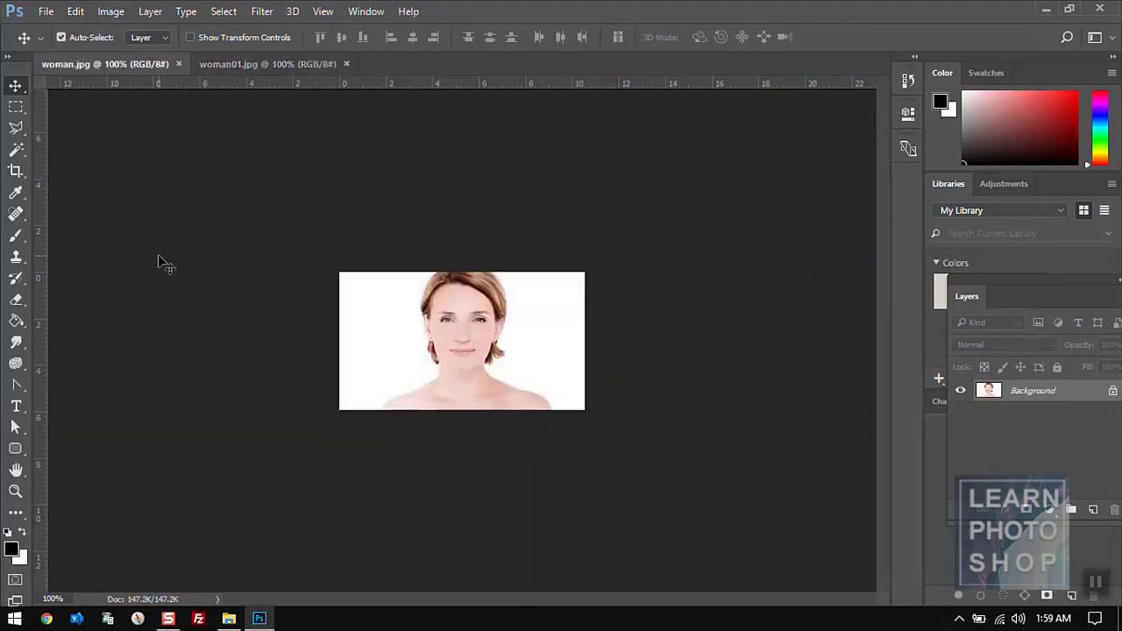
pyautogui.click(13, 130)
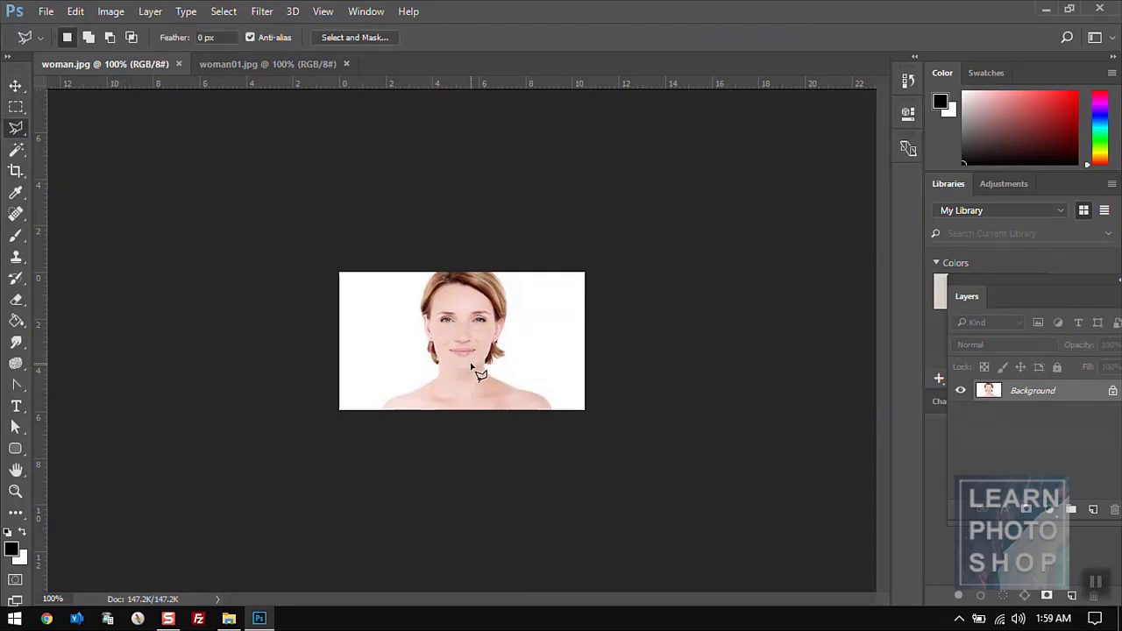
pyautogui.moveTo(471, 358)
pyautogui.mouseDown()
pyautogui.moveTo(491, 330)
pyautogui.moveTo(475, 362)
pyautogui.moveTo(491, 334)
pyautogui.moveTo(487, 304)
pyautogui.moveTo(444, 302)
pyautogui.moveTo(435, 353)
pyautogui.moveTo(480, 367)
pyautogui.mouseUp()
# - Copy the lassoed face and paste it into woman01.jpg as Layer 1
pyautogui.click(75, 12)
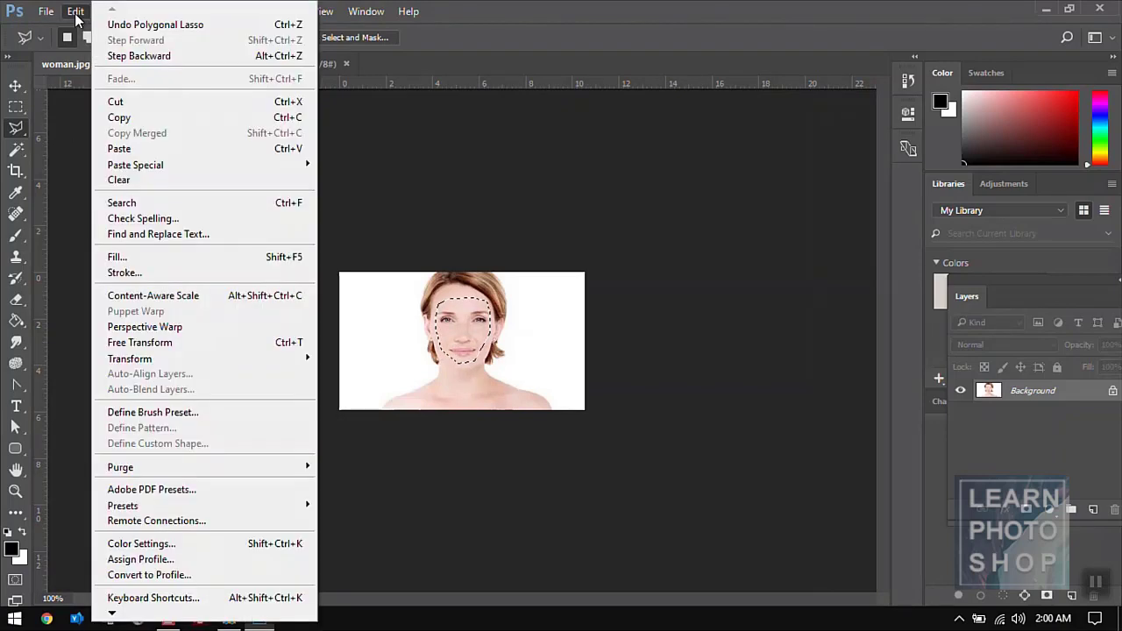
pyautogui.click(137, 118)
pyautogui.click(277, 64)
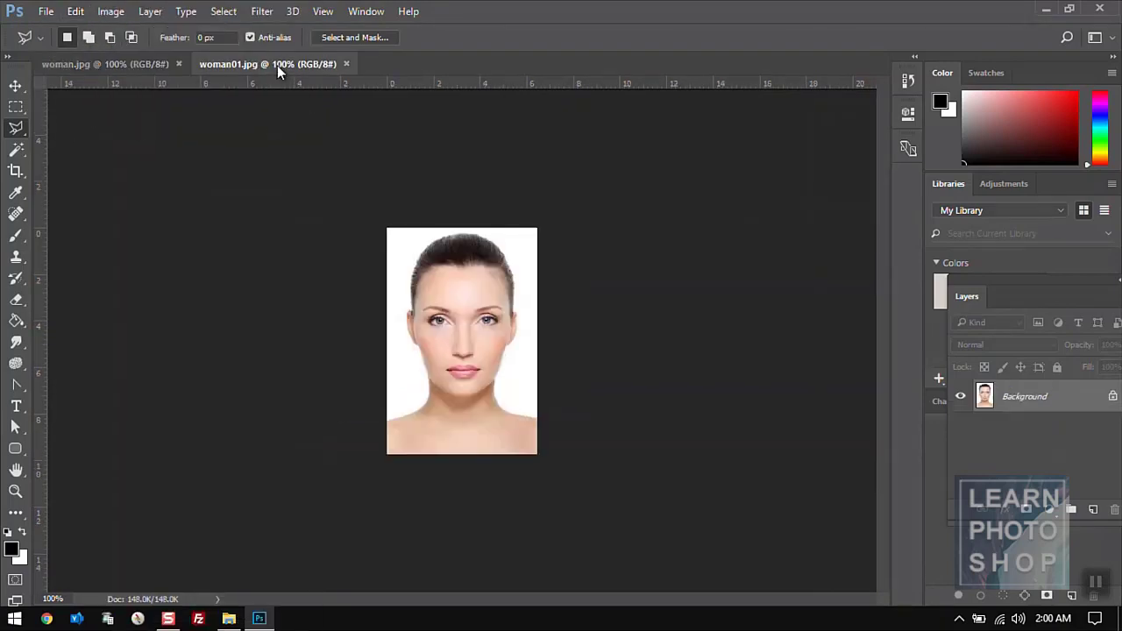
pyautogui.click(75, 12)
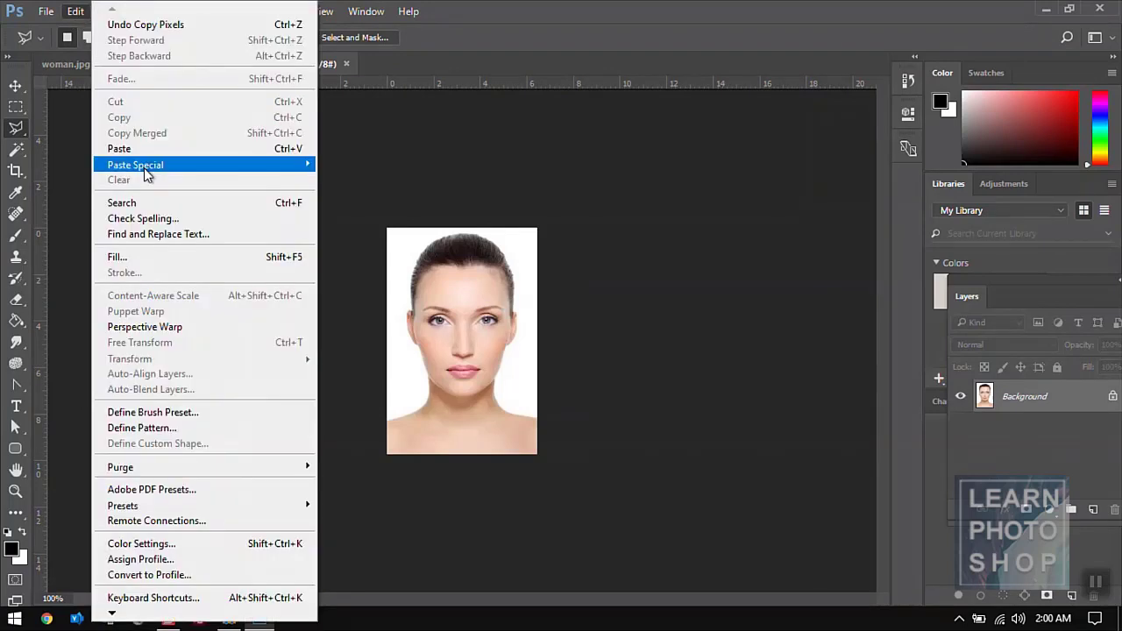
pyautogui.click(132, 150)
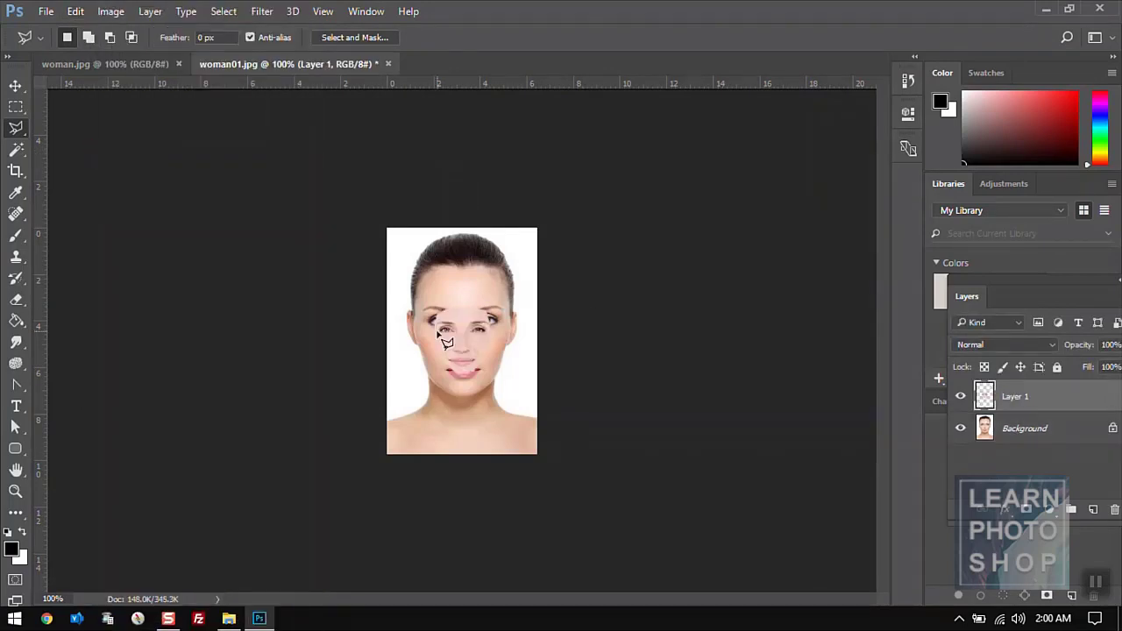
# - Start Free Transform on the pasted face layer with the Move tool active
pyautogui.press('v')
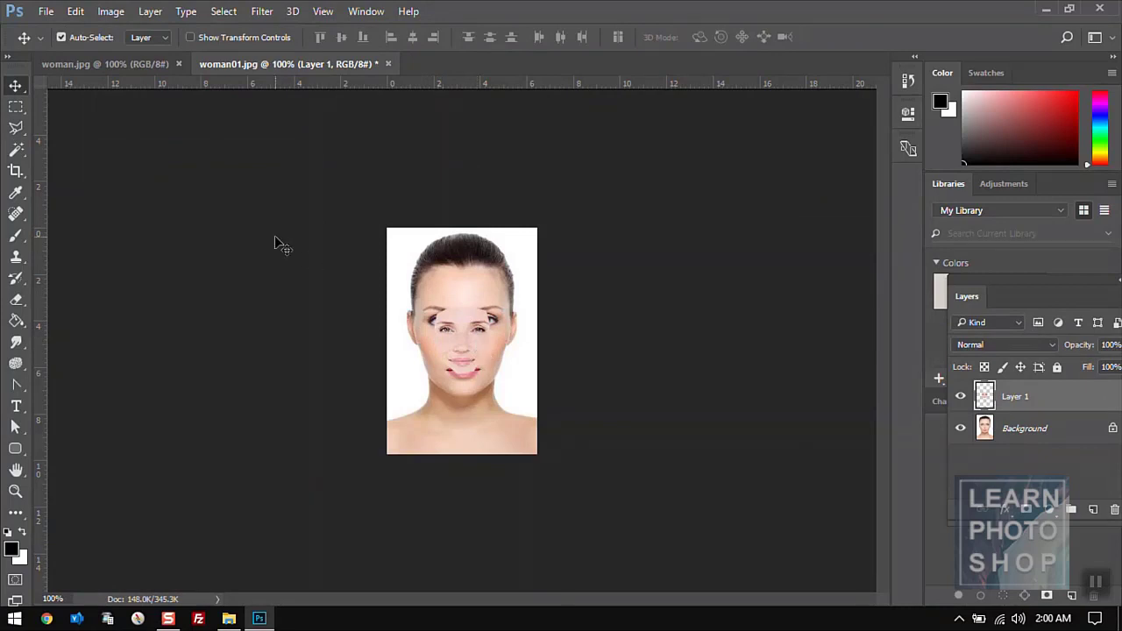
pyautogui.click(76, 11)
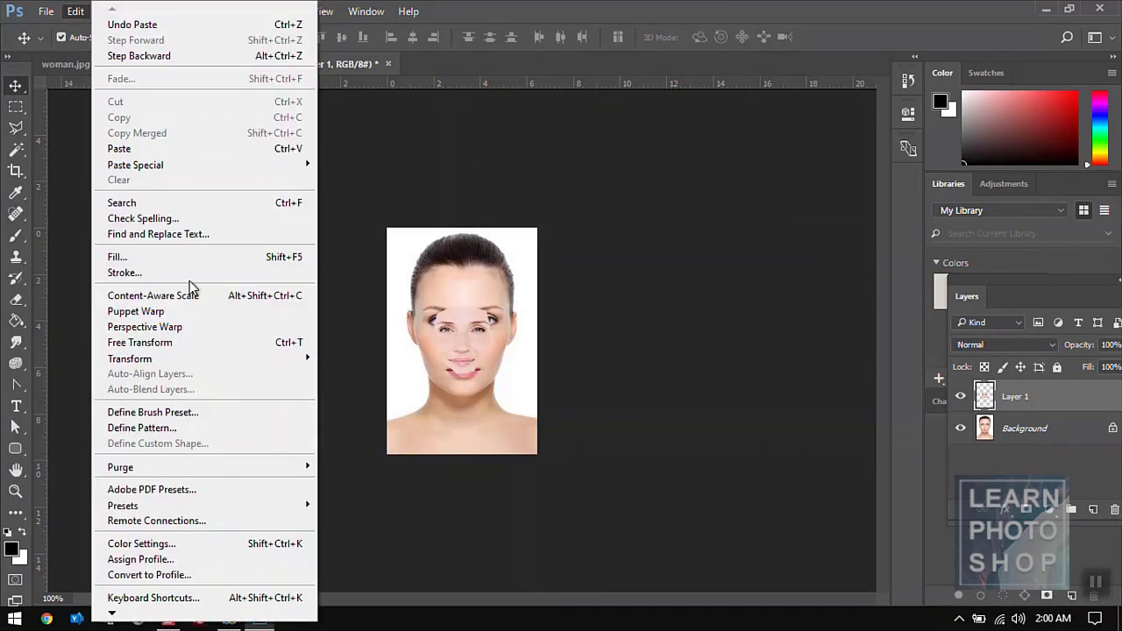
pyautogui.click(186, 345)
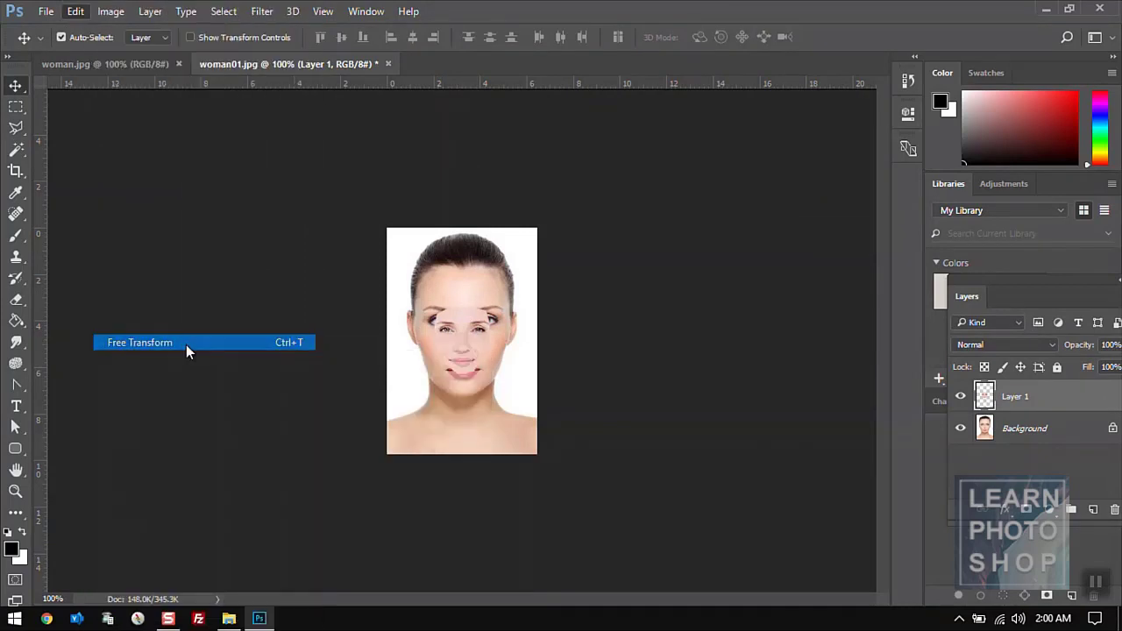
pyautogui.moveTo(434, 309); pyautogui.dragTo(415, 291)
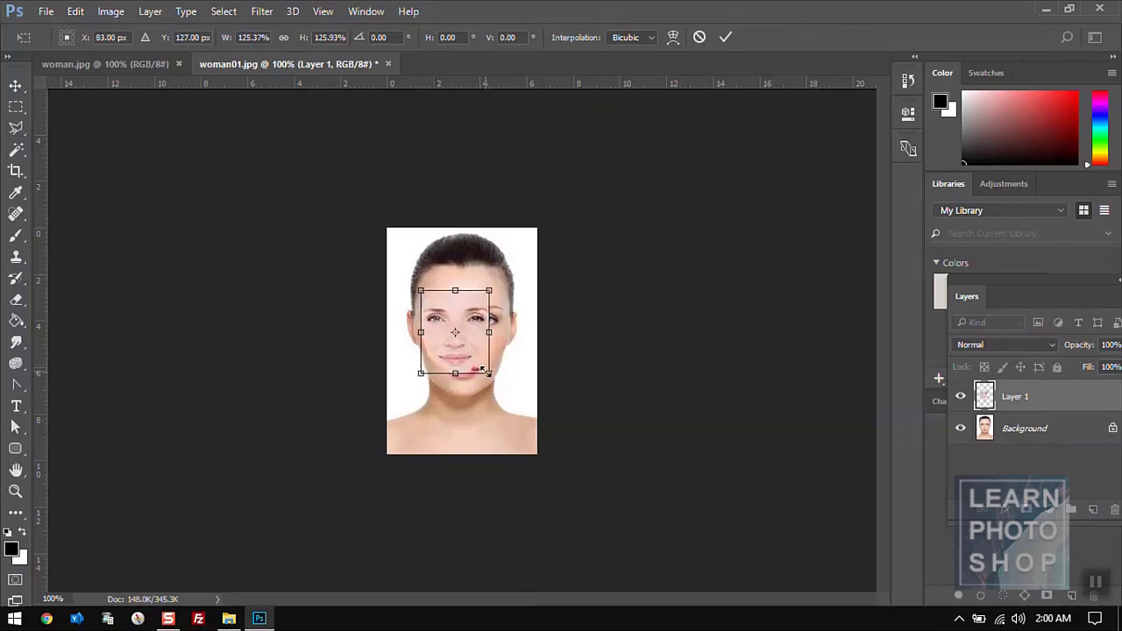
pyautogui.moveTo(487, 372); pyautogui.dragTo(497, 384)
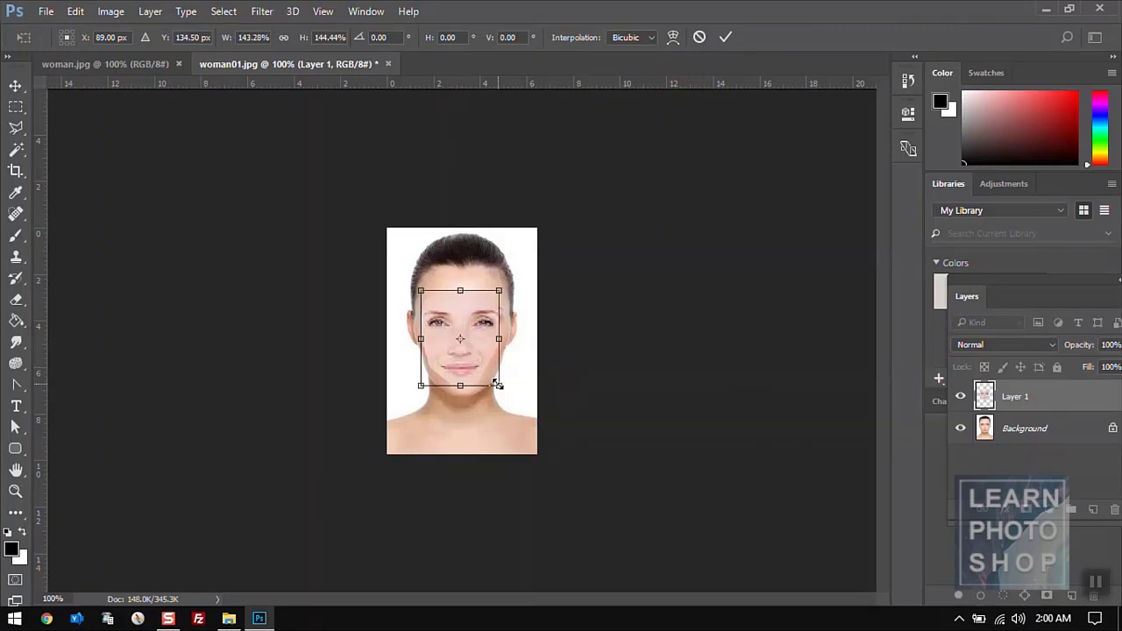
pyautogui.press('Return')
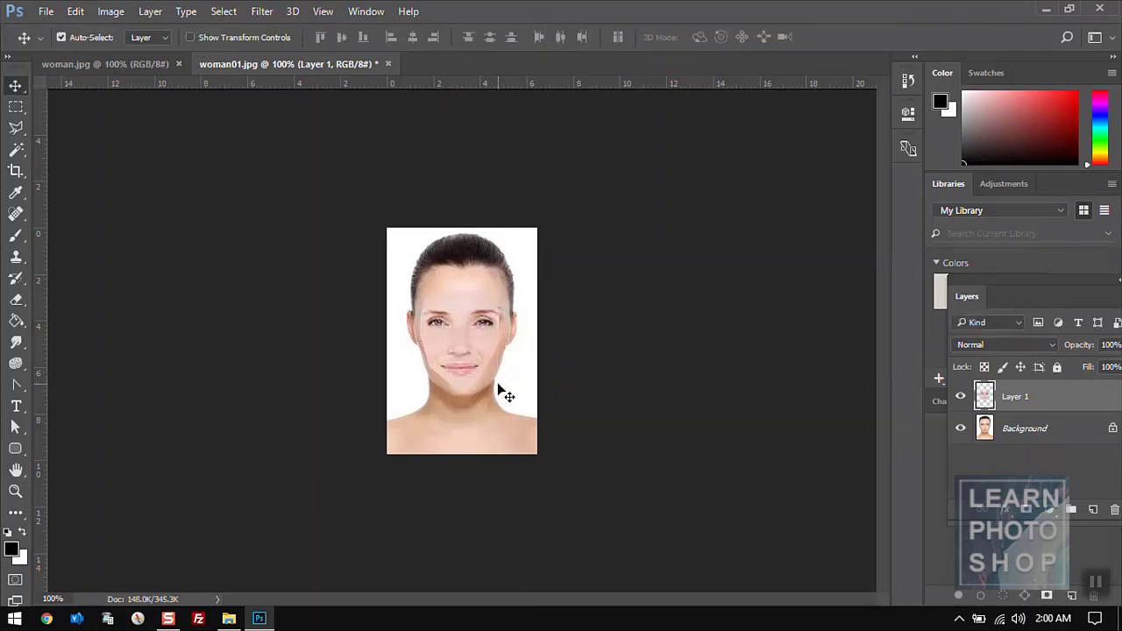
# - Convert woman01.jpg's Background into Layer 0, then toggle the pasted face Layer 1 to compare
pyautogui.click(1059, 435)
pyautogui.doubleClick(1059, 434)
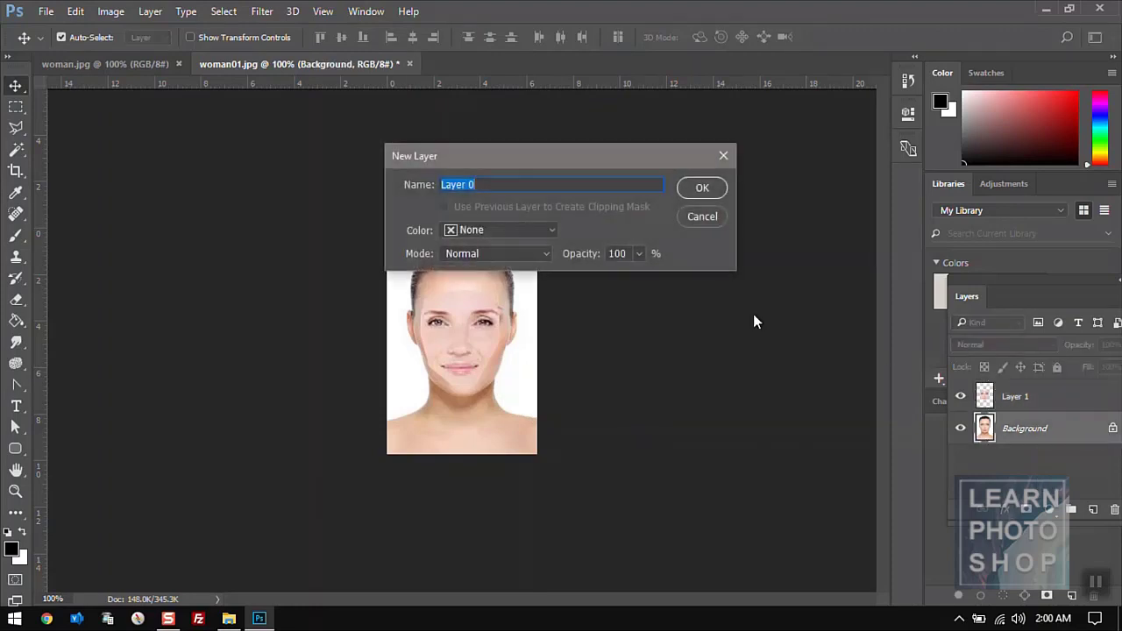
pyautogui.click(697, 187)
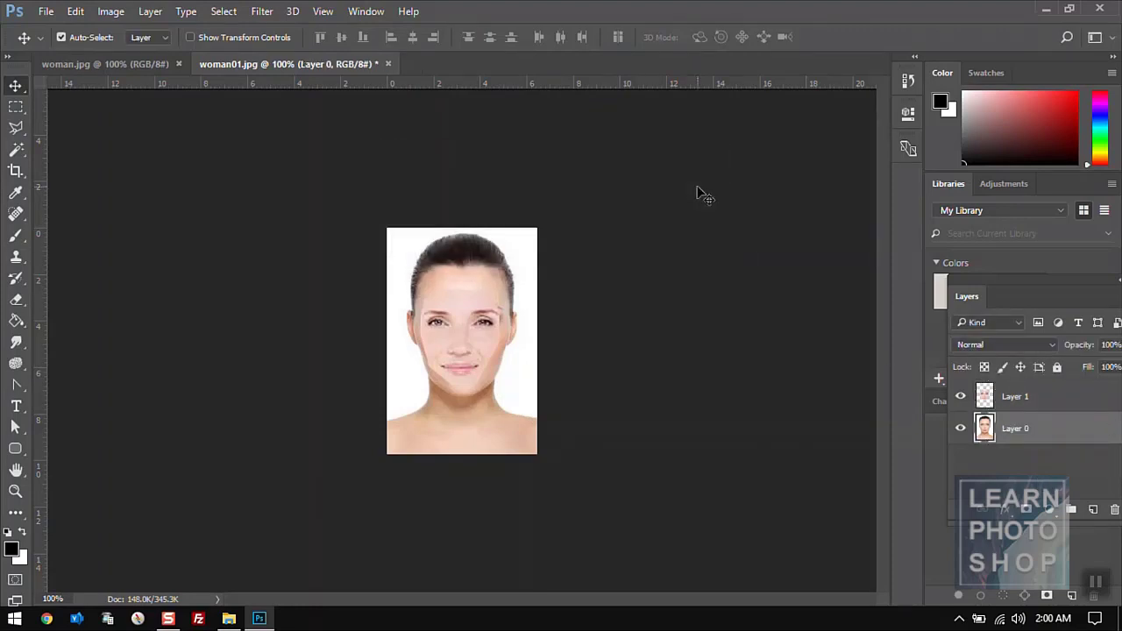
pyautogui.click(1016, 399)
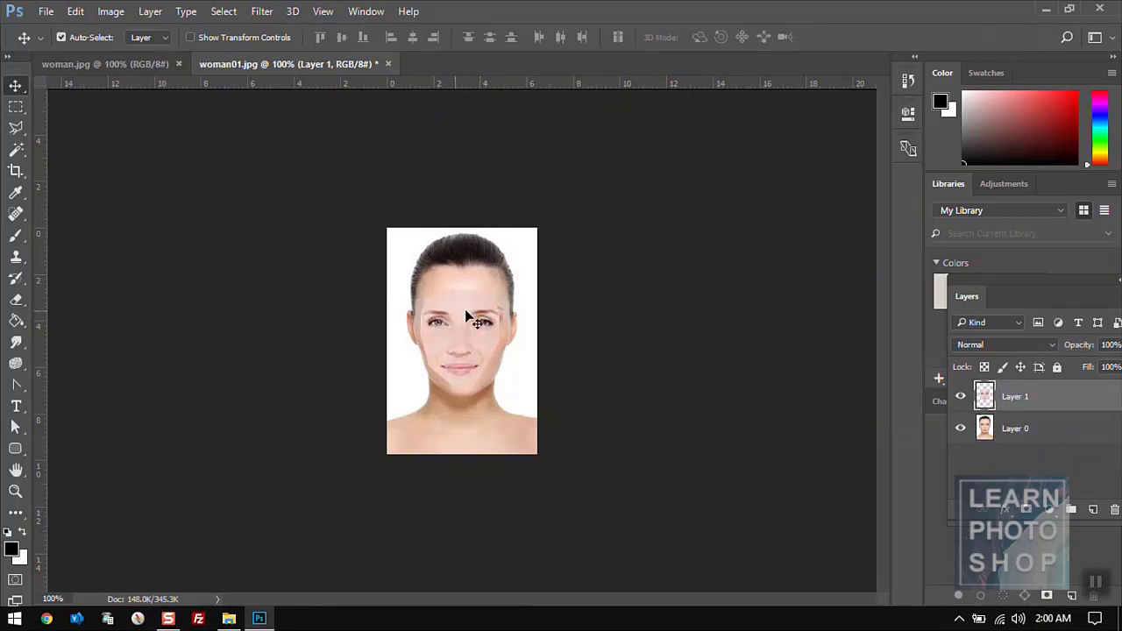
pyautogui.click(961, 396)
pyautogui.click(962, 397)
pyautogui.click(961, 397)
pyautogui.click(961, 398)
# - Load Layer 1's face outline as a selection and clear those pixels from Layer 0
pyautogui.keyDown('ctrl'); pyautogui.click(984, 396); pyautogui.keyUp('ctrl')
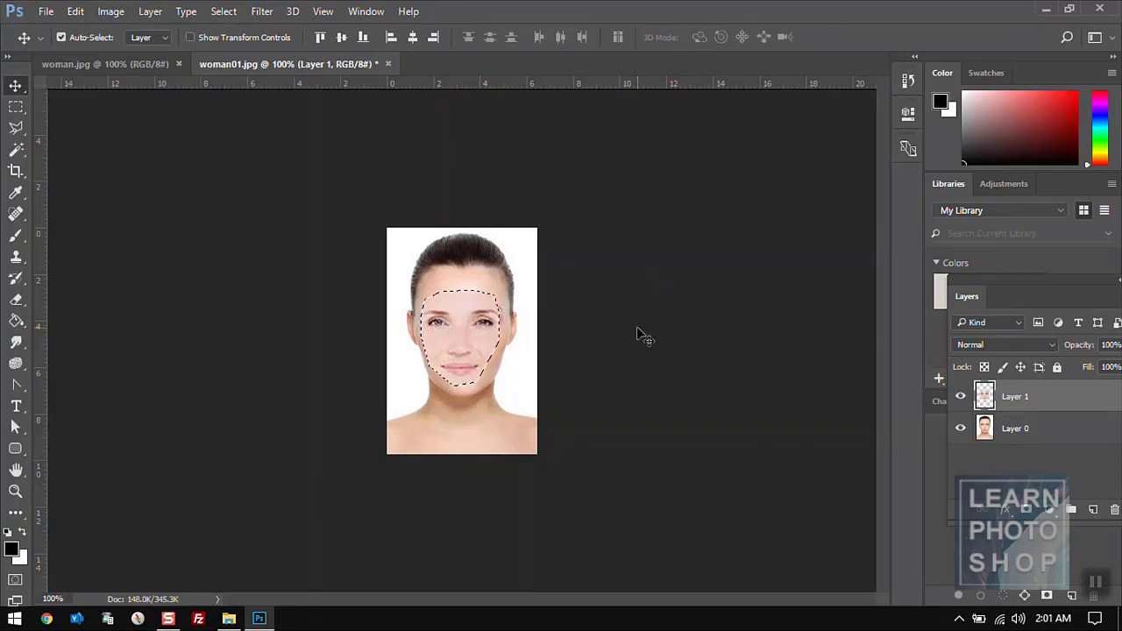
pyautogui.click(1053, 439)
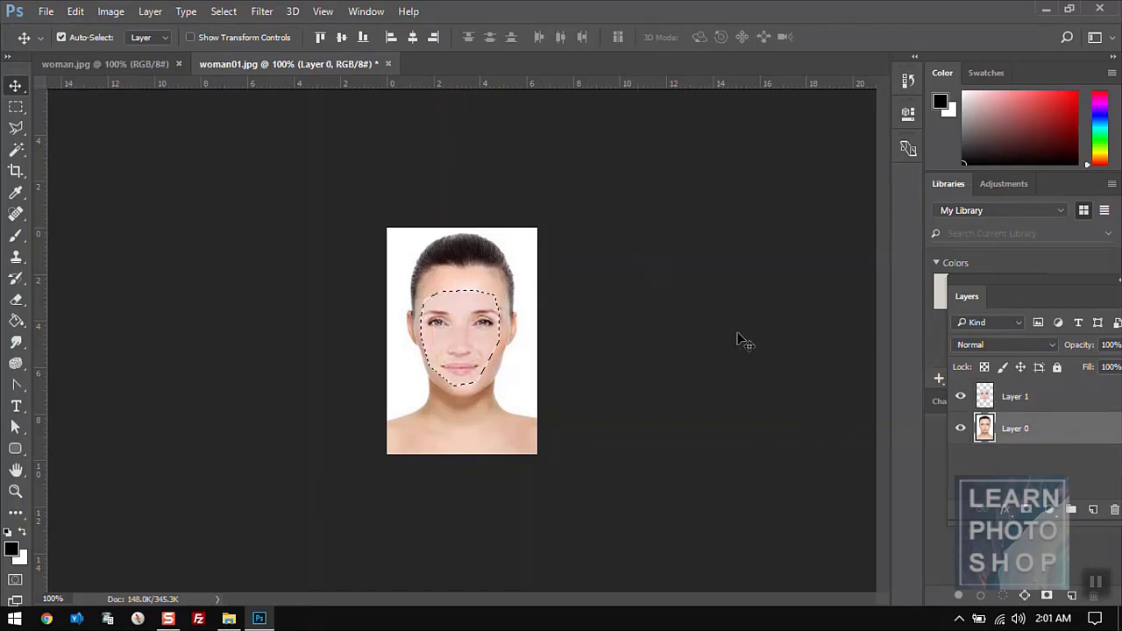
pyautogui.click(75, 12)
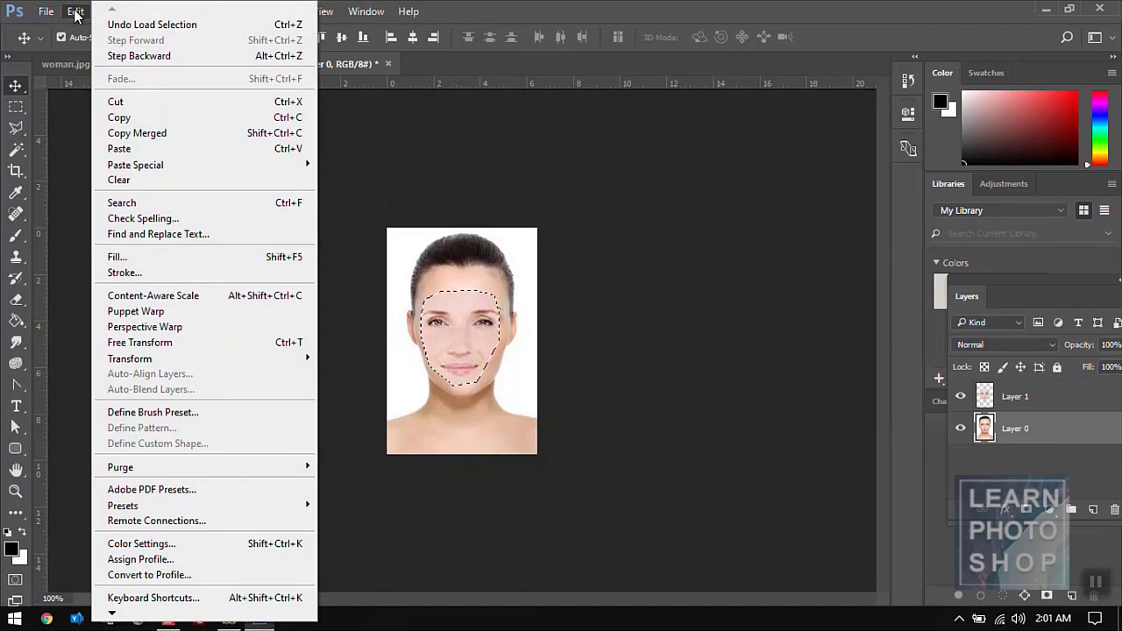
pyautogui.click(129, 179)
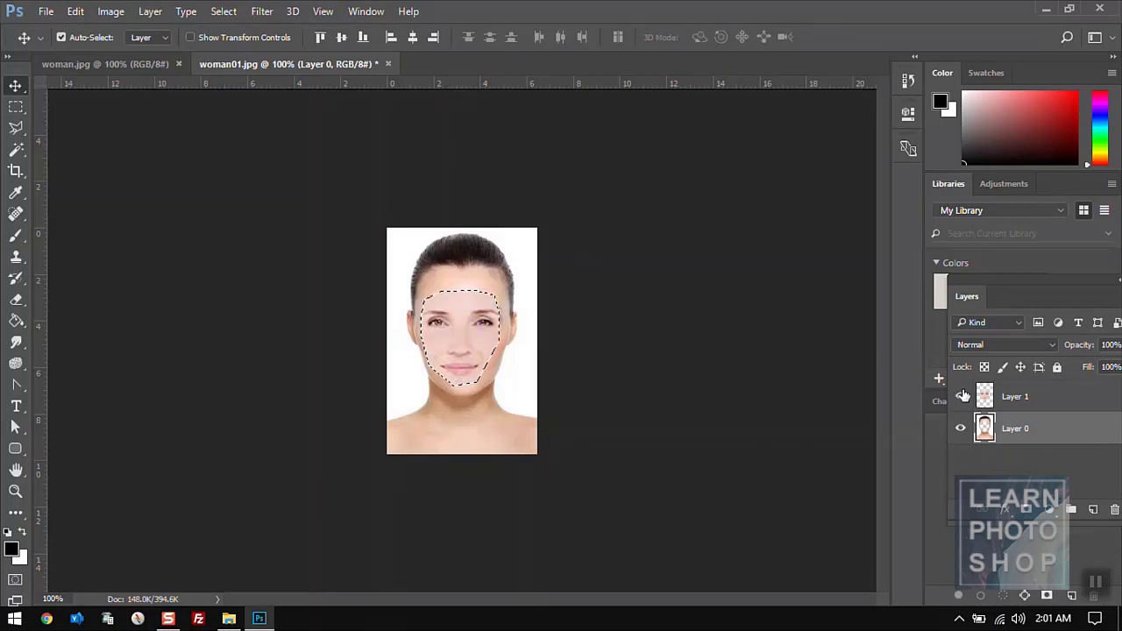
pyautogui.click(1034, 401)
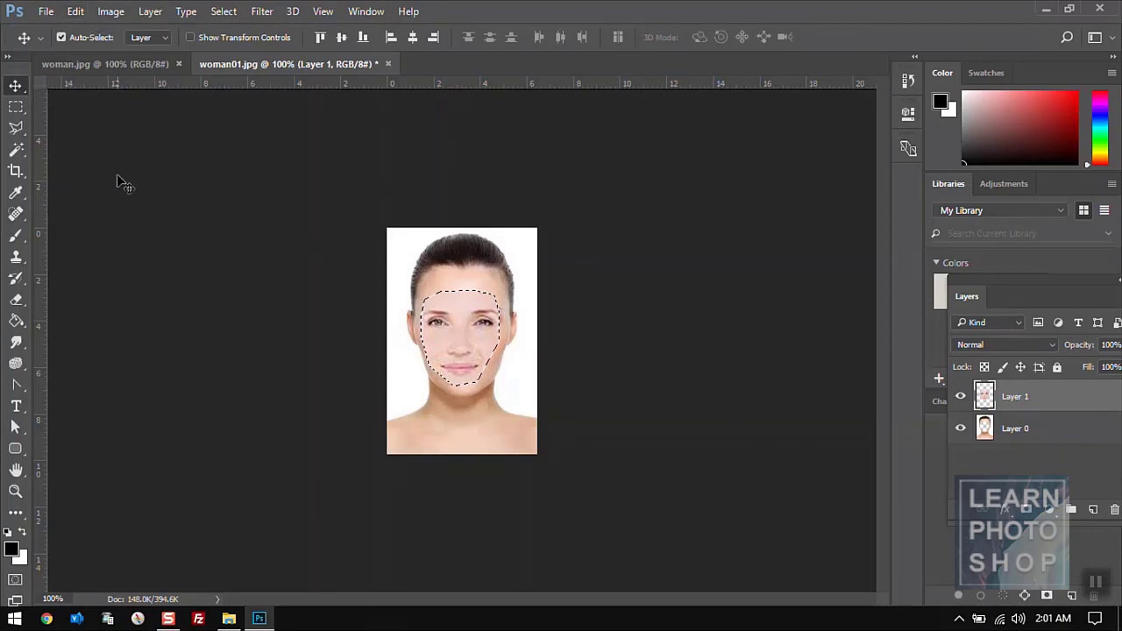
pyautogui.click(16, 108)
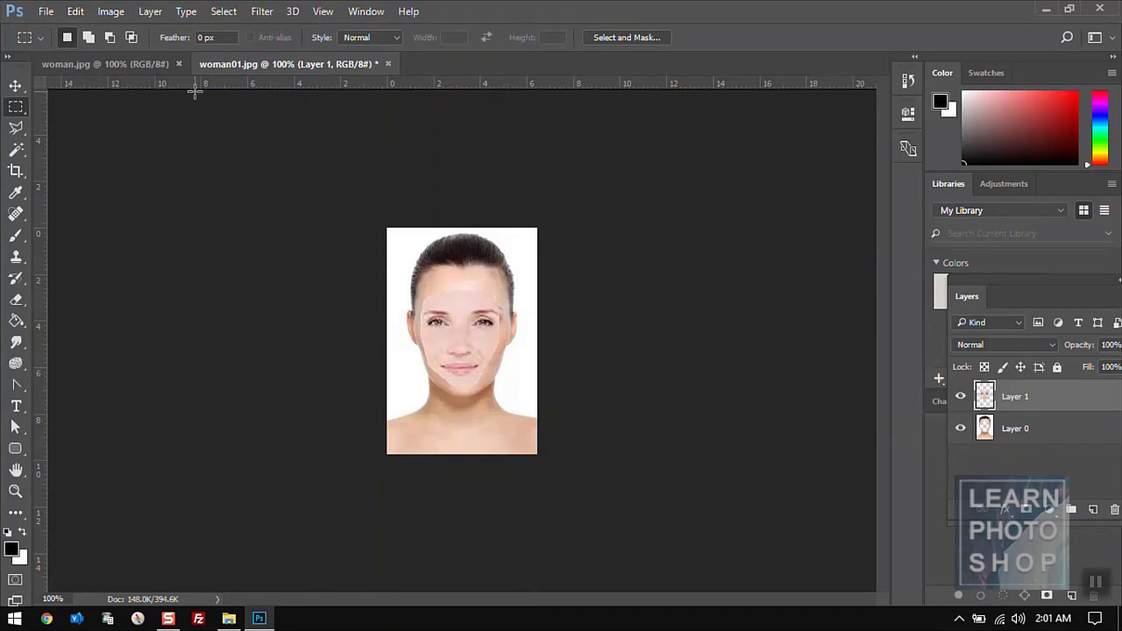
# - Scale the pasted face to about 113% and nudge it slightly up and right over the new head
pyautogui.click(77, 12)
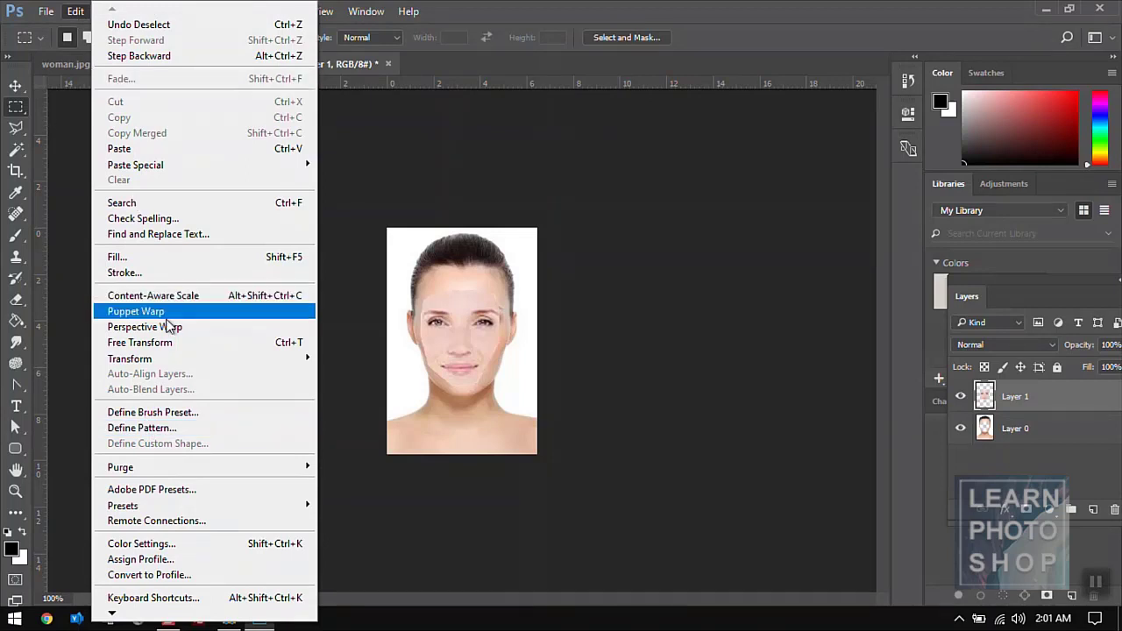
pyautogui.click(166, 342)
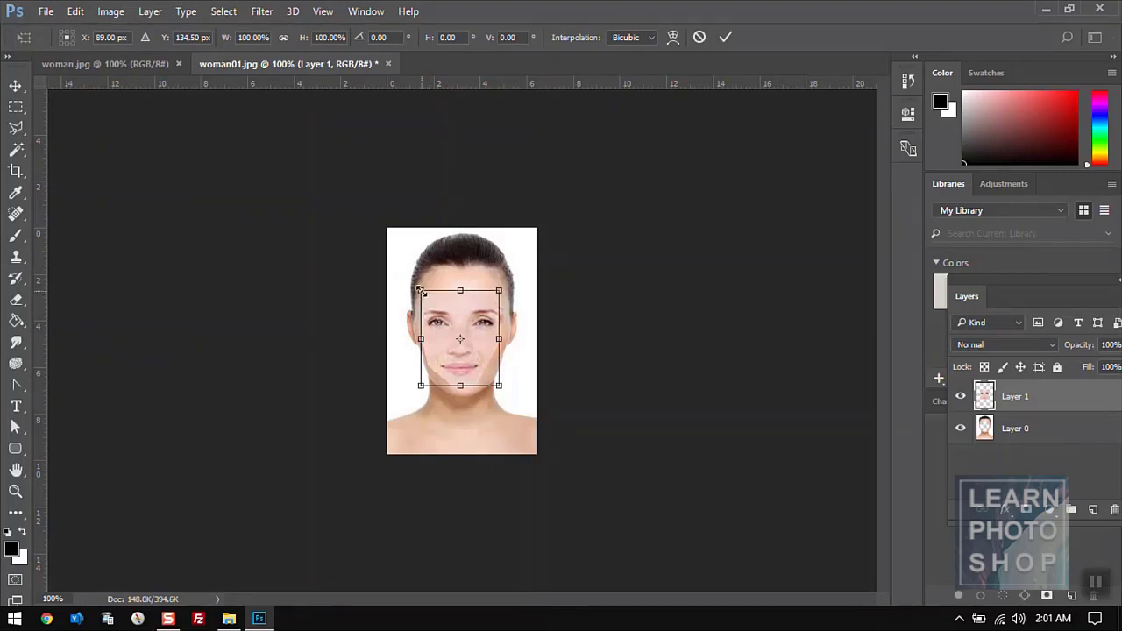
pyautogui.moveTo(418, 288); pyautogui.dragTo(414, 283)
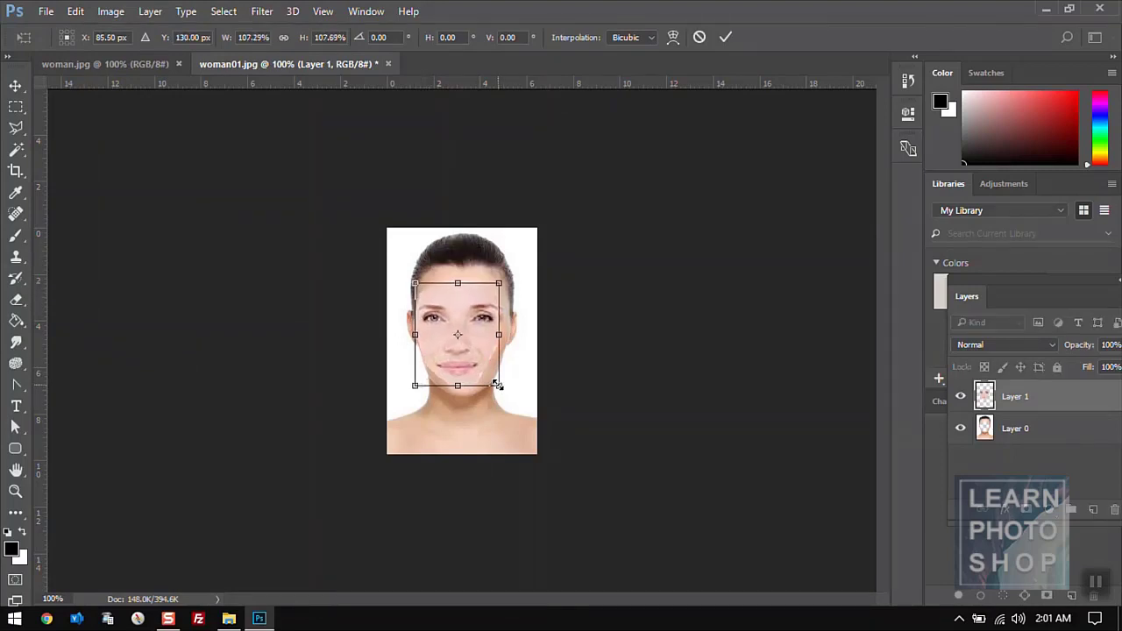
pyautogui.moveTo(498, 387); pyautogui.dragTo(504, 390)
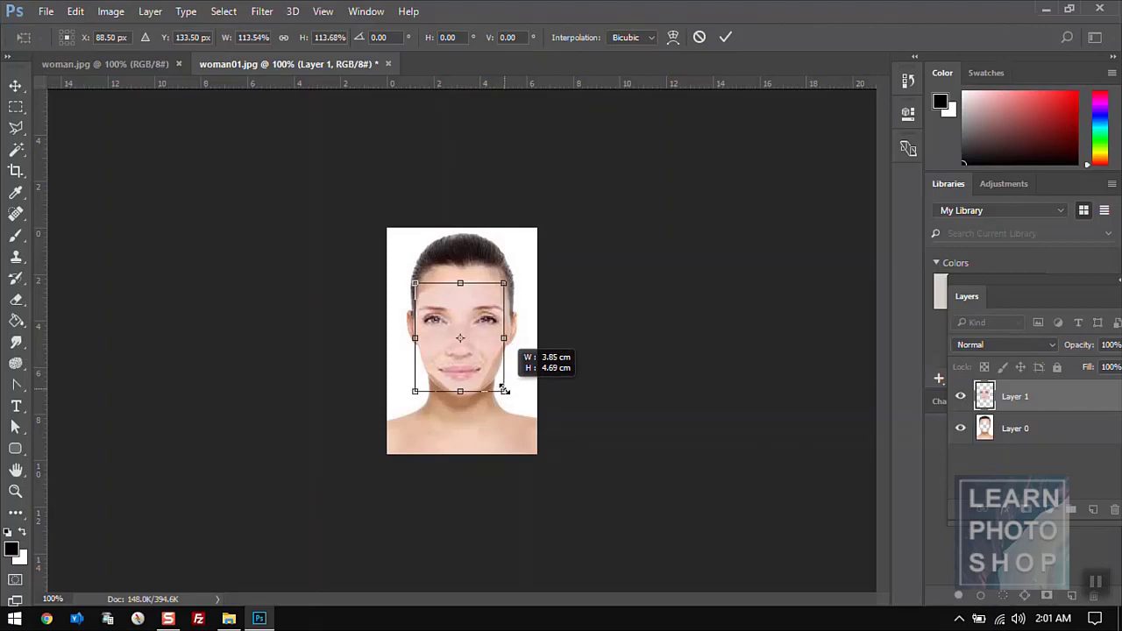
pyautogui.press('Return')
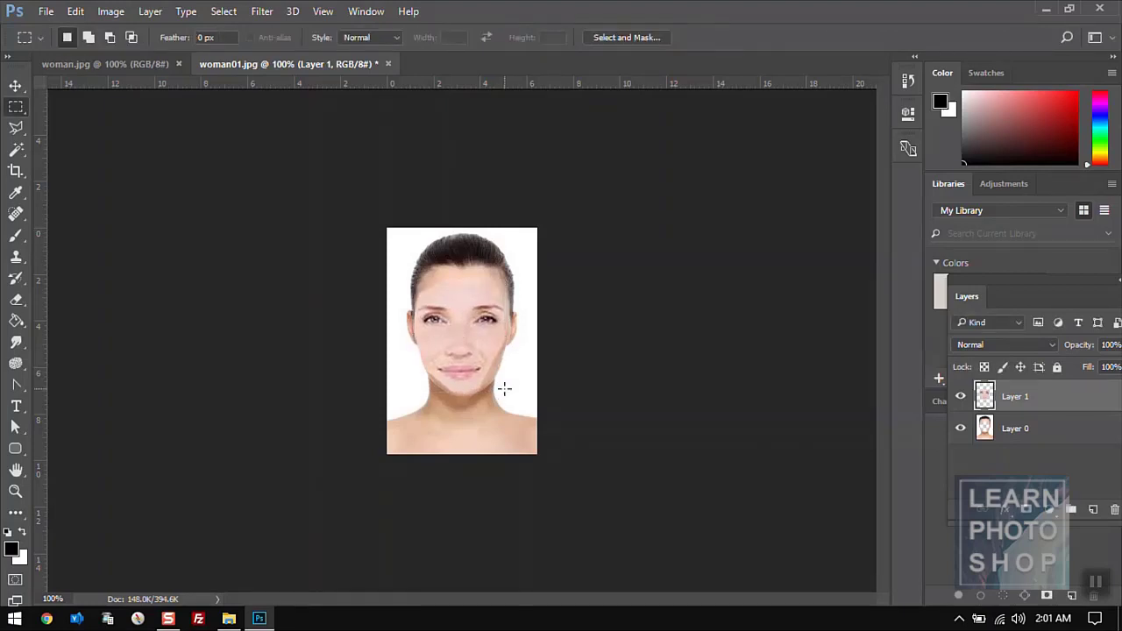
pyautogui.press('v')
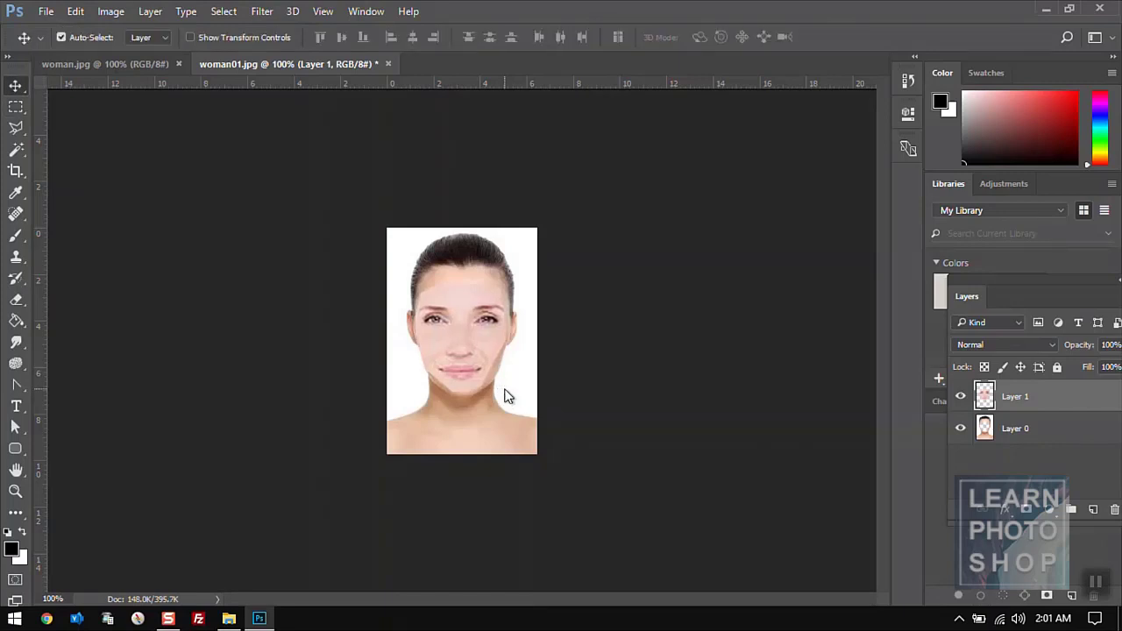
pyautogui.press('Up')
pyautogui.press('Right')
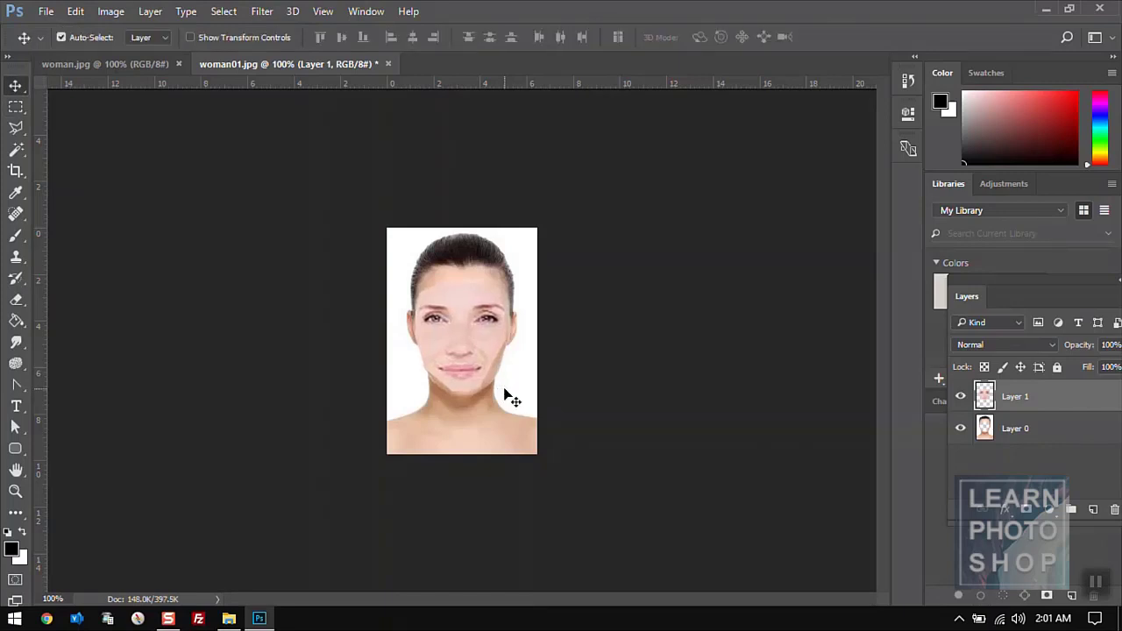
# - Auto-Blend Layer 0 and Layer 1 into a merged face, then bring woman.jpg to the front
pyautogui.keyDown('shift'); pyautogui.click(1043, 432); pyautogui.keyUp('shift')
pyautogui.click(76, 12)
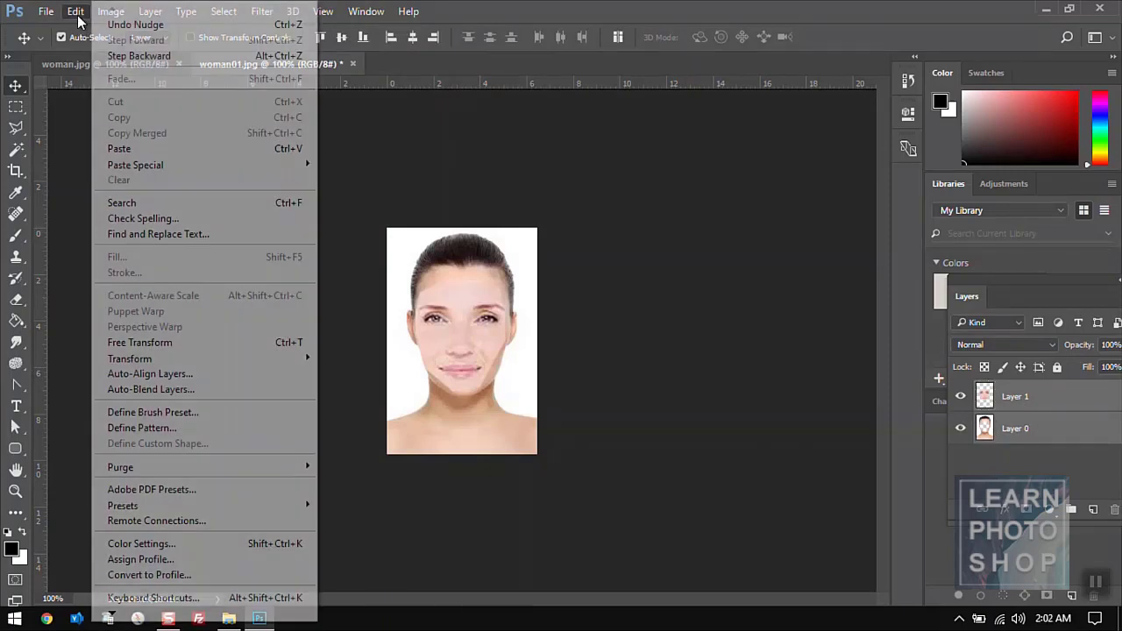
pyautogui.click(204, 390)
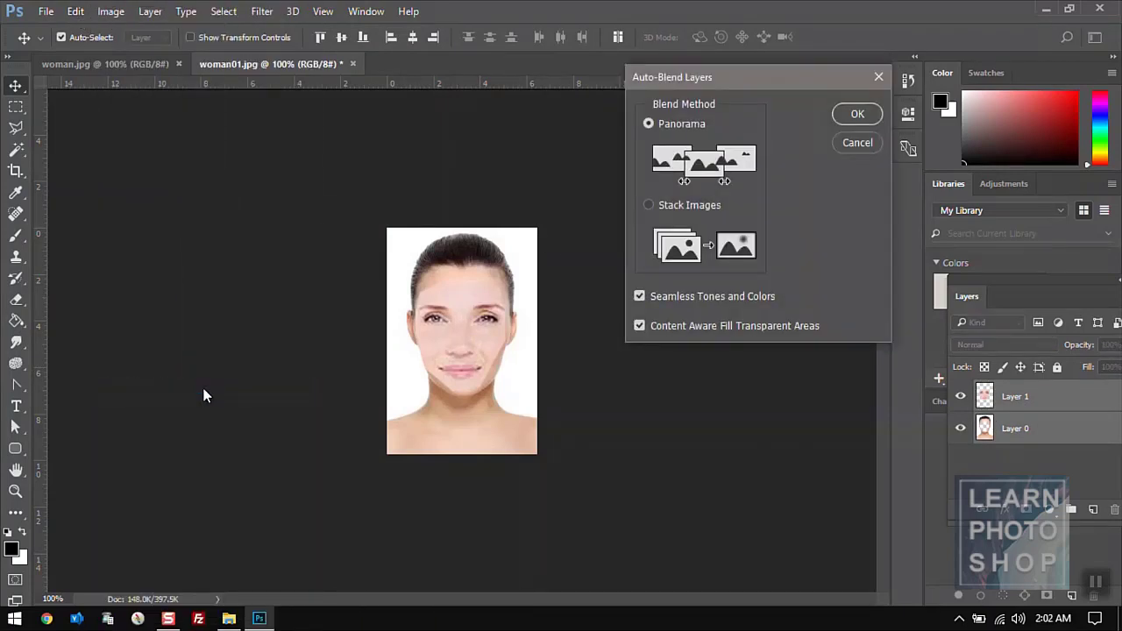
pyautogui.click(854, 113)
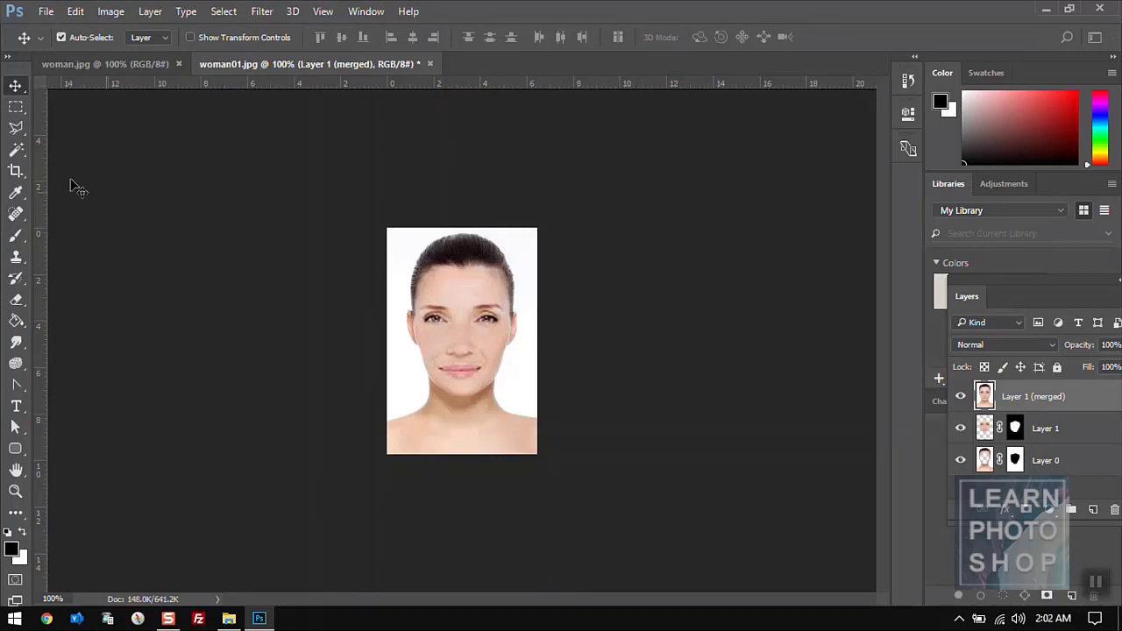
pyautogui.click(91, 70)
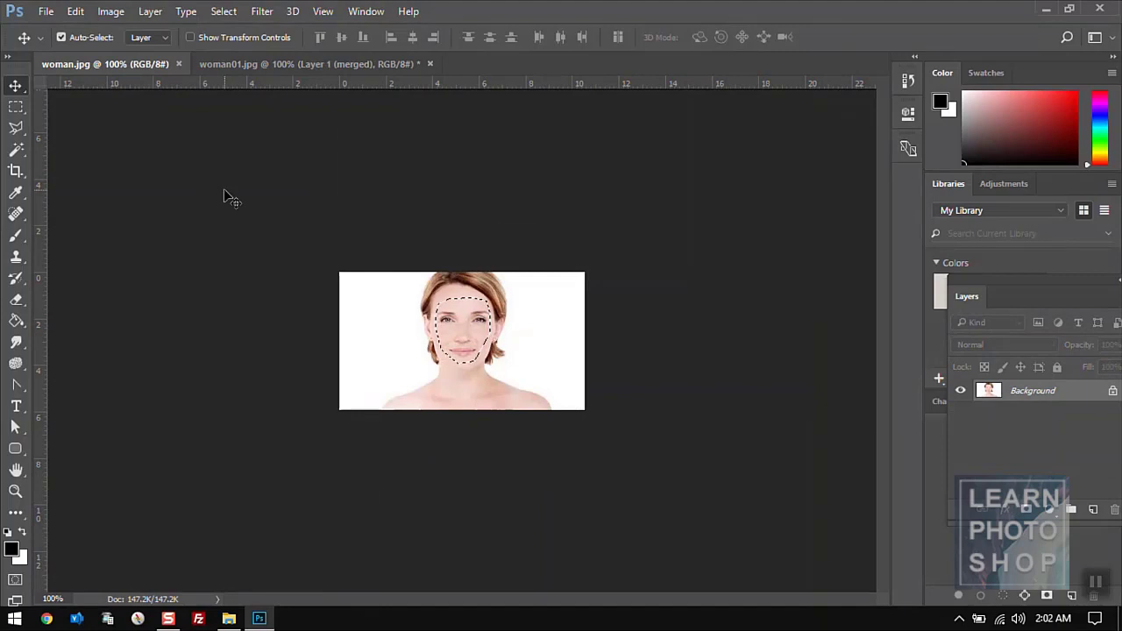
# - Close woman01.jpg, discarding its changes, and then close woman.jpg
pyautogui.click(264, 67)
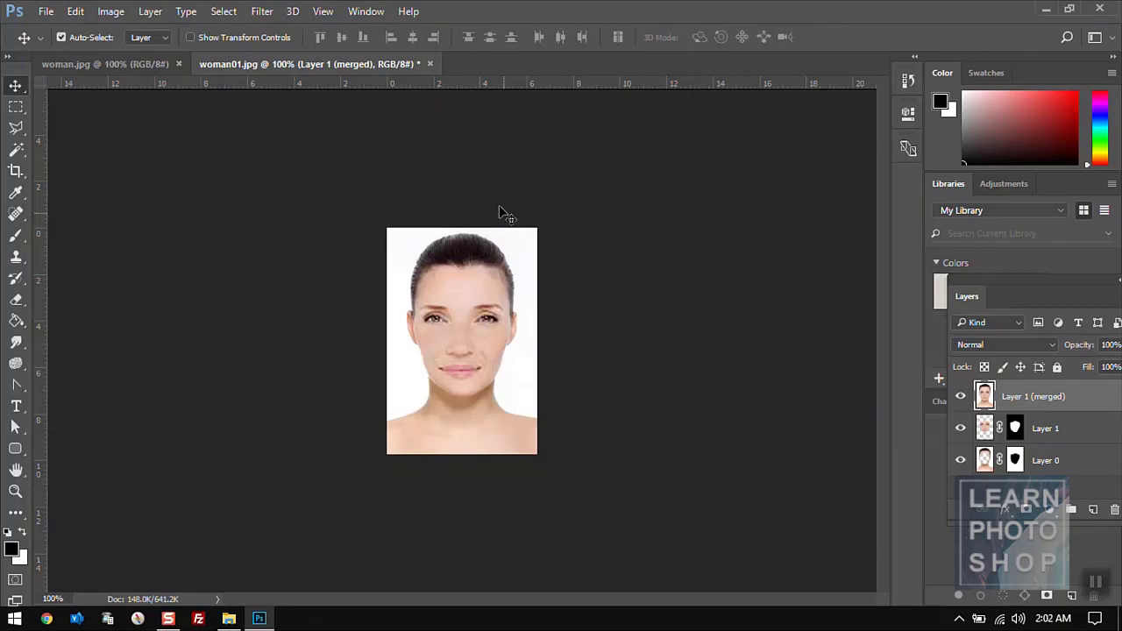
pyautogui.click(429, 65)
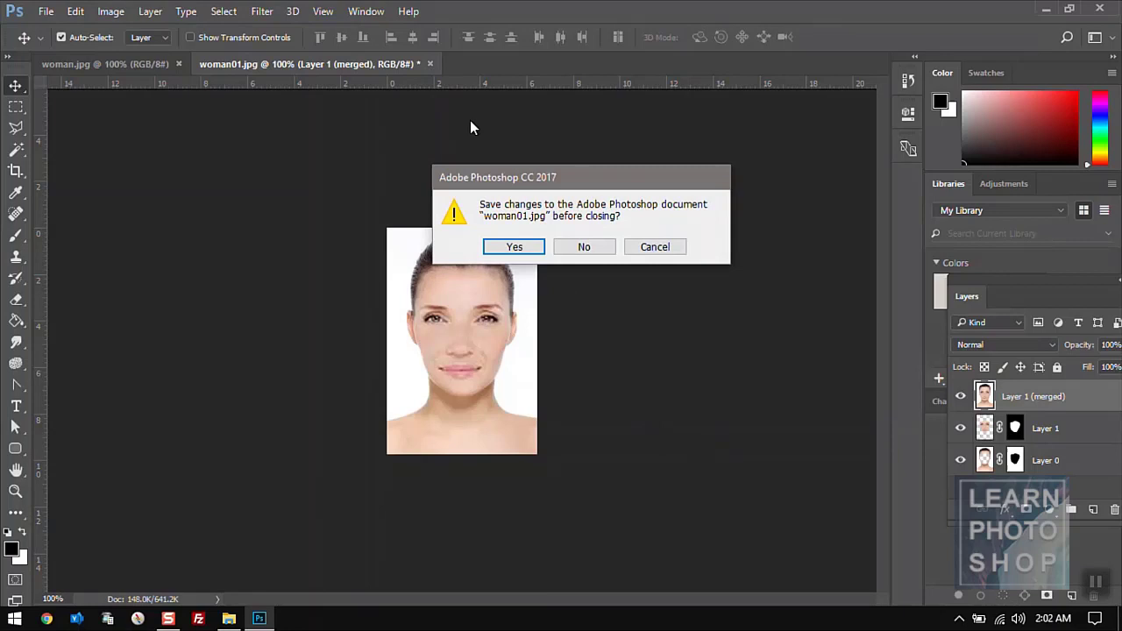
pyautogui.click(599, 248)
pyautogui.click(178, 64)
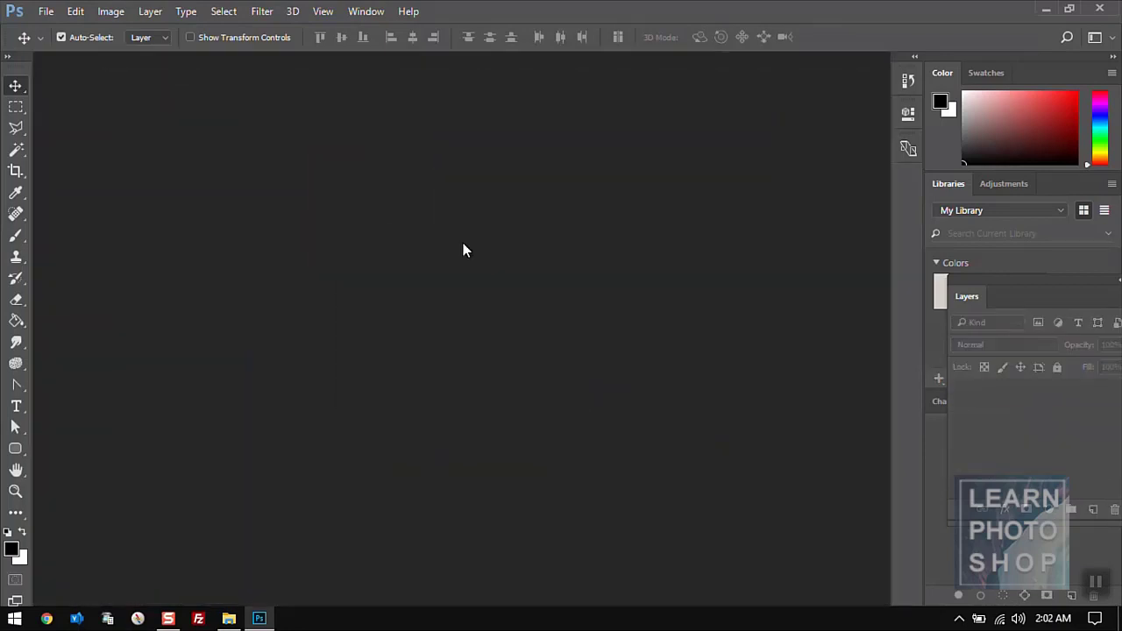
pyautogui.click(77, 12)
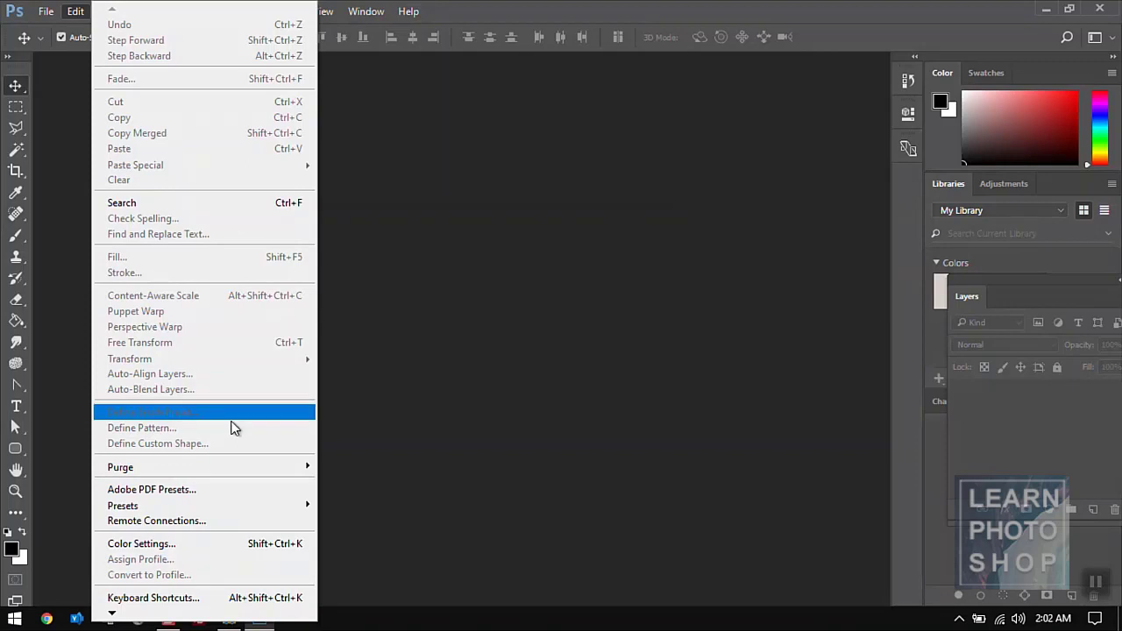
pyautogui.moveTo(245, 470)
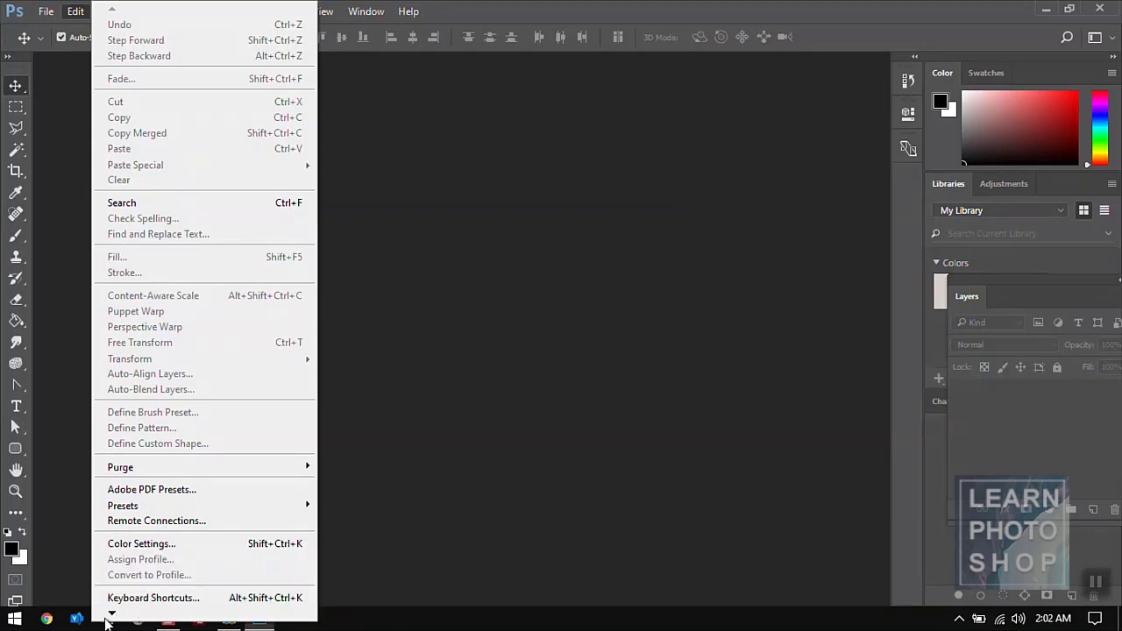
pyautogui.moveTo(111, 615)
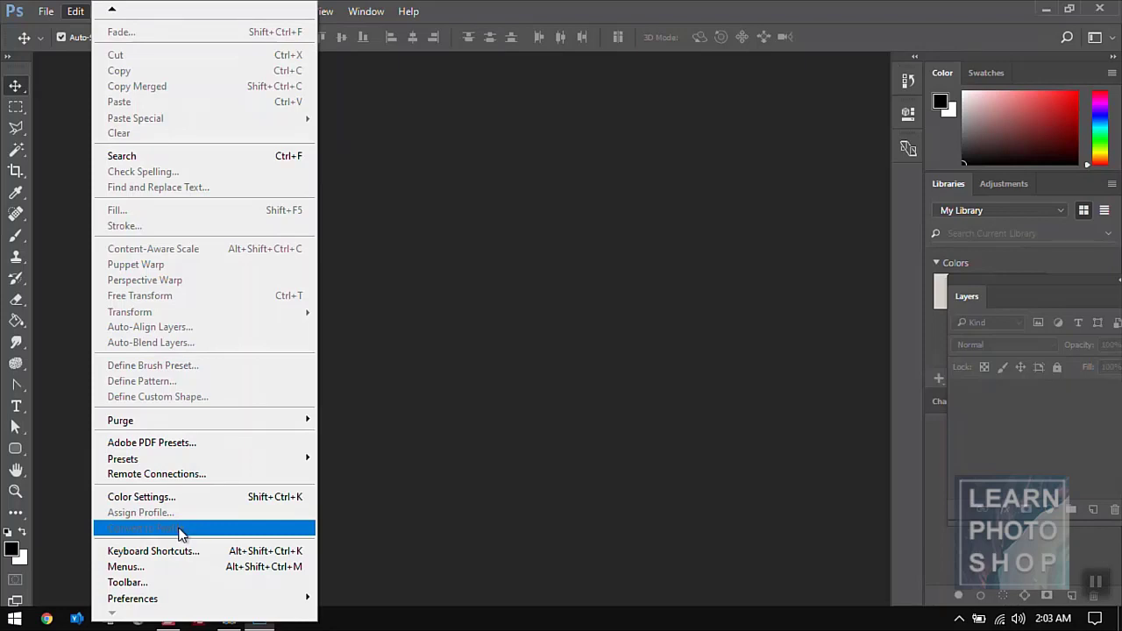
pyautogui.click(46, 12)
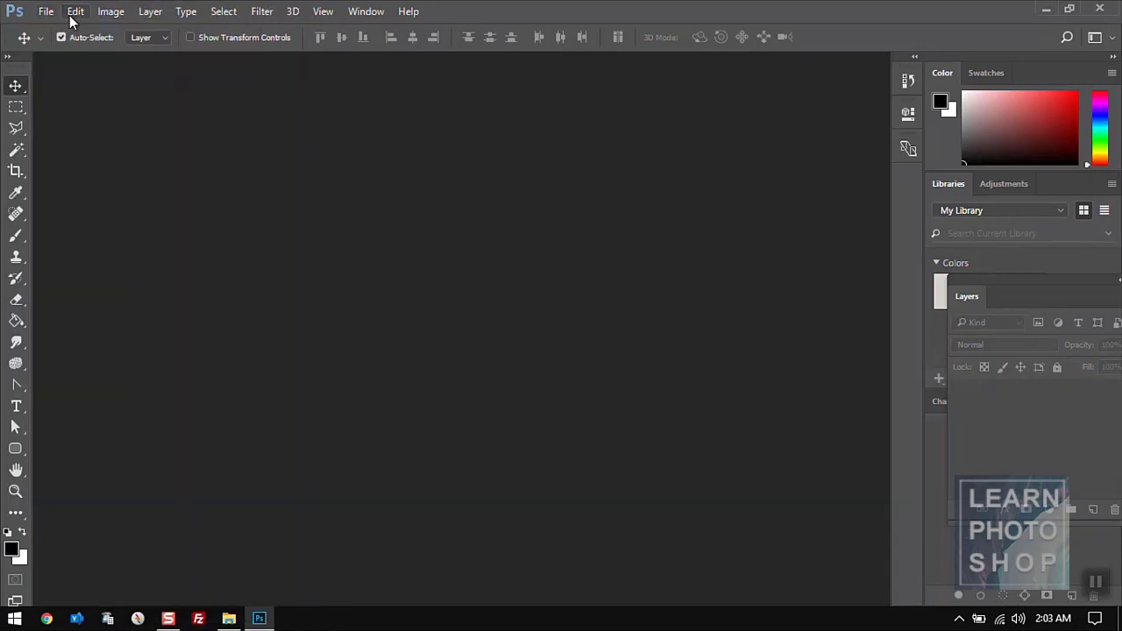
pyautogui.click(73, 13)
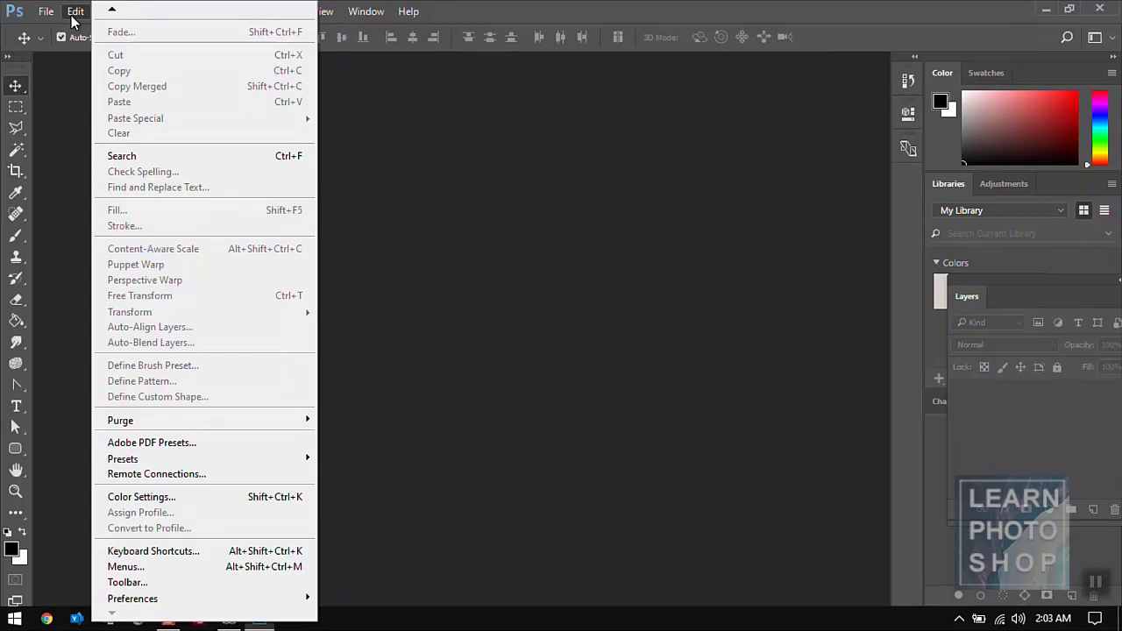
pyautogui.click(438, 204)
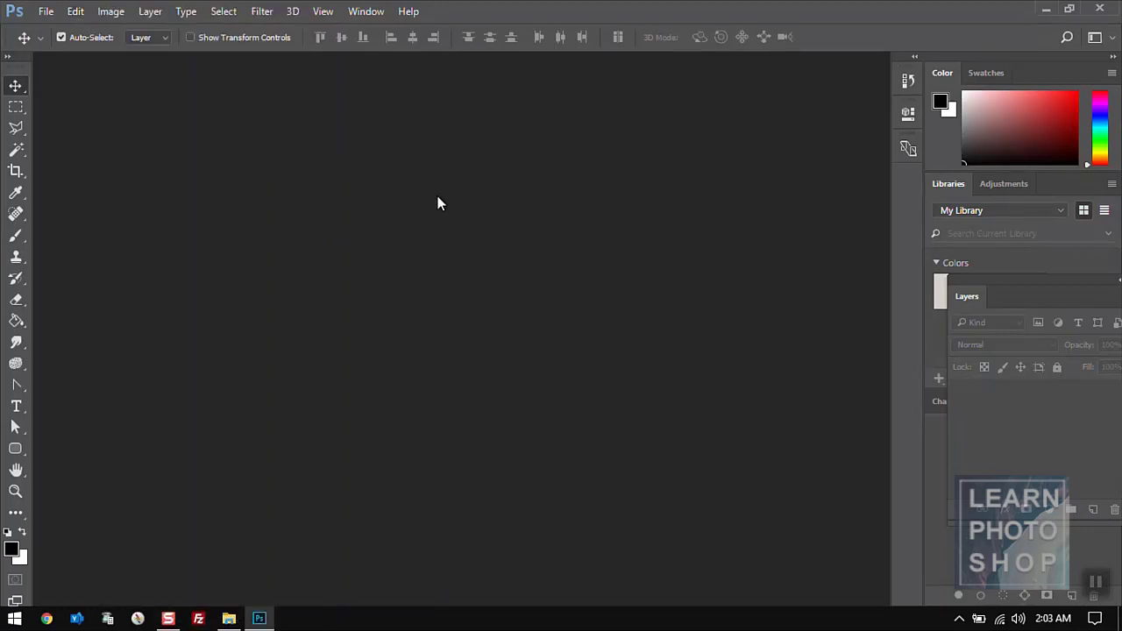
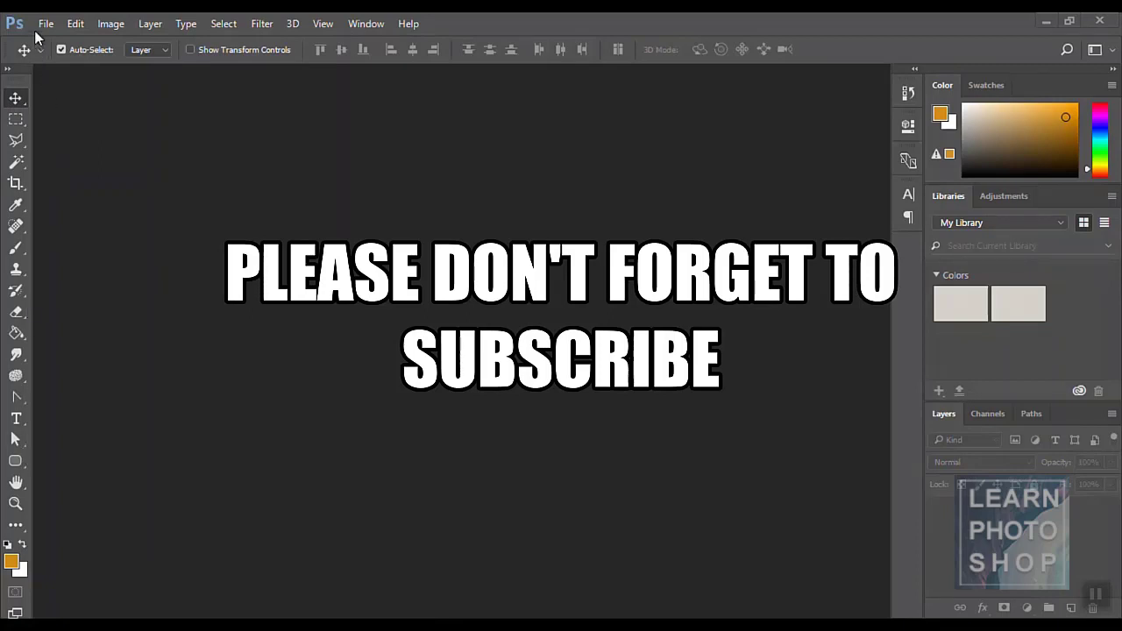
# - Open the landscape photo of the sunlit meadow, trees and path
pyautogui.click(120, 28)
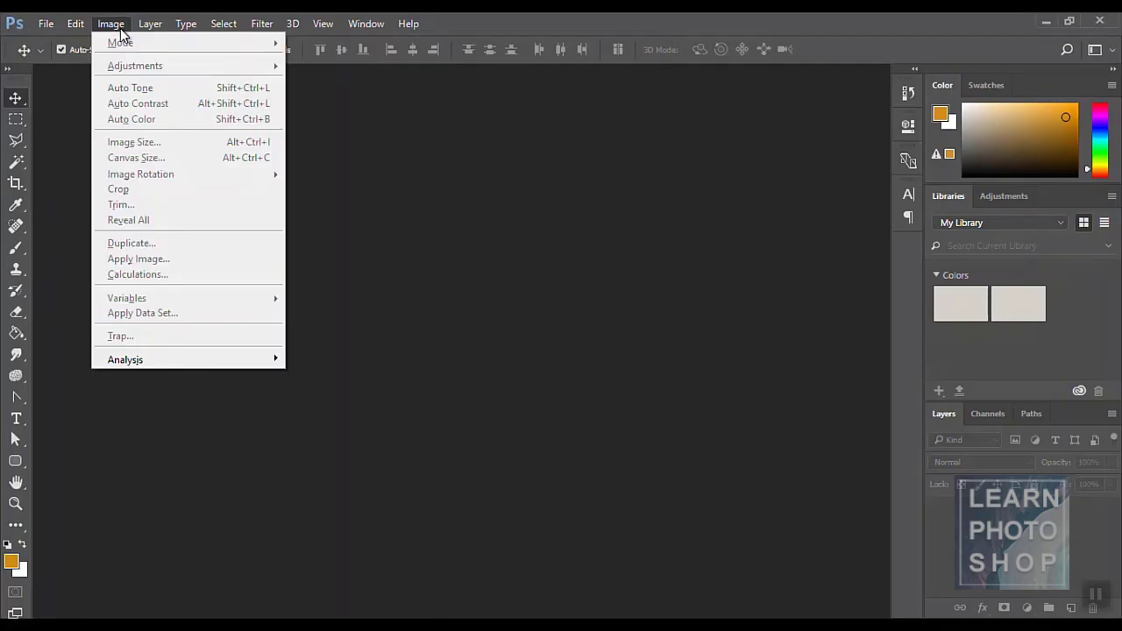
pyautogui.click(513, 284)
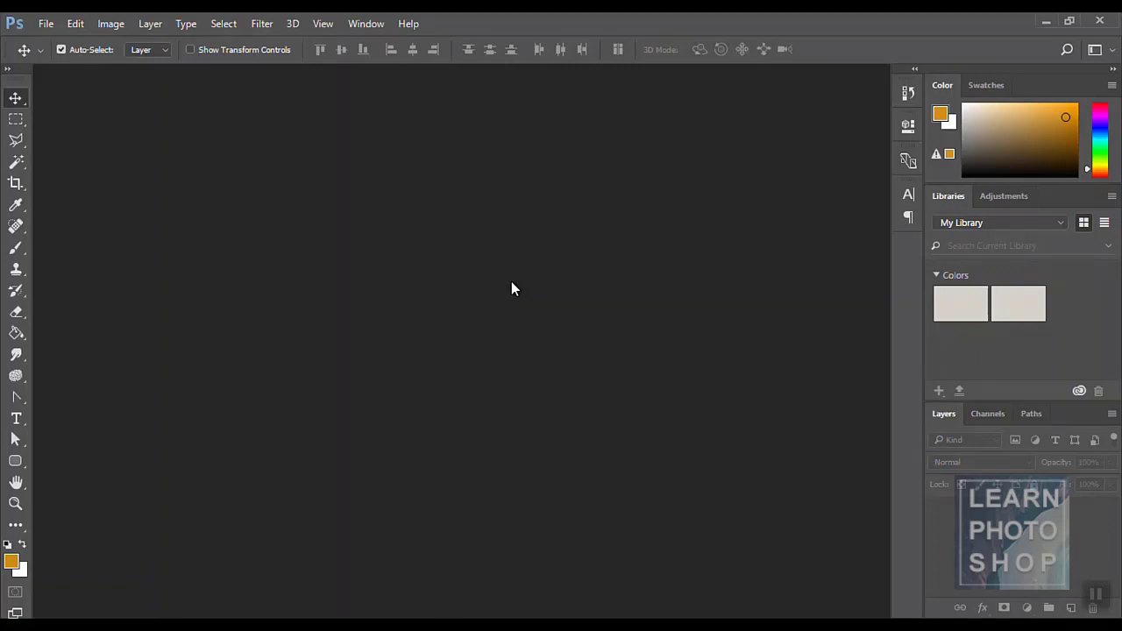
pyautogui.click(48, 24)
pyautogui.click(67, 57)
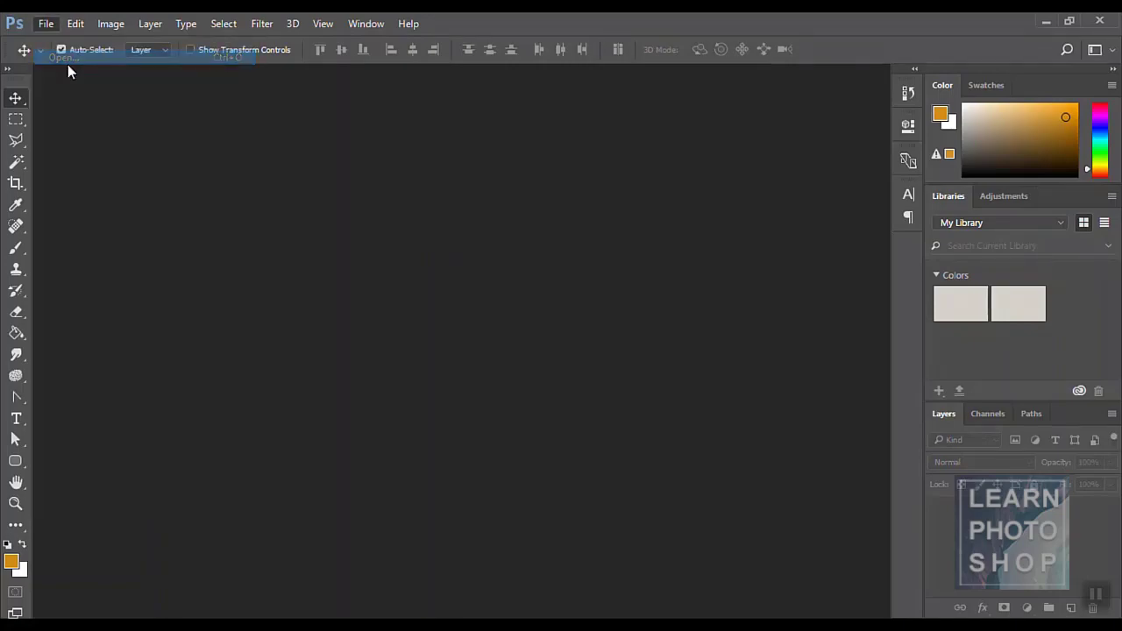
pyautogui.doubleClick(382, 199)
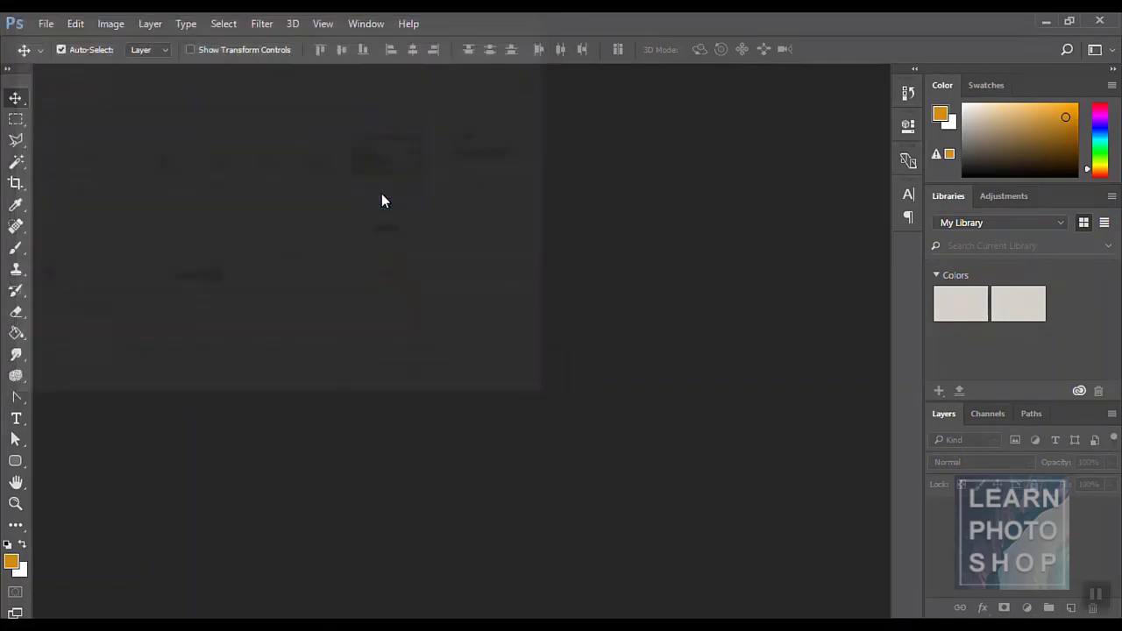
pyautogui.click(111, 24)
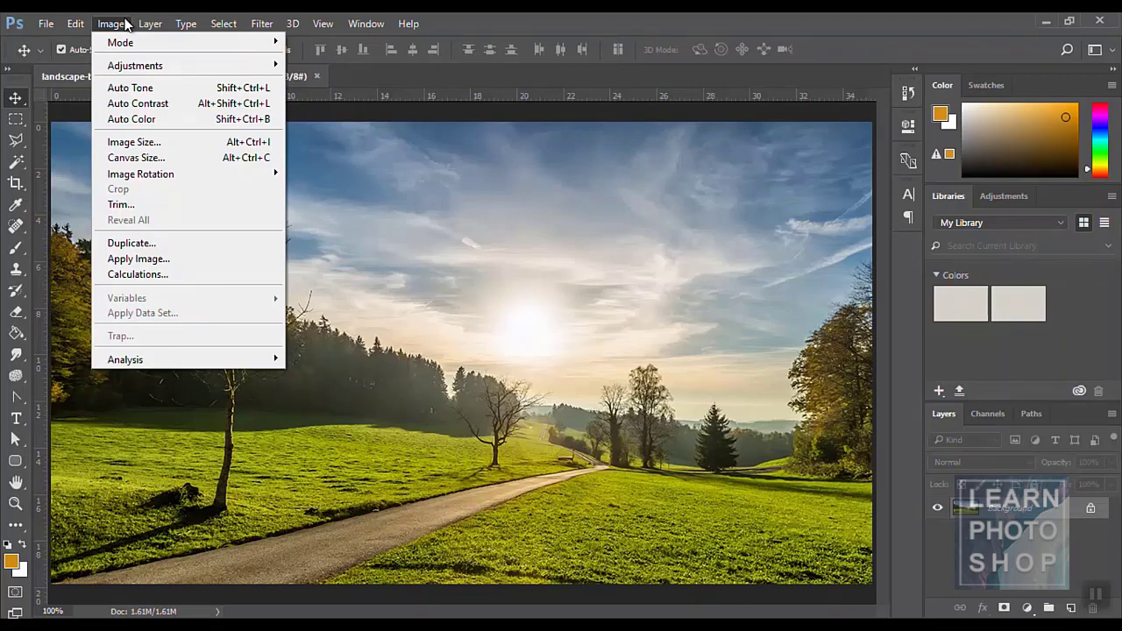
# - Display the Image > Mode submenu listing the photo's colour modes
pyautogui.moveTo(126, 42)
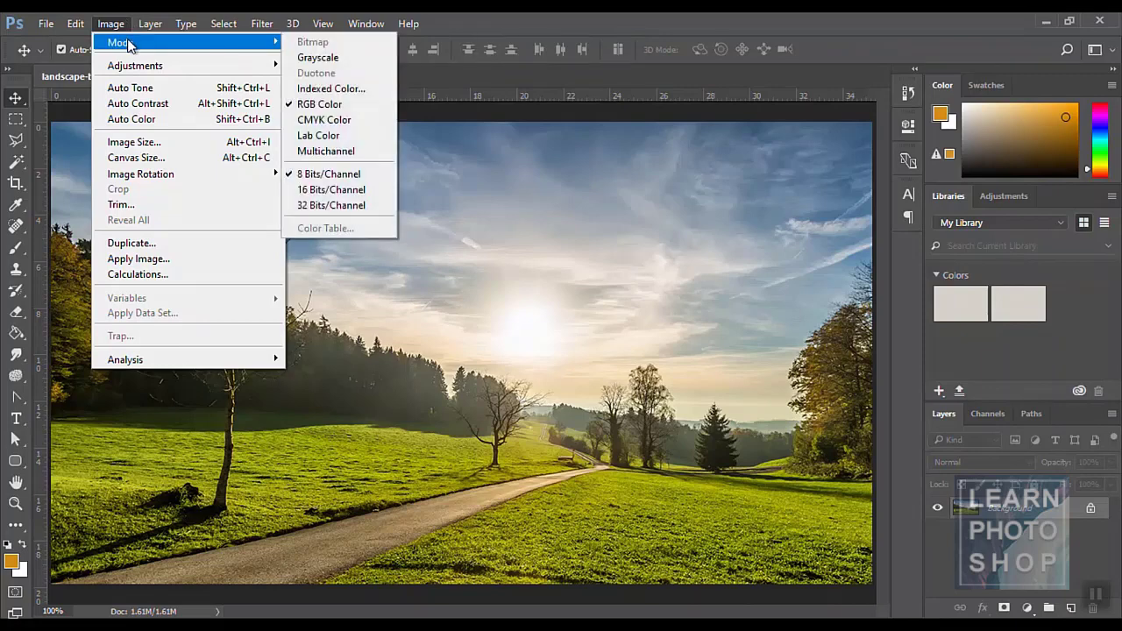
pyautogui.click(612, 214)
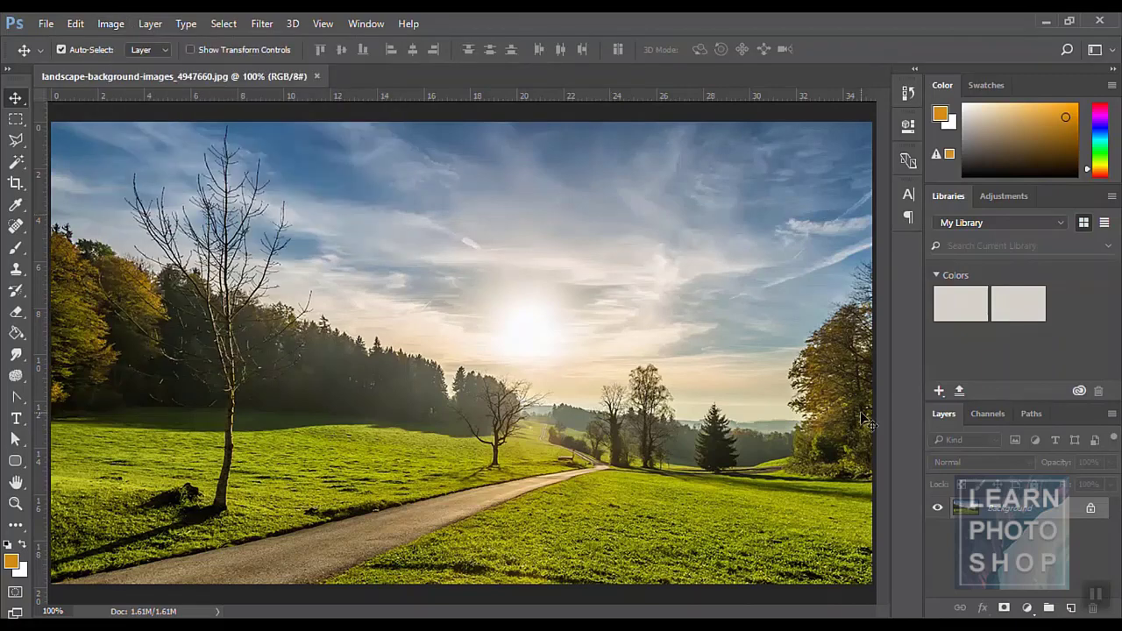
pyautogui.click(102, 26)
pyautogui.moveTo(150, 44)
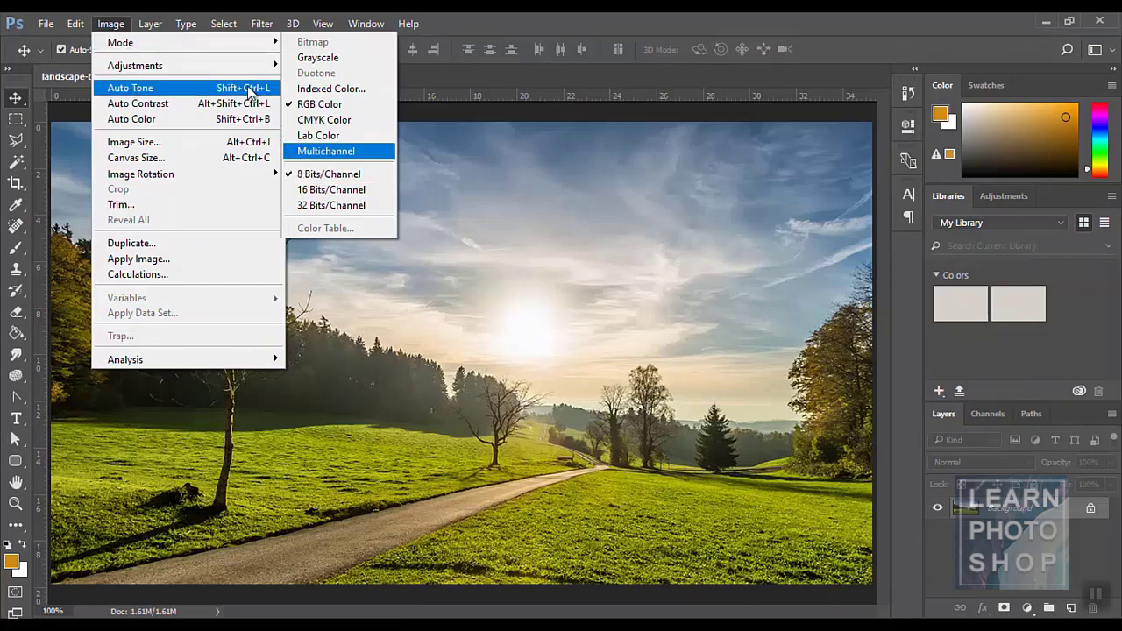
# - Convert the photo to Grayscale, discarding colour, then to Indexed Color
pyautogui.click(318, 58)
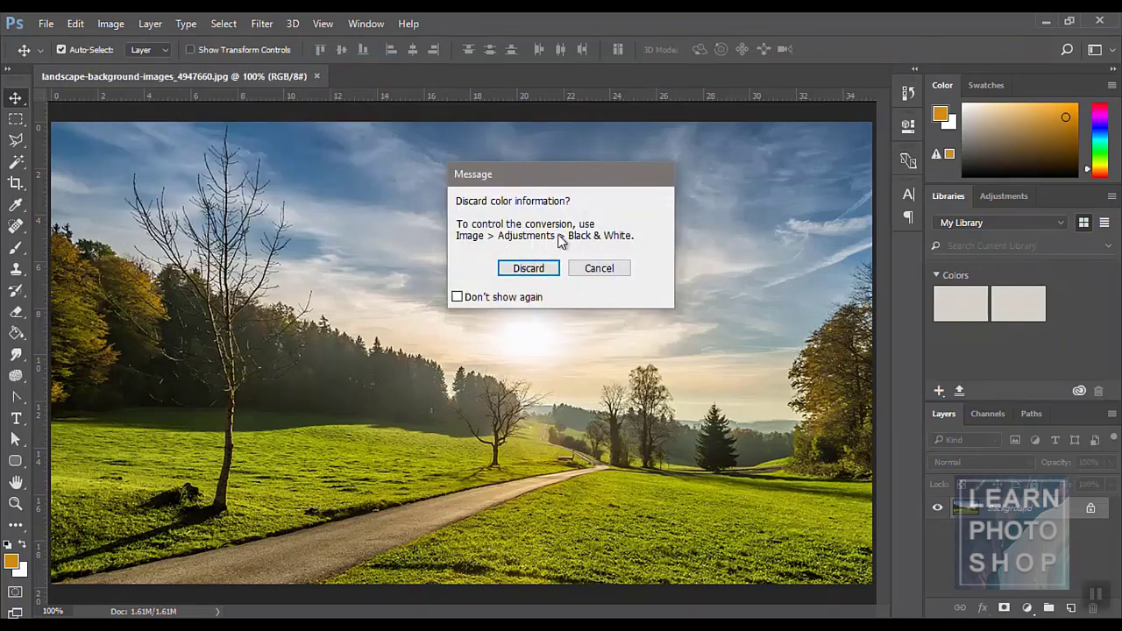
pyautogui.click(526, 268)
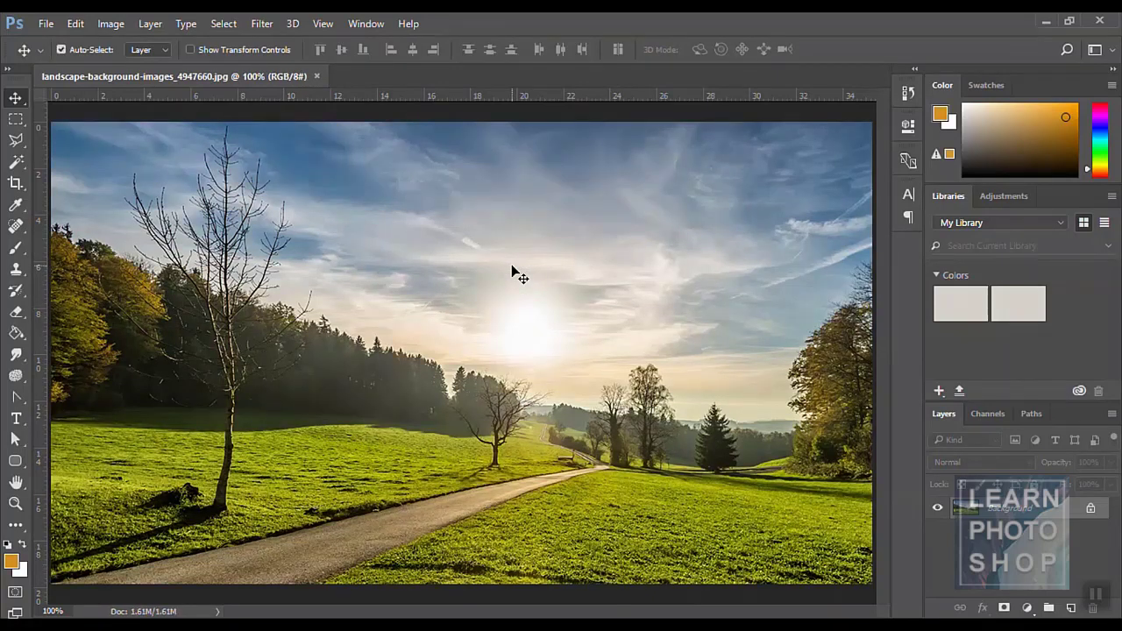
pyautogui.click(109, 24)
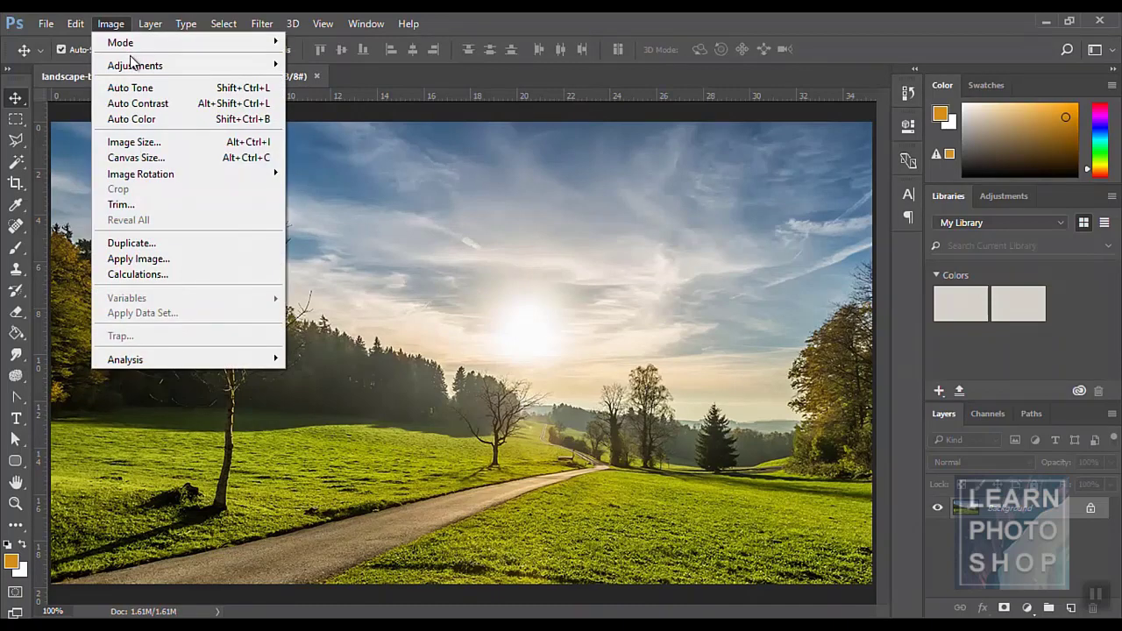
pyautogui.moveTo(136, 68)
pyautogui.moveTo(131, 45)
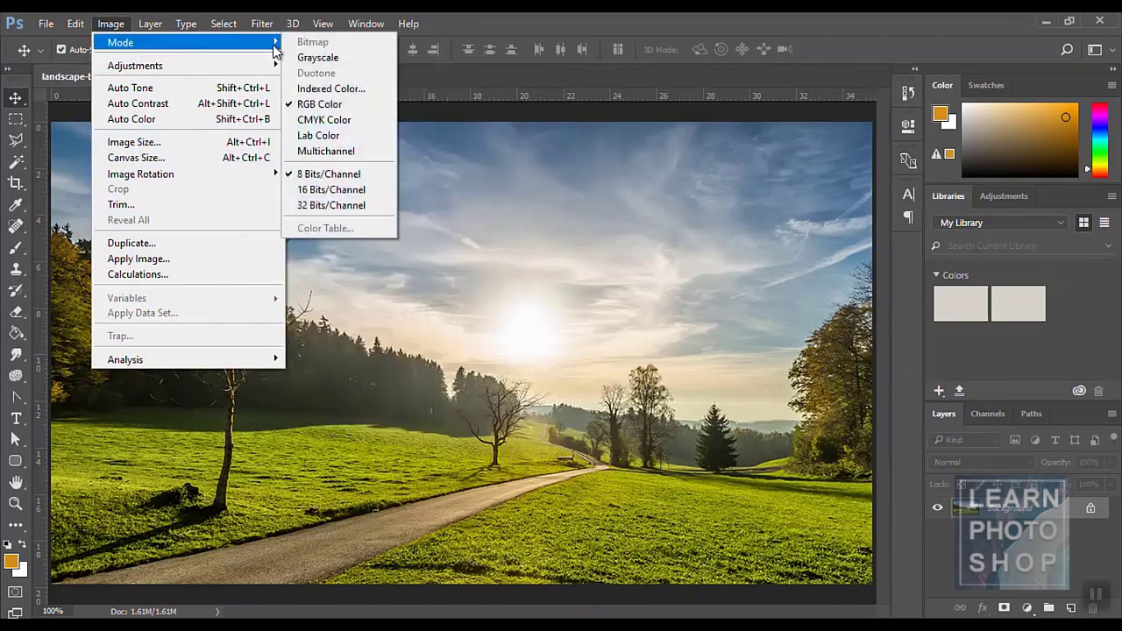
pyautogui.click(341, 87)
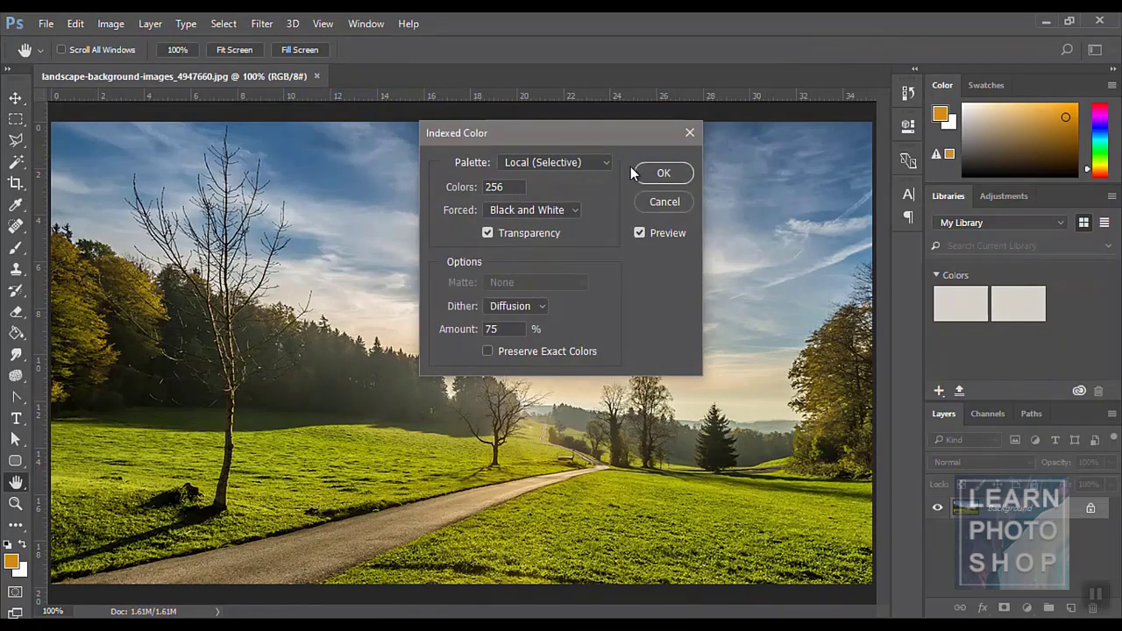
pyautogui.click(664, 172)
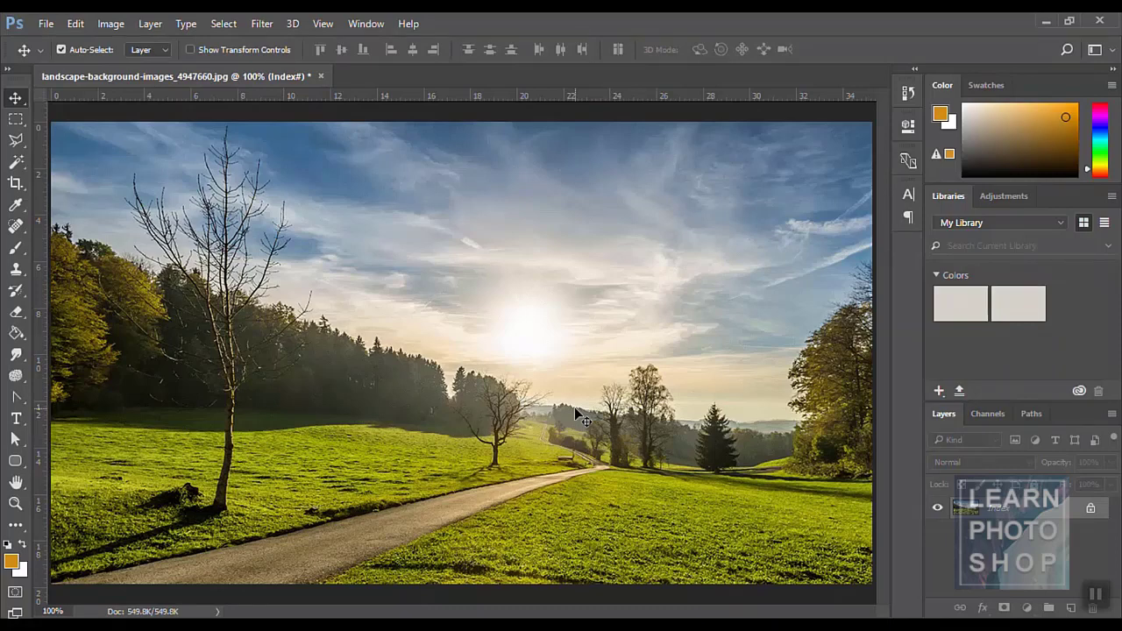
# - Draw rectangular marquees around the sun, deselect, and undo back to RGB colour
pyautogui.press('m')
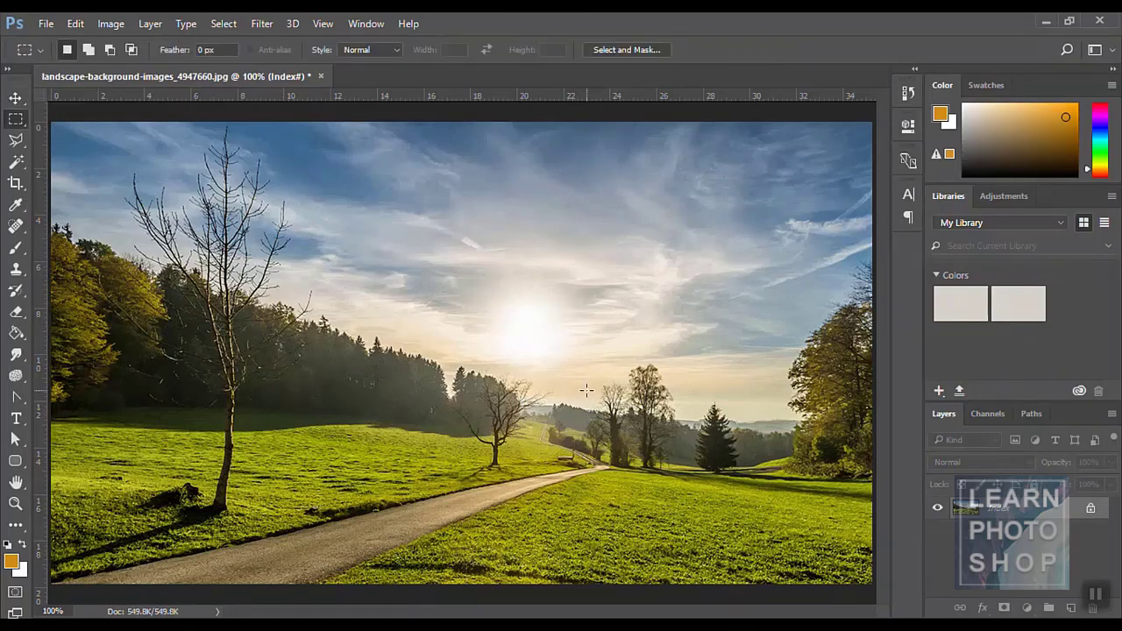
pyautogui.moveTo(379, 244); pyautogui.dragTo(612, 394)
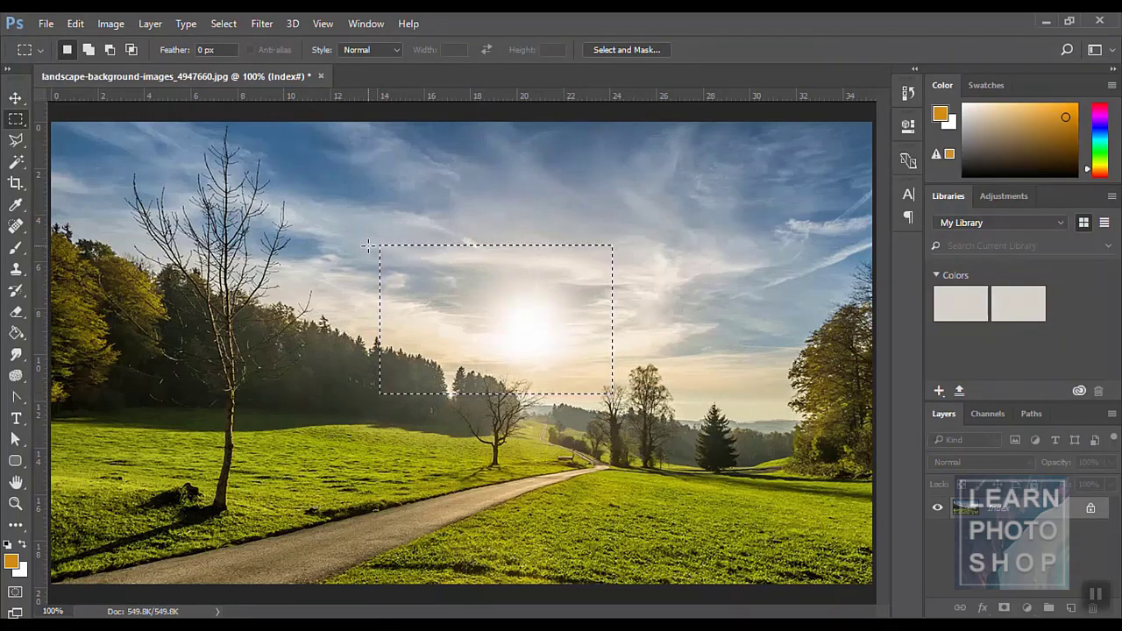
pyautogui.moveTo(363, 220); pyautogui.dragTo(758, 482)
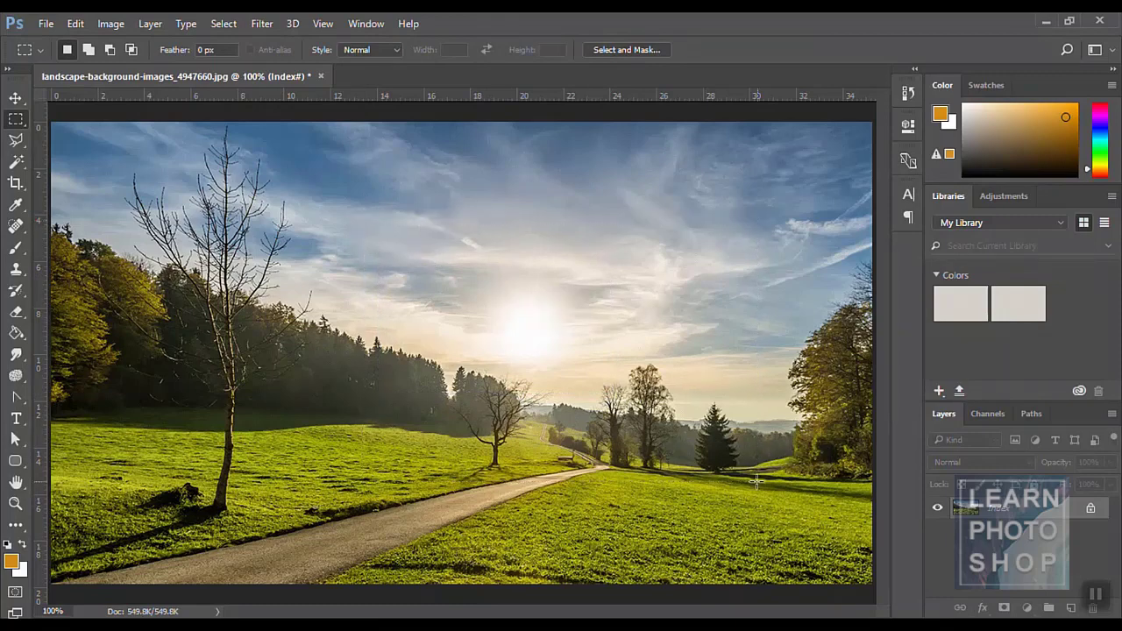
pyautogui.click(310, 307)
pyautogui.hotkey('ctrl', 'alt', 'z')
pyautogui.hotkey('ctrl', 'alt', 'z')
pyautogui.hotkey('ctrl', 'alt', 'z')
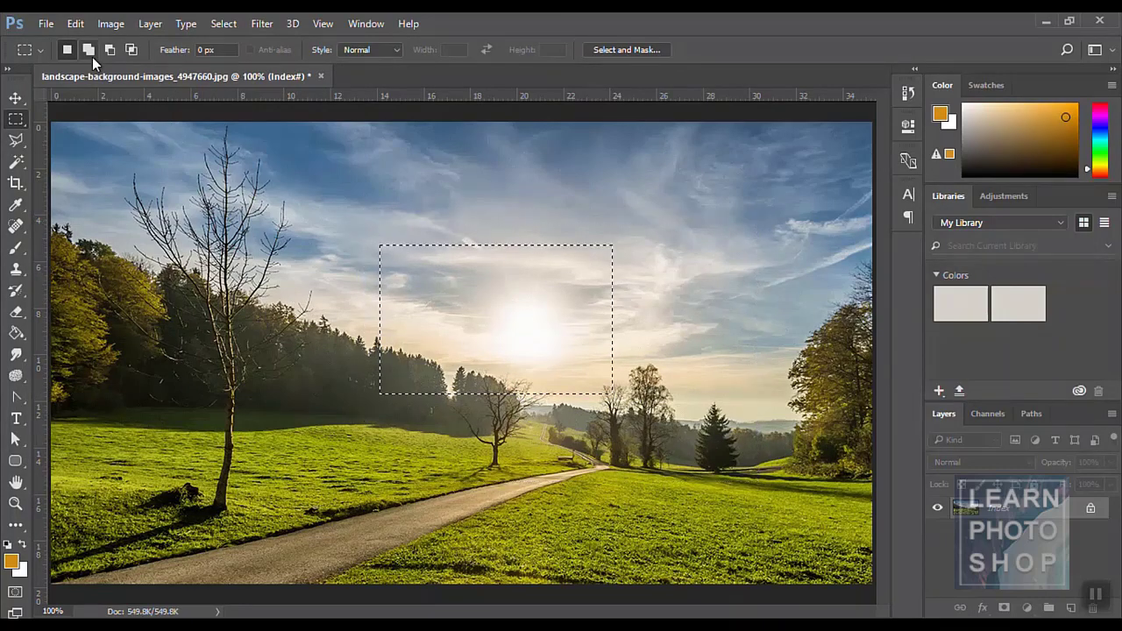
pyautogui.hotkey('ctrl', 'alt', 'z')
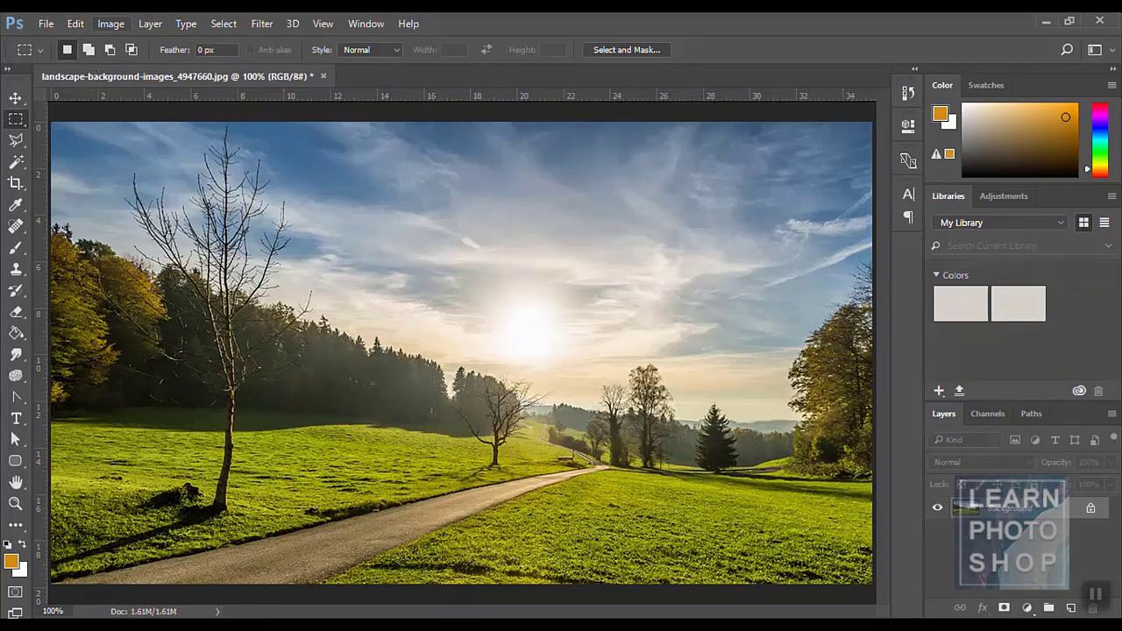
# - Convert the photo to CMYK Color mode
pyautogui.click(106, 25)
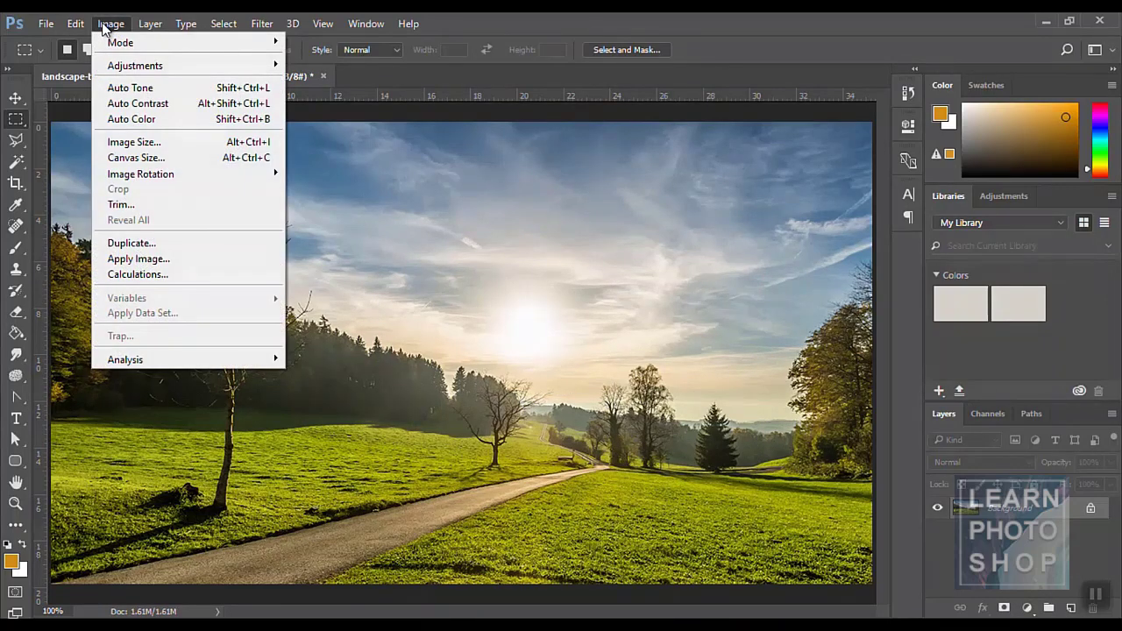
pyautogui.moveTo(246, 43)
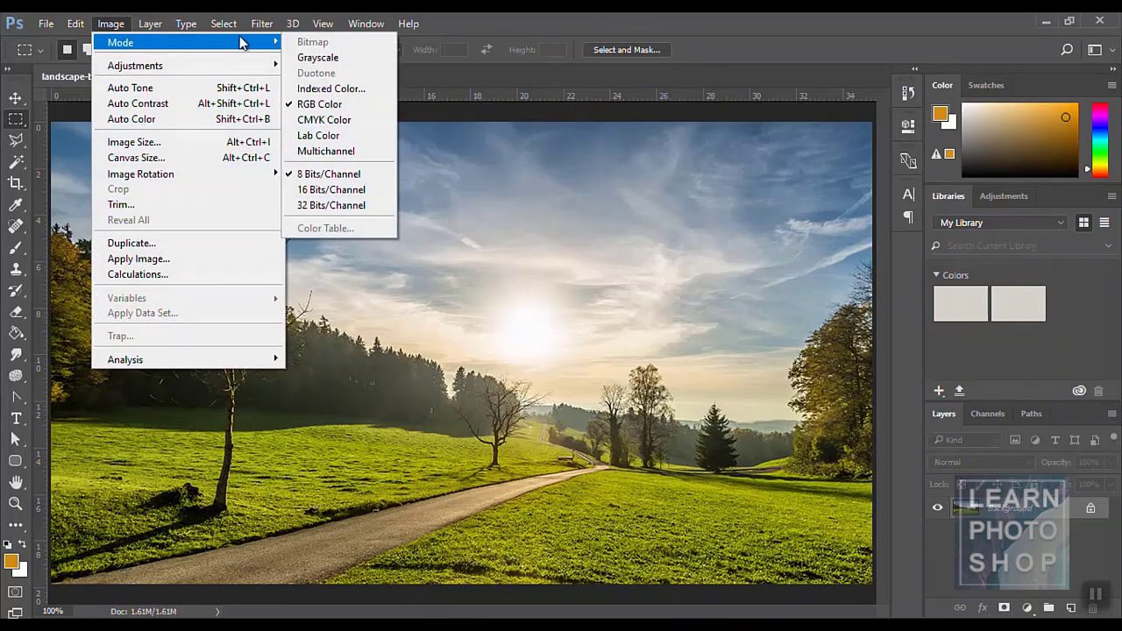
pyautogui.click(331, 121)
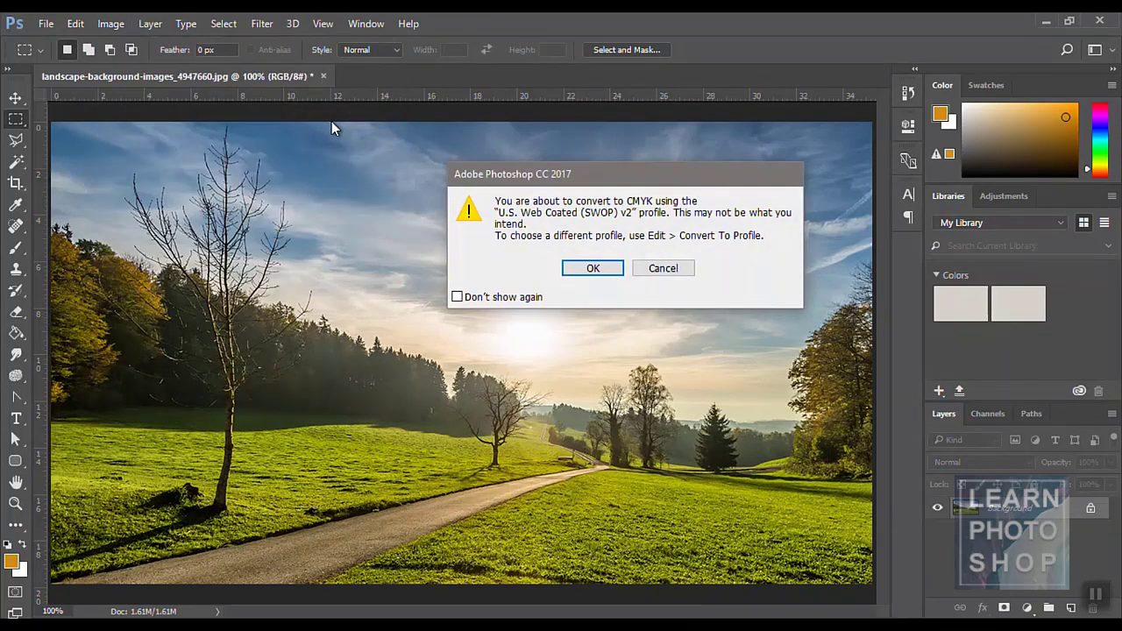
pyautogui.click(590, 267)
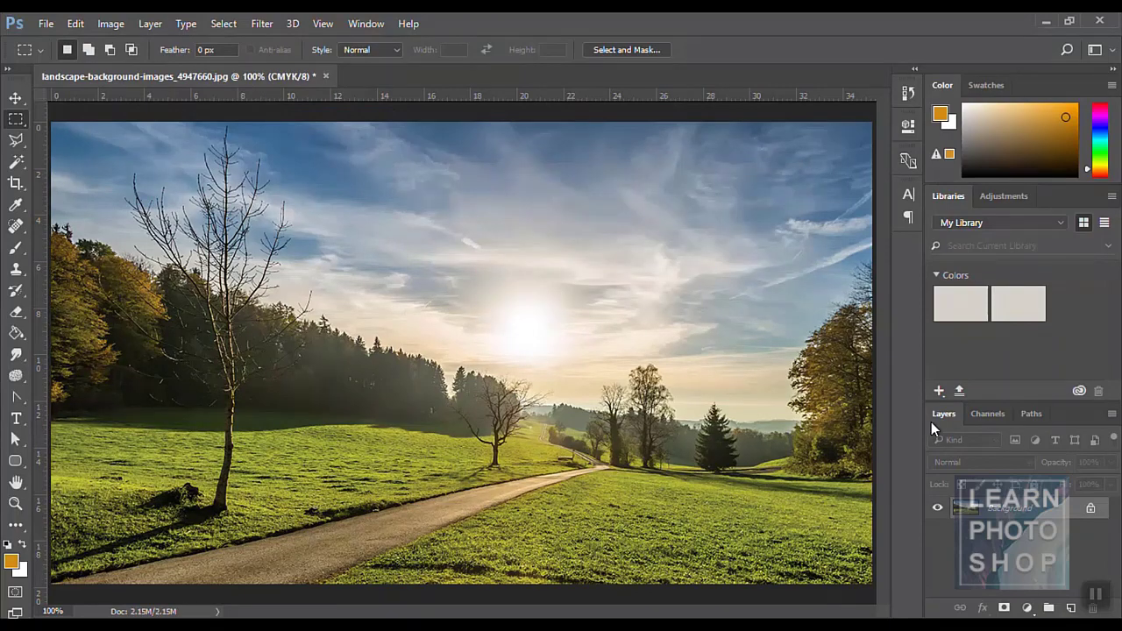
# - View the Cyan, Magenta, Yellow and Black channels individually, then undo the CMYK conversion
pyautogui.click(986, 414)
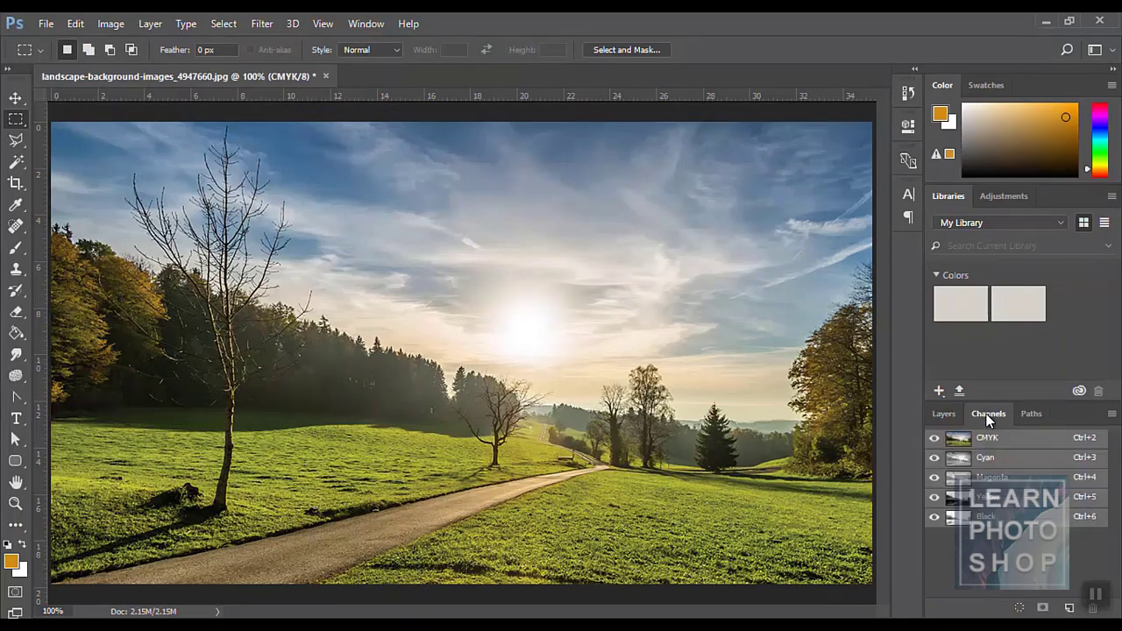
pyautogui.click(997, 456)
pyautogui.click(1009, 480)
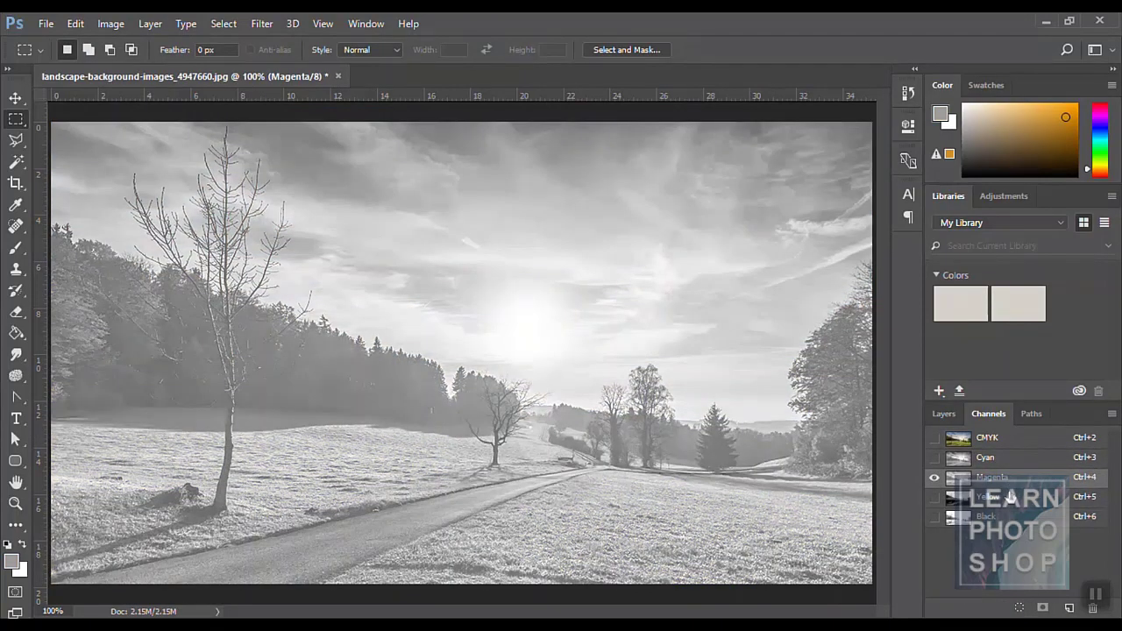
pyautogui.click(1006, 494)
pyautogui.click(1006, 516)
pyautogui.click(948, 418)
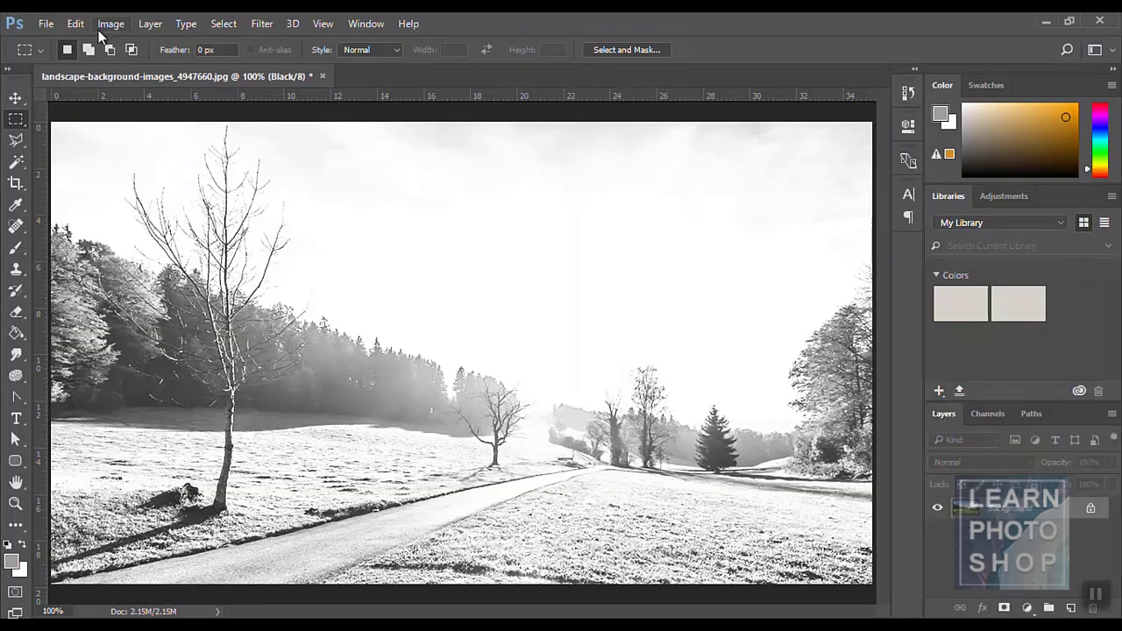
pyautogui.hotkey('ctrl', 'z')
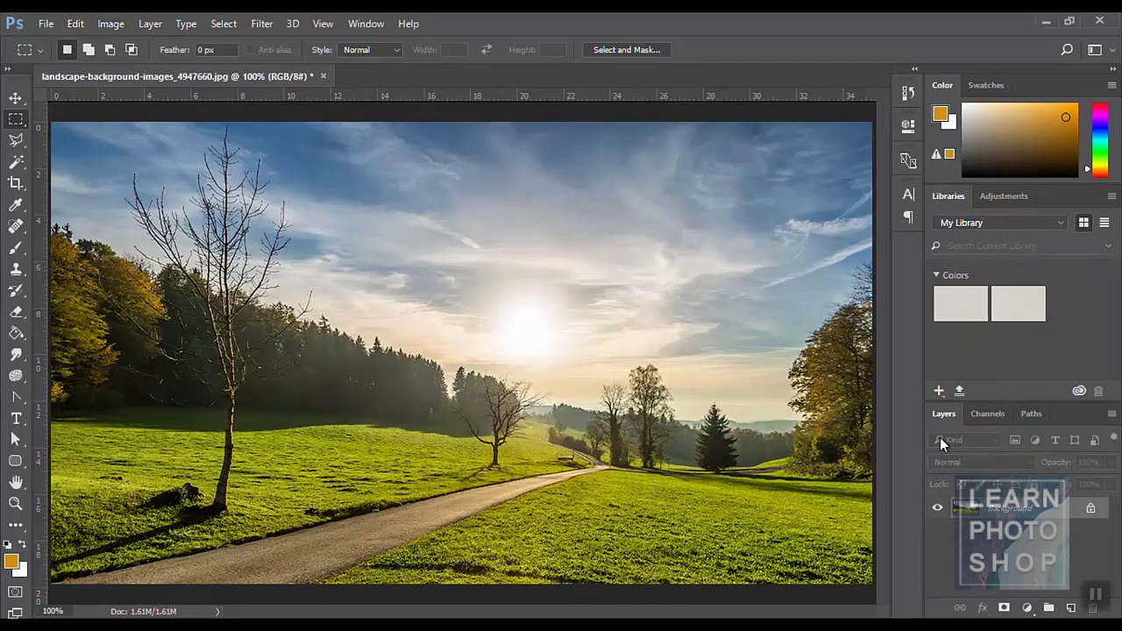
# - View the Red, Green and Blue channels individually, then return to the RGB composite
pyautogui.click(990, 413)
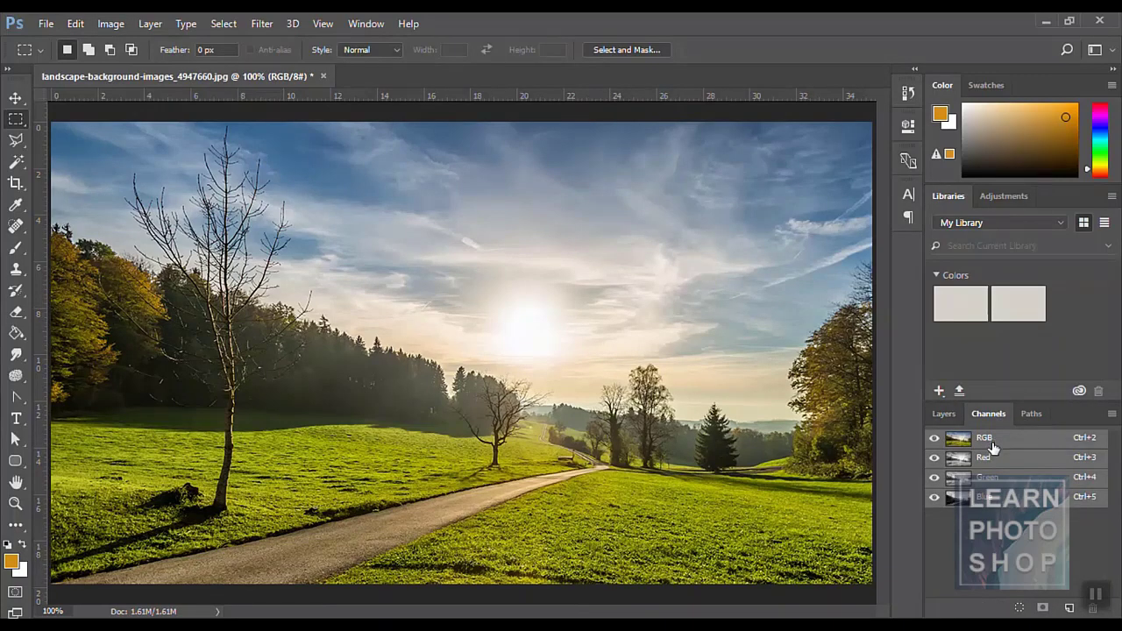
pyautogui.click(109, 24)
pyautogui.moveTo(121, 45)
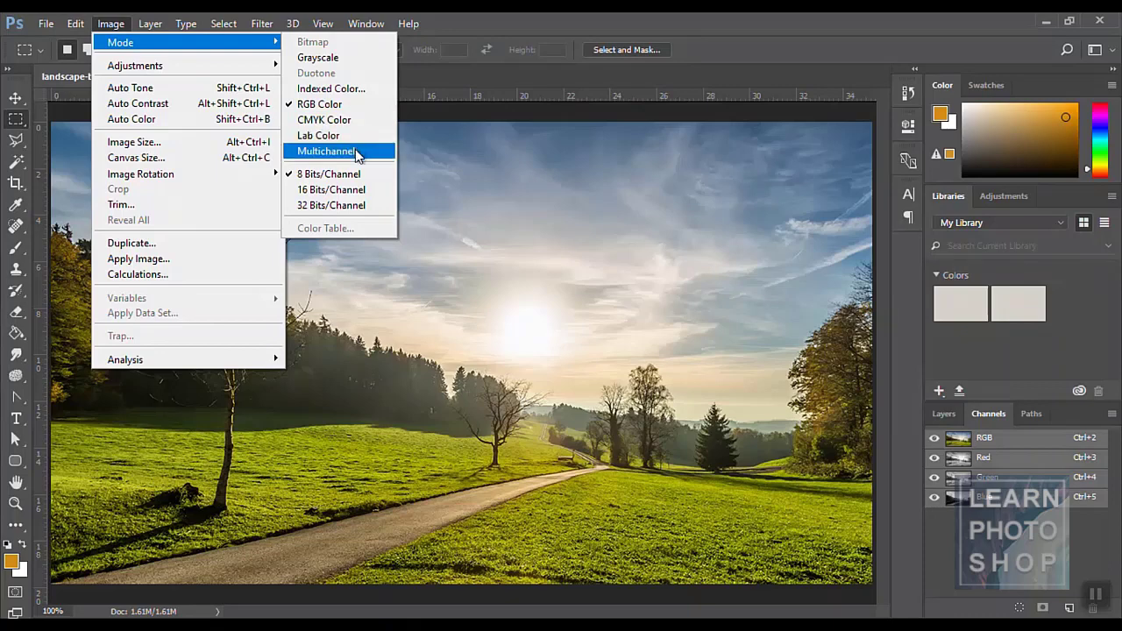
pyautogui.click(952, 423)
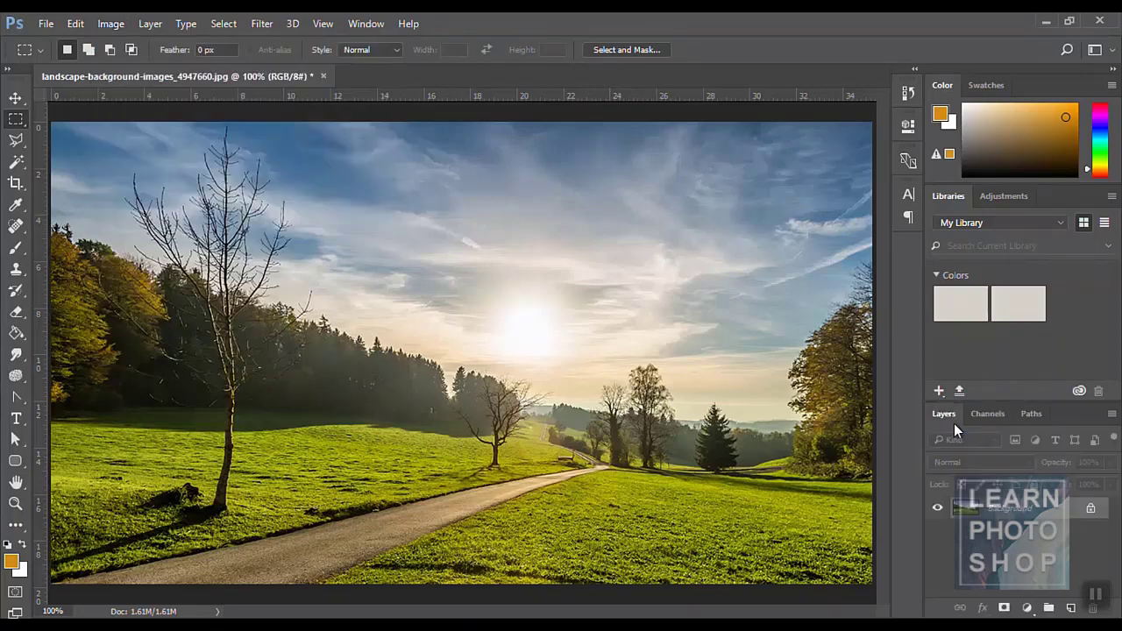
pyautogui.click(987, 416)
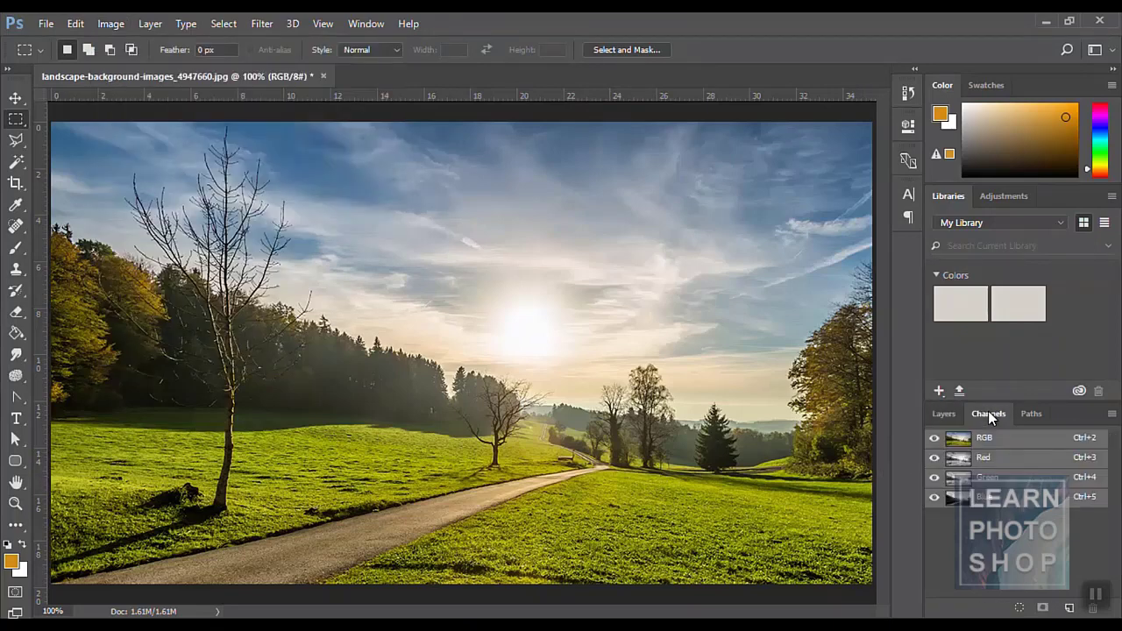
pyautogui.click(988, 458)
pyautogui.click(995, 479)
pyautogui.click(998, 498)
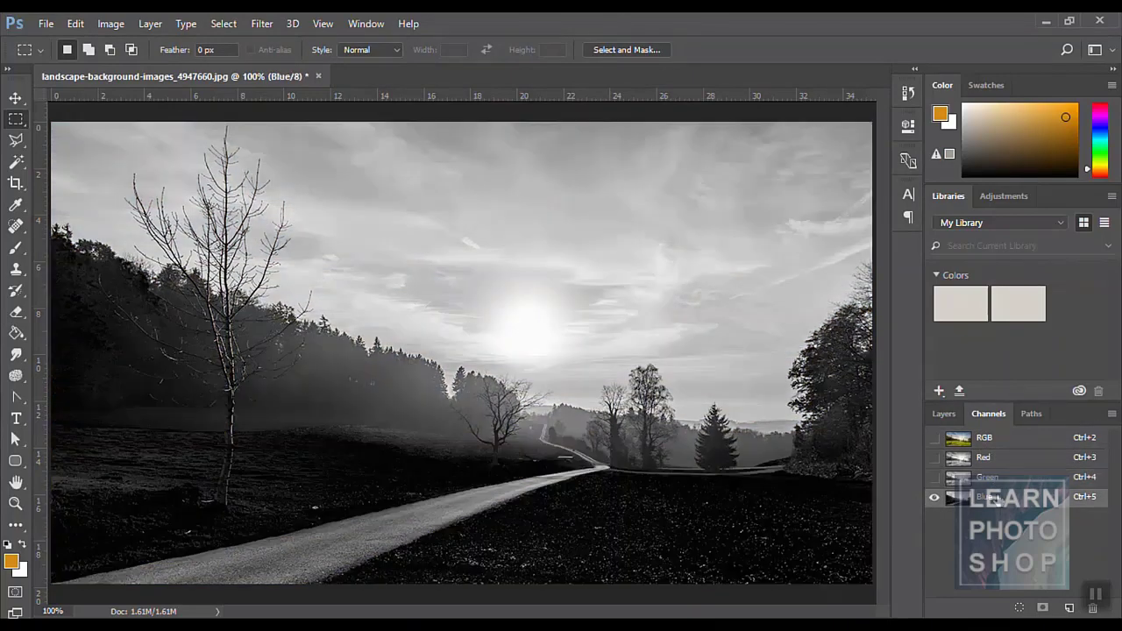
pyautogui.click(999, 443)
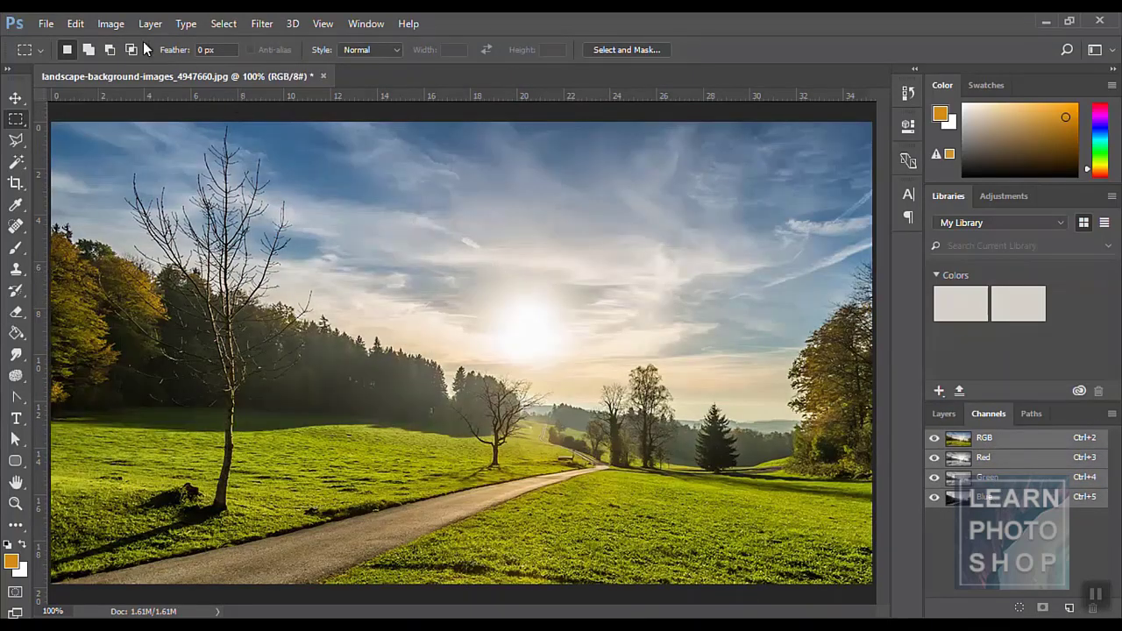
pyautogui.click(119, 26)
# - Convert the photo to Multichannel and toggle the Cyan, Magenta and Yellow channels' visibility
pyautogui.moveTo(130, 43)
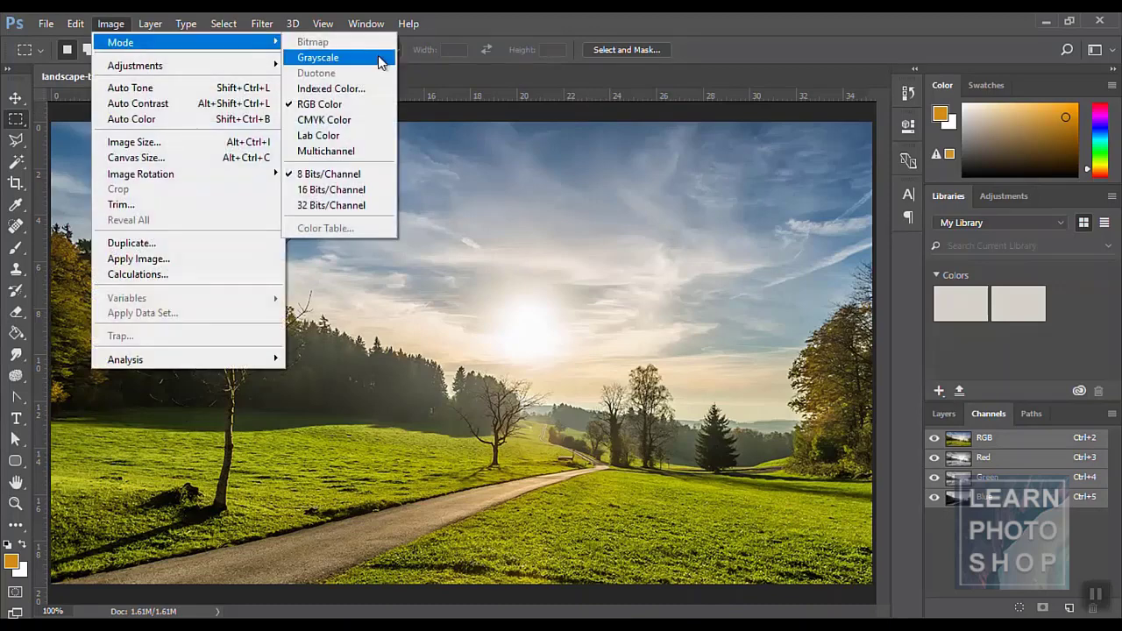
pyautogui.click(341, 151)
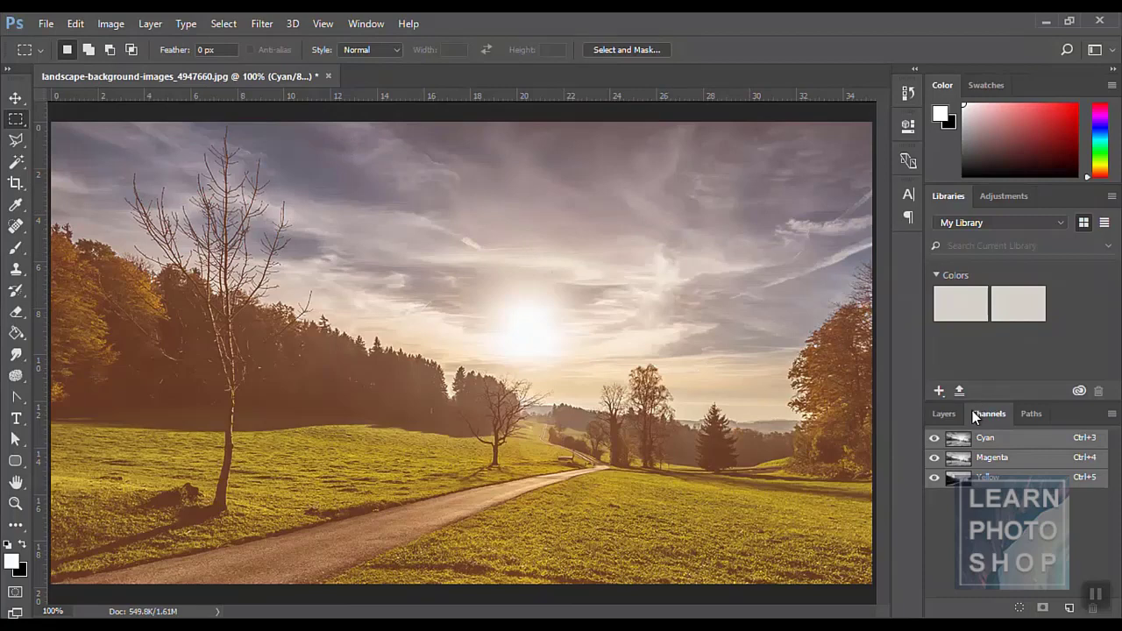
pyautogui.click(943, 412)
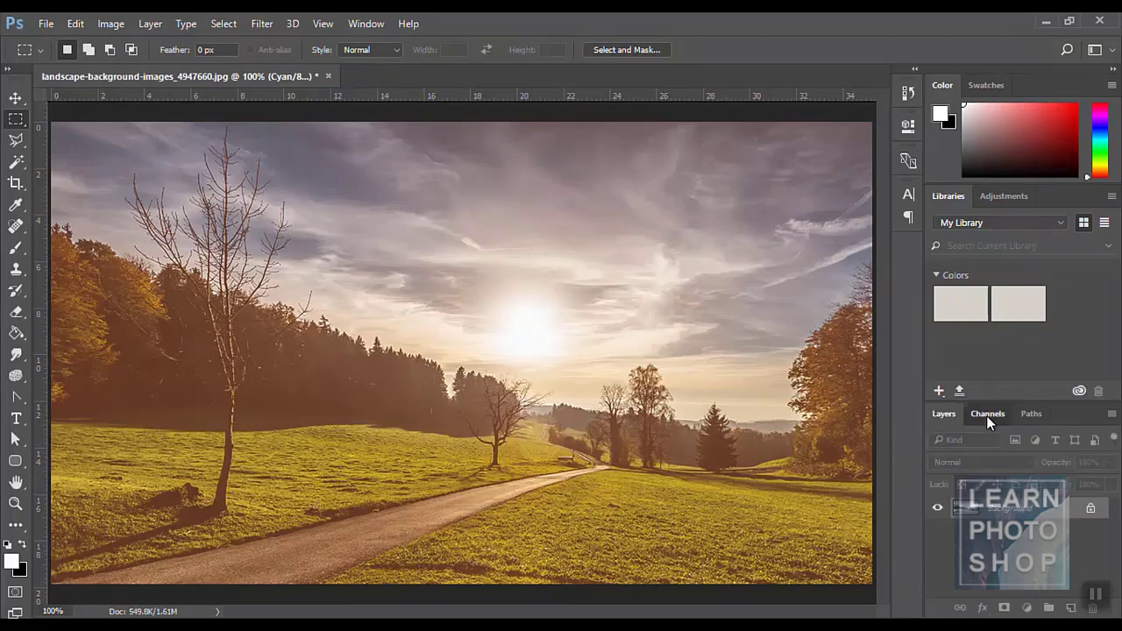
pyautogui.click(986, 414)
pyautogui.click(991, 457)
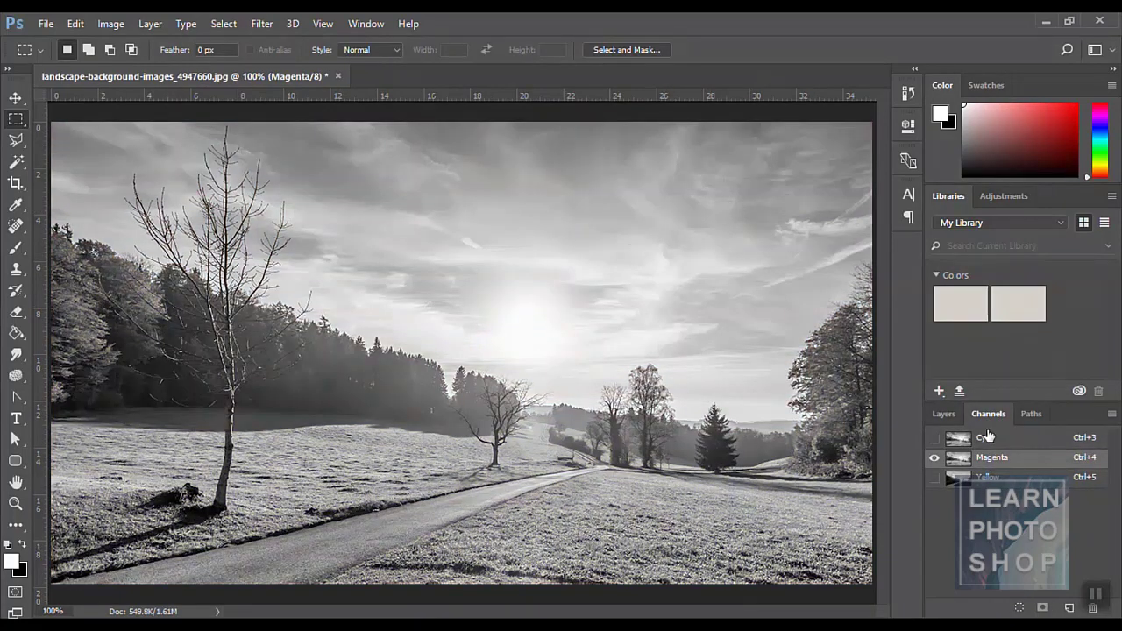
pyautogui.click(934, 438)
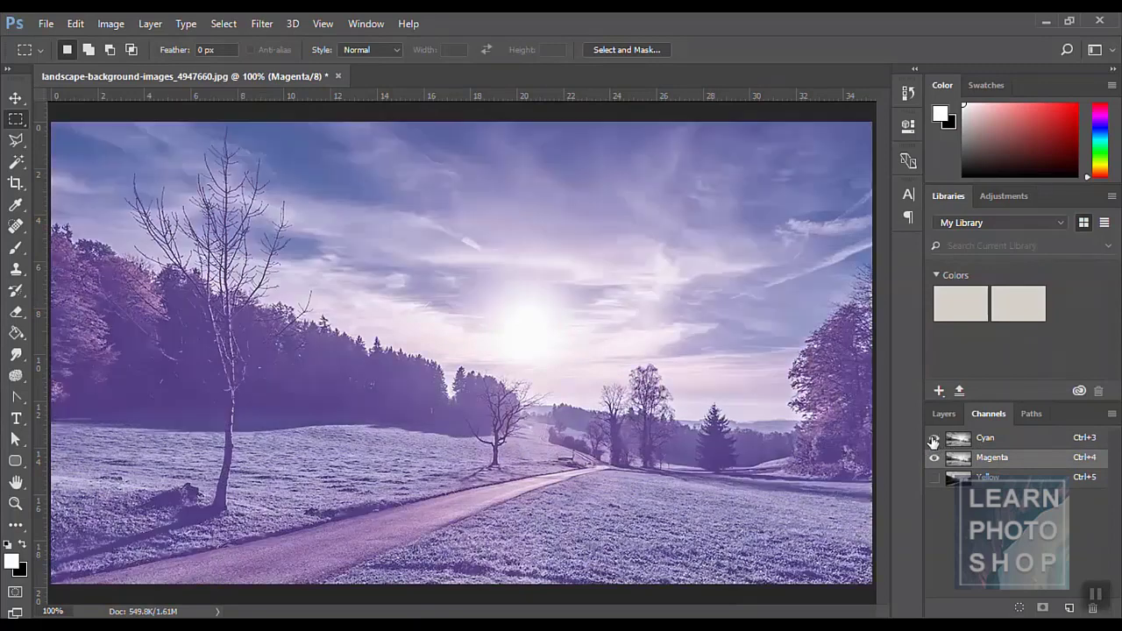
pyautogui.click(933, 478)
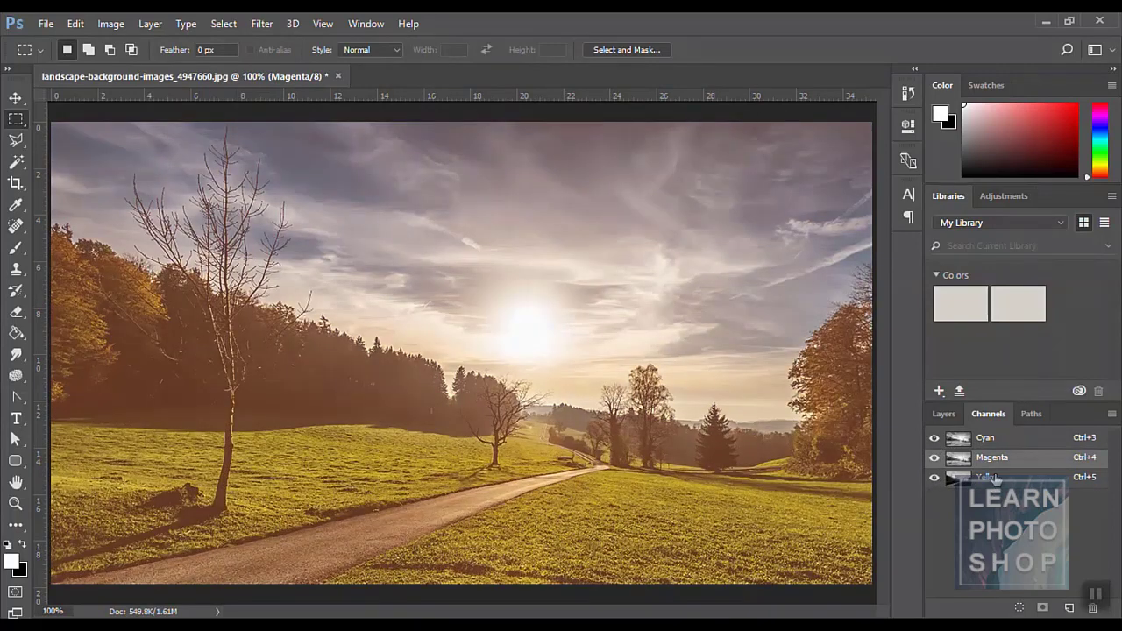
# - Make the Cyan, Magenta and Yellow channels active in turn, then undo back to RGB
pyautogui.click(992, 441)
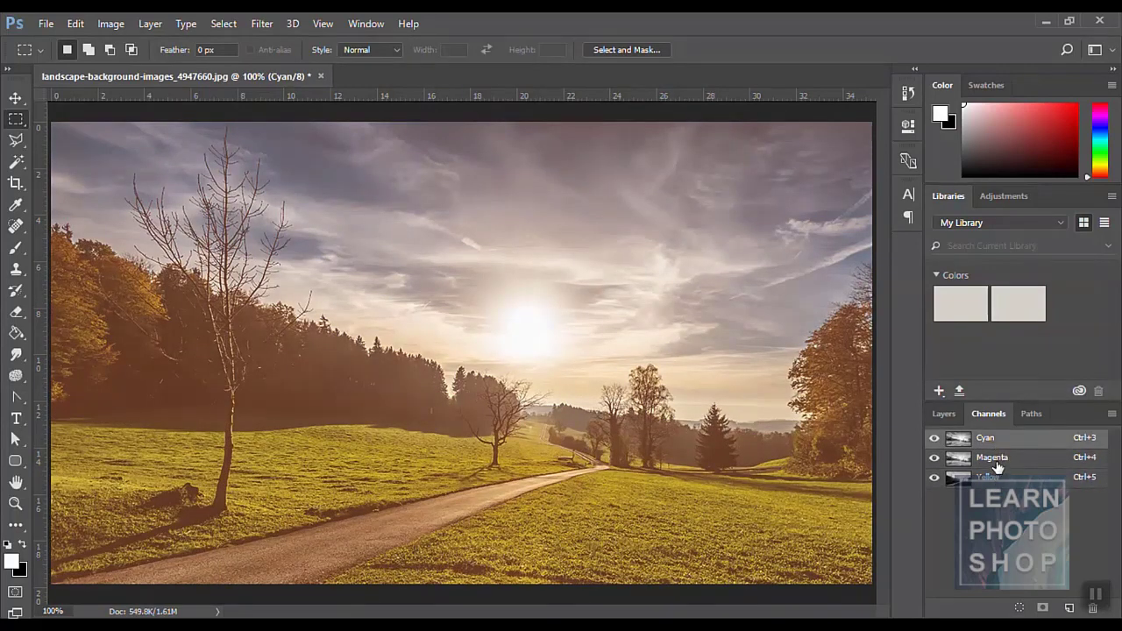
pyautogui.click(997, 465)
pyautogui.click(1001, 478)
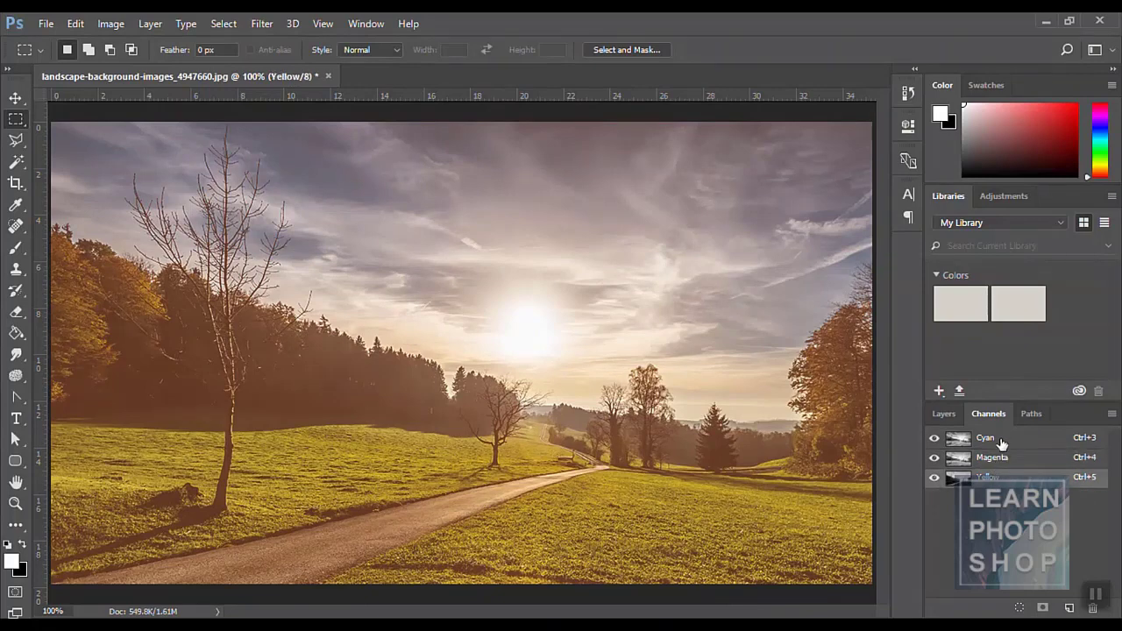
pyautogui.click(999, 458)
pyautogui.click(1006, 478)
pyautogui.click(948, 416)
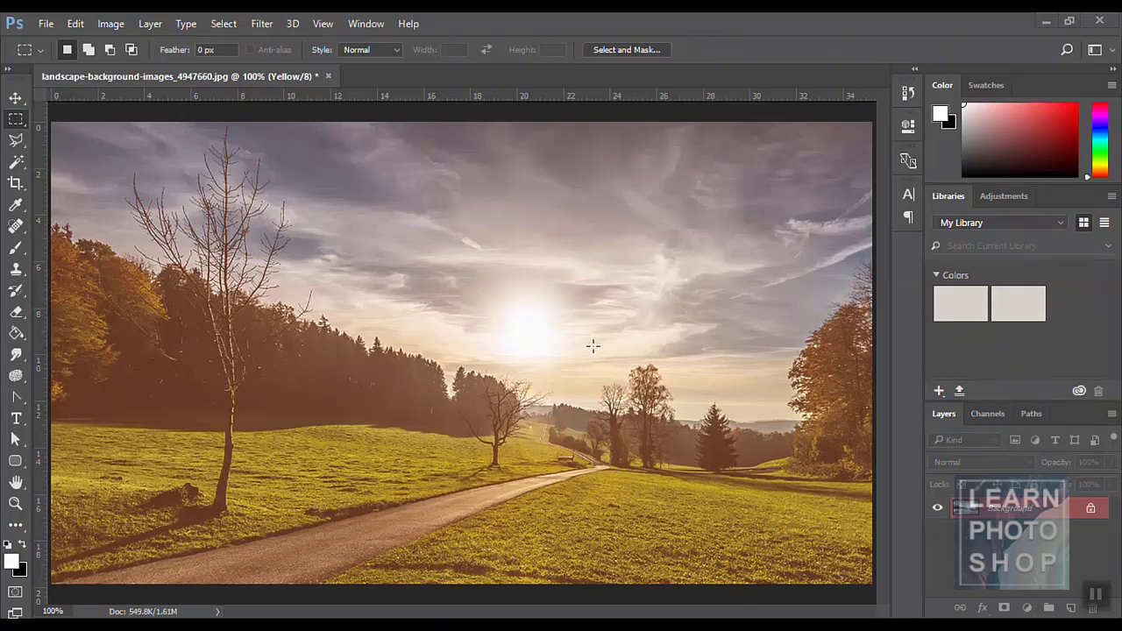
pyautogui.click(969, 410)
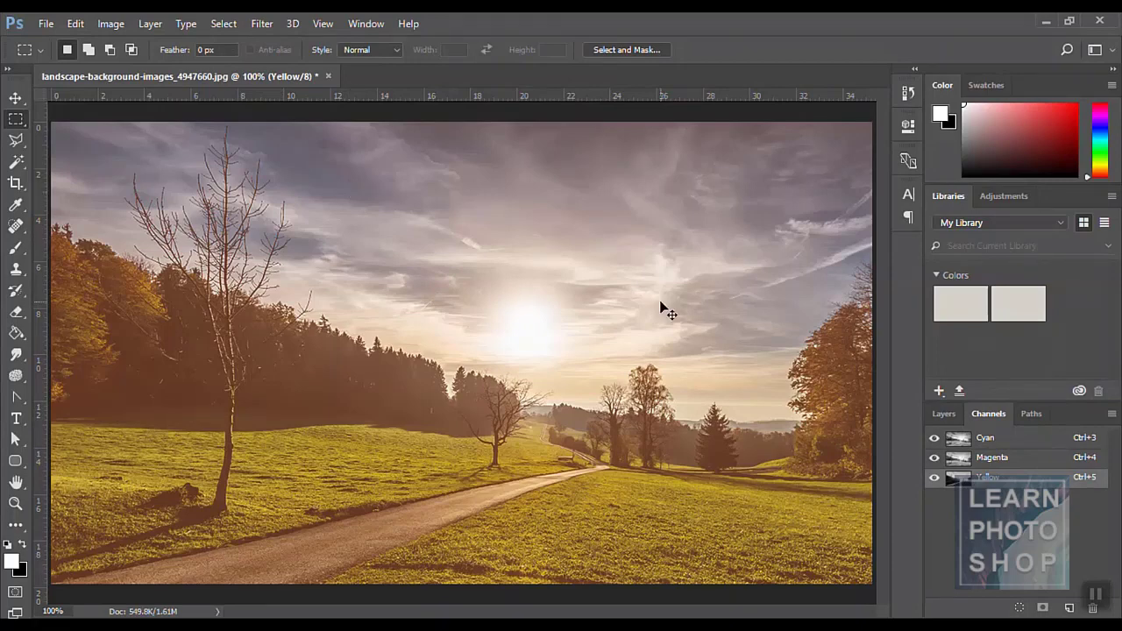
pyautogui.hotkey('ctrl', 'z')
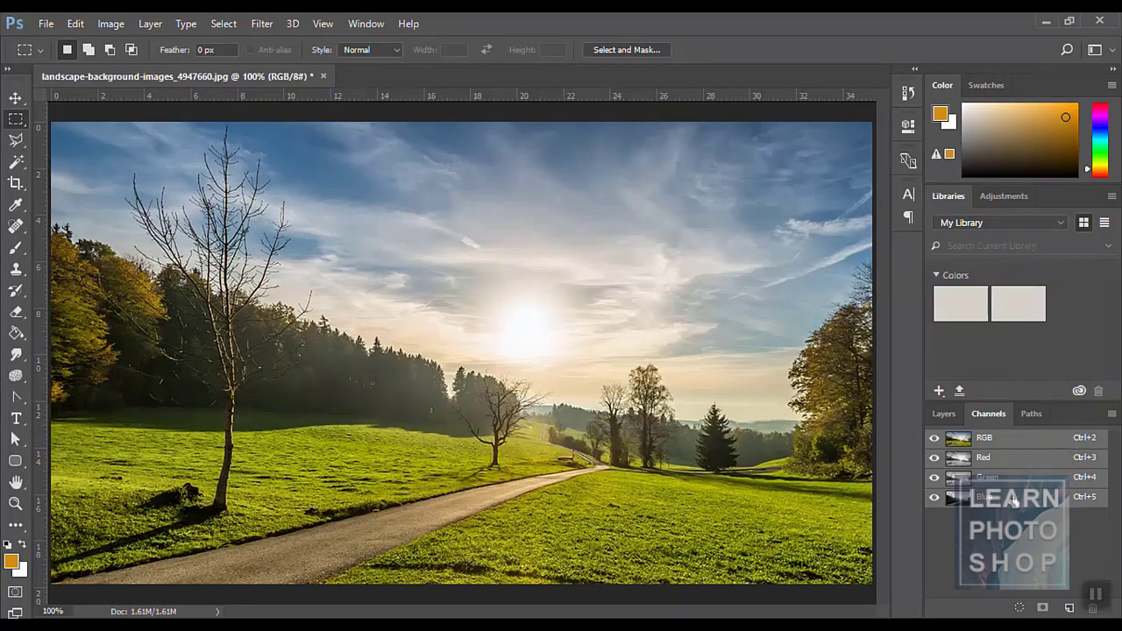
# - Switch to the Layers panel and check Image > Mode without changing the mode
pyautogui.click(942, 416)
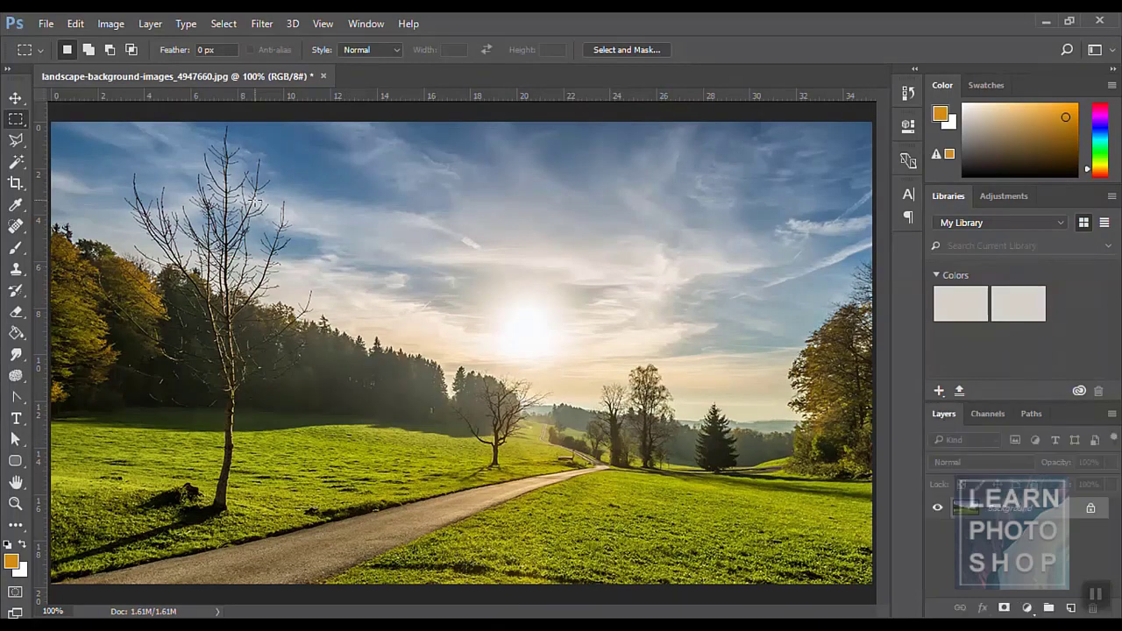
pyautogui.click(110, 24)
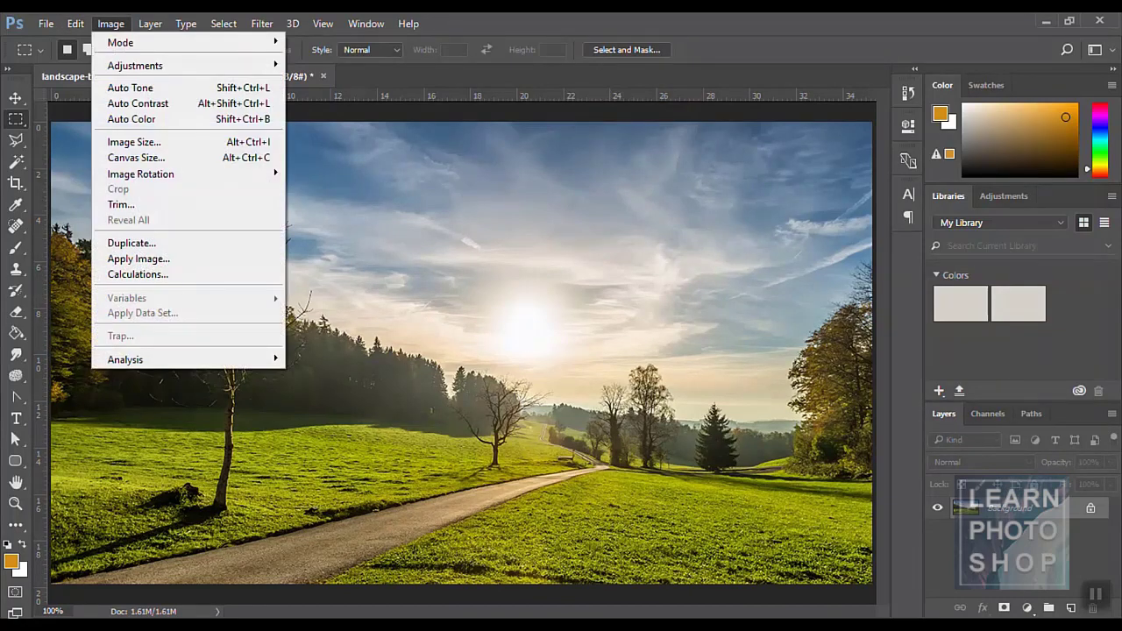
pyautogui.moveTo(124, 43)
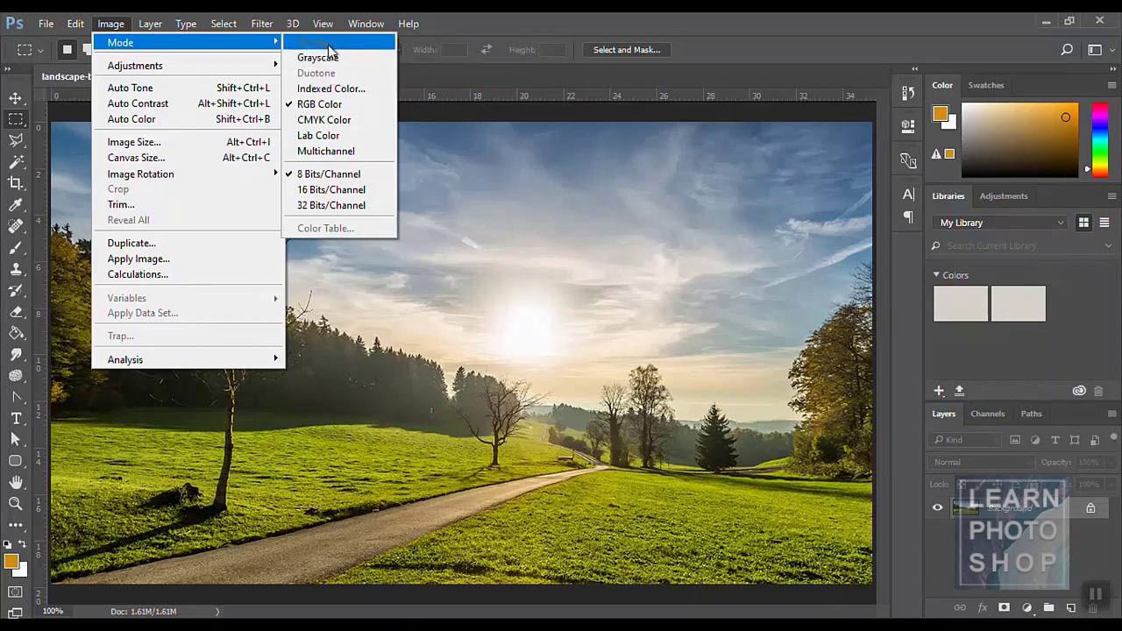
pyautogui.click(541, 81)
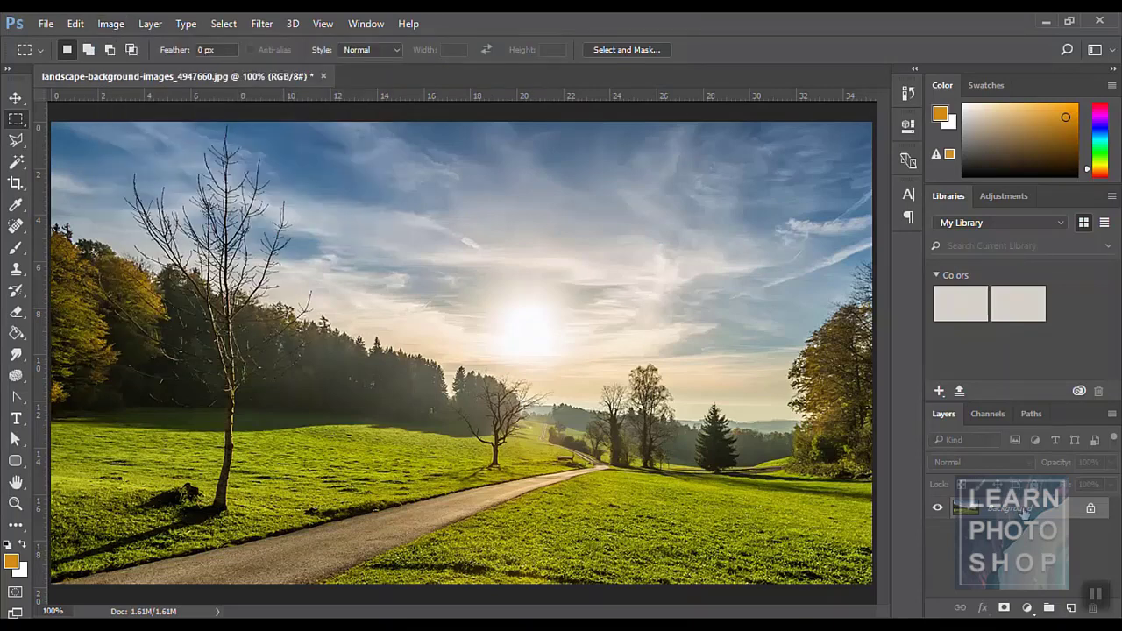
# - Duplicate the Background layer, then convert to Grayscale, flattening and discarding colour
pyautogui.moveTo(1021, 511); pyautogui.dragTo(1070, 607)
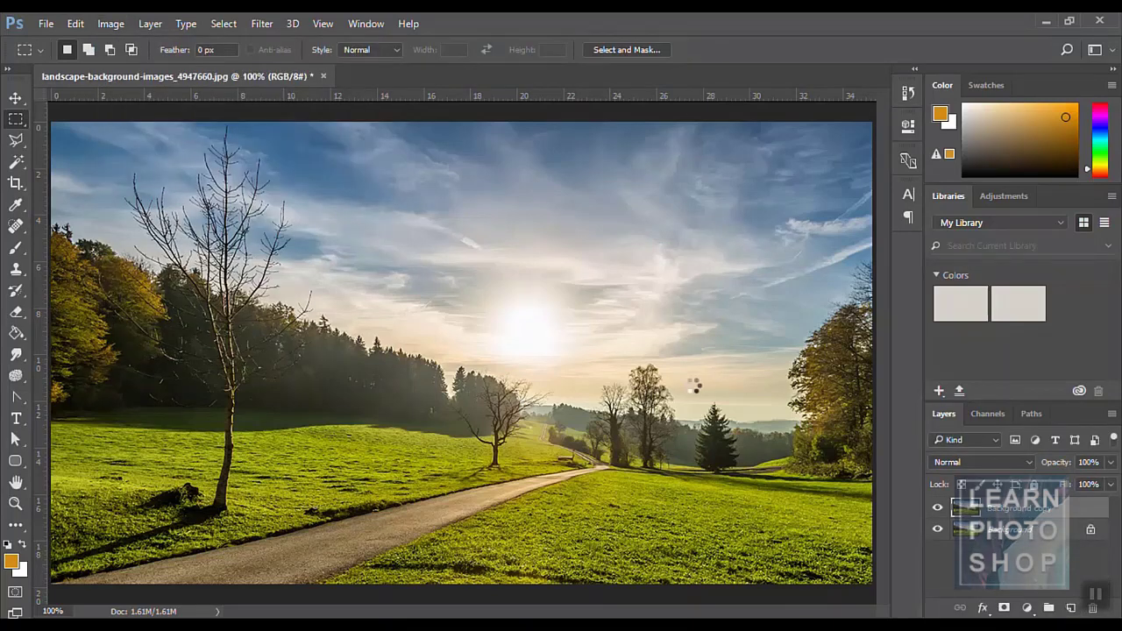
pyautogui.click(114, 24)
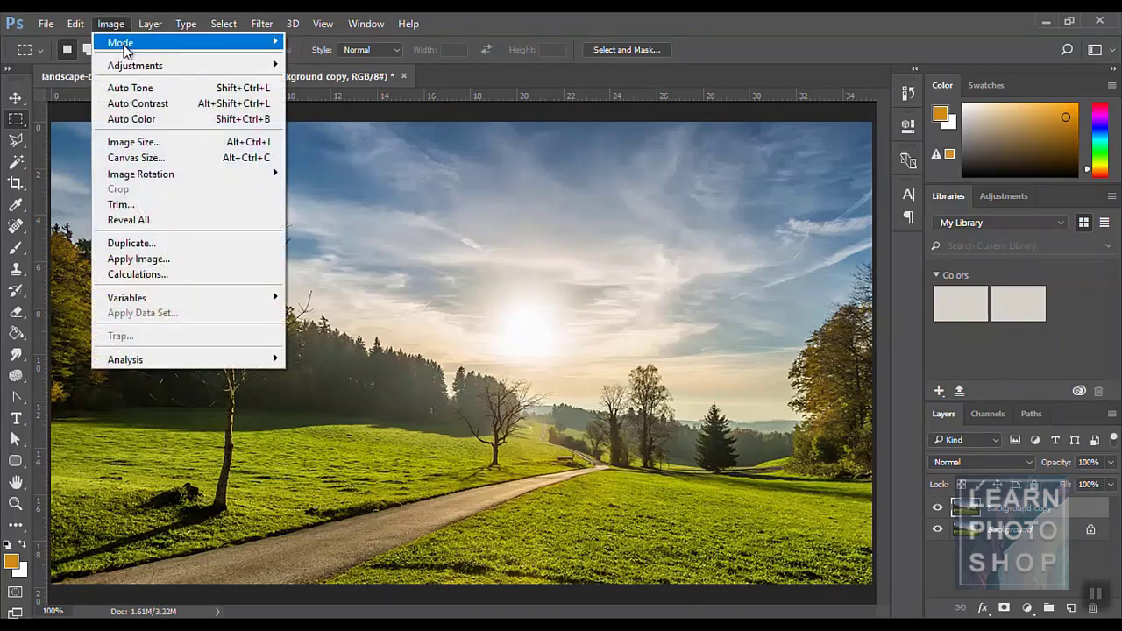
pyautogui.click(328, 61)
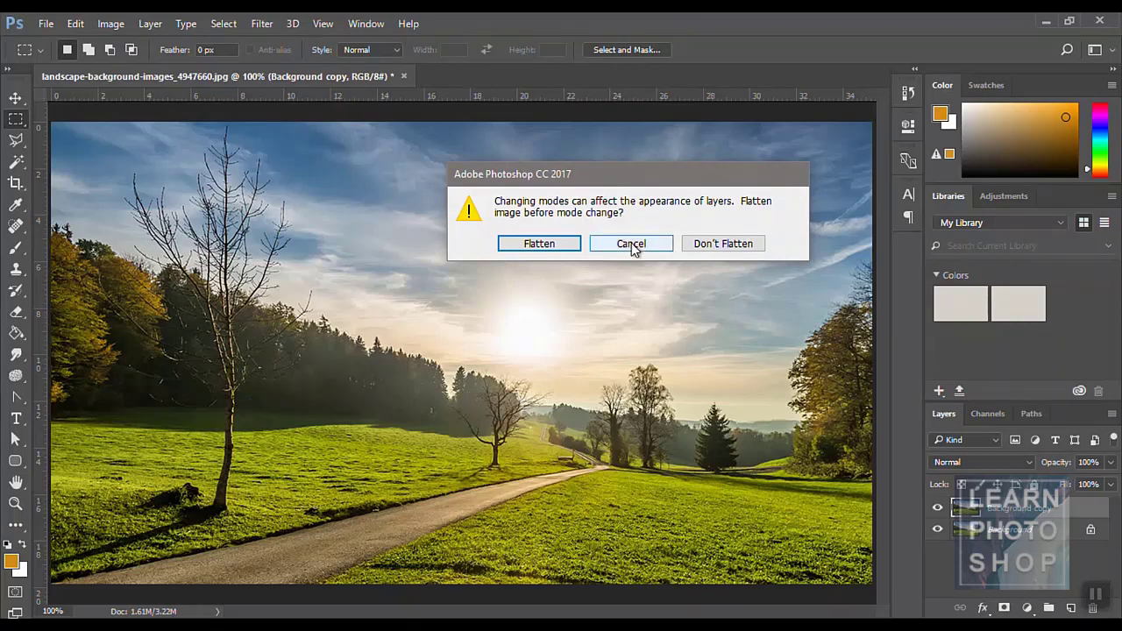
pyautogui.click(548, 249)
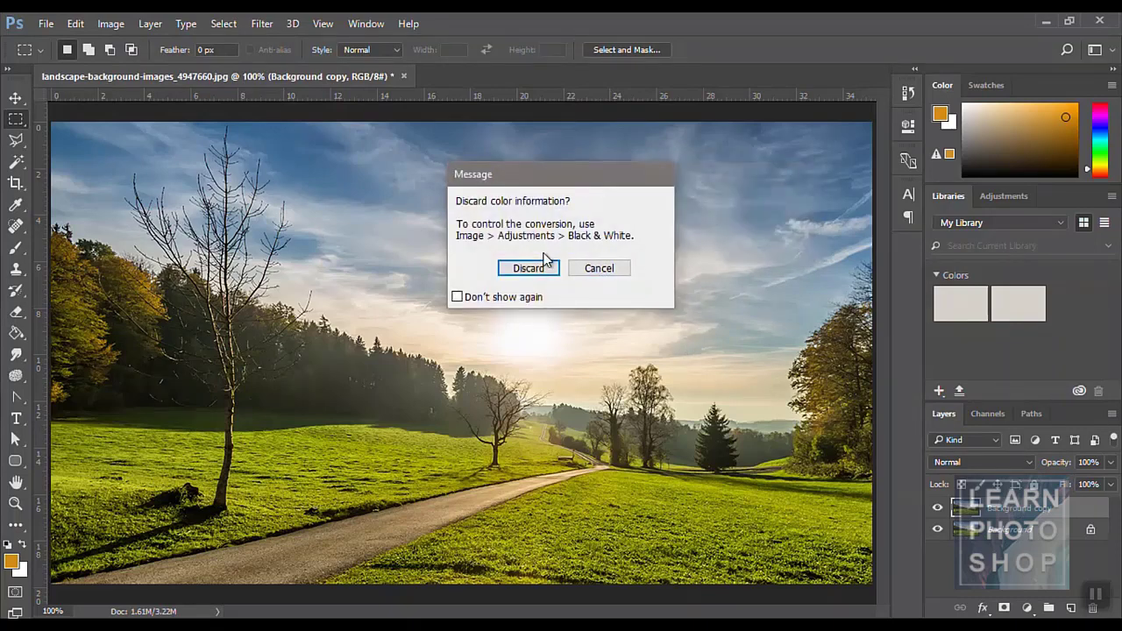
pyautogui.click(535, 271)
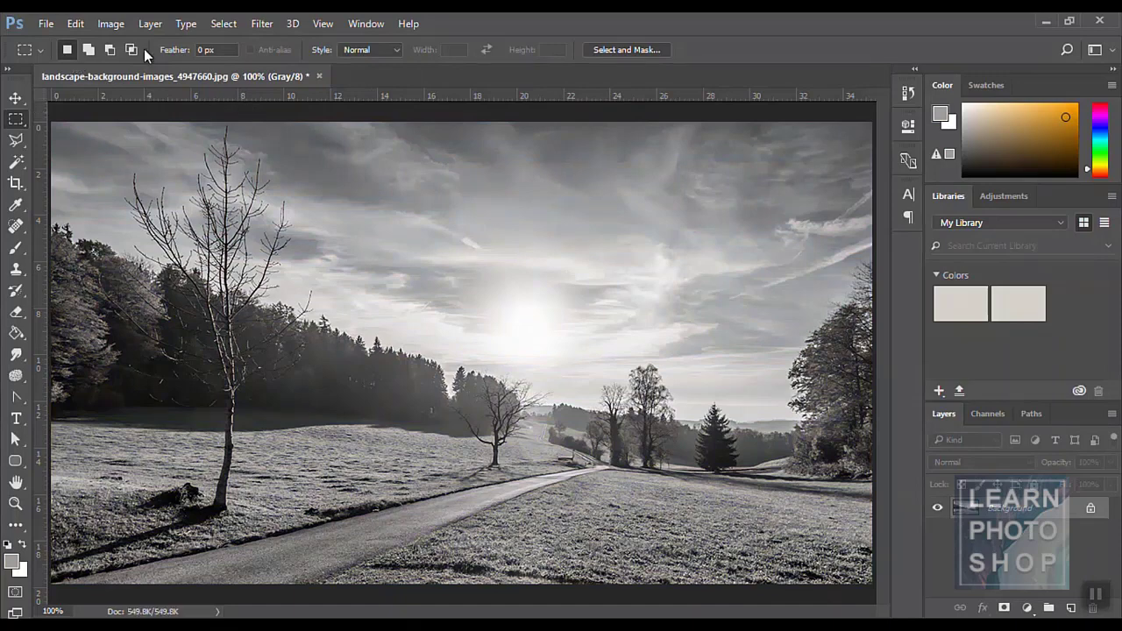
pyautogui.click(112, 24)
pyautogui.moveTo(121, 40)
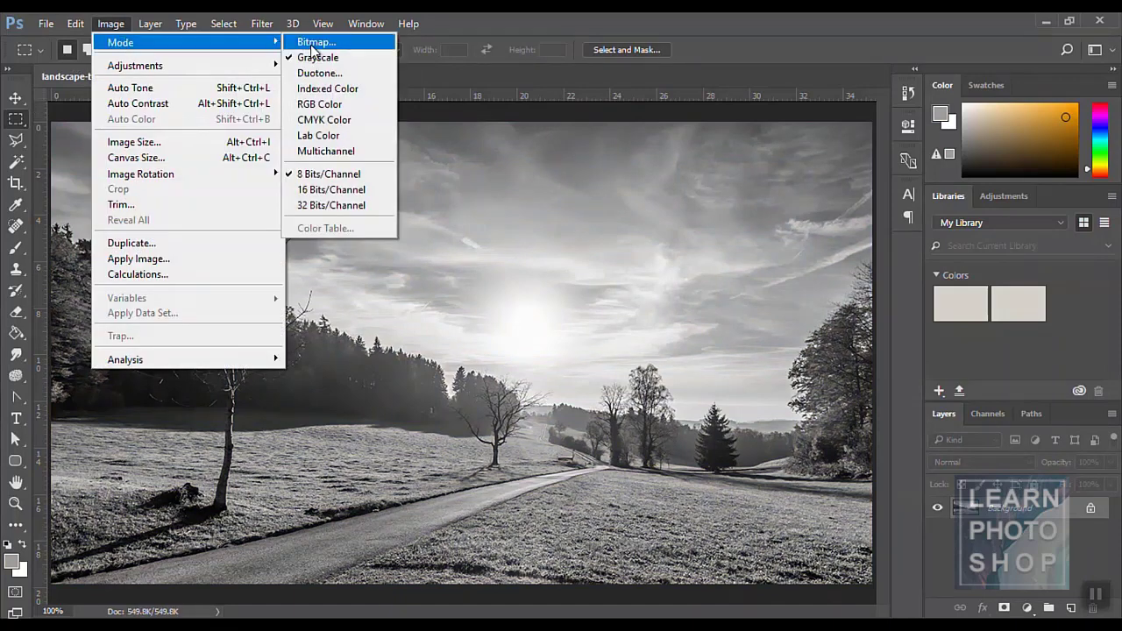
pyautogui.click(321, 42)
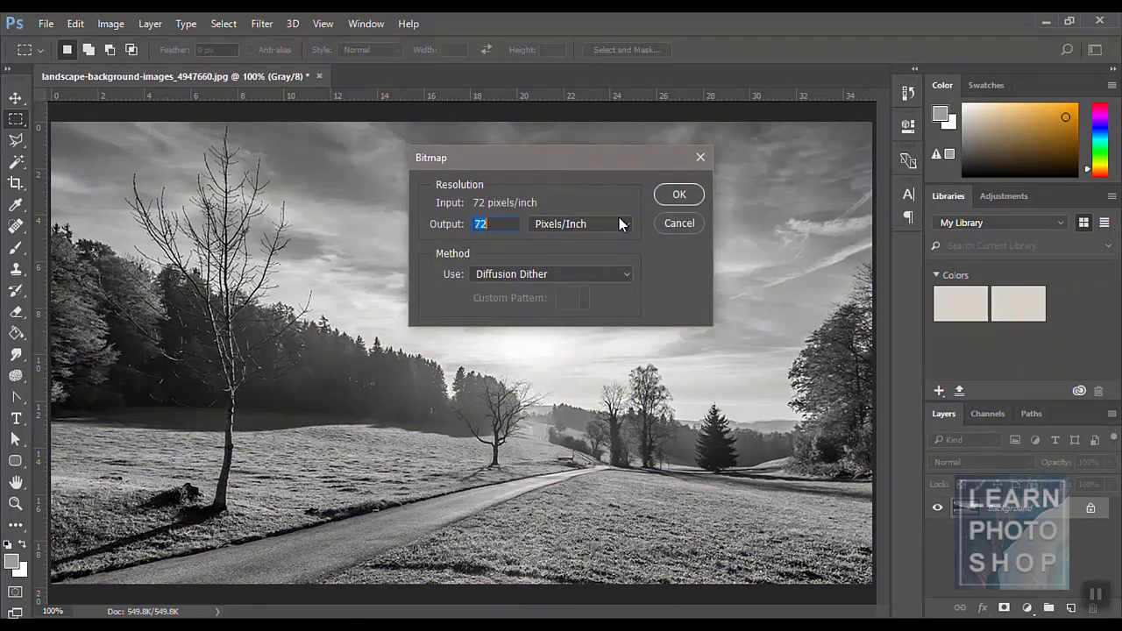
pyautogui.click(680, 195)
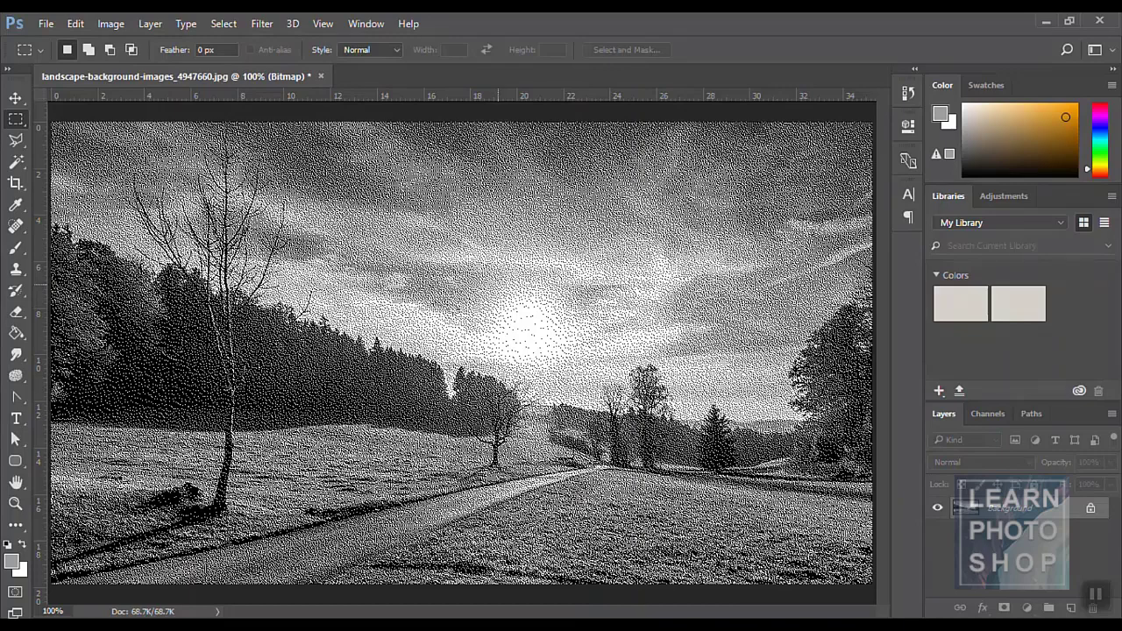
pyautogui.moveTo(357, 283); pyautogui.dragTo(553, 416)
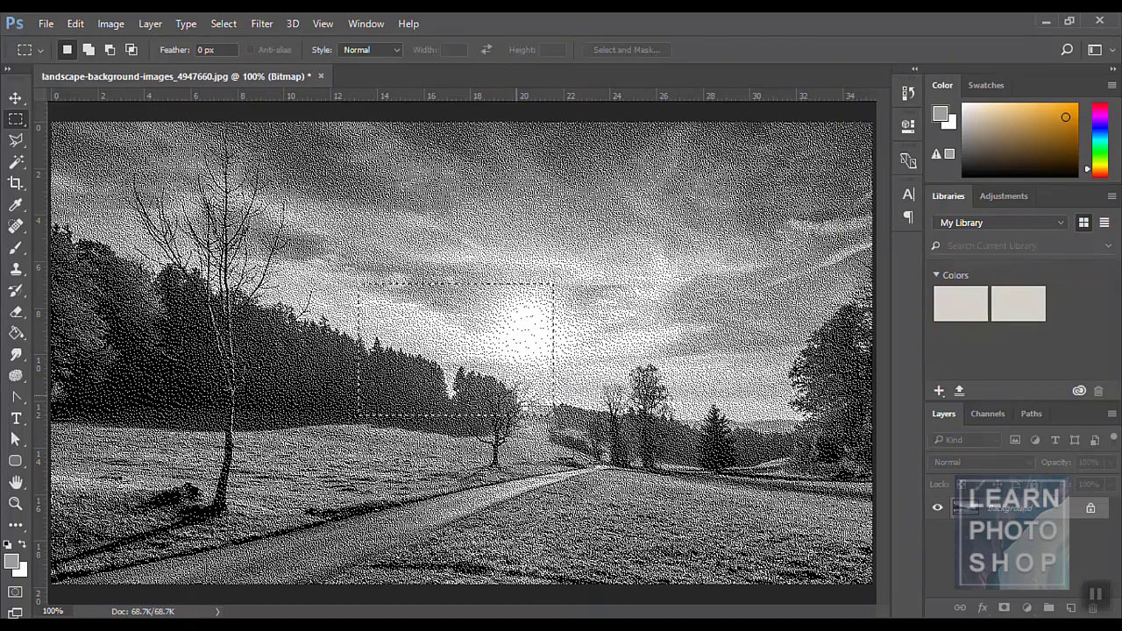
pyautogui.moveTo(348, 263); pyautogui.dragTo(454, 338)
pyautogui.moveTo(313, 244); pyautogui.dragTo(659, 468)
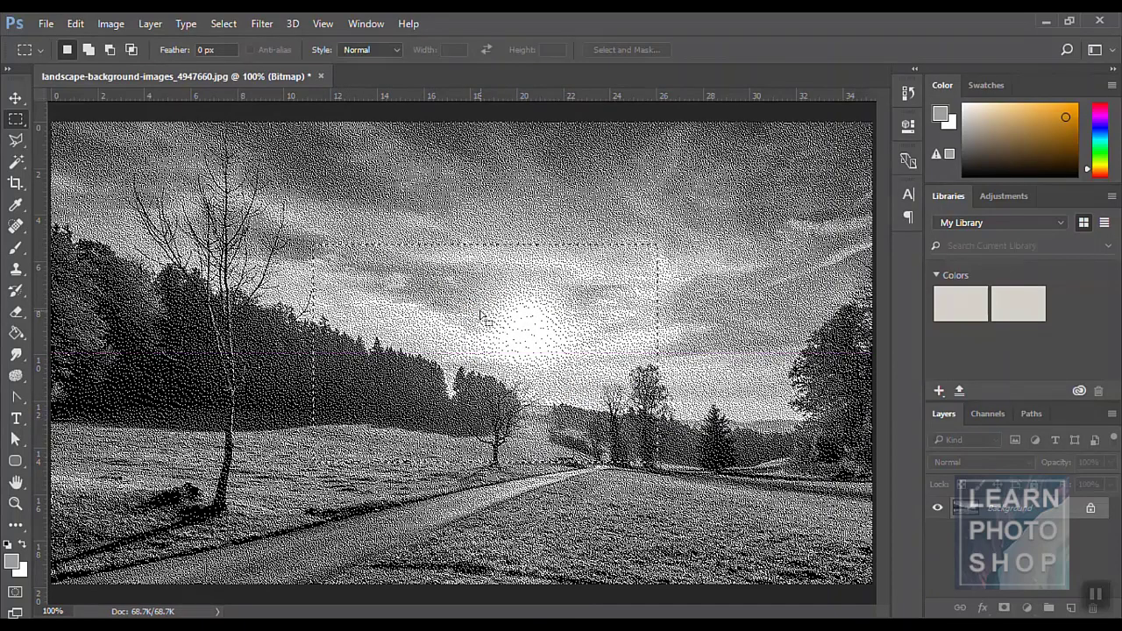
pyautogui.click(405, 192)
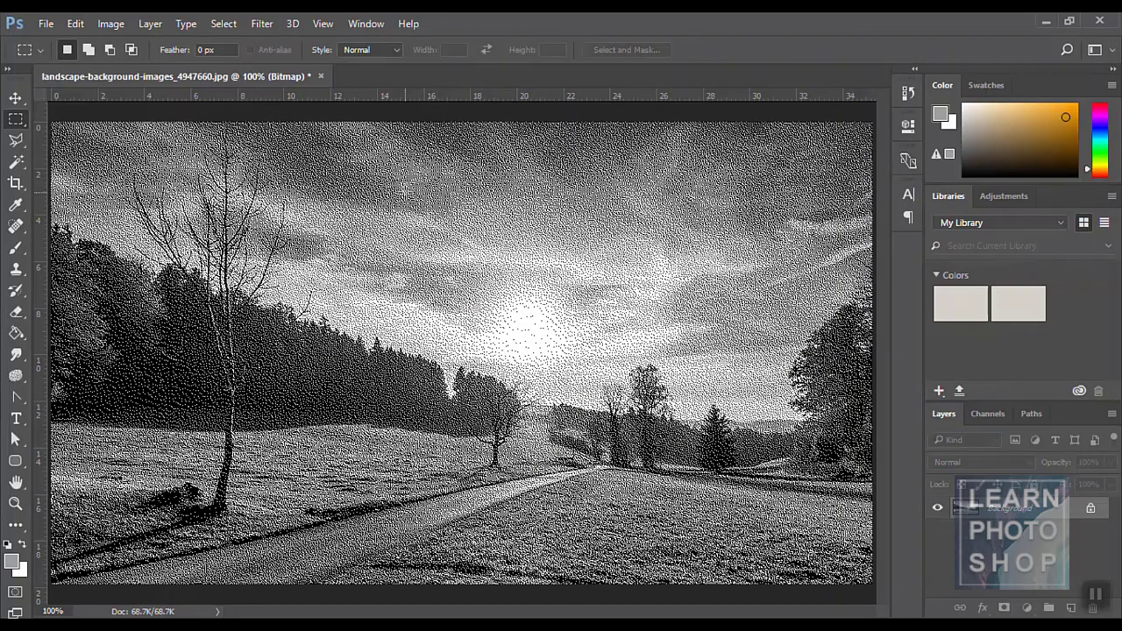
pyautogui.hotkey('ctrl', 'alt', 'z')
pyautogui.hotkey('ctrl', 'alt', 'z')
pyautogui.hotkey('ctrl', 'alt', 'z')
pyautogui.hotkey('ctrl', 'alt', 'z')
pyautogui.hotkey('ctrl', 'alt', 'z')
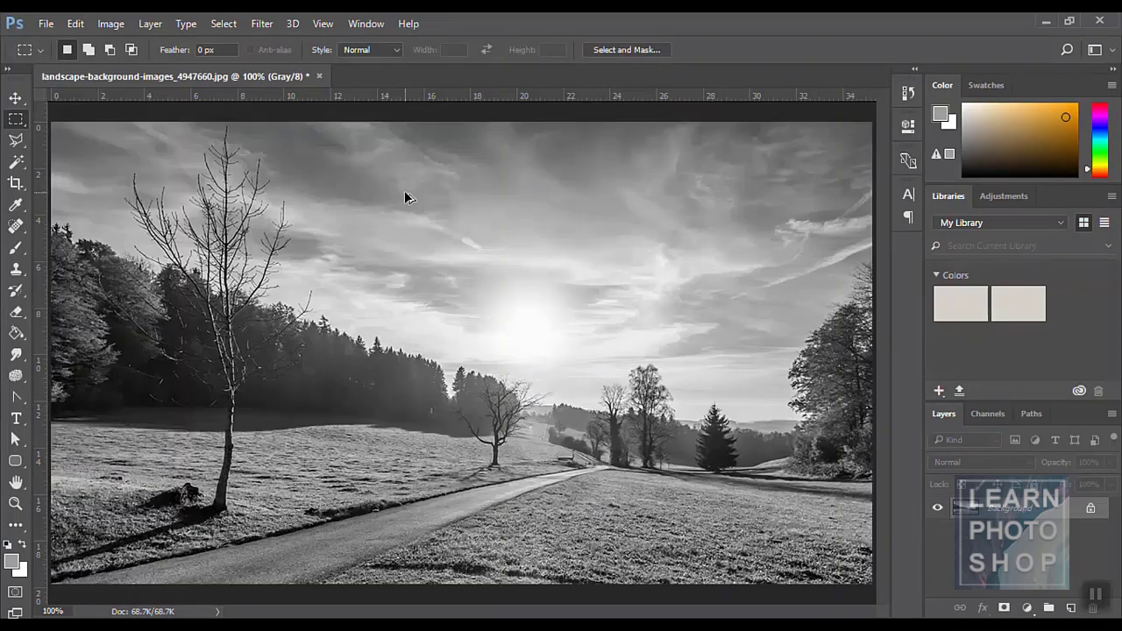
pyautogui.hotkey('ctrl', 'alt', 'z')
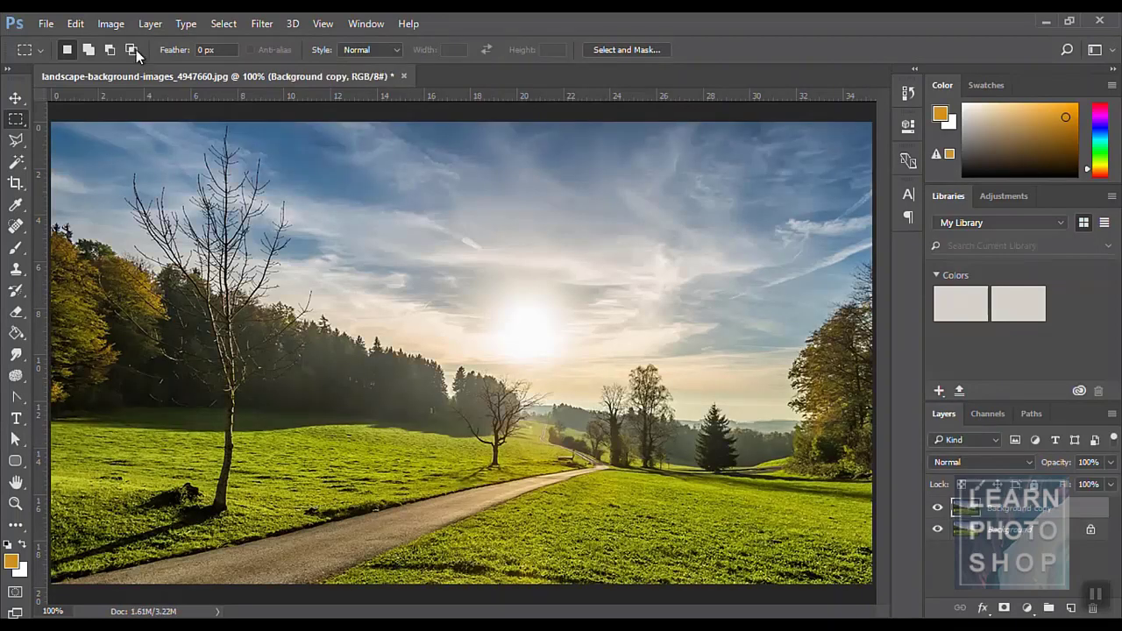
# - Browse the Image > Mode colour list and close it without choosing
pyautogui.click(110, 24)
pyautogui.moveTo(121, 42)
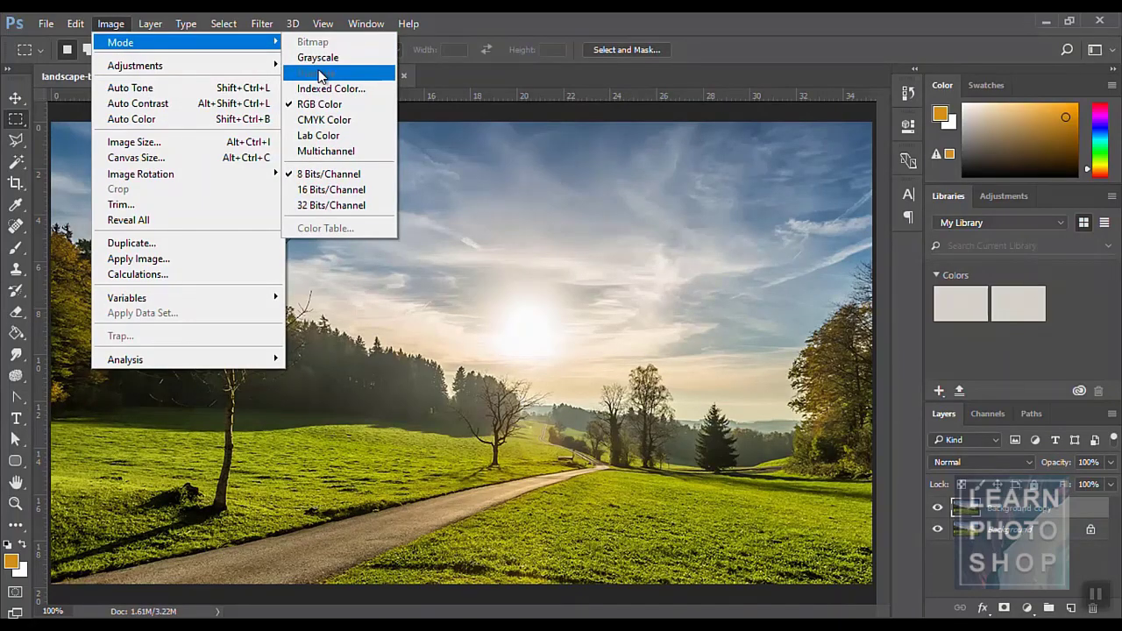
pyautogui.click(423, 208)
# - Convert the image to Grayscale, accepting flattening and discarding colour information
pyautogui.click(112, 24)
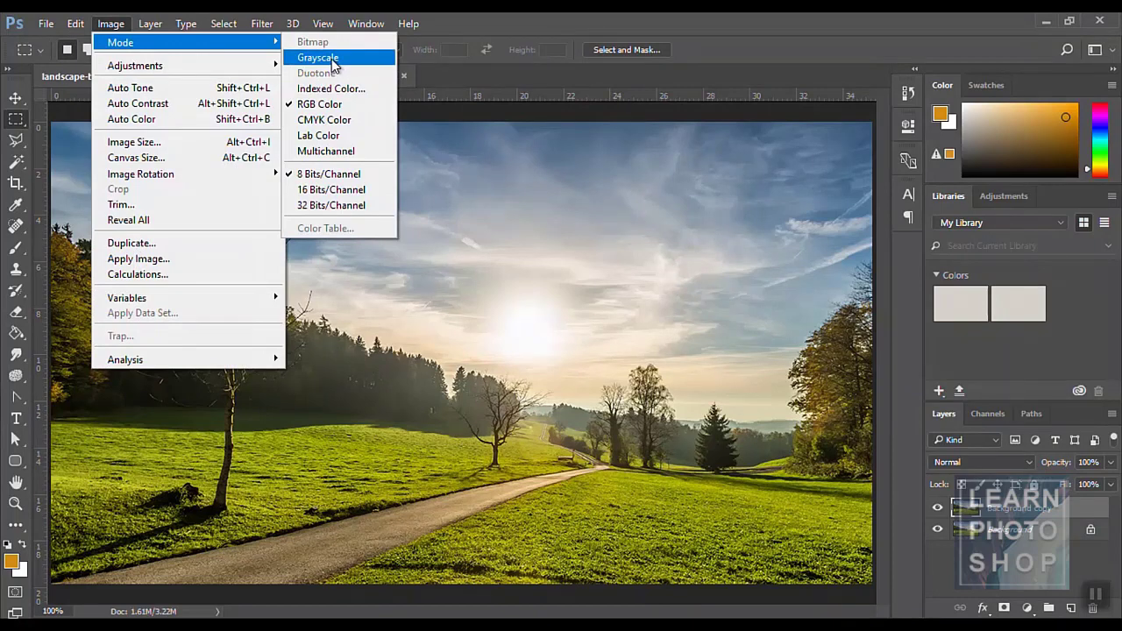
pyautogui.click(317, 57)
pyautogui.click(550, 248)
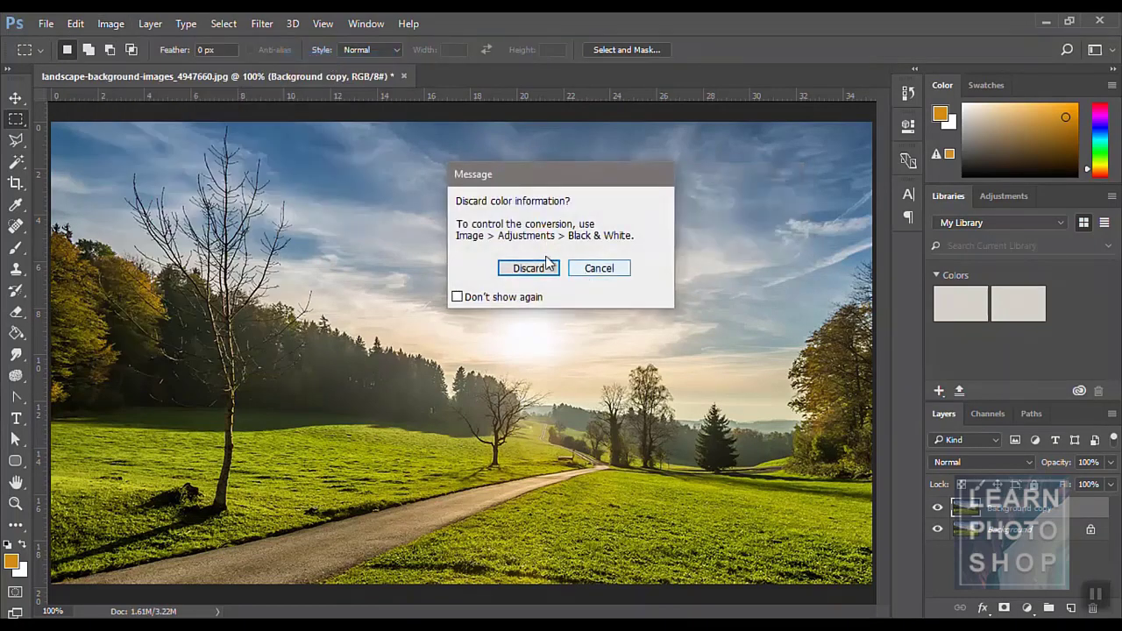
pyautogui.click(538, 270)
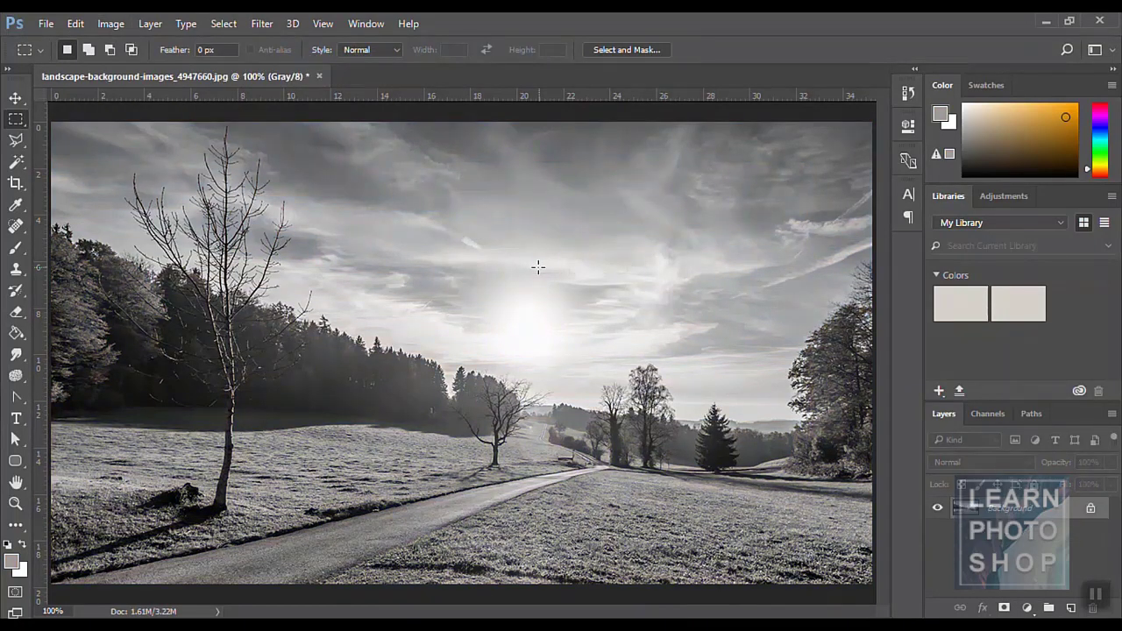
pyautogui.press('v')
pyautogui.click(110, 24)
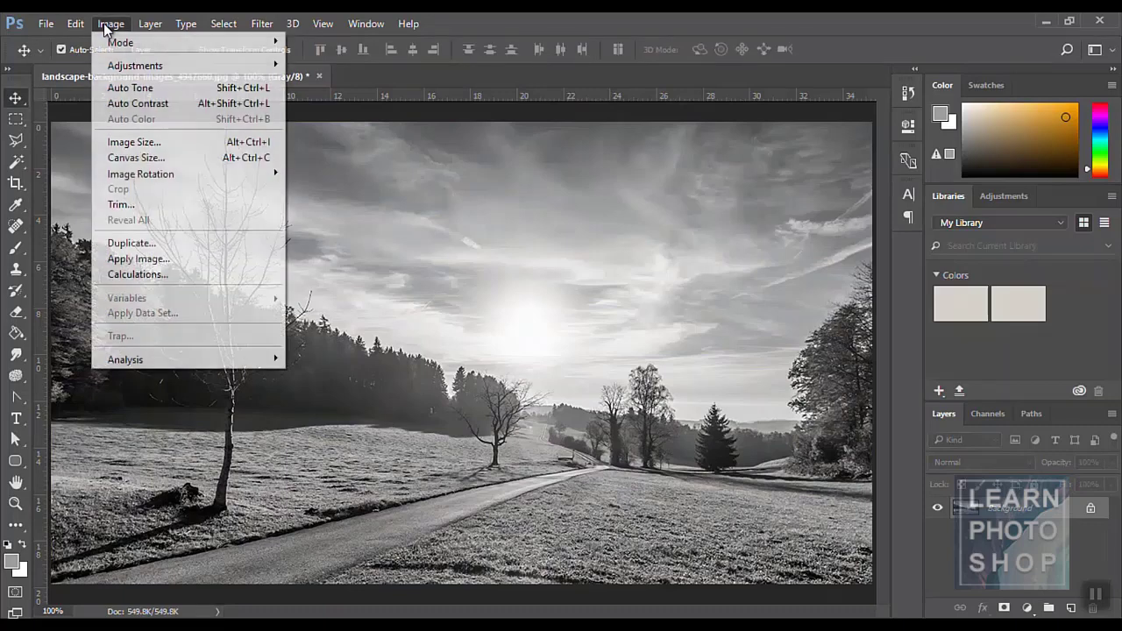
# - Open Duotone Options, set Type to Duotone, with red Ink 1 and light green Ink 2
pyautogui.moveTo(132, 42)
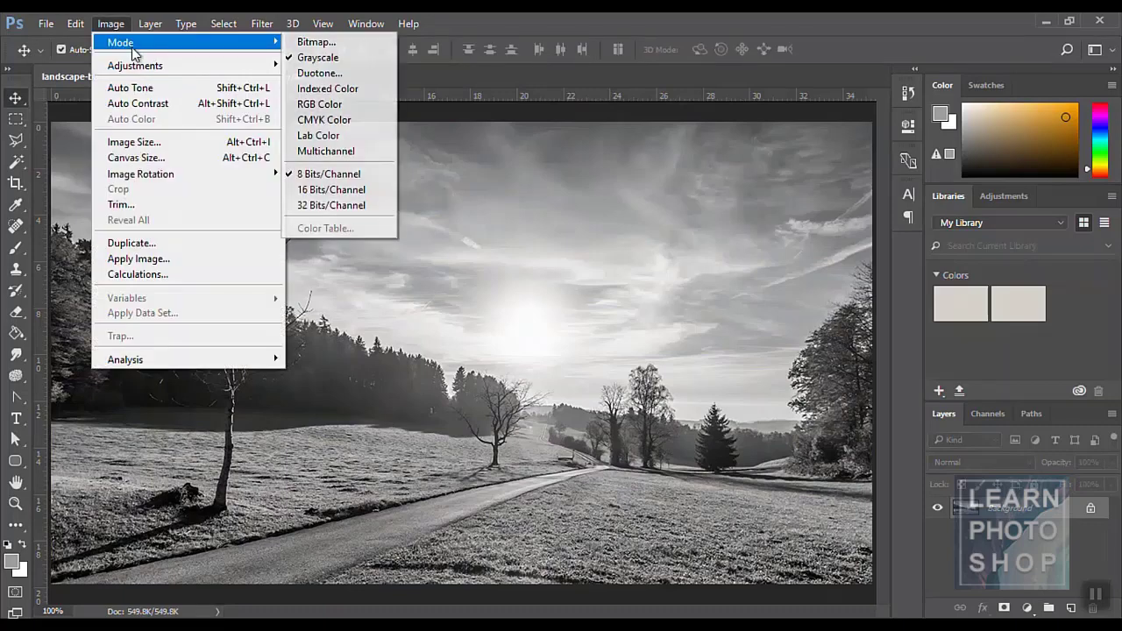
pyautogui.click(317, 74)
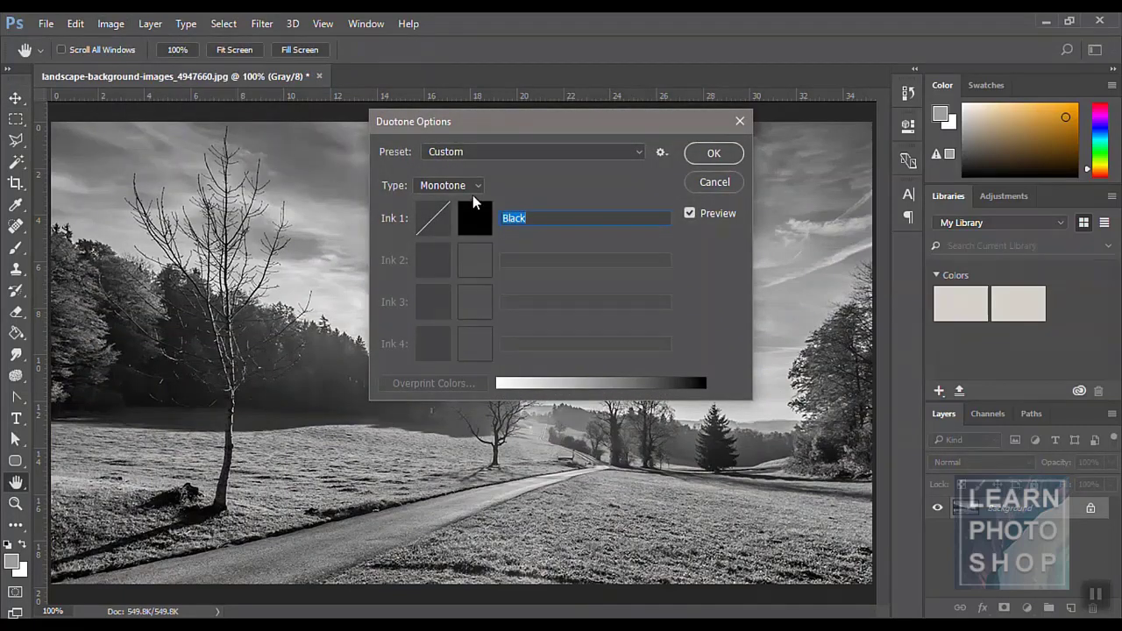
pyautogui.click(478, 186)
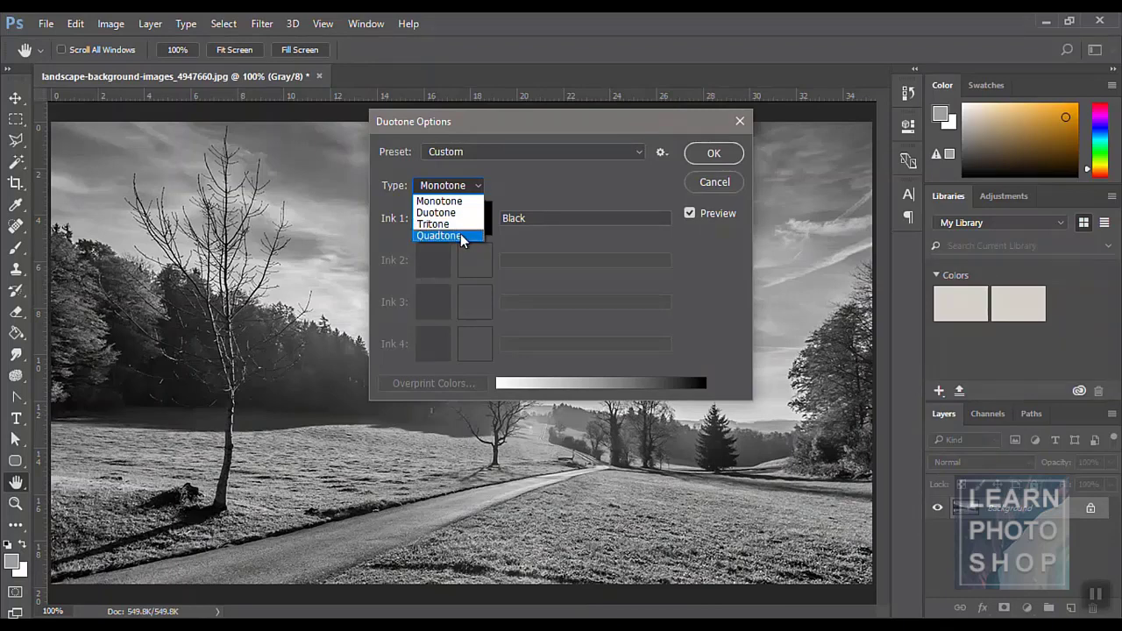
pyautogui.click(452, 212)
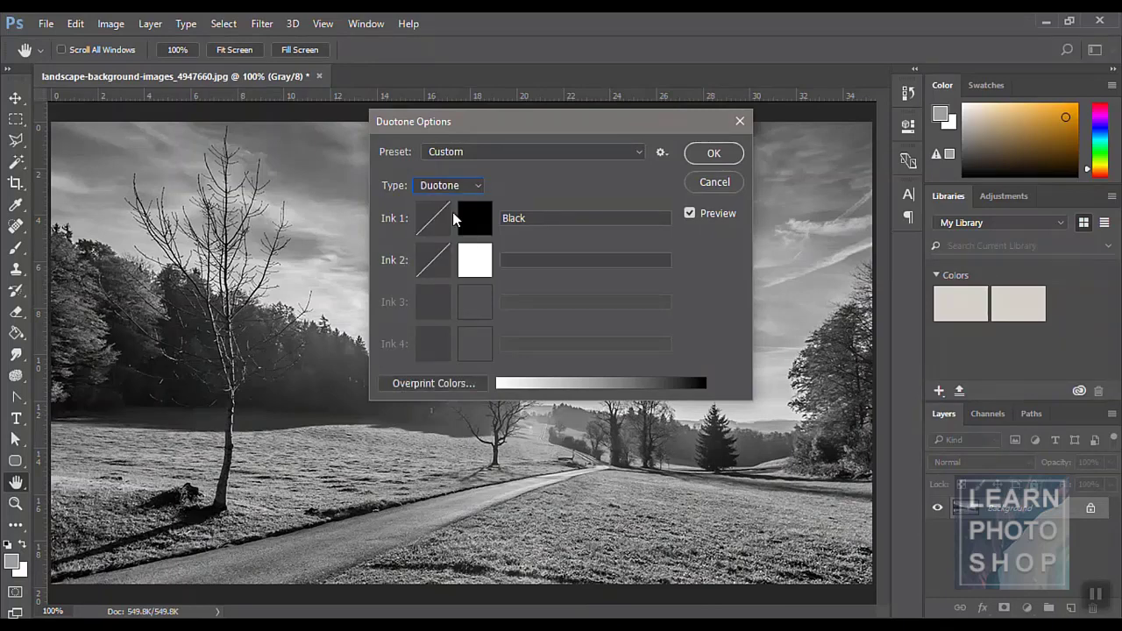
pyautogui.click(484, 223)
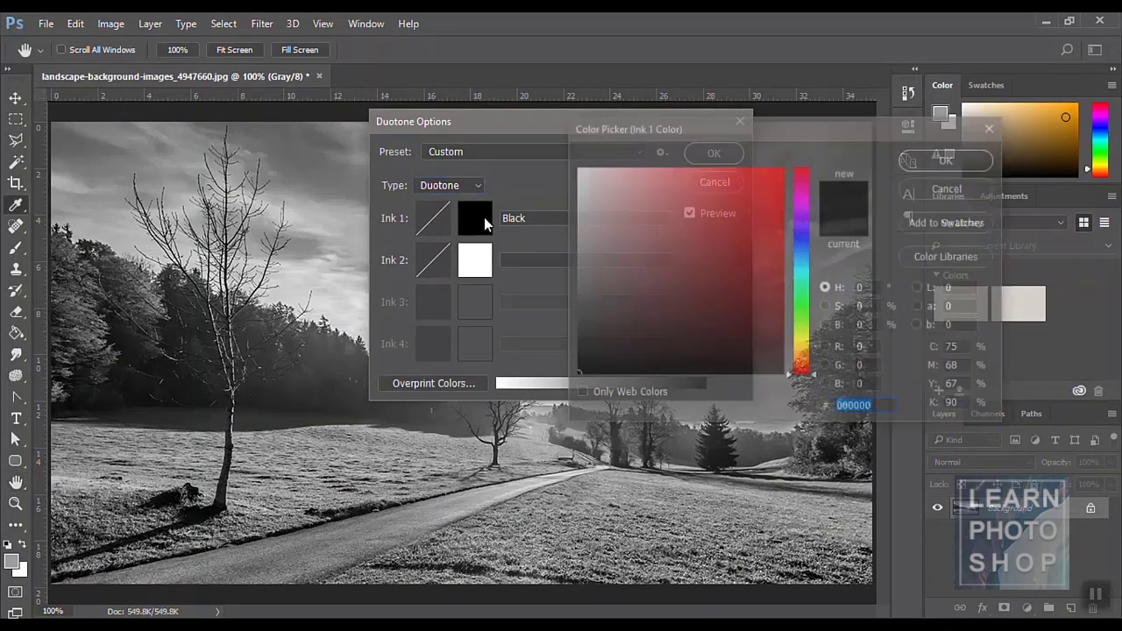
pyautogui.click(784, 164)
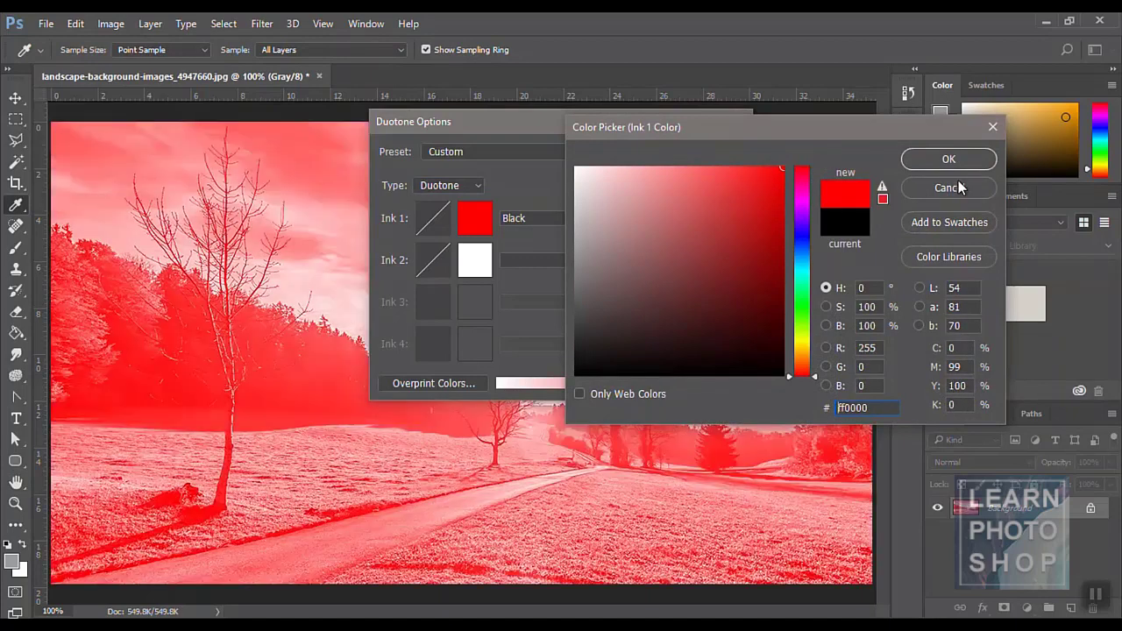
pyautogui.click(937, 158)
pyautogui.click(481, 268)
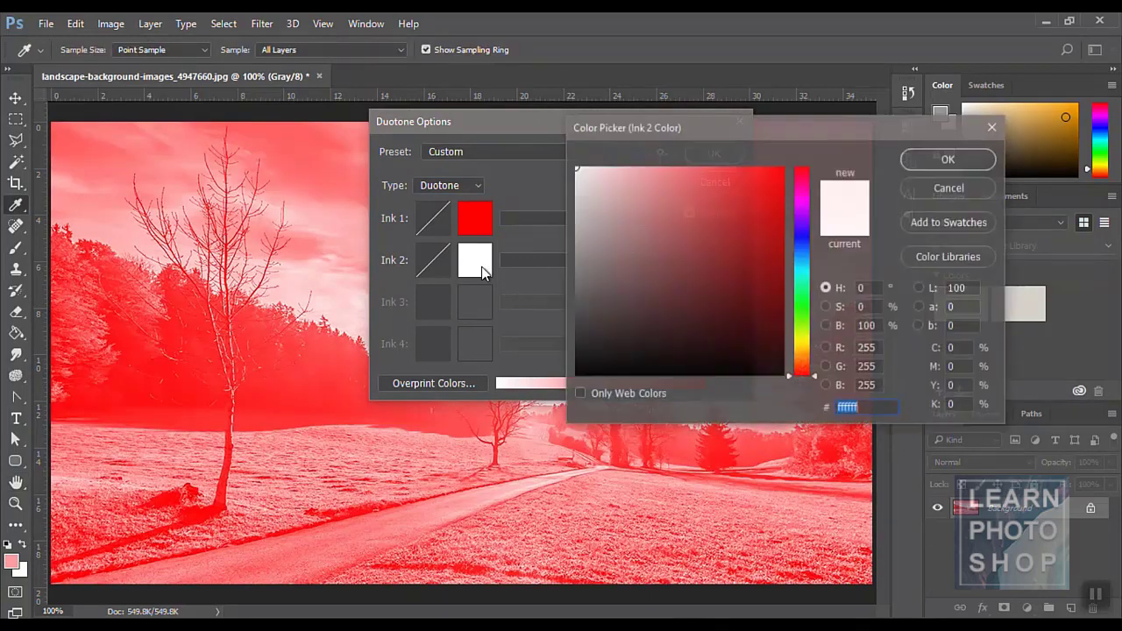
pyautogui.click(801, 328)
pyautogui.click(723, 182)
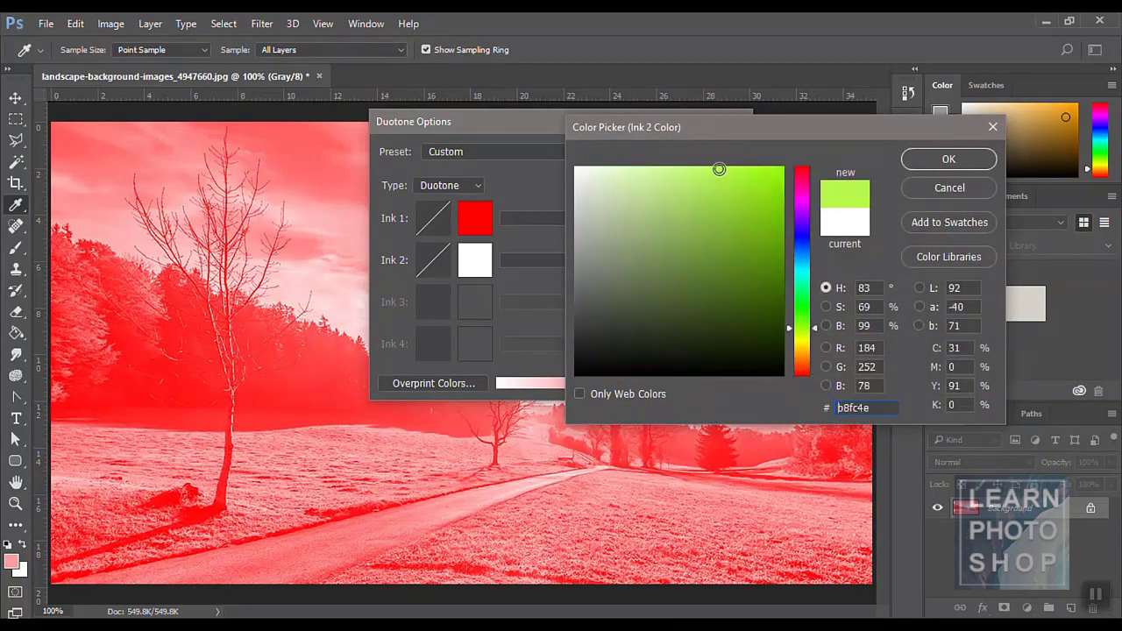
pyautogui.click(931, 159)
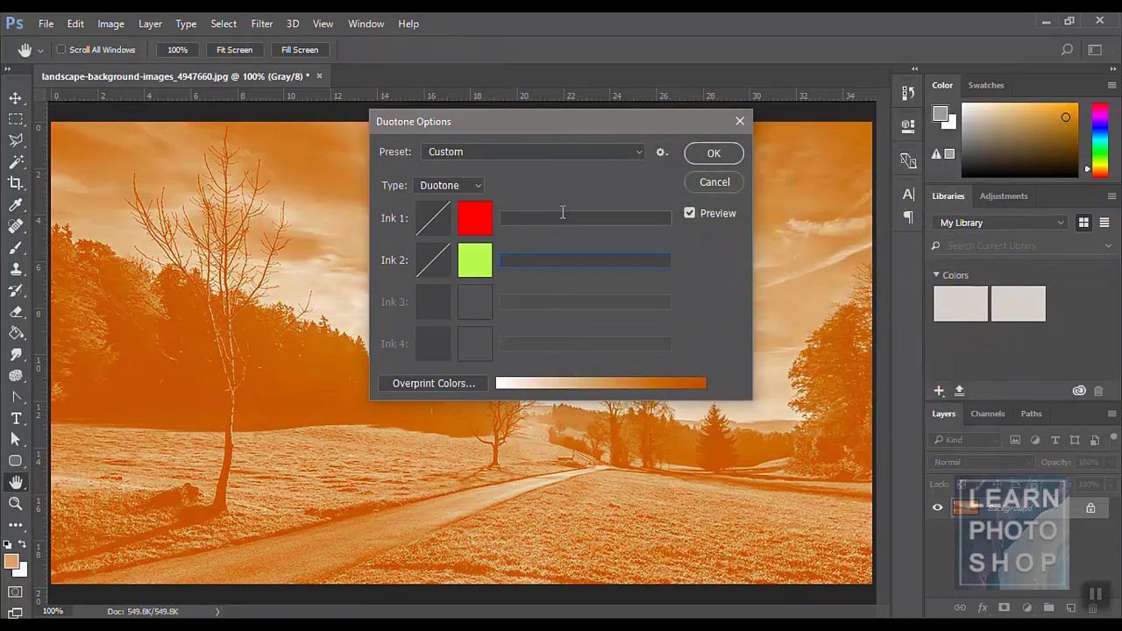
# - Change Ink 1 to blue-violet and Ink 2 to white (ffffff)
pyautogui.click(483, 221)
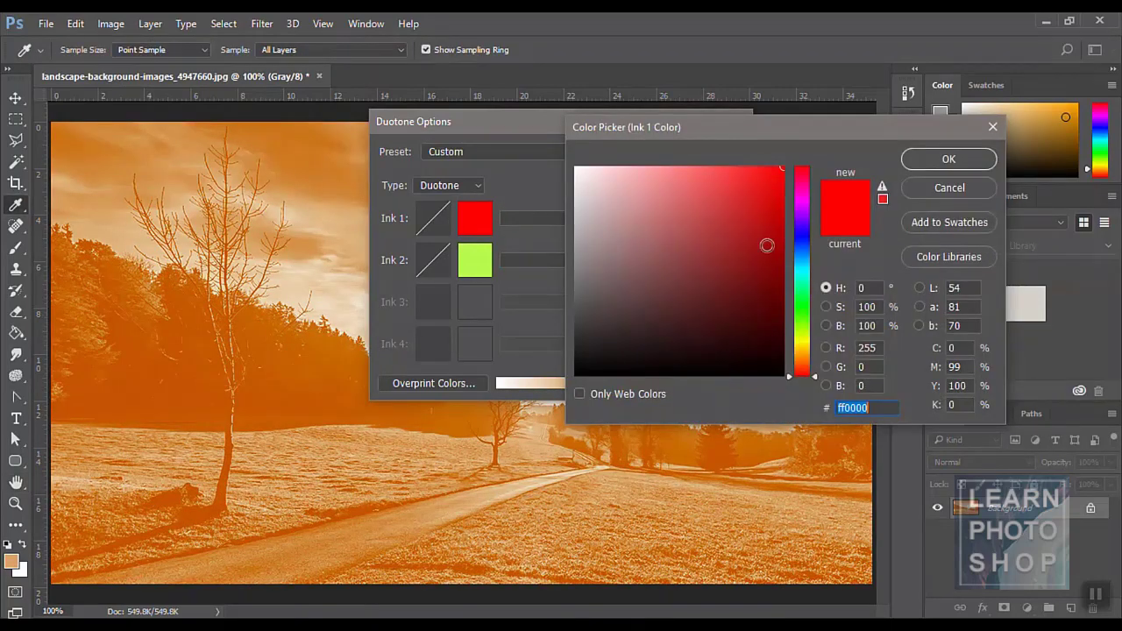
pyautogui.moveTo(802, 258)
pyautogui.mouseDown()
pyautogui.moveTo(801, 231)
pyautogui.moveTo(767, 213)
pyautogui.moveTo(770, 187)
pyautogui.mouseUp()
pyautogui.click(760, 232)
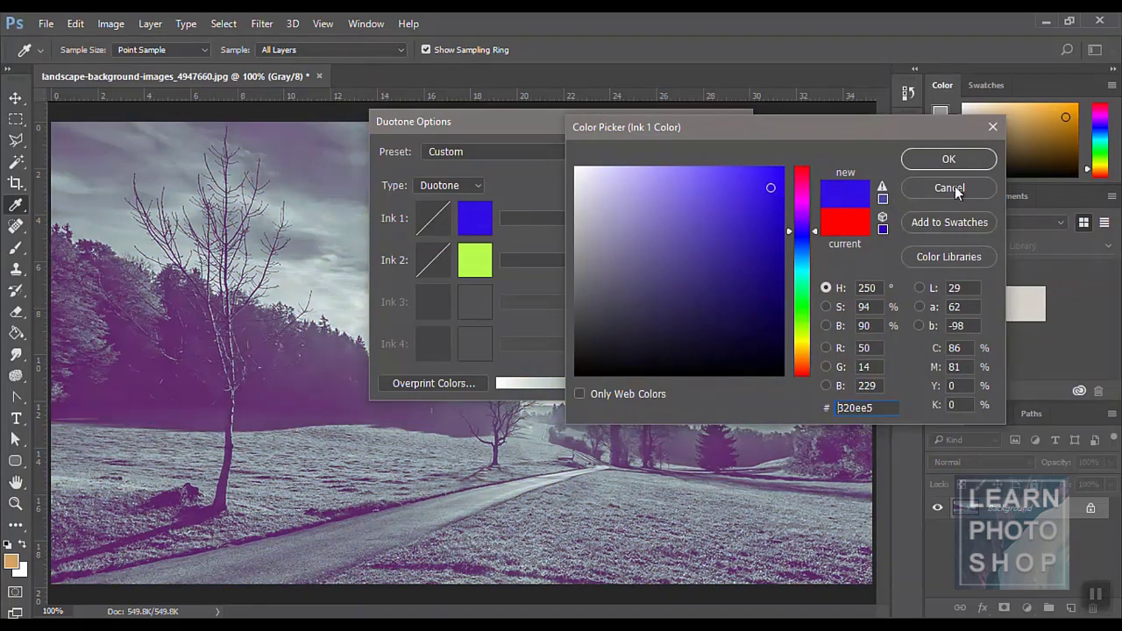
pyautogui.click(947, 159)
pyautogui.click(470, 258)
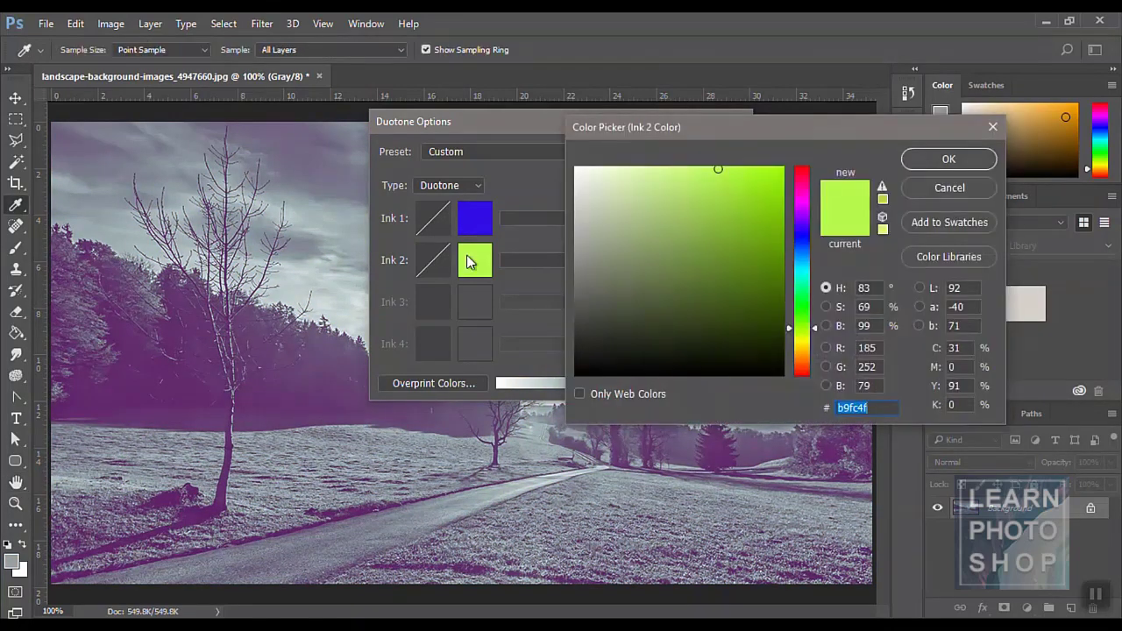
pyautogui.write('ffffff')
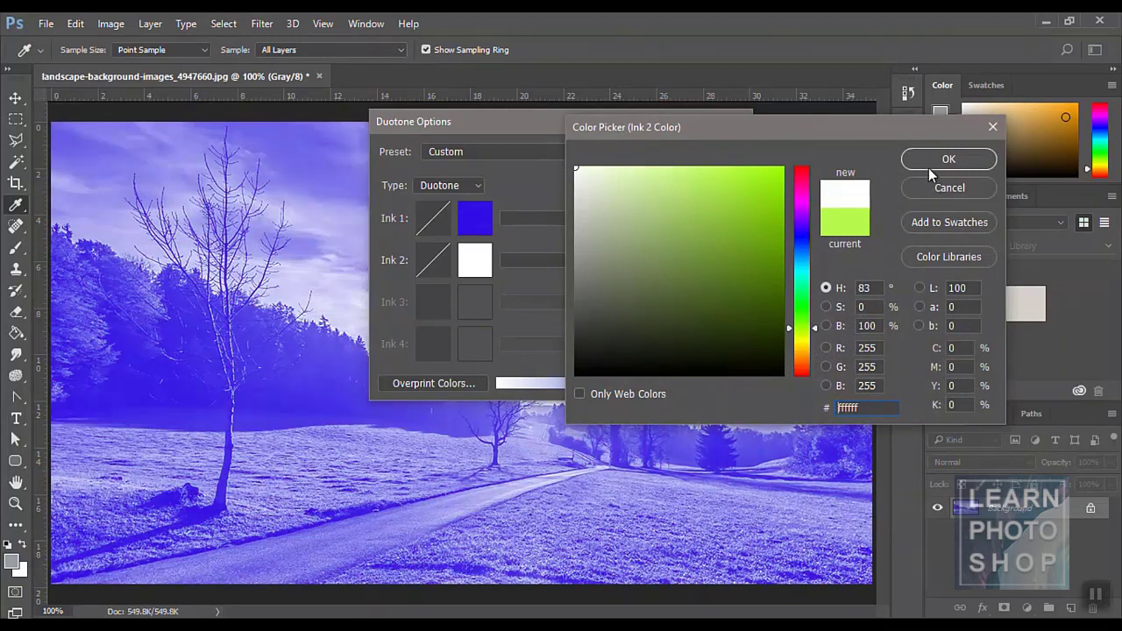
pyautogui.click(928, 165)
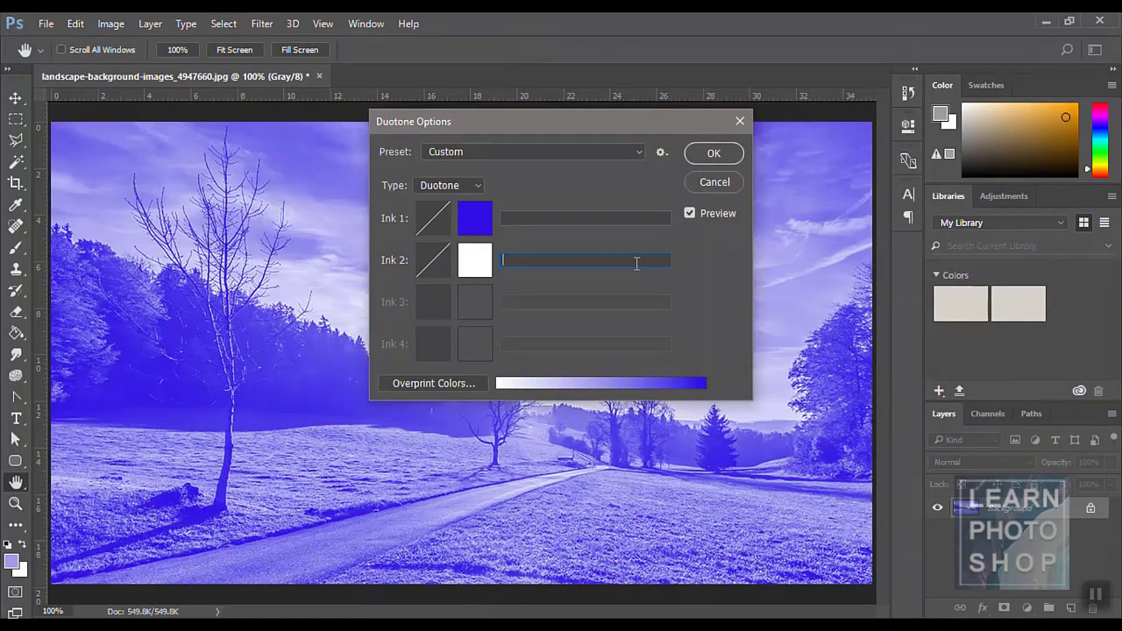
pyautogui.click(478, 186)
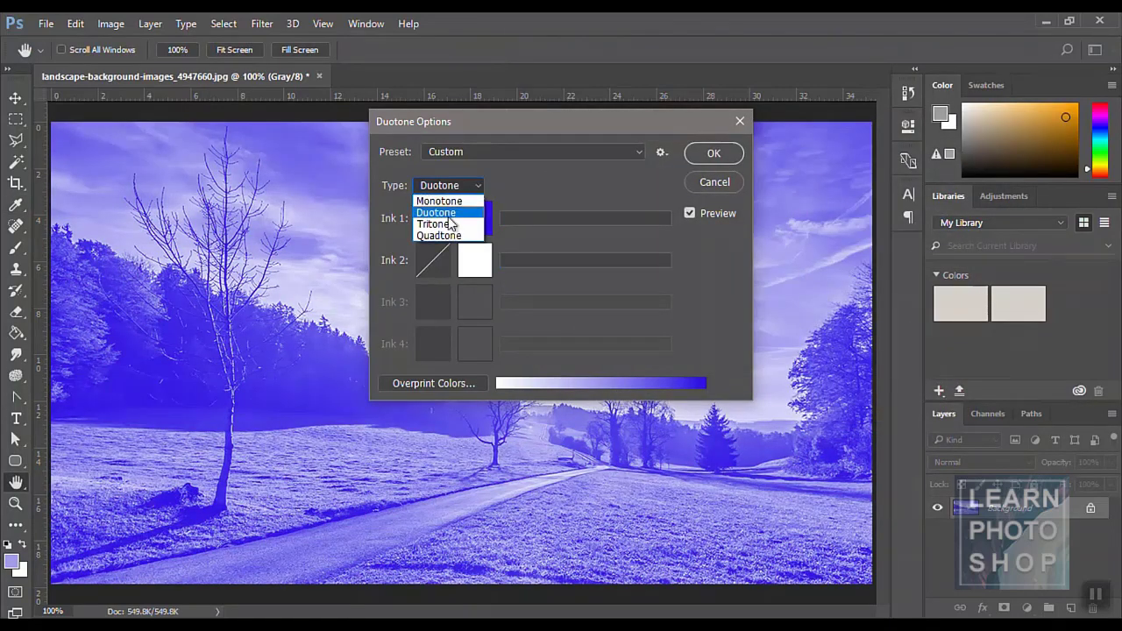
# - Switch Duotone Options to Tritone and set Ink 3 to a vivid green
pyautogui.click(449, 224)
pyautogui.click(474, 302)
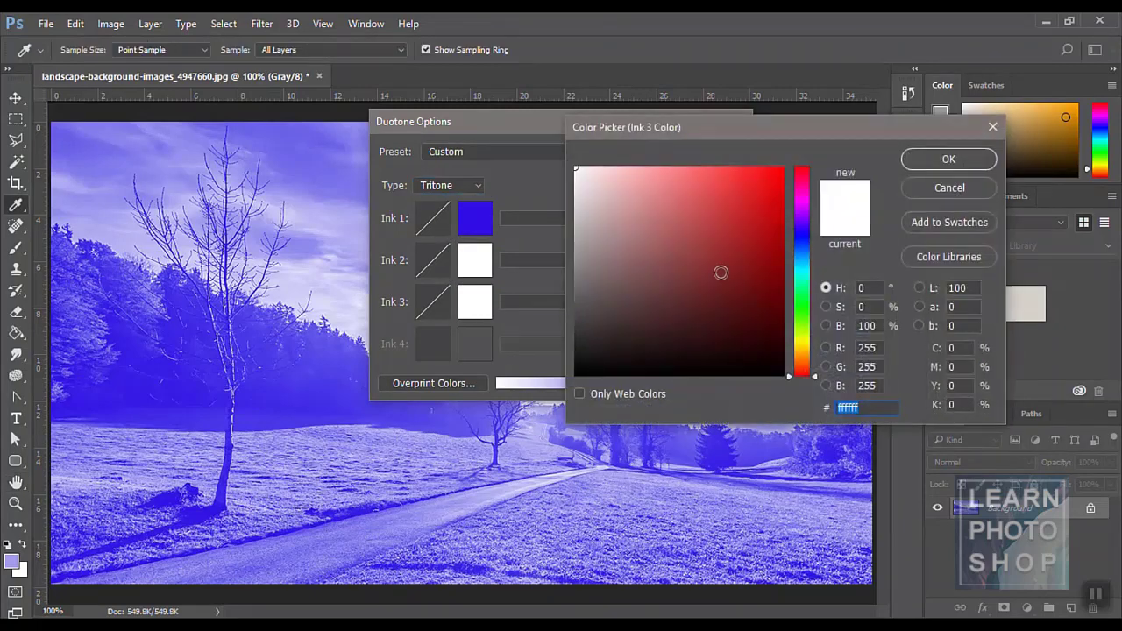
pyautogui.click(798, 317)
pyautogui.click(736, 260)
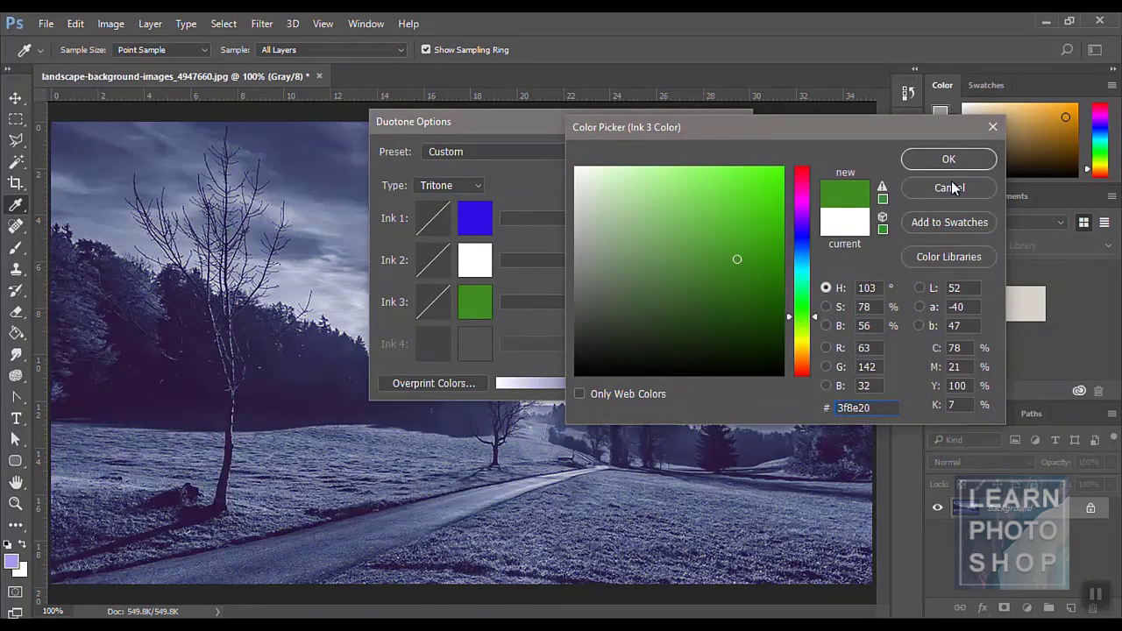
pyautogui.moveTo(738, 220); pyautogui.dragTo(764, 196)
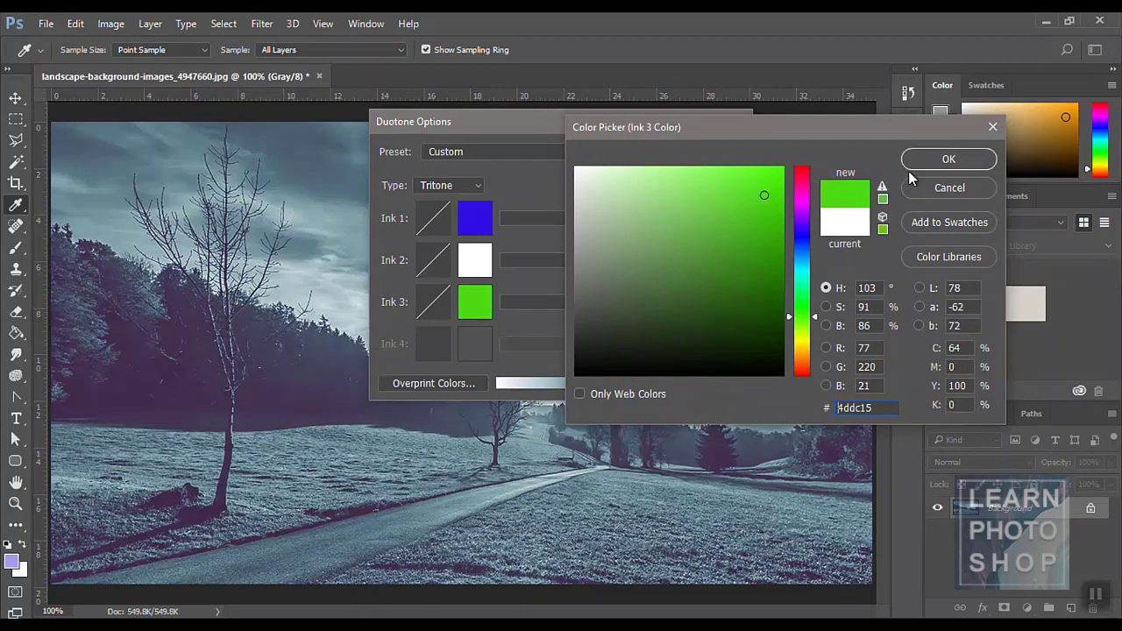
pyautogui.click(918, 161)
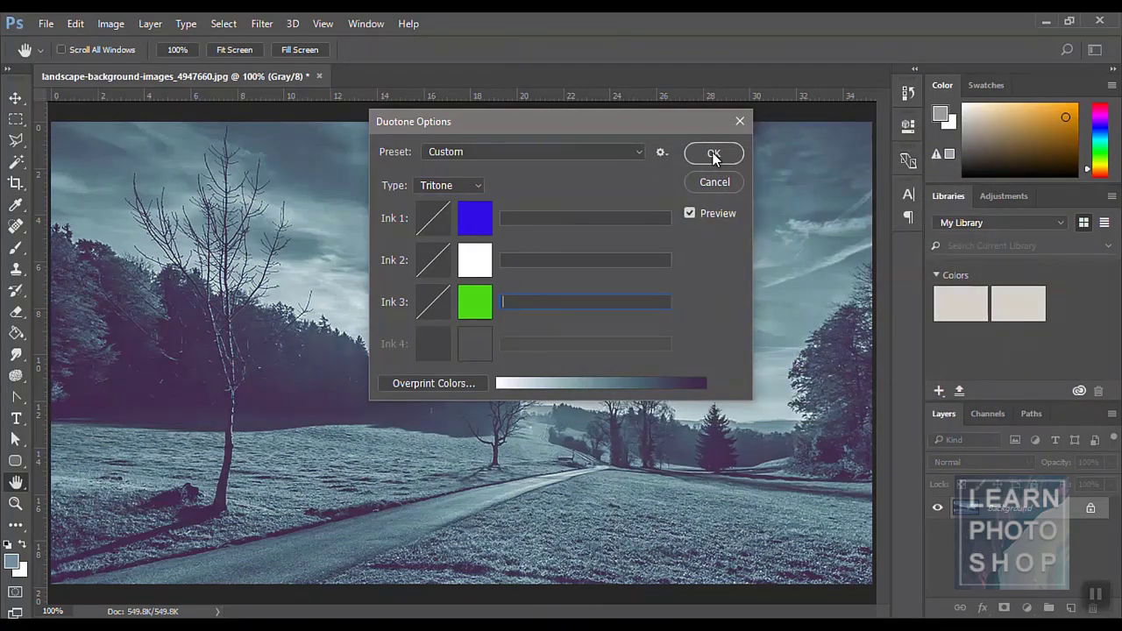
# - Keep the Custom preset, turn the preview off, and make Ink 1 a lighter purple
pyautogui.click(640, 151)
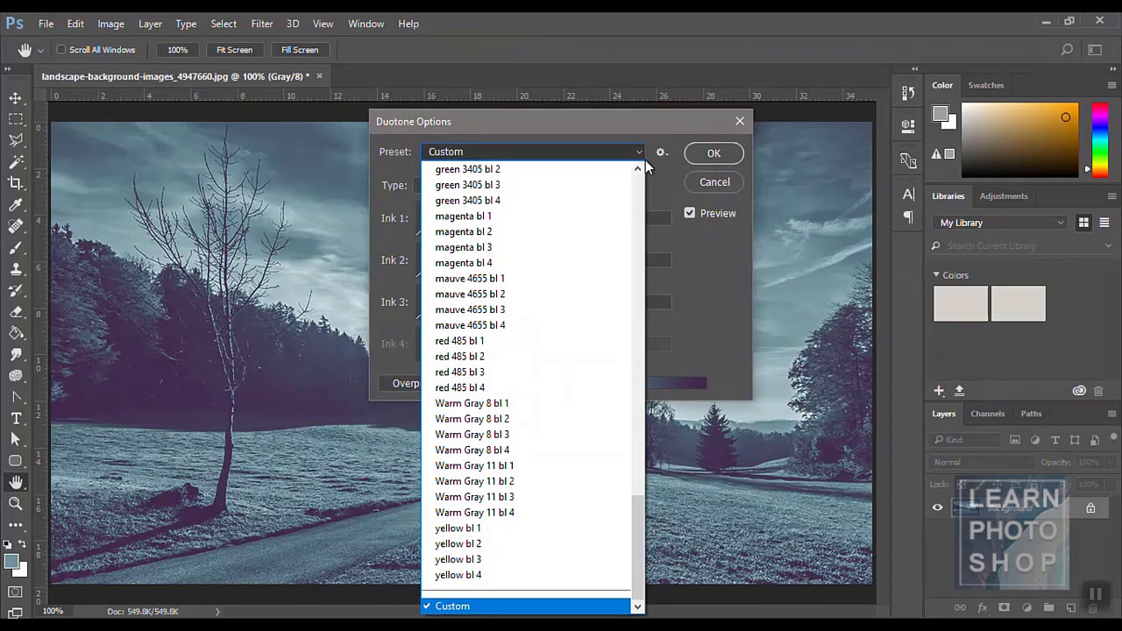
pyautogui.click(690, 240)
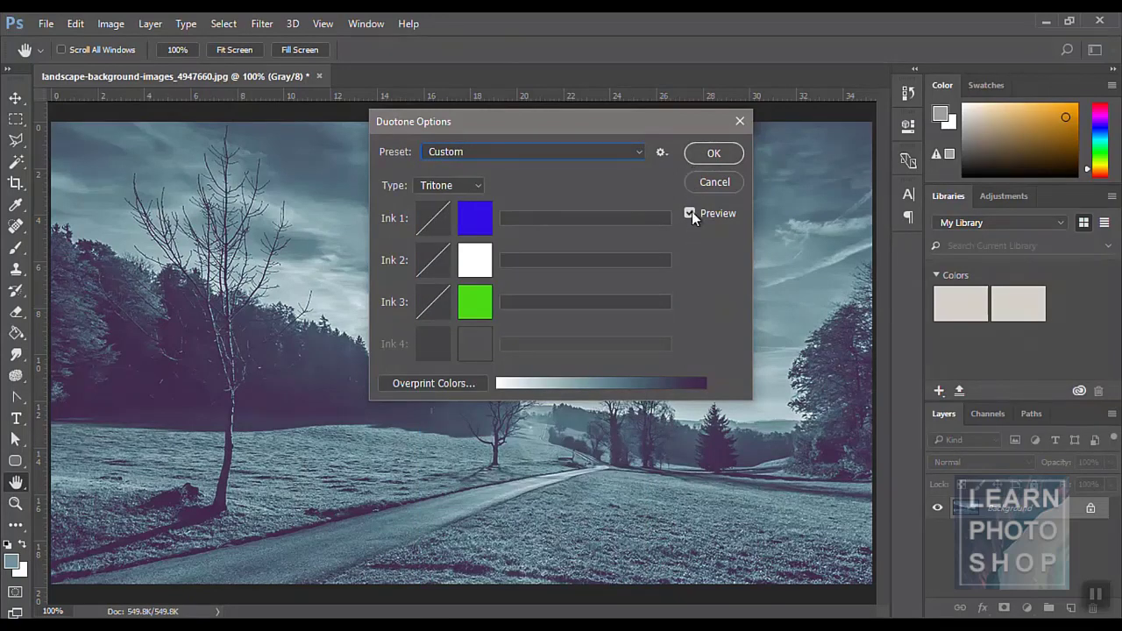
pyautogui.click(690, 213)
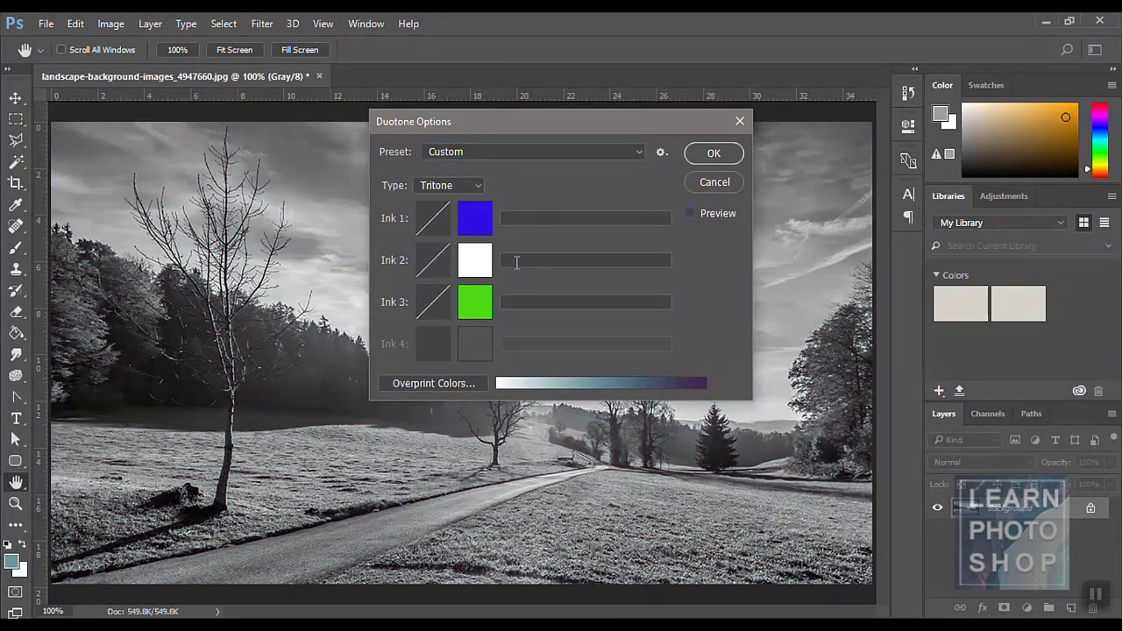
pyautogui.click(478, 228)
pyautogui.click(665, 216)
pyautogui.click(945, 165)
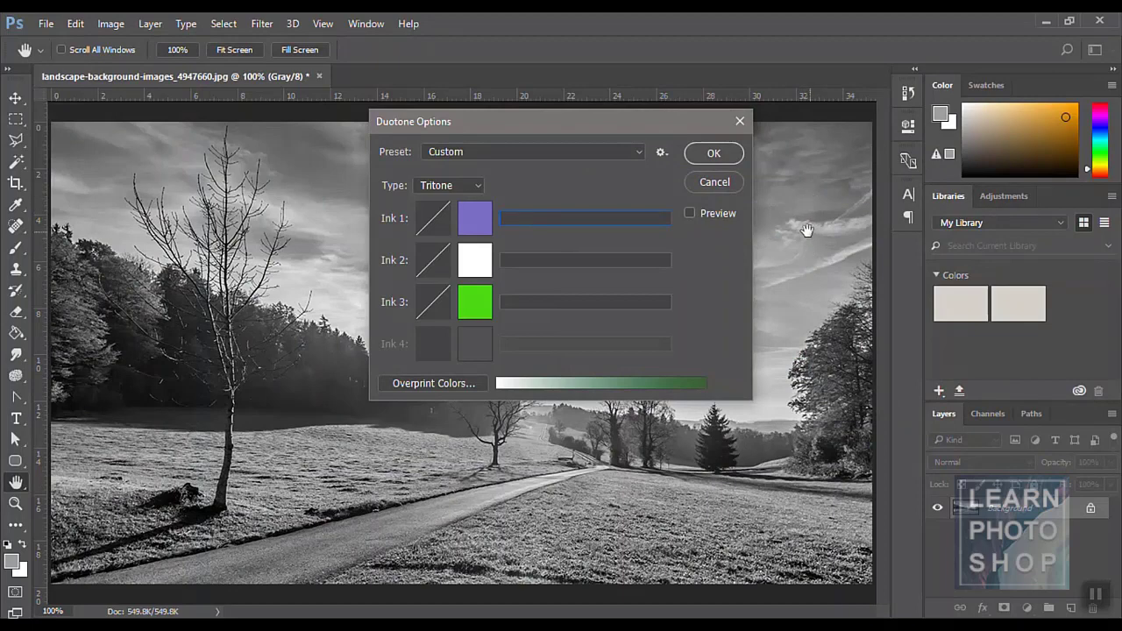
# - Turn the preview back on and set Ink 2 to yellow-green
pyautogui.click(691, 213)
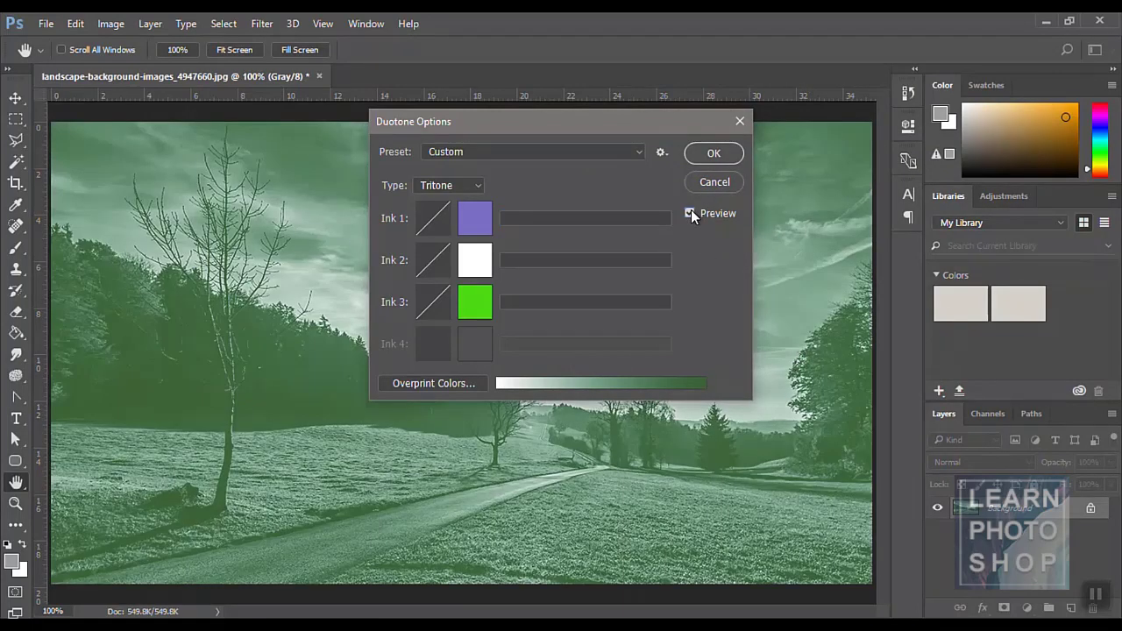
pyautogui.click(480, 256)
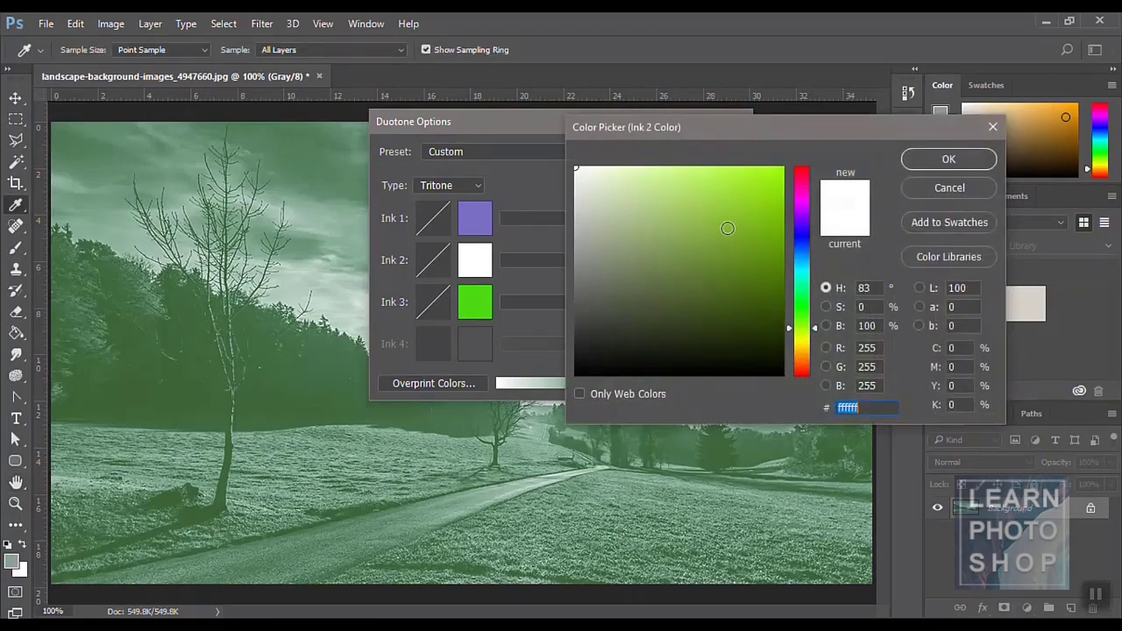
pyautogui.click(726, 167)
pyautogui.click(947, 161)
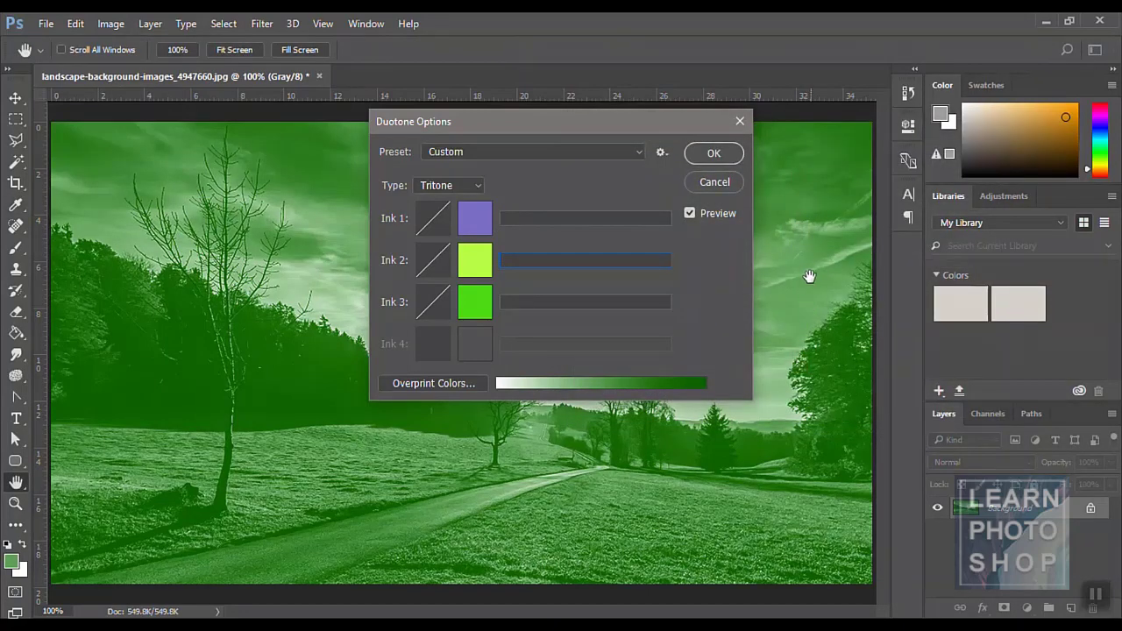
# - Try applying the tritone, name Ink 2 'yellow', then cancel the conversion
pyautogui.click(712, 156)
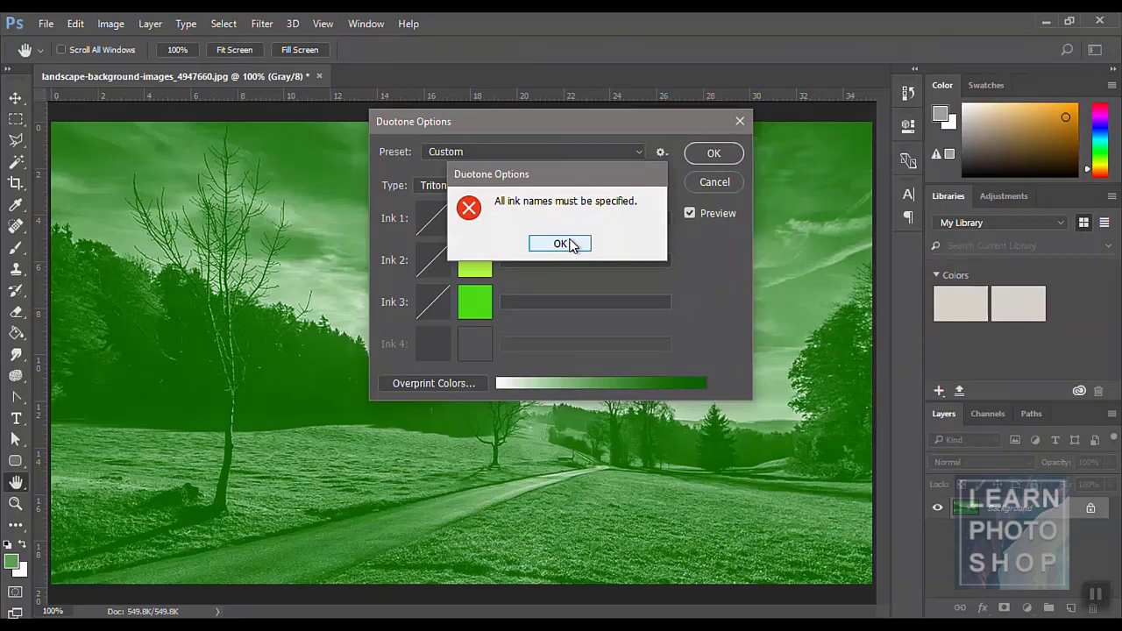
pyautogui.click(561, 244)
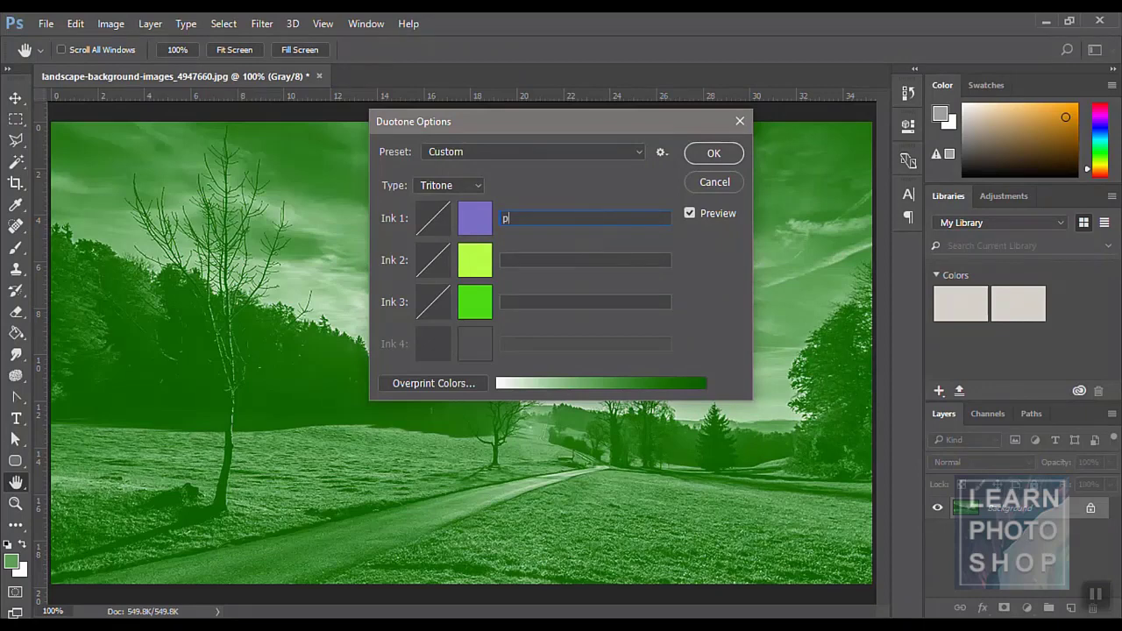
pyautogui.click(602, 262)
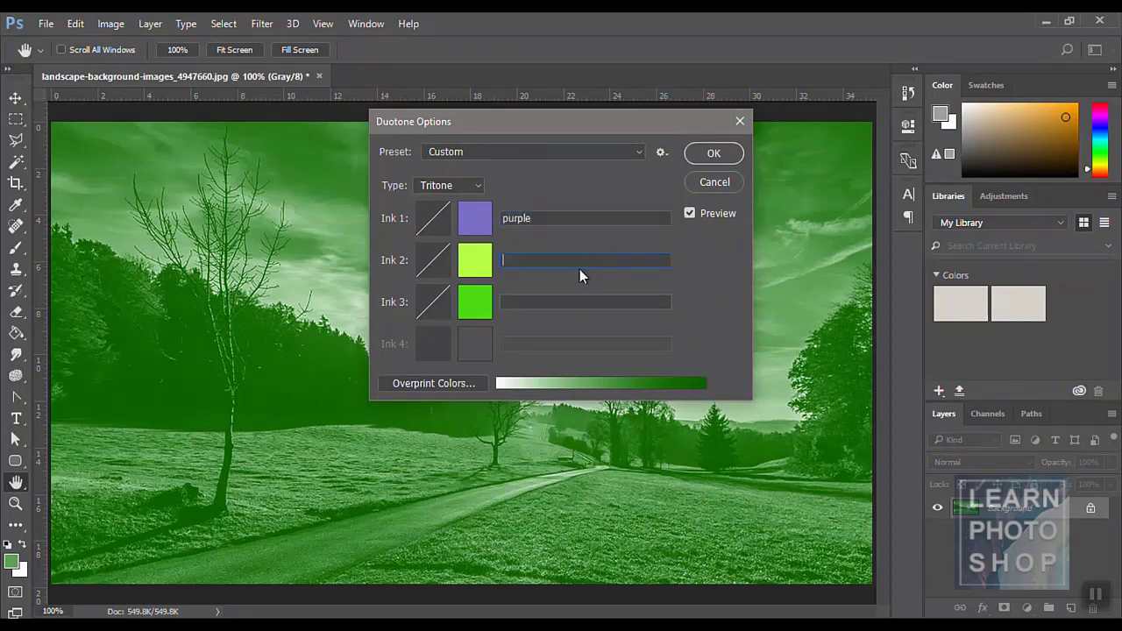
pyautogui.write('yellow')
pyautogui.click(562, 301)
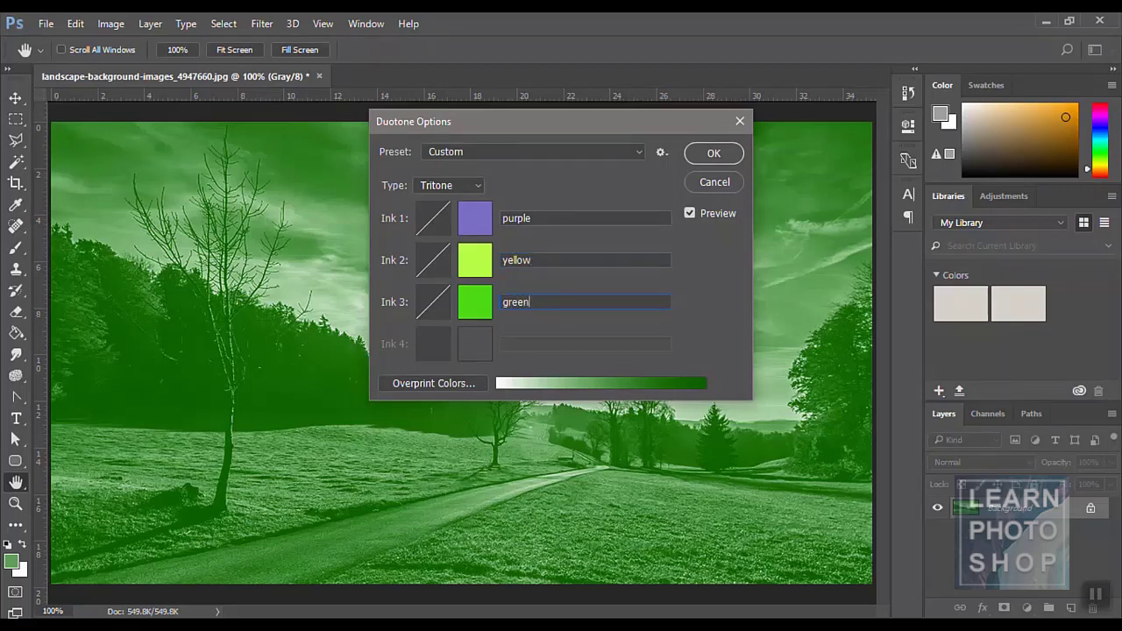
pyautogui.click(702, 158)
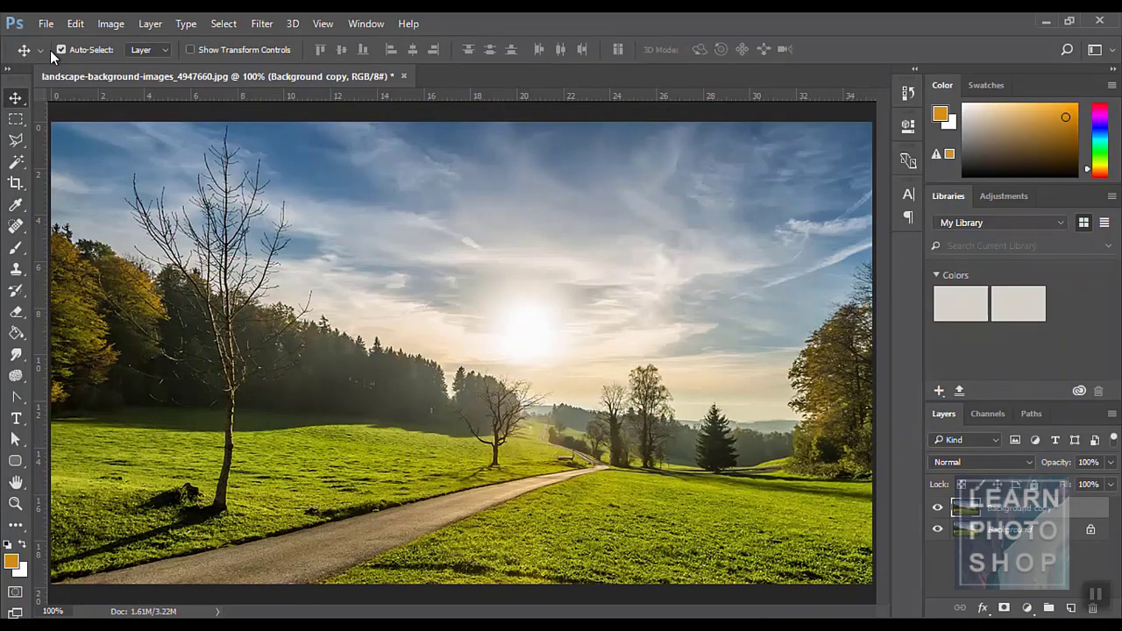
# - Show the Image > Adjustments submenu for the full-colour landscape
pyautogui.click(110, 23)
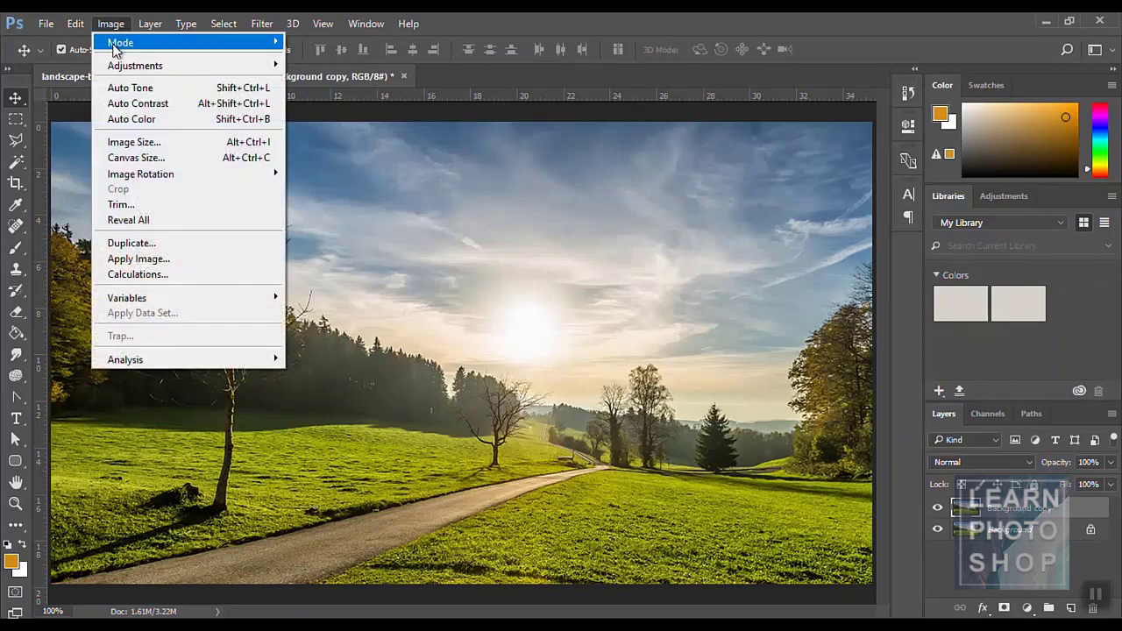
pyautogui.moveTo(114, 42)
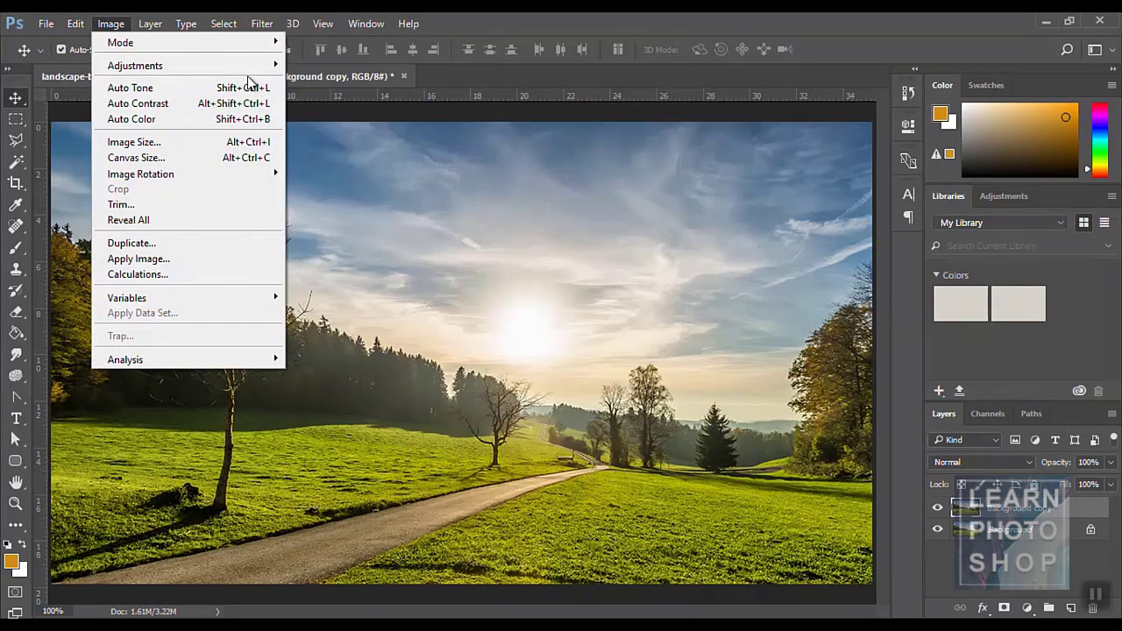
pyautogui.moveTo(242, 69)
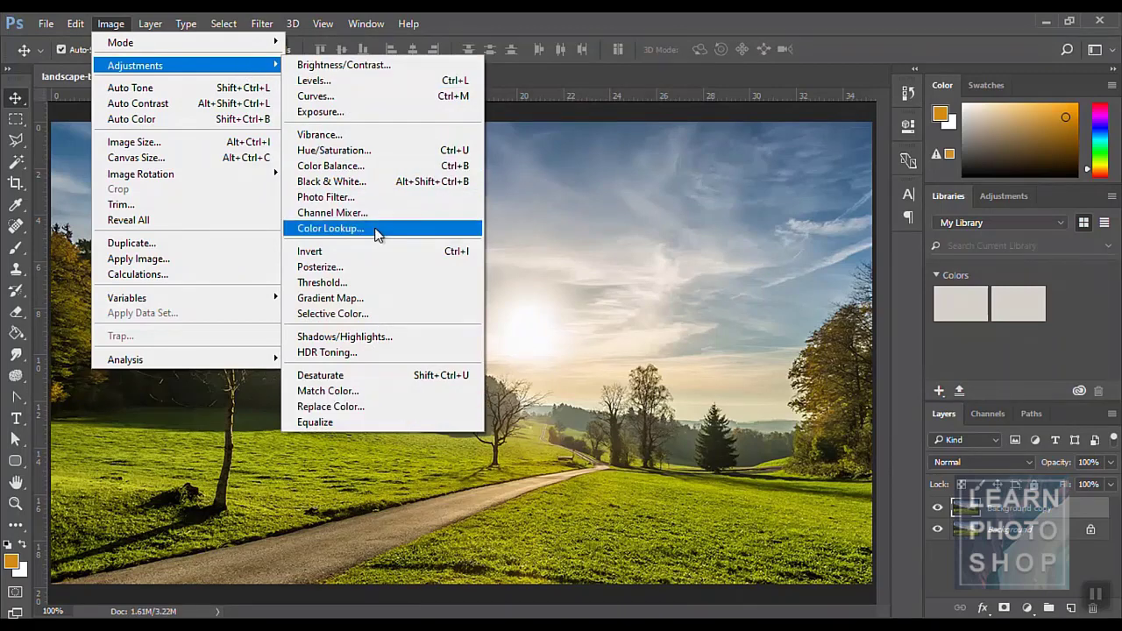
pyautogui.click(326, 72)
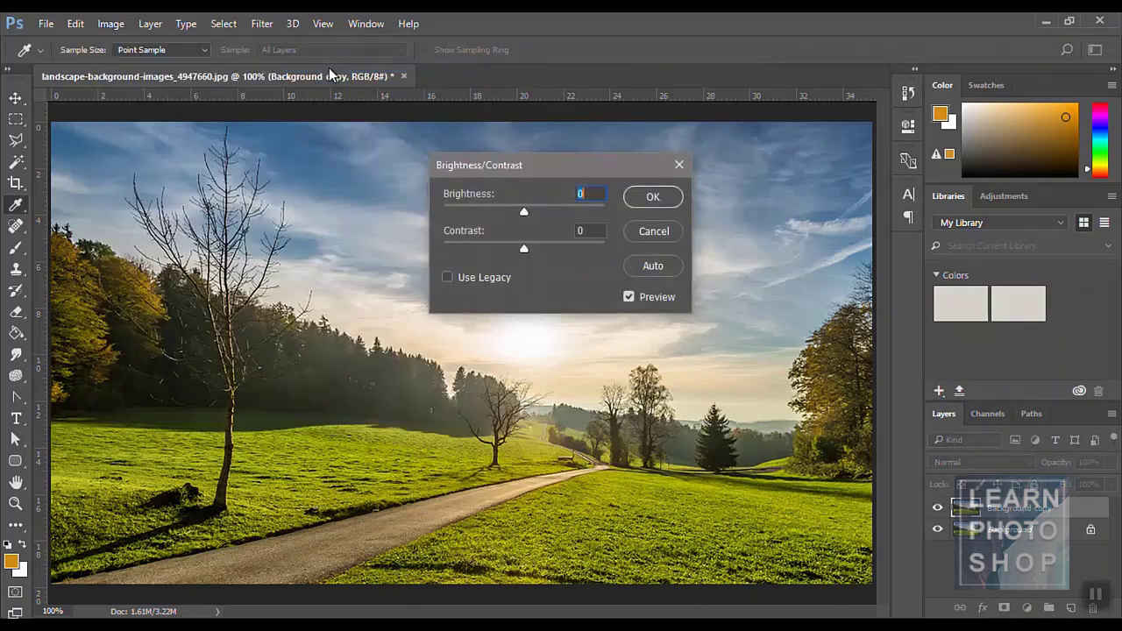
pyautogui.moveTo(533, 167); pyautogui.dragTo(645, 168)
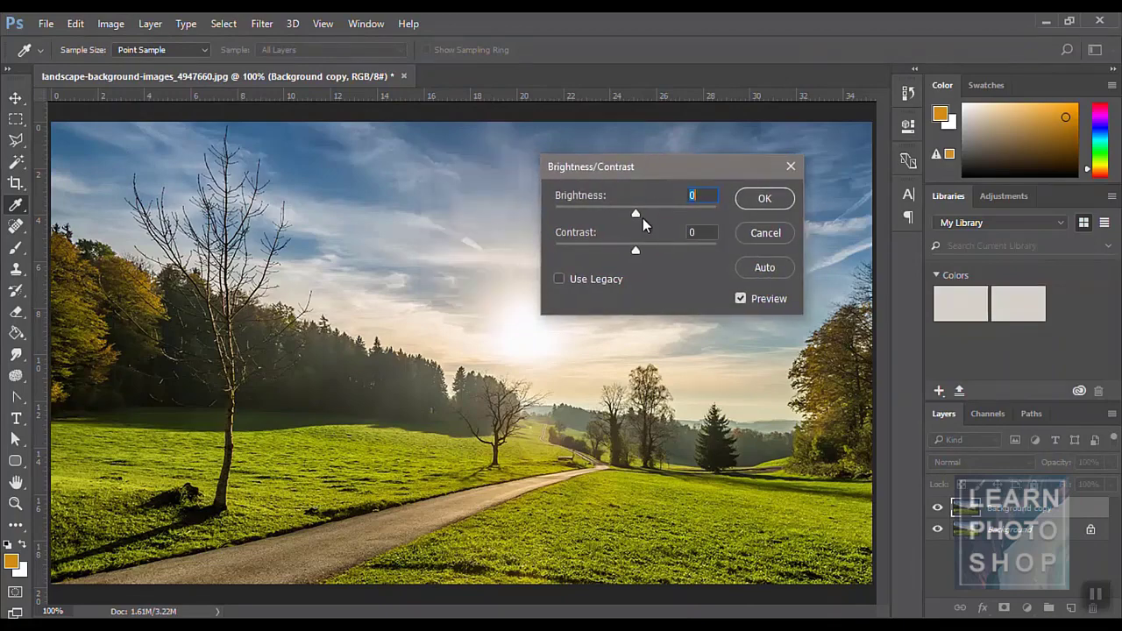
pyautogui.moveTo(634, 216)
pyautogui.mouseDown()
pyautogui.moveTo(693, 216)
pyautogui.moveTo(595, 216)
pyautogui.moveTo(639, 211)
pyautogui.mouseUp()
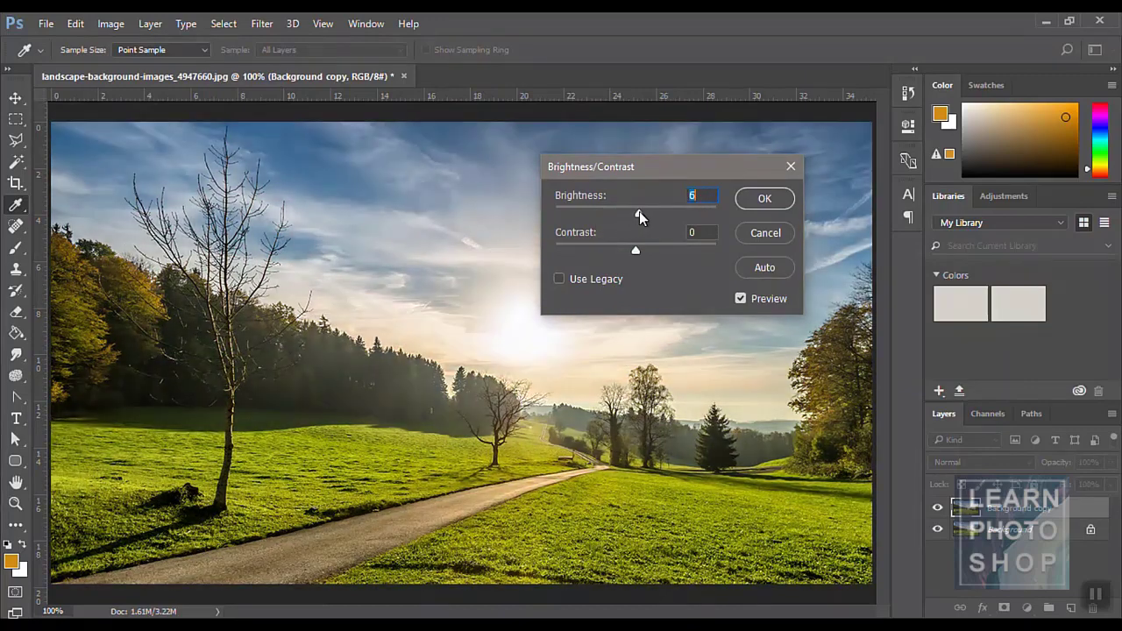
pyautogui.moveTo(638, 255)
pyautogui.mouseDown()
pyautogui.moveTo(710, 250)
pyautogui.moveTo(590, 246)
pyautogui.moveTo(680, 249)
pyautogui.moveTo(635, 256)
pyautogui.mouseUp()
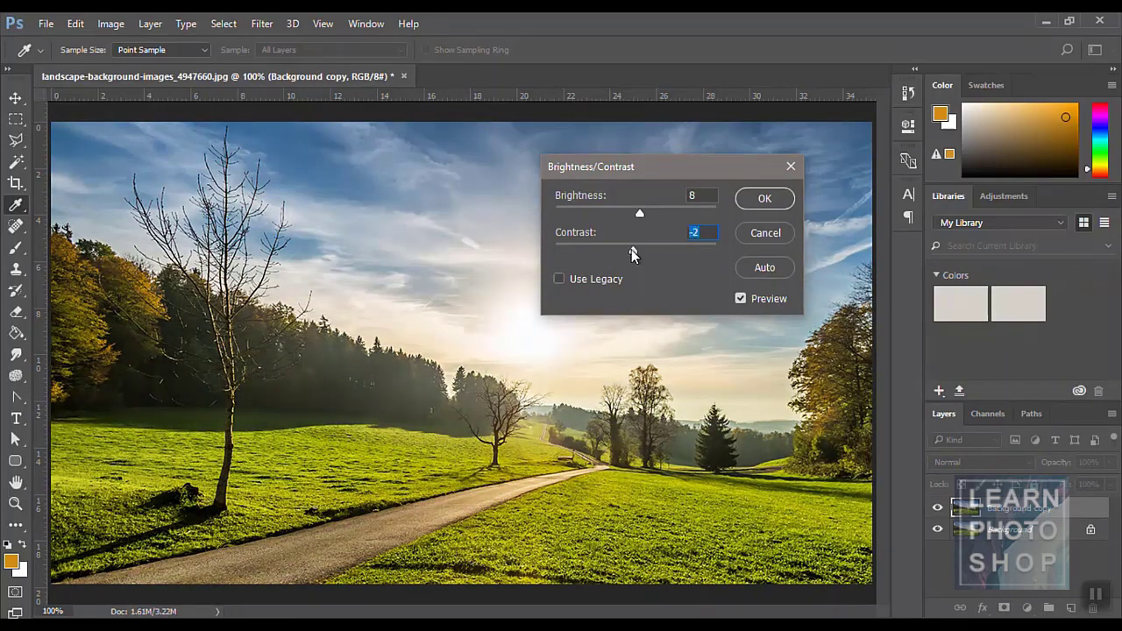
pyautogui.click(763, 233)
pyautogui.press('v')
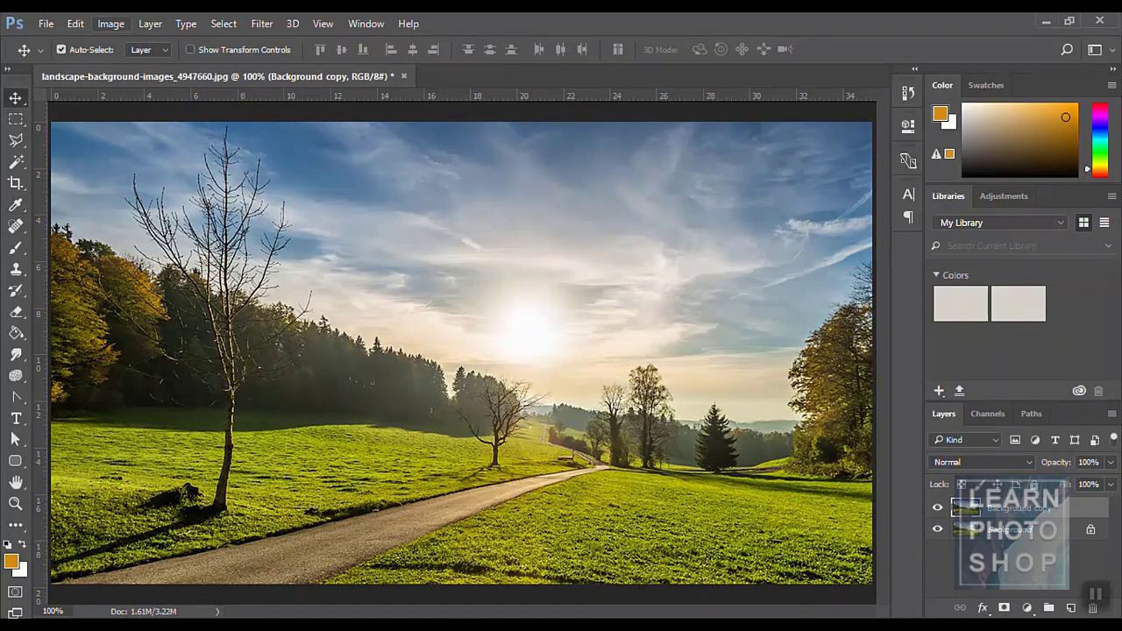
pyautogui.click(111, 24)
pyautogui.moveTo(134, 65)
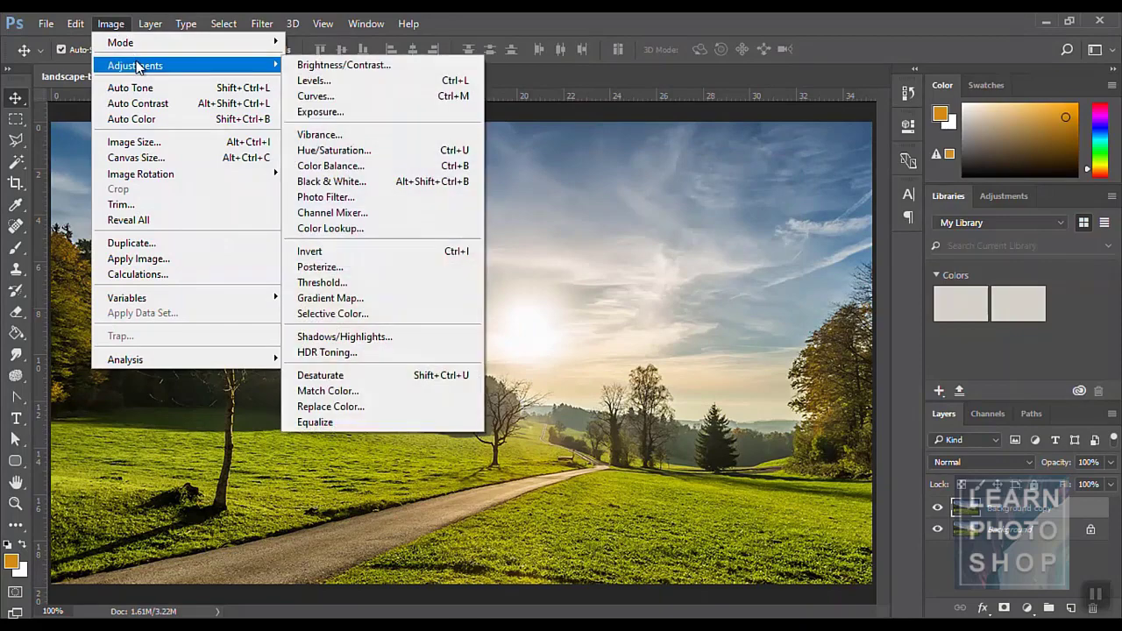
# - In Levels, set the RGB midtones to 0.89 and shift the Red midtones
pyautogui.click(363, 80)
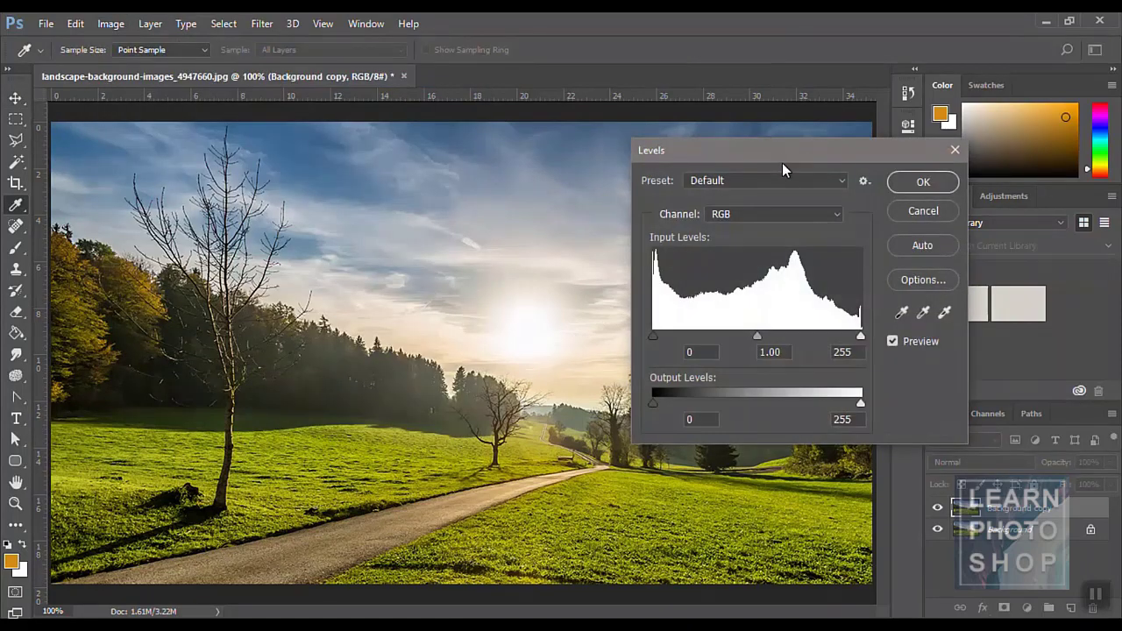
pyautogui.moveTo(782, 163); pyautogui.dragTo(761, 153)
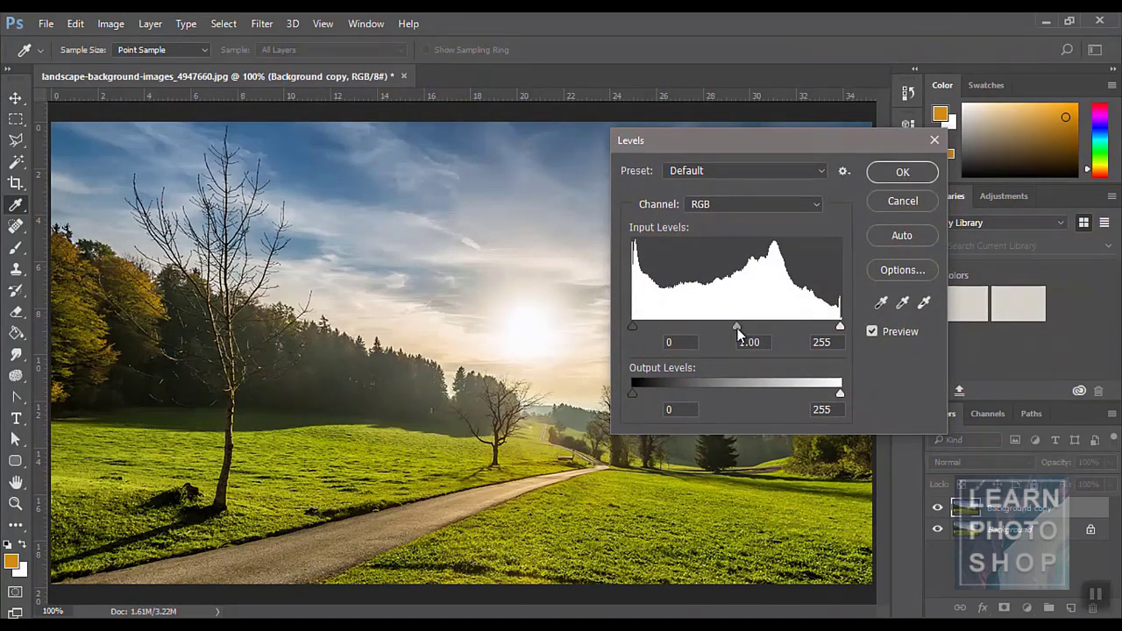
pyautogui.moveTo(737, 328)
pyautogui.mouseDown()
pyautogui.moveTo(706, 327)
pyautogui.moveTo(744, 325)
pyautogui.mouseUp()
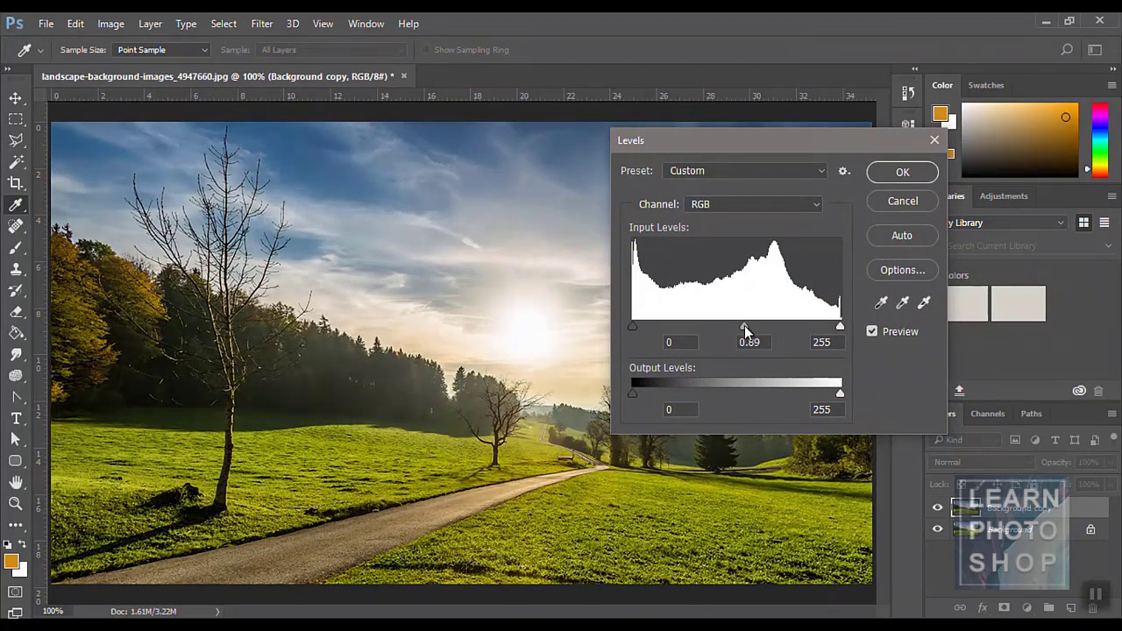
pyautogui.click(737, 200)
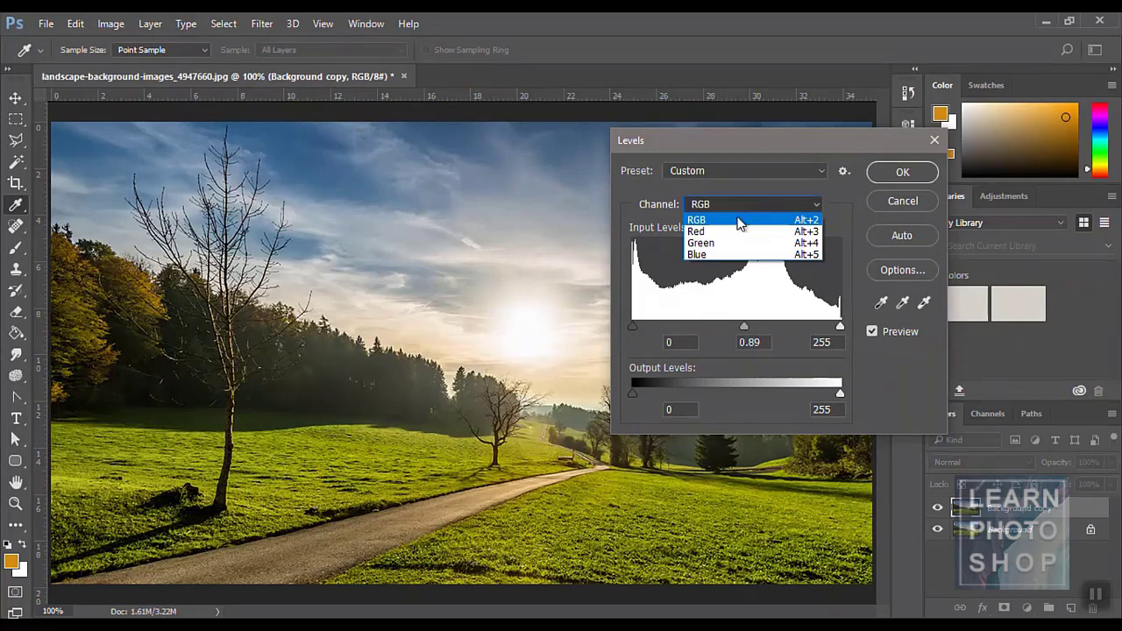
pyautogui.click(739, 232)
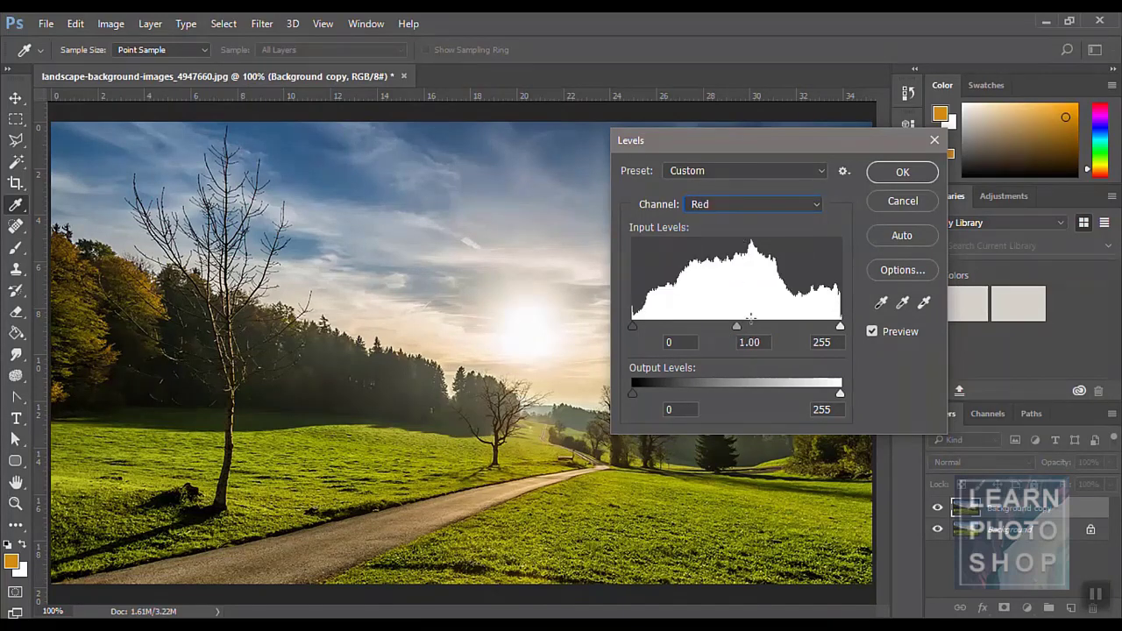
pyautogui.moveTo(739, 327); pyautogui.dragTo(709, 326)
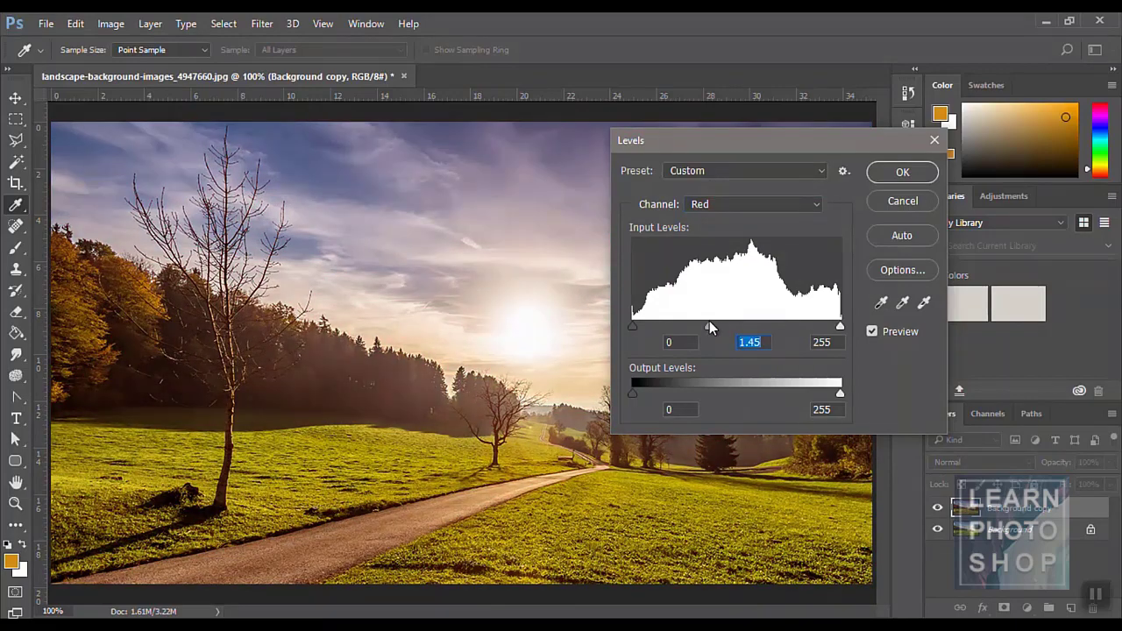
# - Lower the Green midtones to push the photo purple, then return to RGB
pyautogui.click(744, 200)
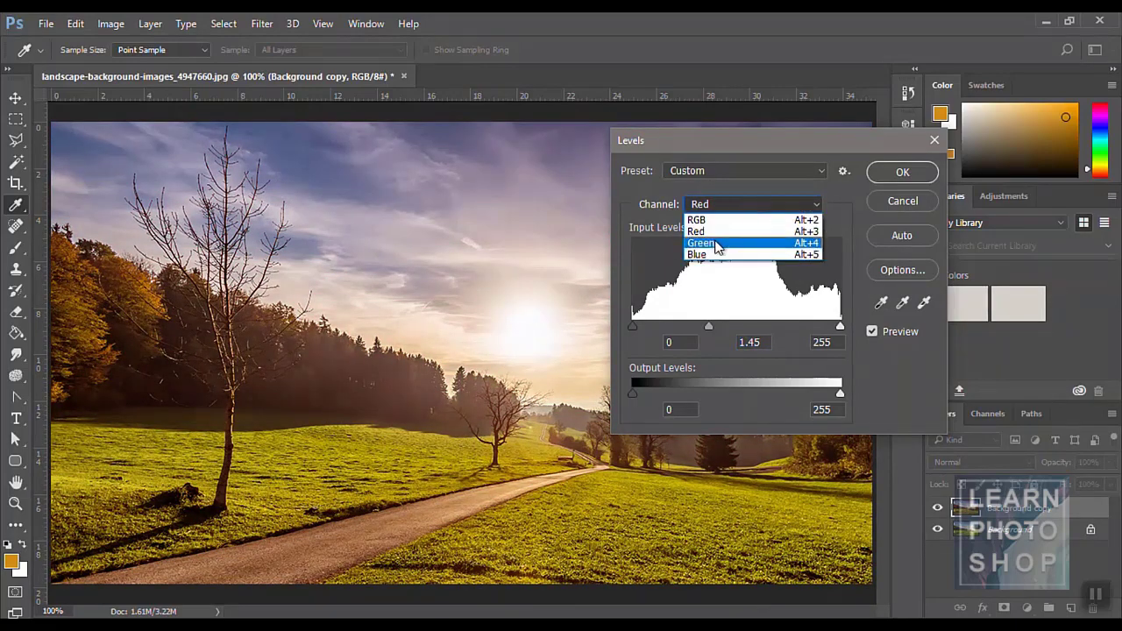
pyautogui.click(720, 240)
pyautogui.moveTo(725, 331); pyautogui.dragTo(763, 328)
pyautogui.click(723, 205)
pyautogui.click(714, 253)
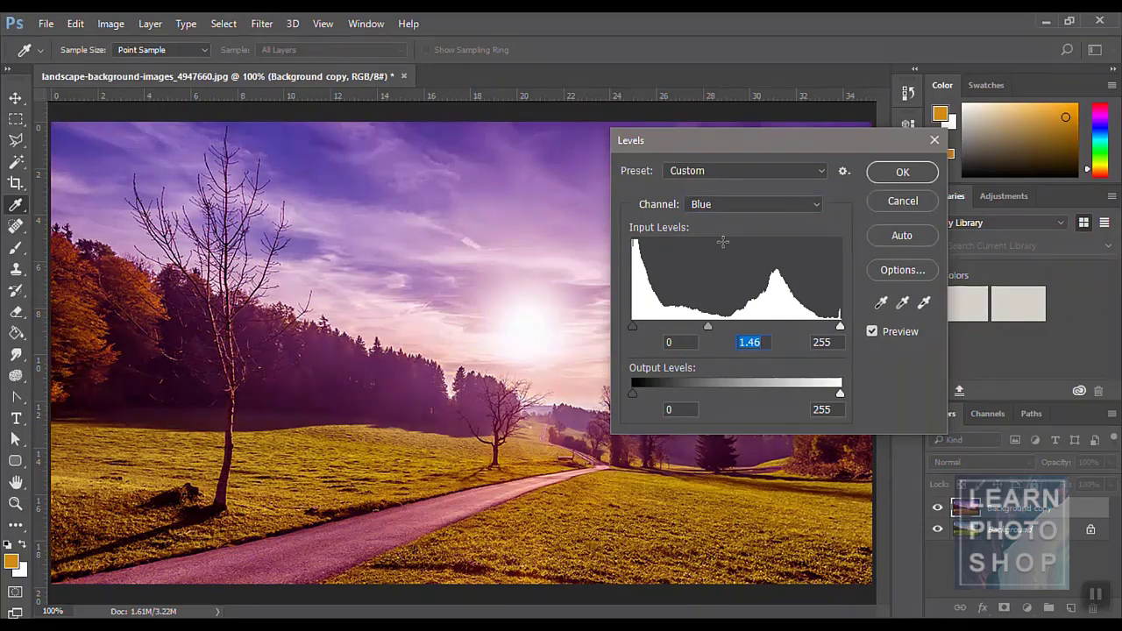
pyautogui.click(719, 204)
pyautogui.click(718, 225)
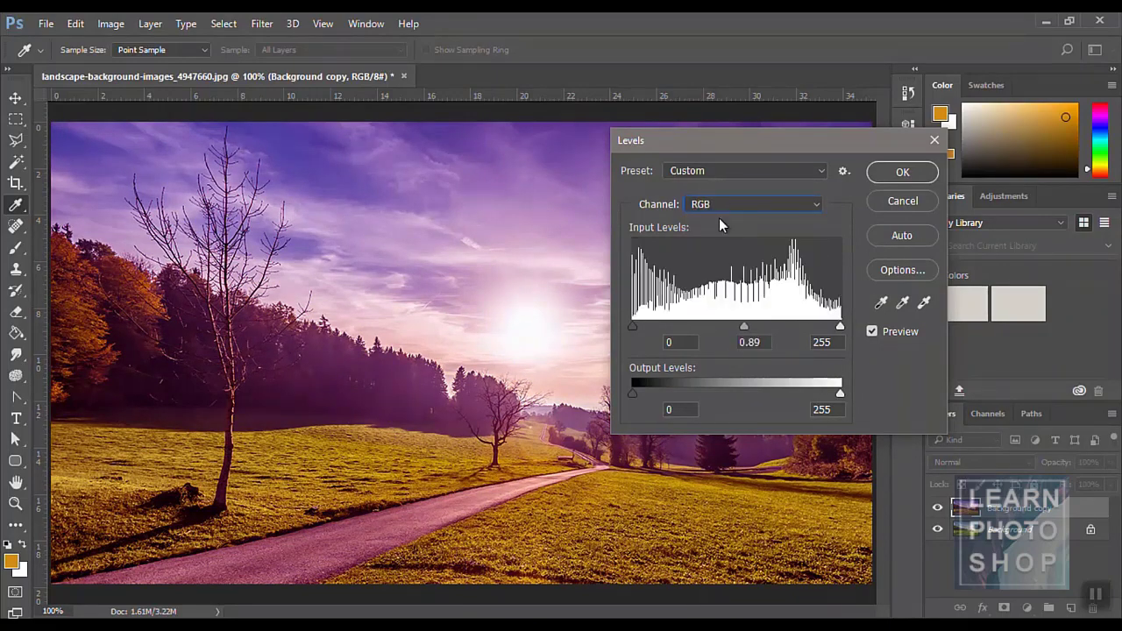
# - Fine-tune the midtones and output levels, apply Levels, then undo it
pyautogui.moveTo(743, 326)
pyautogui.mouseDown()
pyautogui.moveTo(689, 327)
pyautogui.moveTo(777, 327)
pyautogui.moveTo(743, 327)
pyautogui.mouseUp()
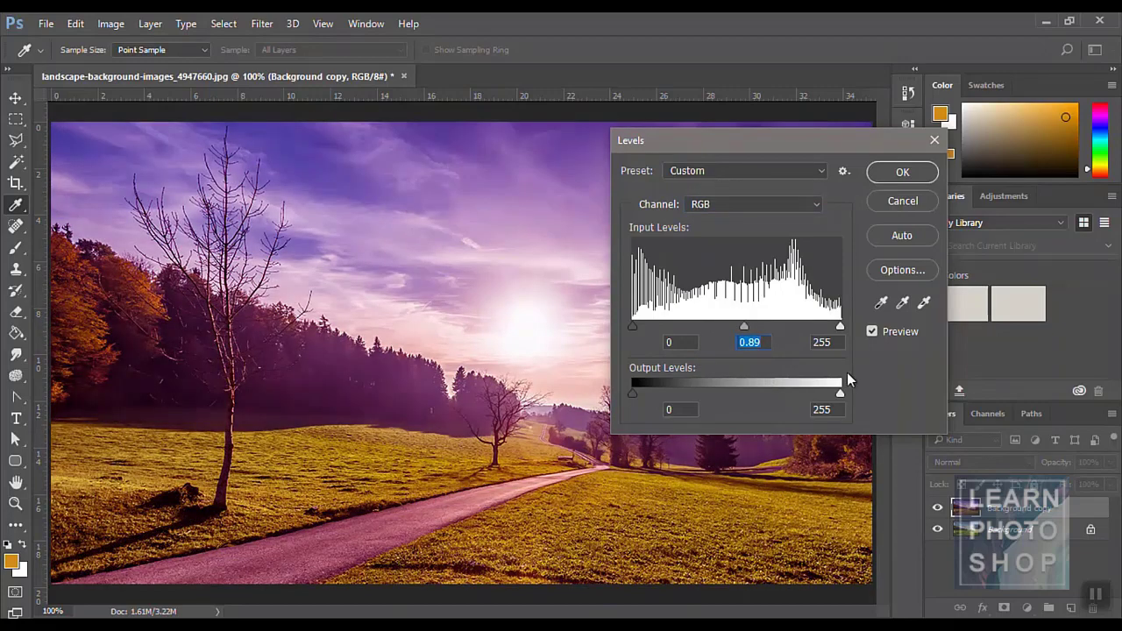
pyautogui.moveTo(840, 394); pyautogui.dragTo(878, 376)
pyautogui.moveTo(632, 394)
pyautogui.mouseDown()
pyautogui.moveTo(733, 388)
pyautogui.moveTo(633, 393)
pyautogui.mouseUp()
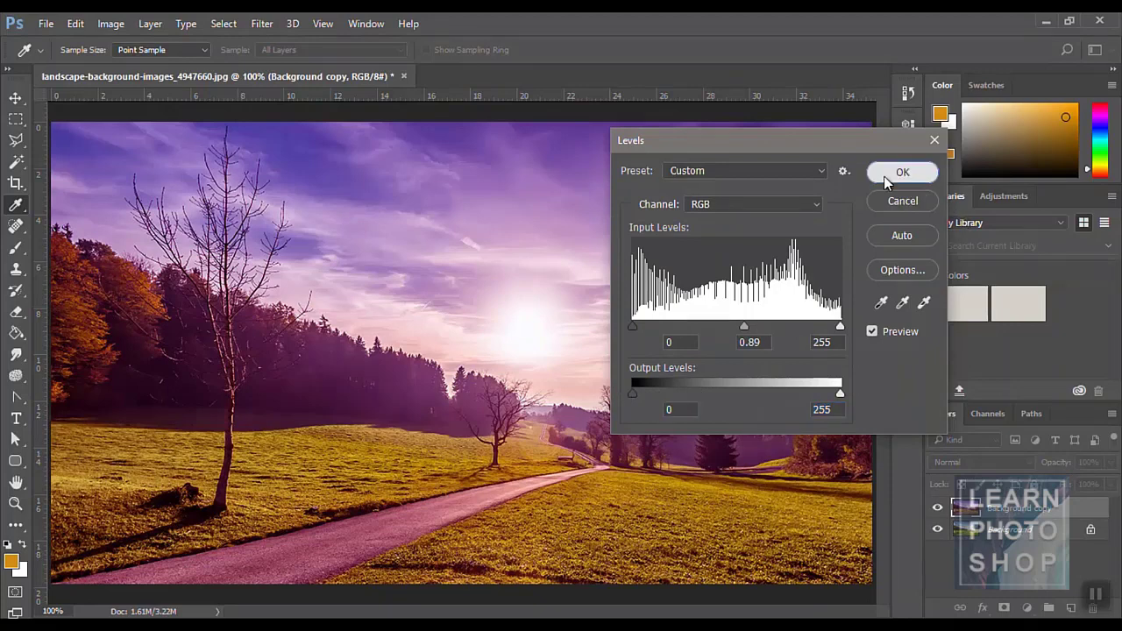
pyautogui.click(885, 174)
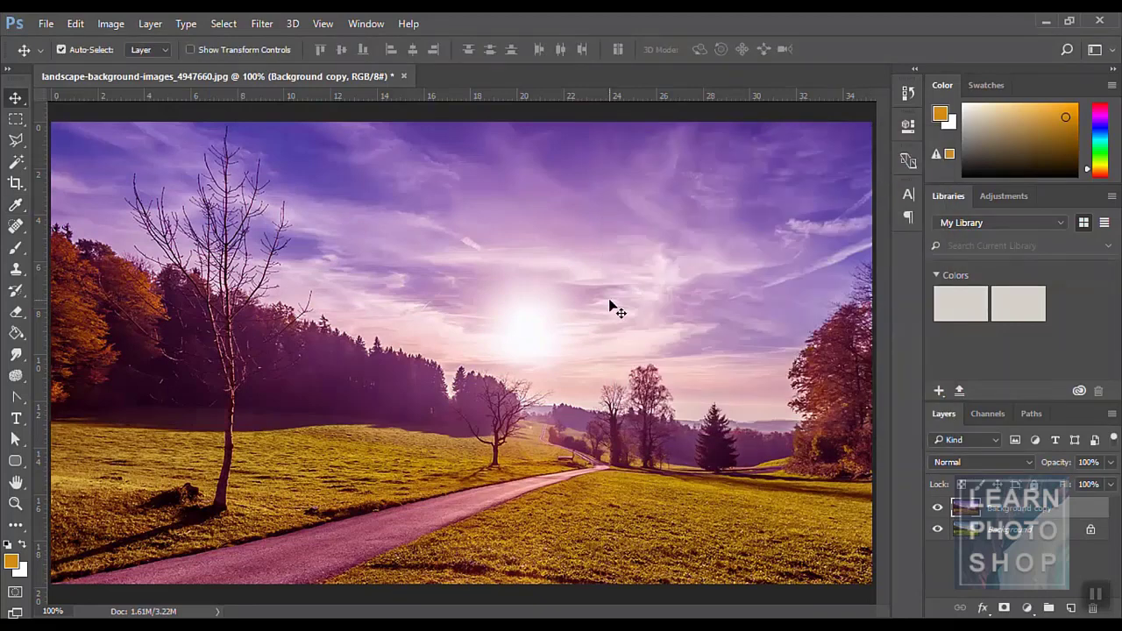
pyautogui.hotkey('ctrl', 'z')
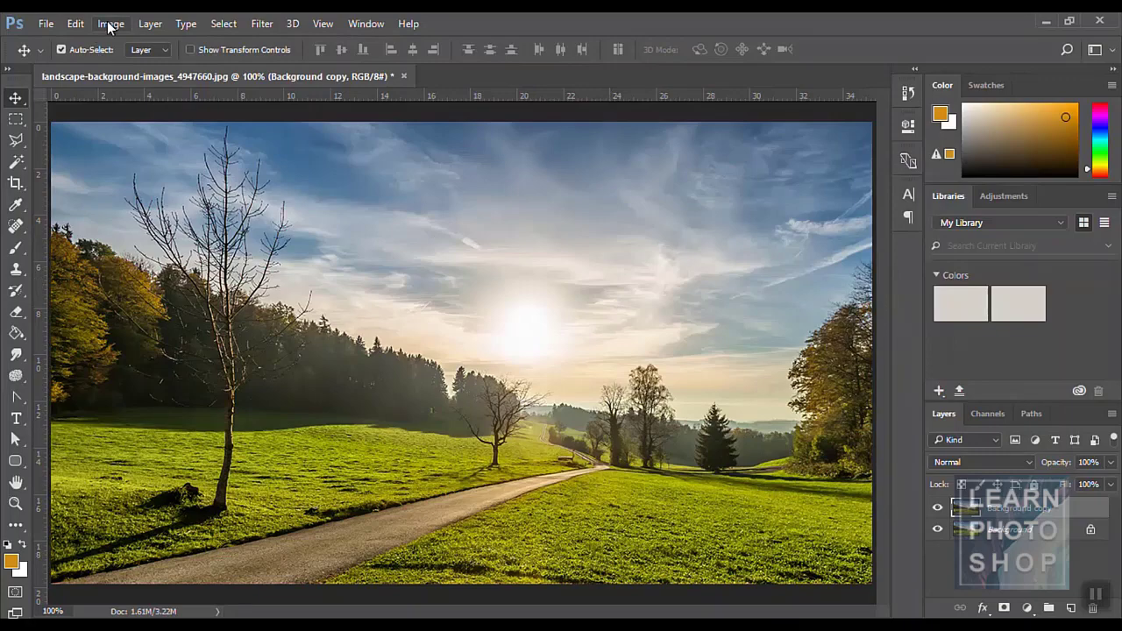
# - Bend the RGB curve in Curves with three points, apply it, then undo it
pyautogui.click(110, 25)
pyautogui.moveTo(201, 65)
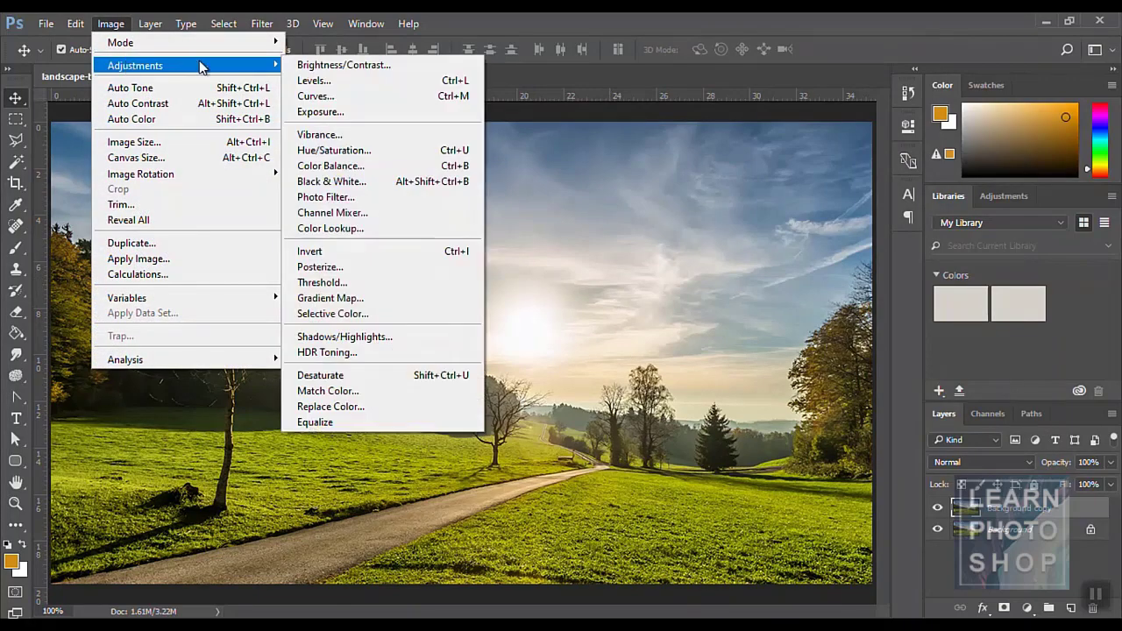
pyautogui.click(347, 96)
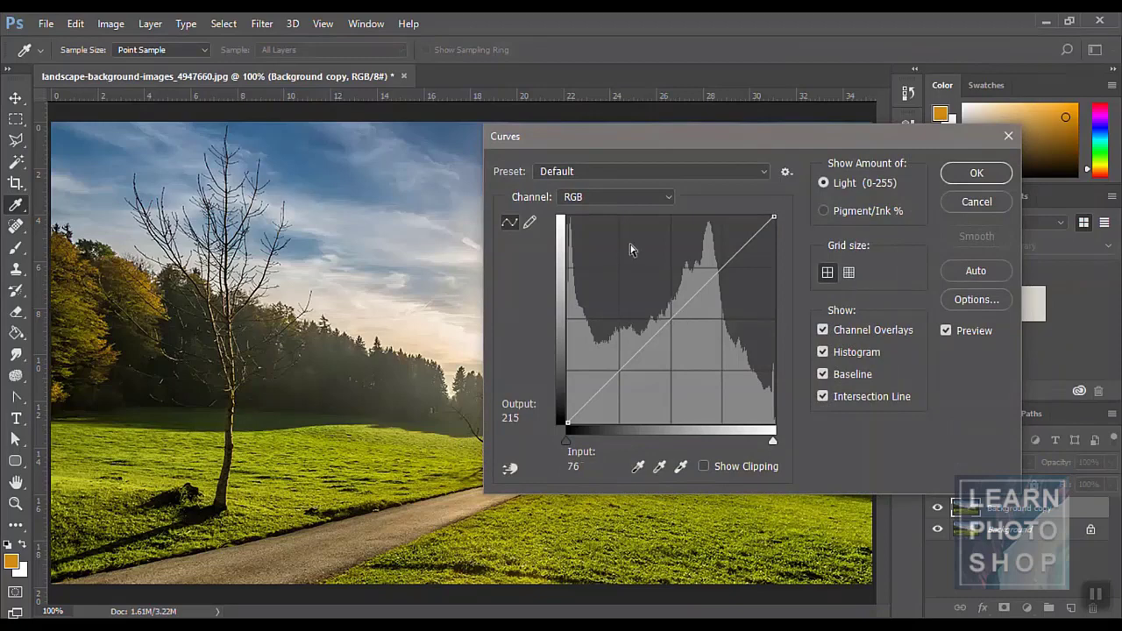
pyautogui.click(662, 197)
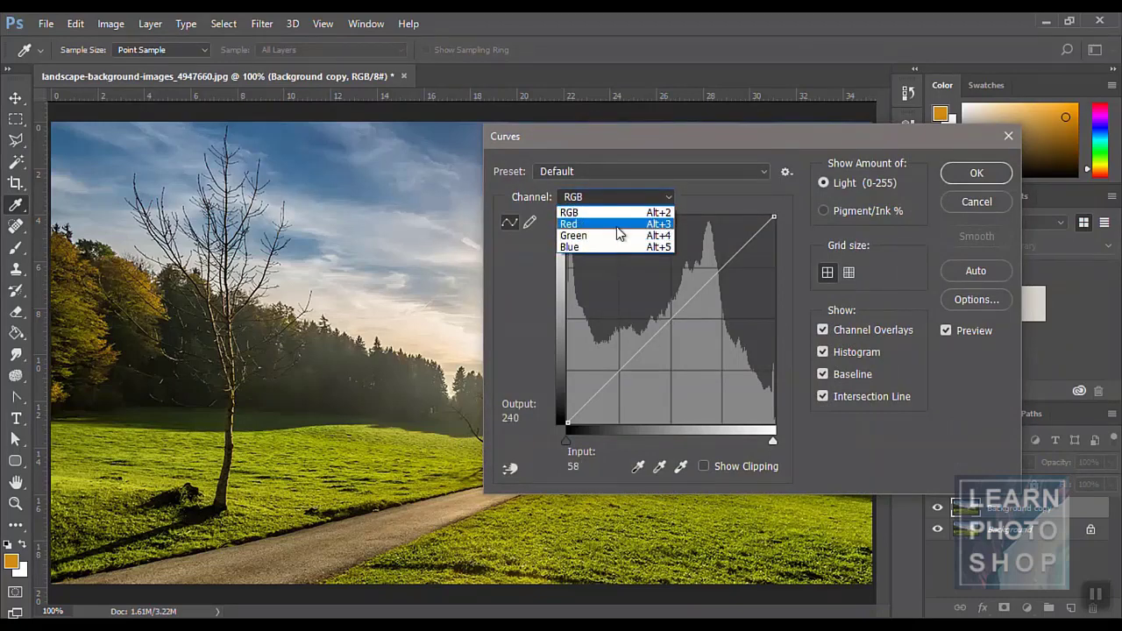
pyautogui.click(687, 206)
pyautogui.moveTo(673, 309); pyautogui.dragTo(704, 343)
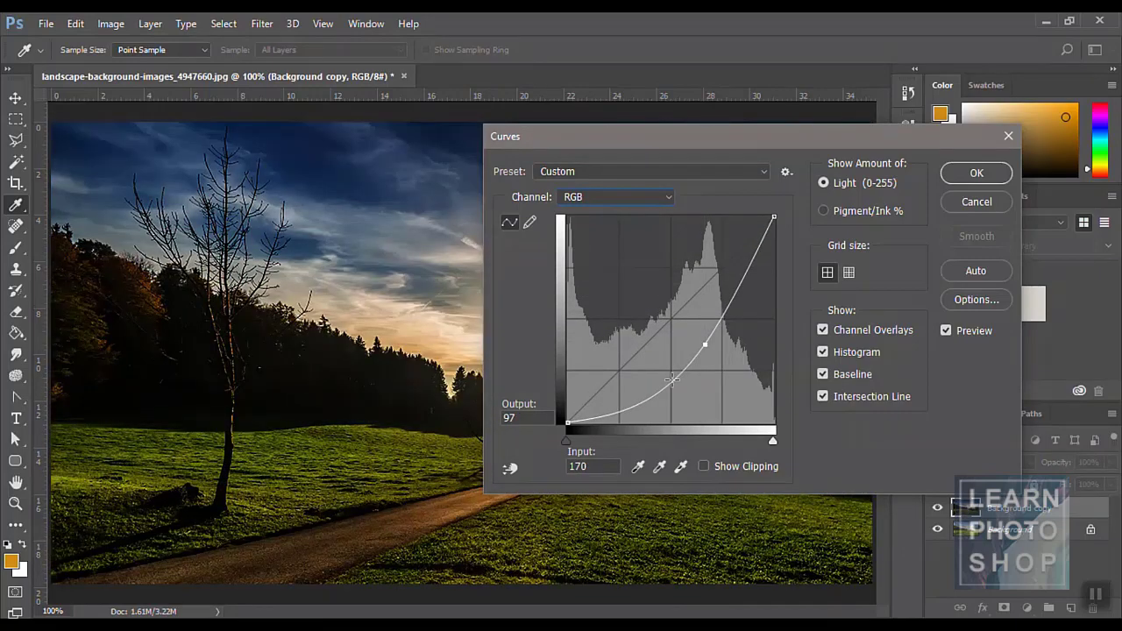
pyautogui.moveTo(672, 381); pyautogui.dragTo(622, 327)
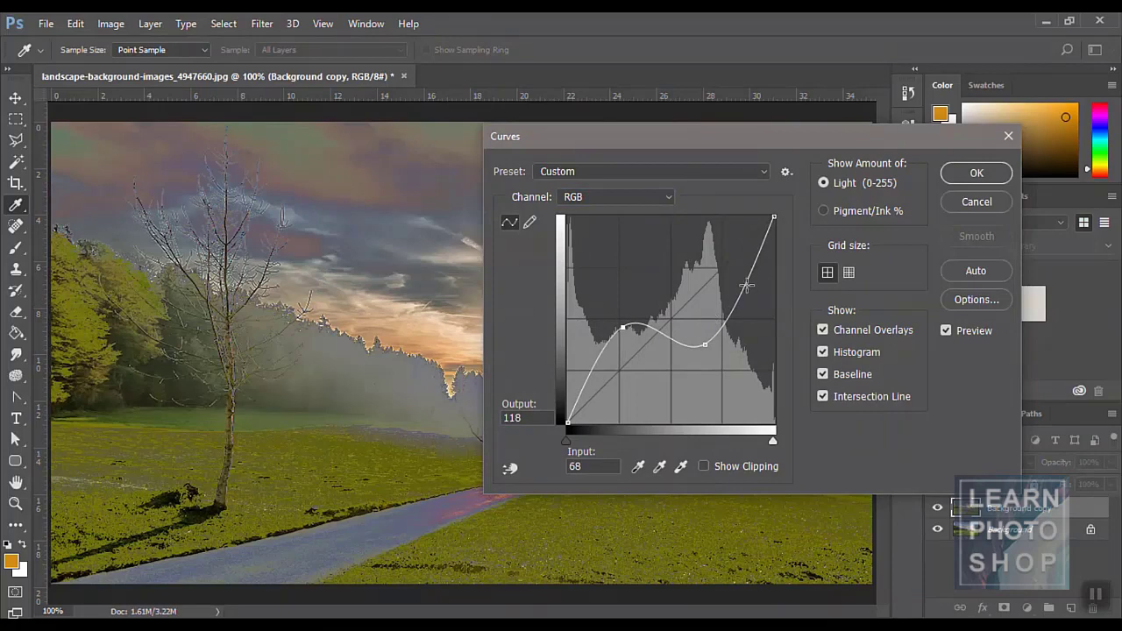
pyautogui.click(720, 281)
pyautogui.moveTo(721, 282); pyautogui.dragTo(729, 288)
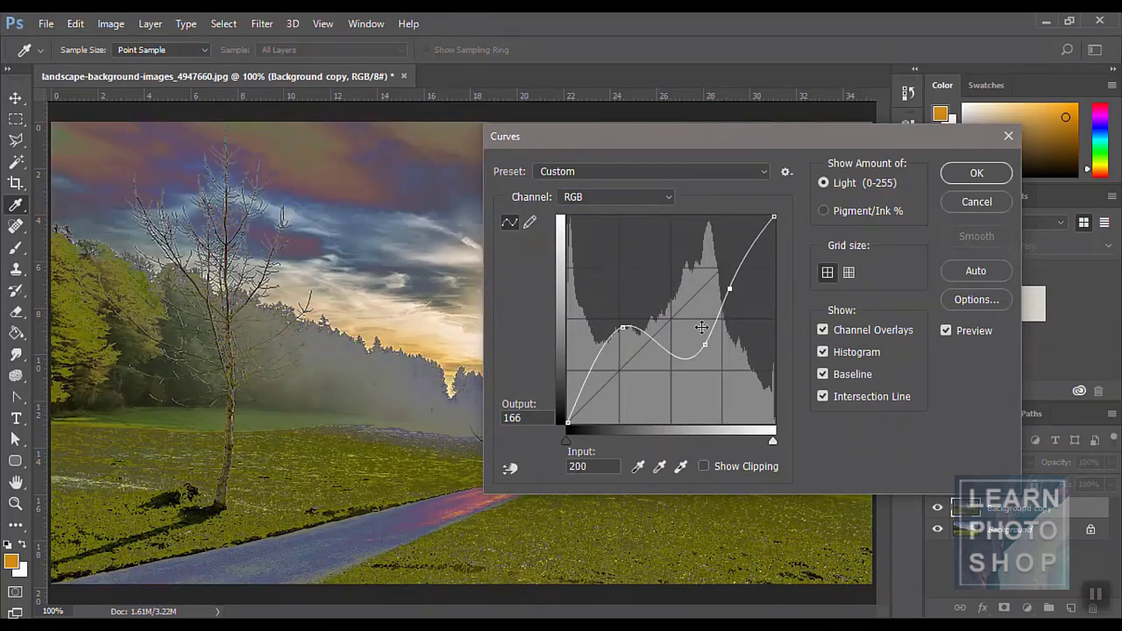
pyautogui.click(973, 172)
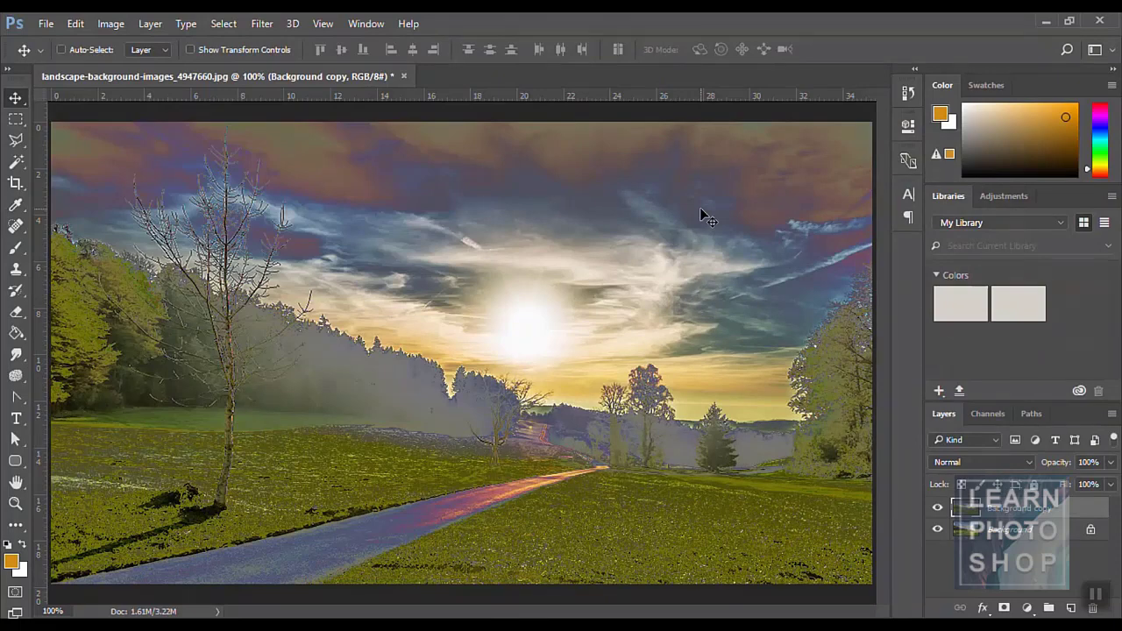
pyautogui.hotkey('ctrl', 'z')
# - Apply Exposure +1.05 with gamma adjusted to the landscape, then undo it
pyautogui.click(110, 23)
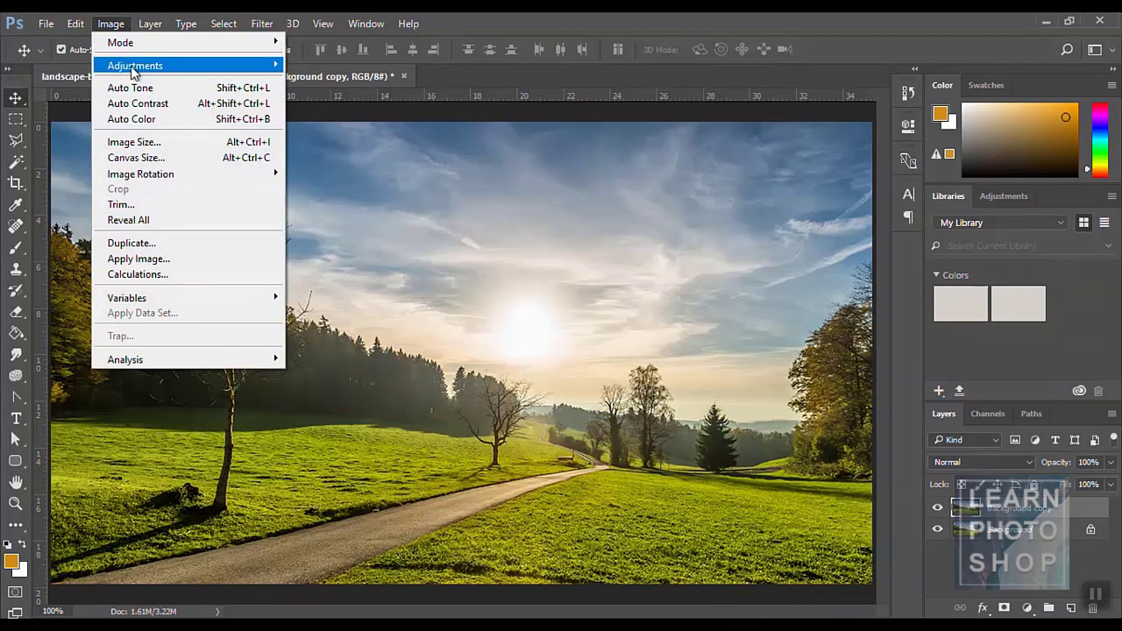
pyautogui.moveTo(133, 70)
pyautogui.click(355, 116)
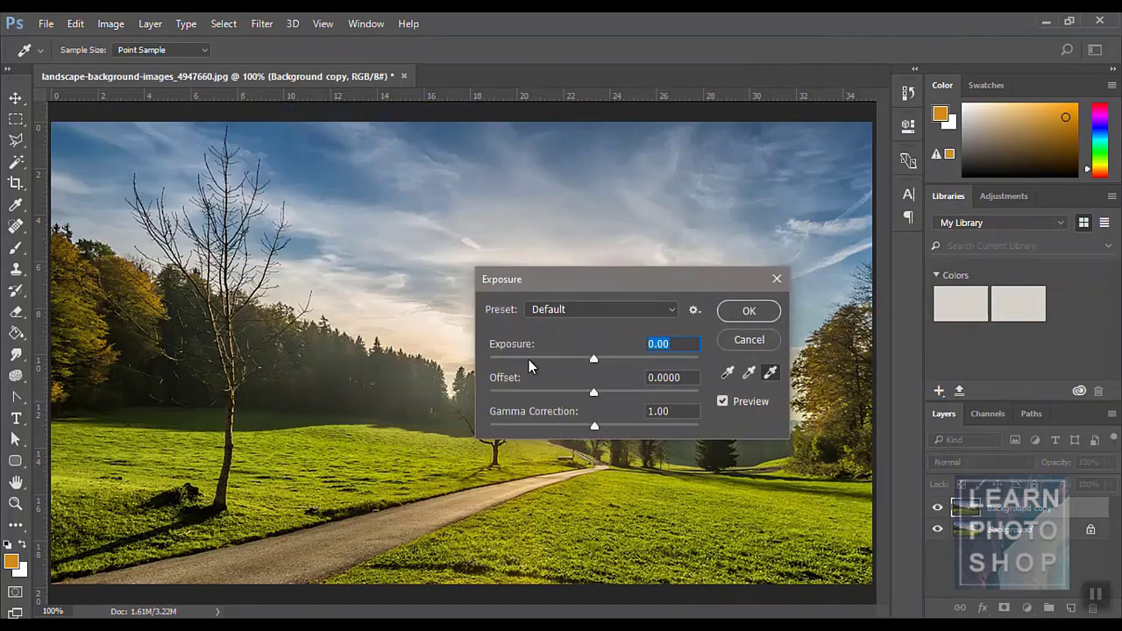
pyautogui.moveTo(593, 359); pyautogui.dragTo(606, 394)
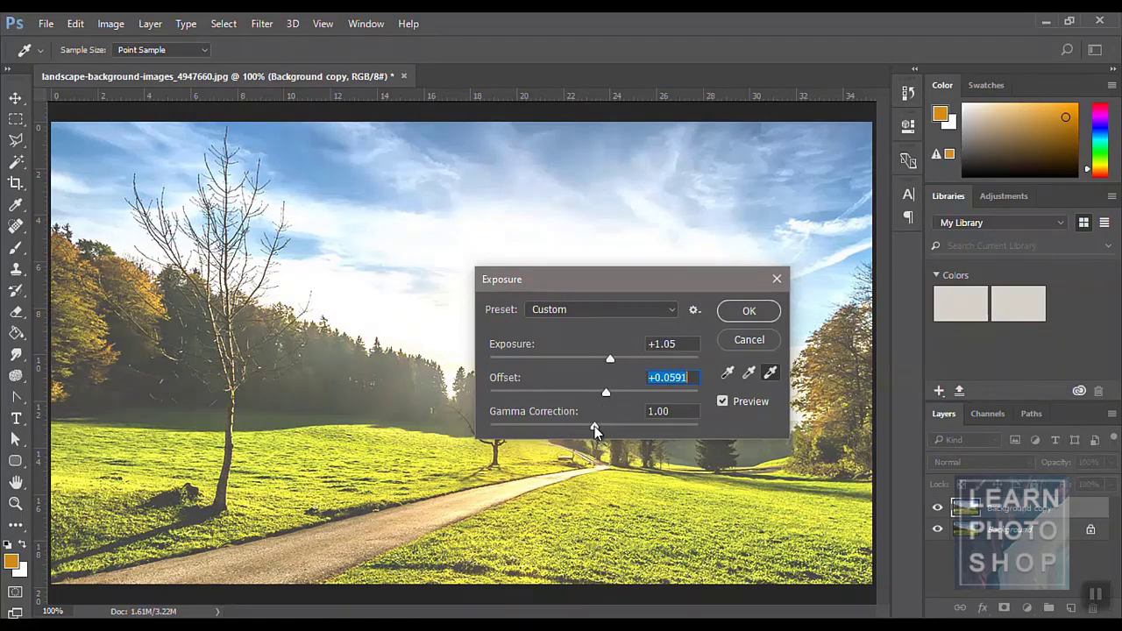
pyautogui.moveTo(594, 426)
pyautogui.mouseDown()
pyautogui.moveTo(571, 425)
pyautogui.moveTo(629, 421)
pyautogui.moveTo(578, 426)
pyautogui.mouseUp()
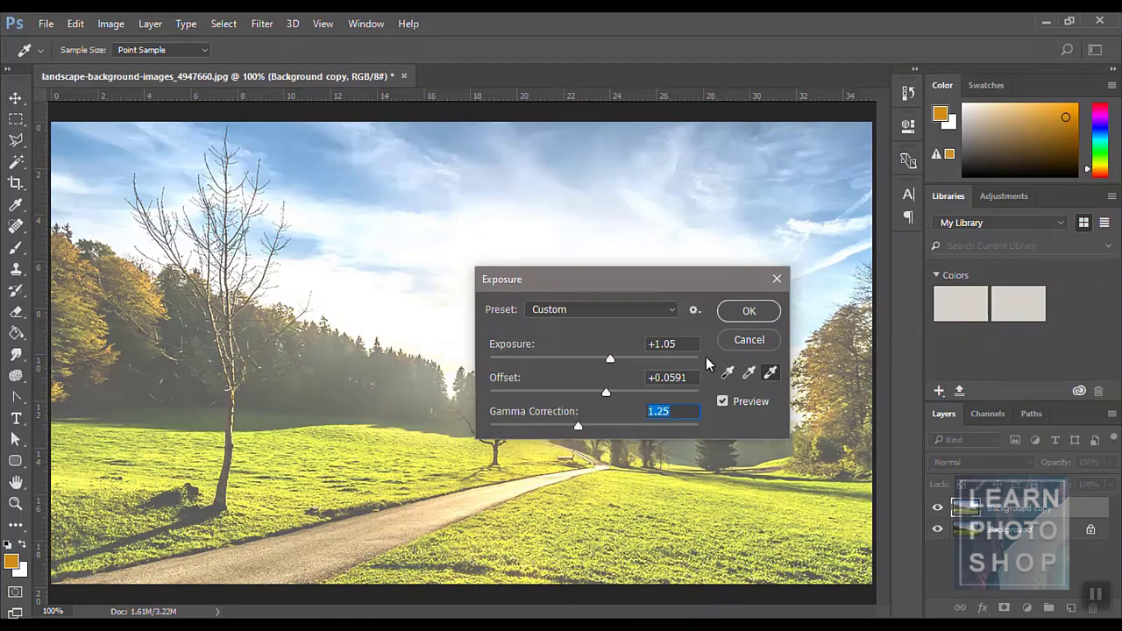
pyautogui.click(742, 318)
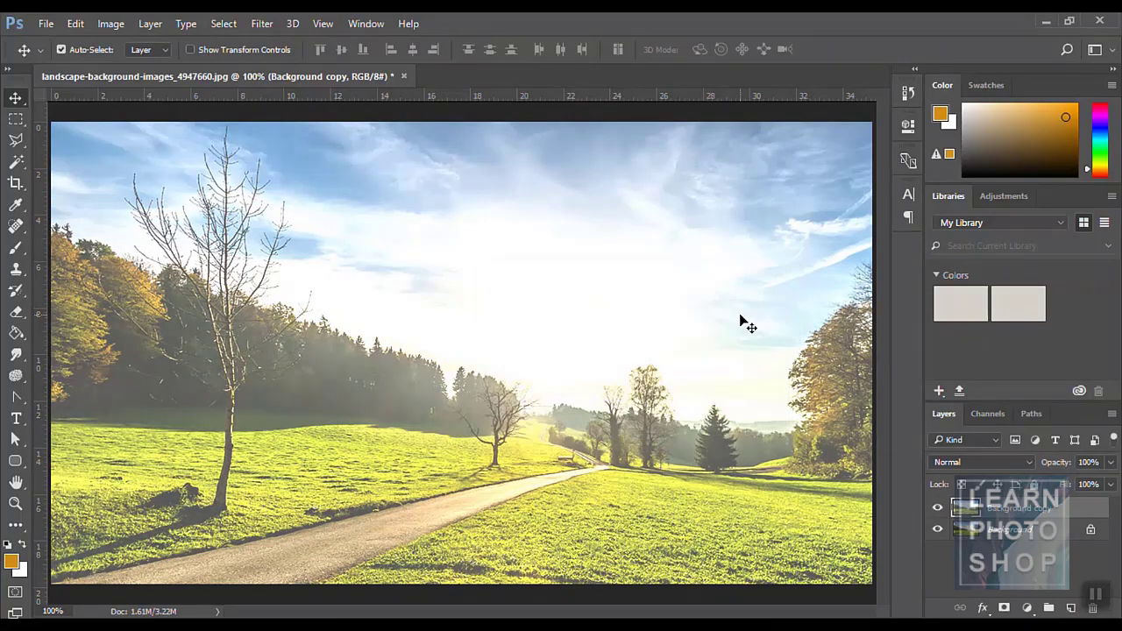
pyautogui.hotkey('ctrl', 'z')
pyautogui.click(110, 23)
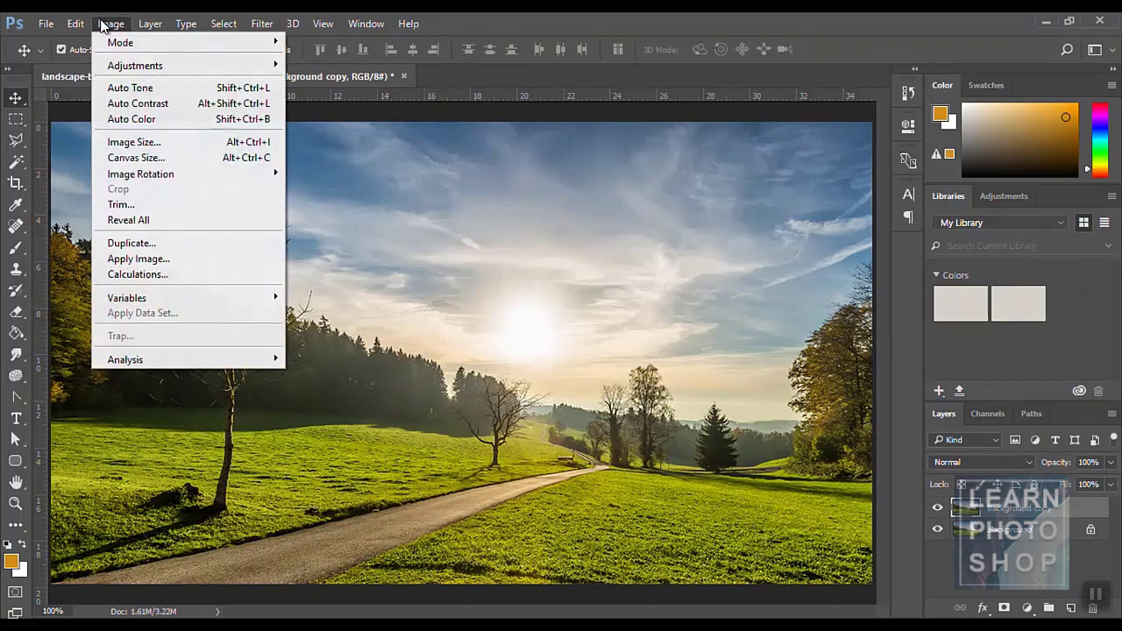
pyautogui.moveTo(140, 68)
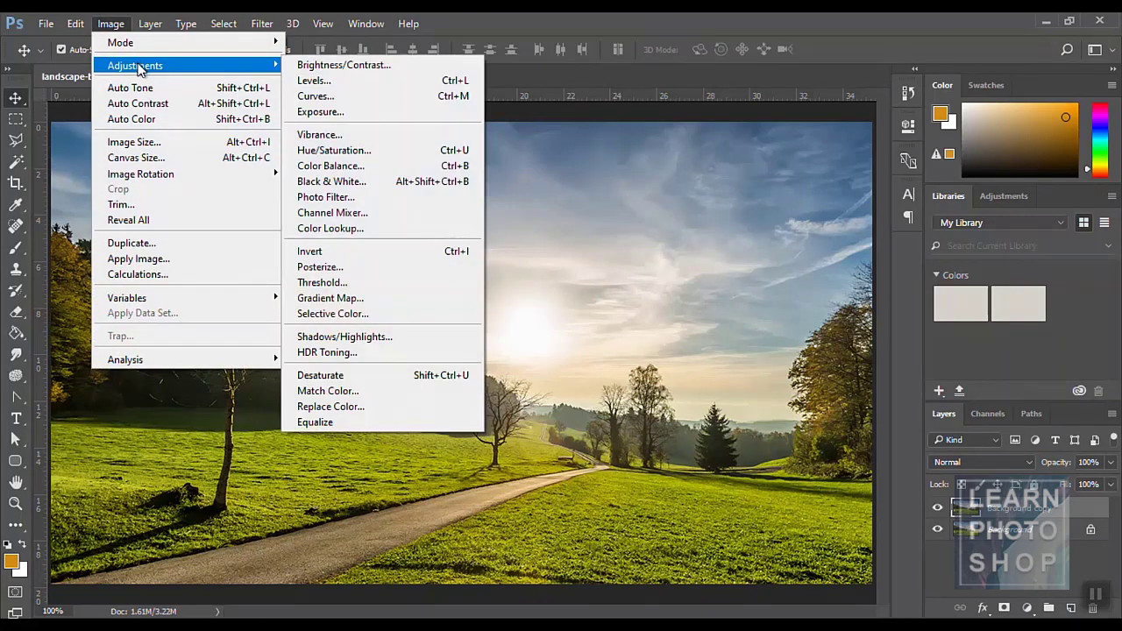
pyautogui.click(379, 150)
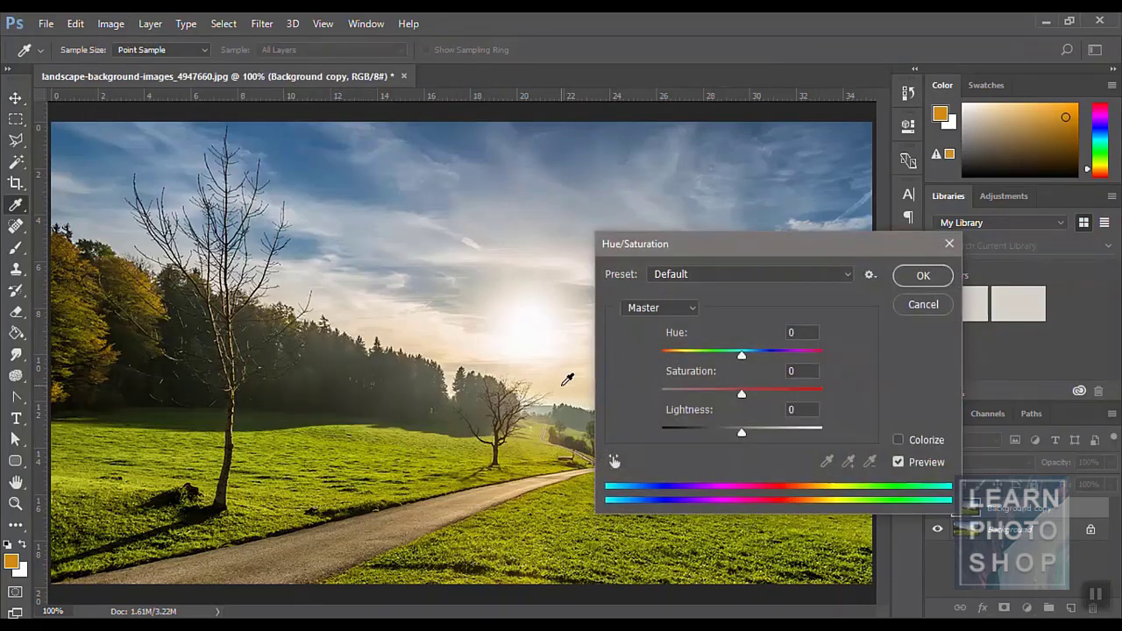
pyautogui.click(692, 309)
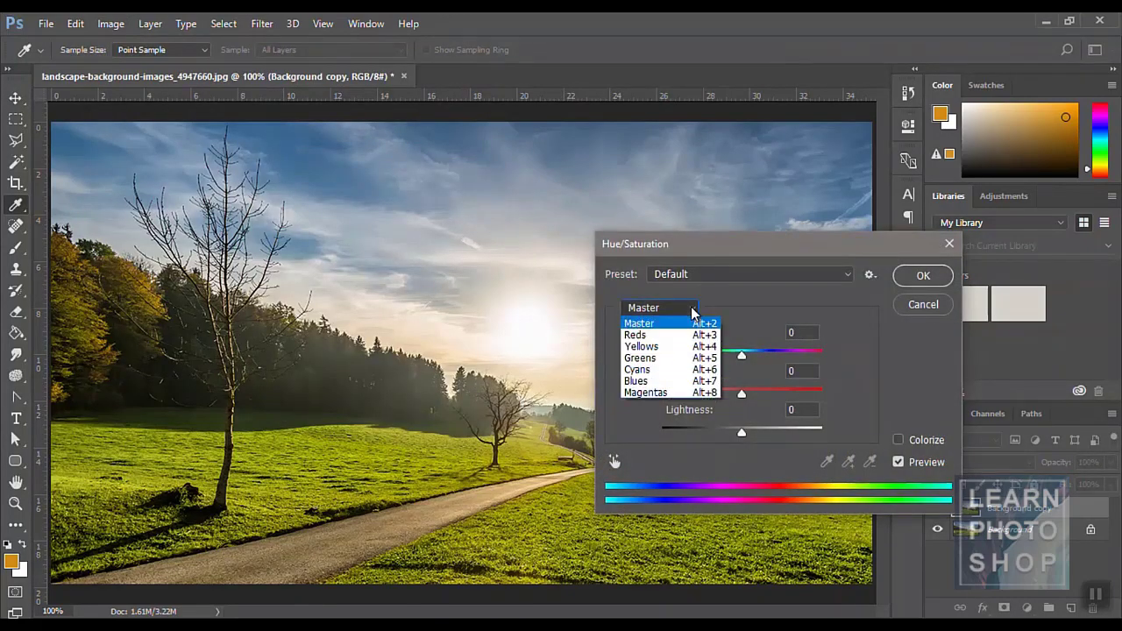
pyautogui.click(747, 314)
pyautogui.moveTo(742, 358); pyautogui.dragTo(702, 356)
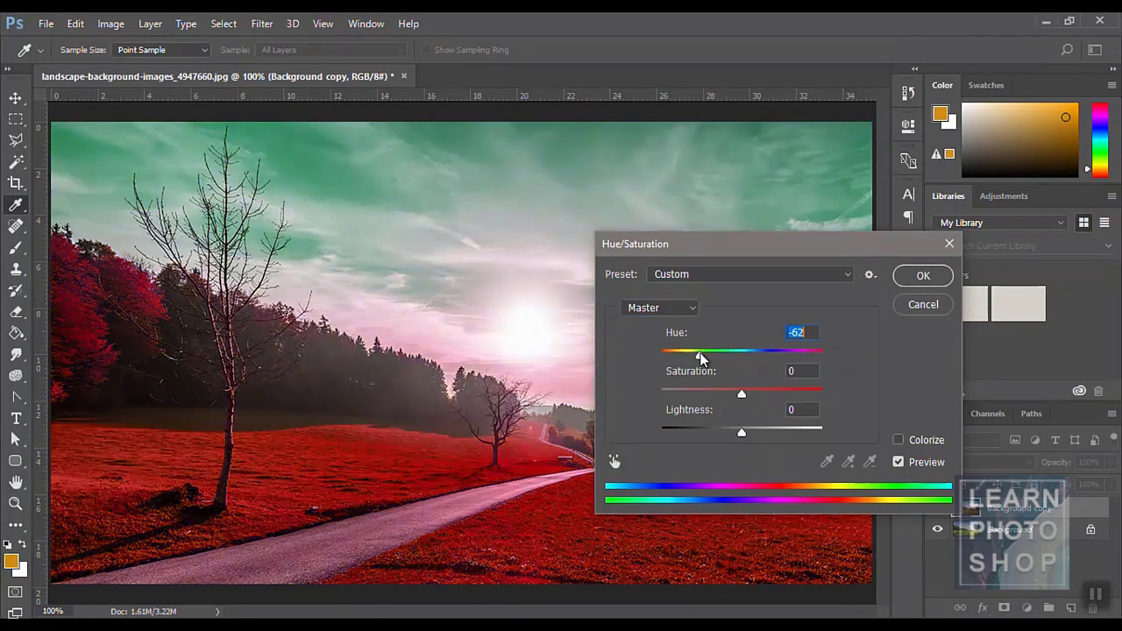
pyautogui.moveTo(737, 392); pyautogui.dragTo(771, 395)
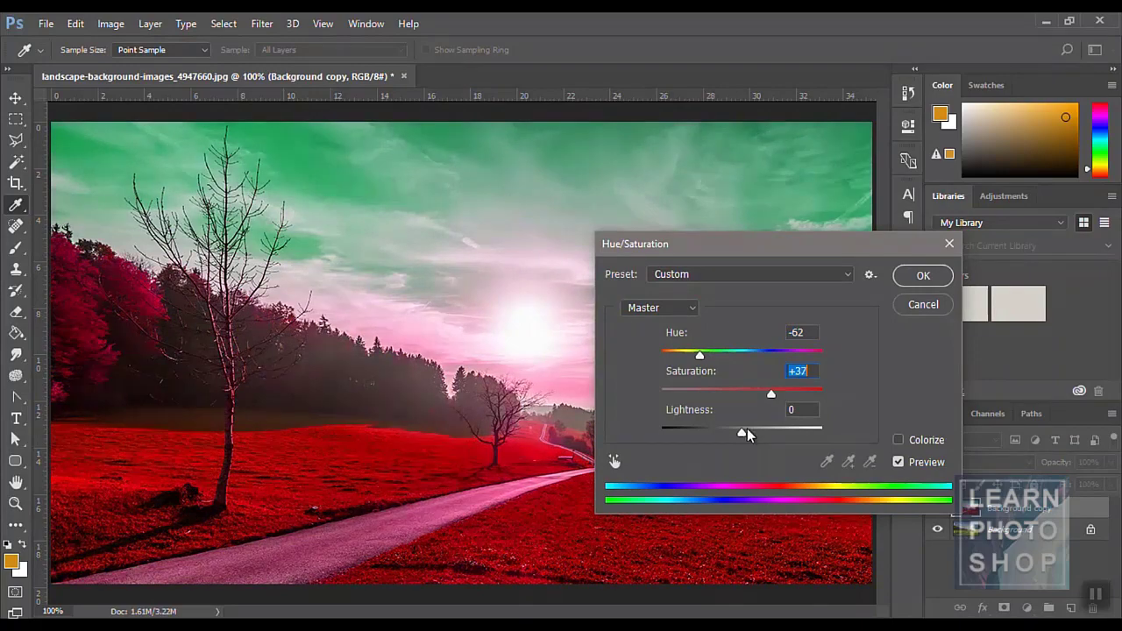
pyautogui.moveTo(742, 432)
pyautogui.mouseDown()
pyautogui.moveTo(694, 441)
pyautogui.moveTo(736, 432)
pyautogui.mouseUp()
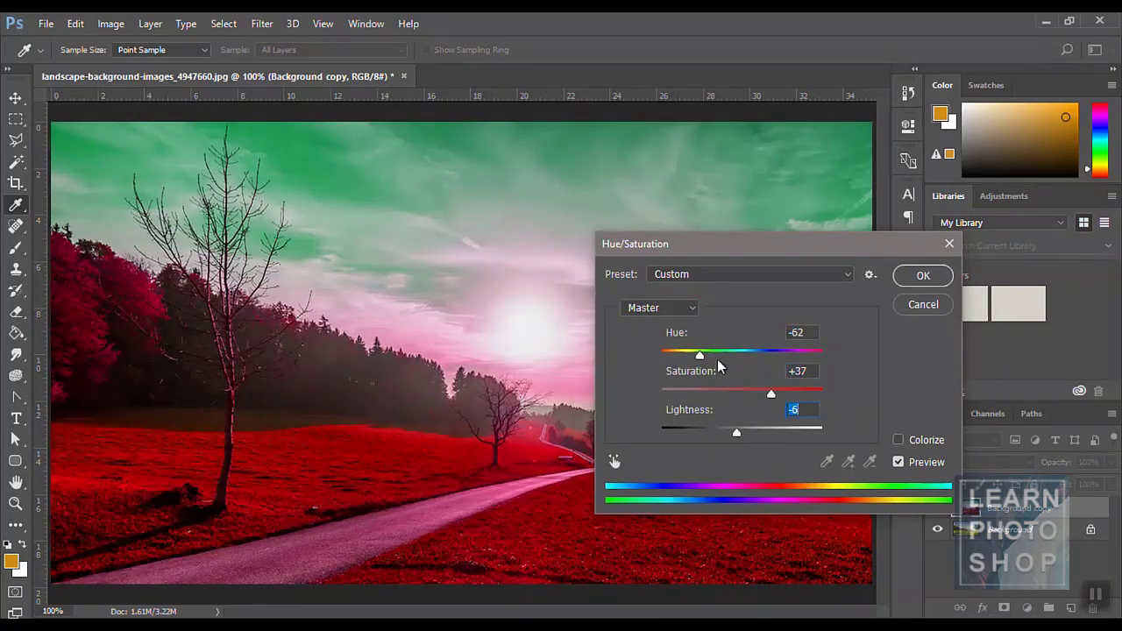
pyautogui.moveTo(706, 355); pyautogui.dragTo(732, 355)
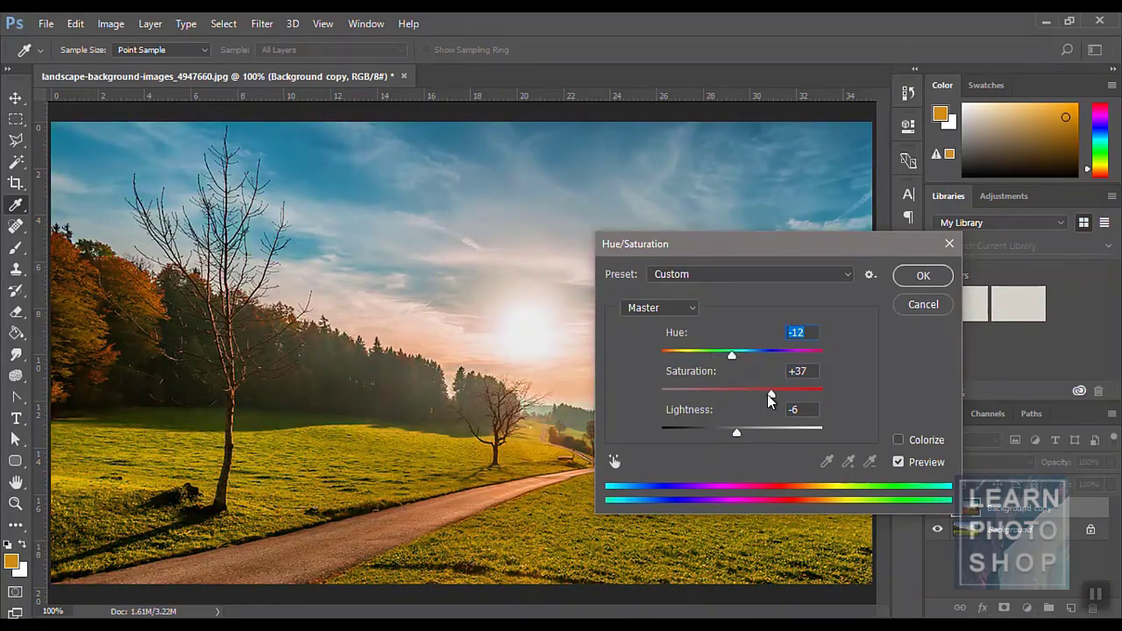
pyautogui.moveTo(770, 393); pyautogui.dragTo(733, 355)
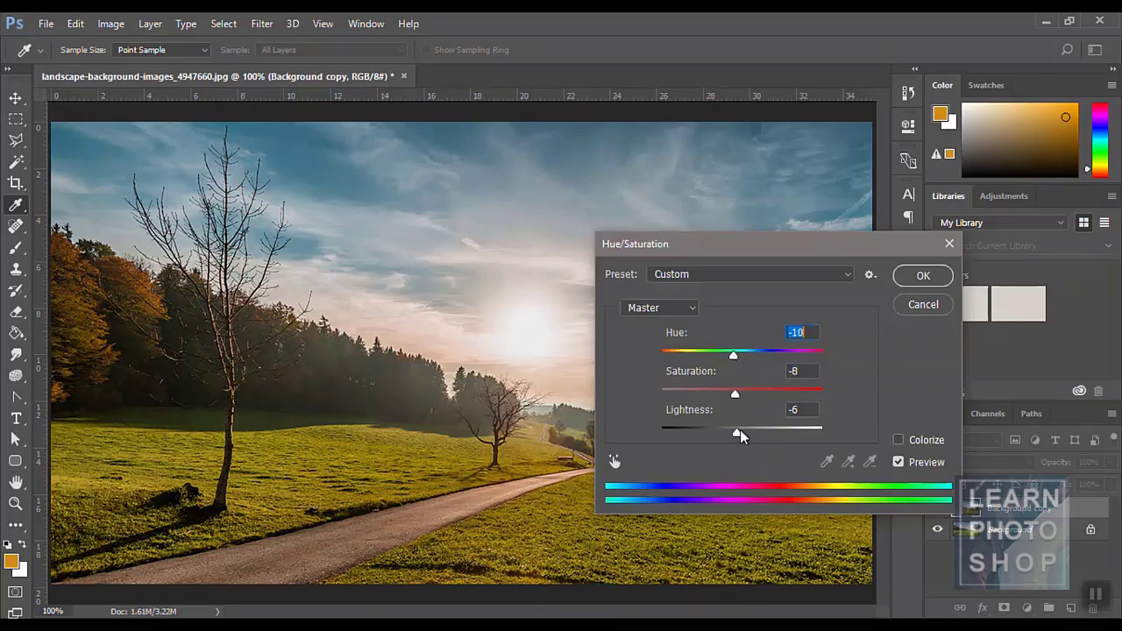
pyautogui.click(920, 304)
pyautogui.press('v')
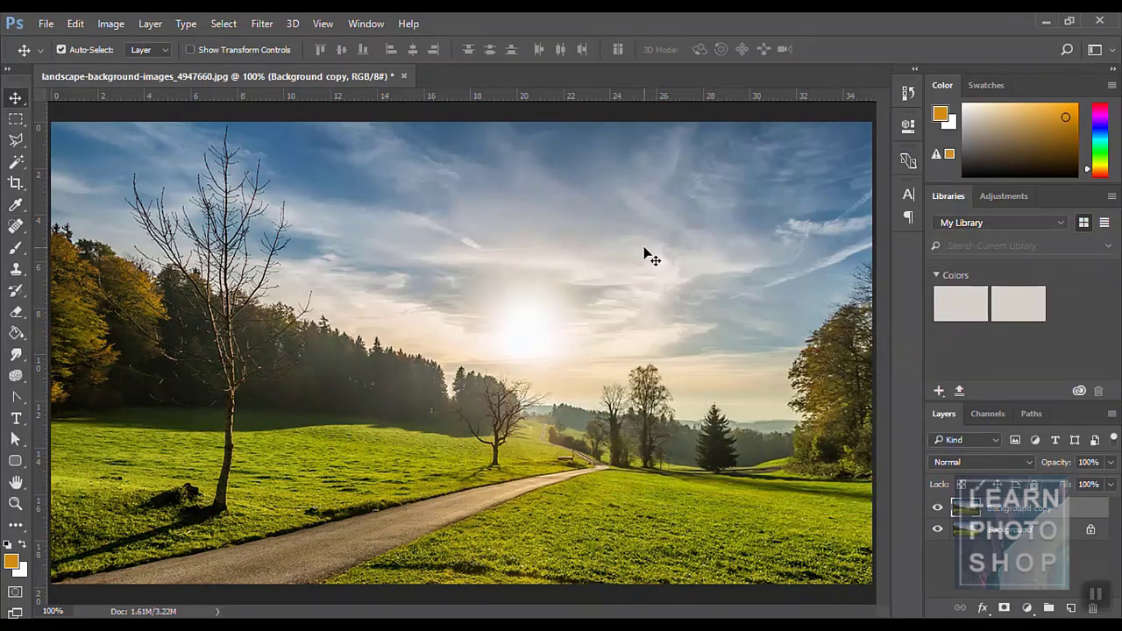
pyautogui.click(109, 24)
pyautogui.moveTo(149, 76)
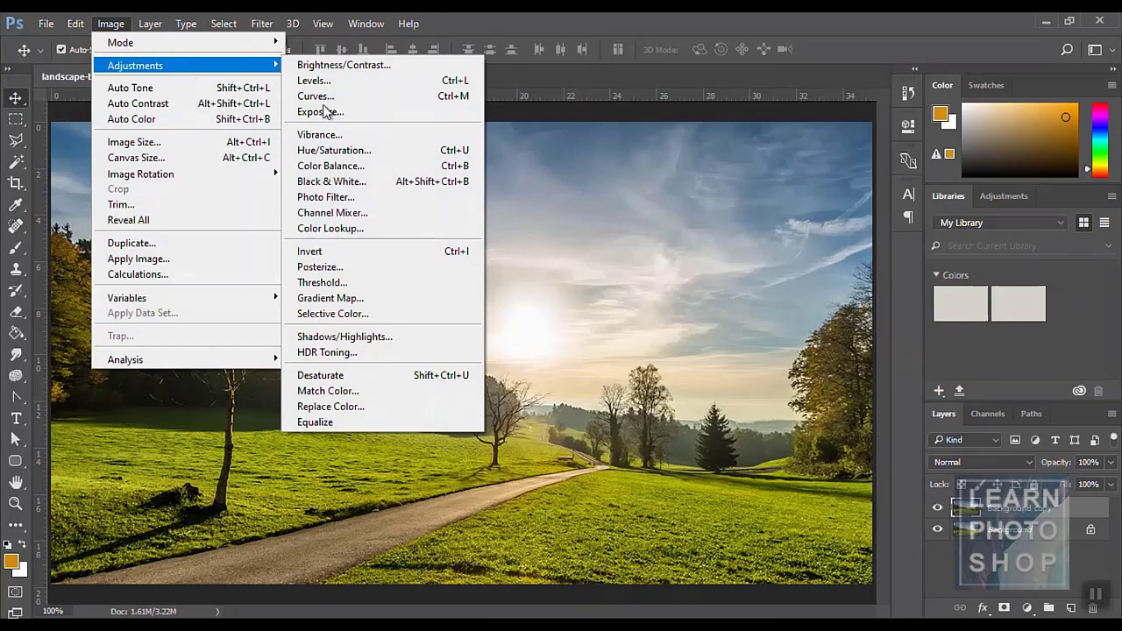
pyautogui.click(333, 166)
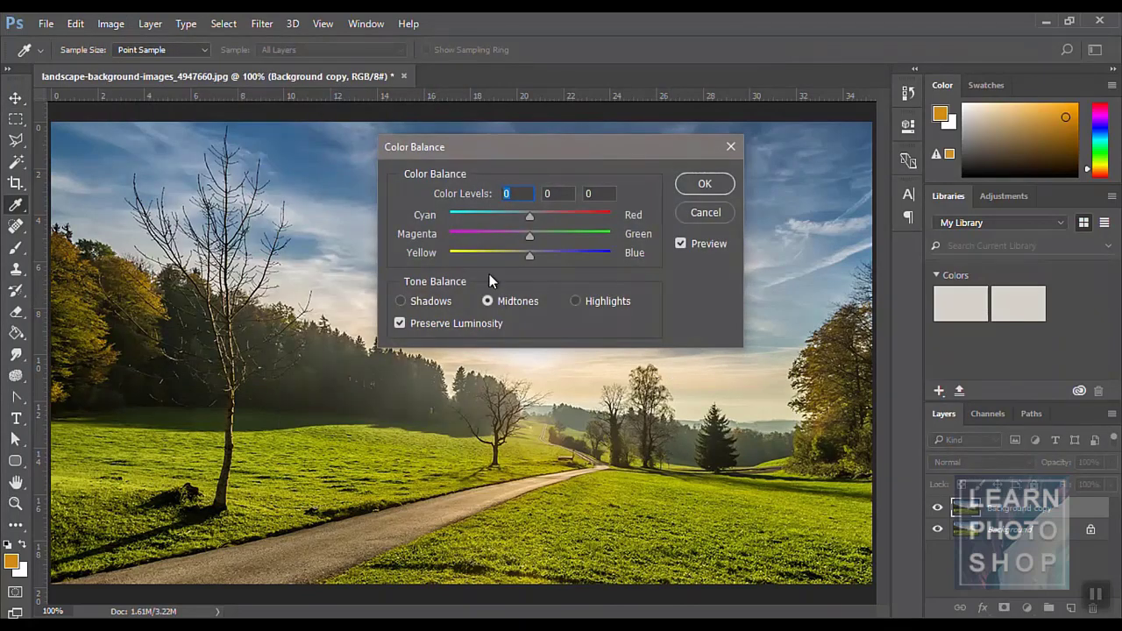
pyautogui.moveTo(486, 146); pyautogui.dragTo(628, 226)
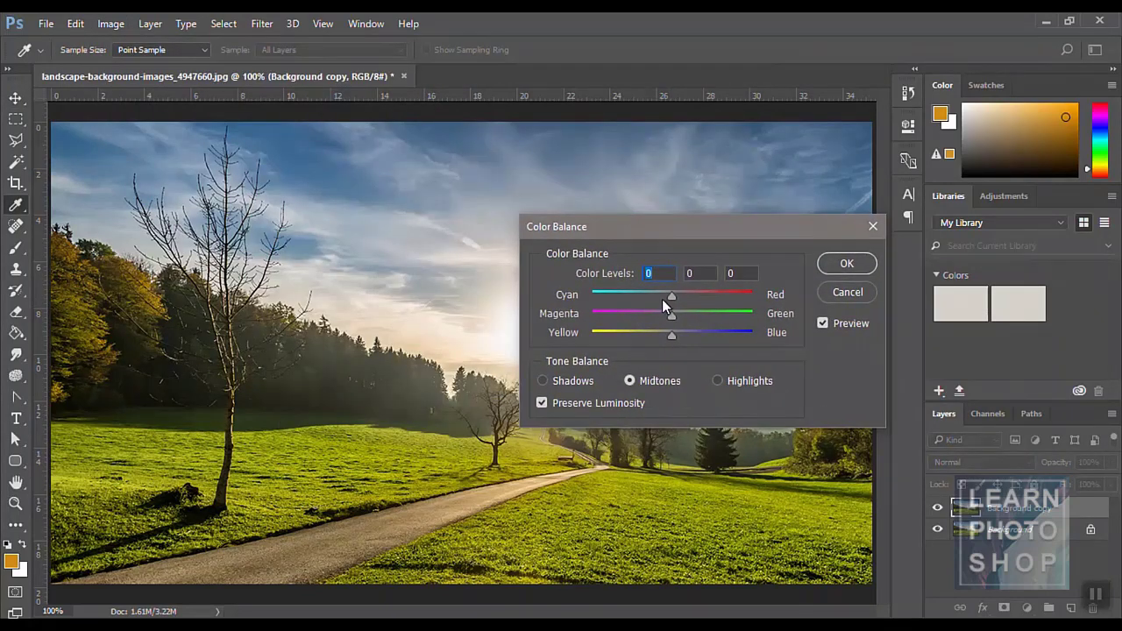
pyautogui.moveTo(669, 298); pyautogui.dragTo(668, 334)
pyautogui.click(717, 379)
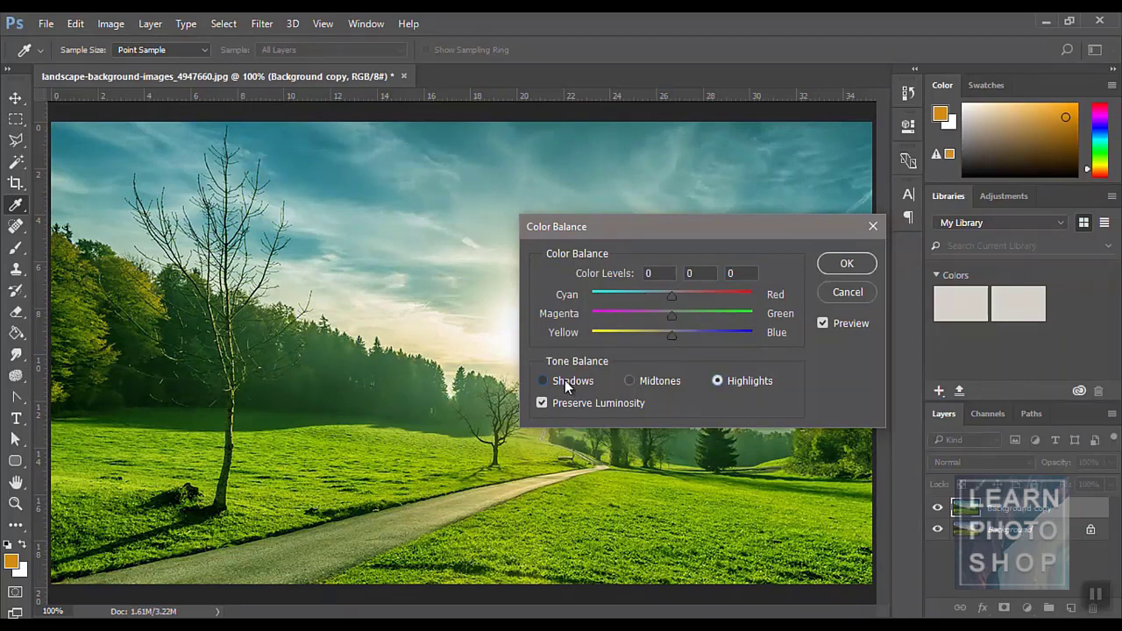
pyautogui.click(565, 382)
pyautogui.moveTo(670, 316); pyautogui.dragTo(712, 295)
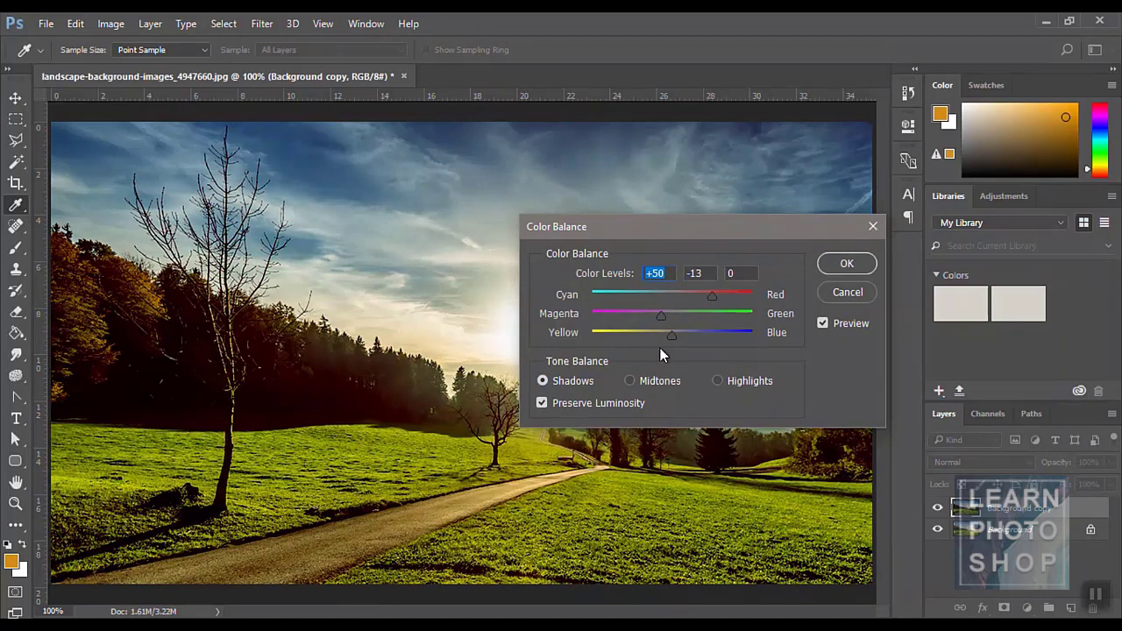
pyautogui.moveTo(666, 333); pyautogui.dragTo(702, 362)
pyautogui.click(720, 376)
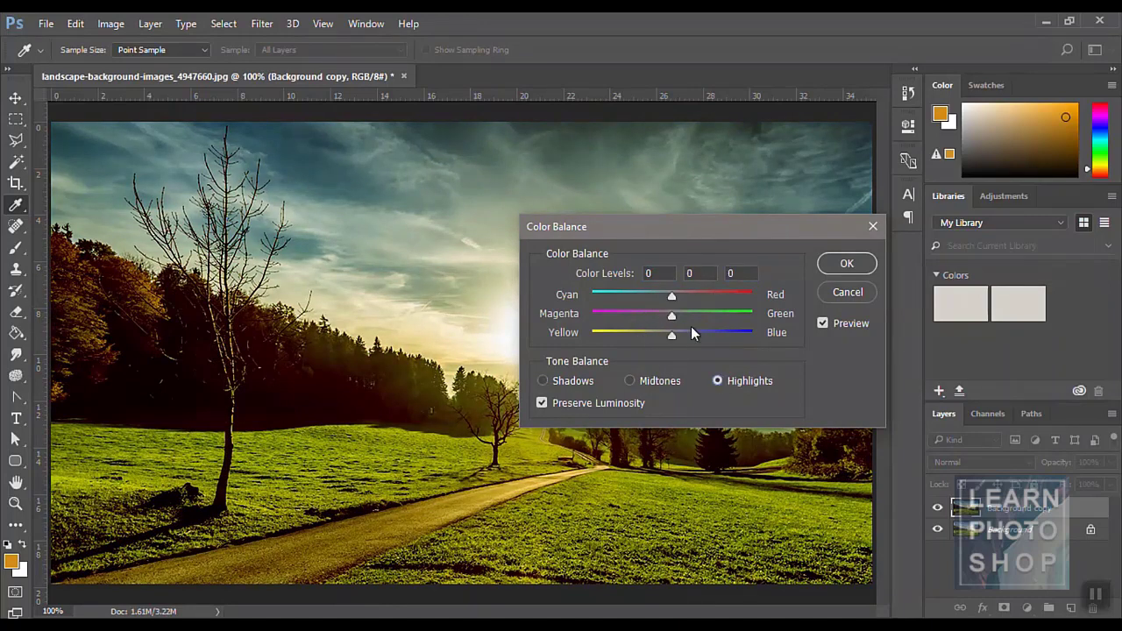
pyautogui.moveTo(670, 297)
pyautogui.mouseDown()
pyautogui.moveTo(712, 295)
pyautogui.moveTo(618, 314)
pyautogui.moveTo(706, 333)
pyautogui.moveTo(648, 333)
pyautogui.moveTo(661, 315)
pyautogui.mouseUp()
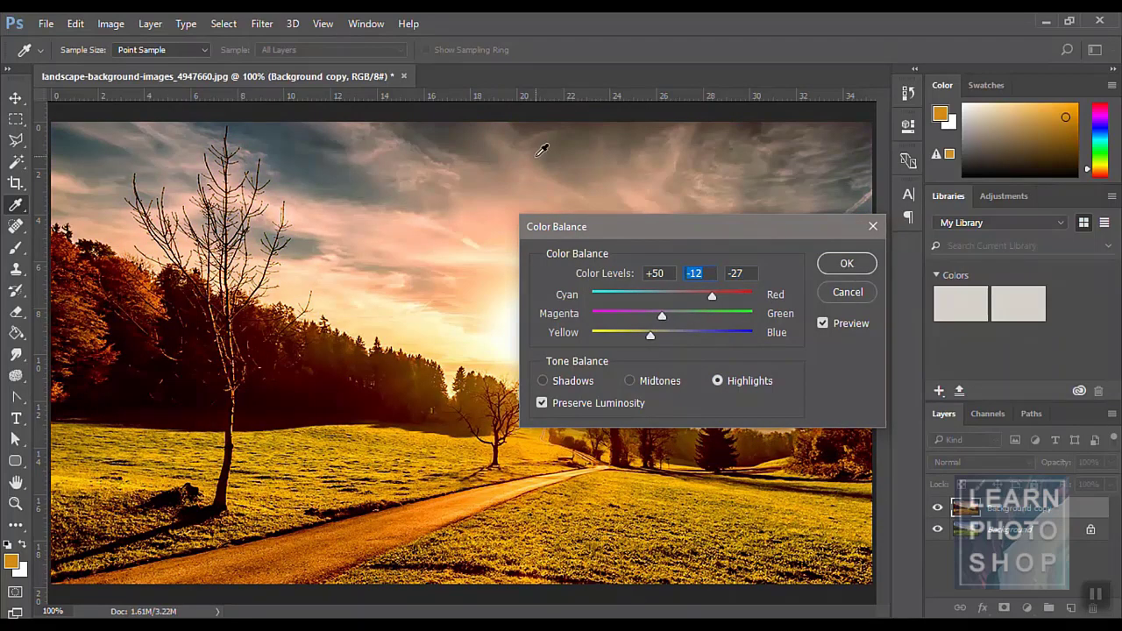
pyautogui.click(823, 261)
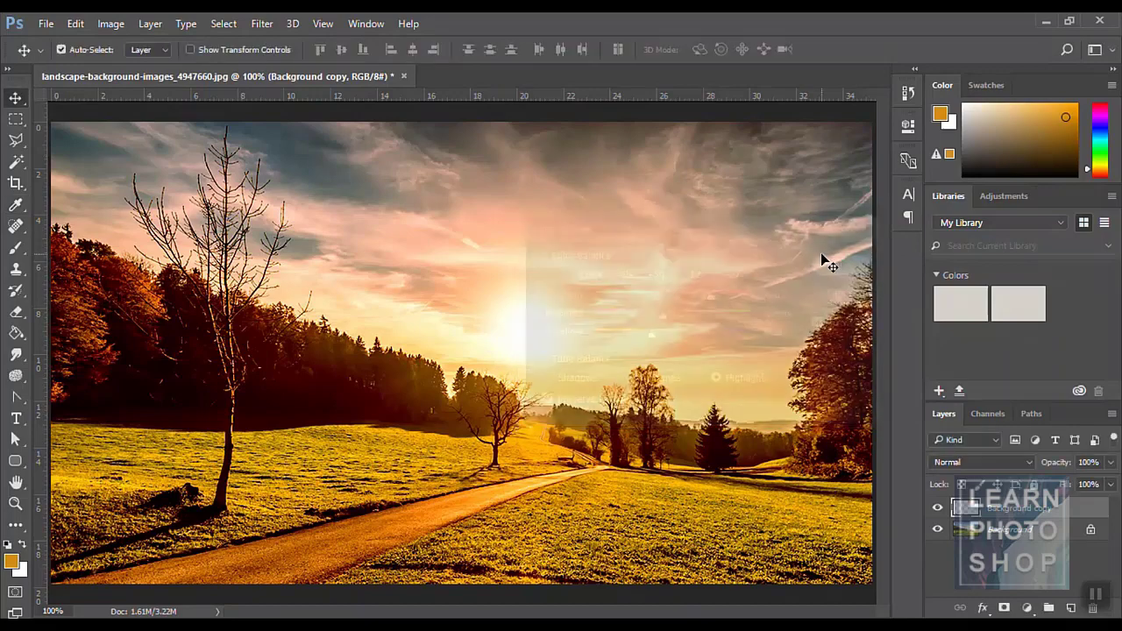
pyautogui.hotkey('ctrl', 'z')
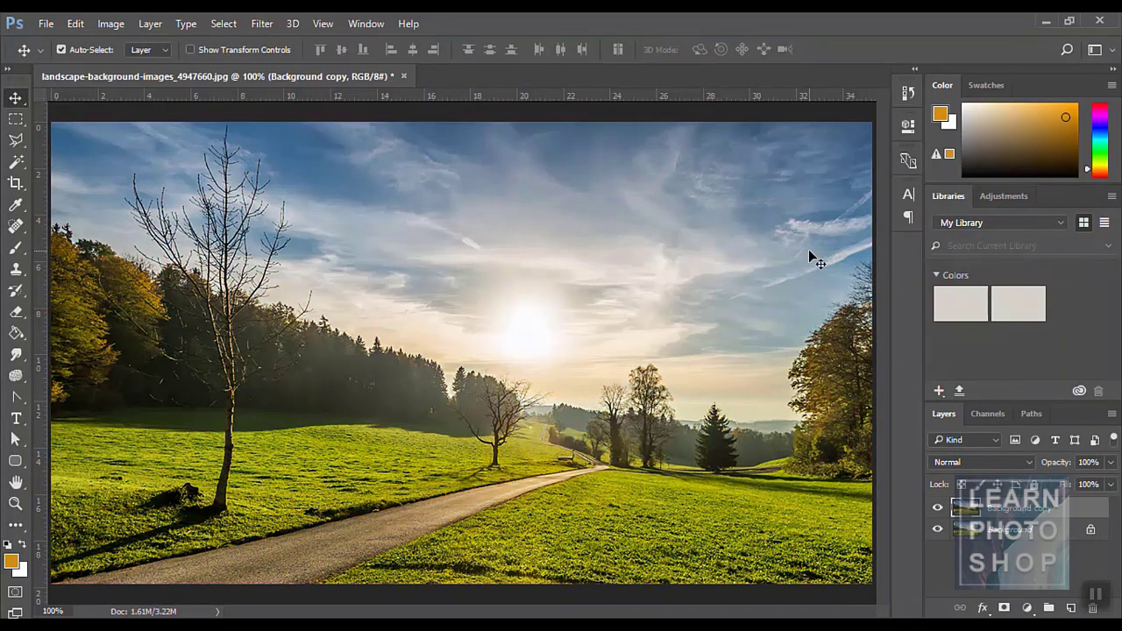
pyautogui.click(106, 26)
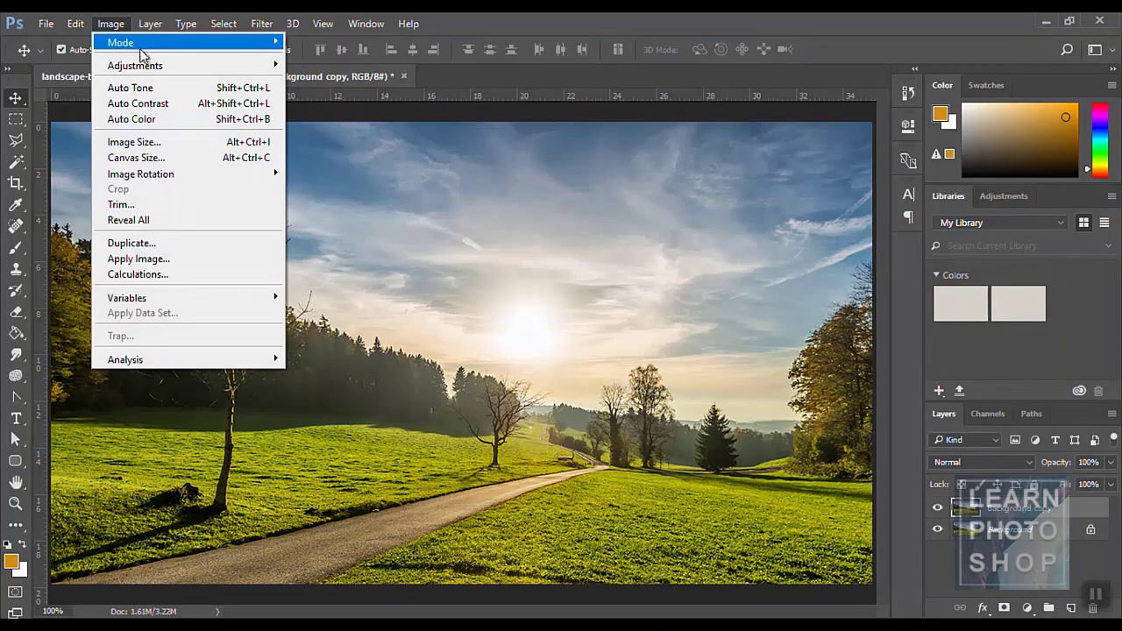
pyautogui.moveTo(149, 66)
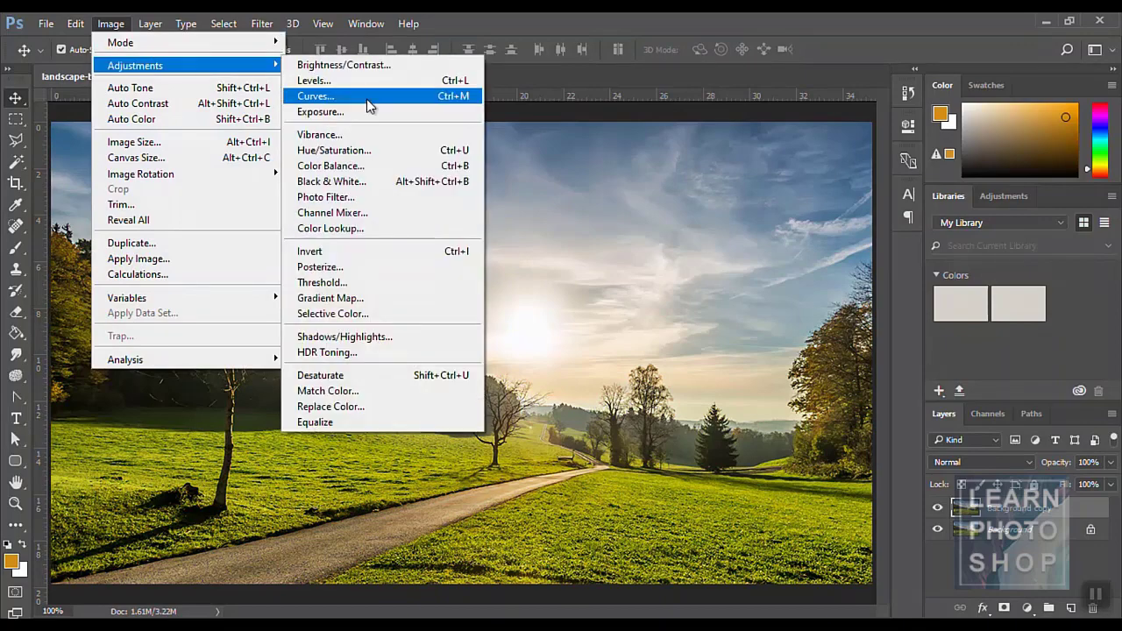
pyautogui.click(351, 182)
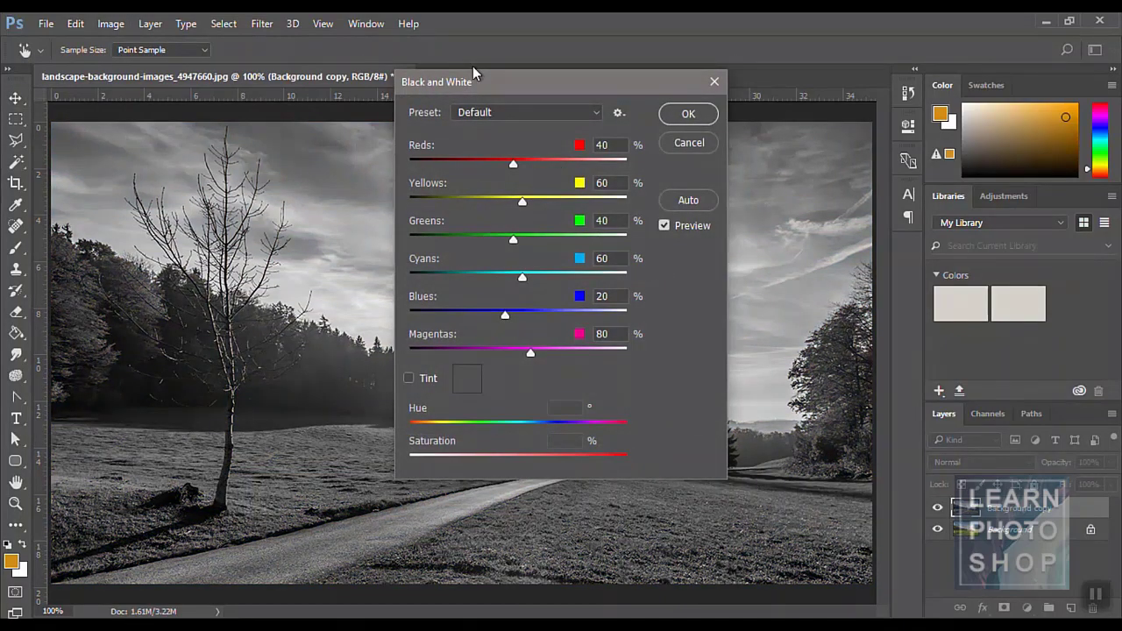
pyautogui.moveTo(474, 79); pyautogui.dragTo(645, 86)
pyautogui.moveTo(687, 166); pyautogui.dragTo(663, 203)
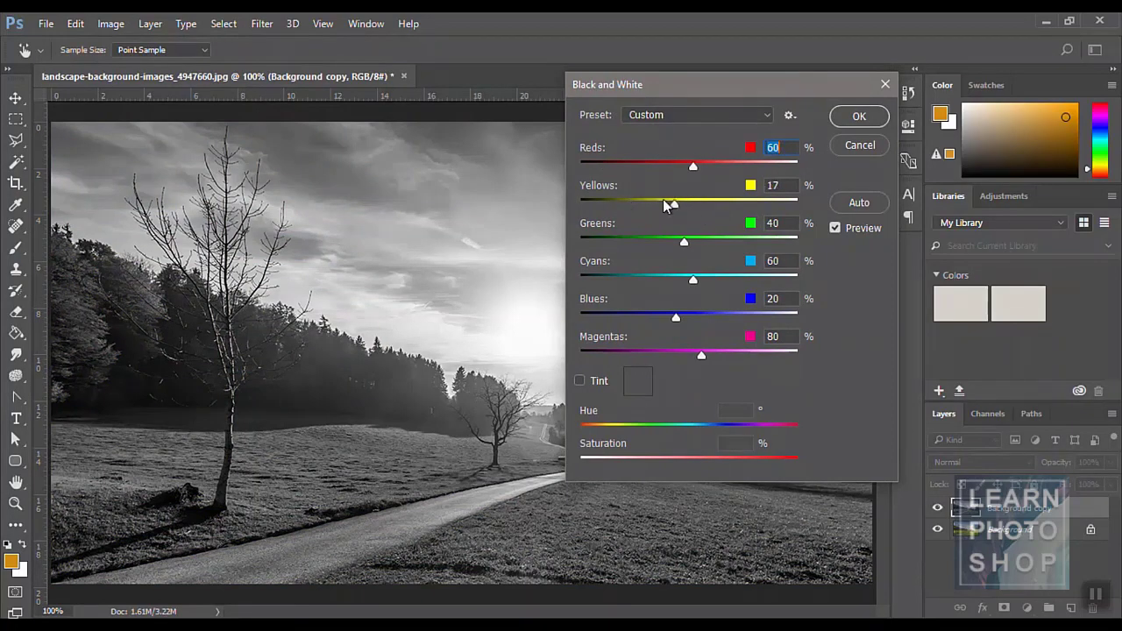
pyautogui.moveTo(684, 241); pyautogui.dragTo(749, 246)
pyautogui.moveTo(694, 281); pyautogui.dragTo(729, 317)
pyautogui.click(858, 145)
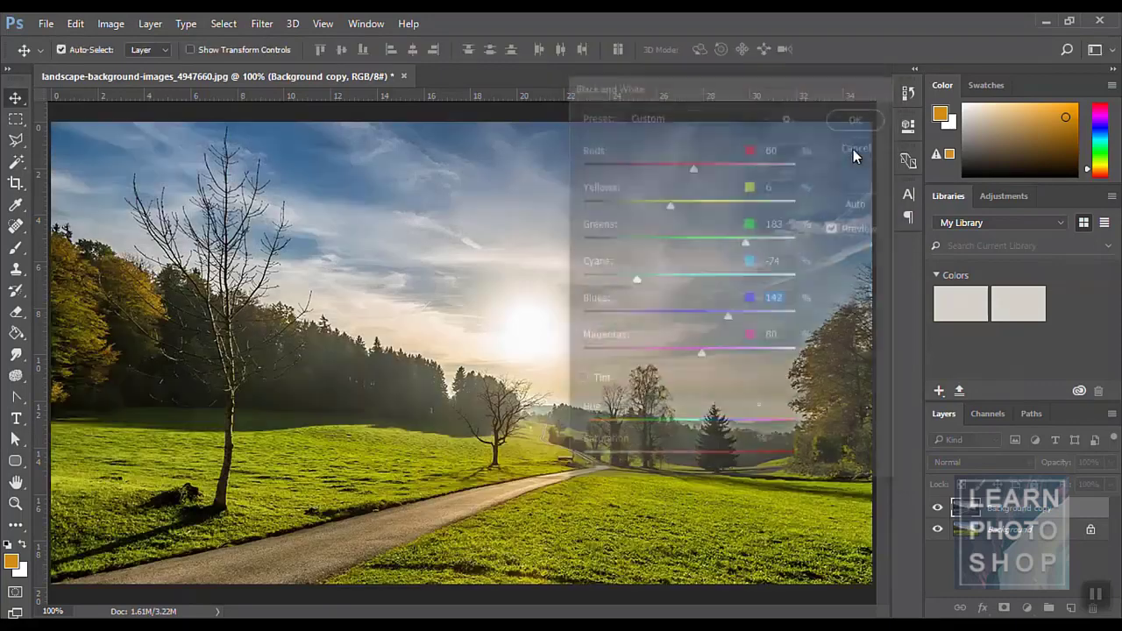
pyautogui.click(110, 23)
pyautogui.moveTo(147, 68)
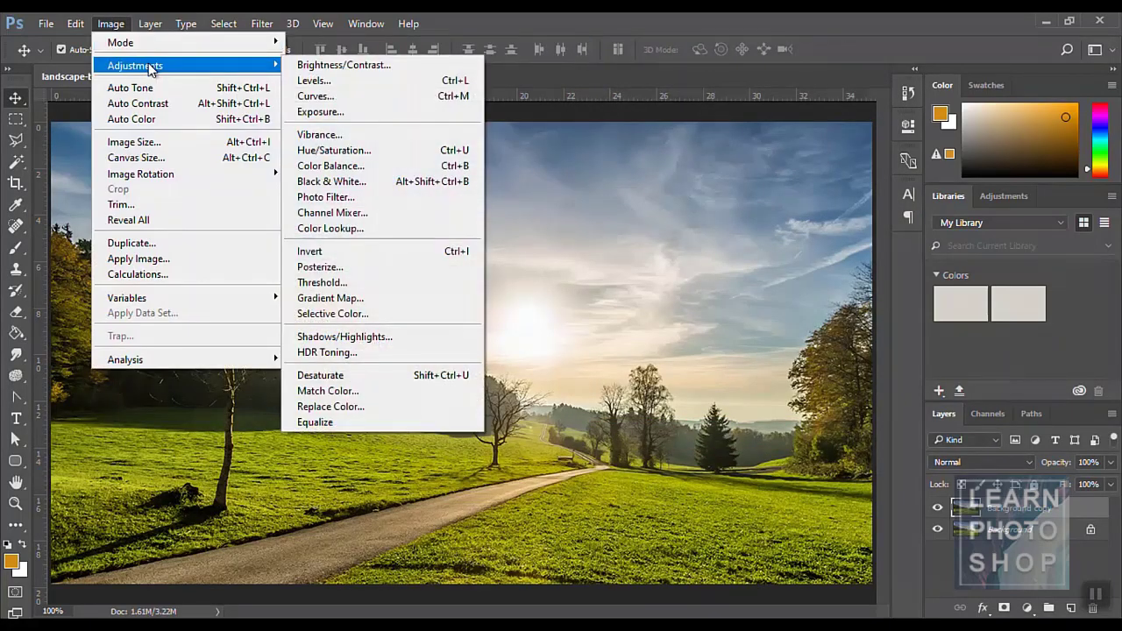
pyautogui.click(370, 213)
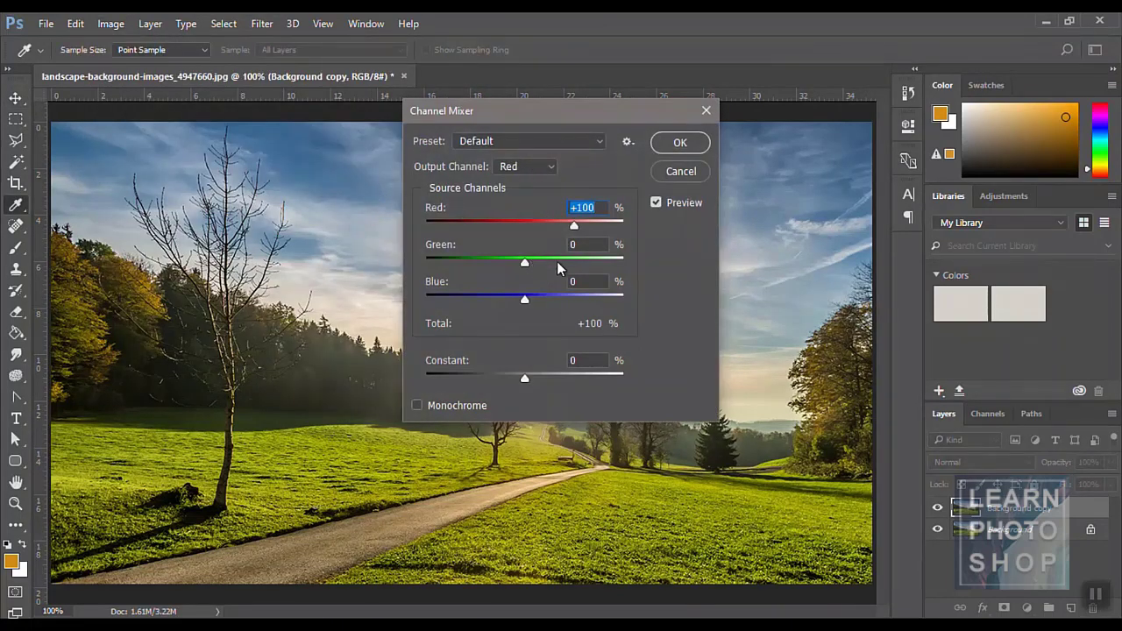
pyautogui.click(552, 168)
pyautogui.click(579, 180)
pyautogui.click(662, 179)
pyautogui.press('v')
pyautogui.click(111, 23)
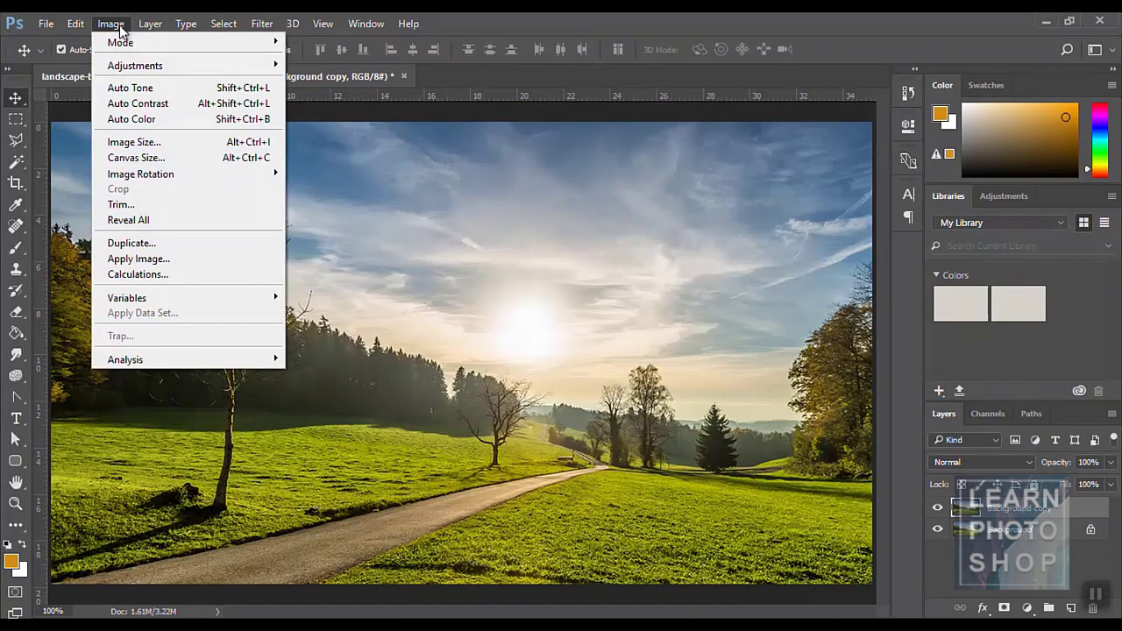
pyautogui.moveTo(140, 66)
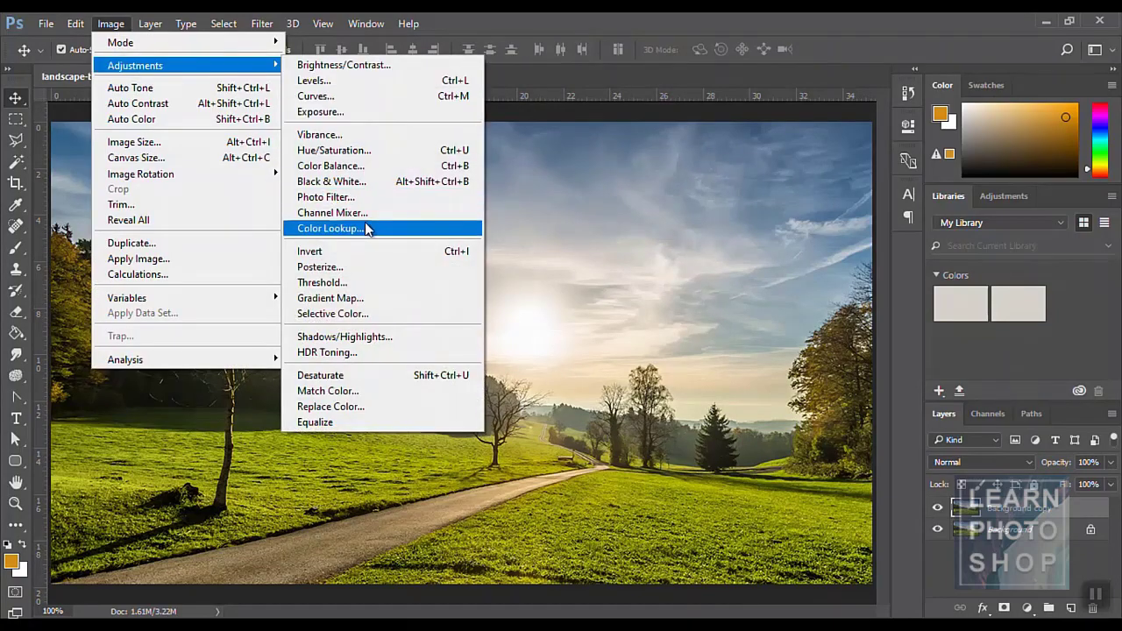
pyautogui.click(361, 250)
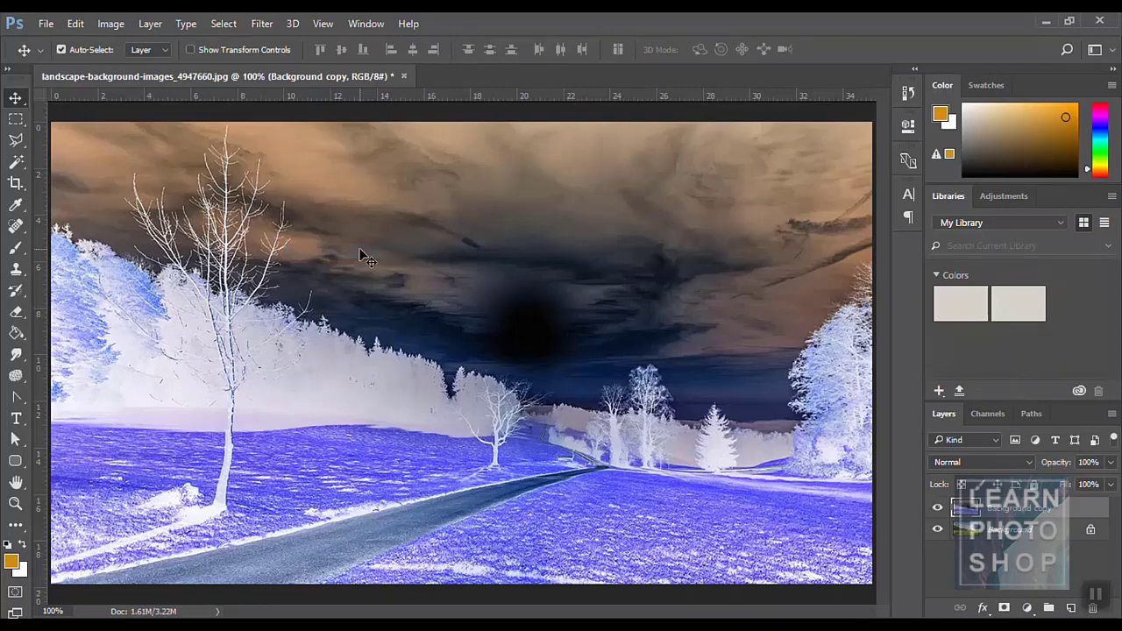
pyautogui.hotkey('ctrl', 'i')
pyautogui.hotkey('ctrl', 'i')
pyautogui.hotkey('ctrl', 'i')
pyautogui.hotkey('ctrl', 'i')
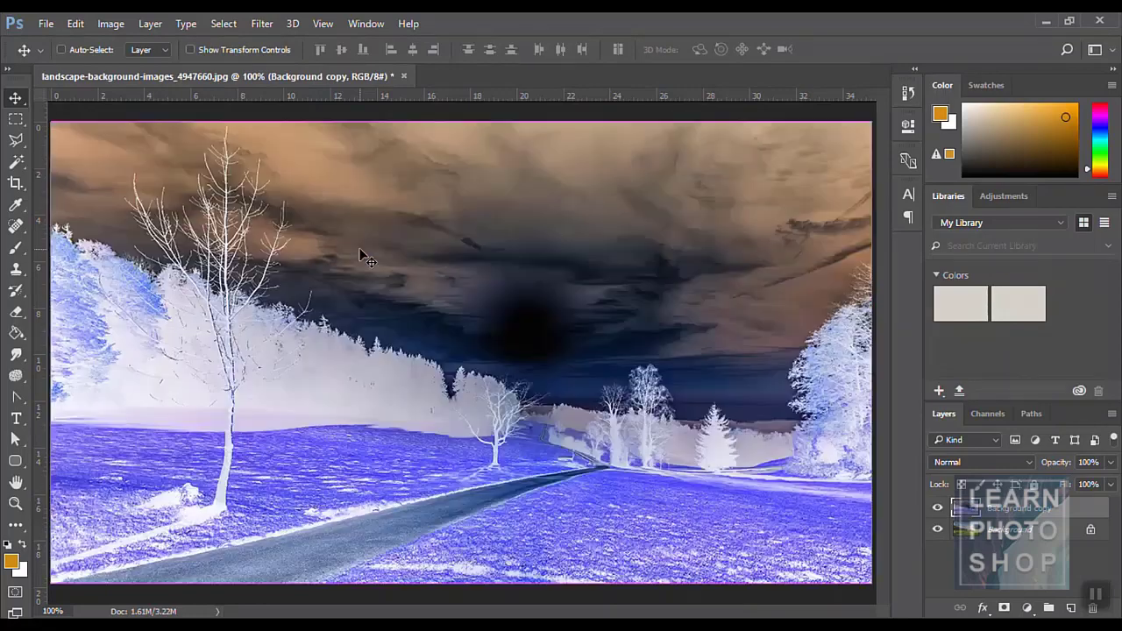
pyautogui.hotkey('ctrl', 'i')
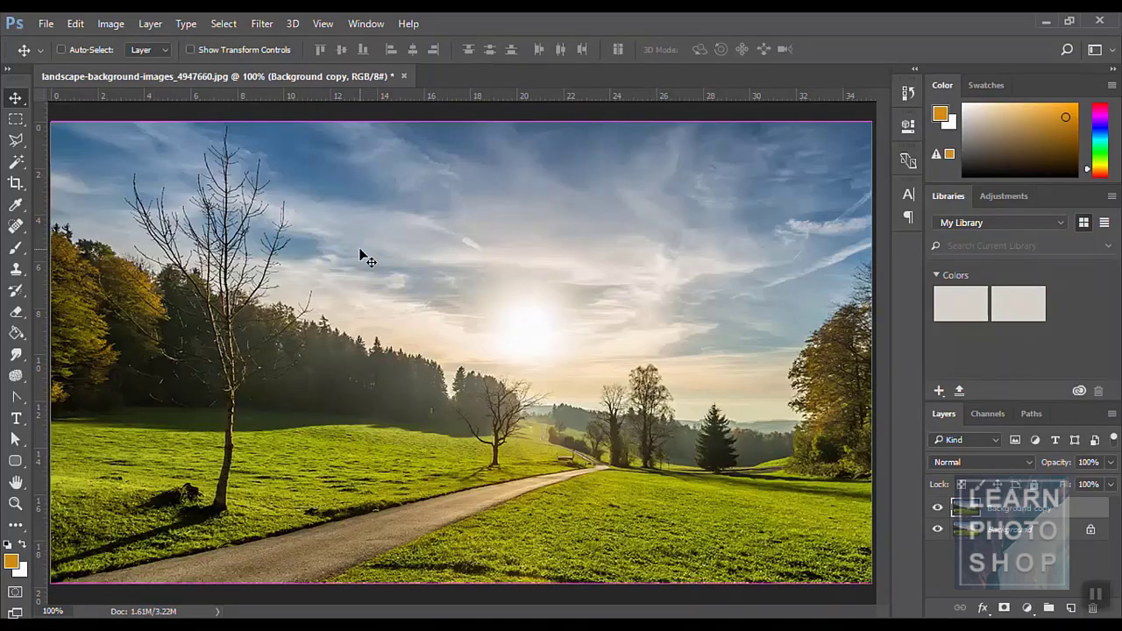
pyautogui.click(111, 24)
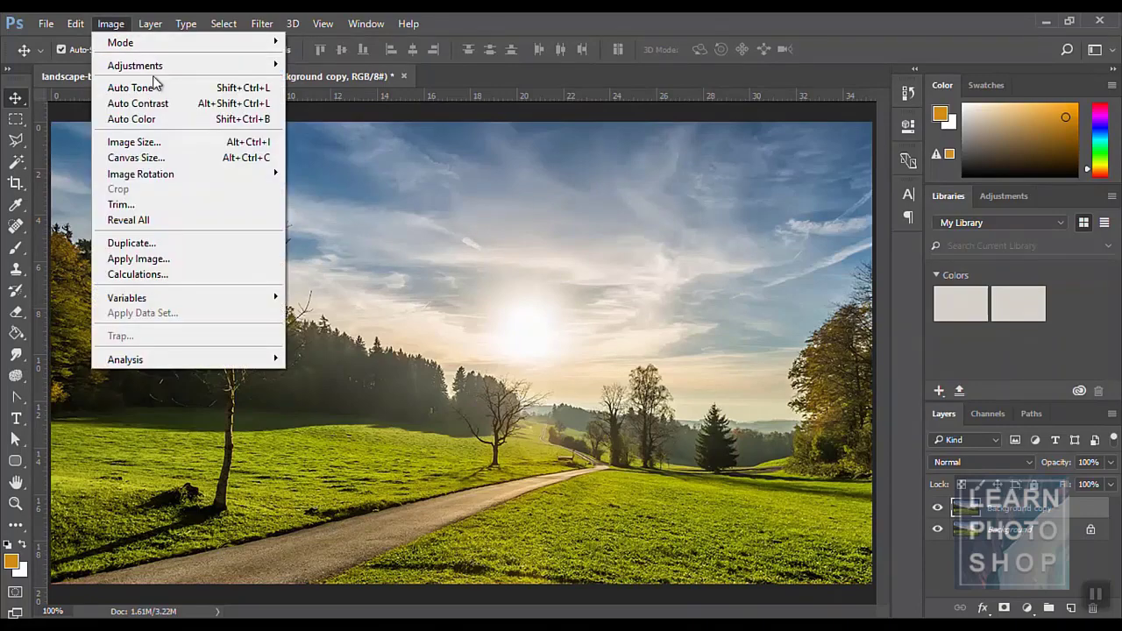
pyautogui.moveTo(157, 67)
pyautogui.click(328, 266)
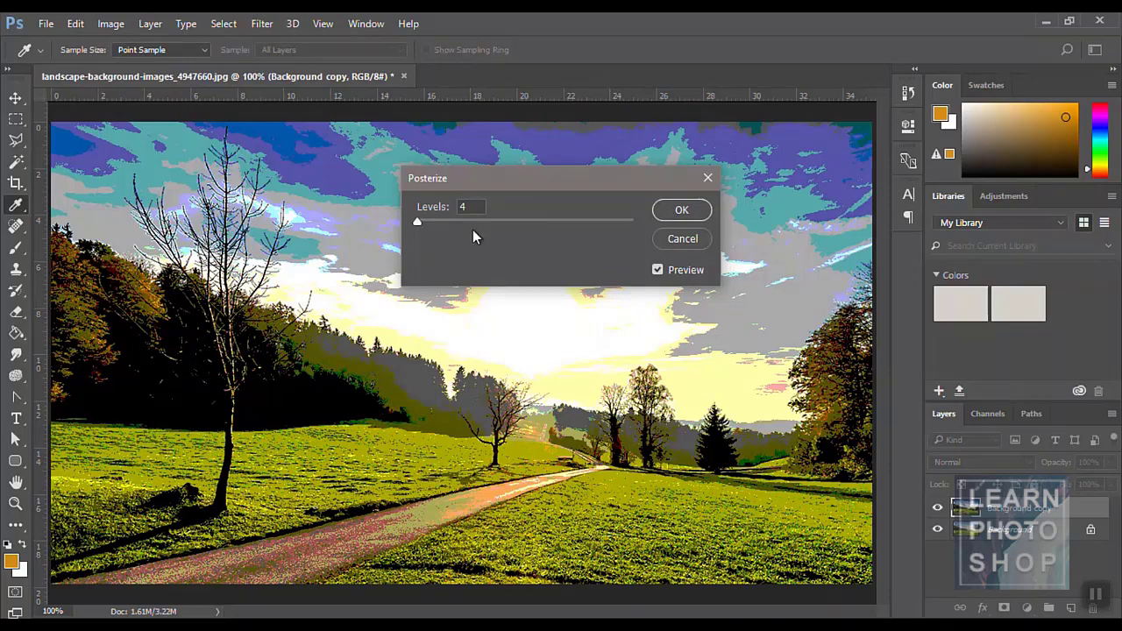
pyautogui.moveTo(423, 222); pyautogui.dragTo(460, 224)
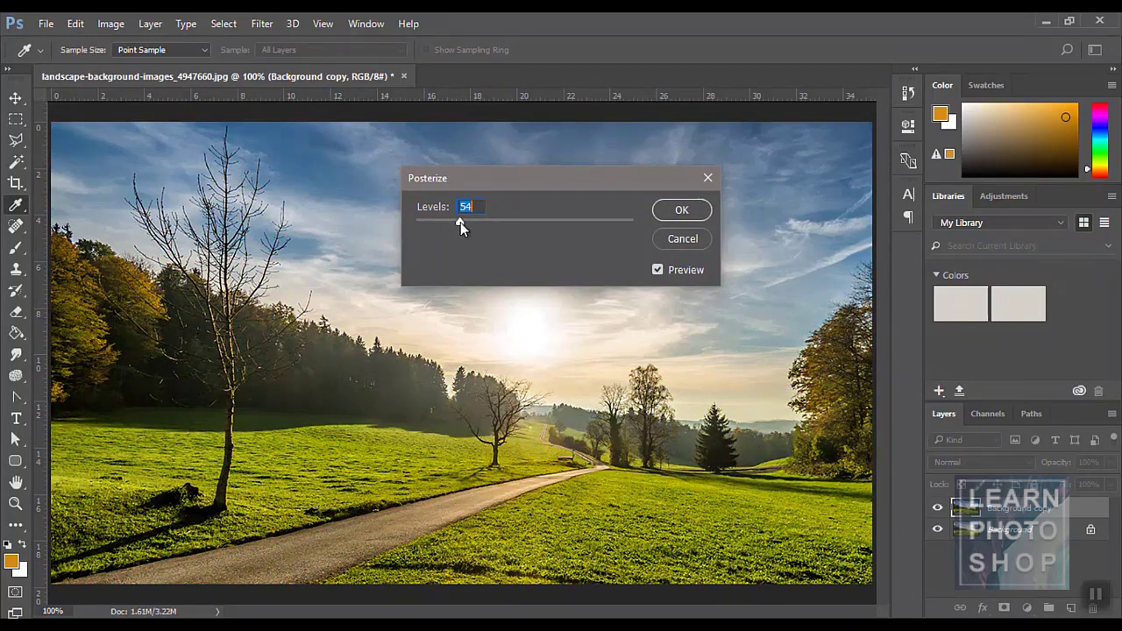
pyautogui.moveTo(531, 221); pyautogui.dragTo(467, 222)
pyautogui.moveTo(539, 227); pyautogui.dragTo(342, 221)
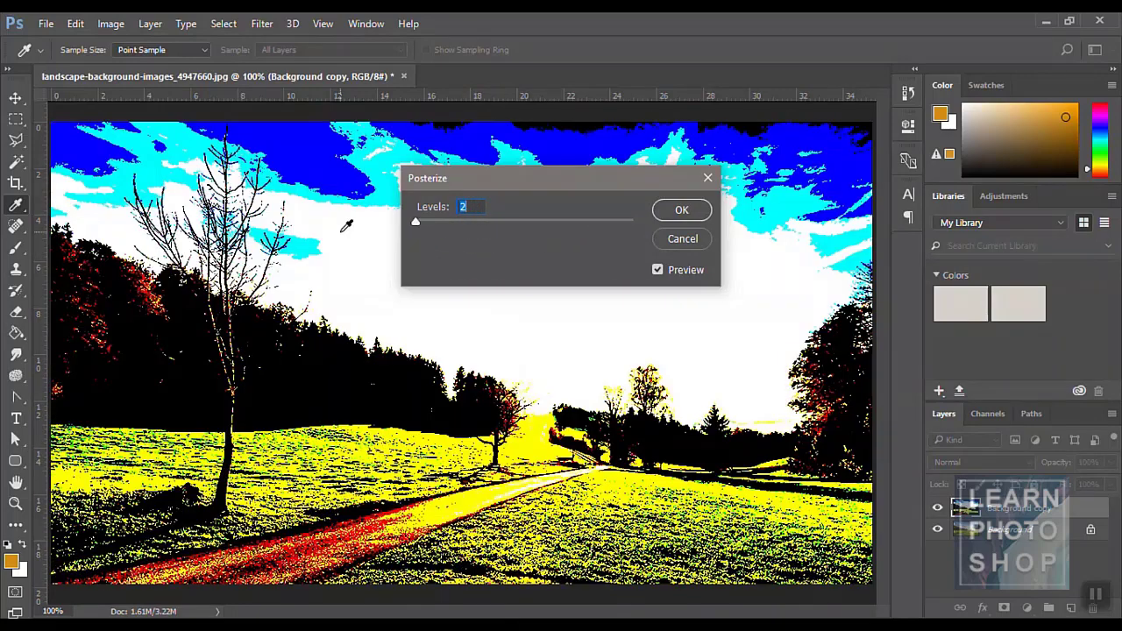
pyautogui.click(672, 246)
pyautogui.click(111, 23)
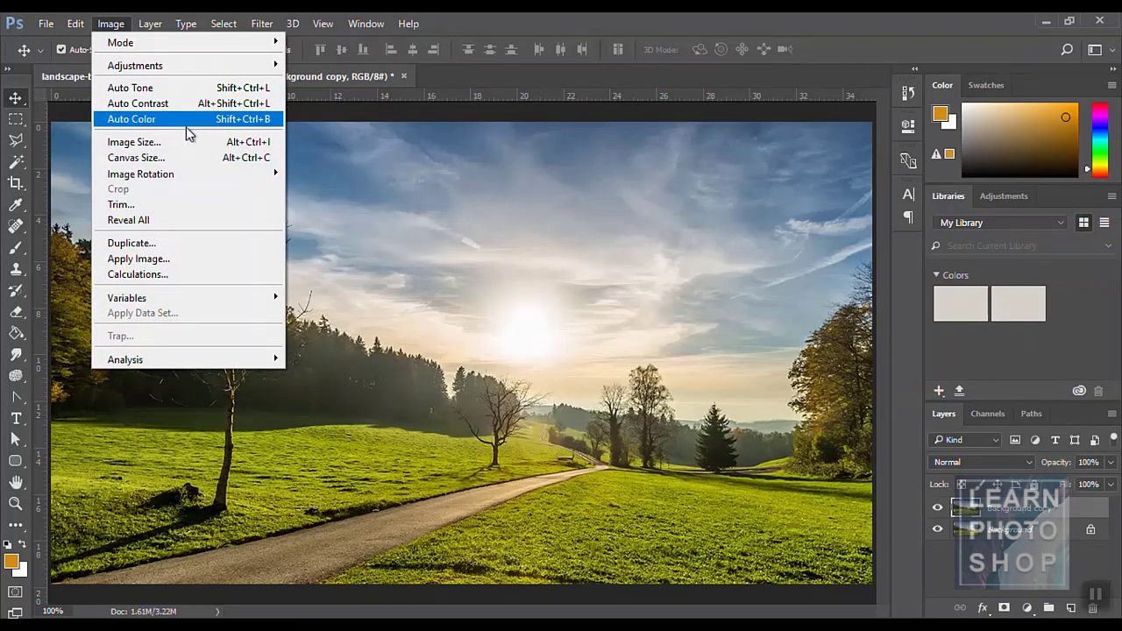
pyautogui.moveTo(210, 181)
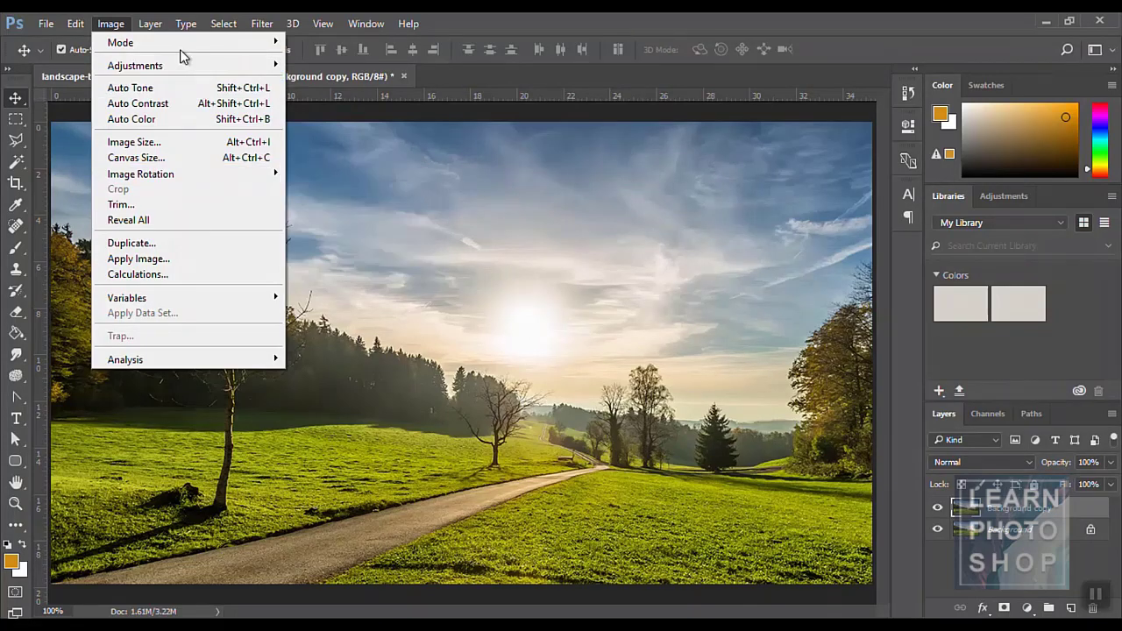
pyautogui.moveTo(186, 64)
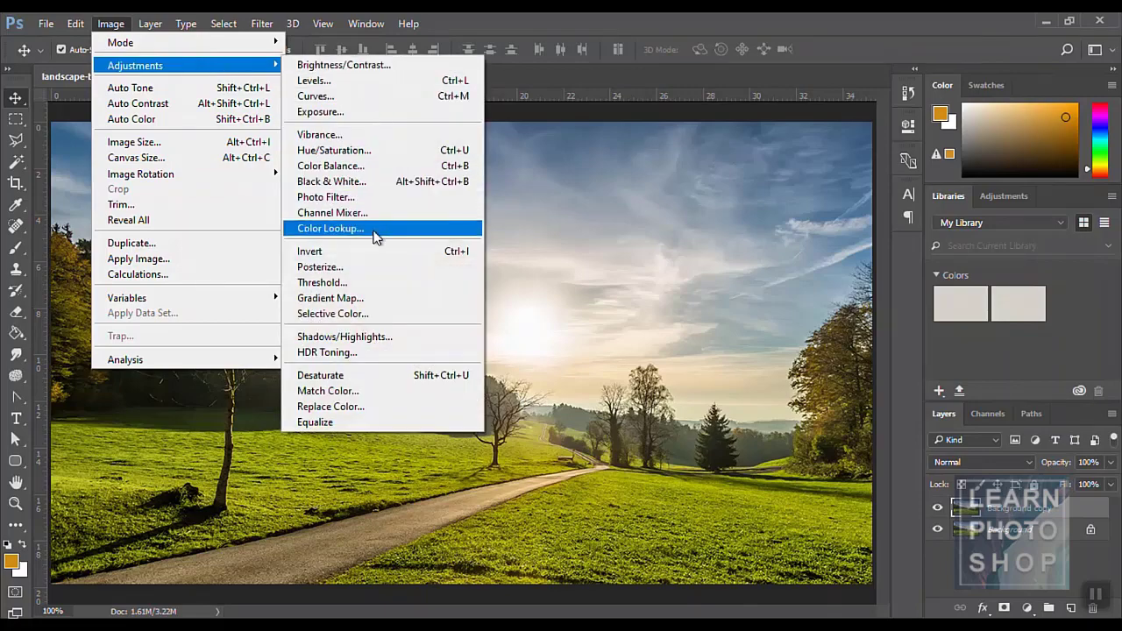
pyautogui.click(374, 283)
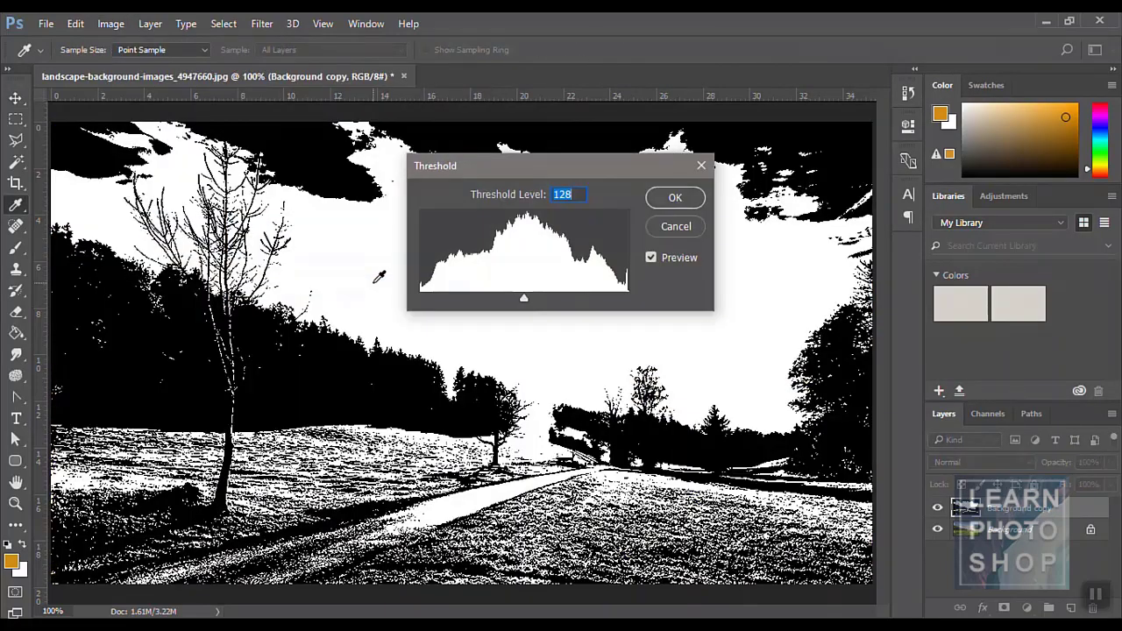
pyautogui.moveTo(526, 302)
pyautogui.mouseDown()
pyautogui.moveTo(471, 300)
pyautogui.moveTo(550, 301)
pyautogui.moveTo(485, 298)
pyautogui.moveTo(537, 306)
pyautogui.mouseUp()
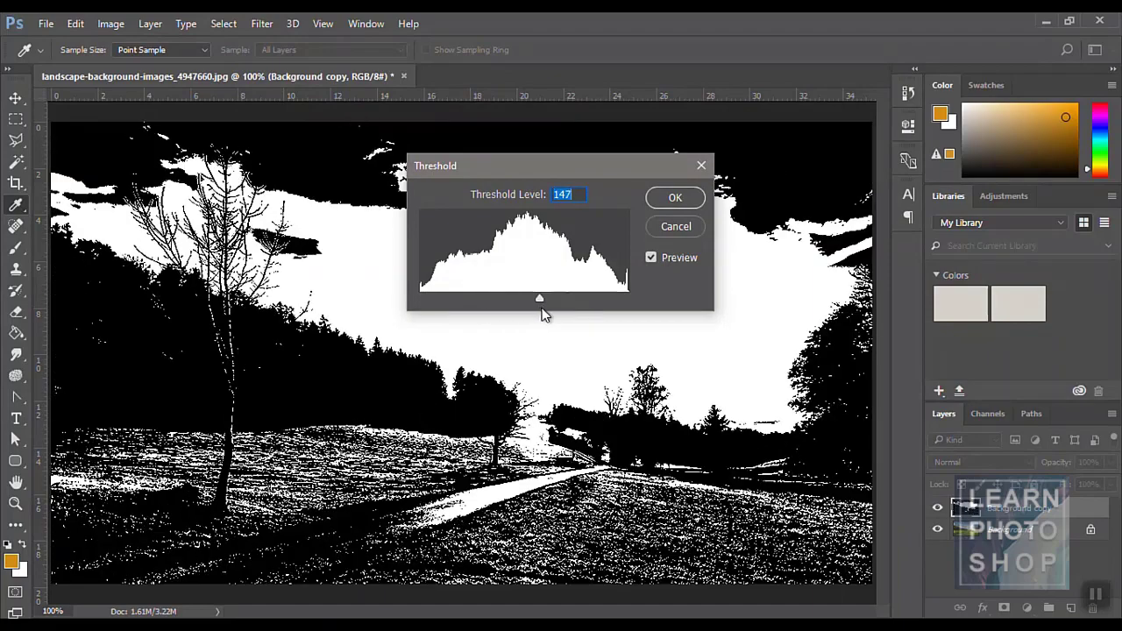
pyautogui.click(673, 198)
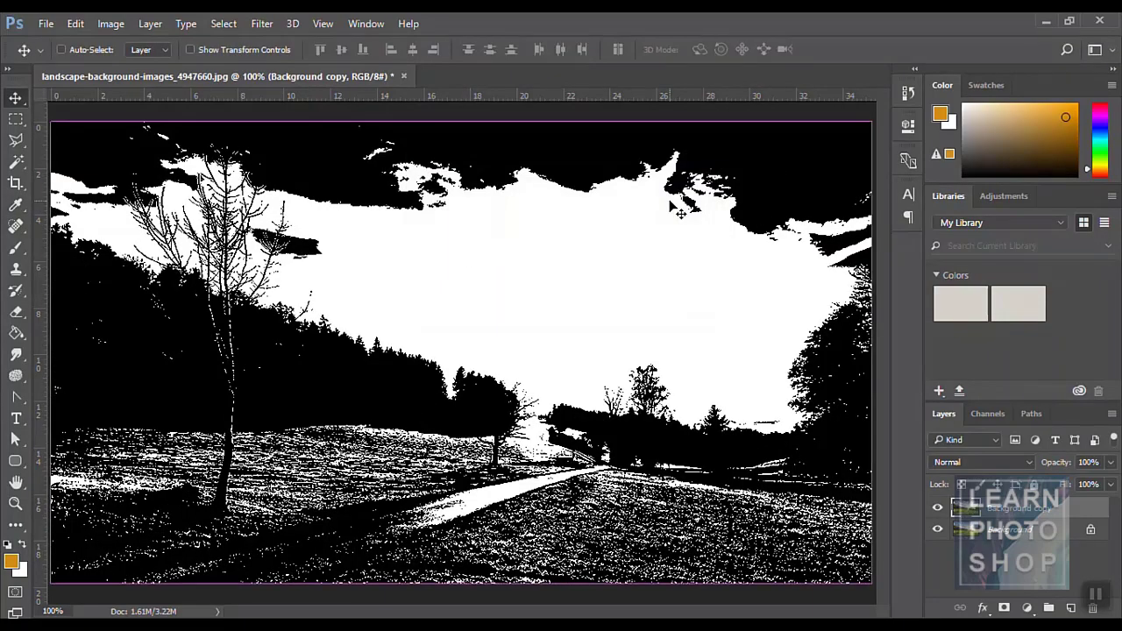
pyautogui.hotkey('ctrl', 'z')
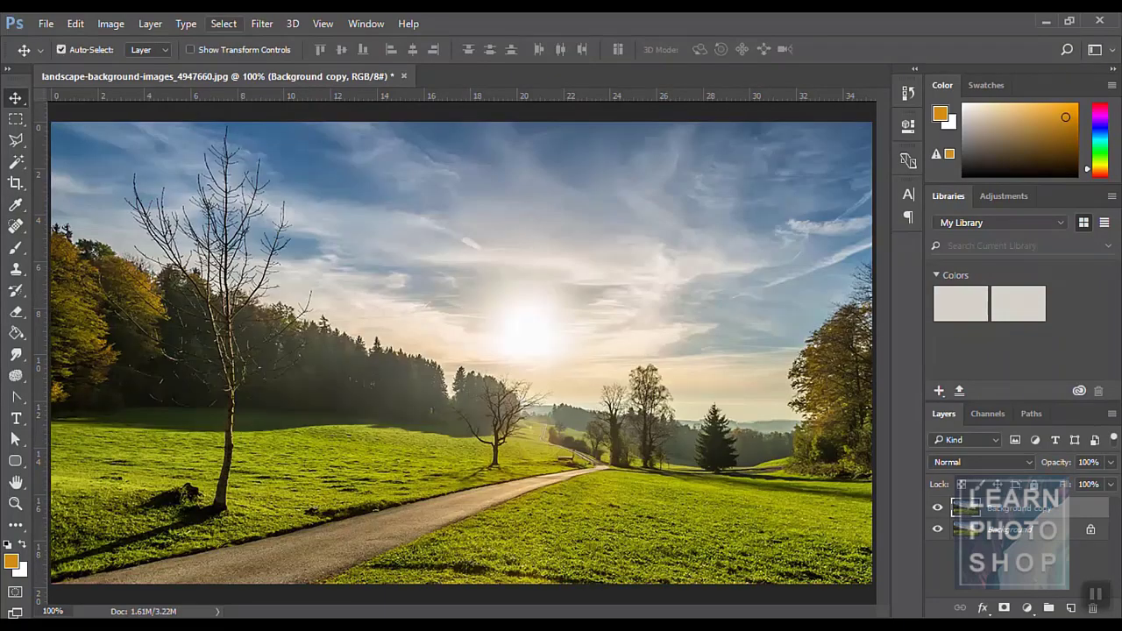
pyautogui.click(109, 24)
pyautogui.moveTo(183, 63)
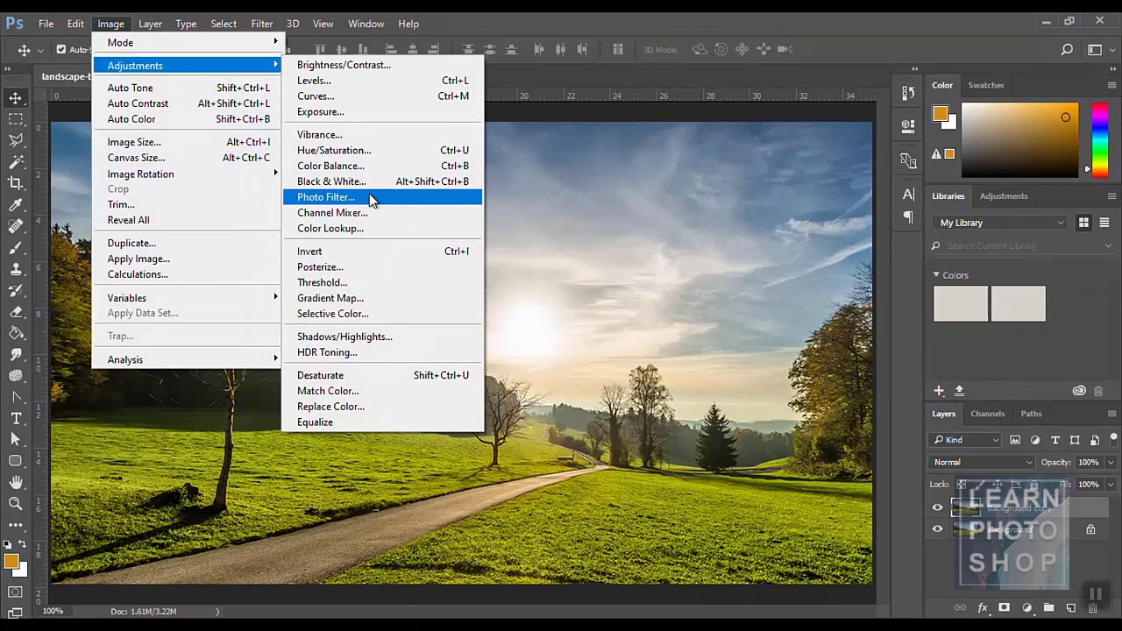
pyautogui.click(389, 302)
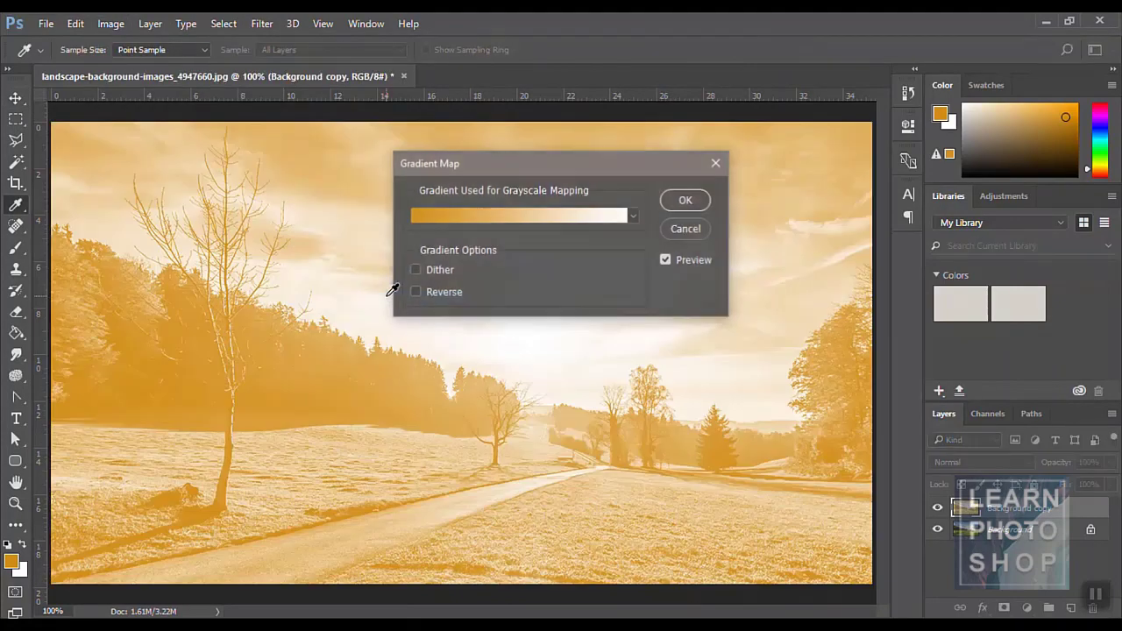
pyautogui.click(553, 213)
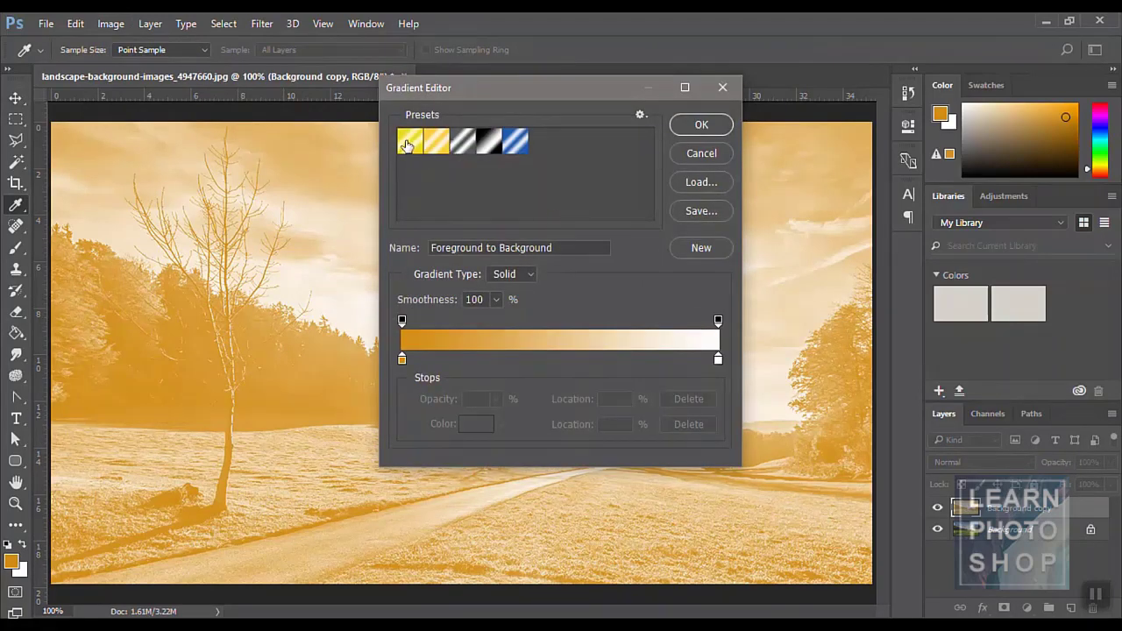
pyautogui.click(515, 140)
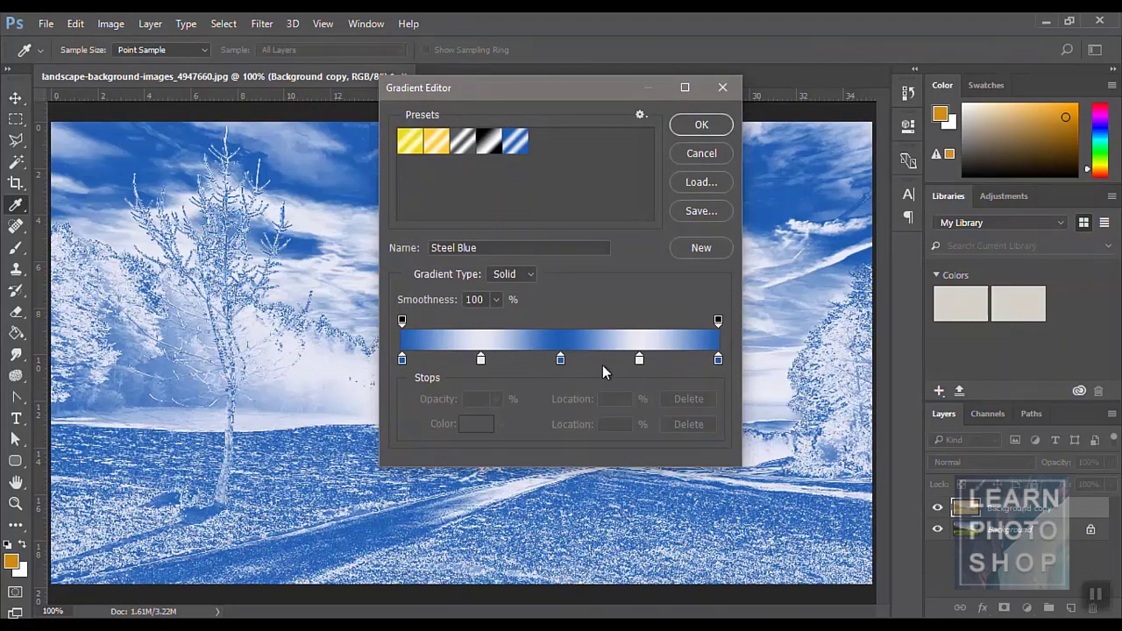
pyautogui.click(561, 359)
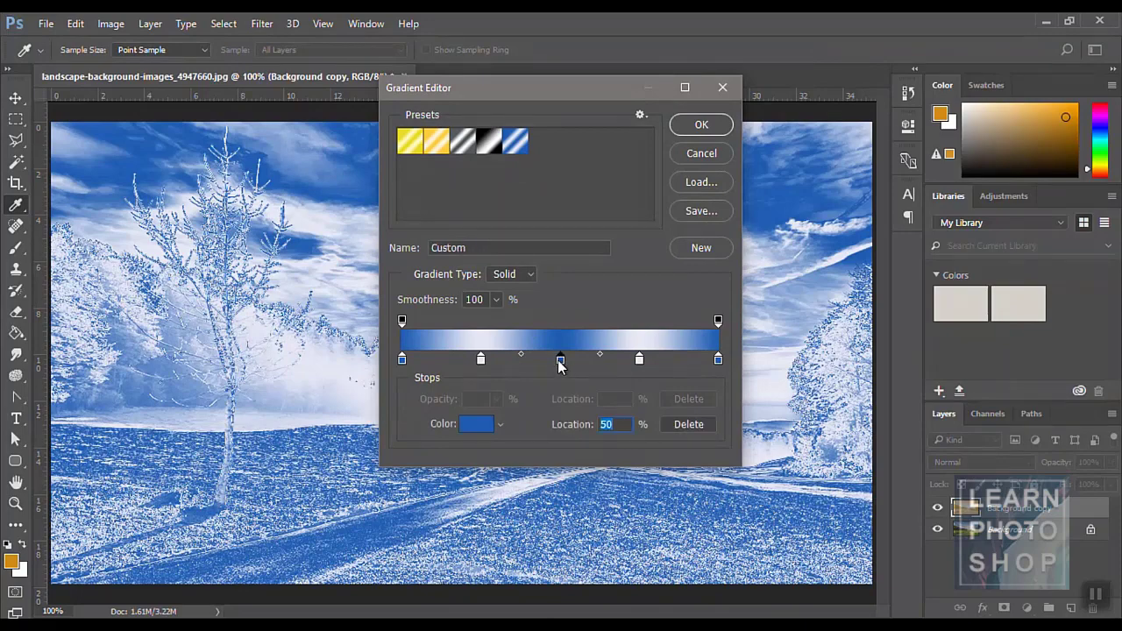
pyautogui.doubleClick(561, 359)
pyautogui.moveTo(802, 196); pyautogui.dragTo(799, 167)
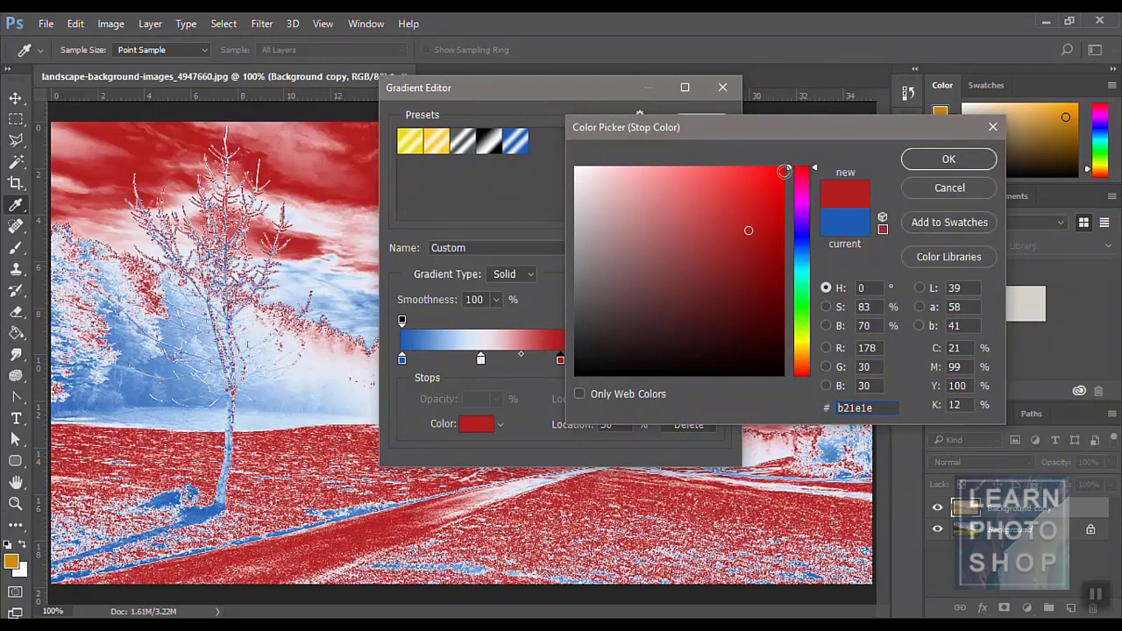
pyautogui.click(782, 171)
pyautogui.click(947, 160)
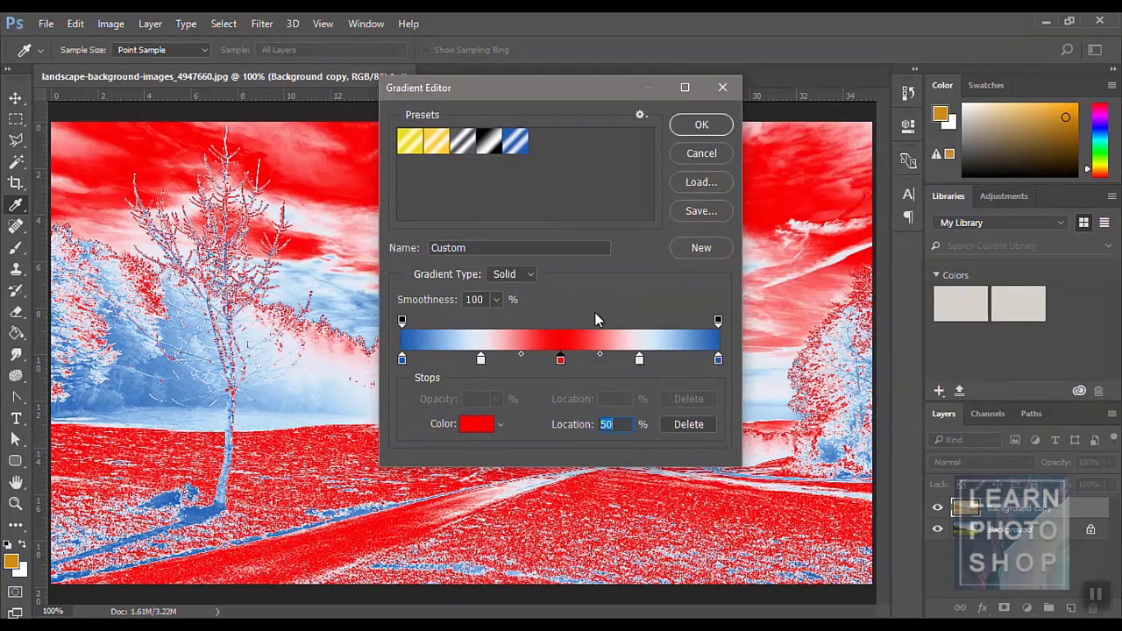
pyautogui.click(641, 360)
pyautogui.doubleClick(641, 360)
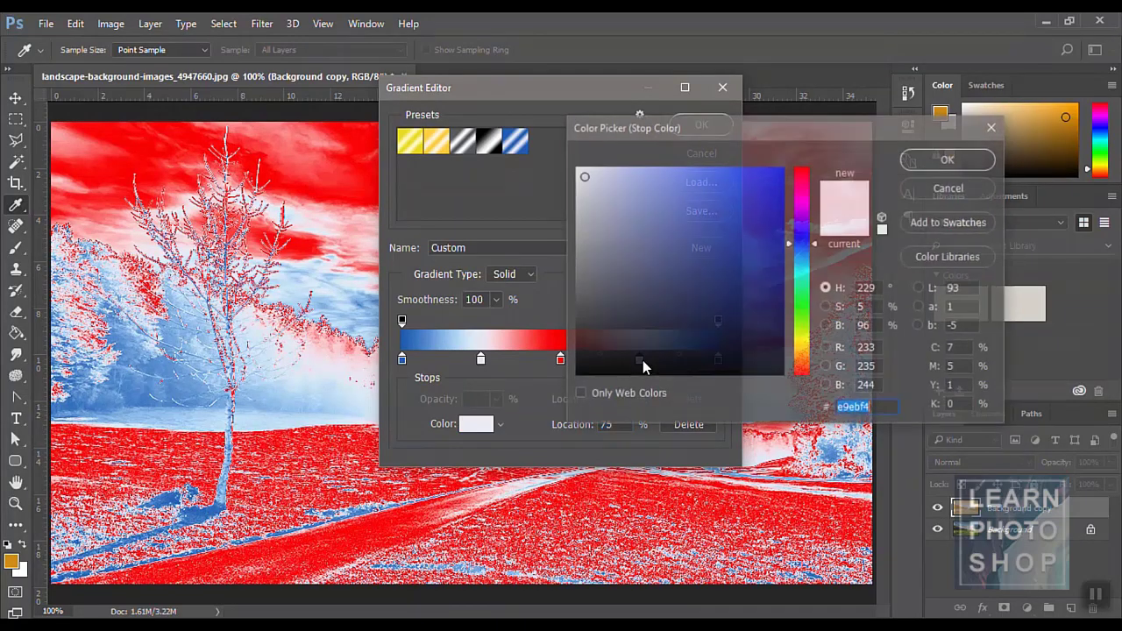
pyautogui.click(766, 254)
pyautogui.click(755, 230)
pyautogui.moveTo(806, 287); pyautogui.dragTo(804, 316)
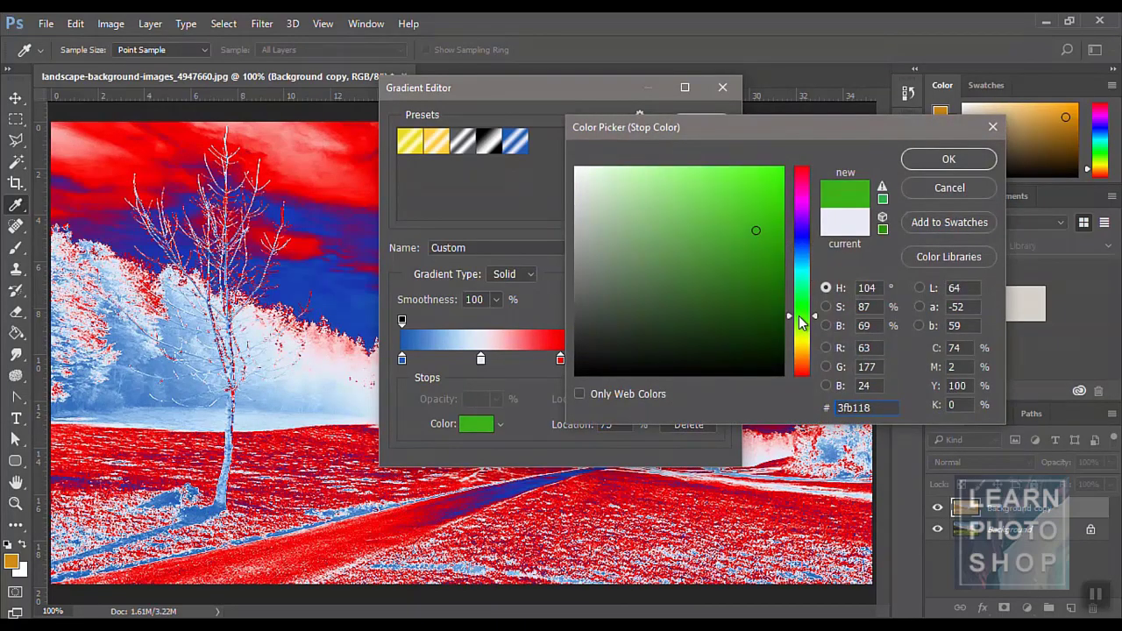
pyautogui.click(930, 156)
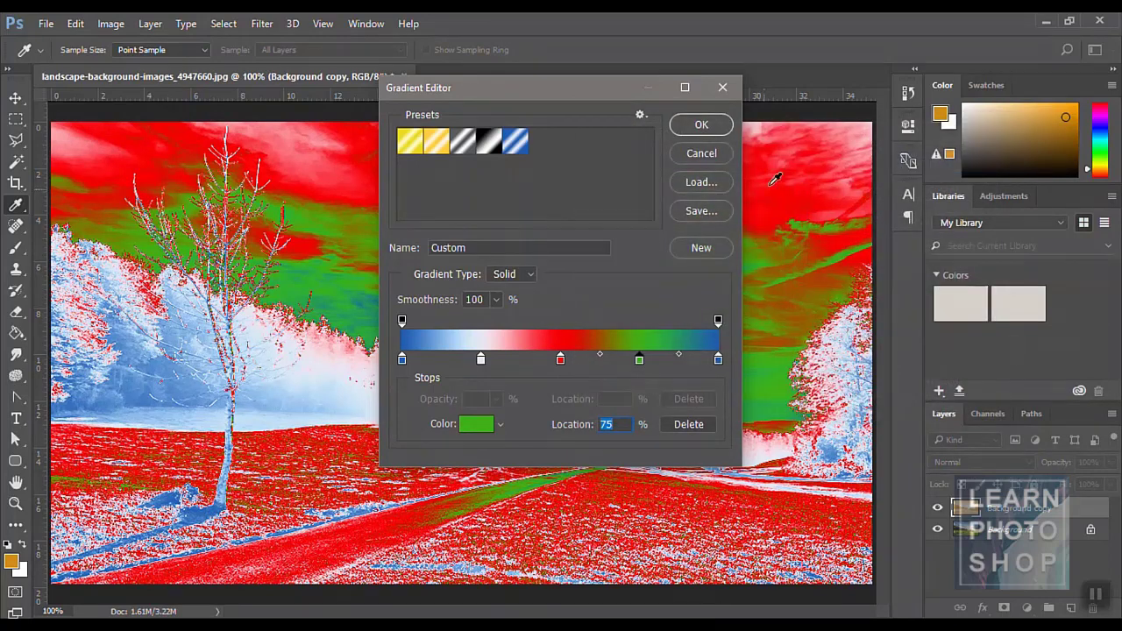
pyautogui.click(701, 126)
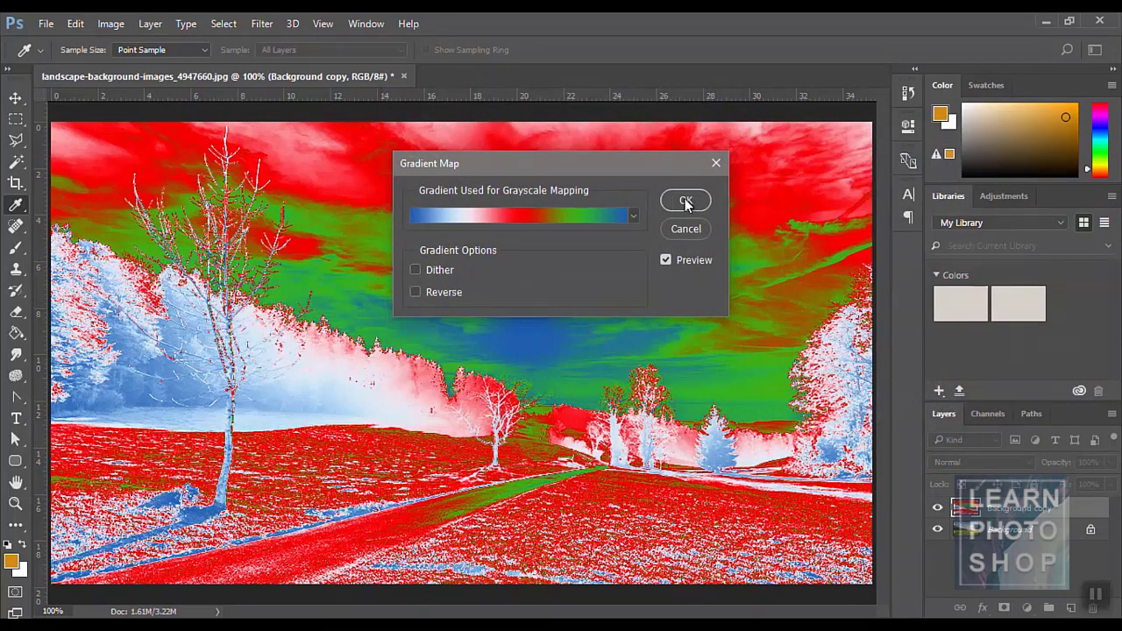
pyautogui.click(415, 292)
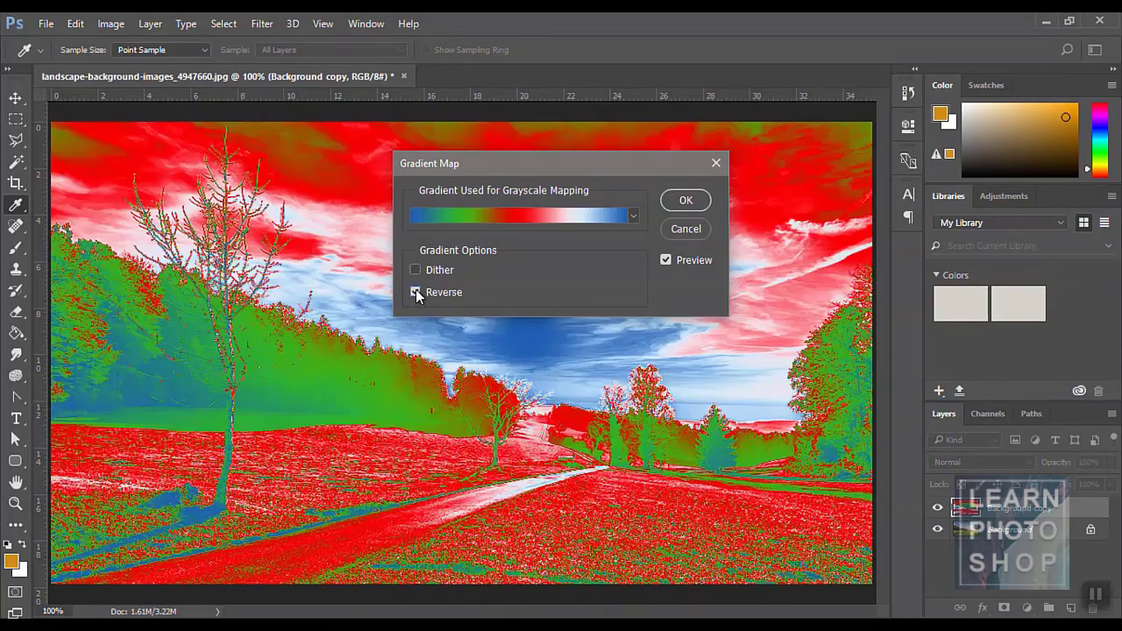
pyautogui.click(686, 228)
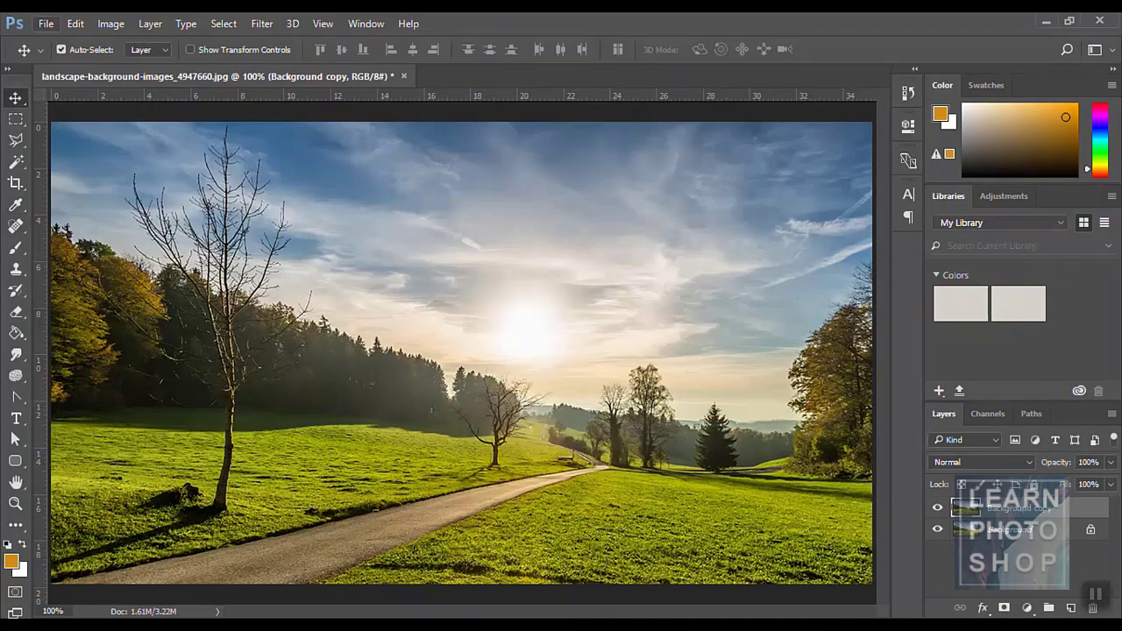
pyautogui.click(110, 24)
pyautogui.moveTo(149, 64)
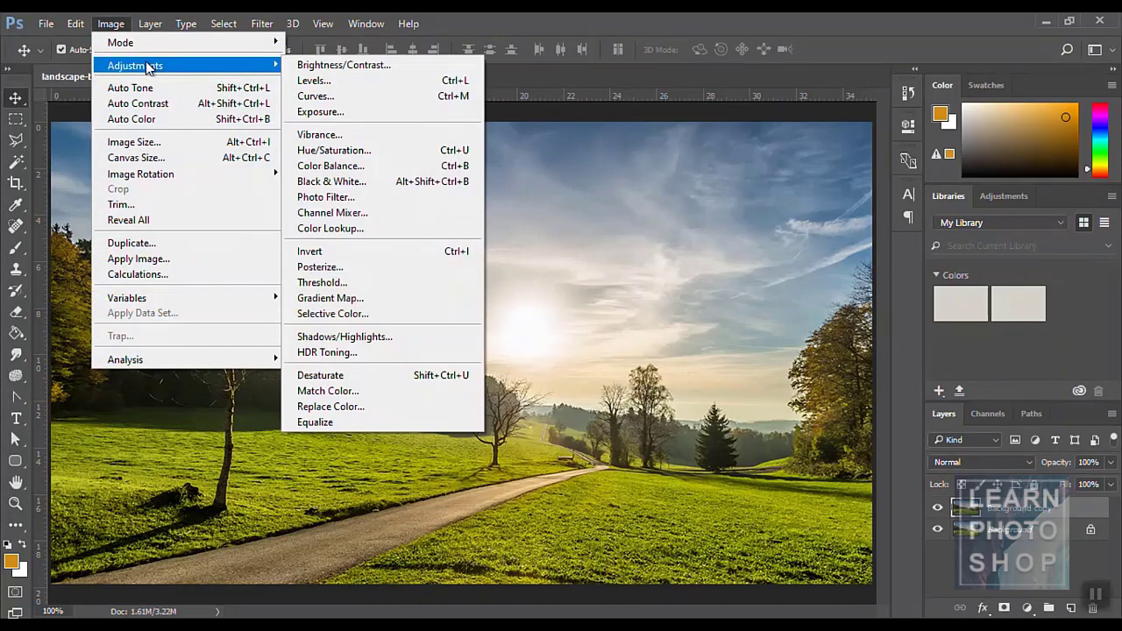
pyautogui.click(405, 316)
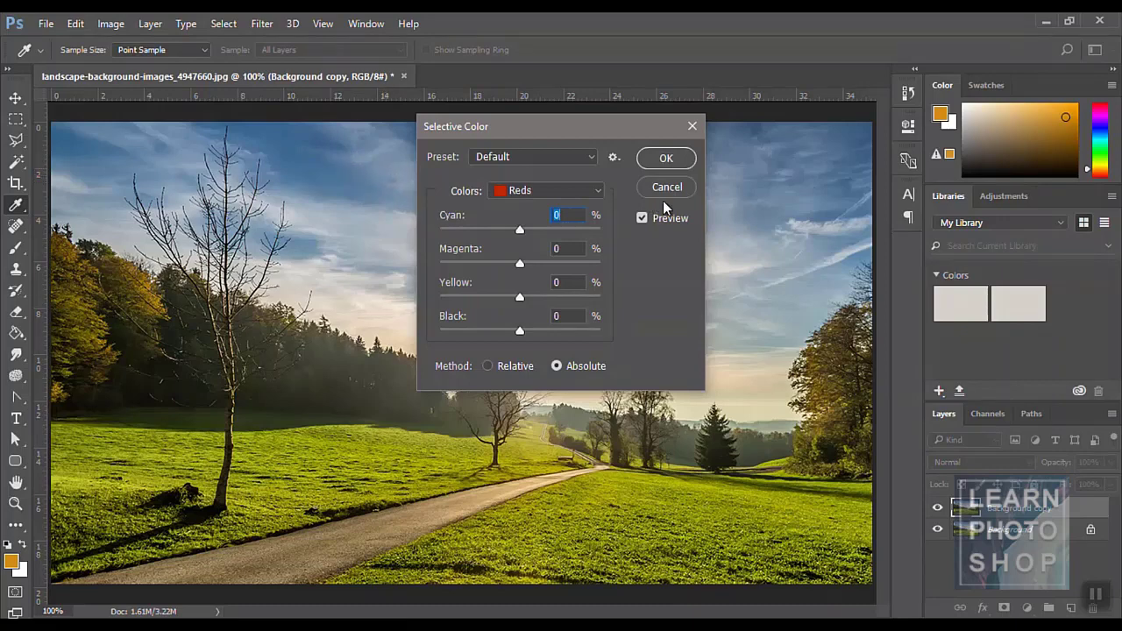
pyautogui.click(598, 194)
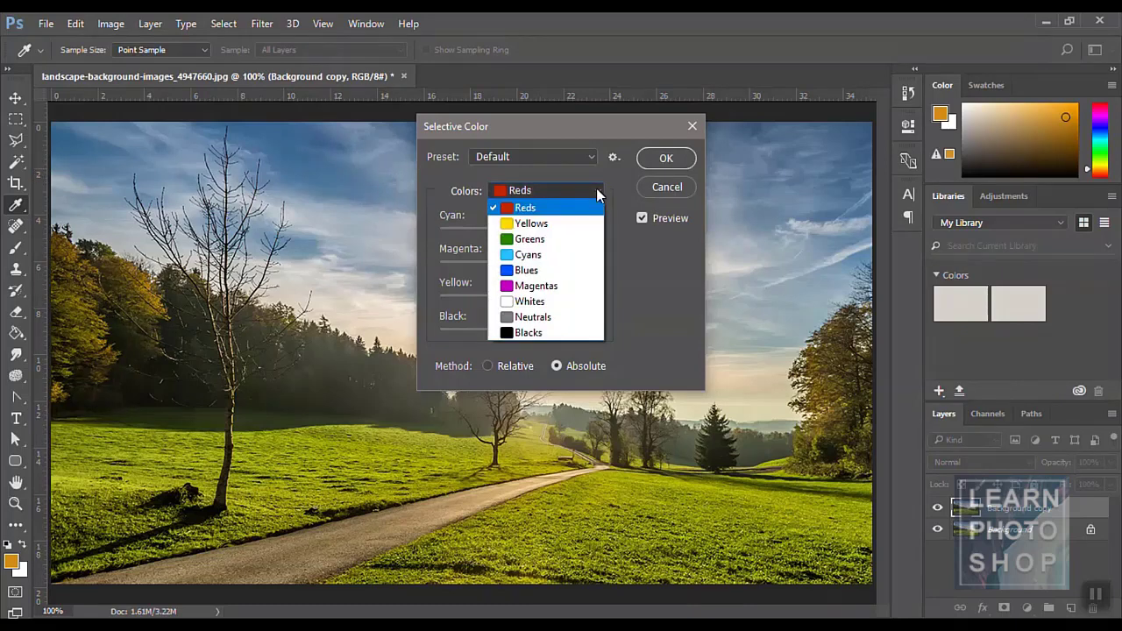
pyautogui.click(569, 239)
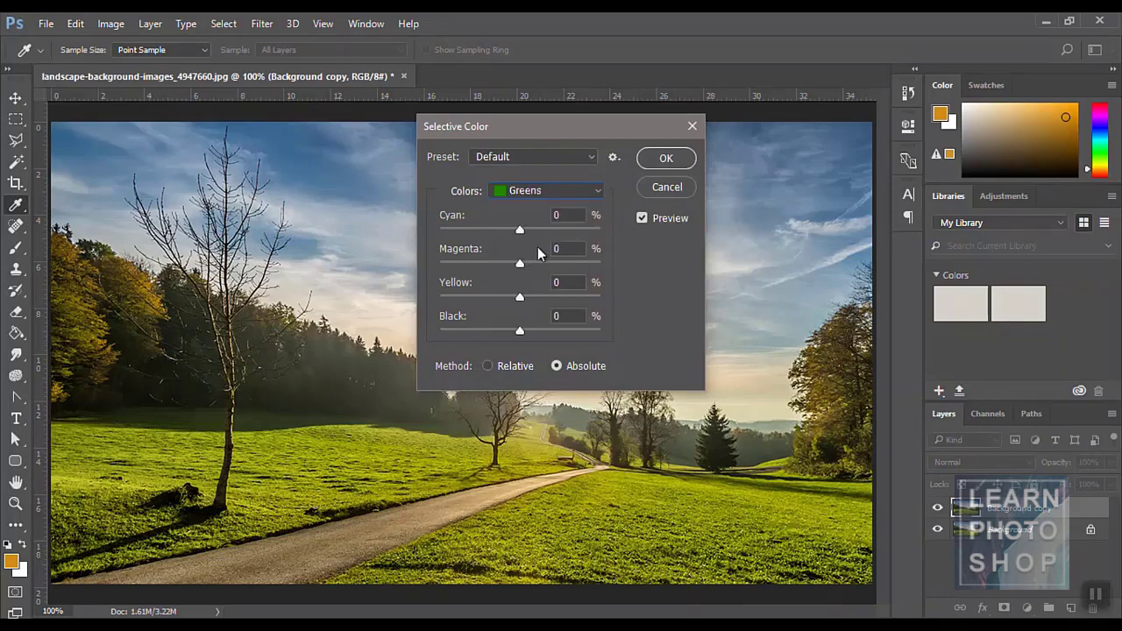
pyautogui.moveTo(520, 230); pyautogui.dragTo(475, 263)
pyautogui.moveTo(519, 304); pyautogui.dragTo(473, 297)
pyautogui.click(523, 191)
pyautogui.click(526, 269)
pyautogui.moveTo(517, 268); pyautogui.dragTo(475, 299)
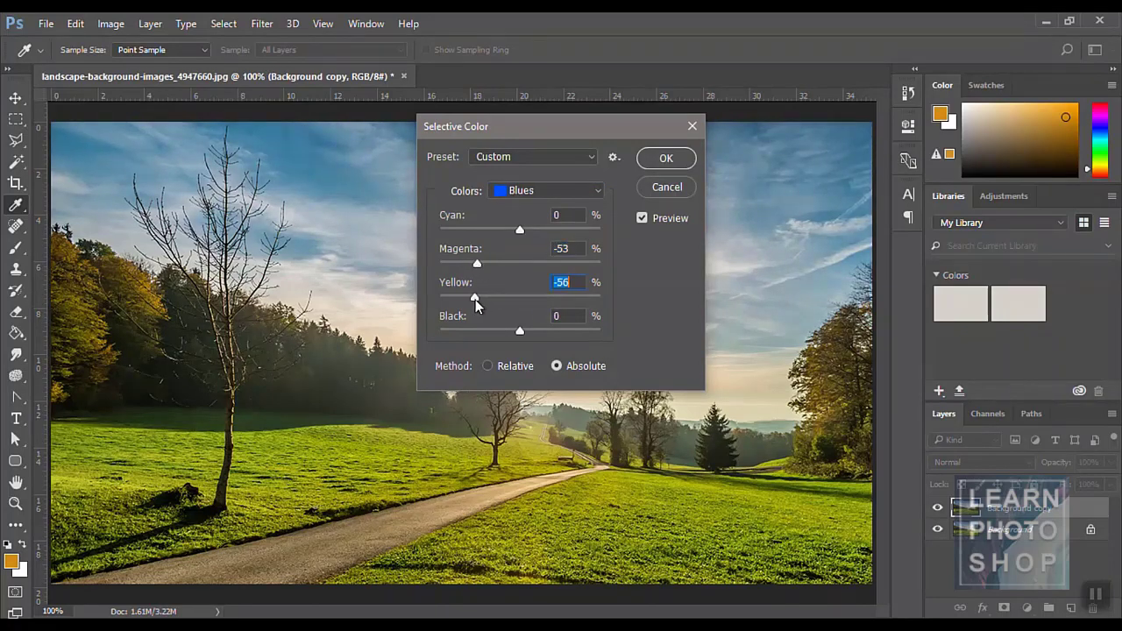
pyautogui.click(525, 197)
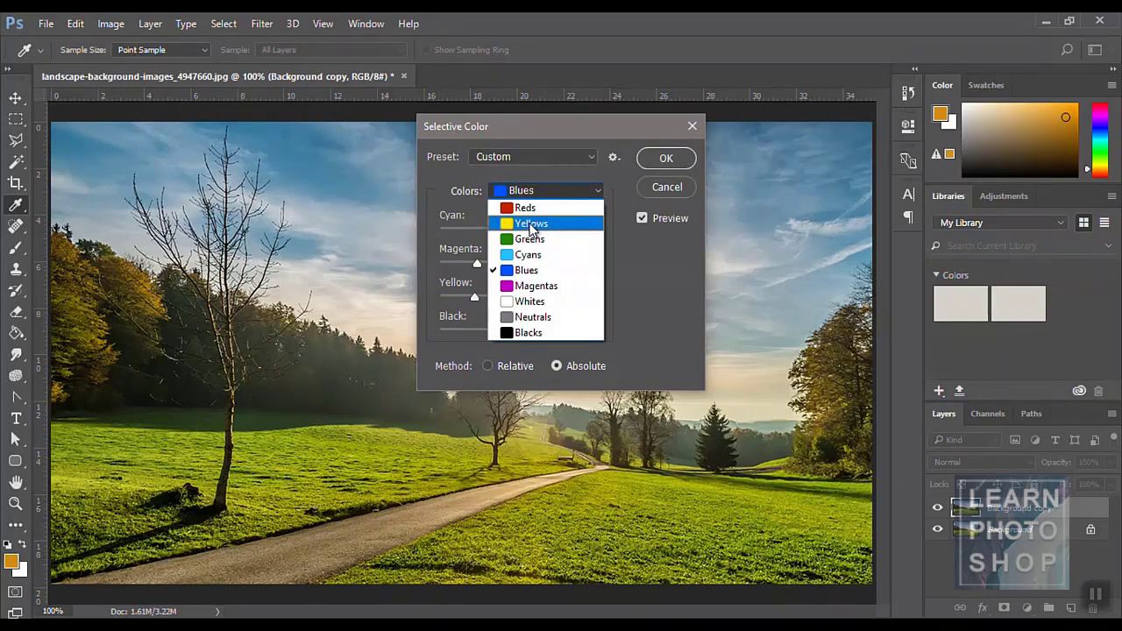
pyautogui.click(530, 225)
pyautogui.moveTo(515, 267); pyautogui.dragTo(475, 298)
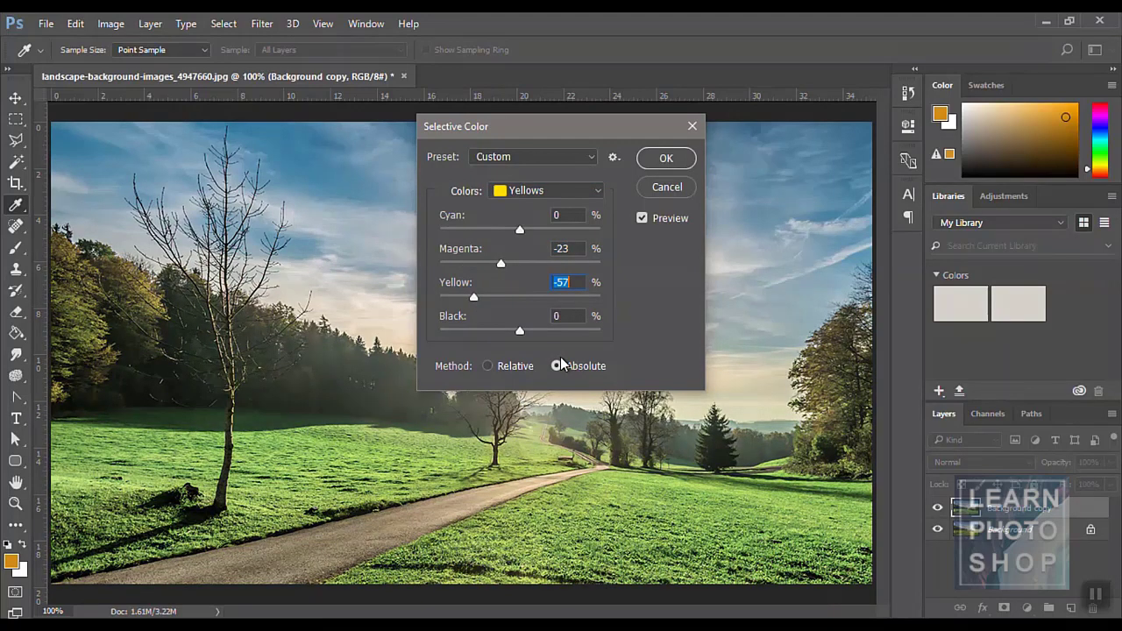
pyautogui.moveTo(522, 336); pyautogui.dragTo(429, 331)
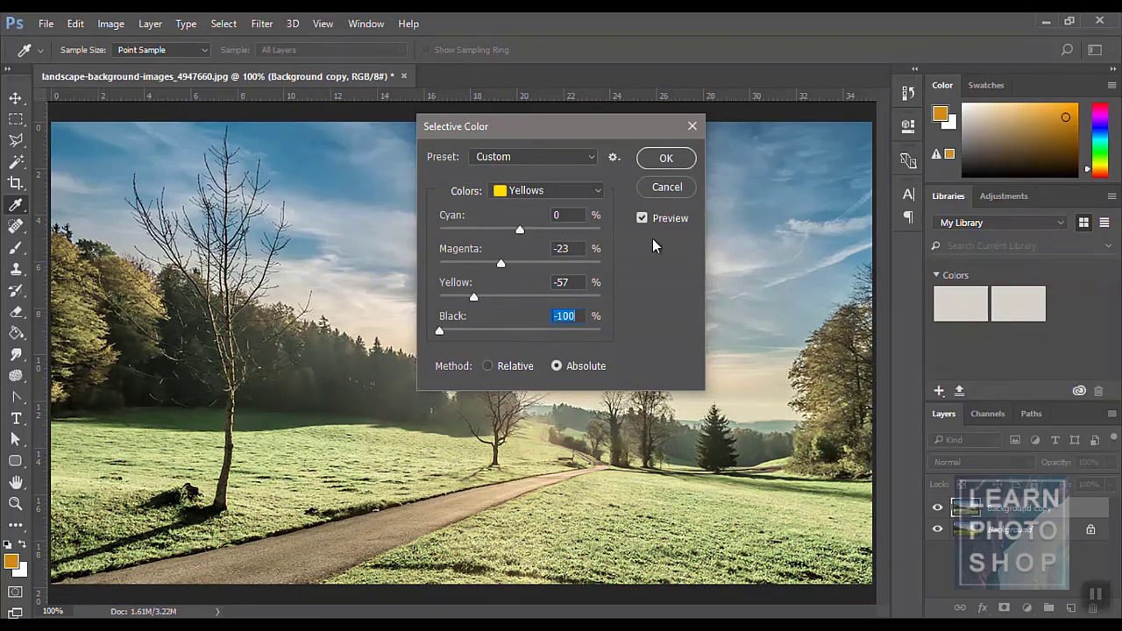
pyautogui.click(663, 189)
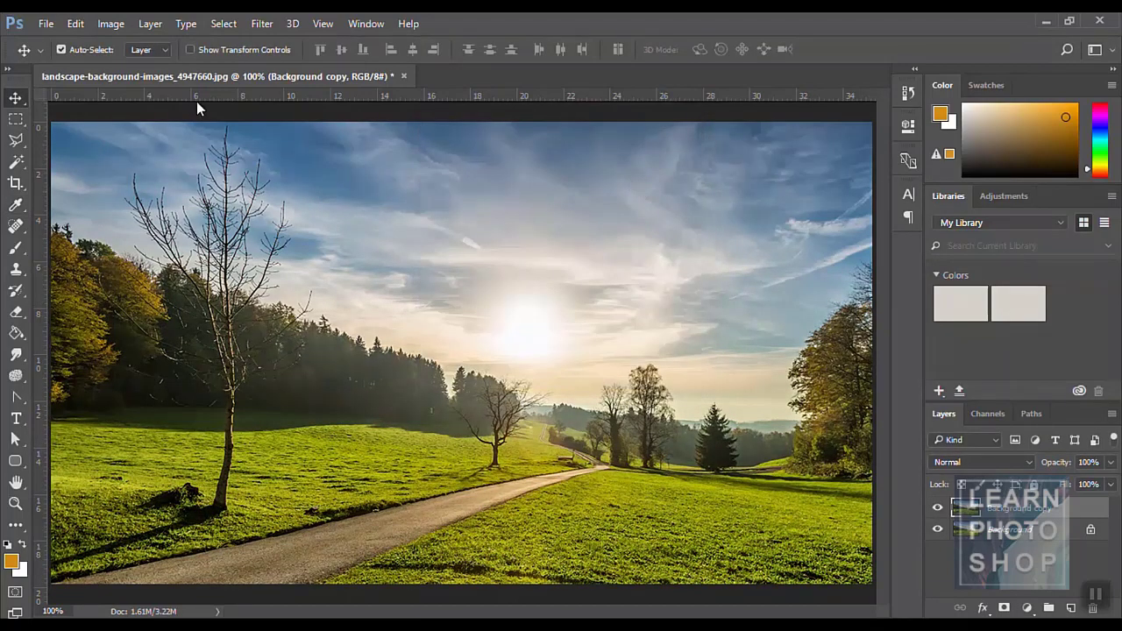
pyautogui.click(111, 23)
pyautogui.moveTo(140, 65)
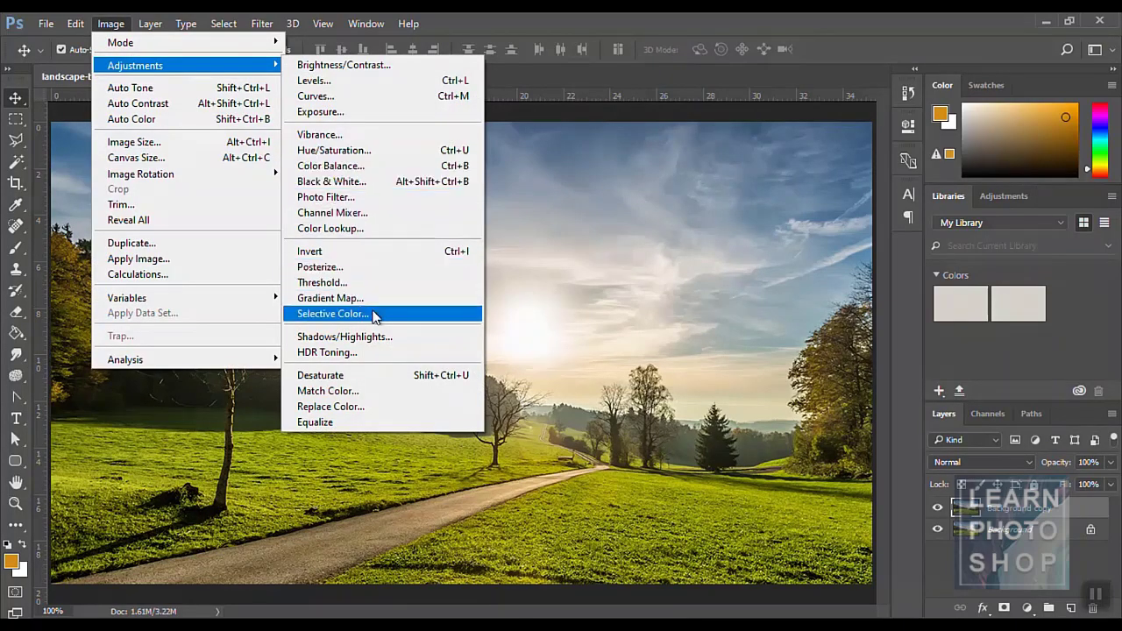
pyautogui.click(380, 336)
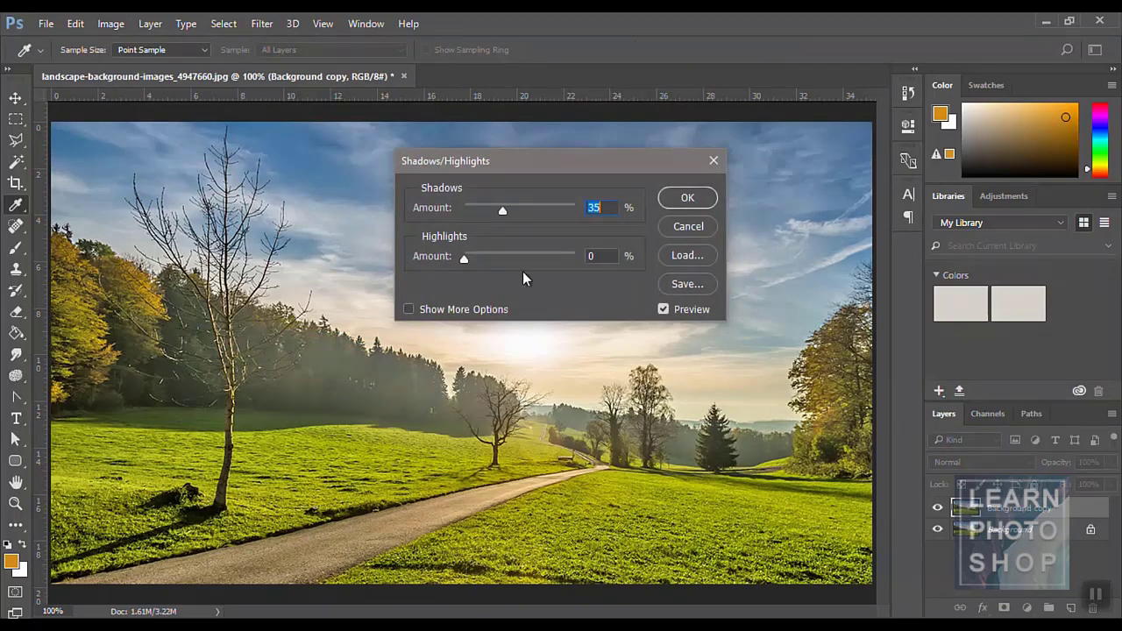
pyautogui.moveTo(499, 211); pyautogui.dragTo(476, 211)
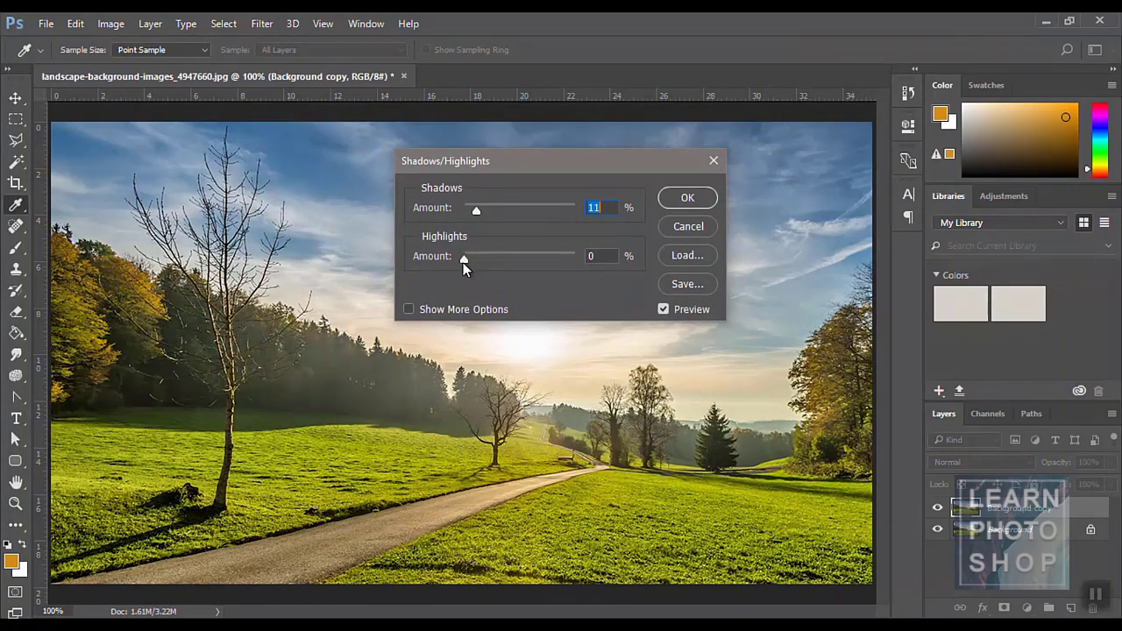
pyautogui.moveTo(464, 259); pyautogui.dragTo(542, 259)
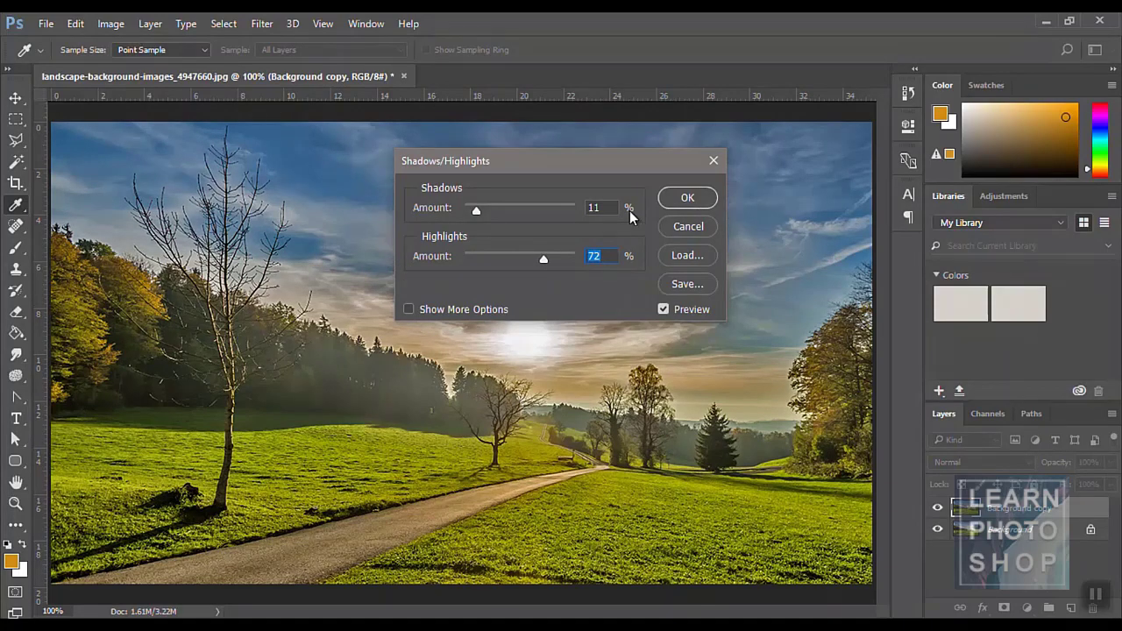
pyautogui.click(708, 227)
pyautogui.click(122, 25)
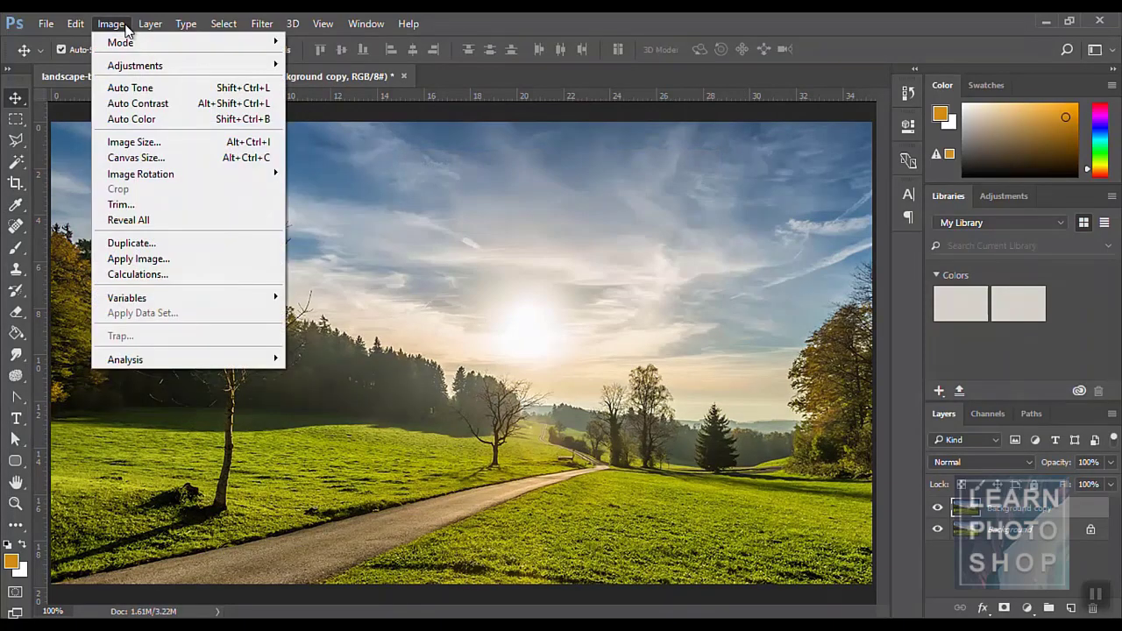
pyautogui.moveTo(146, 70)
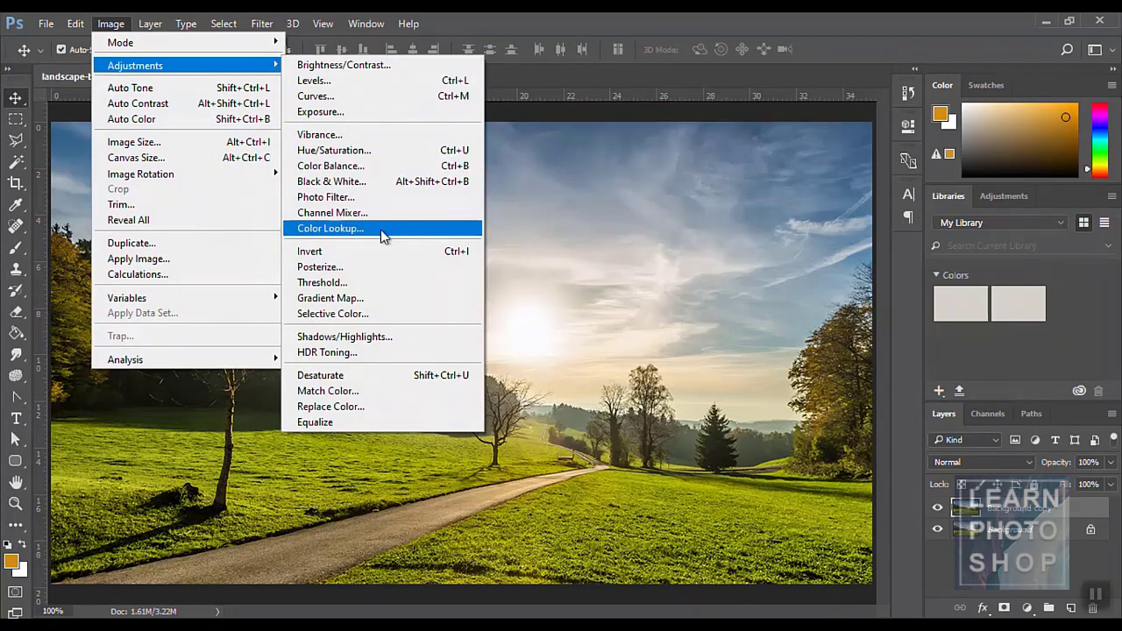
pyautogui.click(372, 378)
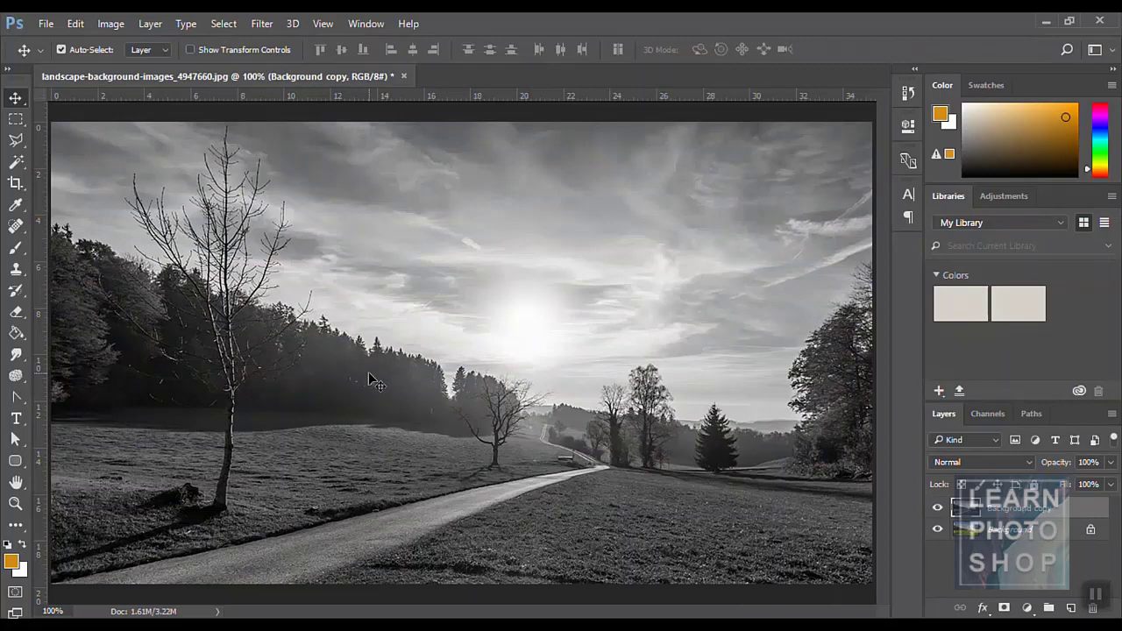
pyautogui.hotkey('ctrl', 'z')
pyautogui.click(111, 24)
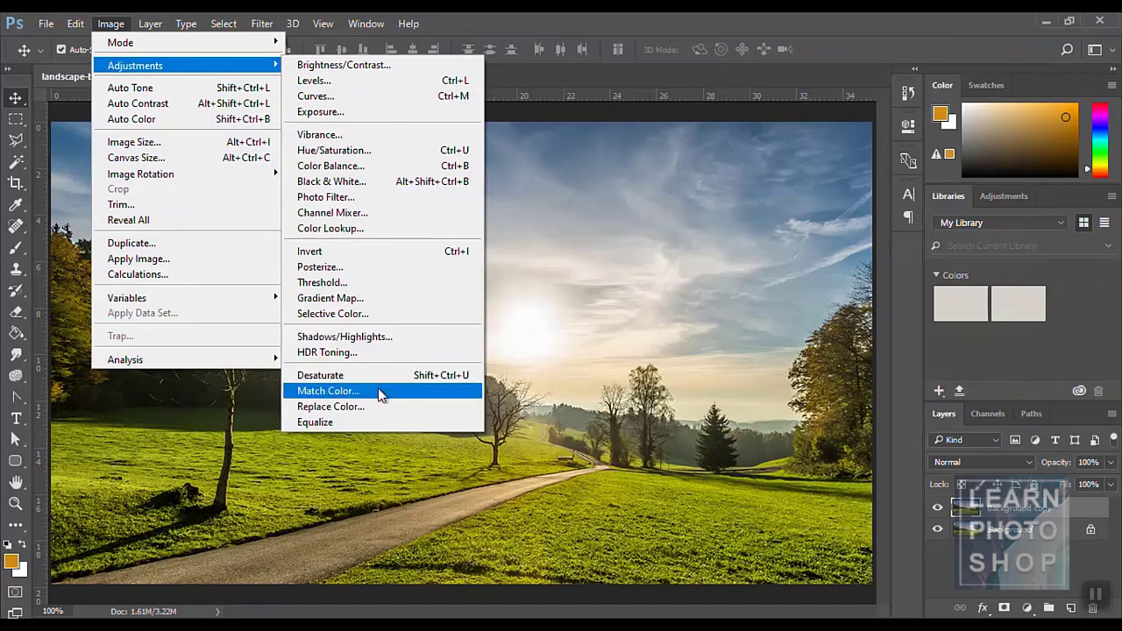
pyautogui.click(379, 390)
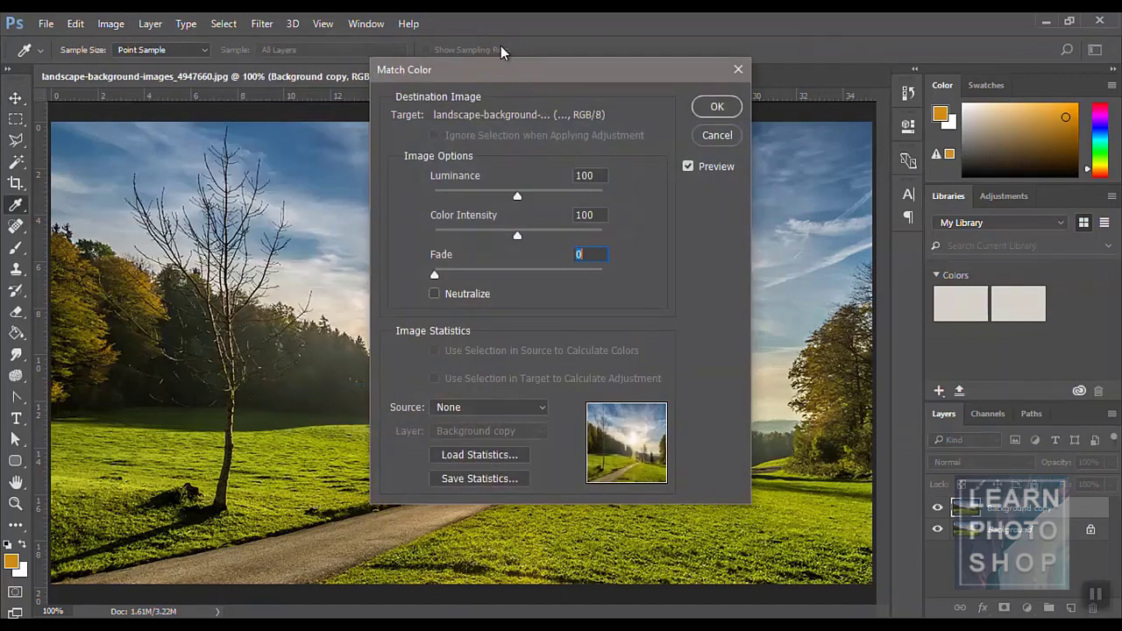
pyautogui.moveTo(470, 72); pyautogui.dragTo(517, 113)
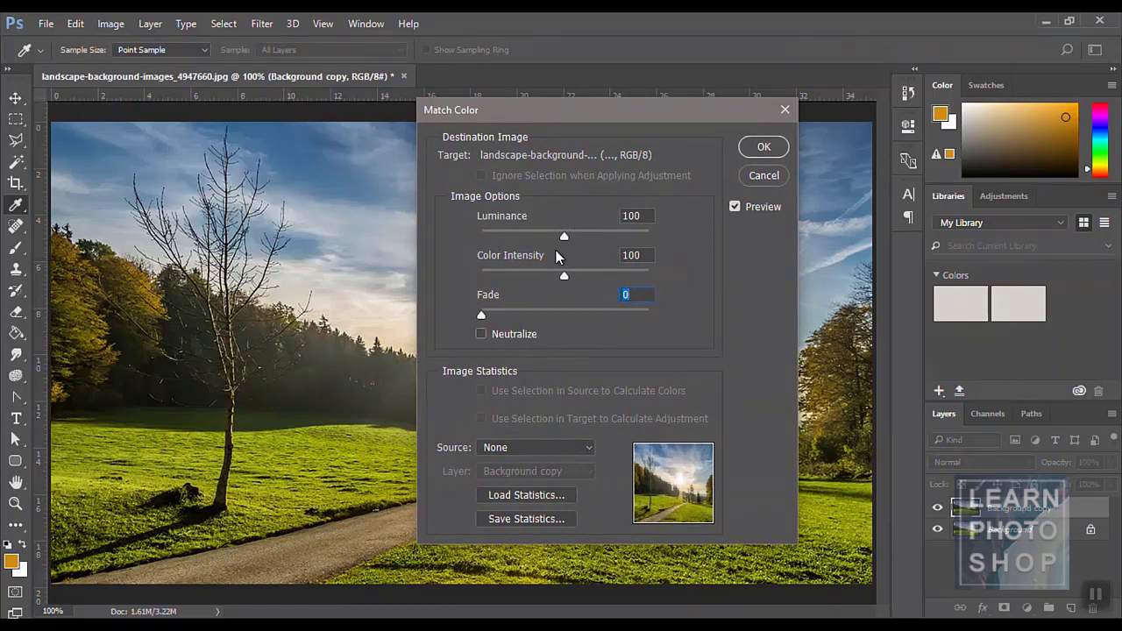
pyautogui.moveTo(563, 237); pyautogui.dragTo(511, 236)
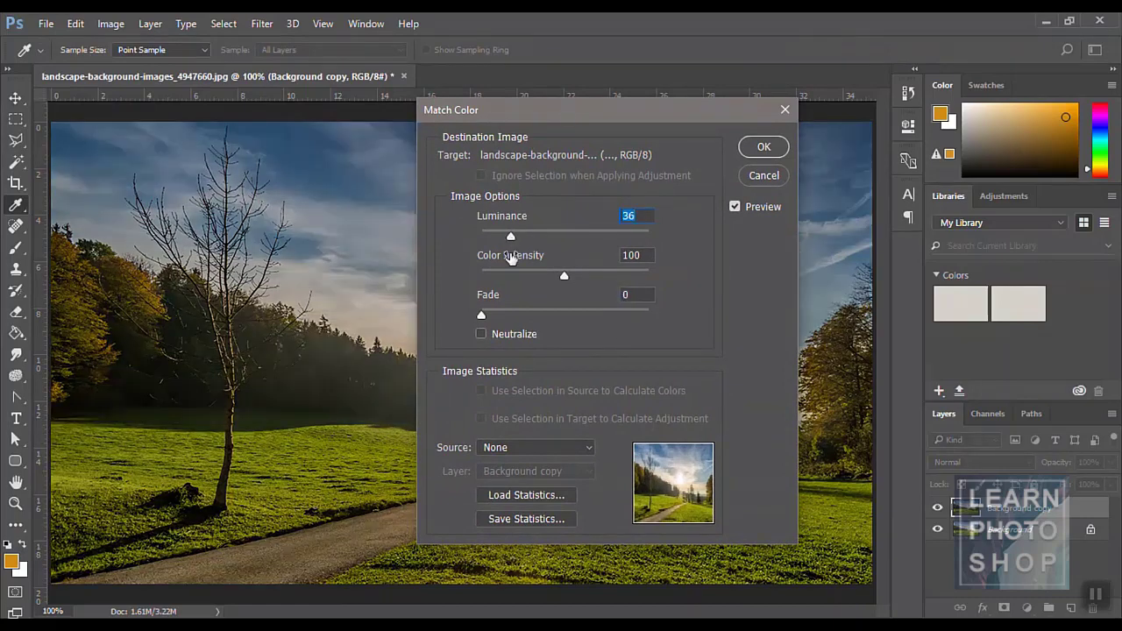
pyautogui.moveTo(564, 277); pyautogui.dragTo(515, 281)
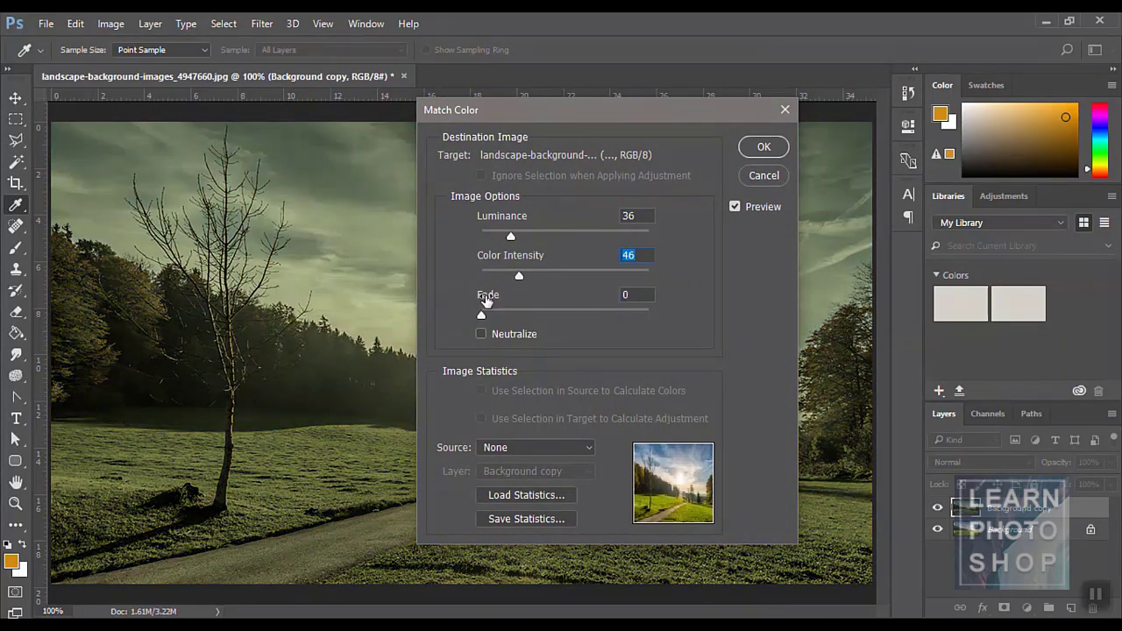
pyautogui.moveTo(482, 315); pyautogui.dragTo(572, 315)
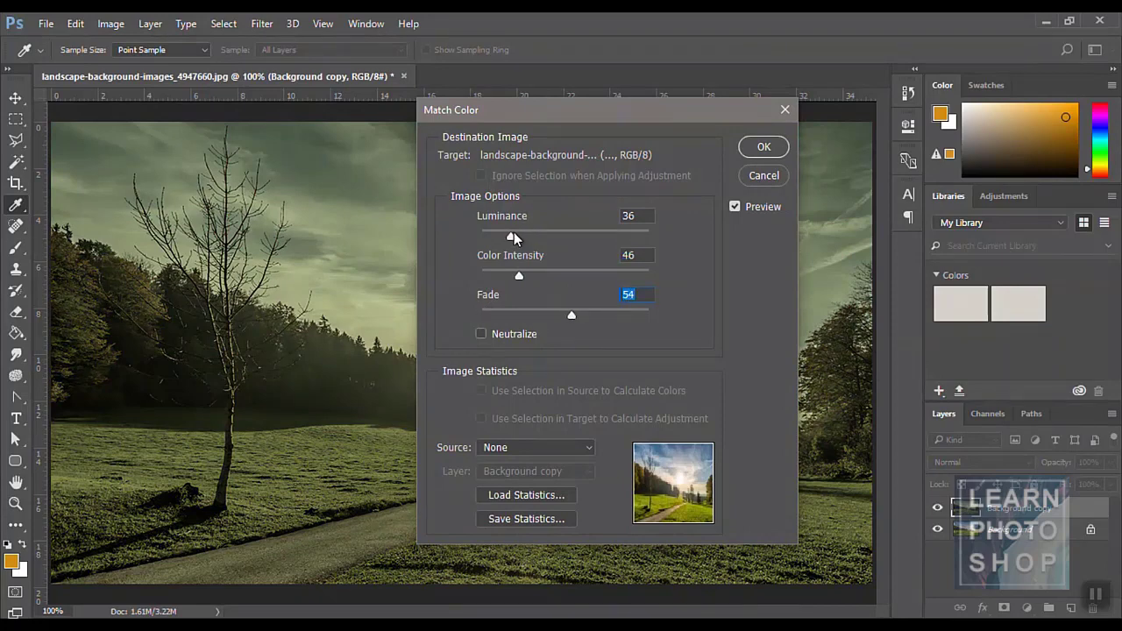
pyautogui.moveTo(512, 235); pyautogui.dragTo(594, 235)
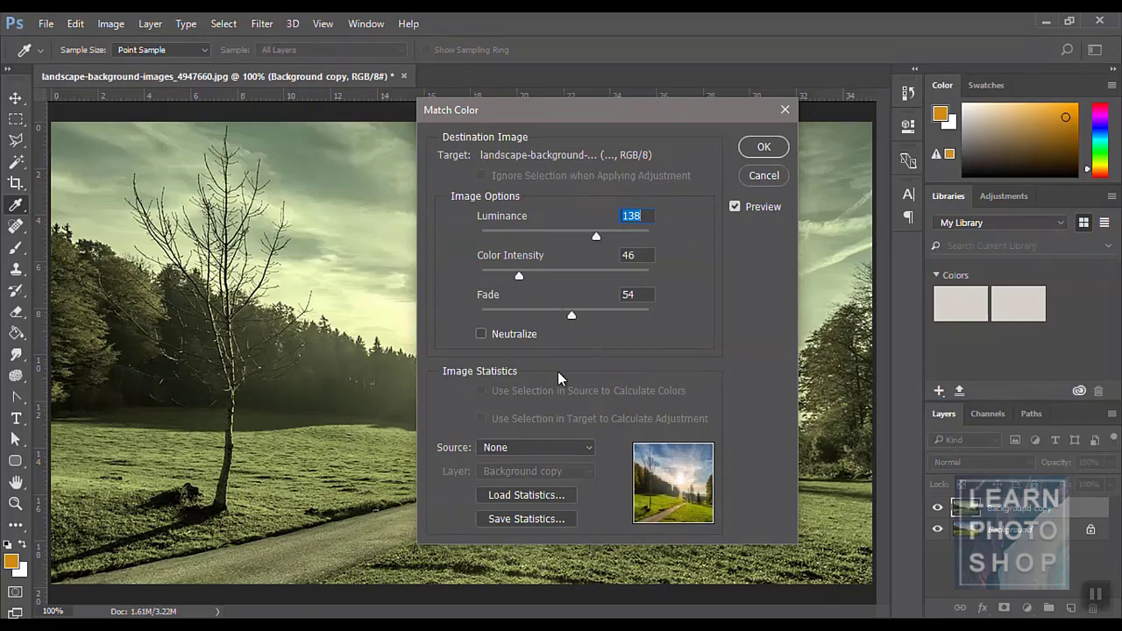
pyautogui.click(753, 175)
pyautogui.click(123, 24)
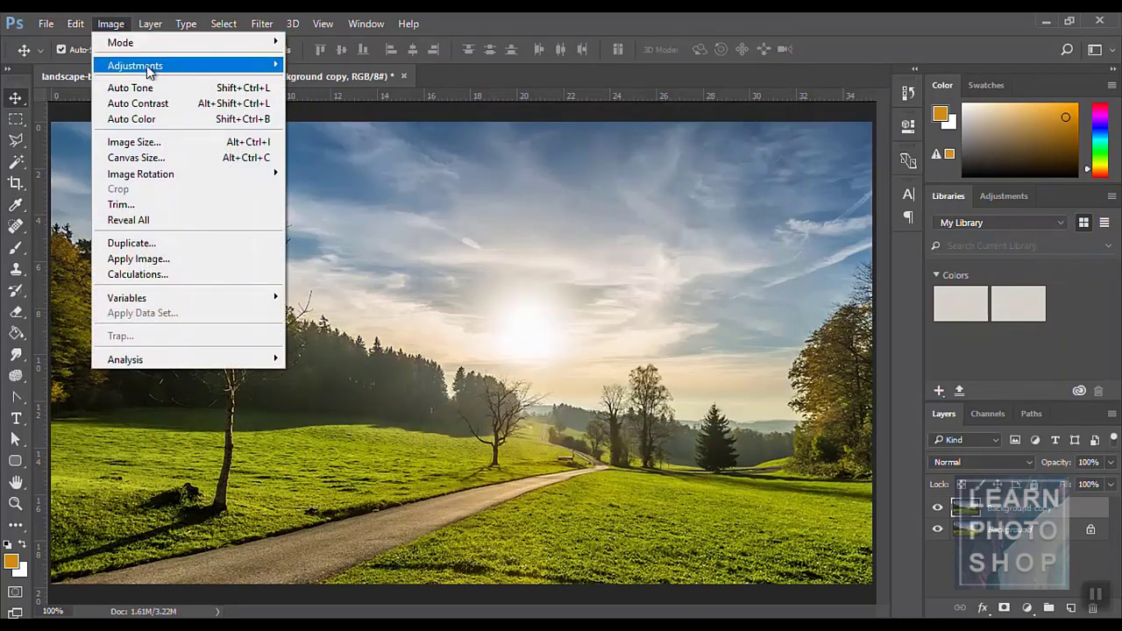
# - Open Replace Color, move its window aside, and sample the blue sky
pyautogui.moveTo(148, 73)
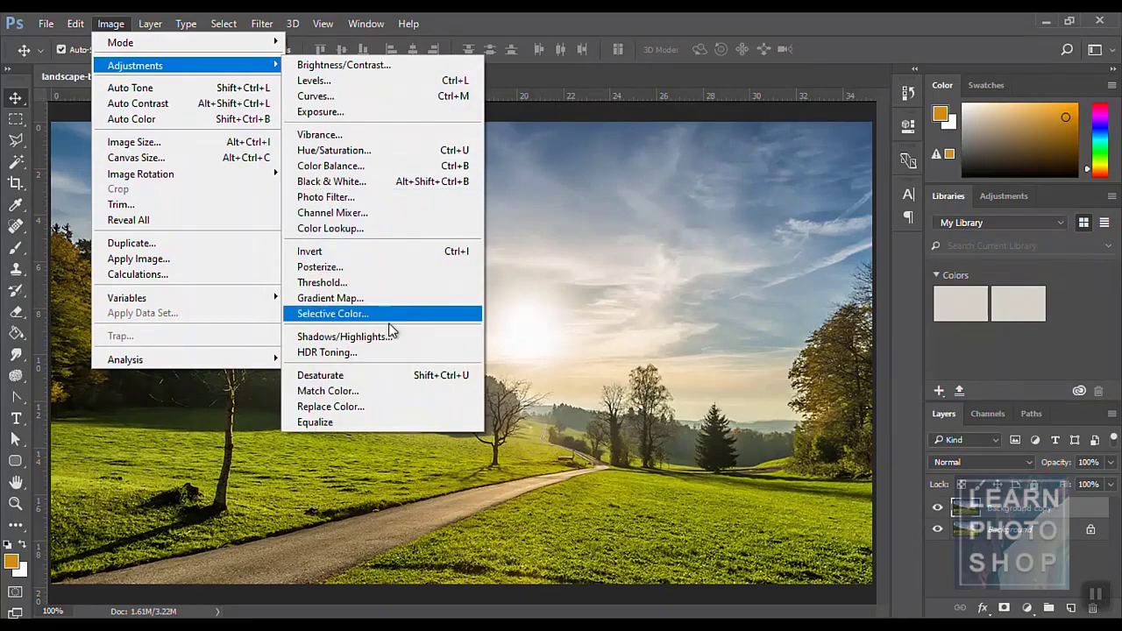
pyautogui.click(388, 406)
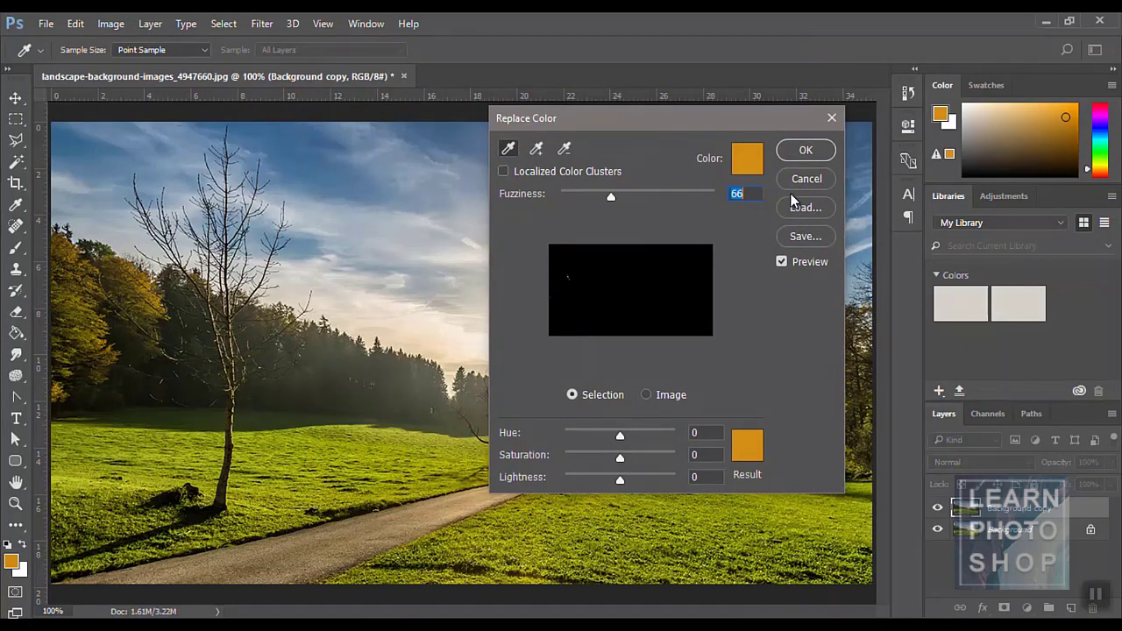
pyautogui.moveTo(623, 121); pyautogui.dragTo(588, 168)
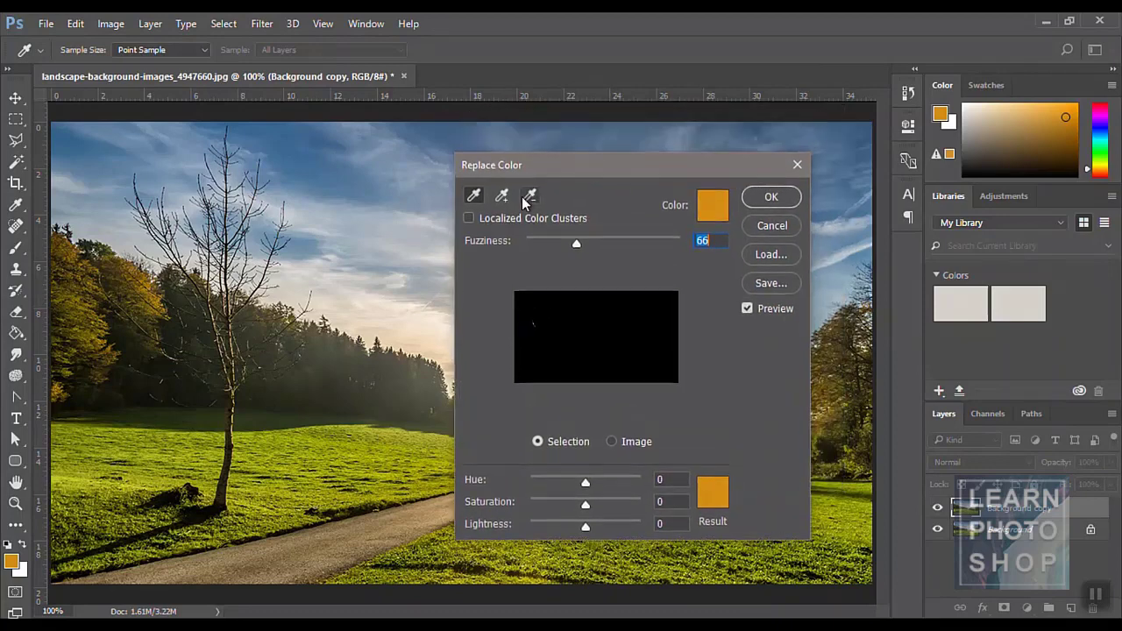
pyautogui.click(313, 167)
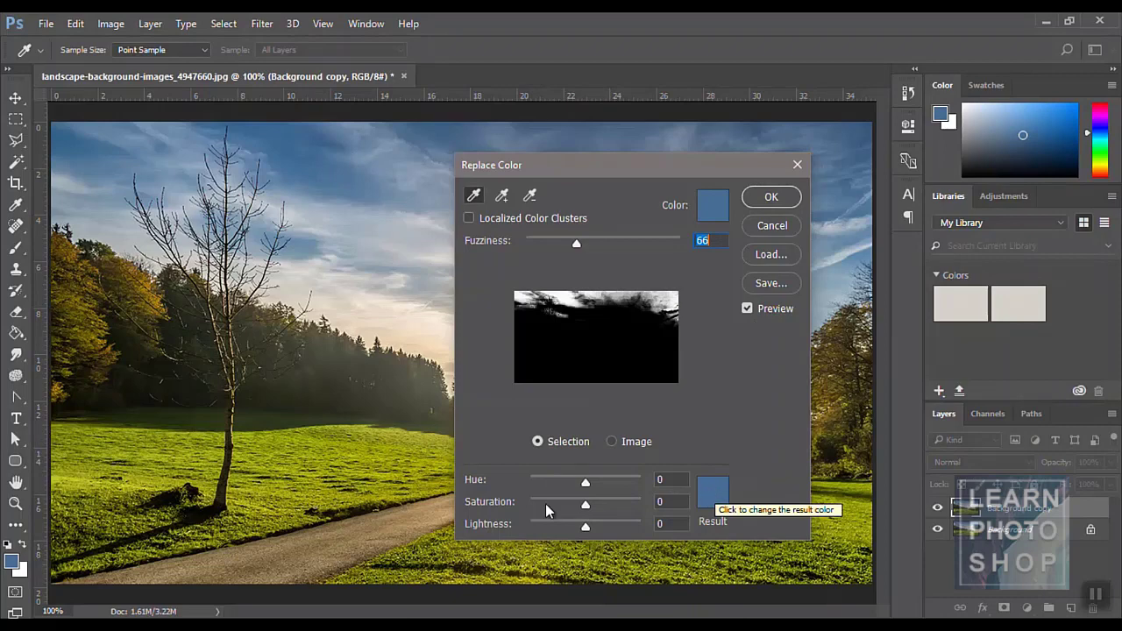
pyautogui.click(11, 562)
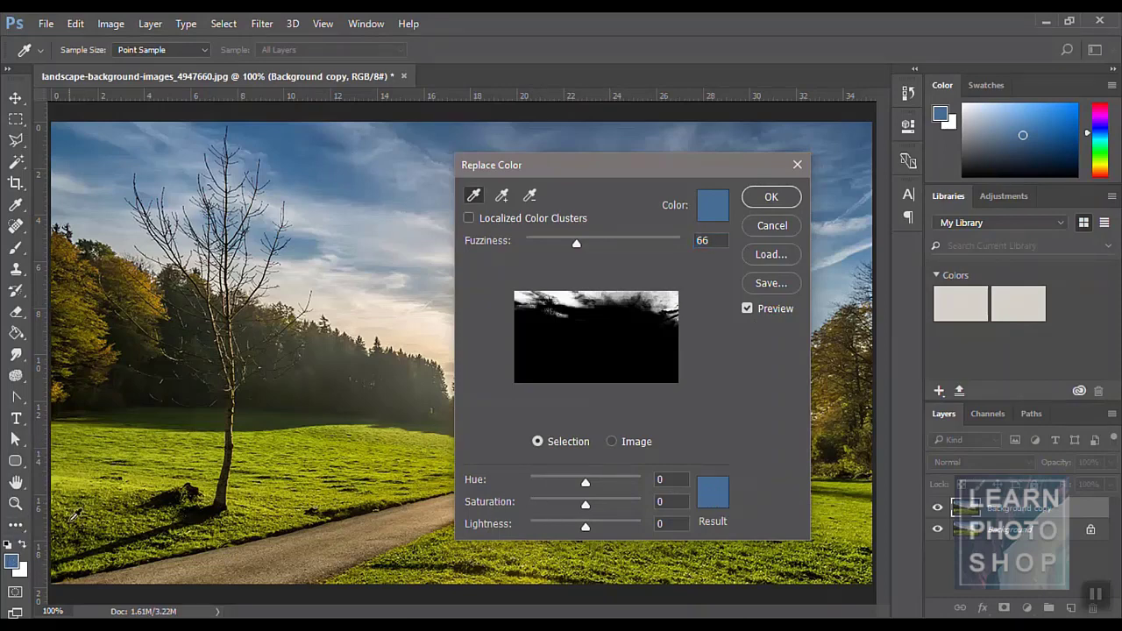
pyautogui.click(298, 150)
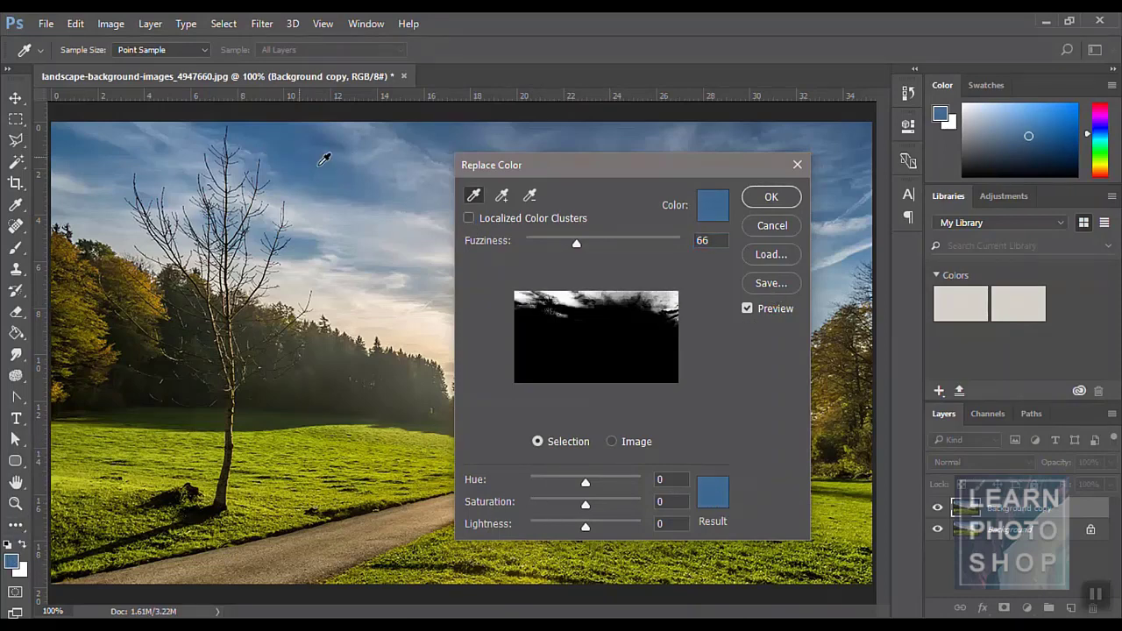
# - Set a red replacement colour and widen Fuzziness to 86
pyautogui.click(720, 493)
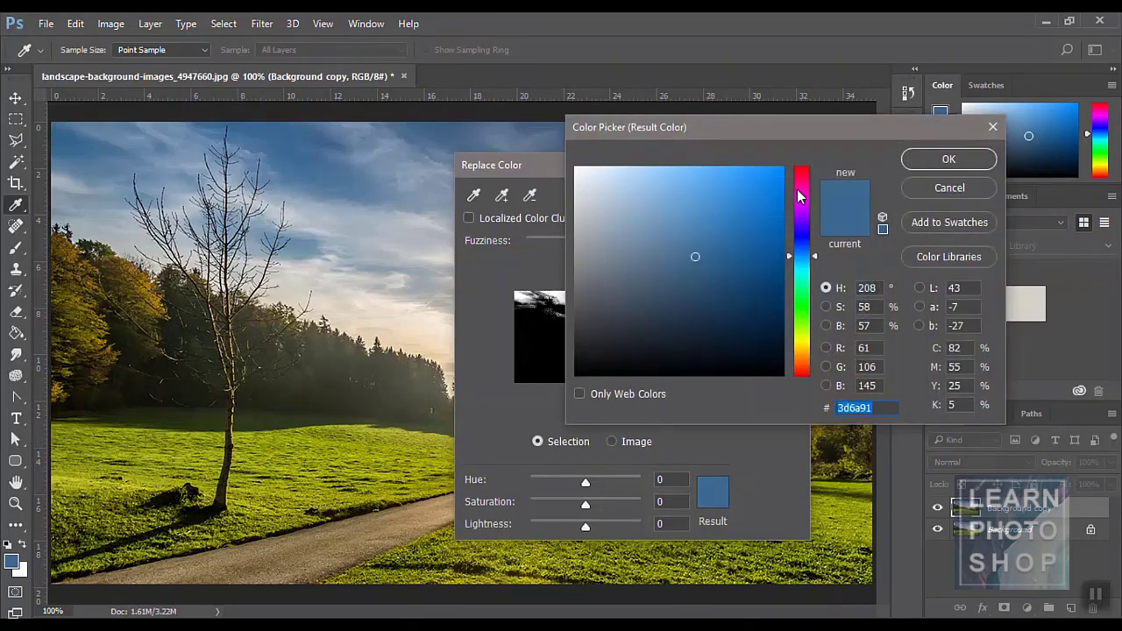
pyautogui.moveTo(799, 197); pyautogui.dragTo(811, 158)
pyautogui.click(936, 165)
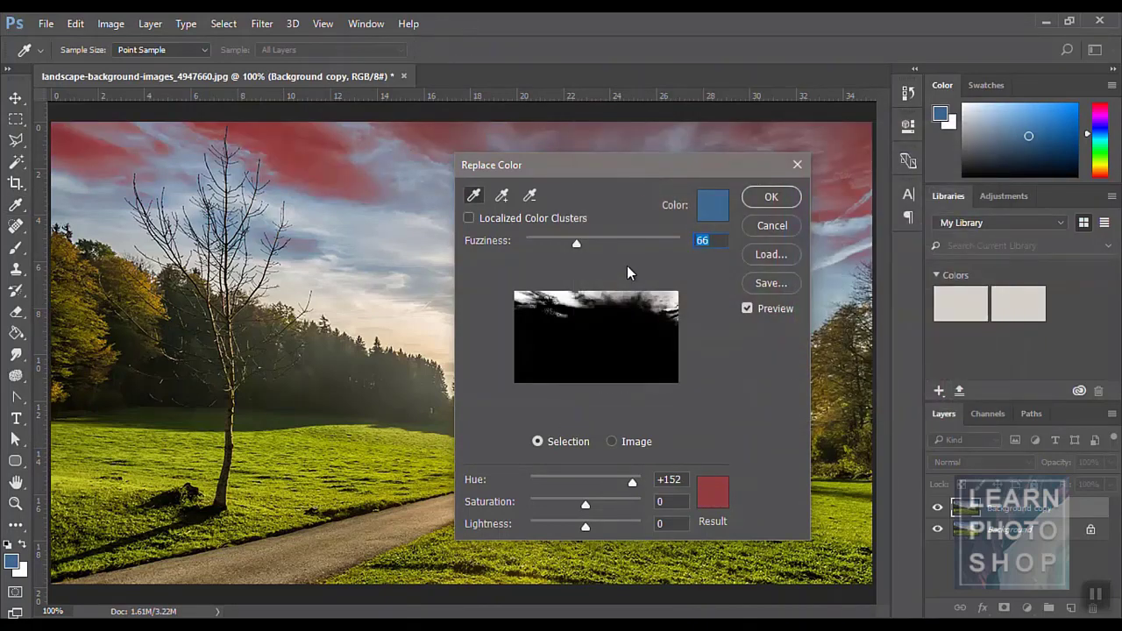
pyautogui.moveTo(578, 248)
pyautogui.mouseDown()
pyautogui.moveTo(623, 244)
pyautogui.moveTo(593, 247)
pyautogui.mouseUp()
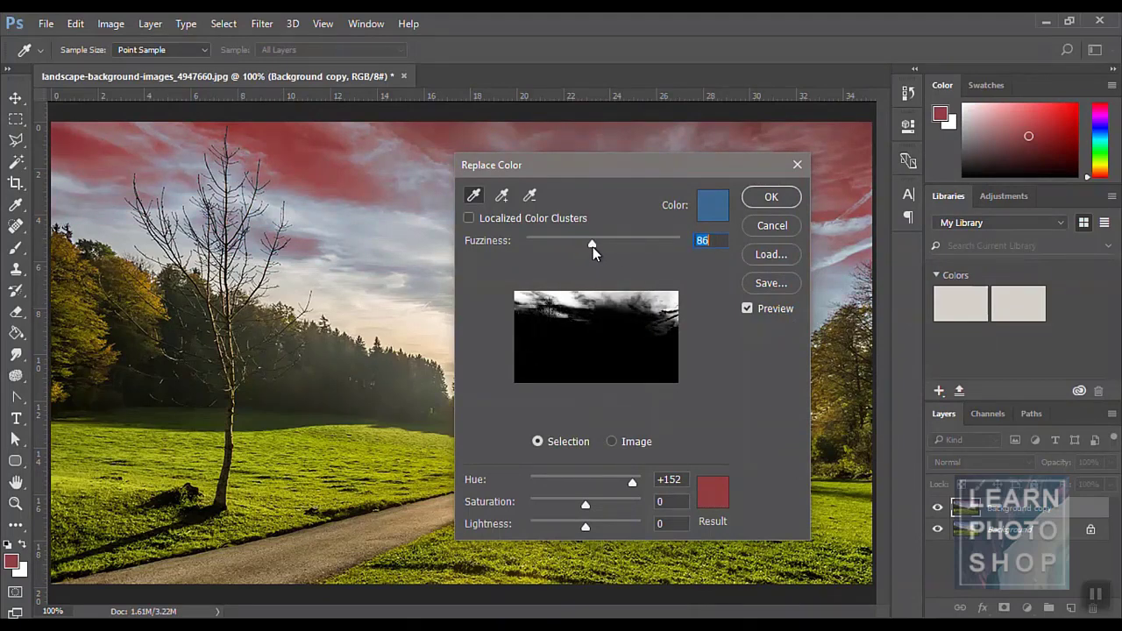
# - Resample the pale sky and switch the replacement to bright yellow
pyautogui.click(350, 217)
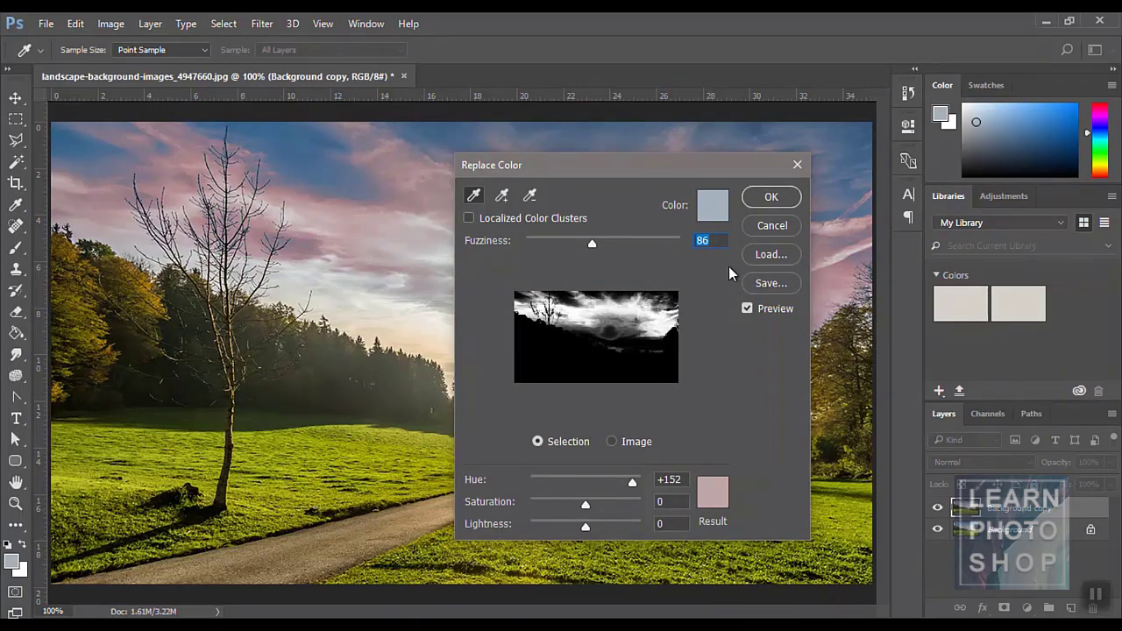
pyautogui.click(712, 494)
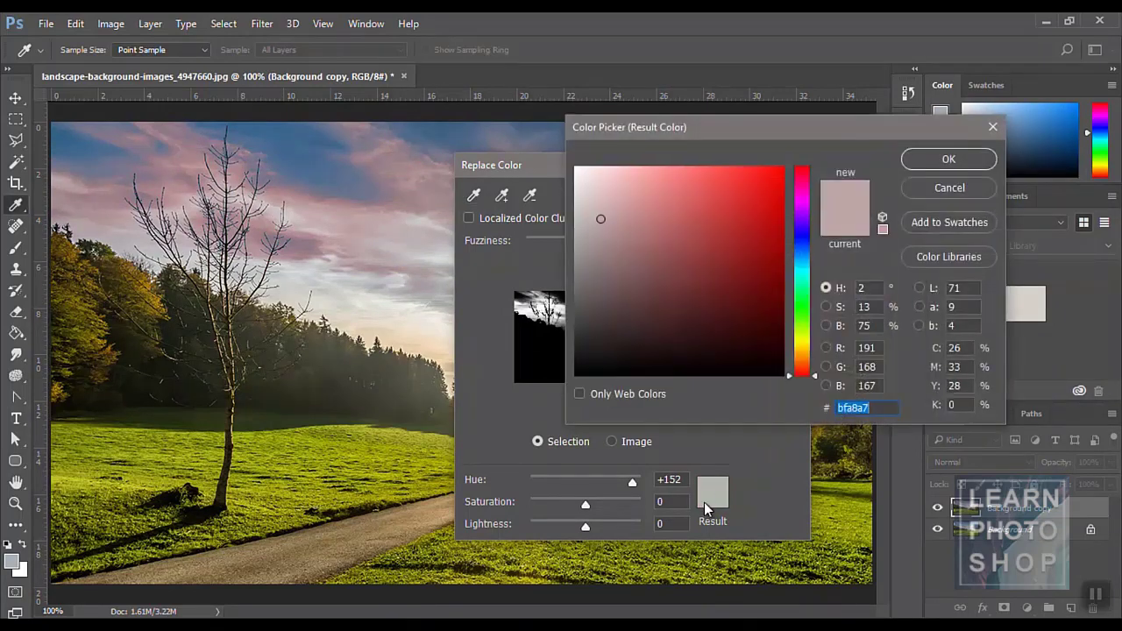
pyautogui.moveTo(802, 276); pyautogui.dragTo(807, 348)
pyautogui.moveTo(713, 188); pyautogui.dragTo(704, 167)
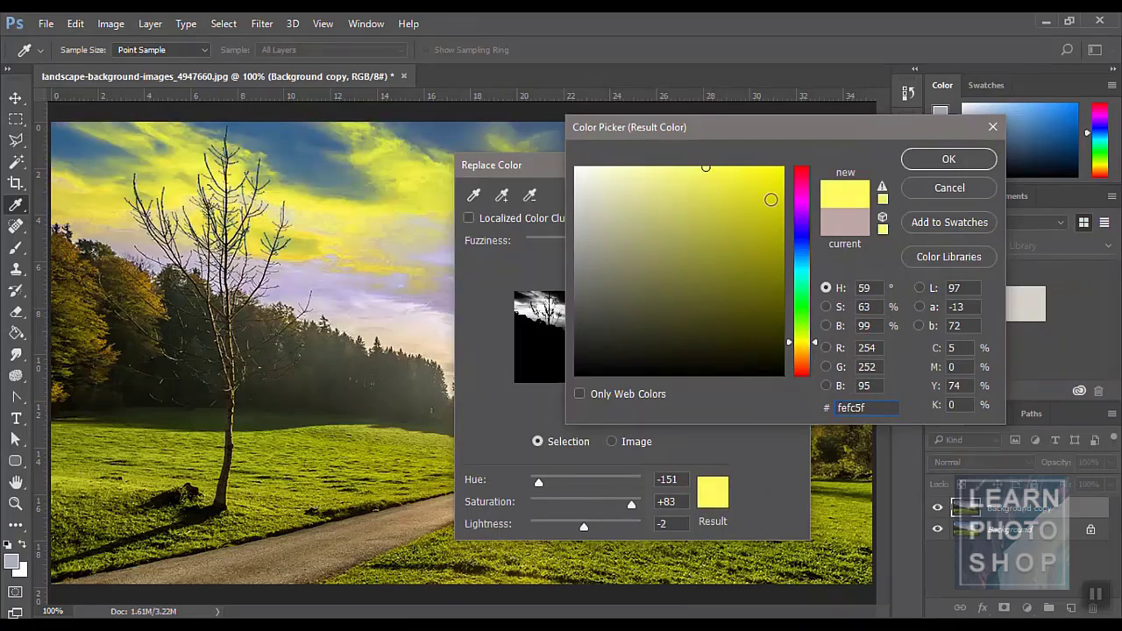
pyautogui.click(929, 158)
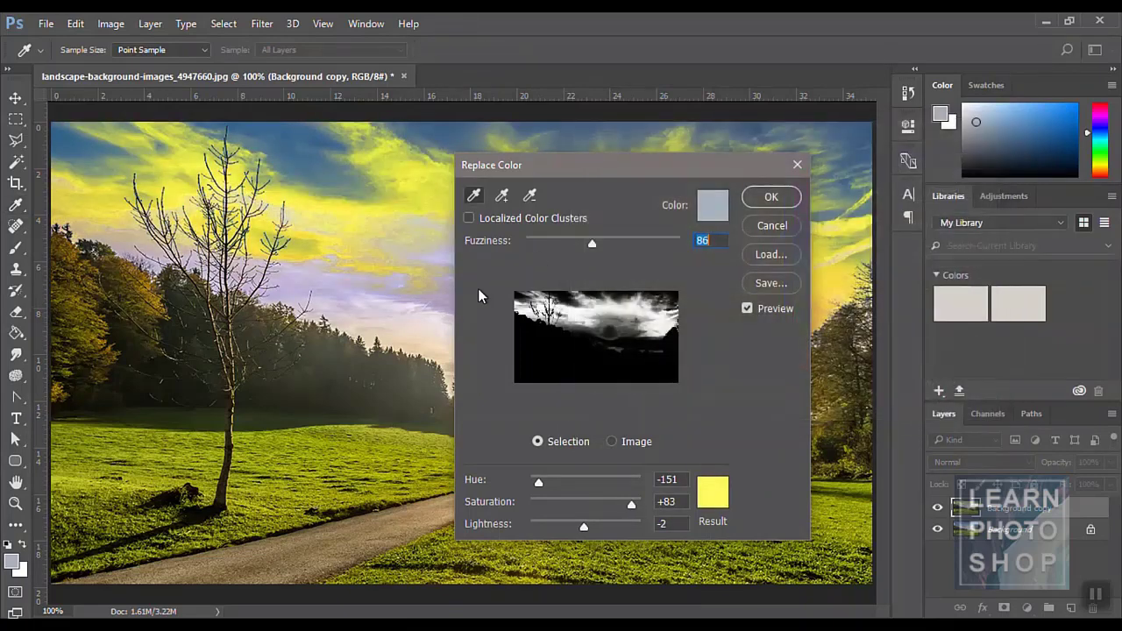
pyautogui.click(413, 337)
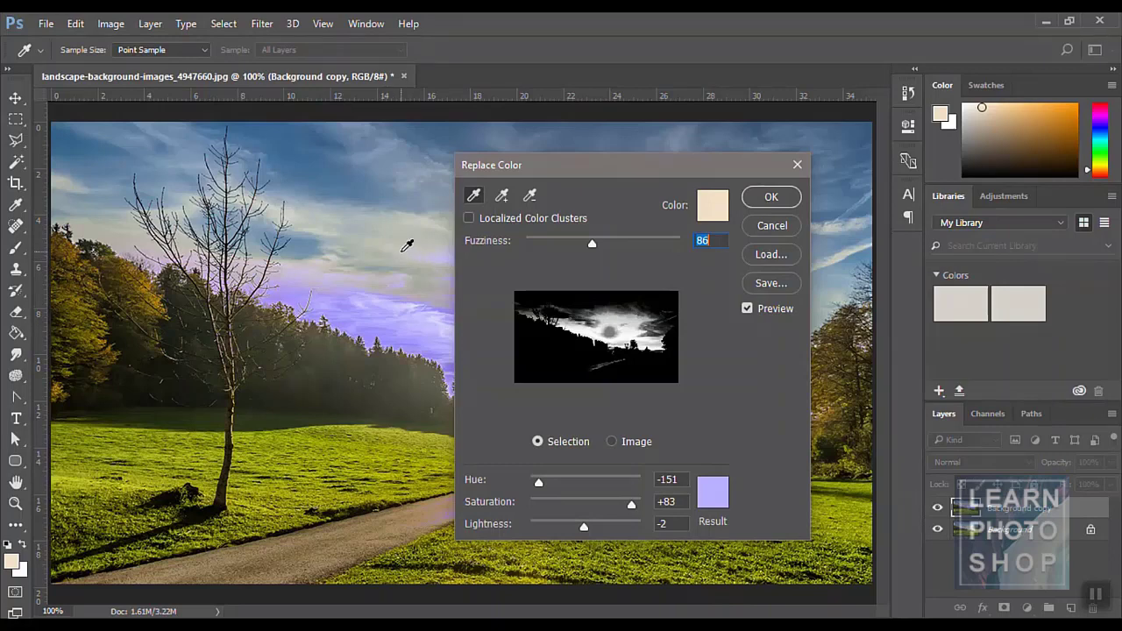
# - Sample the blue and pale patches of the sky as the colour to replace
pyautogui.click(302, 155)
pyautogui.press('ctrl')
pyautogui.click(374, 219)
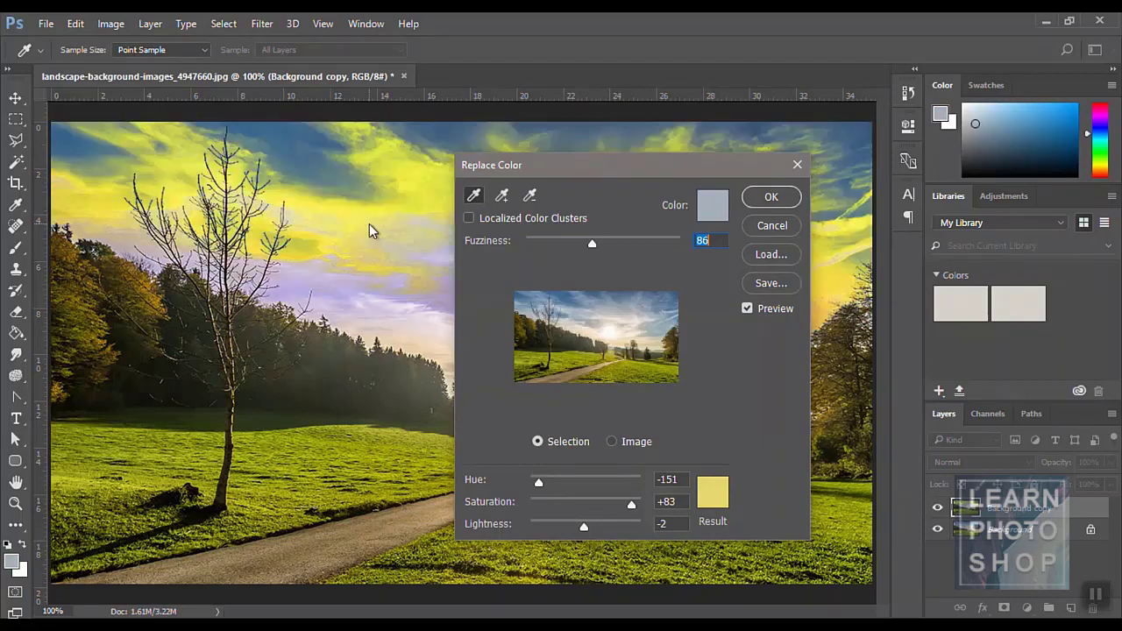
pyautogui.click(401, 303)
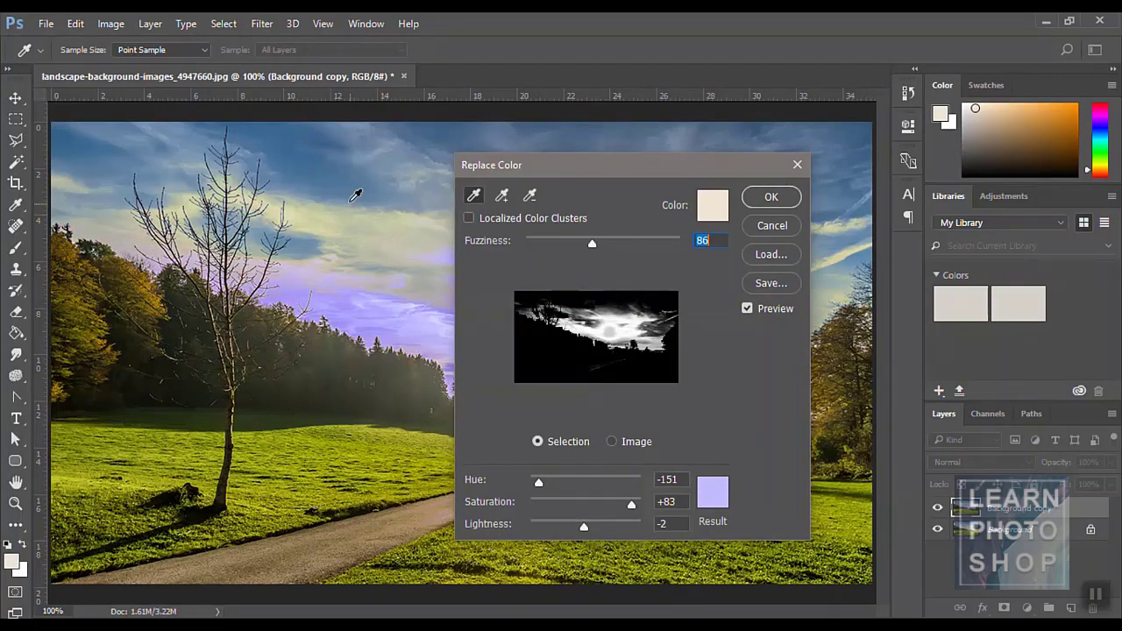
pyautogui.click(322, 161)
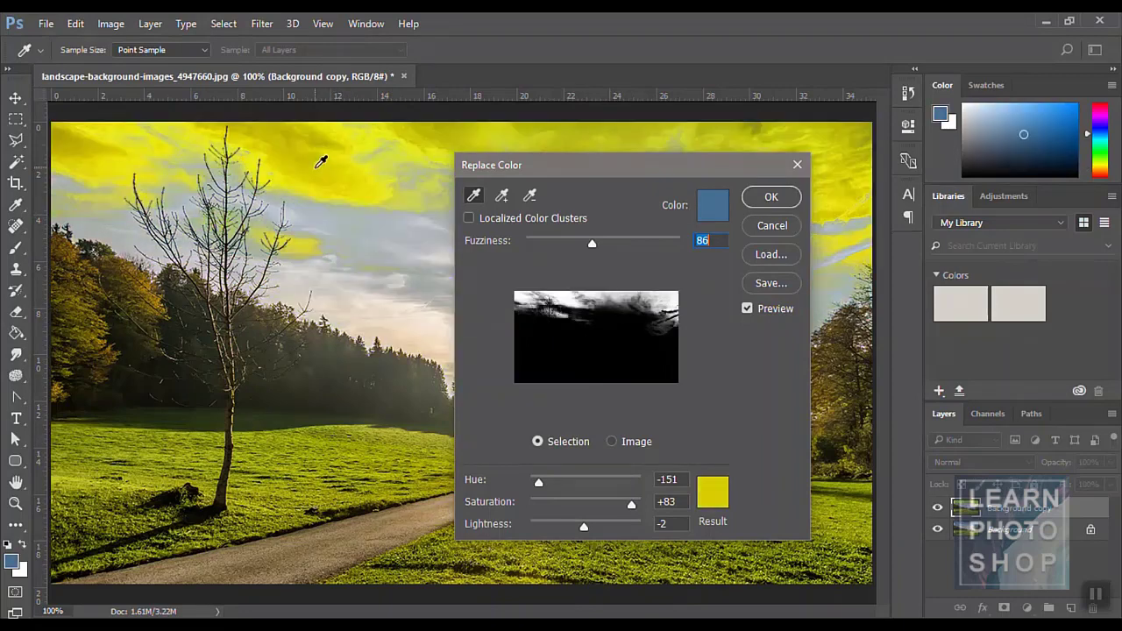
pyautogui.click(362, 294)
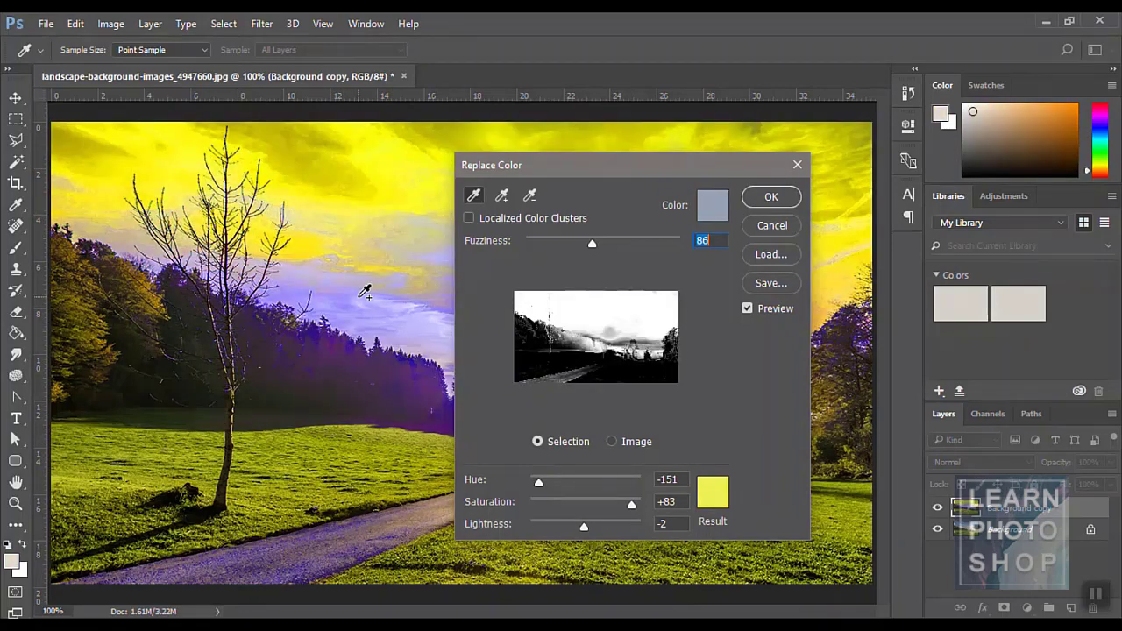
# - Set the replacement colour to red (f05151) and apply the sky recolouring
pyautogui.click(712, 495)
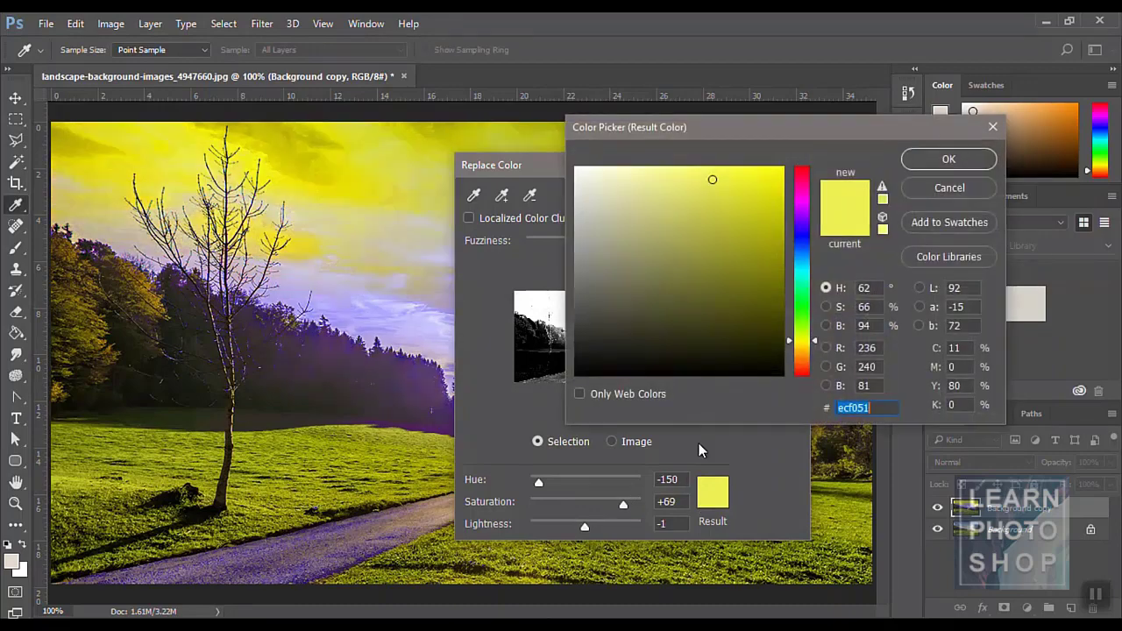
pyautogui.moveTo(811, 207); pyautogui.dragTo(801, 125)
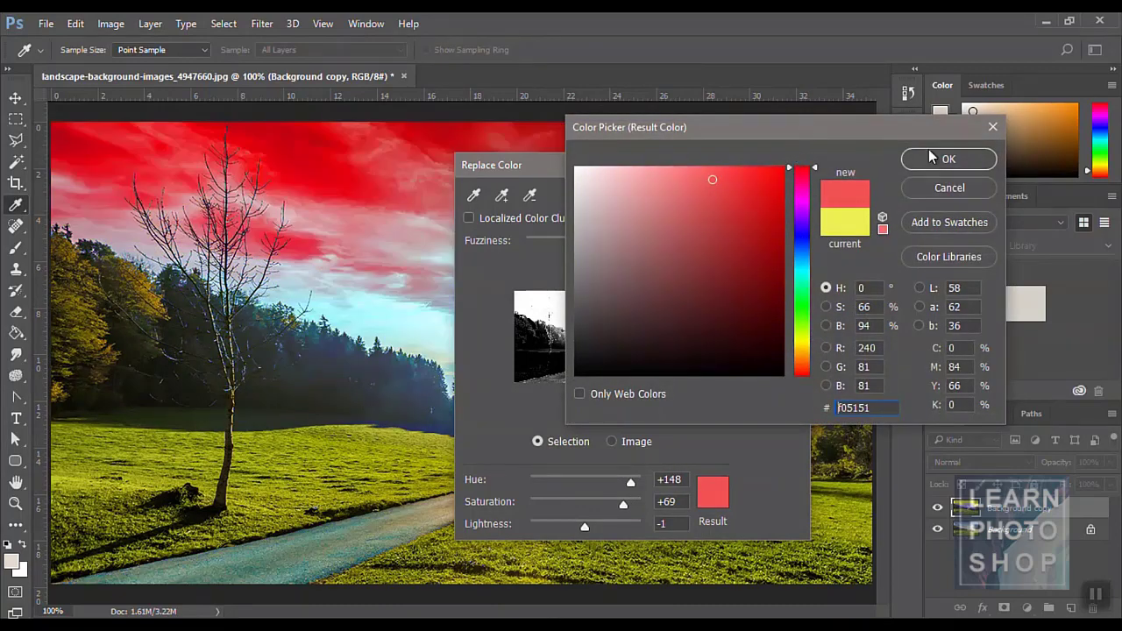
pyautogui.click(933, 158)
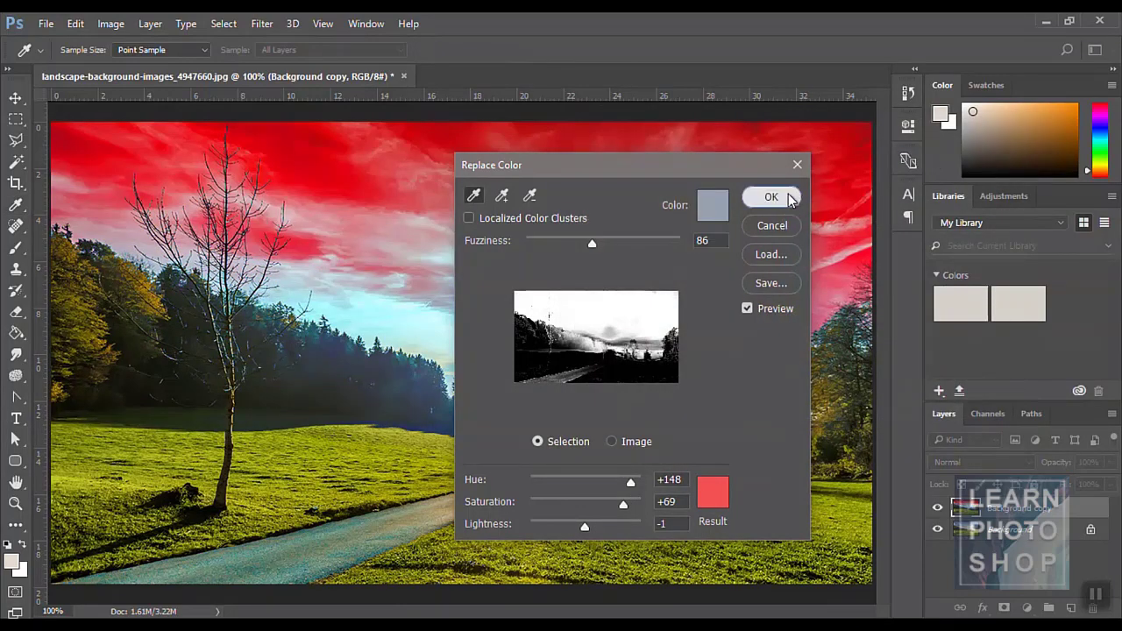
pyautogui.click(791, 199)
pyautogui.click(110, 23)
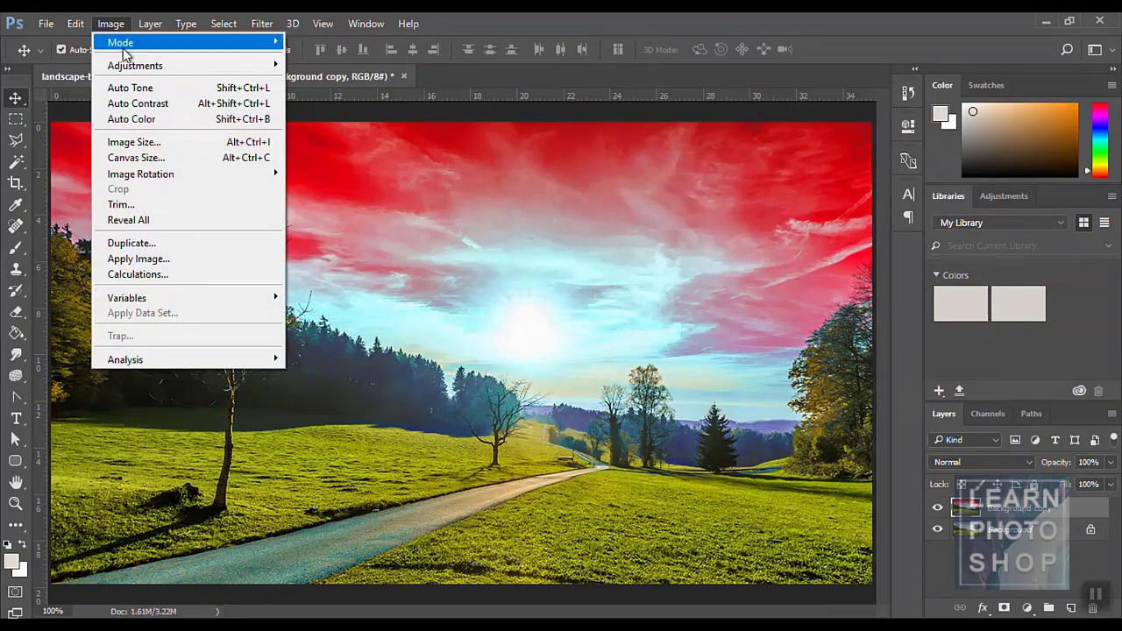
# - Sample the light sky near the sun and replace it with deep green (Hue -64, Lightness -34)
pyautogui.moveTo(133, 65)
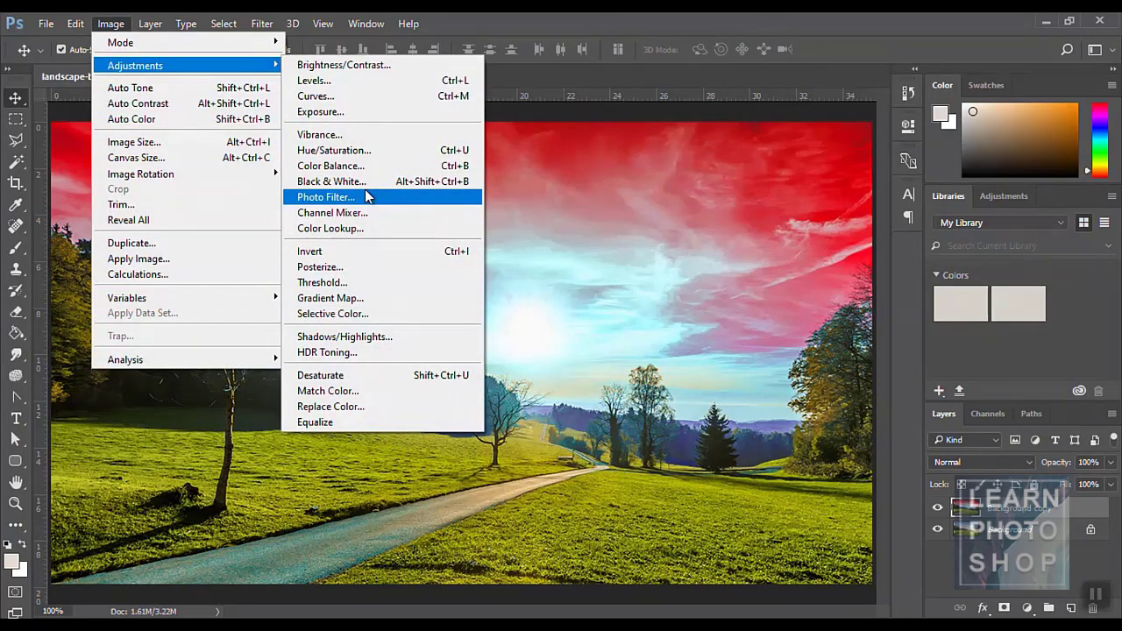
pyautogui.click(361, 407)
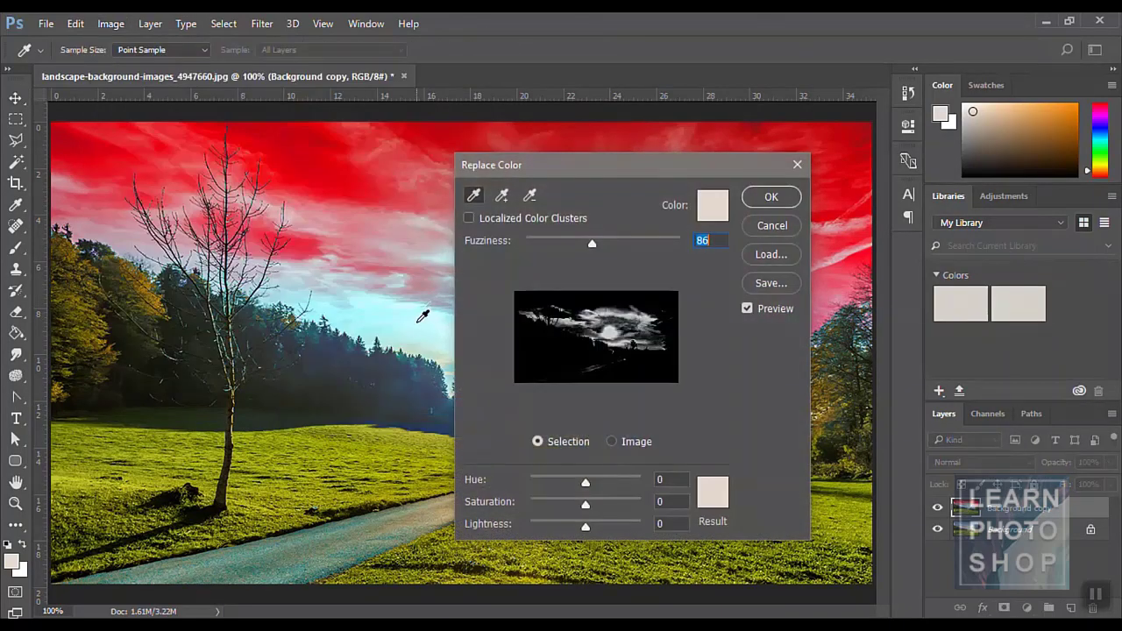
pyautogui.click(418, 323)
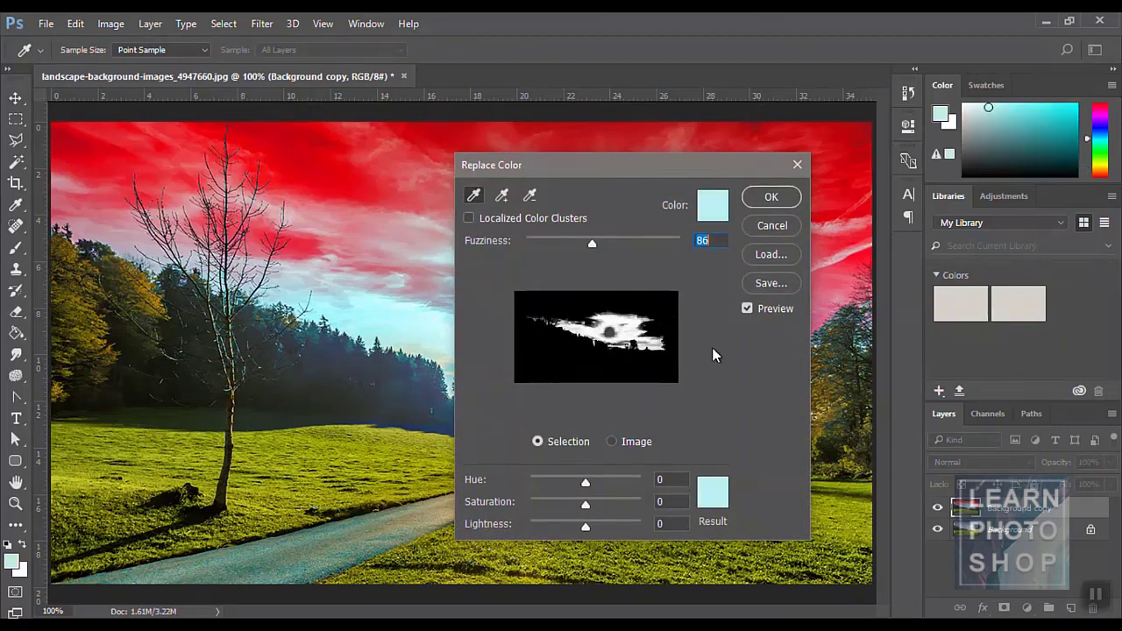
pyautogui.click(705, 498)
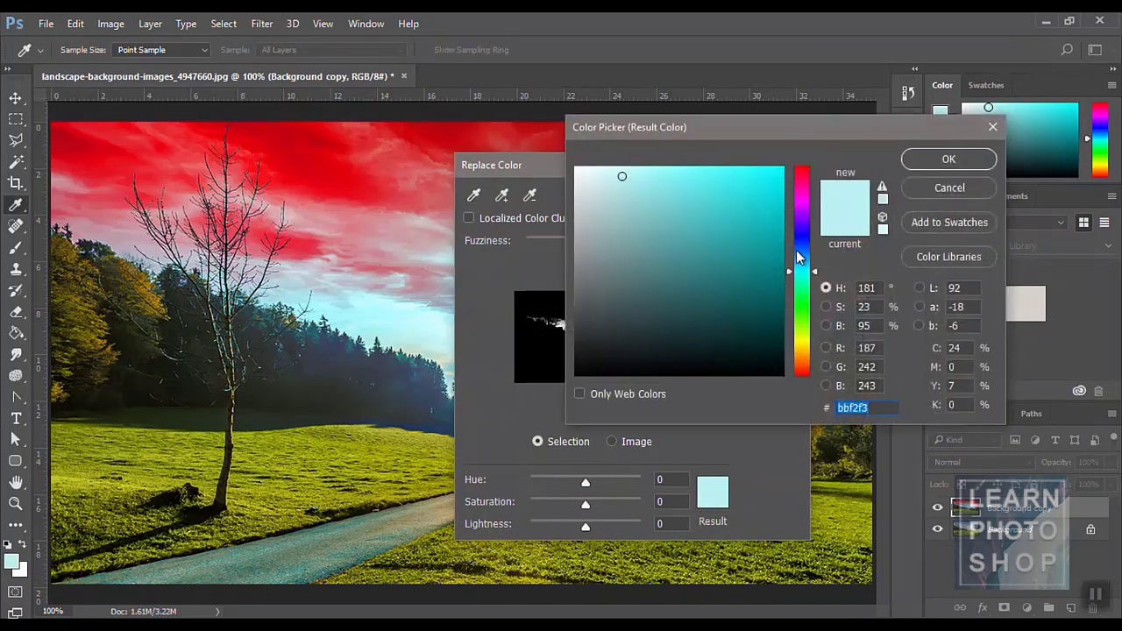
pyautogui.moveTo(804, 273); pyautogui.dragTo(804, 312)
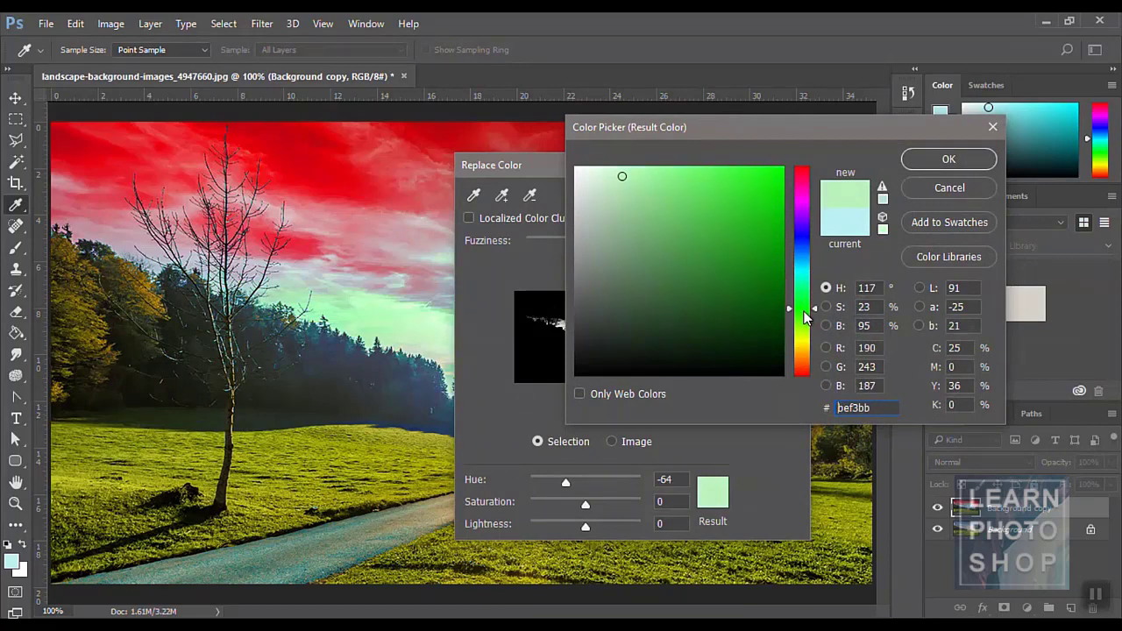
pyautogui.moveTo(737, 235); pyautogui.dragTo(739, 204)
pyautogui.click(945, 158)
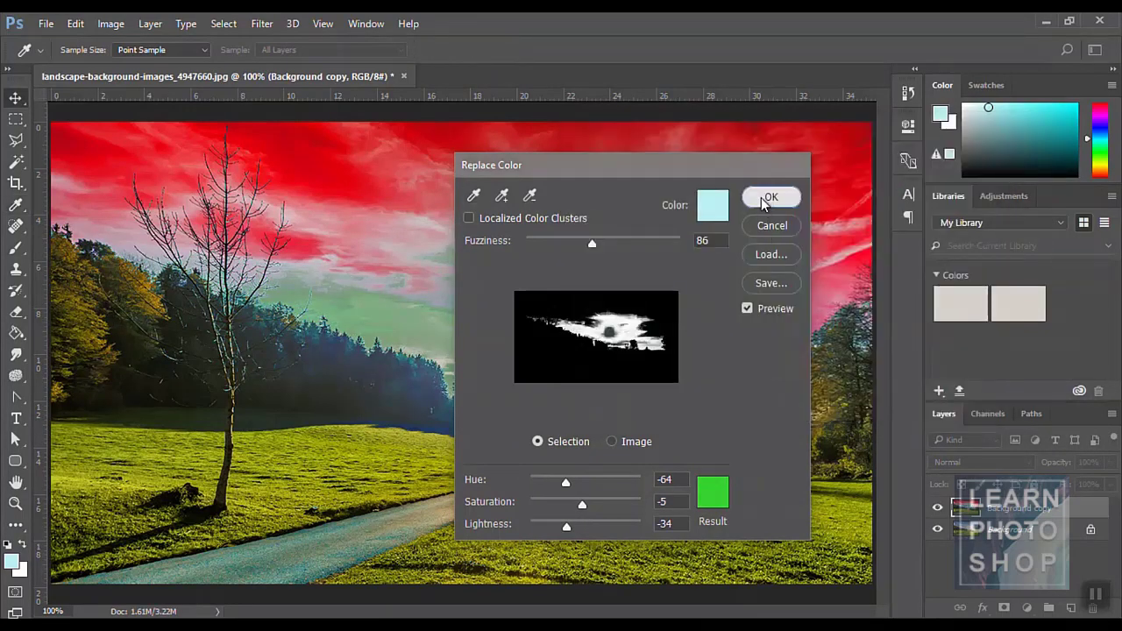
pyautogui.click(776, 195)
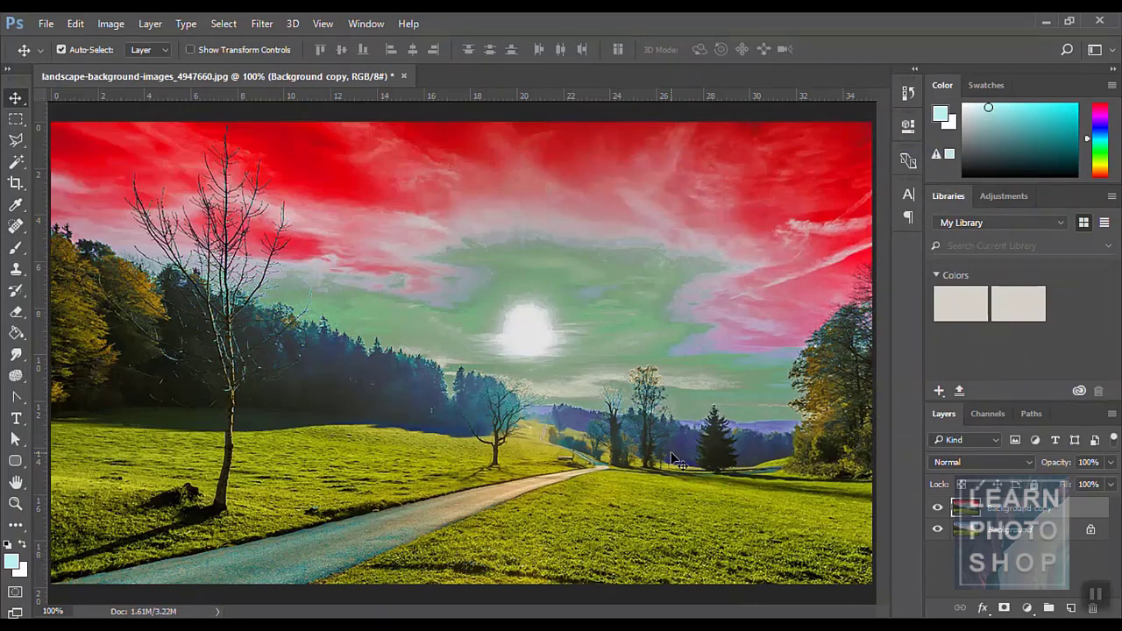
# - Undo the red and green sky recolouring, then try Equalize and undo it
pyautogui.press('ctrl')
pyautogui.hotkey('ctrl', 'alt', 'z')
pyautogui.hotkey('ctrl', 'alt', 'z')
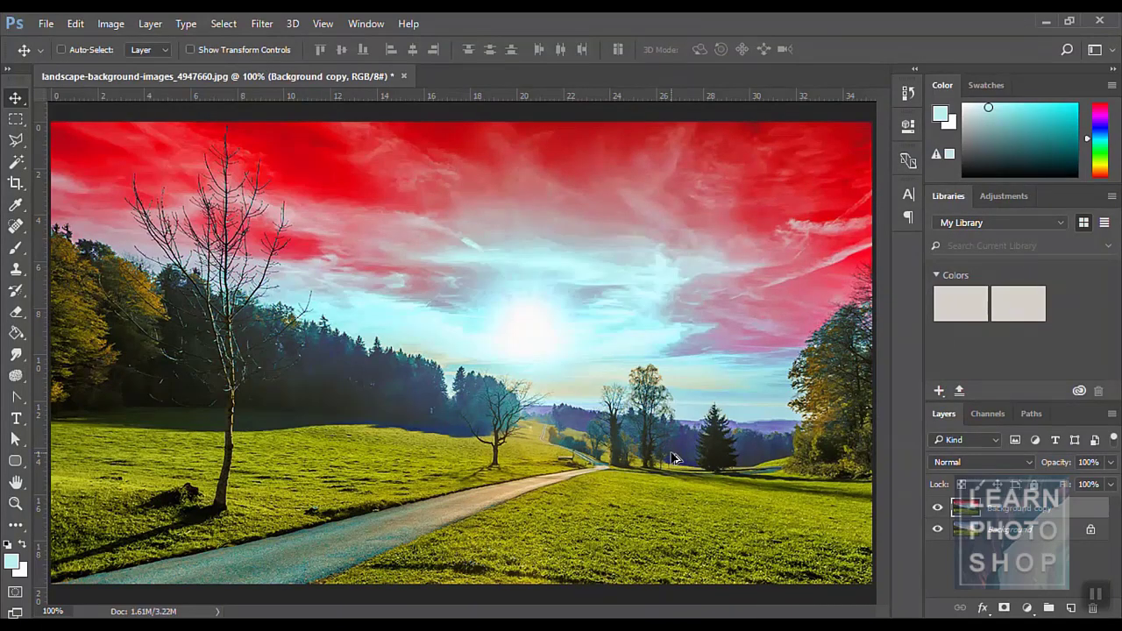
pyautogui.click(110, 24)
pyautogui.moveTo(136, 65)
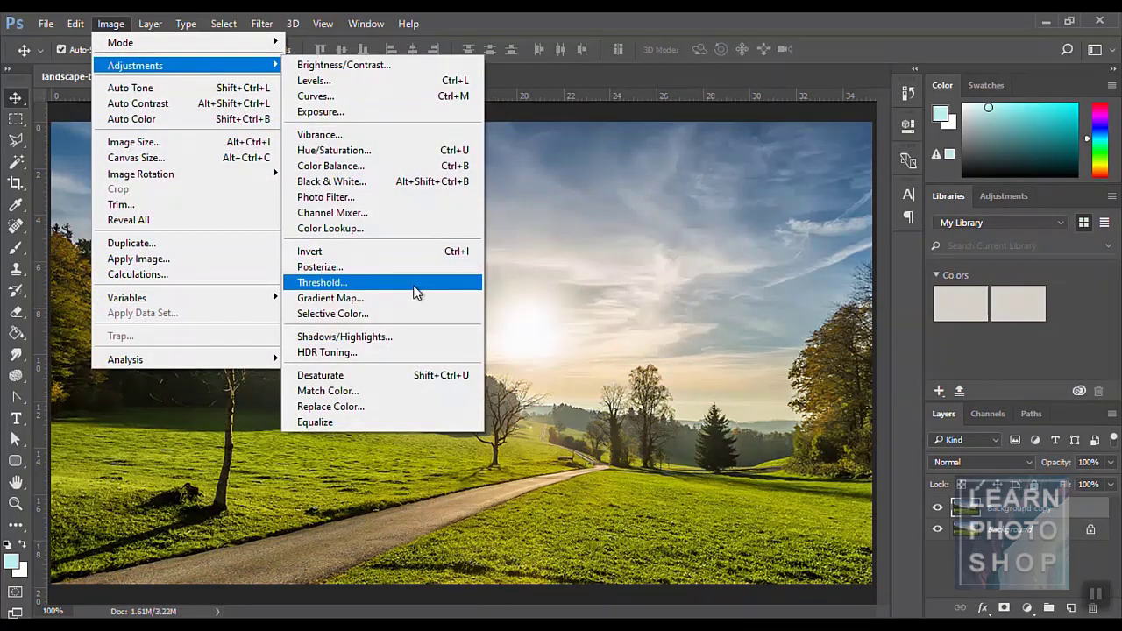
pyautogui.click(402, 422)
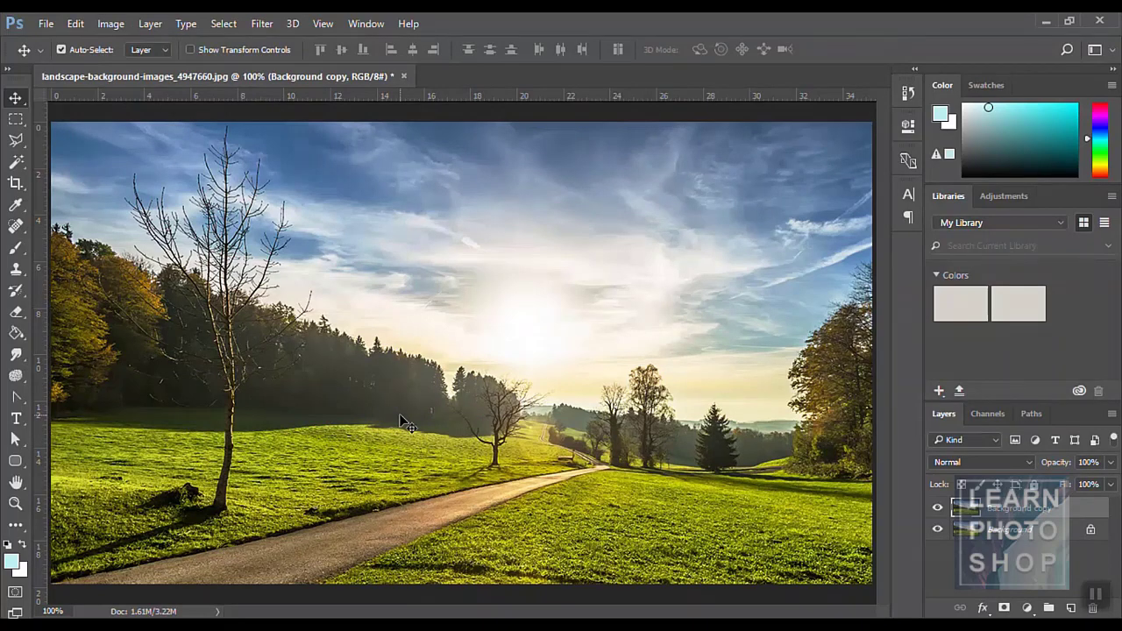
pyautogui.hotkey('ctrl', 'z')
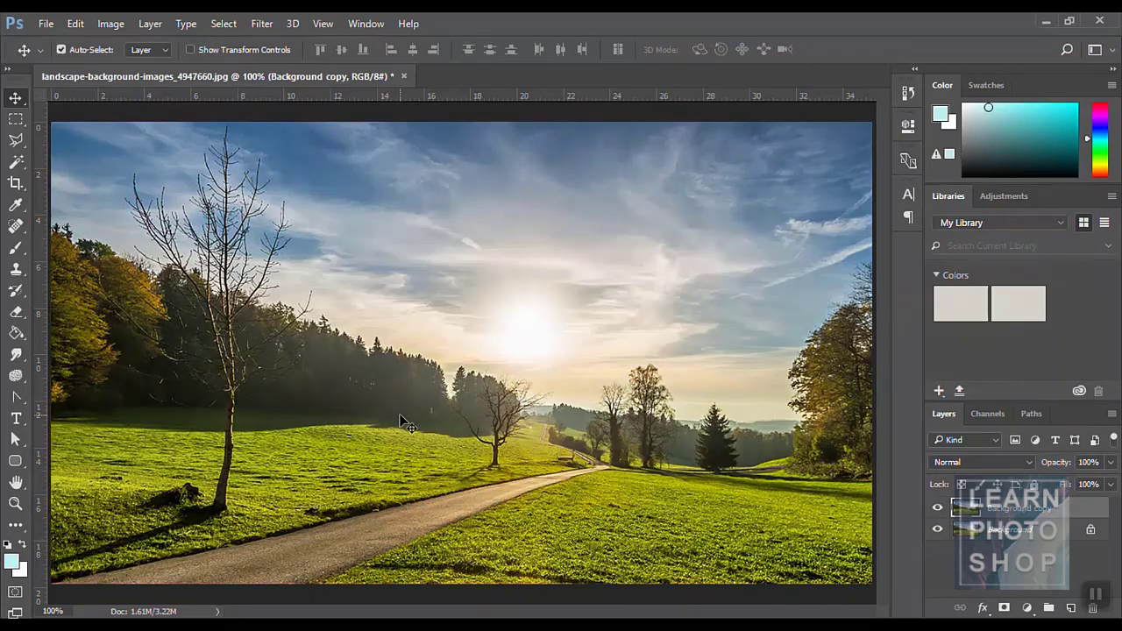
# - Apply Equalize to the photo once more and undo it again
pyautogui.click(107, 24)
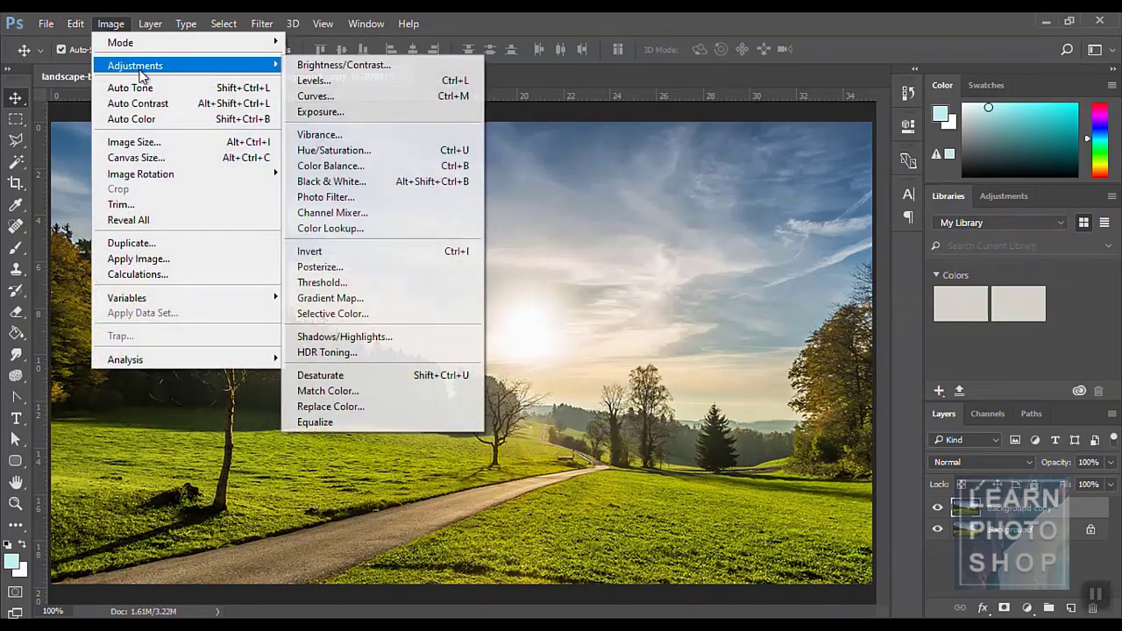
pyautogui.click(333, 423)
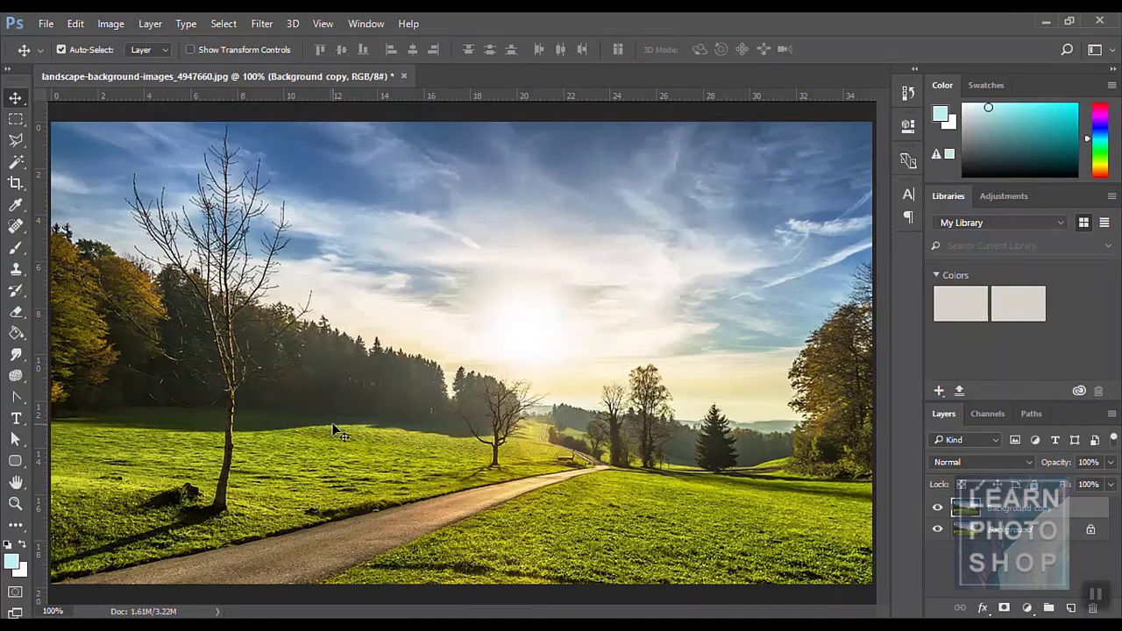
pyautogui.press('ctrl')
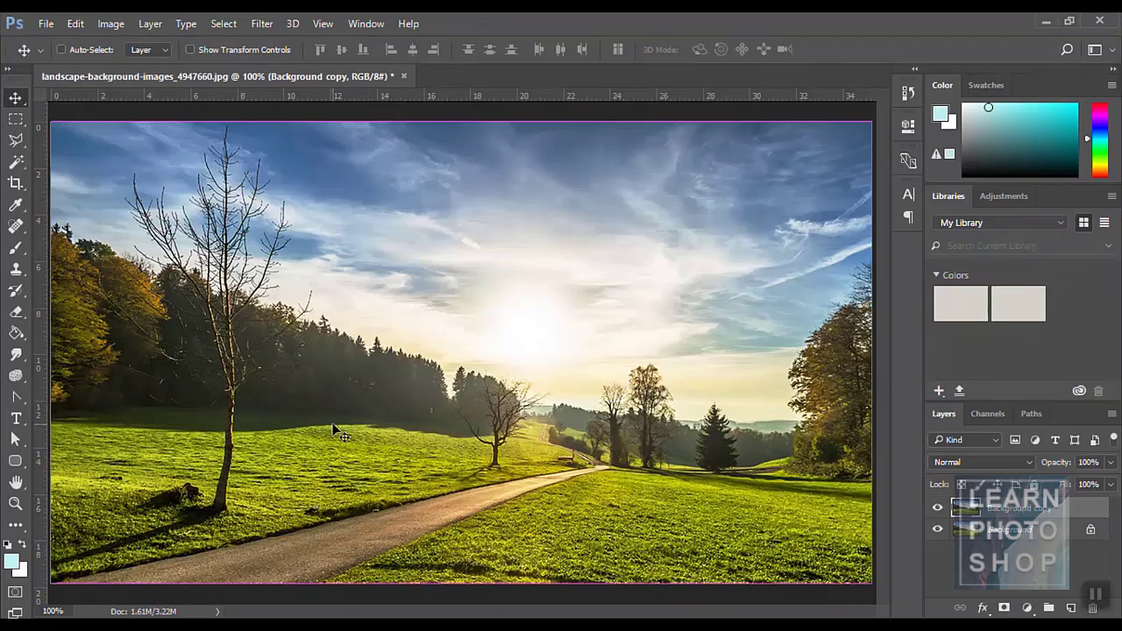
pyautogui.hotkey('ctrl', 'z')
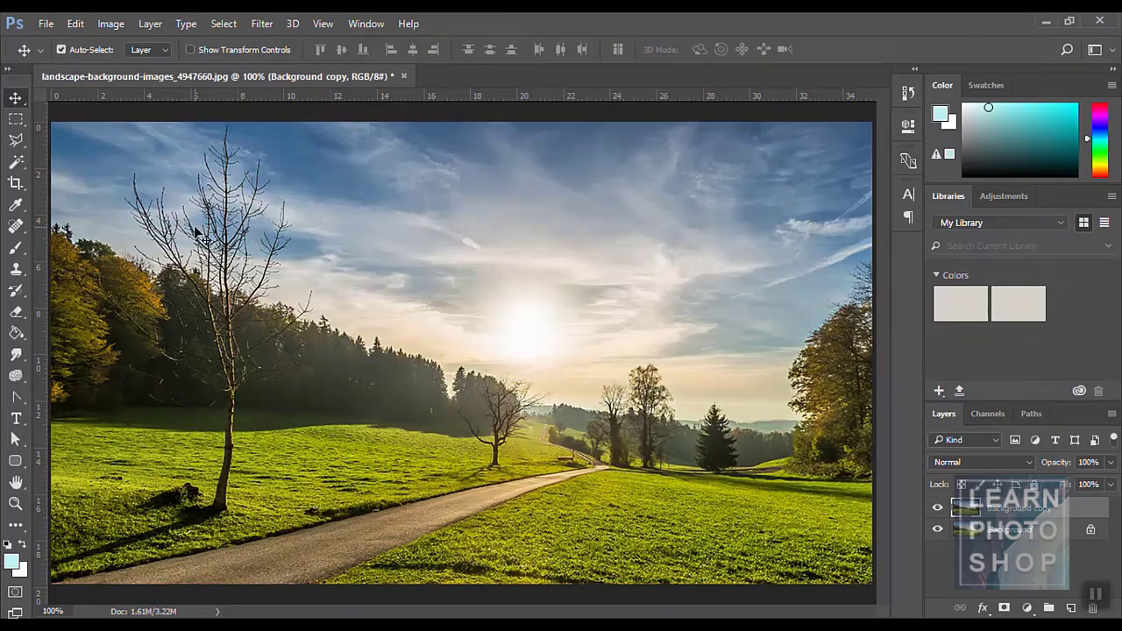
# - Browse the Image menu commands and close it without applying anything
pyautogui.click(111, 25)
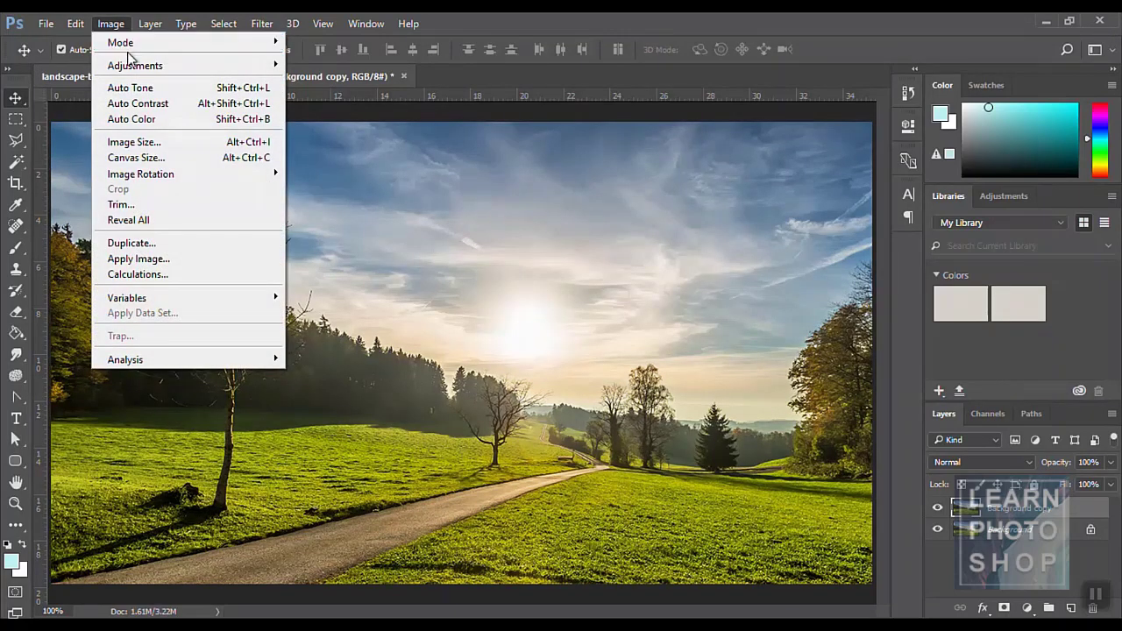
pyautogui.moveTo(133, 69)
pyautogui.click(261, 23)
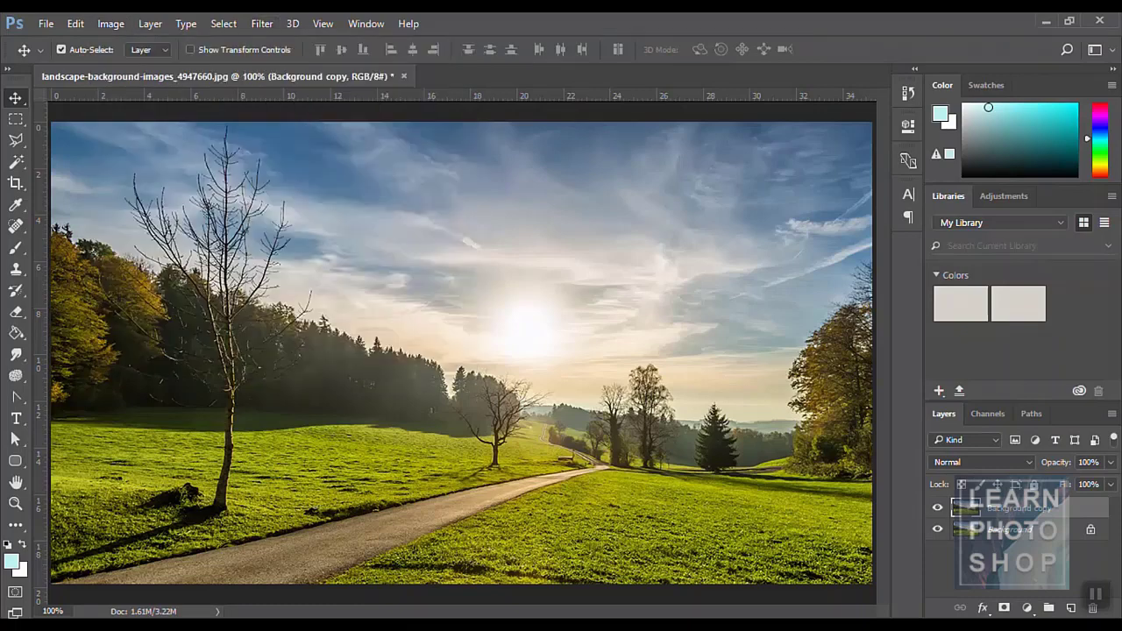
pyautogui.click(110, 26)
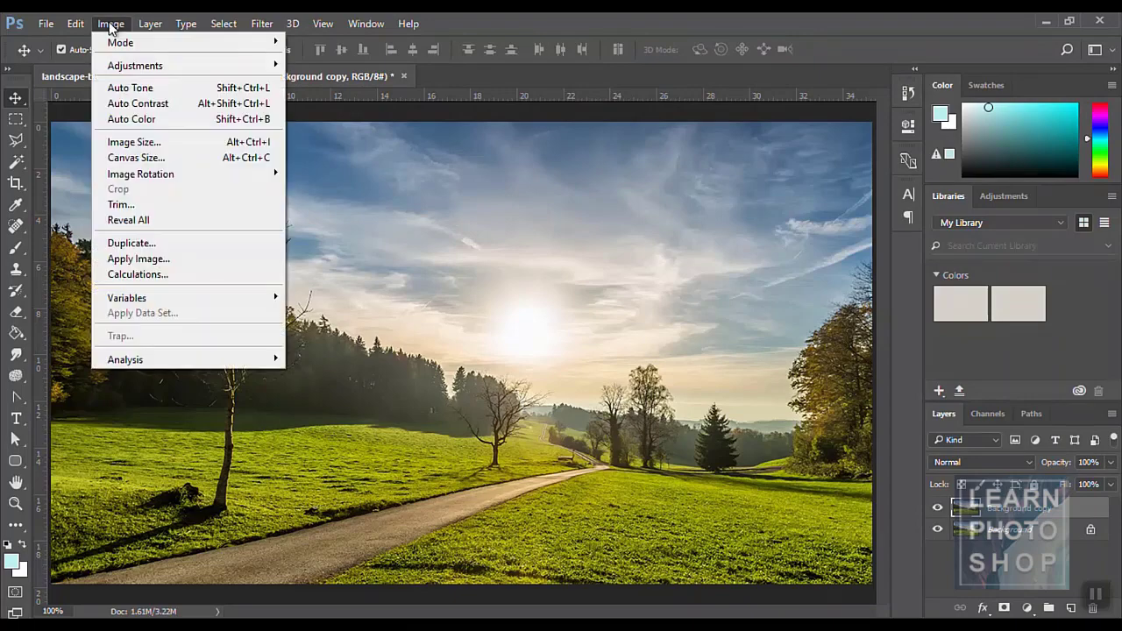
pyautogui.click(125, 84)
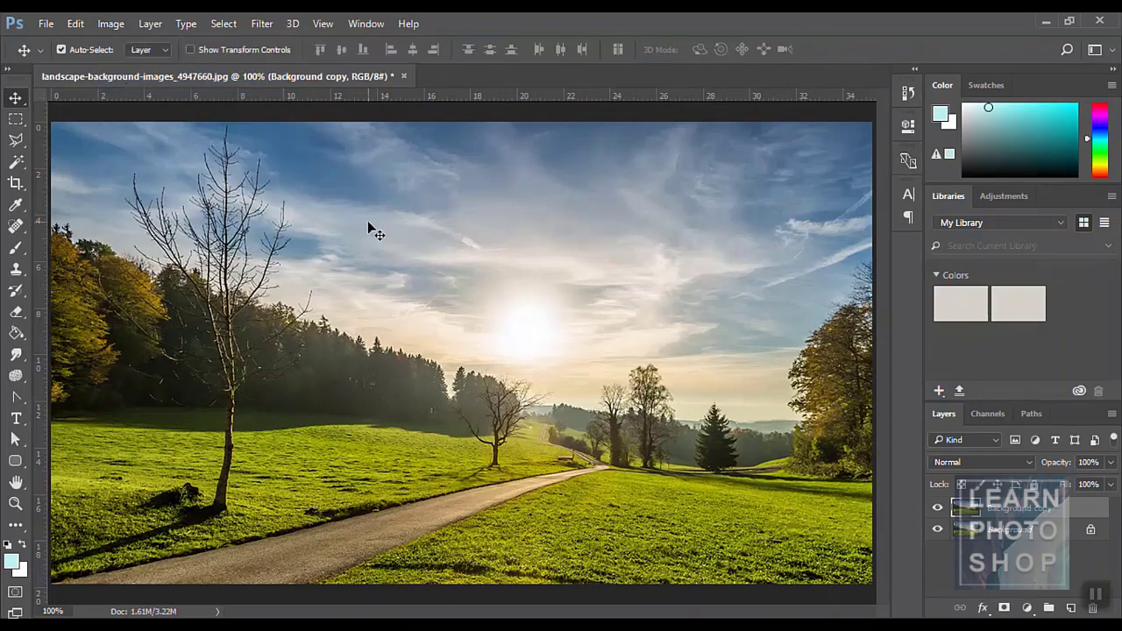
# - Open eyesopen.jpg and apply Auto Tone, toggling it with undo to compare
pyautogui.hotkey('ctrl', 'o')
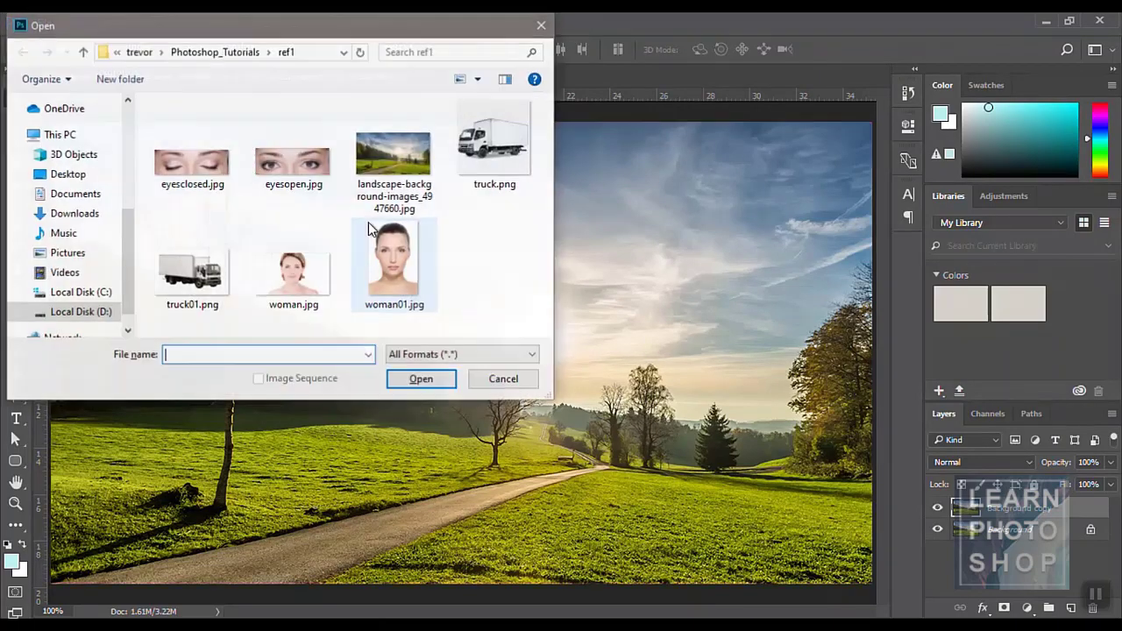
pyautogui.doubleClick(282, 195)
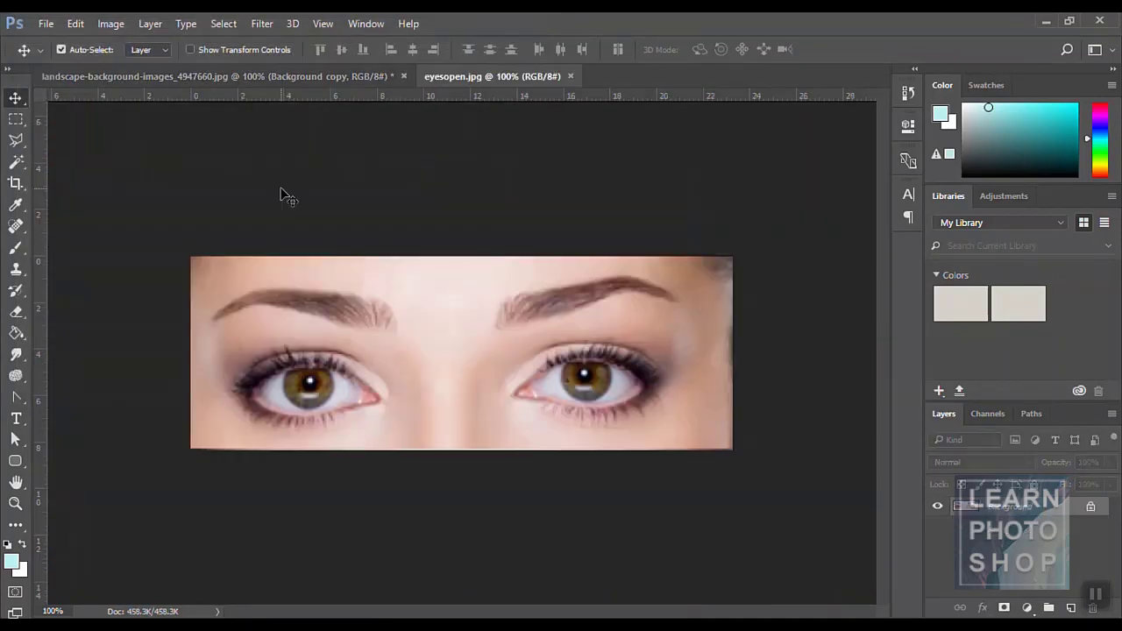
pyautogui.click(101, 28)
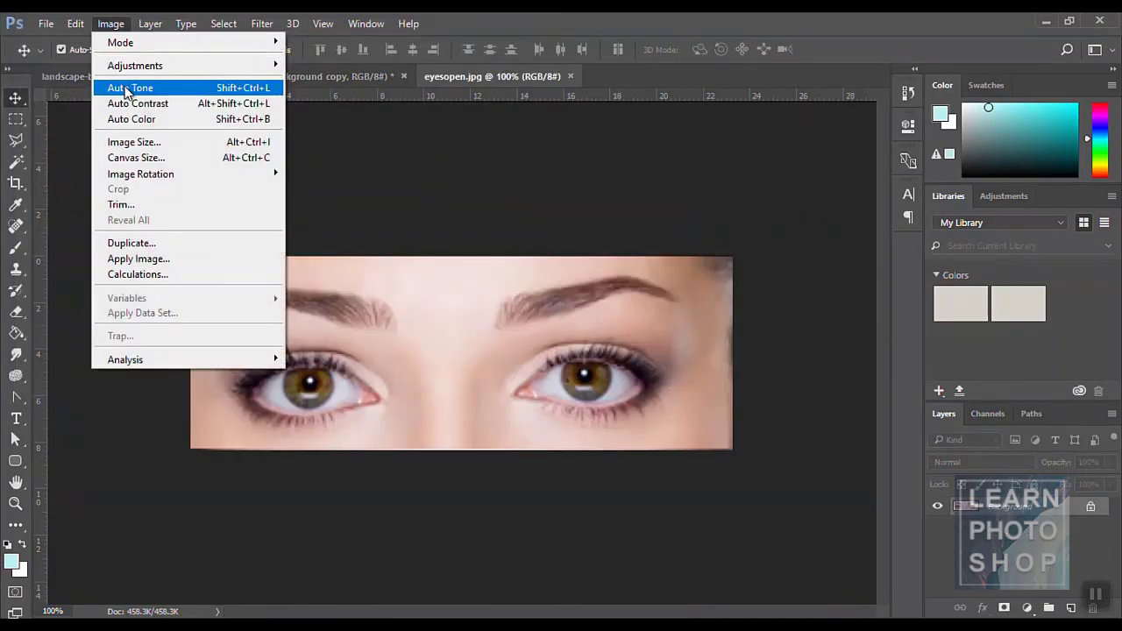
pyautogui.click(125, 88)
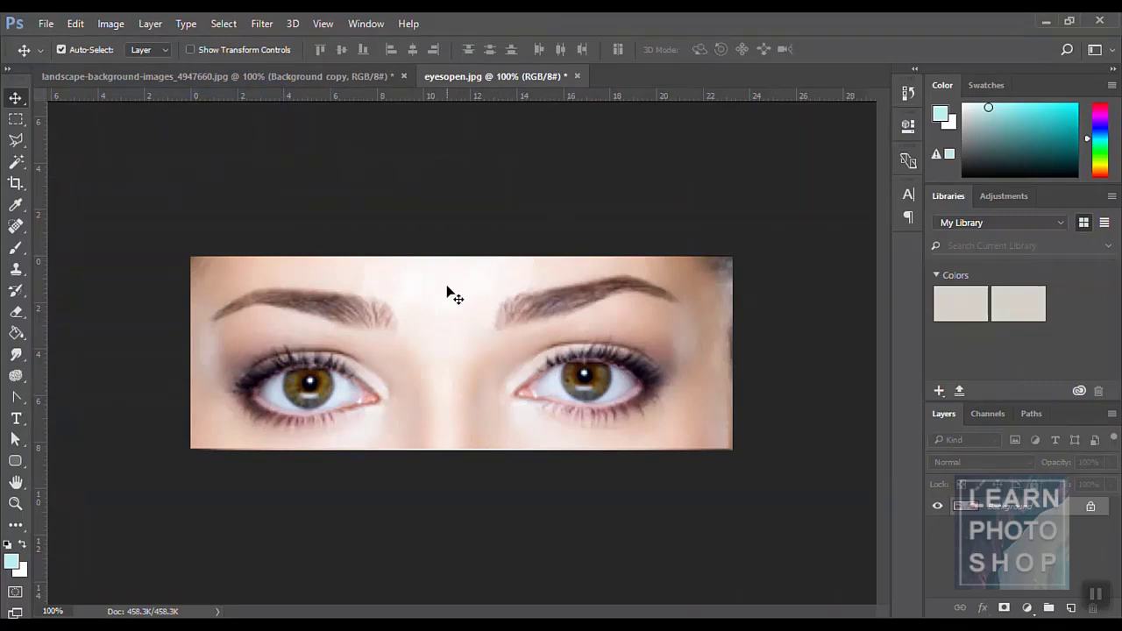
pyautogui.hotkey('ctrl', 'z')
pyautogui.hotkey('ctrl', 'z')
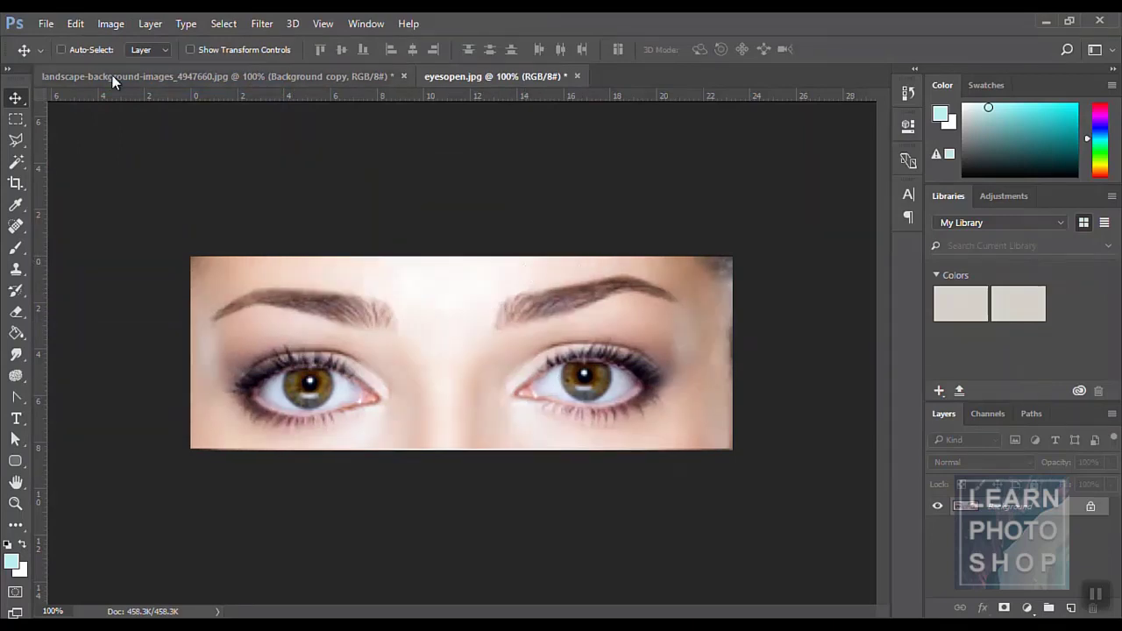
pyautogui.hotkey('ctrl', 'z')
pyautogui.hotkey('ctrl', 'z')
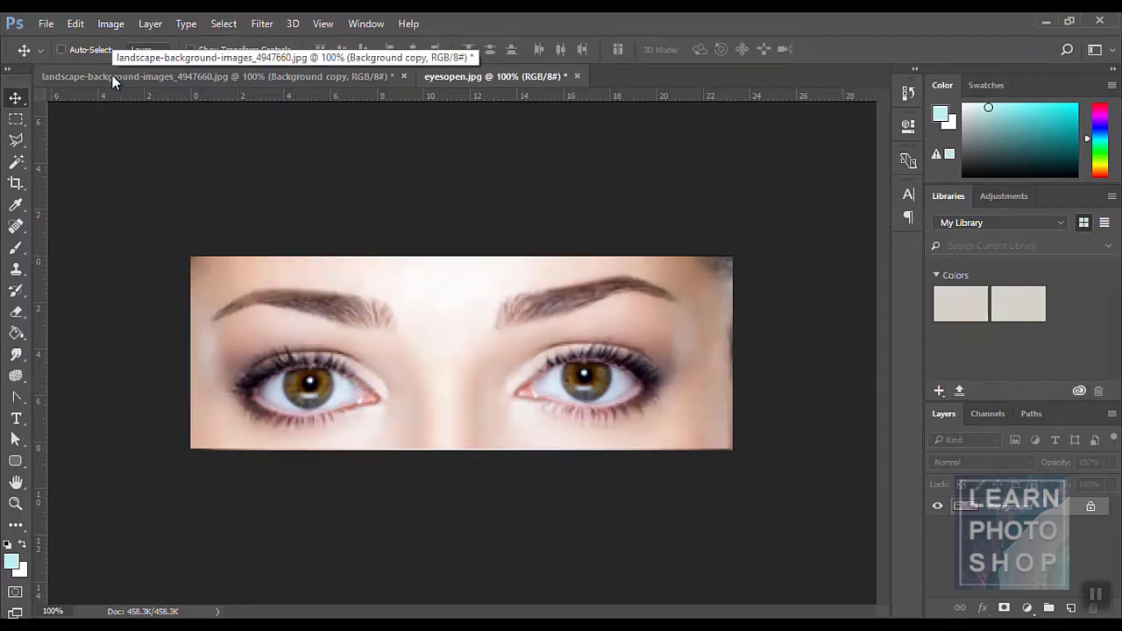
pyautogui.hotkey('ctrl', 'z')
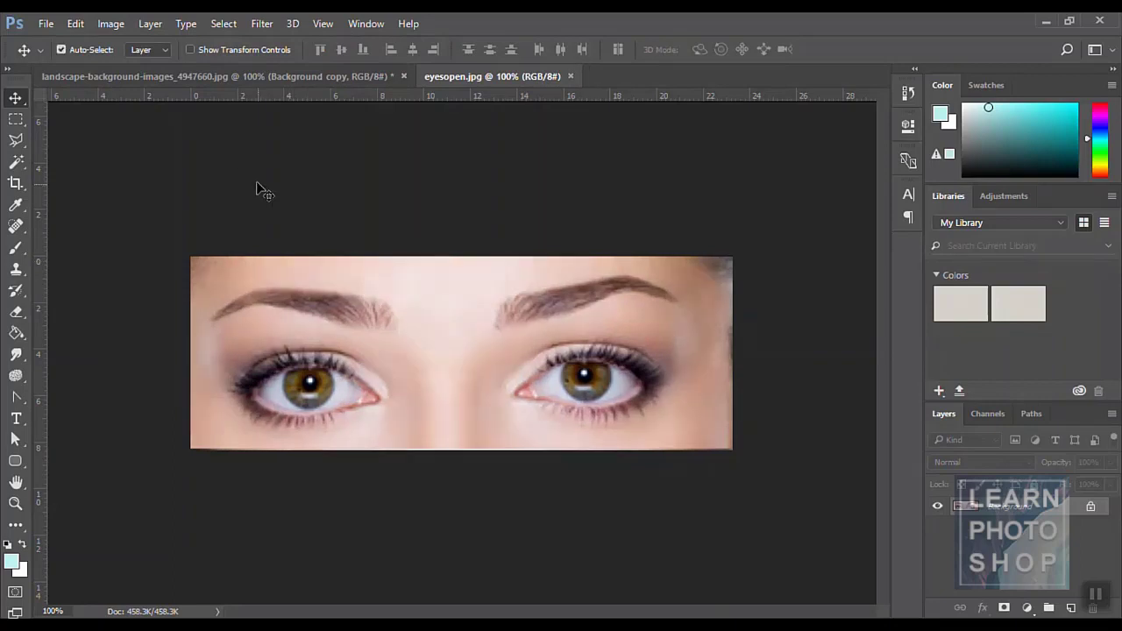
# - Apply Auto Contrast and Auto Color to the eyes photo
pyautogui.click(116, 32)
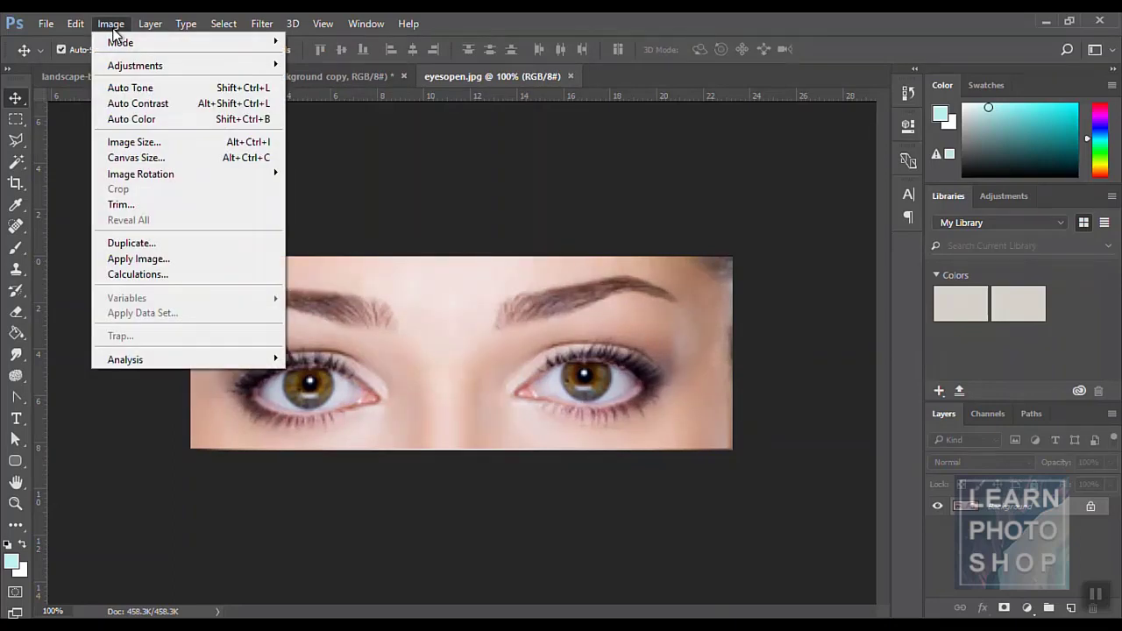
pyautogui.click(135, 101)
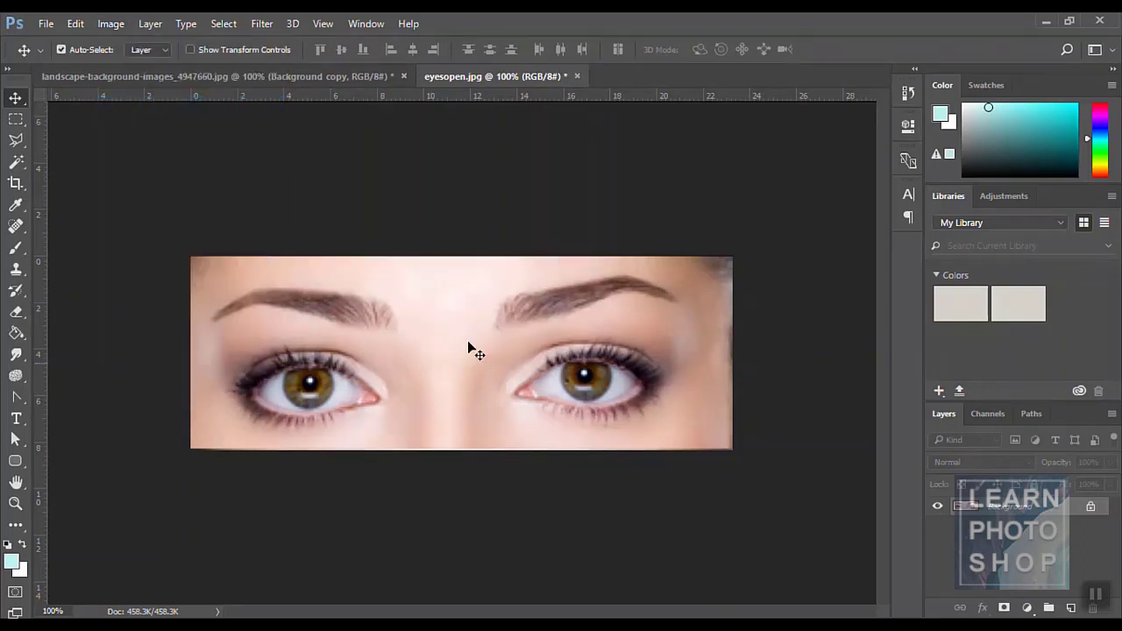
pyautogui.press('ctrl')
pyautogui.click(110, 23)
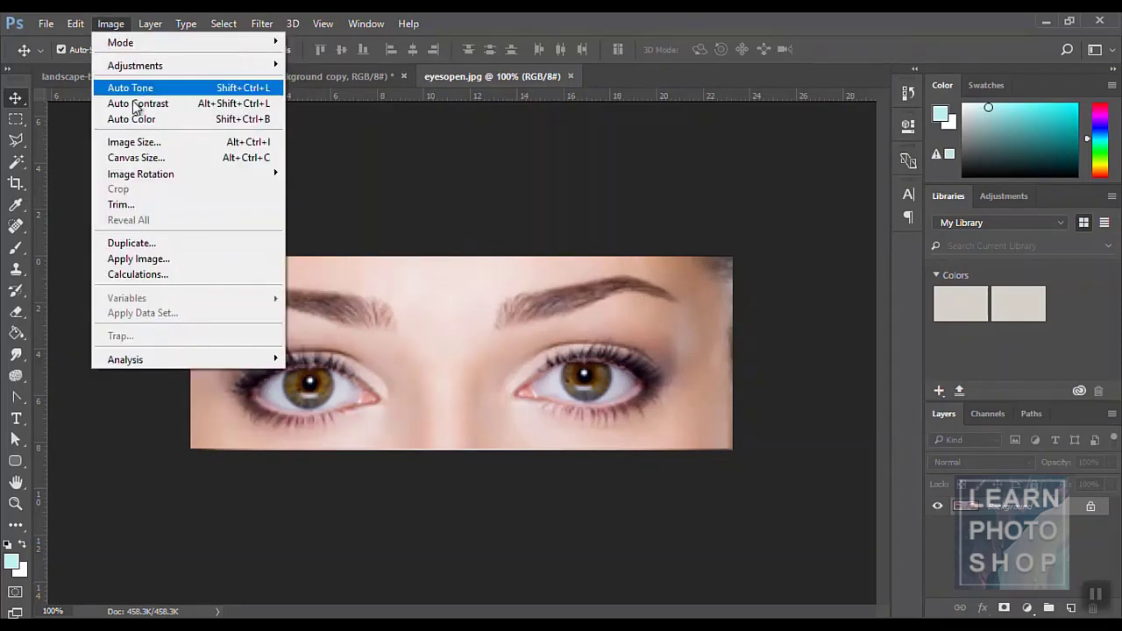
pyautogui.click(131, 120)
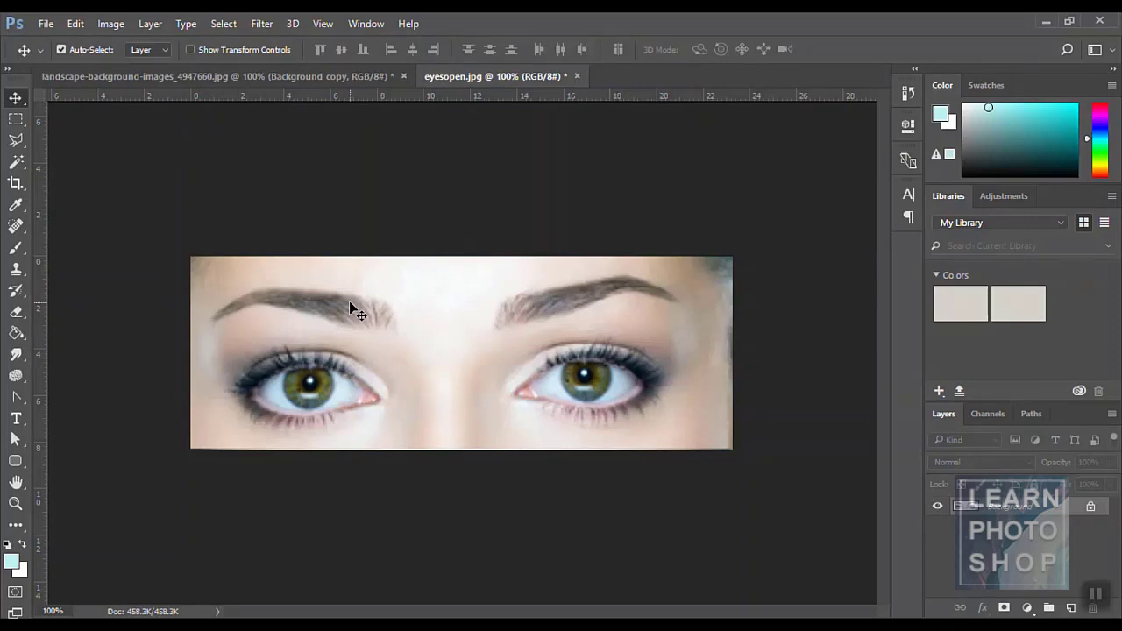
# - Browse Image > Adjustments and close it without applying any
pyautogui.click(110, 24)
pyautogui.moveTo(115, 65)
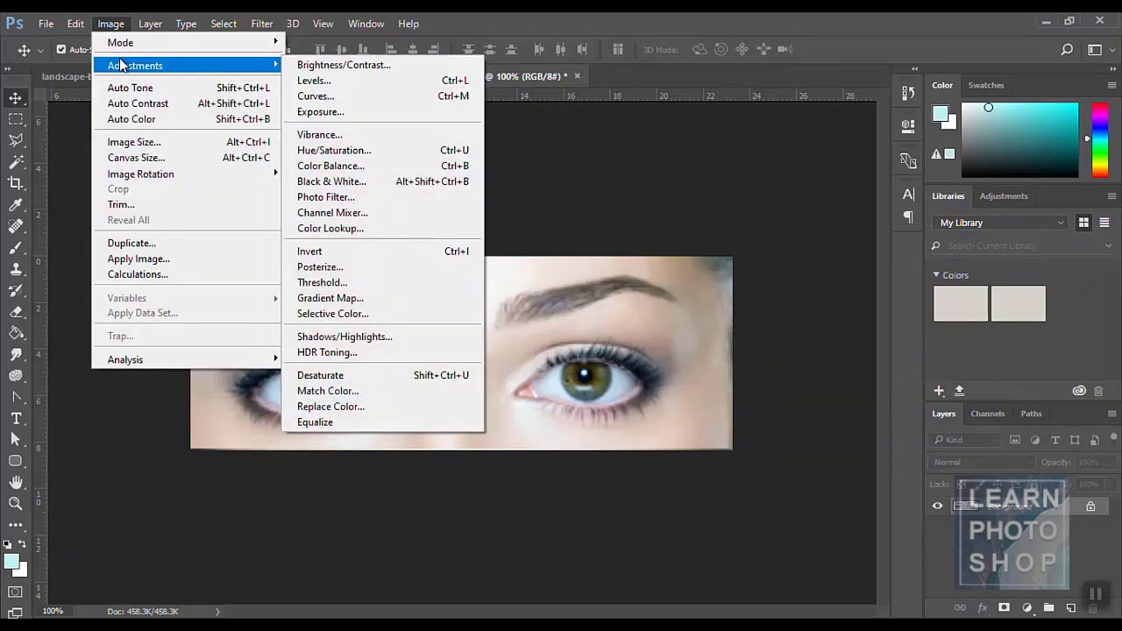
pyautogui.click(611, 139)
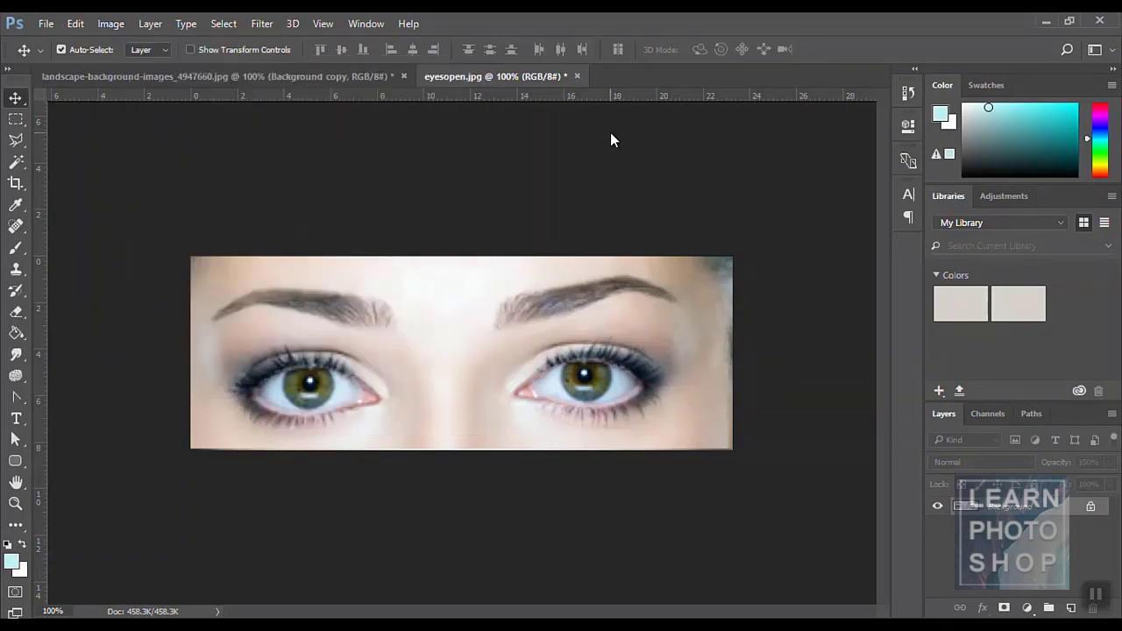
# - Close the eyes photo without saving and glance at the Image menu
pyautogui.click(578, 76)
pyautogui.click(593, 248)
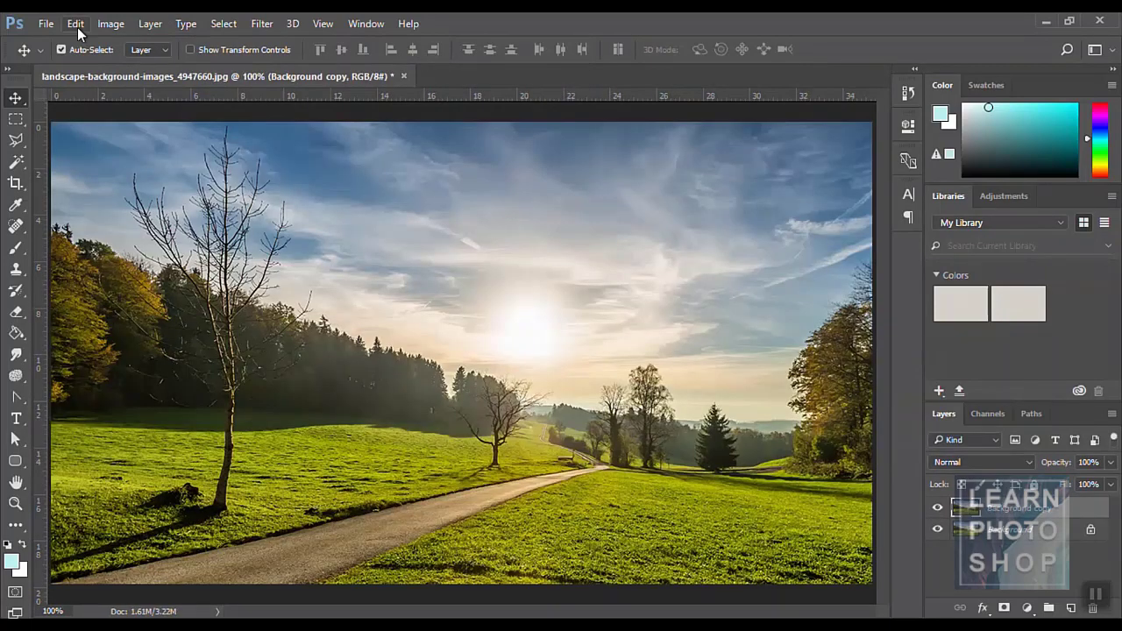
pyautogui.click(118, 23)
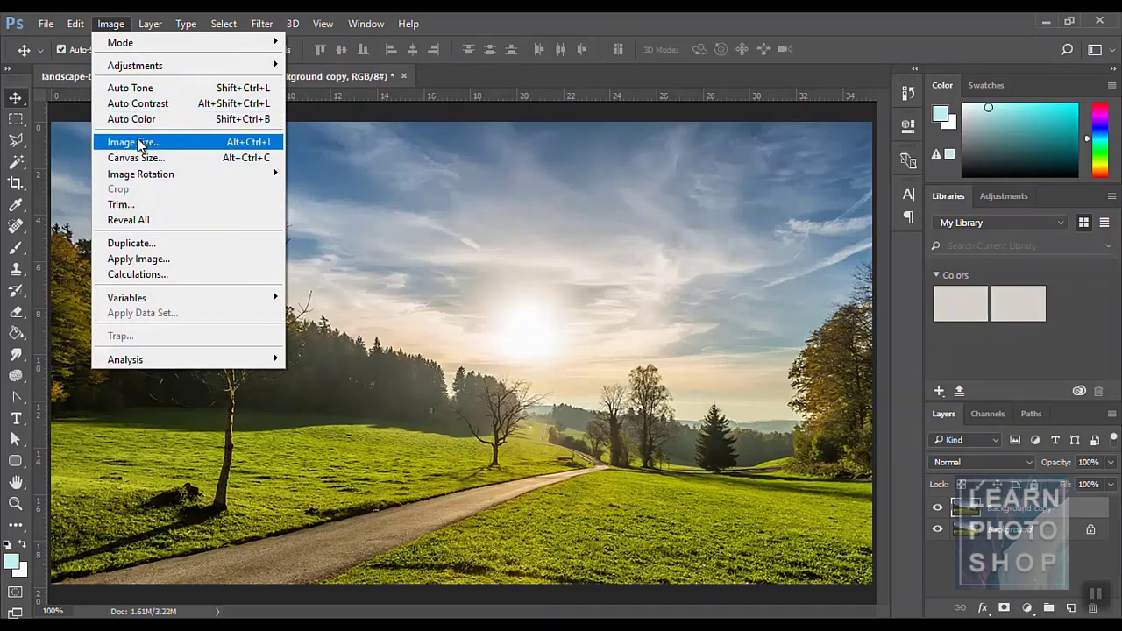
pyautogui.click(454, 198)
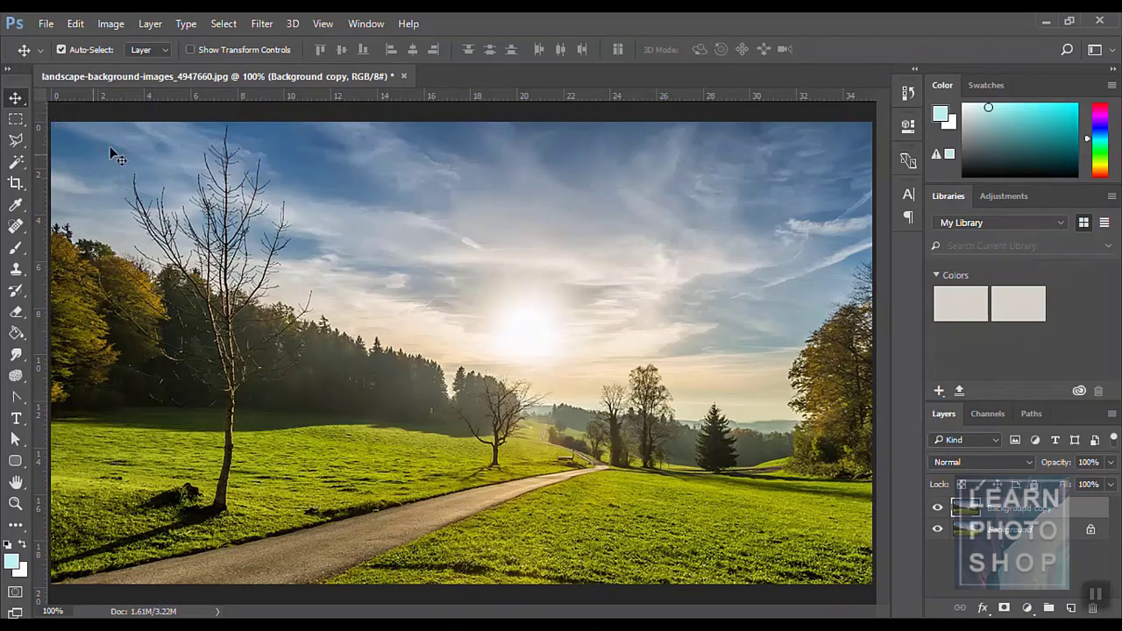
# - In Image Size, try widths of 800 and 2000 px while toggling the proportion link
pyautogui.click(109, 26)
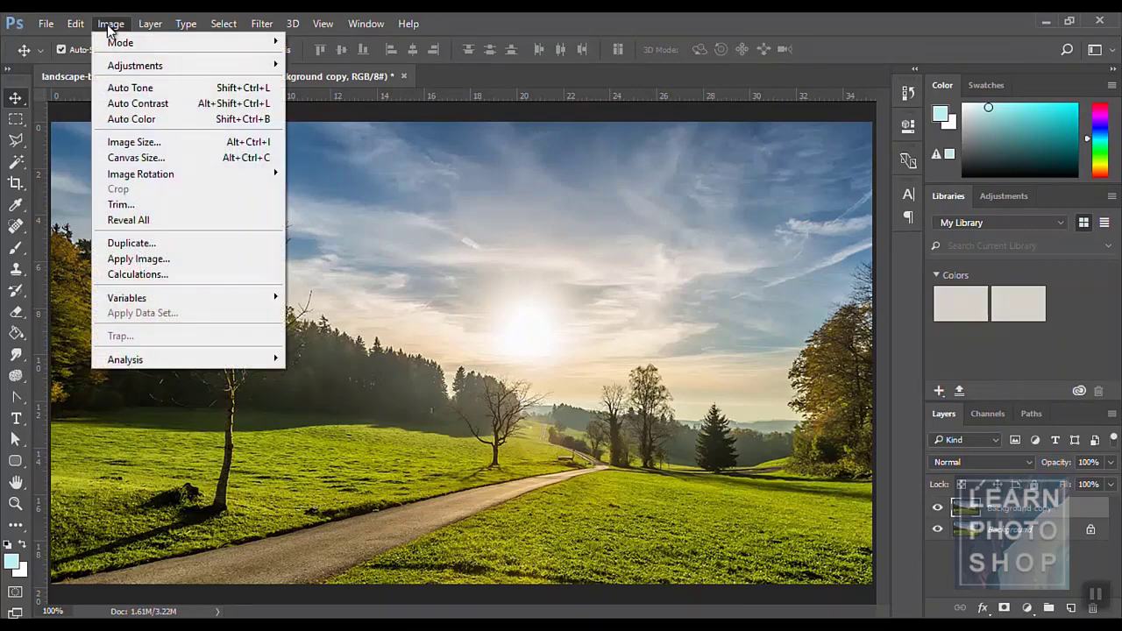
pyautogui.click(149, 143)
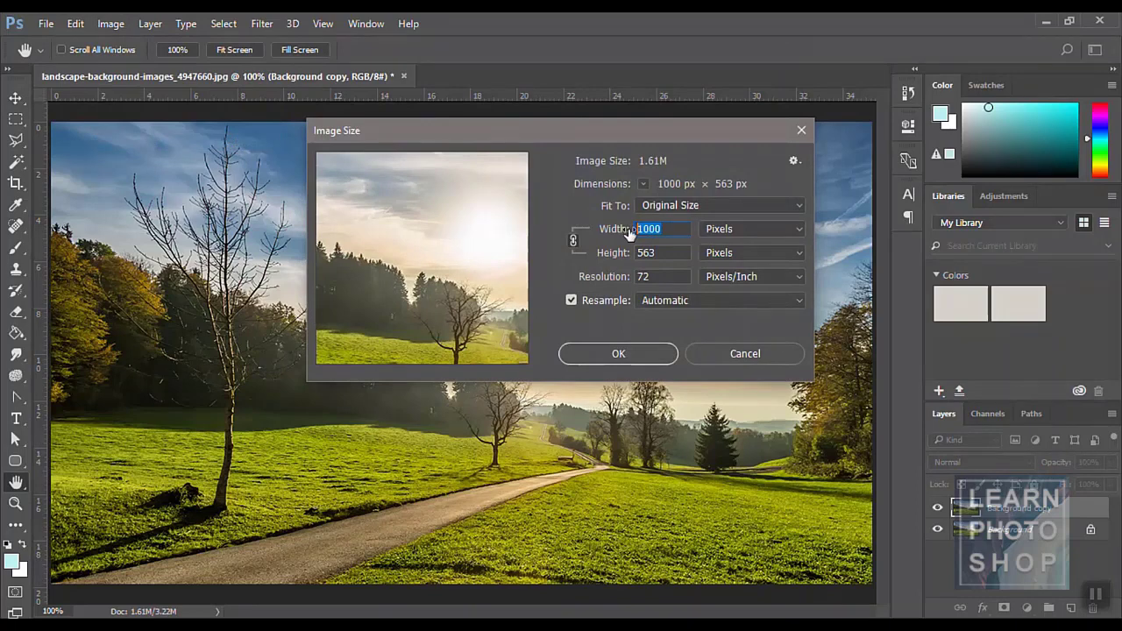
pyautogui.write('800')
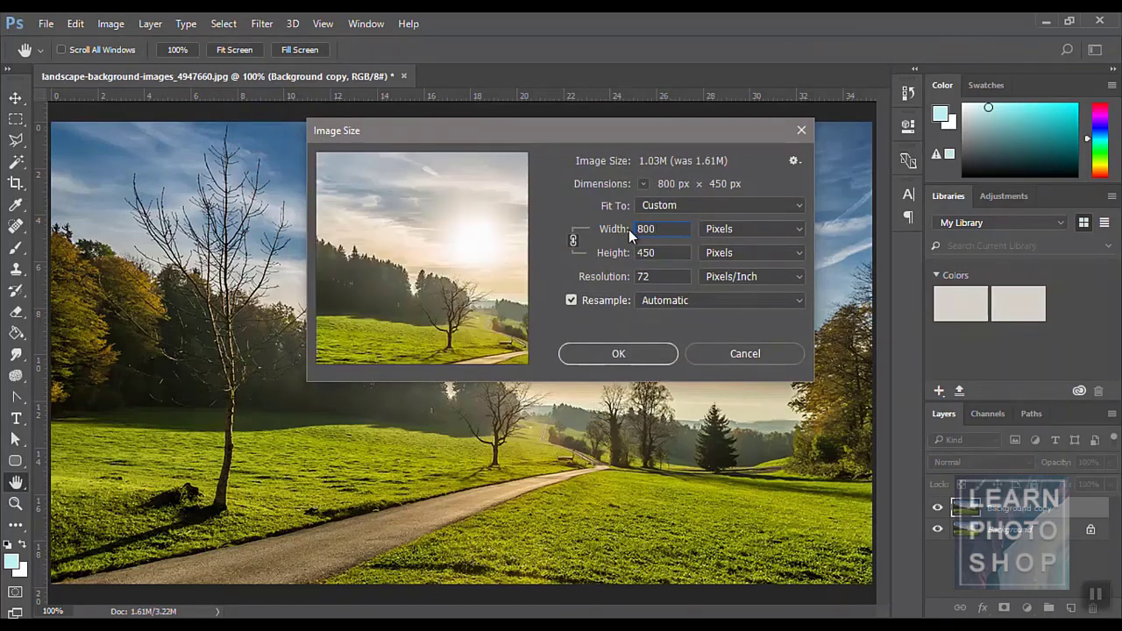
pyautogui.click(572, 246)
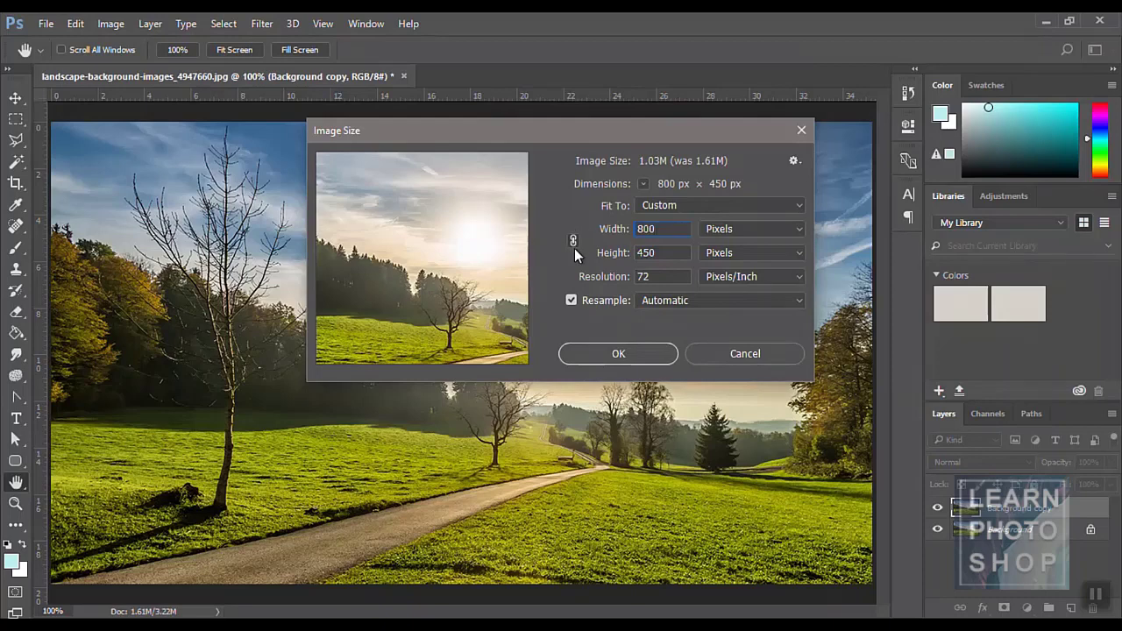
pyautogui.click(573, 241)
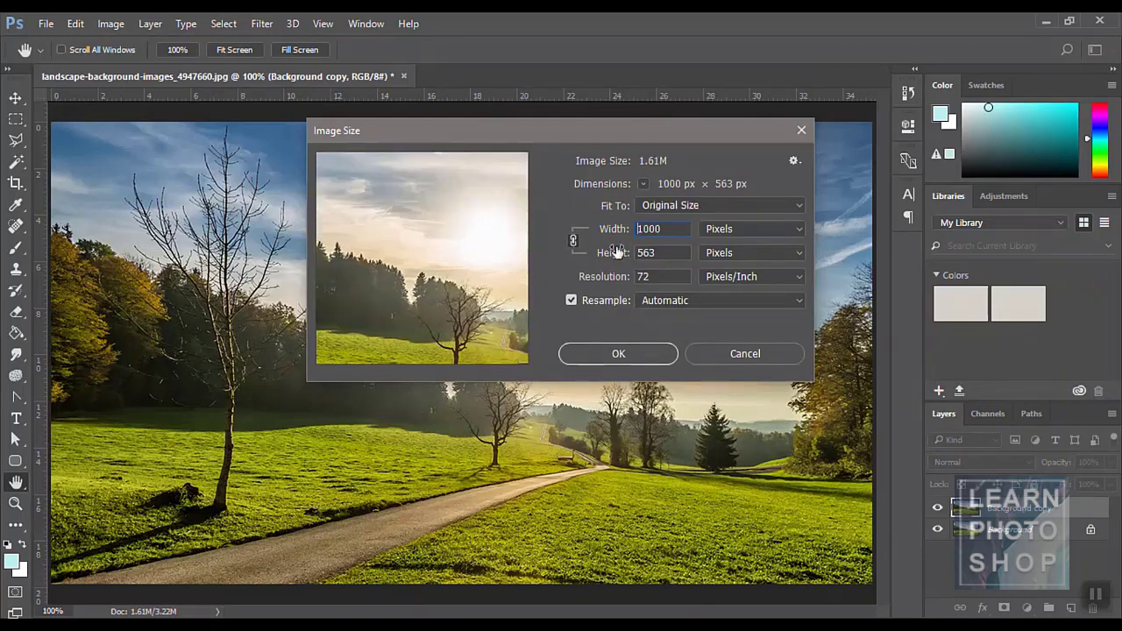
pyautogui.doubleClick(669, 232)
pyautogui.write('200')
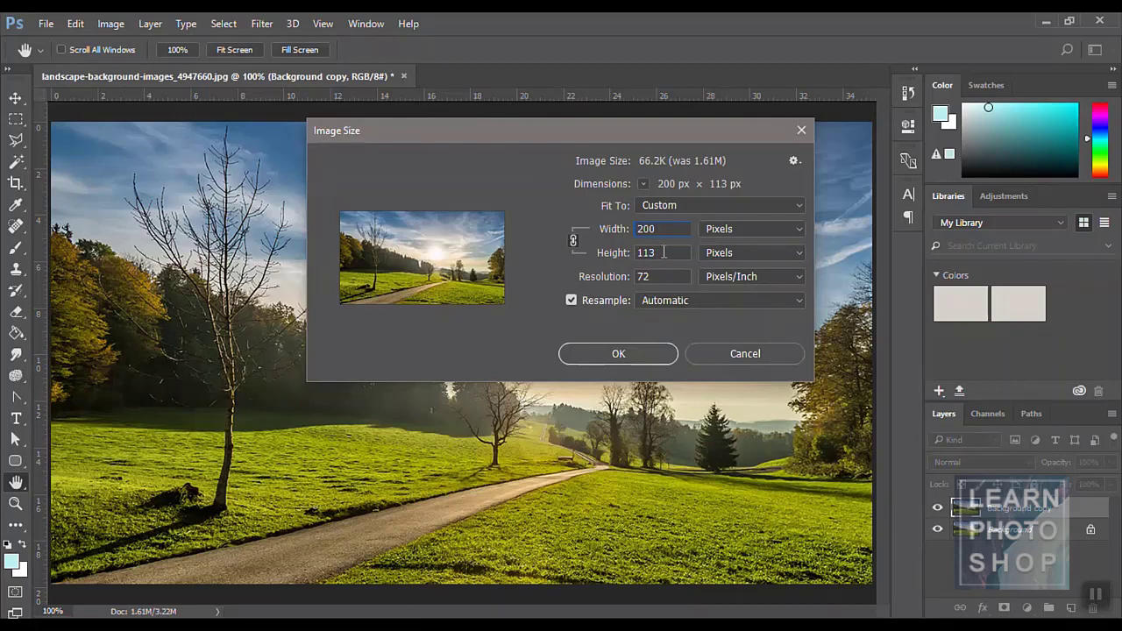
pyautogui.write('0')
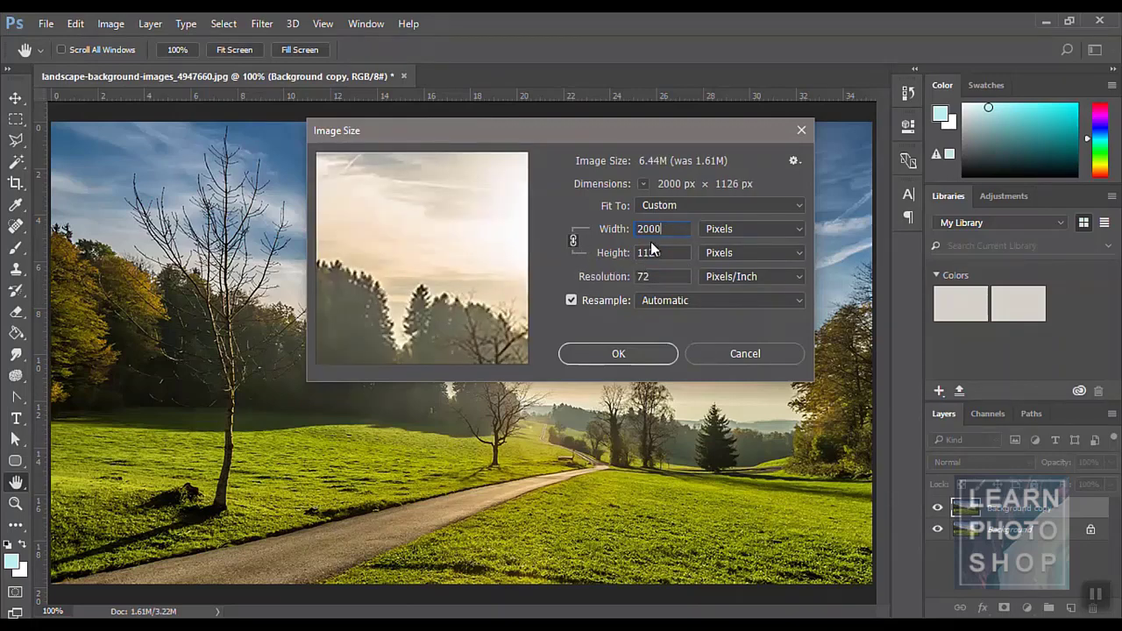
# - Resize the landscape to 500 px wide, then undo the resize
pyautogui.doubleClick(666, 231)
pyautogui.write('8')
pyautogui.press('BackSpace')
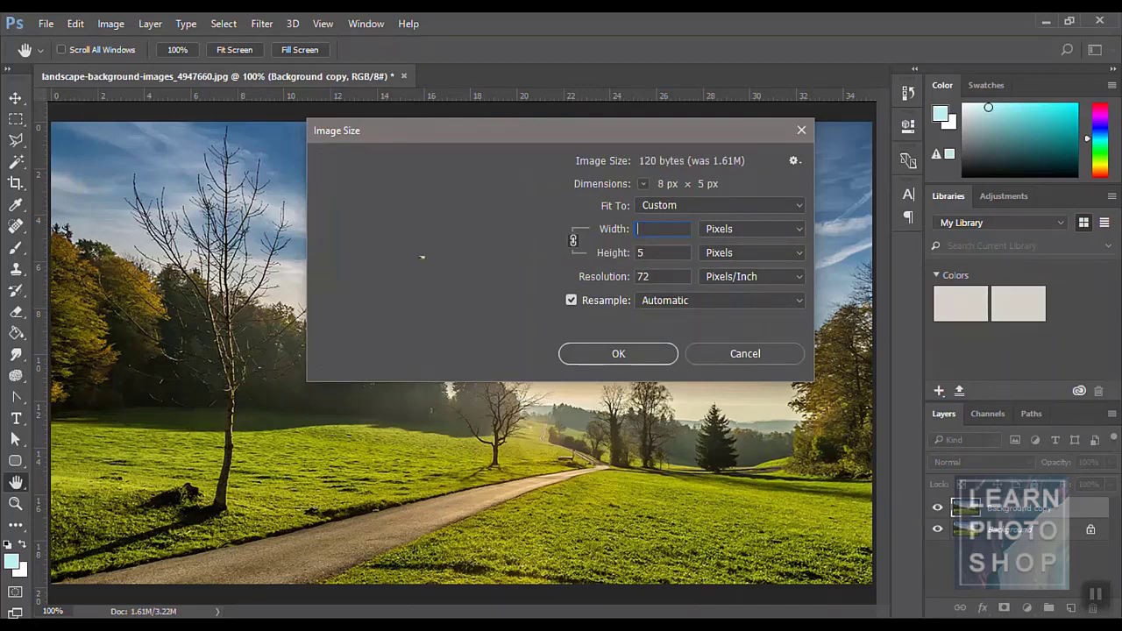
pyautogui.write('500')
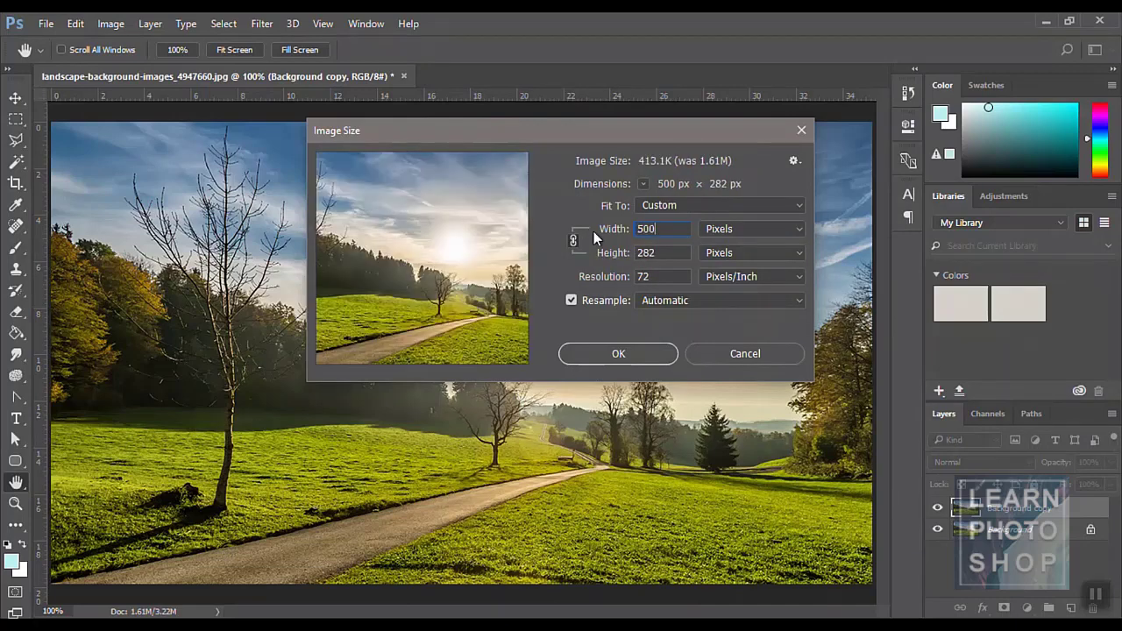
pyautogui.click(632, 355)
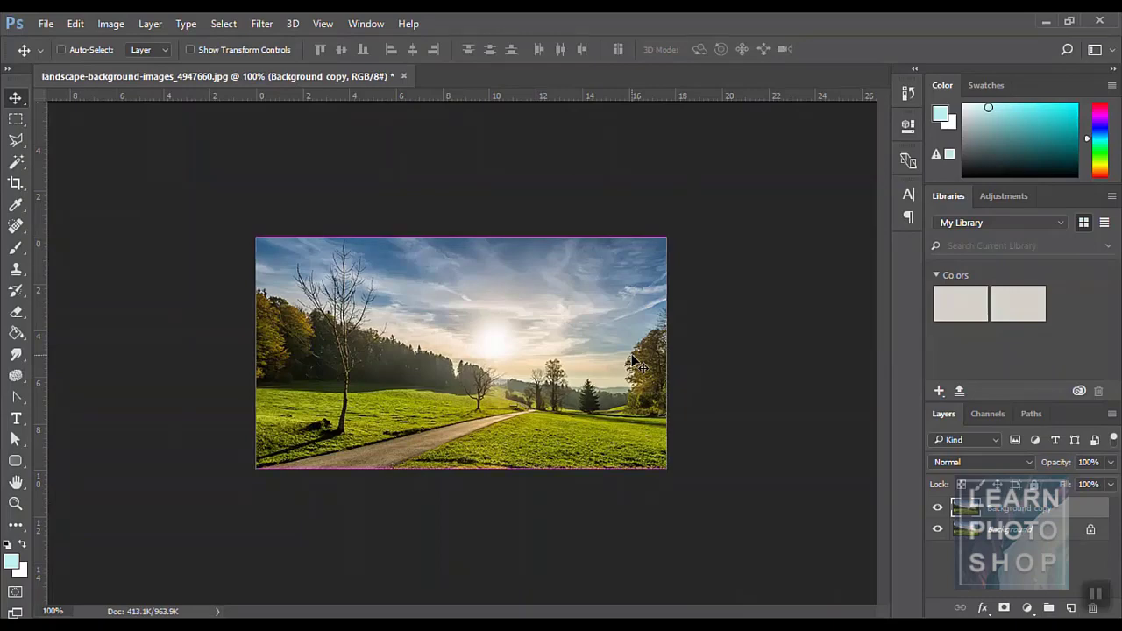
pyautogui.hotkey('ctrl', 'z')
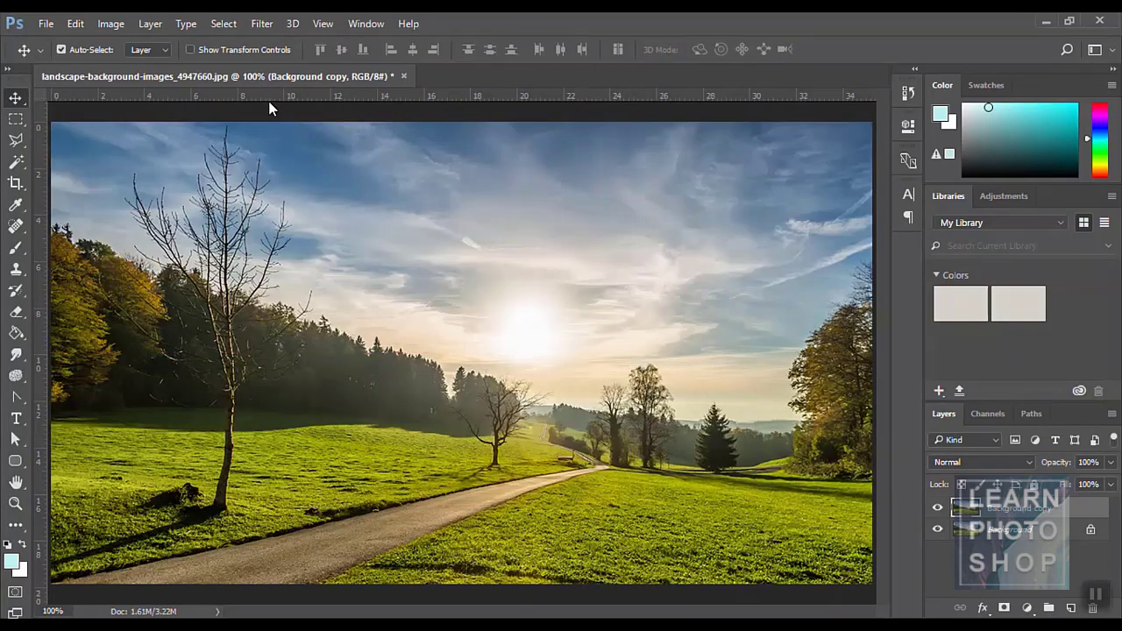
# - Resize the image to 500 px wide via Image Size, then undo it
pyautogui.click(111, 23)
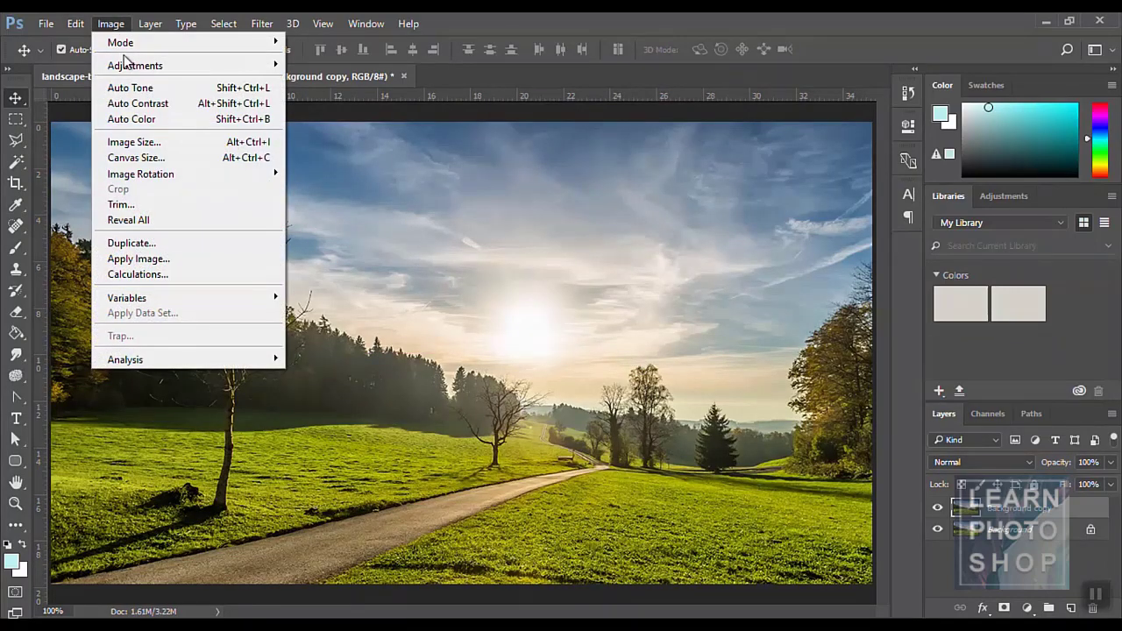
pyautogui.click(136, 143)
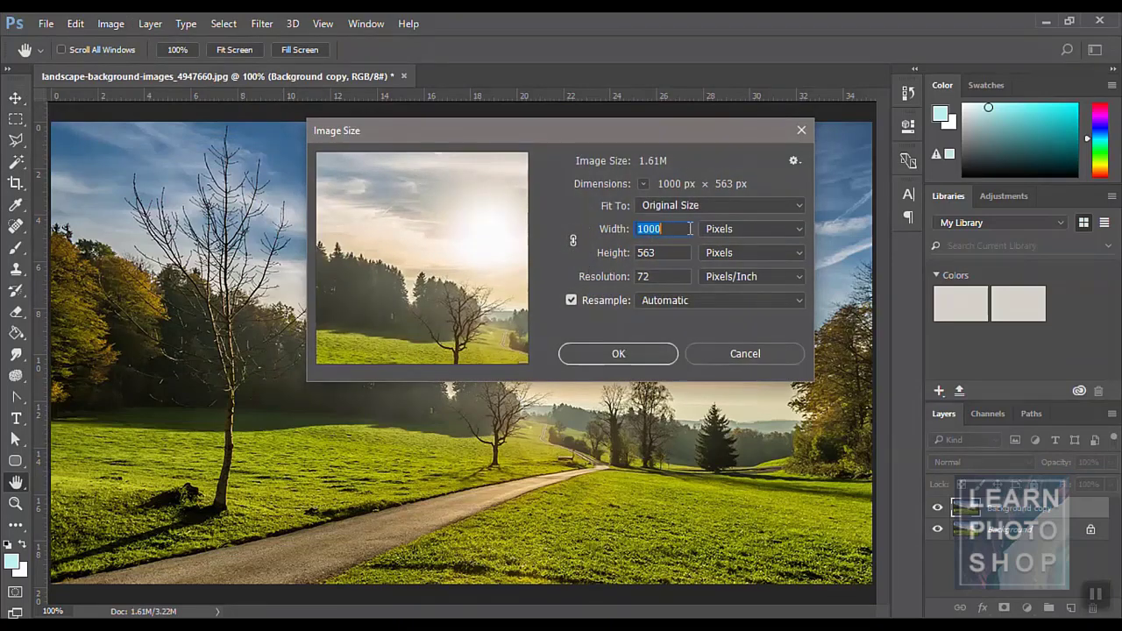
pyautogui.write('500')
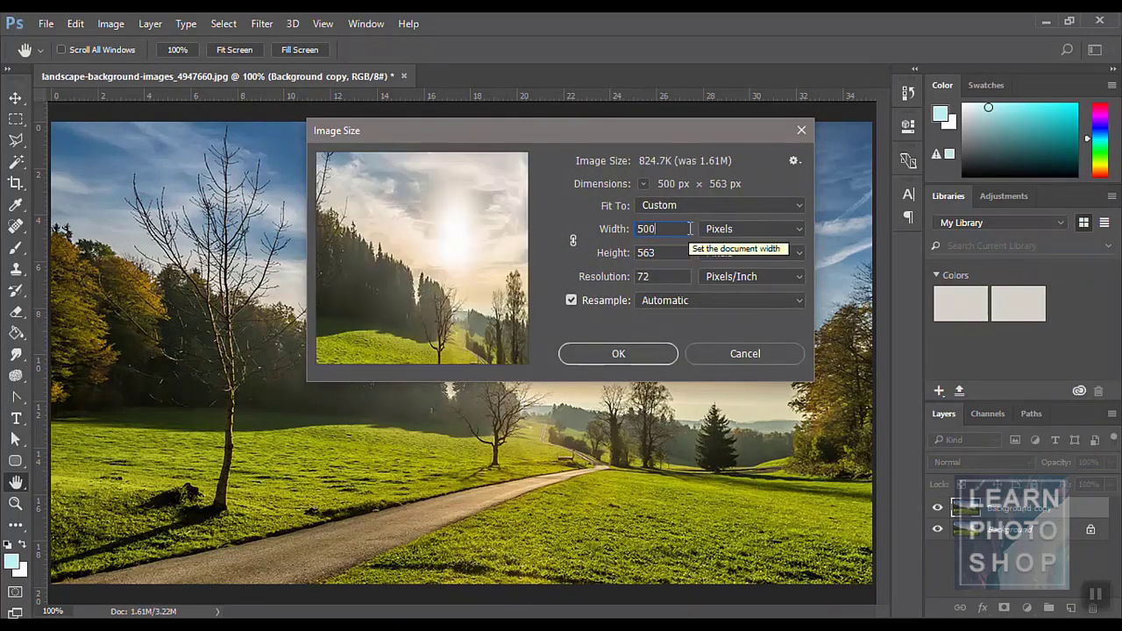
pyautogui.press('Return')
pyautogui.press('v')
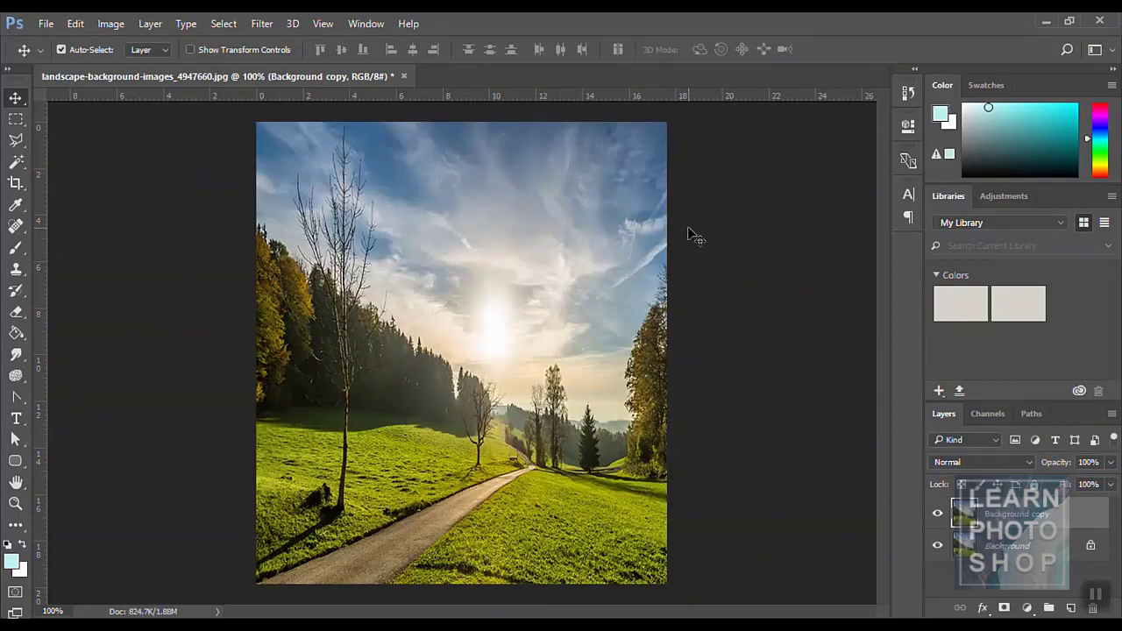
pyautogui.hotkey('ctrl', 'z')
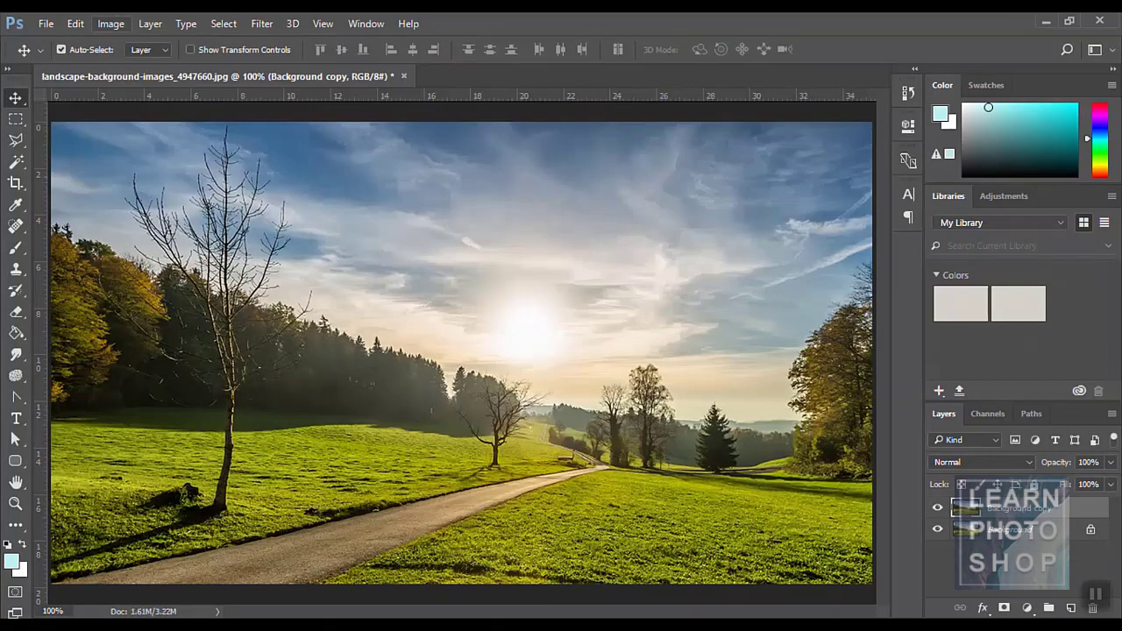
# - Resize the landscape again to 500 × 282 px with proportions linked
pyautogui.click(110, 24)
pyautogui.click(159, 138)
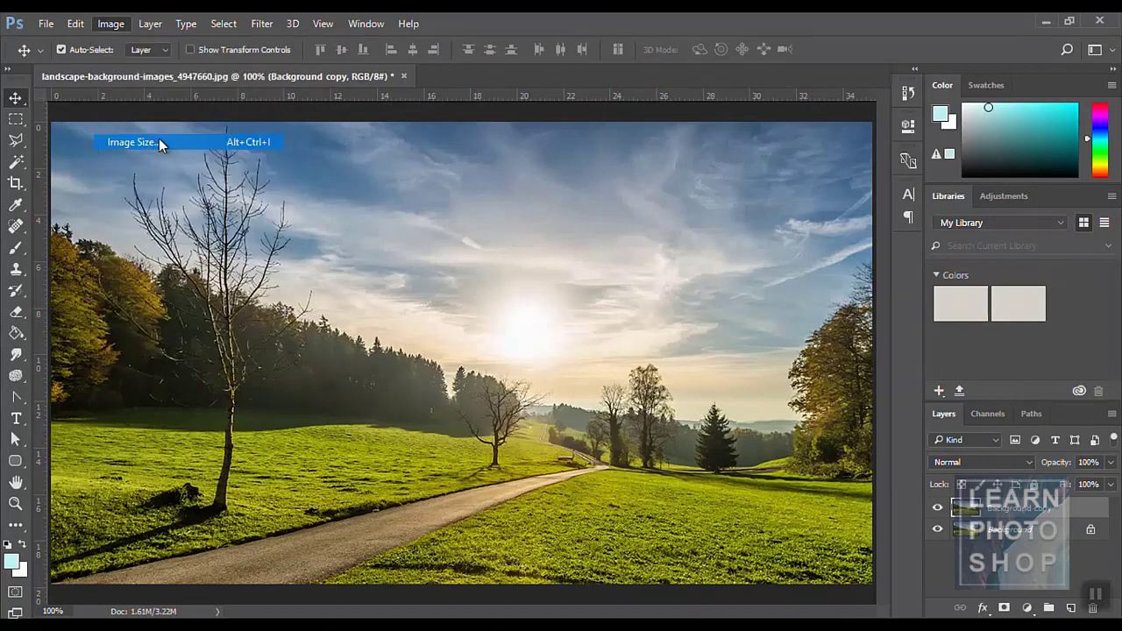
pyautogui.click(572, 238)
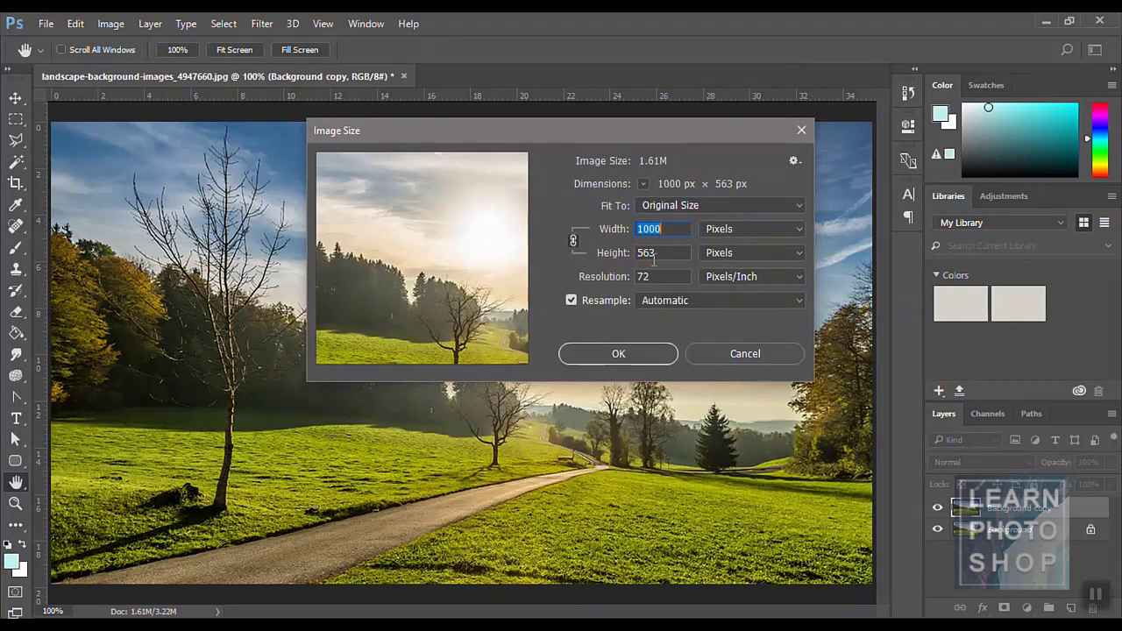
pyautogui.write('500')
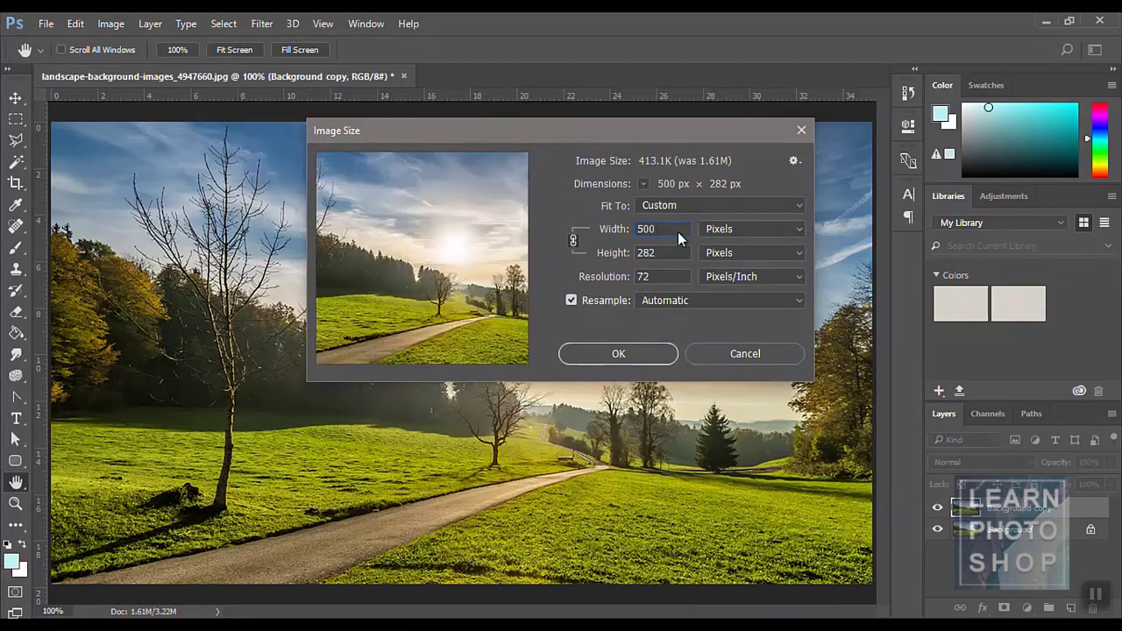
pyautogui.press('Return')
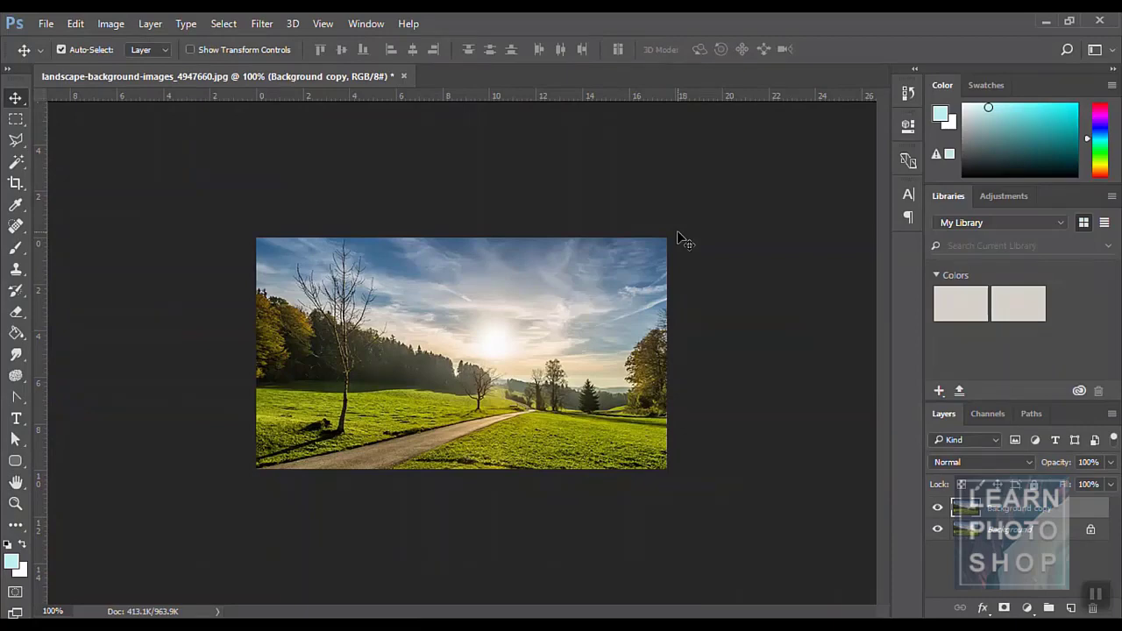
pyautogui.click(110, 23)
pyautogui.click(160, 157)
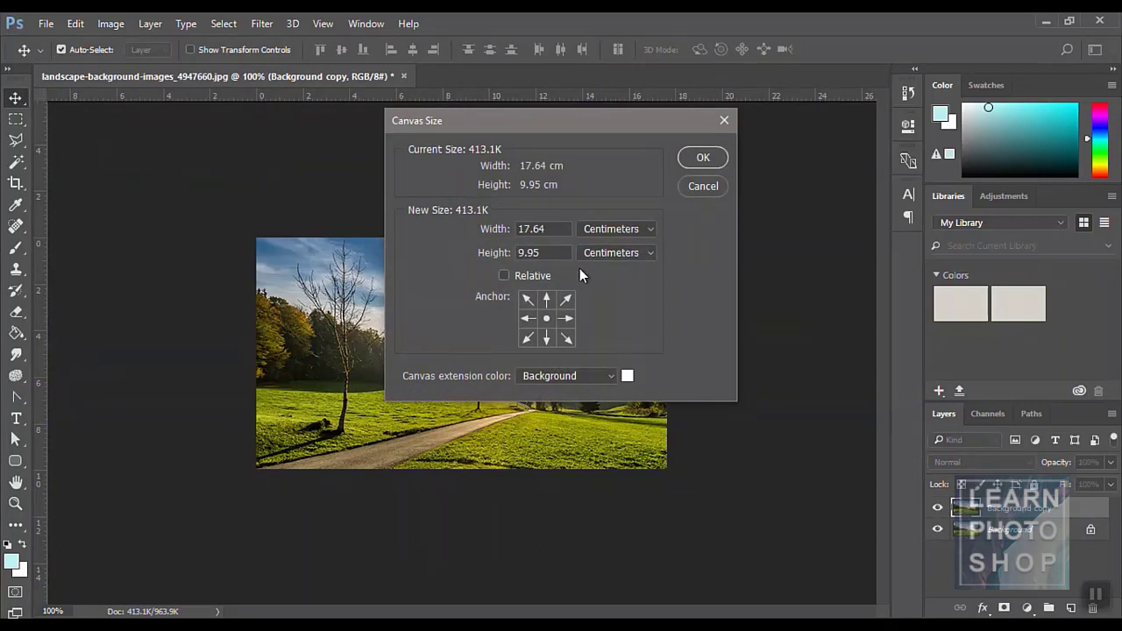
pyautogui.click(593, 229)
pyautogui.click(596, 253)
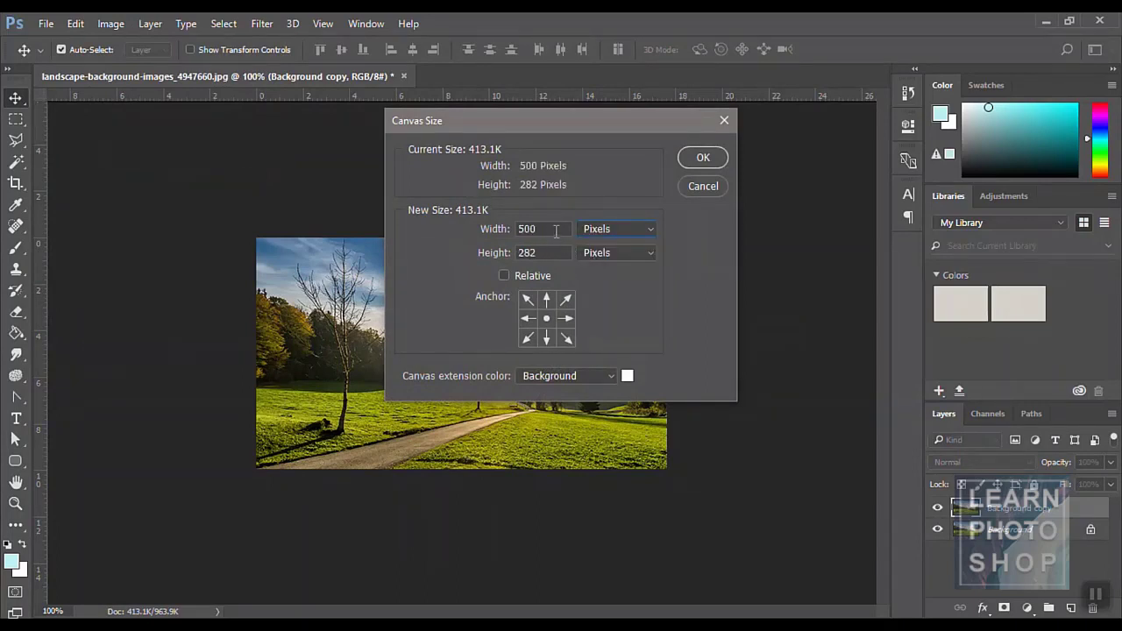
pyautogui.write('700')
pyautogui.click(702, 159)
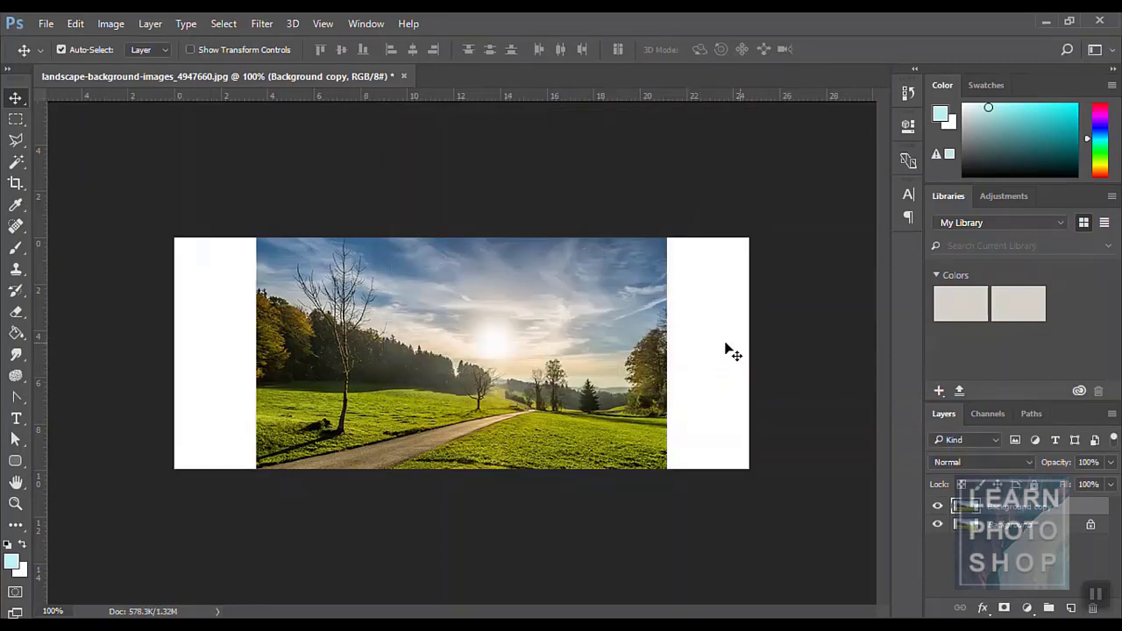
pyautogui.click(109, 23)
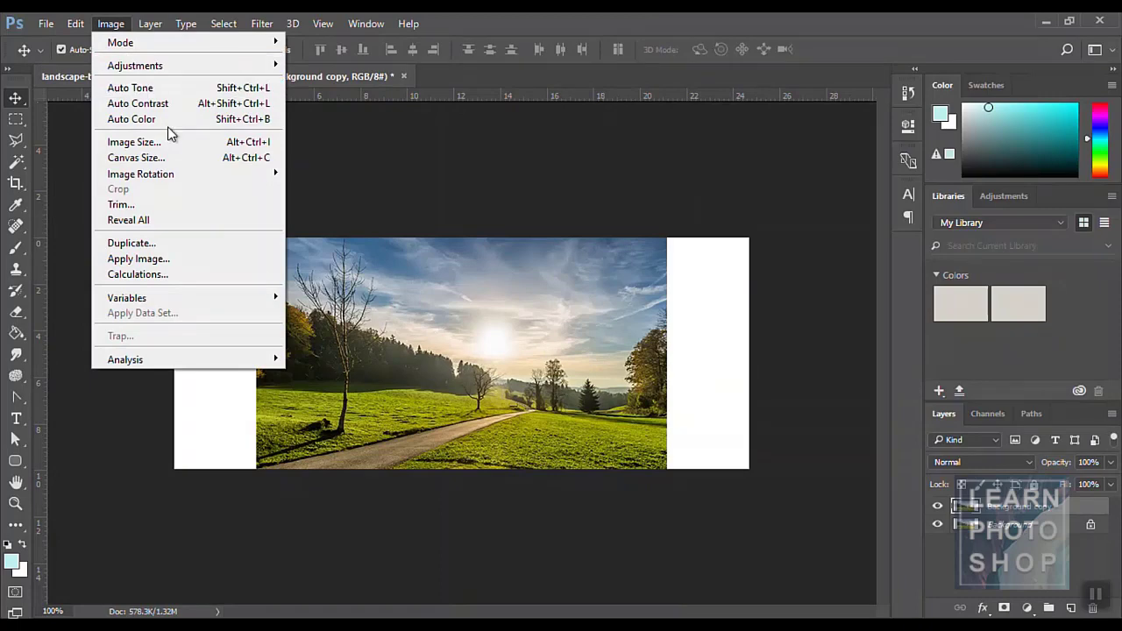
pyautogui.click(174, 156)
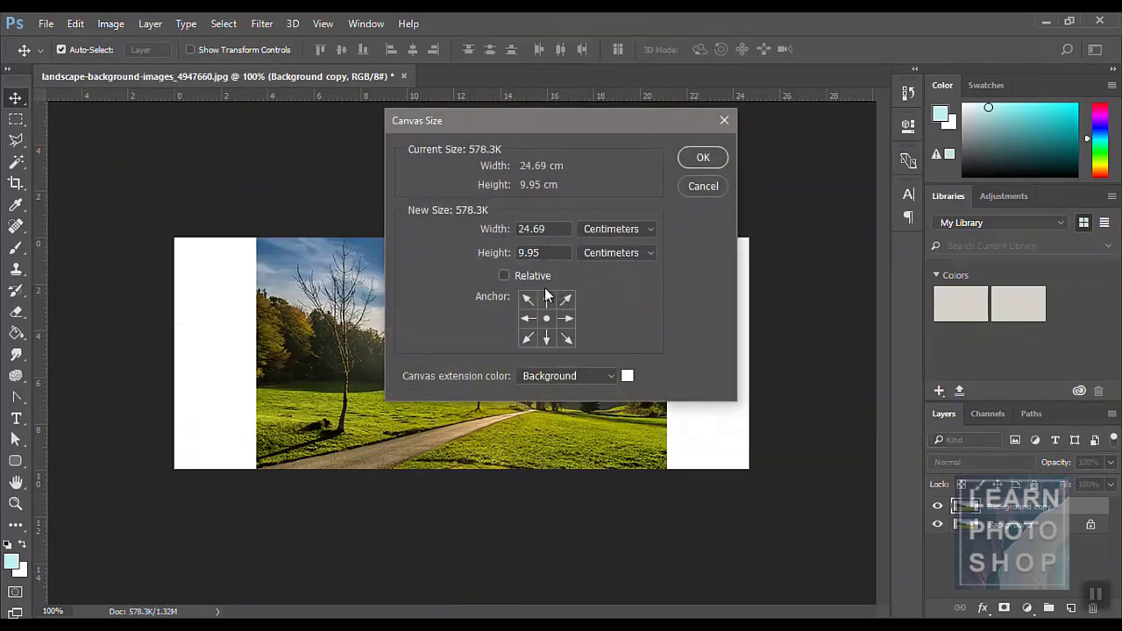
pyautogui.click(613, 229)
pyautogui.click(592, 256)
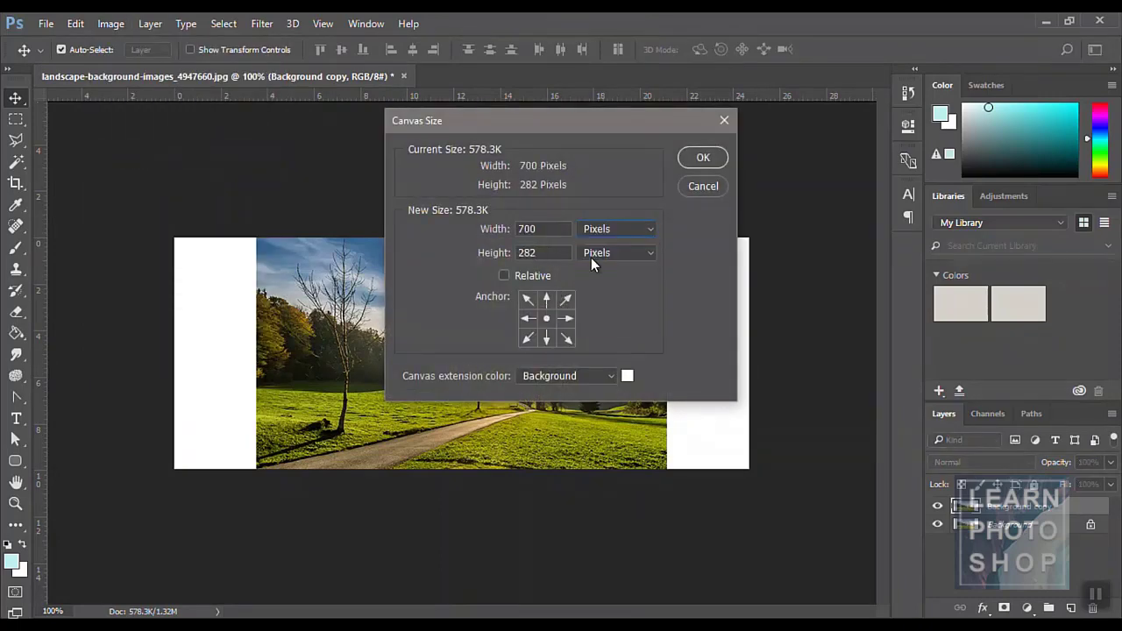
pyautogui.doubleClick(544, 254)
pyautogui.write('500')
pyautogui.press('Return')
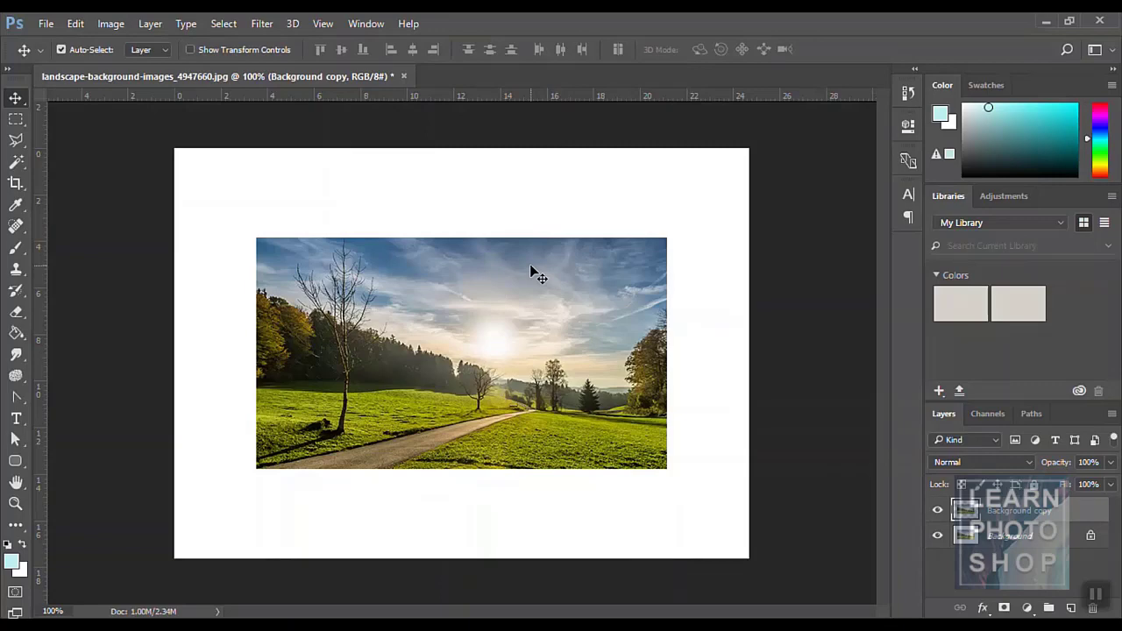
pyautogui.hotkey('ctrl', 'alt', 'z')
pyautogui.hotkey('ctrl', 'alt', 'z')
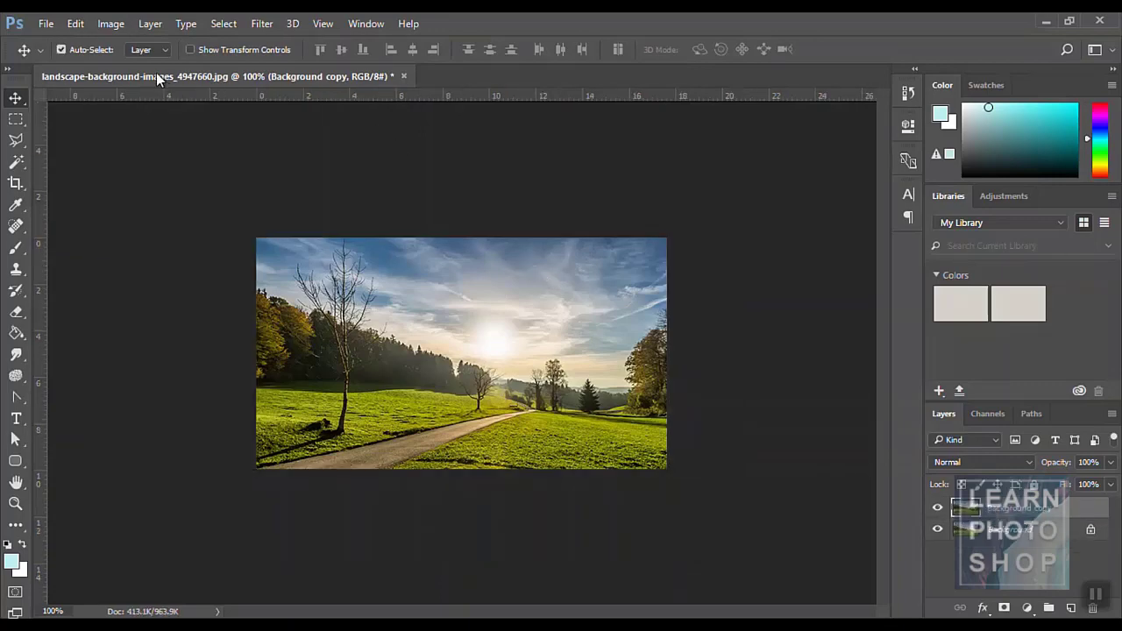
# - Anchor left and widen the canvas to 700 px, adding white space on the right
pyautogui.click(116, 25)
pyautogui.click(151, 156)
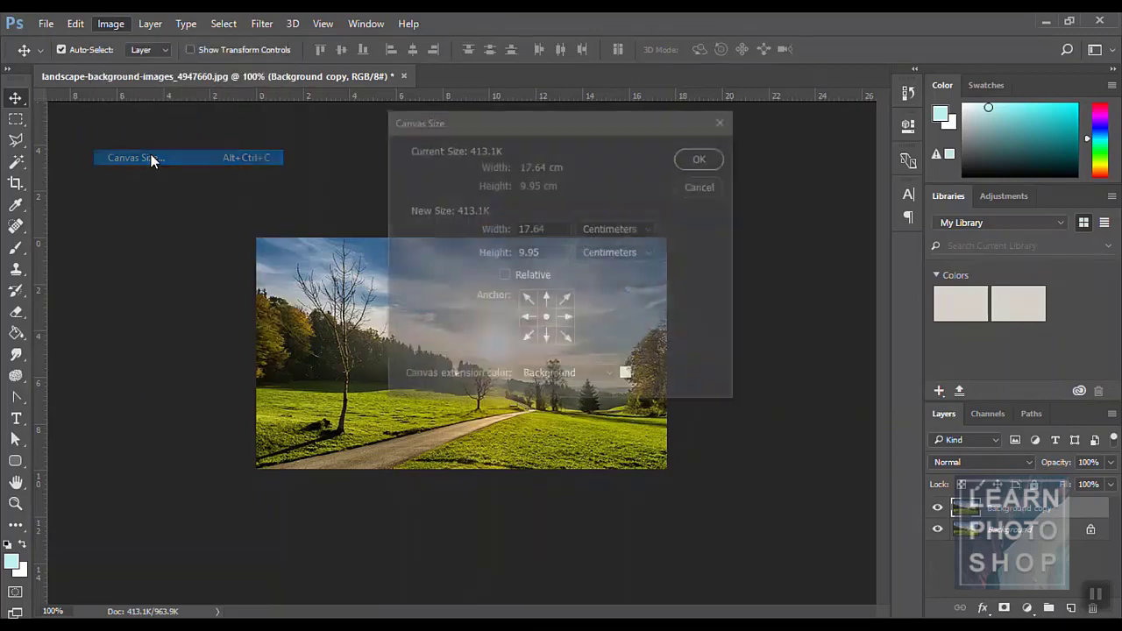
pyautogui.moveTo(514, 117); pyautogui.dragTo(647, 42)
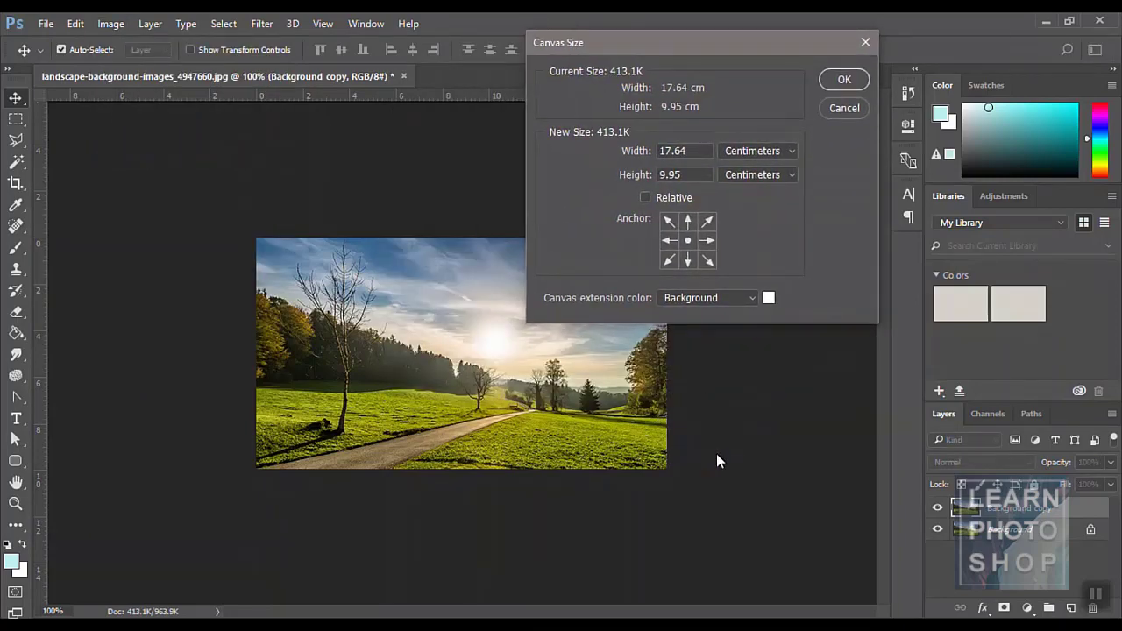
pyautogui.click(668, 242)
pyautogui.click(740, 151)
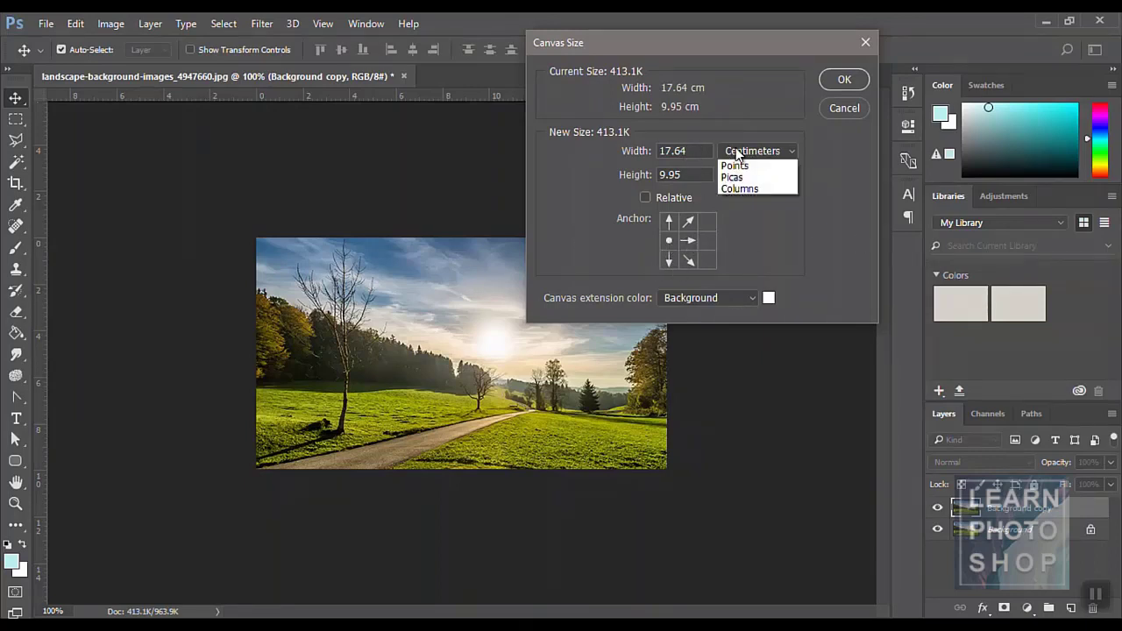
pyautogui.click(745, 178)
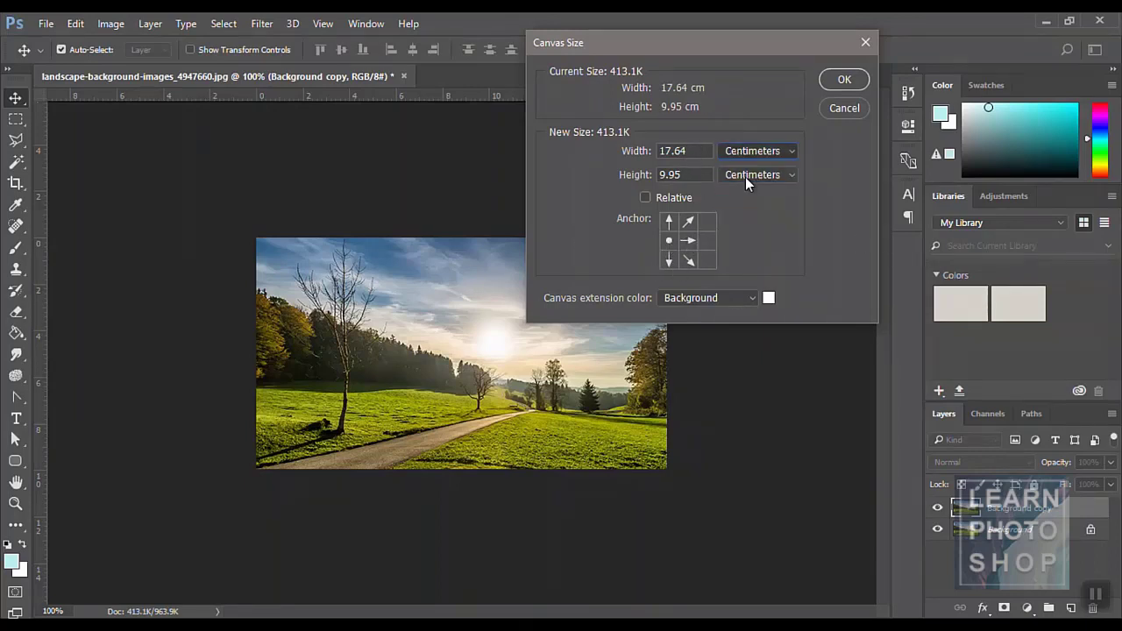
pyautogui.doubleClick(692, 147)
pyautogui.write('700')
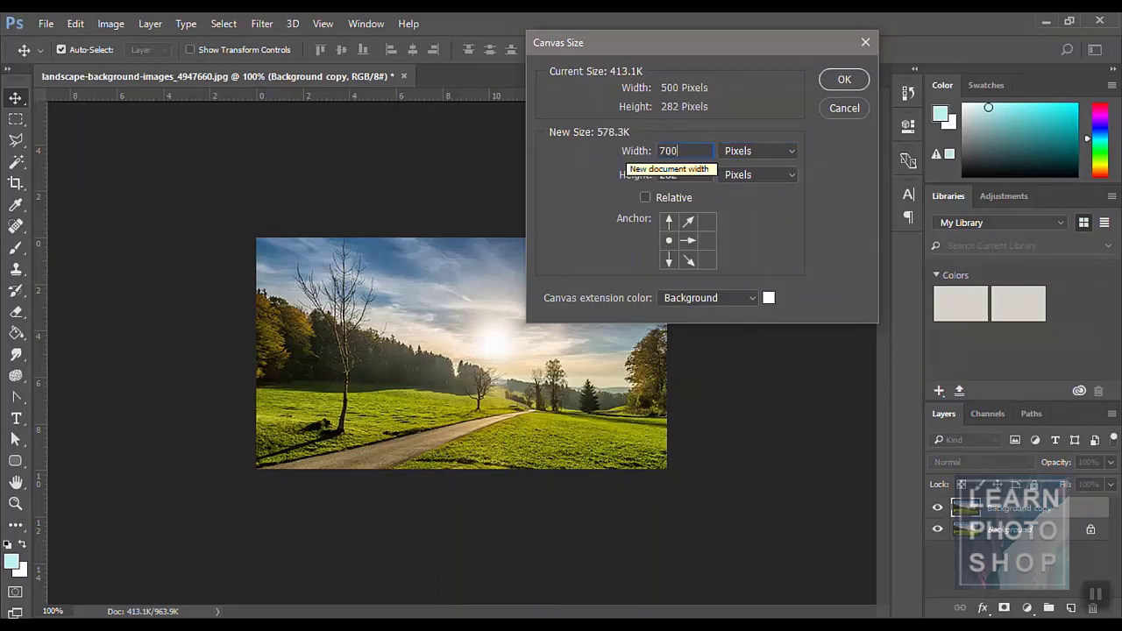
pyautogui.press('Return')
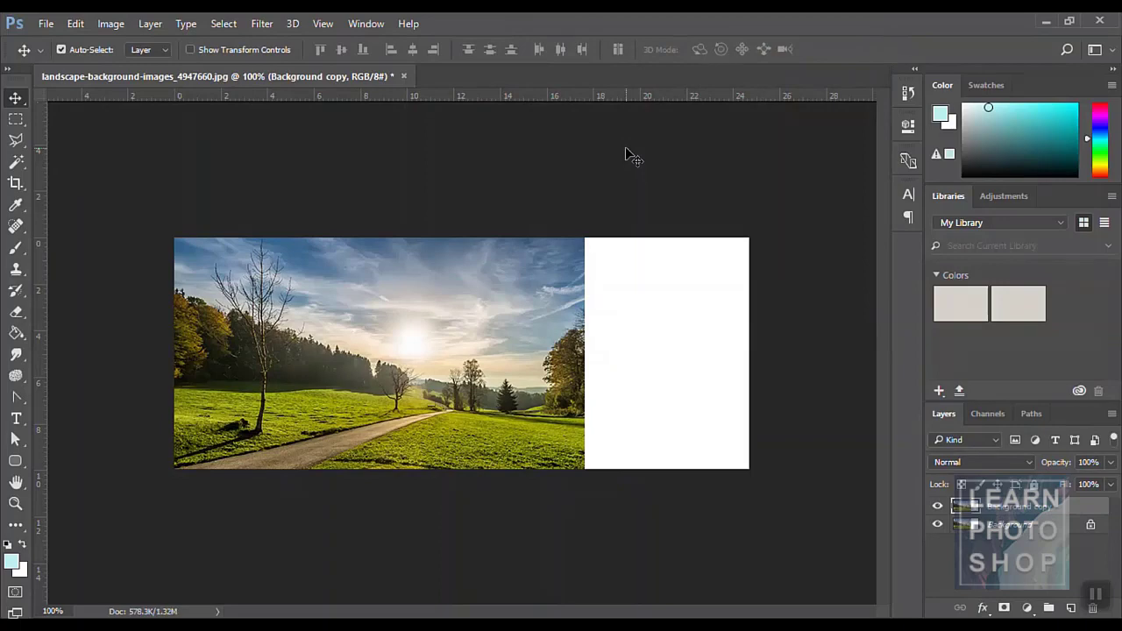
# - Anchor top, set the canvas height to 582 px, and reposition the photo layer
pyautogui.click(111, 24)
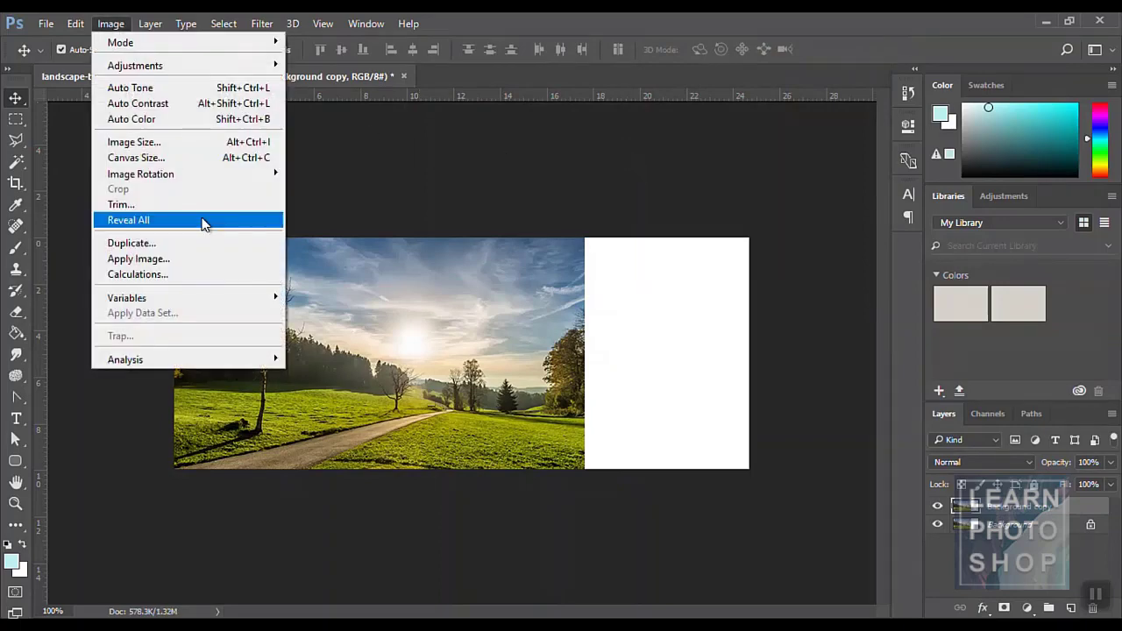
pyautogui.click(166, 157)
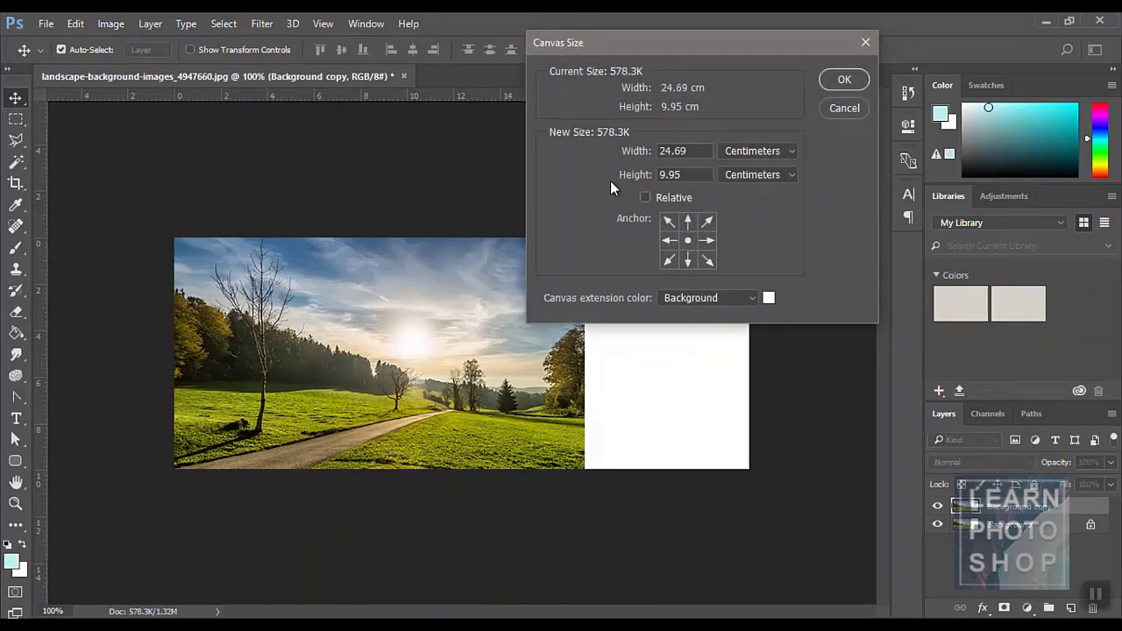
pyautogui.click(688, 220)
pyautogui.click(769, 147)
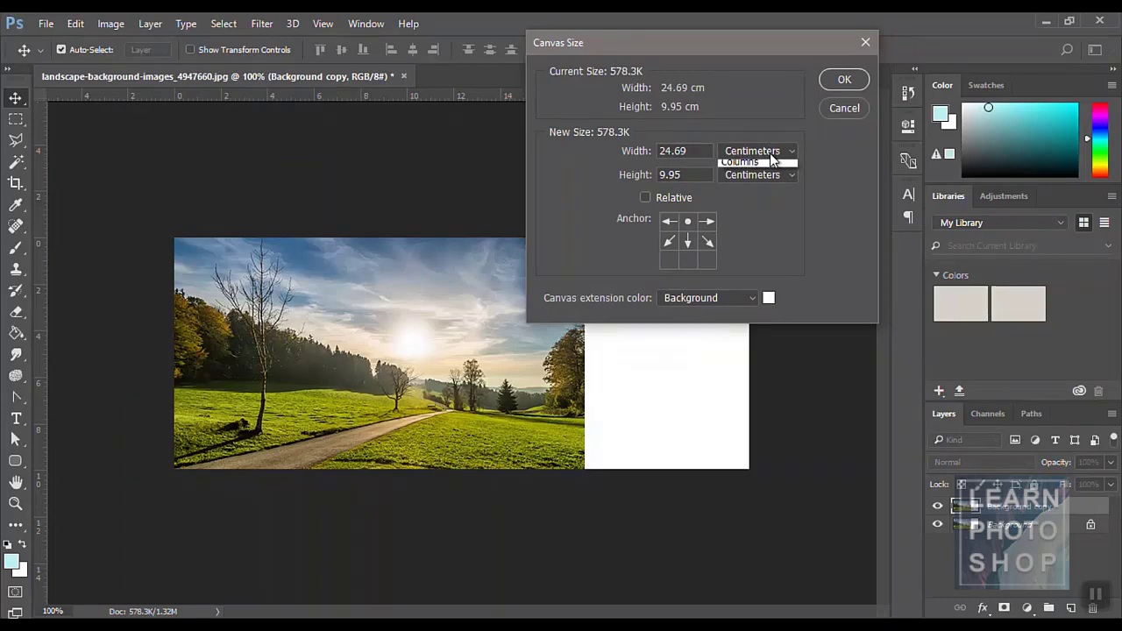
pyautogui.click(767, 178)
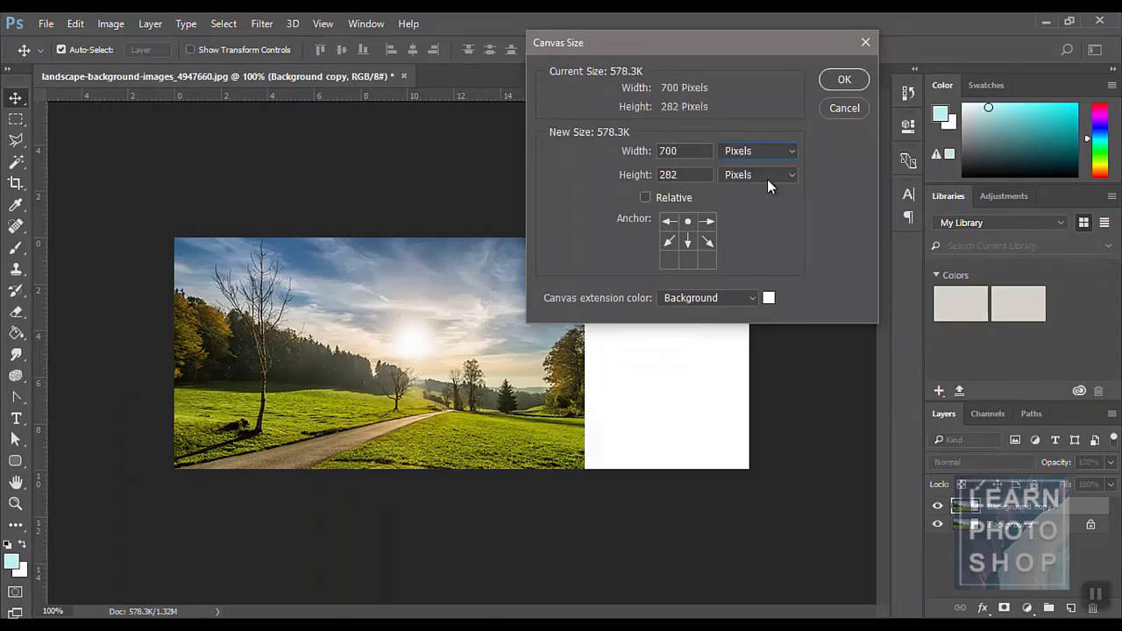
pyautogui.doubleClick(688, 176)
pyautogui.write('582')
pyautogui.click(844, 80)
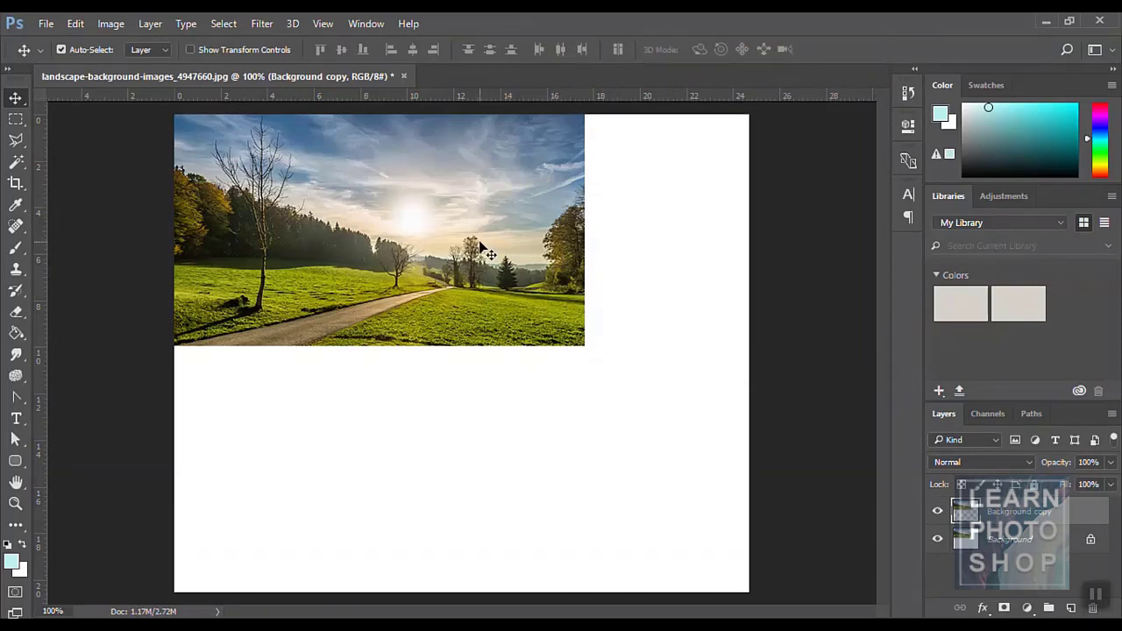
pyautogui.moveTo(481, 247); pyautogui.dragTo(505, 232)
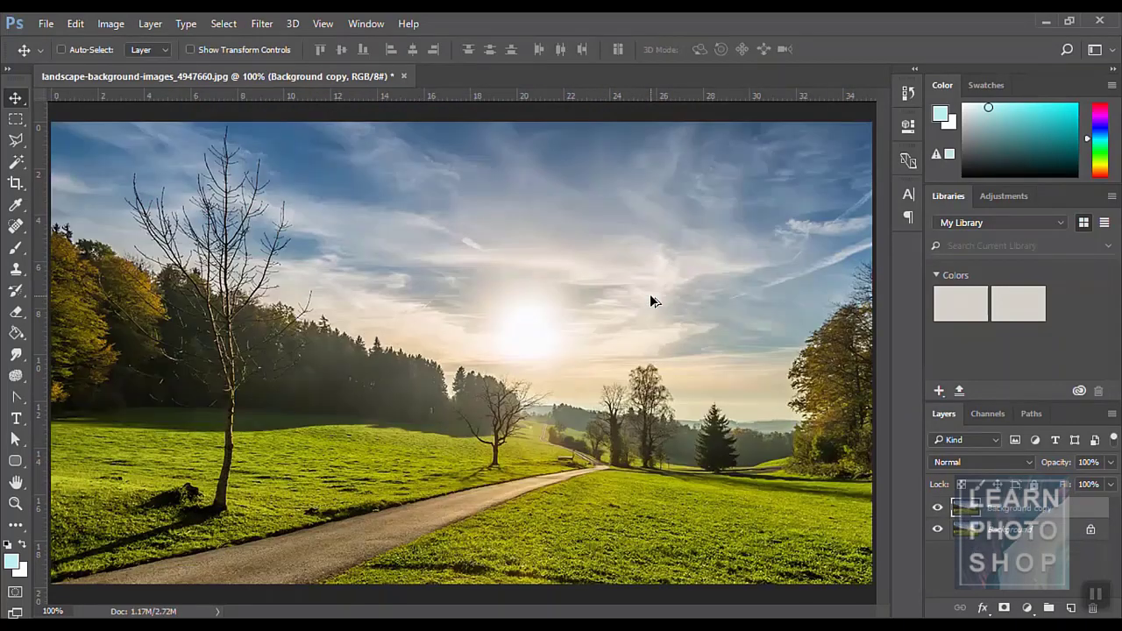
pyautogui.click(62, 49)
pyautogui.click(110, 23)
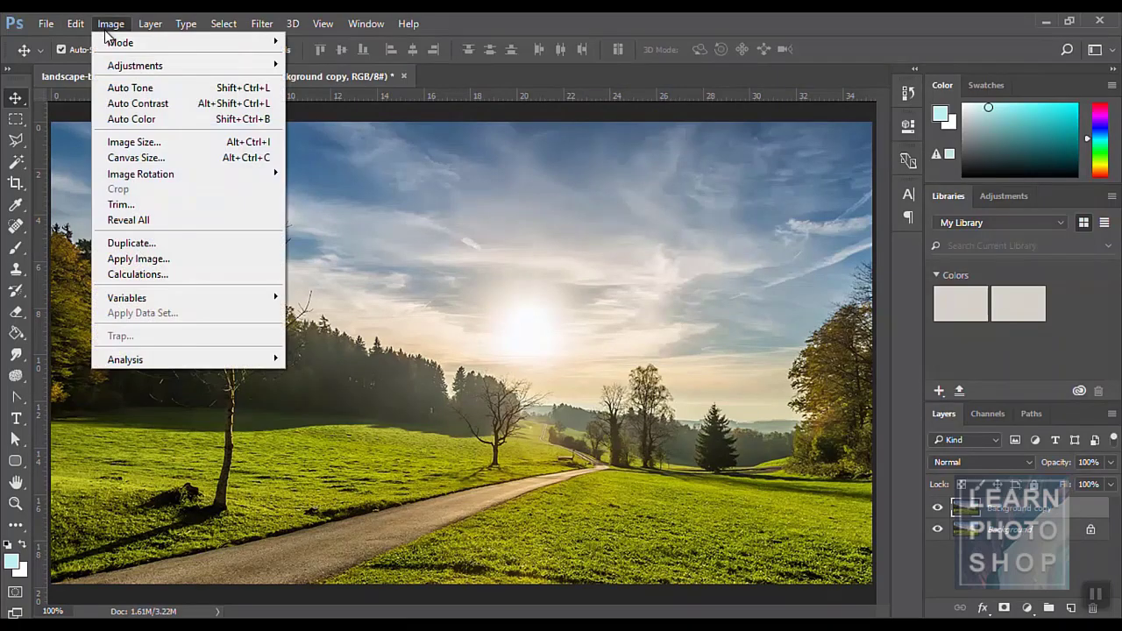
pyautogui.moveTo(159, 174)
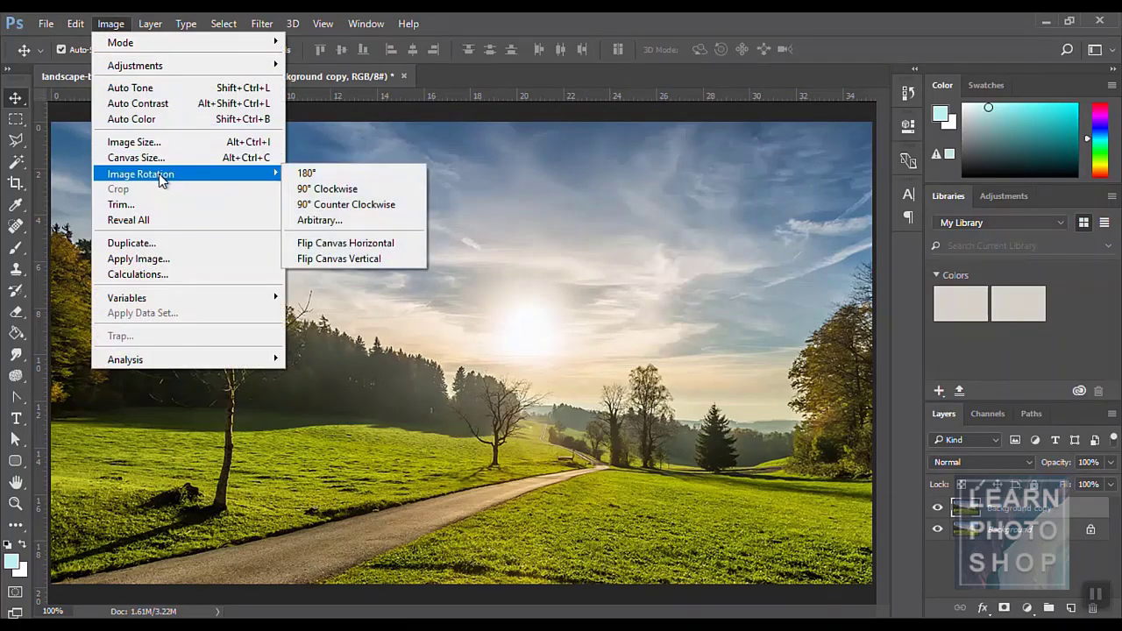
pyautogui.click(314, 173)
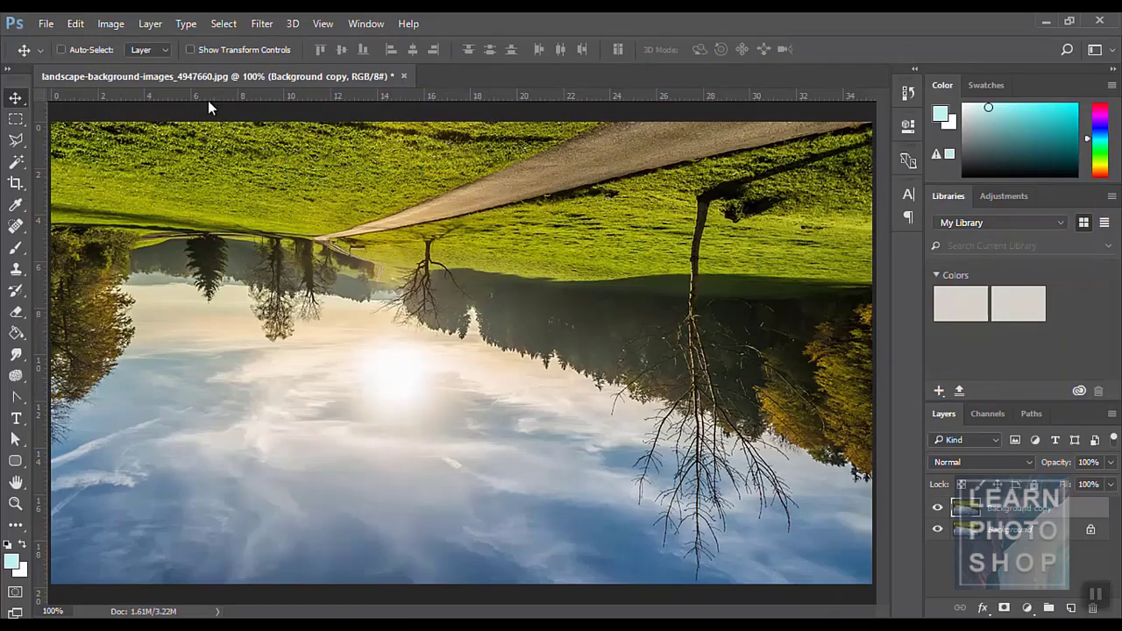
pyautogui.hotkey('ctrl', 'z')
pyautogui.click(111, 23)
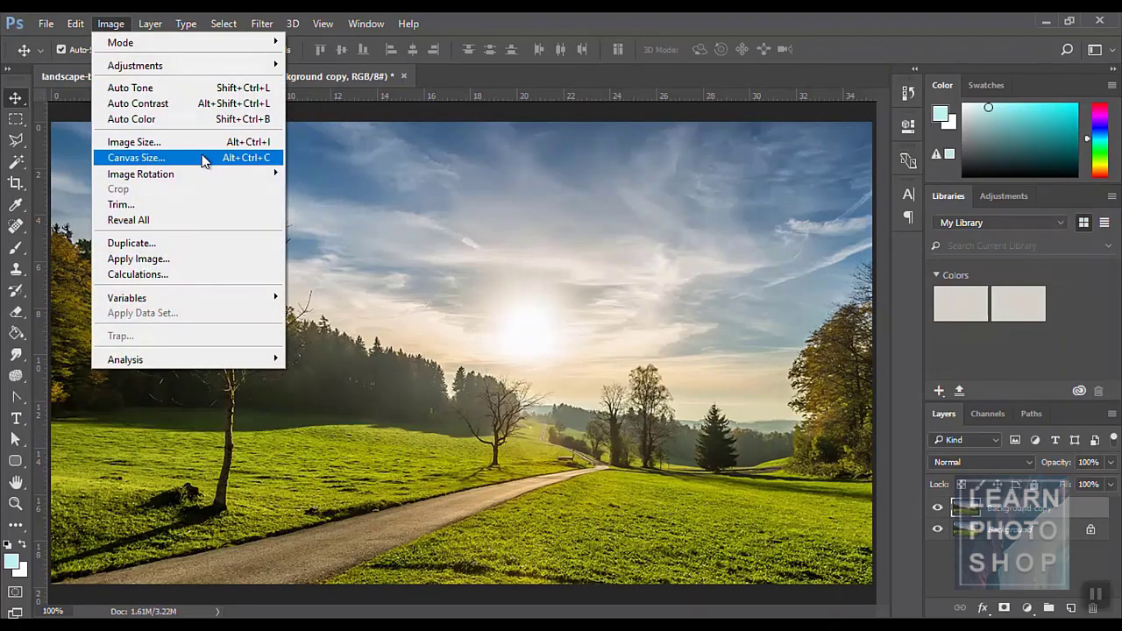
pyautogui.moveTo(208, 173)
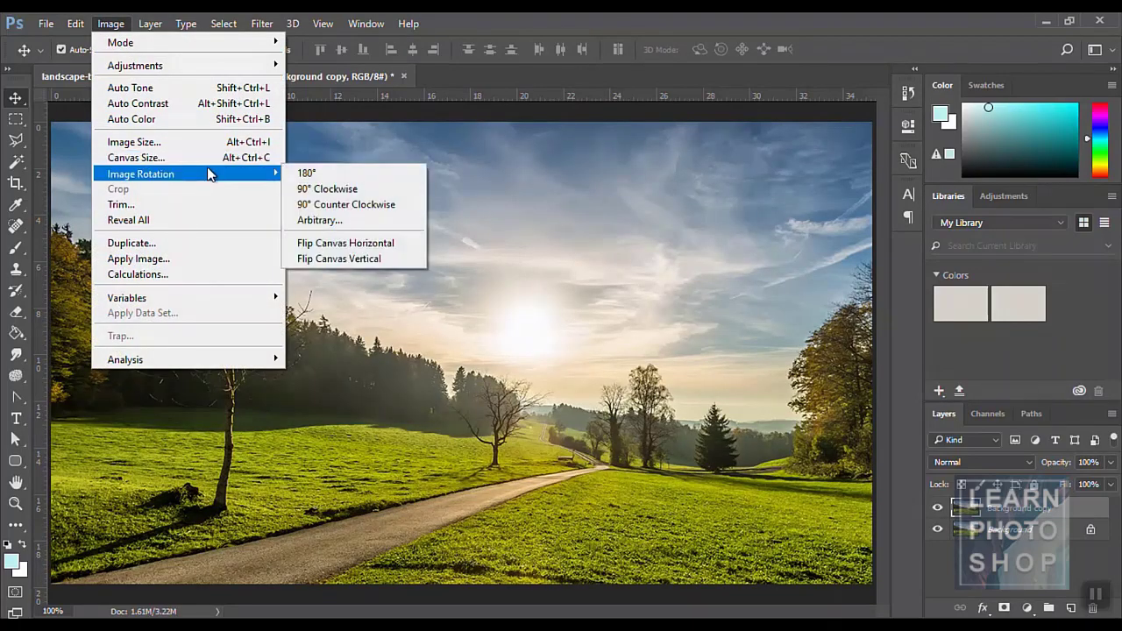
pyautogui.click(354, 186)
pyautogui.hotkey('ctrl', 'z')
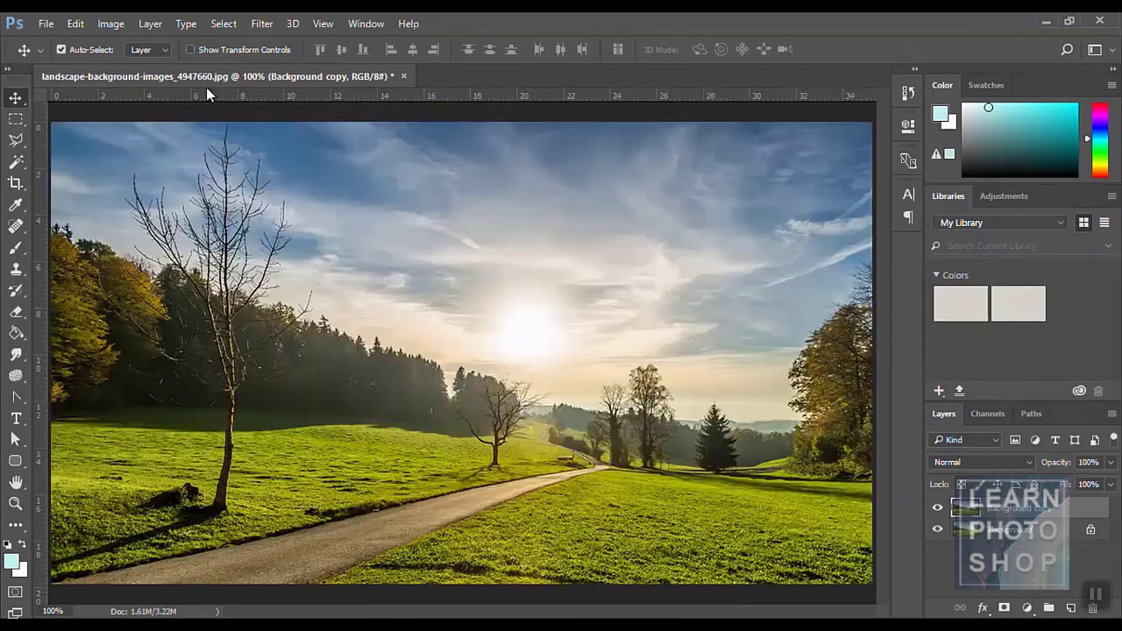
pyautogui.click(123, 24)
pyautogui.moveTo(183, 180)
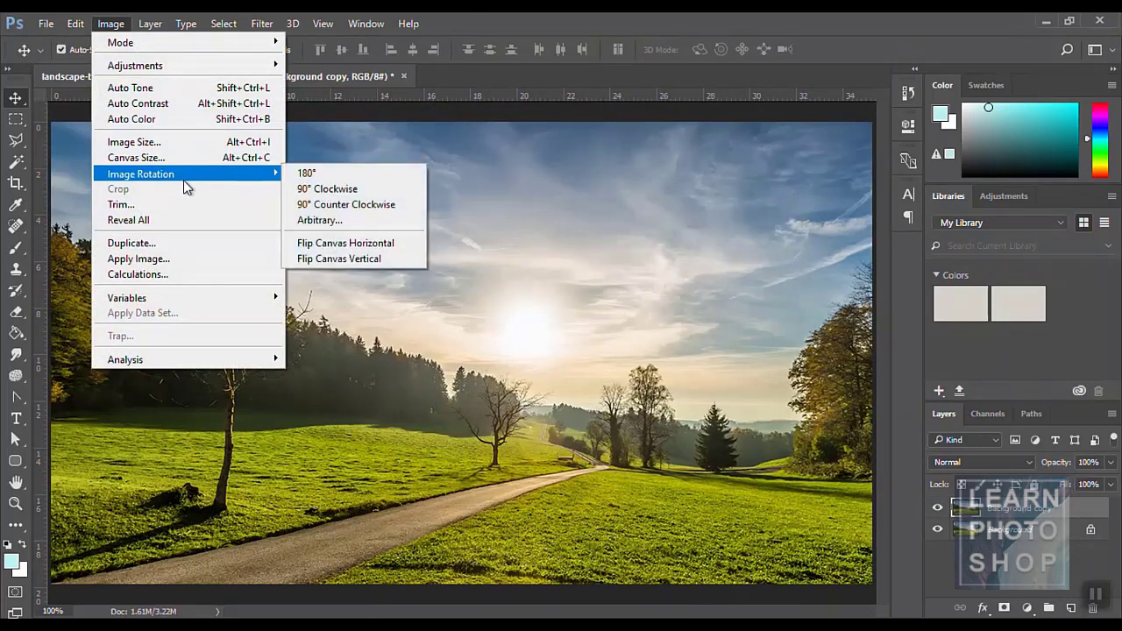
pyautogui.click(338, 208)
pyautogui.hotkey('ctrl', 'z')
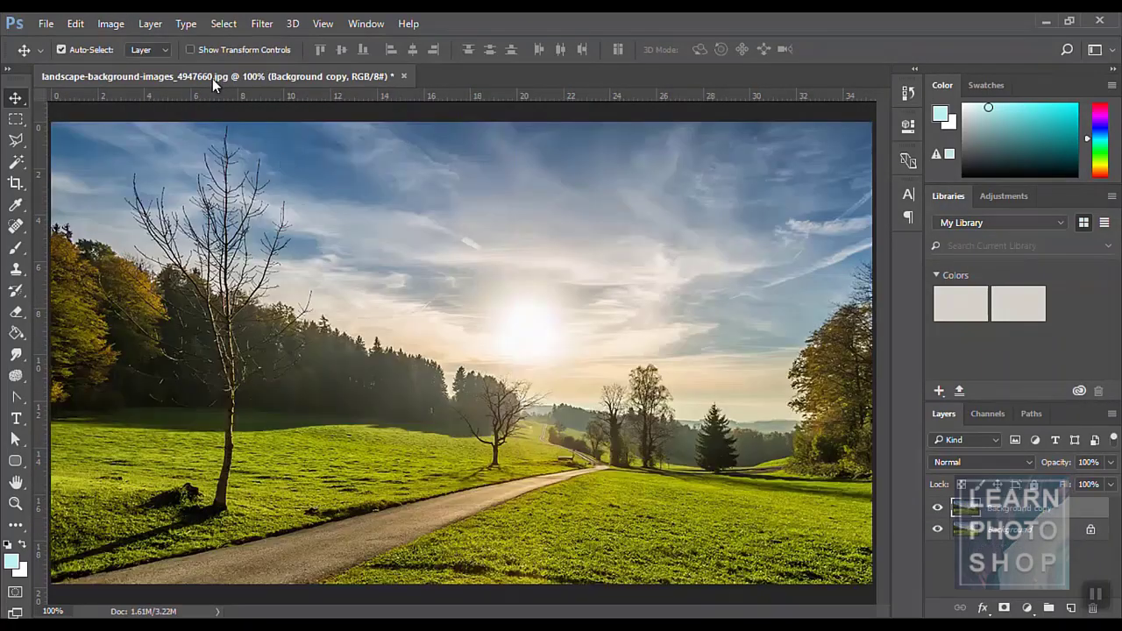
pyautogui.click(97, 24)
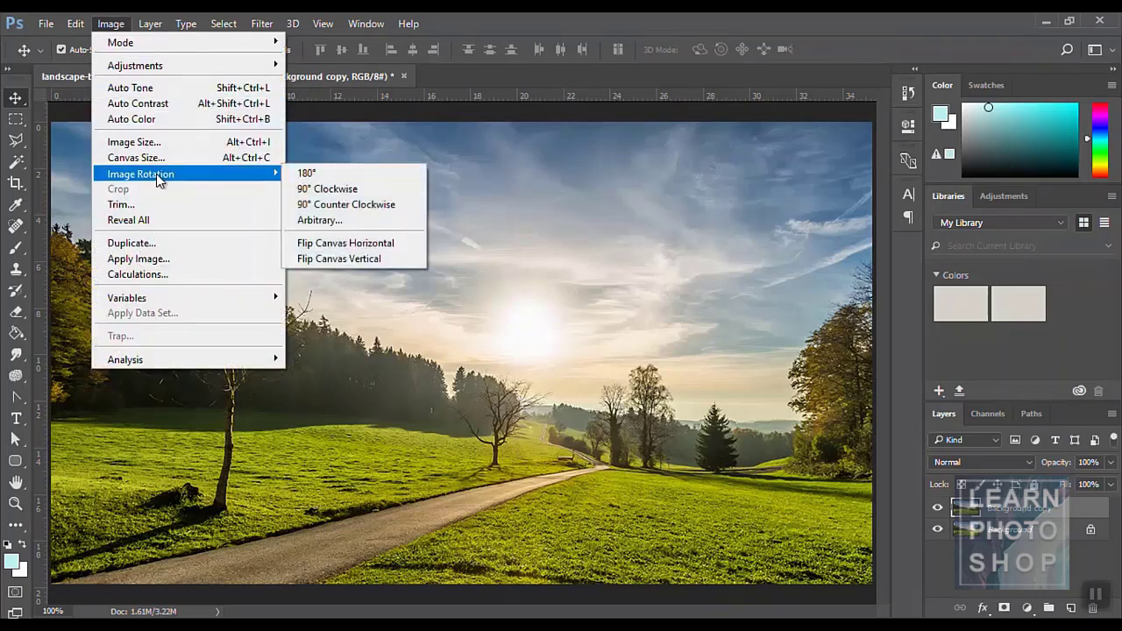
pyautogui.click(402, 200)
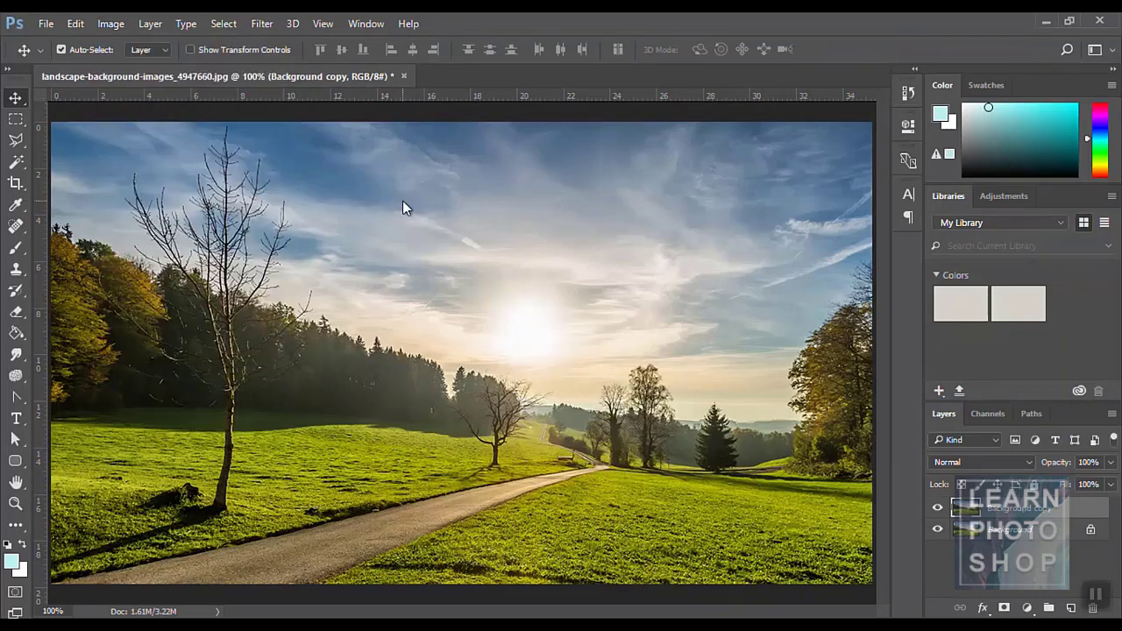
# - Crop the landscape to the left tree and sky with Image > Crop, then undo the crop
pyautogui.click(16, 182)
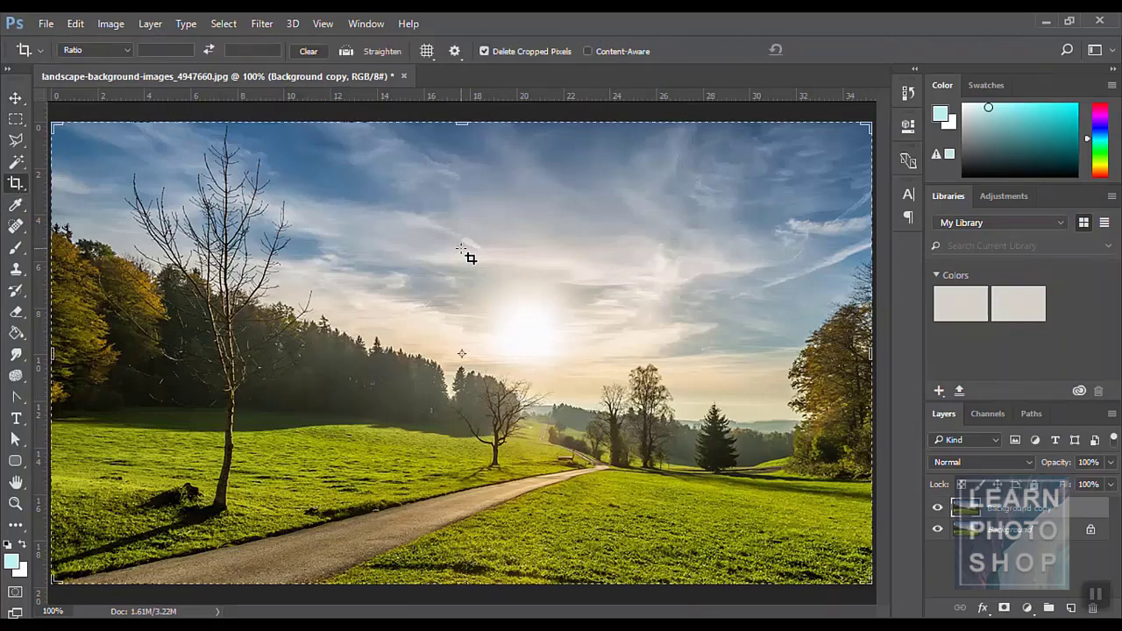
pyautogui.moveTo(297, 210); pyautogui.dragTo(479, 320)
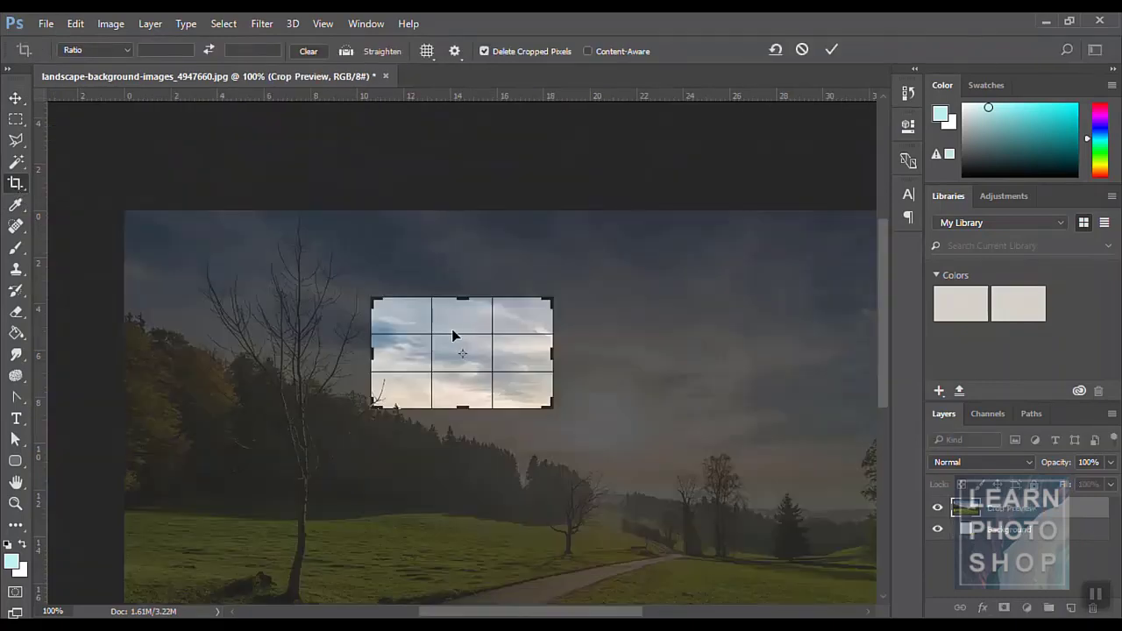
pyautogui.moveTo(372, 298); pyautogui.dragTo(279, 254)
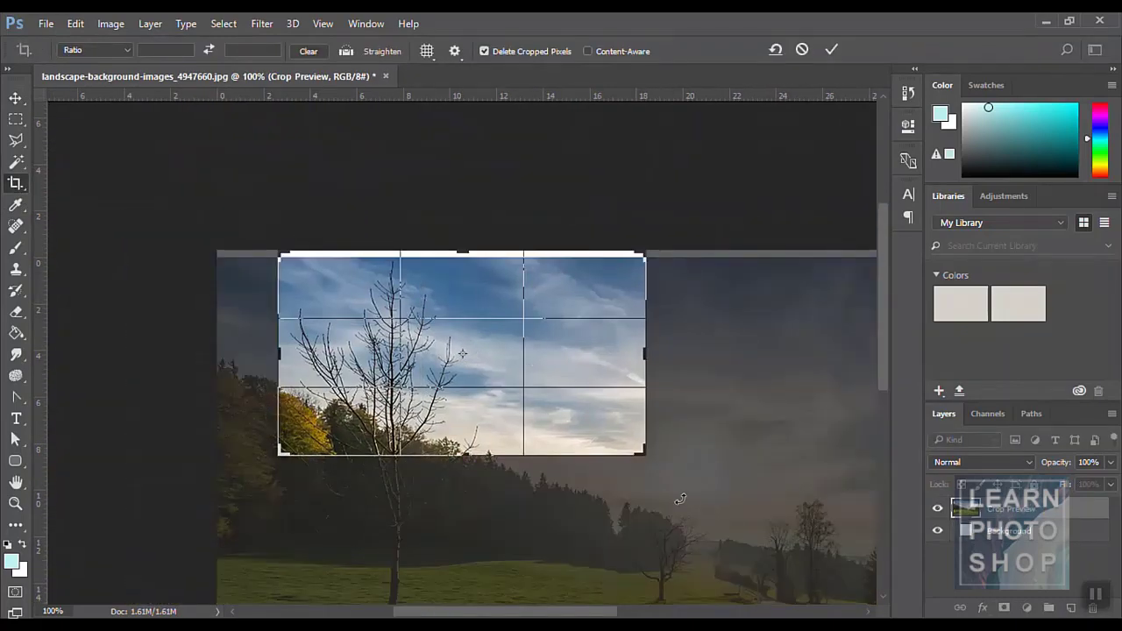
pyautogui.moveTo(637, 455); pyautogui.dragTo(703, 513)
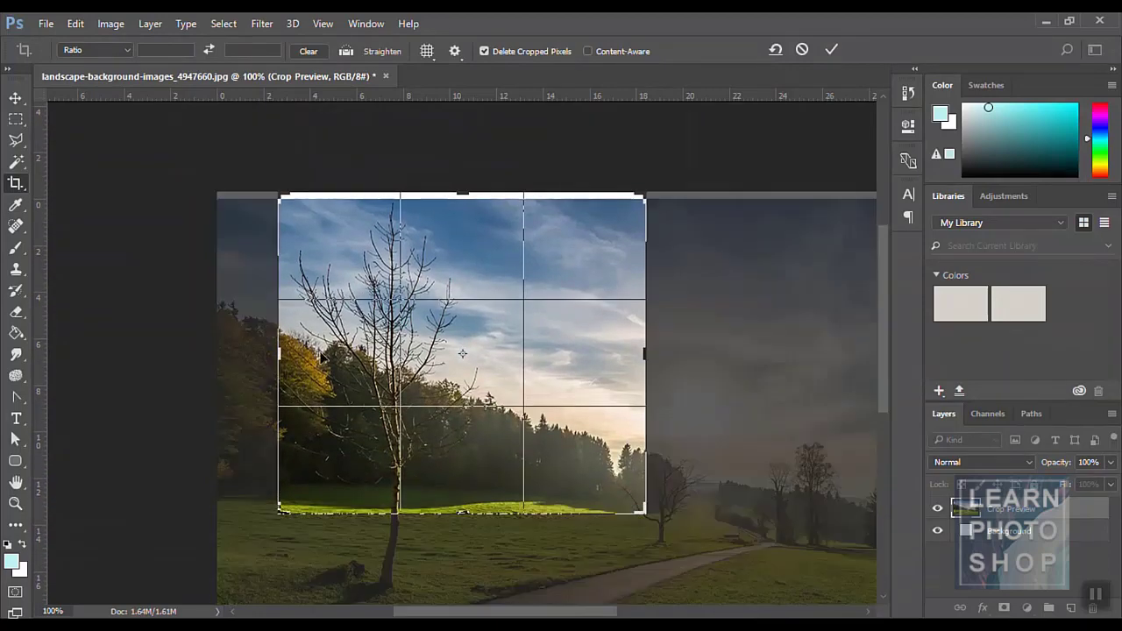
pyautogui.click(118, 28)
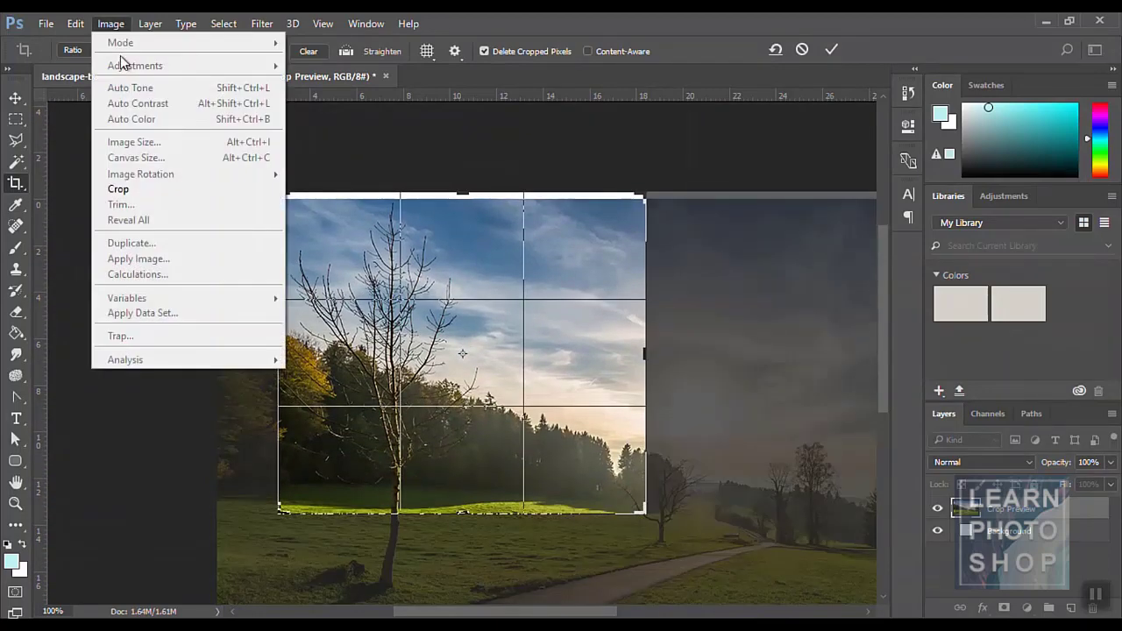
pyautogui.click(143, 187)
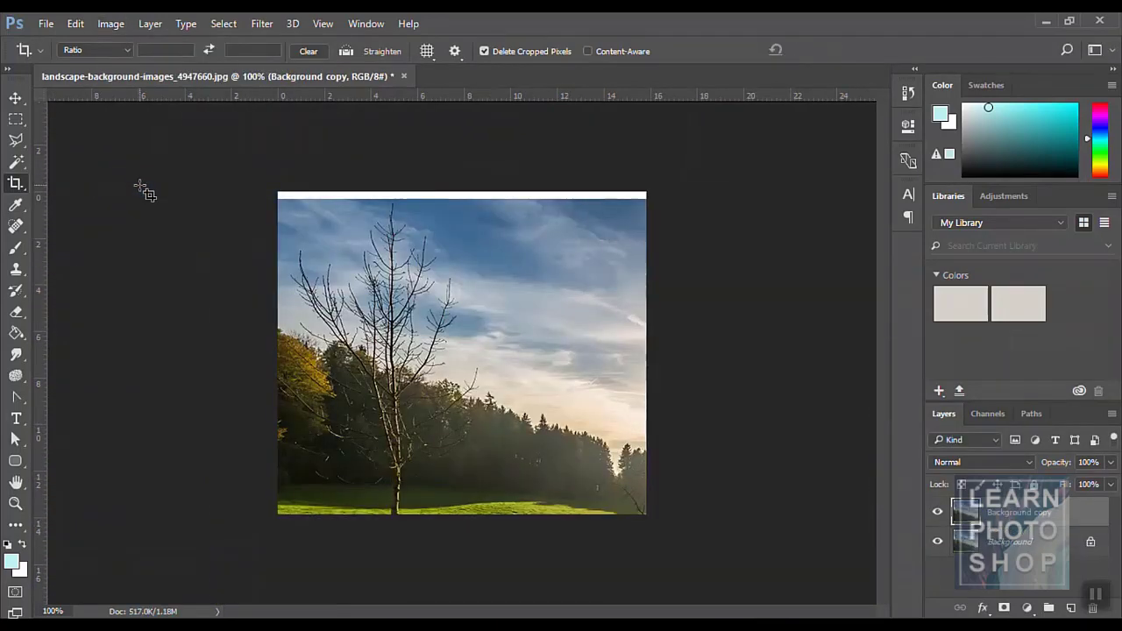
pyautogui.hotkey('ctrl', 'z')
# - Open Trim and cancel it, then start a new 900 × 500 px, 72 ppi document
pyautogui.click(113, 27)
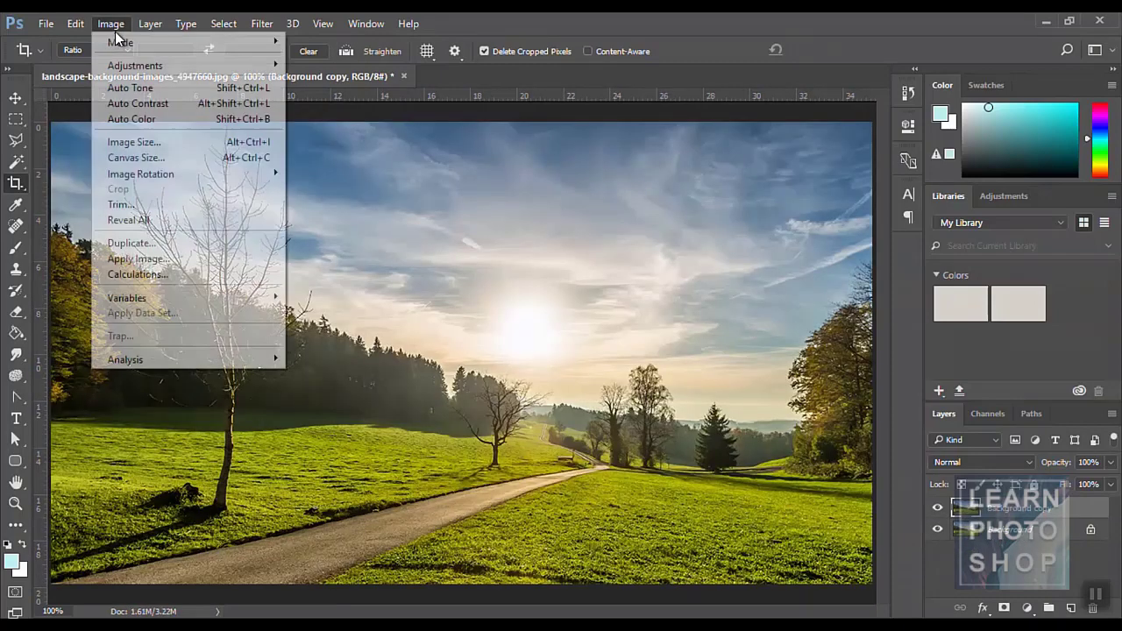
pyautogui.click(146, 205)
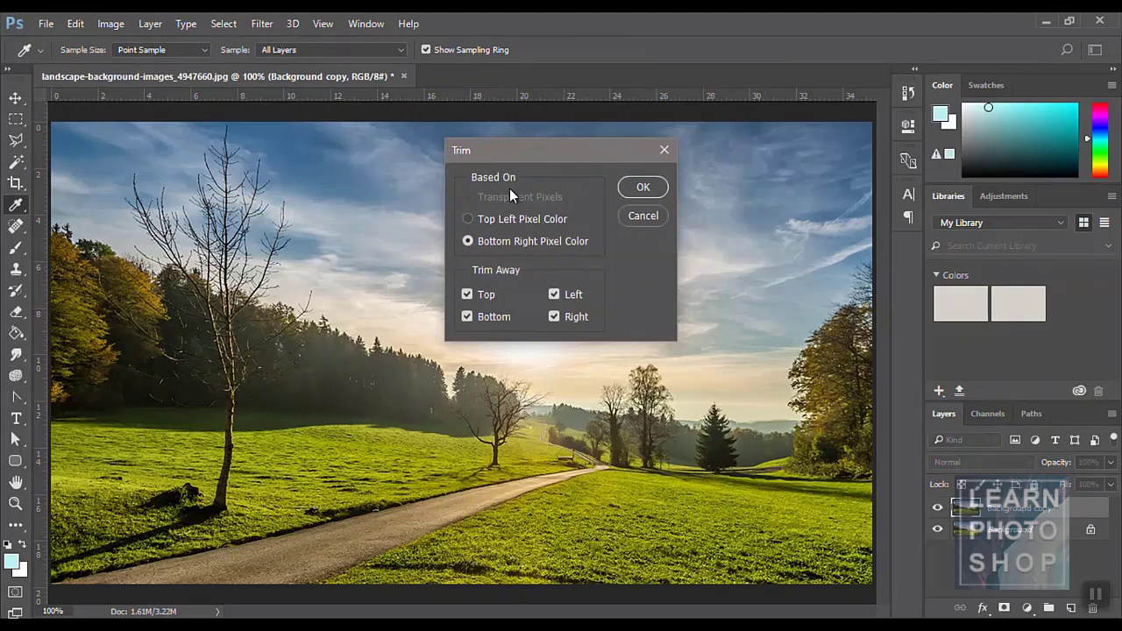
pyautogui.press('Escape')
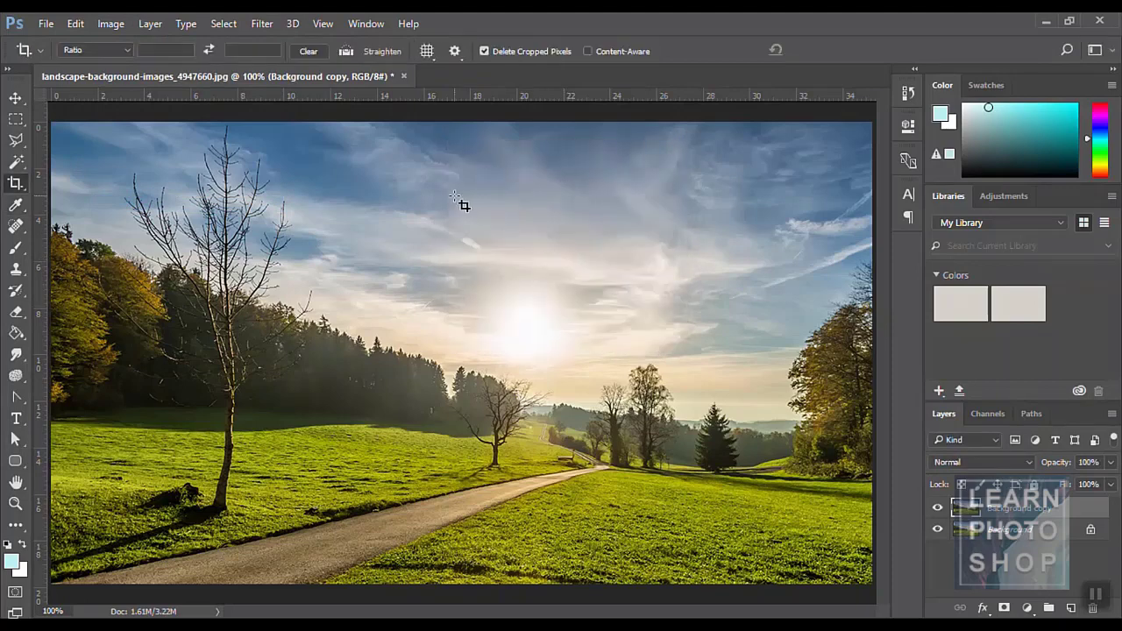
pyautogui.click(46, 23)
pyautogui.click(60, 40)
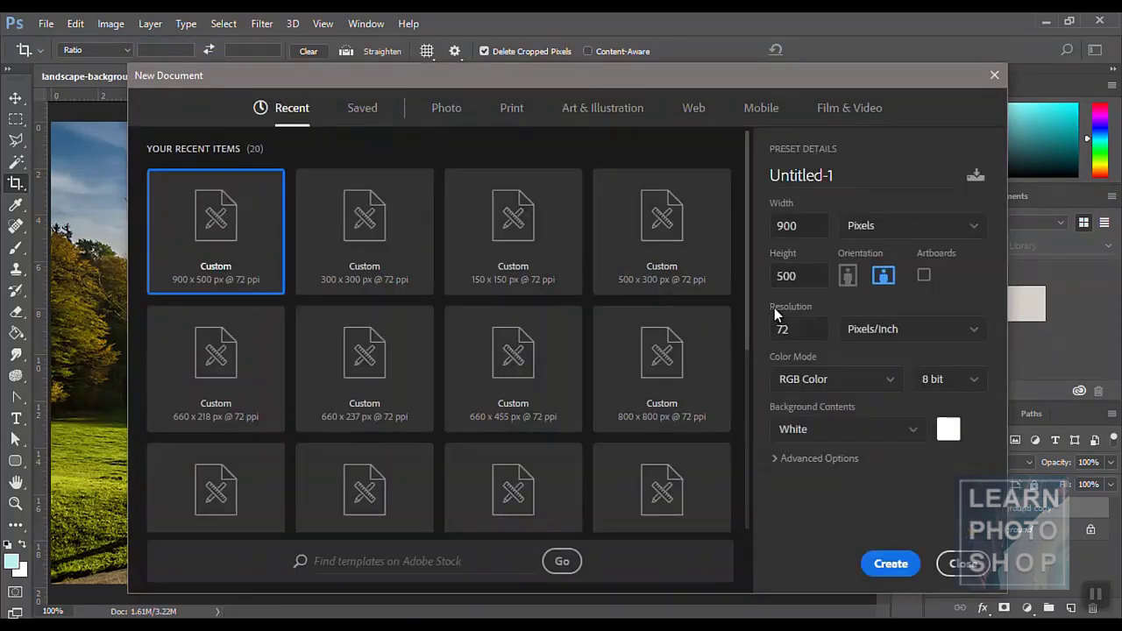
# - Create the blank 900 × 500 px document and open eyesopen.jpg
pyautogui.click(883, 563)
pyautogui.press('v')
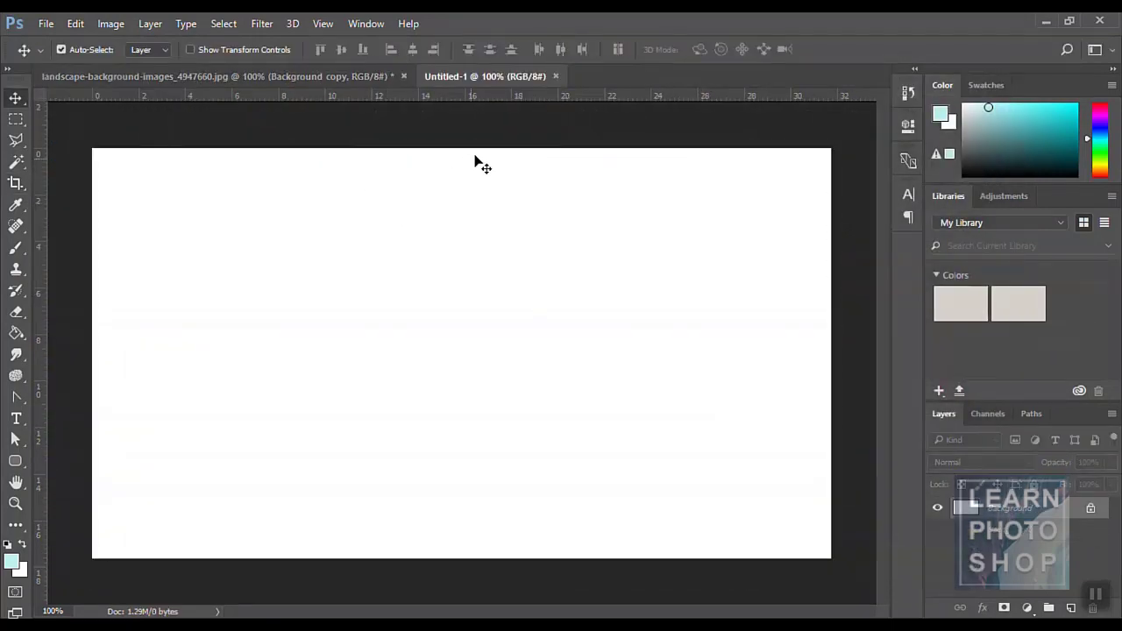
pyautogui.hotkey('ctrl', 'o')
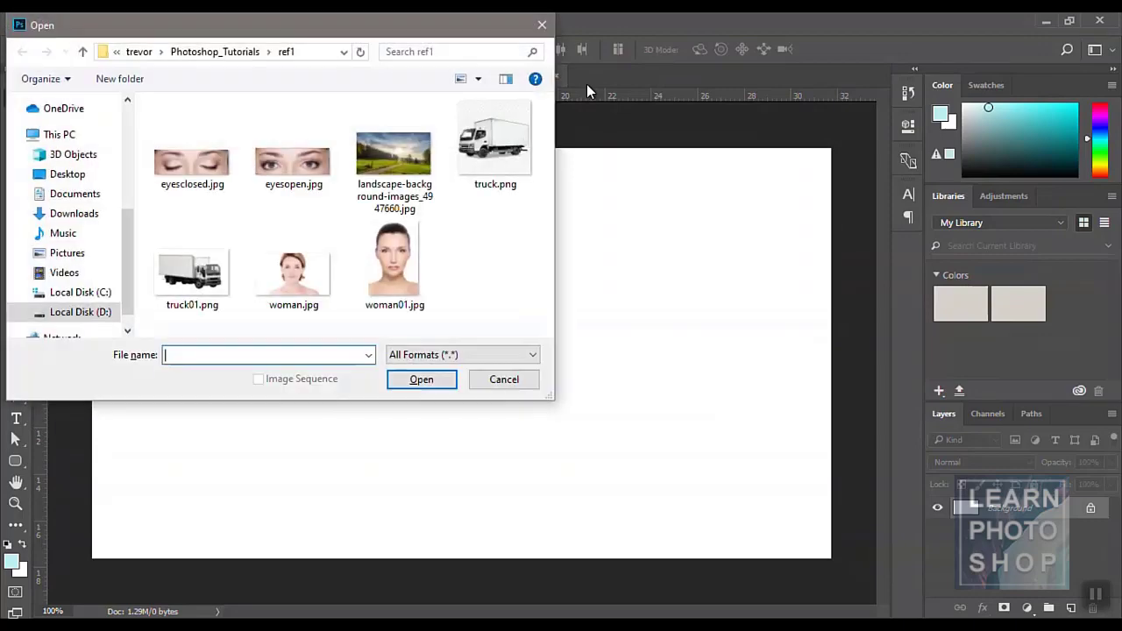
pyautogui.doubleClick(296, 174)
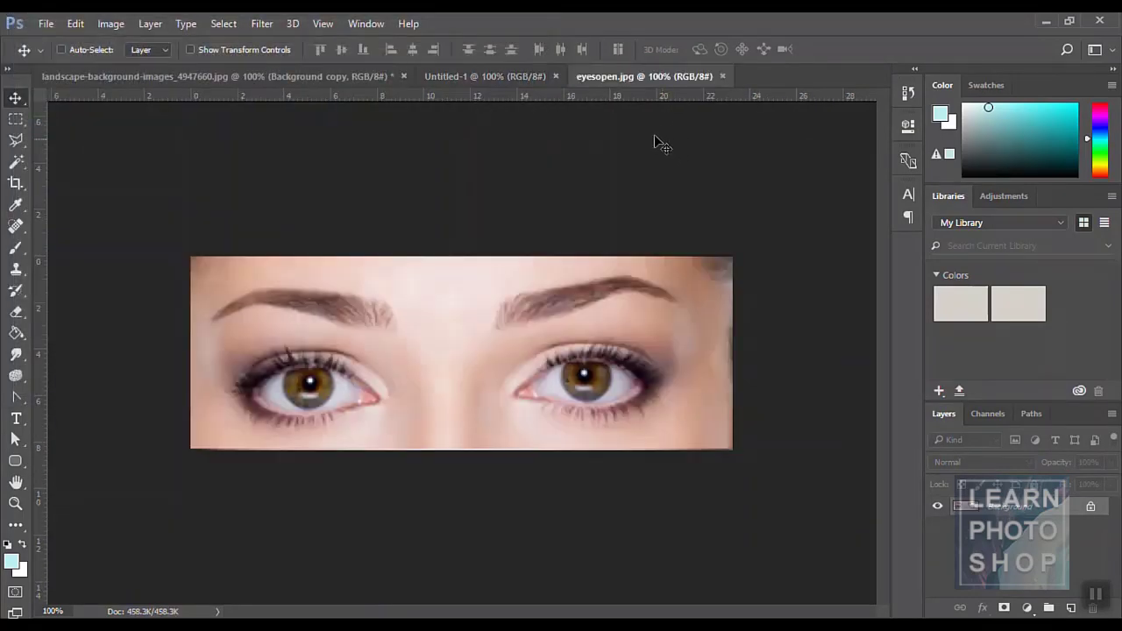
pyautogui.hotkey('ctrl', 'o')
# - Select the whole eyes image, copy it, and paste it into Untitled-1
pyautogui.click(16, 118)
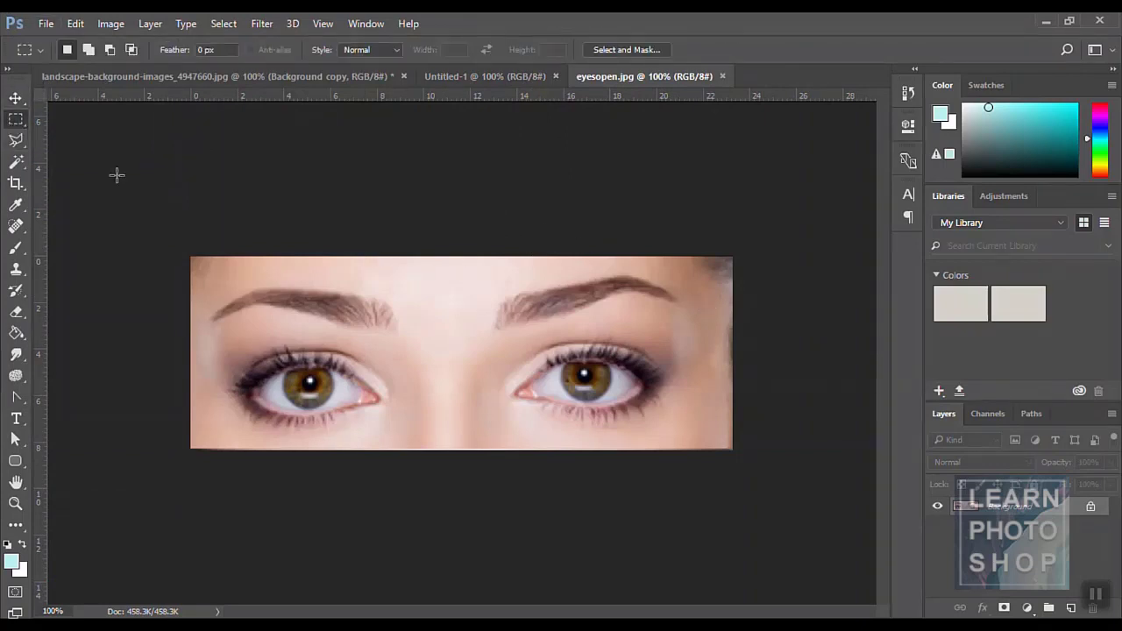
pyautogui.moveTo(190, 255); pyautogui.dragTo(824, 473)
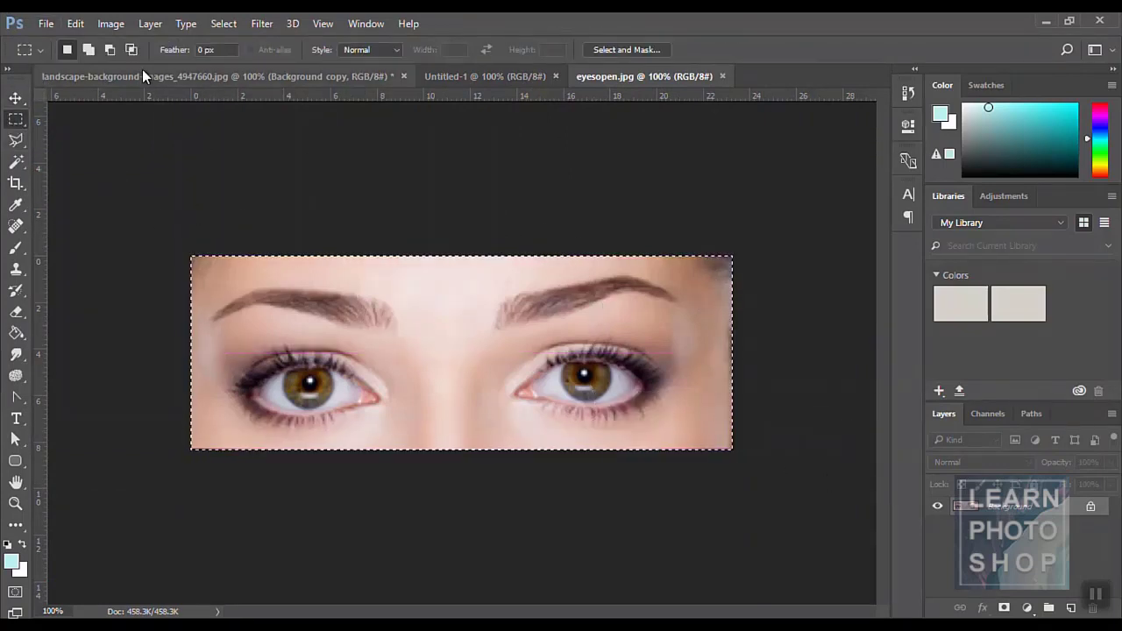
pyautogui.click(76, 24)
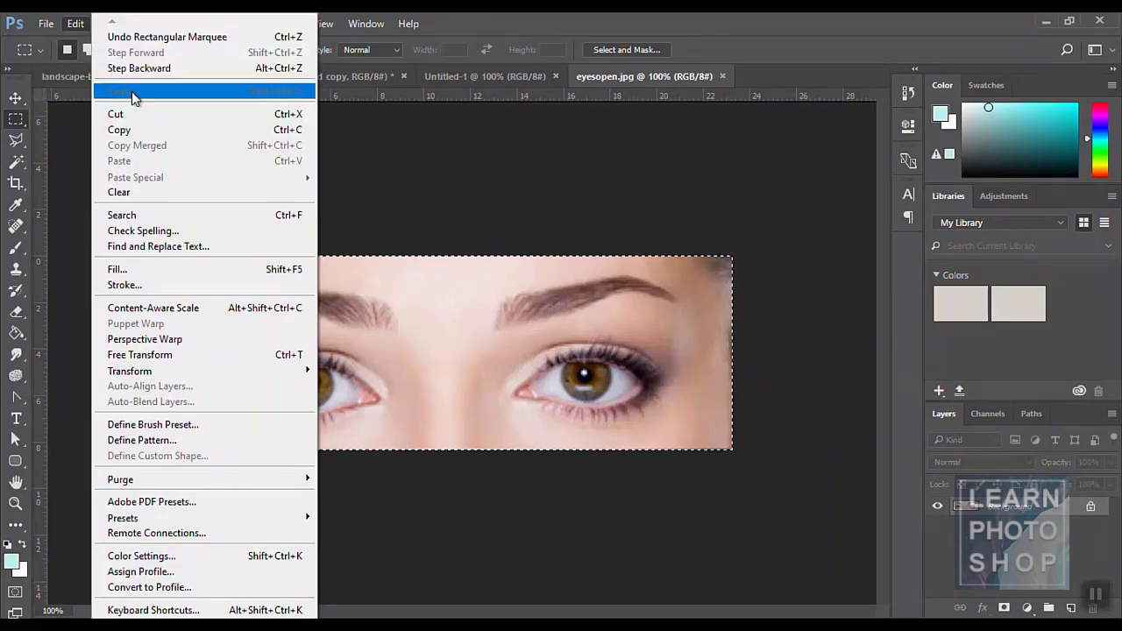
pyautogui.click(137, 130)
pyautogui.click(473, 80)
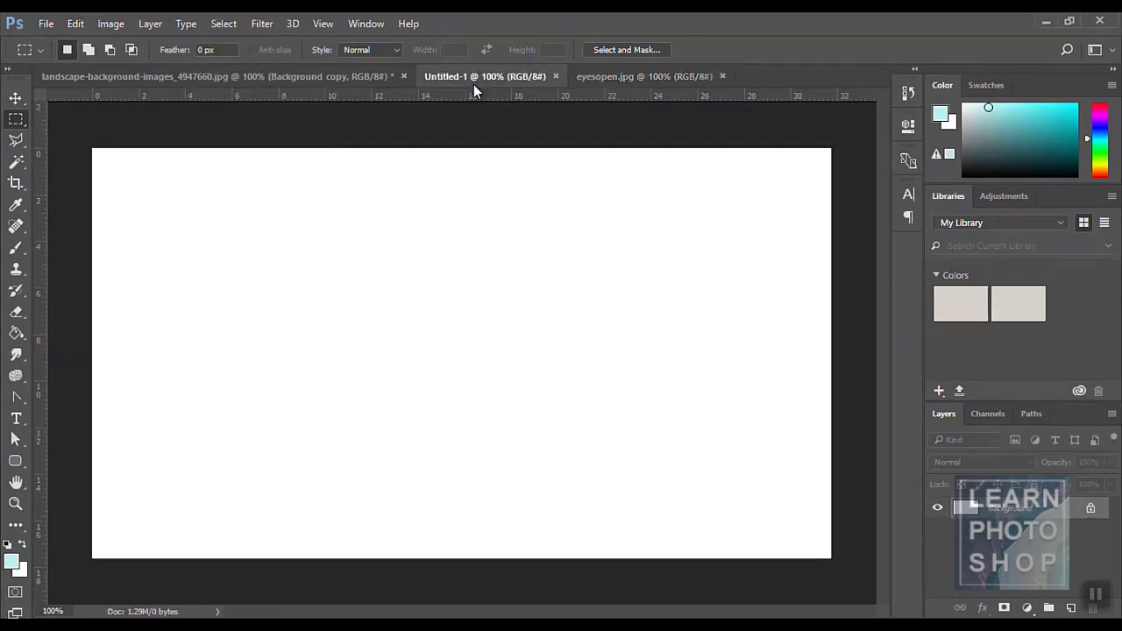
pyautogui.click(76, 24)
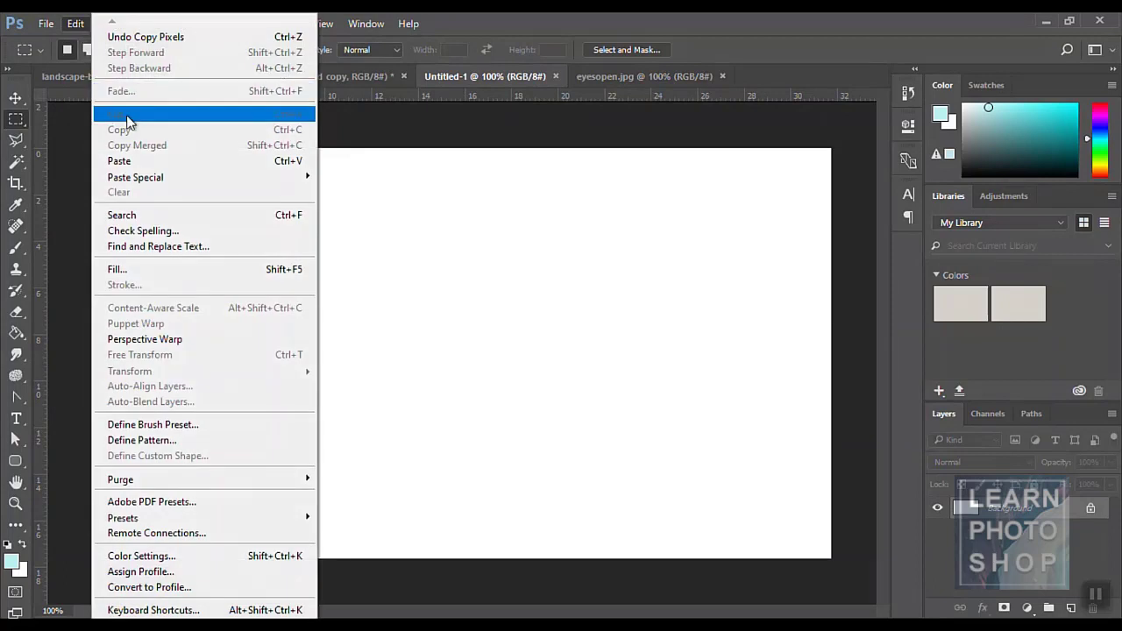
pyautogui.click(140, 161)
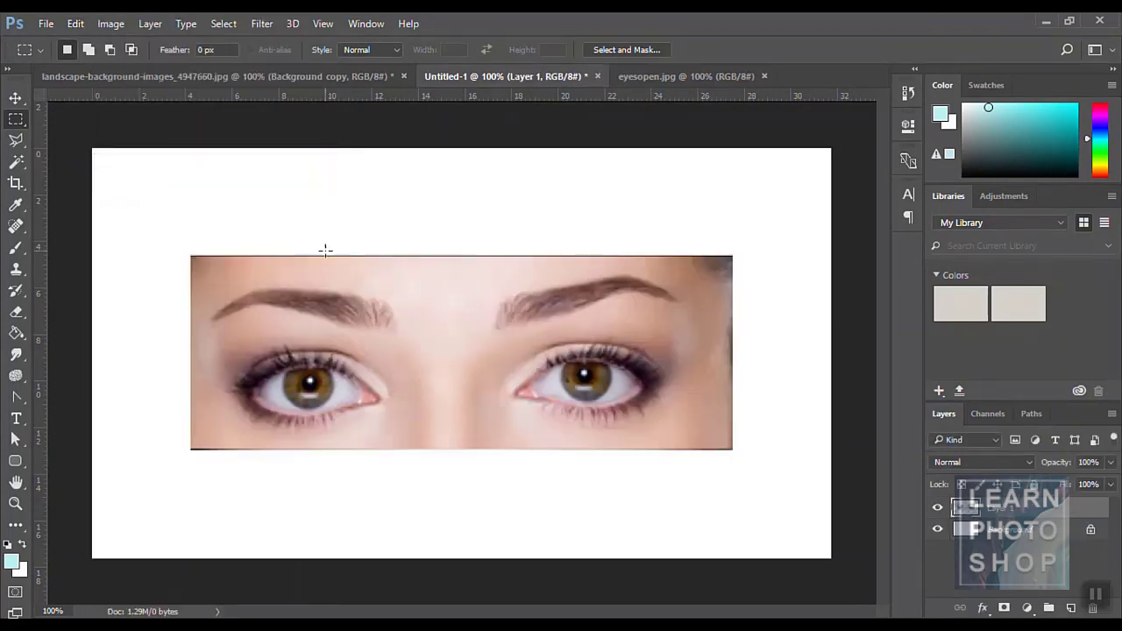
# - Open Image > Trim, then close Untitled-1 without saving and close eyesopen.jpg
pyautogui.click(110, 24)
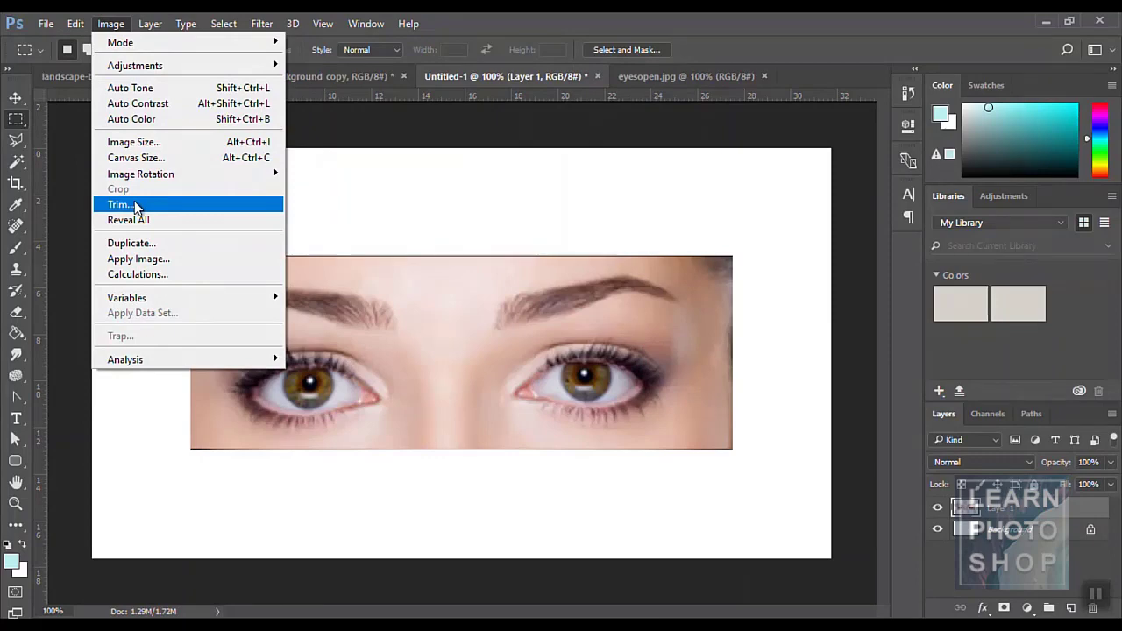
pyautogui.click(123, 204)
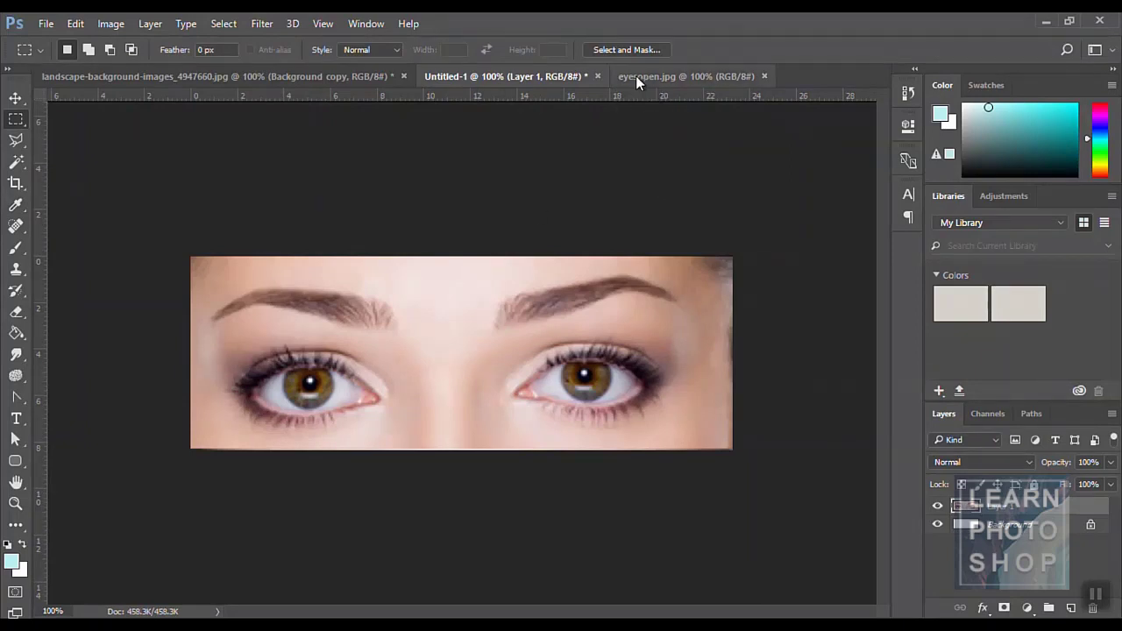
pyautogui.click(597, 76)
pyautogui.click(583, 246)
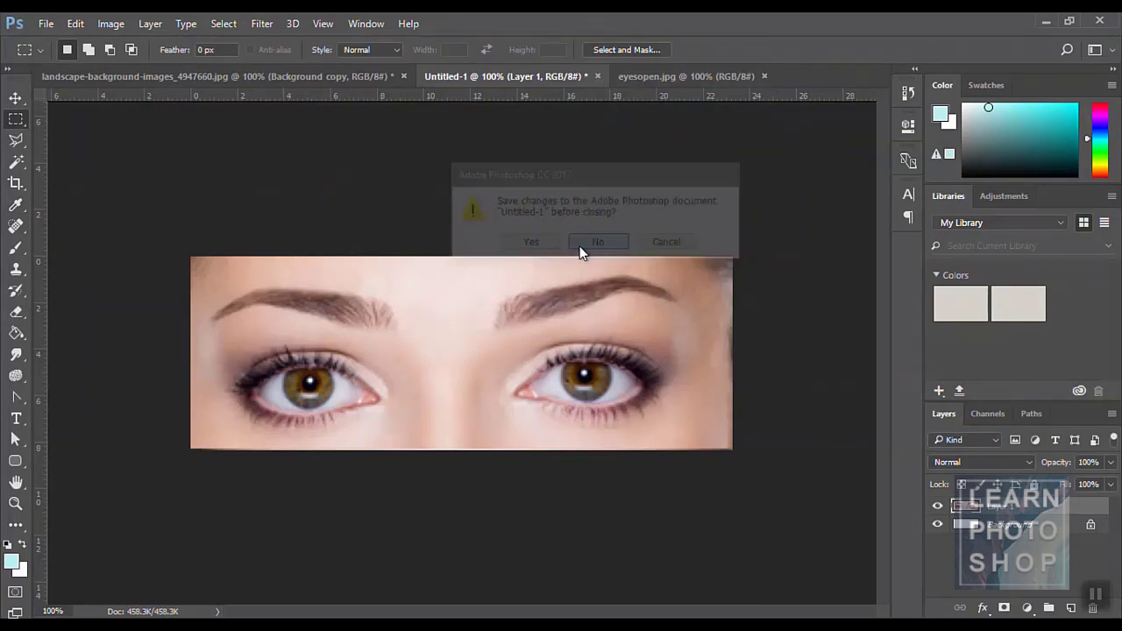
pyautogui.click(570, 77)
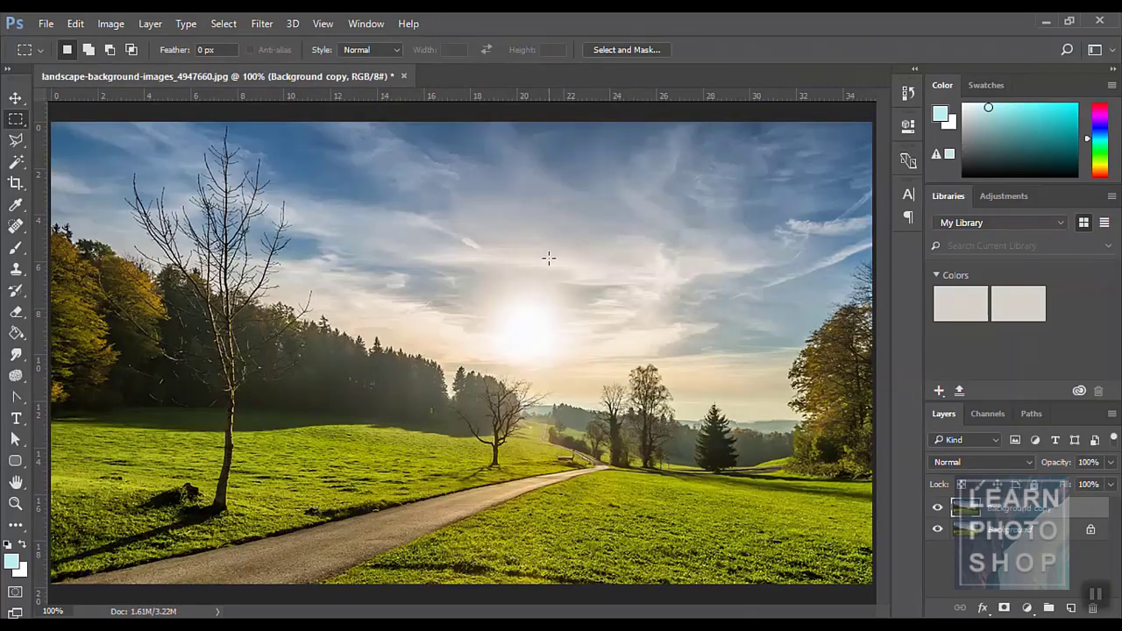
# - Reveal all hidden areas of the landscape photo, then create a new clipboard-sized document
pyautogui.click(114, 23)
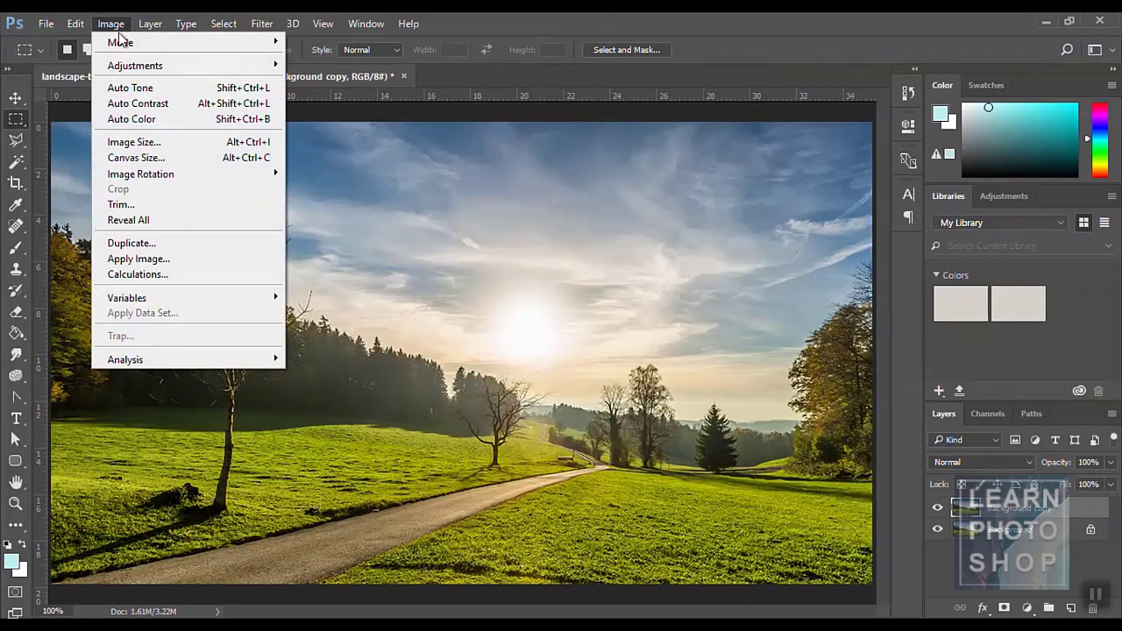
pyautogui.click(159, 220)
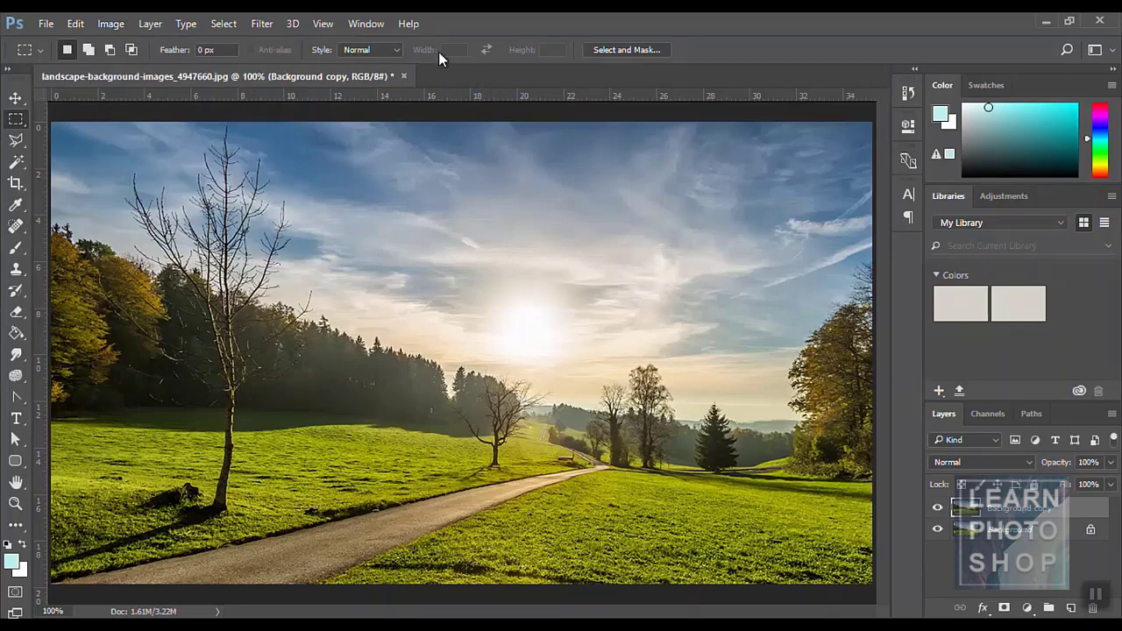
pyautogui.click(45, 24)
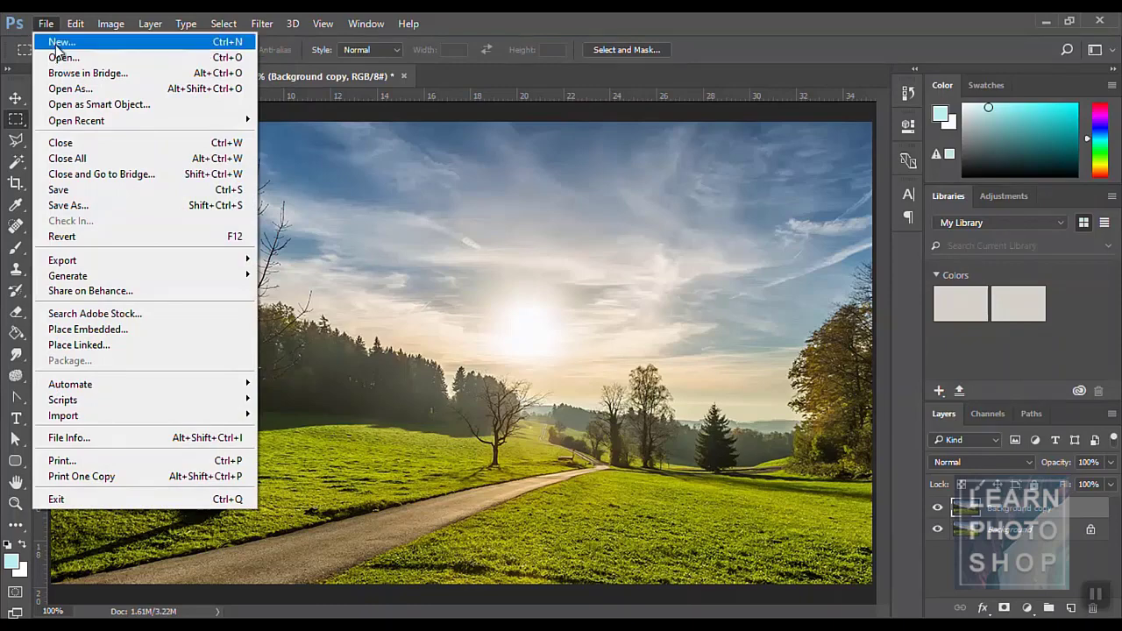
pyautogui.click(59, 43)
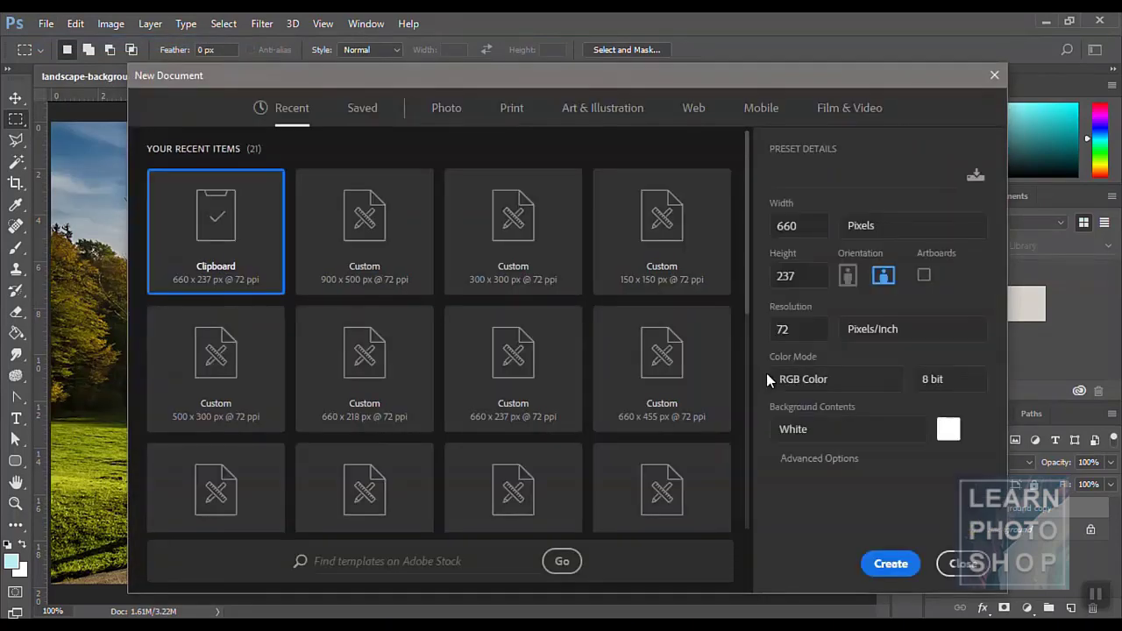
pyautogui.click(891, 564)
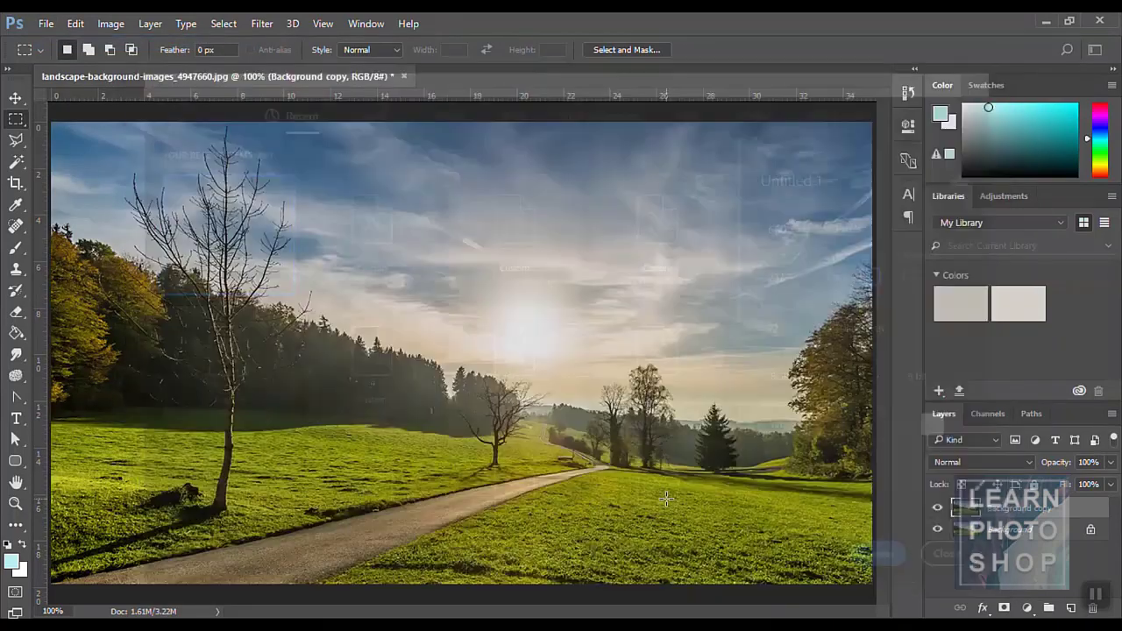
# - Copy the truck from truck.png and paste it into Untitled-1
pyautogui.press('v')
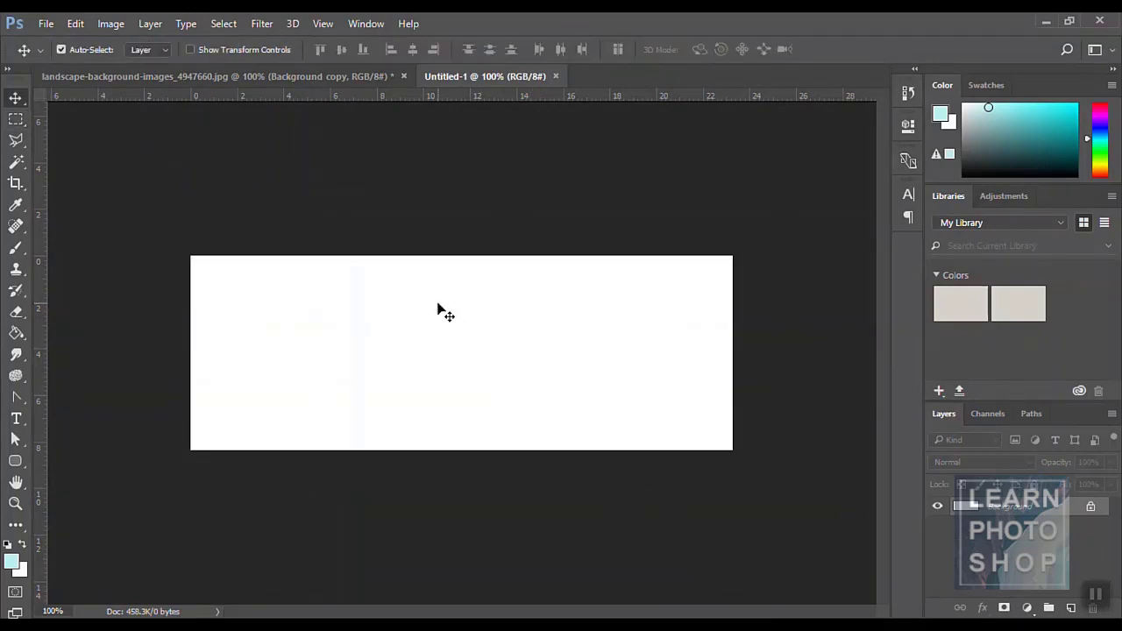
pyautogui.press('ctrl')
pyautogui.hotkey('ctrl', 'o')
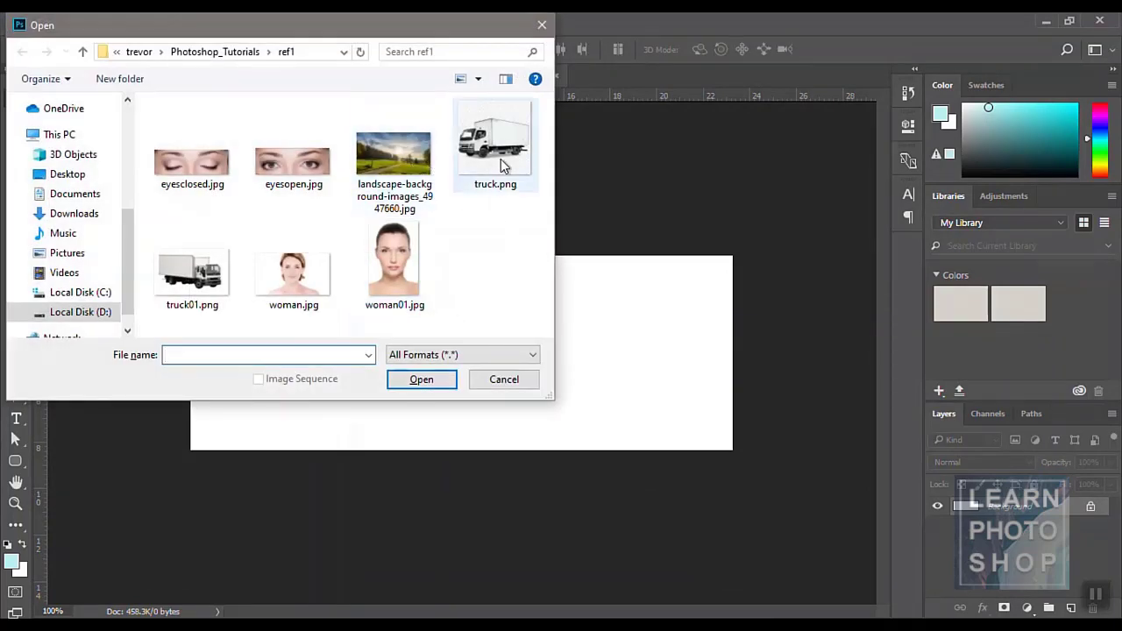
pyautogui.click(495, 161)
pyautogui.doubleClick(496, 161)
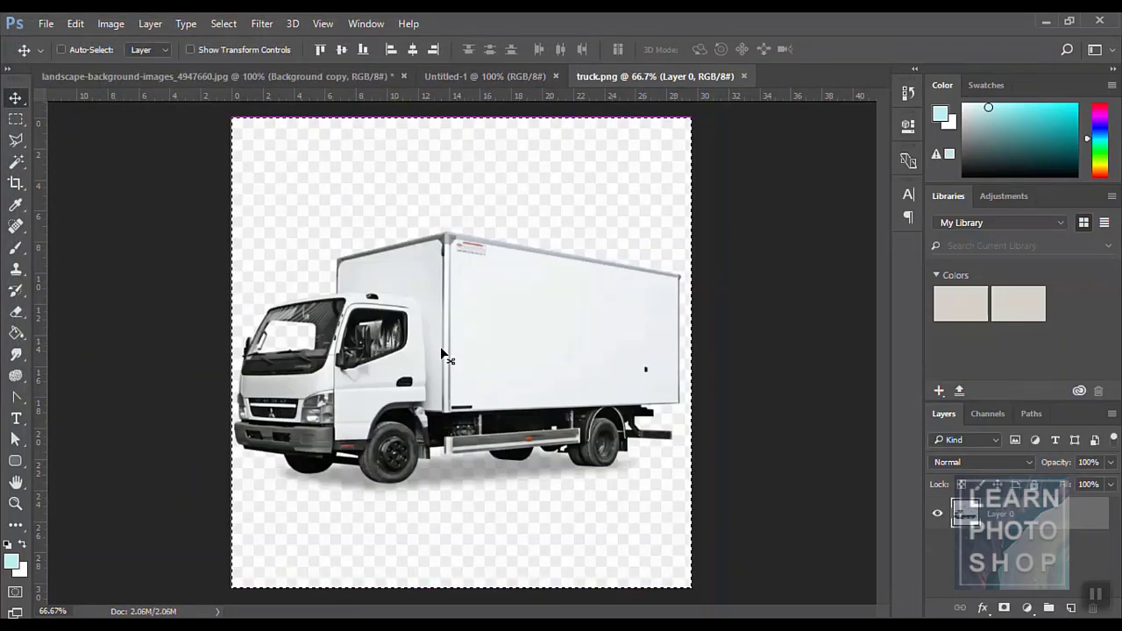
pyautogui.hotkey('ctrl', 'w')
pyautogui.hotkey('ctrl', 'v')
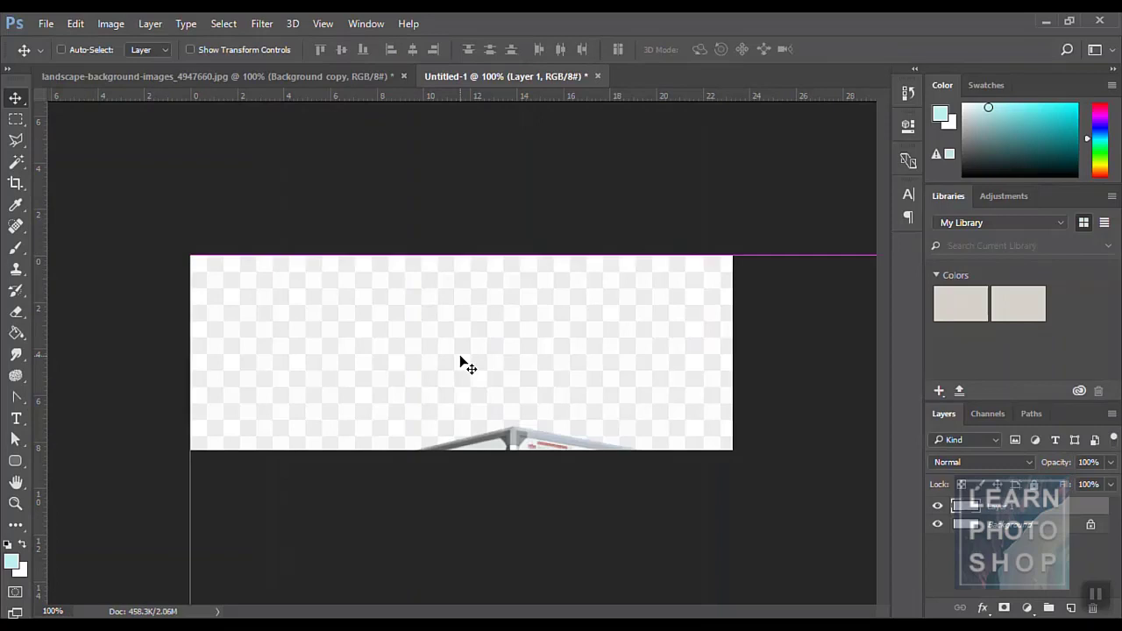
# - Scale the pasted truck to about 52% and position it on the canvas
pyautogui.hotkey('ctrl', 't')
pyautogui.moveTo(190, 256); pyautogui.dragTo(258, 293)
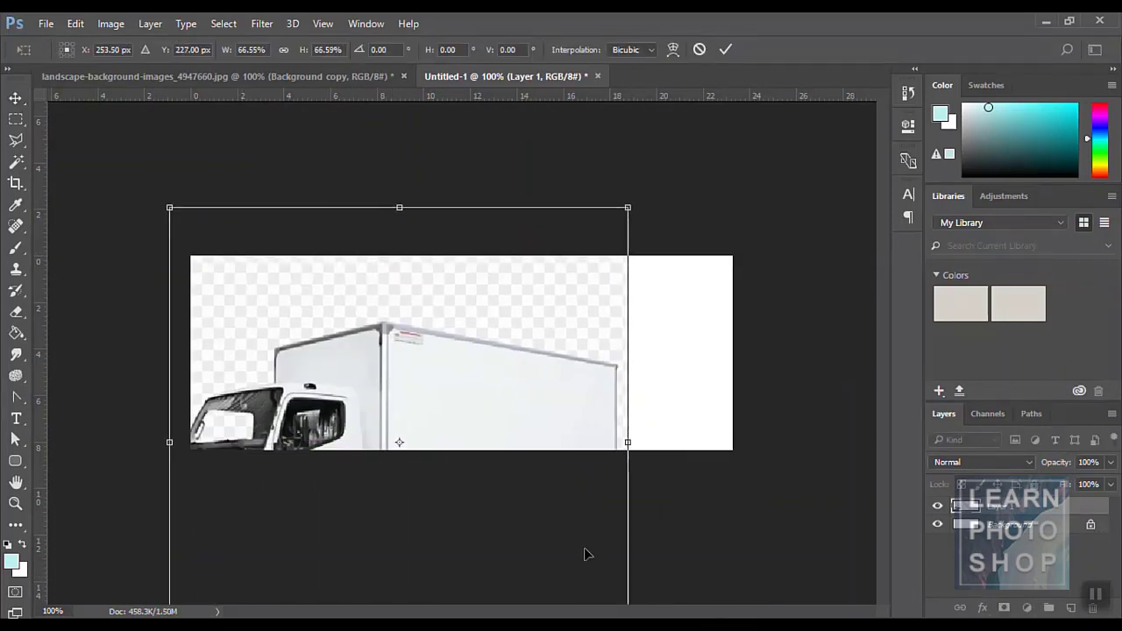
pyautogui.moveTo(169, 209); pyautogui.dragTo(271, 303)
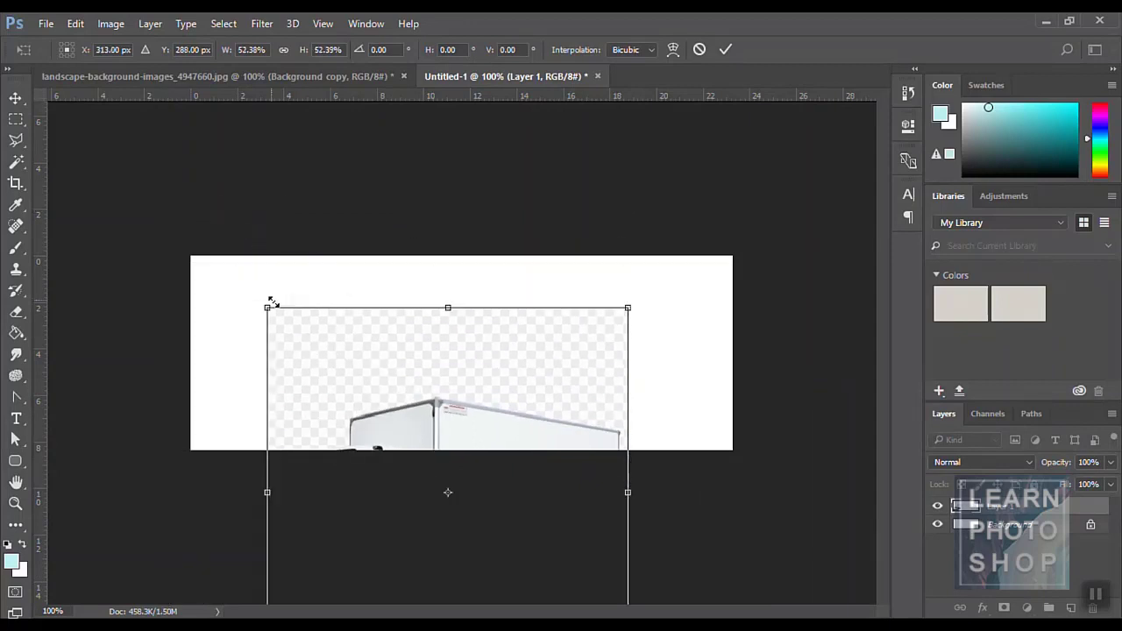
pyautogui.moveTo(380, 433); pyautogui.dragTo(302, 328)
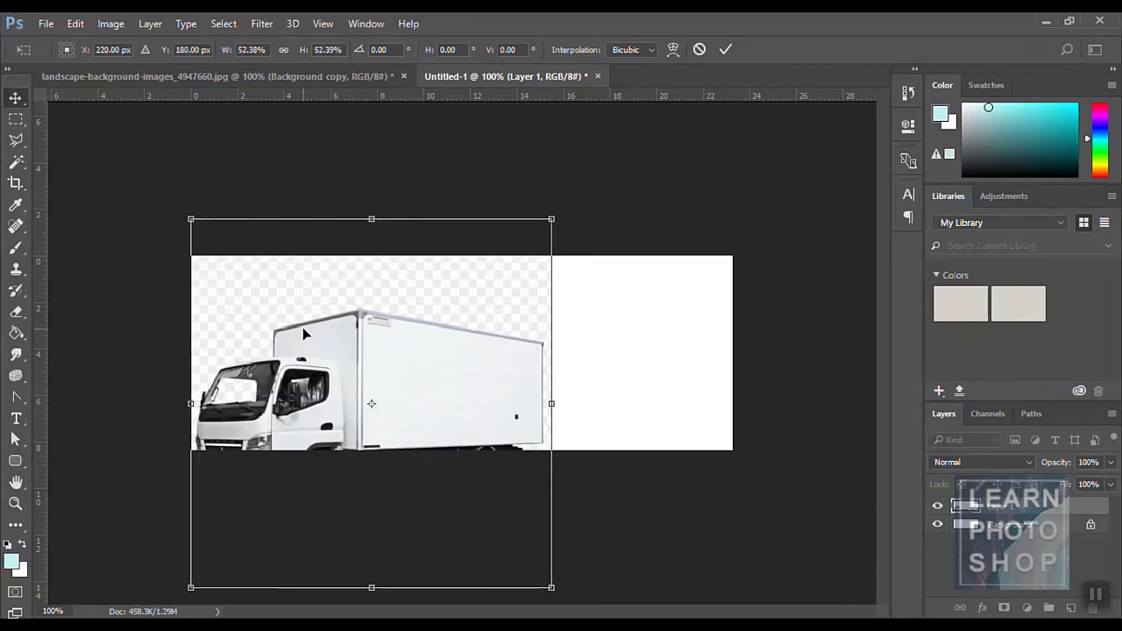
pyautogui.press('Return')
pyautogui.moveTo(413, 342); pyautogui.dragTo(476, 350)
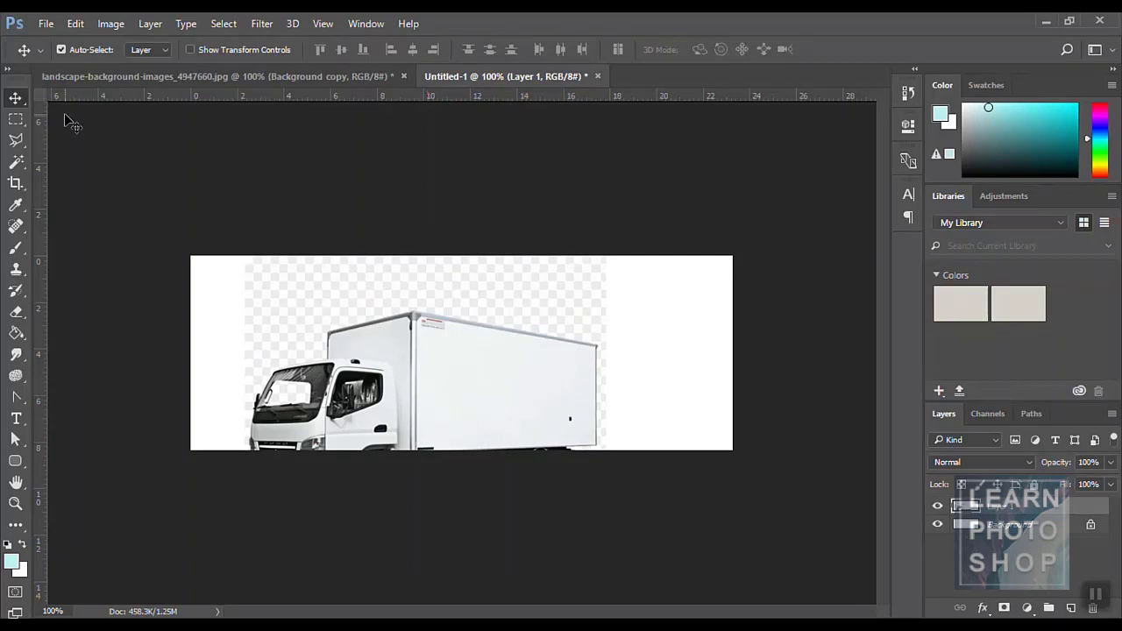
# - Expand the canvas with Reveal All to show the whole truck, then close the document
pyautogui.click(103, 26)
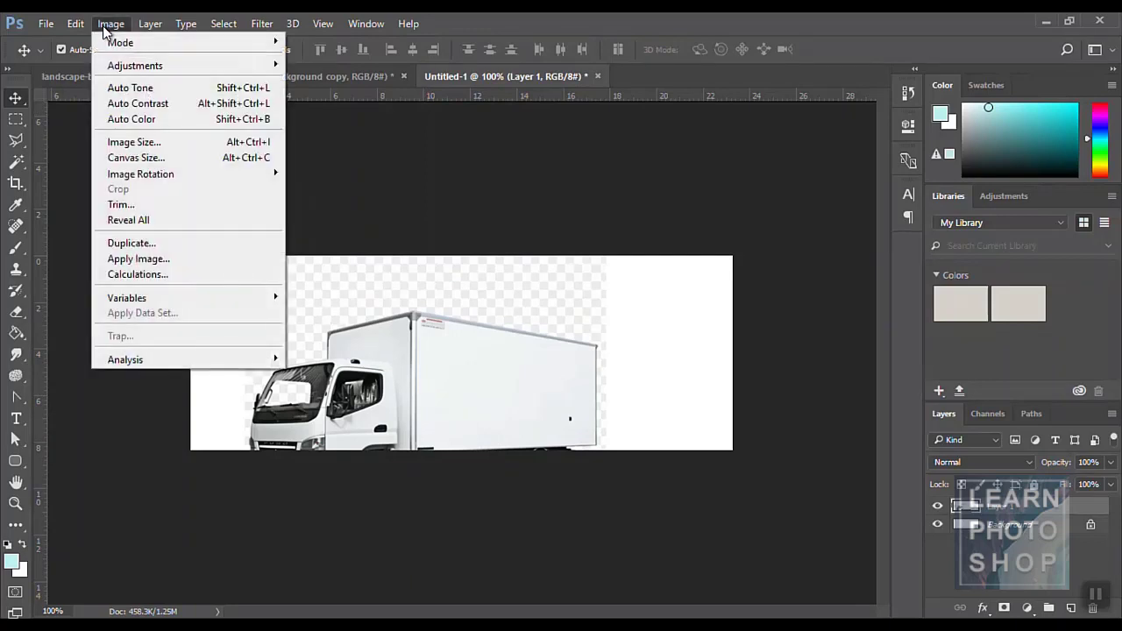
pyautogui.click(154, 221)
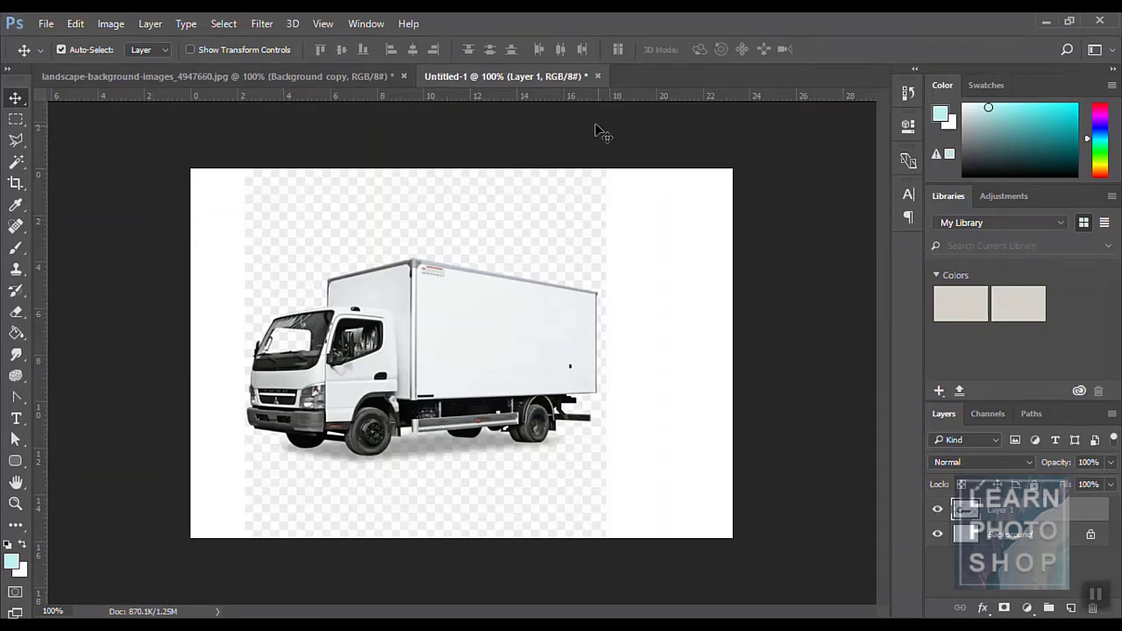
pyautogui.click(597, 77)
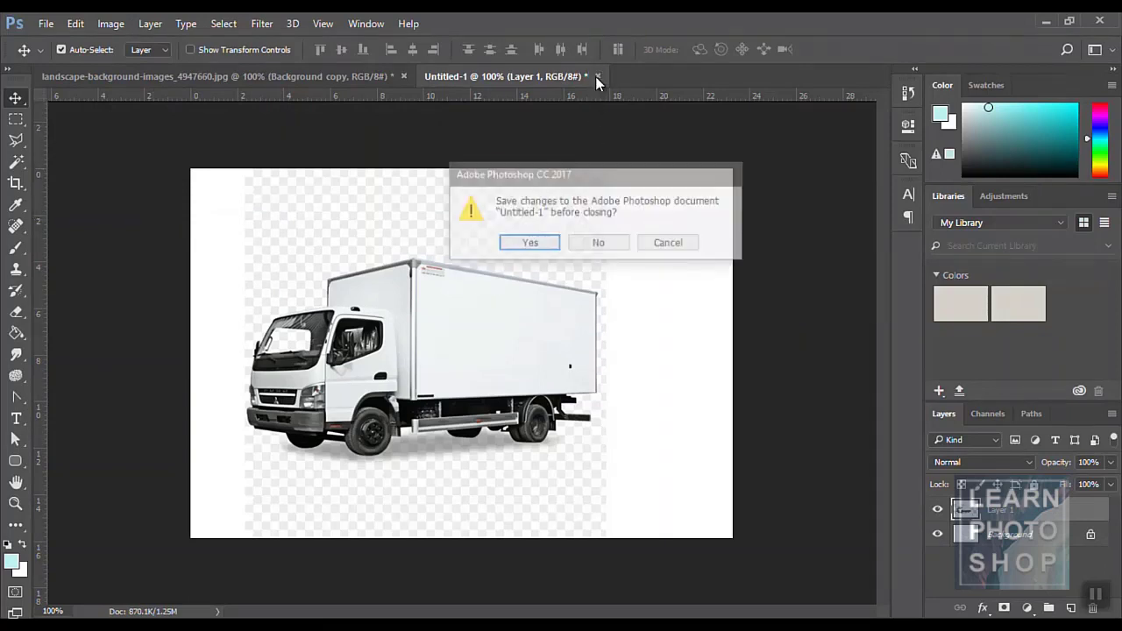
# - Discard the truck document without saving
pyautogui.click(592, 243)
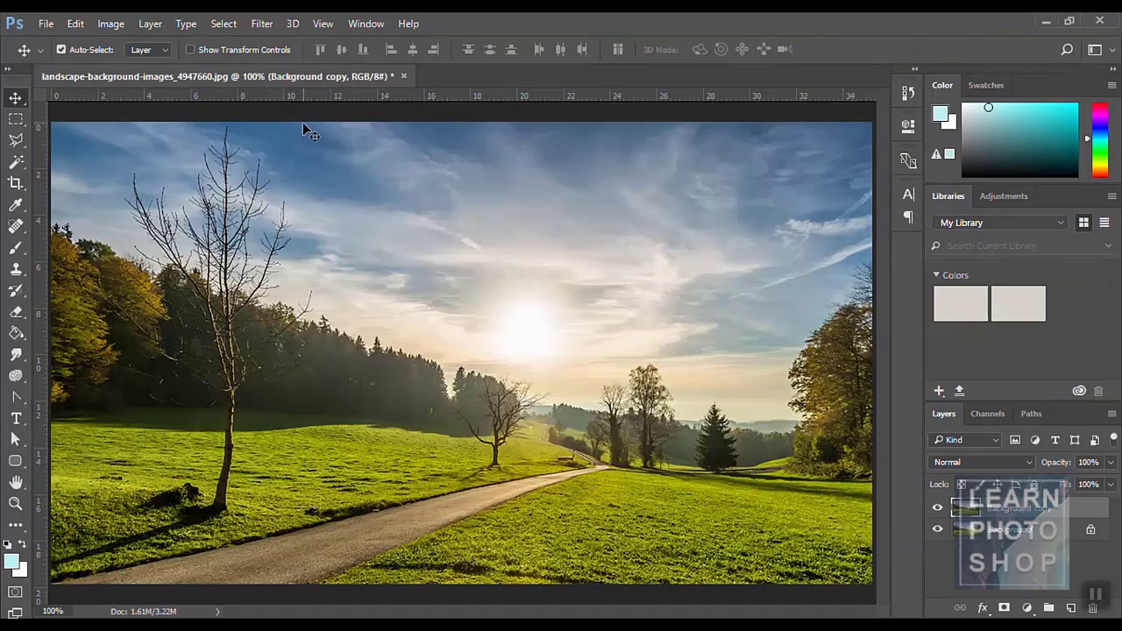
pyautogui.click(105, 29)
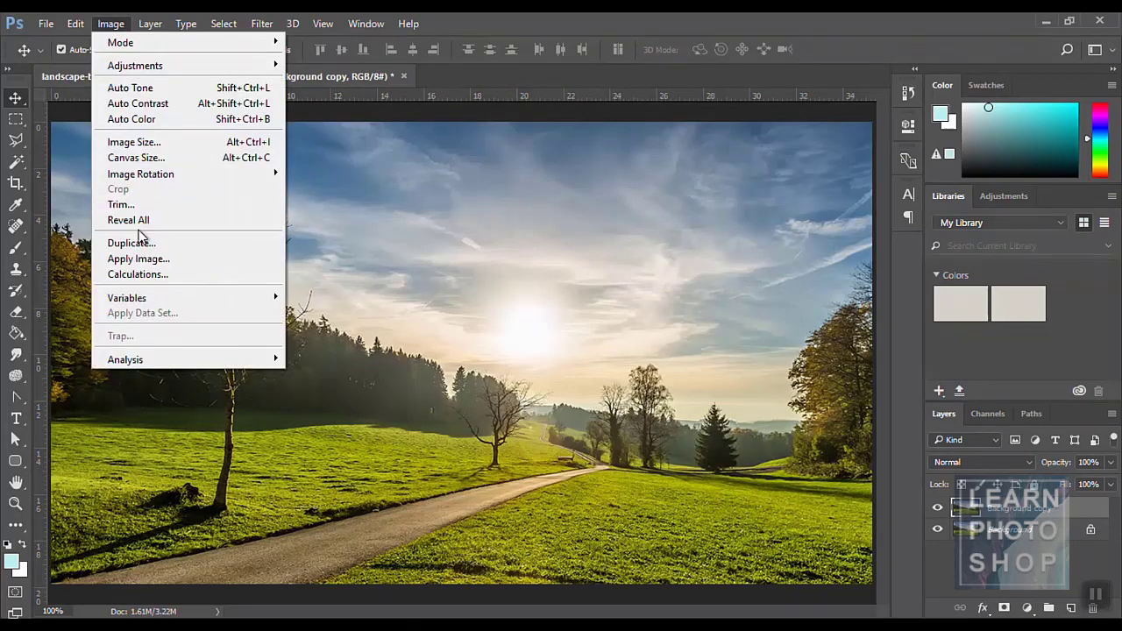
pyautogui.click(409, 151)
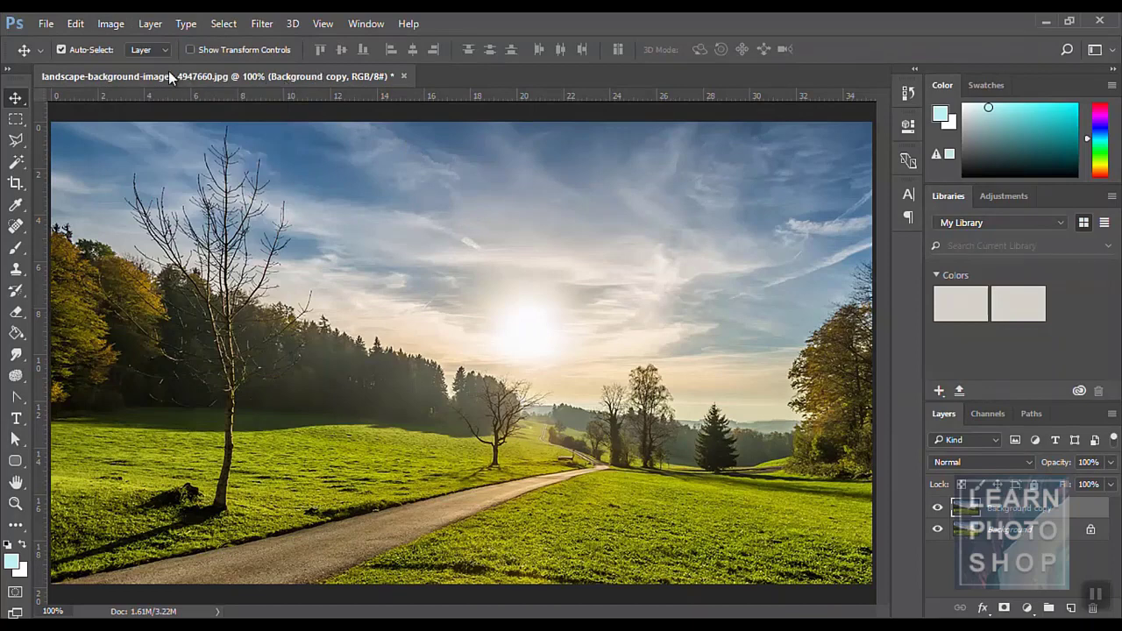
# - Duplicate the landscape image, keeping the default copy name
pyautogui.click(110, 23)
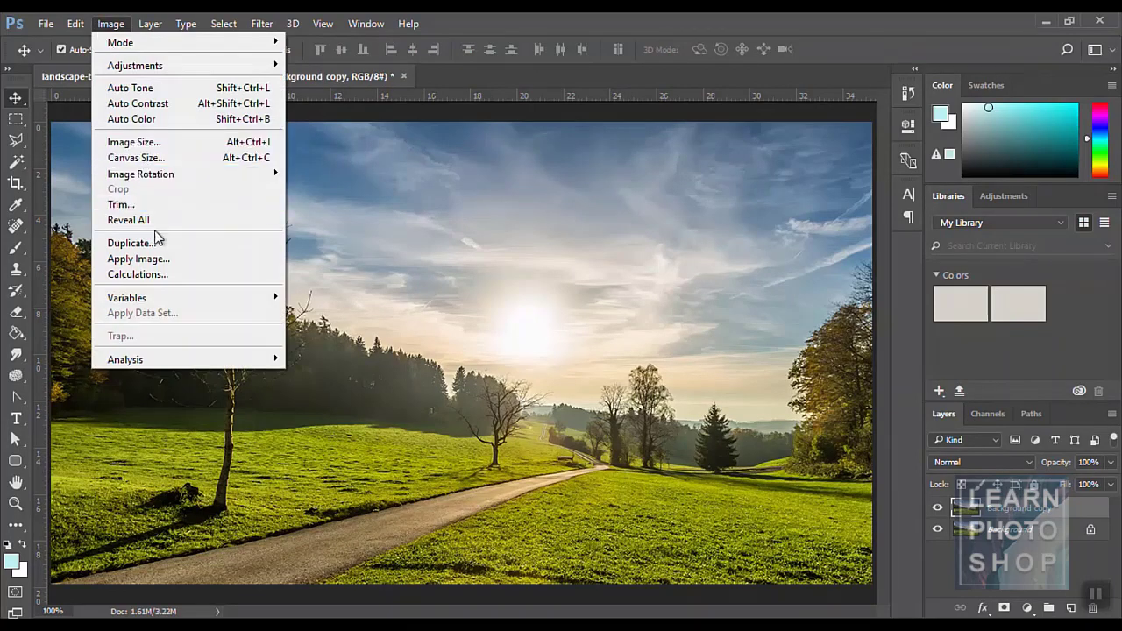
pyautogui.click(160, 244)
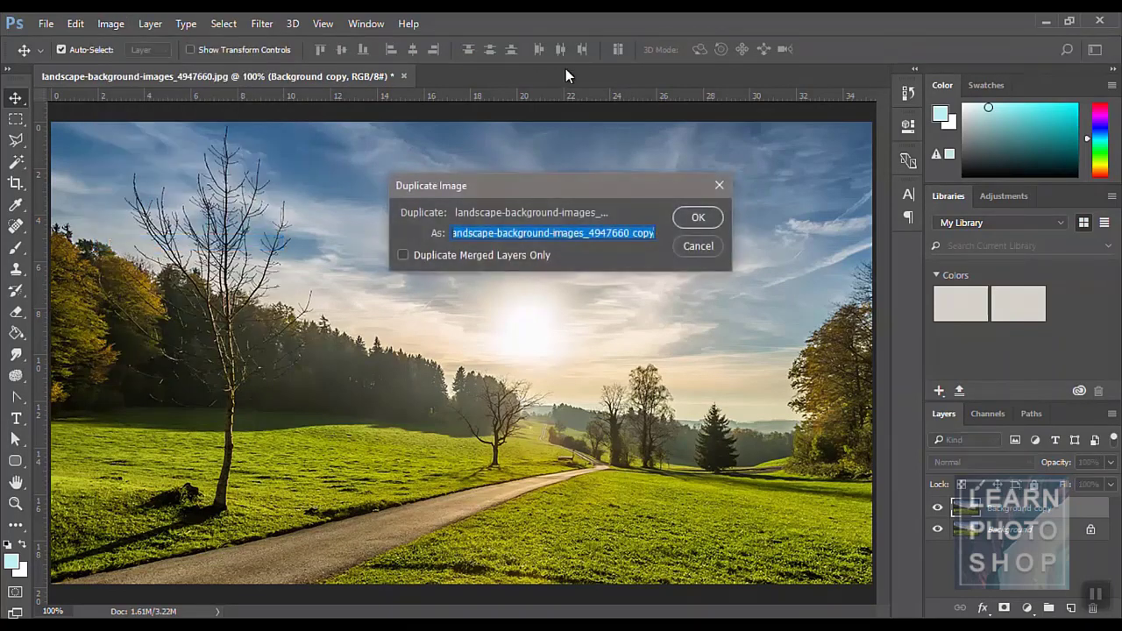
pyautogui.click(715, 215)
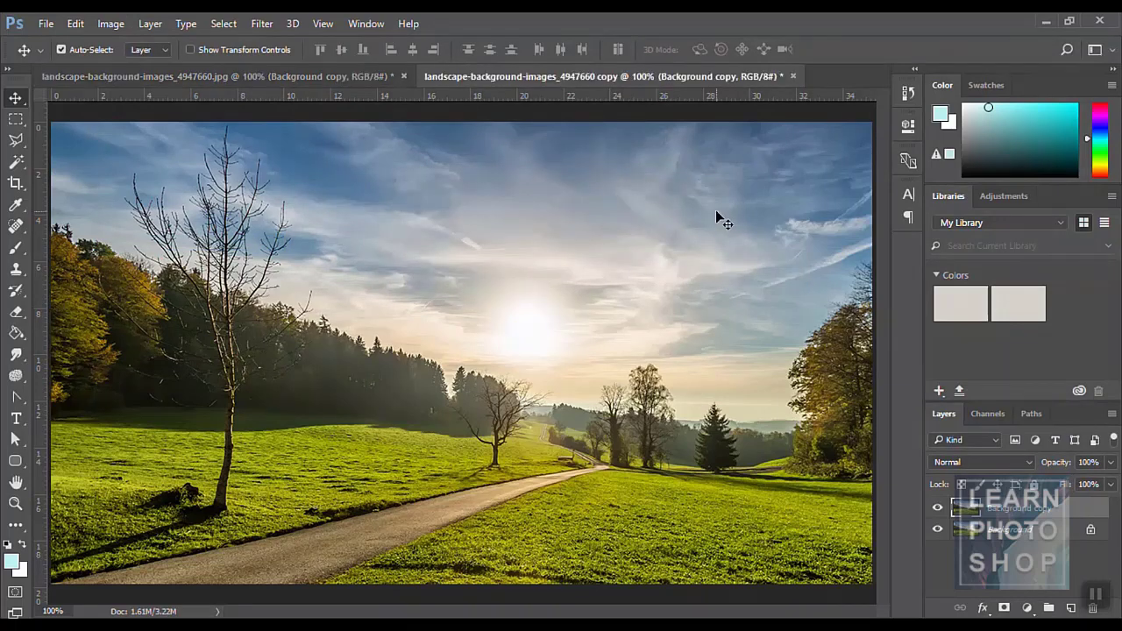
# - Close the landscape copy without saving, leaving only the original open
pyautogui.click(335, 79)
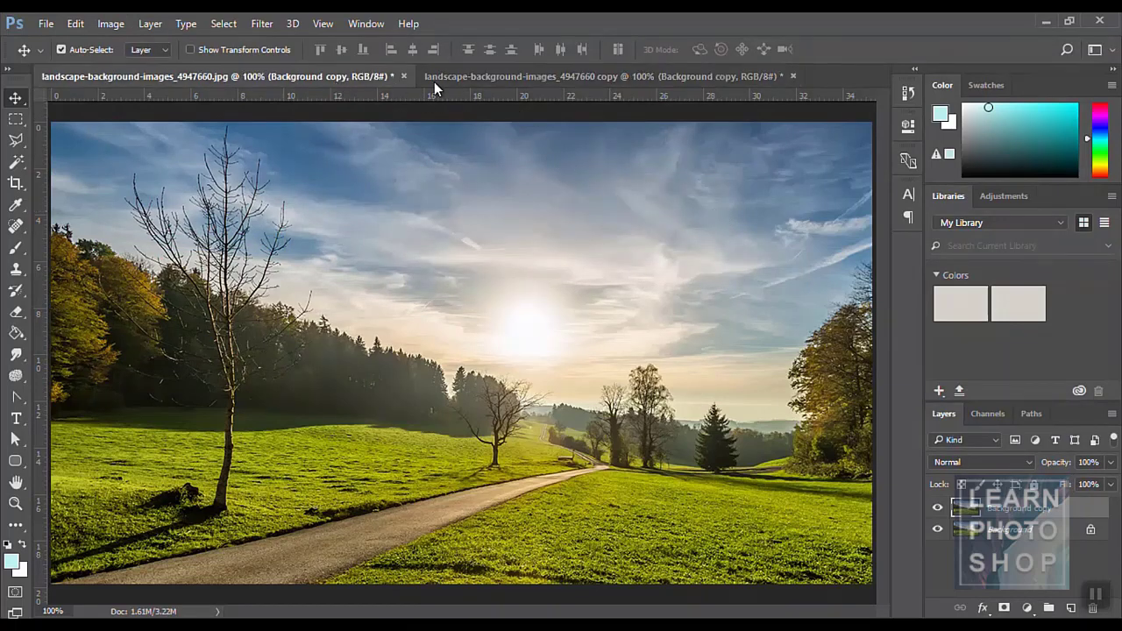
pyautogui.click(487, 77)
pyautogui.click(793, 75)
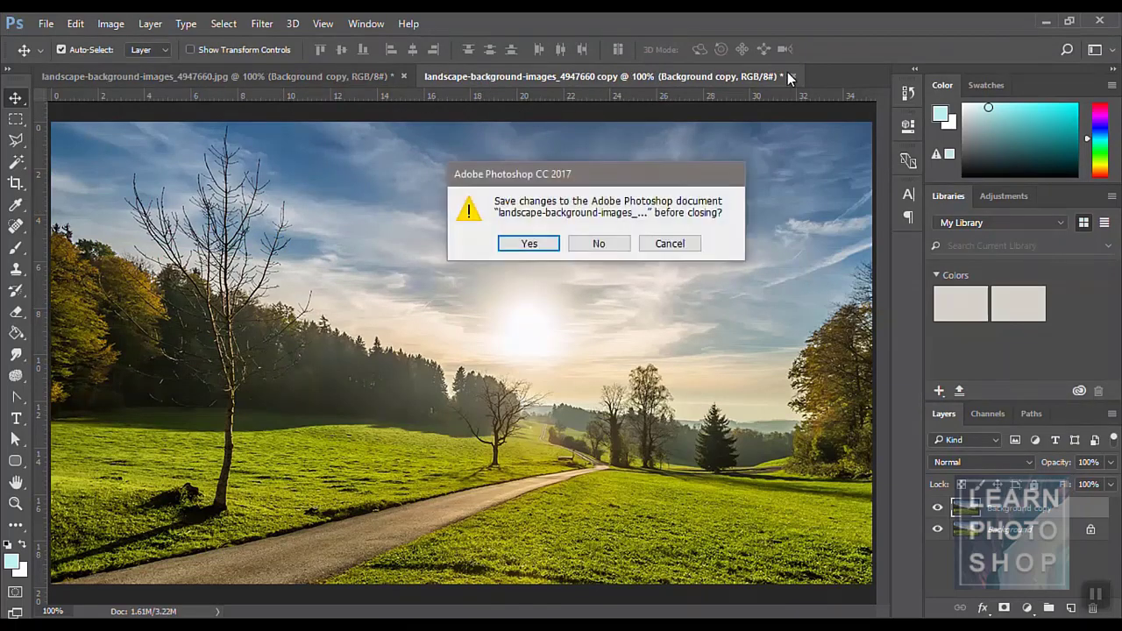
pyautogui.click(616, 243)
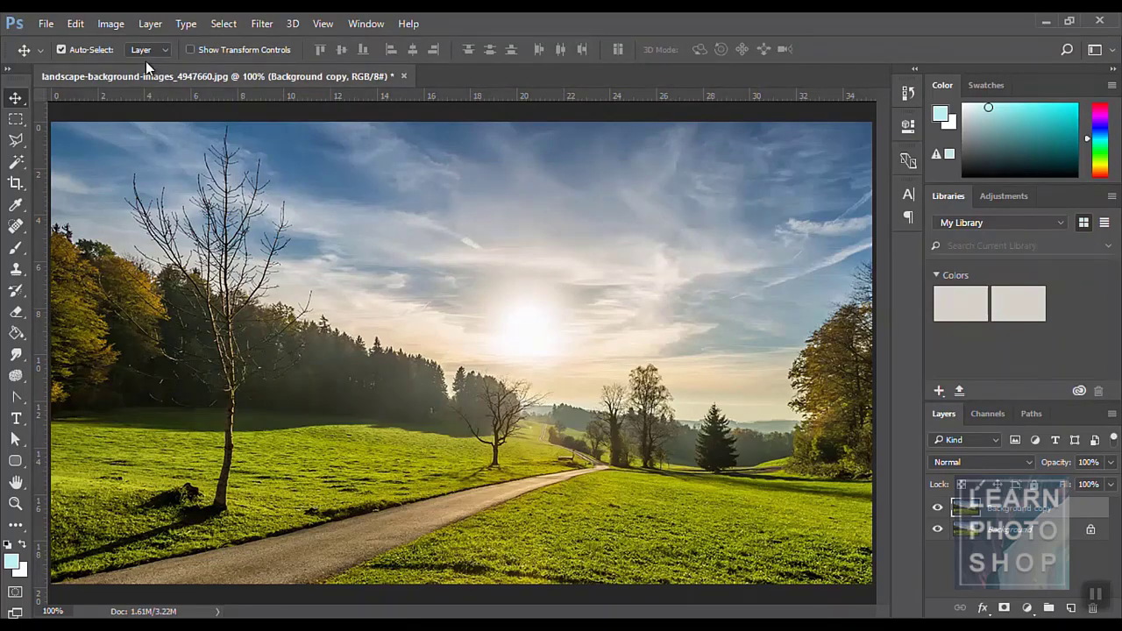
pyautogui.click(107, 26)
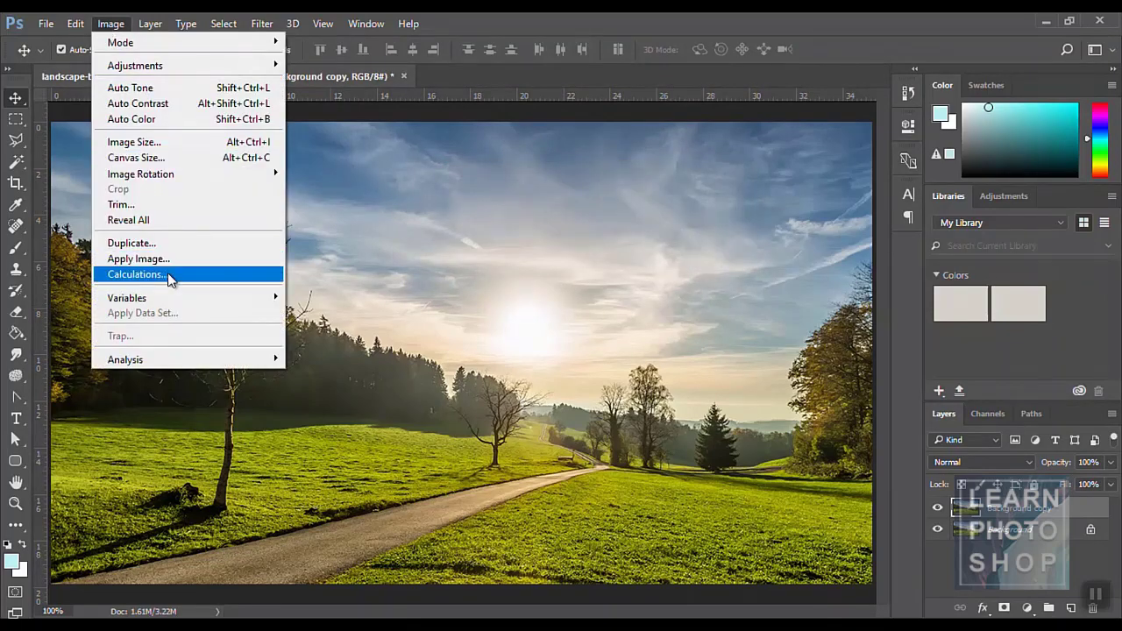
# - In Apply Image, set the source channel to Red
pyautogui.click(164, 264)
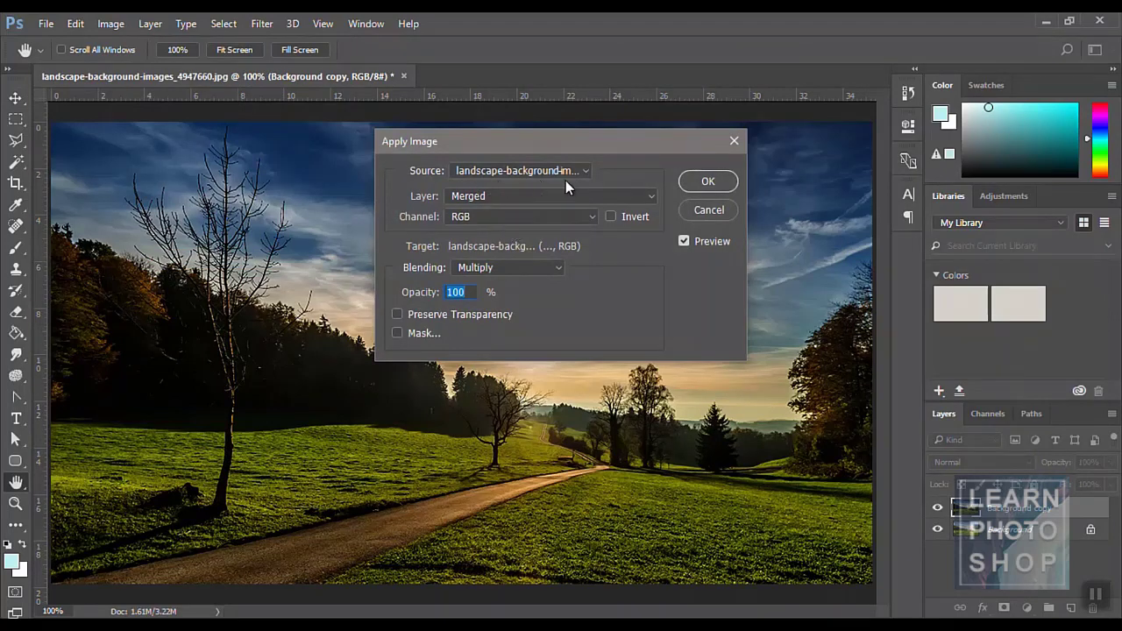
pyautogui.click(479, 219)
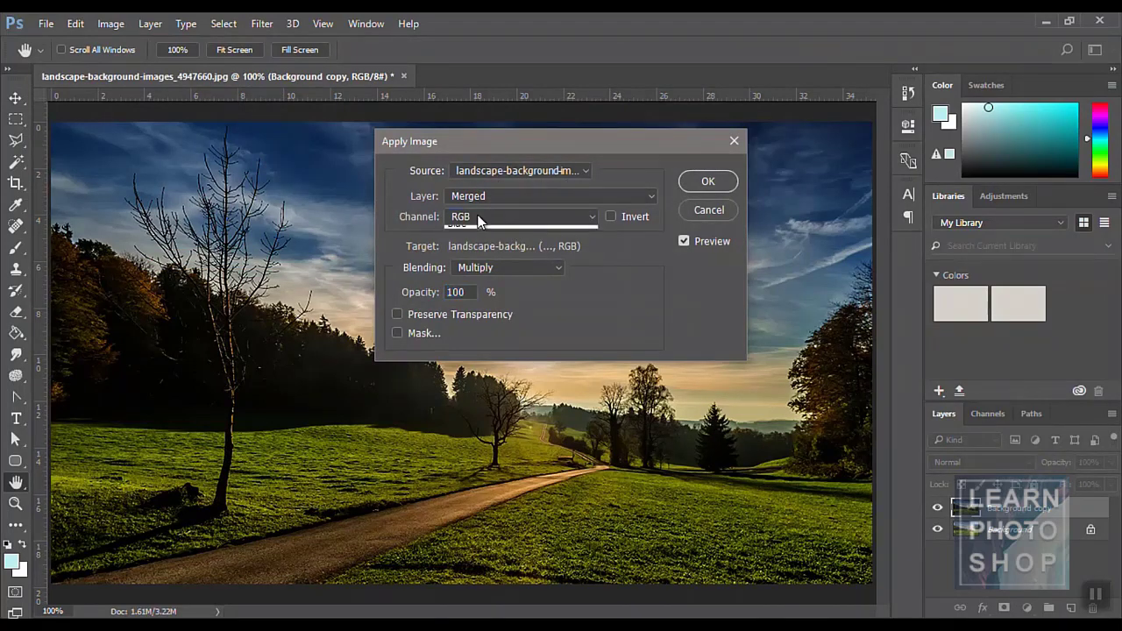
pyautogui.click(477, 243)
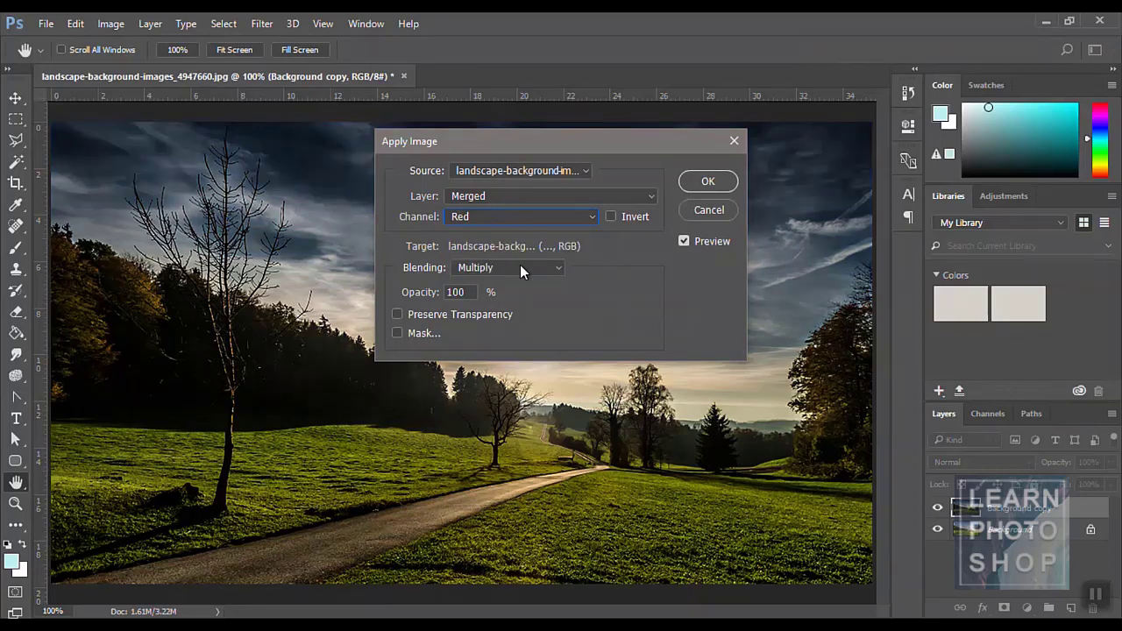
pyautogui.click(496, 216)
pyautogui.click(492, 231)
pyautogui.click(484, 218)
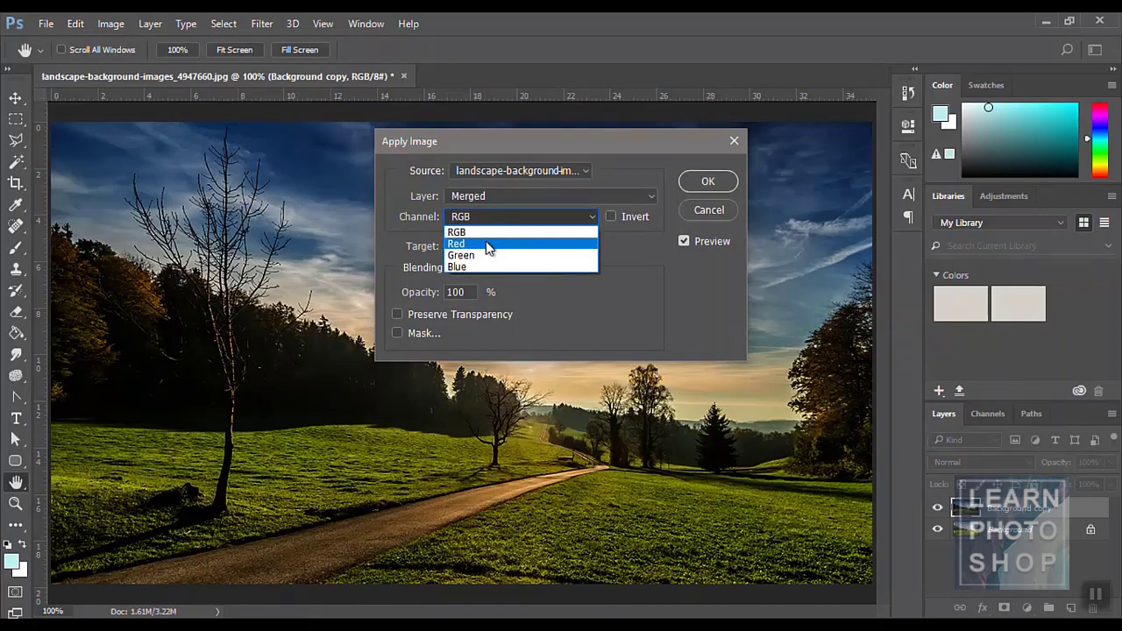
pyautogui.click(486, 244)
# - Preview Lighter Color and then Vivid Light blending
pyautogui.click(491, 267)
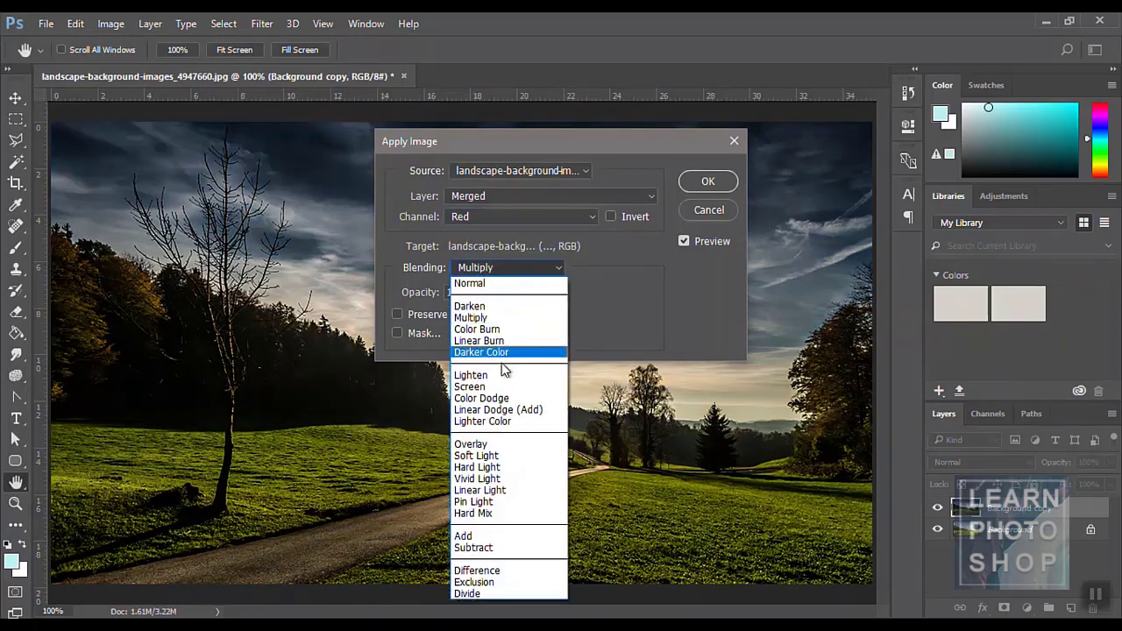
pyautogui.click(485, 419)
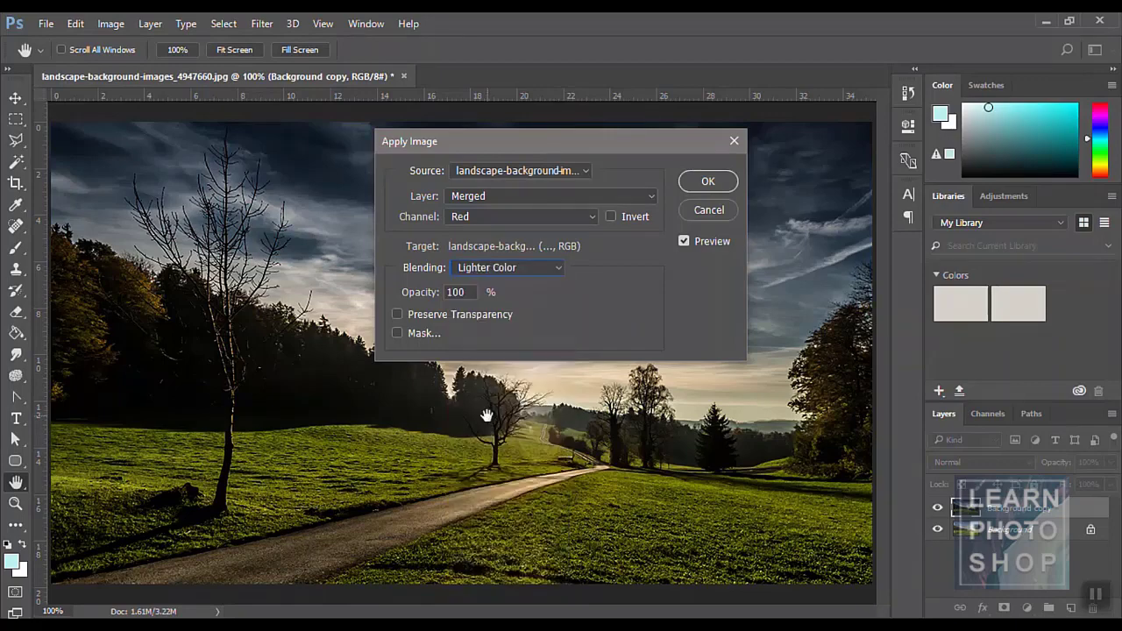
pyautogui.click(517, 270)
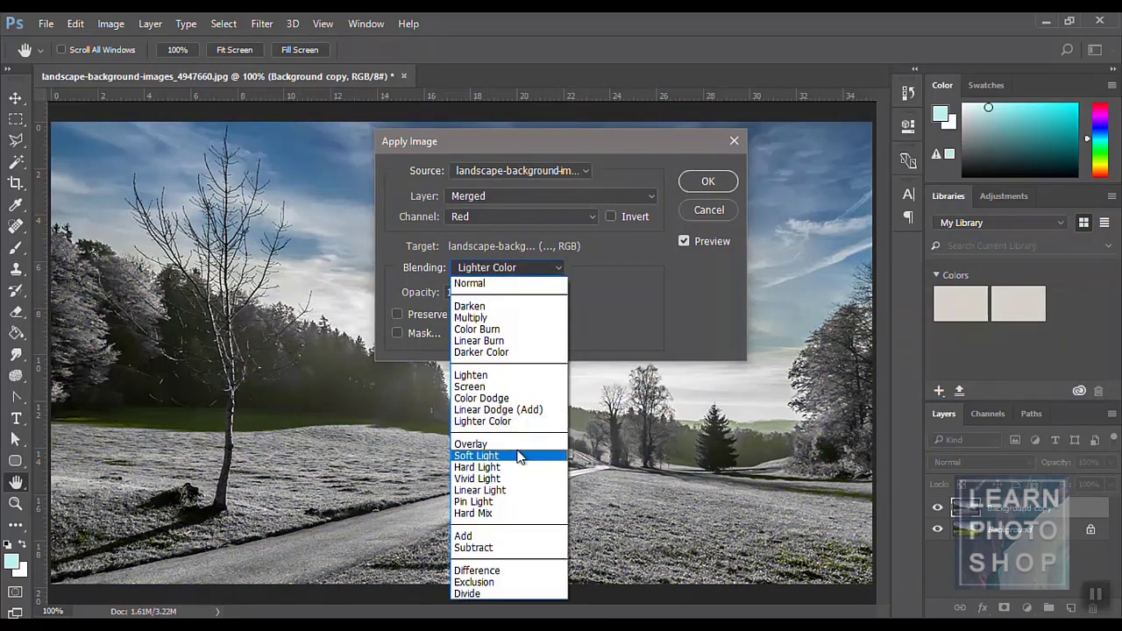
pyautogui.click(515, 479)
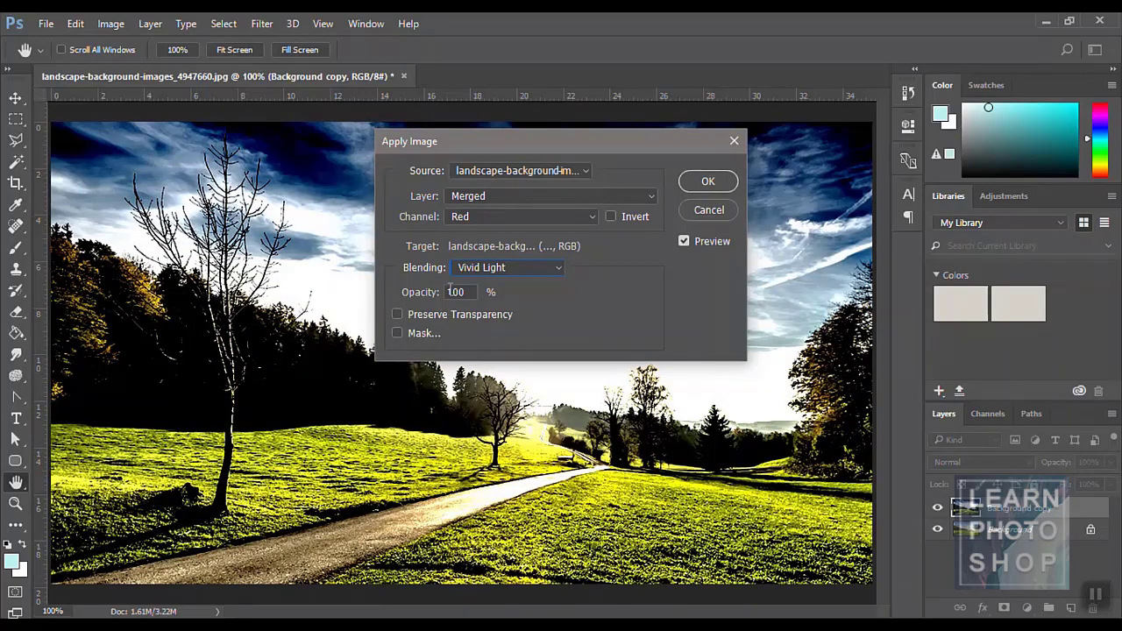
# - Switch the source channel to RGB, preview Pin Light, then cancel Apply Image
pyautogui.click(495, 216)
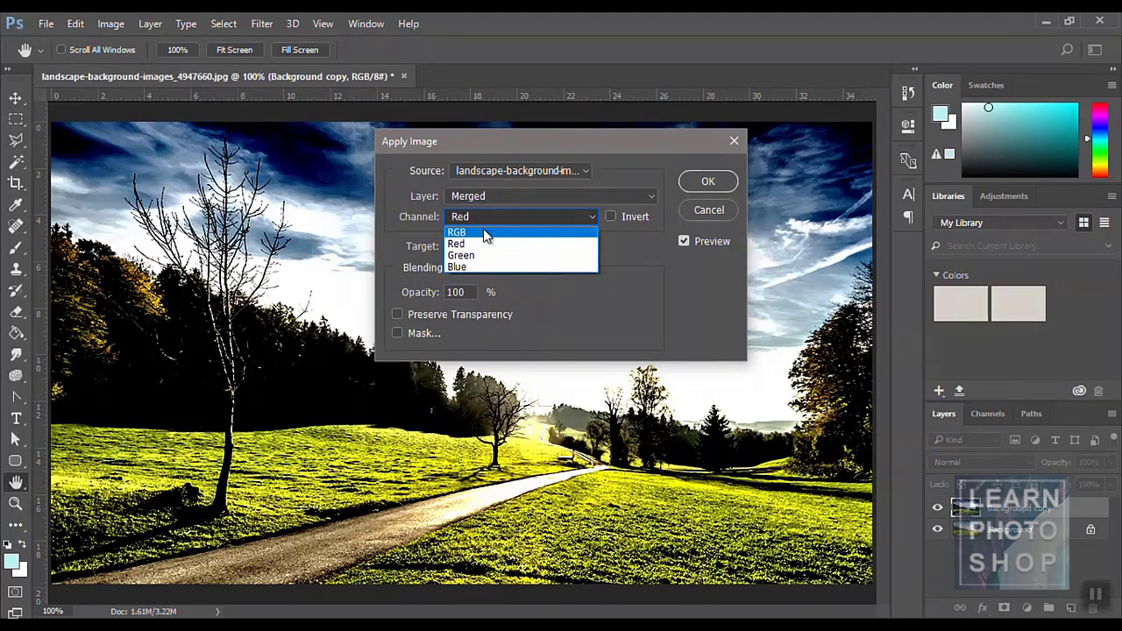
pyautogui.click(484, 231)
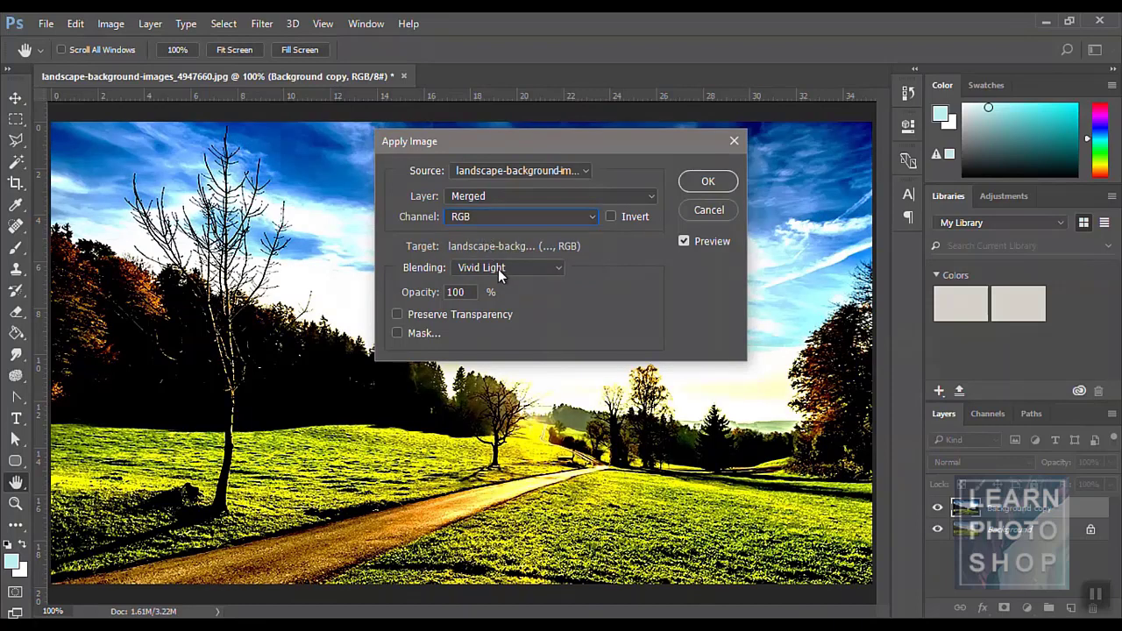
pyautogui.click(499, 271)
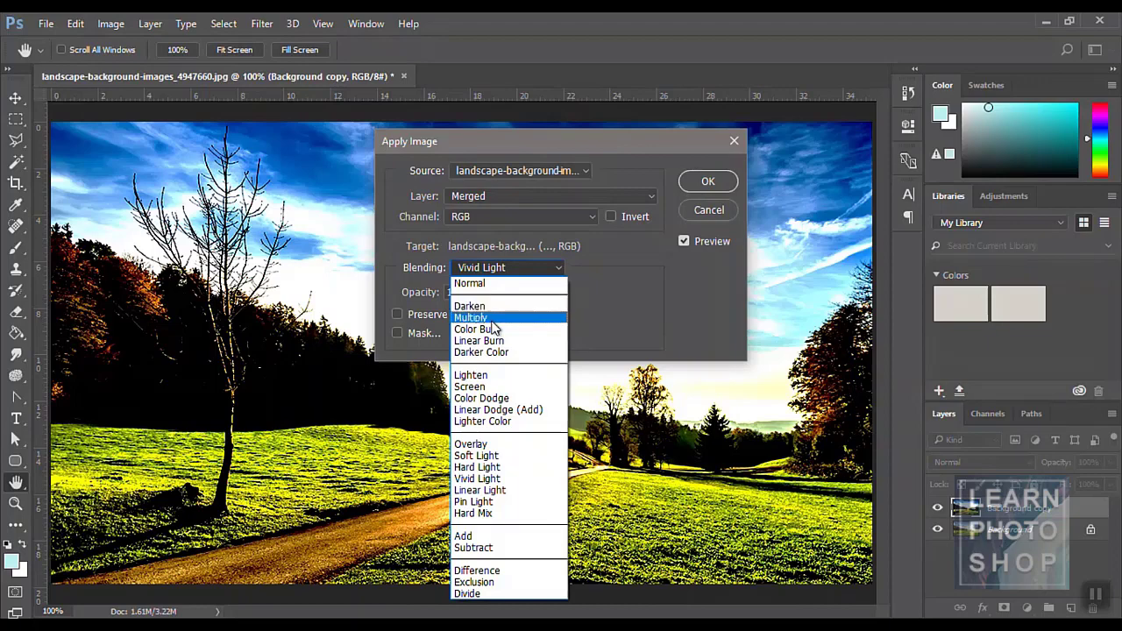
pyautogui.click(486, 501)
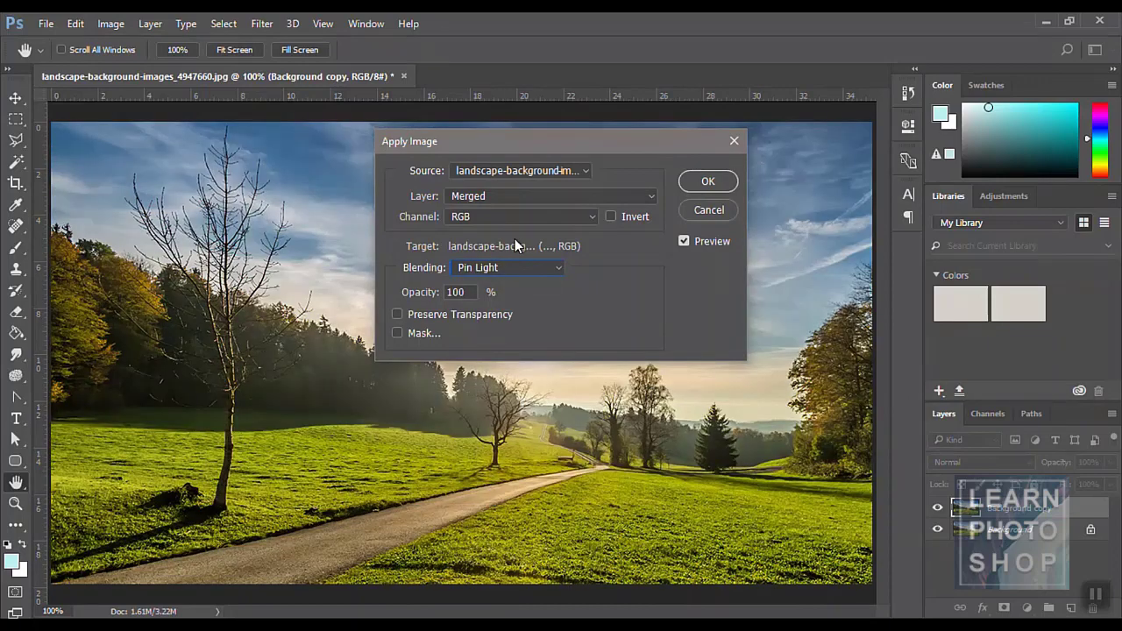
pyautogui.click(706, 216)
pyautogui.click(110, 23)
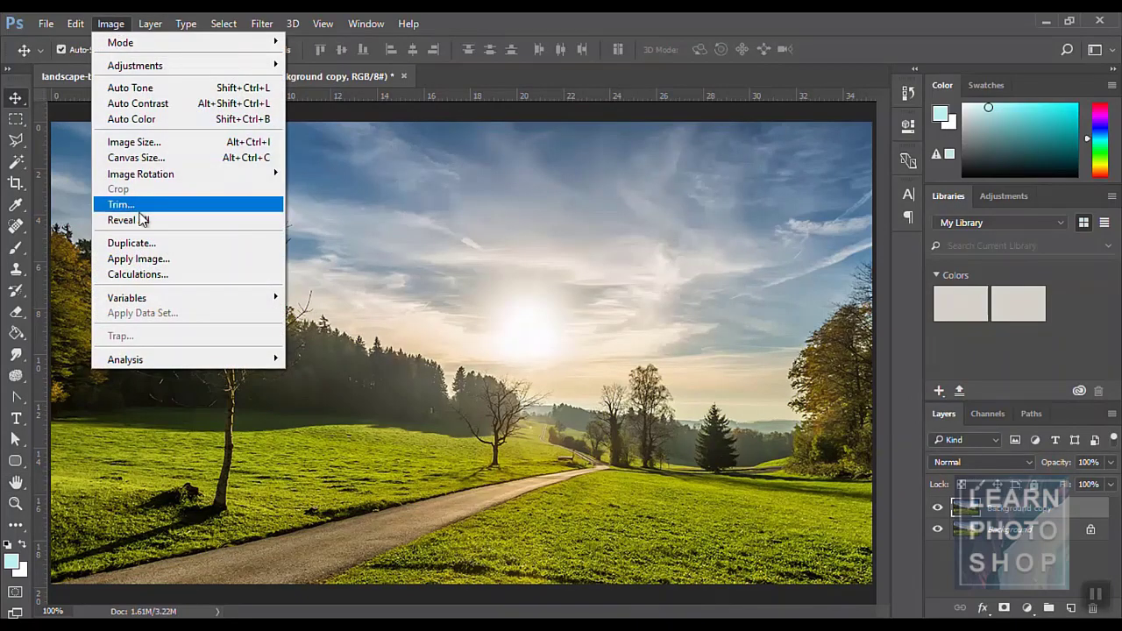
# - View the greyscale Image > Calculations preview, then cancel to keep the colour photo
pyautogui.click(143, 273)
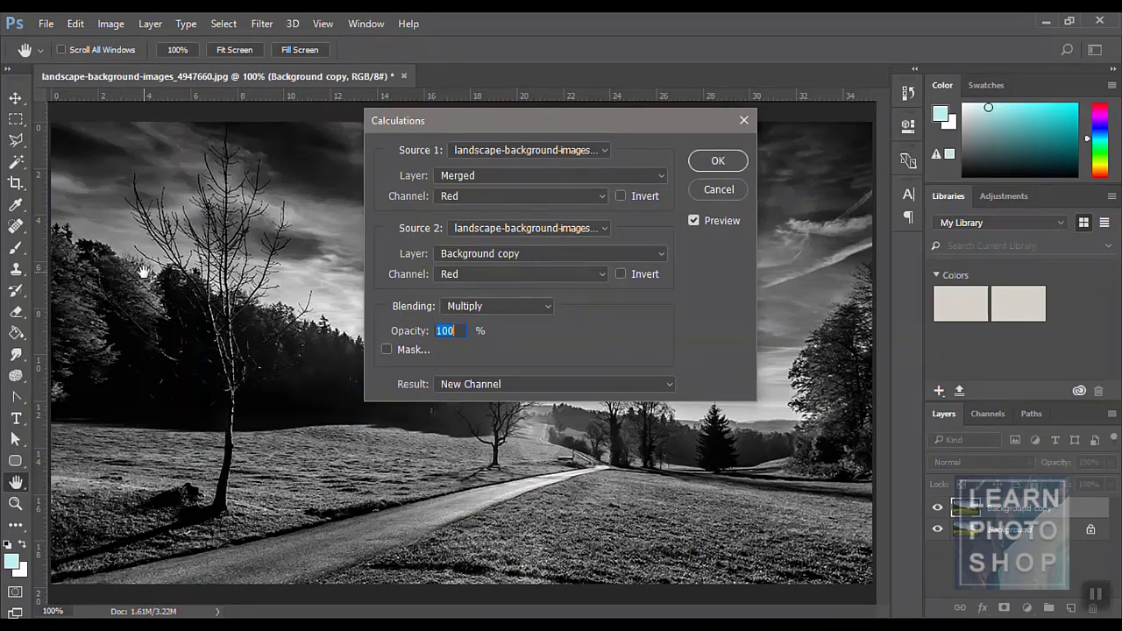
pyautogui.click(717, 190)
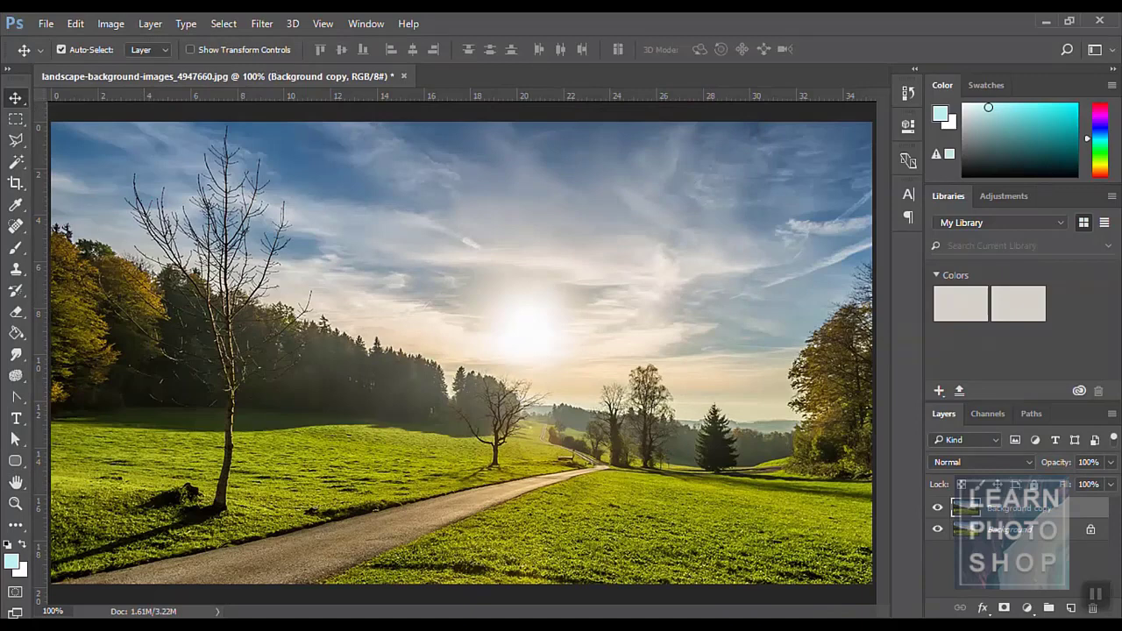
# - Browse the Image menu and its Mode colour-mode submenu, then open the Layer menu
pyautogui.click(112, 24)
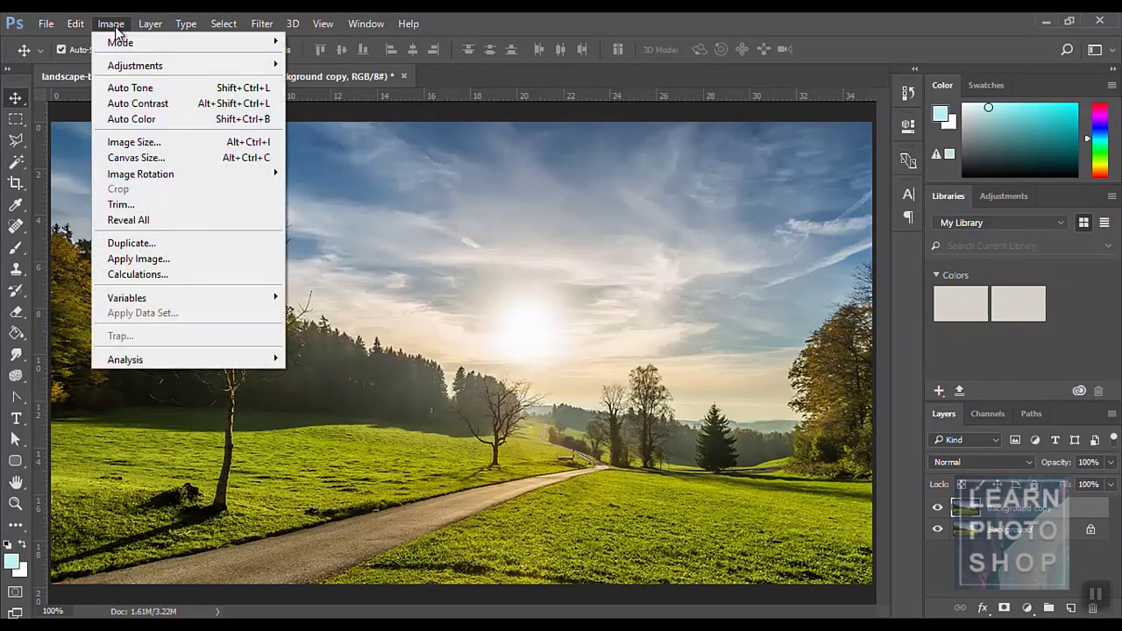
pyautogui.moveTo(187, 296)
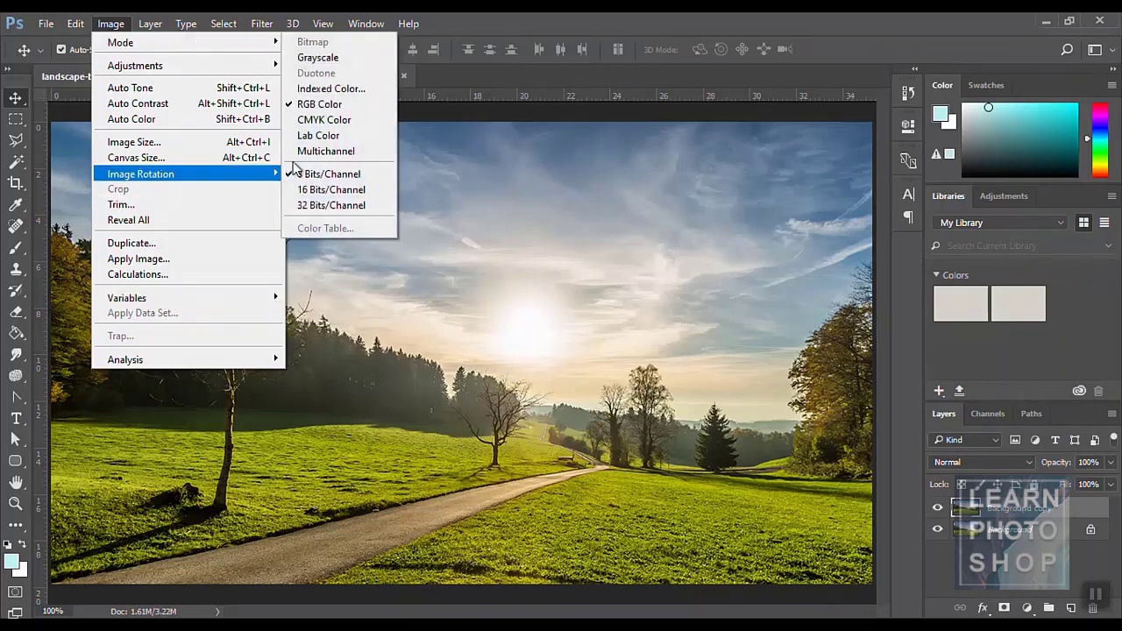
pyautogui.click(295, 26)
pyautogui.click(122, 27)
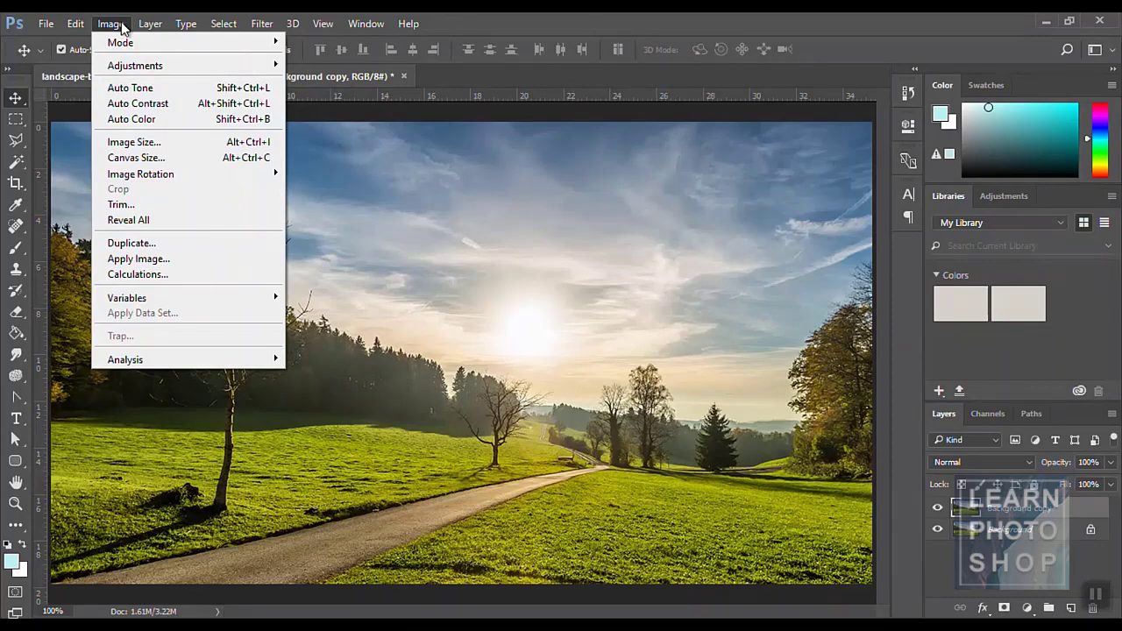
pyautogui.click(482, 25)
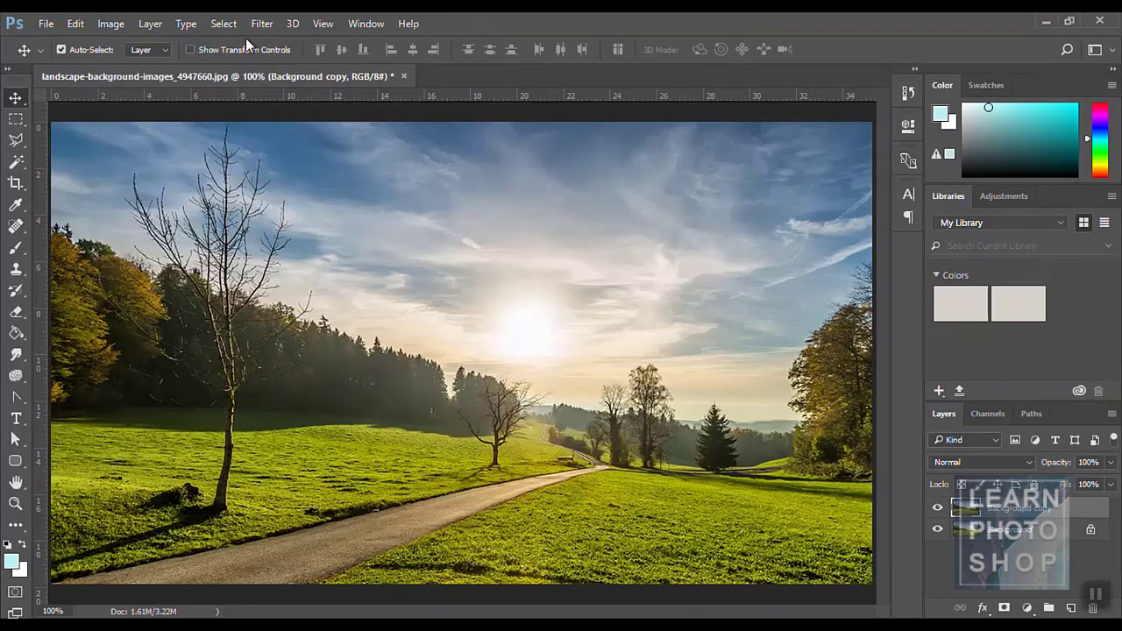
pyautogui.click(151, 26)
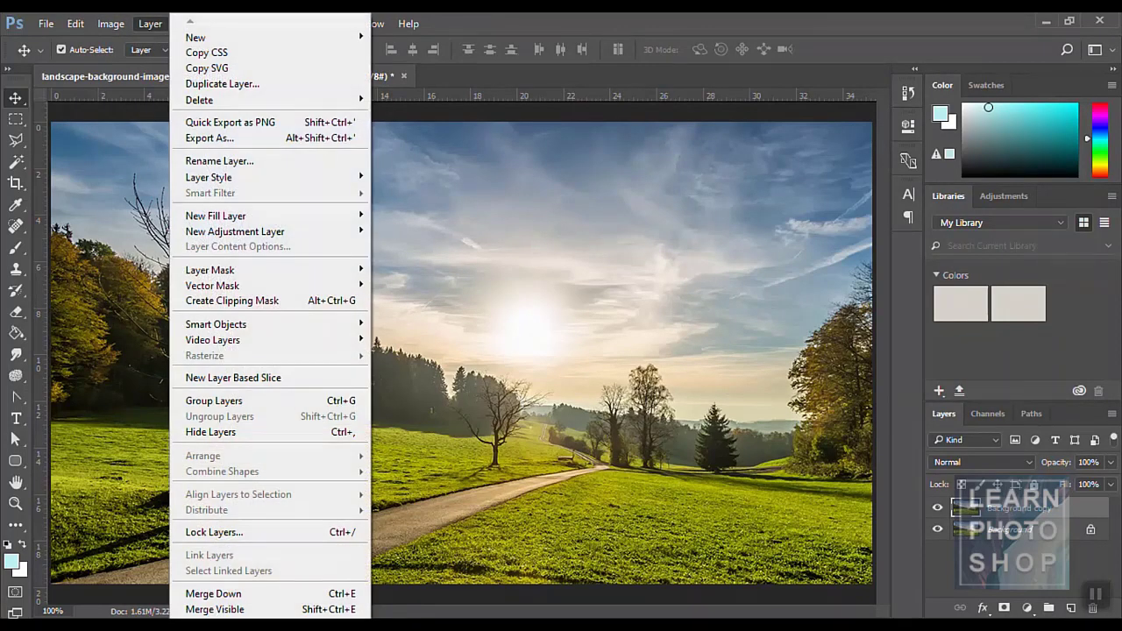
# - Close the Layer menu
pyautogui.click(474, 26)
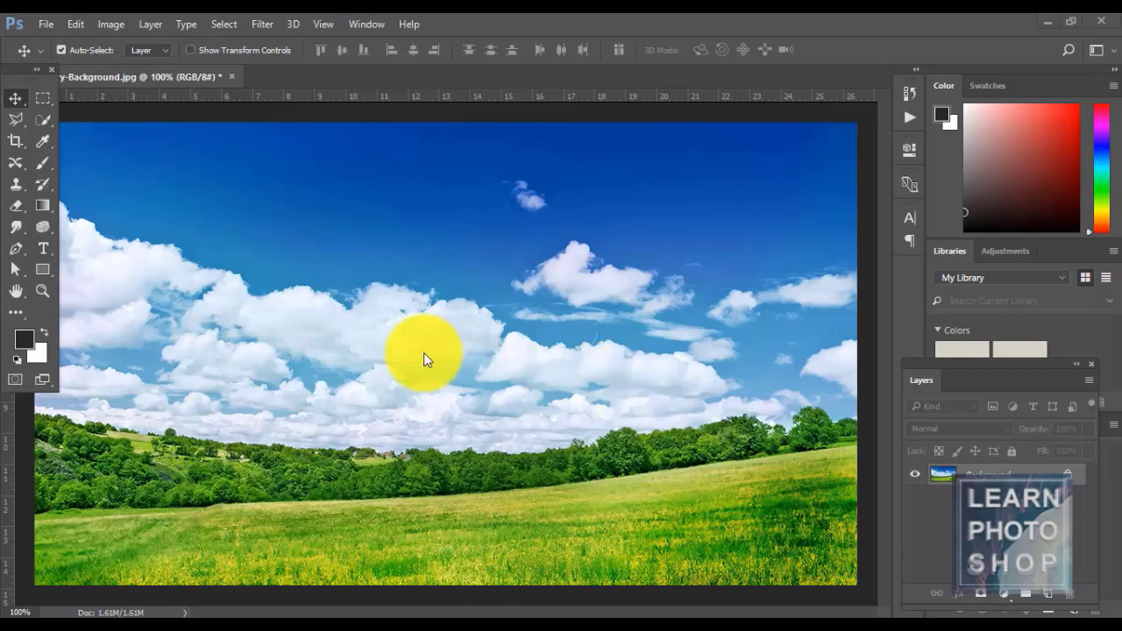
# - Glance over the Layer, File and Edit menus, then reopen the Layer menu
pyautogui.click(151, 24)
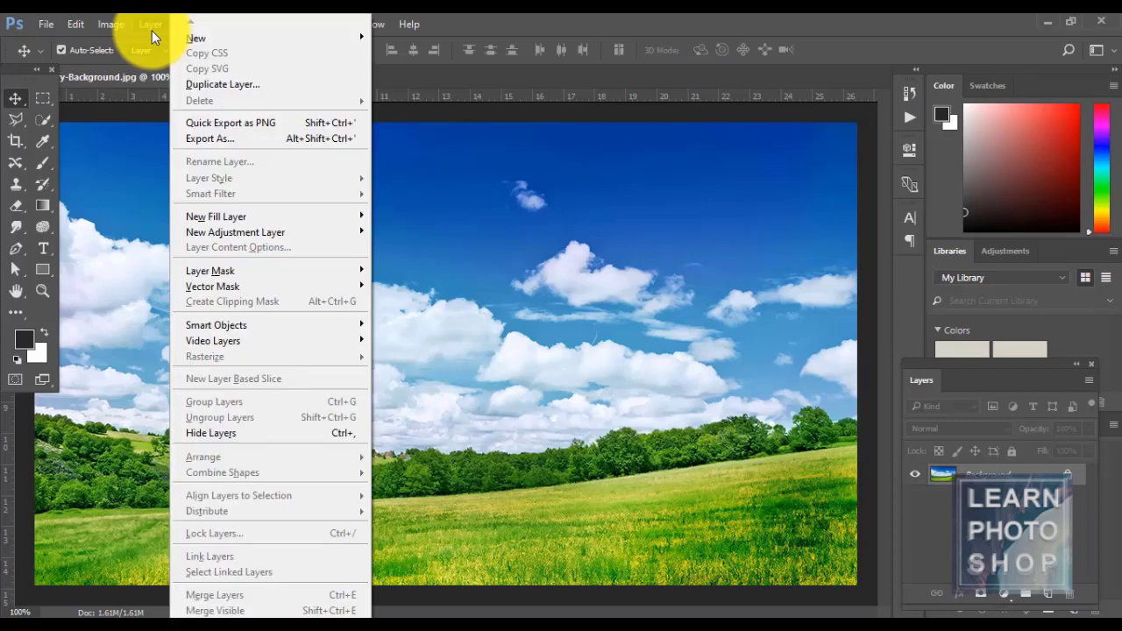
pyautogui.click(151, 25)
pyautogui.click(46, 24)
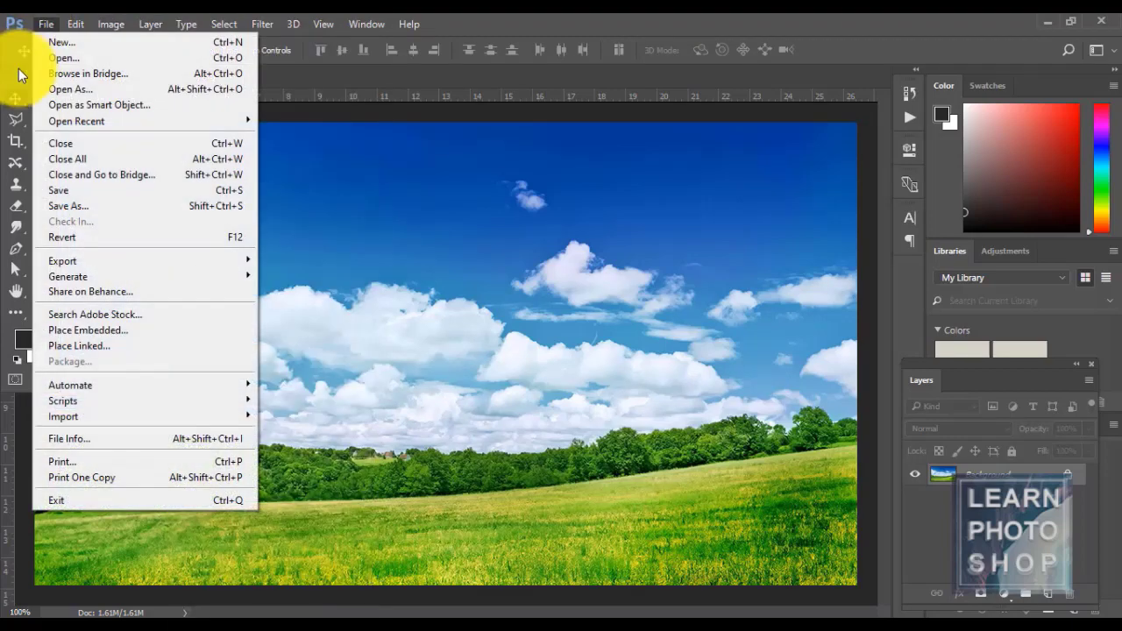
pyautogui.moveTo(77, 24)
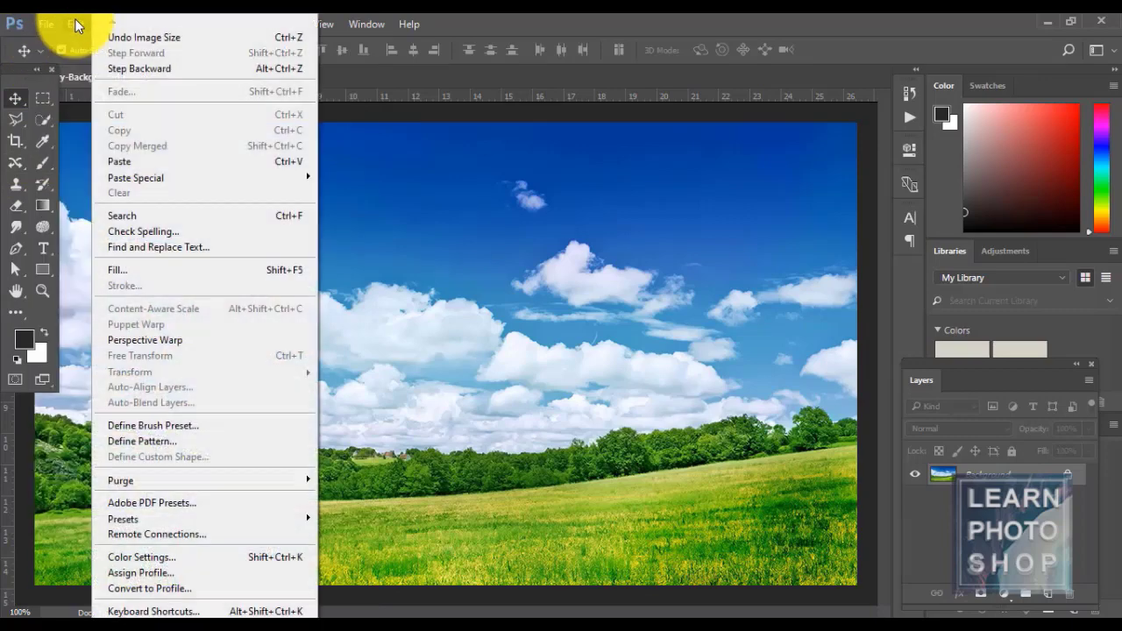
pyautogui.click(456, 26)
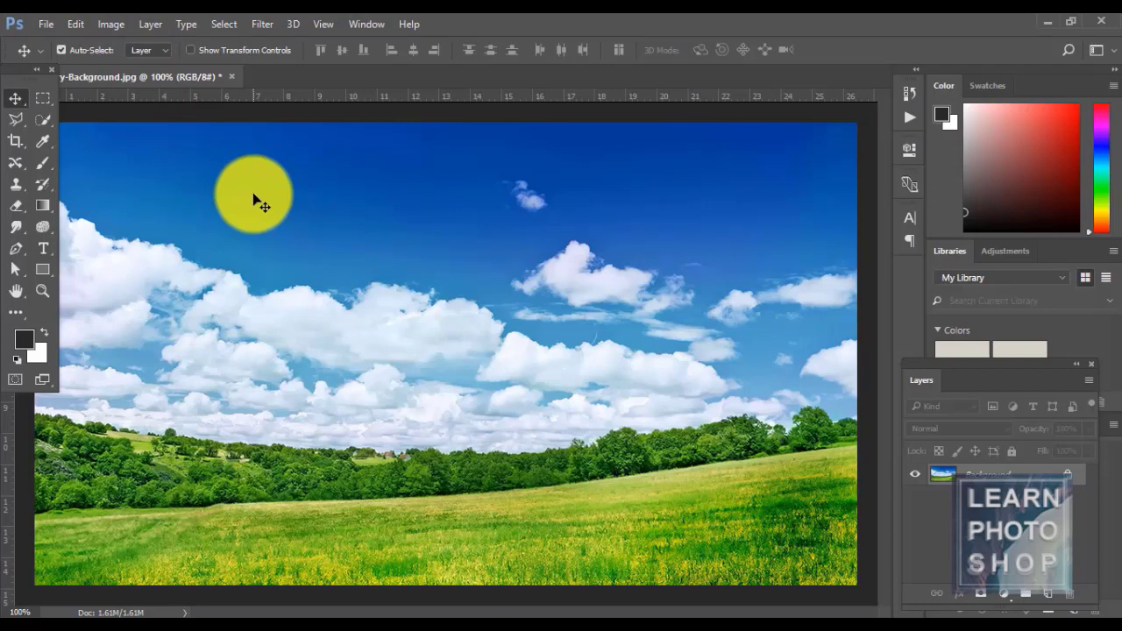
pyautogui.click(152, 28)
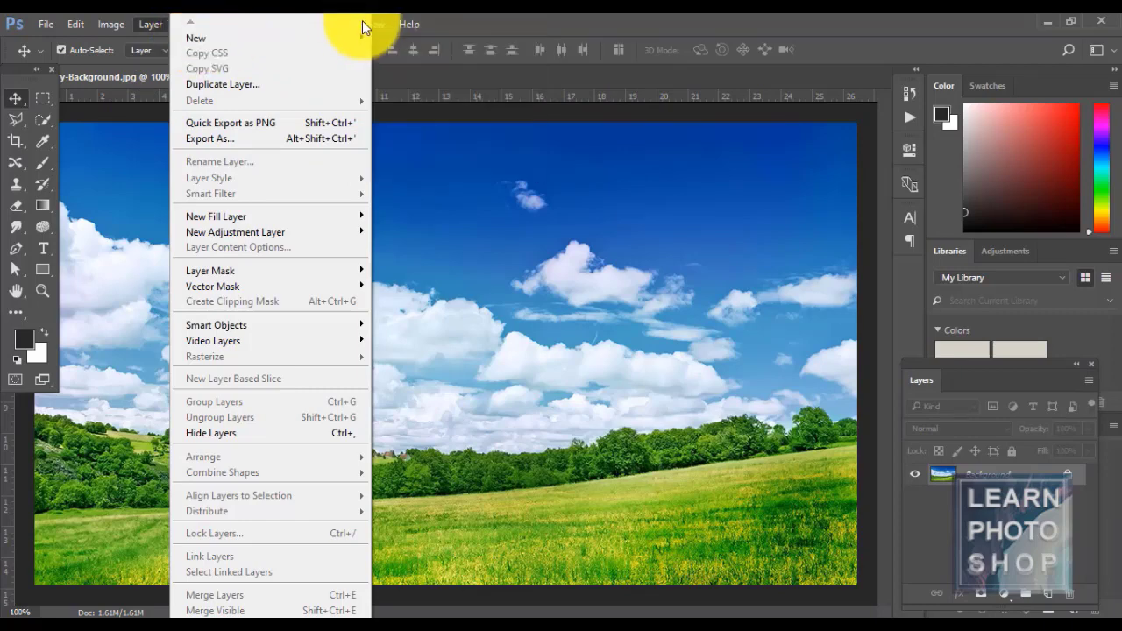
# - Create a layer named 'new', remove it, and add an empty Layer 1 above Background
pyautogui.moveTo(364, 36)
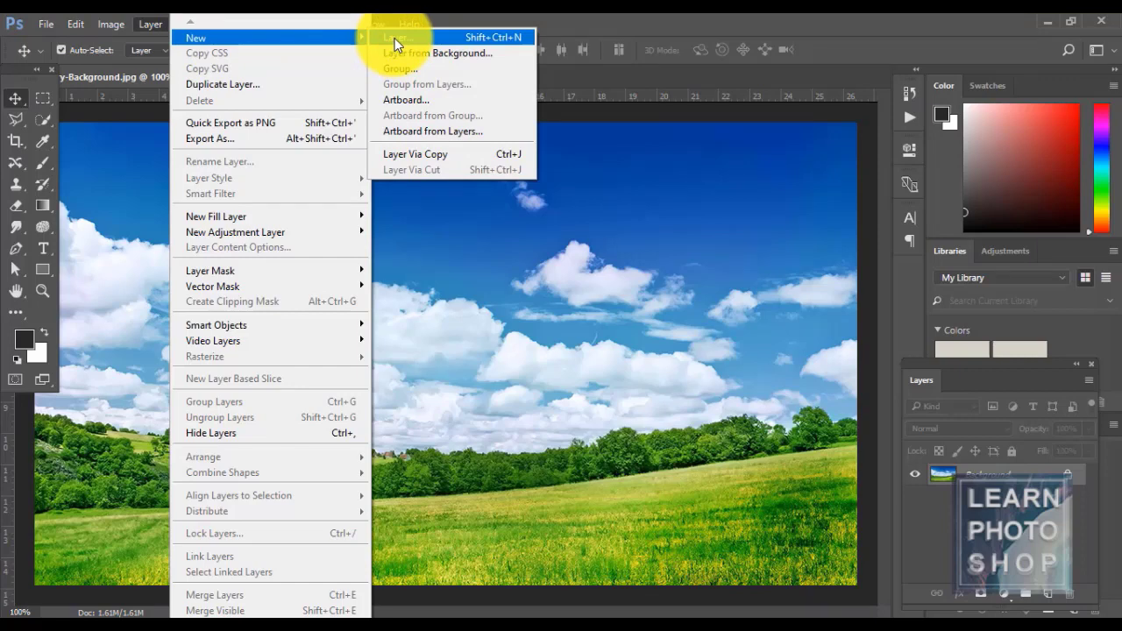
pyautogui.click(394, 37)
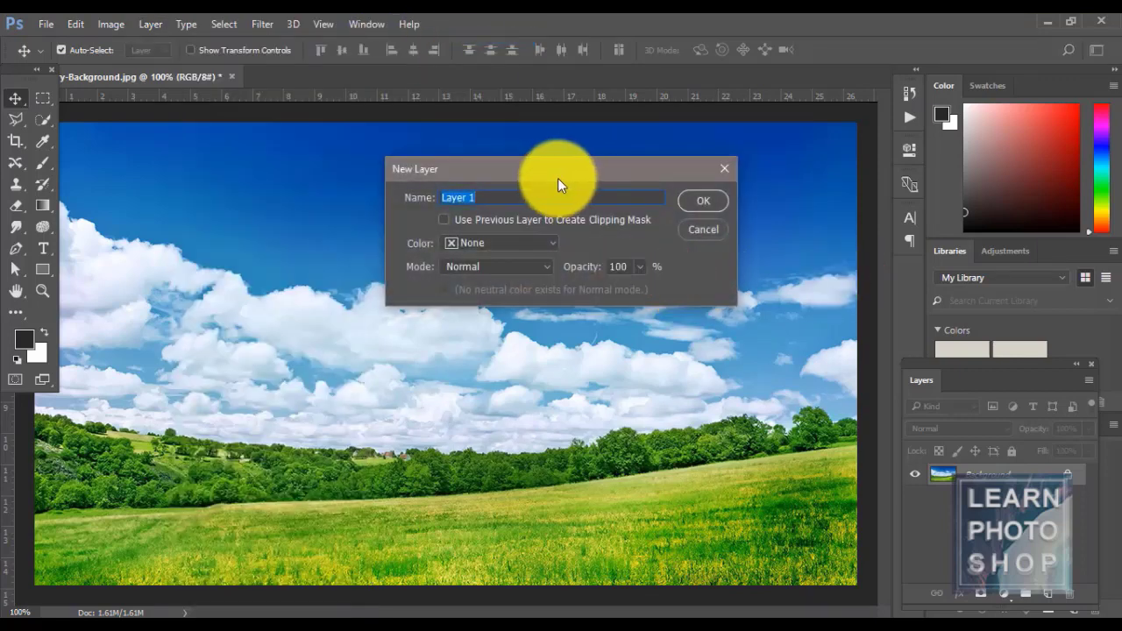
pyautogui.write('new')
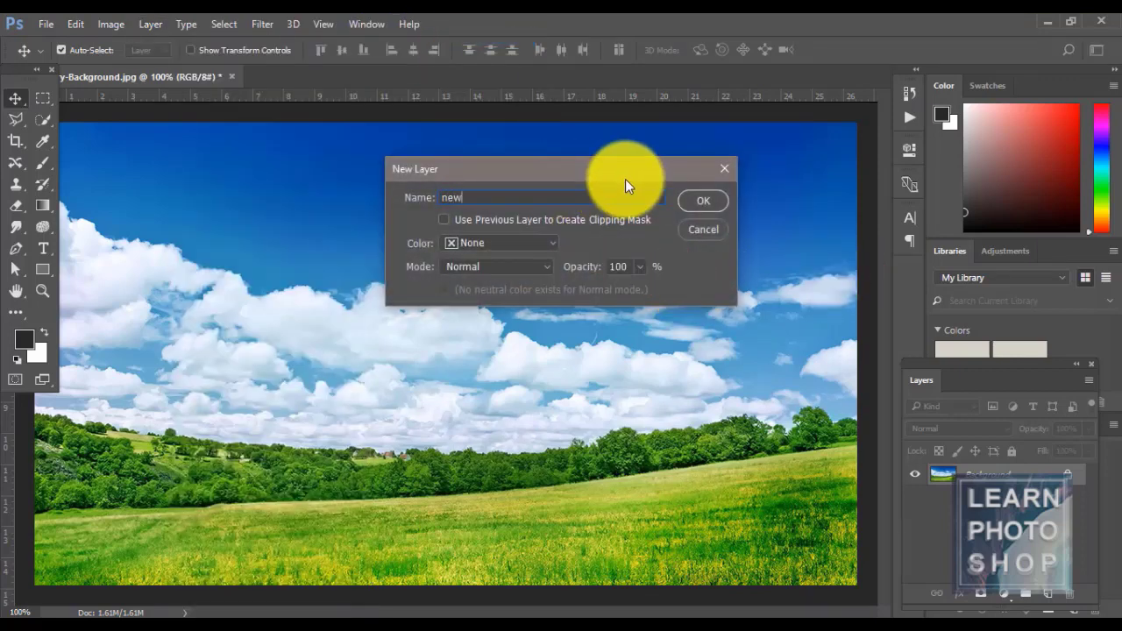
pyautogui.click(718, 201)
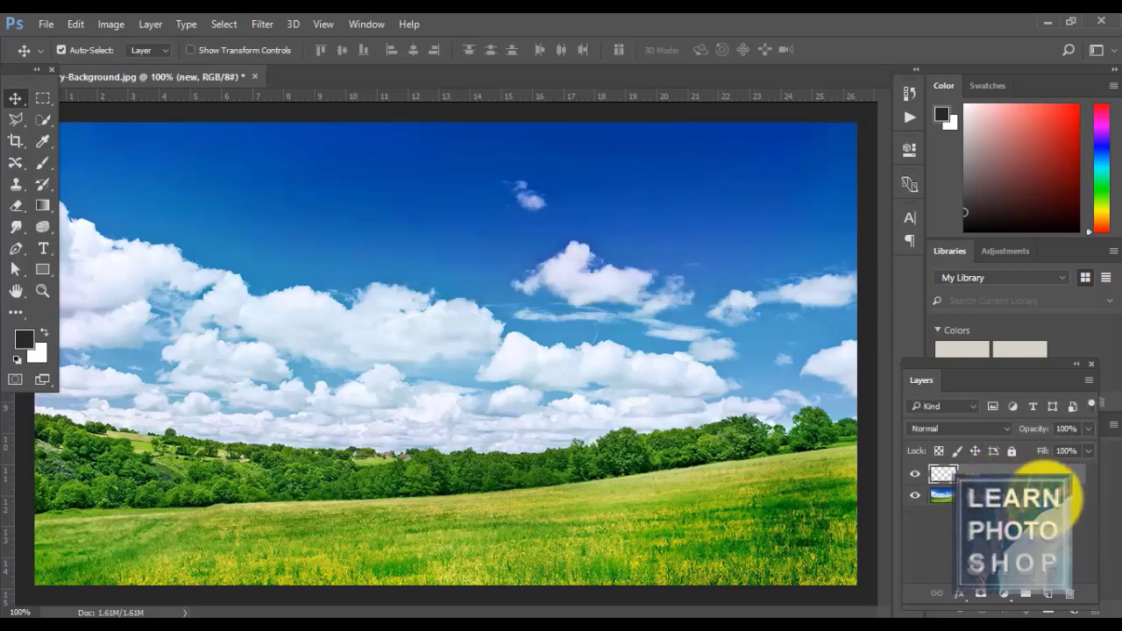
pyautogui.press('Delete')
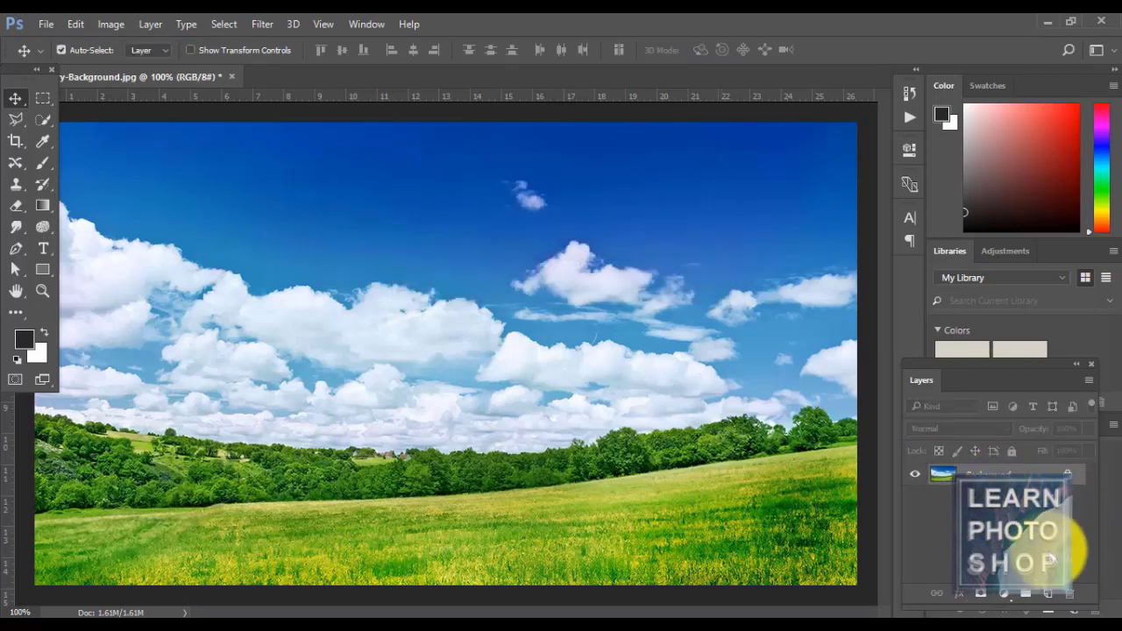
pyautogui.click(1050, 596)
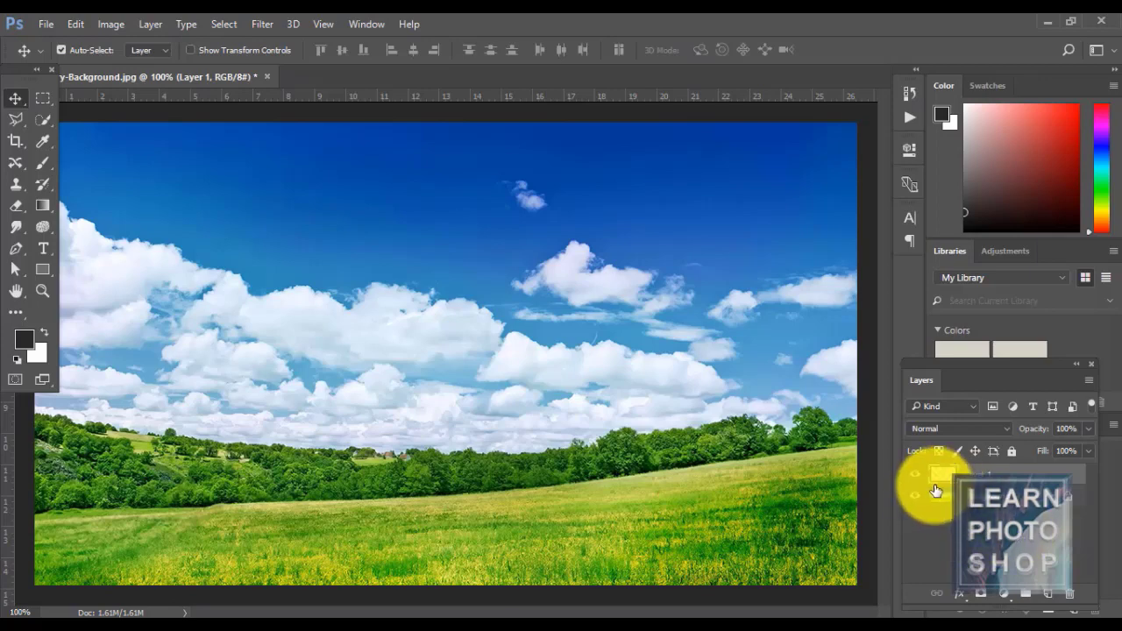
# - Remove Layer 1 and duplicate the Background as a layer named layer1
pyautogui.press('Delete')
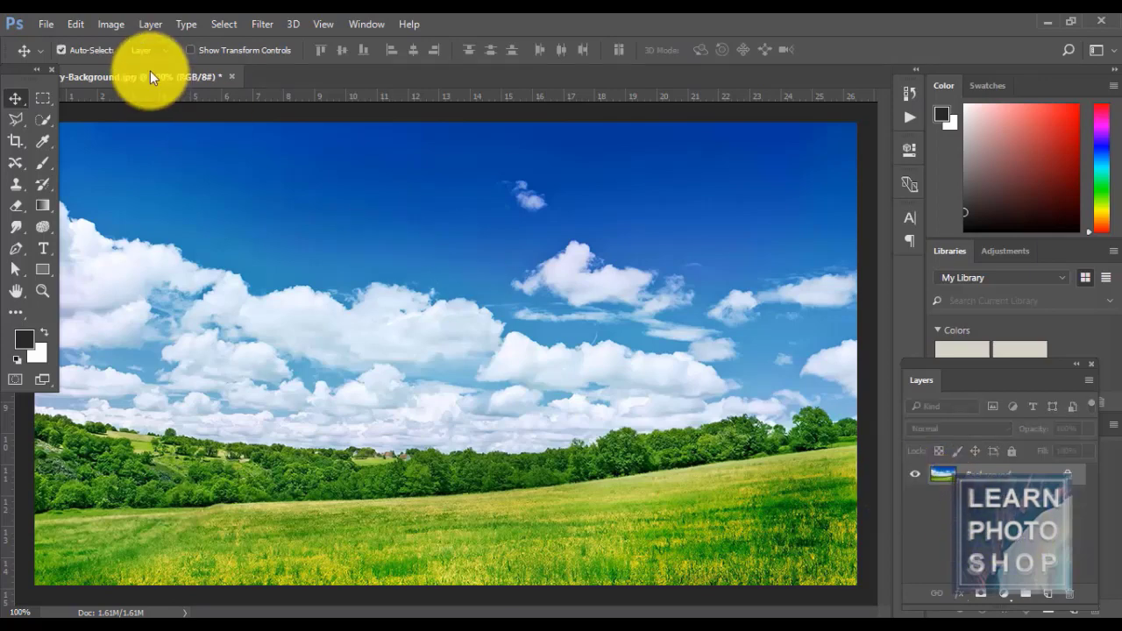
pyautogui.click(145, 25)
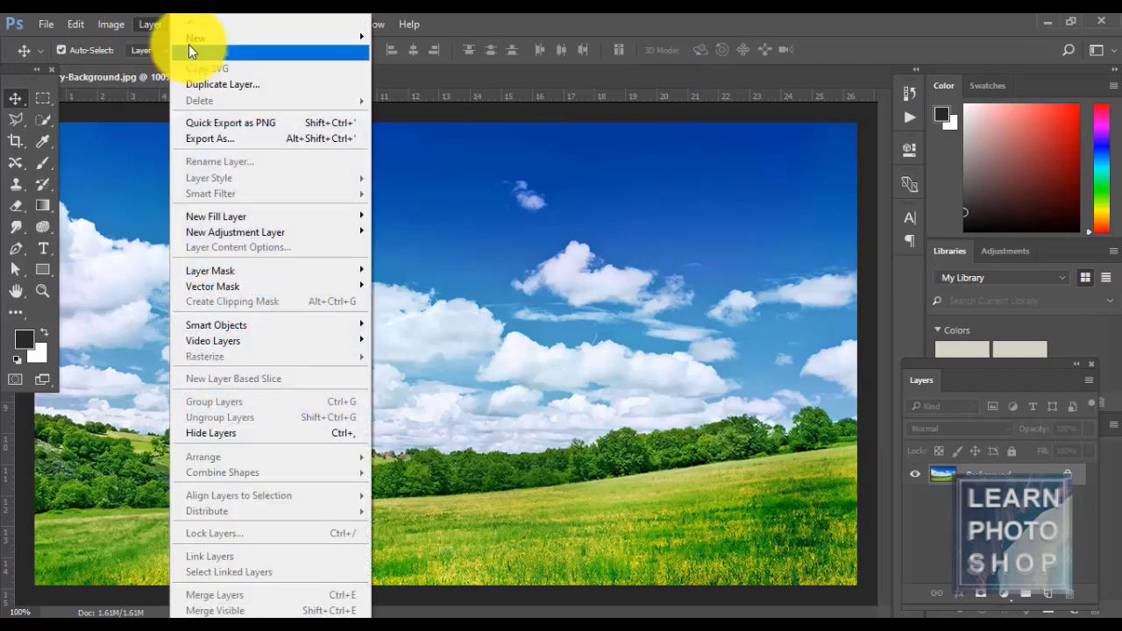
pyautogui.moveTo(186, 40)
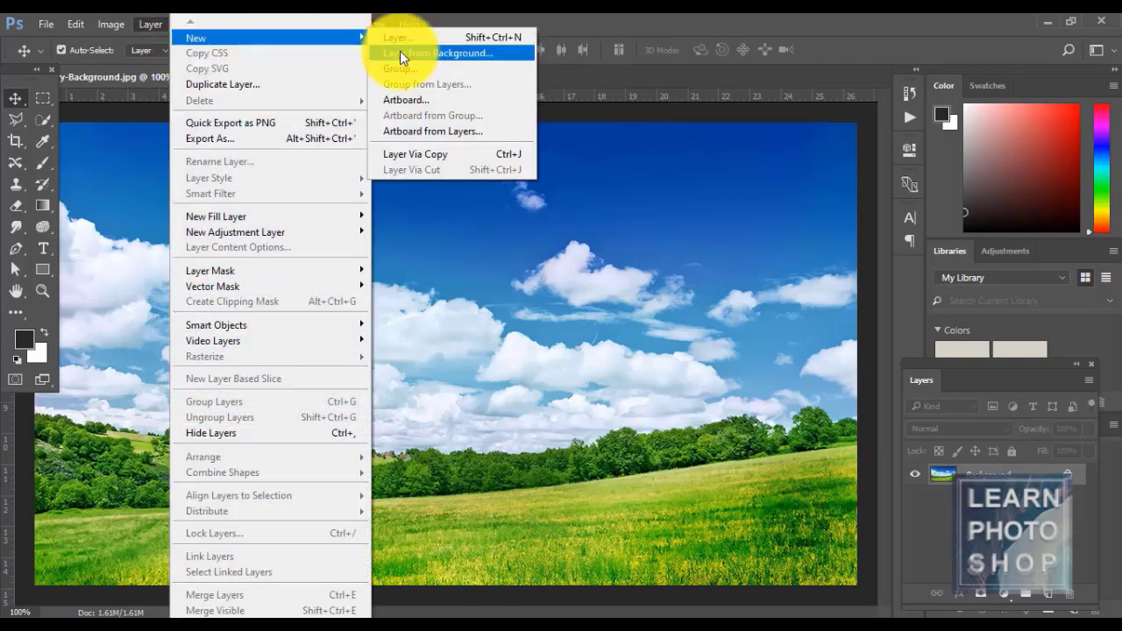
pyautogui.click(575, 21)
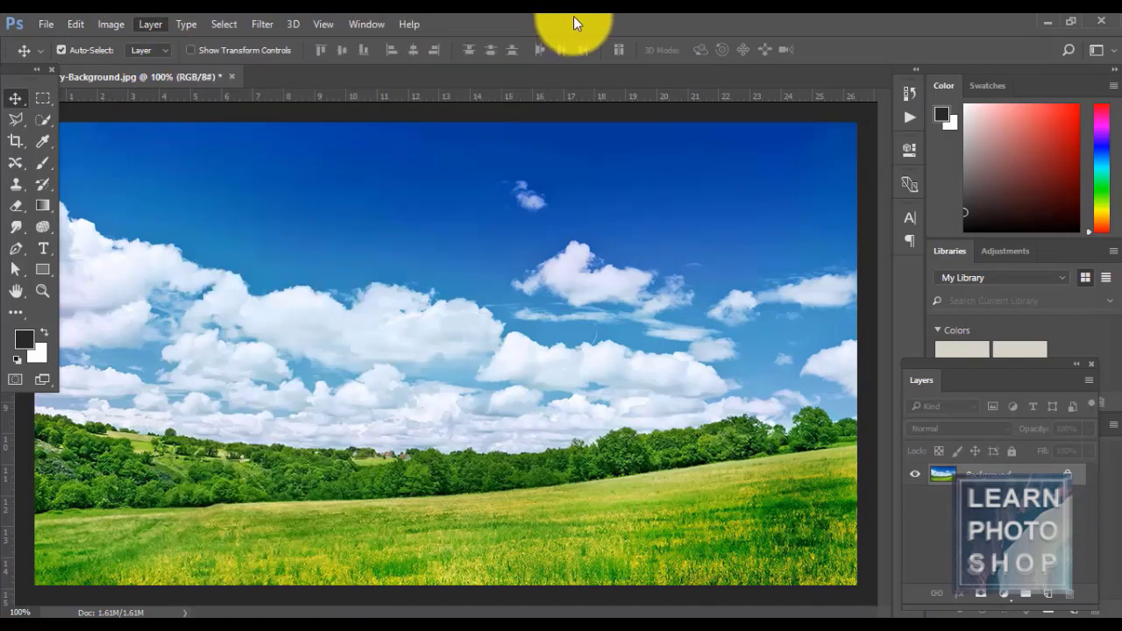
pyautogui.moveTo(998, 473); pyautogui.dragTo(1047, 593)
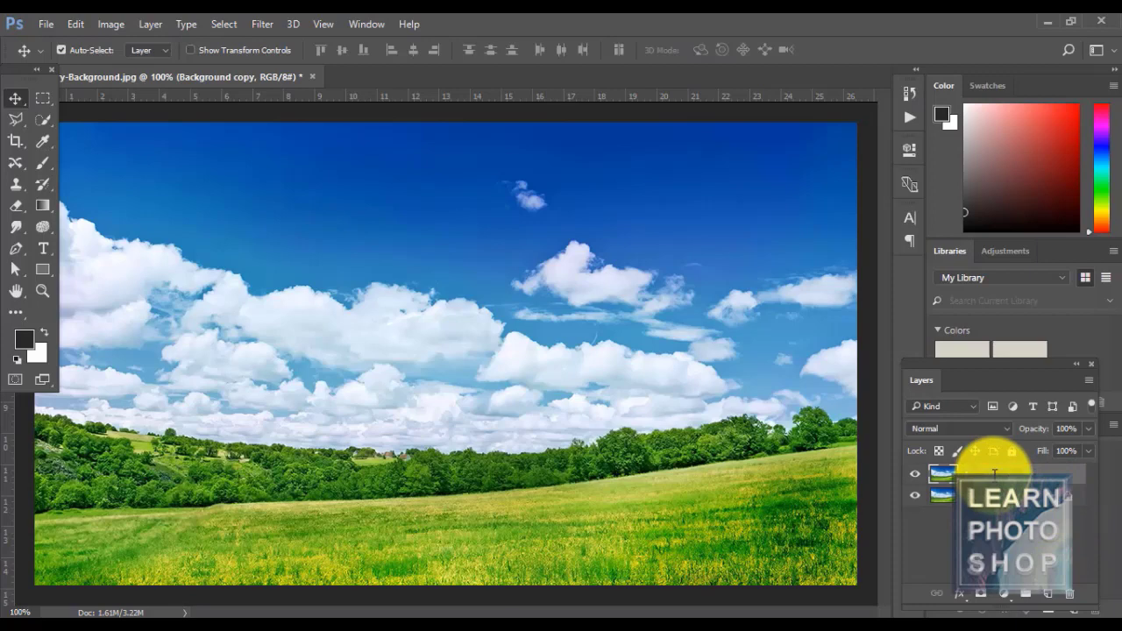
pyautogui.press('Return')
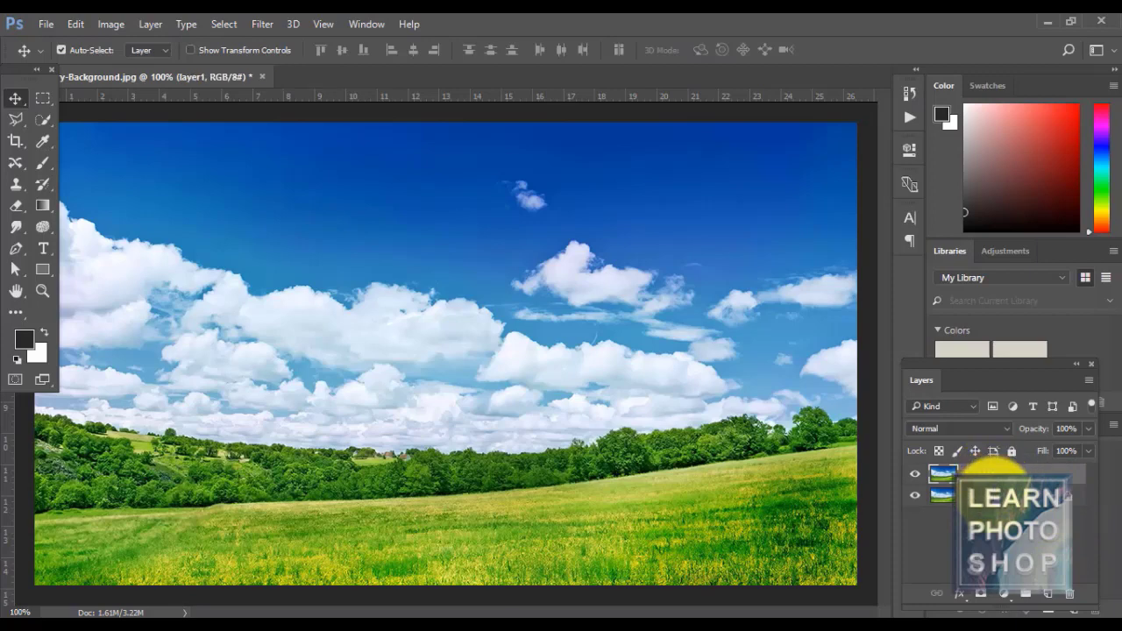
# - Convert the Background into a regular layer named layer0
pyautogui.doubleClick(1002, 496)
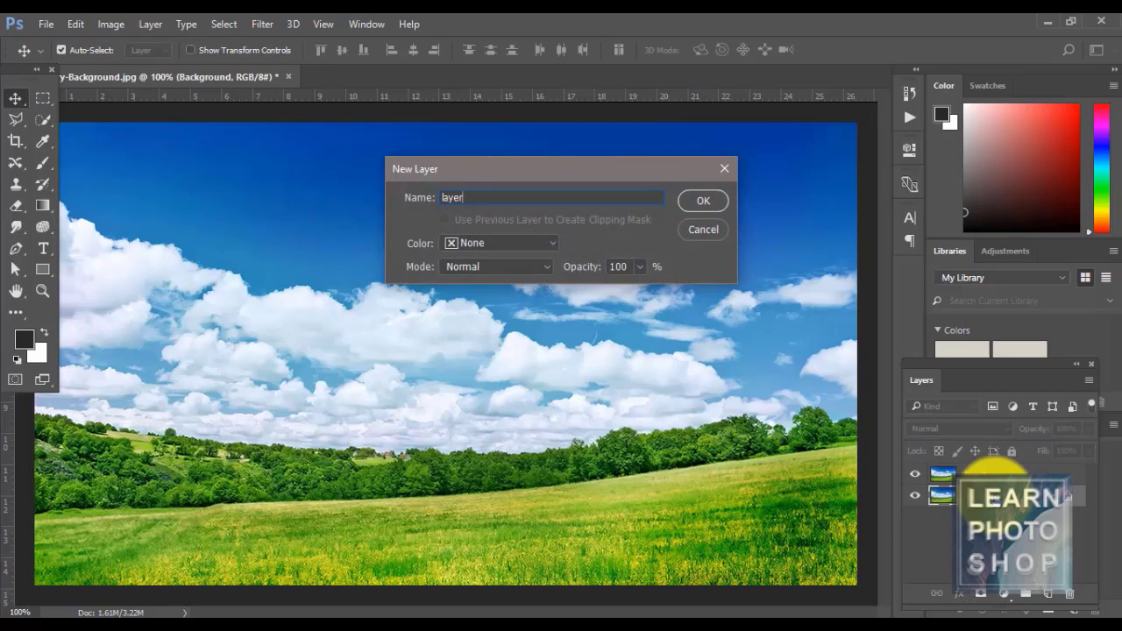
pyautogui.write('layer0')
pyautogui.press('Return')
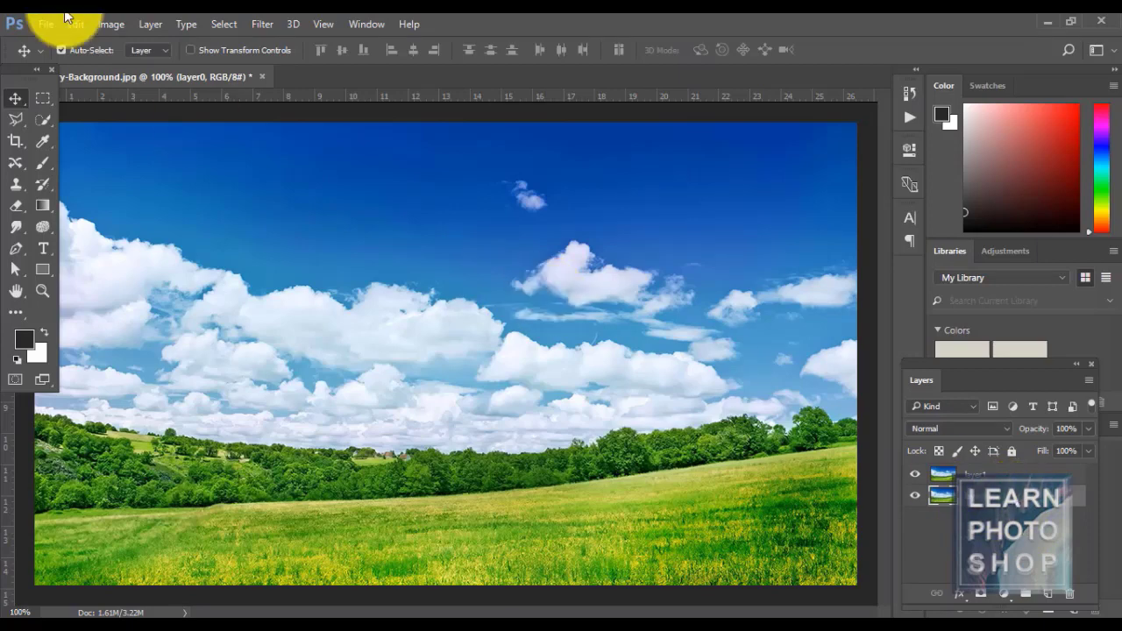
# - Turn layer0 back into the Background with Layer > New > Background from Layer
pyautogui.click(138, 17)
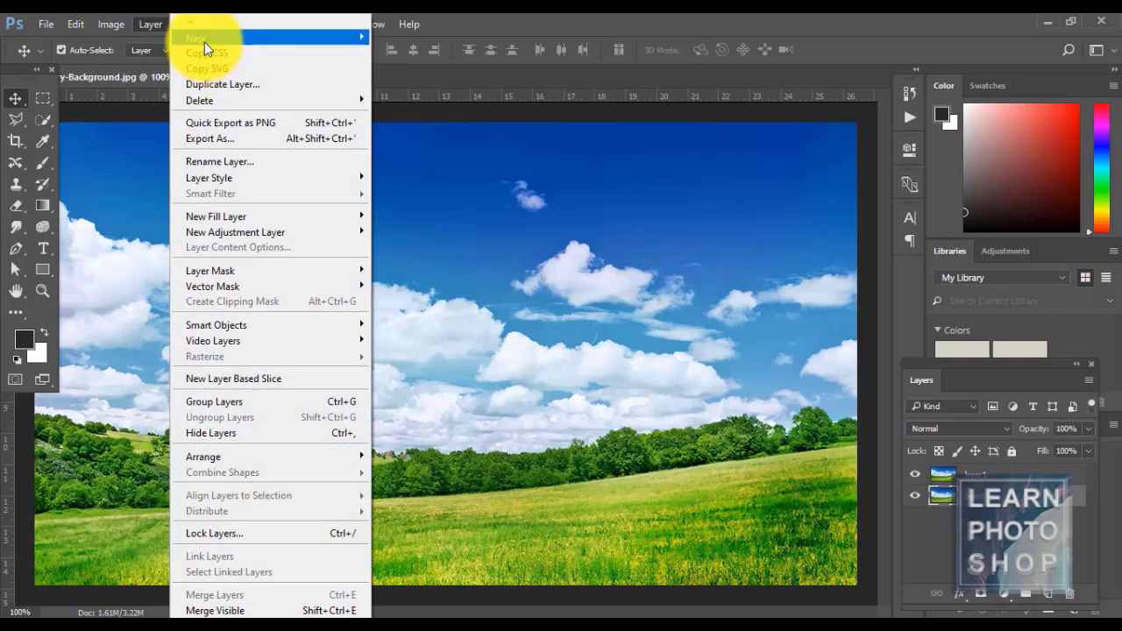
pyautogui.moveTo(205, 42)
pyautogui.click(408, 54)
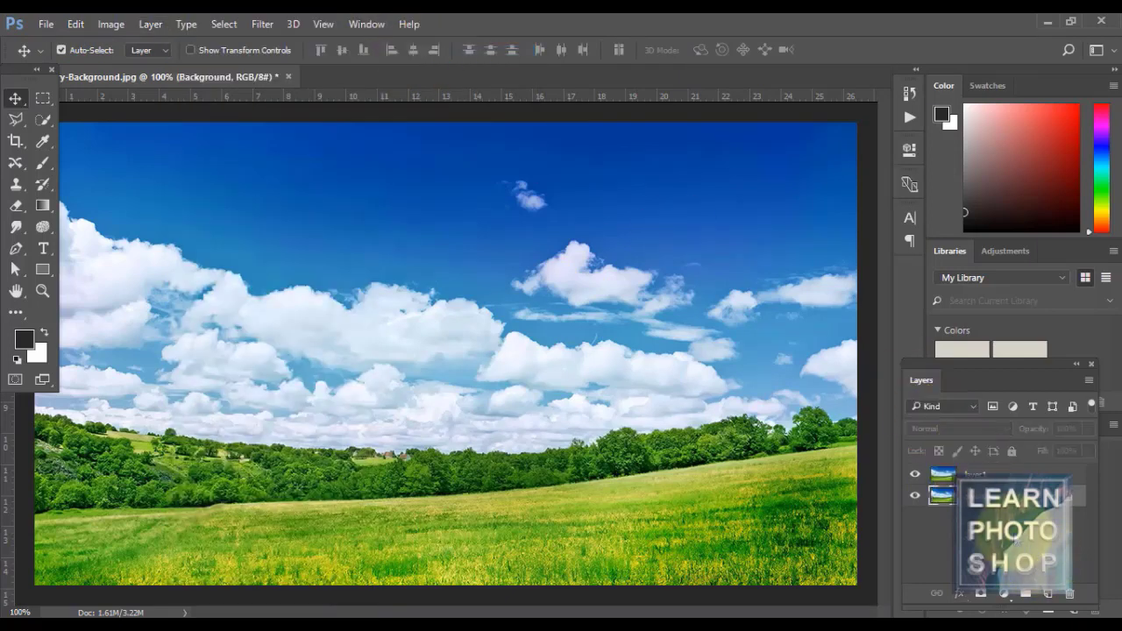
# - With layer1 selected, add a new empty layer named test at the top
pyautogui.click(153, 23)
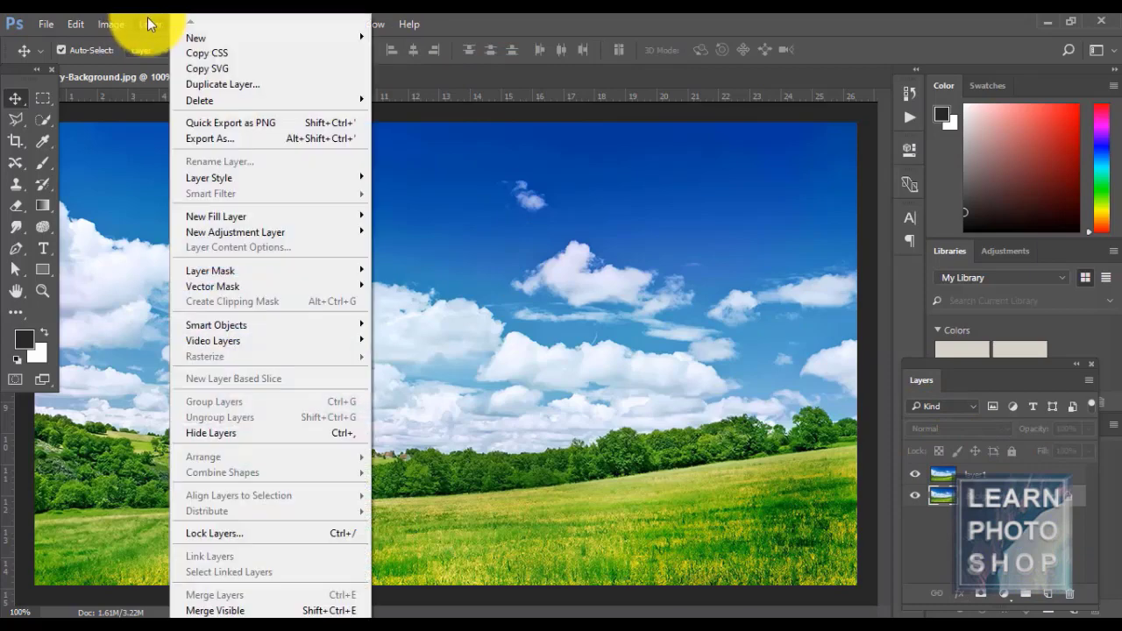
pyautogui.moveTo(189, 37)
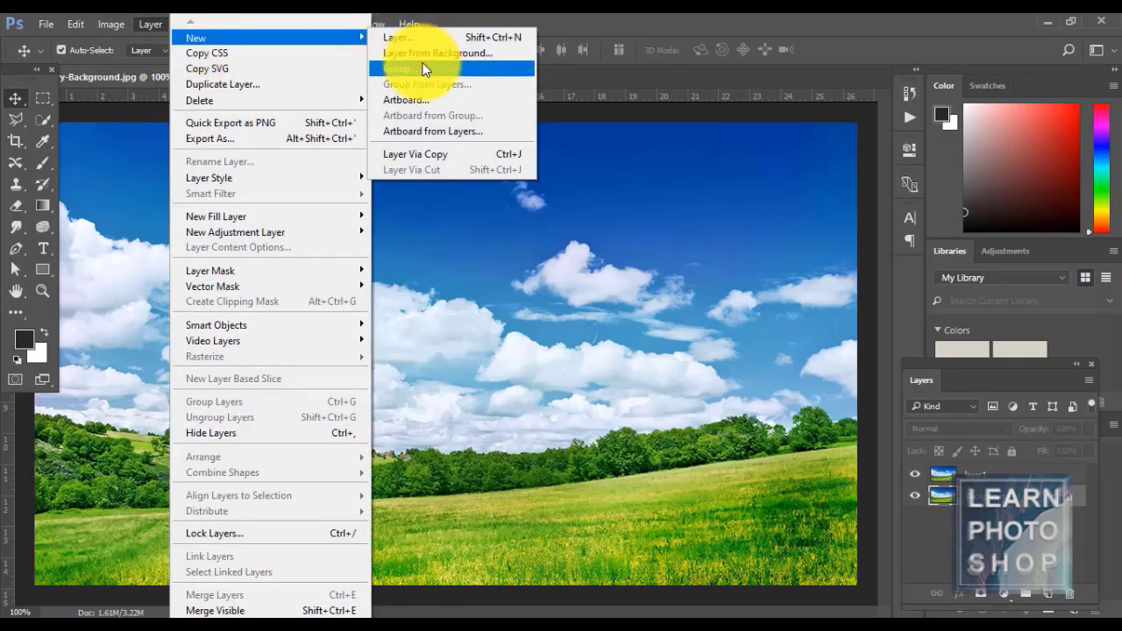
pyautogui.click(1015, 474)
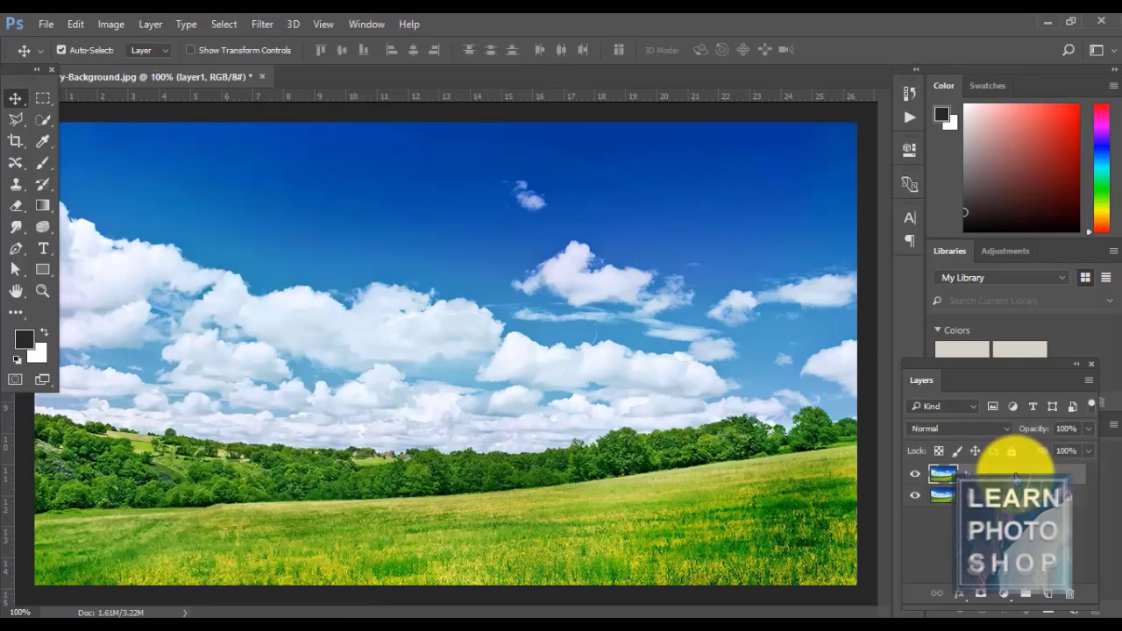
pyautogui.hotkey('ctrl', 'shift', 'n')
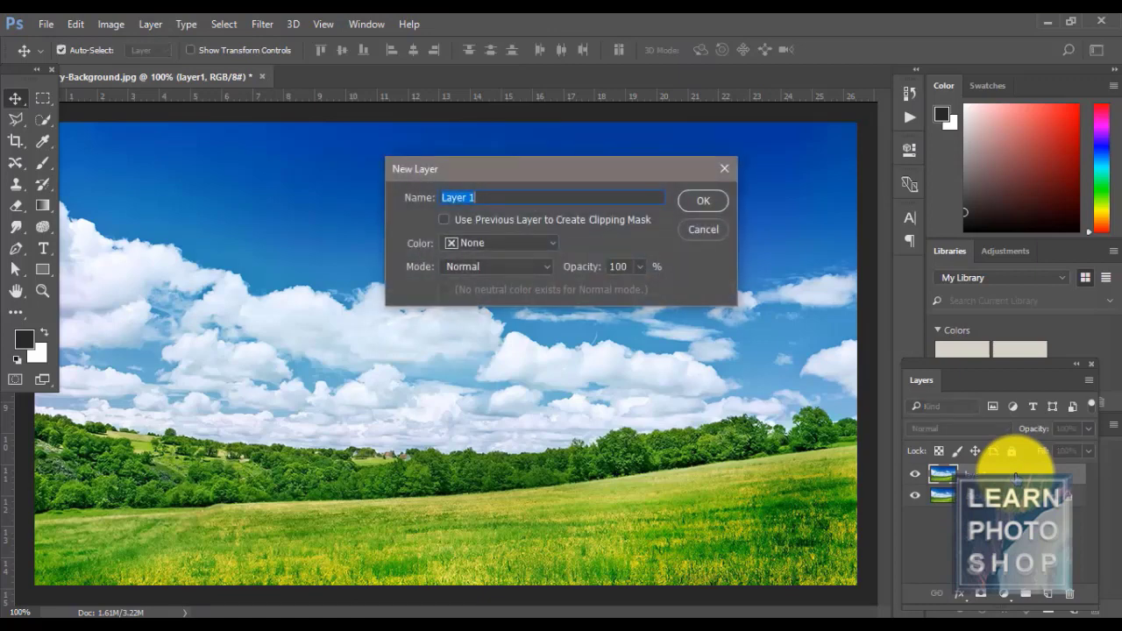
pyautogui.press('Return')
# - Draw a rectangle over the clouds left of centre and fill it with the dark foreground colour
pyautogui.press('m')
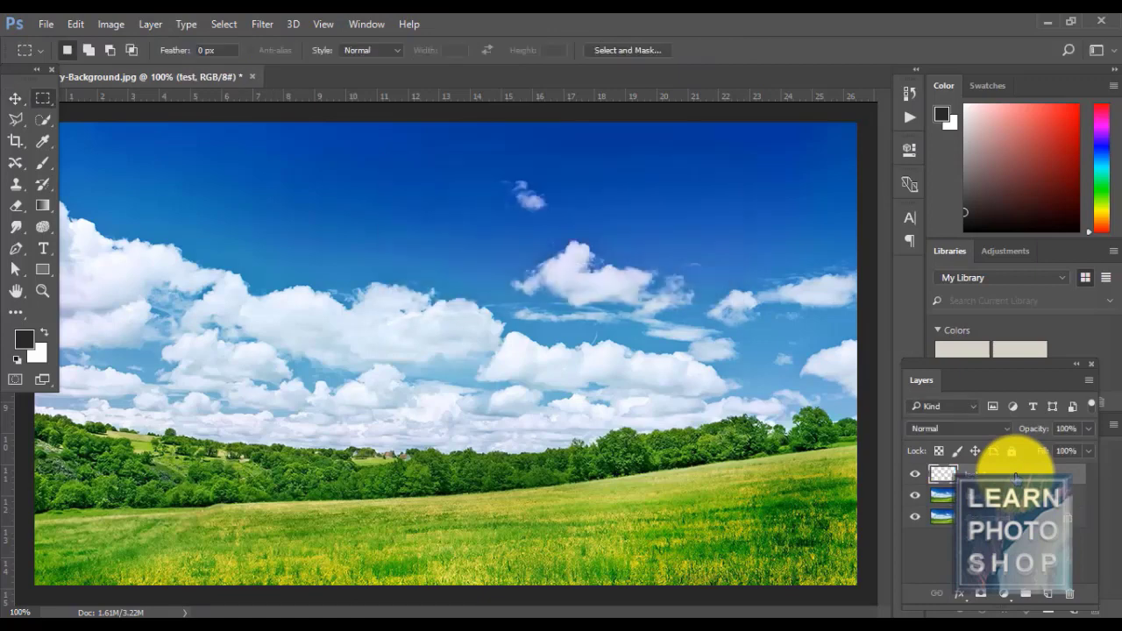
pyautogui.moveTo(243, 240); pyautogui.dragTo(463, 392)
pyautogui.hotkey('alt', 'BackSpace')
pyautogui.hotkey('ctrl', 'd')
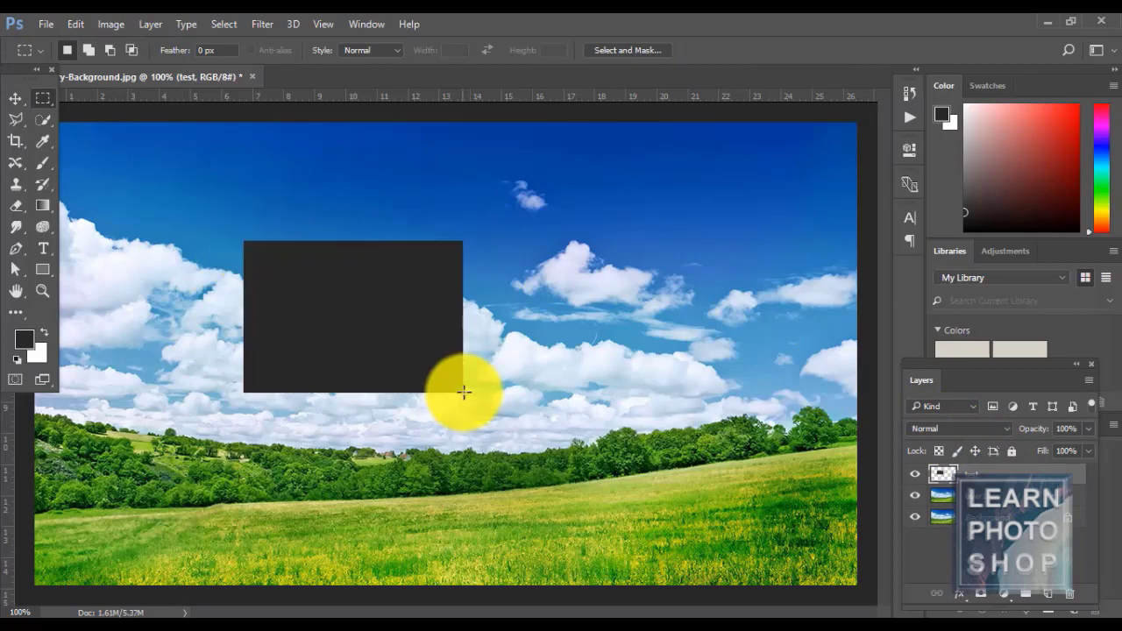
# - Add a new empty layer named 'circle' on top
pyautogui.click(1050, 597)
pyautogui.press('c')
pyautogui.press('i')
pyautogui.press('r')
pyautogui.press('c')
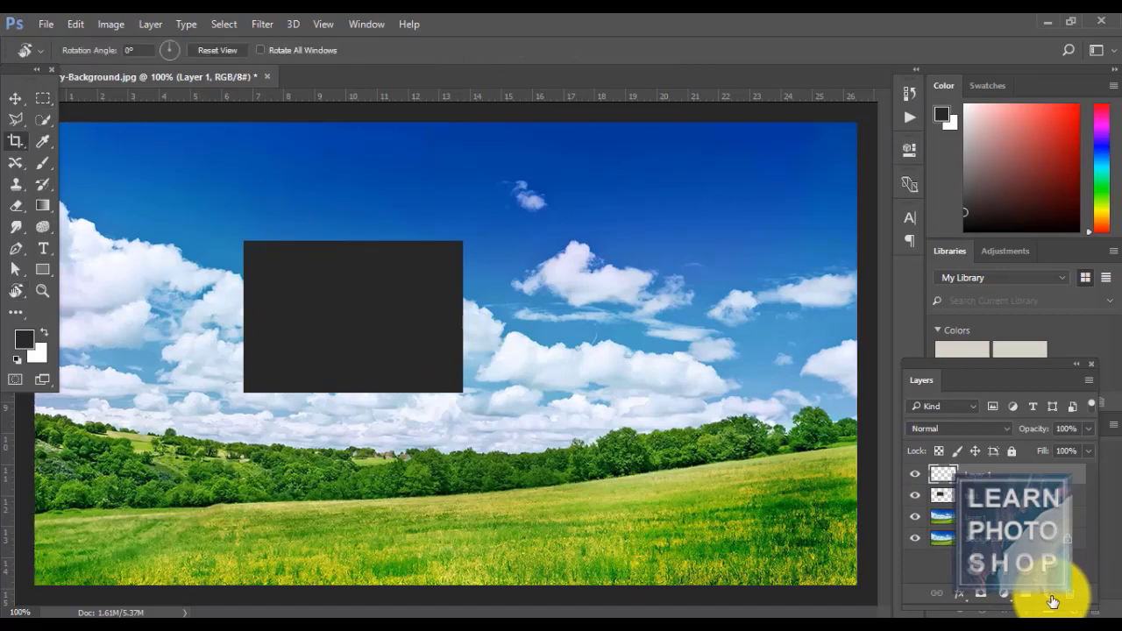
pyautogui.press('l')
pyautogui.press('e')
pyautogui.press('Return')
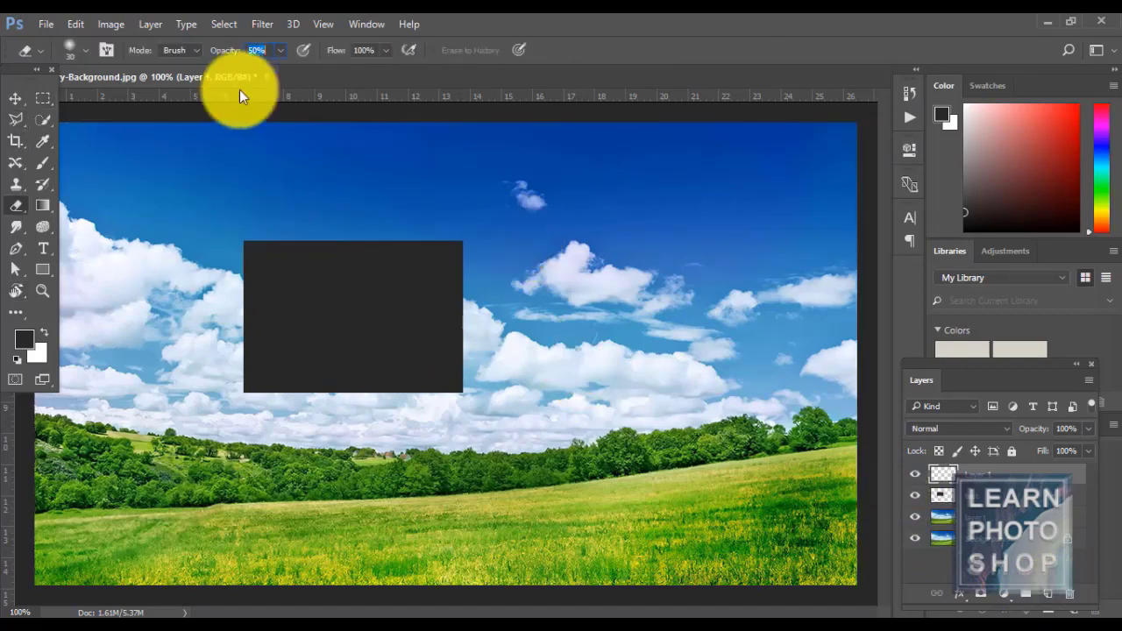
# - Draw a circle in the sky right of the rectangle and fill it with the dark colour
pyautogui.click(43, 98)
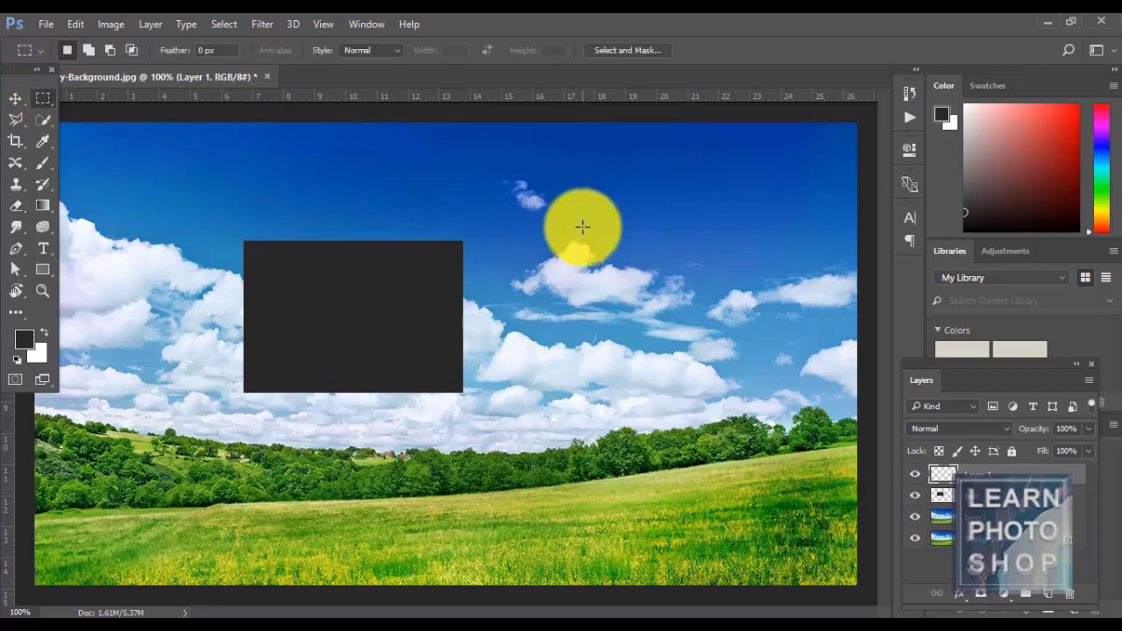
pyautogui.hotkey('shift', 'm')
pyautogui.moveTo(524, 230); pyautogui.dragTo(654, 359)
pyautogui.hotkey('alt', 'BackSpace')
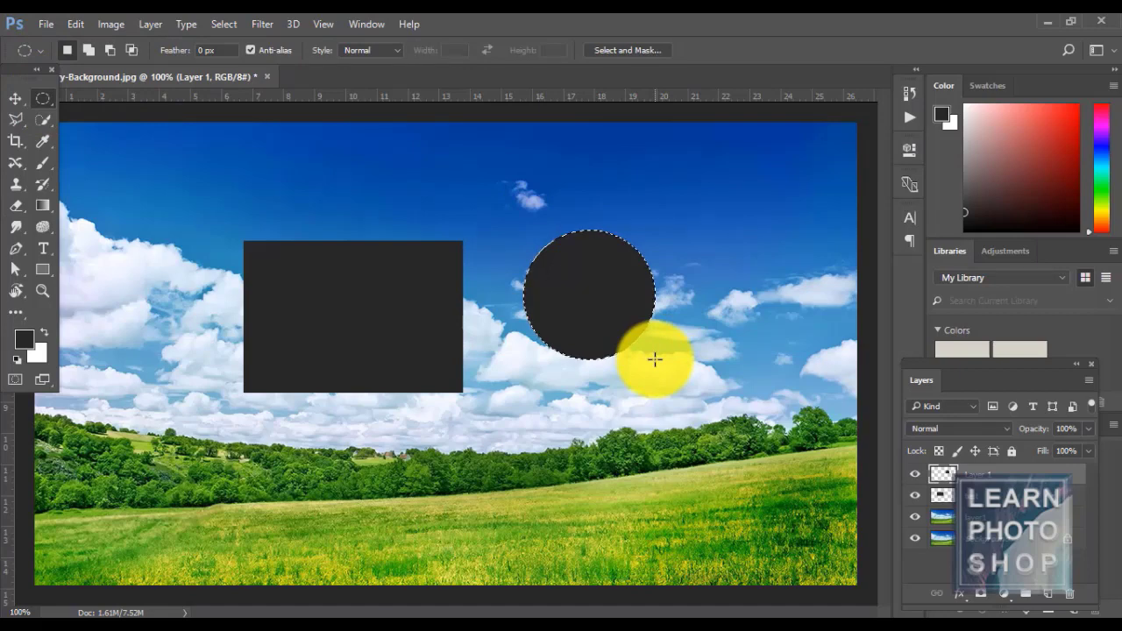
pyautogui.hotkey('ctrl', 'd')
# - Move the circle up-right and the rectangle up-left, then select both shape layers
pyautogui.press('v')
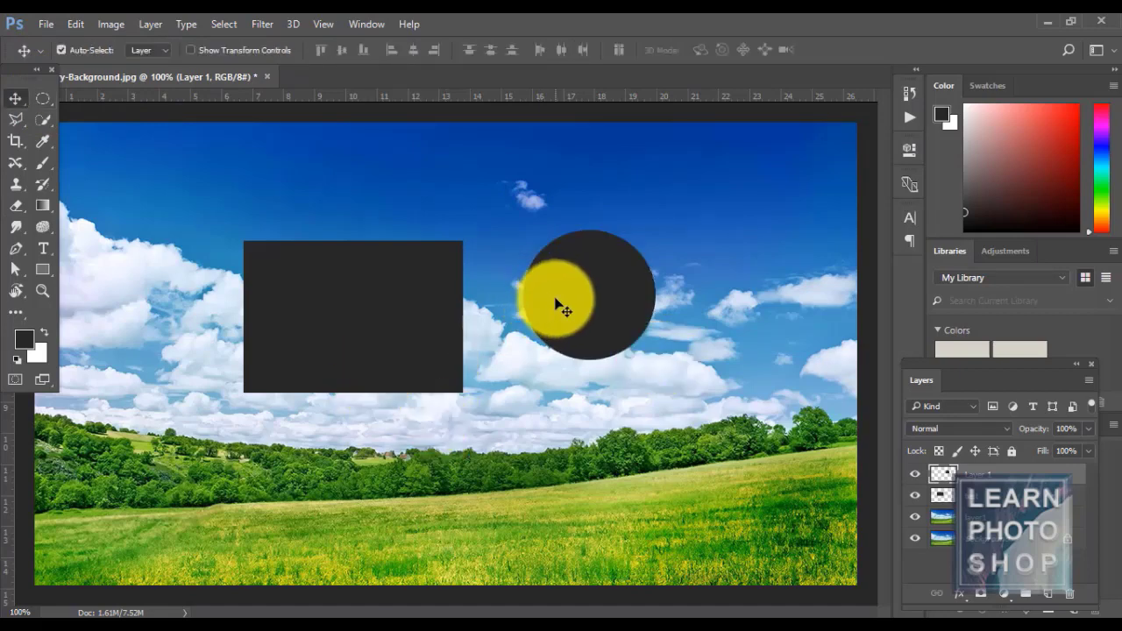
pyautogui.moveTo(561, 305); pyautogui.dragTo(619, 243)
pyautogui.click(350, 308)
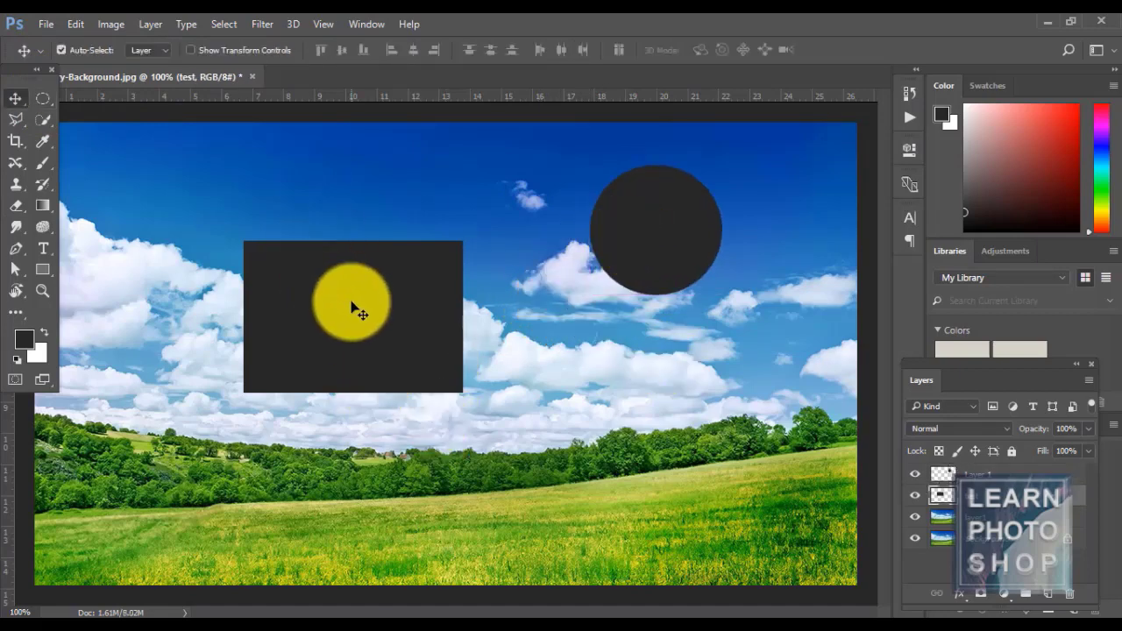
pyautogui.moveTo(353, 307); pyautogui.dragTo(277, 243)
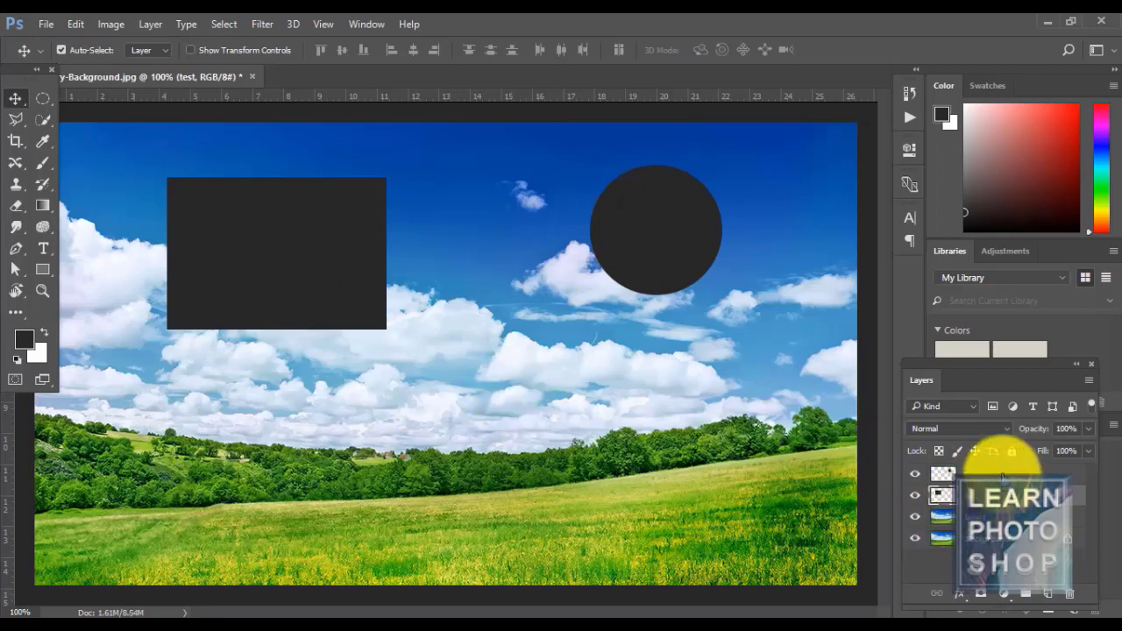
pyautogui.keyDown('shift'); pyautogui.click(1001, 474); pyautogui.keyUp('shift')
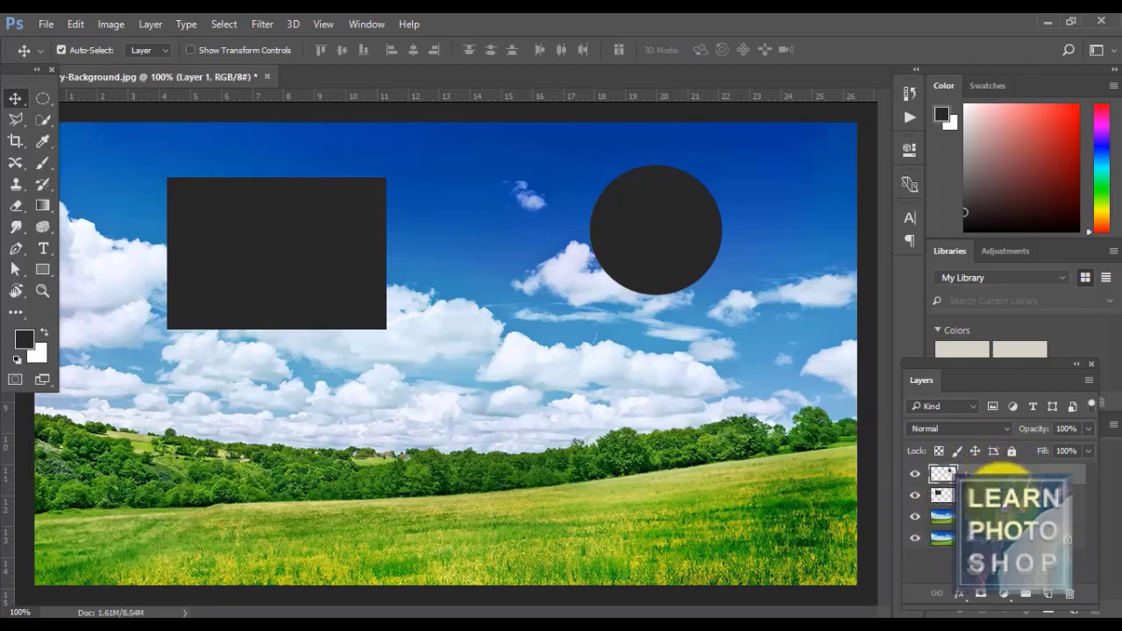
pyautogui.click(1027, 596)
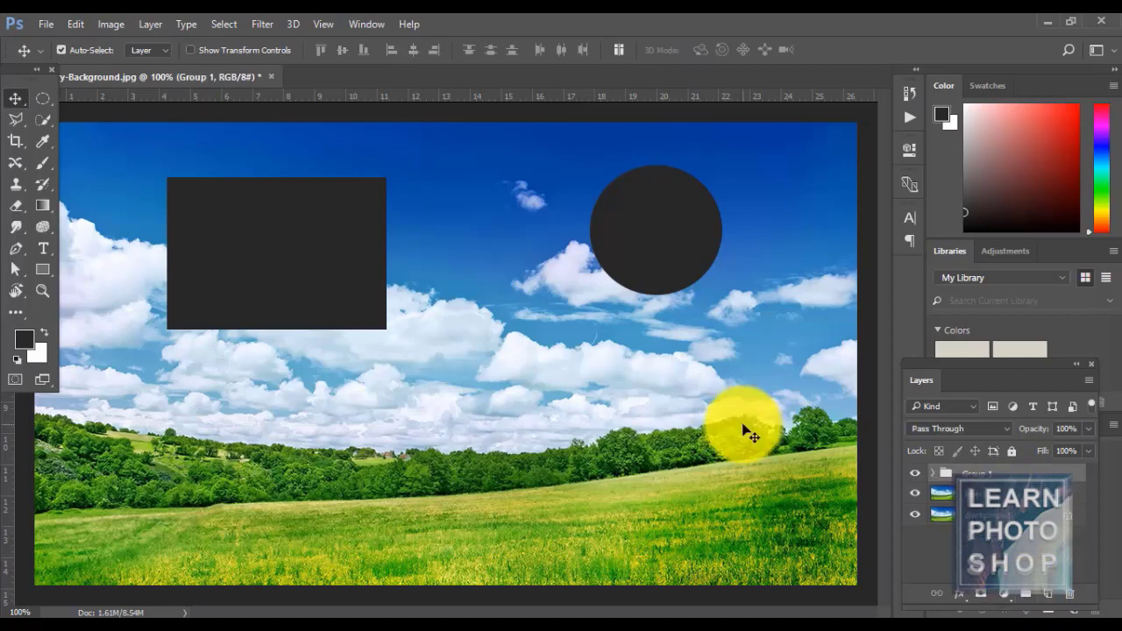
pyautogui.hotkey('ctrl', 'z')
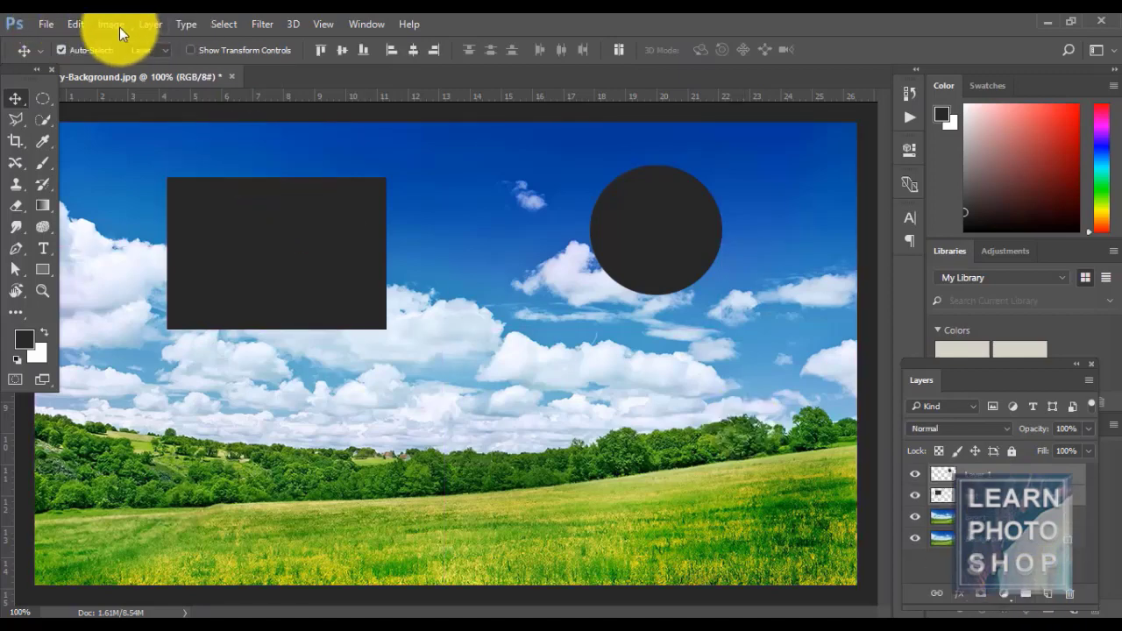
pyautogui.click(154, 25)
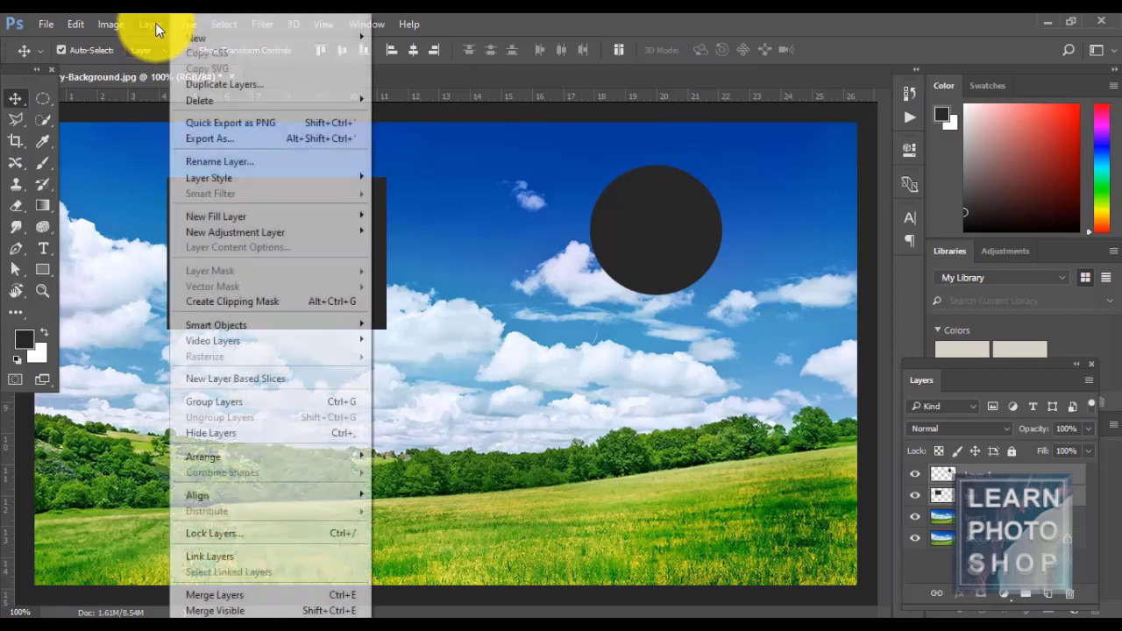
pyautogui.moveTo(241, 37)
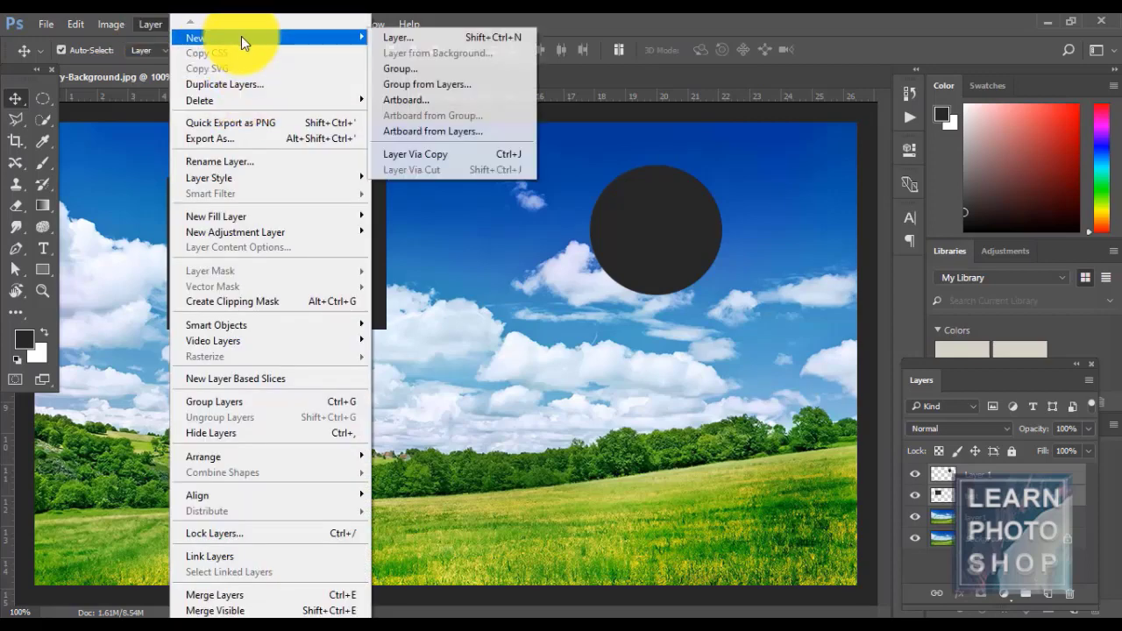
pyautogui.click(462, 84)
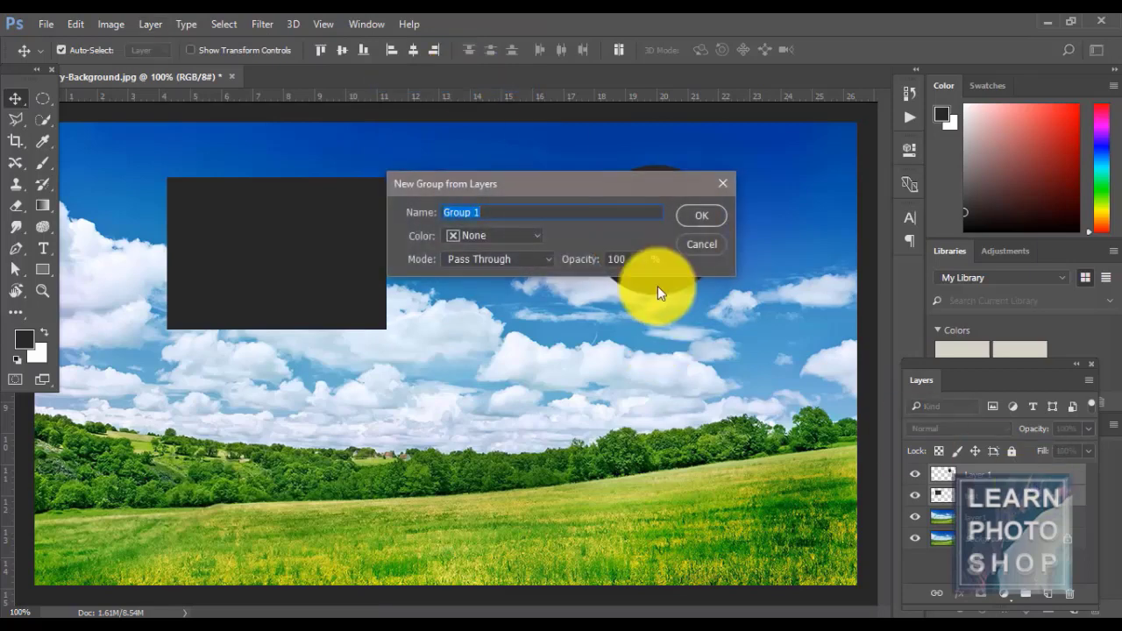
pyautogui.click(701, 217)
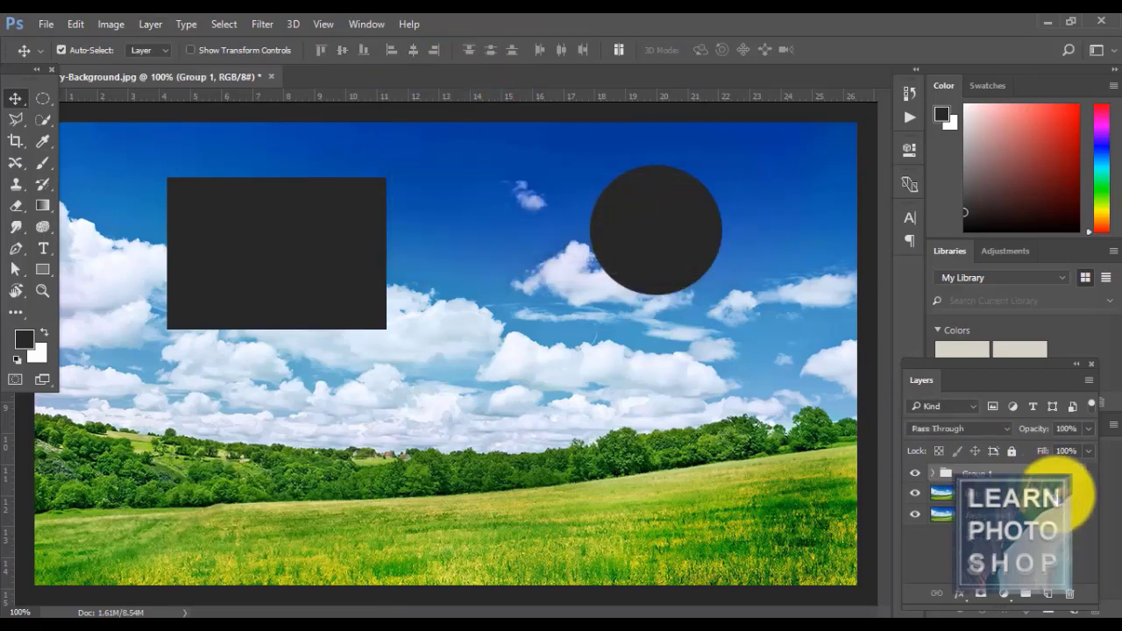
pyautogui.click(932, 472)
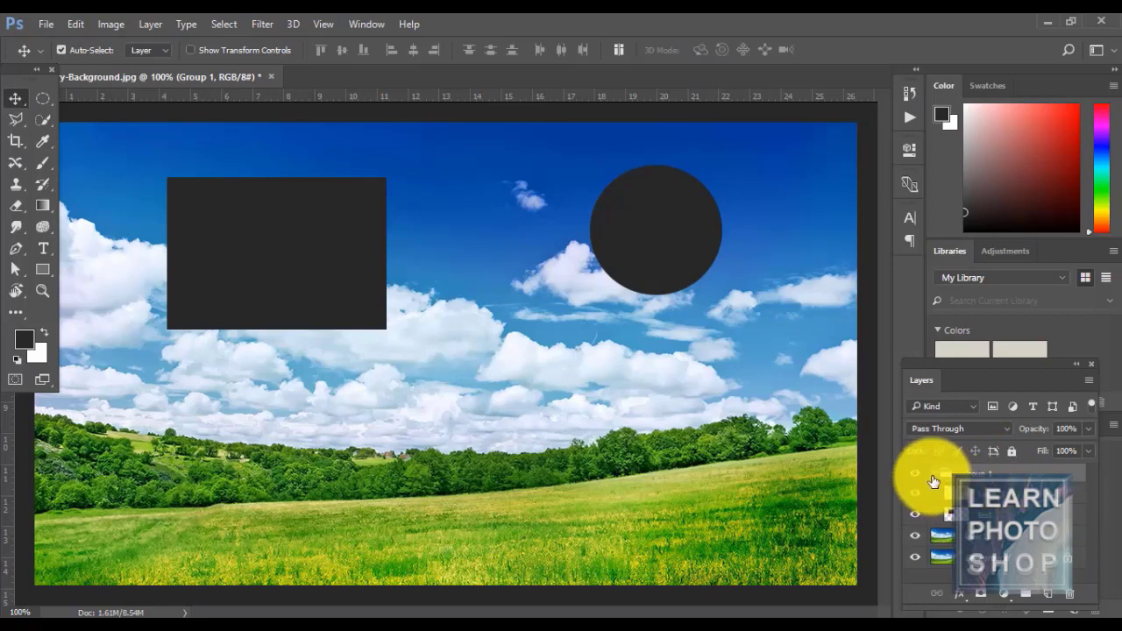
pyautogui.hotkey('ctrl', 'shift', 'g')
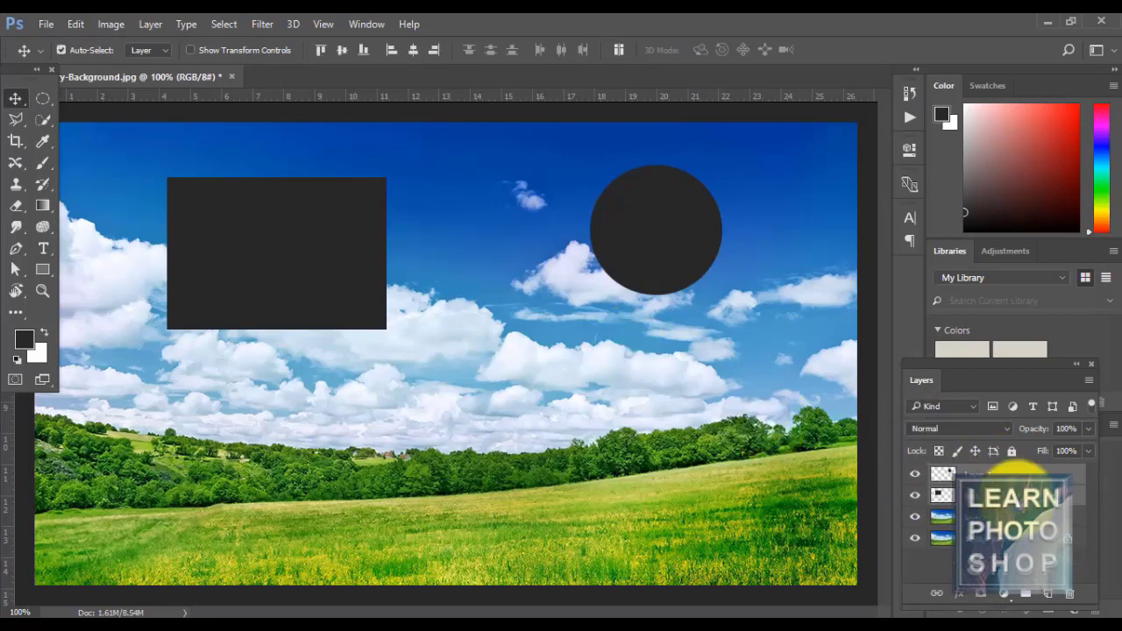
pyautogui.click(1019, 498)
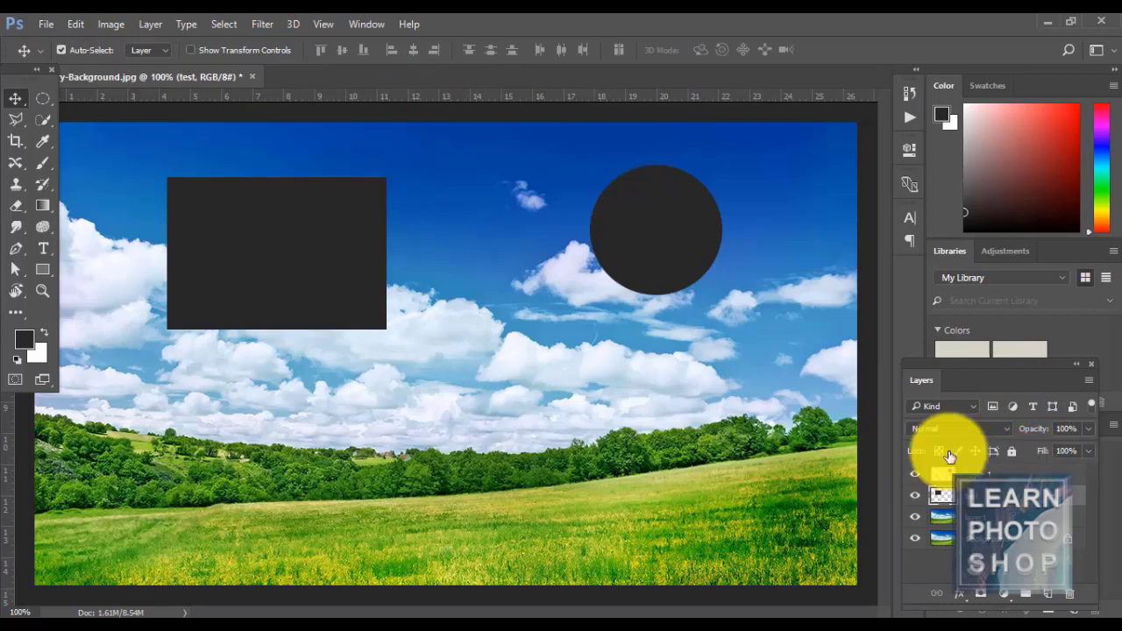
pyautogui.click(942, 473)
pyautogui.click(154, 28)
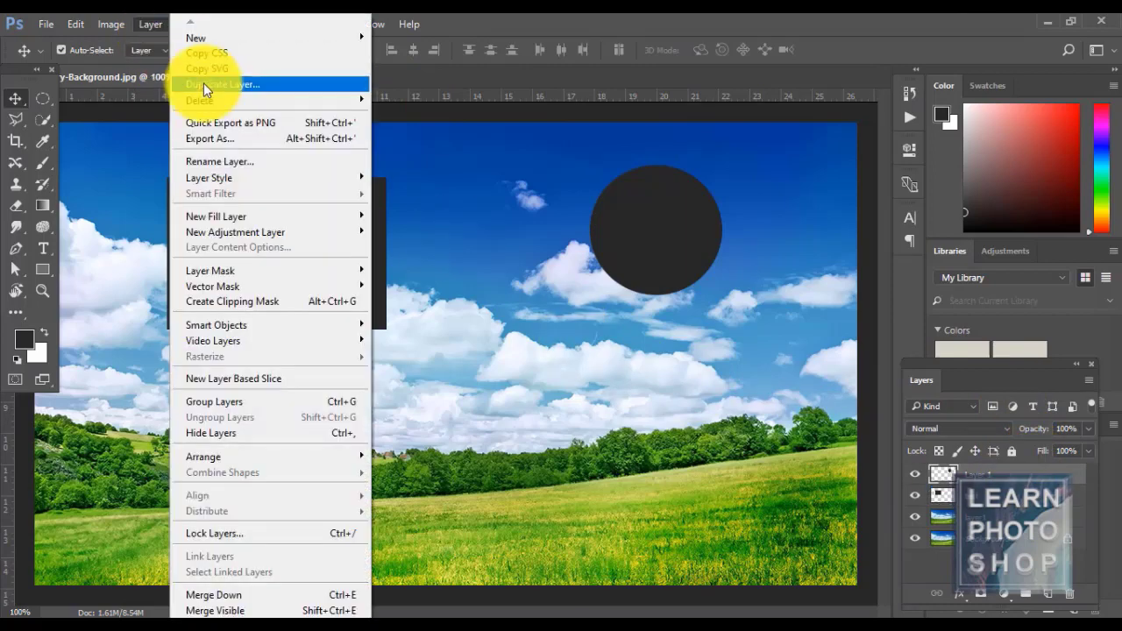
pyautogui.moveTo(211, 37)
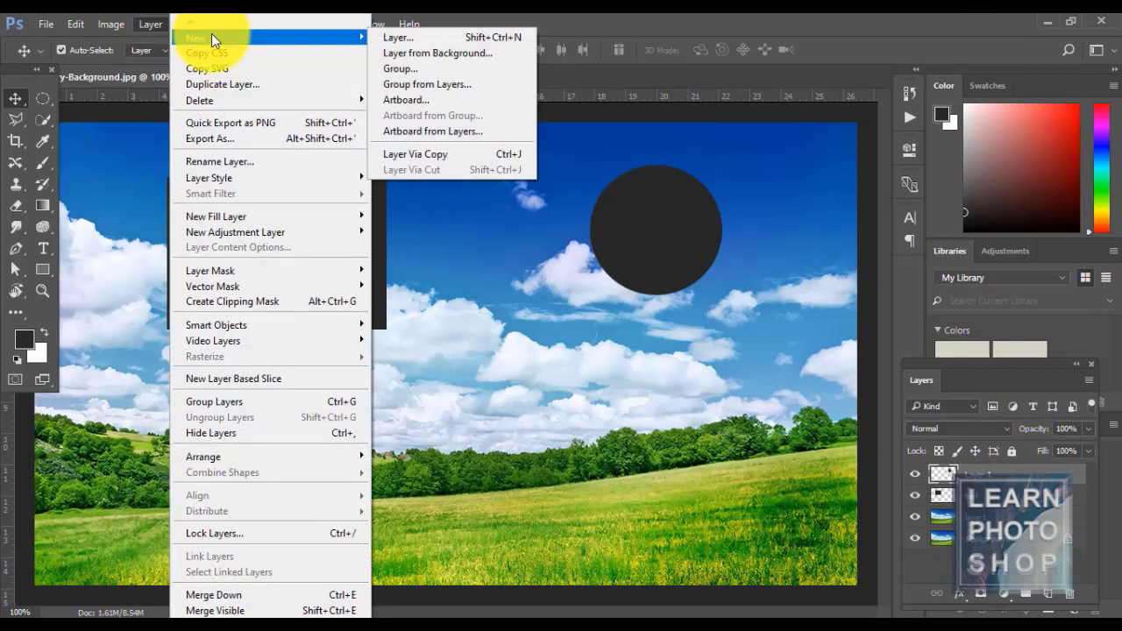
pyautogui.click(420, 68)
pyautogui.click(697, 215)
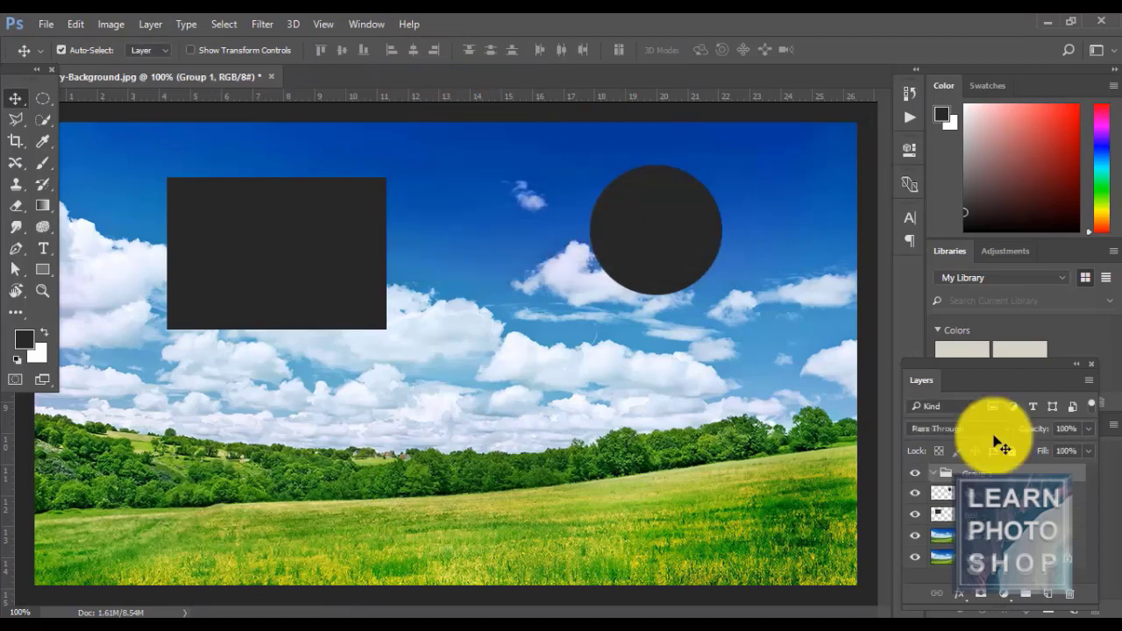
pyautogui.click(1016, 491)
pyautogui.moveTo(1015, 490); pyautogui.dragTo(1009, 474)
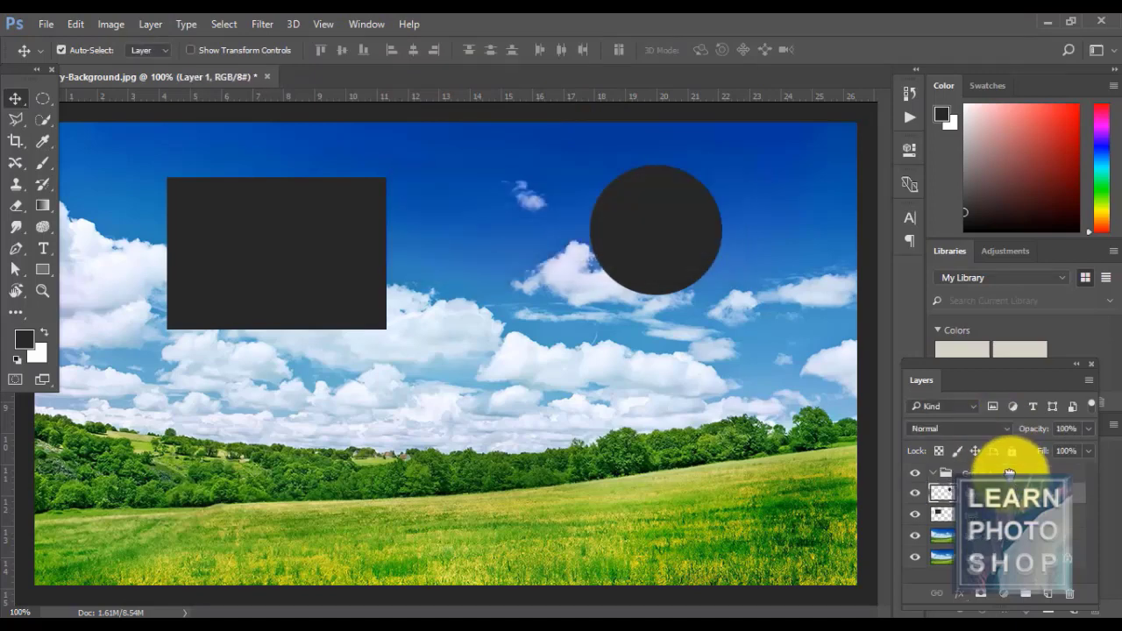
pyautogui.moveTo(1023, 514); pyautogui.dragTo(1024, 487)
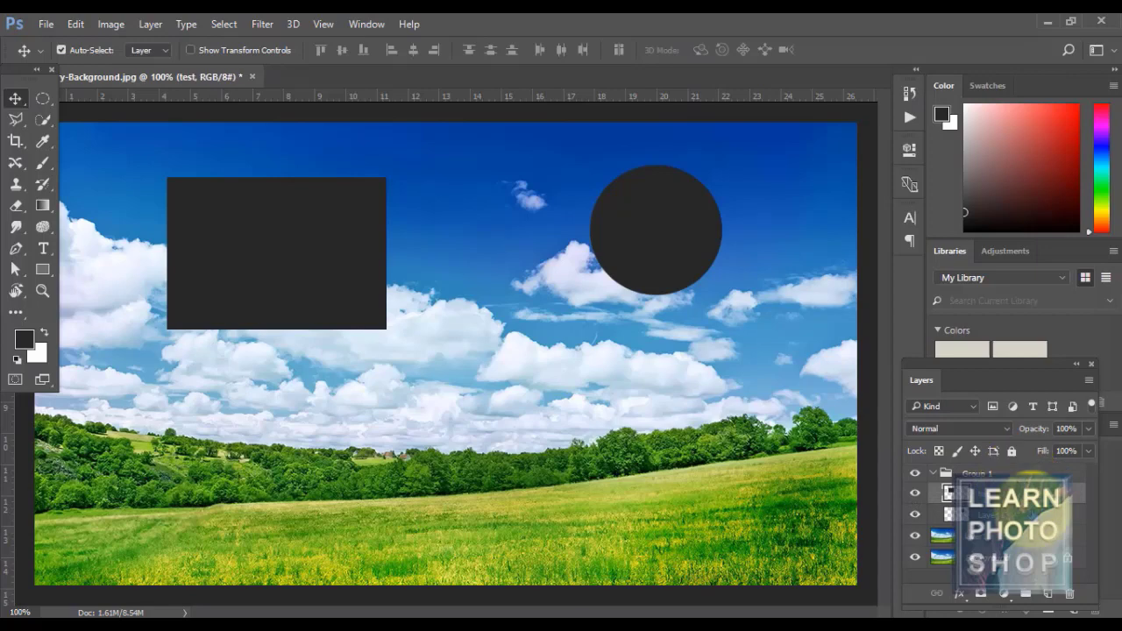
pyautogui.hotkey('ctrl', 'z')
pyautogui.hotkey('ctrl', 'alt', 'z')
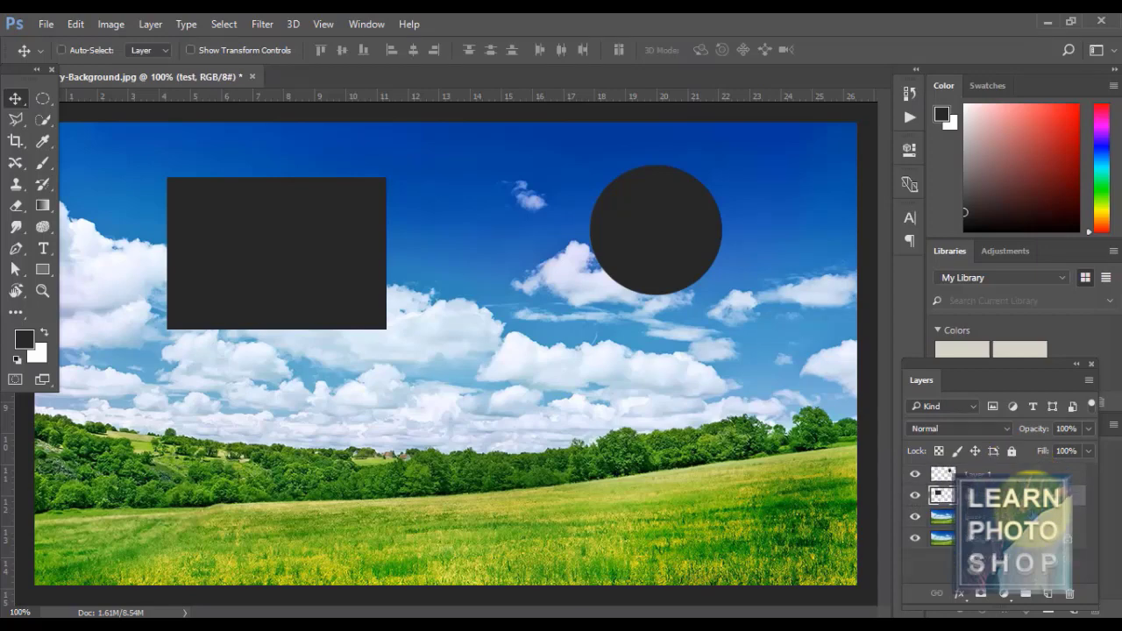
pyautogui.click(150, 21)
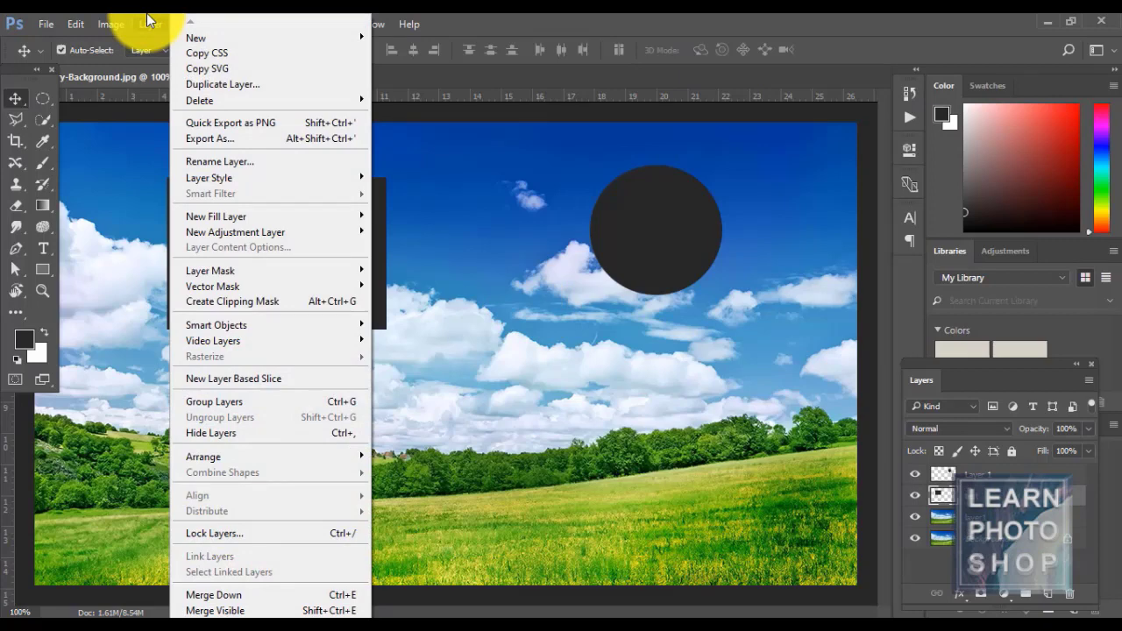
# - Start a new artboard from the Layer menu, then cancel it without creating anything
pyautogui.moveTo(210, 40)
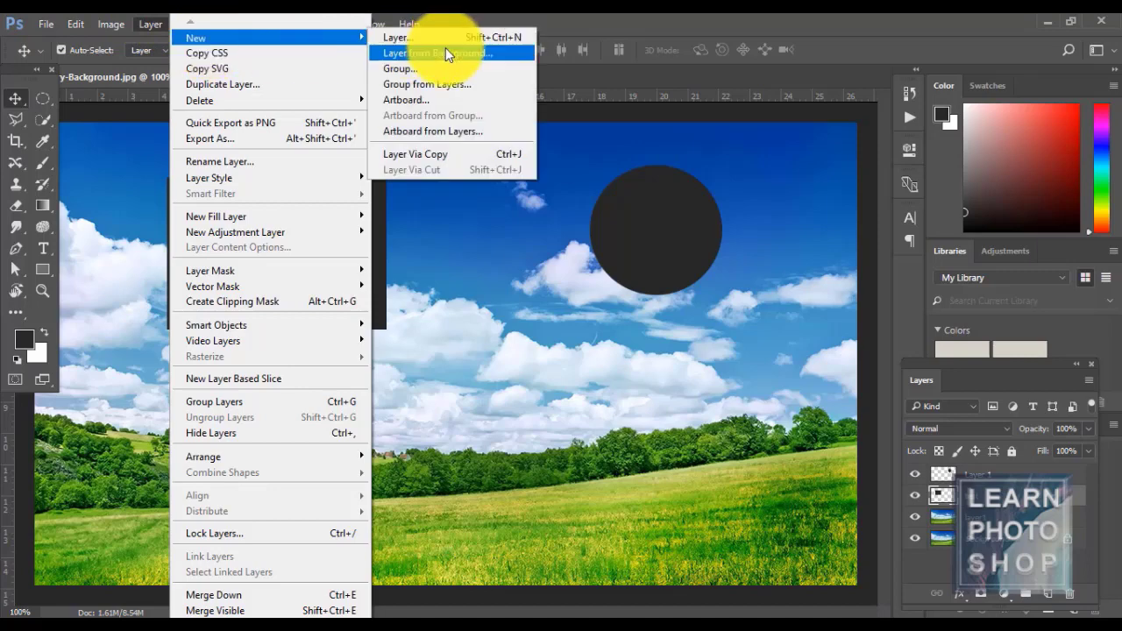
pyautogui.click(448, 101)
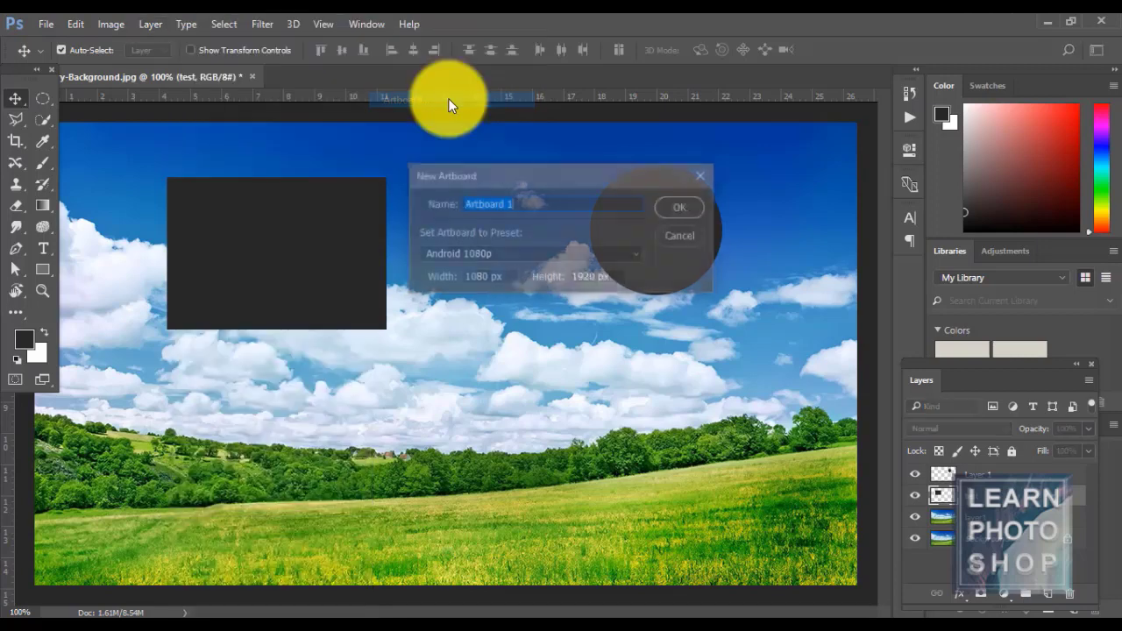
pyautogui.press('Return')
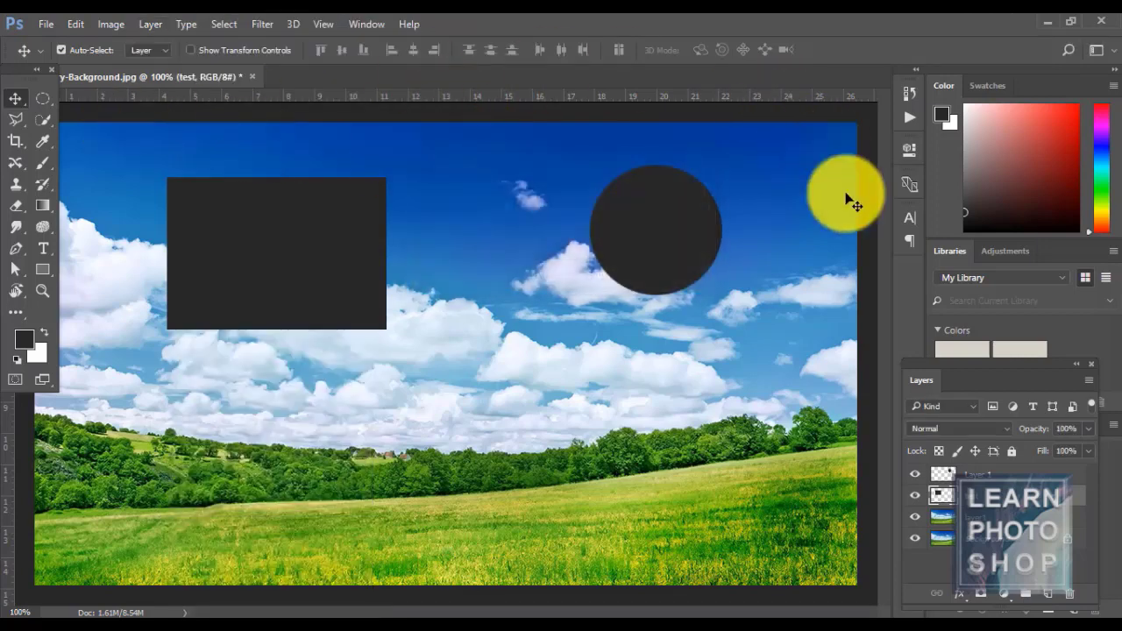
pyautogui.click(166, 28)
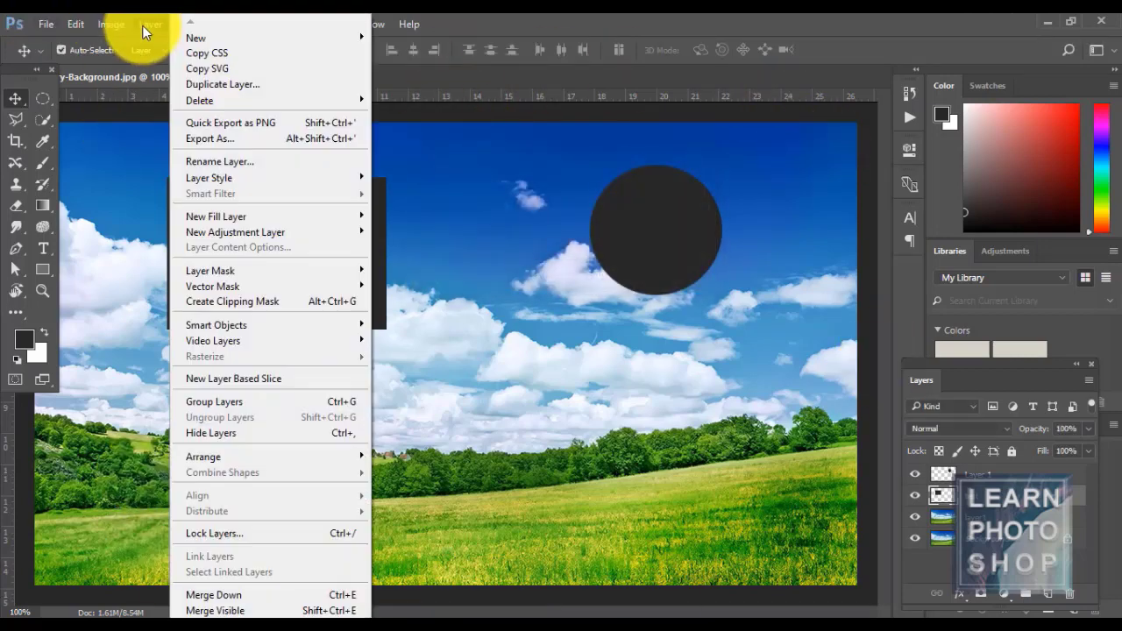
pyautogui.click(225, 45)
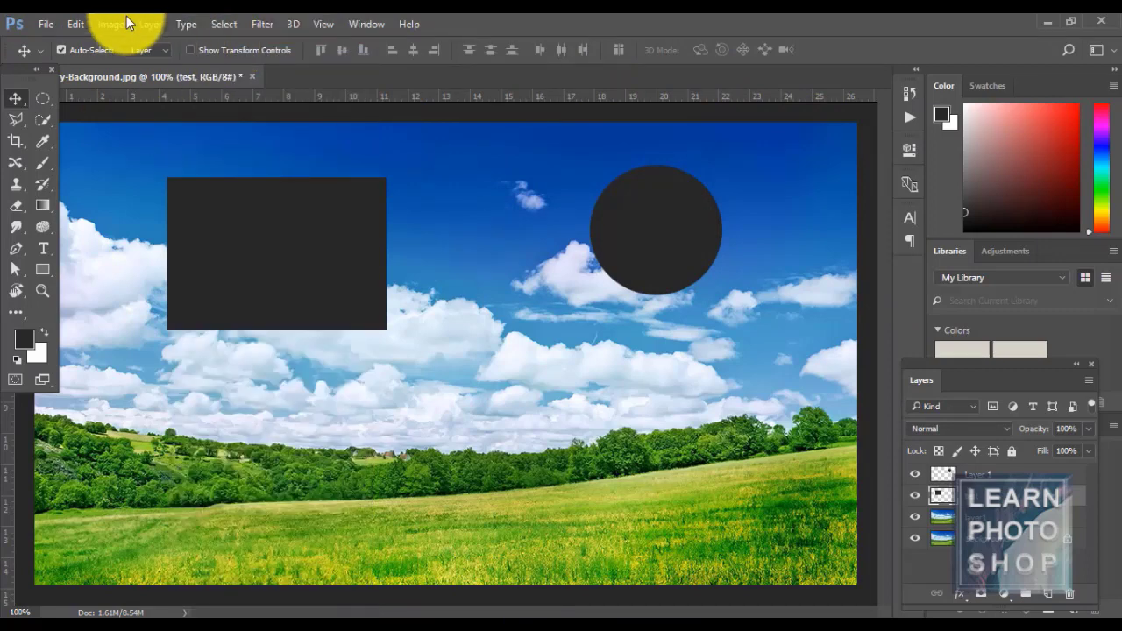
# - Create Artboard 1 with the iPhone 6 Plus preset and fit it in view
pyautogui.click(162, 24)
pyautogui.moveTo(210, 38)
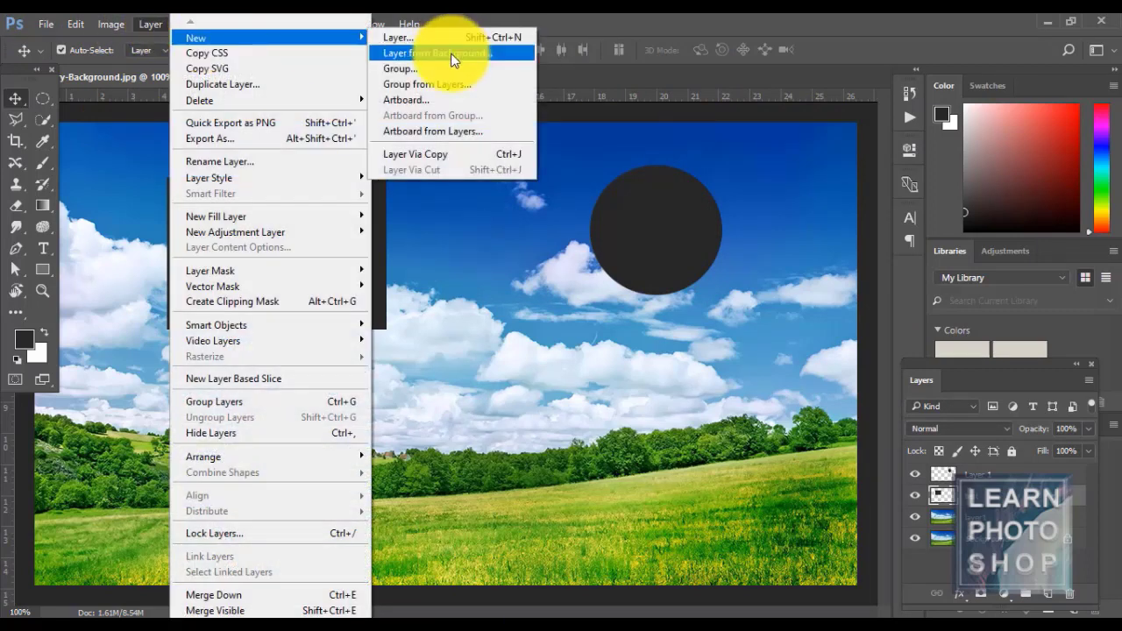
pyautogui.click(451, 104)
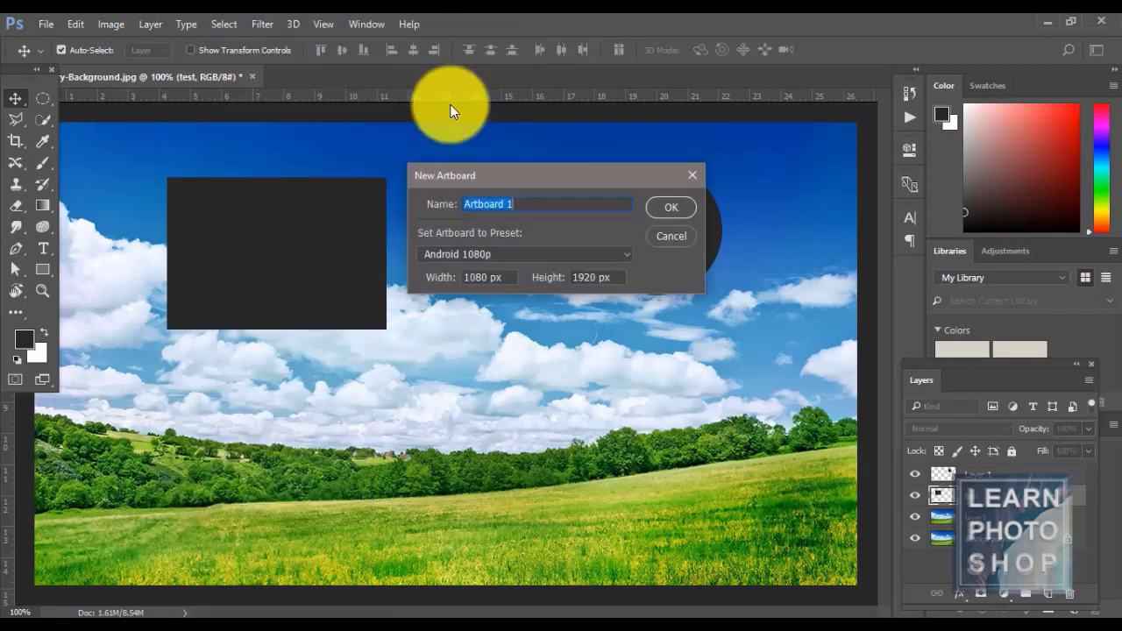
pyautogui.click(626, 254)
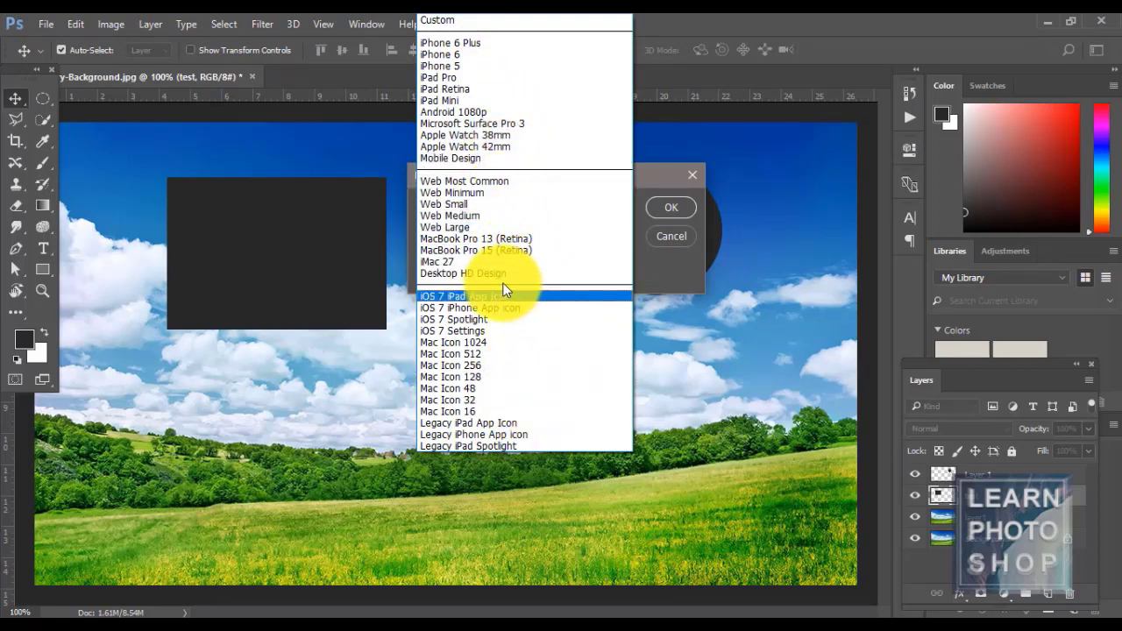
pyautogui.click(680, 207)
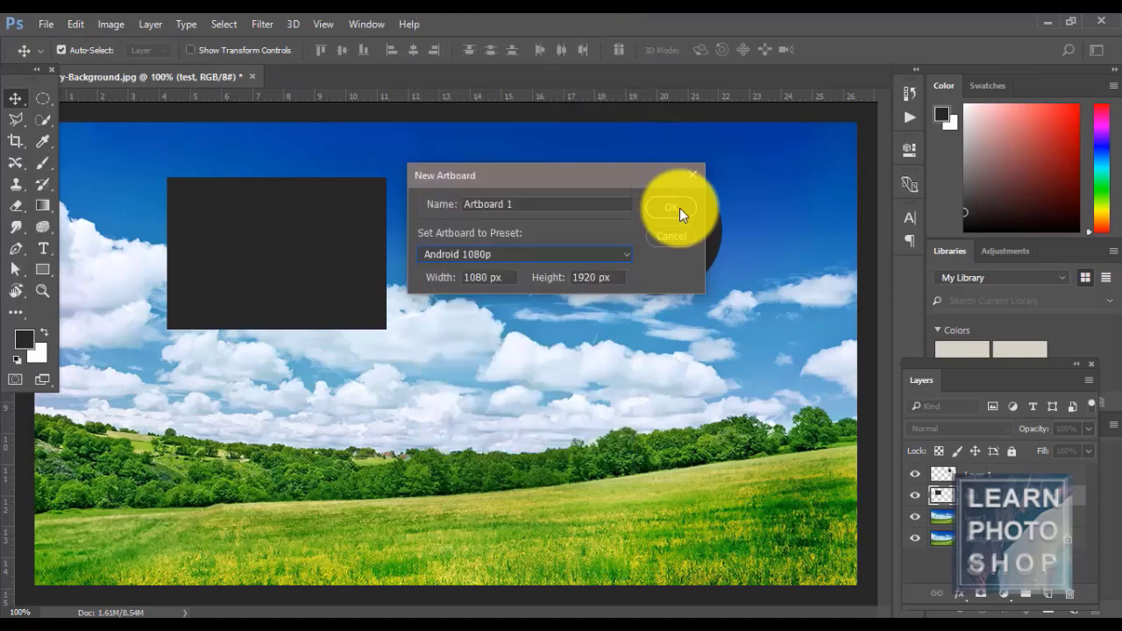
pyautogui.click(620, 257)
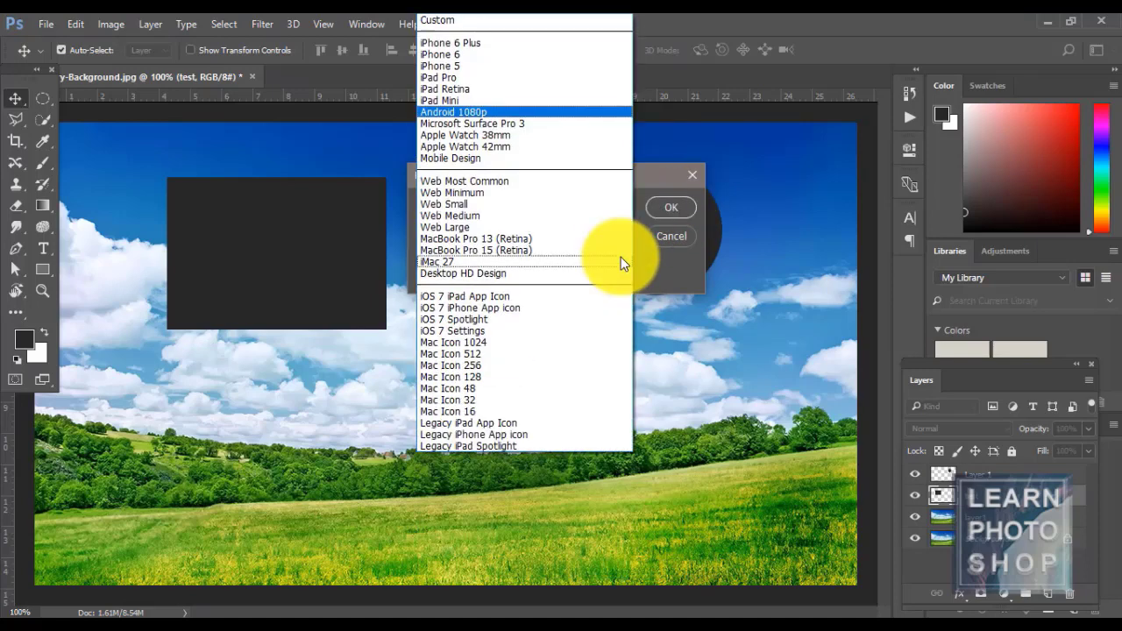
pyautogui.click(485, 43)
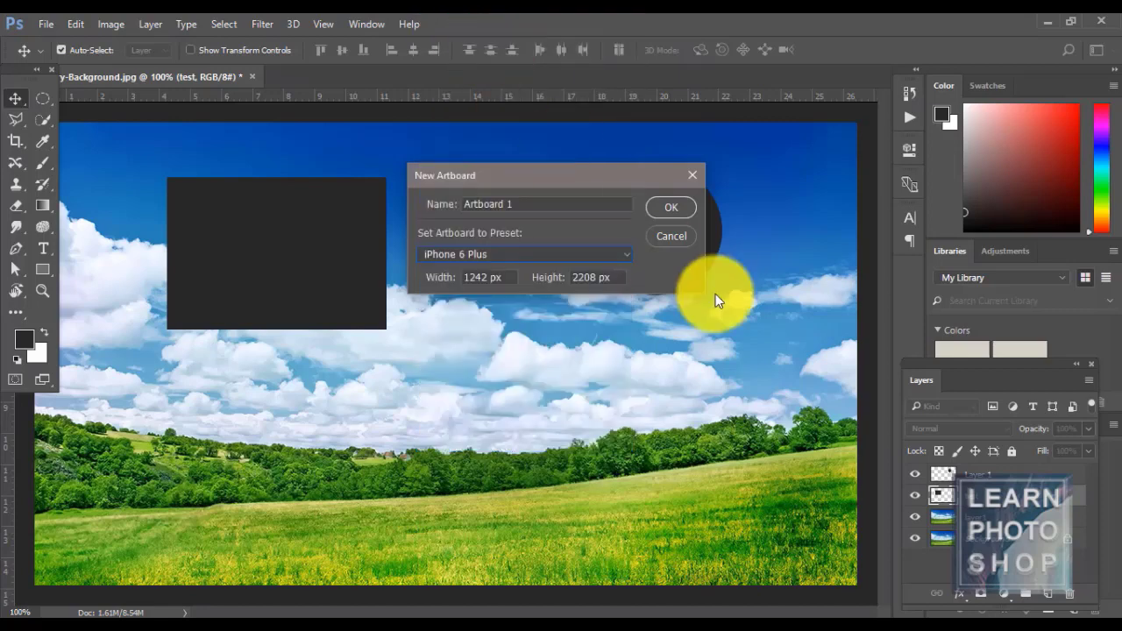
pyautogui.click(670, 209)
pyautogui.hotkey('ctrl', '0')
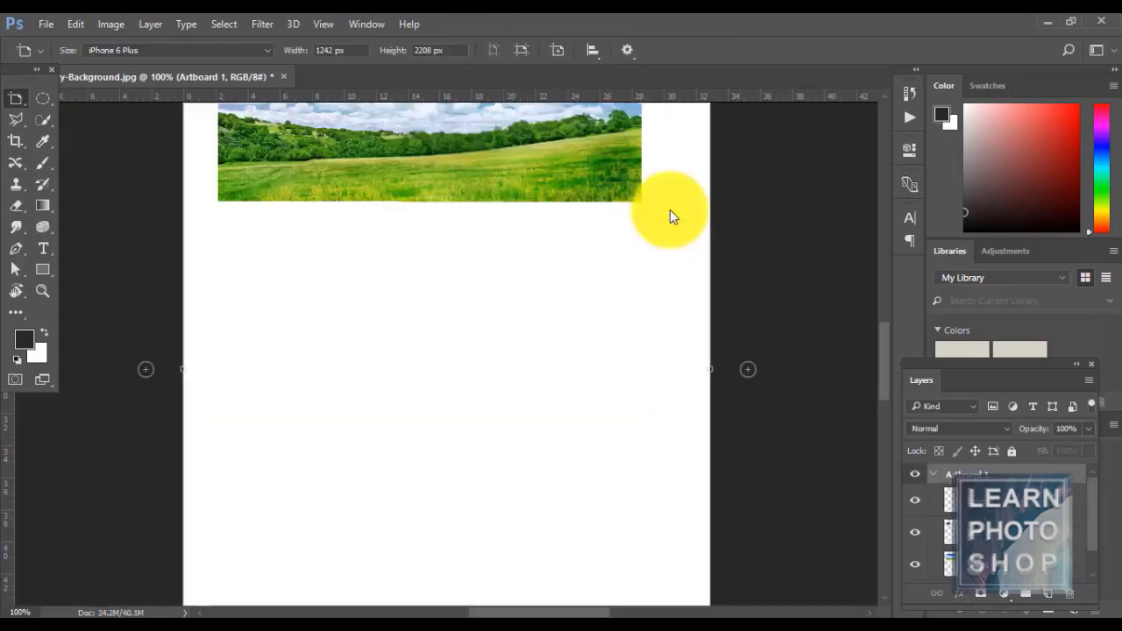
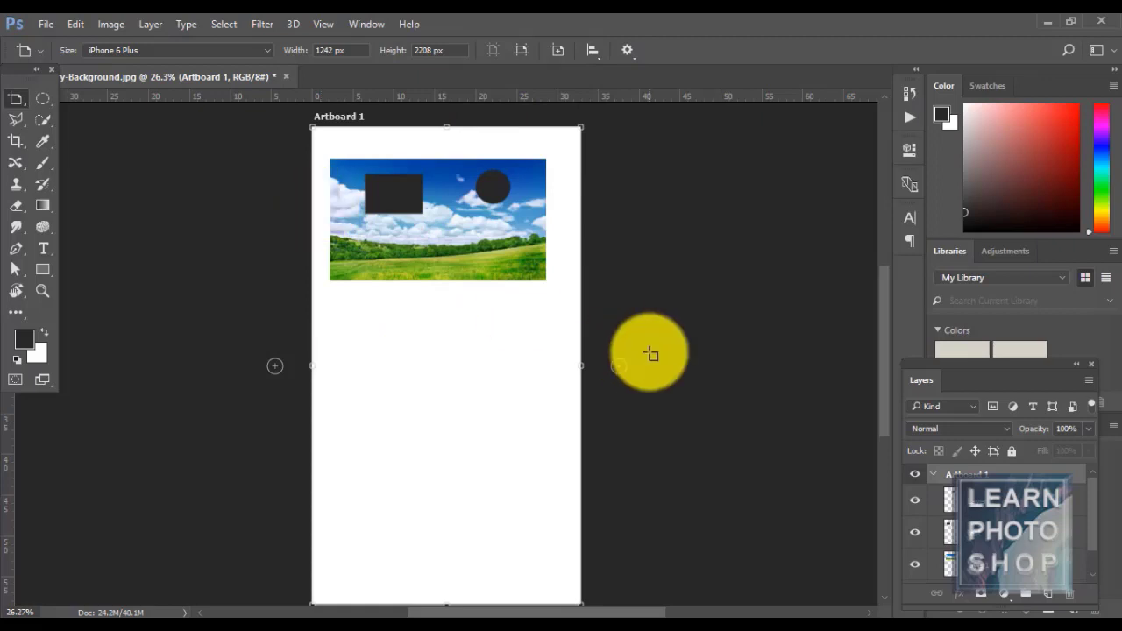
# - Undo the iPhone 6 Plus artboard and fit the plain sky photo in view
pyautogui.hotkey('ctrl', 'z')
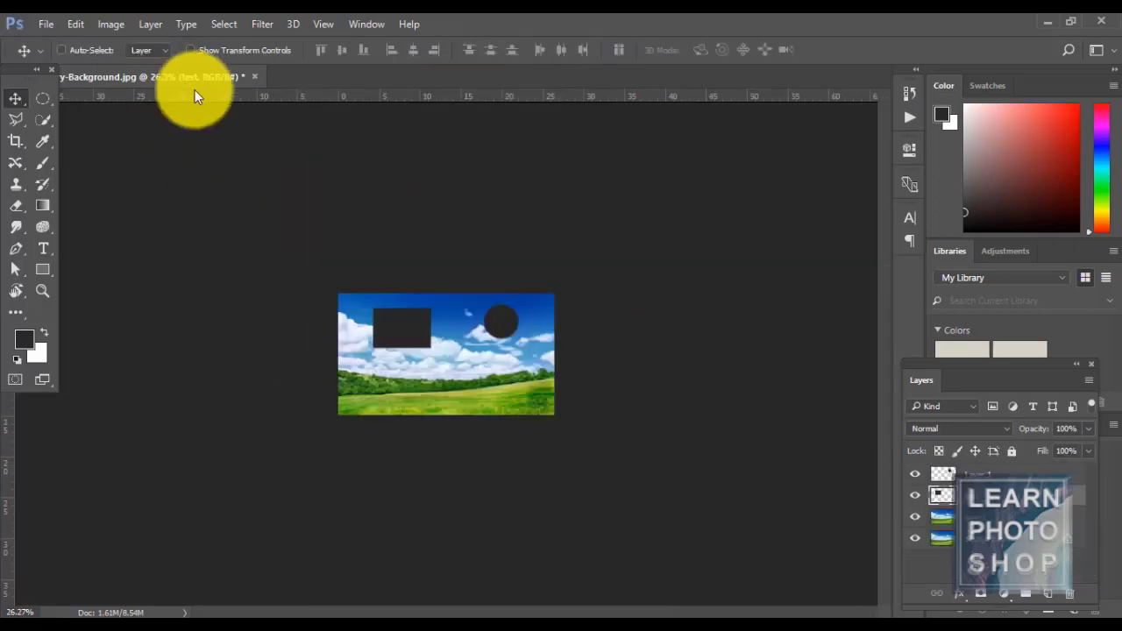
pyautogui.hotkey('ctrl', '0')
pyautogui.click(152, 24)
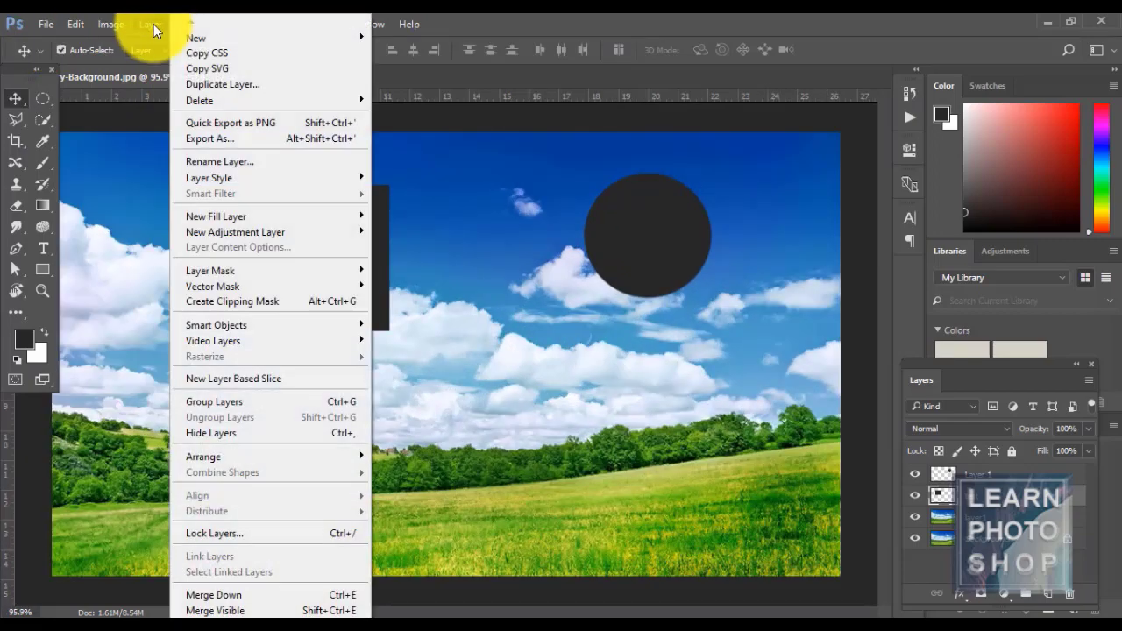
pyautogui.moveTo(263, 40)
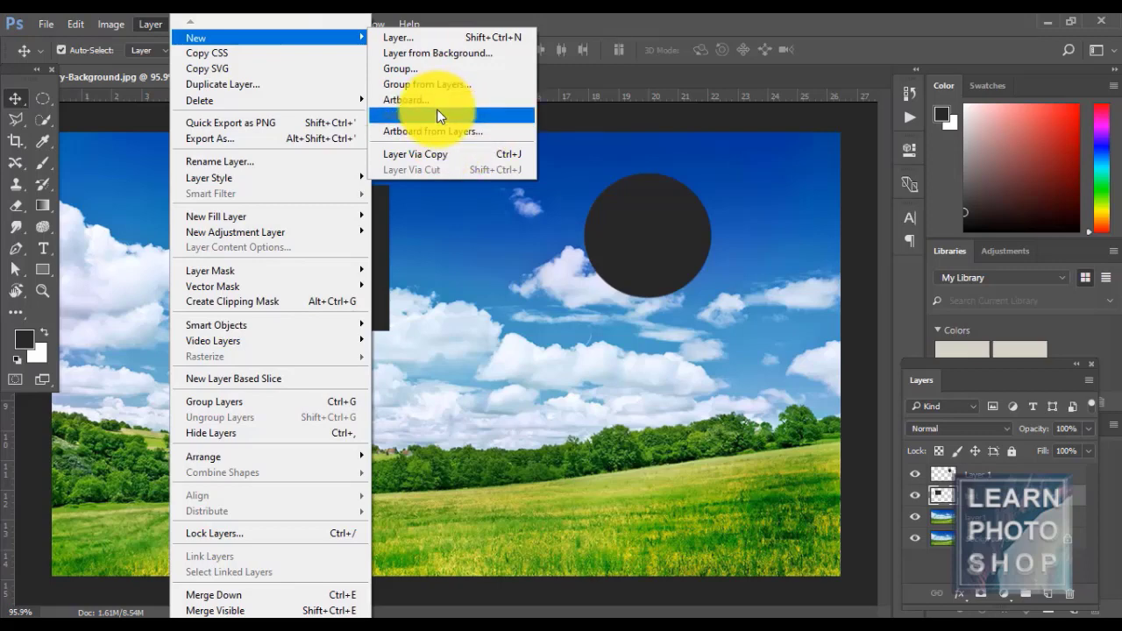
pyautogui.click(443, 154)
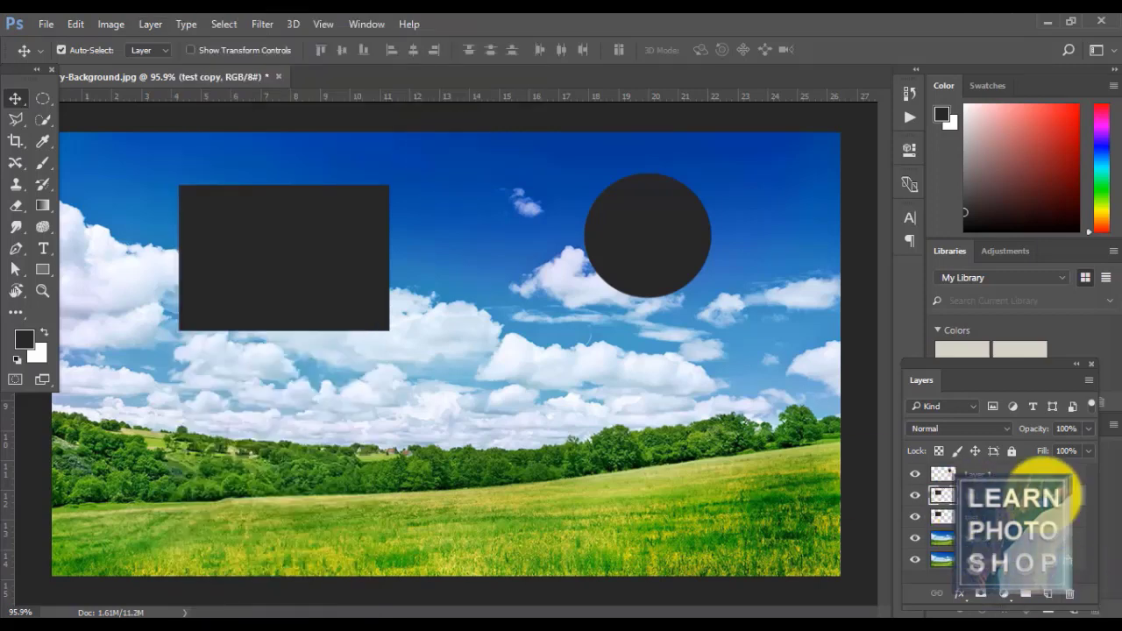
pyautogui.hotkey('ctrl', 'z')
pyautogui.moveTo(1029, 493); pyautogui.dragTo(1048, 593)
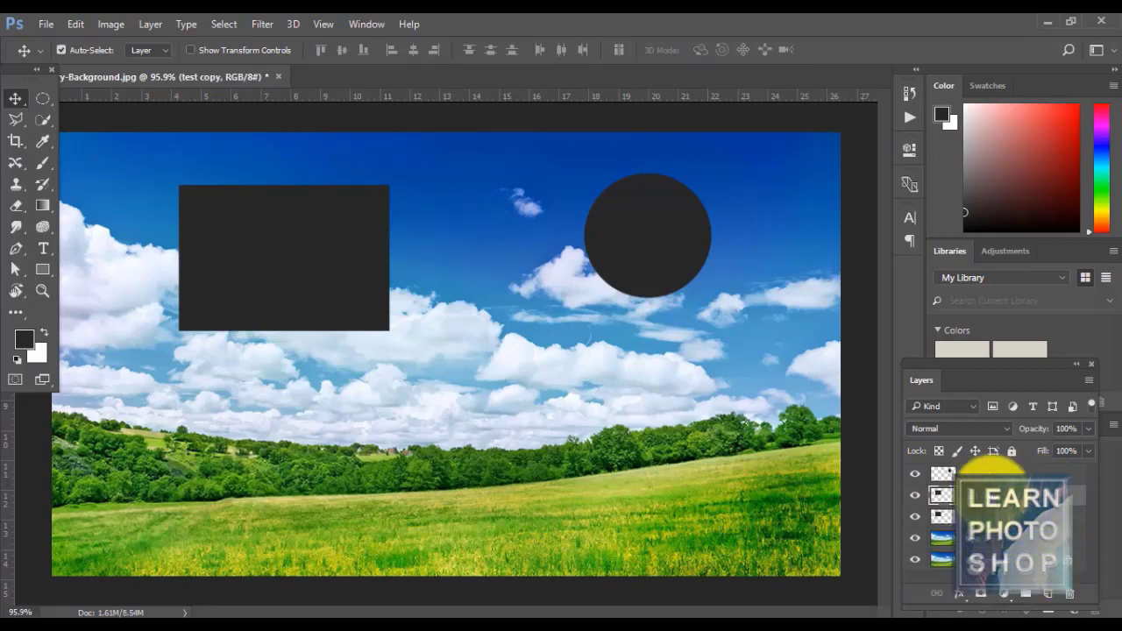
pyautogui.click(145, 25)
pyautogui.moveTo(203, 37)
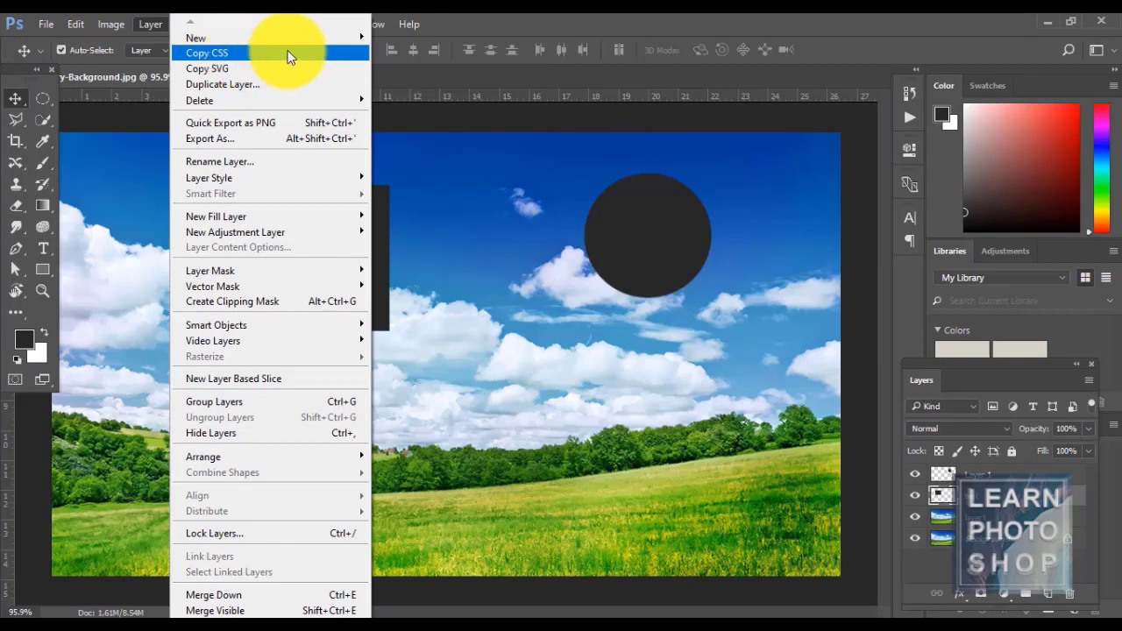
pyautogui.click(568, 13)
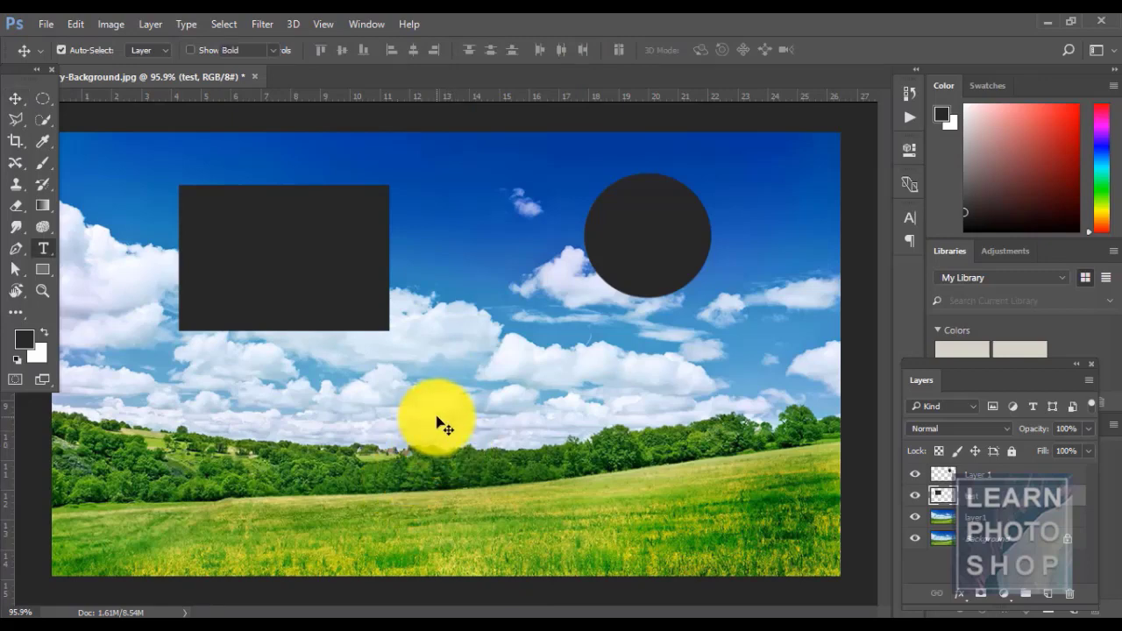
# - With the Horizontal Type Tool, type TREVOR above the horizon and commit it
pyautogui.press('t')
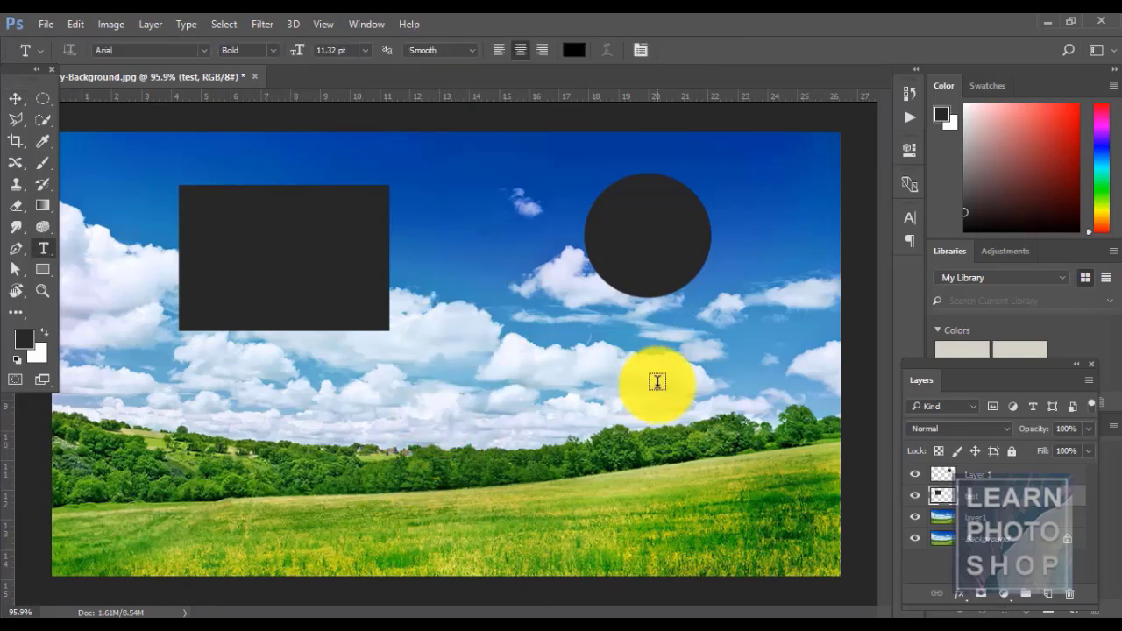
pyautogui.click(977, 474)
pyautogui.click(536, 375)
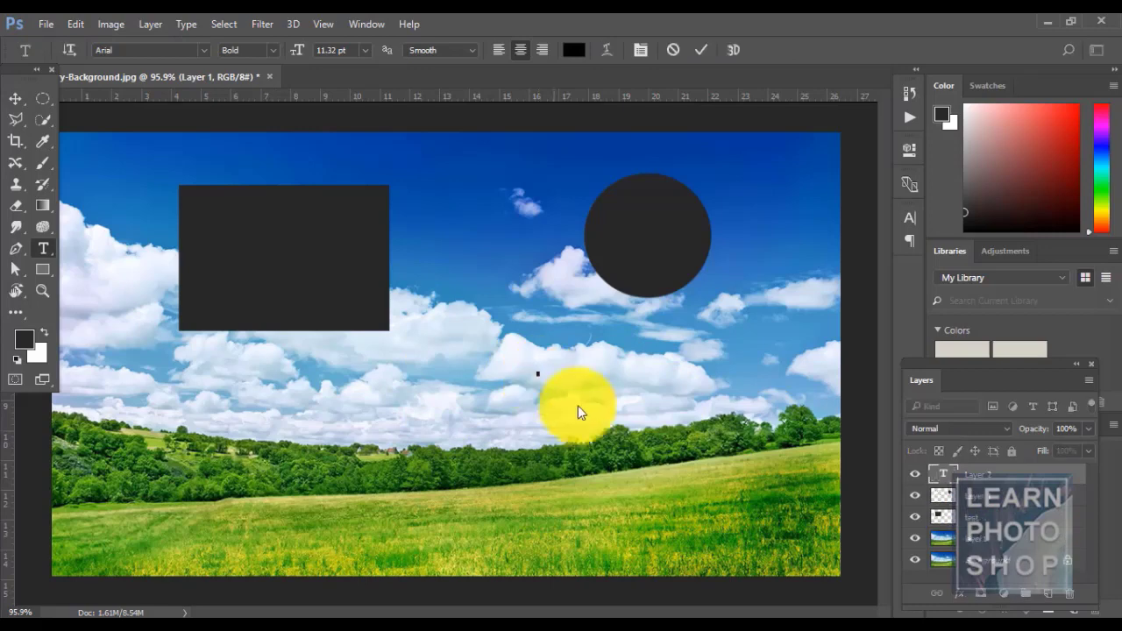
pyautogui.press('Escape')
pyautogui.press('v')
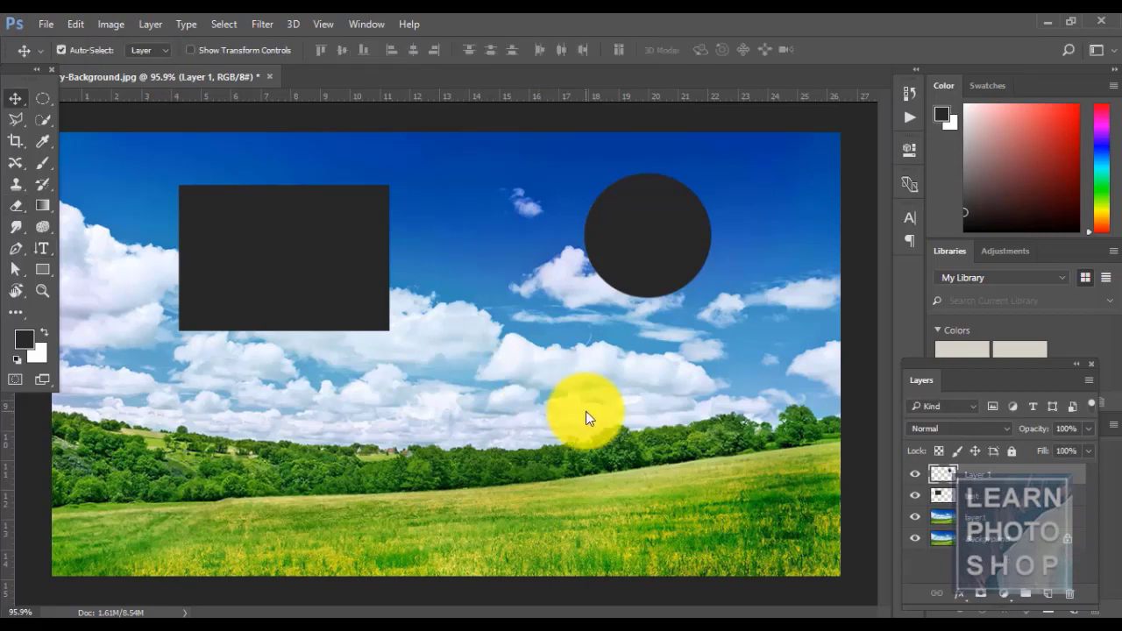
pyautogui.press('r')
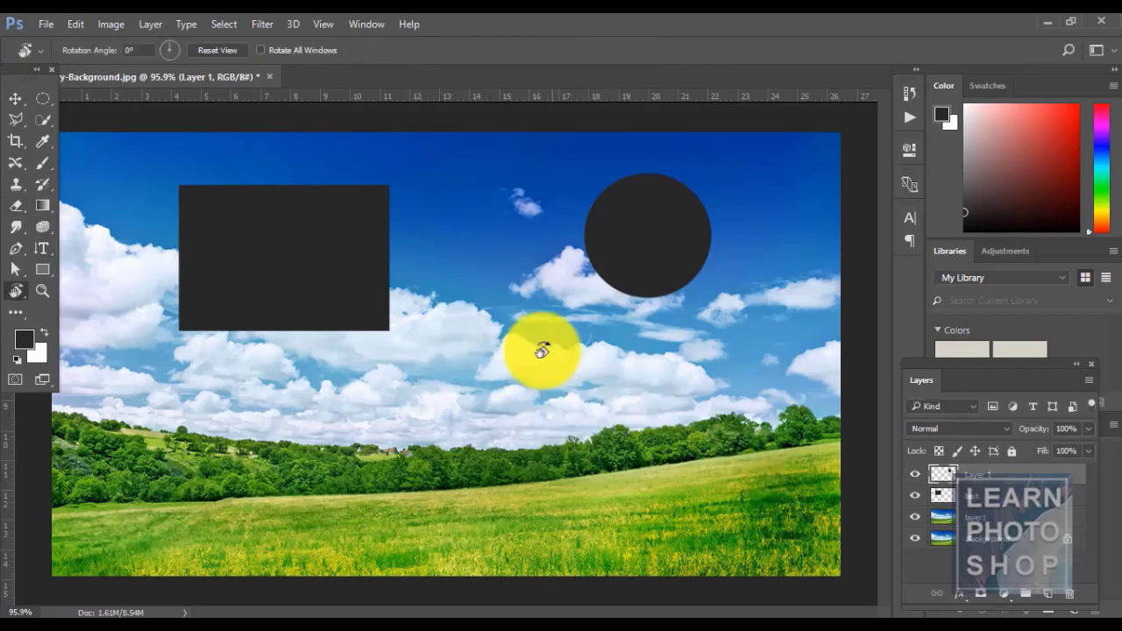
pyautogui.press('t')
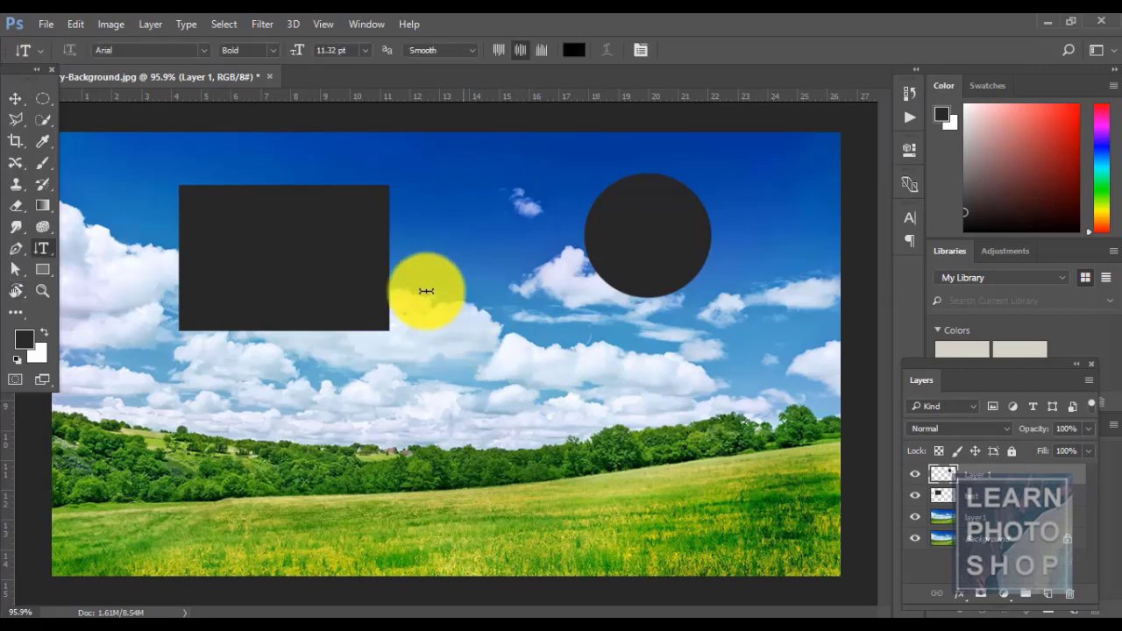
pyautogui.rightClick(45, 249)
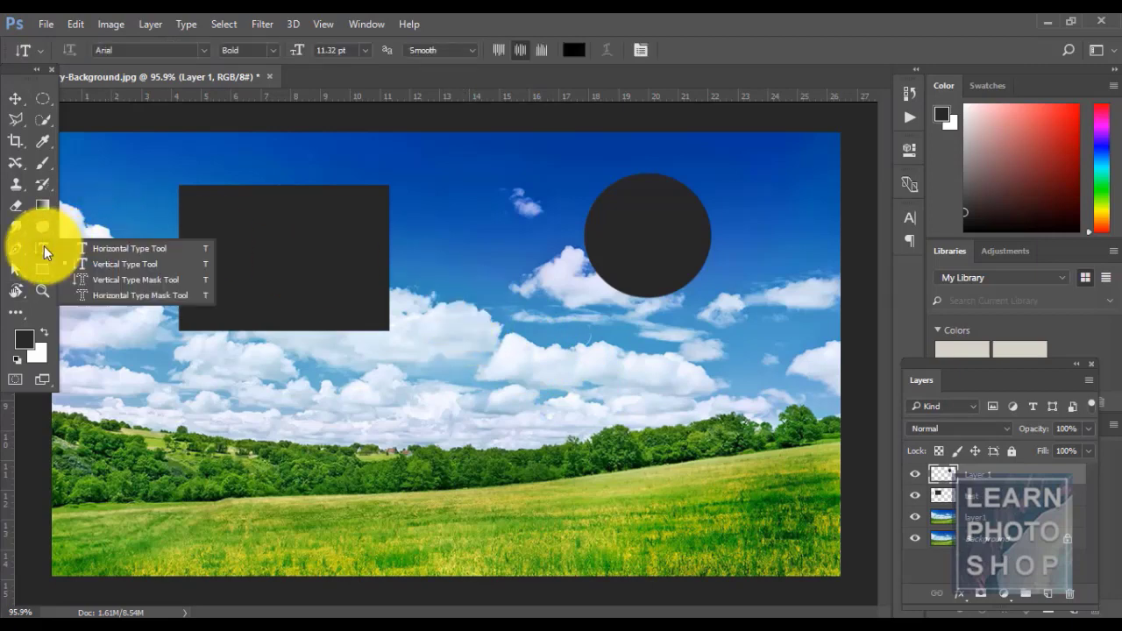
pyautogui.click(91, 249)
pyautogui.click(452, 398)
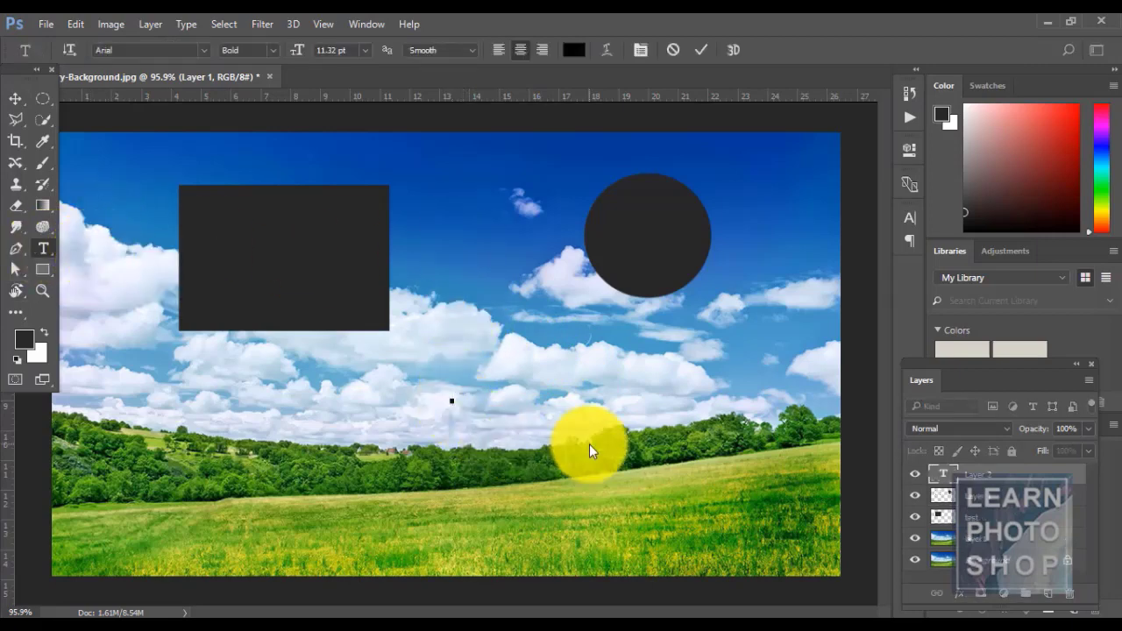
pyautogui.write('TREVOR')
pyautogui.click(15, 99)
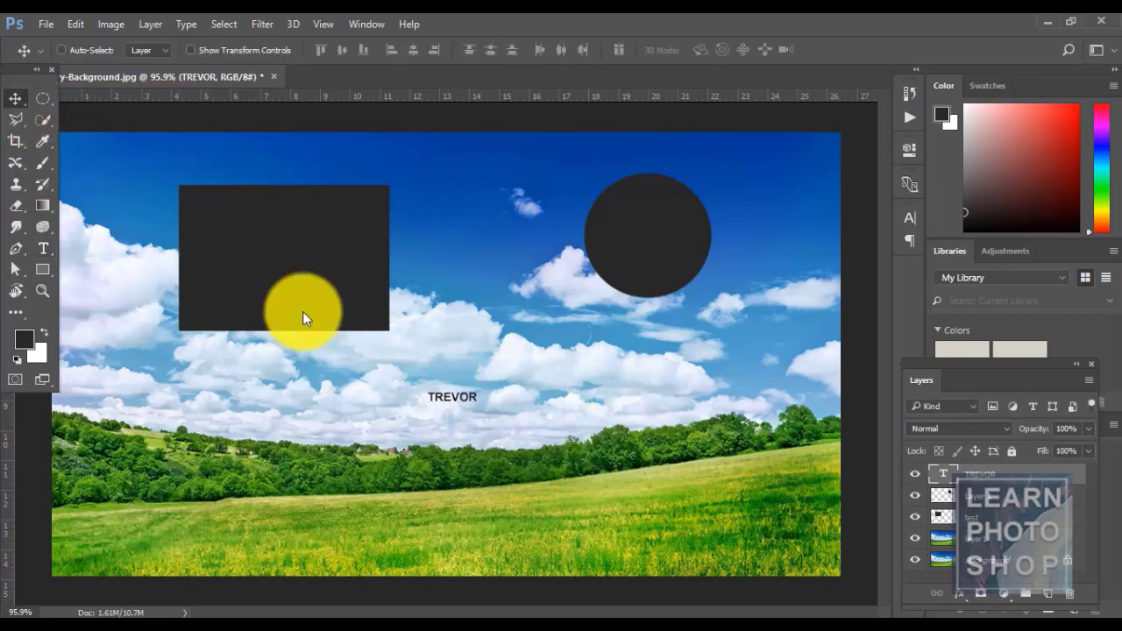
# - Free-transform TREVOR to enlarge it to about 49.67 pt above the tree line
pyautogui.hotkey('ctrl', 't')
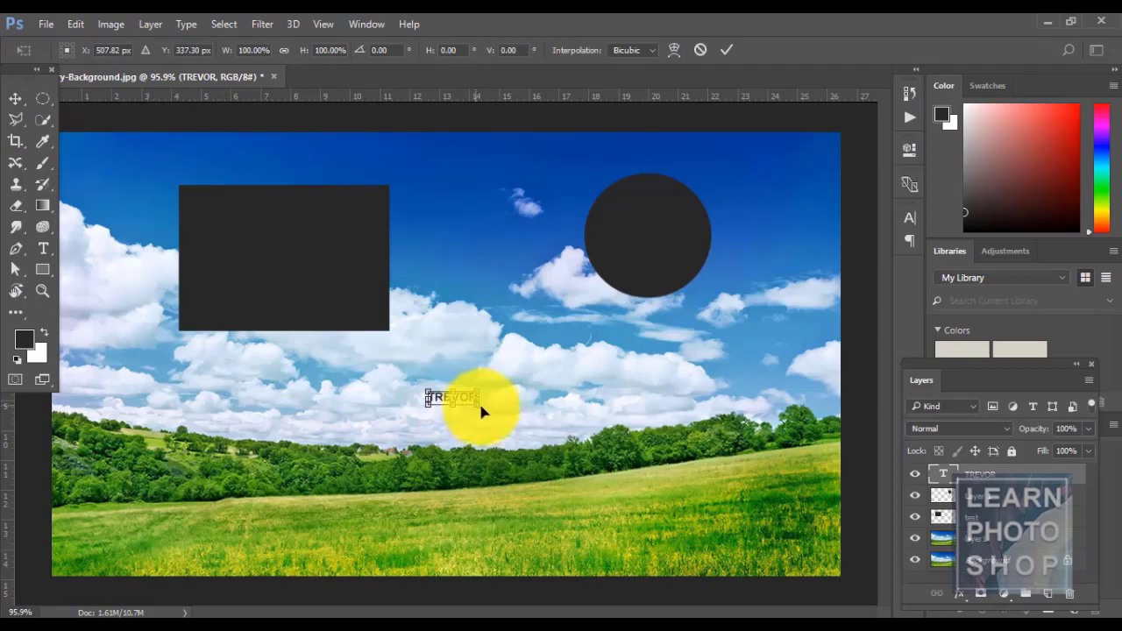
pyautogui.moveTo(481, 411); pyautogui.dragTo(663, 494)
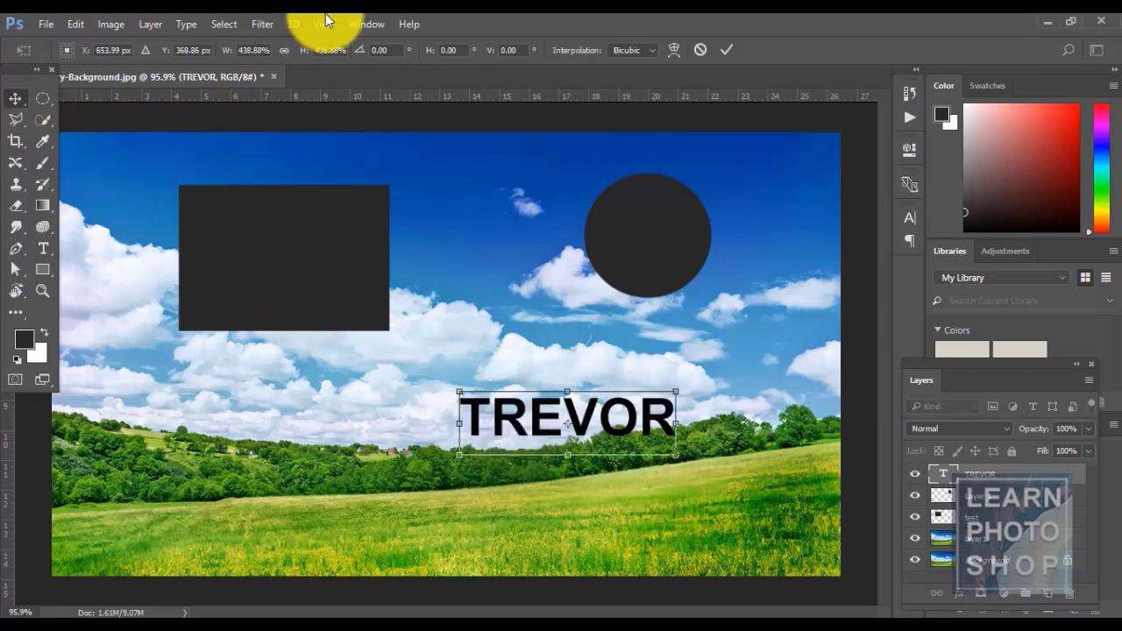
pyautogui.press('Return')
pyautogui.press('t')
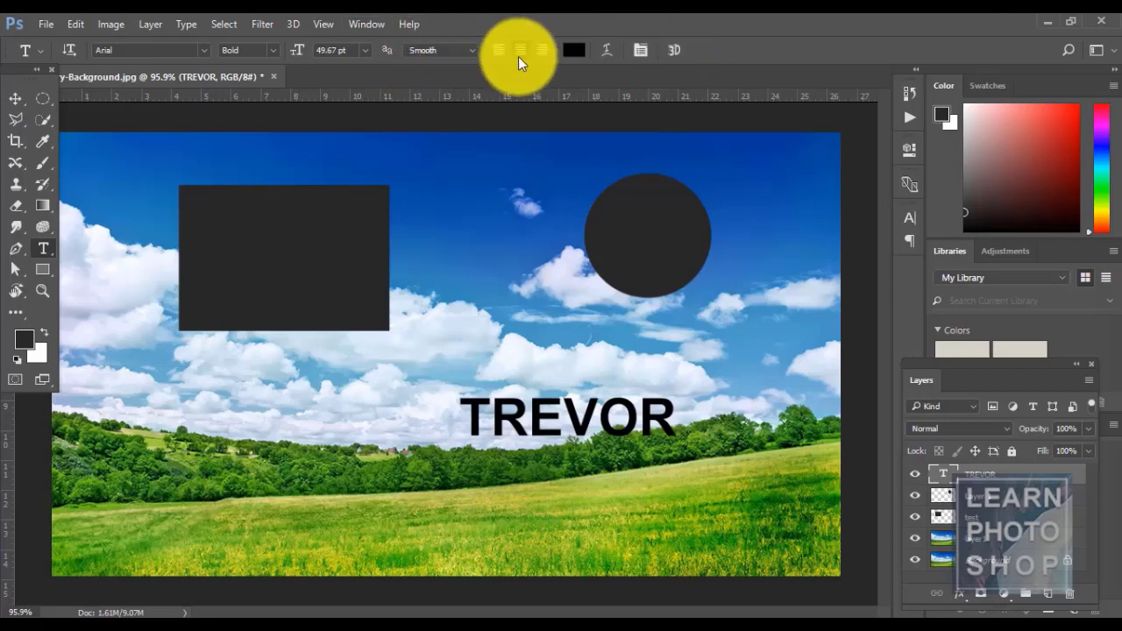
pyautogui.hotkey('ctrl', 't')
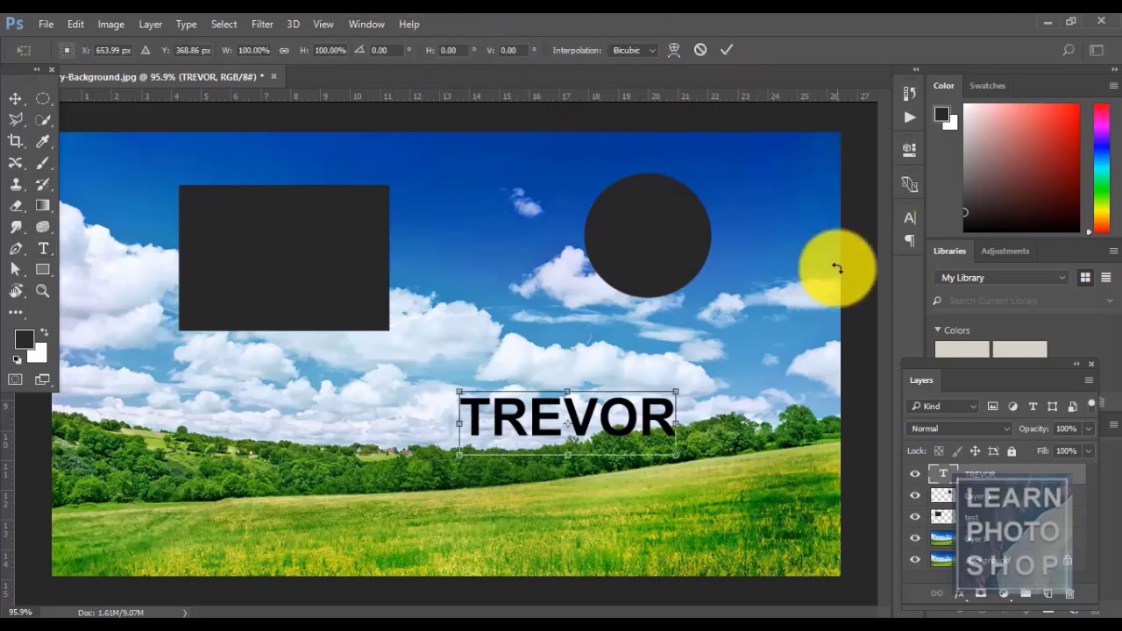
# - Select all of TREVOR and change its font to Agency FB
pyautogui.press('Return')
pyautogui.click(598, 414)
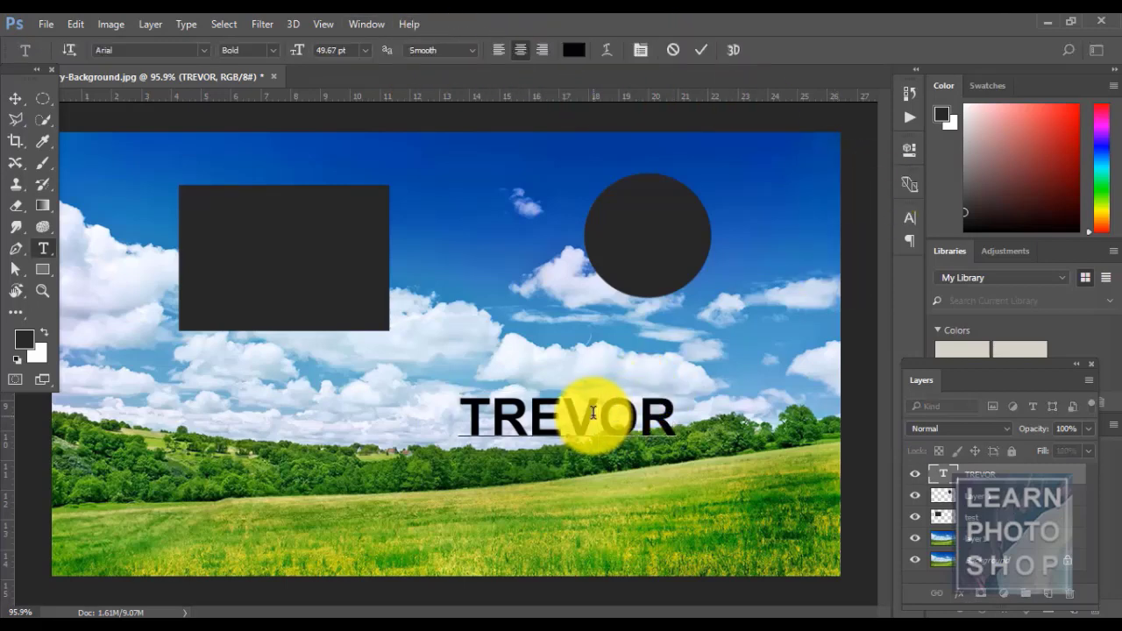
pyautogui.hotkey('ctrl', 't')
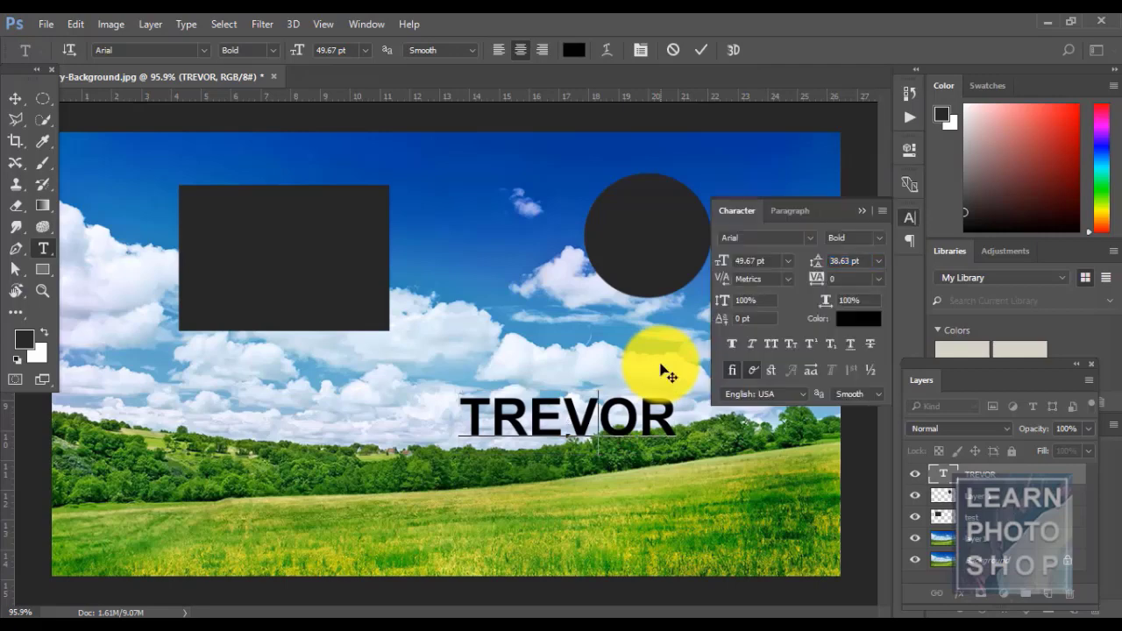
pyautogui.click(809, 243)
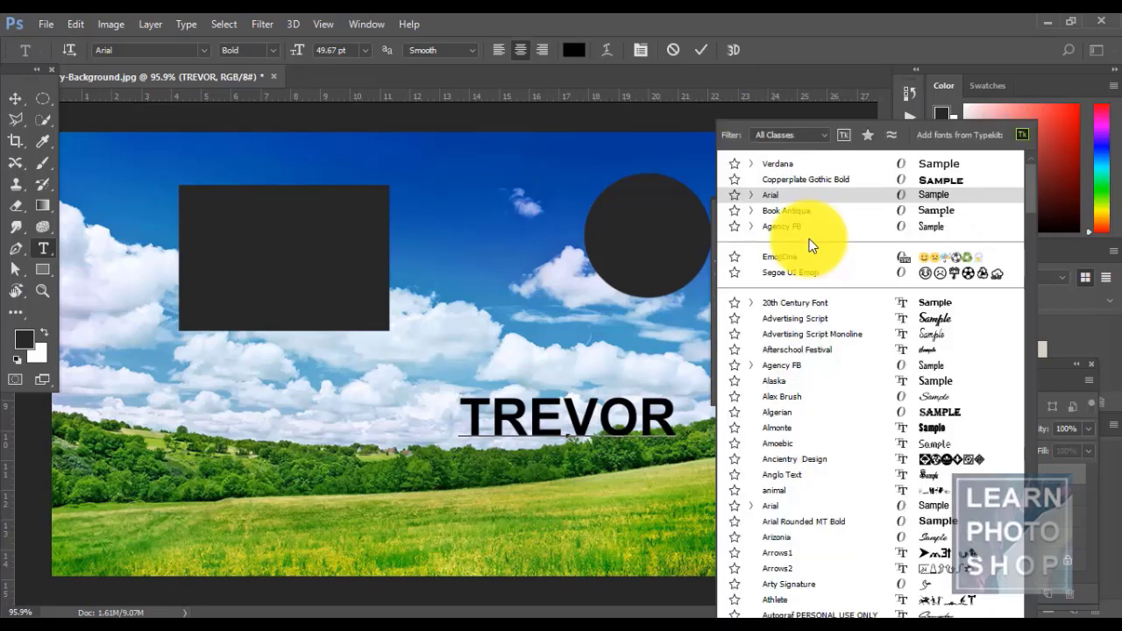
pyautogui.click(803, 369)
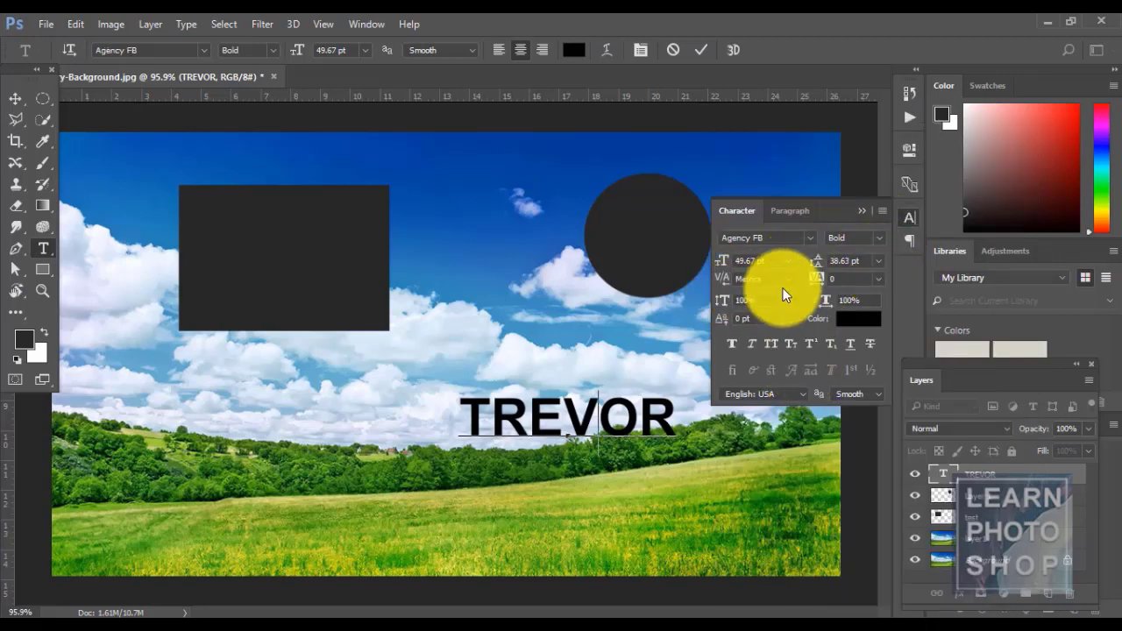
pyautogui.hotkey('ctrl', 'a')
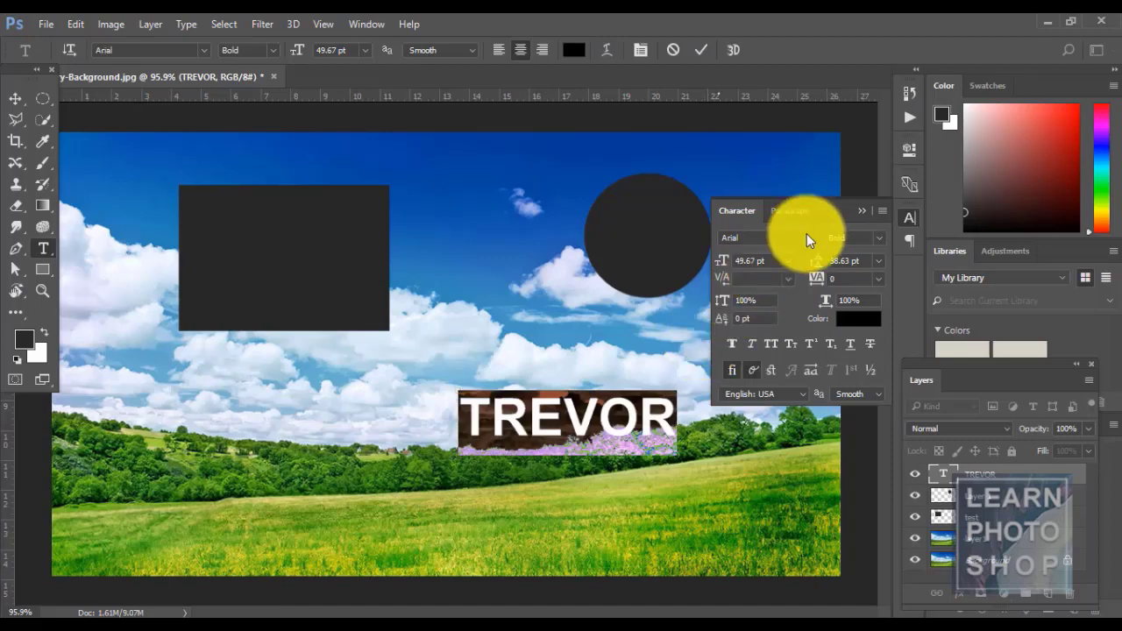
pyautogui.click(807, 236)
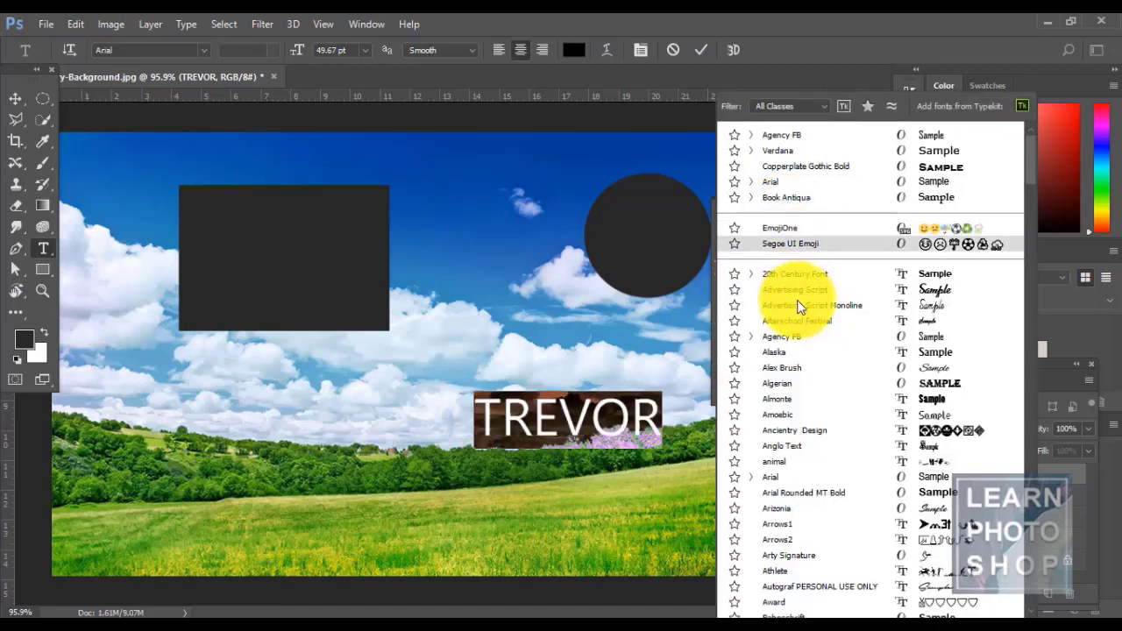
pyautogui.click(795, 340)
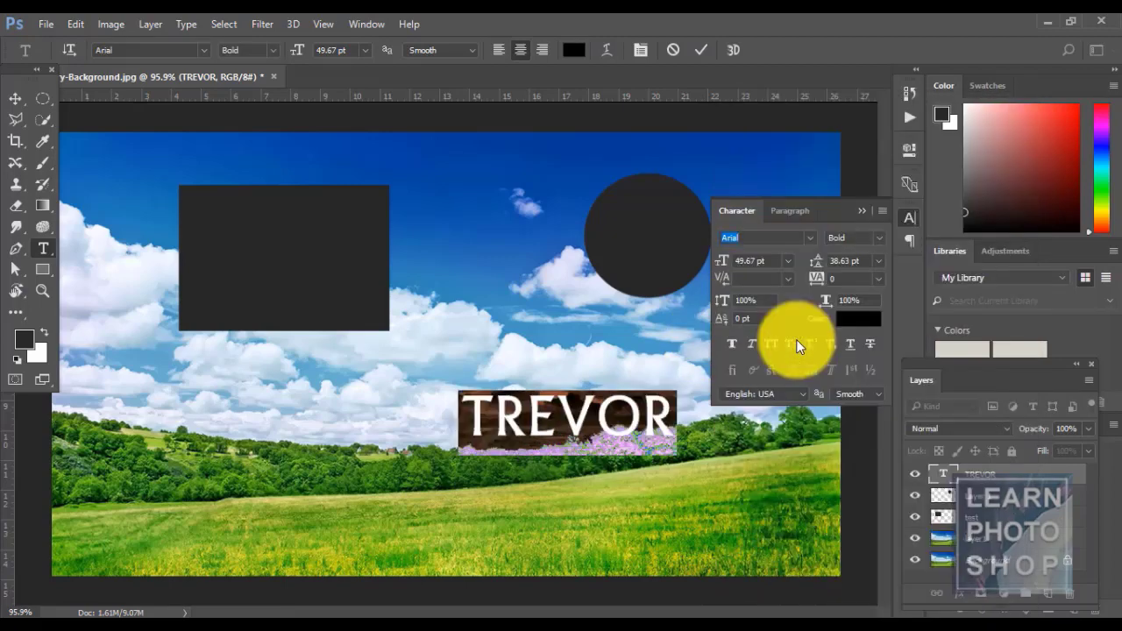
# - Set TREVOR's leading to 60 pt and its font size to 72 pt
pyautogui.click(877, 260)
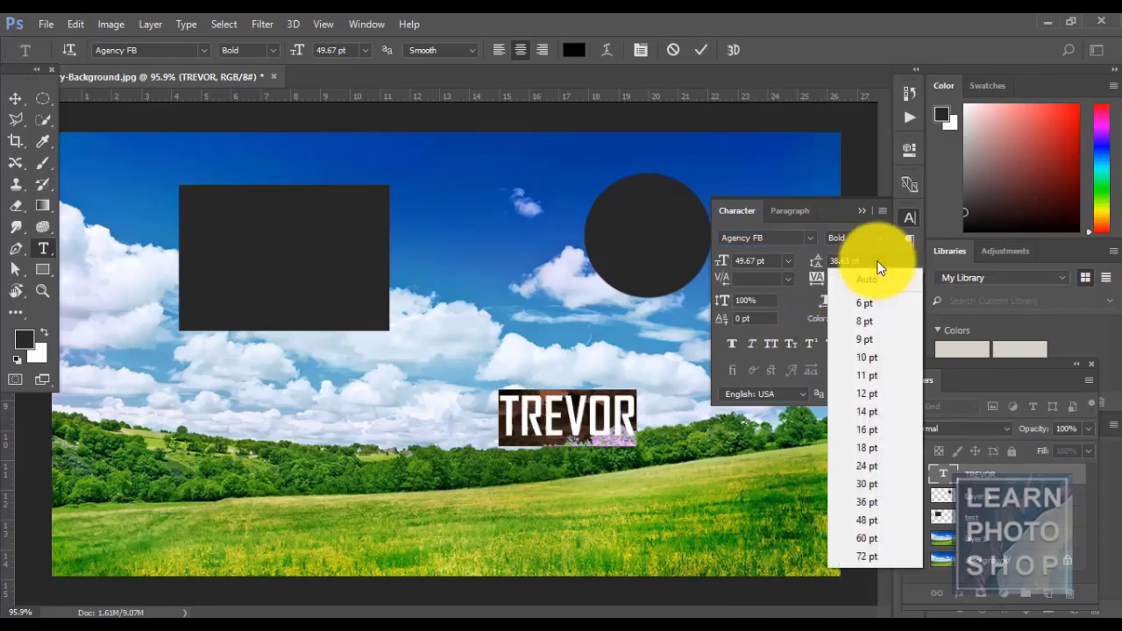
pyautogui.click(879, 523)
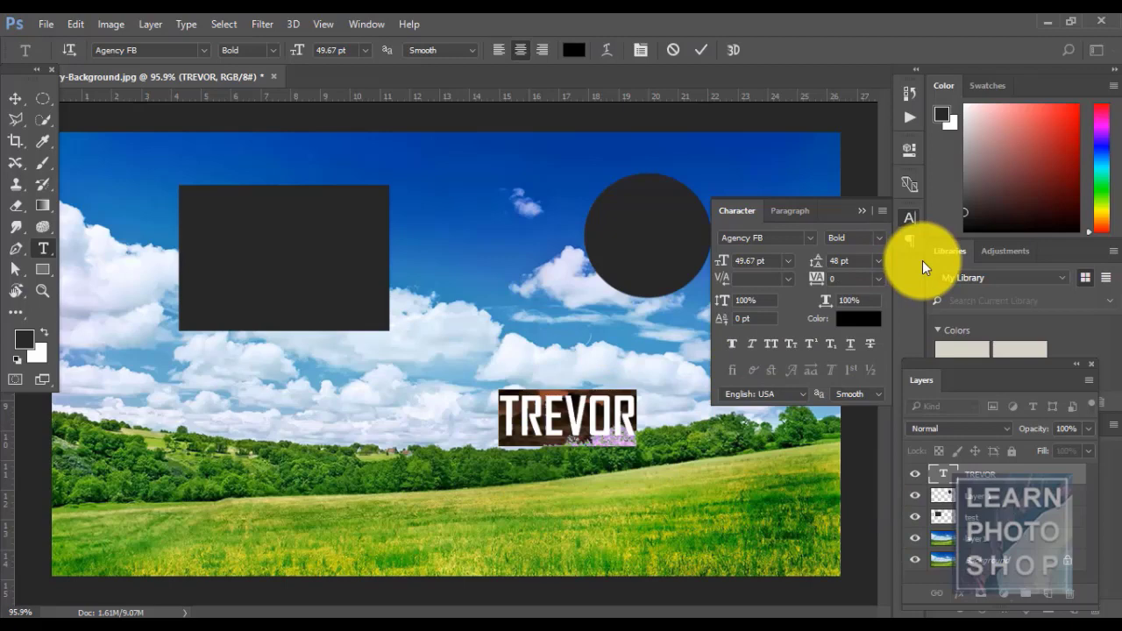
pyautogui.click(877, 262)
pyautogui.click(879, 523)
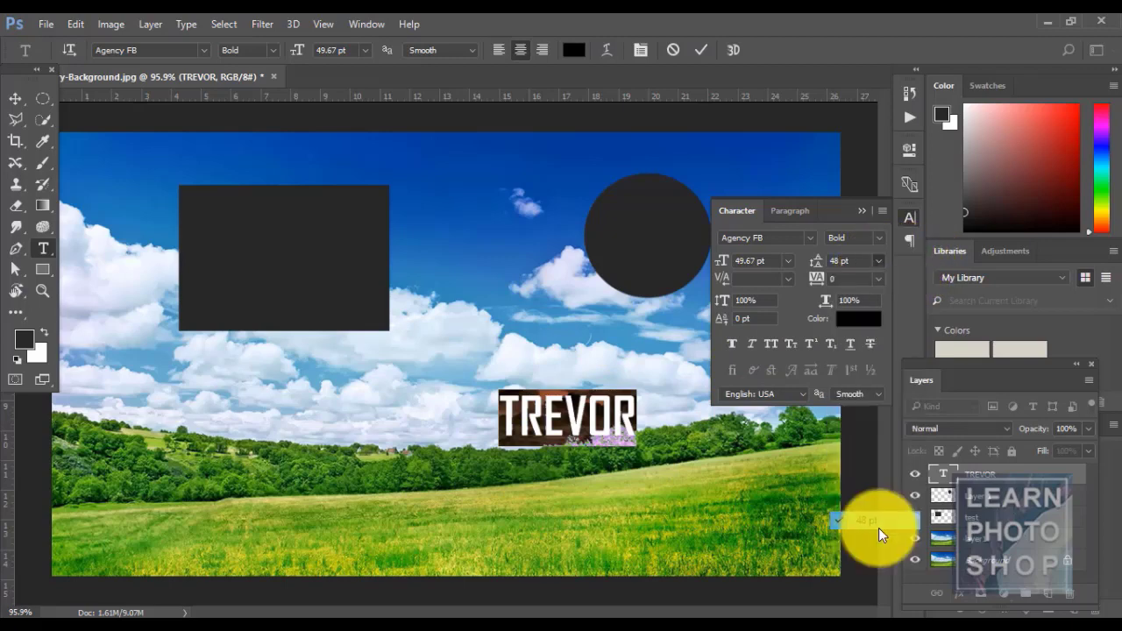
pyautogui.click(878, 260)
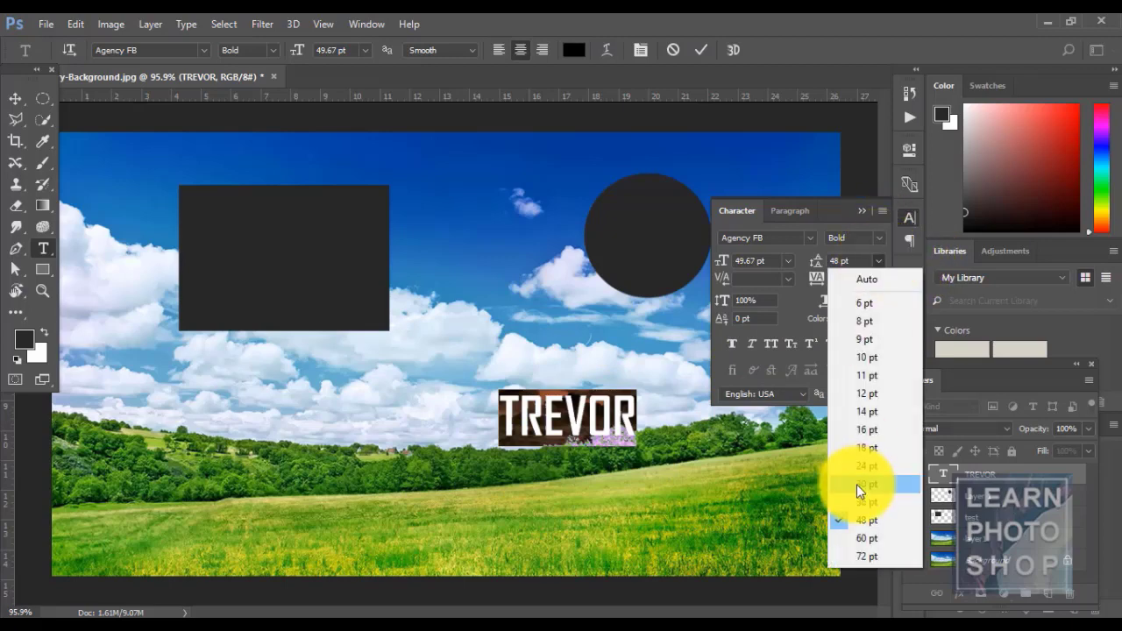
pyautogui.click(861, 538)
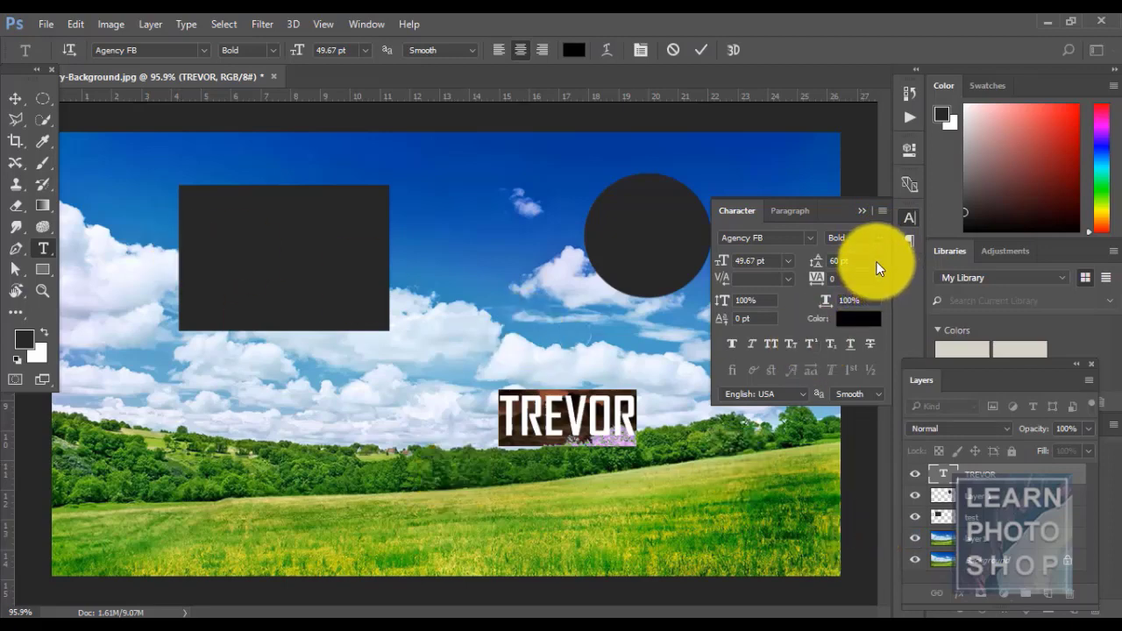
pyautogui.click(790, 260)
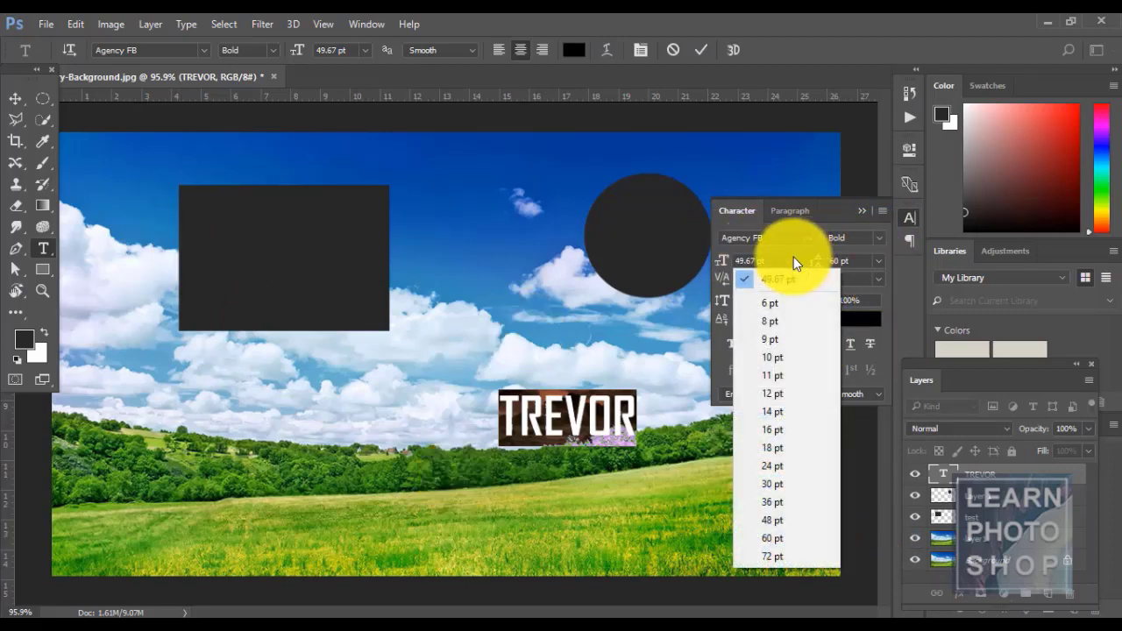
pyautogui.click(798, 484)
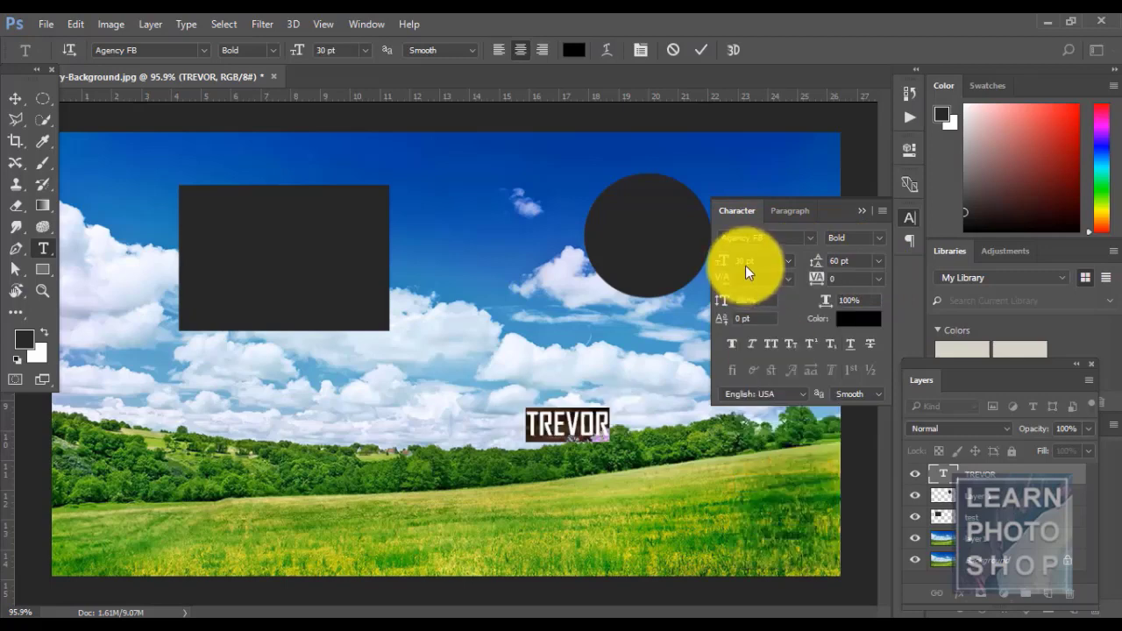
pyautogui.click(784, 264)
pyautogui.click(799, 531)
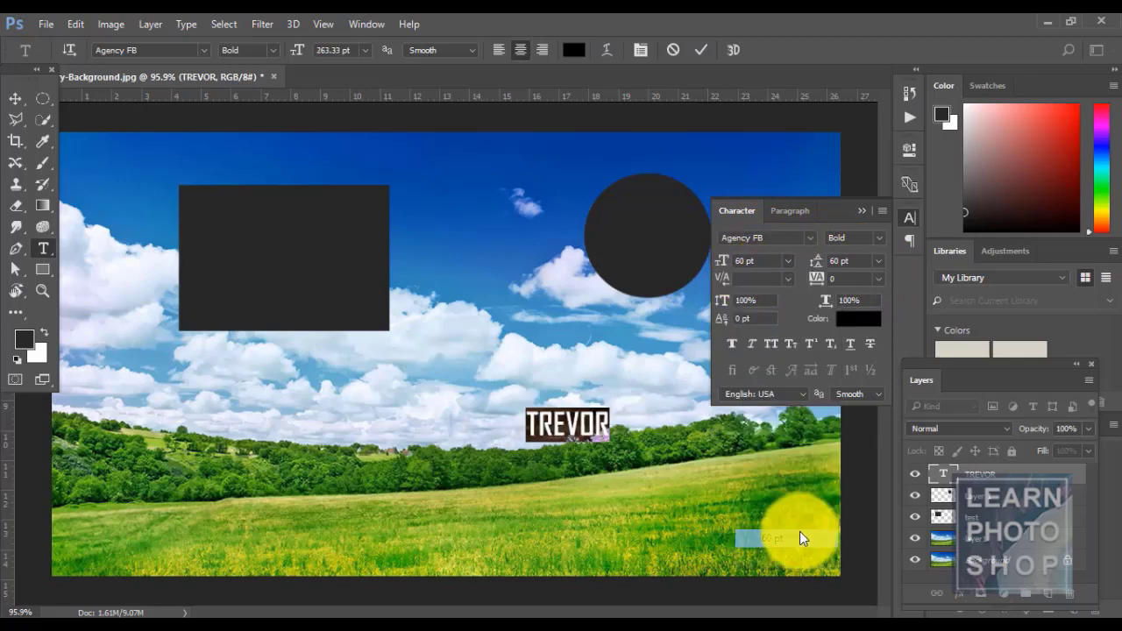
pyautogui.click(788, 264)
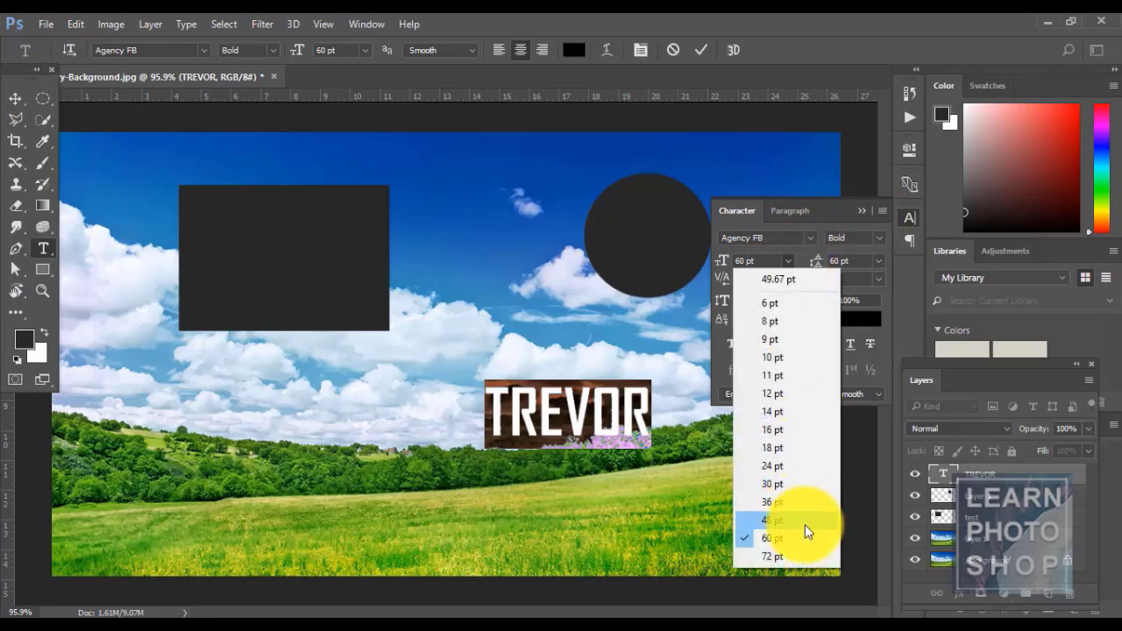
pyautogui.click(789, 555)
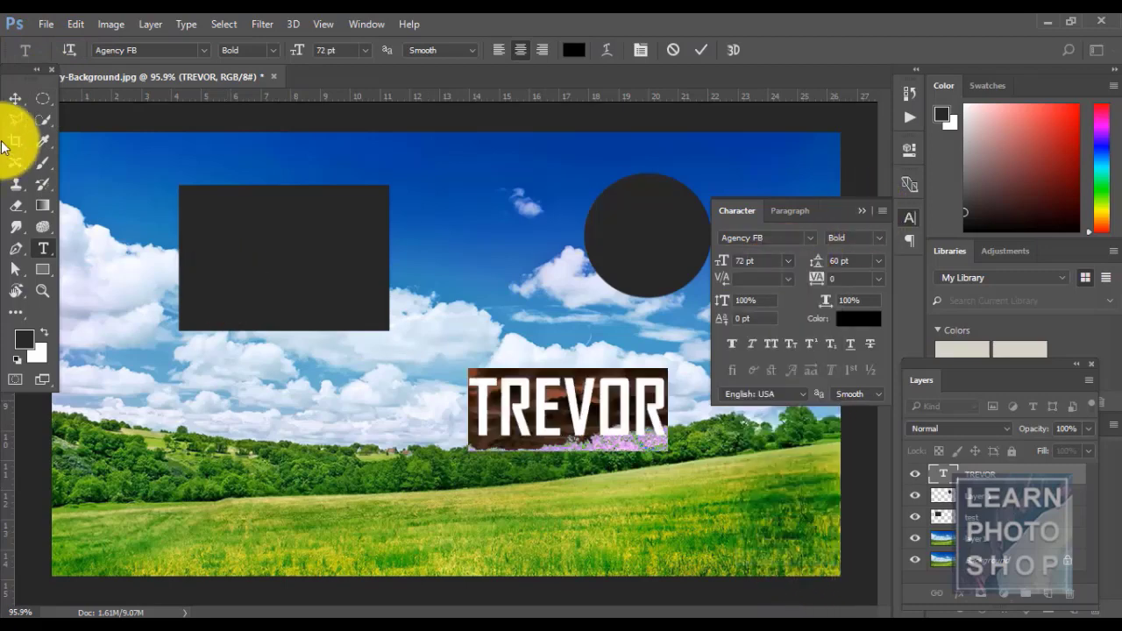
# - Copy the TREVOR layer's CSS from its context menu and bring up Windows Run
pyautogui.click(15, 99)
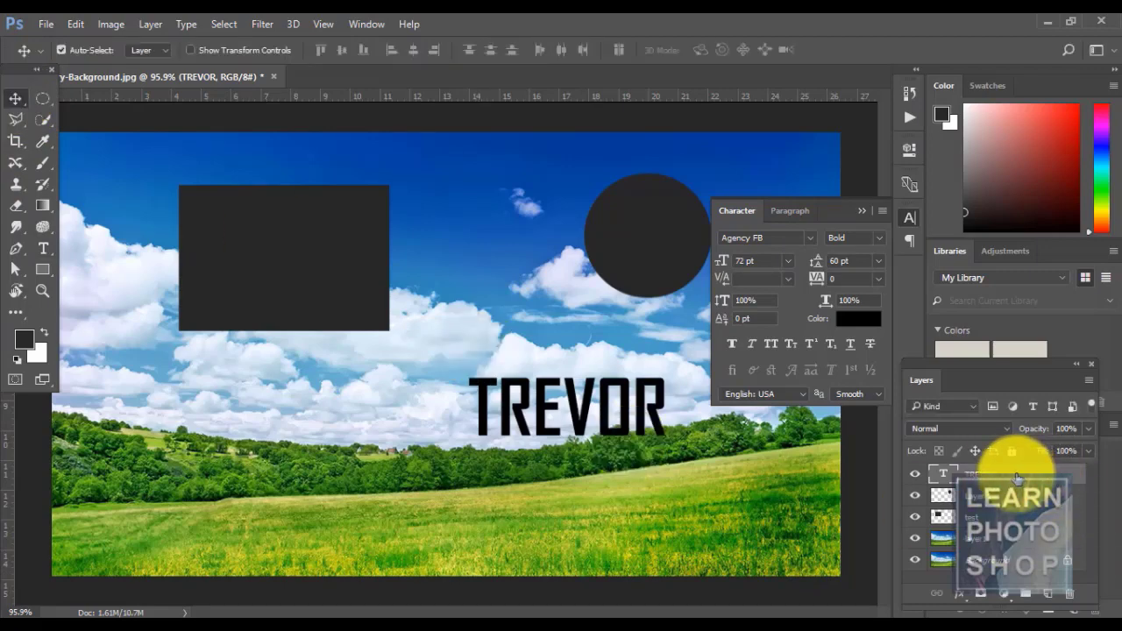
pyautogui.rightClick(1017, 477)
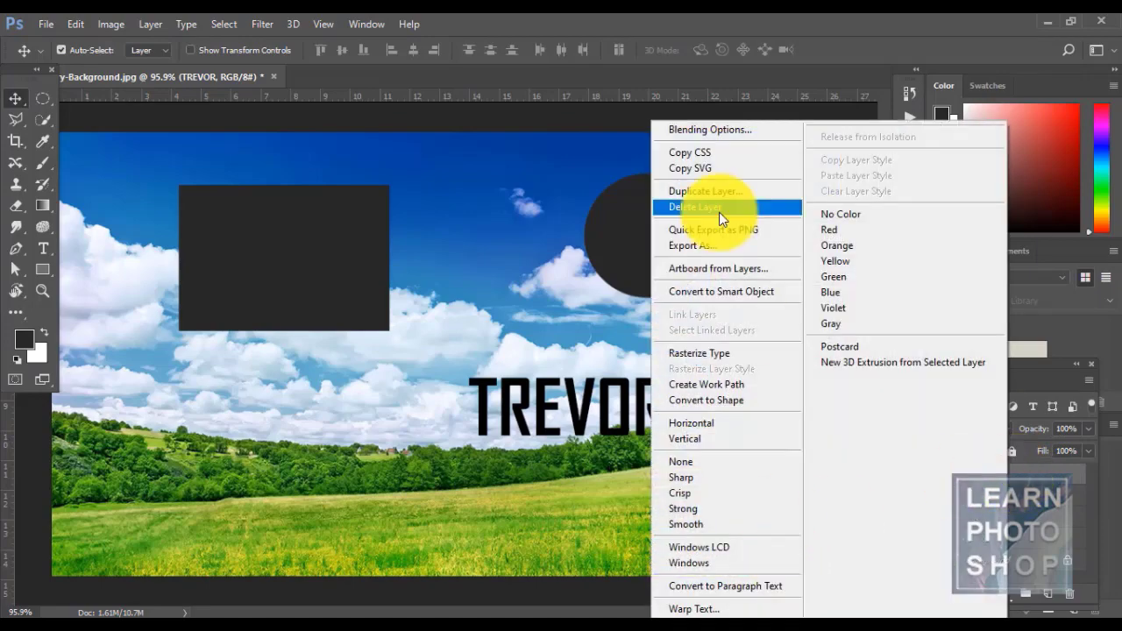
pyautogui.click(704, 156)
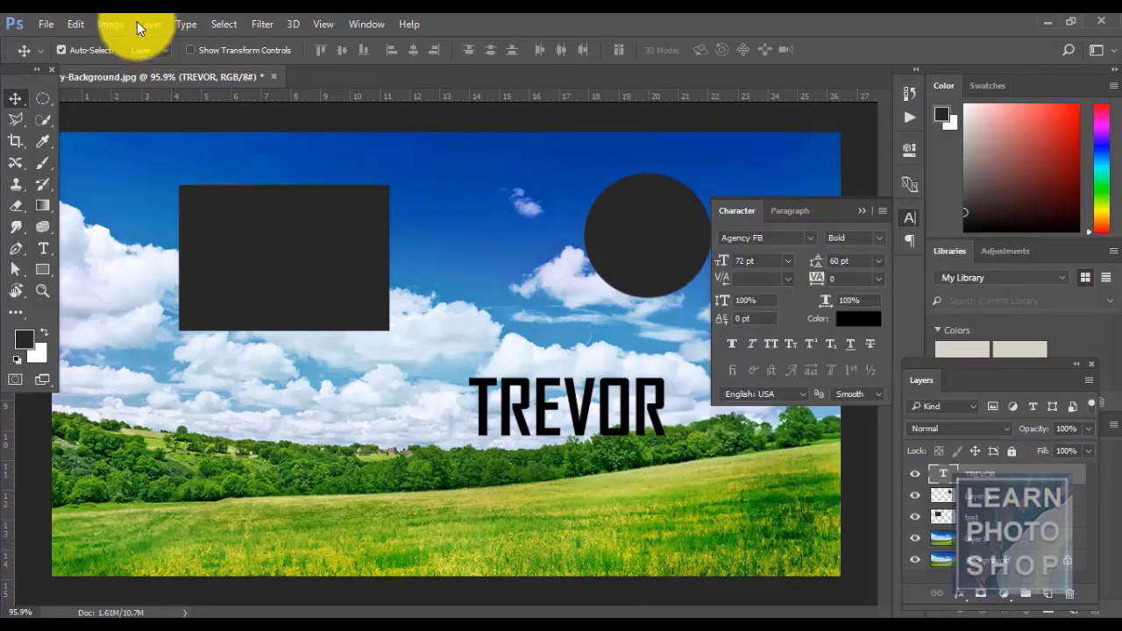
pyautogui.click(147, 25)
pyautogui.click(180, 50)
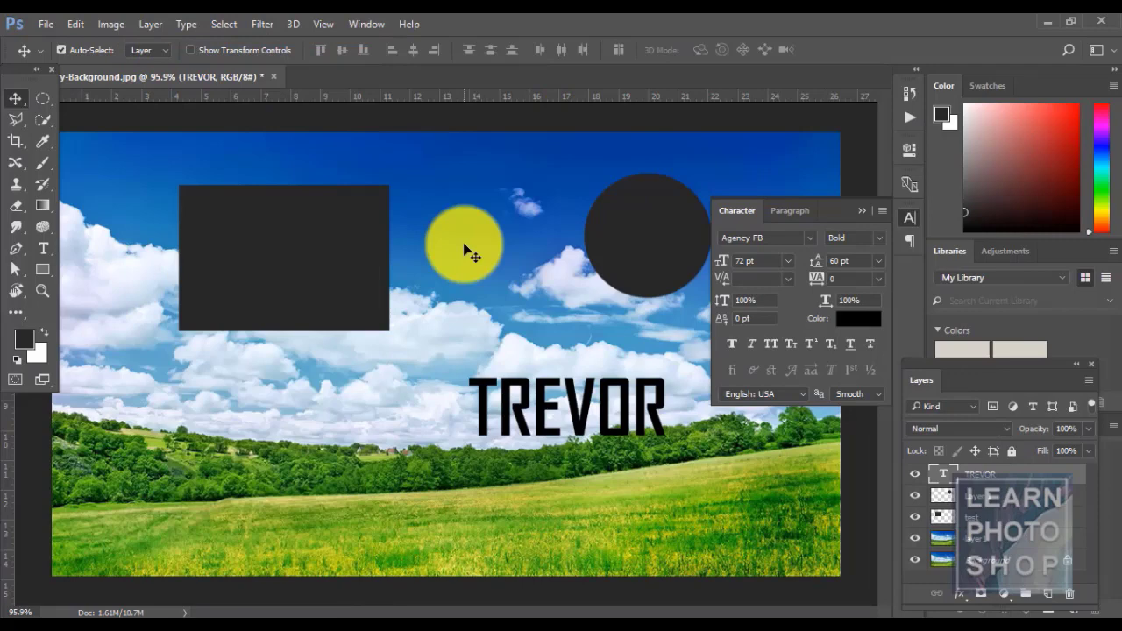
pyautogui.press('super+r')
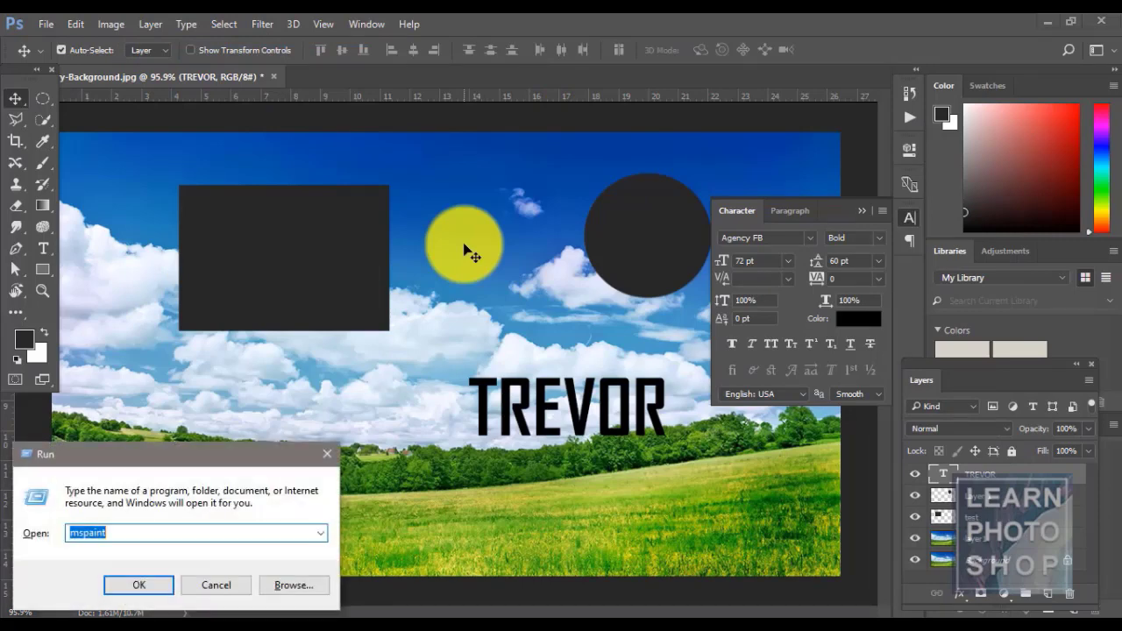
# - Launch notepad and paste the copied .TREVOR CSS into a new note
pyautogui.write('notepad')
pyautogui.press('Return')
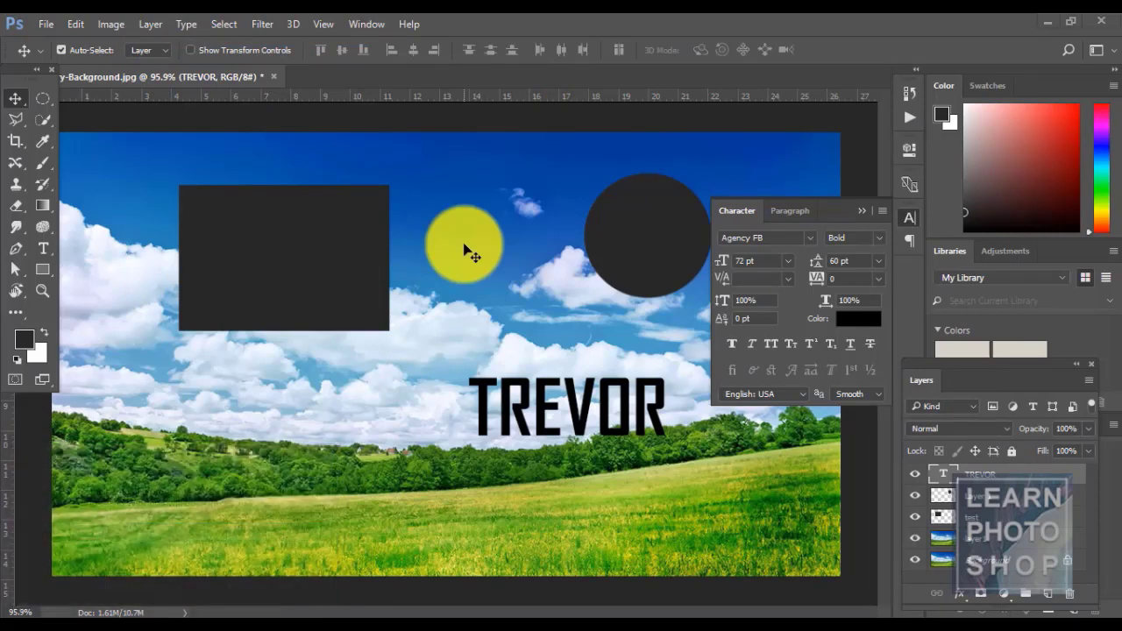
pyautogui.hotkey('ctrl', 'v')
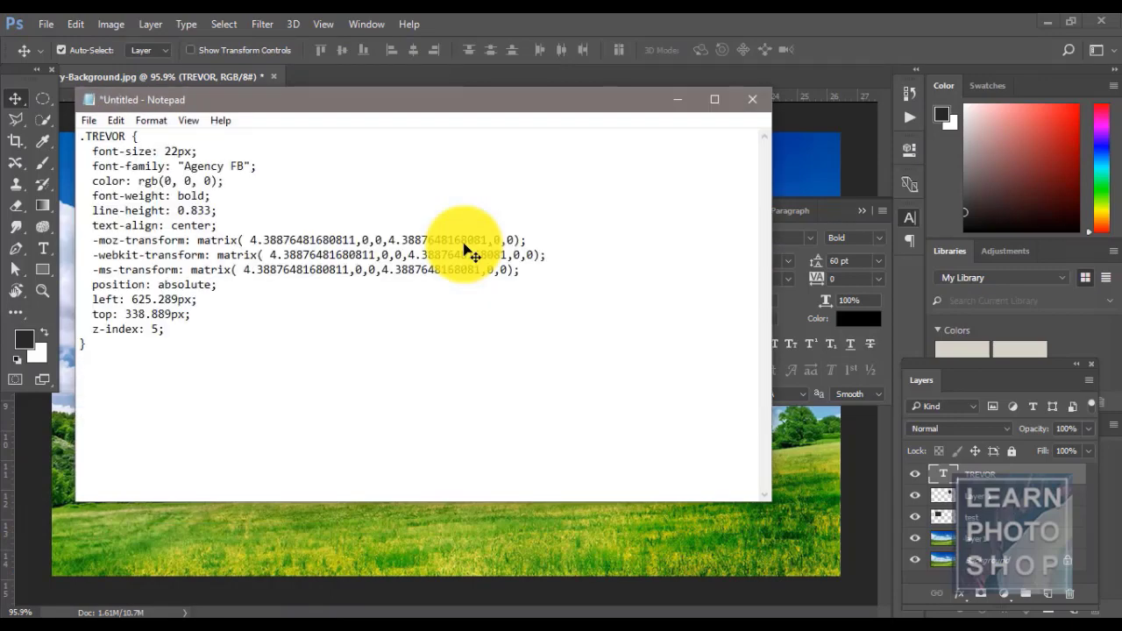
# - Review the TREVOR class name and font-size properties, then close Notepad
pyautogui.moveTo(87, 136); pyautogui.dragTo(120, 139)
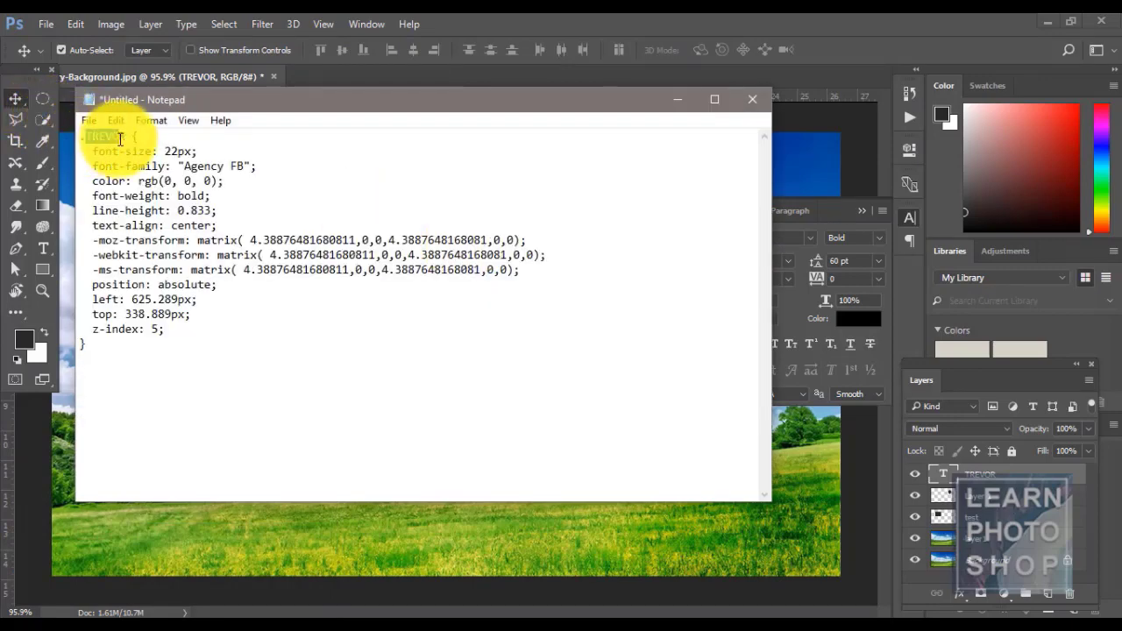
pyautogui.doubleClick(121, 139)
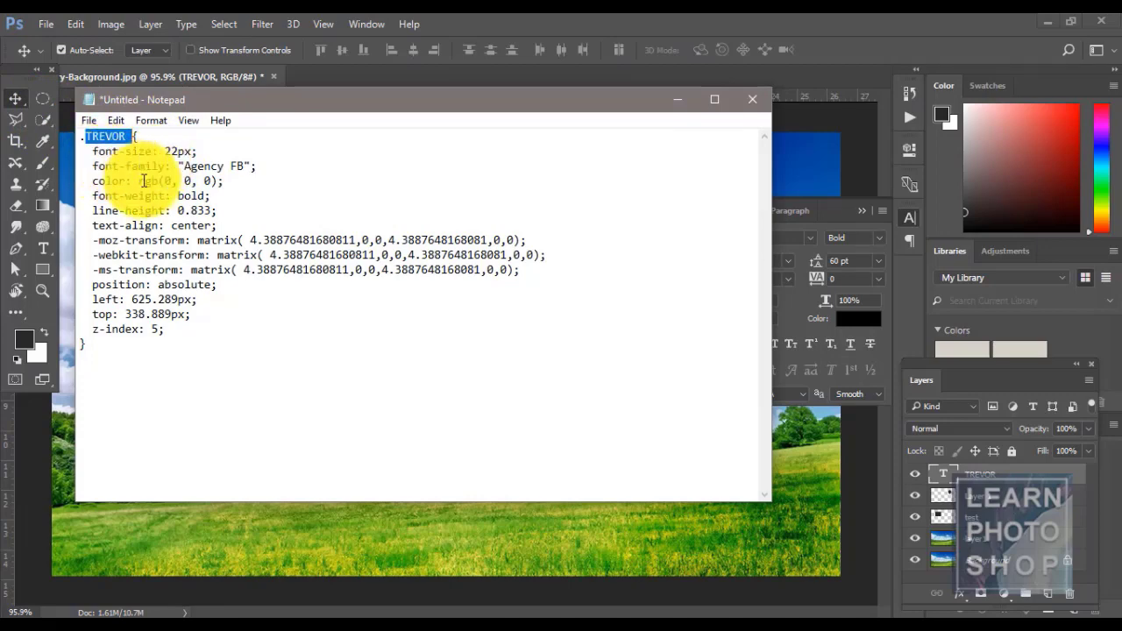
pyautogui.moveTo(96, 153); pyautogui.dragTo(310, 326)
pyautogui.click(208, 340)
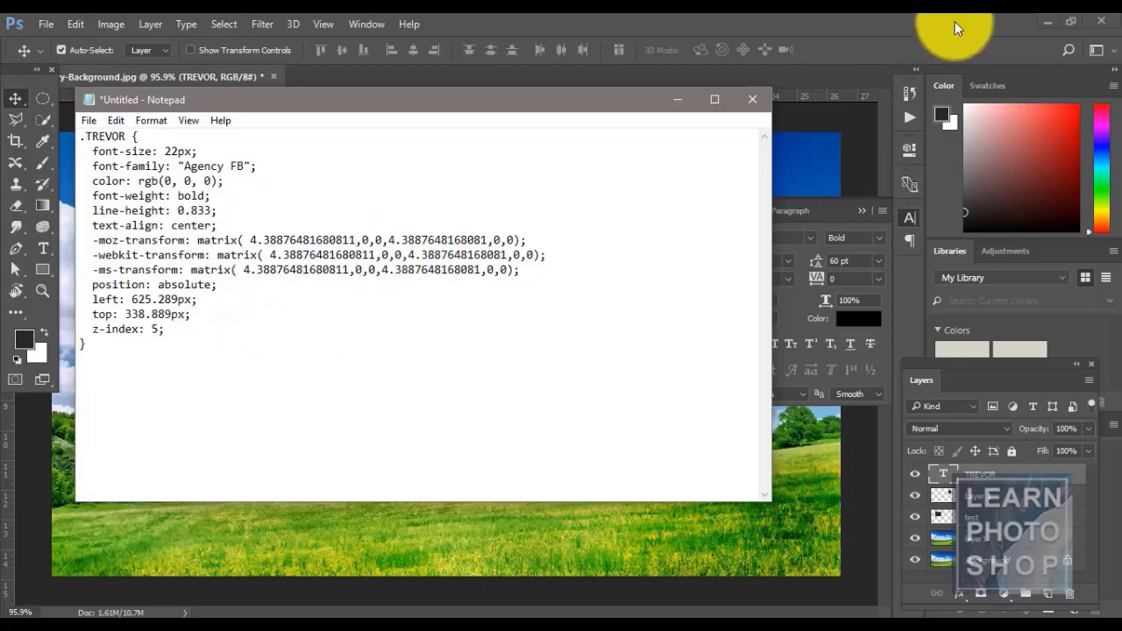
pyautogui.click(759, 103)
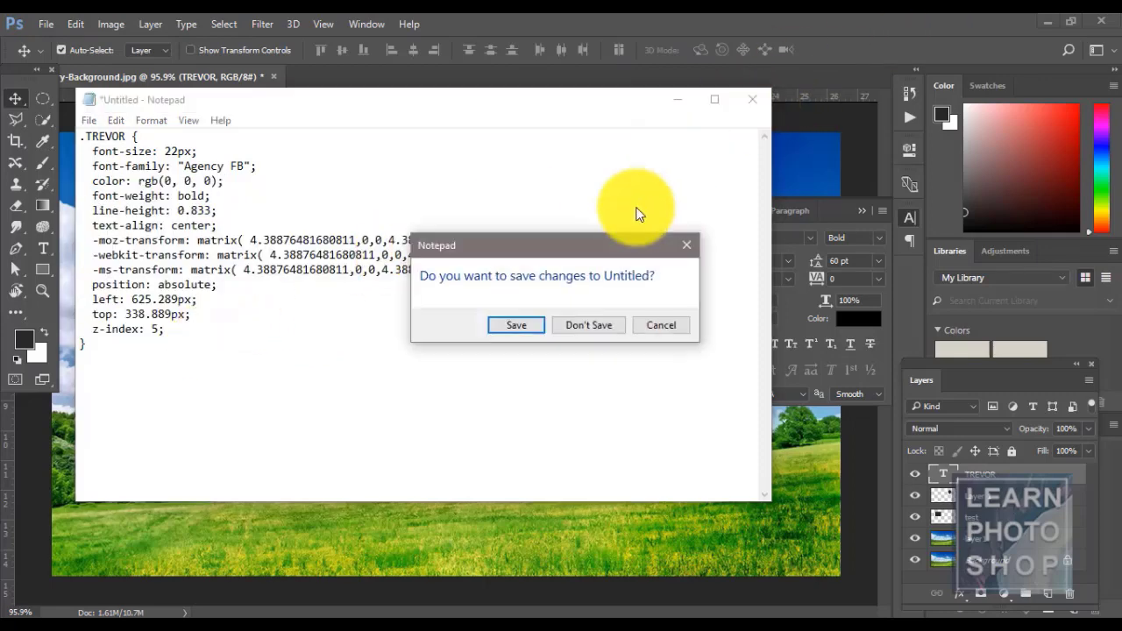
# - Discard the unsaved Notepad note and select Layer 1 back in Photoshop
pyautogui.click(589, 322)
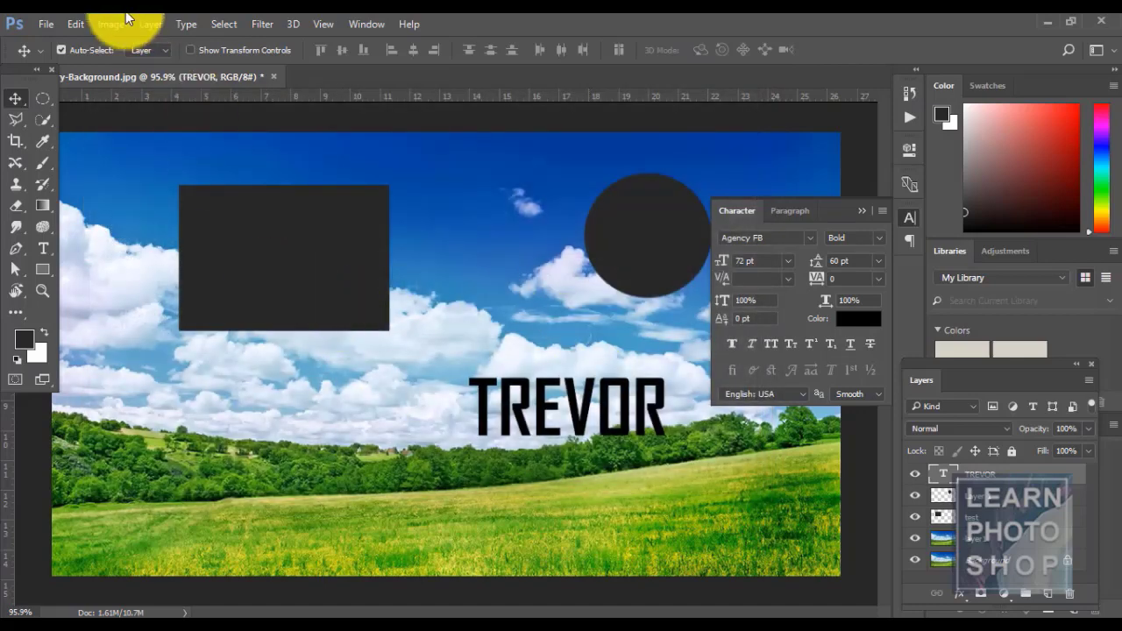
pyautogui.click(916, 476)
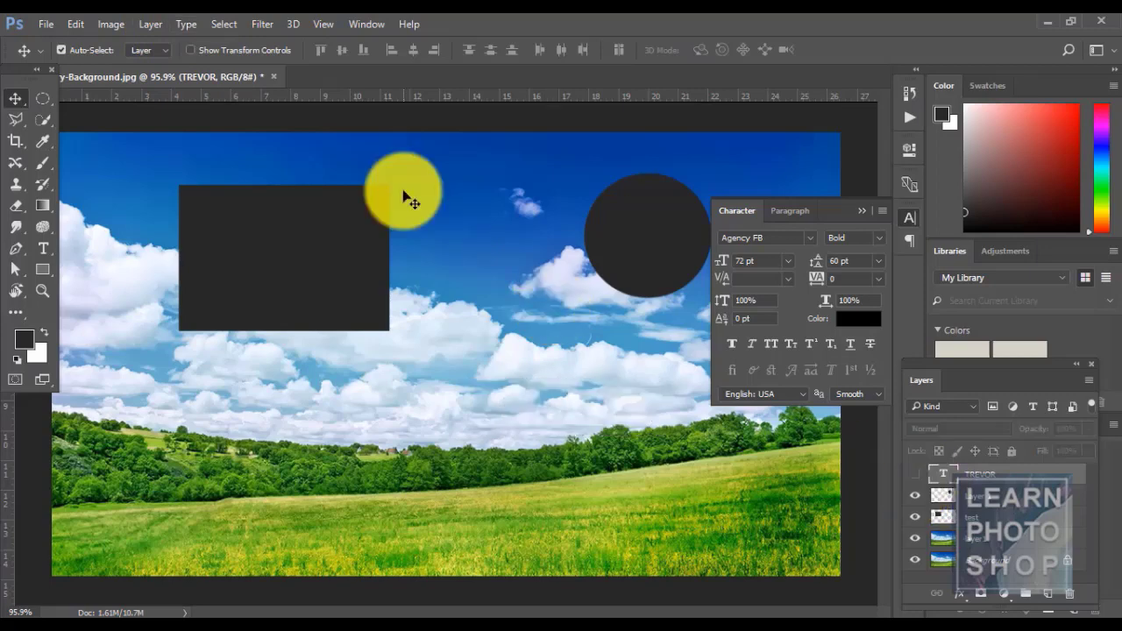
pyautogui.click(151, 24)
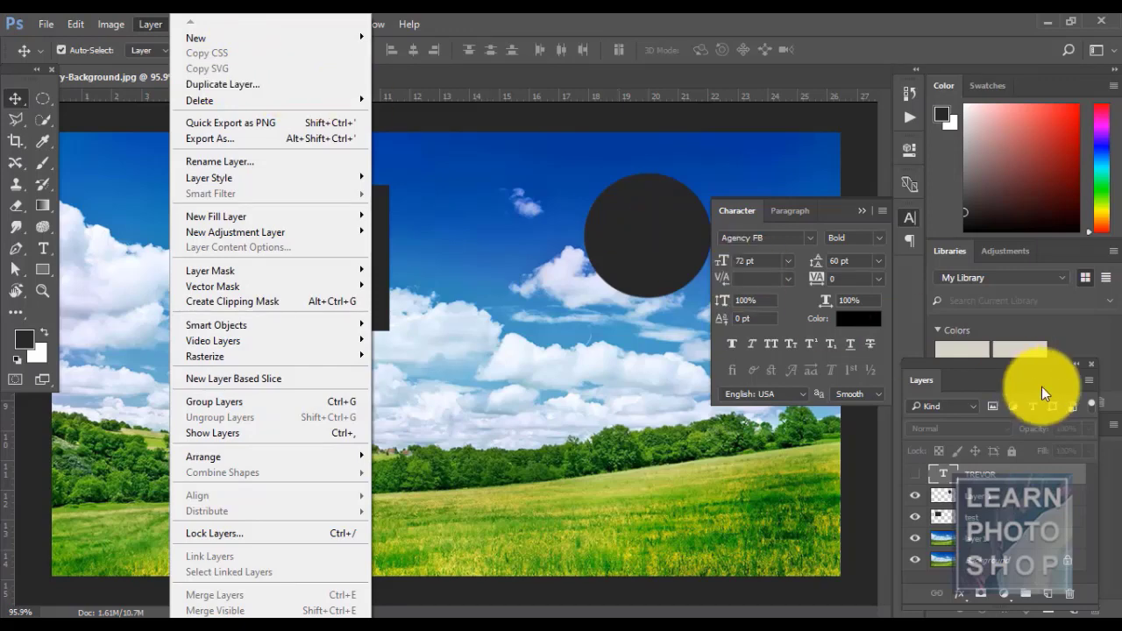
pyautogui.click(1014, 497)
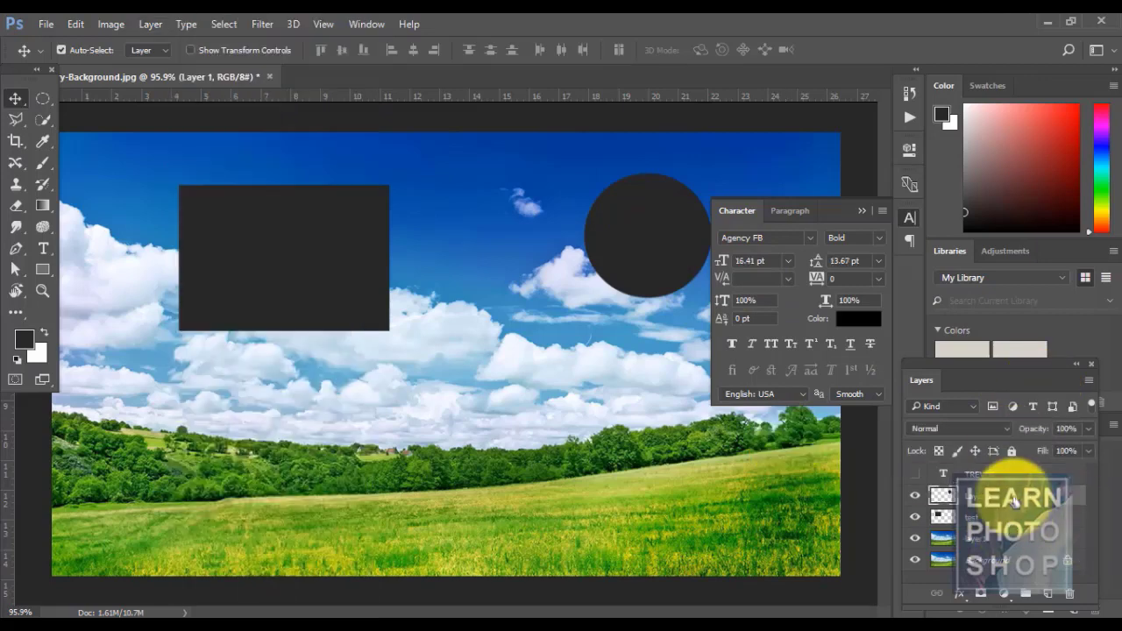
pyautogui.click(147, 26)
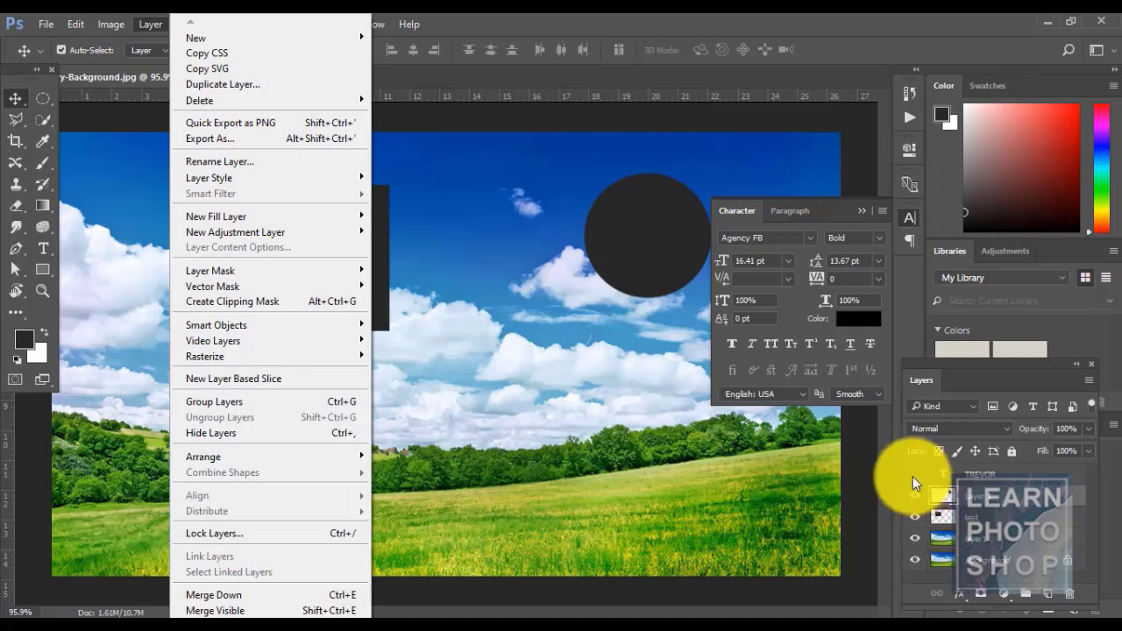
pyautogui.click(912, 476)
pyautogui.click(284, 229)
# - Duplicate Layer 1 as Layer 1 copy, then select the TREVOR text layer
pyautogui.click(149, 27)
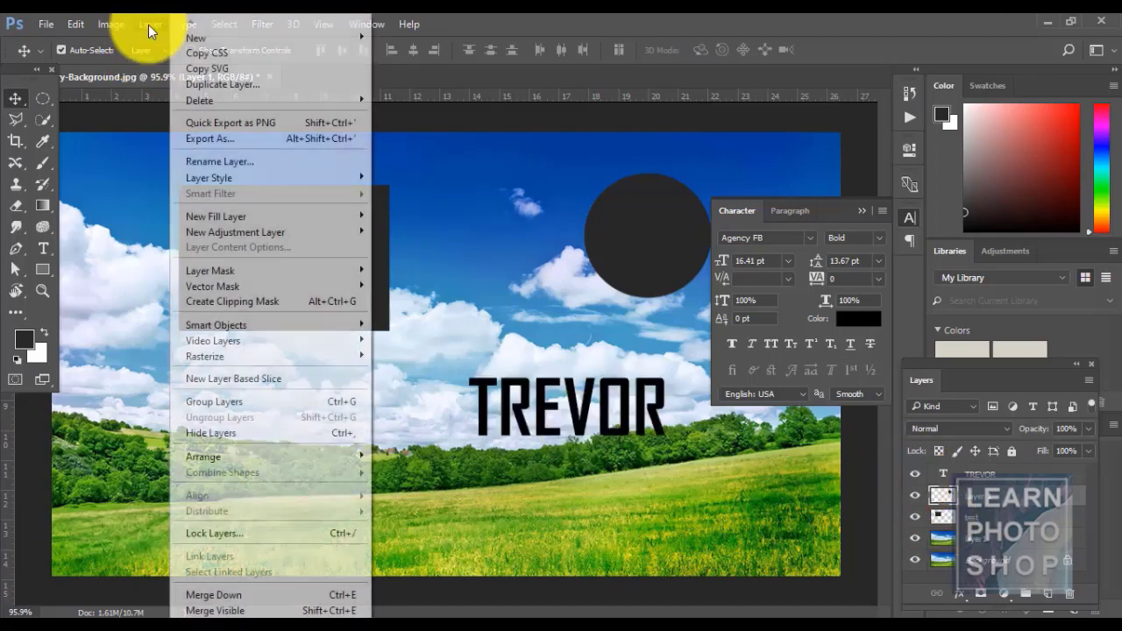
pyautogui.click(258, 83)
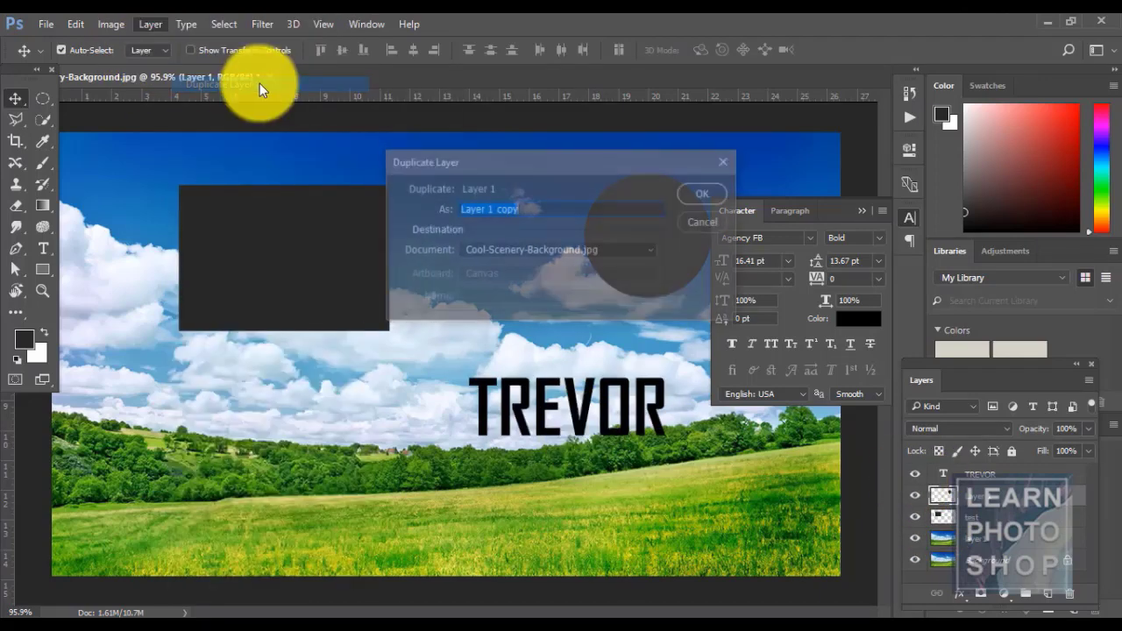
pyautogui.click(693, 199)
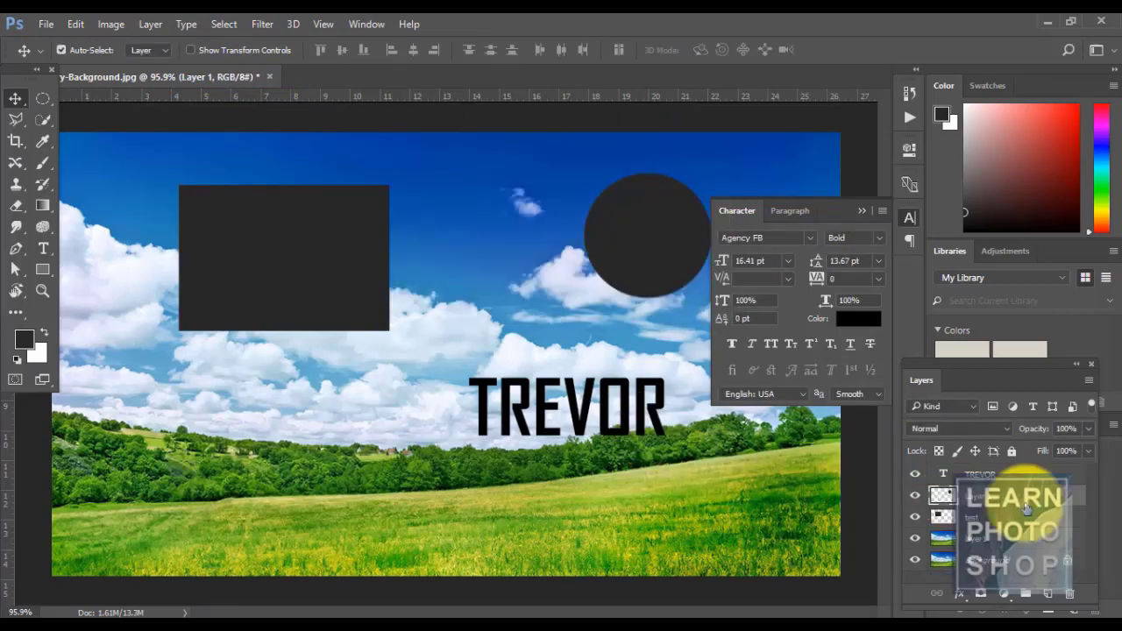
pyautogui.click(1008, 474)
pyautogui.click(149, 24)
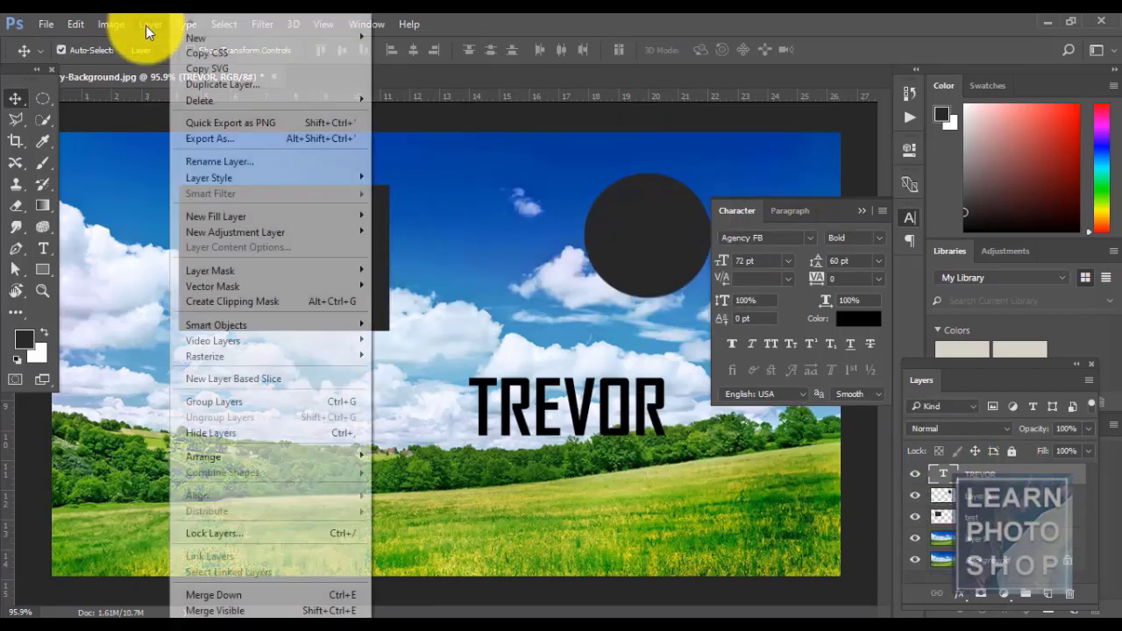
# - Duplicate and move a TREVOR copy layer, then undo it back to a single TREVOR
pyautogui.click(252, 83)
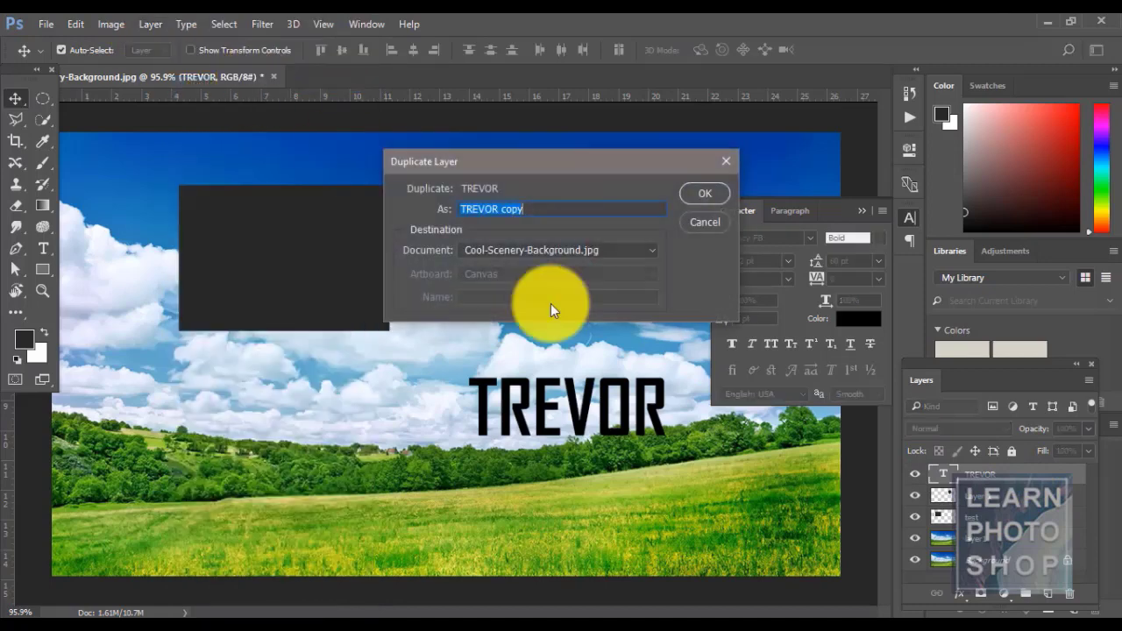
pyautogui.click(701, 200)
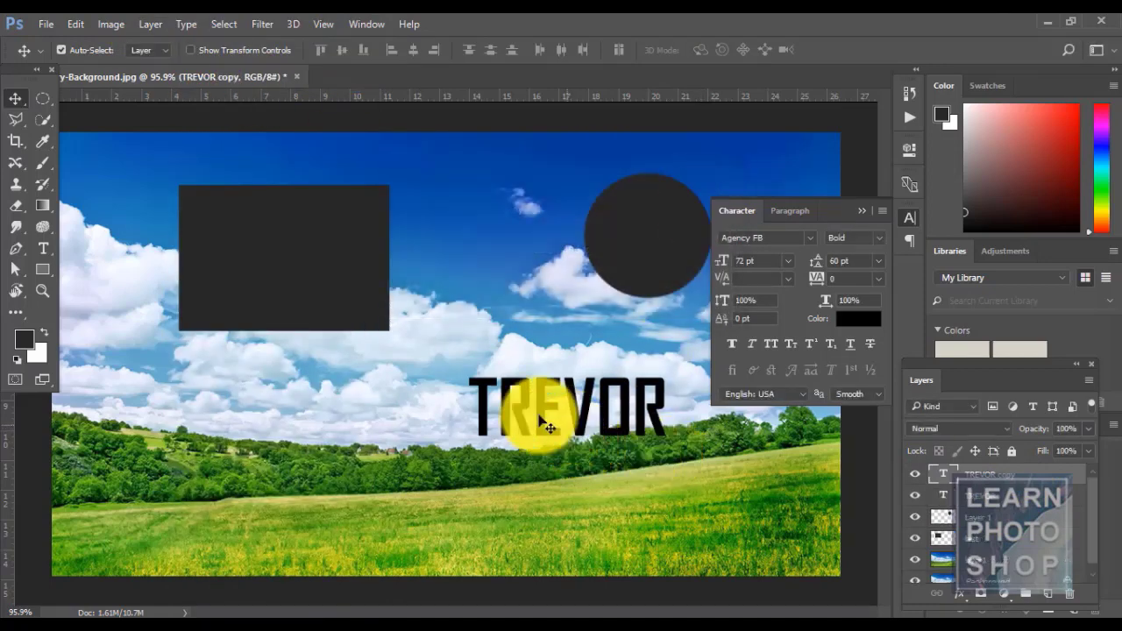
pyautogui.moveTo(491, 405); pyautogui.dragTo(280, 465)
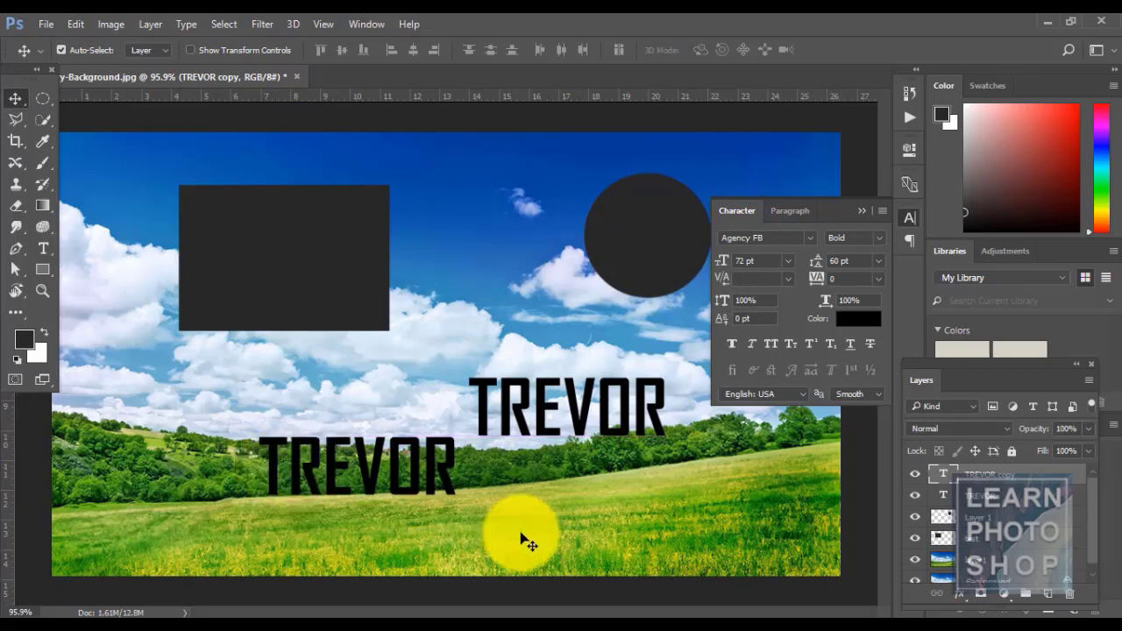
pyautogui.hotkey('ctrl', 'z')
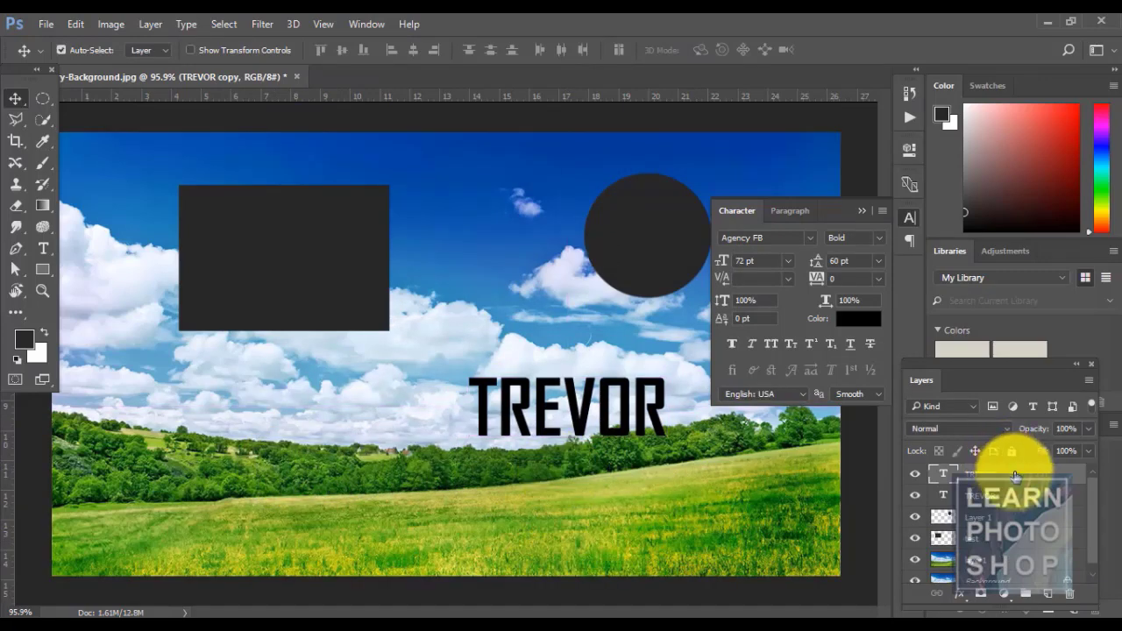
pyautogui.hotkey('ctrl', 'alt', 'z')
pyautogui.moveTo(1014, 475); pyautogui.dragTo(1051, 597)
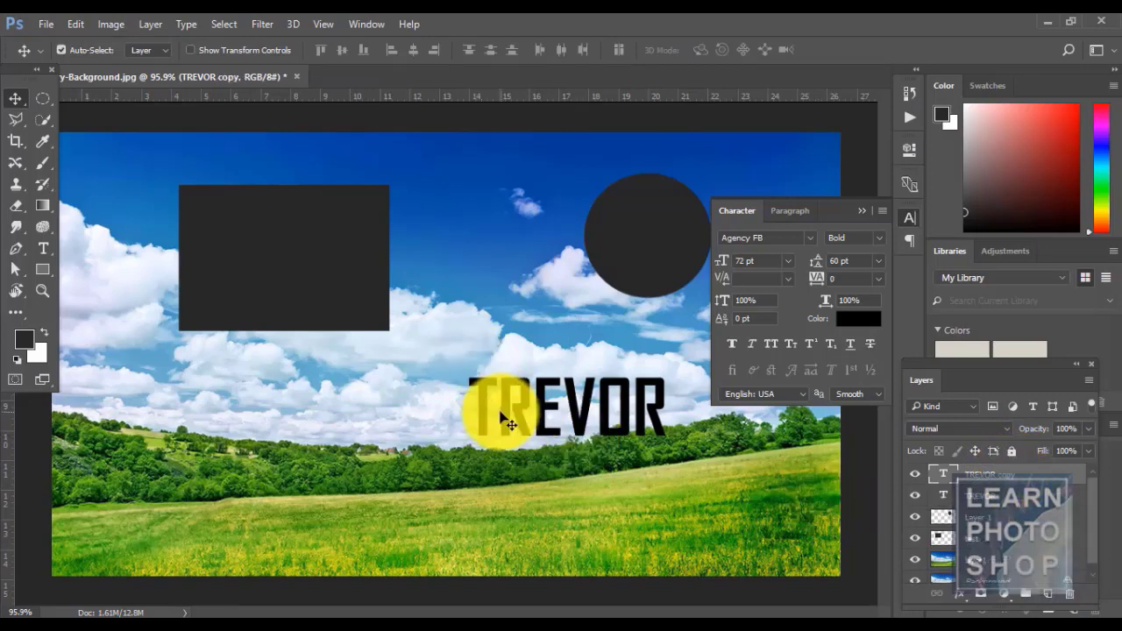
pyautogui.moveTo(490, 407); pyautogui.dragTo(377, 401)
pyautogui.hotkey('ctrl', 'z')
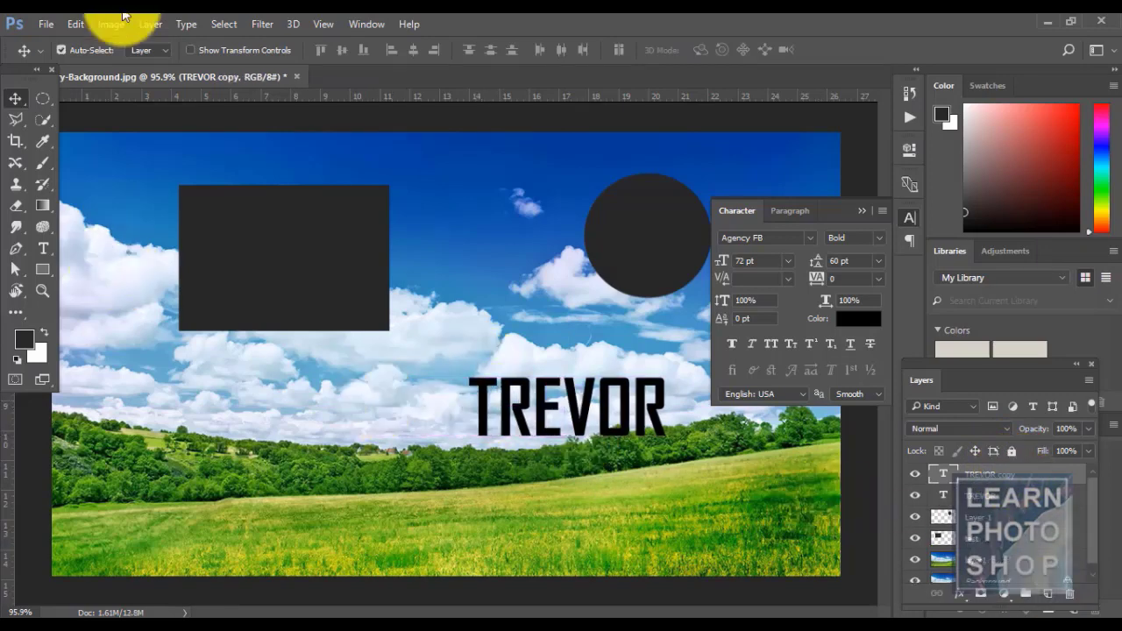
pyautogui.hotkey('ctrl', 'alt', 'z')
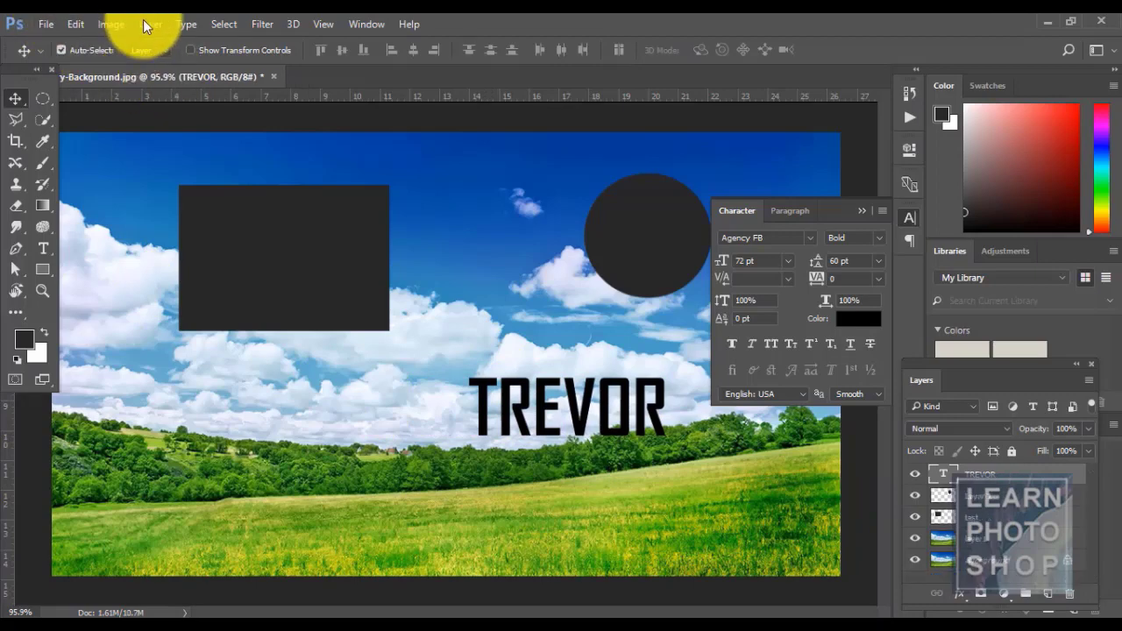
pyautogui.click(147, 24)
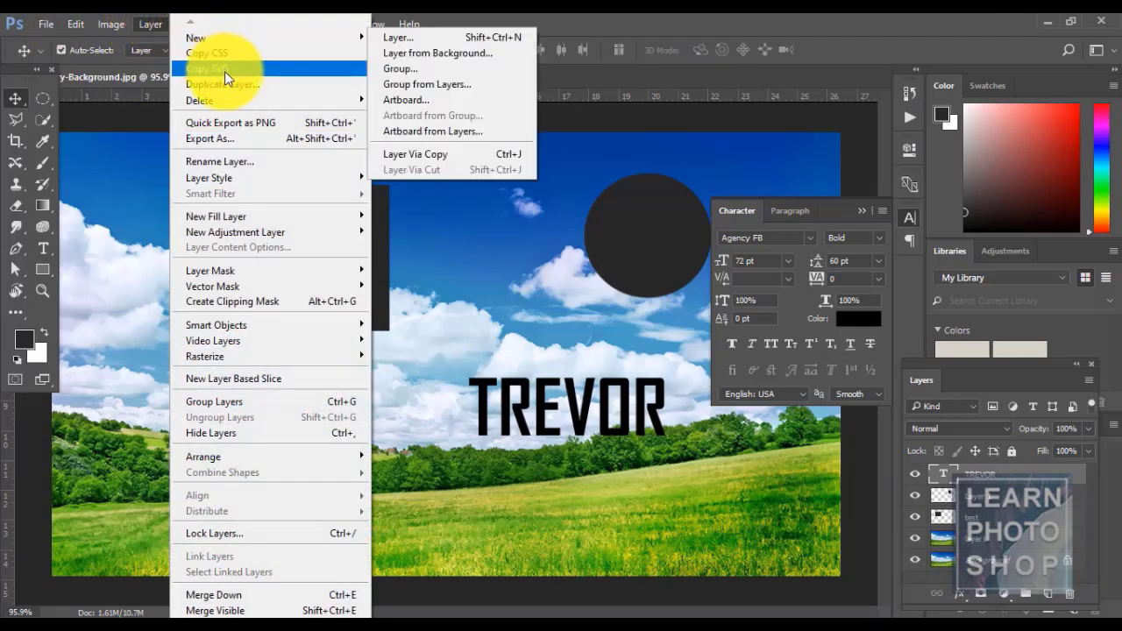
pyautogui.moveTo(232, 99)
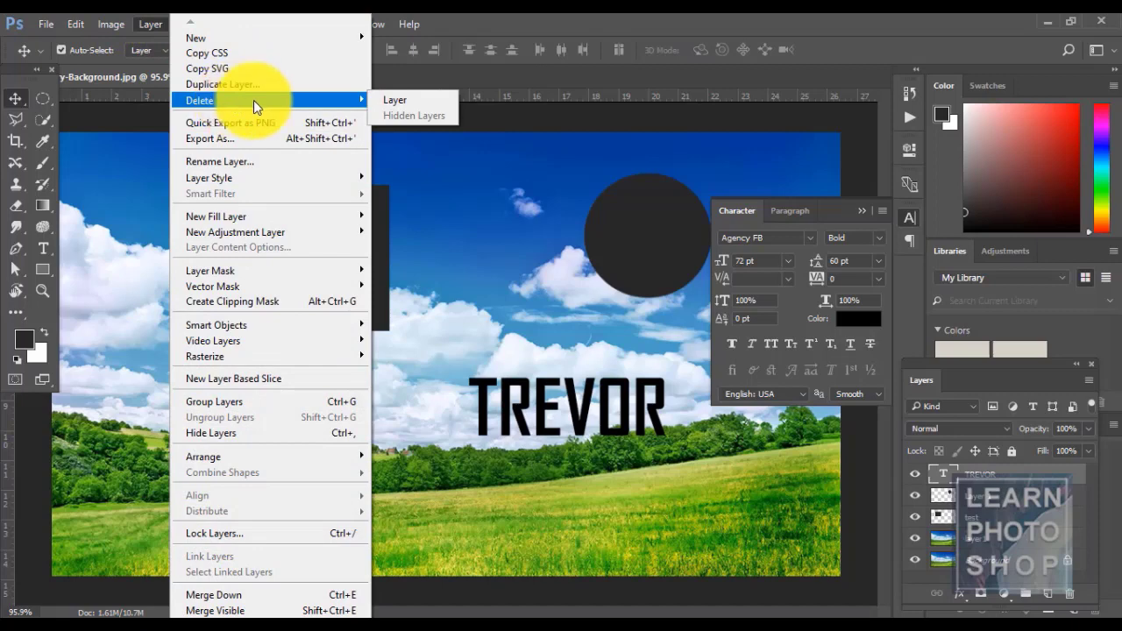
pyautogui.click(387, 99)
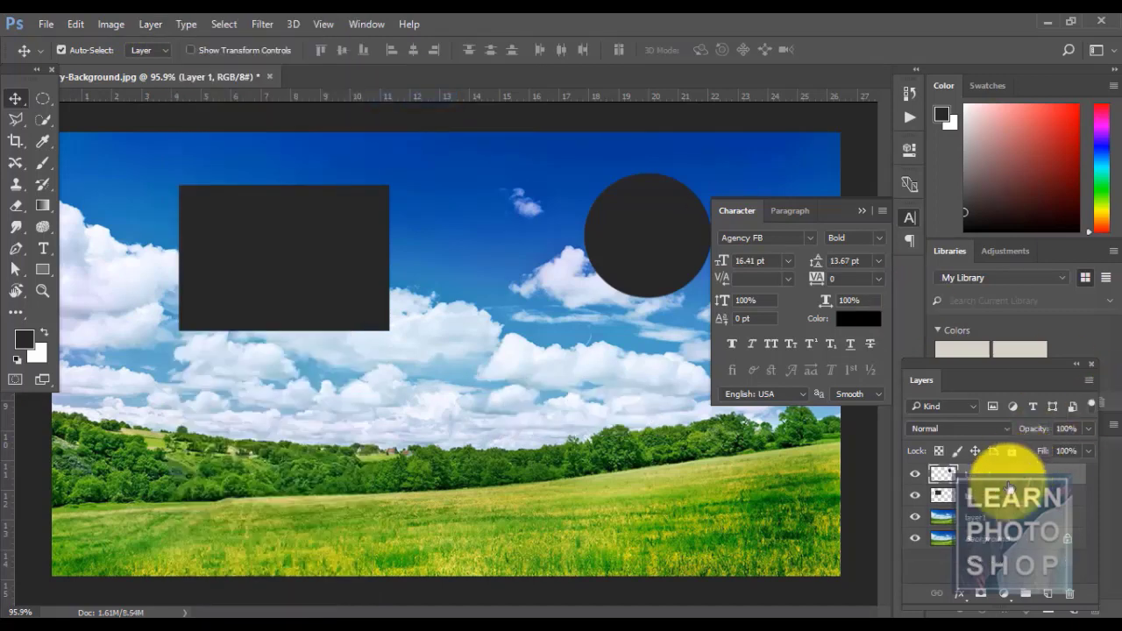
pyautogui.hotkey('ctrl', 'z')
pyautogui.click(151, 23)
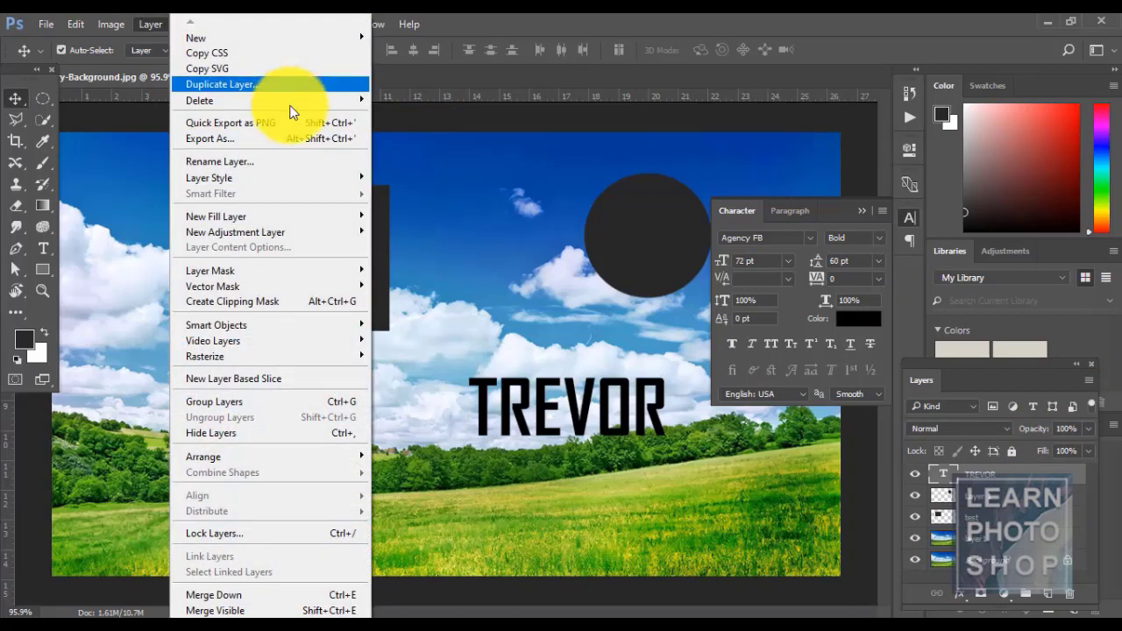
pyautogui.moveTo(288, 102)
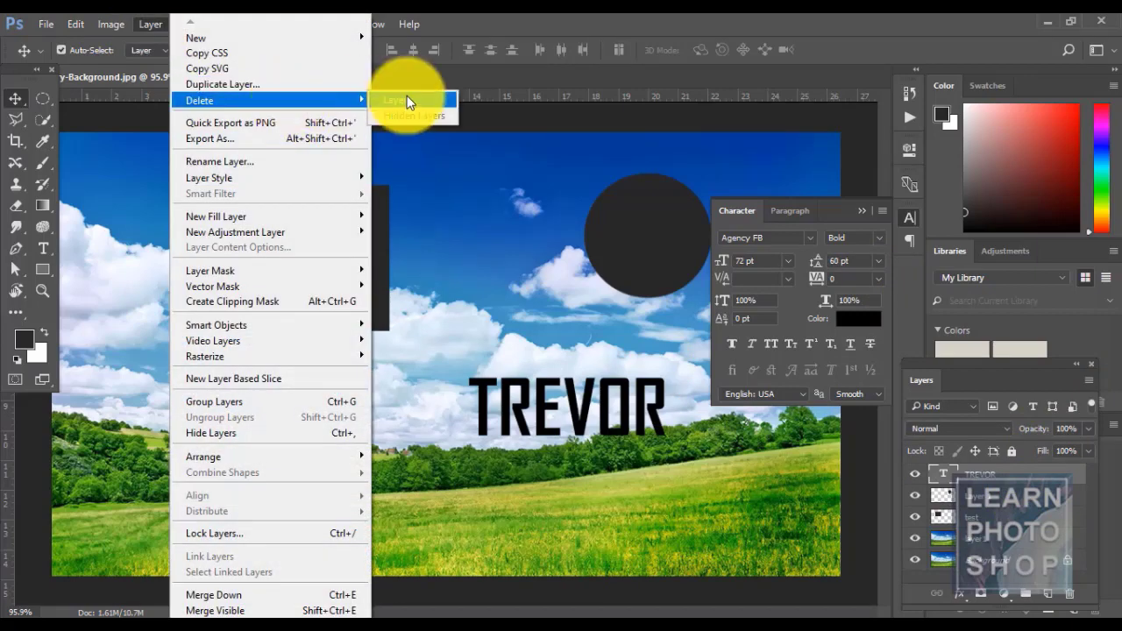
pyautogui.click(915, 473)
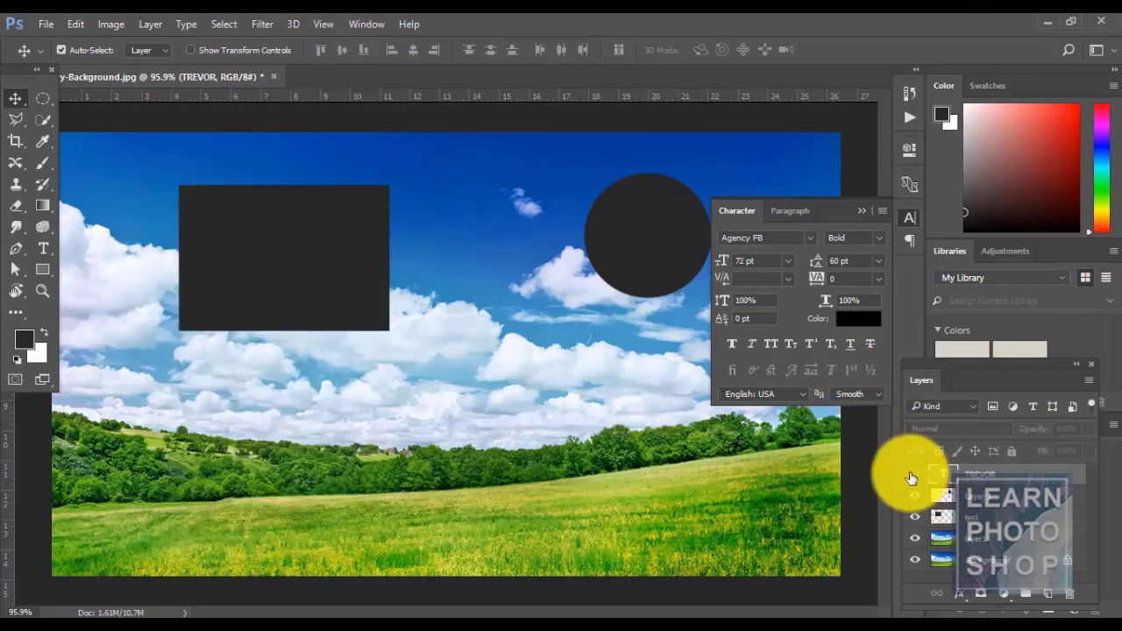
pyautogui.click(147, 25)
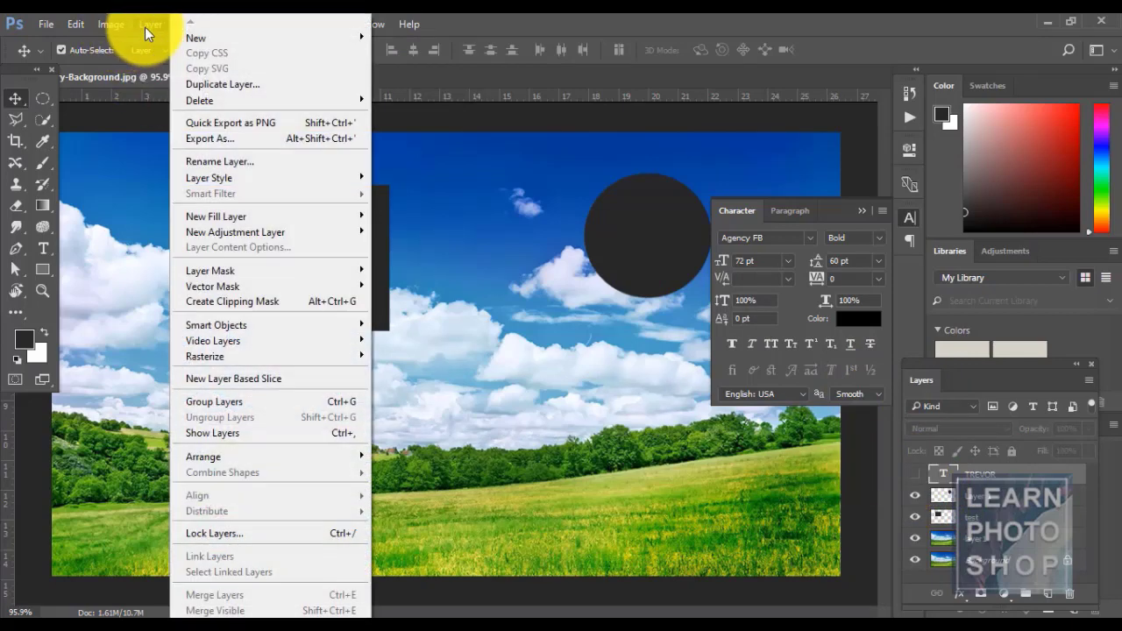
pyautogui.moveTo(242, 100)
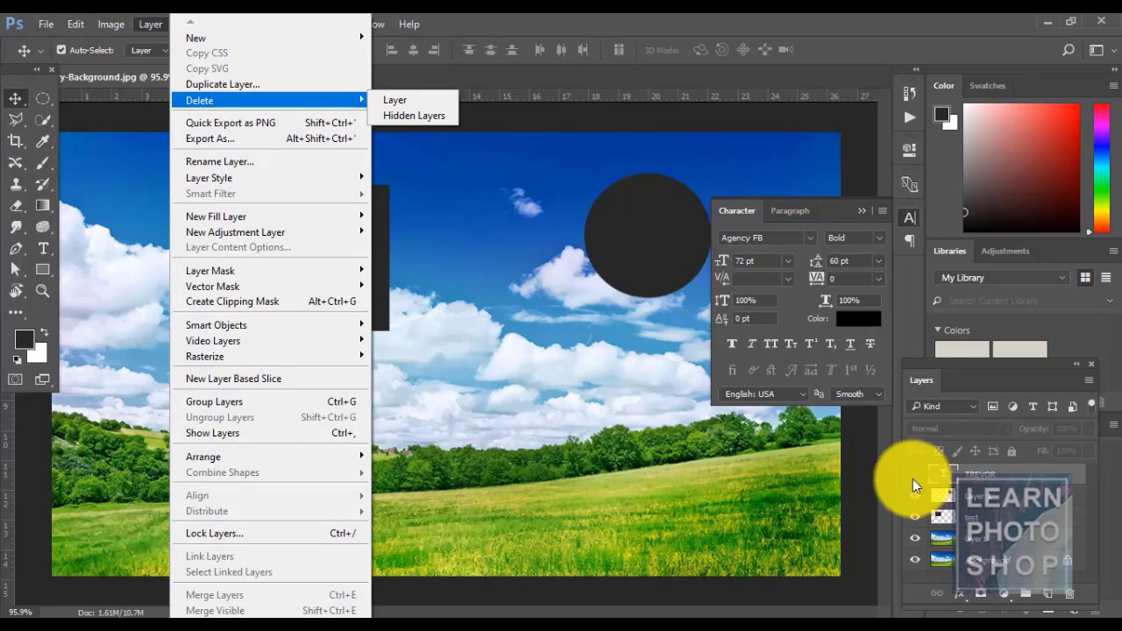
pyautogui.click(421, 121)
pyautogui.hotkey('ctrl', 'z')
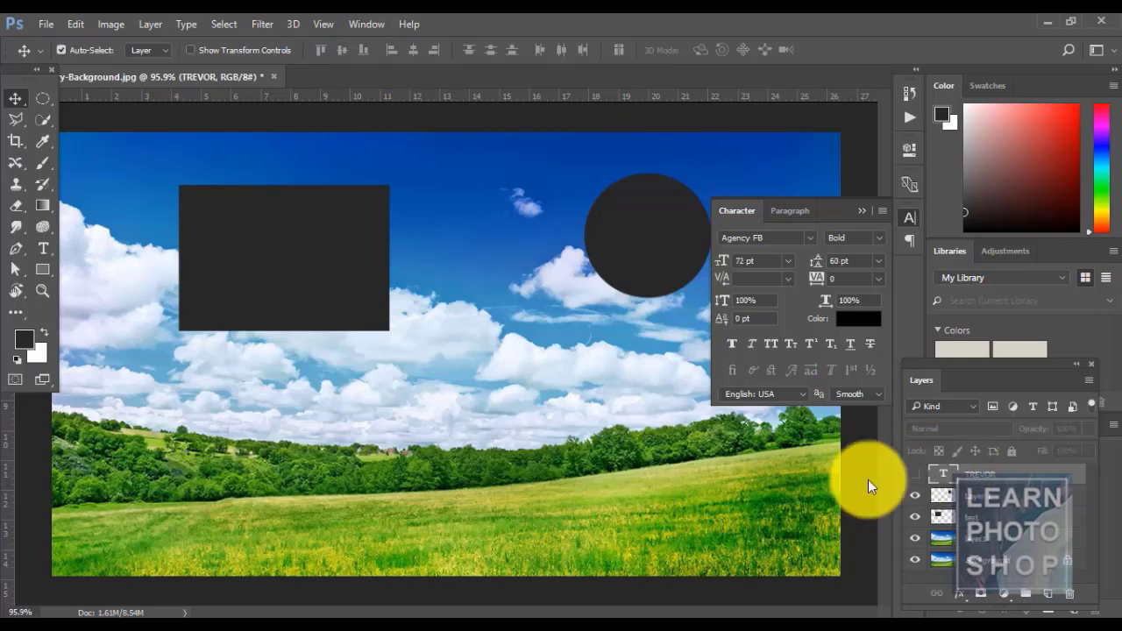
pyautogui.click(153, 27)
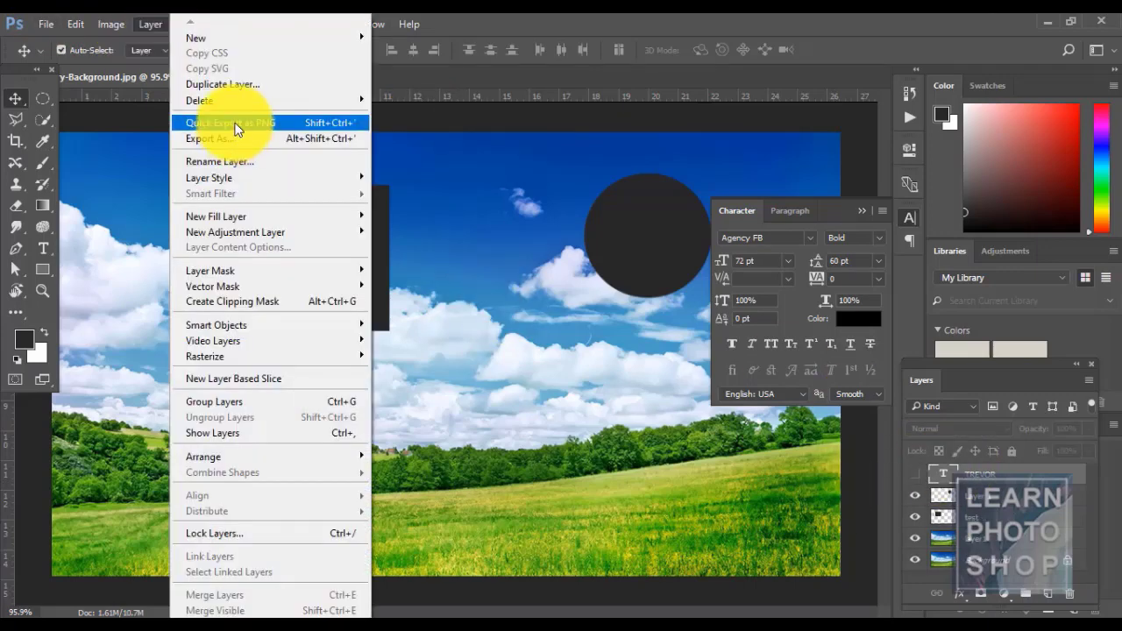
pyautogui.click(494, 361)
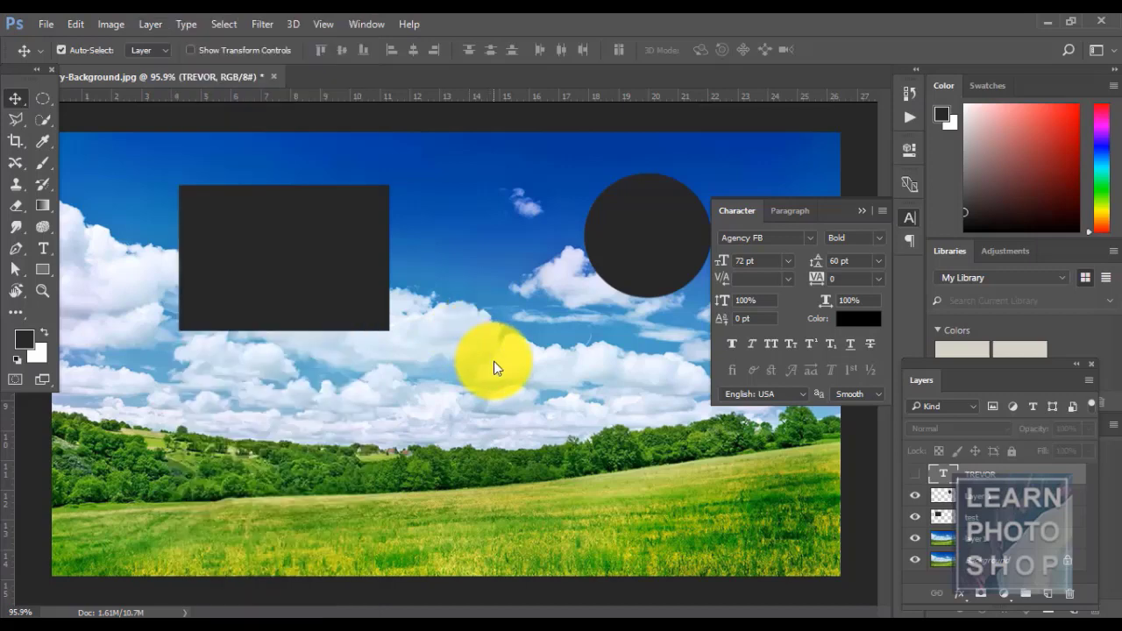
pyautogui.click(914, 473)
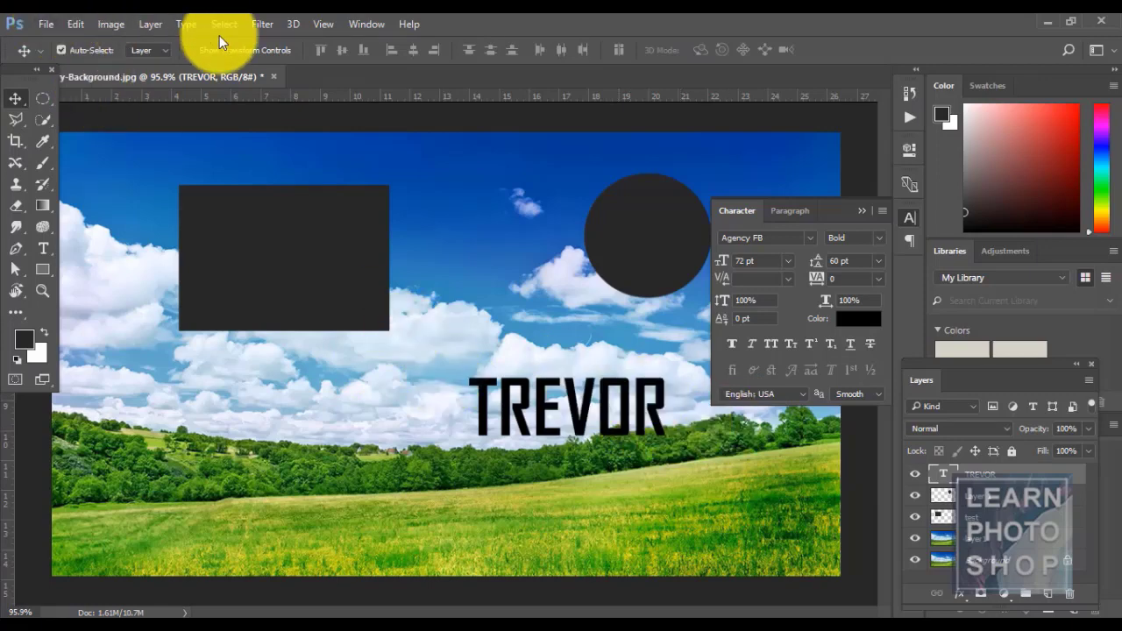
# - Quick Export the TREVOR layer as PNG, saving TREVOR.png in the ref1 folder
pyautogui.click(147, 24)
pyautogui.click(269, 122)
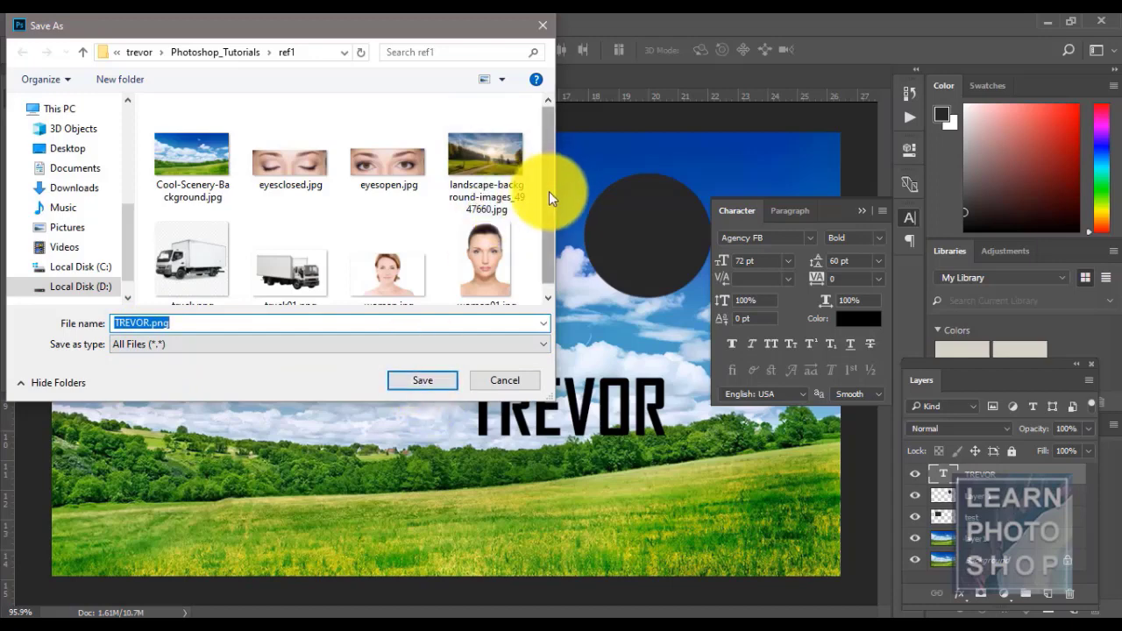
pyautogui.scroll(-1, 549, 191)
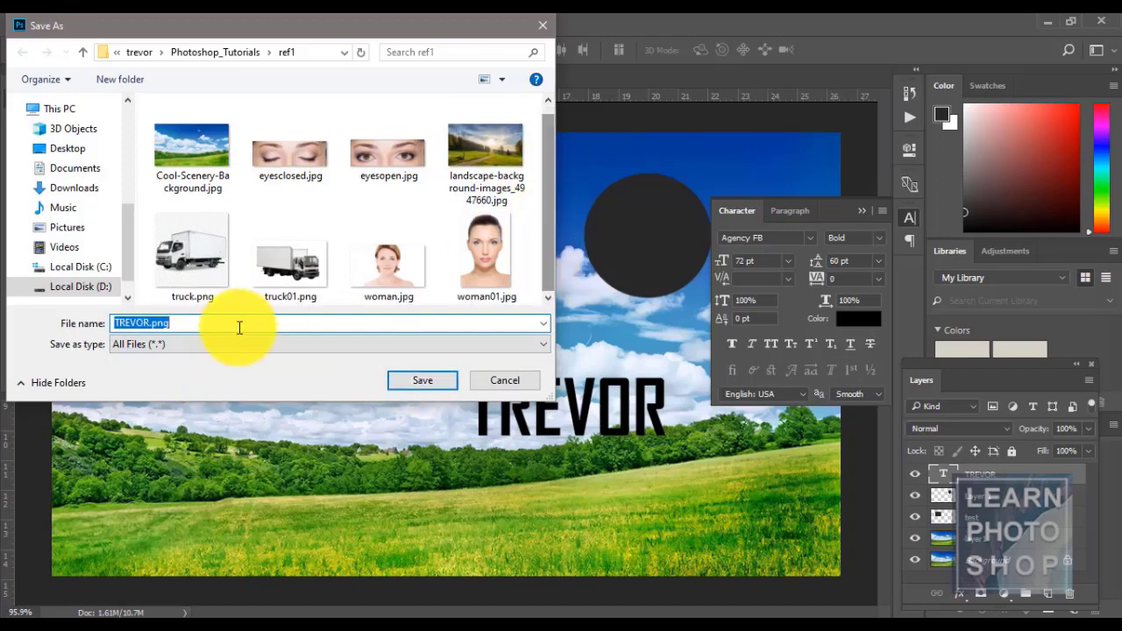
pyautogui.click(415, 377)
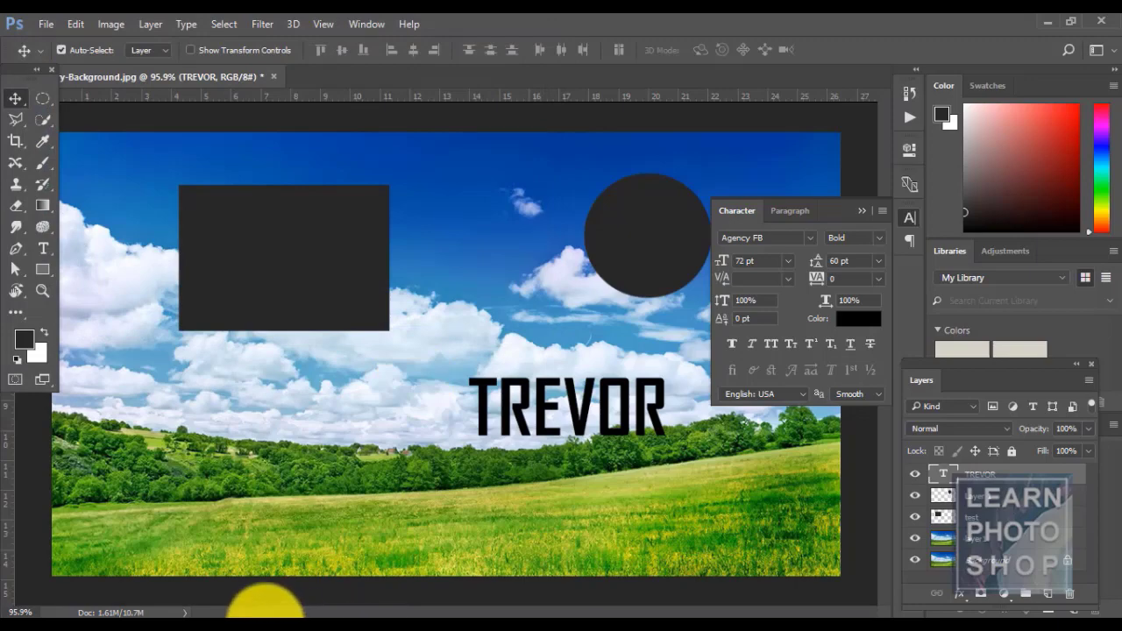
# - Browse trevor > Photoshop_Tutorials > ref1 to check TREVOR.png, then minimise Explorer
pyautogui.click(281, 618)
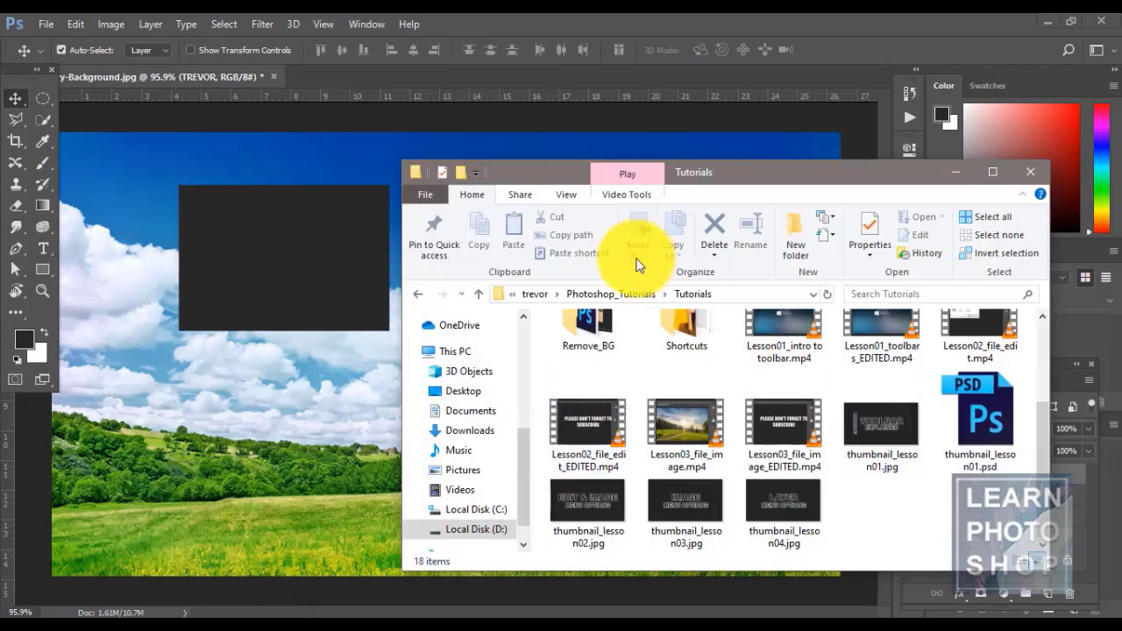
pyautogui.click(544, 289)
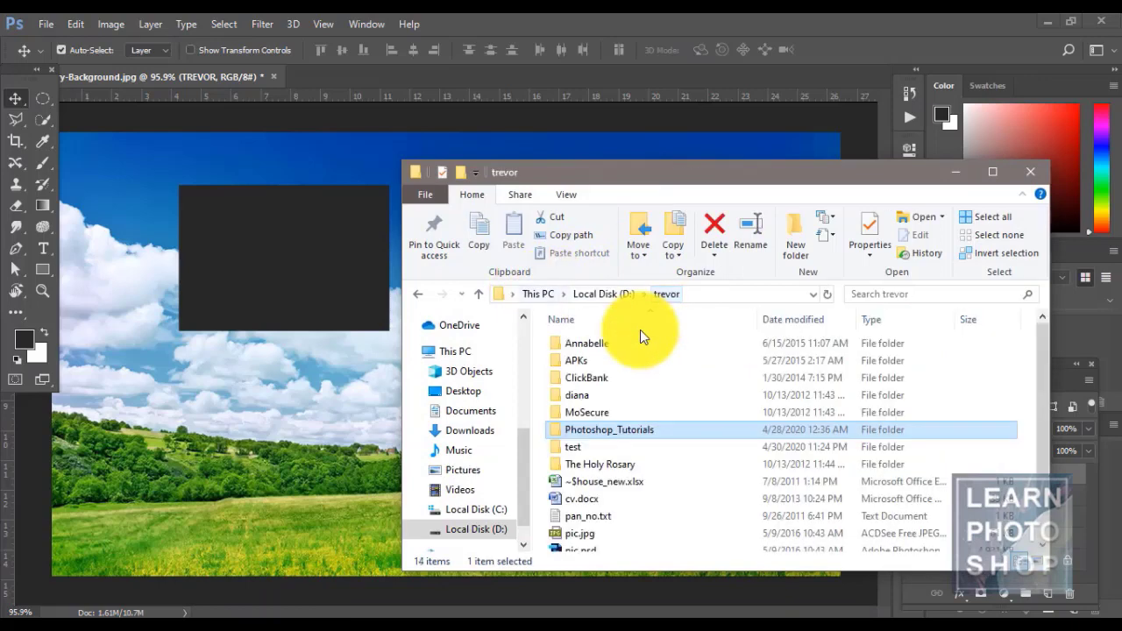
pyautogui.doubleClick(596, 430)
pyautogui.doubleClick(596, 430)
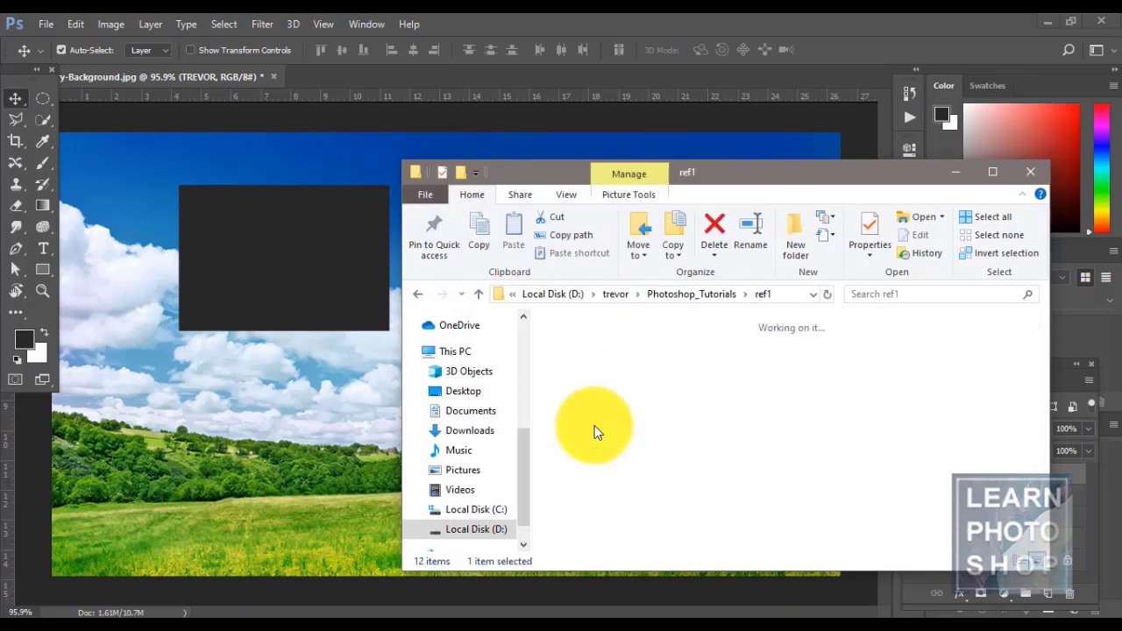
pyautogui.click(990, 354)
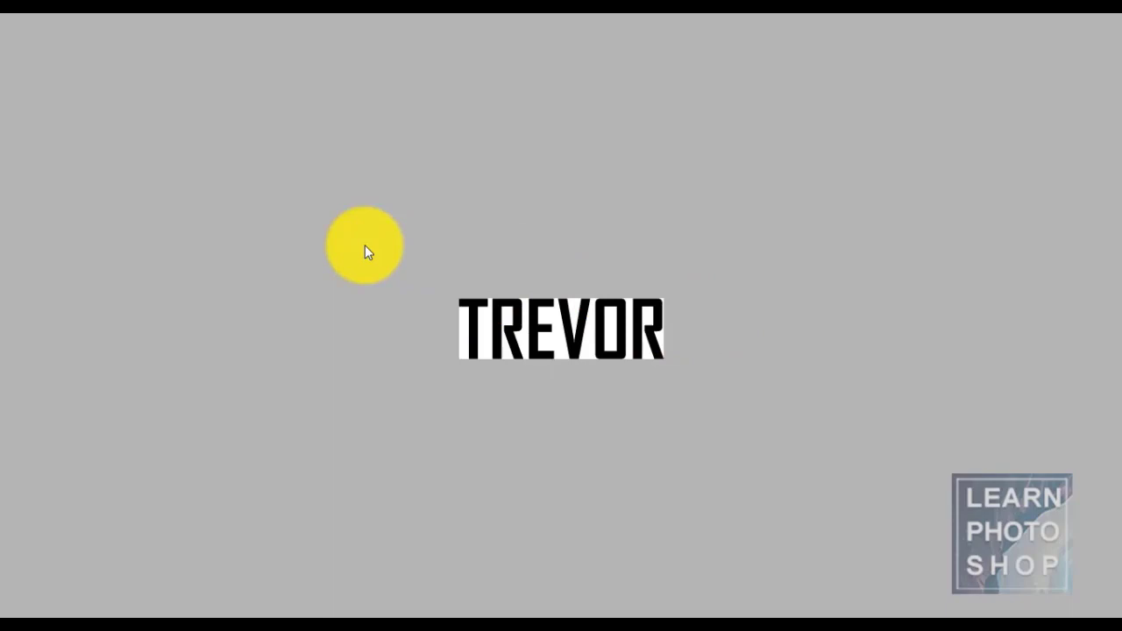
pyautogui.click(364, 244)
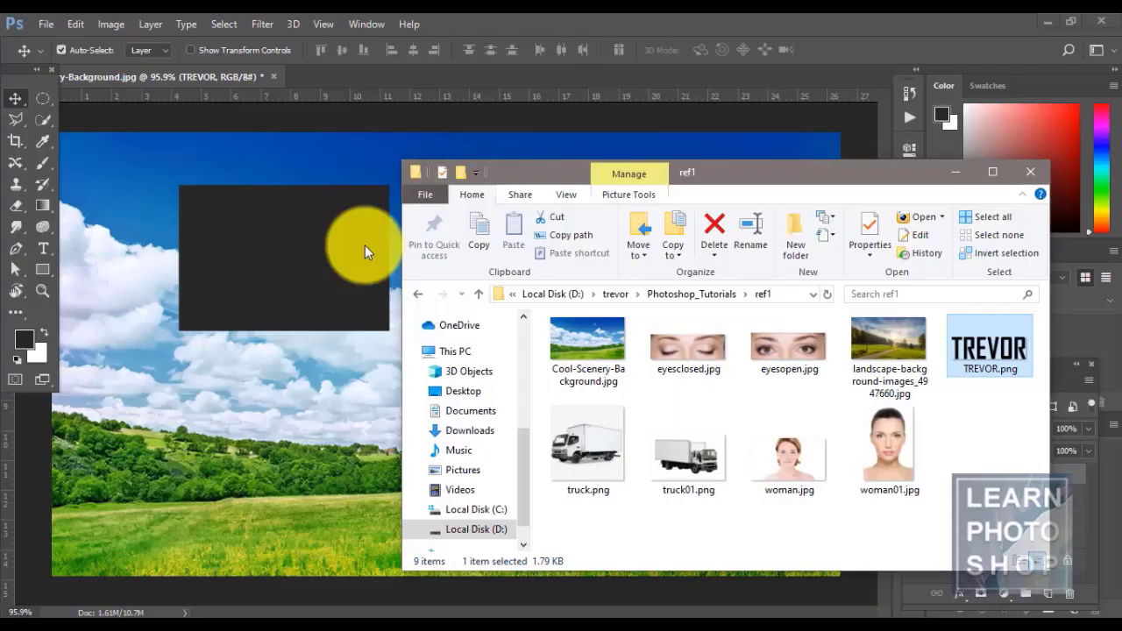
pyautogui.click(954, 170)
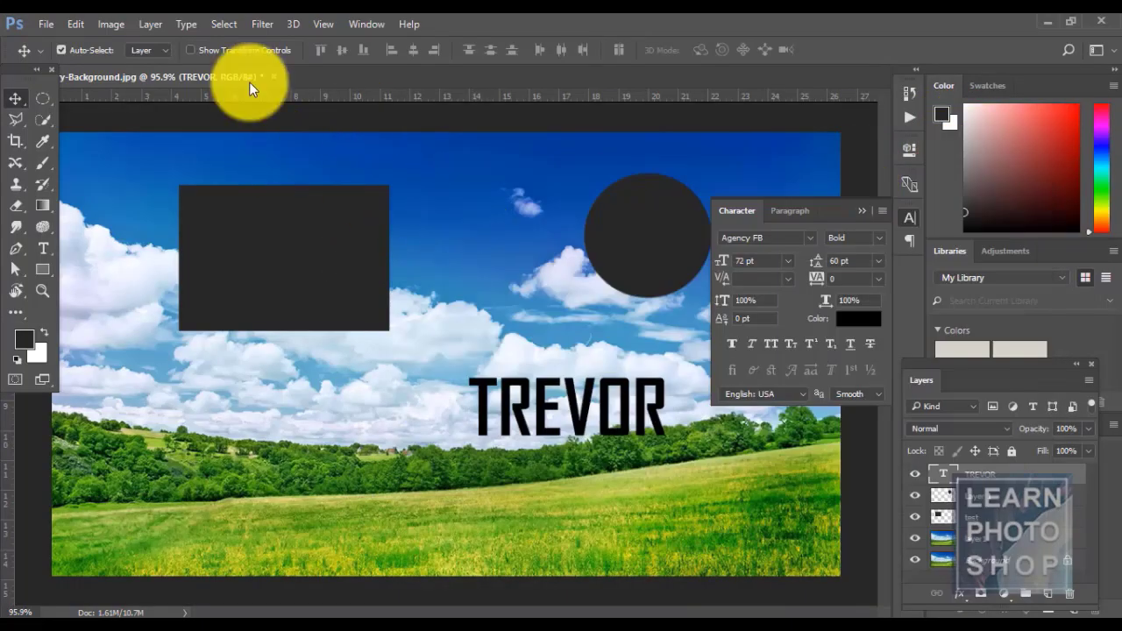
pyautogui.click(368, 126)
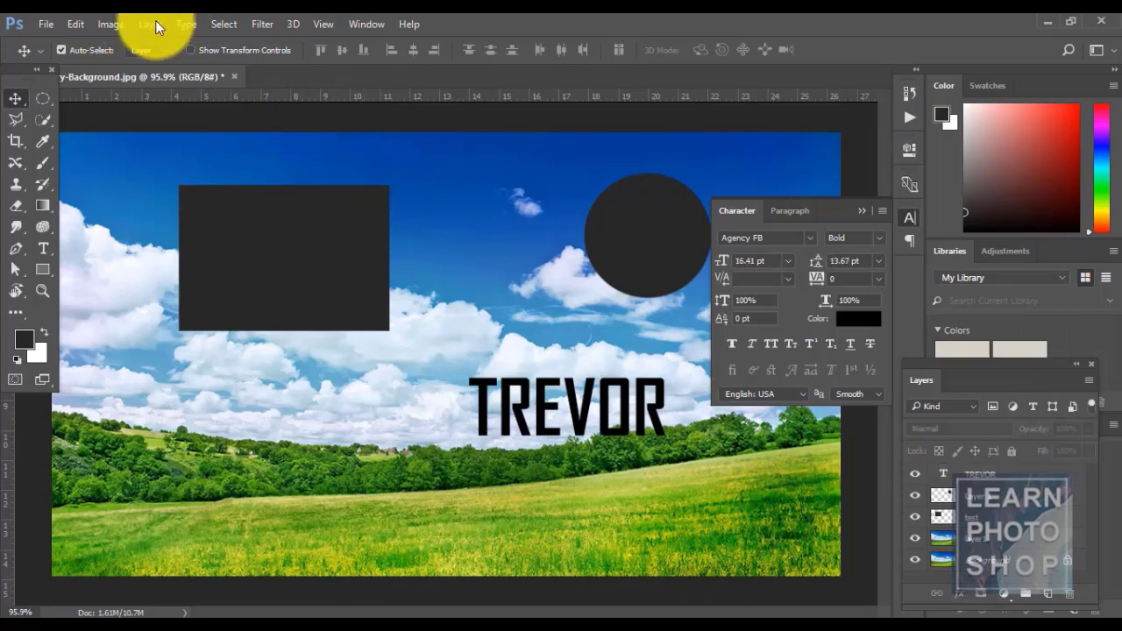
pyautogui.click(152, 24)
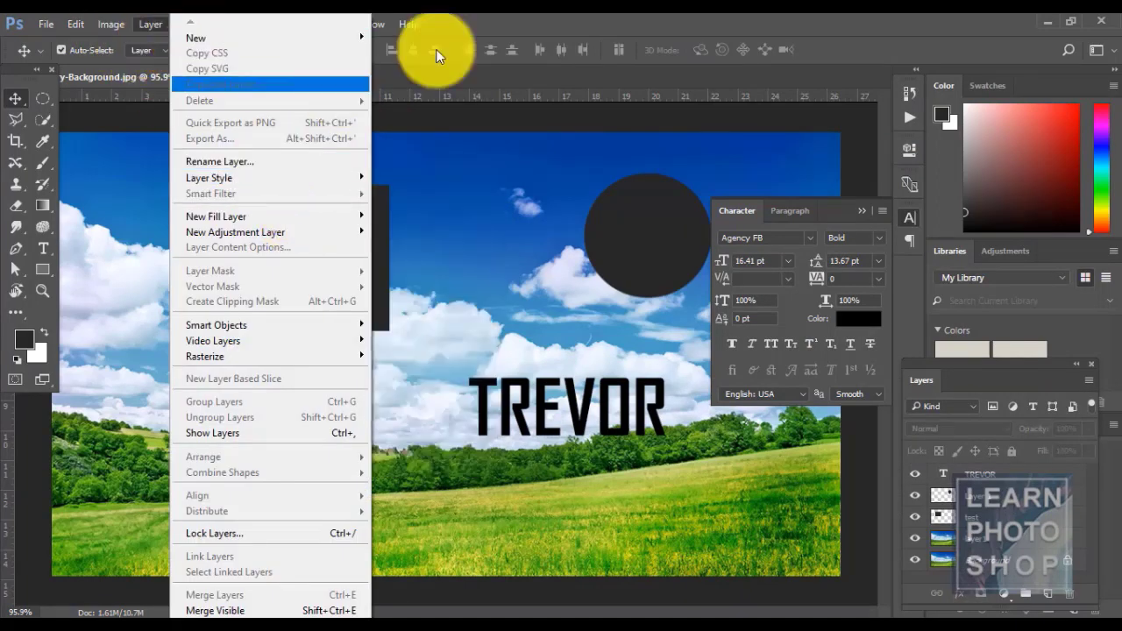
pyautogui.click(593, 12)
pyautogui.click(1039, 474)
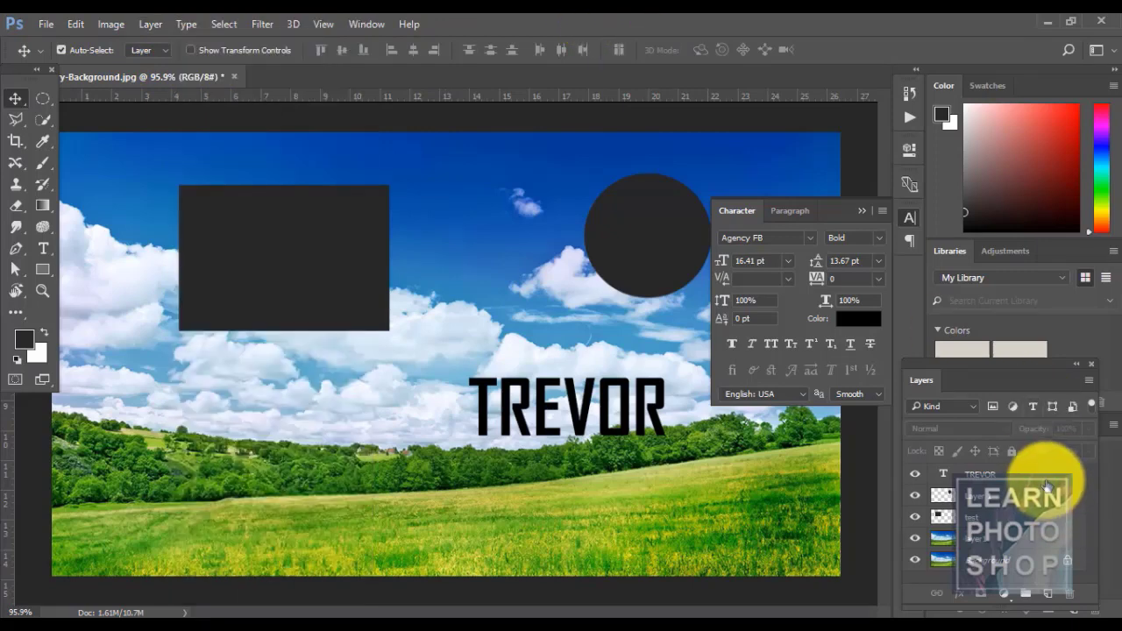
pyautogui.click(150, 25)
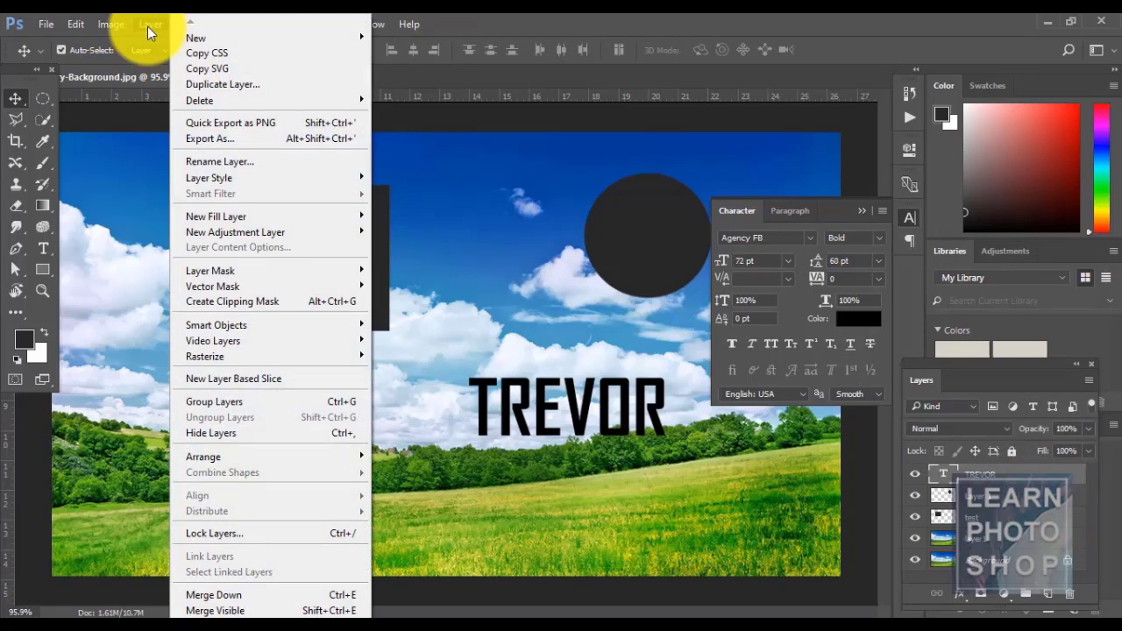
pyautogui.click(231, 140)
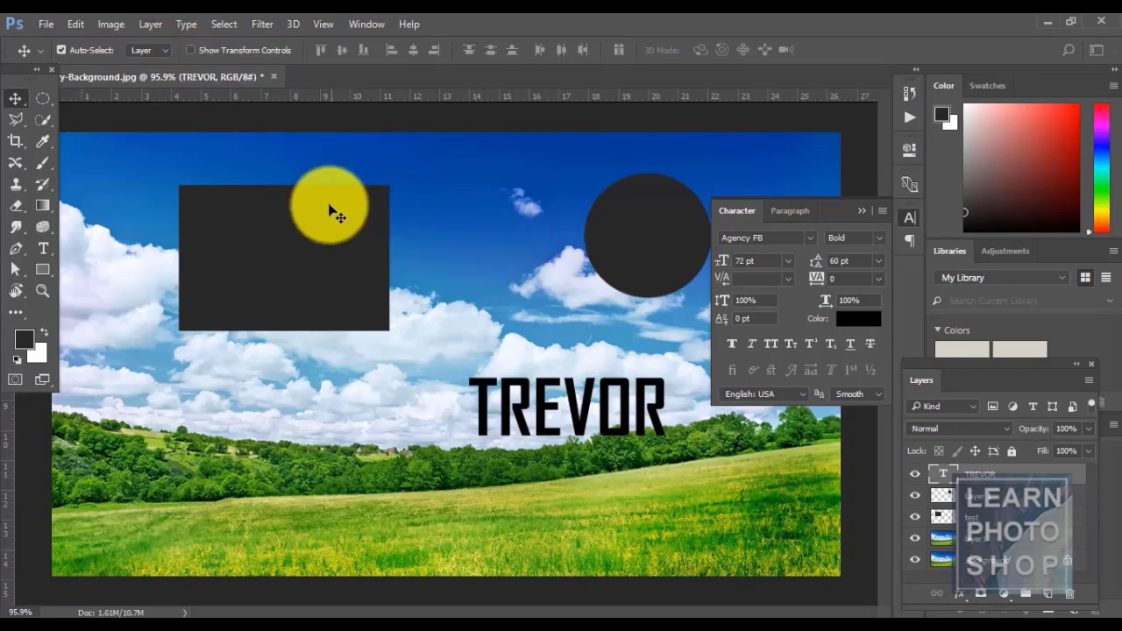
pyautogui.click(147, 26)
# - Cancel the TREVOR layer's Export As preview with Esc, exporting nothing
pyautogui.click(217, 85)
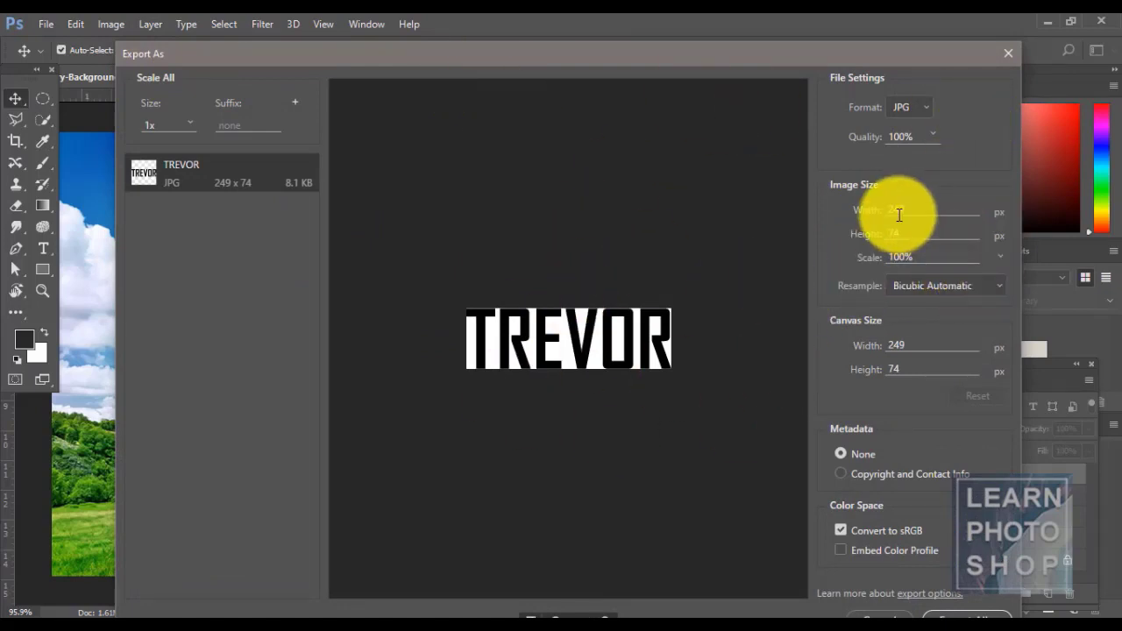
pyautogui.moveTo(634, 58); pyautogui.dragTo(609, 31)
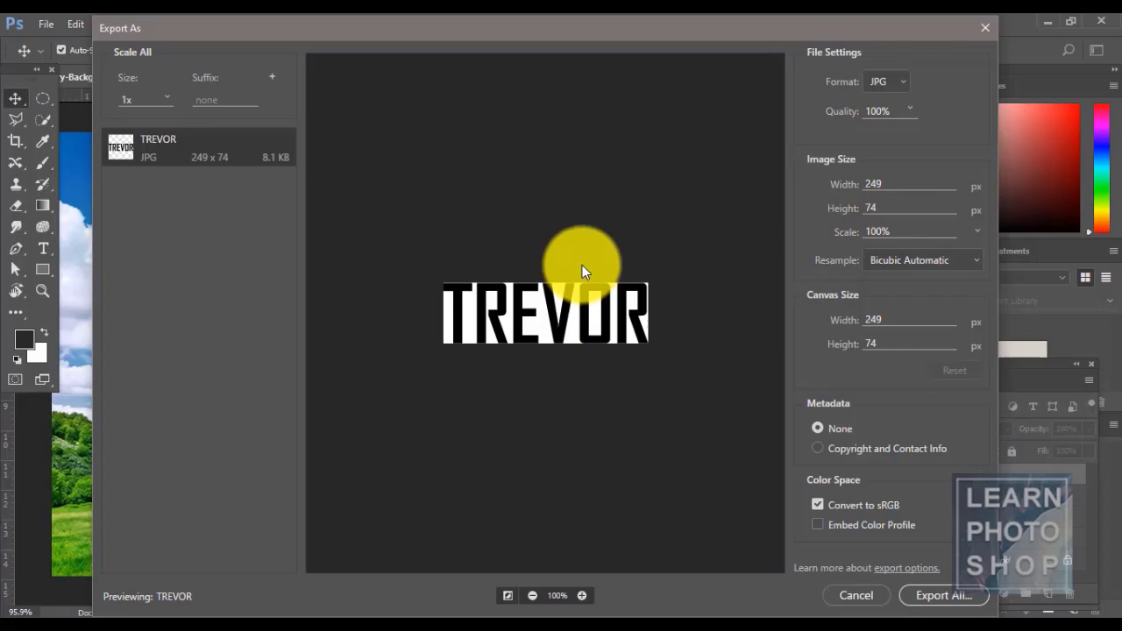
pyautogui.press('Escape')
pyautogui.click(46, 24)
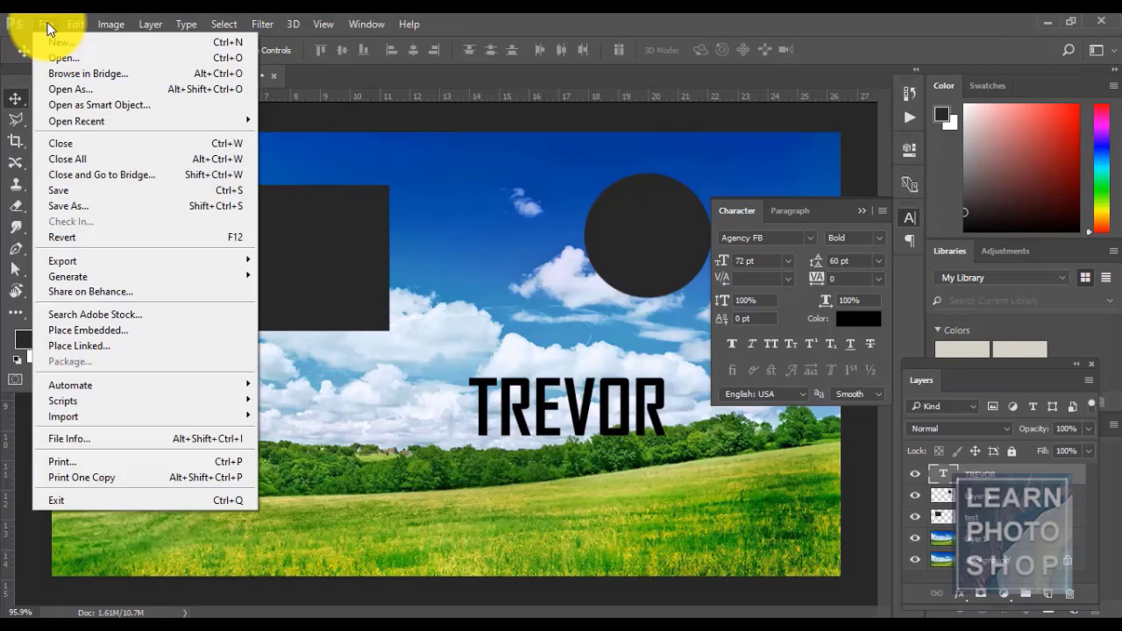
pyautogui.moveTo(137, 263)
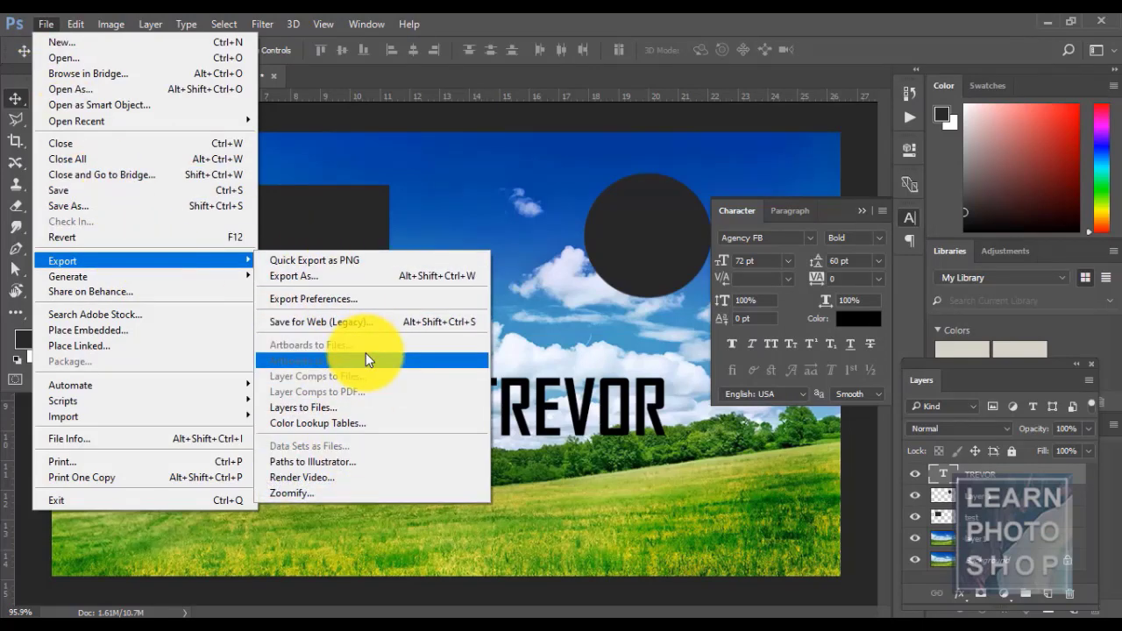
pyautogui.click(642, 15)
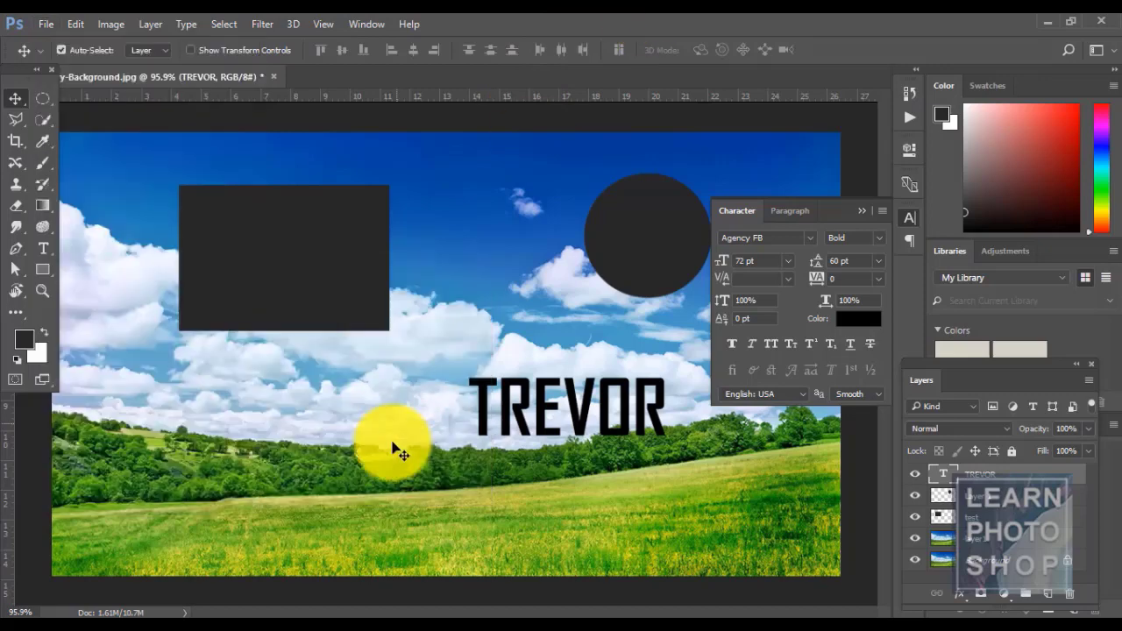
pyautogui.click(43, 28)
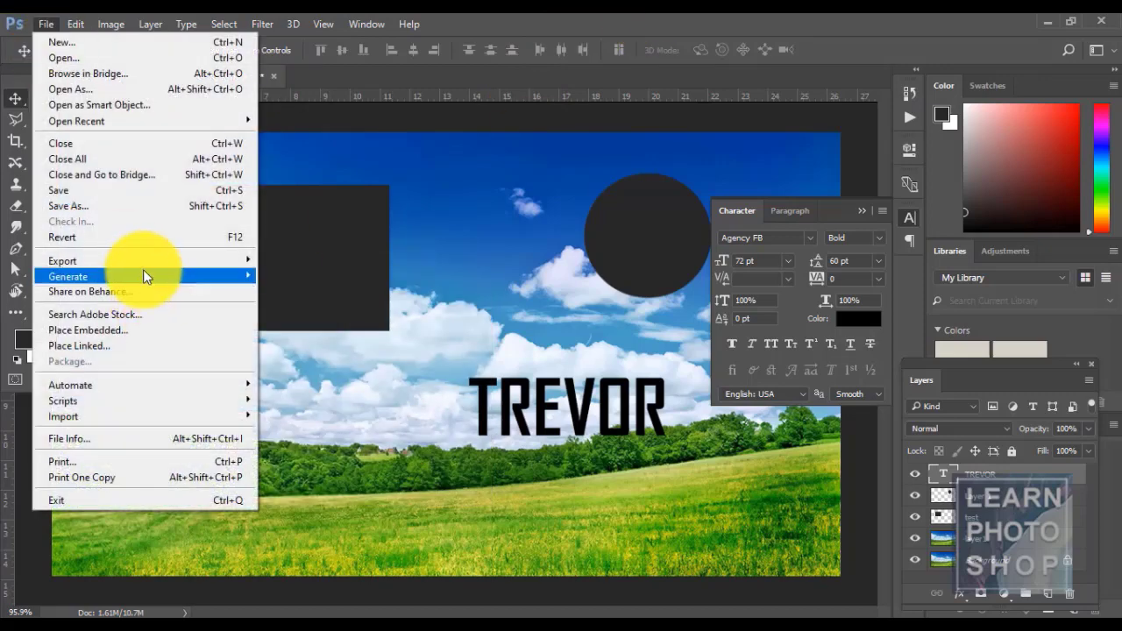
pyautogui.moveTo(139, 263)
pyautogui.click(341, 279)
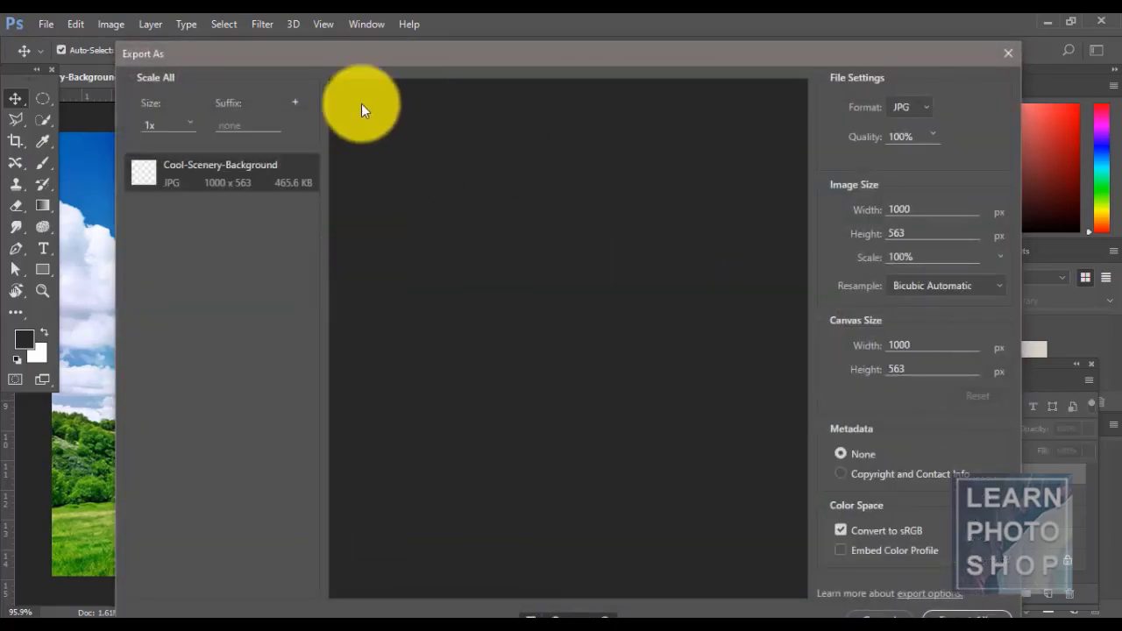
pyautogui.press('Escape')
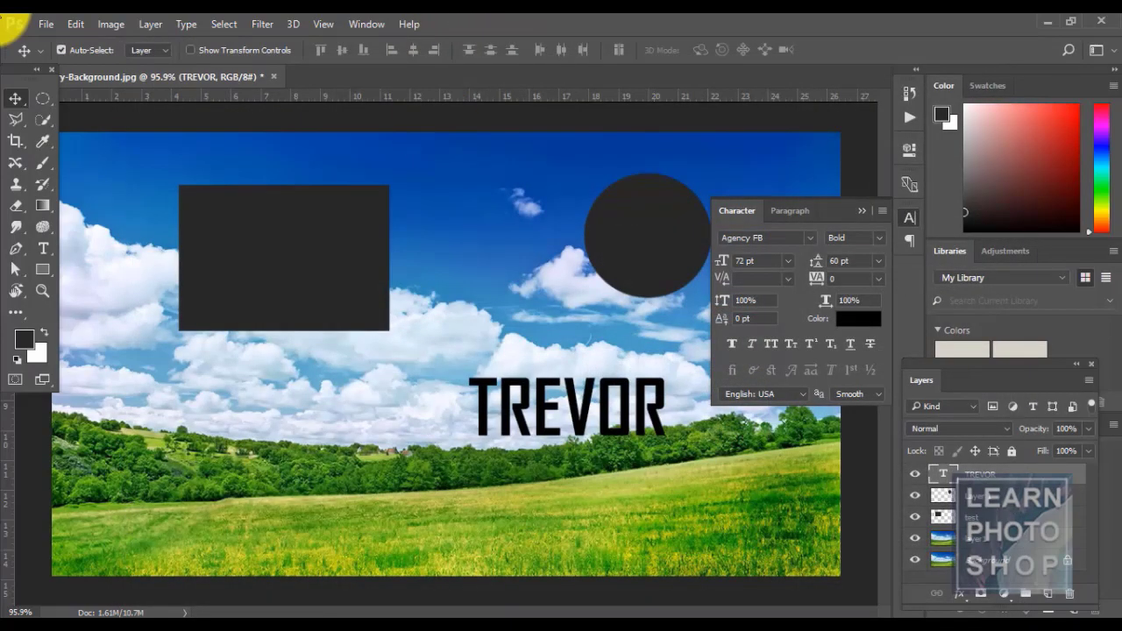
pyautogui.click(44, 18)
pyautogui.moveTo(136, 264)
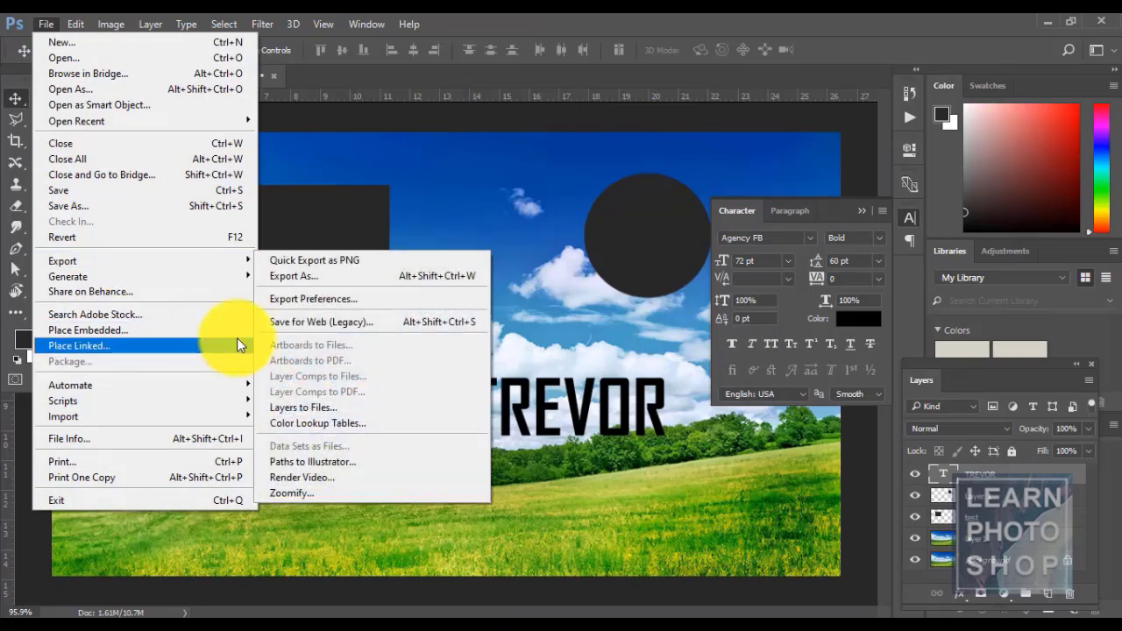
pyautogui.click(319, 324)
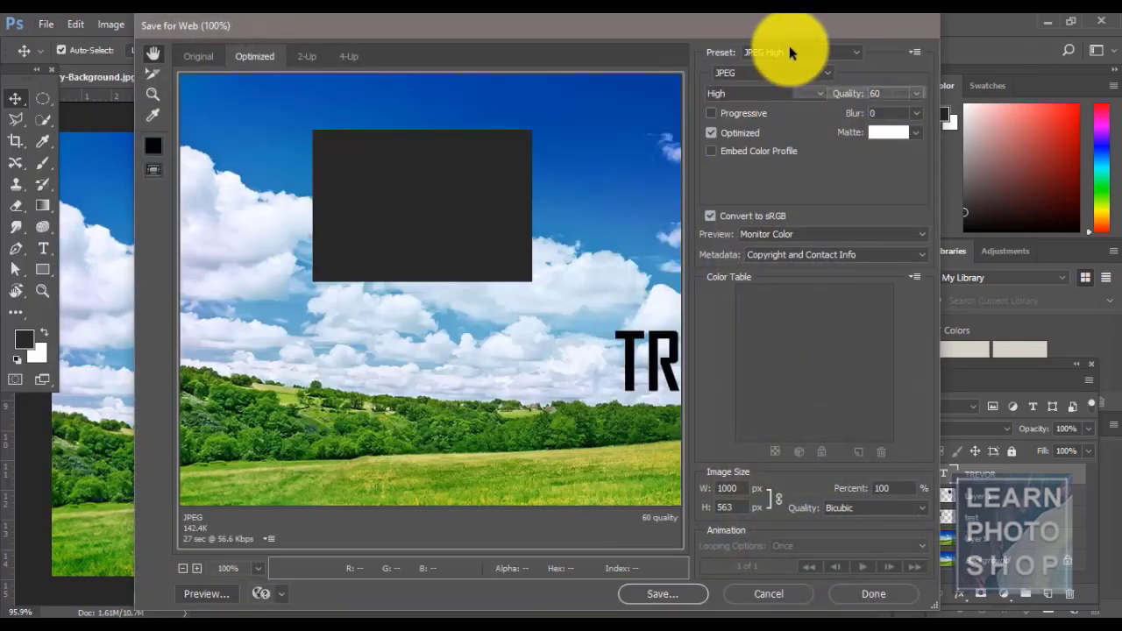
pyautogui.click(791, 51)
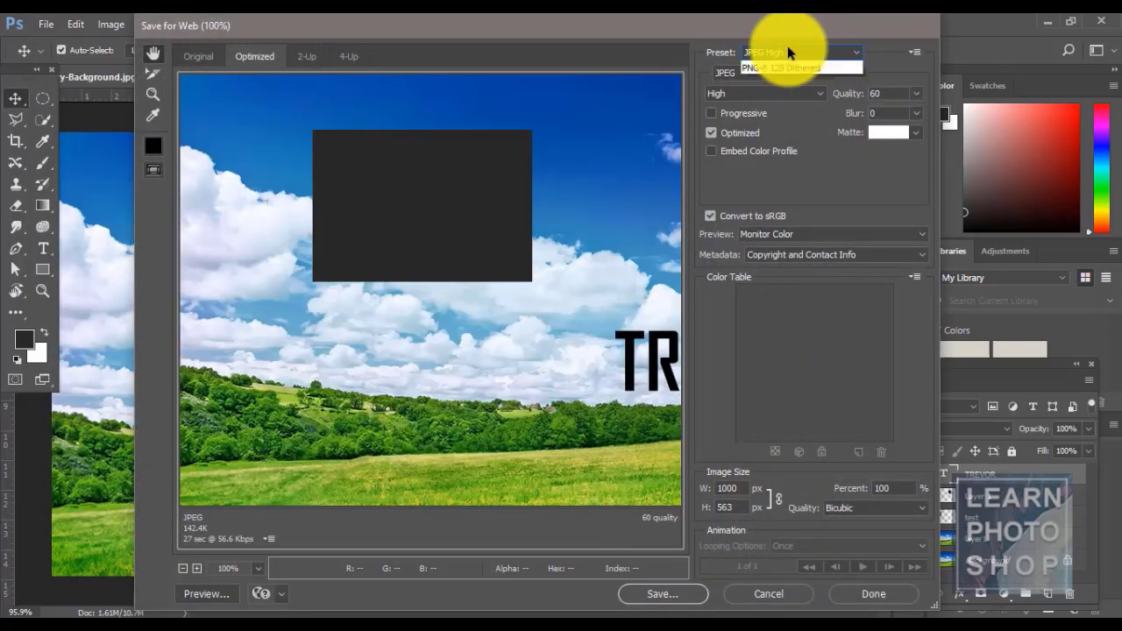
pyautogui.click(665, 25)
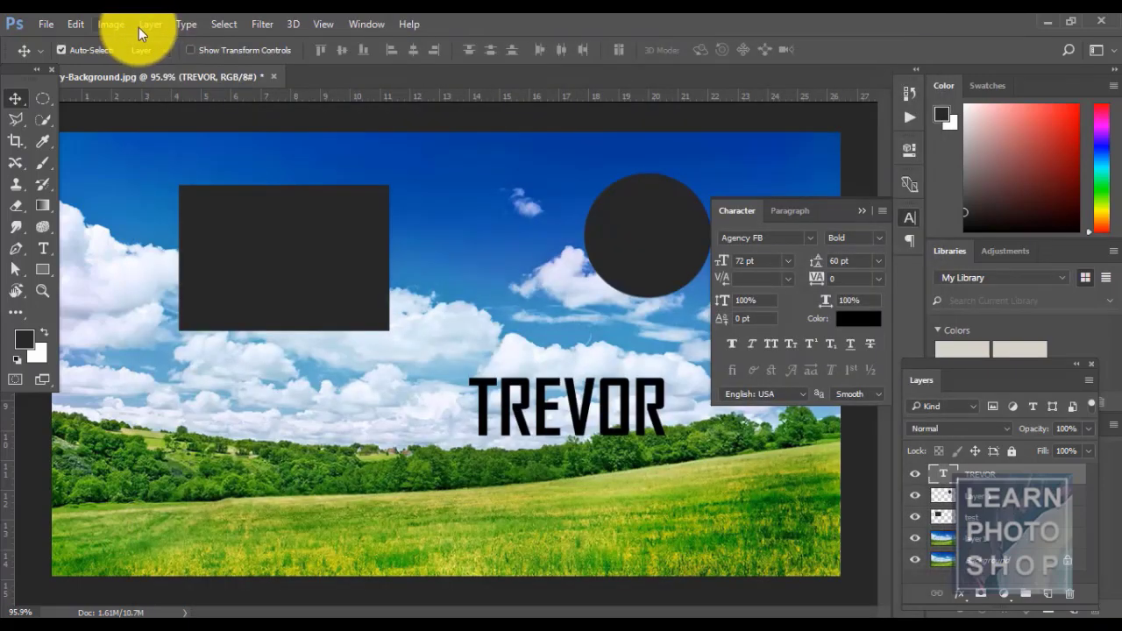
pyautogui.click(142, 28)
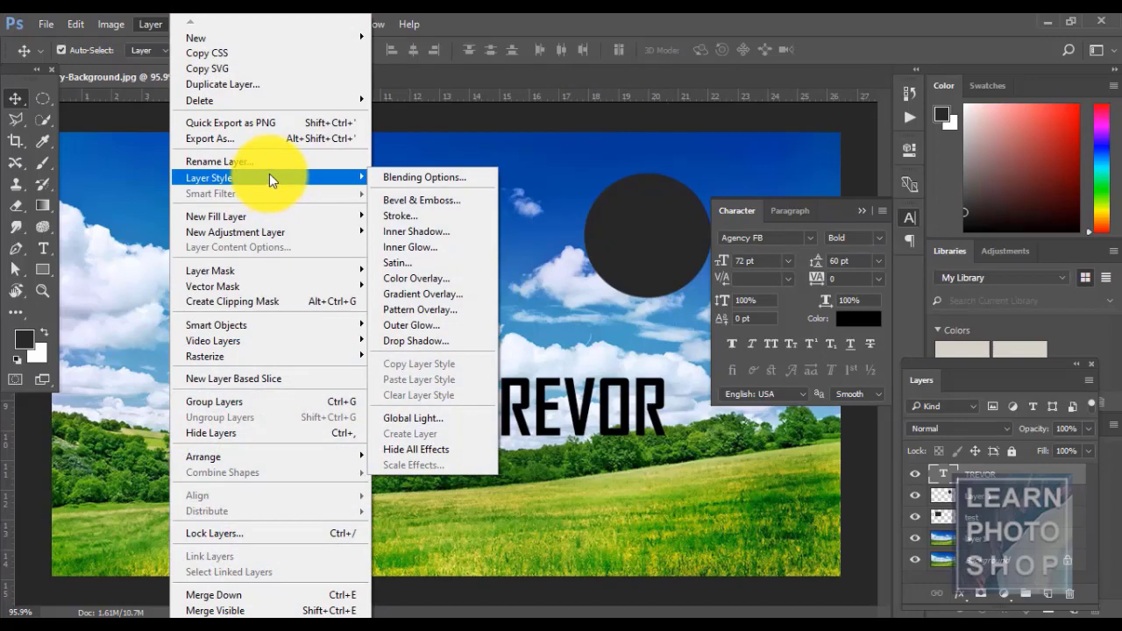
pyautogui.click(249, 140)
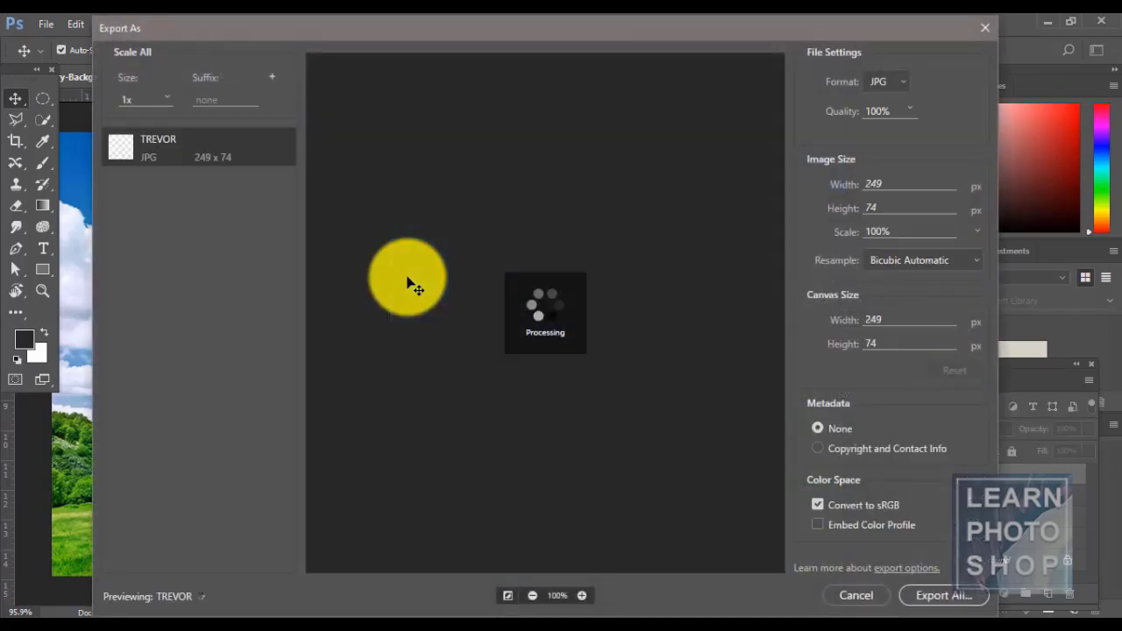
pyautogui.press('Escape')
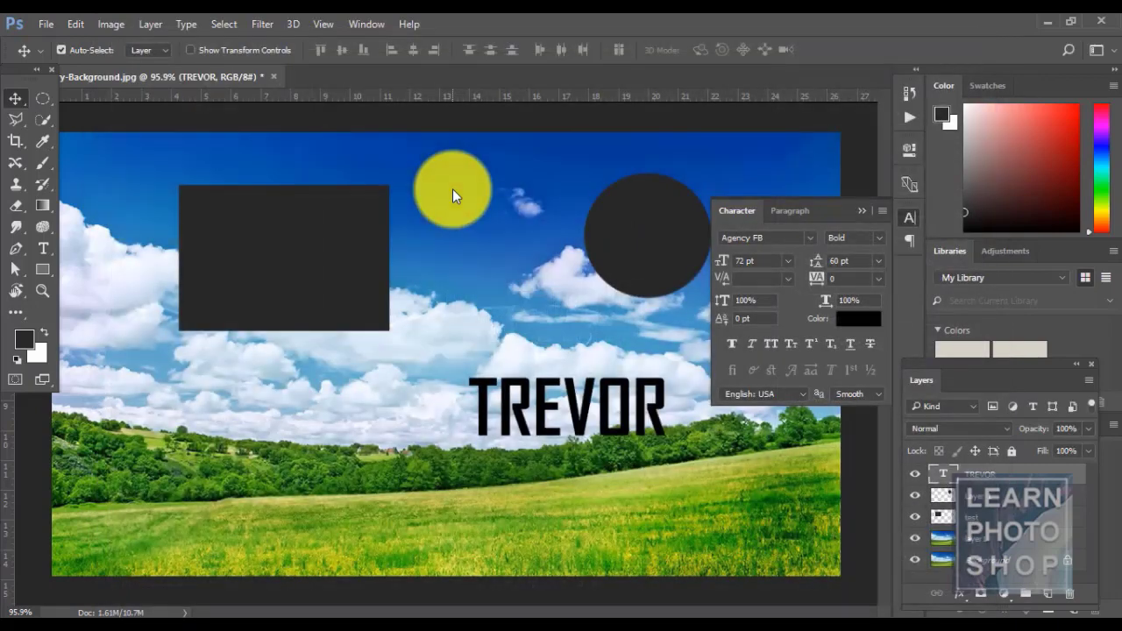
pyautogui.click(151, 24)
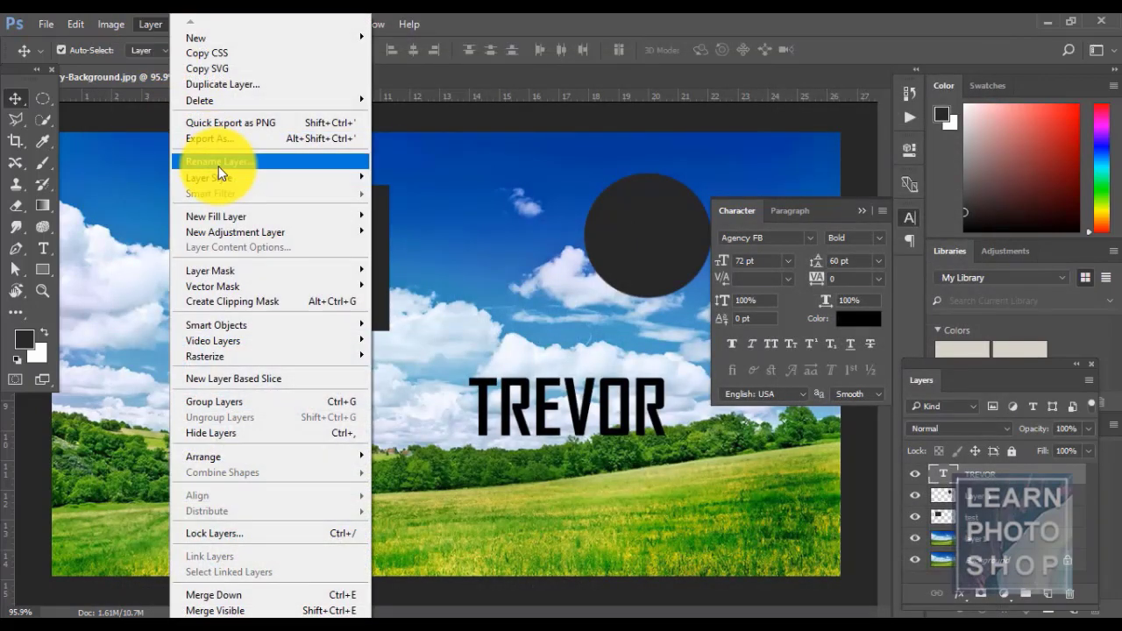
pyautogui.click(999, 473)
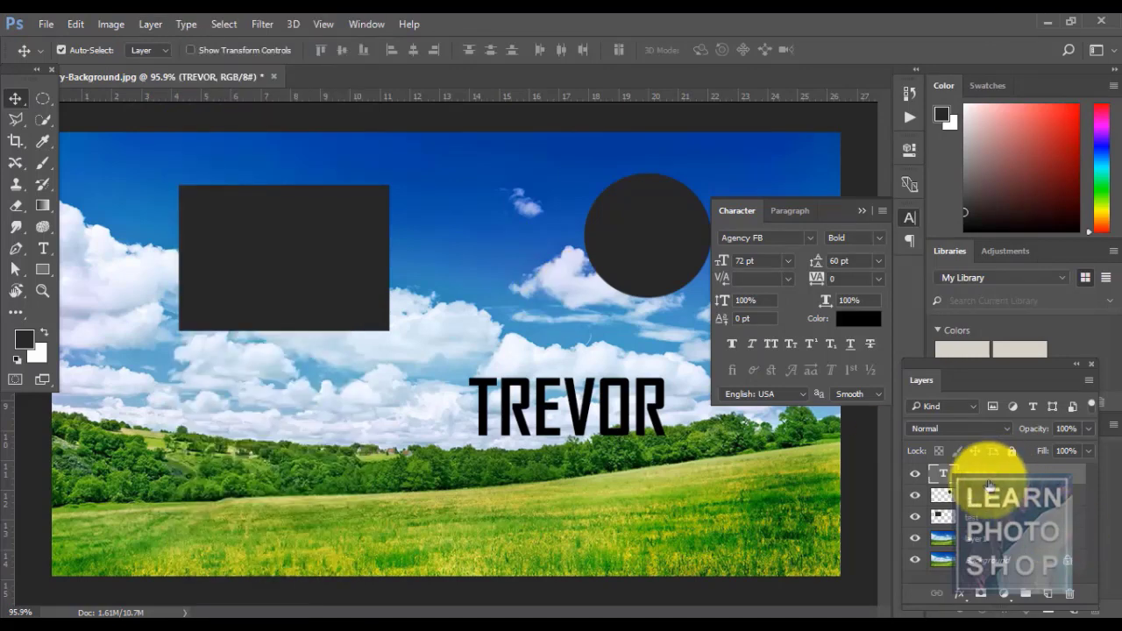
pyautogui.click(983, 500)
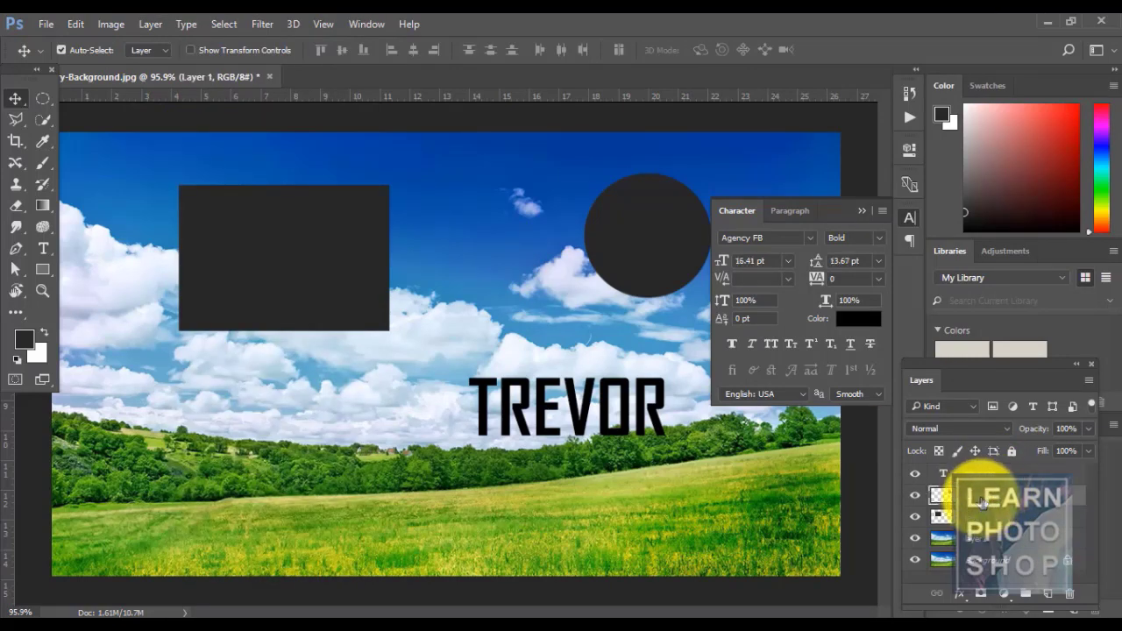
pyautogui.click(915, 496)
pyautogui.click(915, 496)
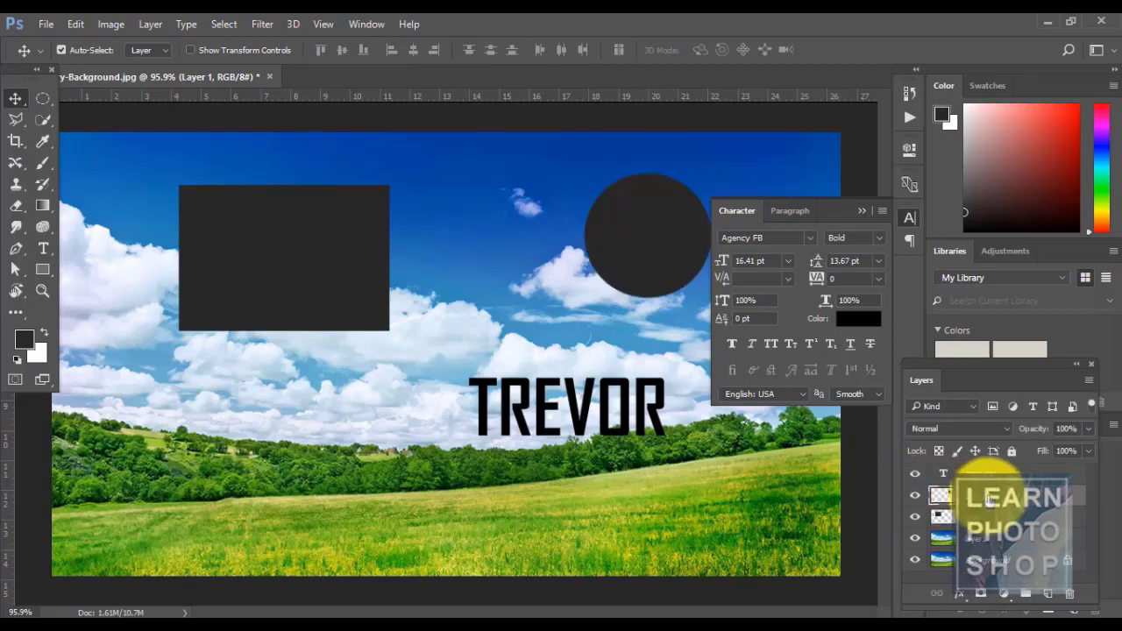
pyautogui.click(982, 501)
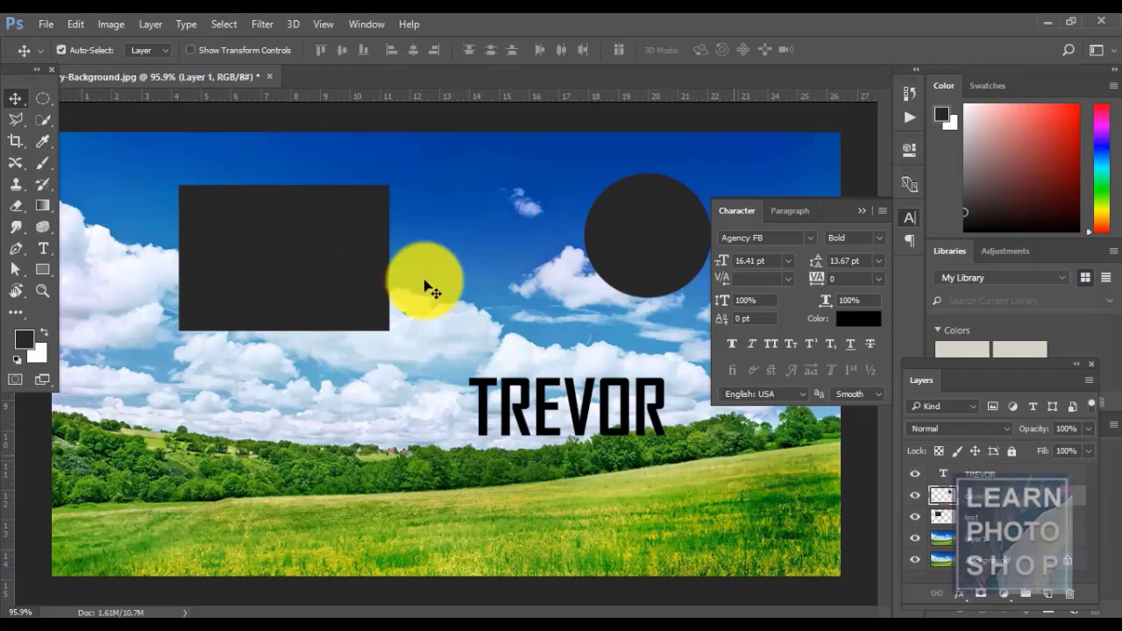
pyautogui.click(157, 26)
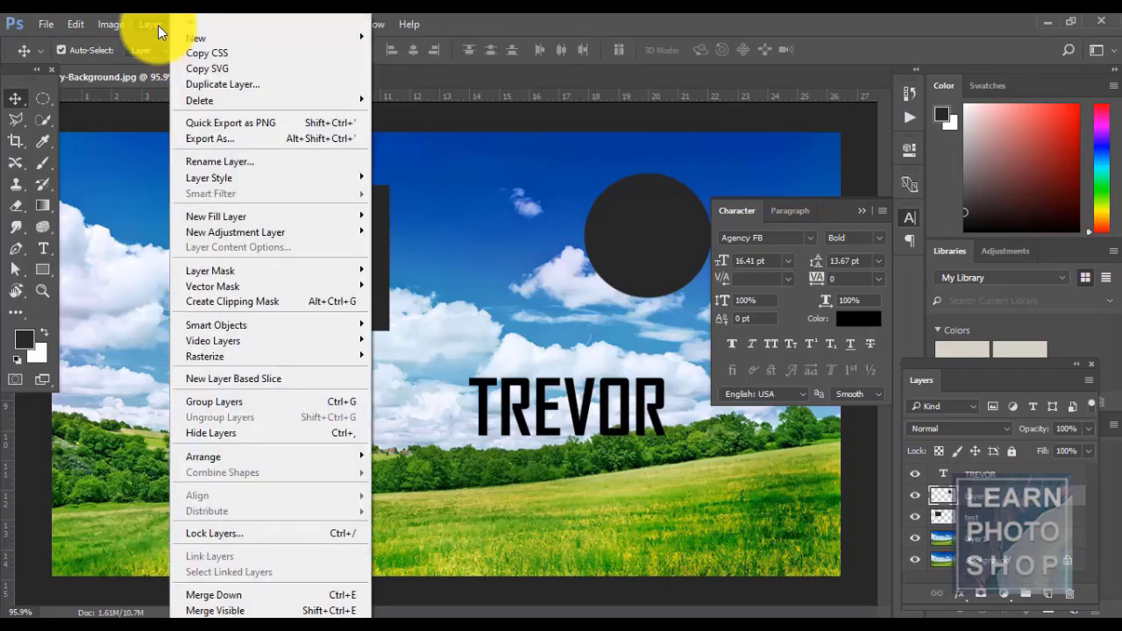
pyautogui.click(251, 160)
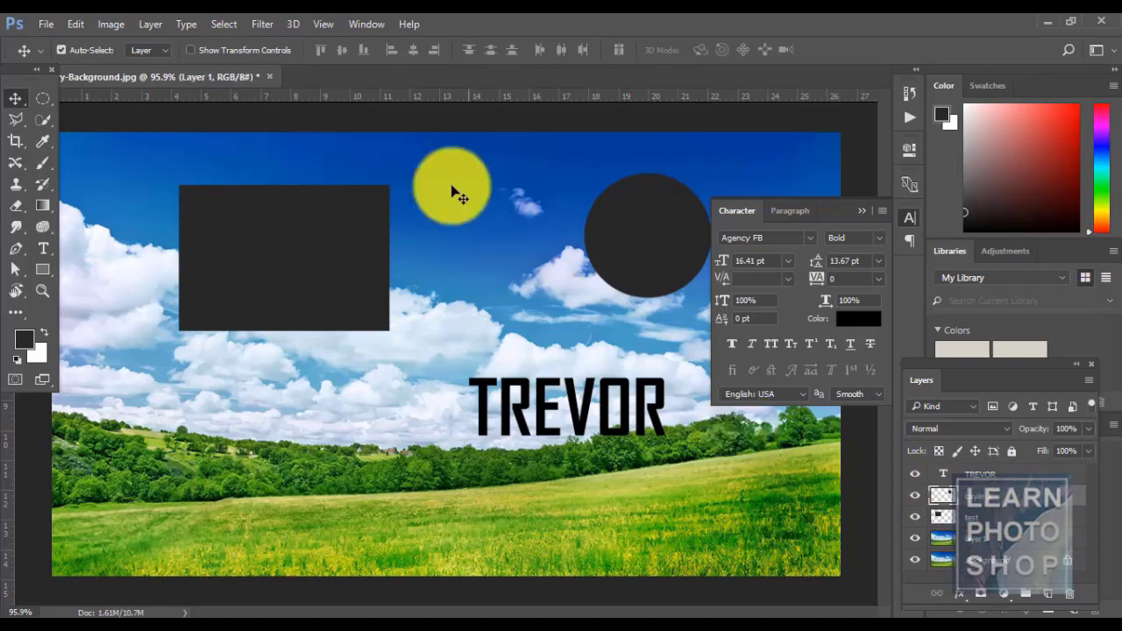
pyautogui.click(151, 31)
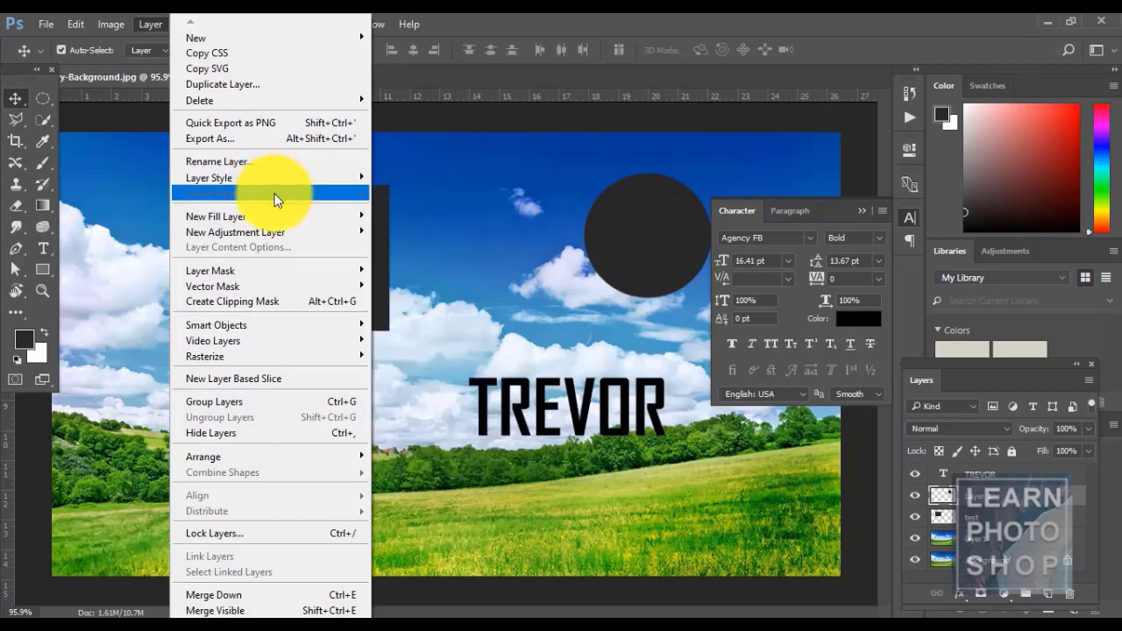
pyautogui.moveTo(268, 177)
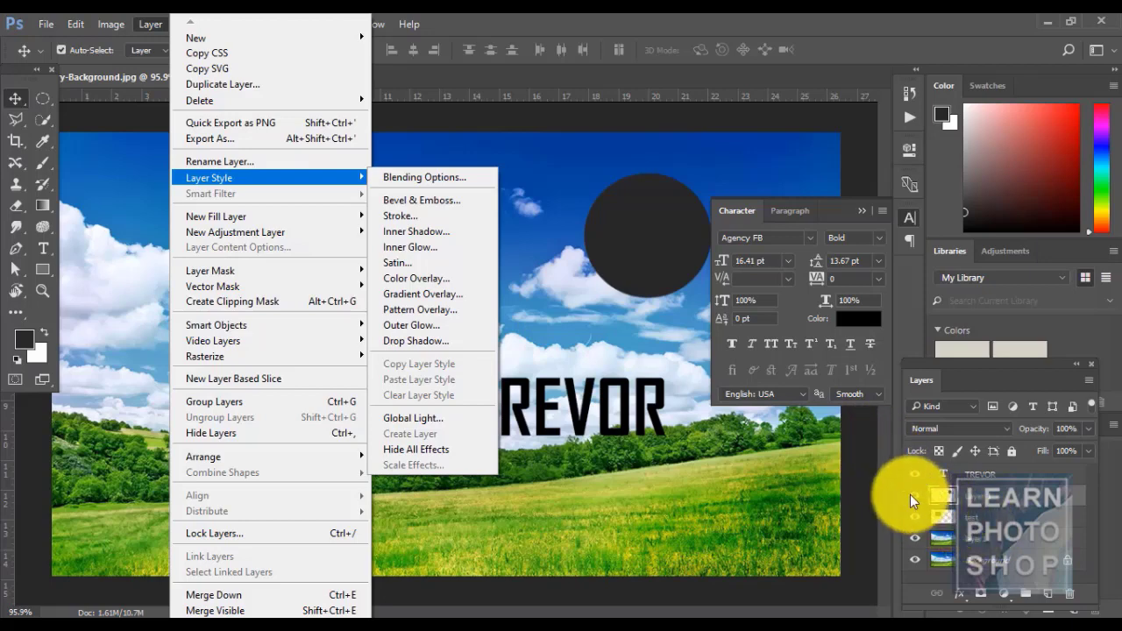
pyautogui.click(983, 500)
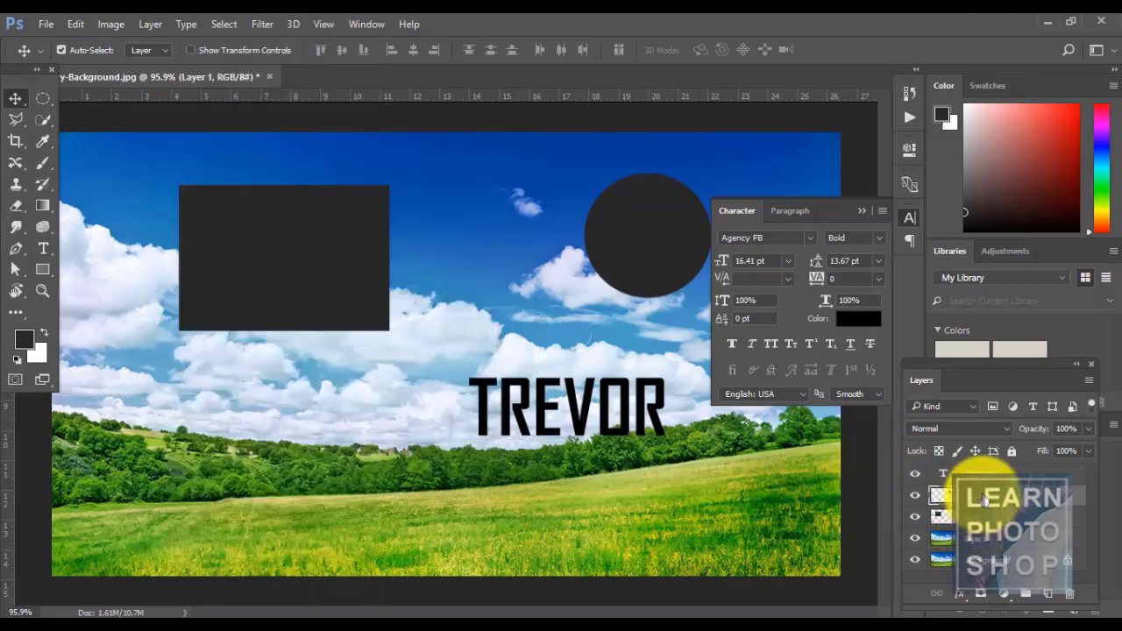
pyautogui.keyDown('ctrl'); pyautogui.click(984, 500); pyautogui.keyUp('ctrl')
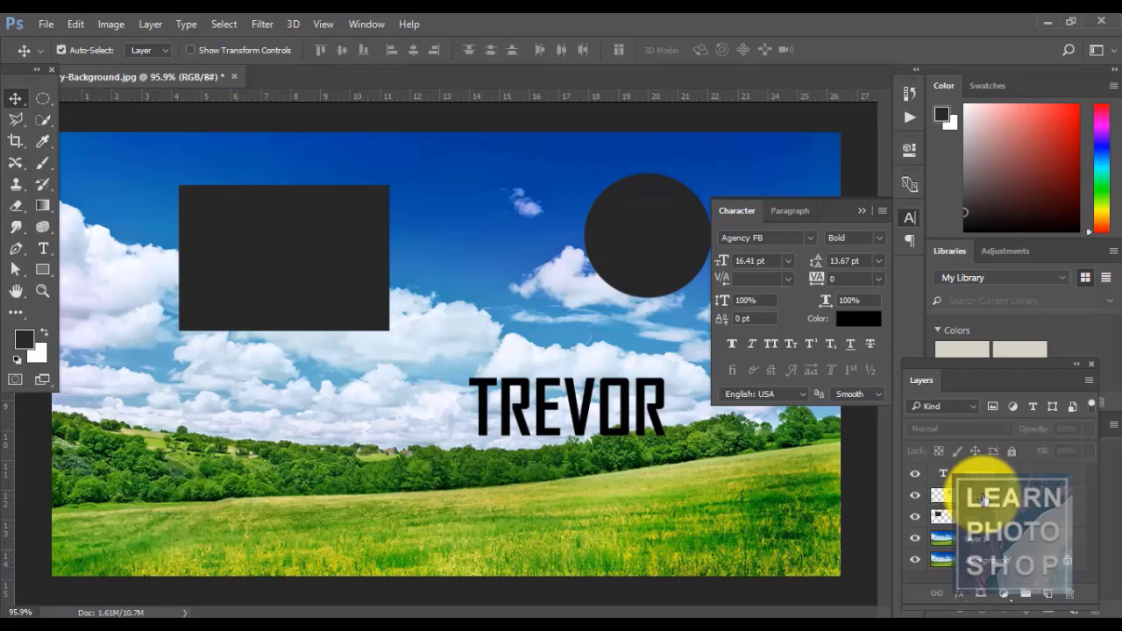
pyautogui.click(148, 26)
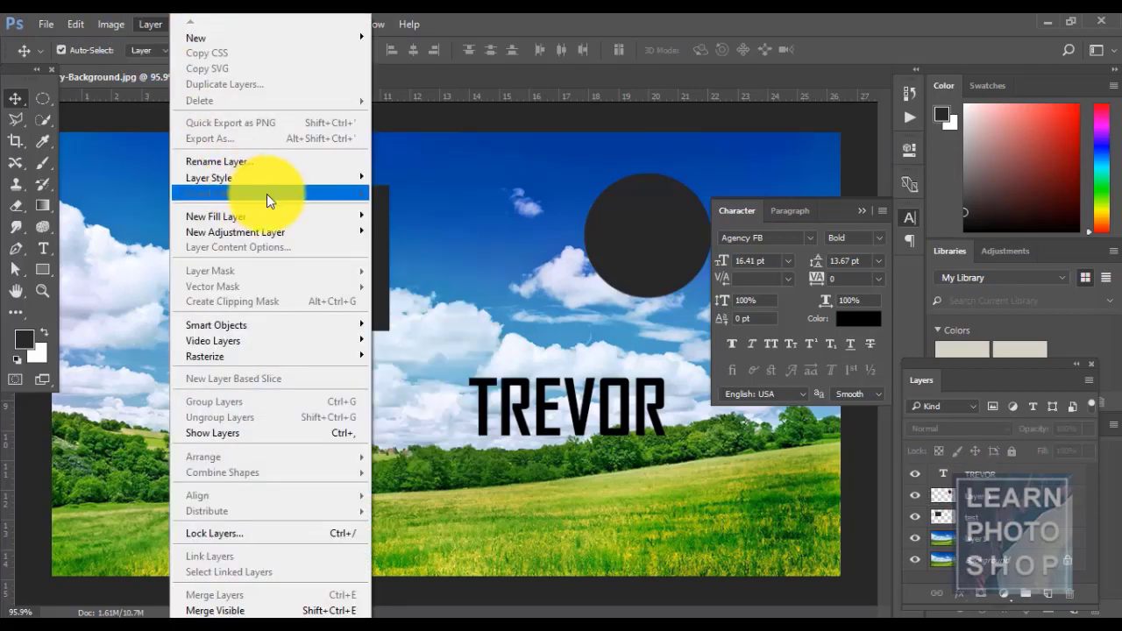
pyautogui.click(625, 20)
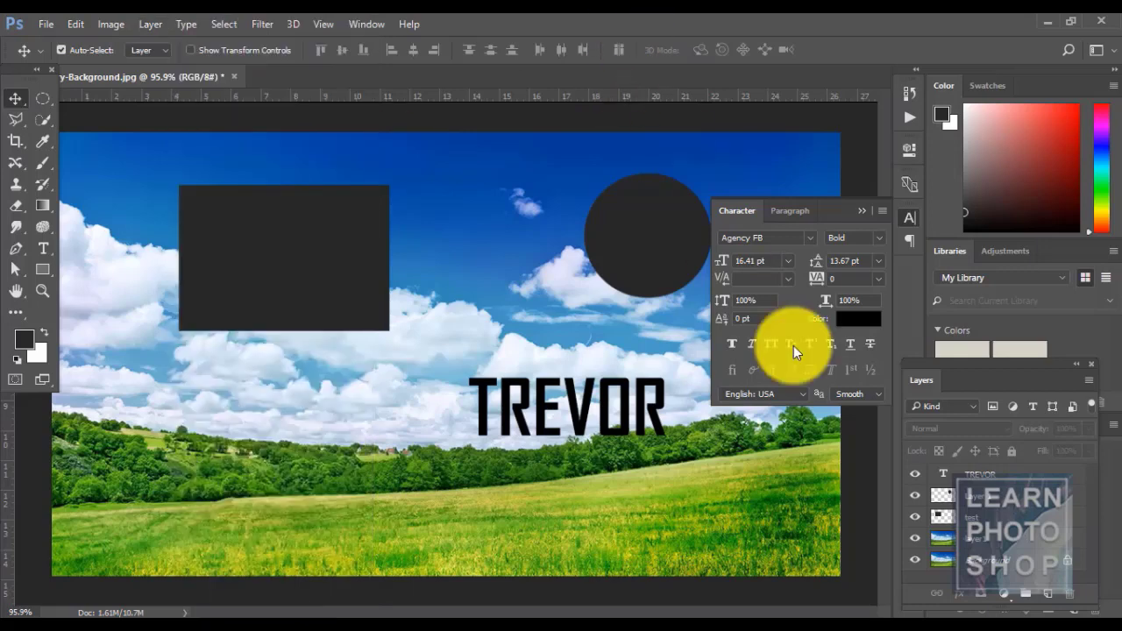
pyautogui.click(994, 541)
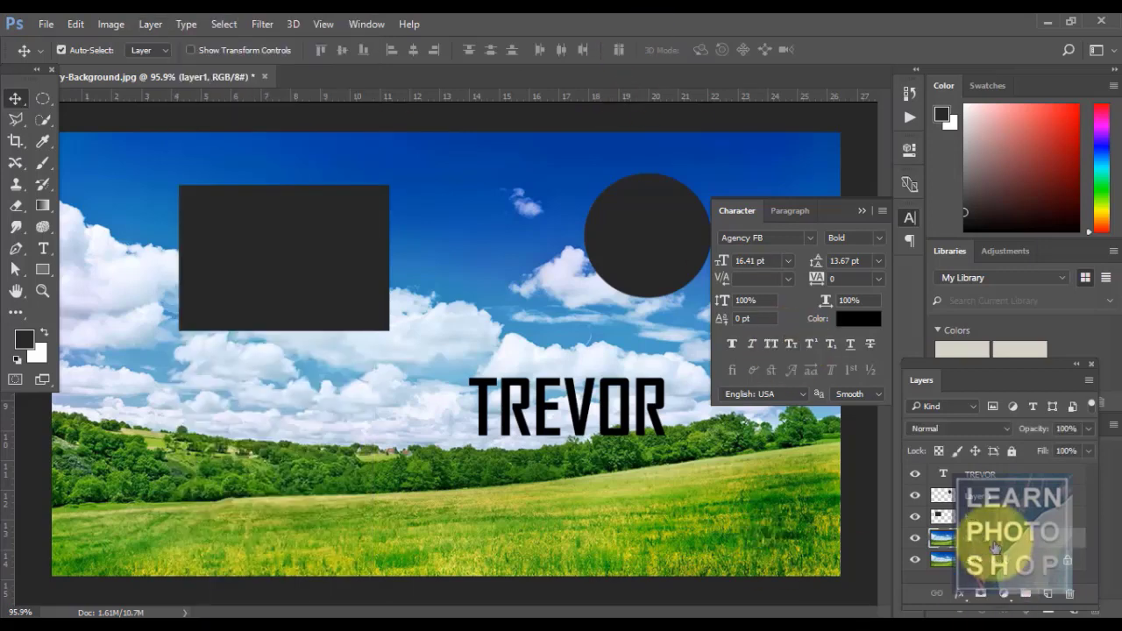
# - Convert the sky photo layer into a smart object for smart filters
pyautogui.click(919, 539)
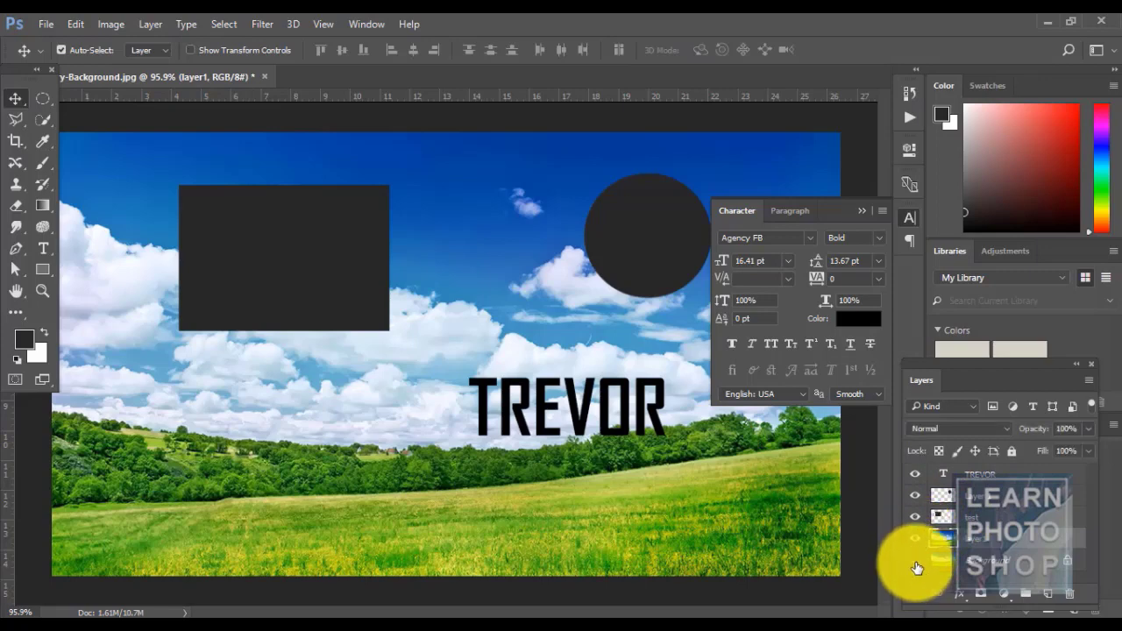
pyautogui.click(915, 556)
pyautogui.click(915, 540)
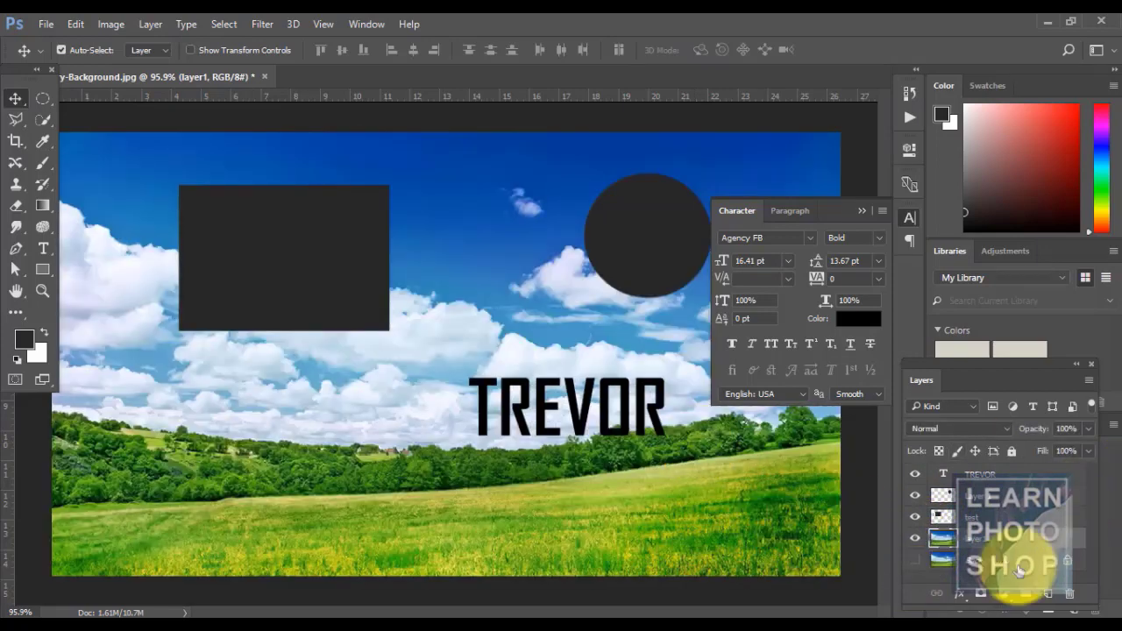
pyautogui.click(268, 26)
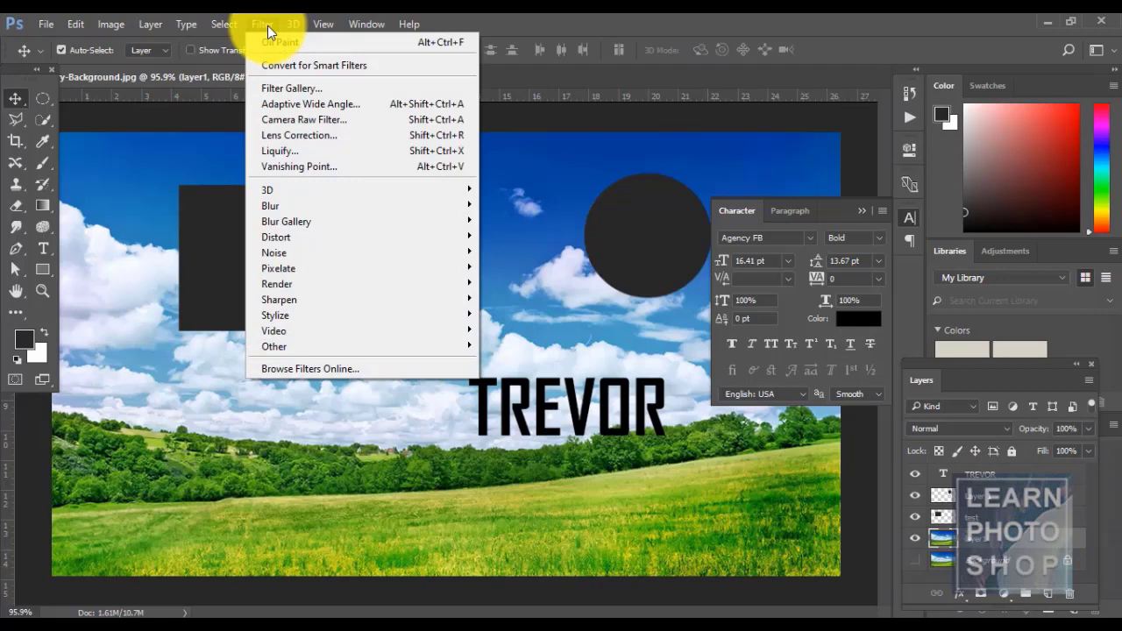
pyautogui.click(282, 61)
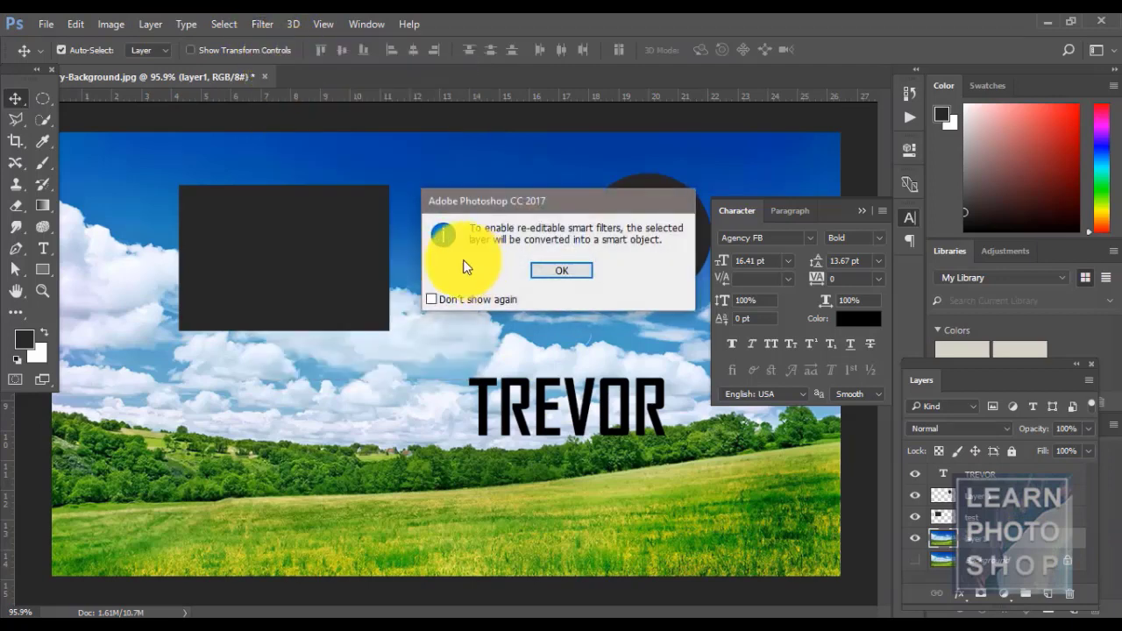
pyautogui.click(551, 272)
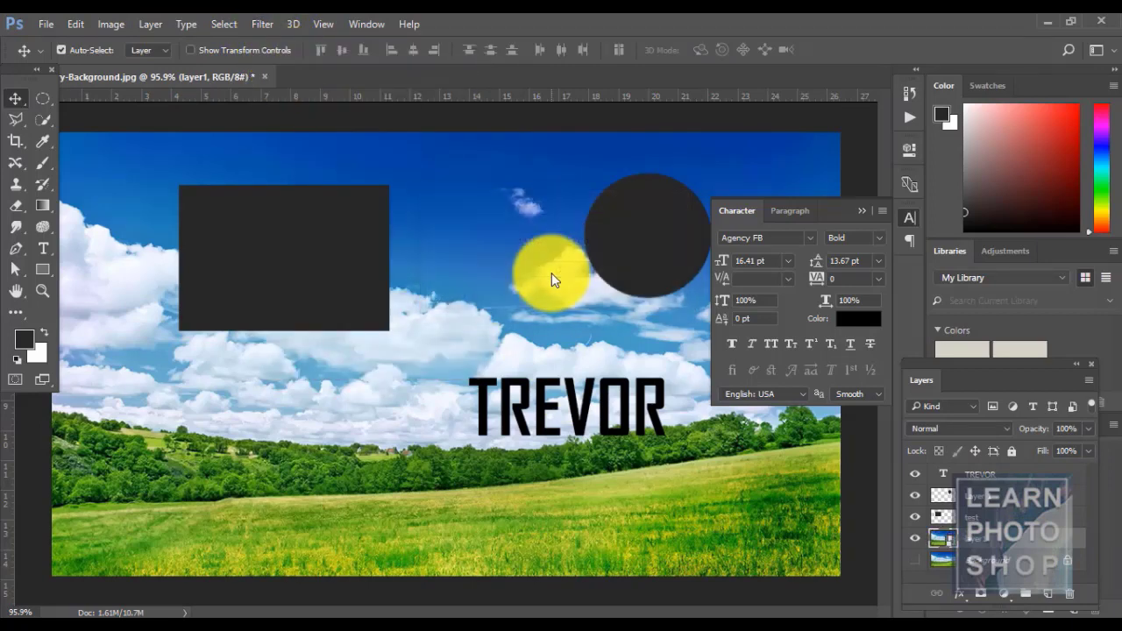
# - Apply the Stylize > Oil Paint filter to the sky photo
pyautogui.click(262, 25)
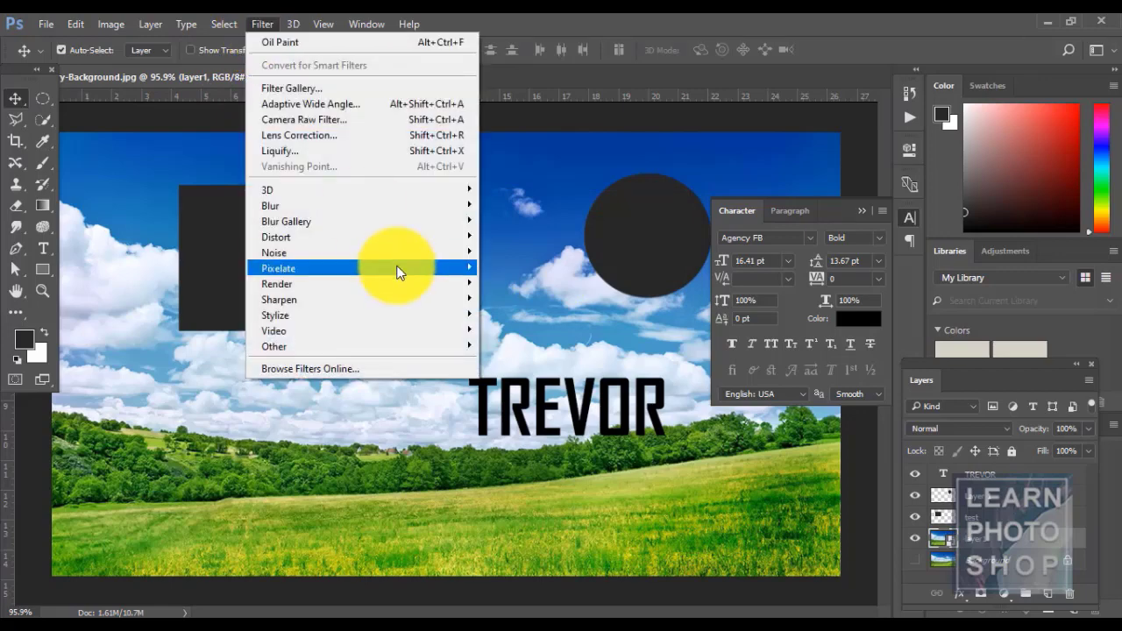
pyautogui.moveTo(395, 315)
pyautogui.click(520, 375)
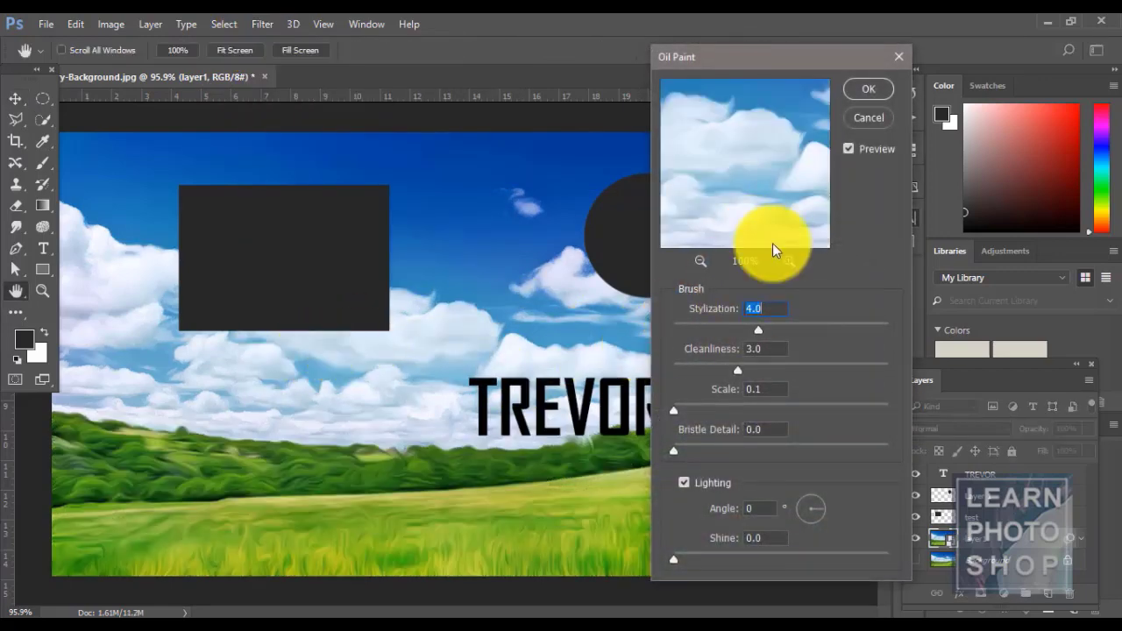
pyautogui.click(847, 151)
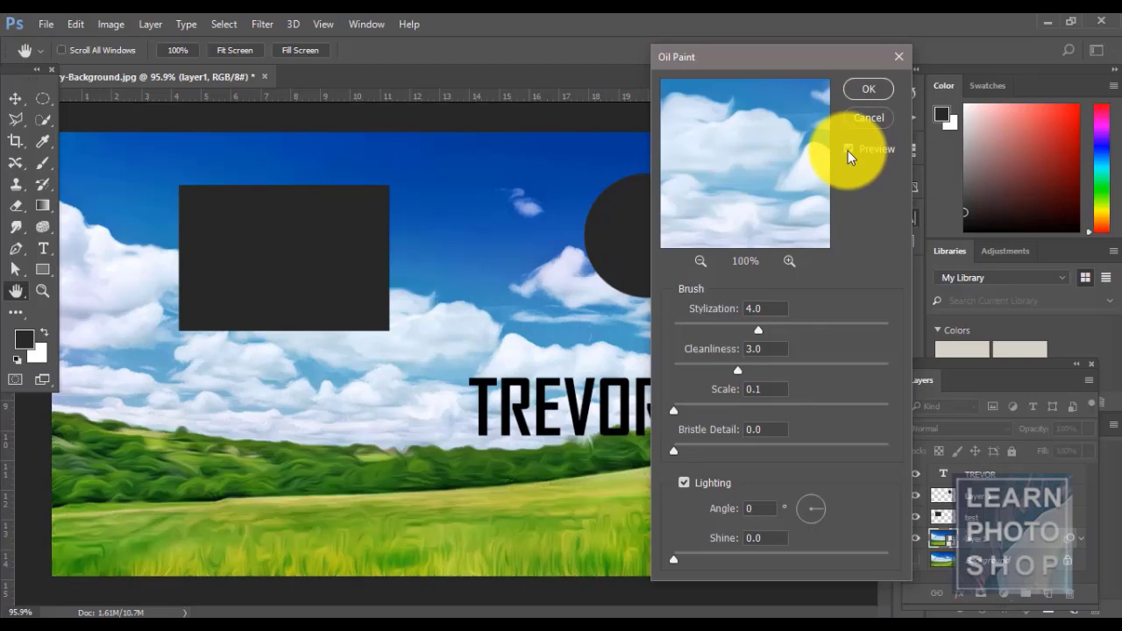
pyautogui.click(863, 85)
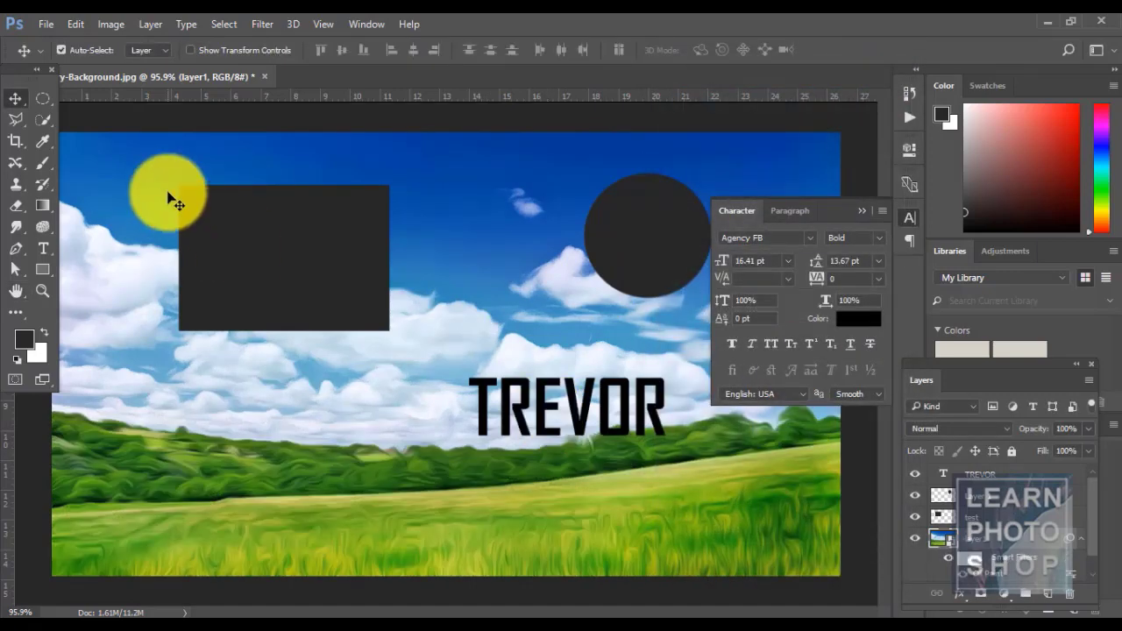
# - Disable the Oil Paint smart filter via Layer > Smart Filter
pyautogui.click(145, 25)
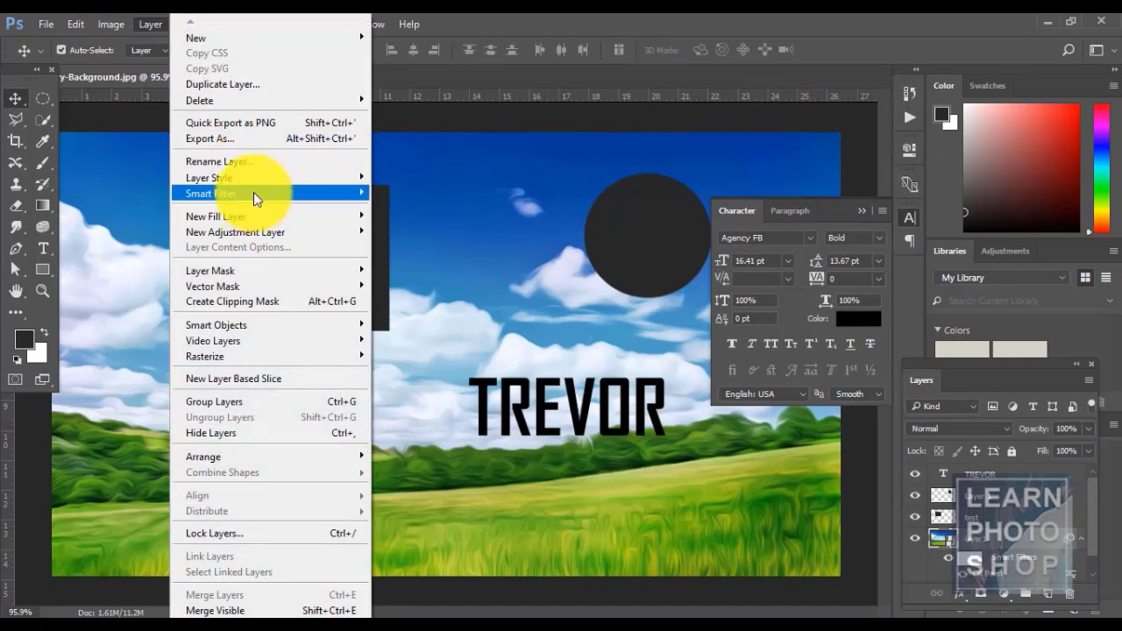
pyautogui.moveTo(253, 192)
pyautogui.click(627, 15)
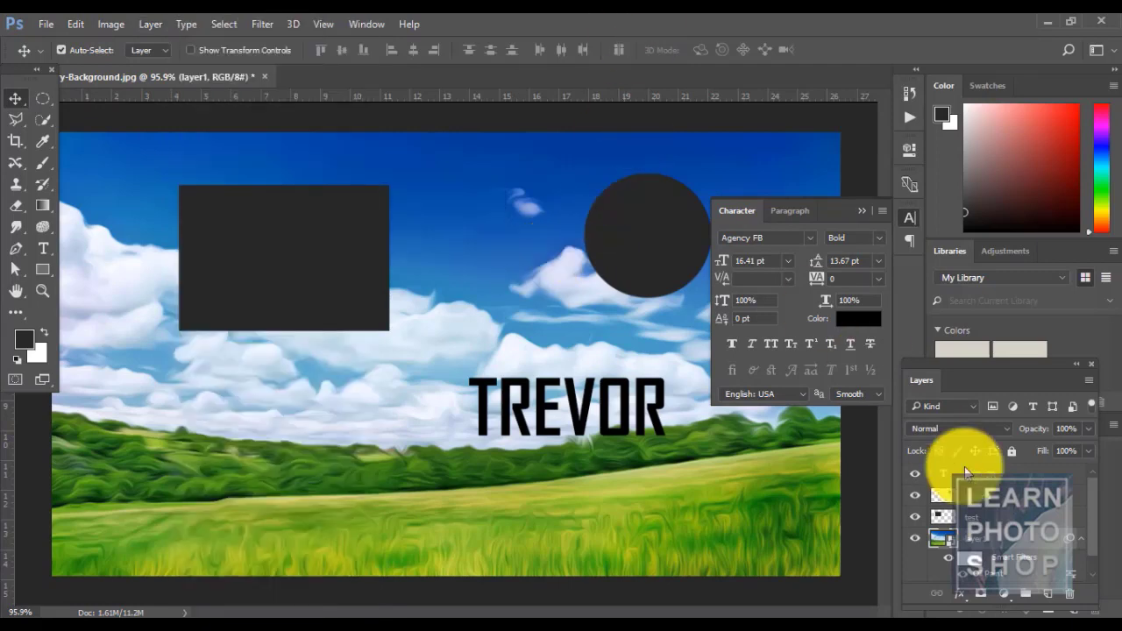
pyautogui.moveTo(1092, 528); pyautogui.dragTo(1103, 552)
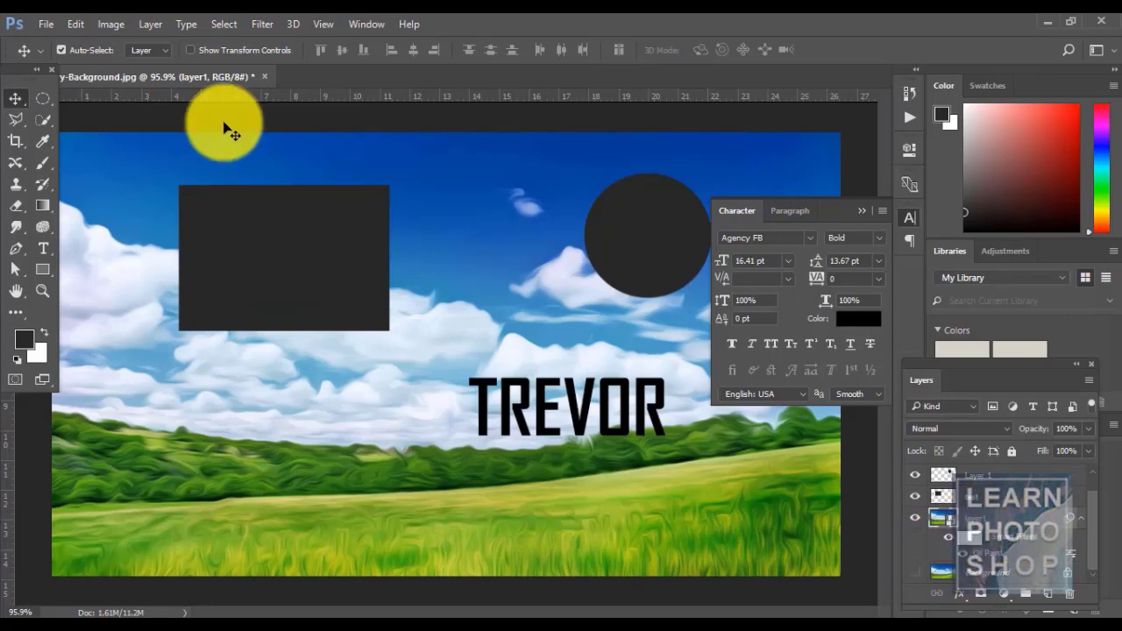
pyautogui.click(143, 21)
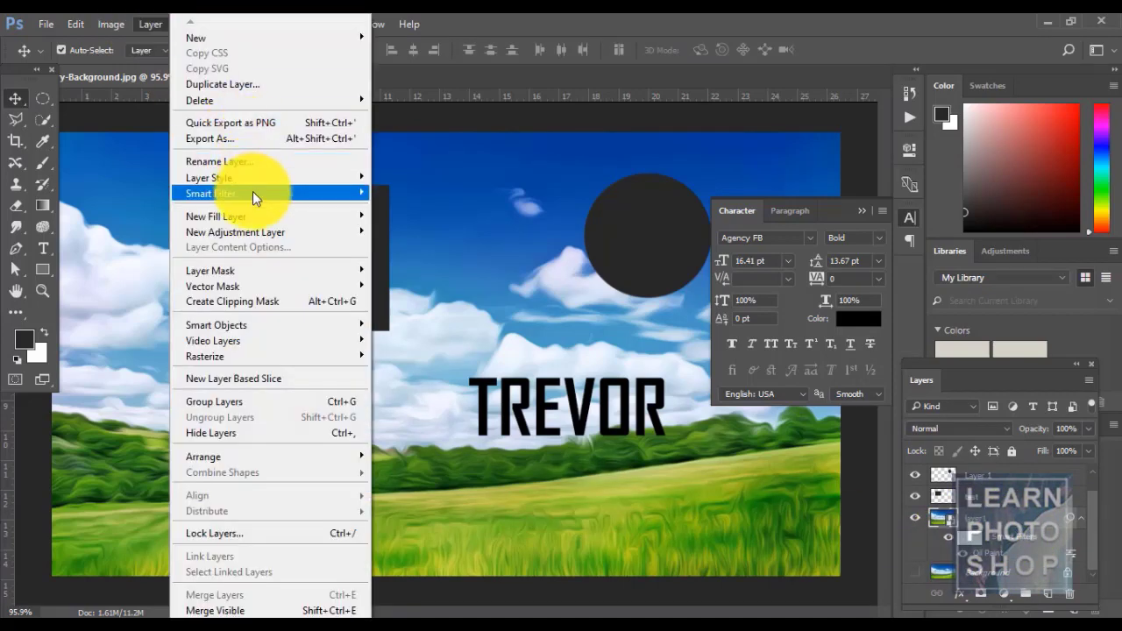
pyautogui.moveTo(253, 193)
pyautogui.click(396, 194)
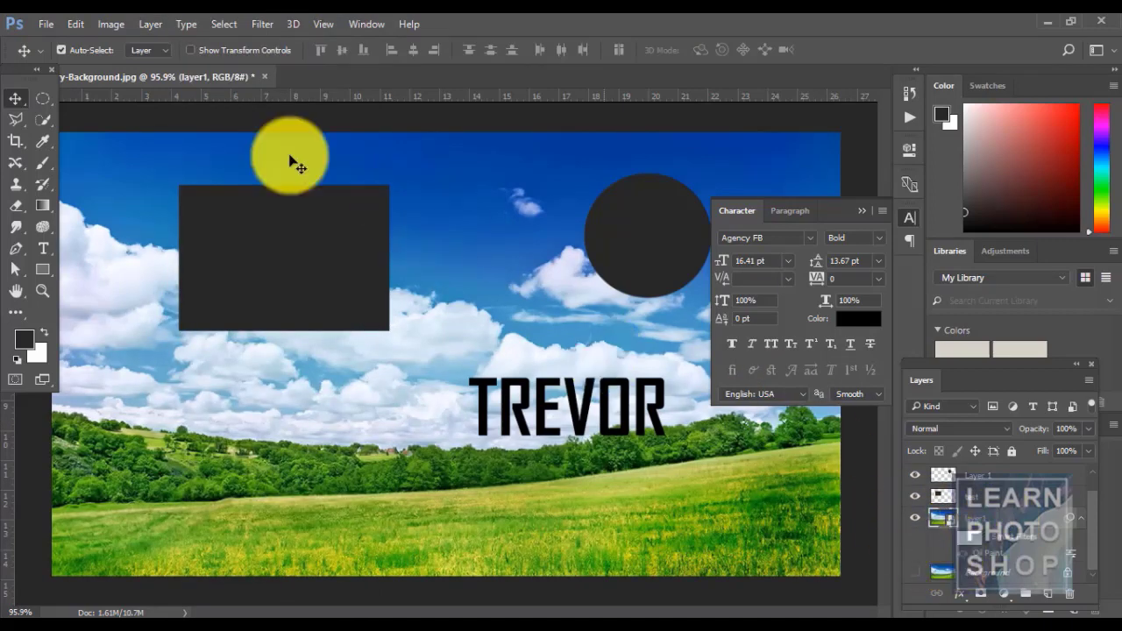
# - Turn the Oil Paint smart filter back on and delete its filter mask
pyautogui.click(142, 25)
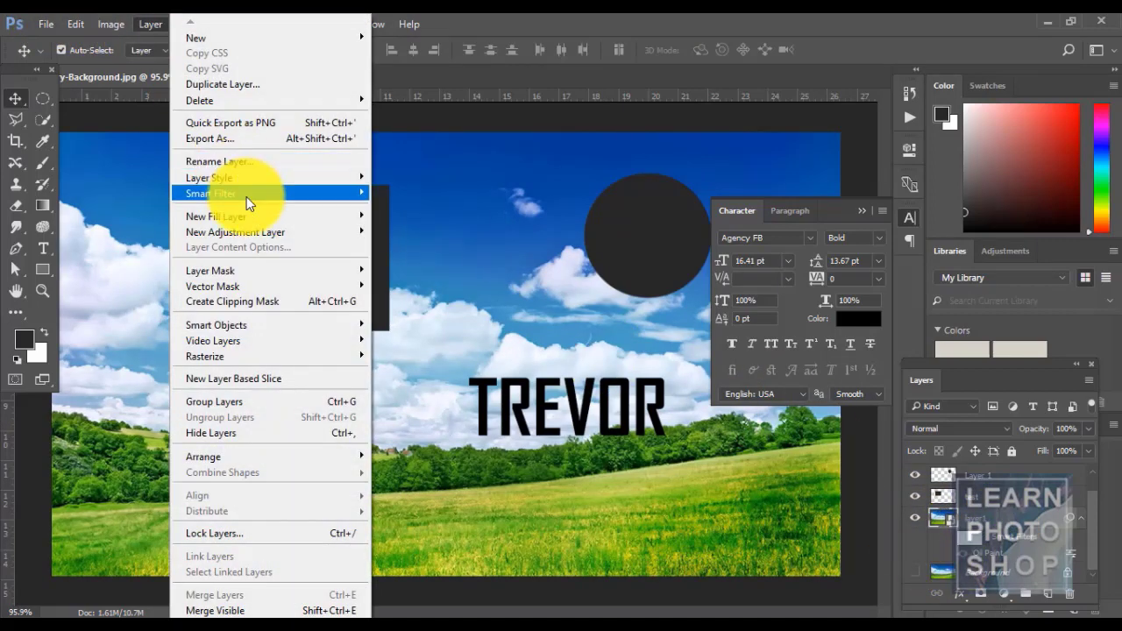
pyautogui.moveTo(246, 194)
pyautogui.click(398, 193)
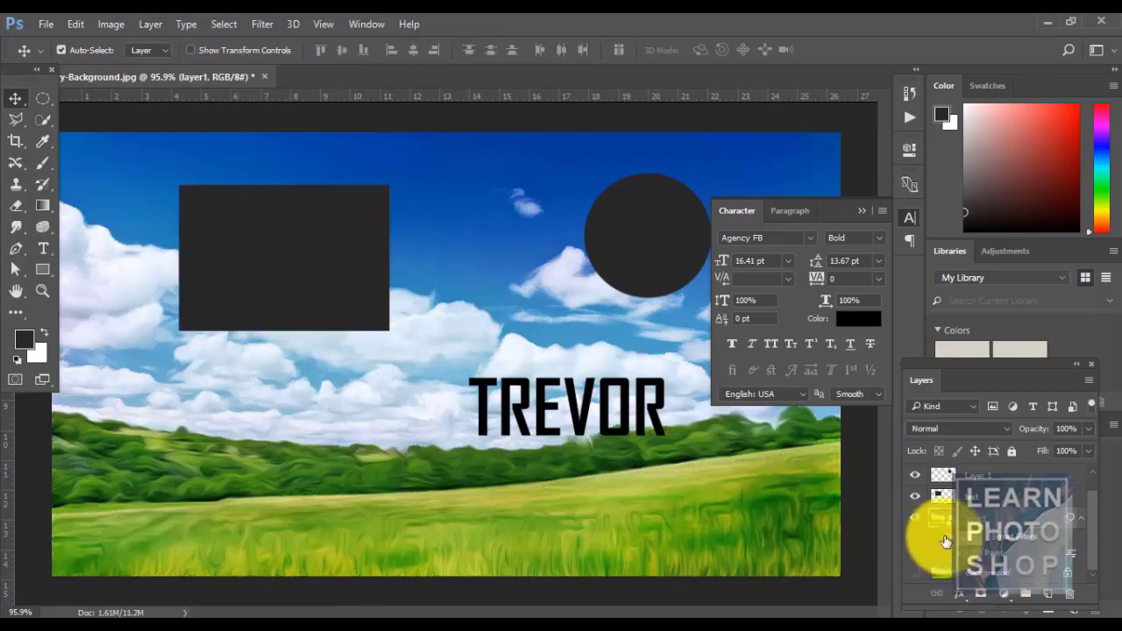
pyautogui.click(156, 23)
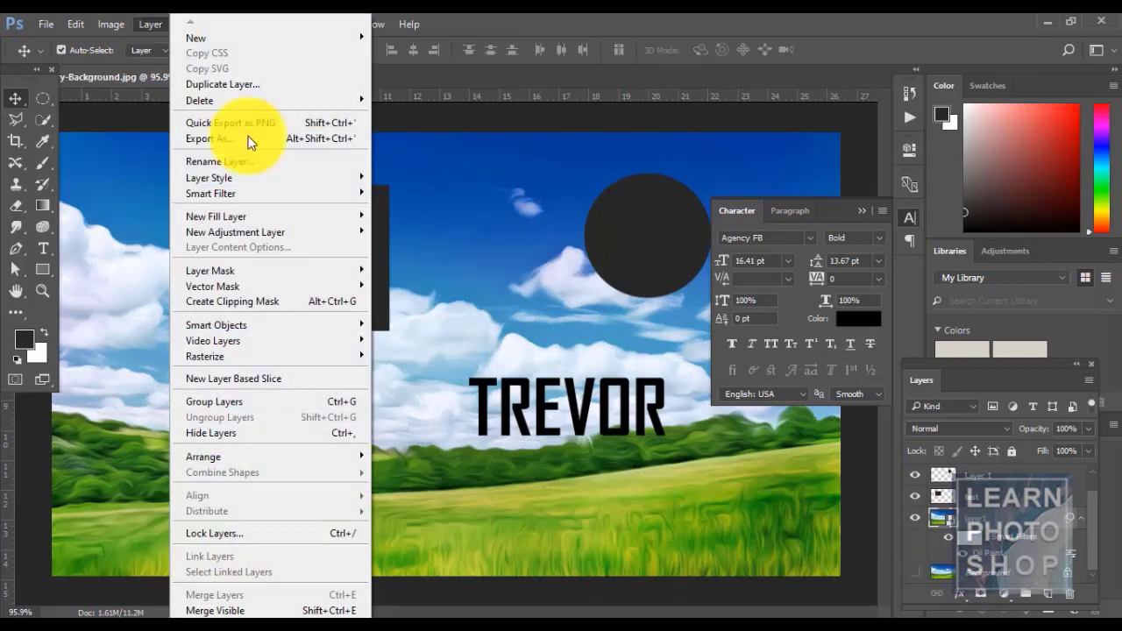
pyautogui.moveTo(340, 199)
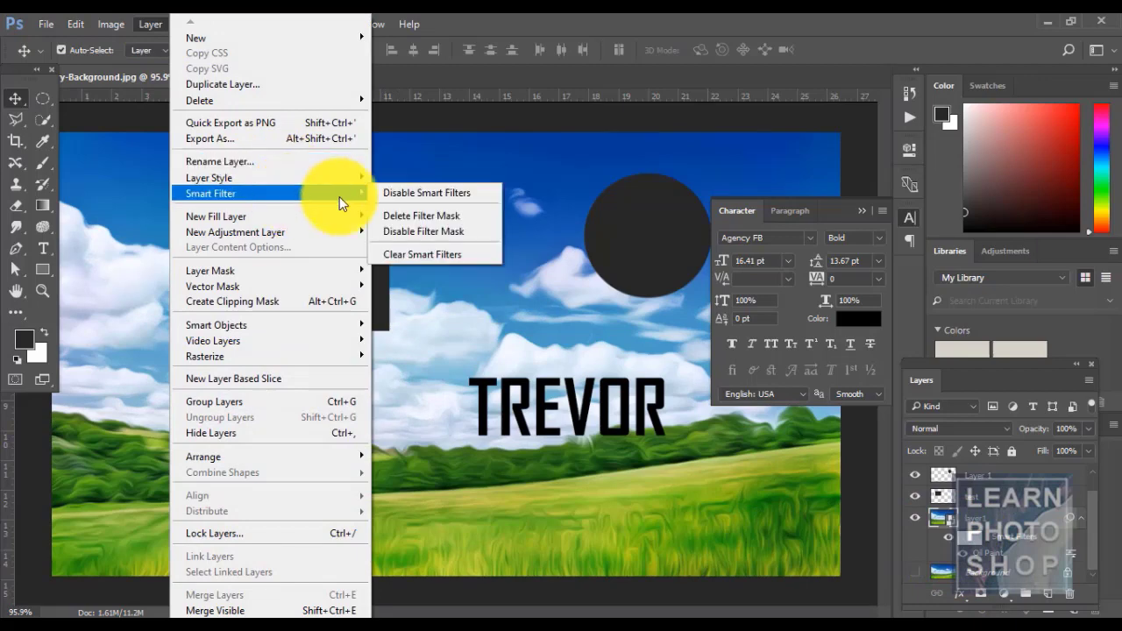
pyautogui.click(415, 215)
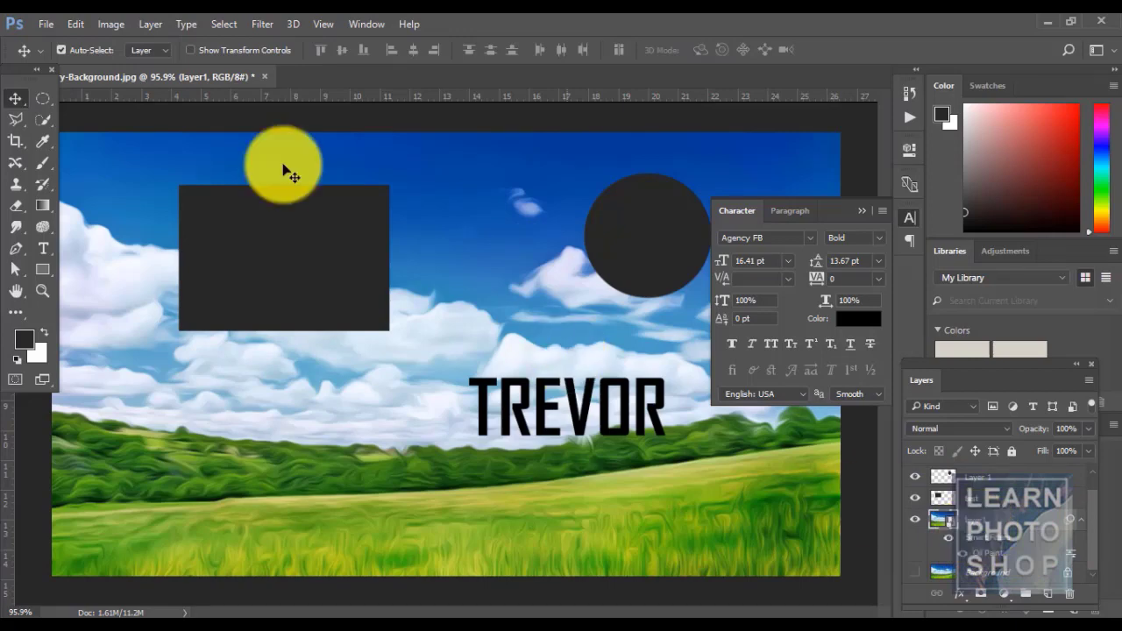
# - Add a filter mask back to the smart filter, then disable that mask
pyautogui.click(151, 26)
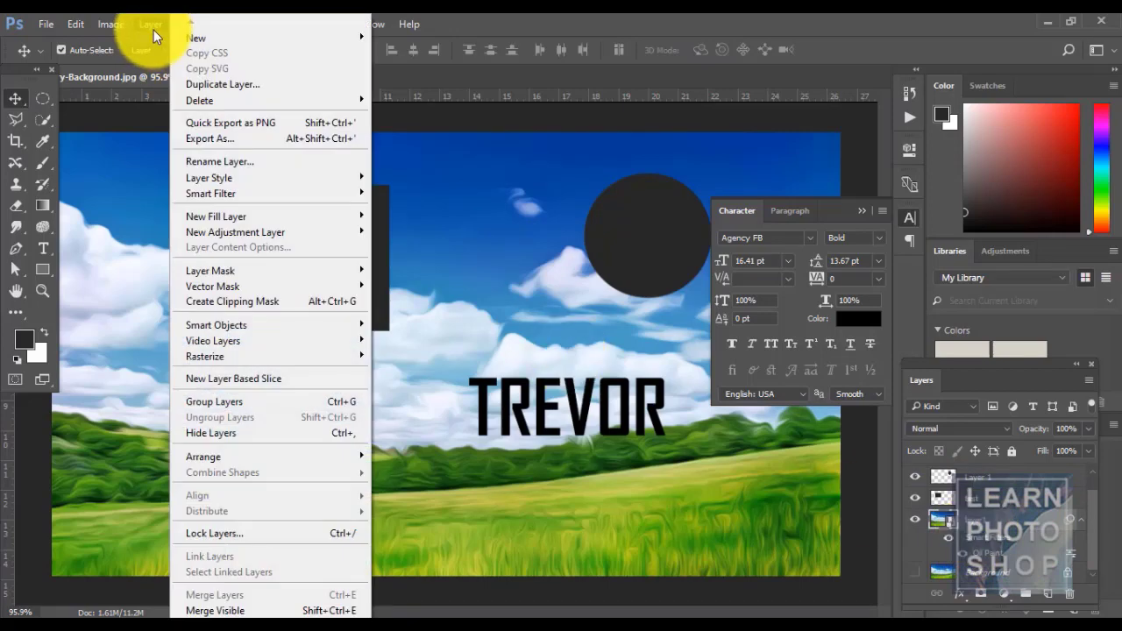
pyautogui.moveTo(253, 190)
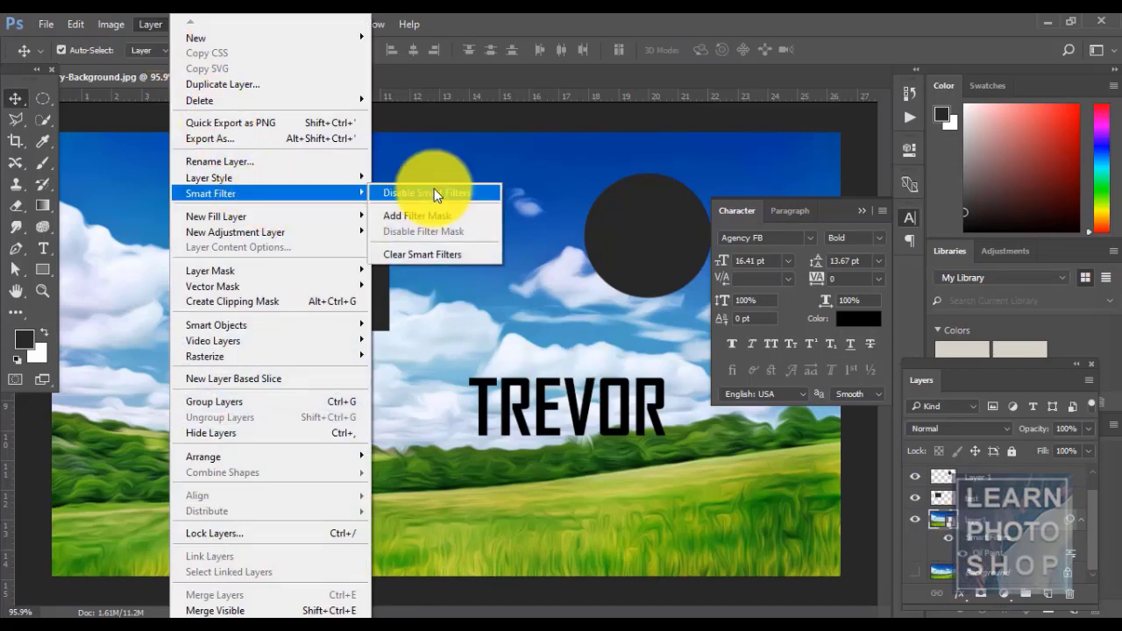
pyautogui.click(526, 25)
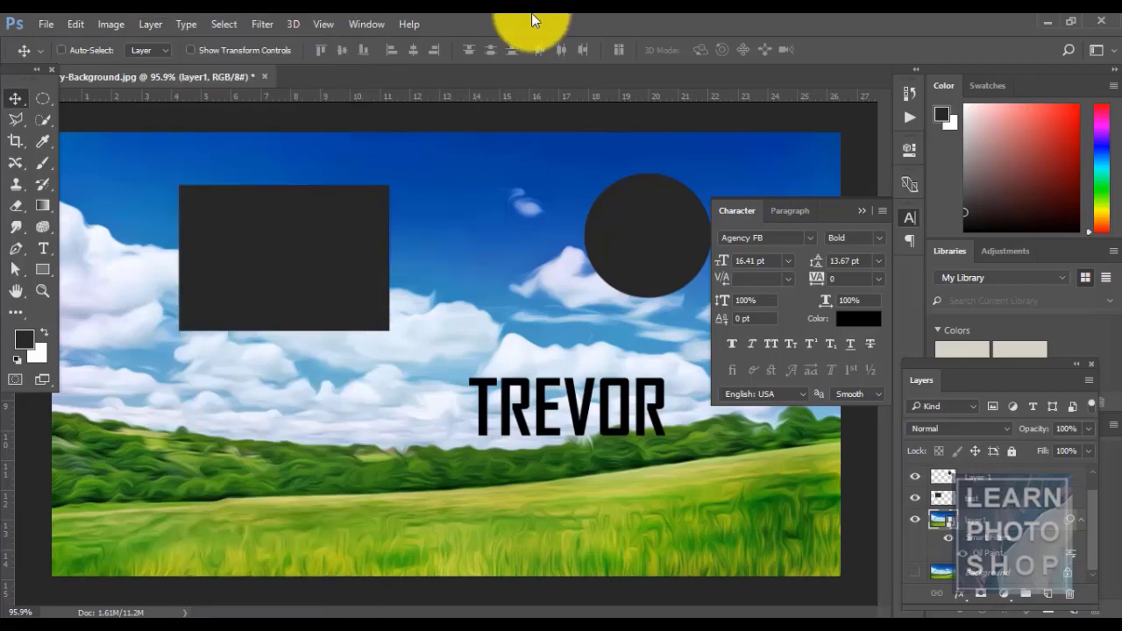
pyautogui.click(153, 21)
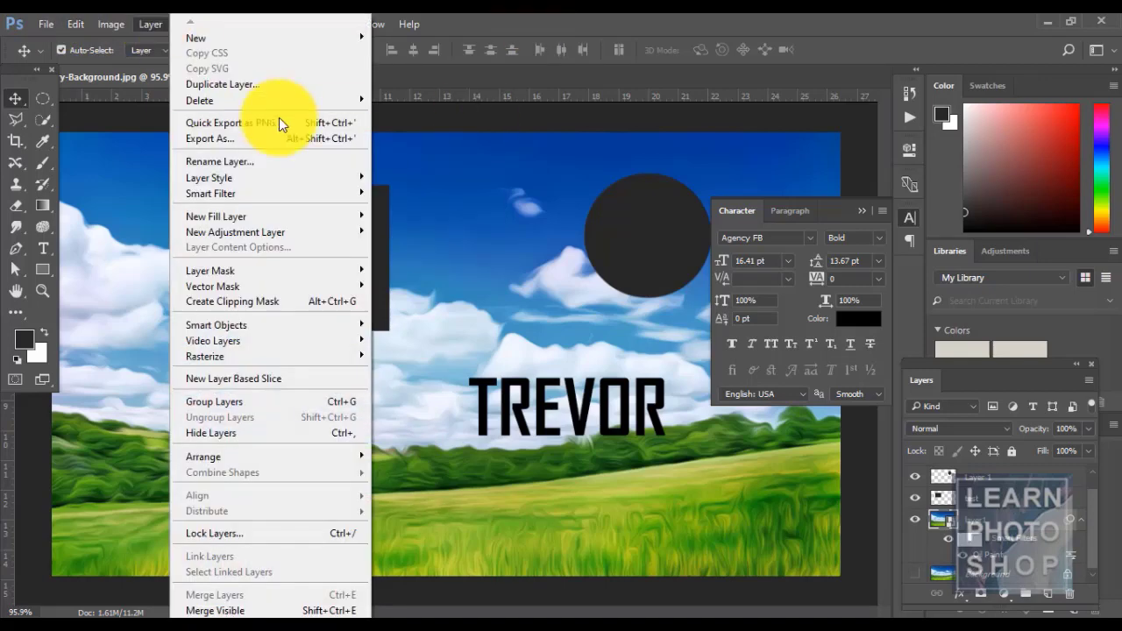
pyautogui.moveTo(292, 201)
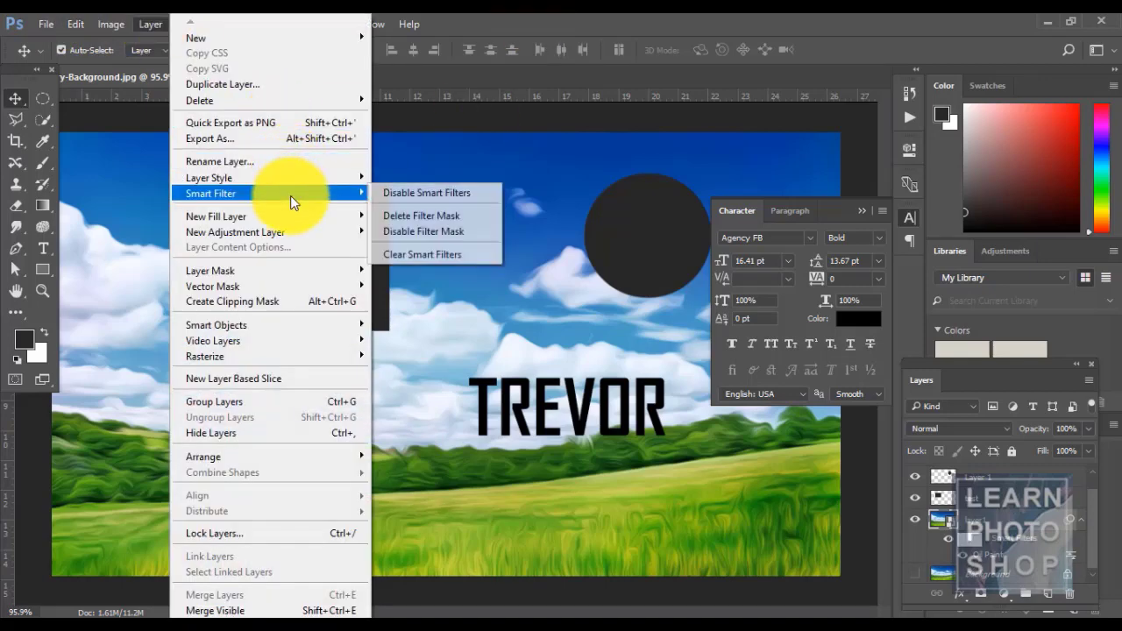
pyautogui.click(408, 233)
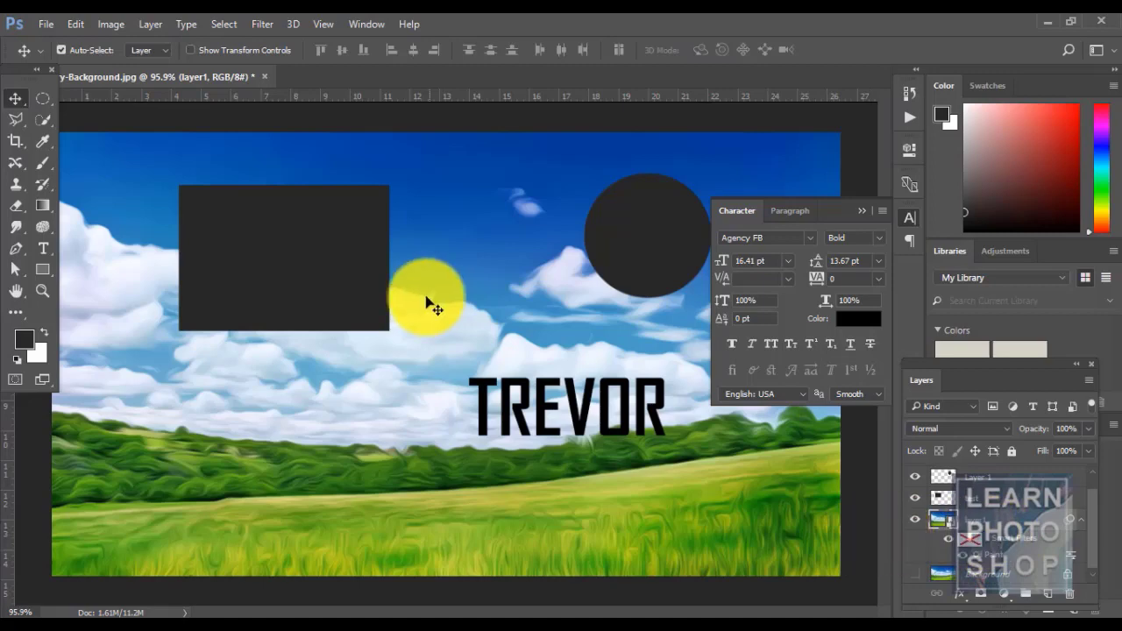
# - Clear all smart filters from the sky photo and deselect the layer
pyautogui.click(144, 24)
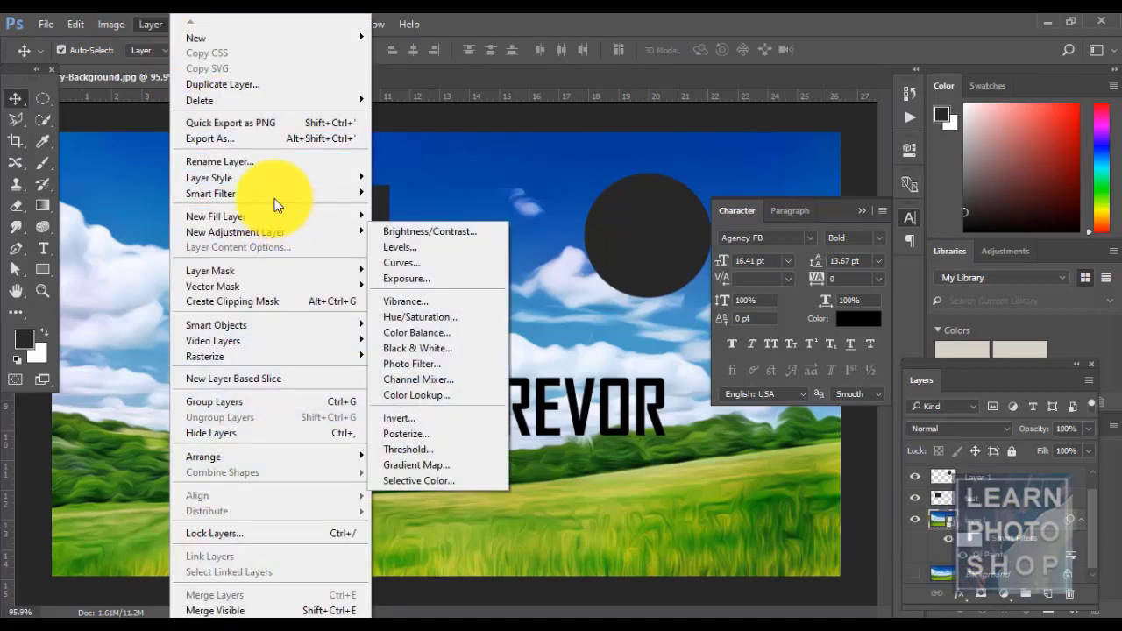
pyautogui.moveTo(271, 192)
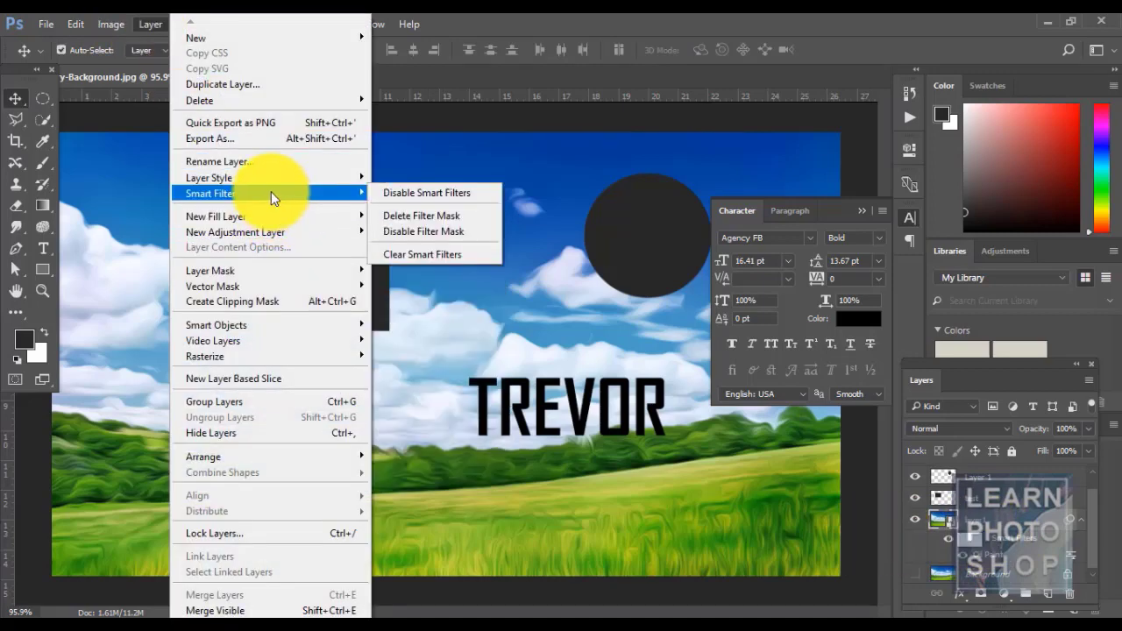
pyautogui.click(431, 254)
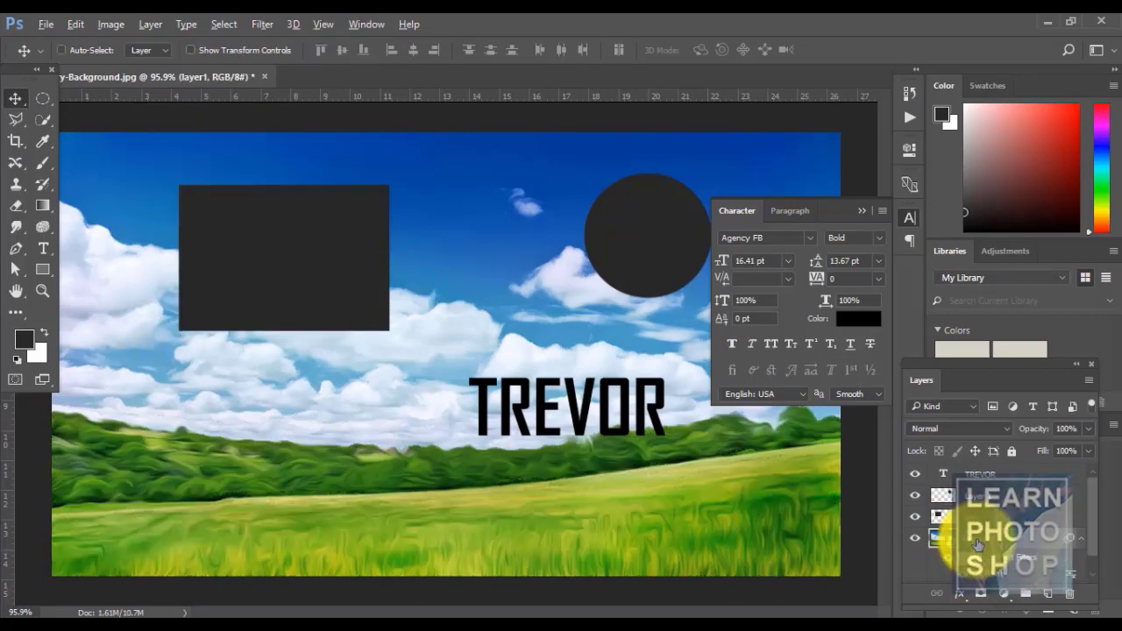
pyautogui.keyDown('ctrl'); pyautogui.click(571, 355); pyautogui.keyUp('ctrl')
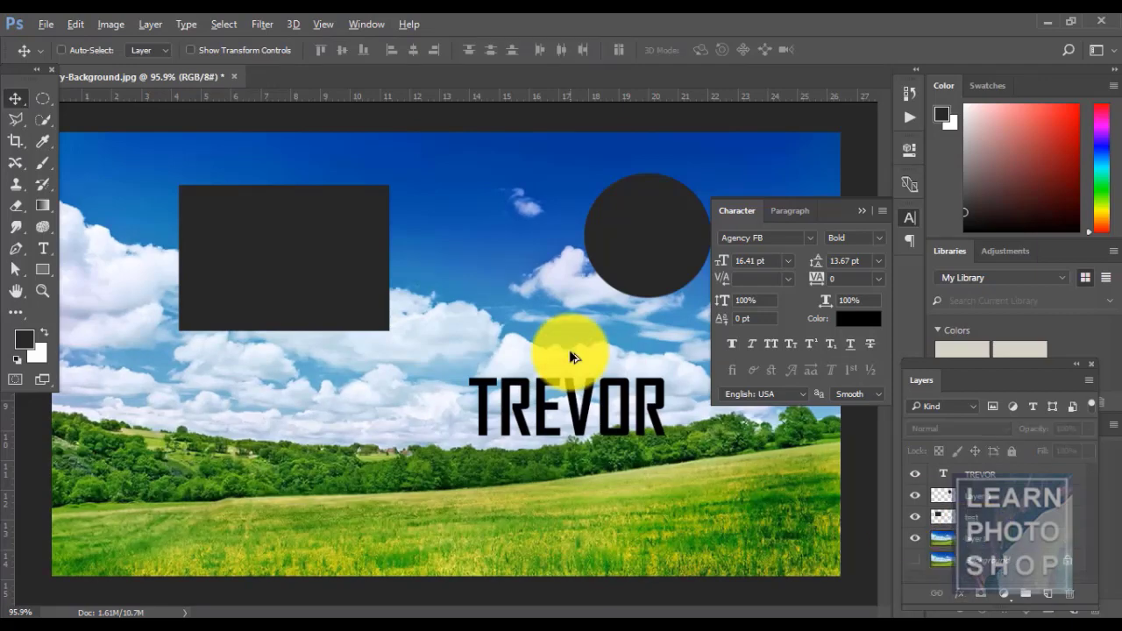
# - Start a Solid Color fill layer with the default name, then cancel the colour picker to abandon it
pyautogui.click(143, 28)
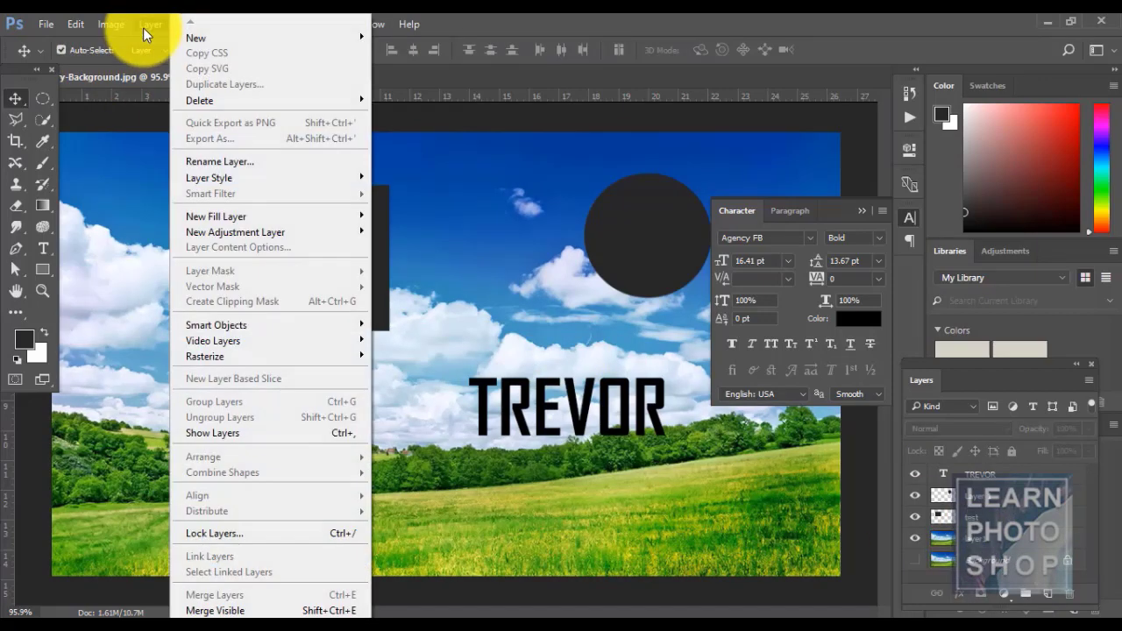
pyautogui.moveTo(267, 216)
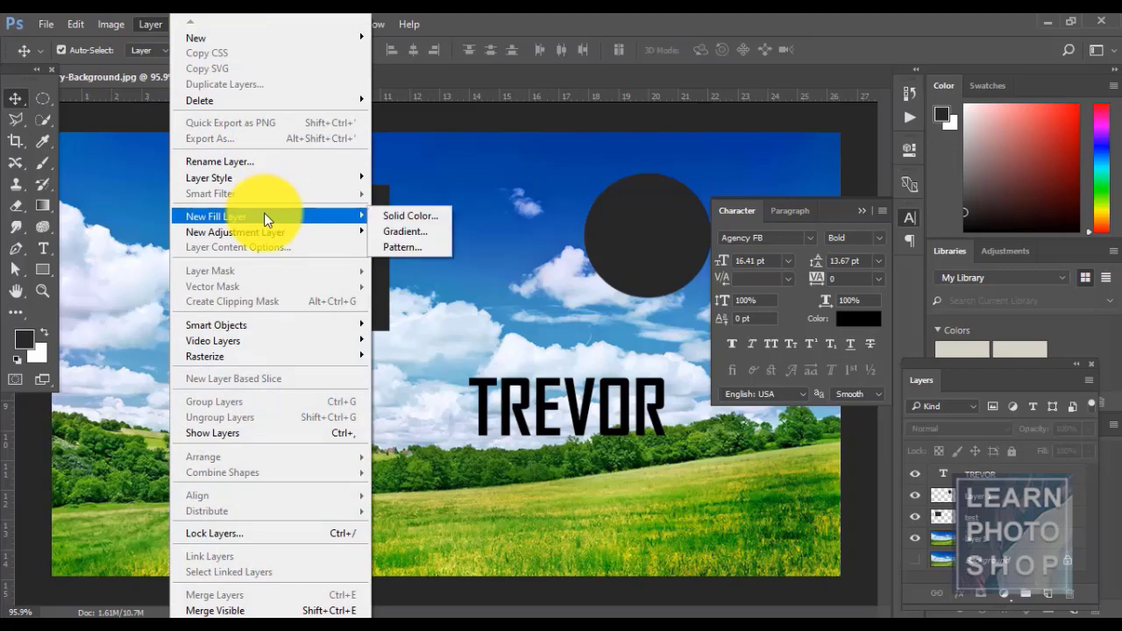
pyautogui.click(405, 216)
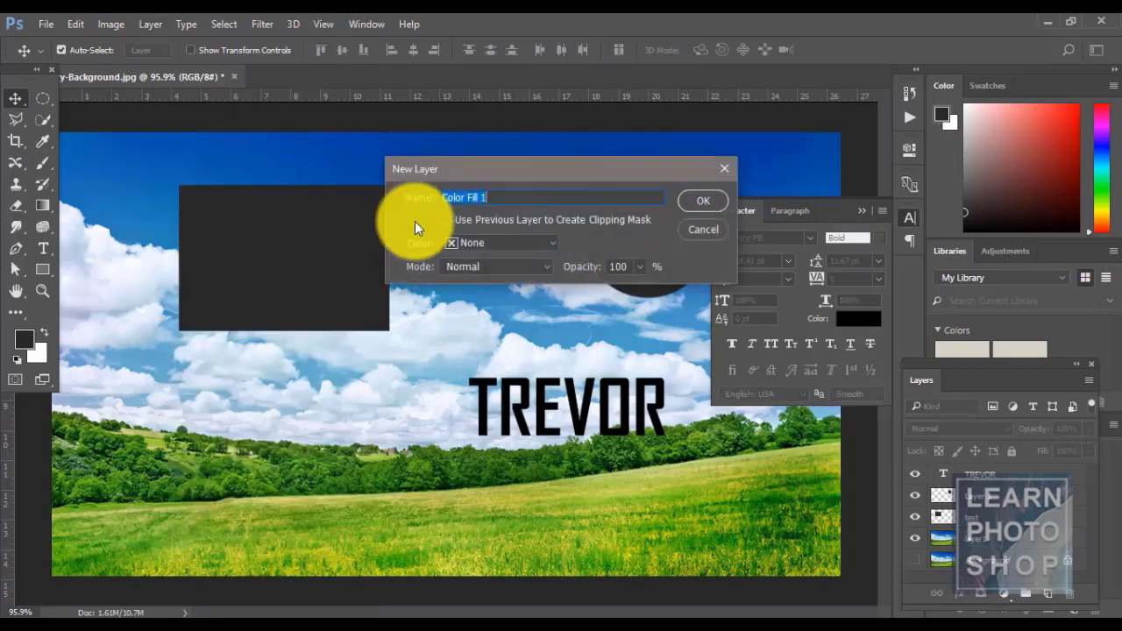
pyautogui.click(700, 201)
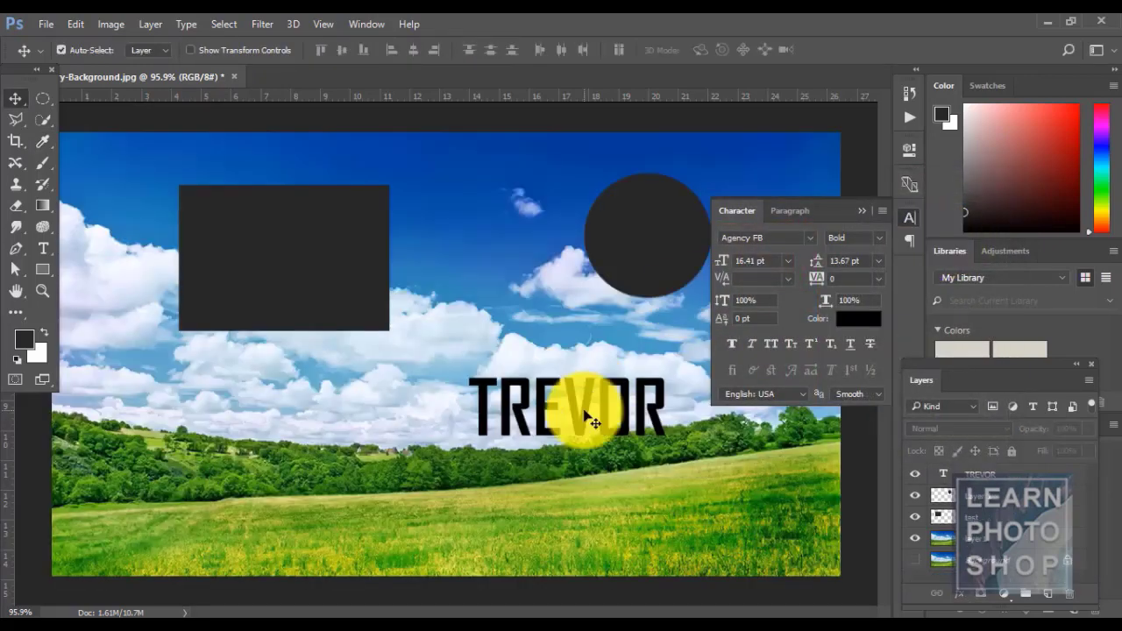
pyautogui.click(996, 474)
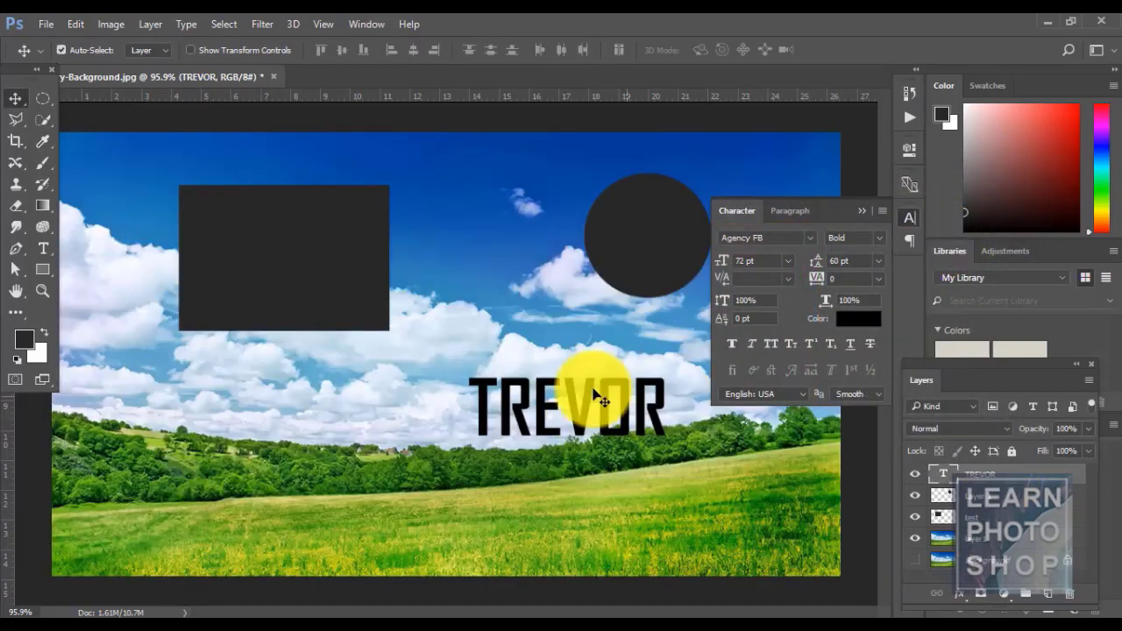
# - Draw an elliptical selection over the treeline and set the foreground colour to red ff4a4a
pyautogui.press('m')
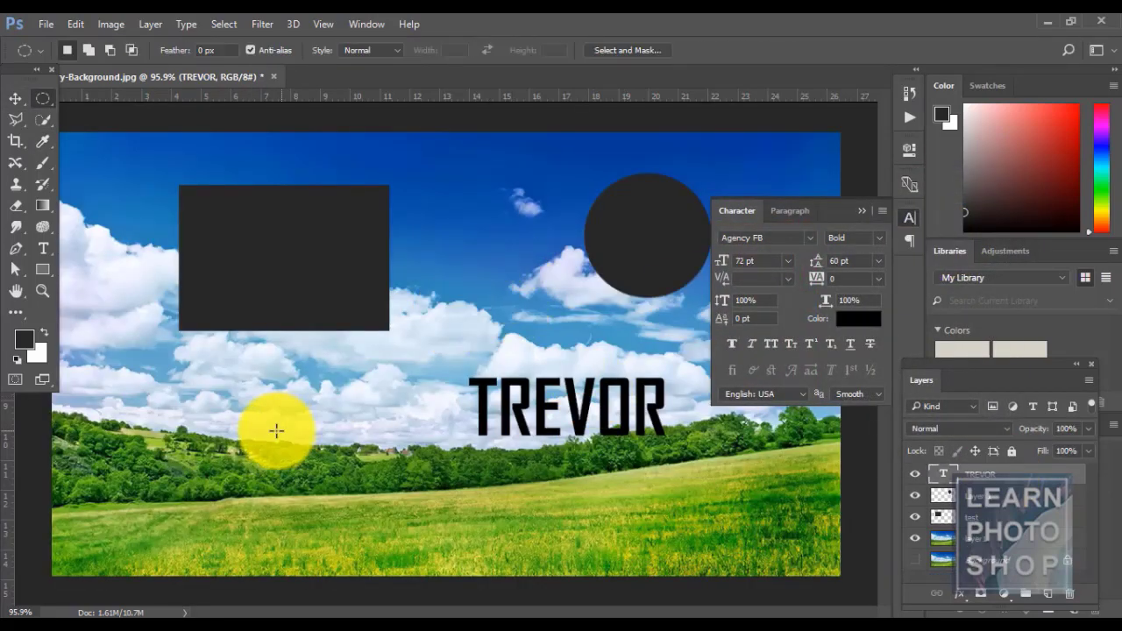
pyautogui.moveTo(275, 430); pyautogui.dragTo(368, 521)
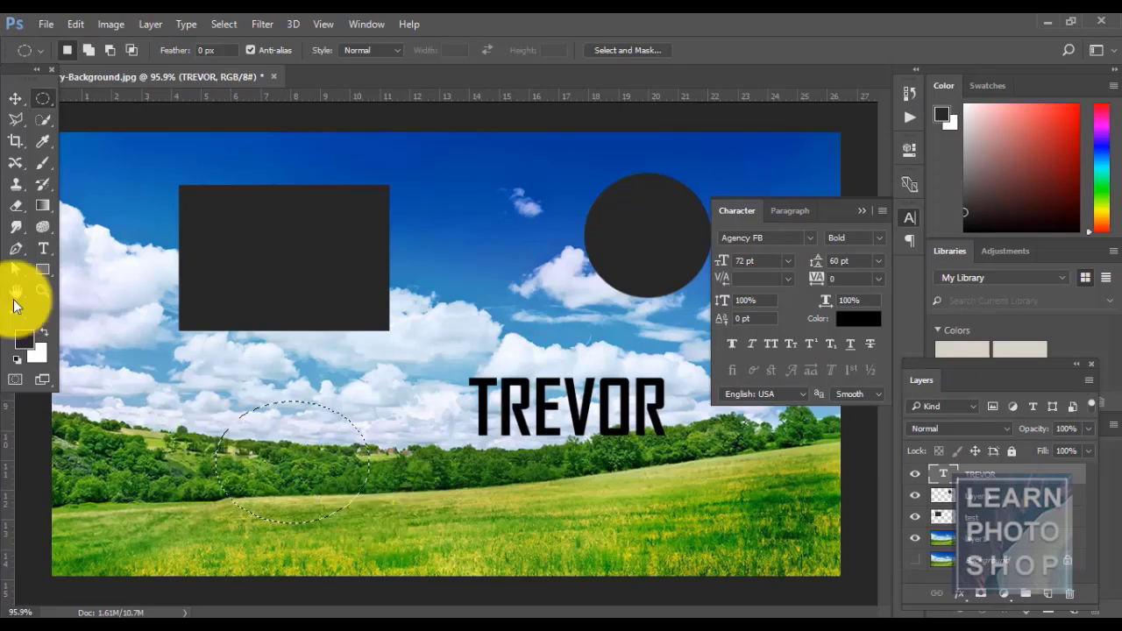
pyautogui.click(28, 345)
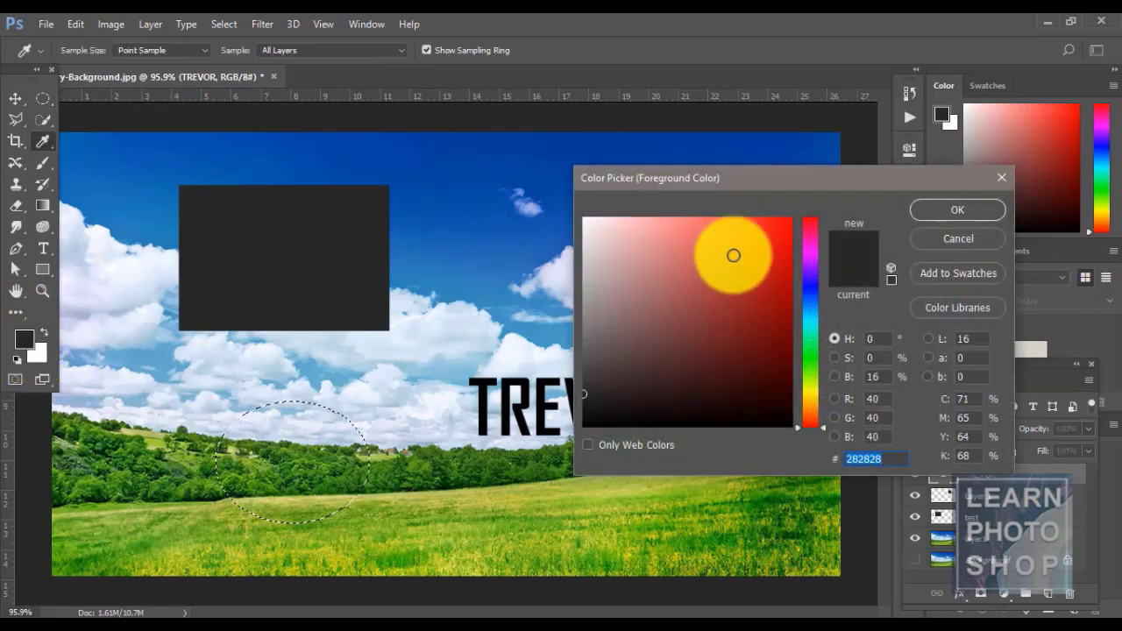
pyautogui.click(732, 215)
pyautogui.moveTo(732, 214); pyautogui.dragTo(731, 216)
pyautogui.click(949, 208)
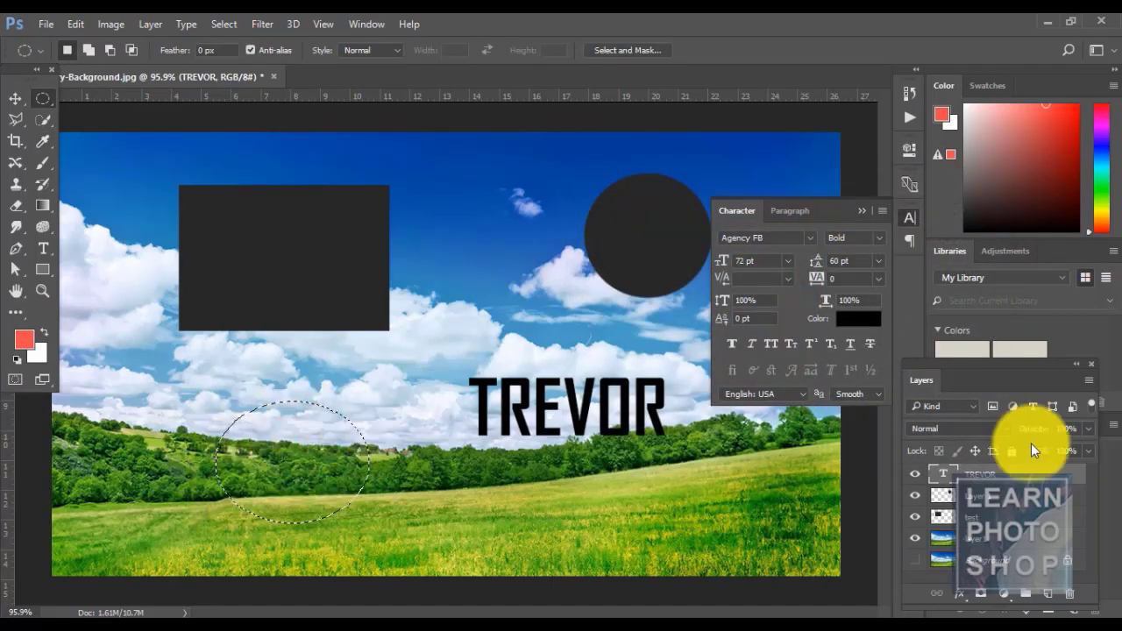
# - Add a Solid Color fill layer recoloured blue to the ellipse, then undo it
pyautogui.click(147, 24)
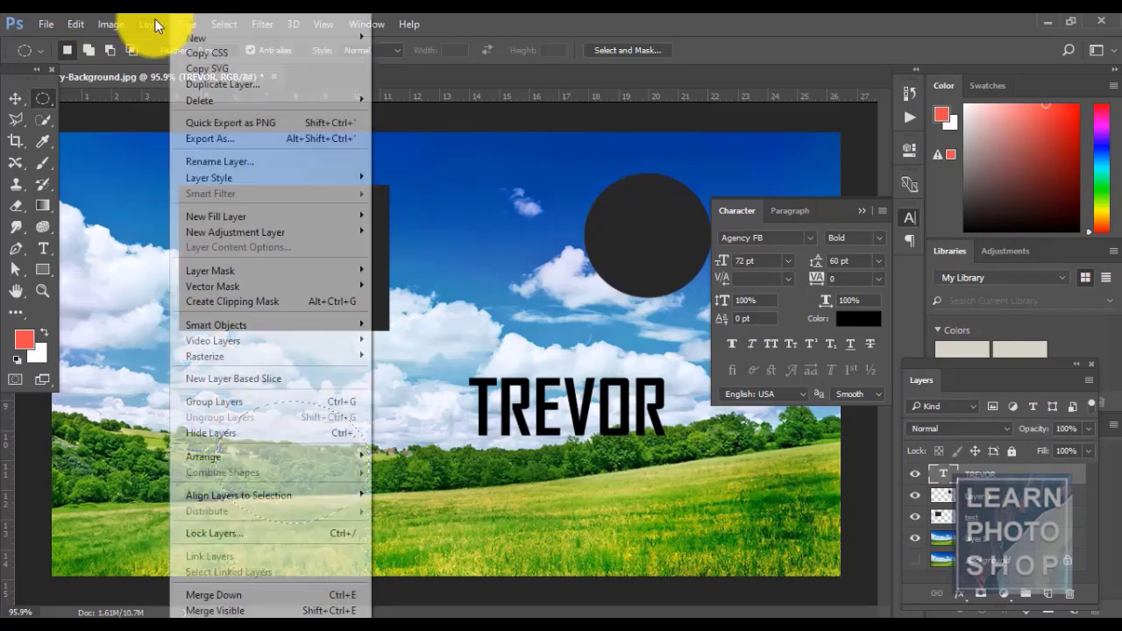
pyautogui.moveTo(318, 215)
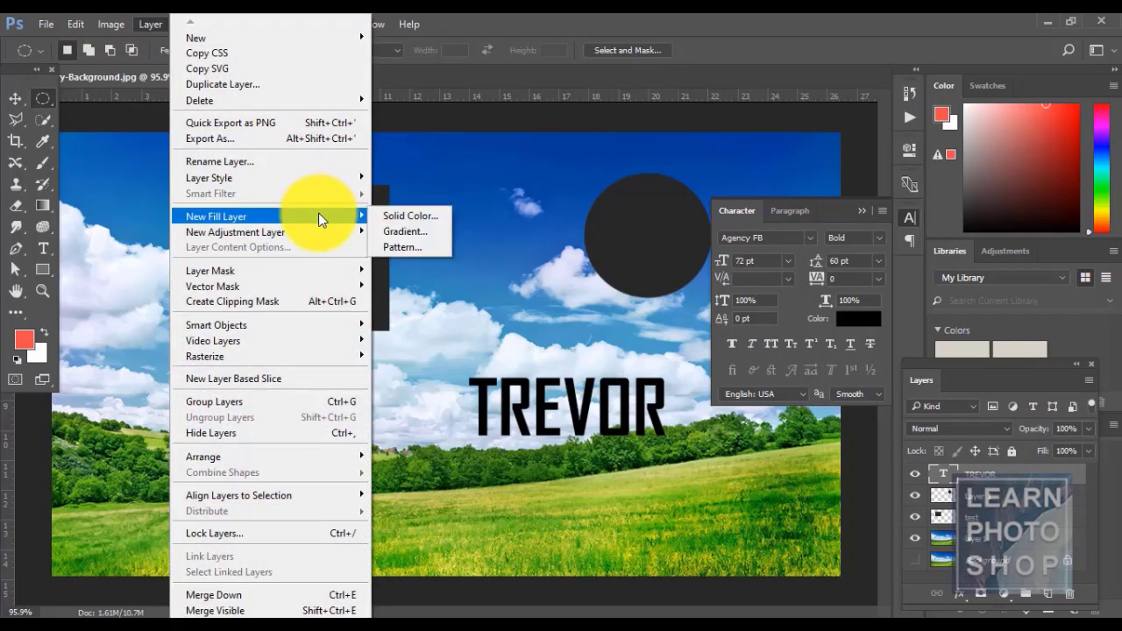
pyautogui.click(401, 218)
pyautogui.click(706, 199)
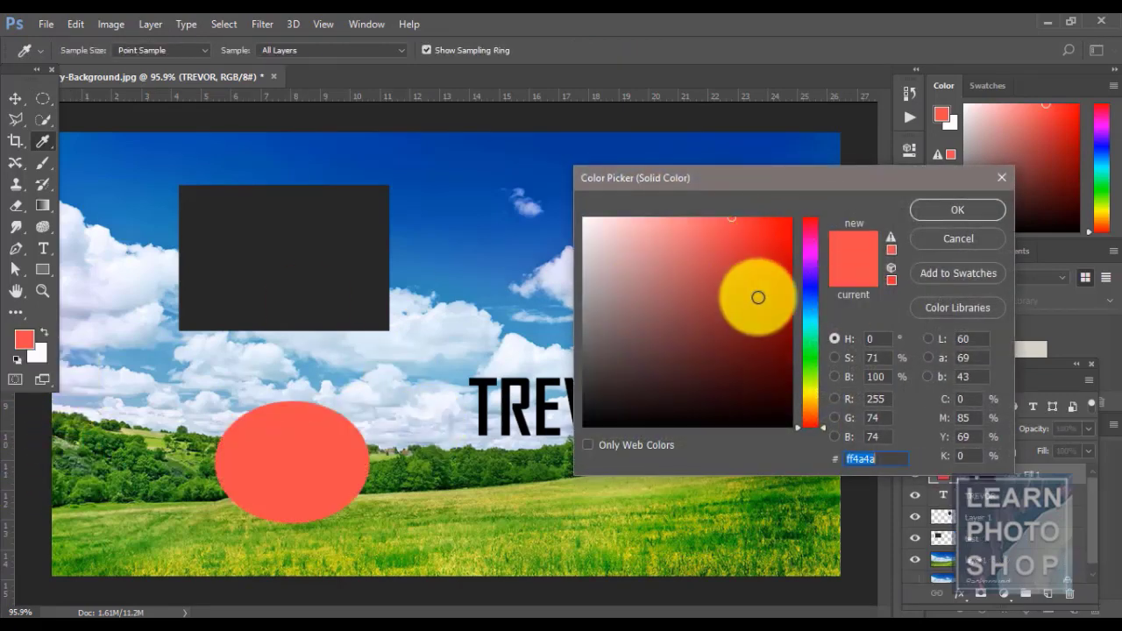
pyautogui.moveTo(758, 301)
pyautogui.mouseDown()
pyautogui.moveTo(671, 258)
pyautogui.moveTo(794, 245)
pyautogui.moveTo(795, 311)
pyautogui.mouseUp()
pyautogui.click(804, 300)
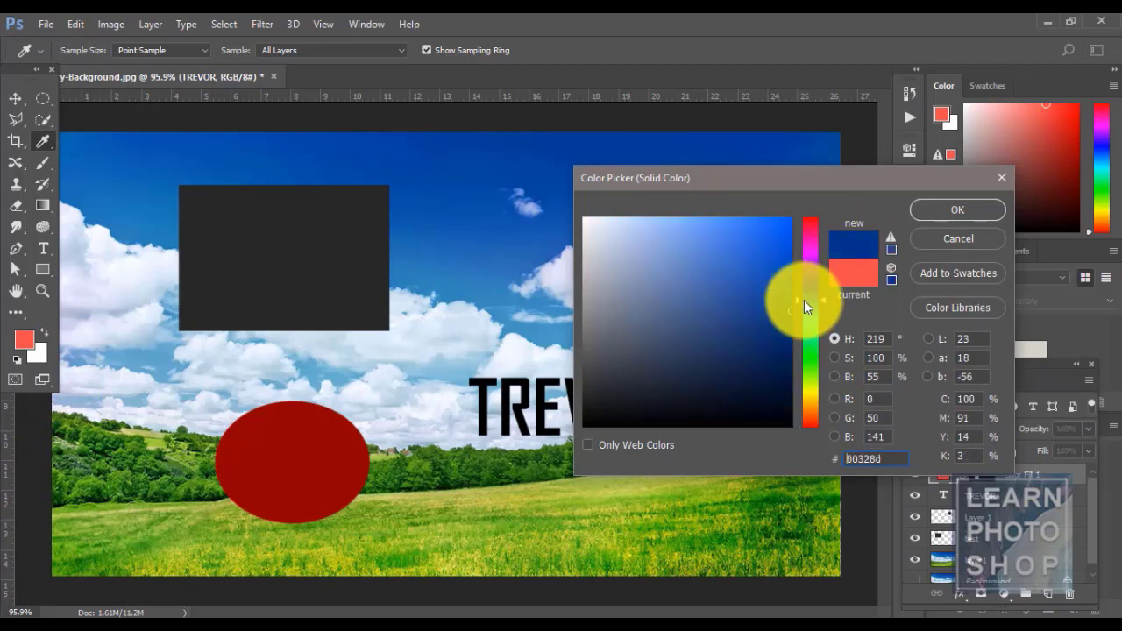
pyautogui.click(936, 209)
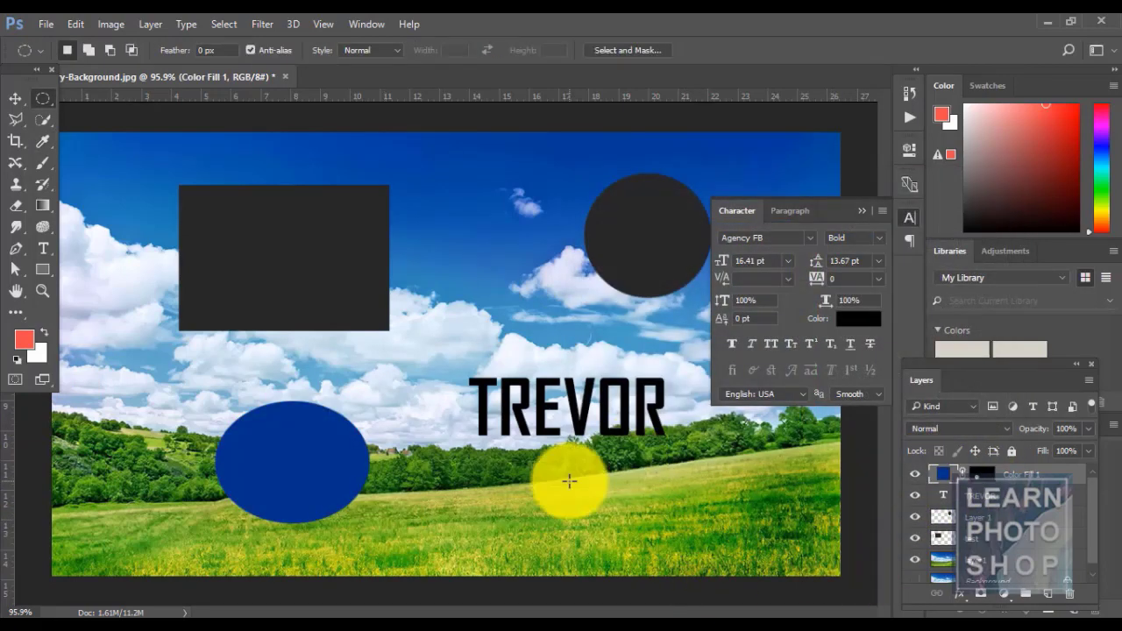
pyautogui.hotkey('ctrl', 'z')
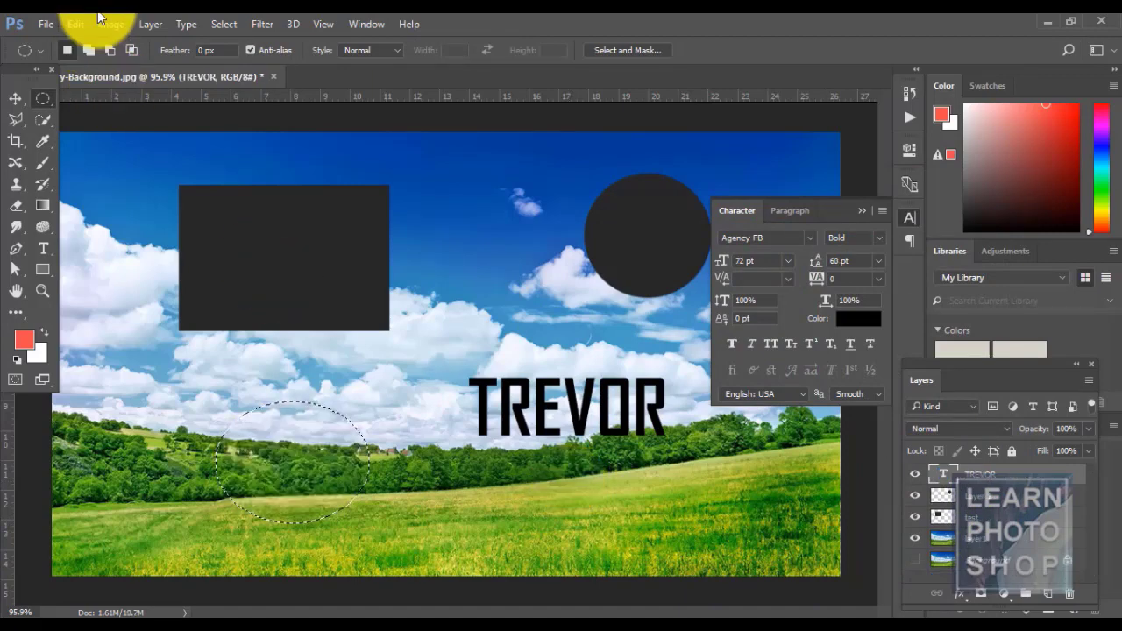
# - Browse the Layer menu and the fill/adjustment layer list without adding anything
pyautogui.click(142, 21)
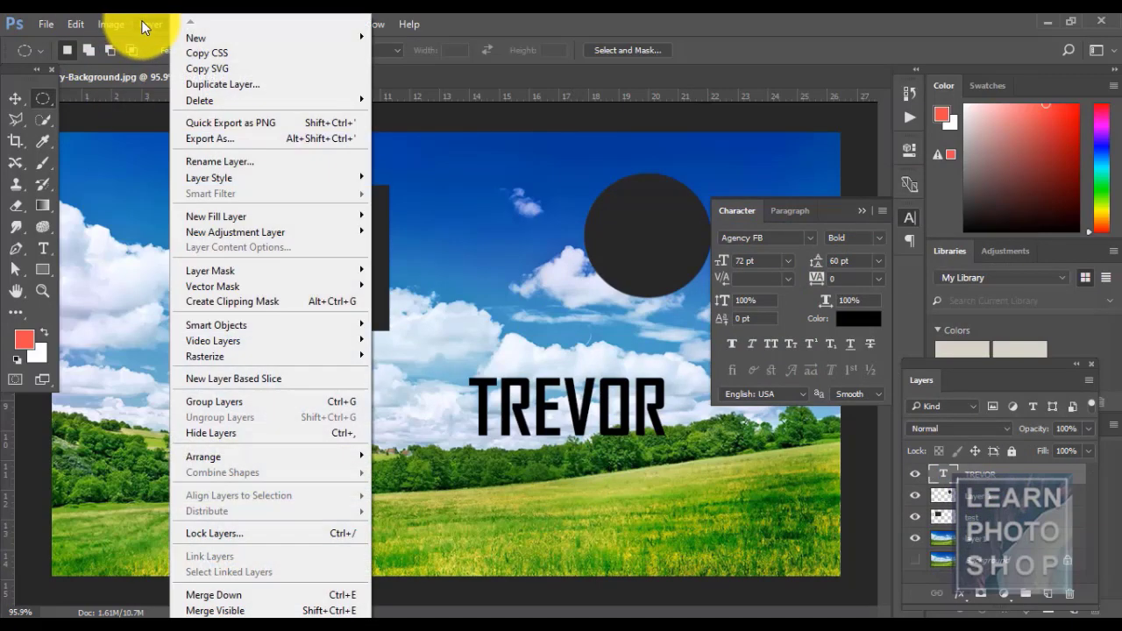
pyautogui.moveTo(287, 230)
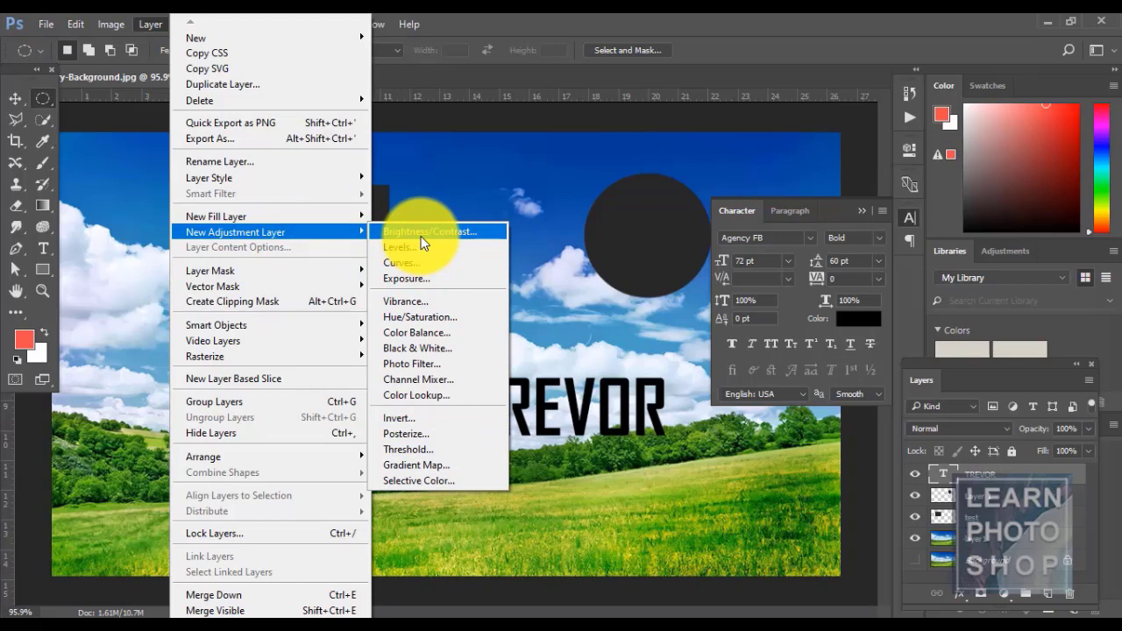
pyautogui.click(639, 21)
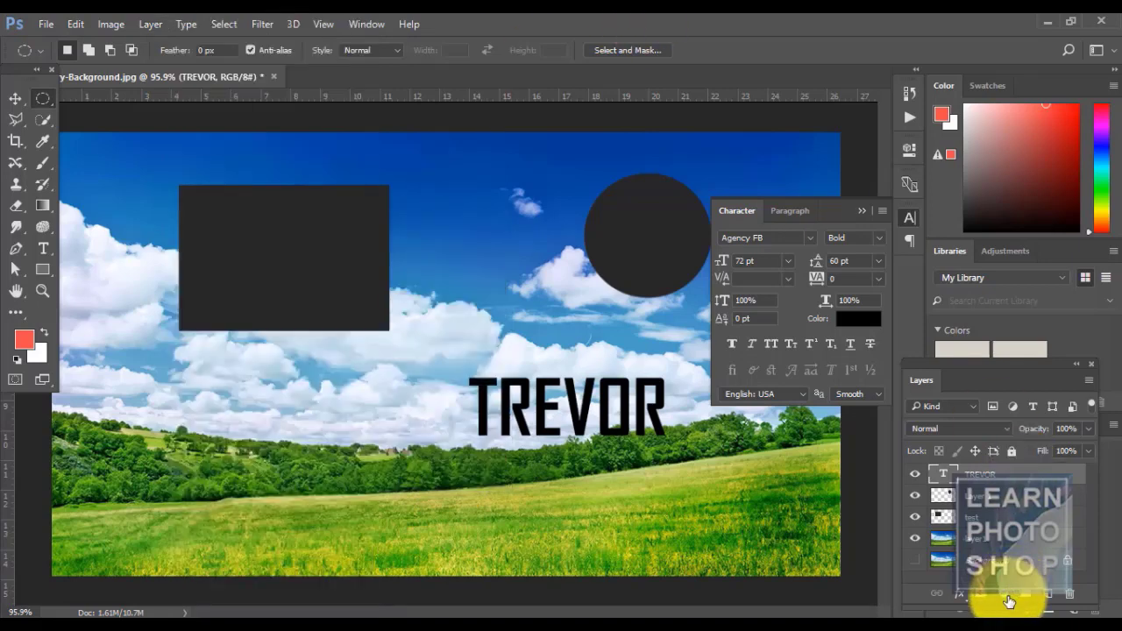
pyautogui.click(1005, 596)
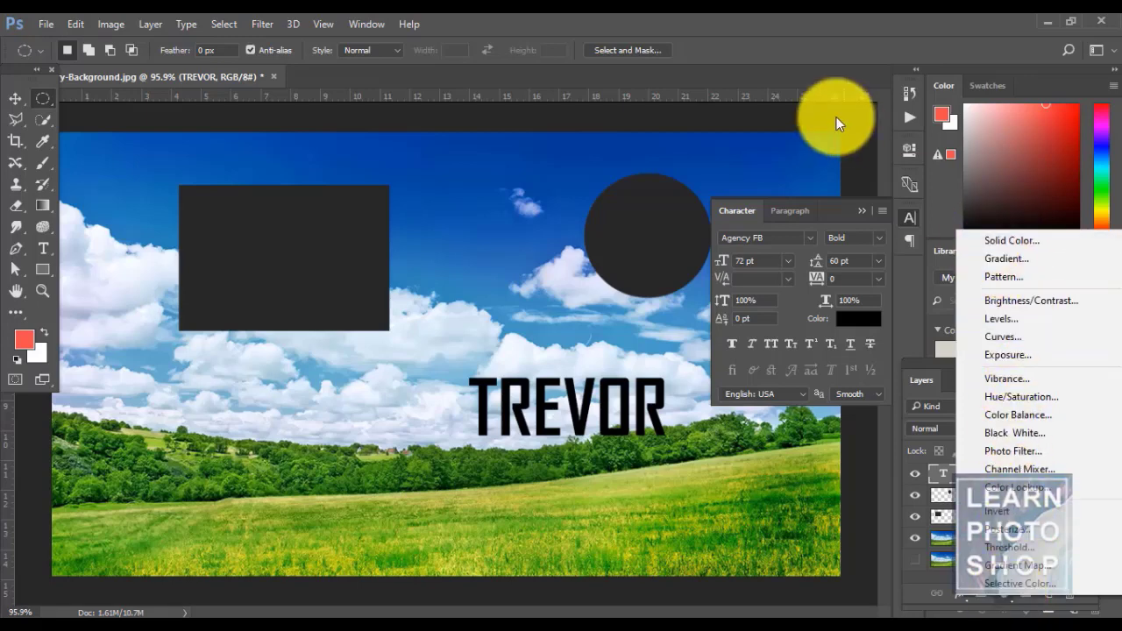
pyautogui.click(637, 19)
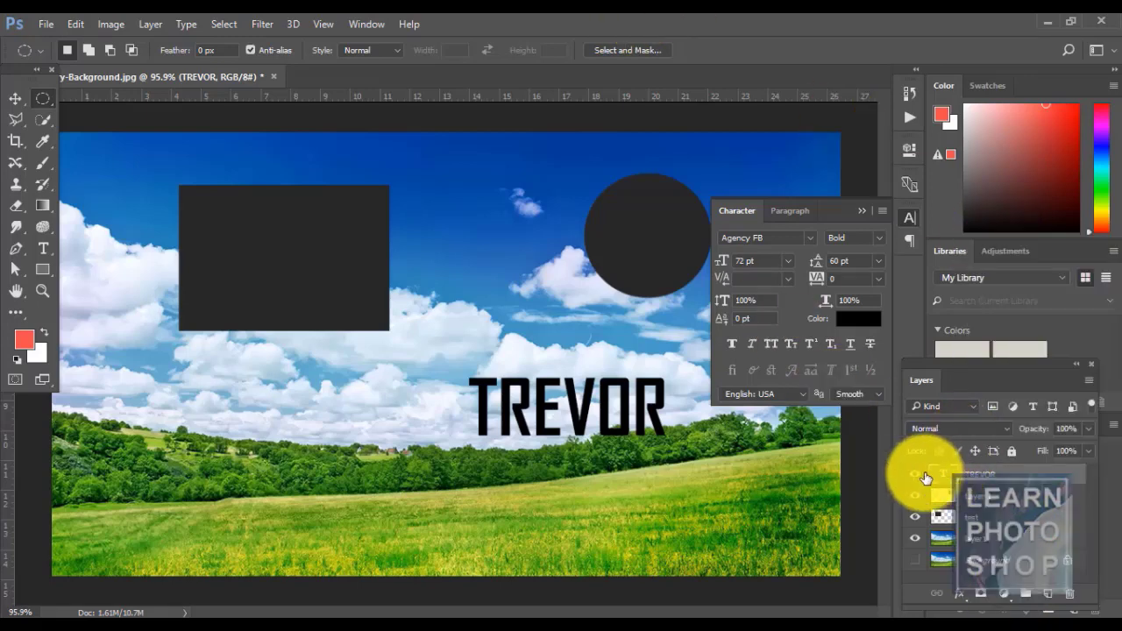
# - Toggle the TREVOR and circle layers off and on, then make the circle layer active
pyautogui.click(917, 475)
pyautogui.click(917, 475)
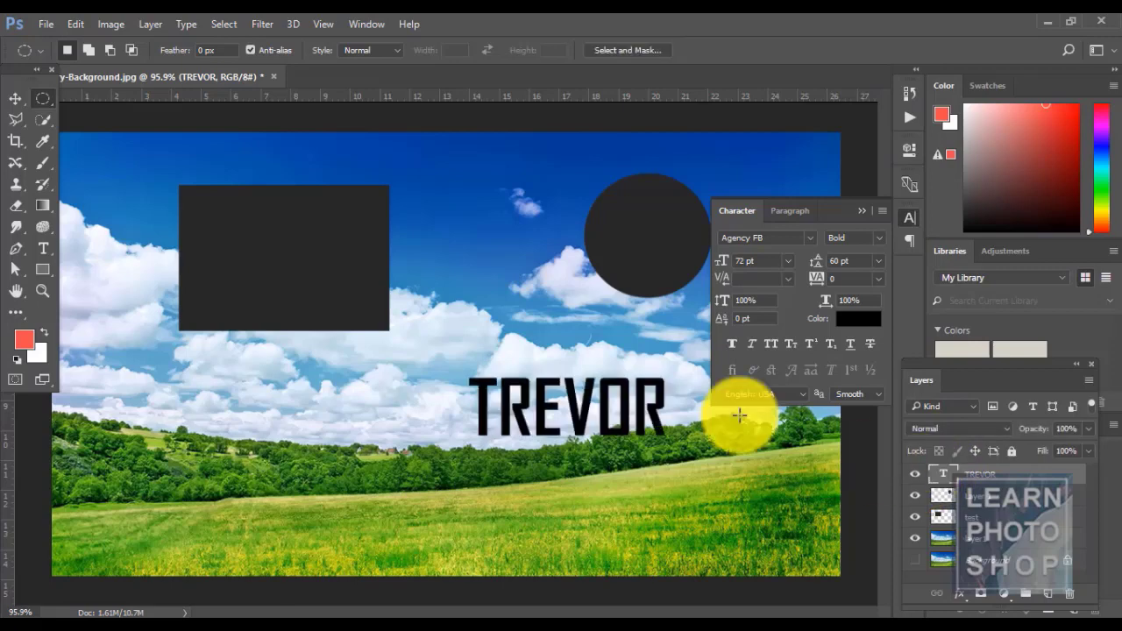
pyautogui.click(148, 26)
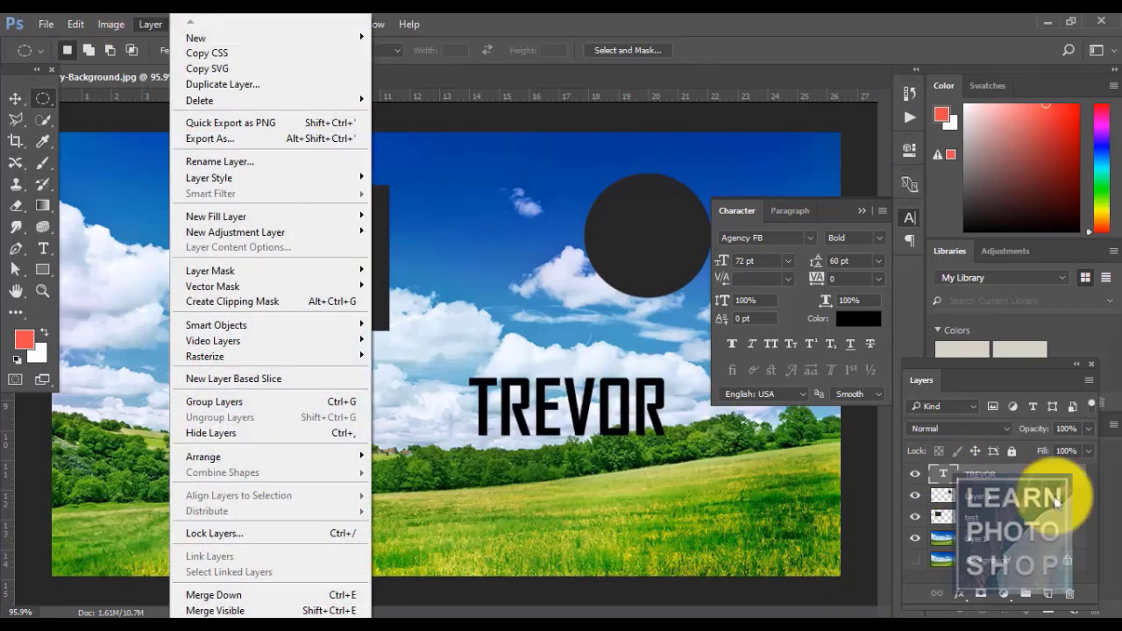
pyautogui.click(917, 497)
pyautogui.click(916, 497)
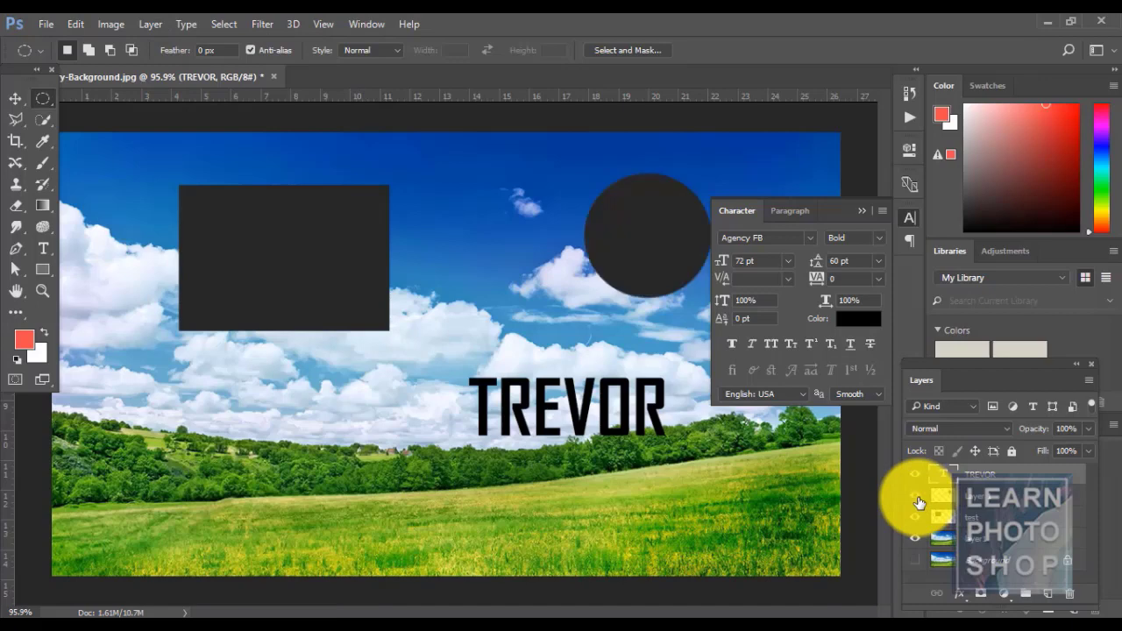
pyautogui.click(982, 496)
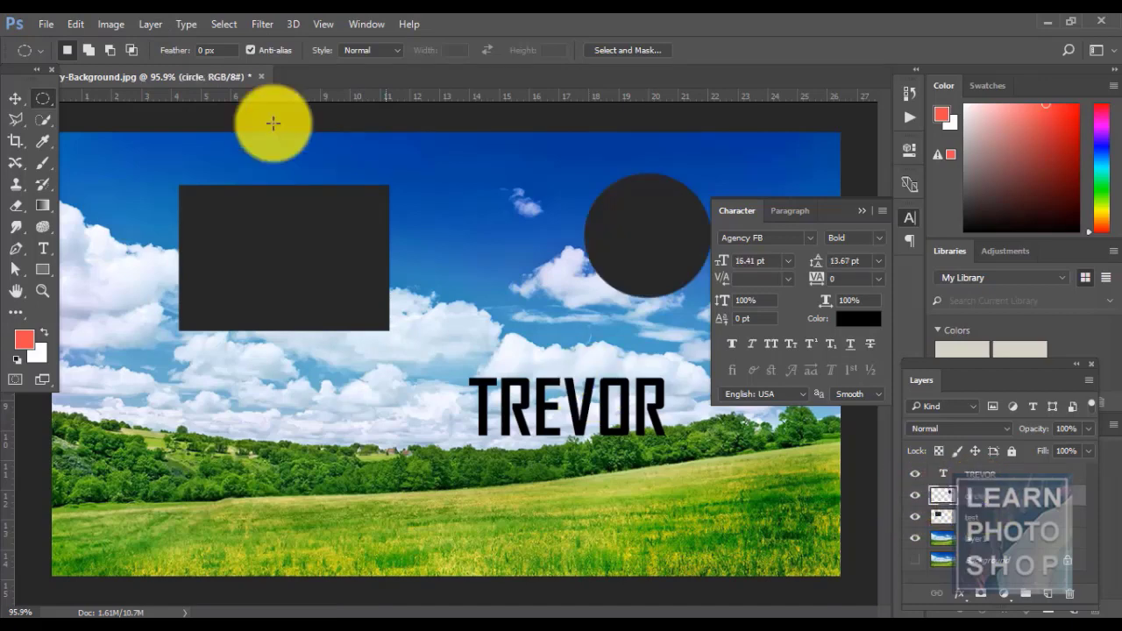
# - Select the layer1 photo layer and choose a Brightness/Contrast adjustment layer
pyautogui.click(148, 25)
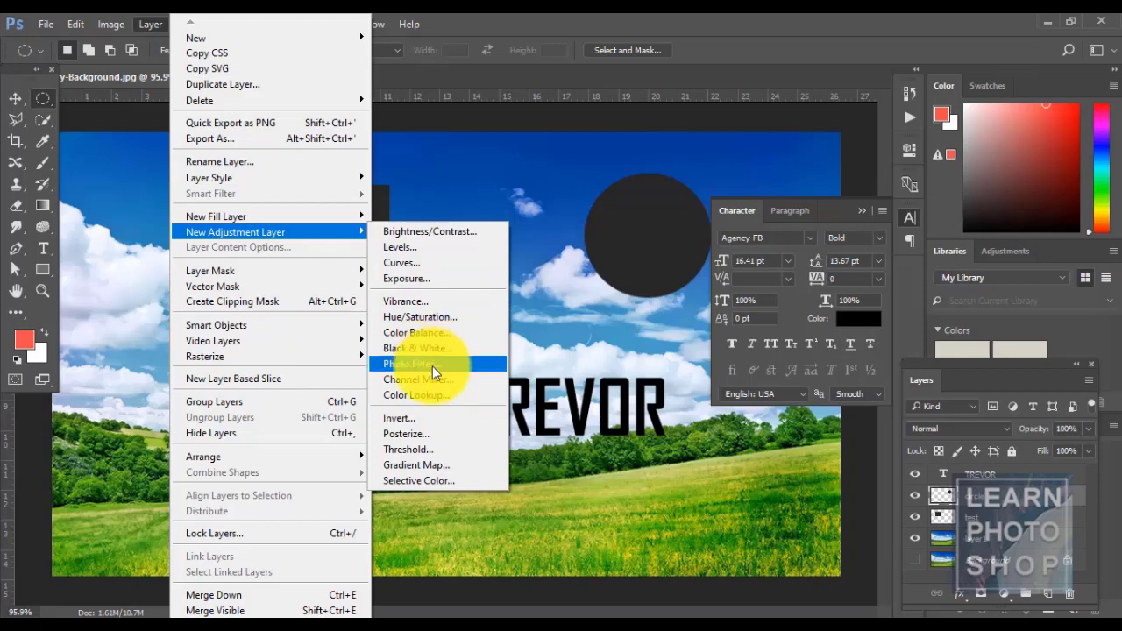
pyautogui.click(688, 454)
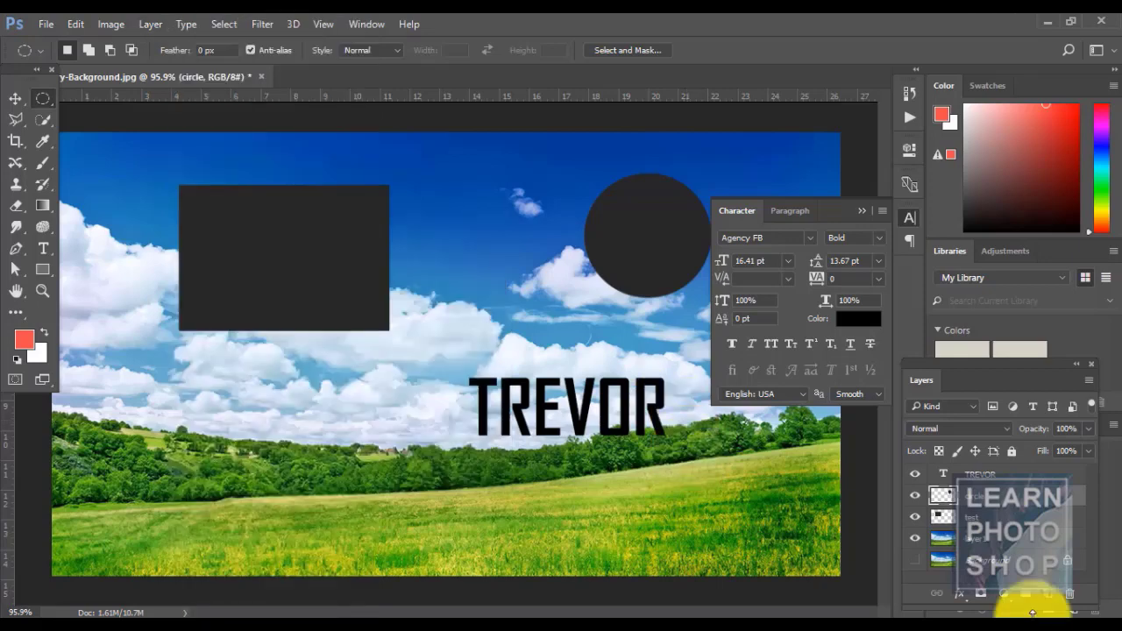
pyautogui.click(968, 540)
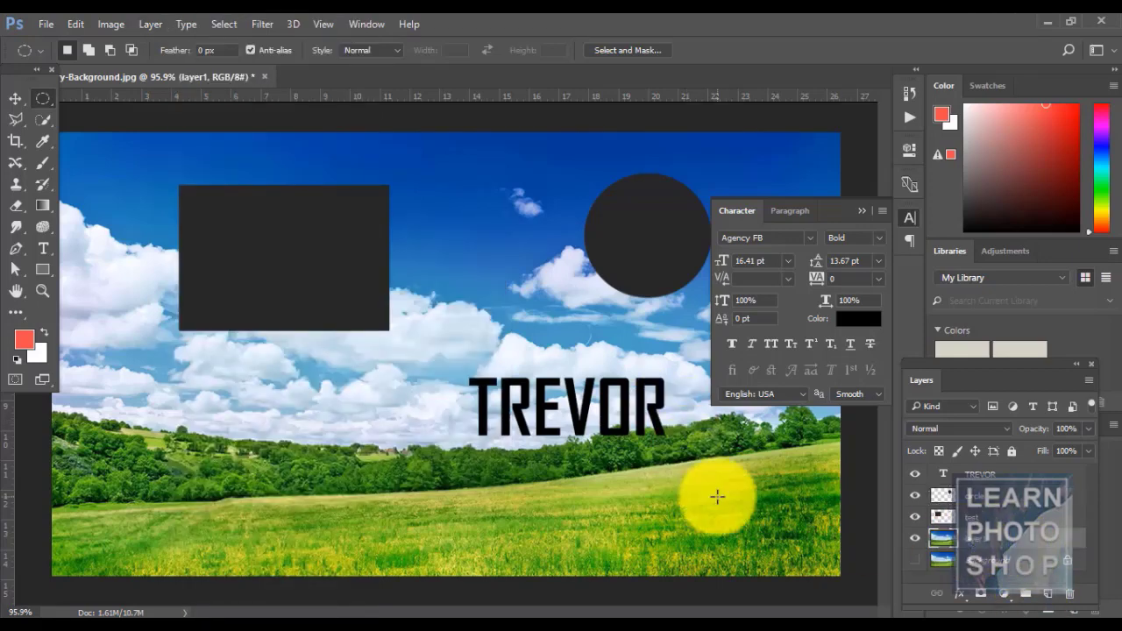
pyautogui.click(150, 24)
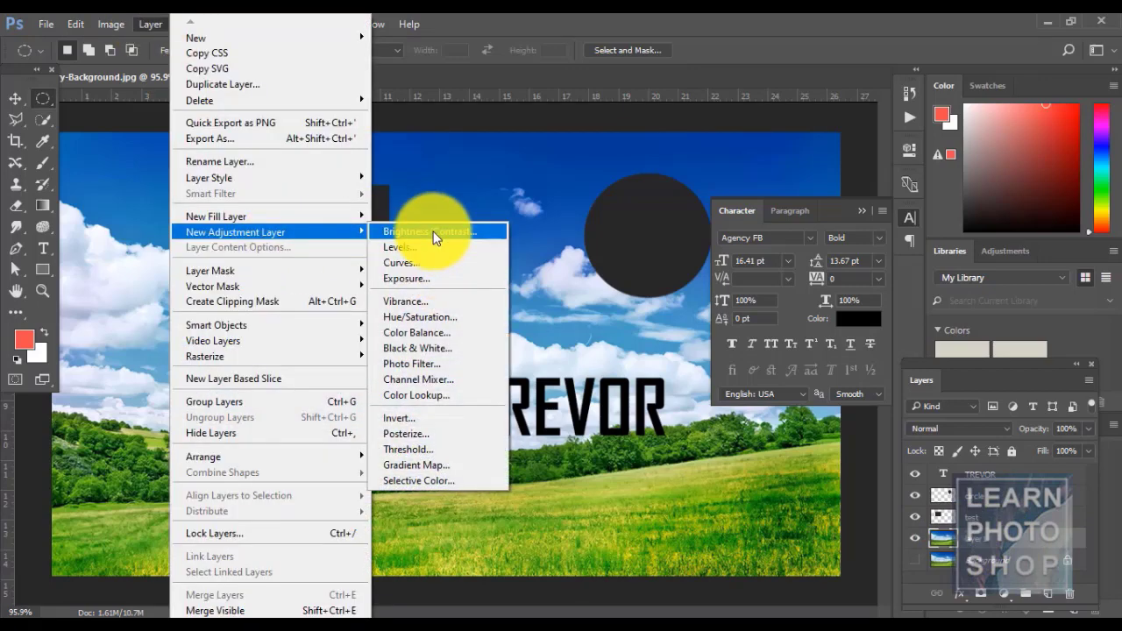
pyautogui.click(434, 233)
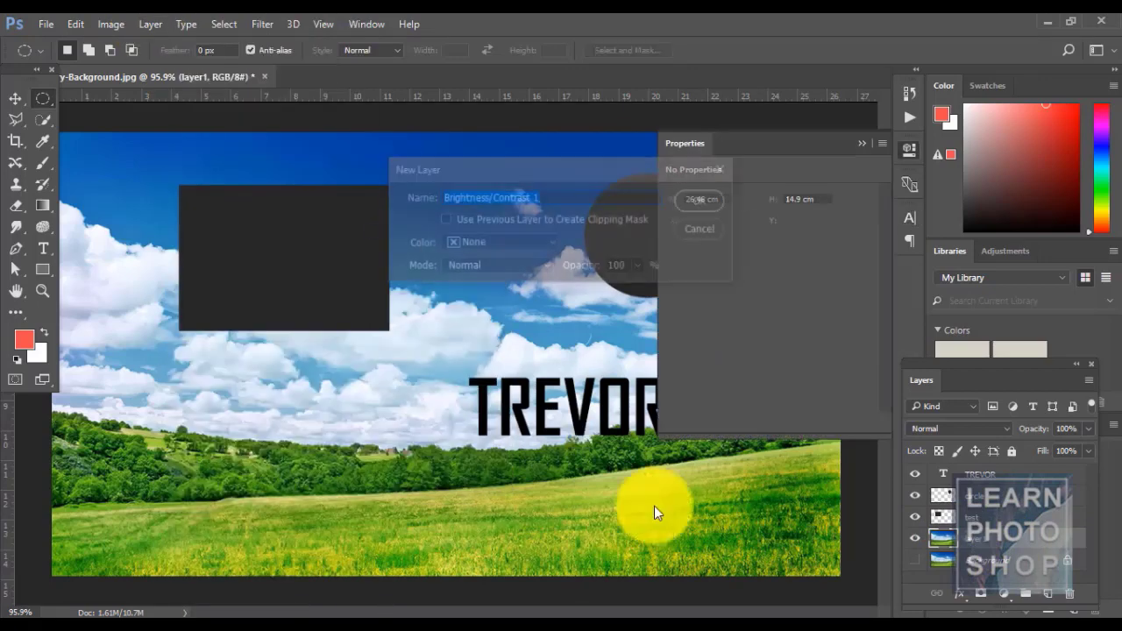
# - Create Brightness/Contrast 1, lower brightness to -41, then undo the adjustment
pyautogui.click(702, 200)
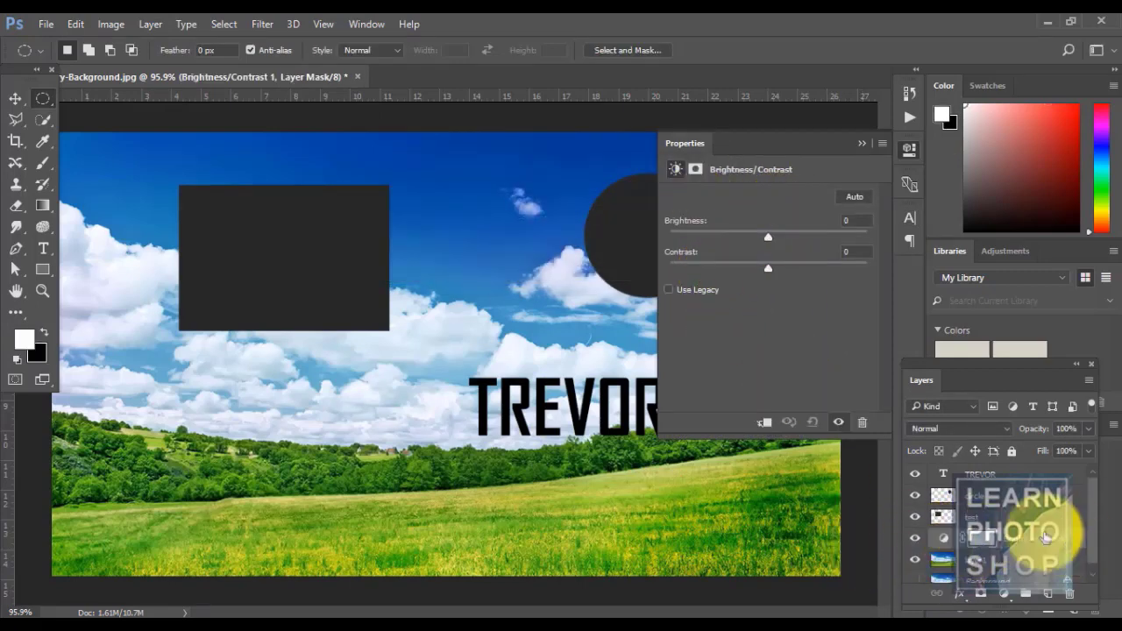
pyautogui.moveTo(768, 237); pyautogui.dragTo(714, 270)
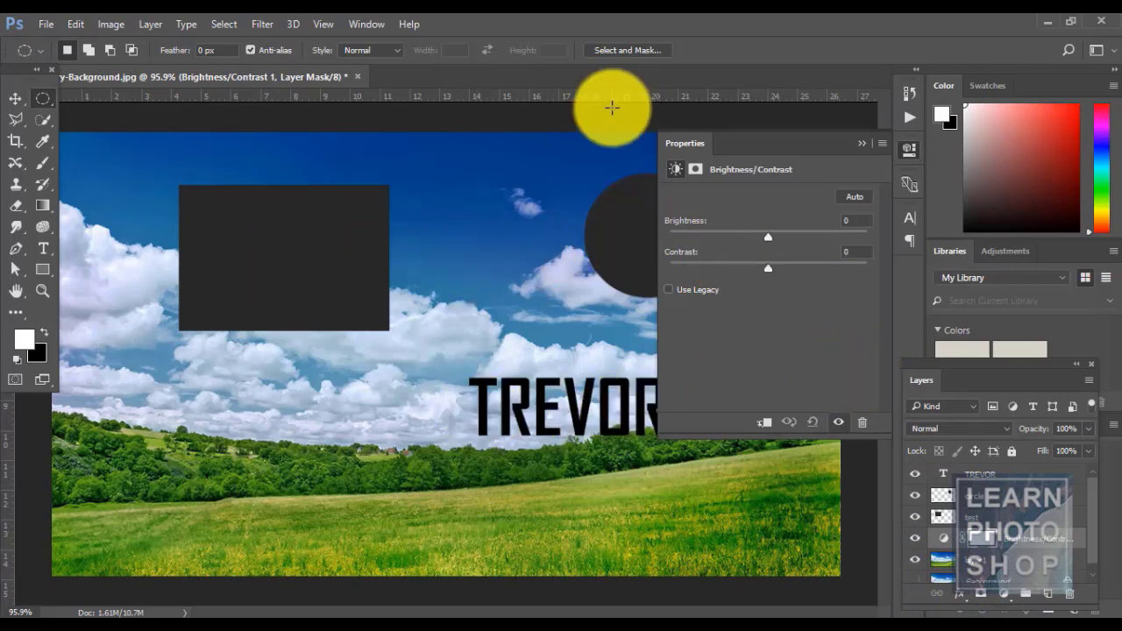
pyautogui.hotkey('ctrl', 'z')
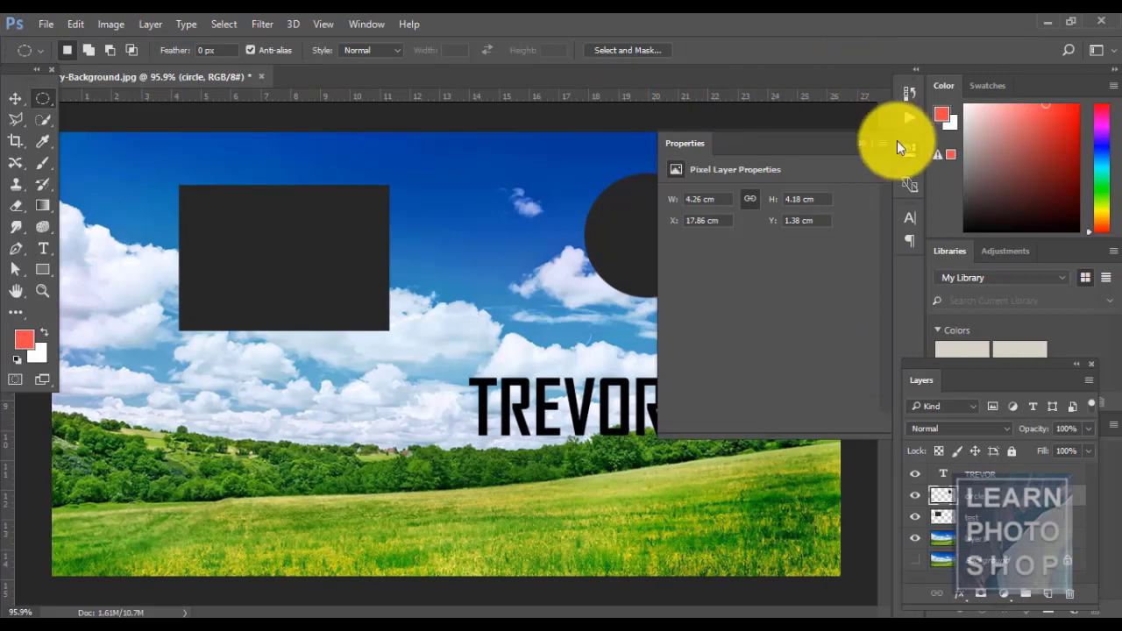
pyautogui.click(864, 145)
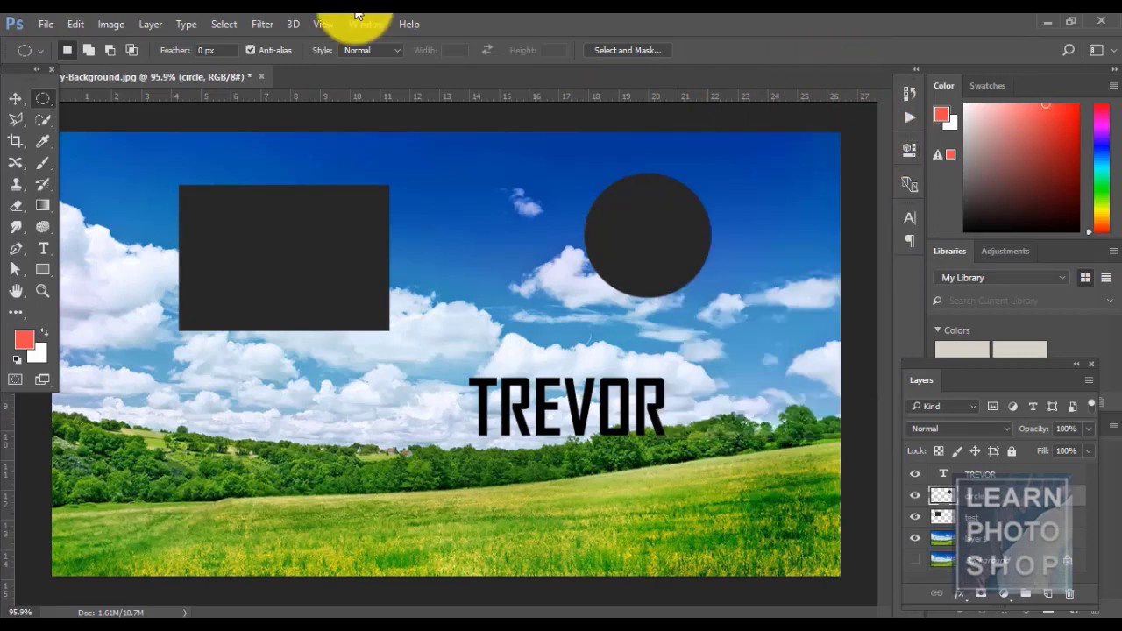
pyautogui.click(151, 24)
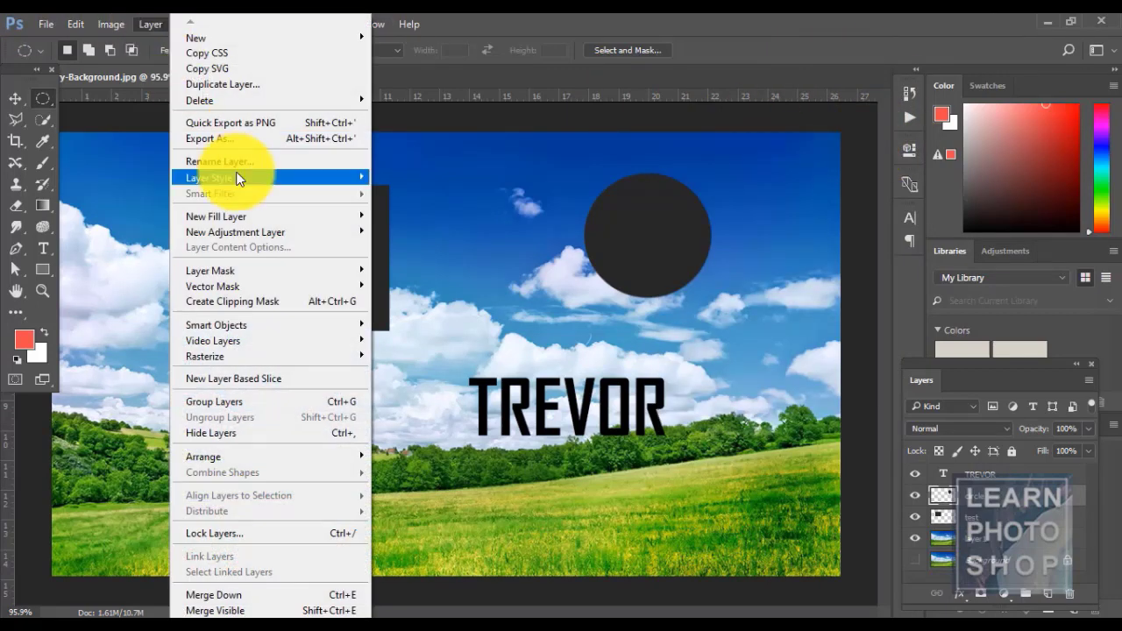
pyautogui.click(637, 19)
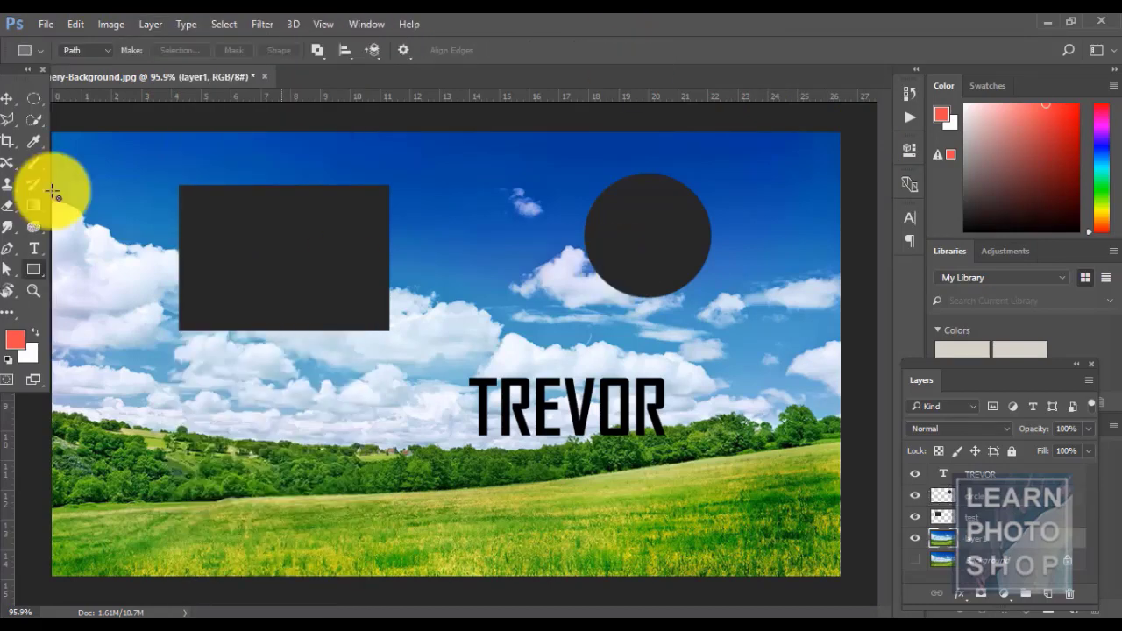
pyautogui.click(165, 22)
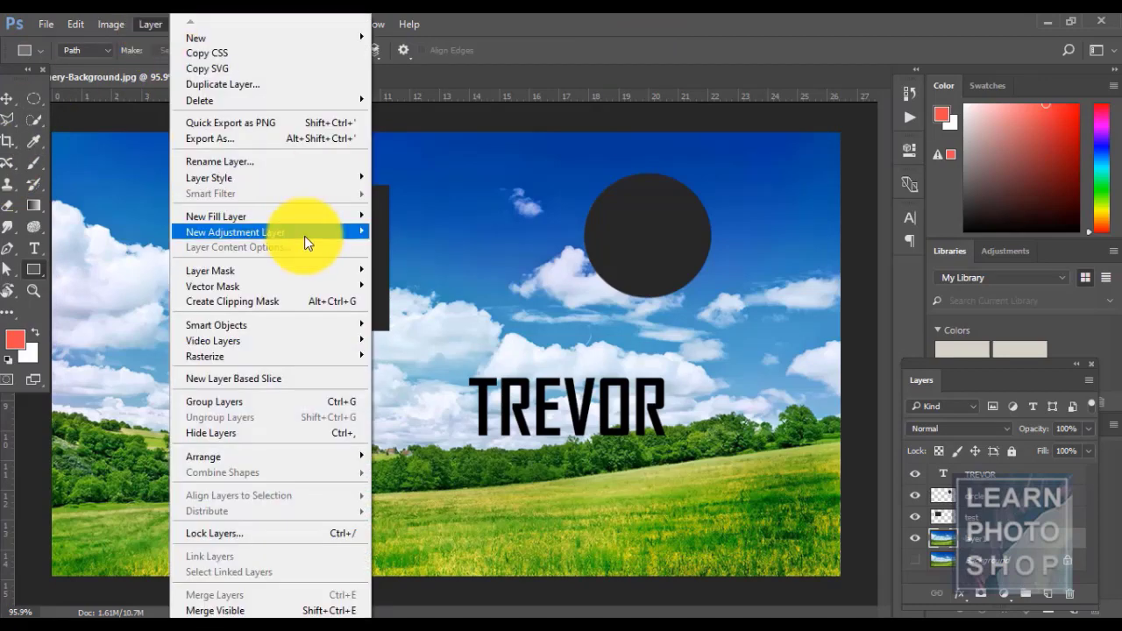
pyautogui.click(644, 12)
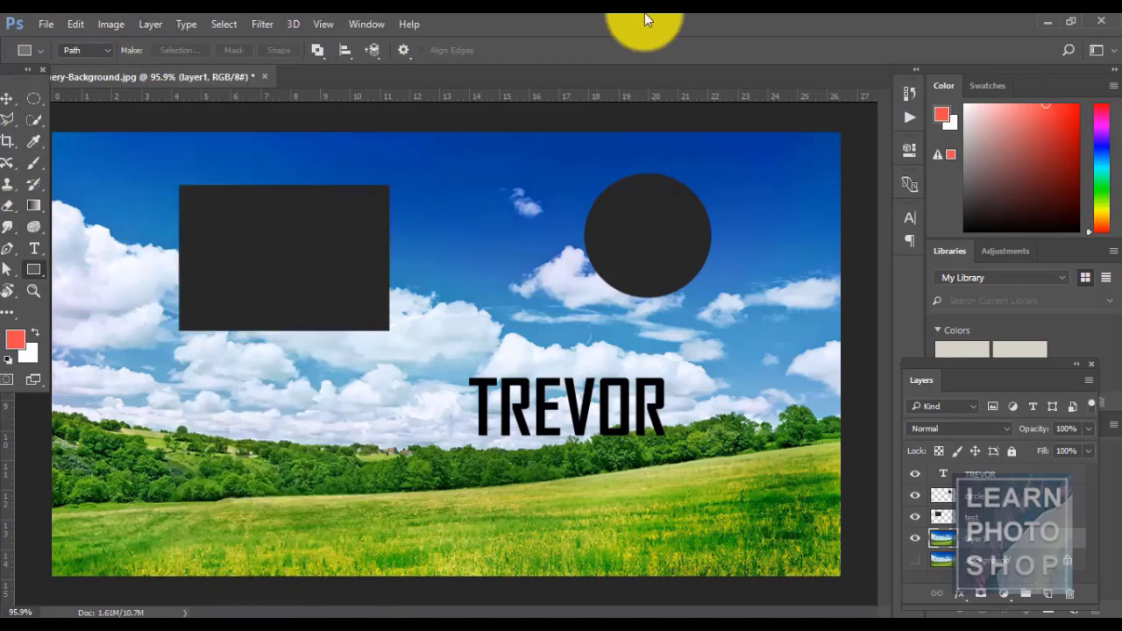
pyautogui.click(1003, 595)
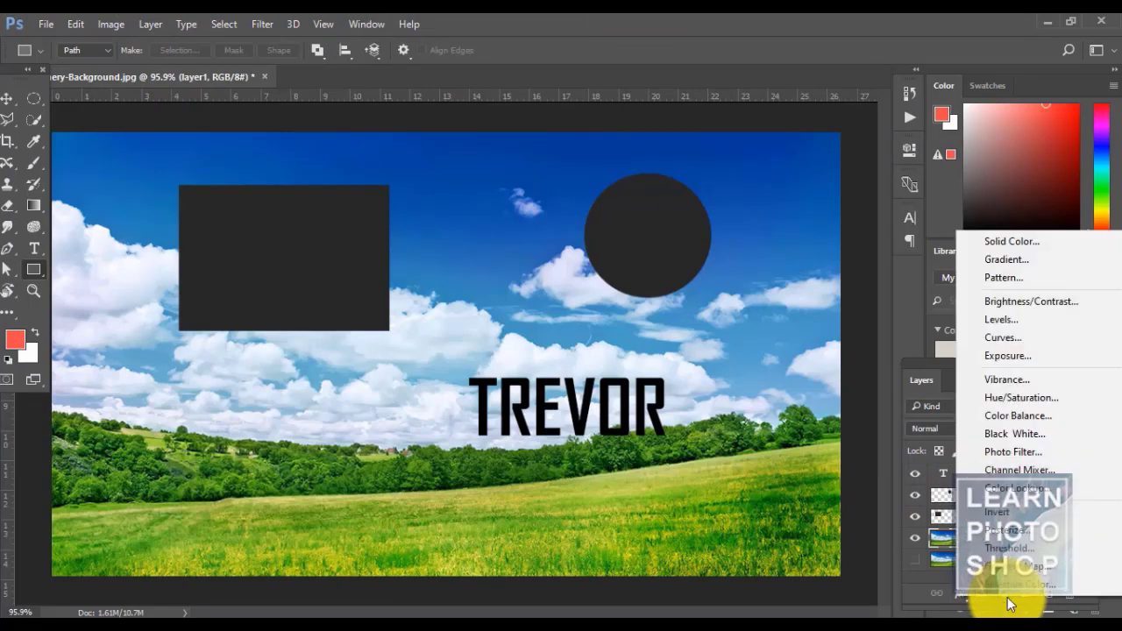
pyautogui.click(1018, 261)
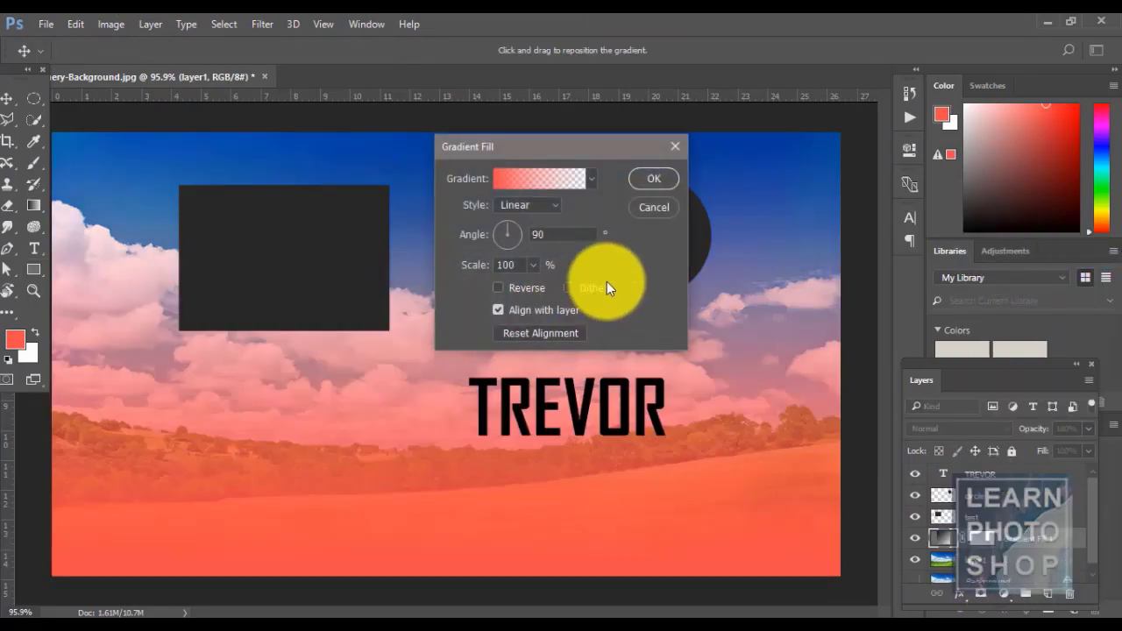
pyautogui.click(654, 179)
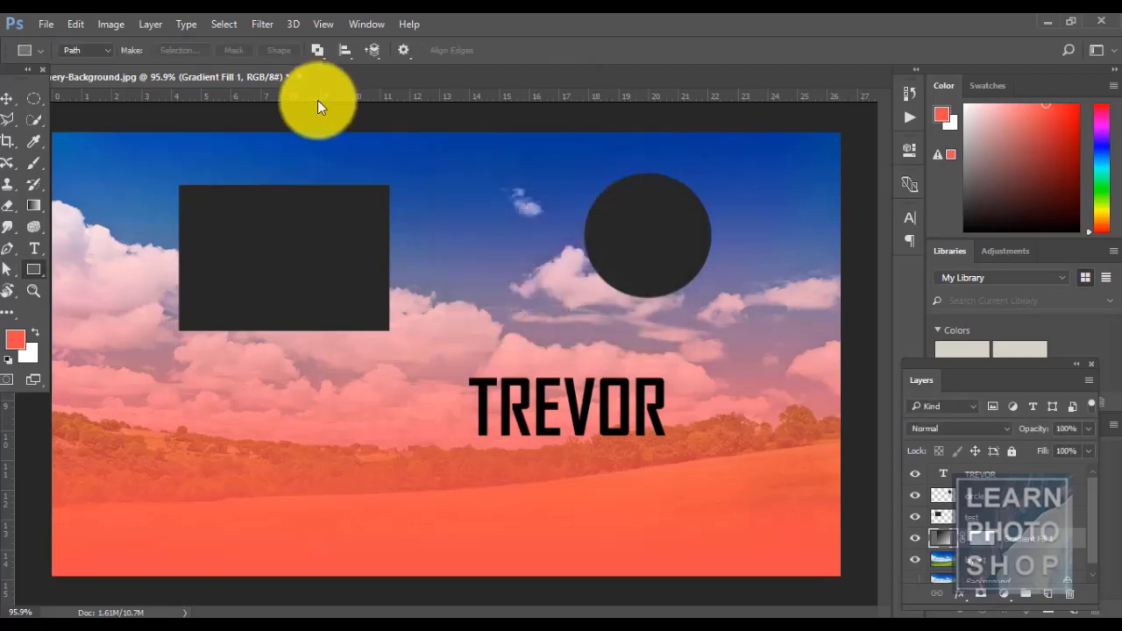
pyautogui.click(150, 26)
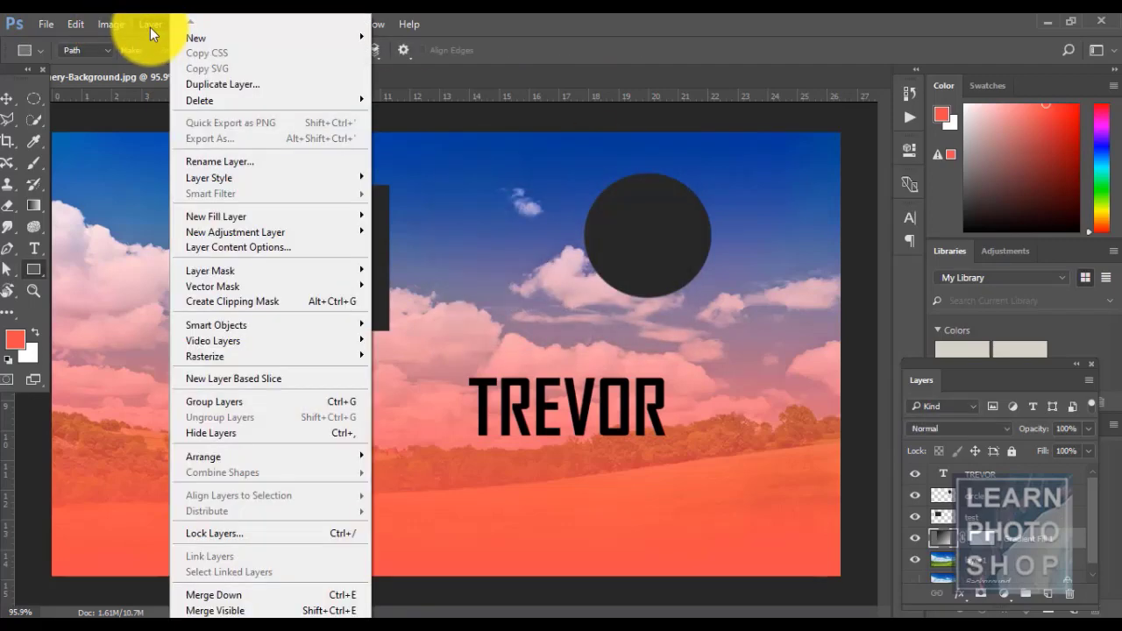
pyautogui.click(227, 252)
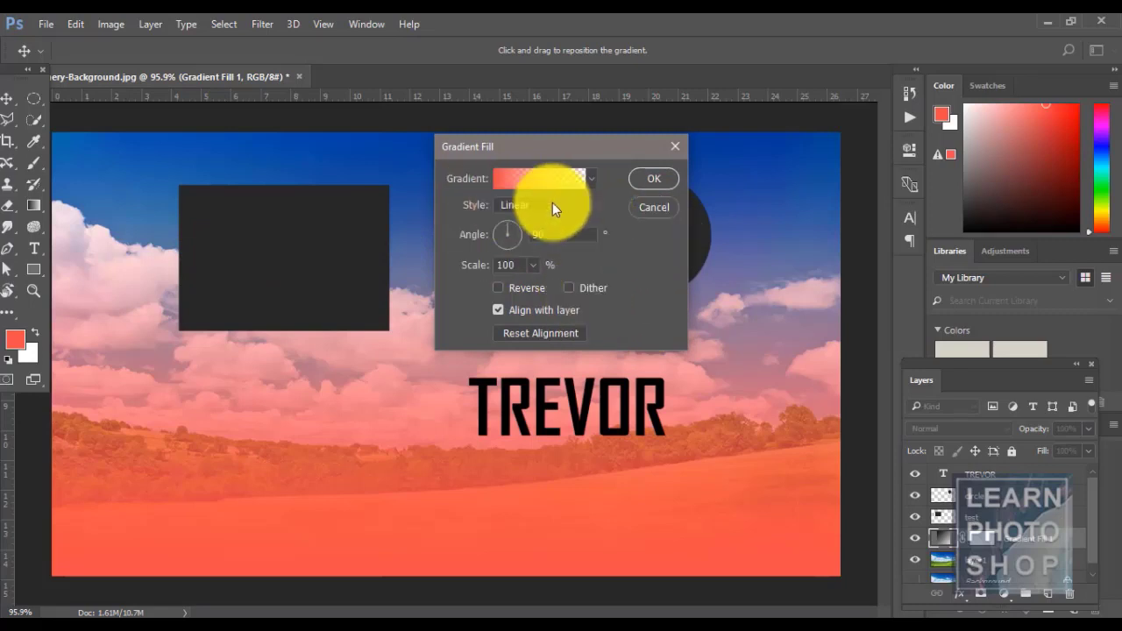
pyautogui.click(591, 178)
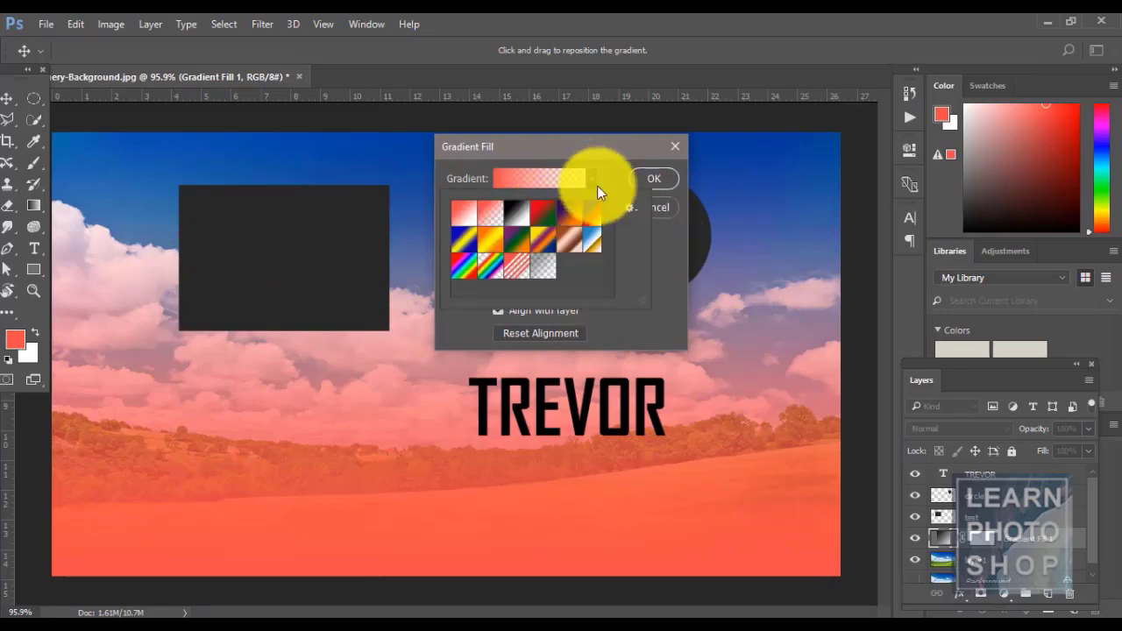
pyautogui.click(661, 205)
pyautogui.click(662, 205)
pyautogui.click(662, 205)
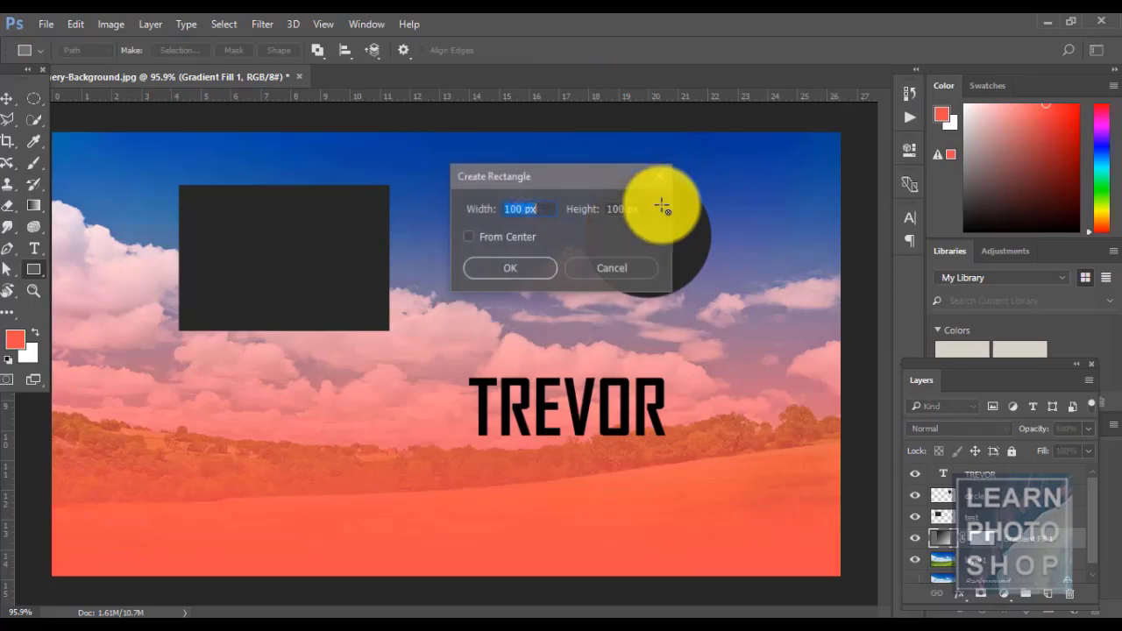
pyautogui.press('Escape')
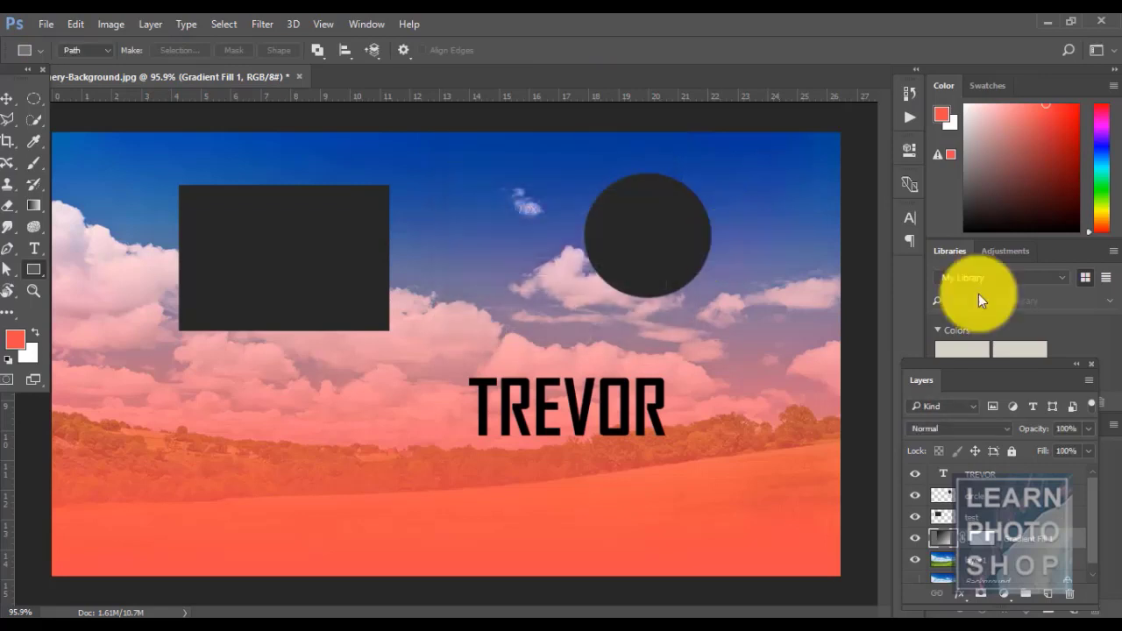
pyautogui.doubleClick(941, 543)
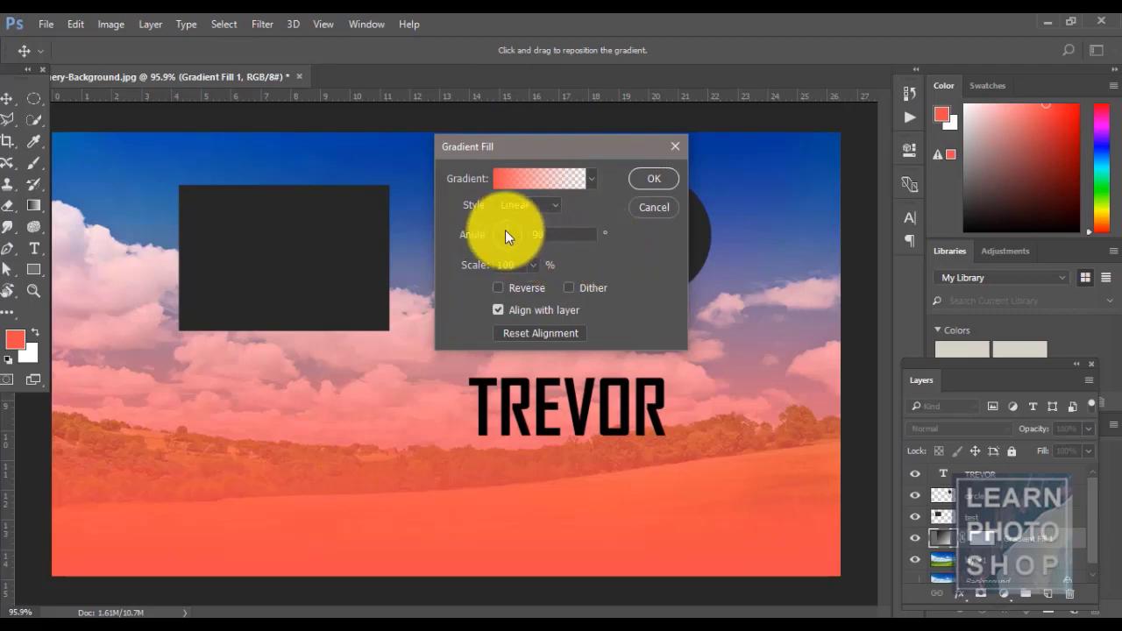
pyautogui.moveTo(523, 241)
pyautogui.mouseDown()
pyautogui.moveTo(510, 225)
pyautogui.moveTo(528, 237)
pyautogui.mouseUp()
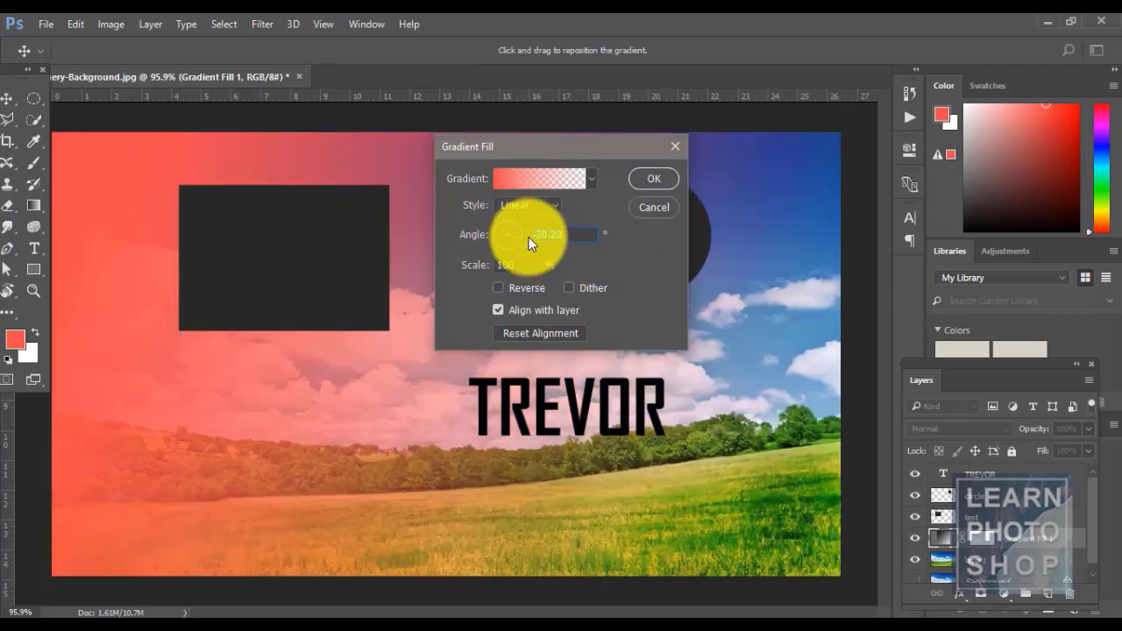
pyautogui.click(659, 206)
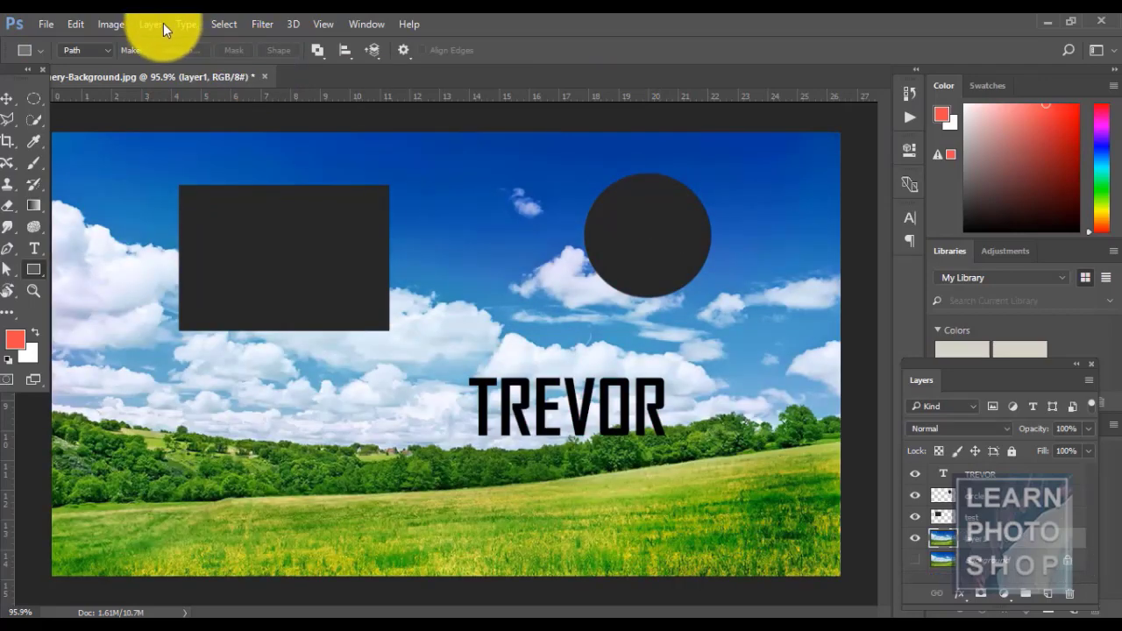
# - Add a layer mask to layer1
pyautogui.click(163, 23)
pyautogui.moveTo(231, 270)
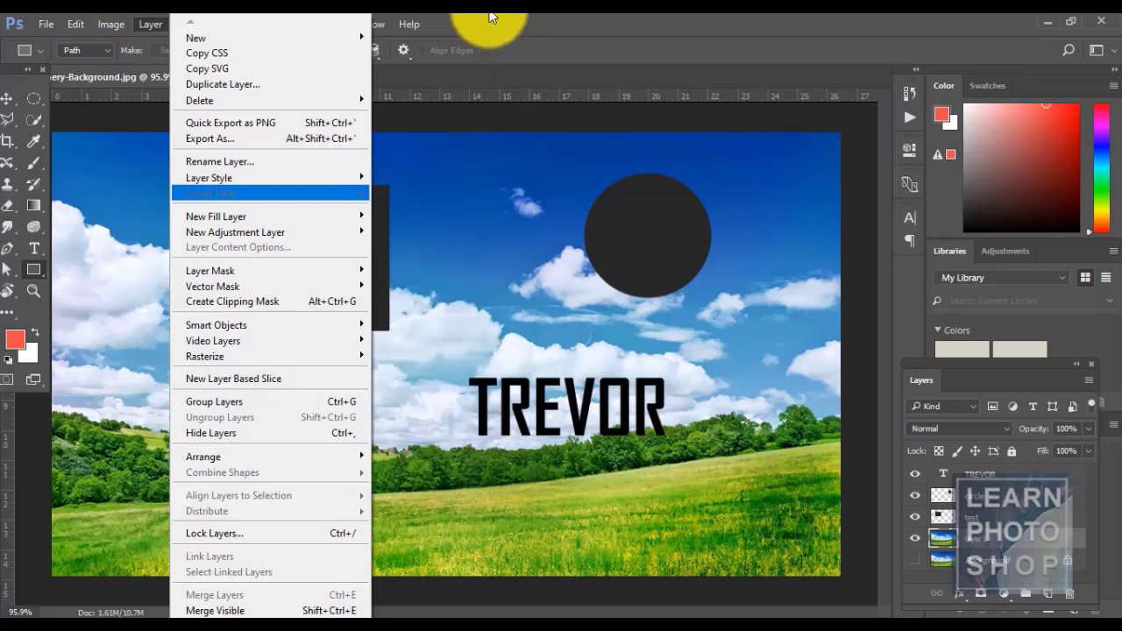
pyautogui.click(491, 18)
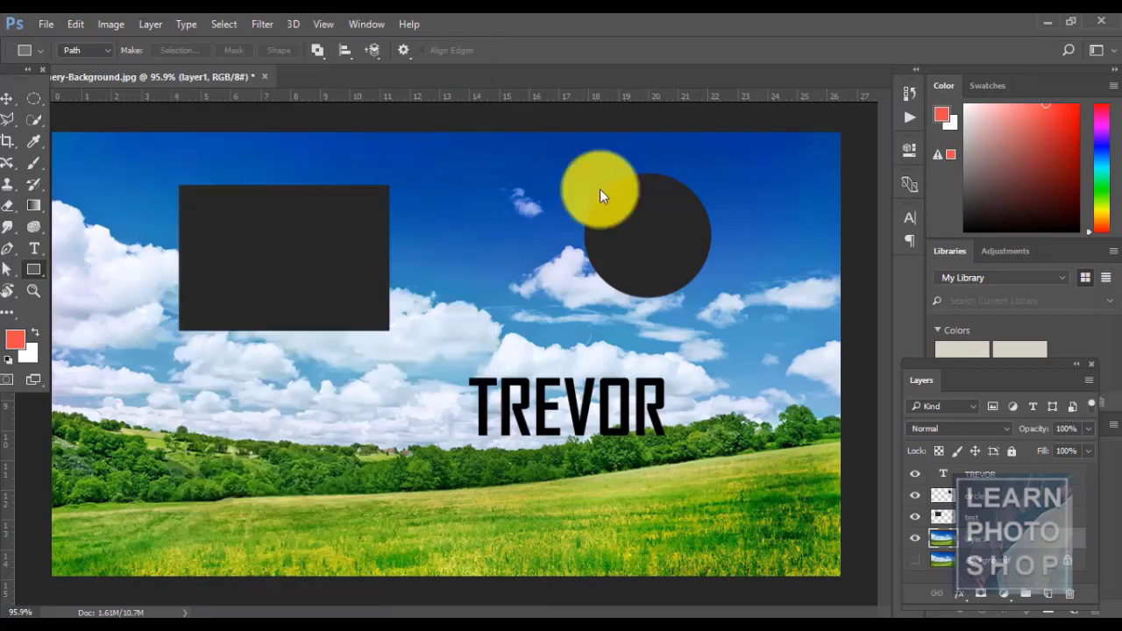
pyautogui.click(982, 599)
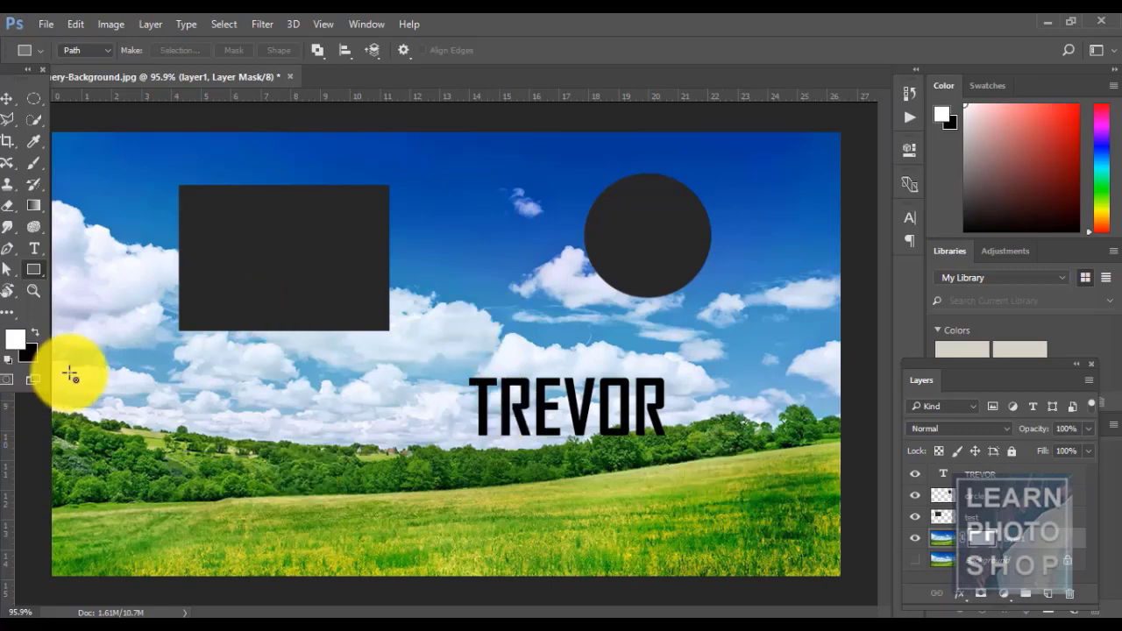
pyautogui.click(31, 358)
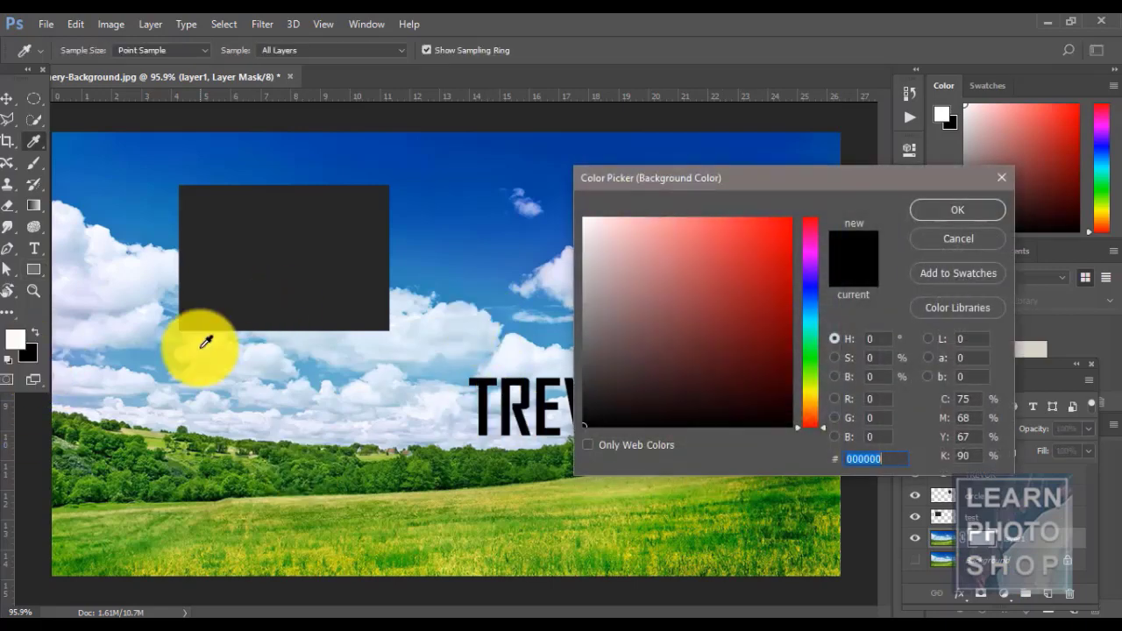
pyautogui.press('Escape')
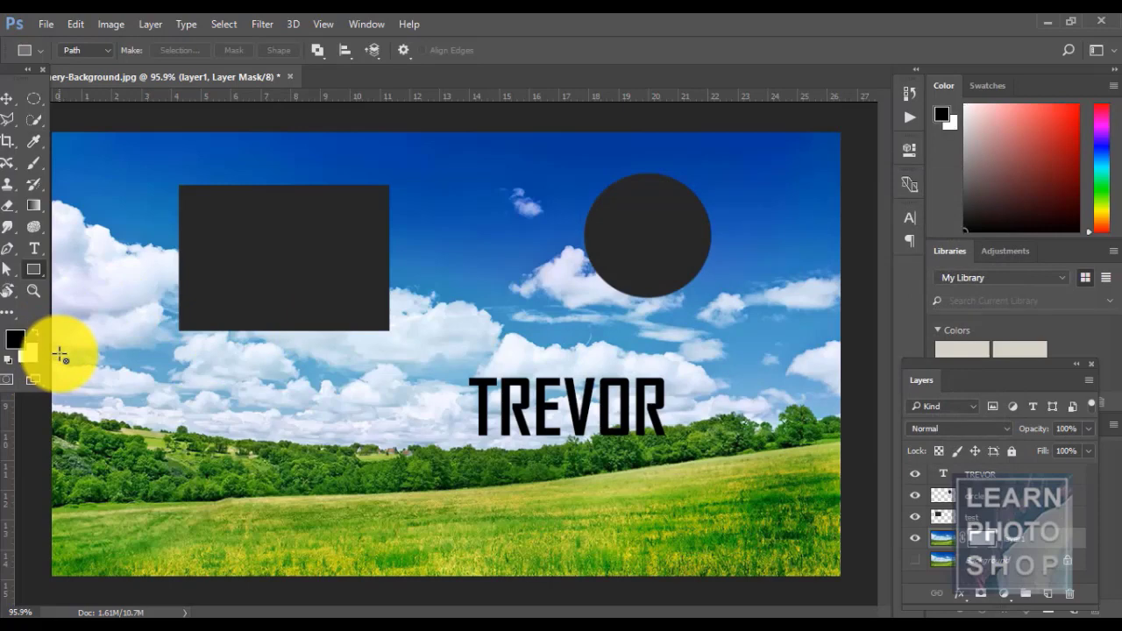
# - With the Brush, paint out a sky strip between the shapes on the mask, then paint it back
pyautogui.click(33, 165)
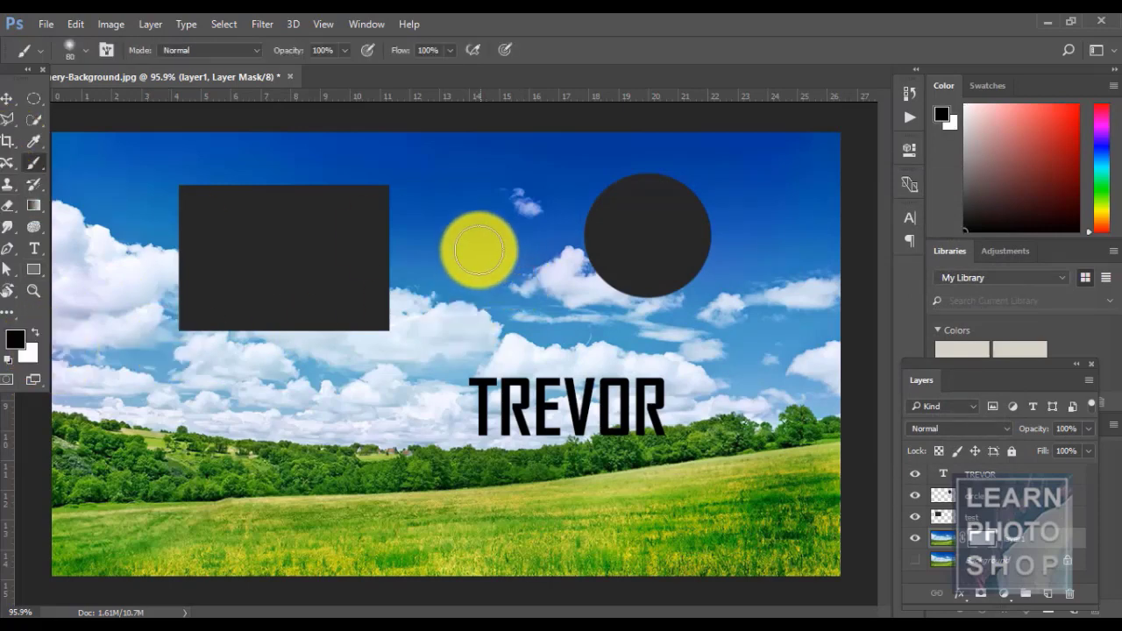
pyautogui.moveTo(478, 249)
pyautogui.mouseDown()
pyautogui.moveTo(513, 276)
pyautogui.moveTo(459, 241)
pyautogui.moveTo(552, 303)
pyautogui.moveTo(452, 220)
pyautogui.moveTo(553, 301)
pyautogui.mouseUp()
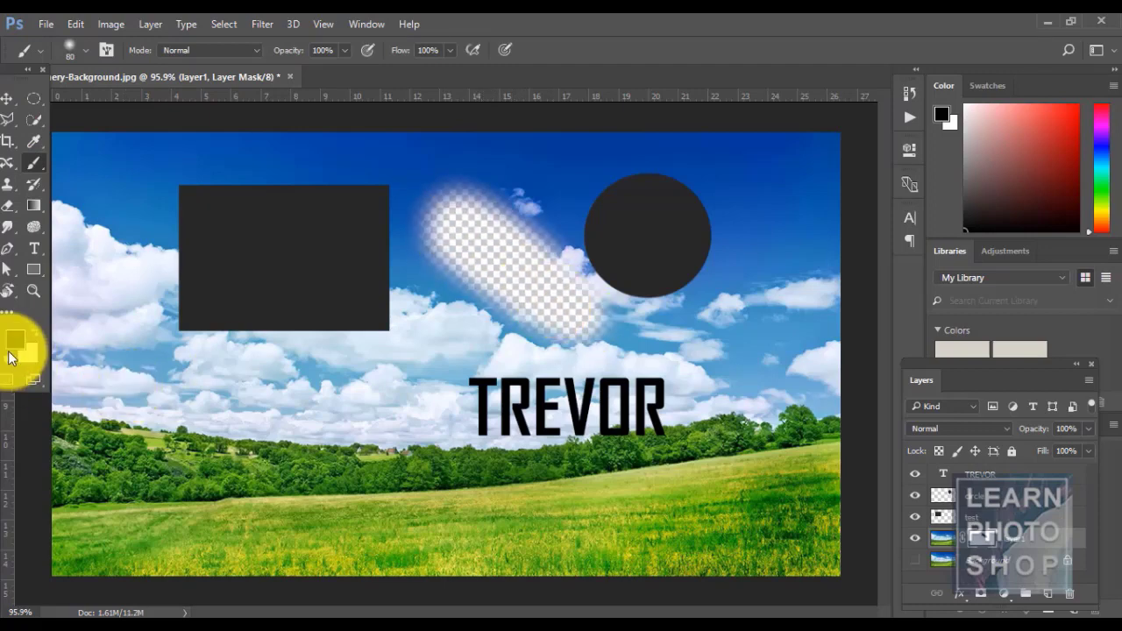
pyautogui.moveTo(578, 304)
pyautogui.mouseDown()
pyautogui.moveTo(541, 344)
pyautogui.moveTo(592, 316)
pyautogui.moveTo(472, 308)
pyautogui.moveTo(553, 278)
pyautogui.moveTo(508, 269)
pyautogui.moveTo(598, 245)
pyautogui.moveTo(469, 288)
pyautogui.moveTo(470, 201)
pyautogui.moveTo(480, 246)
pyautogui.moveTo(439, 261)
pyautogui.moveTo(506, 267)
pyautogui.moveTo(459, 267)
pyautogui.moveTo(462, 191)
pyautogui.mouseUp()
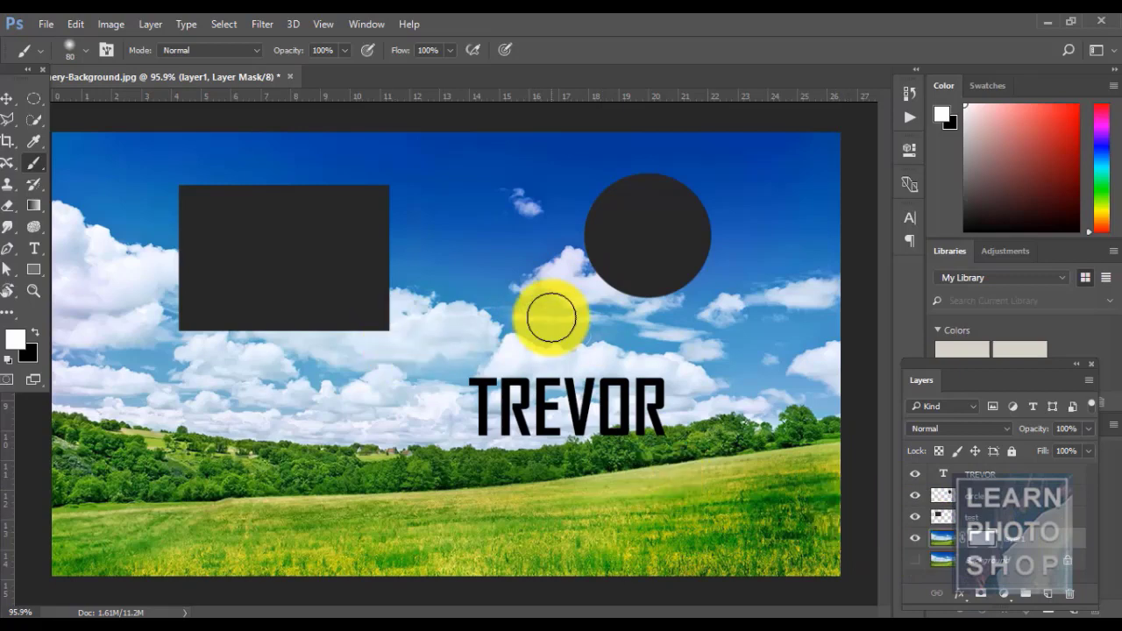
# - Delete layer1's layer mask, then undo the deletion
pyautogui.click(153, 21)
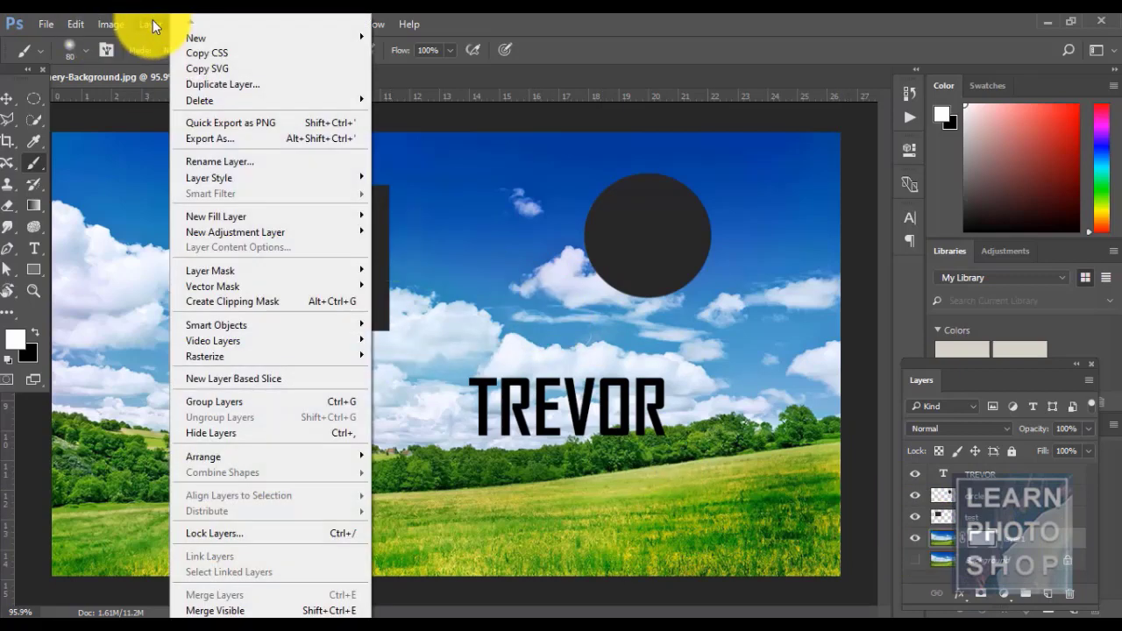
pyautogui.moveTo(342, 281)
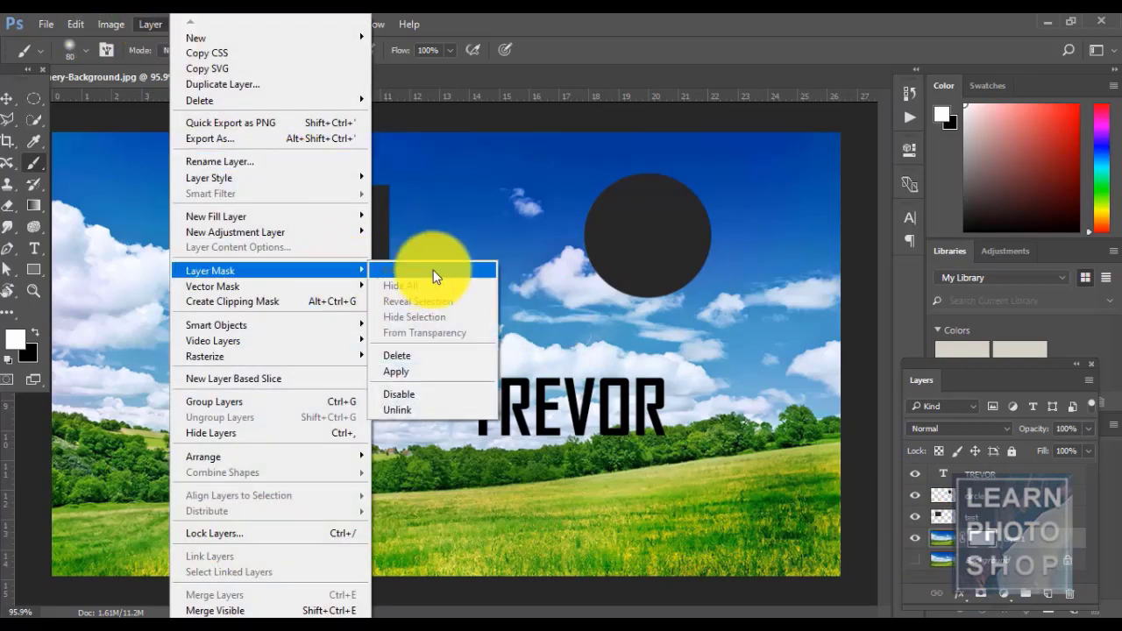
pyautogui.click(435, 363)
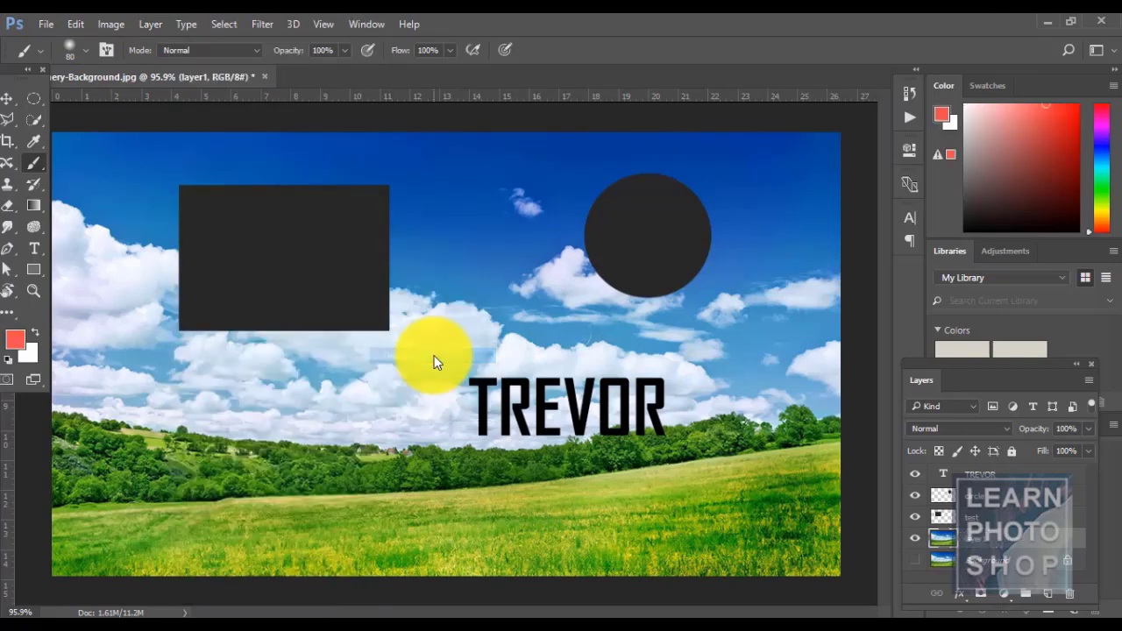
pyautogui.hotkey('ctrl', 'z')
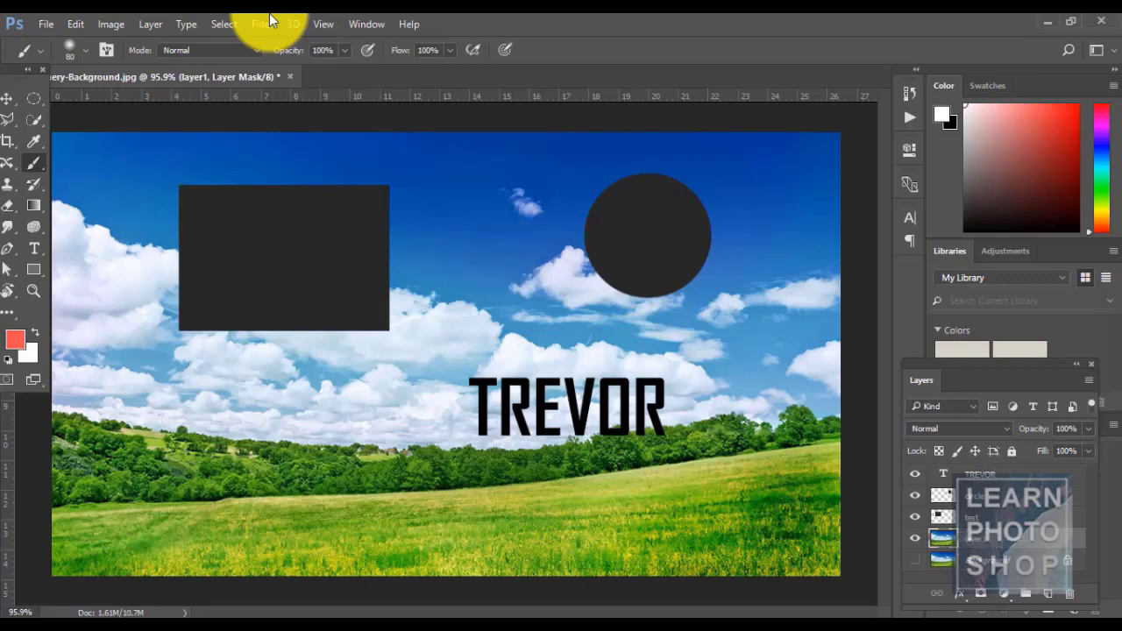
# - Add a From Transparency mask to layer1, return to the layer pixels, and apply Reveal All
pyautogui.click(140, 20)
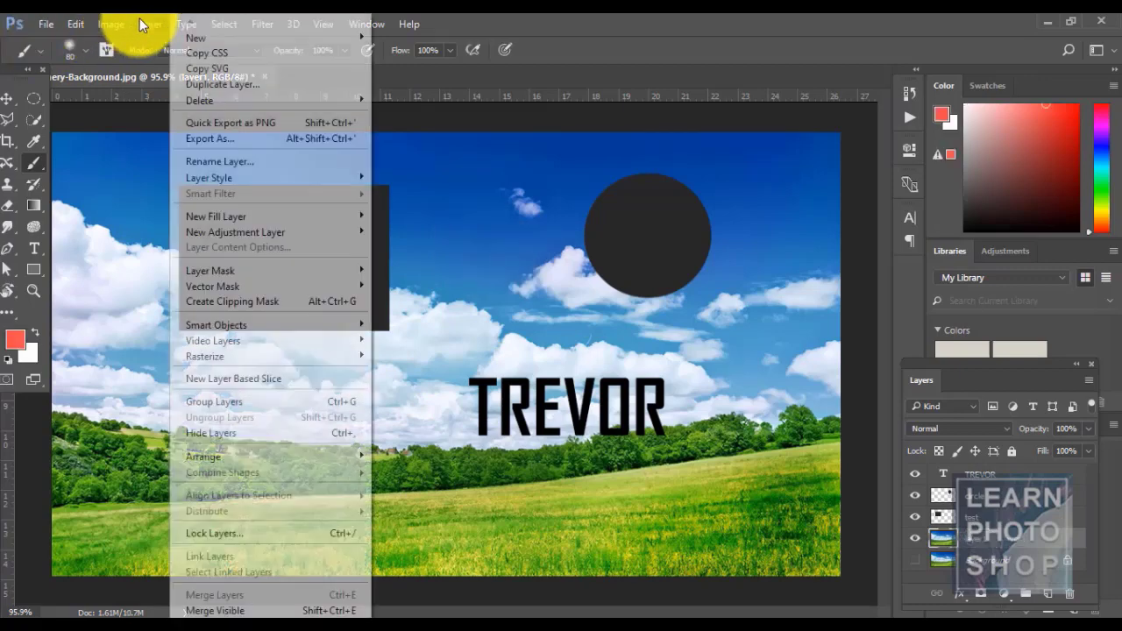
pyautogui.moveTo(318, 277)
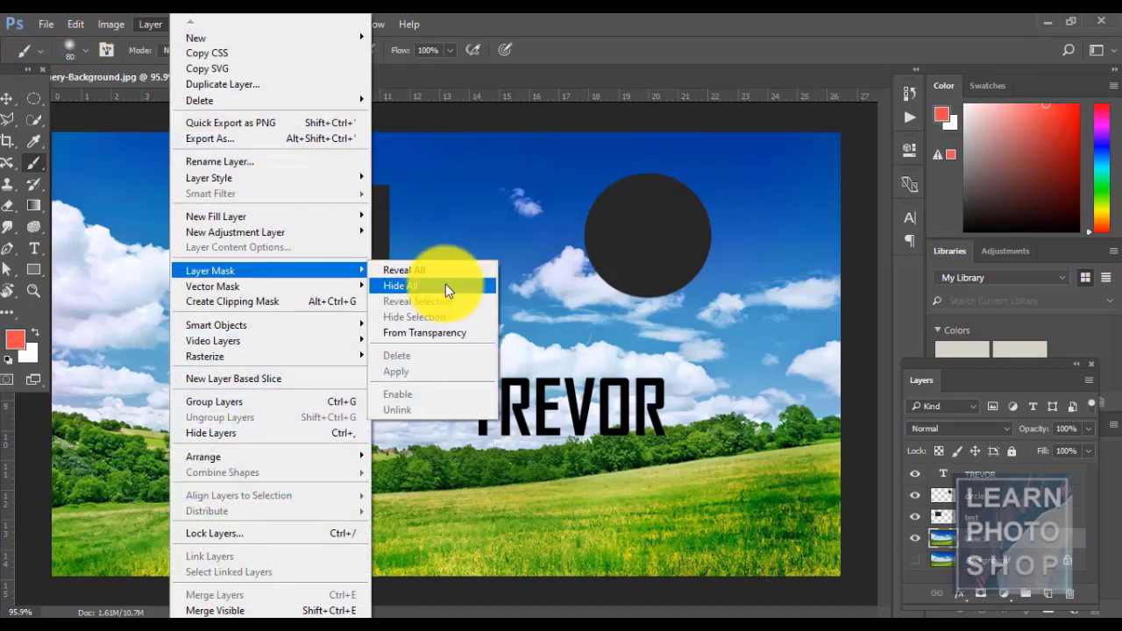
pyautogui.click(445, 336)
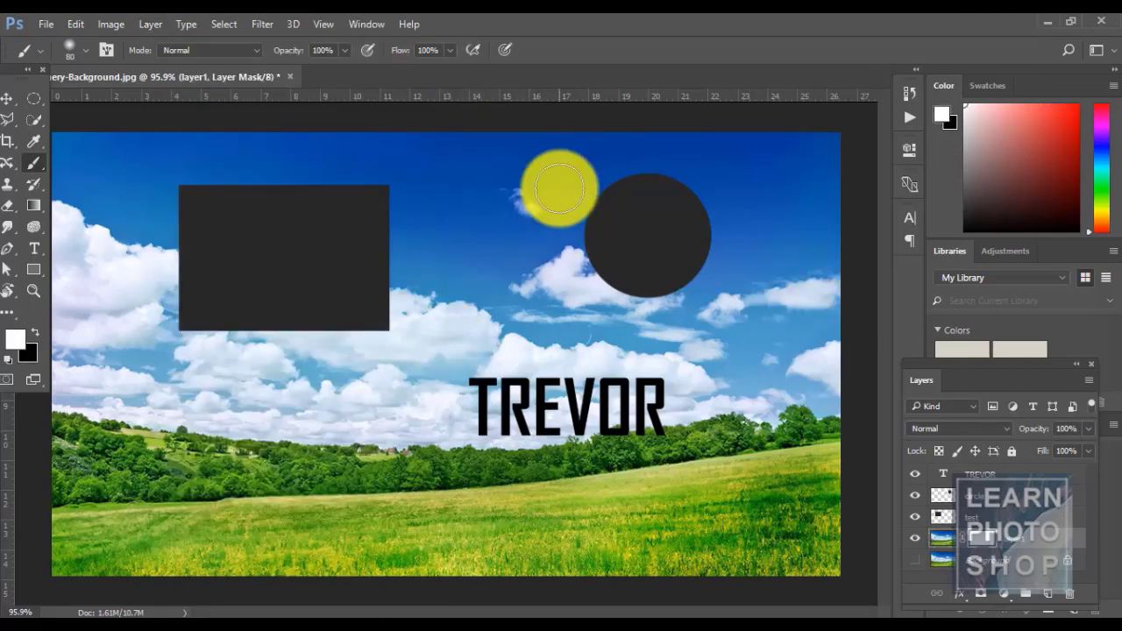
pyautogui.hotkey('ctrl', '2')
pyautogui.click(153, 23)
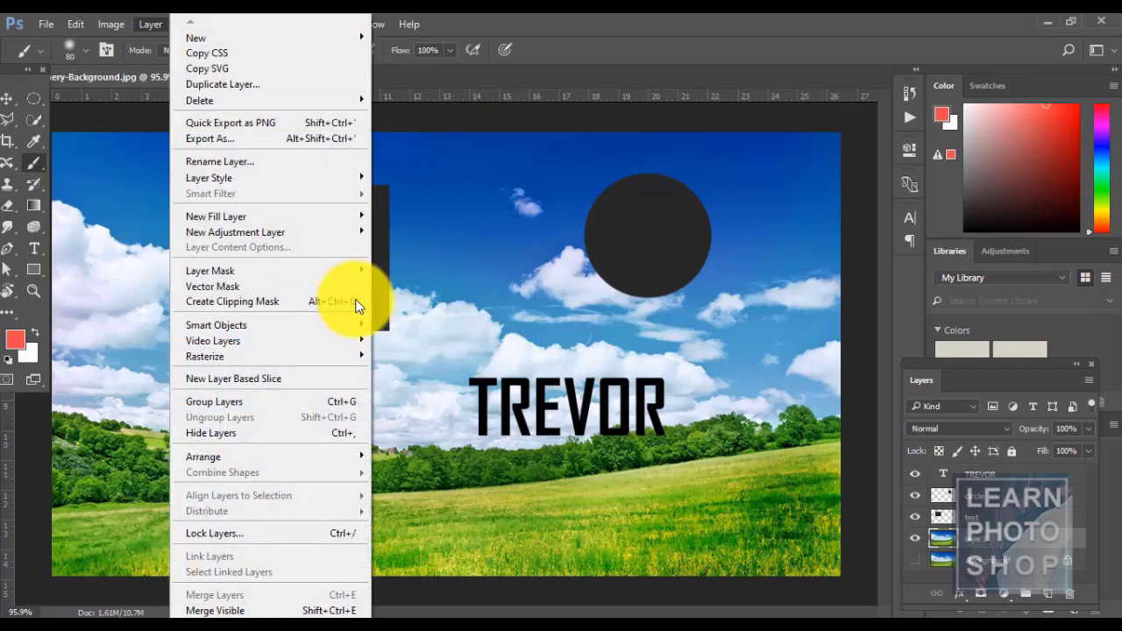
pyautogui.moveTo(318, 276)
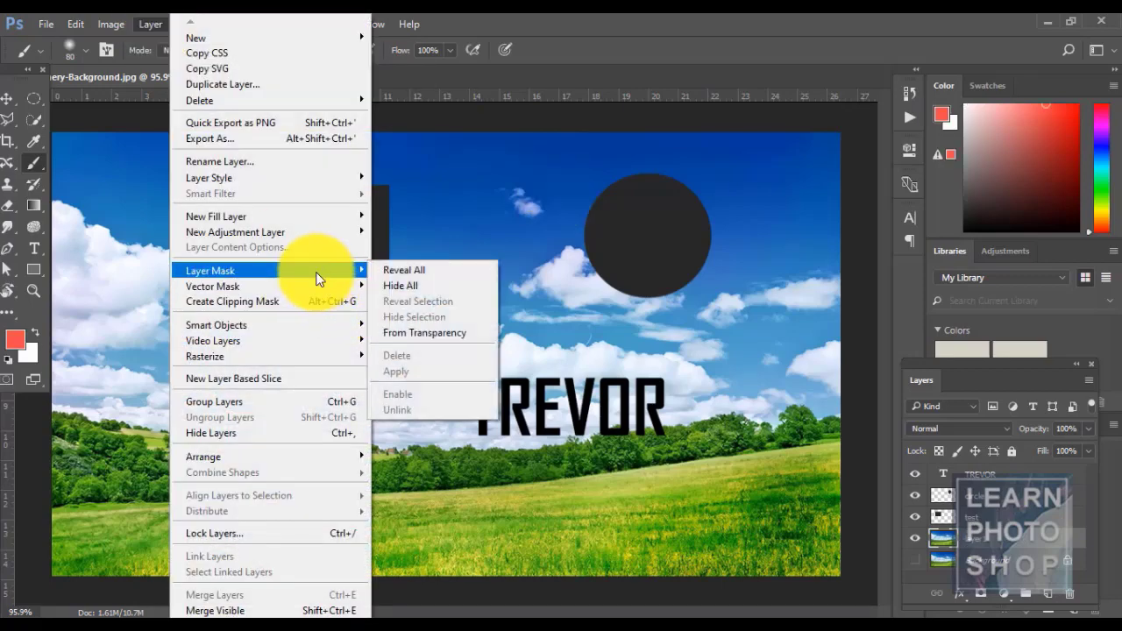
pyautogui.click(416, 271)
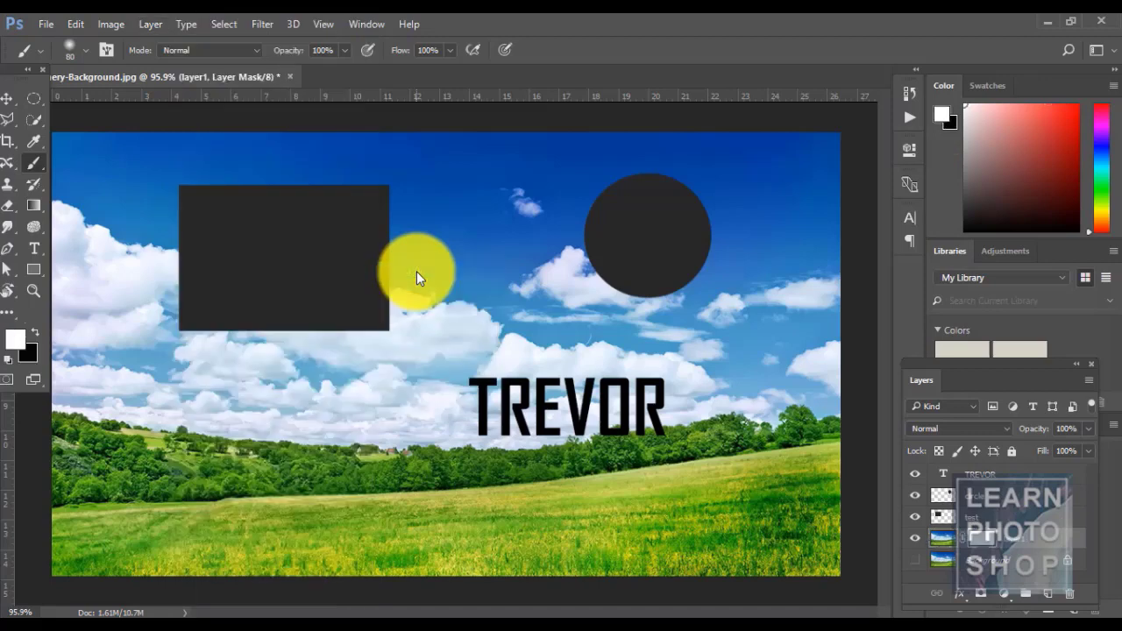
# - Disable layer1's mask, then unlink it from the layer
pyautogui.click(150, 24)
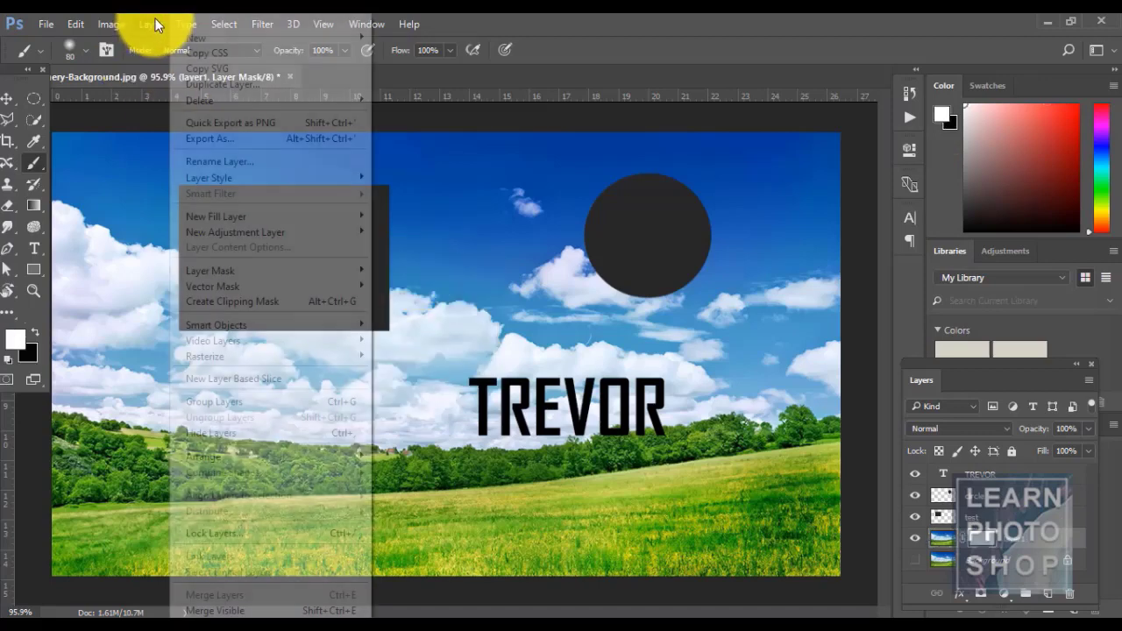
pyautogui.moveTo(339, 276)
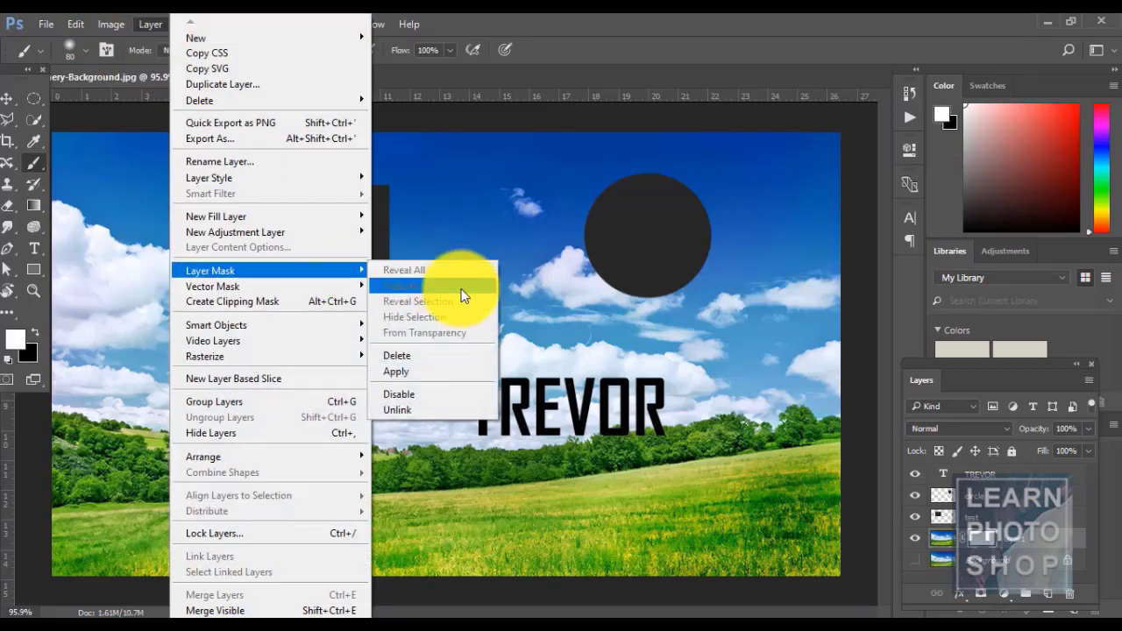
pyautogui.click(438, 393)
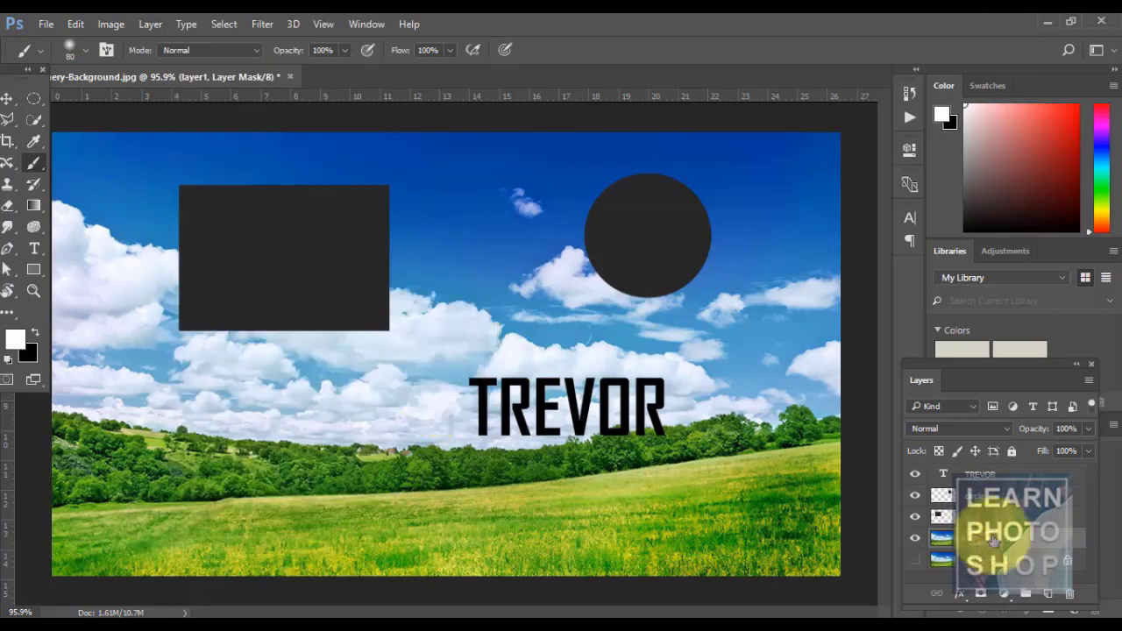
pyautogui.click(150, 24)
pyautogui.moveTo(322, 270)
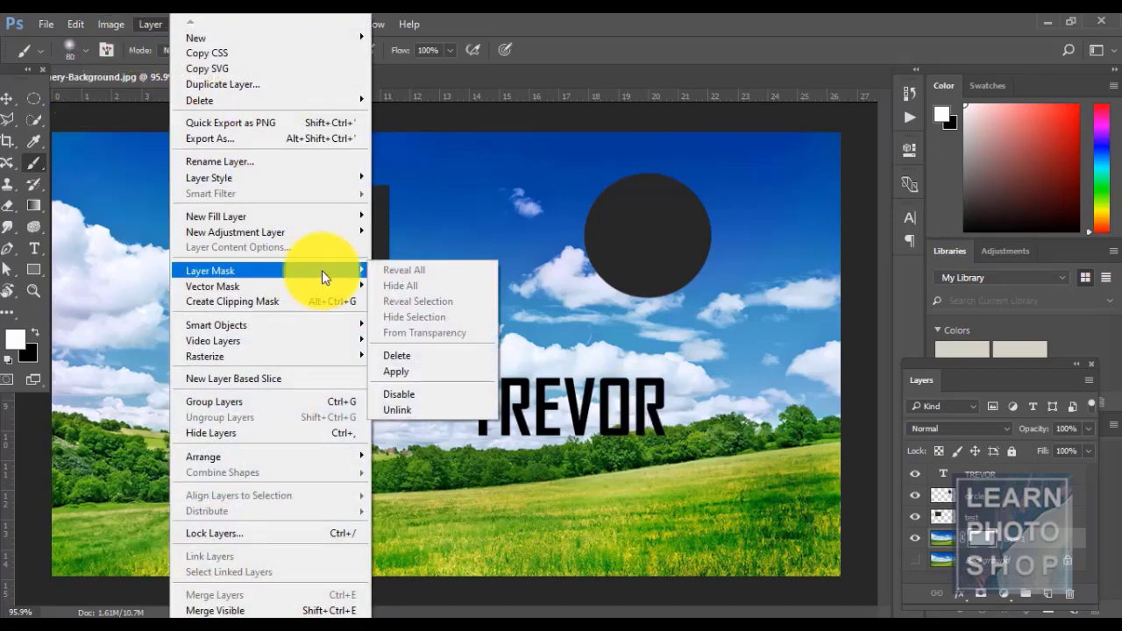
pyautogui.click(453, 414)
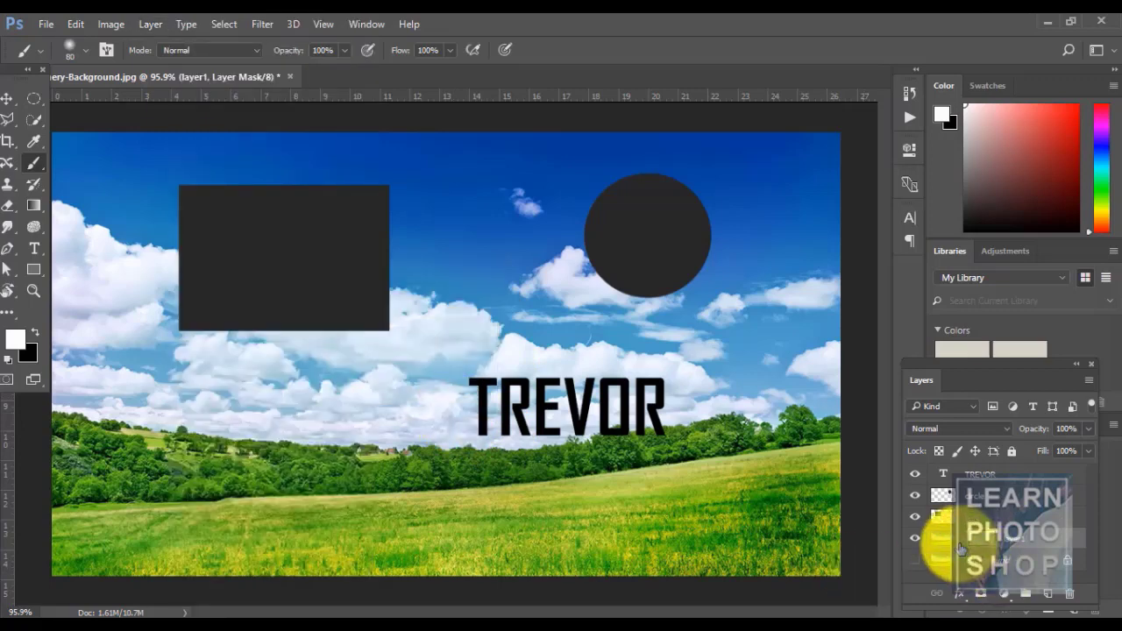
# - Remove layer1's mask and add a new one based on its transparency
pyautogui.click(149, 23)
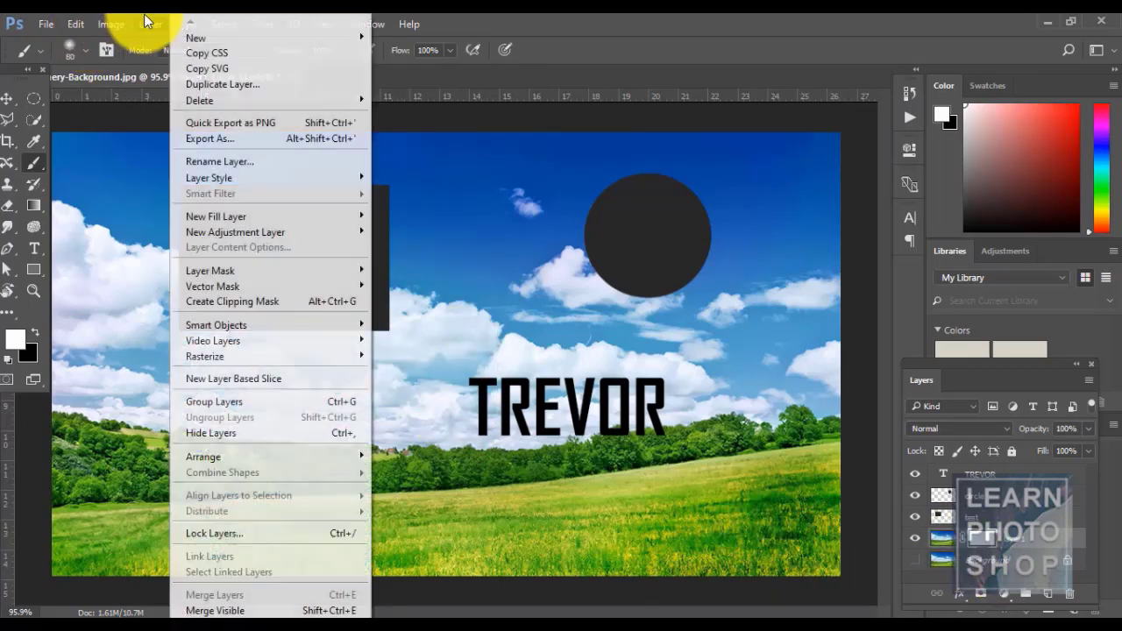
pyautogui.moveTo(279, 270)
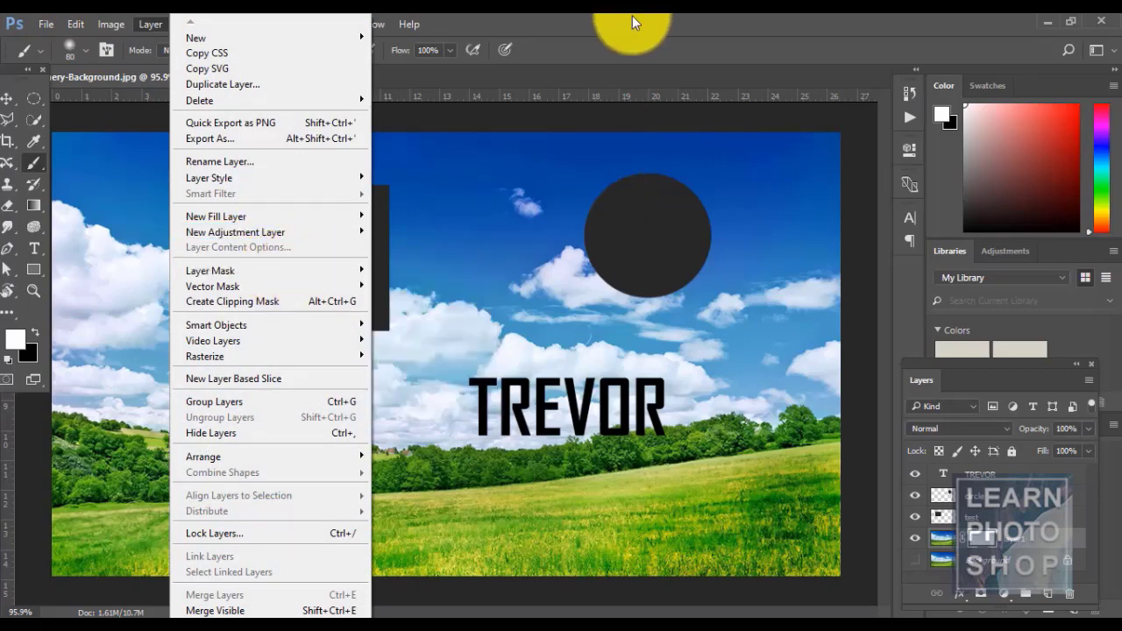
pyautogui.click(754, 14)
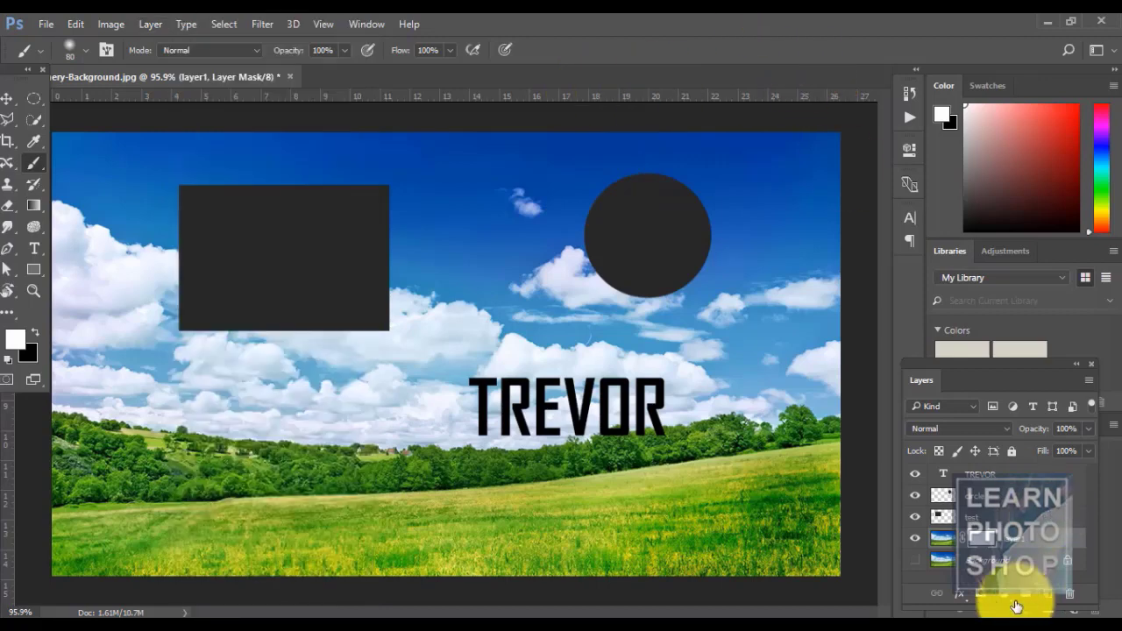
pyautogui.hotkey('ctrl', 'z')
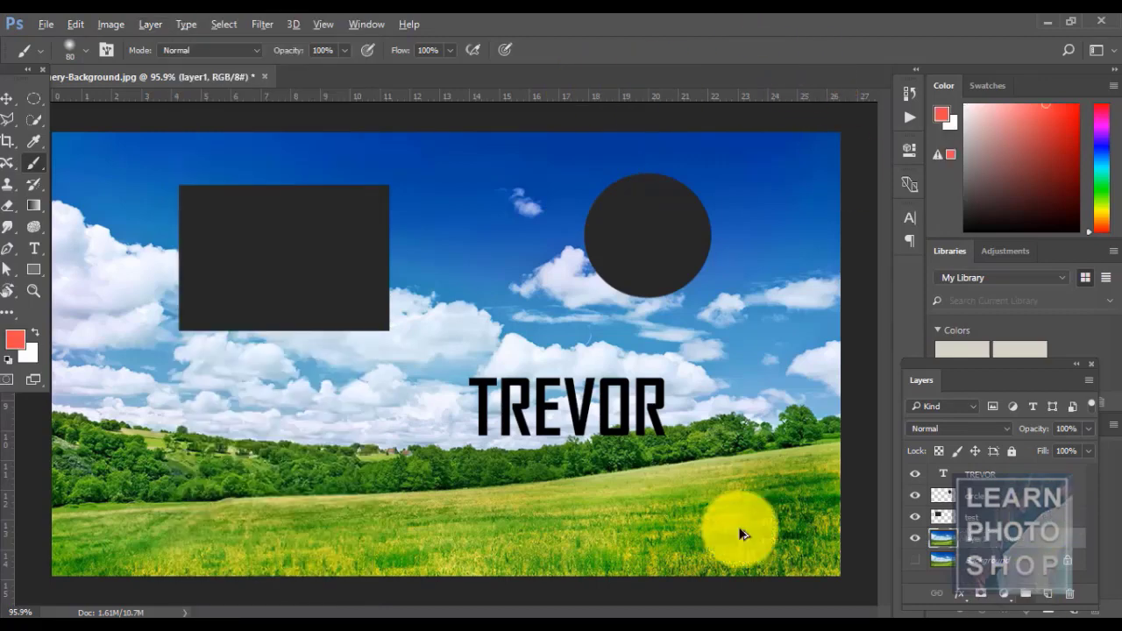
pyautogui.click(145, 24)
pyautogui.moveTo(322, 271)
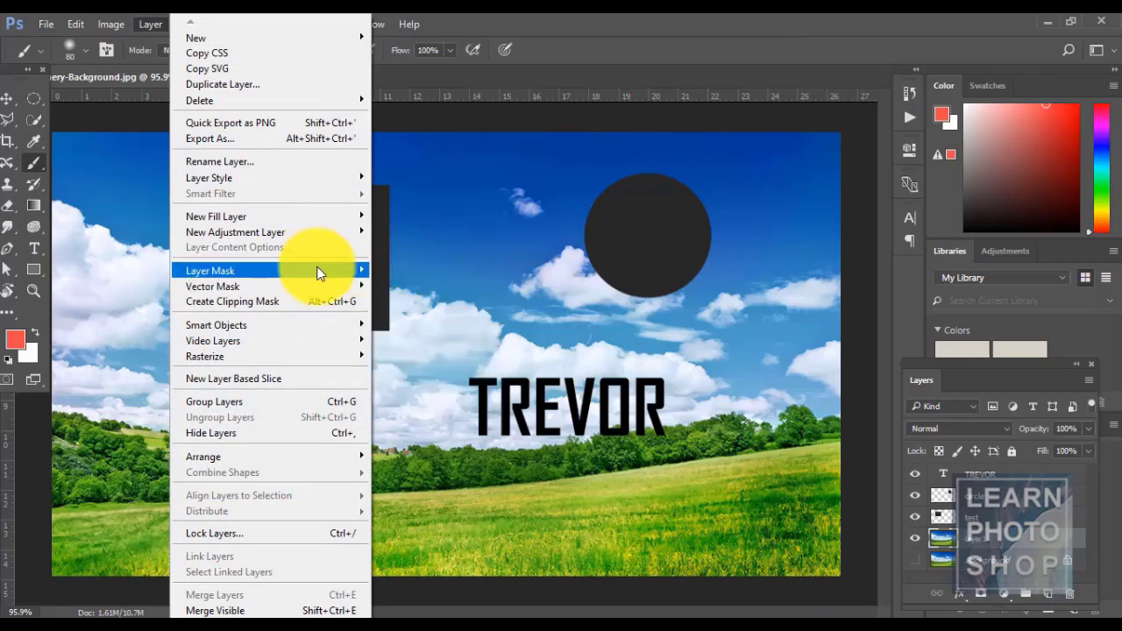
pyautogui.click(413, 334)
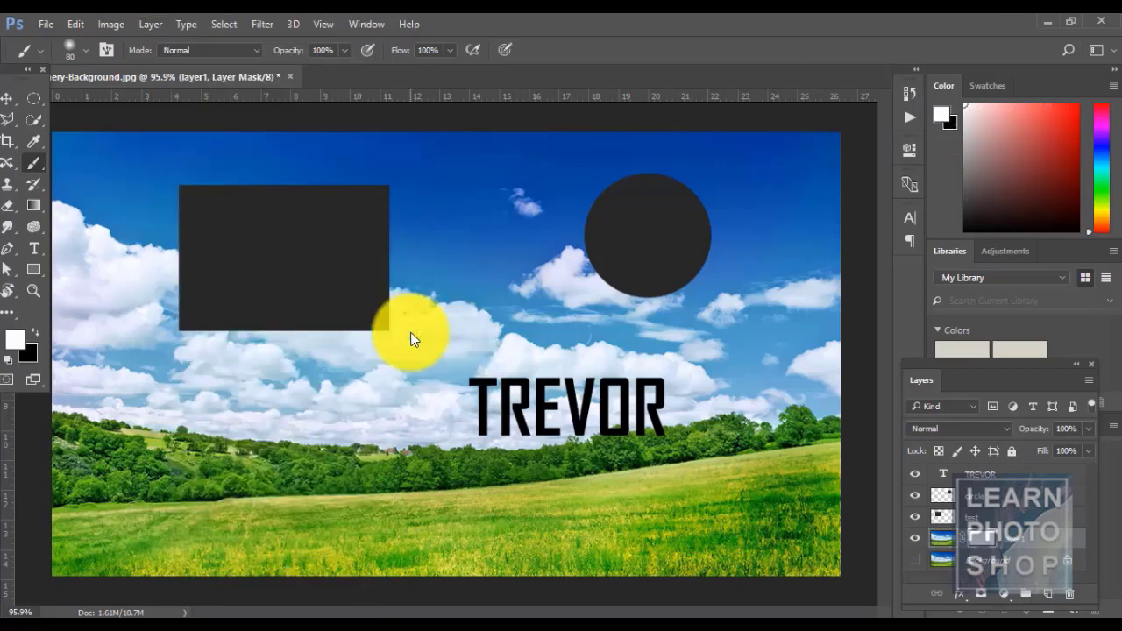
# - Apply layer1's mask permanently and move up to the test layer with Alt+]
pyautogui.click(151, 24)
pyautogui.moveTo(306, 279)
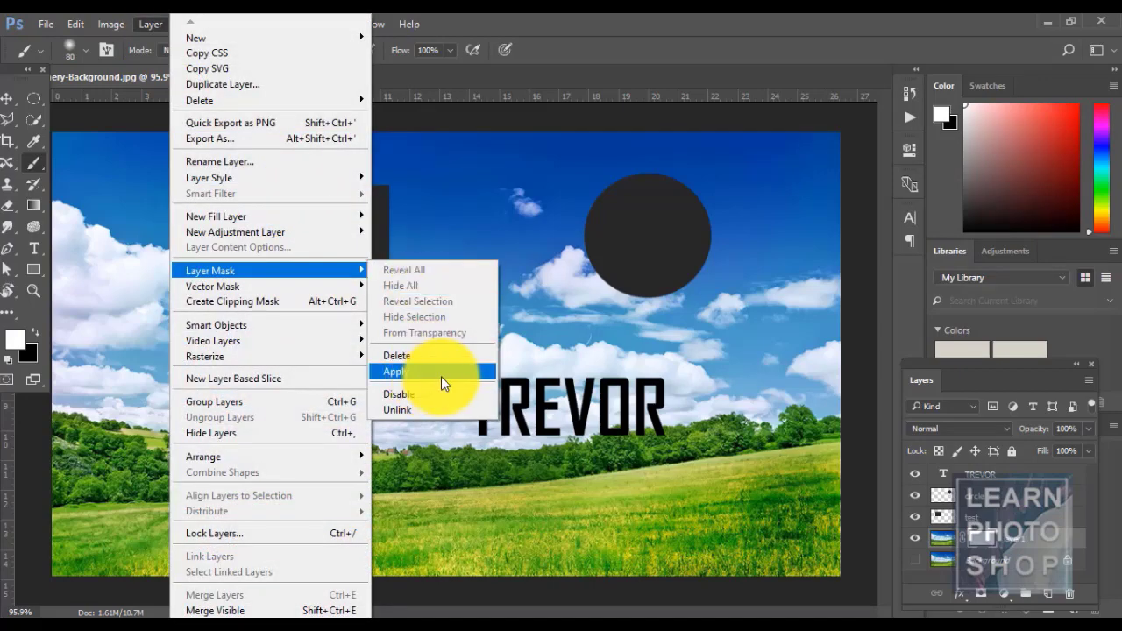
pyautogui.click(441, 377)
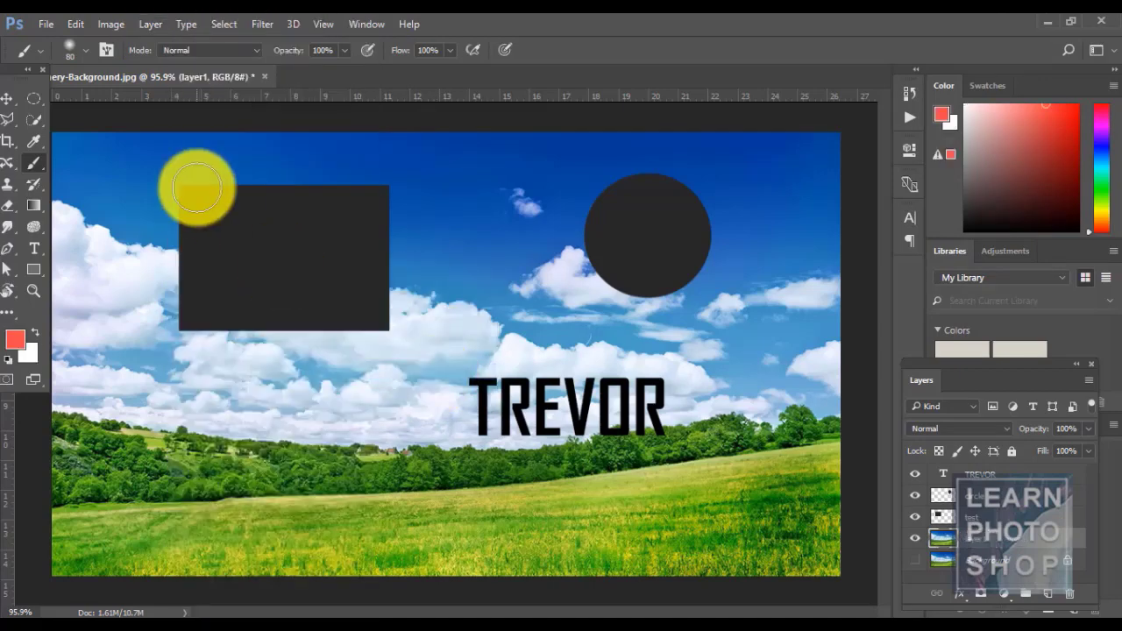
pyautogui.click(162, 22)
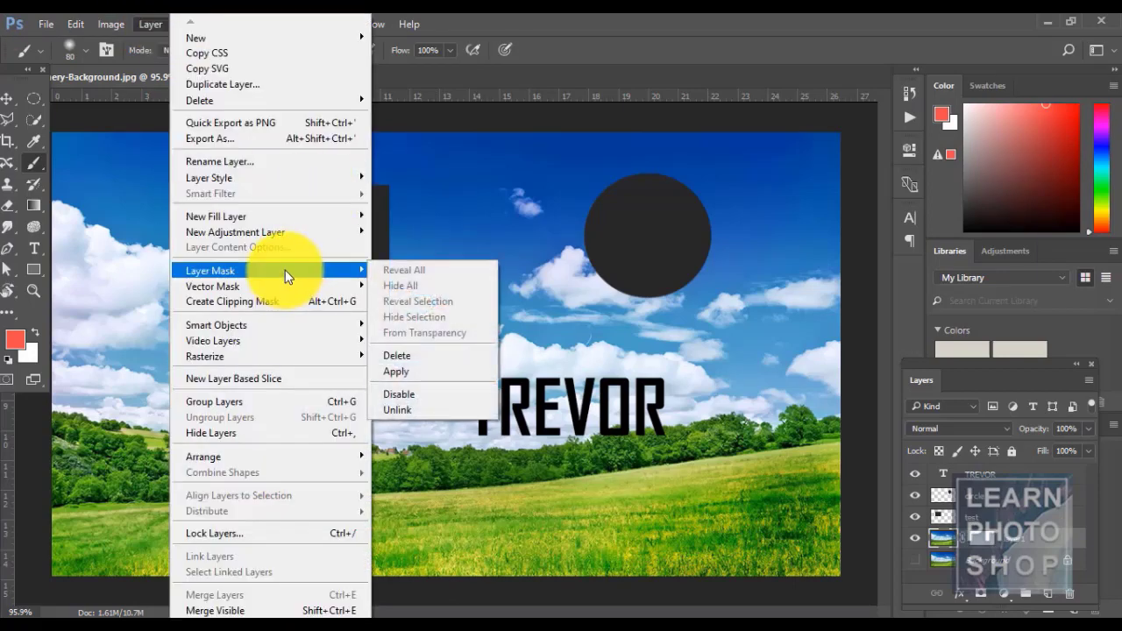
pyautogui.click(581, 22)
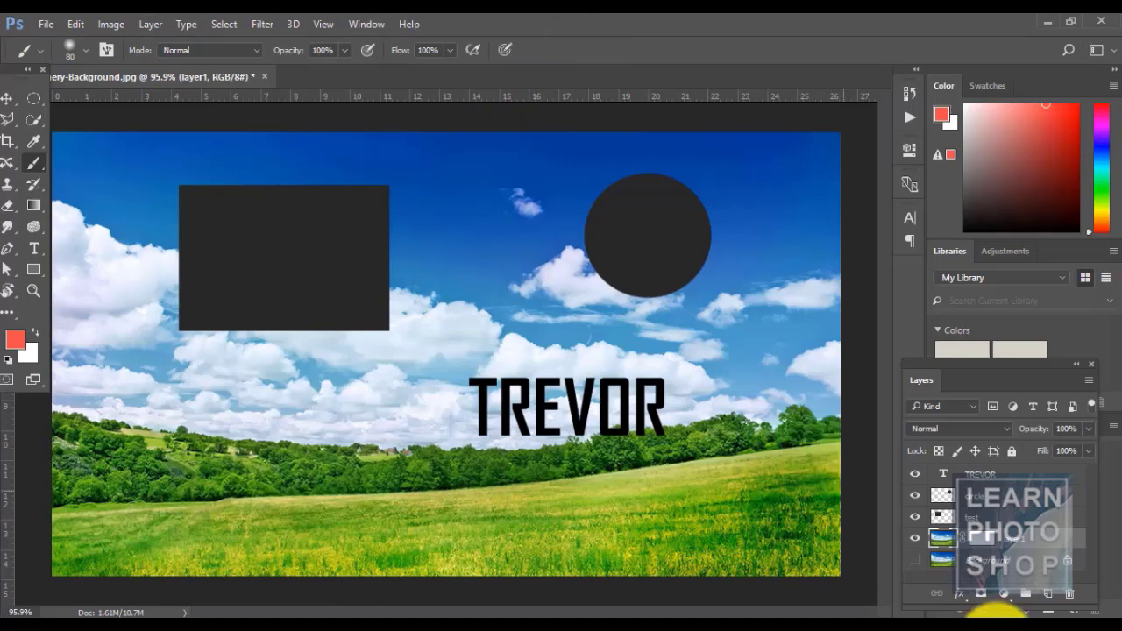
pyautogui.hotkey('alt', ']')
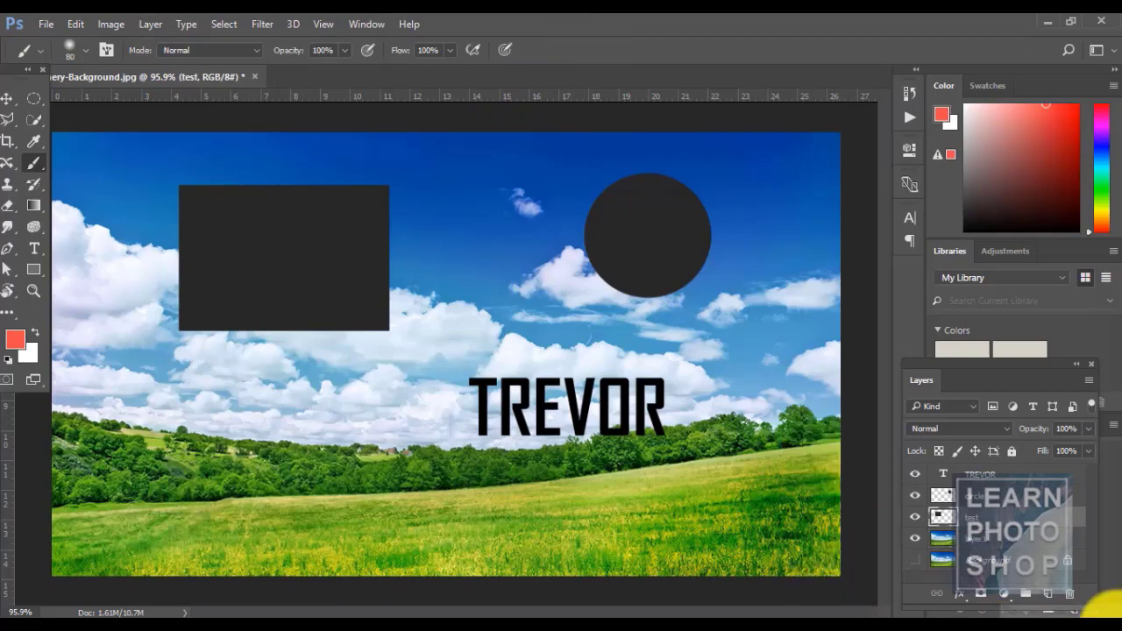
# - Load the dark rectangle's outline as a selection, add a Reveal All mask, then remove it
pyautogui.keyDown('ctrl'); pyautogui.click(944, 517); pyautogui.keyUp('ctrl')
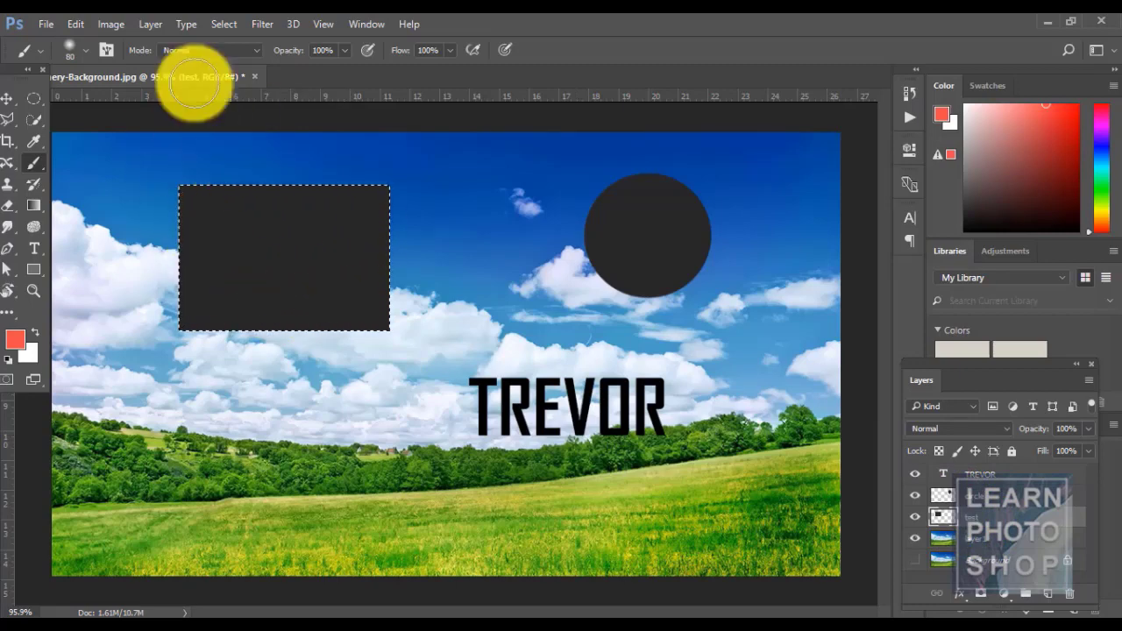
pyautogui.click(149, 24)
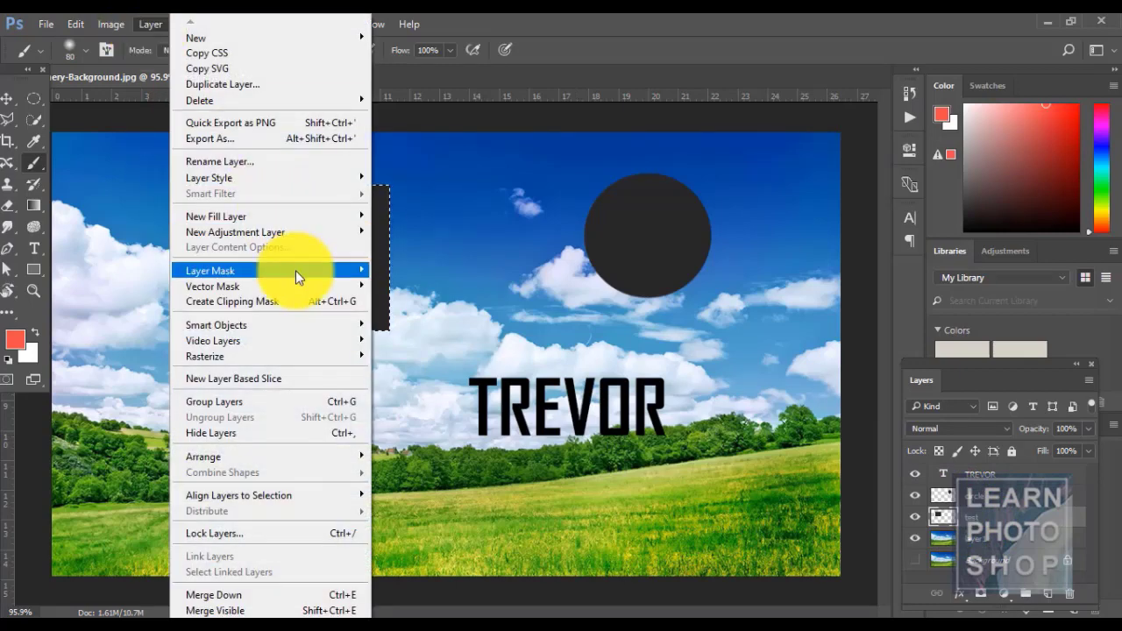
pyautogui.moveTo(295, 270)
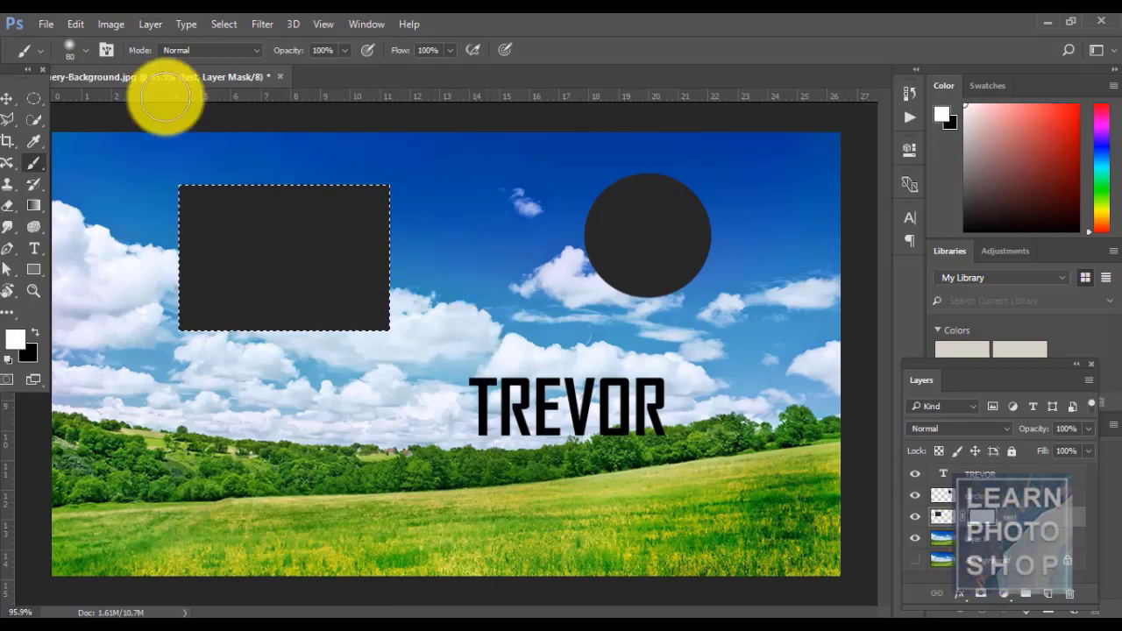
pyautogui.click(143, 24)
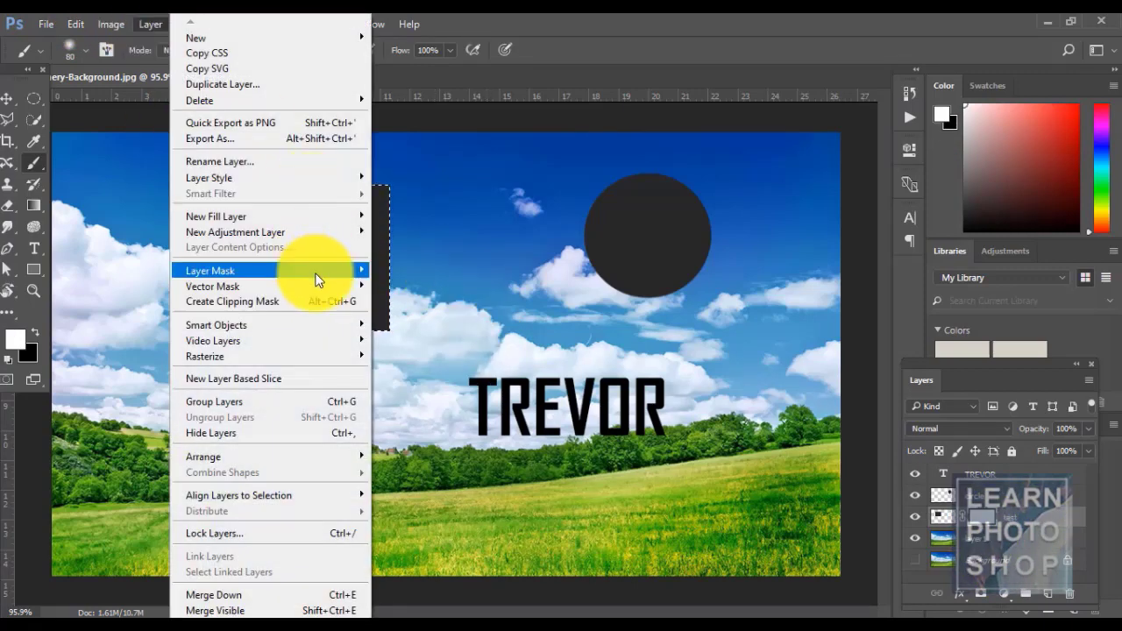
pyautogui.click(584, 20)
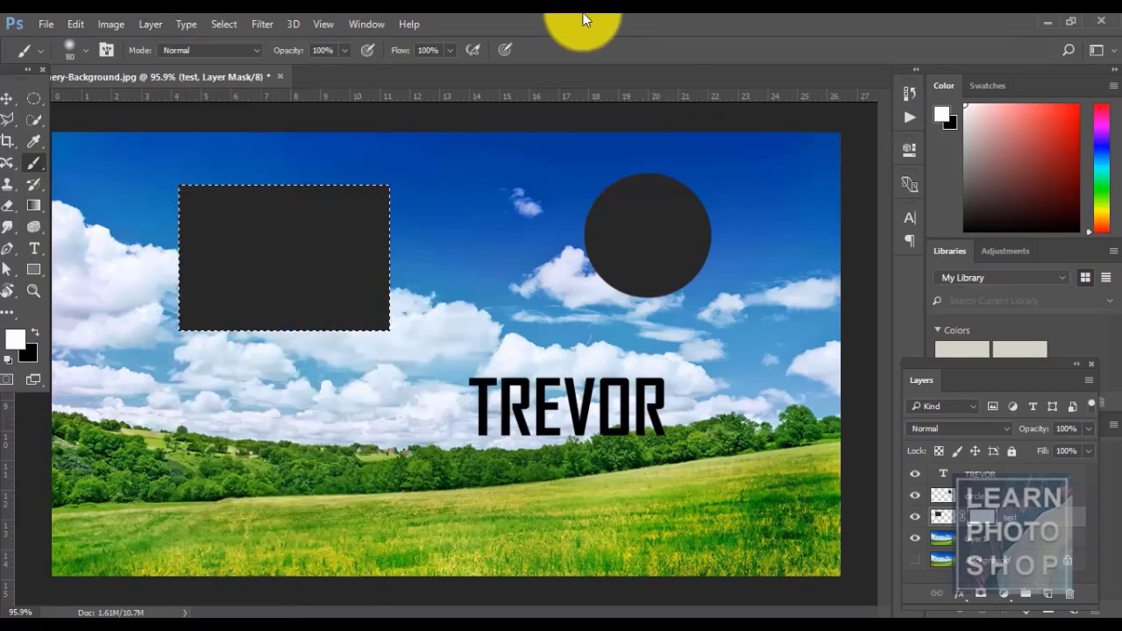
pyautogui.click(999, 520)
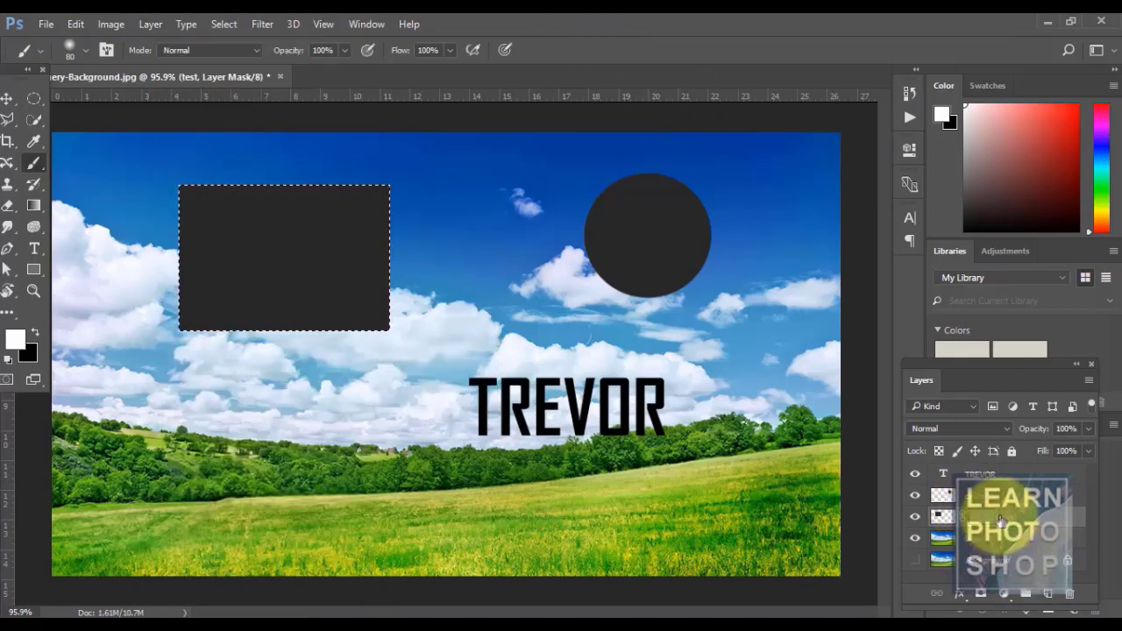
pyautogui.hotkey('ctrl', 'z')
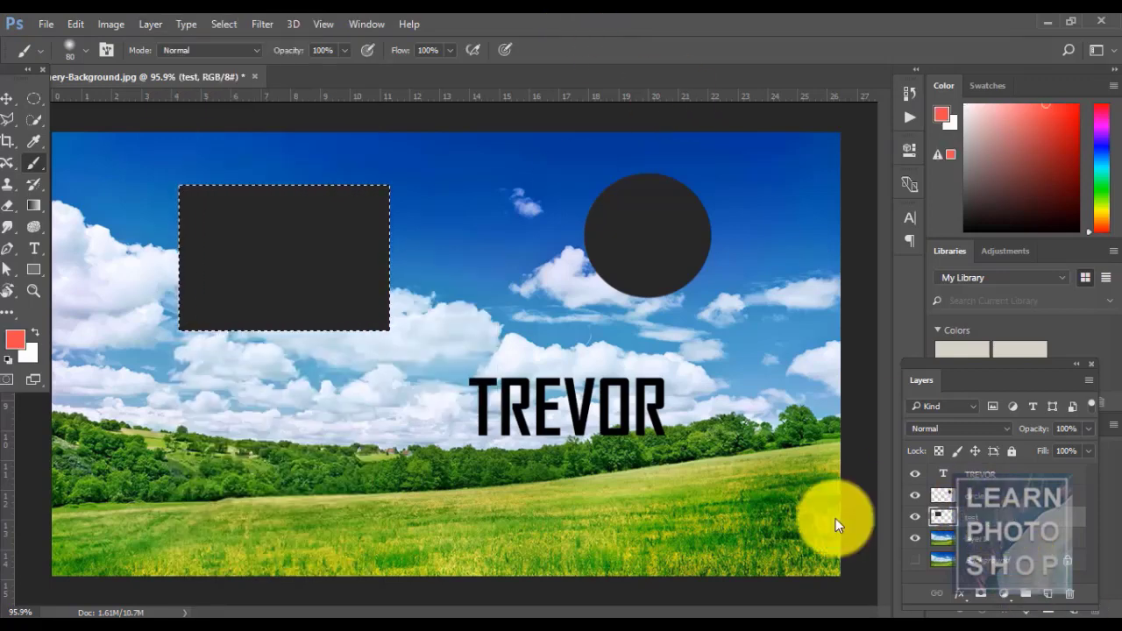
# - Hide the rectangle with a Hide All mask, then undo so it returns
pyautogui.click(156, 14)
pyautogui.moveTo(331, 271)
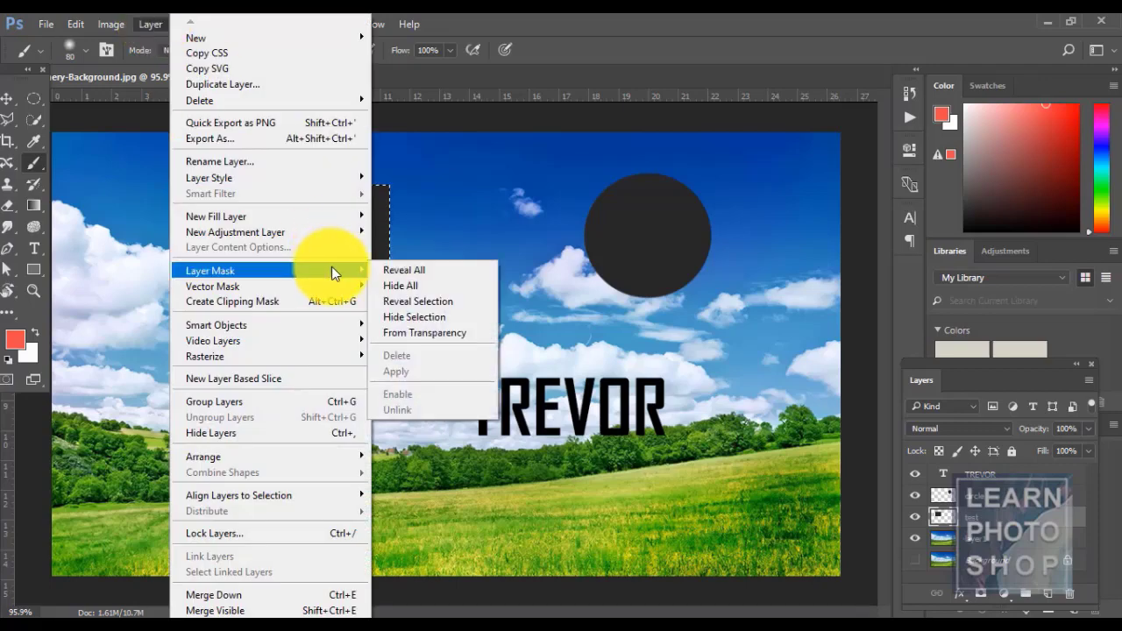
pyautogui.click(462, 285)
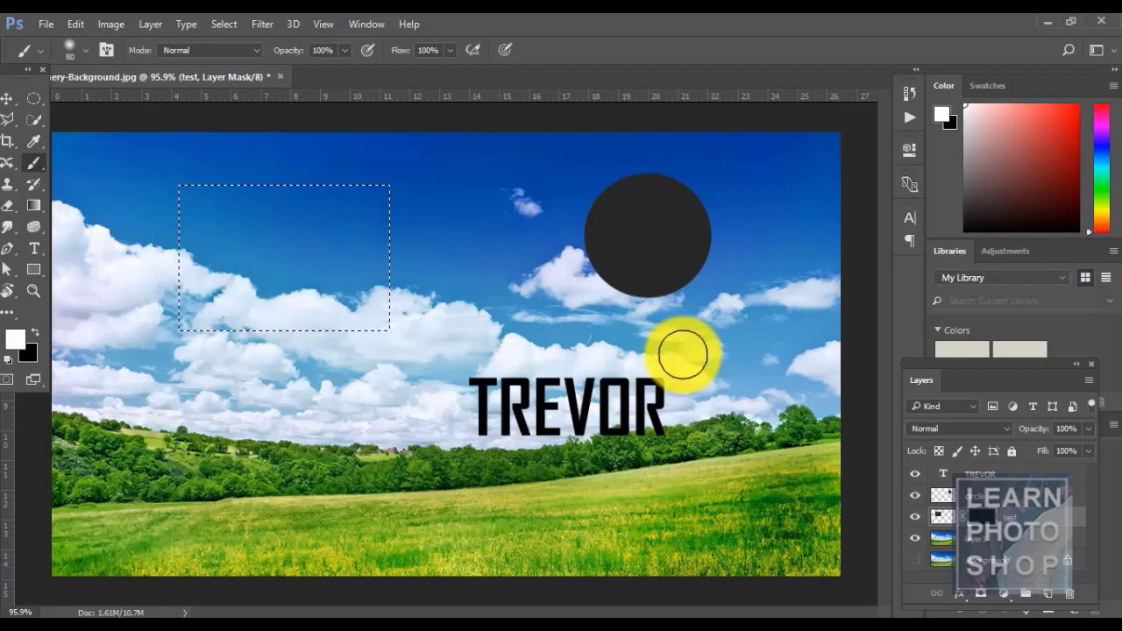
pyautogui.hotkey('ctrl', 'z')
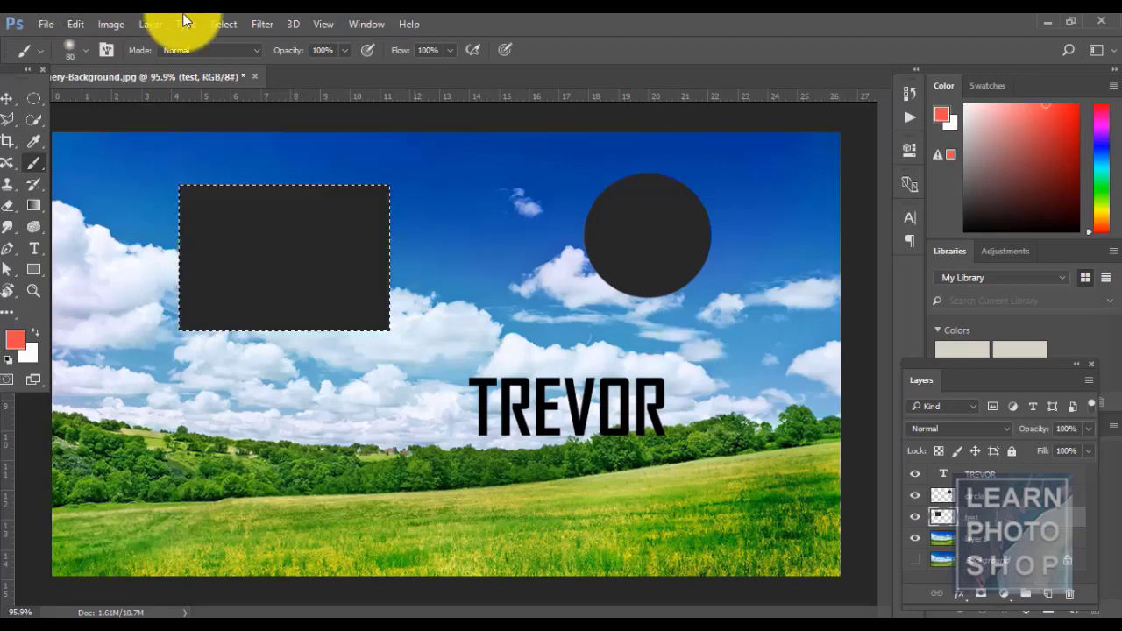
# - Add a Reveal All mask, then try a Hide Selection mask and undo it
pyautogui.click(149, 25)
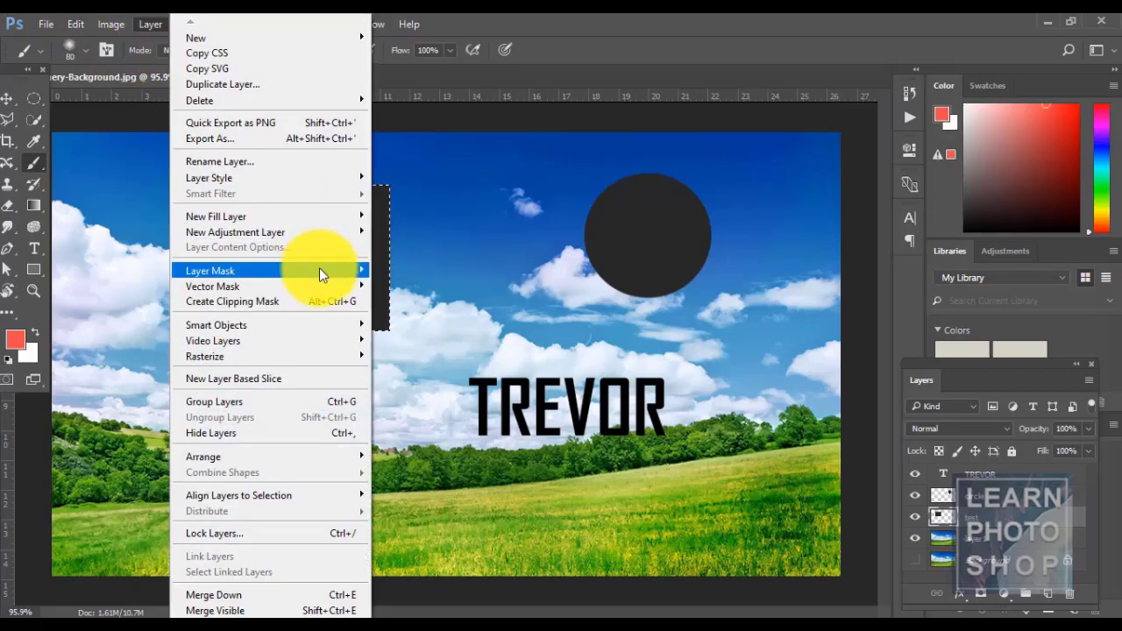
pyautogui.moveTo(320, 270)
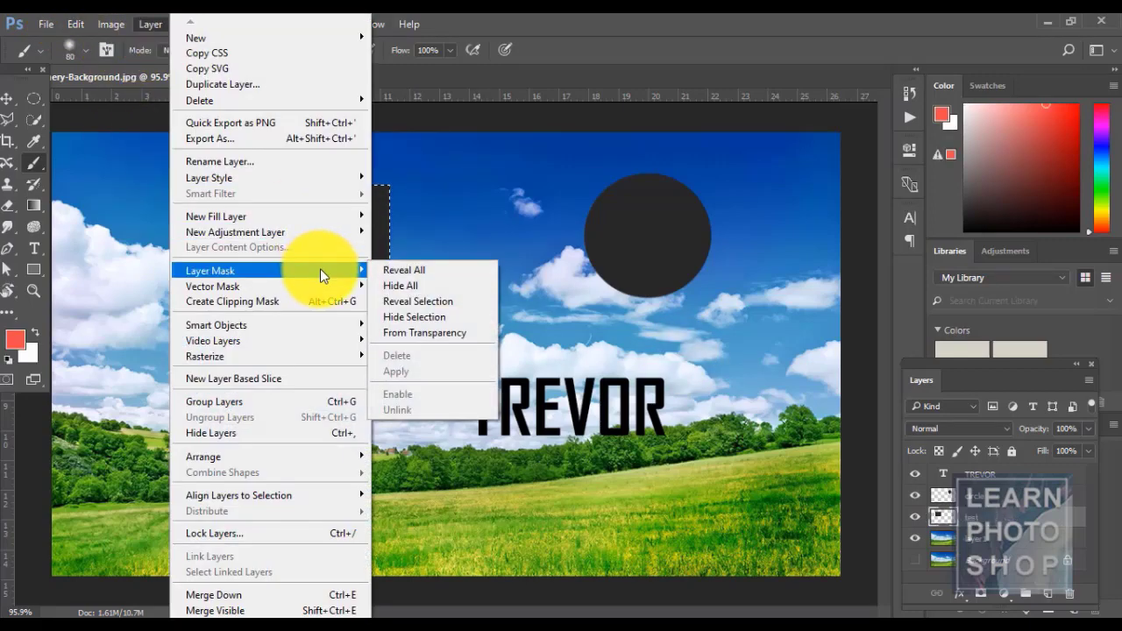
pyautogui.click(448, 302)
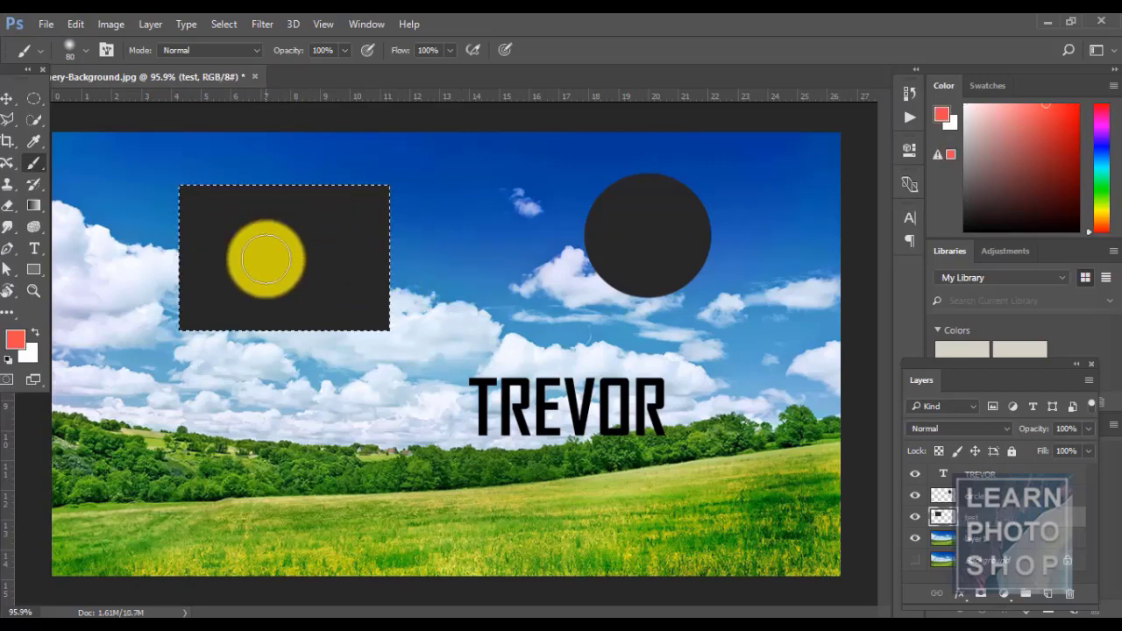
pyautogui.click(147, 24)
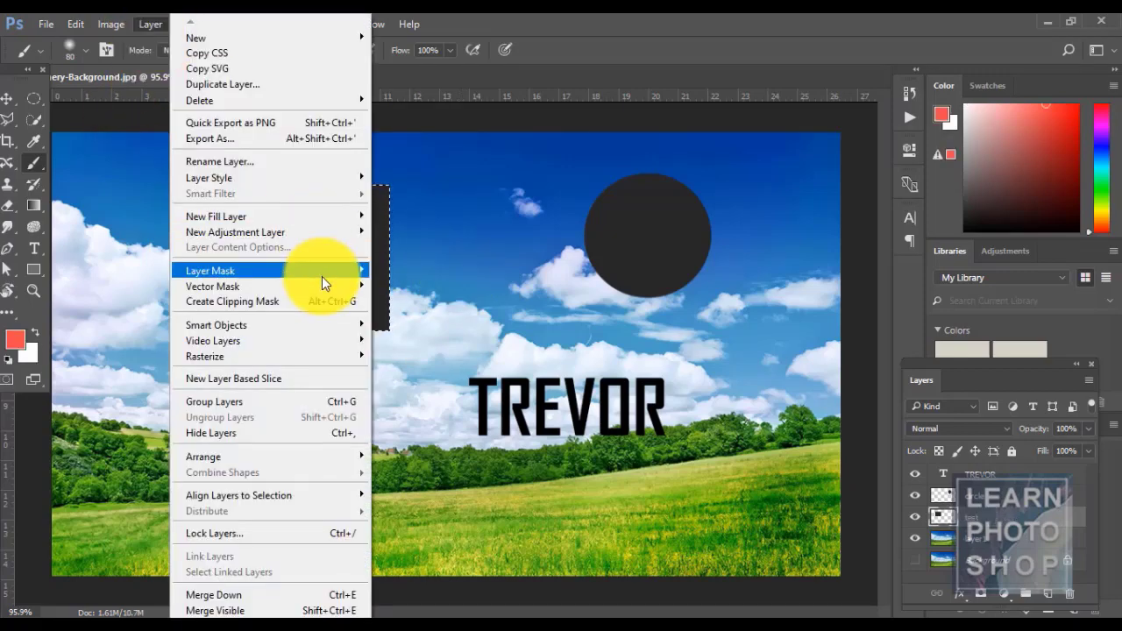
pyautogui.moveTo(322, 276)
pyautogui.click(444, 313)
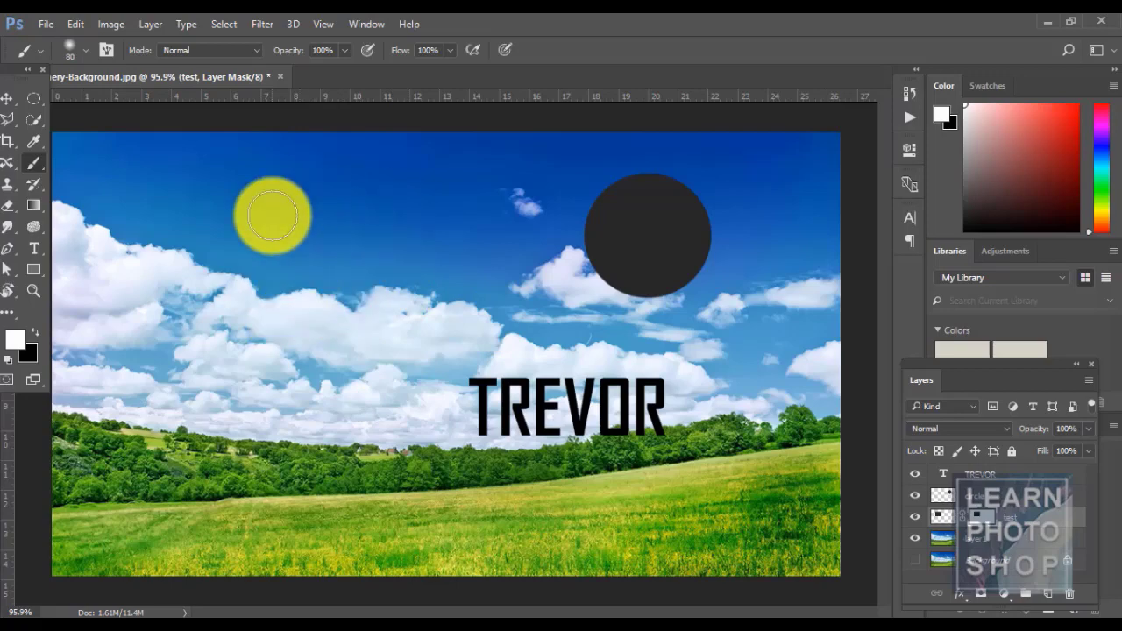
pyautogui.hotkey('ctrl', 'z')
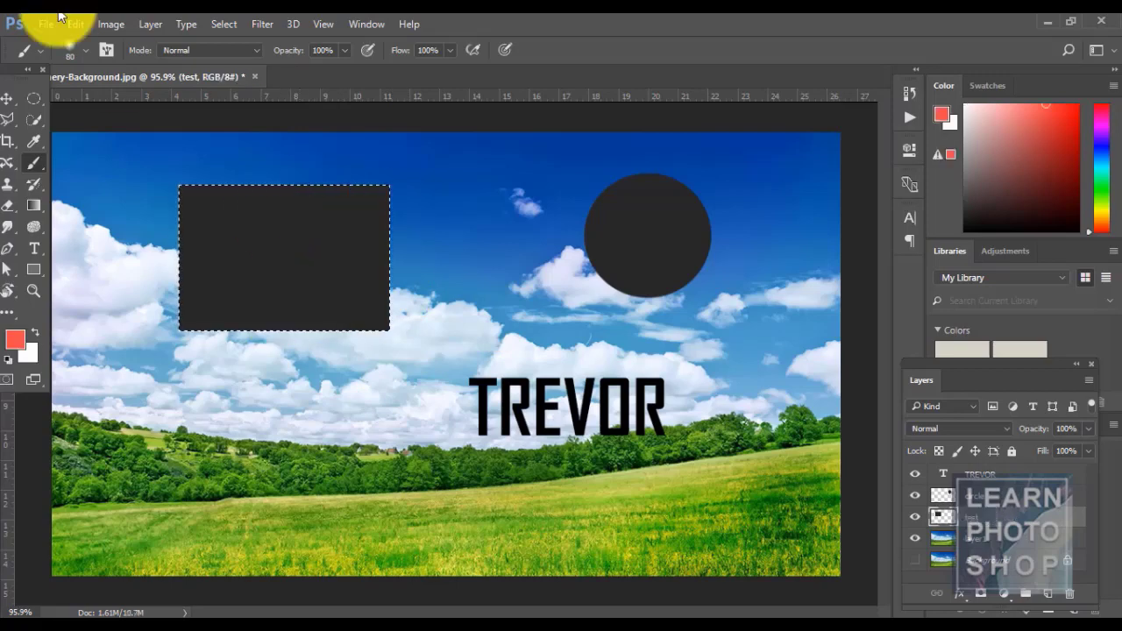
# - Try a From Transparency mask, undo it, and deselect the rectangle
pyautogui.click(151, 23)
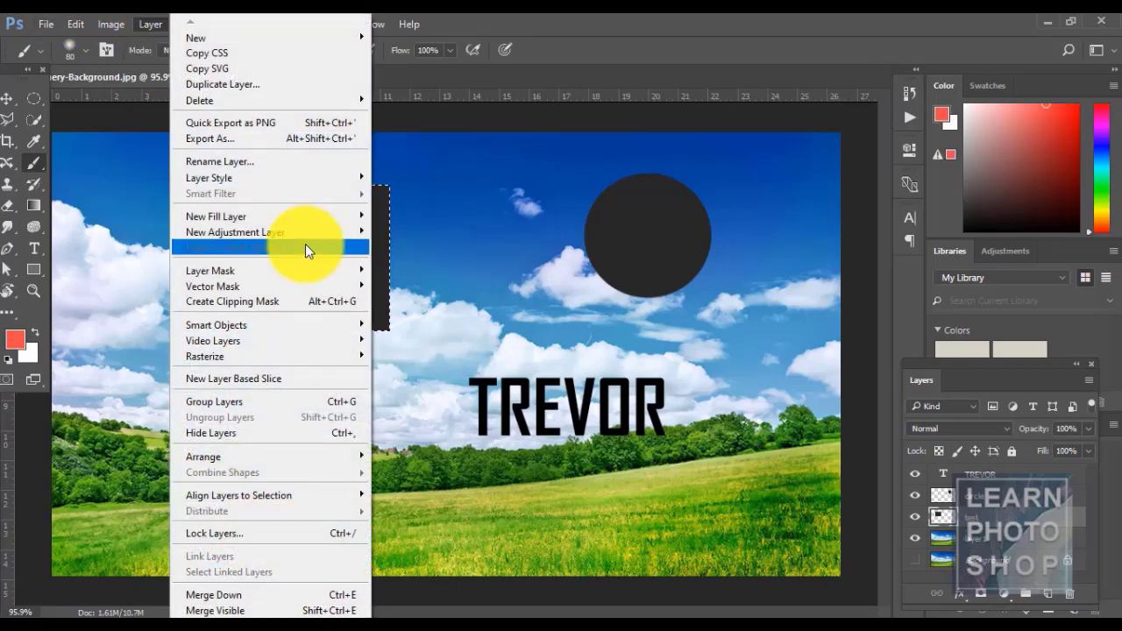
pyautogui.moveTo(307, 269)
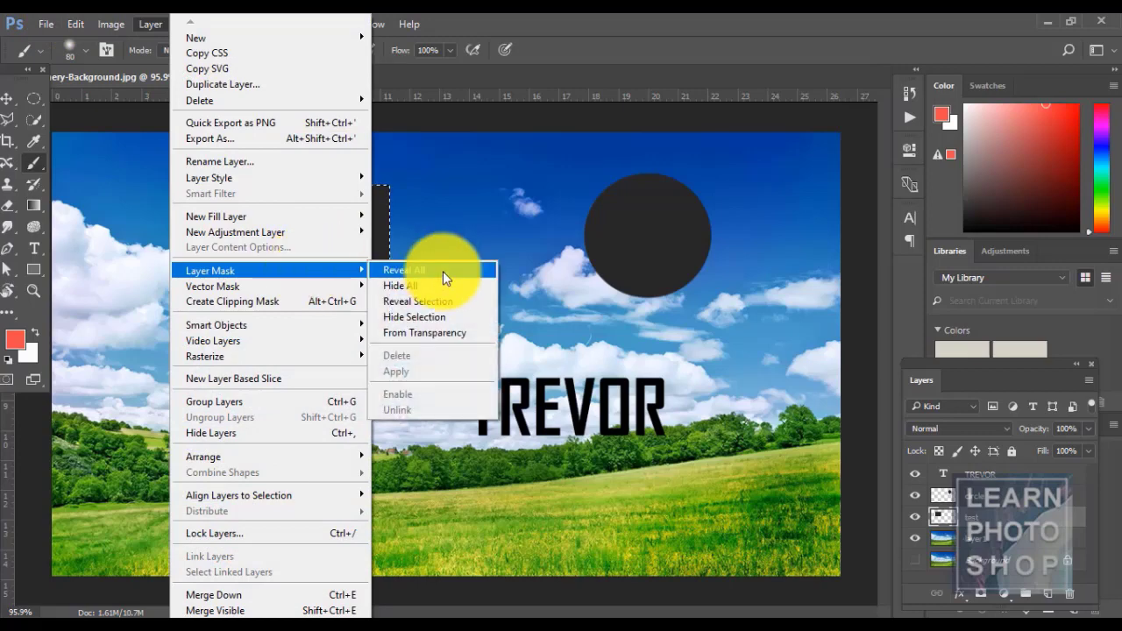
pyautogui.click(444, 333)
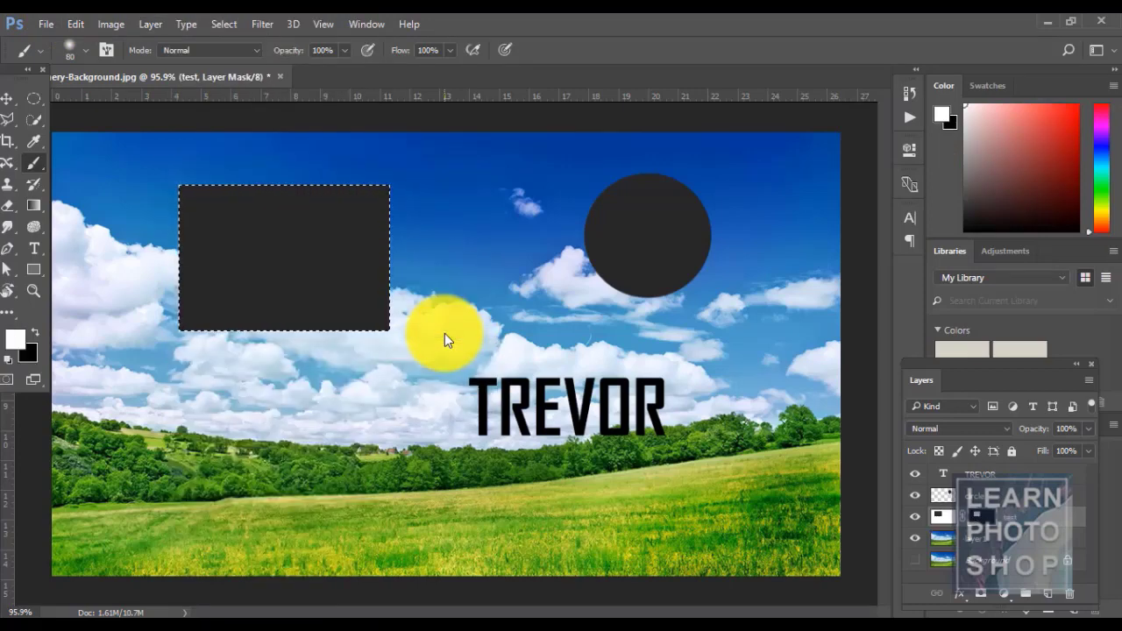
pyautogui.hotkey('ctrl', 'z')
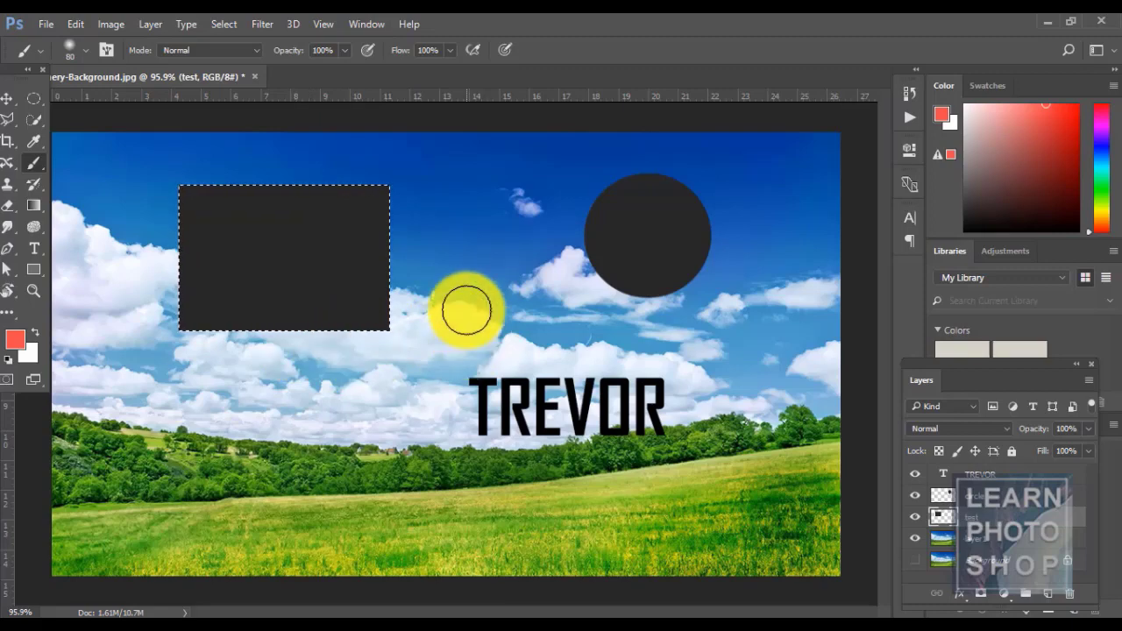
pyautogui.hotkey('ctrl', 'd')
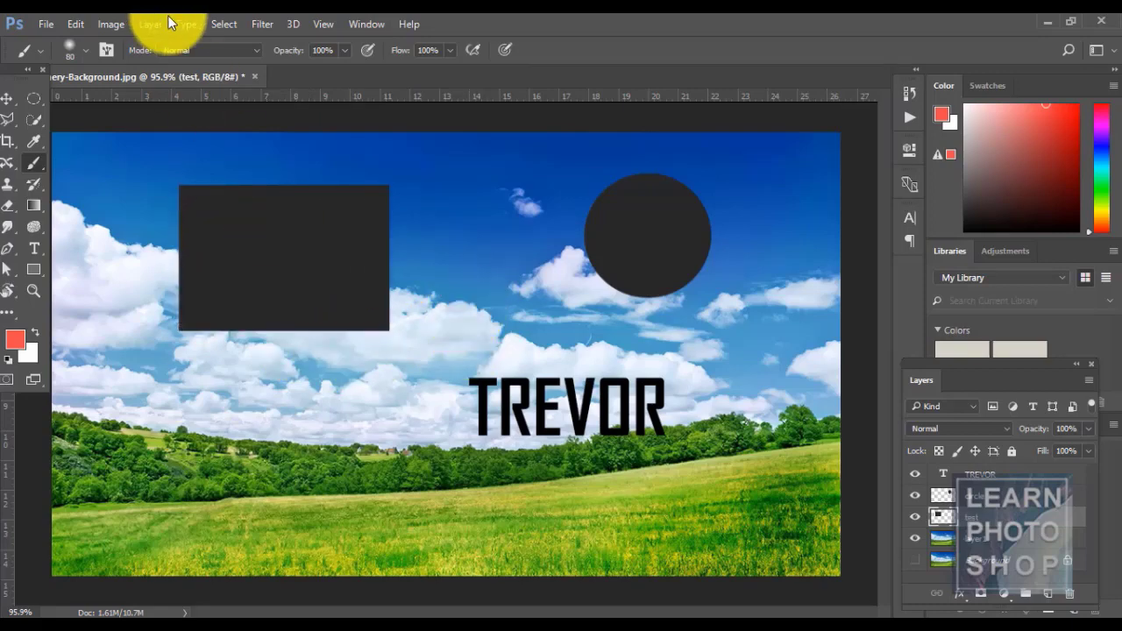
# - Fill the rectangle selection with white using Ctrl+Backspace, then deselect
pyautogui.click(168, 16)
pyautogui.click(658, 14)
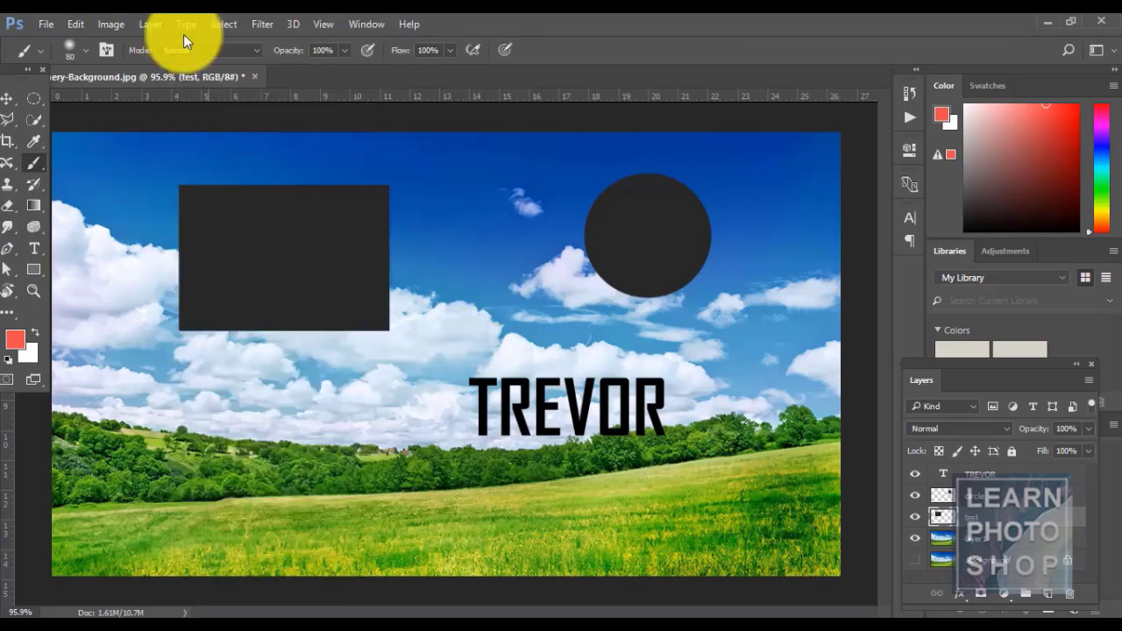
pyautogui.click(151, 24)
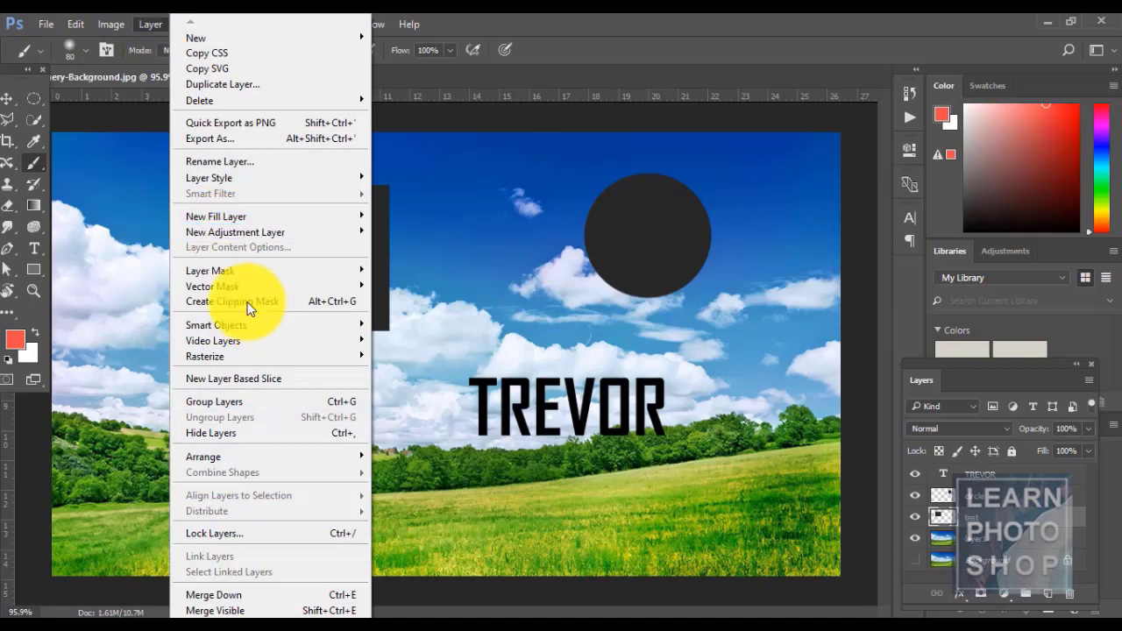
pyautogui.click(568, 24)
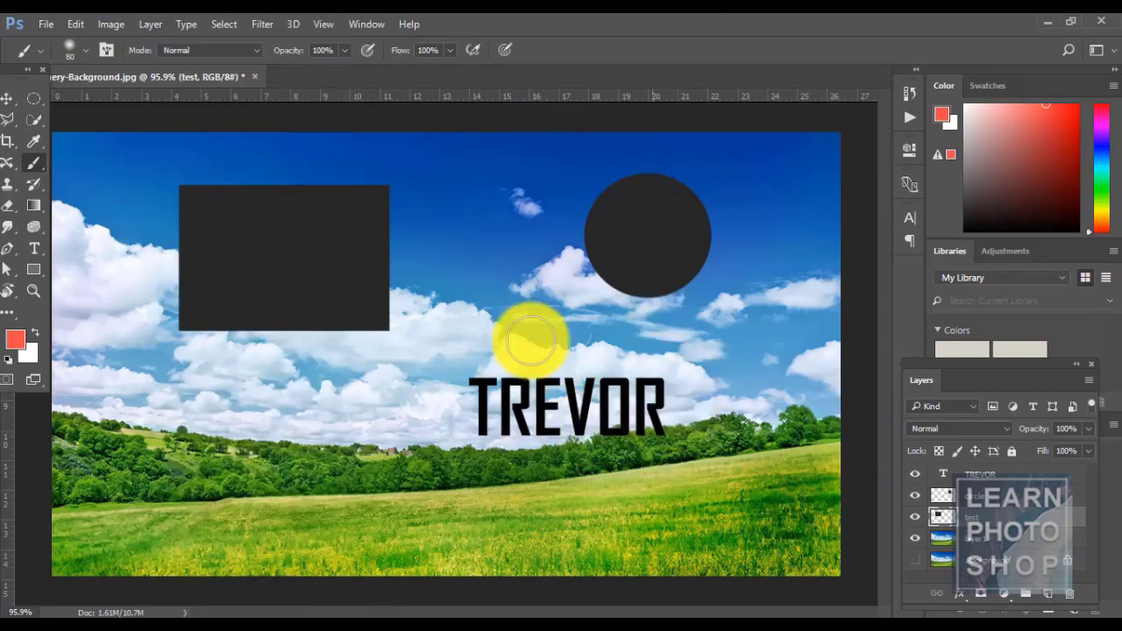
pyautogui.press('v')
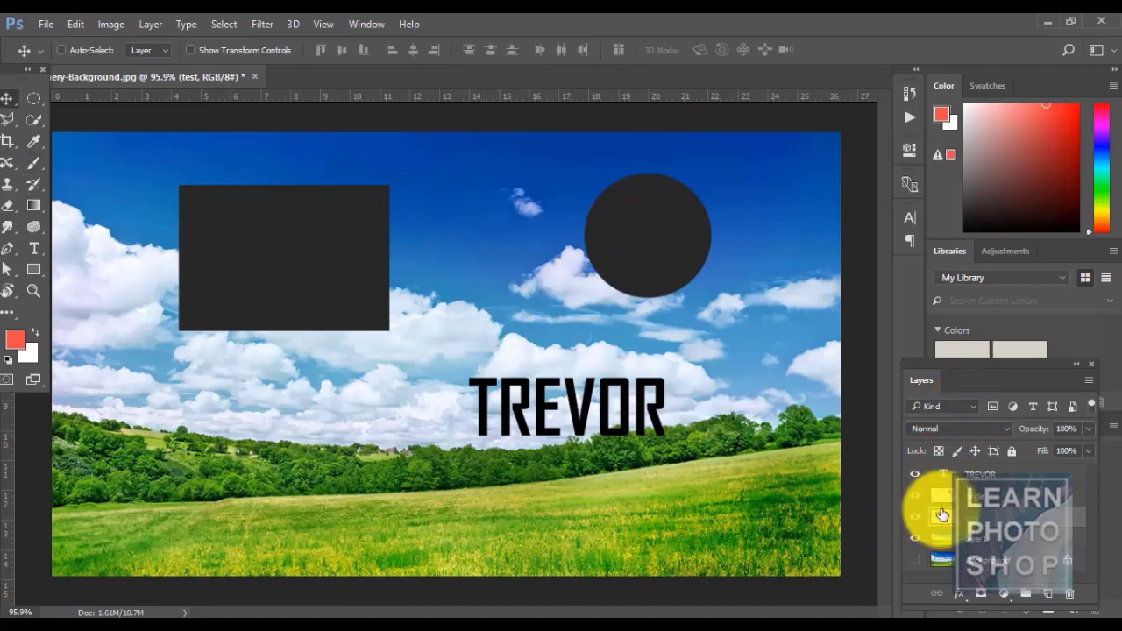
pyautogui.hotkey('ctrl', 'BackSpace')
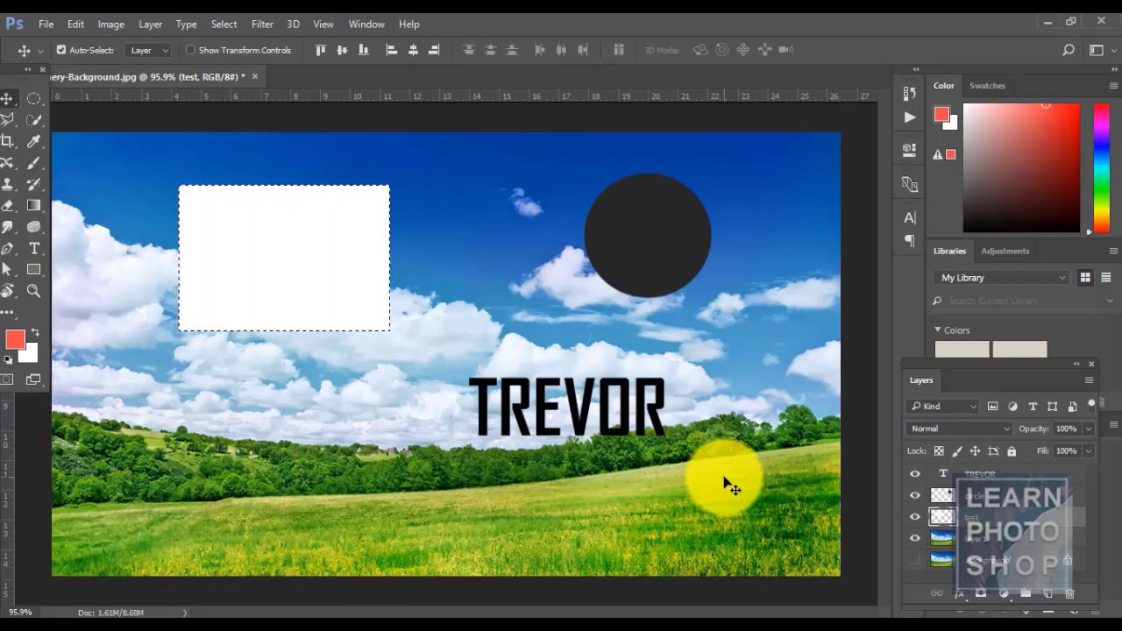
pyautogui.hotkey('ctrl', 'd')
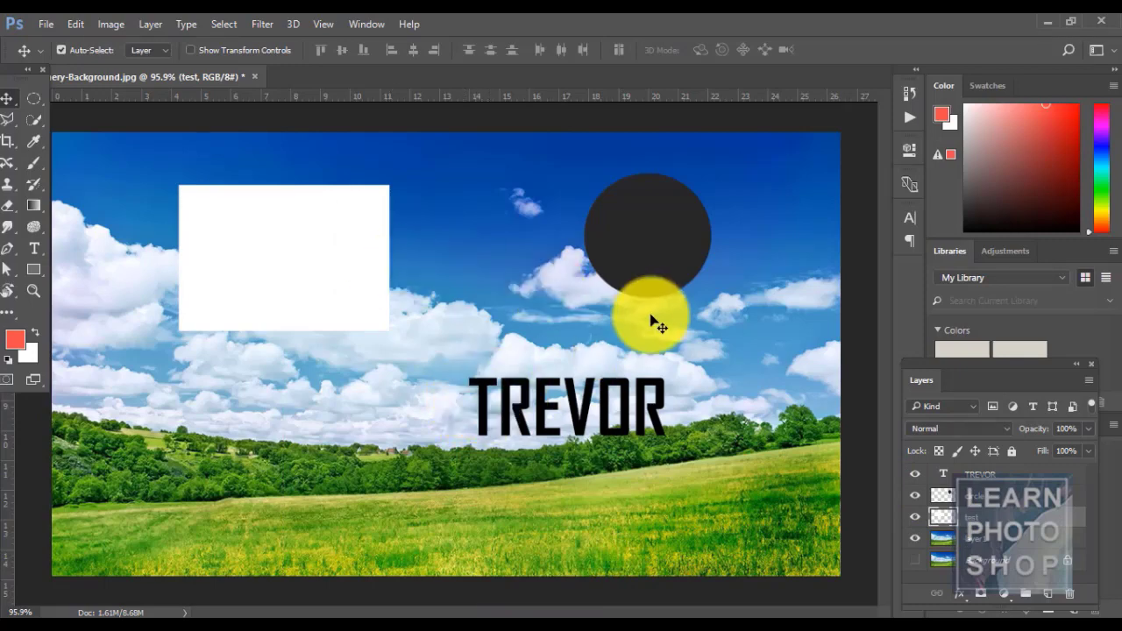
# - Move the dark circle so it overlaps the white rectangle's right edge, keeping the circle layer selected
pyautogui.click(651, 279)
pyautogui.moveTo(650, 279); pyautogui.dragTo(276, 261)
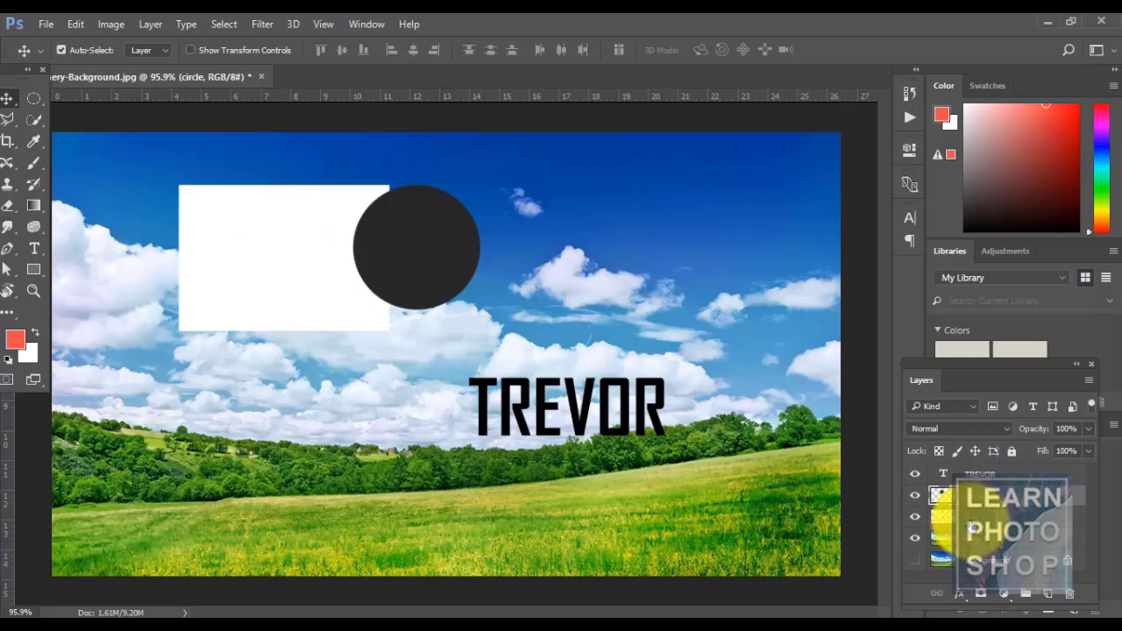
pyautogui.click(971, 519)
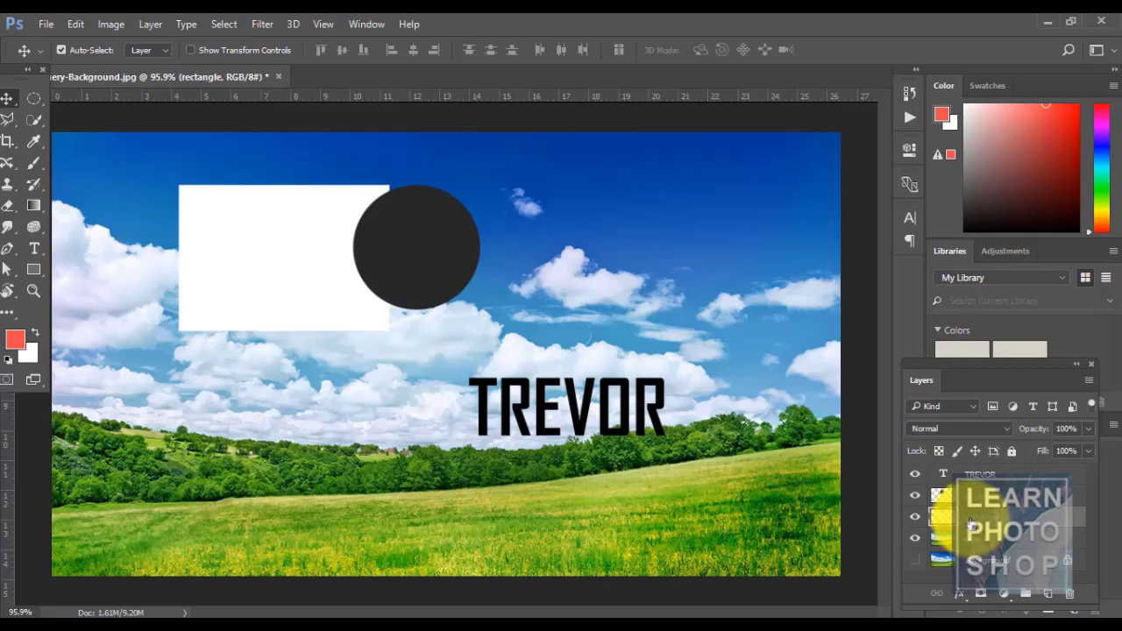
pyautogui.click(971, 496)
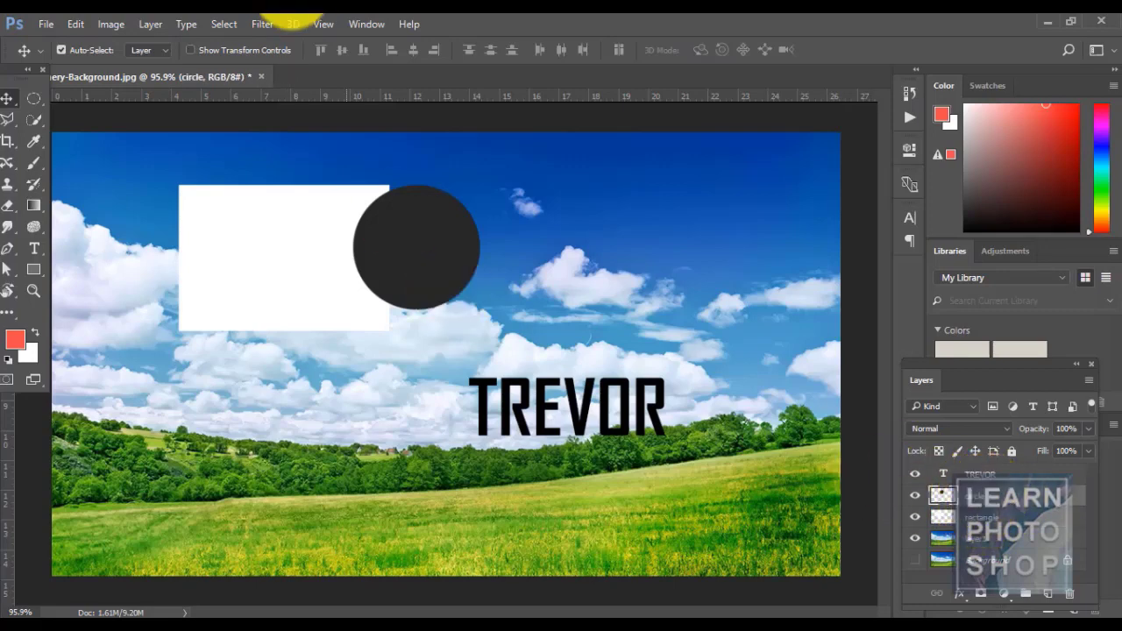
# - Try clipping the circle into the rectangle and sliding it, then release the clipping mask
pyautogui.click(150, 24)
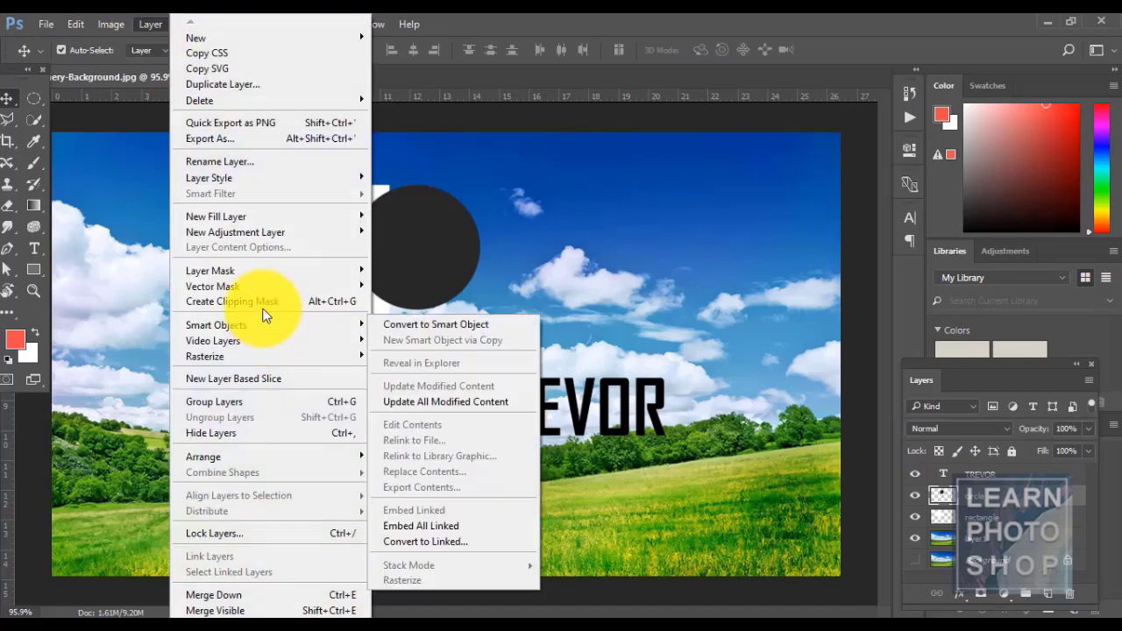
pyautogui.click(263, 301)
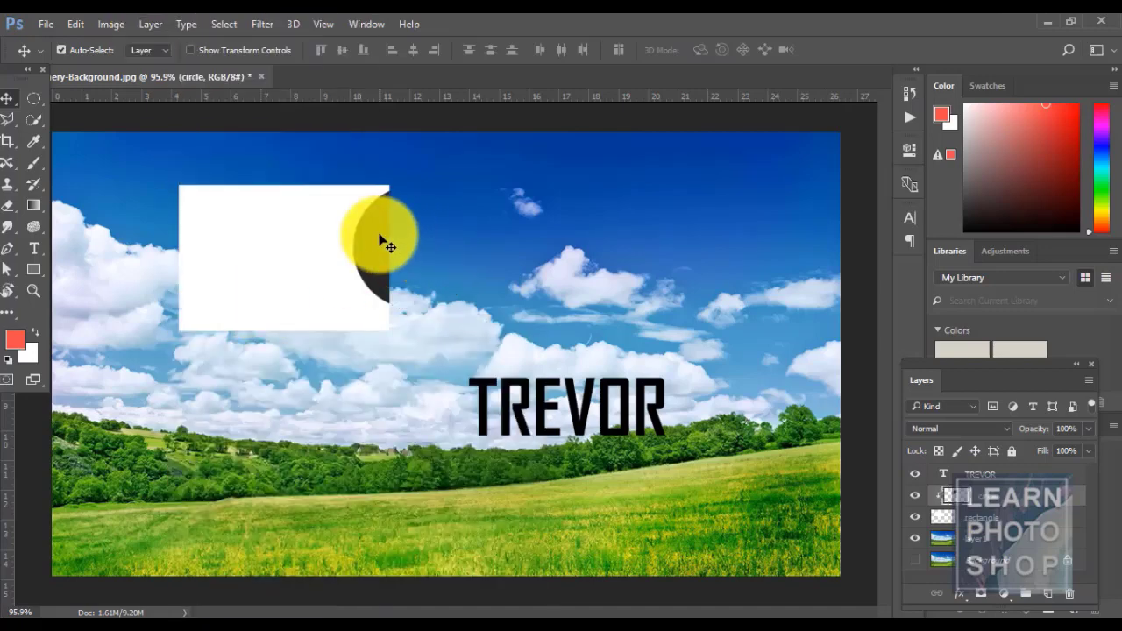
pyautogui.moveTo(380, 251); pyautogui.dragTo(349, 265)
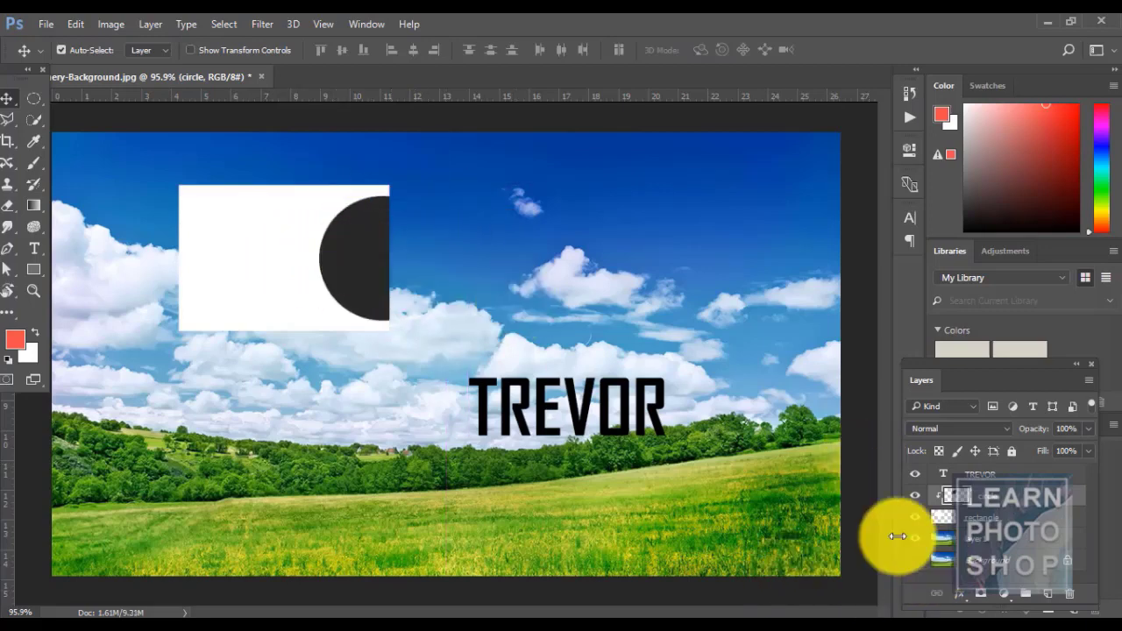
pyautogui.hotkey('ctrl', 'alt', 'g')
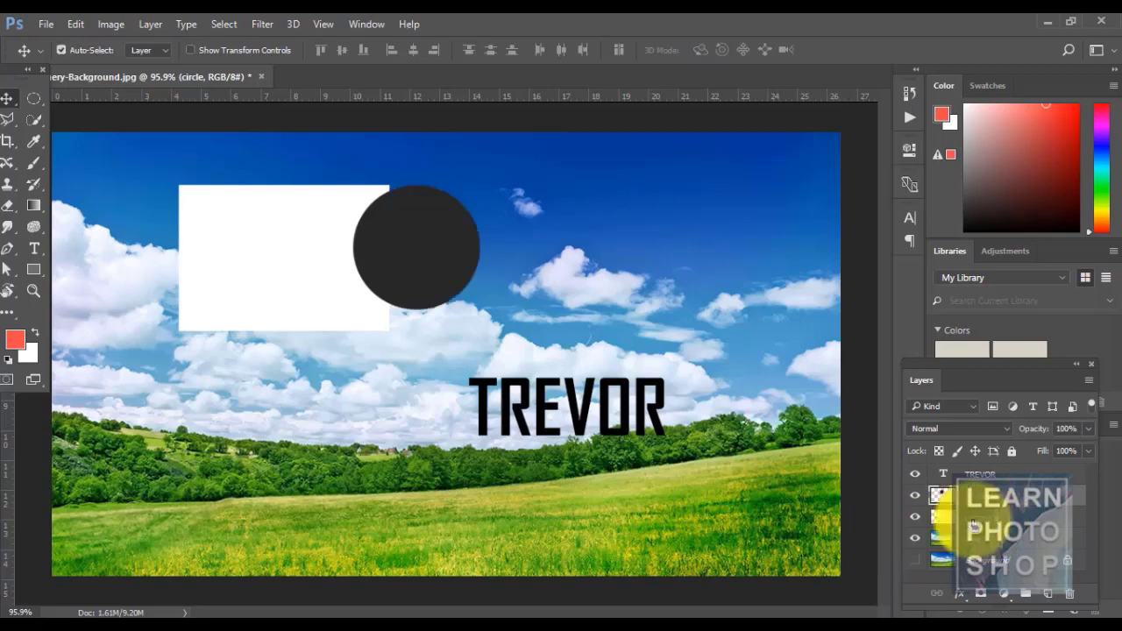
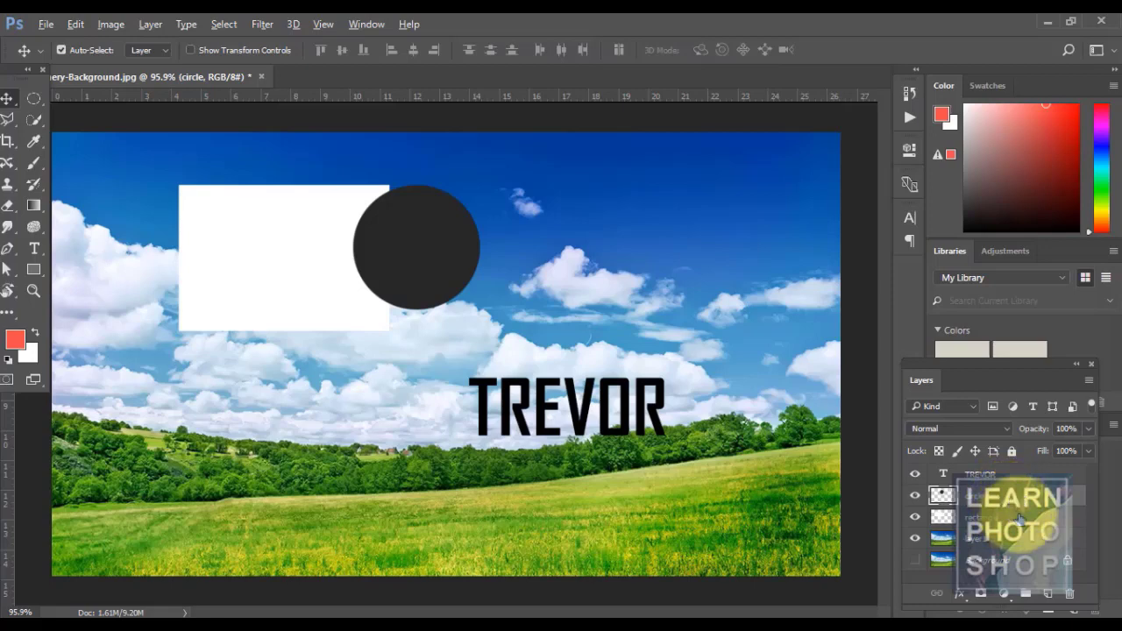
# - Clip the dark circle into the white rectangle, slide it, undo, and release the clipping mask
pyautogui.keyDown('alt'); pyautogui.click(1022, 503); pyautogui.keyUp('alt')
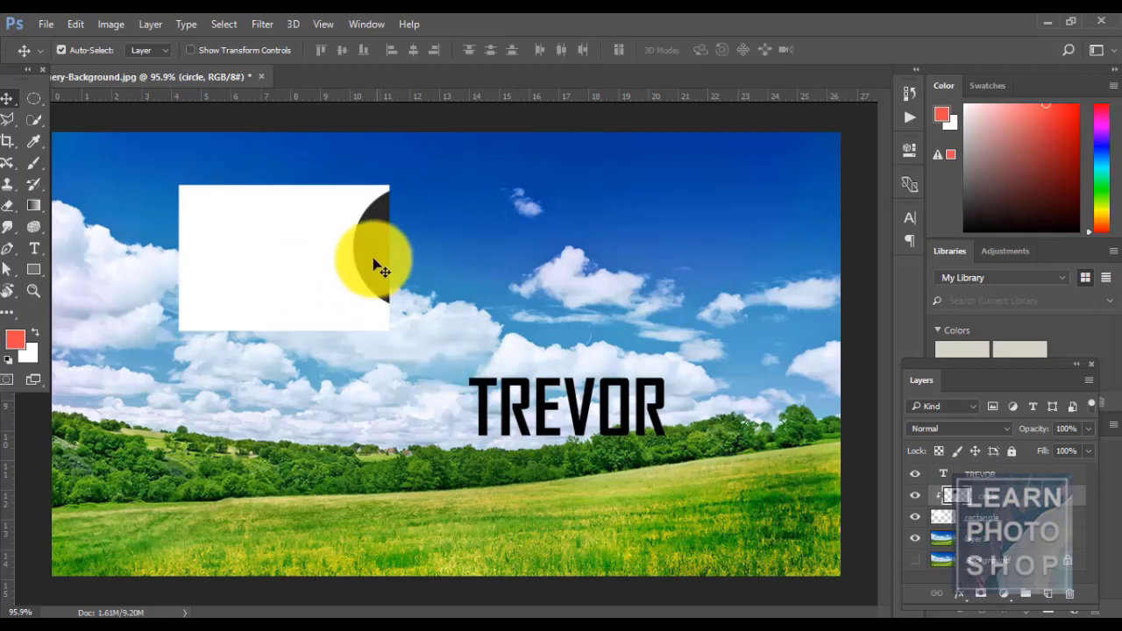
pyautogui.moveTo(365, 259); pyautogui.dragTo(310, 267)
pyautogui.hotkey('ctrl', 'z')
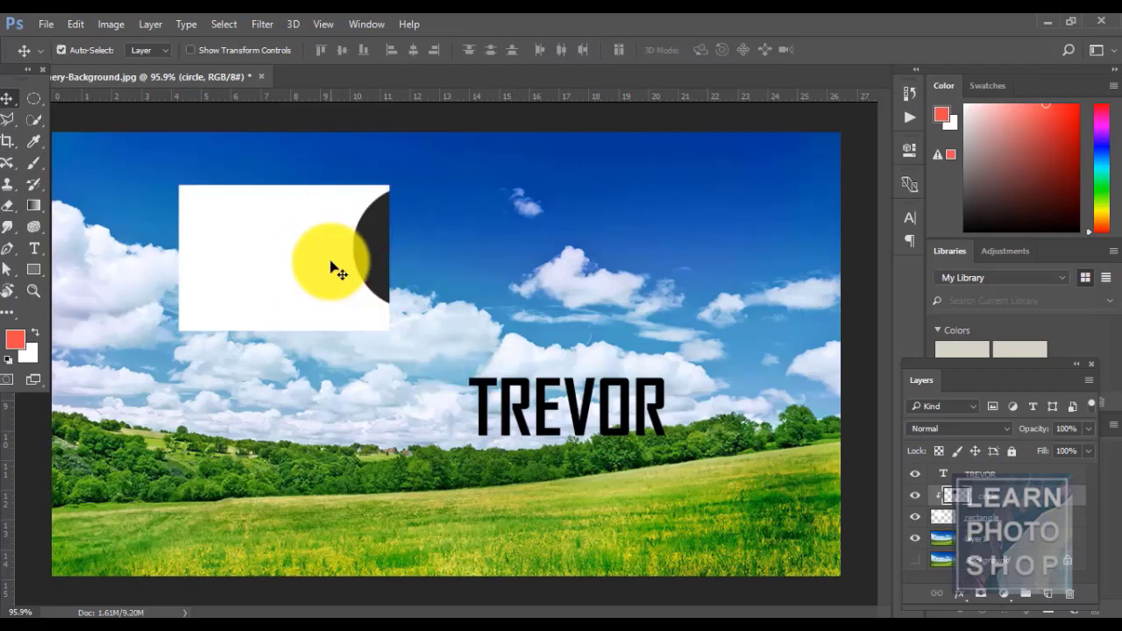
pyautogui.hotkey('ctrl', 'alt', 'z')
# - Move the dark circle right so it sits whole beside the white rectangle
pyautogui.click(147, 25)
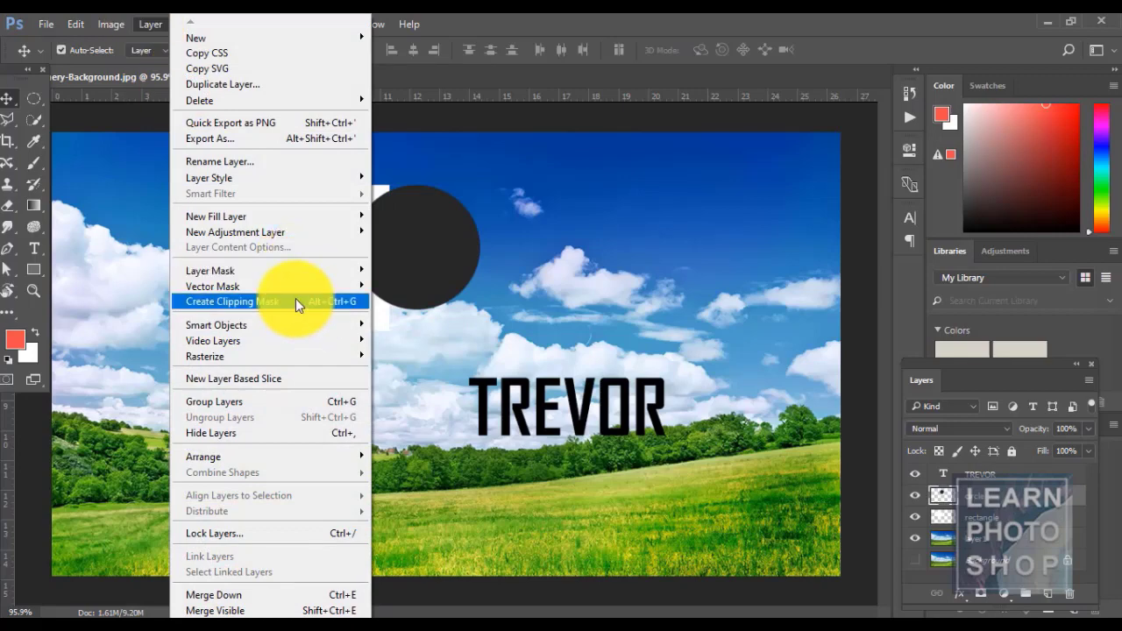
pyautogui.click(539, 15)
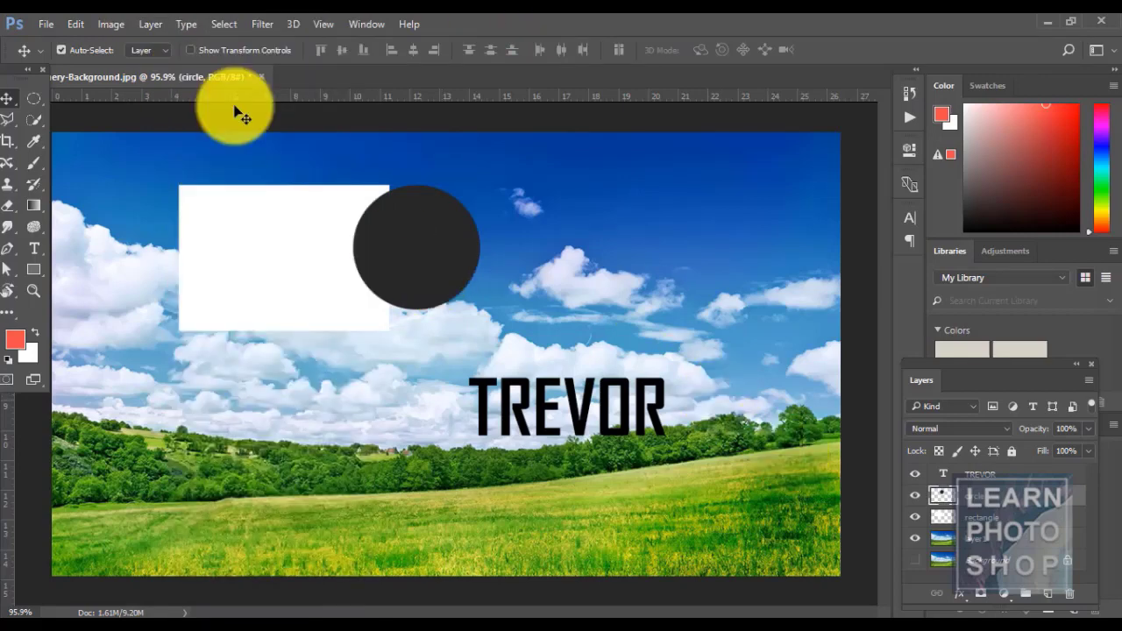
pyautogui.moveTo(436, 217); pyautogui.dragTo(507, 216)
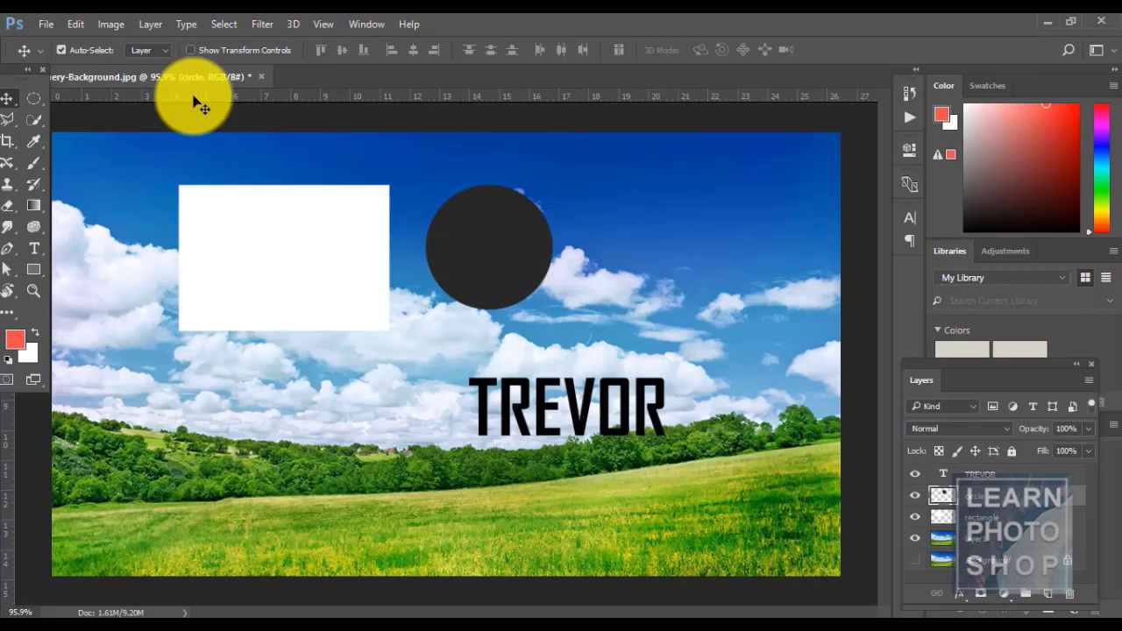
# - Browse the Layer menu without choosing anything, then select the sky photo layer1
pyautogui.click(151, 24)
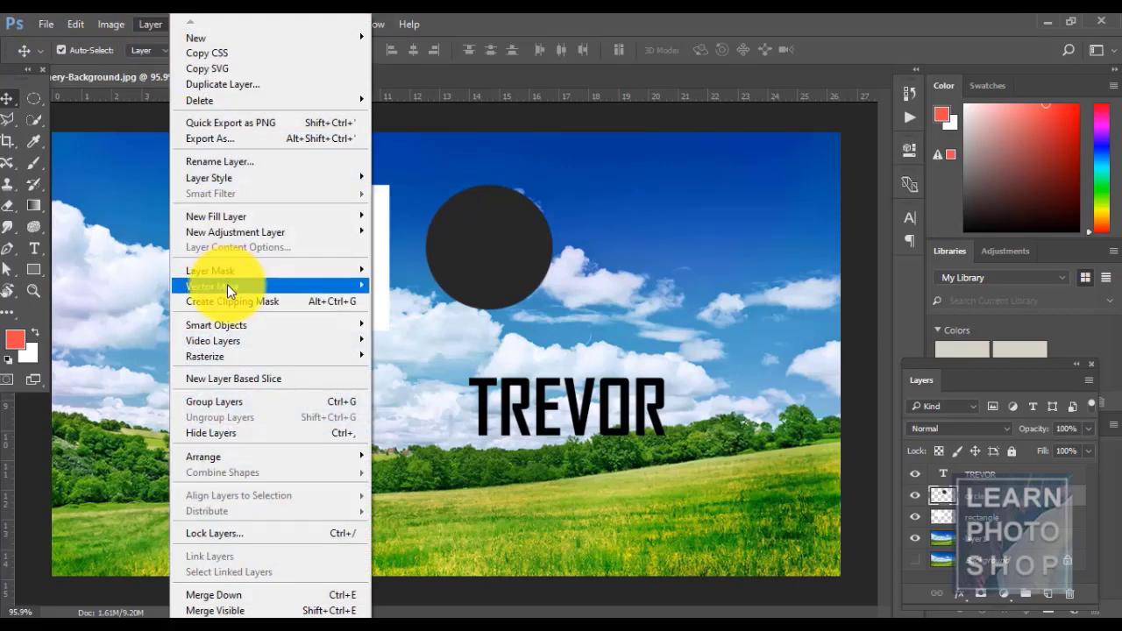
pyautogui.moveTo(229, 286)
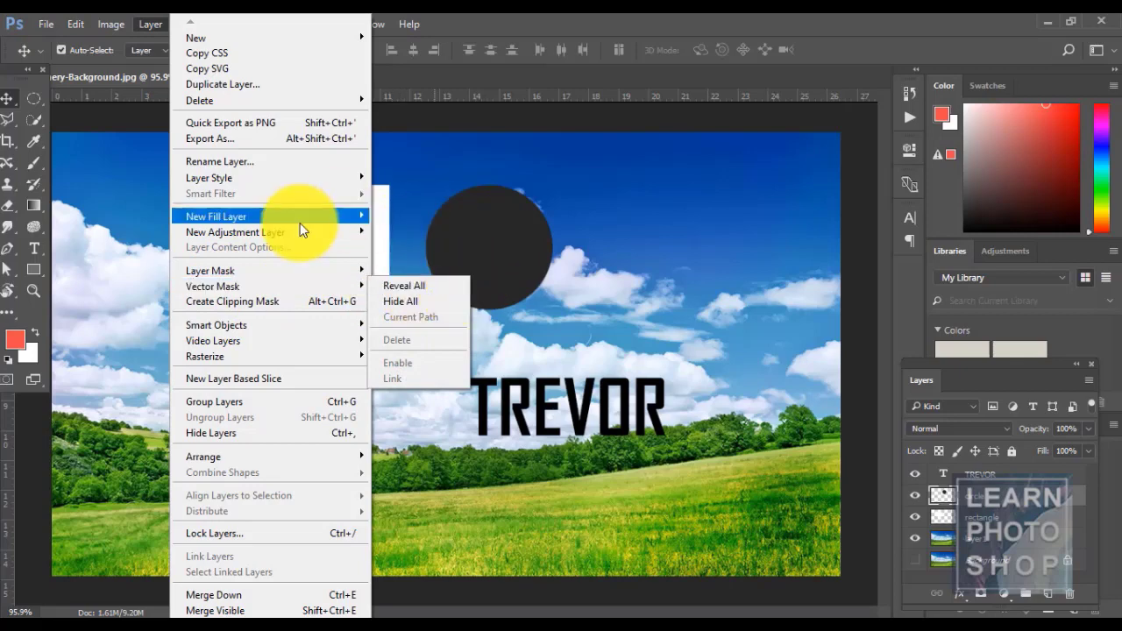
pyautogui.moveTo(350, 292)
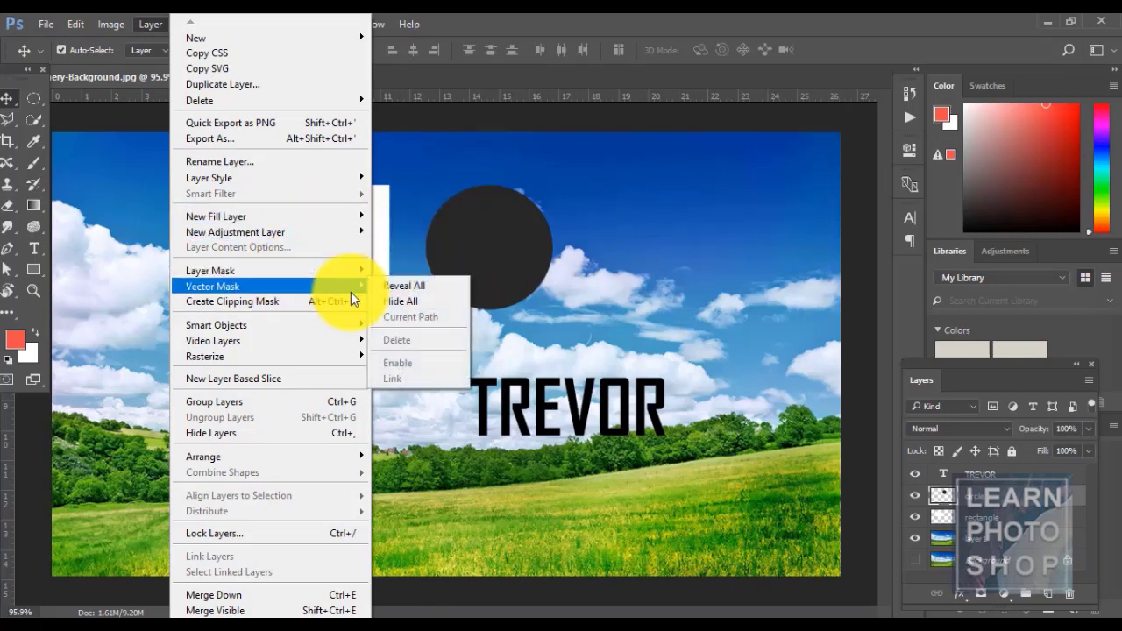
pyautogui.moveTo(327, 344)
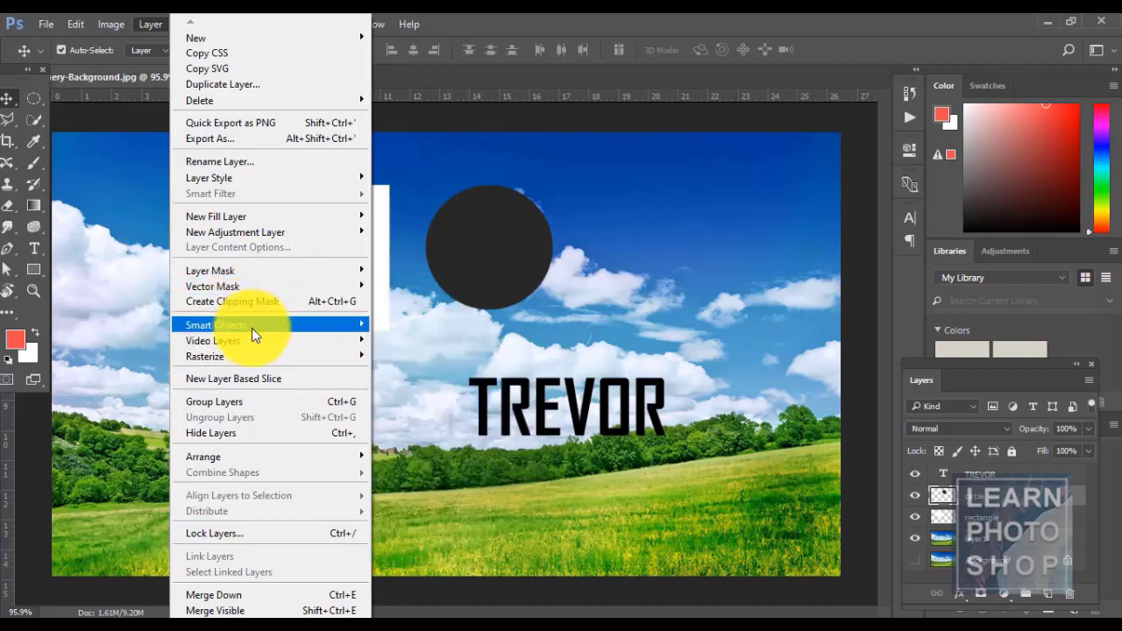
pyautogui.moveTo(251, 330)
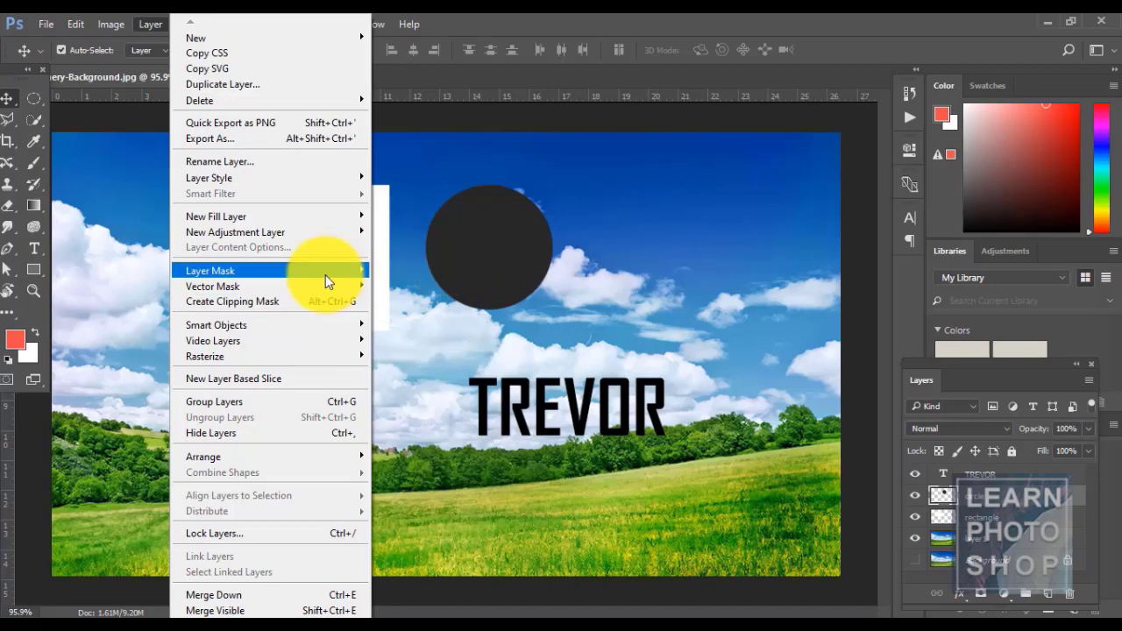
pyautogui.moveTo(333, 271)
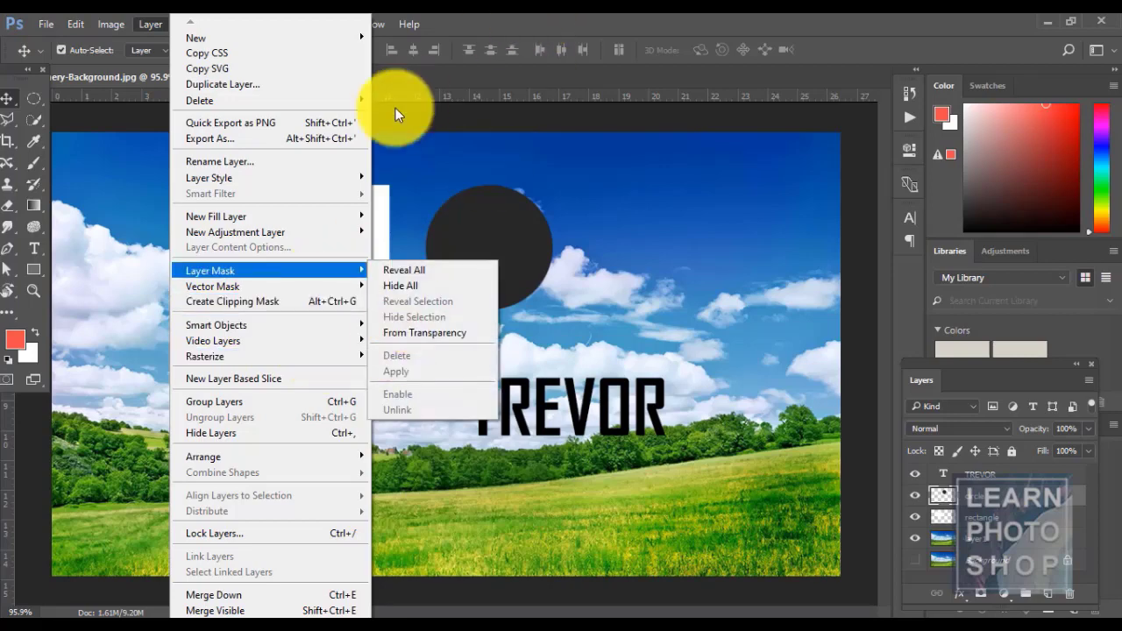
pyautogui.click(663, 185)
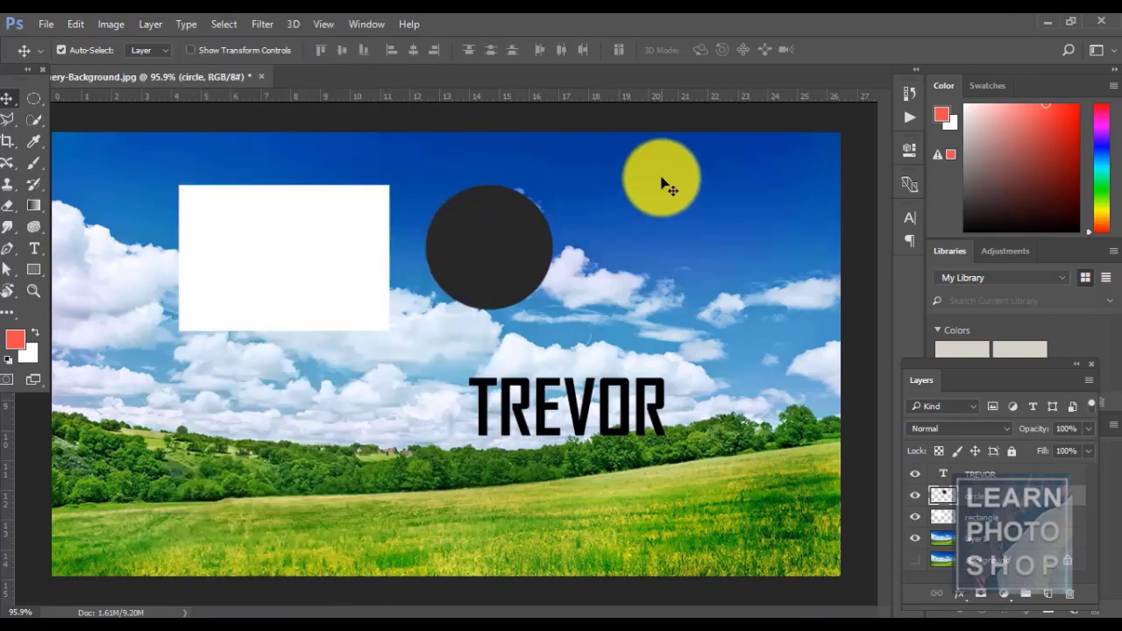
pyautogui.click(936, 539)
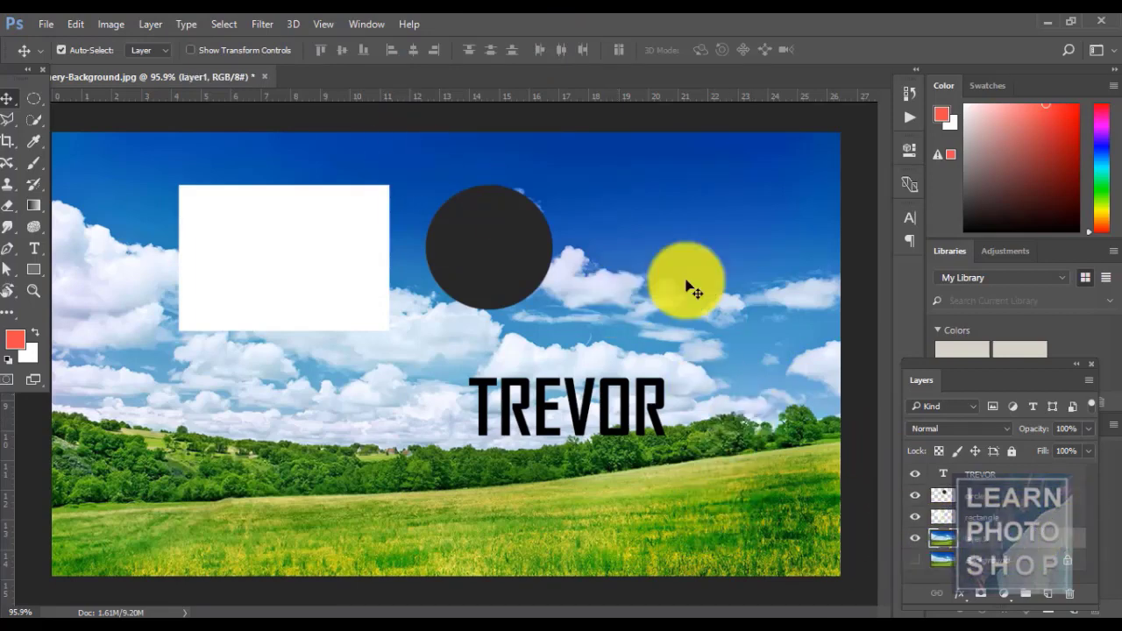
# - Convert the sky photo layer1 into a smart object via Layer > Smart Objects
pyautogui.rightClick(1012, 536)
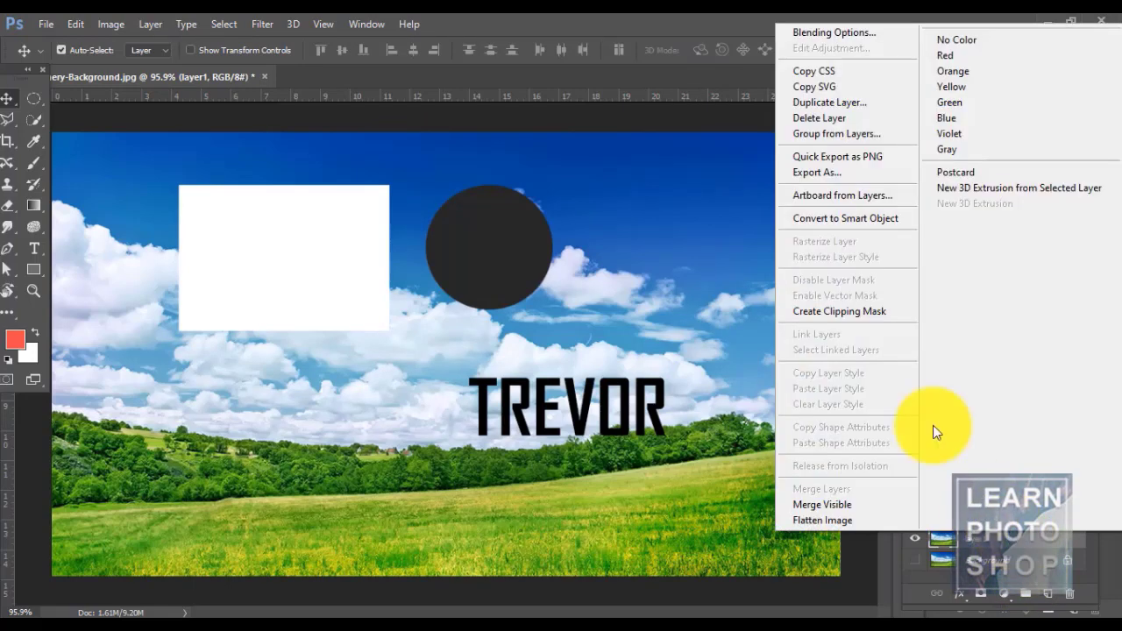
pyautogui.click(854, 220)
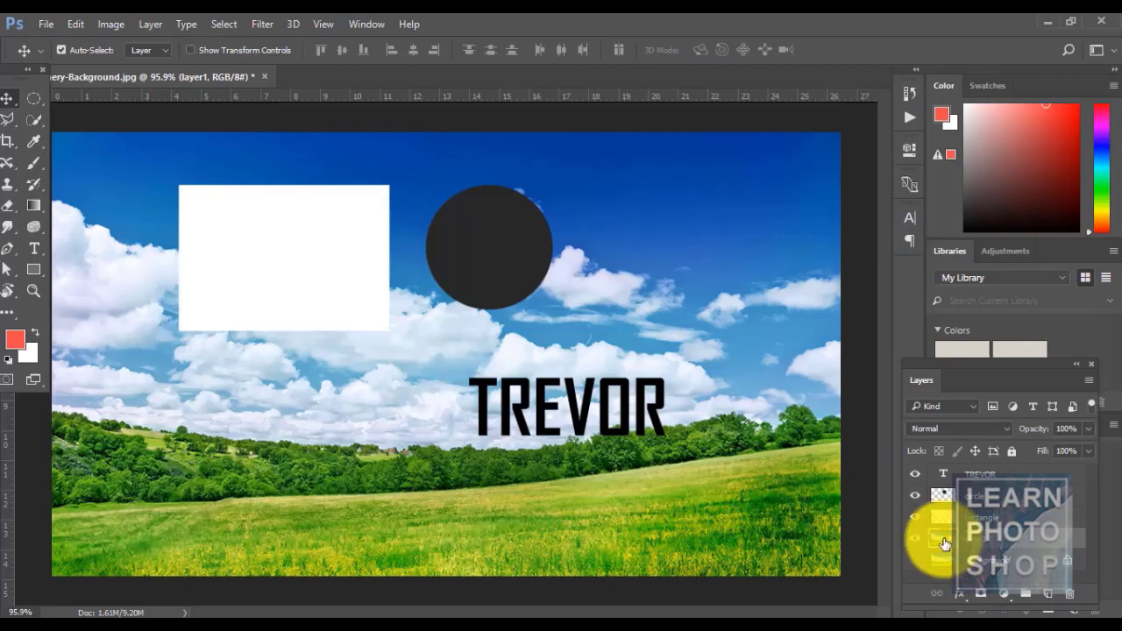
pyautogui.click(143, 24)
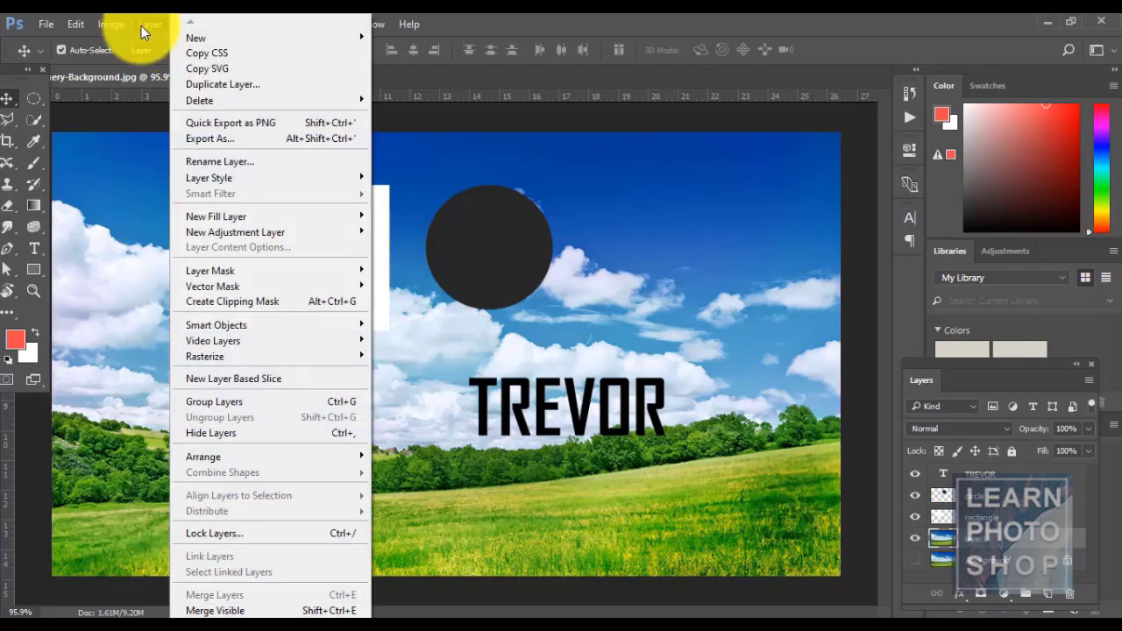
pyautogui.moveTo(297, 324)
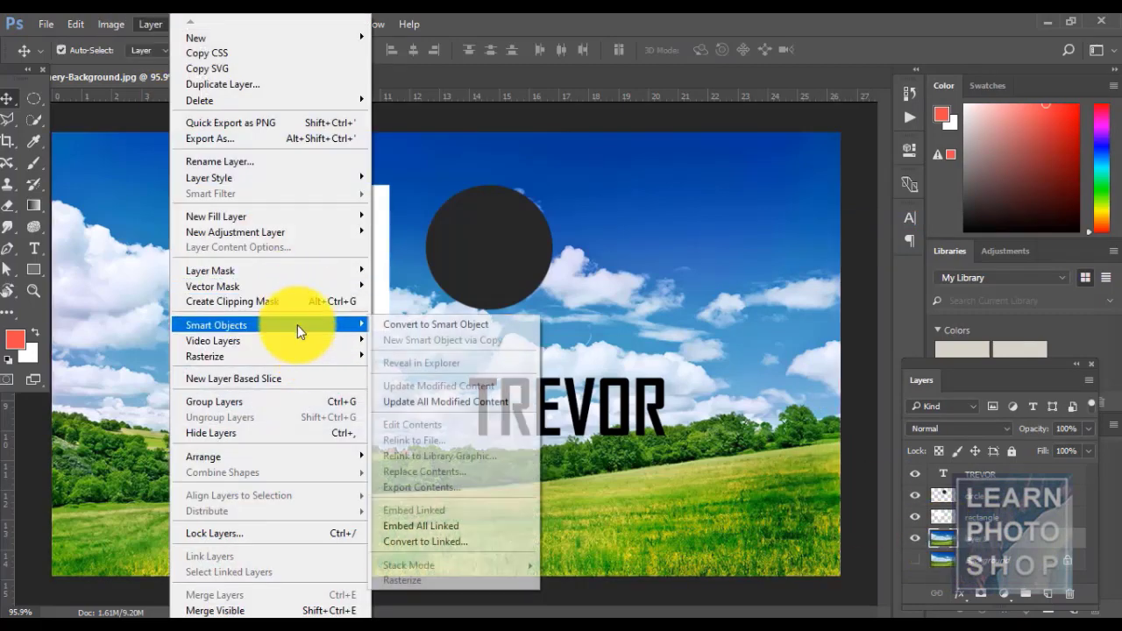
pyautogui.click(409, 326)
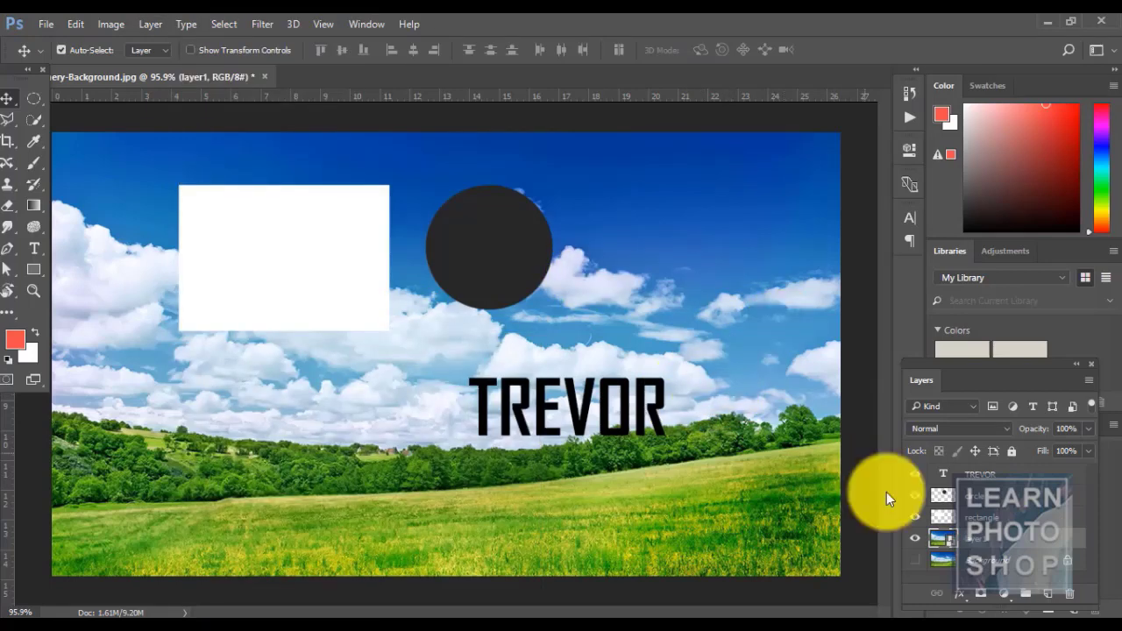
# - Paint a red brush stroke across the sky inside layer1.psb, then save and close it
pyautogui.doubleClick(940, 547)
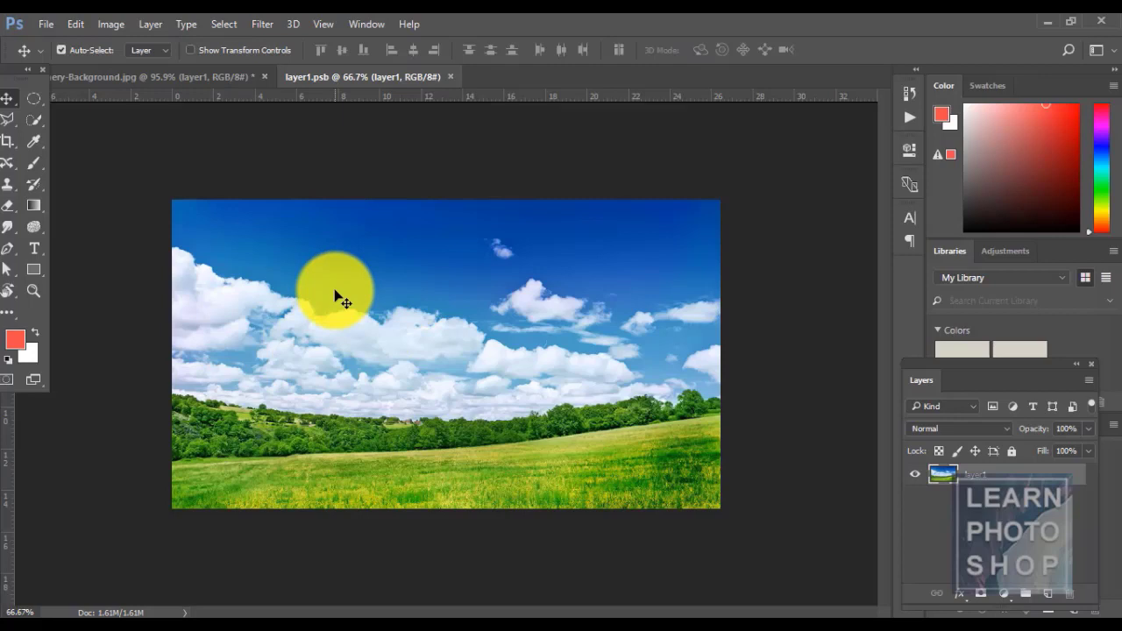
pyautogui.press('b')
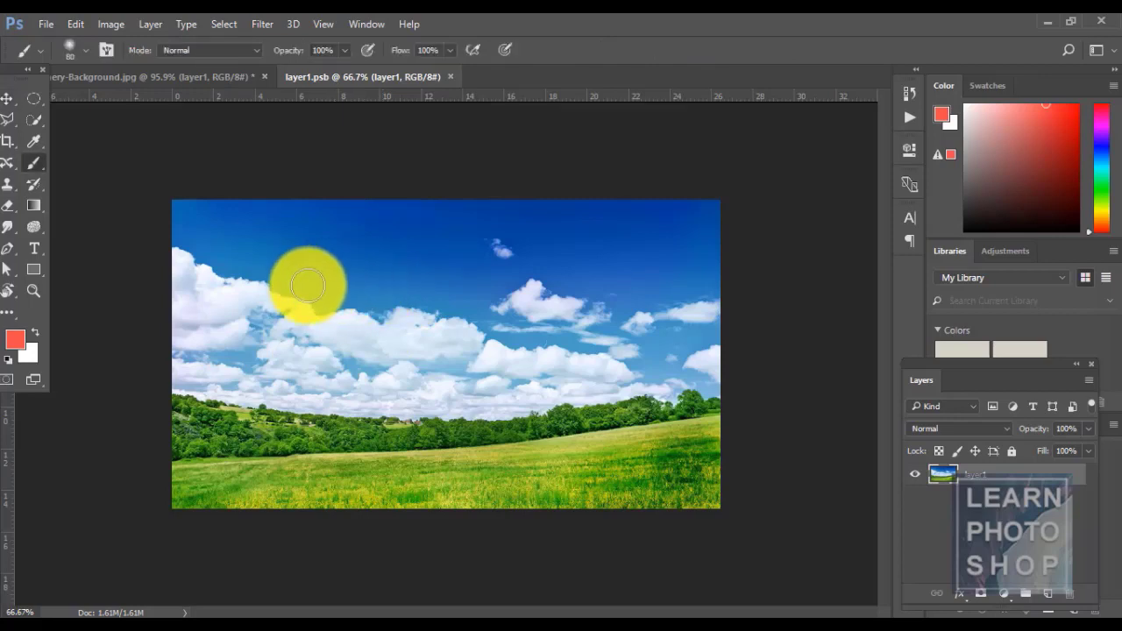
pyautogui.moveTo(282, 294)
pyautogui.mouseDown()
pyautogui.moveTo(412, 274)
pyautogui.moveTo(519, 291)
pyautogui.moveTo(381, 330)
pyautogui.moveTo(347, 309)
pyautogui.moveTo(496, 308)
pyautogui.moveTo(362, 280)
pyautogui.moveTo(461, 243)
pyautogui.mouseUp()
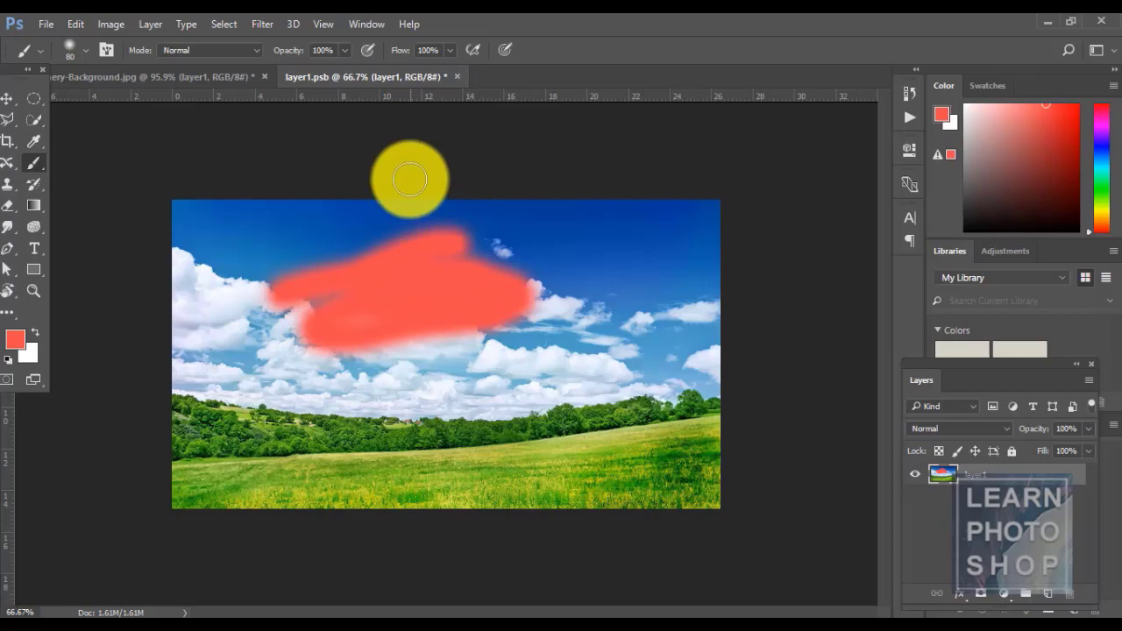
pyautogui.click(46, 24)
pyautogui.moveTo(75, 24)
pyautogui.click(496, 19)
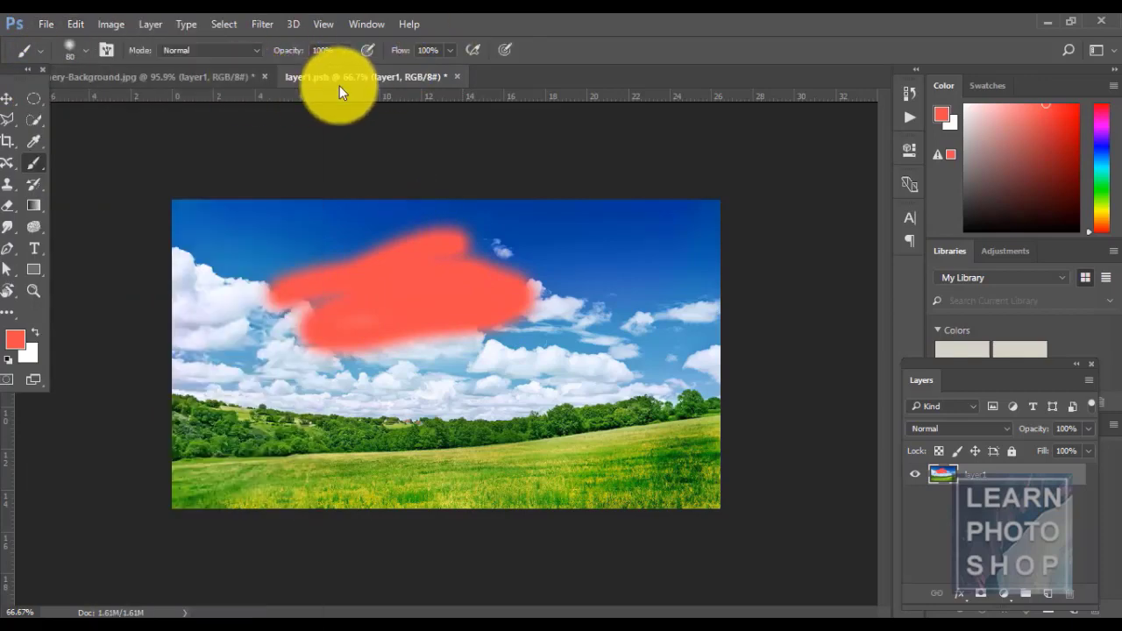
pyautogui.click(40, 29)
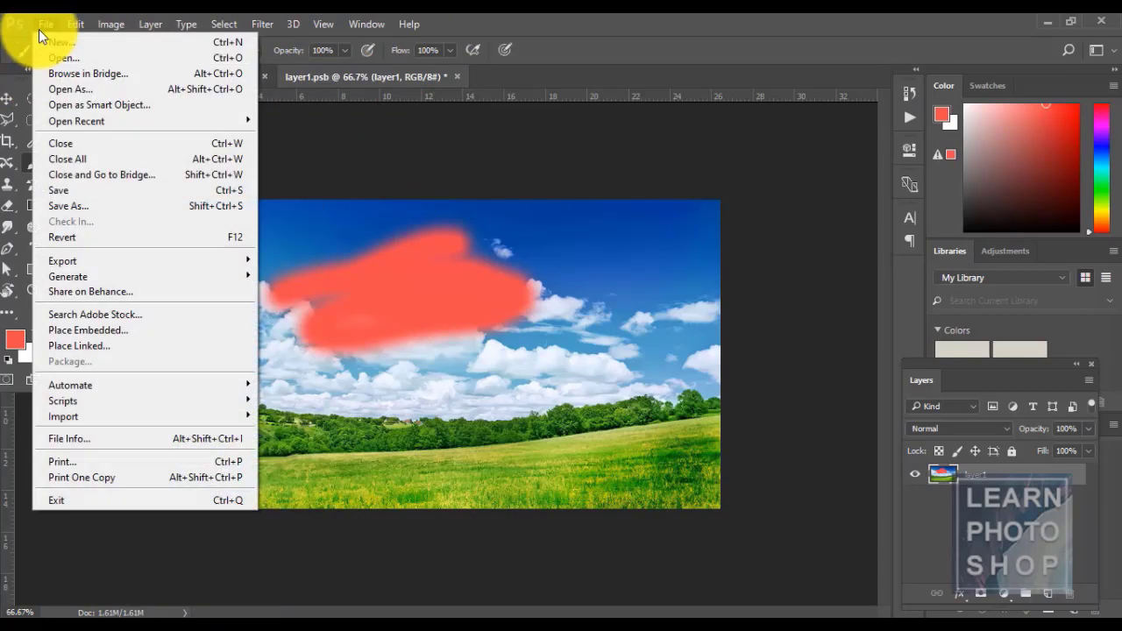
pyautogui.click(98, 189)
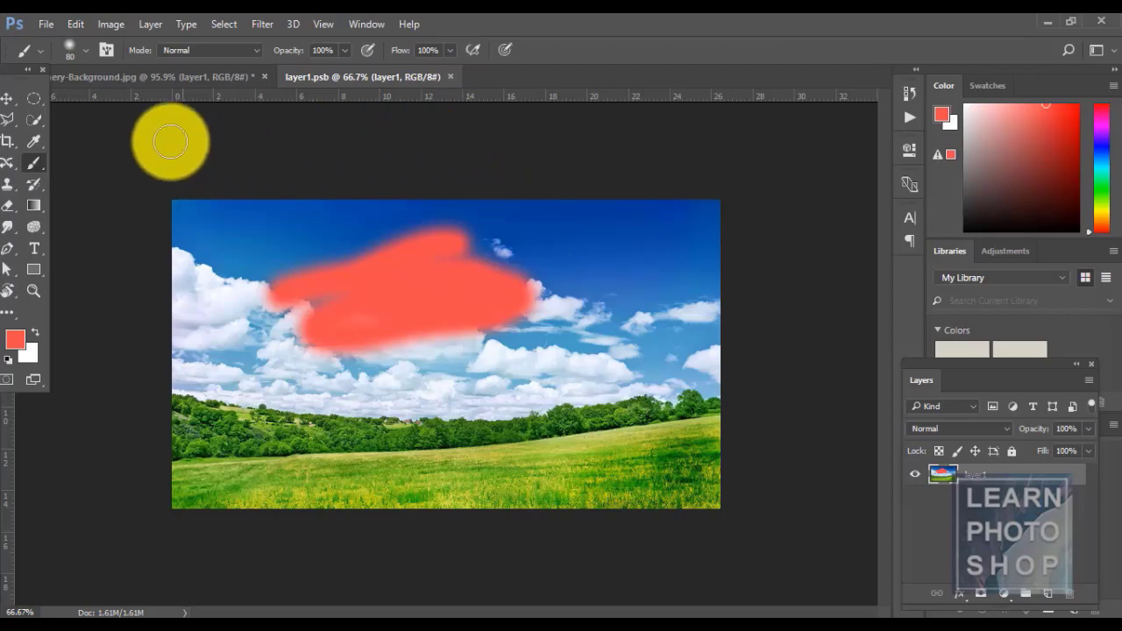
pyautogui.click(449, 78)
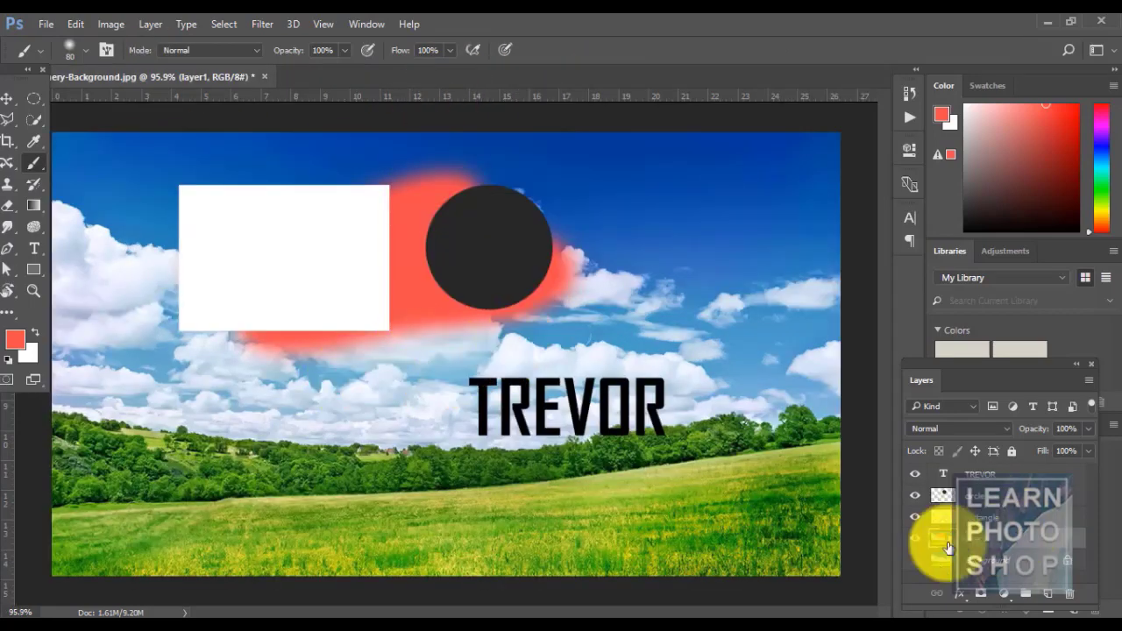
# - Toggle the sky photo layer's visibility to compare the red strokes in the composition
pyautogui.click(913, 538)
pyautogui.click(911, 545)
pyautogui.click(911, 545)
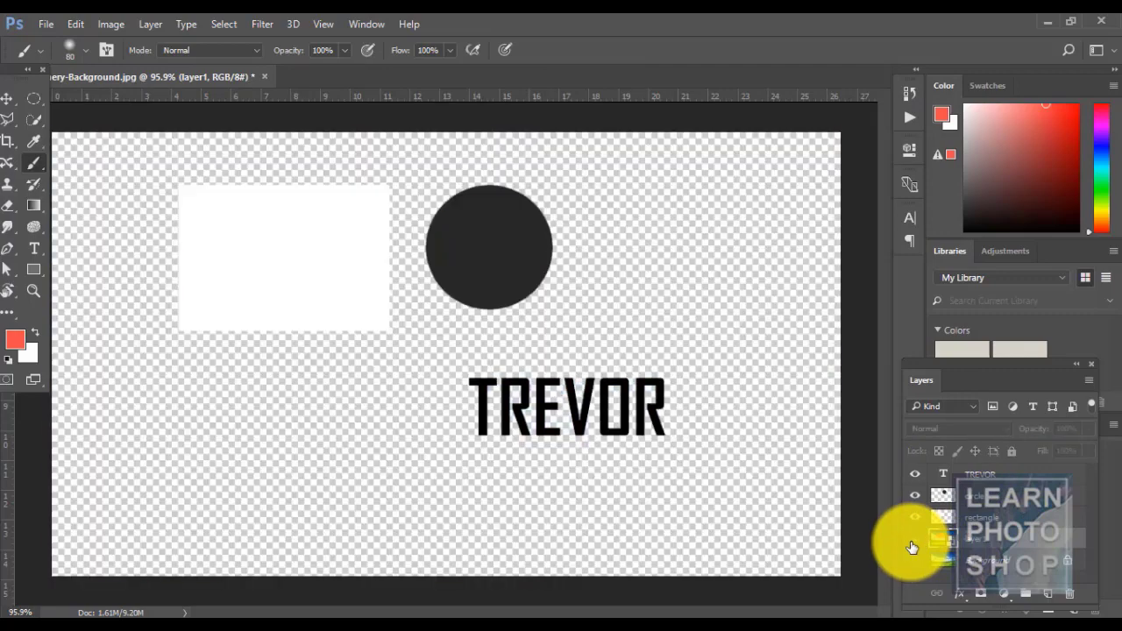
pyautogui.click(911, 546)
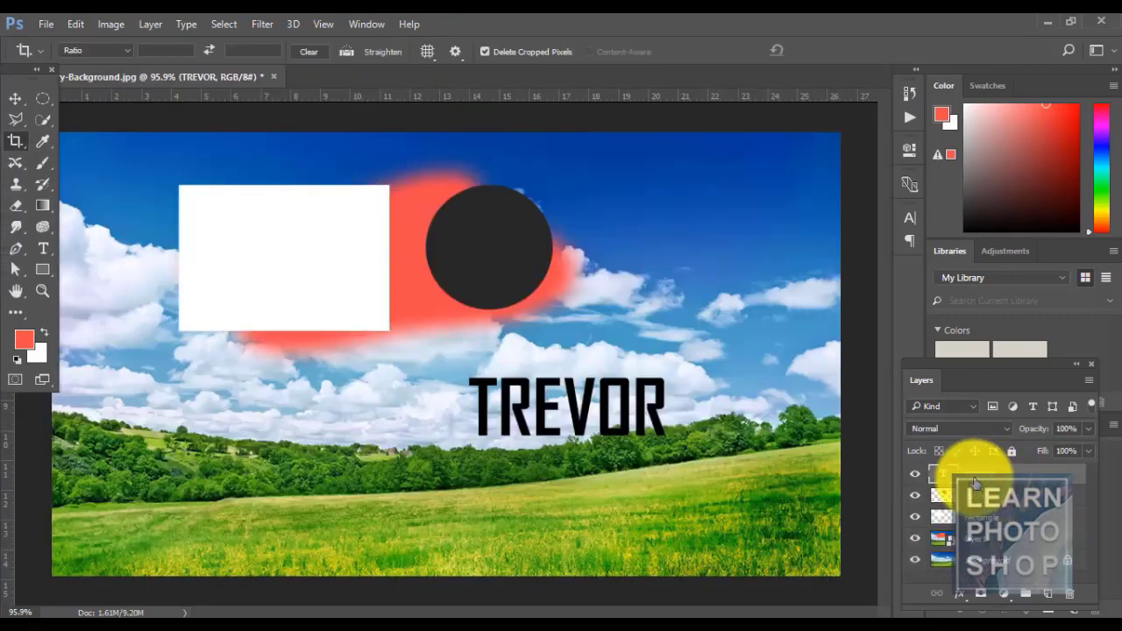
# - Convert the TREVOR text layer into a smart object
pyautogui.rightClick(993, 478)
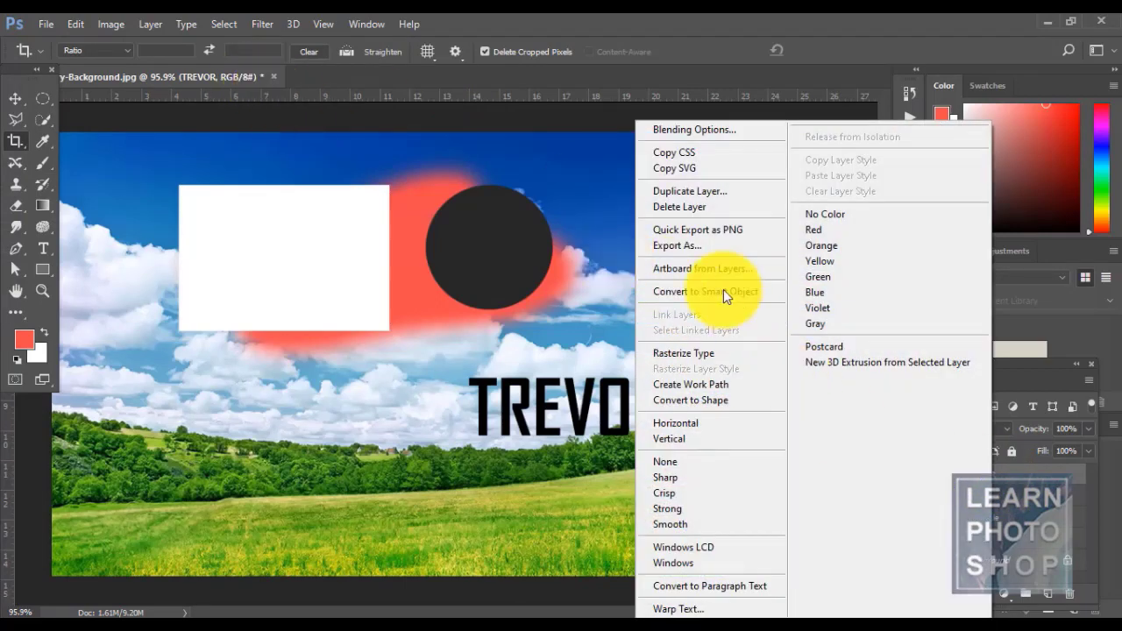
pyautogui.click(151, 19)
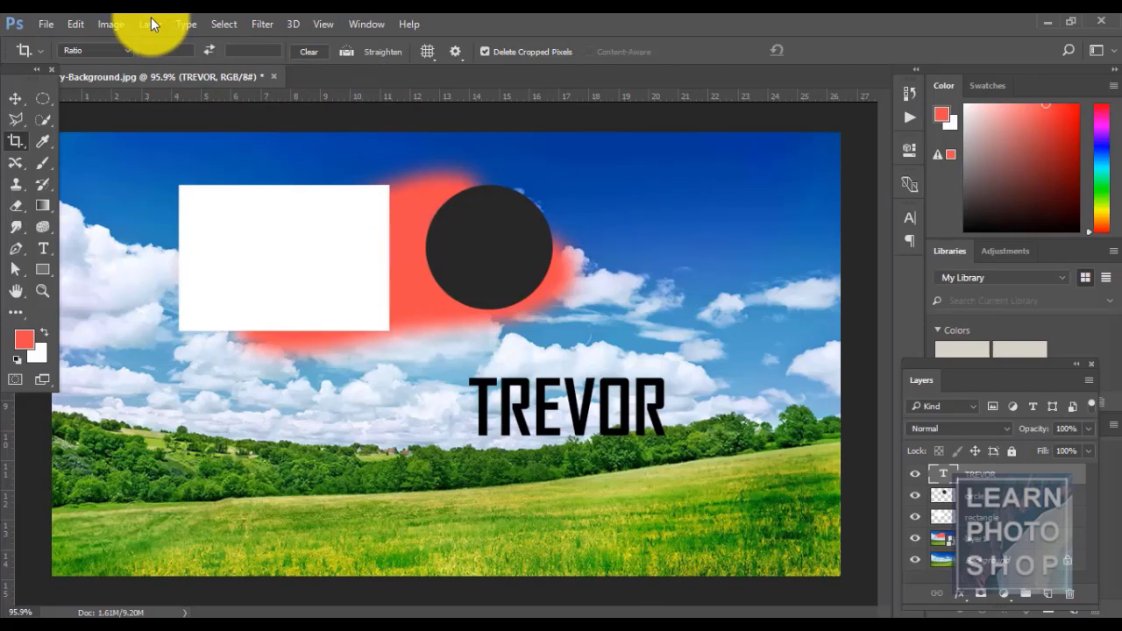
pyautogui.click(150, 23)
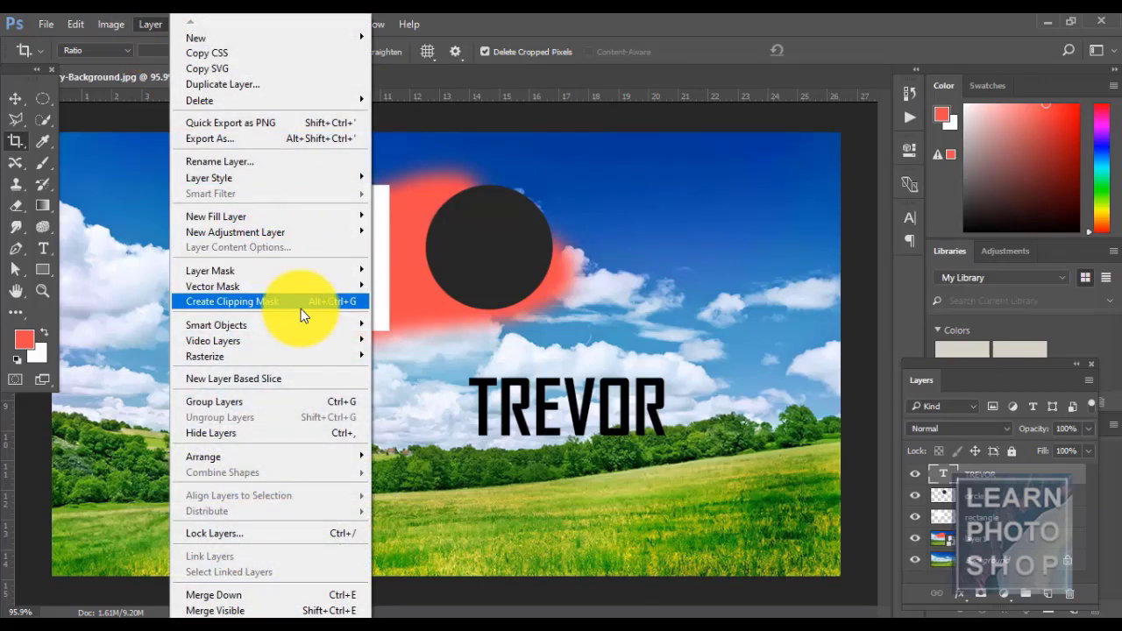
pyautogui.moveTo(312, 329)
pyautogui.click(429, 324)
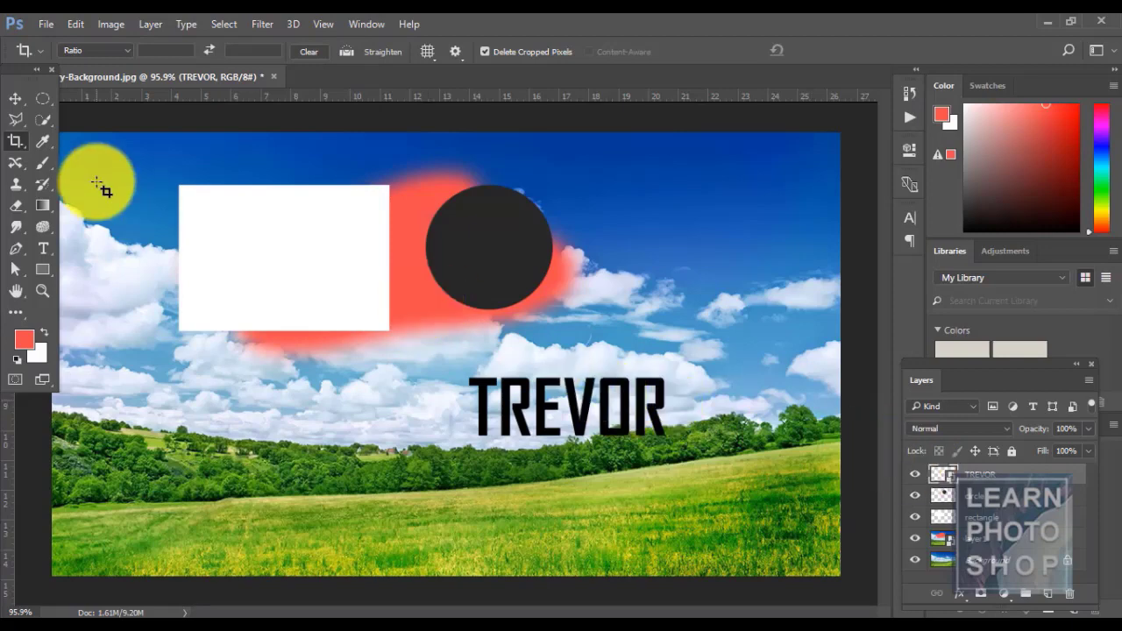
pyautogui.press('t')
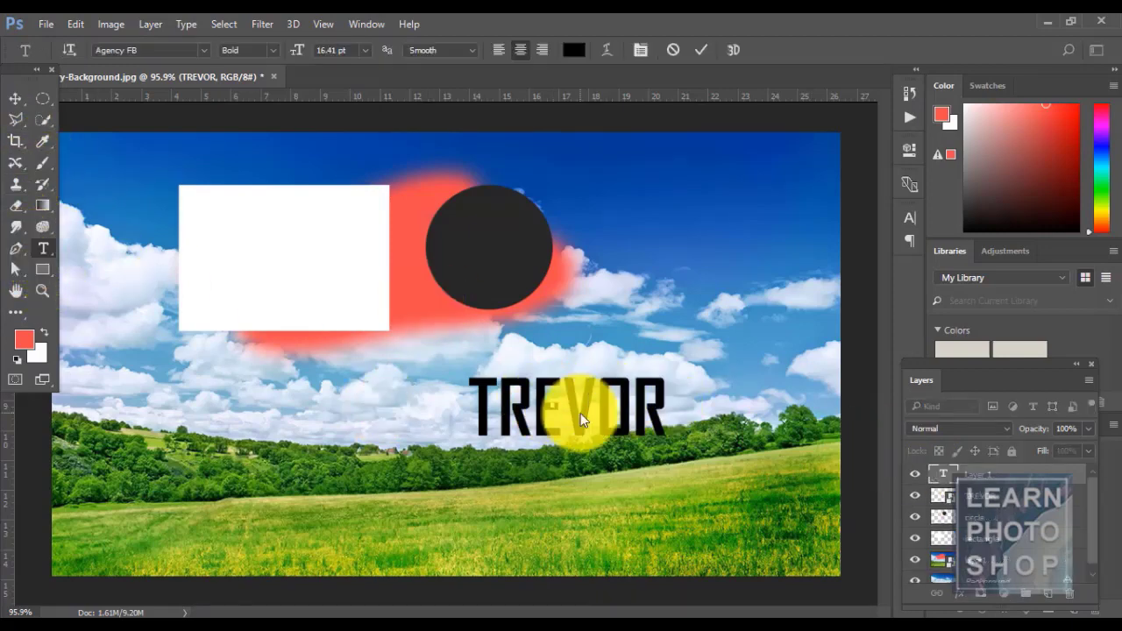
pyautogui.press('Escape')
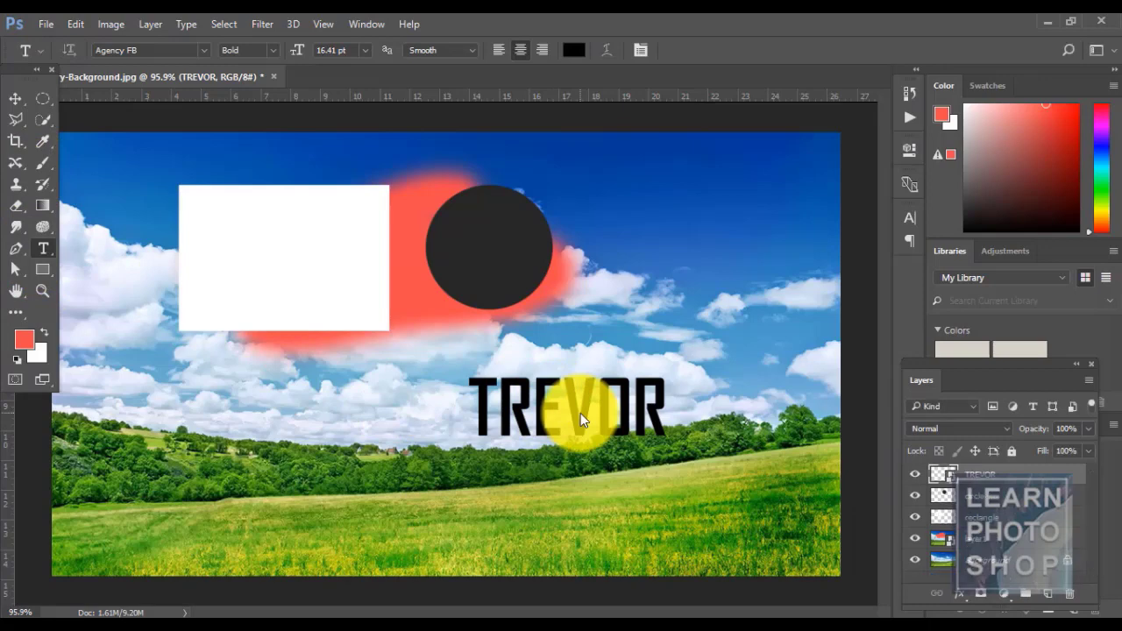
pyautogui.doubleClick(944, 485)
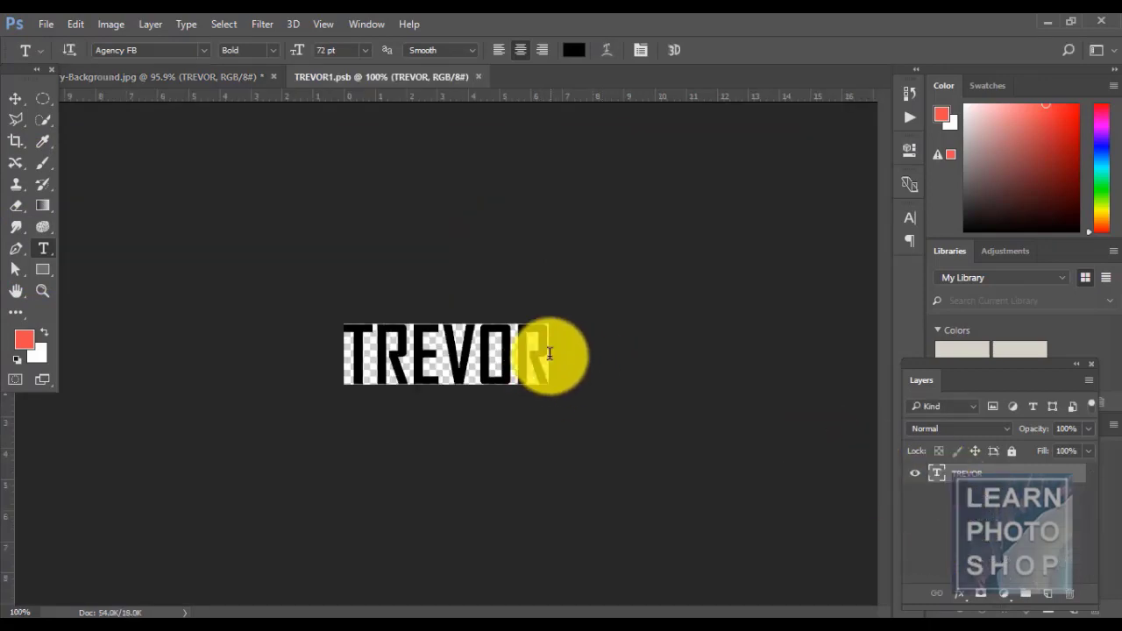
pyautogui.click(588, 368)
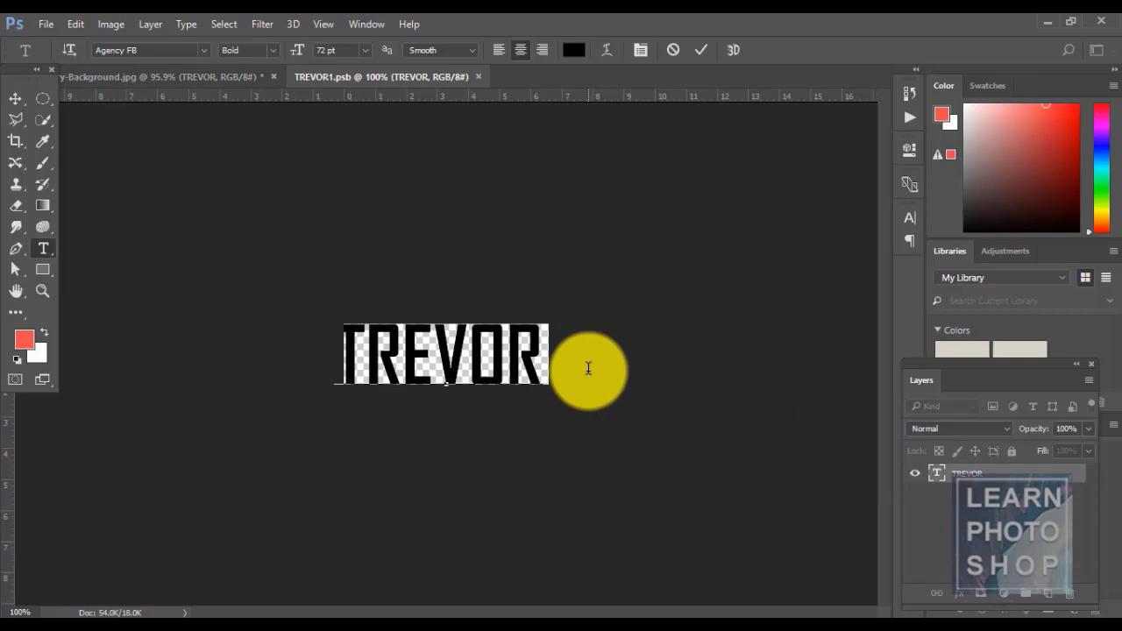
pyautogui.write('LEVEL')
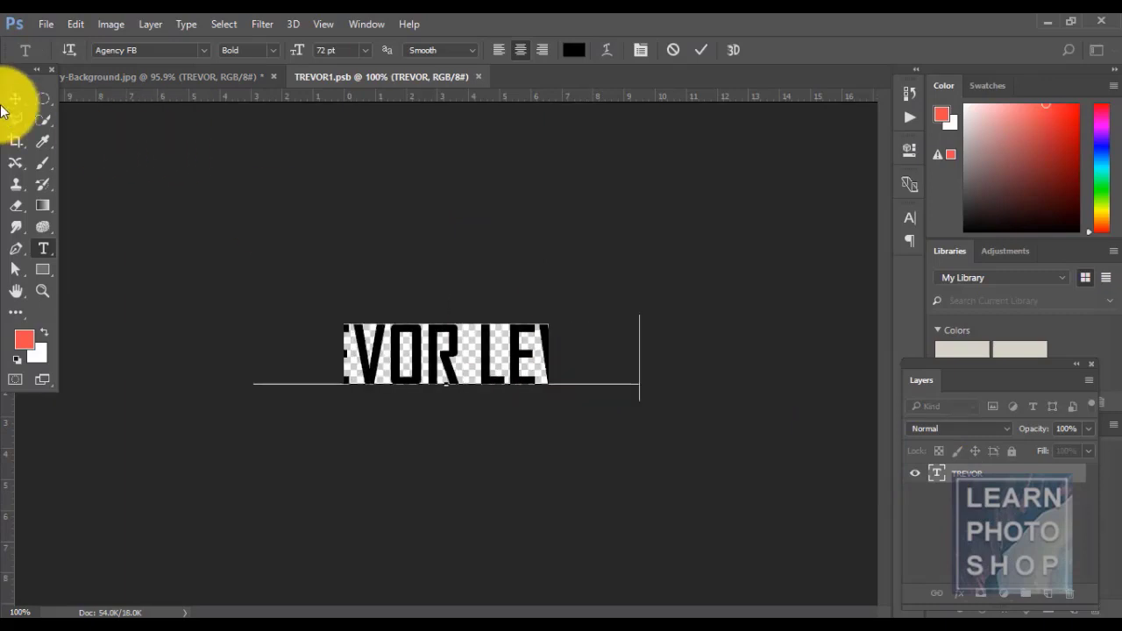
pyautogui.click(16, 101)
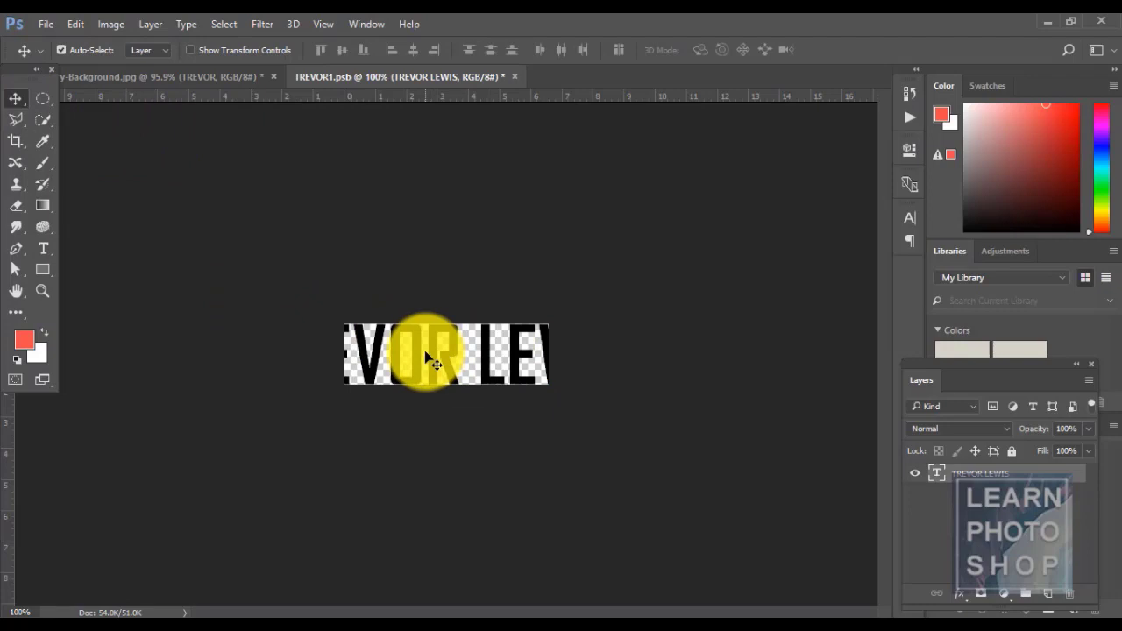
pyautogui.press('c')
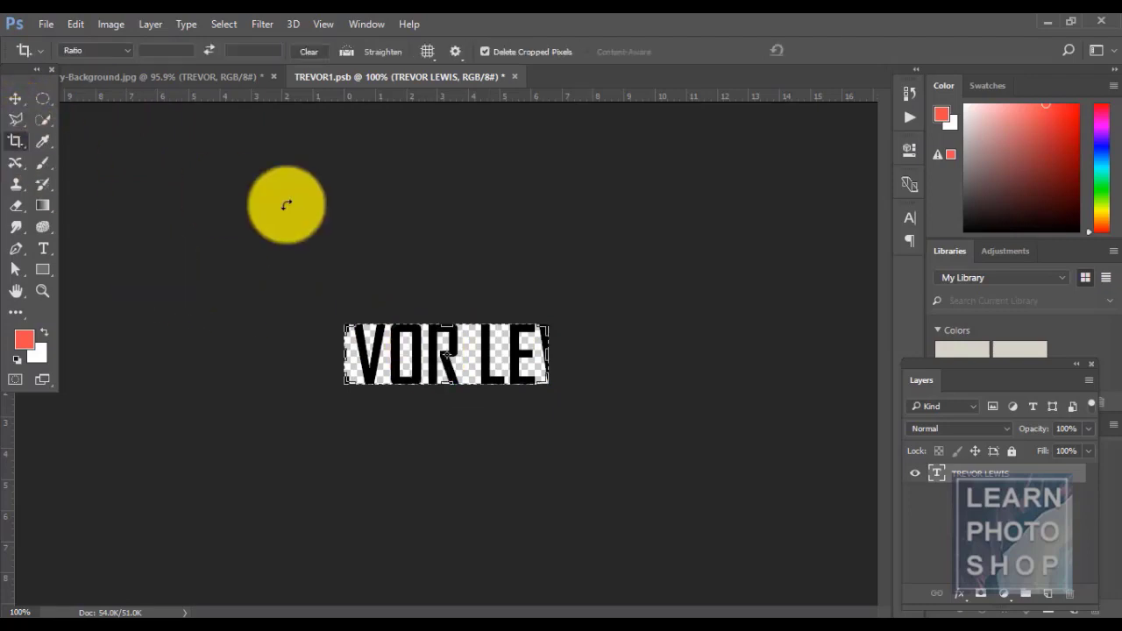
pyautogui.moveTo(343, 354); pyautogui.dragTo(295, 354)
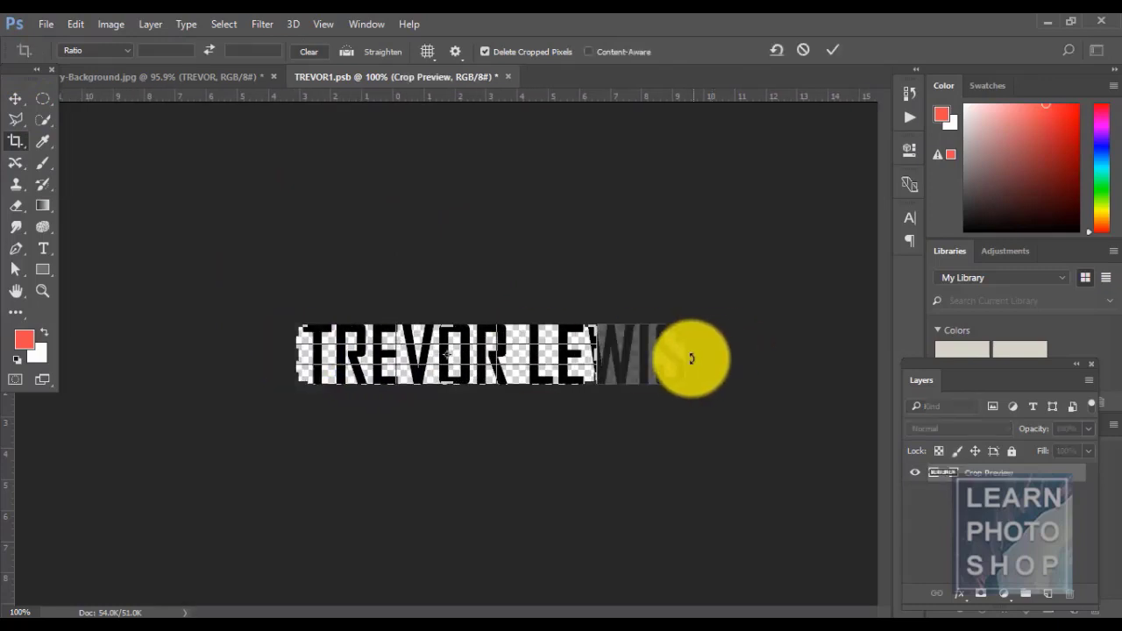
pyautogui.moveTo(596, 356); pyautogui.dragTo(644, 356)
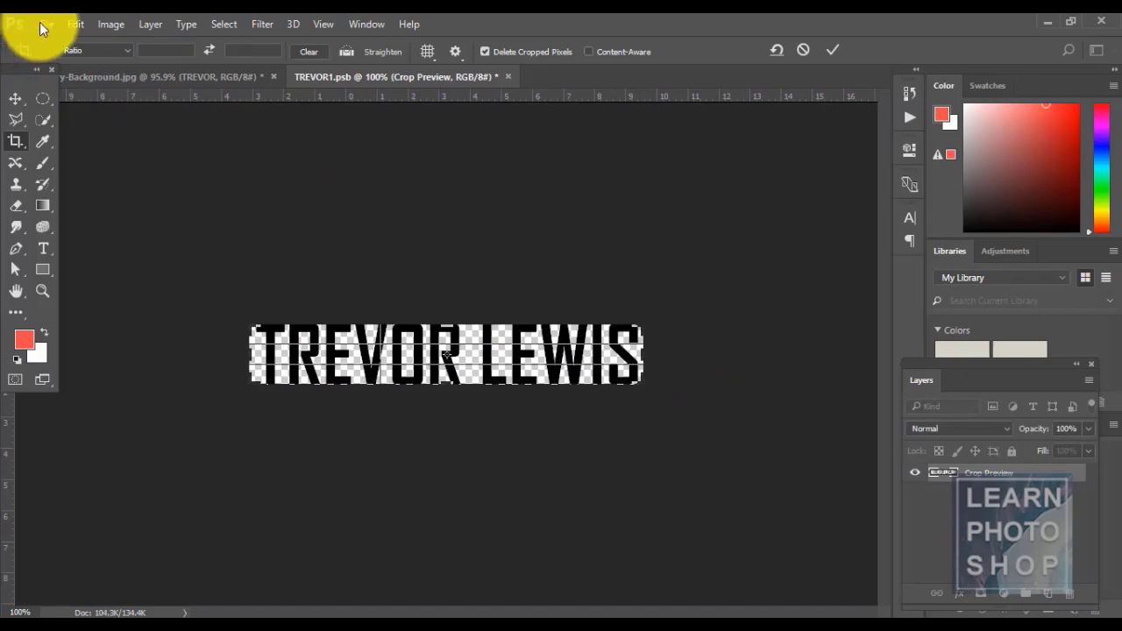
pyautogui.click(39, 23)
pyautogui.click(88, 196)
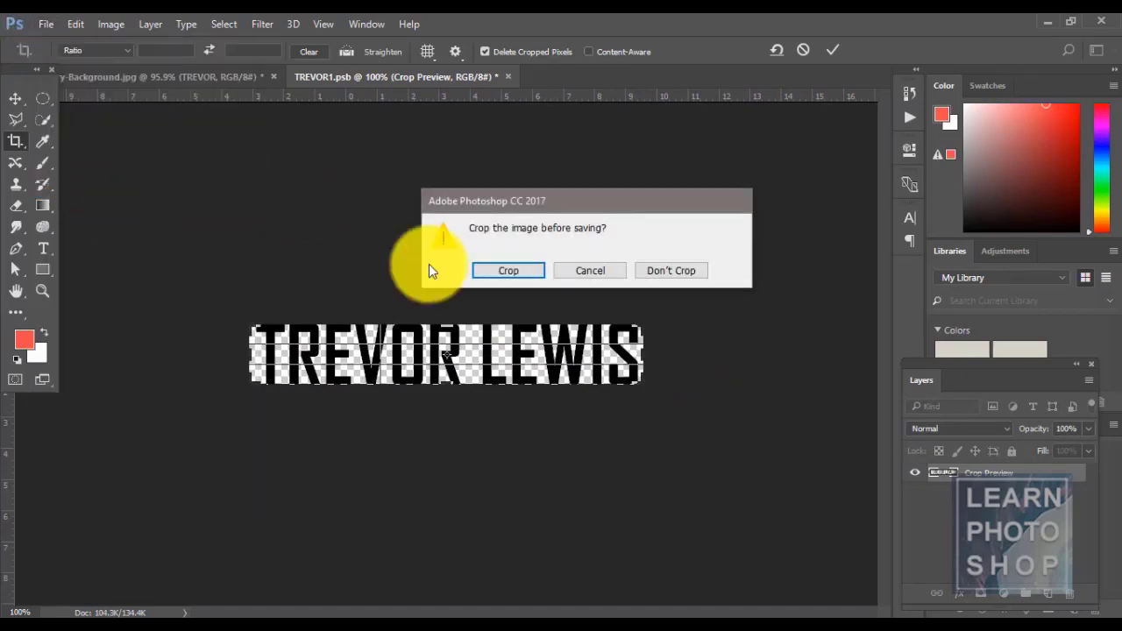
pyautogui.click(525, 268)
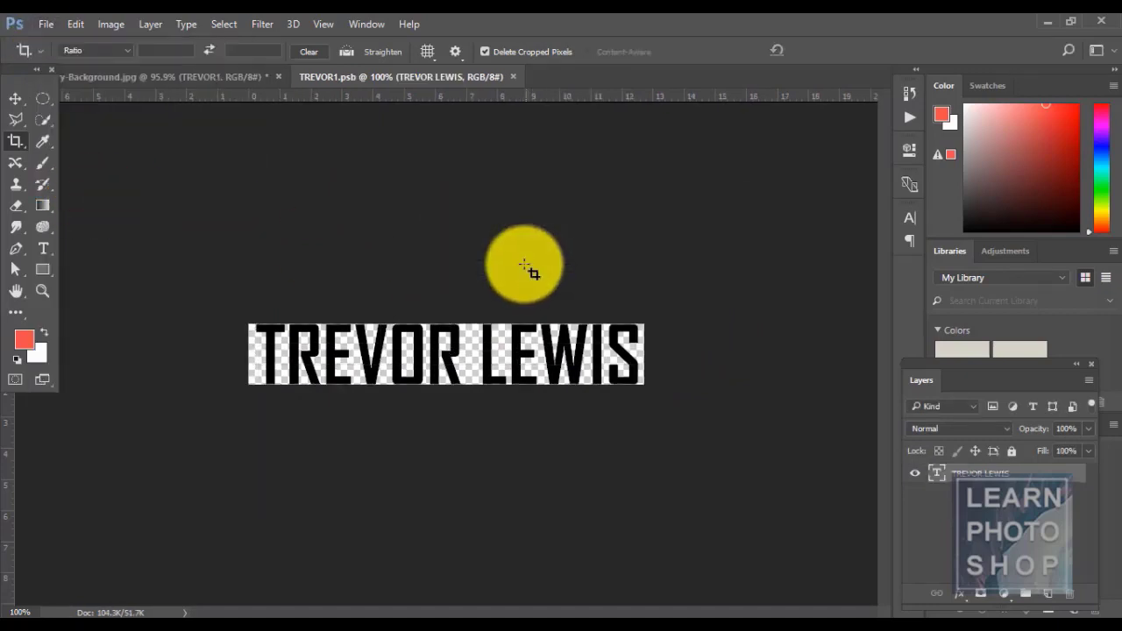
pyautogui.click(514, 75)
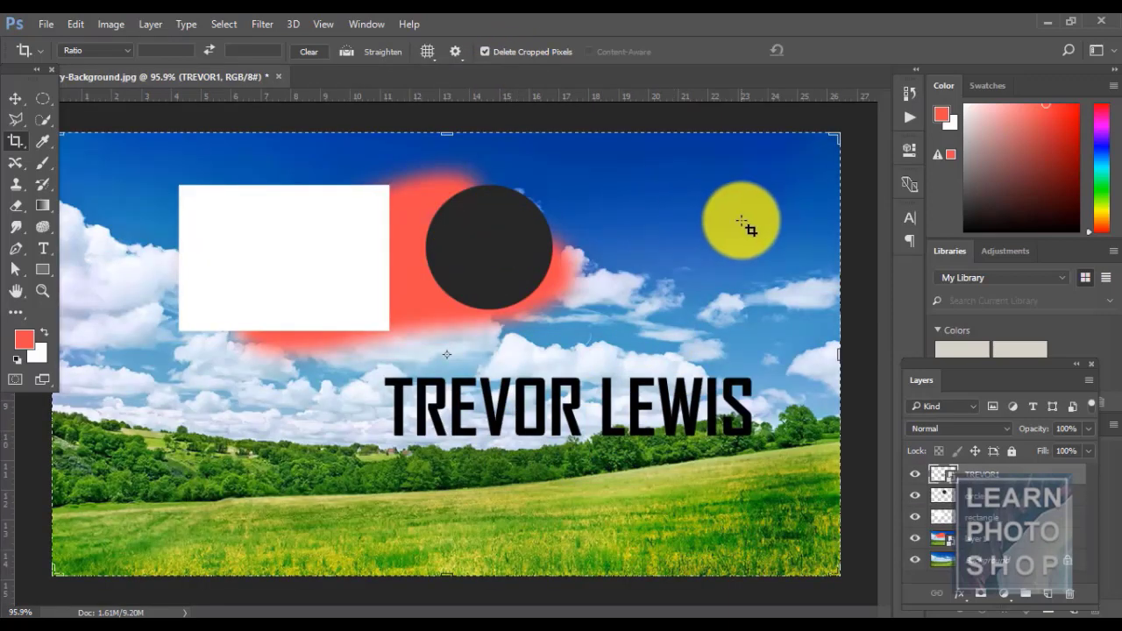
# - Try cropping the composition from the right, cancel it, and return to the Move tool
pyautogui.click(850, 217)
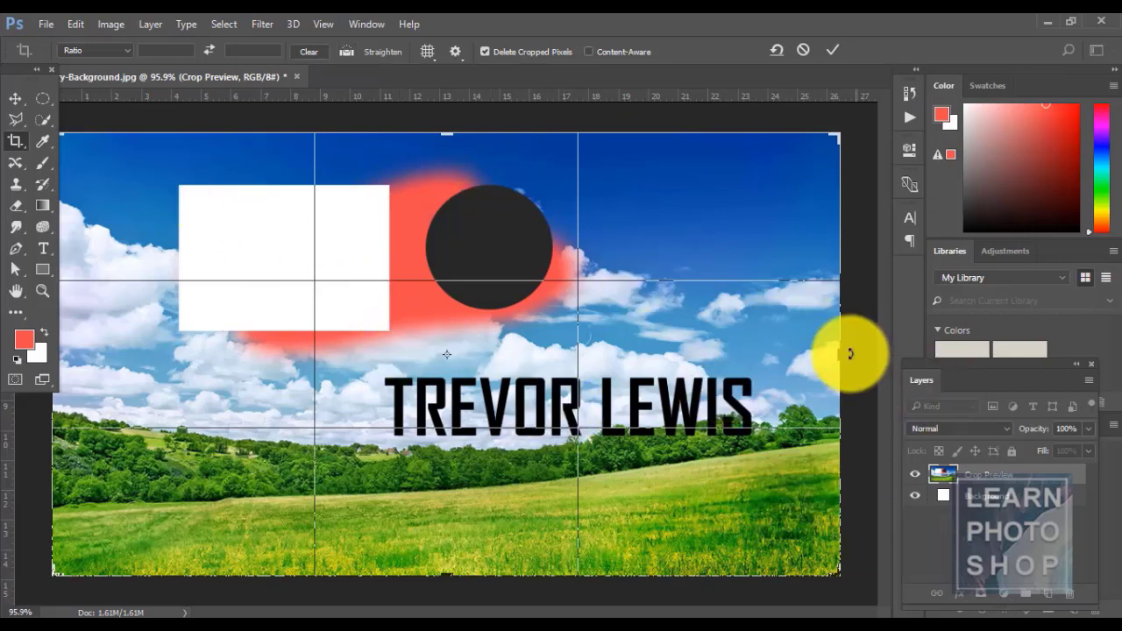
pyautogui.moveTo(838, 353); pyautogui.dragTo(759, 356)
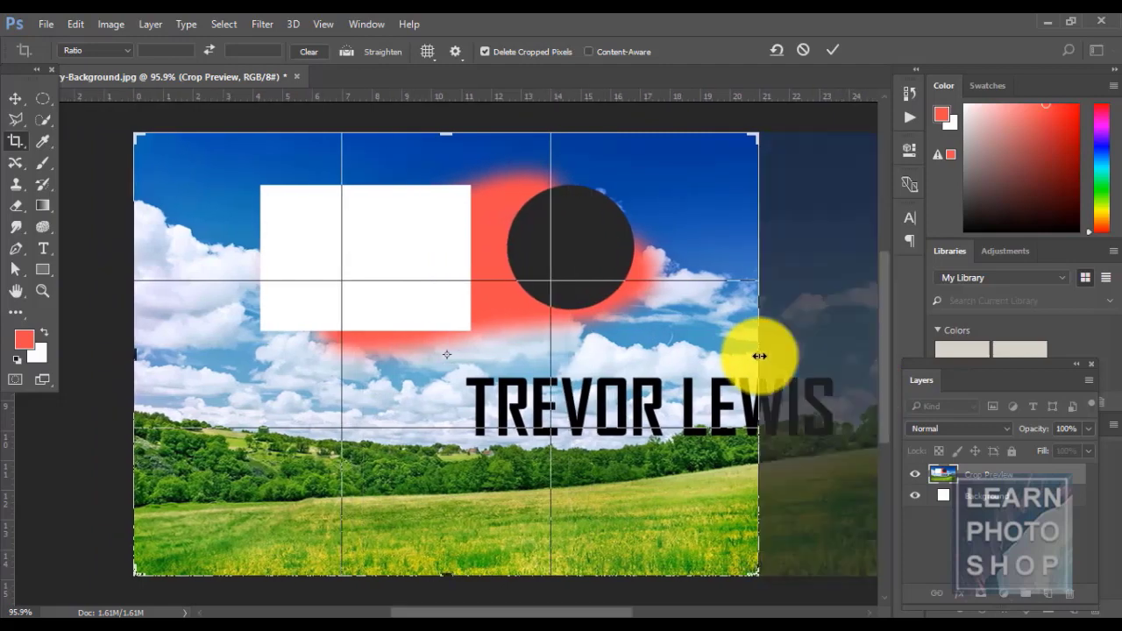
pyautogui.press('Escape')
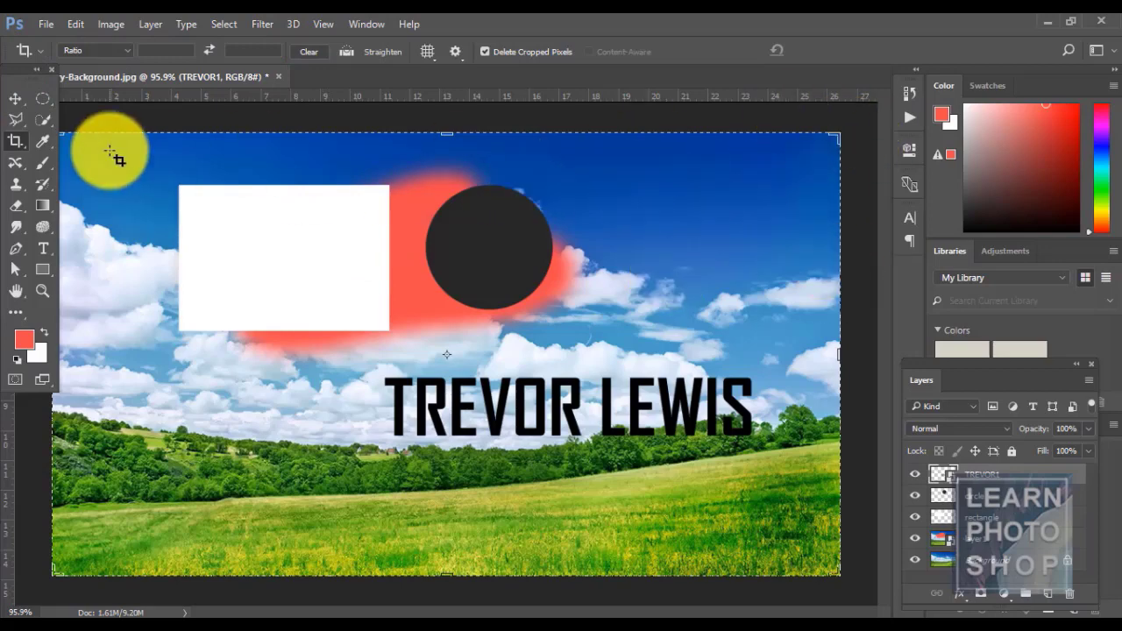
pyautogui.click(18, 100)
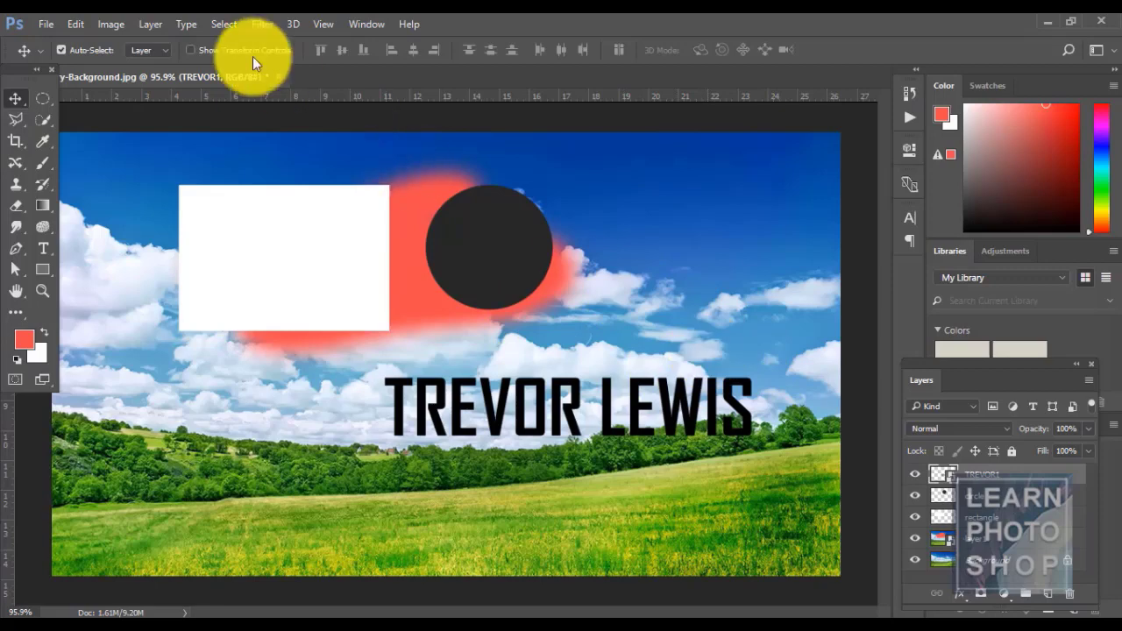
pyautogui.click(144, 26)
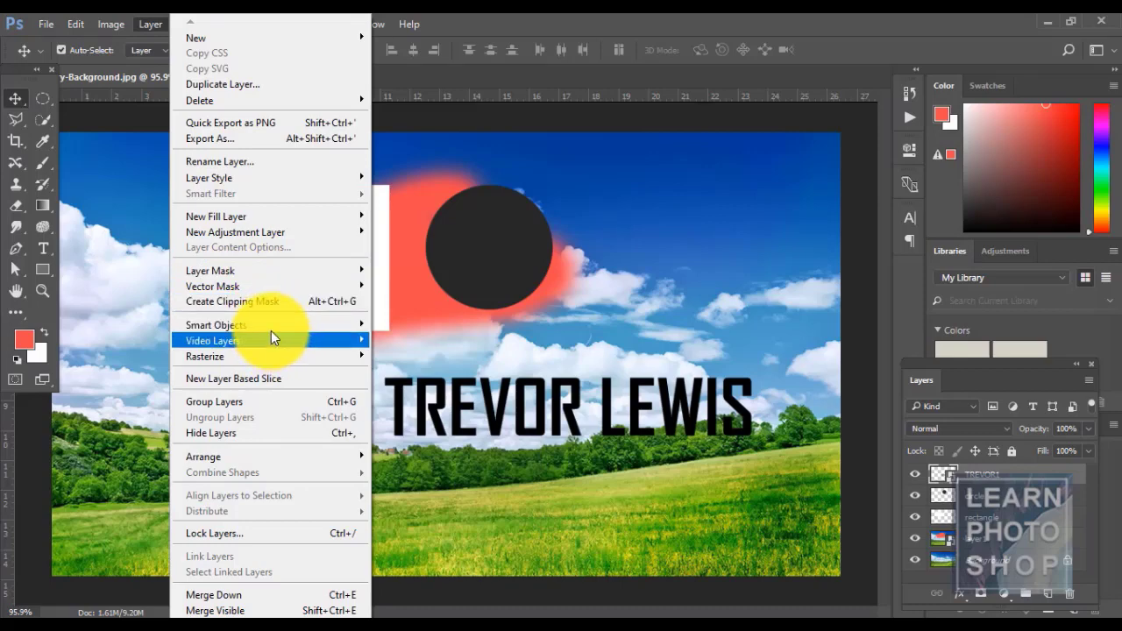
pyautogui.moveTo(271, 330)
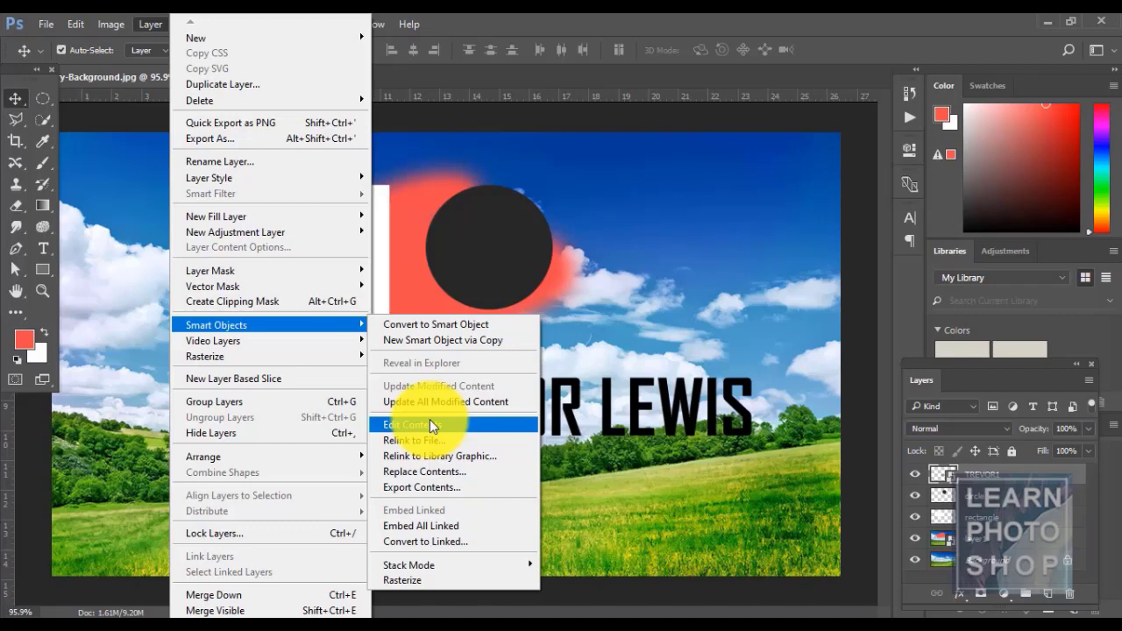
pyautogui.click(425, 342)
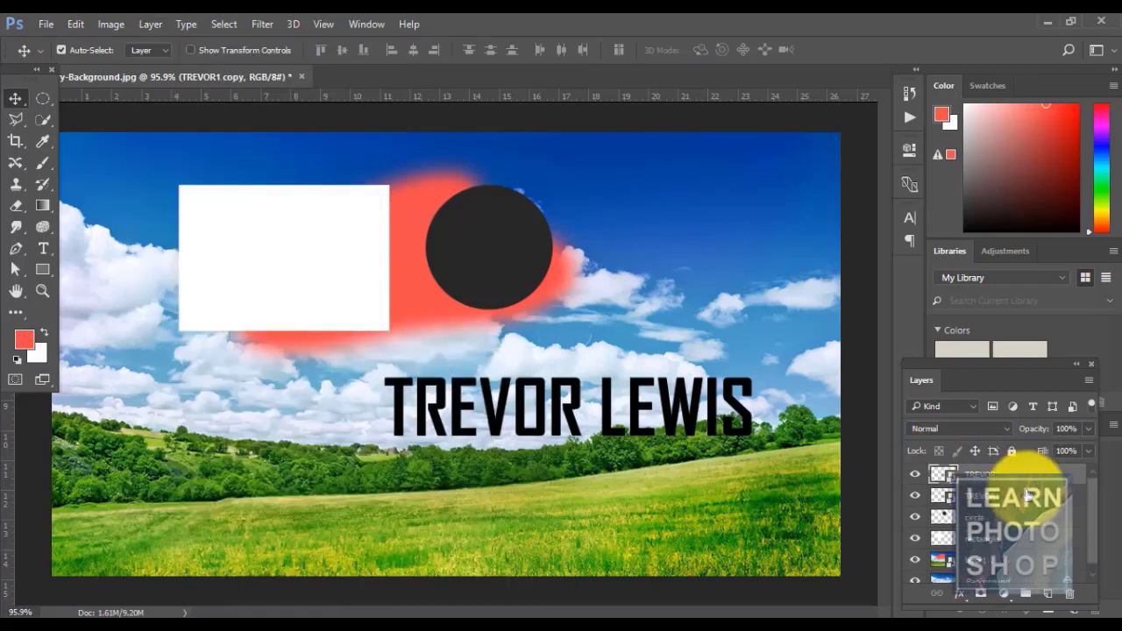
pyautogui.hotkey('ctrl', 'z')
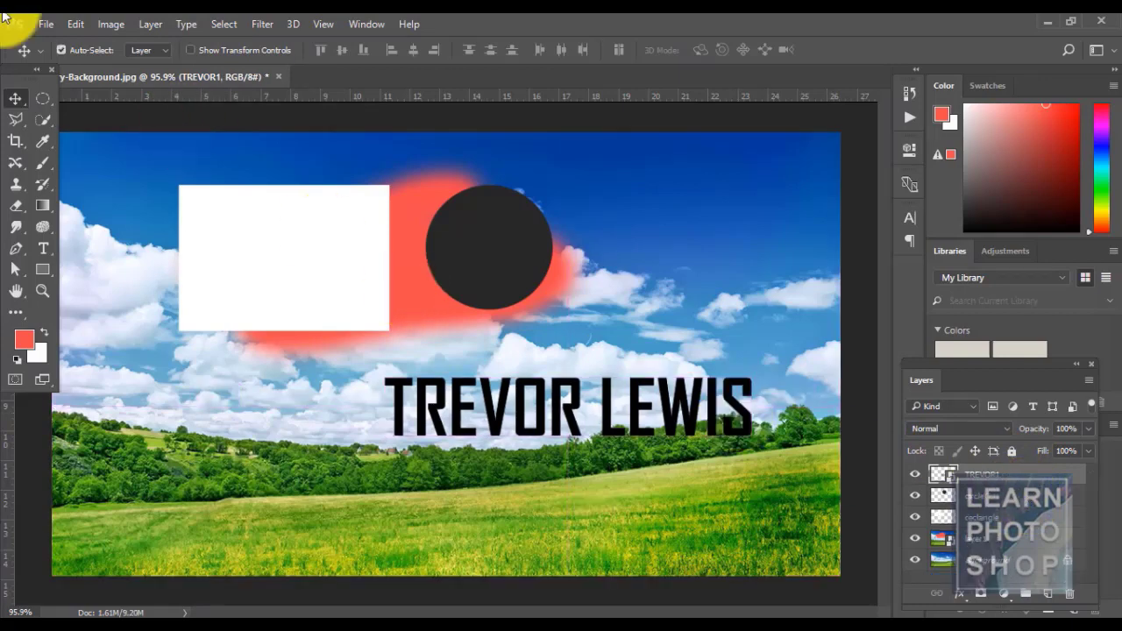
pyautogui.click(151, 24)
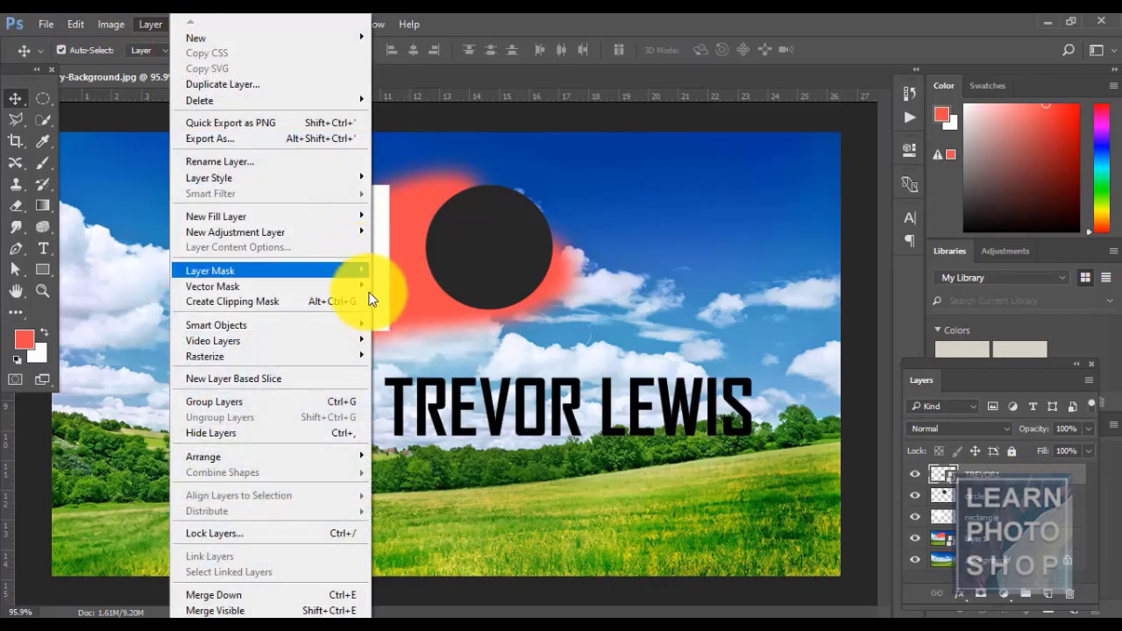
pyautogui.moveTo(362, 332)
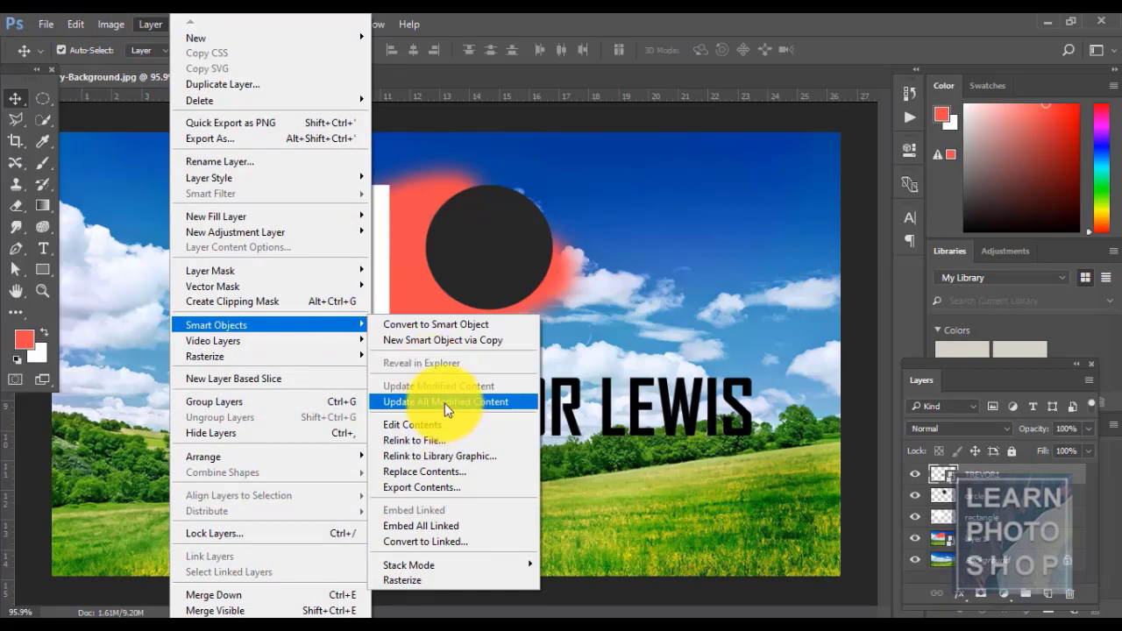
pyautogui.click(622, 428)
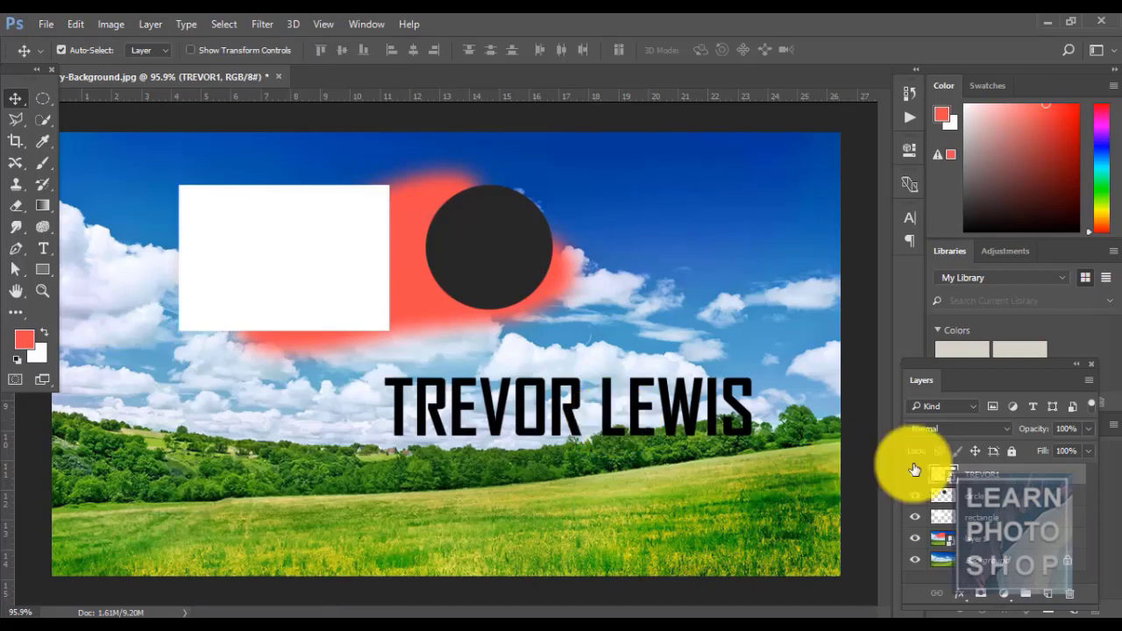
pyautogui.doubleClick(941, 475)
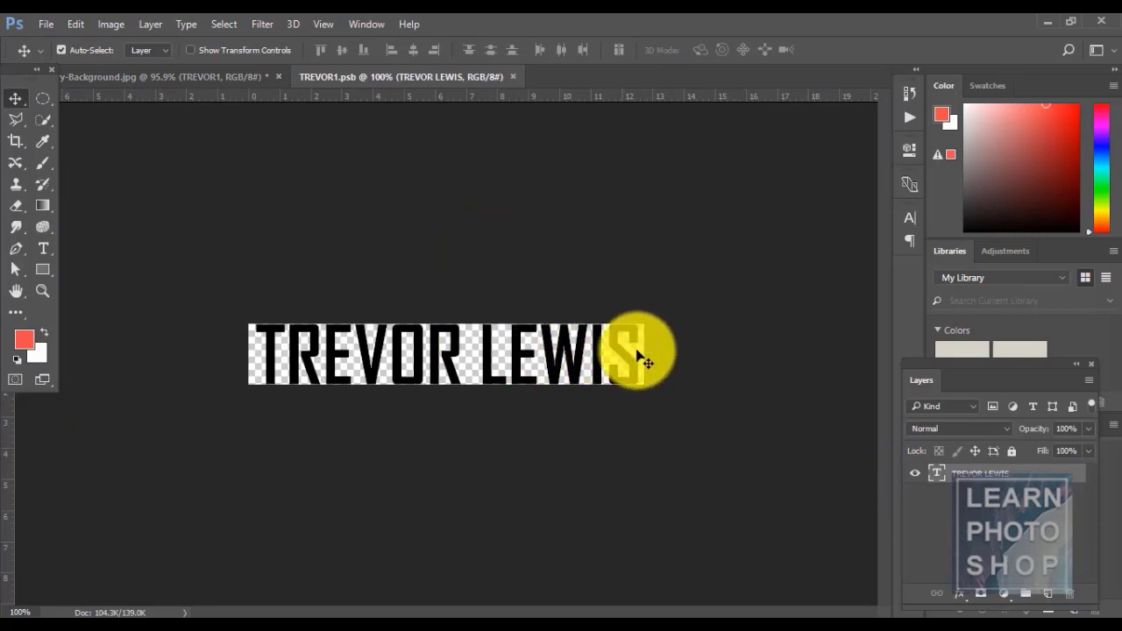
pyautogui.press('t')
pyautogui.moveTo(633, 346); pyautogui.dragTo(514, 342)
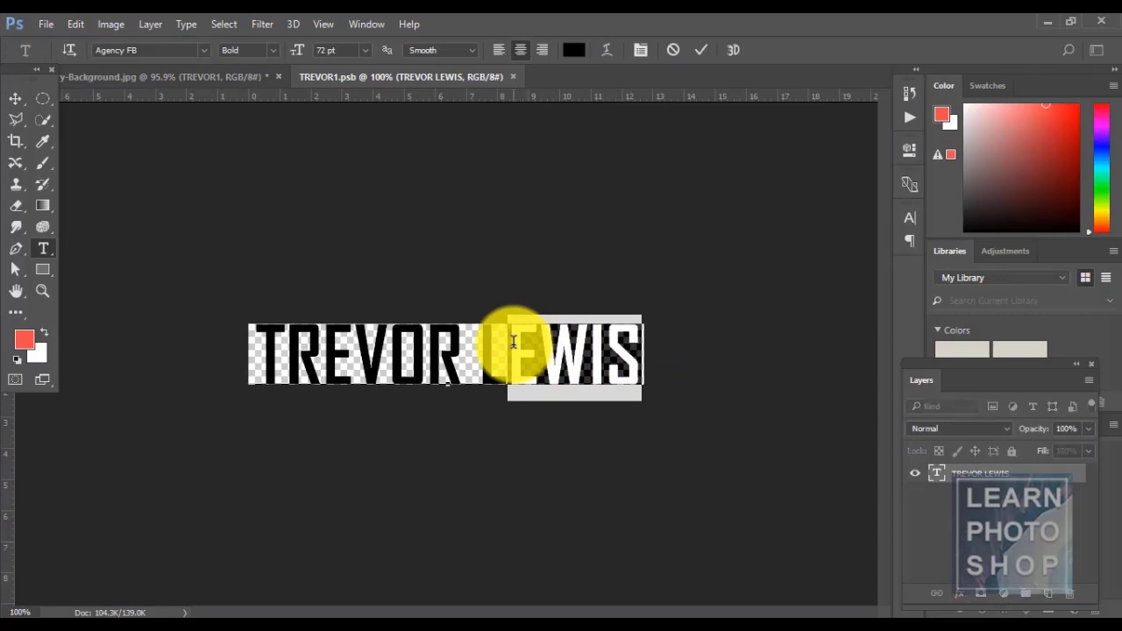
pyautogui.press('BackSpace')
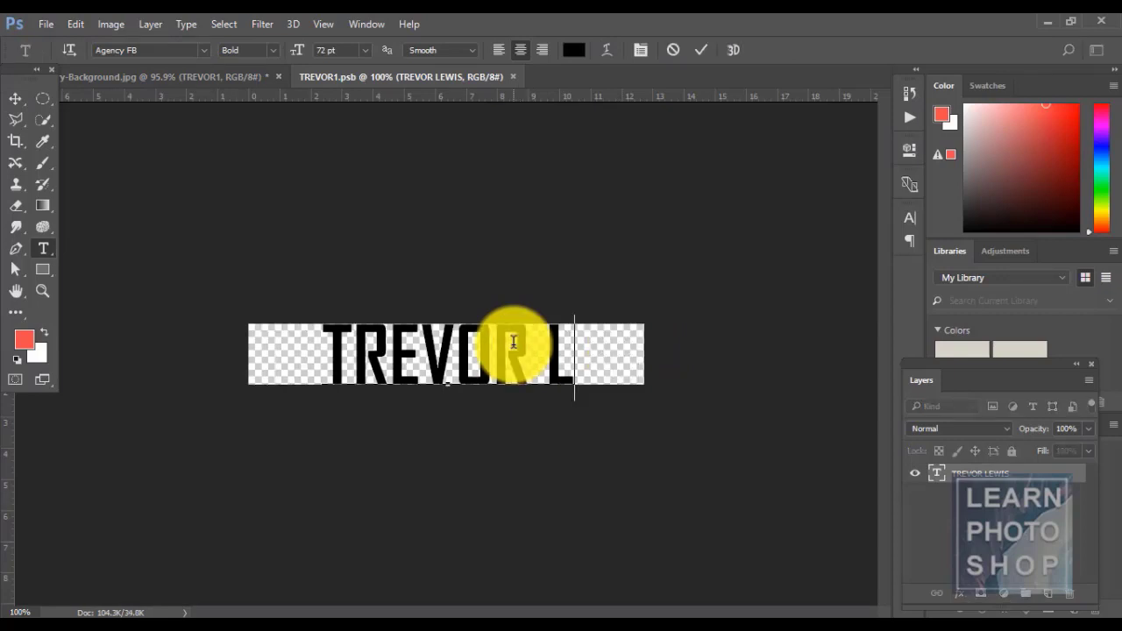
pyautogui.click(15, 100)
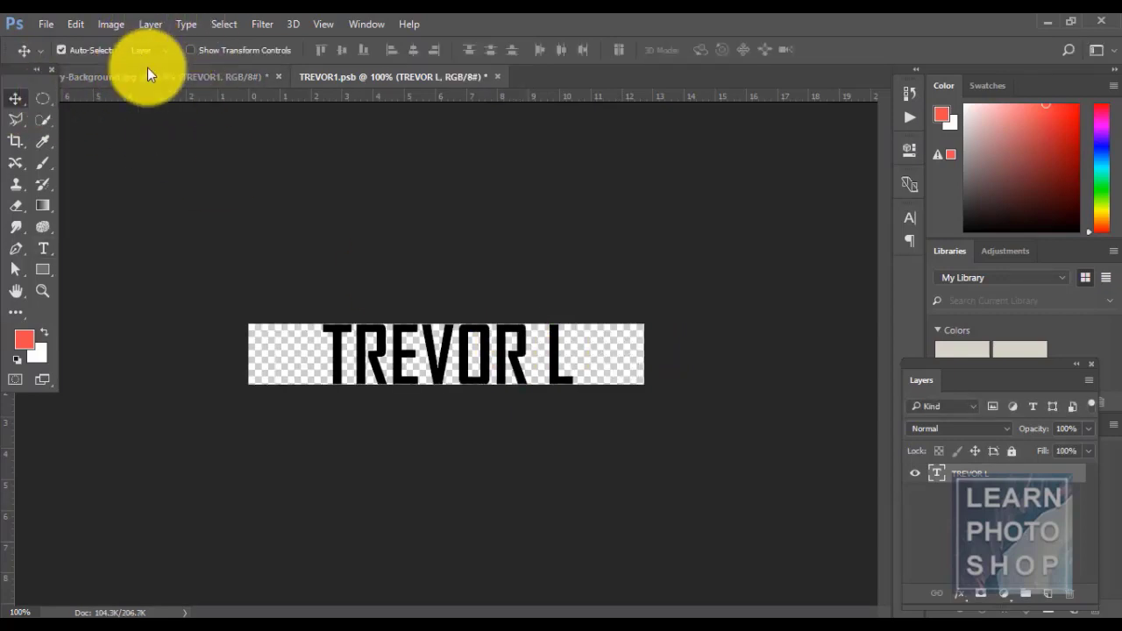
# - Update modified smart object content in the composition, then save TREVOR1.psb
pyautogui.click(149, 71)
pyautogui.click(149, 23)
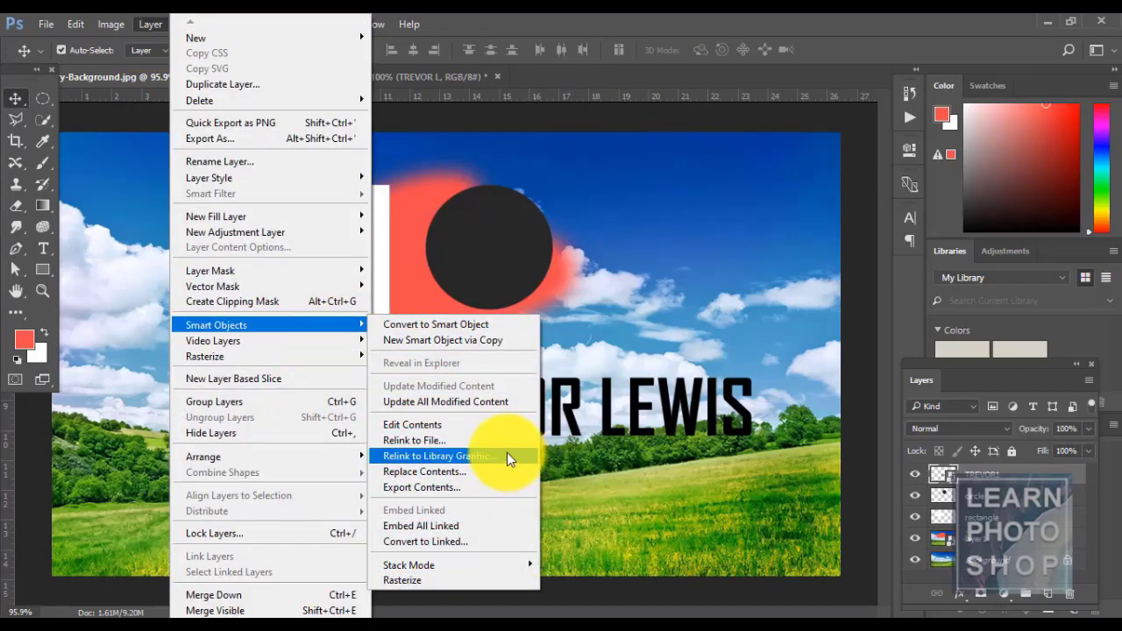
pyautogui.click(468, 400)
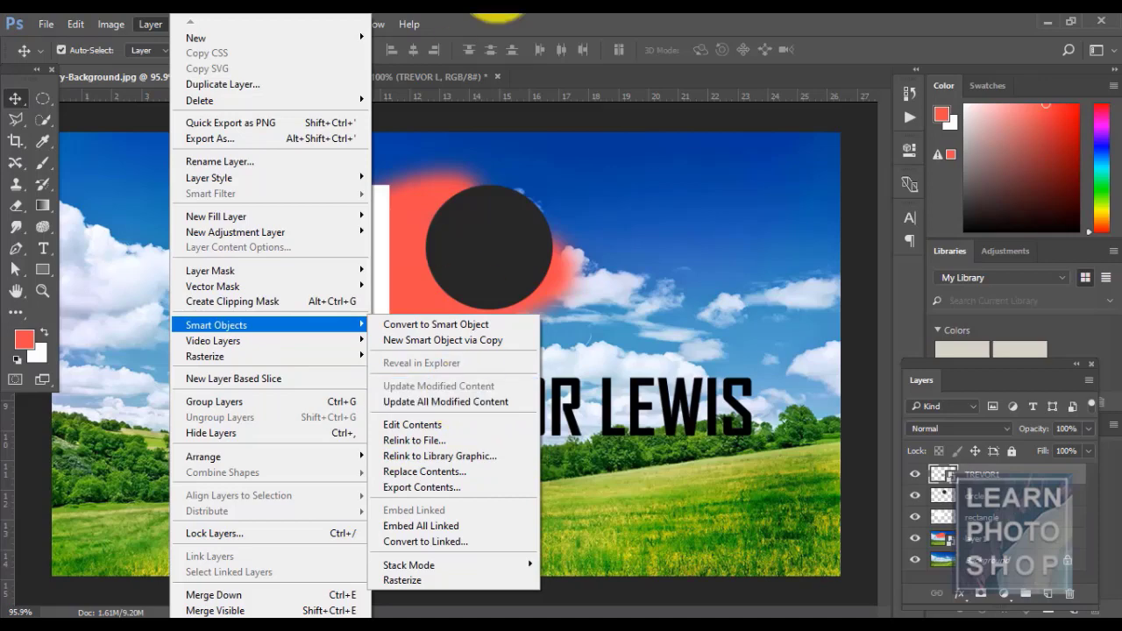
pyautogui.click(374, 77)
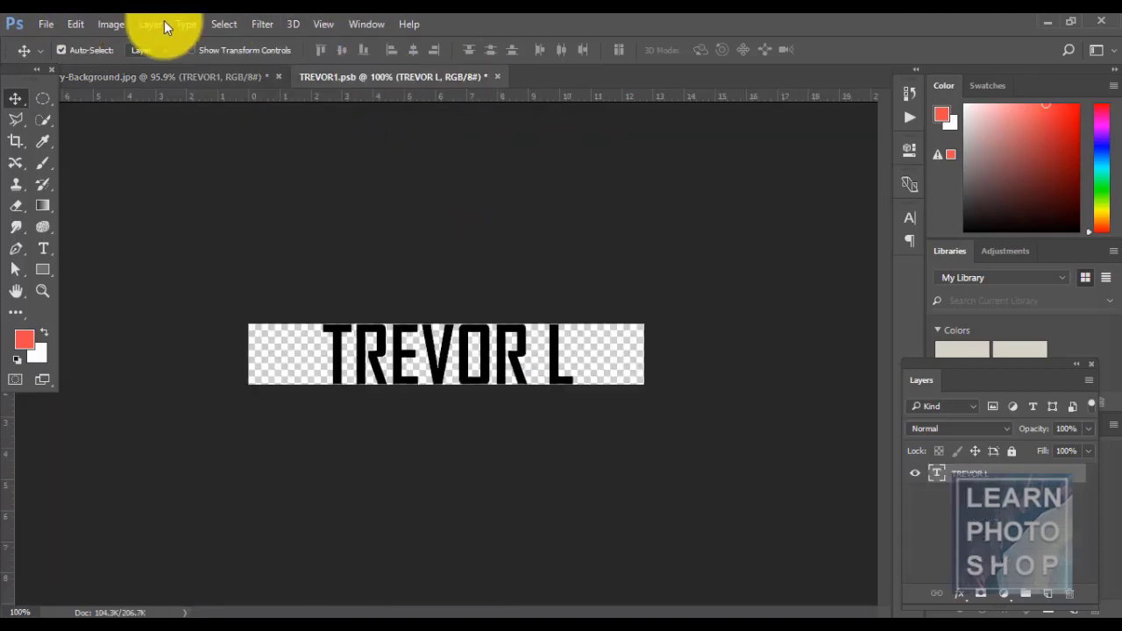
pyautogui.click(150, 24)
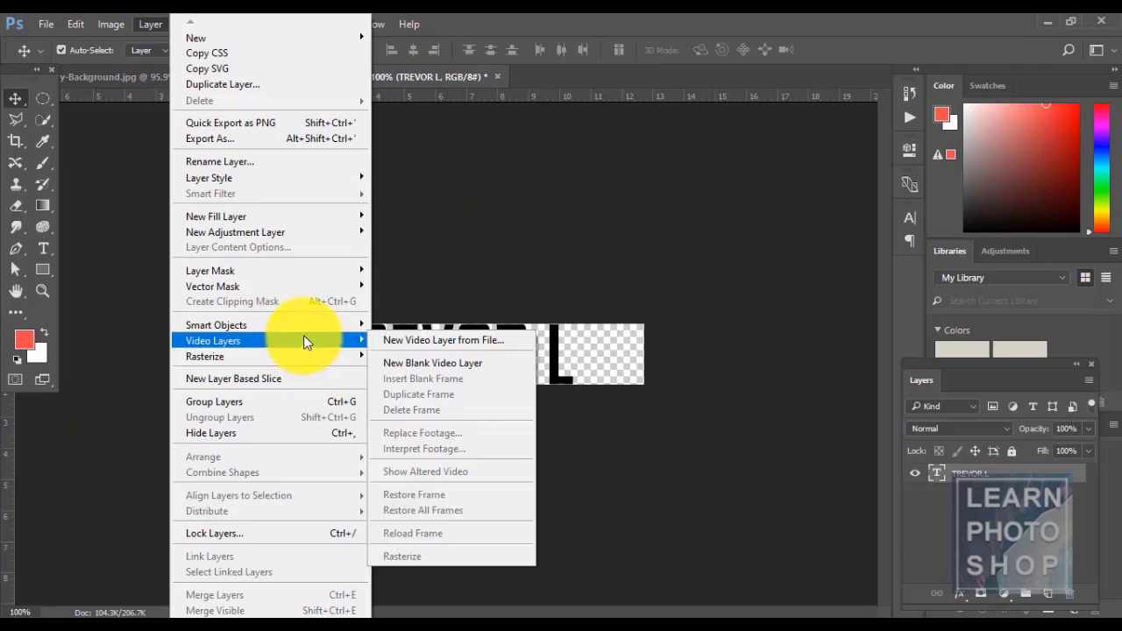
pyautogui.moveTo(301, 333)
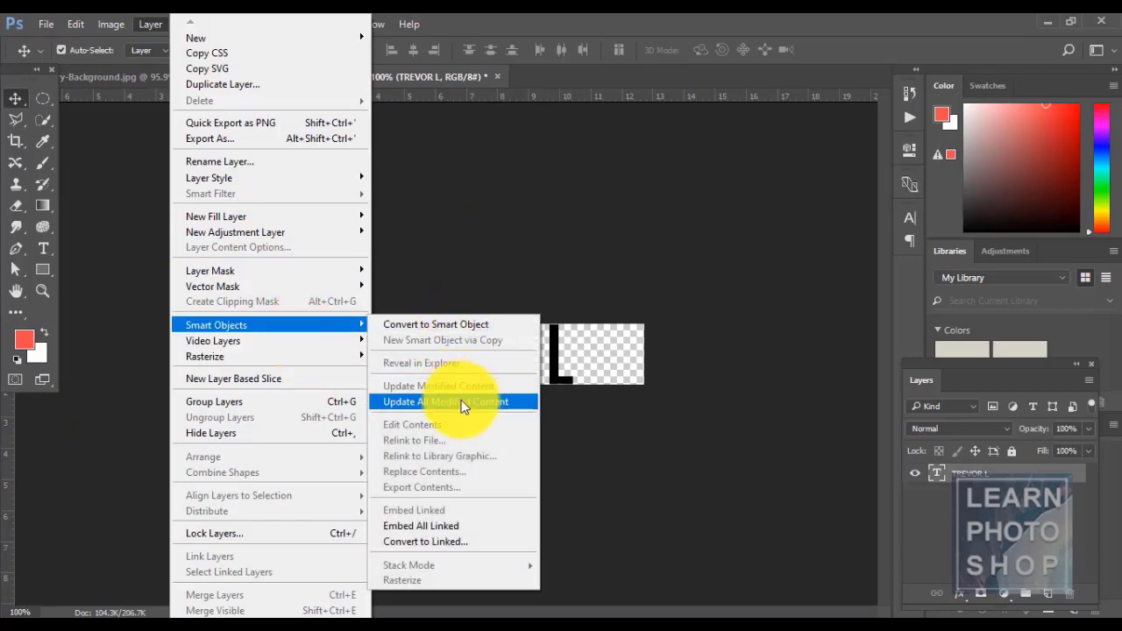
pyautogui.click(573, 17)
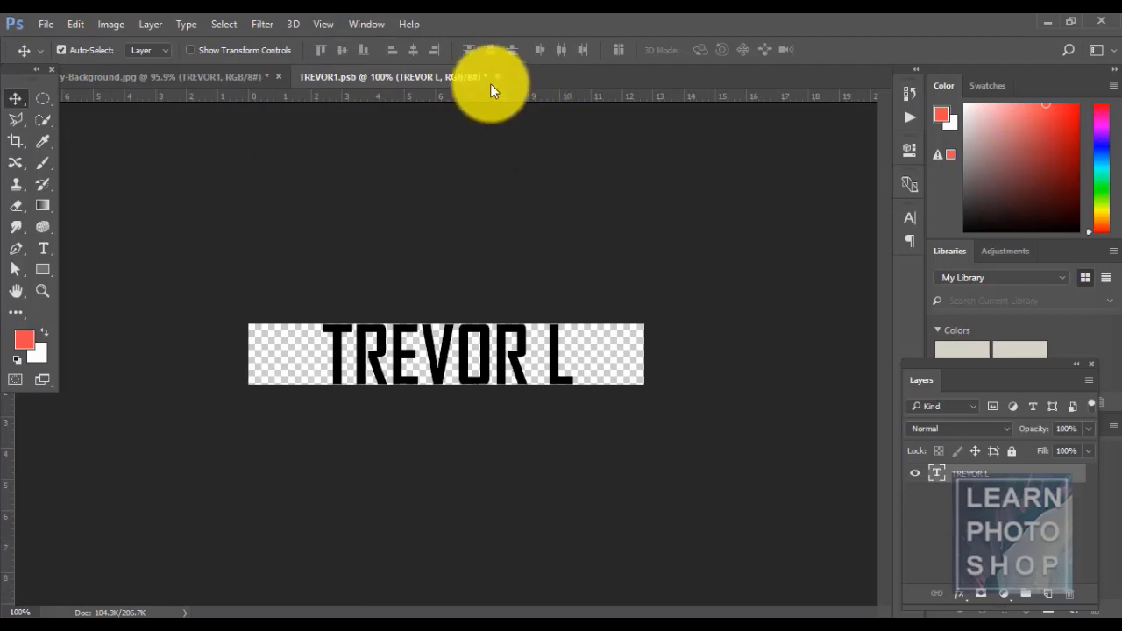
pyautogui.click(47, 26)
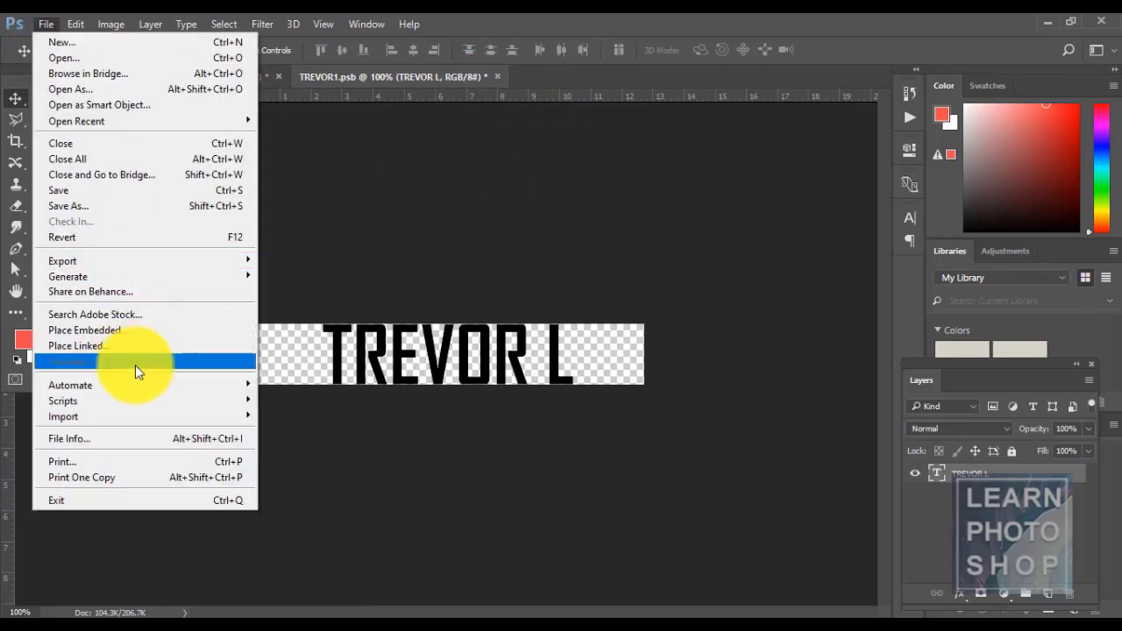
pyautogui.click(106, 189)
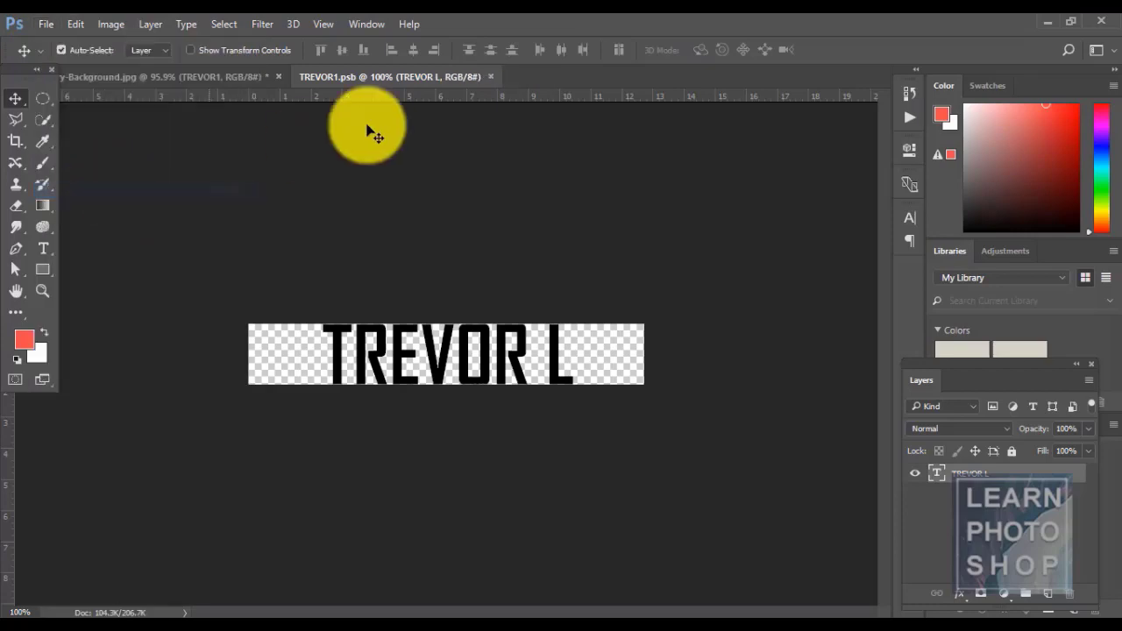
# - Update All Modified Content, close the TREVOR1.psb tab, and update the composition again
pyautogui.click(221, 78)
pyautogui.click(150, 24)
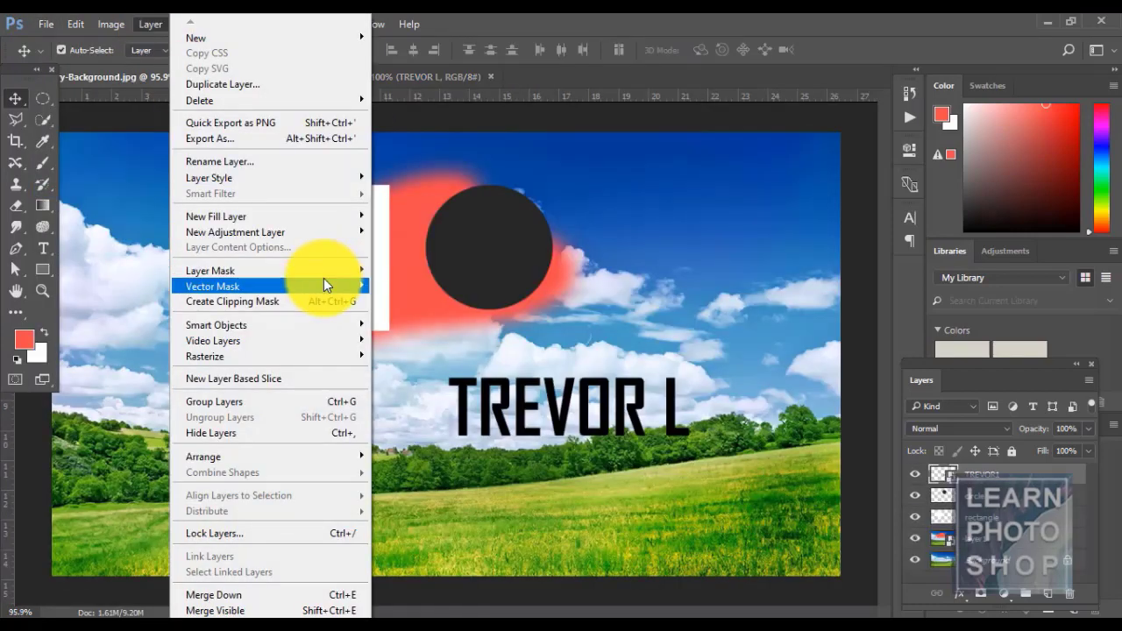
pyautogui.moveTo(306, 327)
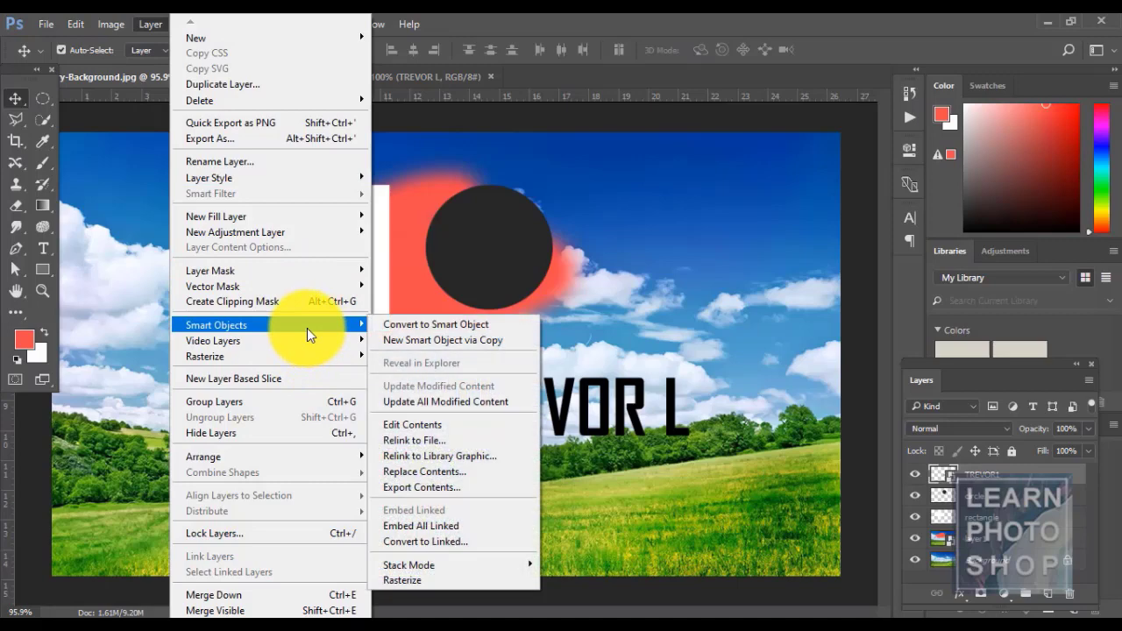
pyautogui.click(454, 400)
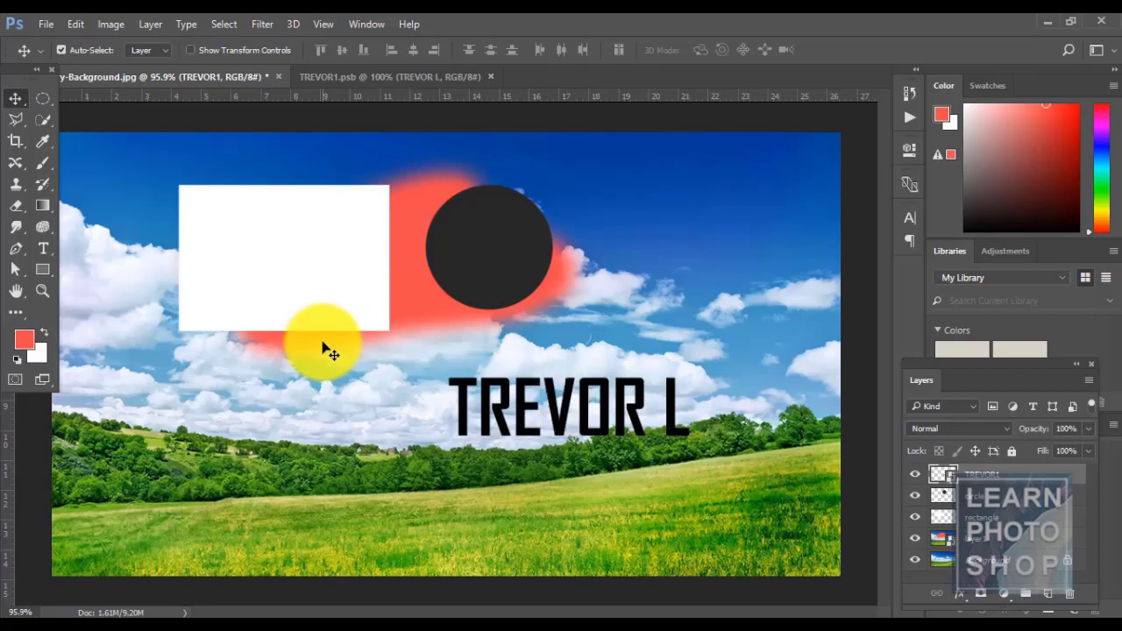
pyautogui.click(349, 77)
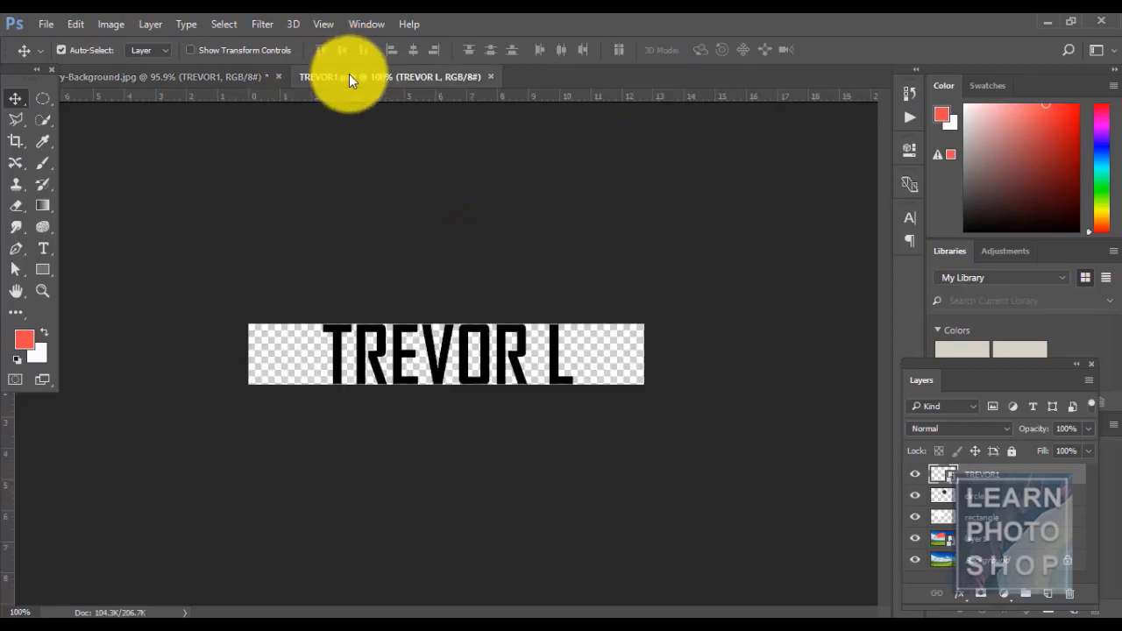
pyautogui.click(490, 77)
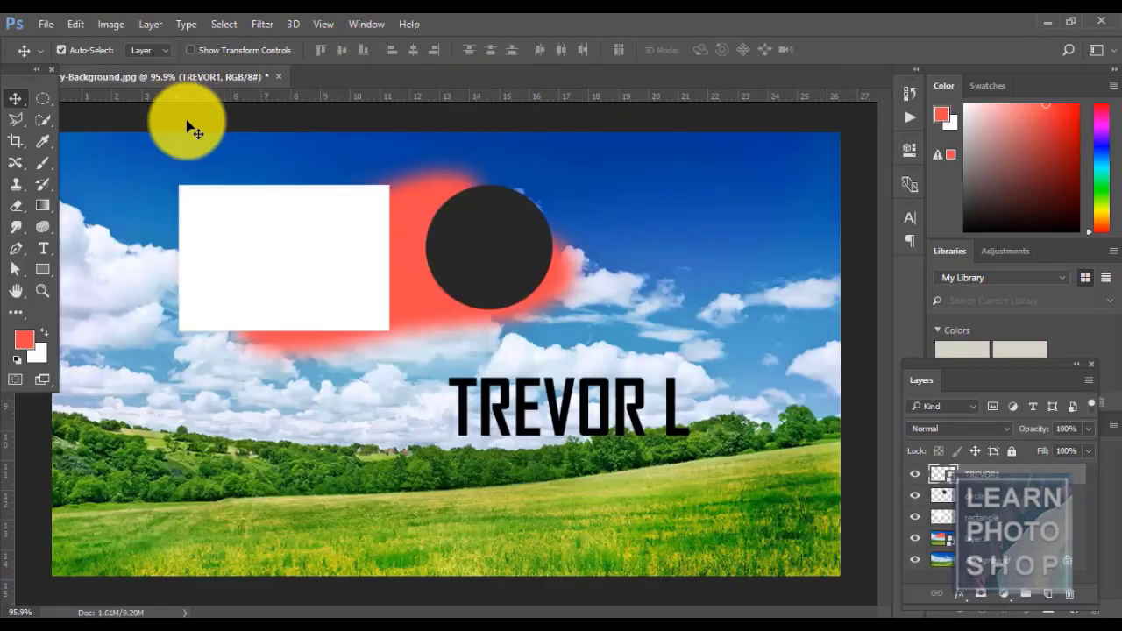
pyautogui.click(157, 24)
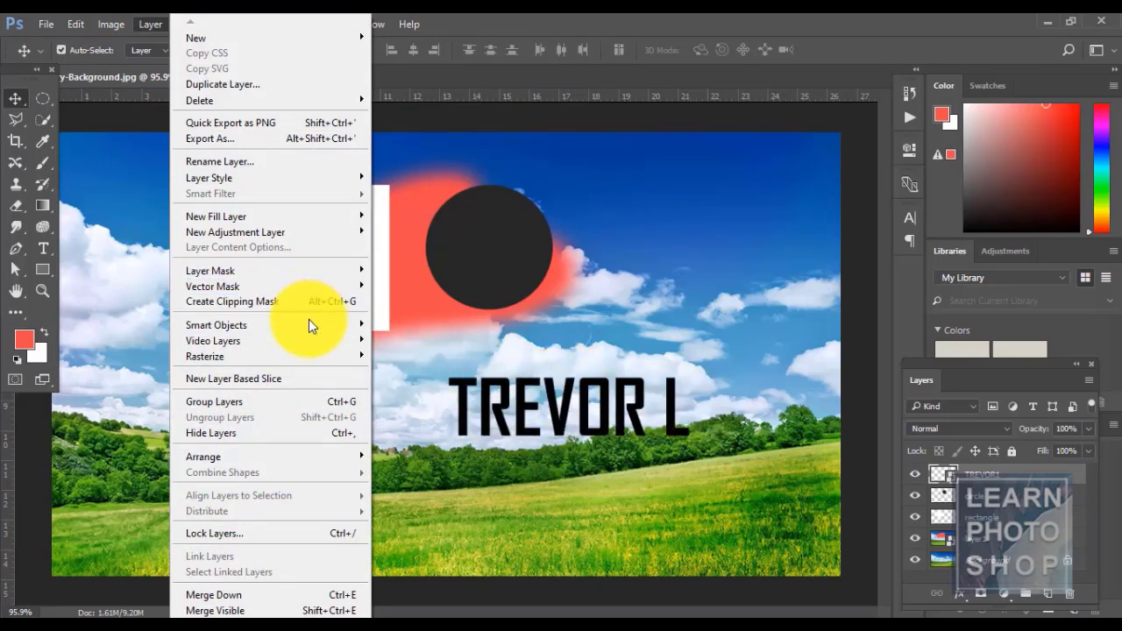
pyautogui.moveTo(308, 320)
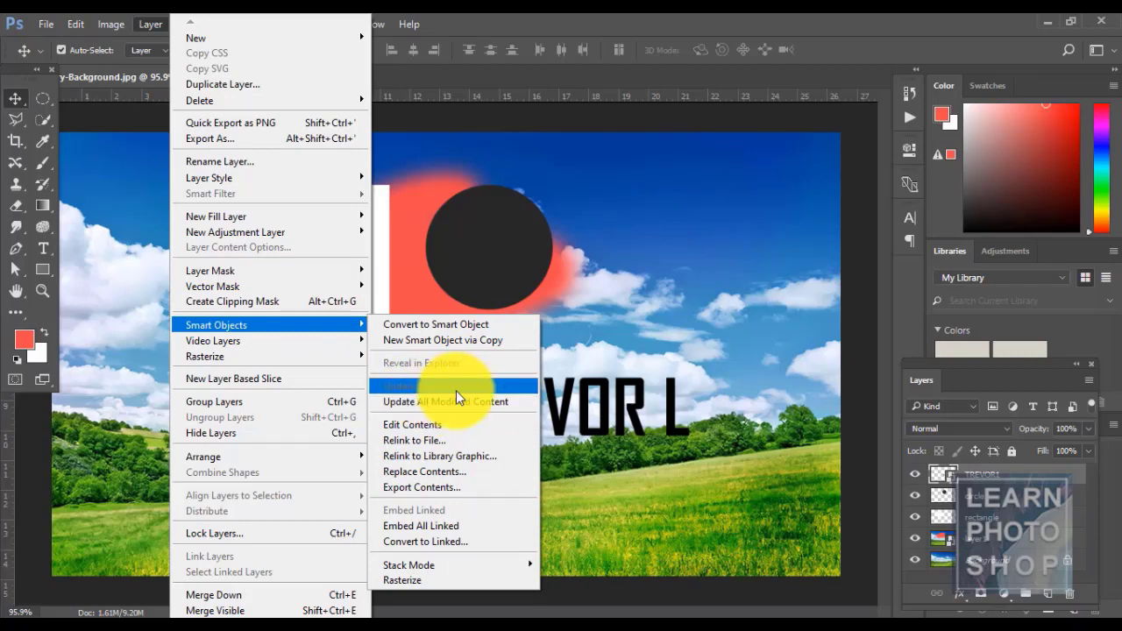
pyautogui.click(408, 404)
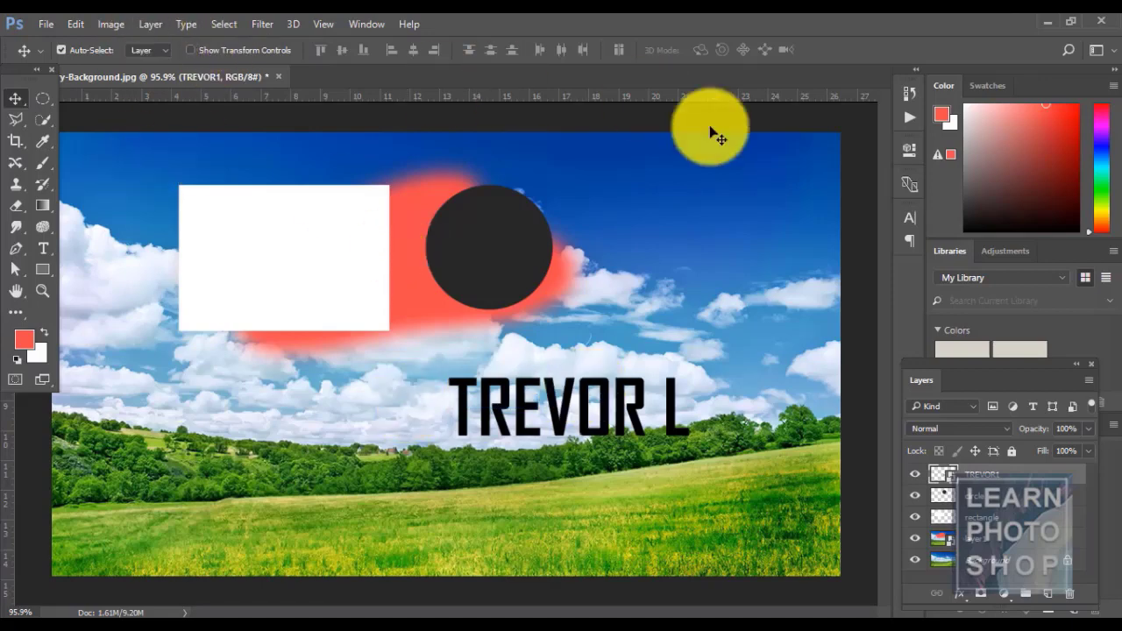
# - Reopen and close the TREVOR1 smart object contents twice to check the TREVOR L edit
pyautogui.click(141, 23)
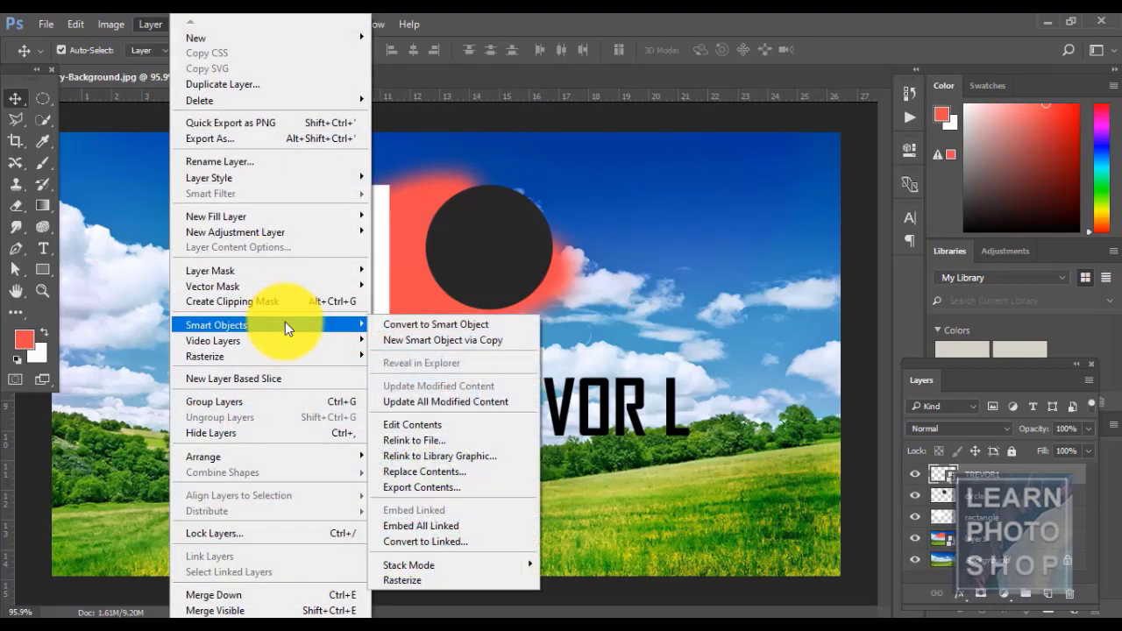
pyautogui.click(424, 426)
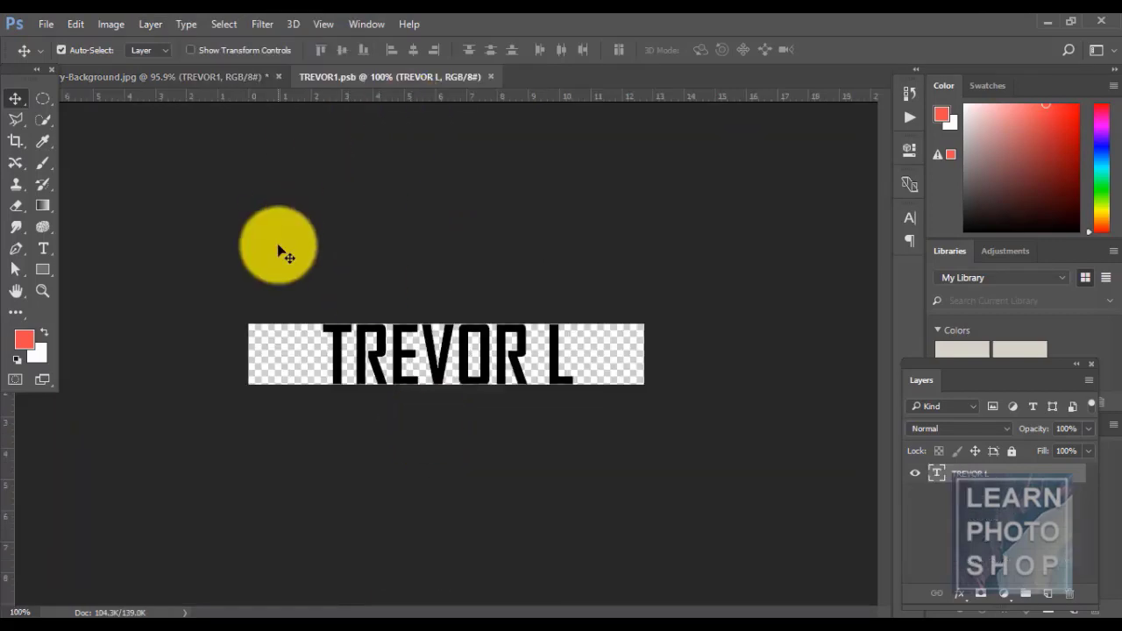
pyautogui.click(491, 77)
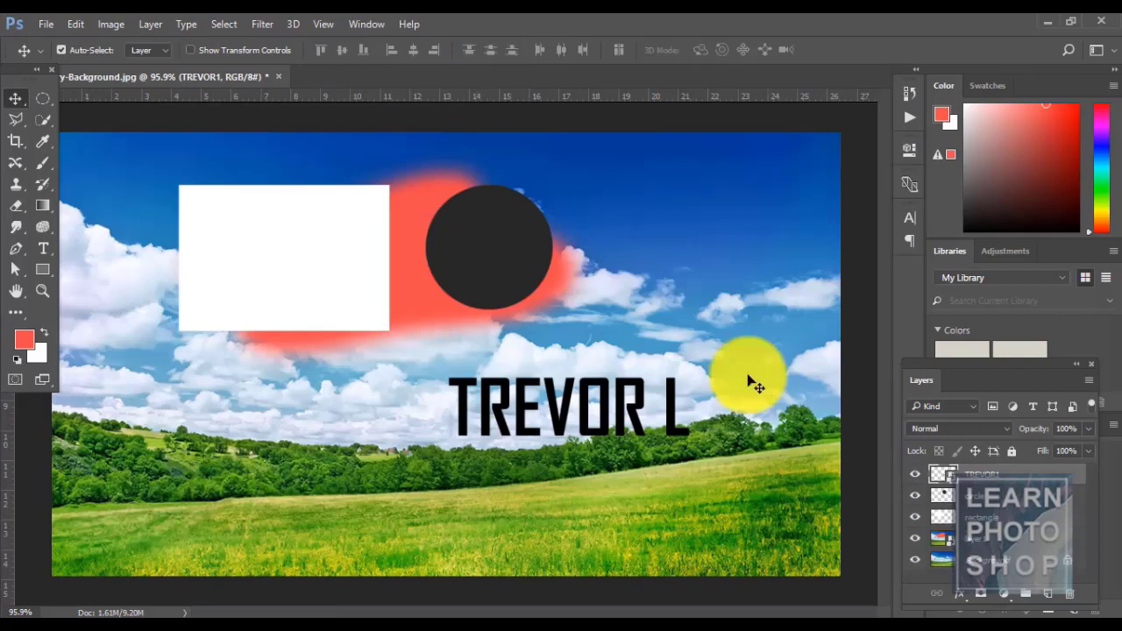
pyautogui.doubleClick(943, 475)
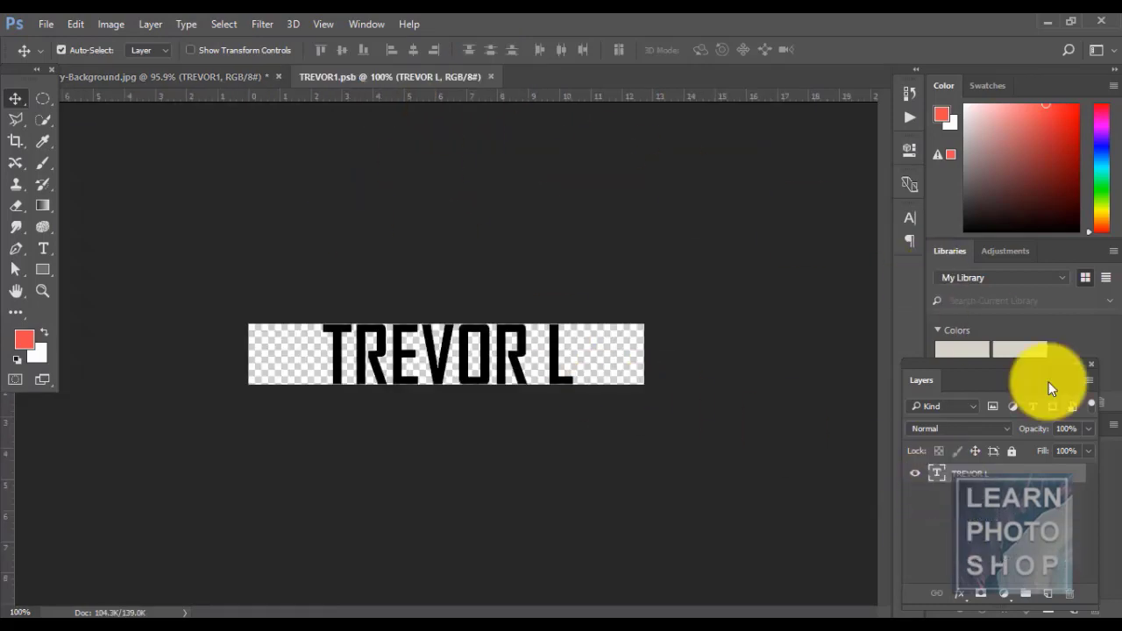
pyautogui.click(488, 77)
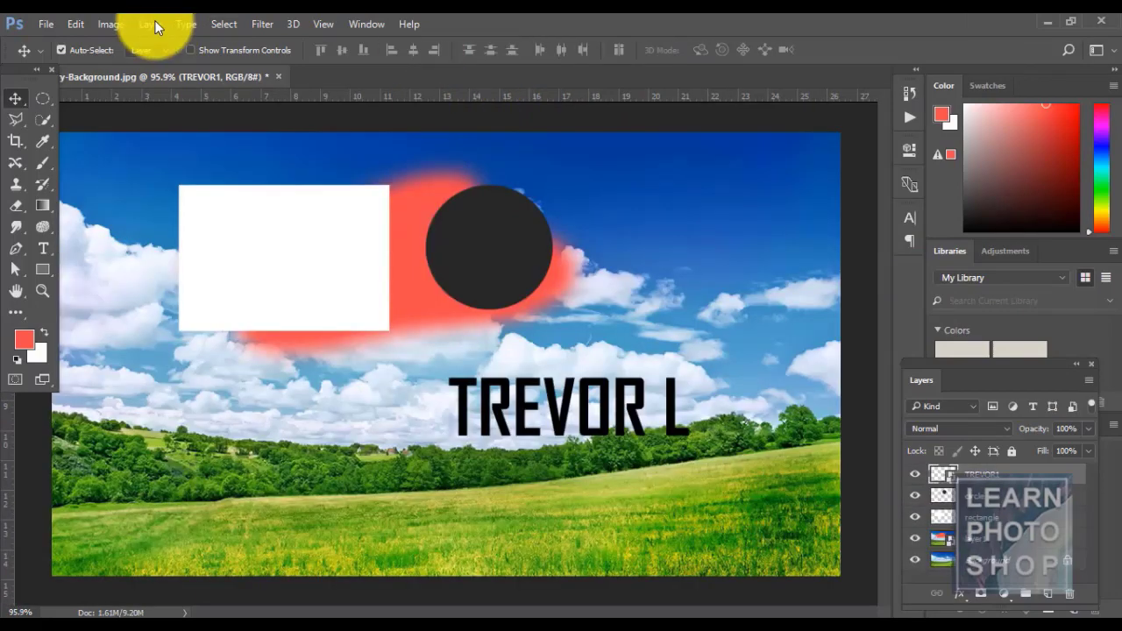
# - Pick a replacement file for the smart object's contents, then select layer1
pyautogui.click(150, 23)
pyautogui.moveTo(290, 331)
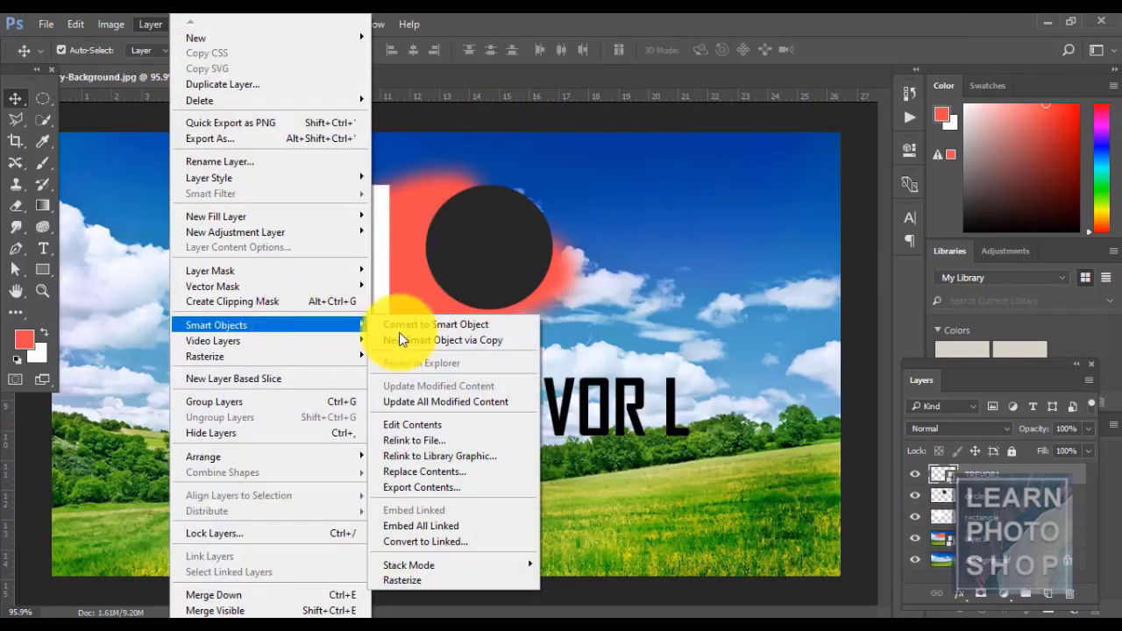
pyautogui.click(461, 437)
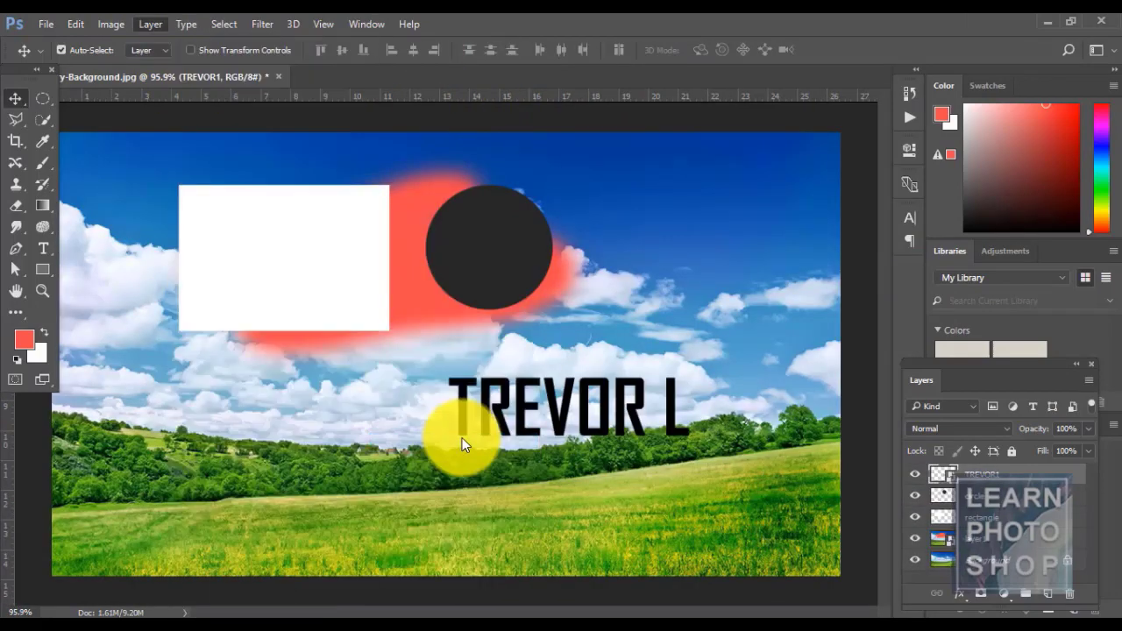
pyautogui.doubleClick(510, 180)
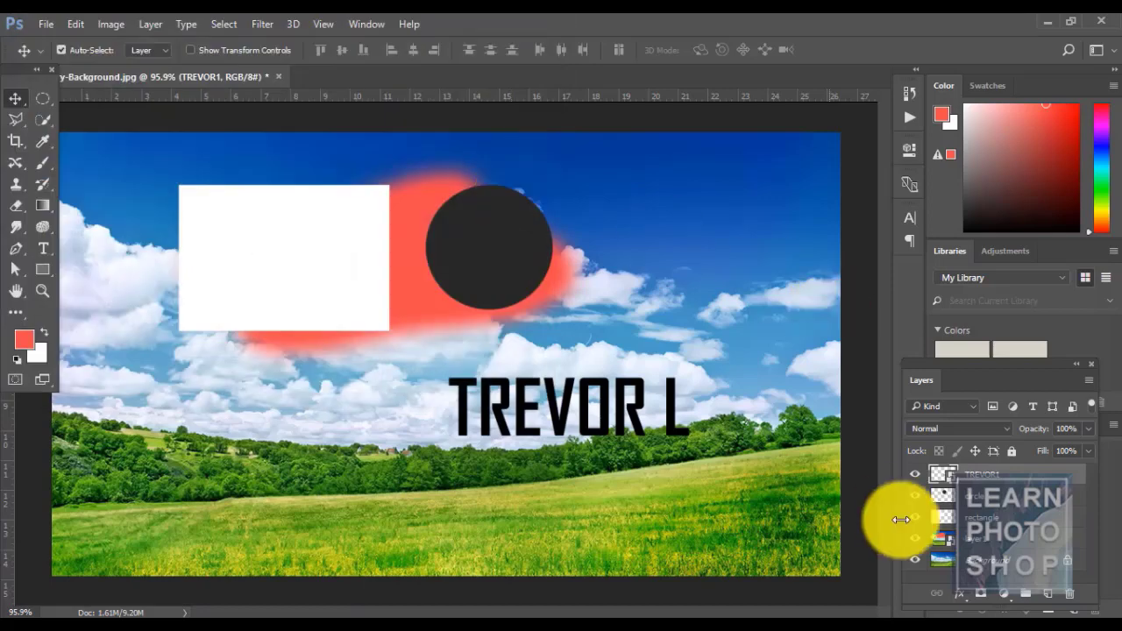
pyautogui.click(1021, 536)
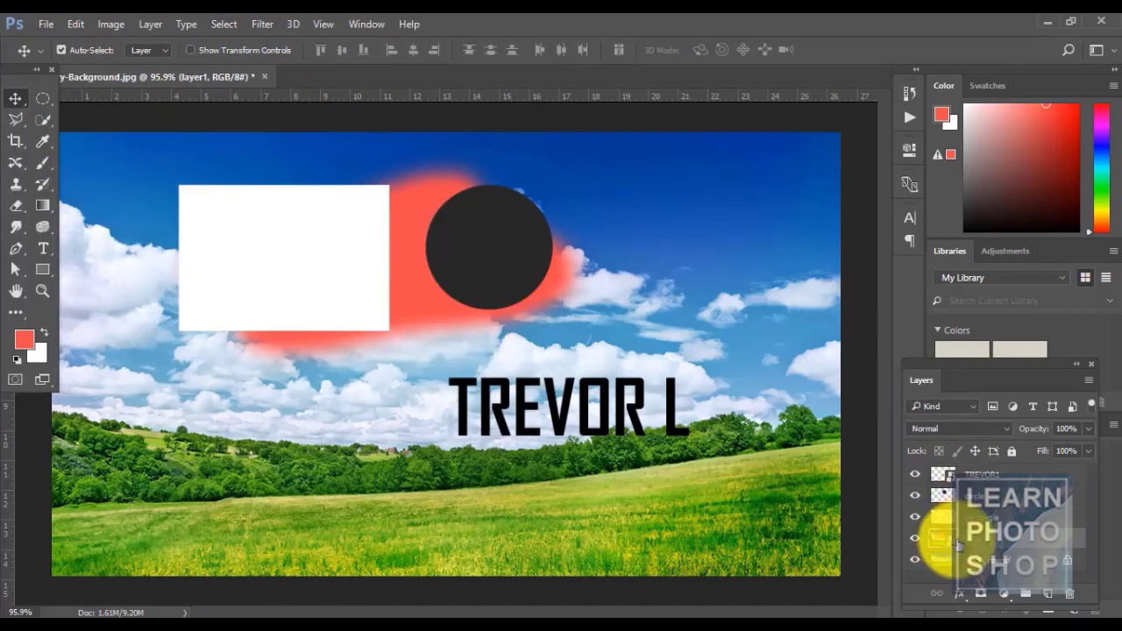
# - Replace layer1's contents with the landscape photo from ref1, then undo the replacement
pyautogui.click(152, 26)
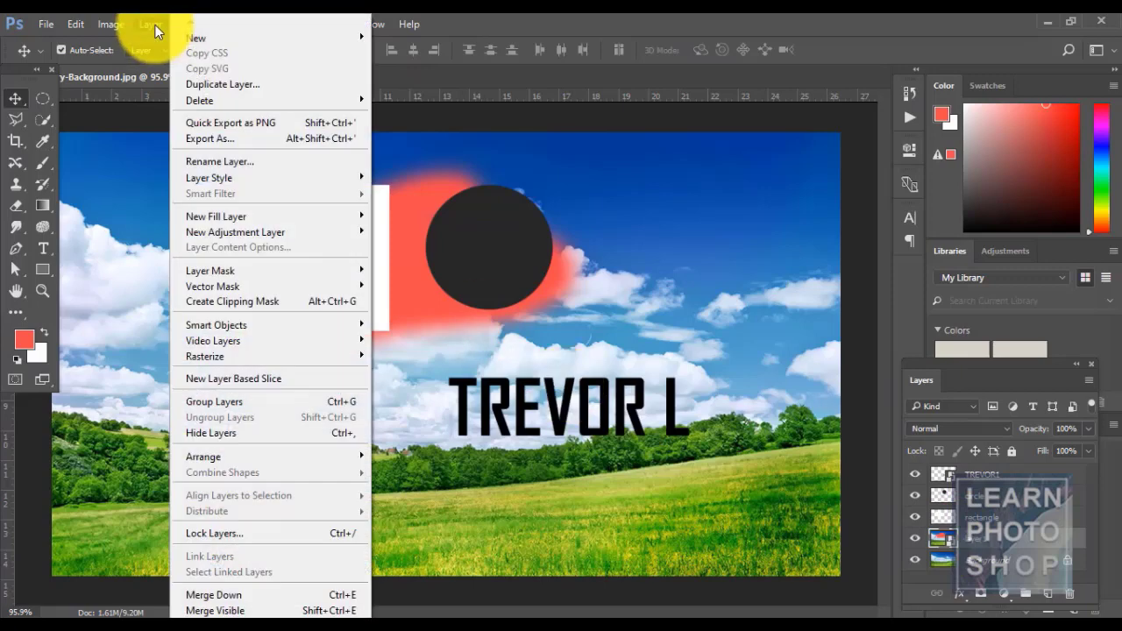
pyautogui.moveTo(343, 336)
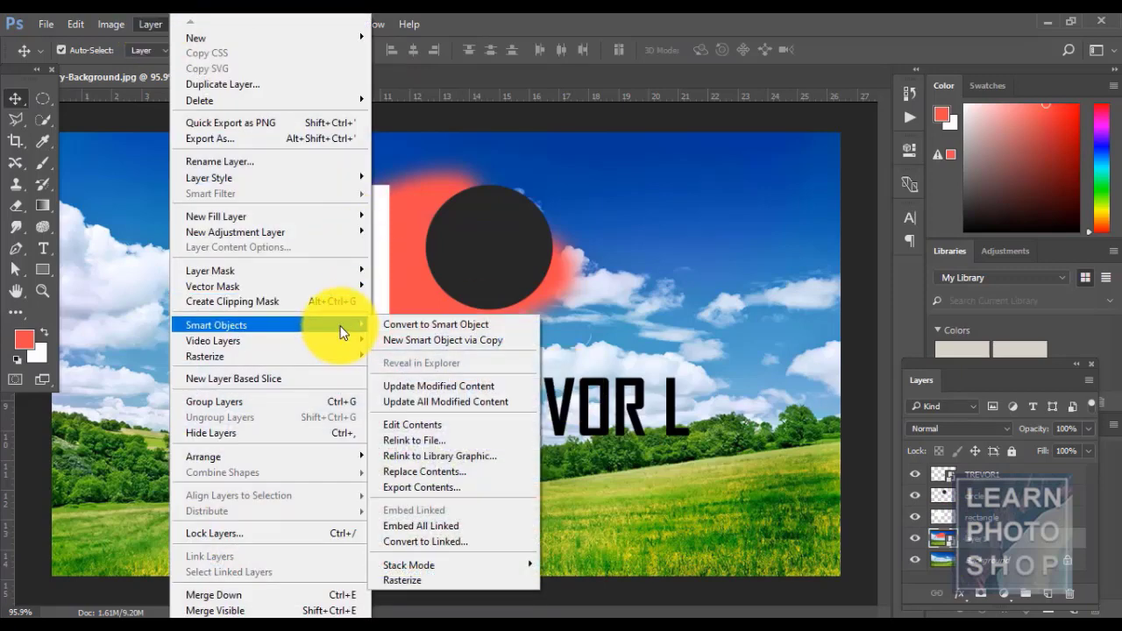
pyautogui.click(453, 439)
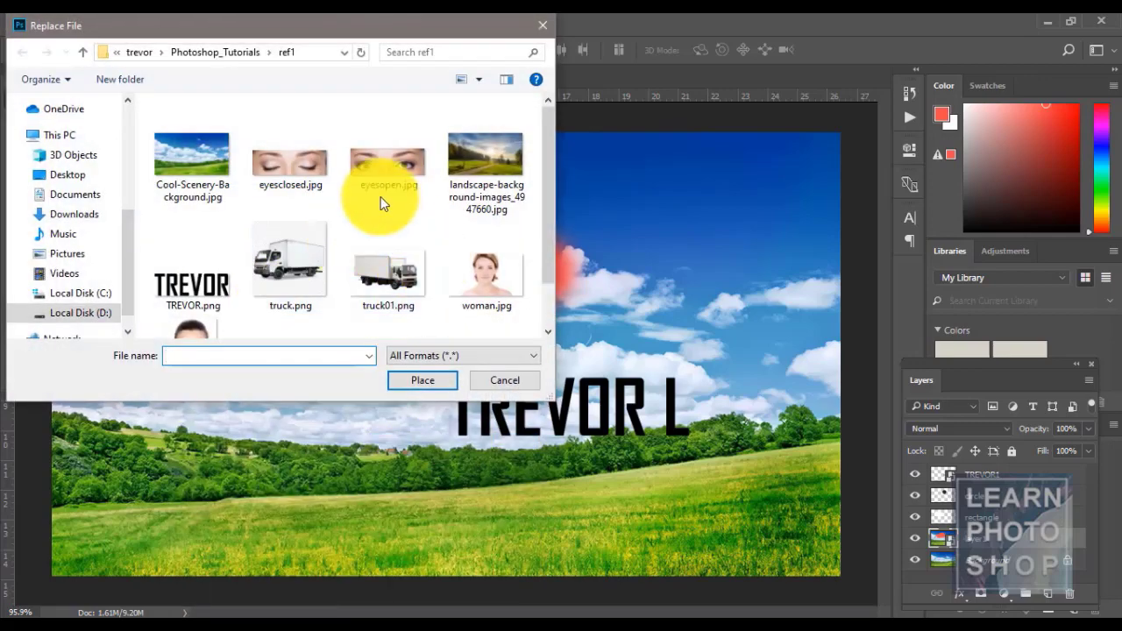
pyautogui.doubleClick(487, 154)
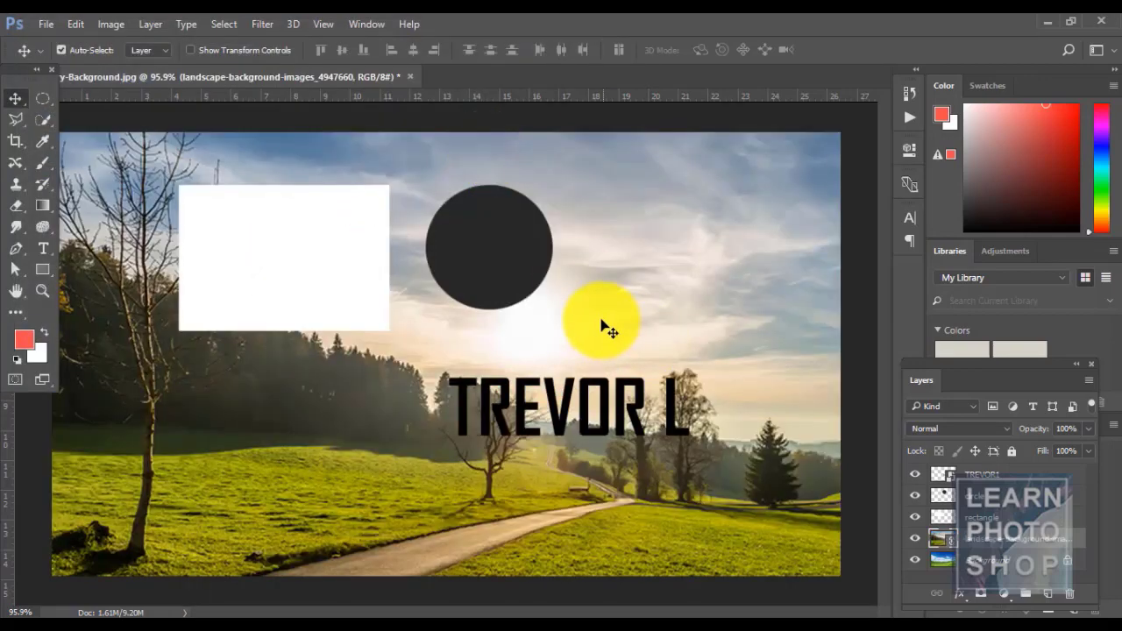
pyautogui.hotkey('ctrl', 'z')
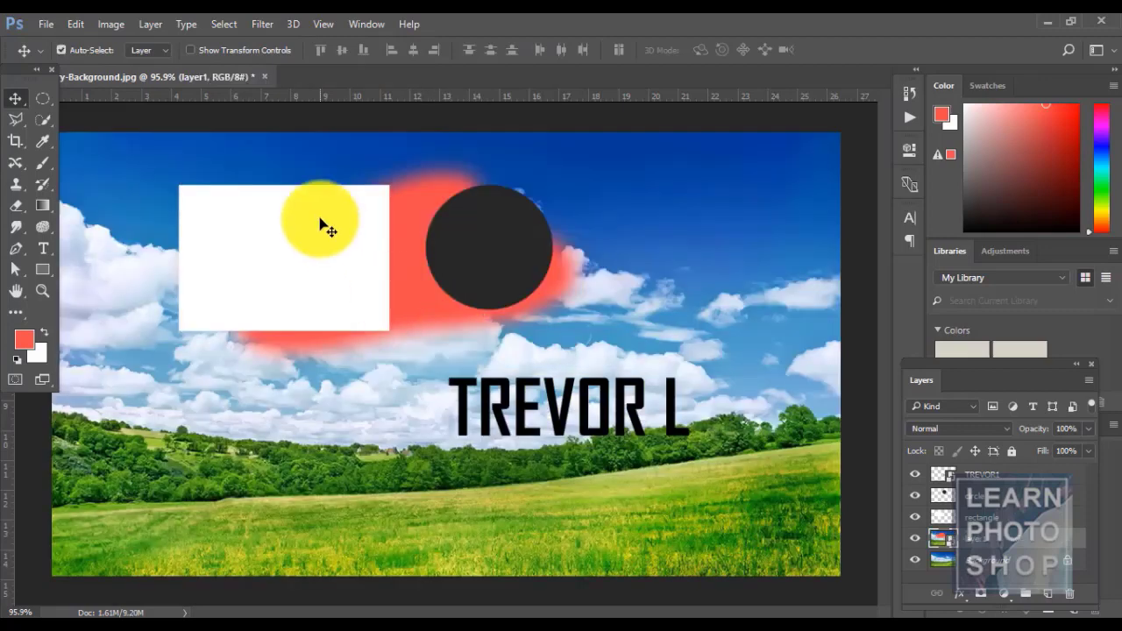
# - Replace layer1's smart object contents with the chosen image from the ref1 folder
pyautogui.click(145, 24)
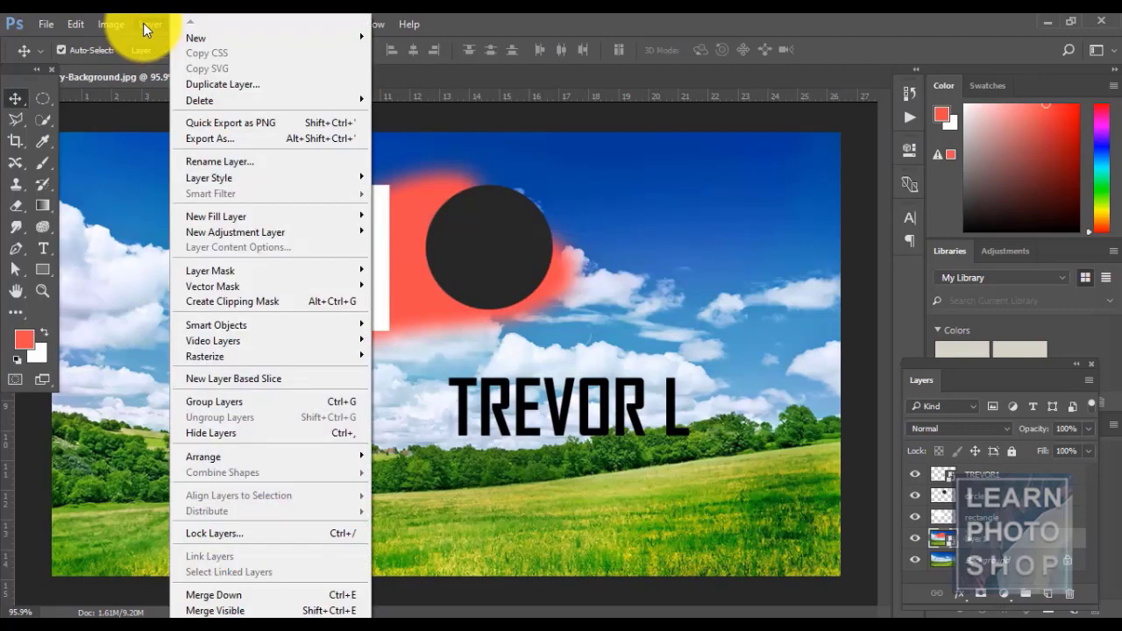
pyautogui.moveTo(295, 325)
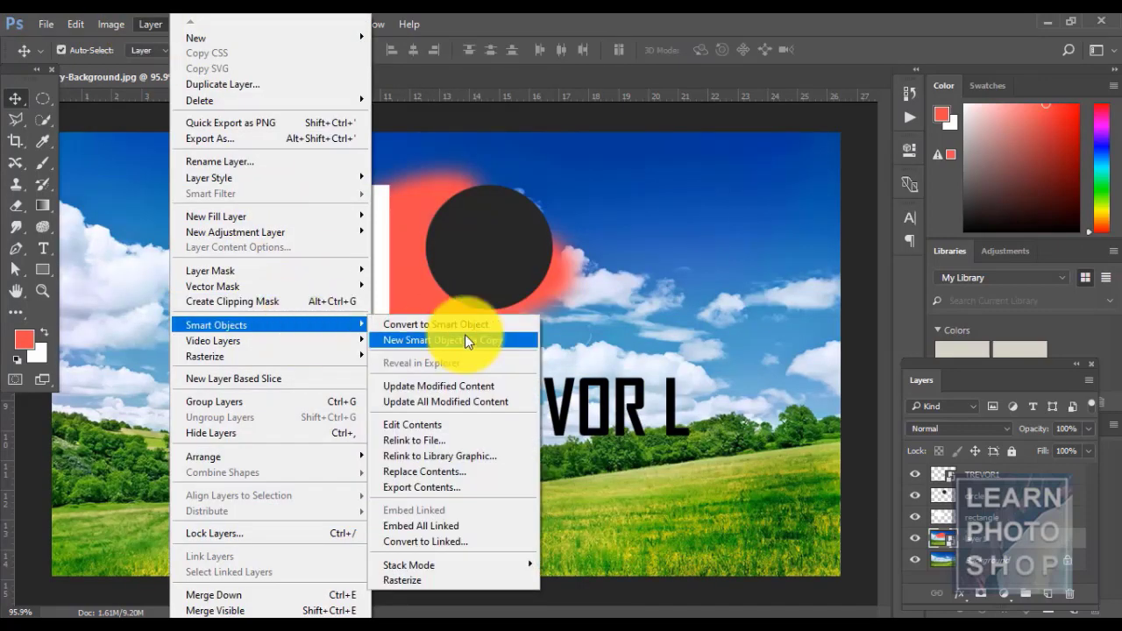
pyautogui.click(479, 478)
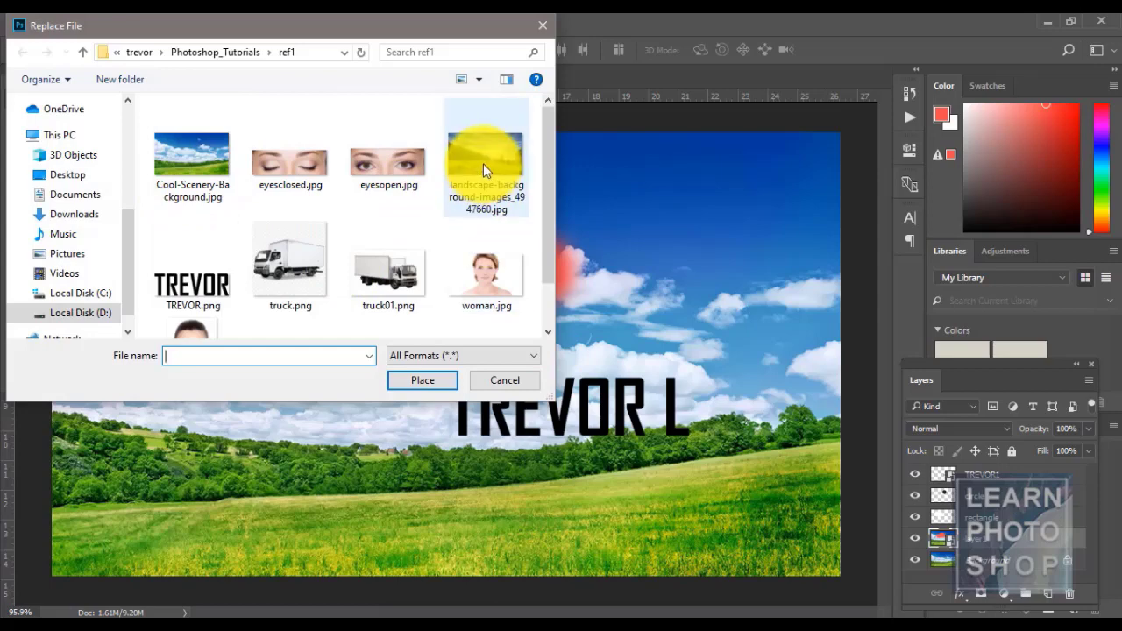
pyautogui.doubleClick(487, 272)
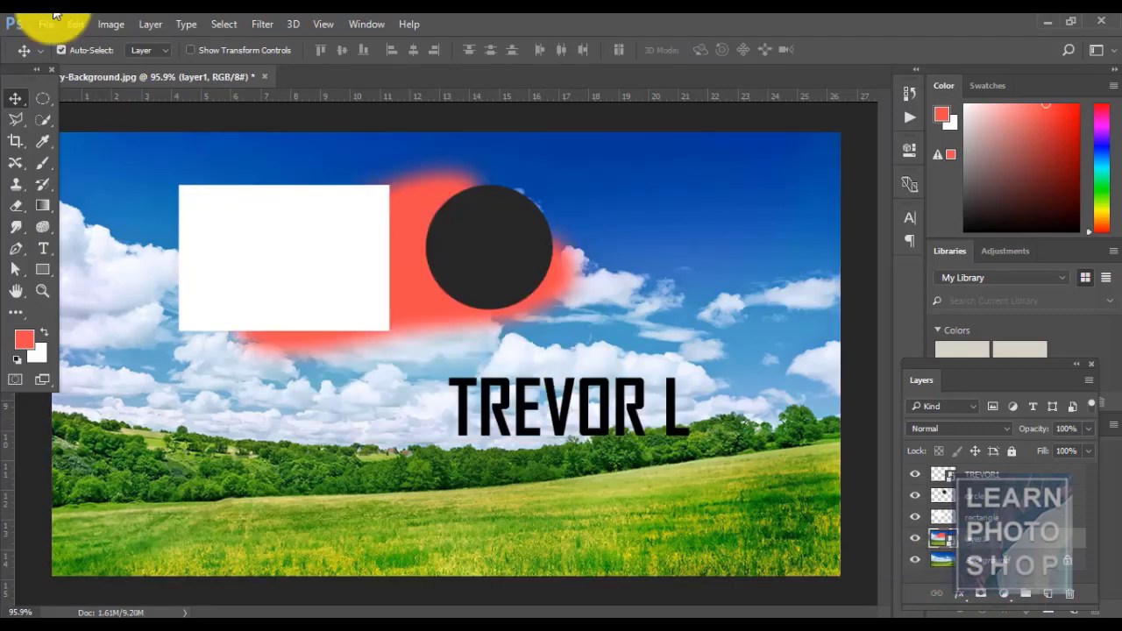
# - Start Export Contents for layer1's smart object, cancel the Save As dialog, and reopen Smart Objects
pyautogui.click(160, 25)
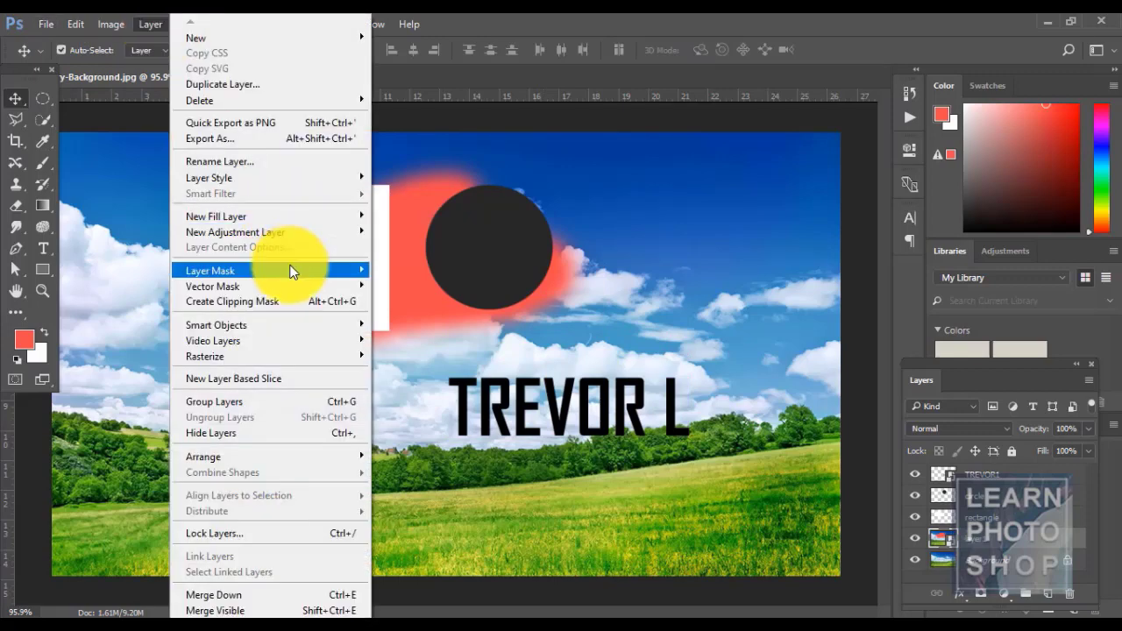
pyautogui.moveTo(294, 272)
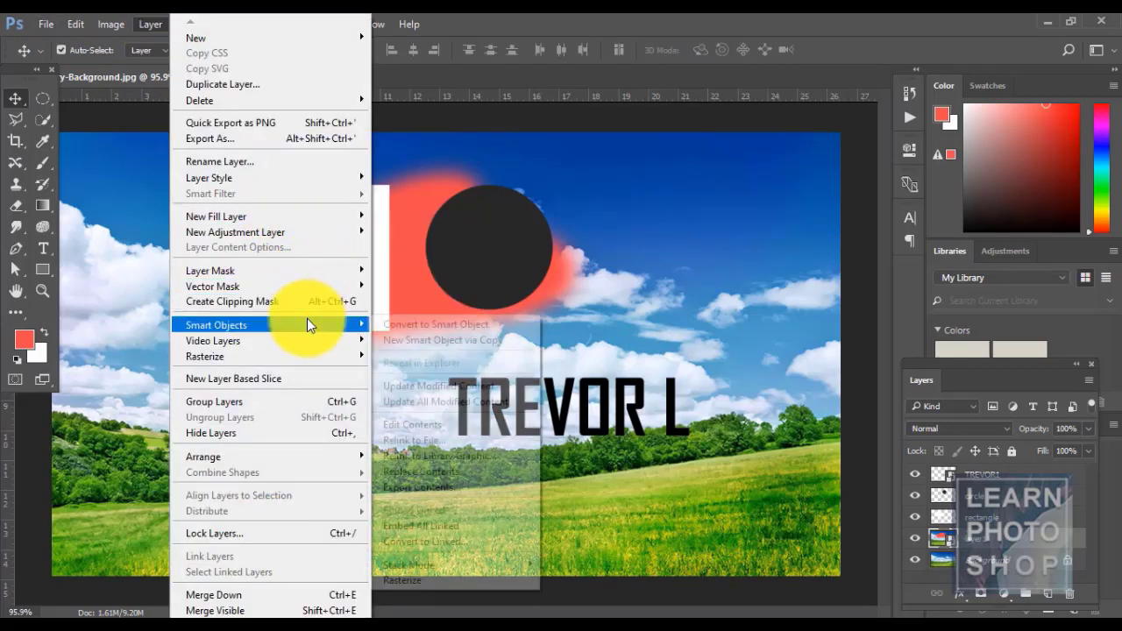
pyautogui.moveTo(307, 325)
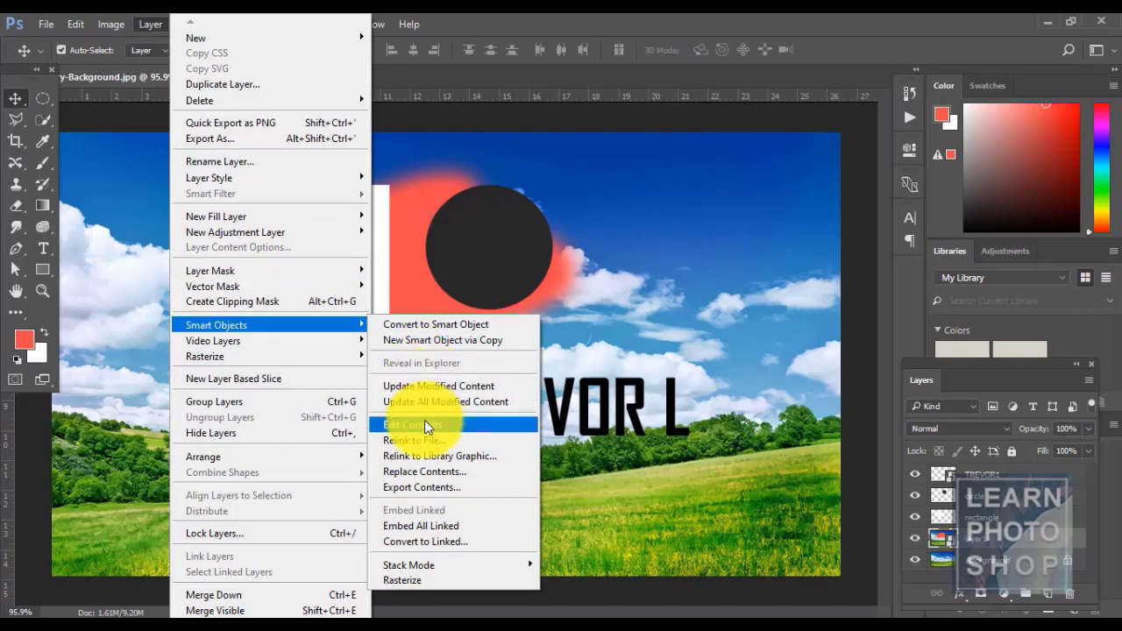
pyautogui.click(445, 488)
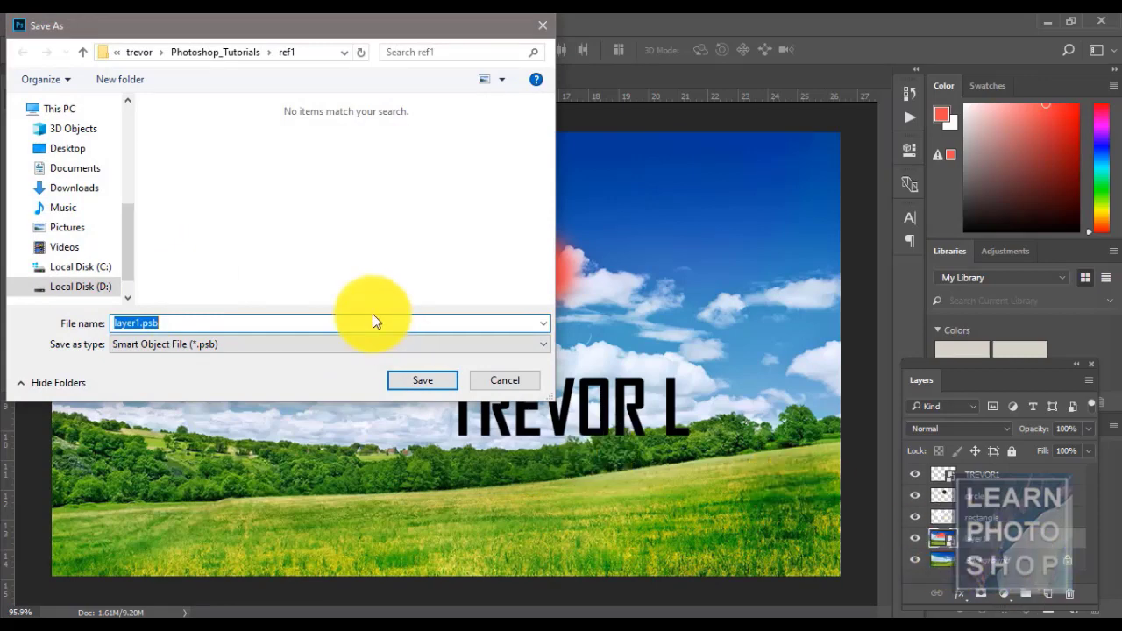
pyautogui.click(505, 380)
pyautogui.click(147, 25)
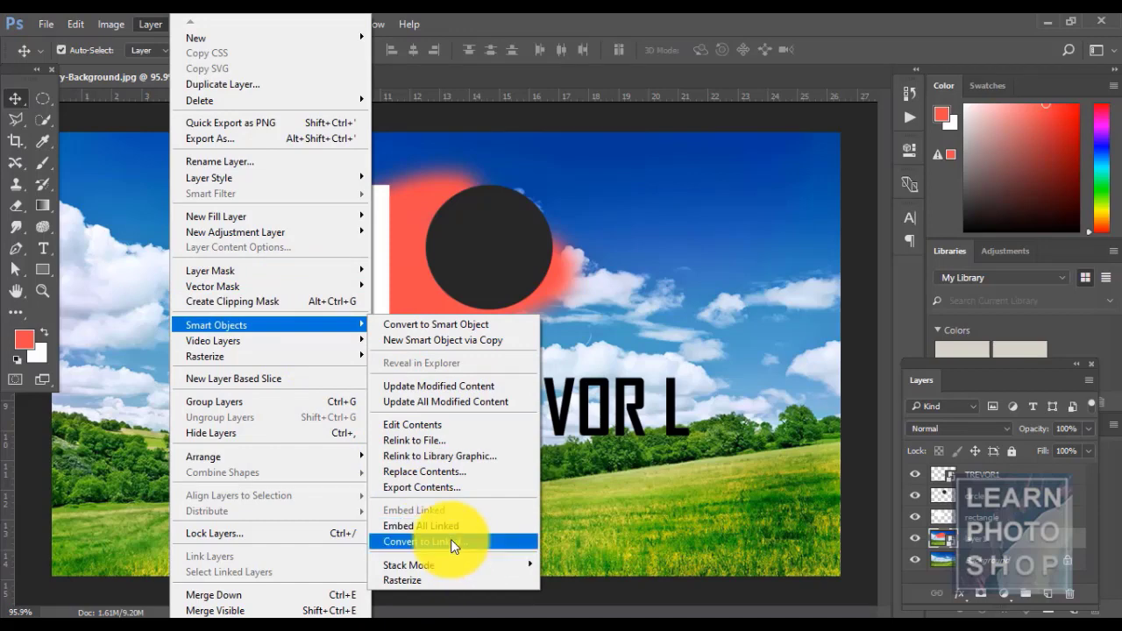
pyautogui.moveTo(452, 562)
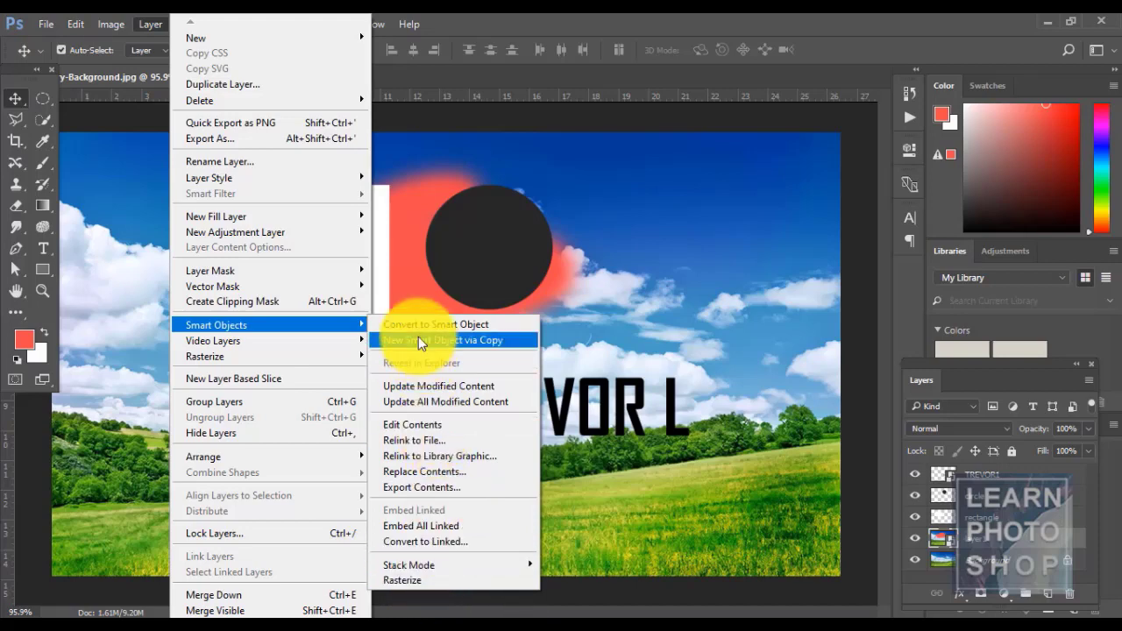
pyautogui.click(420, 579)
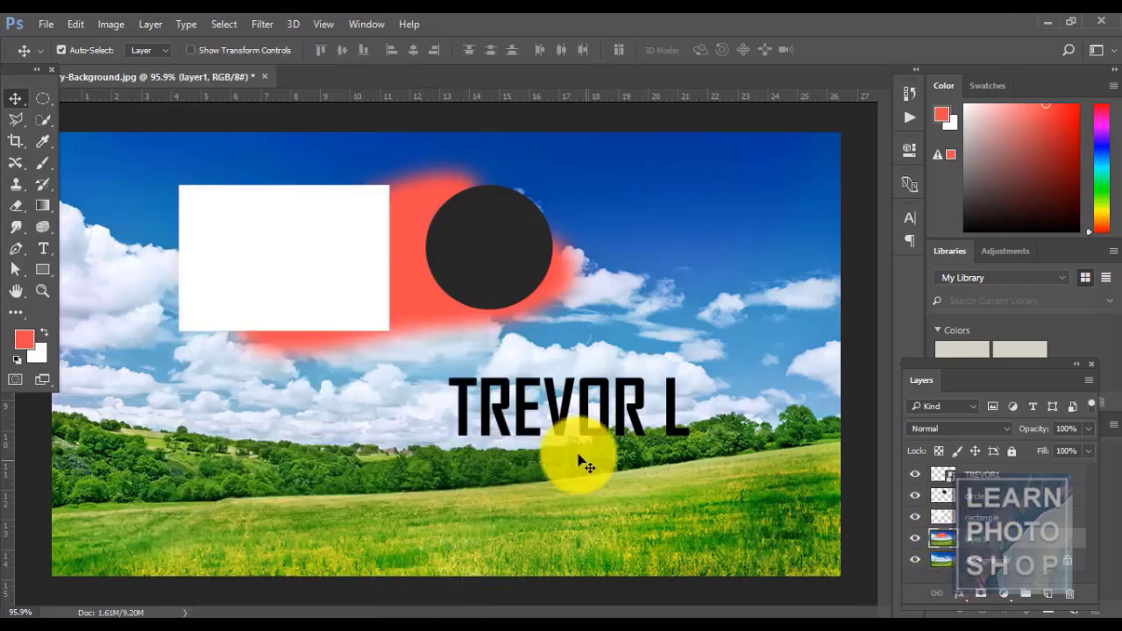
pyautogui.moveTo(642, 413); pyautogui.dragTo(595, 427)
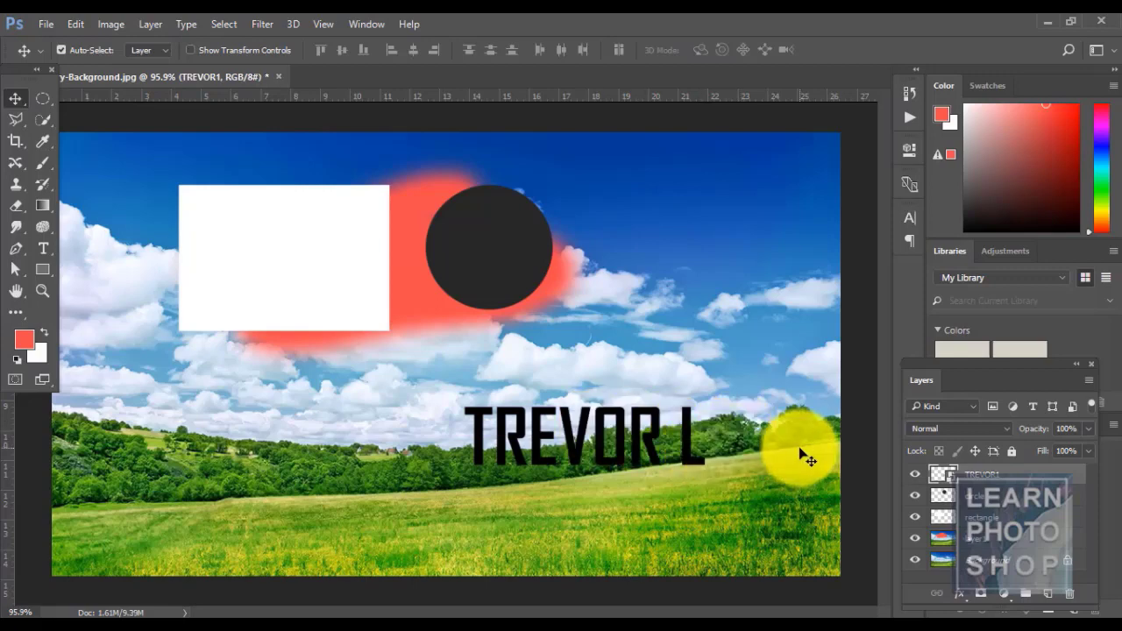
pyautogui.hotkey('ctrl', 'z')
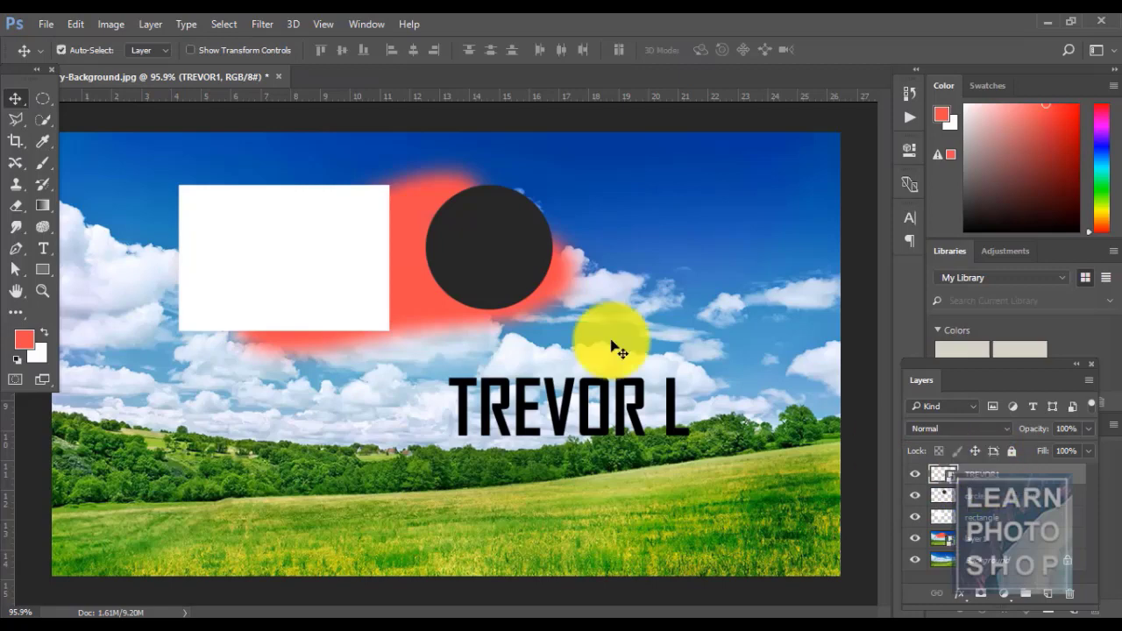
pyautogui.click(141, 27)
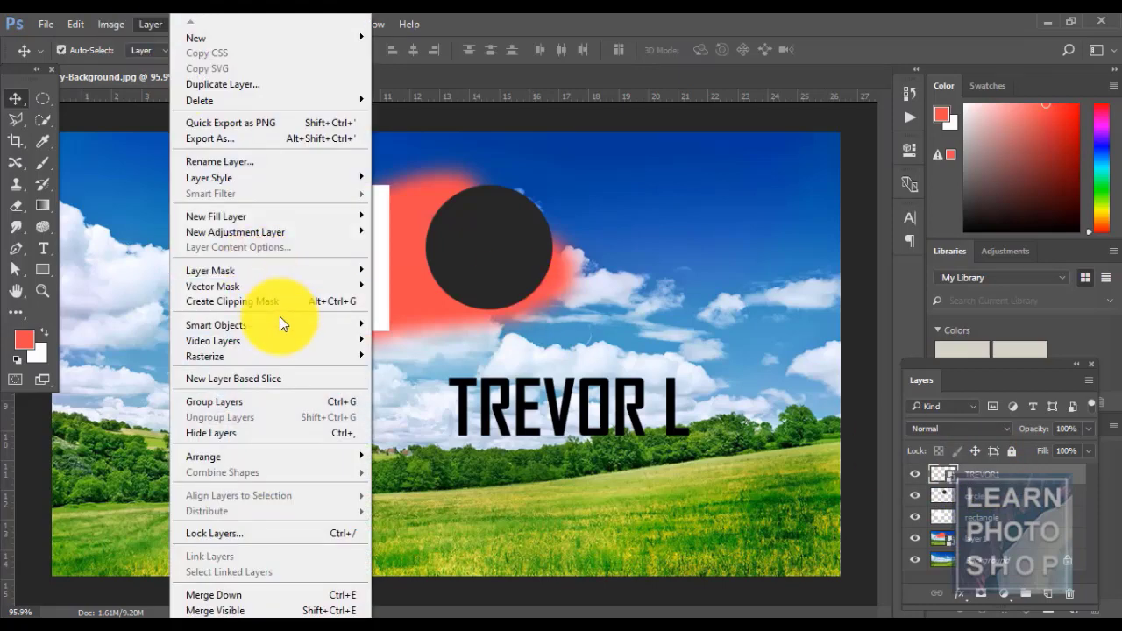
pyautogui.click(469, 579)
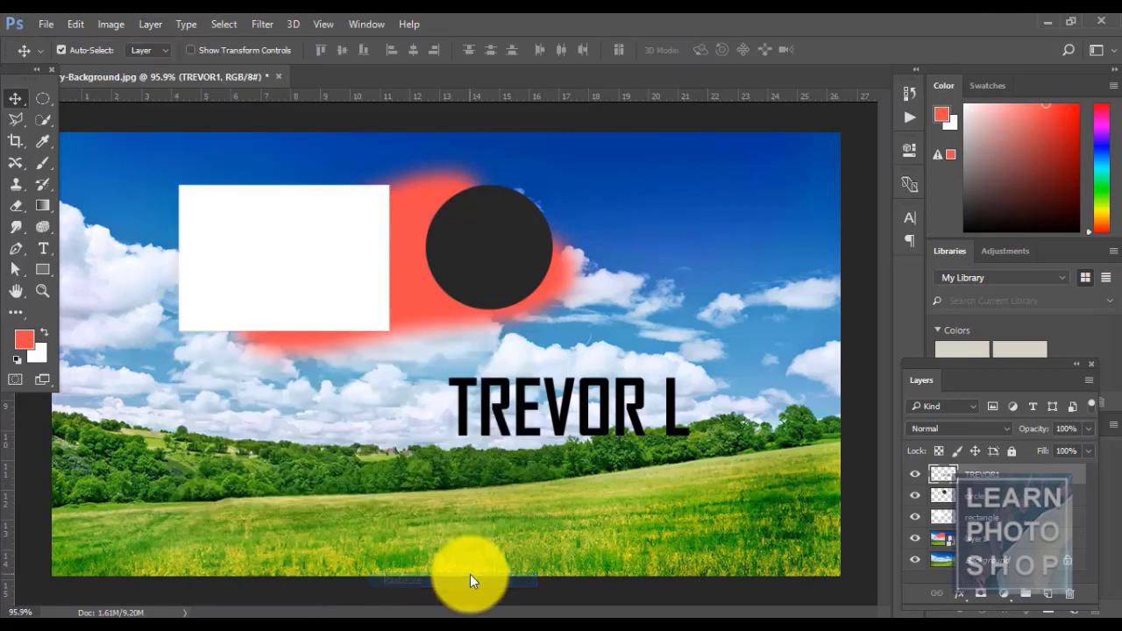
pyautogui.moveTo(565, 430)
pyautogui.mouseDown()
pyautogui.moveTo(549, 421)
pyautogui.moveTo(584, 427)
pyautogui.moveTo(566, 443)
pyautogui.mouseUp()
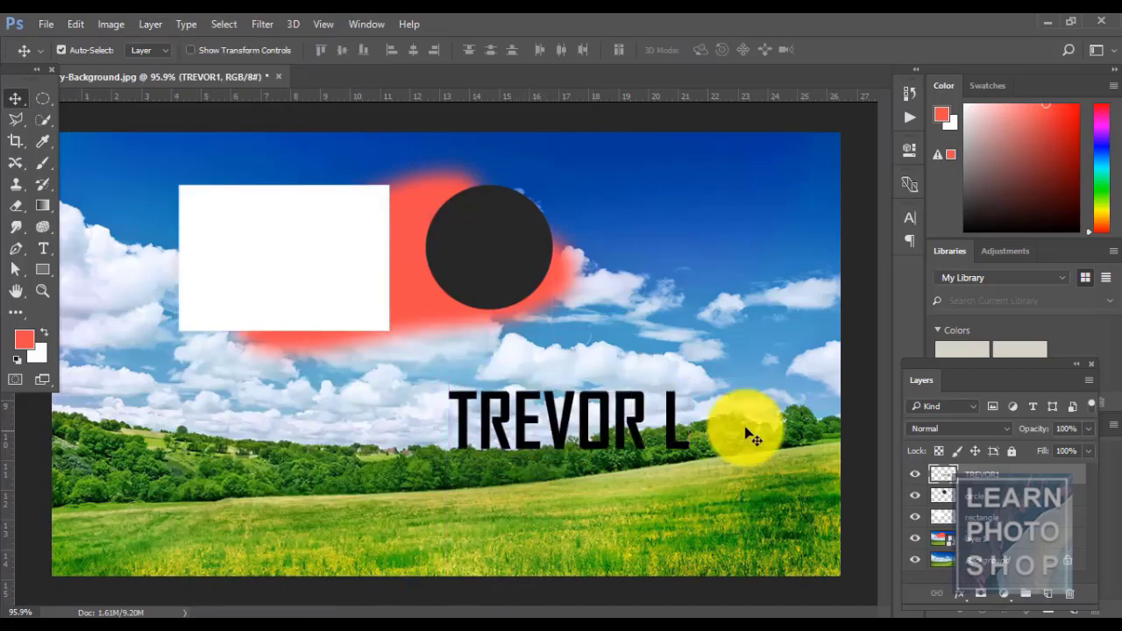
pyautogui.doubleClick(929, 471)
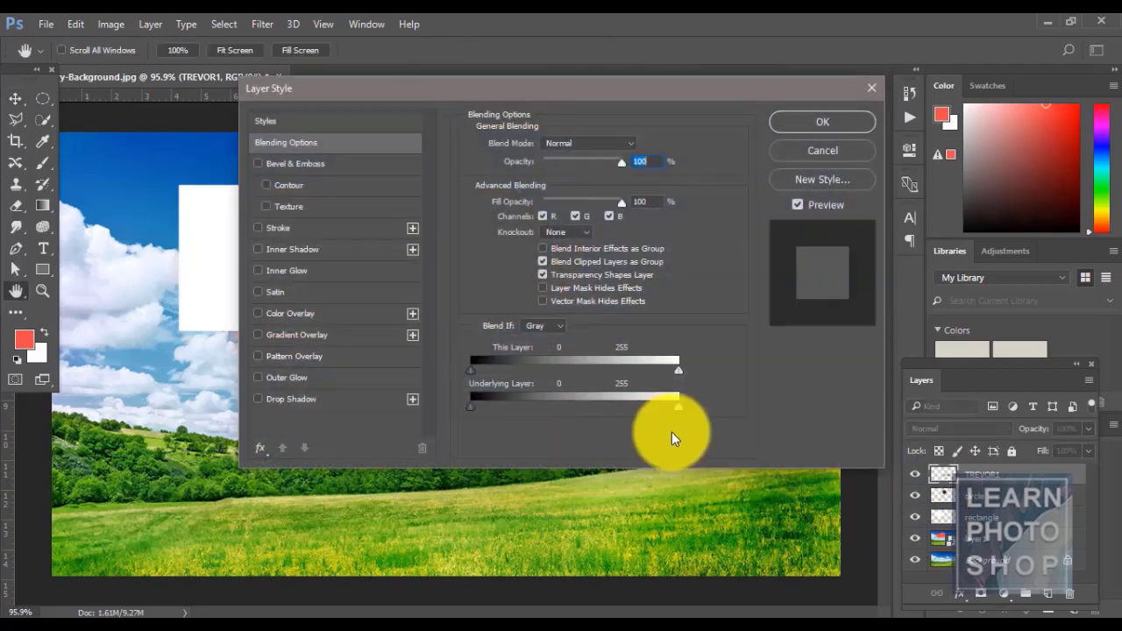
pyautogui.press('Escape')
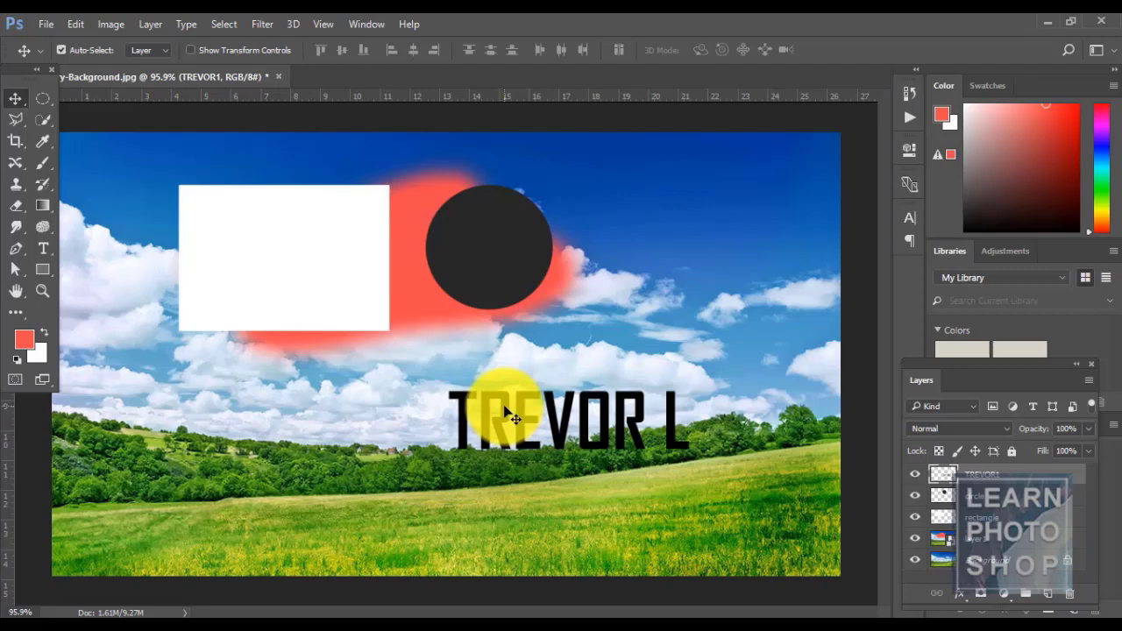
pyautogui.hotkey('ctrl', 'alt', 'z')
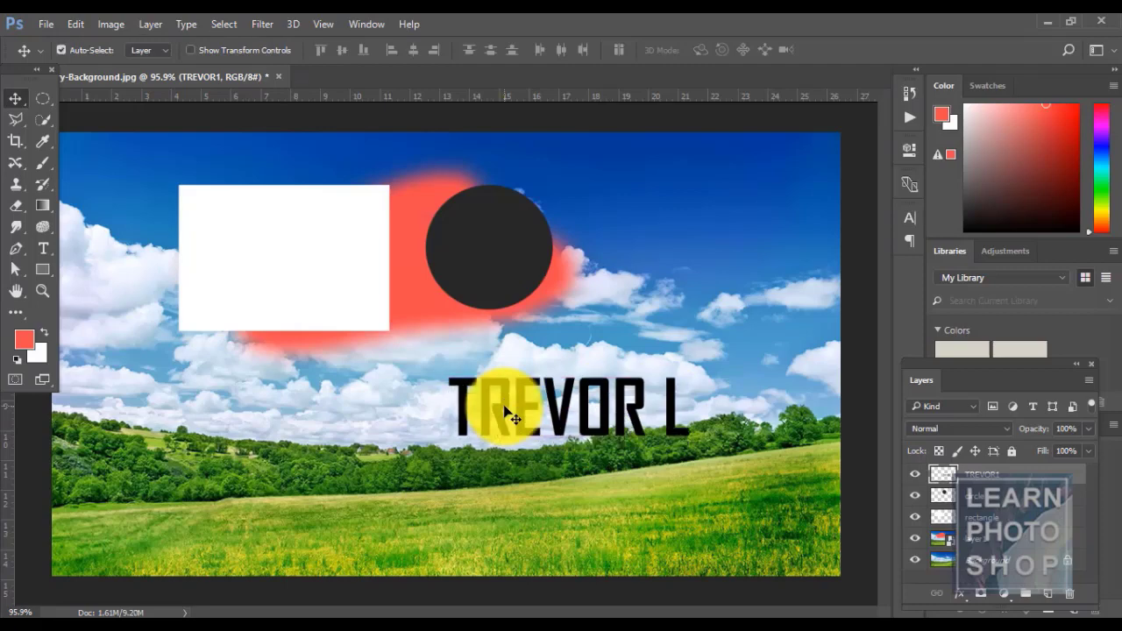
pyautogui.hotkey('ctrl', 'alt', 'z')
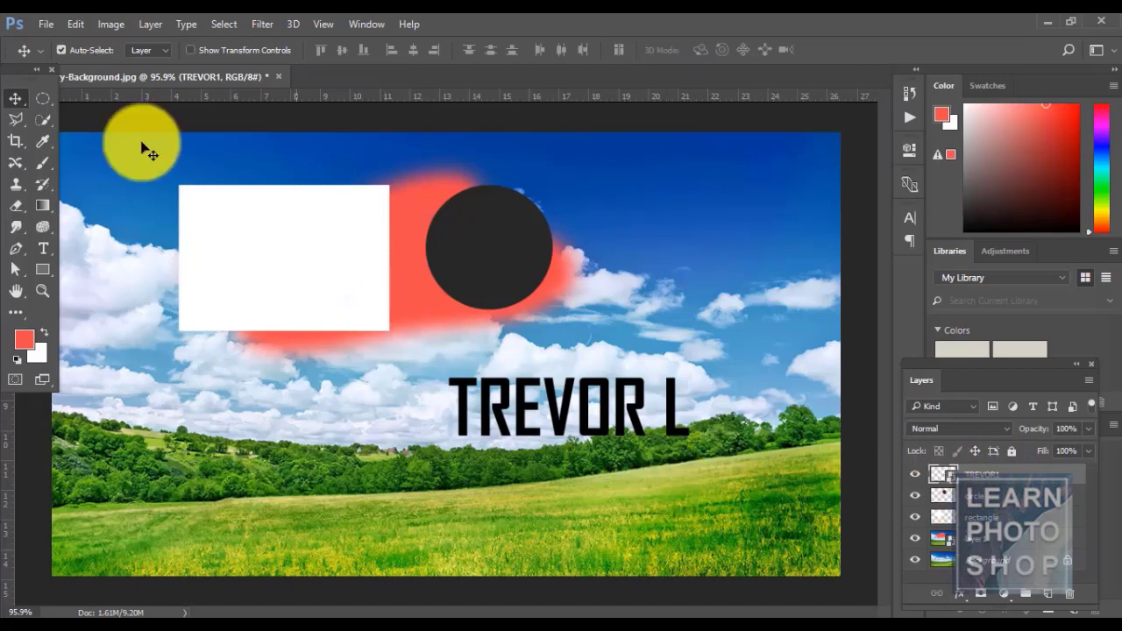
# - Rasterize the TREVOR1 smart object into a pixel layer, re-enabling Auto-Select along the way
pyautogui.click(150, 24)
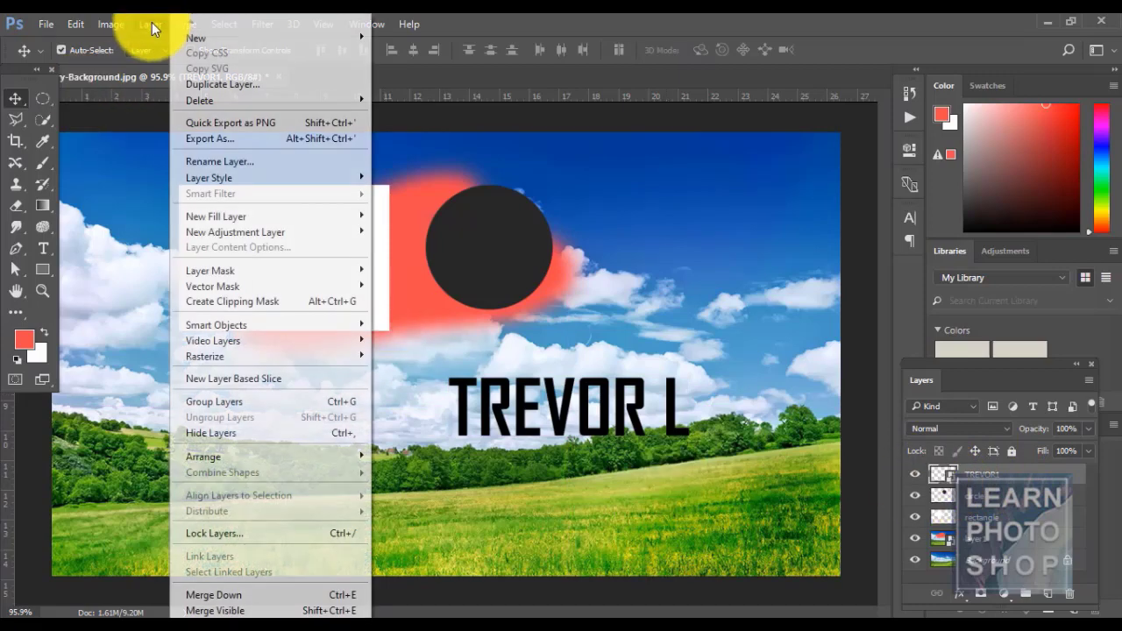
pyautogui.moveTo(261, 325)
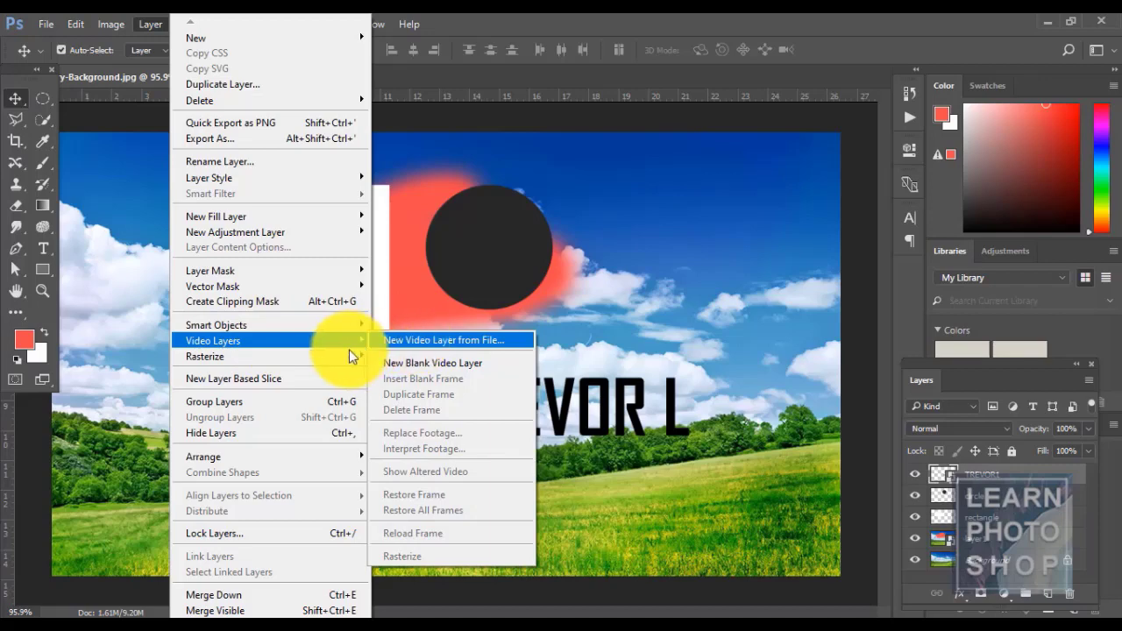
pyautogui.moveTo(347, 351)
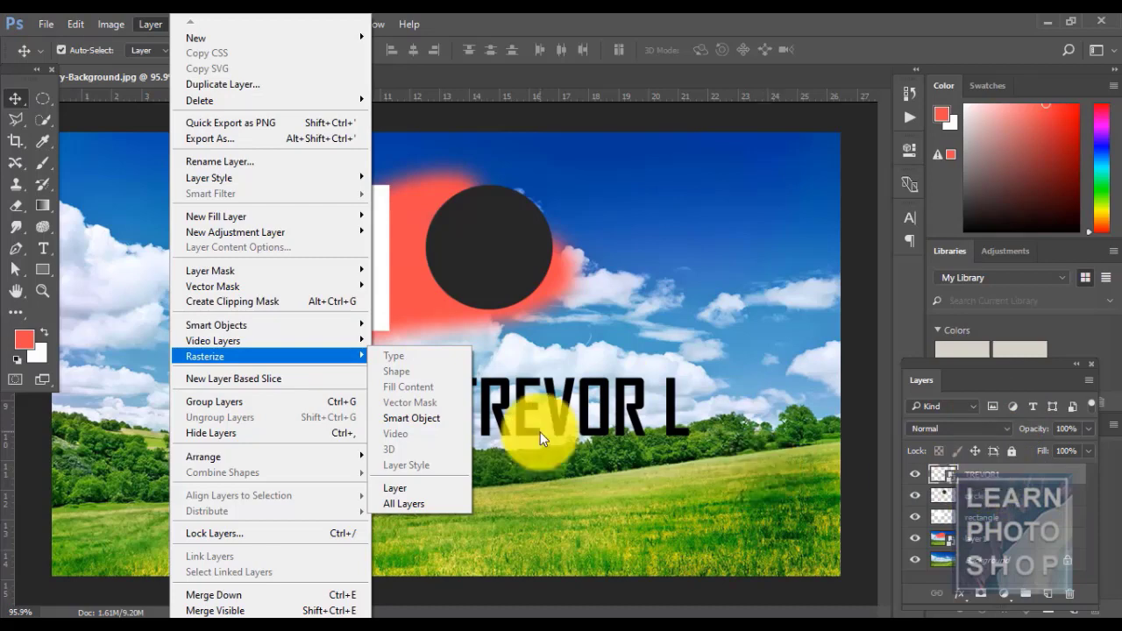
pyautogui.click(999, 477)
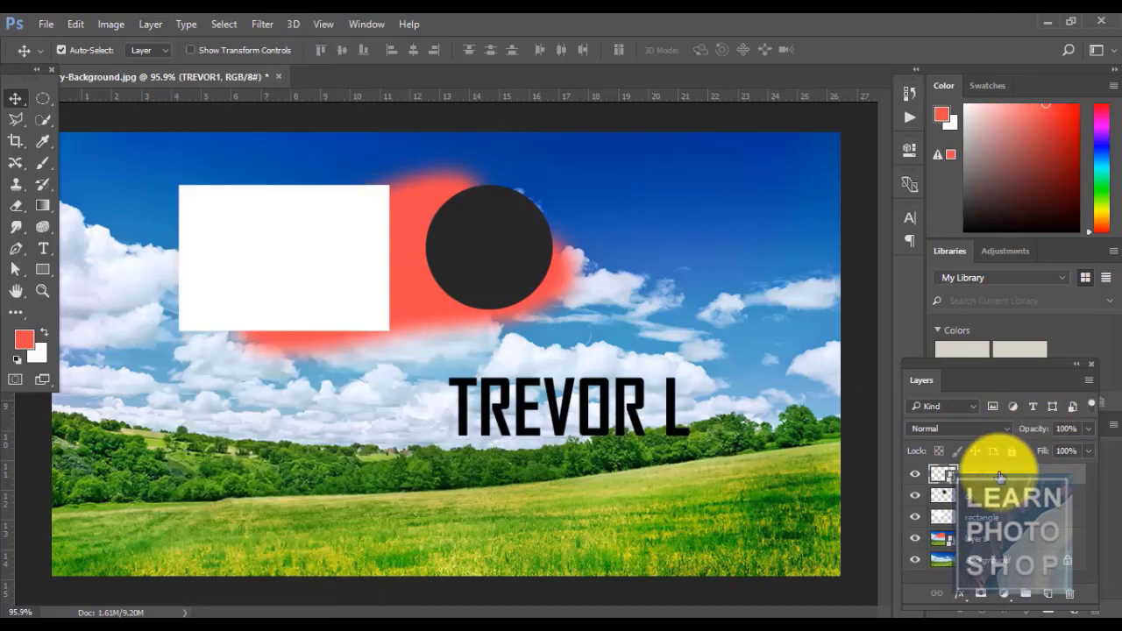
pyautogui.rightClick(999, 478)
pyautogui.click(655, 383)
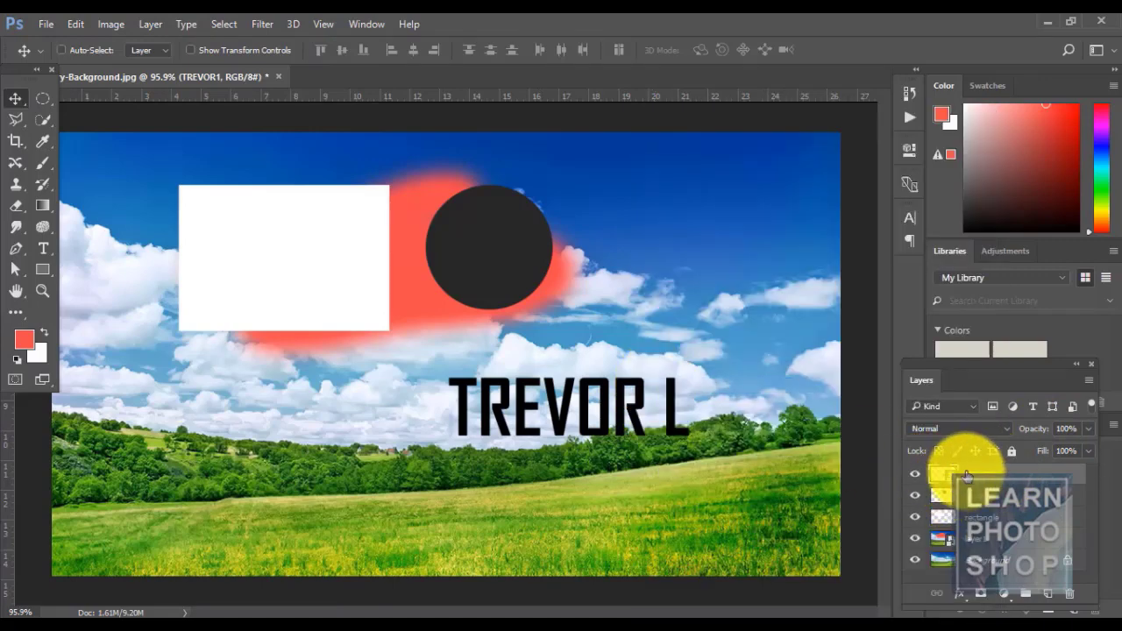
pyautogui.click(62, 50)
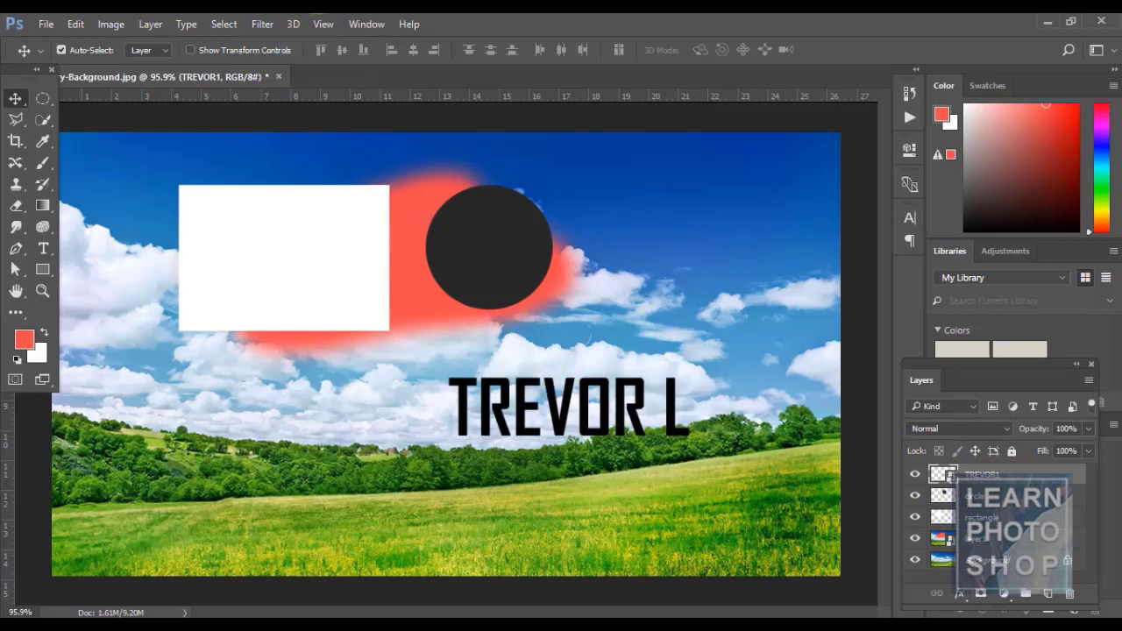
pyautogui.click(156, 25)
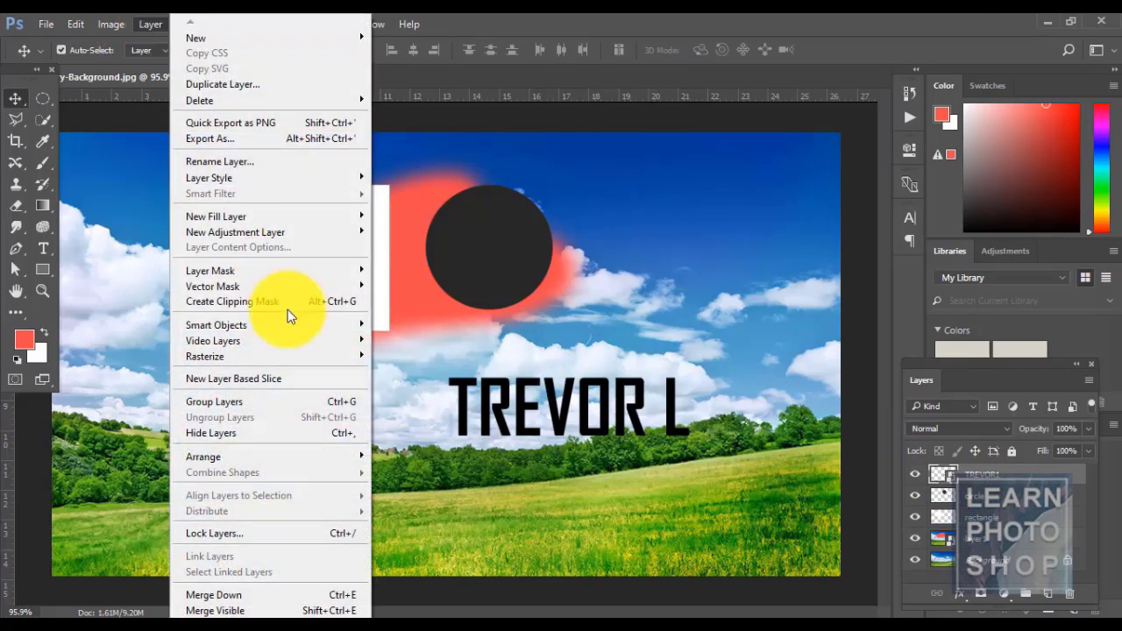
pyautogui.moveTo(302, 352)
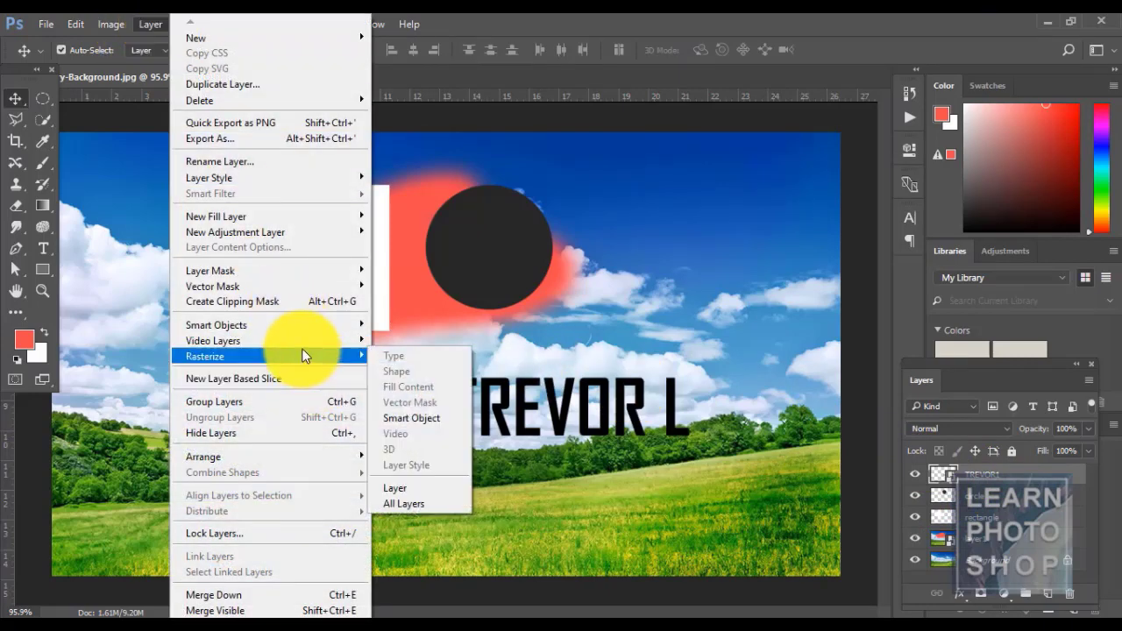
pyautogui.click(414, 485)
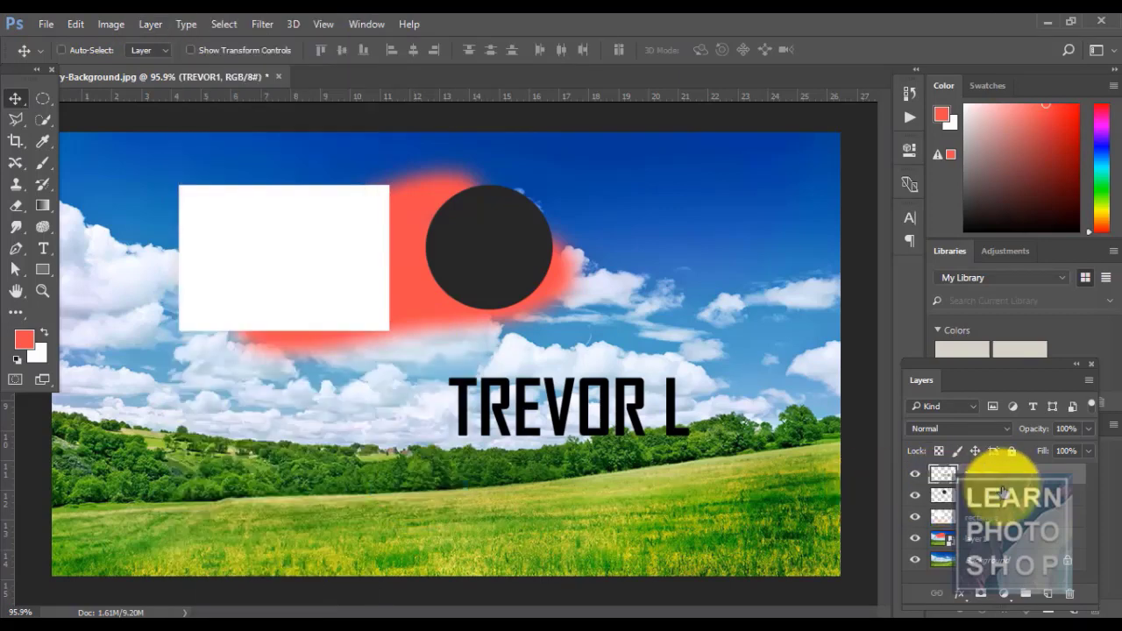
# - Rasterize every layer of the composition with Layer > Rasterize > All Layers
pyautogui.rightClick(1000, 479)
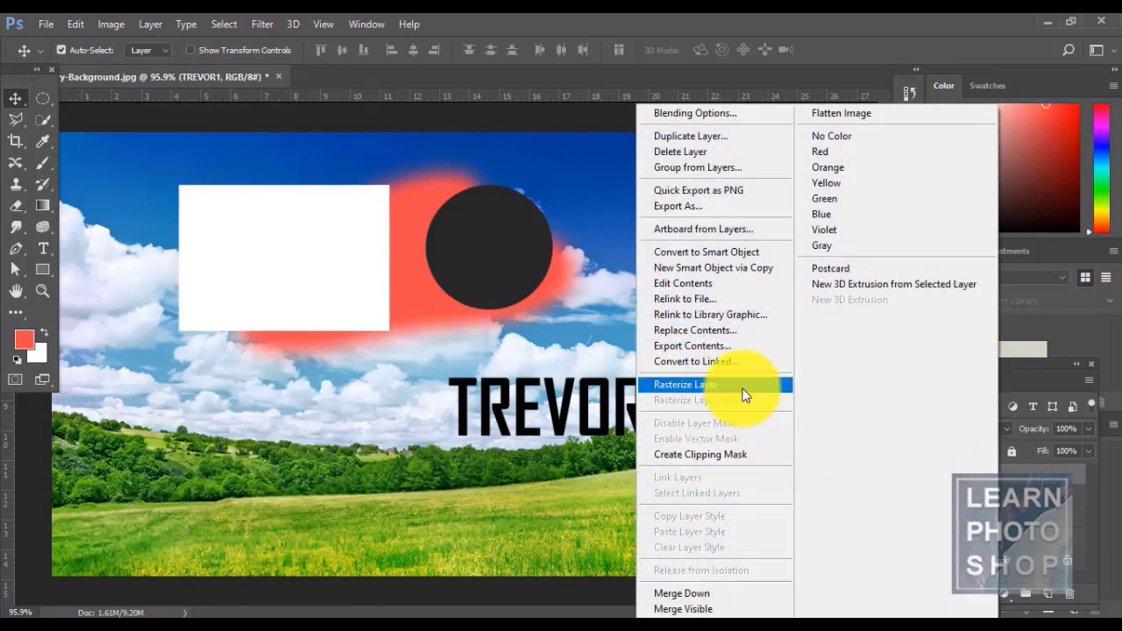
pyautogui.click(526, 19)
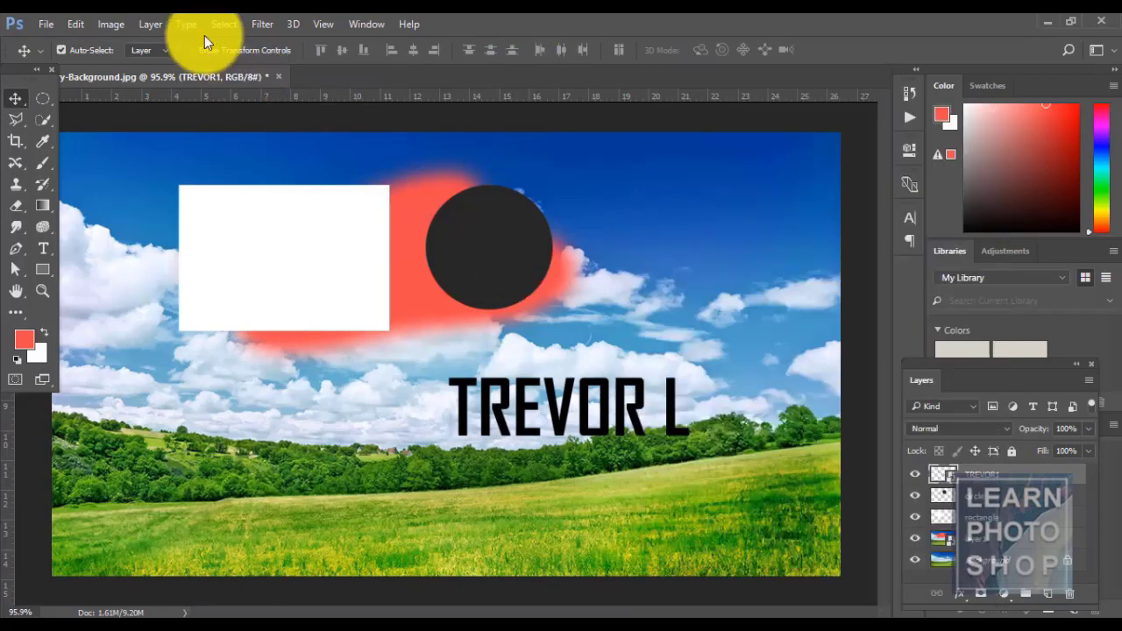
pyautogui.click(150, 24)
pyautogui.moveTo(291, 354)
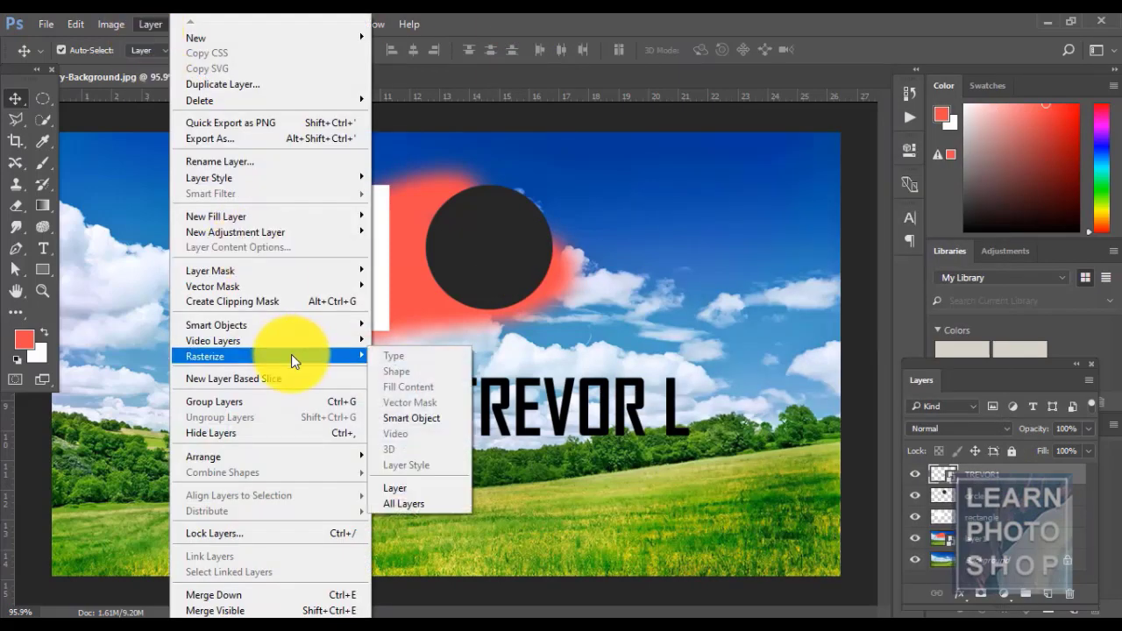
pyautogui.click(440, 503)
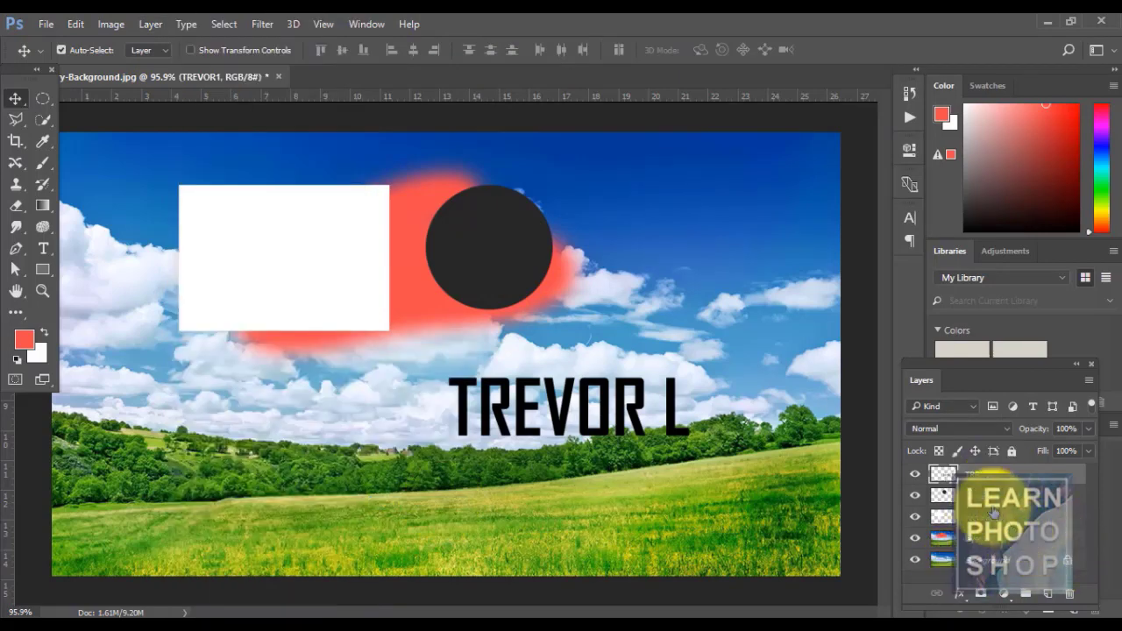
# - Select layer1 and turn on Auto-Select in the Move tool options
pyautogui.click(964, 536)
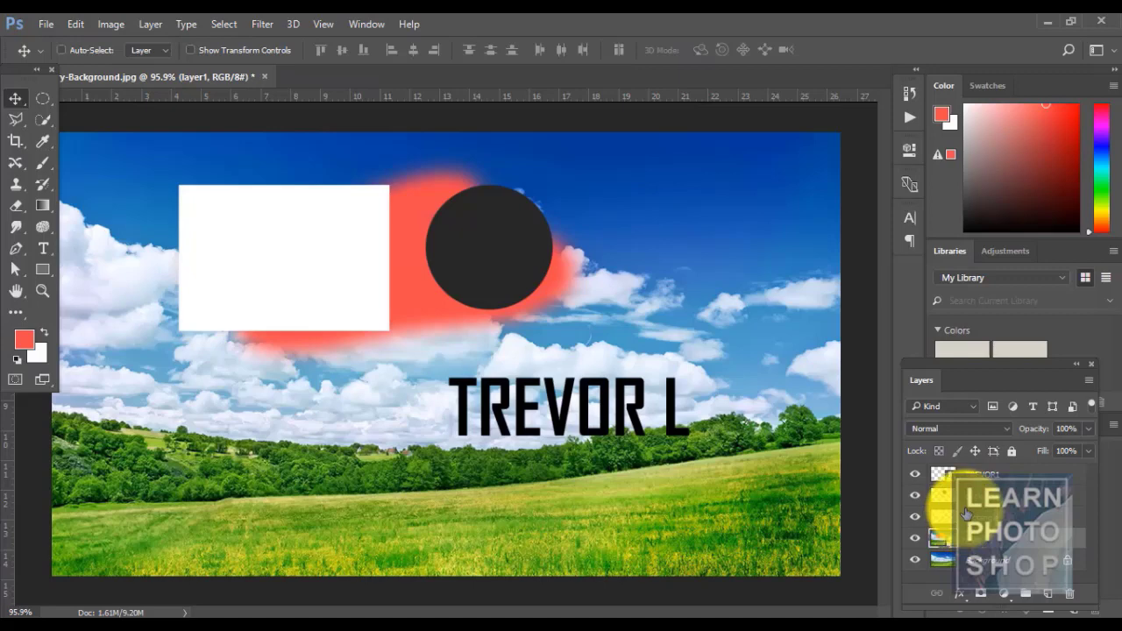
pyautogui.click(61, 50)
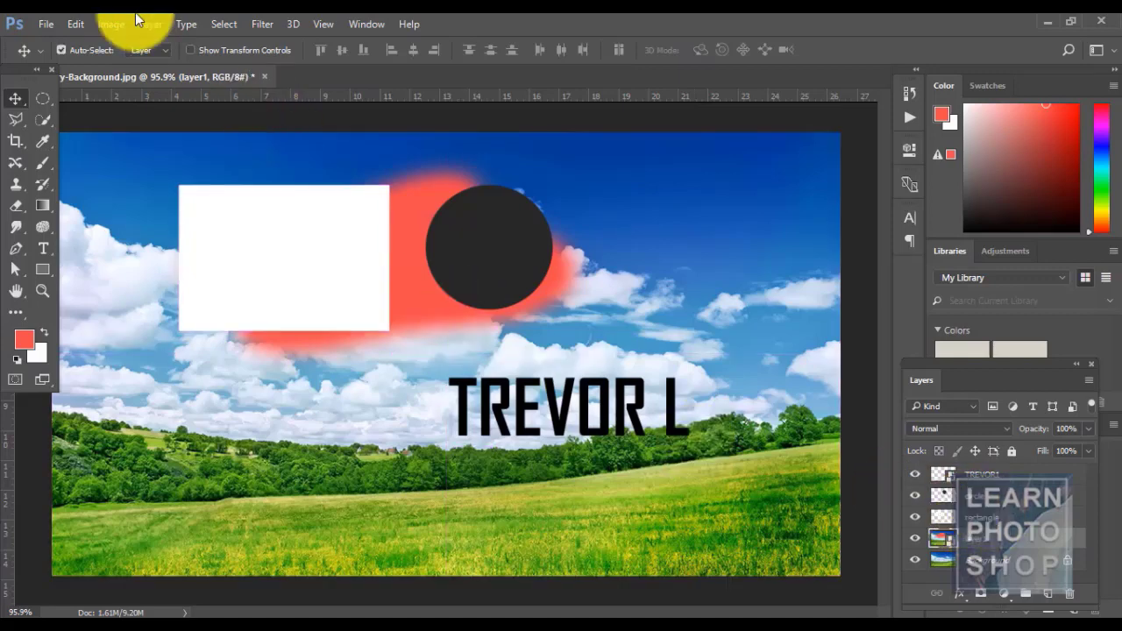
pyautogui.click(147, 24)
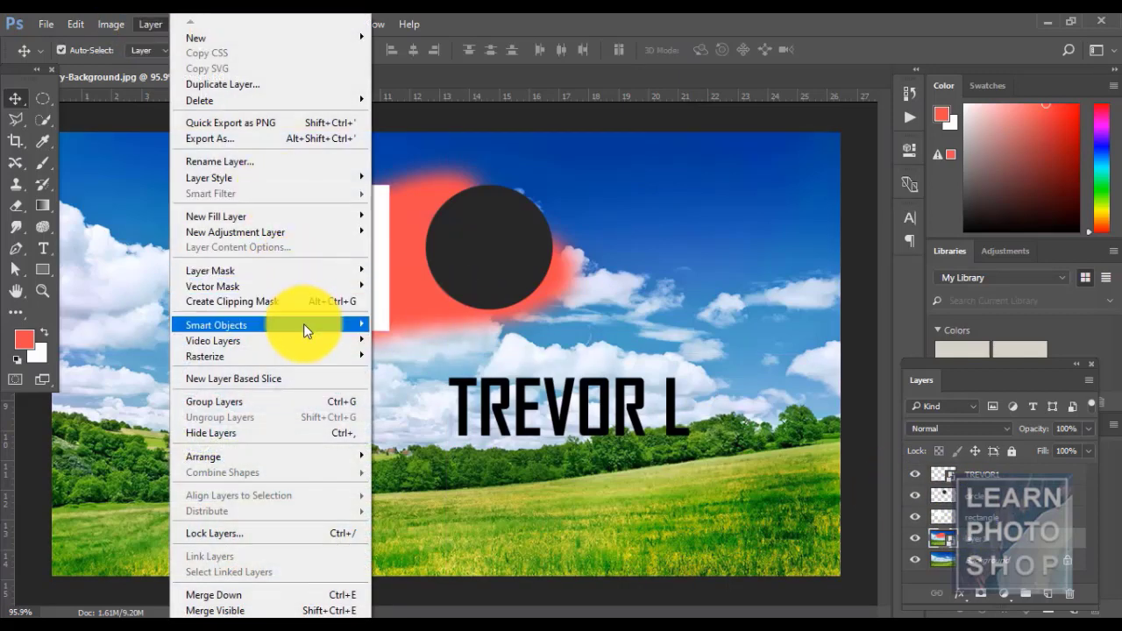
pyautogui.moveTo(313, 358)
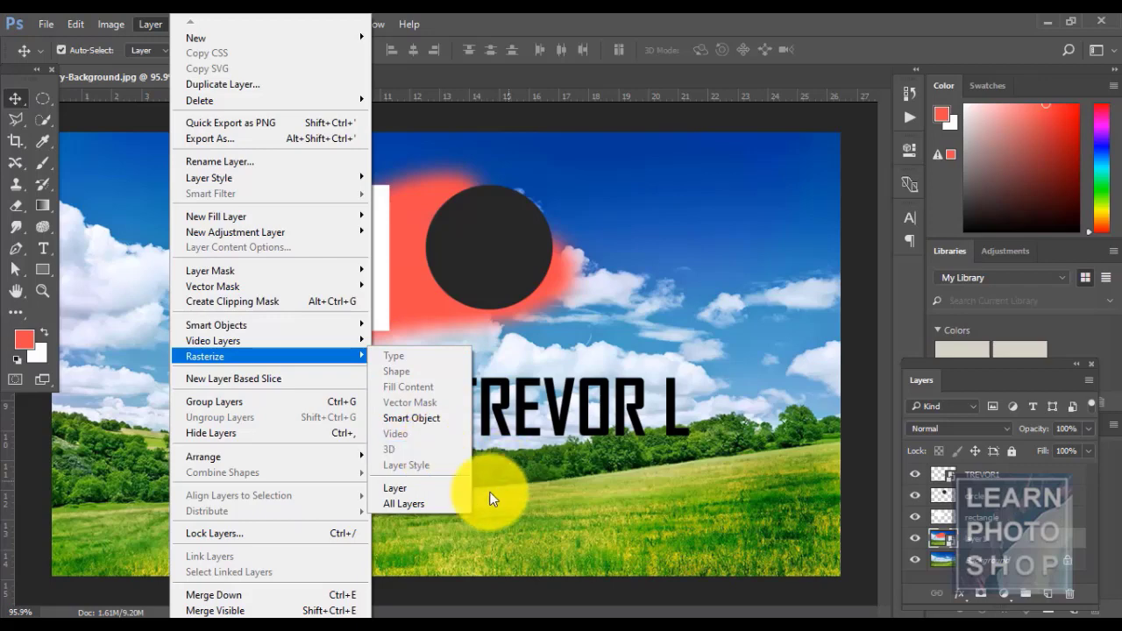
pyautogui.click(1043, 473)
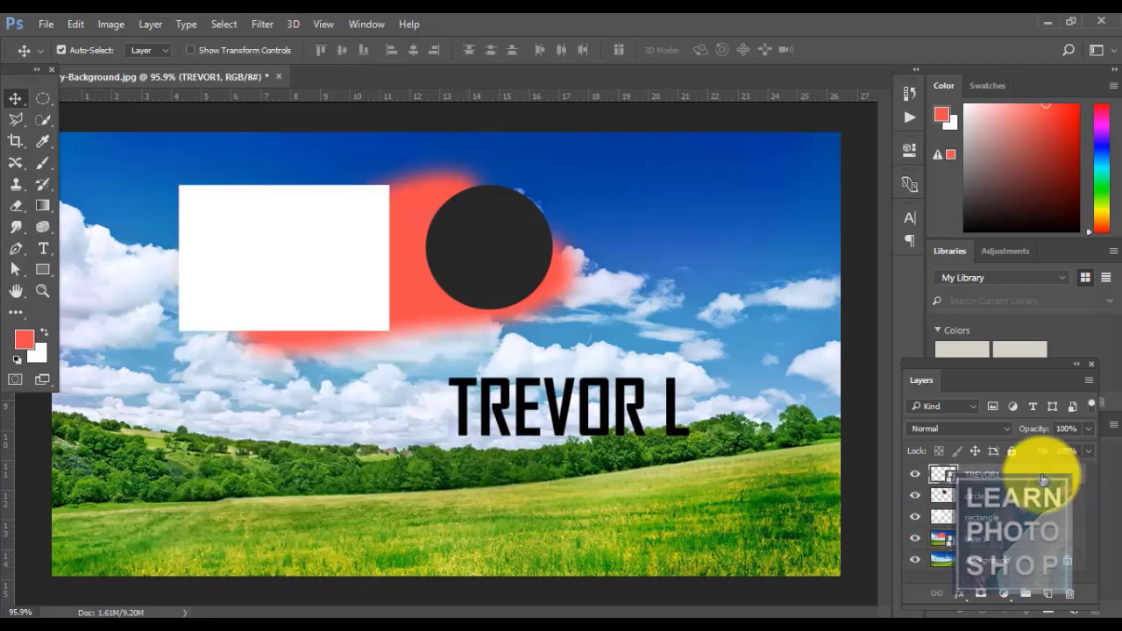
# - Type LEWIS in small letters in the sky right of the circle and rasterize the type
pyautogui.press('t')
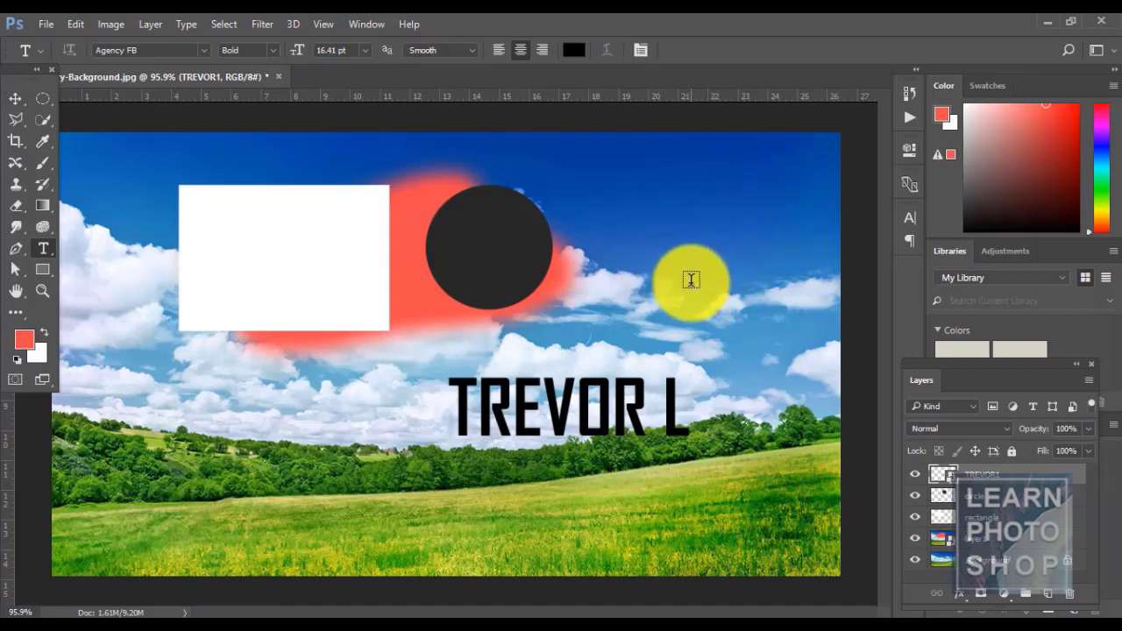
pyautogui.click(717, 304)
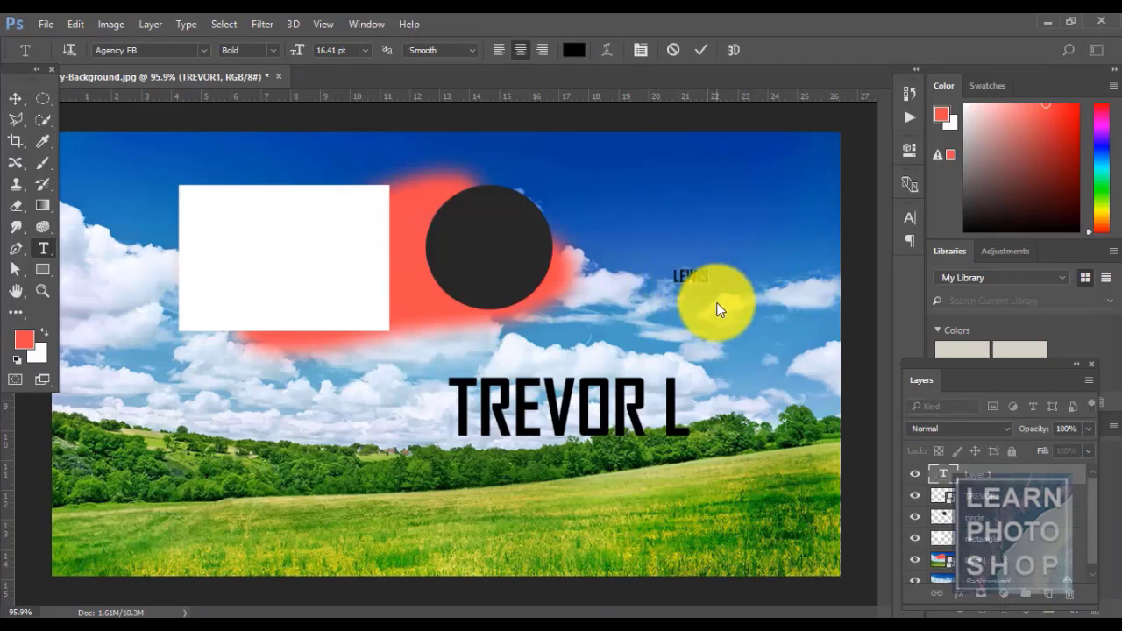
pyautogui.click(16, 98)
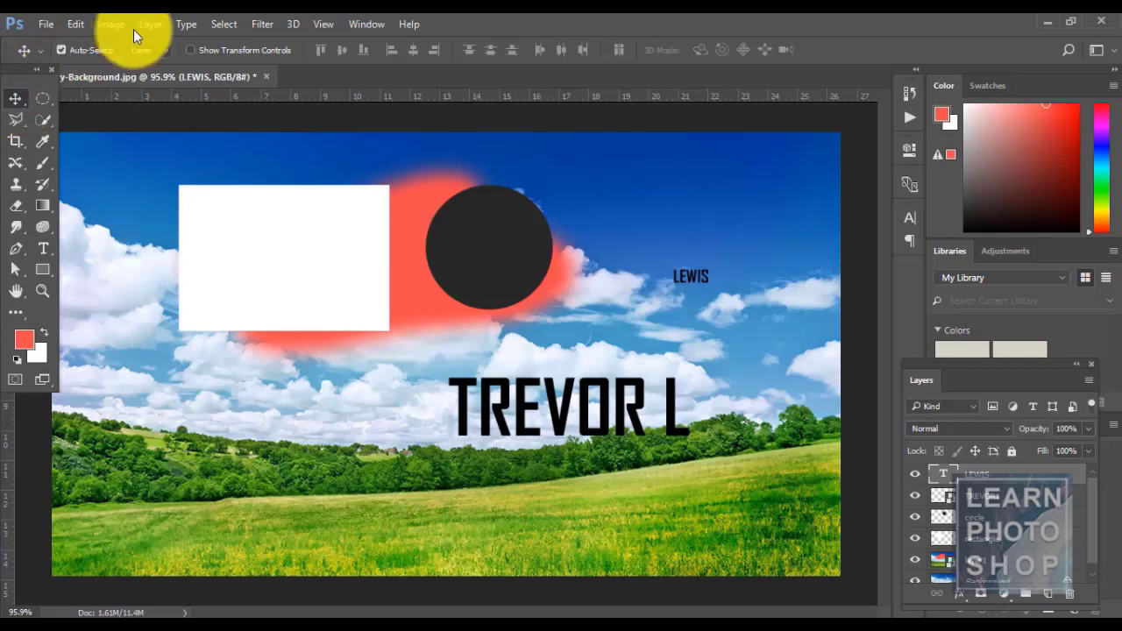
pyautogui.click(149, 23)
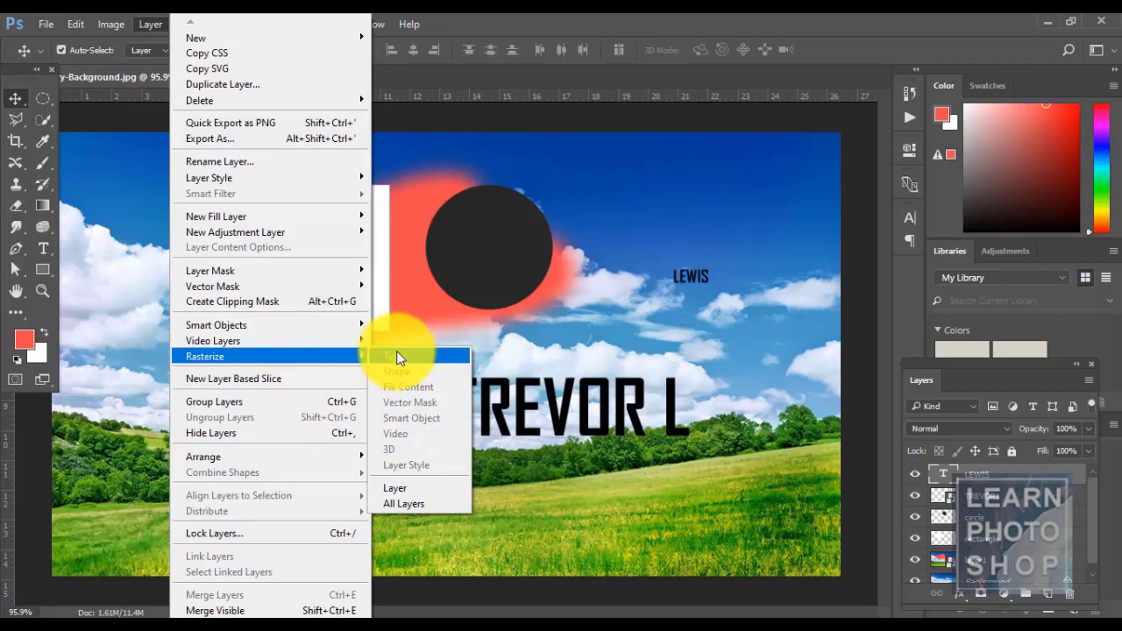
pyautogui.click(396, 351)
pyautogui.click(1019, 547)
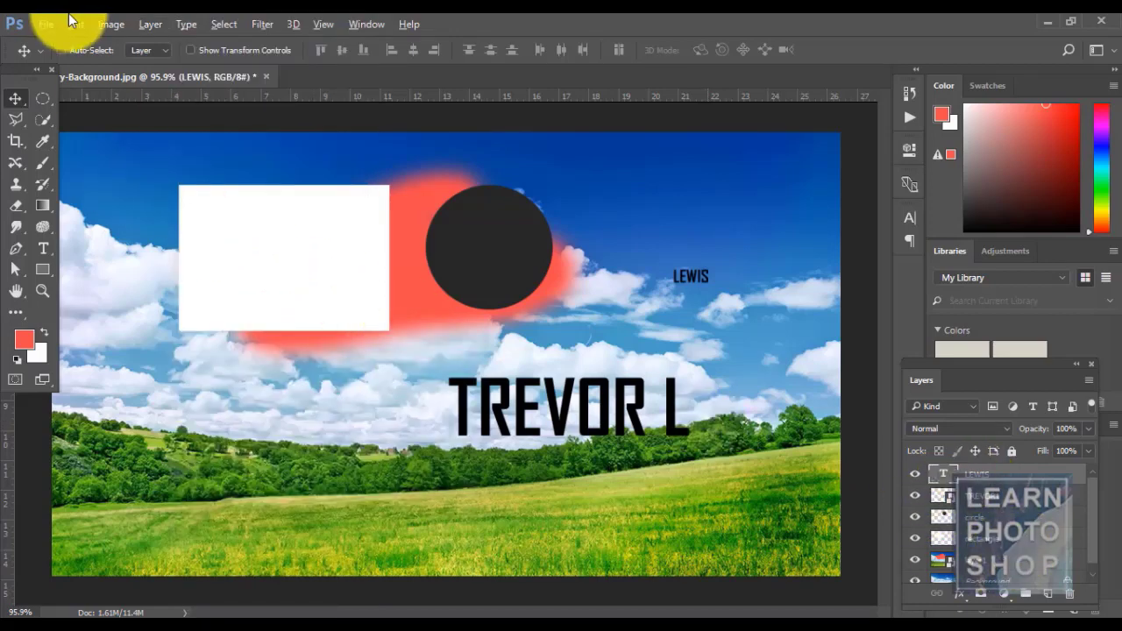
pyautogui.click(143, 28)
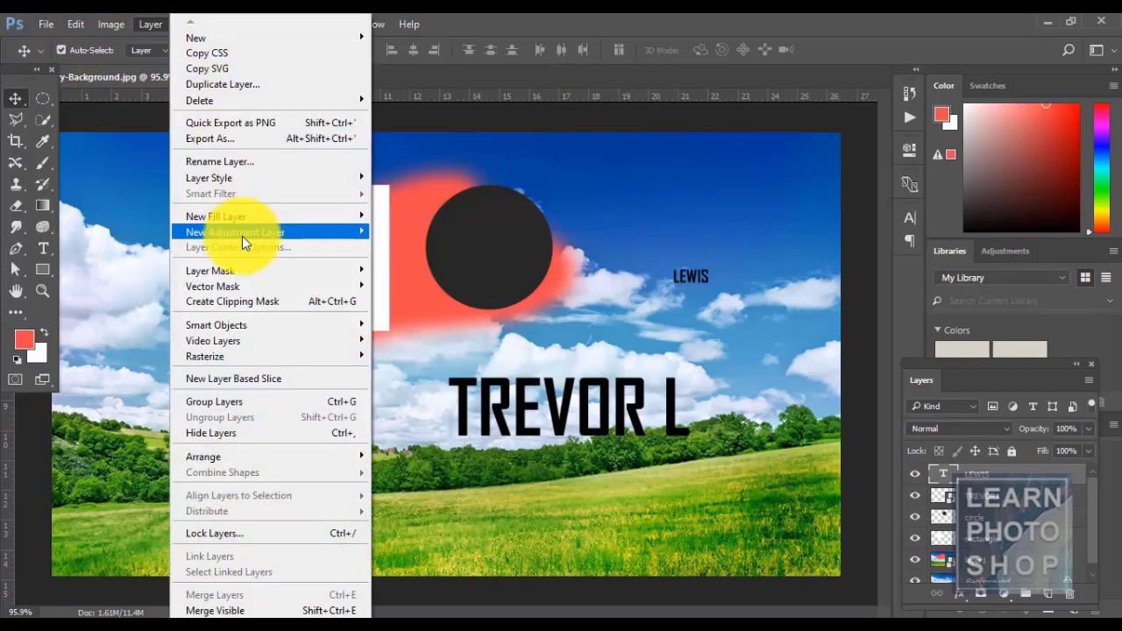
# - Create layer-based slices from the LEWIS text layer with Layer > New Layer Based Slice
pyautogui.moveTo(242, 236)
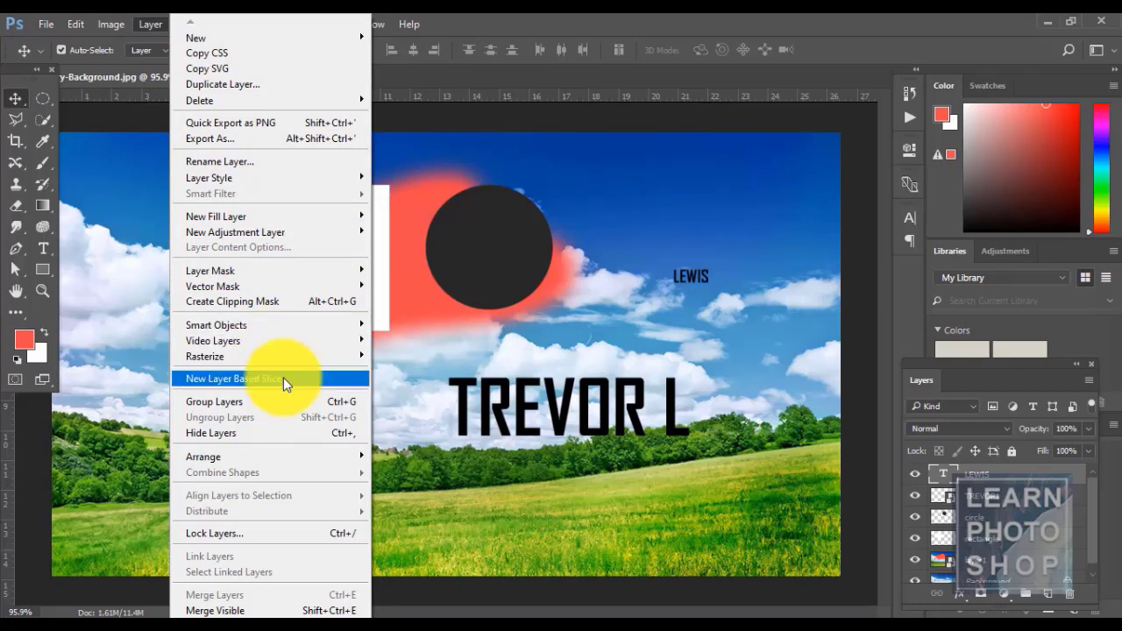
pyautogui.click(283, 377)
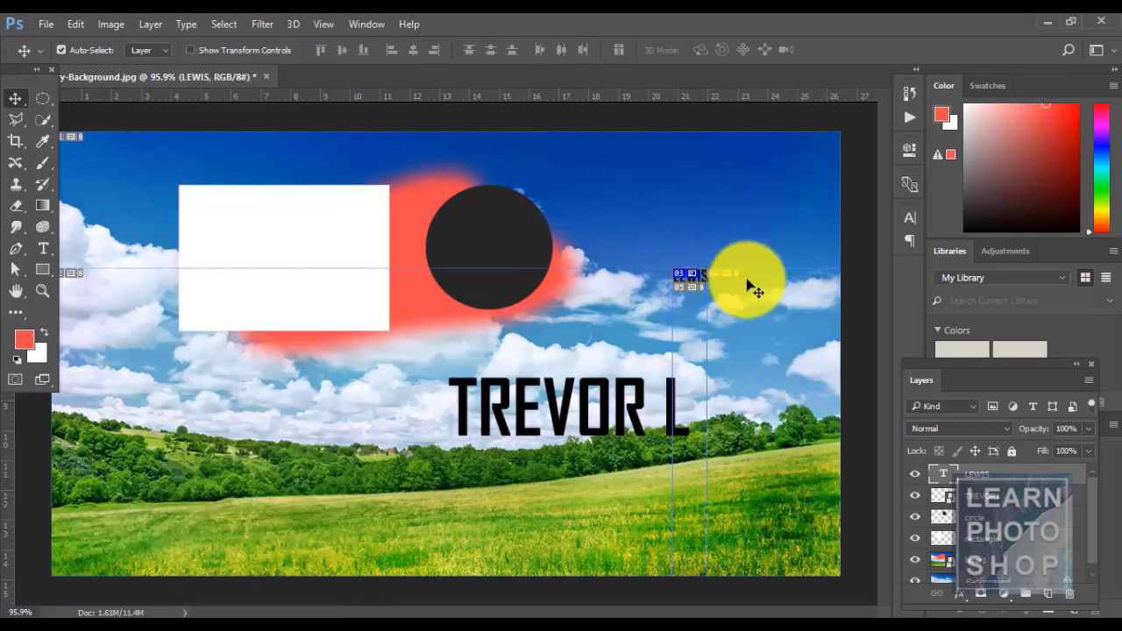
pyautogui.moveTo(754, 289); pyautogui.dragTo(684, 294)
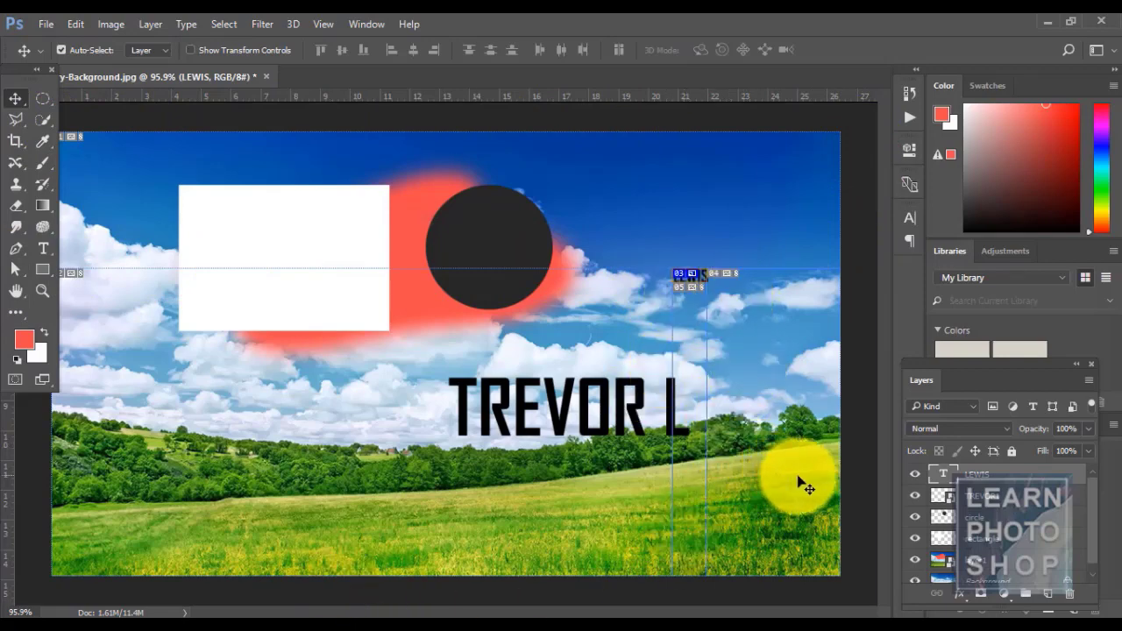
pyautogui.press('m')
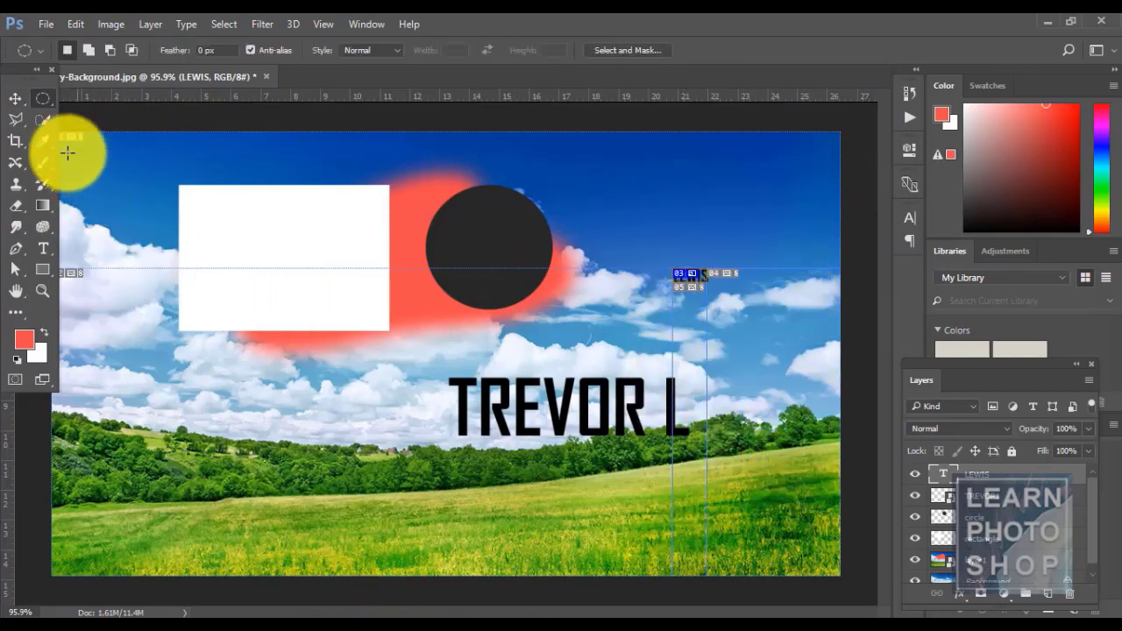
pyautogui.moveTo(67, 152); pyautogui.dragTo(863, 208)
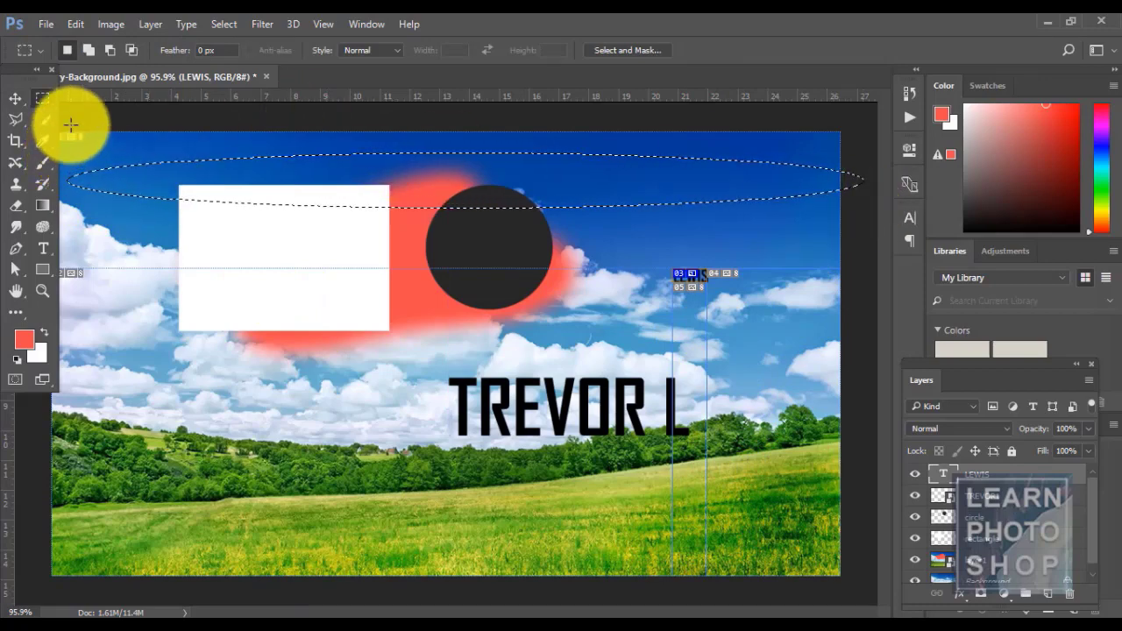
pyautogui.moveTo(70, 134); pyautogui.dragTo(822, 268)
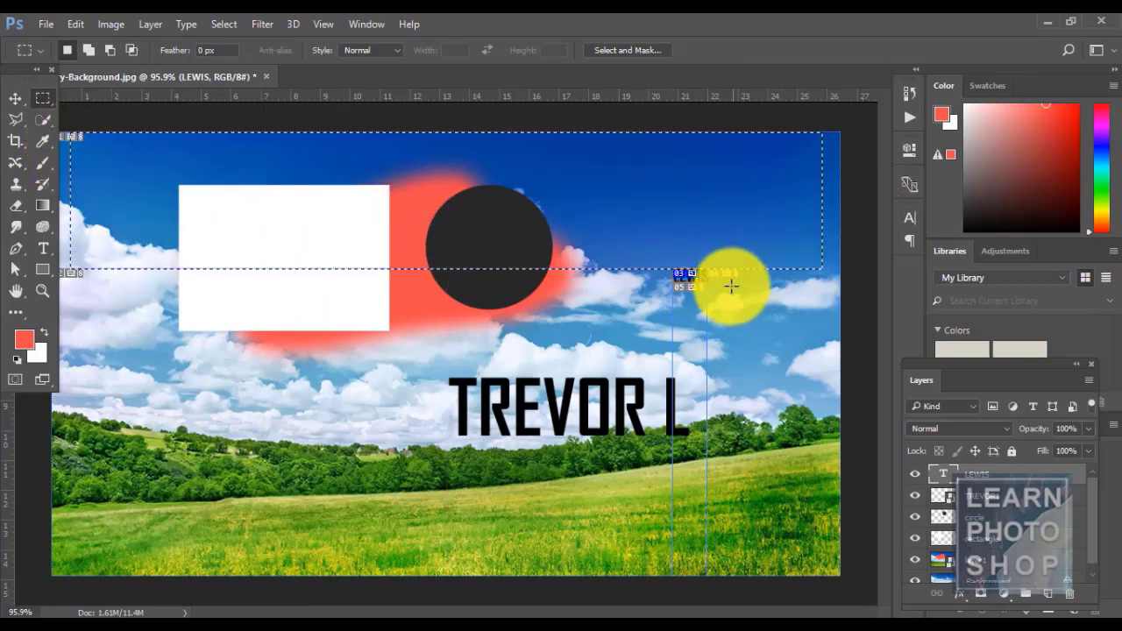
pyautogui.moveTo(684, 292); pyautogui.dragTo(729, 480)
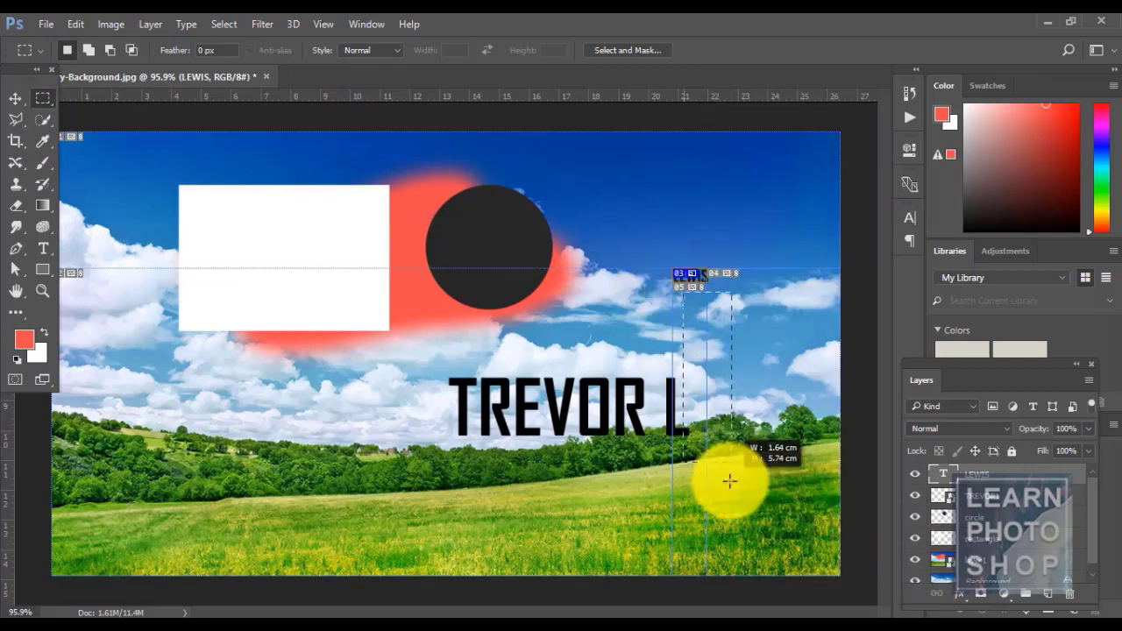
pyautogui.moveTo(486, 299); pyautogui.dragTo(707, 569)
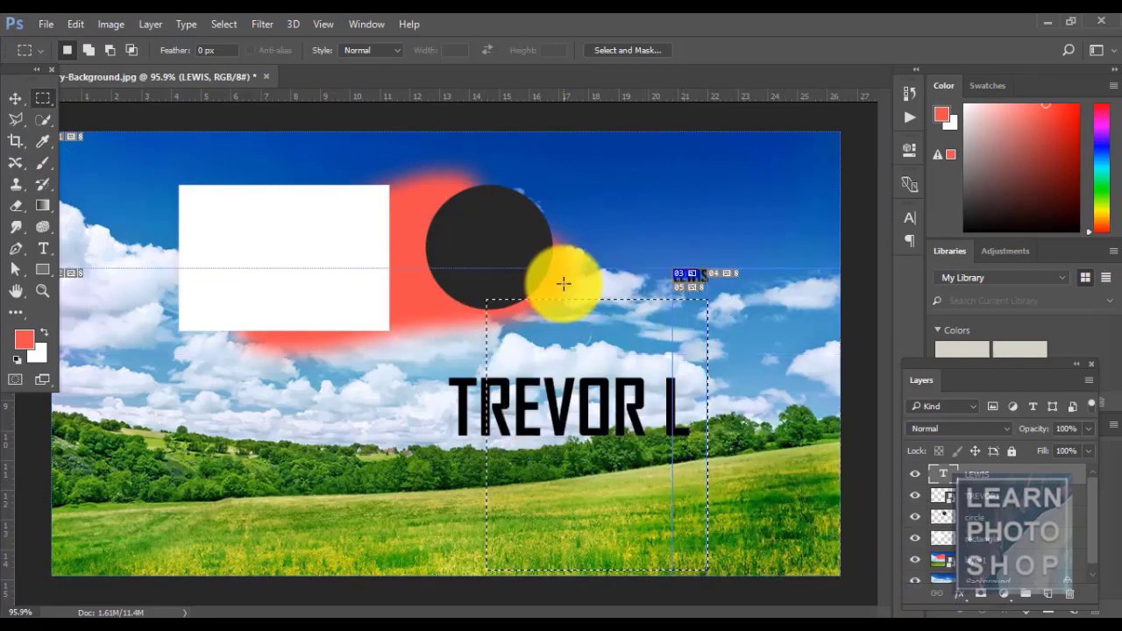
pyautogui.click(564, 283)
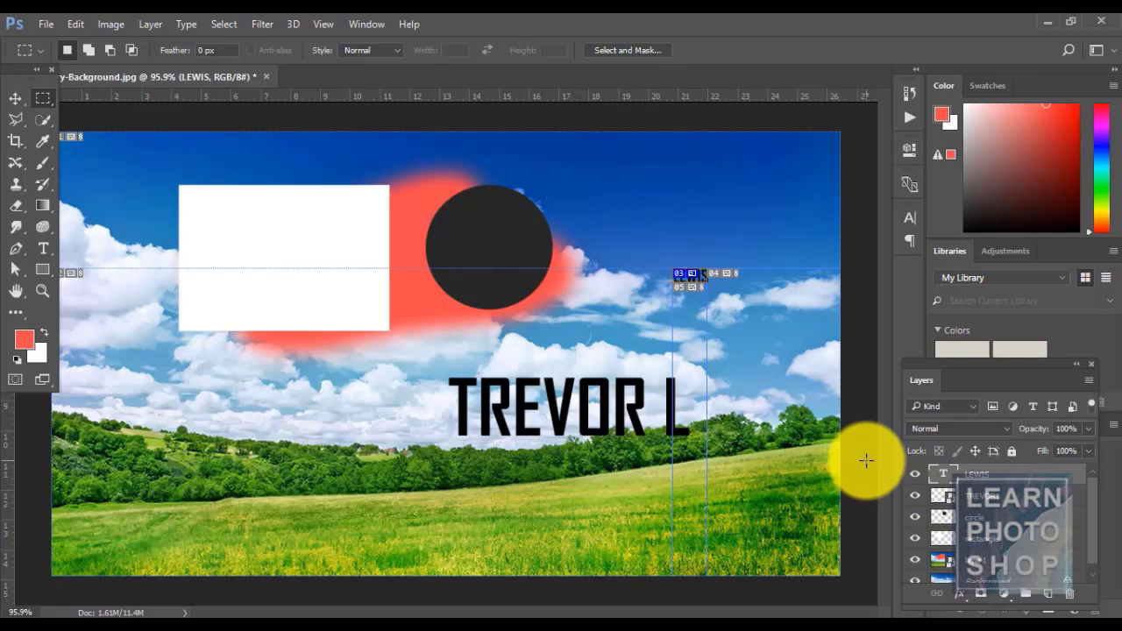
pyautogui.click(990, 517)
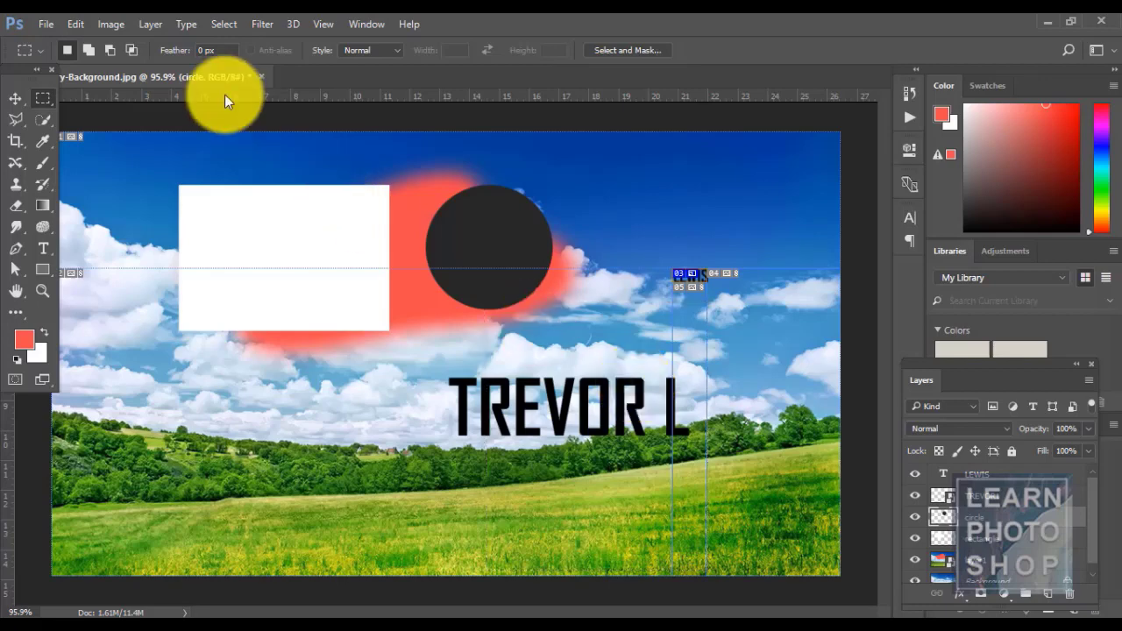
# - Make layer-based slices from the circle layer, then undo them back through the history
pyautogui.click(153, 24)
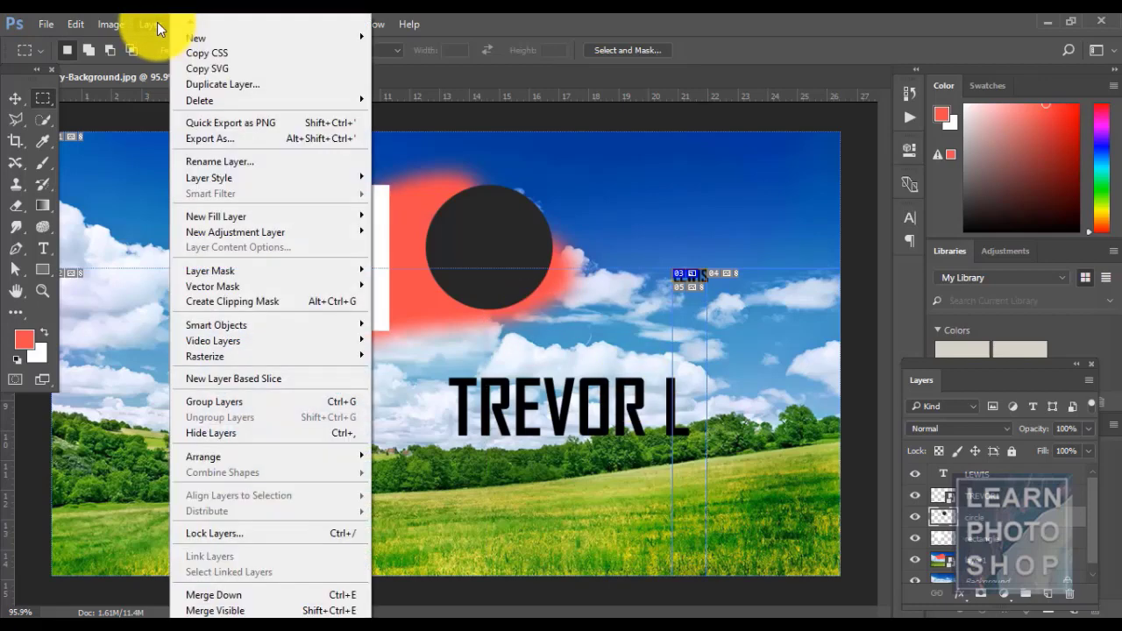
pyautogui.click(276, 377)
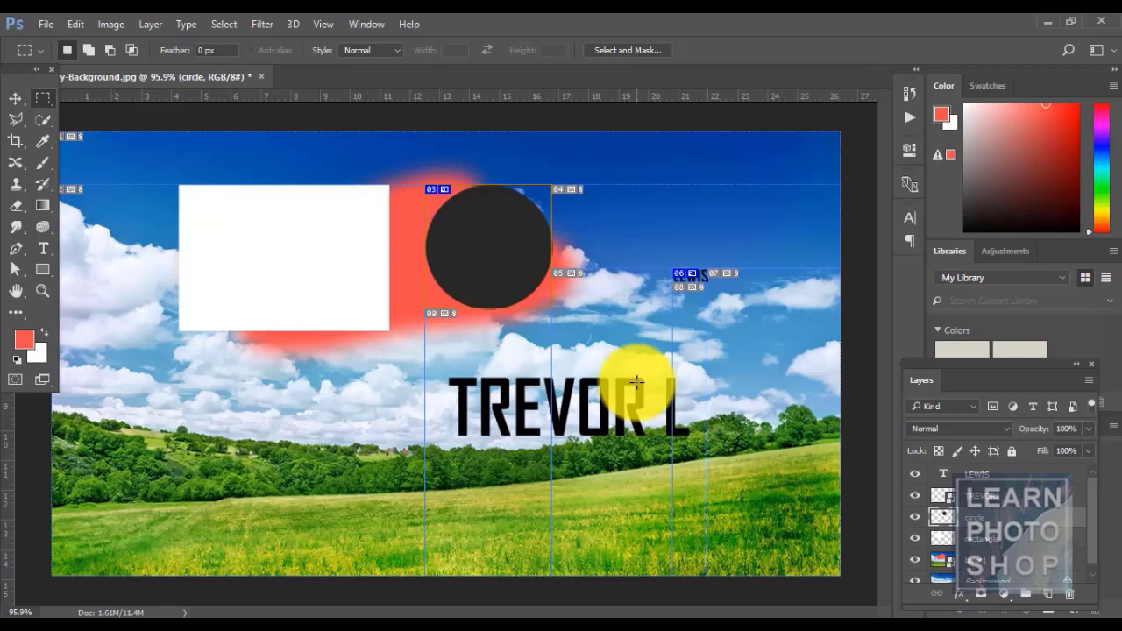
pyautogui.hotkey('ctrl', 'z')
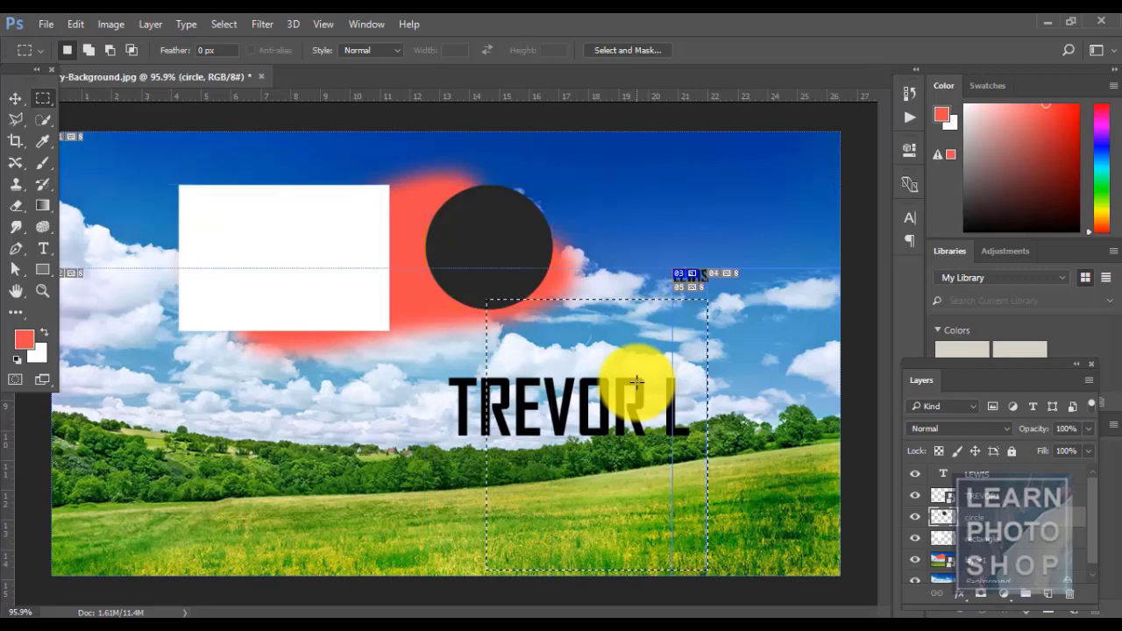
pyautogui.hotkey('ctrl', 'alt', 'z')
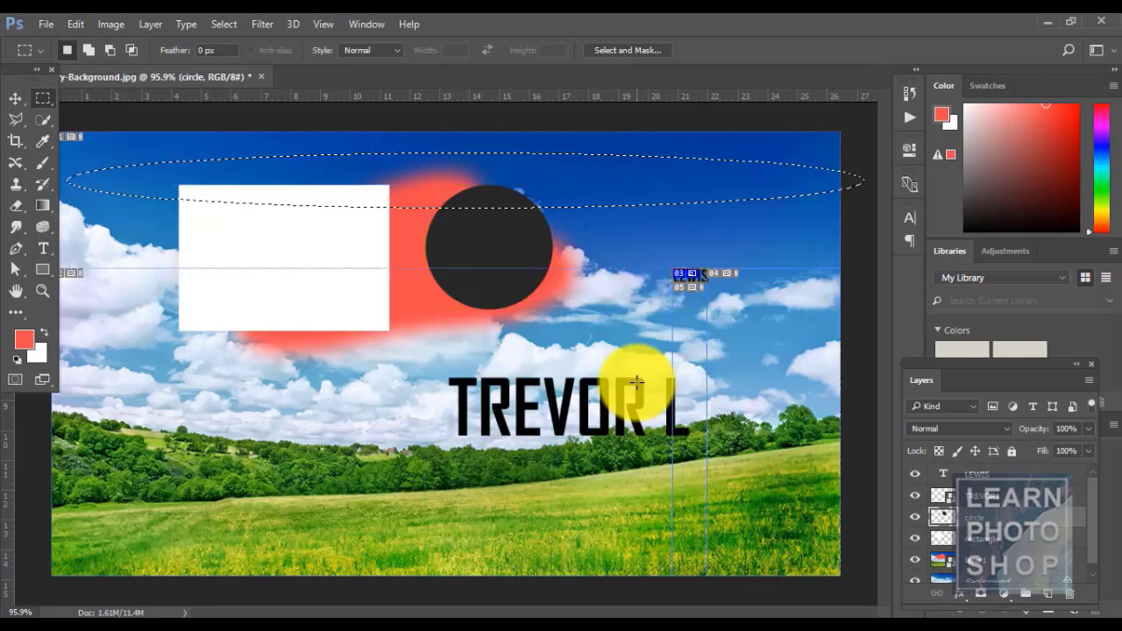
# - Select both the LEWIS and TREVOR L text layers in the Layers panel
pyautogui.click(144, 24)
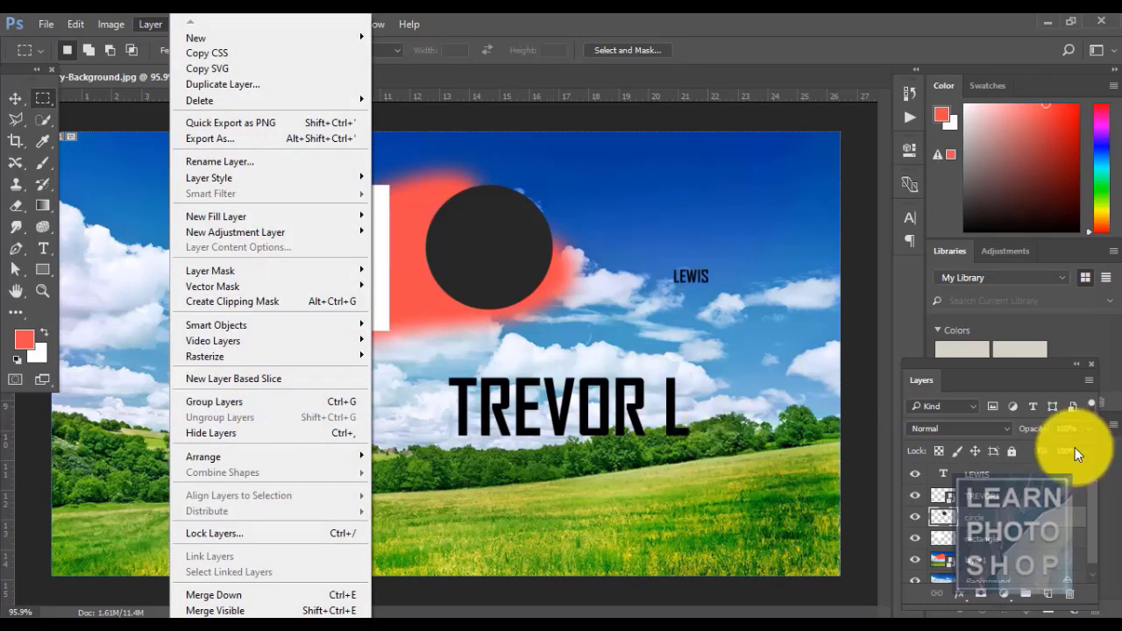
pyautogui.click(1012, 475)
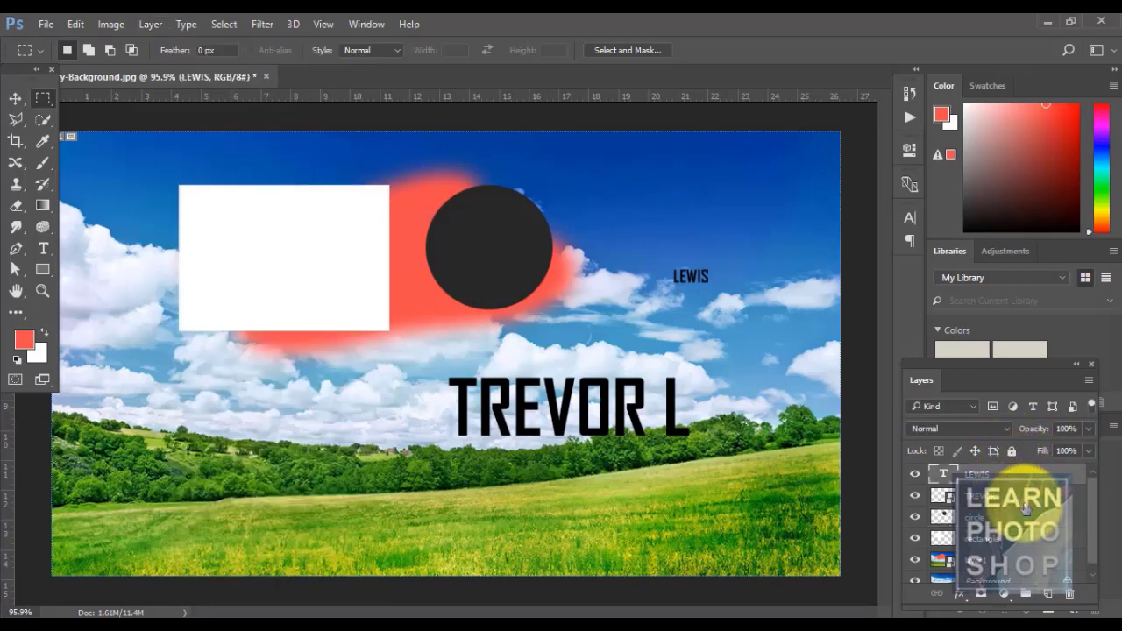
pyautogui.keyDown('ctrl'); pyautogui.click(1025, 503); pyautogui.keyUp('ctrl')
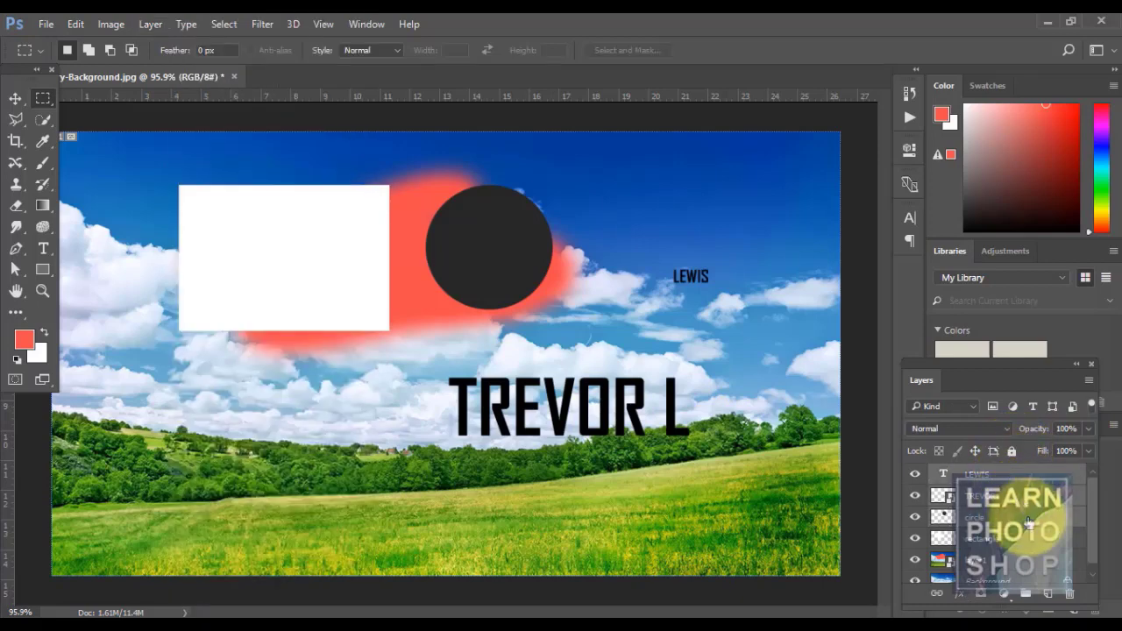
pyautogui.click(146, 24)
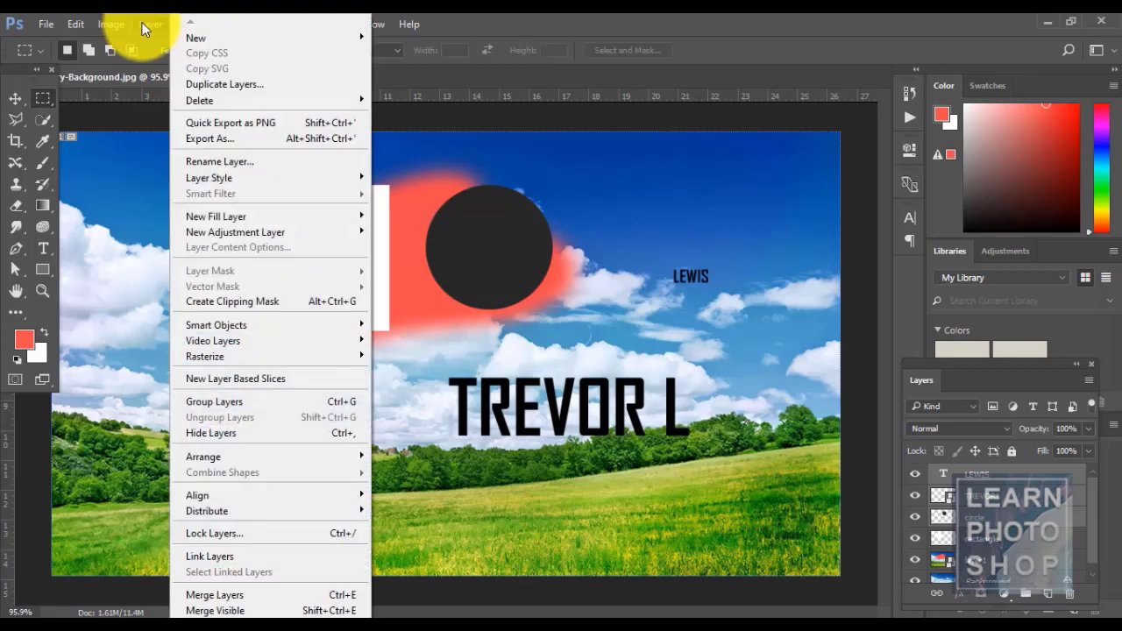
pyautogui.click(303, 401)
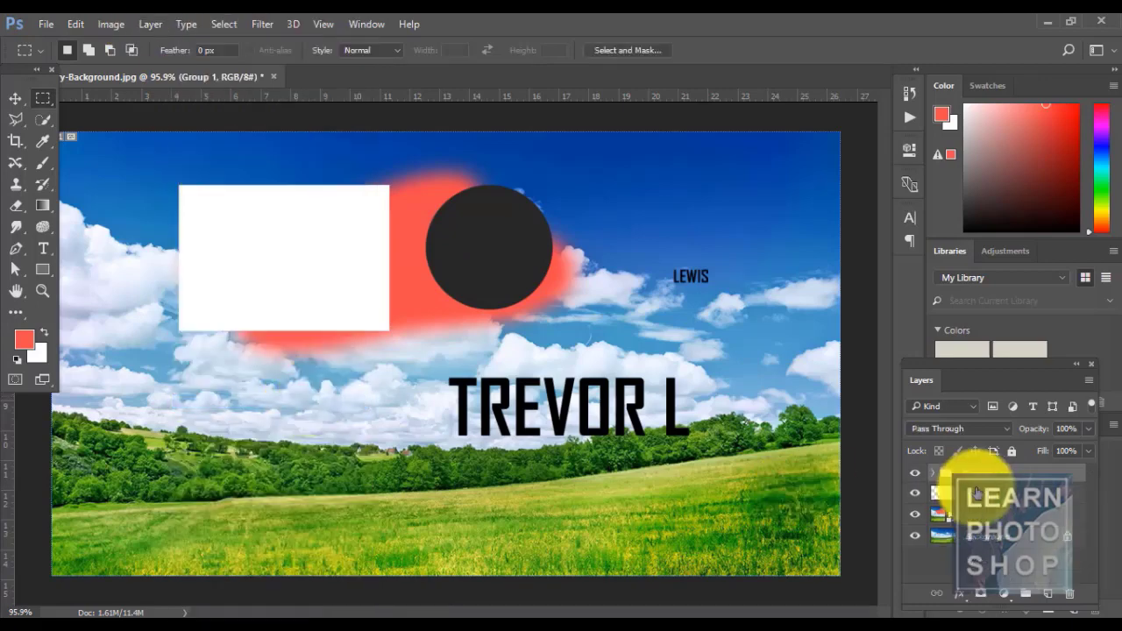
pyautogui.click(937, 477)
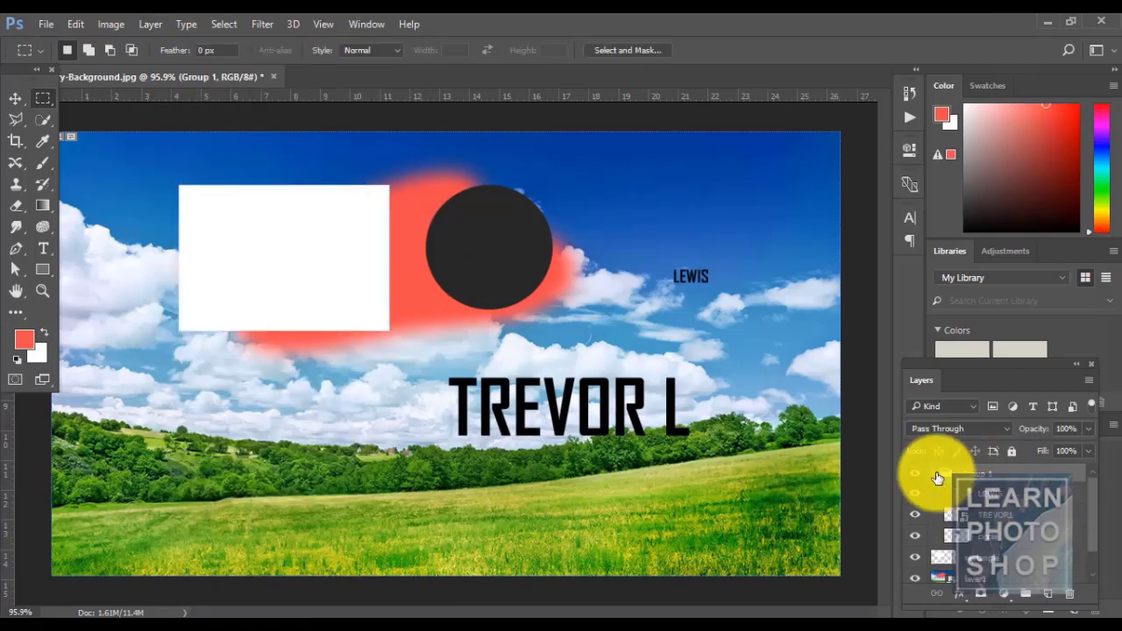
pyautogui.click(936, 475)
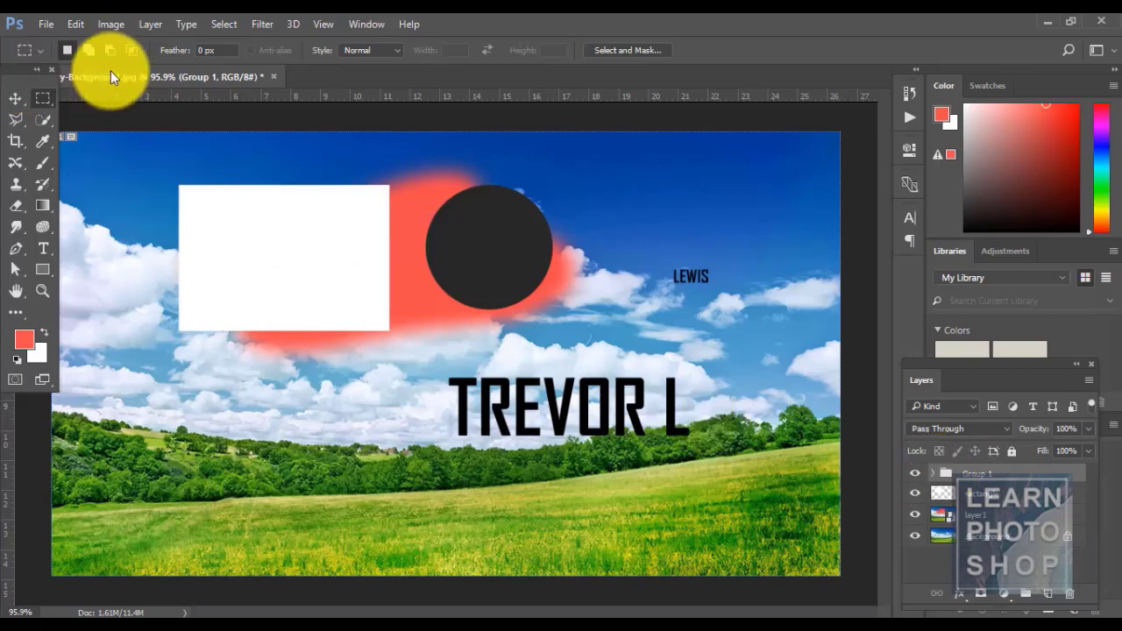
pyautogui.click(149, 25)
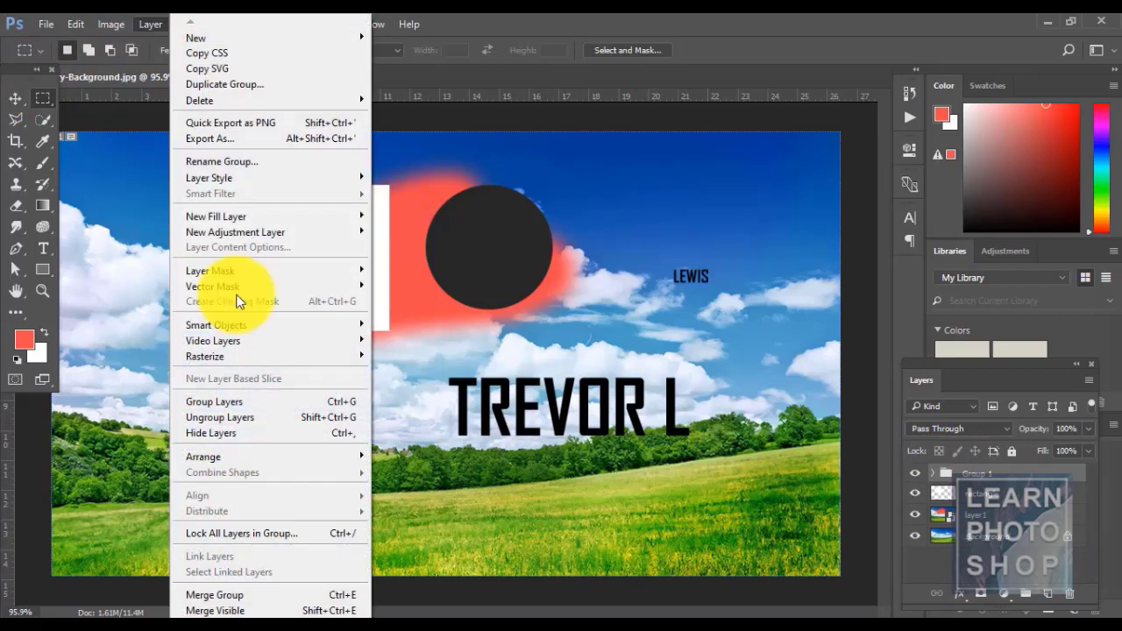
pyautogui.click(268, 417)
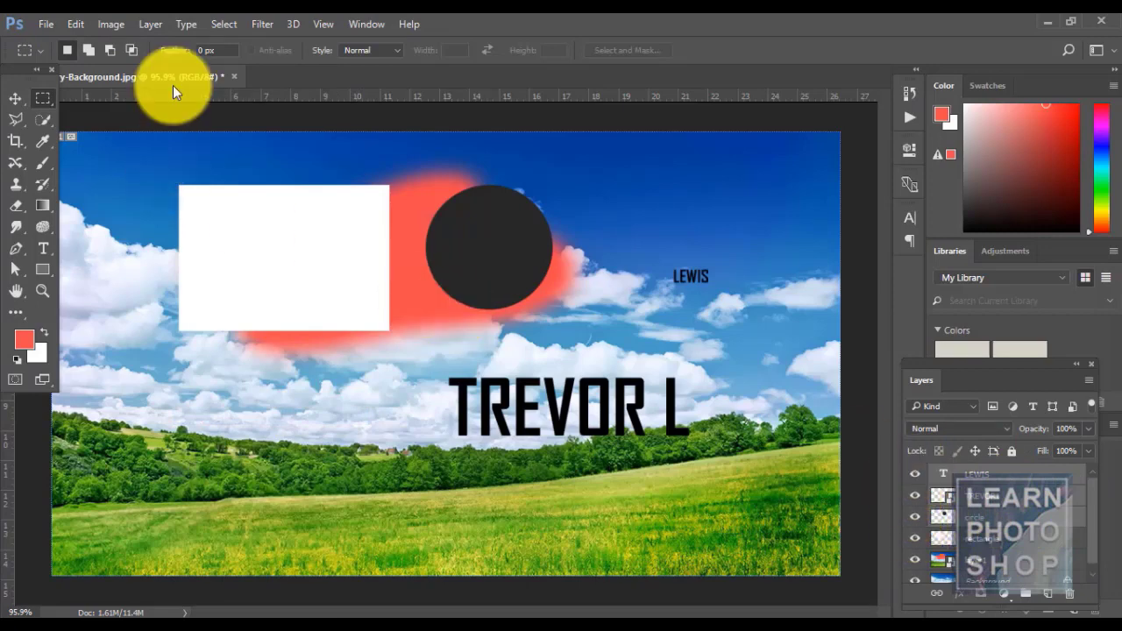
pyautogui.click(149, 24)
# - Hide the circle, TREVOR L and LEWIS layers, then restore them with Layer > Show Layers
pyautogui.click(278, 431)
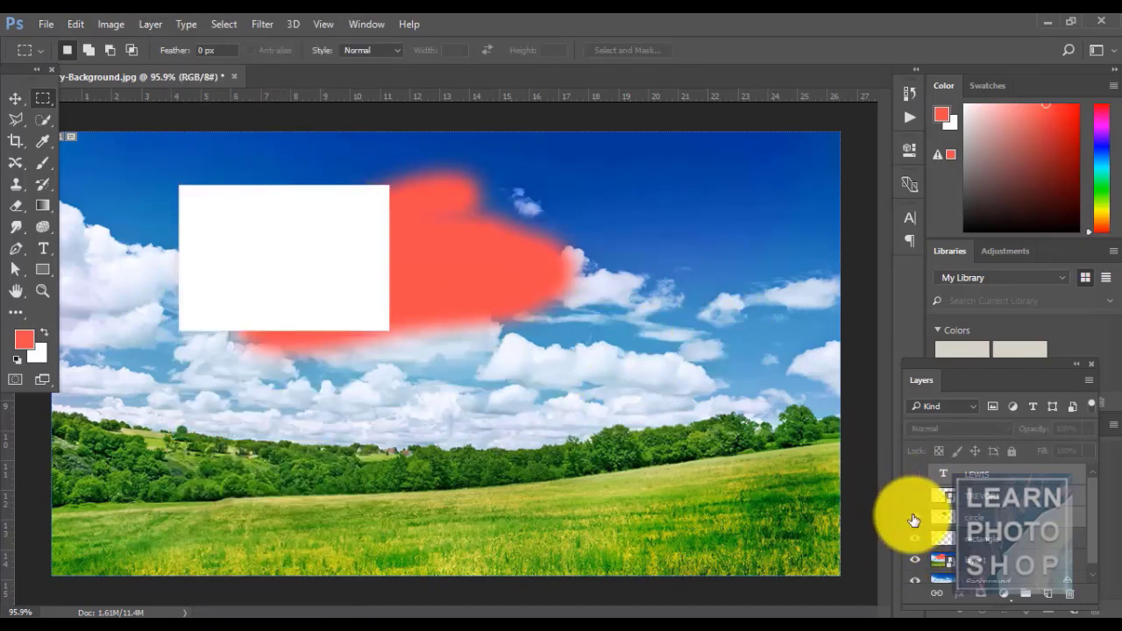
pyautogui.moveTo(913, 520); pyautogui.dragTo(911, 485)
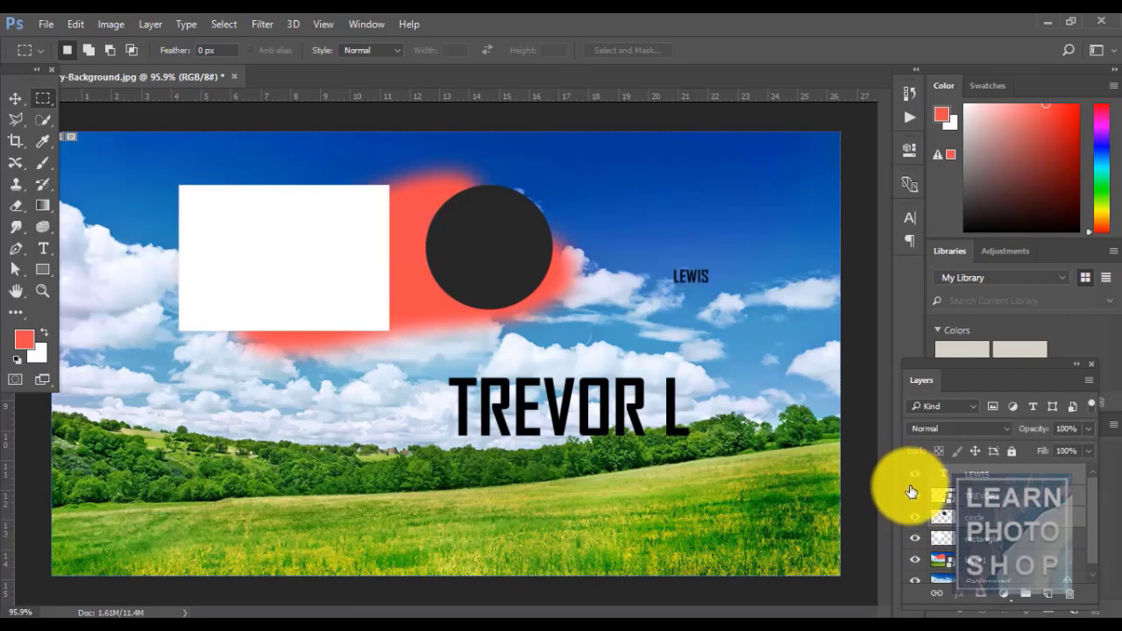
pyautogui.click(912, 495)
pyautogui.click(906, 517)
pyautogui.click(914, 474)
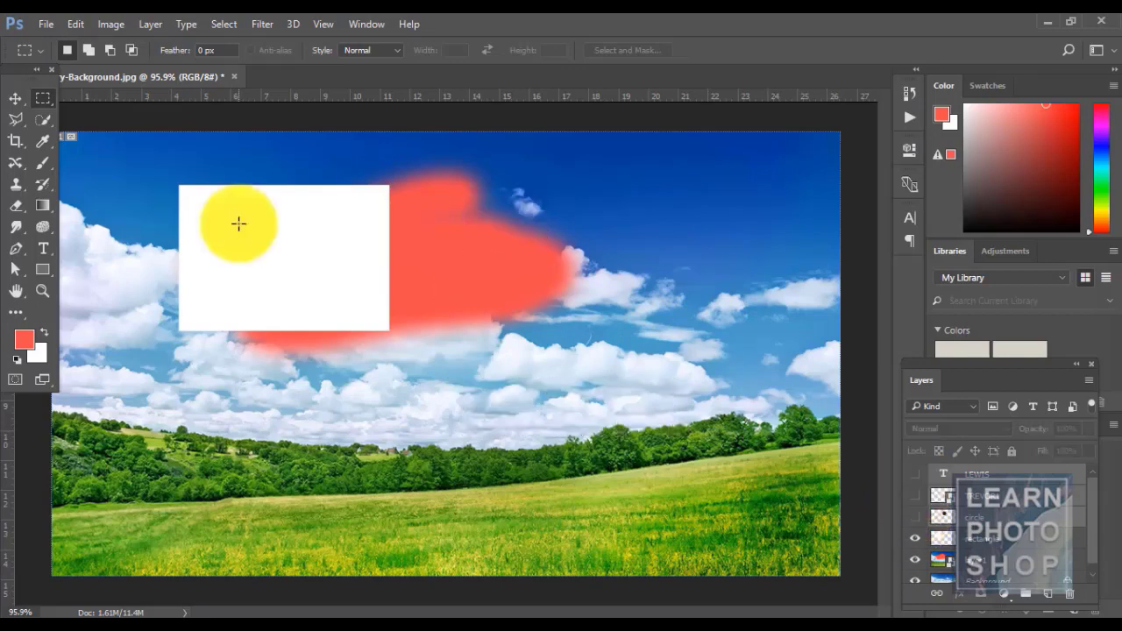
pyautogui.click(158, 26)
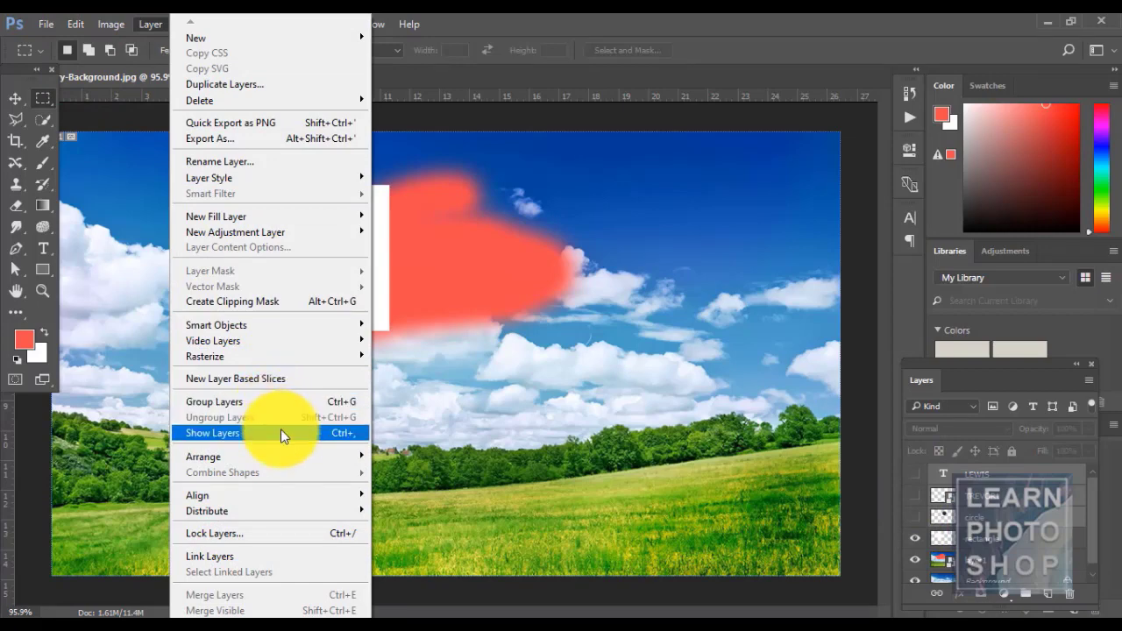
pyautogui.click(281, 432)
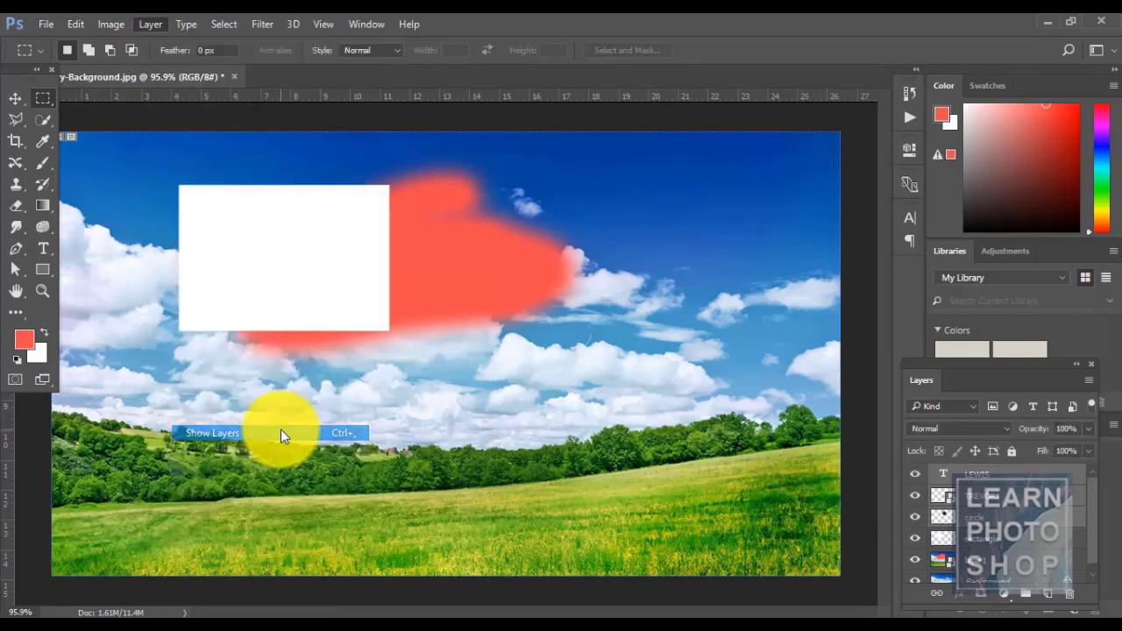
# - Toggle the LEWIS, TREVOR L and dark circle visibility off and back on
pyautogui.click(917, 477)
pyautogui.click(915, 496)
pyautogui.click(915, 518)
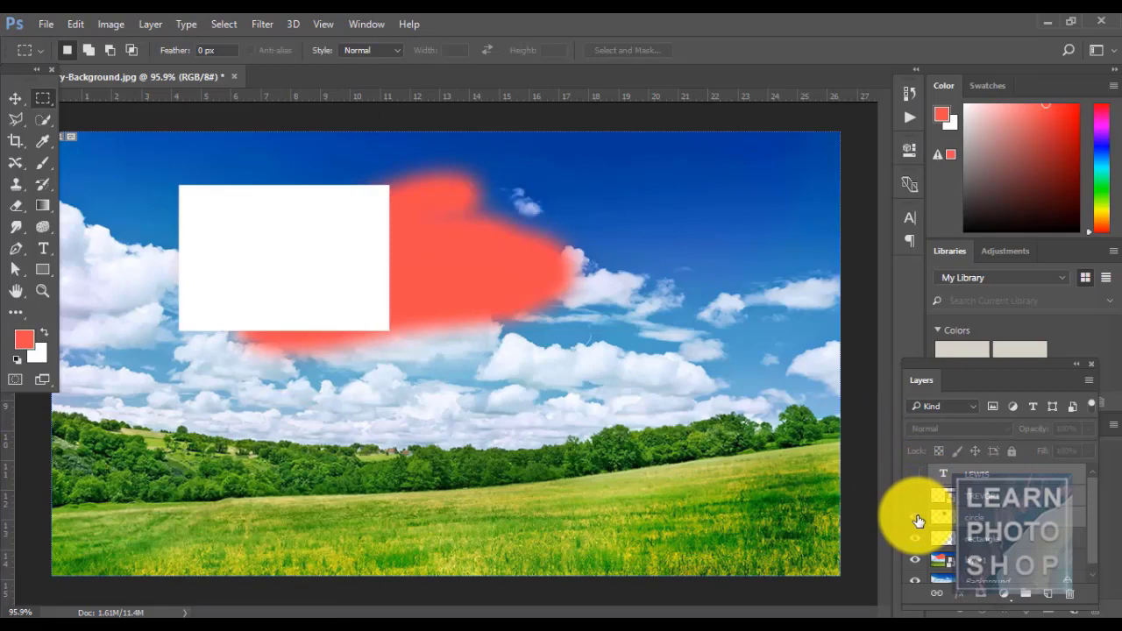
pyautogui.click(915, 518)
pyautogui.click(915, 496)
pyautogui.click(915, 474)
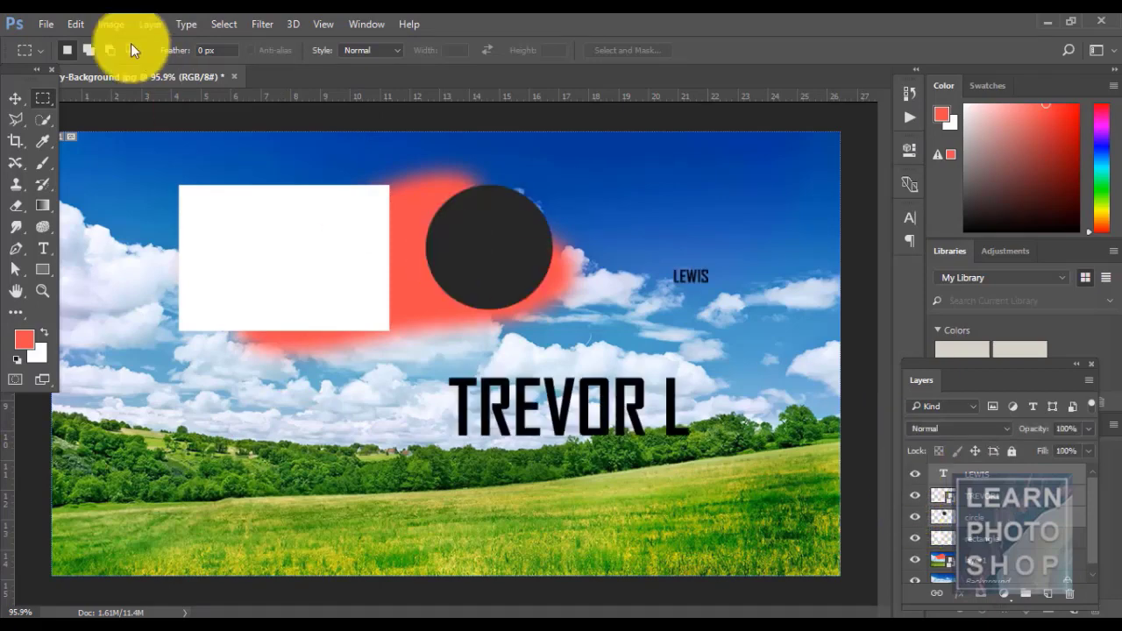
pyautogui.click(156, 22)
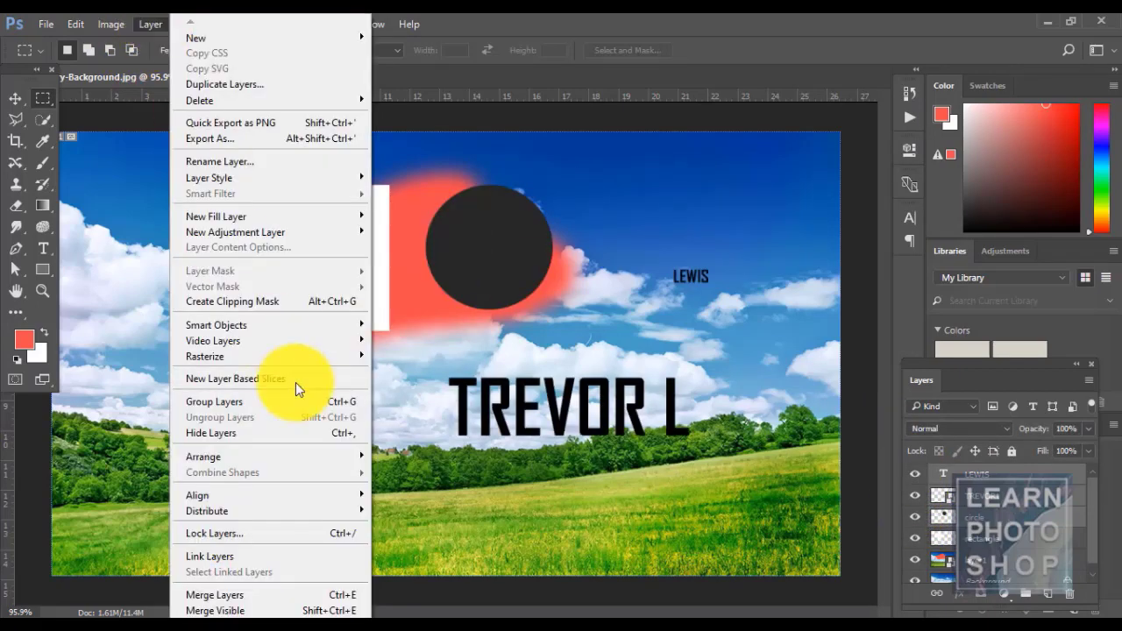
# - Move the circle, LEWIS and TREVOR L about 88 px left, then select only the circle layer
pyautogui.moveTo(309, 455)
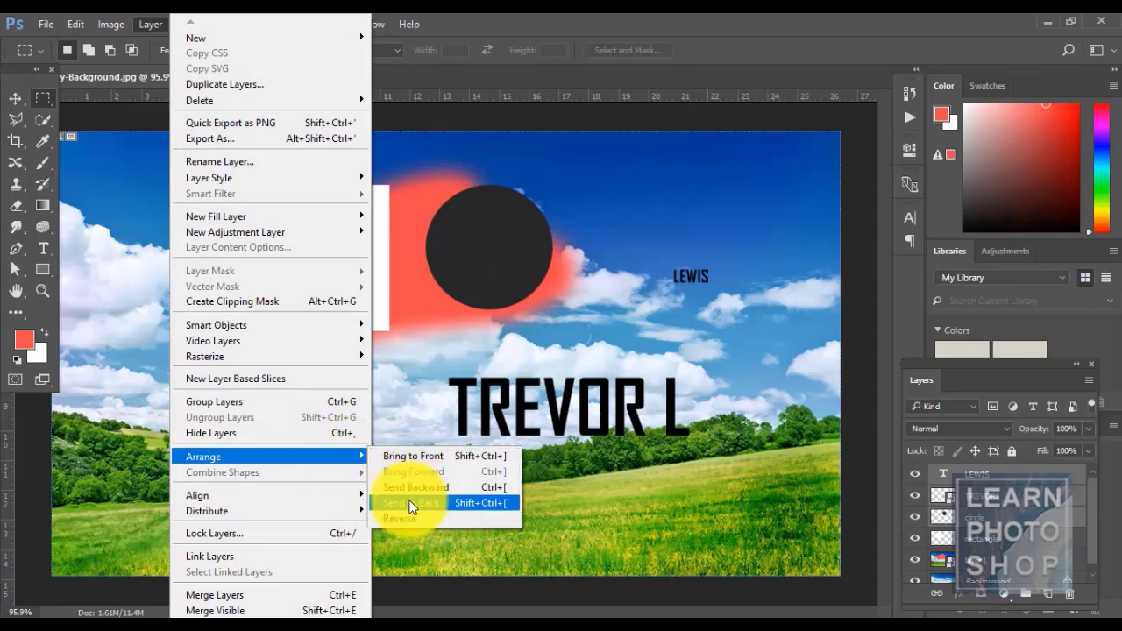
pyautogui.click(520, 247)
pyautogui.press('v')
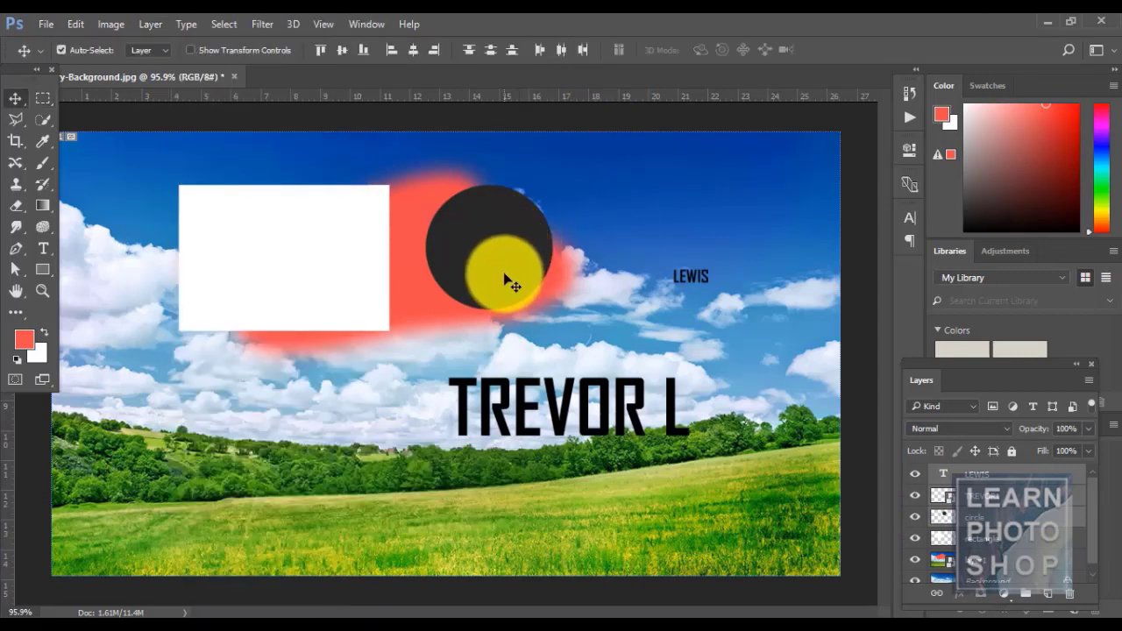
pyautogui.moveTo(497, 269); pyautogui.dragTo(402, 271)
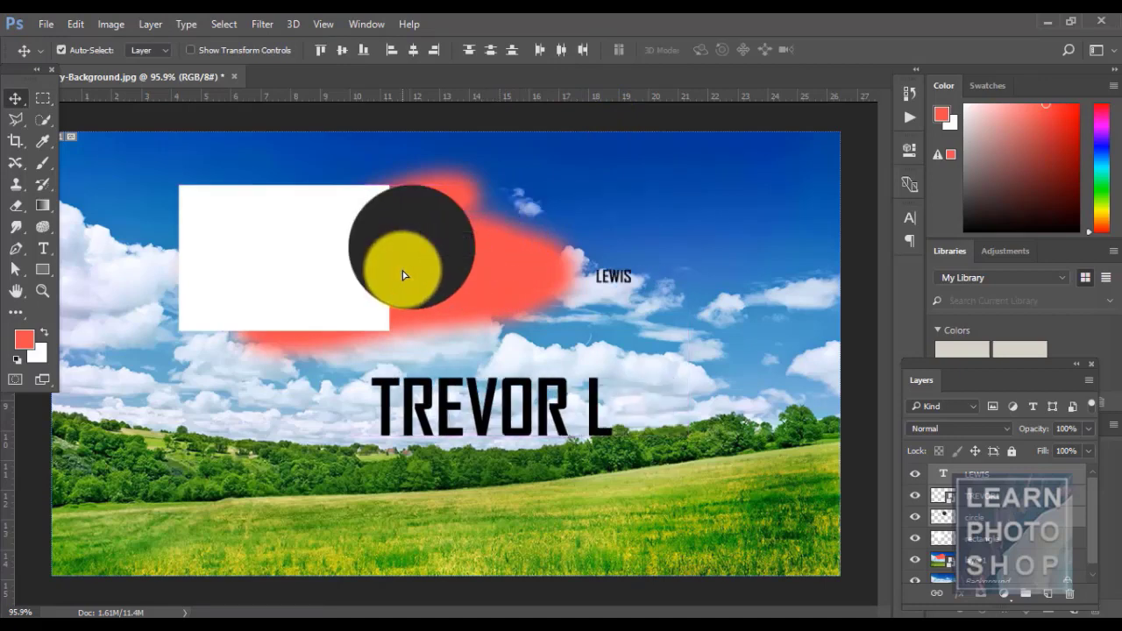
pyautogui.click(989, 513)
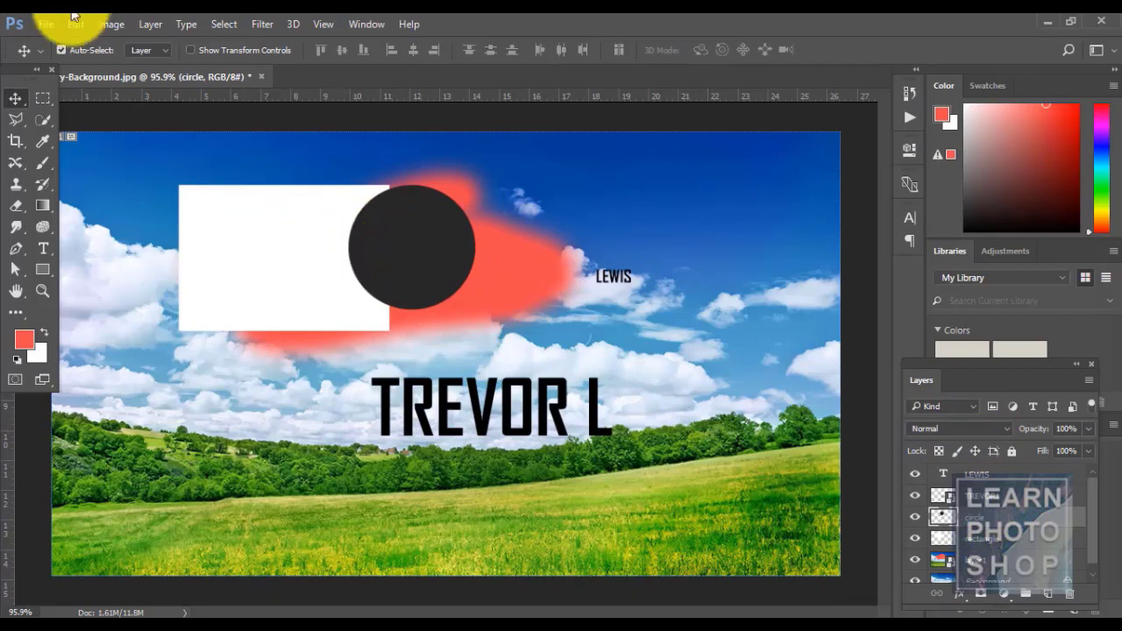
# - Try arranging the circle layer: send backward, bring forward, then send to back
pyautogui.click(136, 29)
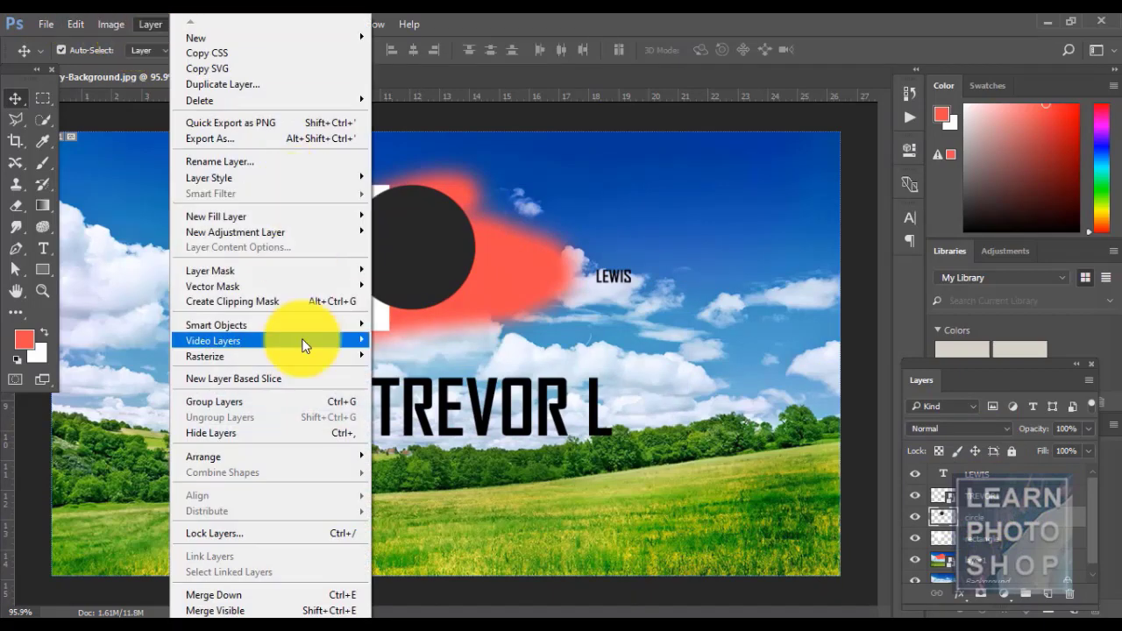
pyautogui.moveTo(313, 461)
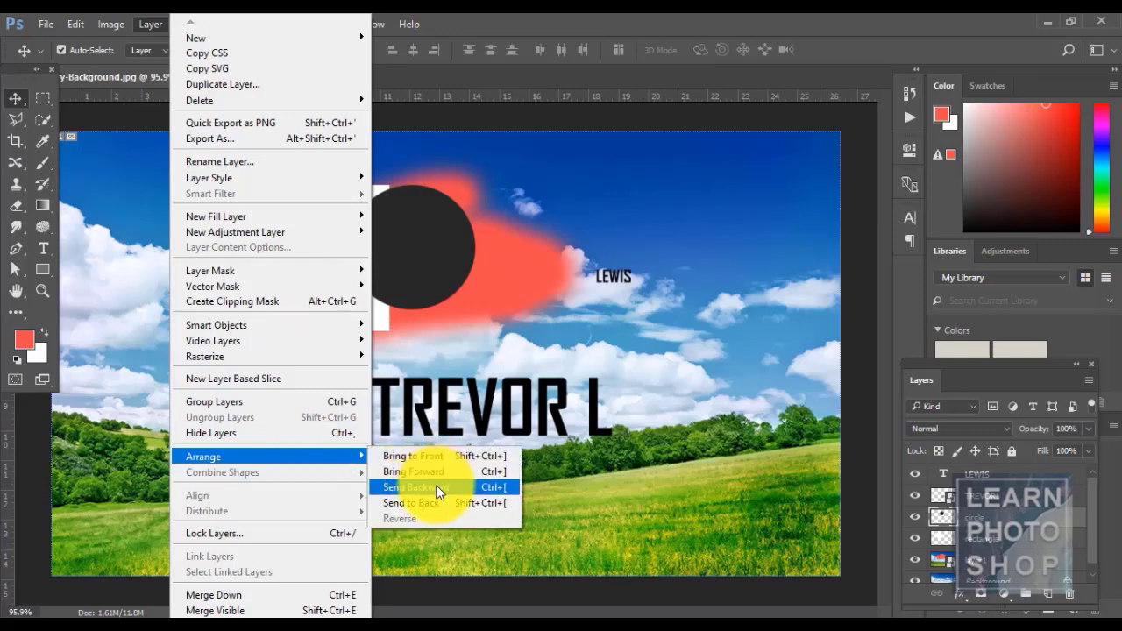
pyautogui.click(436, 489)
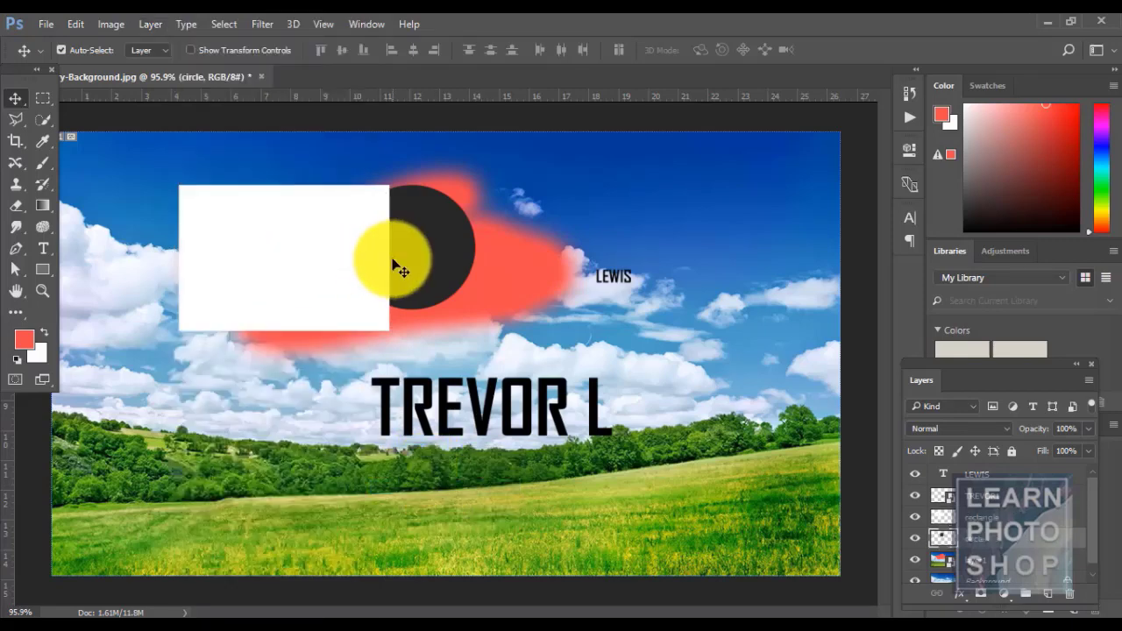
pyautogui.moveTo(396, 267); pyautogui.dragTo(425, 263)
pyautogui.hotkey('ctrl', ']')
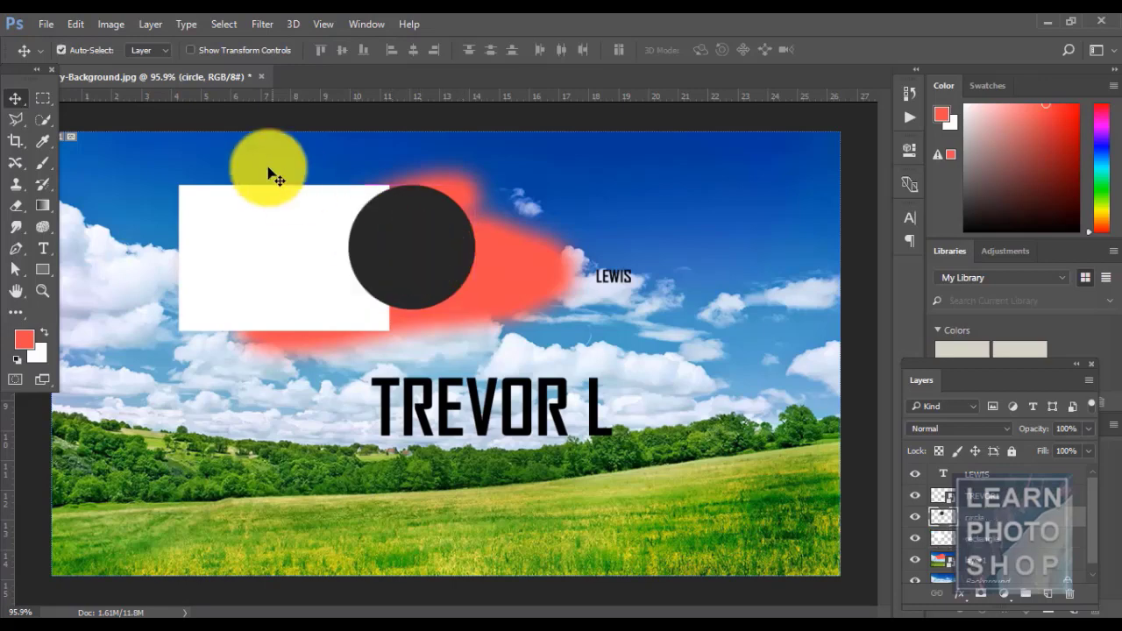
pyautogui.click(150, 24)
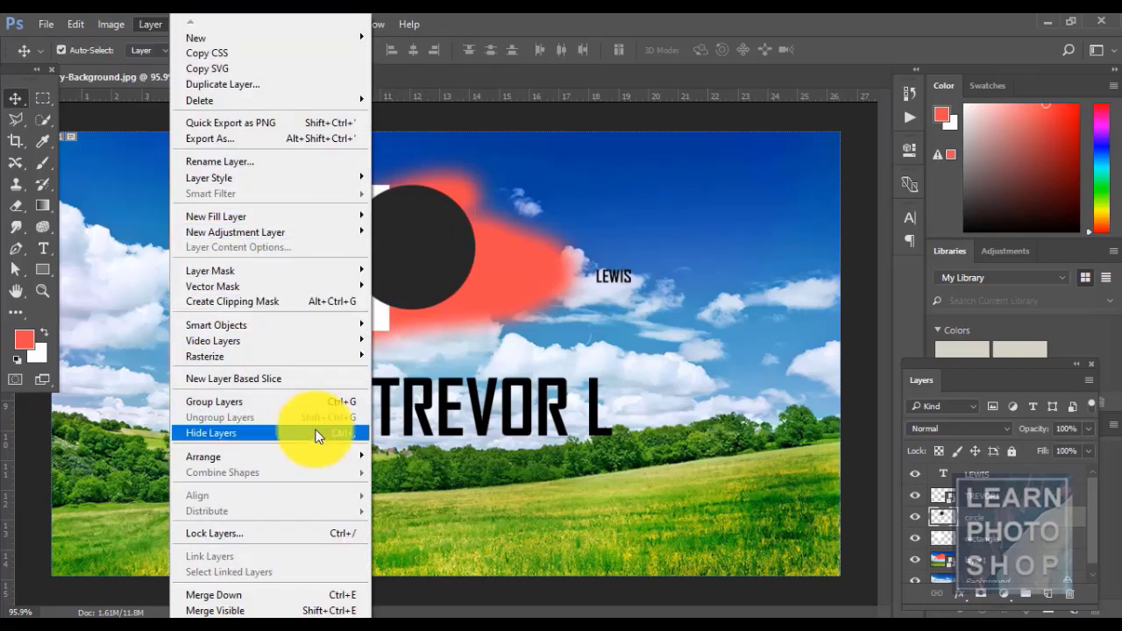
pyautogui.moveTo(314, 450)
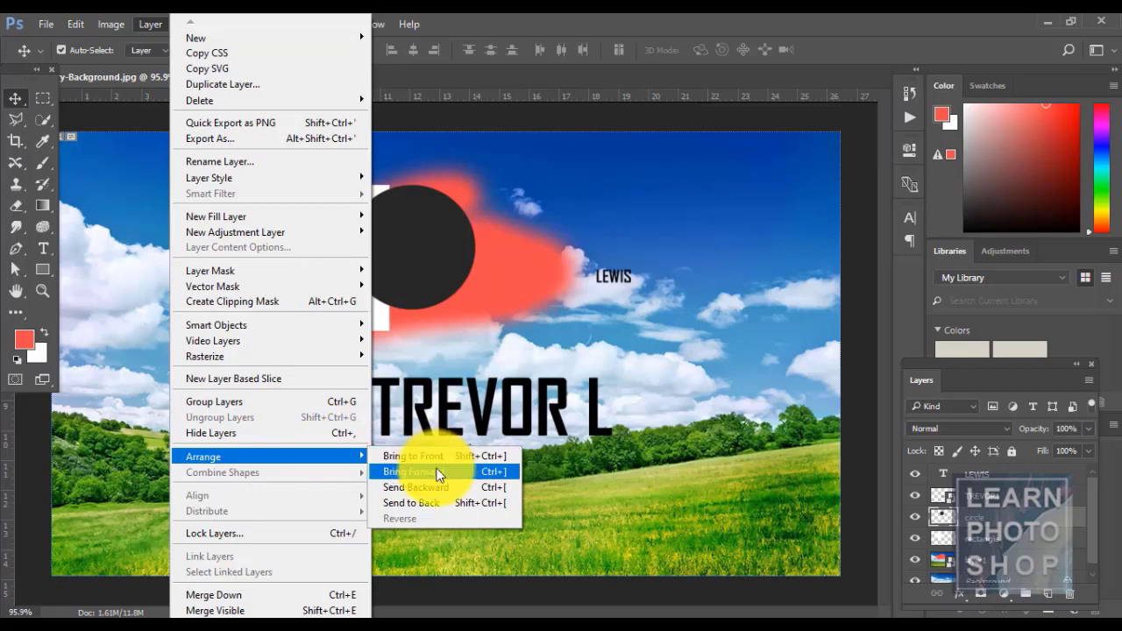
pyautogui.click(444, 502)
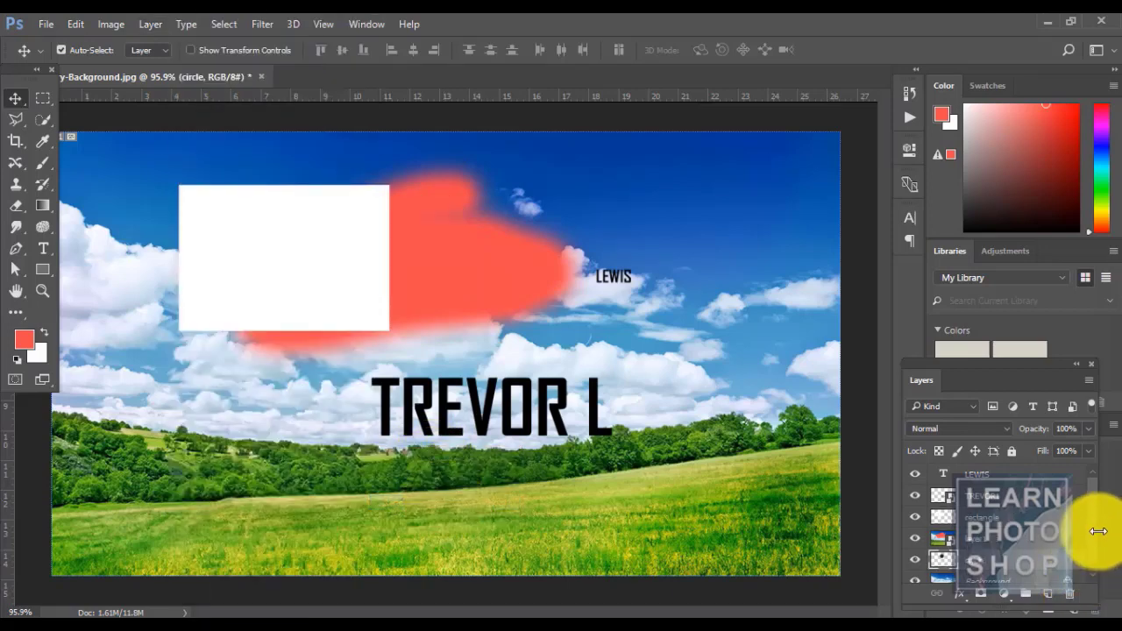
# - Toggle the red blurred stroke's visibility and step the circle one level forward and back
pyautogui.click(917, 533)
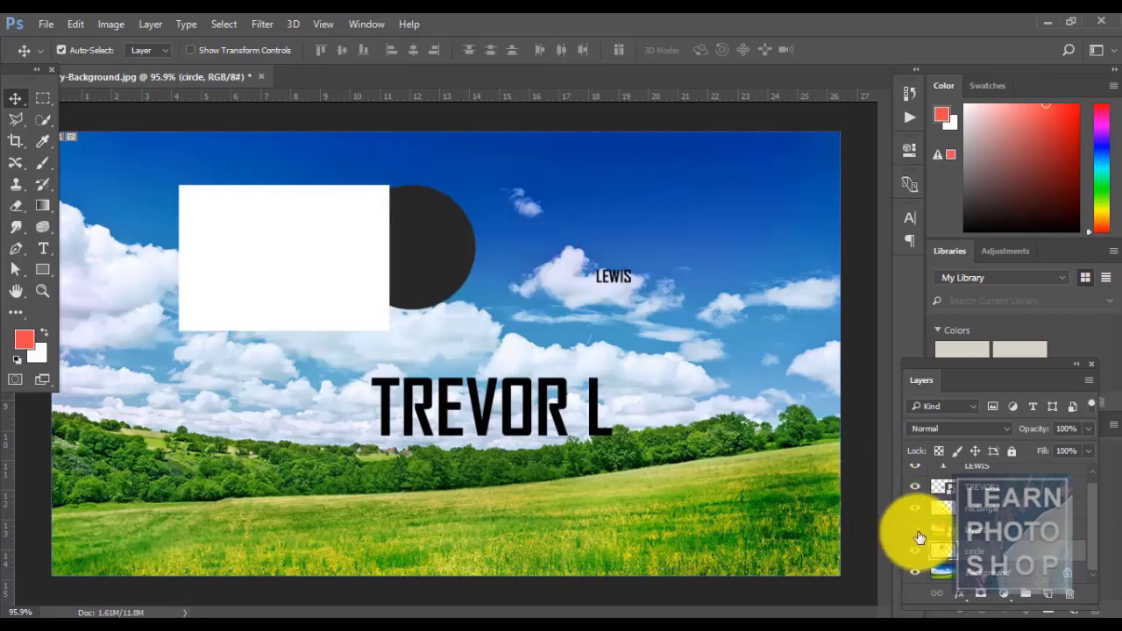
pyautogui.click(916, 530)
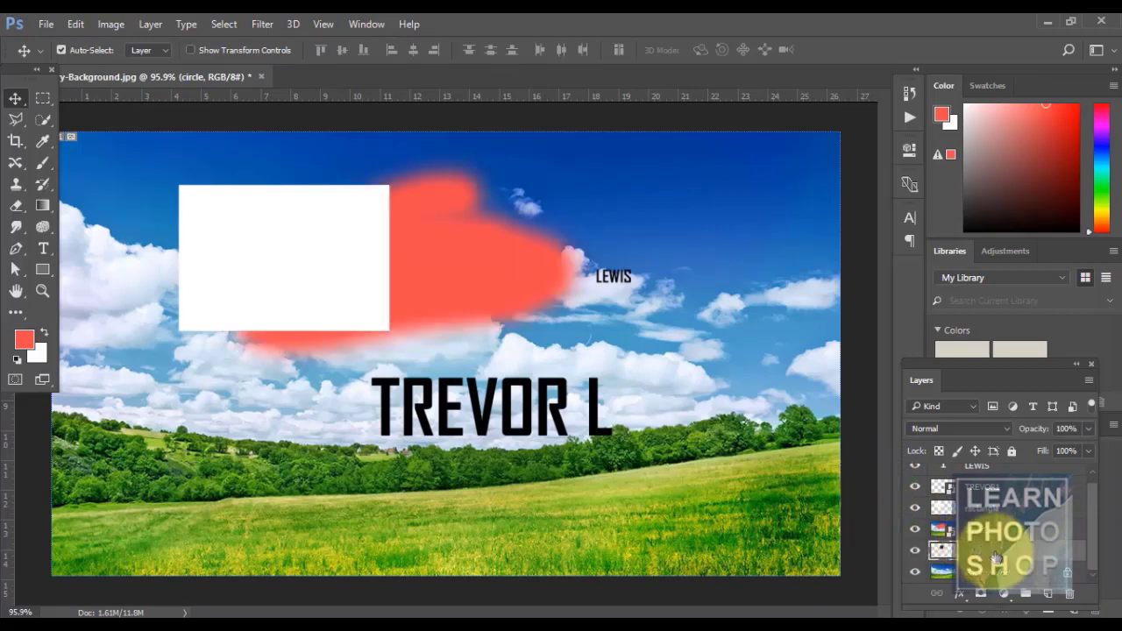
pyautogui.click(151, 25)
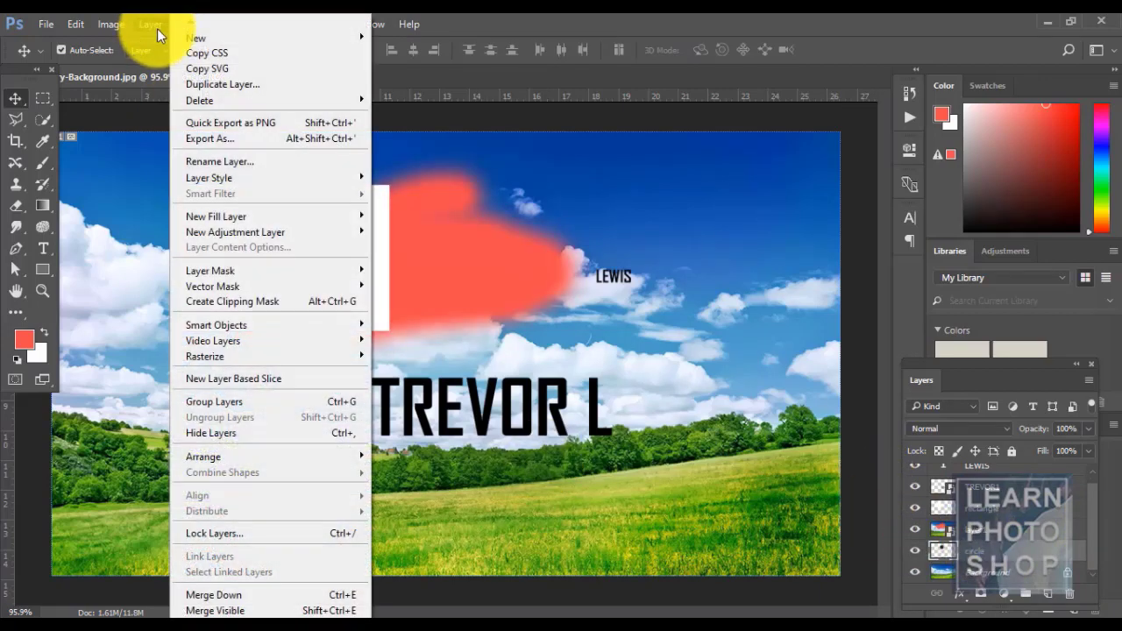
pyautogui.moveTo(279, 460)
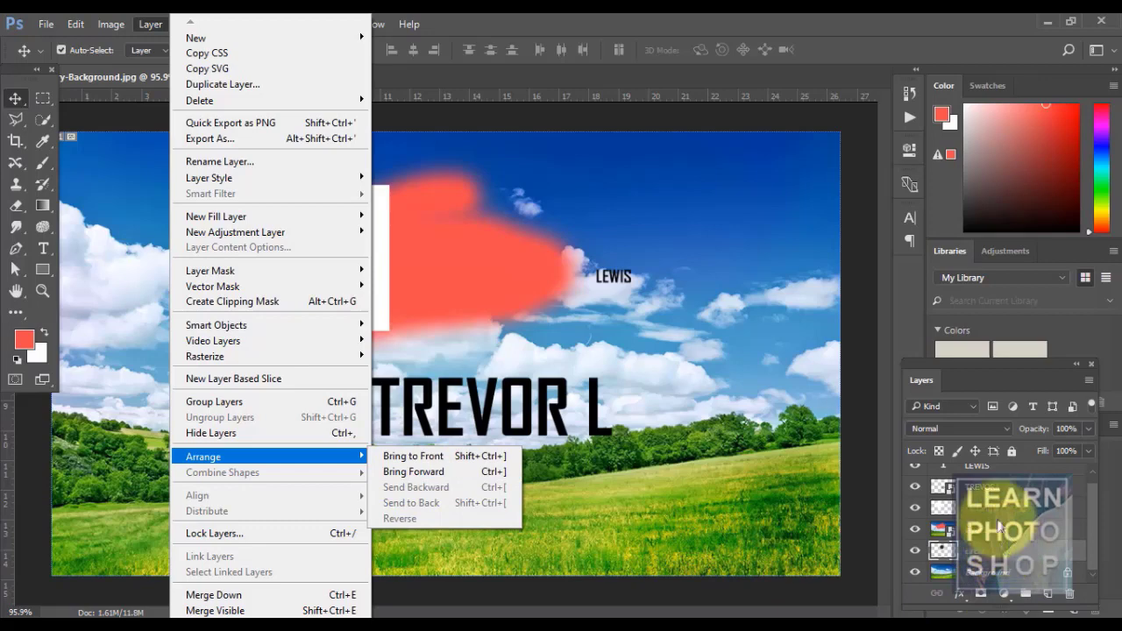
pyautogui.click(416, 473)
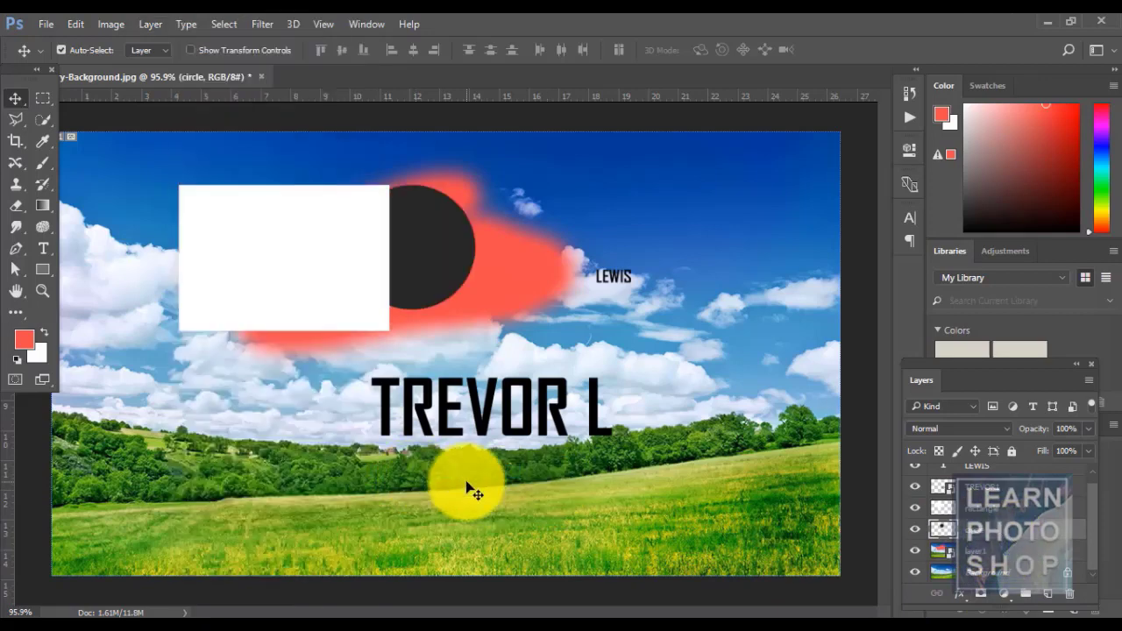
pyautogui.hotkey('ctrl', '[')
# - Bring the circle in front of all shapes and add a new empty layer on top
pyautogui.click(150, 23)
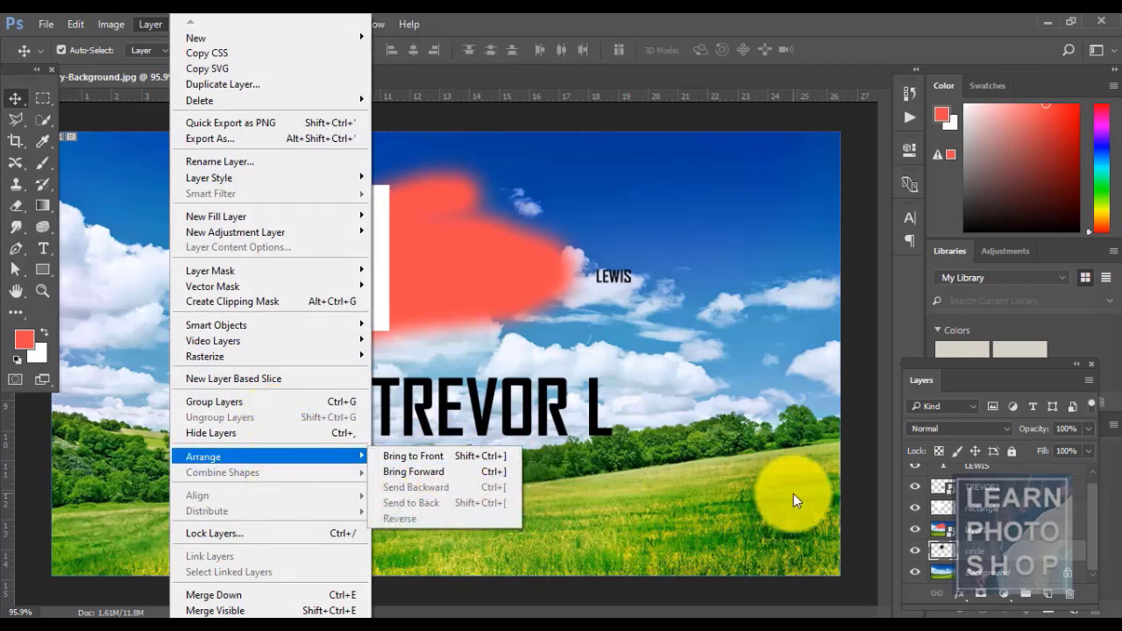
pyautogui.click(470, 457)
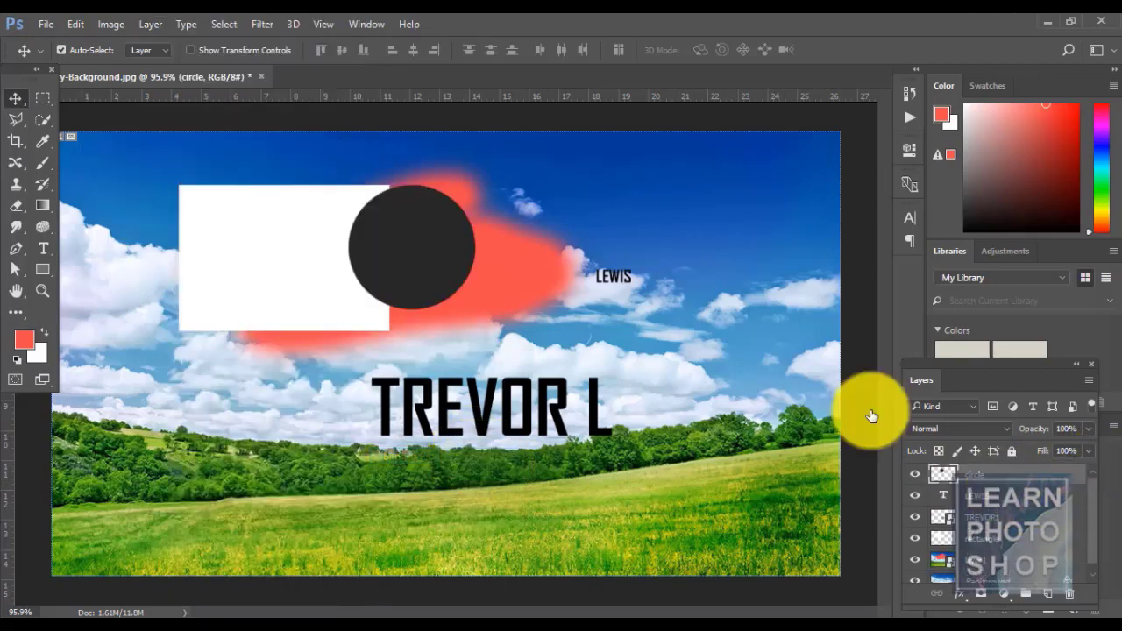
pyautogui.click(157, 25)
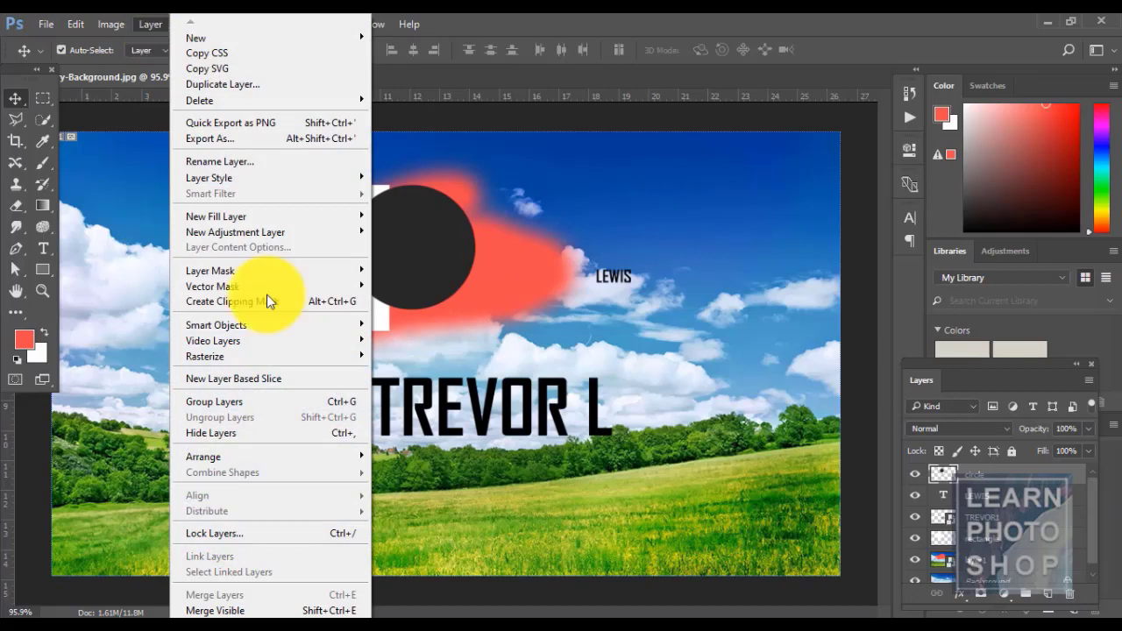
pyautogui.click(578, 19)
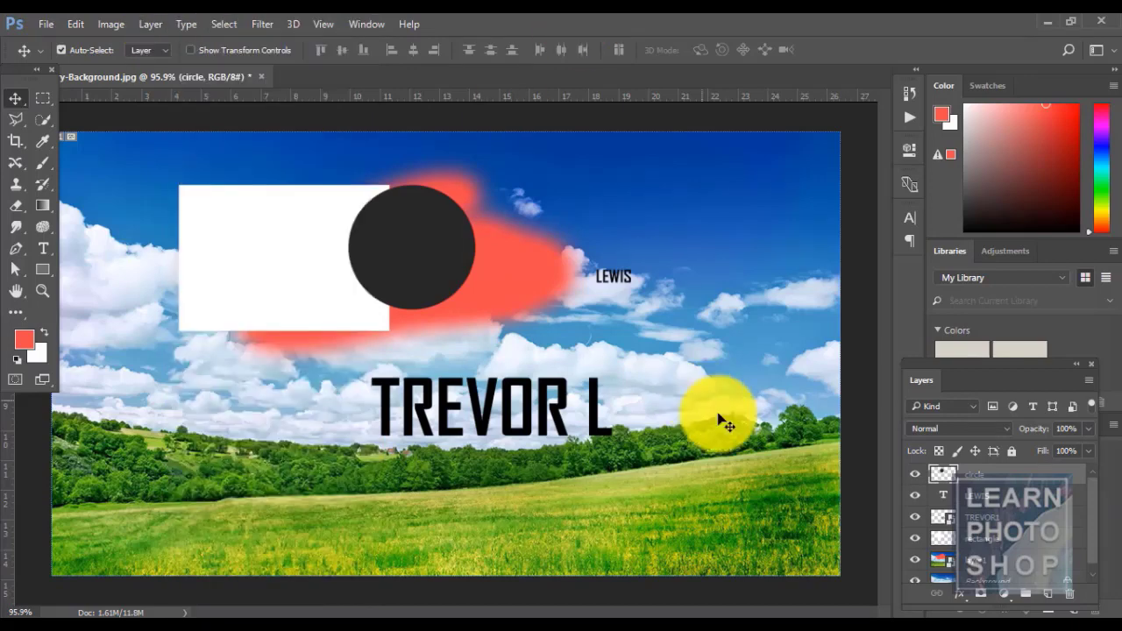
pyautogui.click(1049, 601)
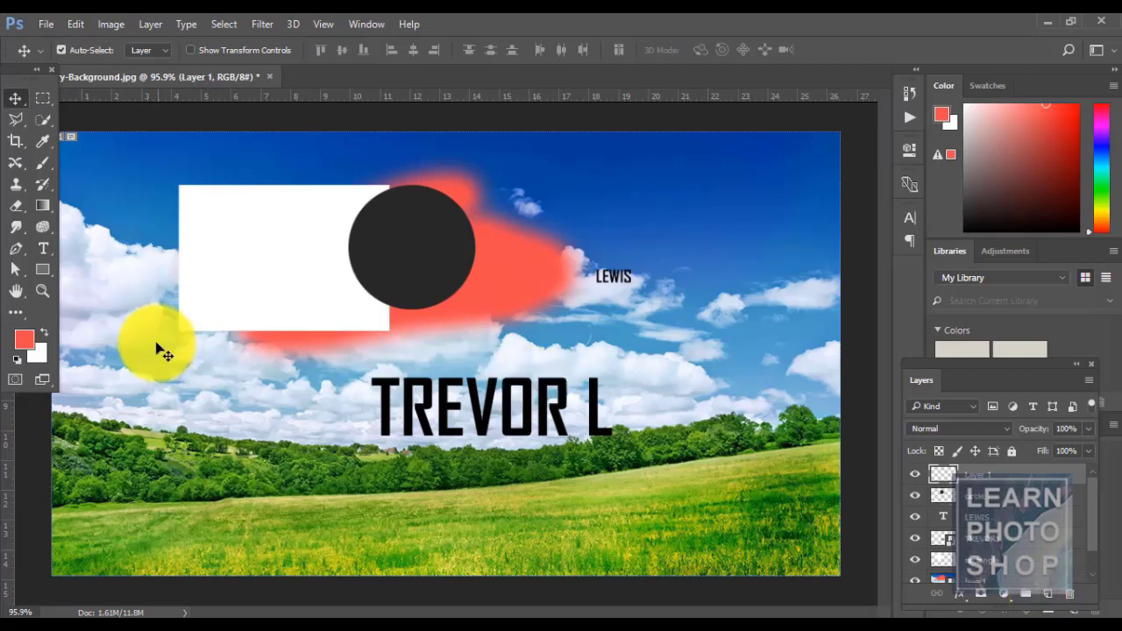
# - Draw a white 144×86 px filled rectangle in the upper-right sky using Shape mode
pyautogui.click(41, 272)
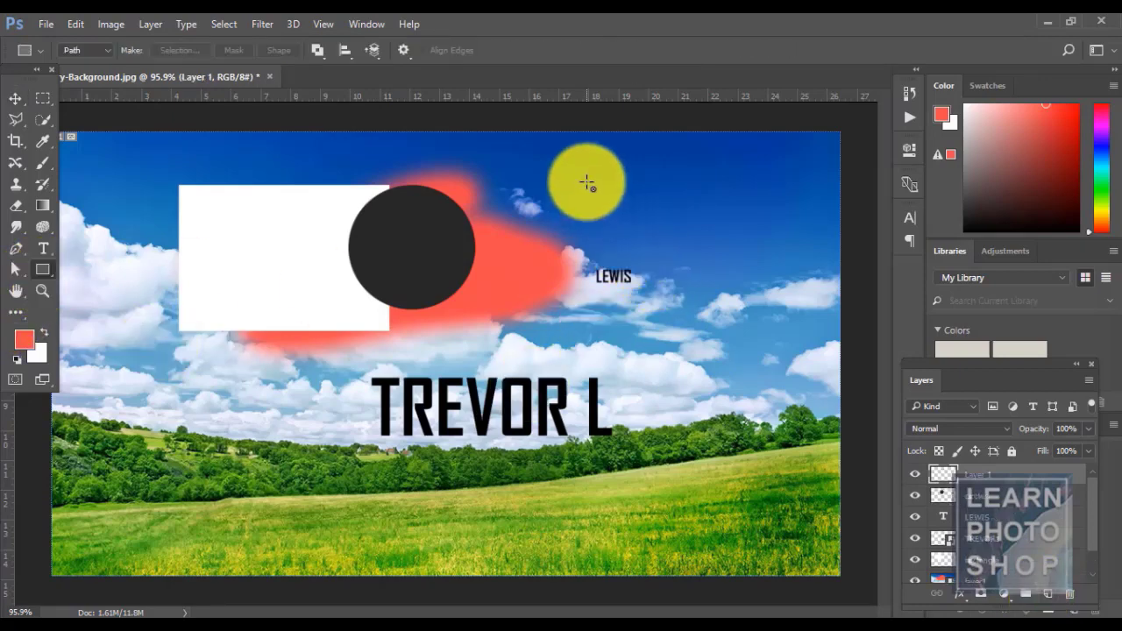
pyautogui.moveTo(585, 182); pyautogui.dragTo(700, 263)
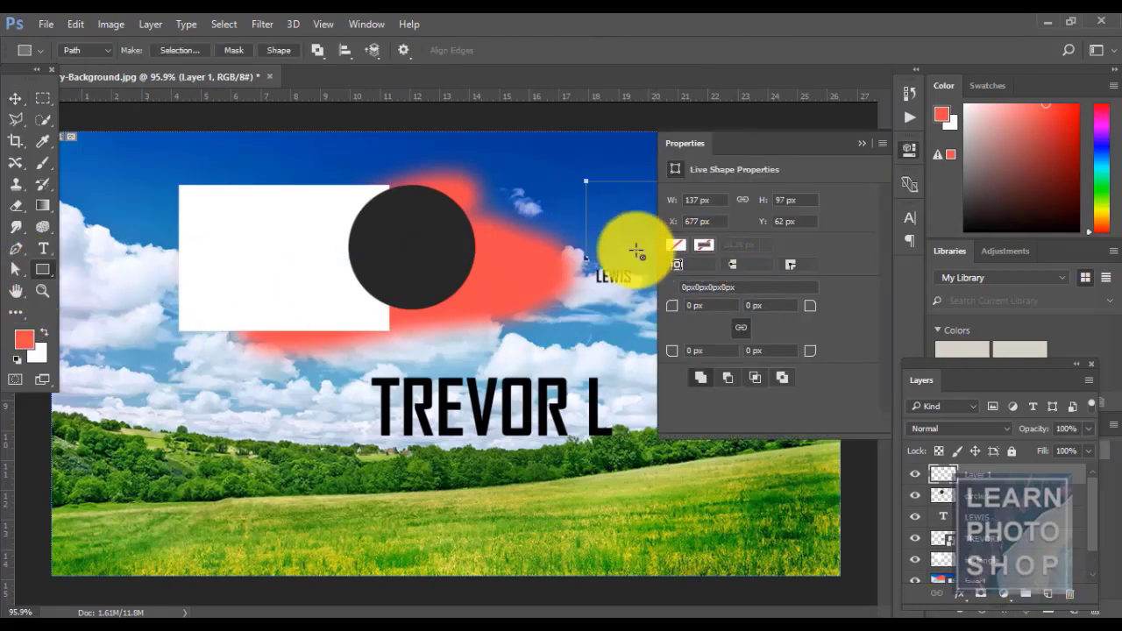
pyautogui.hotkey('ctrl', 'z')
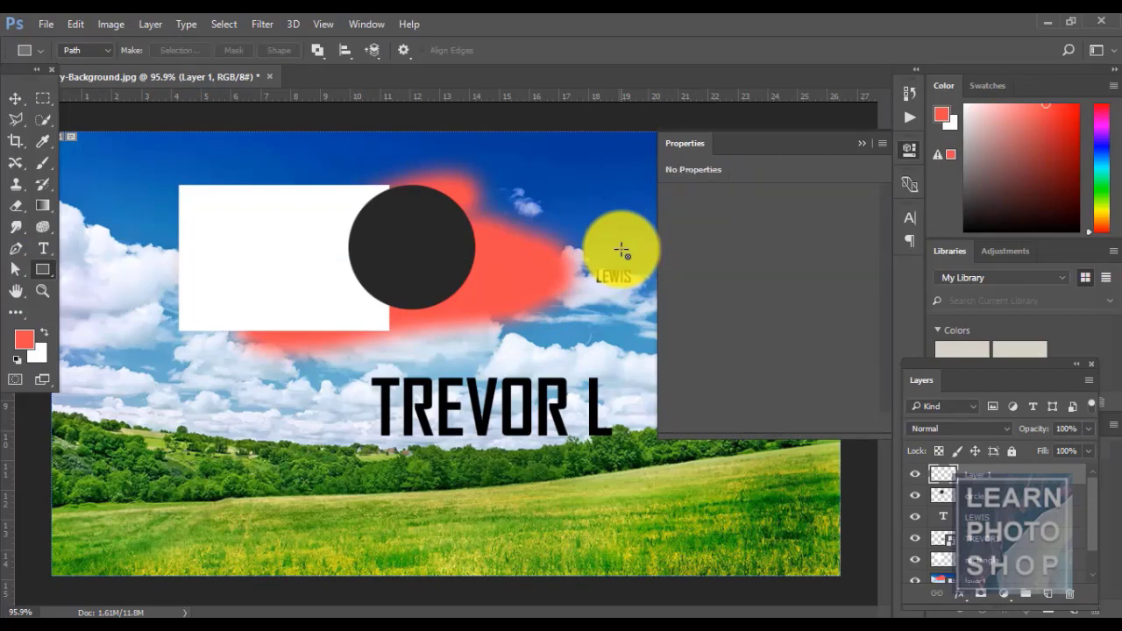
pyautogui.click(861, 144)
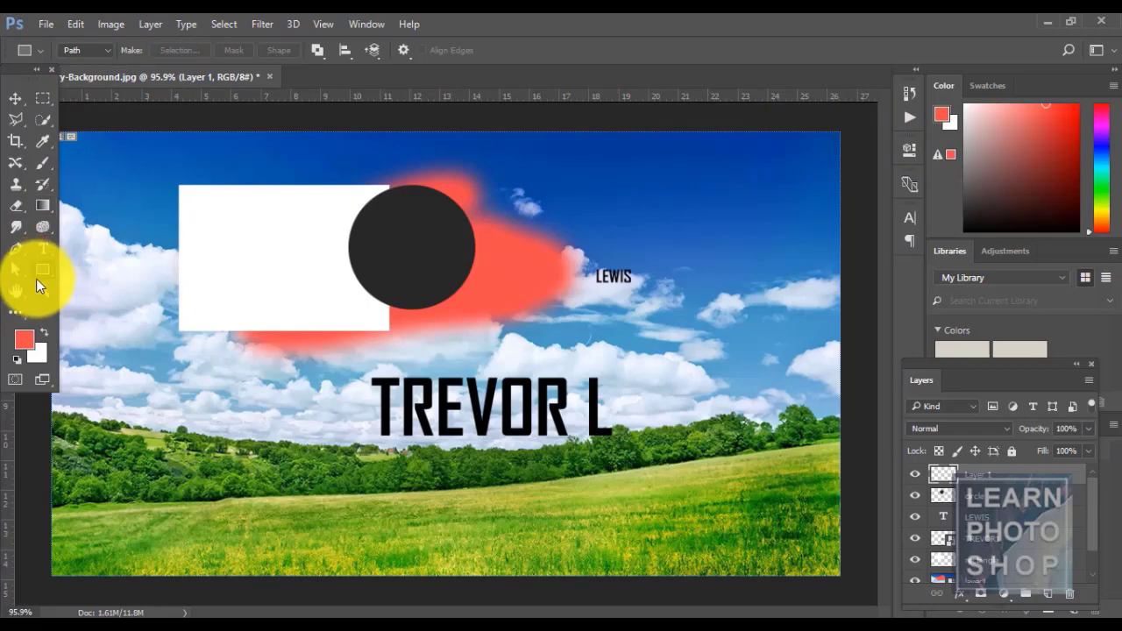
pyautogui.click(107, 50)
pyautogui.click(97, 63)
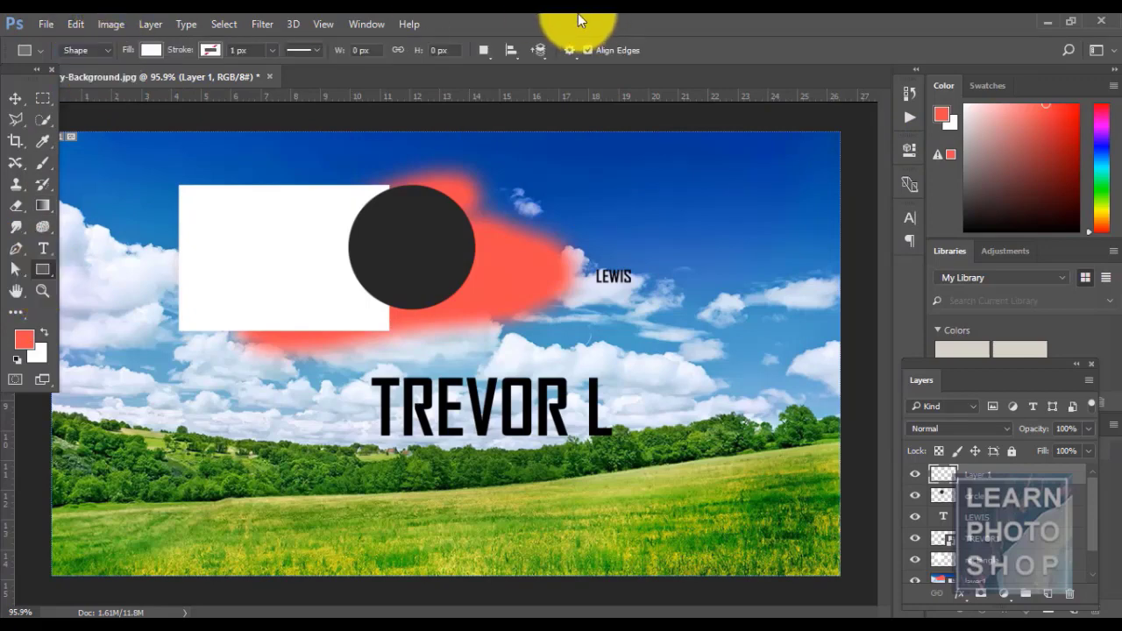
pyautogui.moveTo(598, 179); pyautogui.dragTo(717, 249)
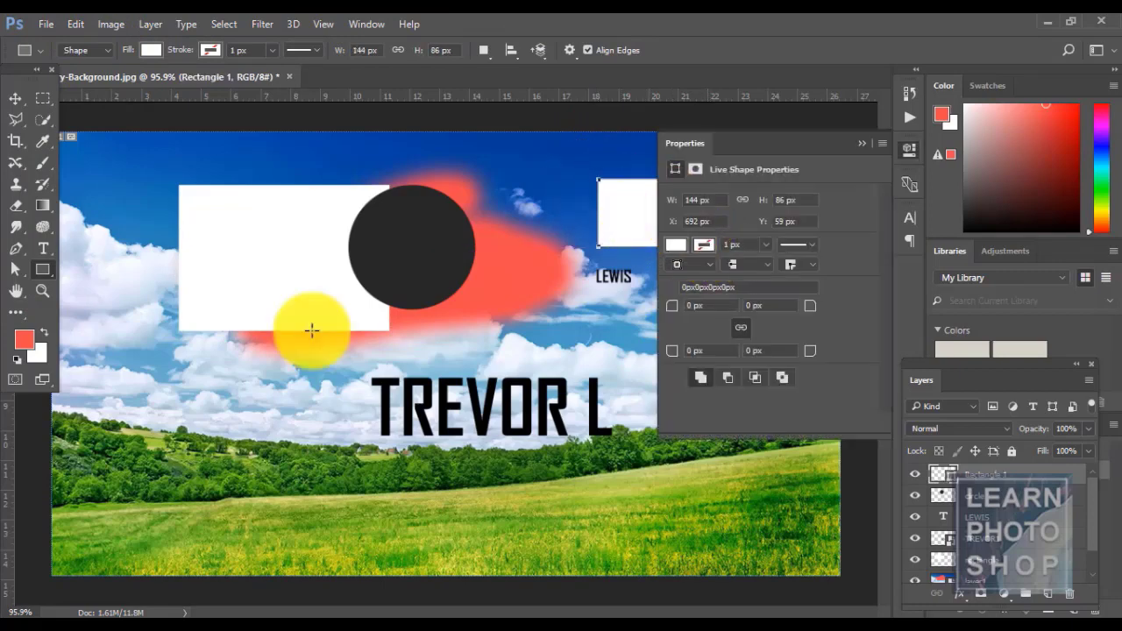
pyautogui.click(862, 144)
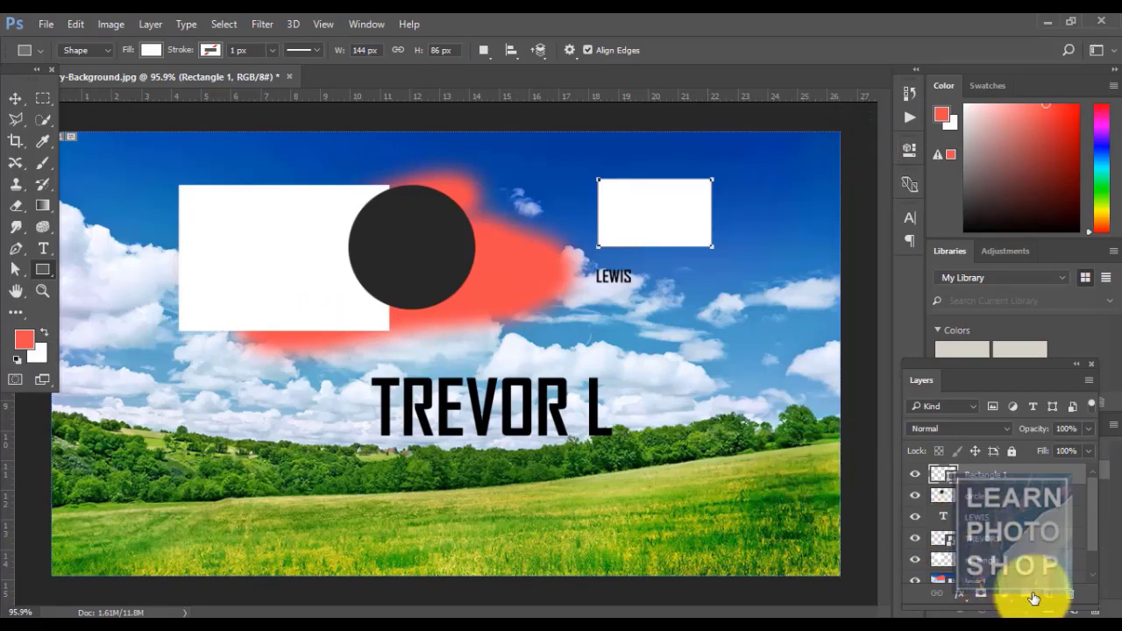
# - On a new layer, draw a white 103×123 px ellipse right of LEWIS
pyautogui.click(1047, 595)
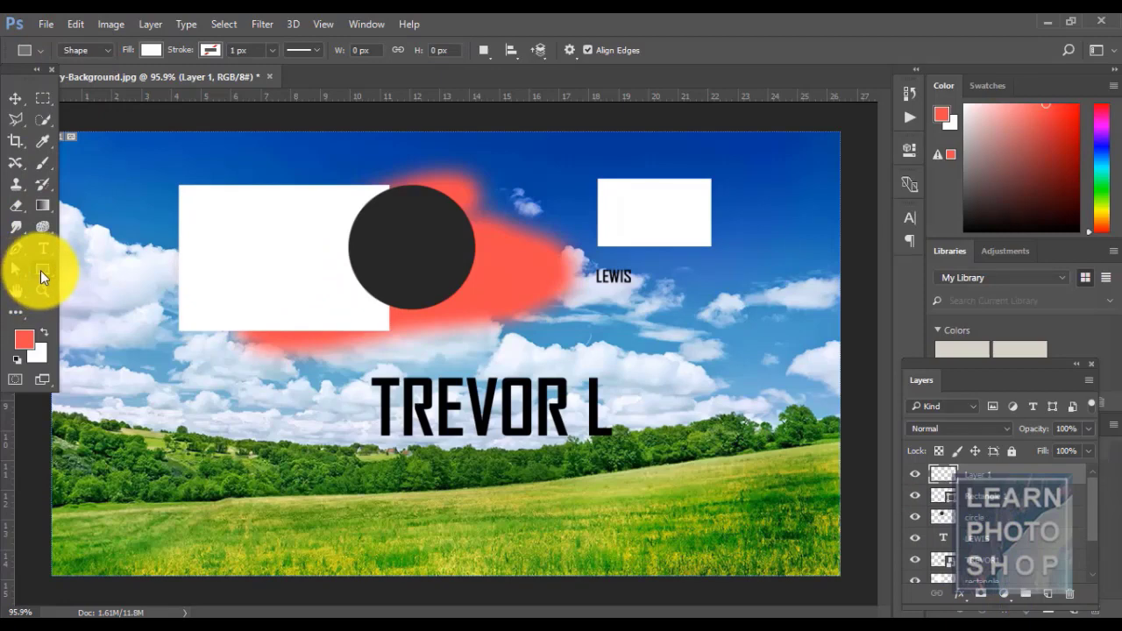
pyautogui.click(41, 270)
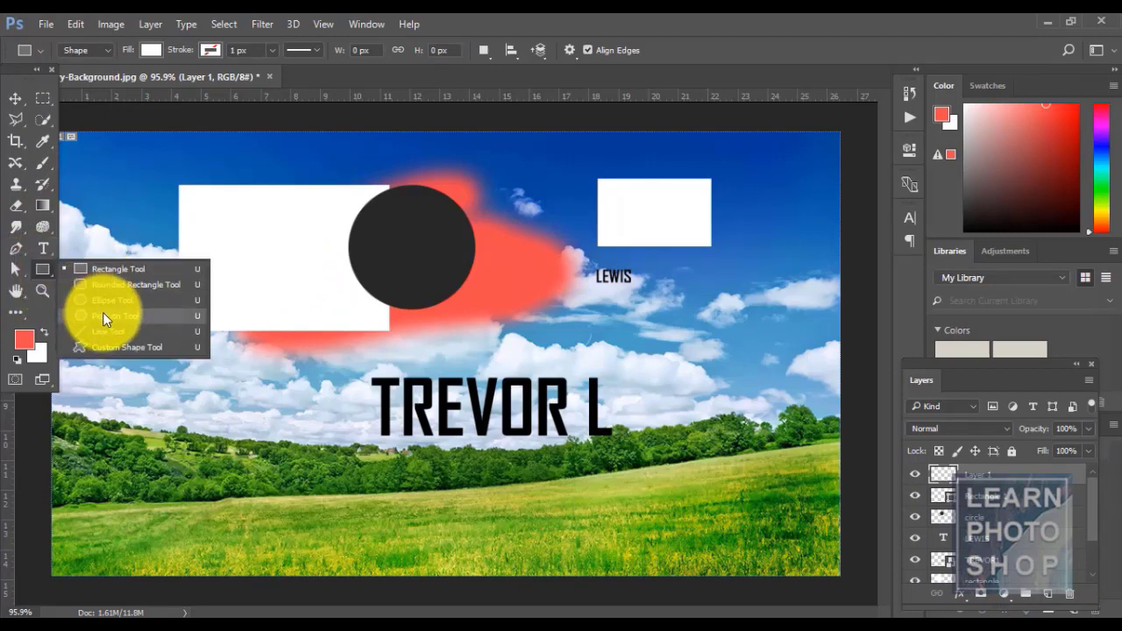
pyautogui.click(103, 300)
pyautogui.moveTo(714, 249); pyautogui.dragTo(794, 346)
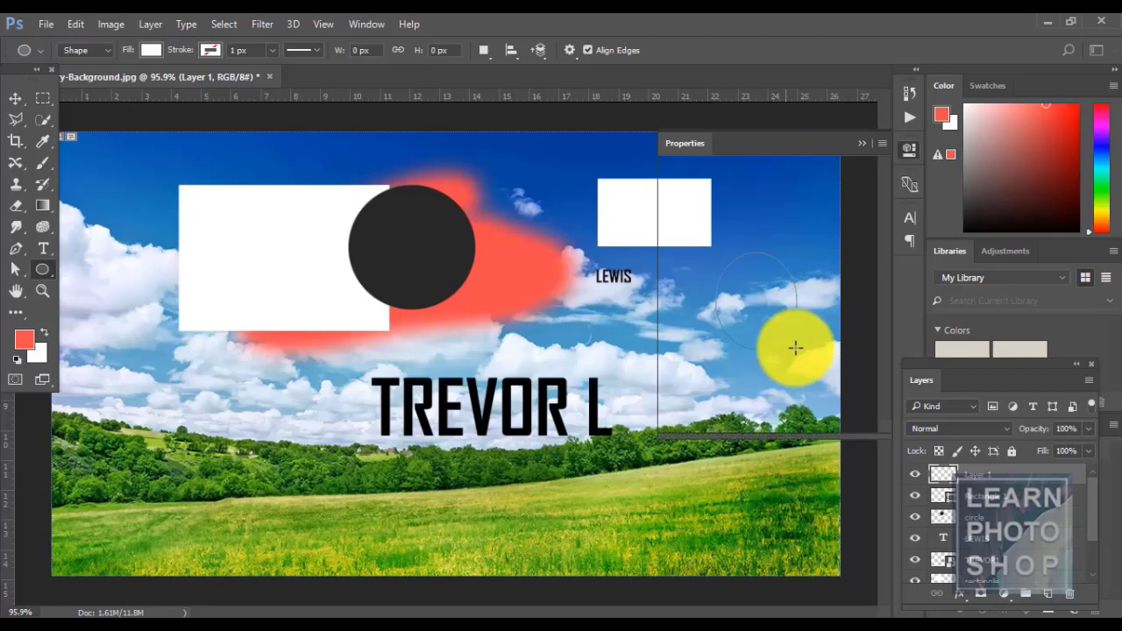
pyautogui.click(861, 143)
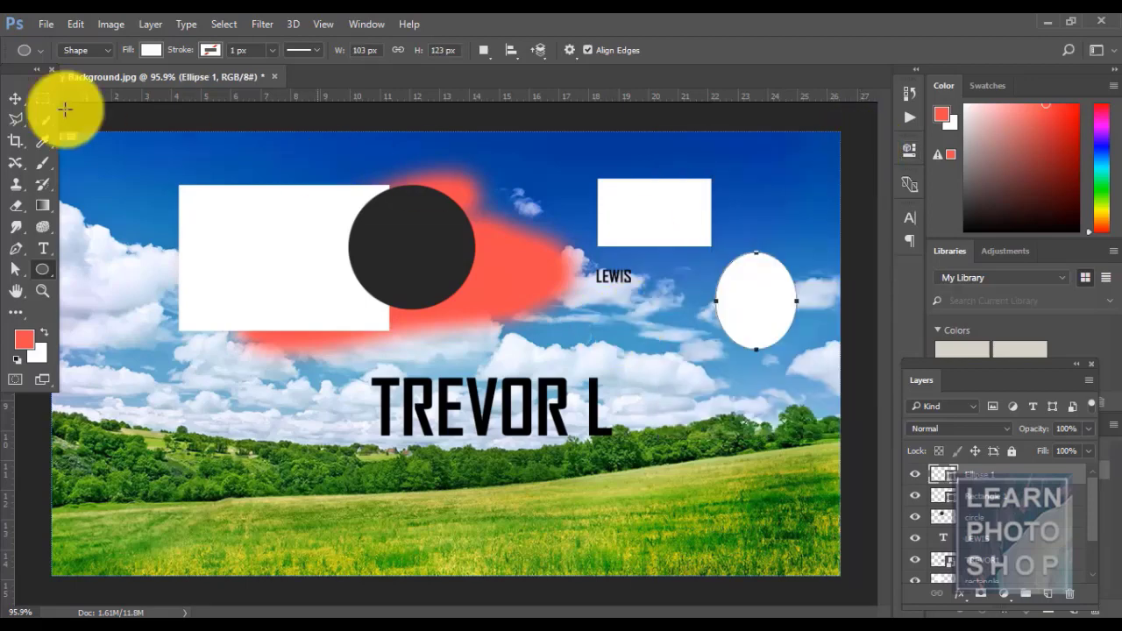
pyautogui.click(14, 99)
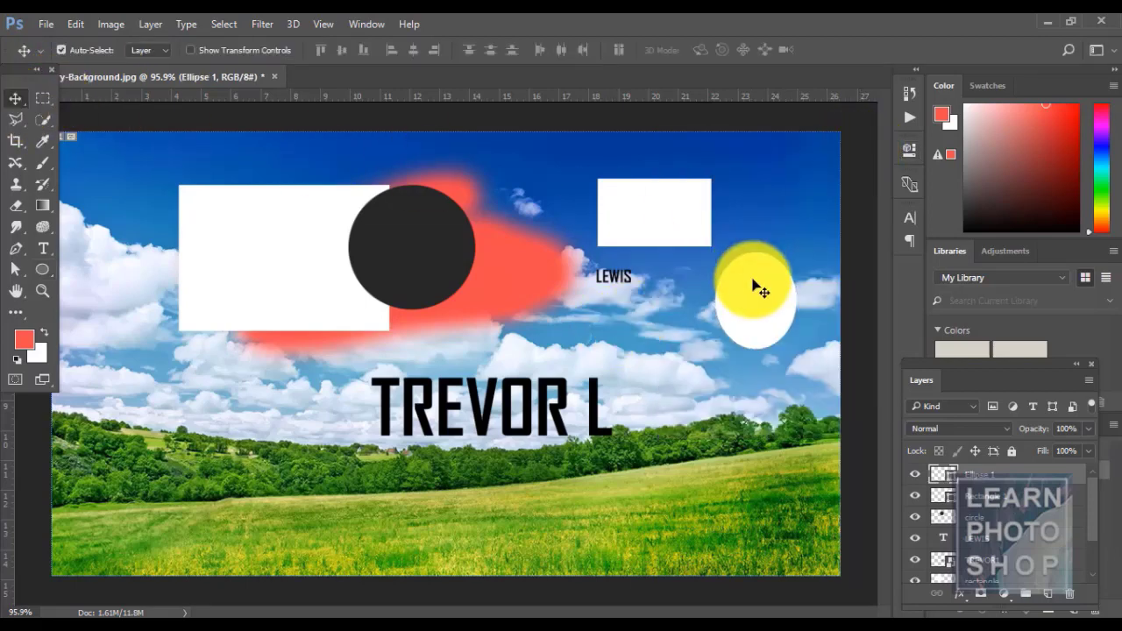
pyautogui.moveTo(751, 289); pyautogui.dragTo(723, 233)
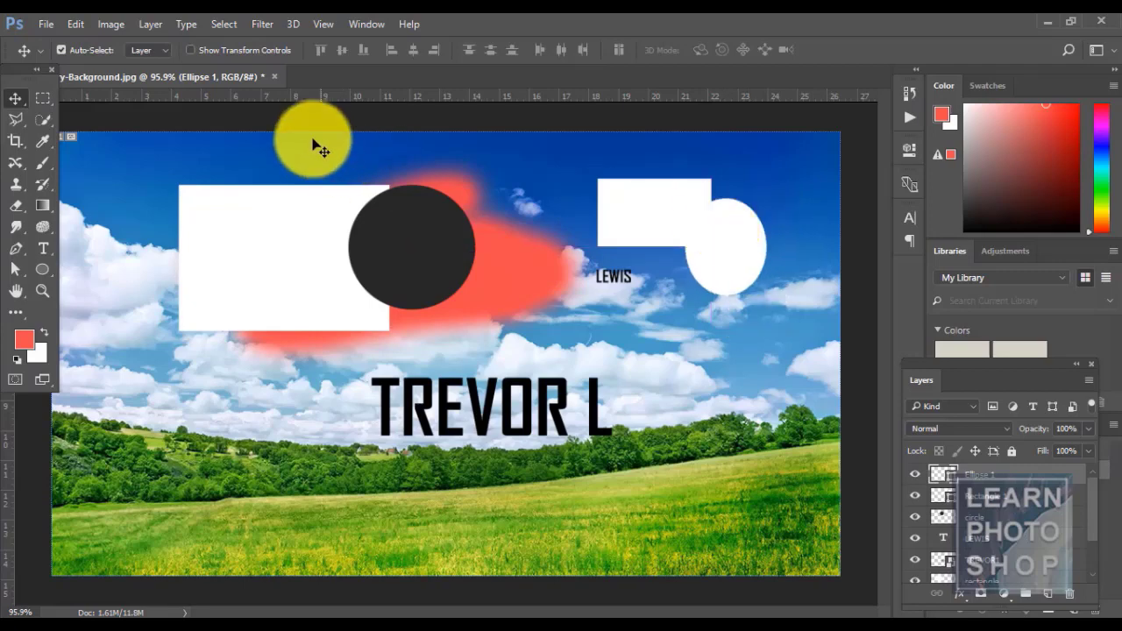
pyautogui.click(151, 23)
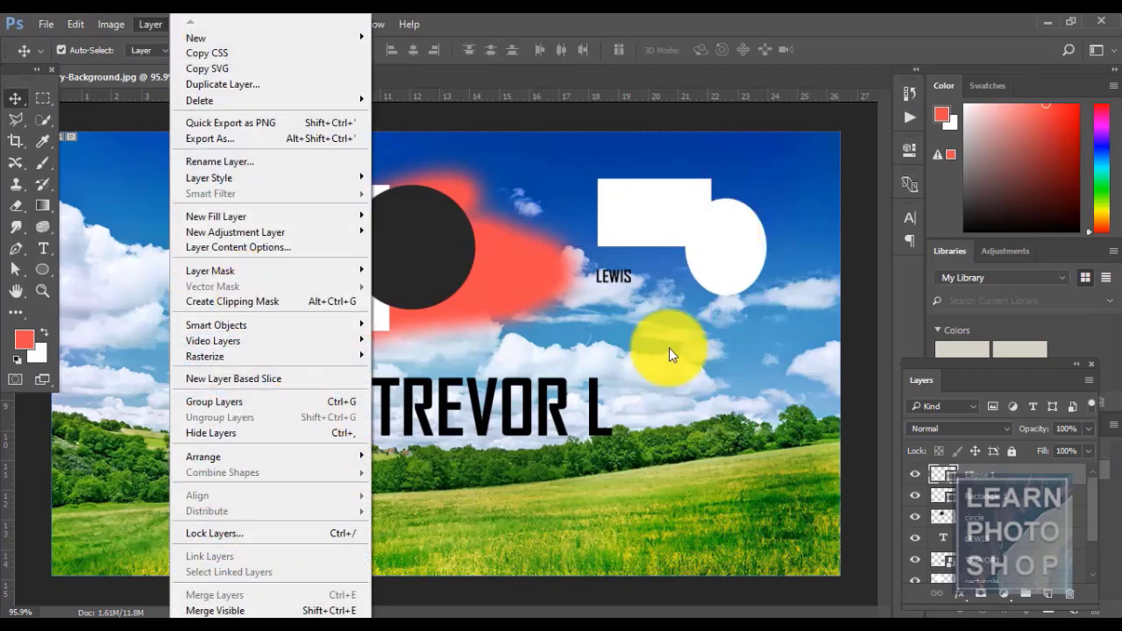
pyautogui.click(1005, 496)
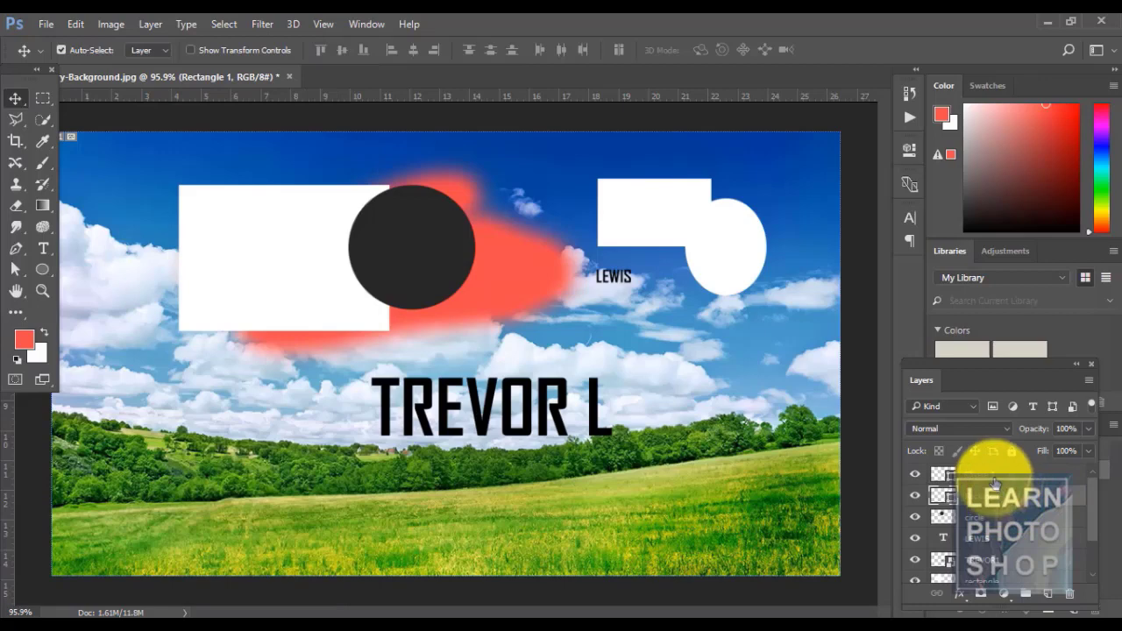
pyautogui.click(140, 24)
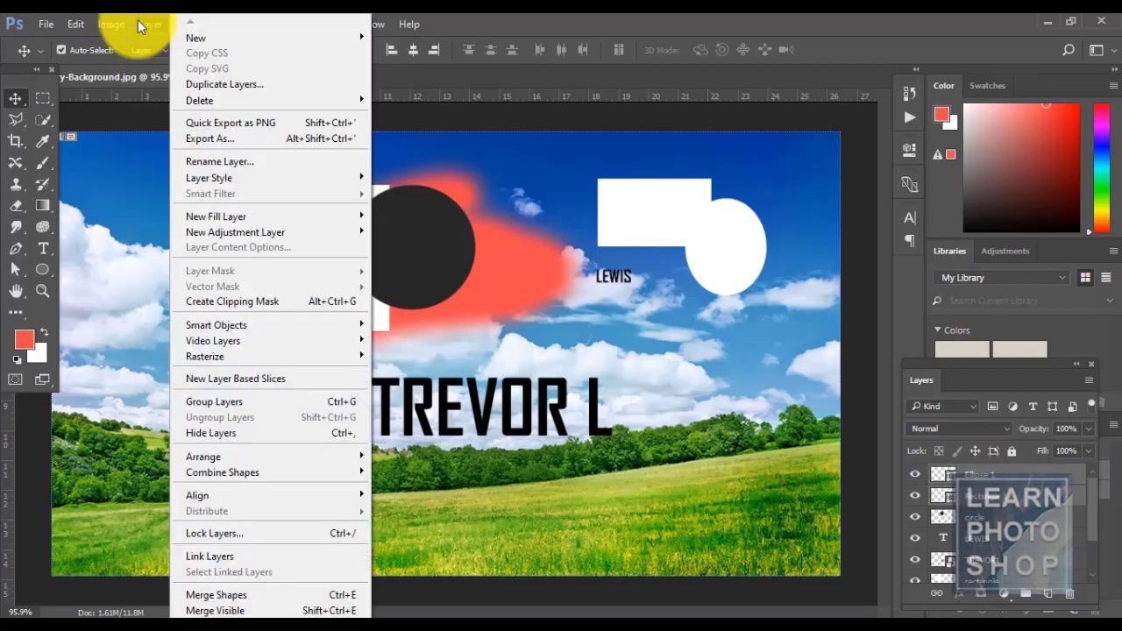
pyautogui.moveTo(254, 472)
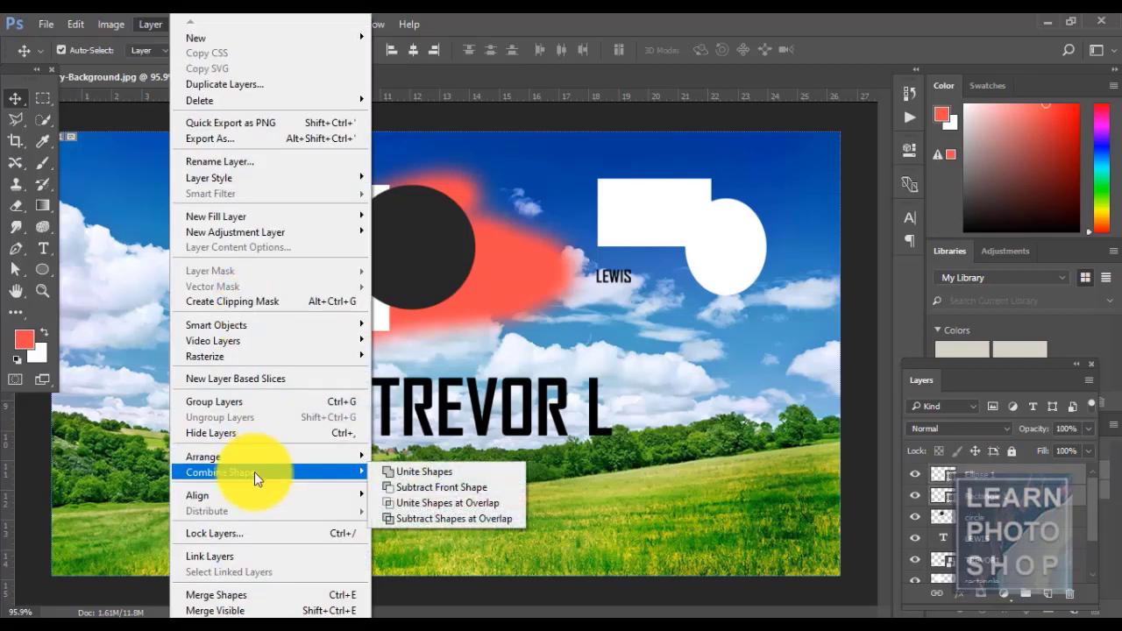
pyautogui.click(427, 472)
pyautogui.moveTo(717, 250); pyautogui.dragTo(728, 307)
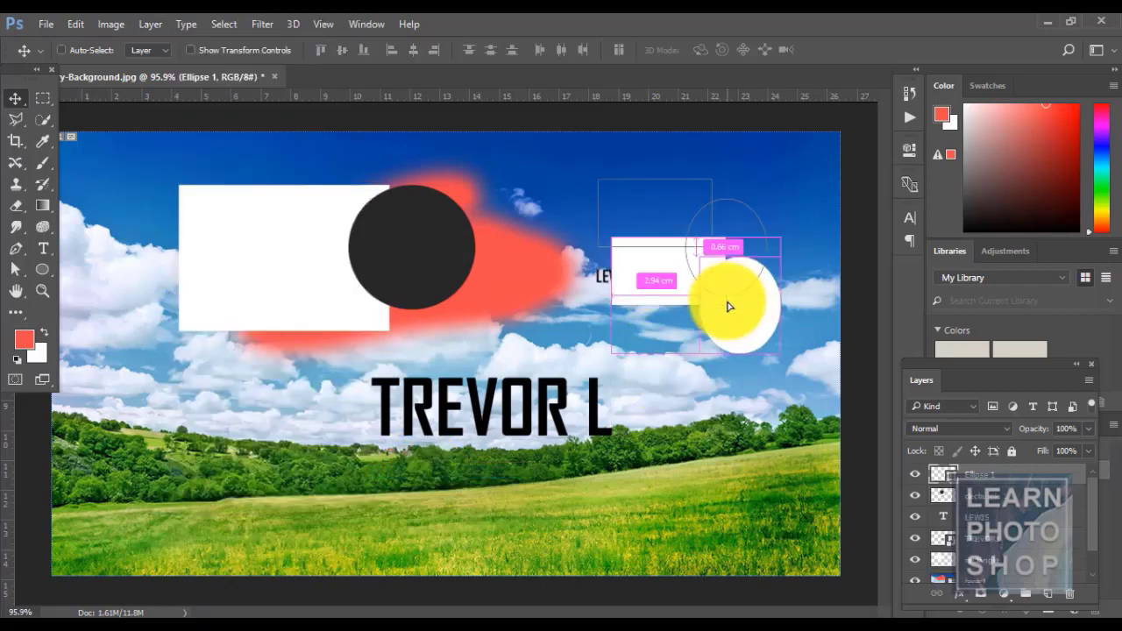
pyautogui.hotkey('ctrl', 'z')
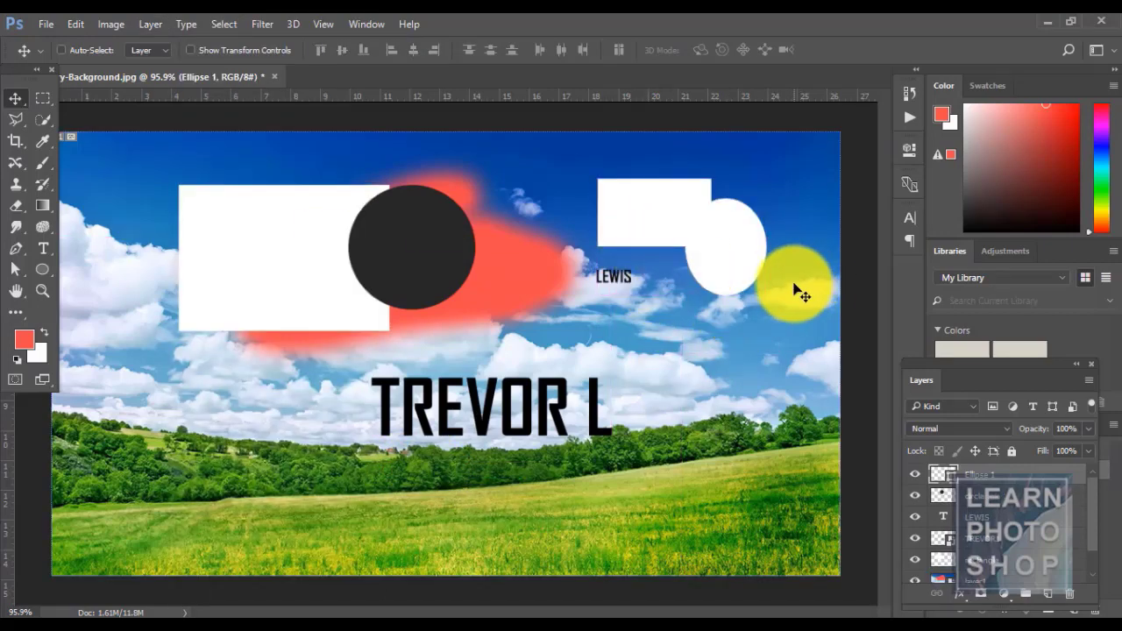
pyautogui.moveTo(639, 206); pyautogui.dragTo(647, 198)
pyautogui.hotkey('ctrl', 'z')
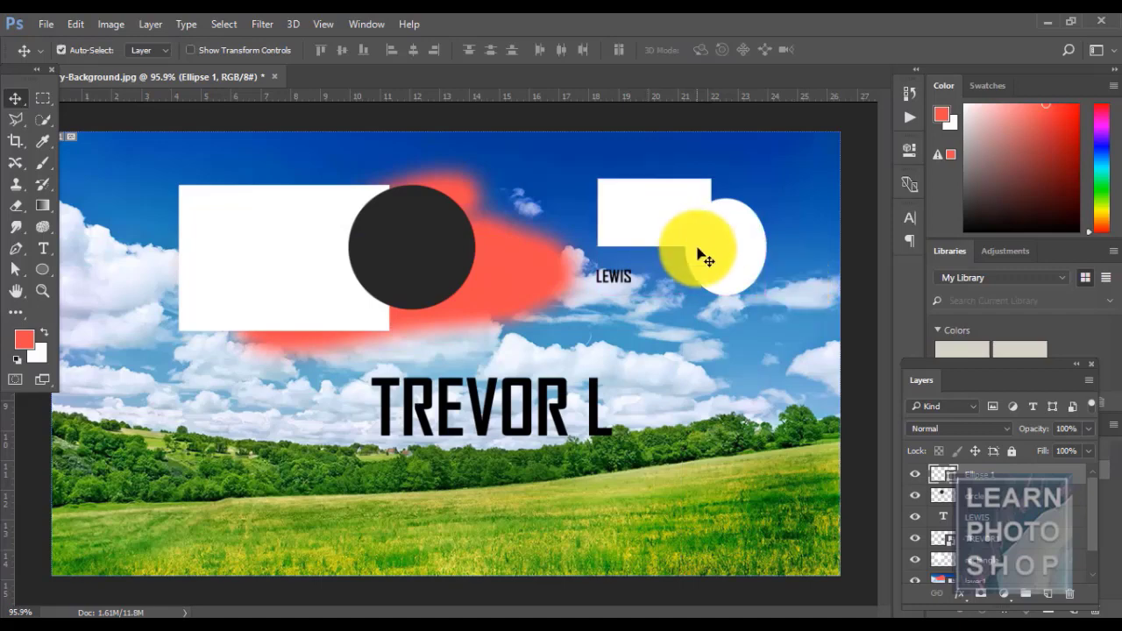
pyautogui.click(153, 24)
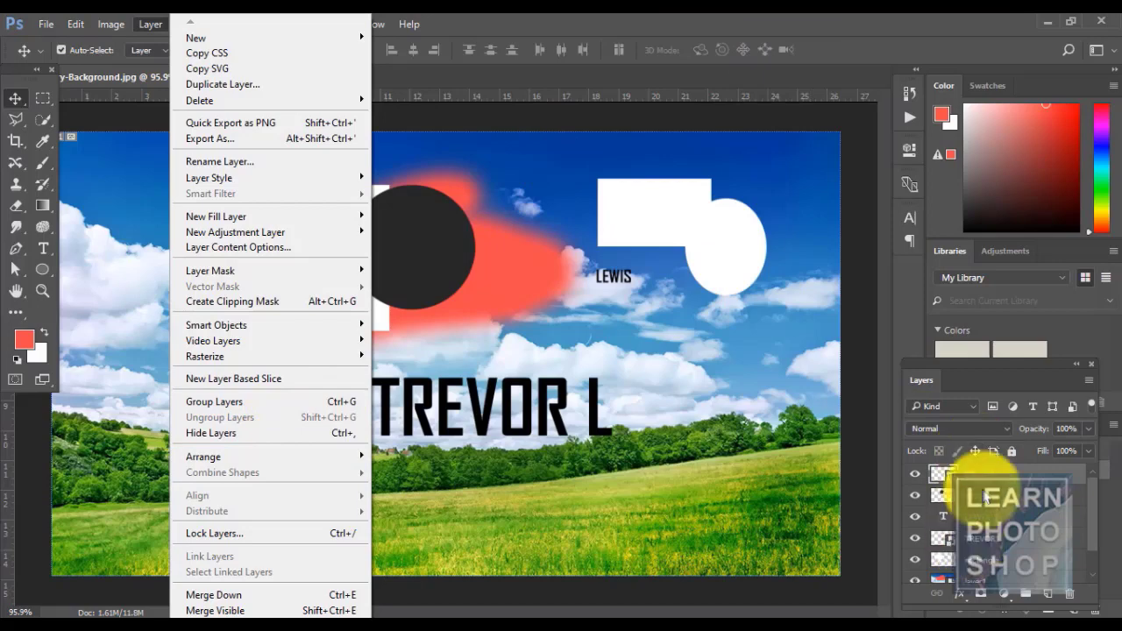
pyautogui.click(985, 497)
pyautogui.keyDown('ctrl'); pyautogui.click(990, 479); pyautogui.keyUp('ctrl')
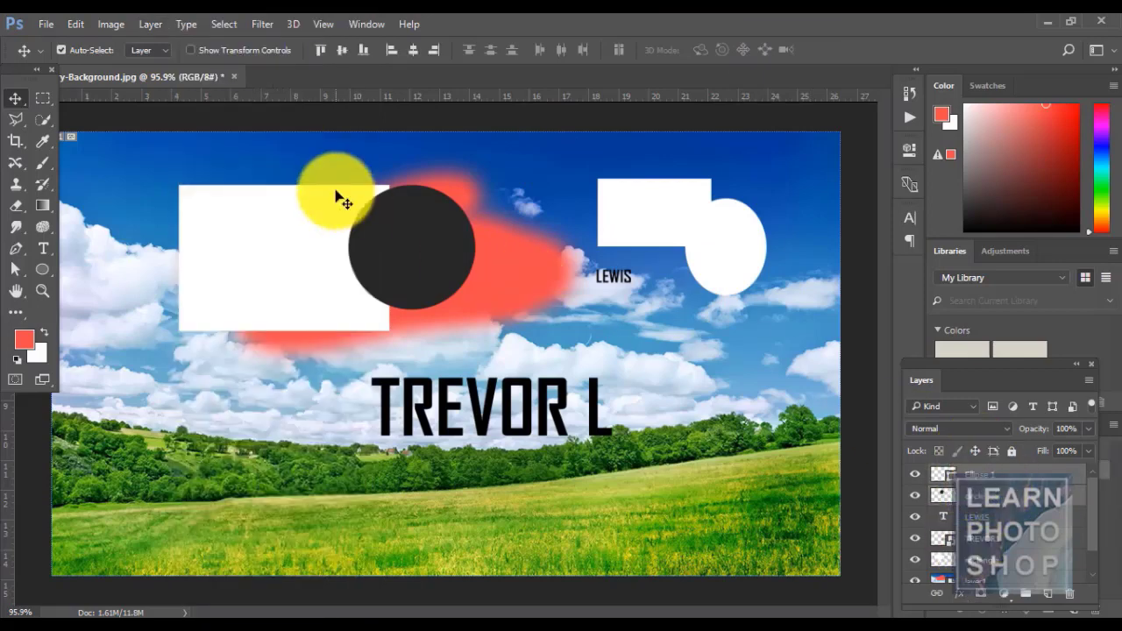
pyautogui.click(152, 27)
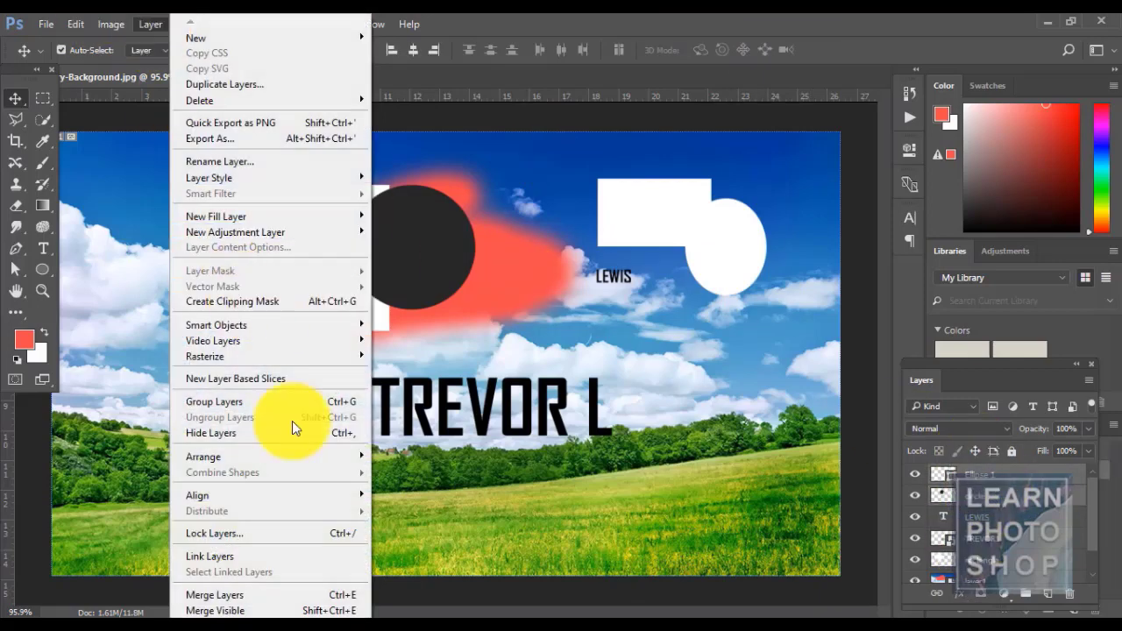
pyautogui.click(989, 474)
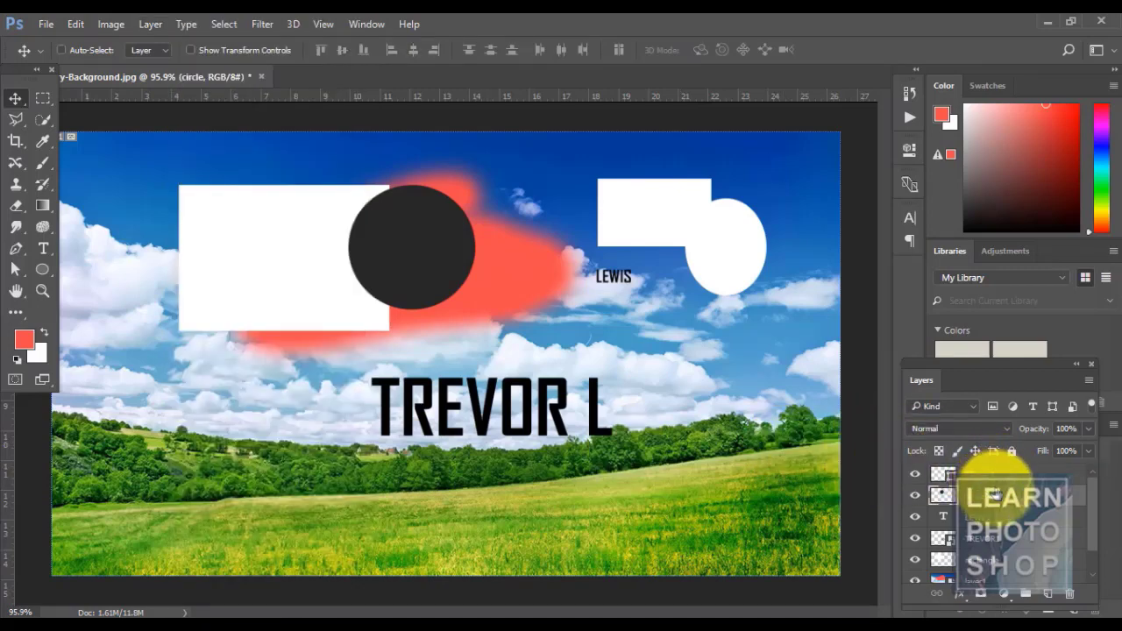
pyautogui.hotkey('ctrl', 'z')
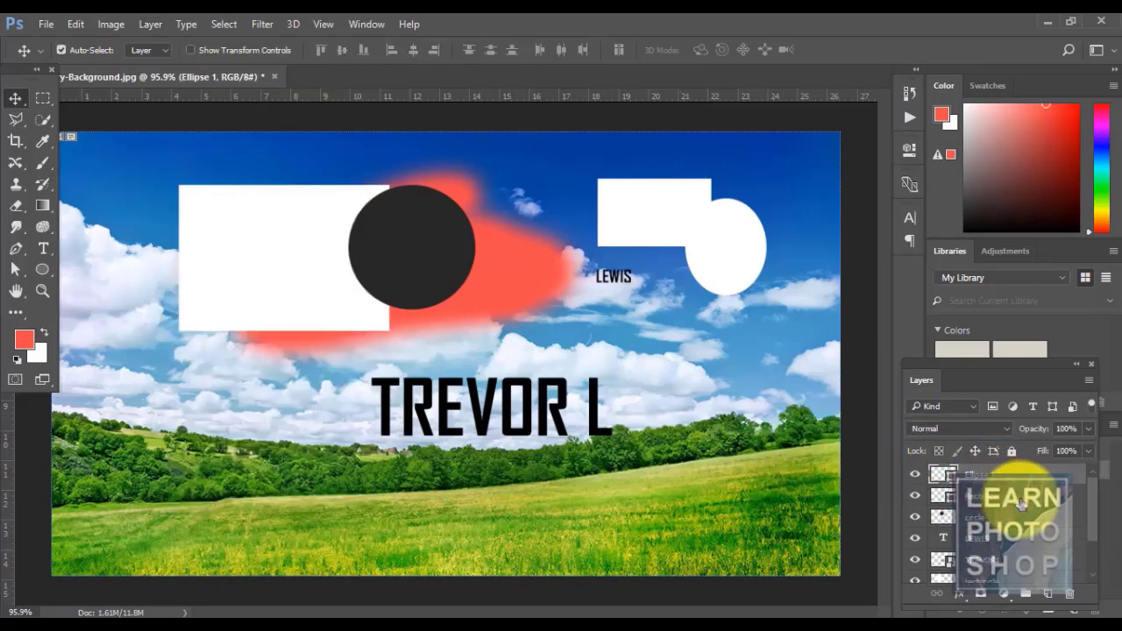
pyautogui.keyDown('ctrl'); pyautogui.click(995, 498); pyautogui.keyUp('ctrl')
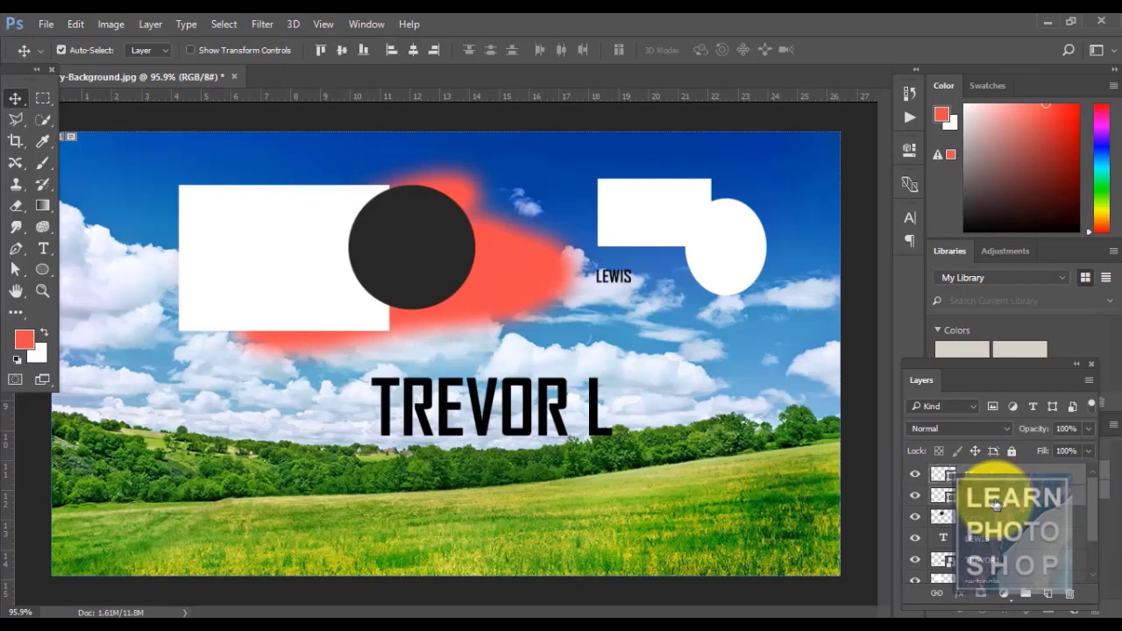
pyautogui.click(137, 26)
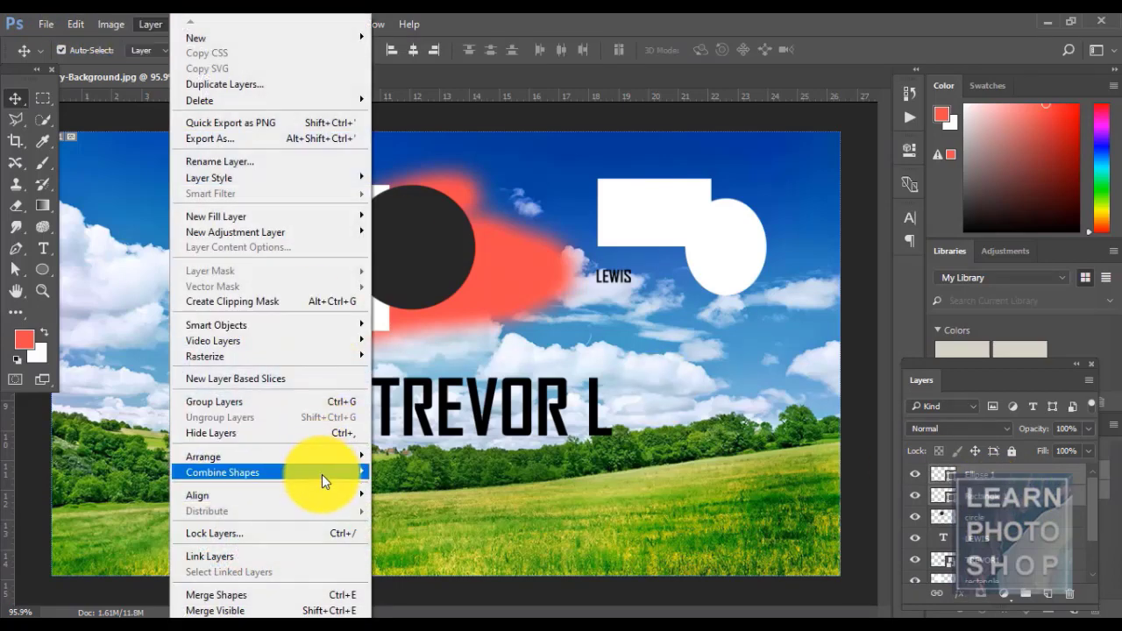
pyautogui.moveTo(321, 474)
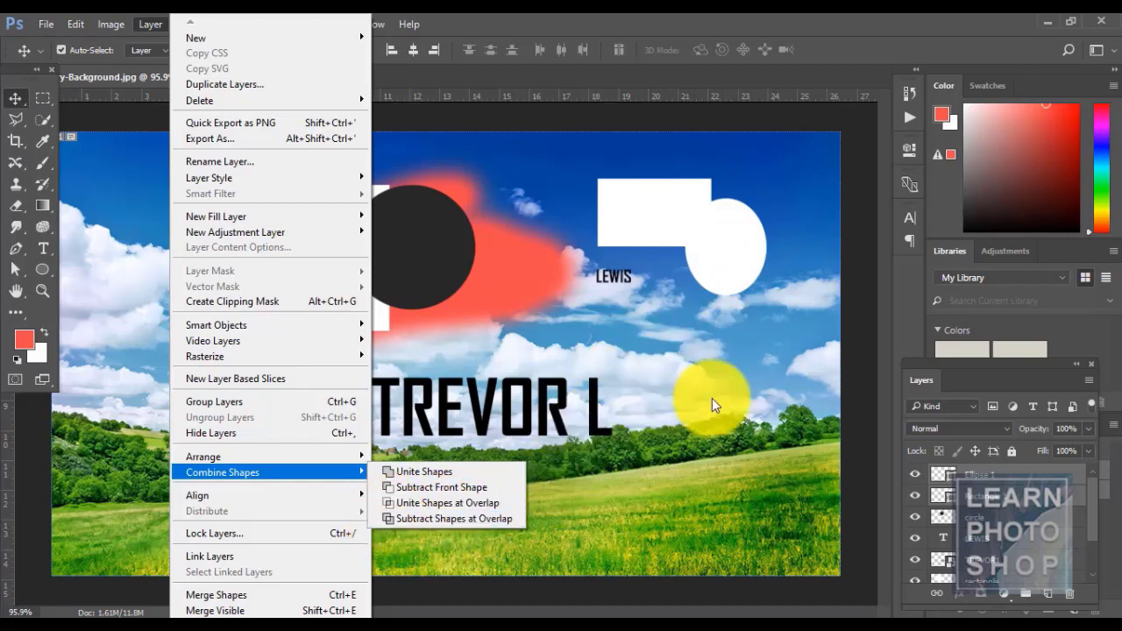
pyautogui.click(418, 515)
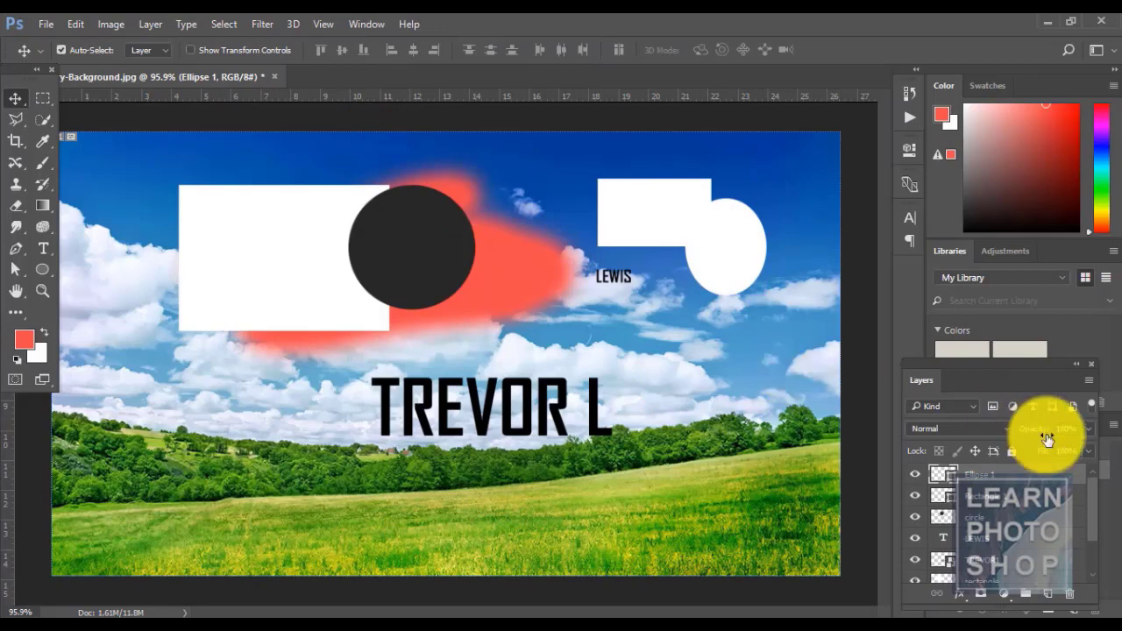
# - Move the white circle apart from the rectangle and align the two shapes' top edges
pyautogui.click(1017, 497)
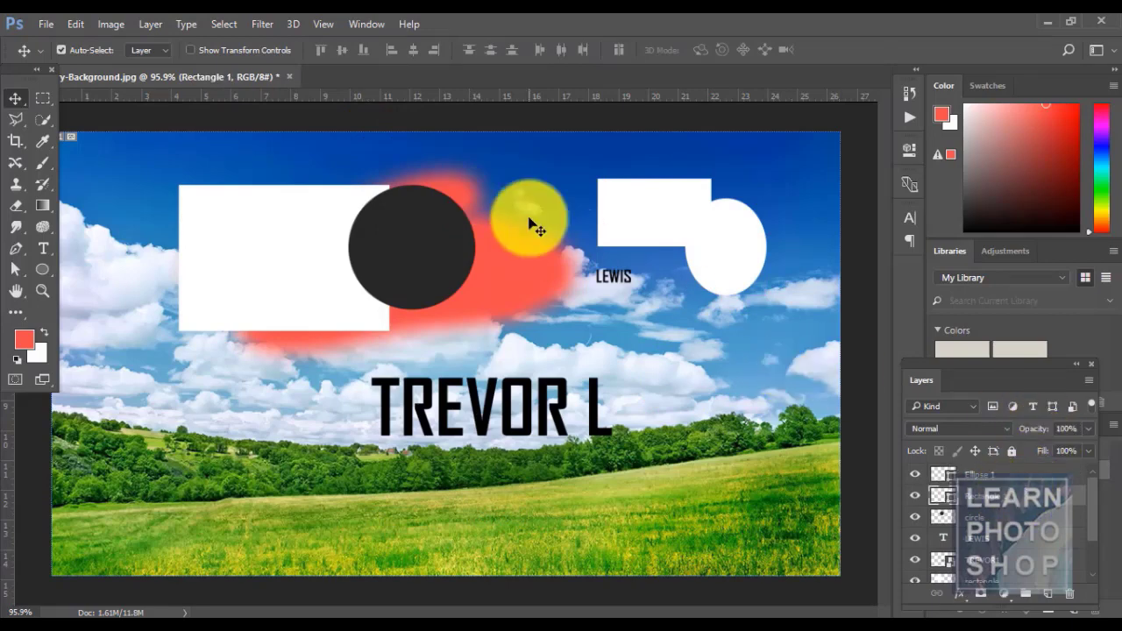
pyautogui.click(150, 24)
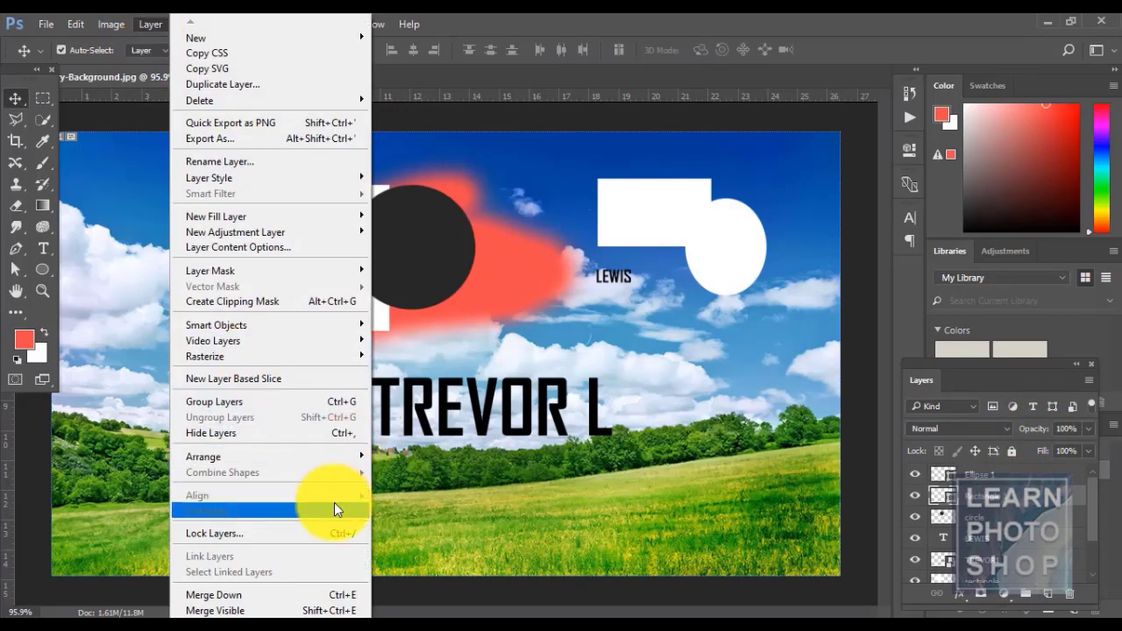
pyautogui.moveTo(662, 423); pyautogui.dragTo(776, 216)
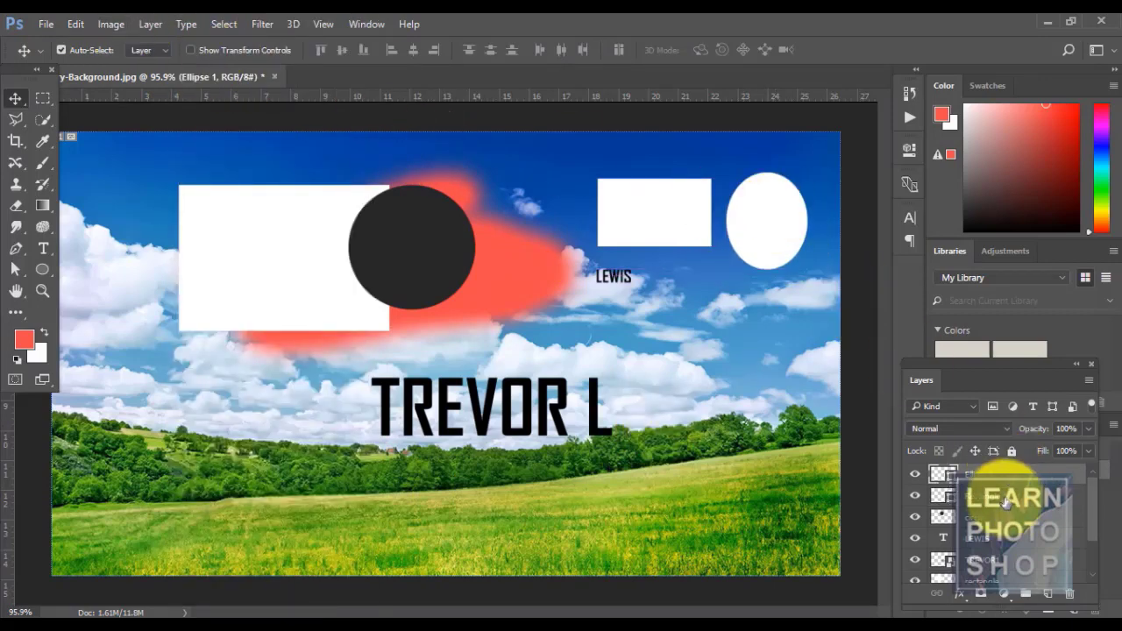
pyautogui.click(159, 23)
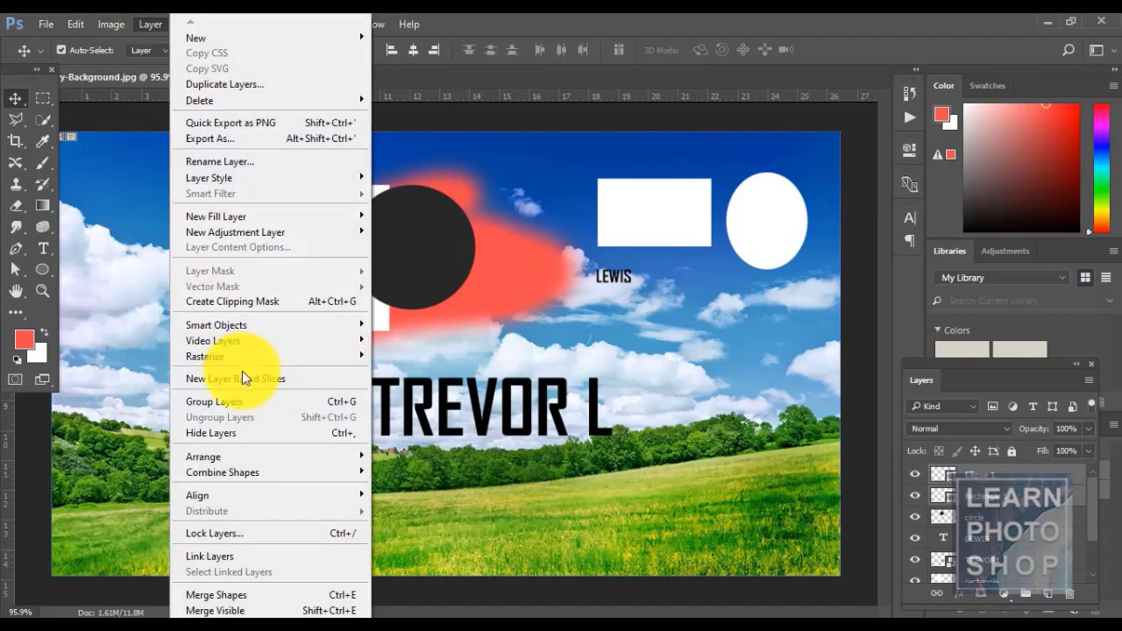
pyautogui.moveTo(253, 493)
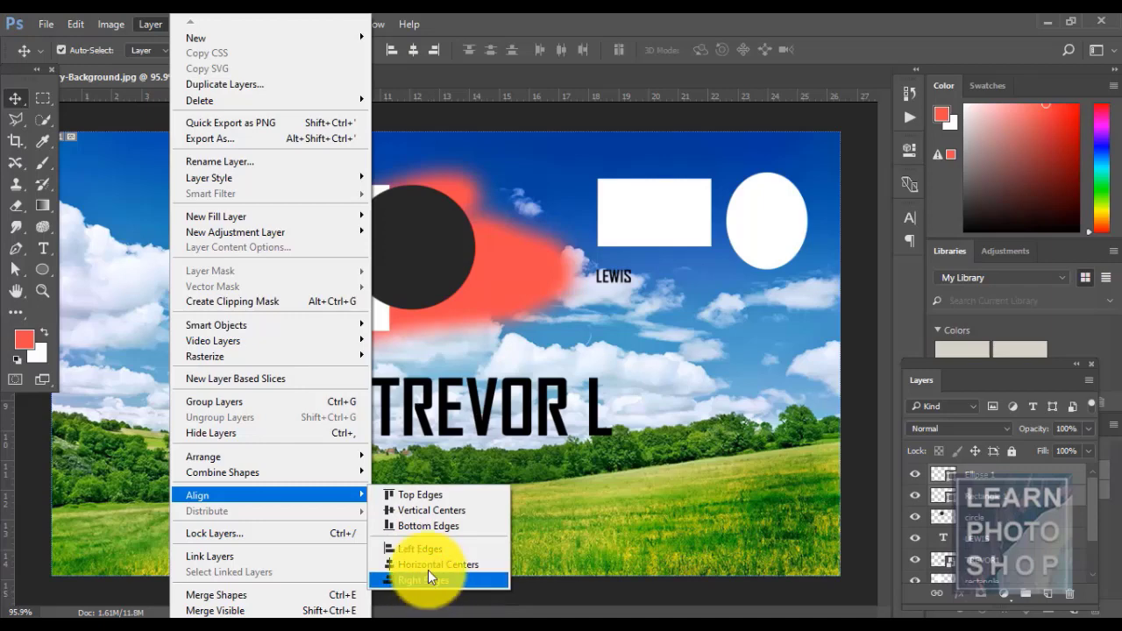
pyautogui.click(410, 496)
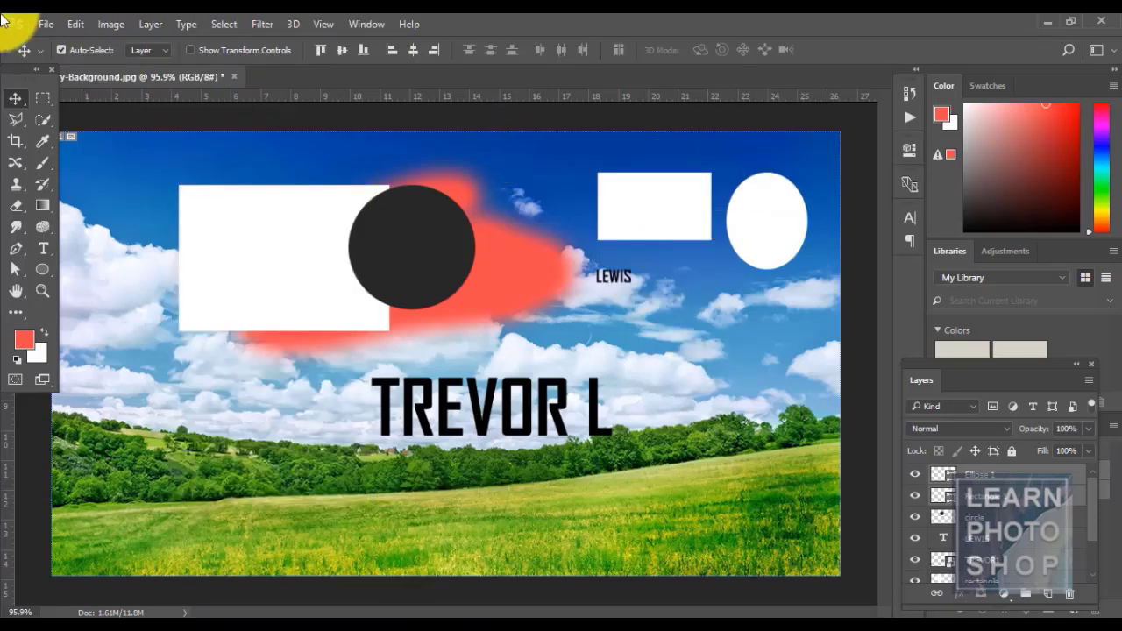
# - Try bottom-edge and horizontal-center alignment, then undo the alignment changes
pyautogui.click(152, 25)
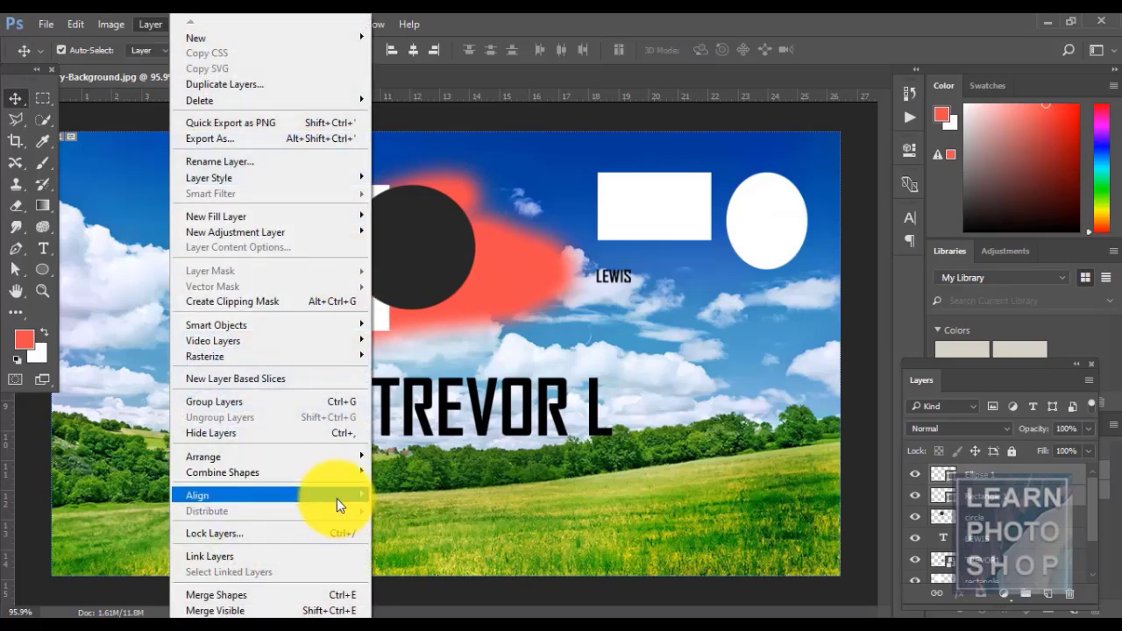
pyautogui.moveTo(335, 497)
pyautogui.click(458, 521)
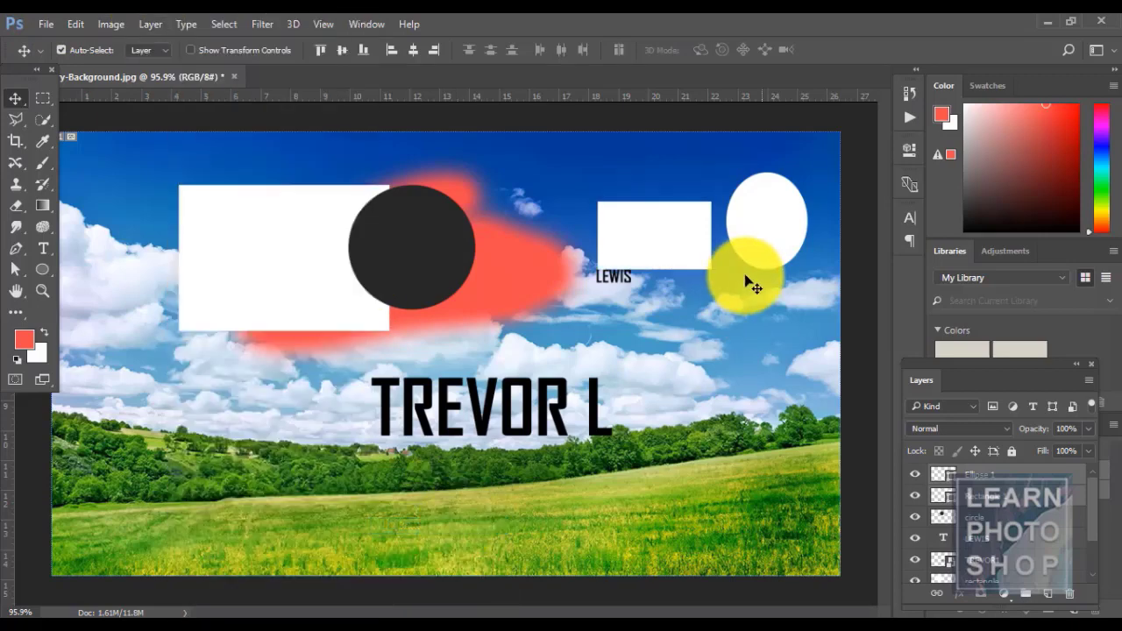
pyautogui.click(143, 27)
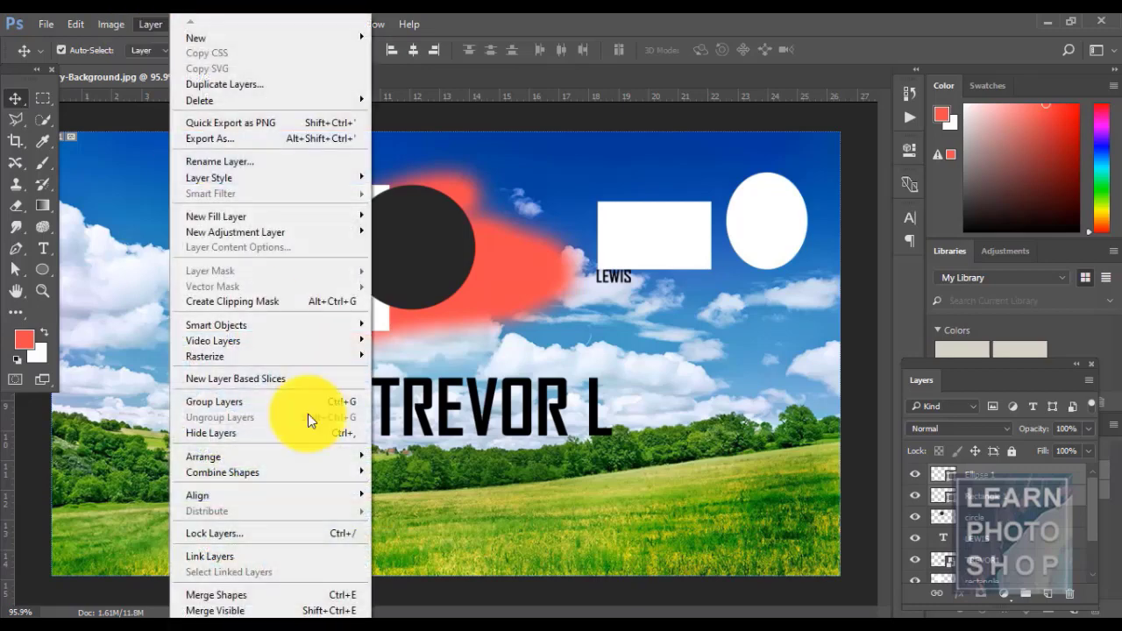
pyautogui.moveTo(315, 496)
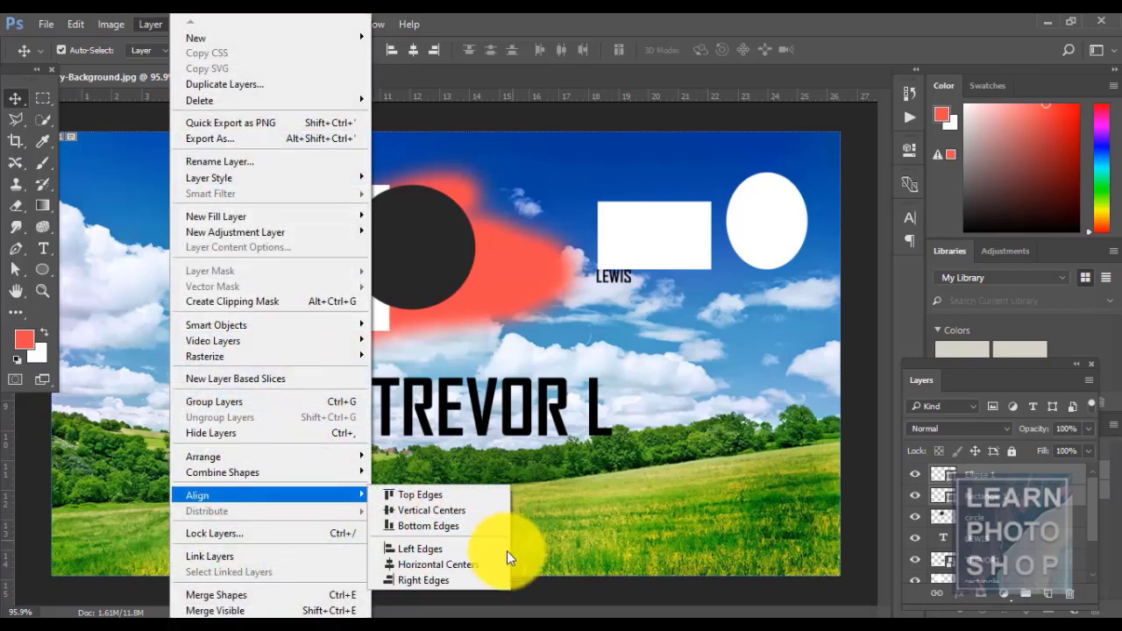
pyautogui.click(458, 563)
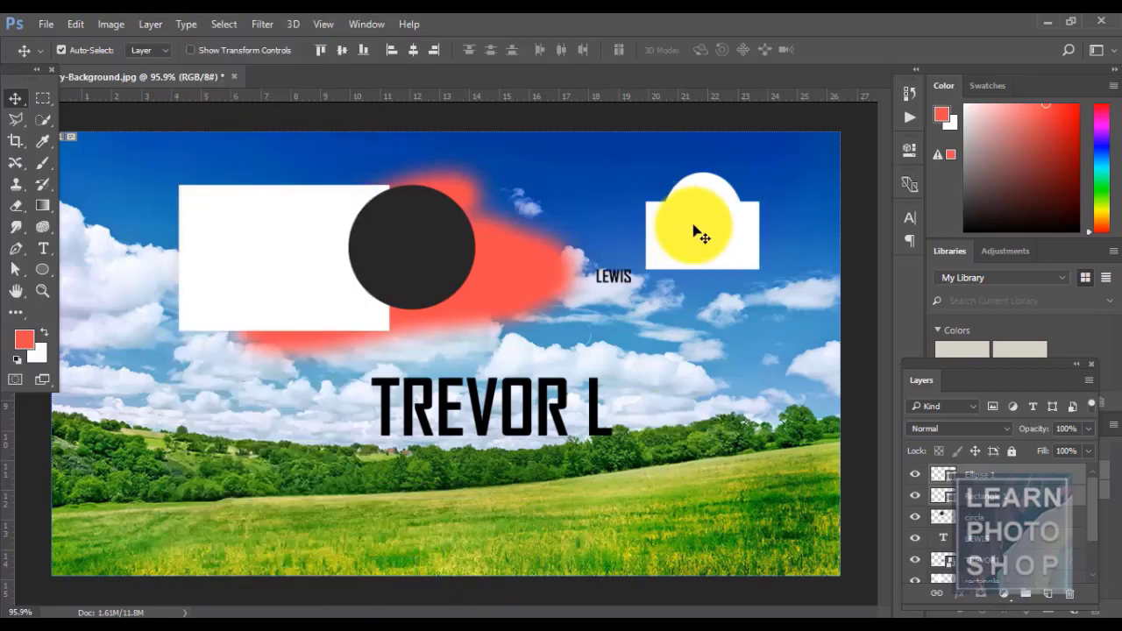
pyautogui.moveTo(693, 231); pyautogui.dragTo(727, 392)
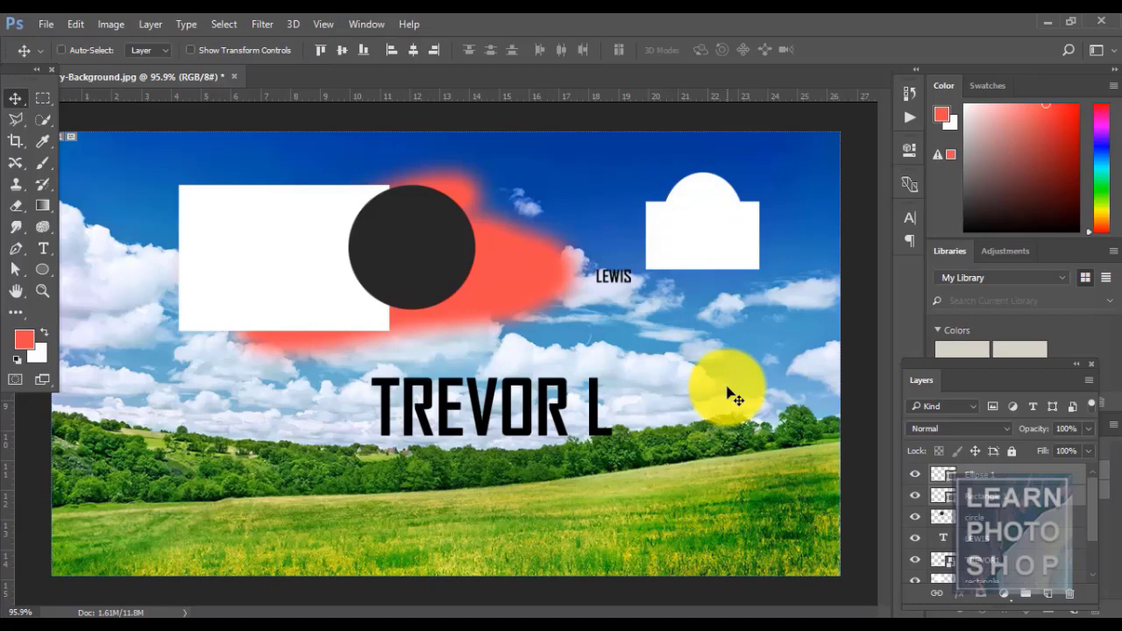
pyautogui.hotkey('ctrl', 'alt', 'z')
pyautogui.hotkey('ctrl', 'alt', 'z')
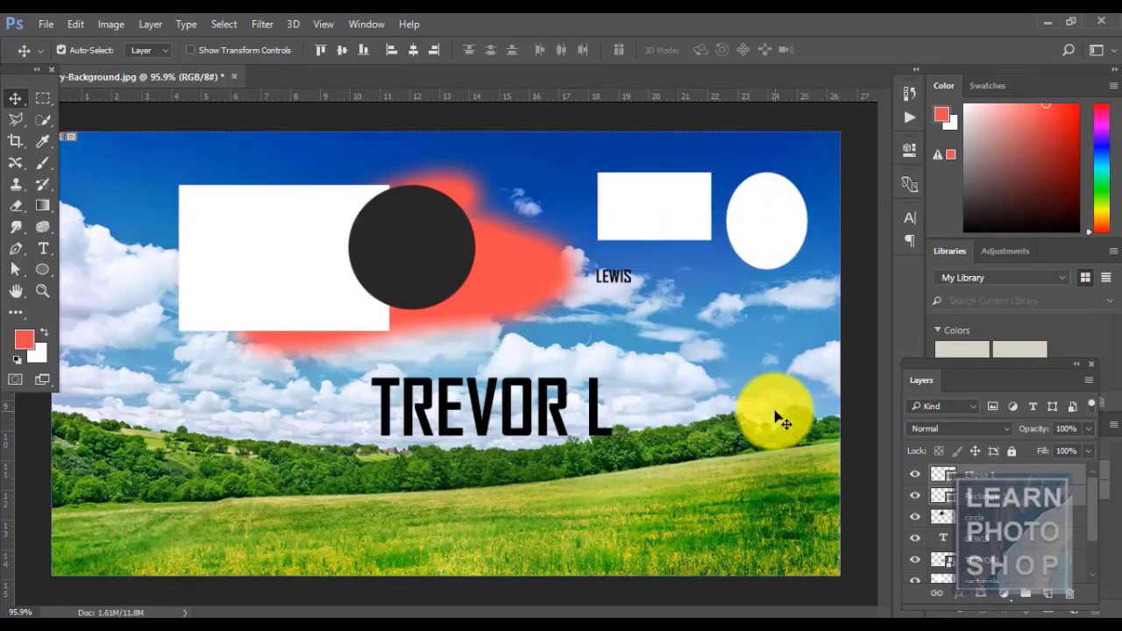
# - Nudge the white rectangle and circle left together with Shift+Left
pyautogui.click(146, 27)
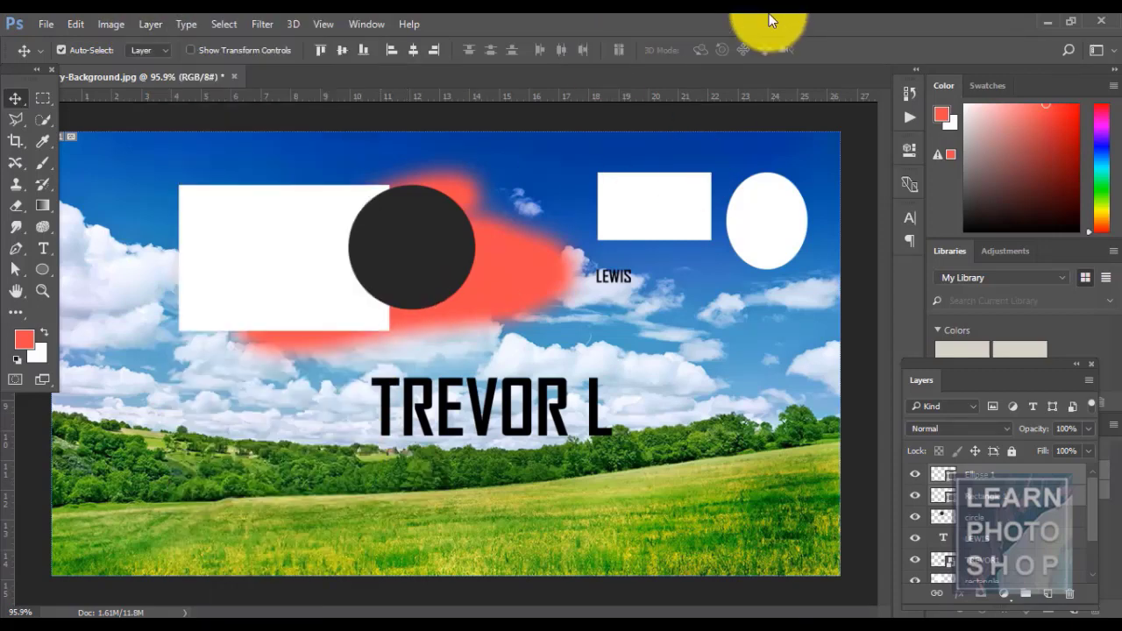
pyautogui.click(768, 14)
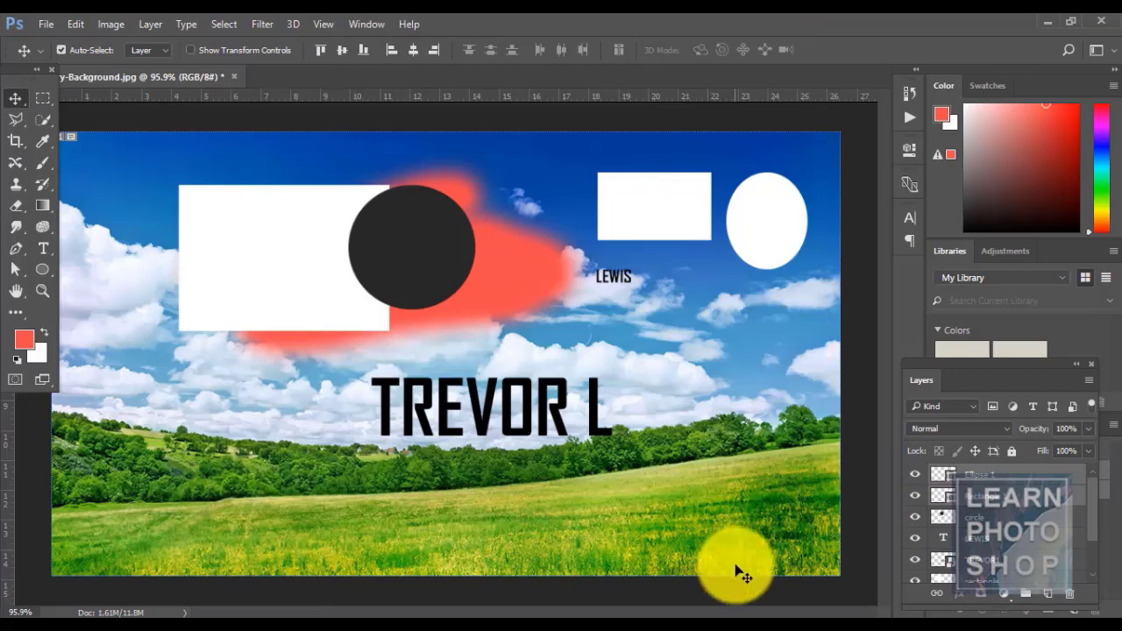
pyautogui.hotkey('shift', 'Left')
pyautogui.hotkey('shift', 'Left')
pyautogui.hotkey('shift', 'Left')
pyautogui.hotkey('shift', 'Left')
pyautogui.hotkey('shift', 'Left')
pyautogui.hotkey('shift', 'Left')
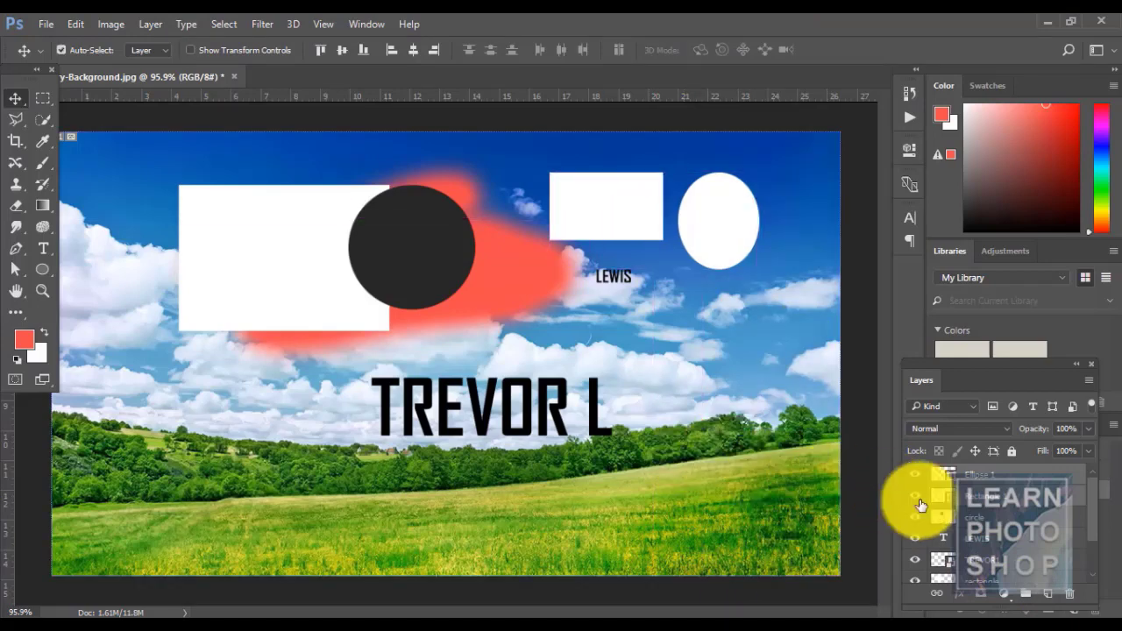
pyautogui.click(1006, 497)
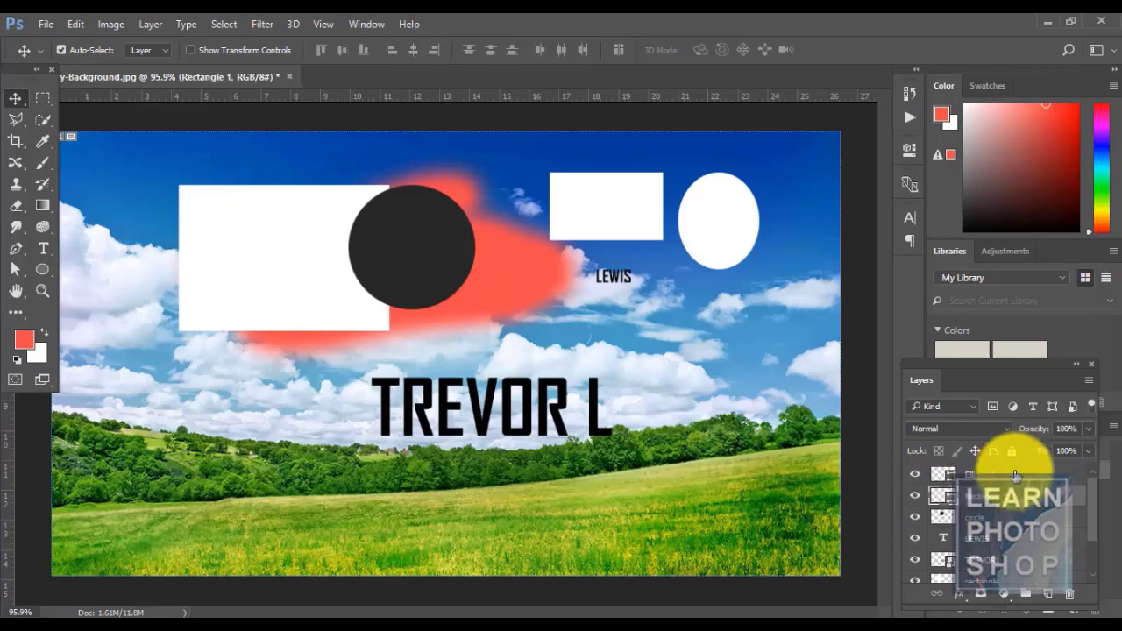
pyautogui.click(405, 263)
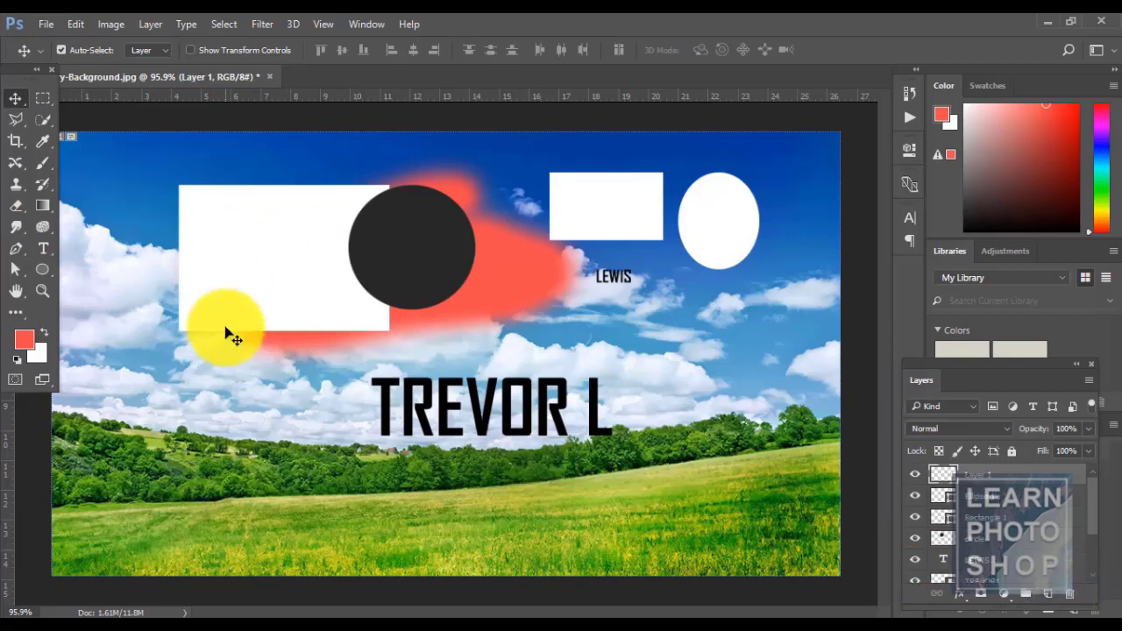
# - Draw a white custom-shape arrow and move it to point at the top-right rectangle
pyautogui.moveTo(47, 277); pyautogui.dragTo(109, 340)
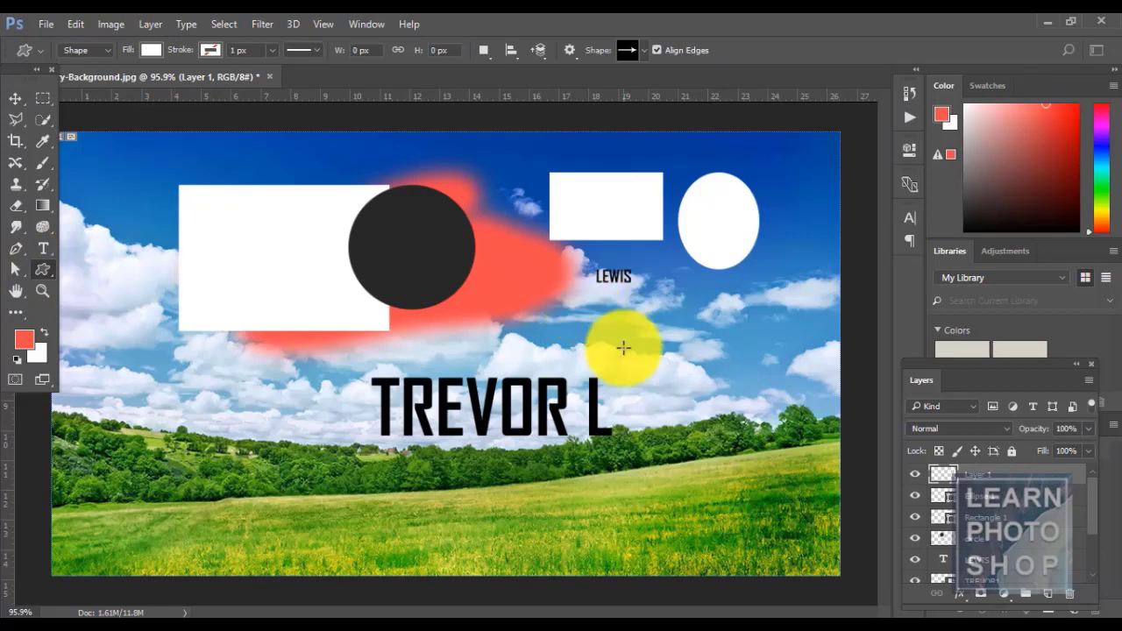
pyautogui.moveTo(615, 334); pyautogui.dragTo(725, 435)
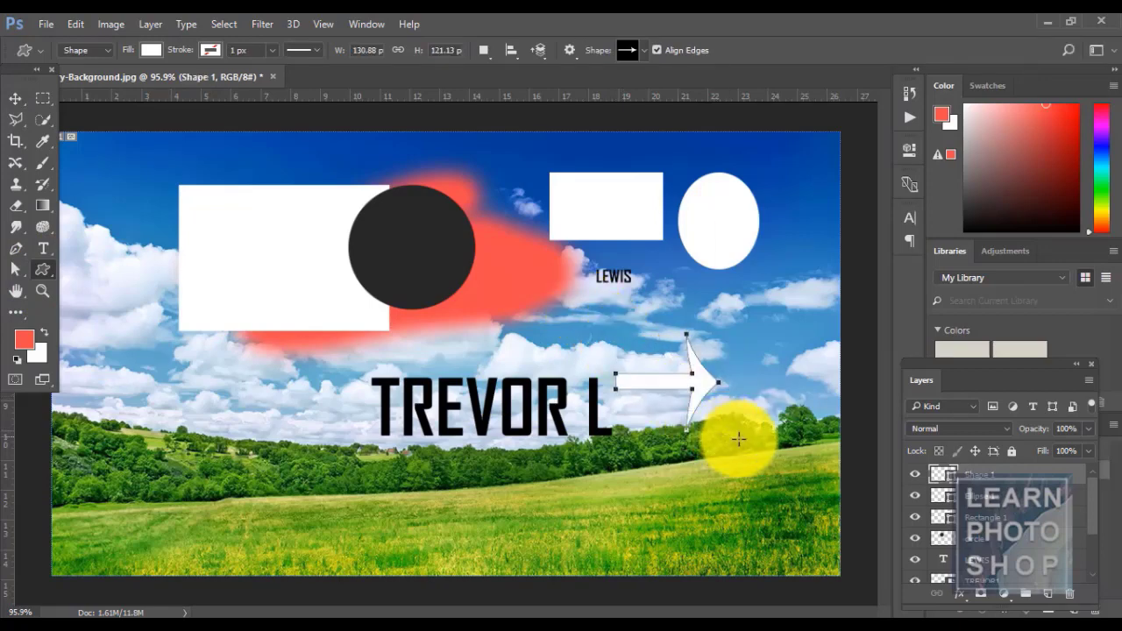
pyautogui.click(16, 99)
pyautogui.moveTo(690, 380); pyautogui.dragTo(523, 198)
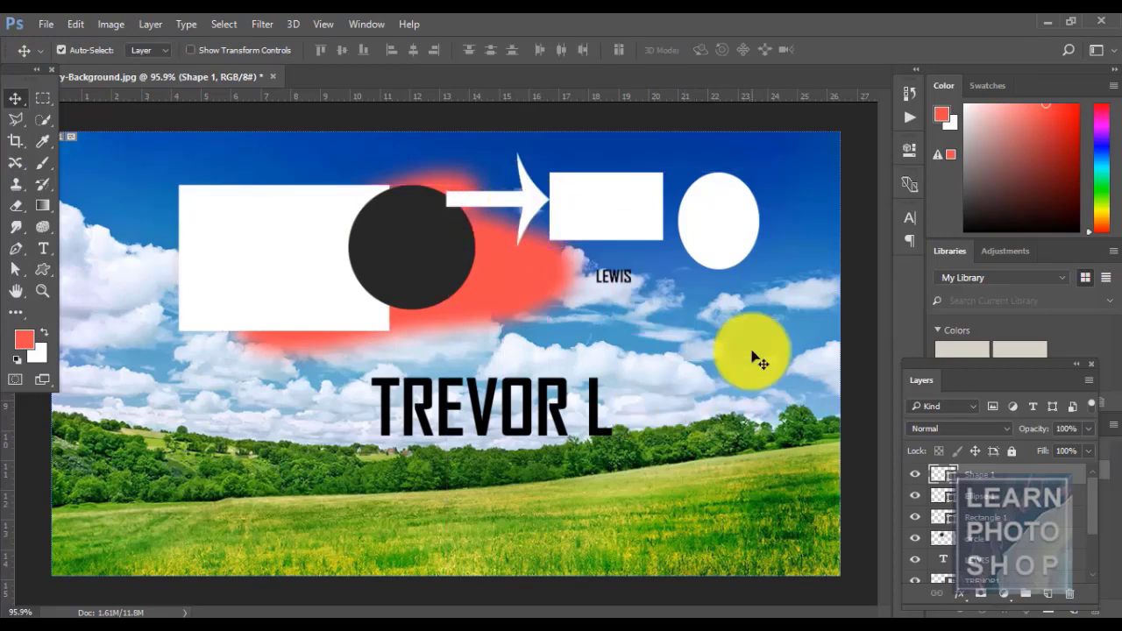
# - Select the arrow, ellipse and Rectangle 1 layers and distribute them by vertical centers
pyautogui.keyDown('ctrl'); pyautogui.click(1006, 502); pyautogui.keyUp('ctrl')
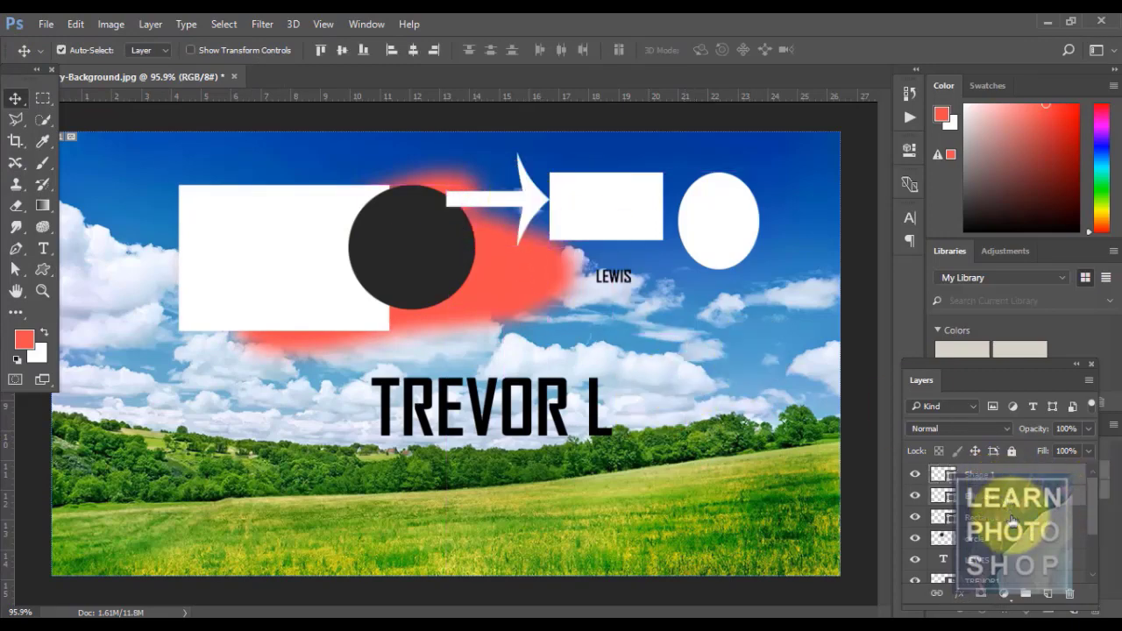
pyautogui.keyDown('ctrl'); pyautogui.click(1012, 521); pyautogui.keyUp('ctrl')
pyautogui.click(148, 23)
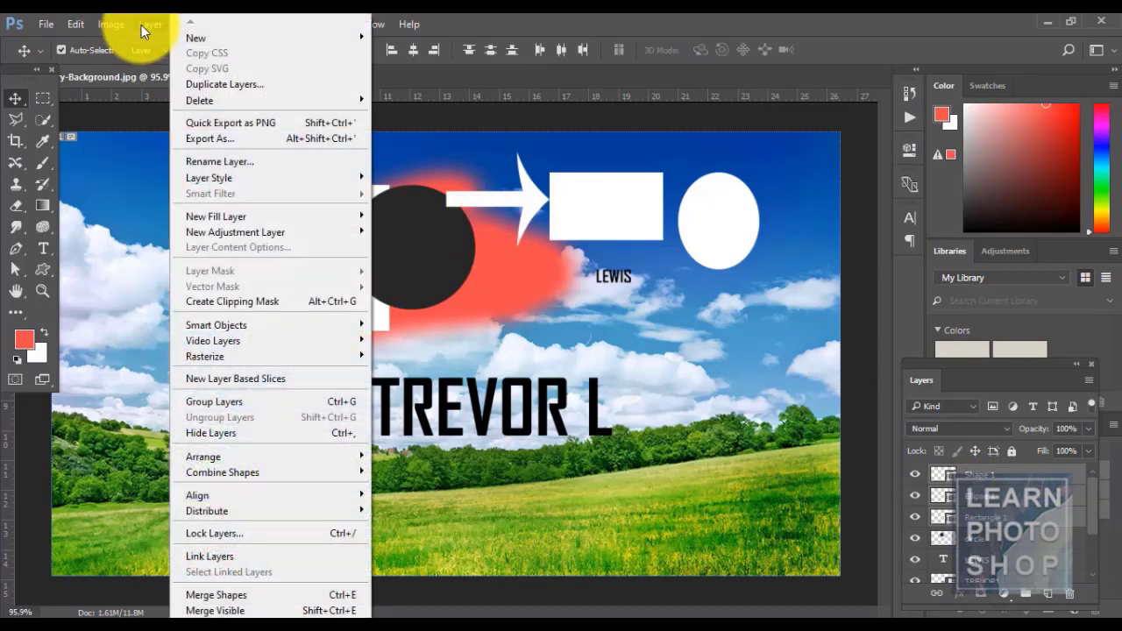
pyautogui.moveTo(304, 516)
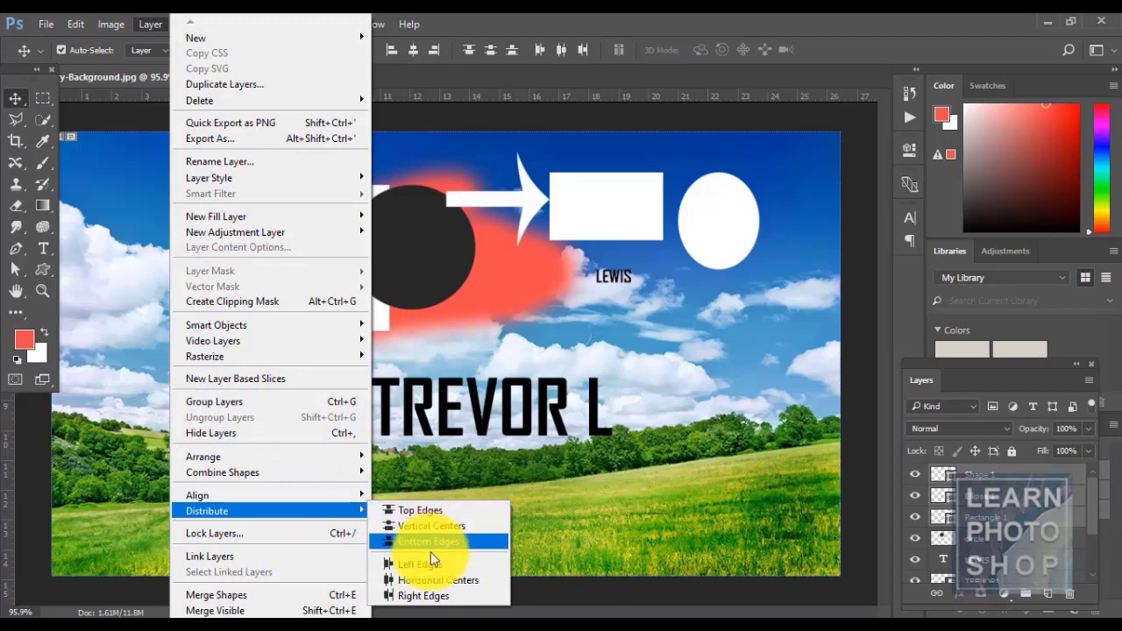
pyautogui.click(412, 523)
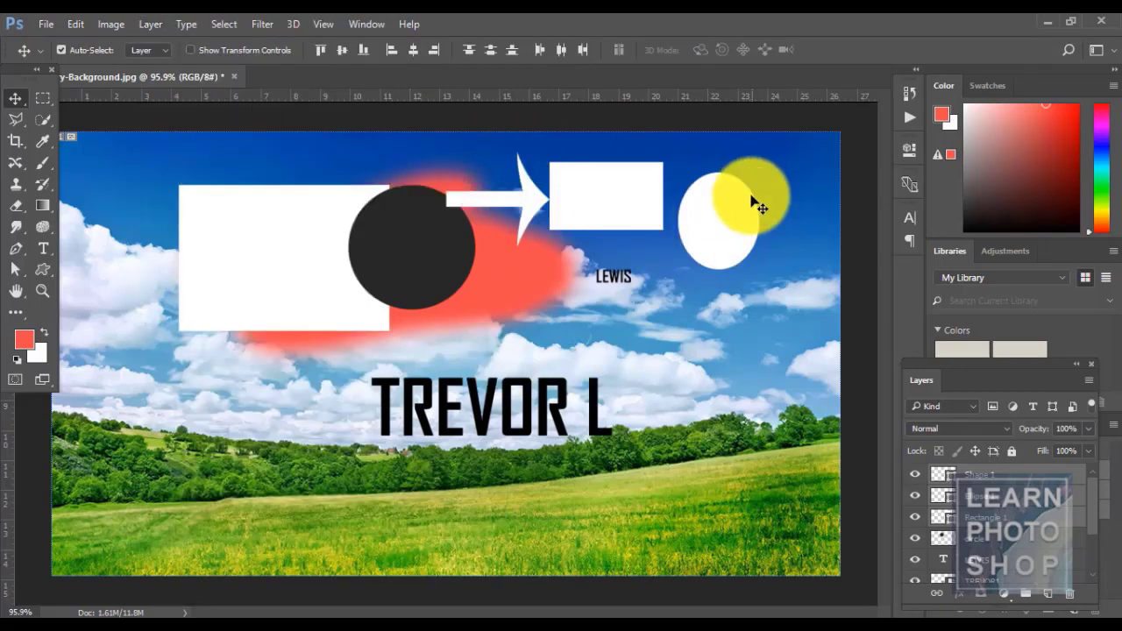
pyautogui.click(151, 22)
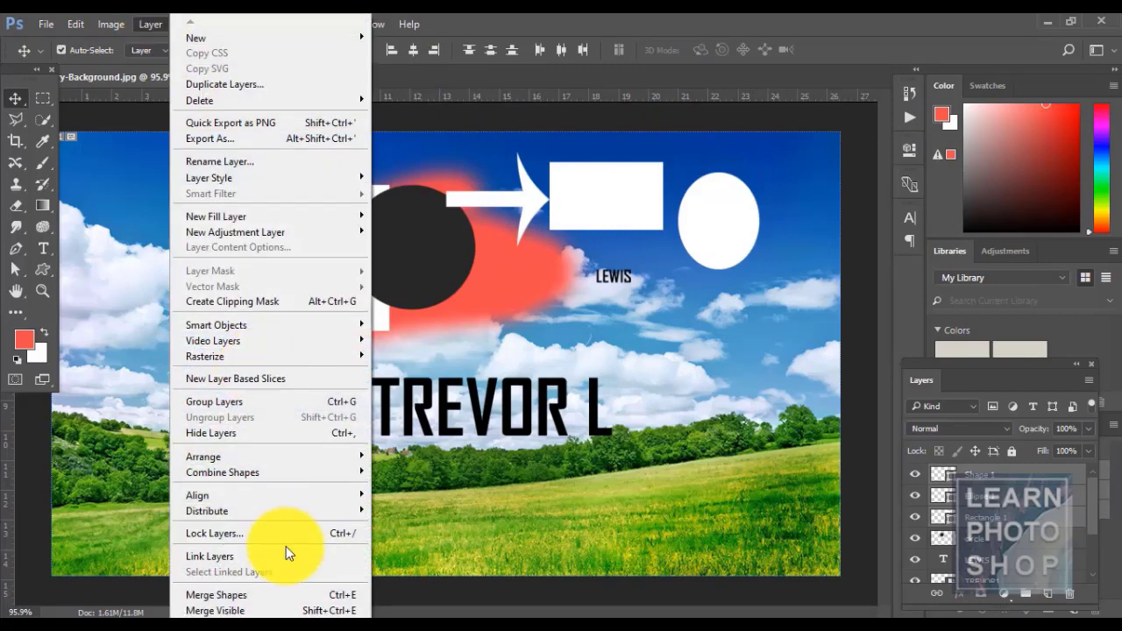
pyautogui.moveTo(276, 518)
pyautogui.click(452, 522)
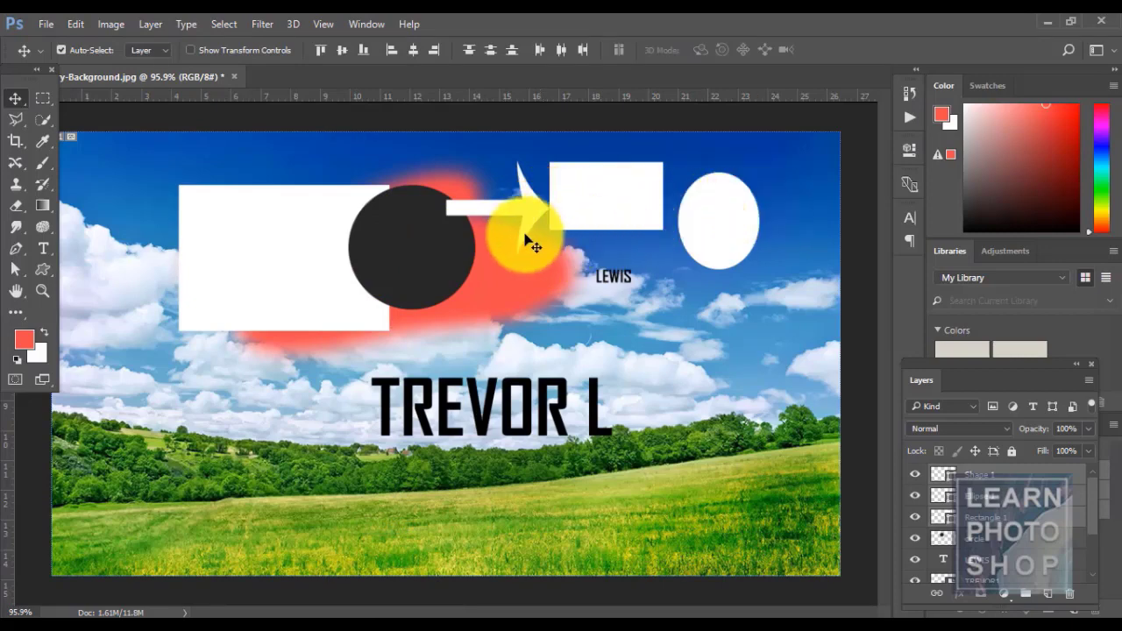
# - Distribute the white shapes by their bottom edges and redistribute them evenly
pyautogui.click(154, 26)
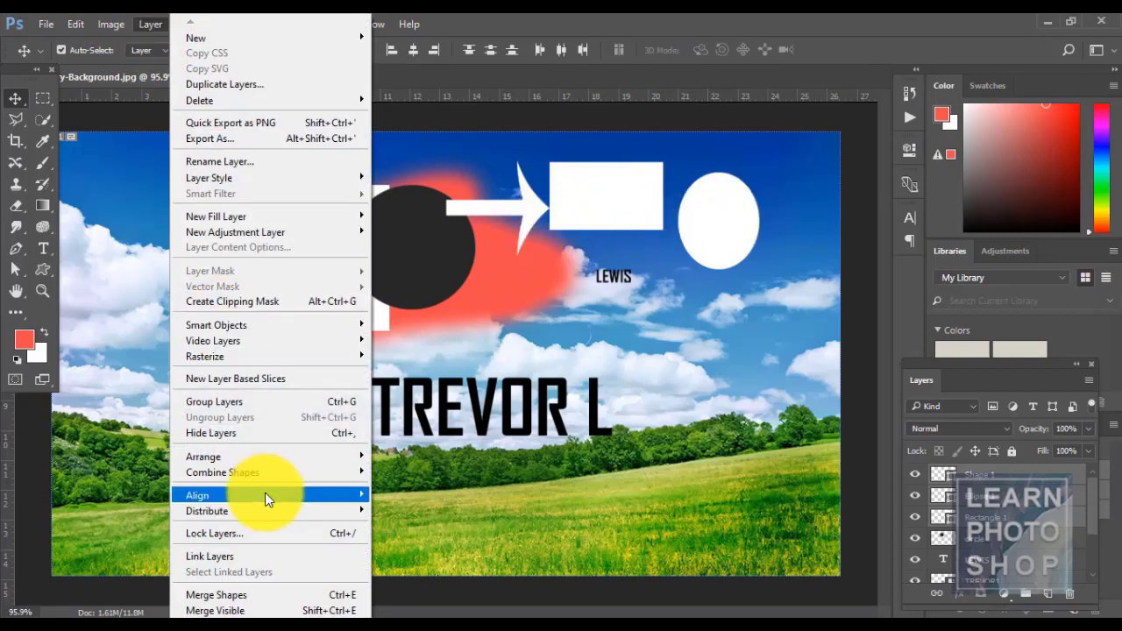
pyautogui.moveTo(266, 515)
pyautogui.click(474, 543)
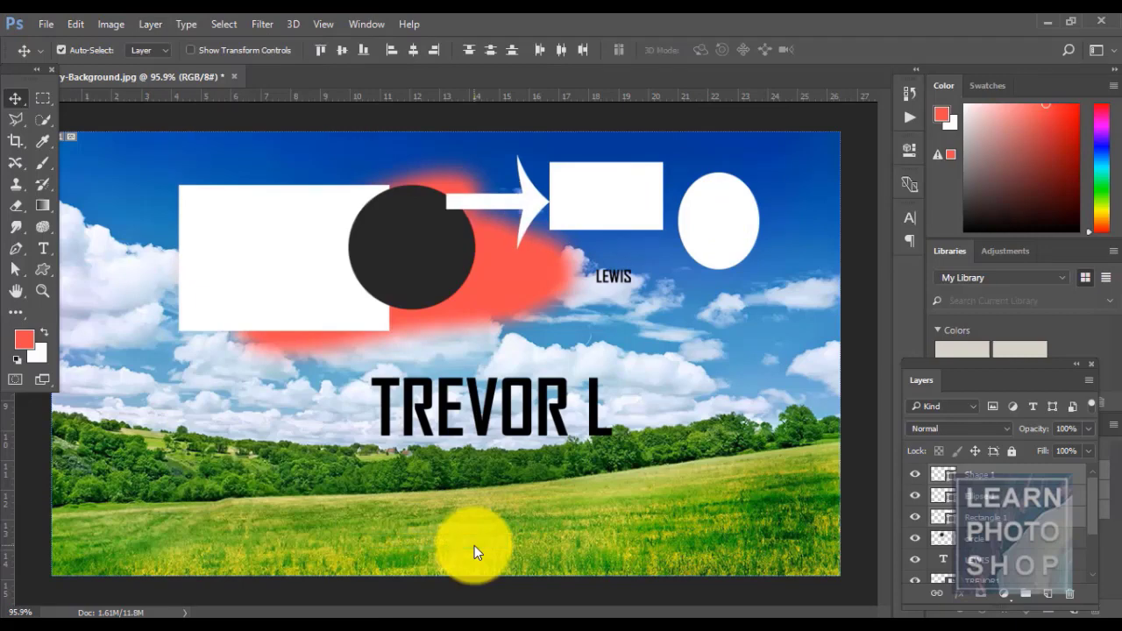
pyautogui.click(151, 24)
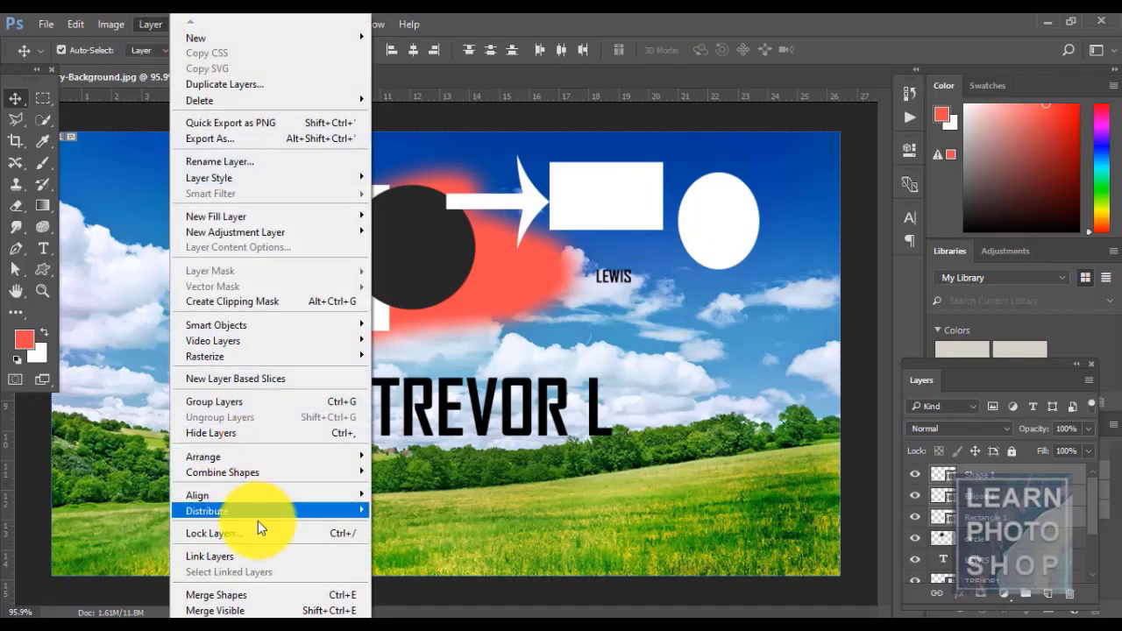
pyautogui.moveTo(257, 511)
pyautogui.click(439, 568)
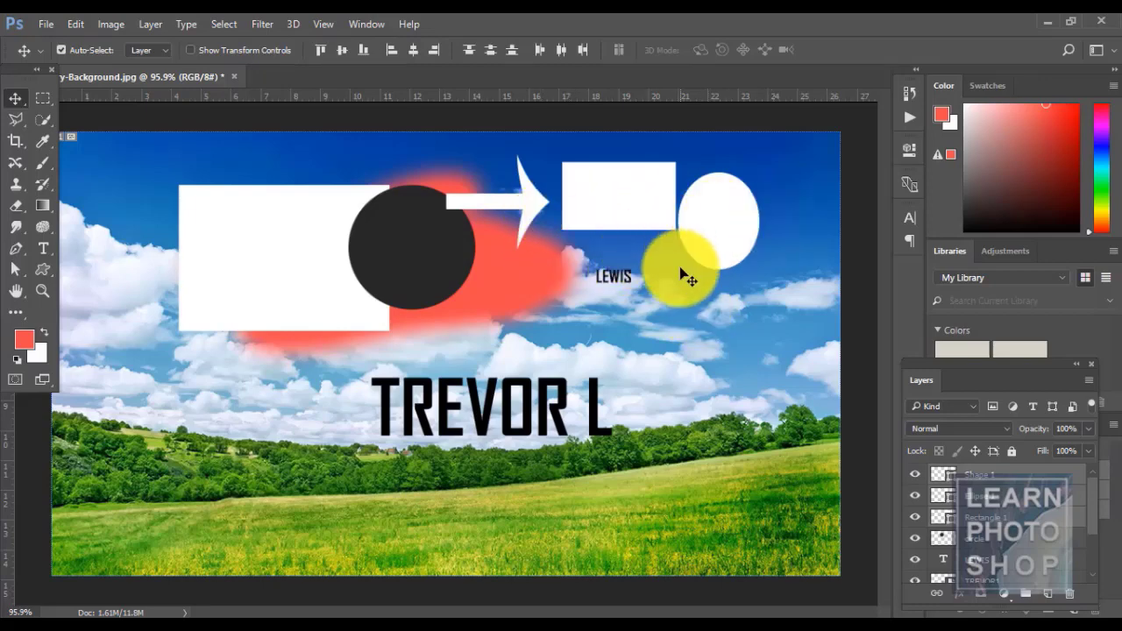
pyautogui.click(979, 481)
pyautogui.click(149, 24)
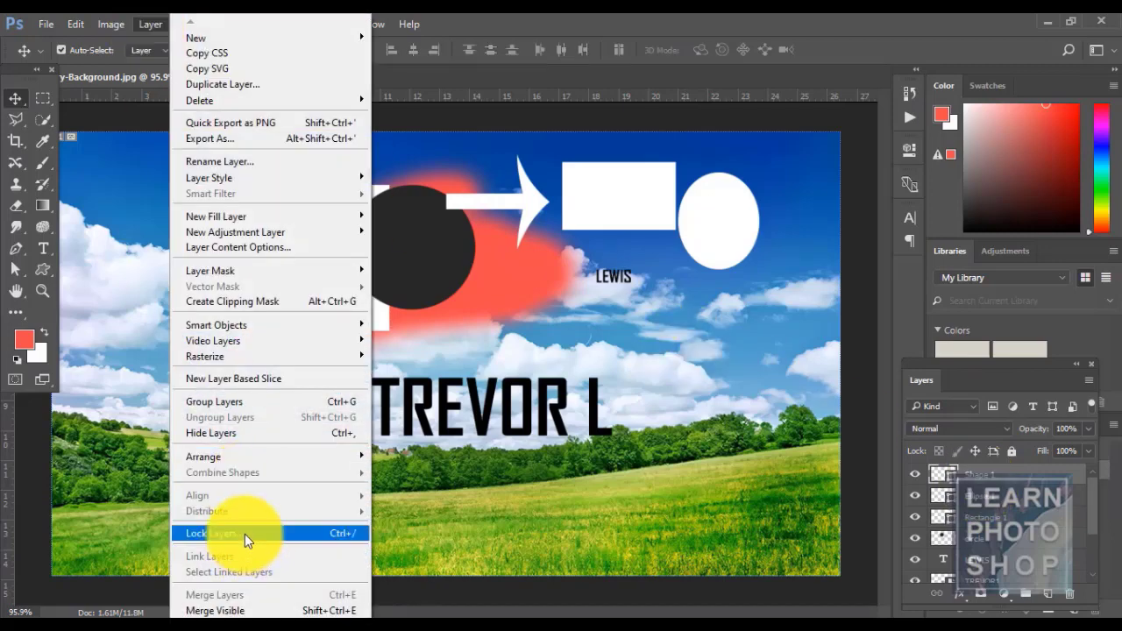
pyautogui.click(982, 464)
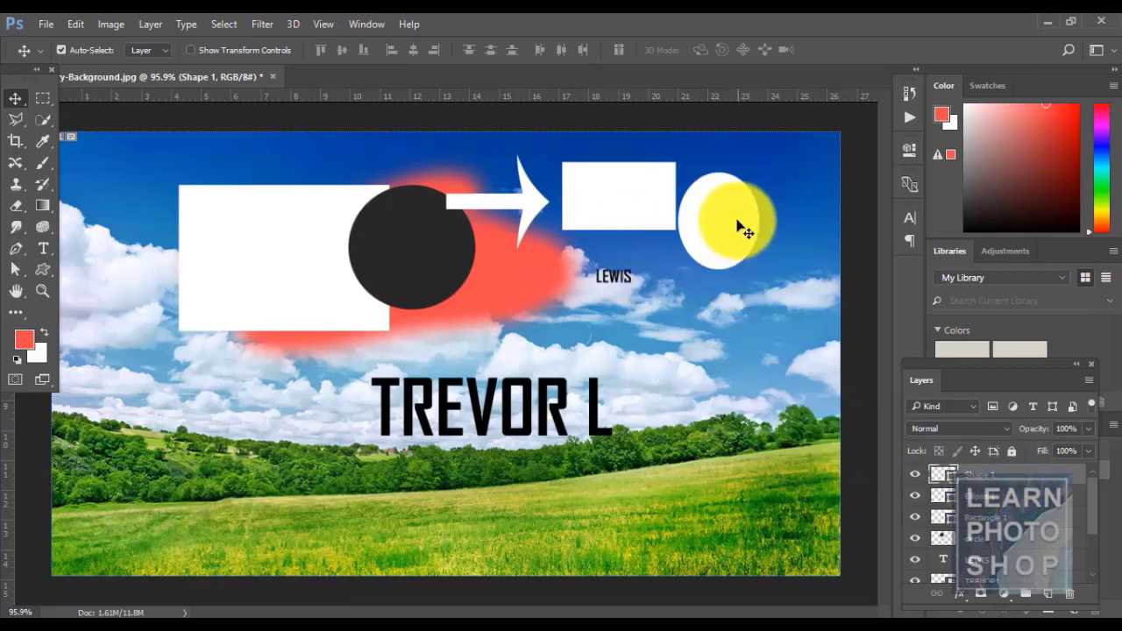
pyautogui.moveTo(547, 213); pyautogui.dragTo(708, 368)
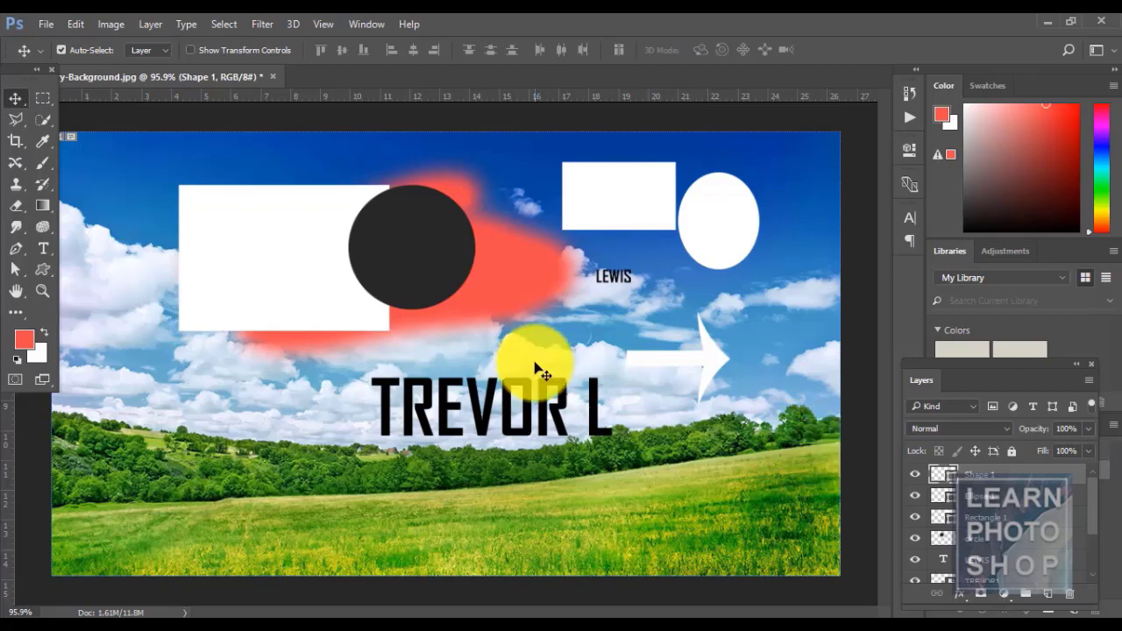
pyautogui.click(149, 26)
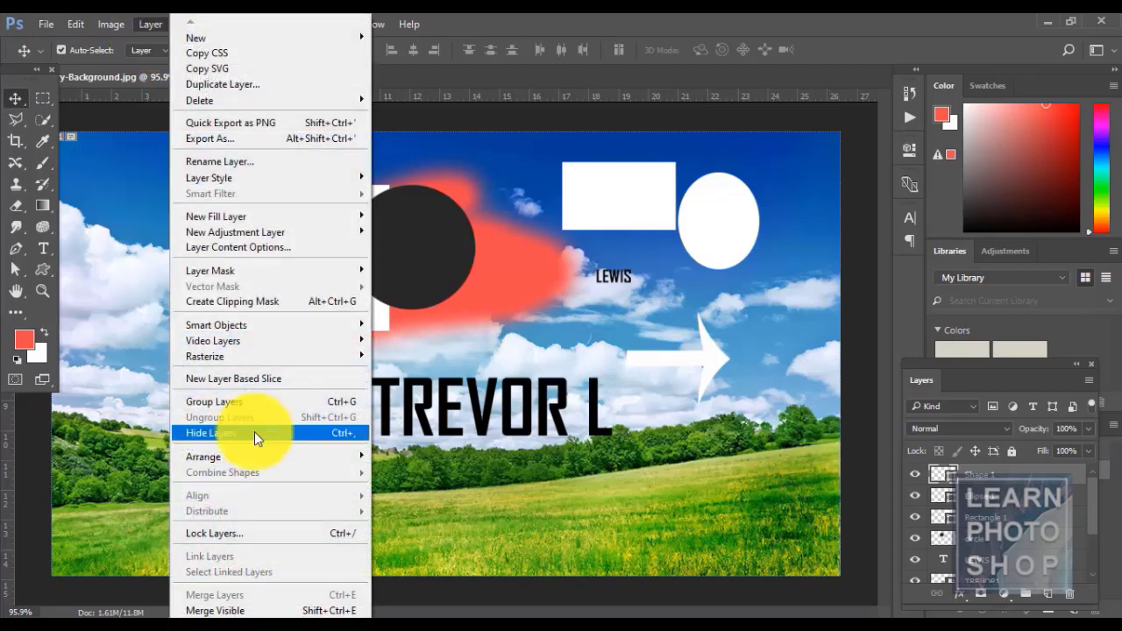
pyautogui.click(252, 532)
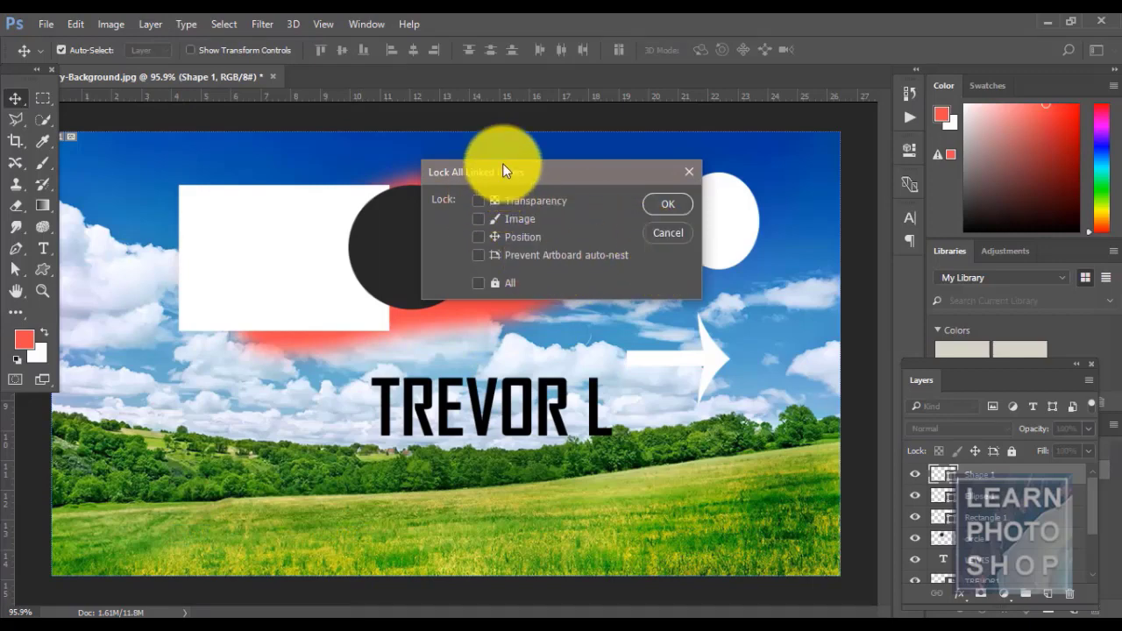
pyautogui.moveTo(504, 171); pyautogui.dragTo(359, 260)
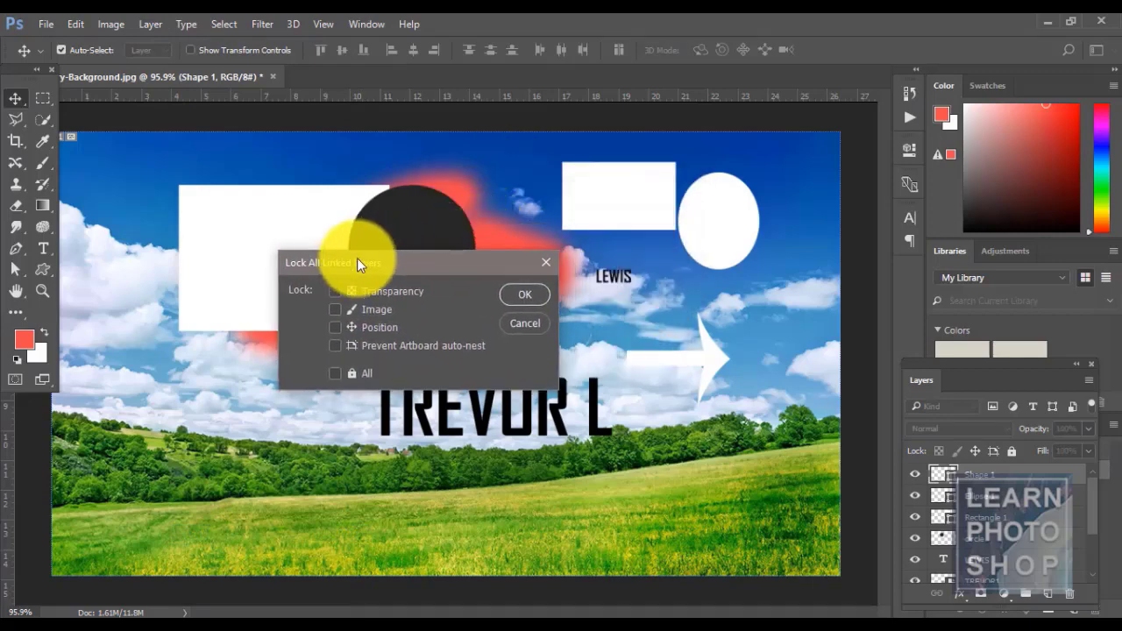
pyautogui.click(334, 370)
pyautogui.click(530, 292)
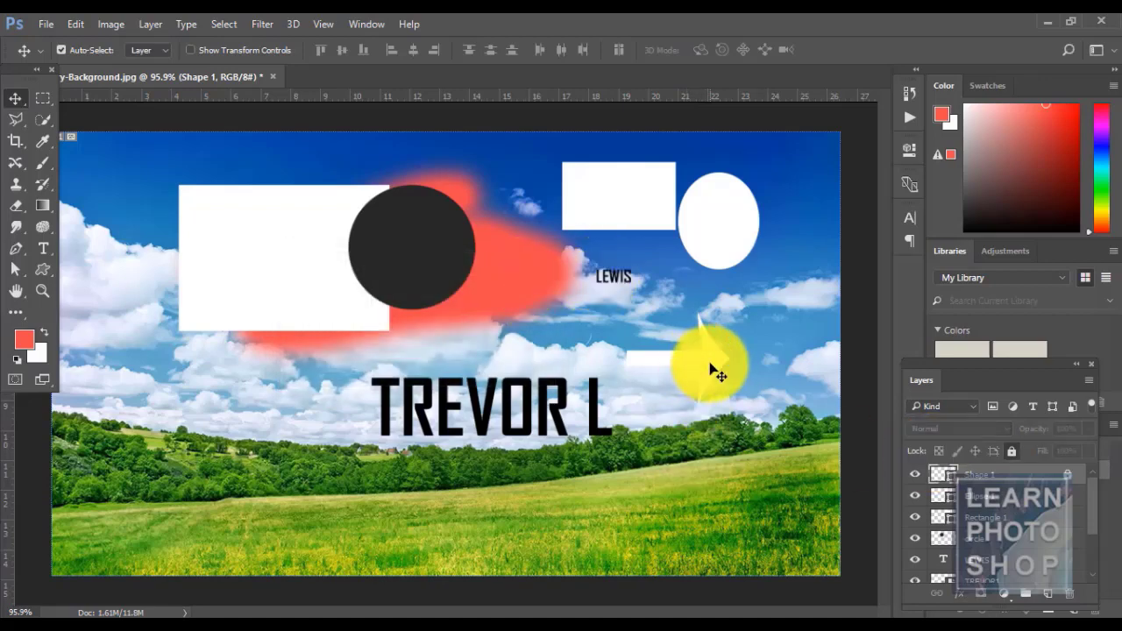
pyautogui.moveTo(714, 357); pyautogui.dragTo(725, 377)
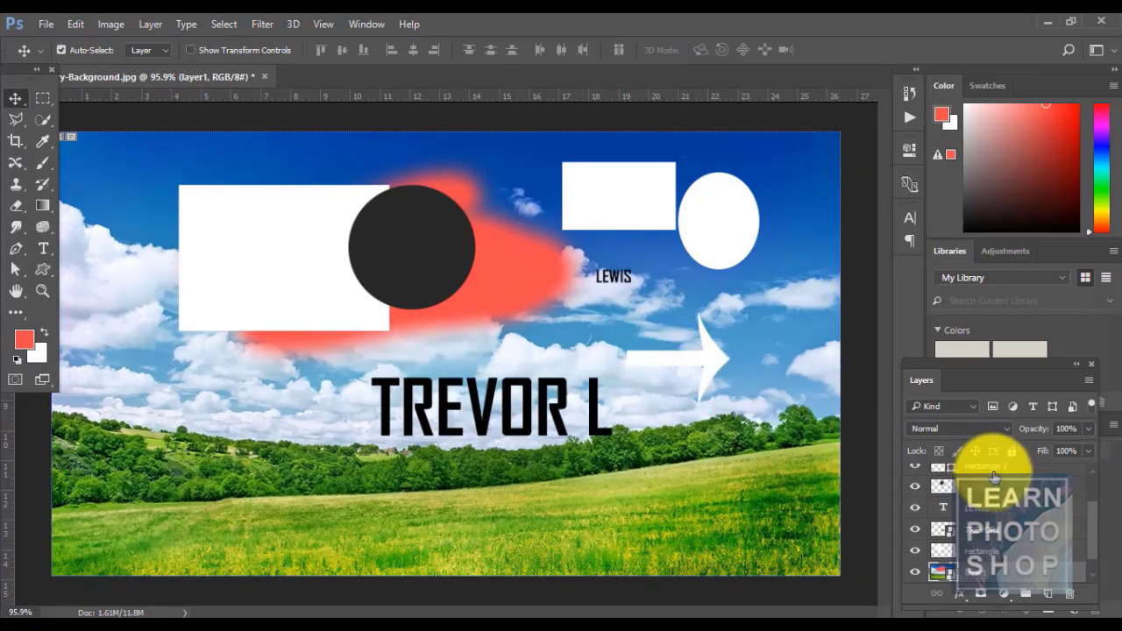
pyautogui.moveTo(1093, 514); pyautogui.dragTo(1094, 476)
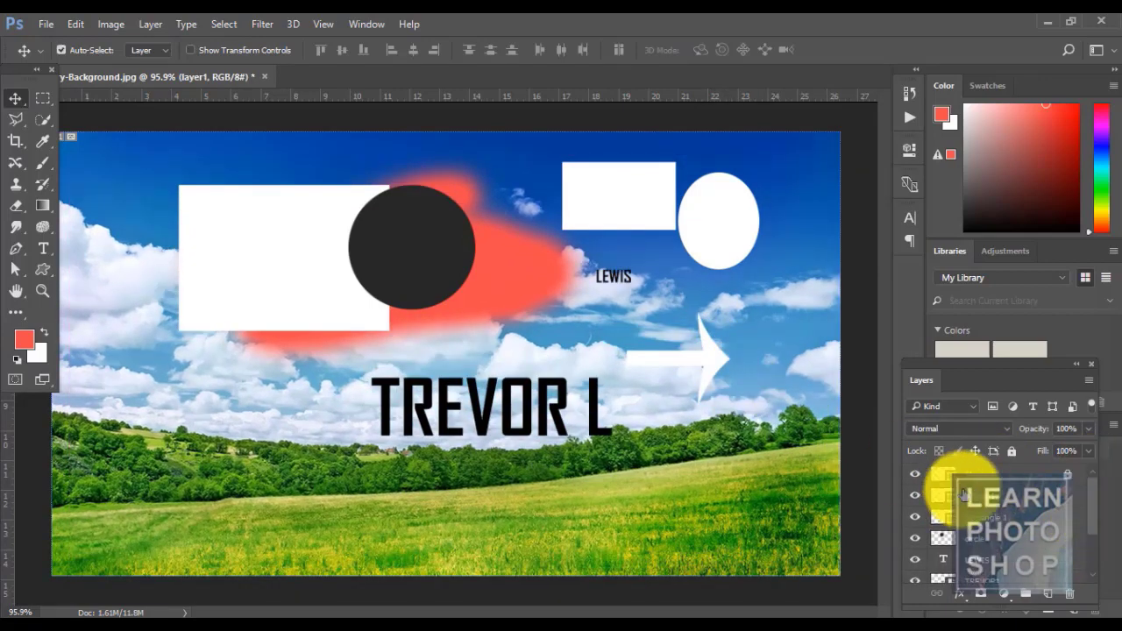
pyautogui.click(1008, 475)
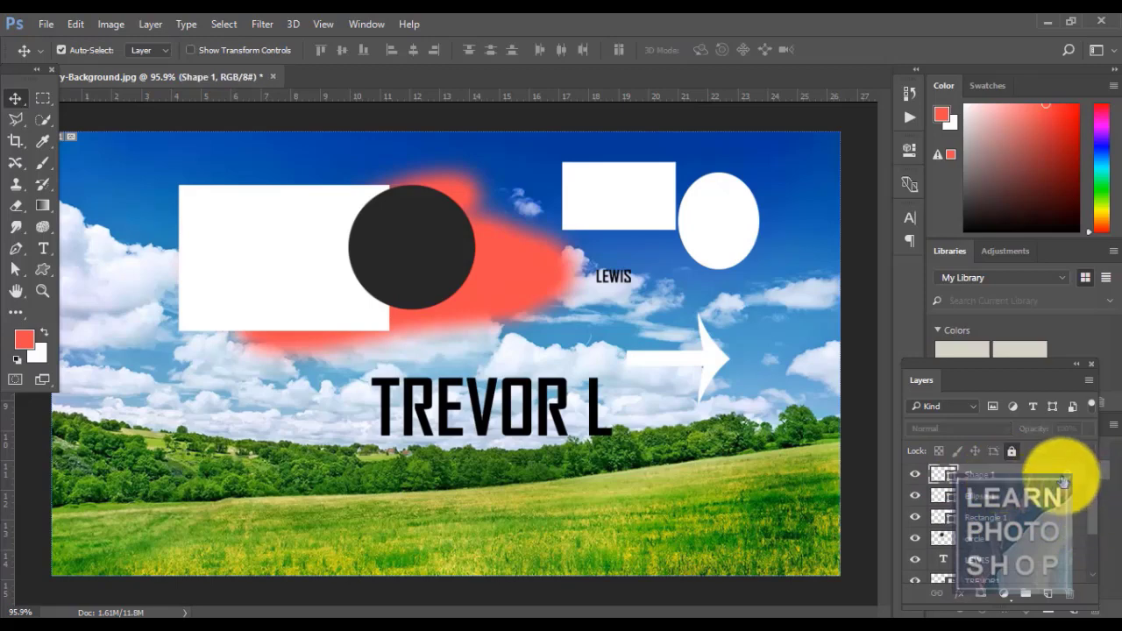
pyautogui.click(1012, 451)
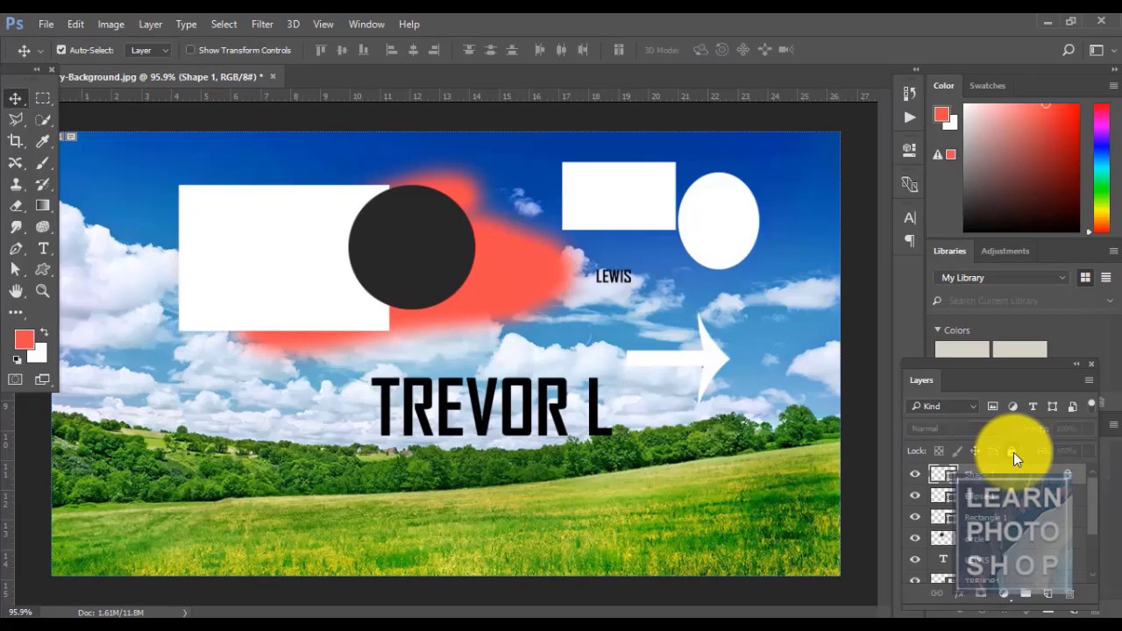
pyautogui.click(151, 25)
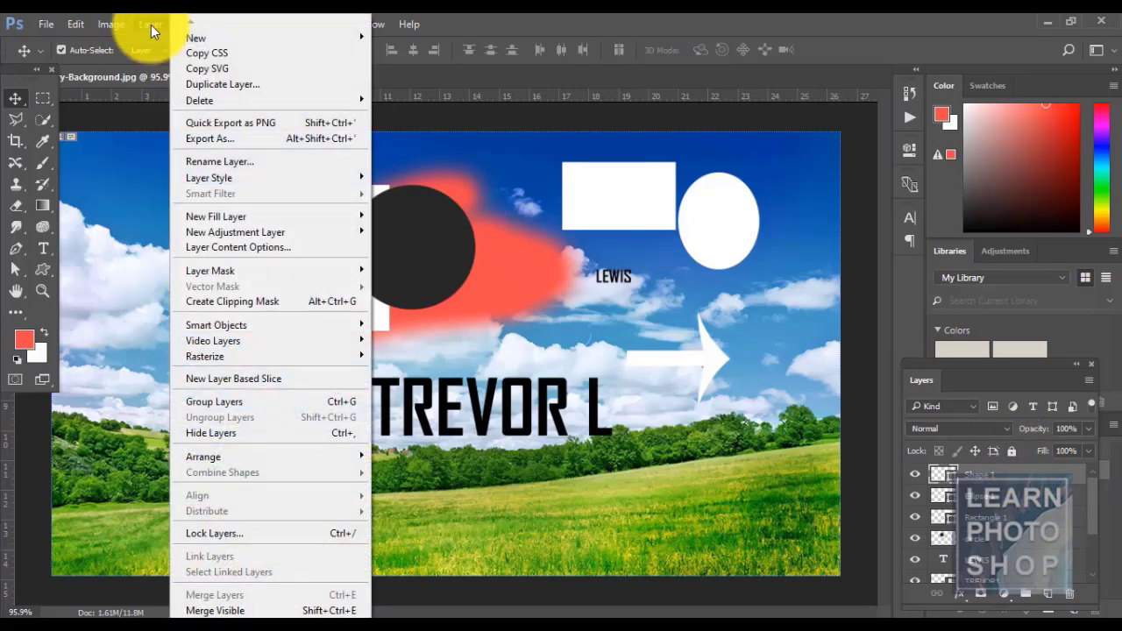
pyautogui.click(264, 533)
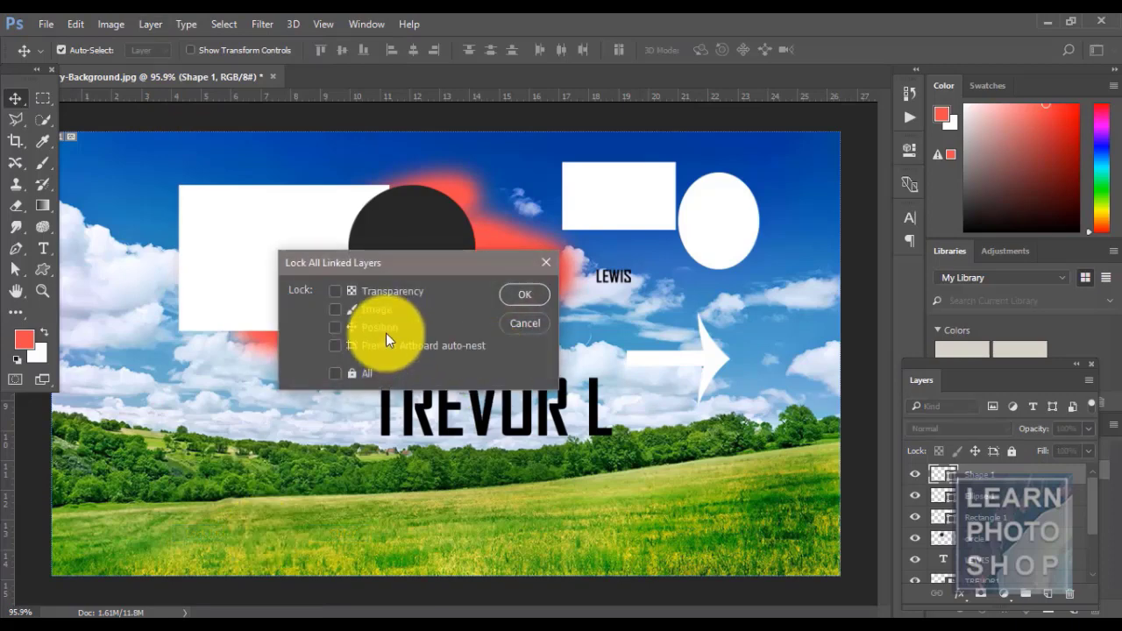
pyautogui.click(514, 295)
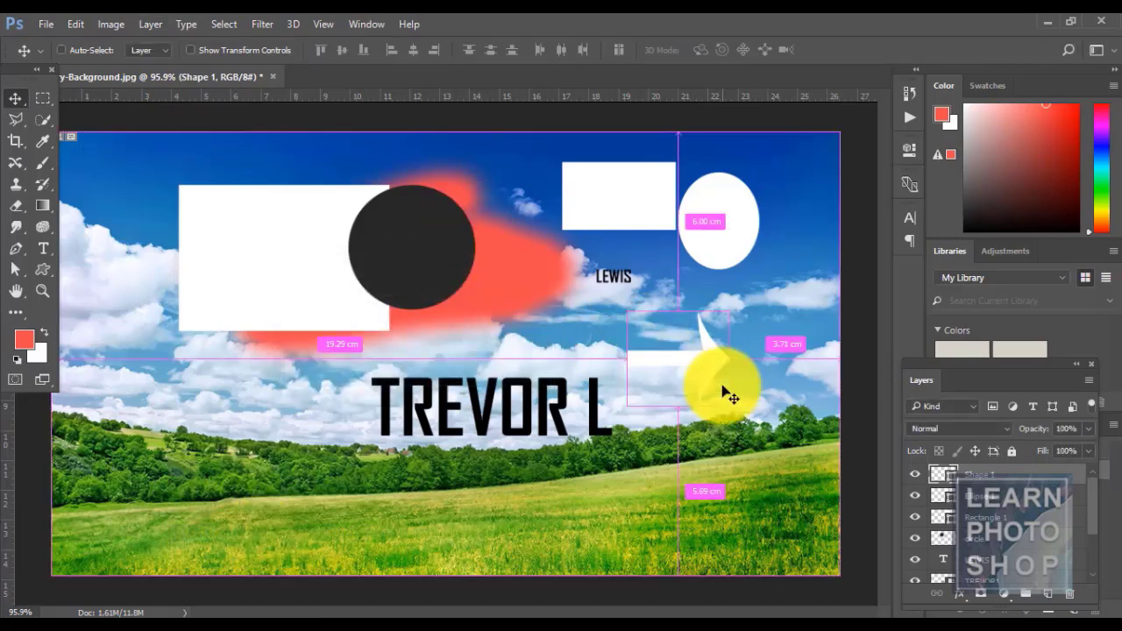
pyautogui.click(1012, 453)
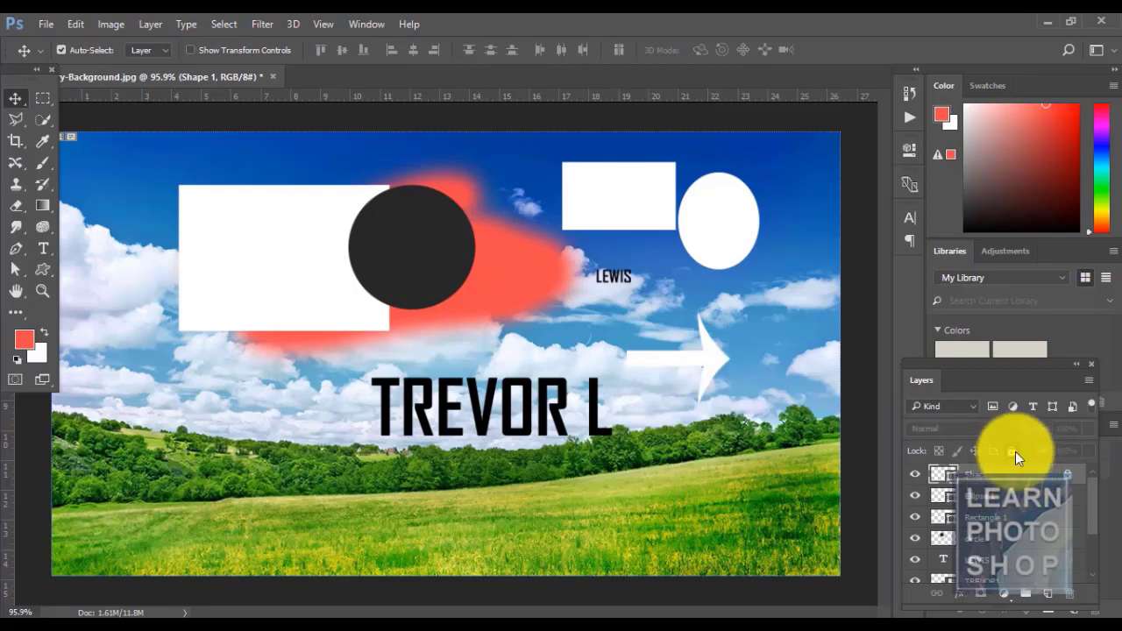
pyautogui.click(1014, 451)
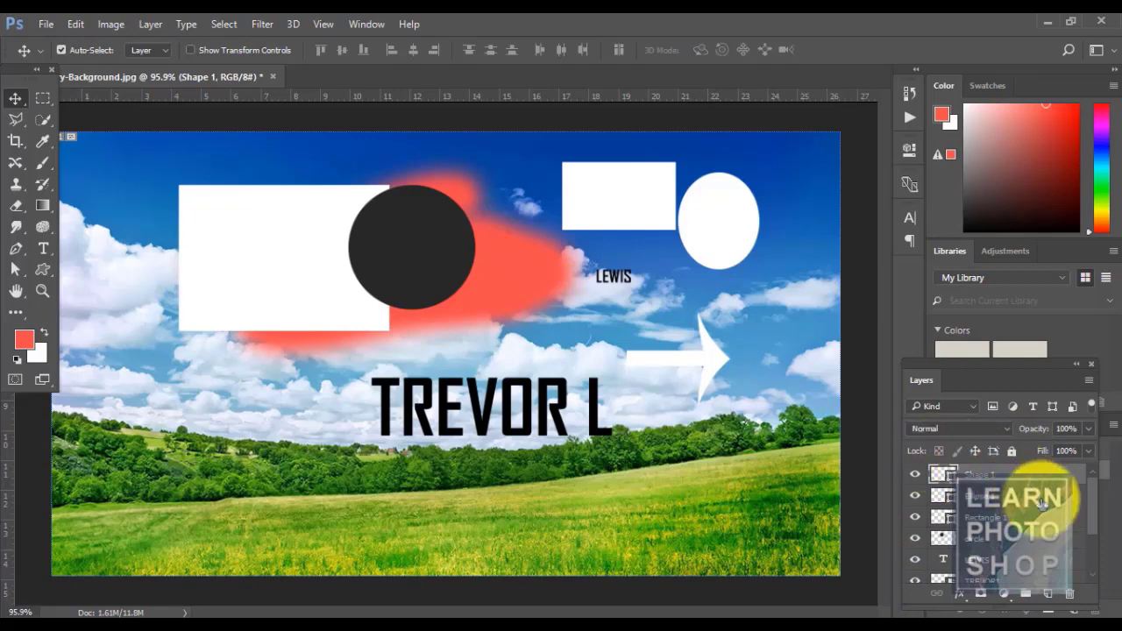
pyautogui.click(1006, 559)
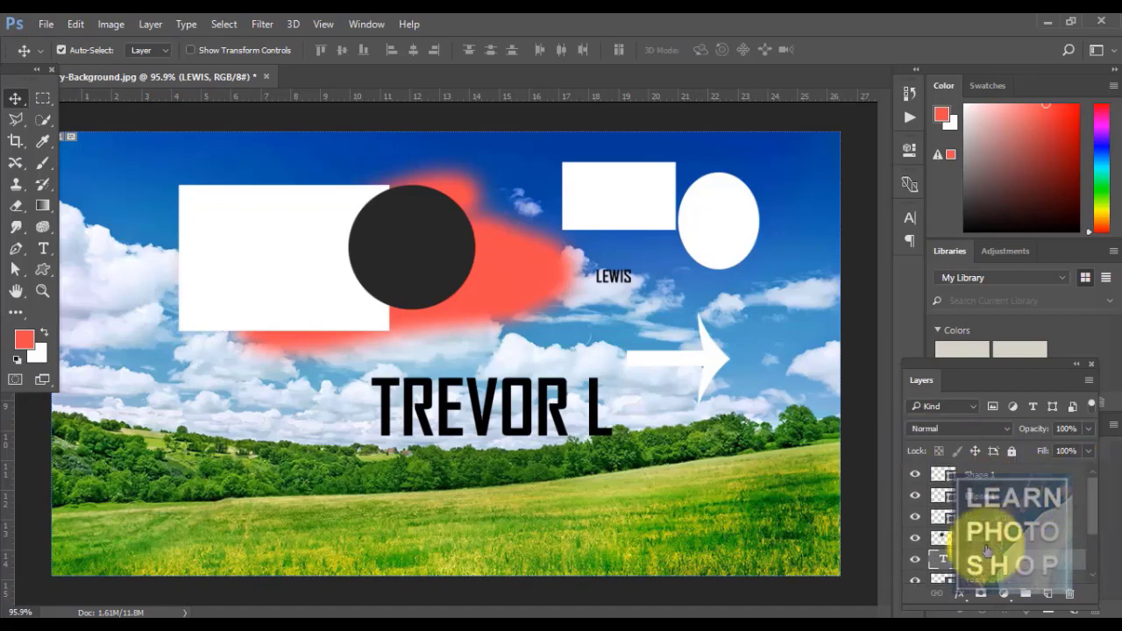
pyautogui.scroll(-2, 1097, 536)
pyautogui.scroll(-1, 1097, 541)
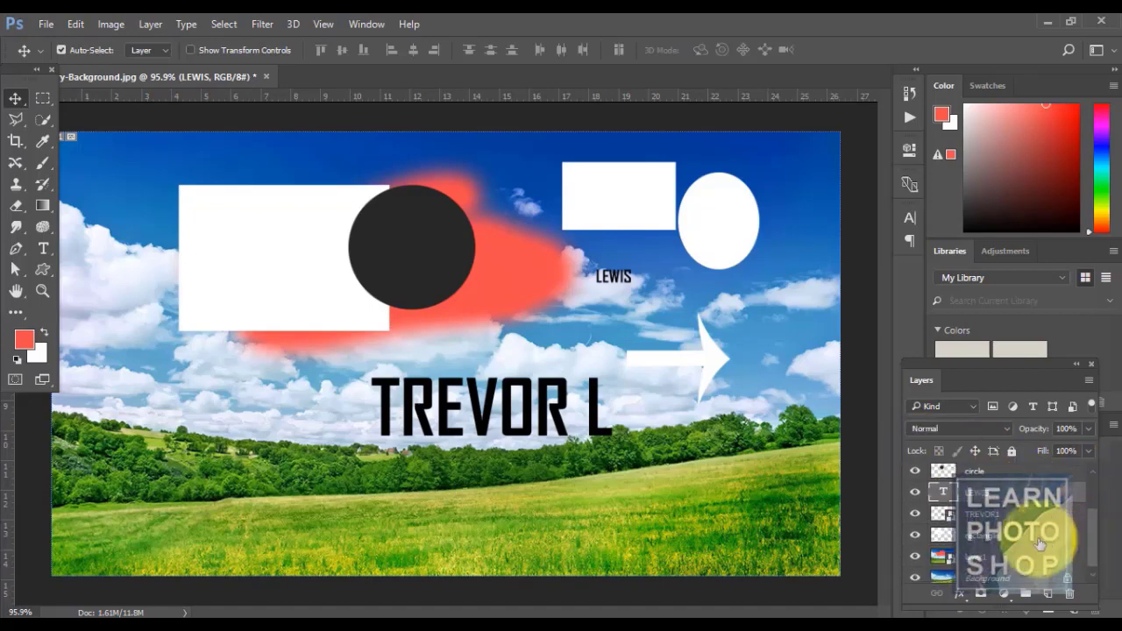
pyautogui.click(1004, 539)
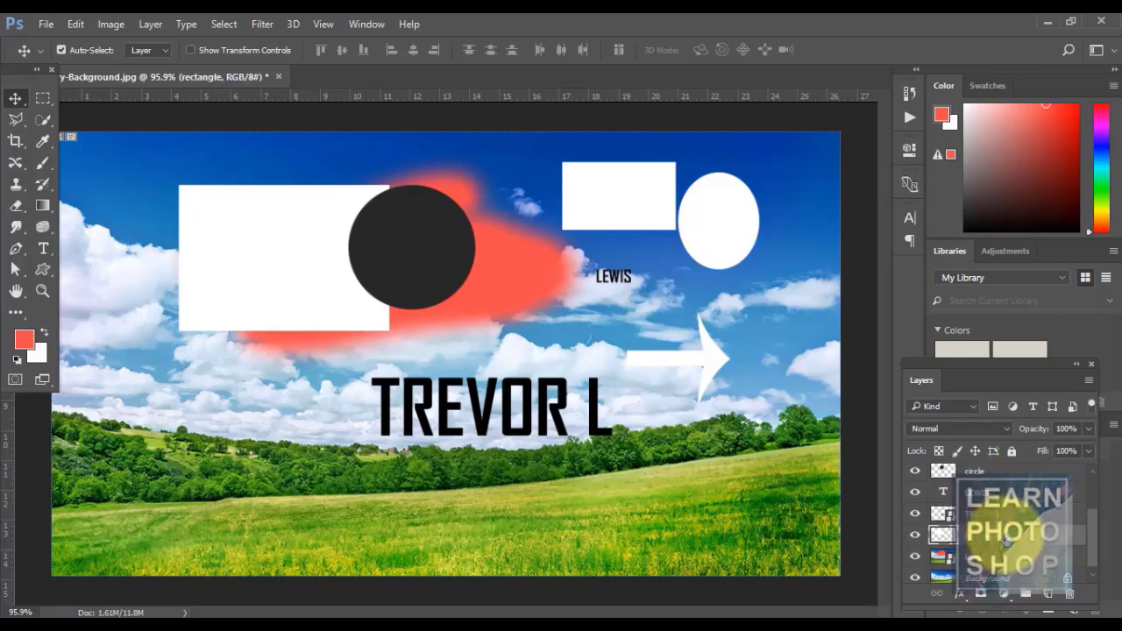
pyautogui.click(936, 448)
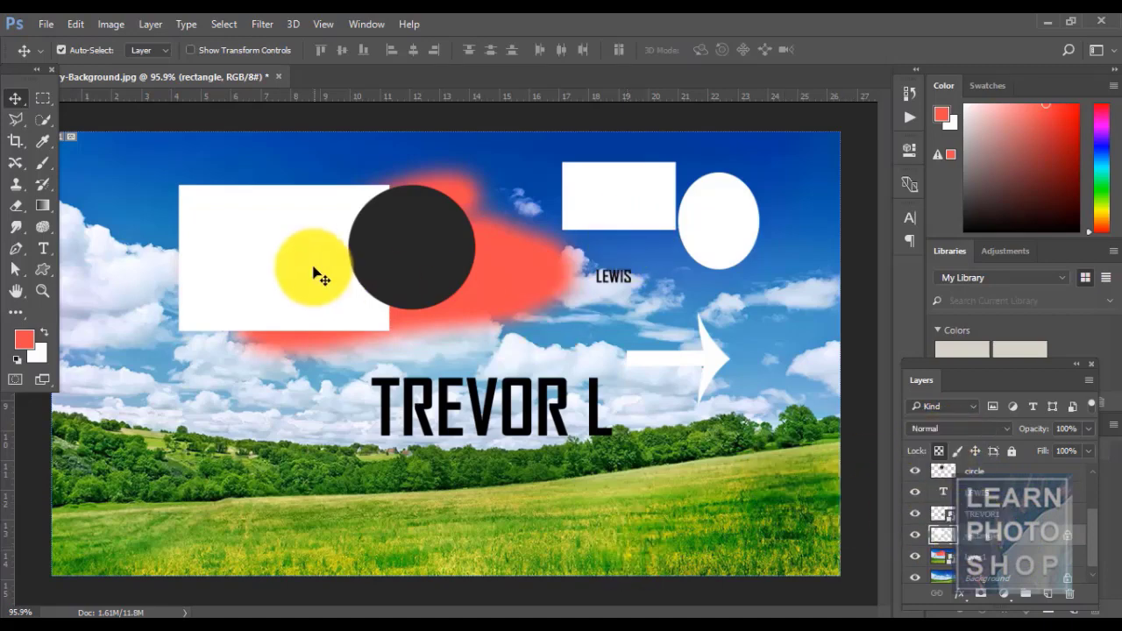
pyautogui.moveTo(291, 264)
pyautogui.mouseDown()
pyautogui.moveTo(302, 337)
pyautogui.moveTo(270, 306)
pyautogui.moveTo(291, 263)
pyautogui.mouseUp()
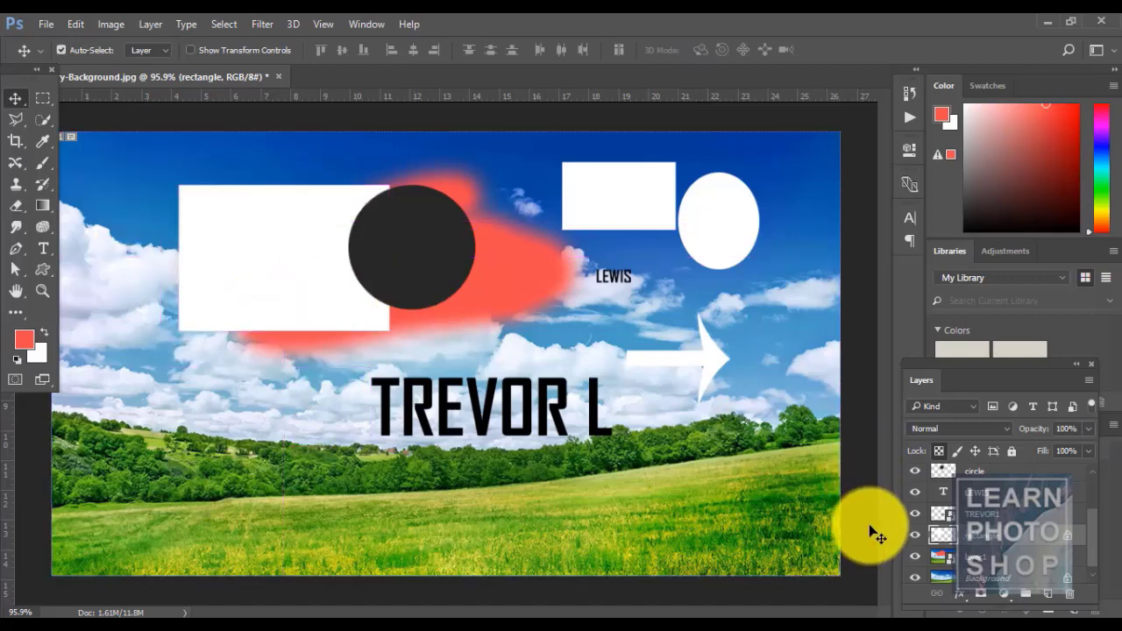
pyautogui.click(941, 454)
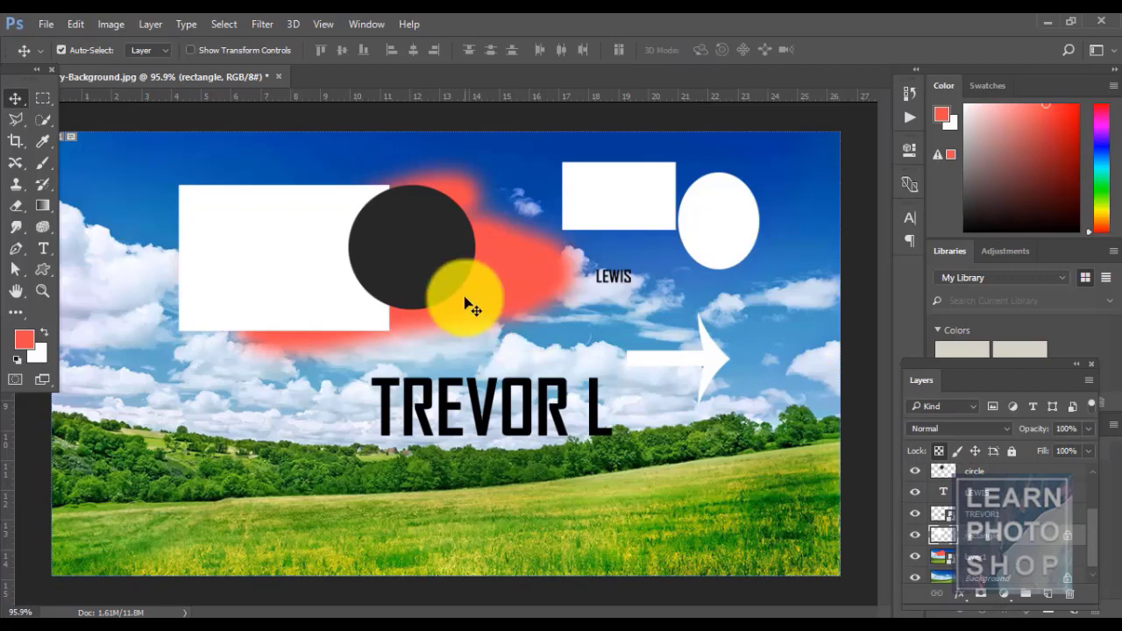
pyautogui.moveTo(289, 260); pyautogui.dragTo(289, 342)
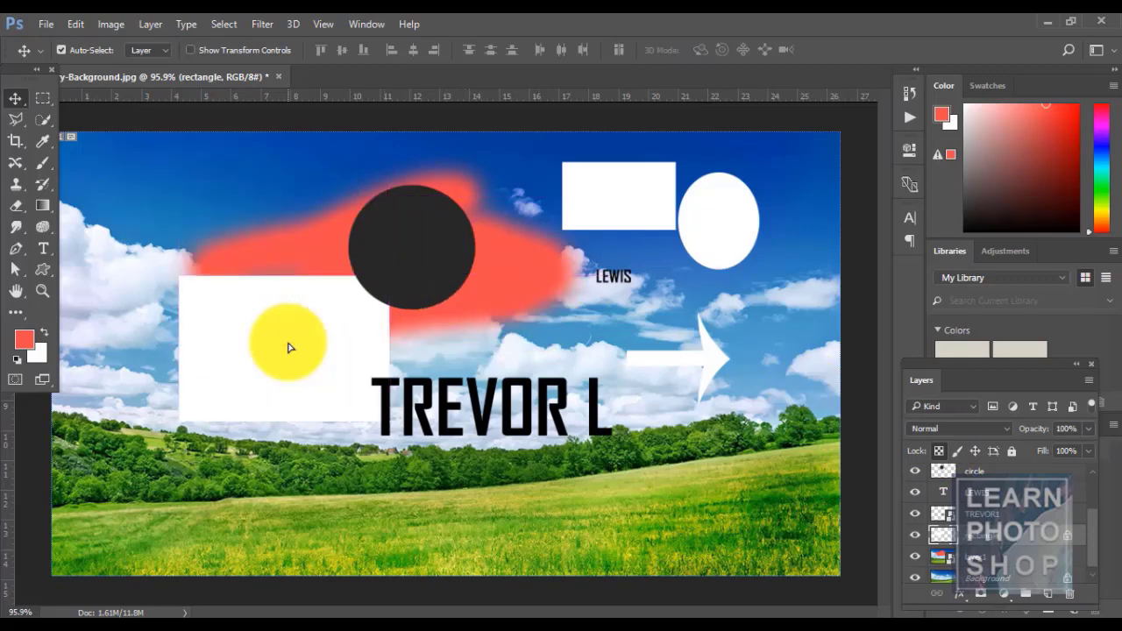
pyautogui.hotkey('ctrl', 'z')
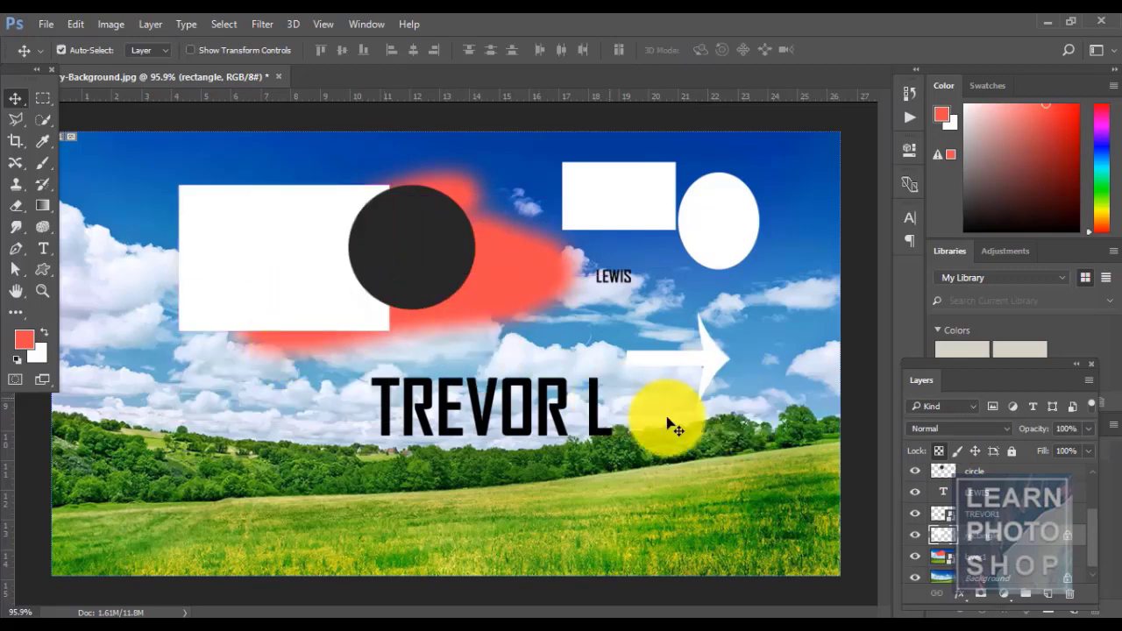
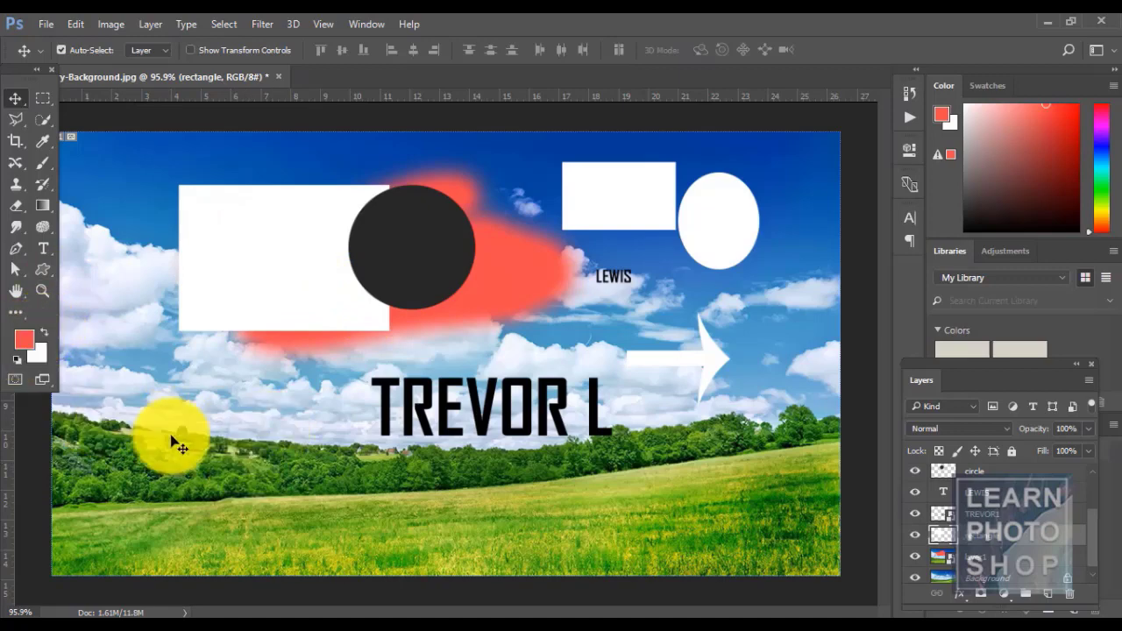
# - Test a red fill, lock the rectangle layer's transparent pixels, refill only the white rectangle, and undo
pyautogui.hotkey('alt', 'BackSpace')
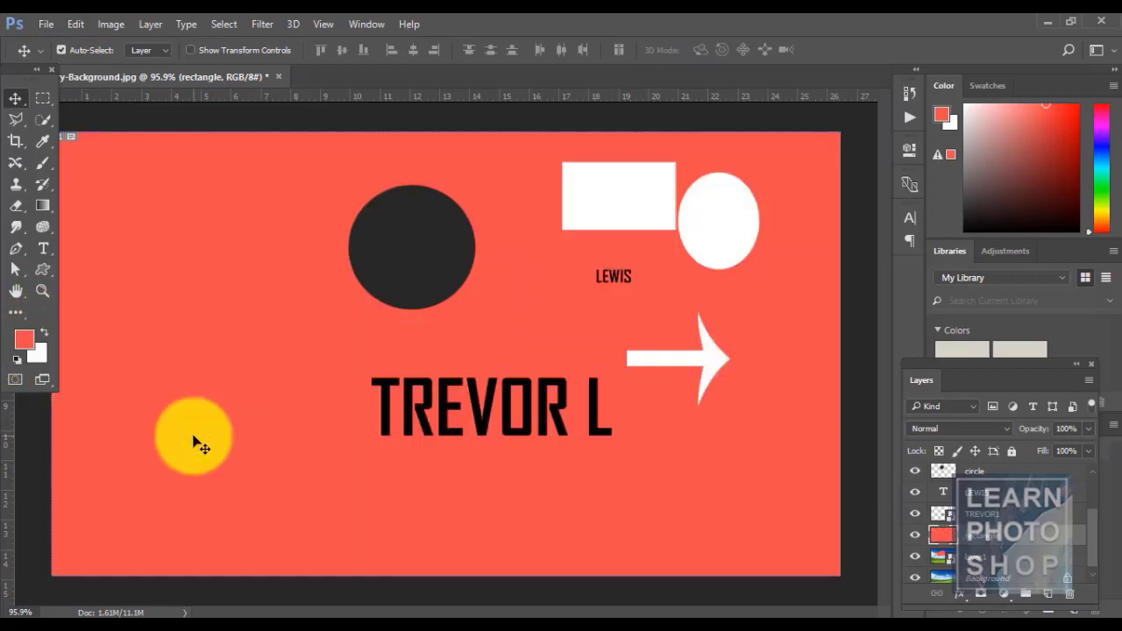
pyautogui.hotkey('ctrl', 'z')
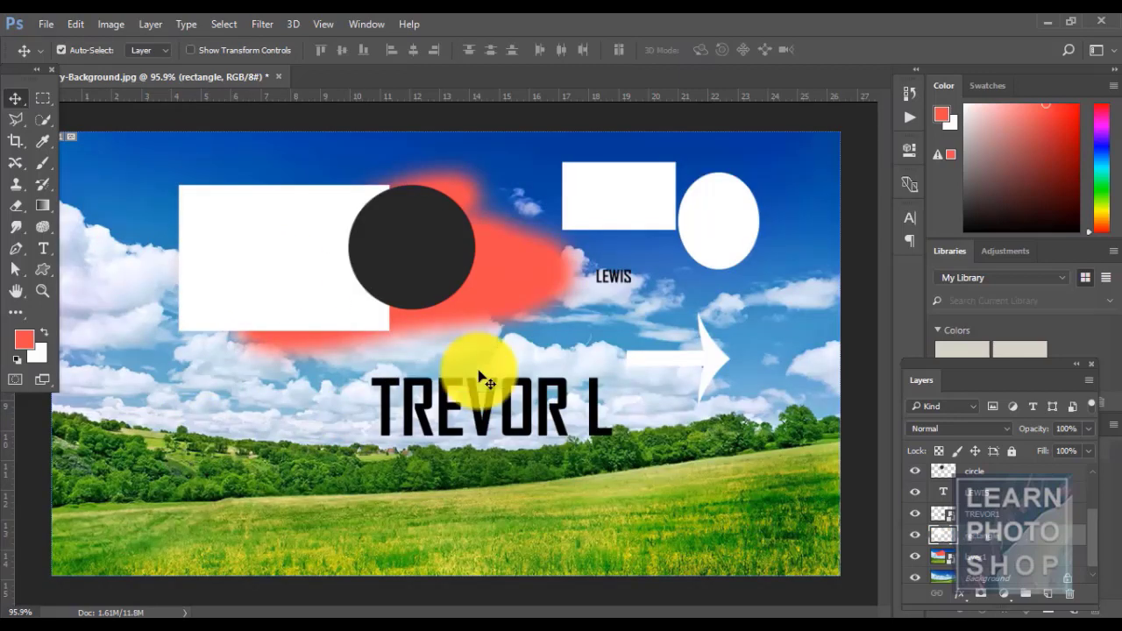
pyautogui.click(938, 451)
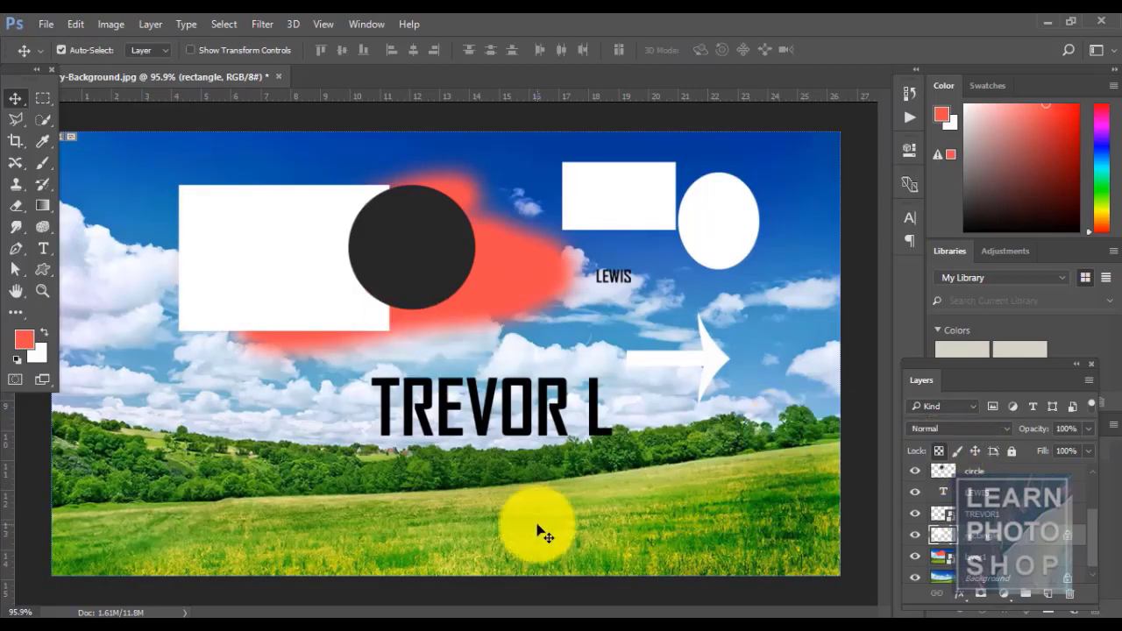
pyautogui.hotkey('alt', 'BackSpace')
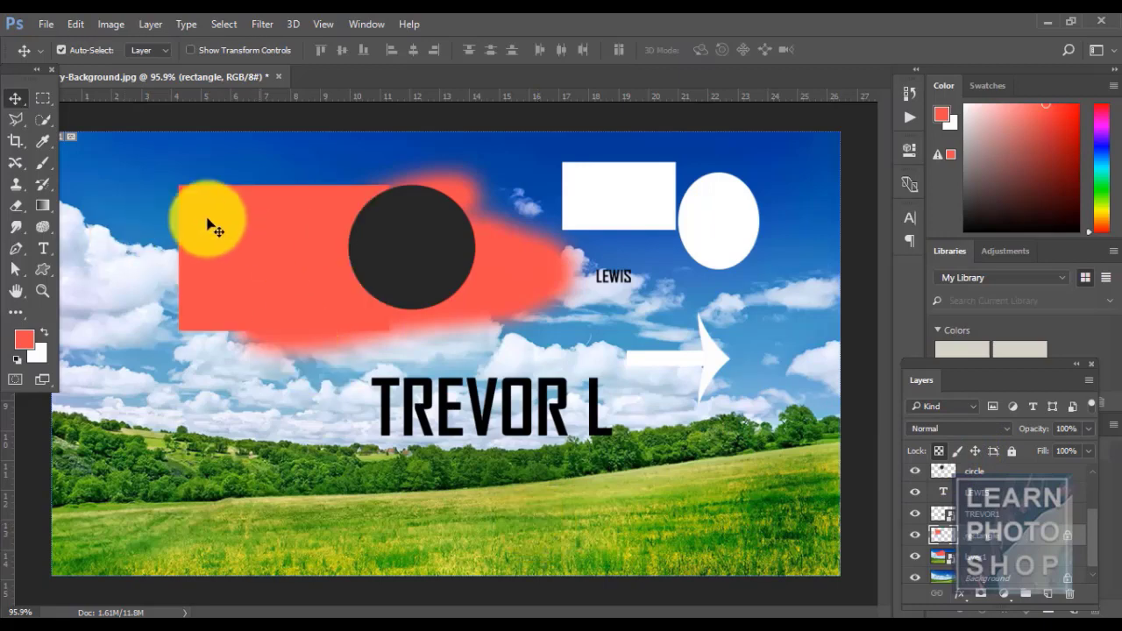
pyautogui.hotkey('ctrl', 'z')
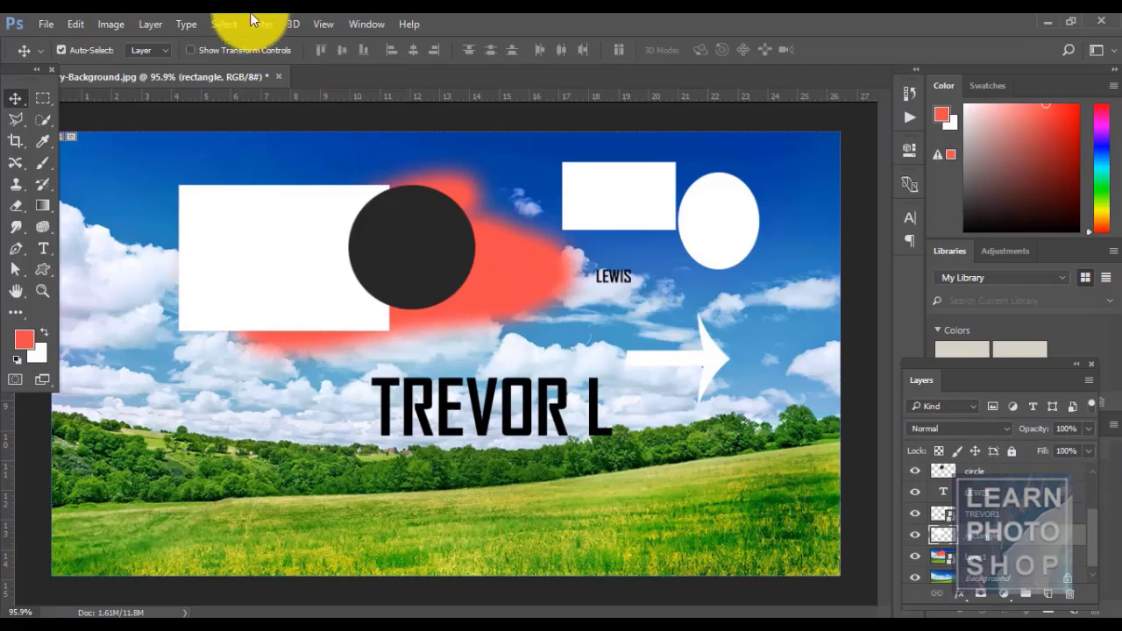
# - Lock the rectangle's transparency via Layer > Lock Layers, then test a red fill and undo it
pyautogui.click(146, 26)
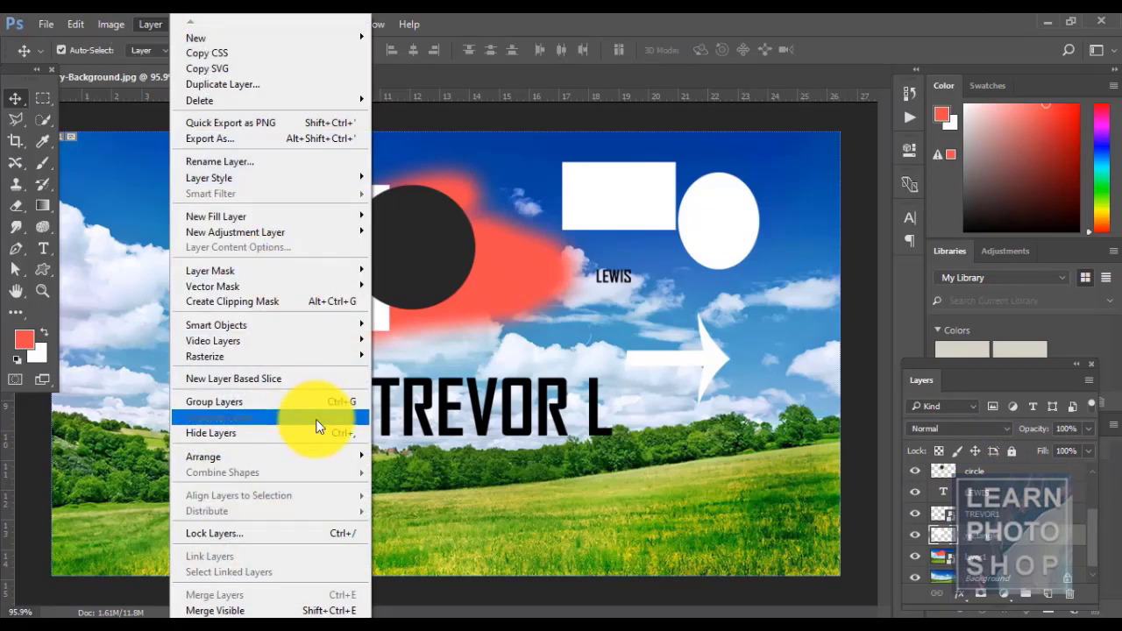
pyautogui.click(322, 535)
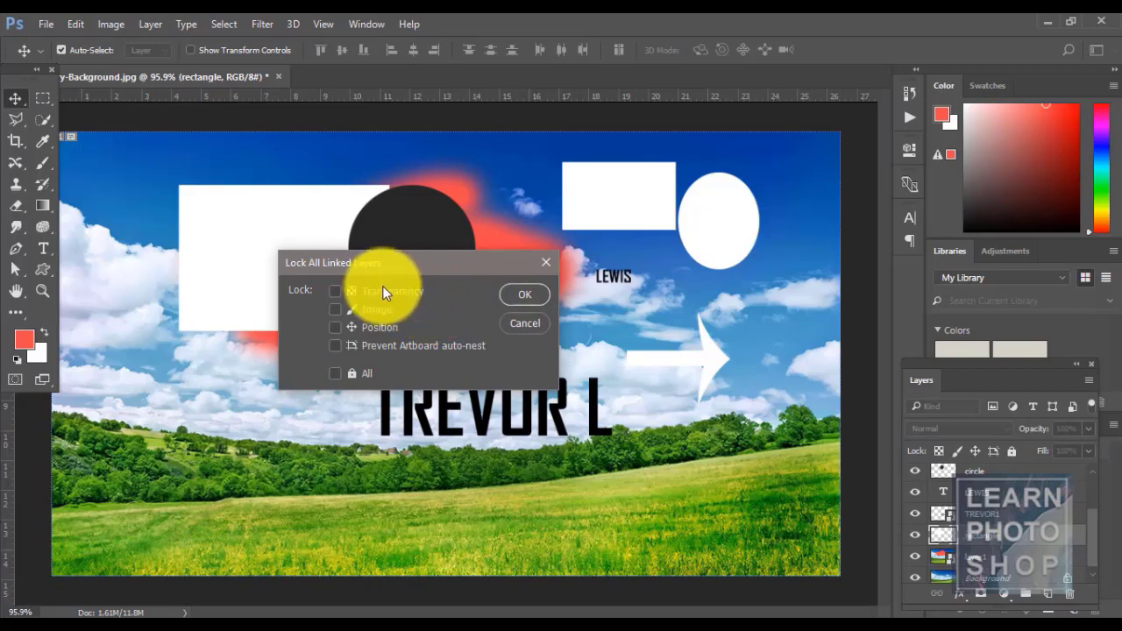
pyautogui.click(338, 292)
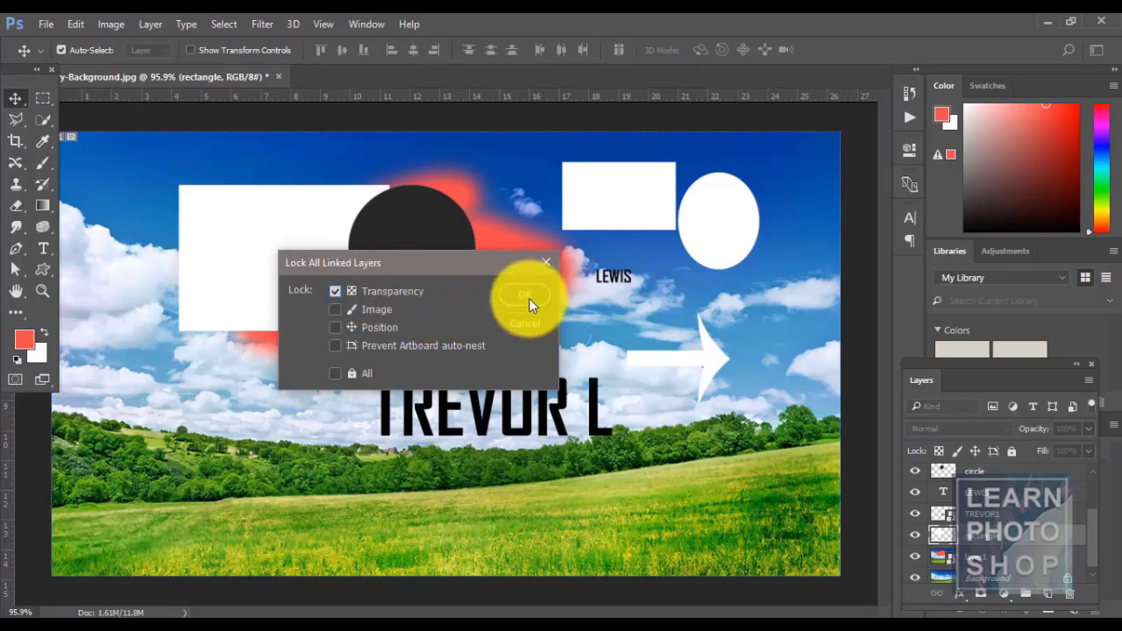
pyautogui.click(528, 298)
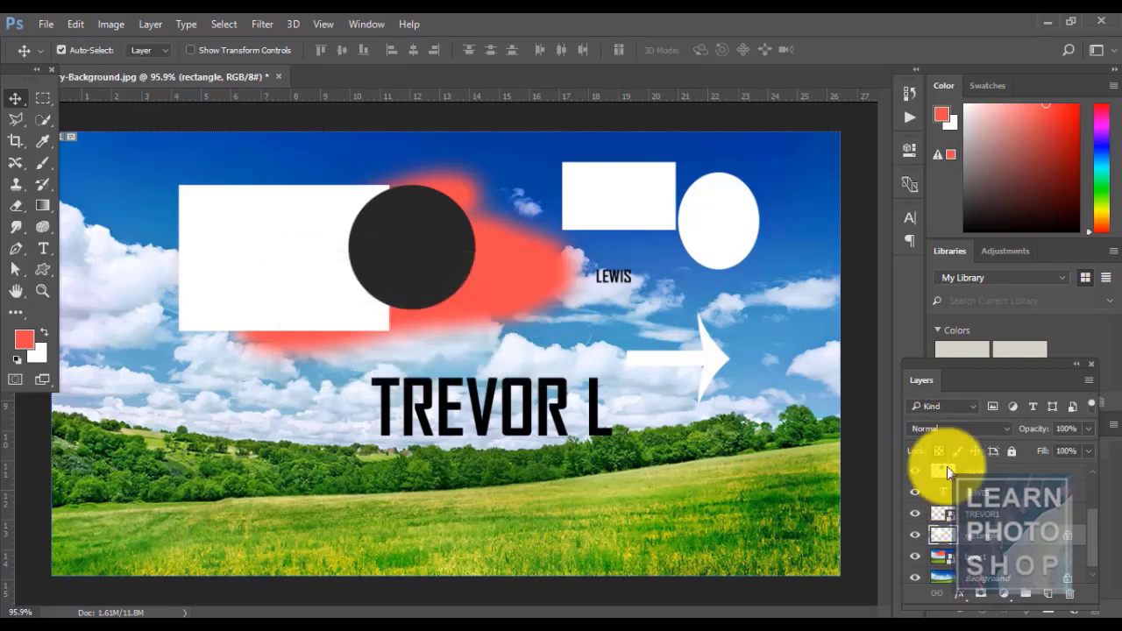
pyautogui.hotkey('alt', 'BackSpace')
pyautogui.hotkey('ctrl', 'z')
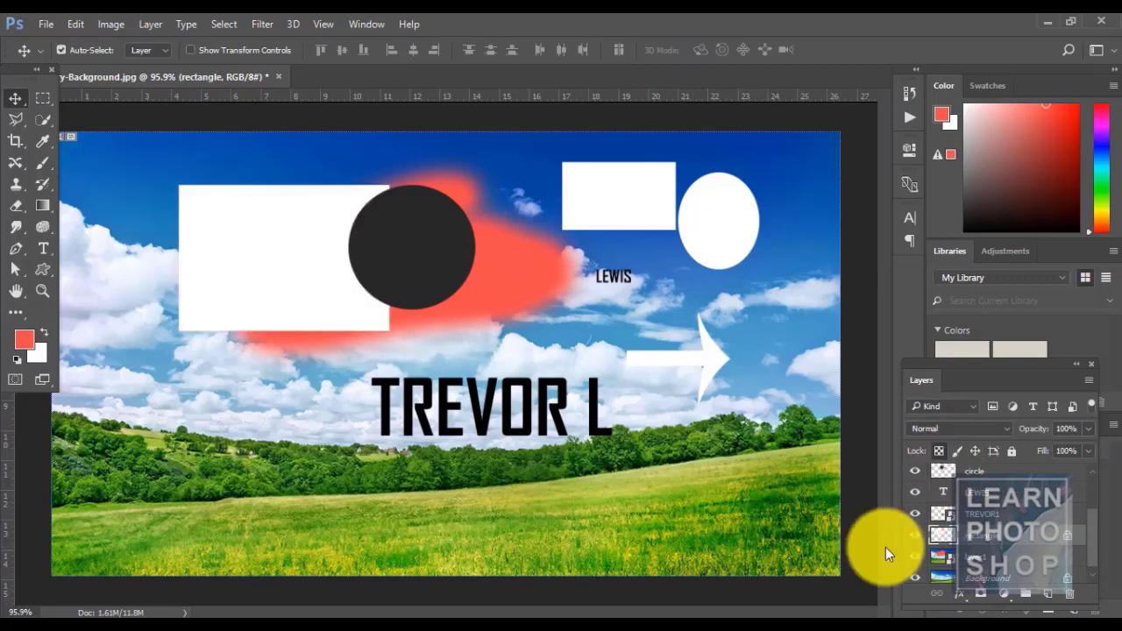
# - Remove the rectangle's transparency lock, then review Lock Layers and cancel without changes
pyautogui.click(939, 452)
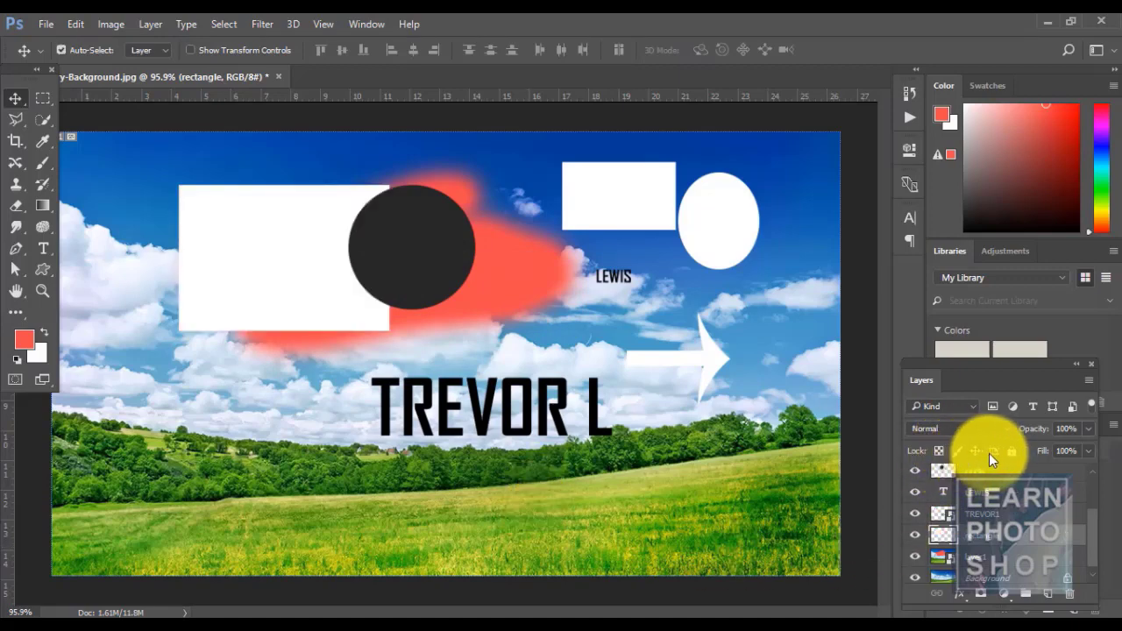
pyautogui.click(141, 26)
pyautogui.click(298, 532)
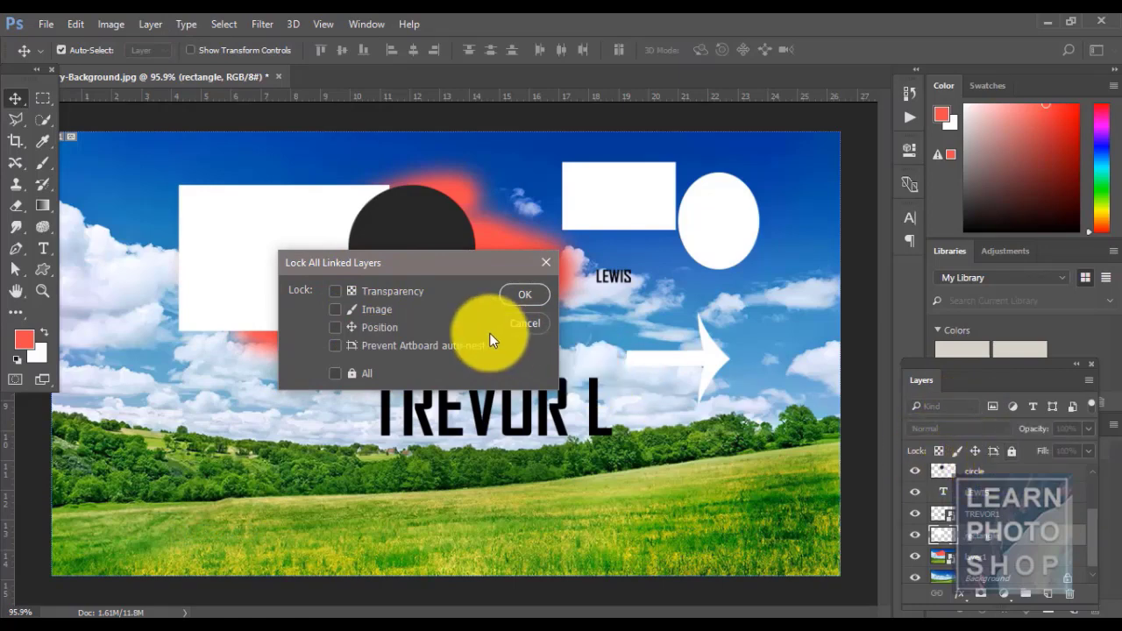
pyautogui.click(524, 323)
pyautogui.click(152, 22)
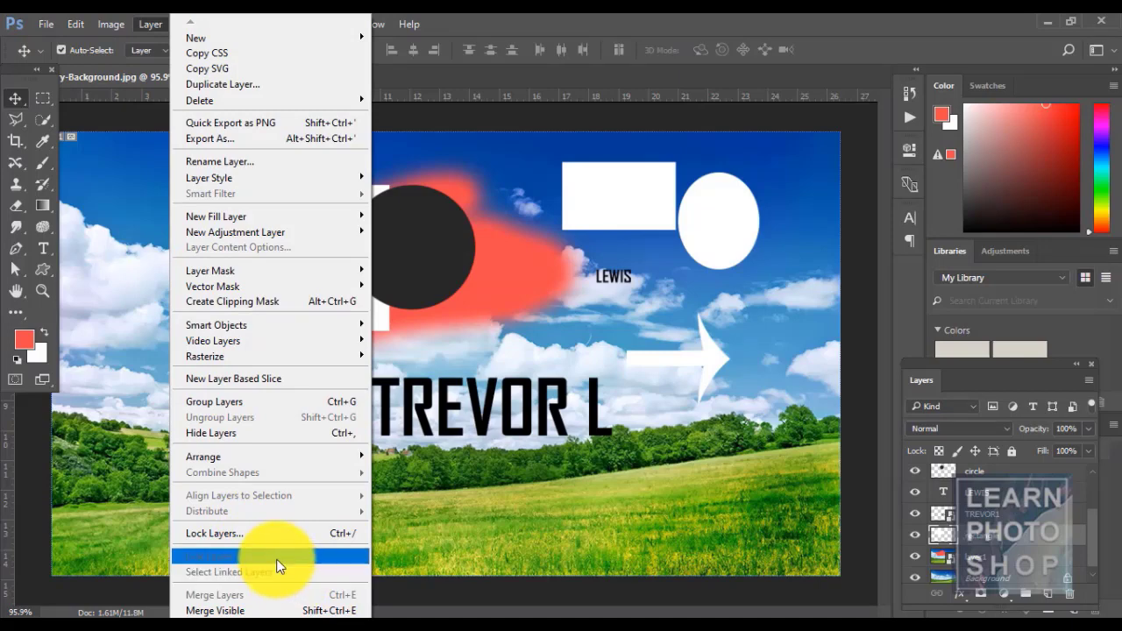
pyautogui.click(967, 552)
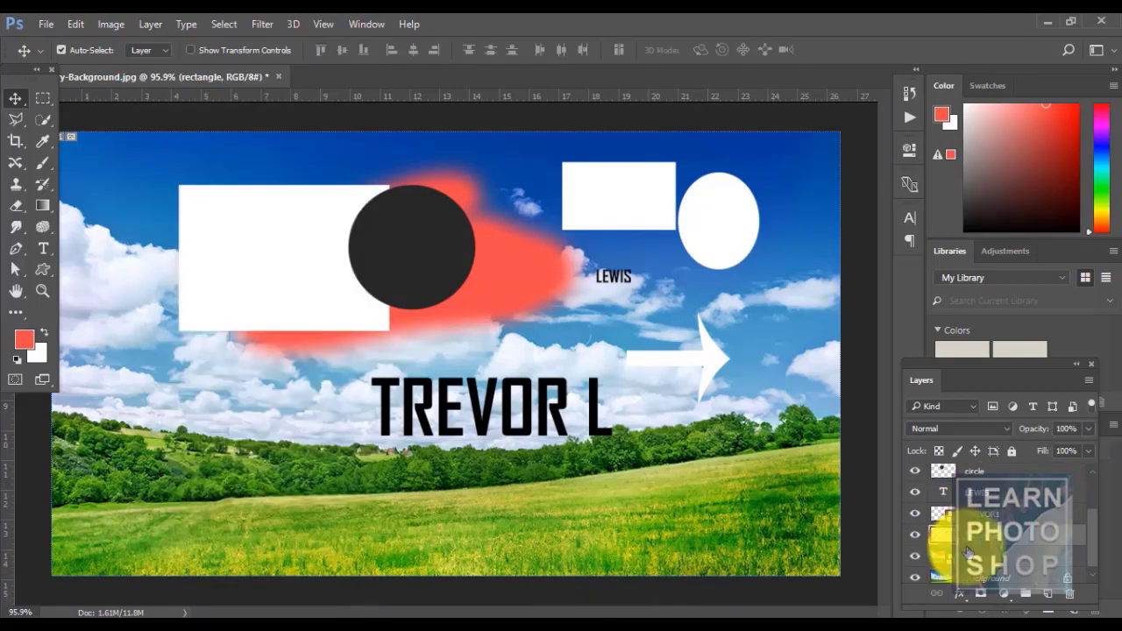
# - Nudge the TREVOR L text slightly lower and move the white rectangle down and left
pyautogui.click(969, 517)
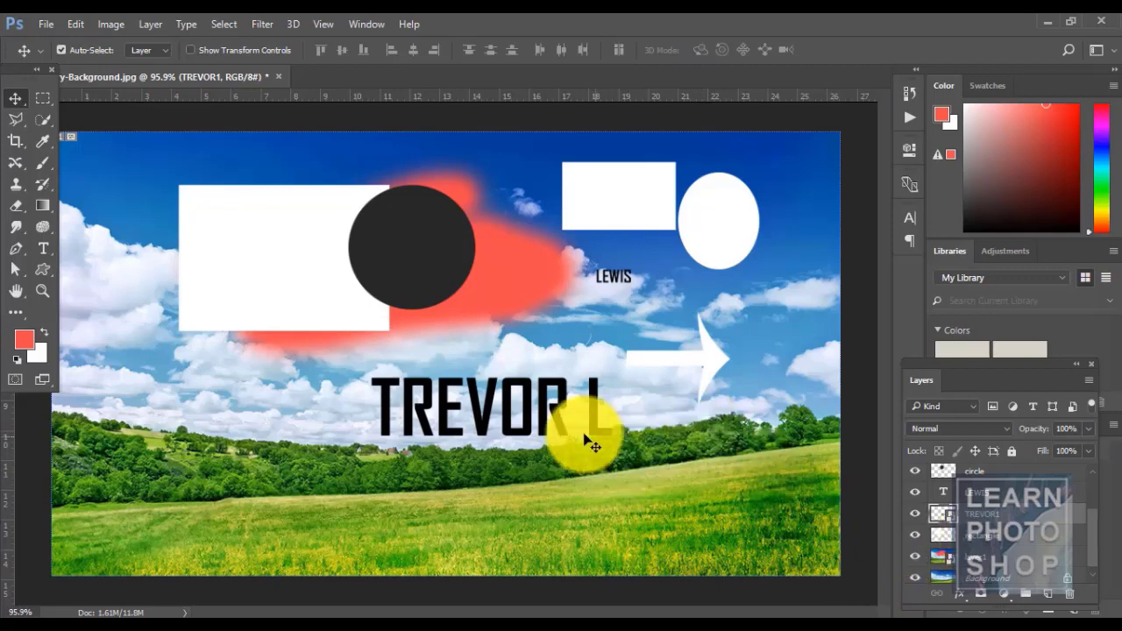
pyautogui.moveTo(532, 423)
pyautogui.mouseDown()
pyautogui.moveTo(514, 463)
pyautogui.moveTo(538, 462)
pyautogui.moveTo(533, 445)
pyautogui.mouseUp()
pyautogui.click(1016, 534)
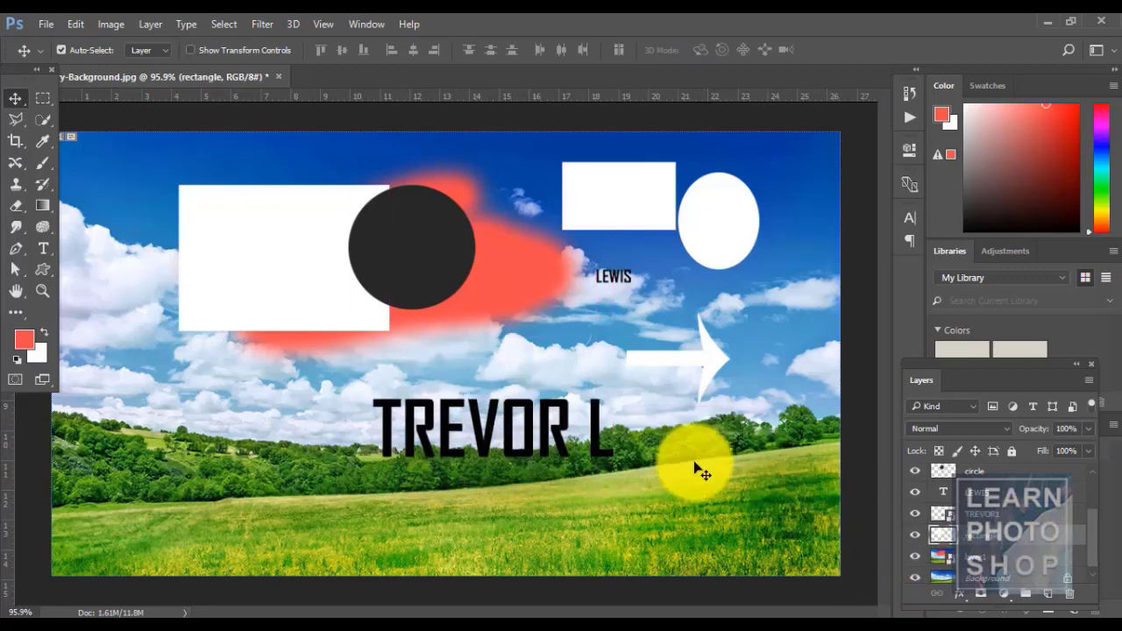
pyautogui.moveTo(247, 272); pyautogui.dragTo(200, 311)
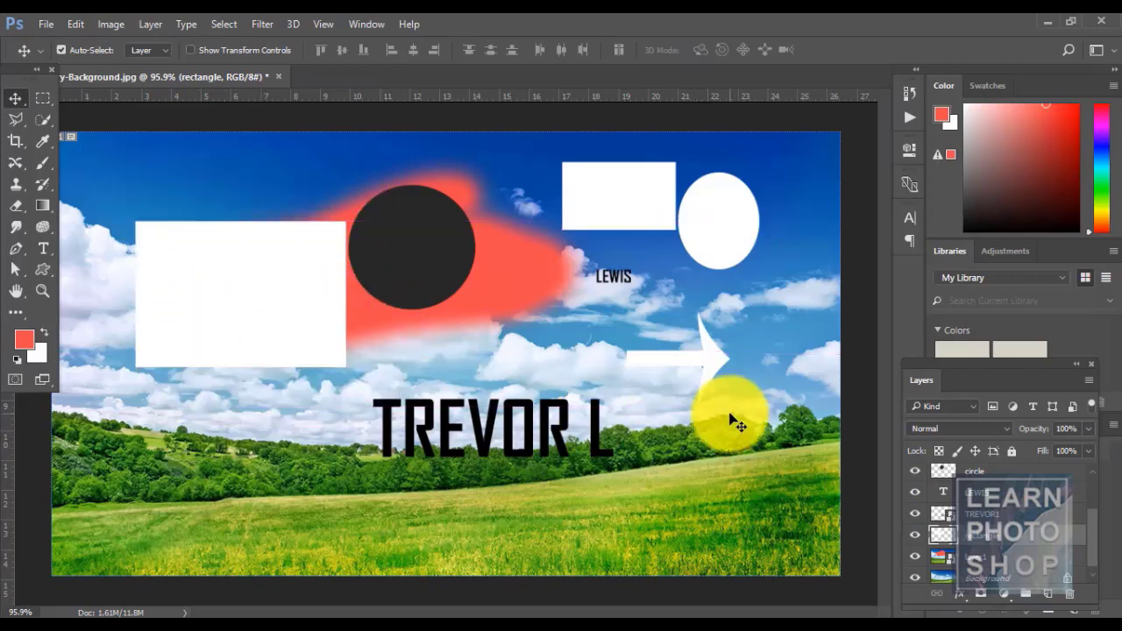
# - Move LEWIS down-right above the arrow and add TREVOR1 to the selection
pyautogui.click(995, 486)
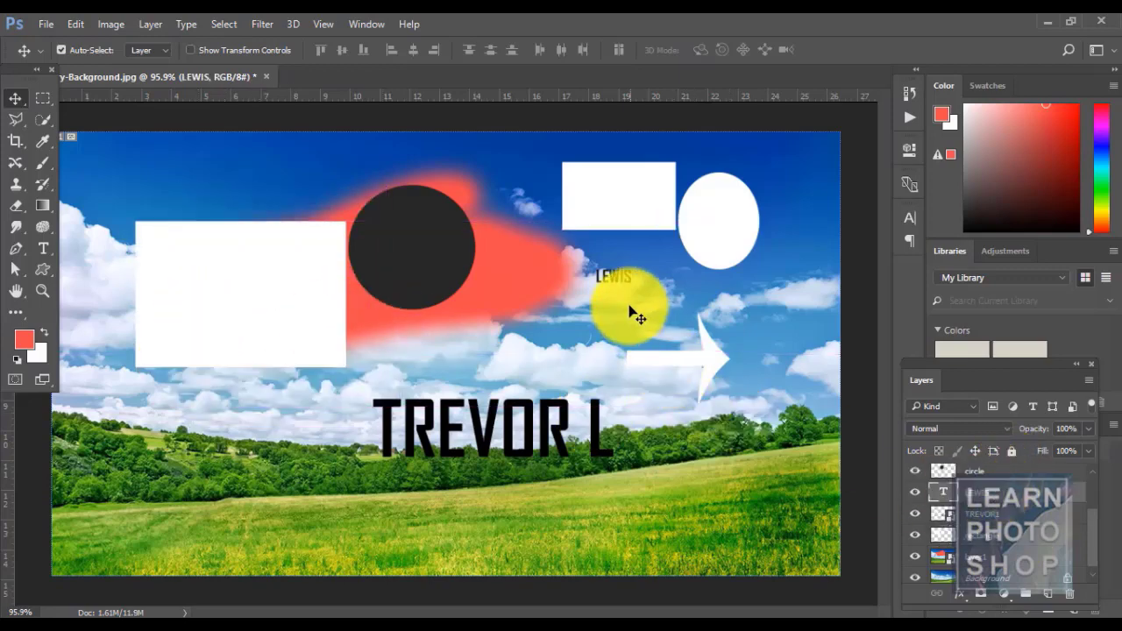
pyautogui.moveTo(616, 282); pyautogui.dragTo(650, 309)
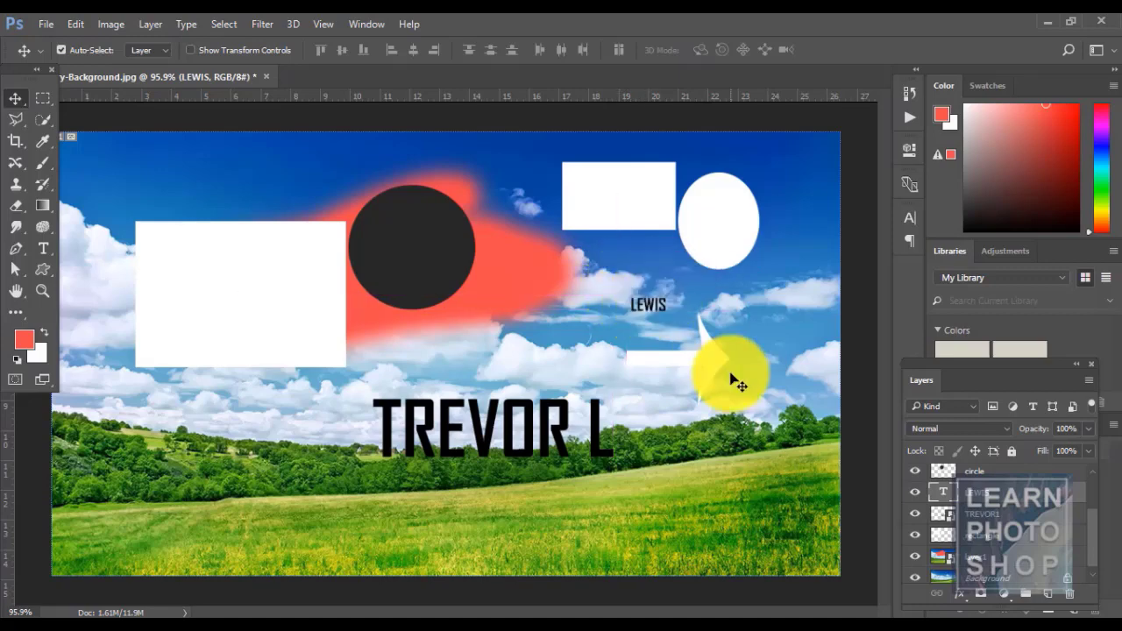
pyautogui.keyDown('ctrl'); pyautogui.click(1036, 519); pyautogui.keyUp('ctrl')
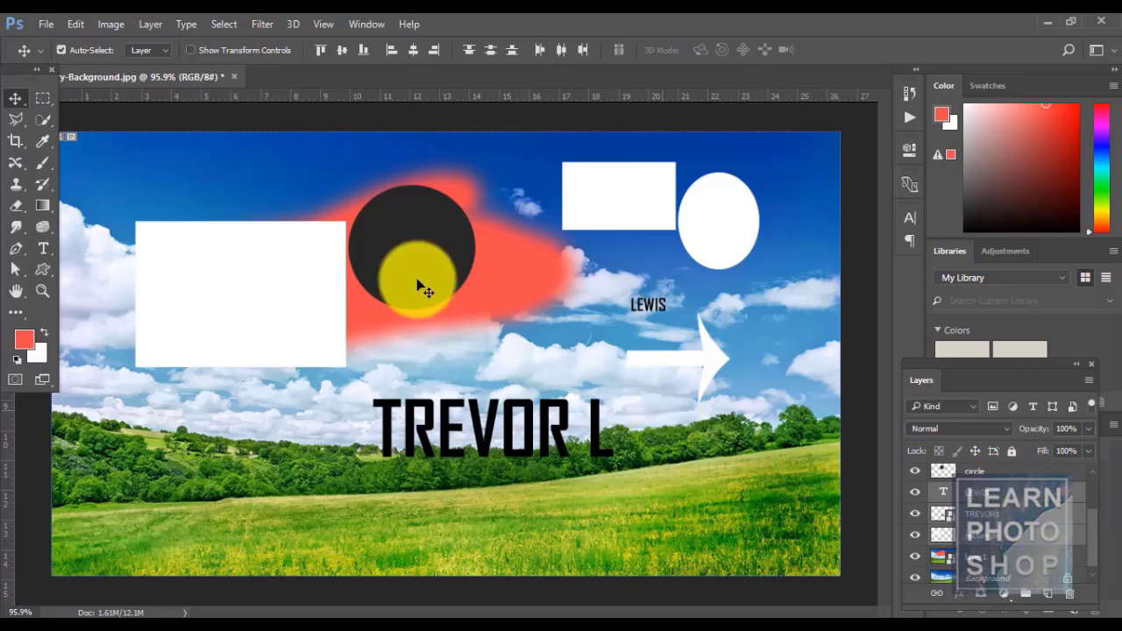
# - Link the TREVOR1 and LEWIS layers and drag them down-right together
pyautogui.click(153, 24)
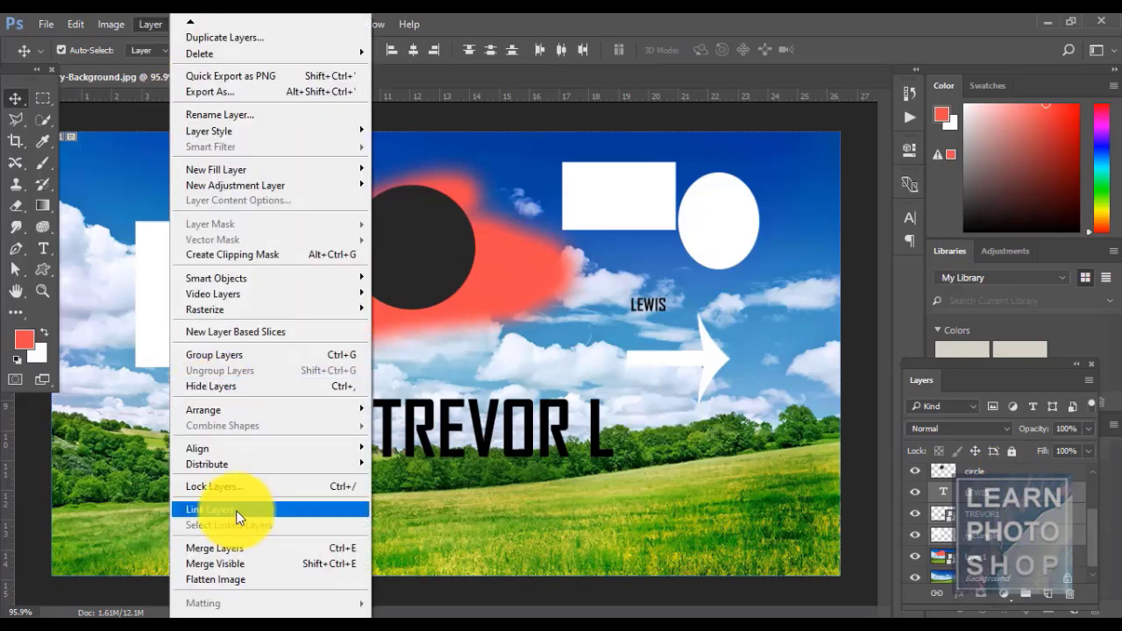
pyautogui.click(237, 509)
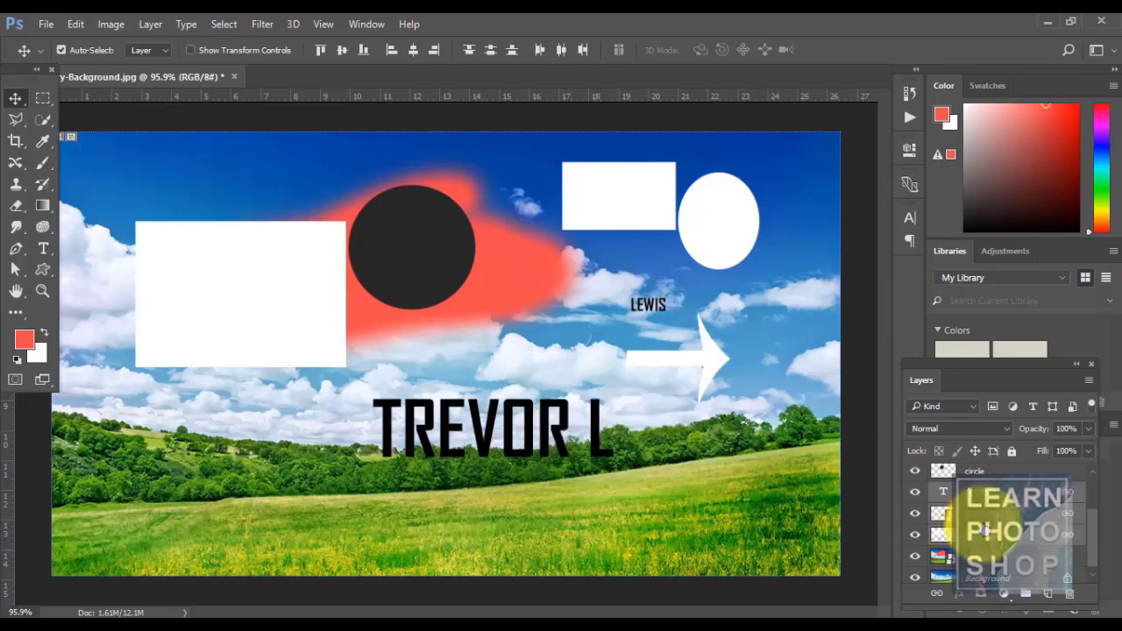
pyautogui.click(981, 514)
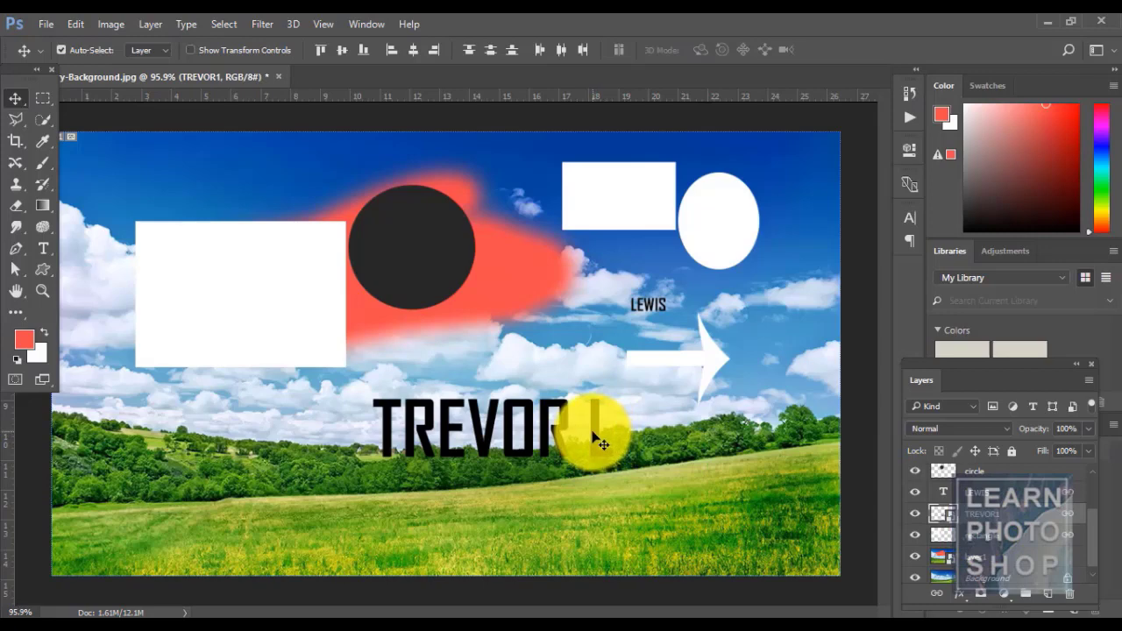
pyautogui.moveTo(594, 432); pyautogui.dragTo(645, 461)
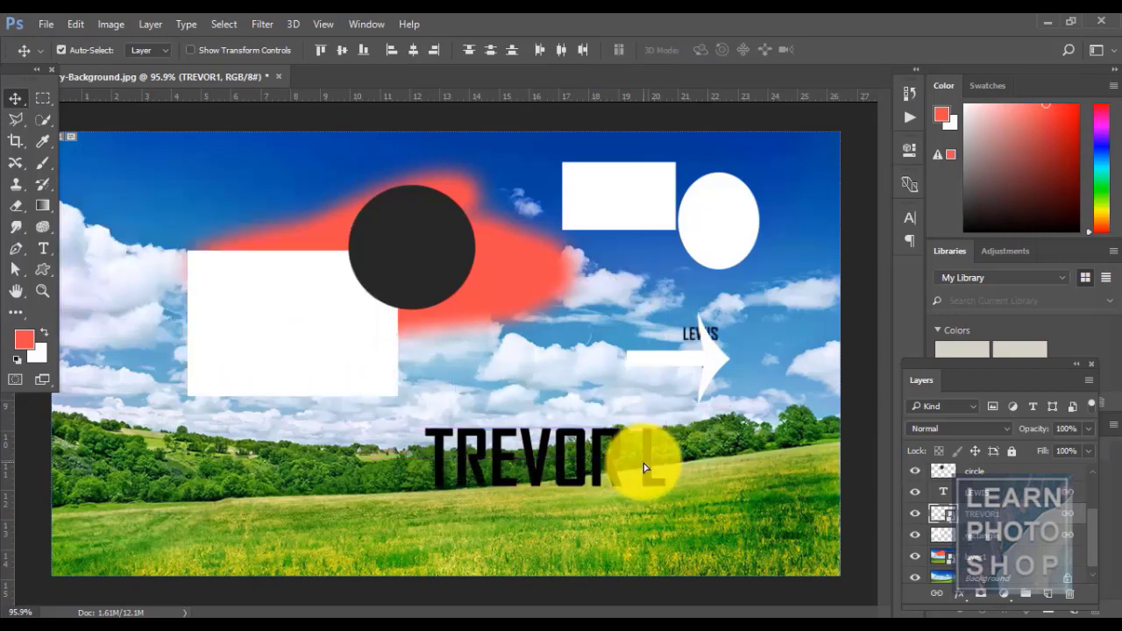
# - Nudge the linked content slightly higher, then unlink the layers
pyautogui.click(1029, 492)
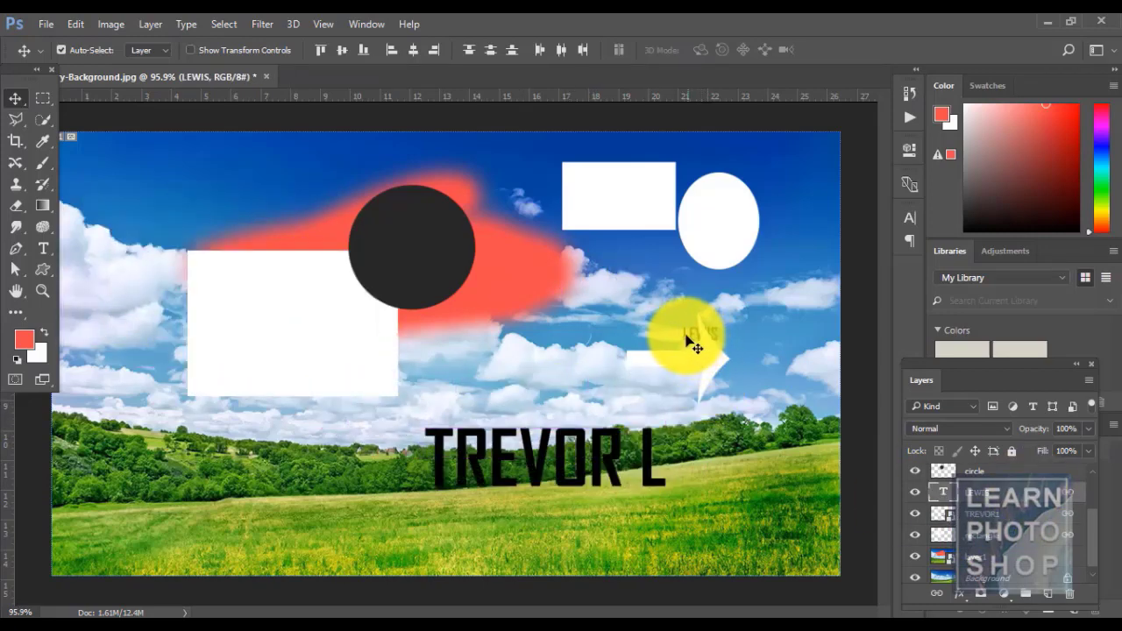
pyautogui.moveTo(693, 348)
pyautogui.mouseDown()
pyautogui.moveTo(638, 339)
pyautogui.moveTo(691, 338)
pyautogui.mouseUp()
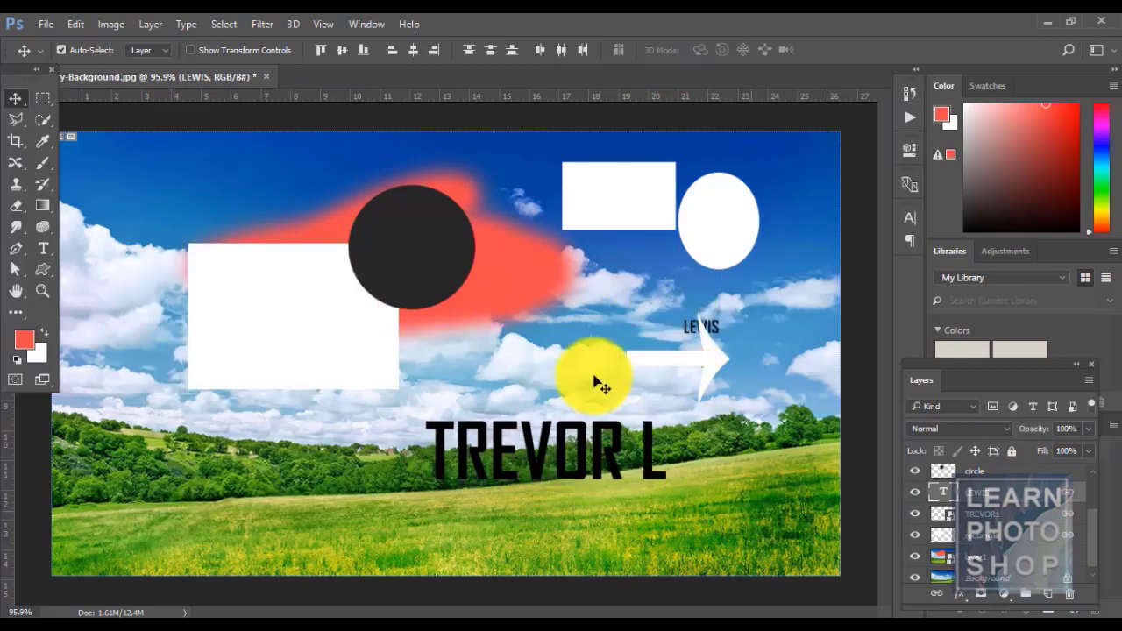
pyautogui.click(151, 27)
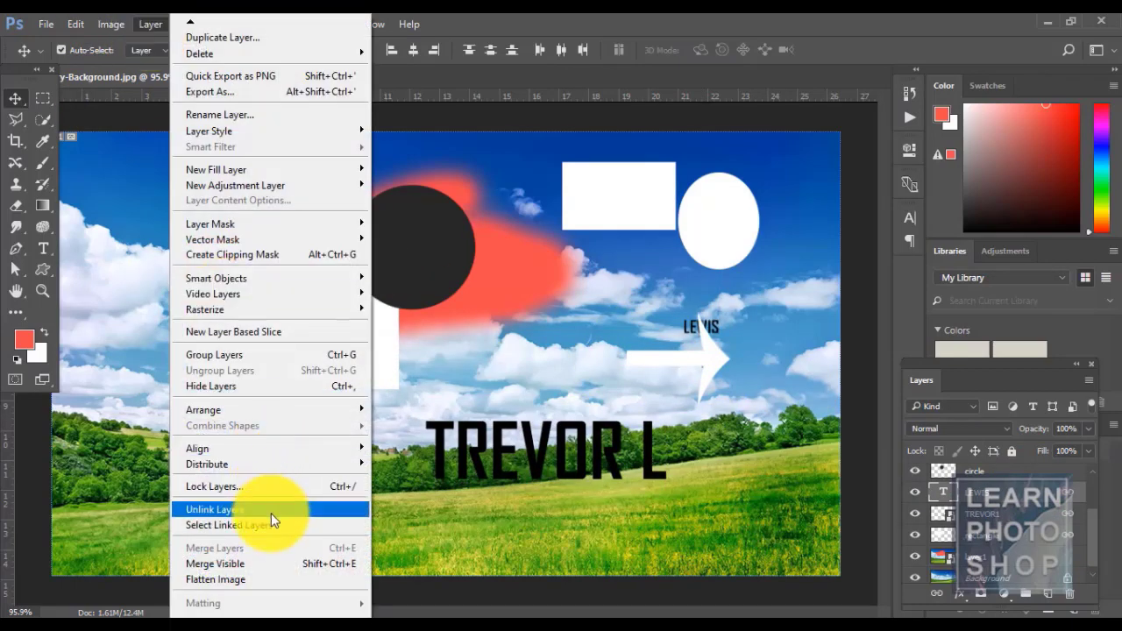
pyautogui.click(271, 512)
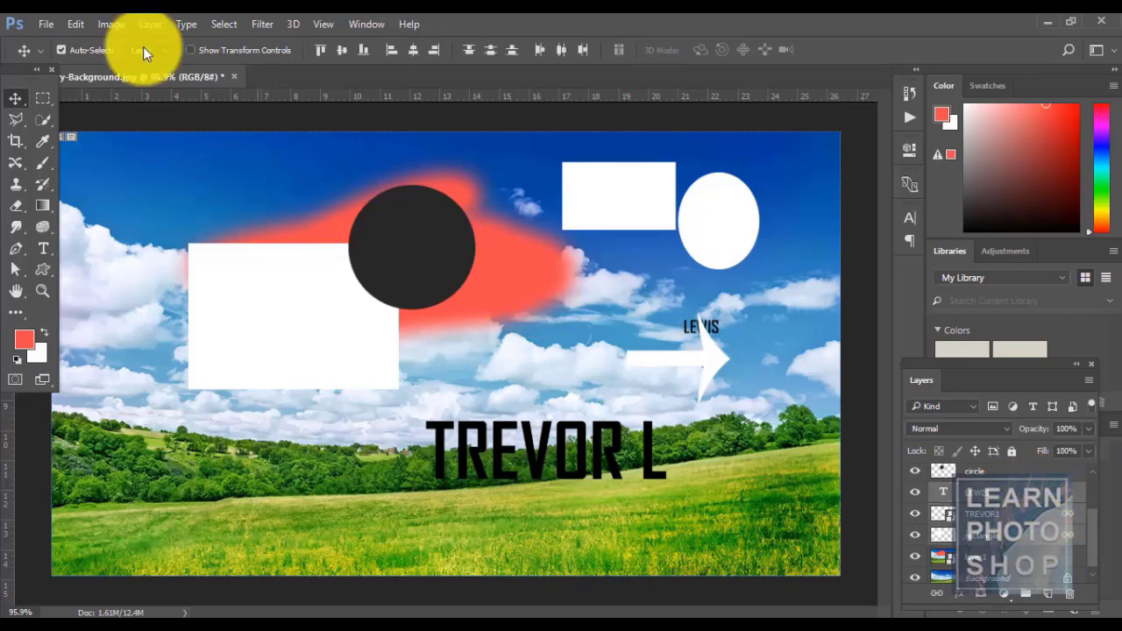
# - Select the TREVOR1, LEWIS and rectangle layers together and unlink them
pyautogui.click(149, 24)
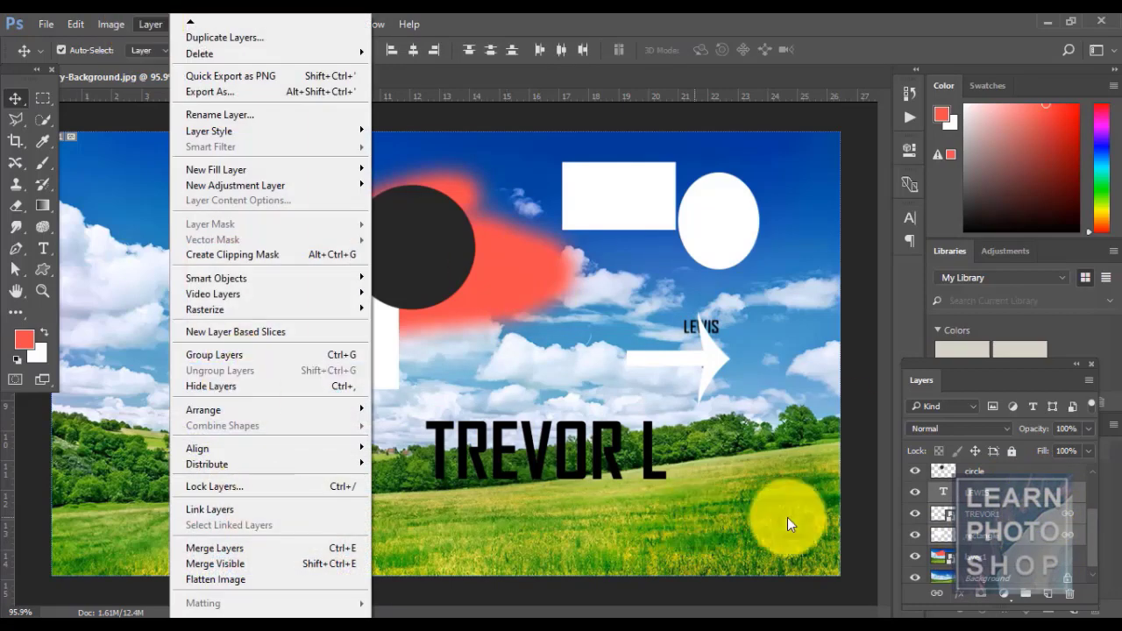
pyautogui.click(1051, 522)
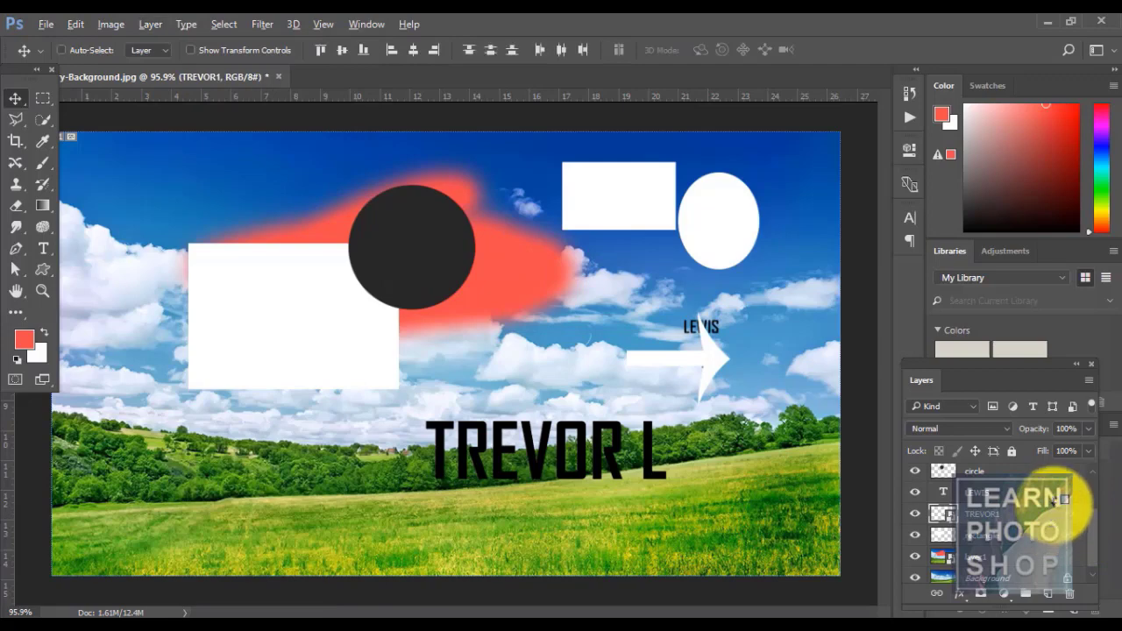
pyautogui.click(1030, 492)
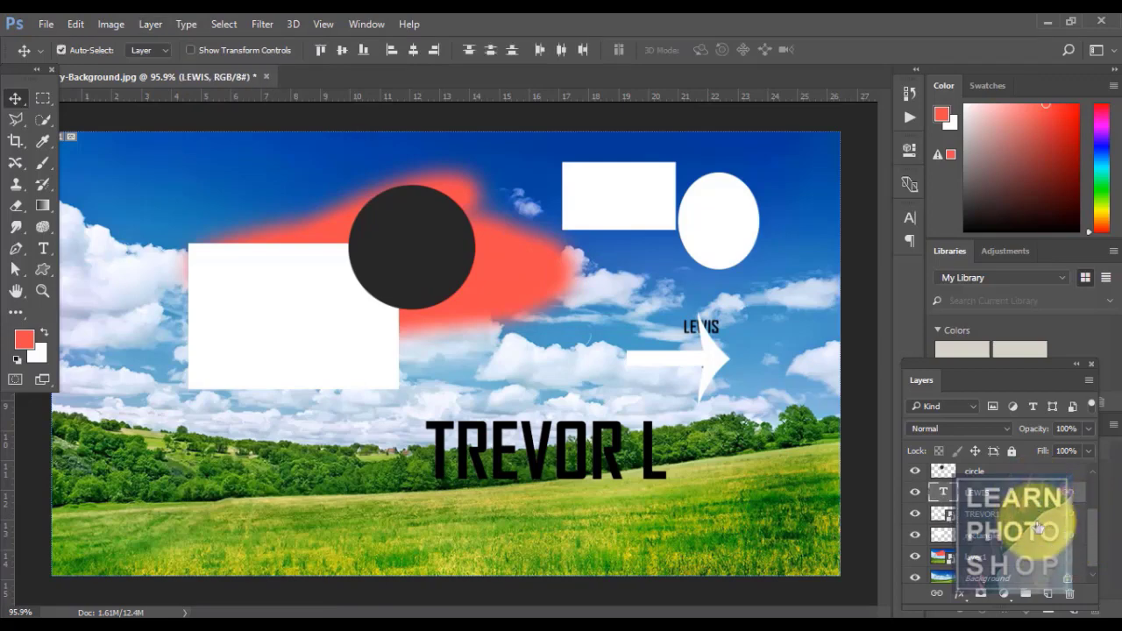
pyautogui.keyDown('ctrl'); pyautogui.click(1039, 536); pyautogui.keyUp('ctrl')
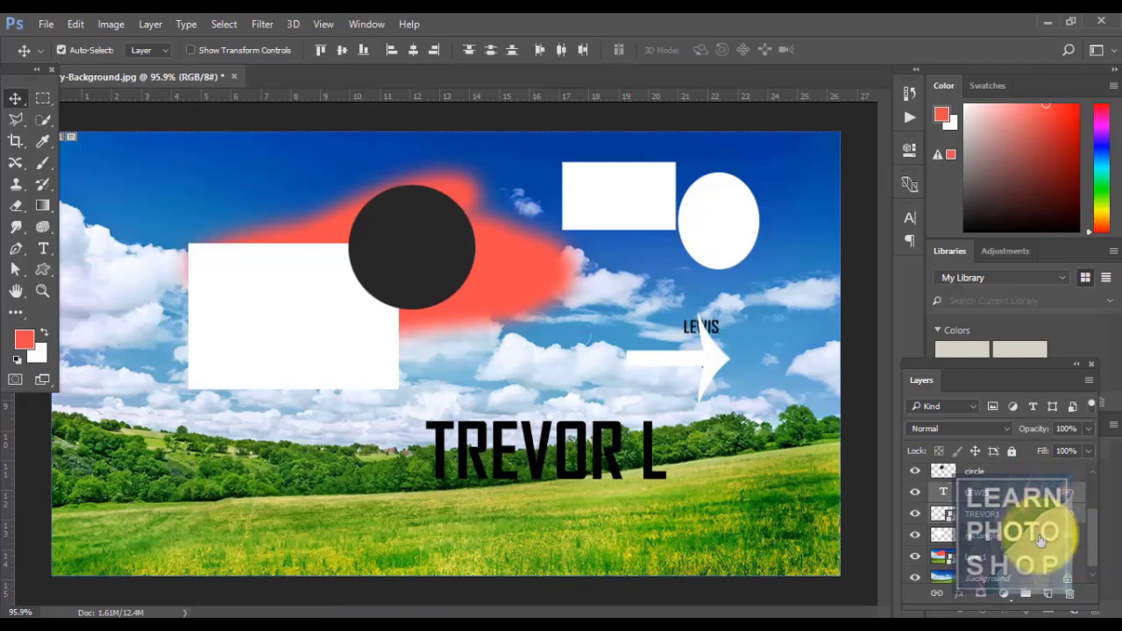
pyautogui.click(136, 18)
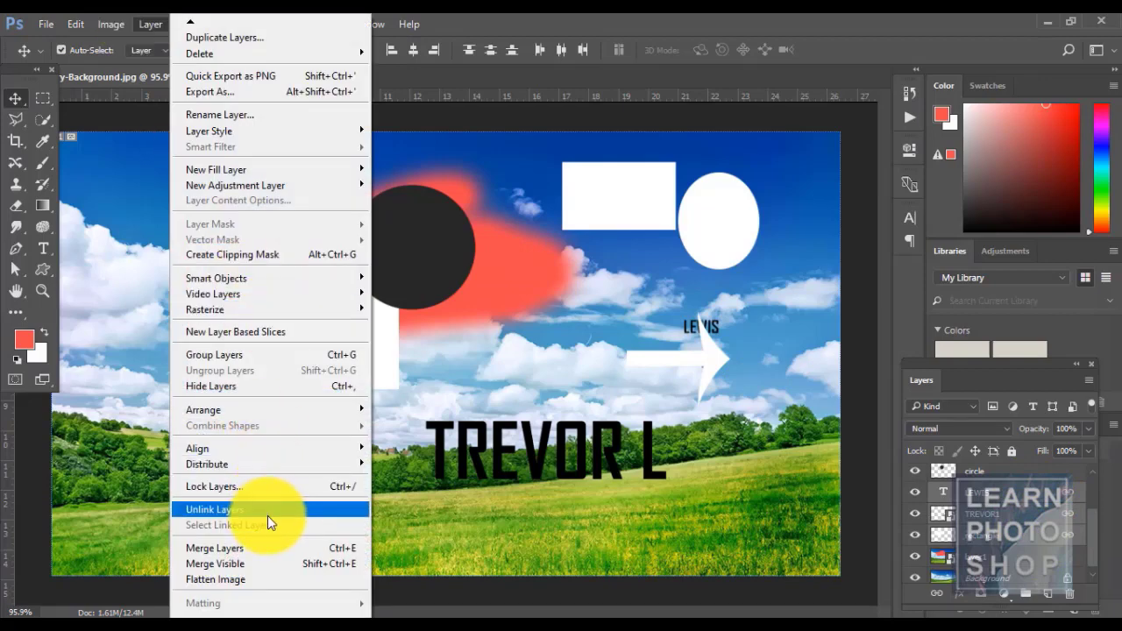
pyautogui.click(193, 510)
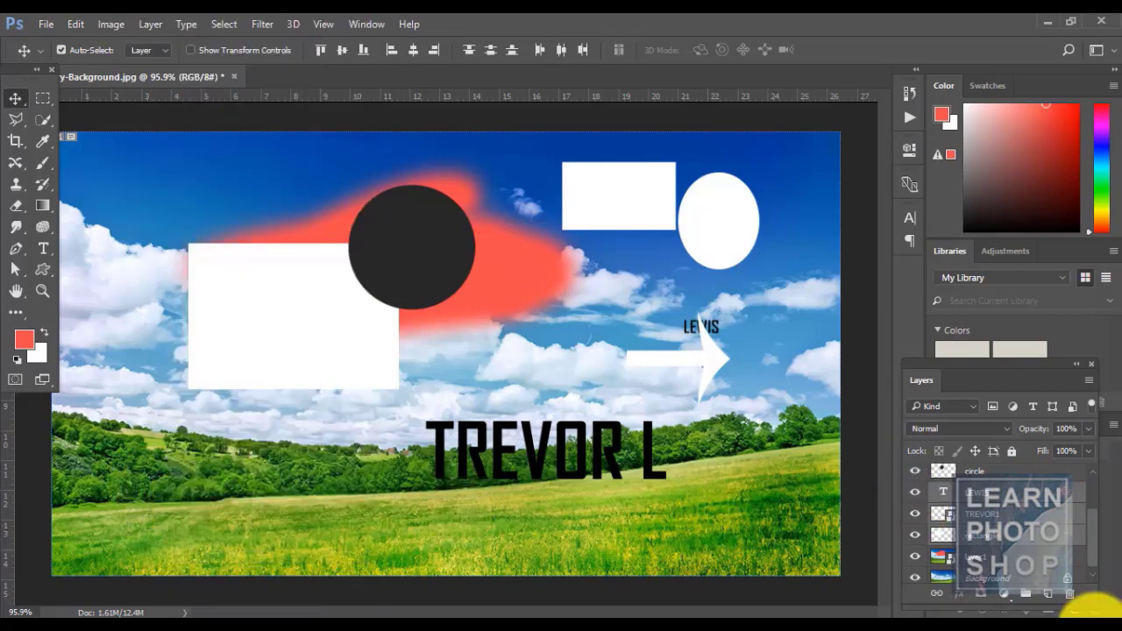
# - Select only the LEWIS layer and browse the Layer menu without choosing a command
pyautogui.click(1059, 495)
pyautogui.click(149, 23)
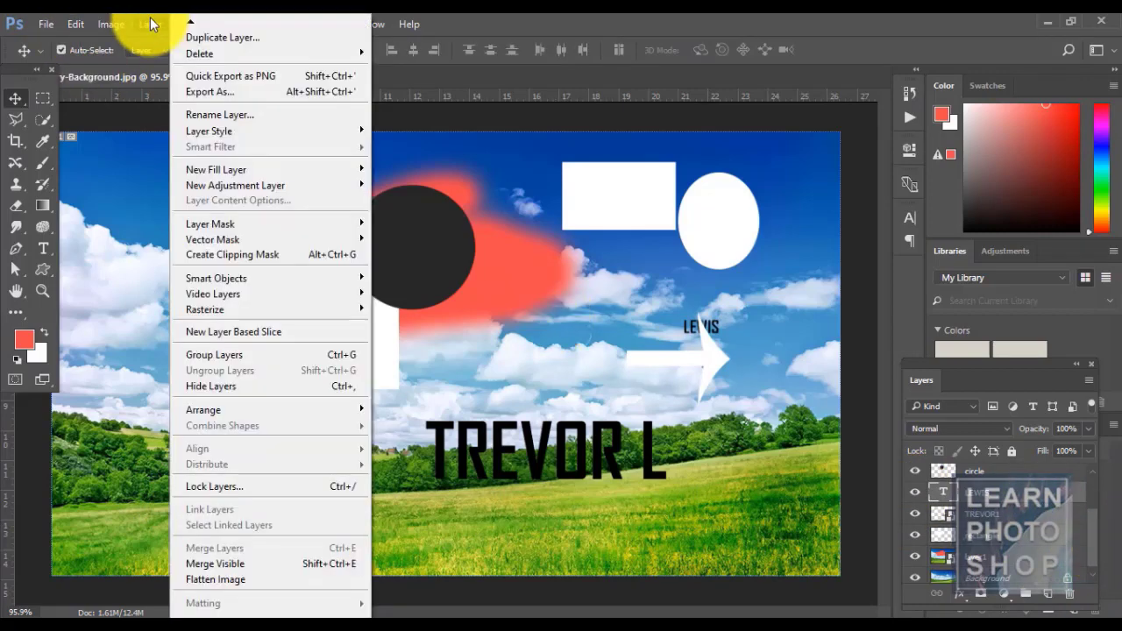
pyautogui.click(511, 13)
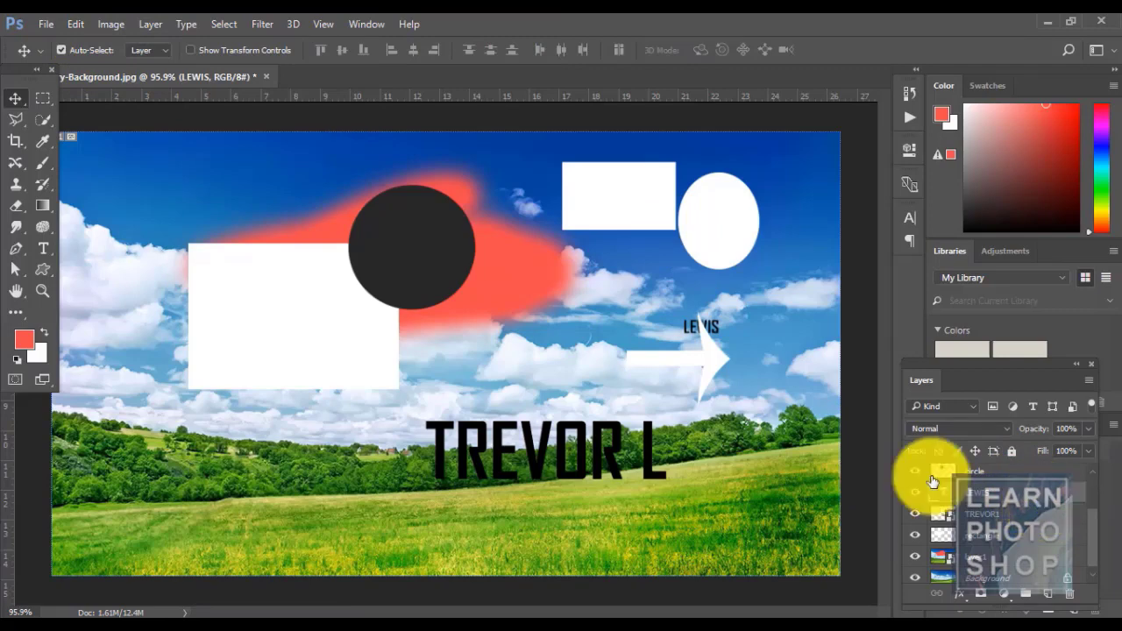
pyautogui.click(142, 27)
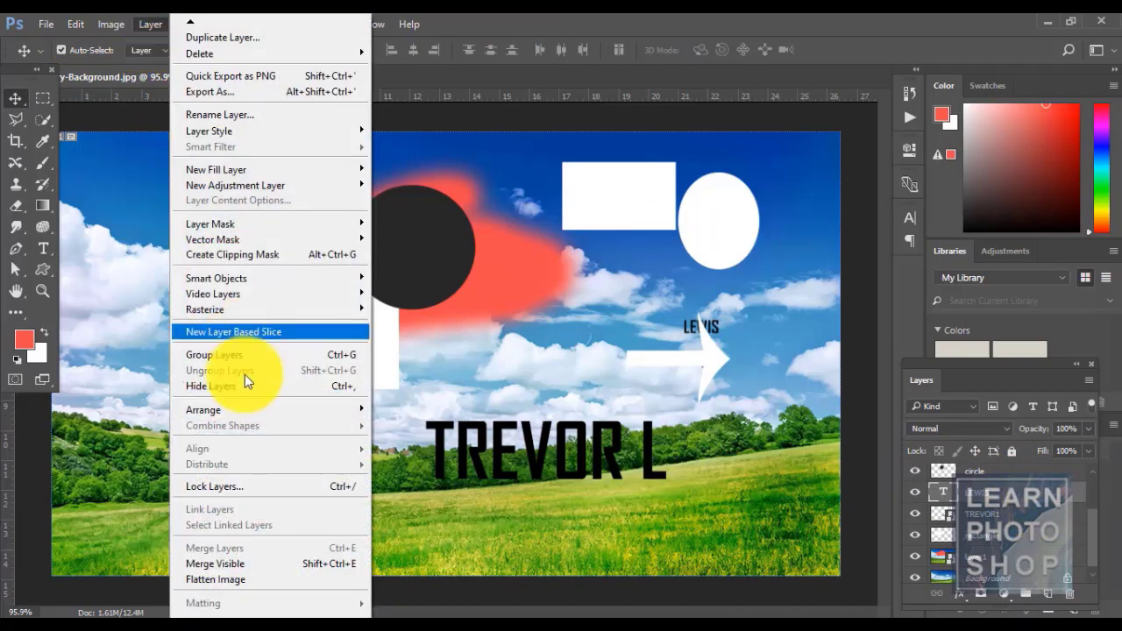
pyautogui.click(1051, 515)
# - Link the TREVOR1 and rectangle layers together
pyautogui.click(1049, 512)
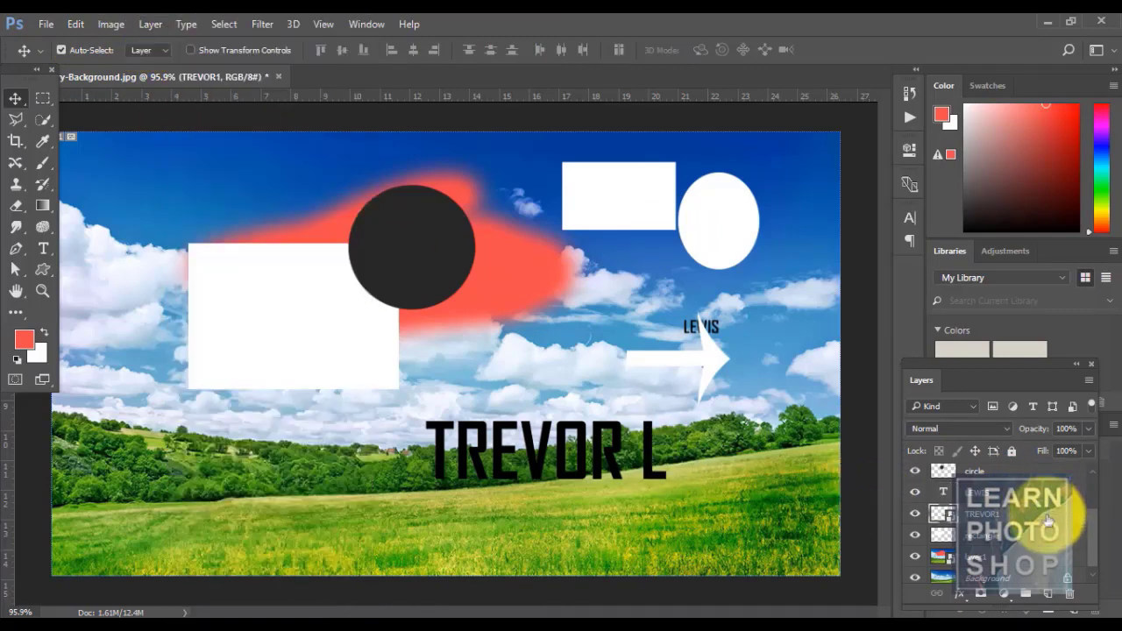
pyautogui.keyDown('ctrl'); pyautogui.click(1047, 533); pyautogui.keyUp('ctrl')
pyautogui.click(145, 21)
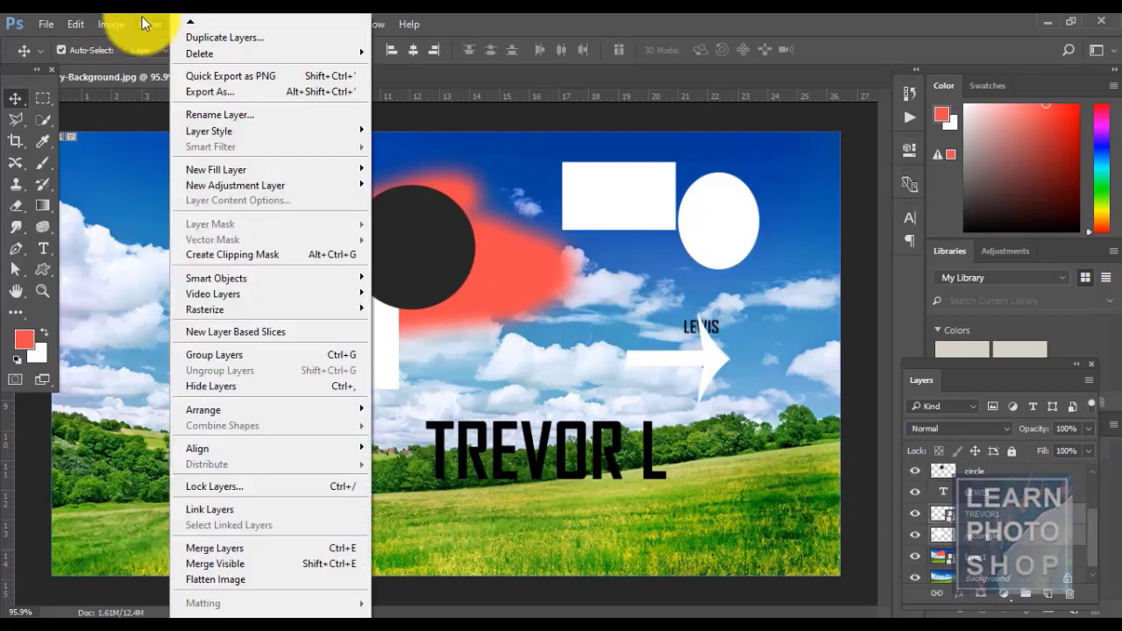
pyautogui.click(248, 515)
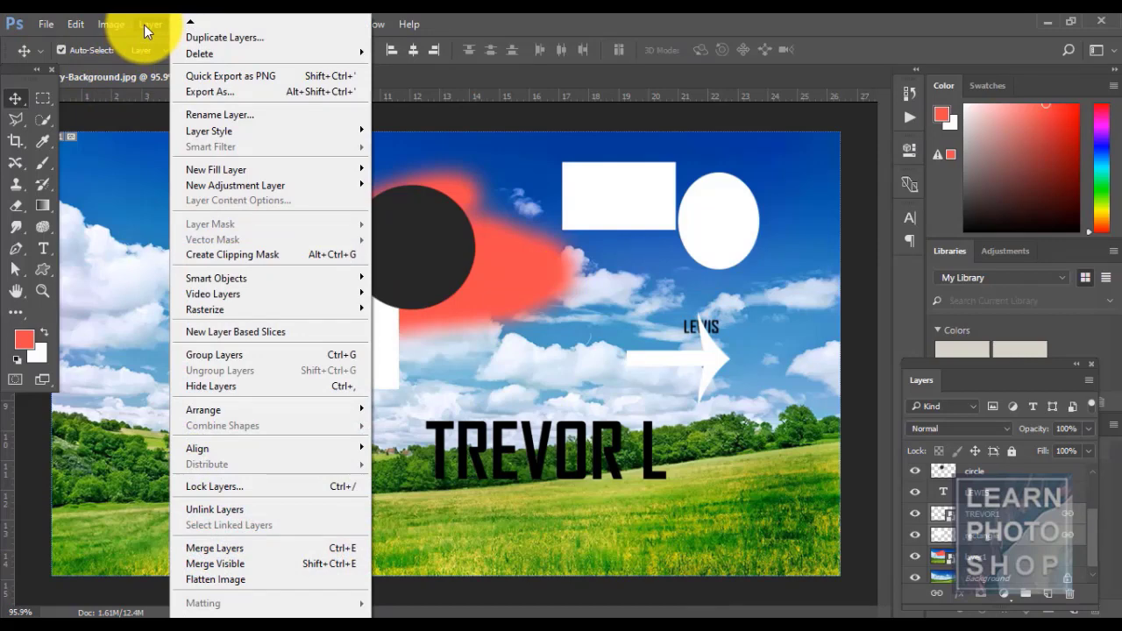
pyautogui.click(459, 20)
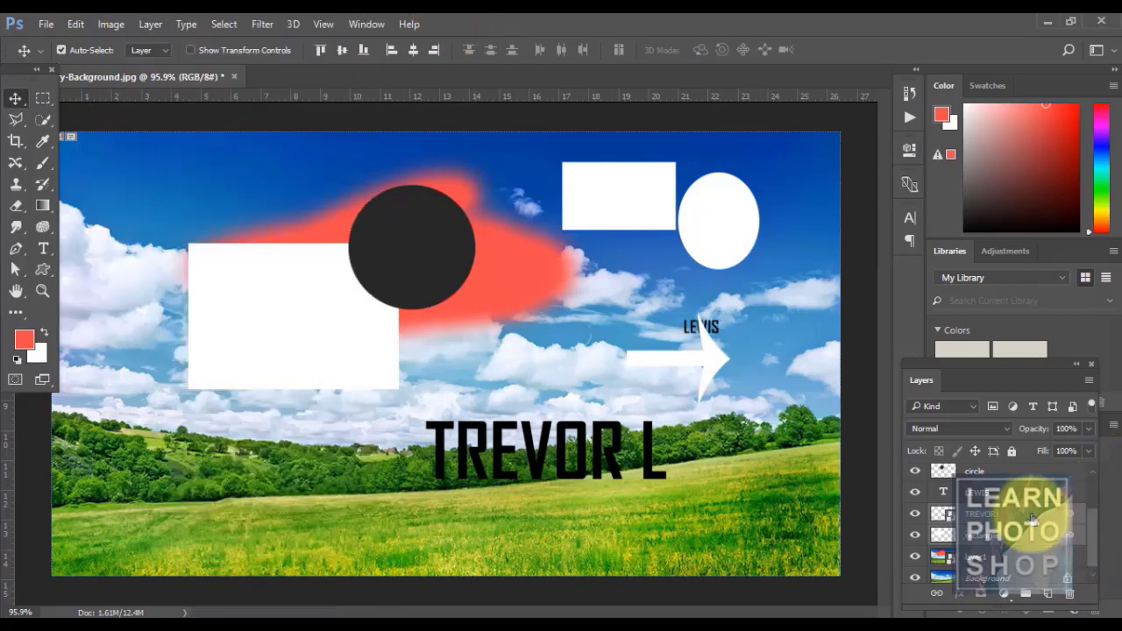
# - Select the rectangle layer and use Select Linked Layers to pick its linked layers
pyautogui.click(1014, 492)
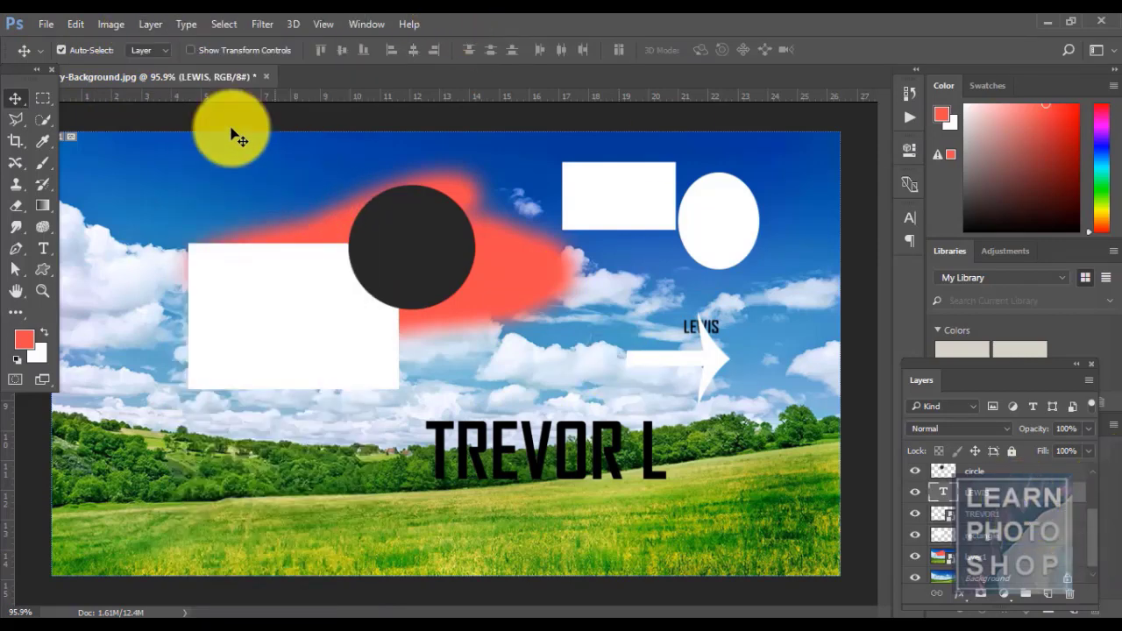
pyautogui.click(147, 24)
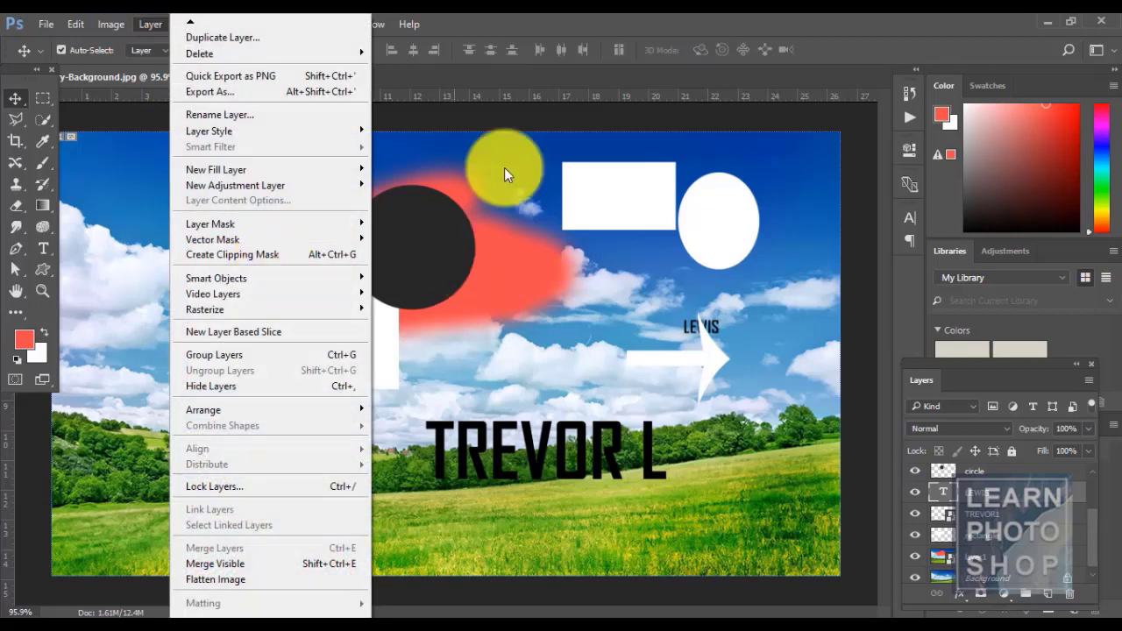
pyautogui.click(538, 21)
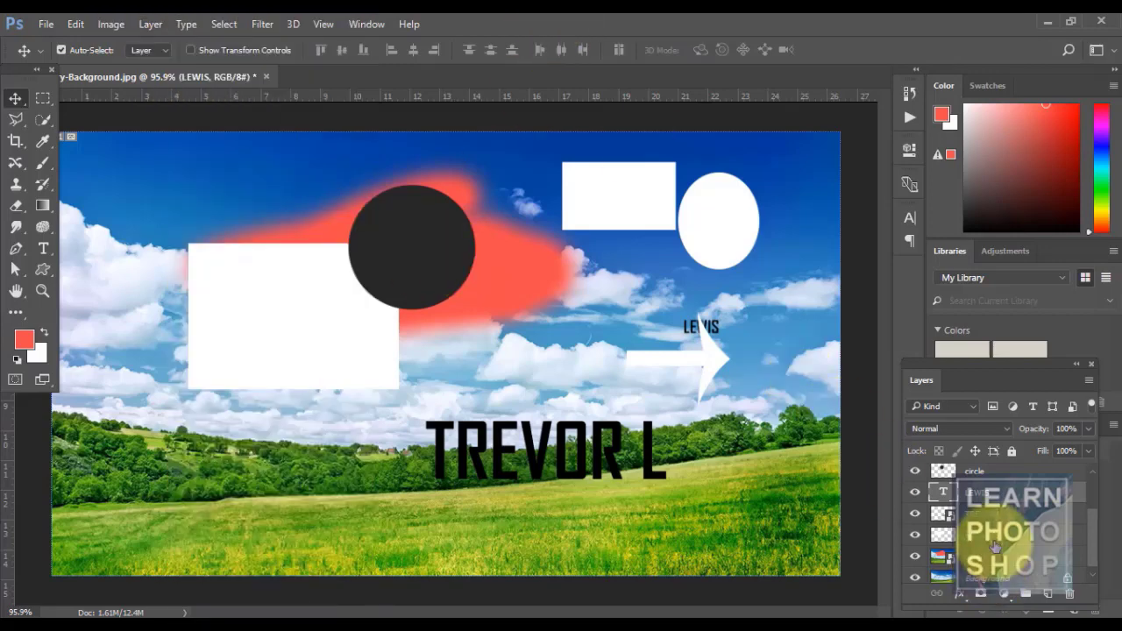
pyautogui.press('ctrl')
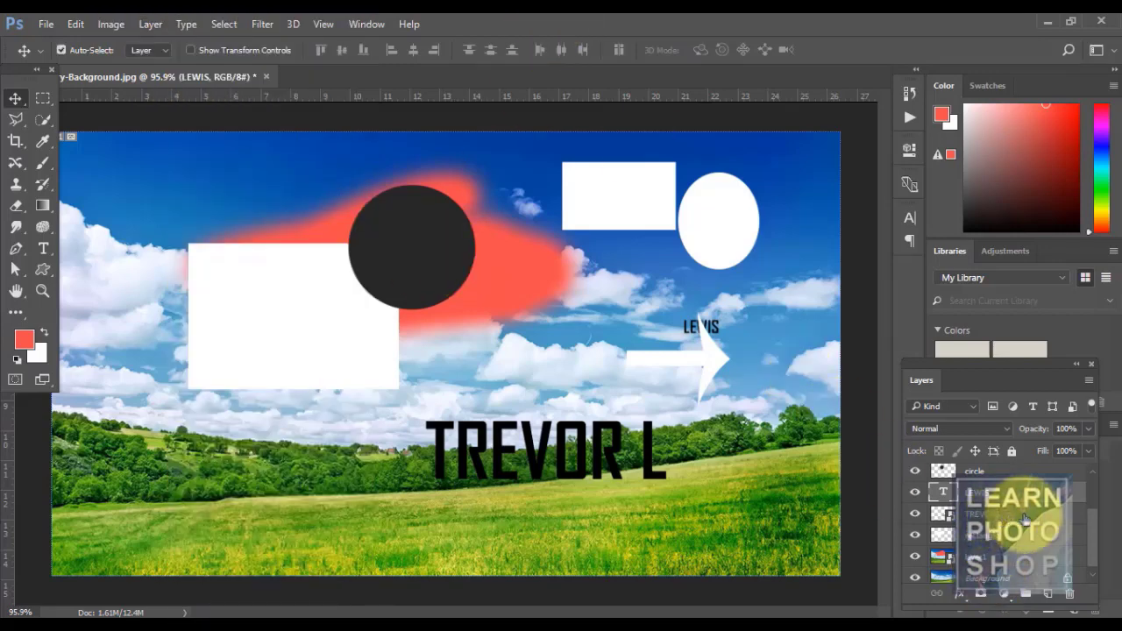
pyautogui.click(1005, 513)
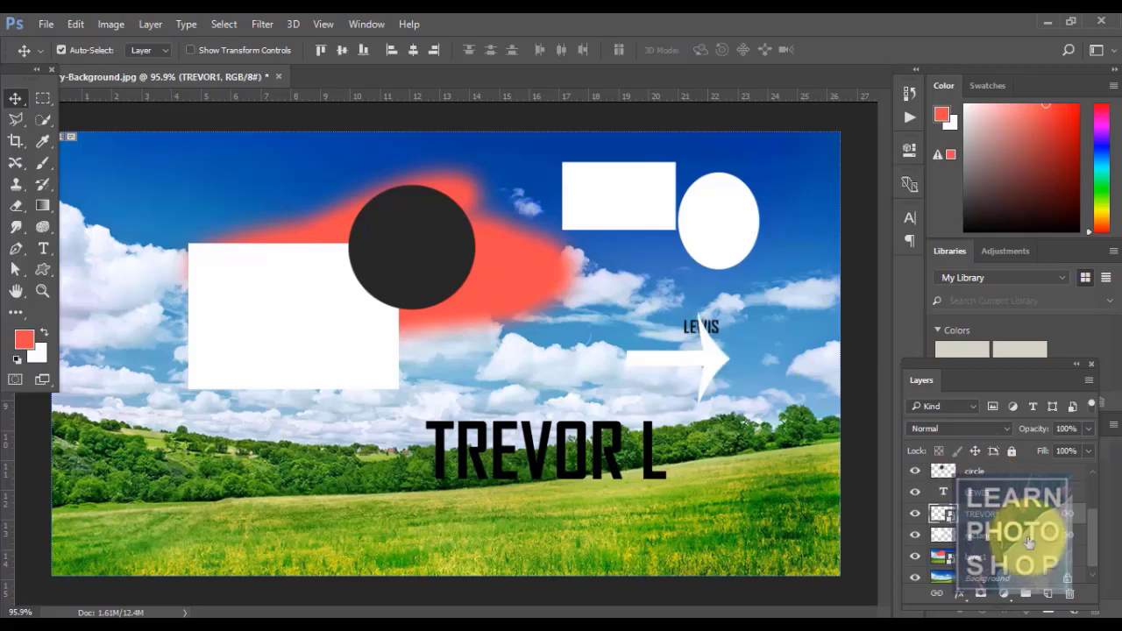
pyautogui.click(1029, 542)
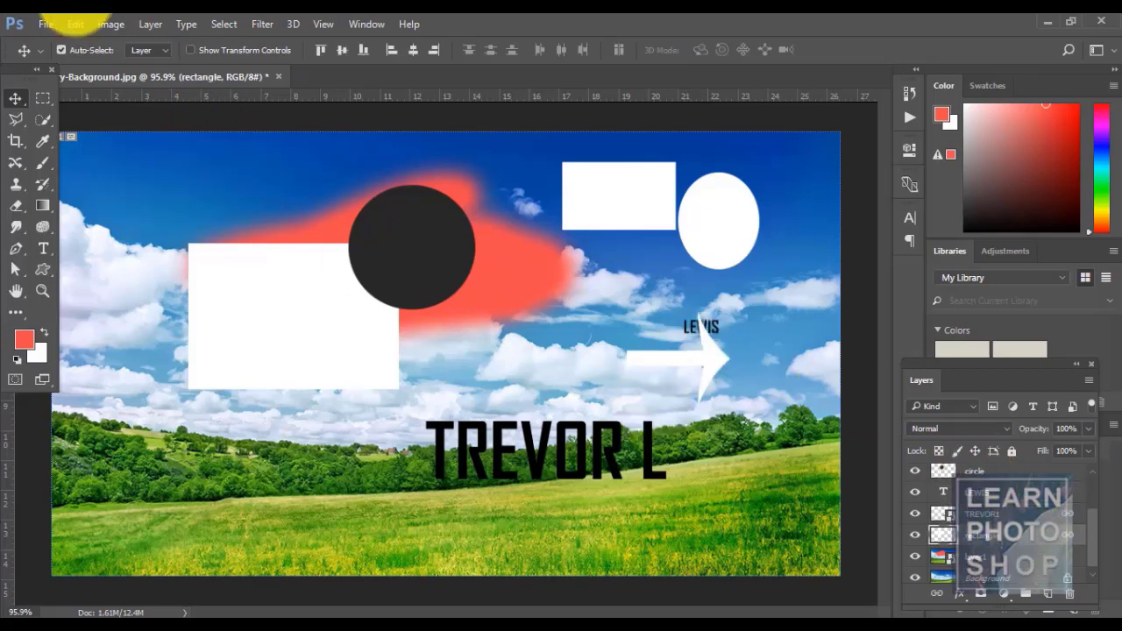
pyautogui.click(147, 25)
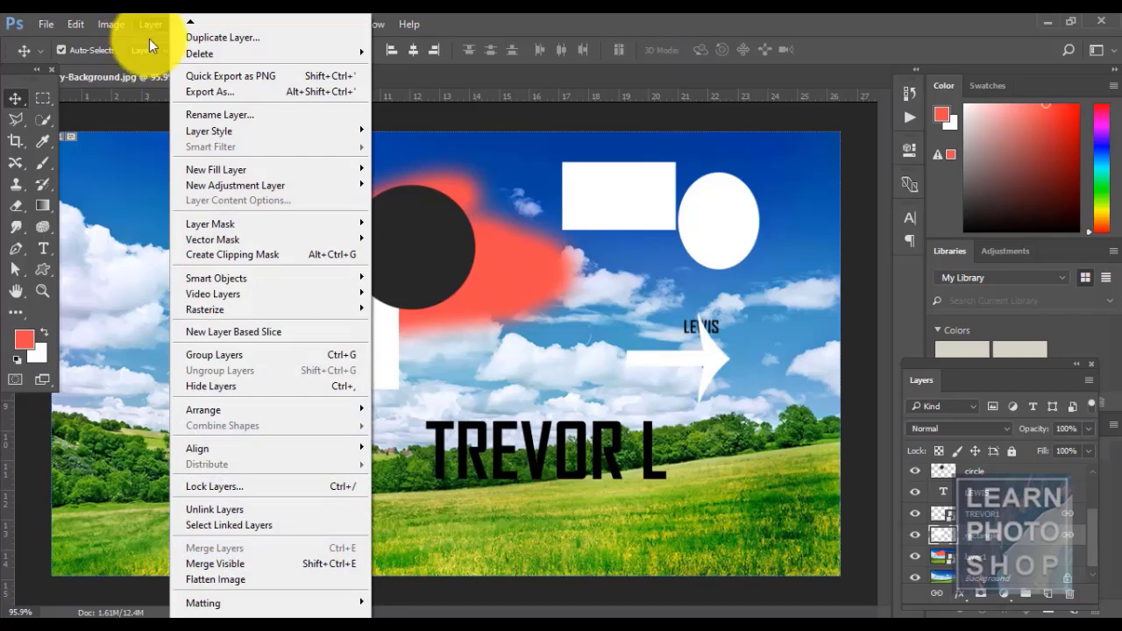
pyautogui.click(260, 529)
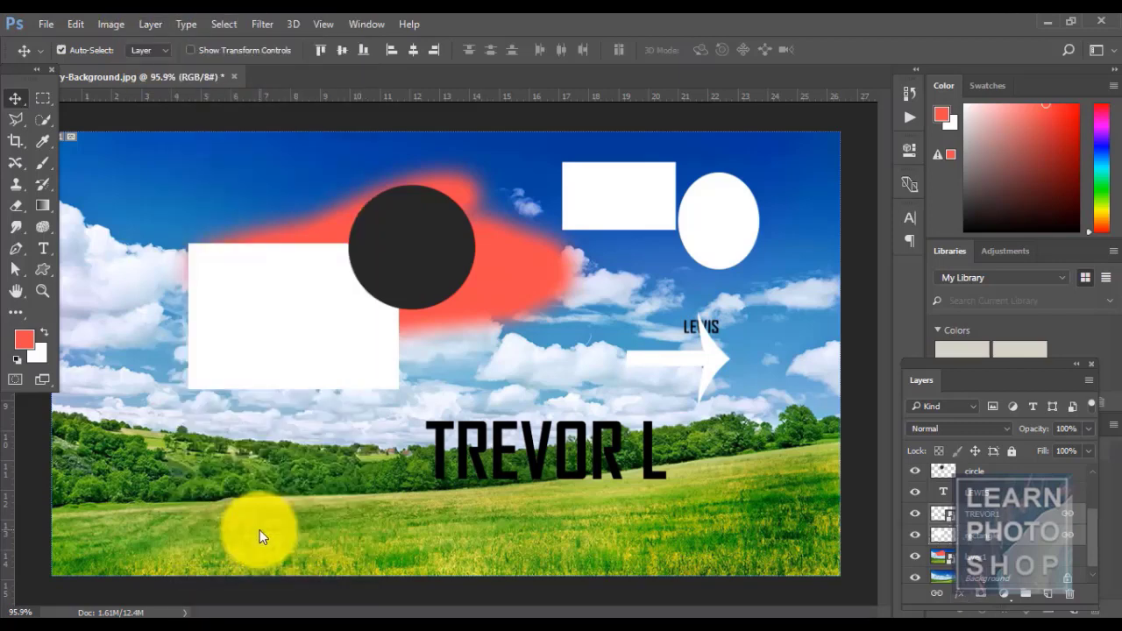
# - Reselect the rectangle layer and use Select Linked Layers again
pyautogui.click(1006, 498)
pyautogui.click(1056, 530)
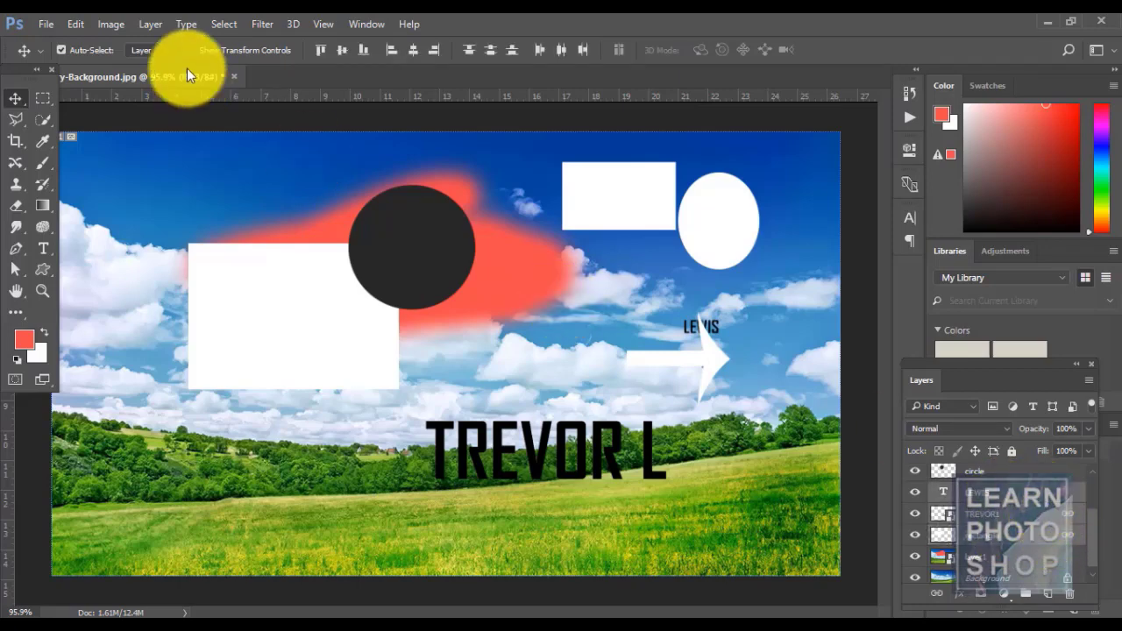
pyautogui.click(152, 21)
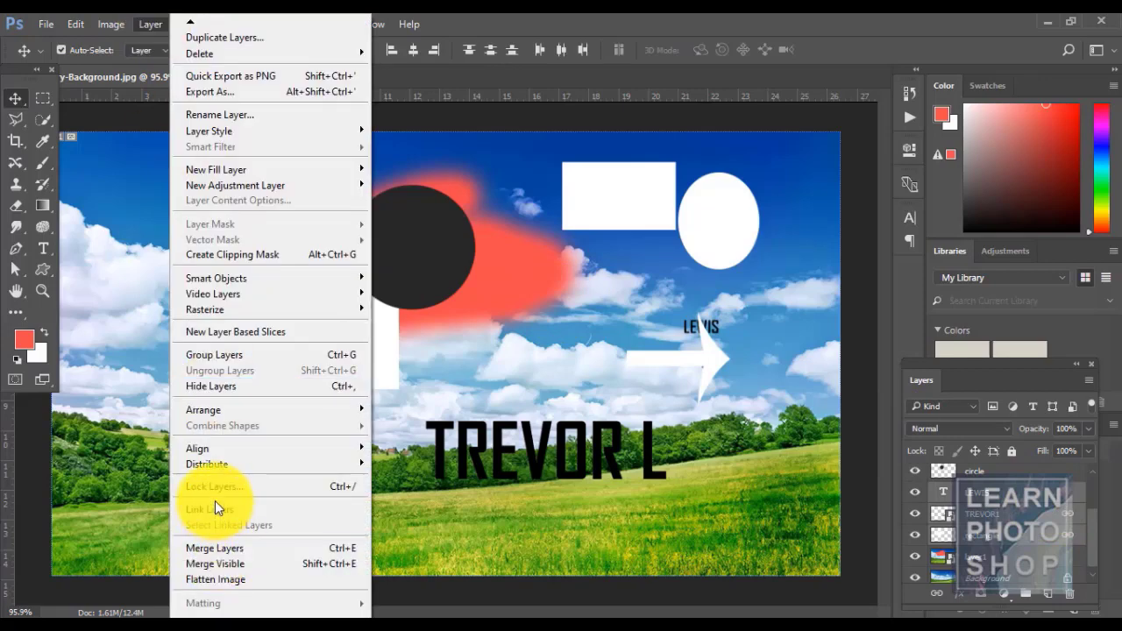
pyautogui.click(215, 508)
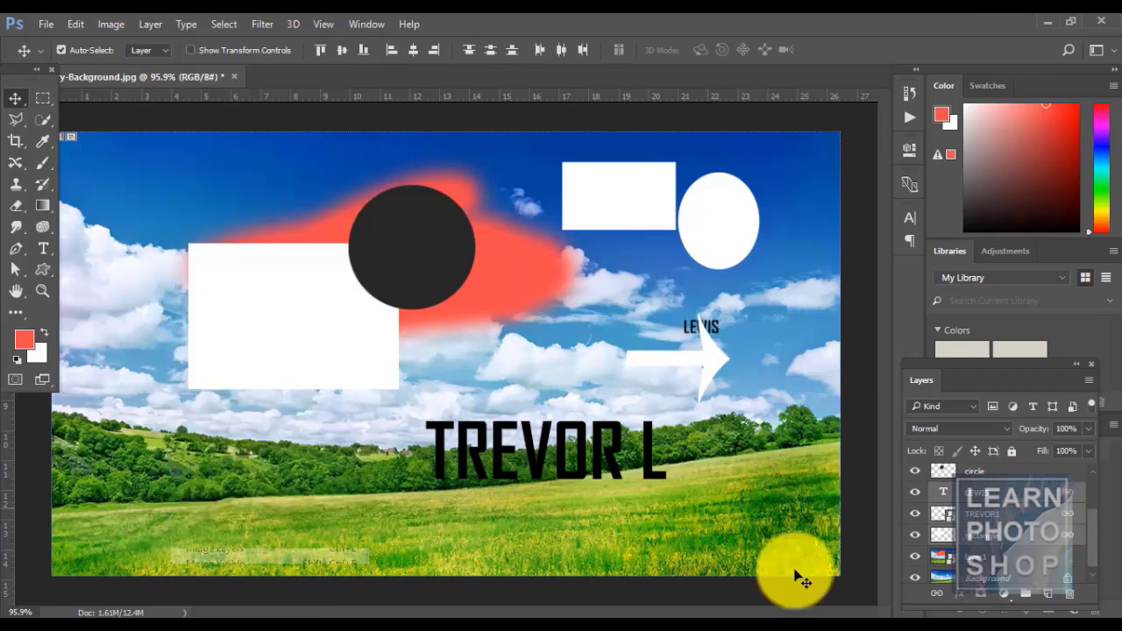
pyautogui.click(1005, 537)
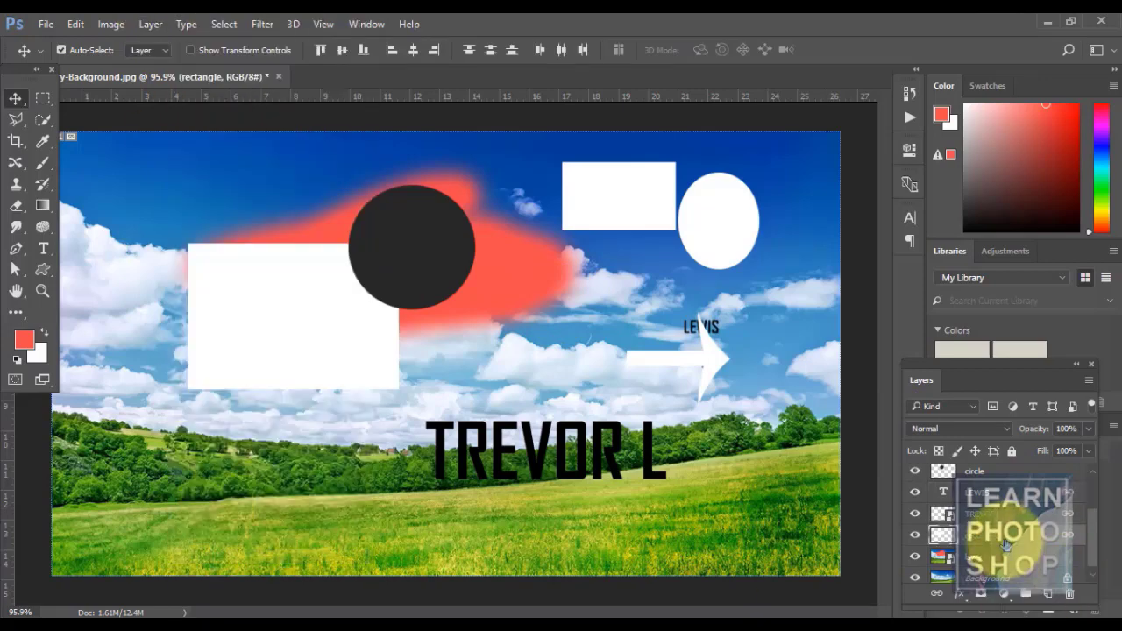
pyautogui.click(140, 20)
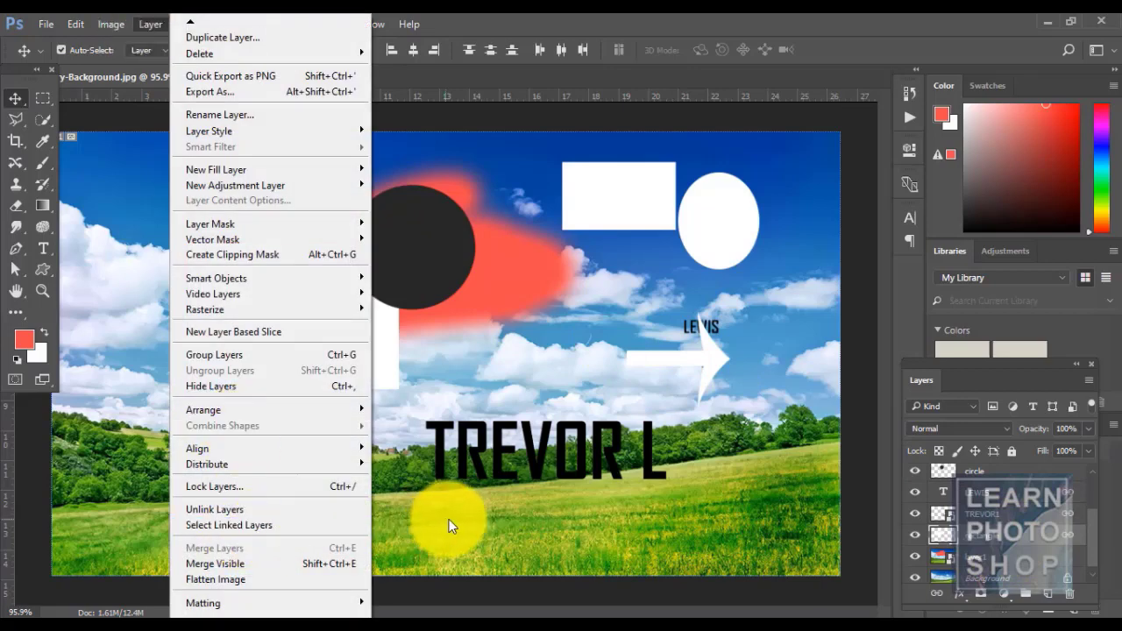
pyautogui.click(227, 519)
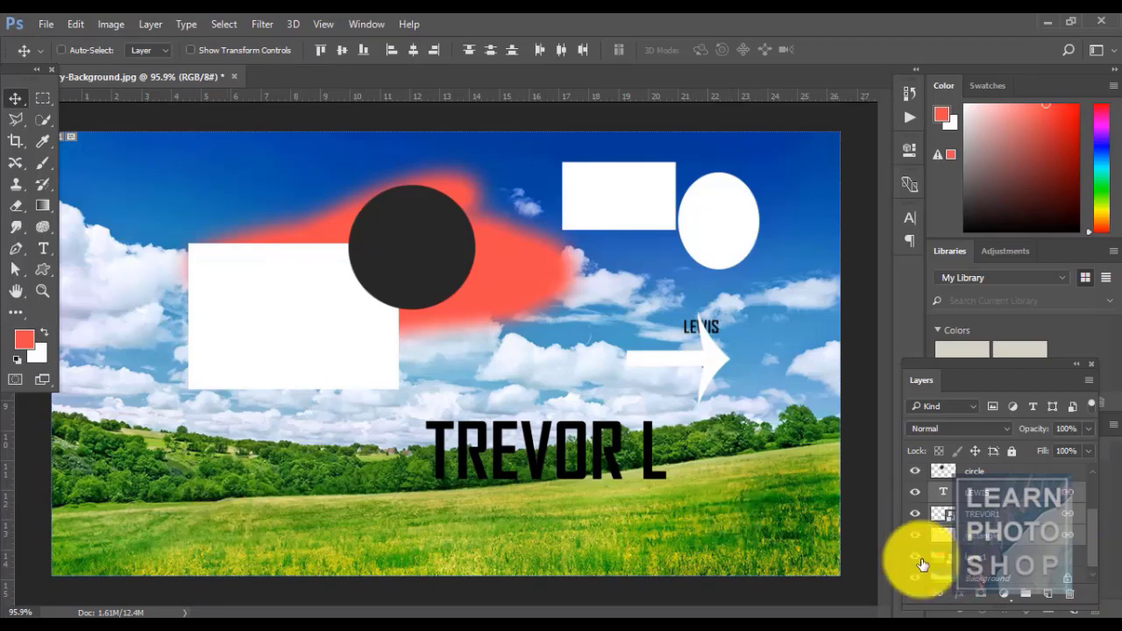
# - Unlink the rectangle's linked layers, then select TREVOR1 and open the Layer menu's merge options
pyautogui.click(937, 538)
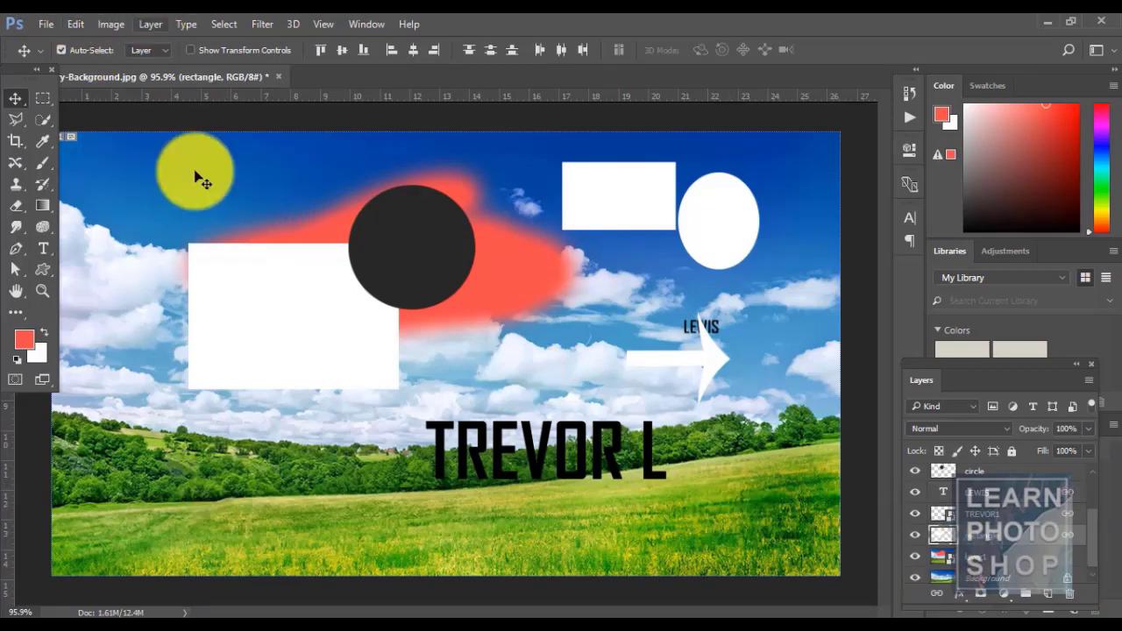
pyautogui.click(150, 23)
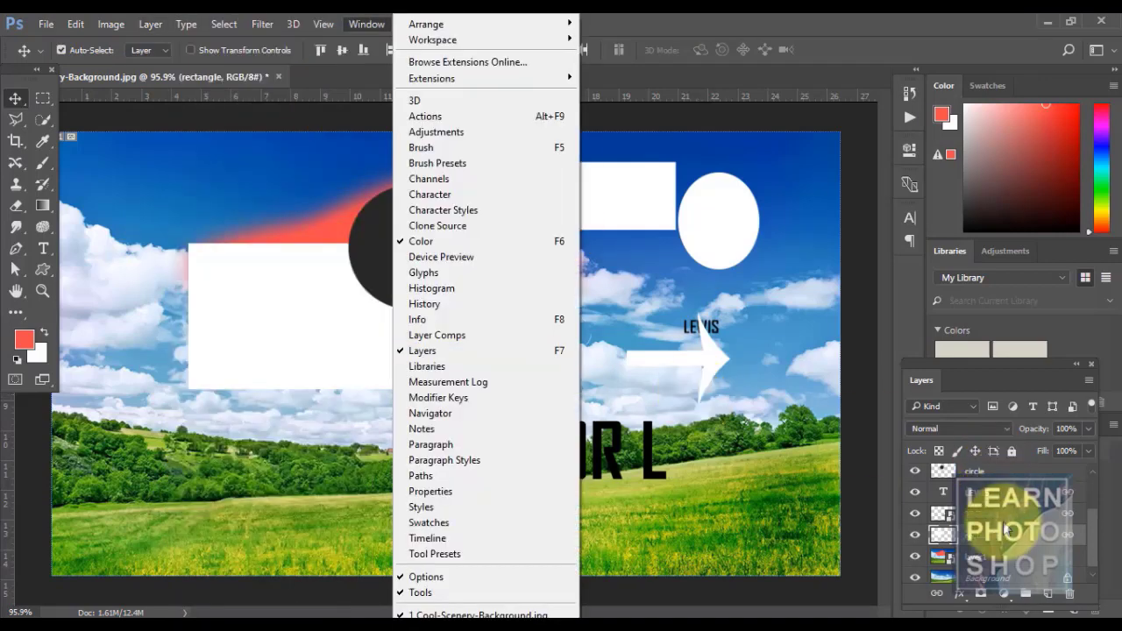
pyautogui.click(1002, 491)
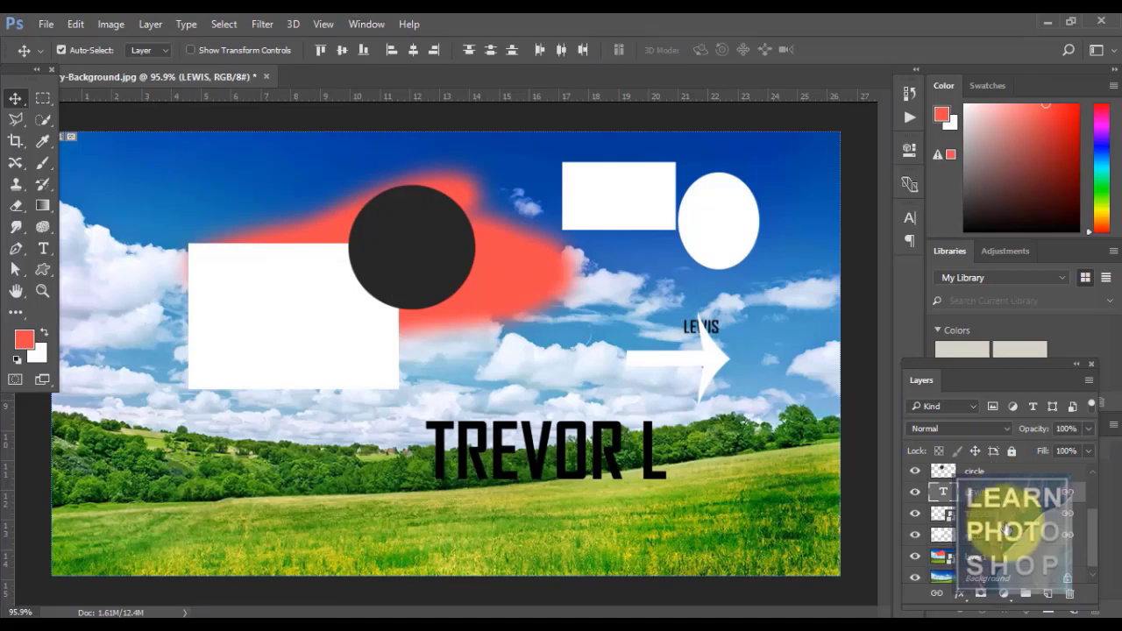
pyautogui.click(142, 24)
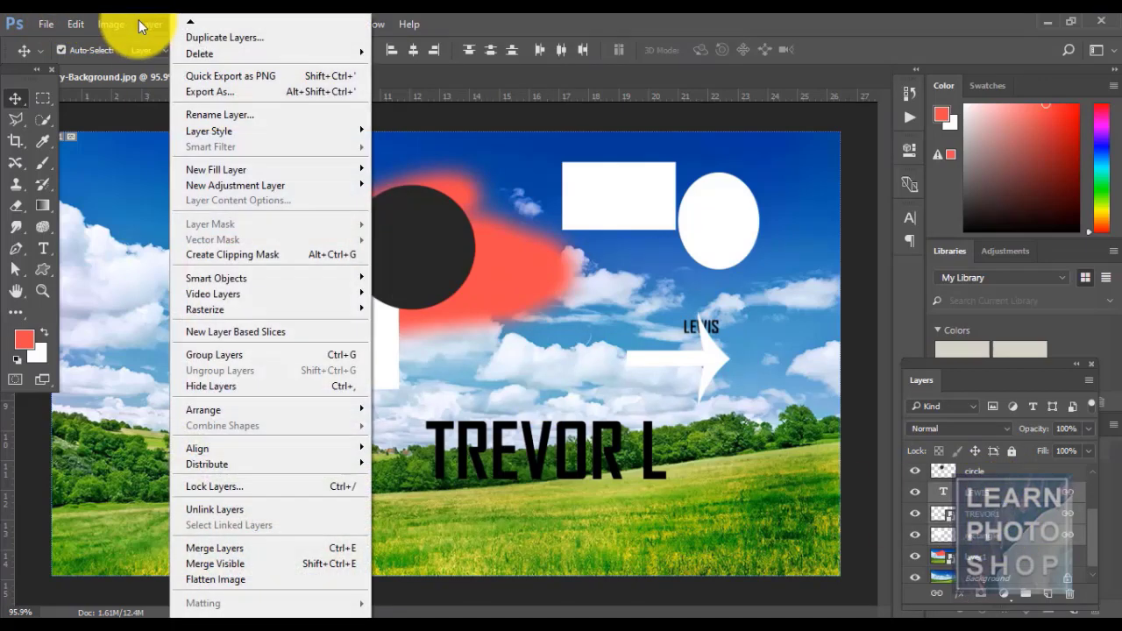
pyautogui.click(228, 510)
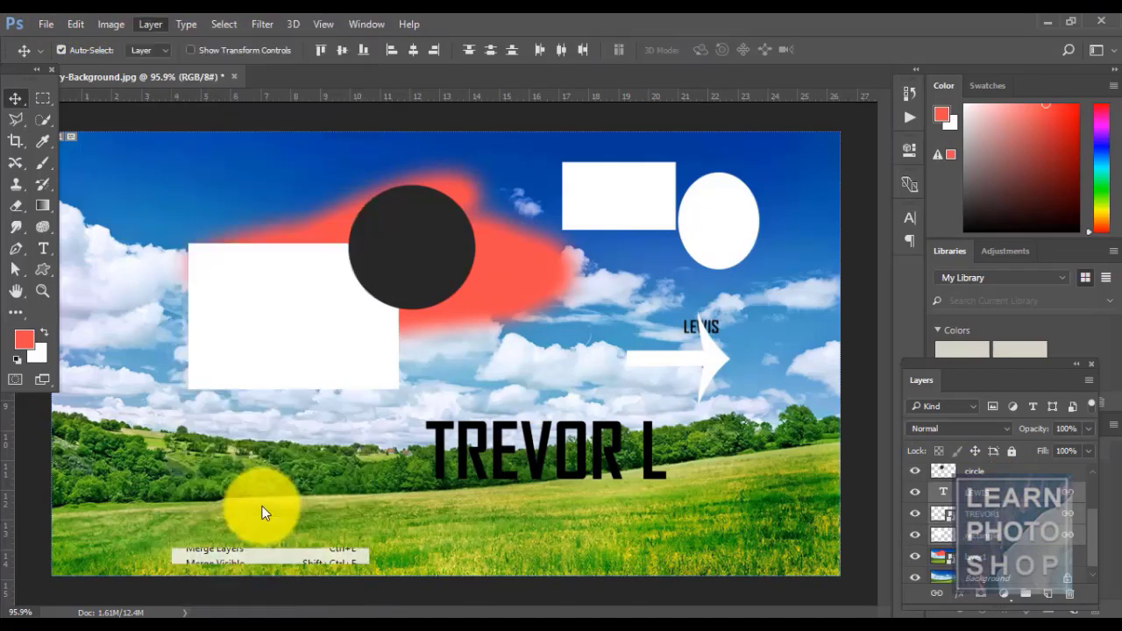
pyautogui.click(982, 512)
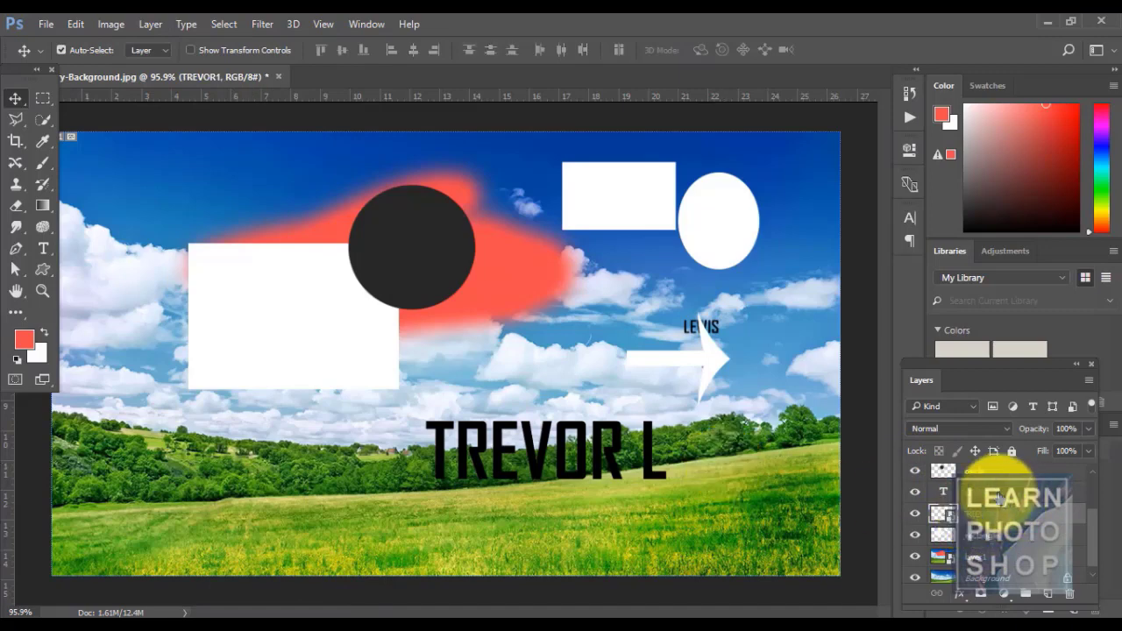
pyautogui.click(153, 26)
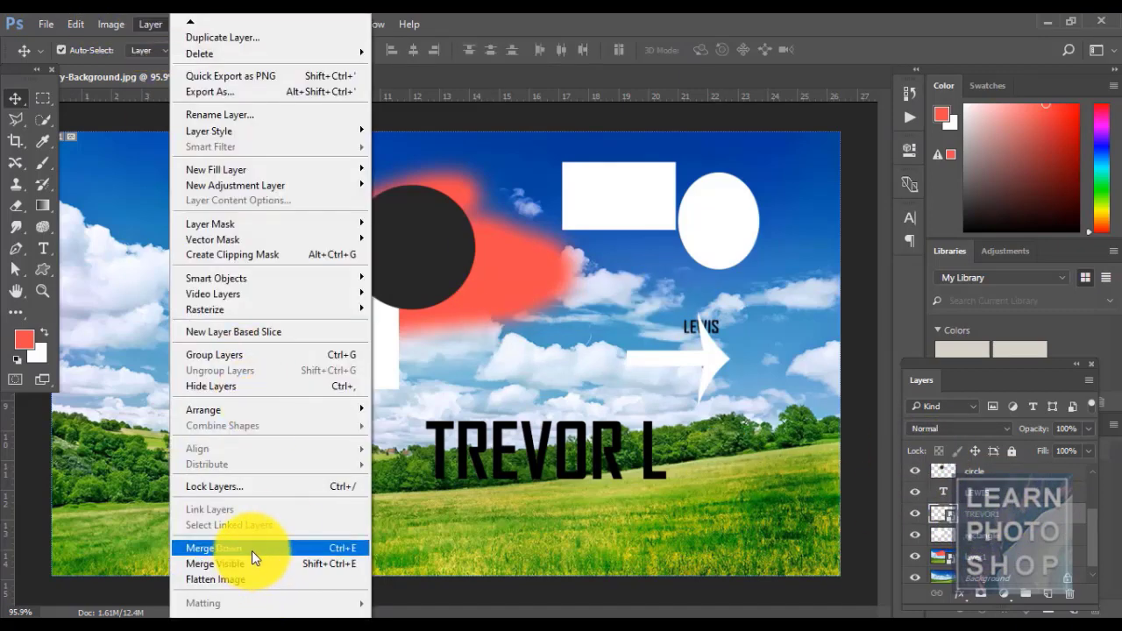
pyautogui.moveTo(1093, 521); pyautogui.dragTo(1090, 482)
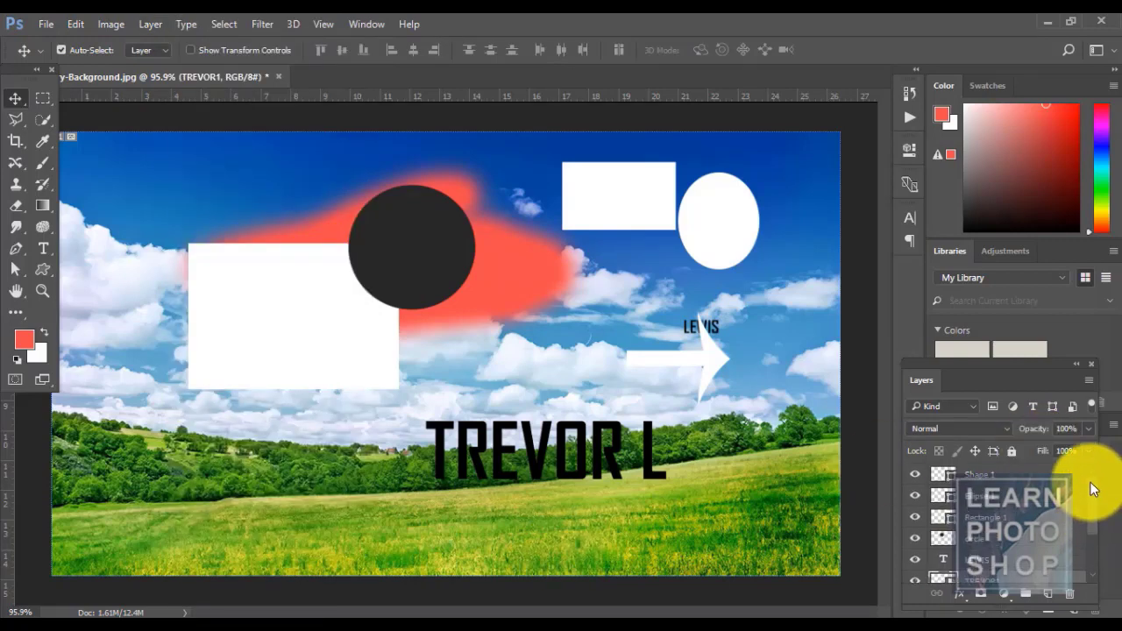
pyautogui.click(1040, 479)
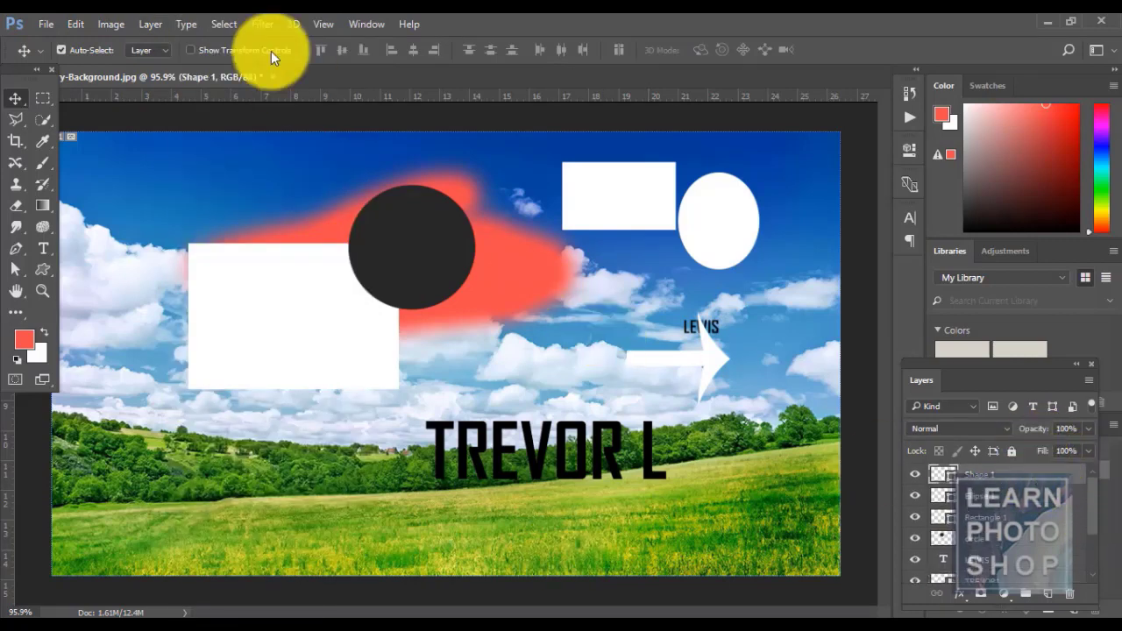
pyautogui.click(149, 26)
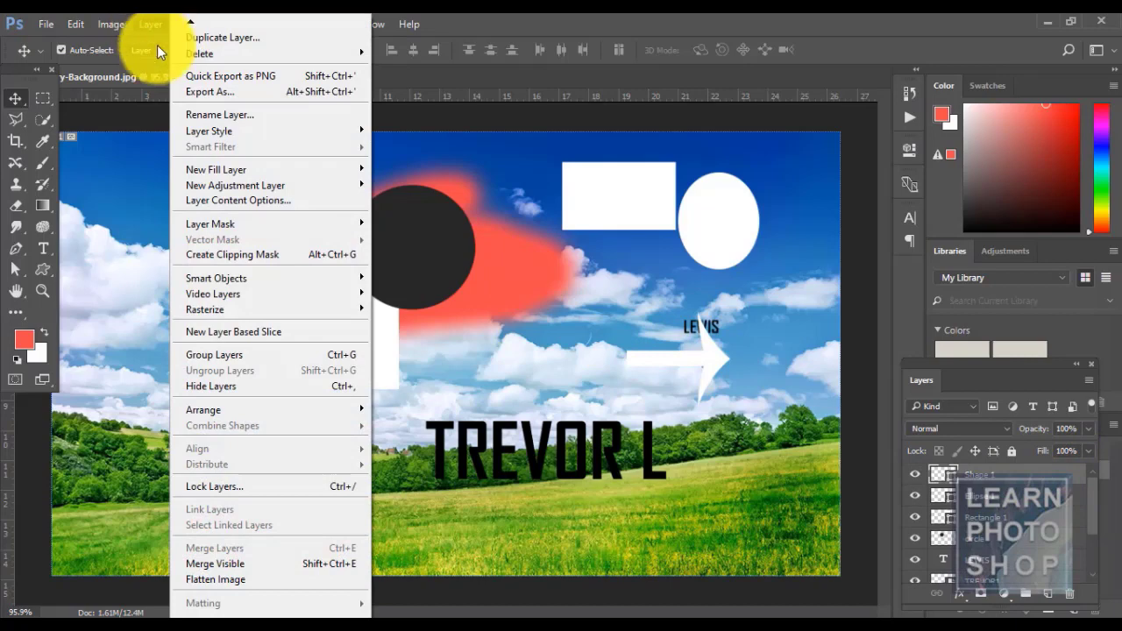
pyautogui.click(749, 19)
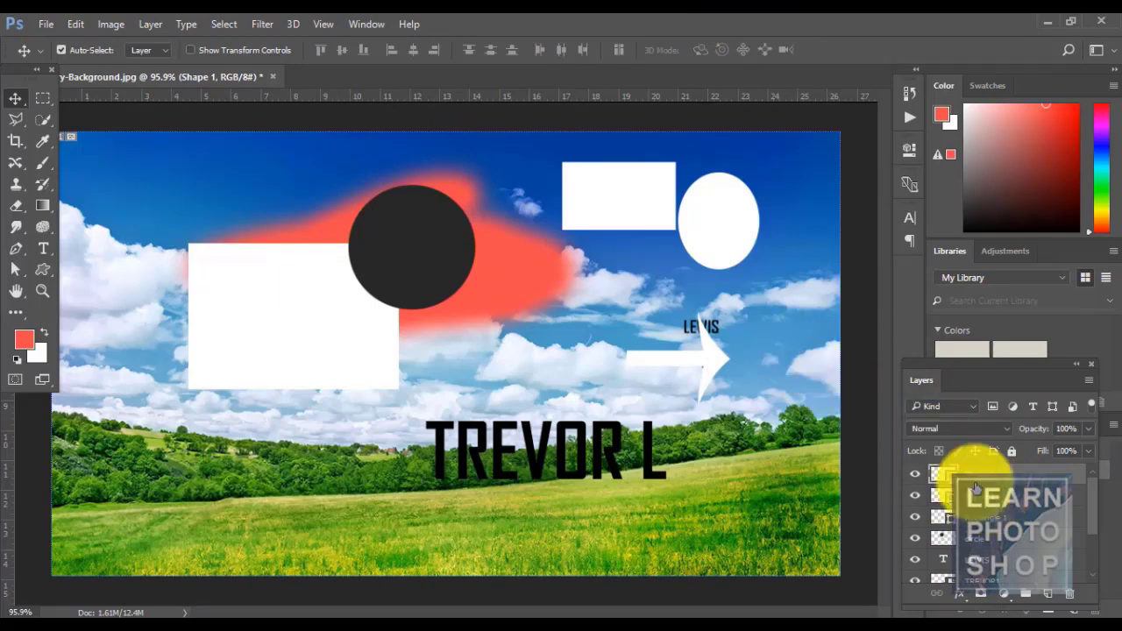
pyautogui.keyDown('shift'); pyautogui.click(988, 514); pyautogui.keyUp('shift')
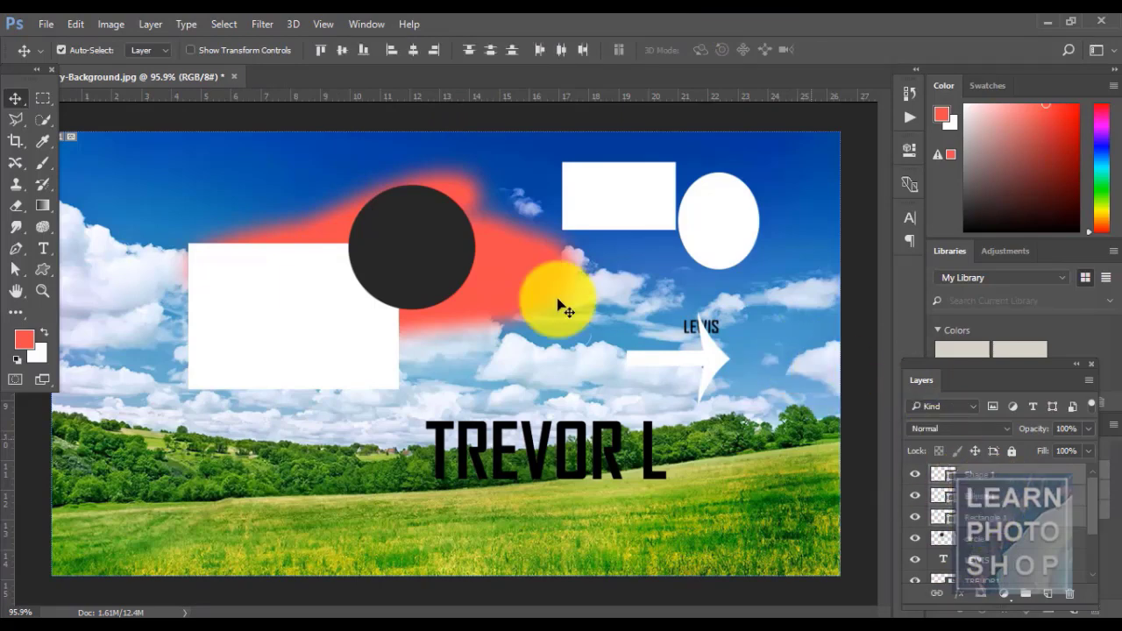
pyautogui.click(150, 25)
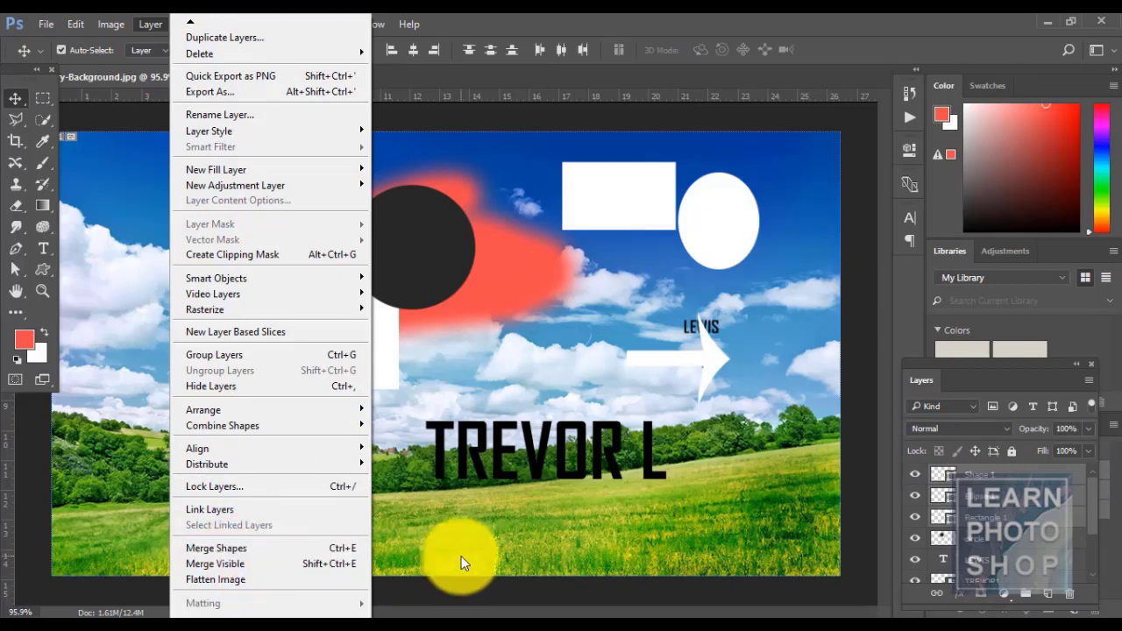
pyautogui.click(270, 545)
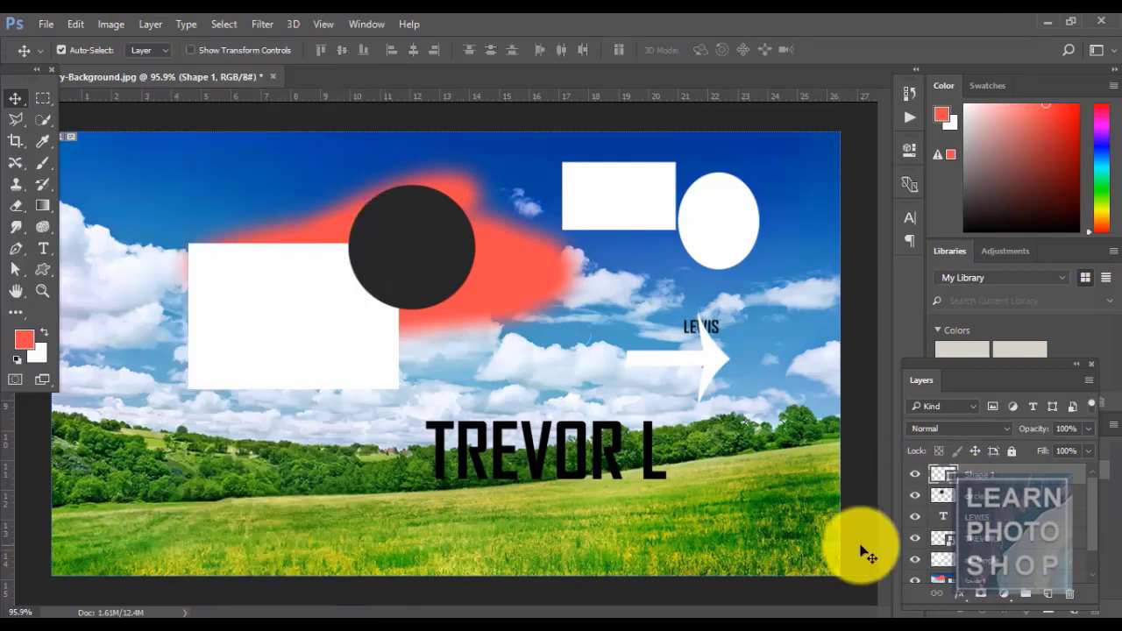
pyautogui.click(915, 478)
pyautogui.click(915, 478)
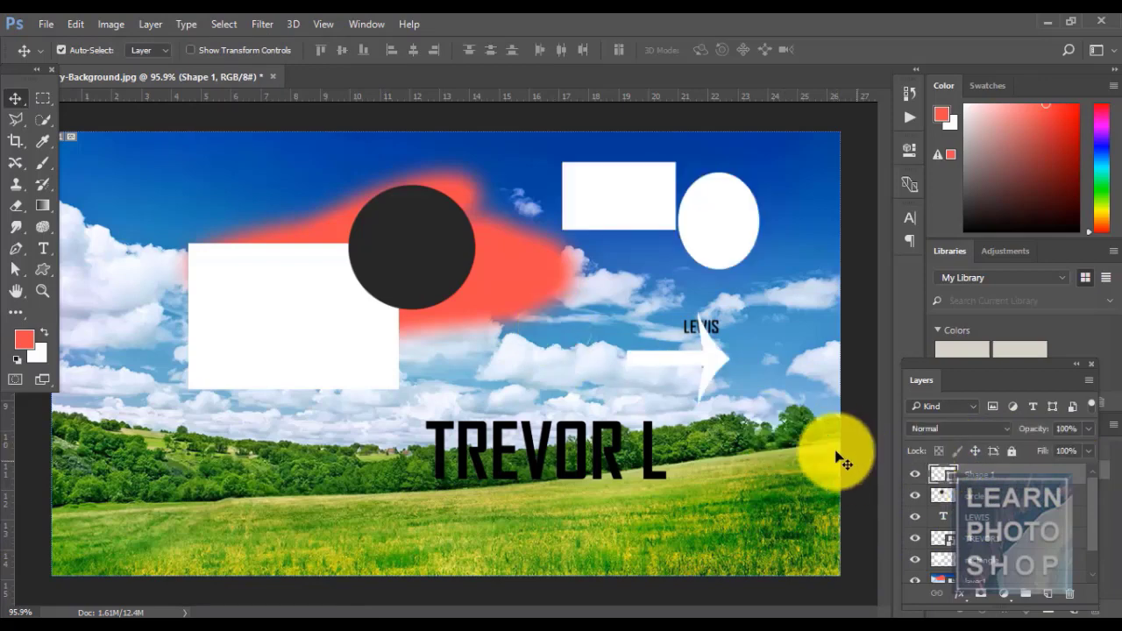
pyautogui.moveTo(714, 220)
pyautogui.mouseDown()
pyautogui.moveTo(632, 233)
pyautogui.moveTo(711, 240)
pyautogui.mouseUp()
pyautogui.hotkey('ctrl', 'z')
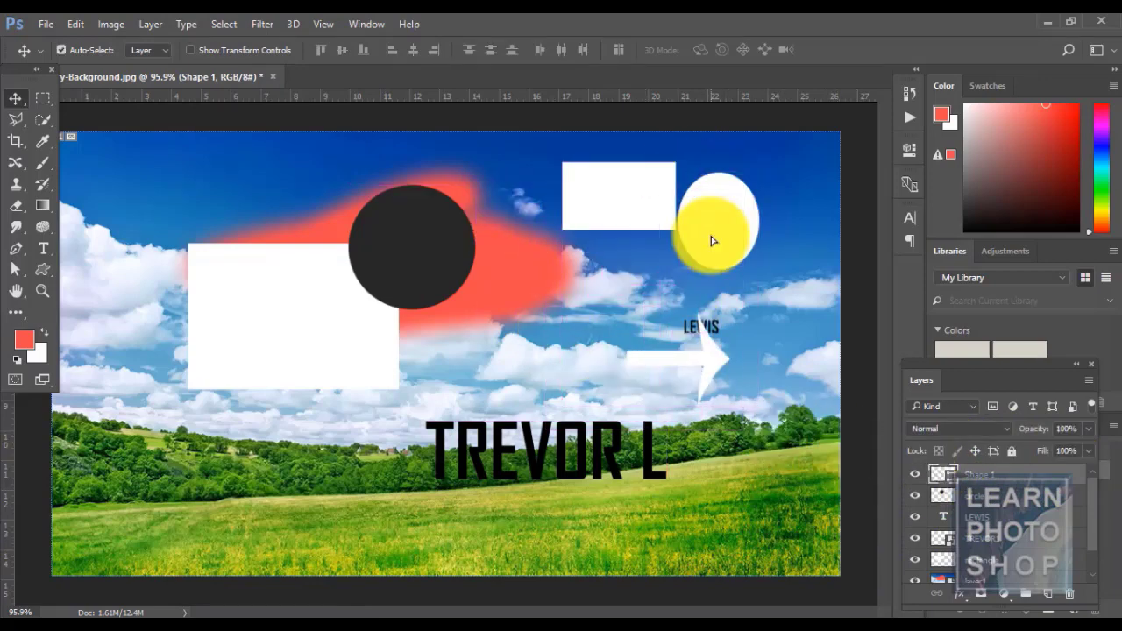
pyautogui.hotkey('ctrl', 'alt', 'z')
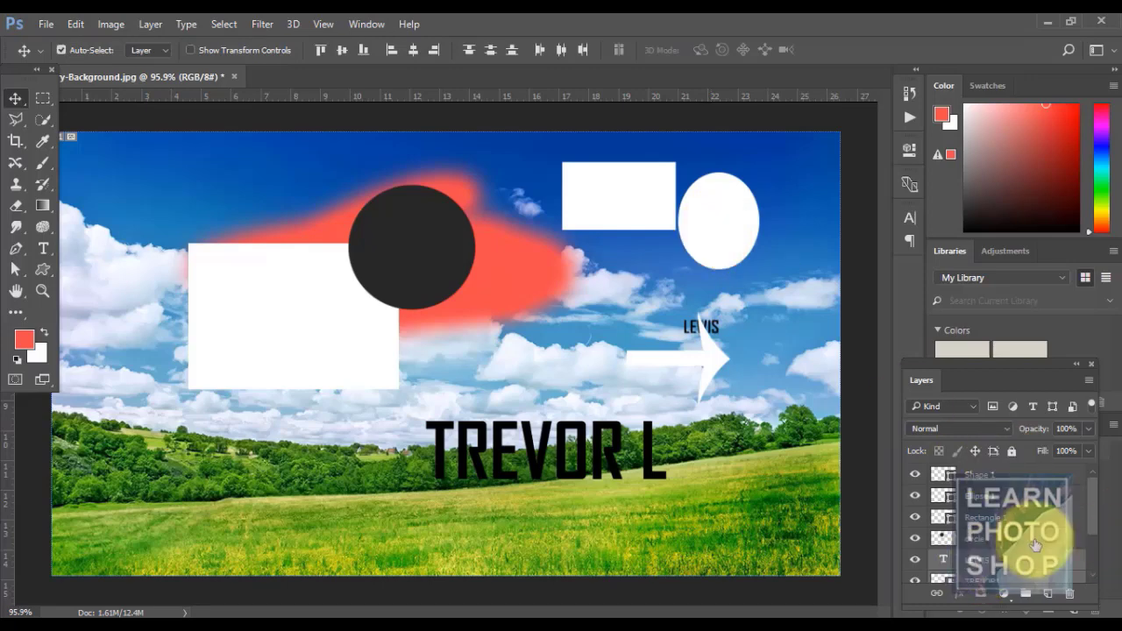
pyautogui.click(1029, 537)
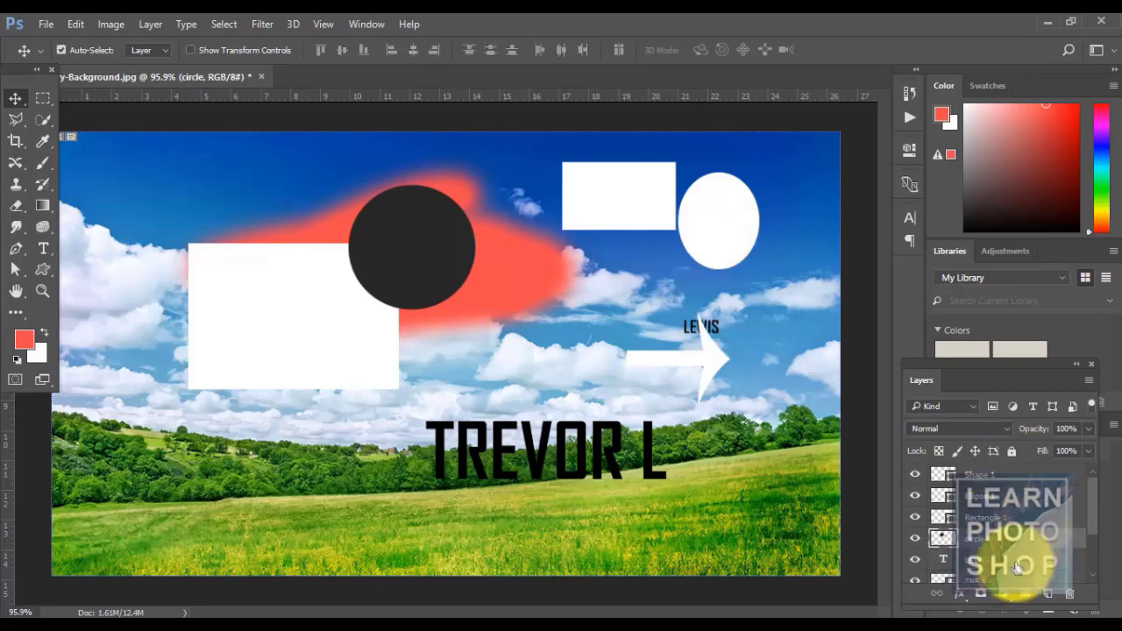
pyautogui.click(145, 24)
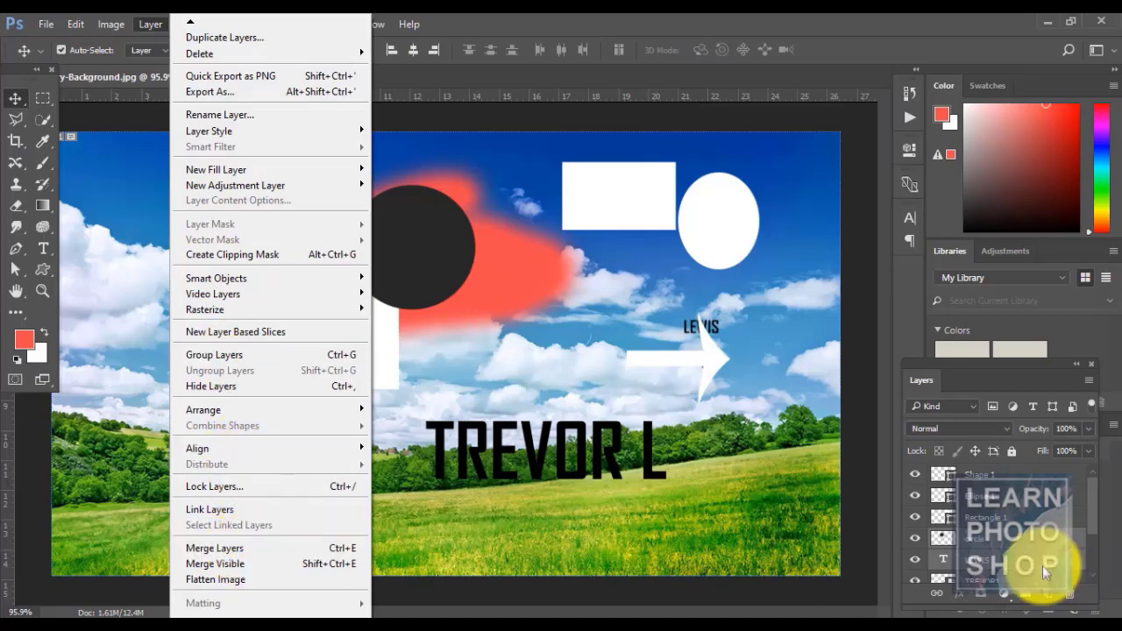
pyautogui.click(272, 548)
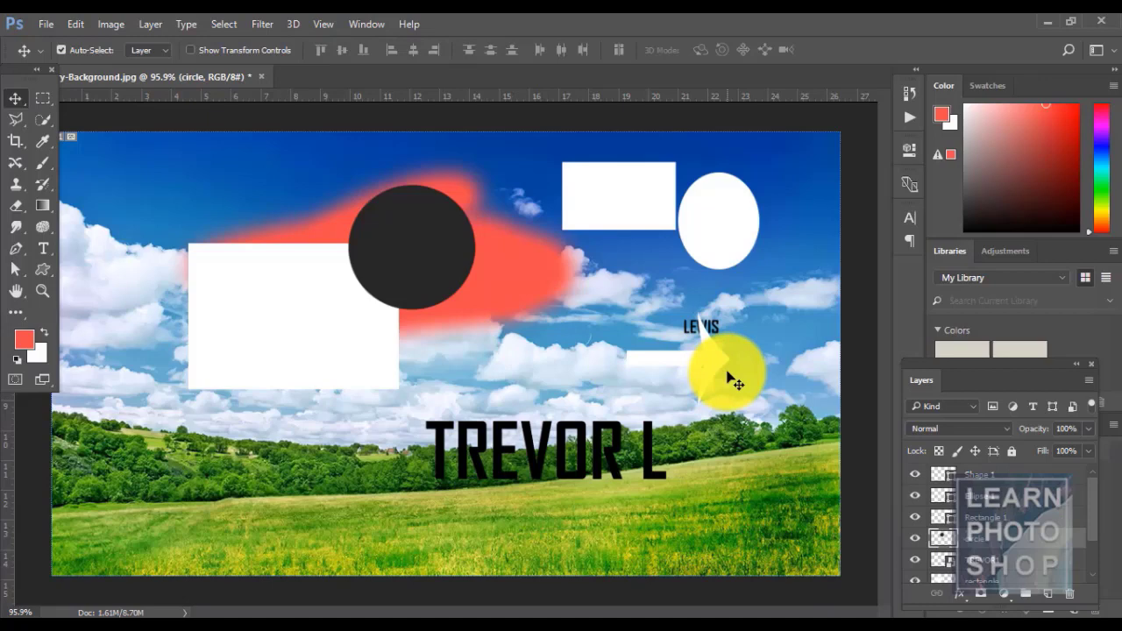
pyautogui.hotkey('shift', 'Down')
pyautogui.hotkey('shift', 'Down')
pyautogui.hotkey('shift', 'Down')
pyautogui.hotkey('shift', 'Up')
pyautogui.hotkey('shift', 'Up')
pyautogui.hotkey('shift', 'Up')
pyautogui.hotkey('shift', 'Up')
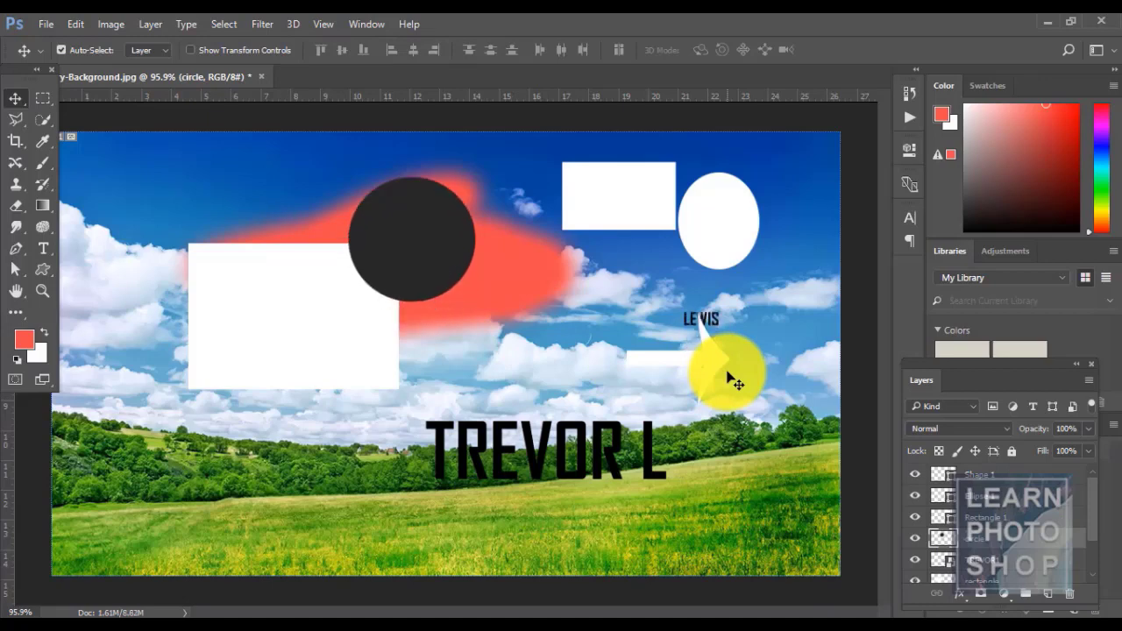
pyautogui.hotkey('ctrl', 'alt', 'z')
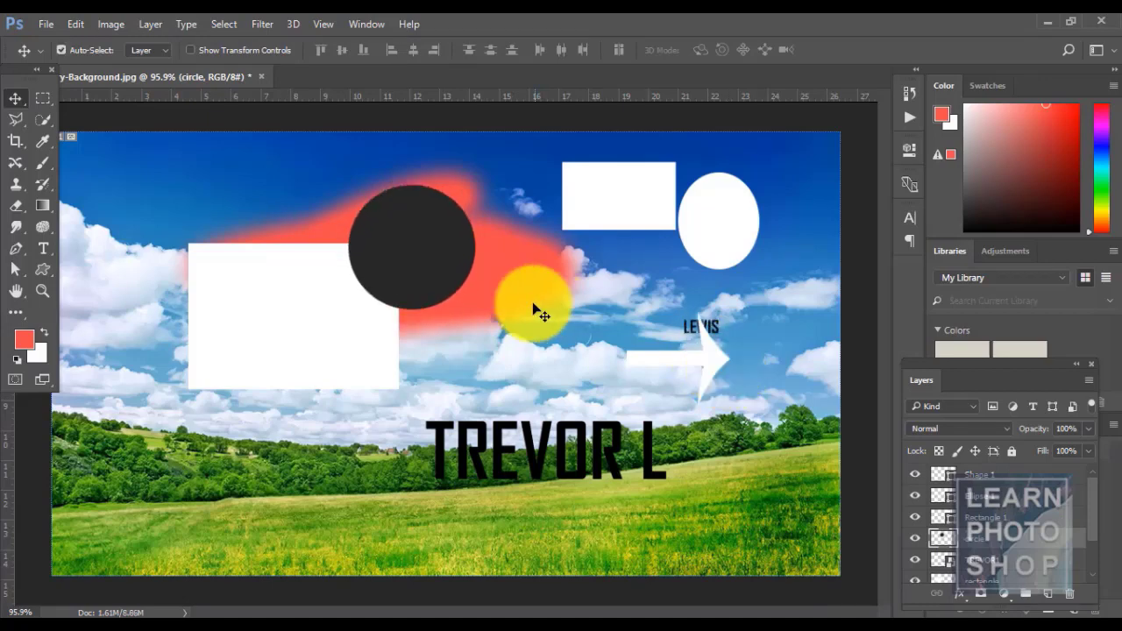
pyautogui.hotkey('ctrl', 'alt', 'z')
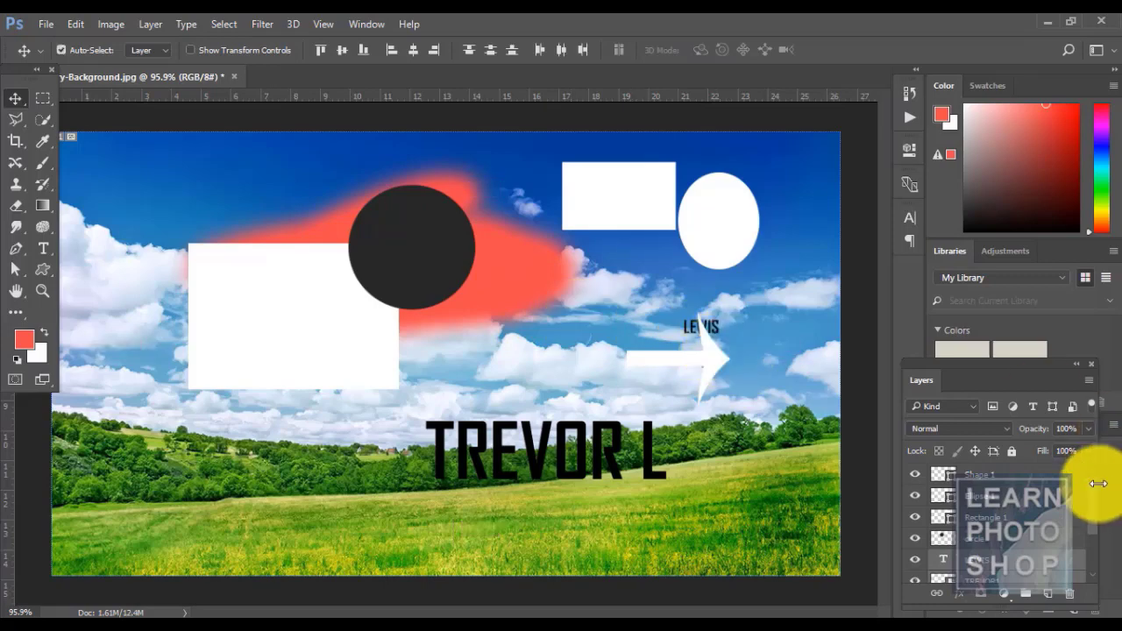
pyautogui.moveTo(1092, 491); pyautogui.dragTo(1092, 529)
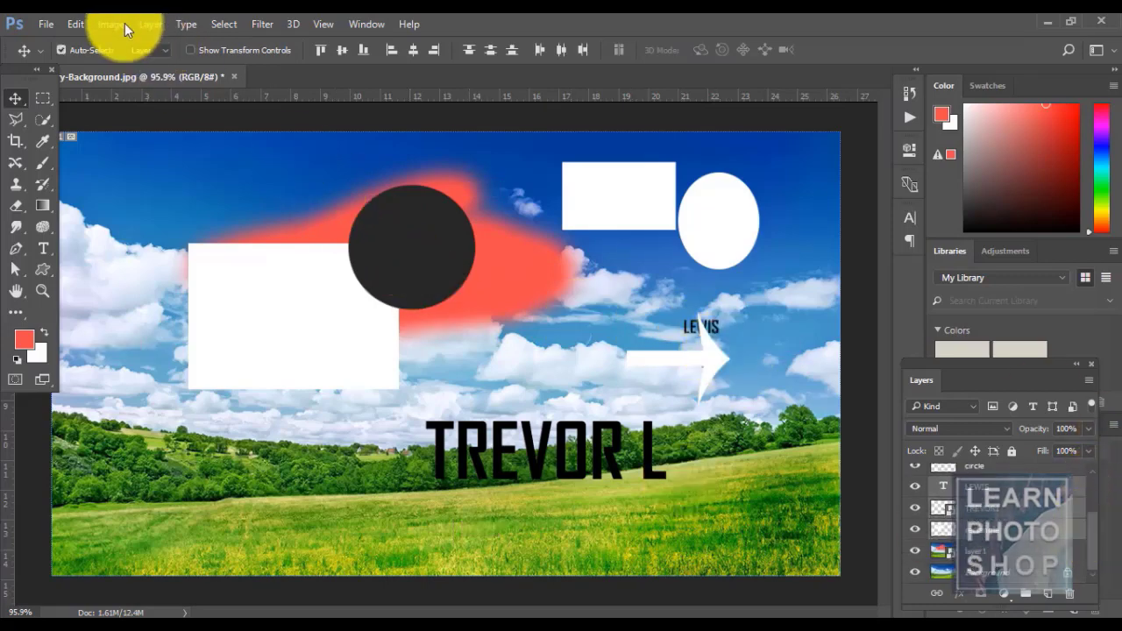
# - Hide the TREVOR L text layer and the black circle layer
pyautogui.click(154, 31)
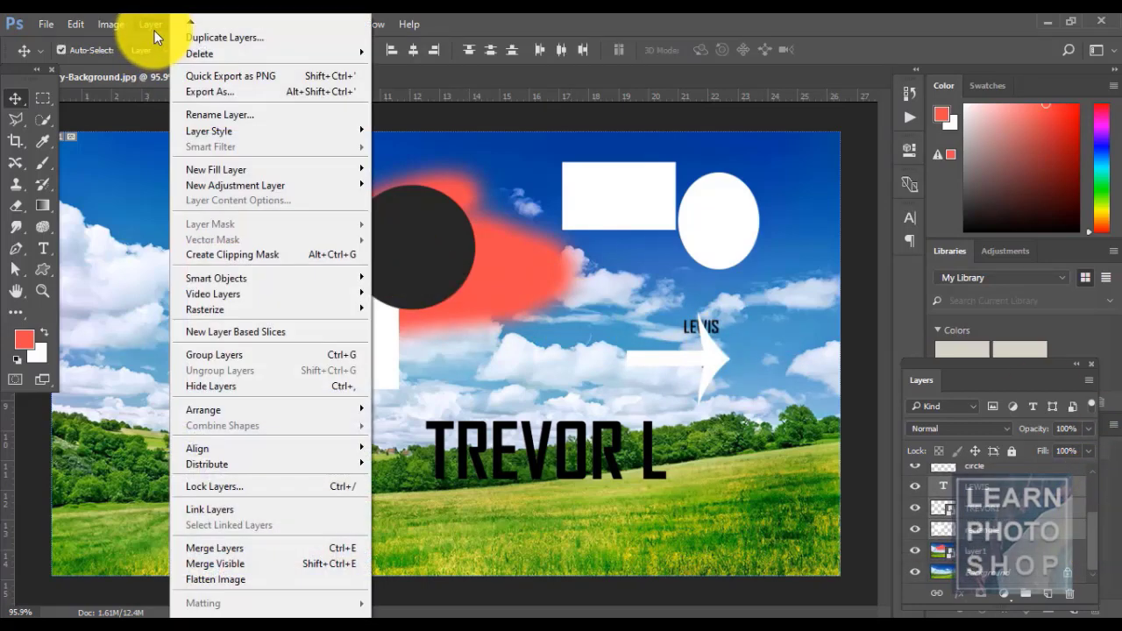
pyautogui.click(534, 19)
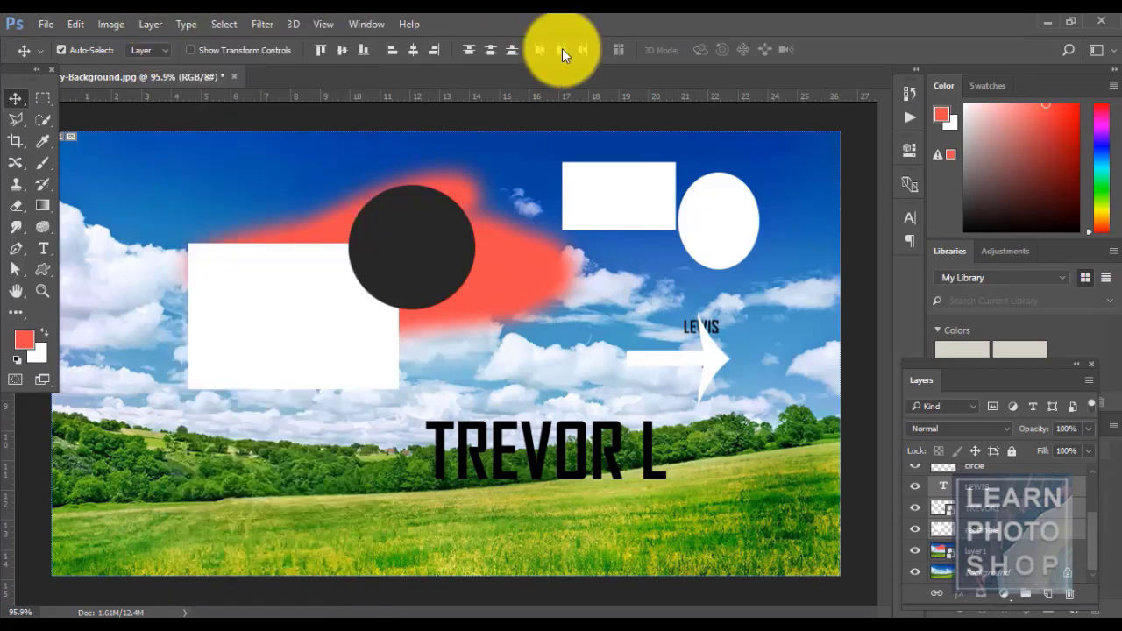
pyautogui.click(915, 508)
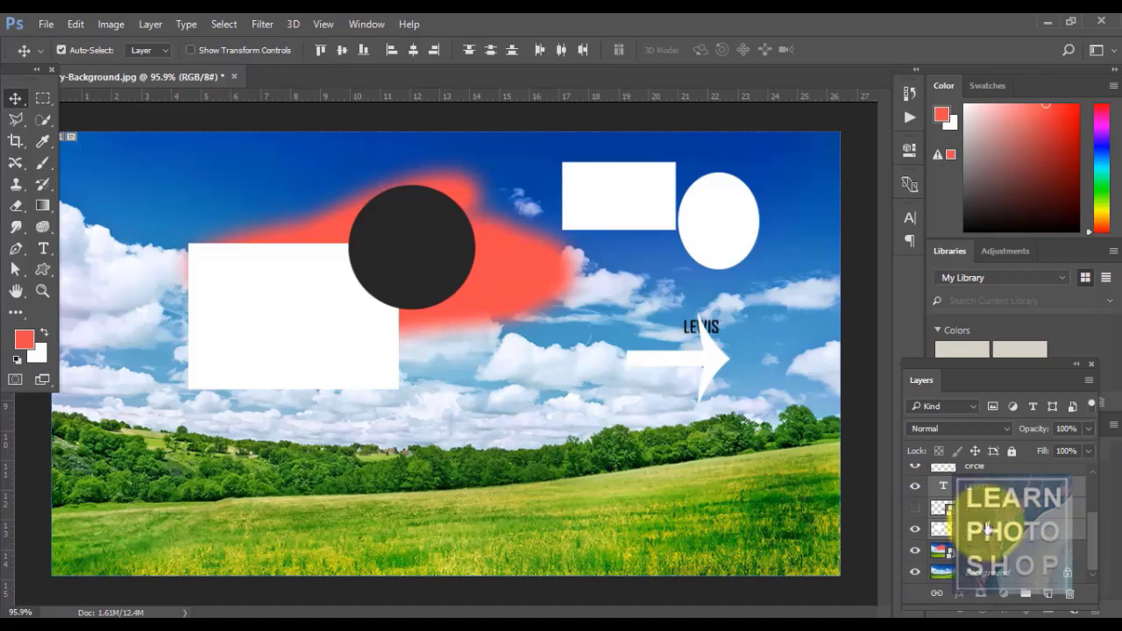
pyautogui.click(988, 529)
pyautogui.click(996, 489)
pyautogui.keyDown('shift'); pyautogui.click(995, 530); pyautogui.keyUp('shift')
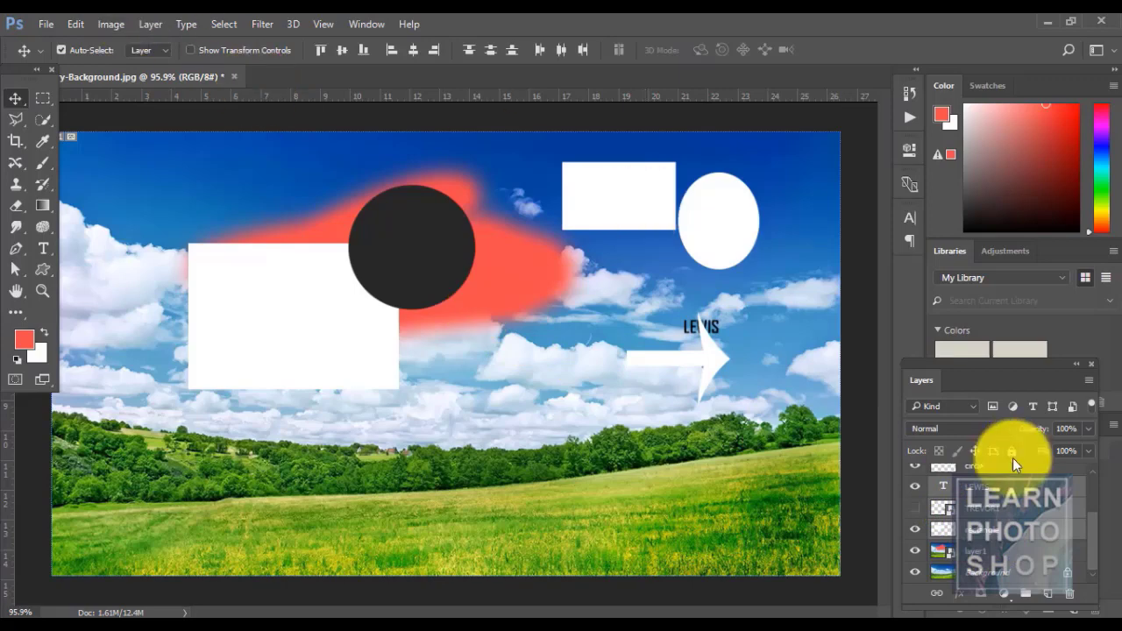
pyautogui.moveTo(1091, 535)
pyautogui.mouseDown()
pyautogui.moveTo(1090, 509)
pyautogui.moveTo(1093, 526)
pyautogui.mouseUp()
pyautogui.click(1025, 526)
pyautogui.click(915, 491)
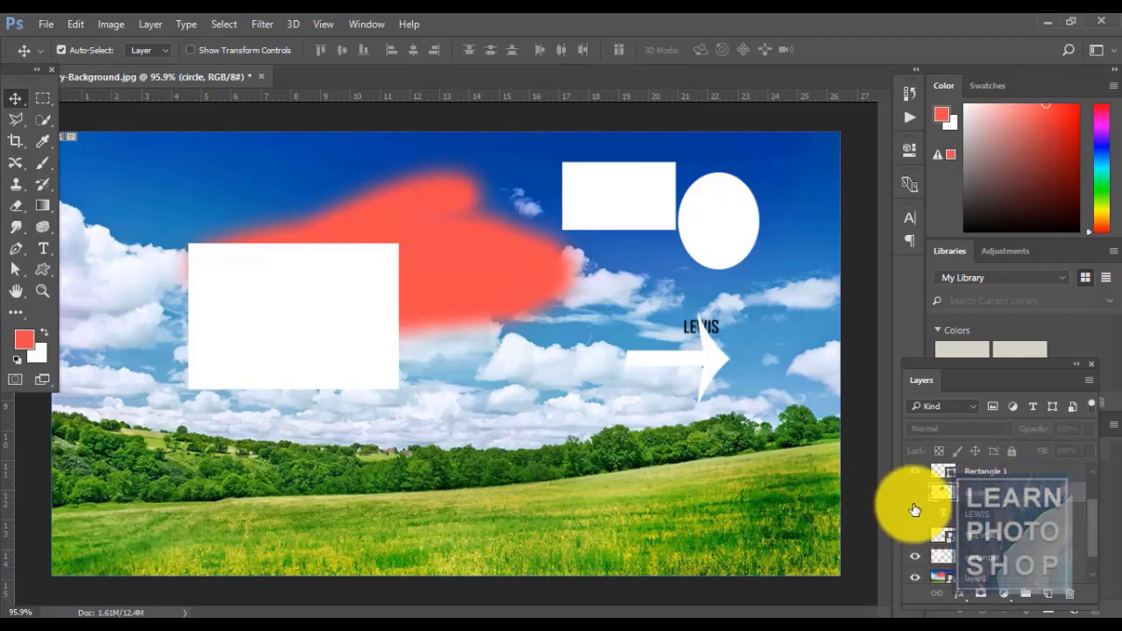
# - Select the layers from Shape 1 to Layer 1 and apply Merge Visible
pyautogui.click(153, 20)
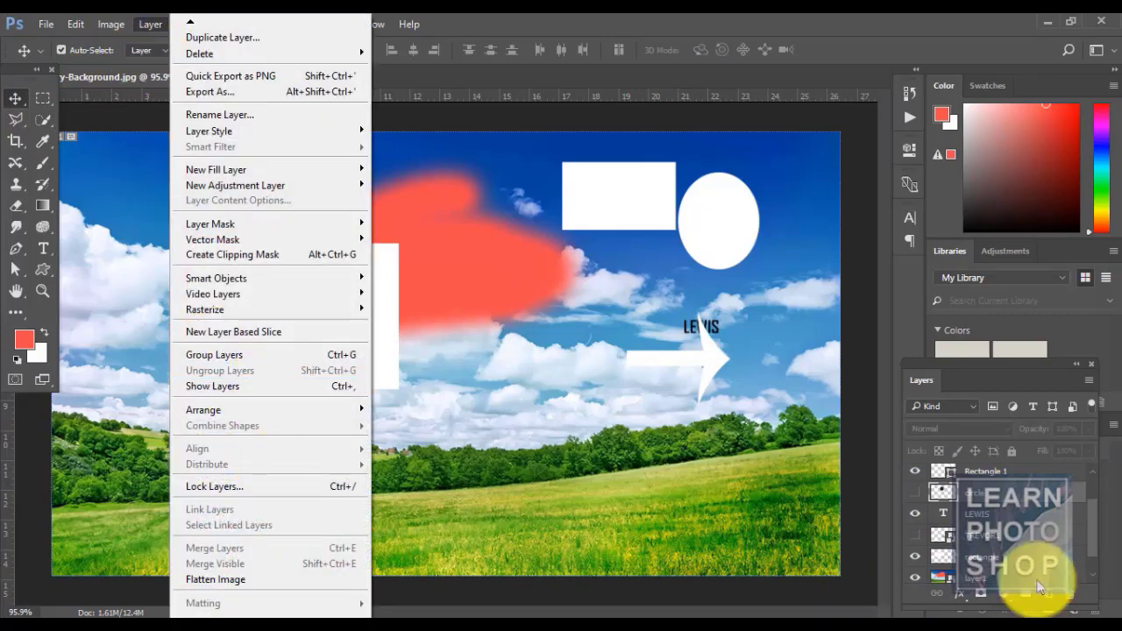
pyautogui.moveTo(1092, 538); pyautogui.dragTo(1091, 575)
pyautogui.click(1049, 476)
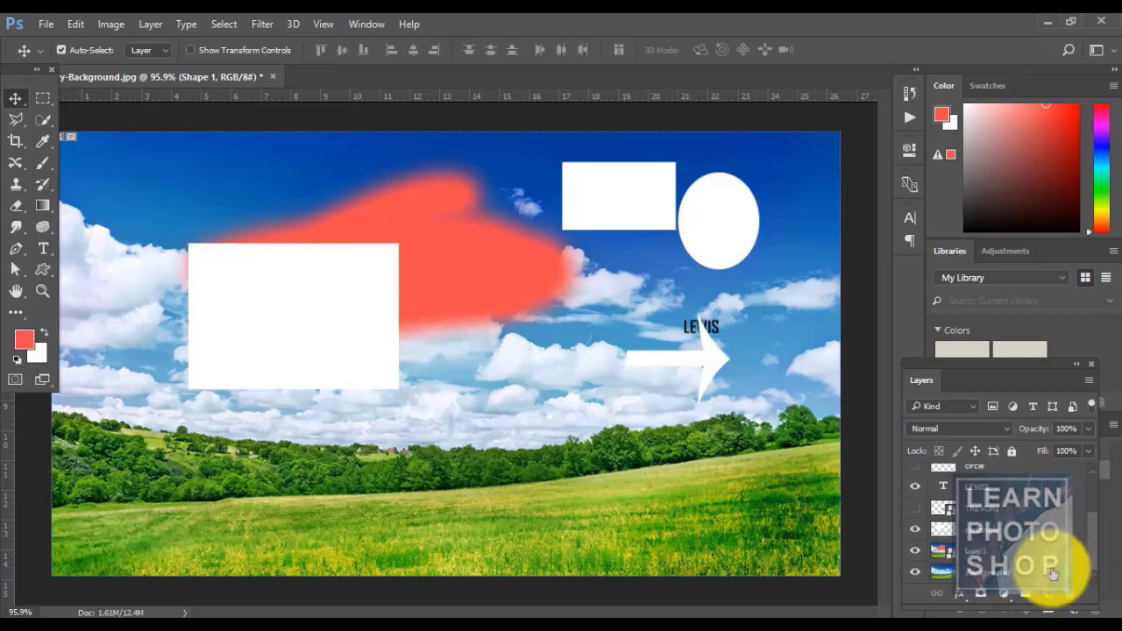
pyautogui.keyDown('shift'); pyautogui.click(1026, 548); pyautogui.keyUp('shift')
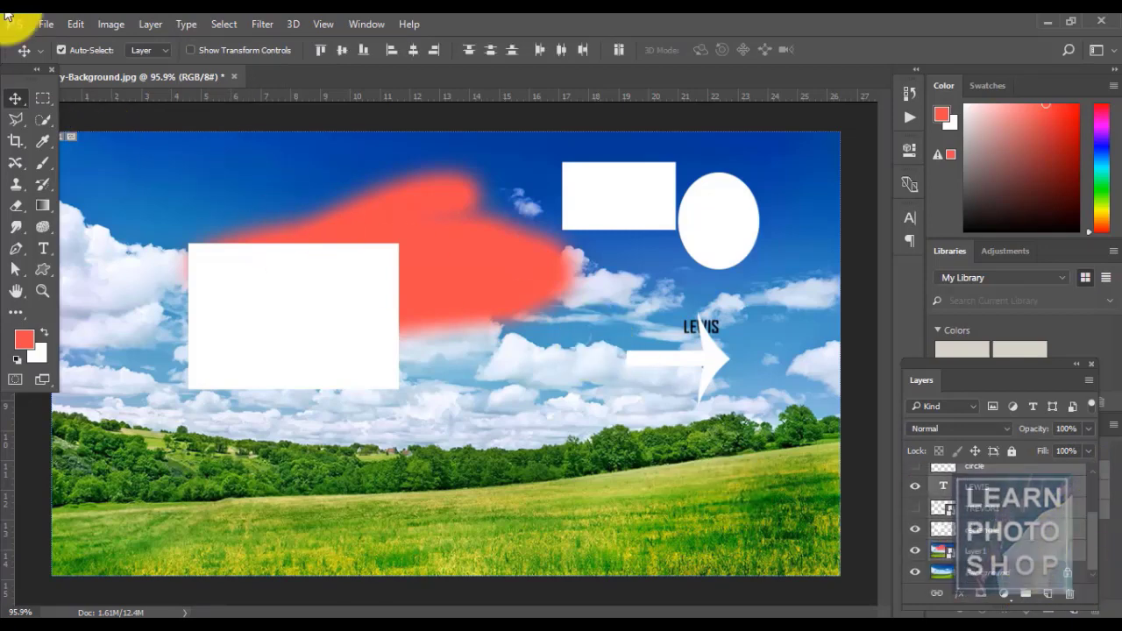
pyautogui.click(155, 25)
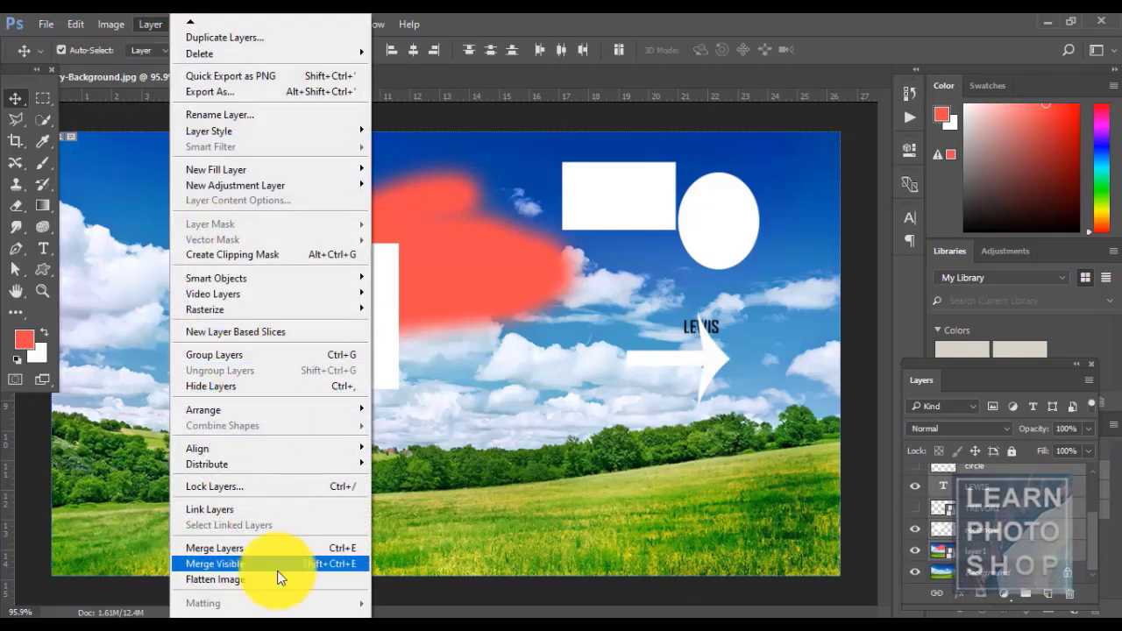
pyautogui.click(253, 562)
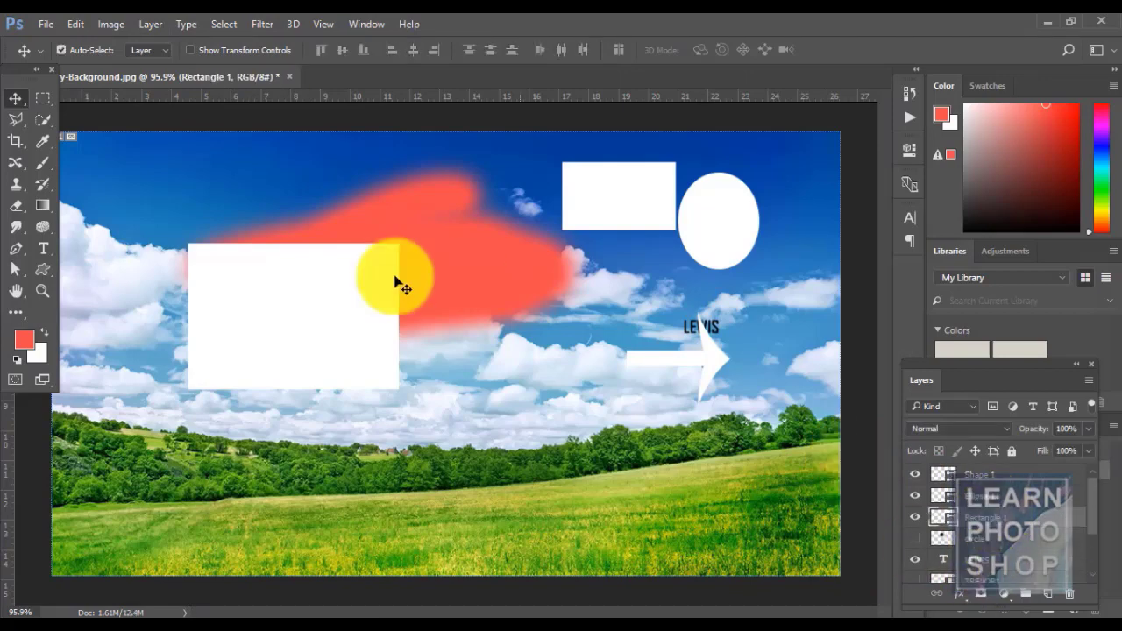
pyautogui.click(147, 22)
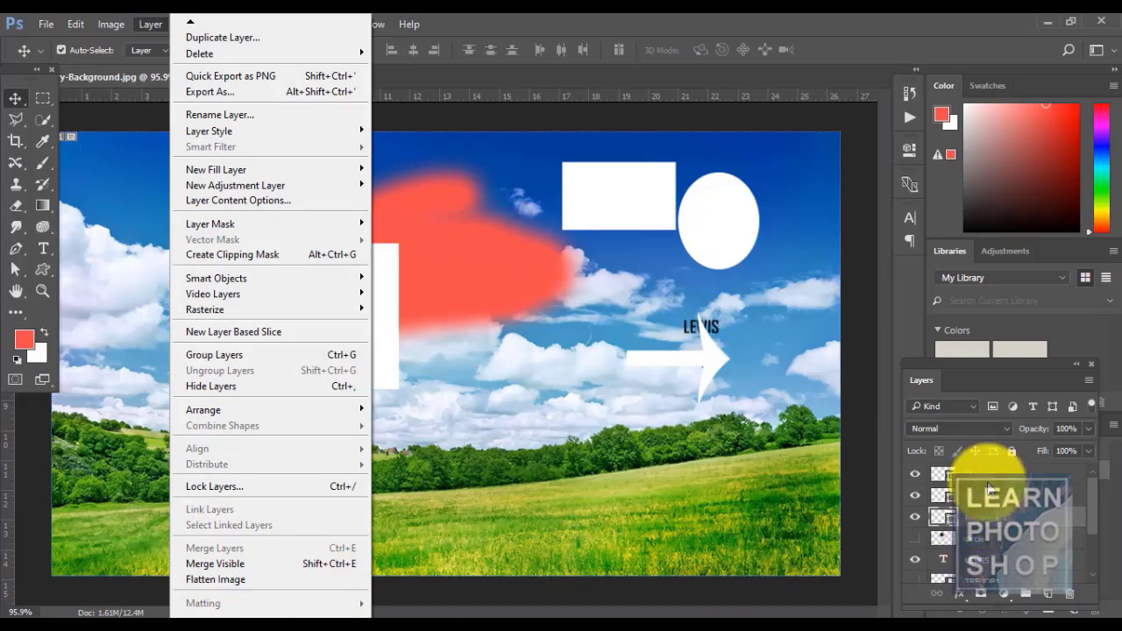
pyautogui.moveTo(1096, 531); pyautogui.dragTo(1101, 580)
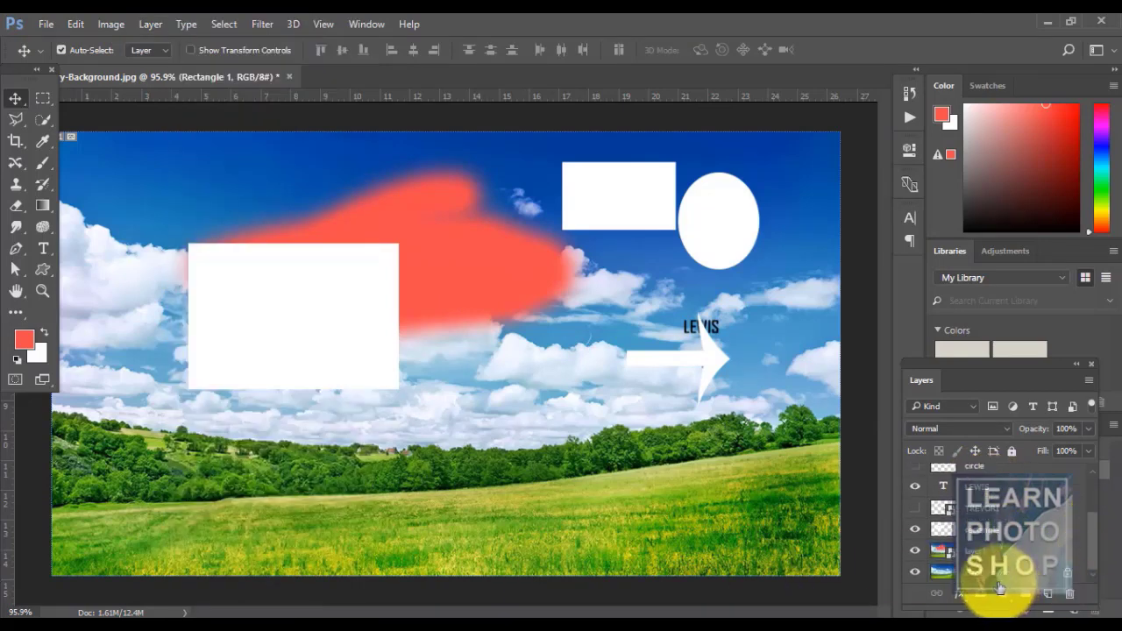
pyautogui.click(152, 22)
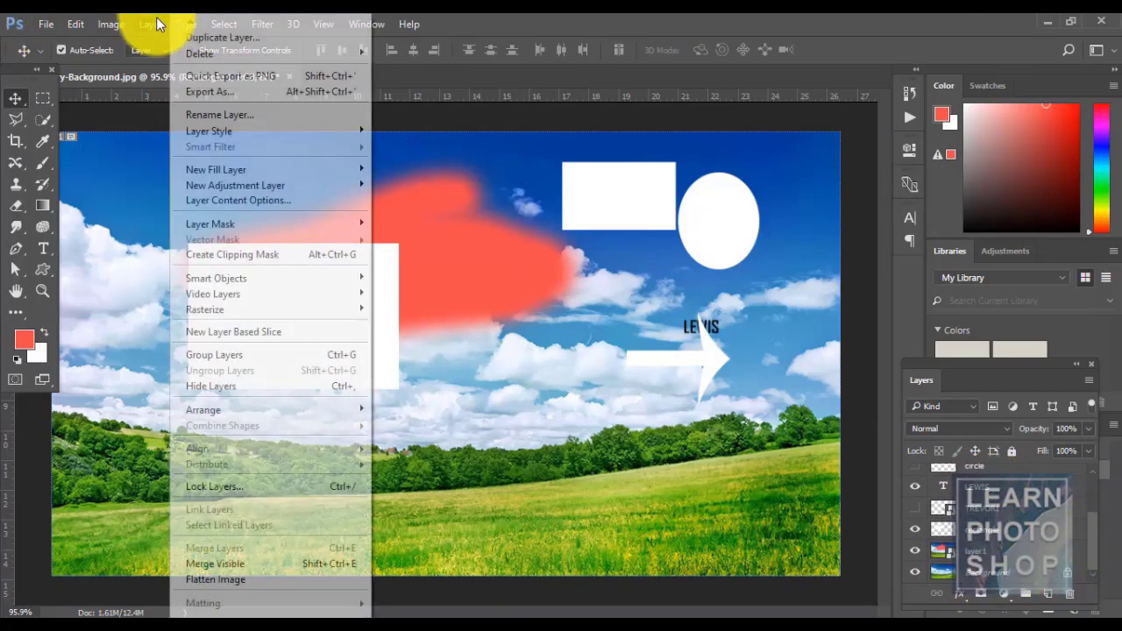
pyautogui.click(283, 577)
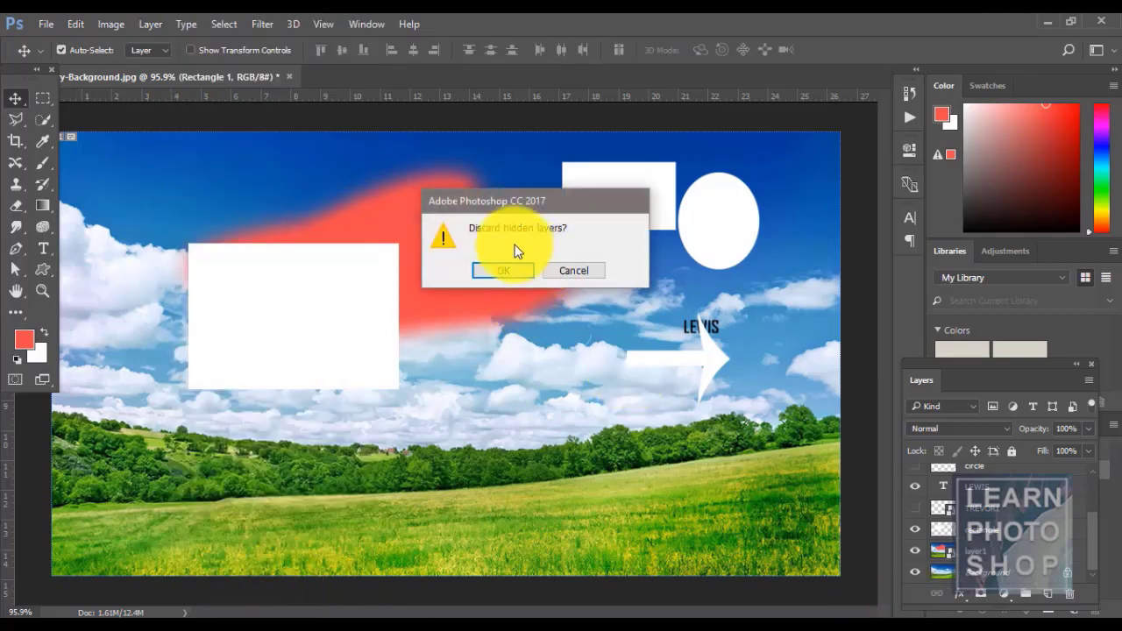
pyautogui.click(518, 270)
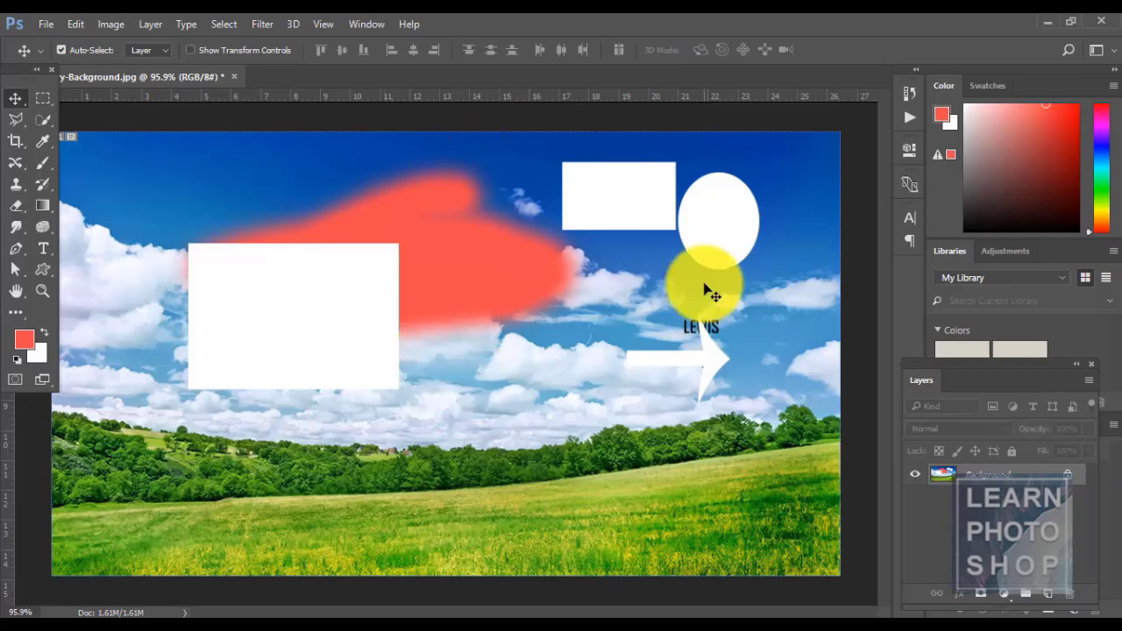
pyautogui.hotkey('ctrl', 'z')
pyautogui.click(61, 49)
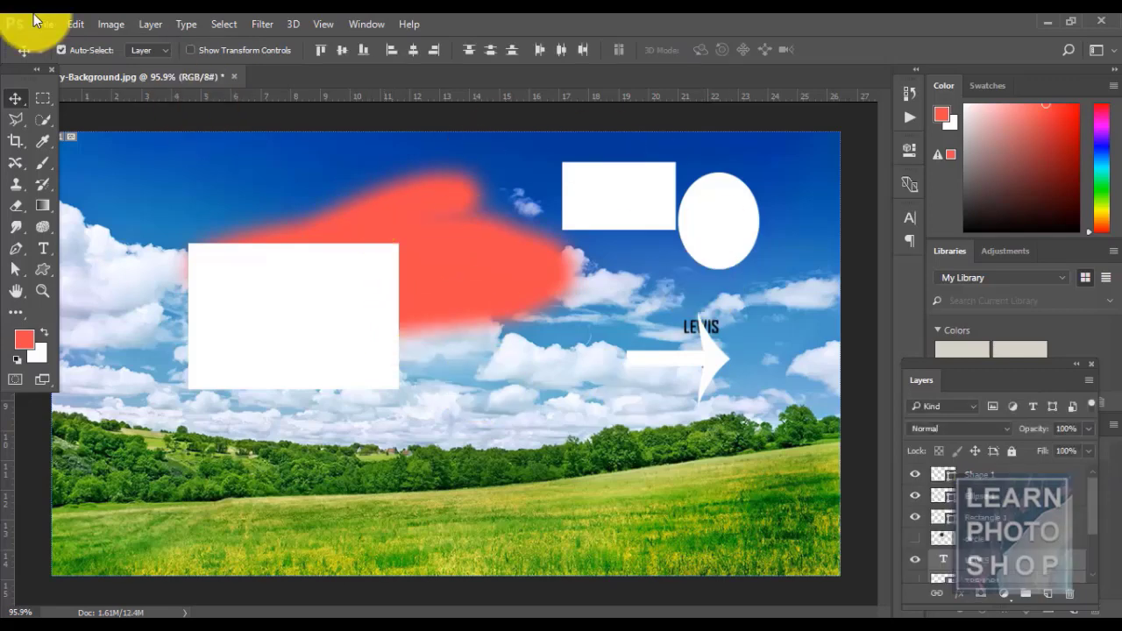
# - Browse the Layer and Type menus without choosing any command
pyautogui.click(146, 24)
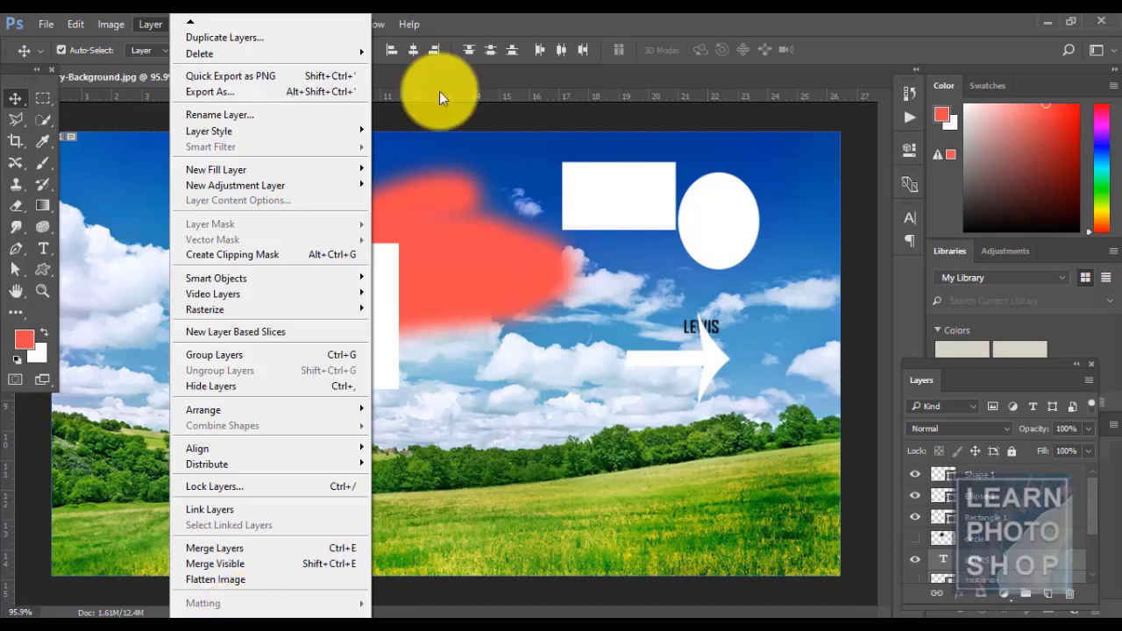
pyautogui.click(574, 18)
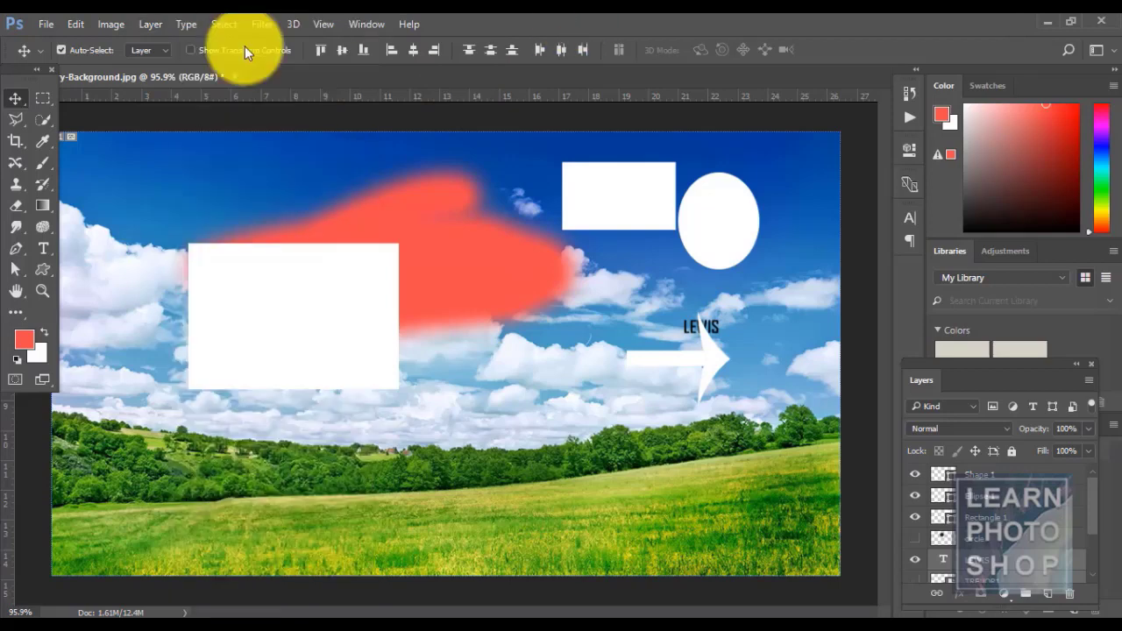
pyautogui.click(192, 24)
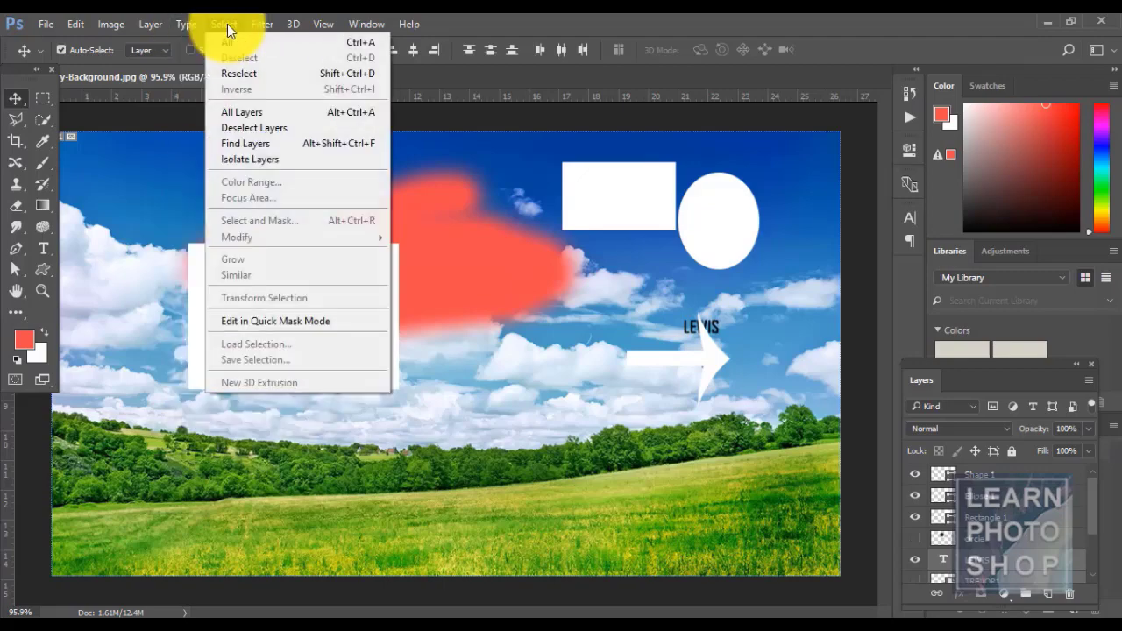
pyautogui.click(491, 19)
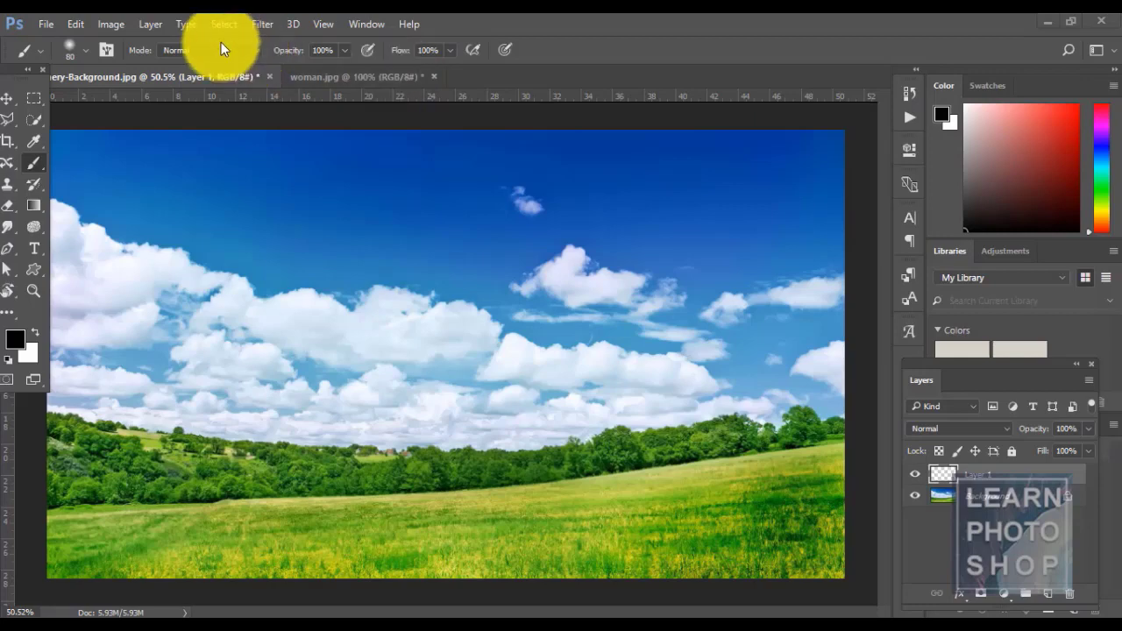
# - Delete the empty Layer 1 and type the name as horizontal text in the upper sky
pyautogui.click(194, 25)
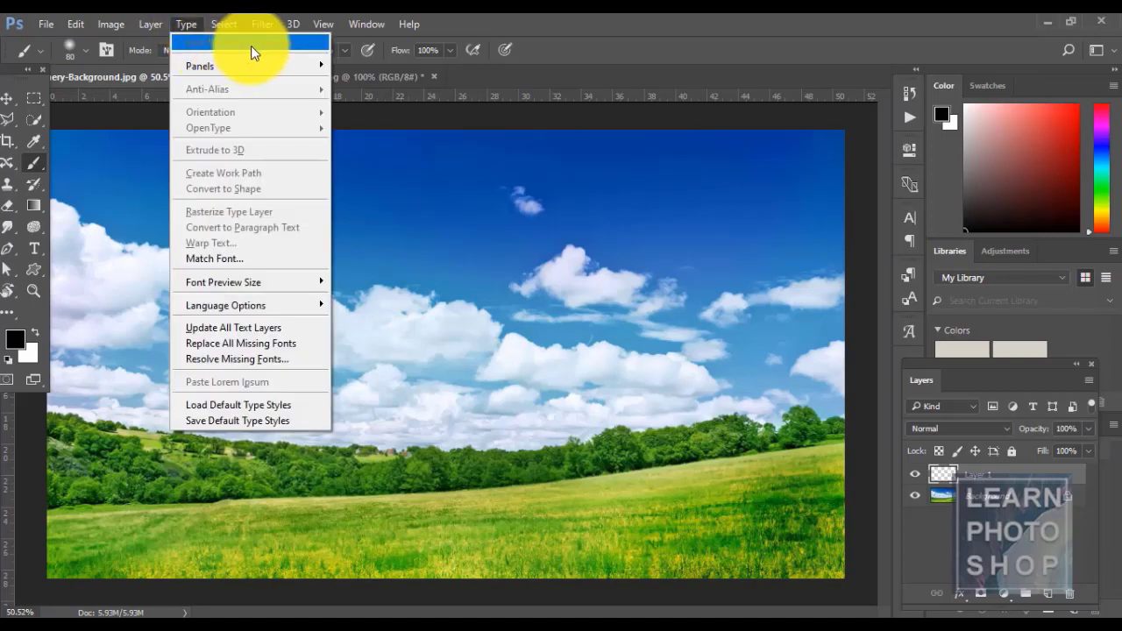
pyautogui.moveTo(264, 64)
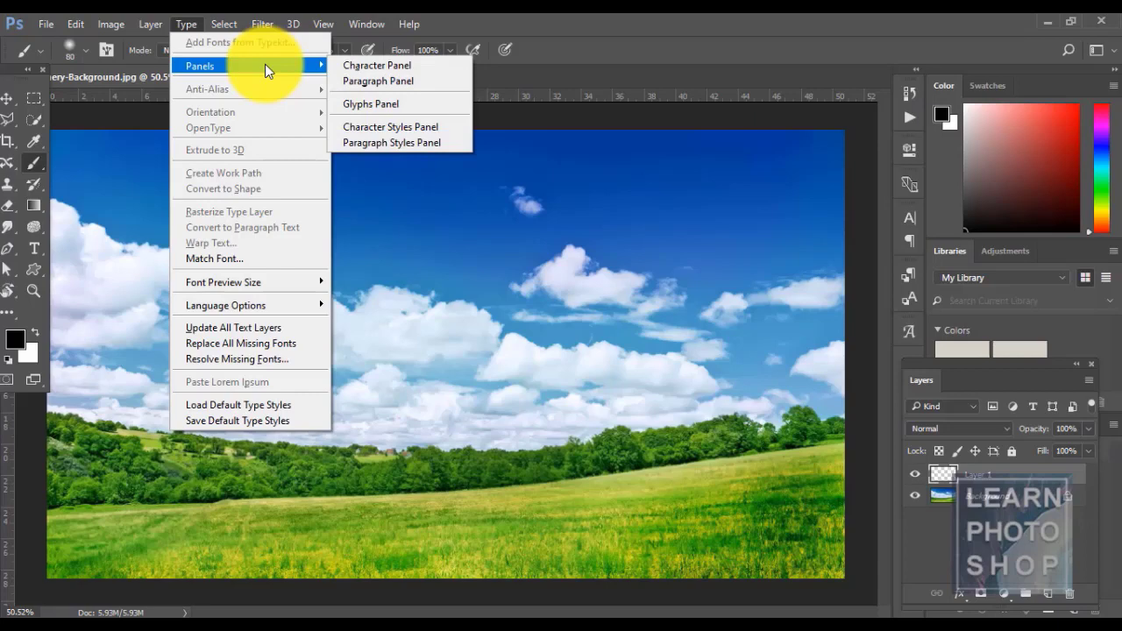
pyautogui.click(607, 16)
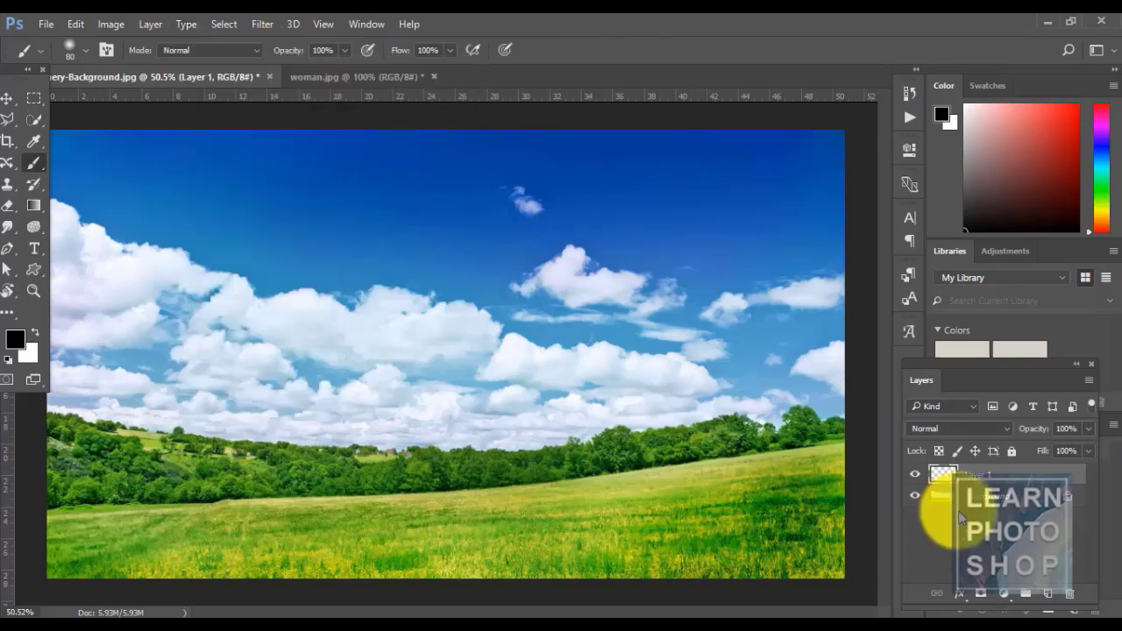
pyautogui.click(1069, 594)
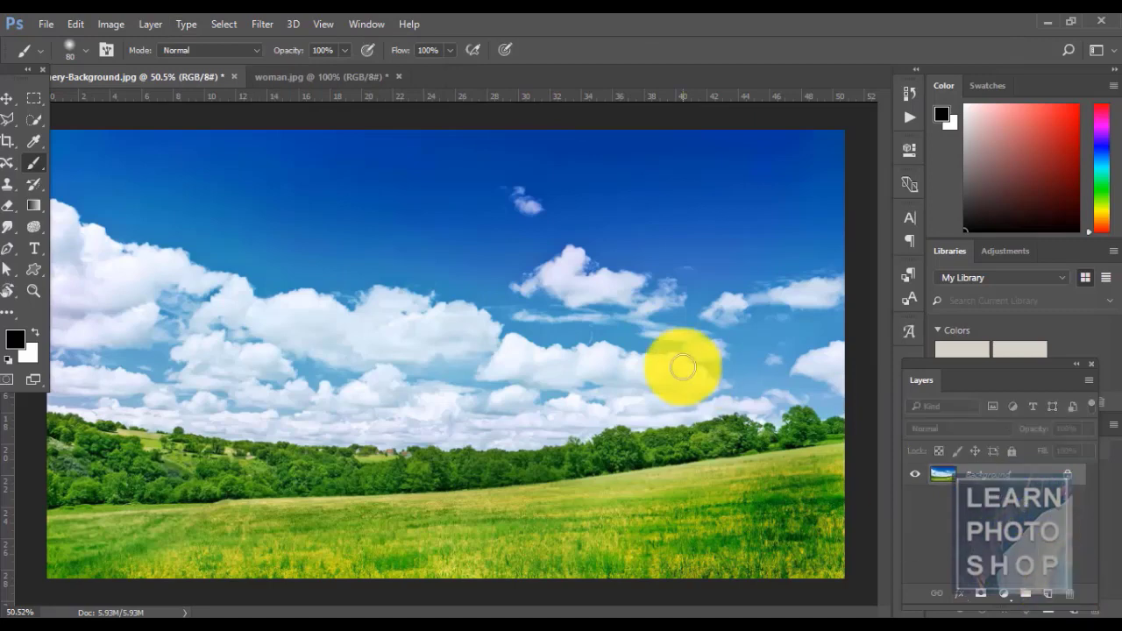
pyautogui.press('t')
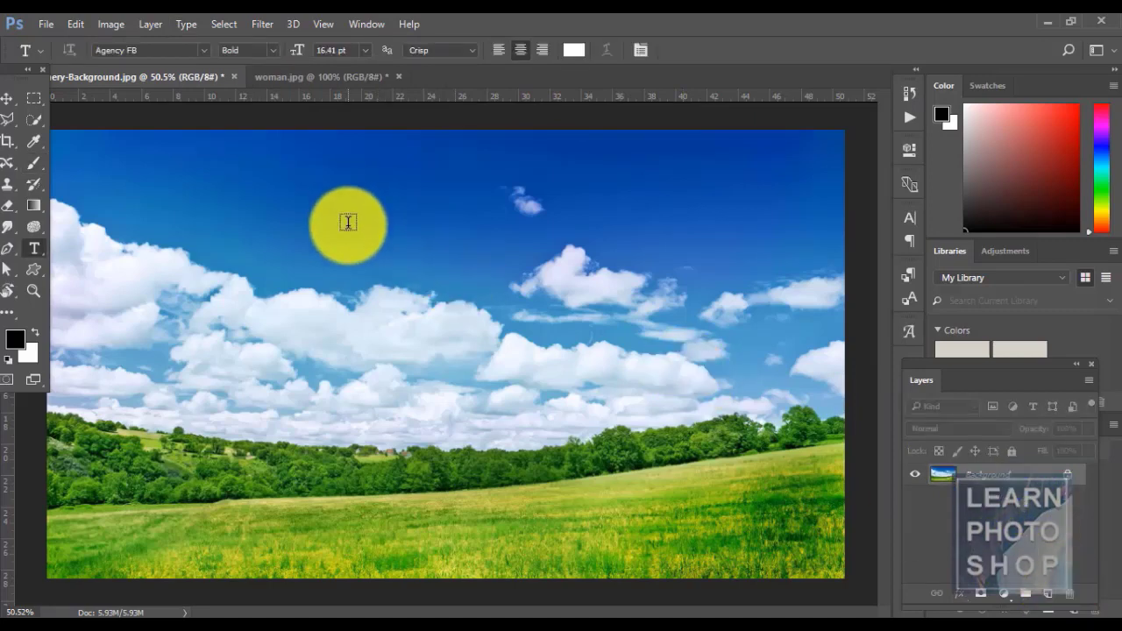
pyautogui.click(347, 222)
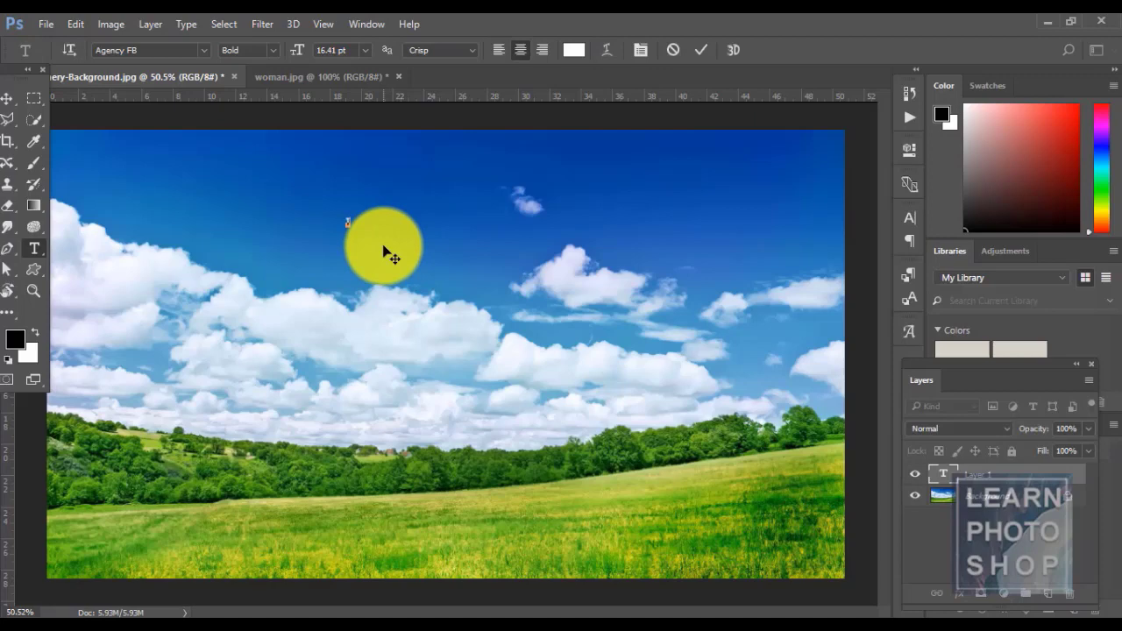
pyautogui.write('Text Lewis')
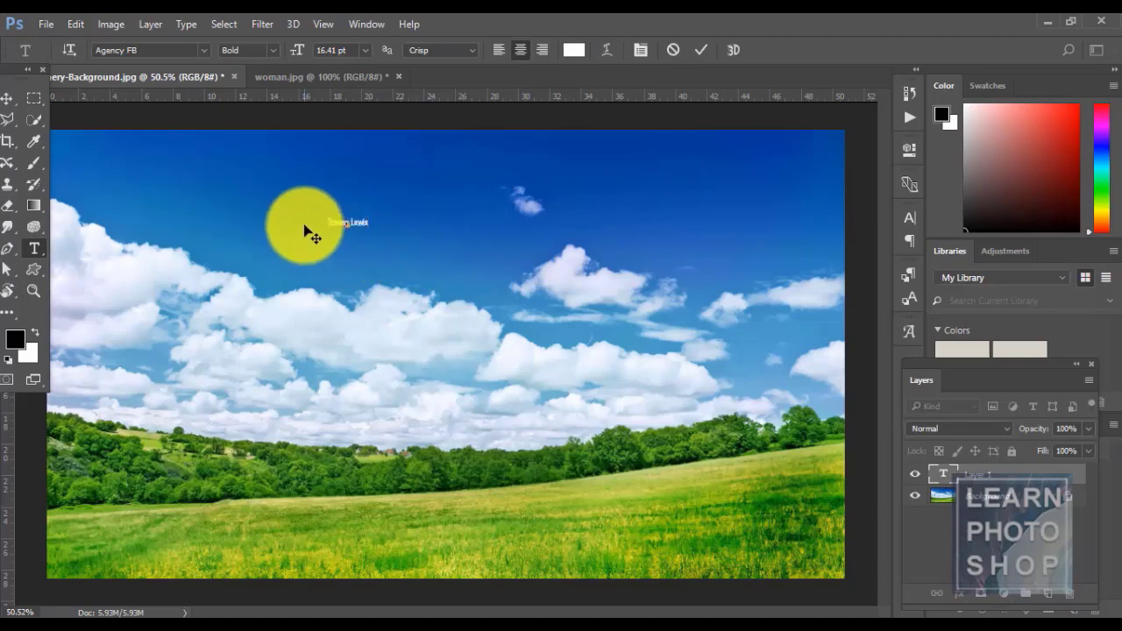
# - Set the whole name to 72 pt and commit the text
pyautogui.hotkey('ctrl', 'a')
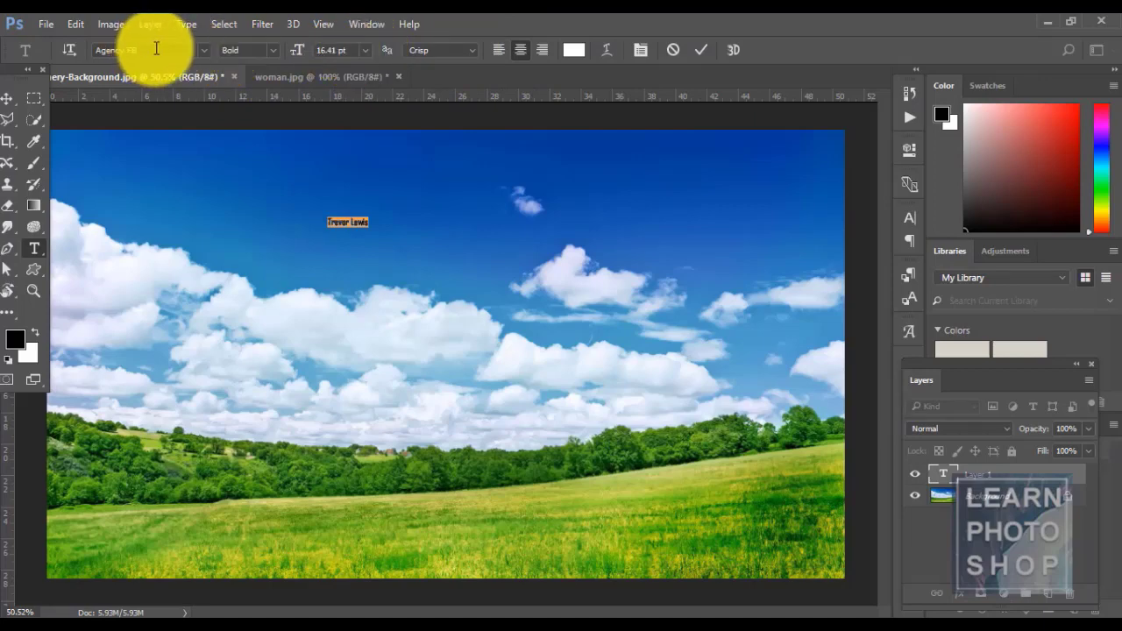
pyautogui.click(365, 46)
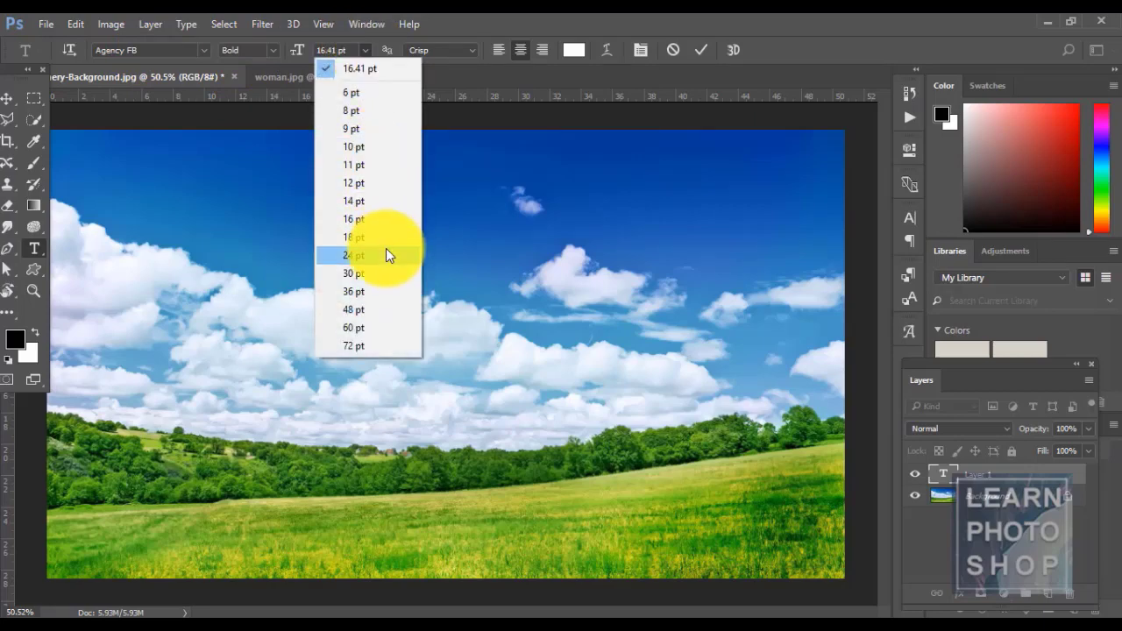
pyautogui.click(353, 291)
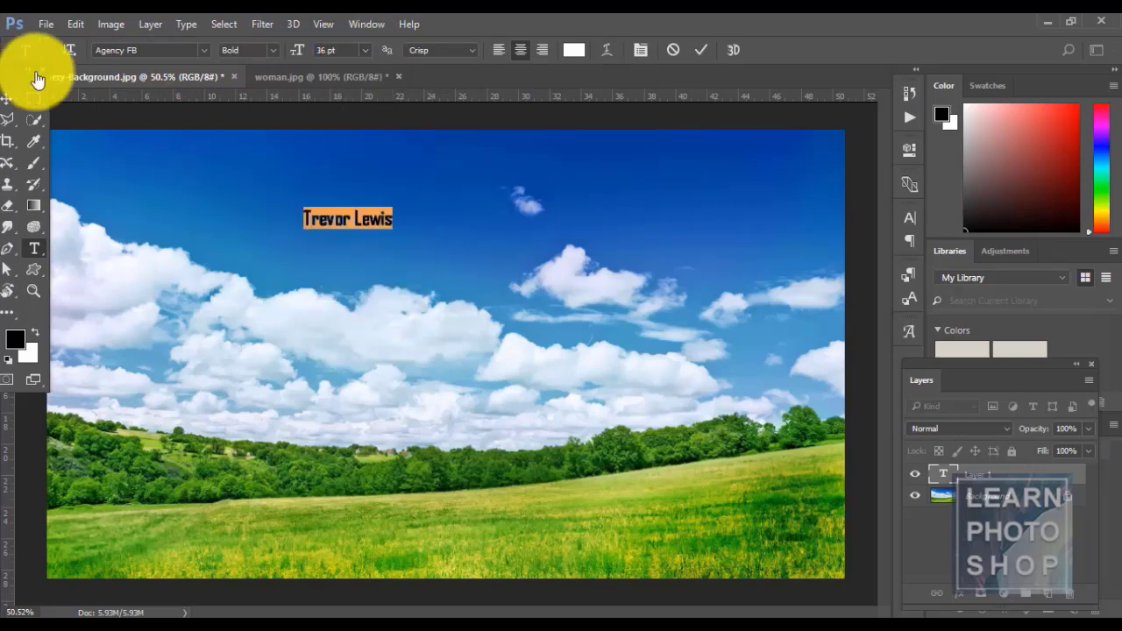
pyautogui.click(365, 46)
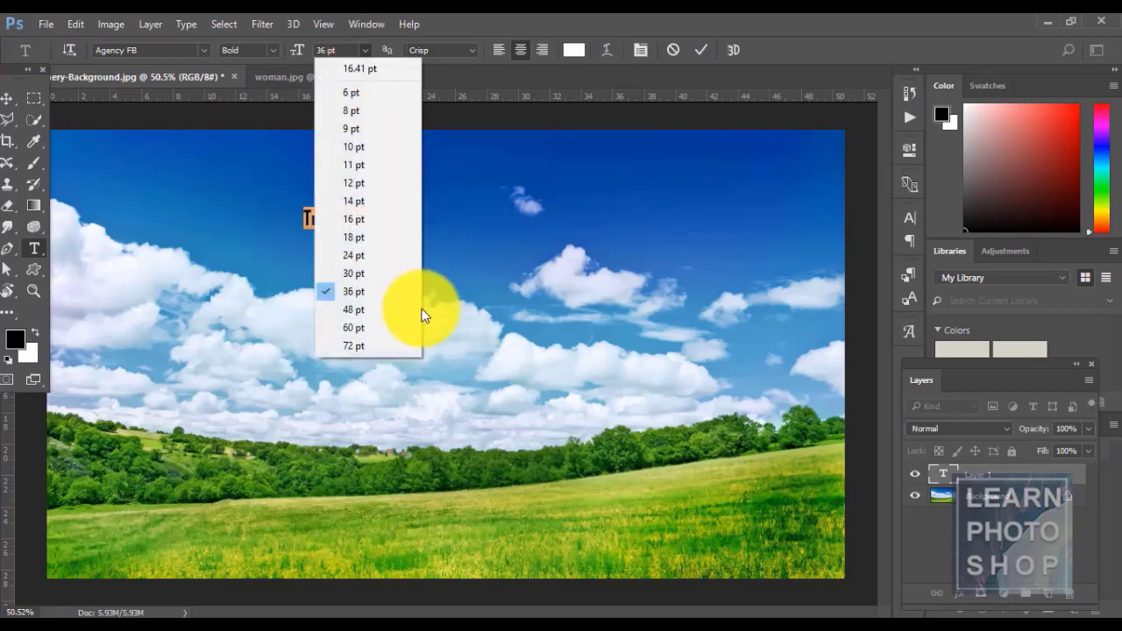
pyautogui.click(398, 348)
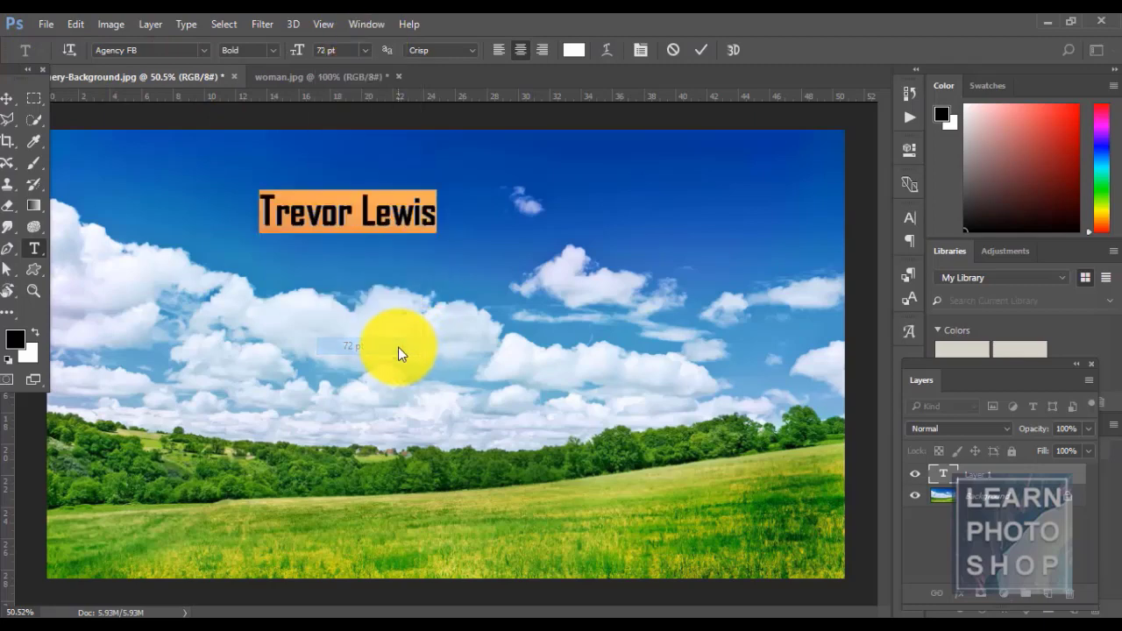
pyautogui.click(14, 99)
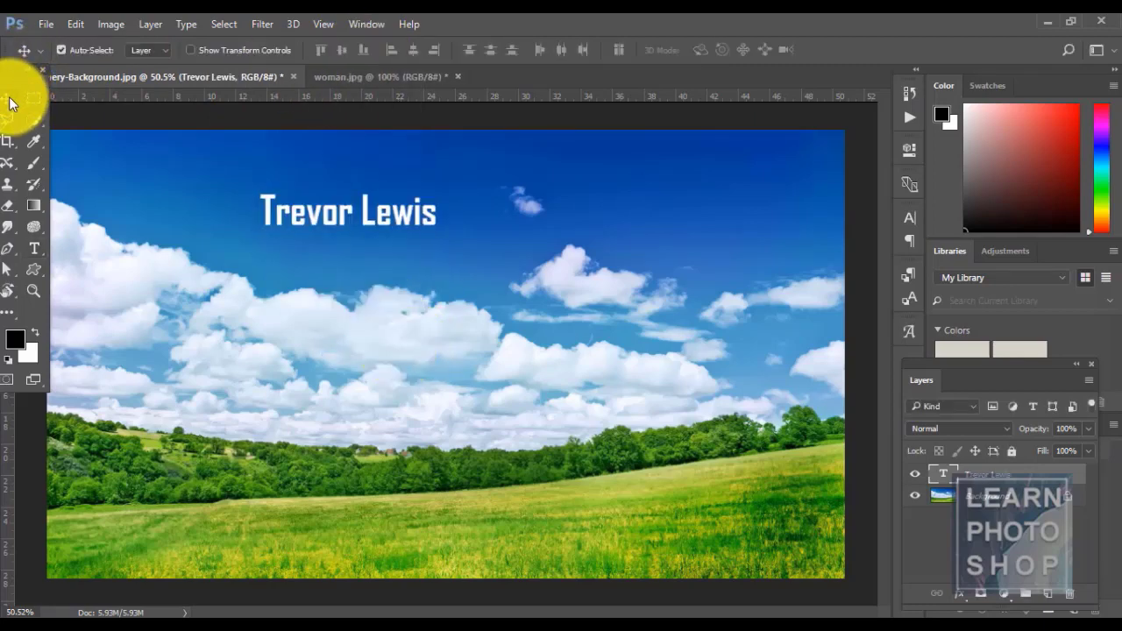
# - Show the Character and Paragraph panels and compare their settings tabs
pyautogui.click(186, 24)
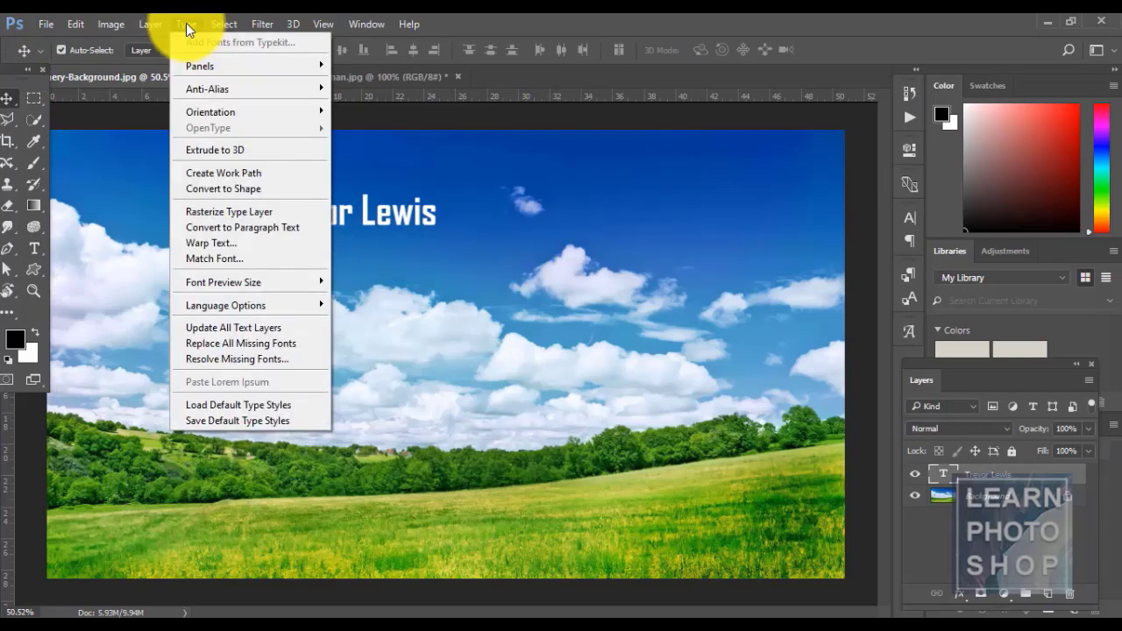
pyautogui.moveTo(225, 67)
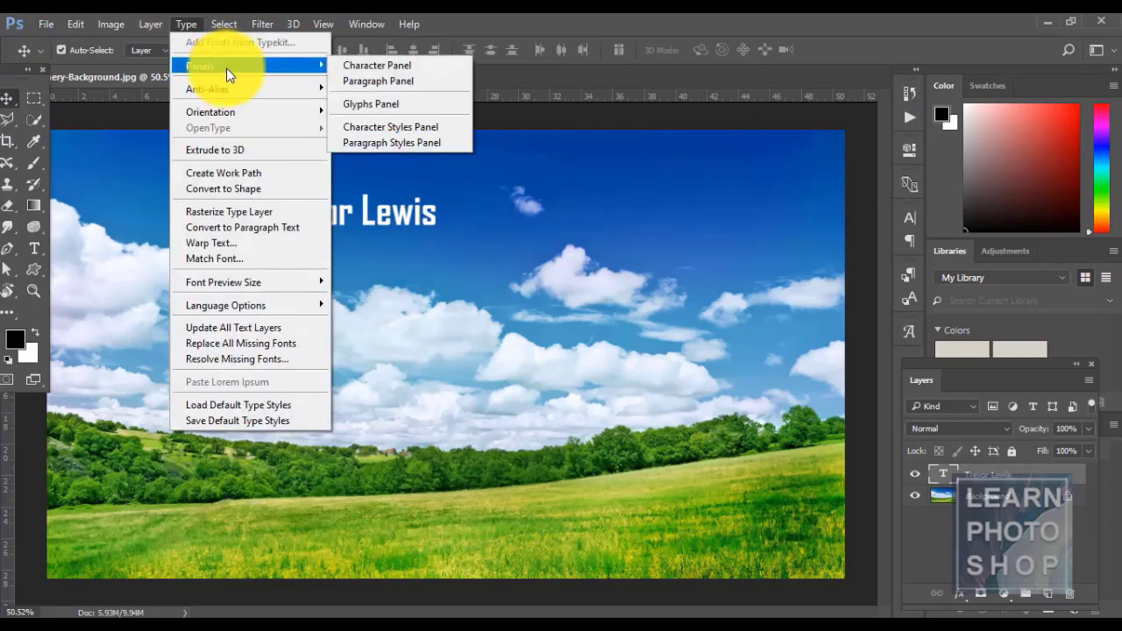
pyautogui.click(372, 68)
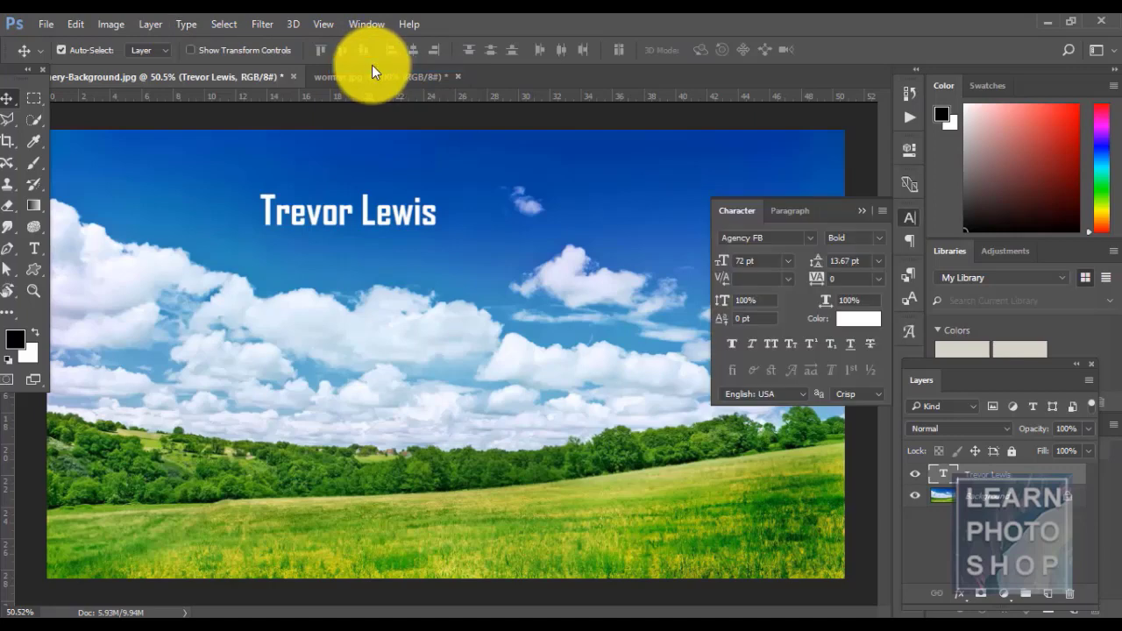
pyautogui.moveTo(837, 214); pyautogui.dragTo(910, 216)
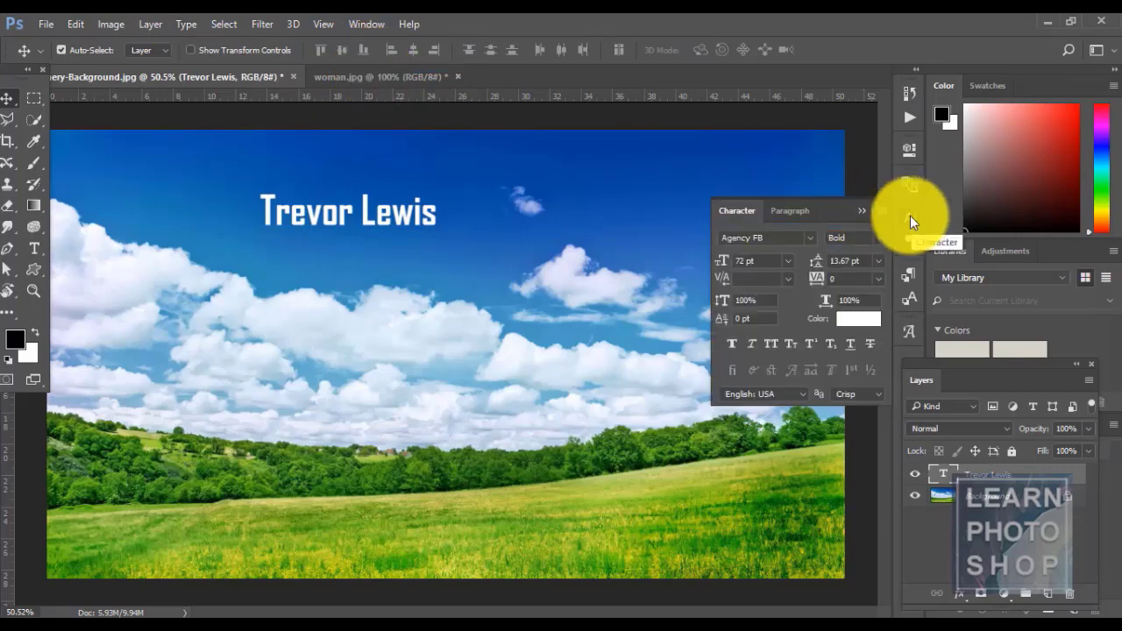
pyautogui.click(188, 23)
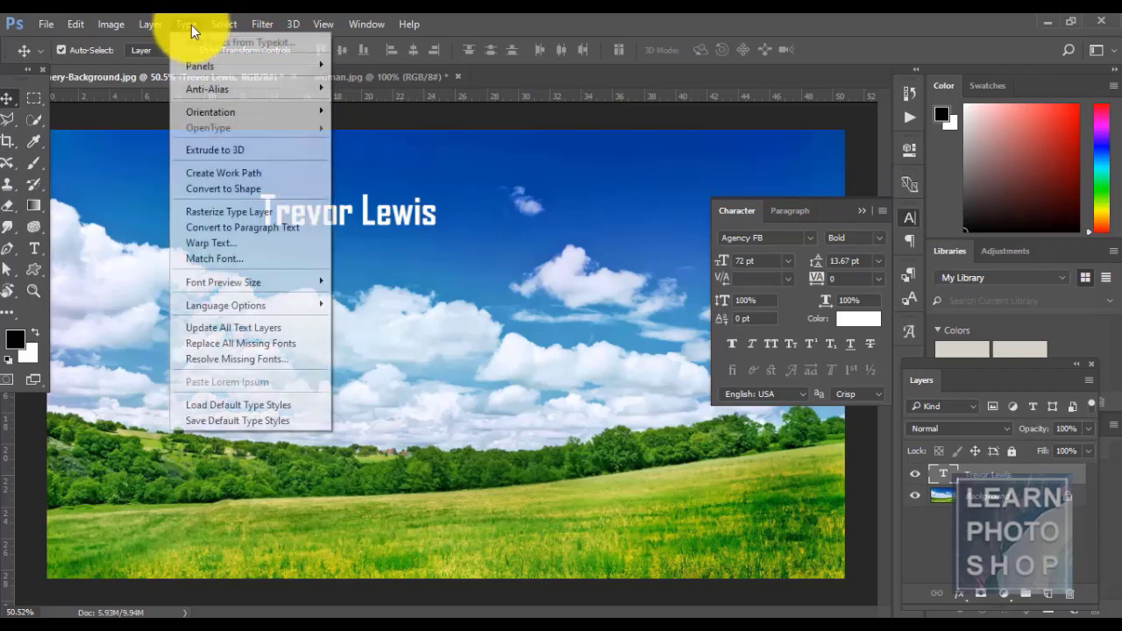
pyautogui.moveTo(212, 64)
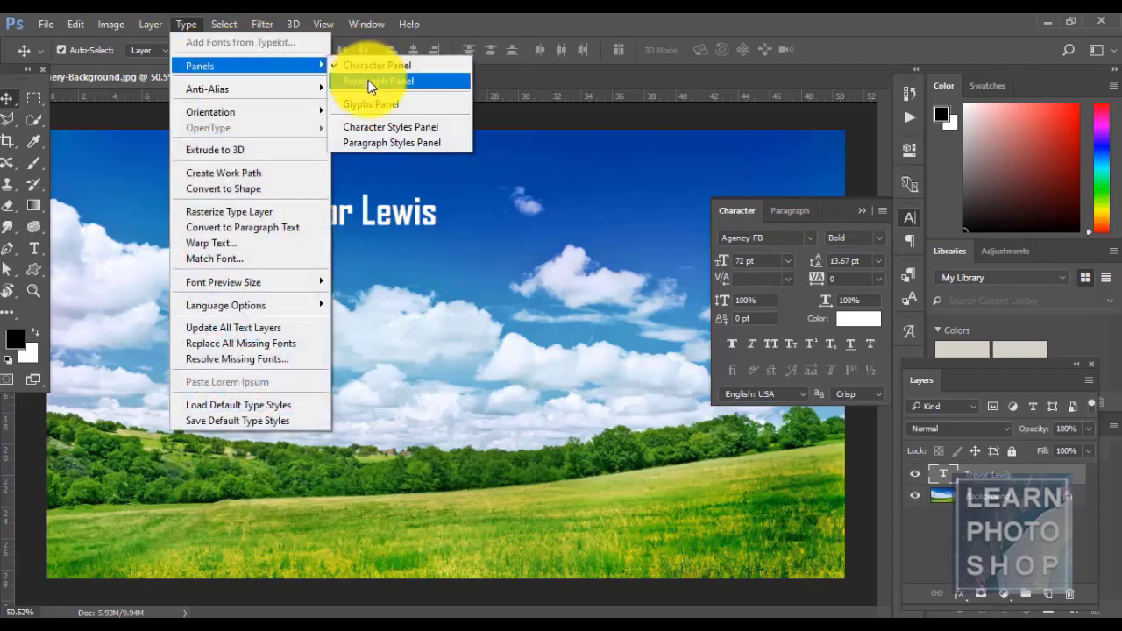
pyautogui.click(368, 81)
pyautogui.click(753, 214)
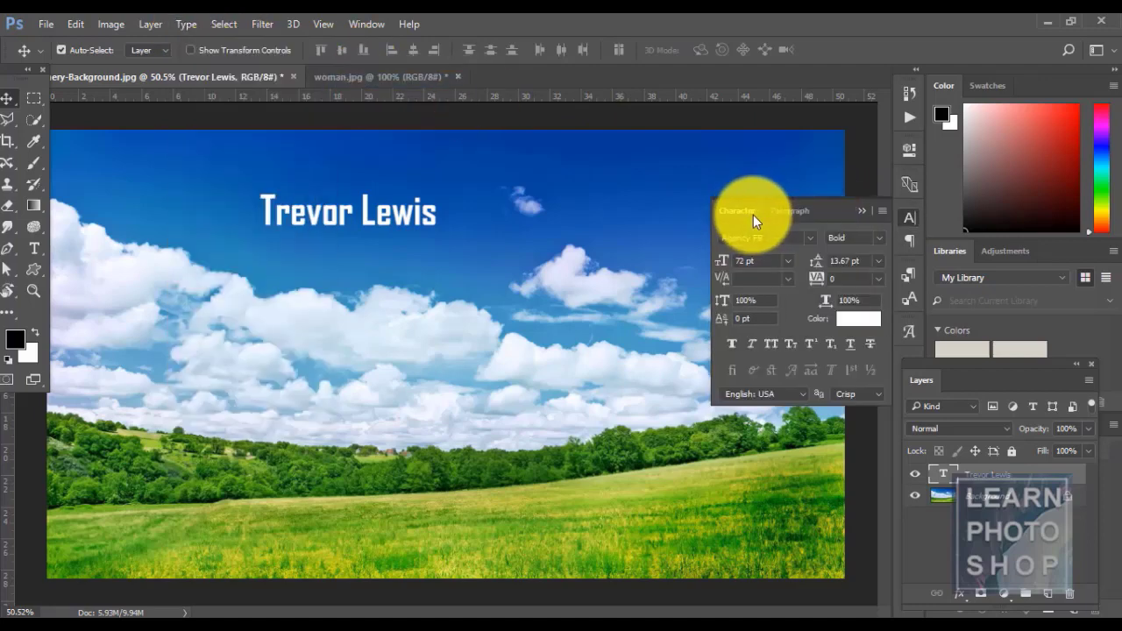
pyautogui.click(798, 213)
pyautogui.click(745, 212)
pyautogui.click(794, 211)
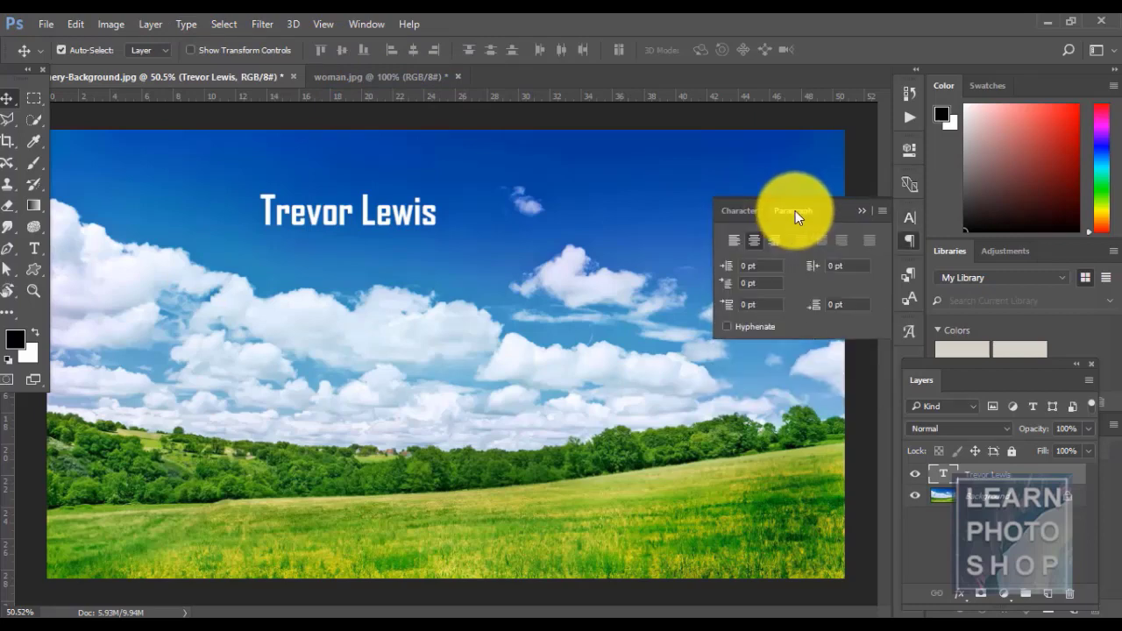
pyautogui.click(742, 211)
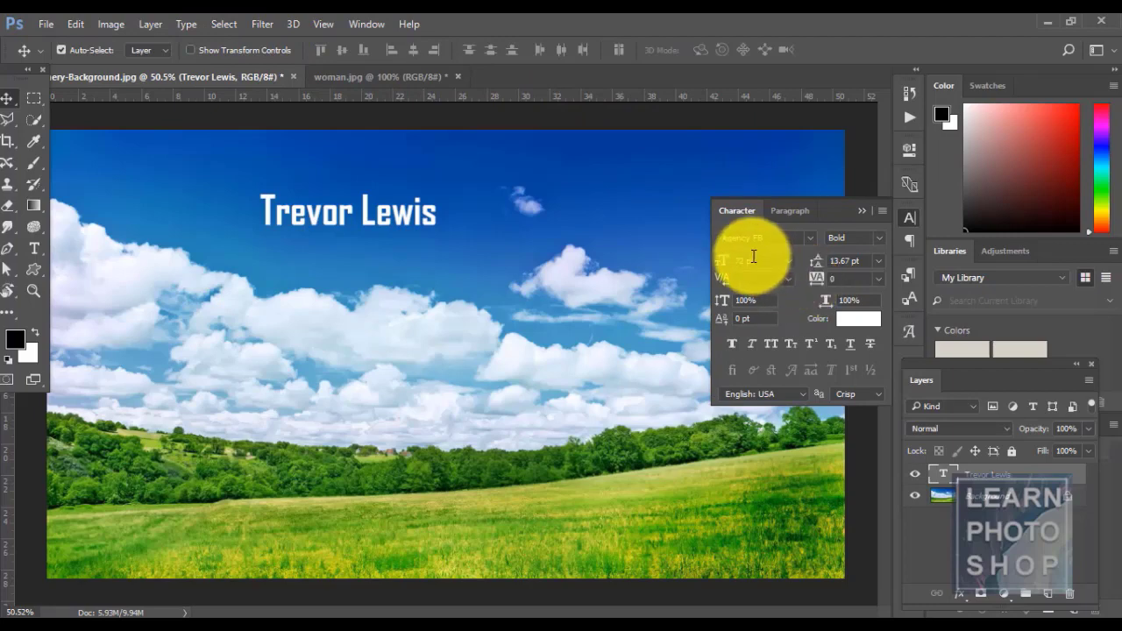
# - Select most of the first name in the title text, ending on the Character tab
pyautogui.press('t')
pyautogui.click(341, 218)
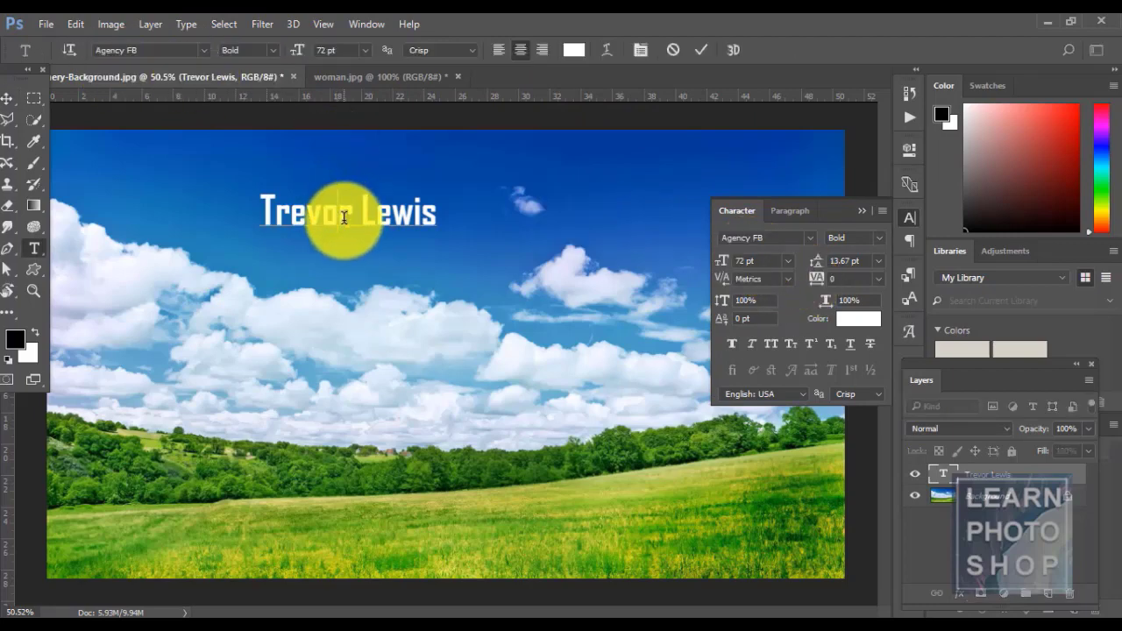
pyautogui.moveTo(342, 217); pyautogui.dragTo(254, 214)
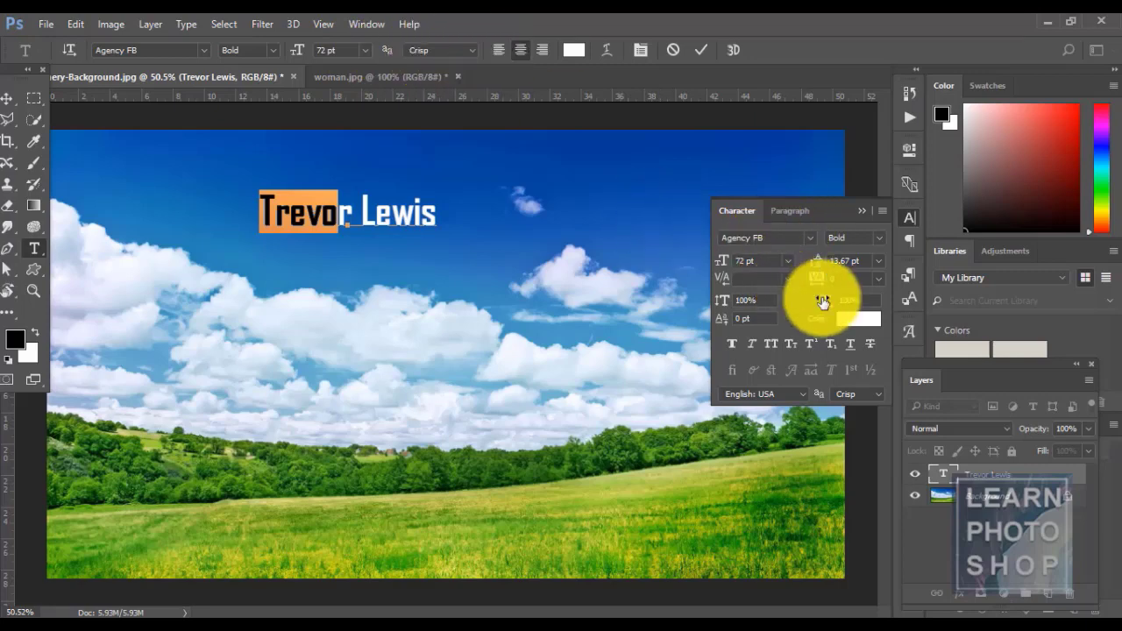
pyautogui.click(789, 209)
pyautogui.click(754, 212)
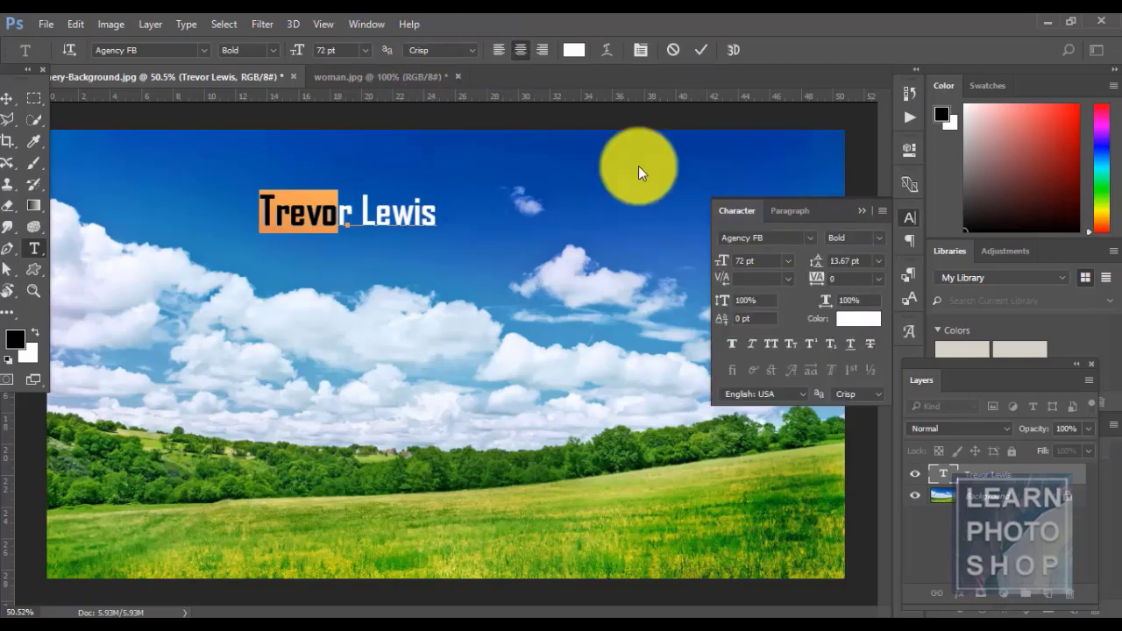
# - Open the Glyphs panel, insert an Ä after the name, then delete it
pyautogui.click(191, 24)
pyautogui.moveTo(204, 61)
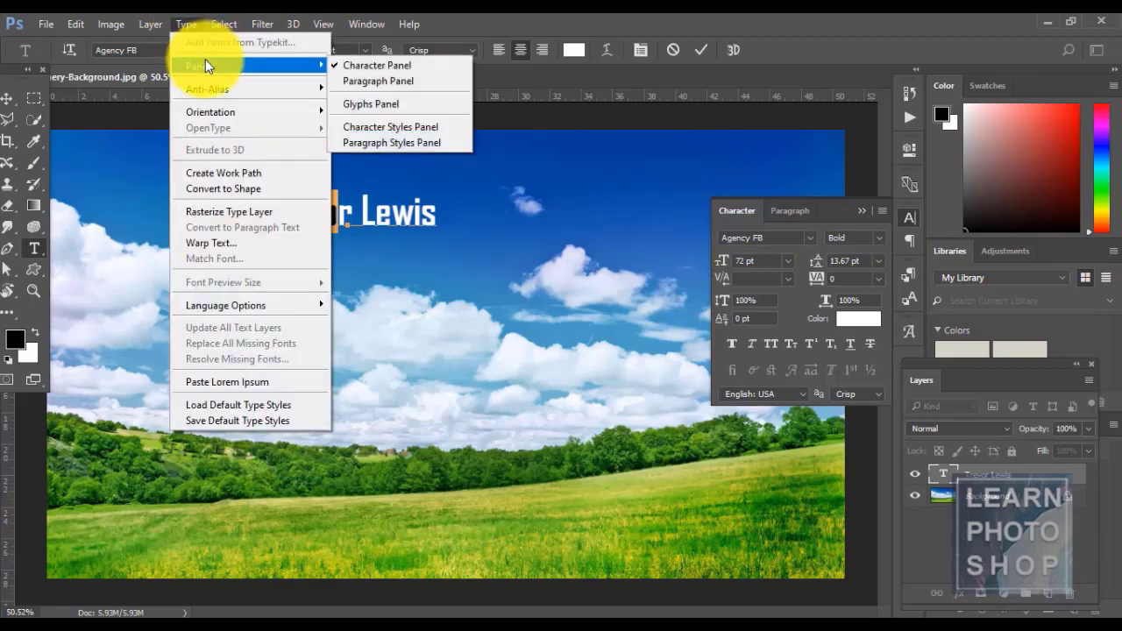
pyautogui.click(398, 105)
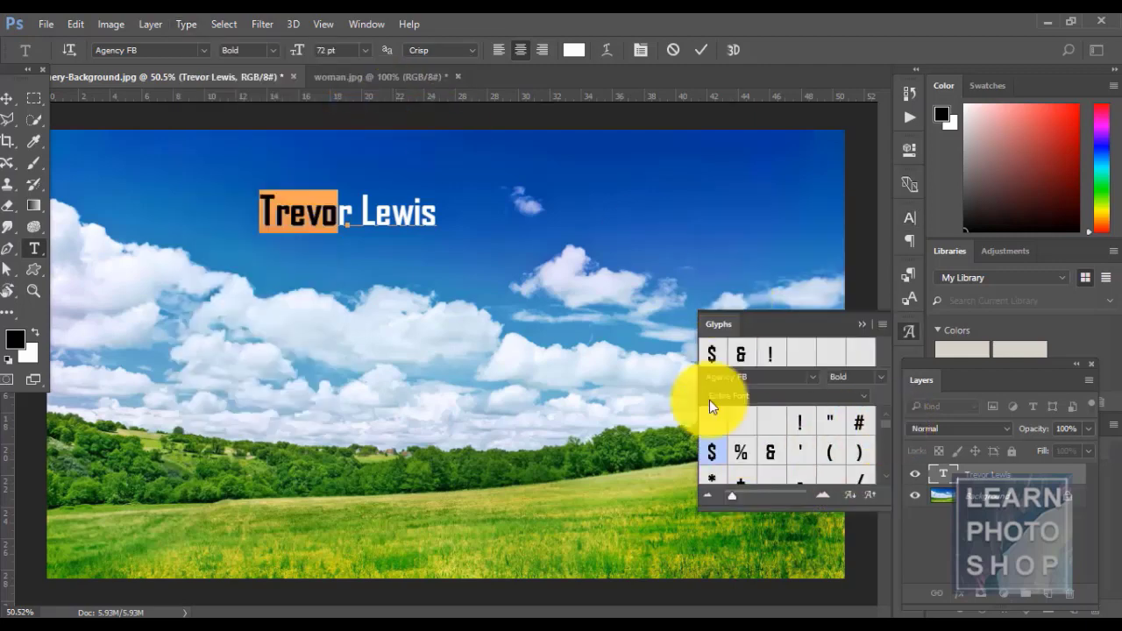
pyautogui.click(432, 212)
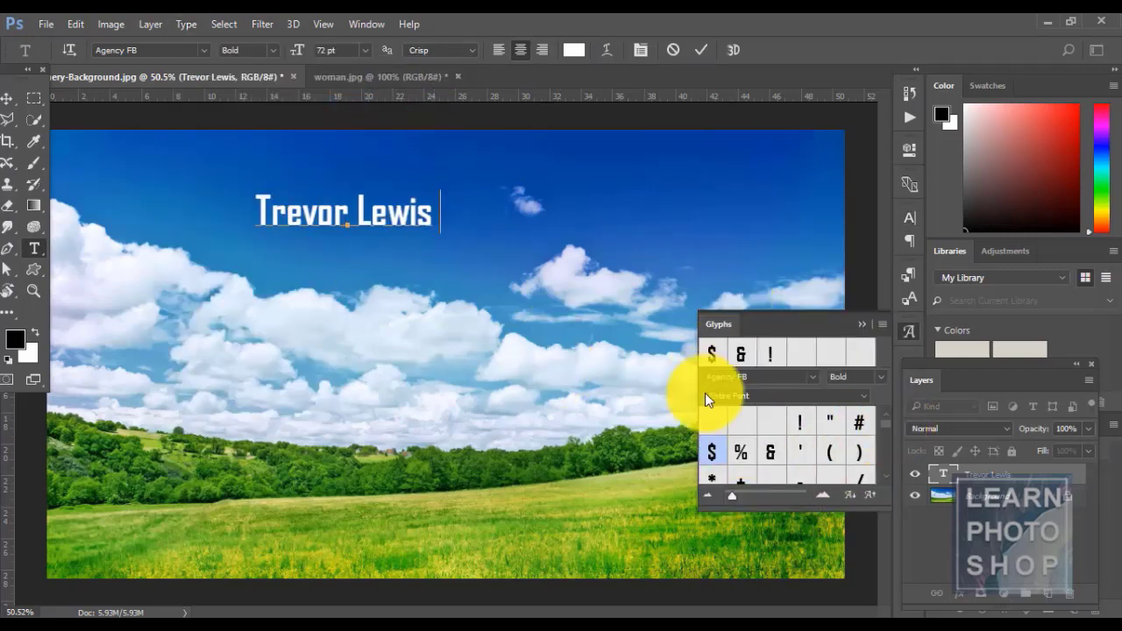
pyautogui.moveTo(884, 426); pyautogui.dragTo(885, 439)
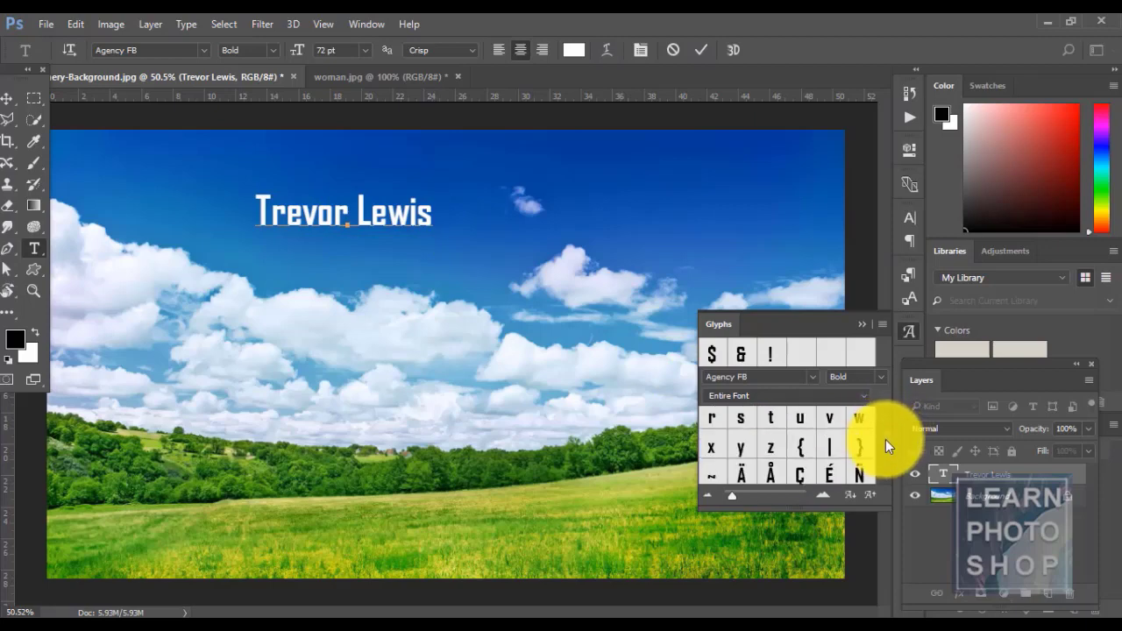
pyautogui.doubleClick(741, 471)
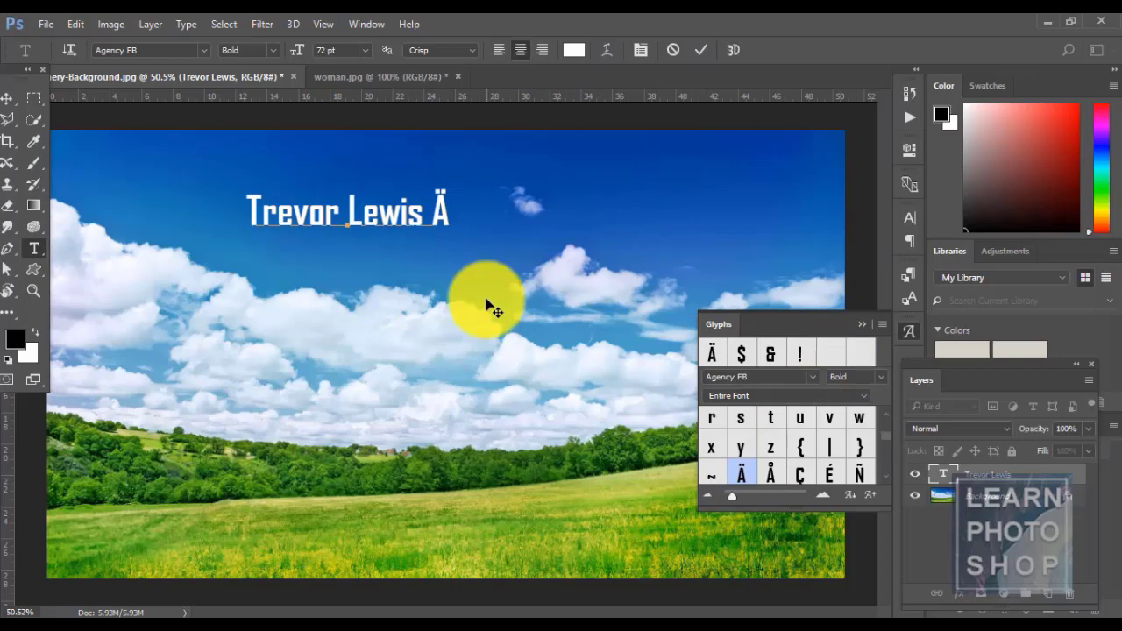
pyautogui.press('BackSpace')
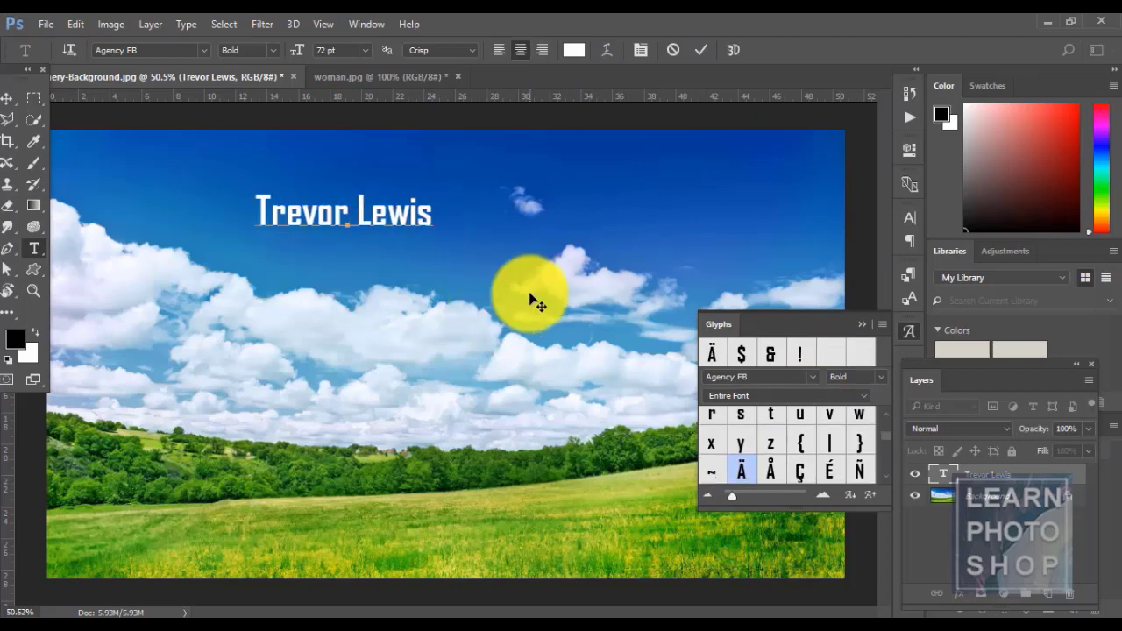
pyautogui.click(860, 325)
pyautogui.click(195, 29)
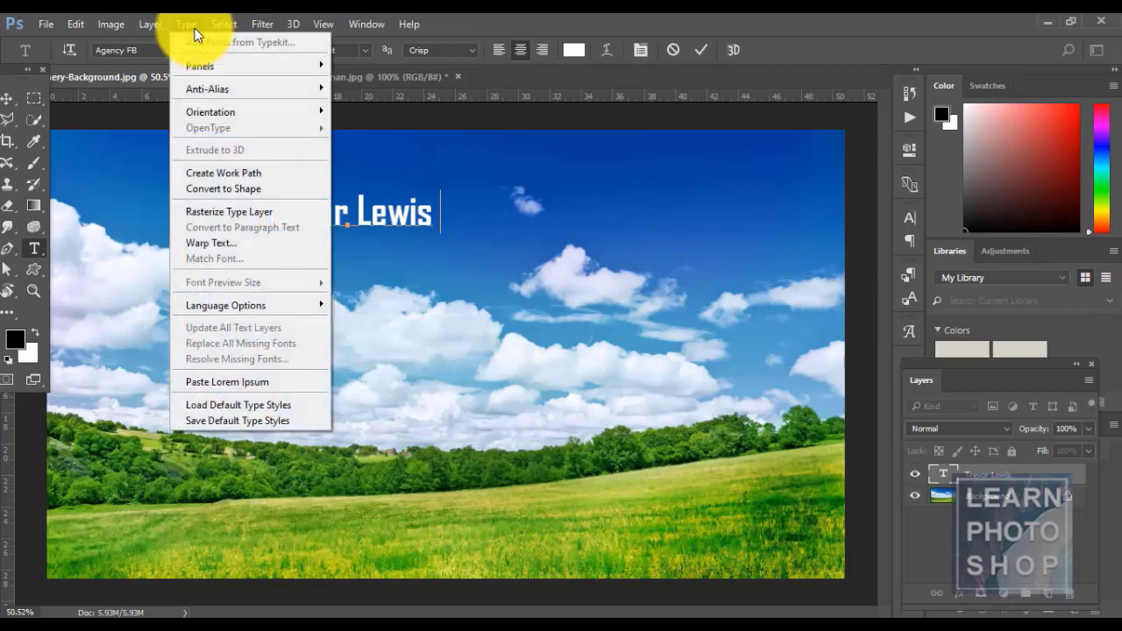
pyautogui.moveTo(223, 67)
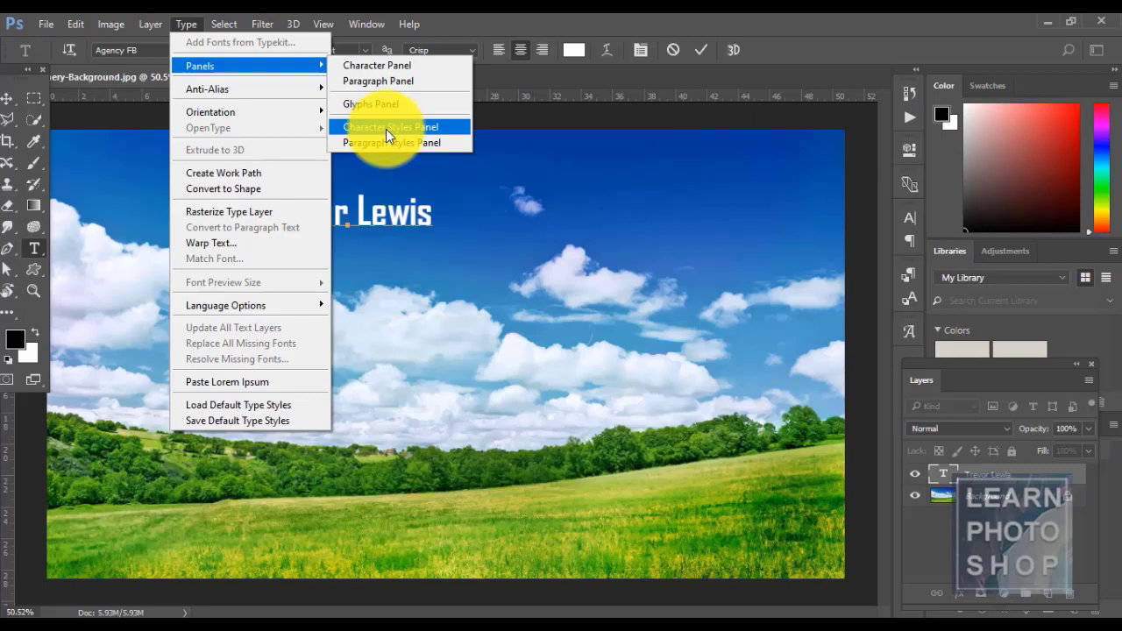
pyautogui.click(12, 100)
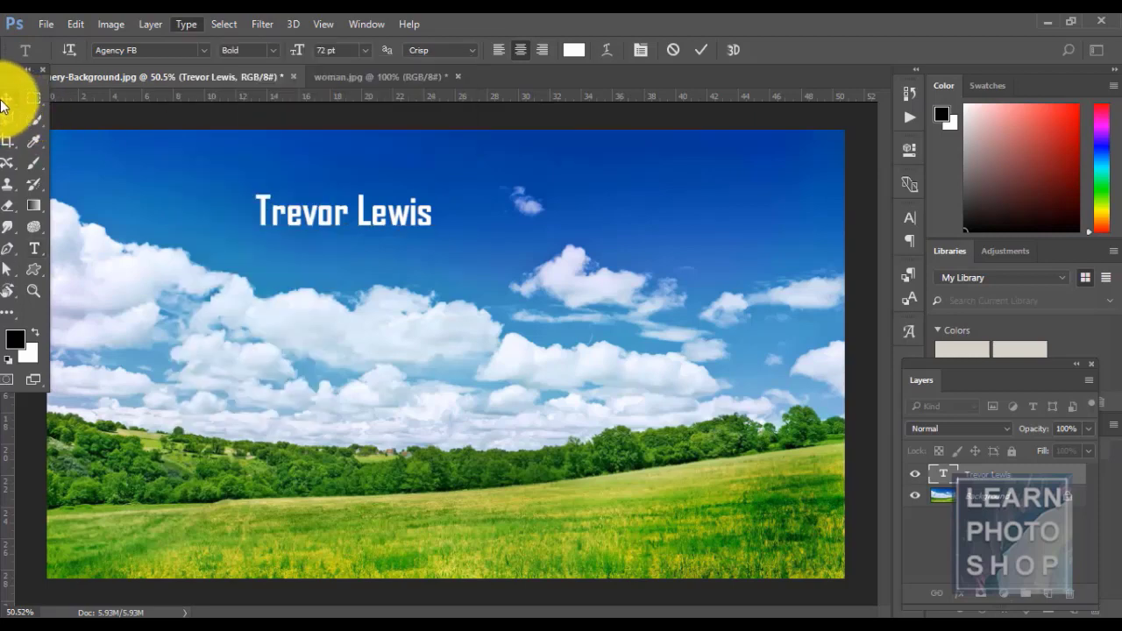
pyautogui.click(7, 98)
pyautogui.click(191, 26)
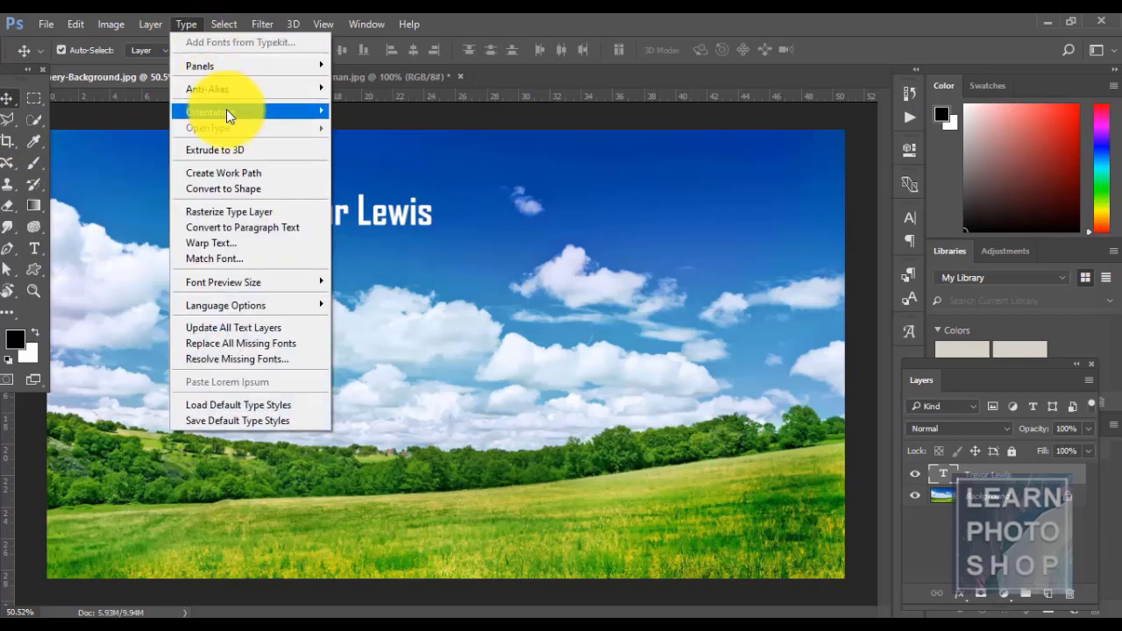
# - Zoom in on the word Trevor, return to 100%, and turn the text's anti-aliasing off
pyautogui.moveTo(219, 91)
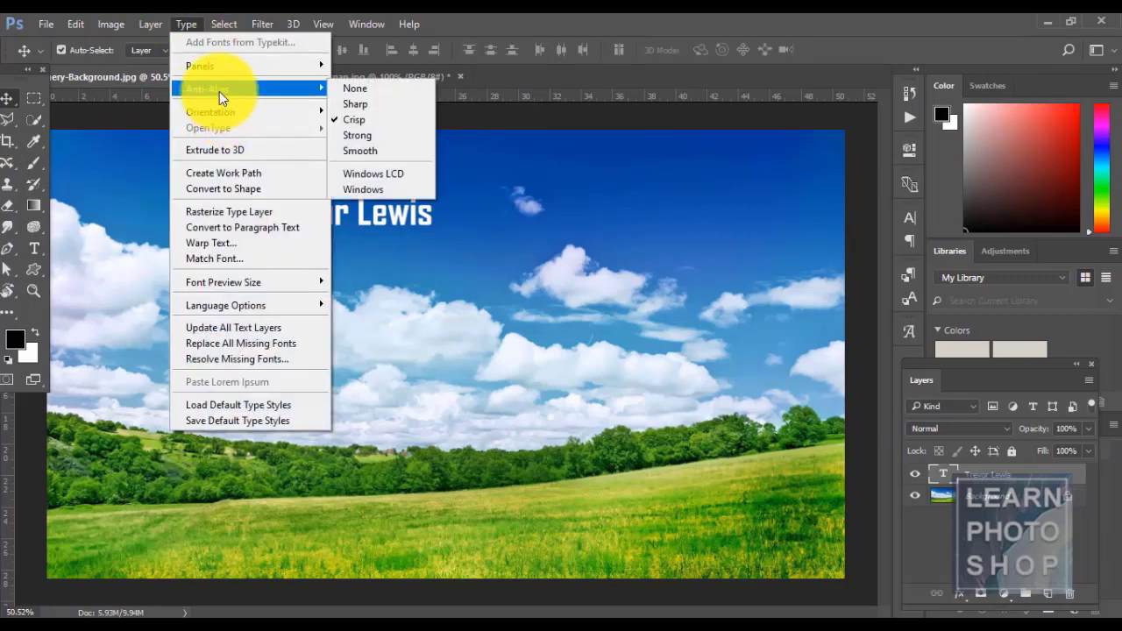
pyautogui.click(565, 19)
pyautogui.hotkey('ctrl', 'space')
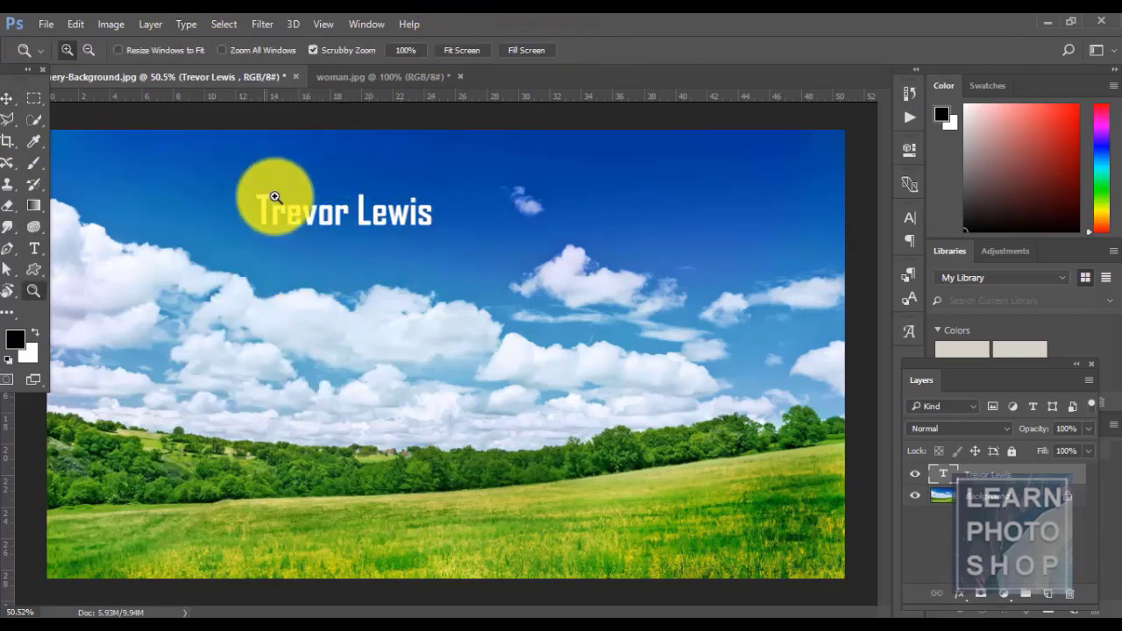
pyautogui.moveTo(271, 195); pyautogui.dragTo(358, 233)
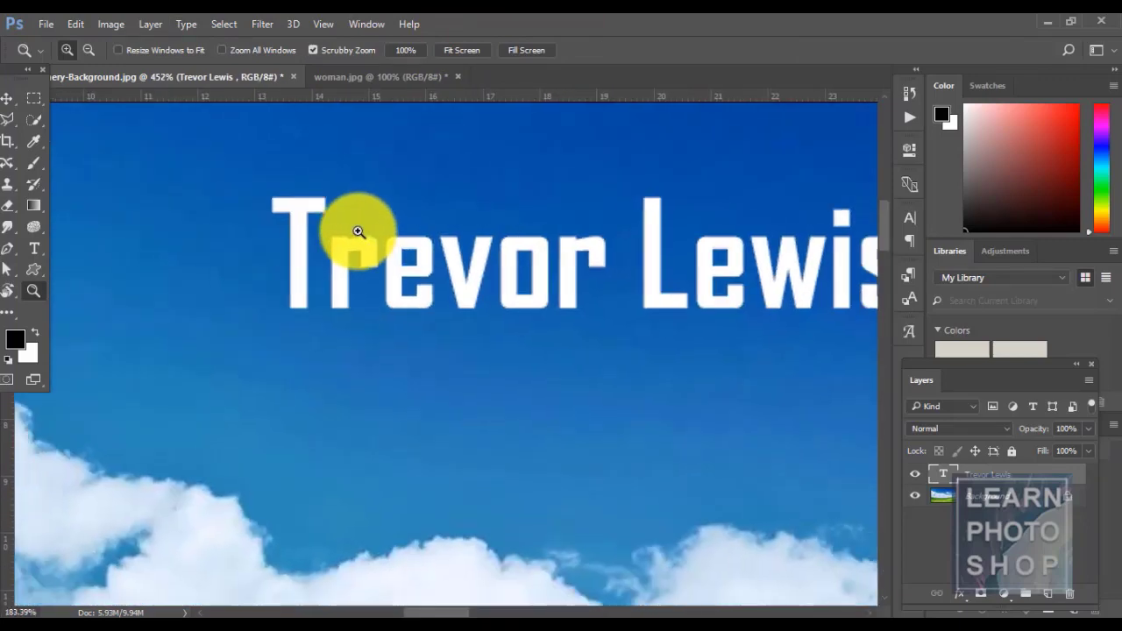
pyautogui.hotkey('ctrl', '1')
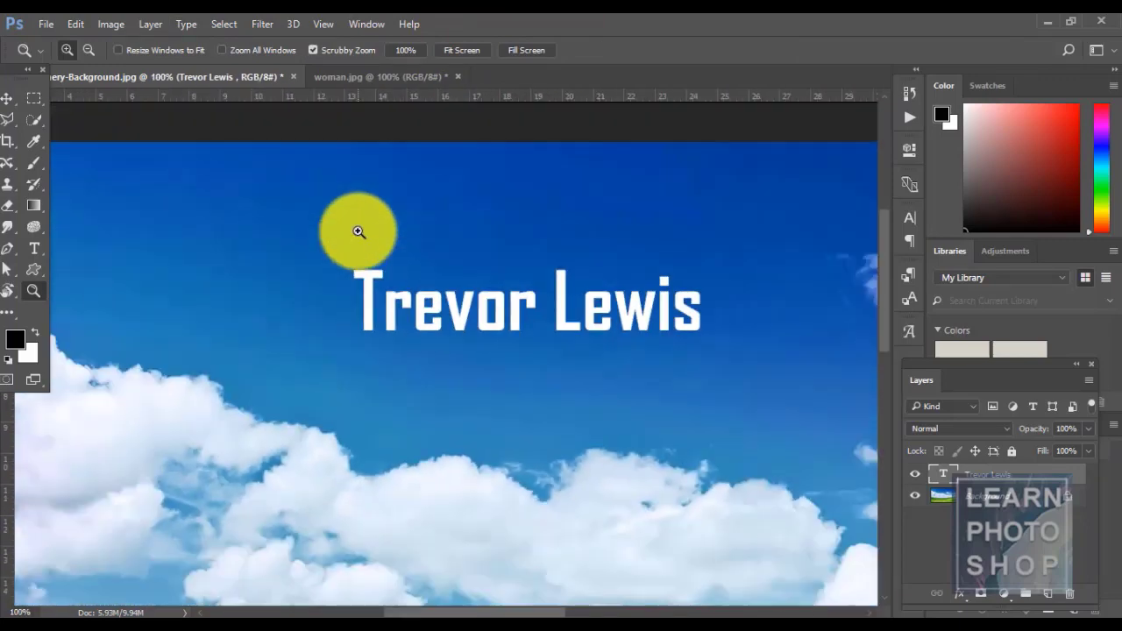
pyautogui.click(189, 24)
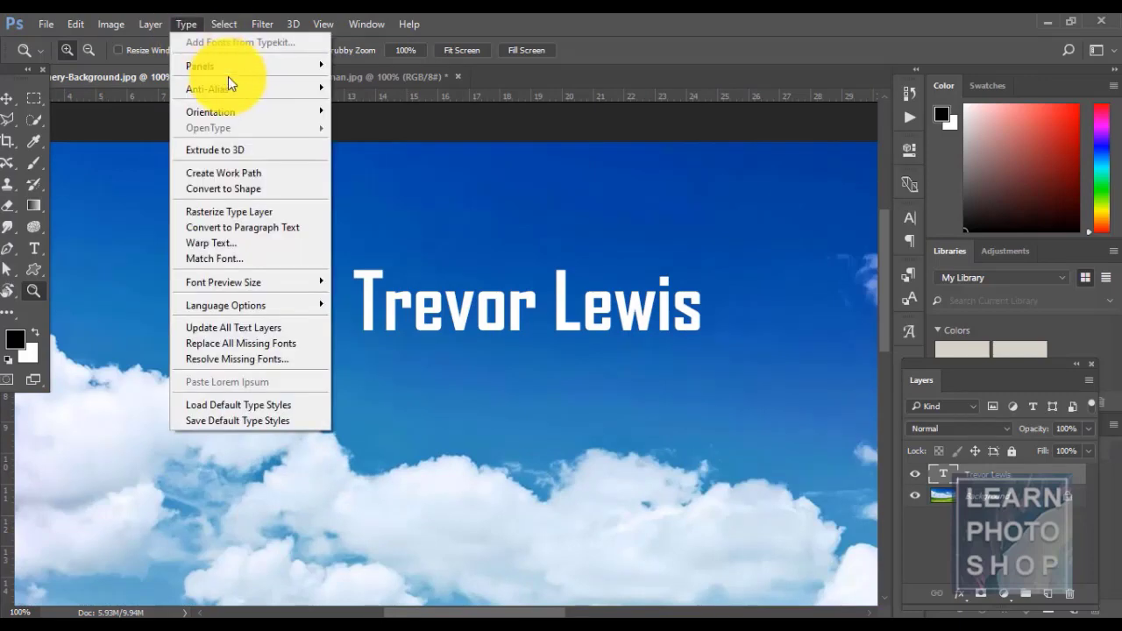
pyautogui.moveTo(231, 89)
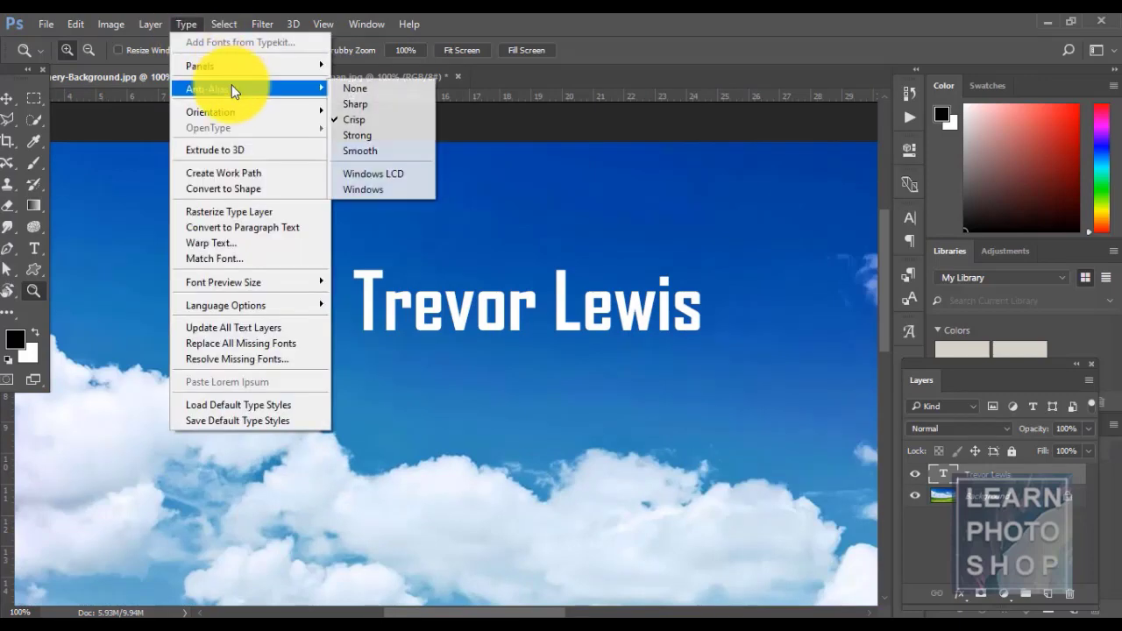
pyautogui.click(363, 93)
# - Zoom in on the letter edges and compare Crisp, another option and Strong anti-aliasing
pyautogui.moveTo(421, 293); pyautogui.dragTo(556, 298)
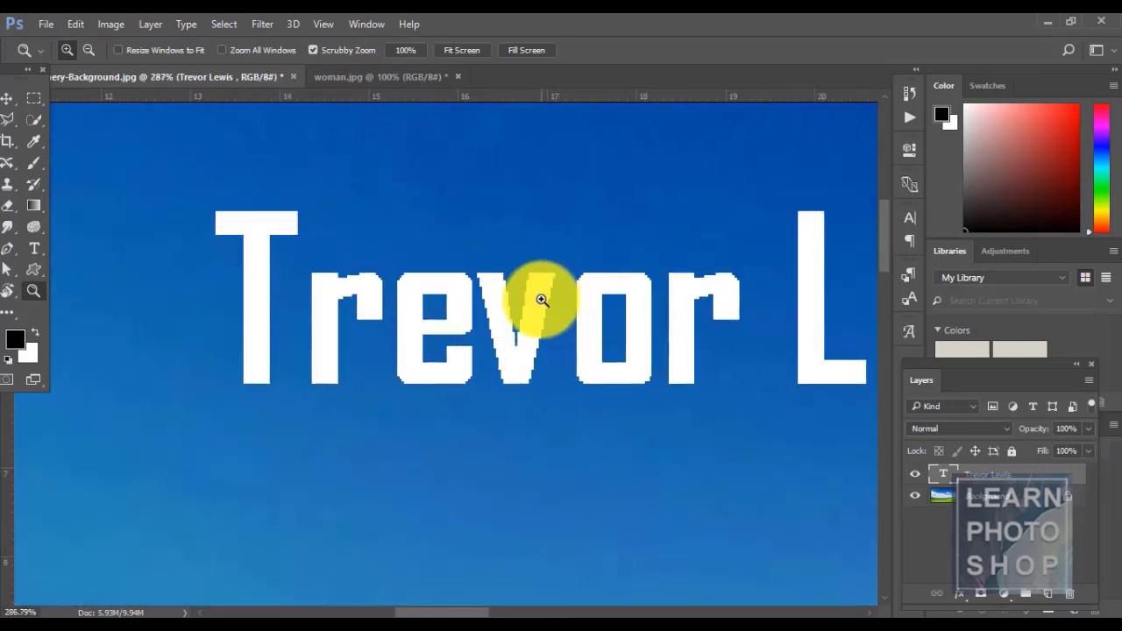
pyautogui.click(186, 24)
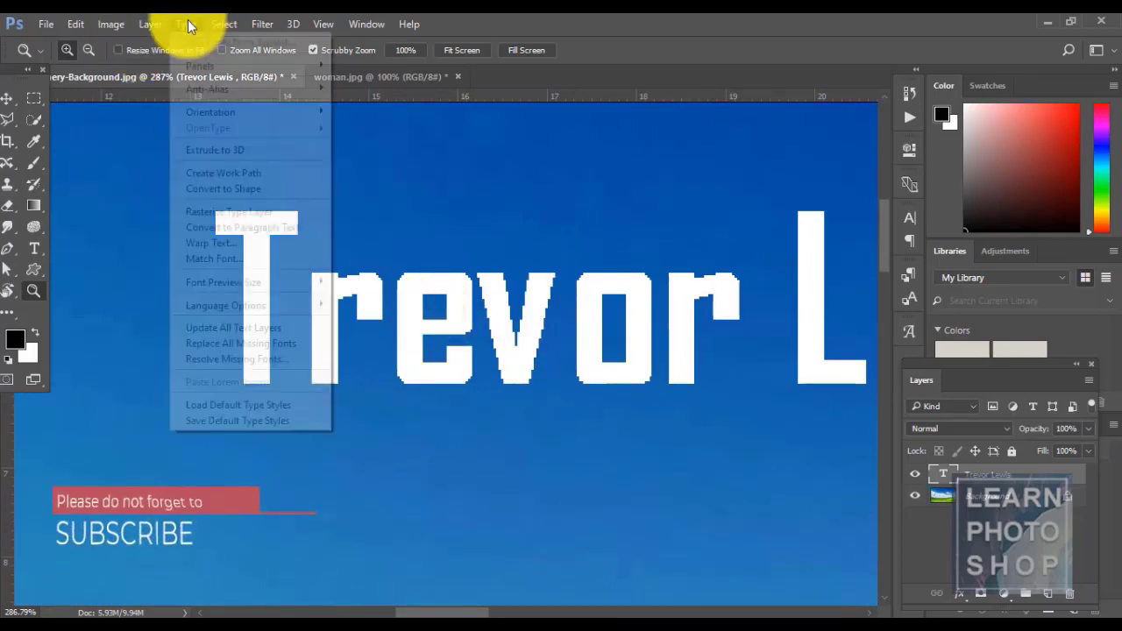
pyautogui.moveTo(240, 86)
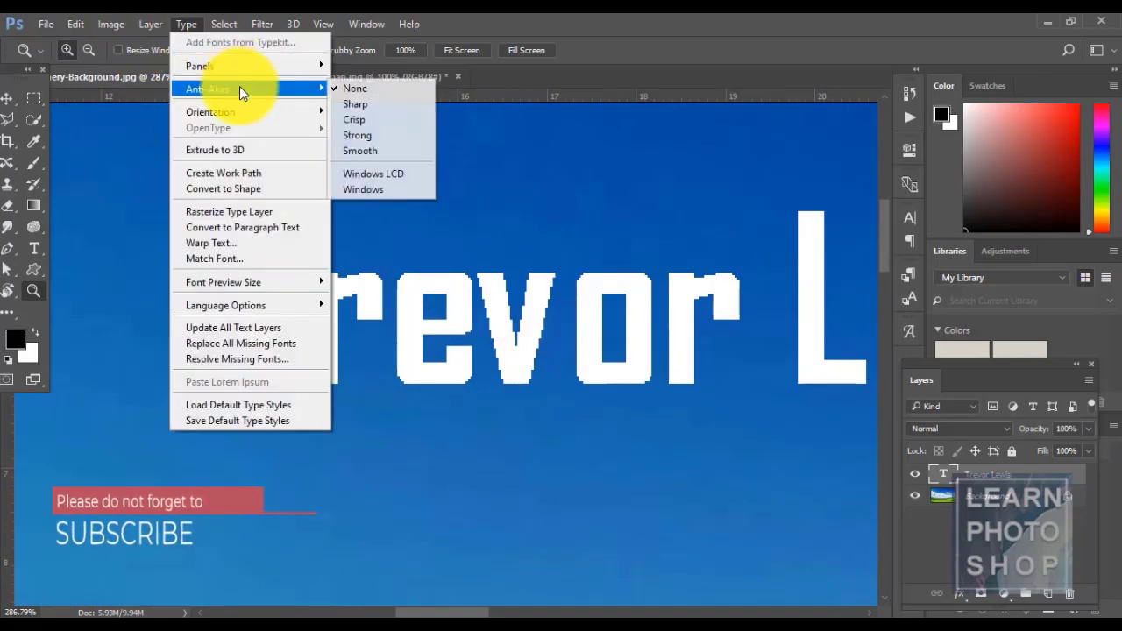
pyautogui.click(360, 118)
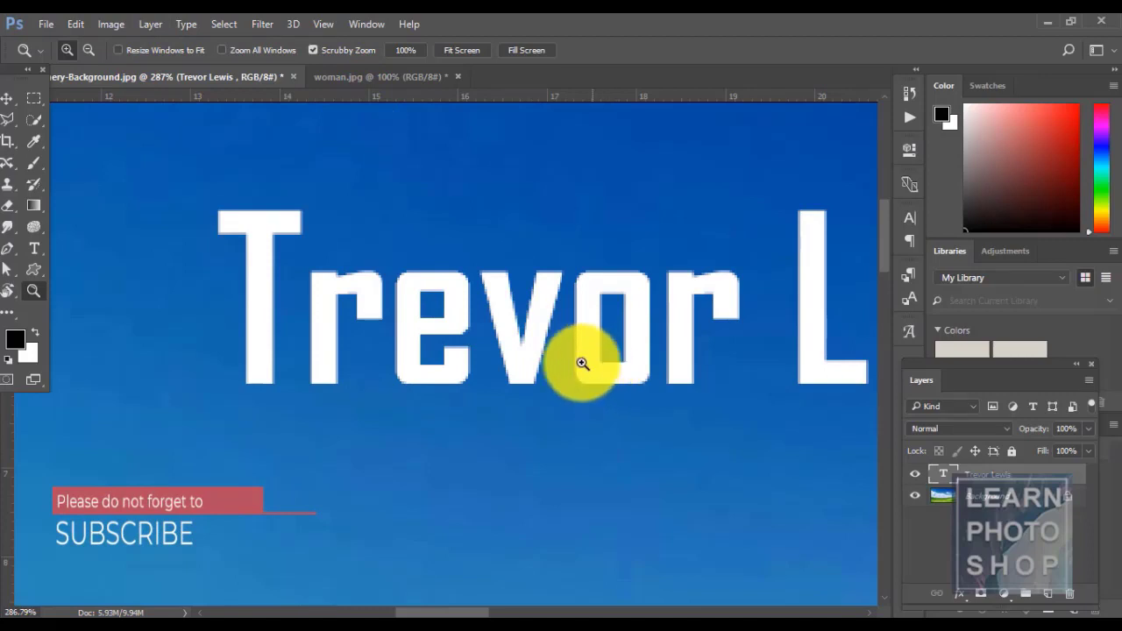
pyautogui.click(190, 21)
pyautogui.moveTo(226, 85)
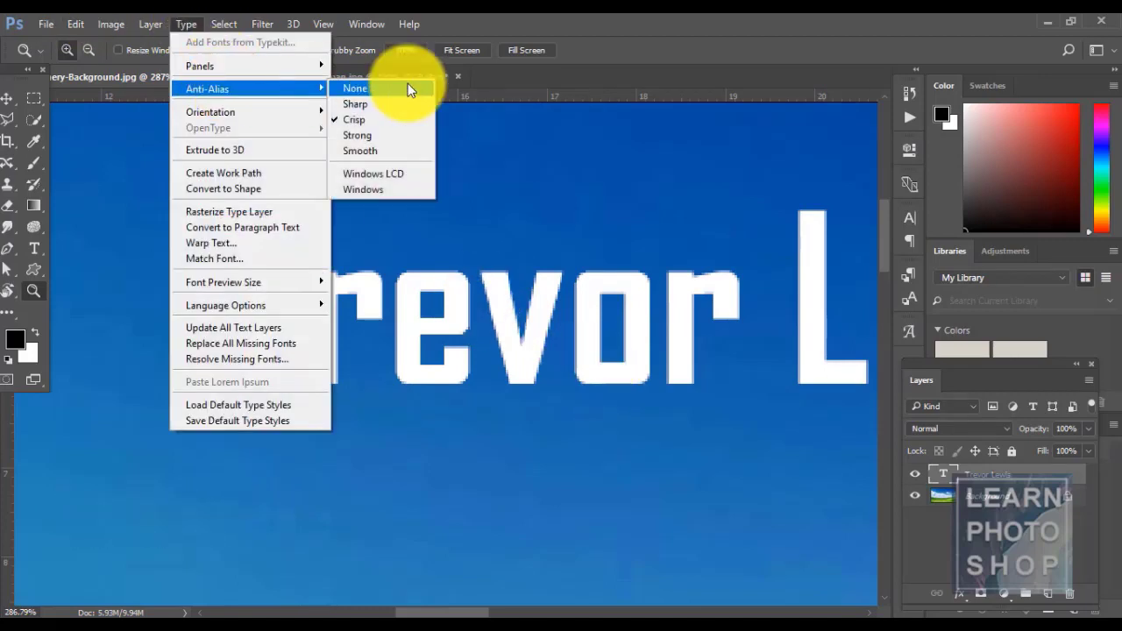
pyautogui.click(407, 94)
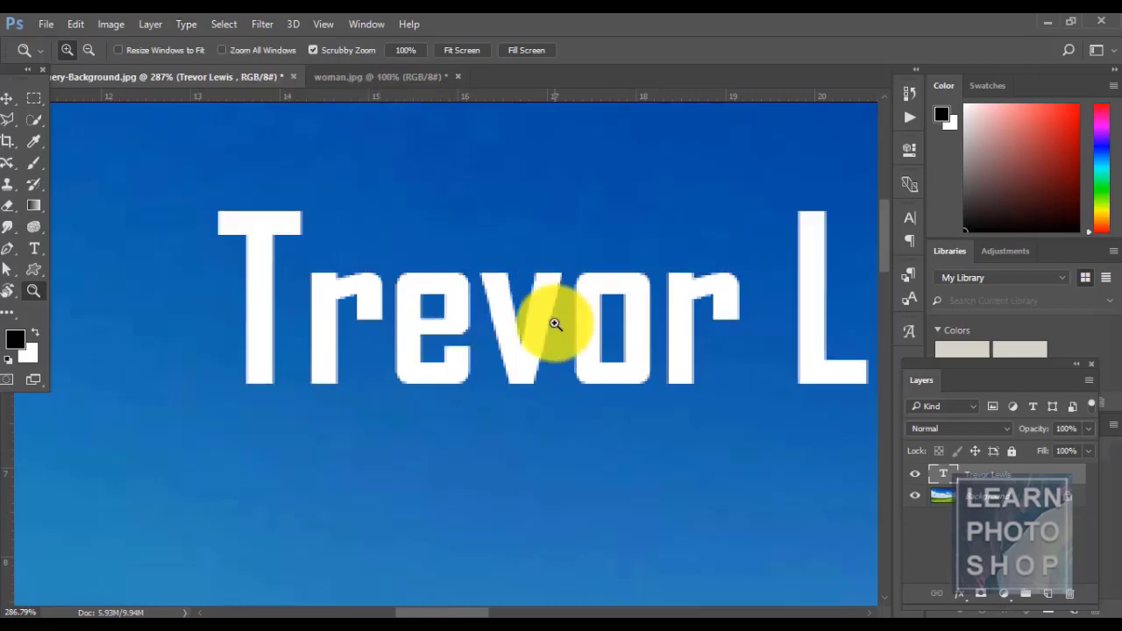
pyautogui.click(195, 23)
pyautogui.moveTo(265, 89)
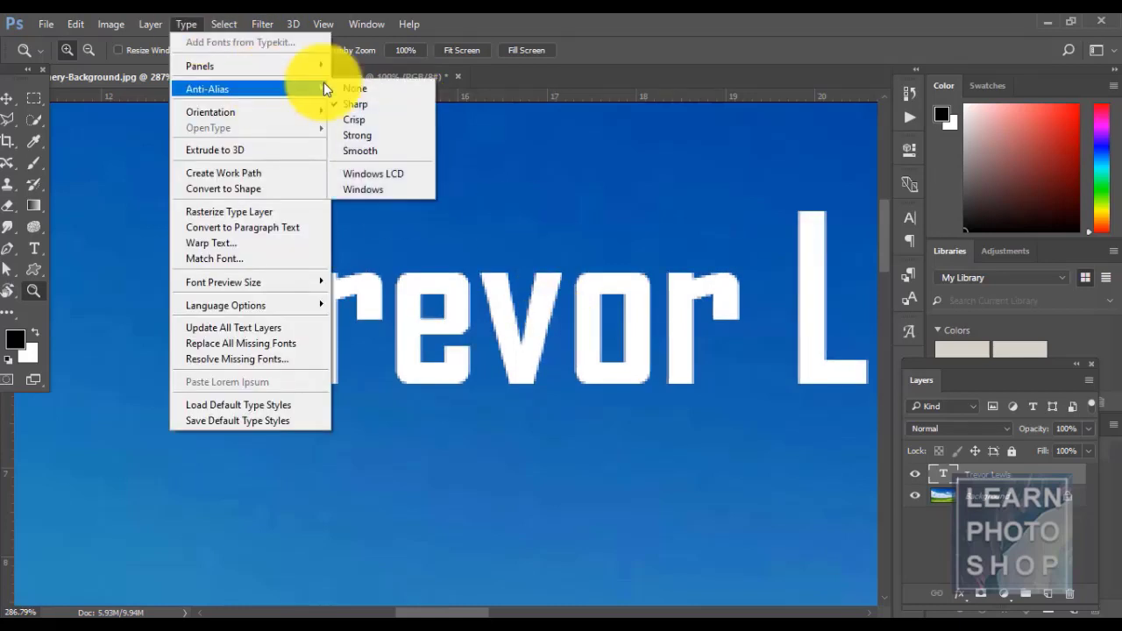
pyautogui.click(365, 136)
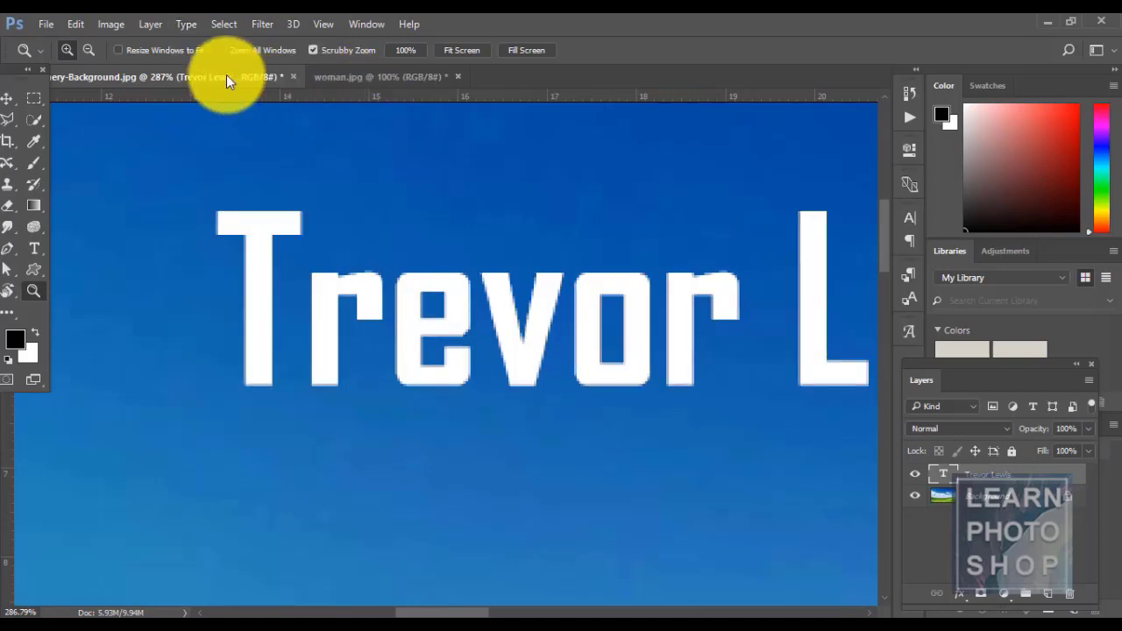
# - Try one more anti-aliasing option, then settle on Crisp and return to 100% zoom
pyautogui.click(186, 24)
pyautogui.moveTo(223, 89)
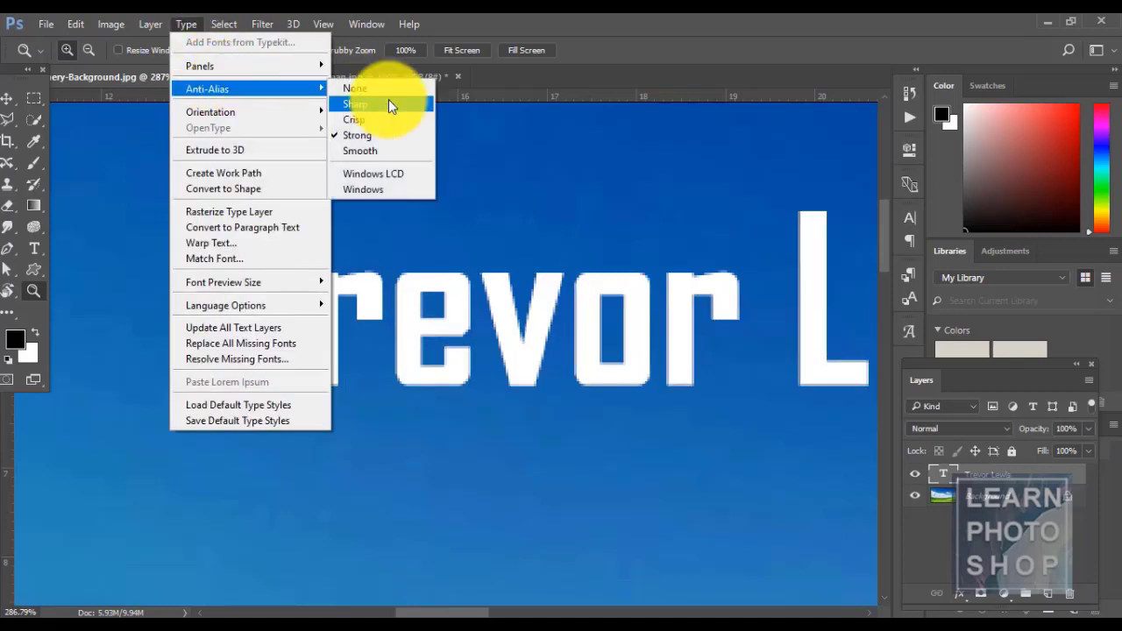
pyautogui.click(394, 156)
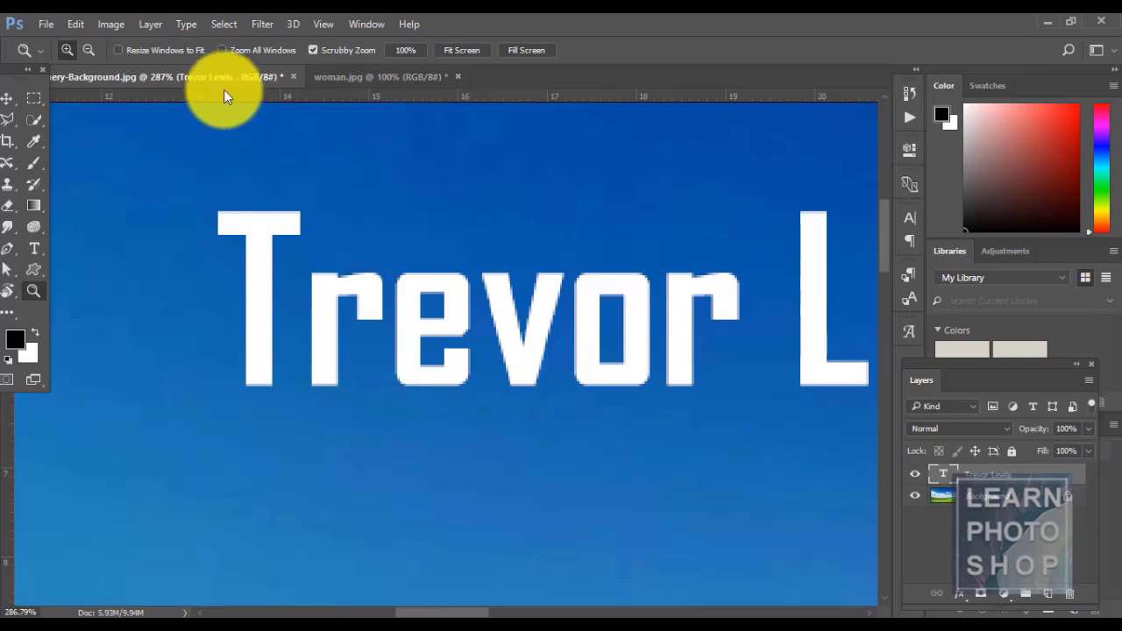
pyautogui.click(189, 19)
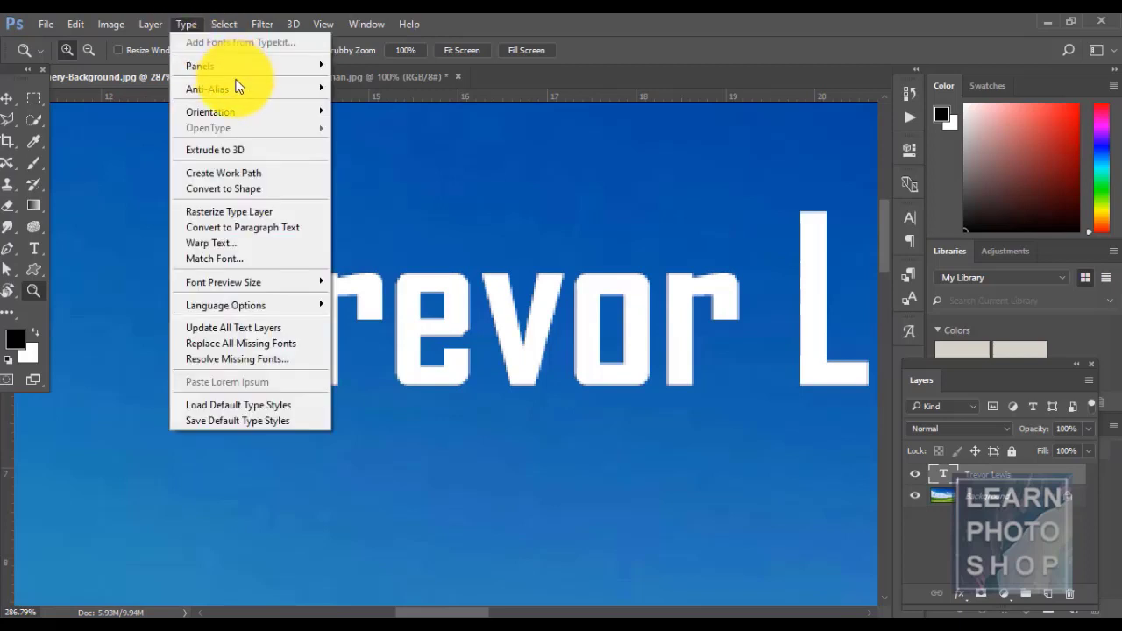
pyautogui.moveTo(239, 84)
pyautogui.click(371, 120)
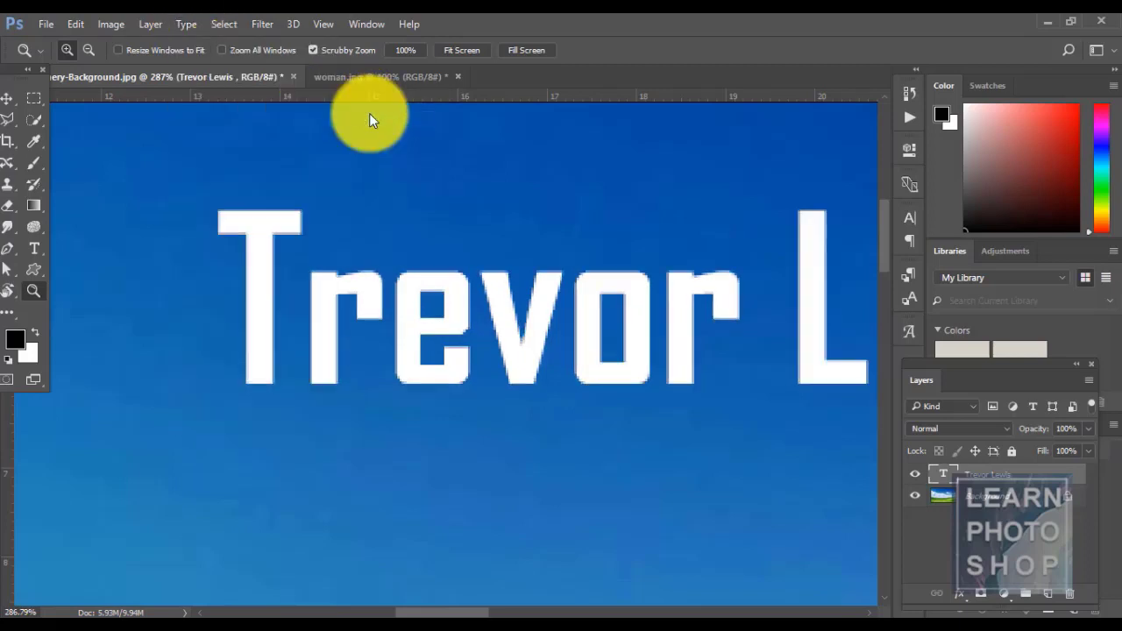
pyautogui.hotkey('ctrl', '1')
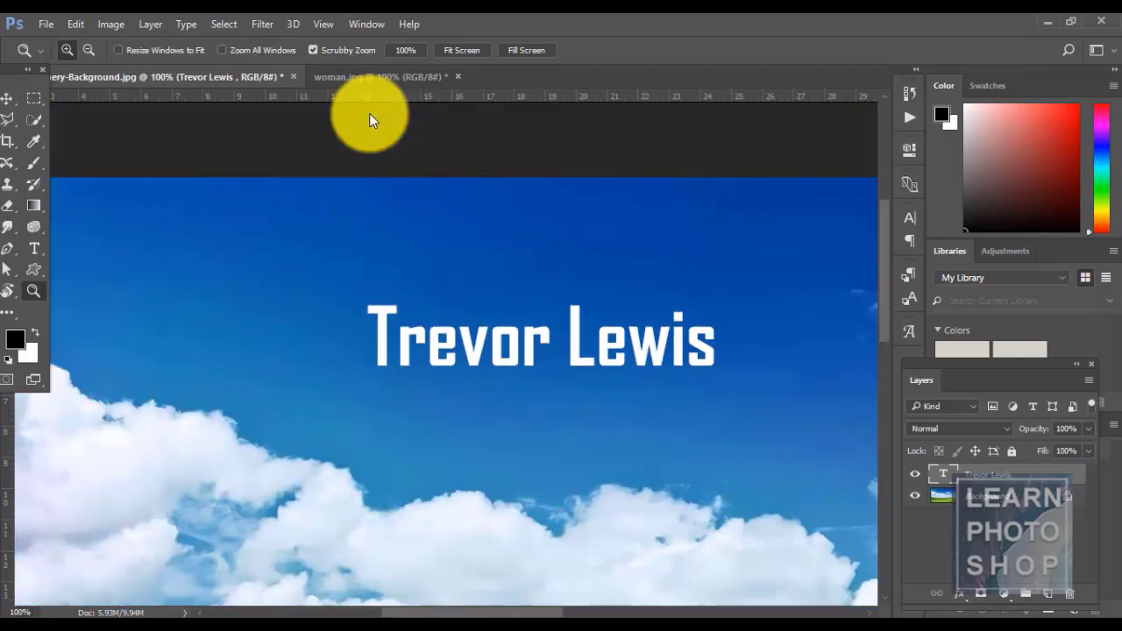
pyautogui.click(178, 27)
pyautogui.moveTo(229, 84)
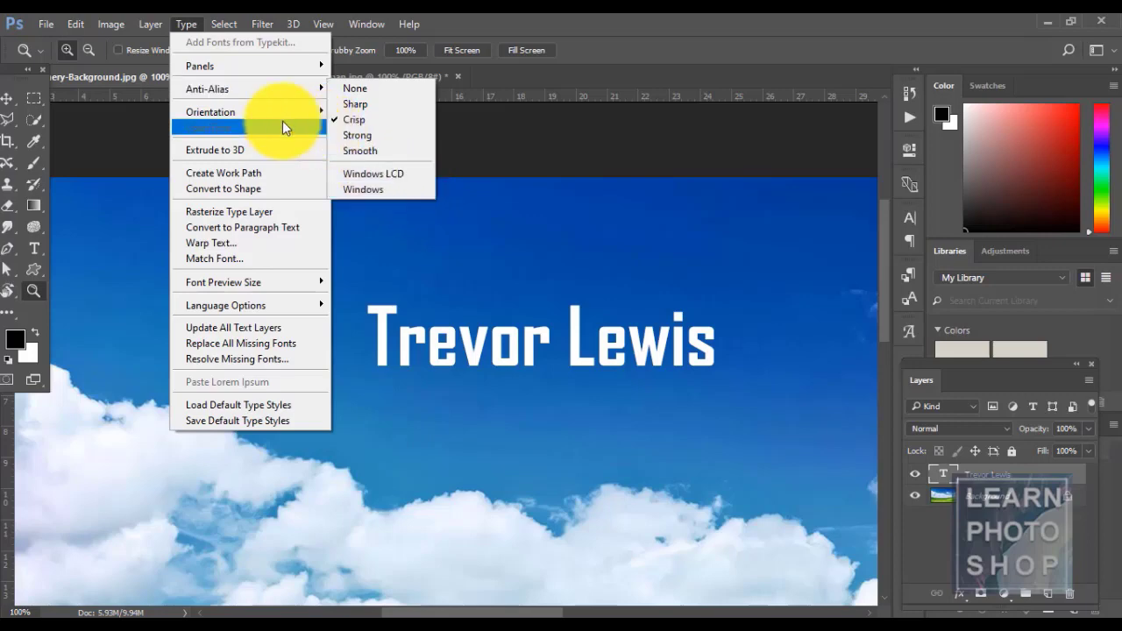
pyautogui.moveTo(272, 117)
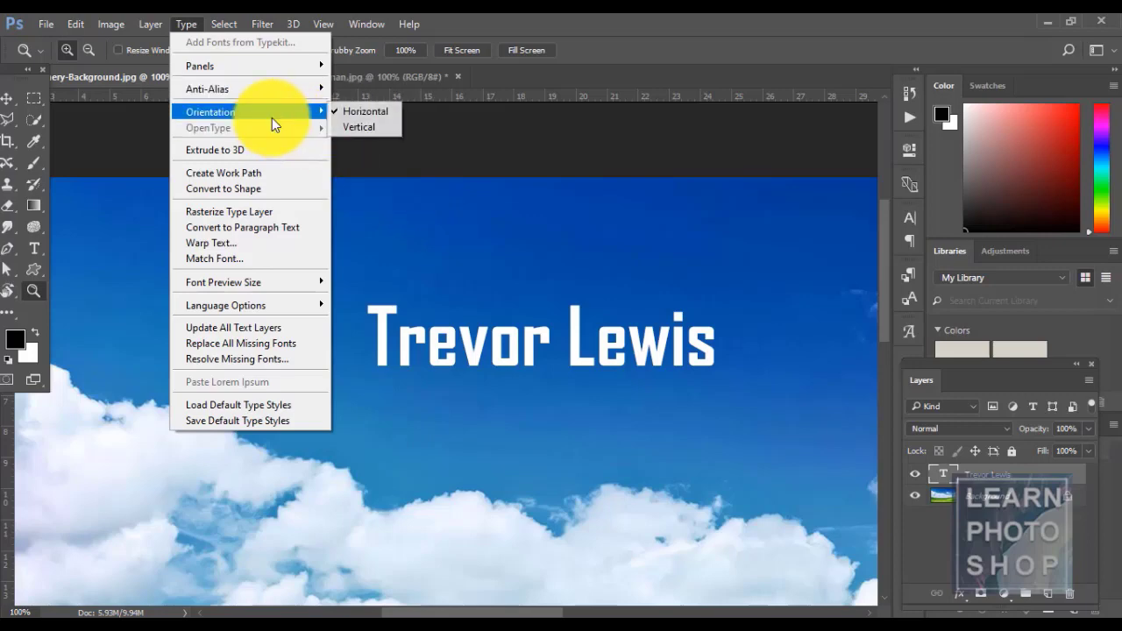
pyautogui.click(347, 129)
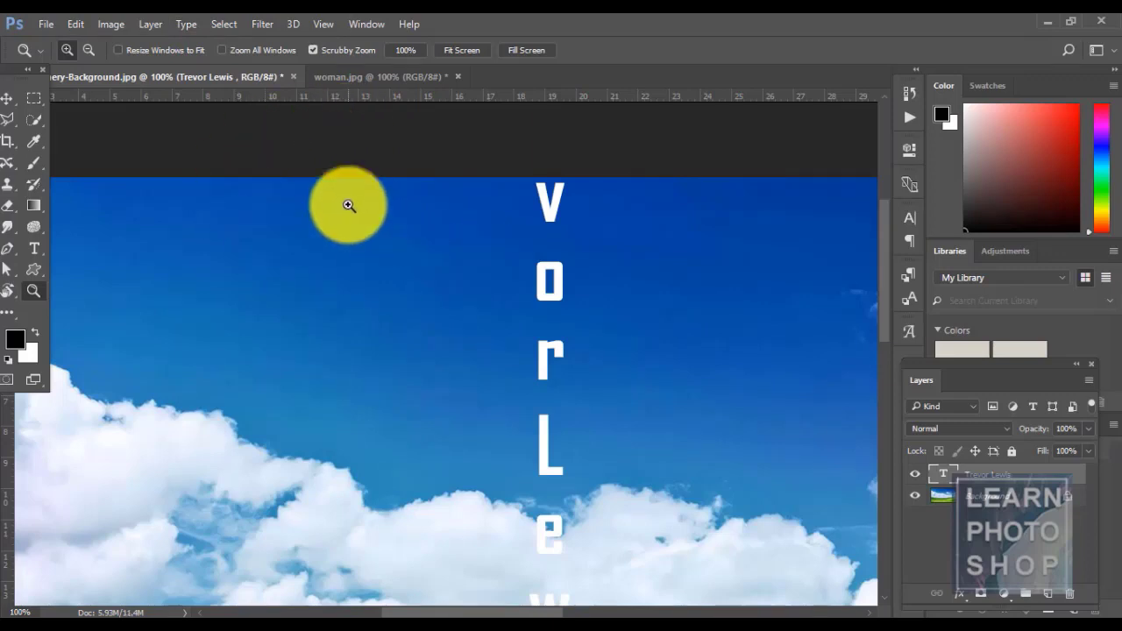
pyautogui.press('v')
pyautogui.moveTo(566, 281); pyautogui.dragTo(565, 333)
pyautogui.hotkey('ctrl', '0')
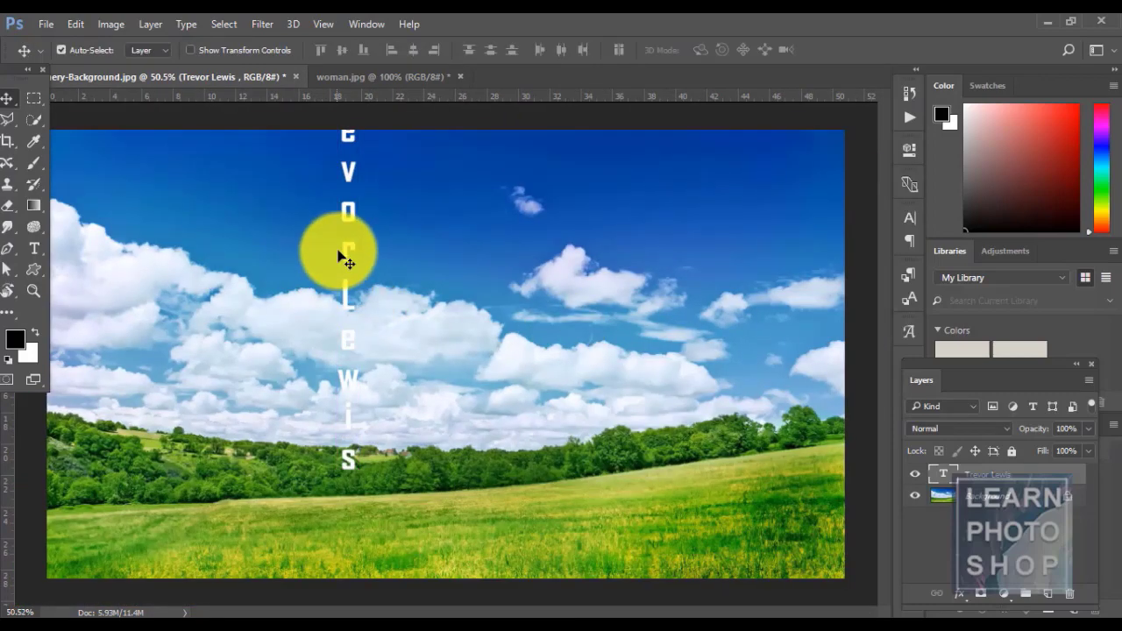
pyautogui.moveTo(338, 254); pyautogui.dragTo(409, 310)
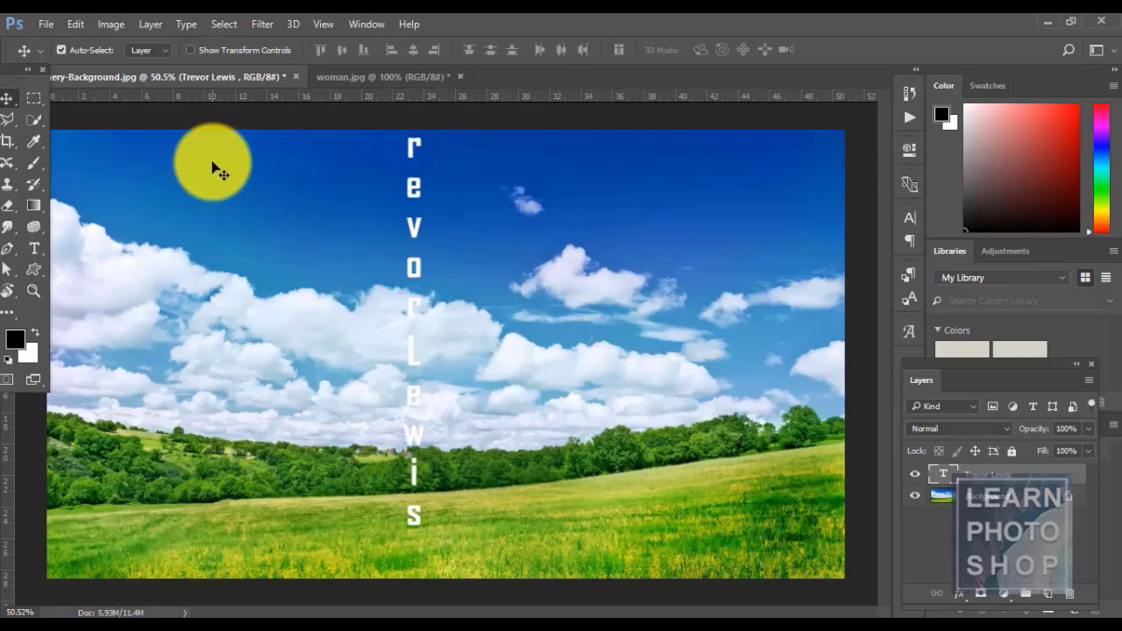
# - Set the text back to horizontal and drag it into the upper-left sky
pyautogui.click(187, 24)
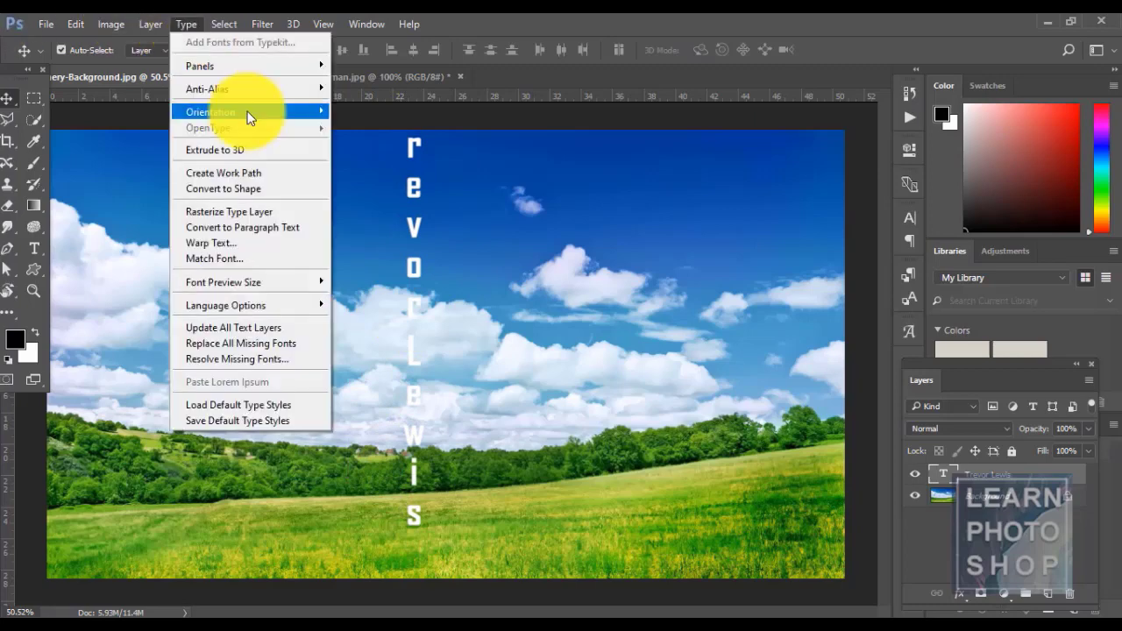
pyautogui.moveTo(248, 112)
pyautogui.click(350, 112)
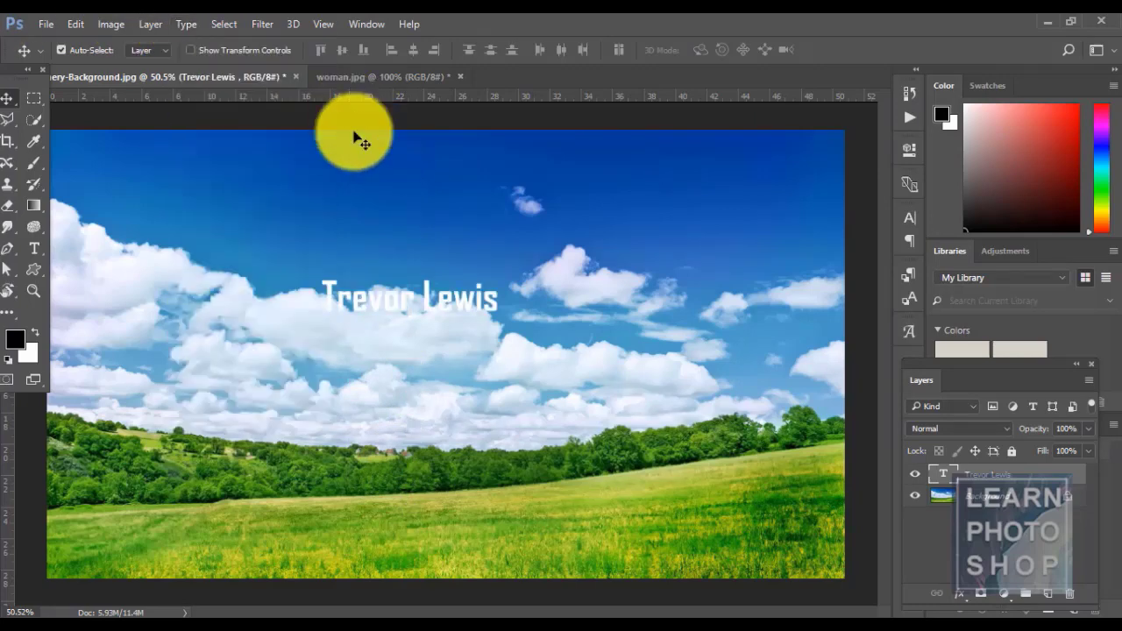
pyautogui.moveTo(333, 296); pyautogui.dragTo(309, 205)
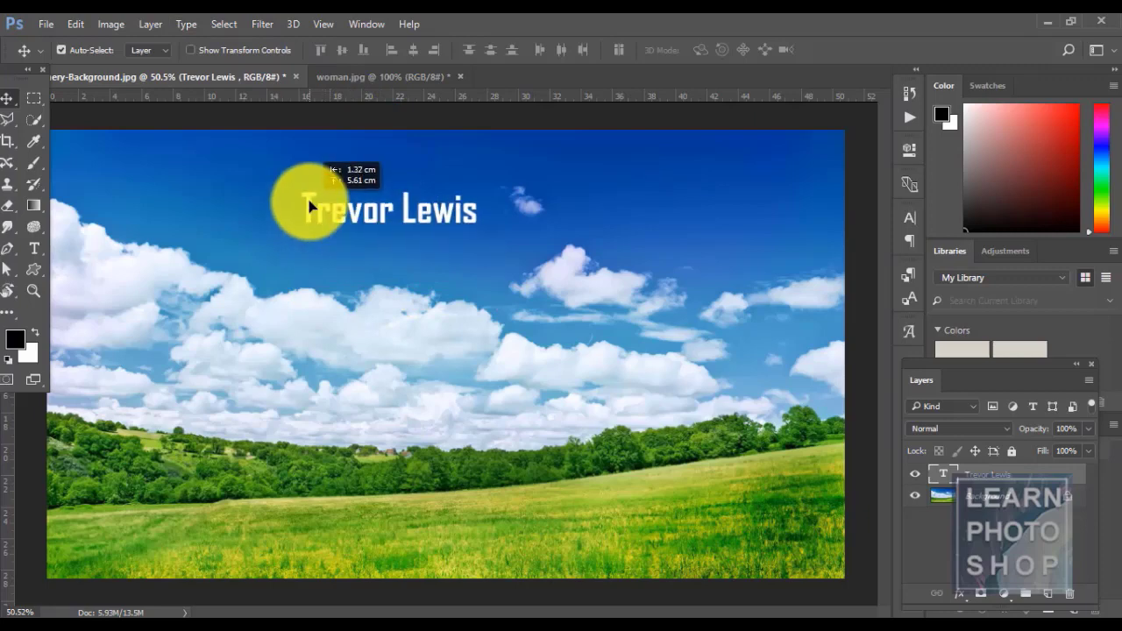
pyautogui.click(186, 24)
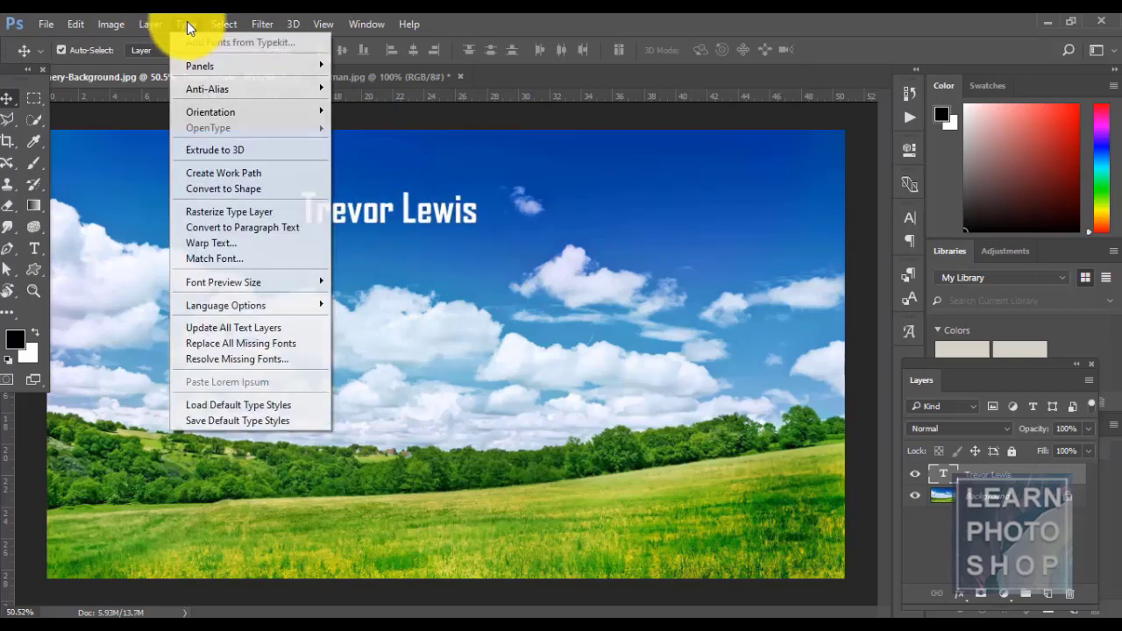
pyautogui.click(268, 151)
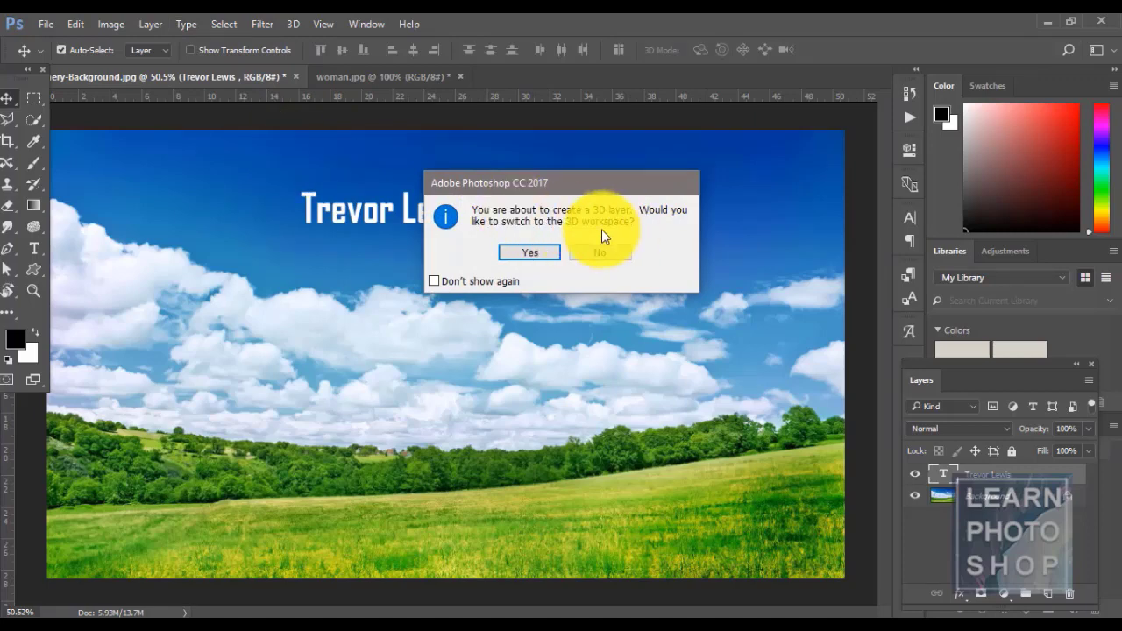
pyautogui.click(528, 253)
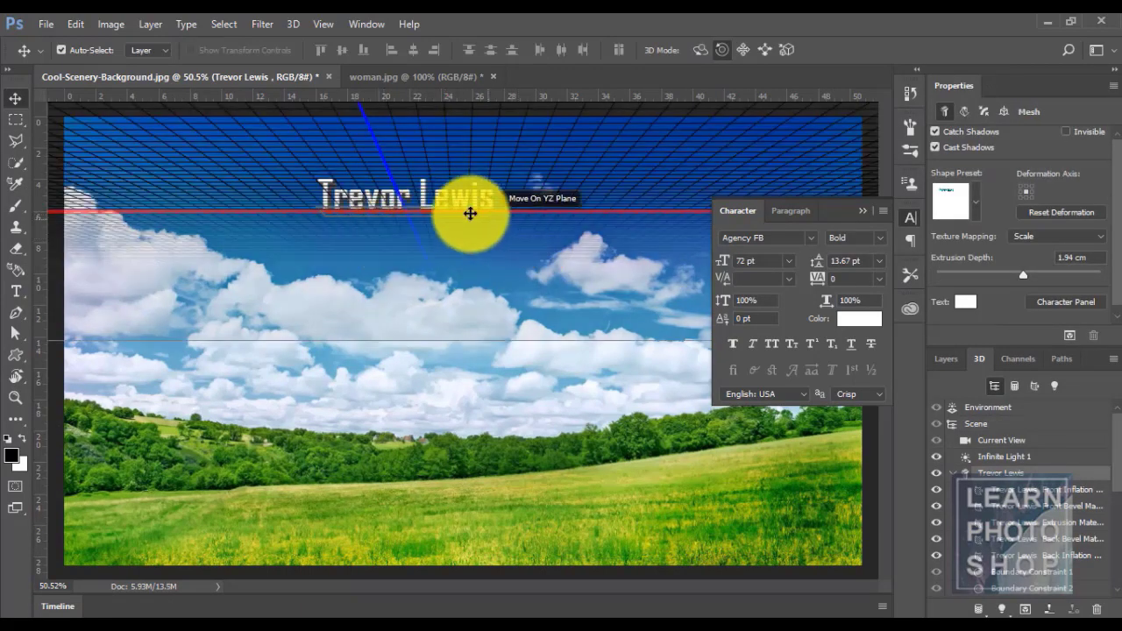
# - Select Current View and preview the 3D text from Right, Top, Vanishing Point Grid (declined) and Front
pyautogui.click(534, 383)
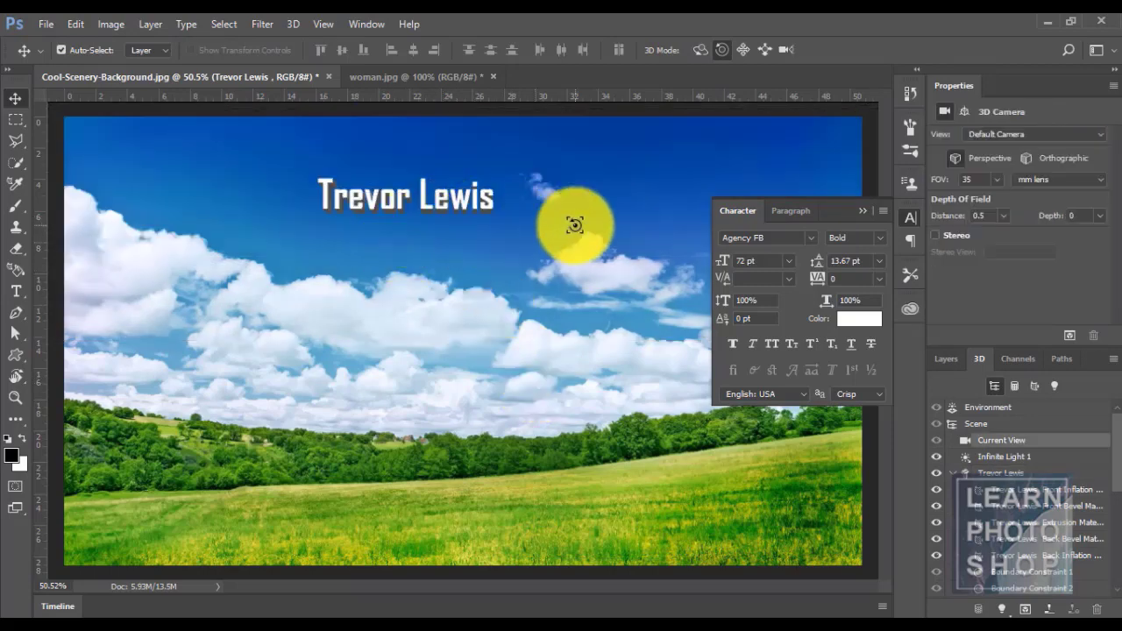
pyautogui.click(1014, 134)
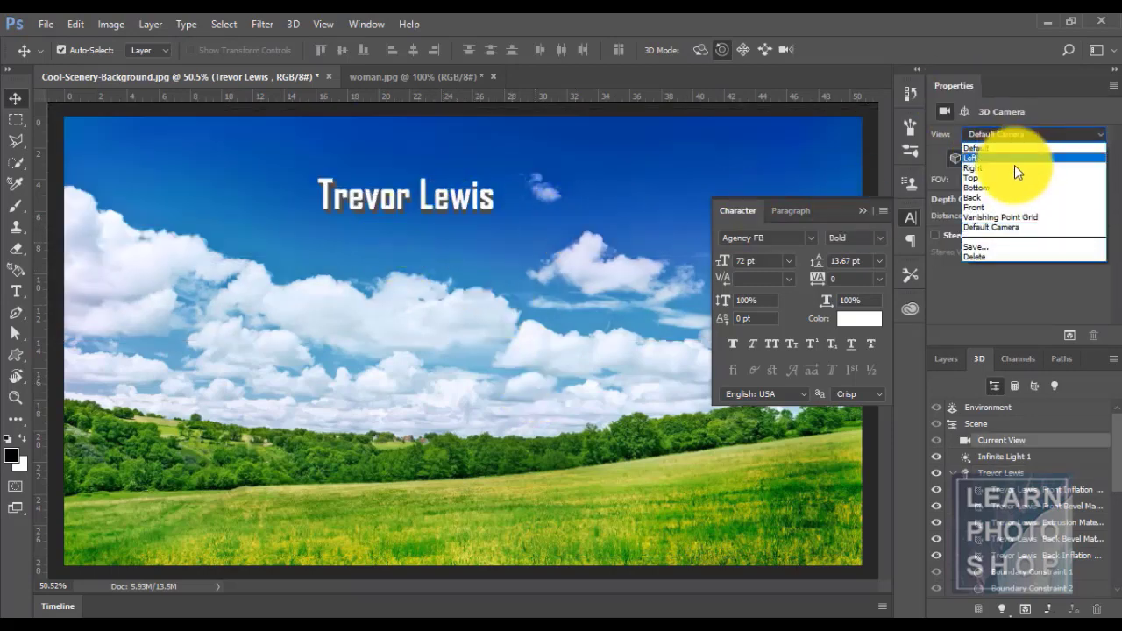
pyautogui.click(1014, 167)
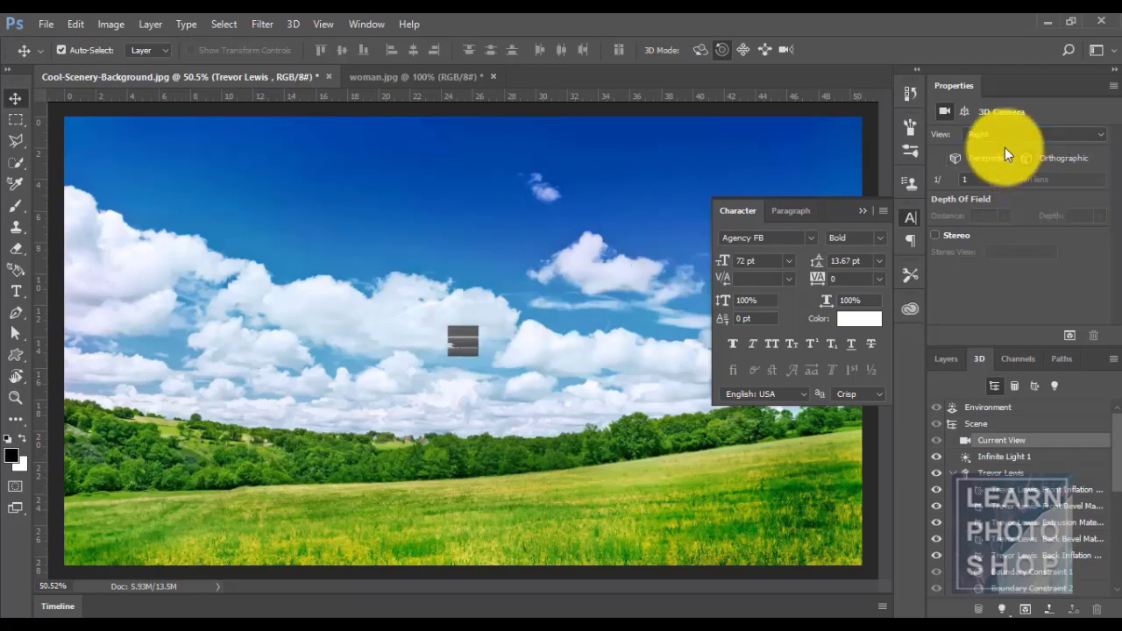
pyautogui.click(995, 134)
pyautogui.click(1002, 174)
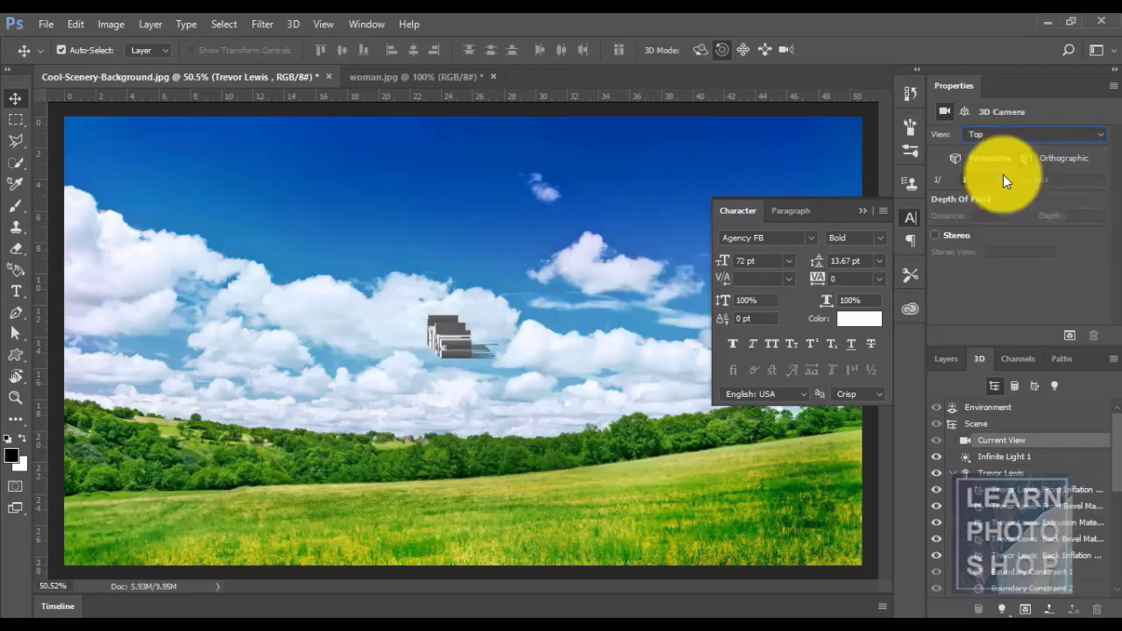
pyautogui.click(988, 135)
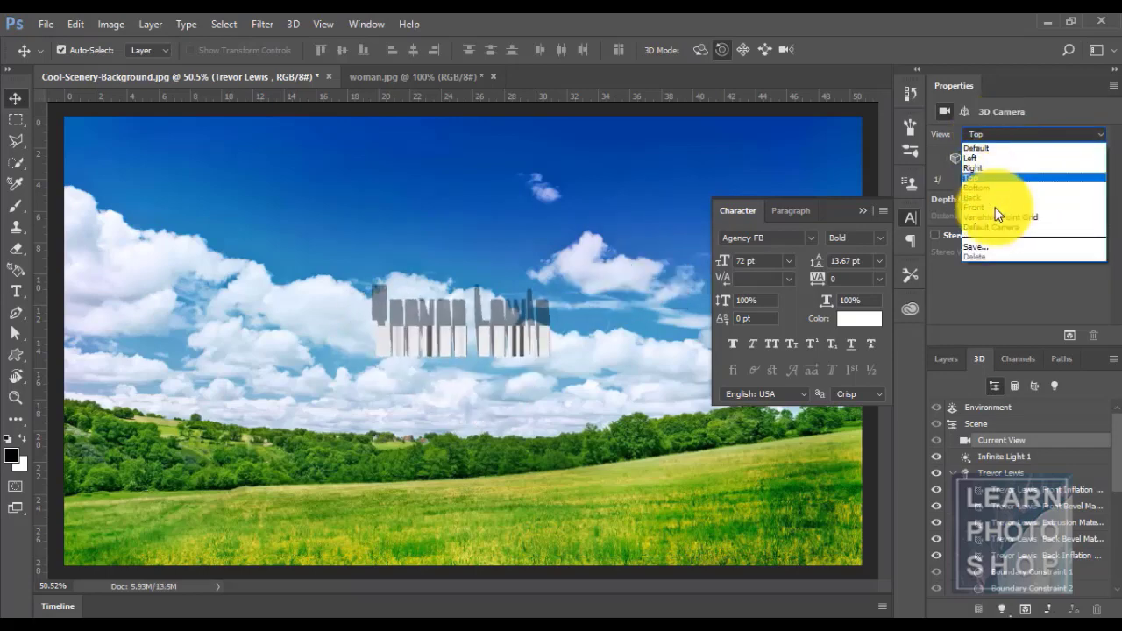
pyautogui.click(994, 216)
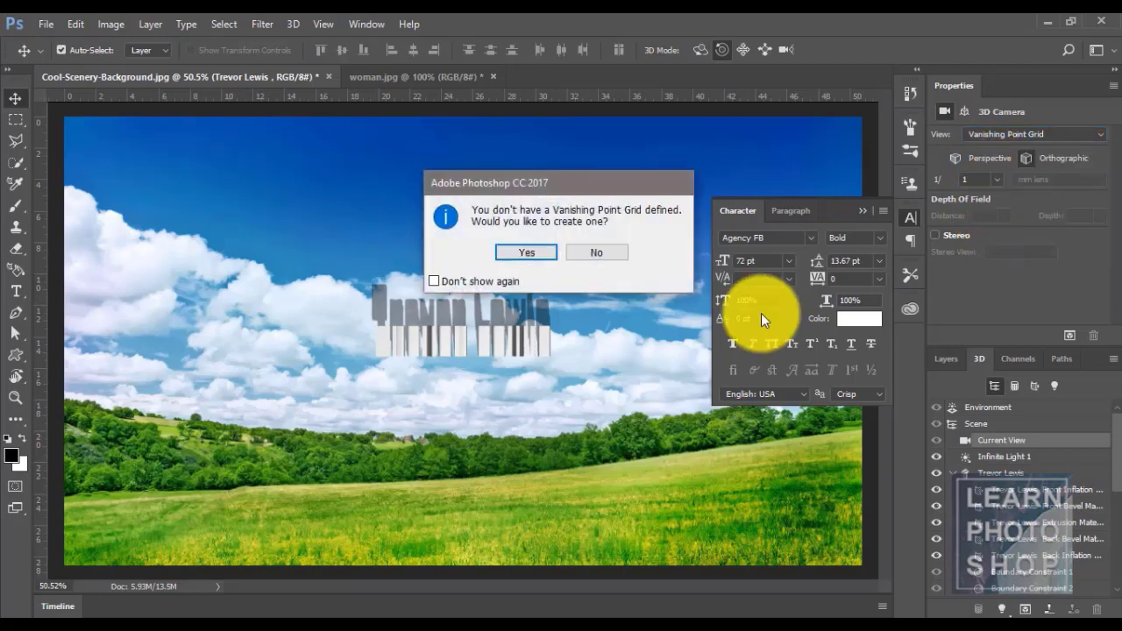
pyautogui.click(598, 251)
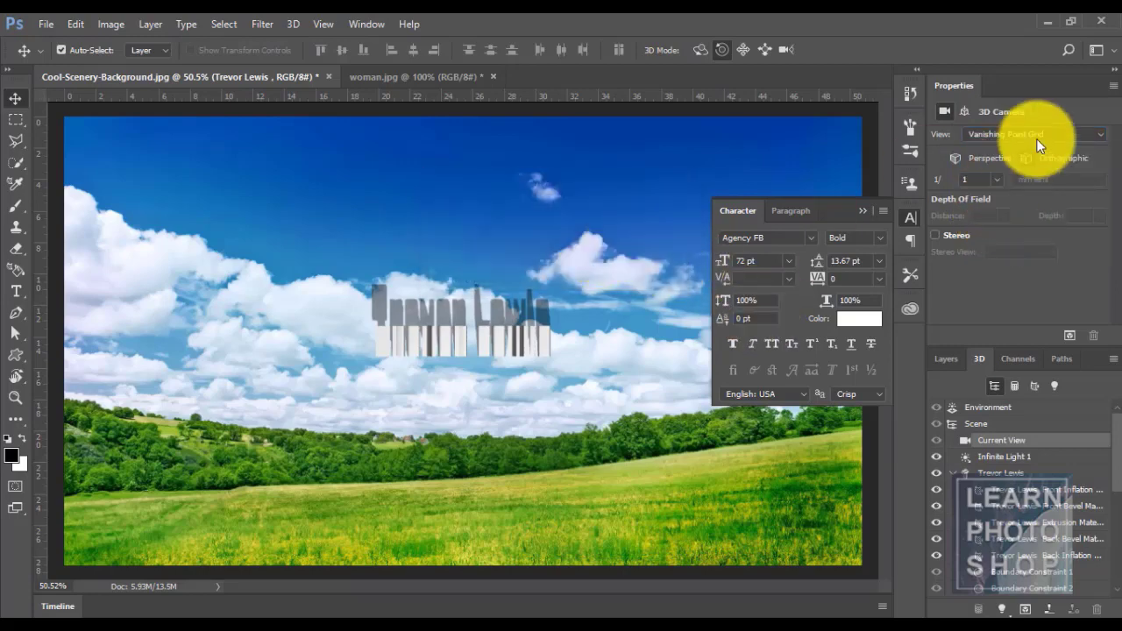
pyautogui.click(1008, 134)
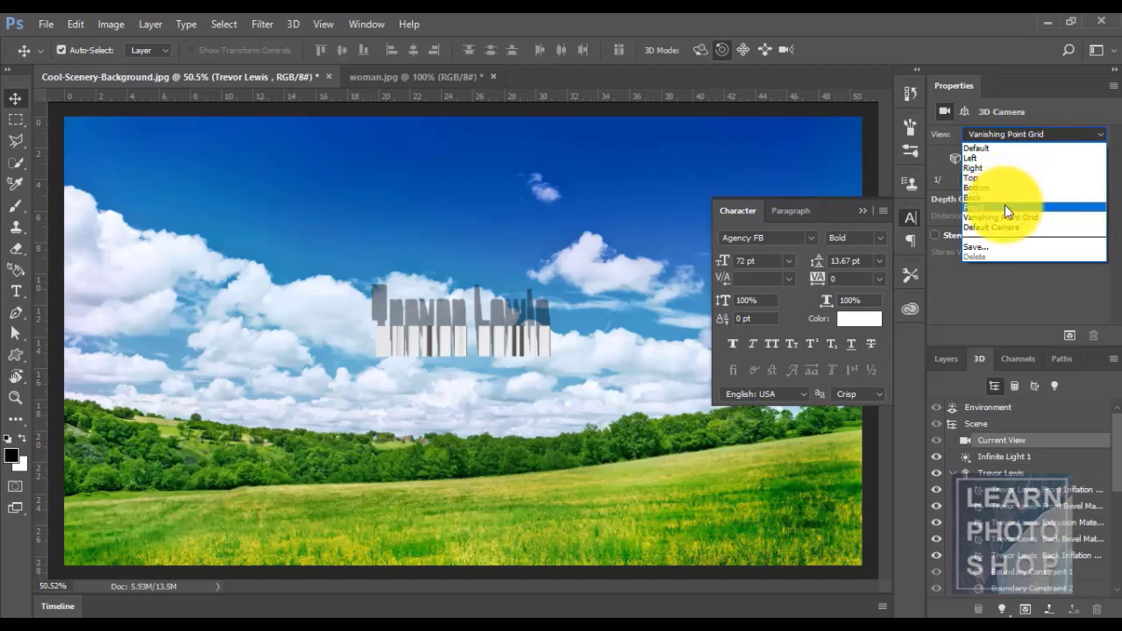
pyautogui.click(1005, 204)
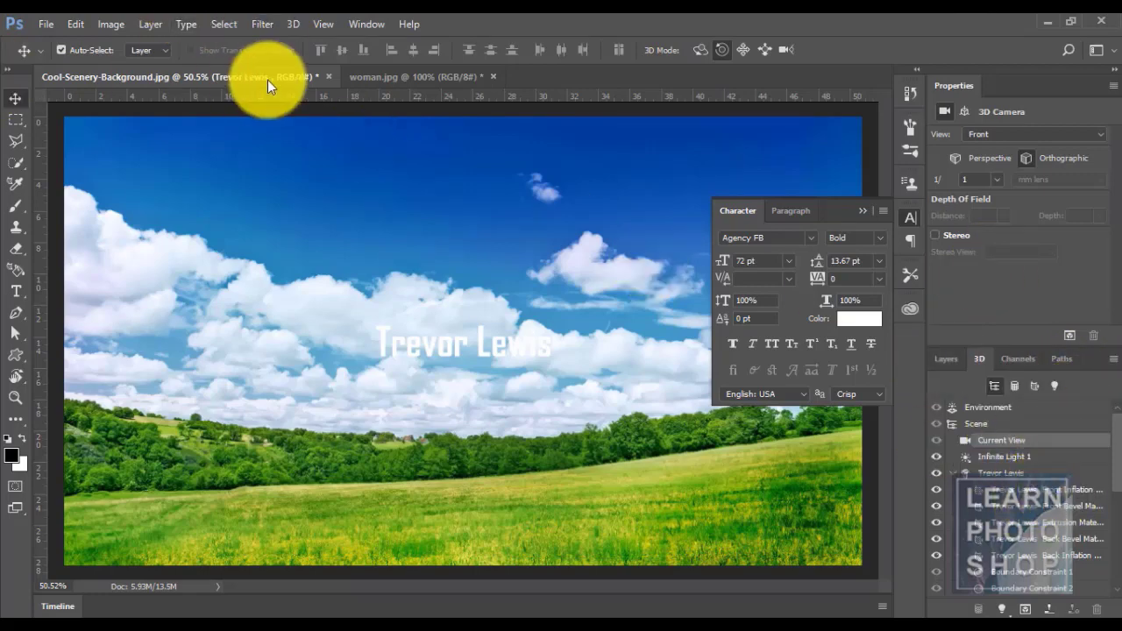
# - Undo the 3D extrusion and switch to the Essentials (Default) workspace
pyautogui.hotkey('ctrl', 'z')
pyautogui.click(359, 23)
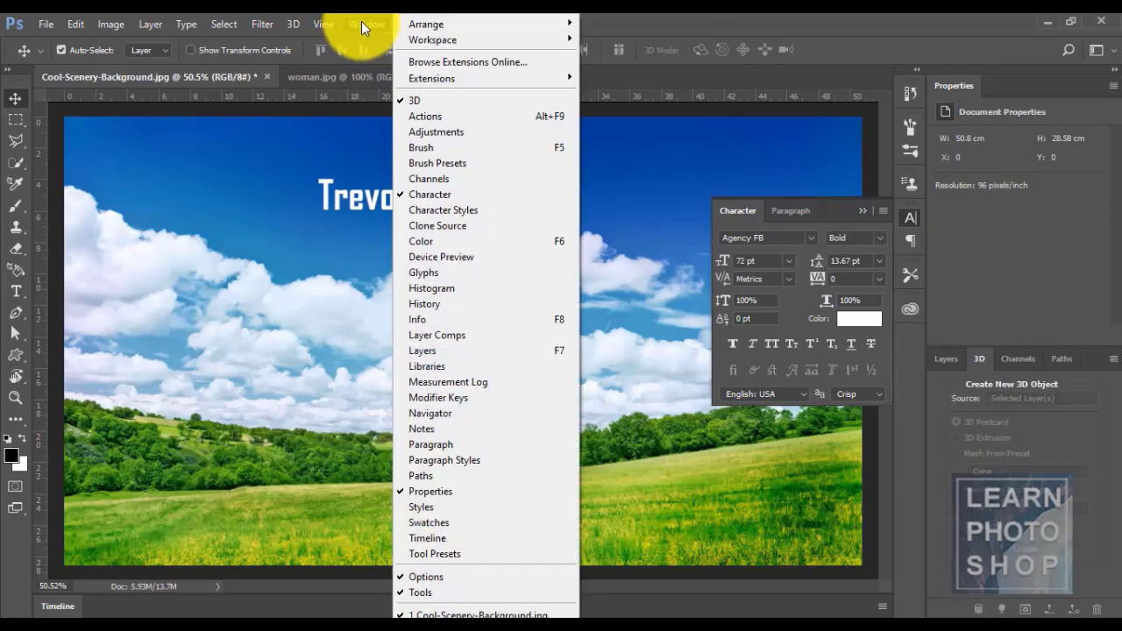
pyautogui.moveTo(416, 41)
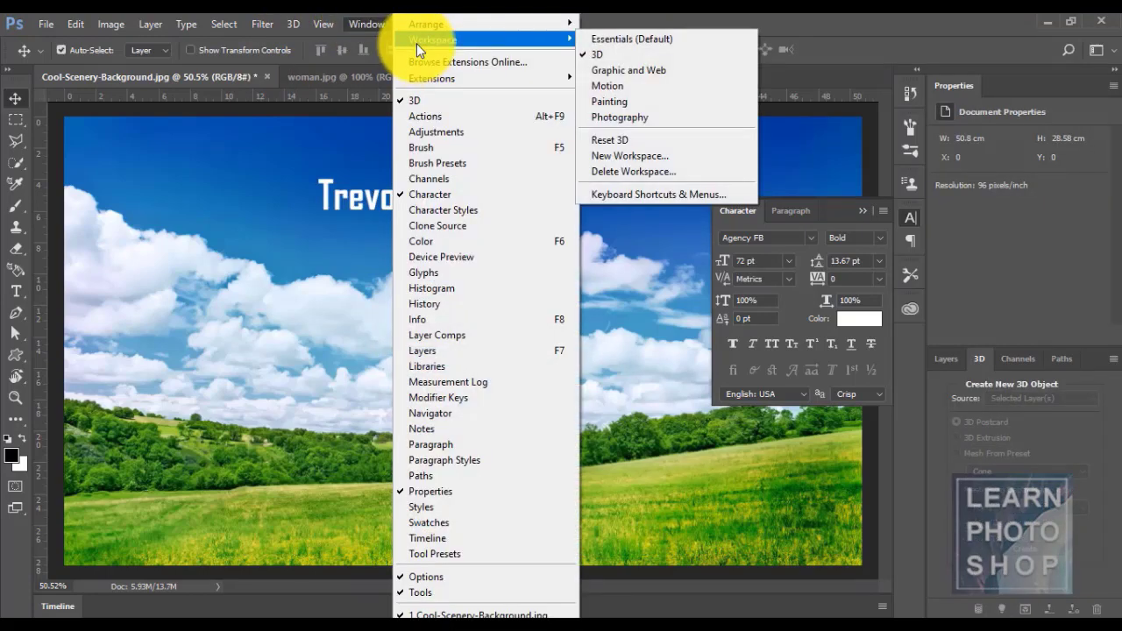
pyautogui.click(597, 41)
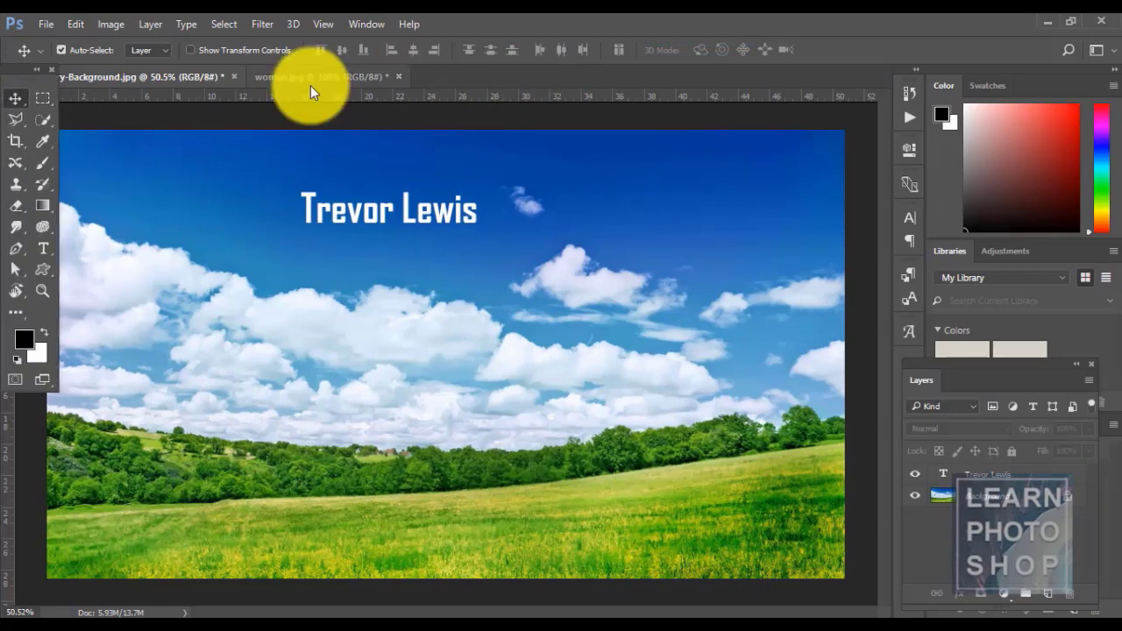
pyautogui.click(183, 26)
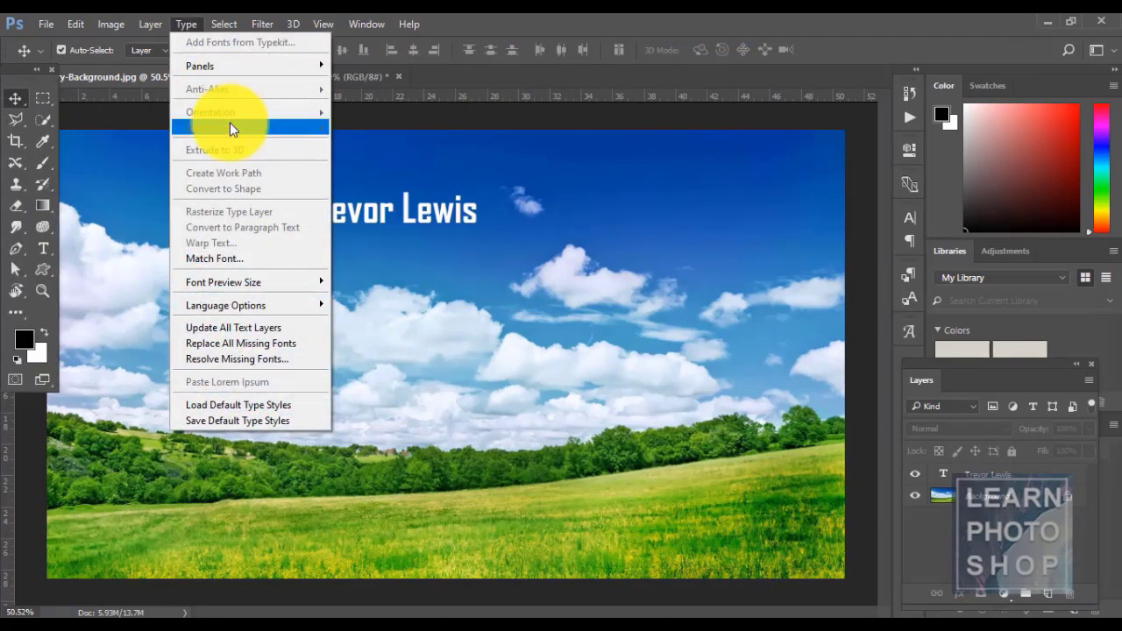
pyautogui.click(401, 214)
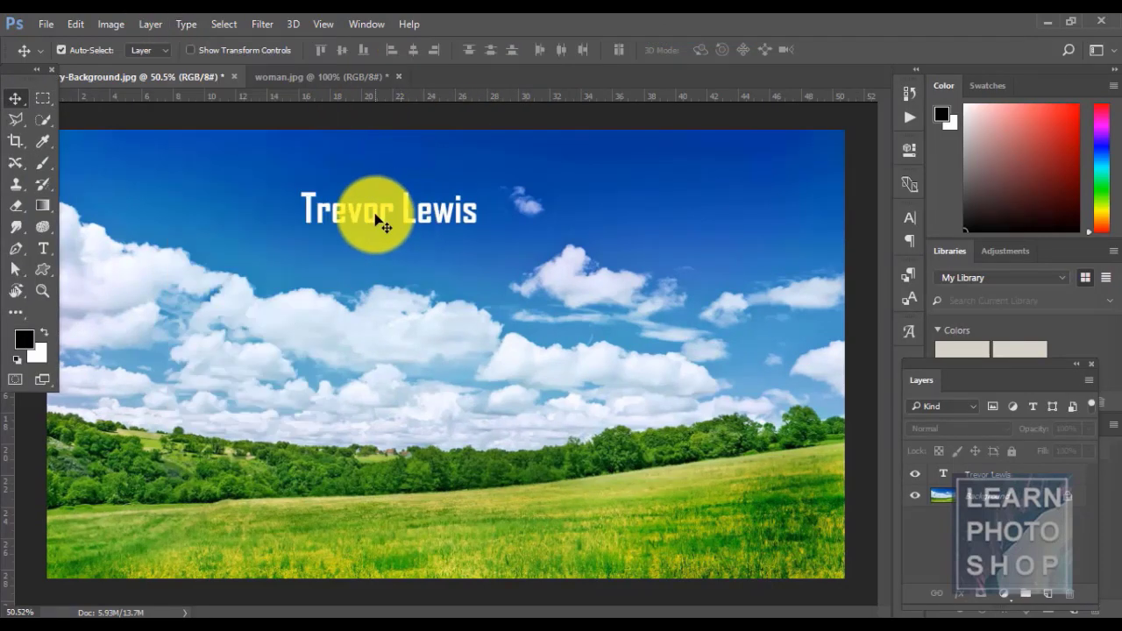
pyautogui.press('t')
pyautogui.click(377, 217)
pyautogui.hotkey('ctrl', 'a')
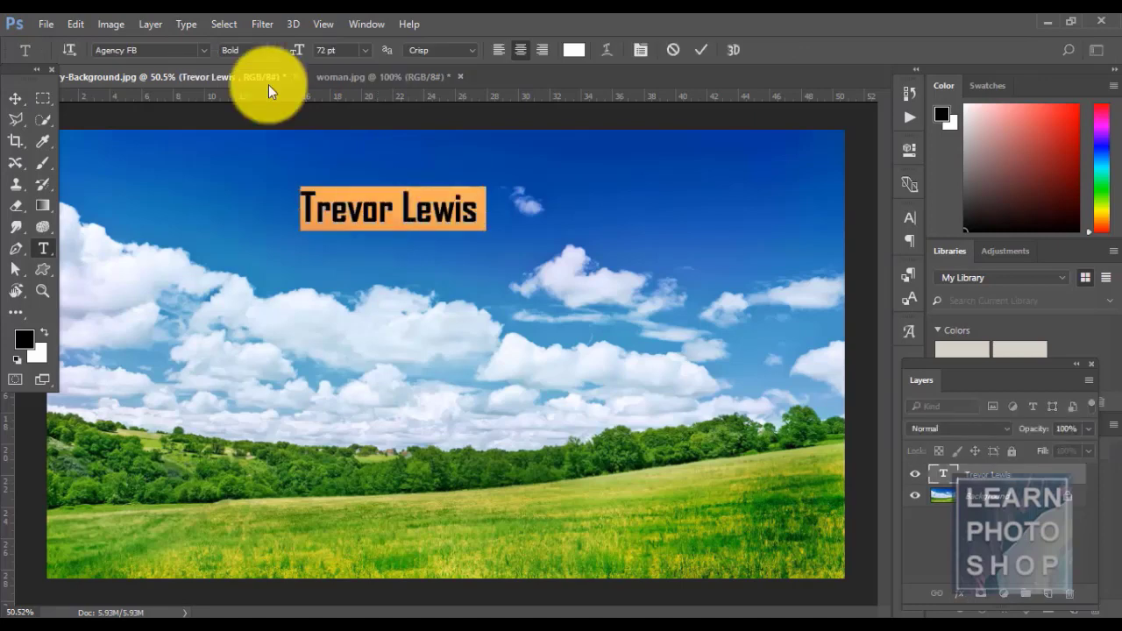
pyautogui.click(189, 24)
pyautogui.moveTo(225, 23)
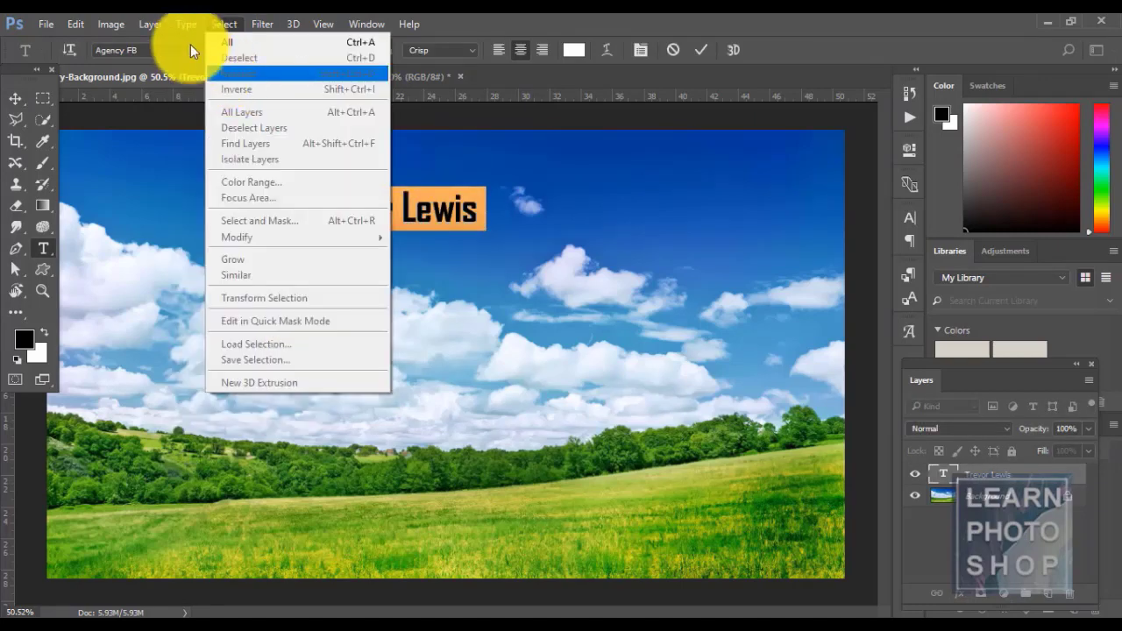
pyautogui.moveTo(187, 24)
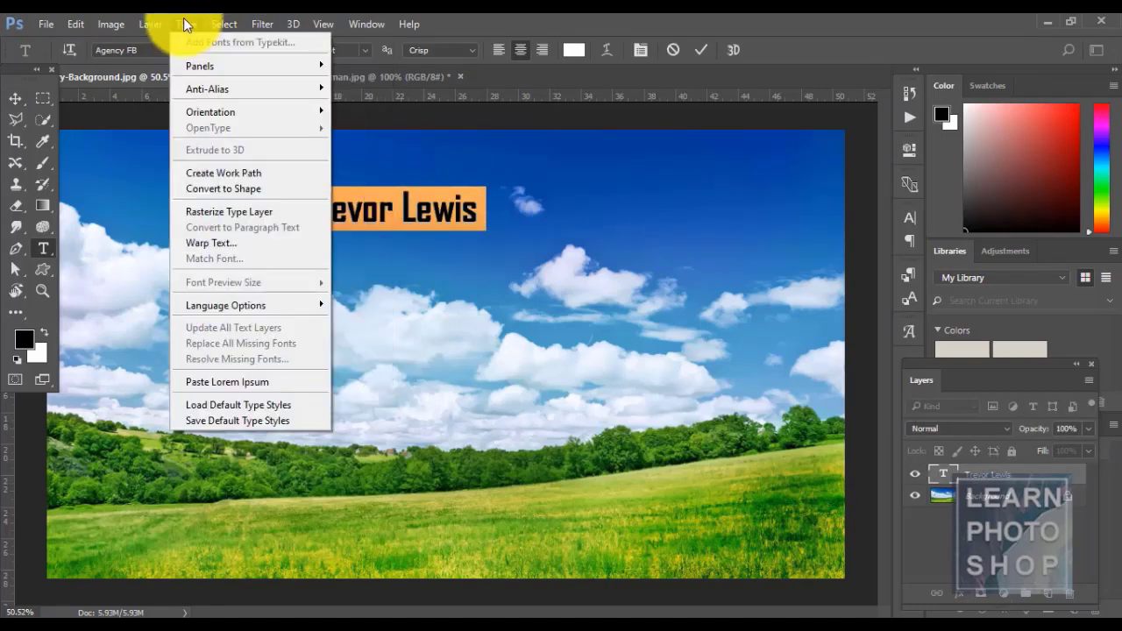
pyautogui.click(225, 174)
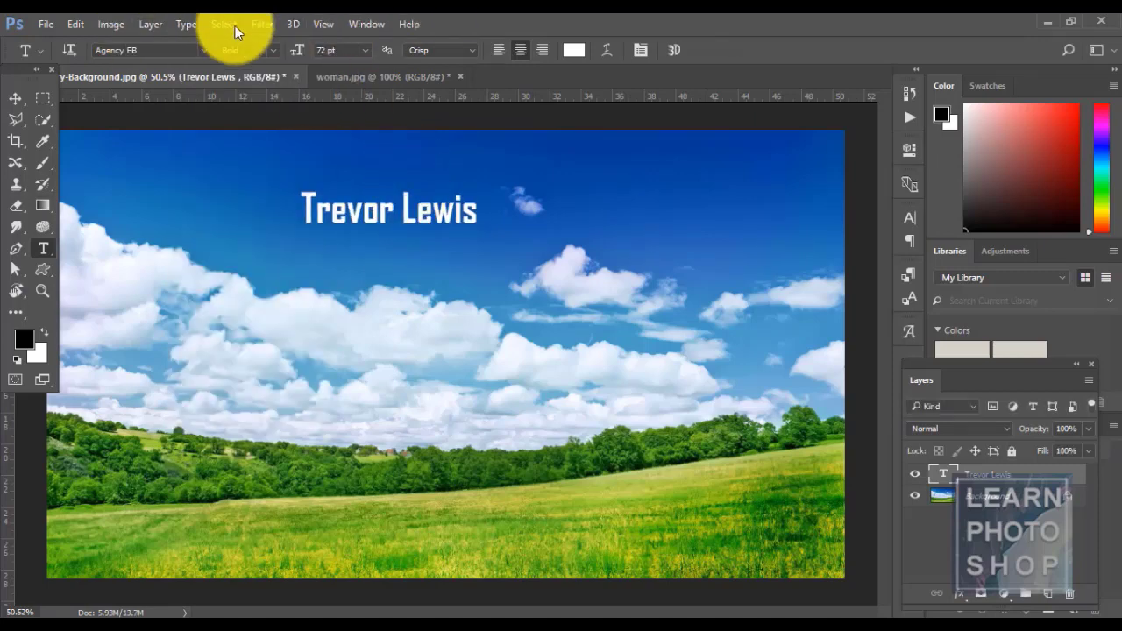
pyautogui.hotkey('ctrl', '1')
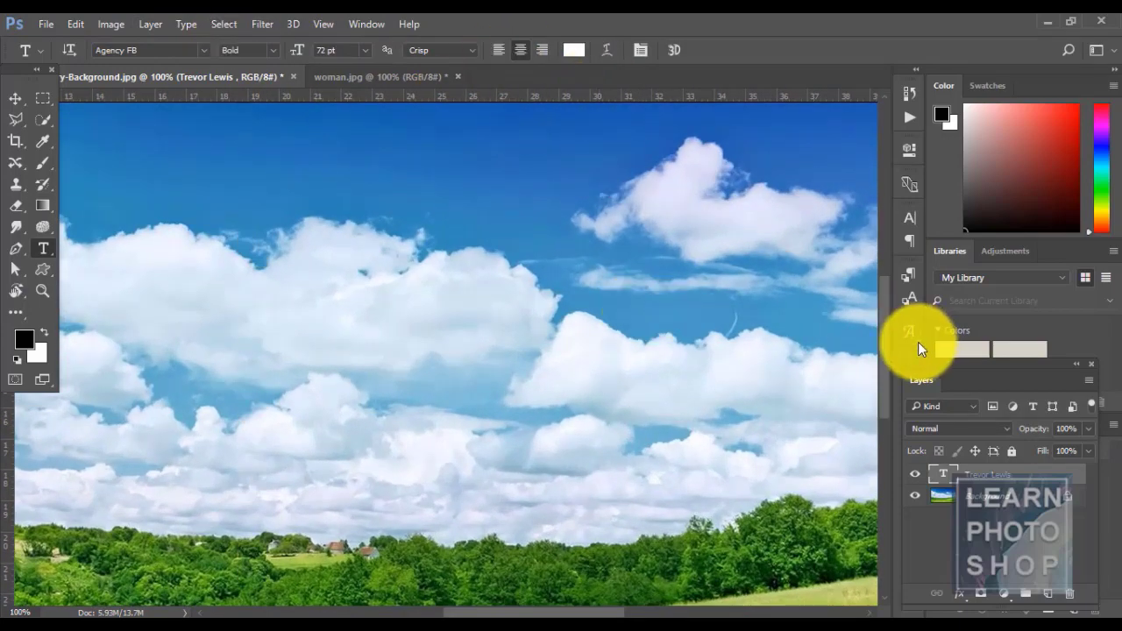
pyautogui.moveTo(883, 325); pyautogui.dragTo(881, 256)
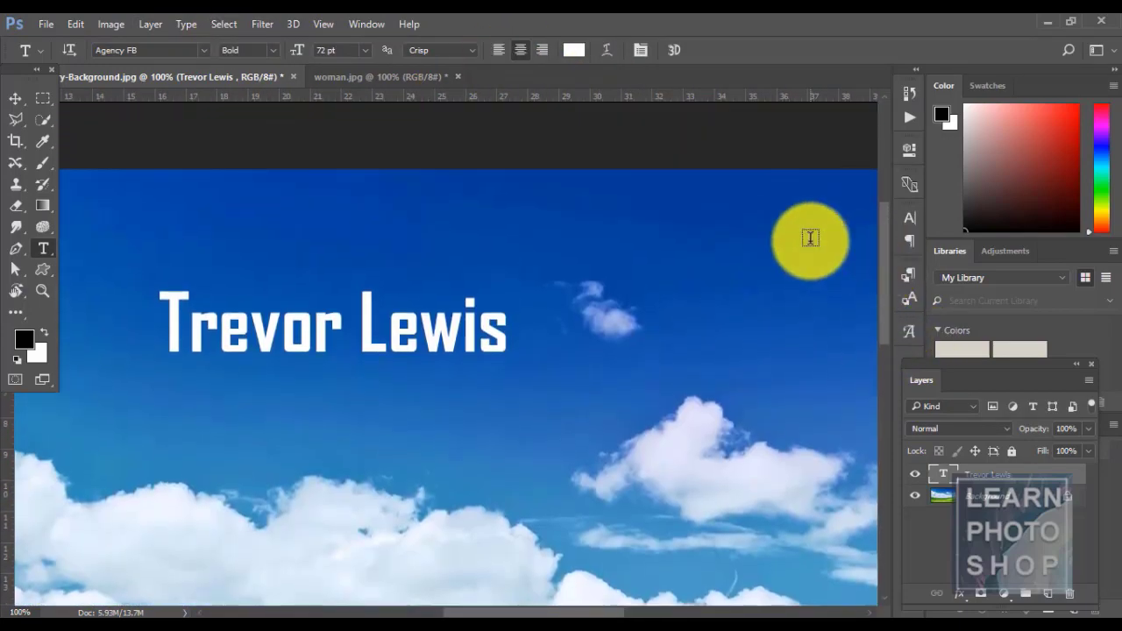
pyautogui.hotkey('ctrl', '+')
pyautogui.hotkey('ctrl', '+')
pyautogui.moveTo(560, 600); pyautogui.dragTo(530, 605)
pyautogui.hotkey('ctrl', '-')
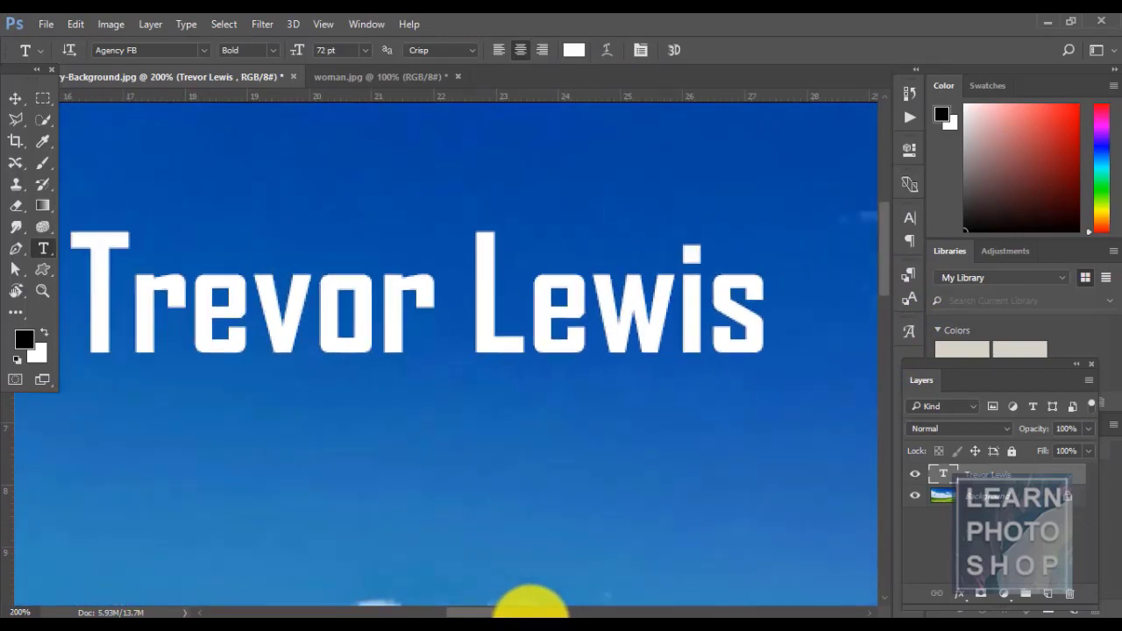
# - Create a work path from the letters and drag anchor points of the T and r
pyautogui.click(185, 24)
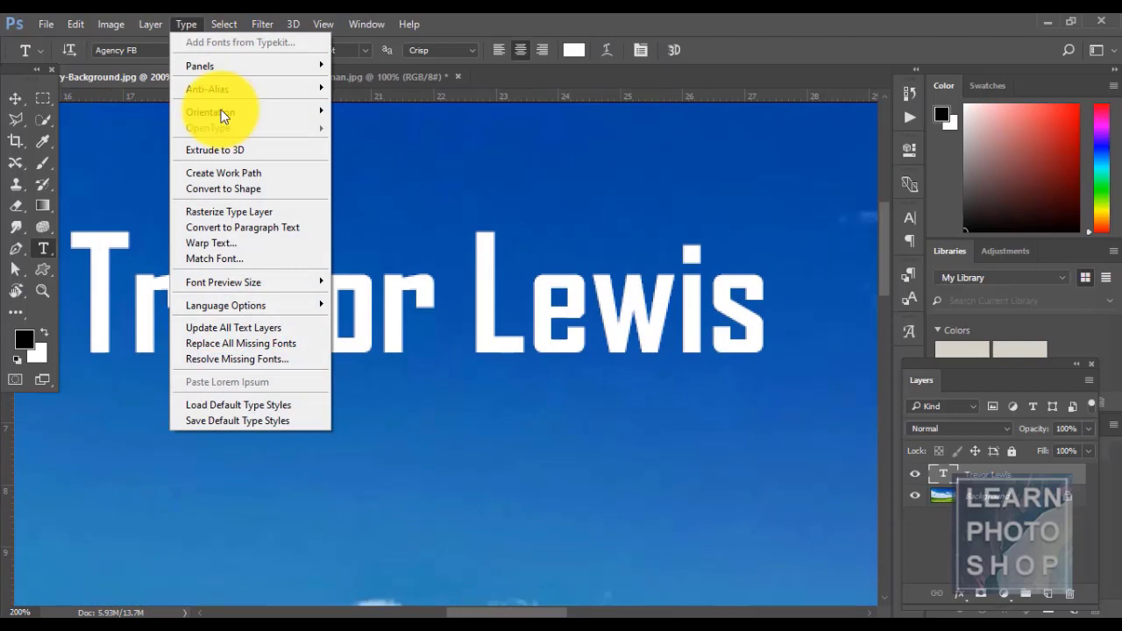
pyautogui.click(242, 172)
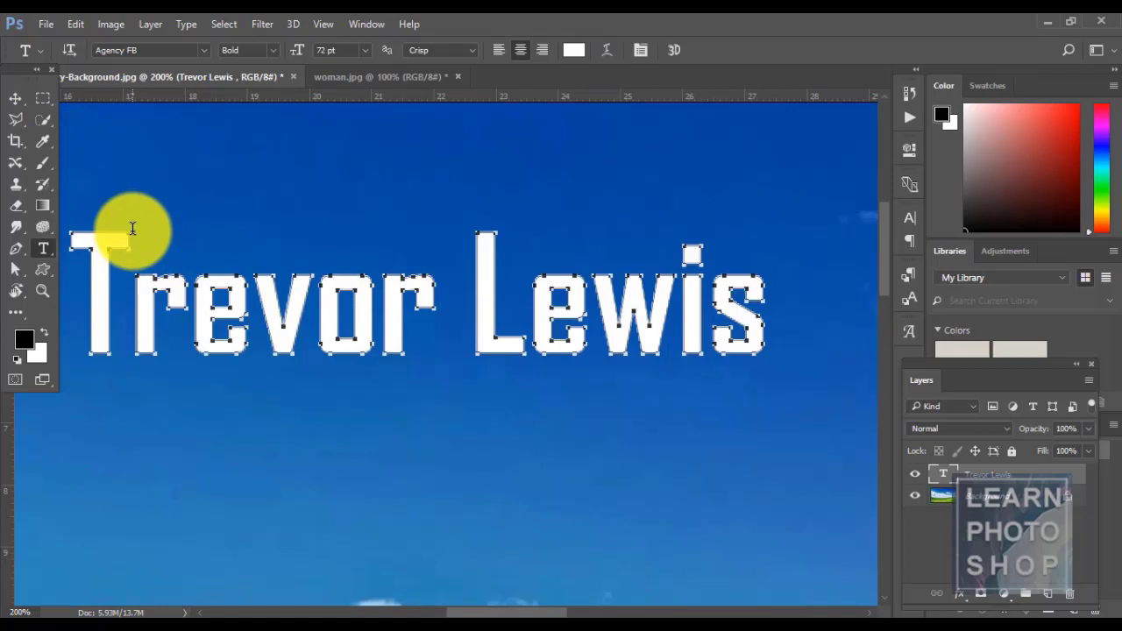
pyautogui.press('a')
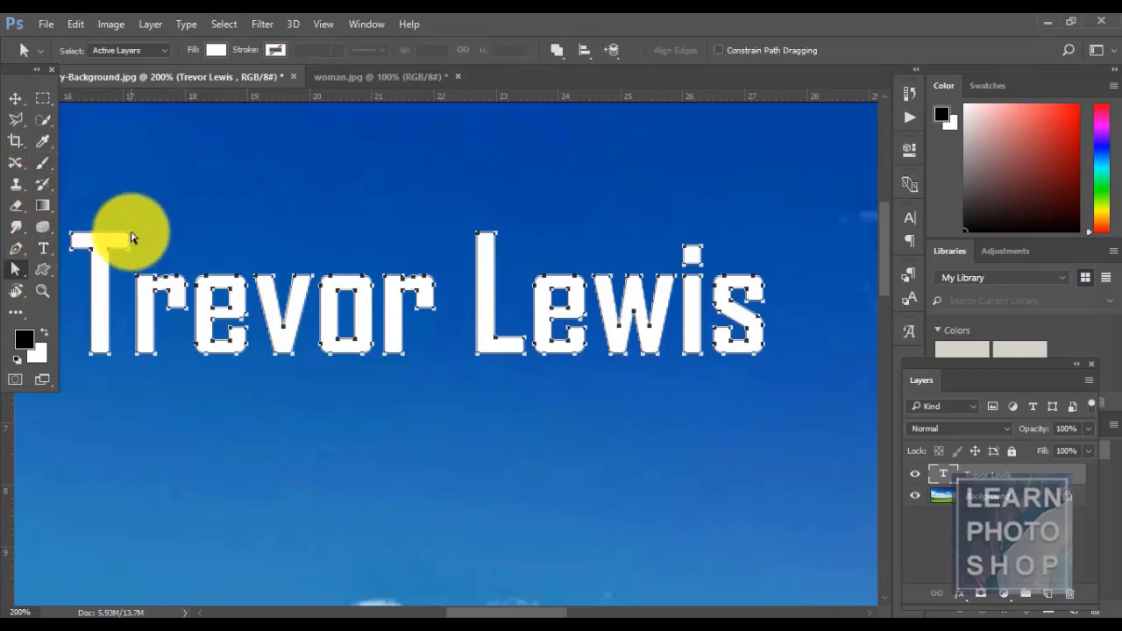
pyautogui.moveTo(130, 234); pyautogui.dragTo(135, 185)
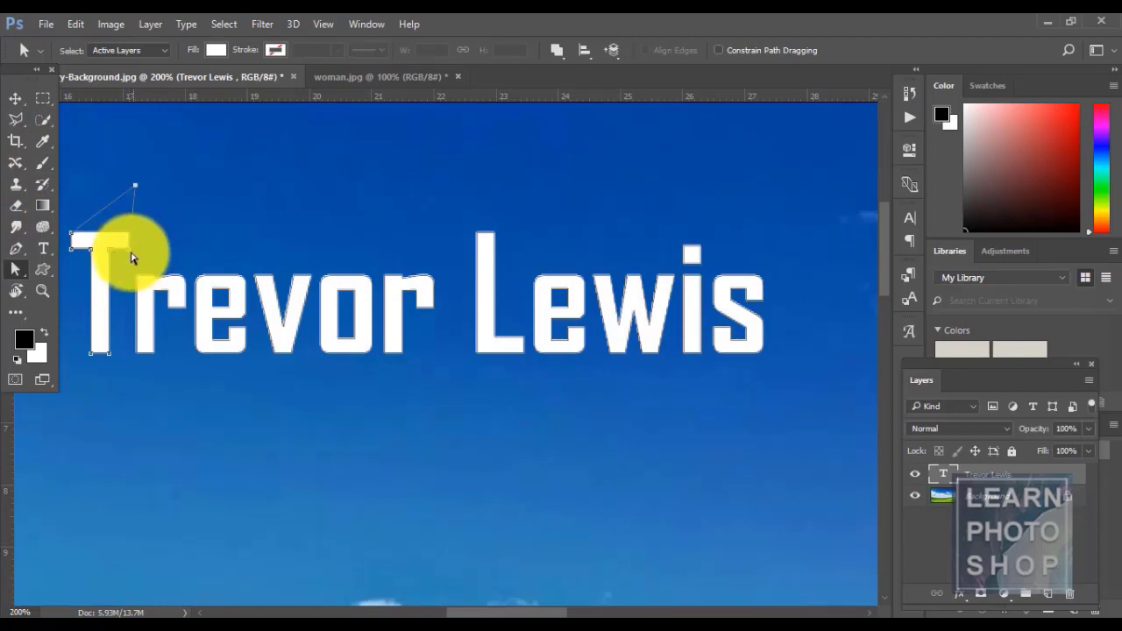
pyautogui.moveTo(129, 249); pyautogui.dragTo(158, 266)
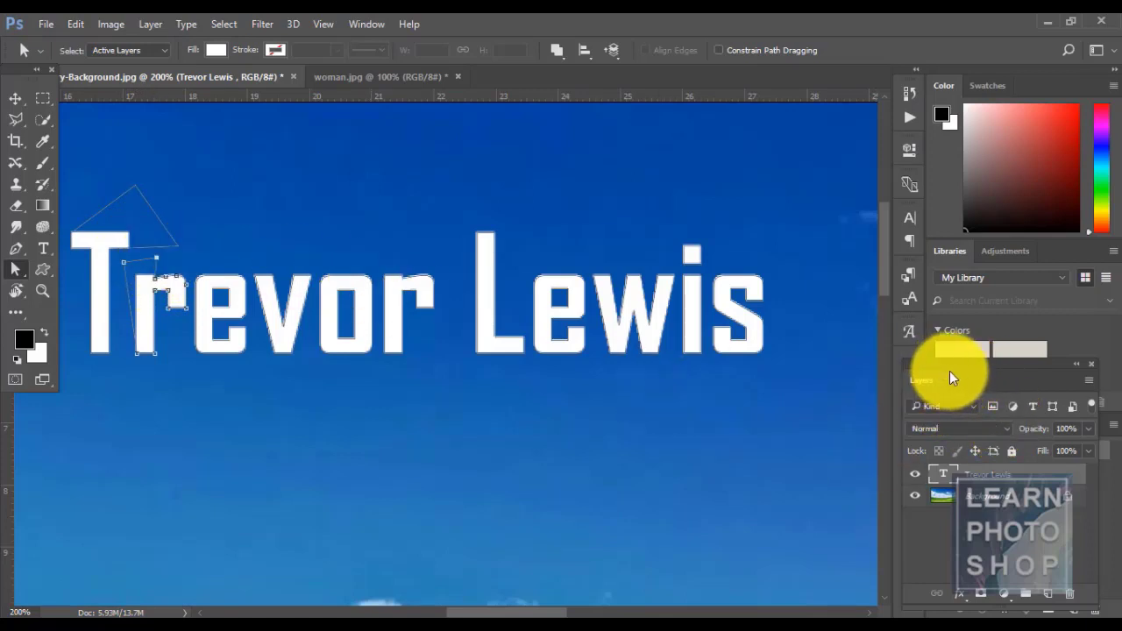
pyautogui.moveTo(950, 373); pyautogui.dragTo(955, 432)
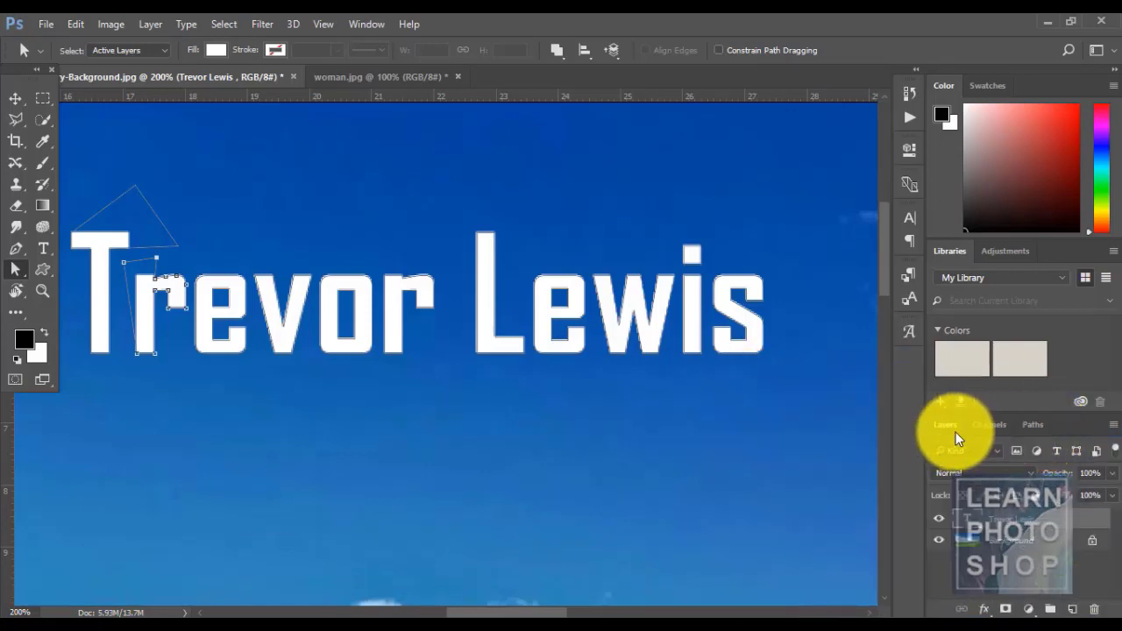
# - Make a selection from the Work Path with 0 px feather, then add new Layer 1
pyautogui.click(1043, 424)
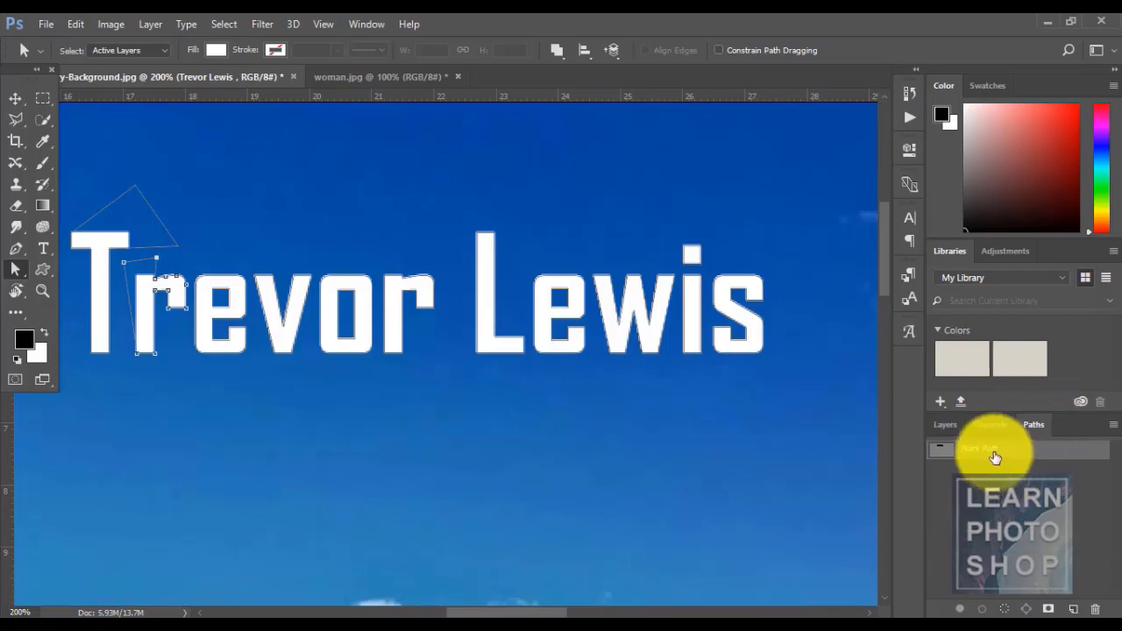
pyautogui.rightClick(995, 456)
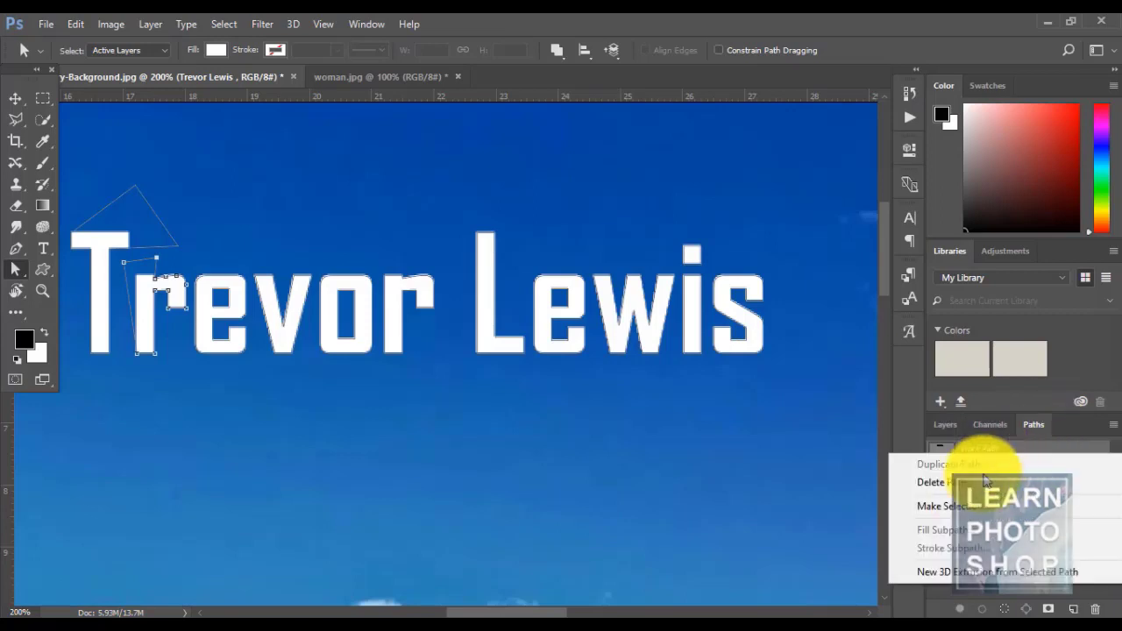
pyautogui.click(989, 502)
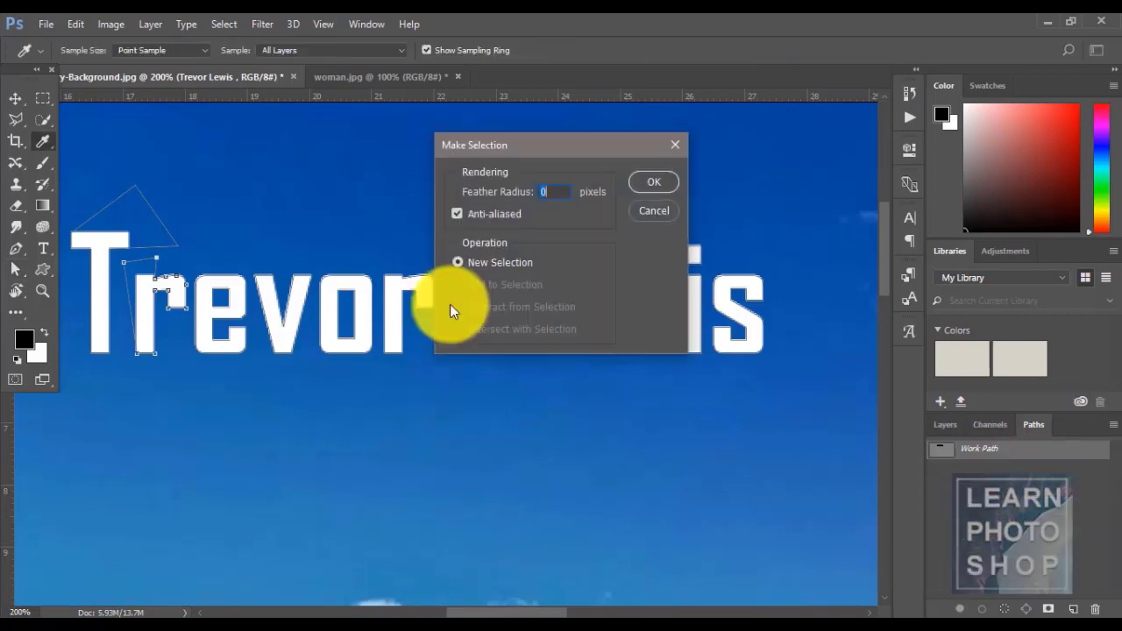
pyautogui.click(654, 182)
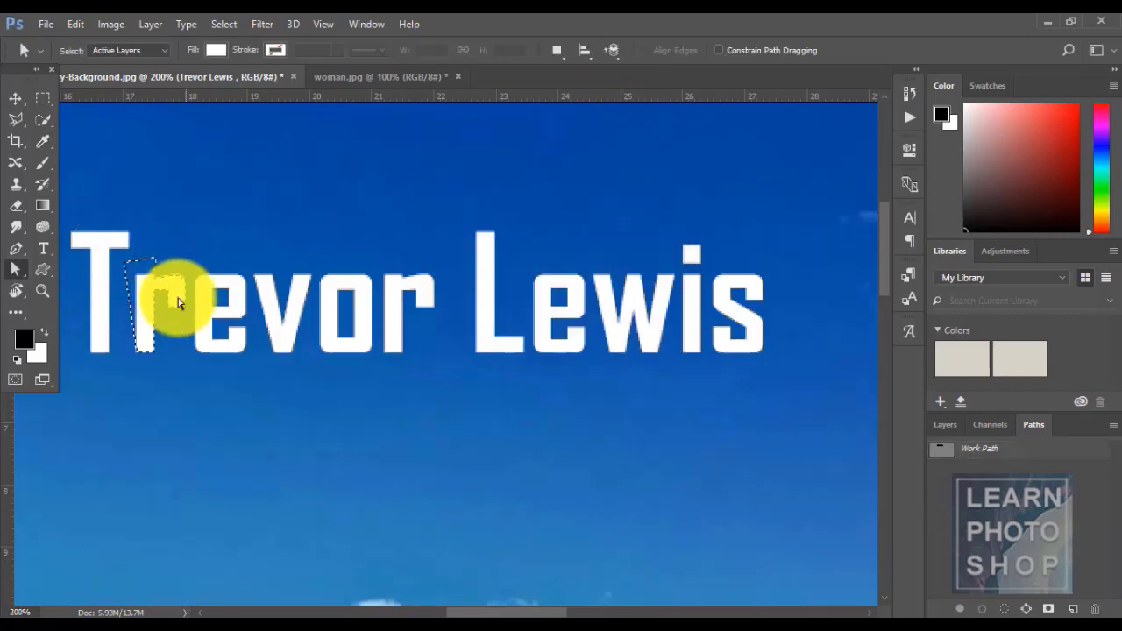
pyautogui.click(945, 425)
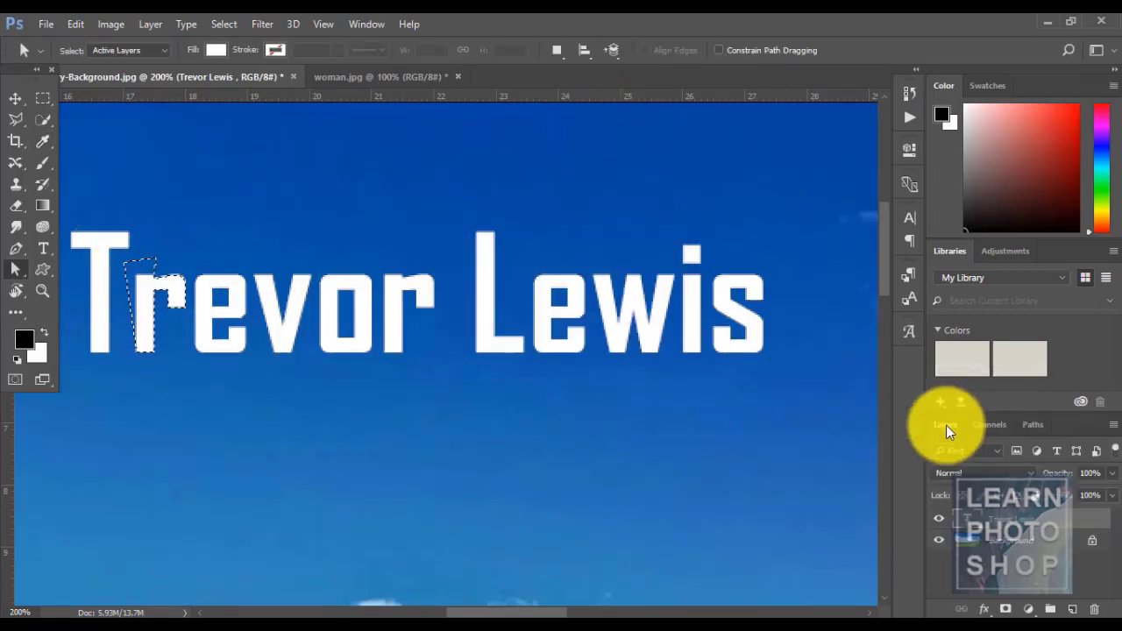
pyautogui.click(1071, 608)
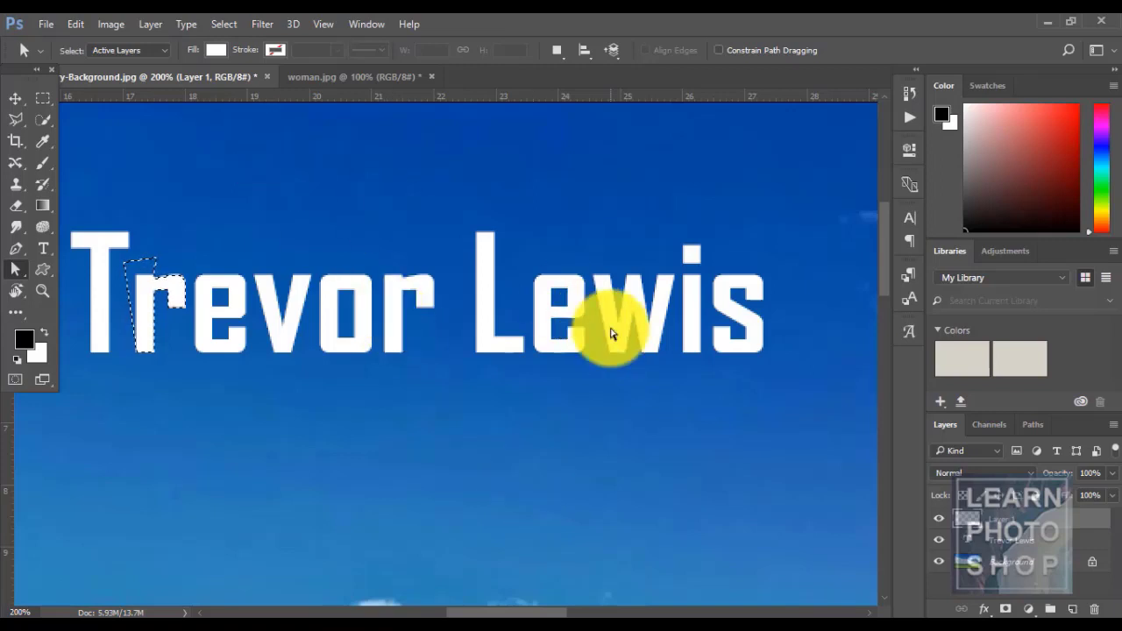
pyautogui.hotkey('ctrl', 'z')
pyautogui.click(180, 24)
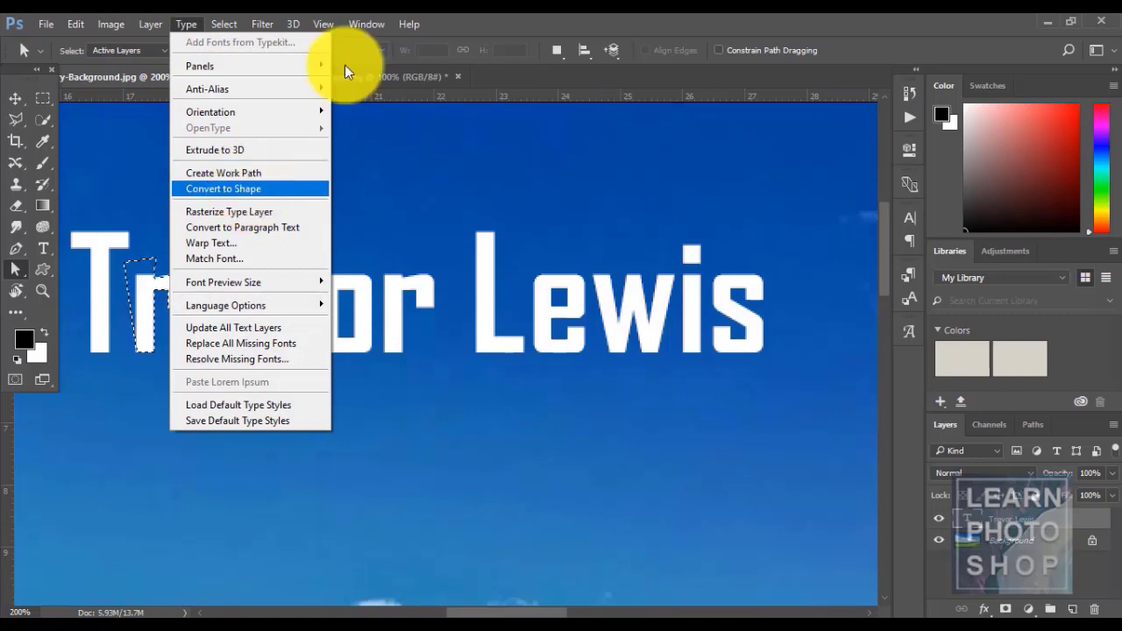
pyautogui.click(624, 18)
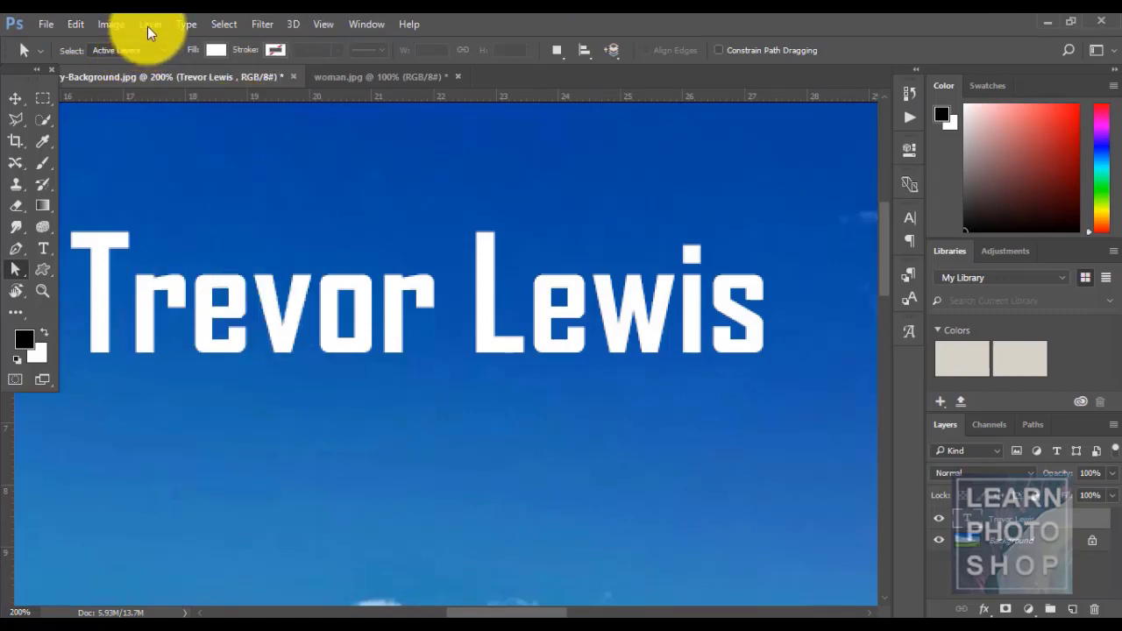
pyautogui.click(178, 25)
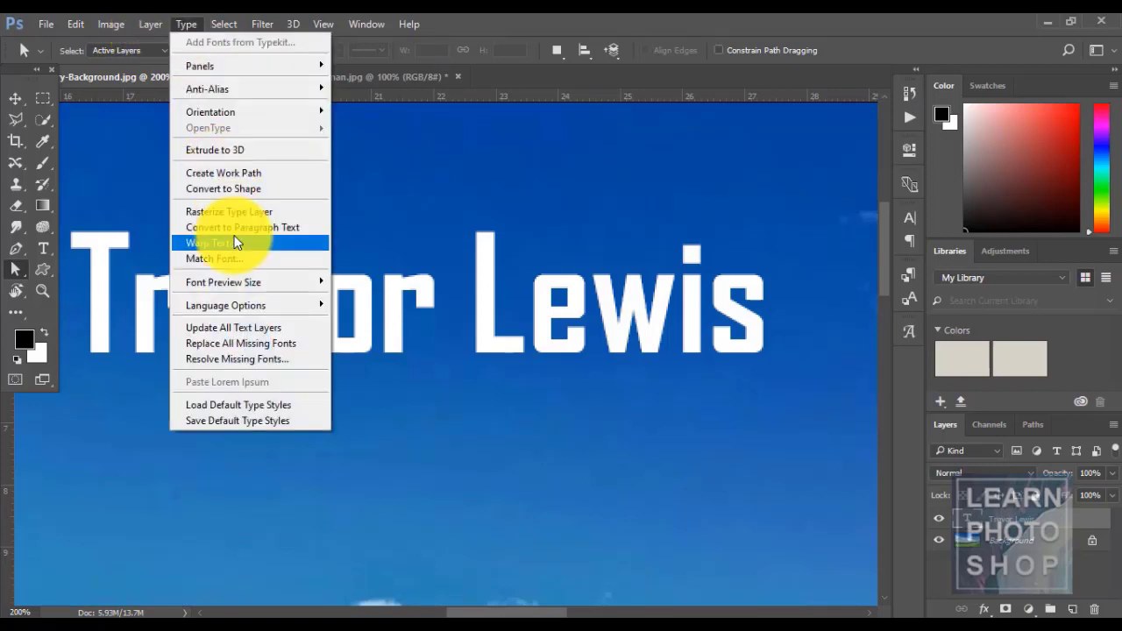
pyautogui.click(232, 190)
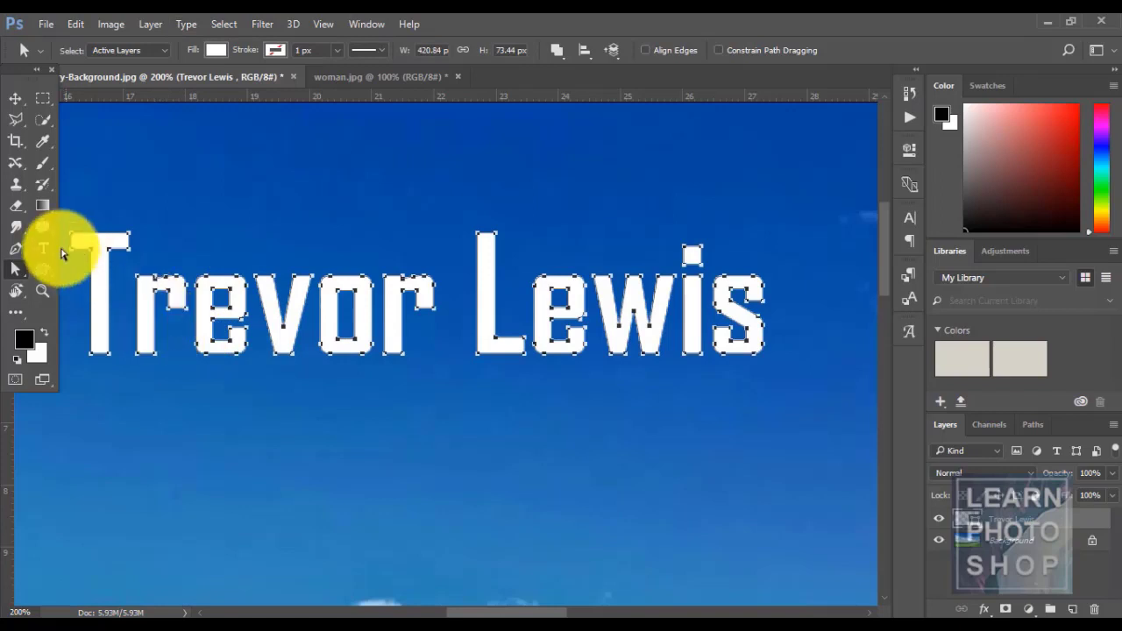
# - Drag the r's anchor points to distort it beside the T, then start a new text layer
pyautogui.click(152, 261)
pyautogui.click(139, 276)
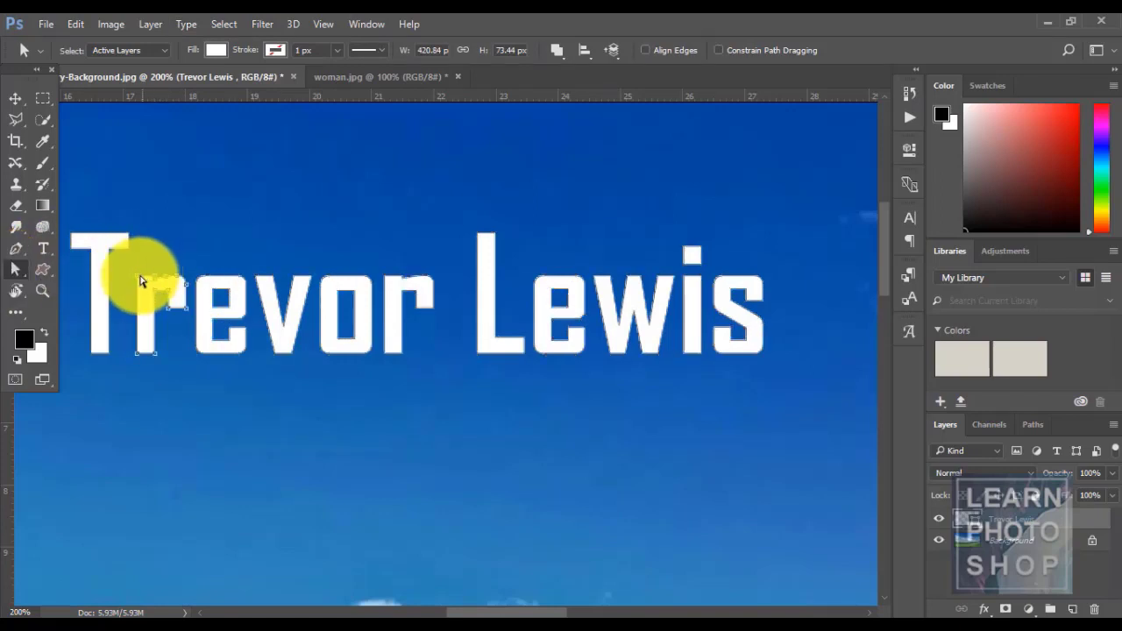
pyautogui.moveTo(136, 279); pyautogui.dragTo(153, 254)
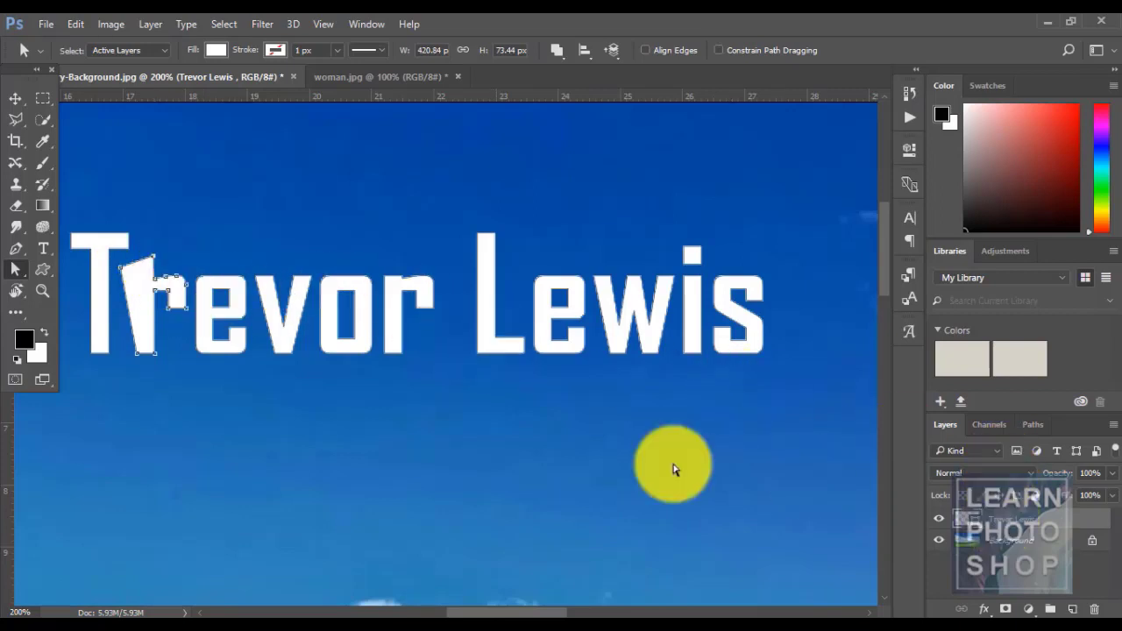
pyautogui.click(43, 248)
pyautogui.click(379, 321)
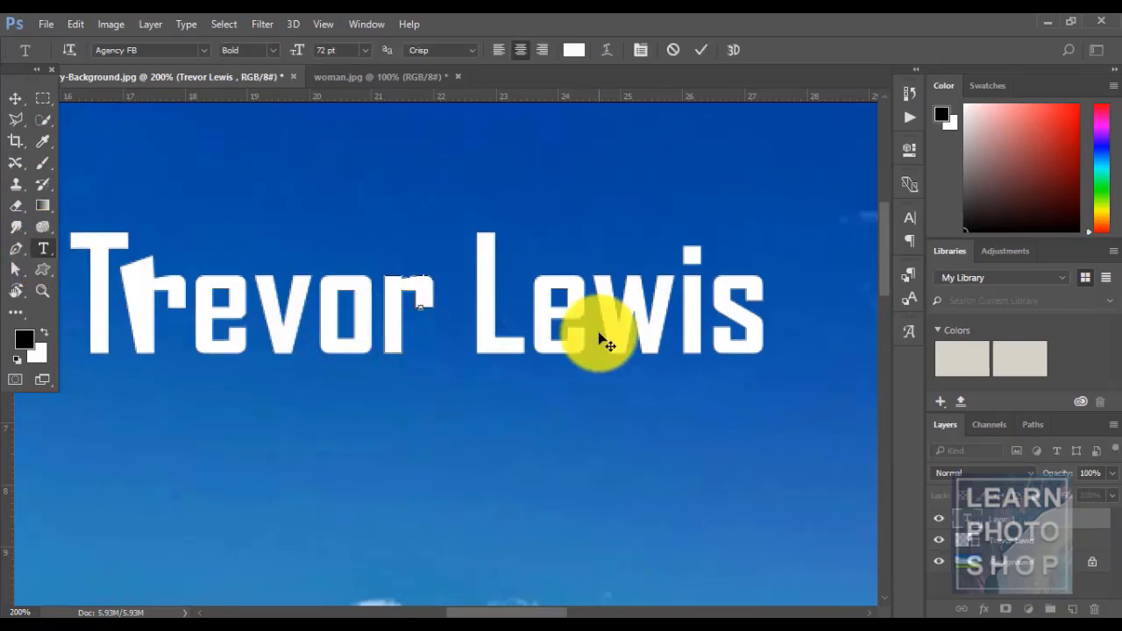
pyautogui.press('Escape')
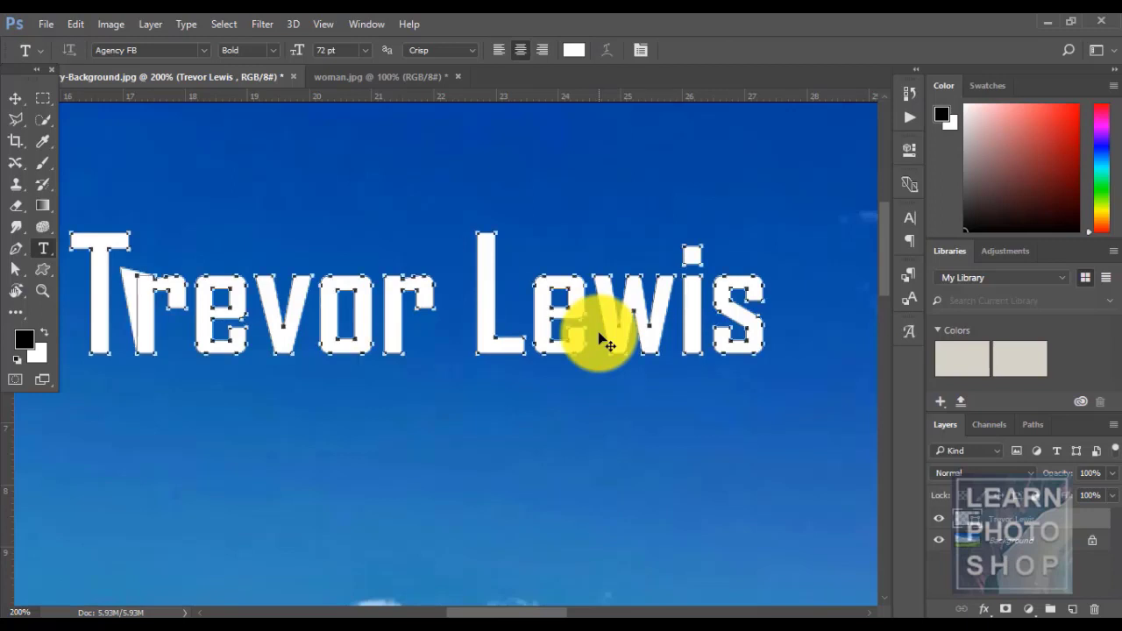
pyautogui.hotkey('ctrl', 'd')
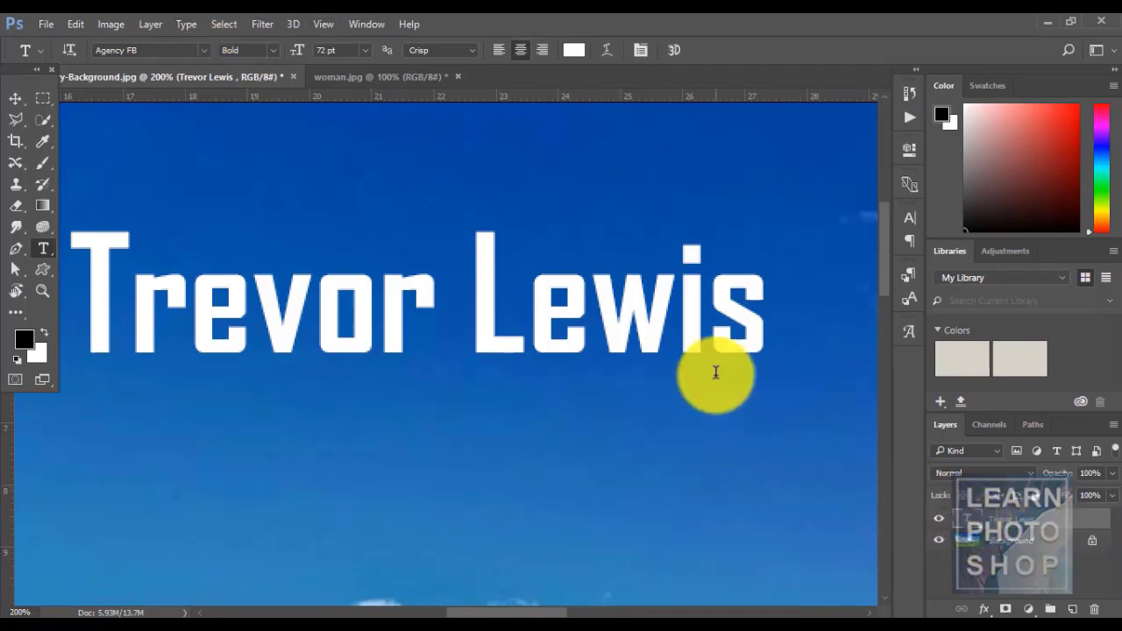
pyautogui.click(706, 337)
pyautogui.write('sasds')
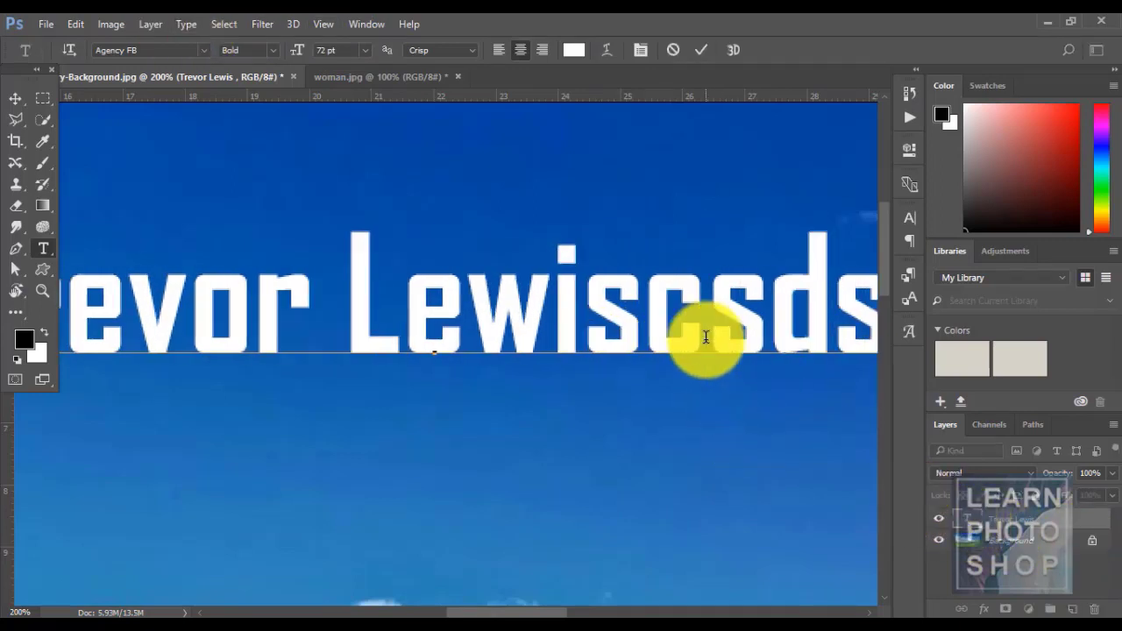
pyautogui.press('Escape')
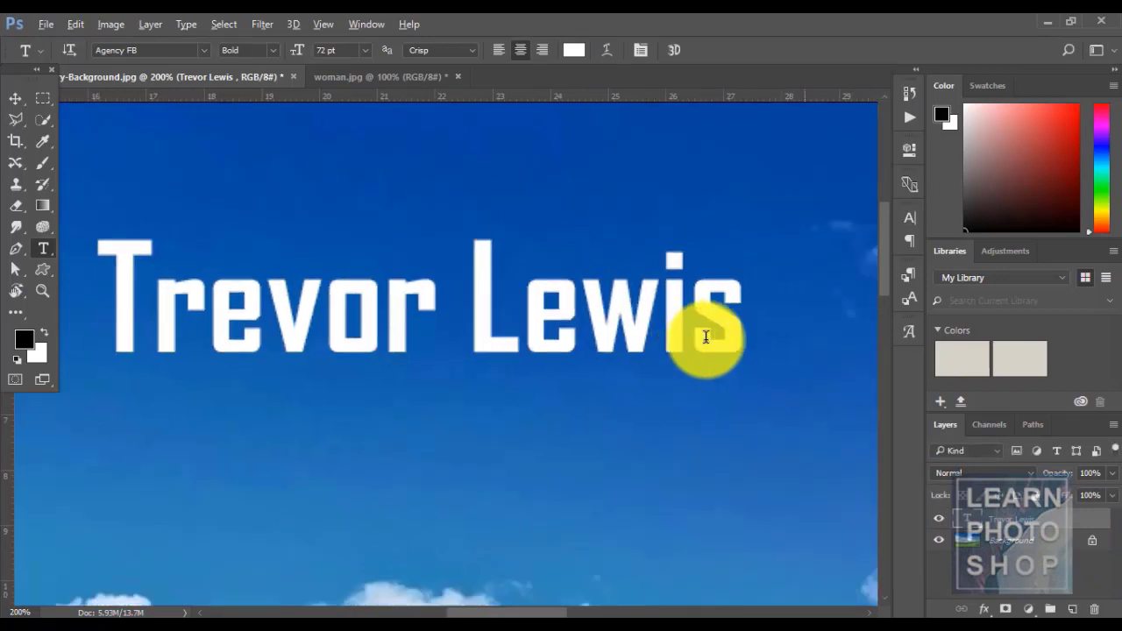
pyautogui.hotkey('ctrl', '-')
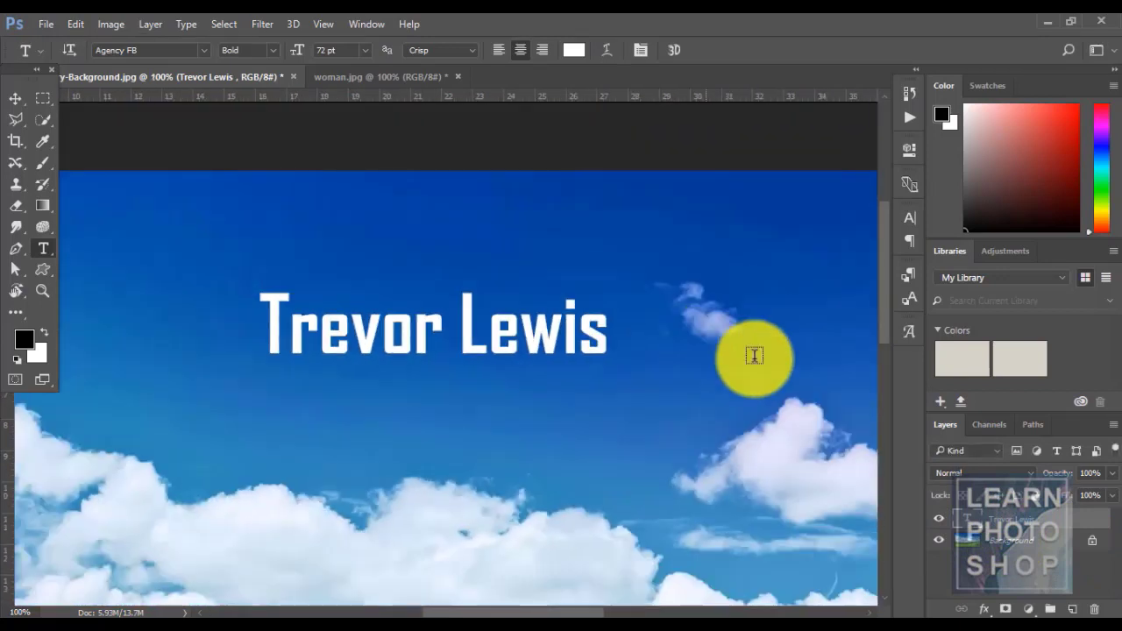
pyautogui.click(184, 24)
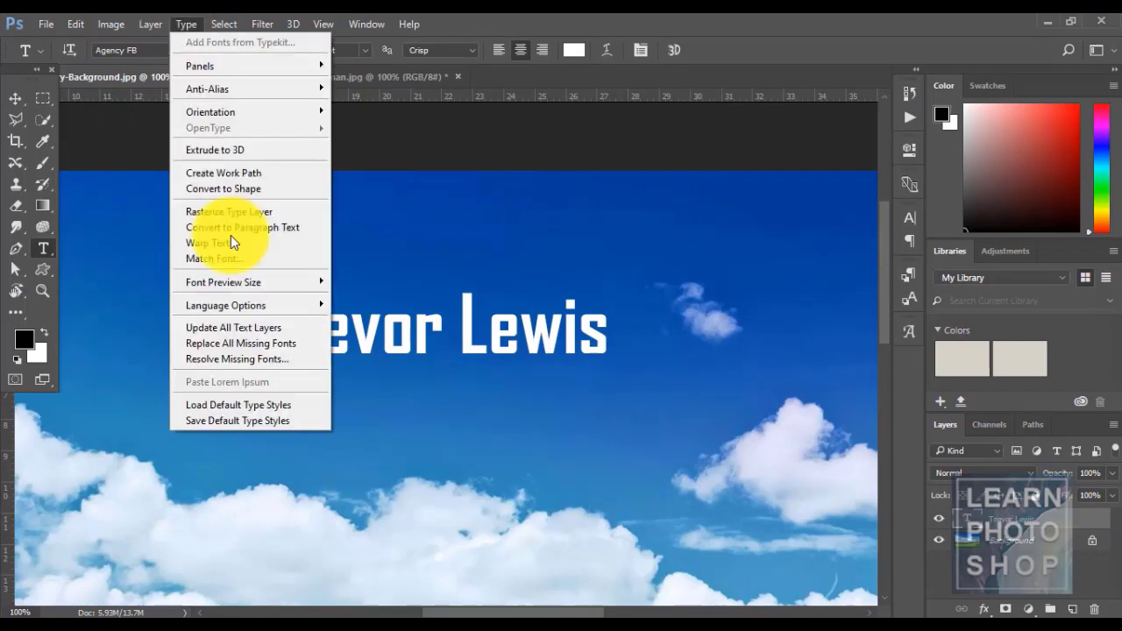
pyautogui.click(223, 180)
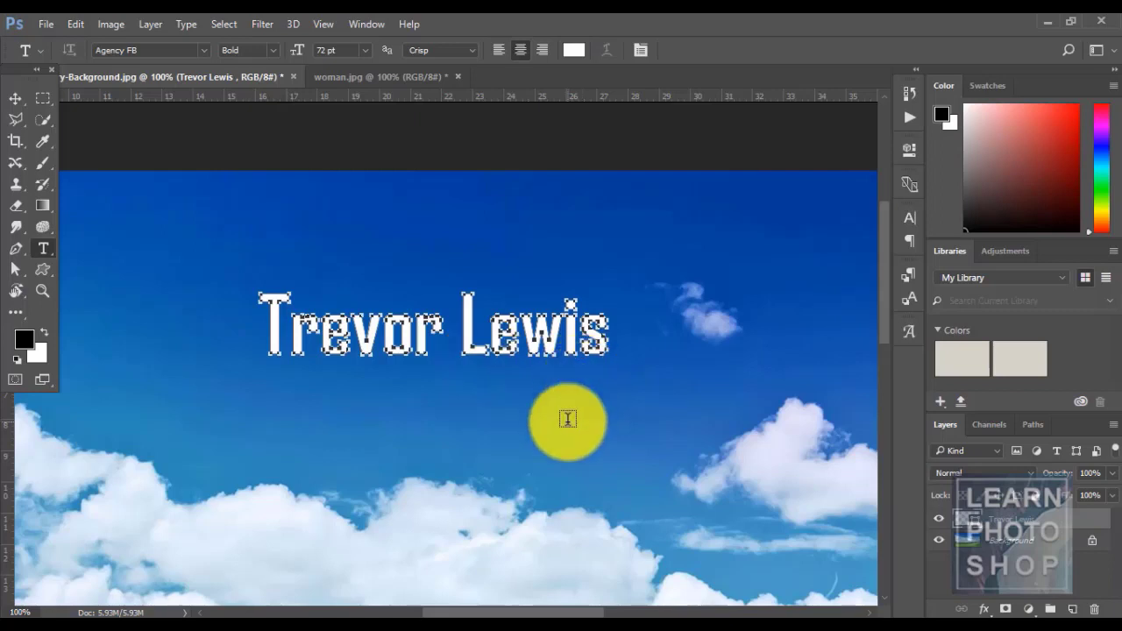
pyautogui.hotkey('ctrl', 'z')
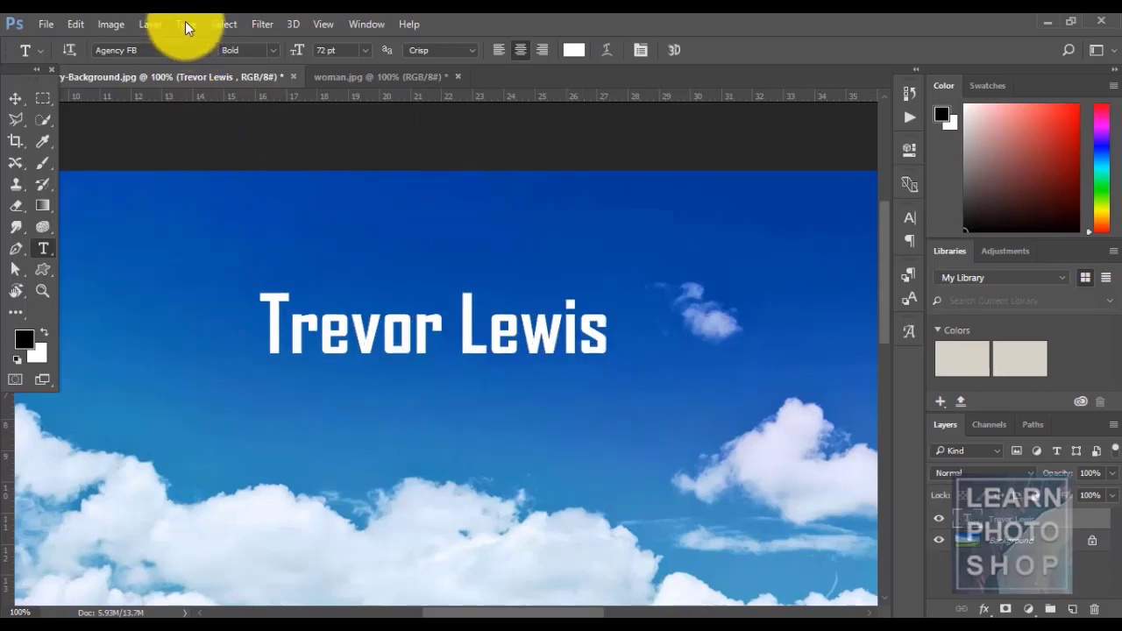
pyautogui.click(184, 23)
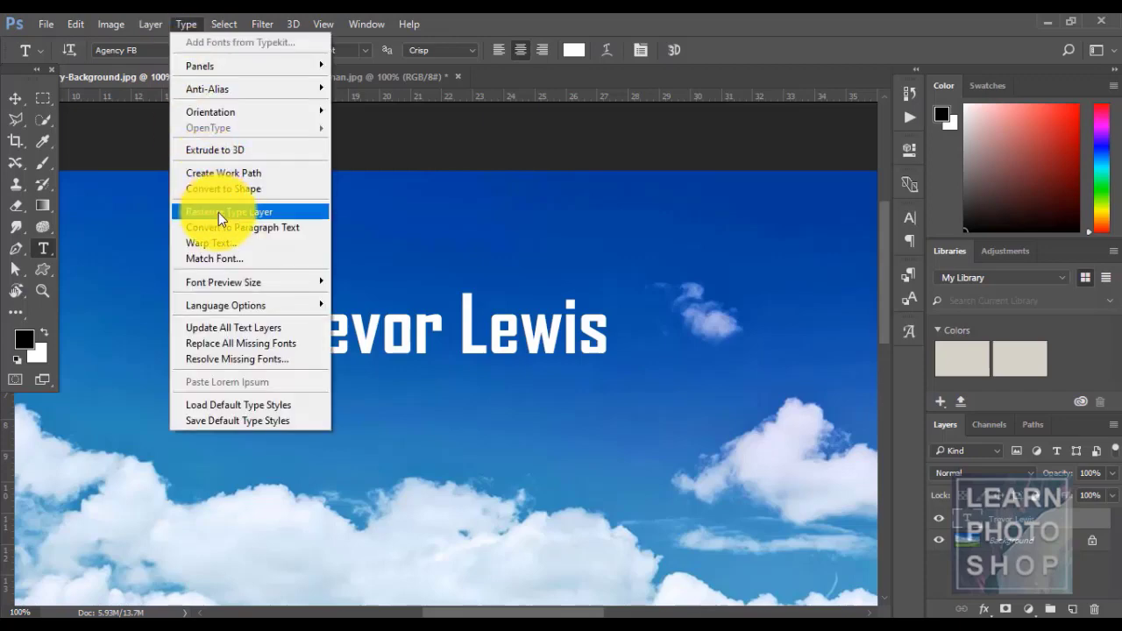
pyautogui.click(596, 18)
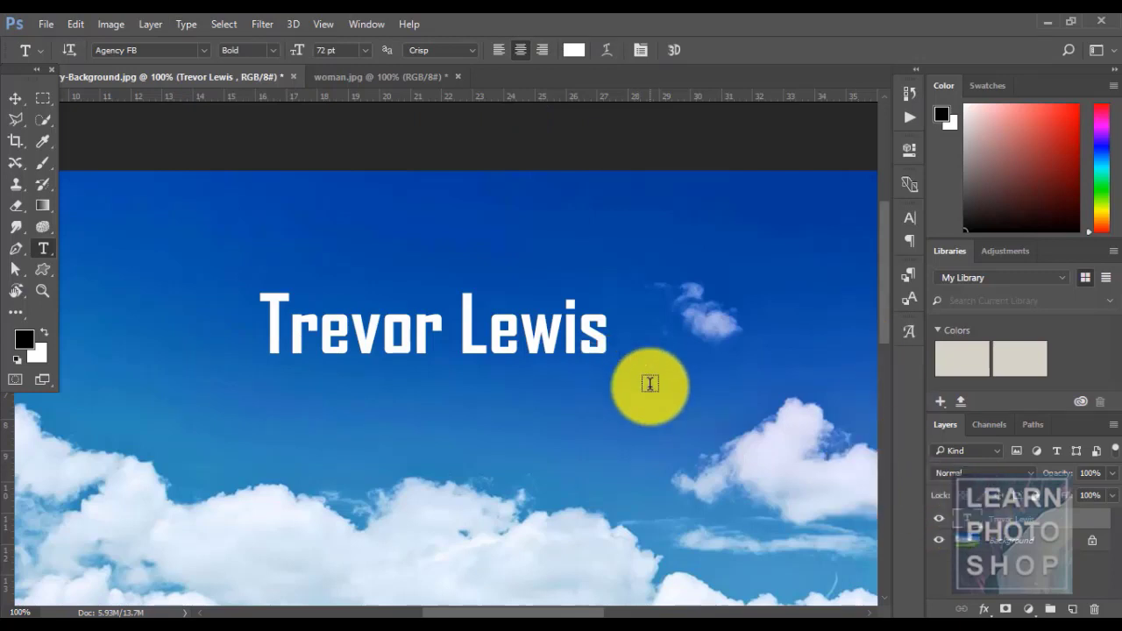
pyautogui.rightClick(1036, 524)
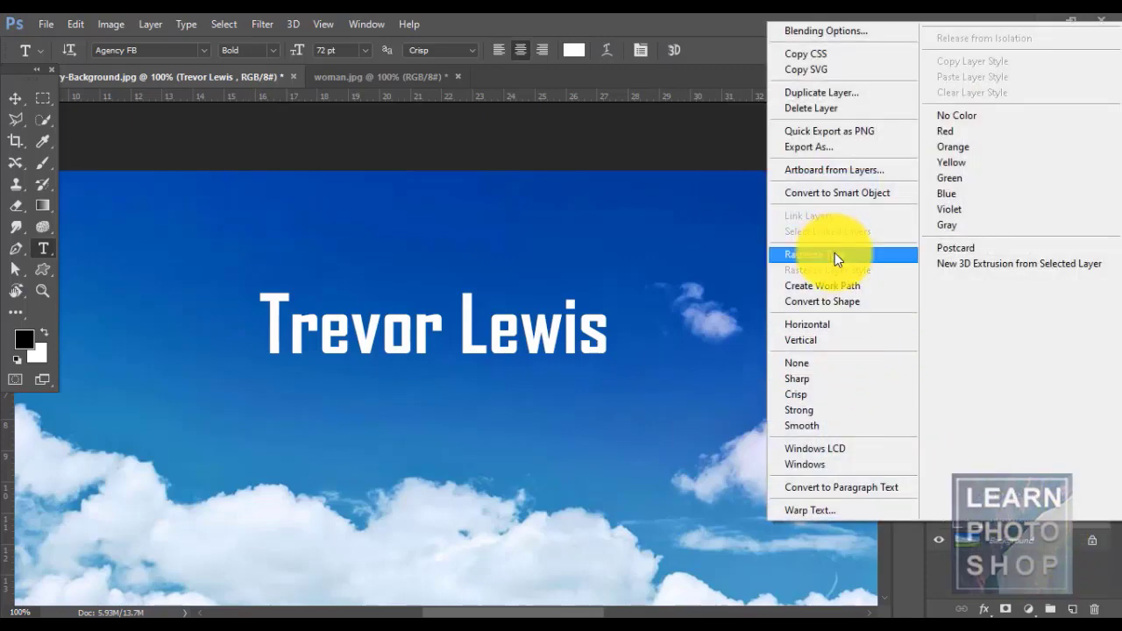
pyautogui.click(183, 24)
pyautogui.click(181, 27)
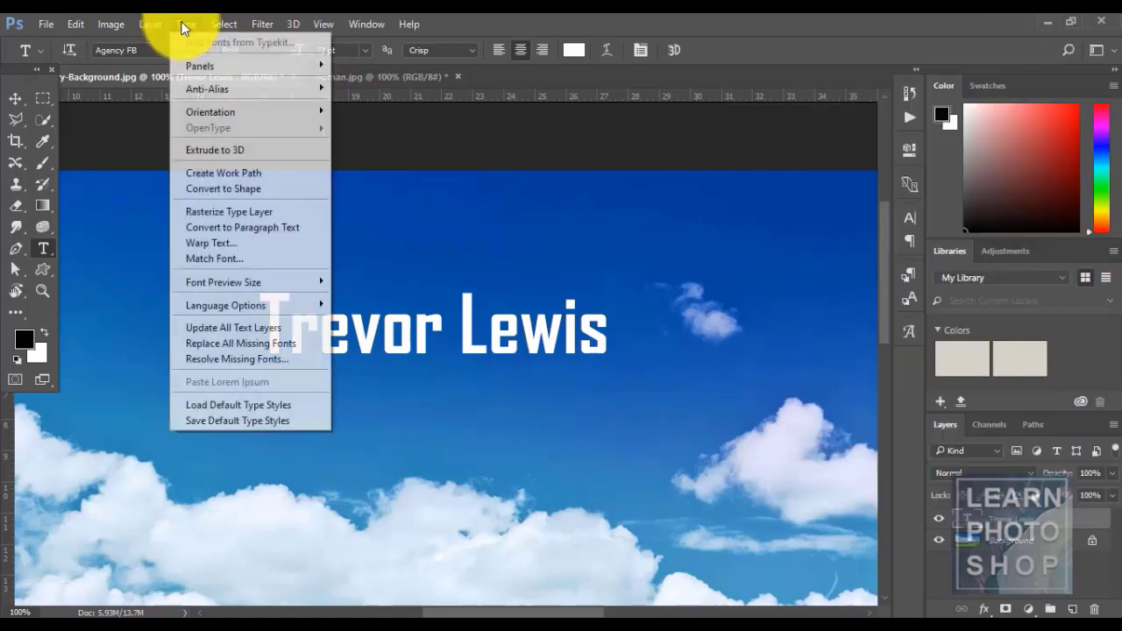
pyautogui.click(249, 212)
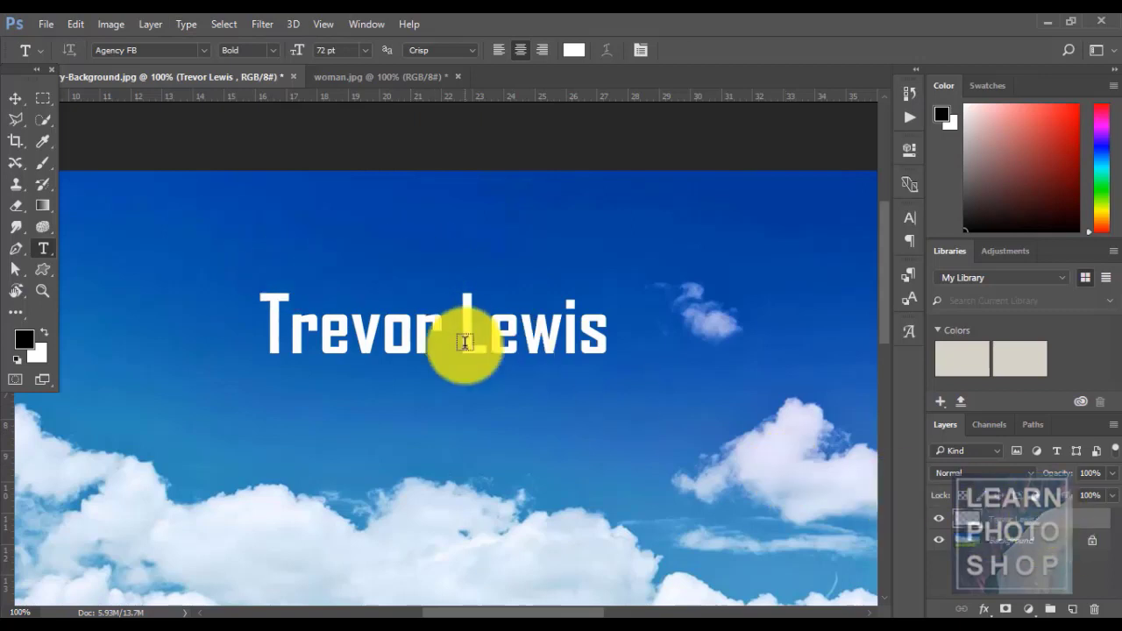
# - Try moving the rasterized title up about 1.46 cm, then undo both the move and the rasterizing
pyautogui.press('v')
pyautogui.moveTo(414, 297); pyautogui.dragTo(412, 252)
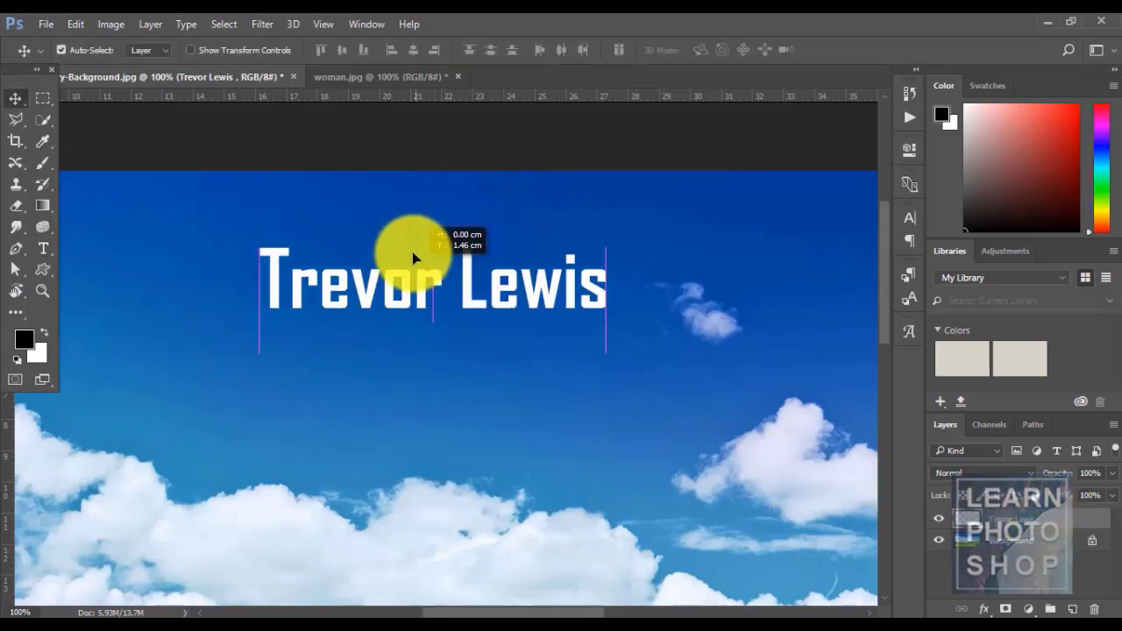
pyautogui.hotkey('ctrl', 'z')
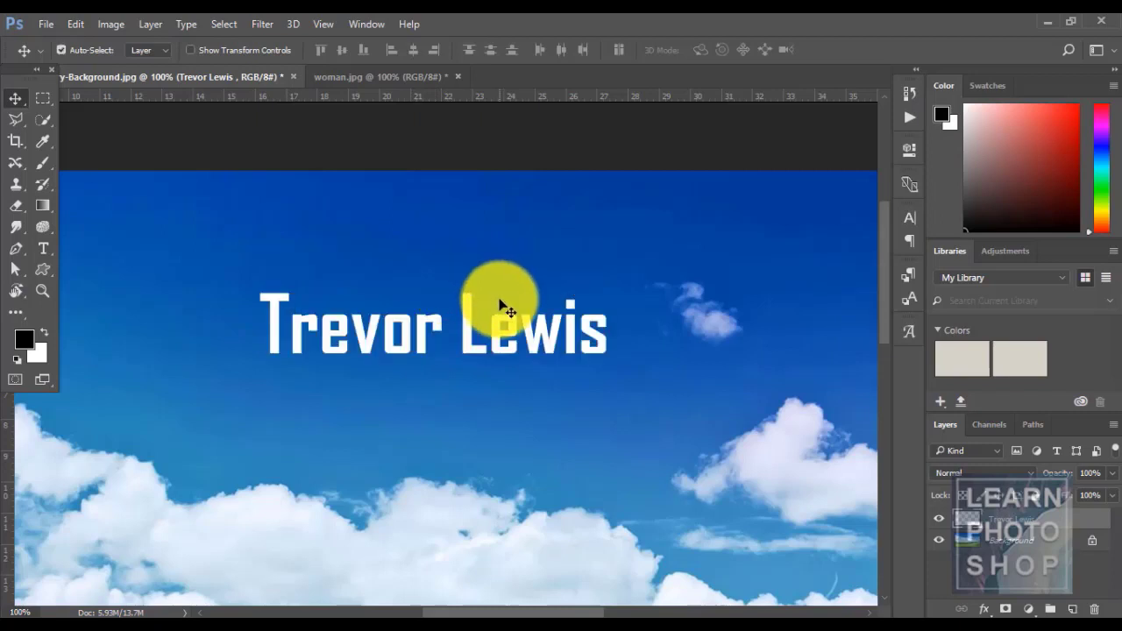
pyautogui.hotkey('ctrl', 'alt', 'z')
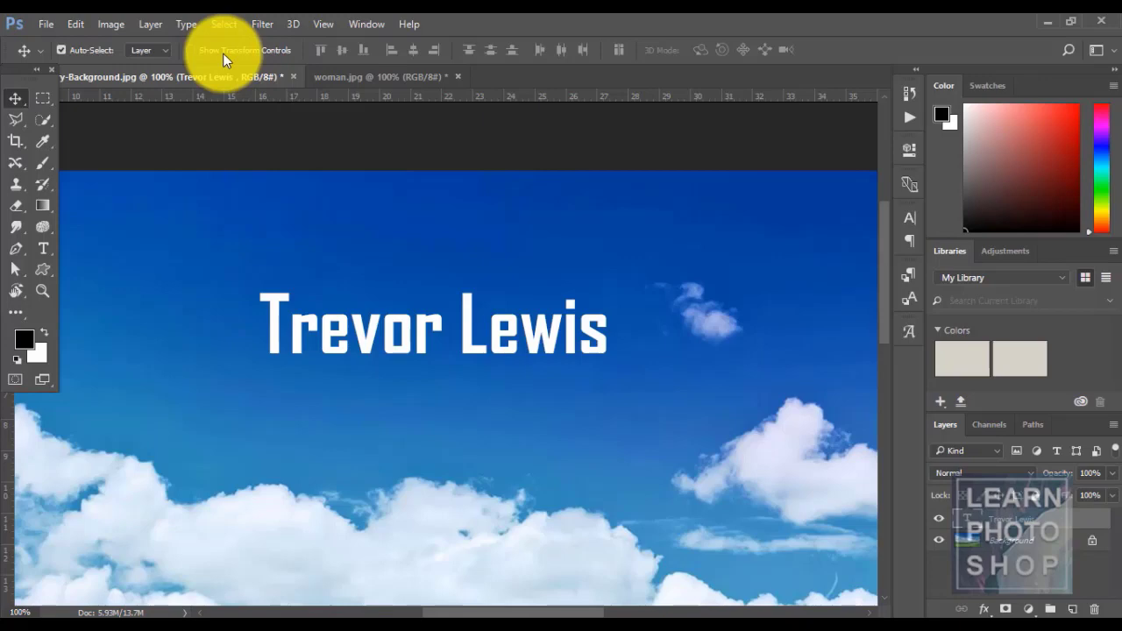
# - Test-select the letters 'rev' in Trevor, then leave text editing
pyautogui.click(184, 25)
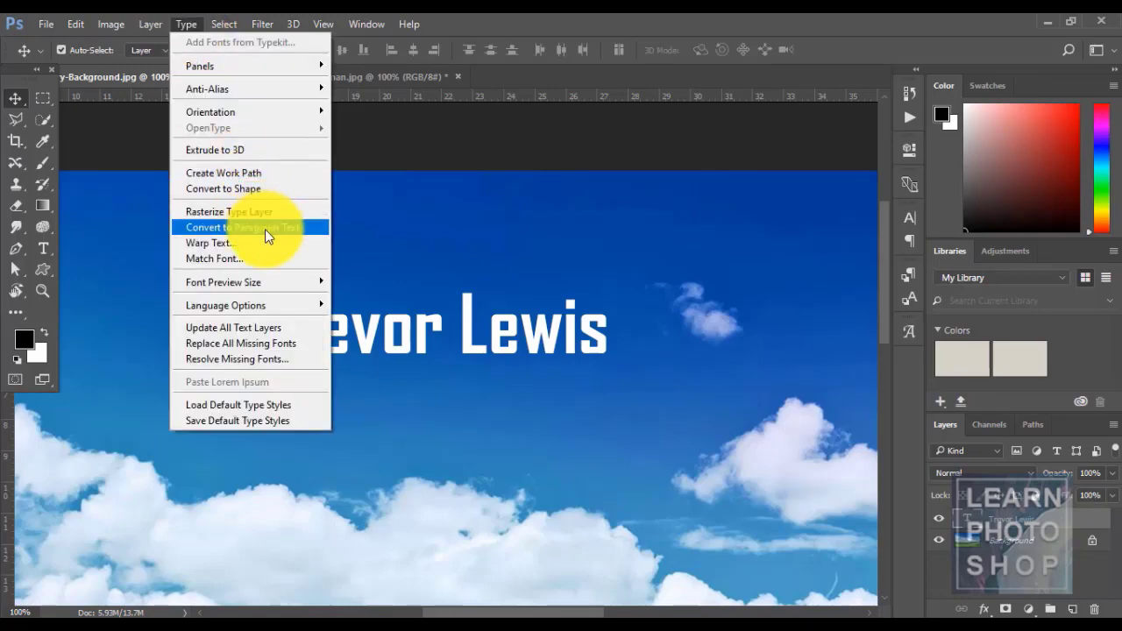
pyautogui.click(440, 57)
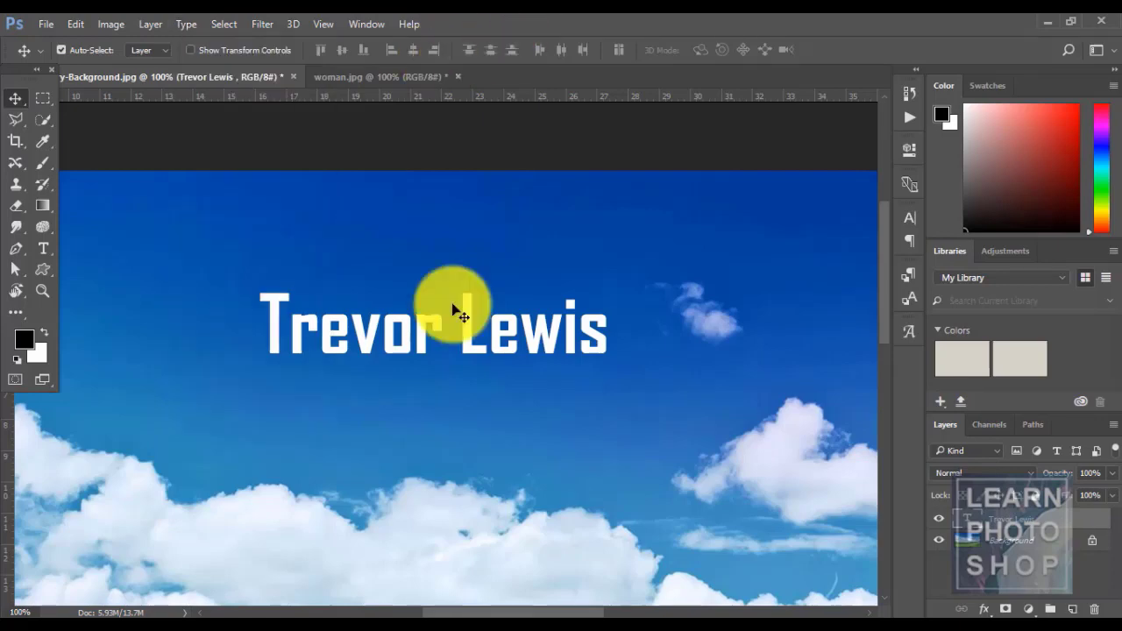
pyautogui.press('t')
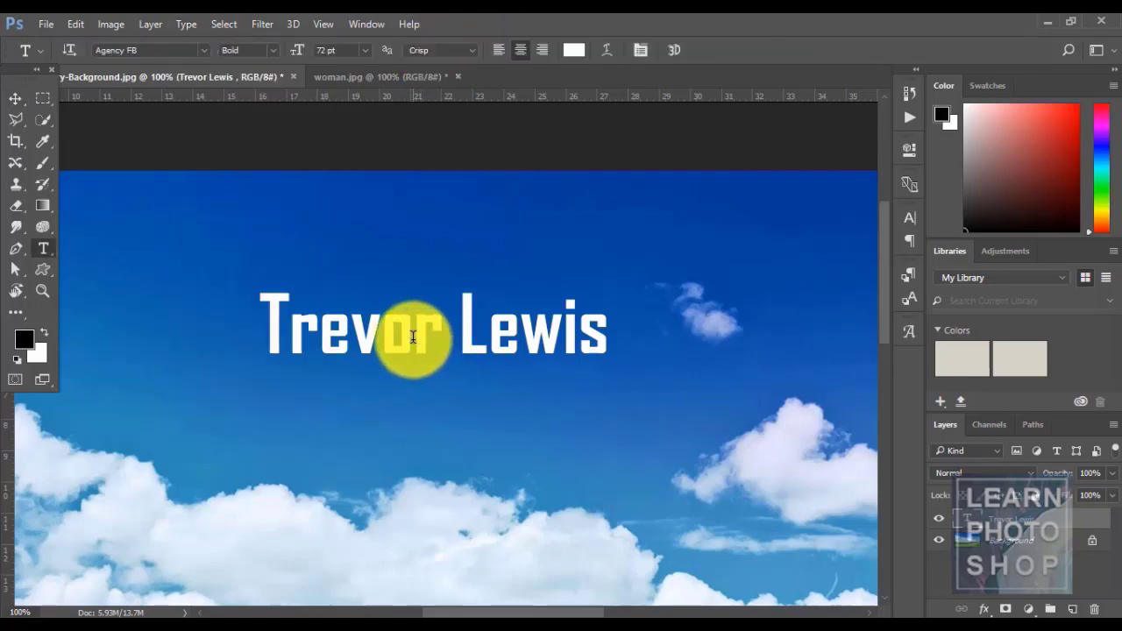
pyautogui.click(409, 333)
pyautogui.moveTo(373, 327); pyautogui.dragTo(291, 327)
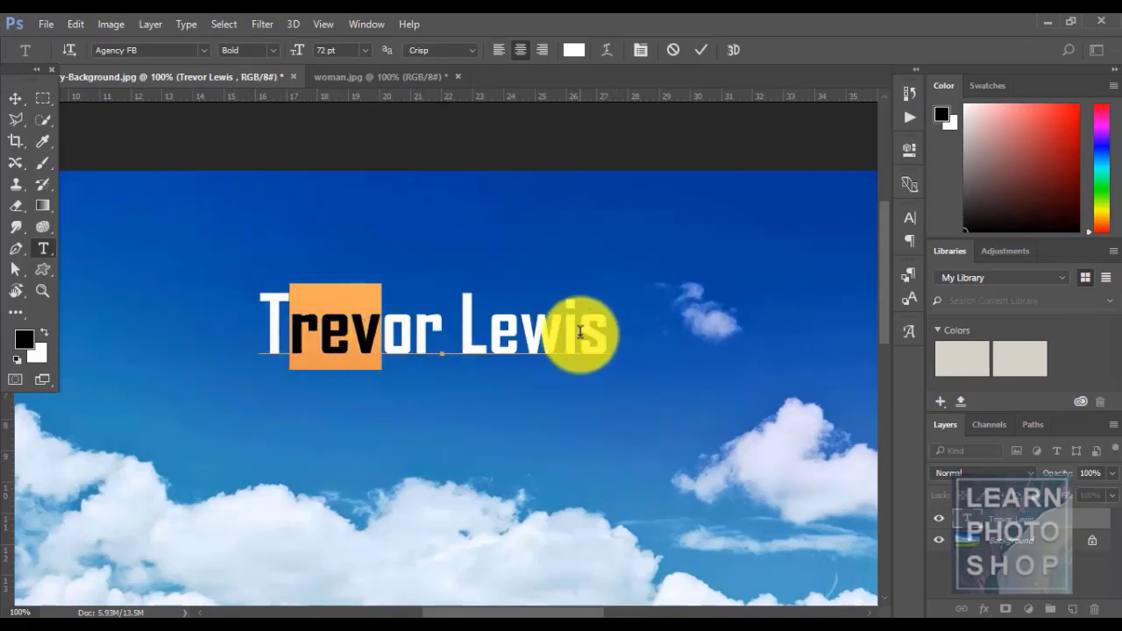
pyautogui.hotkey('ctrl', 'Return')
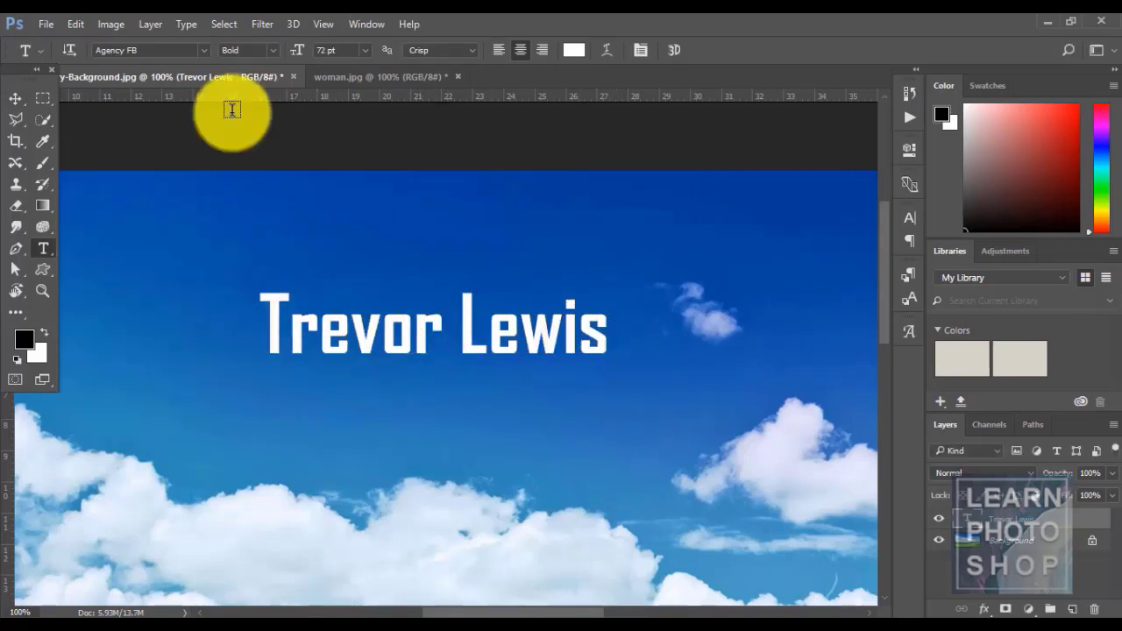
pyautogui.click(187, 25)
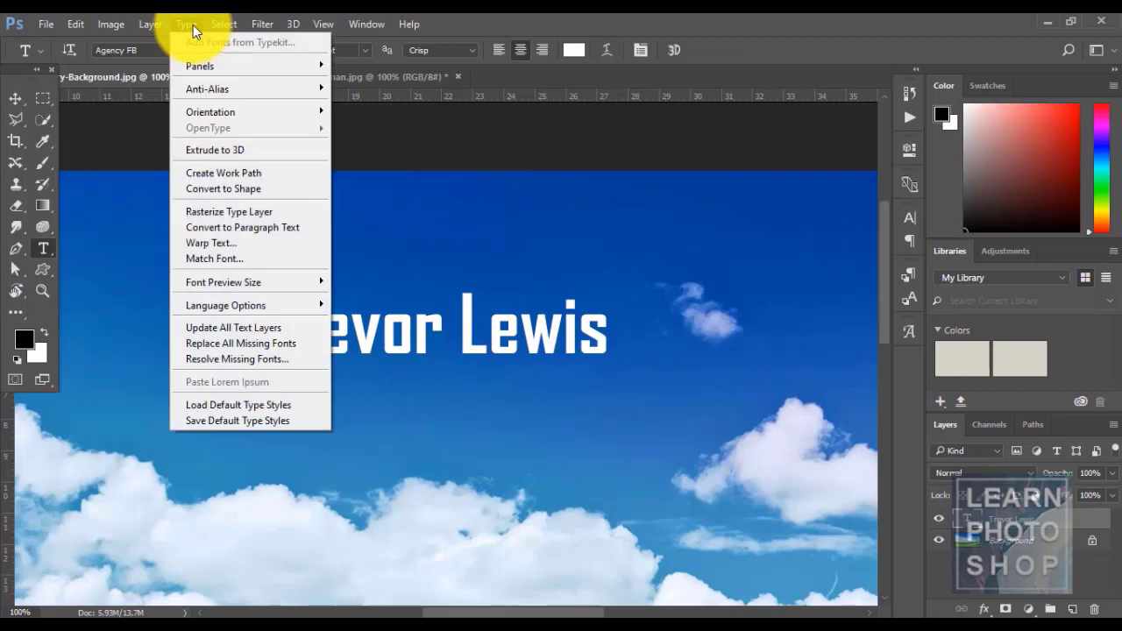
pyautogui.click(265, 227)
pyautogui.click(555, 357)
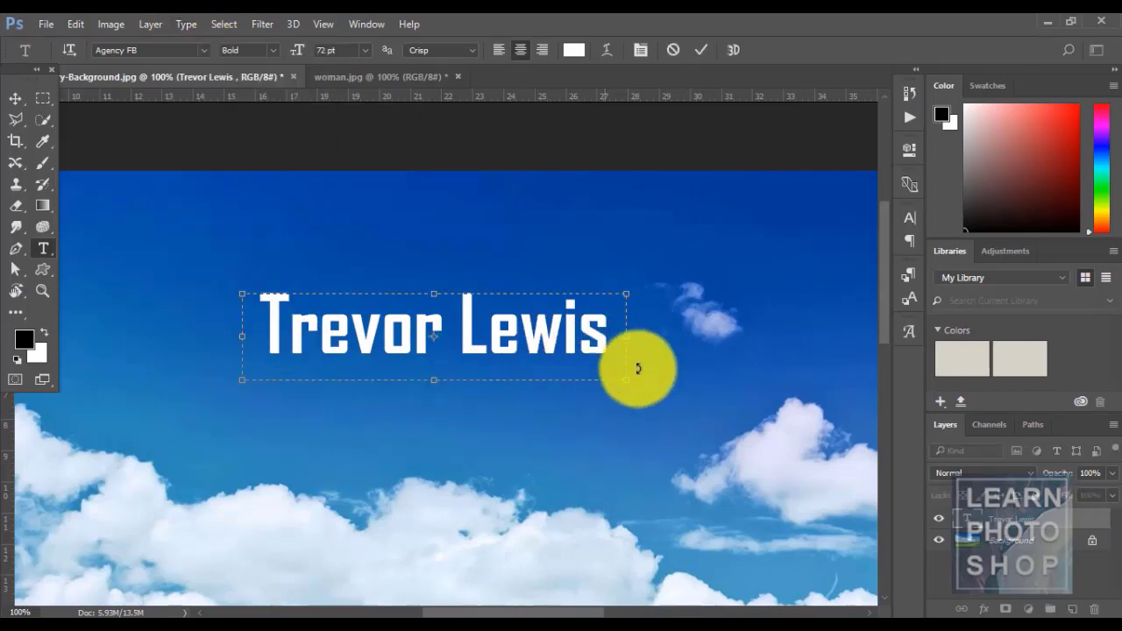
pyautogui.click(613, 339)
pyautogui.write('df')
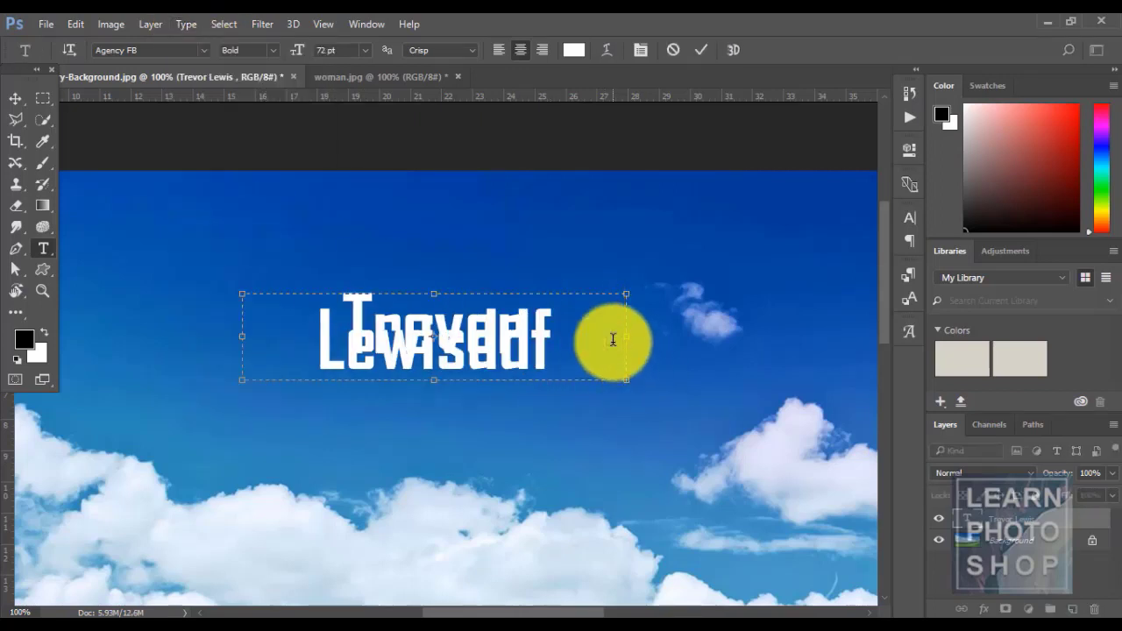
pyautogui.hotkey('ctrl', 'a')
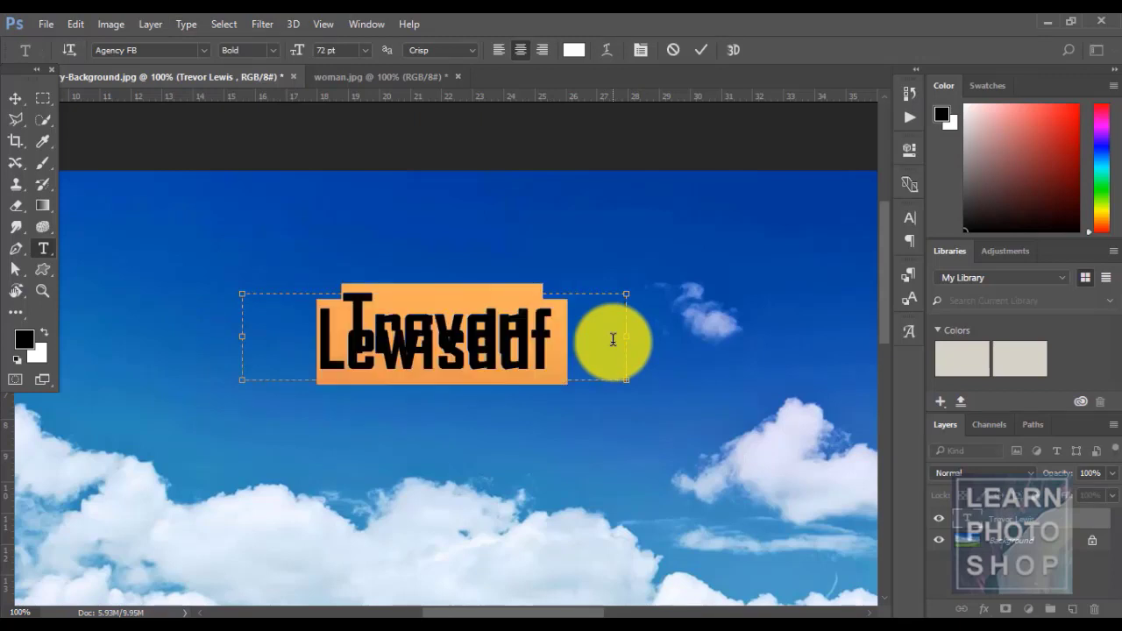
pyautogui.hotkey('ctrl', 't')
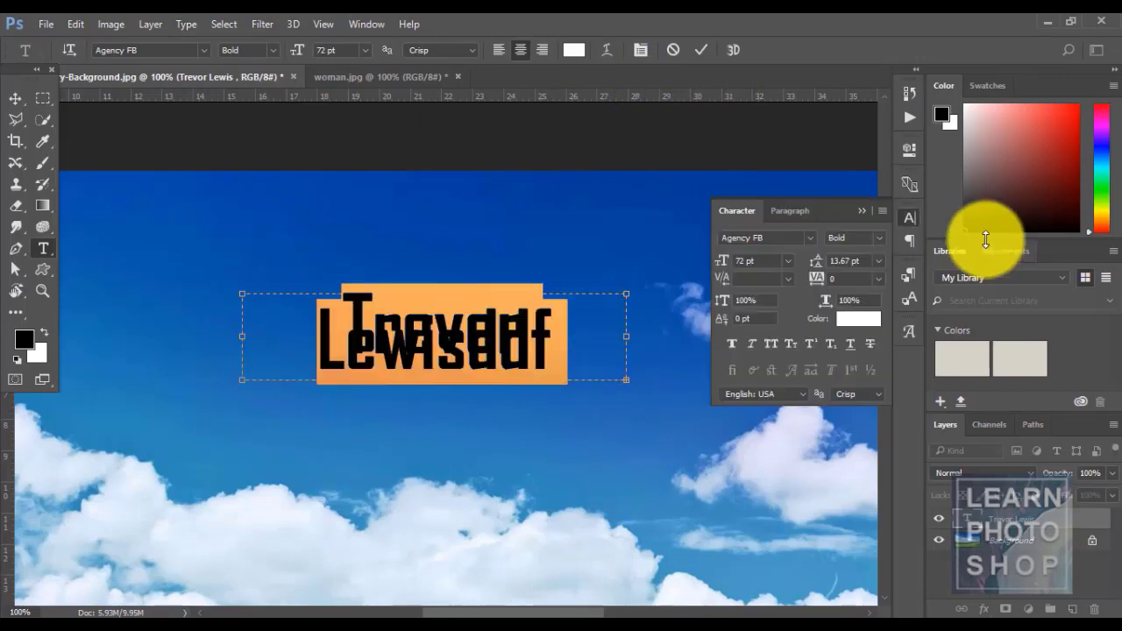
pyautogui.click(788, 266)
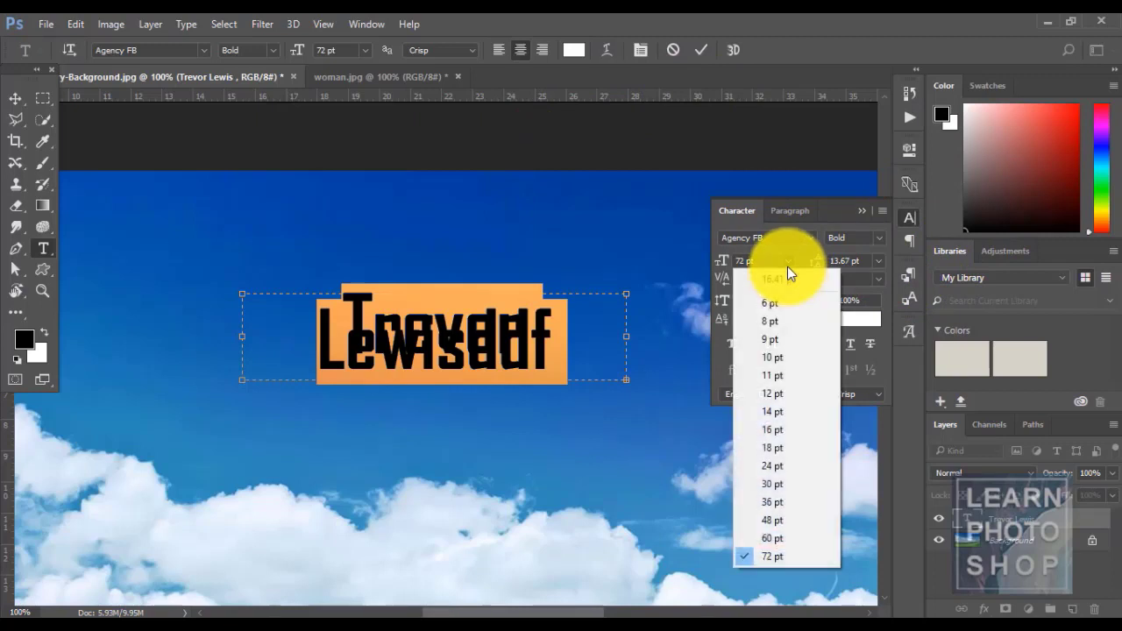
pyautogui.click(797, 391)
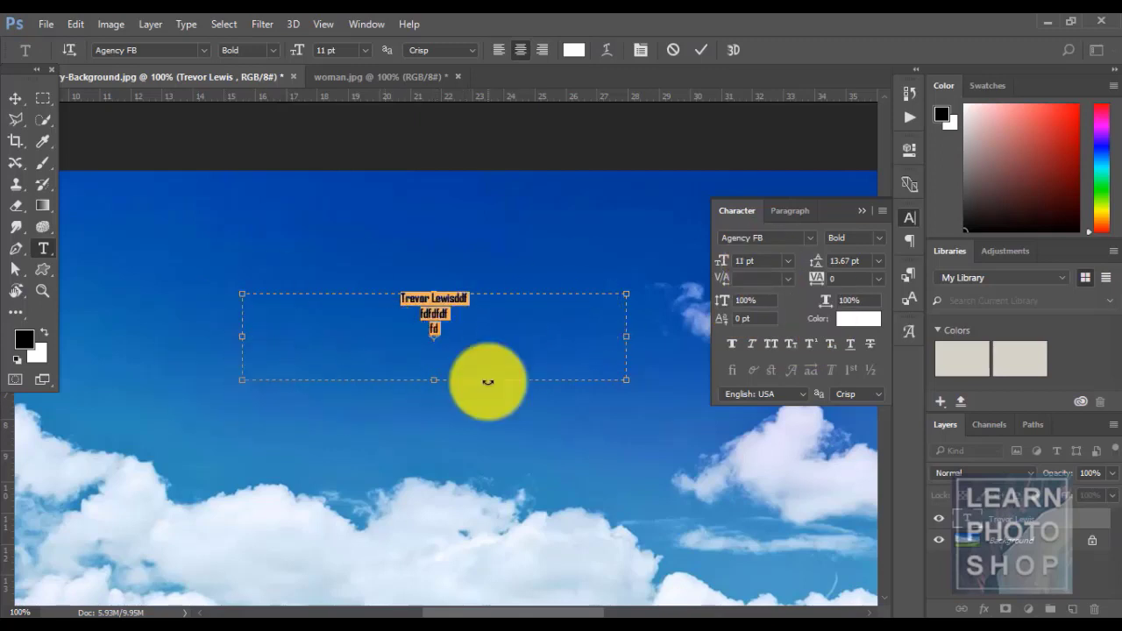
pyautogui.press('Escape')
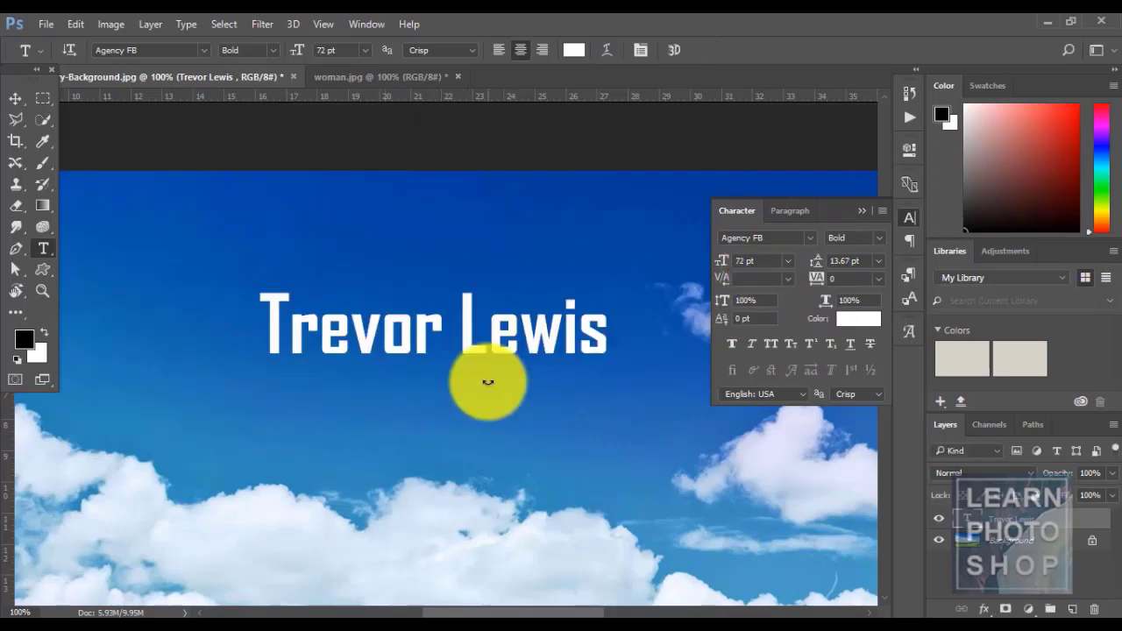
pyautogui.click(187, 24)
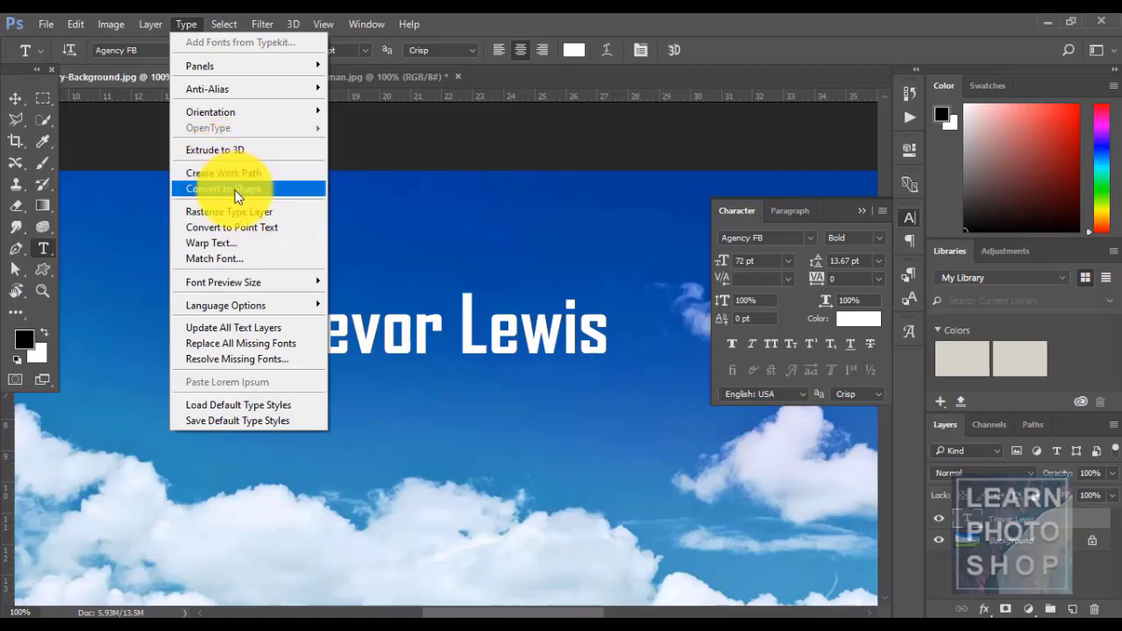
pyautogui.click(259, 230)
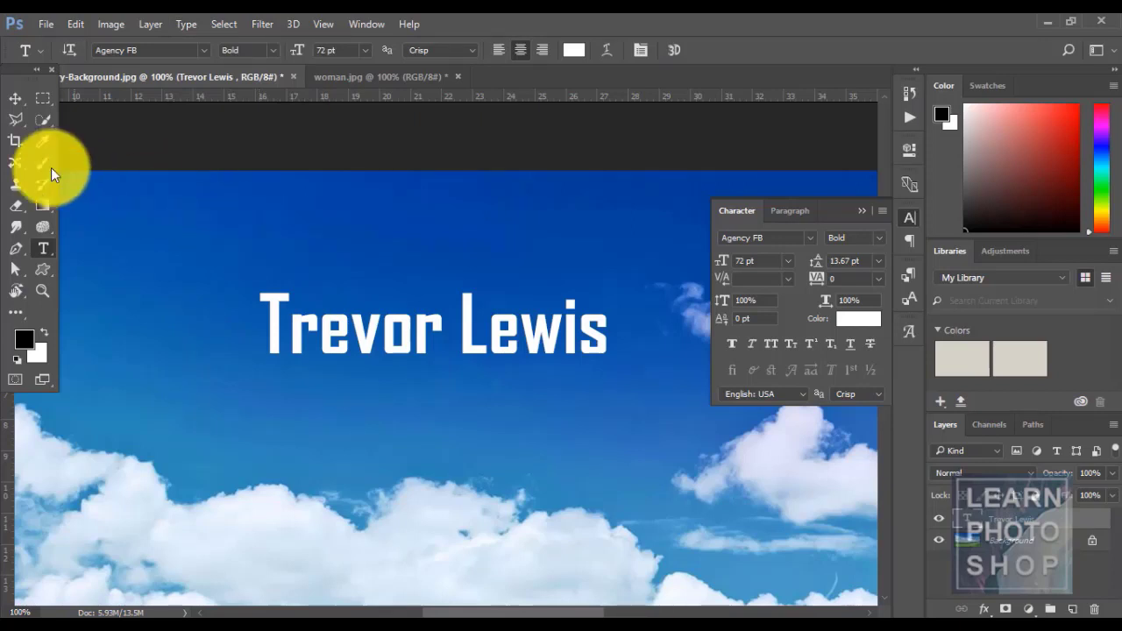
pyautogui.click(15, 98)
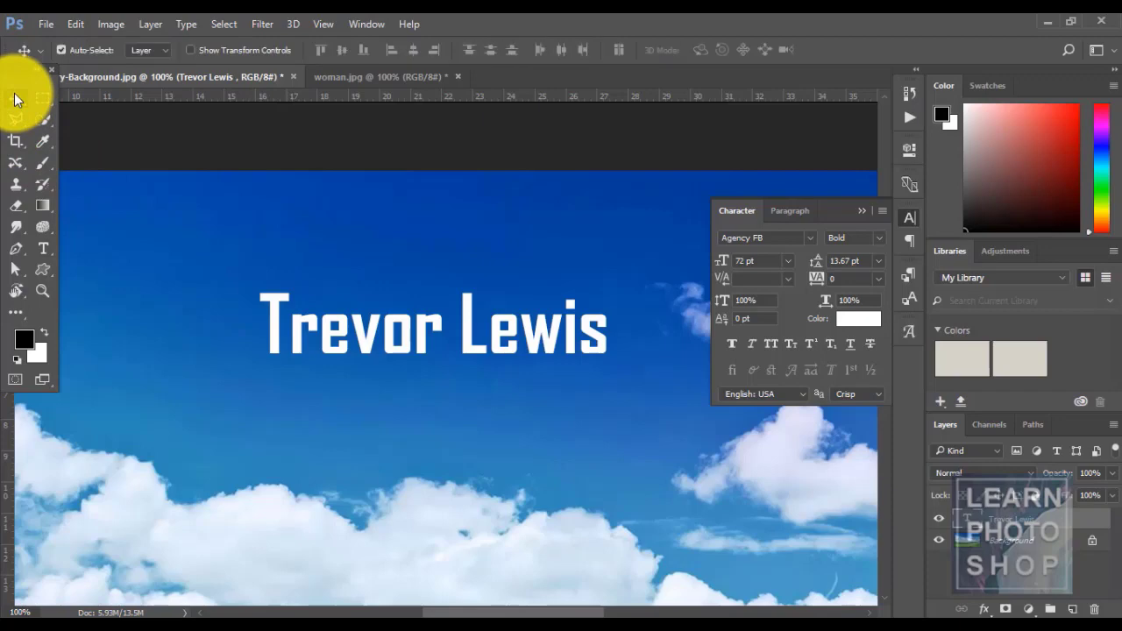
pyautogui.click(189, 25)
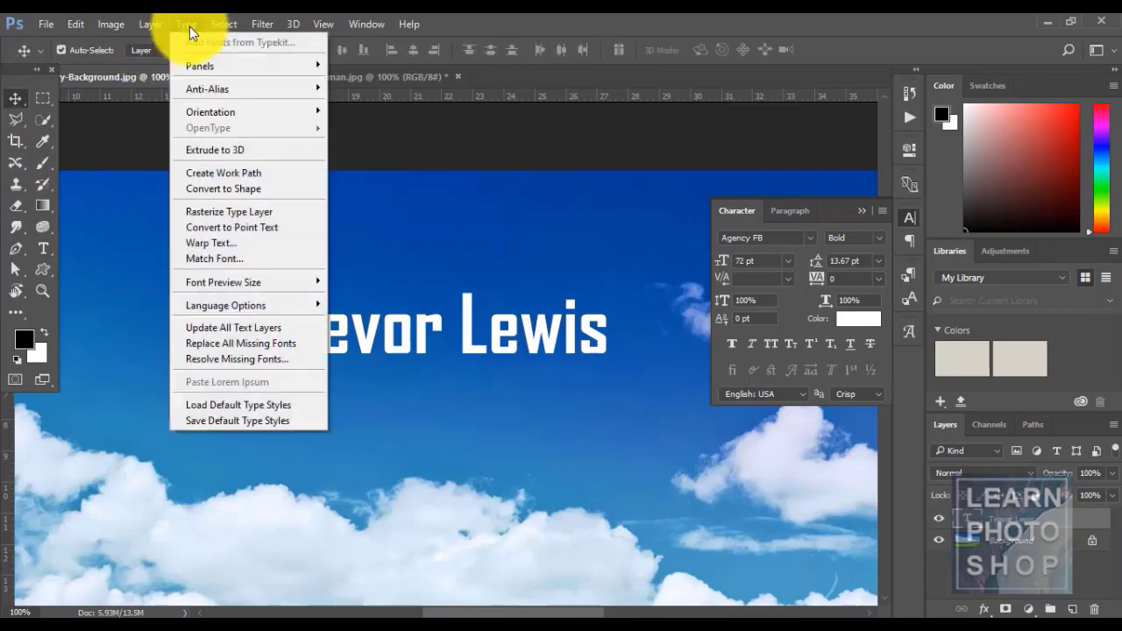
pyautogui.click(268, 227)
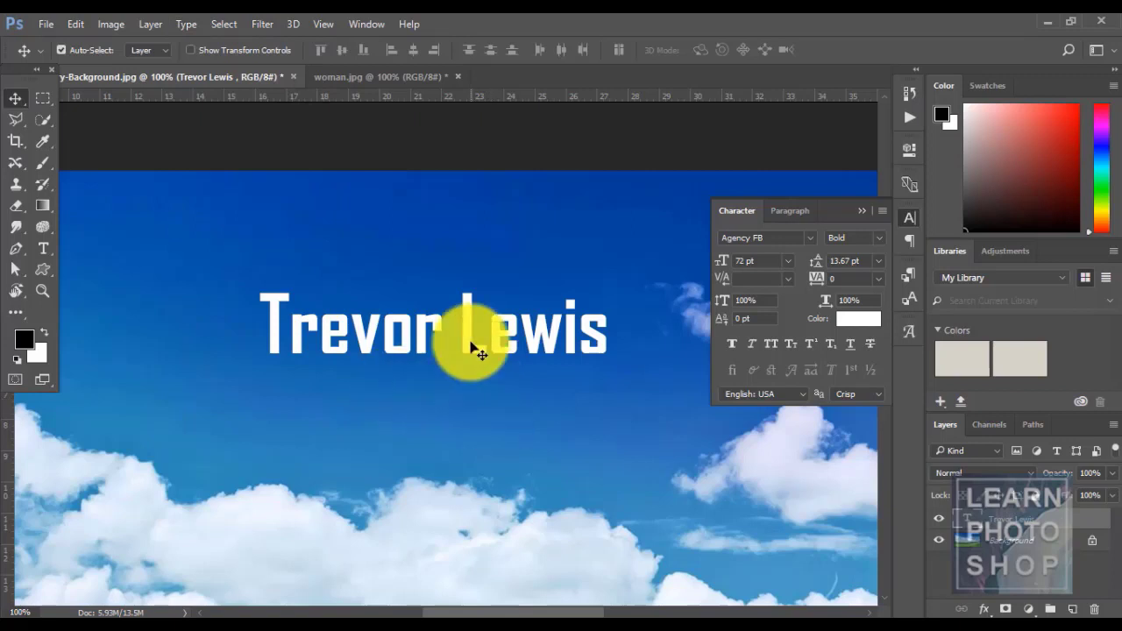
pyautogui.moveTo(471, 343); pyautogui.dragTo(455, 310)
pyautogui.hotkey('ctrl', 'z')
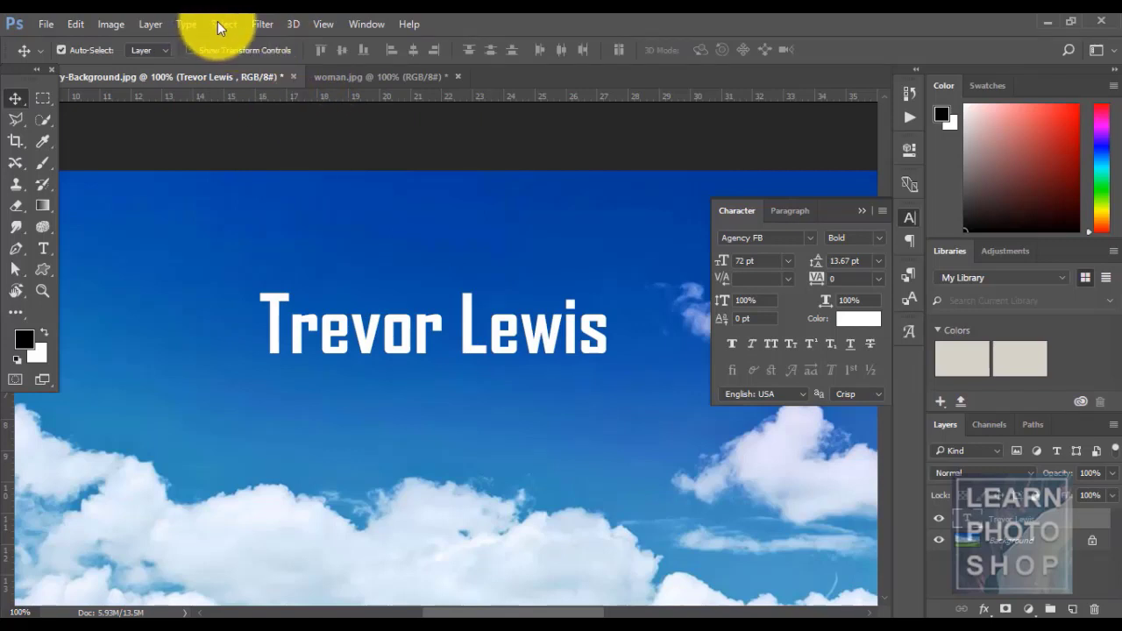
pyautogui.click(188, 24)
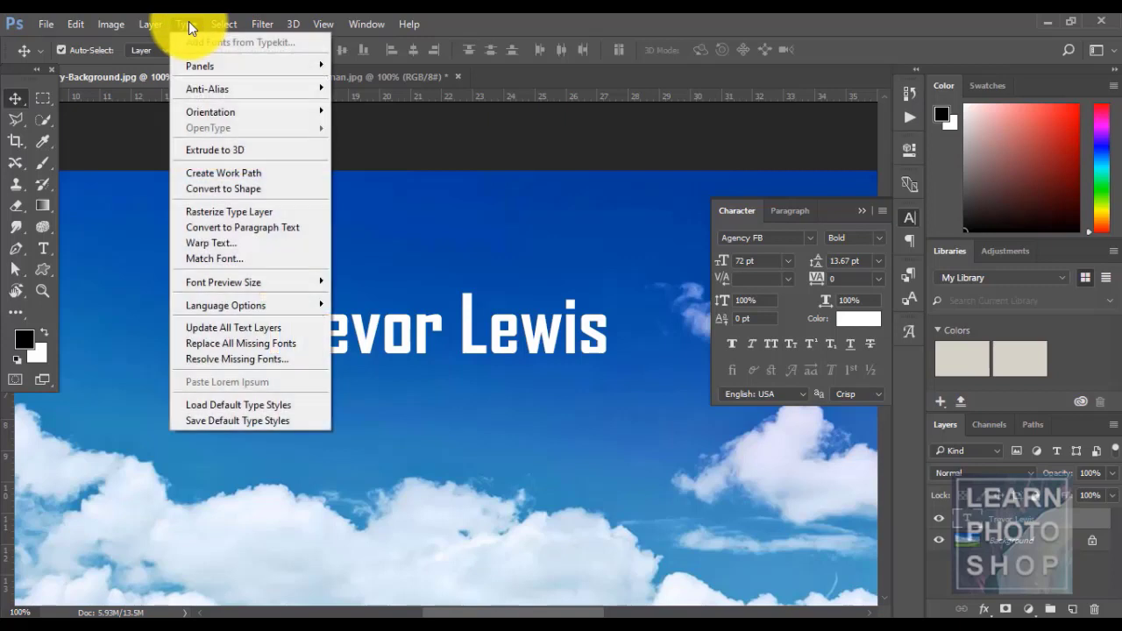
pyautogui.click(248, 241)
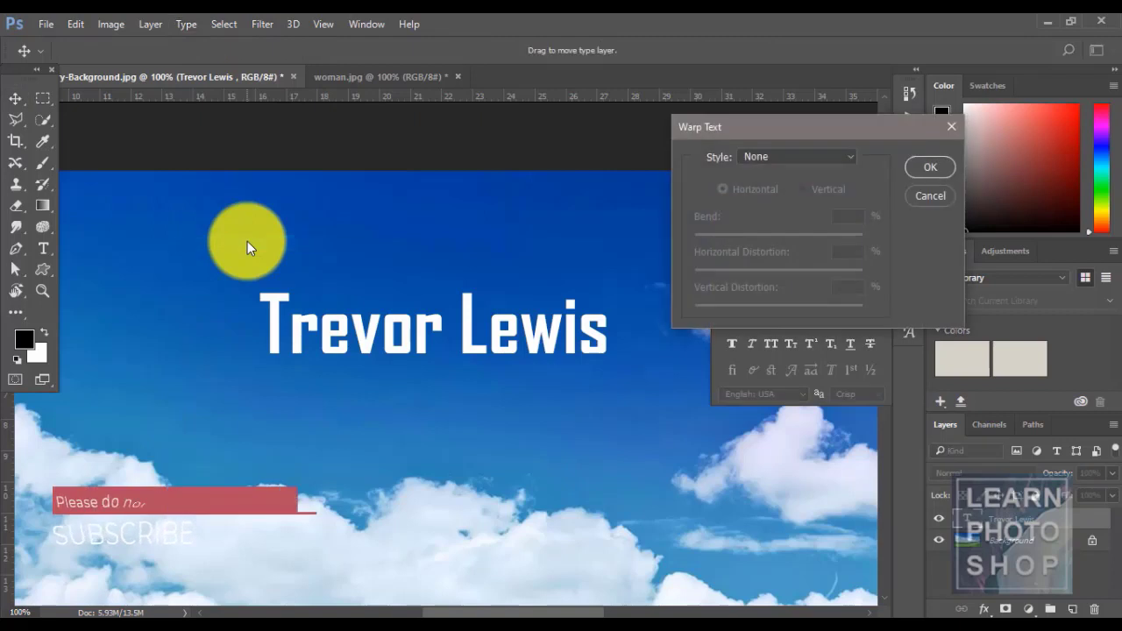
pyautogui.click(809, 154)
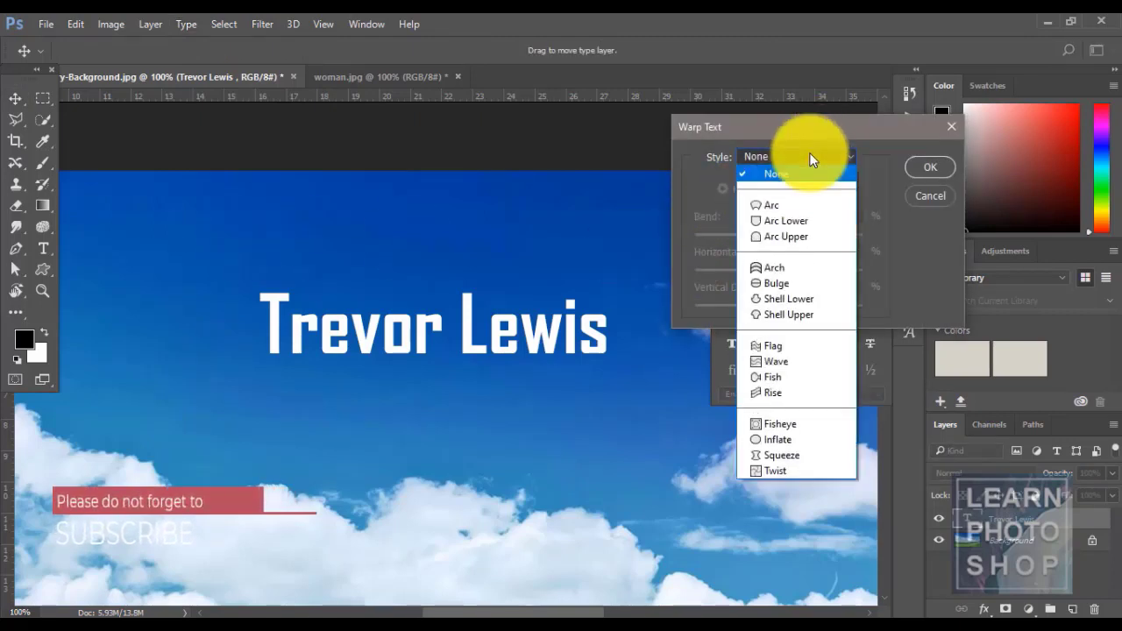
pyautogui.click(806, 206)
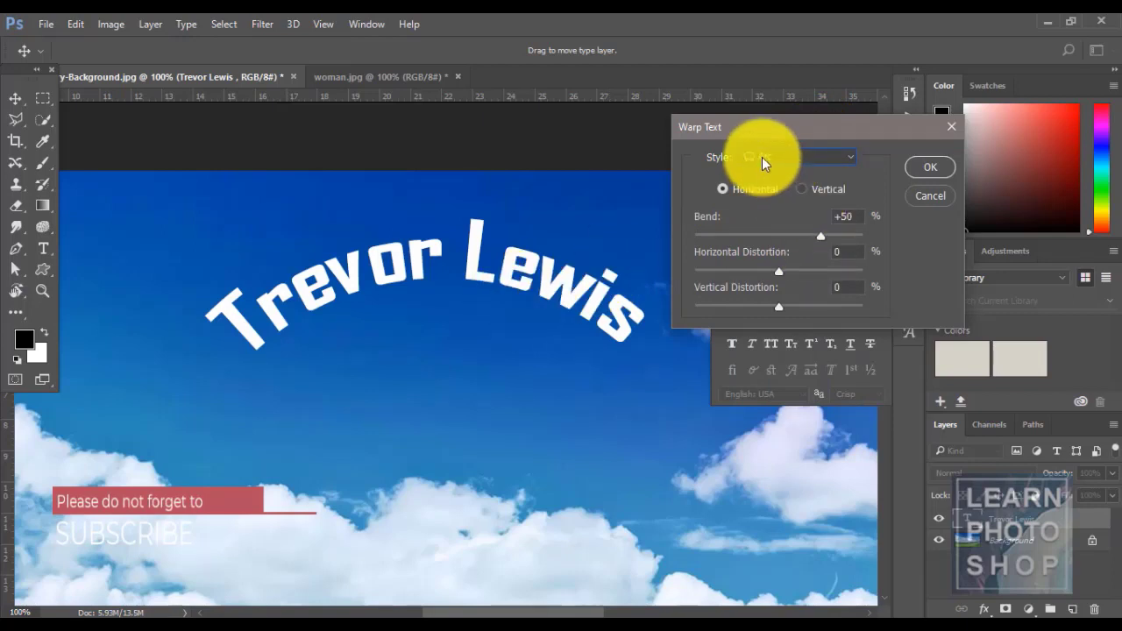
pyautogui.moveTo(820, 235)
pyautogui.mouseDown()
pyautogui.moveTo(792, 240)
pyautogui.moveTo(812, 239)
pyautogui.mouseUp()
pyautogui.moveTo(779, 272)
pyautogui.mouseDown()
pyautogui.moveTo(792, 273)
pyautogui.moveTo(758, 272)
pyautogui.mouseUp()
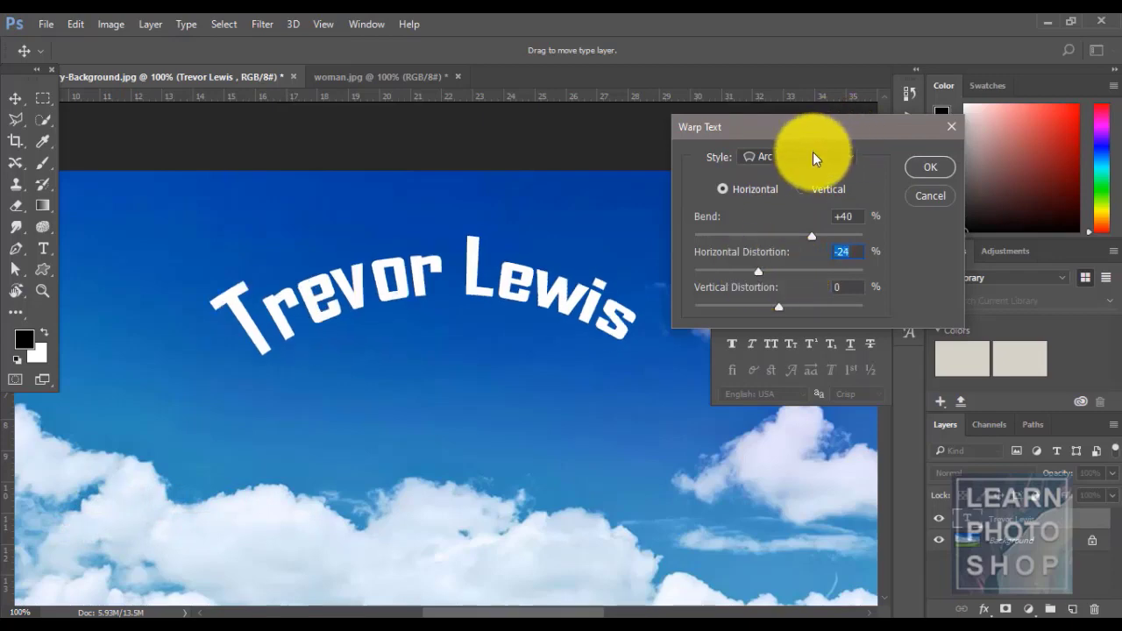
pyautogui.click(802, 154)
pyautogui.click(796, 219)
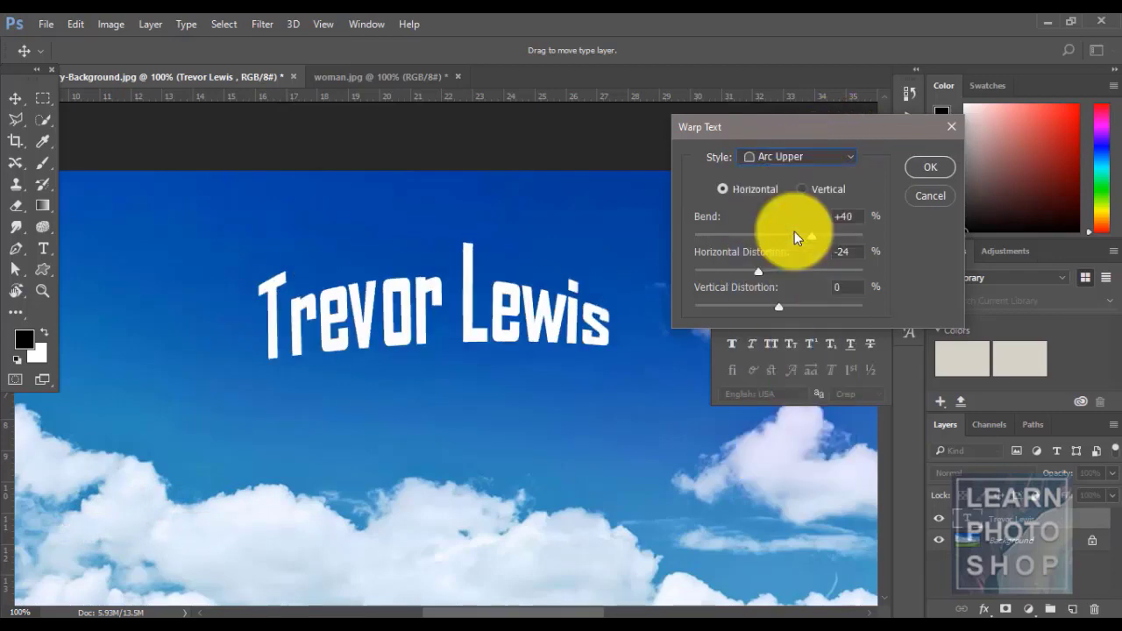
pyautogui.moveTo(809, 241)
pyautogui.mouseDown()
pyautogui.moveTo(788, 237)
pyautogui.moveTo(811, 236)
pyautogui.mouseUp()
pyautogui.click(806, 151)
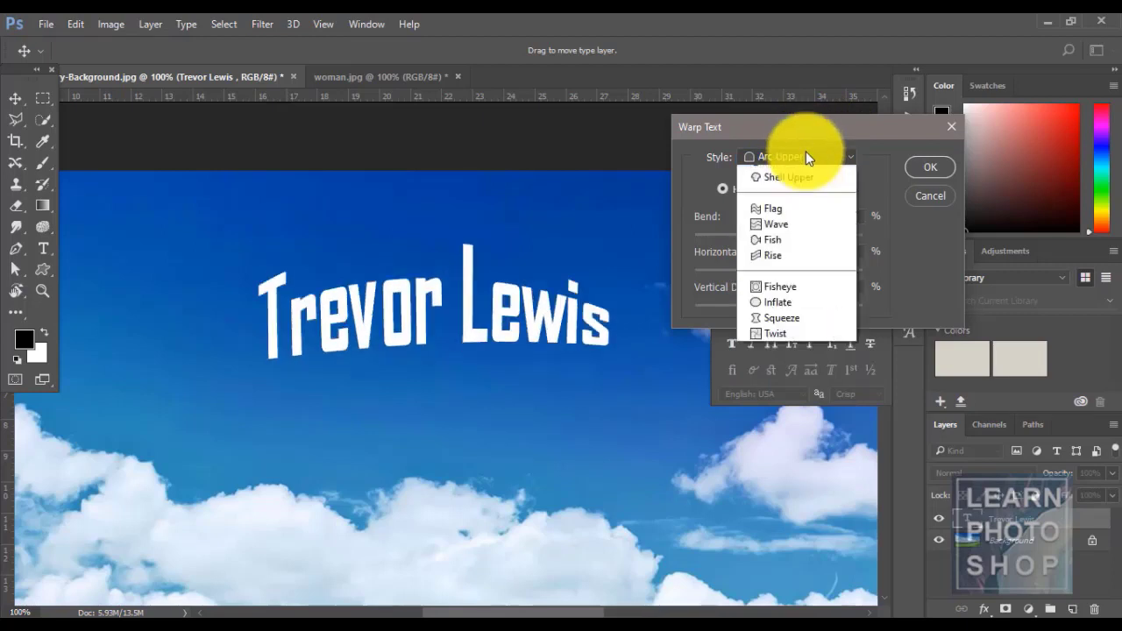
pyautogui.click(775, 278)
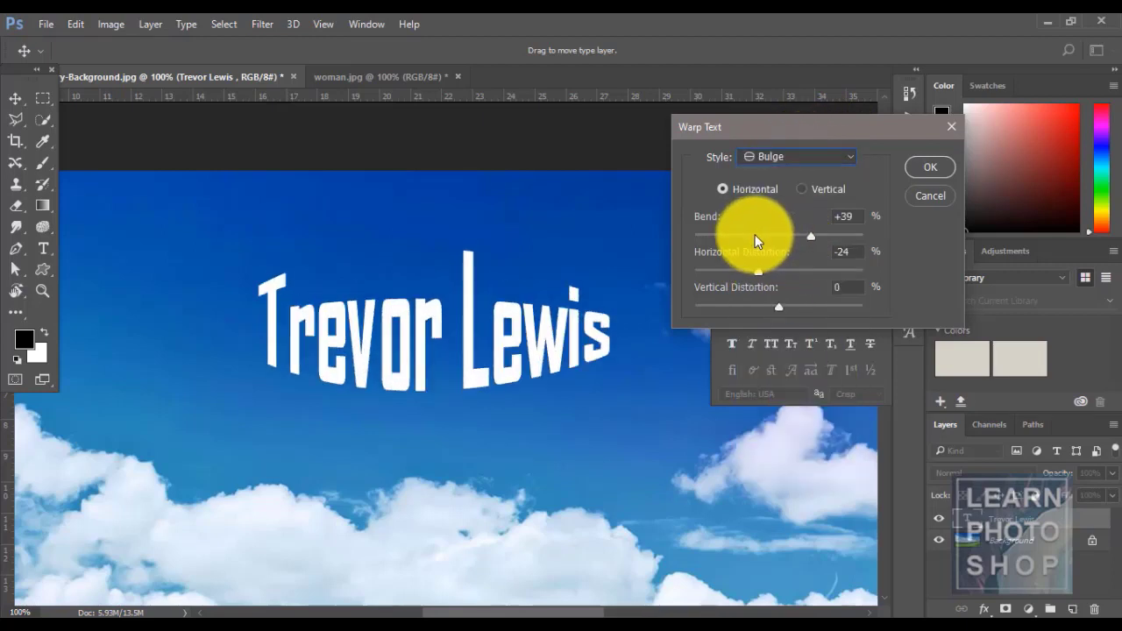
pyautogui.click(928, 195)
pyautogui.click(192, 28)
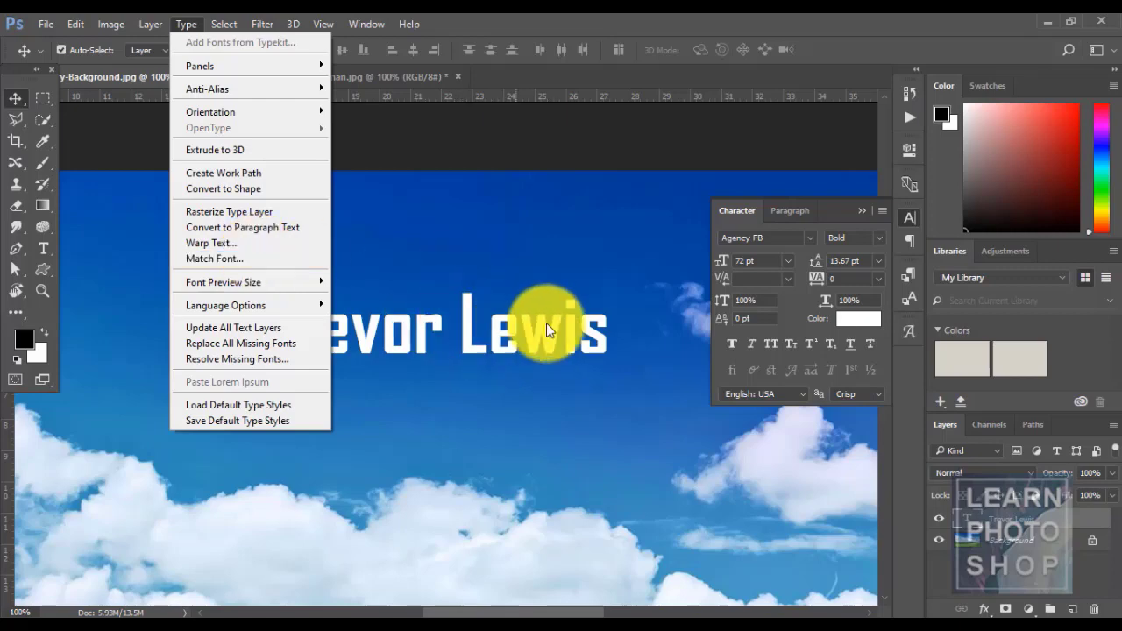
pyautogui.click(238, 259)
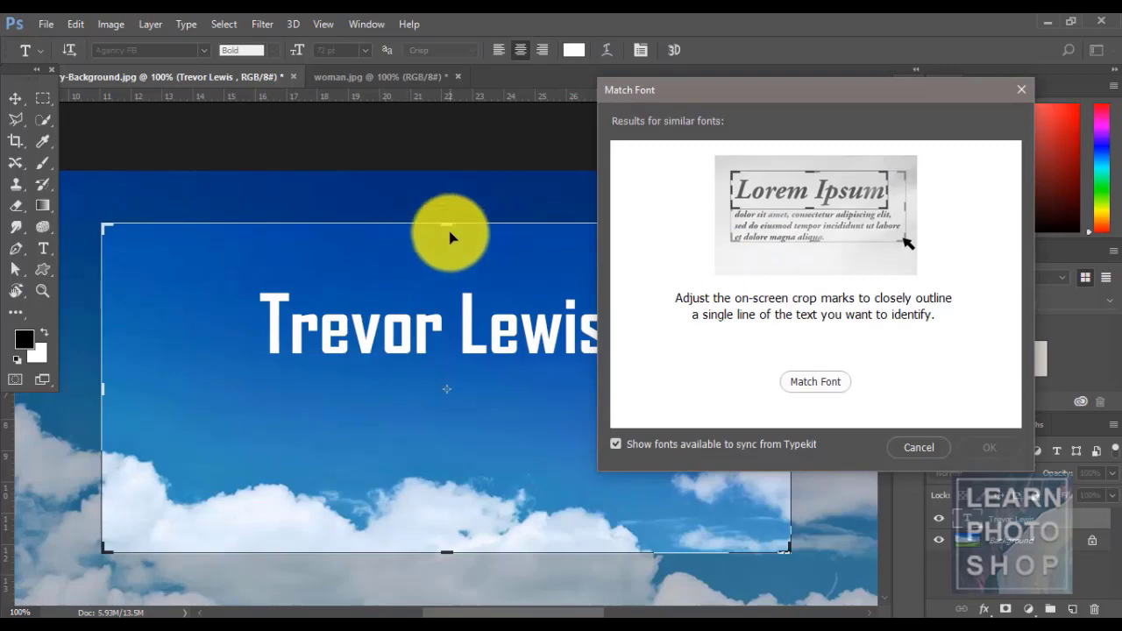
pyautogui.moveTo(449, 218); pyautogui.dragTo(456, 272)
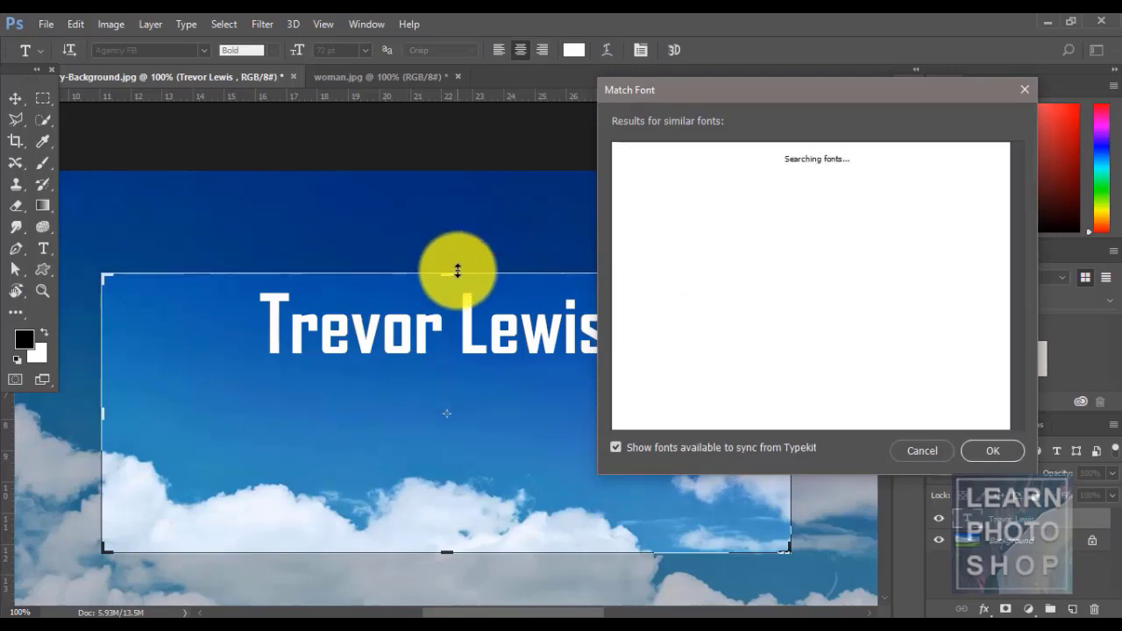
pyautogui.moveTo(445, 552); pyautogui.dragTo(444, 383)
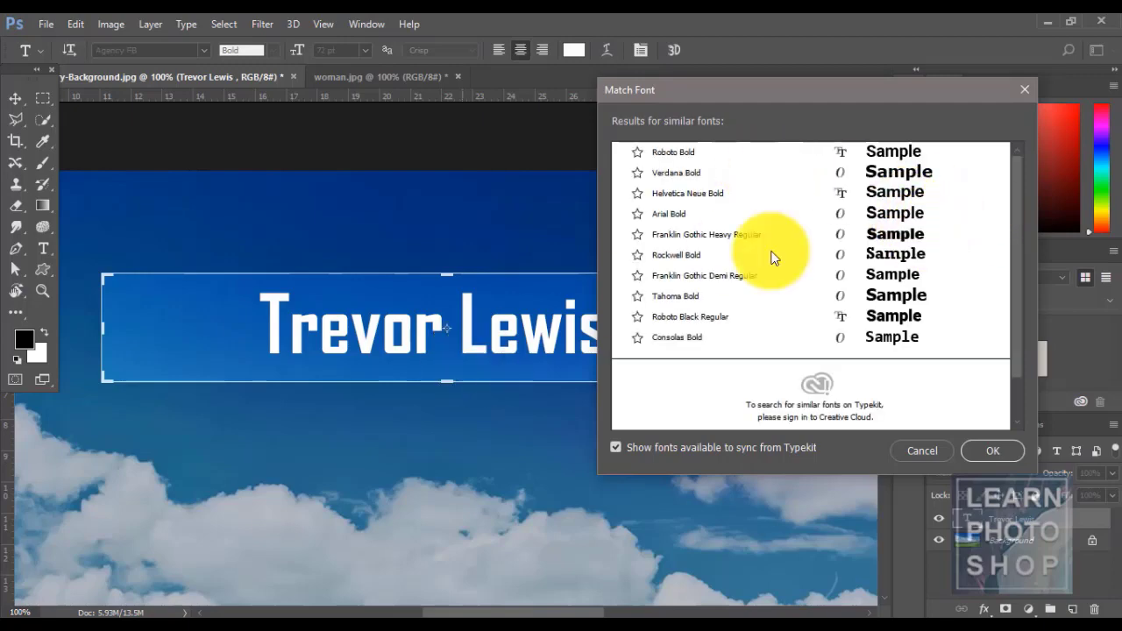
pyautogui.click(919, 453)
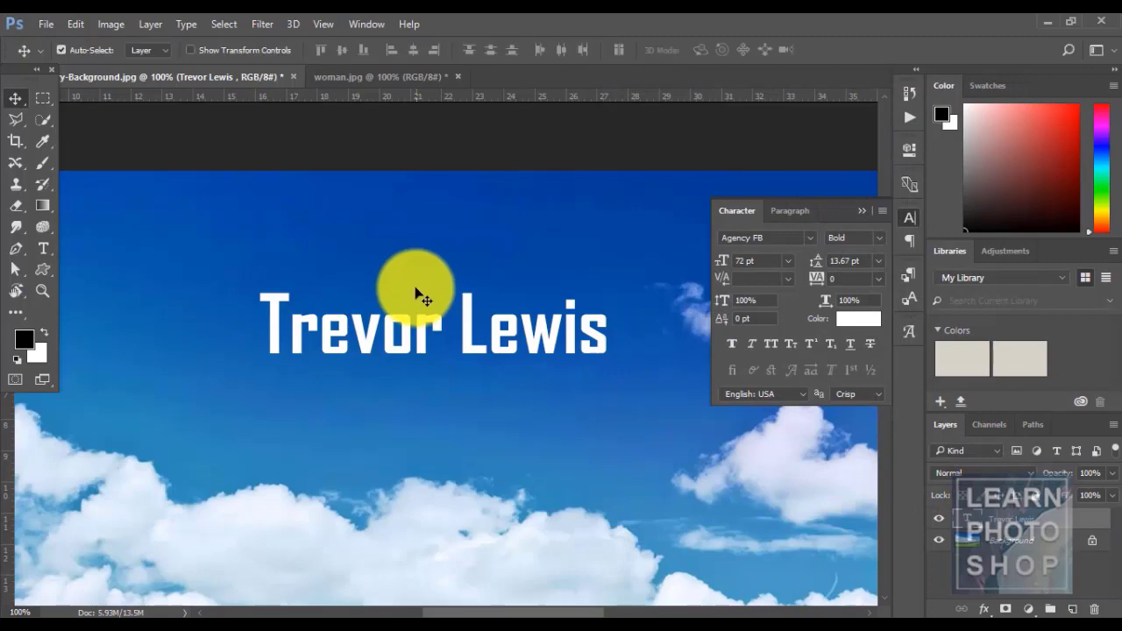
pyautogui.click(186, 25)
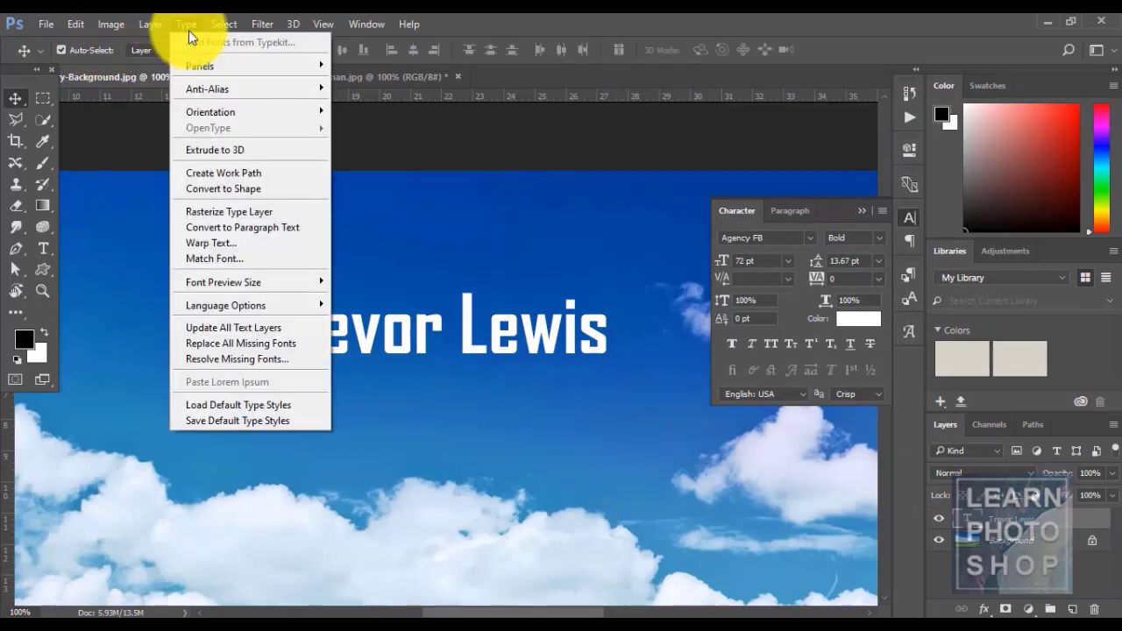
pyautogui.moveTo(263, 288)
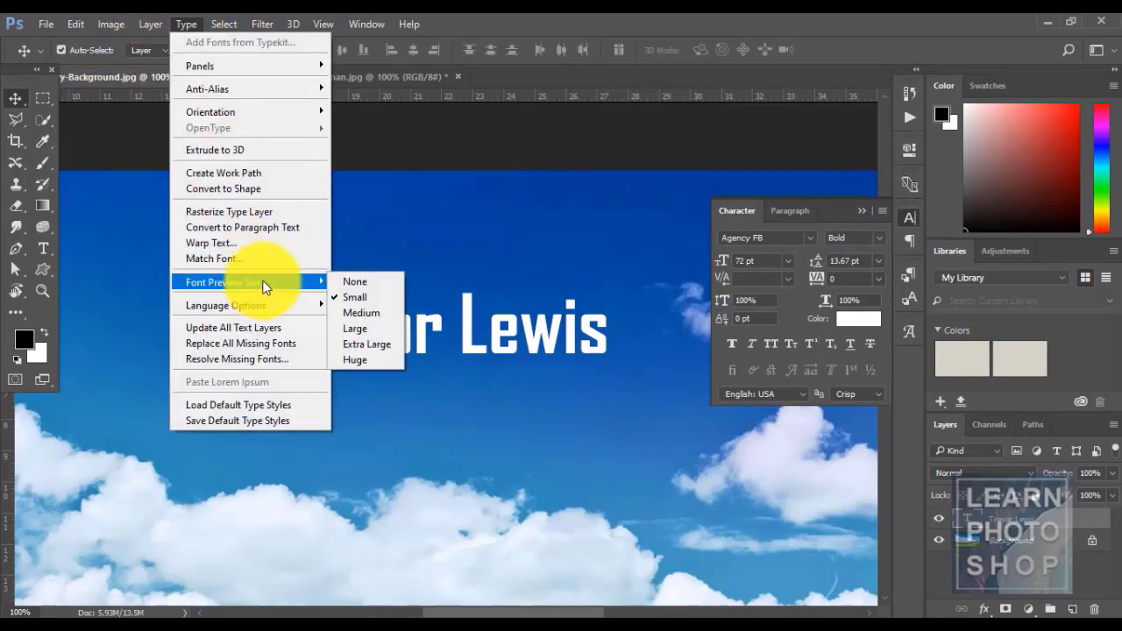
pyautogui.click(666, 19)
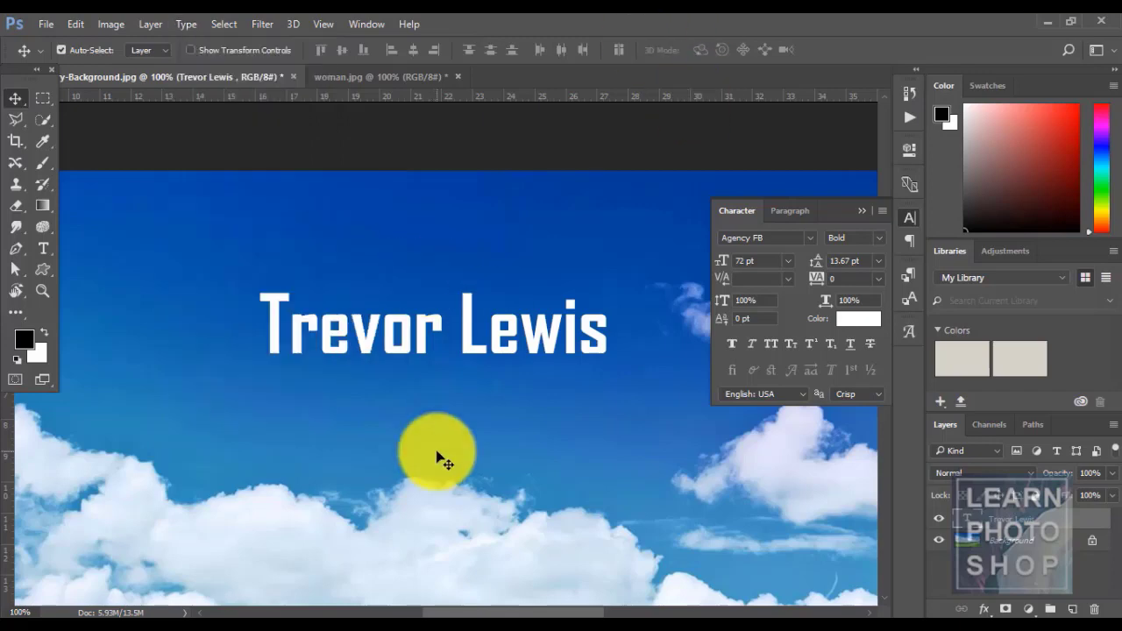
pyautogui.press('t')
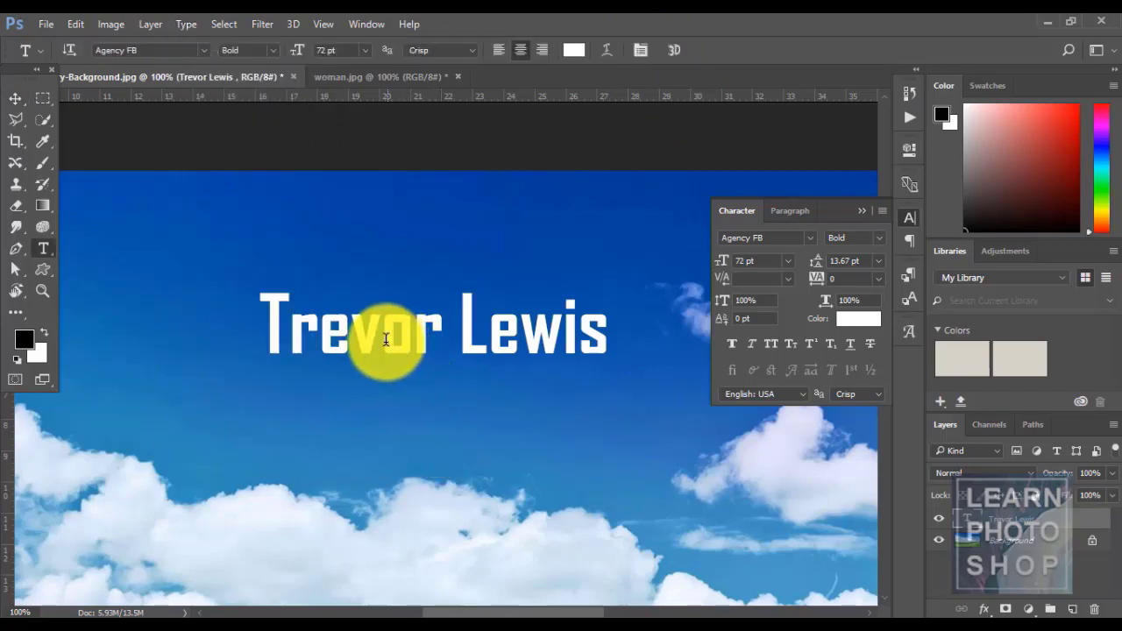
pyautogui.click(388, 342)
pyautogui.hotkey('ctrl', 'a')
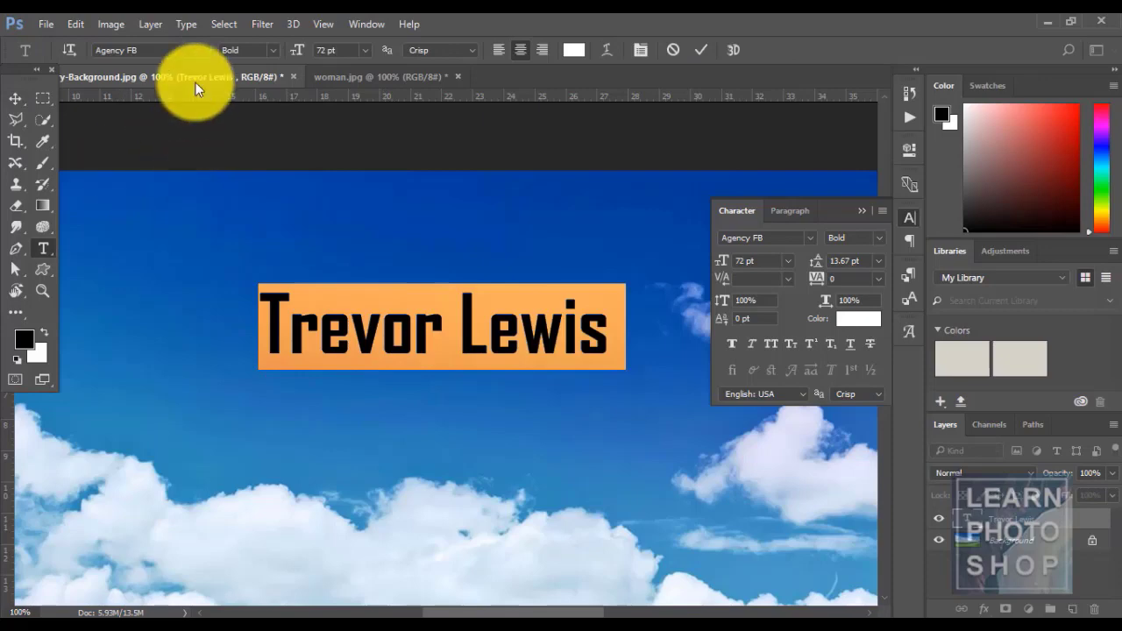
pyautogui.click(203, 50)
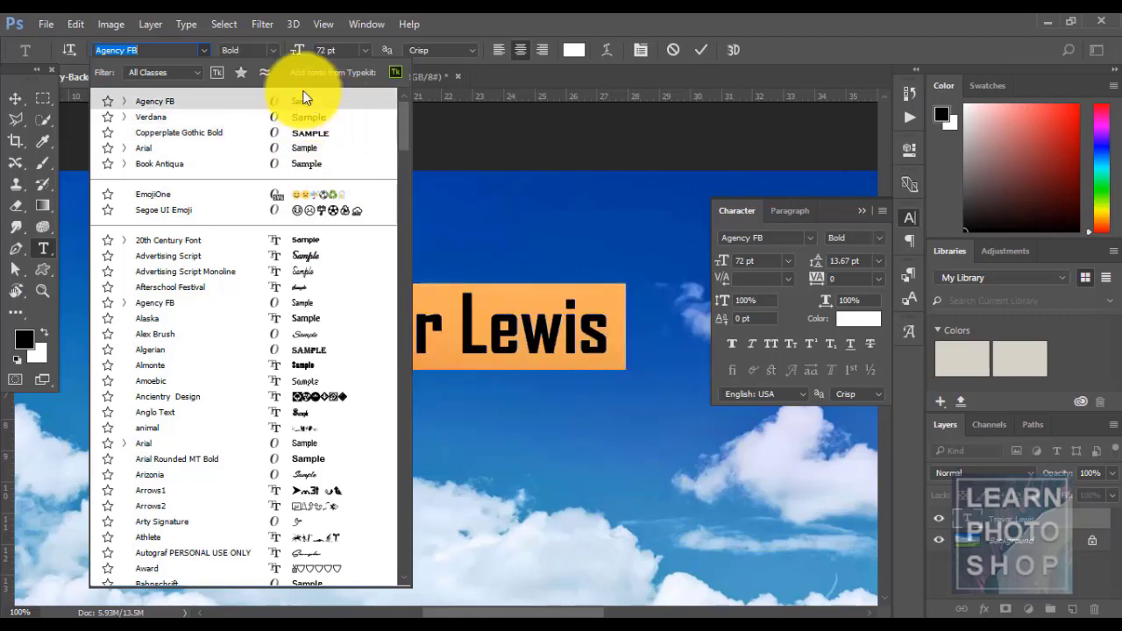
pyautogui.click(187, 26)
pyautogui.click(188, 27)
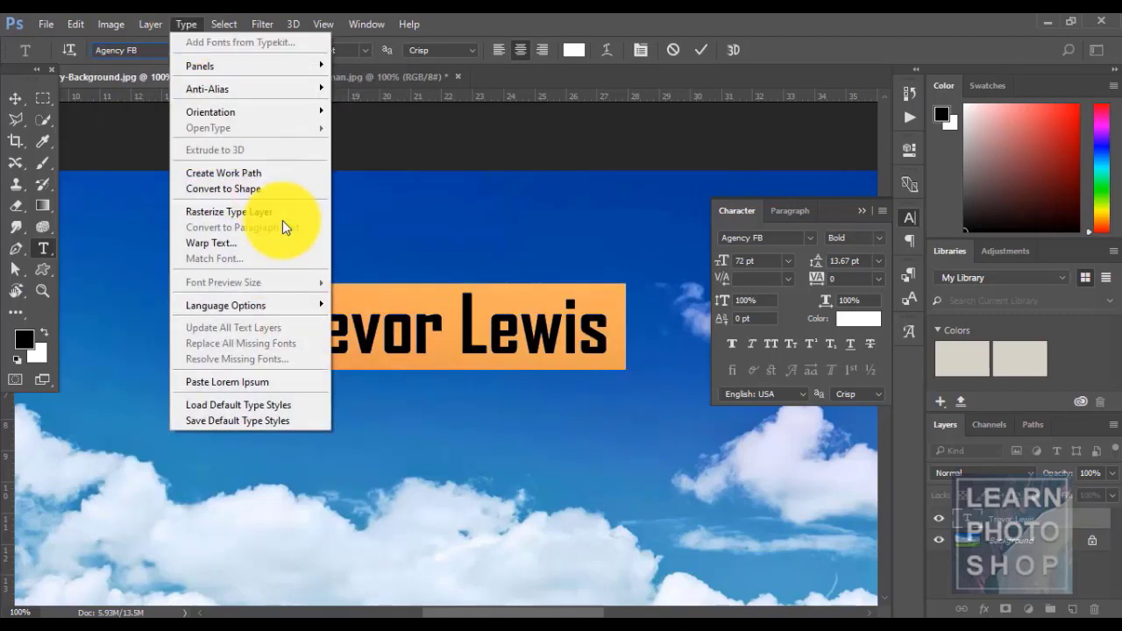
pyautogui.click(571, 12)
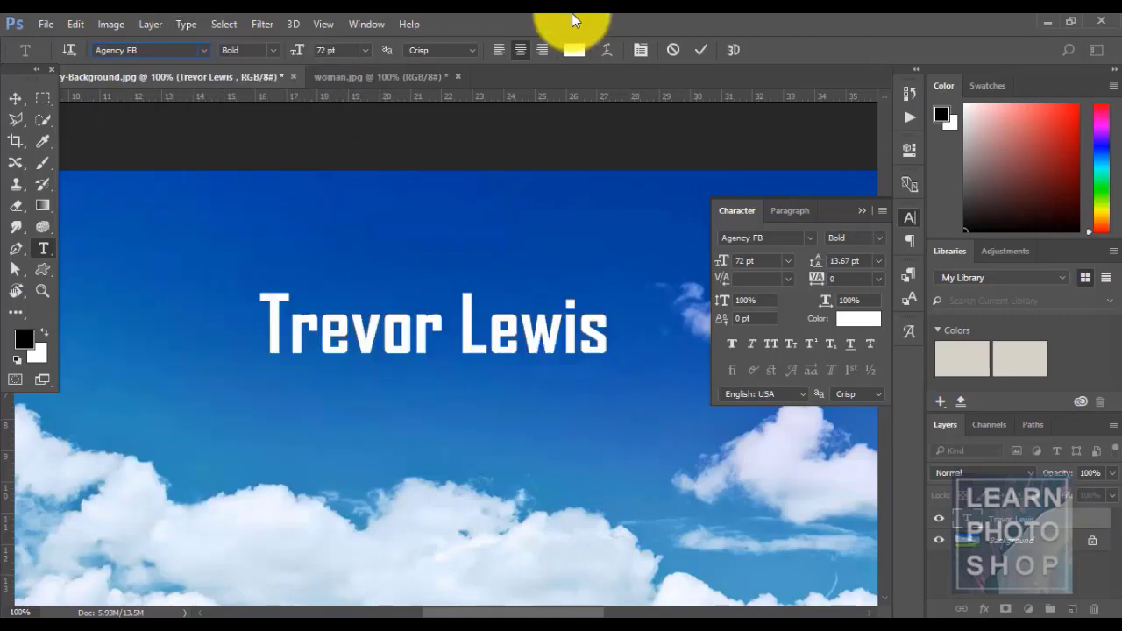
pyautogui.click(187, 25)
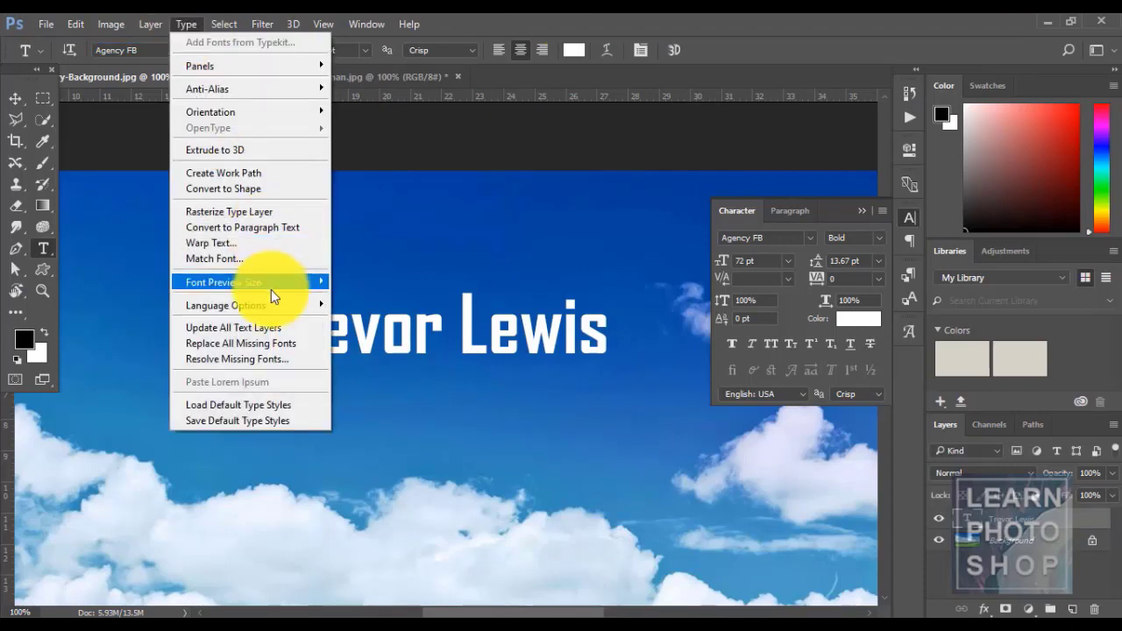
pyautogui.moveTo(270, 285)
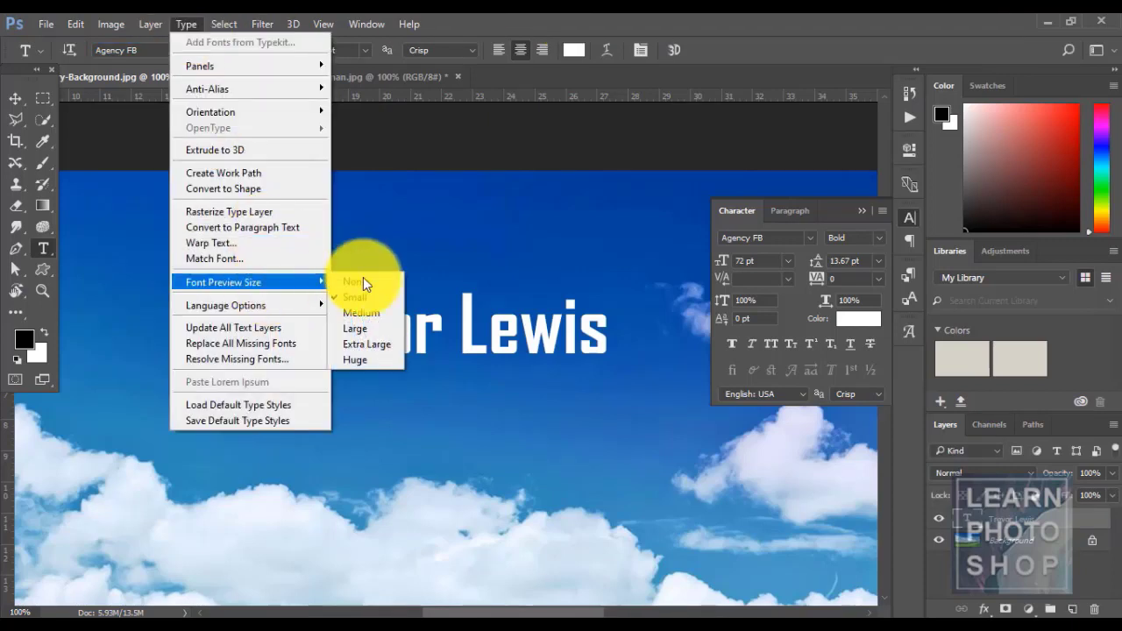
pyautogui.click(361, 334)
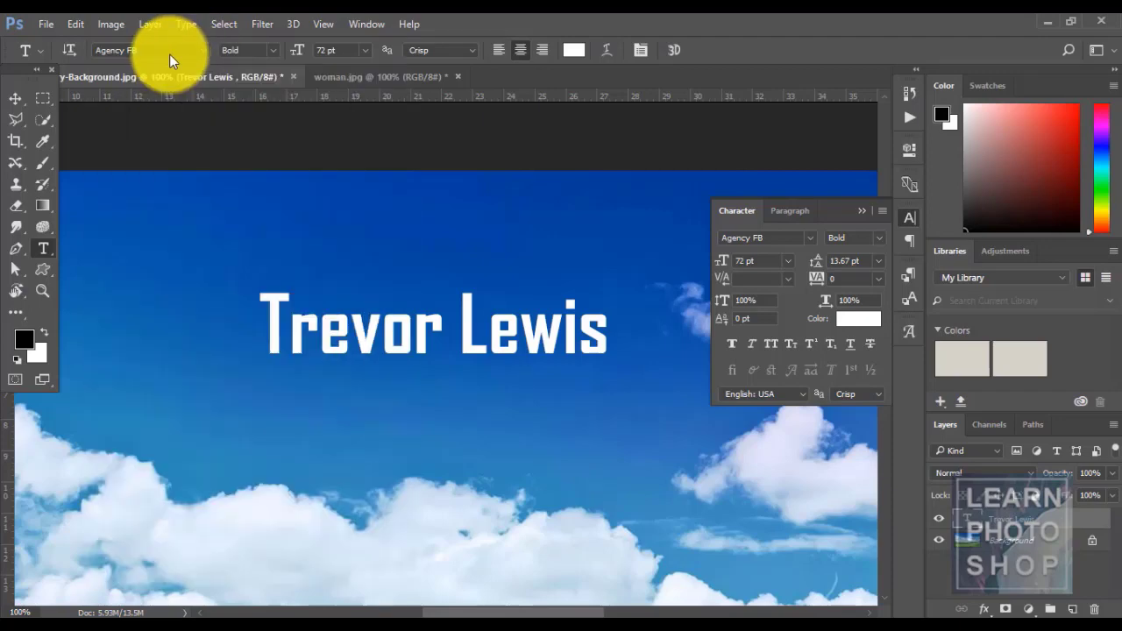
pyautogui.click(208, 54)
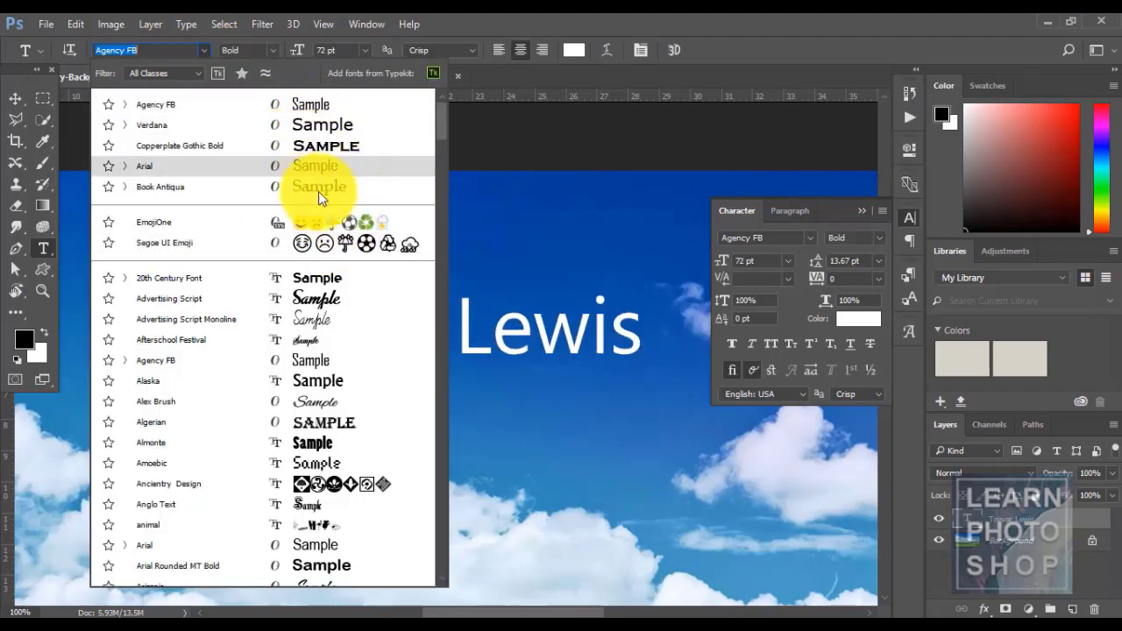
pyautogui.click(184, 26)
pyautogui.click(184, 27)
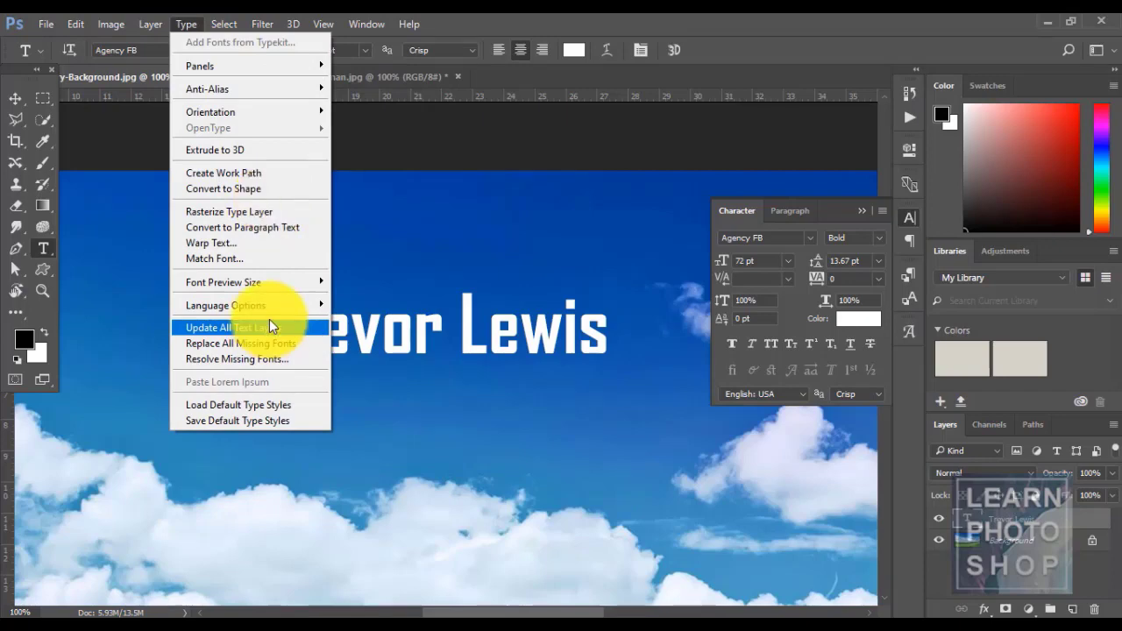
pyautogui.moveTo(267, 281)
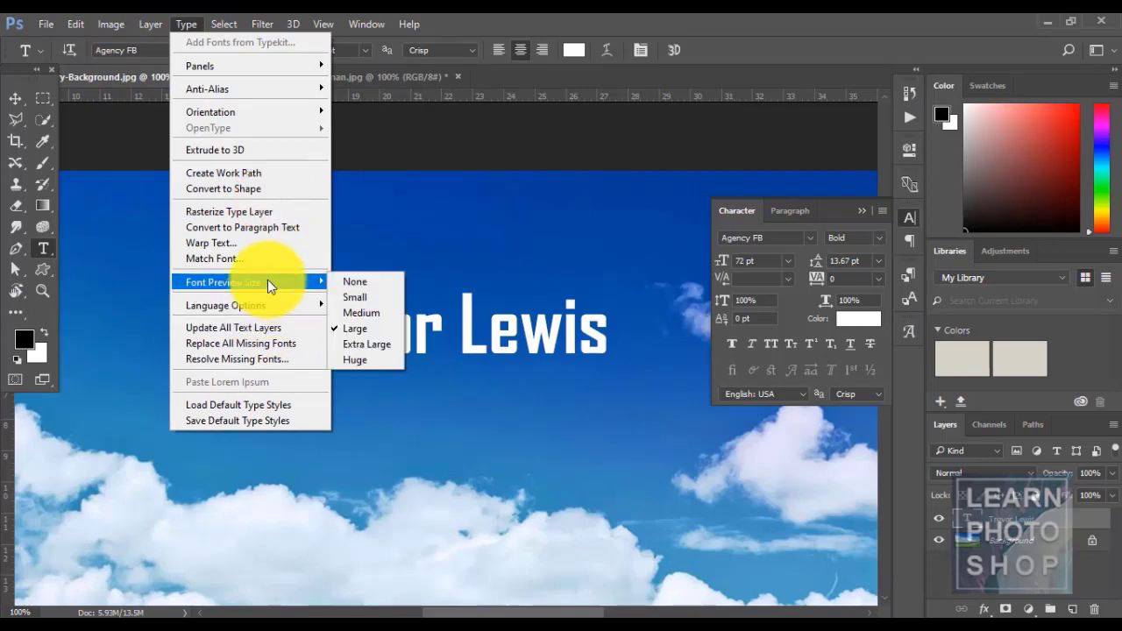
pyautogui.click(368, 294)
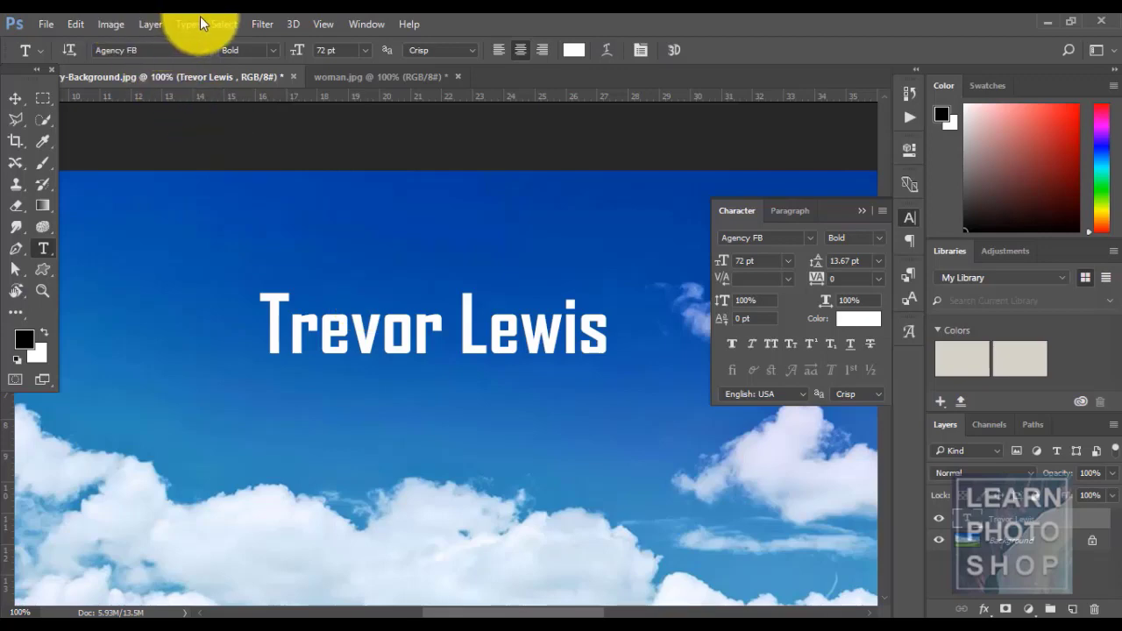
pyautogui.click(174, 21)
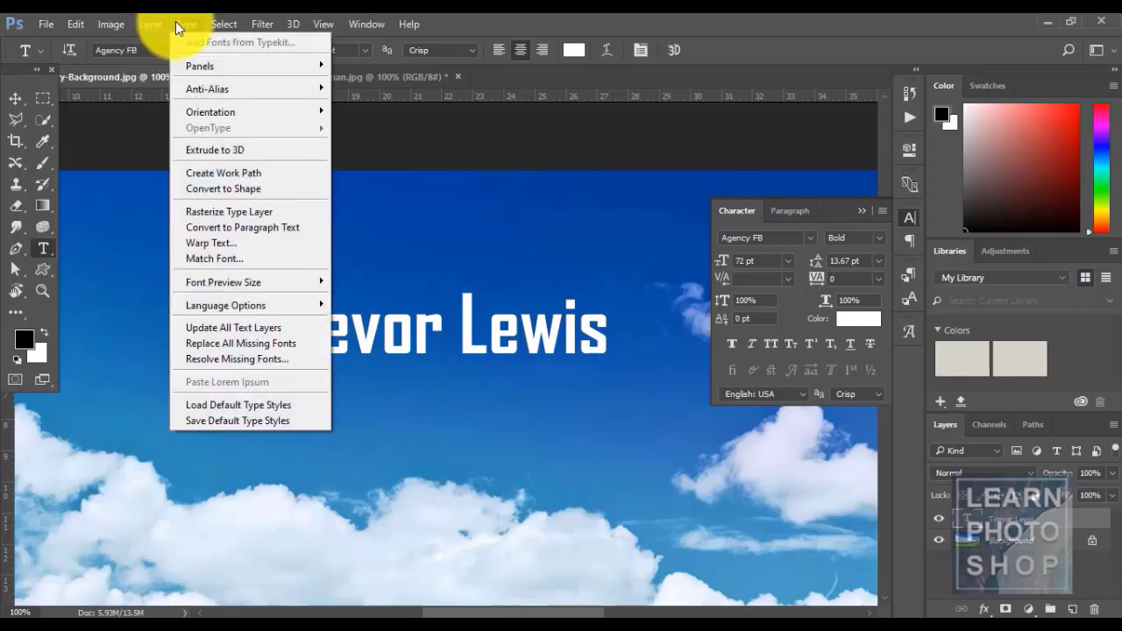
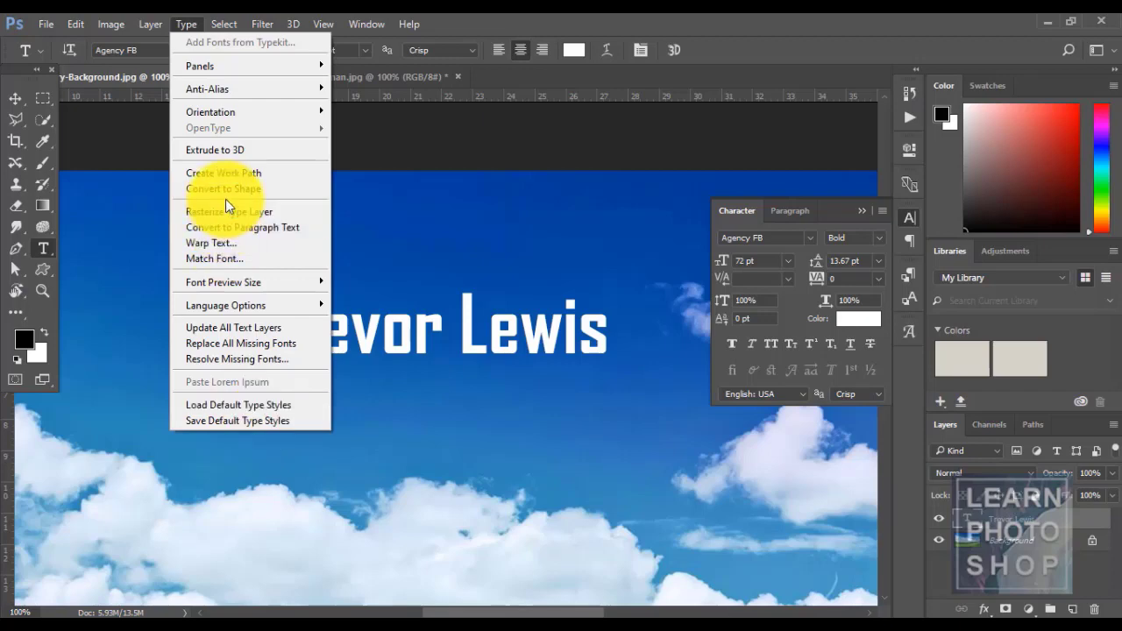
# - Switch to the Rectangular Marquee tool and fit the whole sky-and-field image on screen
pyautogui.moveTo(220, 26)
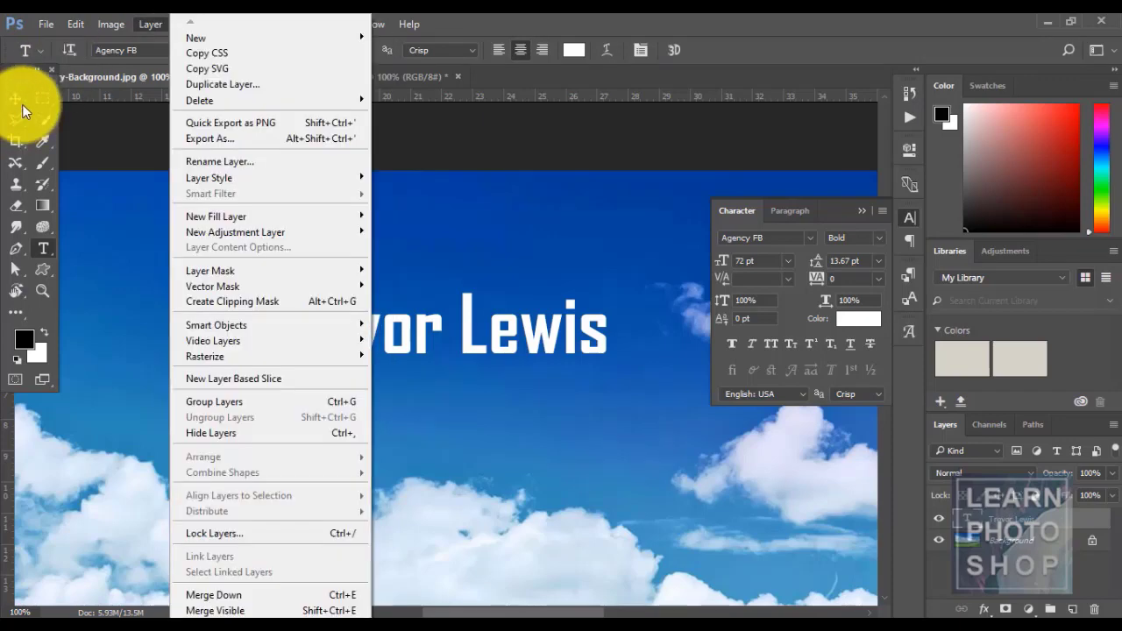
pyautogui.click(20, 99)
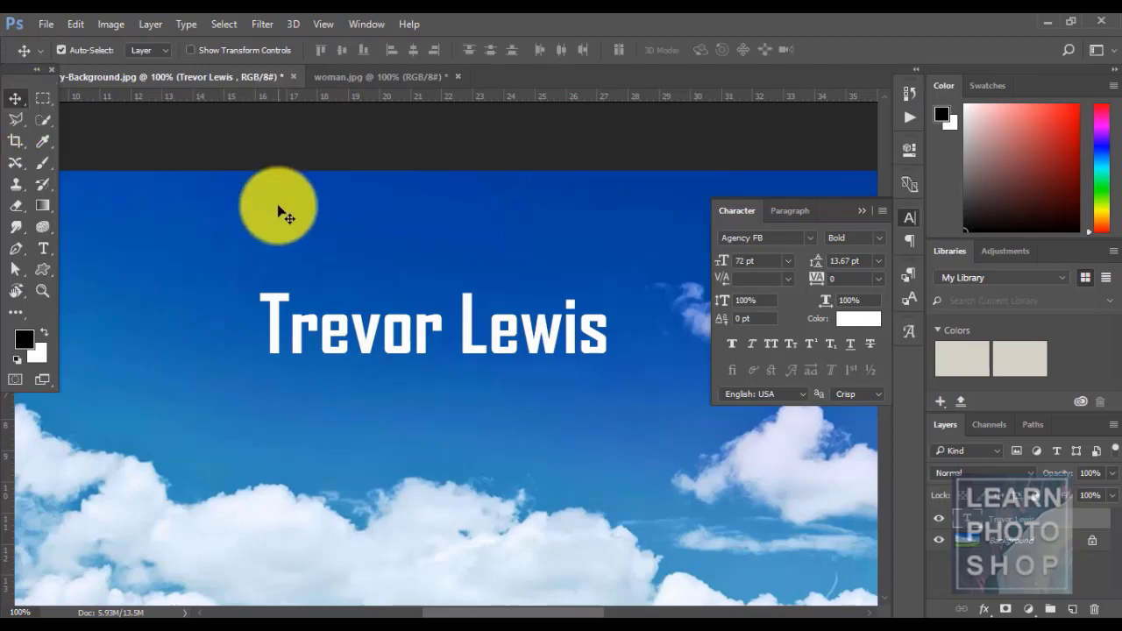
pyautogui.press('m')
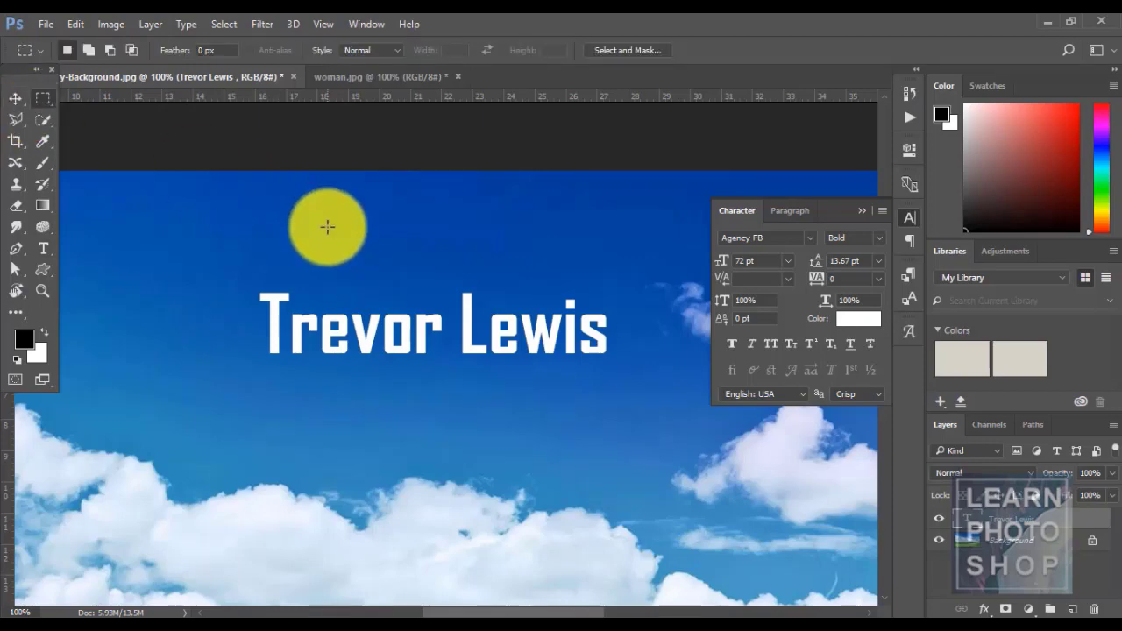
pyautogui.hotkey('ctrl', '0')
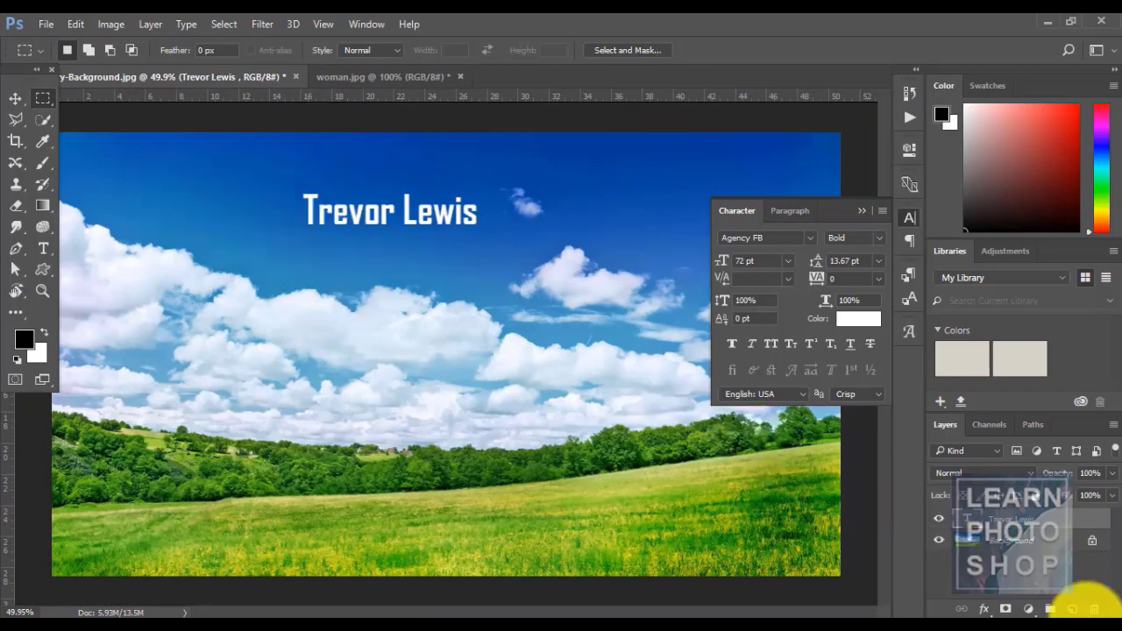
# - Add an empty Layer 1, marquee a rectangle of sky, then deselect it
pyautogui.click(1072, 608)
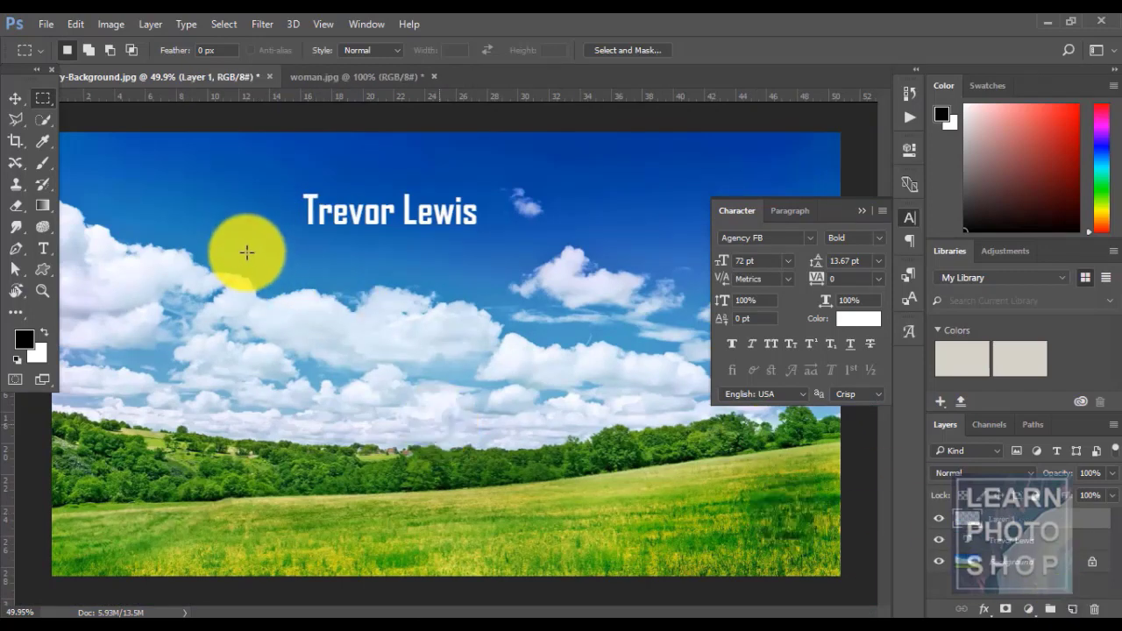
pyautogui.moveTo(245, 252); pyautogui.dragTo(468, 359)
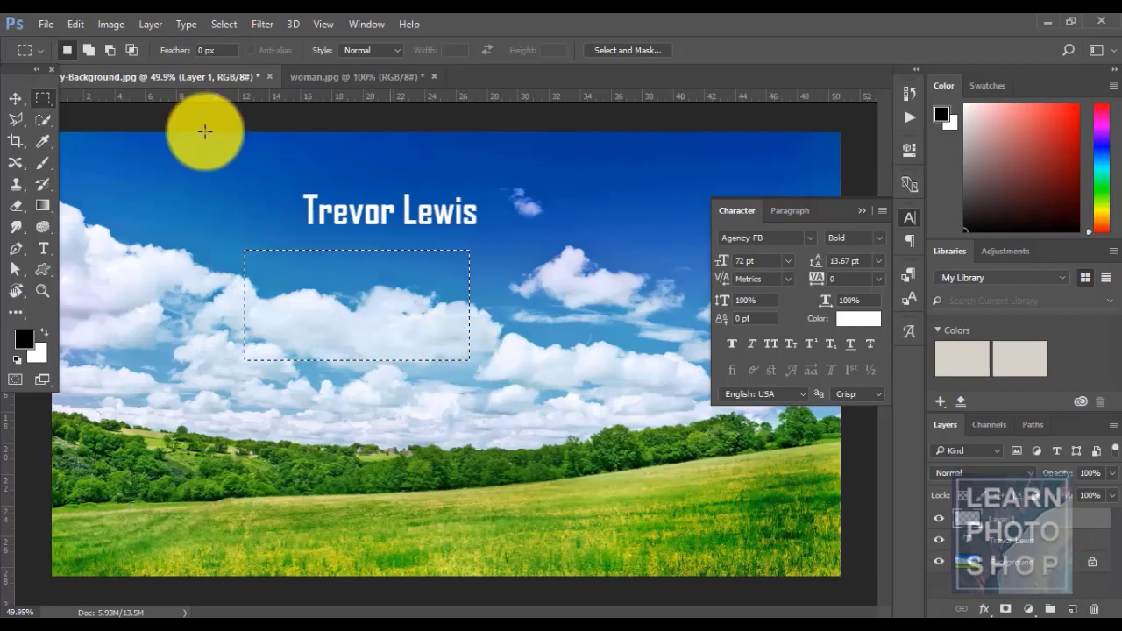
pyautogui.click(224, 25)
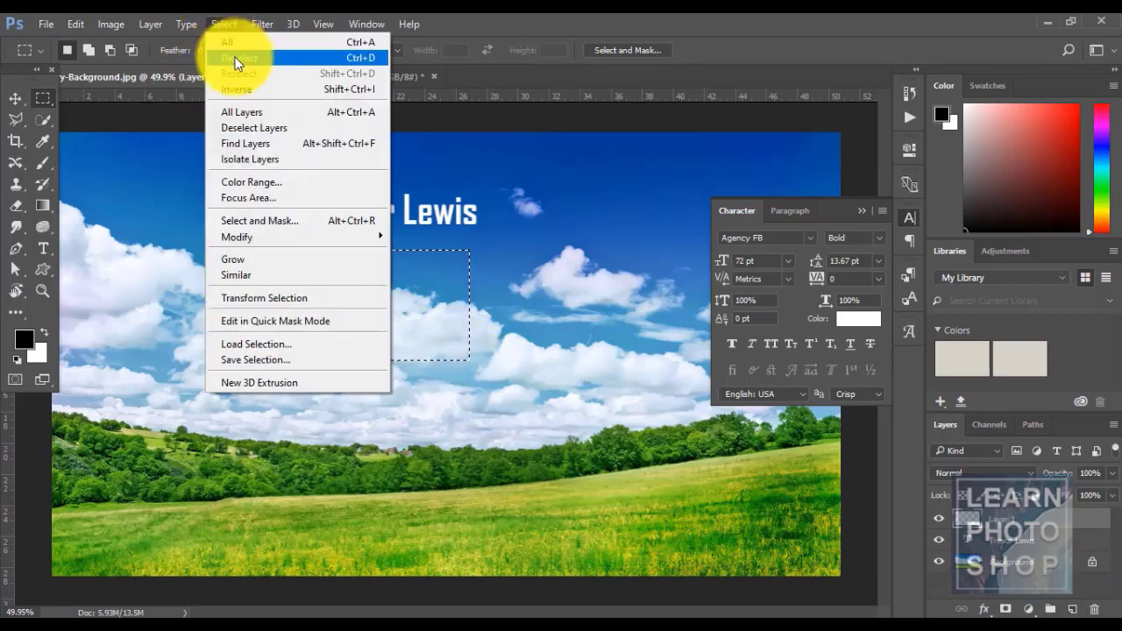
pyautogui.click(234, 59)
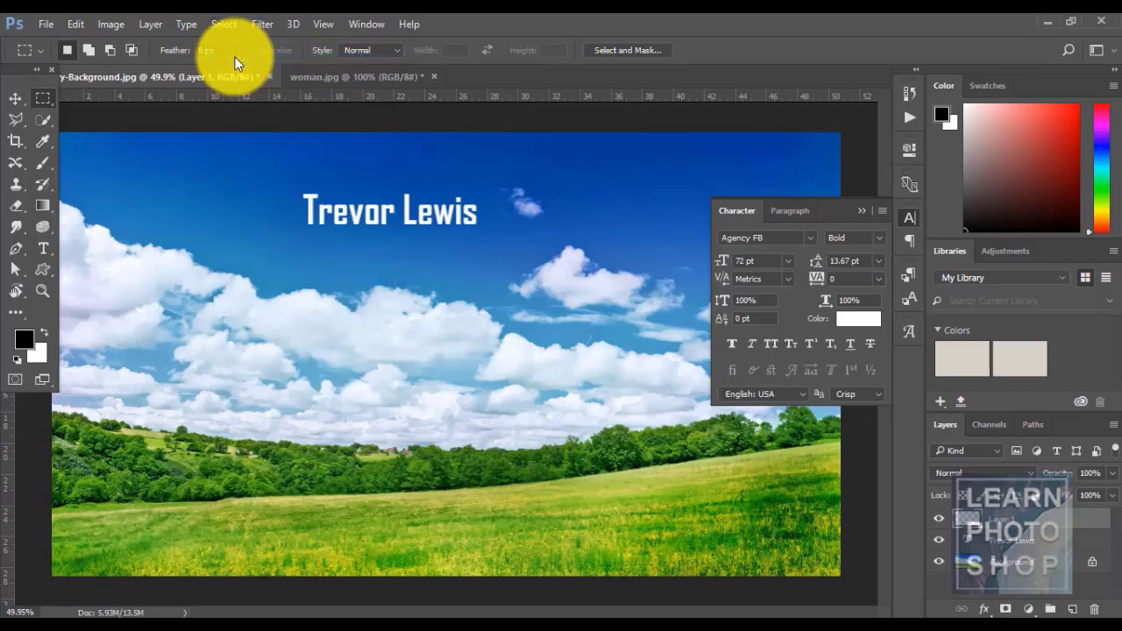
# - Select the whole canvas, deselect, reselect it, then clear the selection
pyautogui.click(223, 24)
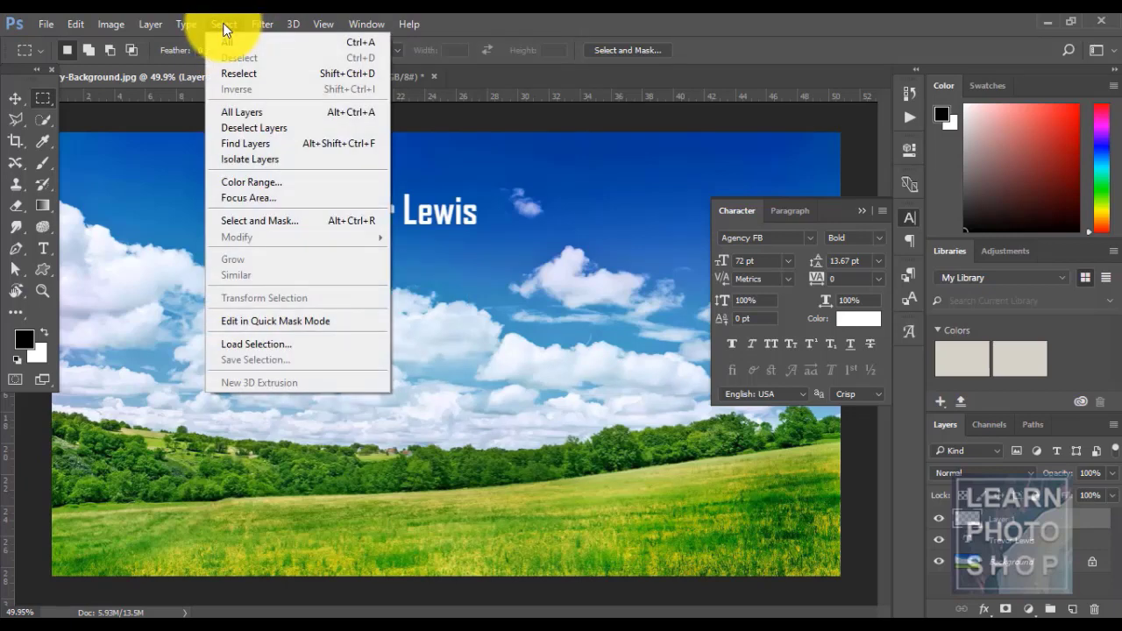
pyautogui.click(228, 42)
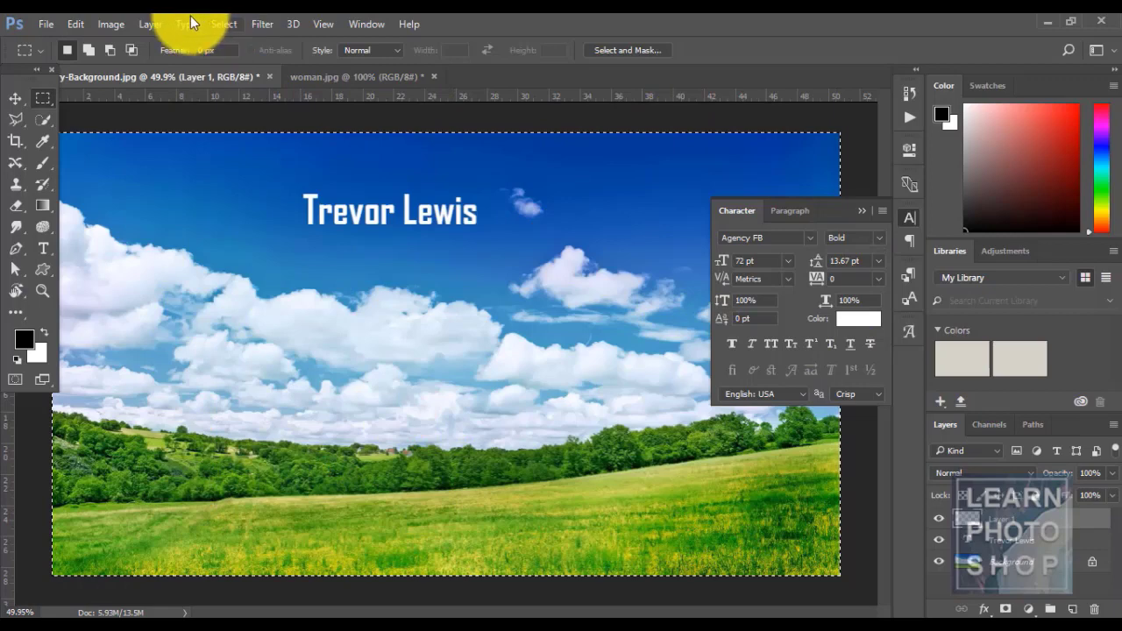
pyautogui.click(222, 26)
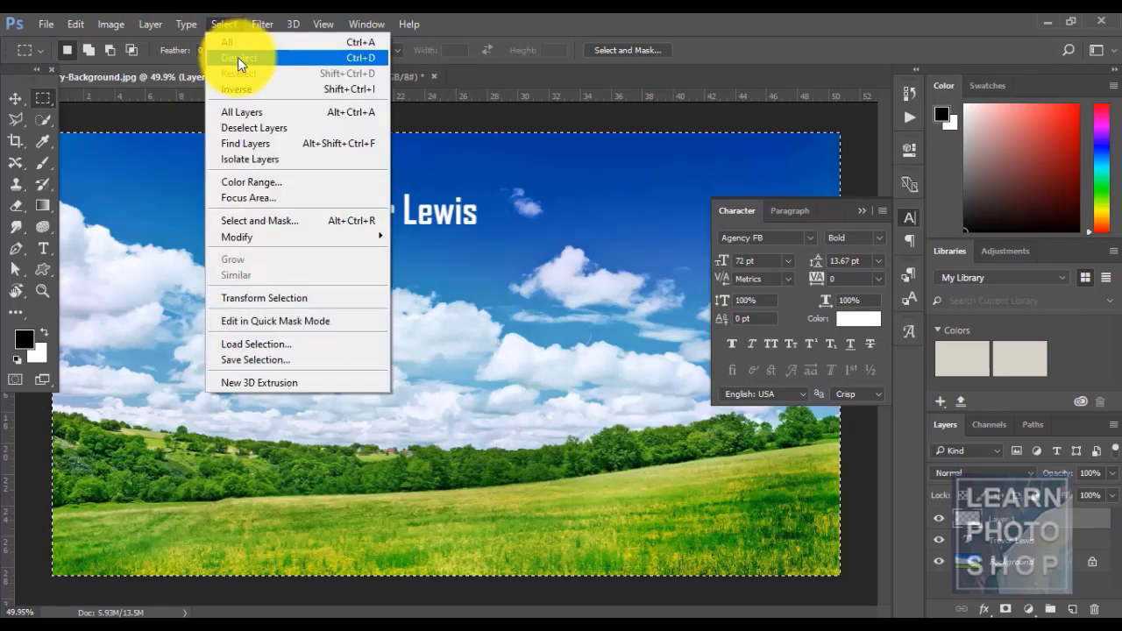
pyautogui.click(237, 57)
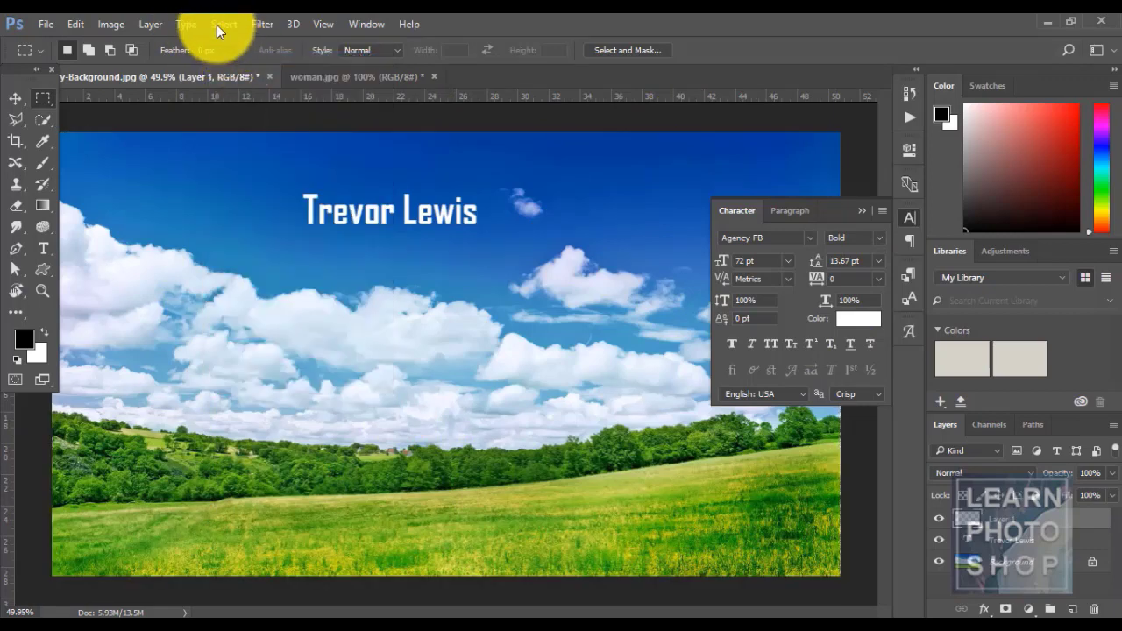
pyautogui.click(217, 24)
pyautogui.click(234, 70)
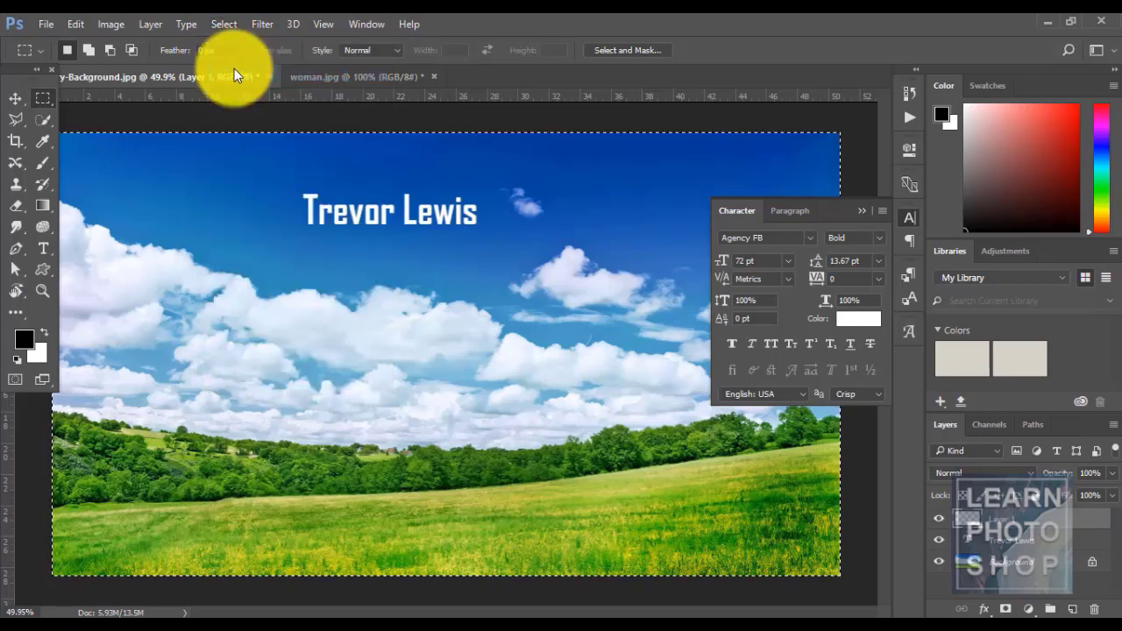
pyautogui.click(303, 120)
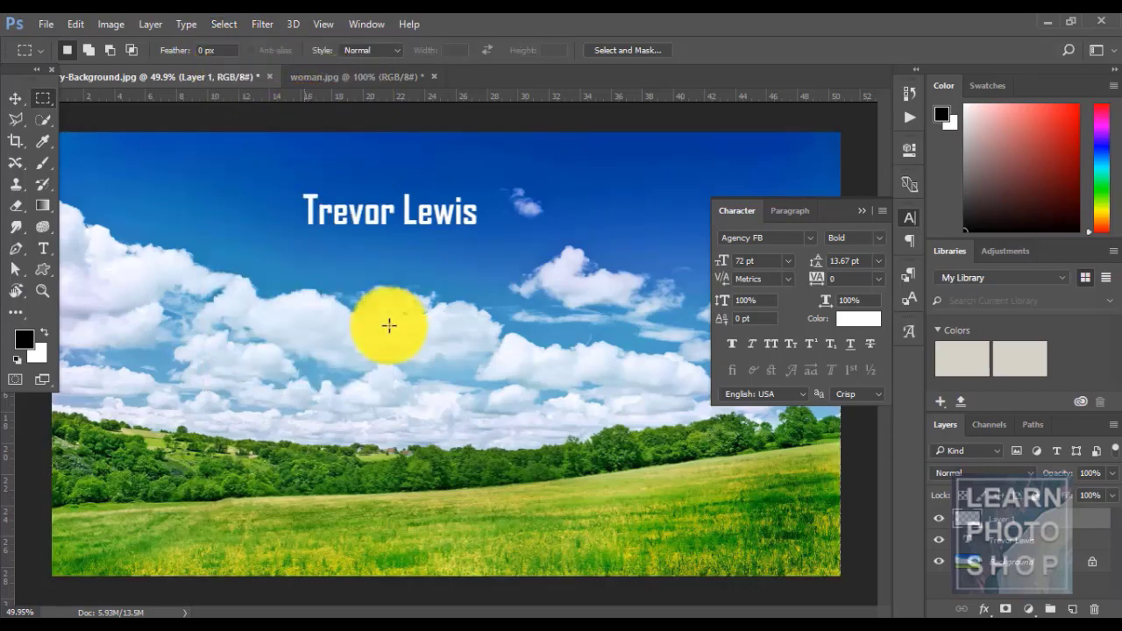
# - Invert a rectangle around the central clouds, deselect, then select all layers
pyautogui.moveTo(355, 248); pyautogui.dragTo(531, 361)
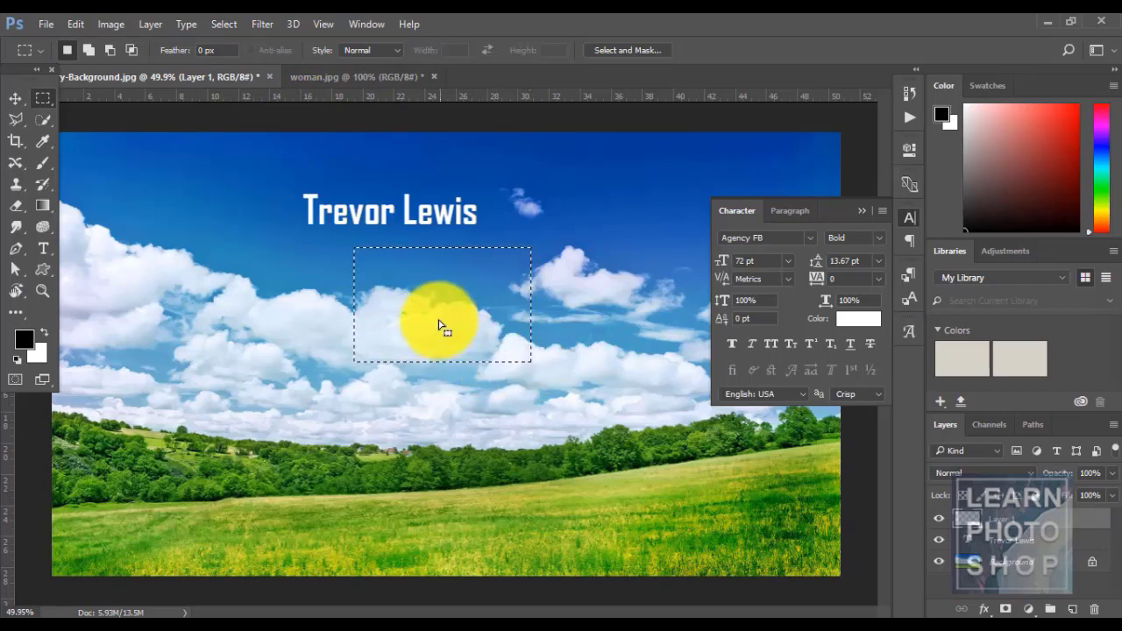
pyautogui.click(224, 23)
pyautogui.click(242, 87)
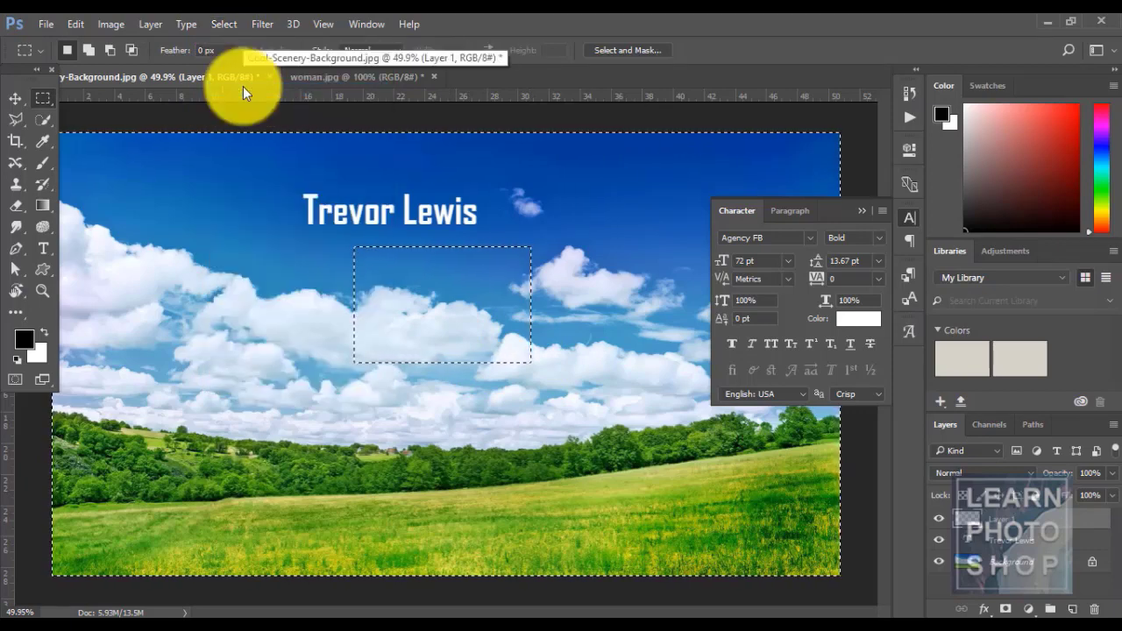
pyautogui.hotkey('ctrl', 'd')
pyautogui.click(224, 23)
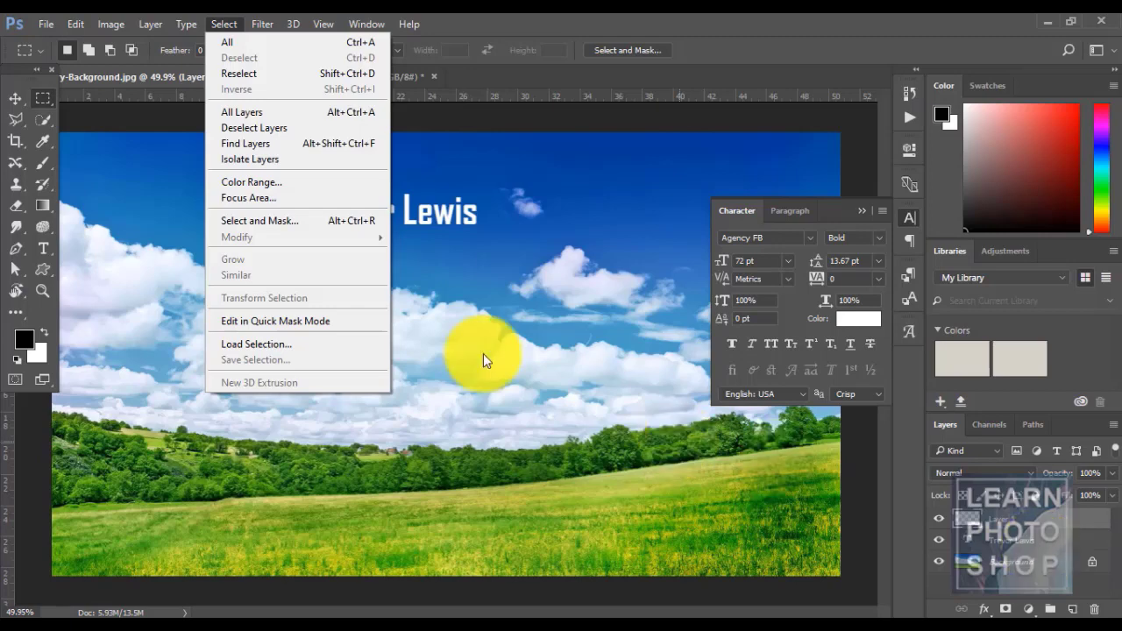
pyautogui.click(270, 112)
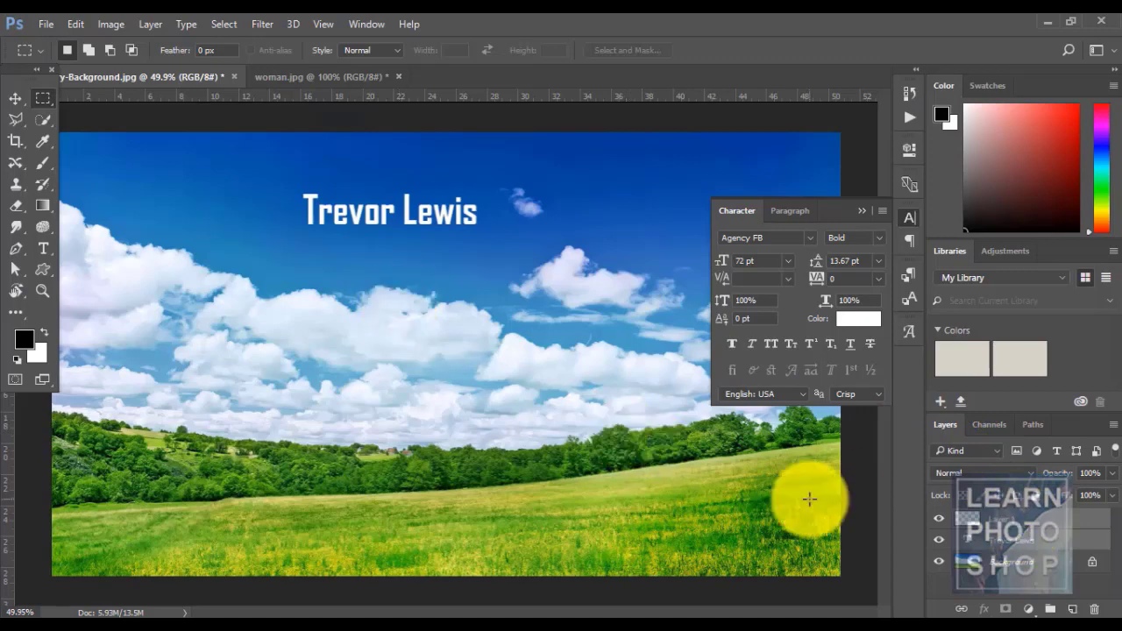
pyautogui.moveTo(988, 510); pyautogui.dragTo(685, 424)
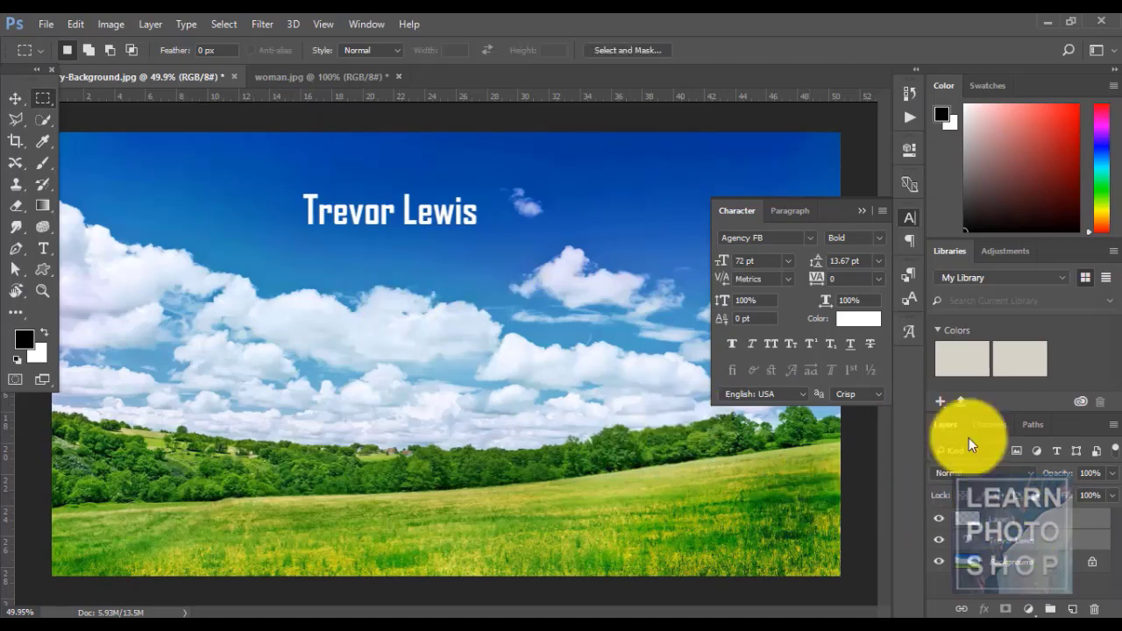
pyautogui.click(225, 27)
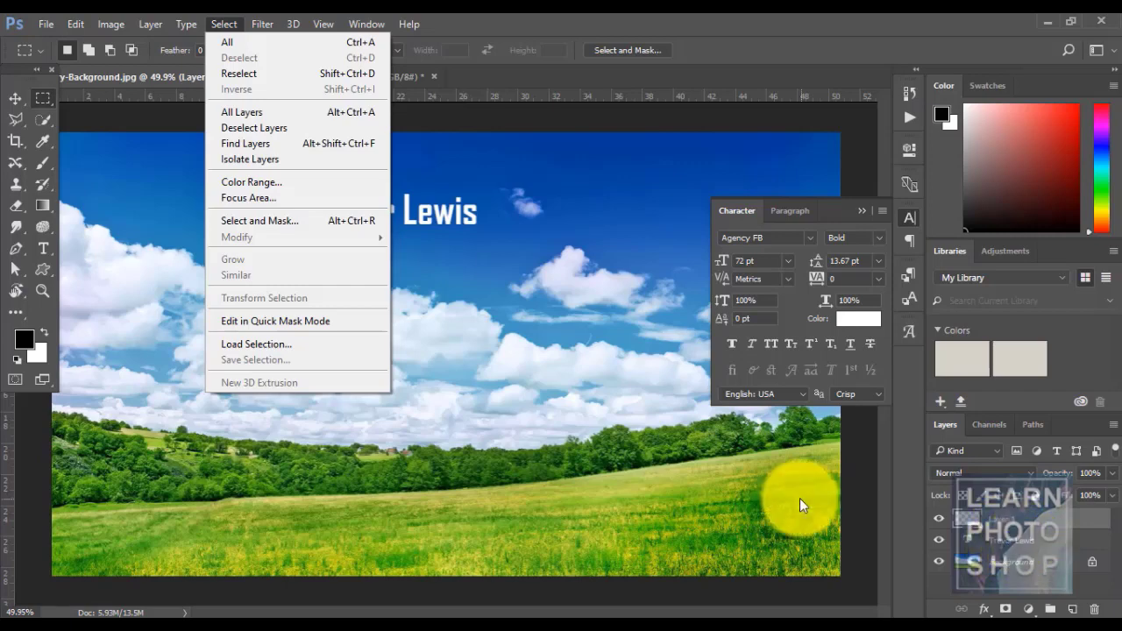
pyautogui.click(318, 140)
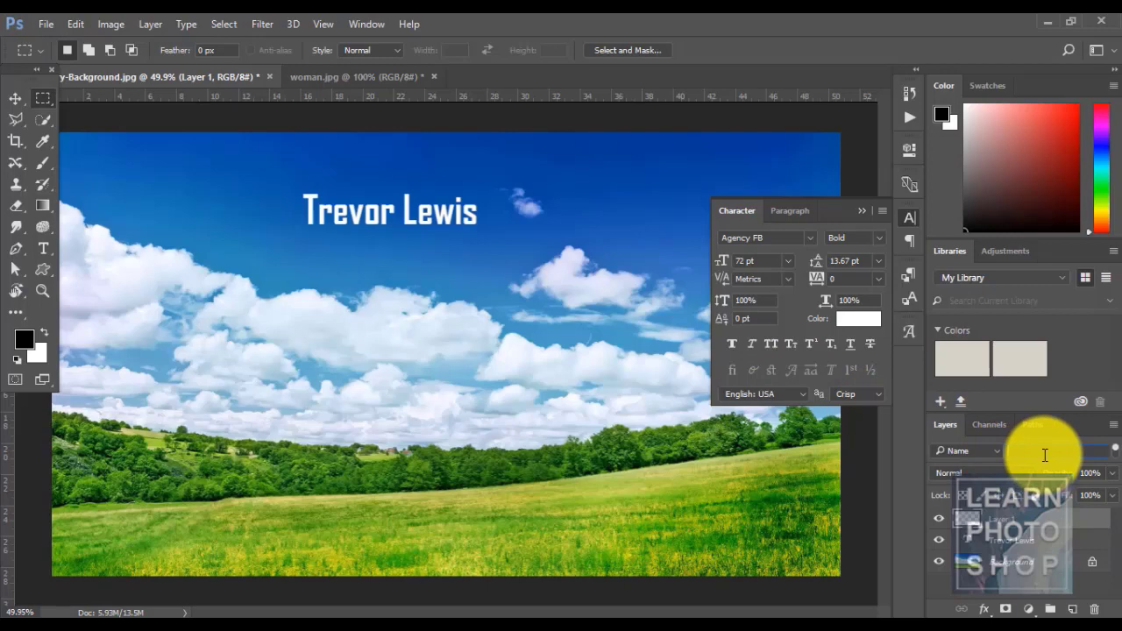
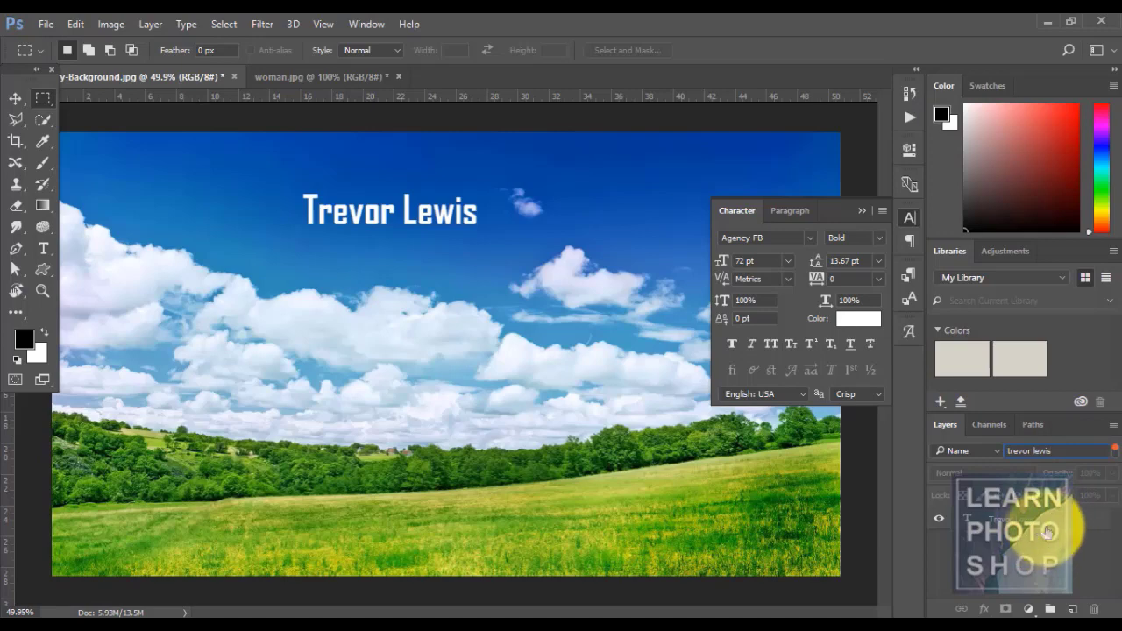
# - Toggle the layer filter between Kind and Name, clear the name text, and return to Kind
pyautogui.click(994, 450)
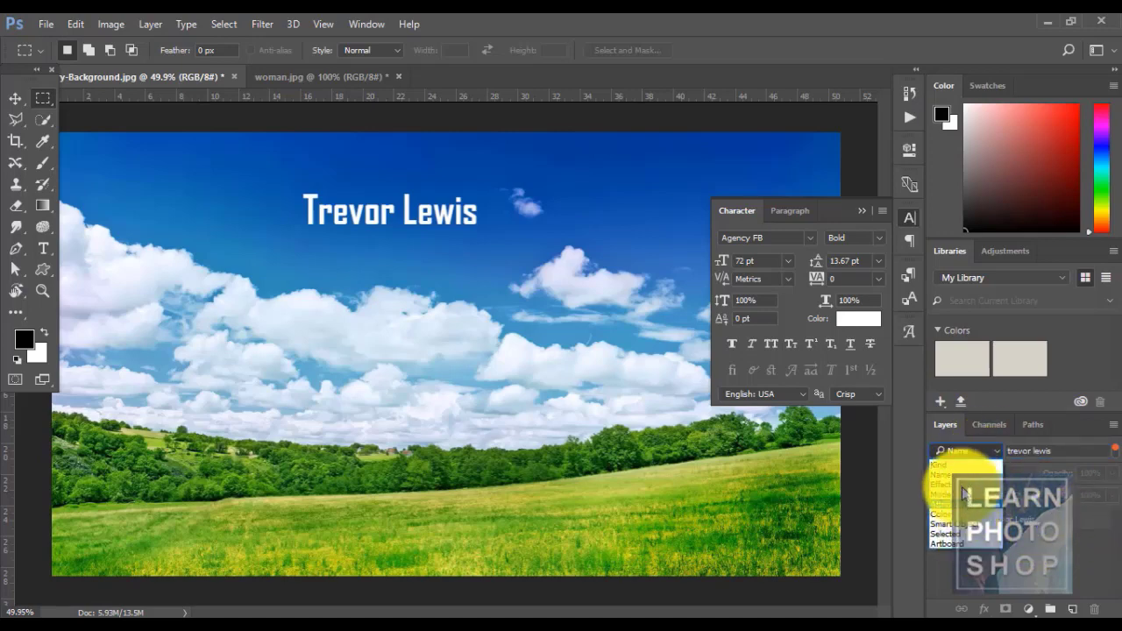
pyautogui.click(952, 465)
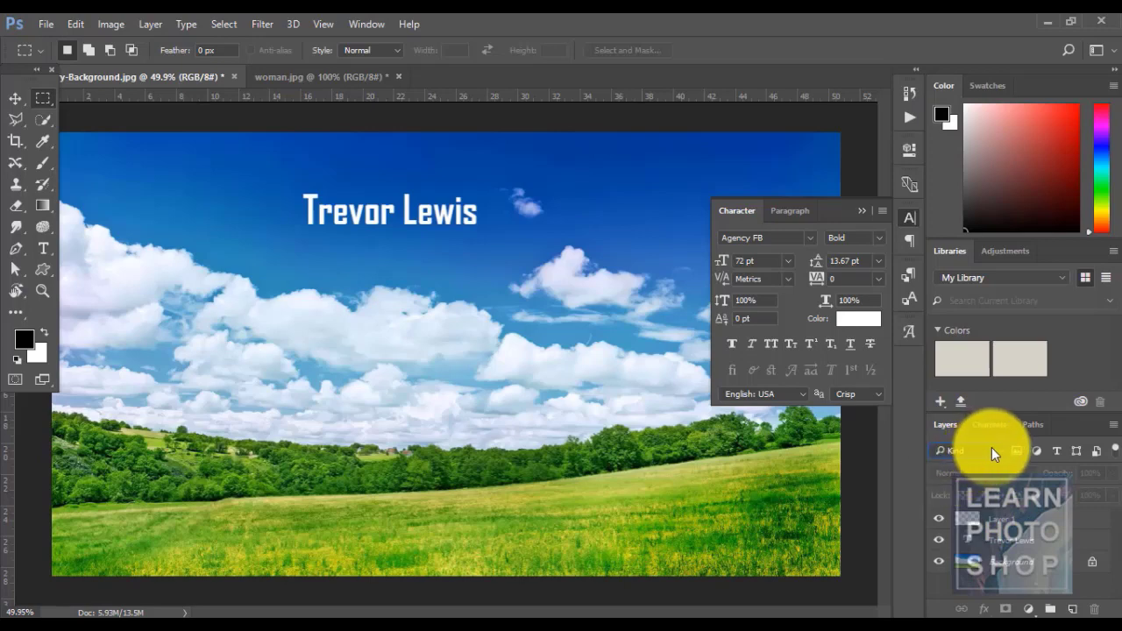
pyautogui.click(990, 449)
pyautogui.click(979, 475)
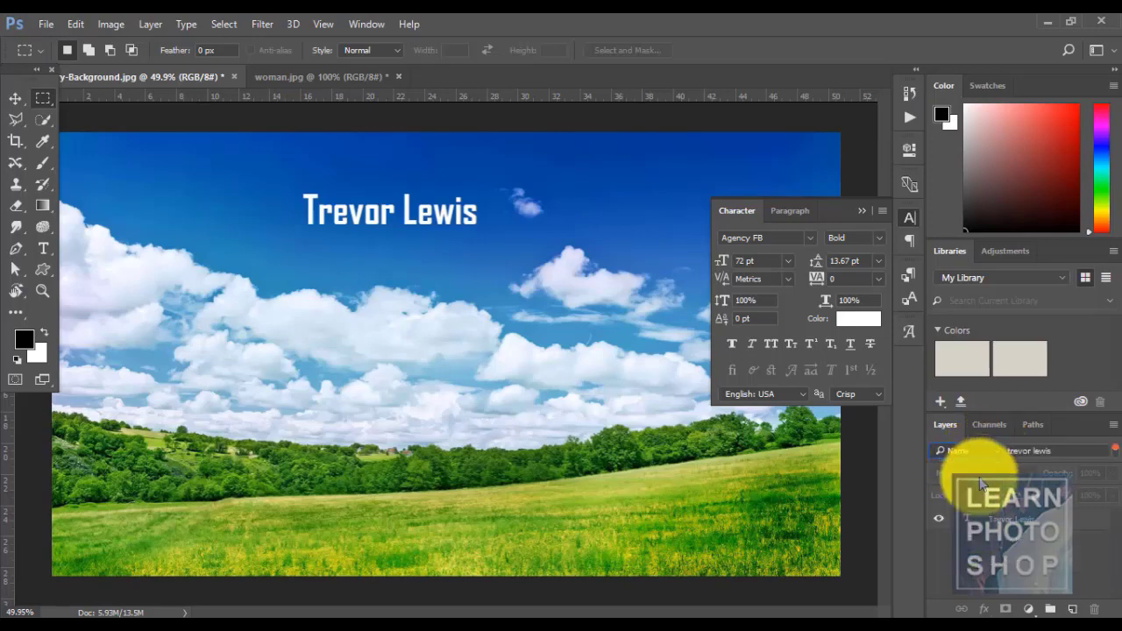
pyautogui.moveTo(1061, 451); pyautogui.dragTo(972, 453)
pyautogui.press('BackSpace')
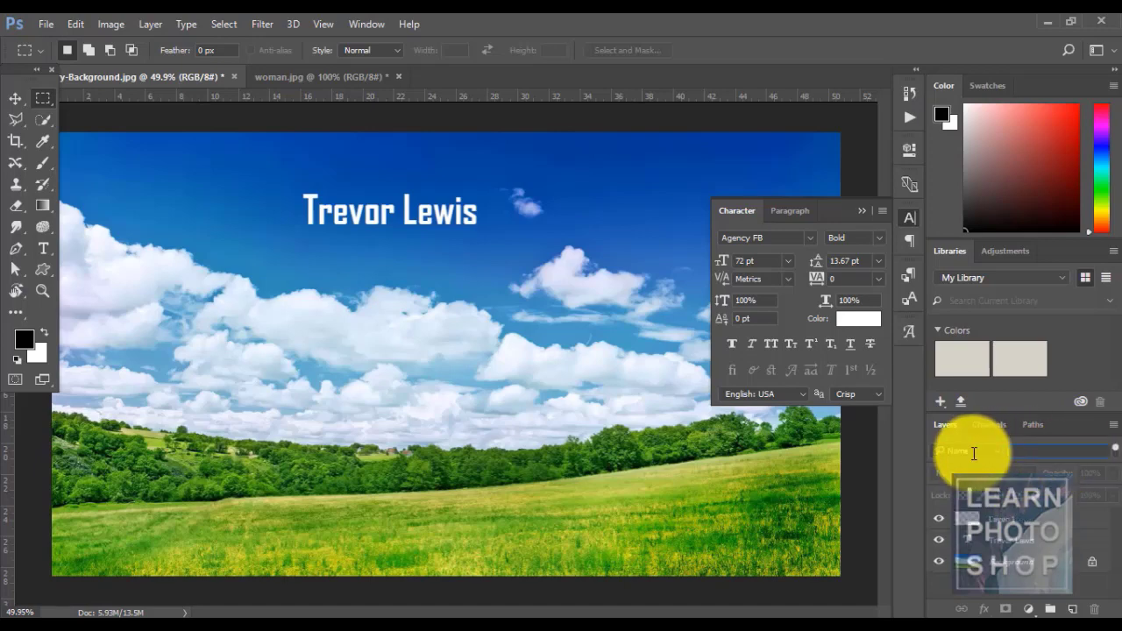
pyautogui.click(997, 454)
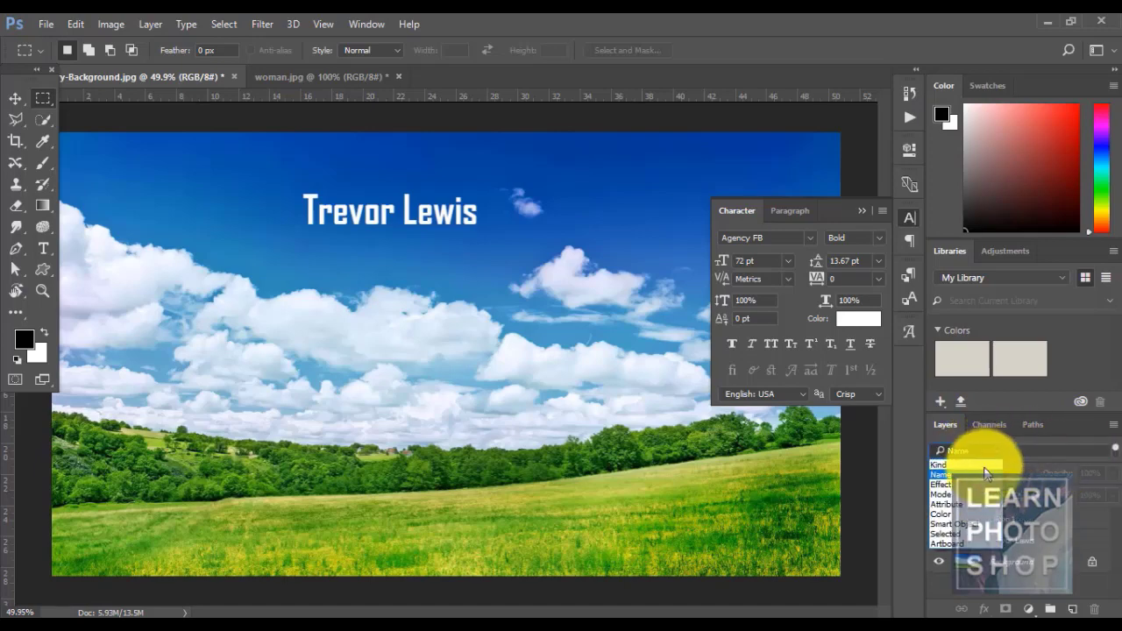
pyautogui.click(975, 467)
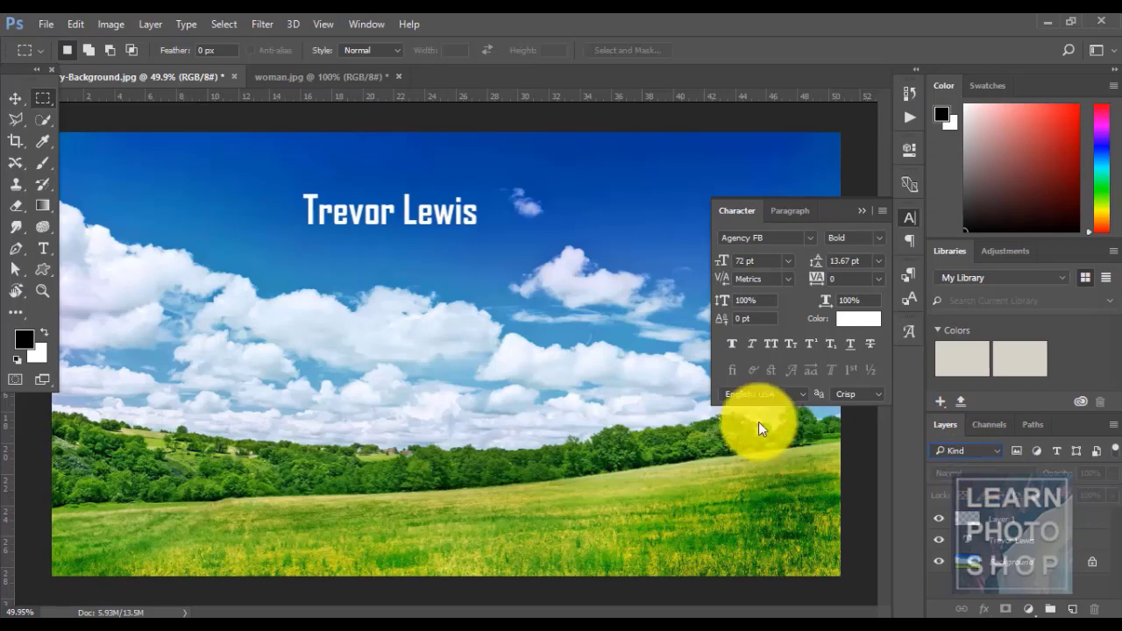
pyautogui.click(221, 24)
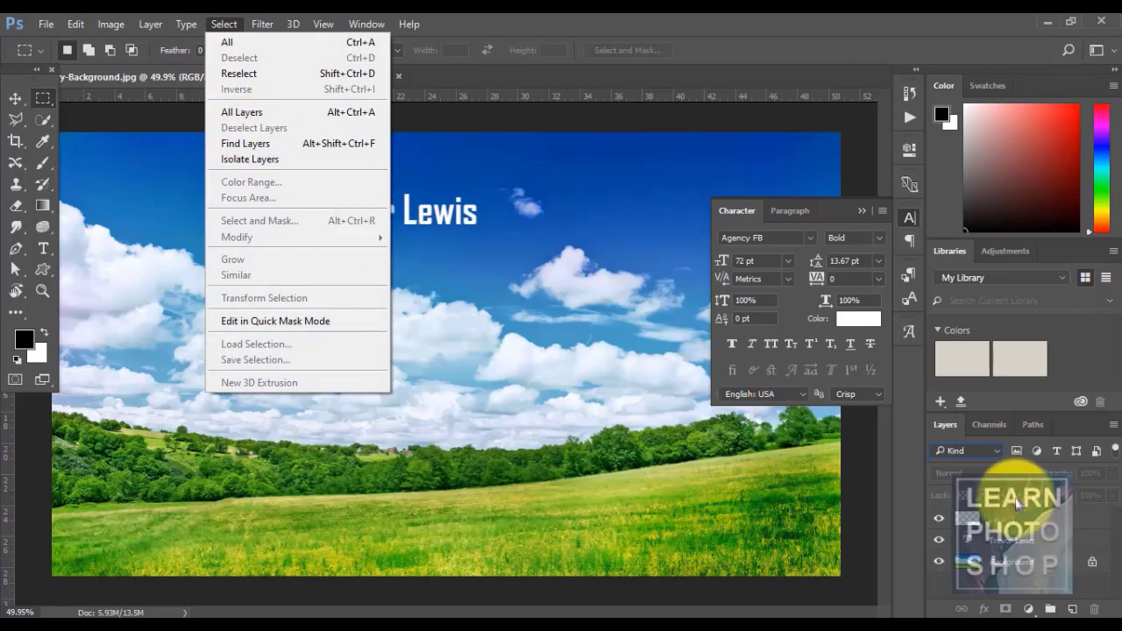
# - Fill a black rectangle on Layer 1 in the sky below the title, then deselect
pyautogui.click(1024, 539)
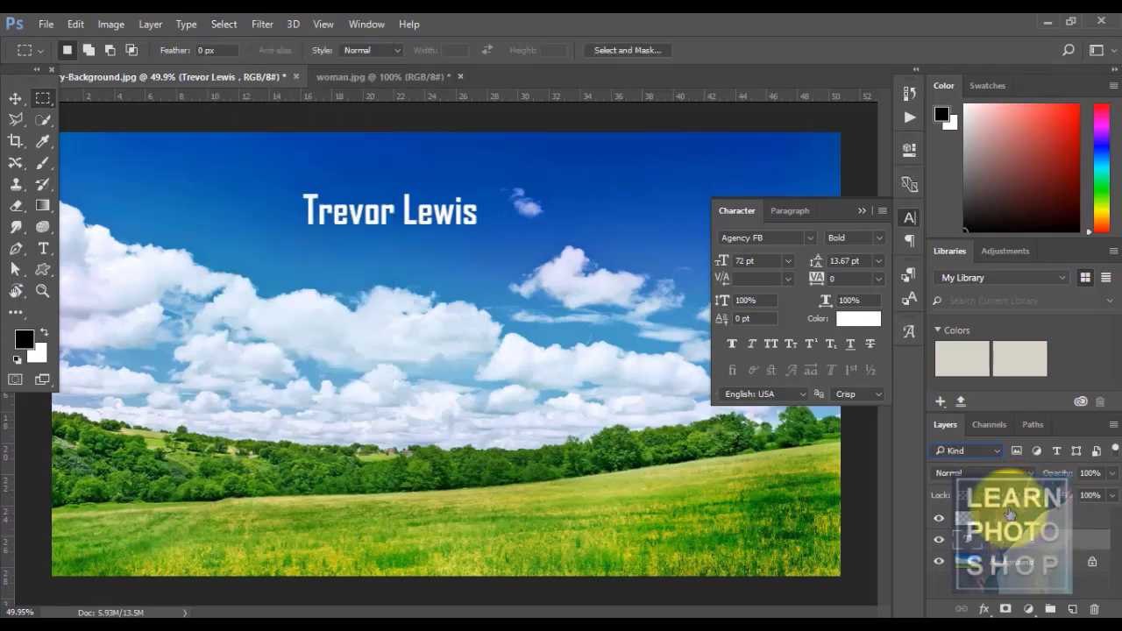
pyautogui.click(1012, 520)
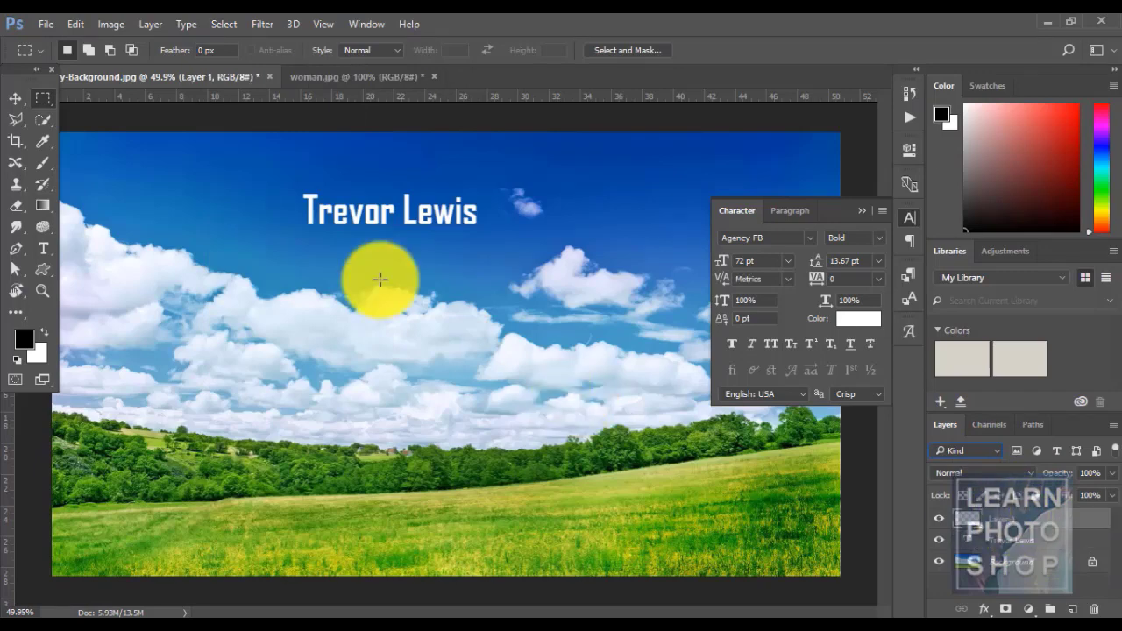
pyautogui.moveTo(379, 281); pyautogui.dragTo(567, 385)
pyautogui.hotkey('alt', 'BackSpace')
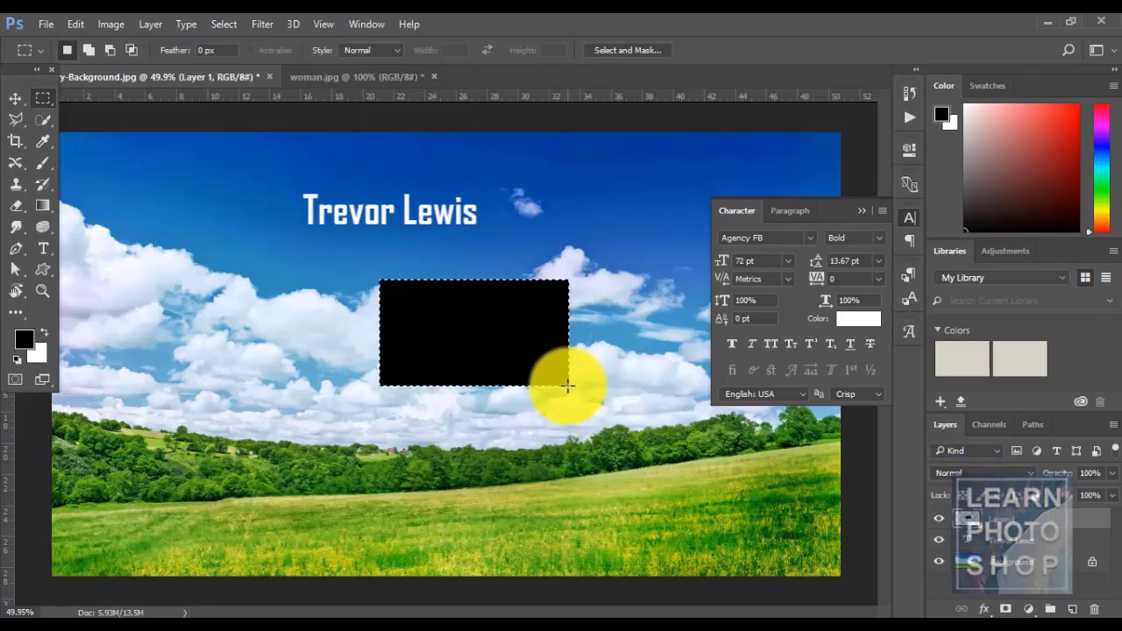
pyautogui.hotkey('ctrl', 'd')
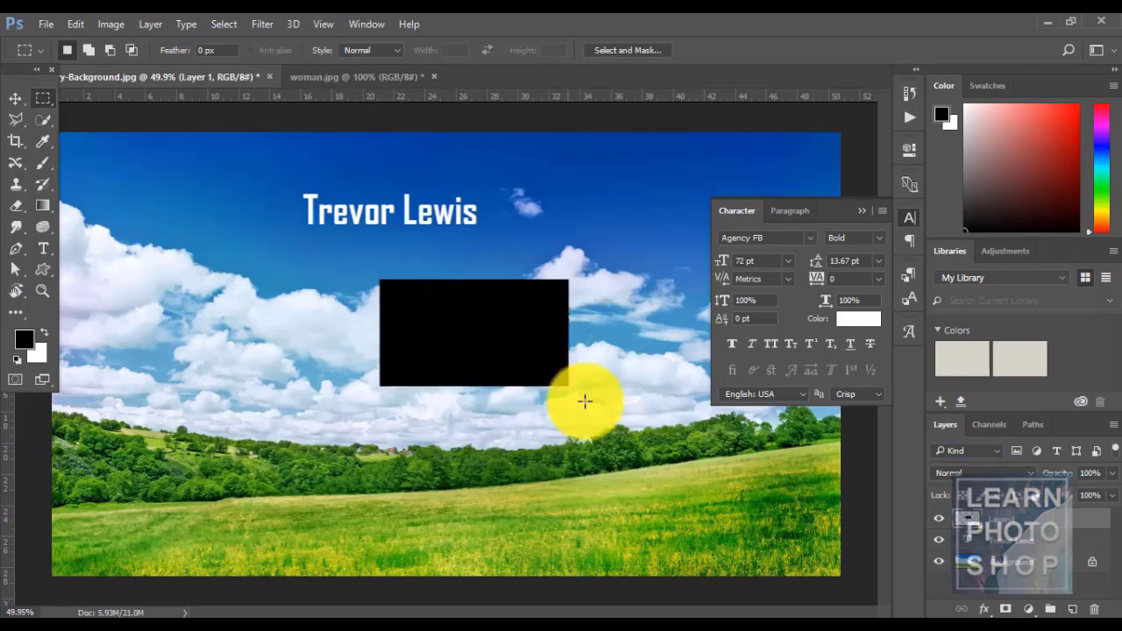
# - Isolate the title text layer with Select > Isolate Layers, then reset the filter to Kind
pyautogui.click(1012, 540)
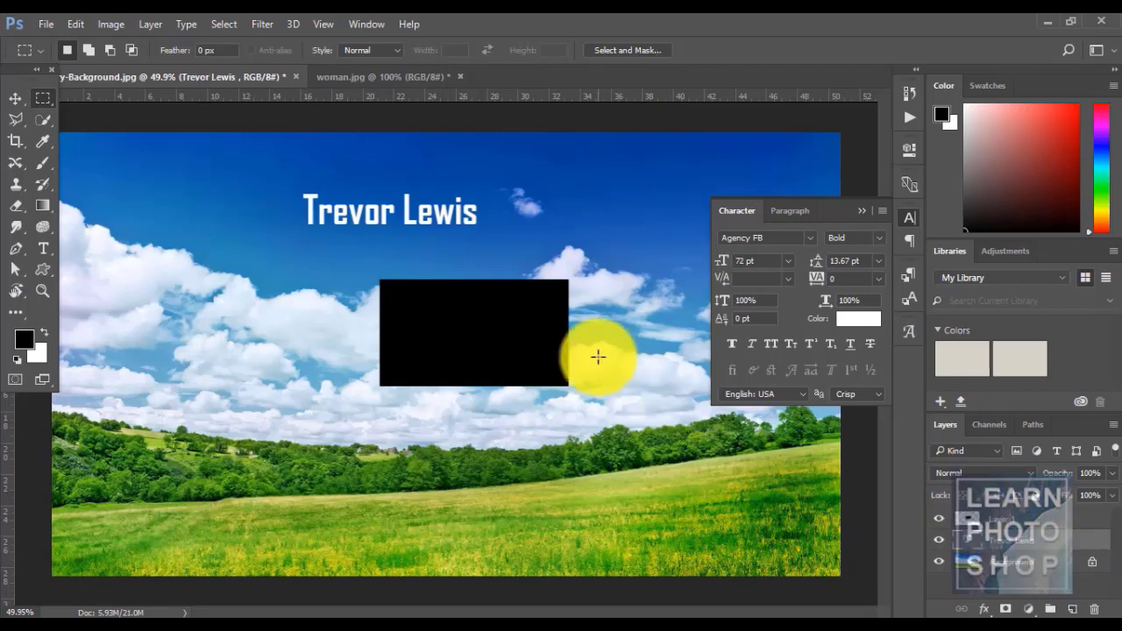
pyautogui.click(217, 22)
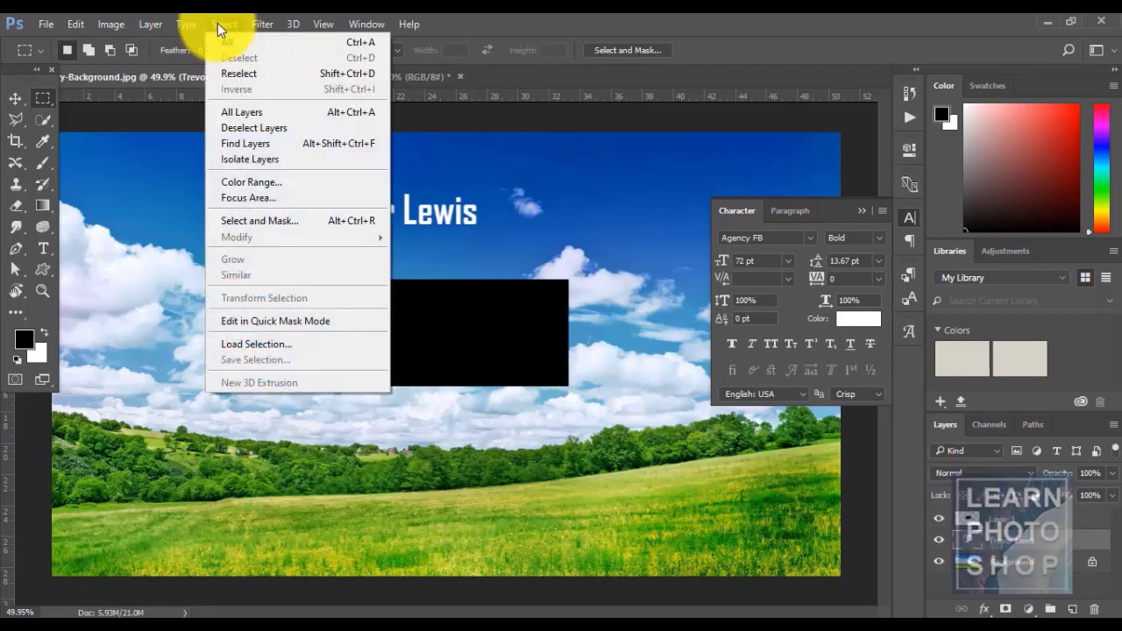
pyautogui.click(259, 158)
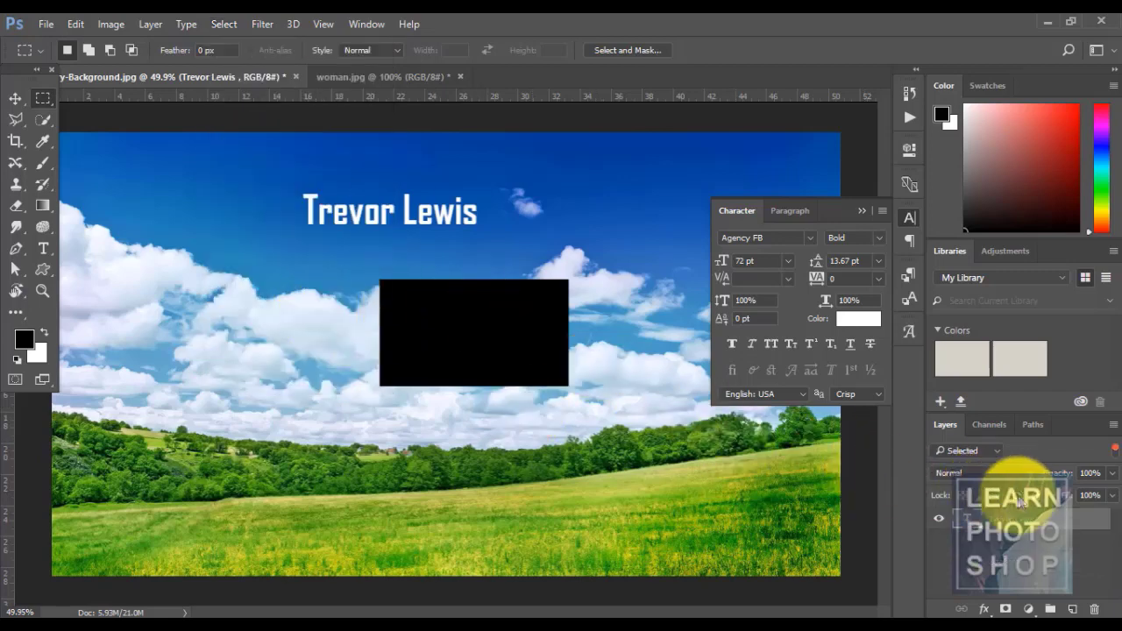
pyautogui.click(996, 454)
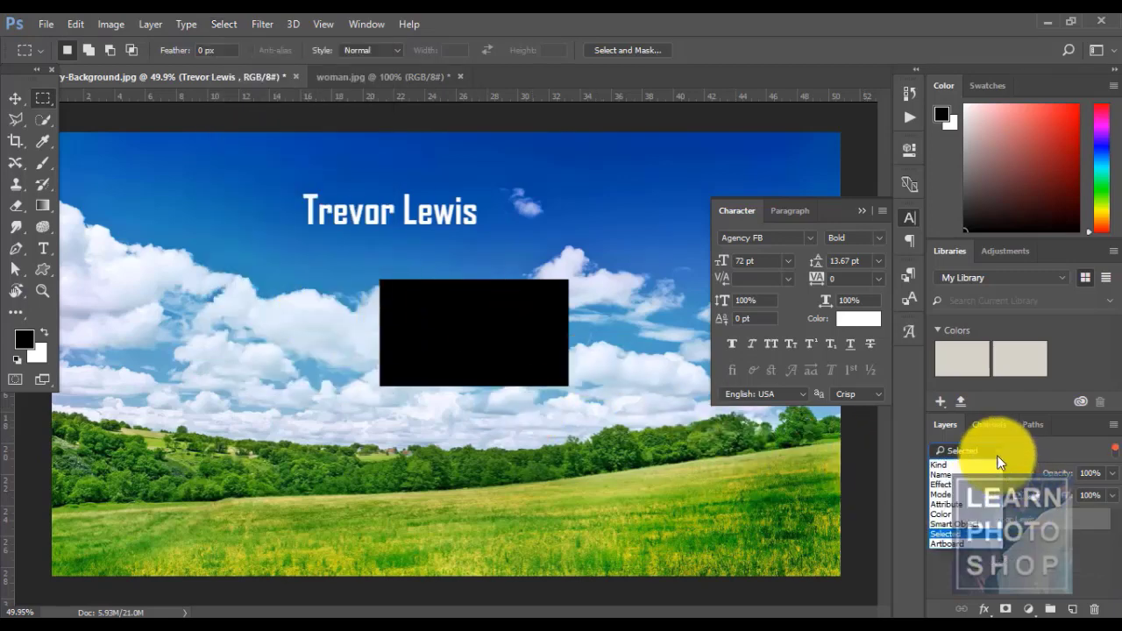
pyautogui.click(953, 457)
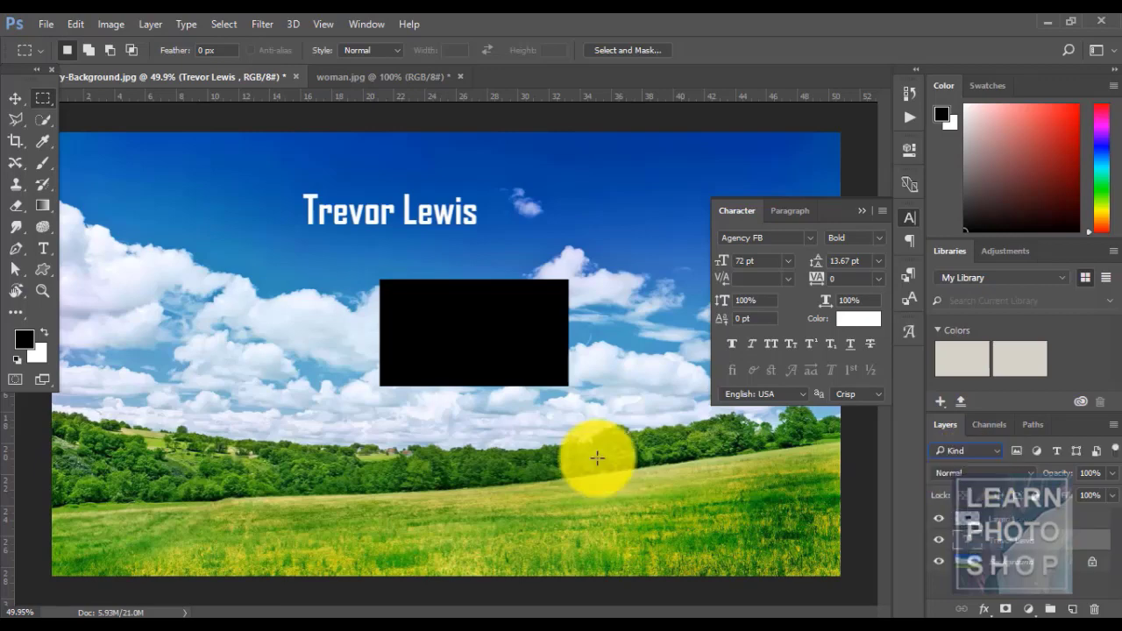
# - Make the Background layer the active layer
pyautogui.click(224, 23)
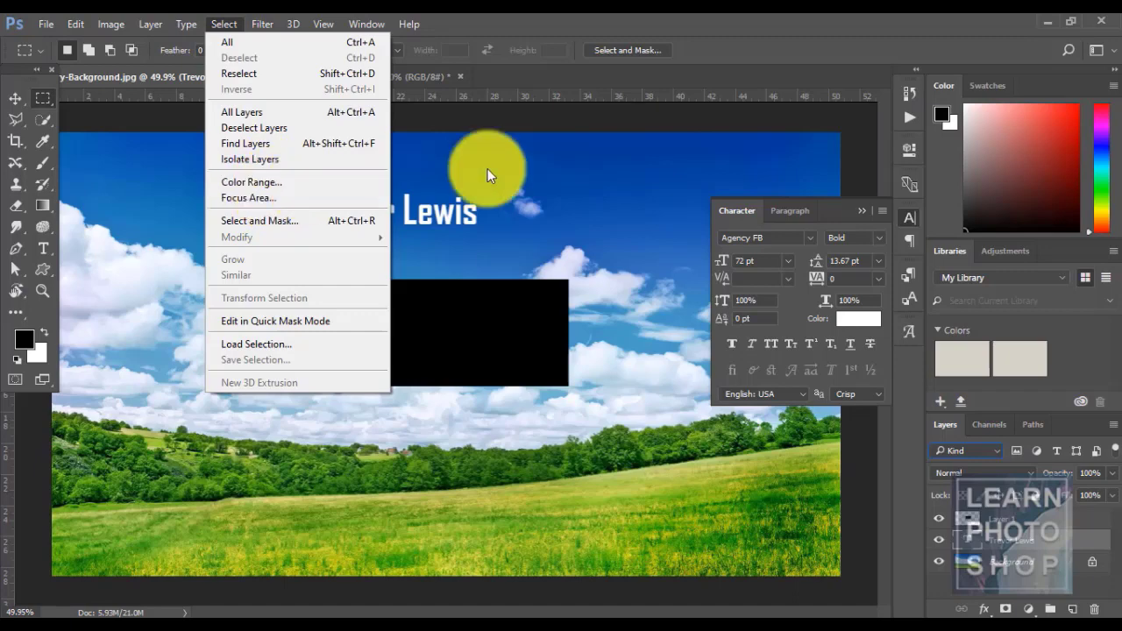
pyautogui.click(611, 13)
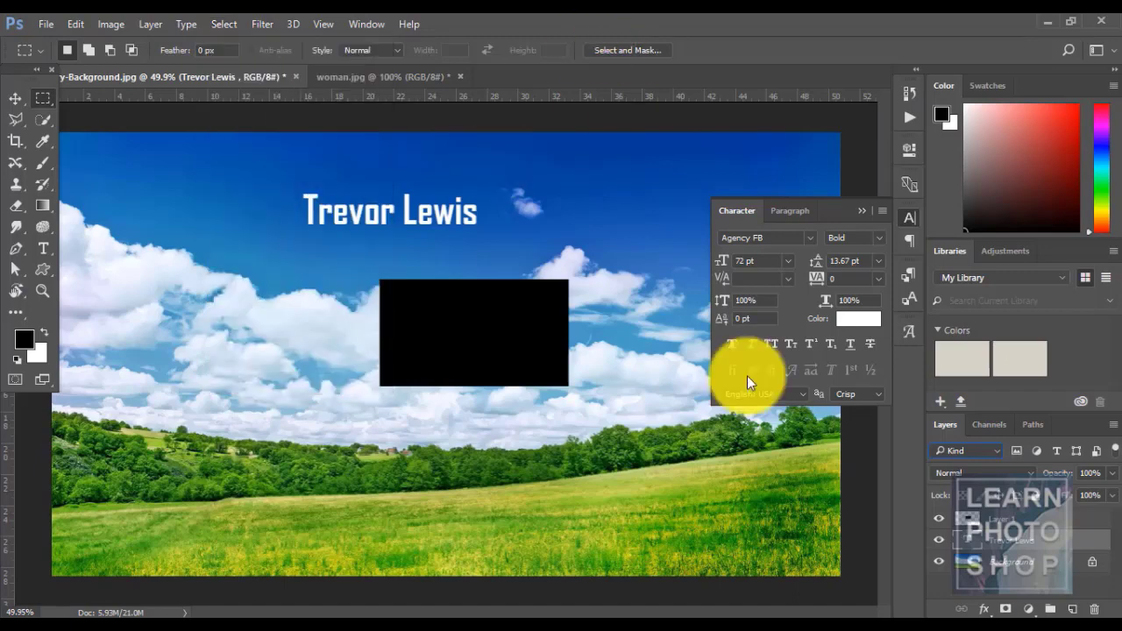
pyautogui.click(1014, 562)
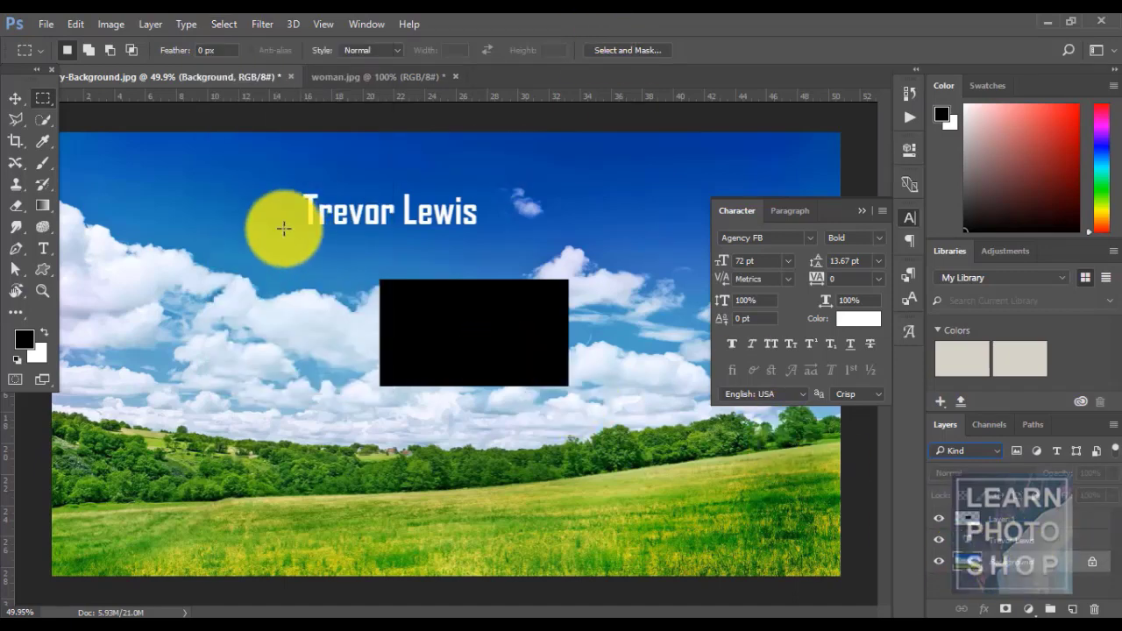
pyautogui.click(225, 23)
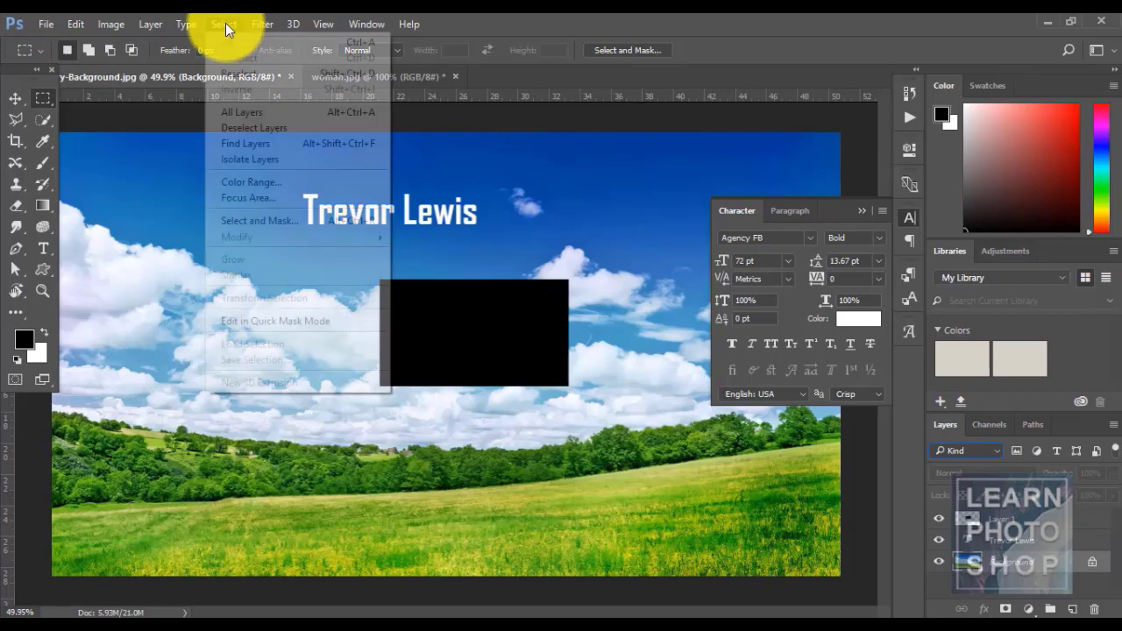
# - Select the blue sky with Color Range, then clear the selection
pyautogui.click(278, 185)
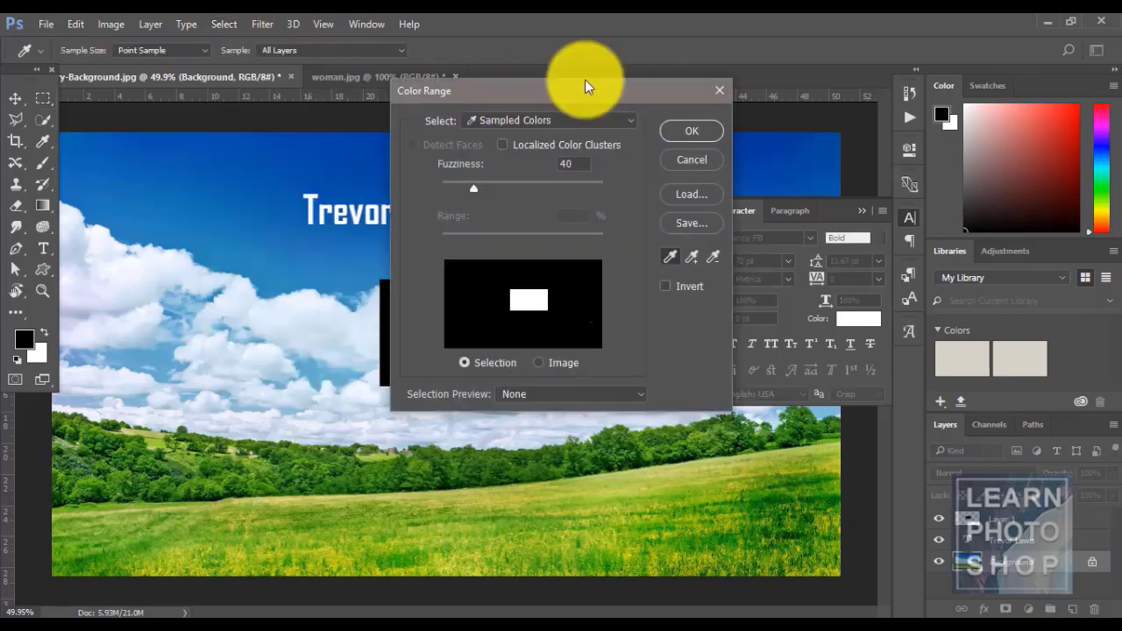
pyautogui.moveTo(563, 92); pyautogui.dragTo(737, 102)
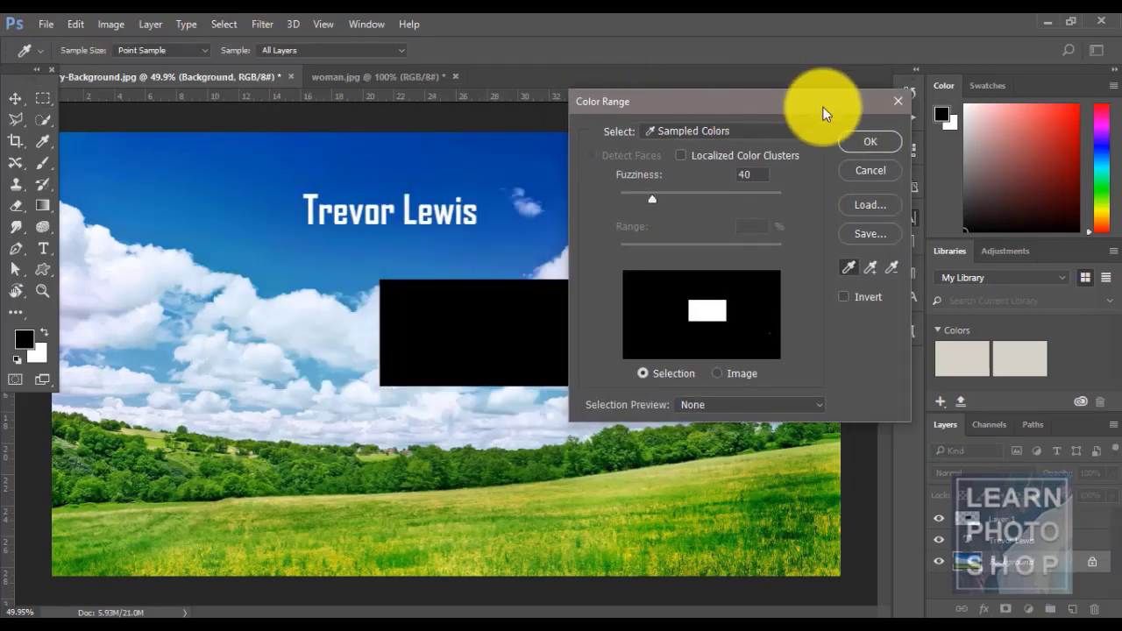
pyautogui.click(367, 149)
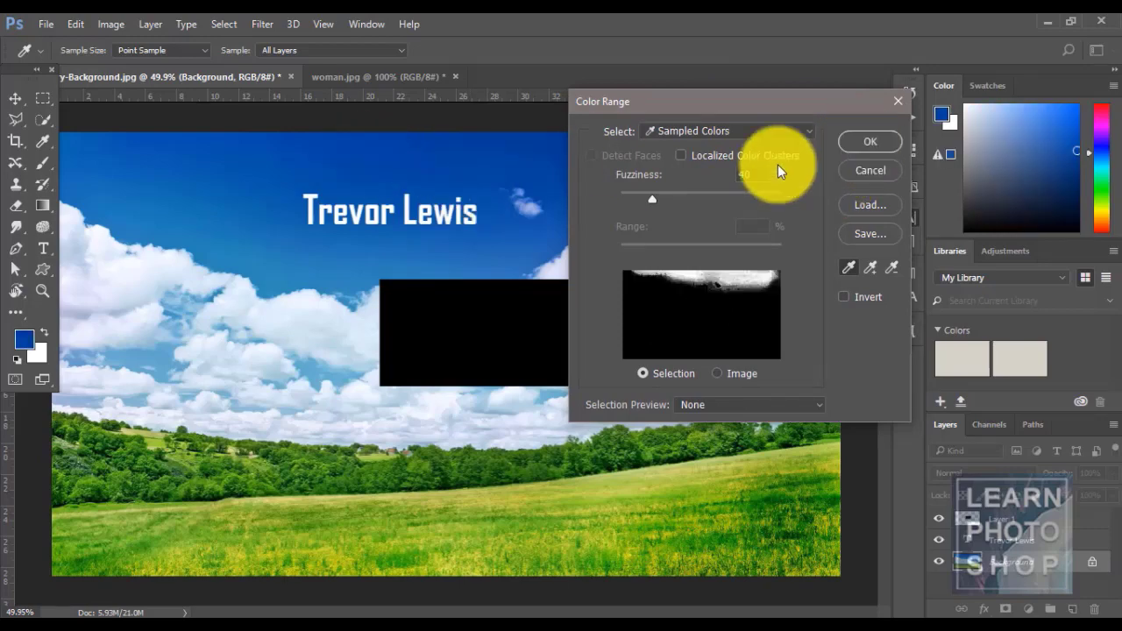
pyautogui.click(867, 141)
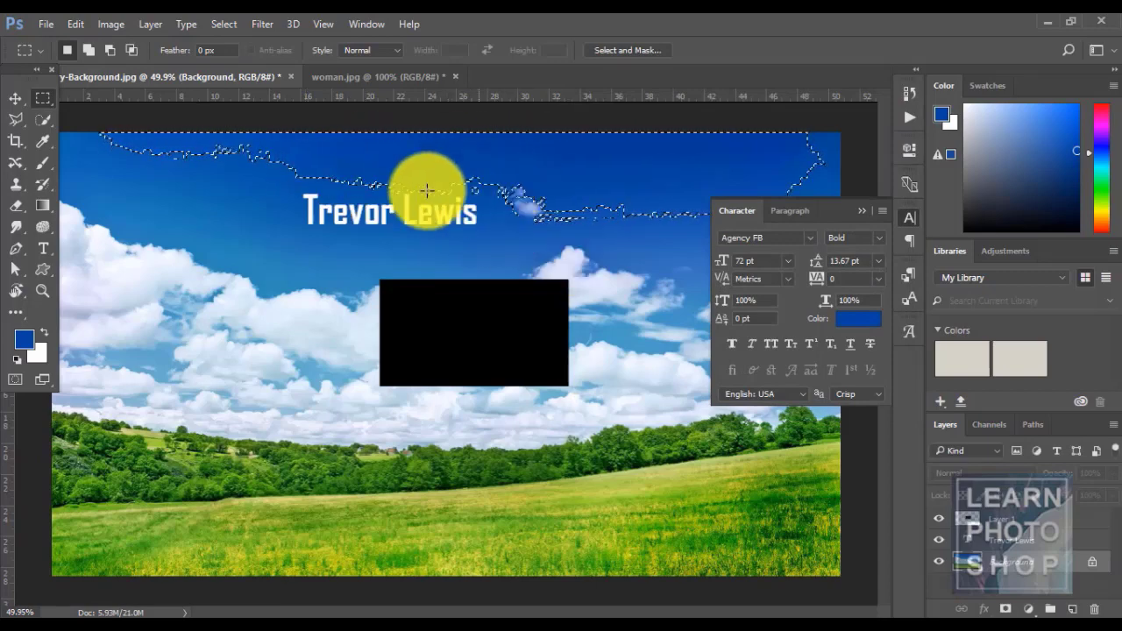
pyautogui.click(290, 210)
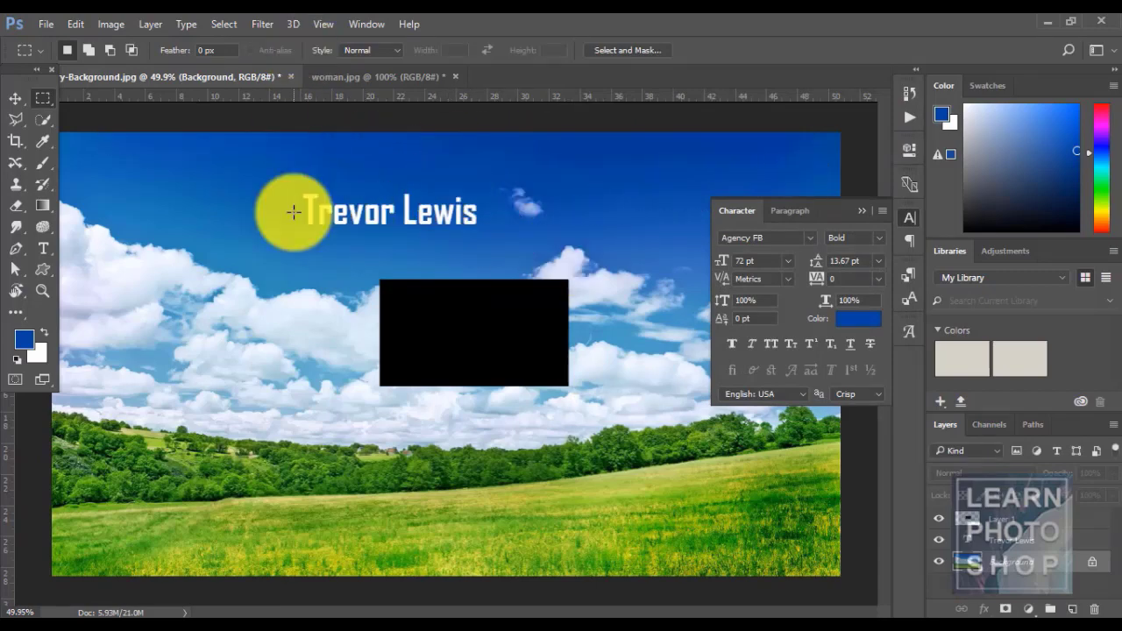
# - Select the white clouds with Color Range, then clear the selection
pyautogui.click(213, 25)
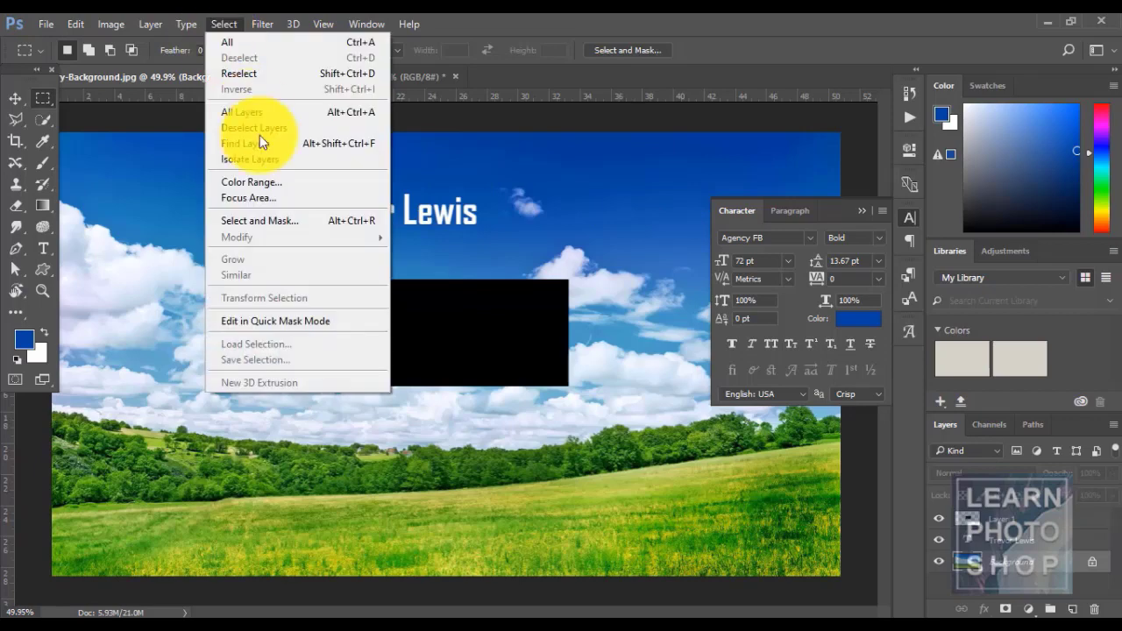
pyautogui.click(276, 181)
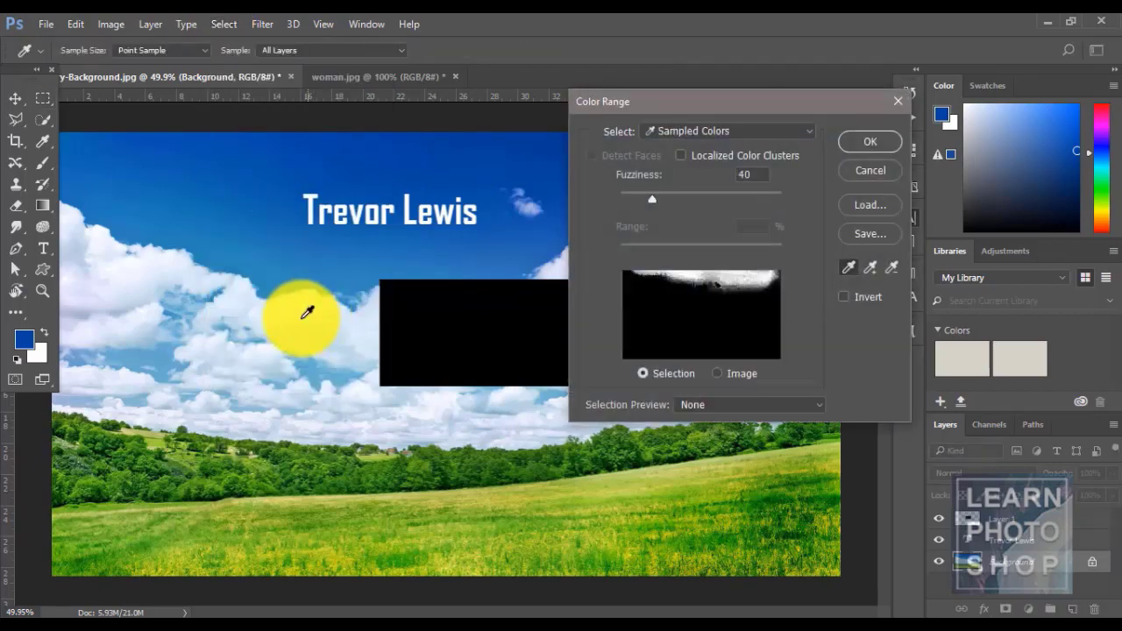
pyautogui.click(311, 321)
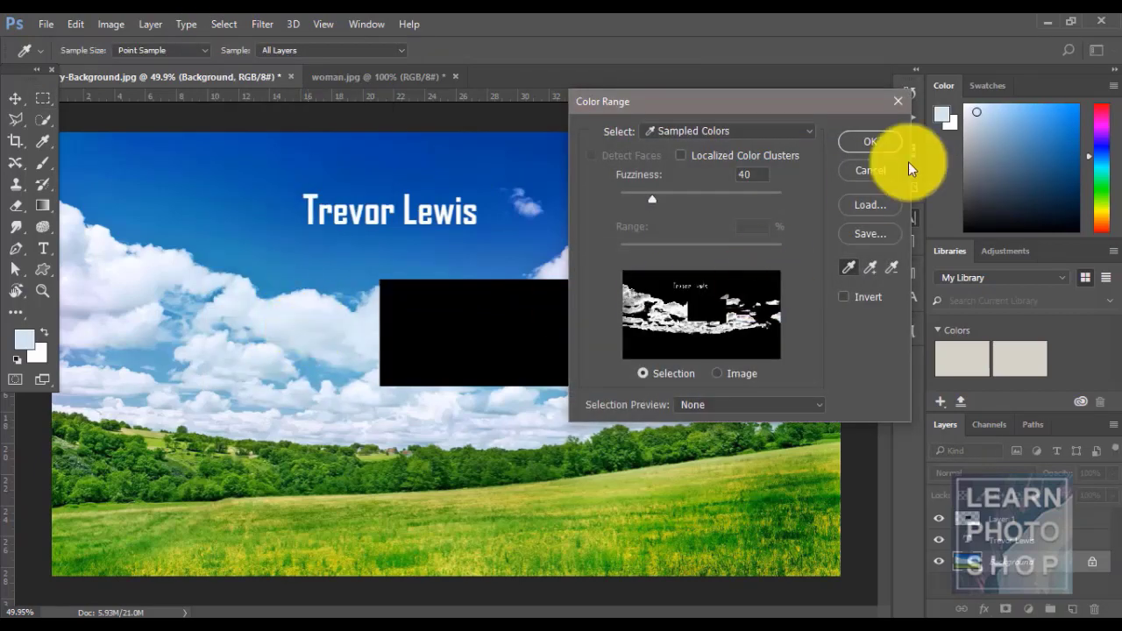
pyautogui.click(895, 141)
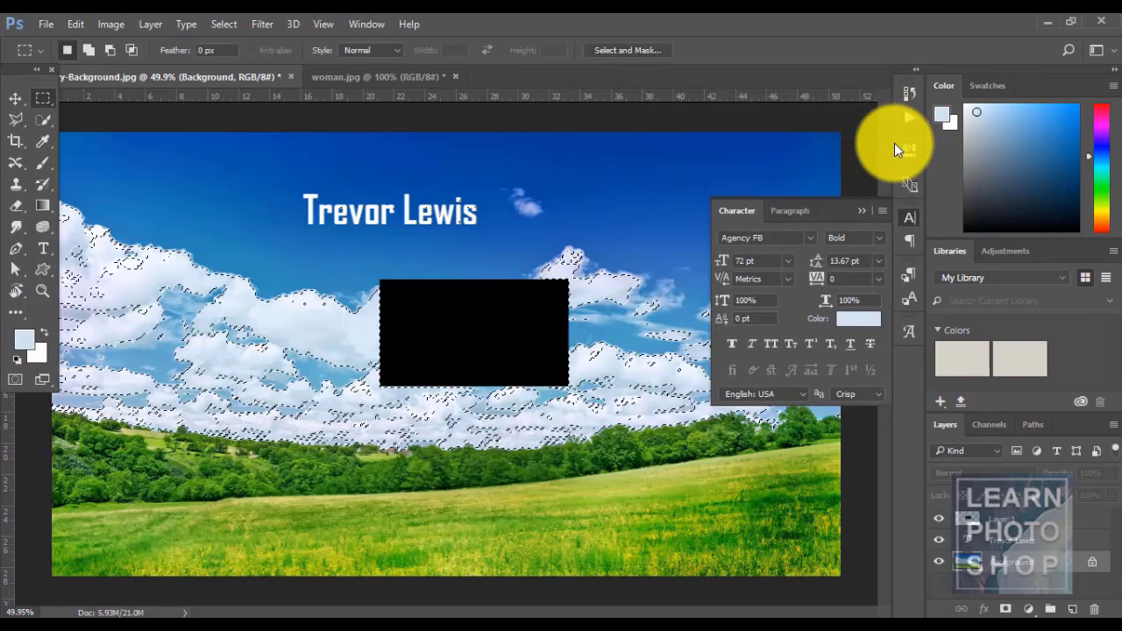
pyautogui.click(512, 352)
# - Select clouds plus added sky samples with Color Range, then deselect
pyautogui.click(218, 24)
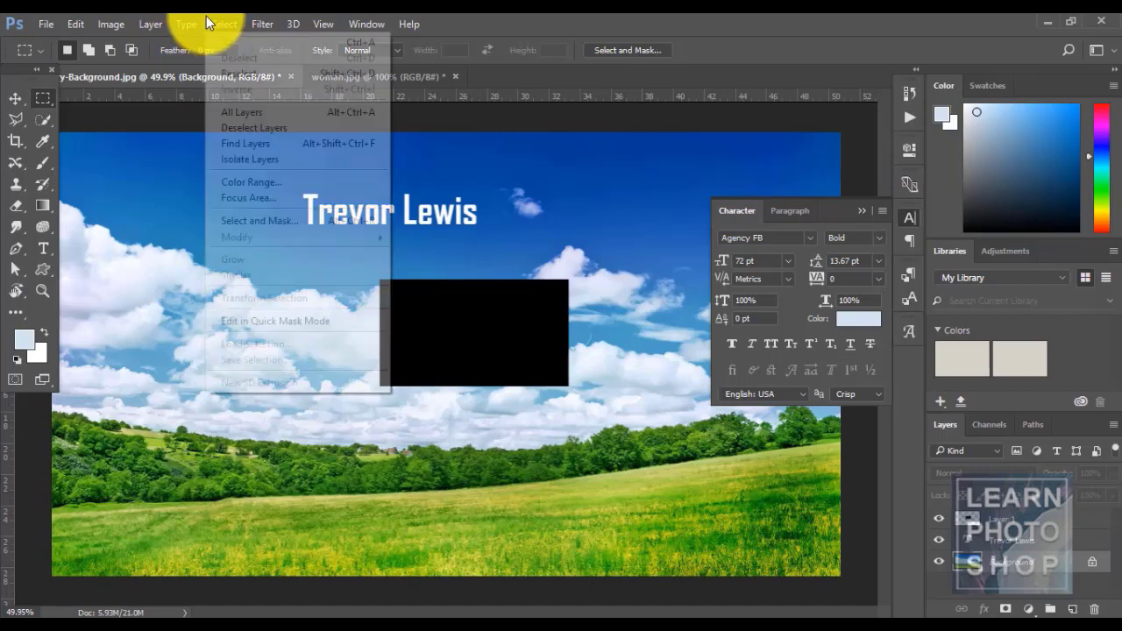
pyautogui.click(306, 182)
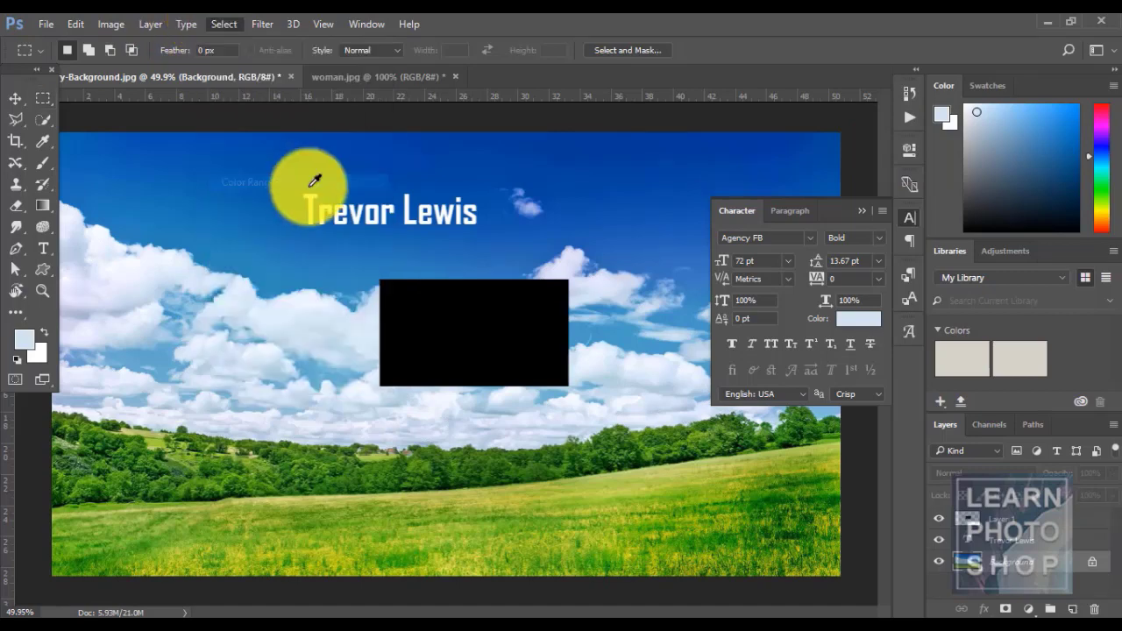
pyautogui.click(319, 309)
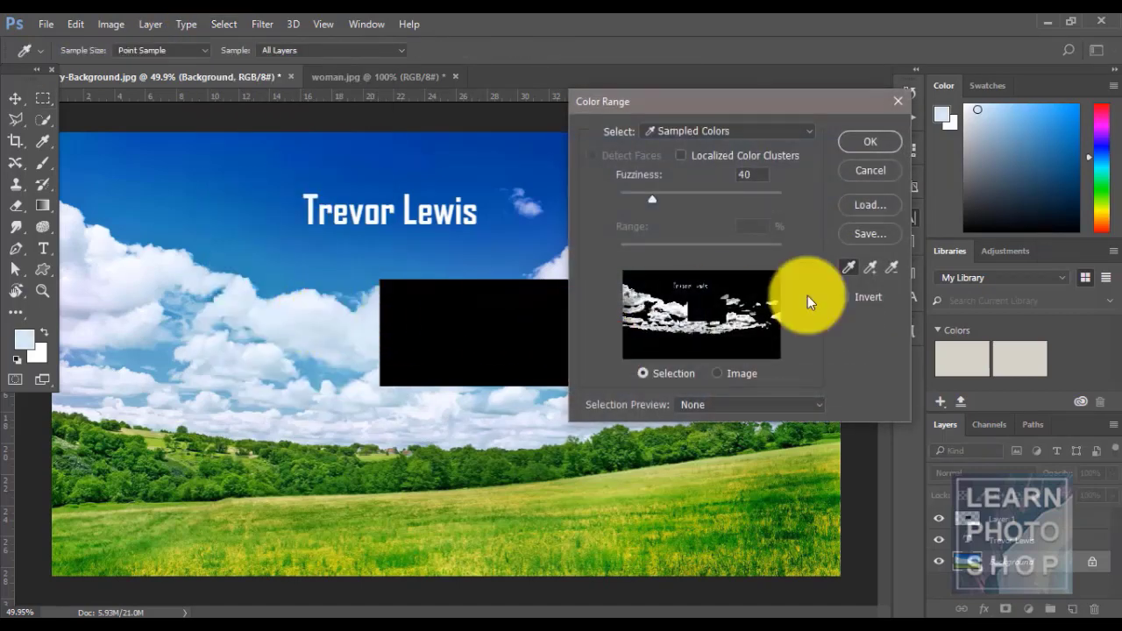
pyautogui.click(872, 270)
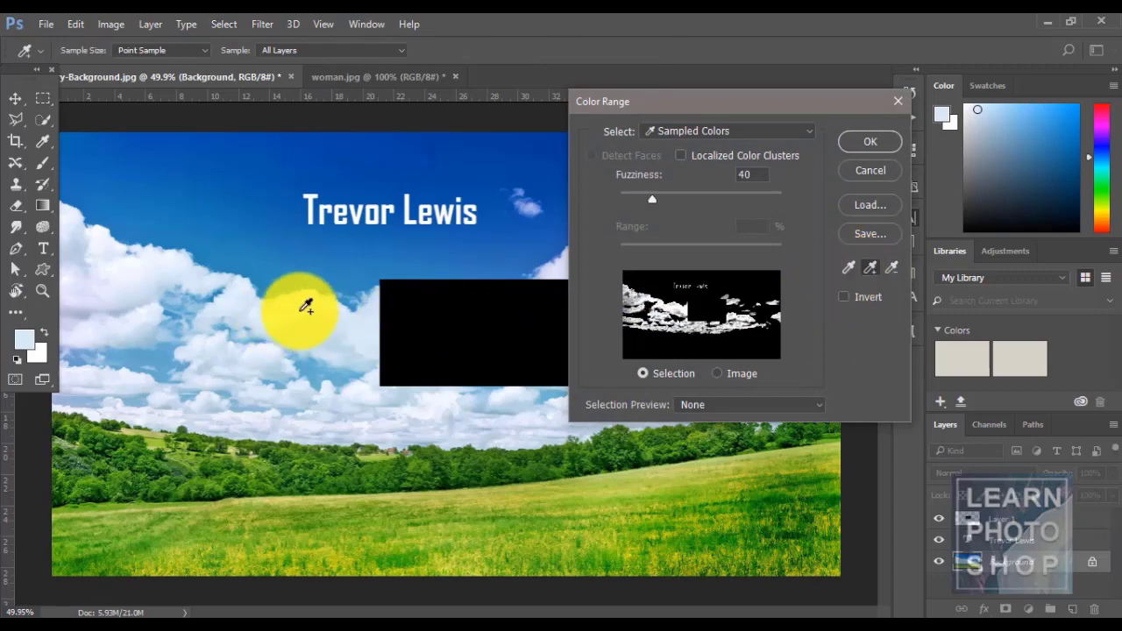
pyautogui.click(662, 290)
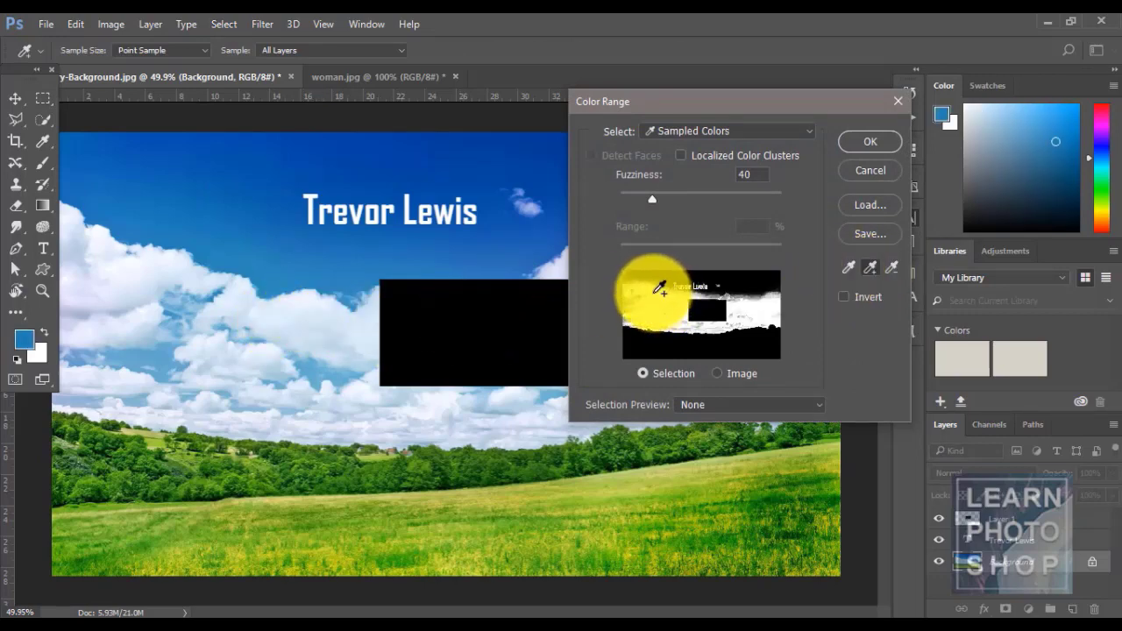
pyautogui.click(658, 292)
pyautogui.click(870, 136)
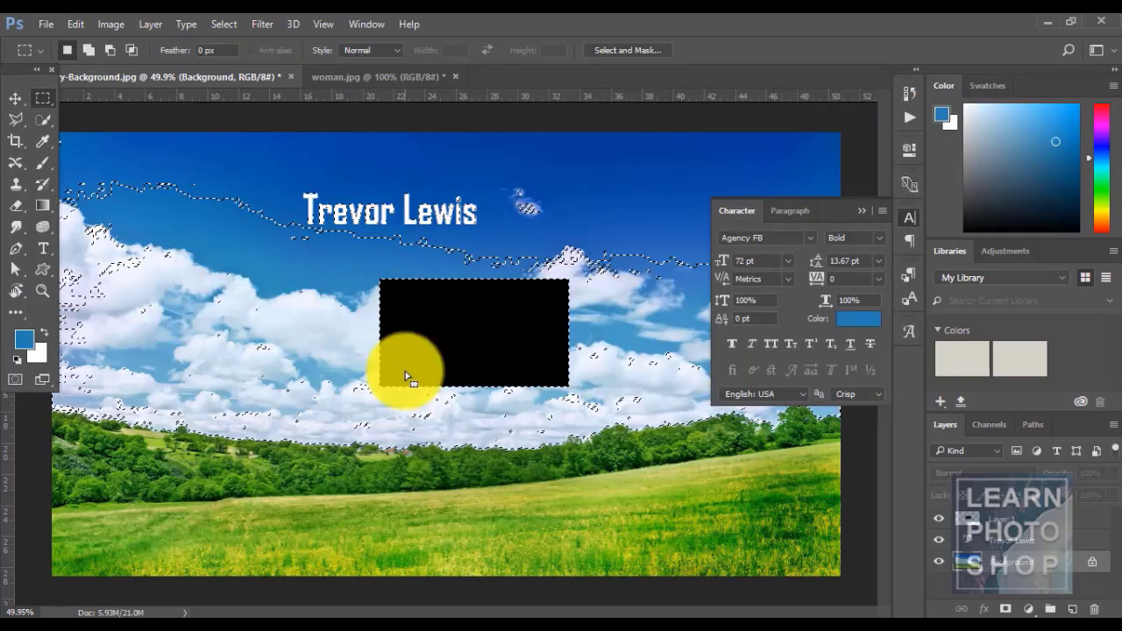
pyautogui.hotkey('ctrl', 'd')
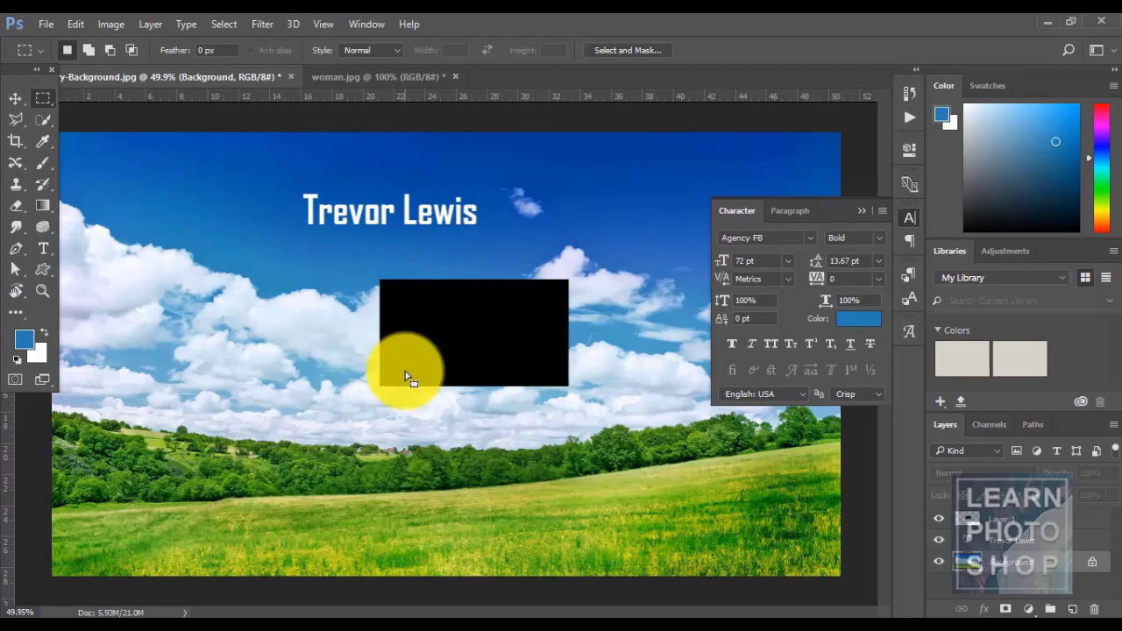
pyautogui.click(220, 25)
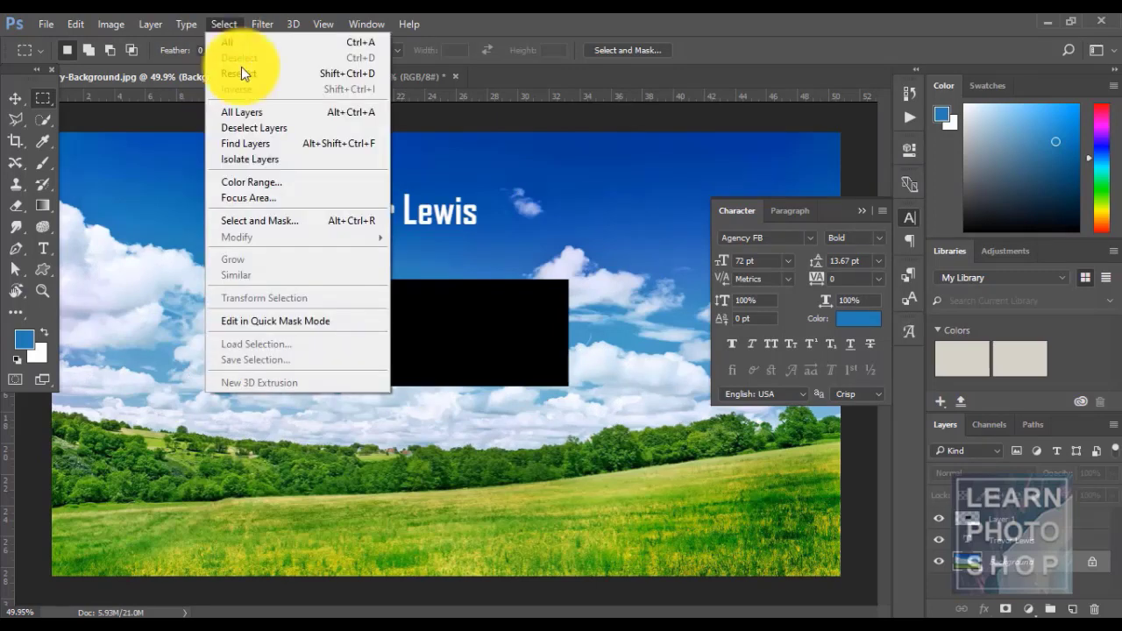
pyautogui.click(526, 12)
# - On woman.jpg, run Focus Area with In-Focus Range 4.36 and Output to New Layer
pyautogui.click(369, 77)
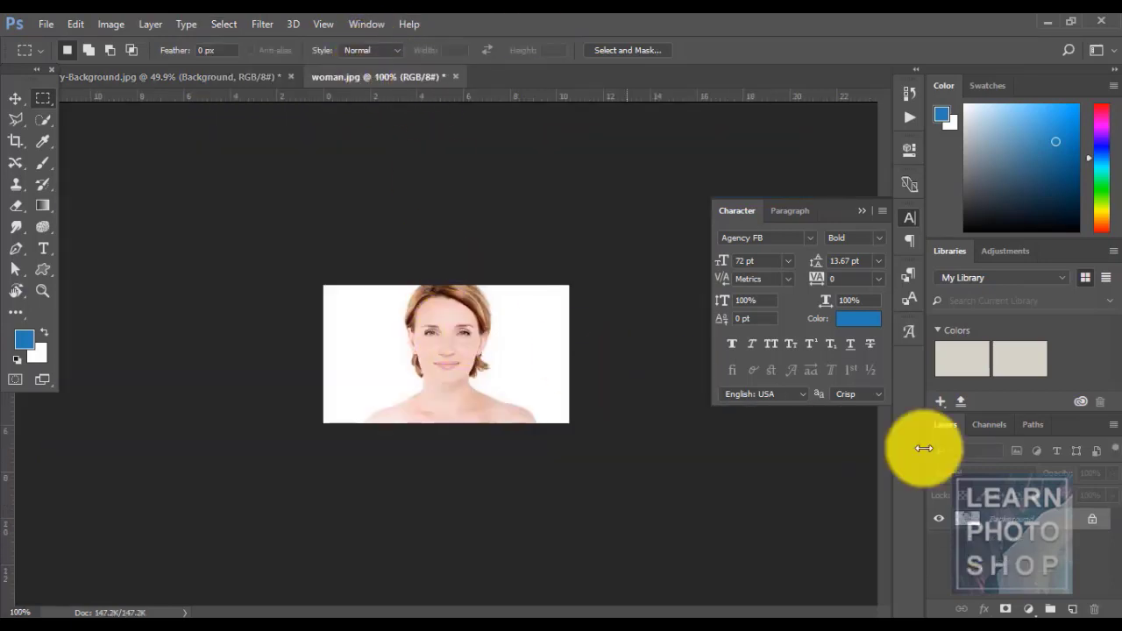
pyautogui.click(223, 24)
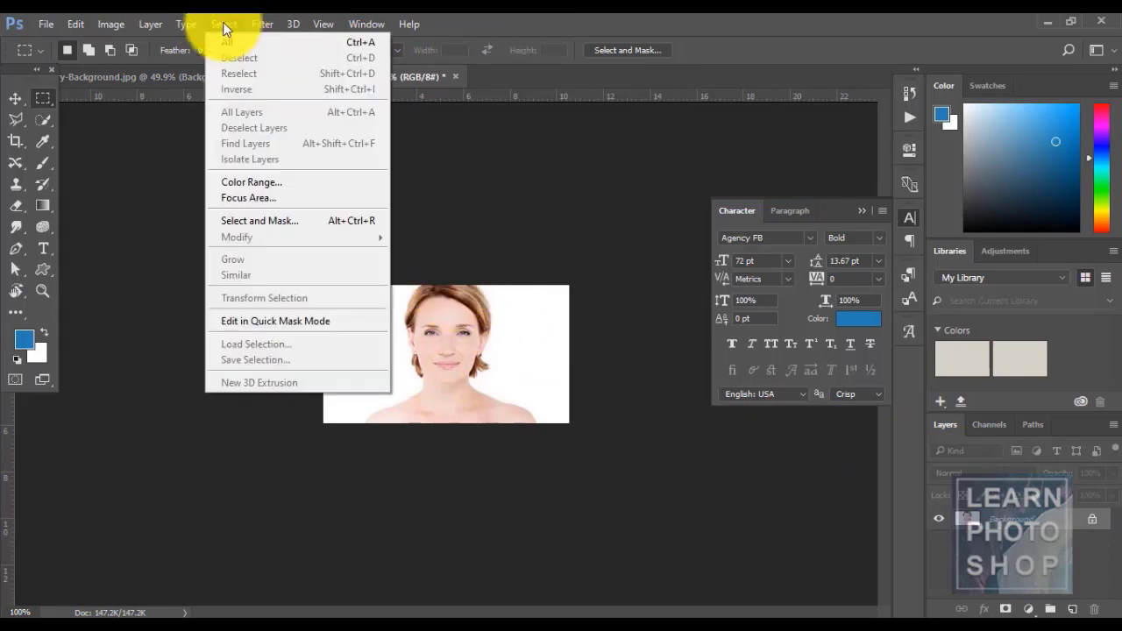
pyautogui.click(283, 200)
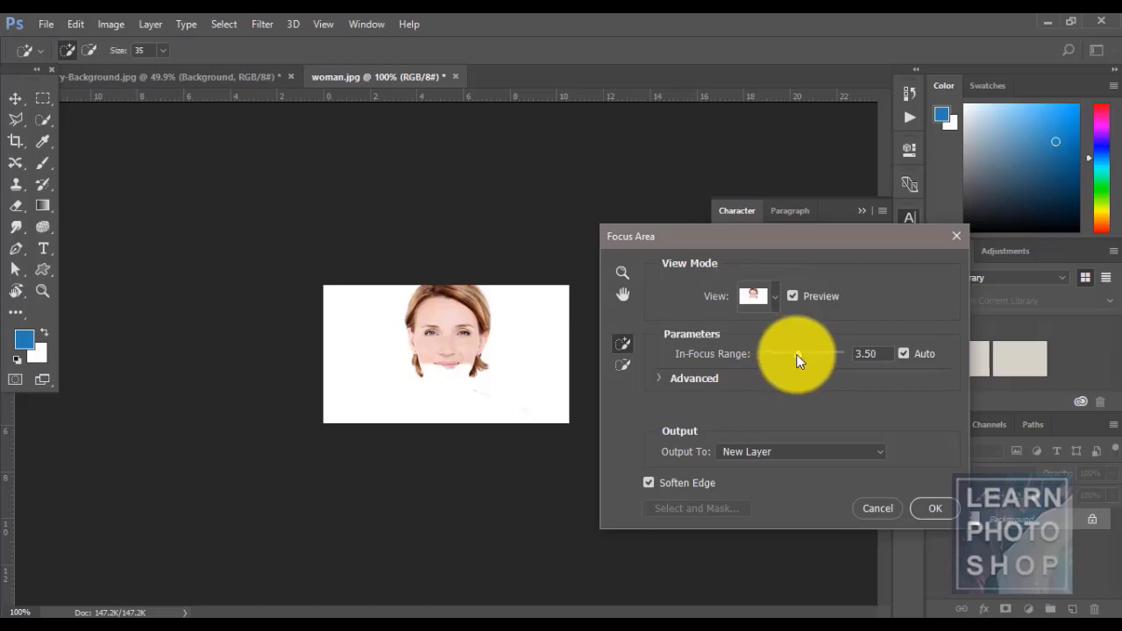
pyautogui.moveTo(797, 354); pyautogui.dragTo(807, 354)
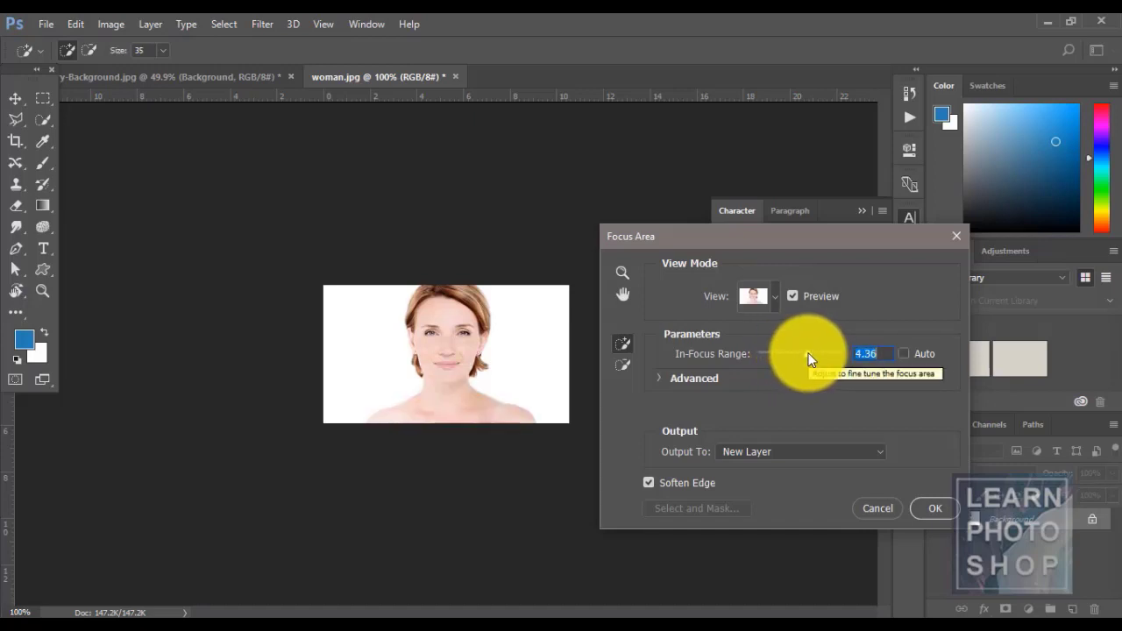
pyautogui.moveTo(807, 353); pyautogui.dragTo(808, 355)
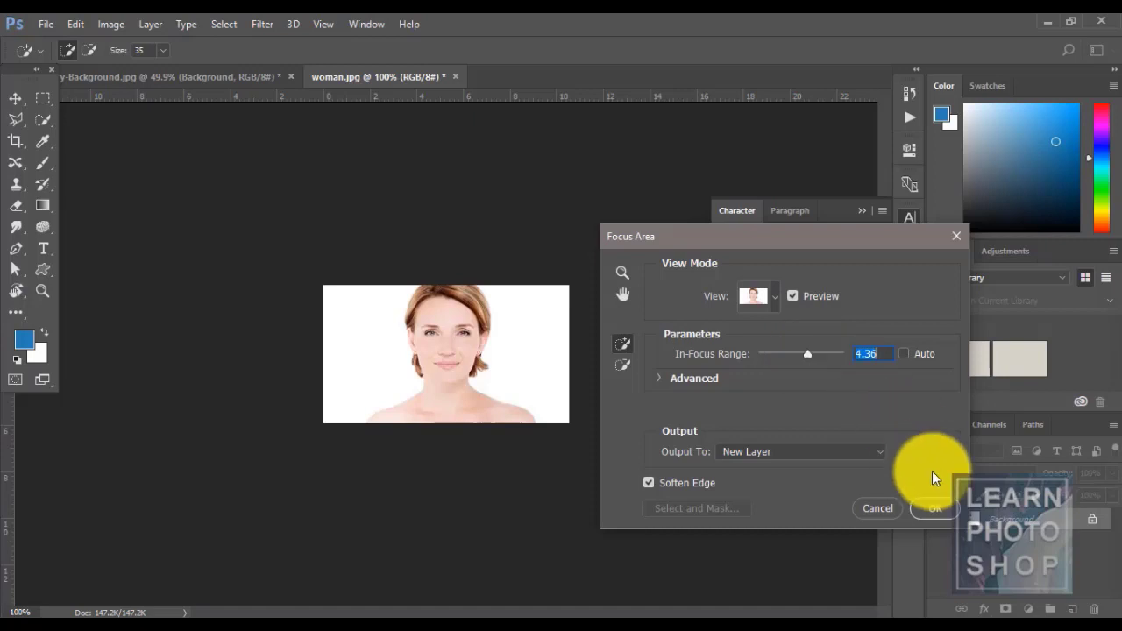
pyautogui.click(780, 454)
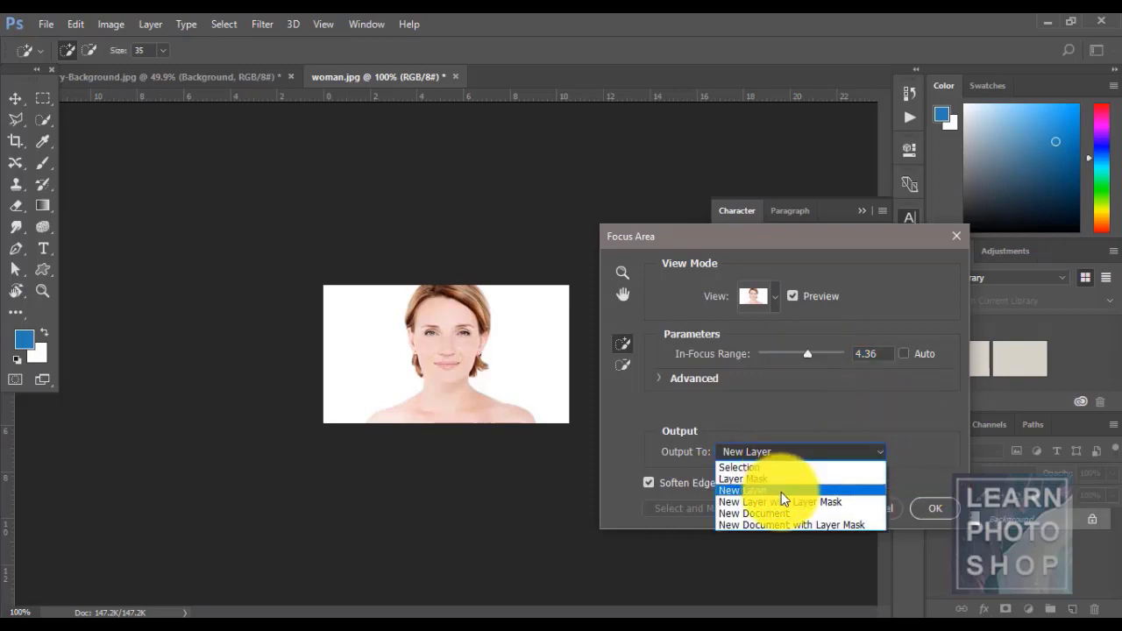
pyautogui.click(780, 492)
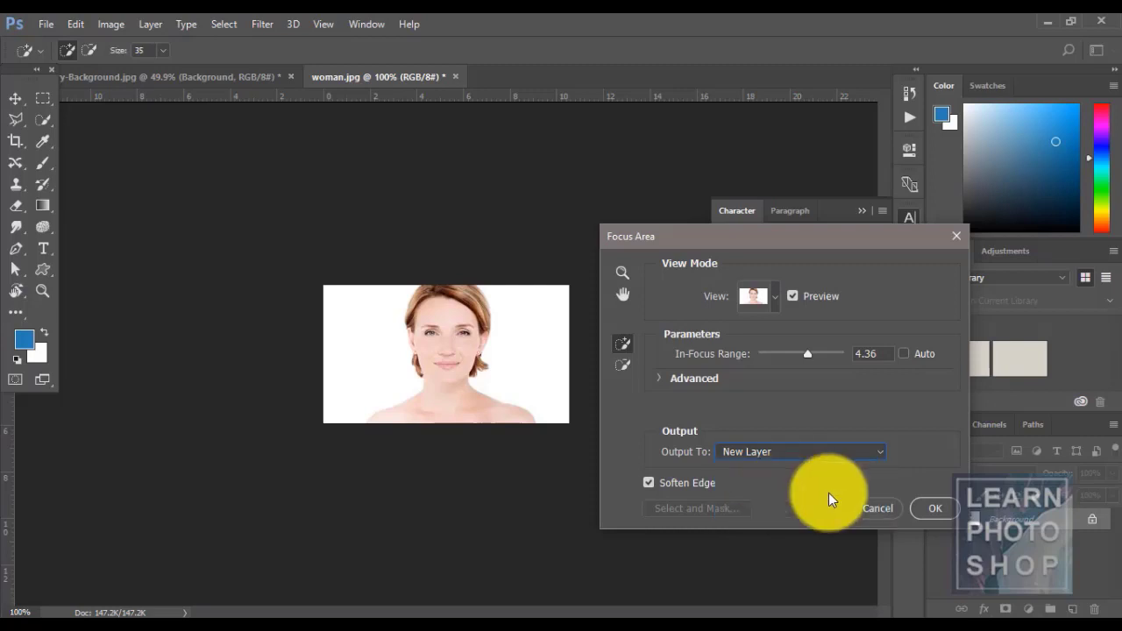
pyautogui.click(934, 508)
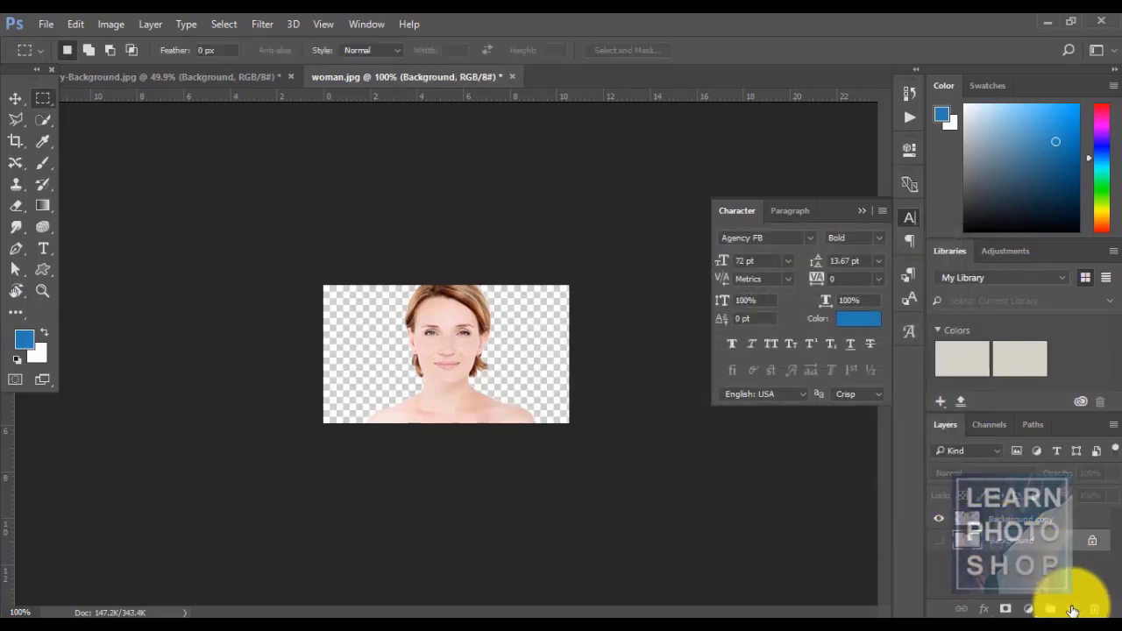
# - Test a blue fill on Layer 1, then undo the fill and the added layer
pyautogui.hotkey('alt', 'BackSpace')
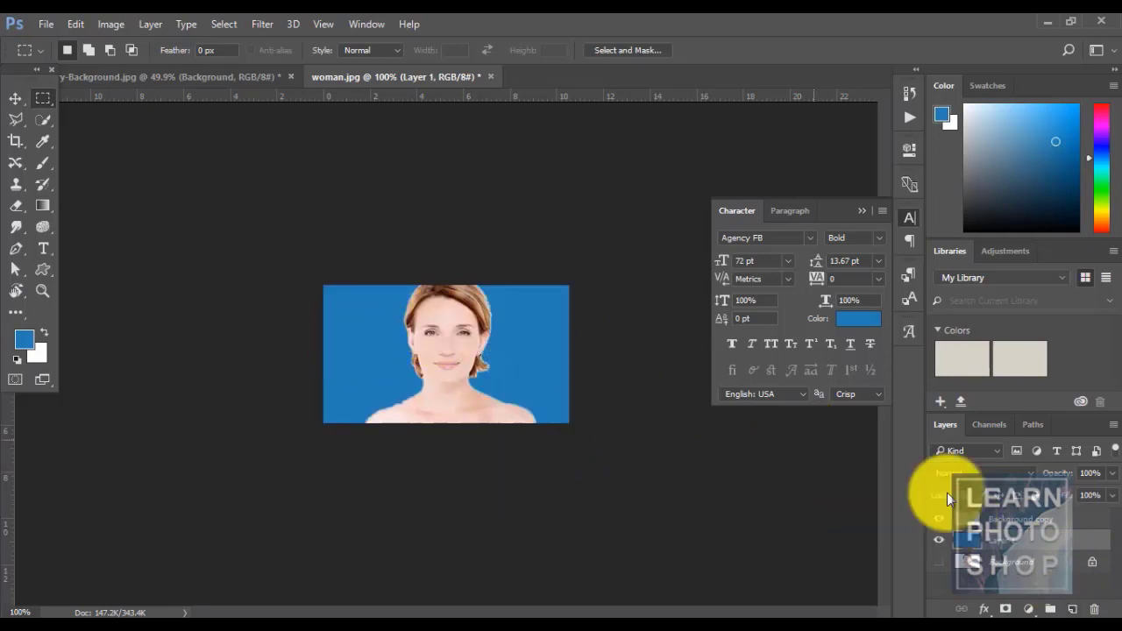
pyautogui.click(1024, 521)
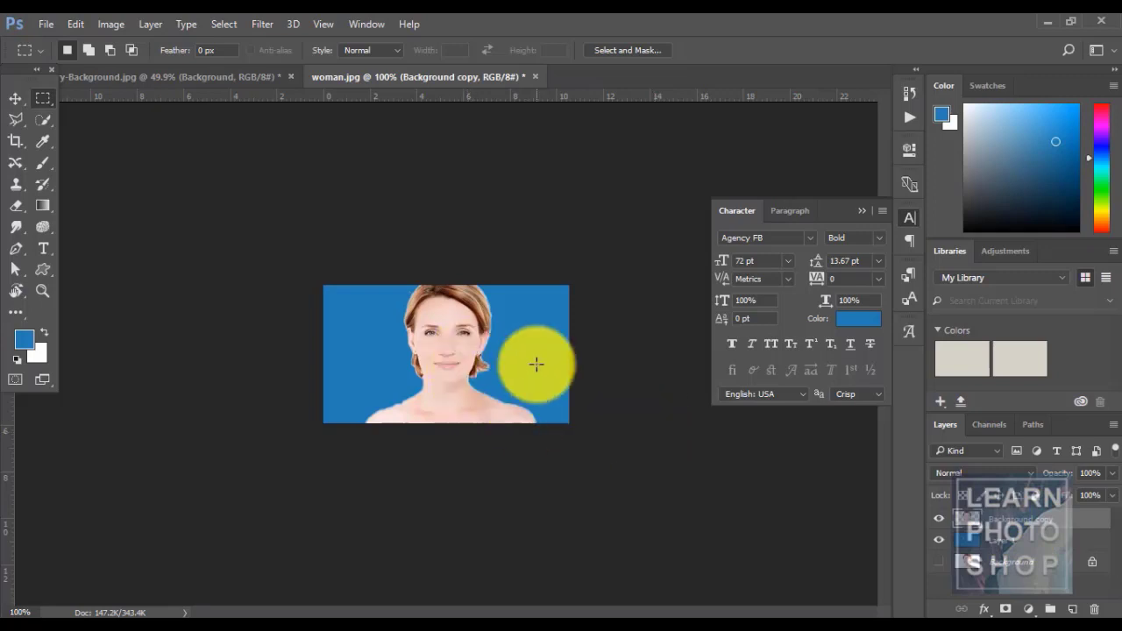
pyautogui.hotkey('ctrl', 'z')
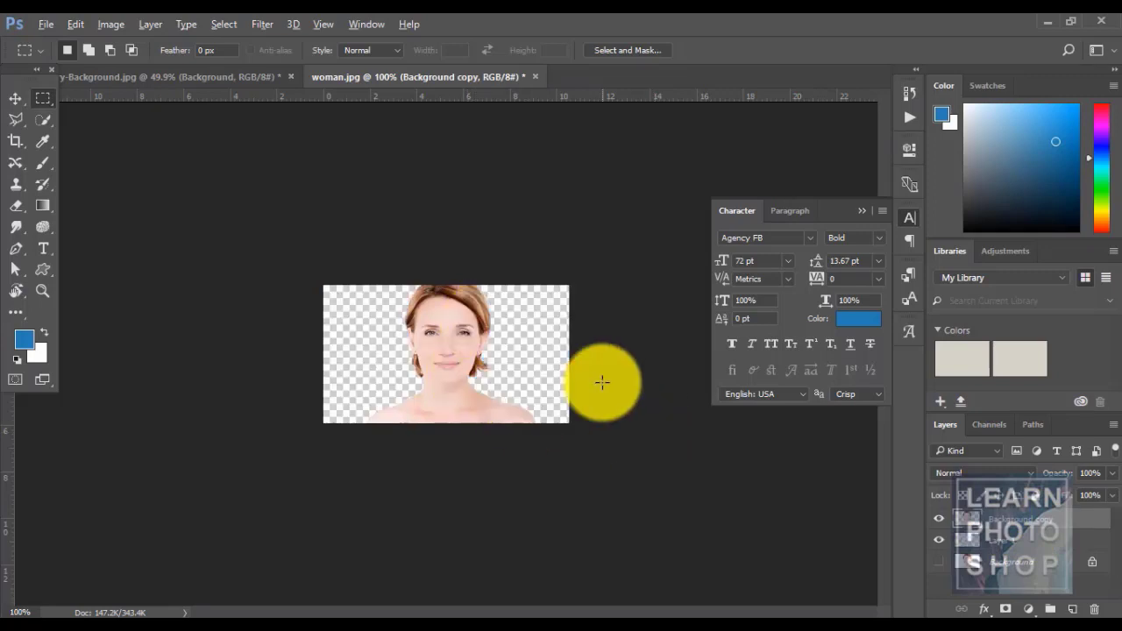
pyautogui.hotkey('ctrl', 'alt', 'z')
pyautogui.hotkey('ctrl', 'alt', 'z')
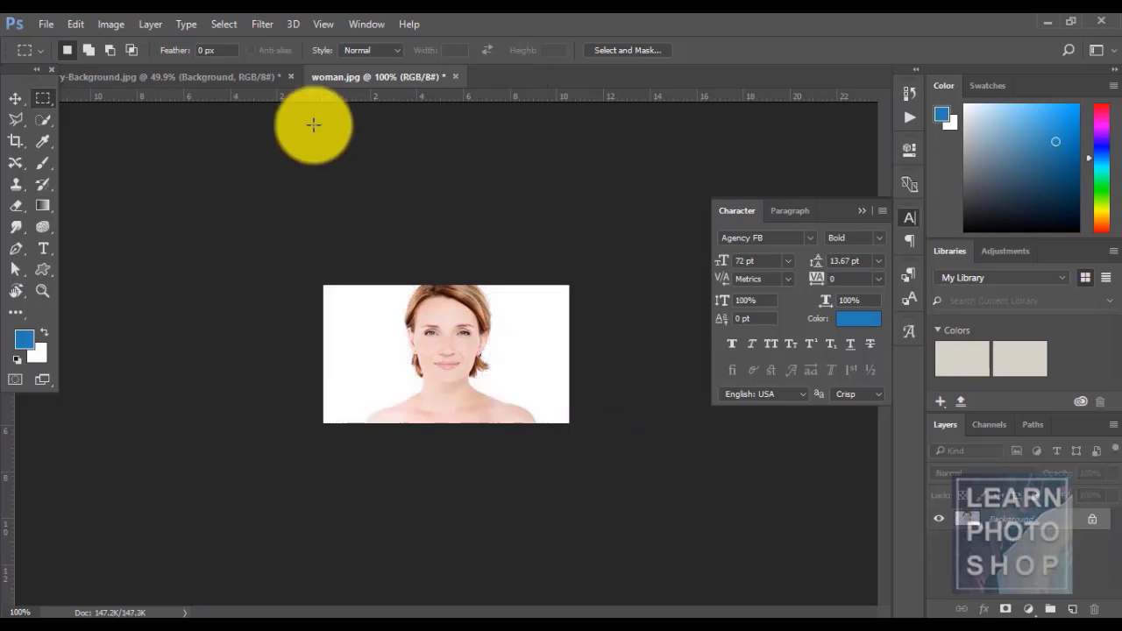
# - Quick-select the woman's head and shoulders, Alt-subtracting the white background on the left
pyautogui.click(218, 19)
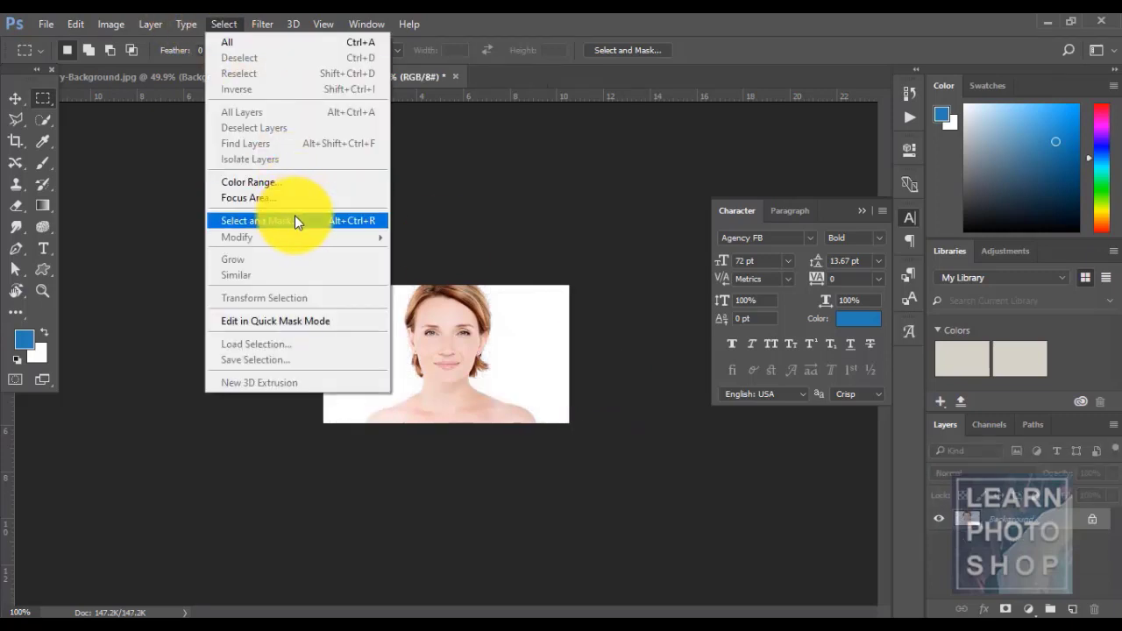
pyautogui.click(560, 17)
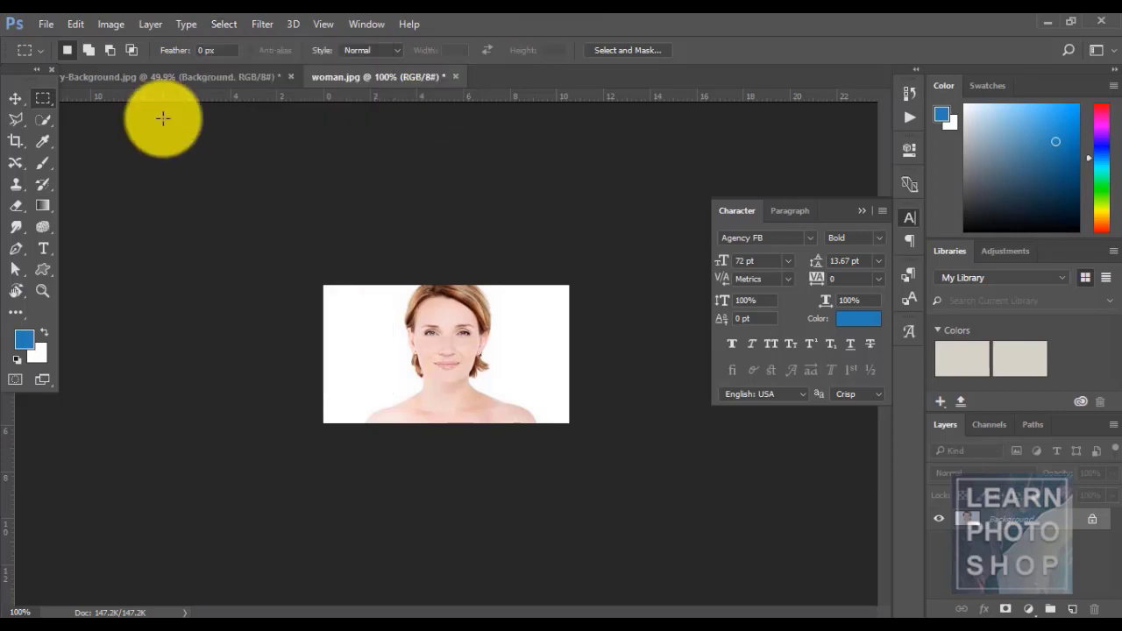
pyautogui.click(46, 119)
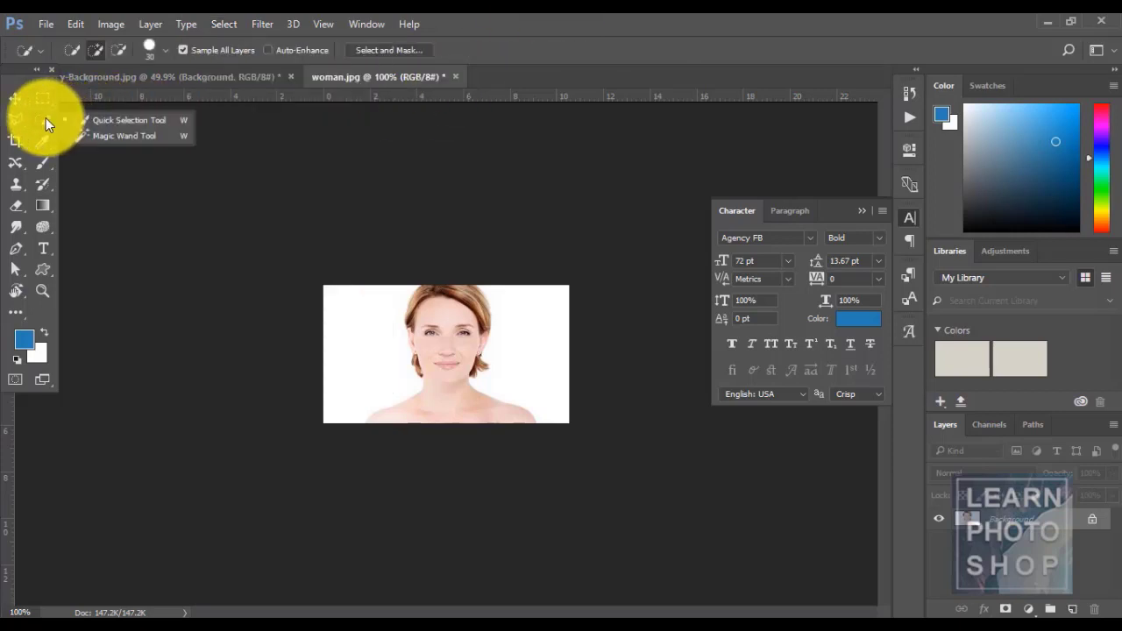
pyautogui.click(164, 120)
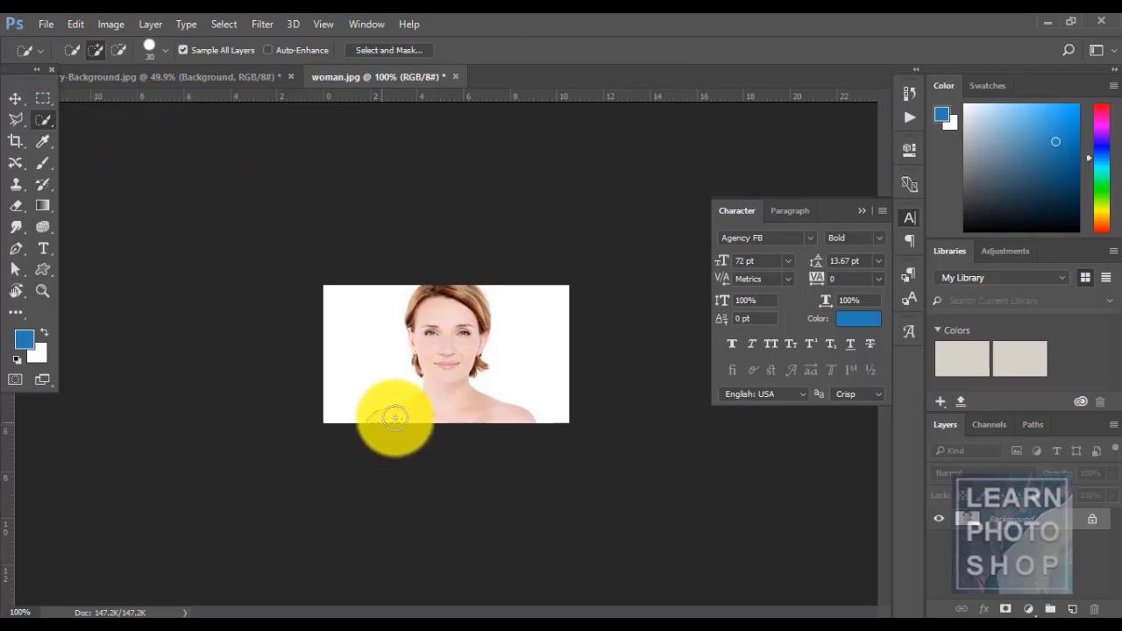
pyautogui.moveTo(395, 418)
pyautogui.mouseDown()
pyautogui.moveTo(433, 401)
pyautogui.moveTo(446, 325)
pyautogui.moveTo(464, 319)
pyautogui.moveTo(476, 290)
pyautogui.moveTo(476, 349)
pyautogui.mouseUp()
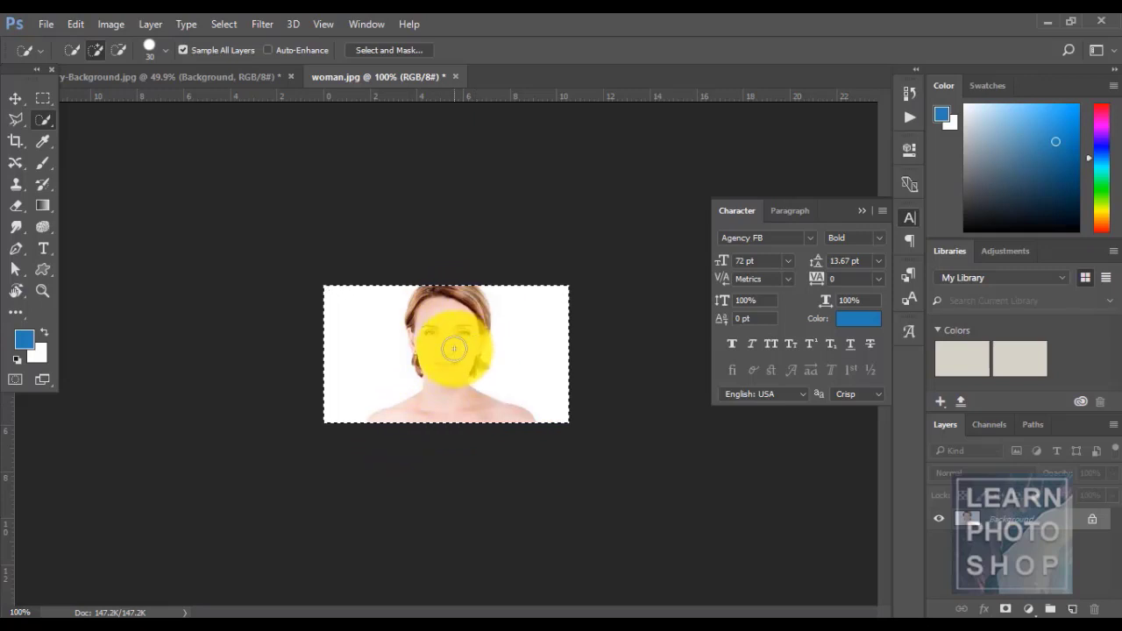
pyautogui.moveTo(429, 317); pyautogui.dragTo(433, 403)
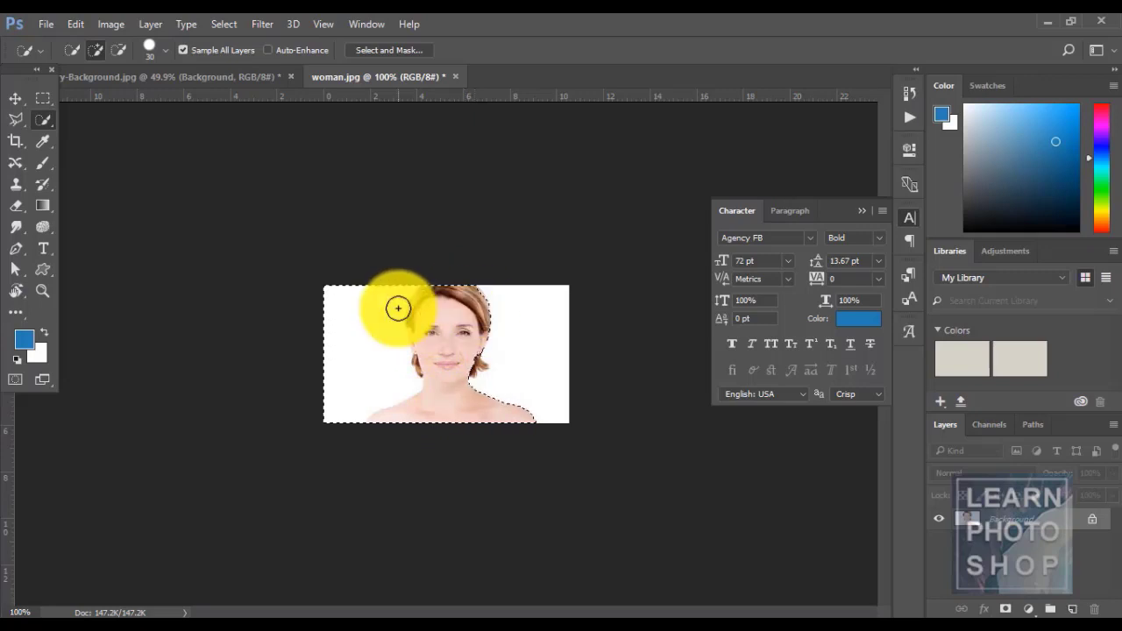
pyautogui.press('alt')
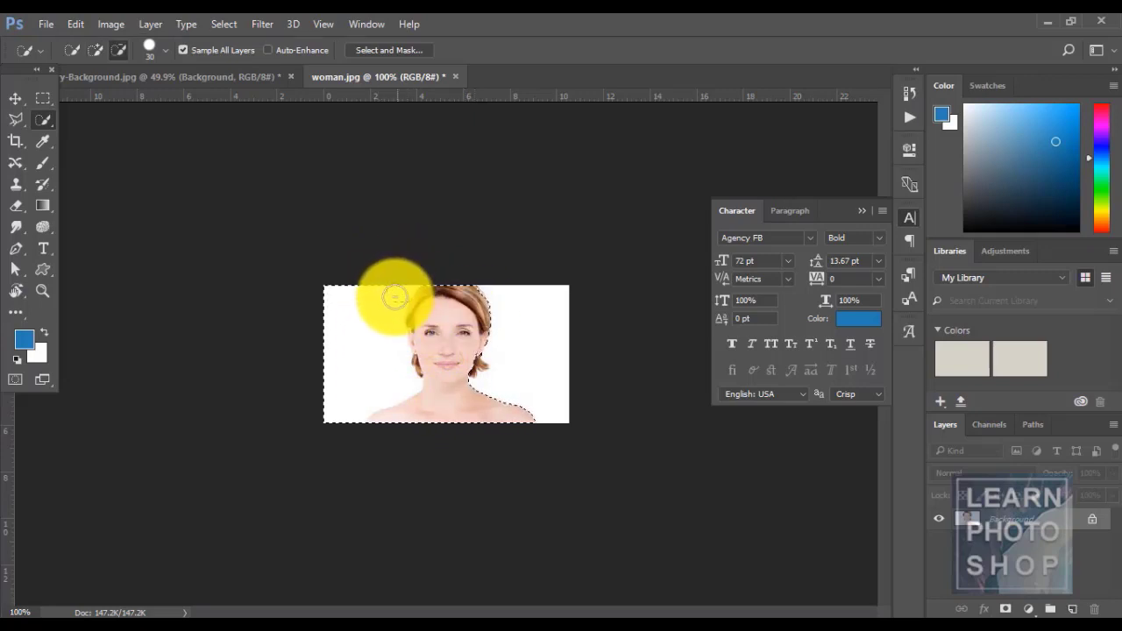
pyautogui.moveTo(389, 317)
pyautogui.mouseDown()
pyautogui.moveTo(392, 352)
pyautogui.moveTo(317, 392)
pyautogui.mouseUp()
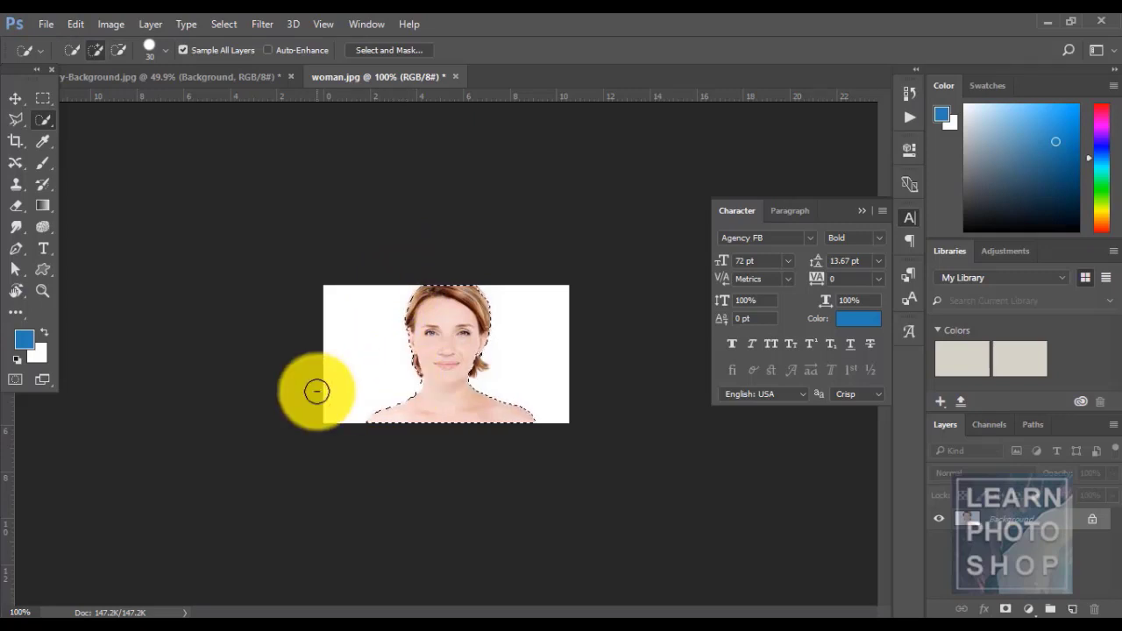
pyautogui.click(225, 22)
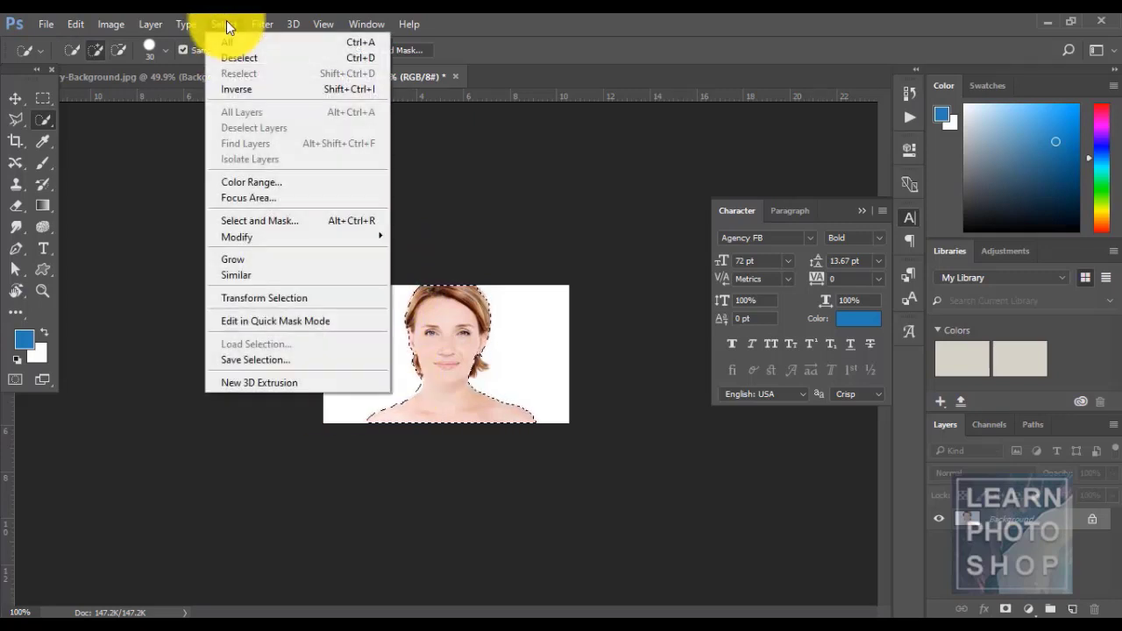
pyautogui.click(563, 19)
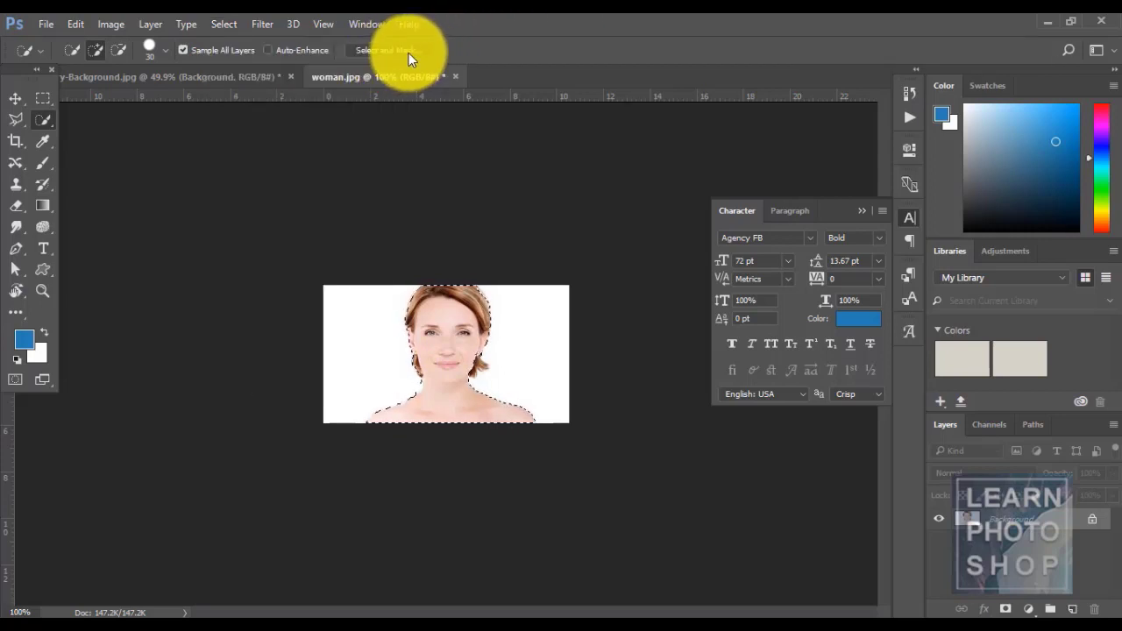
pyautogui.click(226, 24)
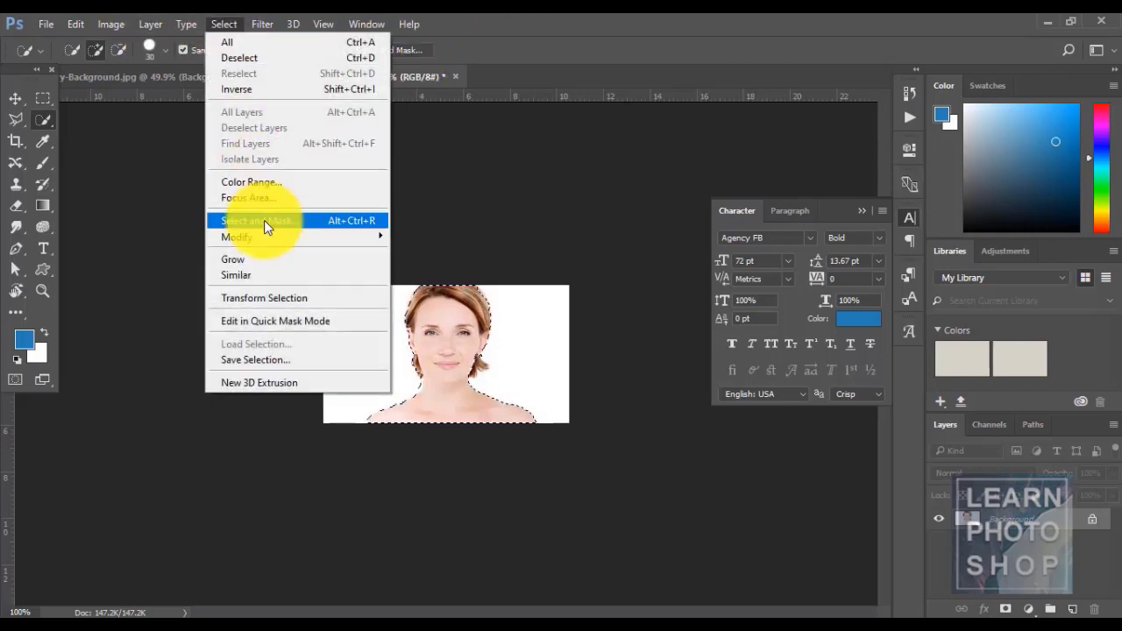
# - Refine the woman selection in Select and Mask with Output To New Layer
pyautogui.click(264, 220)
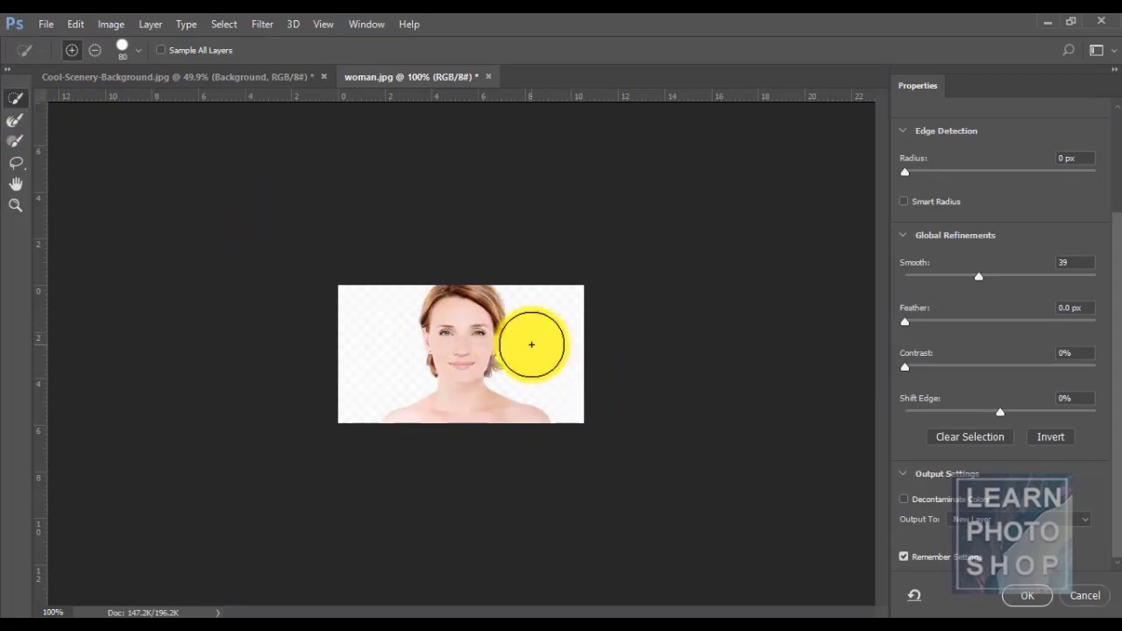
pyautogui.scroll(3, 531, 345)
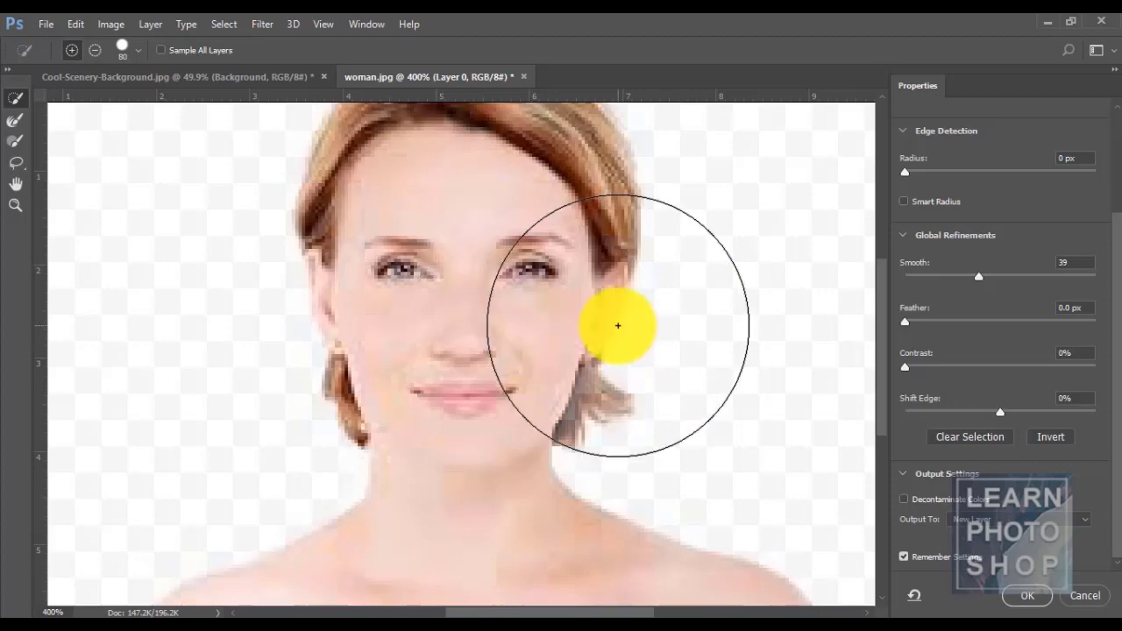
pyautogui.scroll(-3, 618, 325)
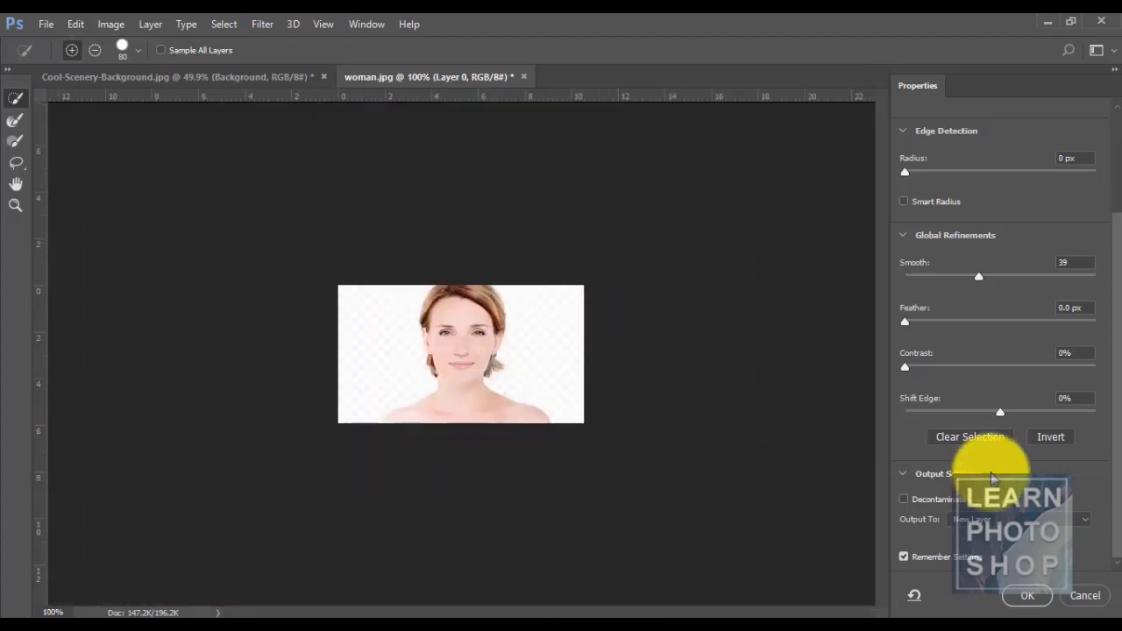
pyautogui.click(975, 519)
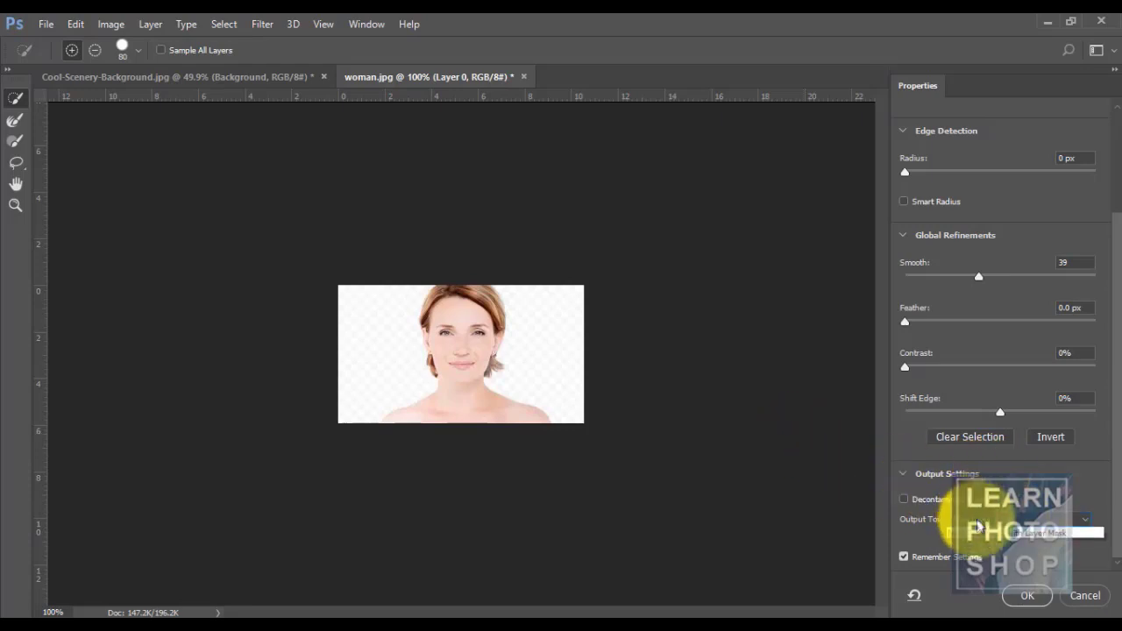
pyautogui.click(988, 557)
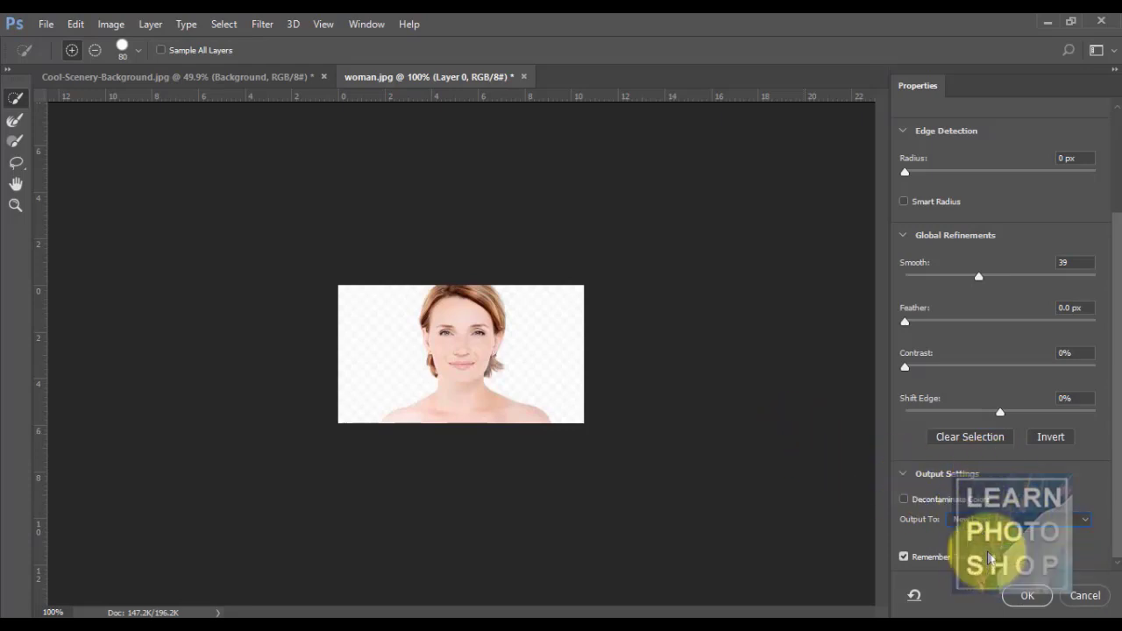
pyautogui.click(1019, 595)
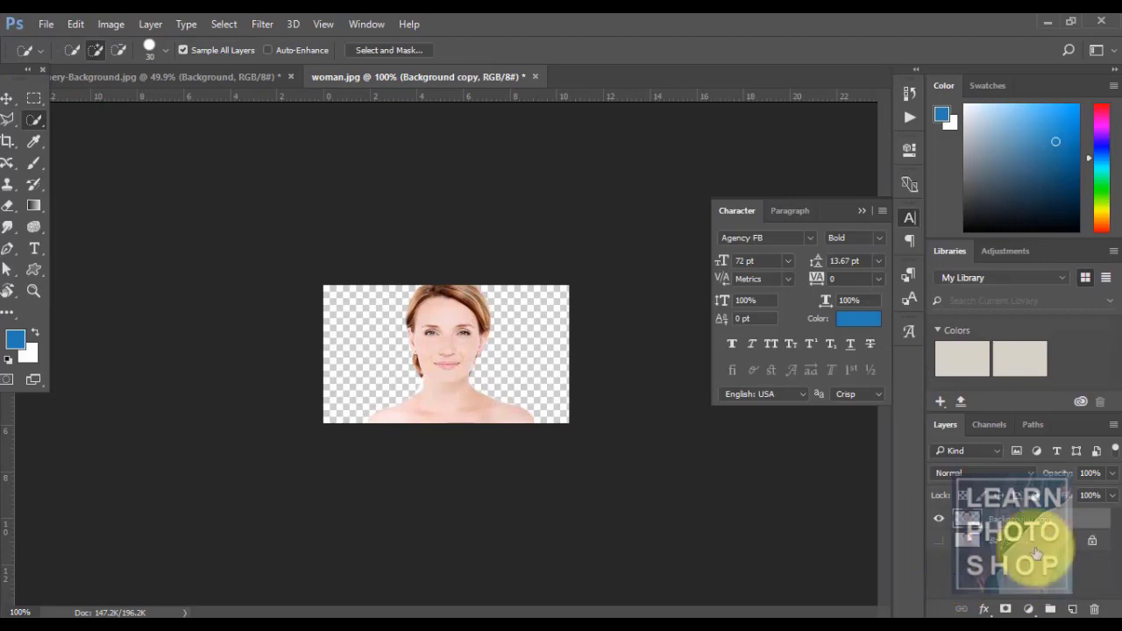
# - Test a blue fill around the woman on a new layer, undo it, and deselect
pyautogui.click(964, 539)
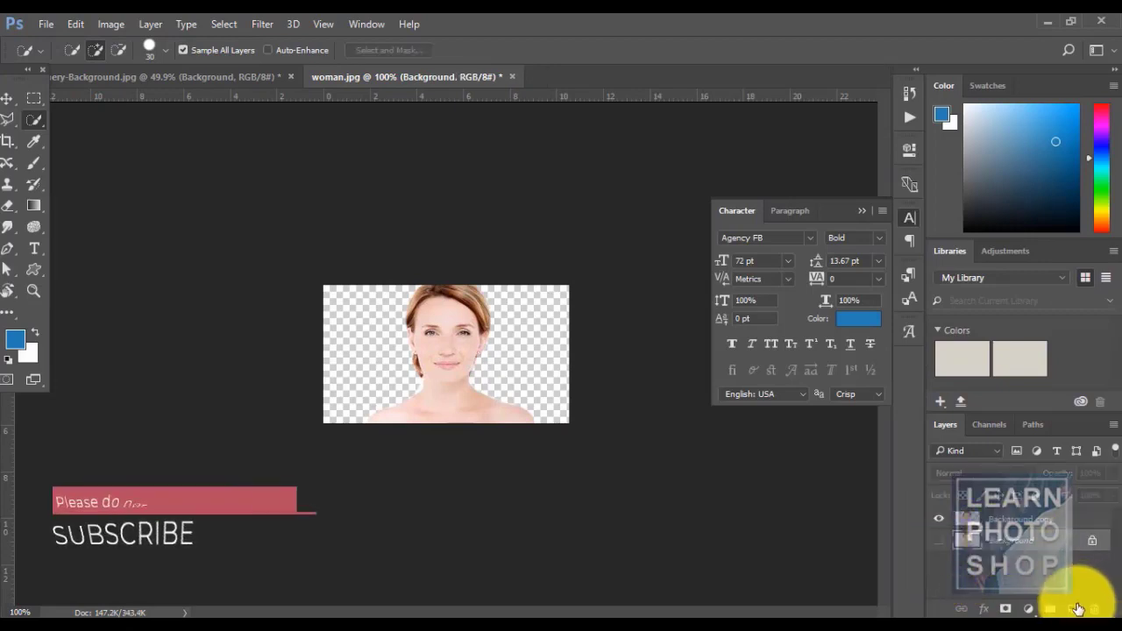
pyautogui.click(1077, 608)
pyautogui.hotkey('alt', 'BackSpace')
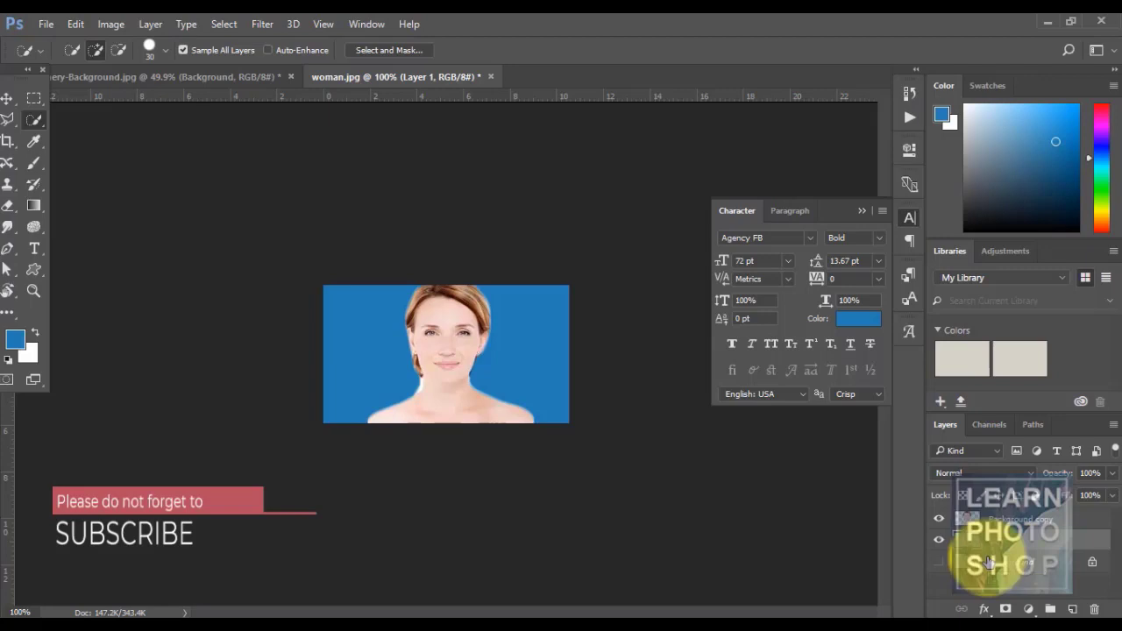
pyautogui.hotkey('ctrl', 'alt', 'z')
pyautogui.hotkey('ctrl', 'alt', 'z')
pyautogui.hotkey('ctrl', 'alt', 'z')
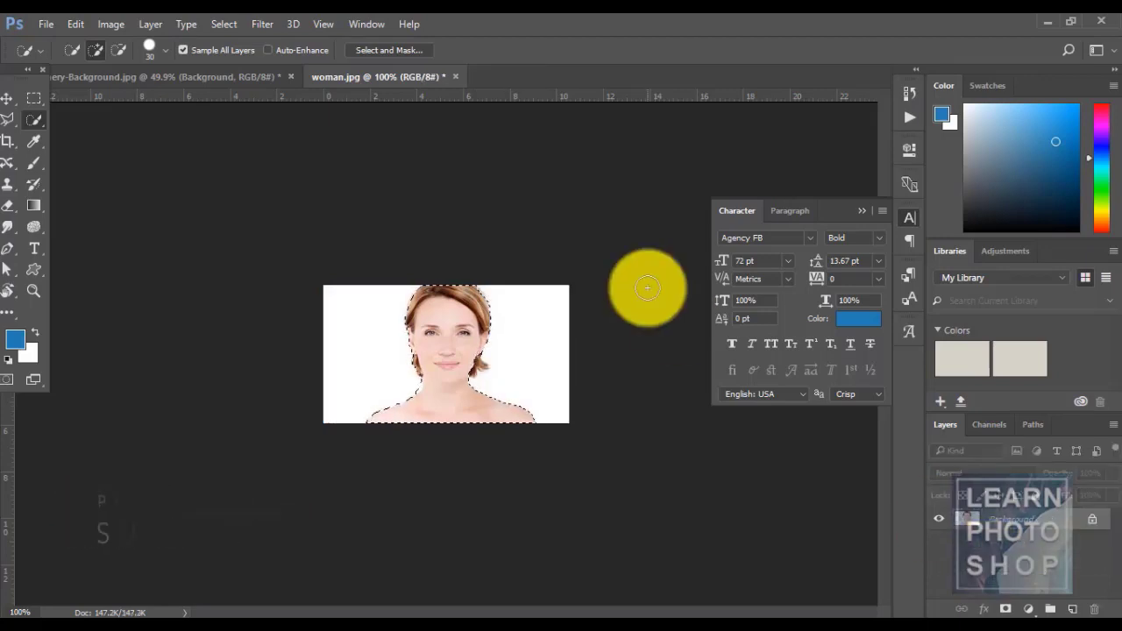
pyautogui.hotkey('ctrl', 'd')
# - On Nursery-Background.jpg, marquee a rectangle over the clouds on the left
pyautogui.click(219, 25)
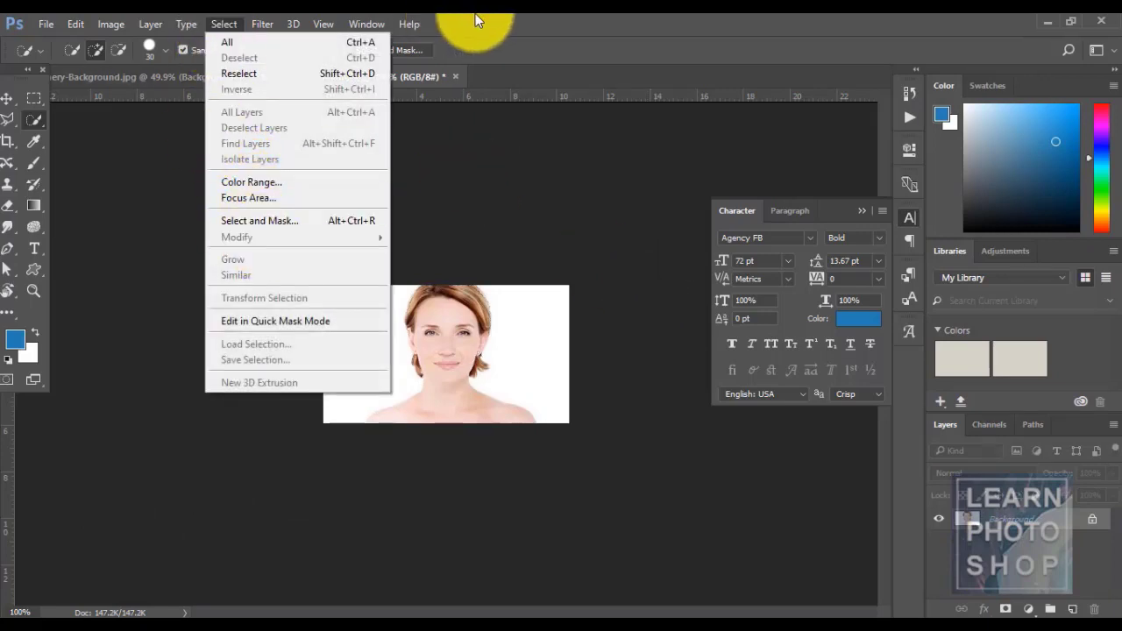
pyautogui.press('Escape')
pyautogui.click(207, 77)
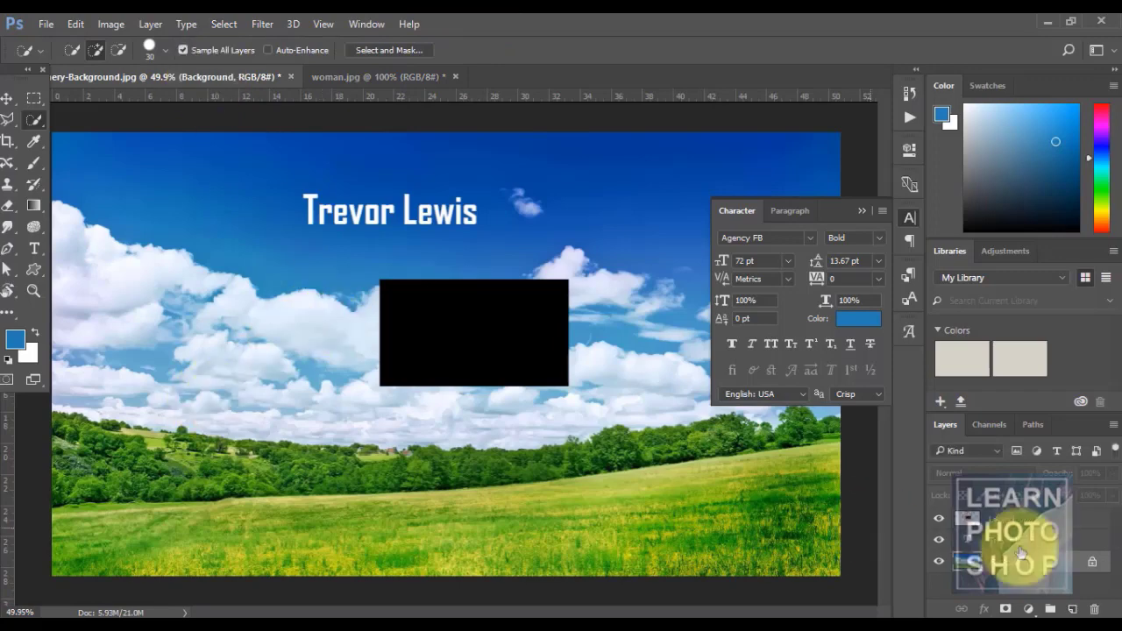
pyautogui.press('m')
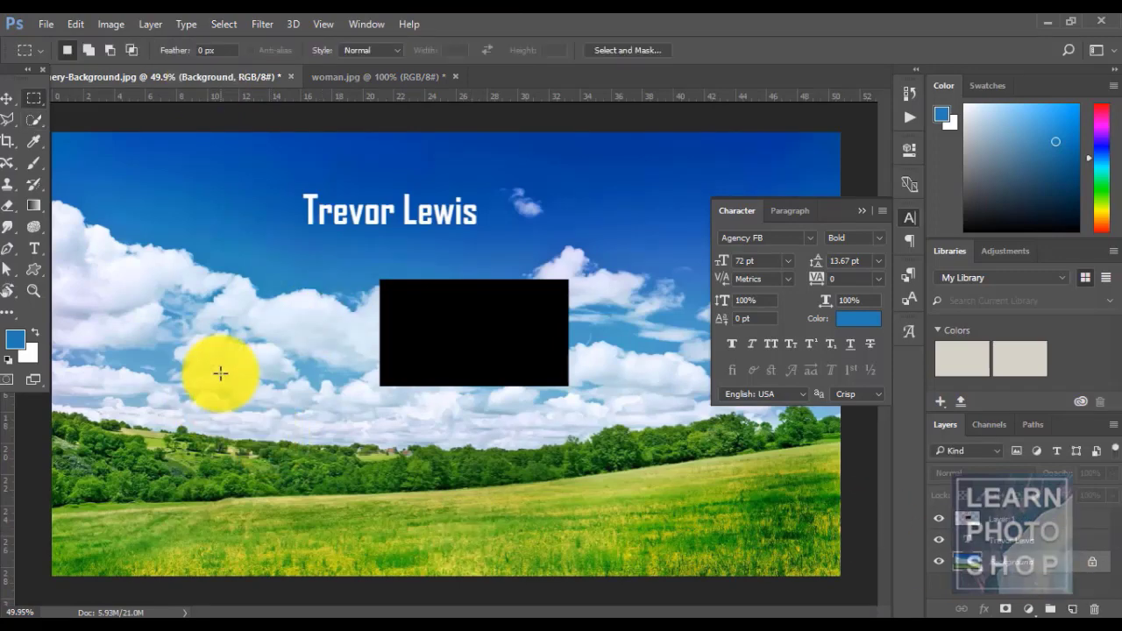
pyautogui.moveTo(160, 253); pyautogui.dragTo(268, 336)
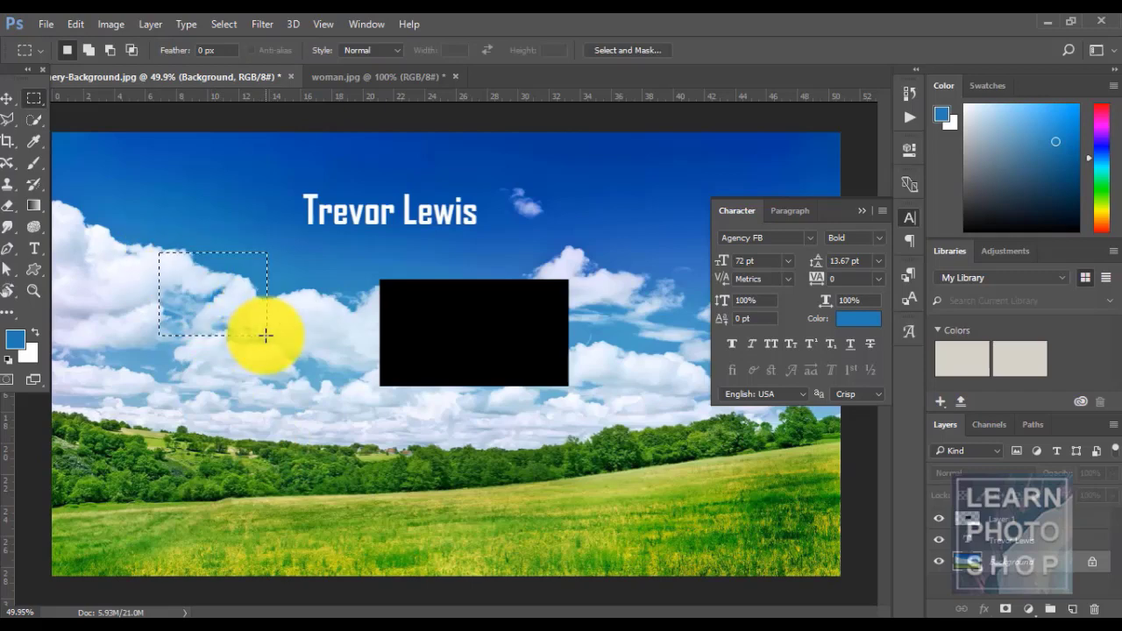
# - Turn the cloud selection into a 4-pixel border with Select > Modify > Border
pyautogui.click(221, 25)
pyautogui.moveTo(285, 234)
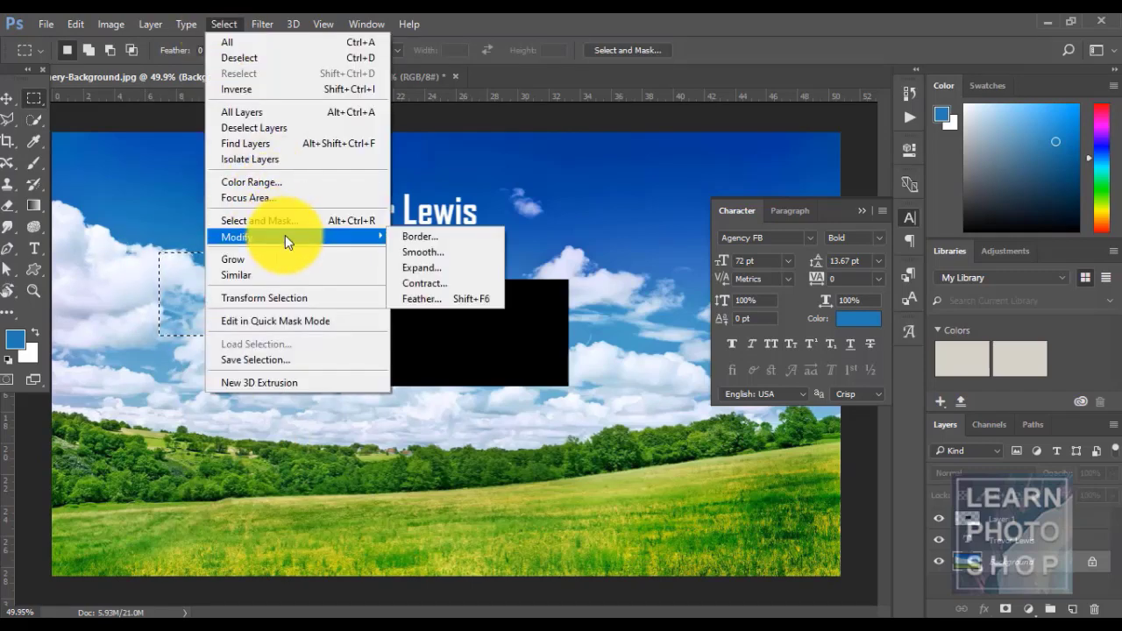
pyautogui.click(437, 235)
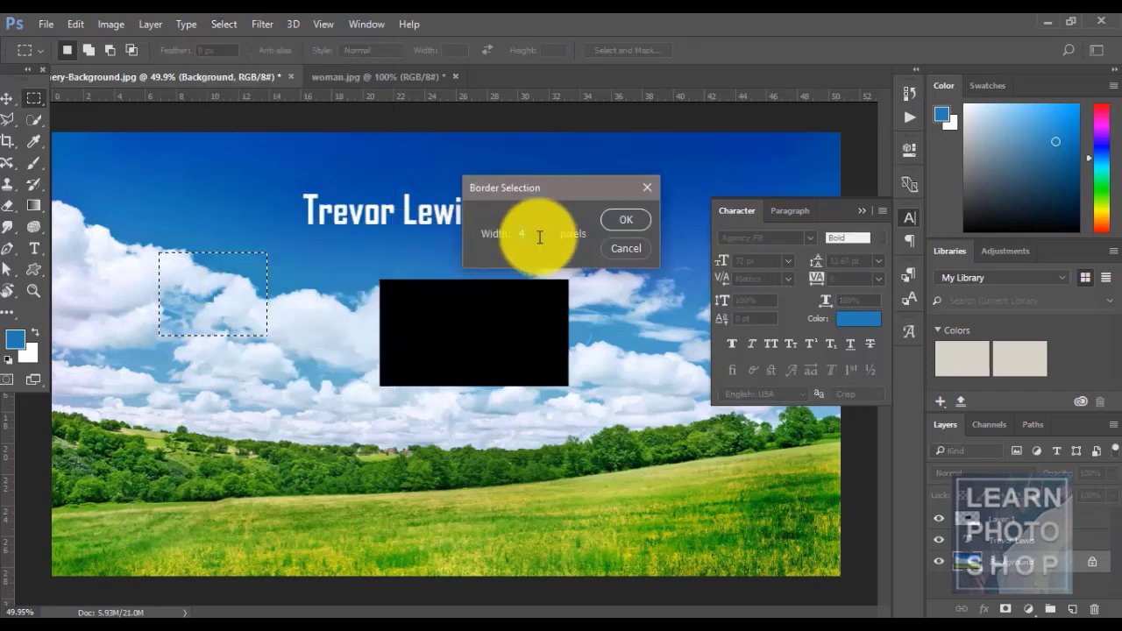
pyautogui.click(623, 217)
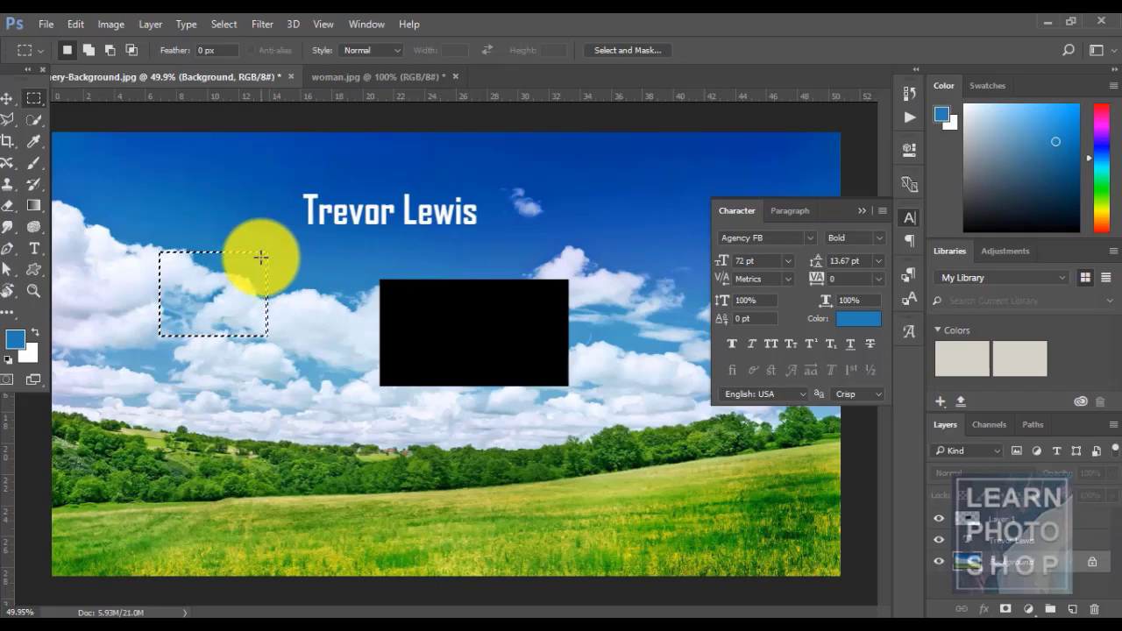
# - Zoom in closely on the cloud border selection
pyautogui.hotkey('ctrl', 'd')
pyautogui.hotkey('ctrl', '+')
pyautogui.hotkey('ctrl', 'shift', 'd')
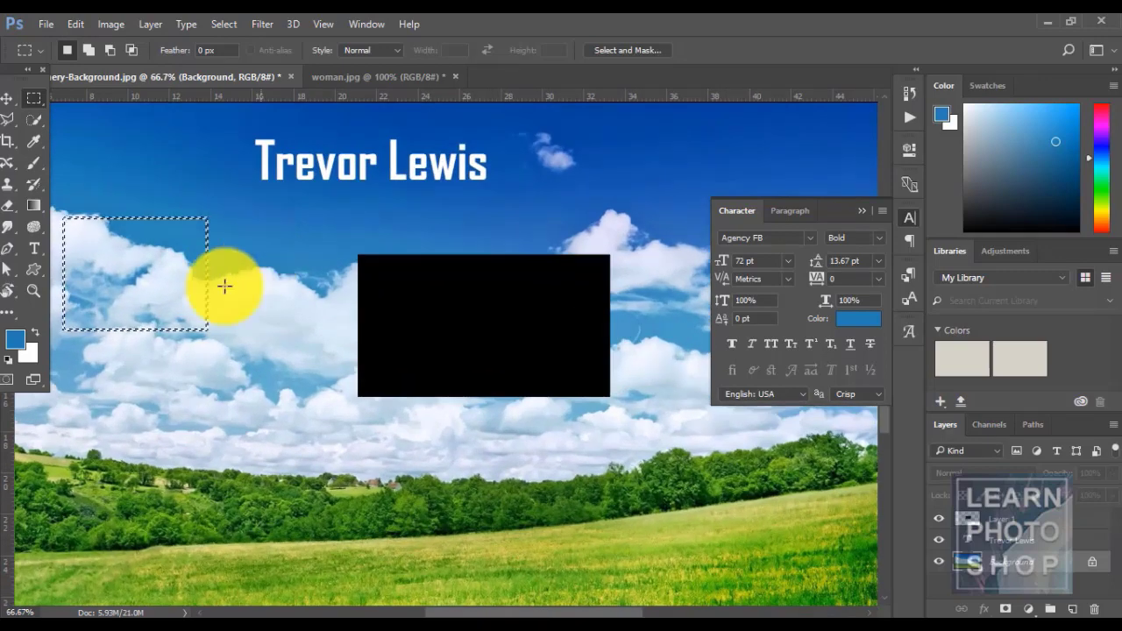
pyautogui.press('z')
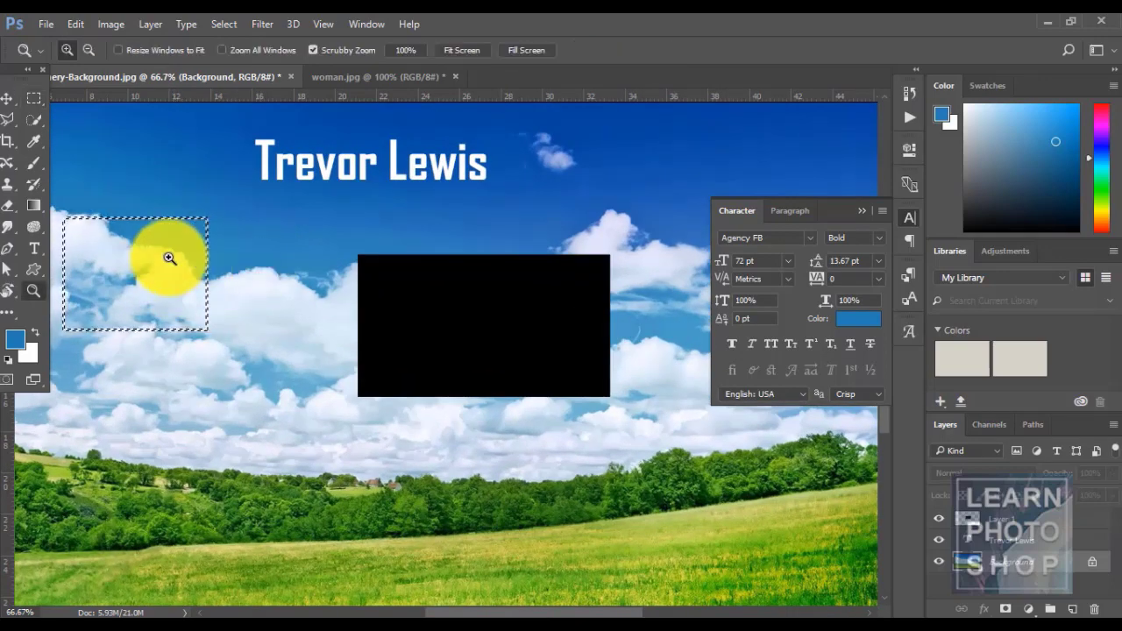
pyautogui.moveTo(167, 258)
pyautogui.mouseDown()
pyautogui.moveTo(246, 281)
pyautogui.moveTo(159, 239)
pyautogui.mouseUp()
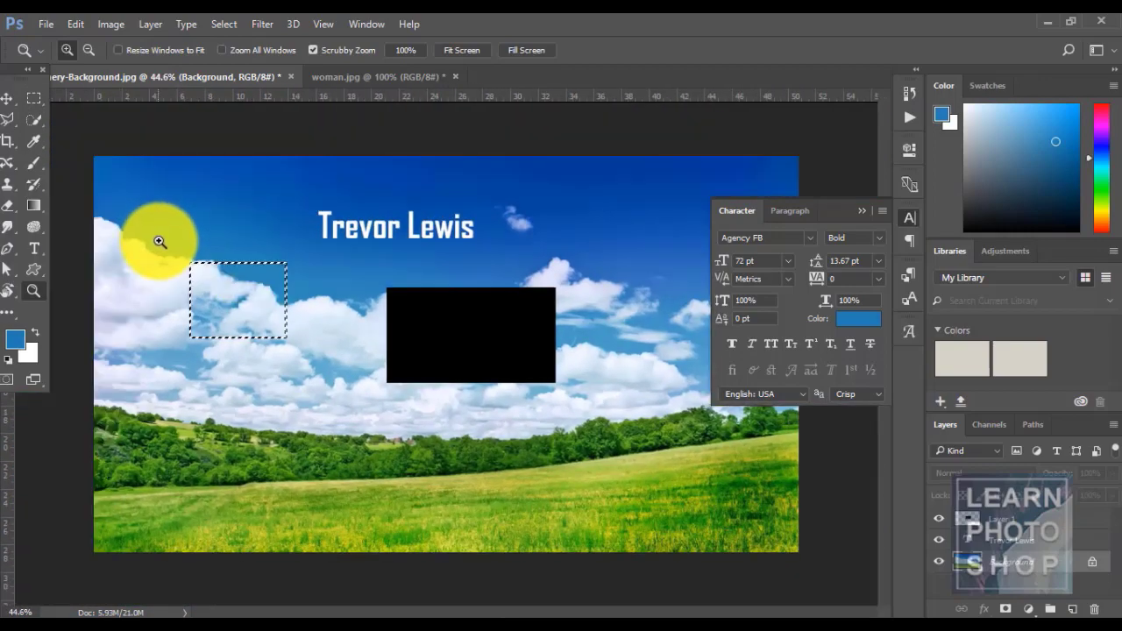
pyautogui.moveTo(286, 295); pyautogui.dragTo(350, 327)
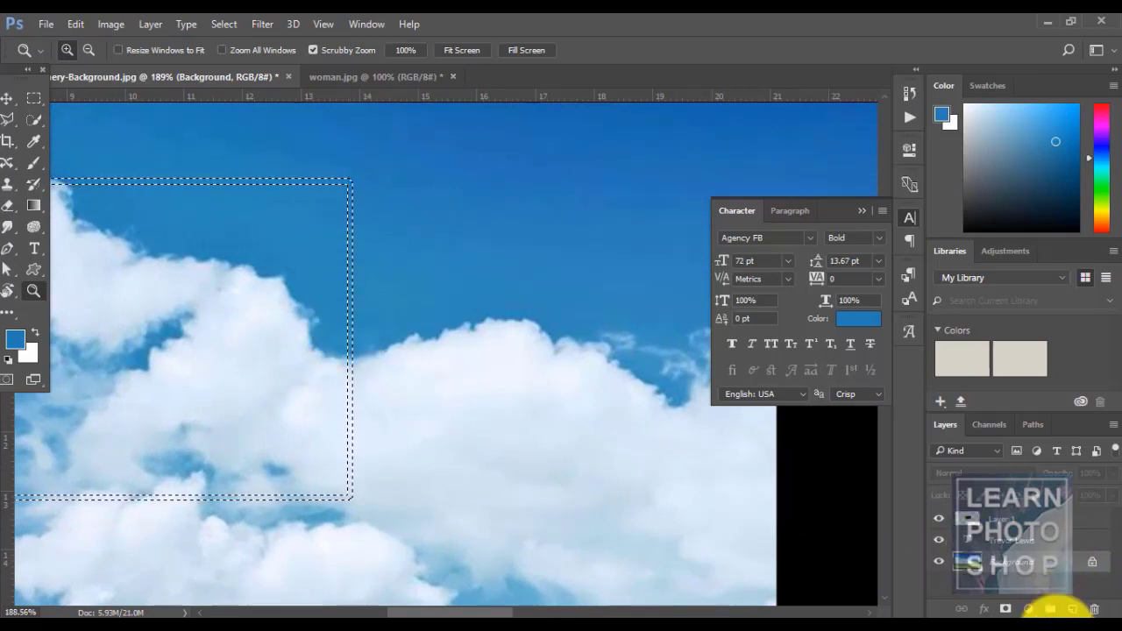
# - Fill the border with black on a new layer after resetting default colours
pyautogui.click(1072, 609)
pyautogui.press('alt')
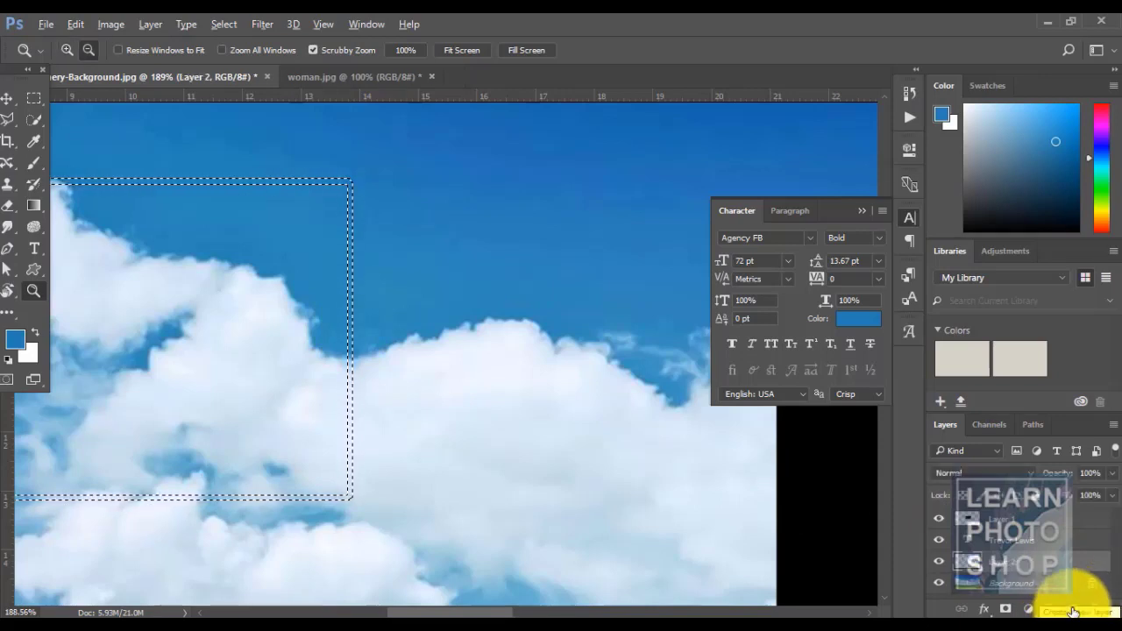
pyautogui.press('d')
pyautogui.hotkey('alt', 'd')
pyautogui.press('alt')
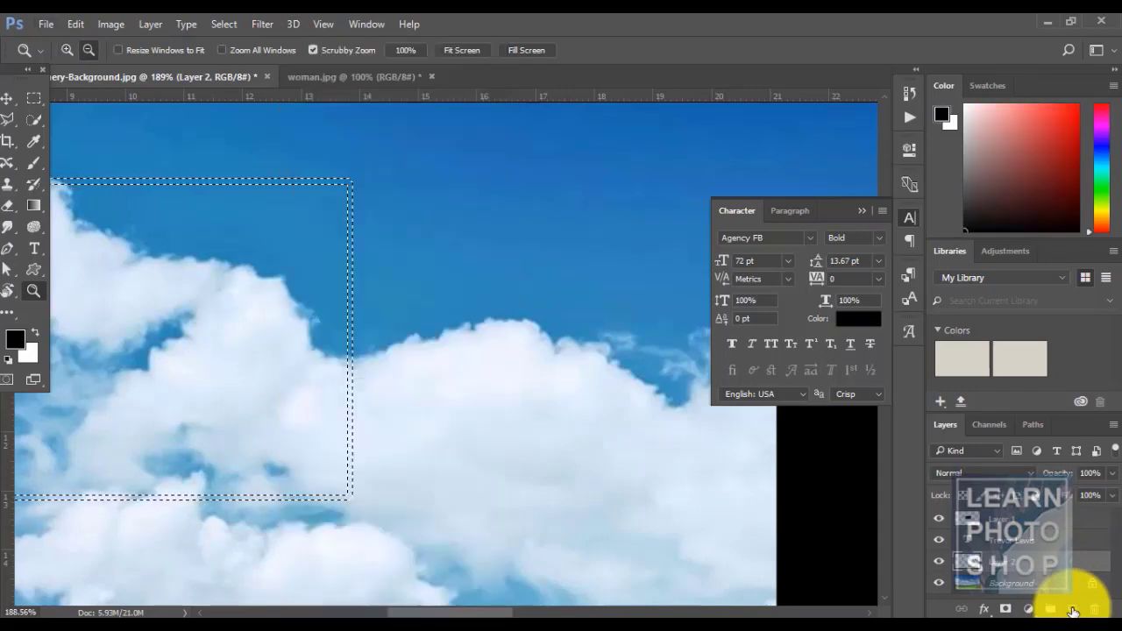
pyautogui.hotkey('alt', 'BackSpace')
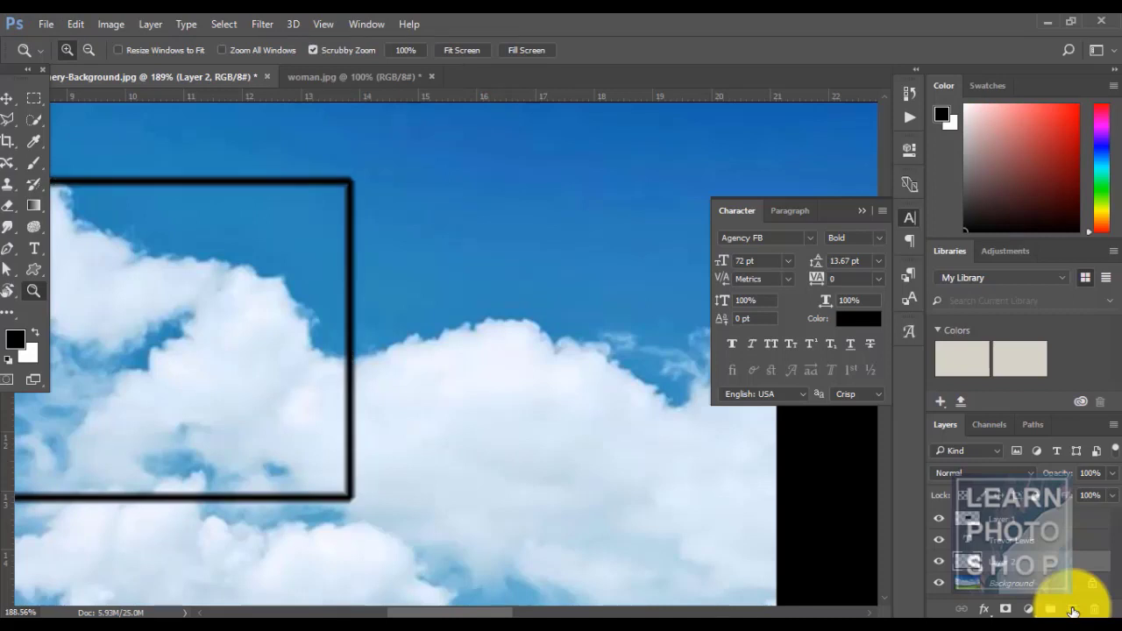
# - Undo the black frame, new layer and border, then view at 100%
pyautogui.hotkey('ctrl', 'alt', 'z')
pyautogui.hotkey('ctrl', 'alt', 'z')
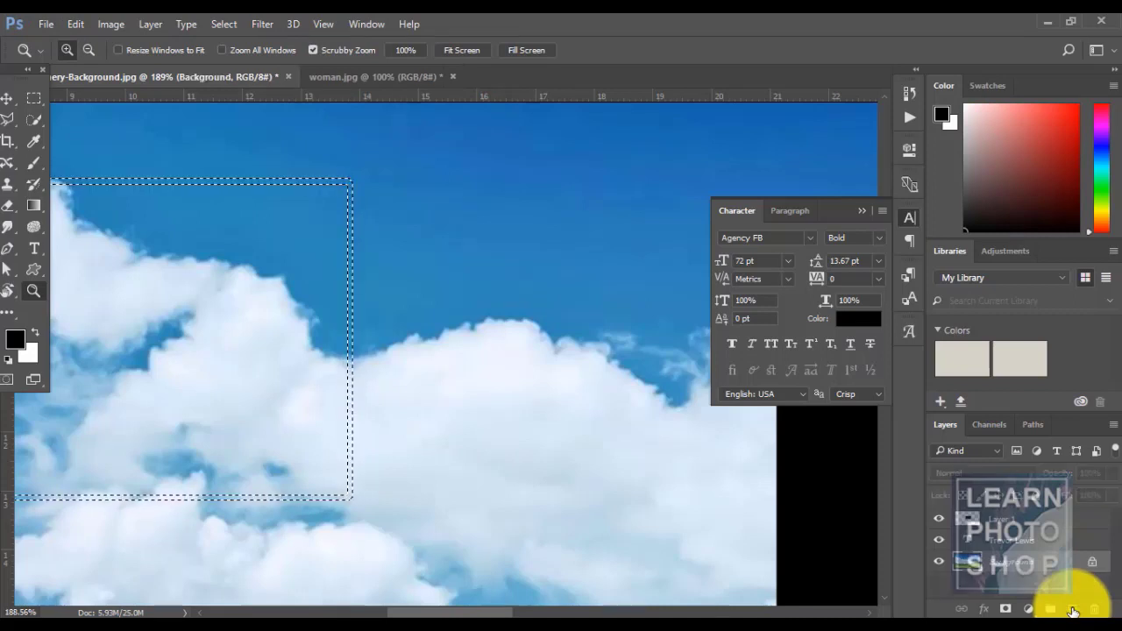
pyautogui.hotkey('ctrl', 'alt', 'z')
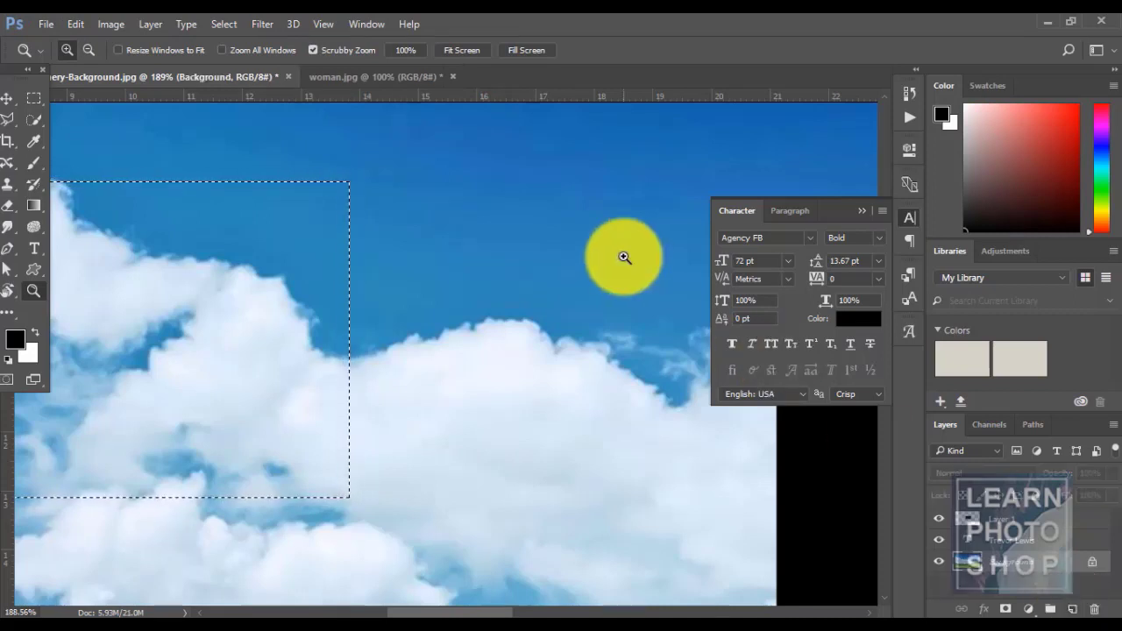
pyautogui.hotkey('ctrl', '1')
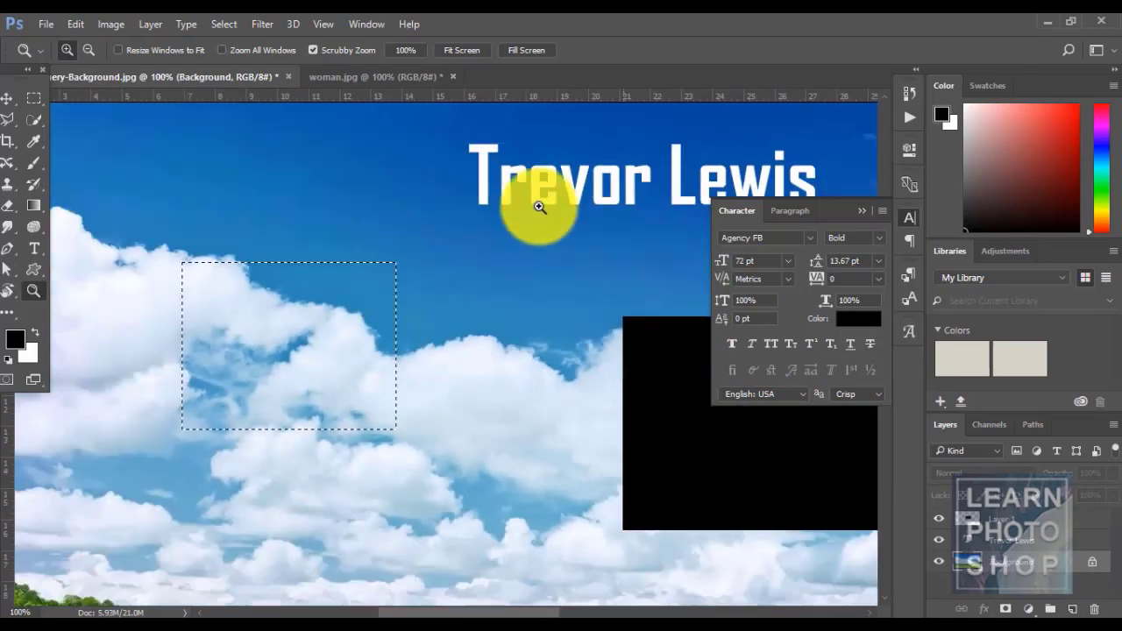
pyautogui.click(225, 17)
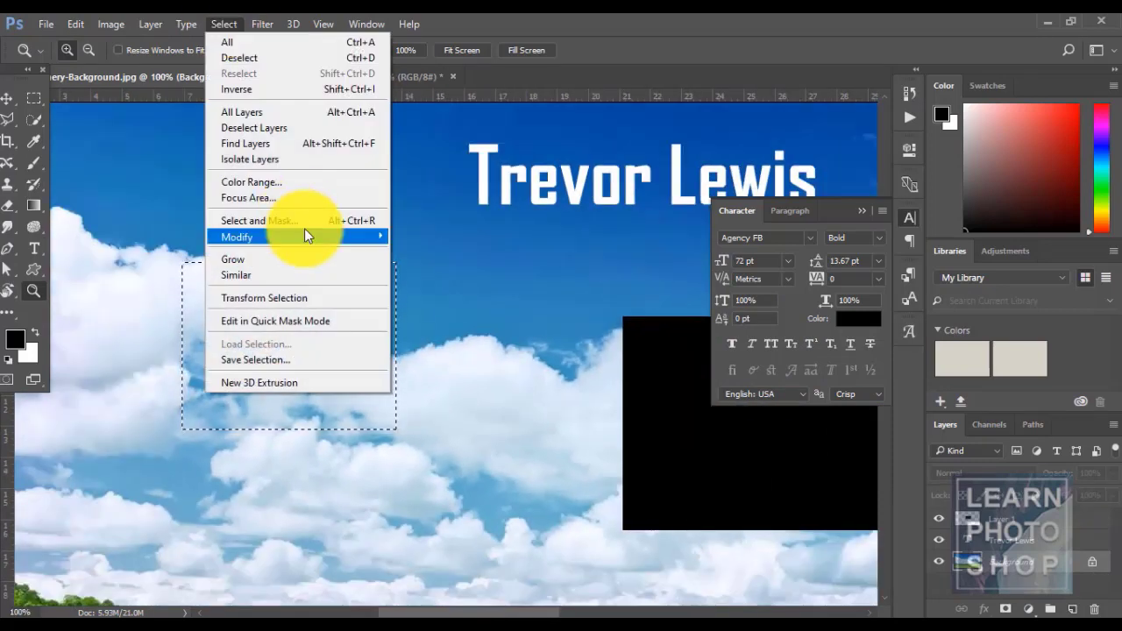
# - Zoom to 200% and smooth the selection corners with a radius of 10
pyautogui.moveTo(306, 236)
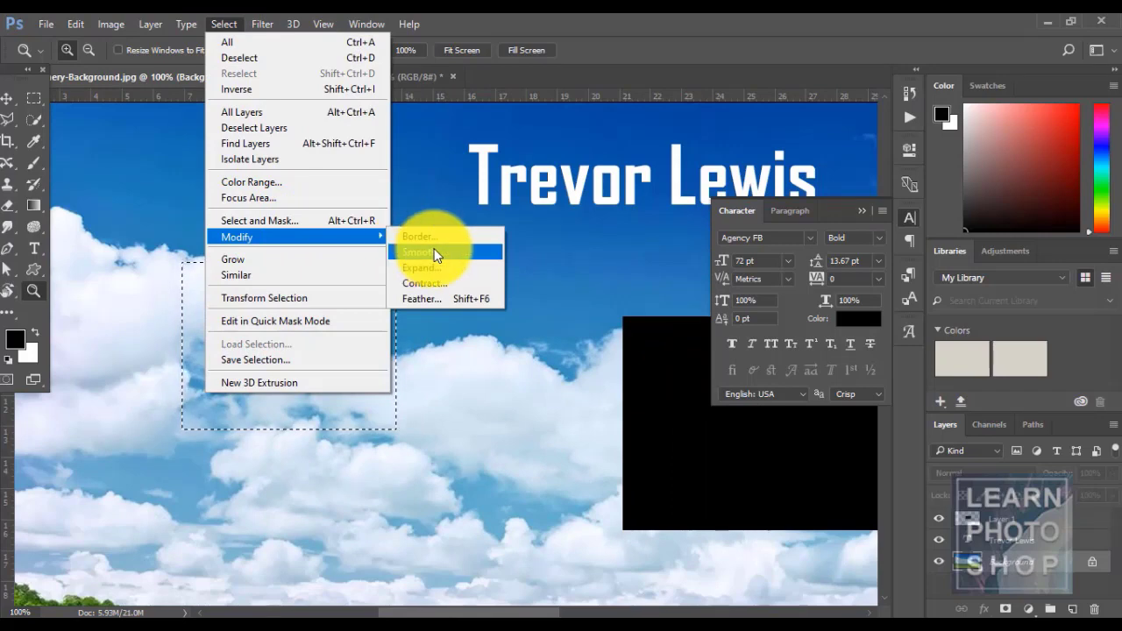
pyautogui.click(540, 14)
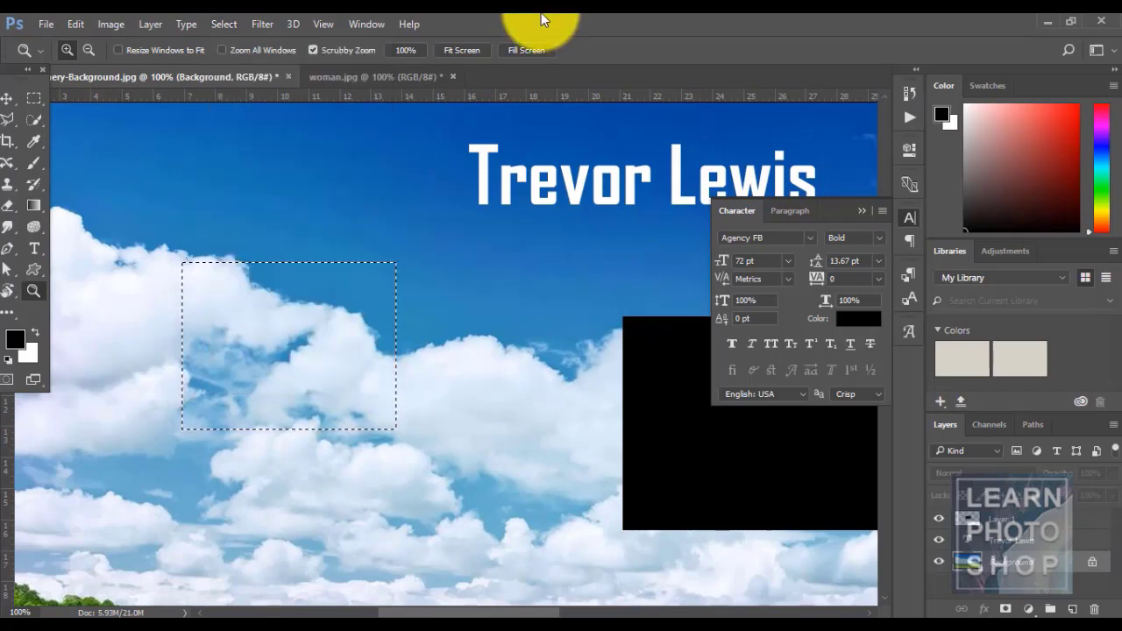
pyautogui.hotkey('ctrl', '+')
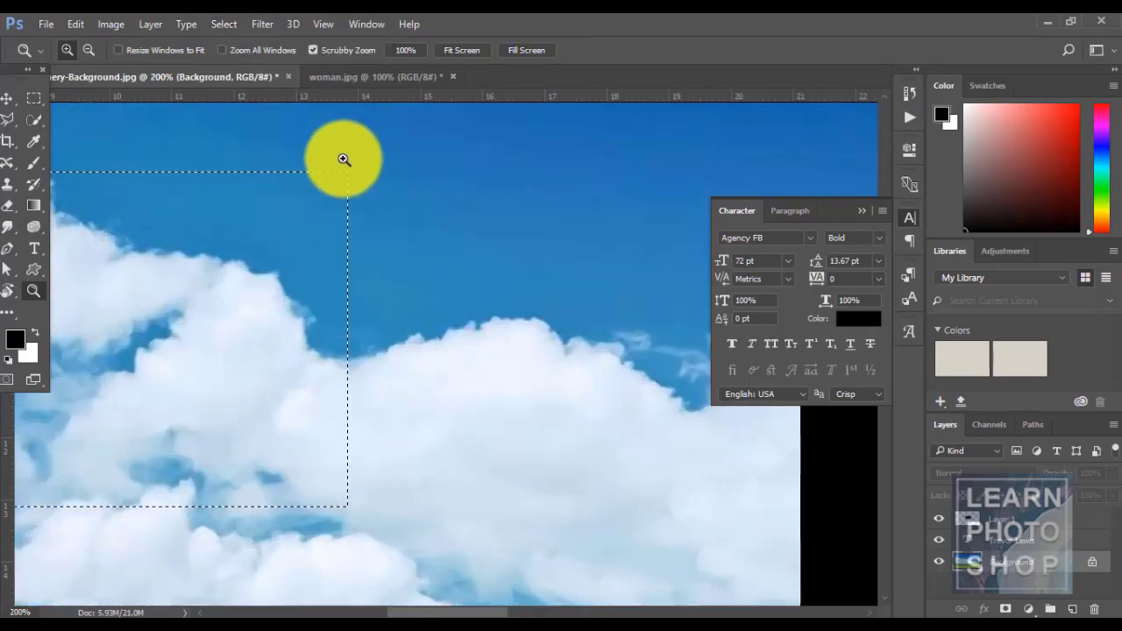
pyautogui.click(223, 24)
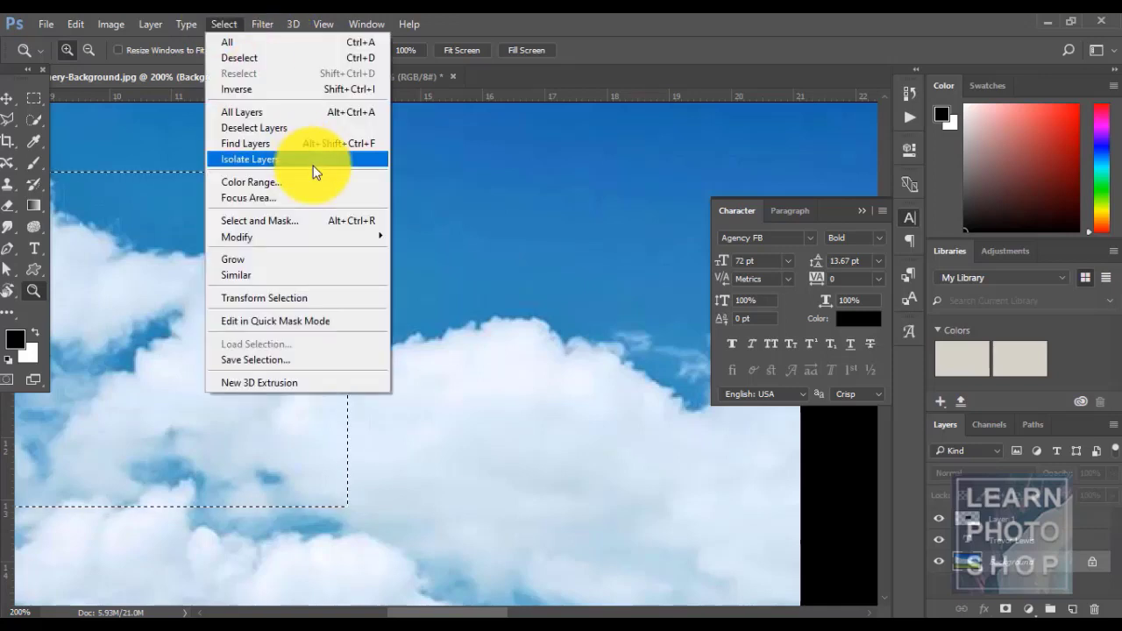
pyautogui.moveTo(318, 237)
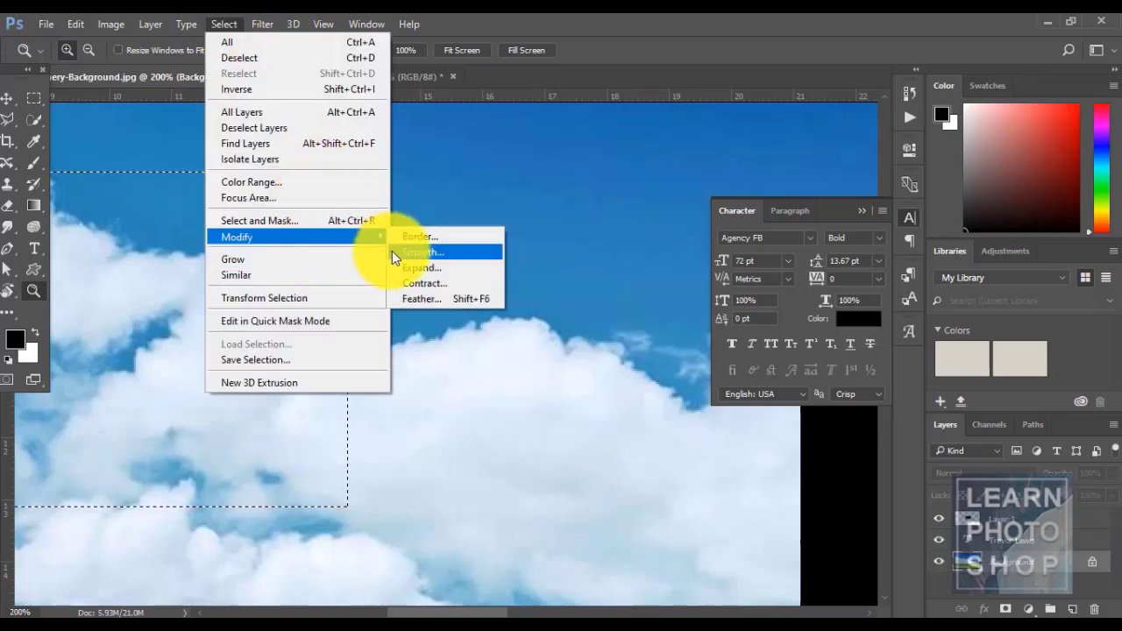
pyautogui.click(392, 251)
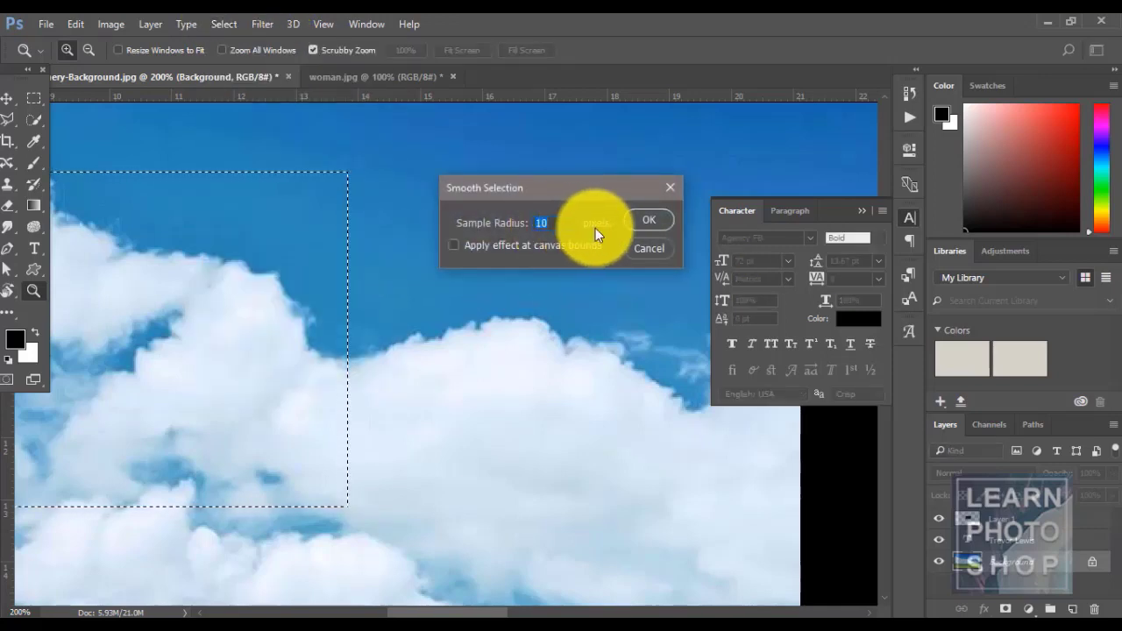
pyautogui.click(642, 220)
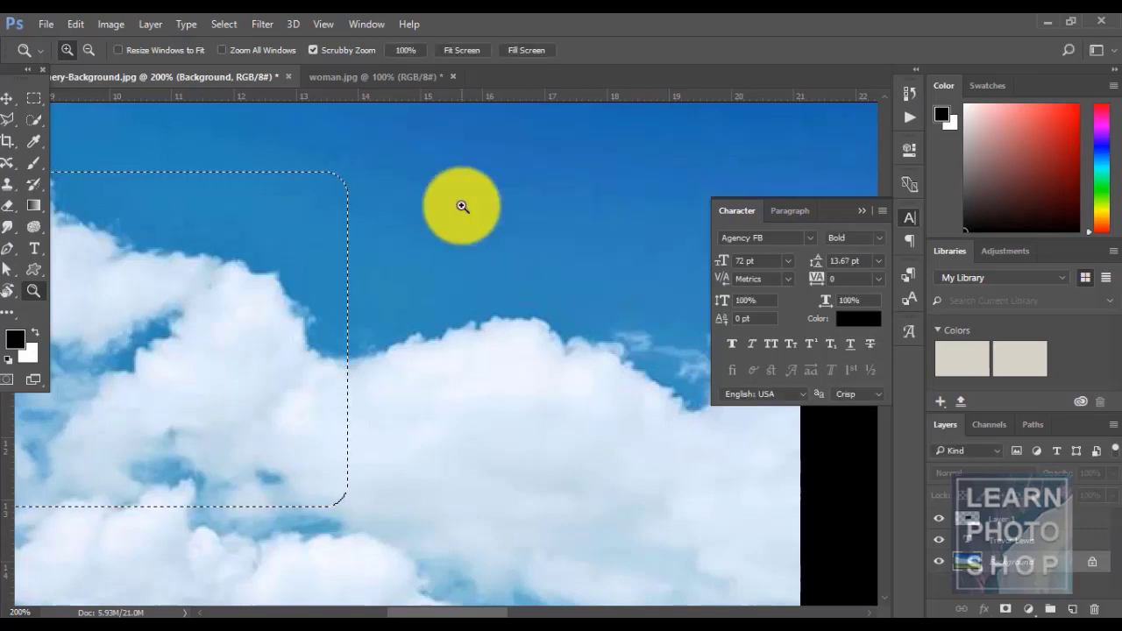
# - Add Layer 2 and fill the rounded selection black, then undo the fill and the layer
pyautogui.hotkey('ctrl', 'shift', 'n')
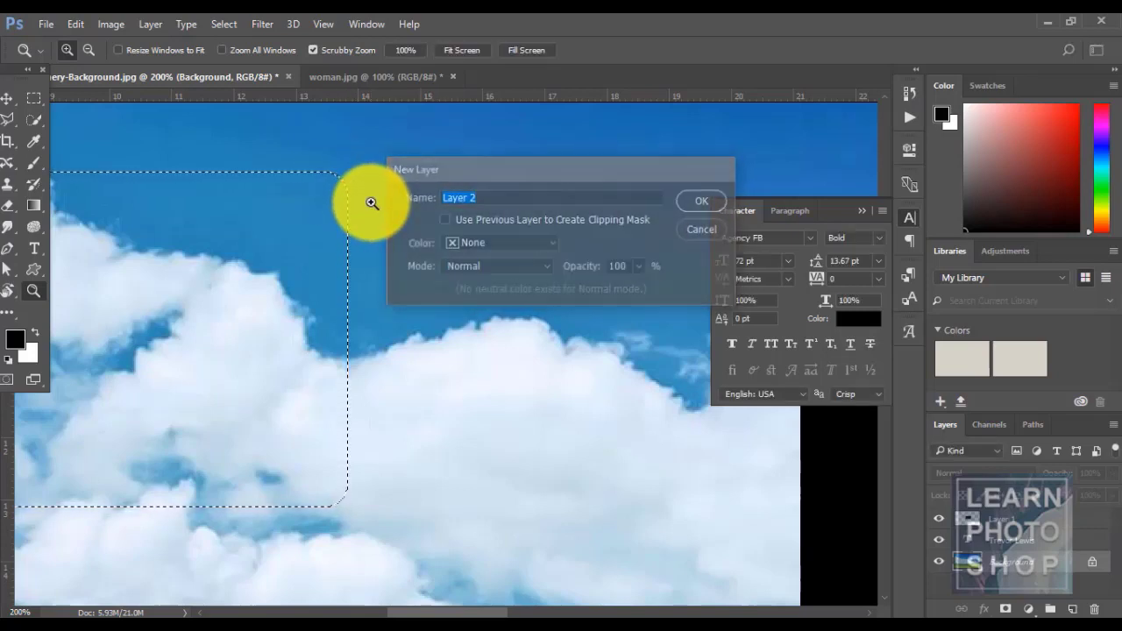
pyautogui.press('Return')
pyautogui.hotkey('alt', 'BackSpace')
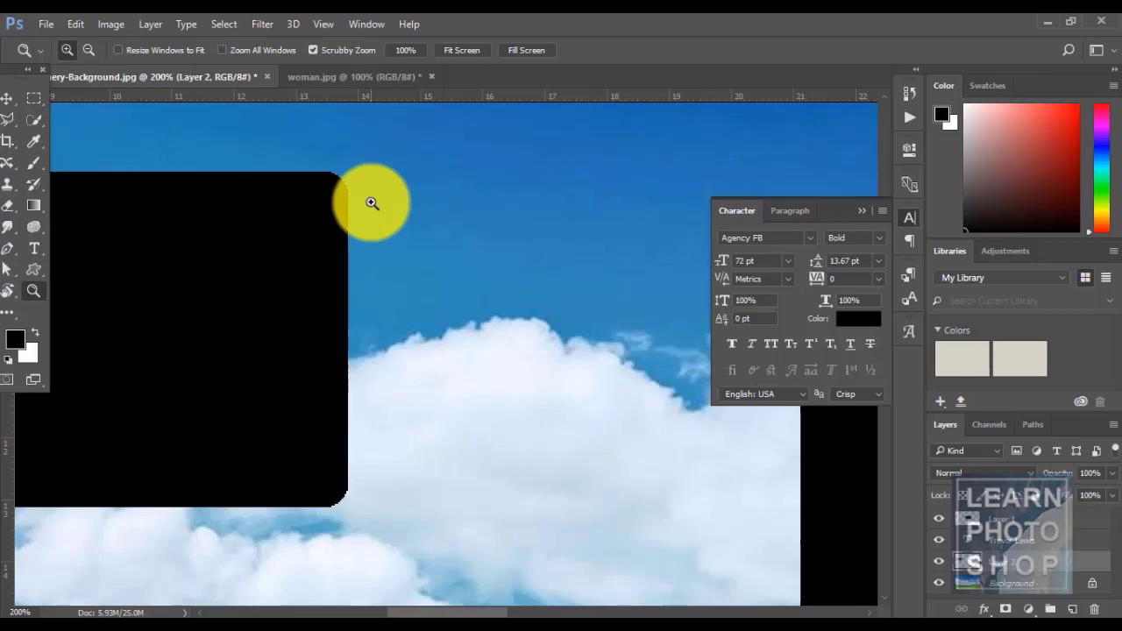
pyautogui.hotkey('ctrl', '-')
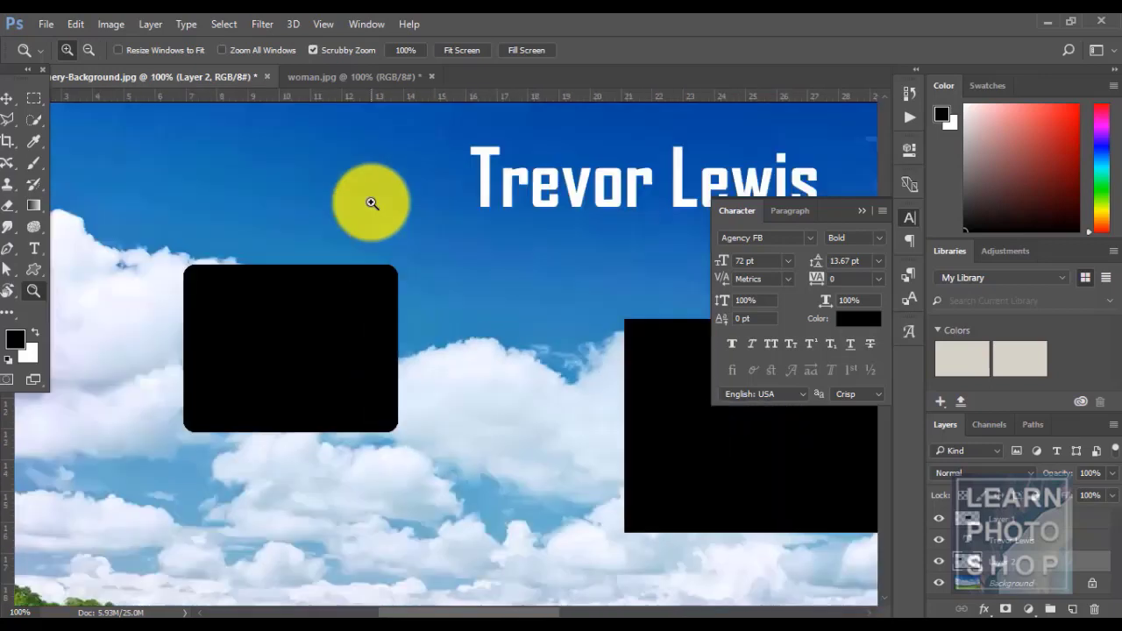
pyautogui.hotkey('ctrl', '+')
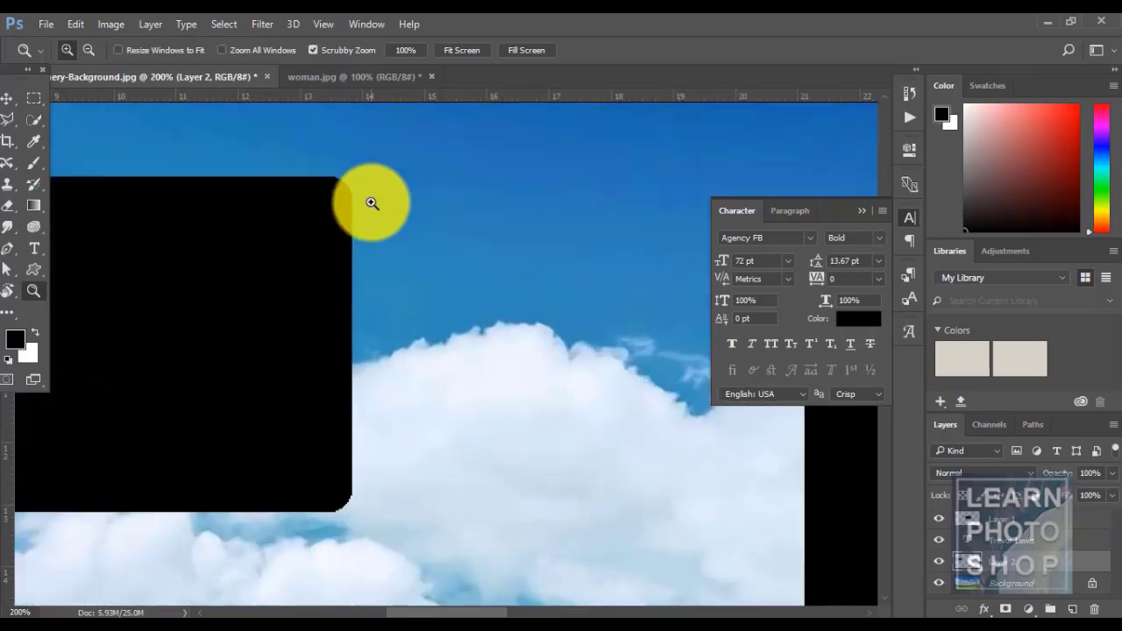
pyautogui.hotkey('ctrl', 'z')
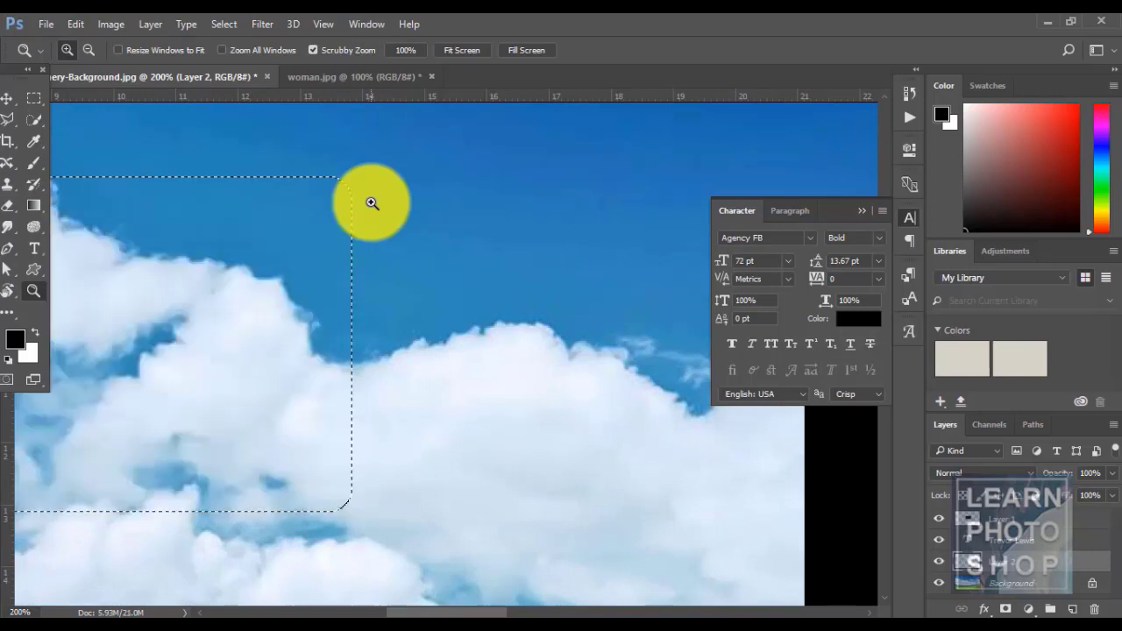
pyautogui.hotkey('ctrl', 'alt', 'z')
pyautogui.hotkey('ctrl', 'alt', 'z')
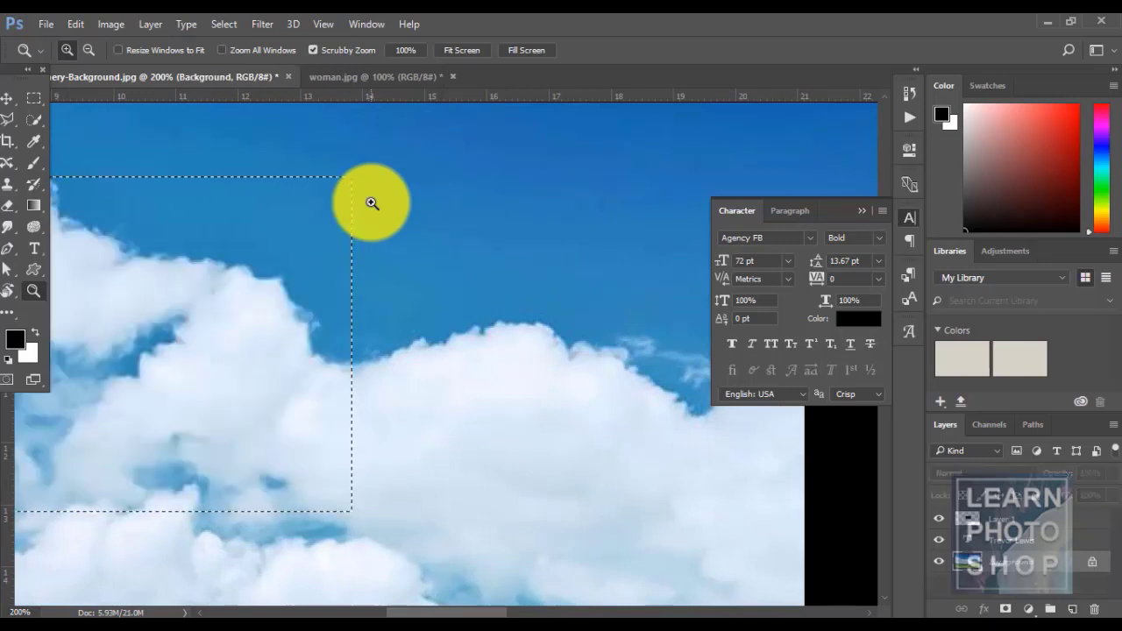
pyautogui.click(220, 30)
pyautogui.moveTo(298, 233)
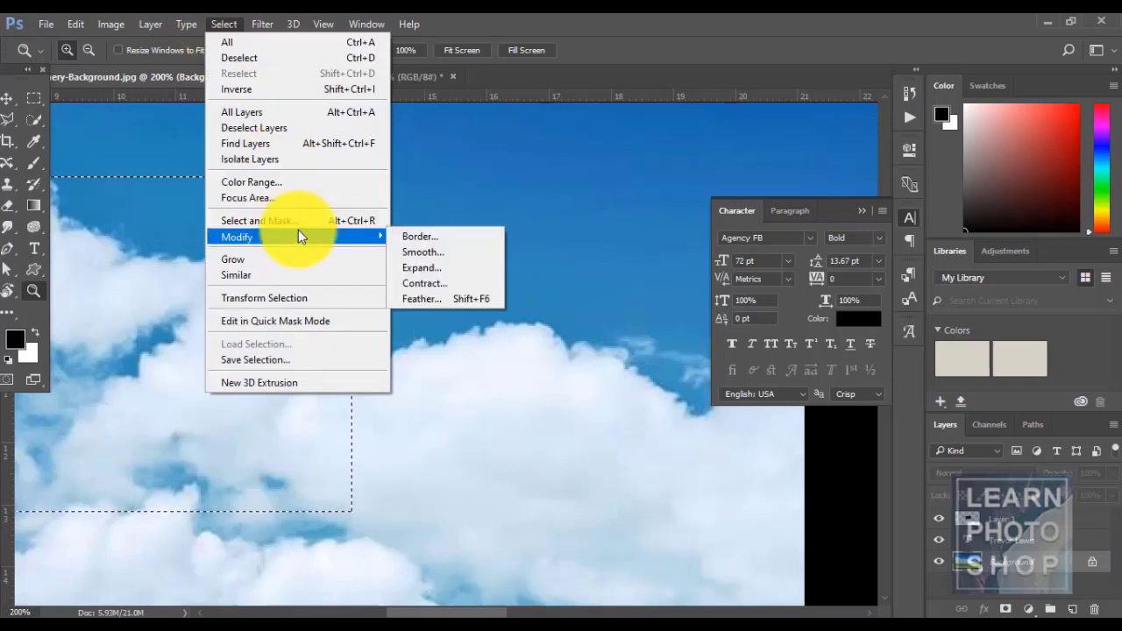
pyautogui.click(434, 266)
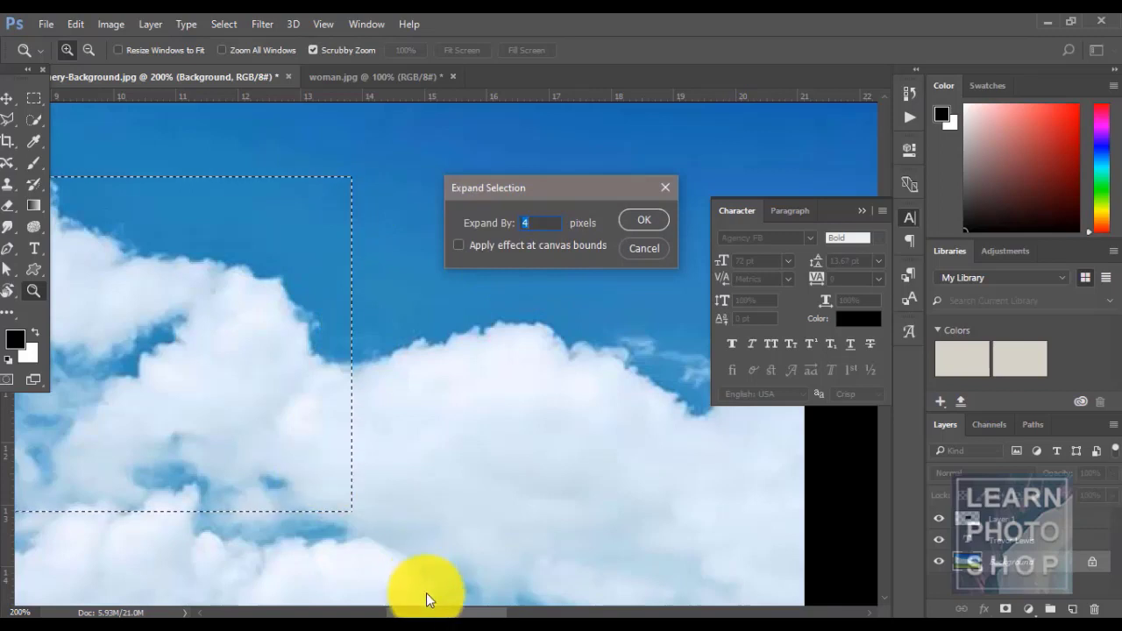
pyautogui.moveTo(426, 611); pyautogui.dragTo(398, 613)
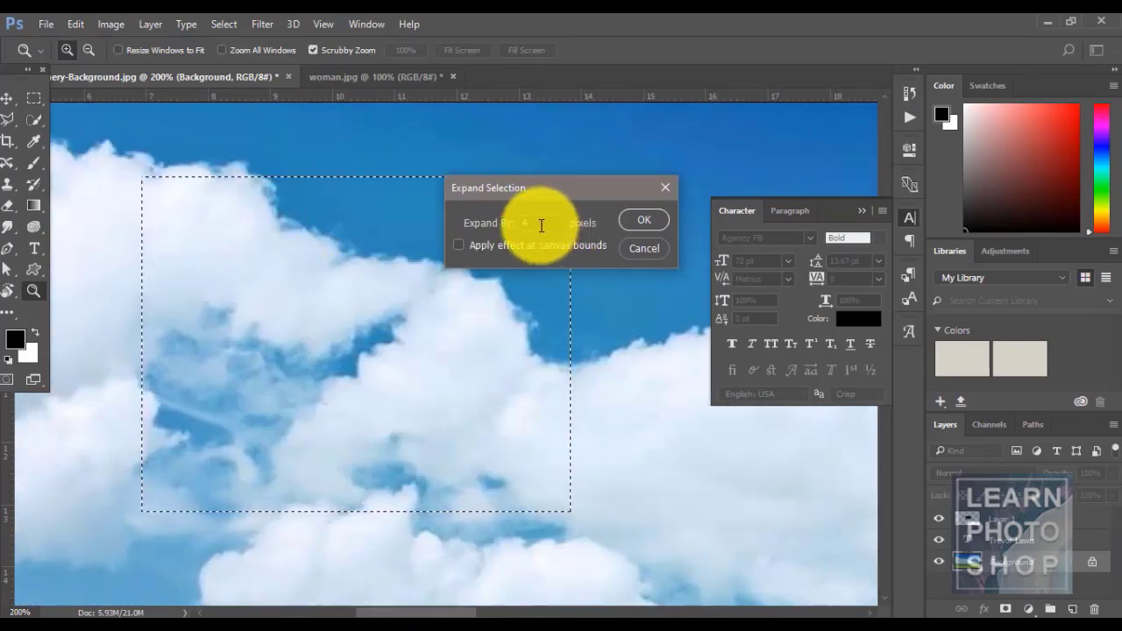
pyautogui.write('10')
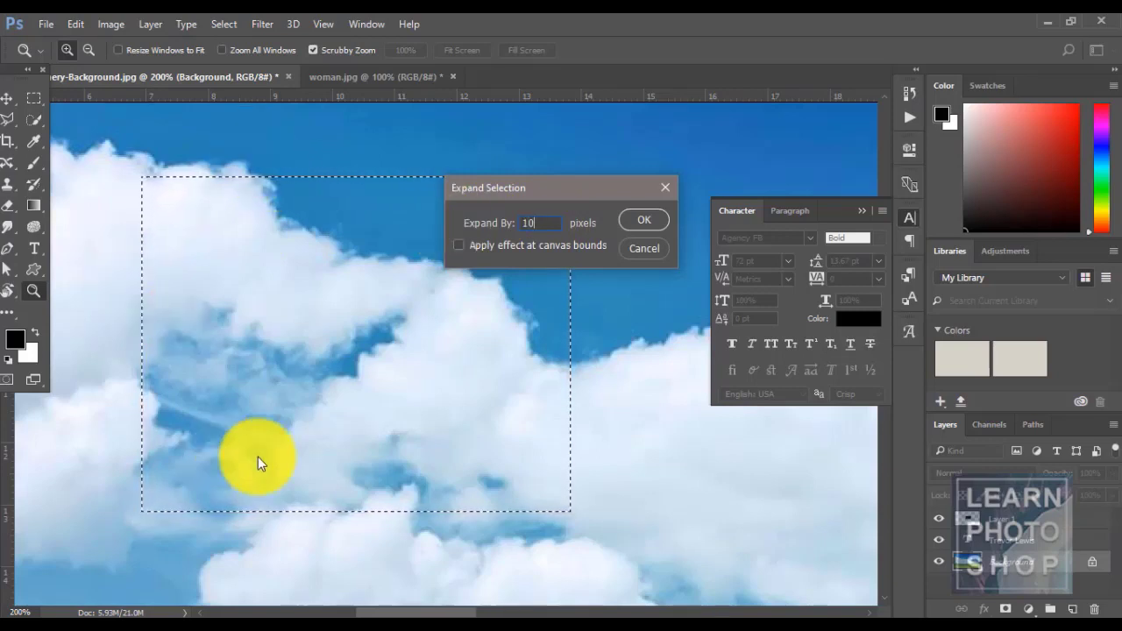
pyautogui.click(639, 218)
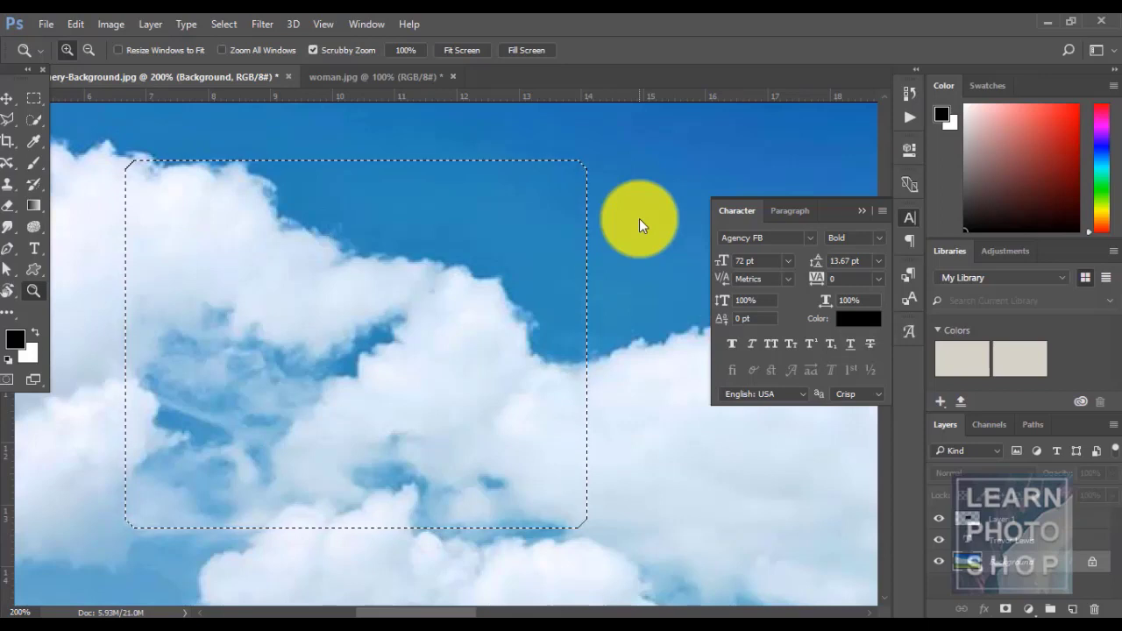
pyautogui.hotkey('ctrl', 'z')
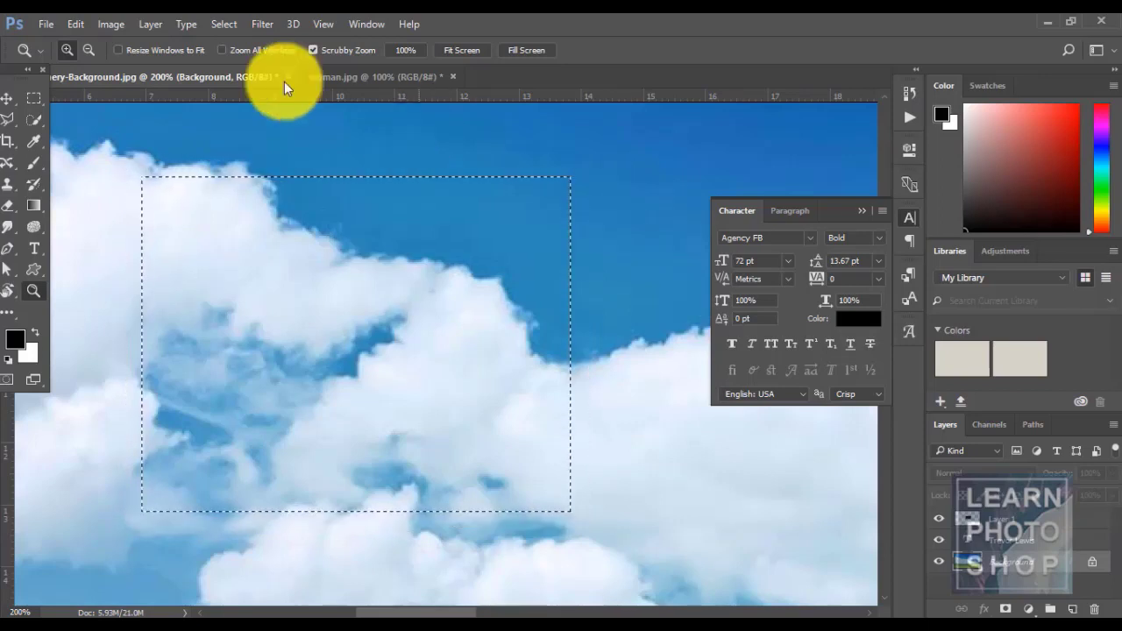
pyautogui.click(214, 24)
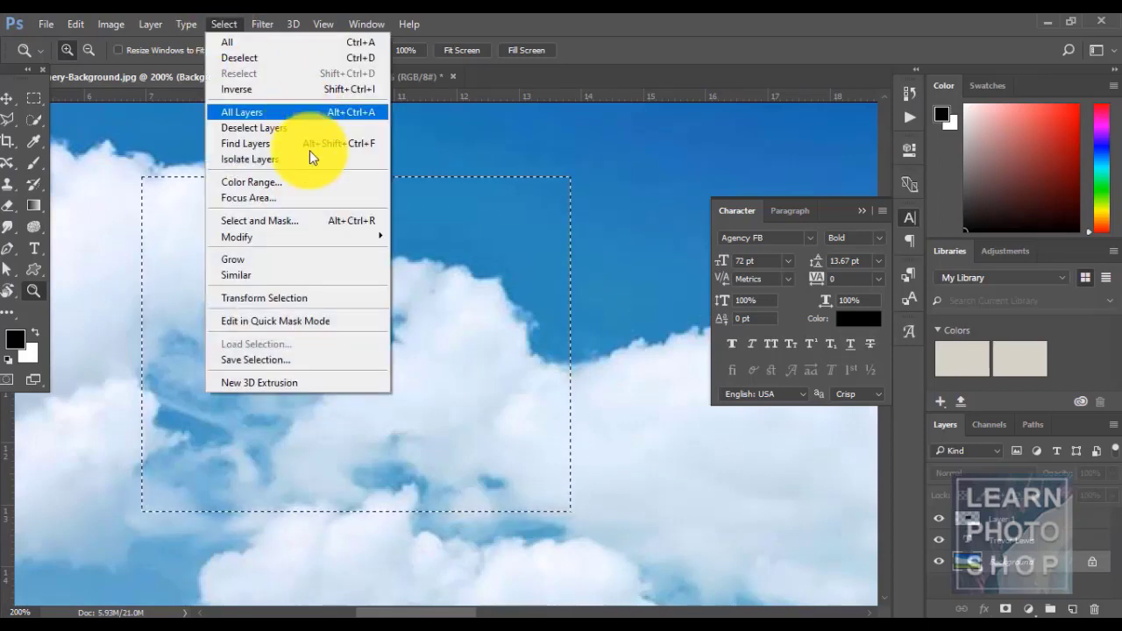
pyautogui.moveTo(318, 237)
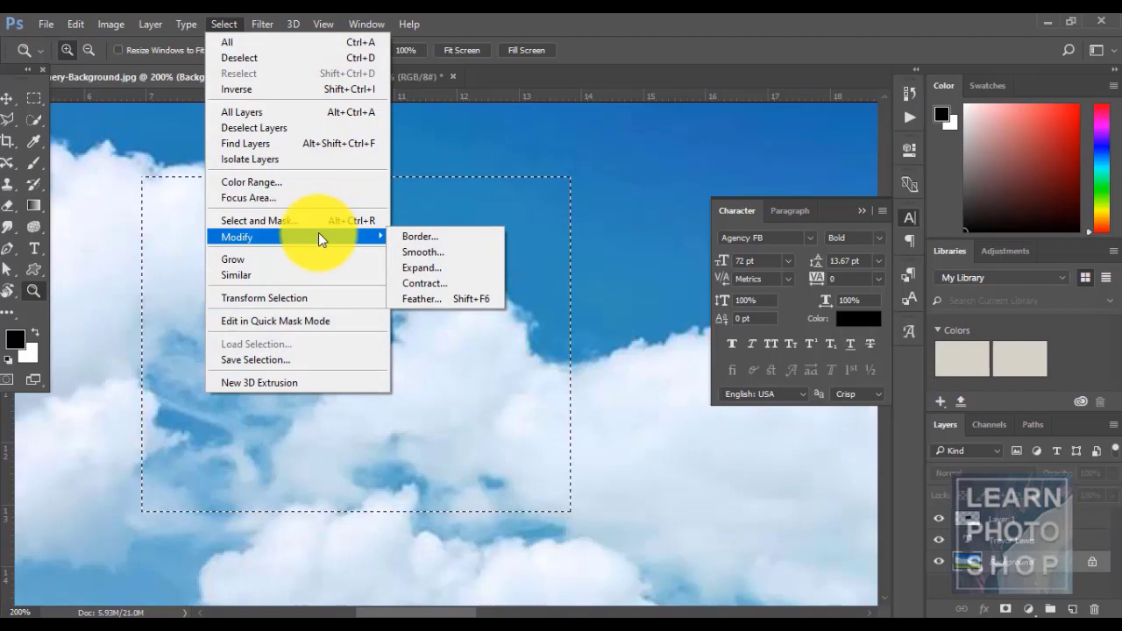
pyautogui.click(444, 281)
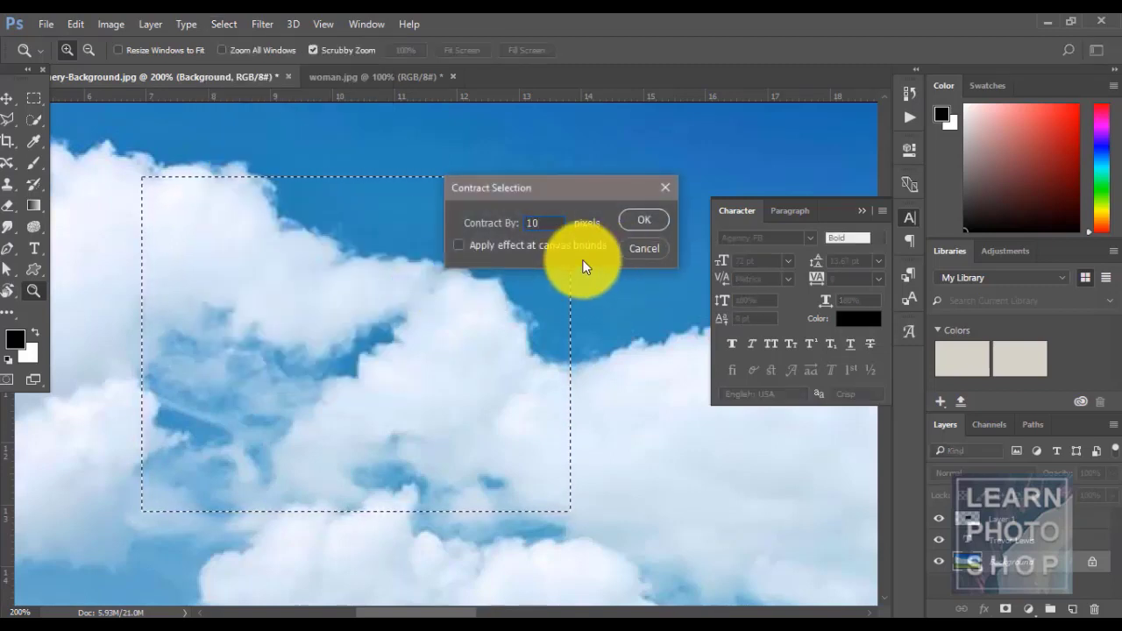
pyautogui.press('Return')
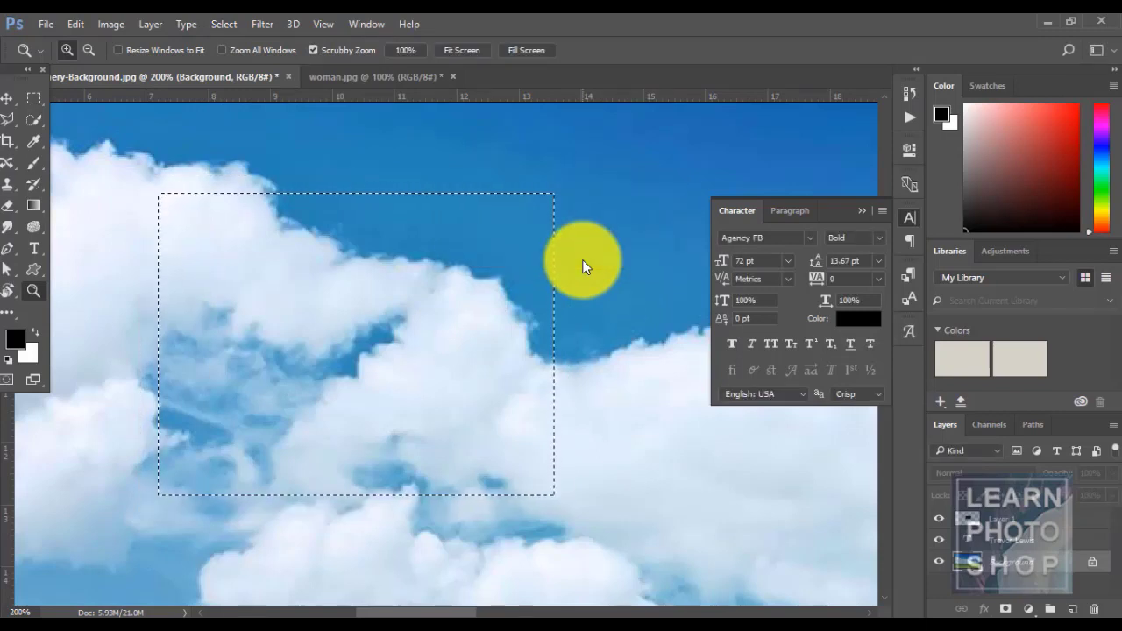
pyautogui.hotkey('ctrl', 'z')
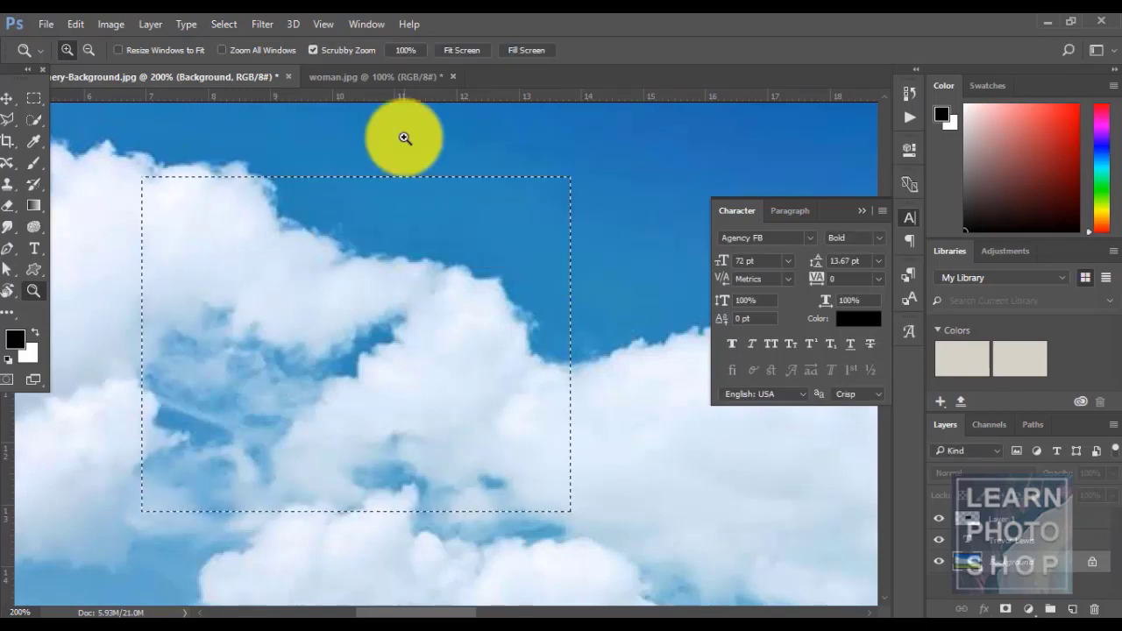
# - Create a new Layer 2, fill the selection black, then undo the fill
pyautogui.click(221, 29)
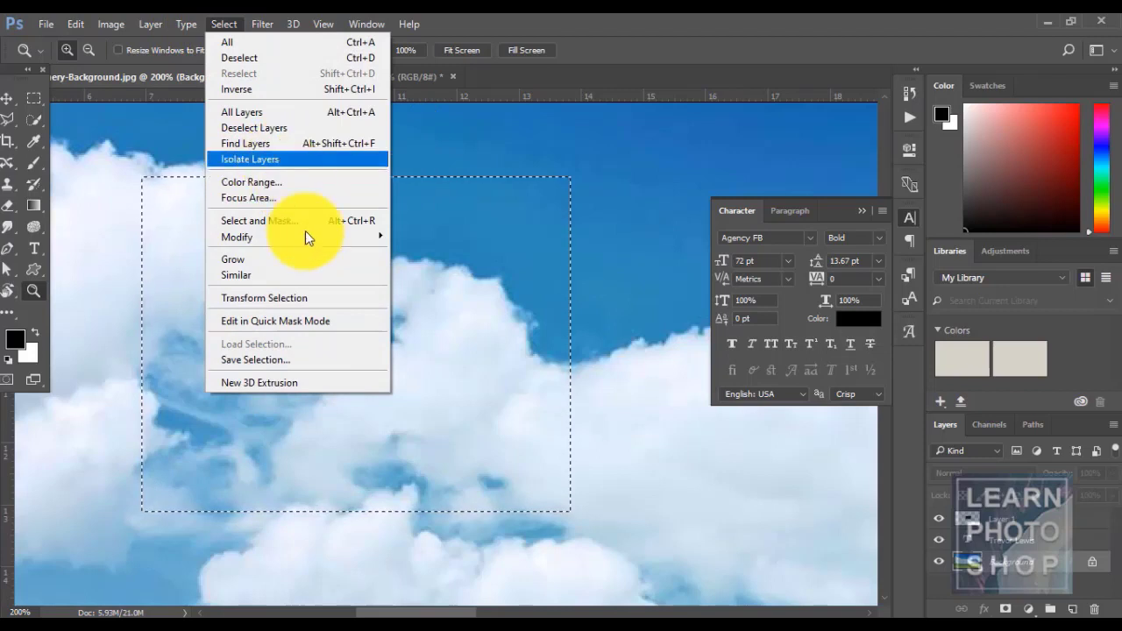
pyautogui.moveTo(305, 237)
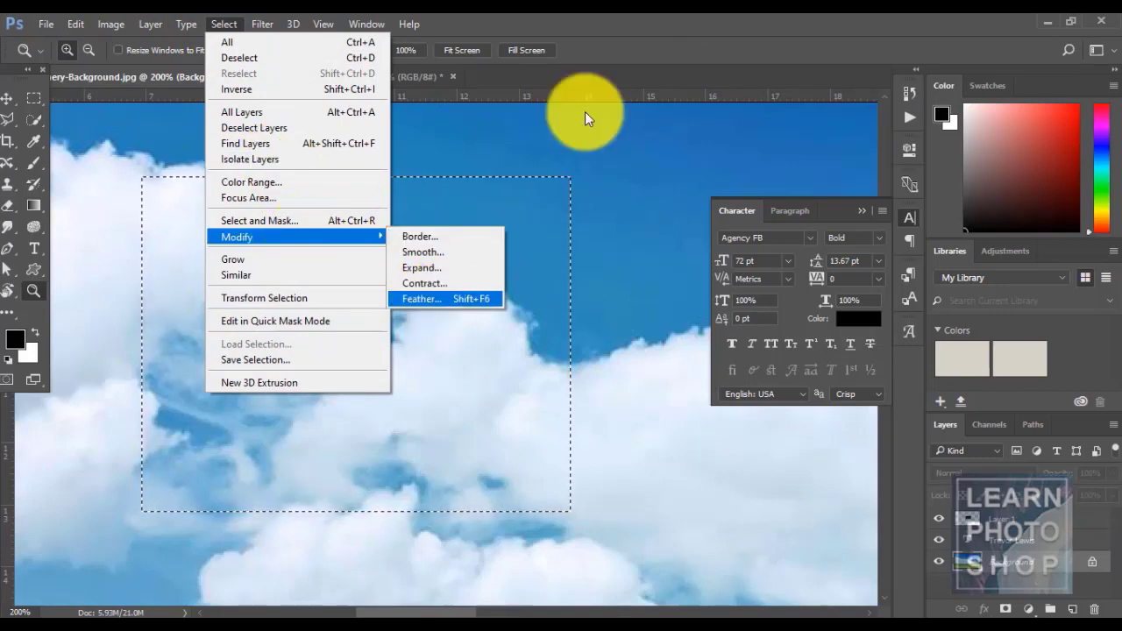
pyautogui.click(727, 14)
pyautogui.hotkey('ctrl', 'shift', 'n')
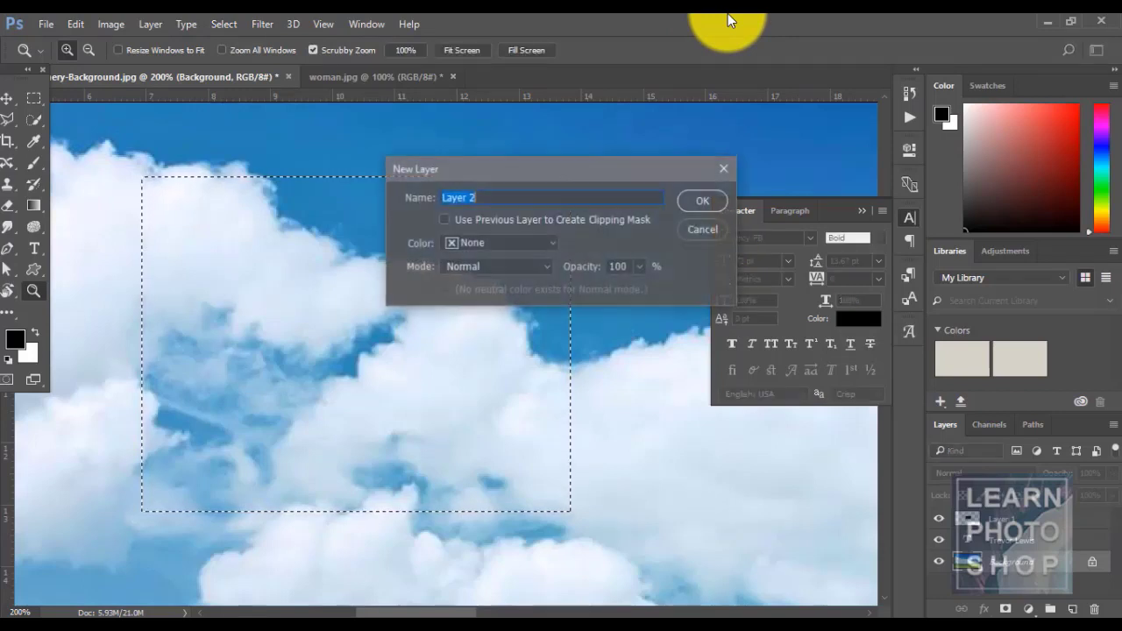
pyautogui.press('Return')
pyautogui.hotkey('alt', 'BackSpace')
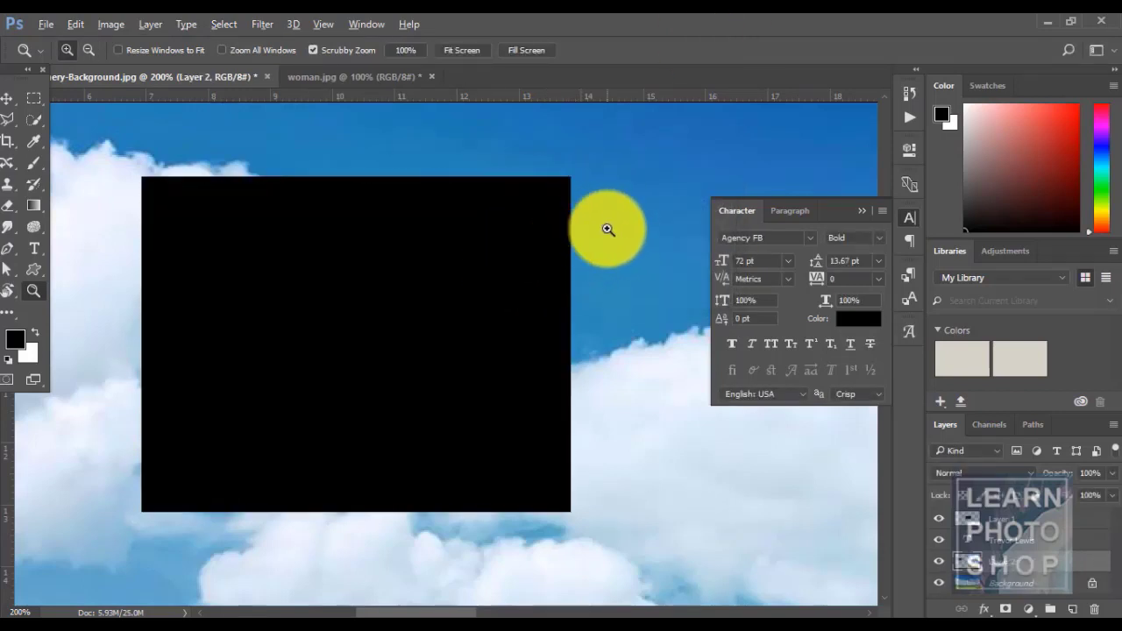
pyautogui.hotkey('ctrl', 'z')
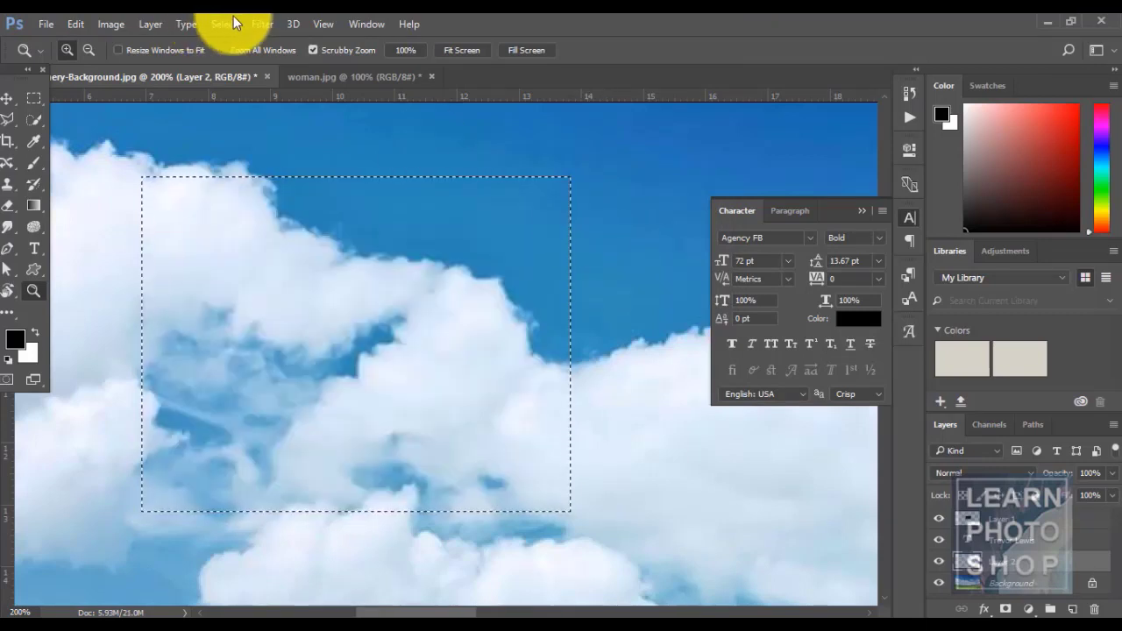
# - Feather the selection by 10 pixels and fill it black, then step back to remove it
pyautogui.click(225, 24)
pyautogui.moveTo(345, 237)
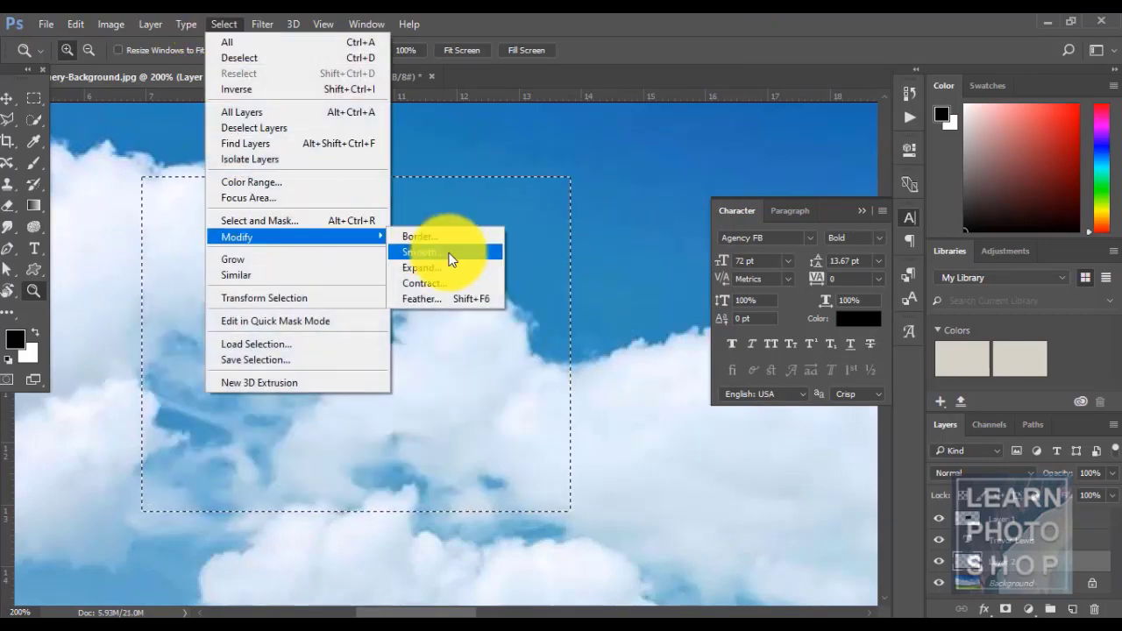
pyautogui.click(419, 298)
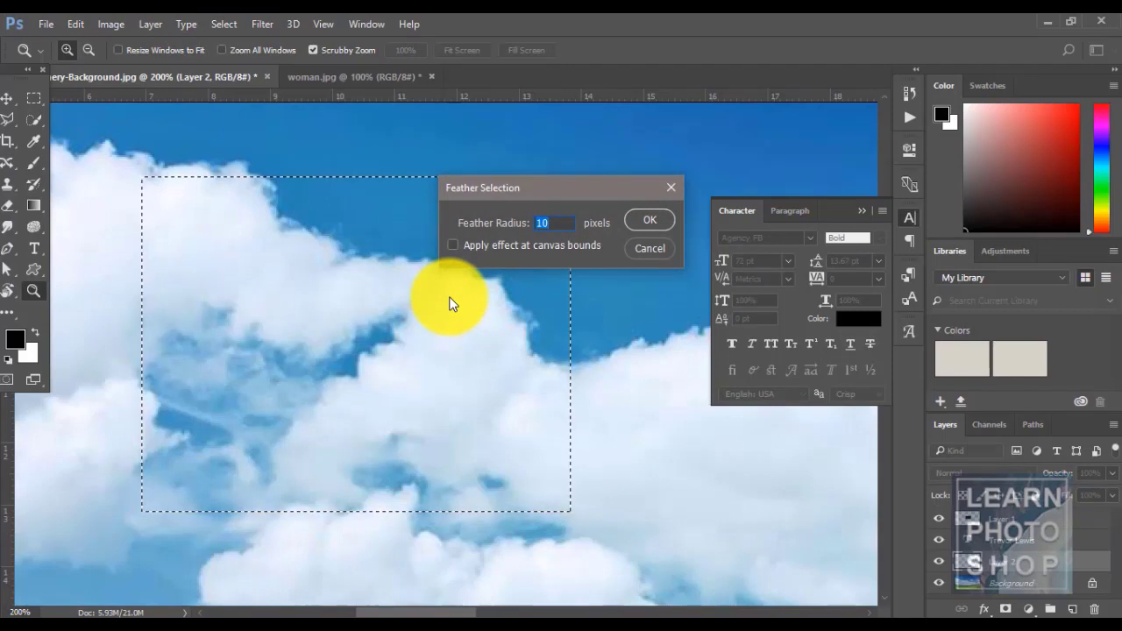
pyautogui.click(637, 220)
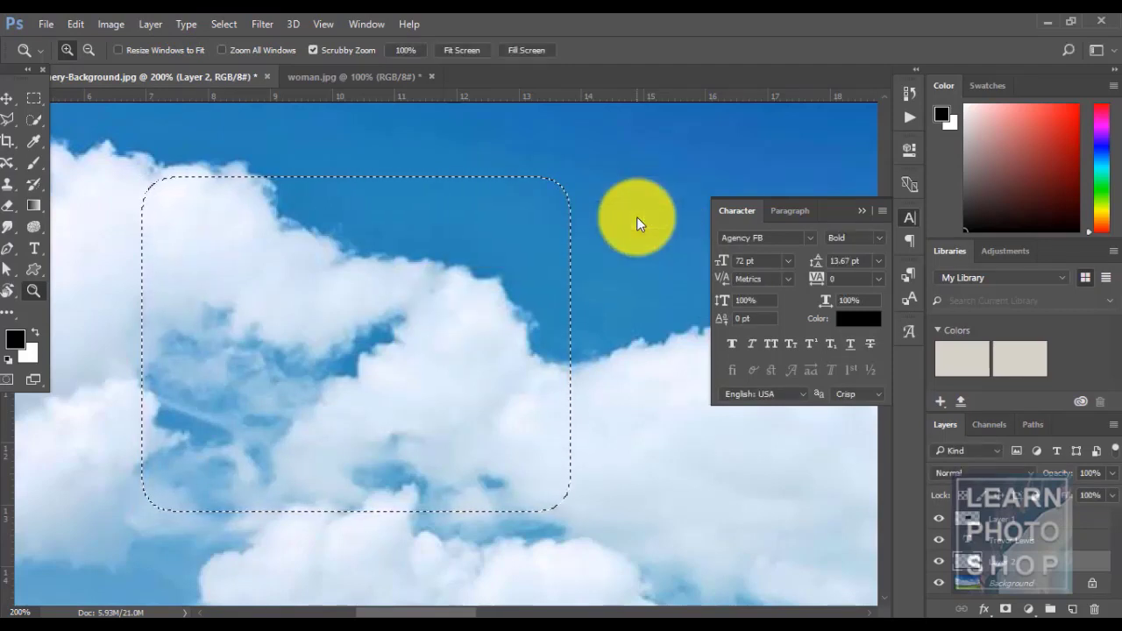
pyautogui.hotkey('alt', 'BackSpace')
pyautogui.hotkey('ctrl', 'd')
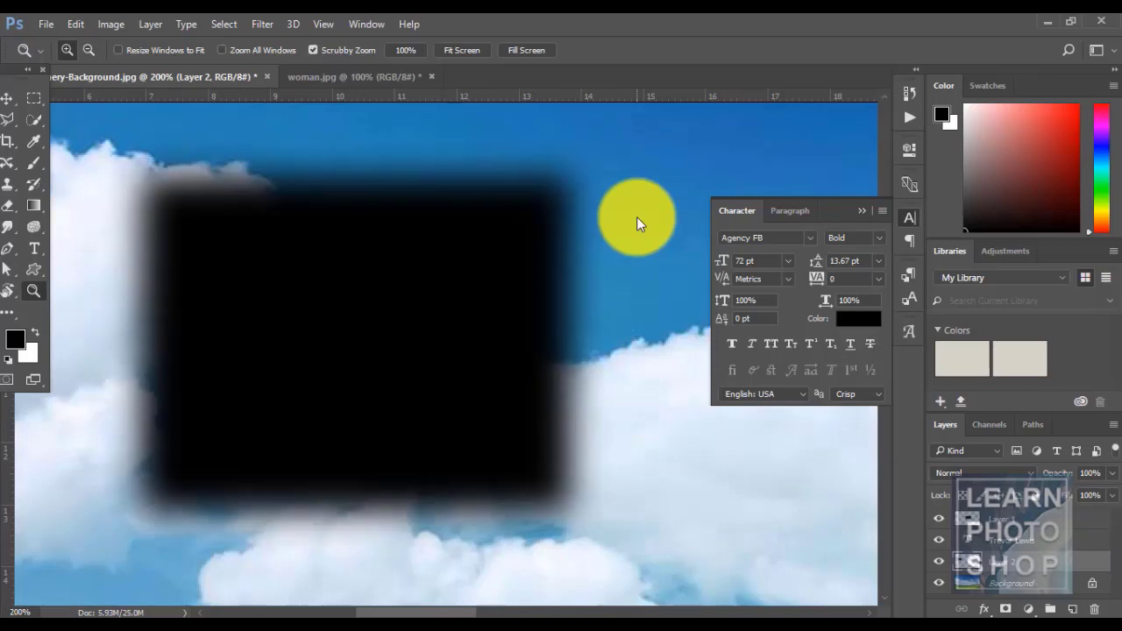
pyautogui.hotkey('ctrl', 'alt', 'z')
pyautogui.hotkey('ctrl', 'alt', 'z')
pyautogui.hotkey('ctrl', 'alt', 'z')
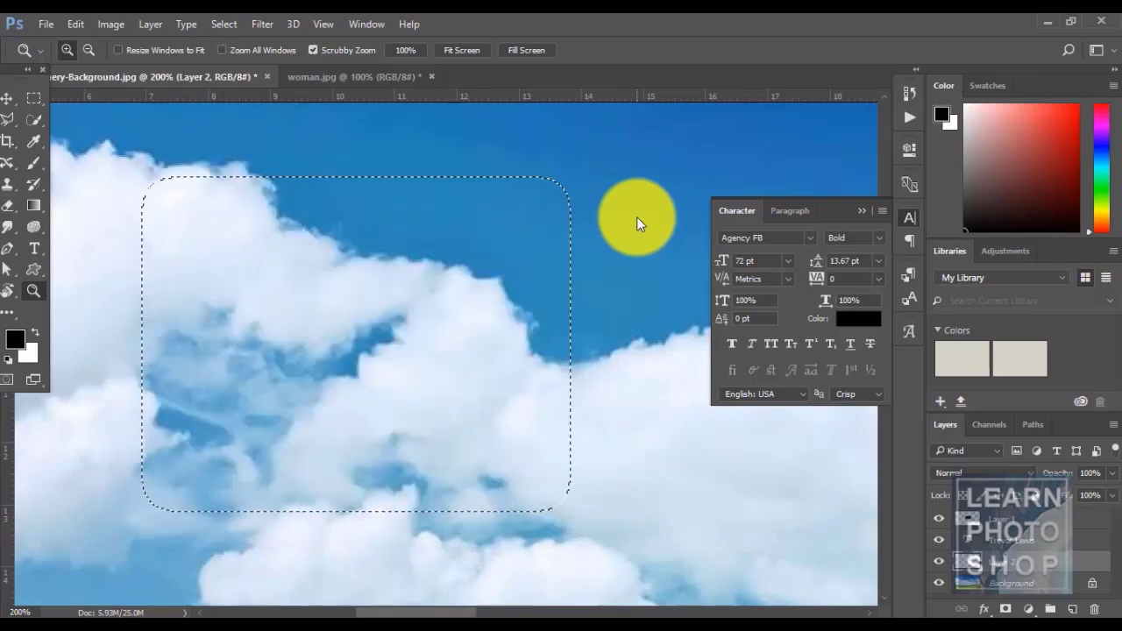
# - Deselect the rectangle and fit the whole landscape in the window
pyautogui.click(221, 23)
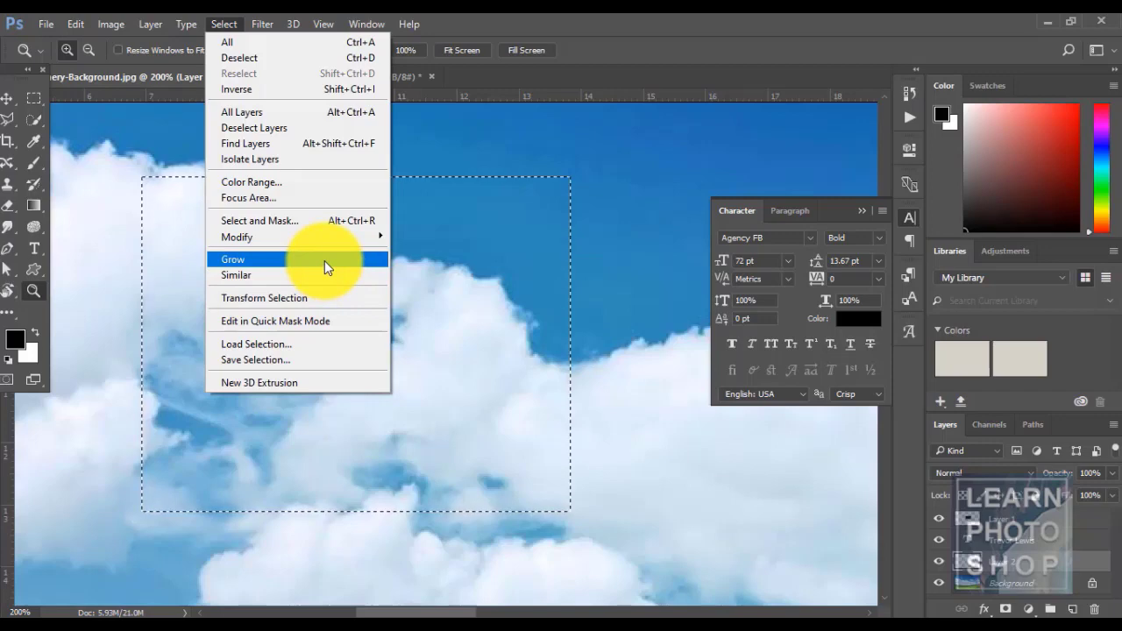
pyautogui.click(548, 19)
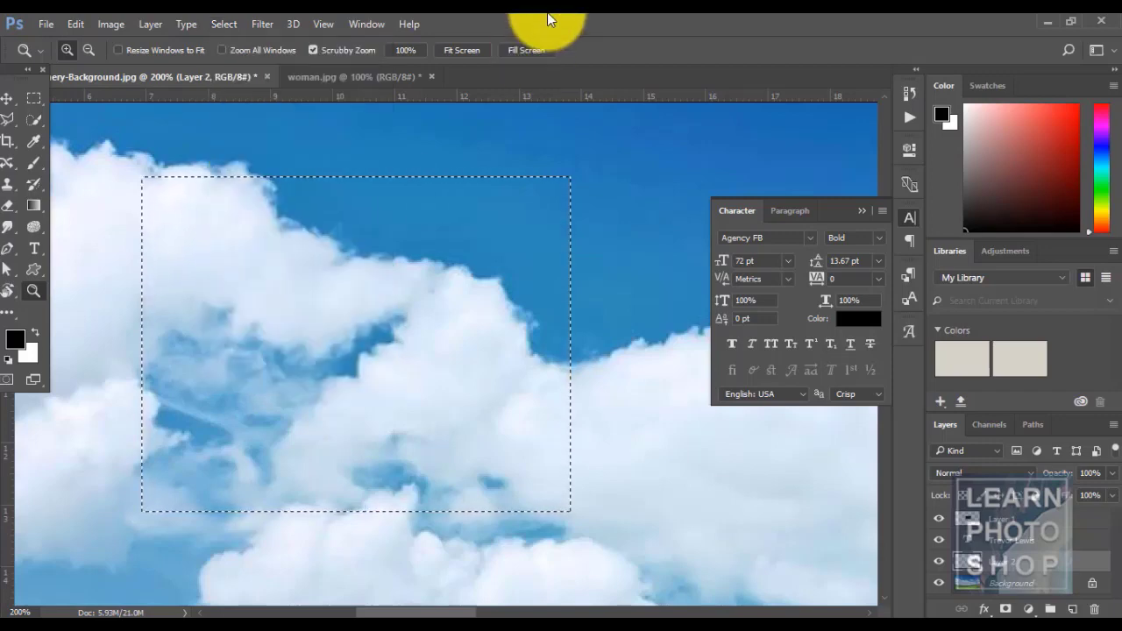
pyautogui.hotkey('ctrl', 'd')
pyautogui.hotkey('ctrl', '-')
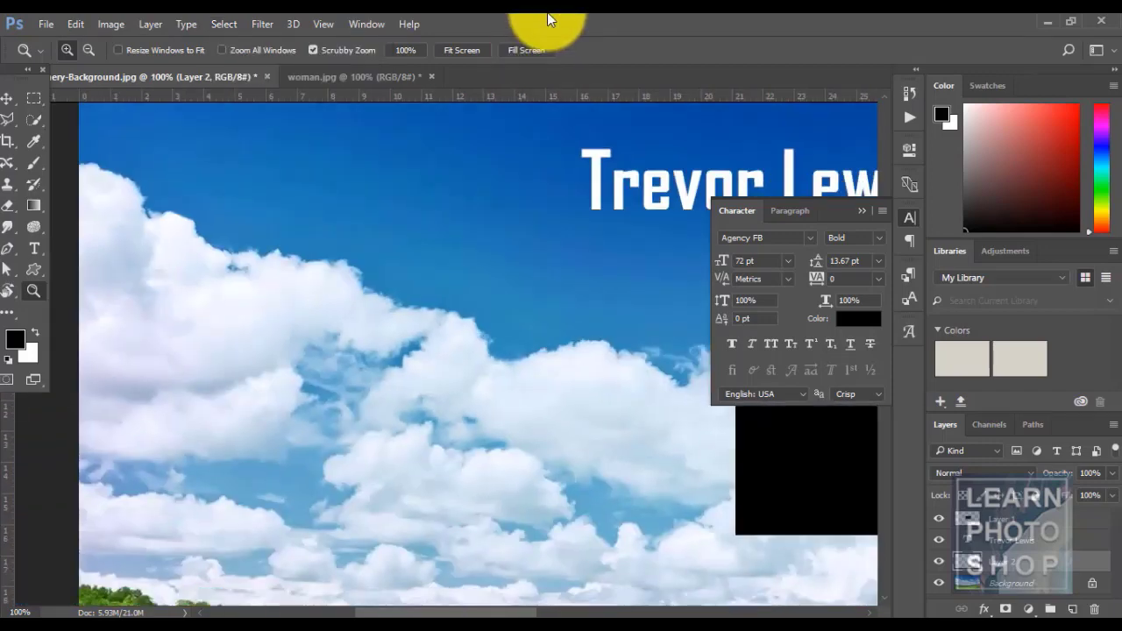
pyautogui.hotkey('ctrl', '0')
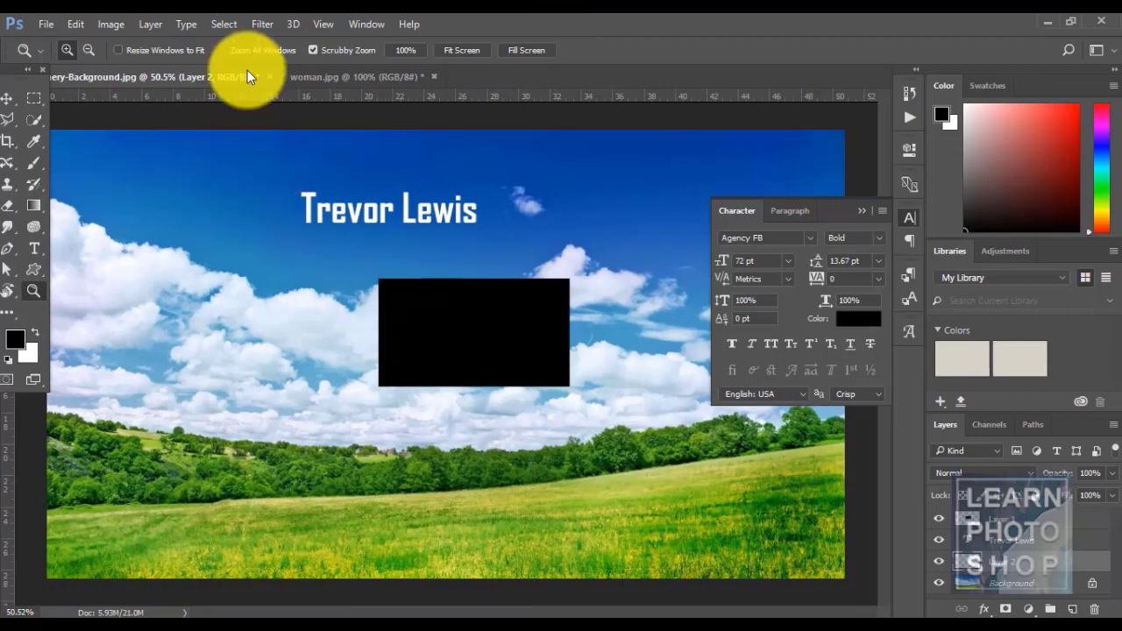
# - Zoom into the sky's top edge and back, then make the name text layer active
pyautogui.click(225, 24)
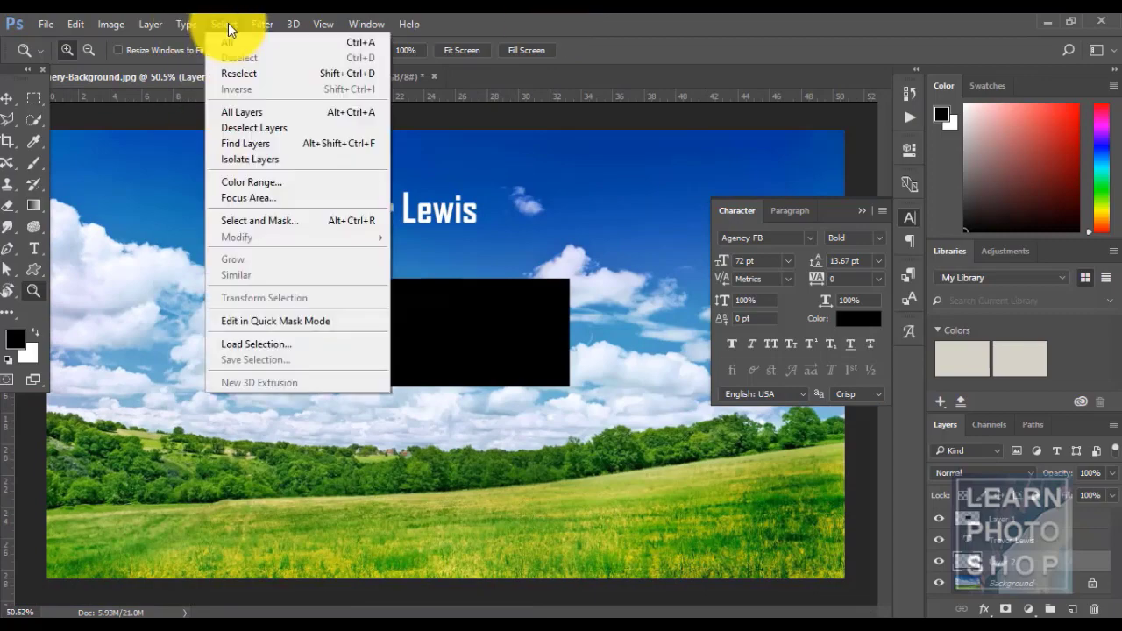
pyautogui.click(307, 229)
pyautogui.moveTo(436, 106); pyautogui.dragTo(643, 50)
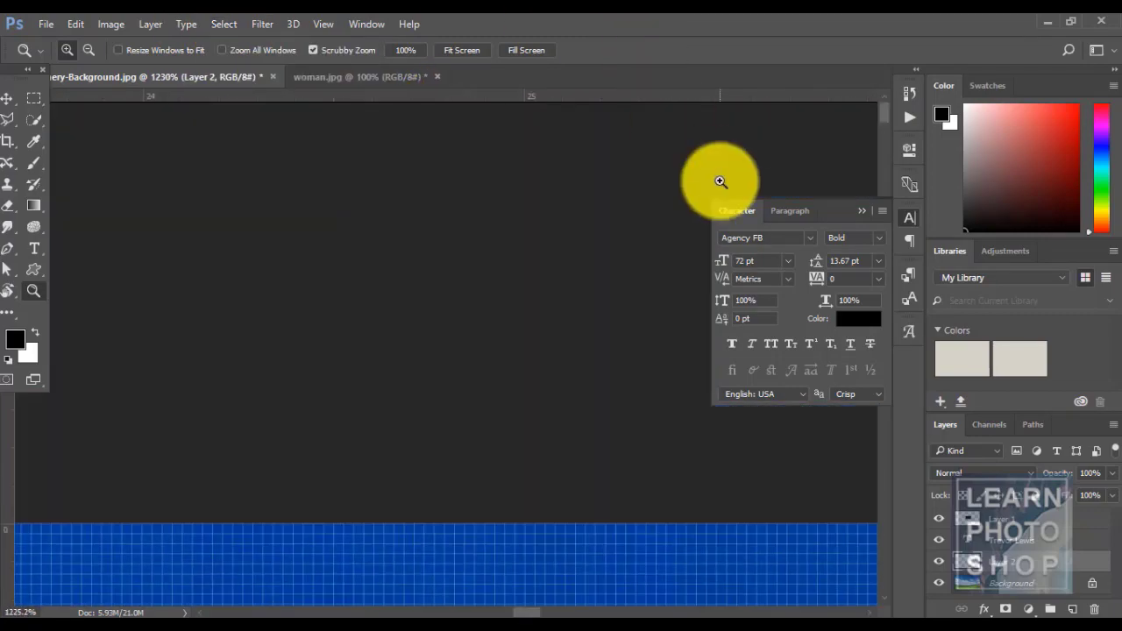
pyautogui.hotkey('ctrl', '0')
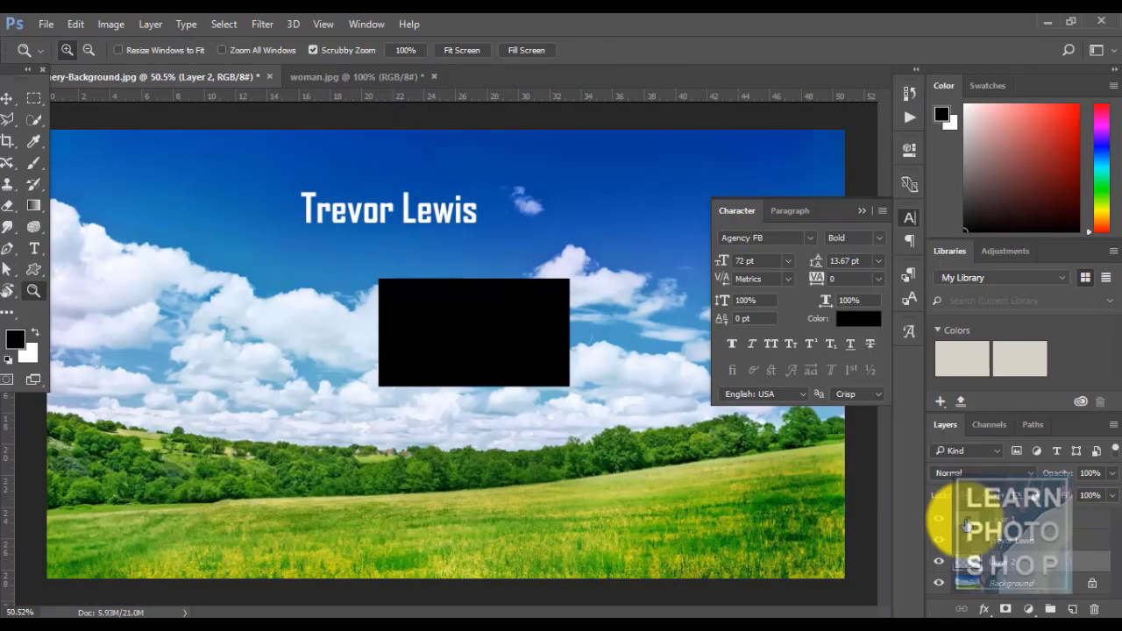
pyautogui.click(1028, 583)
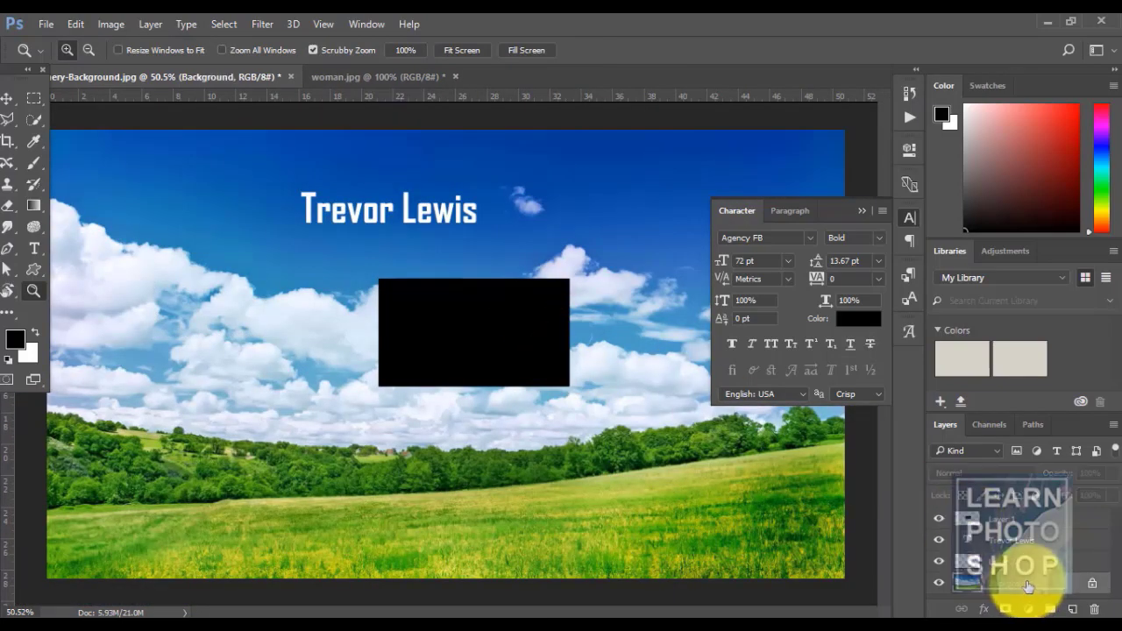
pyautogui.click(223, 26)
pyautogui.click(591, 17)
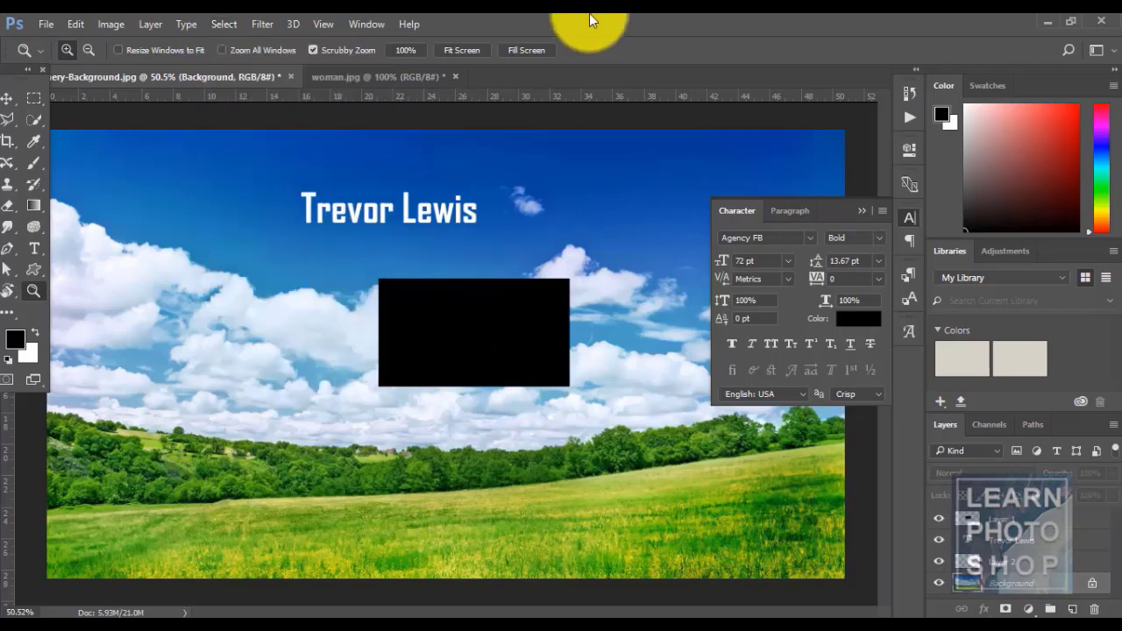
pyautogui.click(1025, 545)
# - Marquee a small sky patch left of the name, grow it, then deselect
pyautogui.press('m')
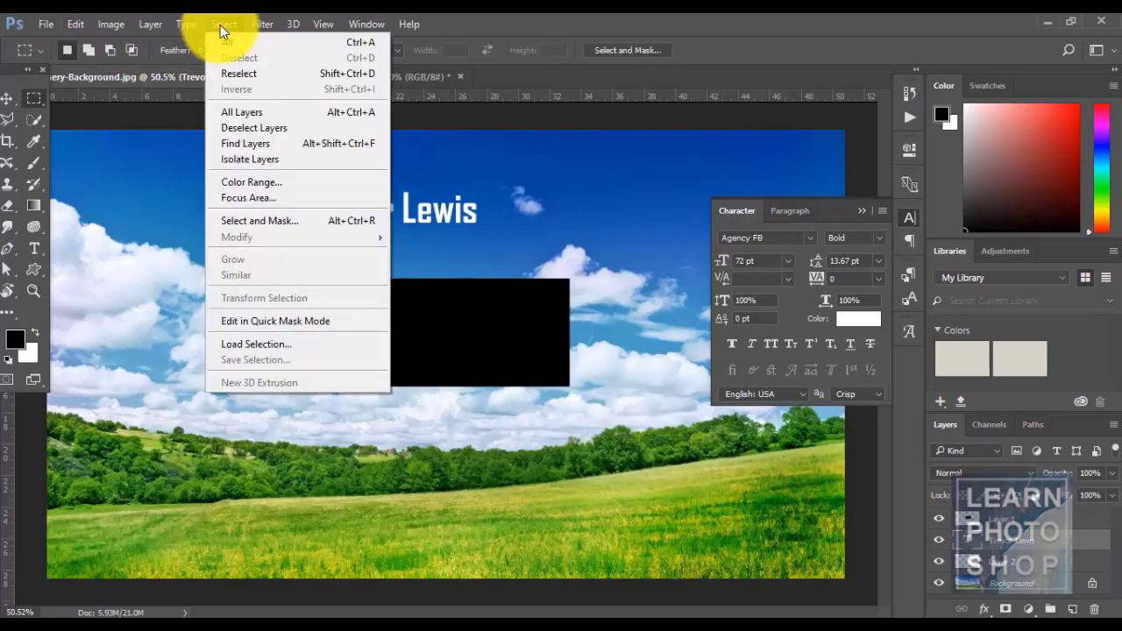
pyautogui.click(429, 208)
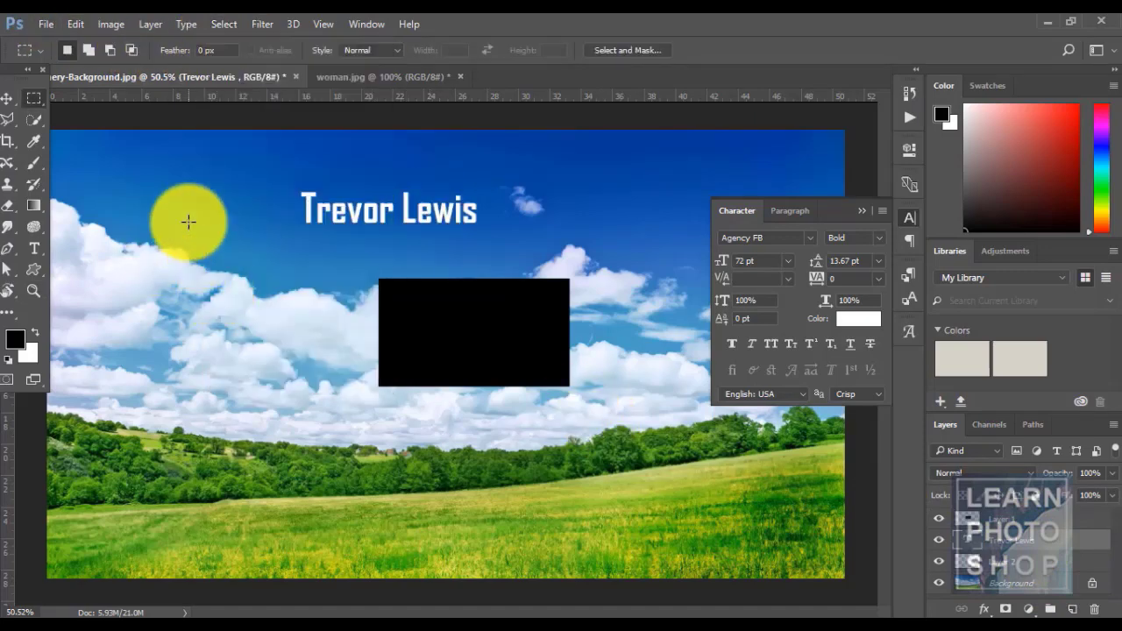
pyautogui.moveTo(161, 160); pyautogui.dragTo(246, 214)
pyautogui.click(222, 25)
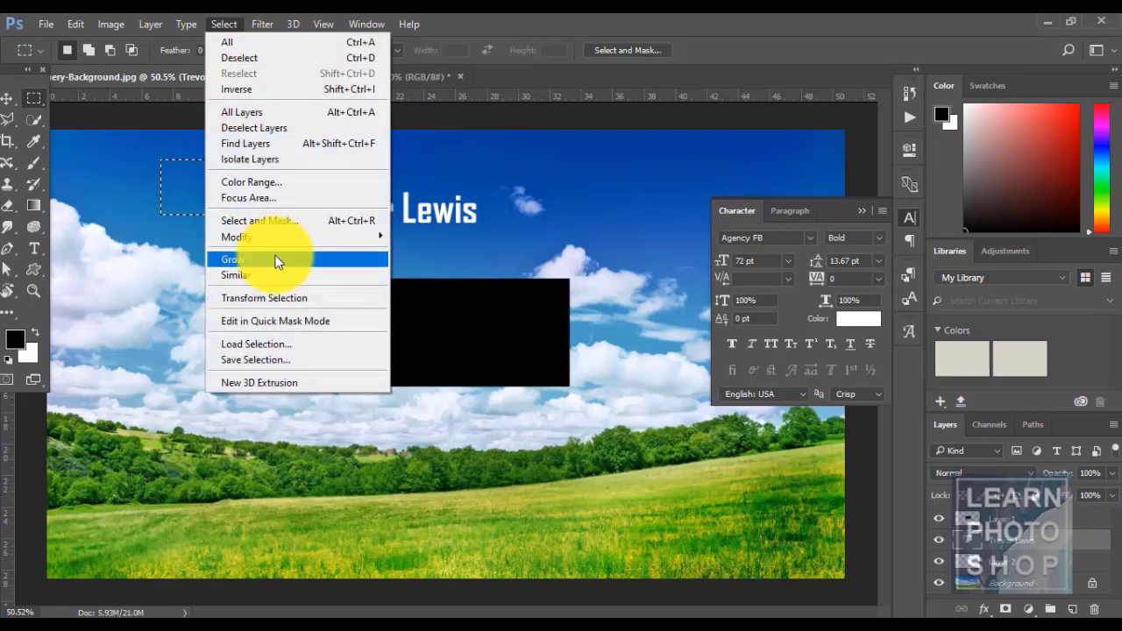
pyautogui.click(273, 256)
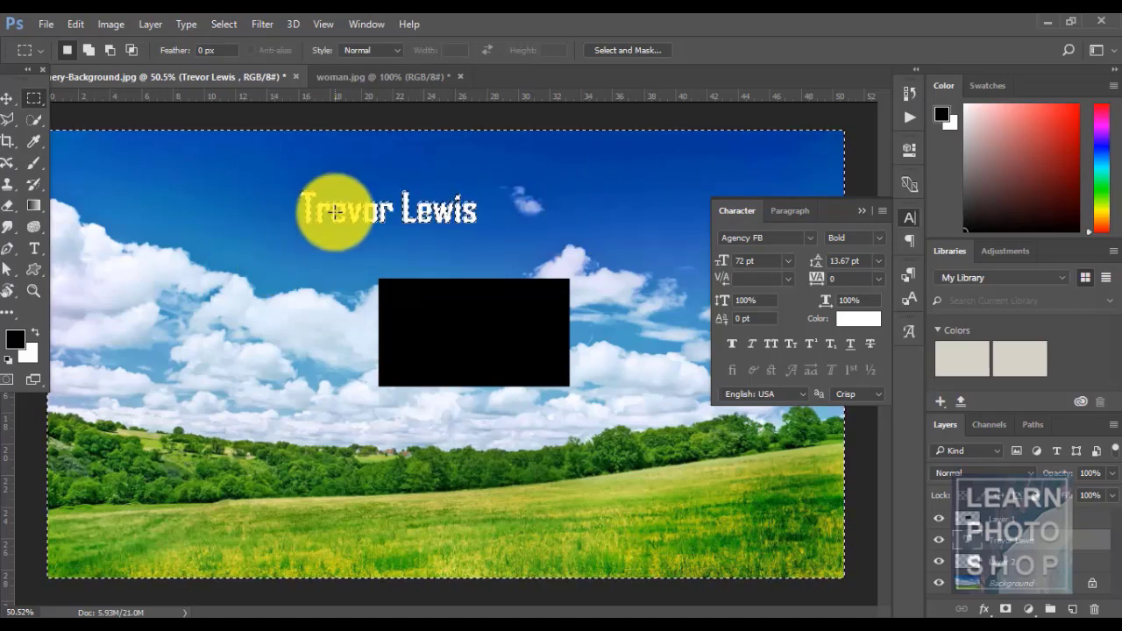
pyautogui.hotkey('ctrl', 'd')
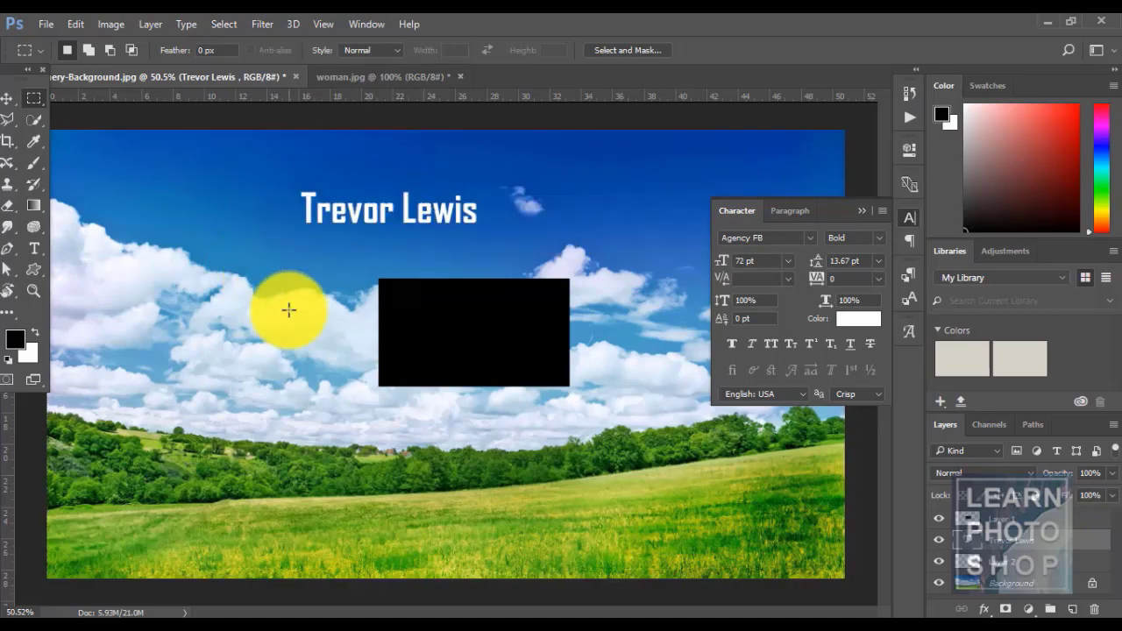
# - Grow two more small marquees among the clouds, deselecting after each
pyautogui.moveTo(274, 309); pyautogui.dragTo(306, 332)
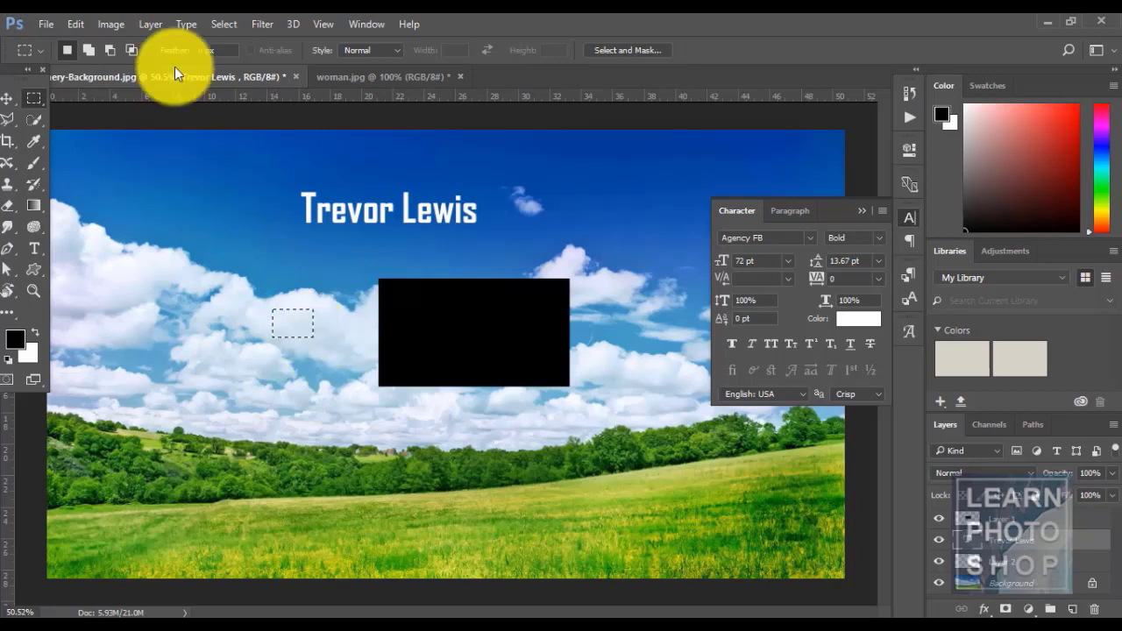
pyautogui.click(226, 24)
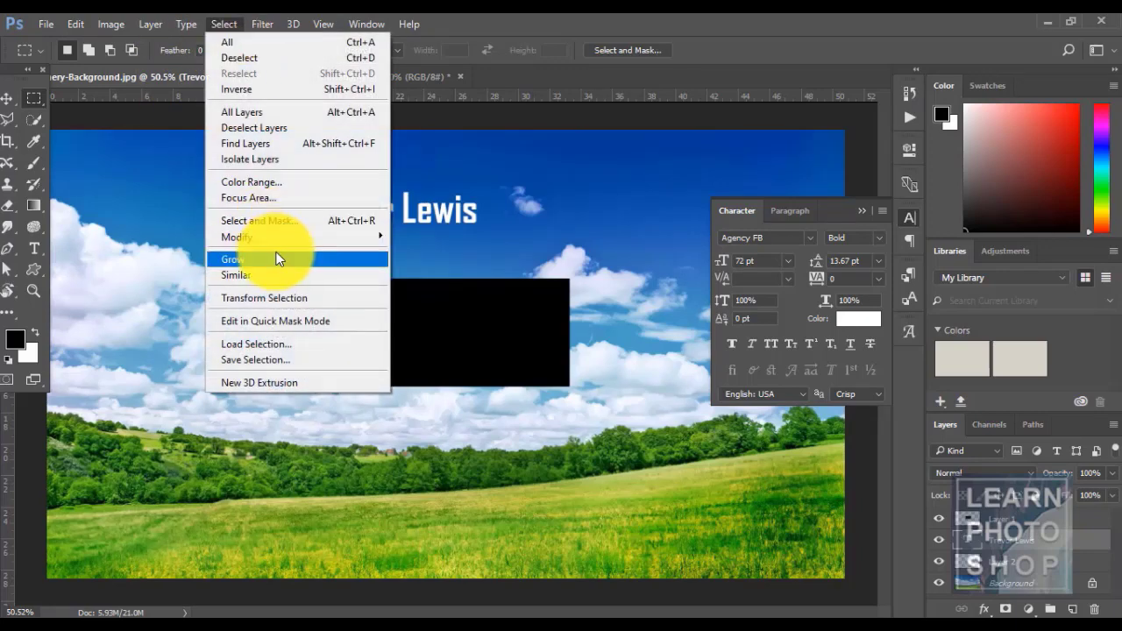
pyautogui.click(276, 258)
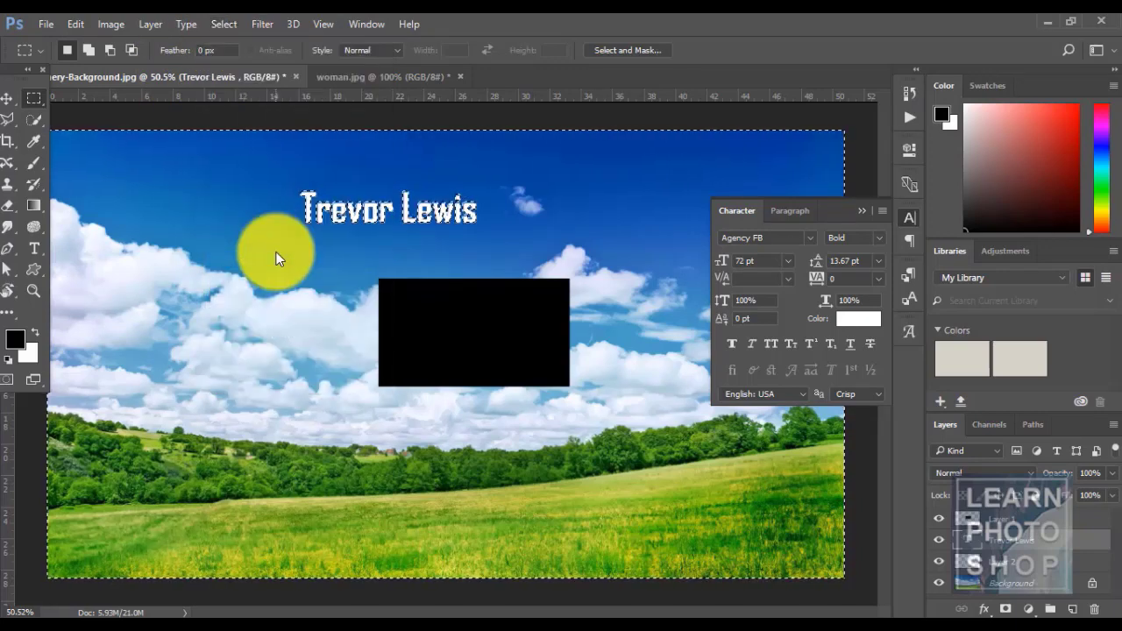
pyautogui.hotkey('ctrl', 'd')
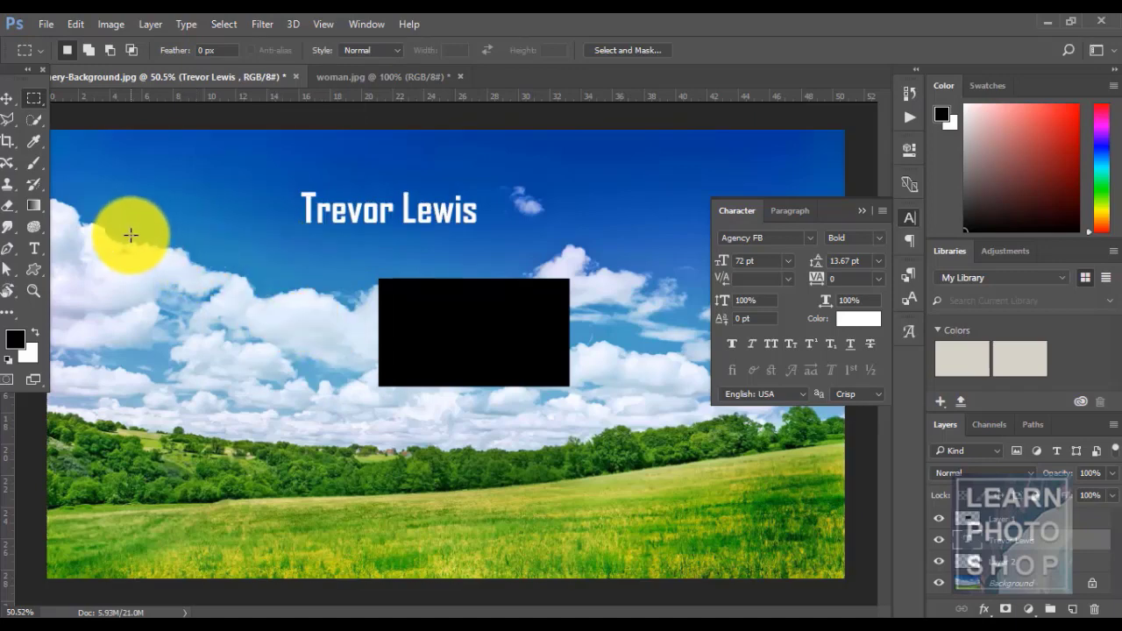
pyautogui.moveTo(132, 234); pyautogui.dragTo(201, 281)
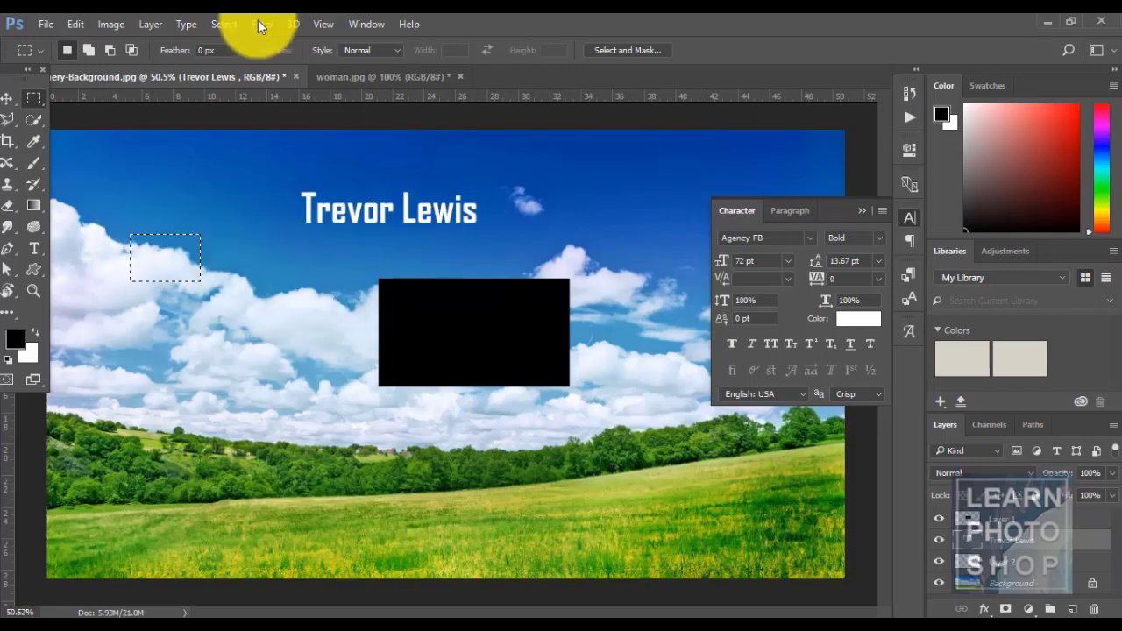
pyautogui.click(213, 23)
pyautogui.click(242, 262)
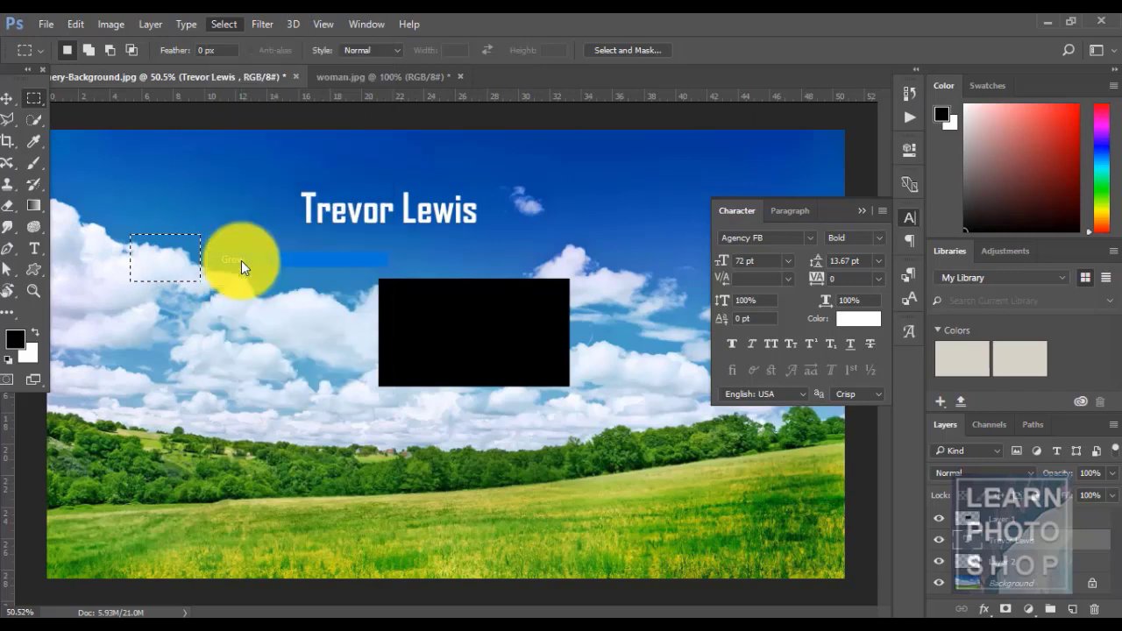
pyautogui.hotkey('ctrl', 'd')
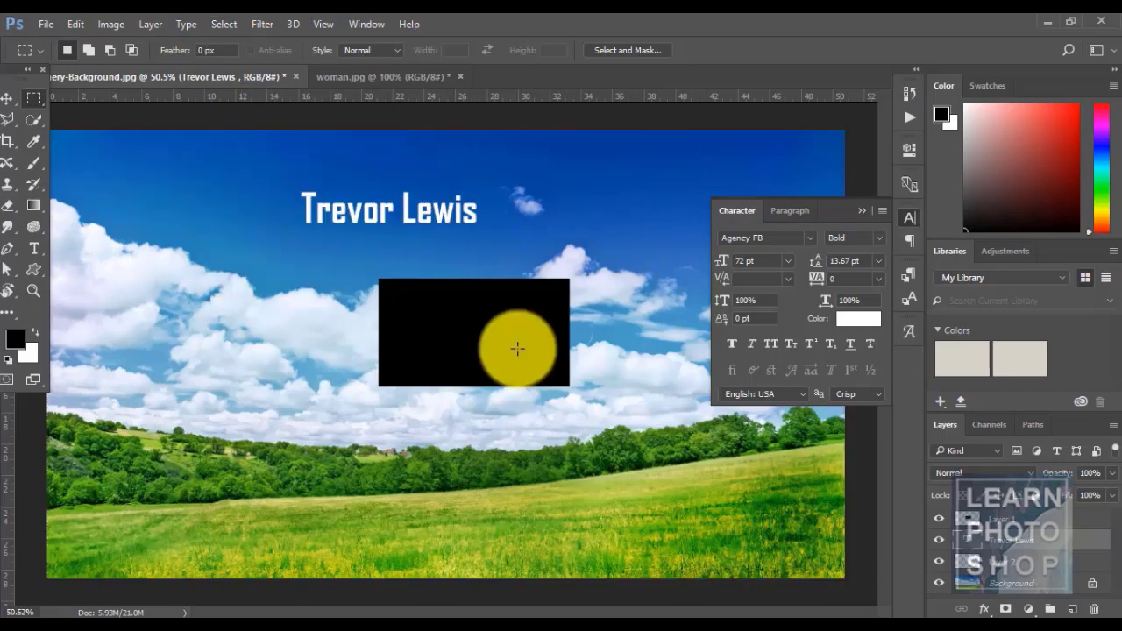
# - Grow a small selection inside the black box, deselect, and activate the Background layer
pyautogui.moveTo(471, 324); pyautogui.dragTo(518, 358)
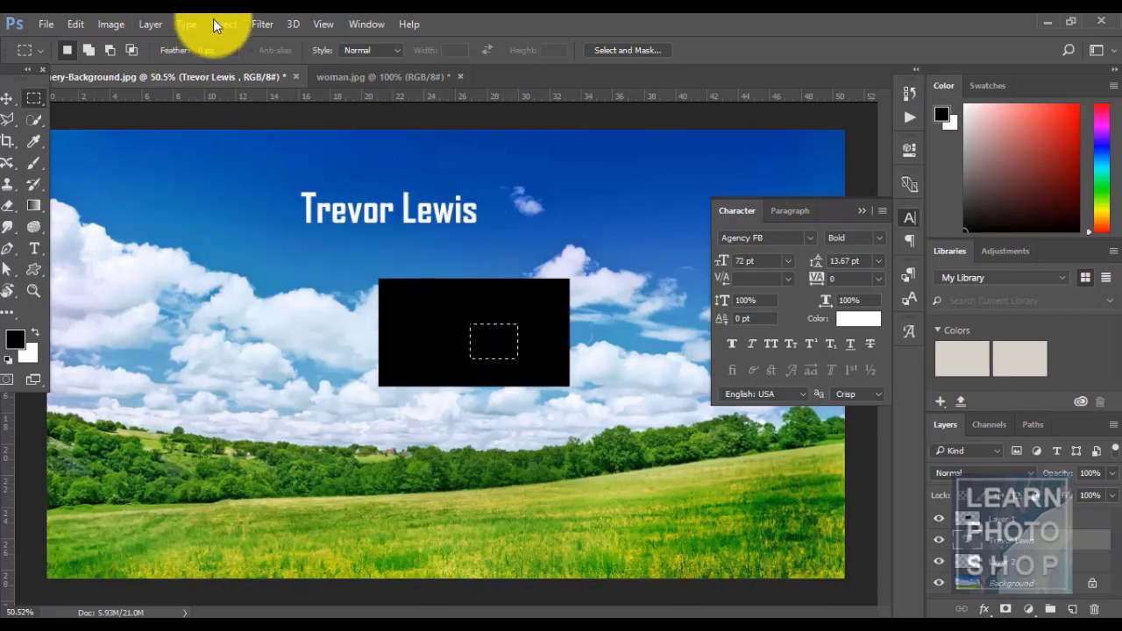
pyautogui.click(220, 24)
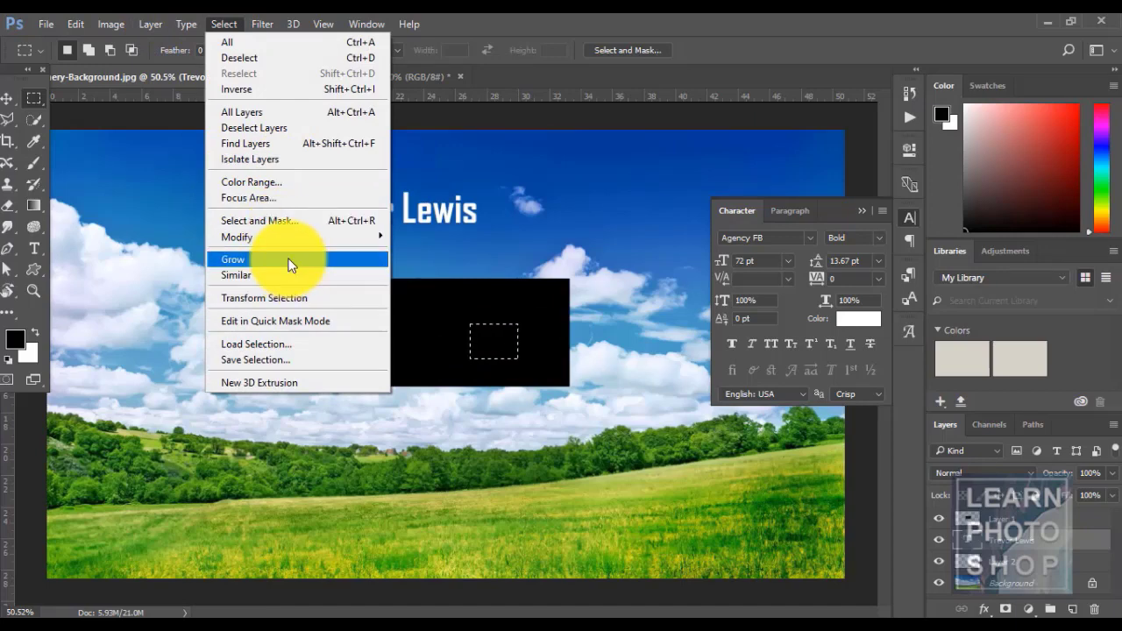
pyautogui.click(291, 261)
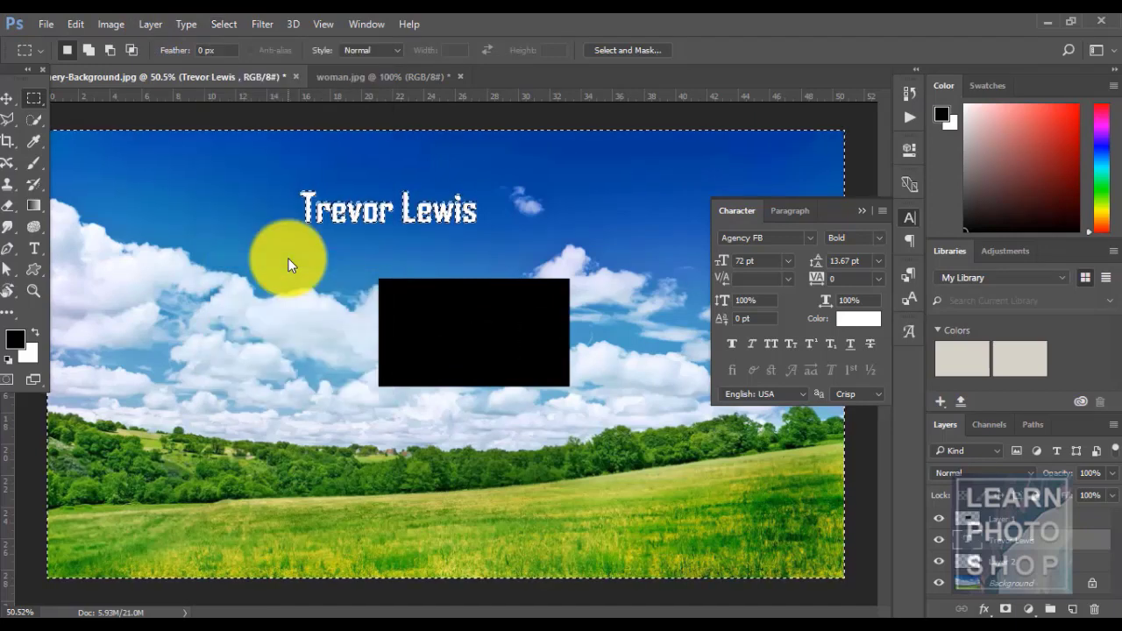
pyautogui.hotkey('ctrl', 'd')
pyautogui.click(1007, 583)
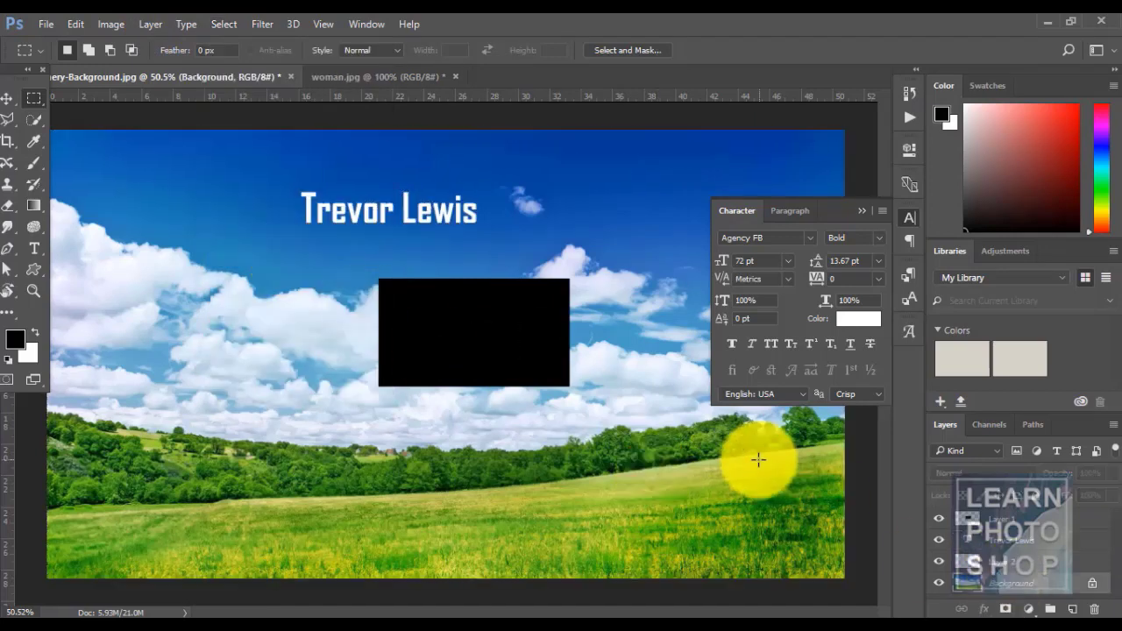
pyautogui.click(220, 20)
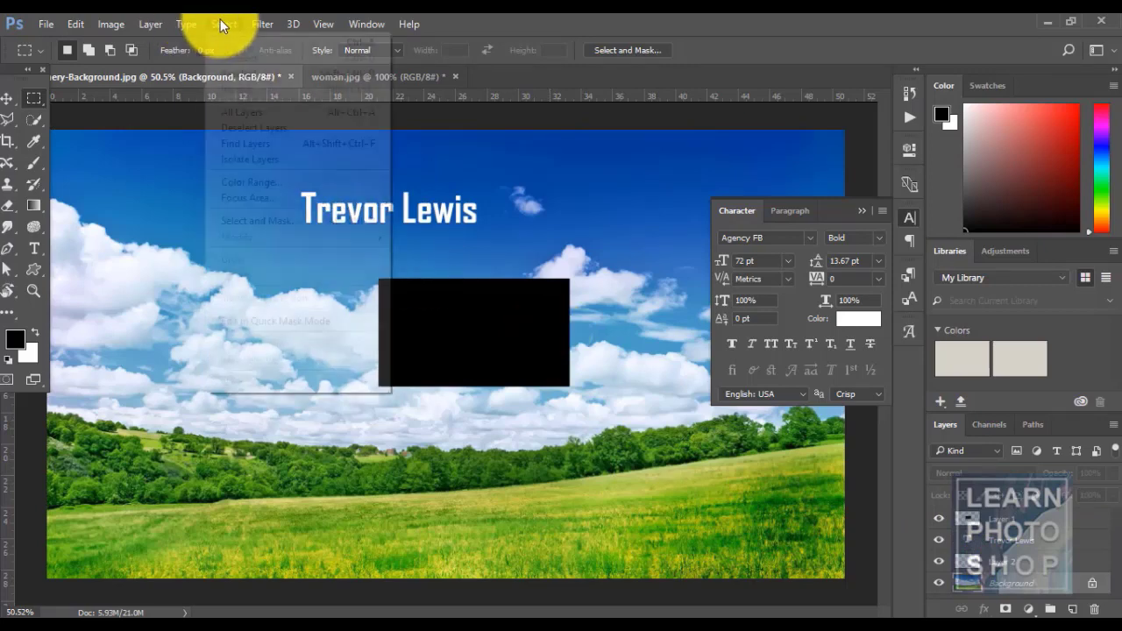
pyautogui.click(533, 15)
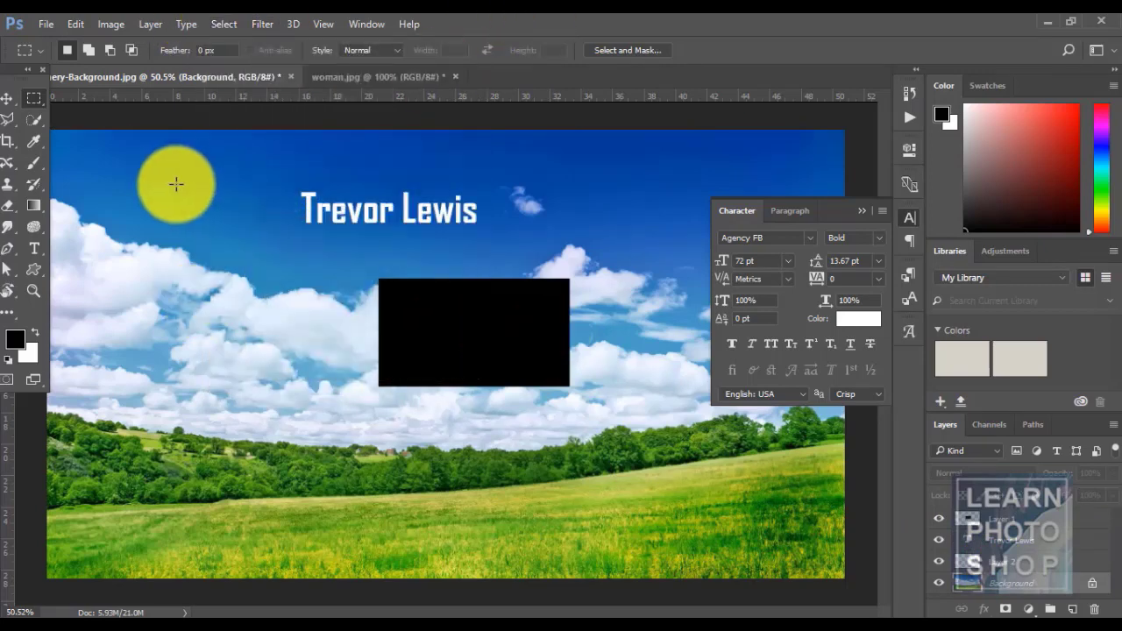
pyautogui.moveTo(173, 181); pyautogui.dragTo(234, 233)
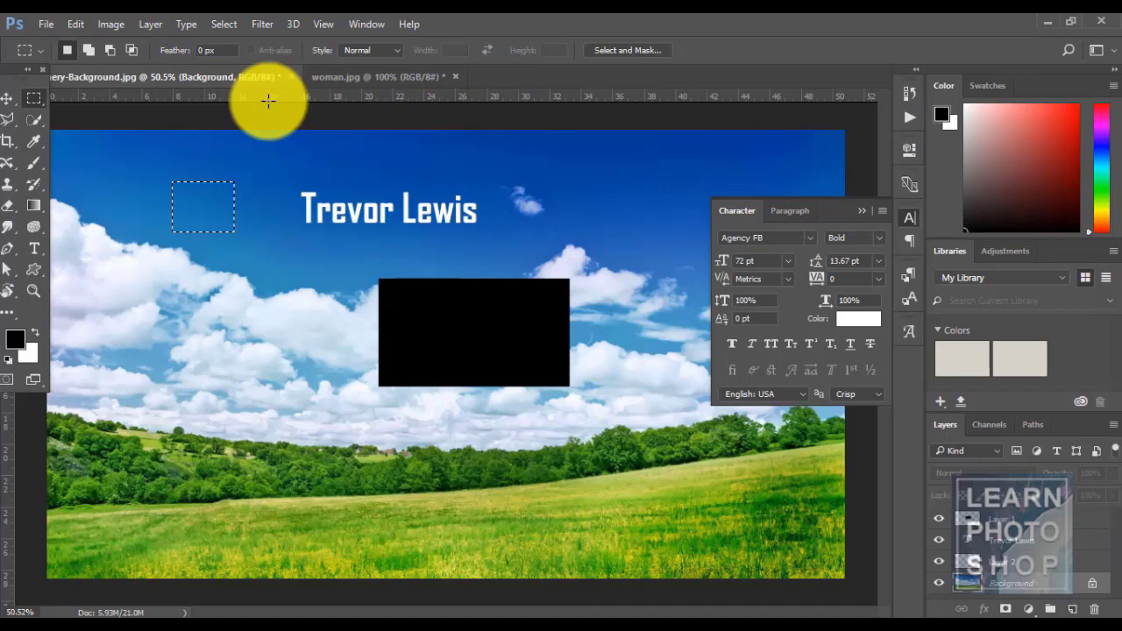
pyautogui.click(224, 24)
pyautogui.click(258, 259)
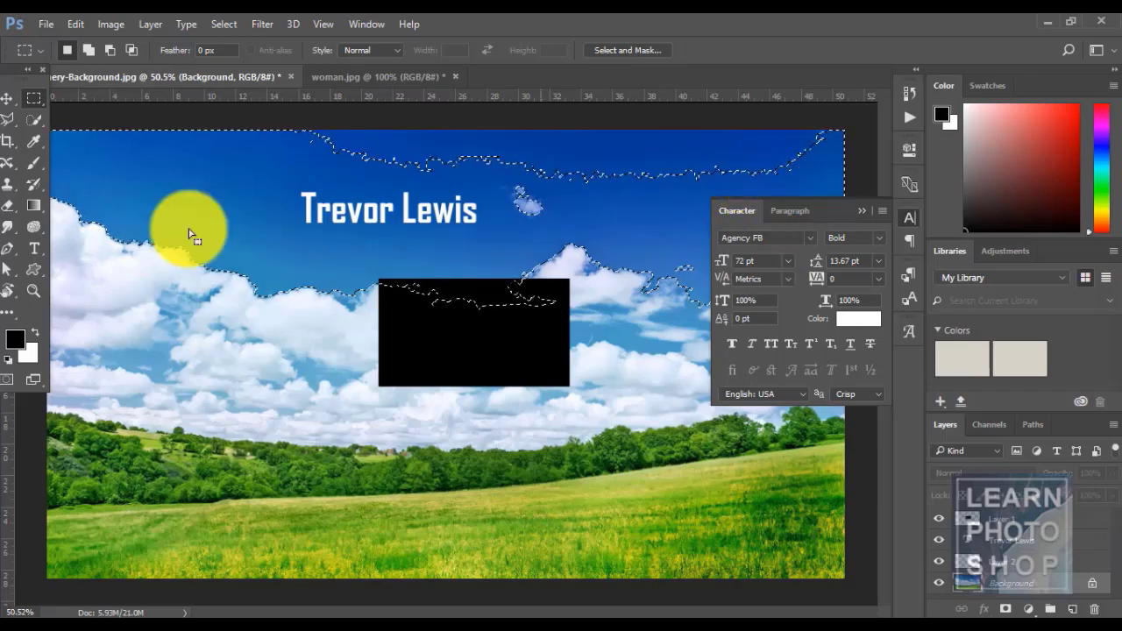
pyautogui.click(113, 295)
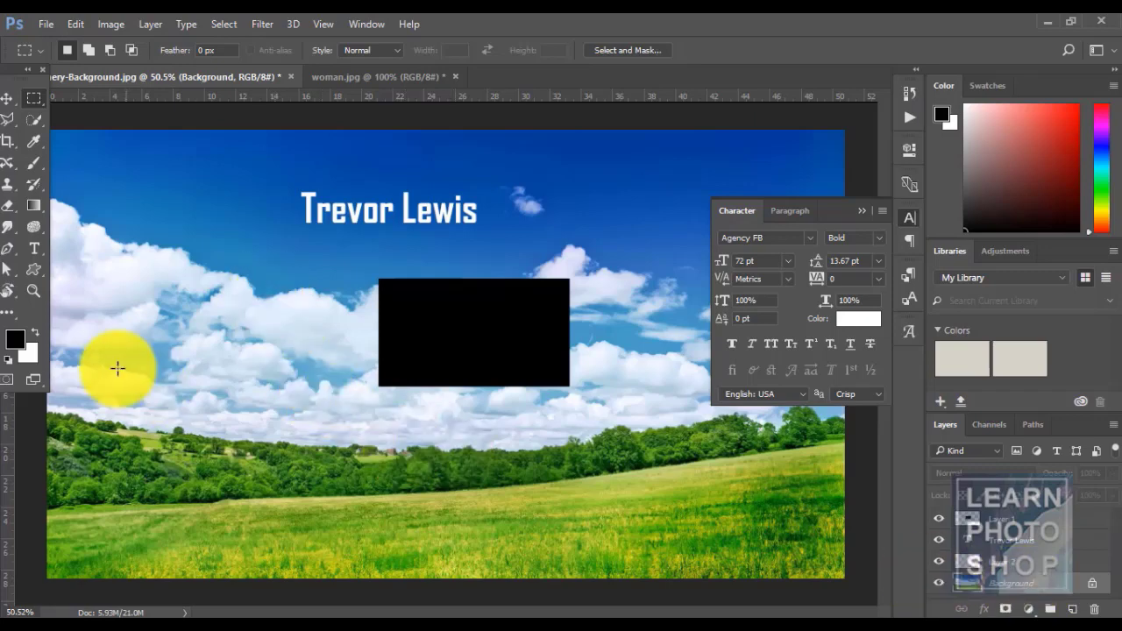
pyautogui.moveTo(125, 266); pyautogui.dragTo(149, 292)
# - Extend the selection to similar cloud areas with Select > Similar, then deselect
pyautogui.click(223, 23)
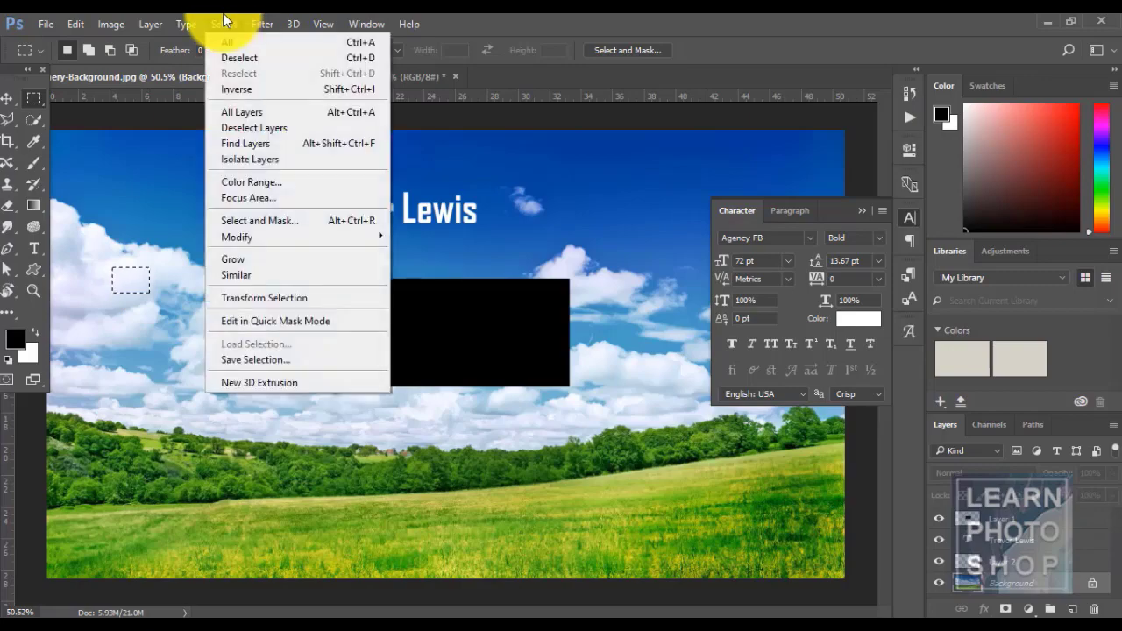
pyautogui.click(280, 271)
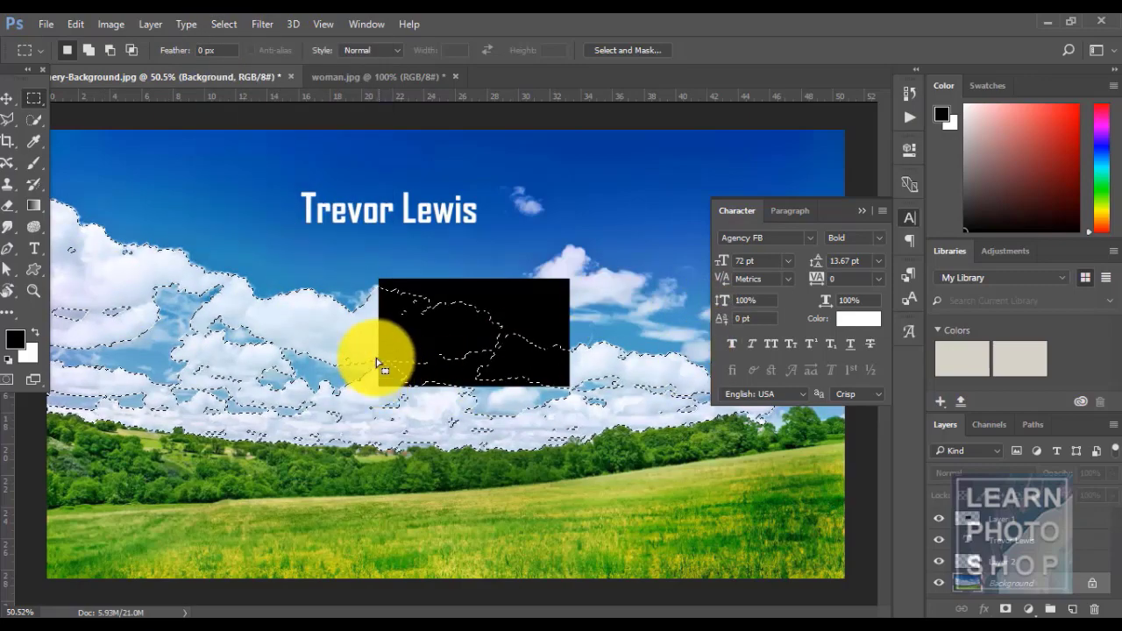
pyautogui.hotkey('ctrl', 'd')
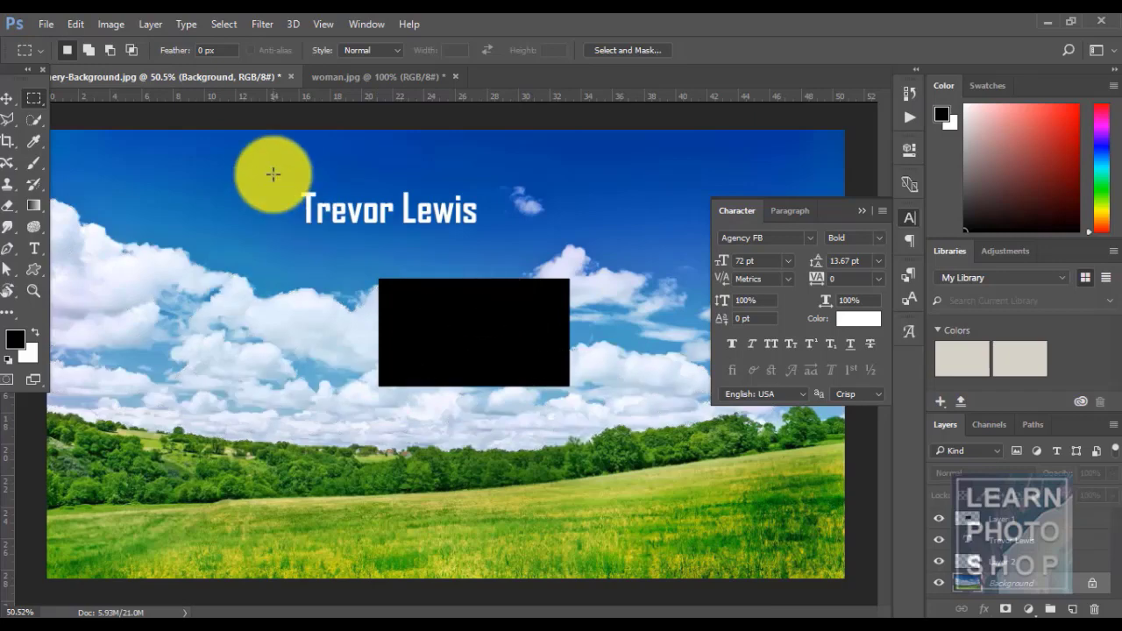
pyautogui.click(215, 25)
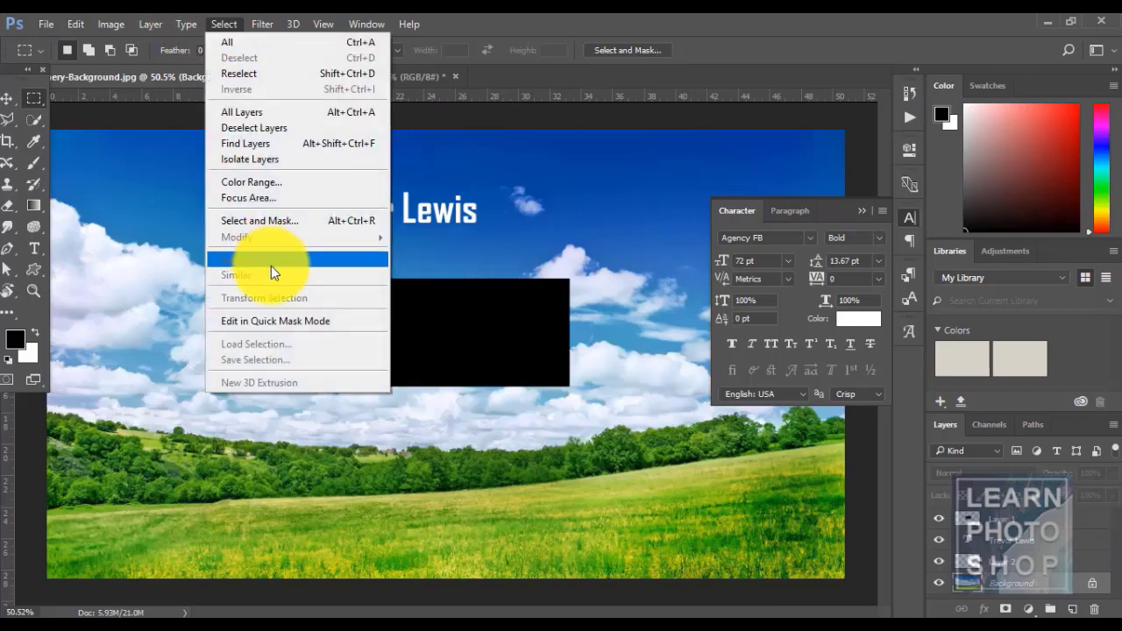
pyautogui.click(537, 13)
# - Grow a sky patch left of the name to all similar blue sky, then marquee a small rectangle at left
pyautogui.moveTo(158, 156); pyautogui.dragTo(248, 206)
pyautogui.click(221, 23)
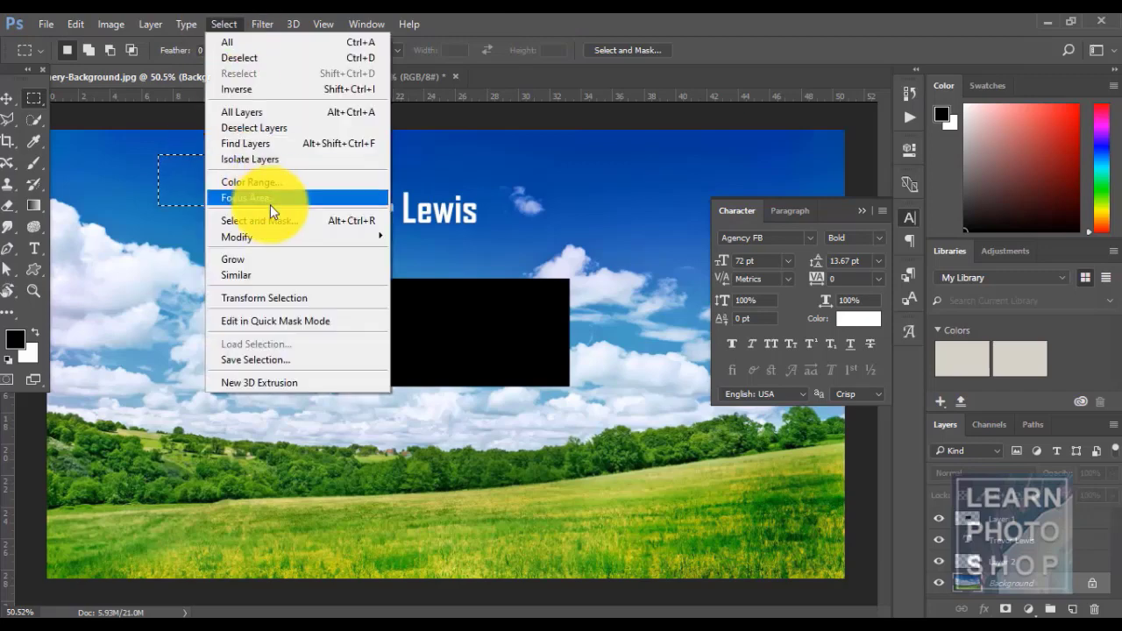
pyautogui.click(283, 275)
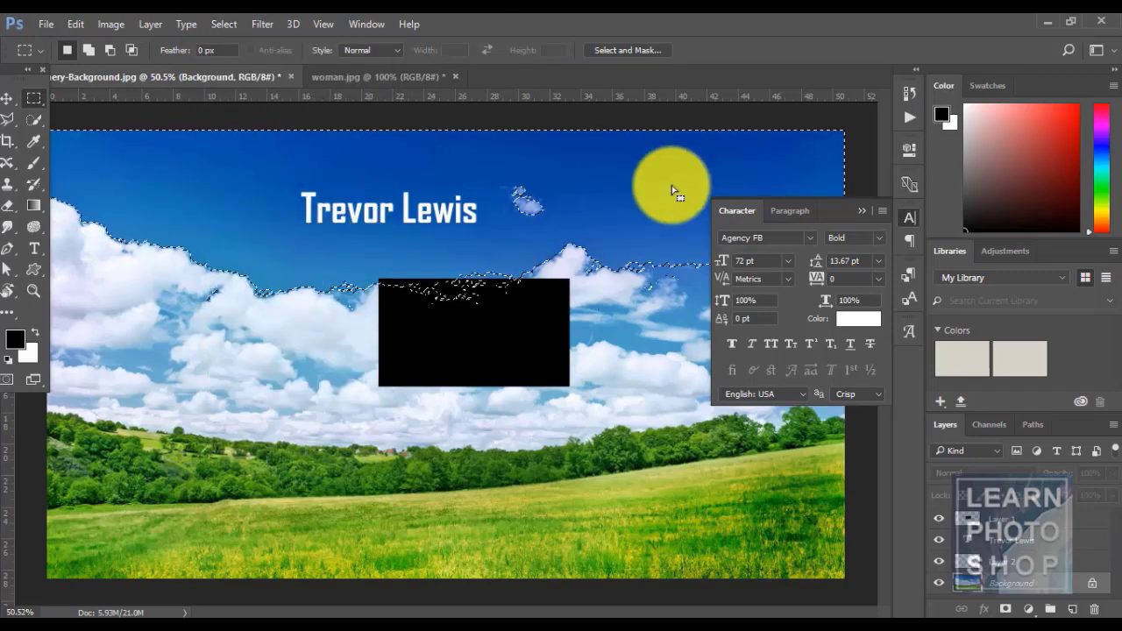
pyautogui.click(529, 209)
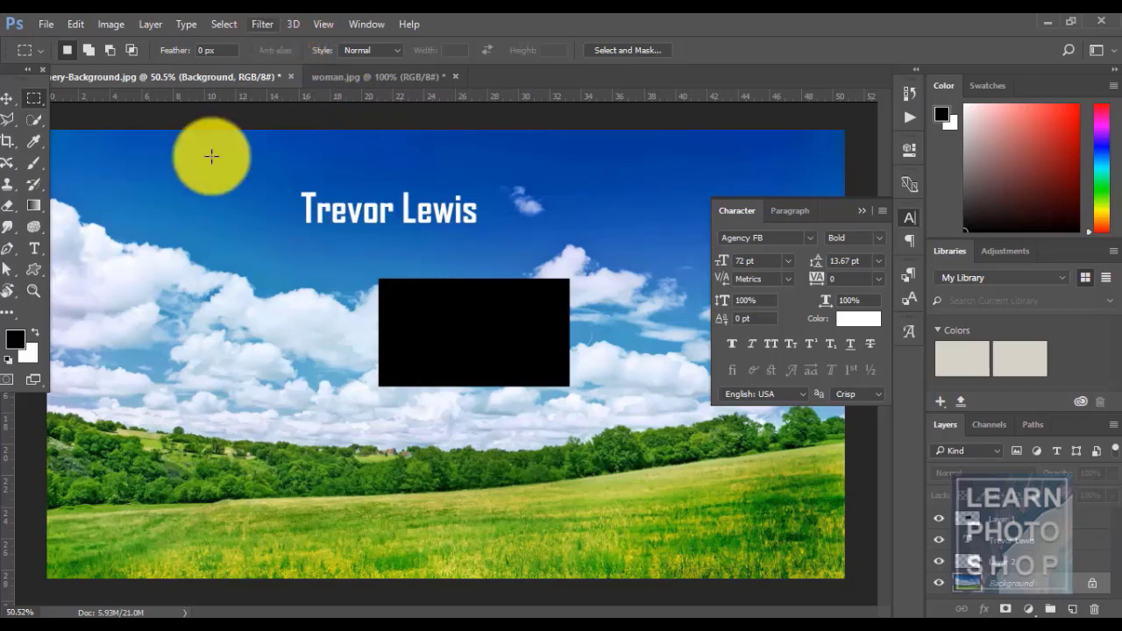
pyautogui.moveTo(128, 278); pyautogui.dragTo(191, 328)
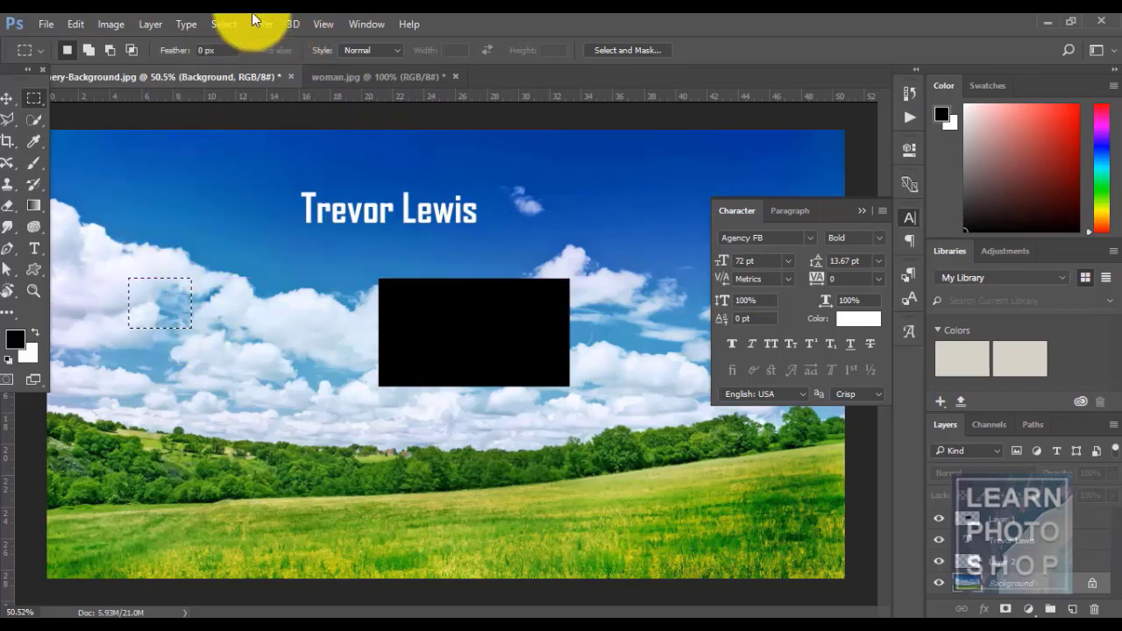
# - Extend the sky patch to similar colours, then grow a bottom grass rectangle to similar grass
pyautogui.click(224, 21)
pyautogui.click(259, 280)
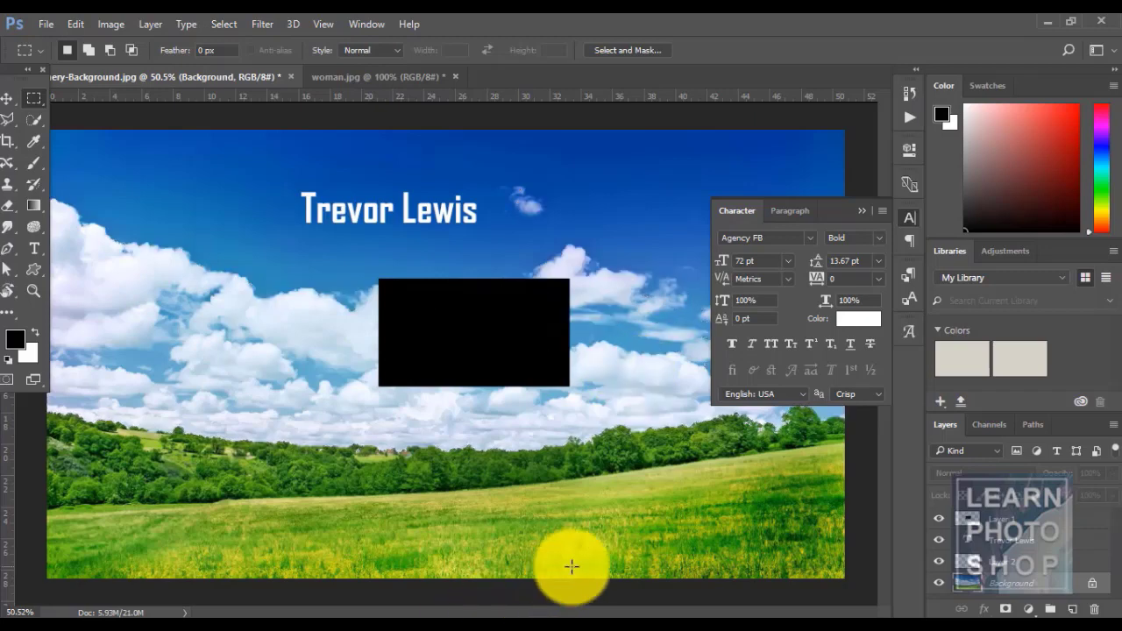
pyautogui.moveTo(517, 511); pyautogui.dragTo(664, 564)
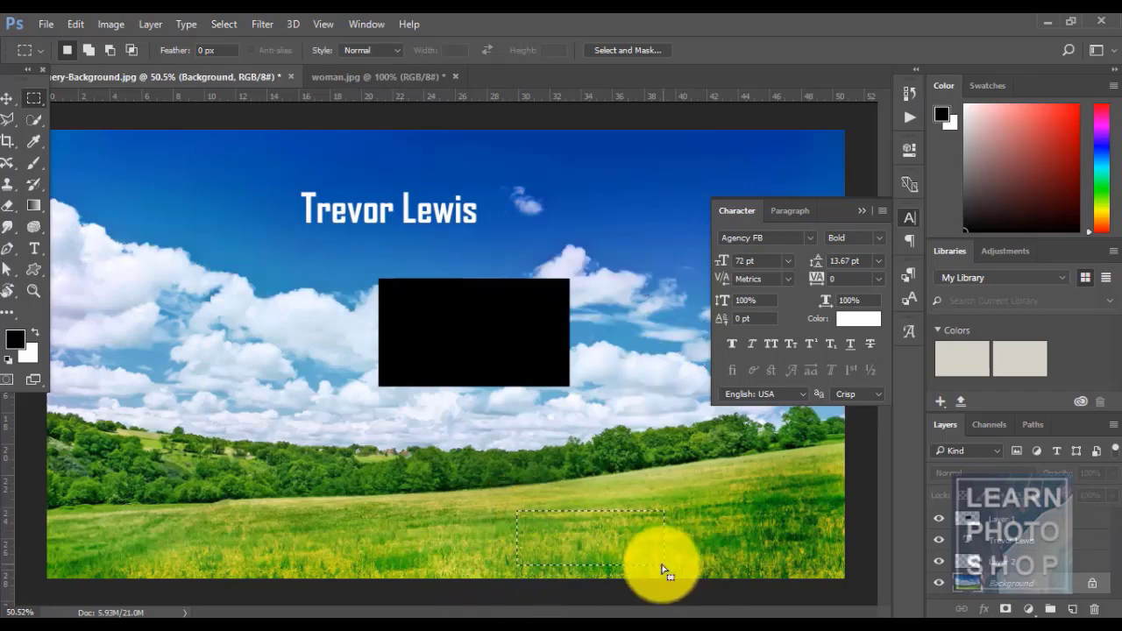
pyautogui.click(224, 27)
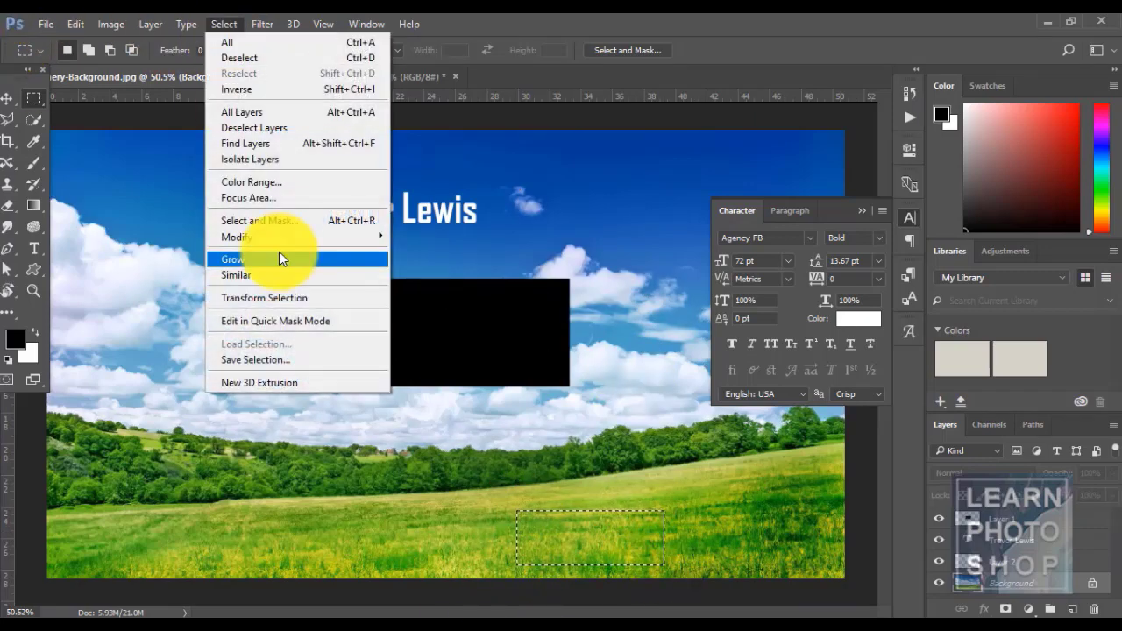
pyautogui.click(279, 273)
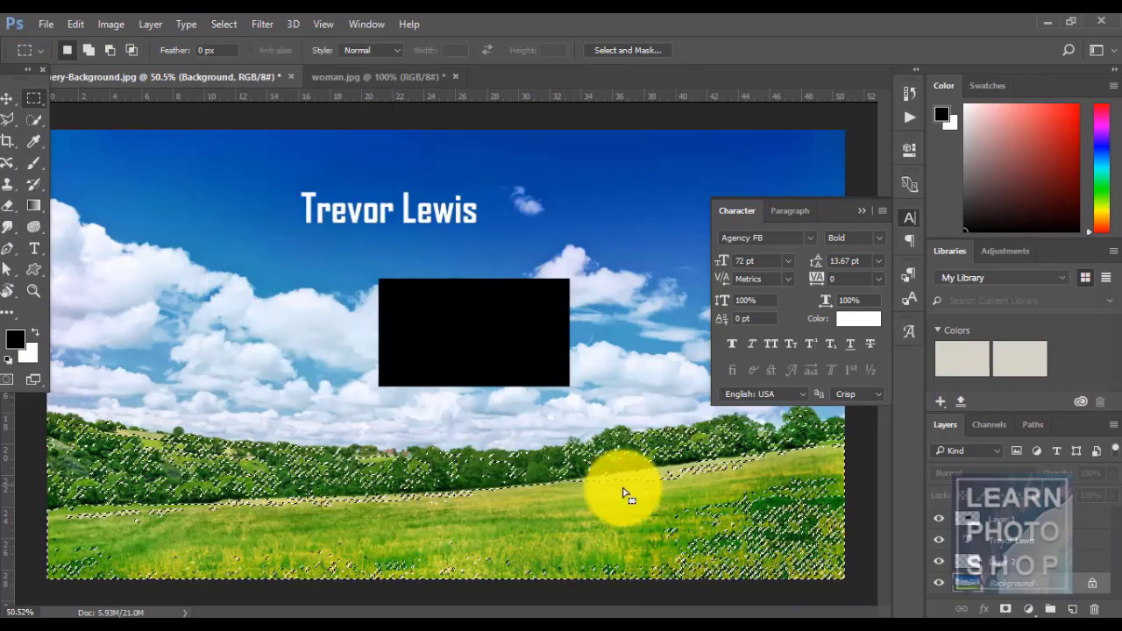
pyautogui.hotkey('ctrl', 'd')
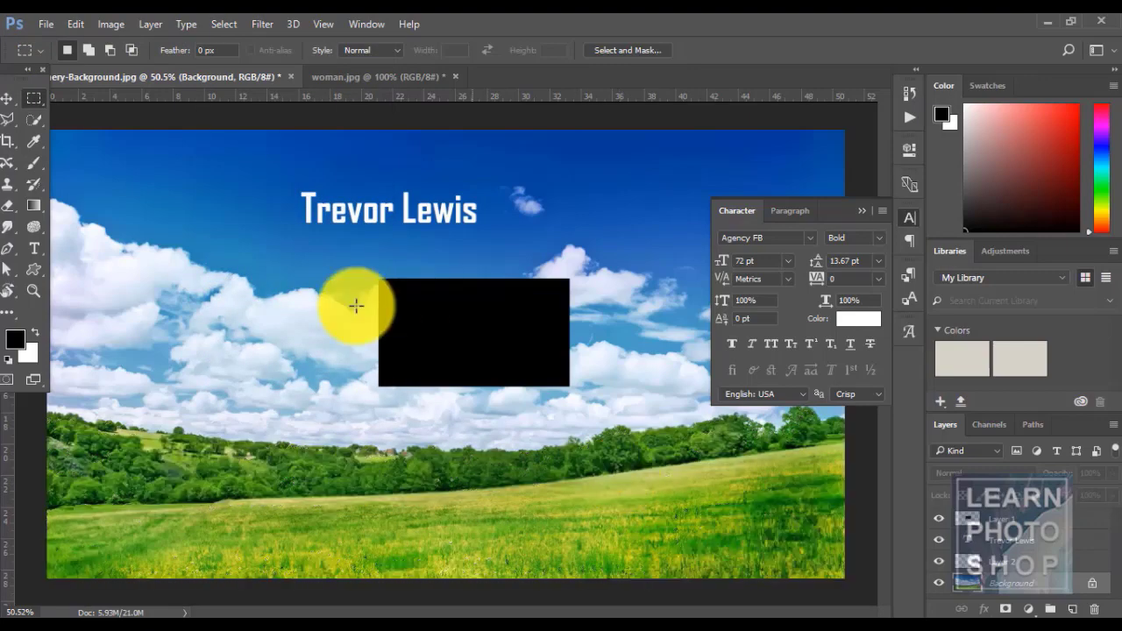
# - Make Layer 1 active and draw a rectangle over the left clouds
pyautogui.click(240, 19)
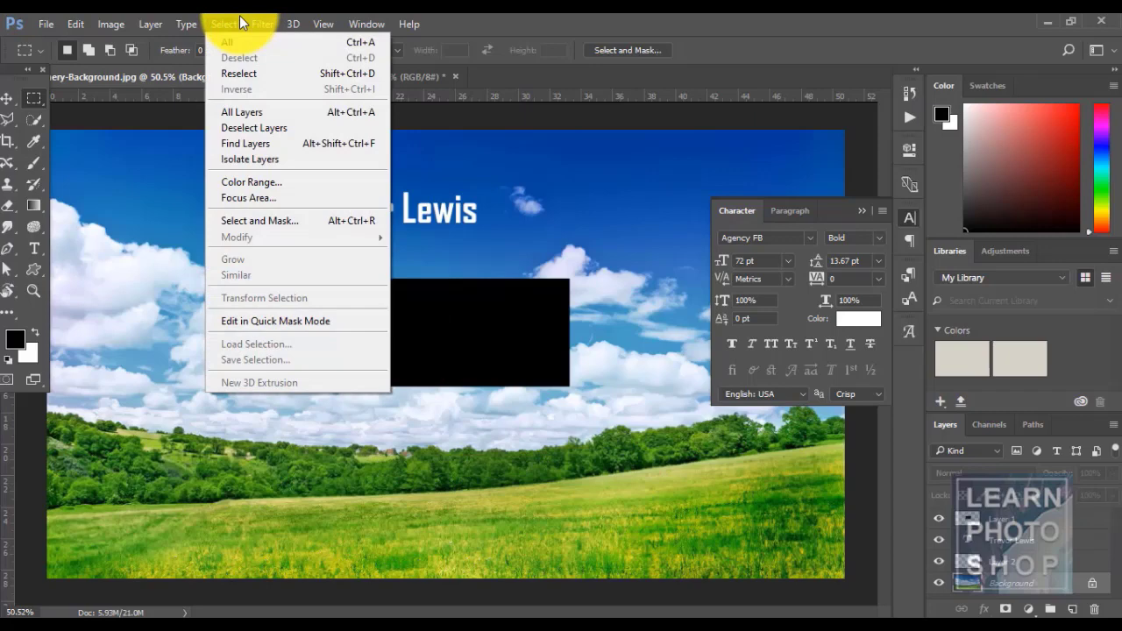
pyautogui.click(514, 20)
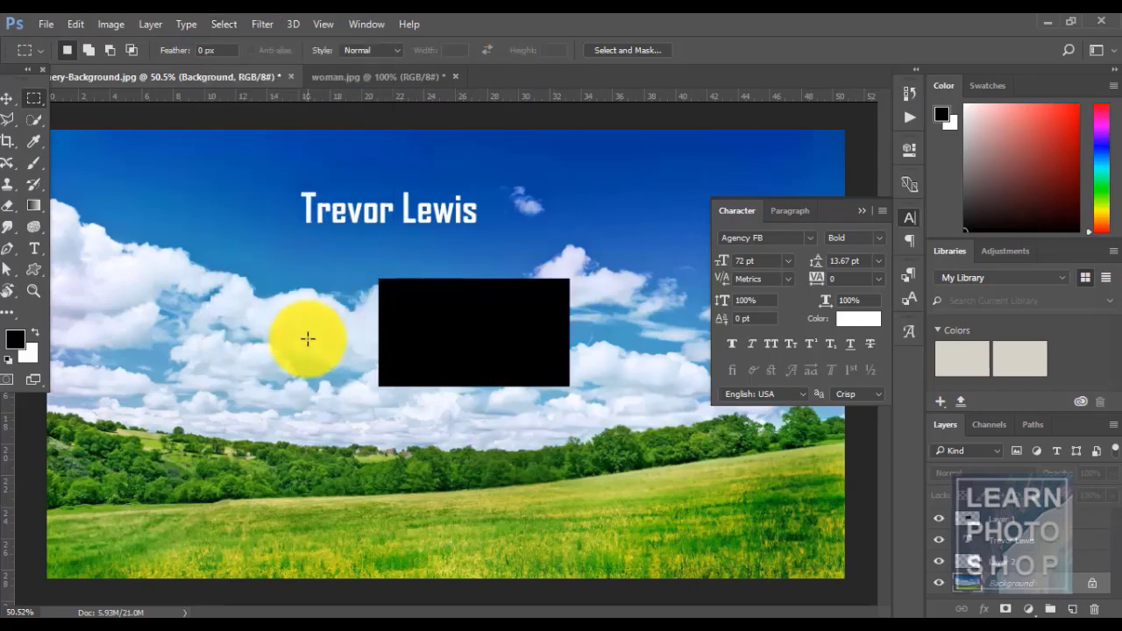
pyautogui.click(1015, 519)
pyautogui.moveTo(120, 254); pyautogui.dragTo(258, 372)
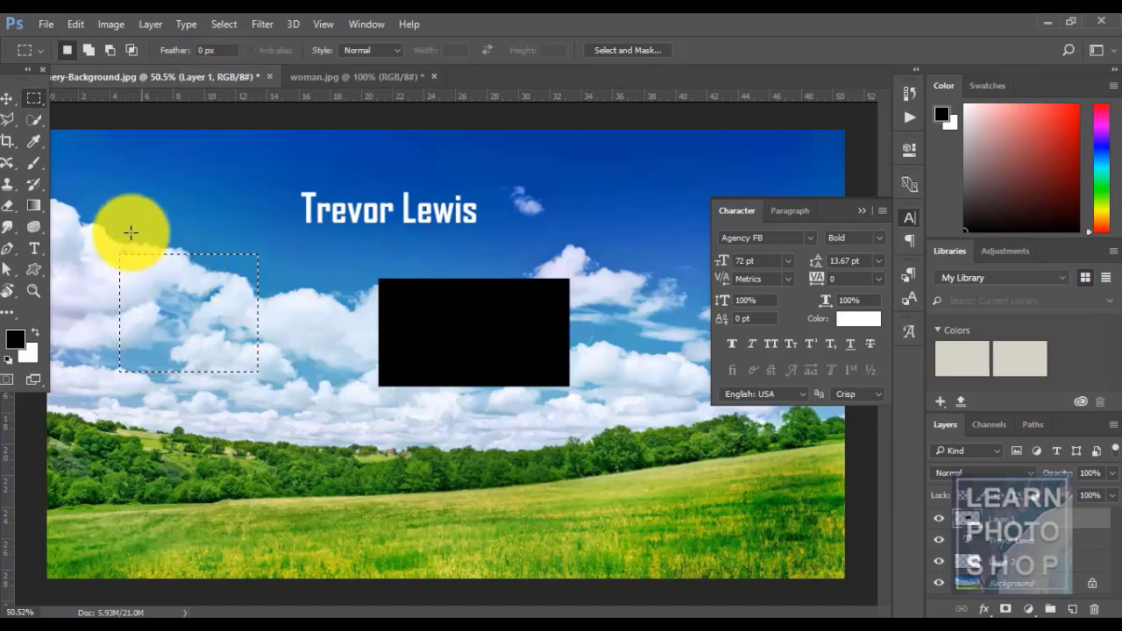
pyautogui.moveTo(130, 233); pyautogui.dragTo(299, 347)
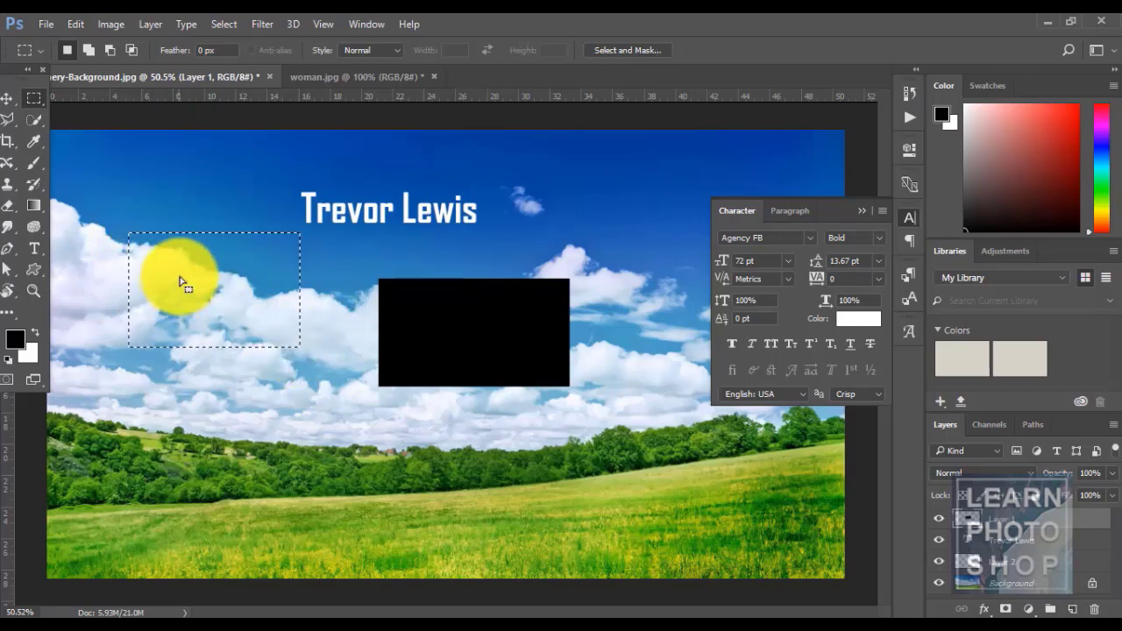
# - Transform the selection about 131% wider and stretch it down to the tree line
pyautogui.click(233, 22)
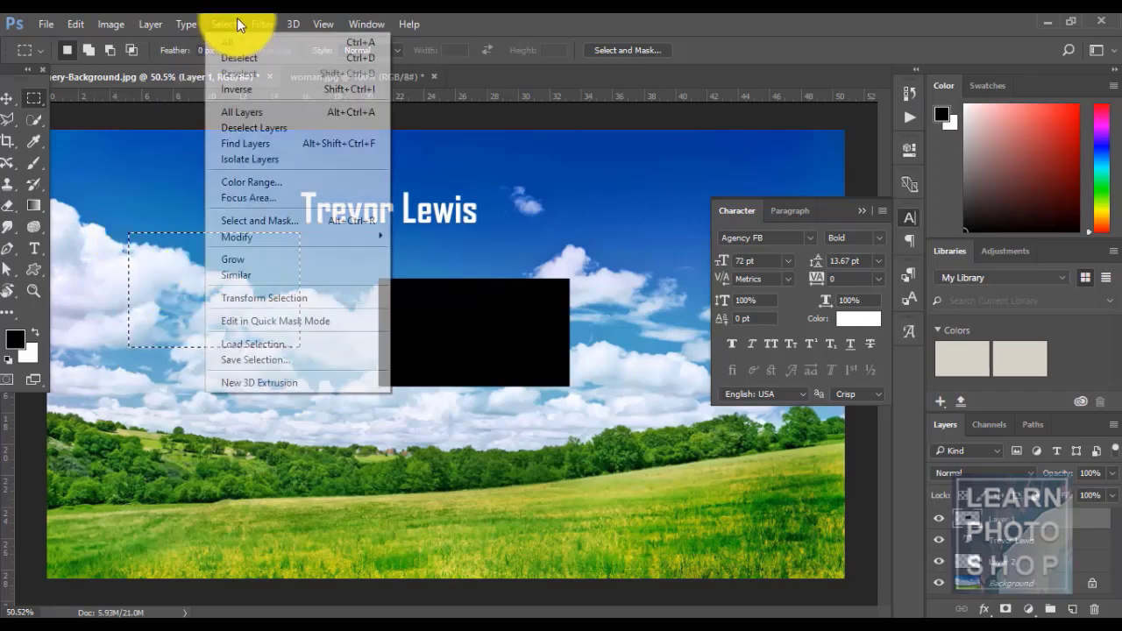
pyautogui.click(246, 303)
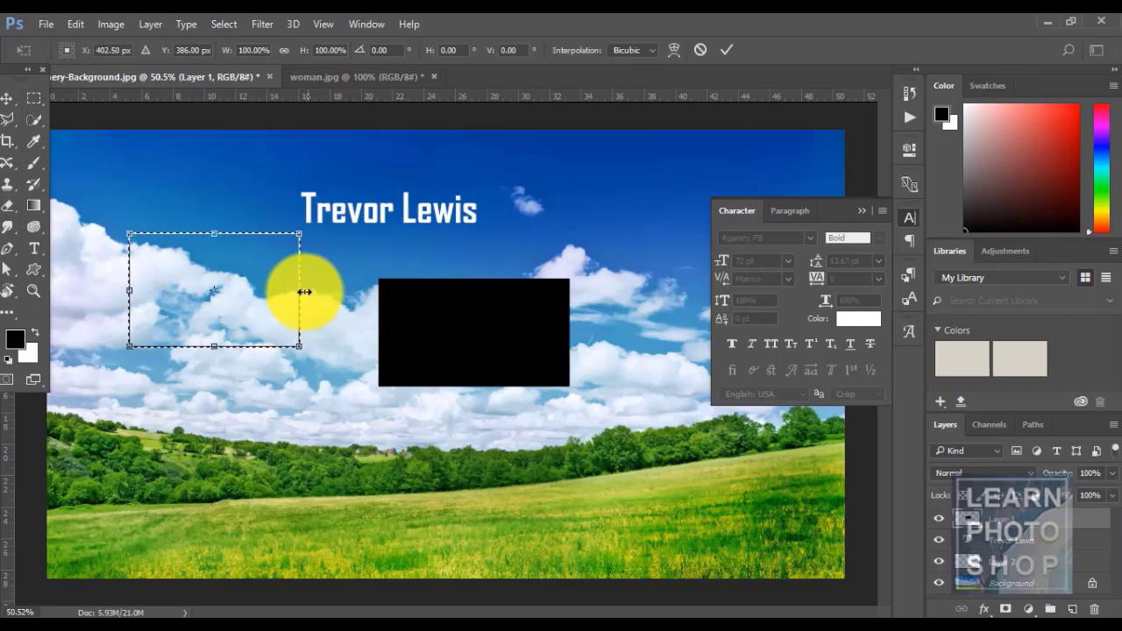
pyautogui.moveTo(299, 290); pyautogui.dragTo(352, 290)
pyautogui.moveTo(238, 348); pyautogui.dragTo(248, 428)
pyautogui.press('Return')
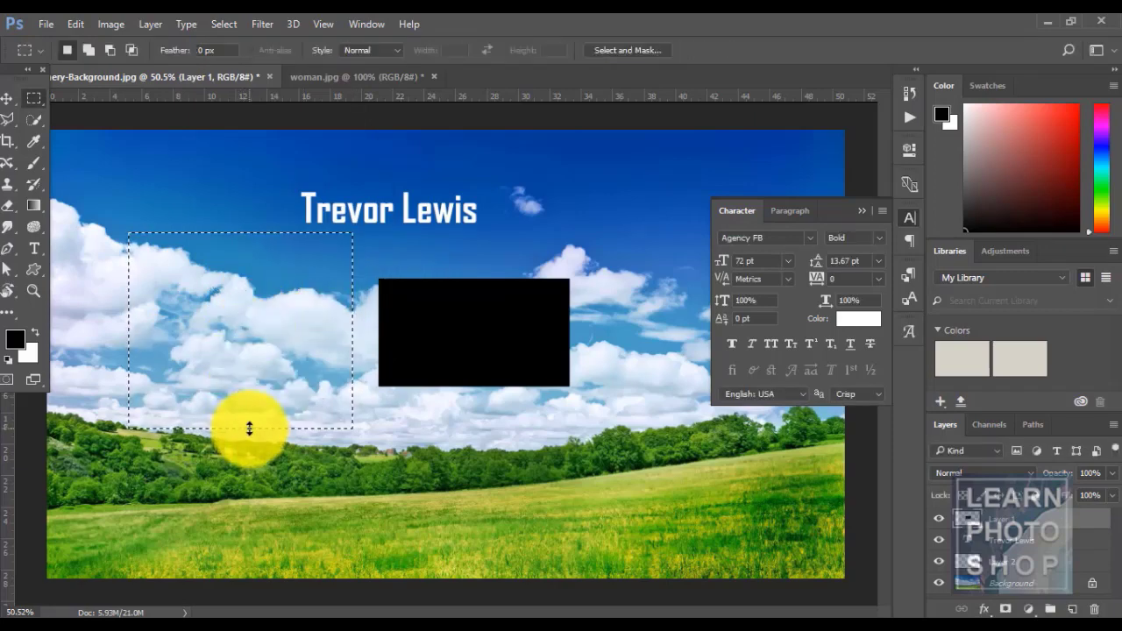
# - Switch to the woman.jpg photo
pyautogui.click(225, 25)
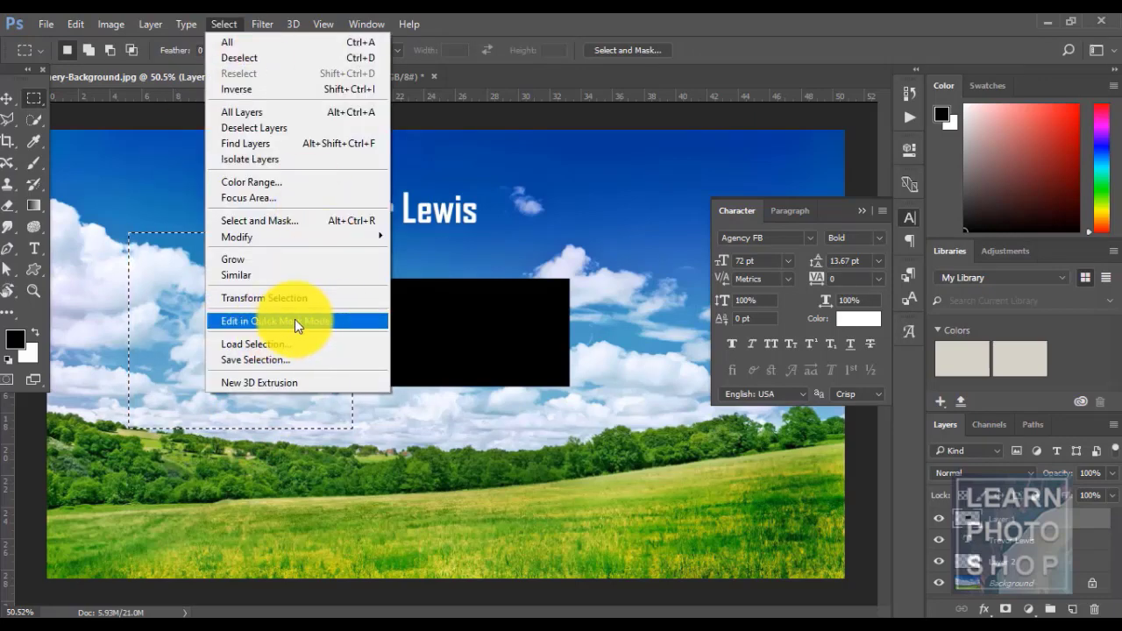
pyautogui.click(500, 19)
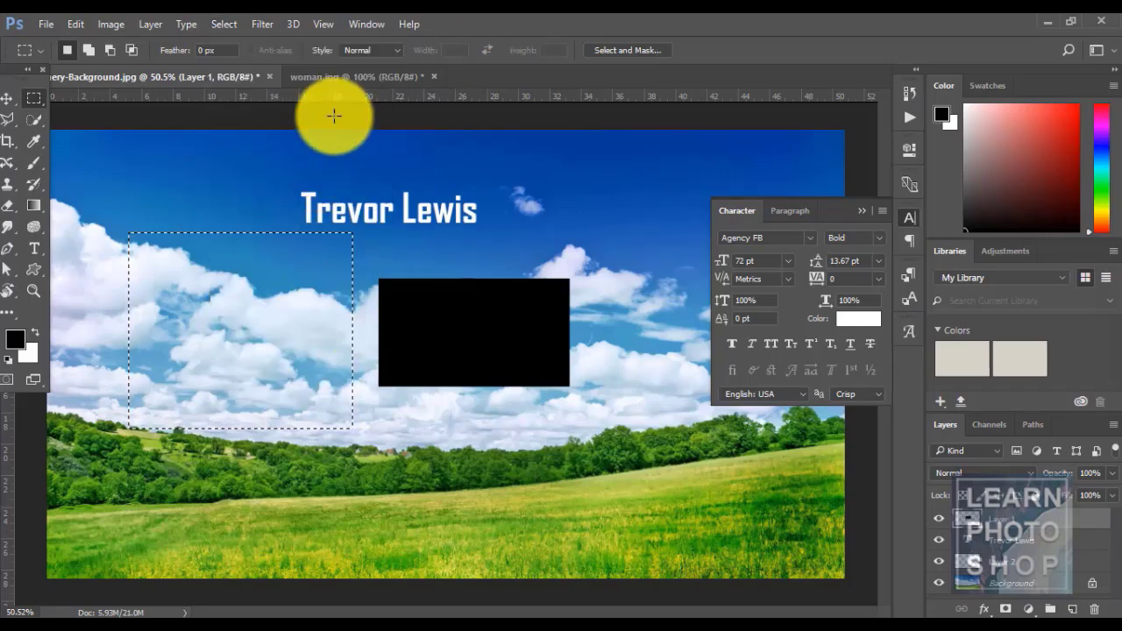
pyautogui.click(330, 78)
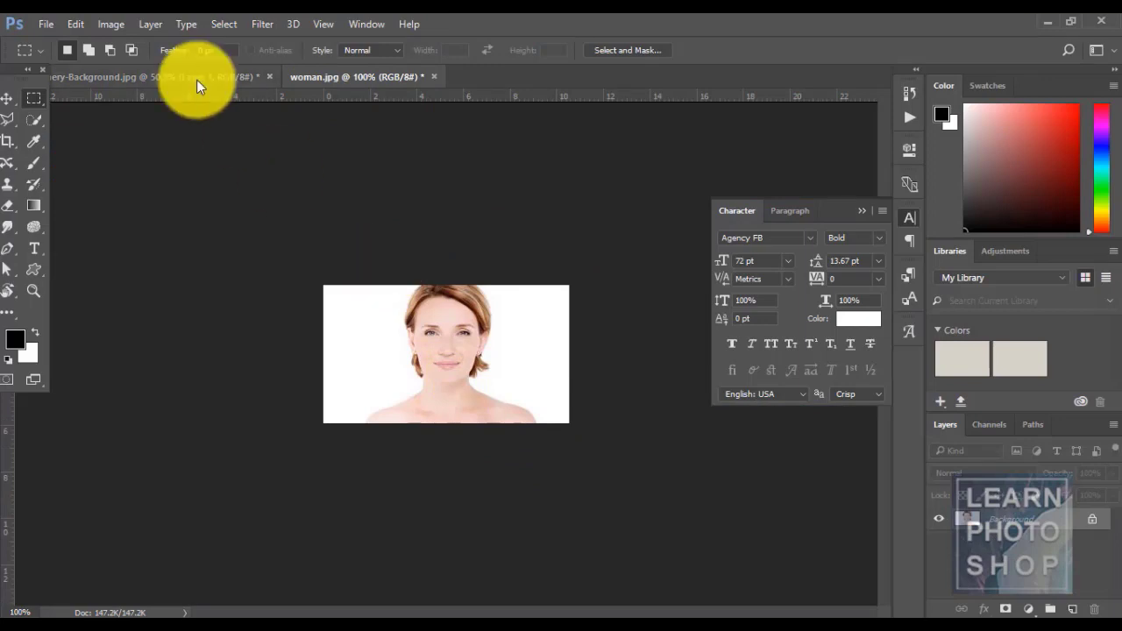
# - Toggle Quick Mask mode with Q and view its options without changes
pyautogui.click(211, 23)
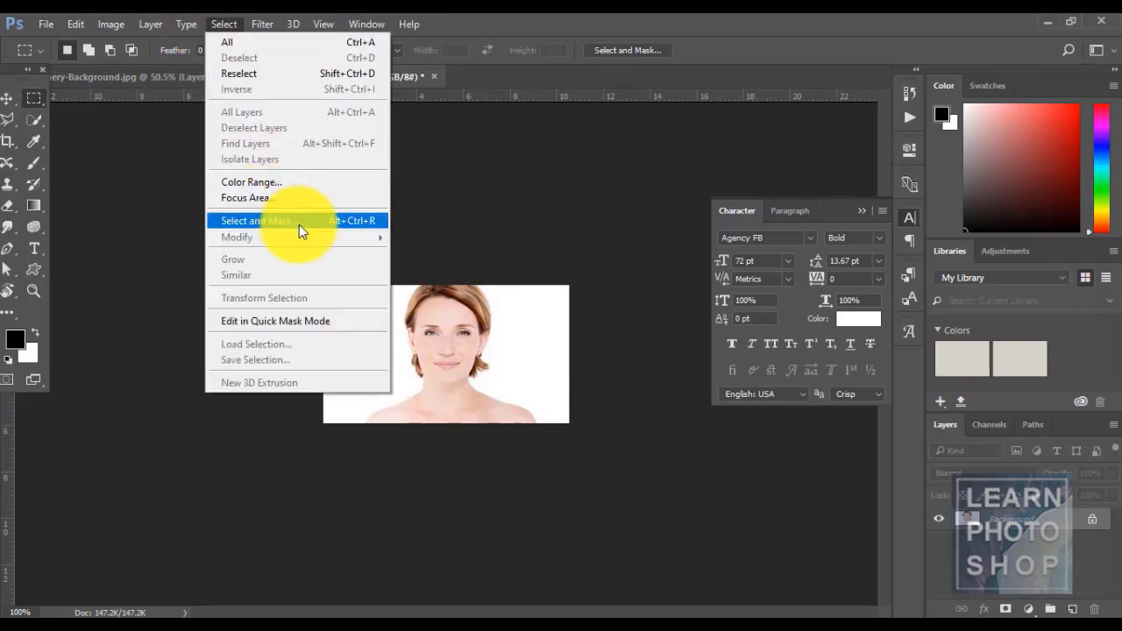
pyautogui.click(591, 12)
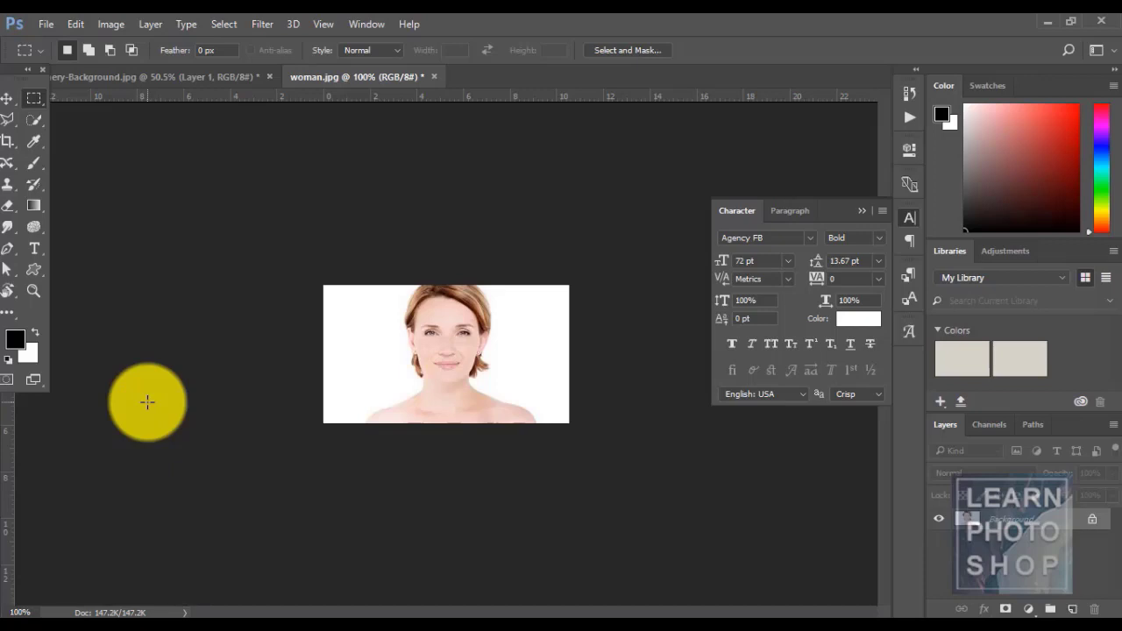
pyautogui.press('q')
pyautogui.press('q')
pyautogui.press('q')
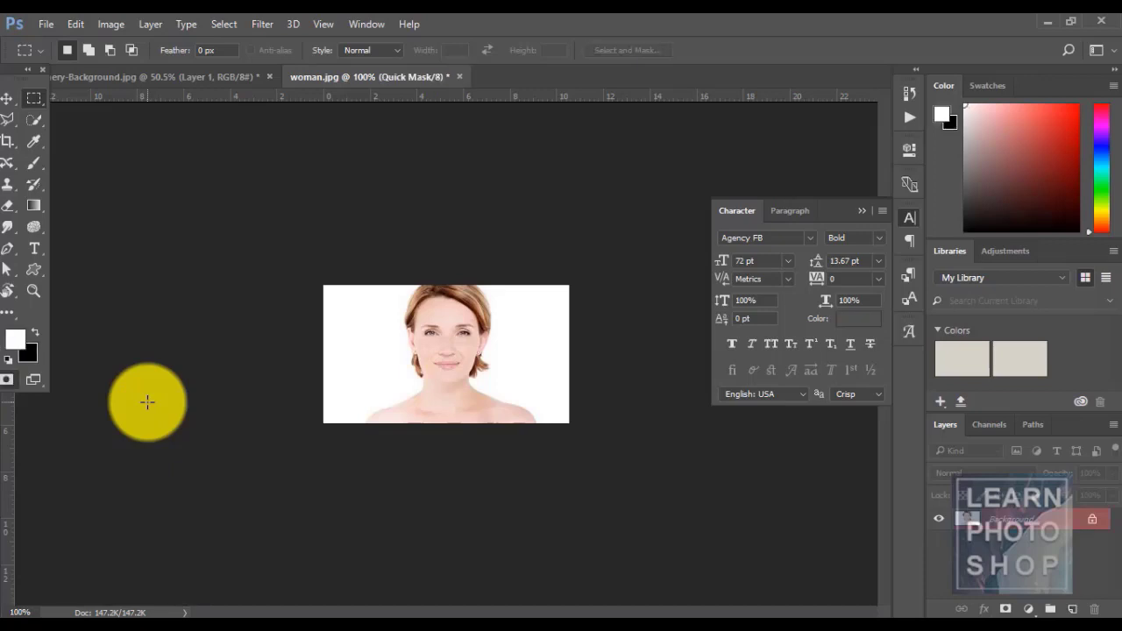
pyautogui.press('q')
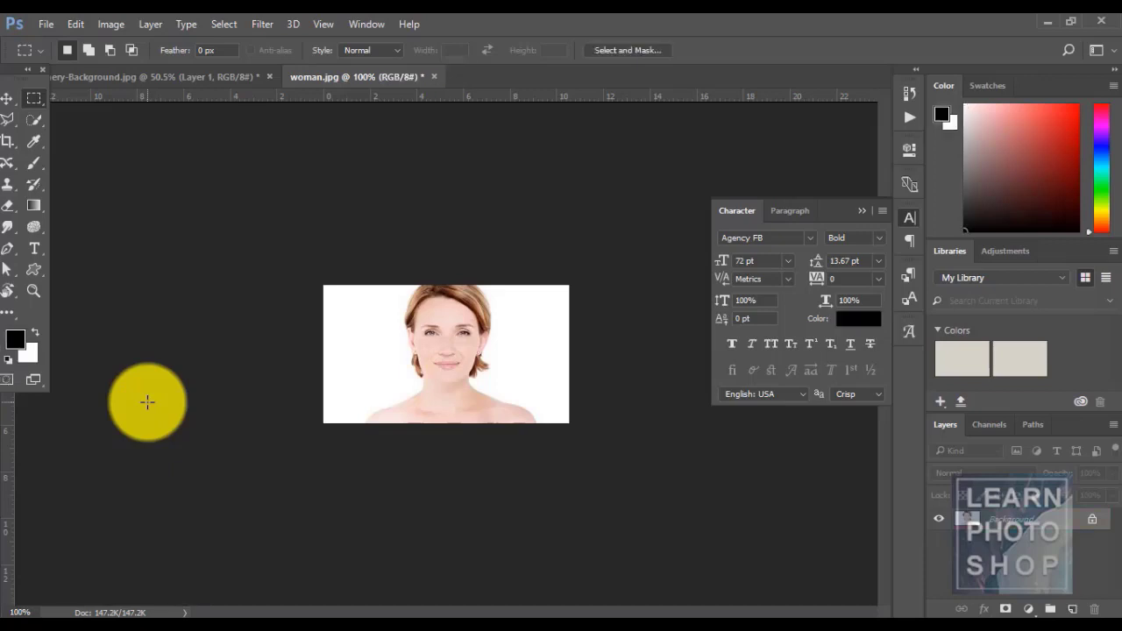
pyautogui.doubleClick(7, 384)
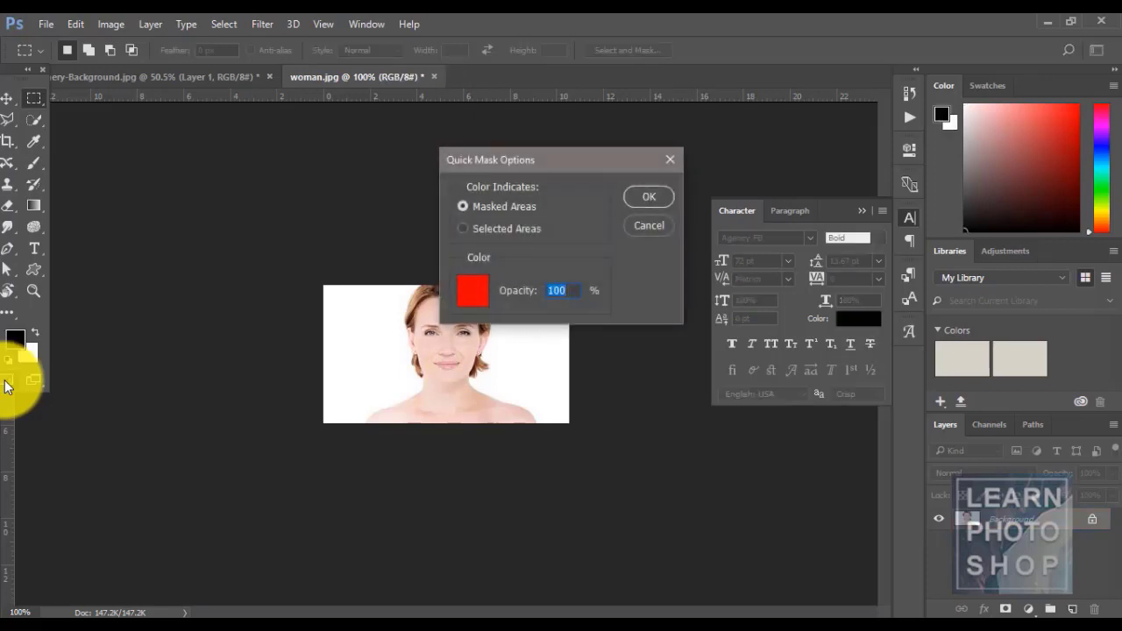
pyautogui.click(648, 231)
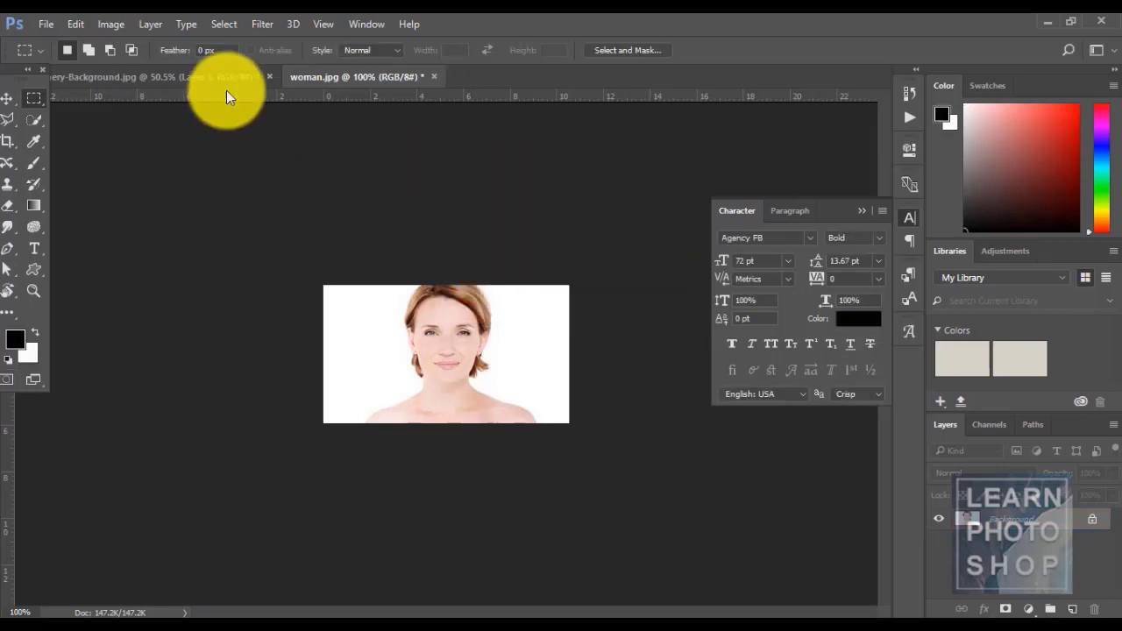
# - Enter Quick Mask mode, brush over the woman's head and shoulders, and convert it to a selection
pyautogui.click(233, 24)
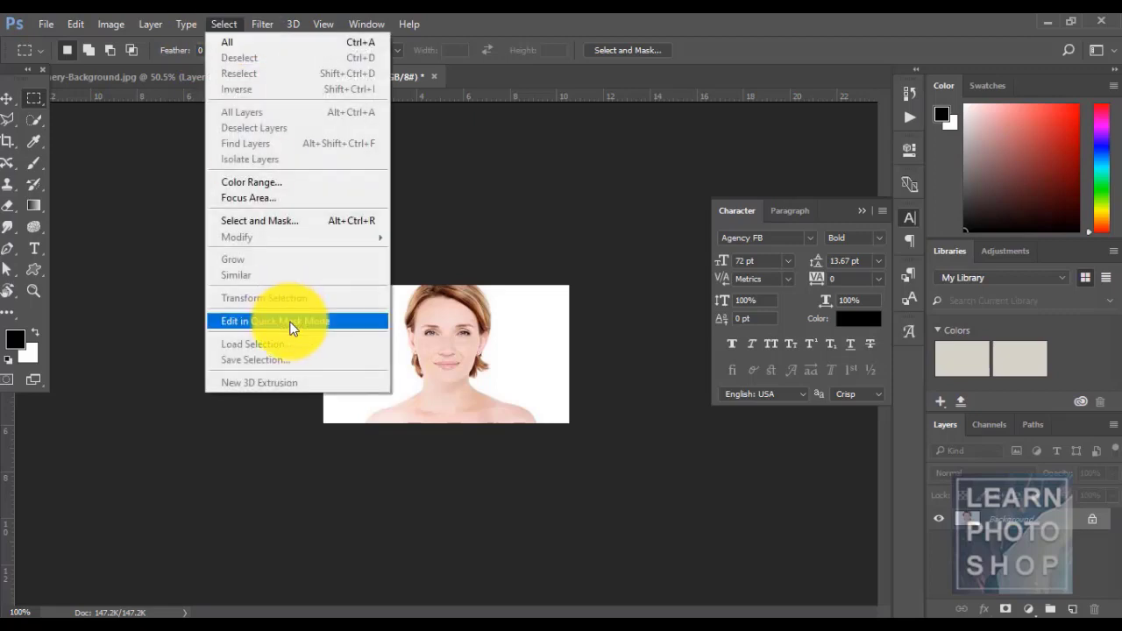
pyautogui.click(292, 322)
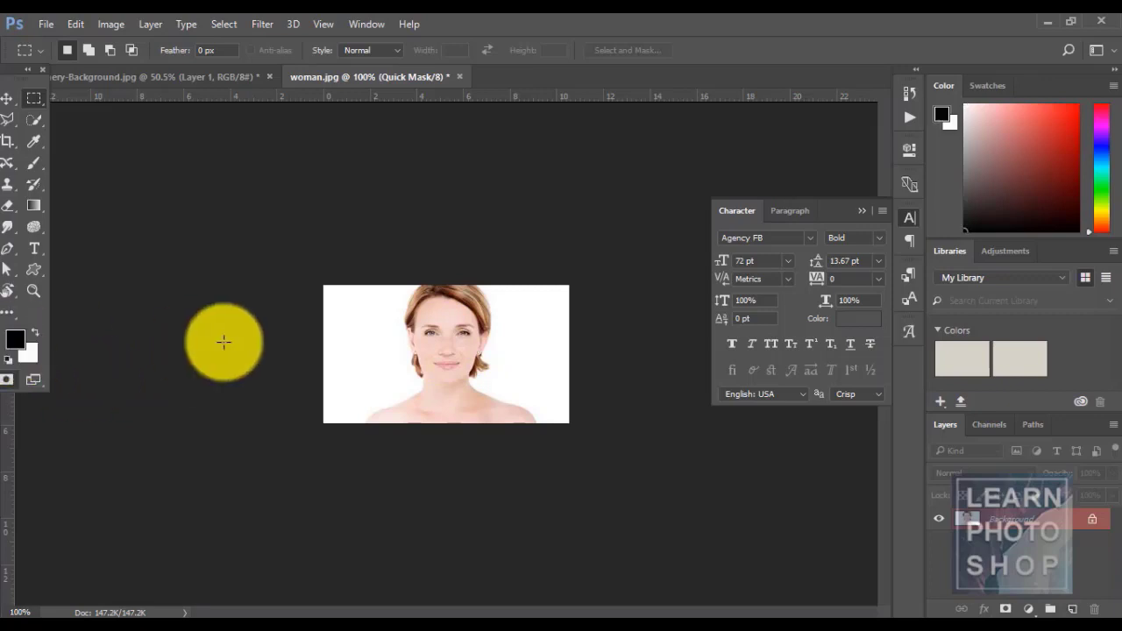
pyautogui.press('b')
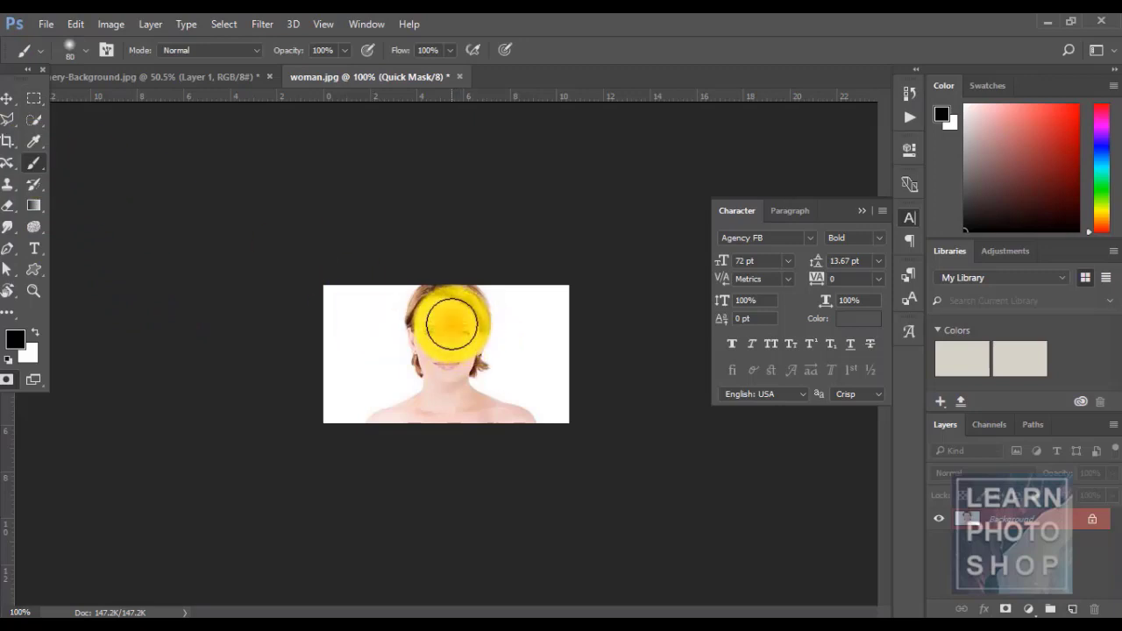
pyautogui.moveTo(434, 314)
pyautogui.mouseDown()
pyautogui.moveTo(466, 316)
pyautogui.moveTo(466, 363)
pyautogui.moveTo(444, 363)
pyautogui.moveTo(431, 333)
pyautogui.moveTo(446, 421)
pyautogui.moveTo(377, 442)
pyautogui.moveTo(466, 420)
pyautogui.moveTo(518, 438)
pyautogui.moveTo(450, 422)
pyautogui.mouseUp()
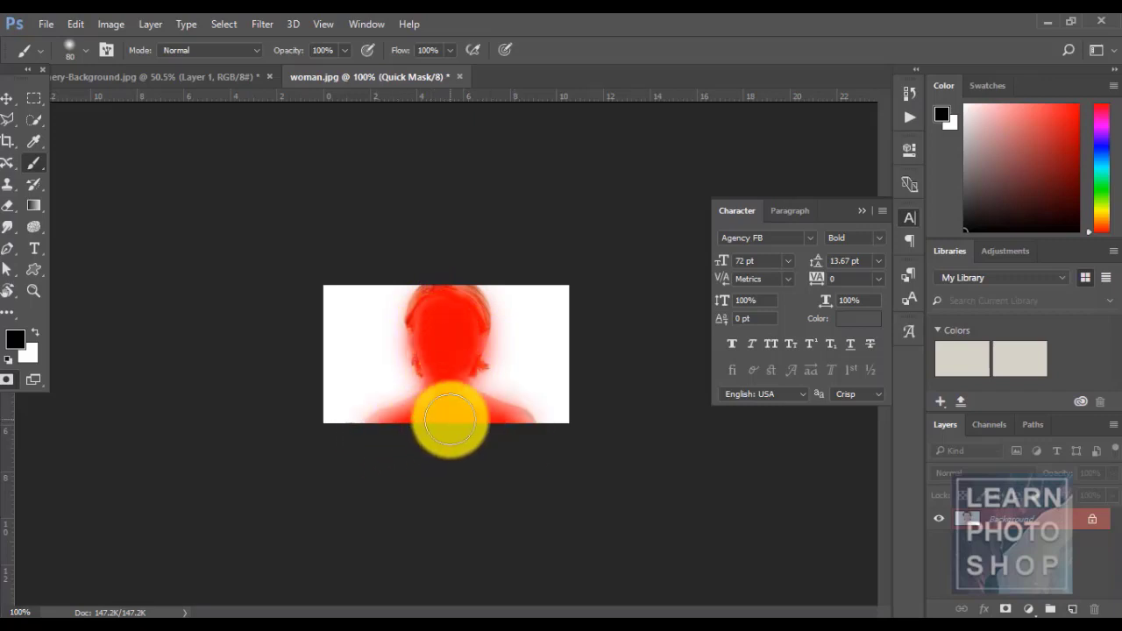
pyautogui.click(221, 22)
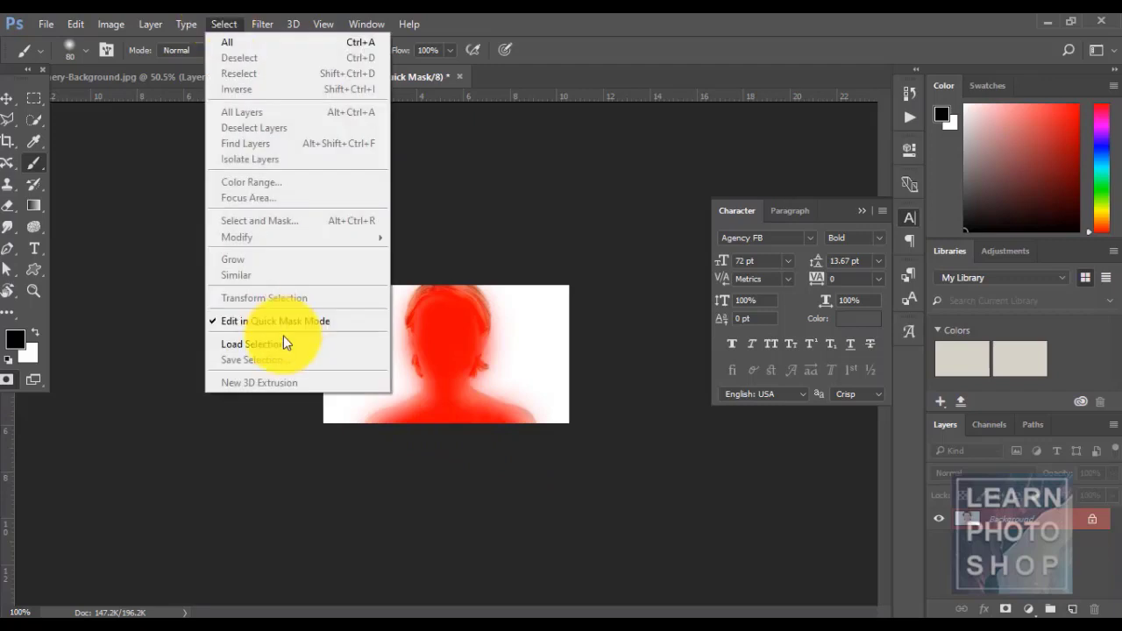
pyautogui.click(274, 324)
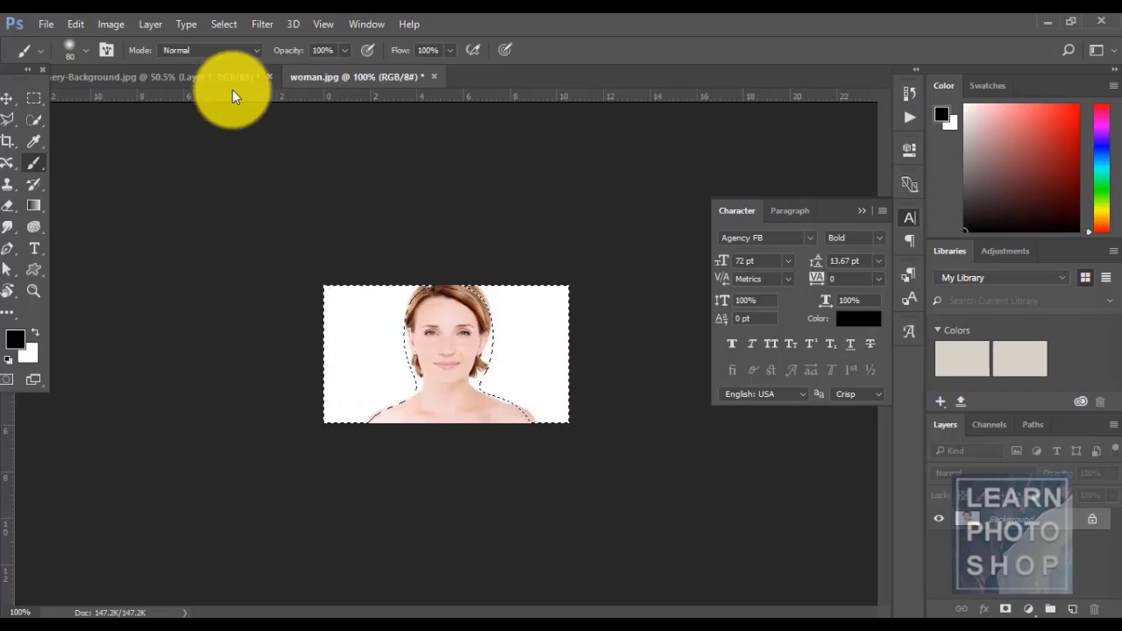
# - Fill the selected background black, undo it, and check the image size
pyautogui.hotkey('alt', 'BackSpace')
pyautogui.hotkey('ctrl', 'z')
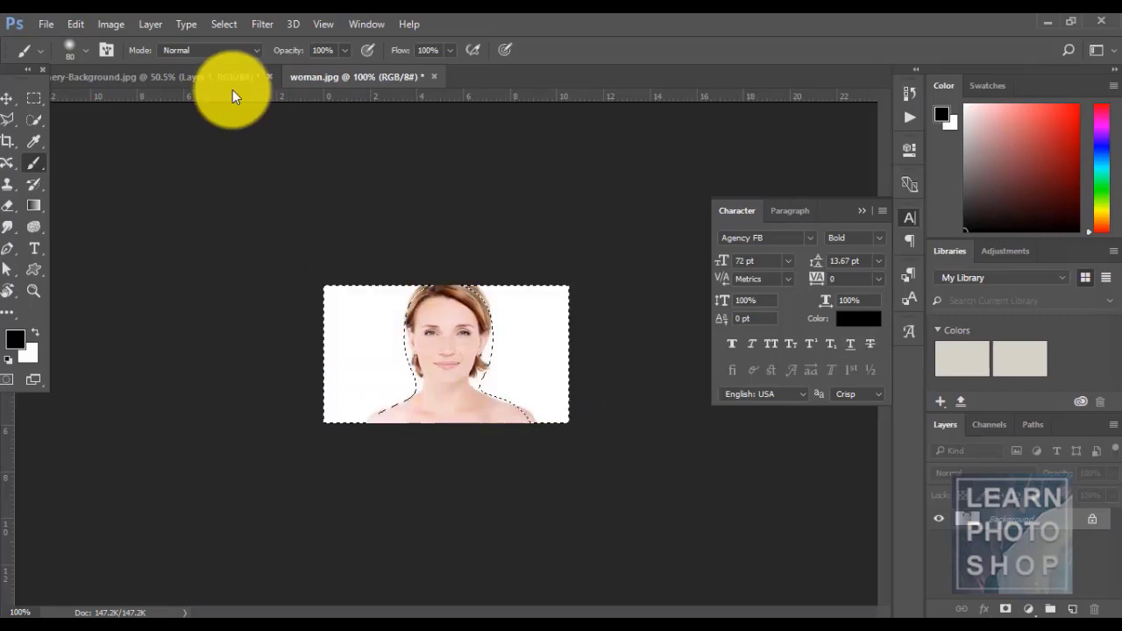
pyautogui.hotkey('ctrl', 'alt', 'i')
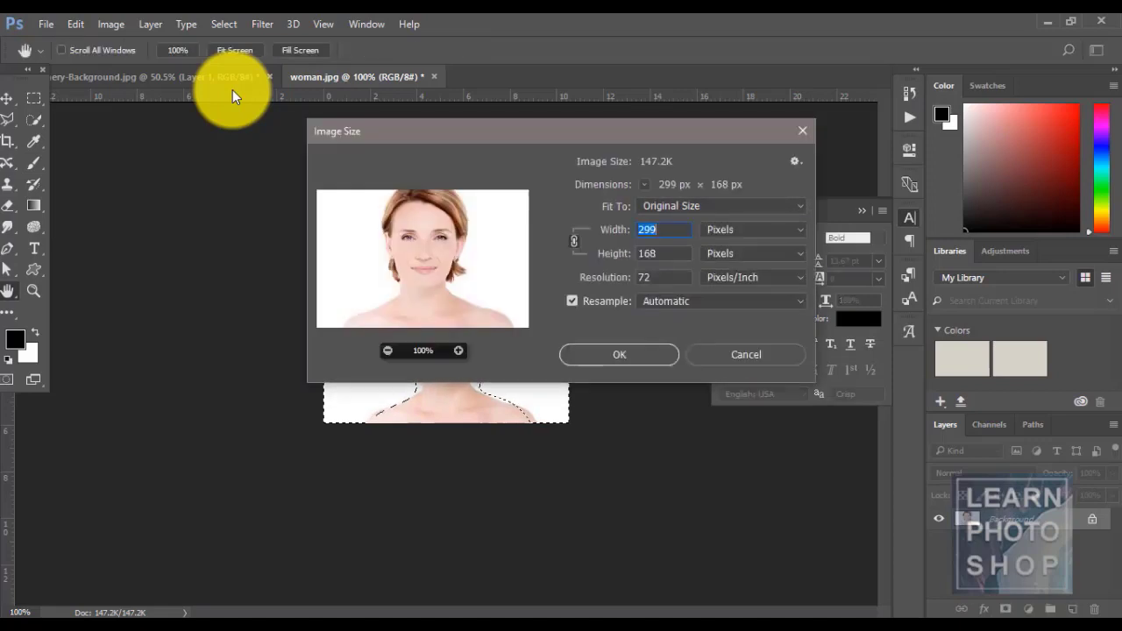
pyautogui.press('Escape')
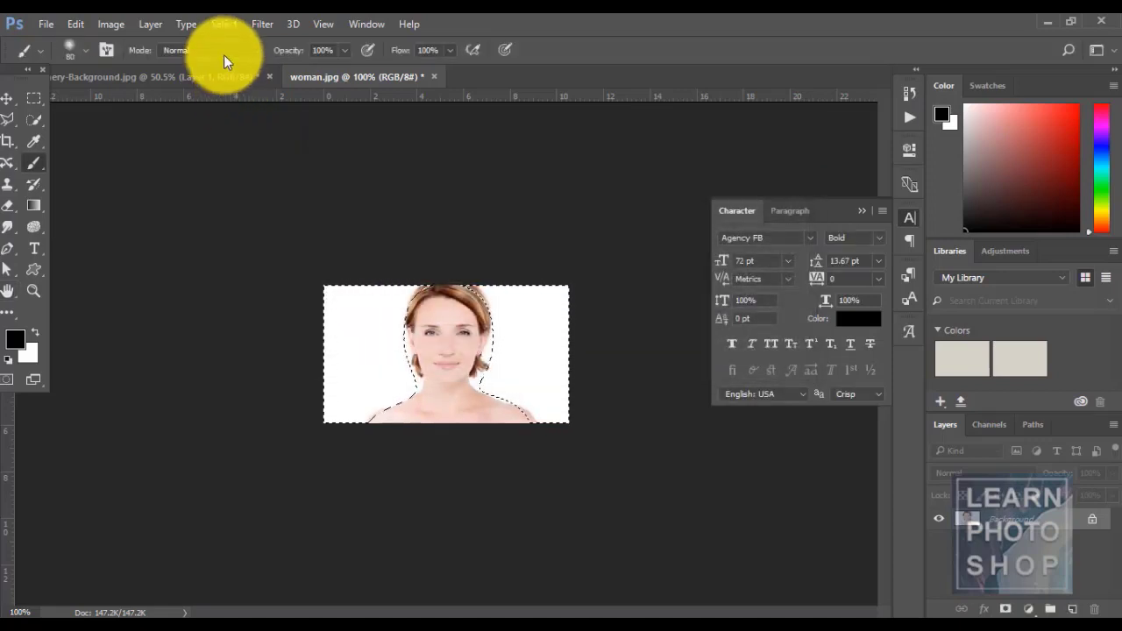
# - Invert the selection and copy-paste the woman onto a new Layer 1
pyautogui.click(223, 24)
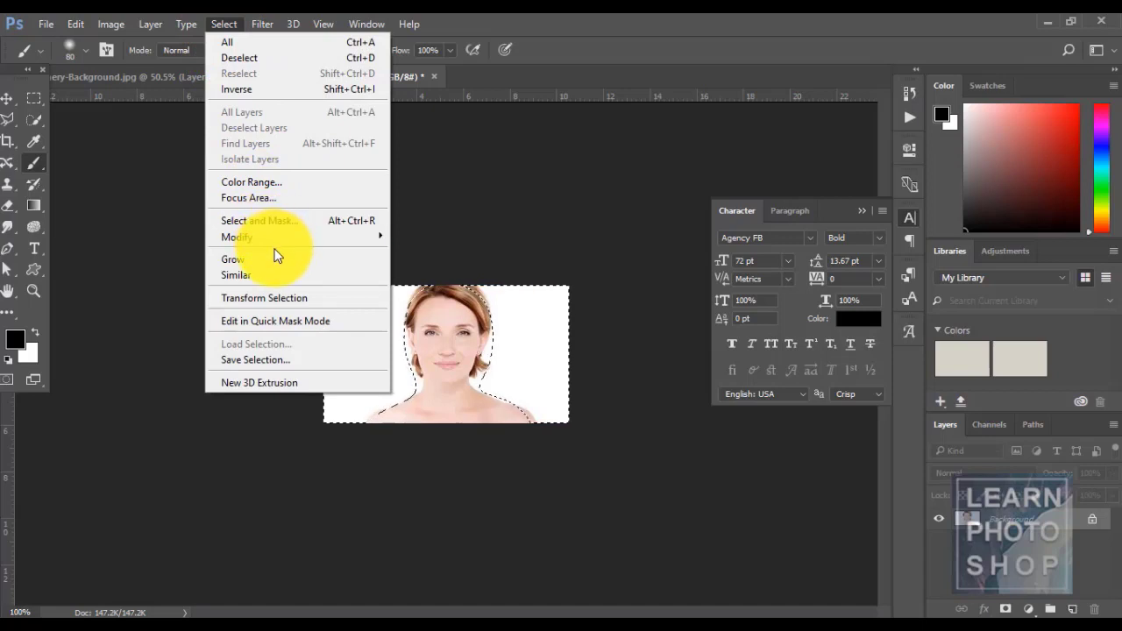
pyautogui.moveTo(275, 241)
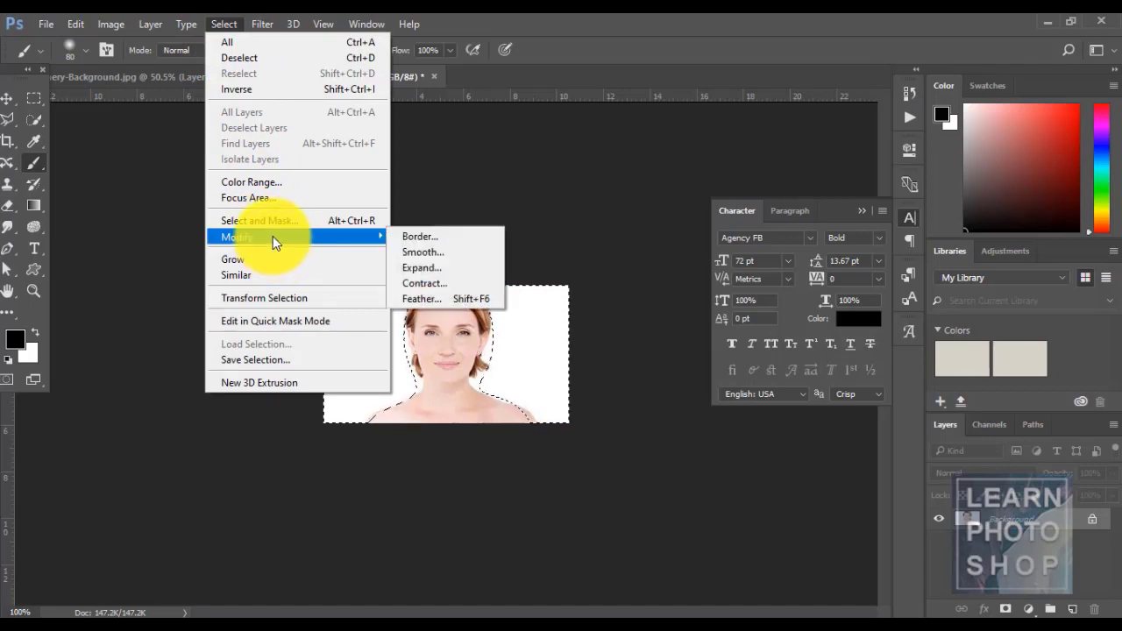
pyautogui.click(243, 88)
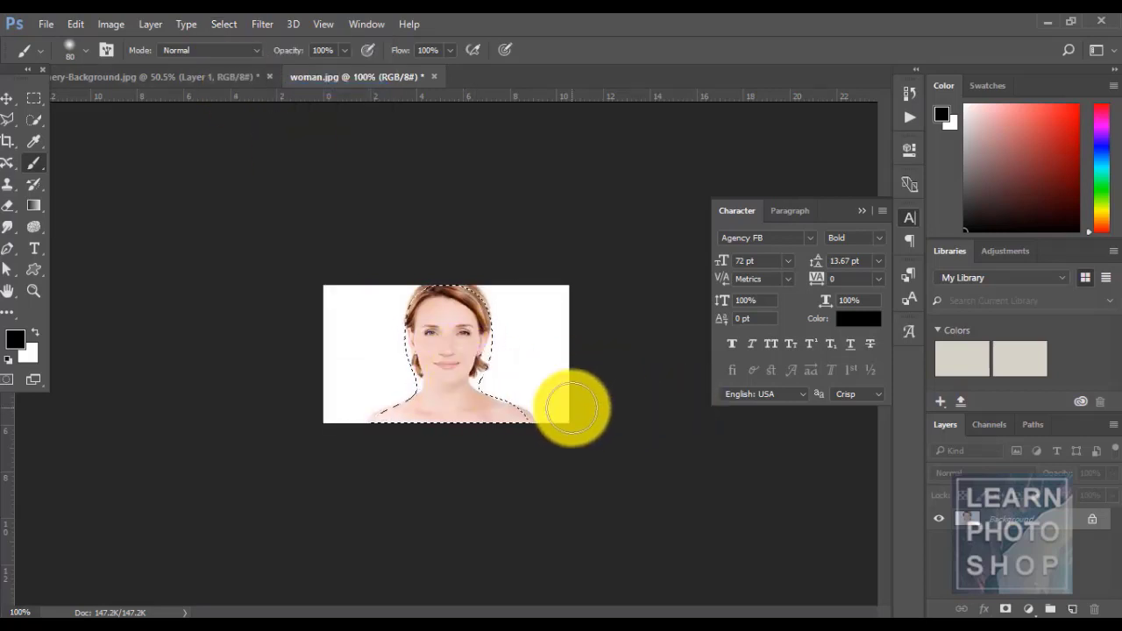
pyautogui.click(79, 24)
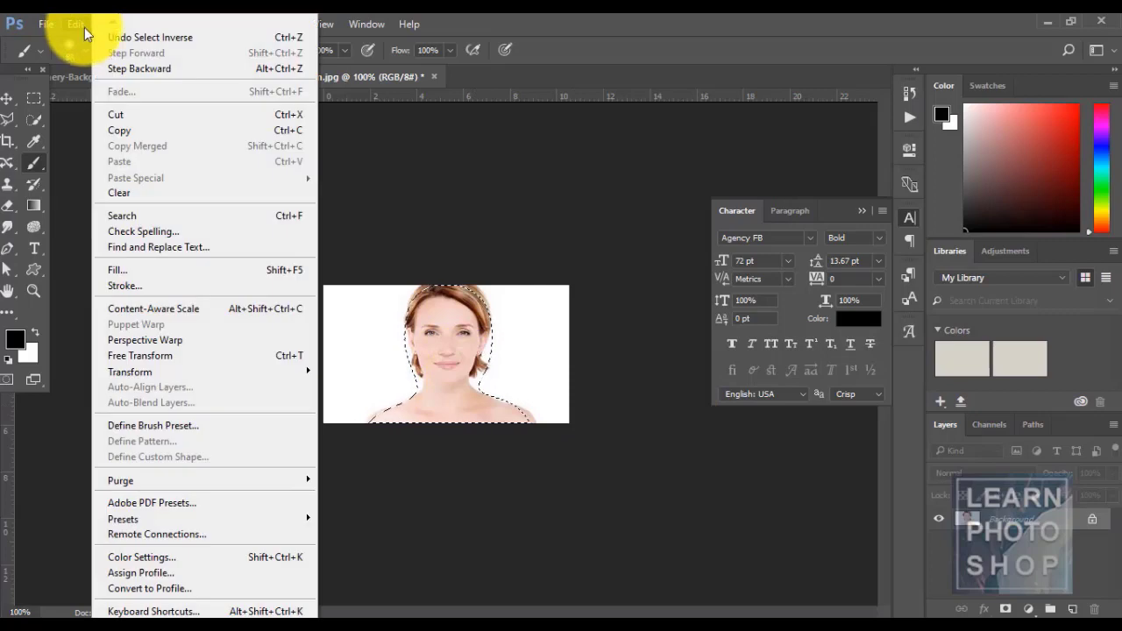
pyautogui.click(134, 129)
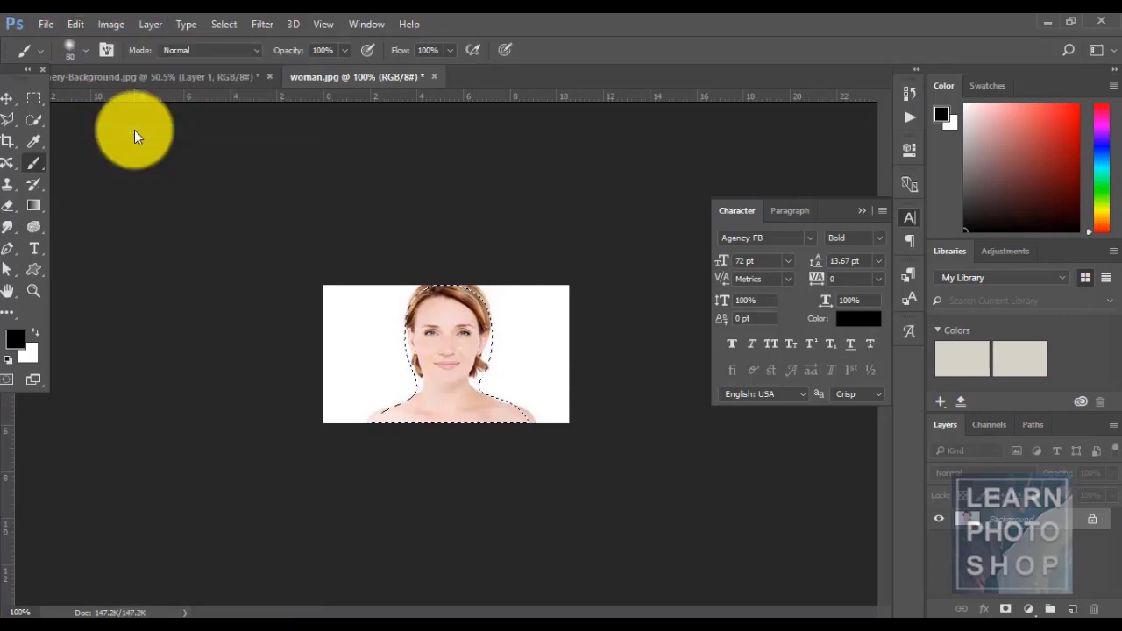
pyautogui.click(74, 26)
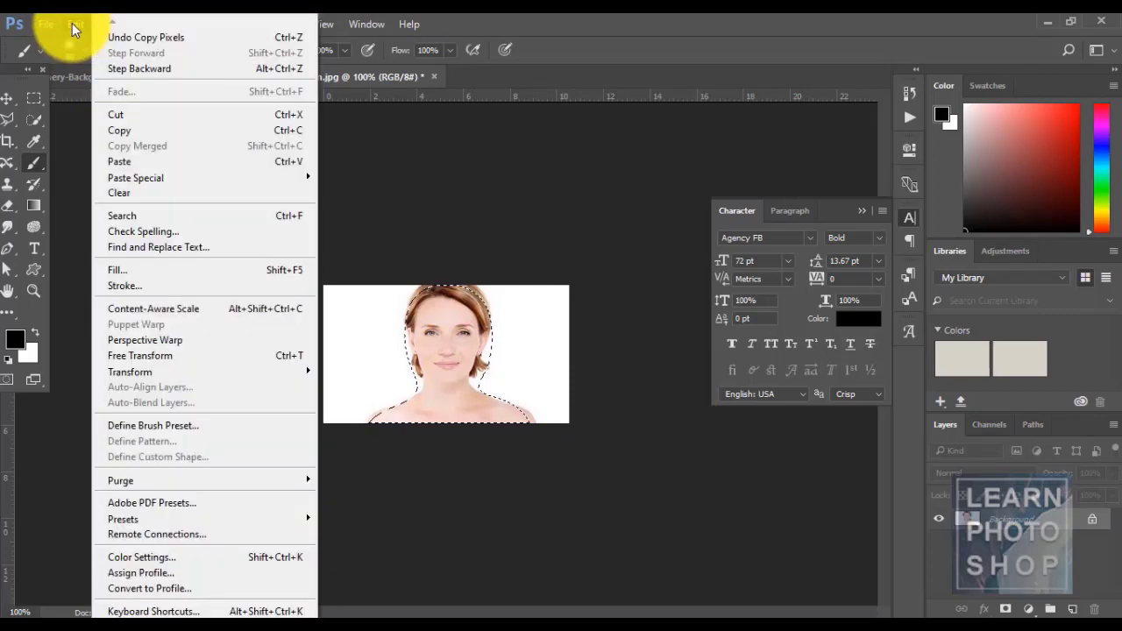
pyautogui.click(143, 161)
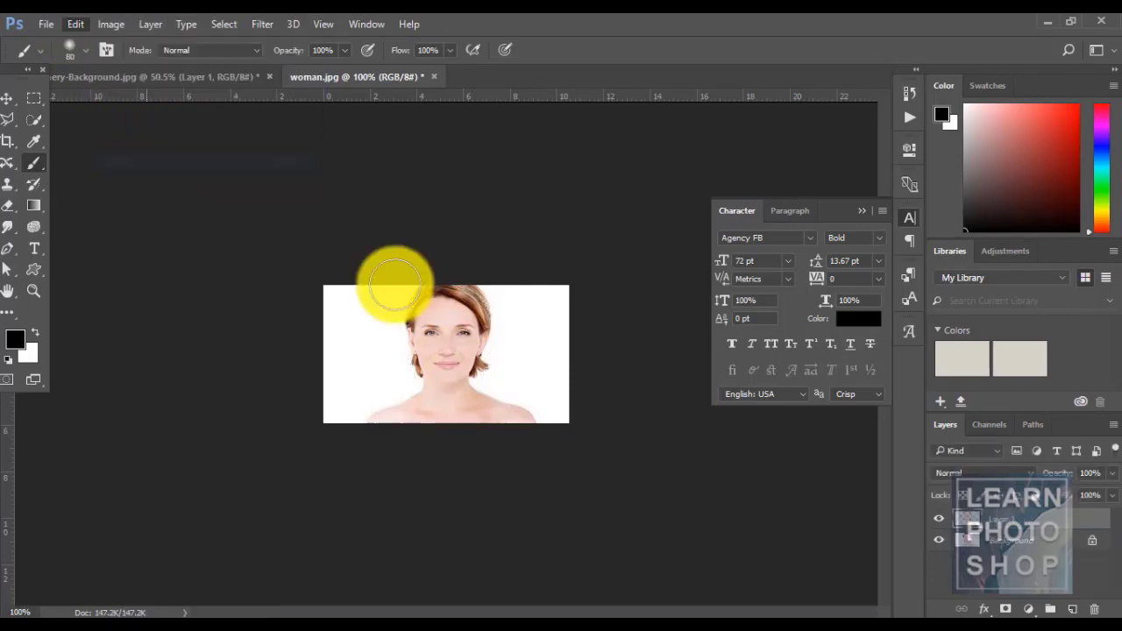
pyautogui.click(1005, 539)
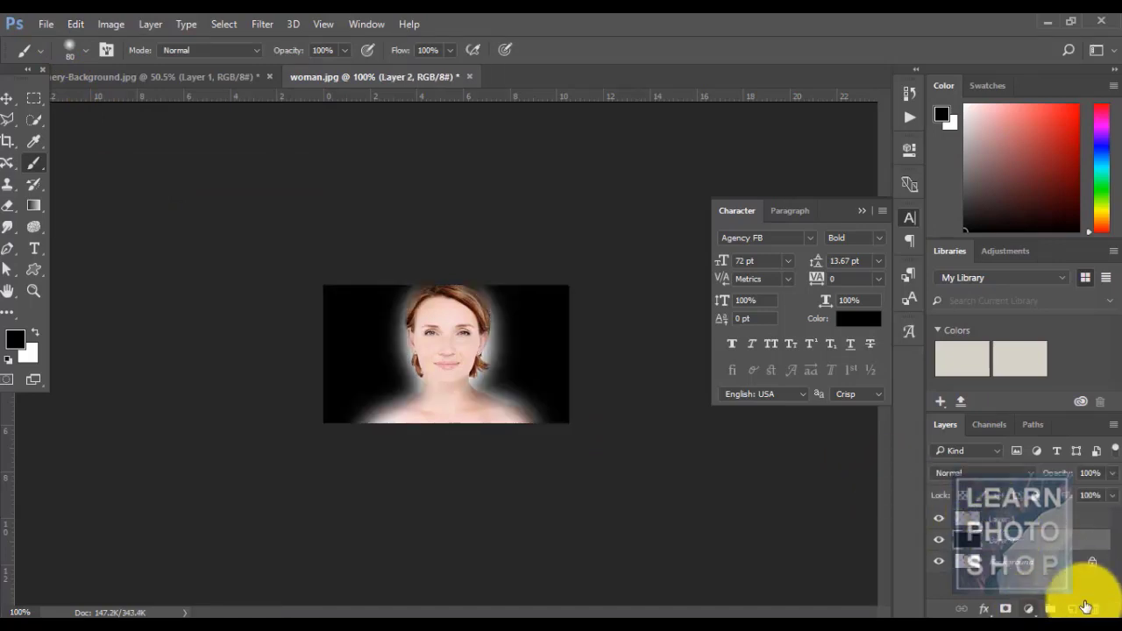
pyautogui.click(1047, 518)
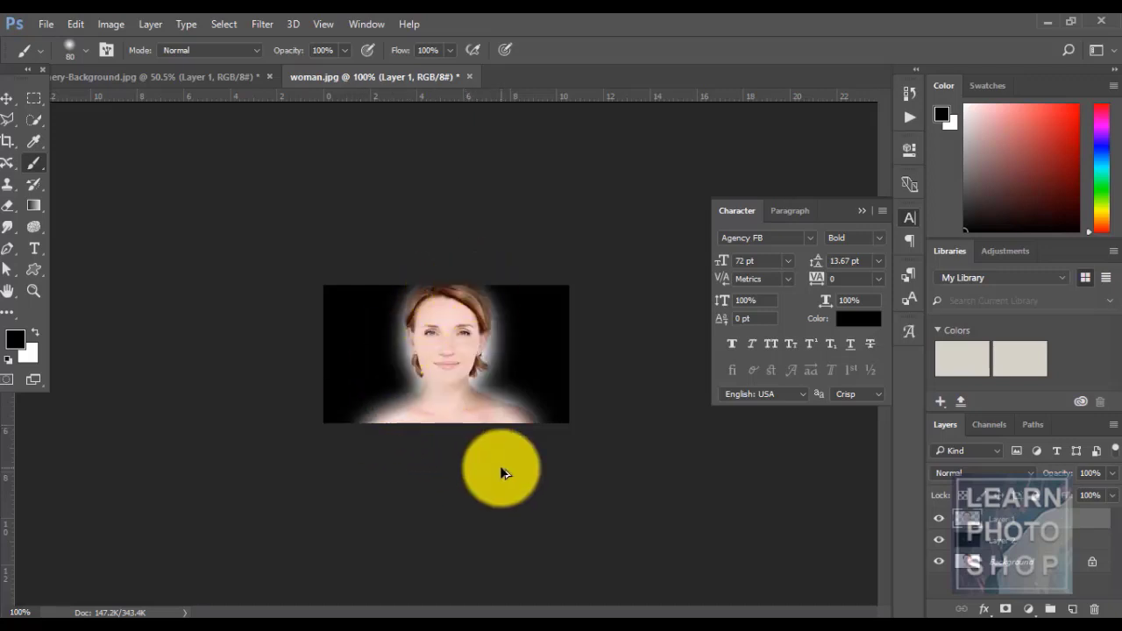
# - Undo the black fill and the pasted layer
pyautogui.hotkey('ctrl', 'z')
pyautogui.hotkey('ctrl', 'alt', 'z')
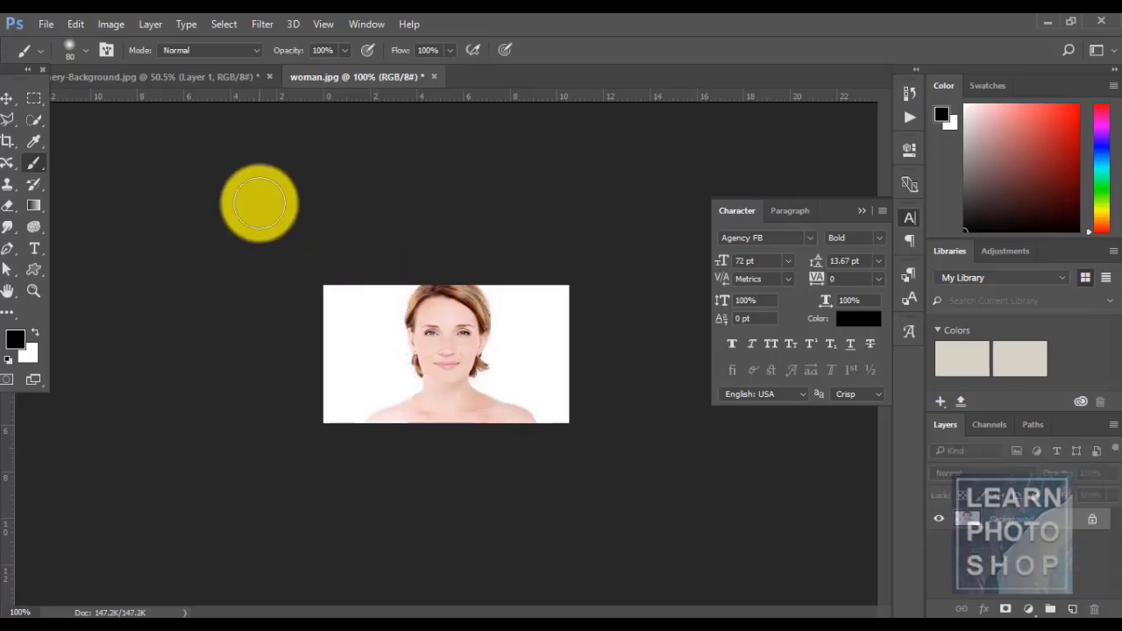
pyautogui.click(215, 23)
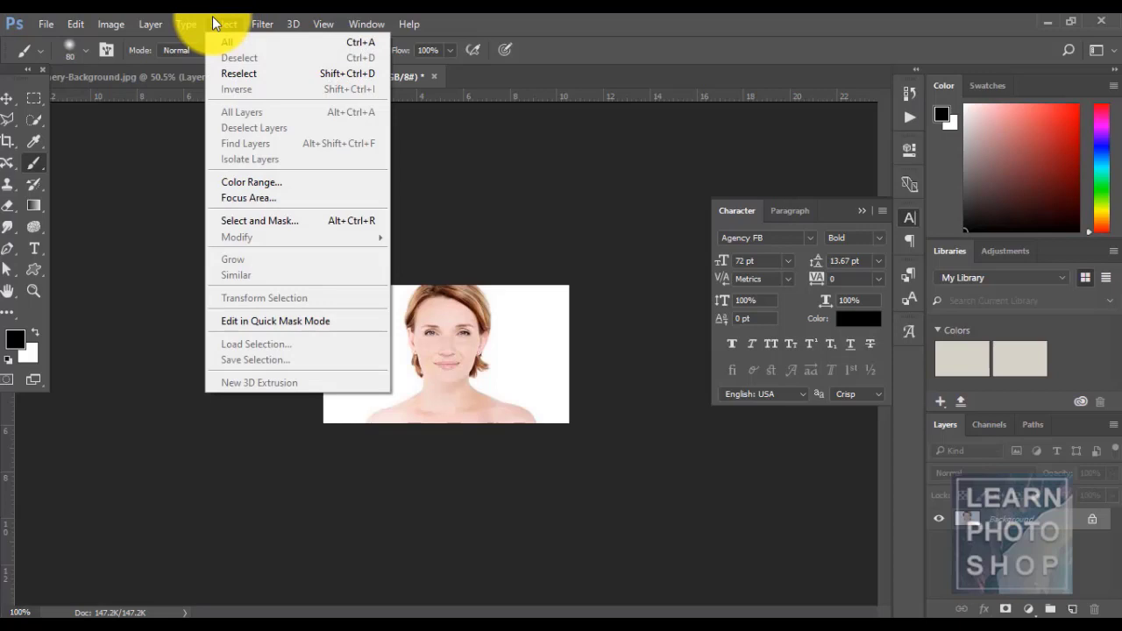
pyautogui.click(519, 17)
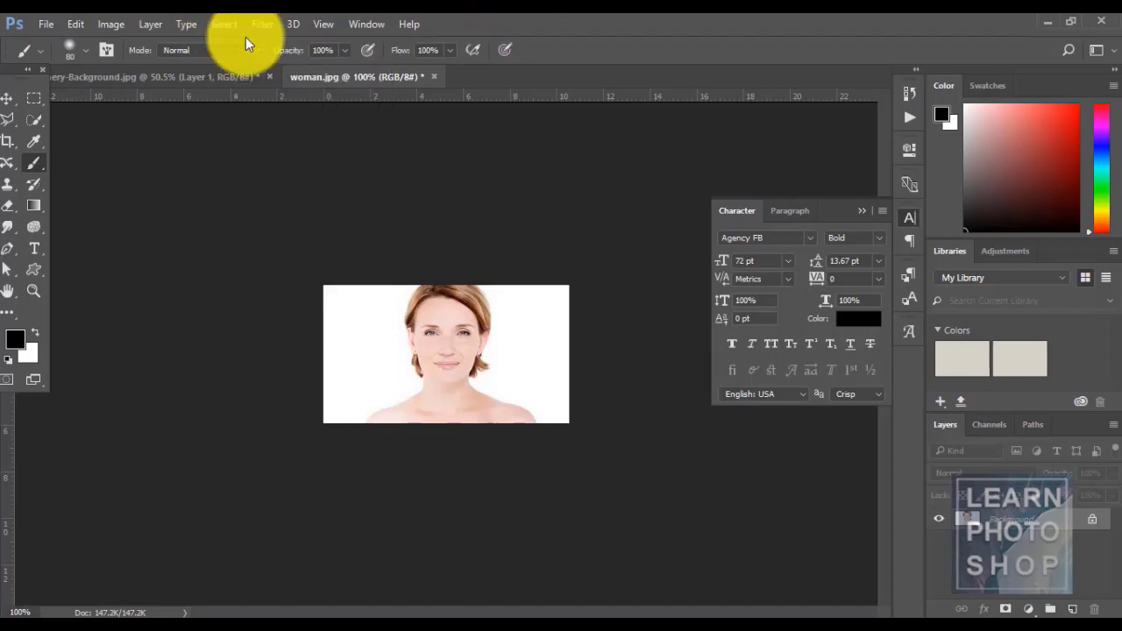
# - In the scenery document, marquee the left clouds, save it as channel 1, then deselect
pyautogui.click(197, 77)
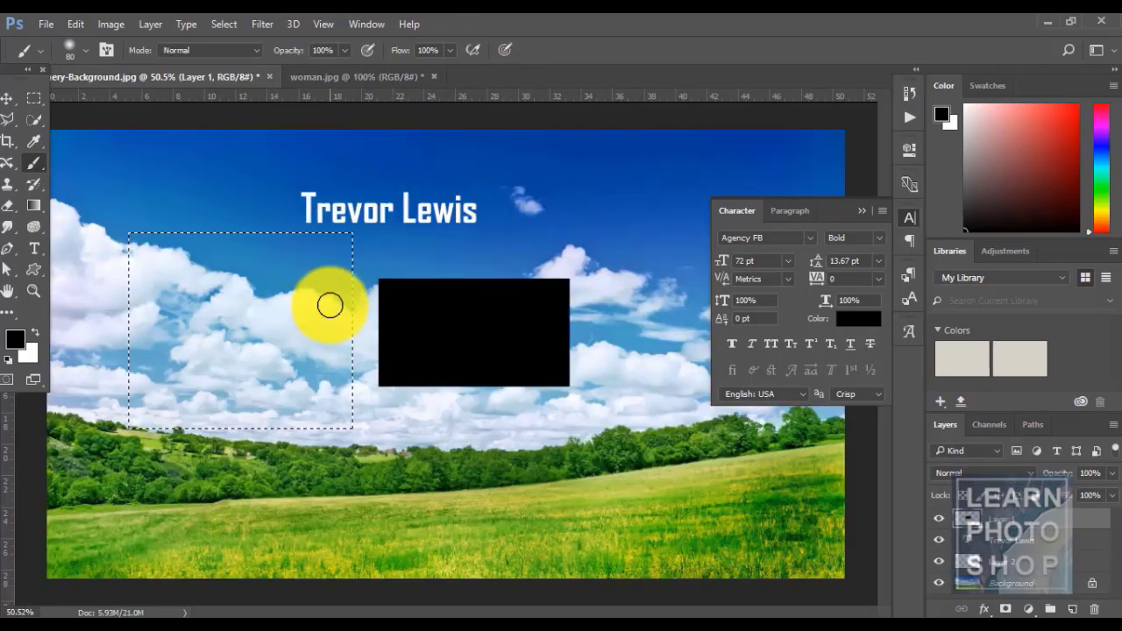
pyautogui.hotkey('ctrl', 'd')
pyautogui.press('m')
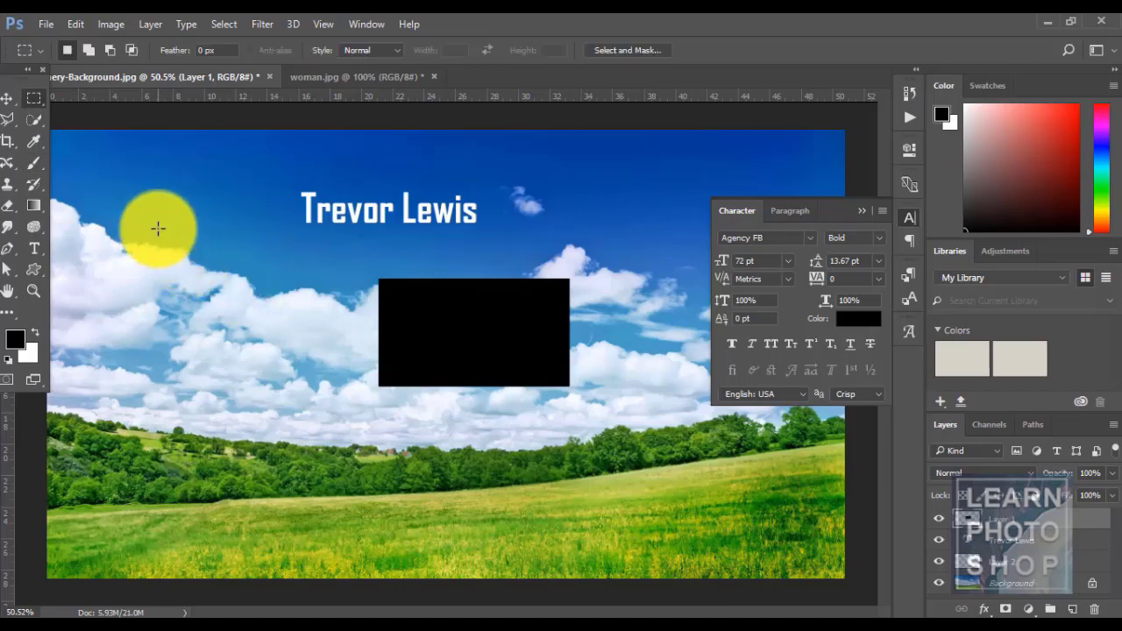
pyautogui.moveTo(158, 228); pyautogui.dragTo(300, 338)
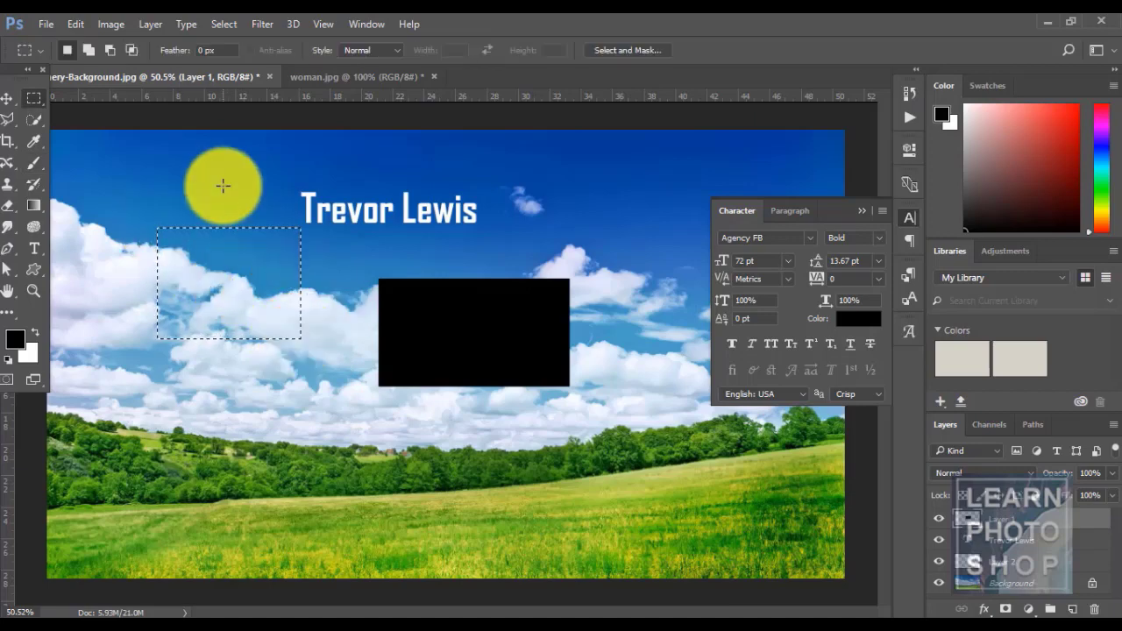
pyautogui.click(226, 24)
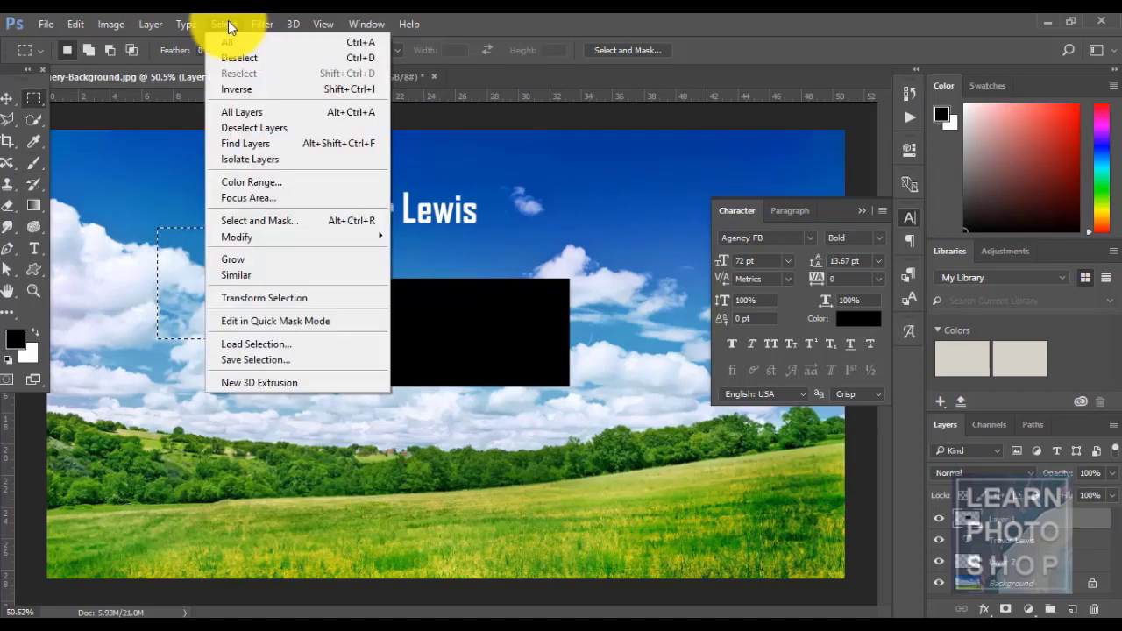
pyautogui.click(305, 359)
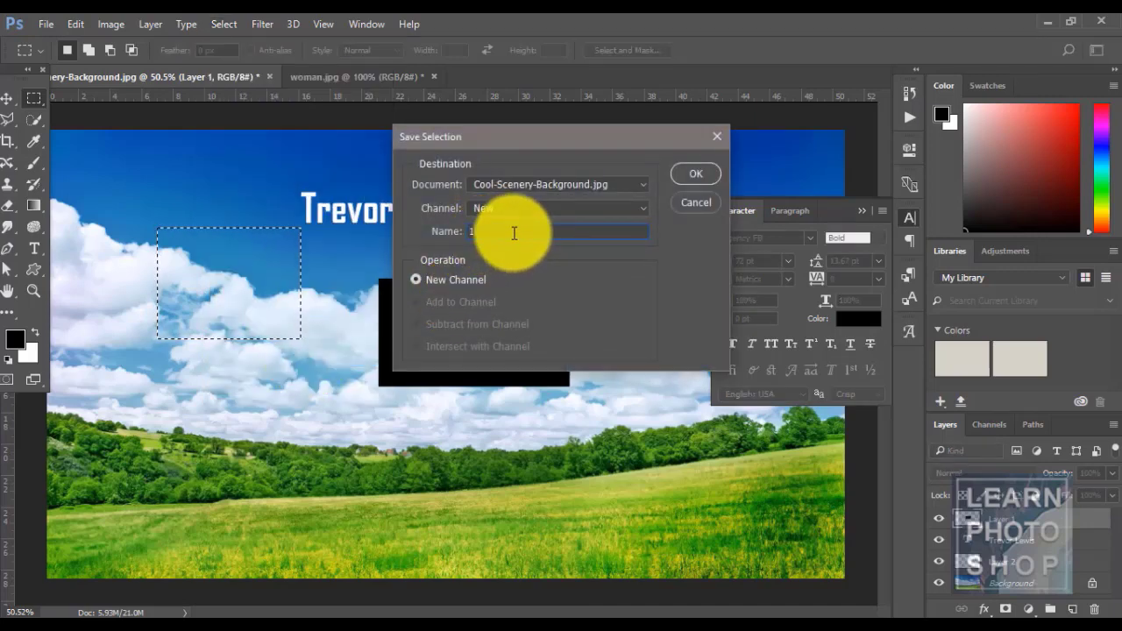
pyautogui.write('1')
pyautogui.click(693, 174)
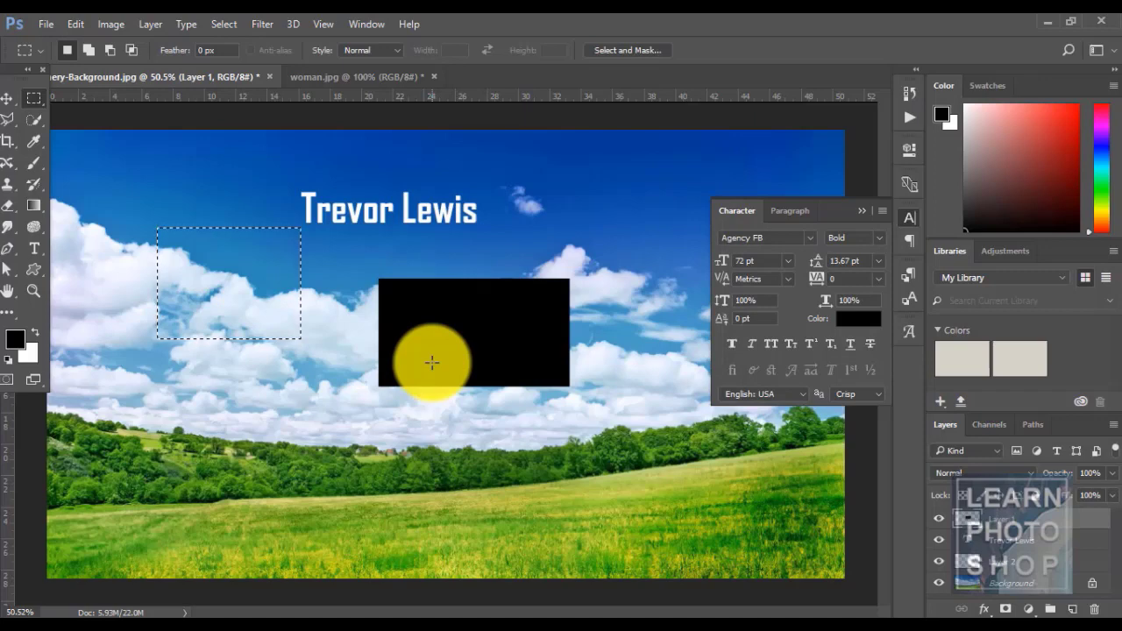
pyautogui.hotkey('ctrl', 'd')
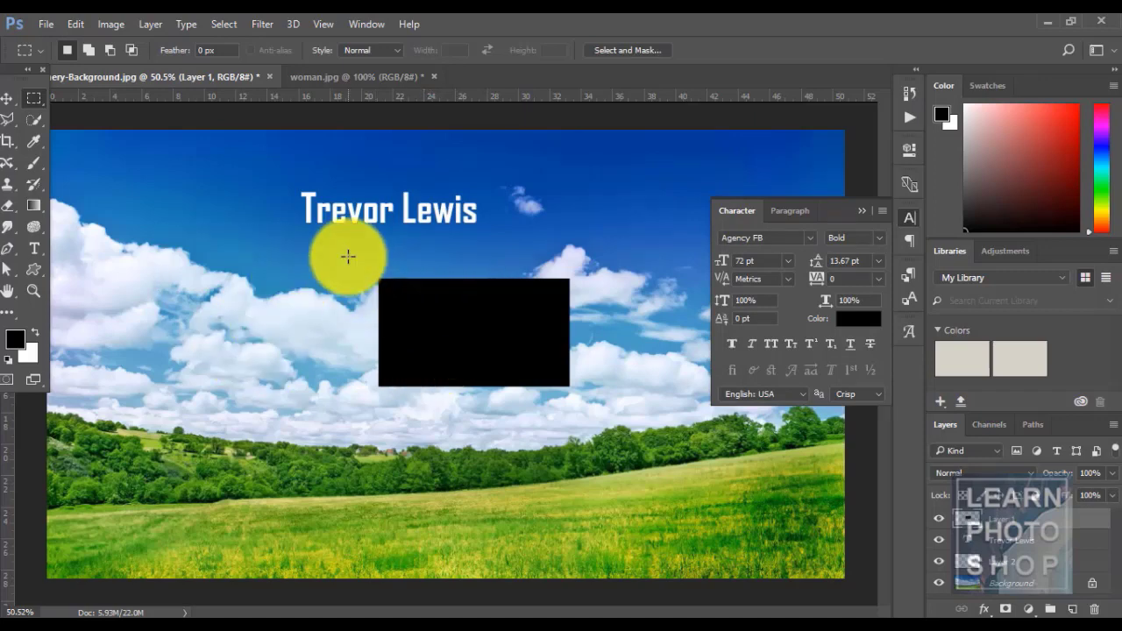
# - Load the selection stored in channel 1 through Select > Load Selection
pyautogui.click(229, 24)
pyautogui.click(286, 345)
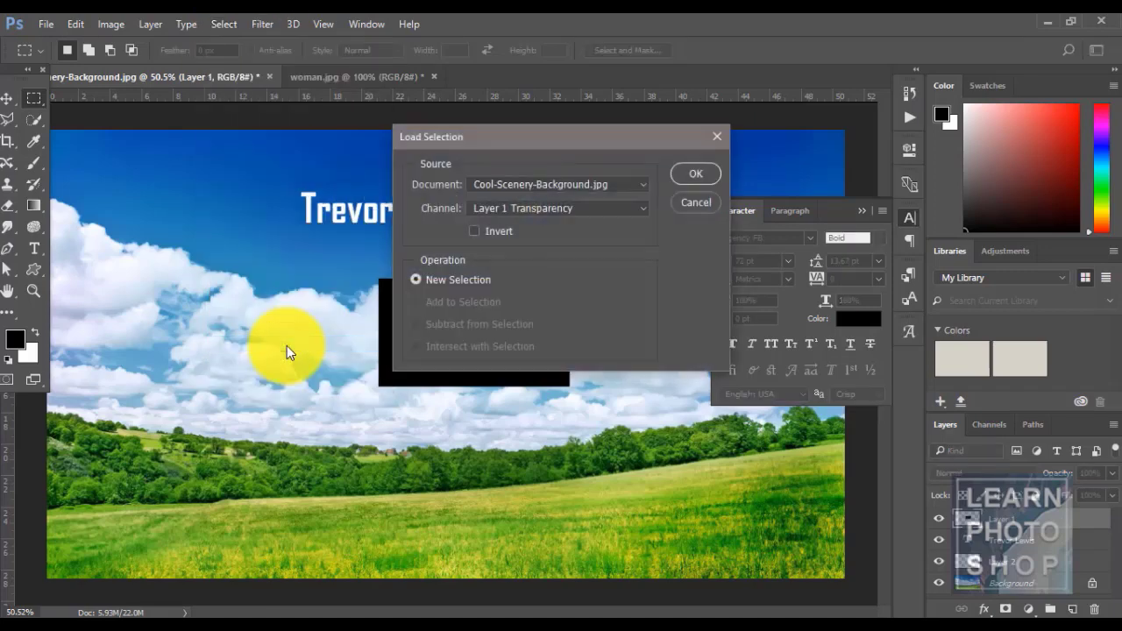
pyautogui.click(537, 208)
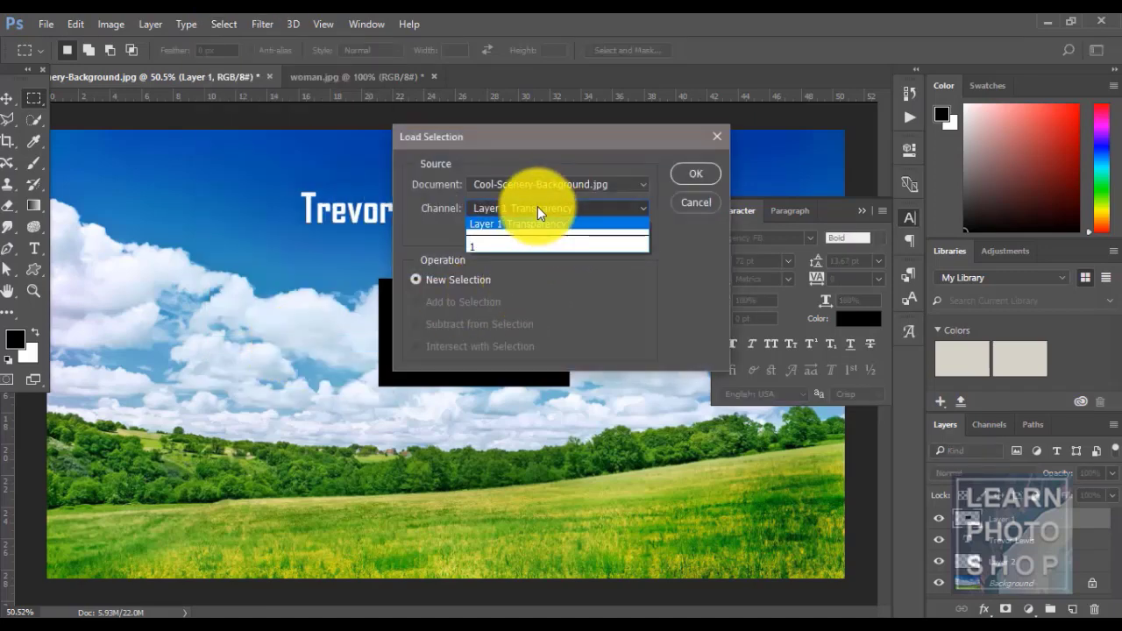
pyautogui.click(508, 237)
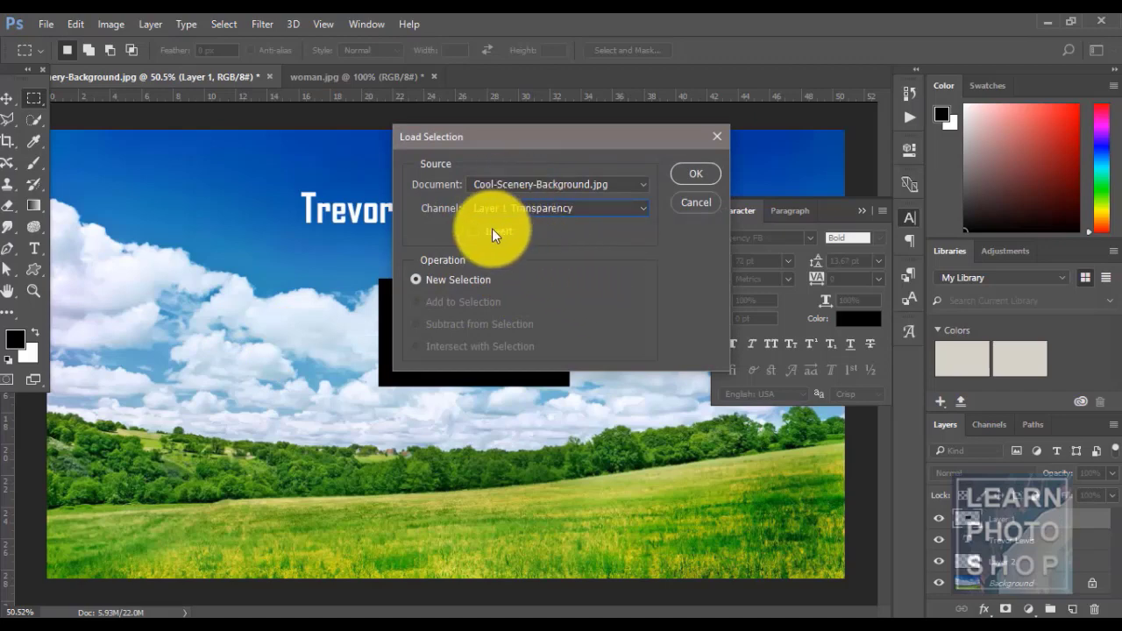
pyautogui.click(487, 207)
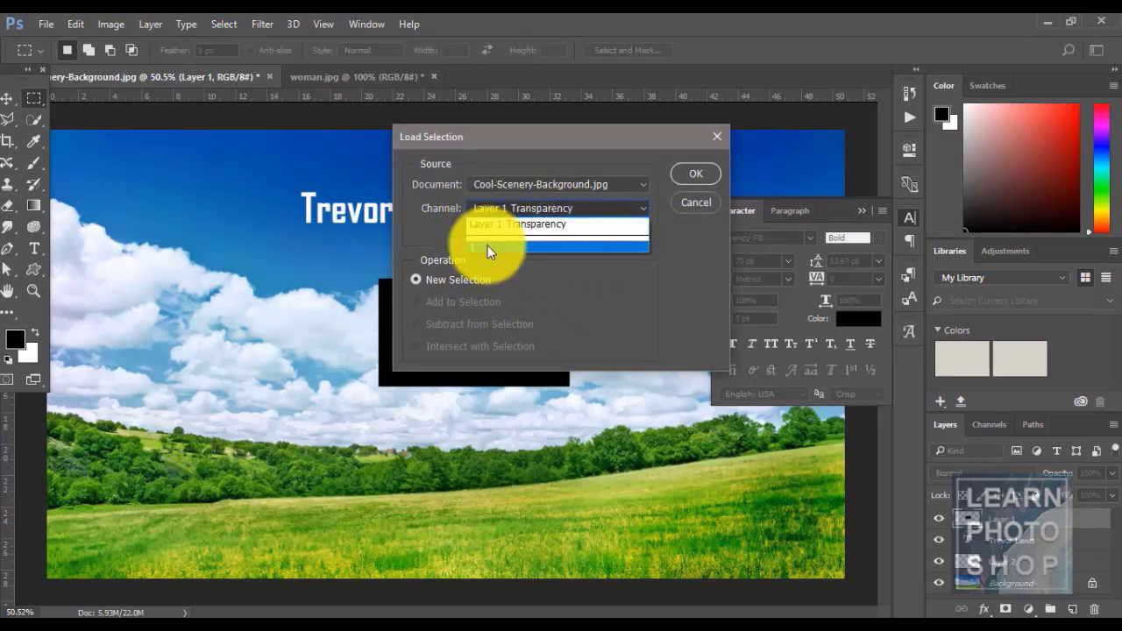
pyautogui.click(488, 246)
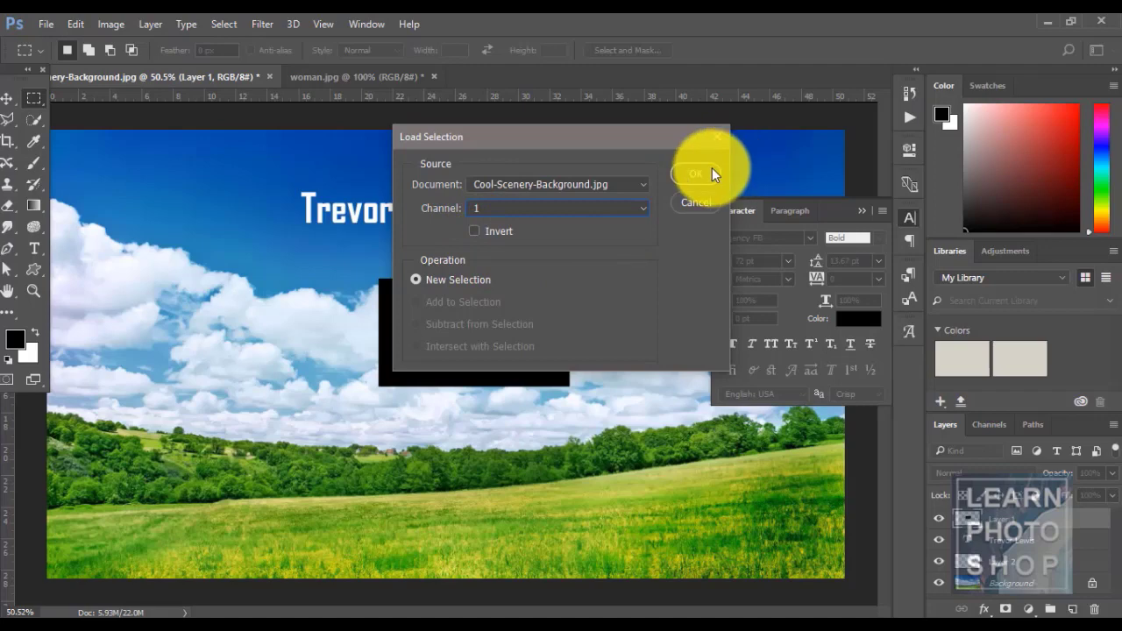
pyautogui.click(706, 172)
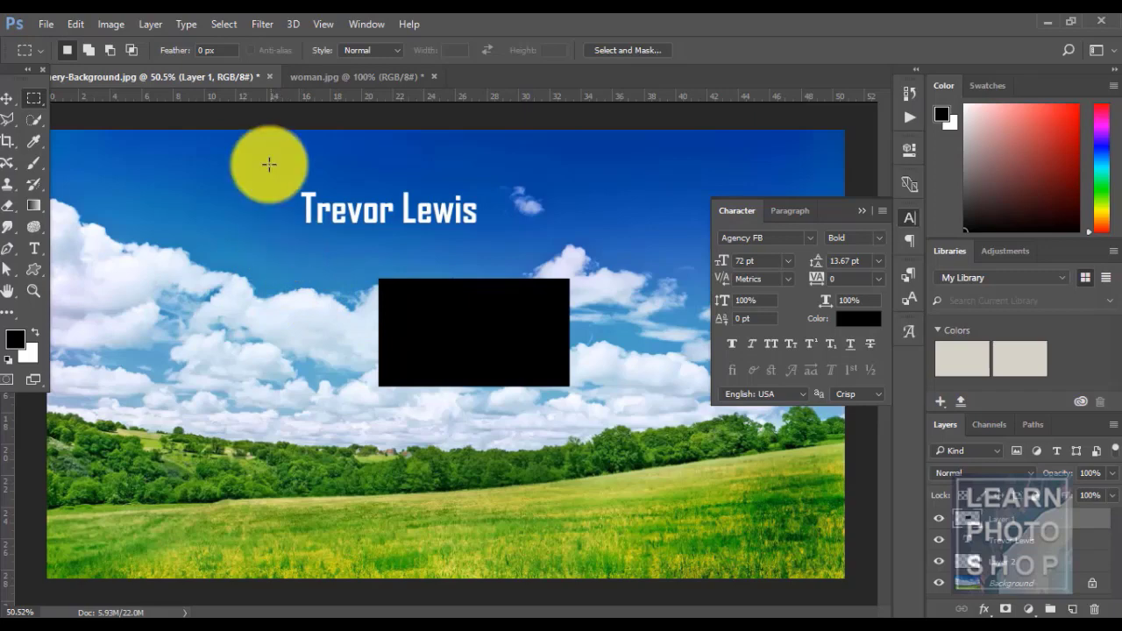
pyautogui.click(223, 23)
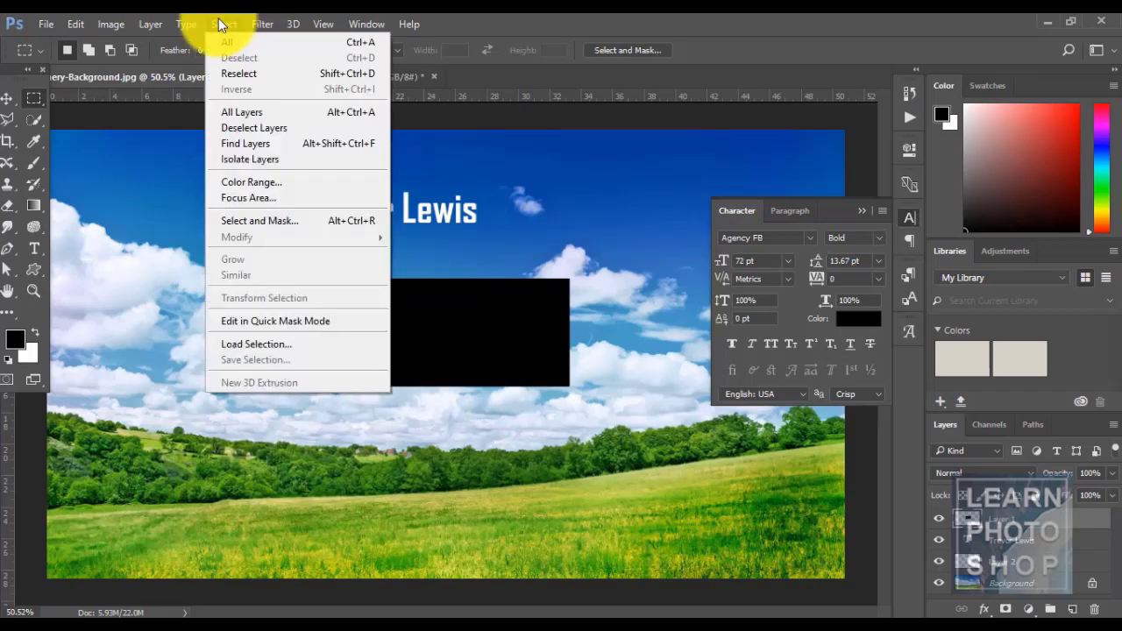
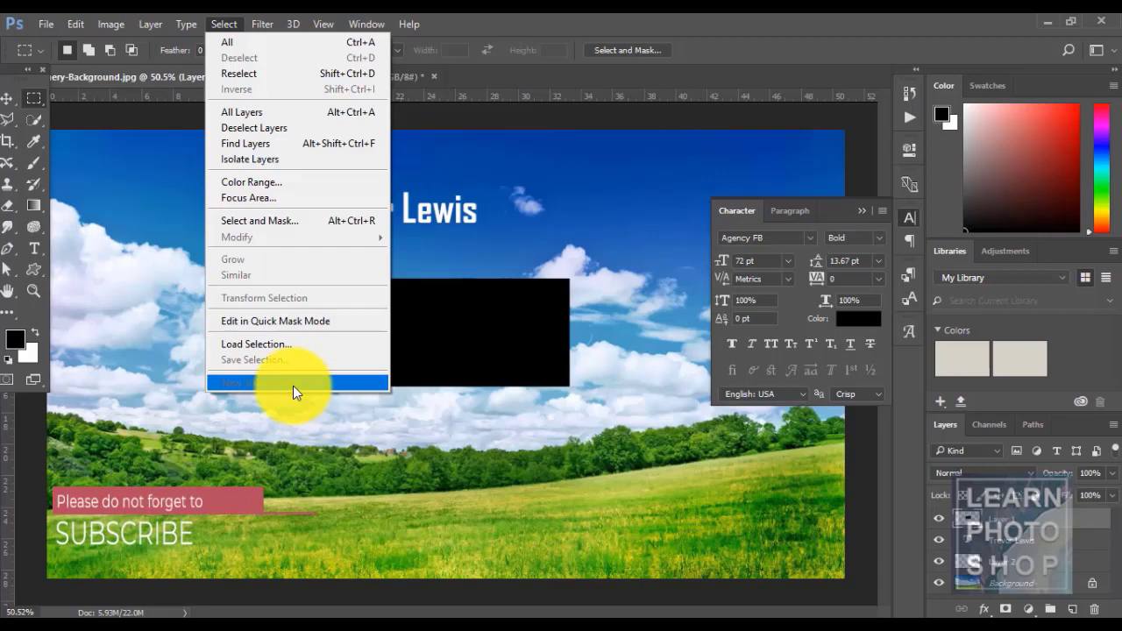
pyautogui.moveTo(189, 25)
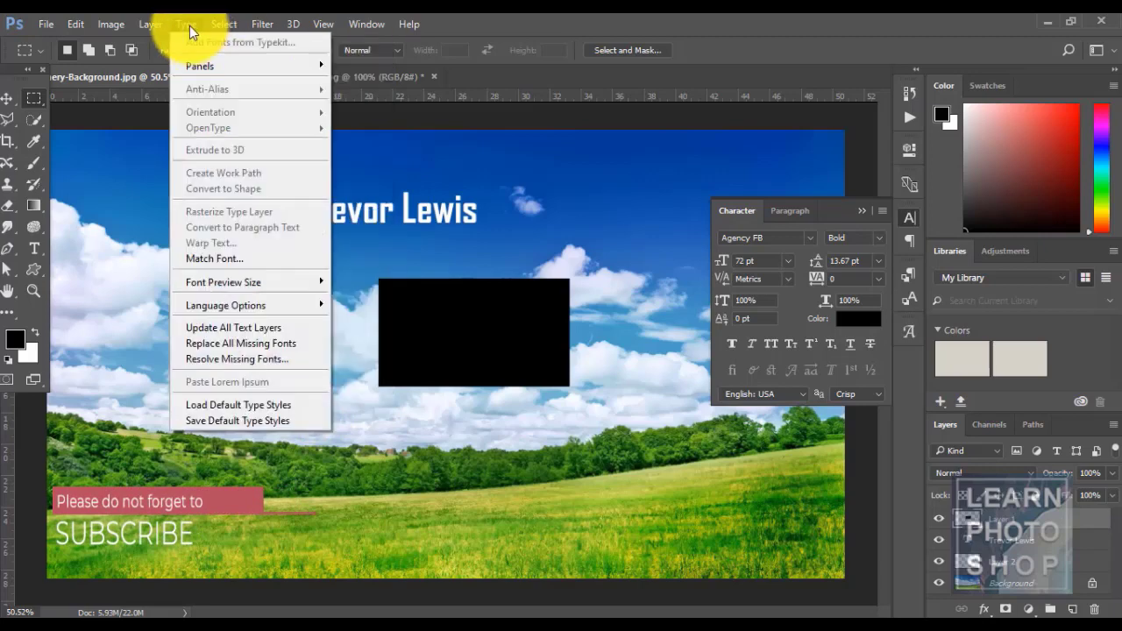
pyautogui.moveTo(224, 32)
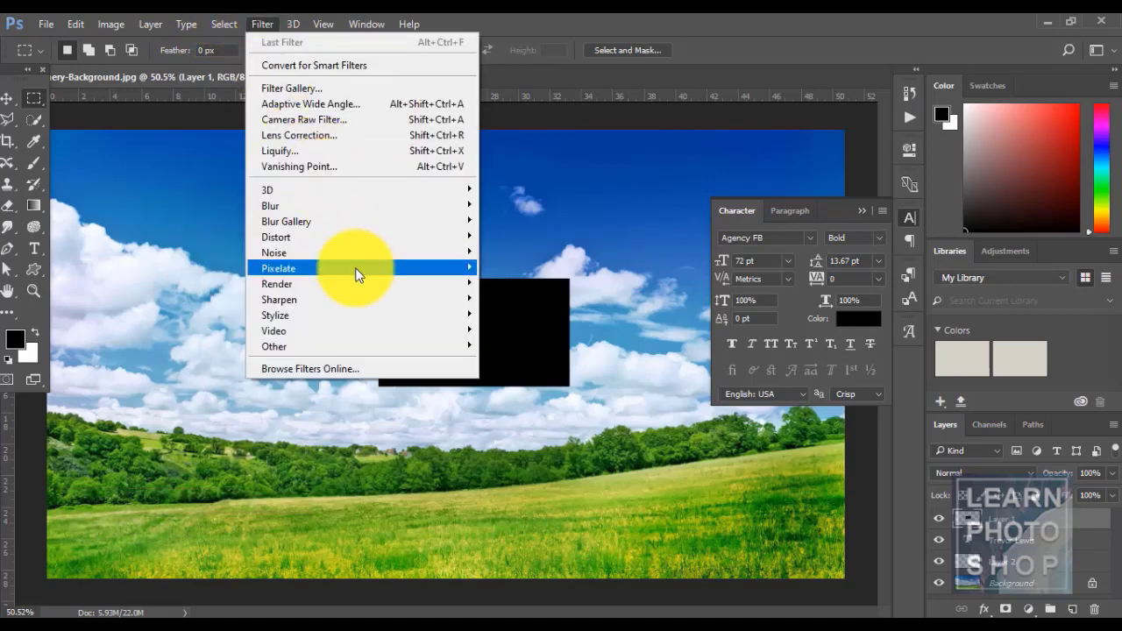
pyautogui.moveTo(357, 271)
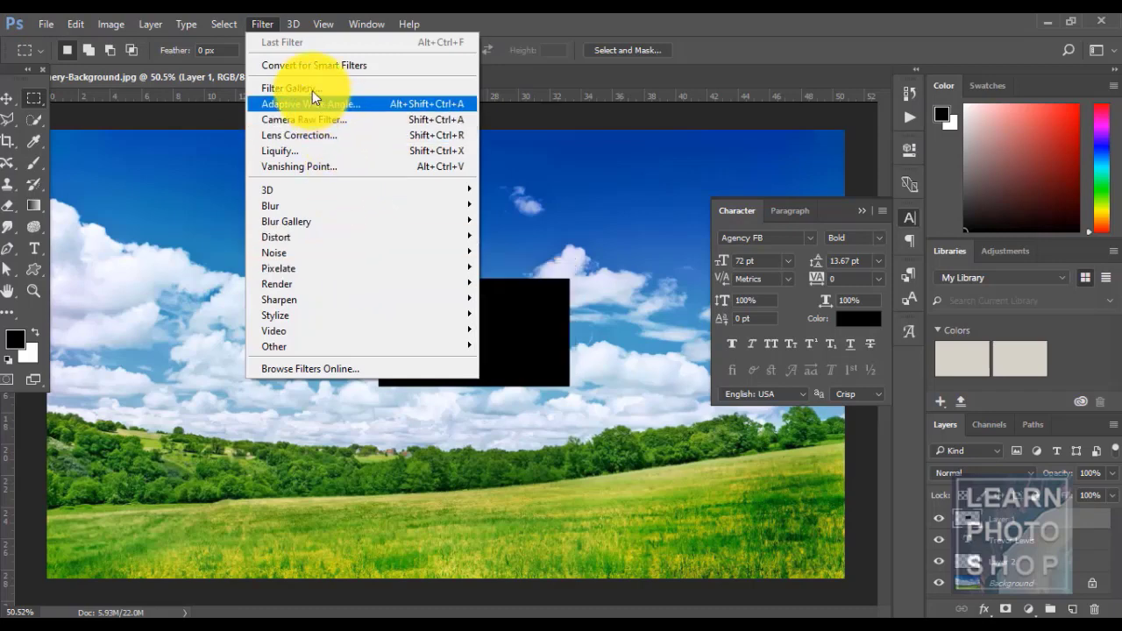
pyautogui.click(538, 25)
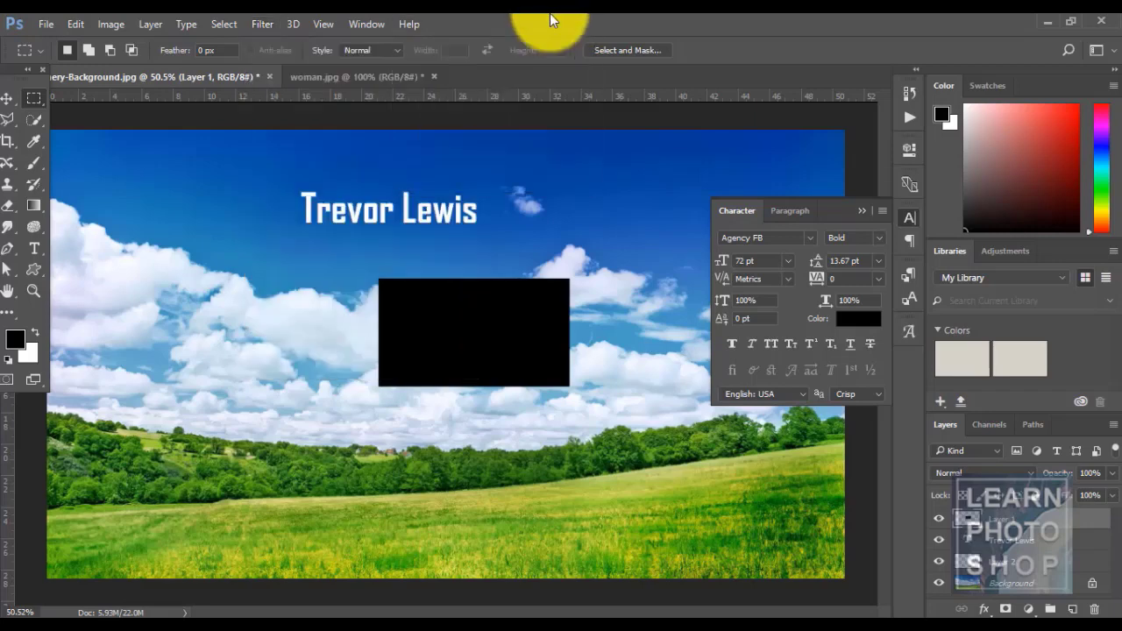
pyautogui.moveTo(1021, 513); pyautogui.dragTo(1093, 608)
pyautogui.click(1094, 609)
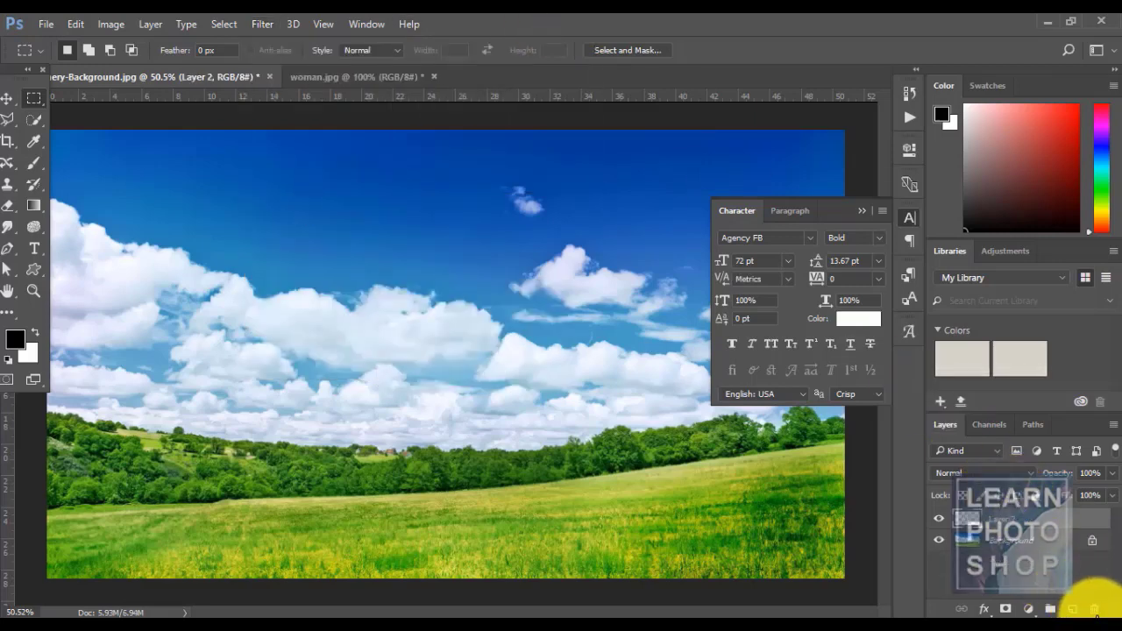
pyautogui.click(1094, 608)
pyautogui.click(268, 24)
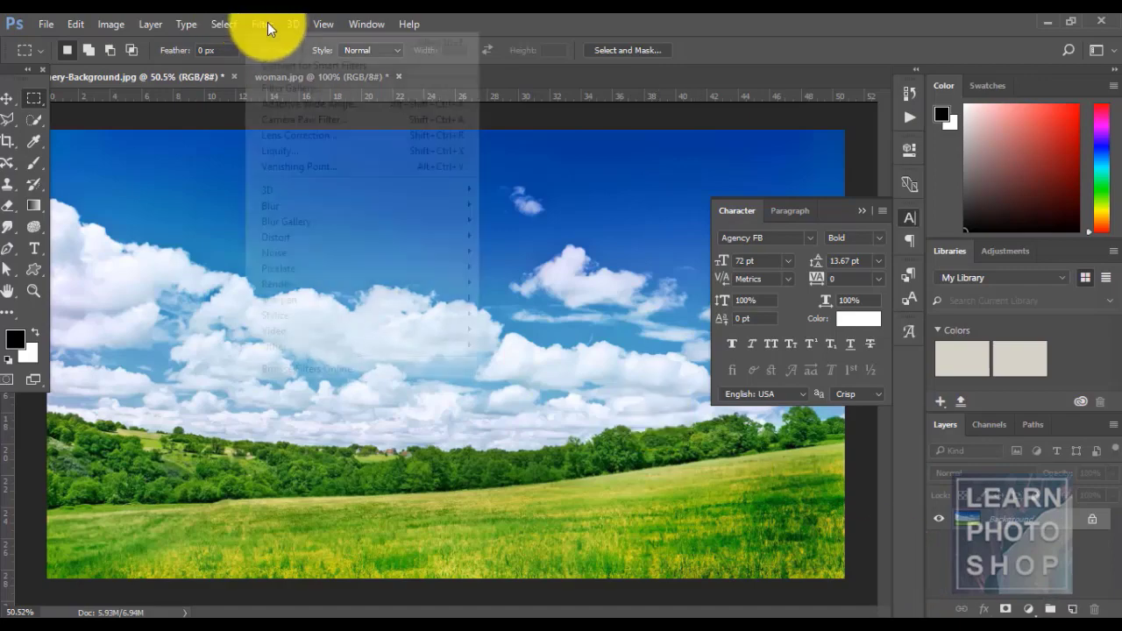
pyautogui.click(305, 81)
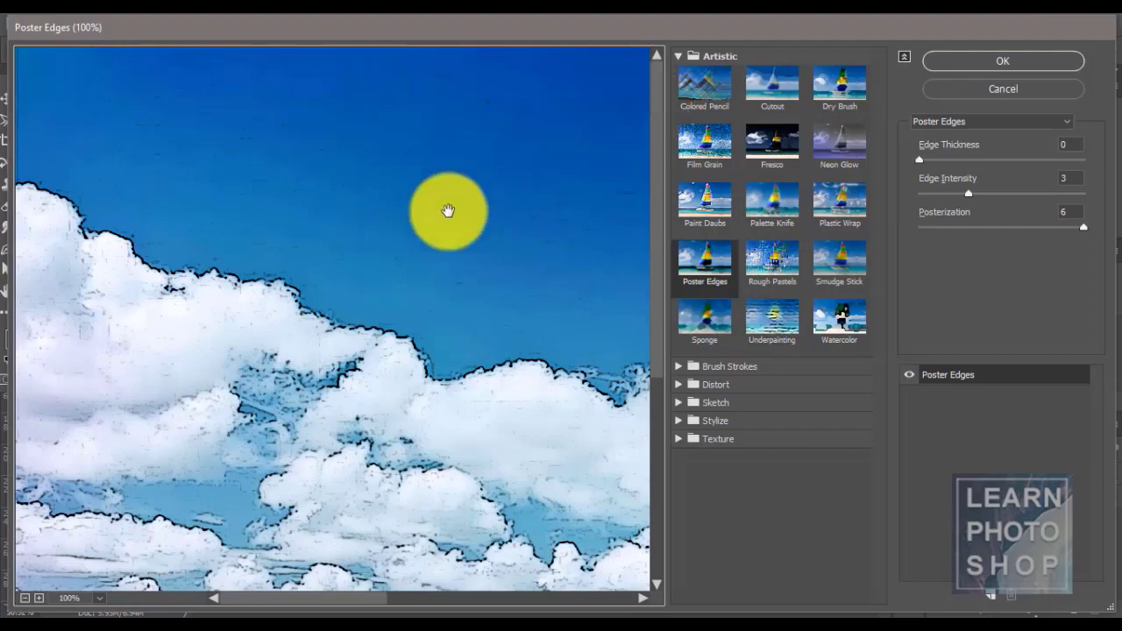
pyautogui.keyDown('ctrl'); pyautogui.click(535, 276); pyautogui.keyUp('ctrl')
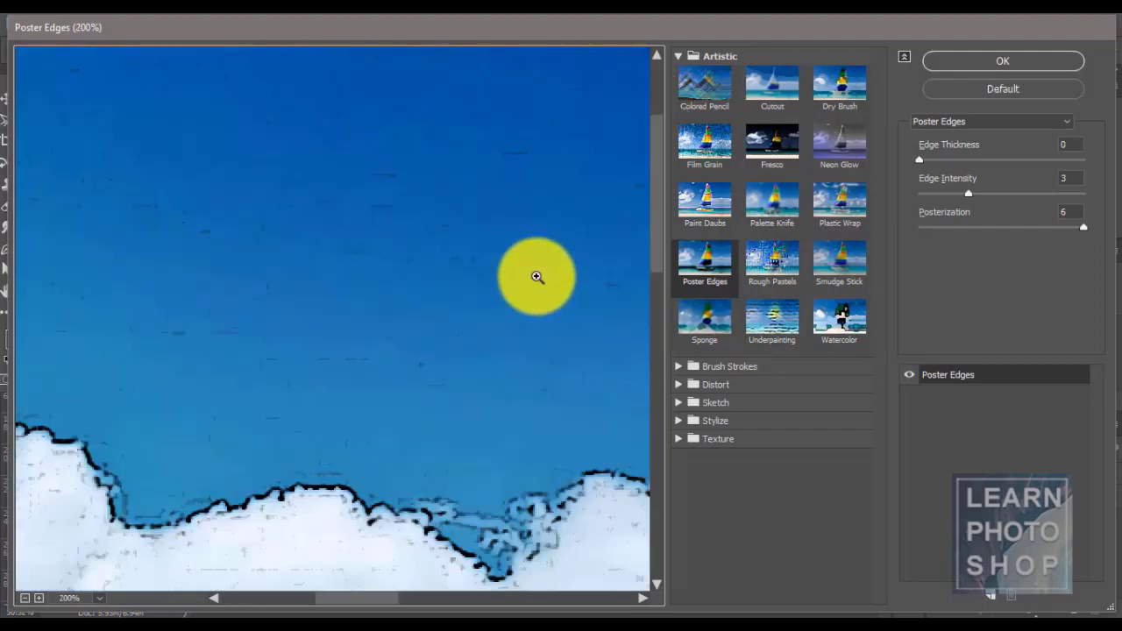
pyautogui.keyDown('ctrl'); pyautogui.keyDown('alt'); pyautogui.click(537, 277); pyautogui.keyUp('alt'); pyautogui.keyUp('ctrl')
pyautogui.keyDown('ctrl'); pyautogui.keyDown('alt'); pyautogui.click(533, 275); pyautogui.keyUp('alt'); pyautogui.keyUp('ctrl')
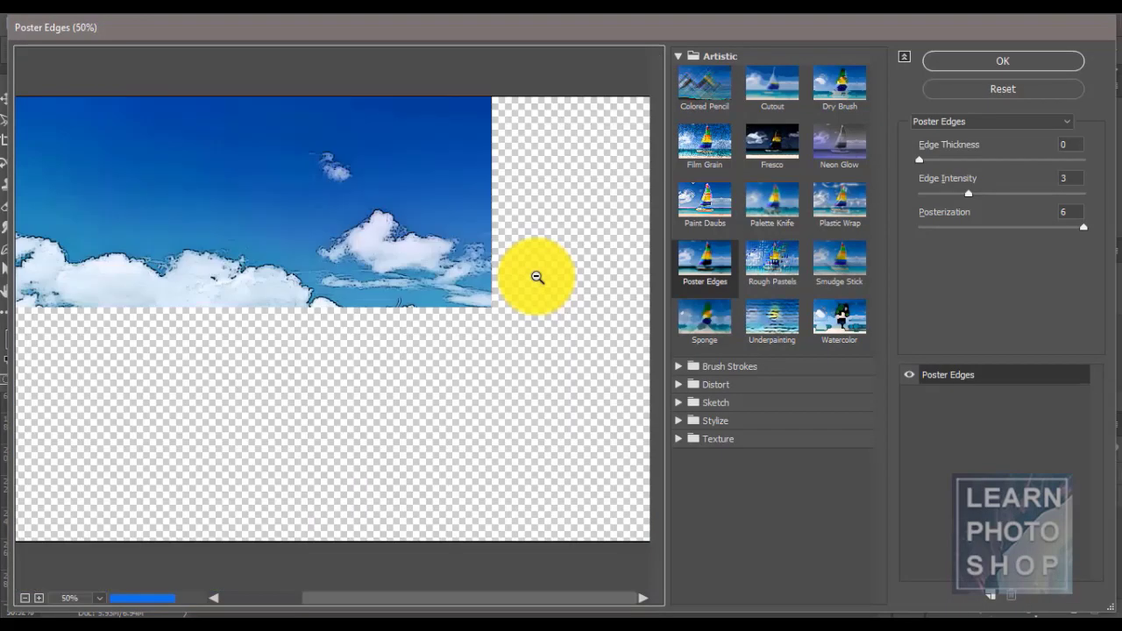
pyautogui.click(707, 80)
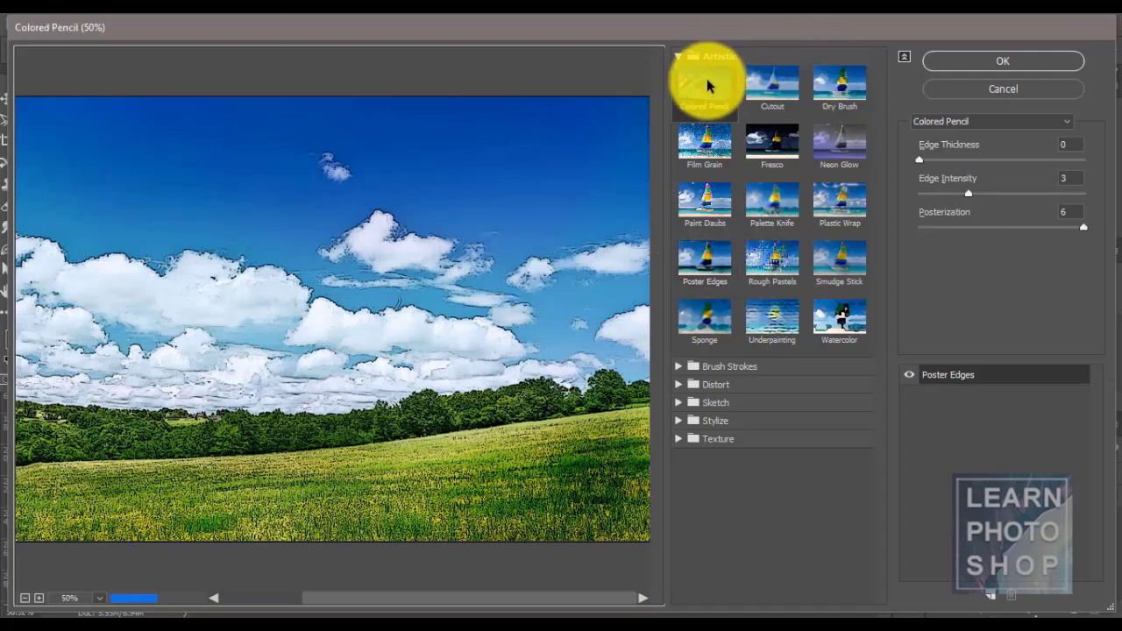
pyautogui.click(782, 88)
pyautogui.click(837, 82)
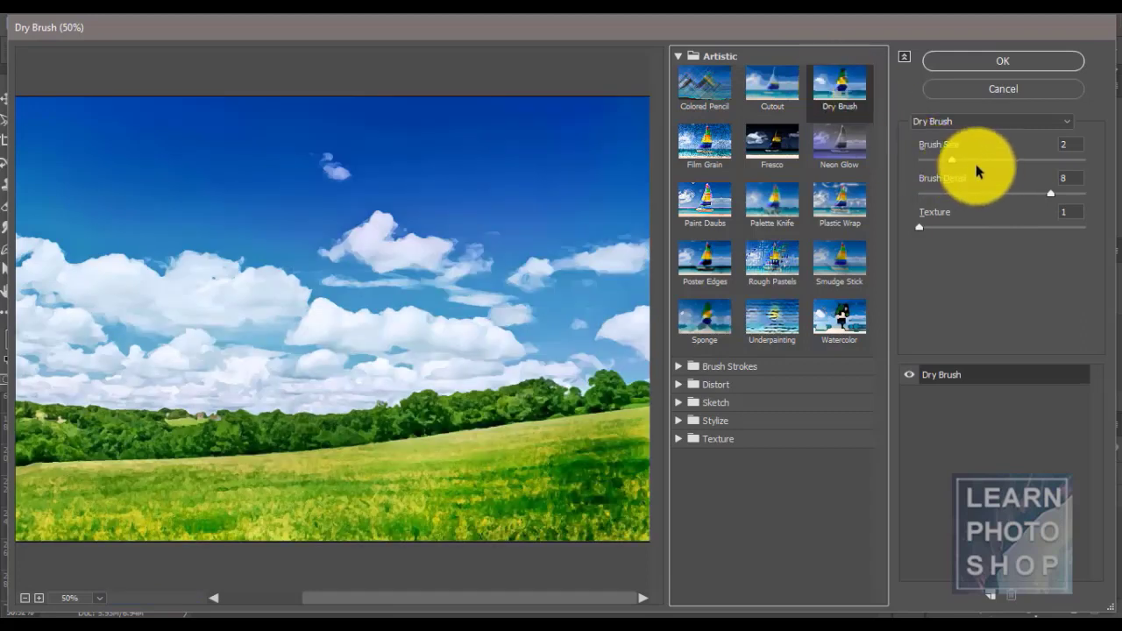
pyautogui.moveTo(950, 163)
pyautogui.mouseDown()
pyautogui.moveTo(981, 161)
pyautogui.moveTo(925, 162)
pyautogui.mouseUp()
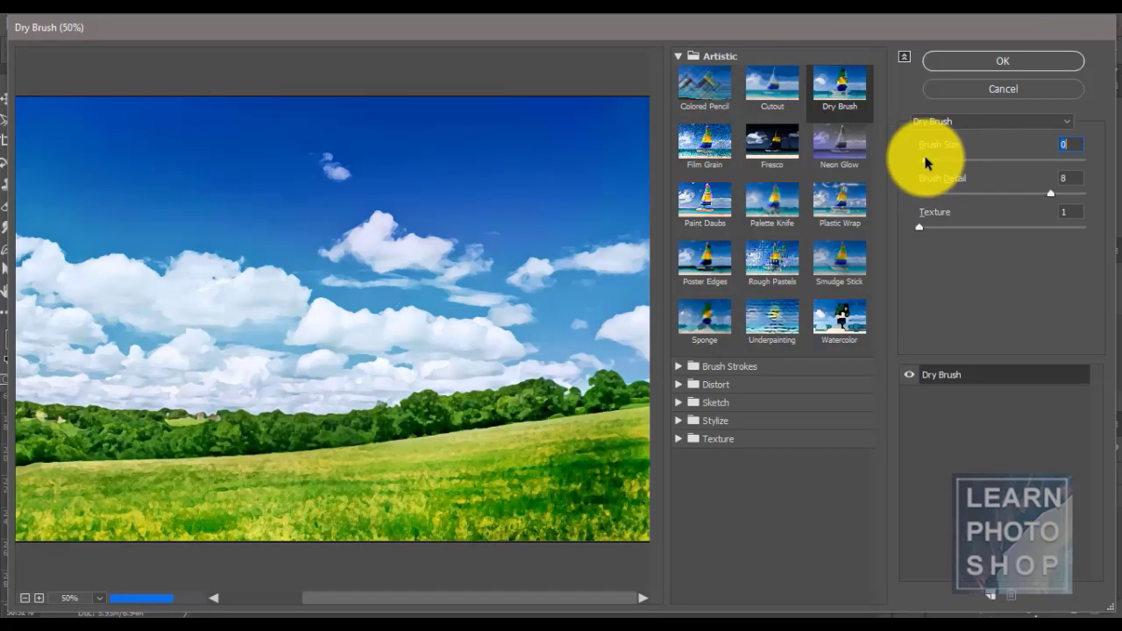
pyautogui.click(698, 146)
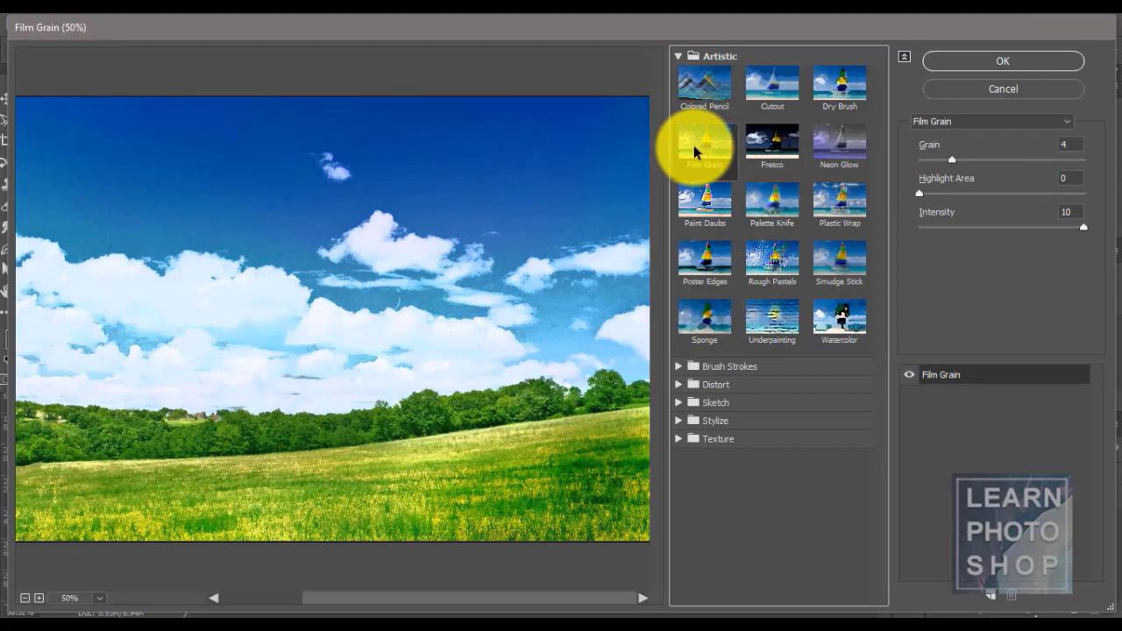
pyautogui.click(702, 202)
pyautogui.click(771, 208)
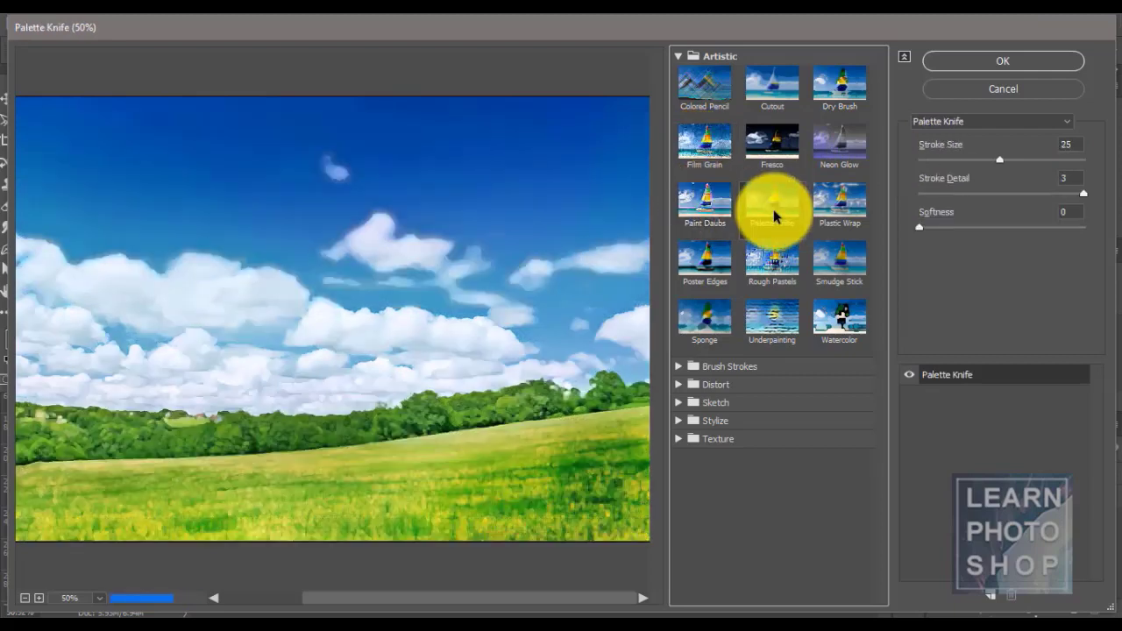
pyautogui.click(764, 133)
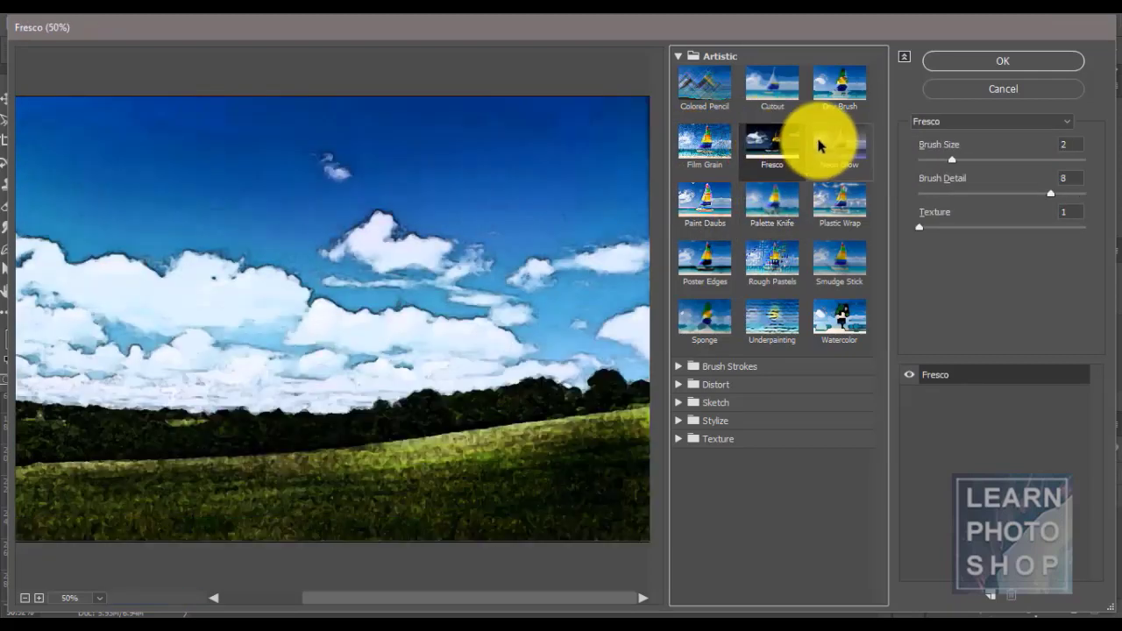
pyautogui.click(820, 140)
pyautogui.click(839, 195)
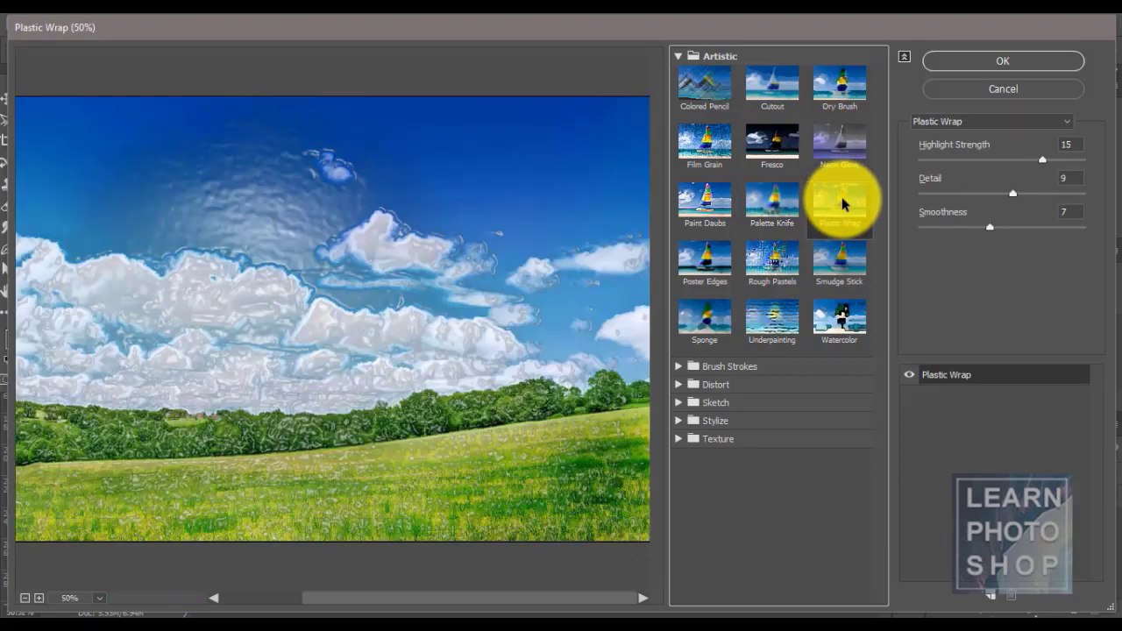
pyautogui.click(694, 263)
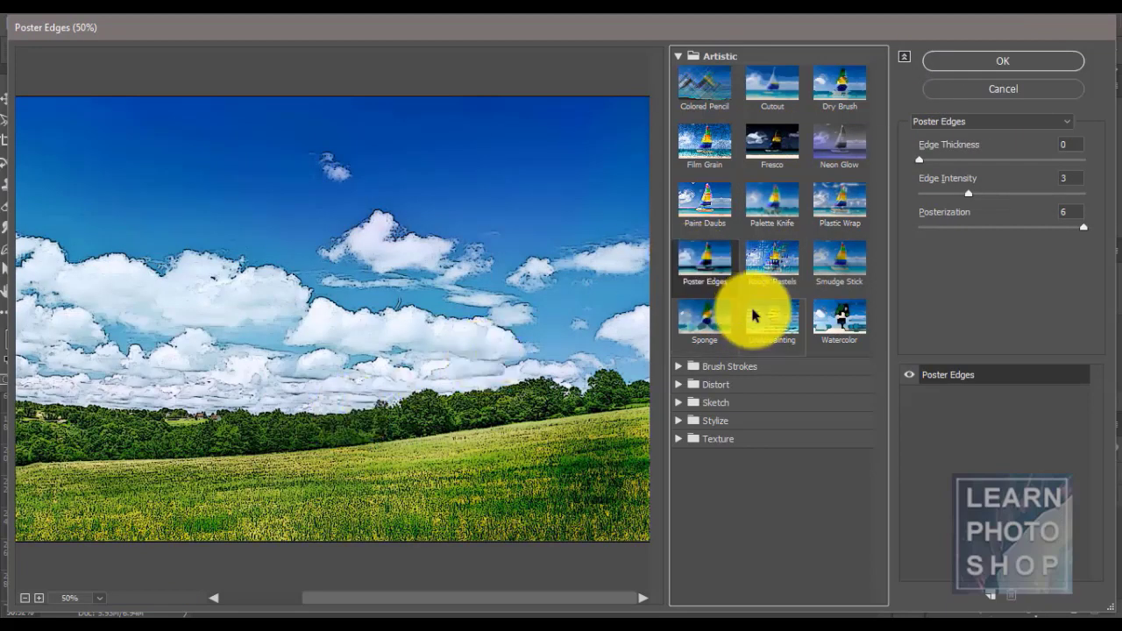
pyautogui.click(775, 263)
pyautogui.click(838, 261)
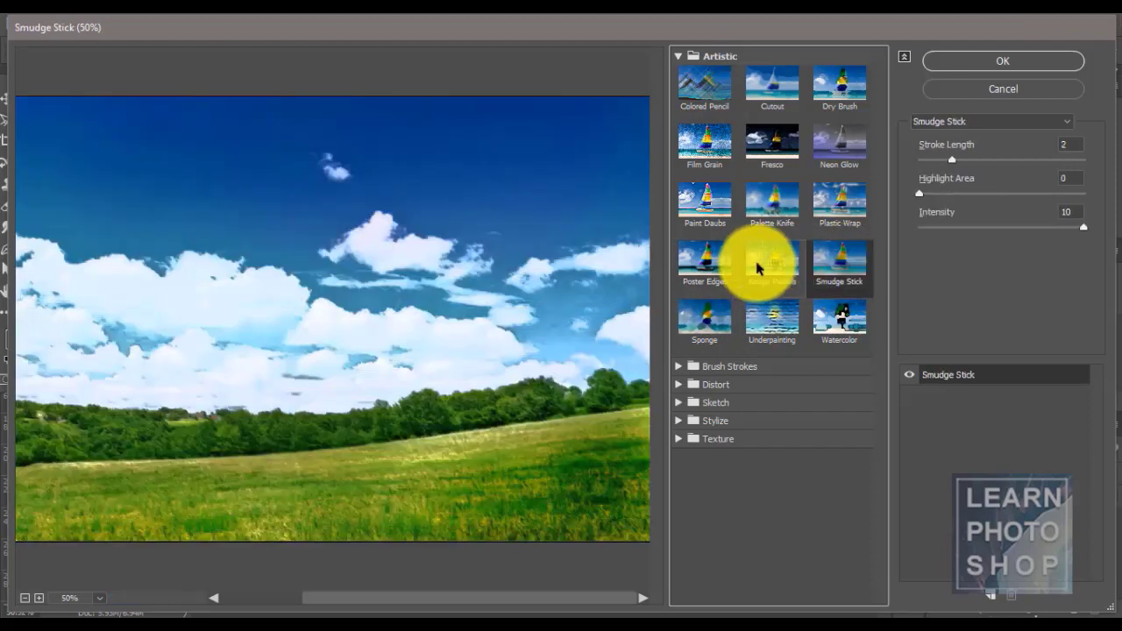
pyautogui.click(724, 301)
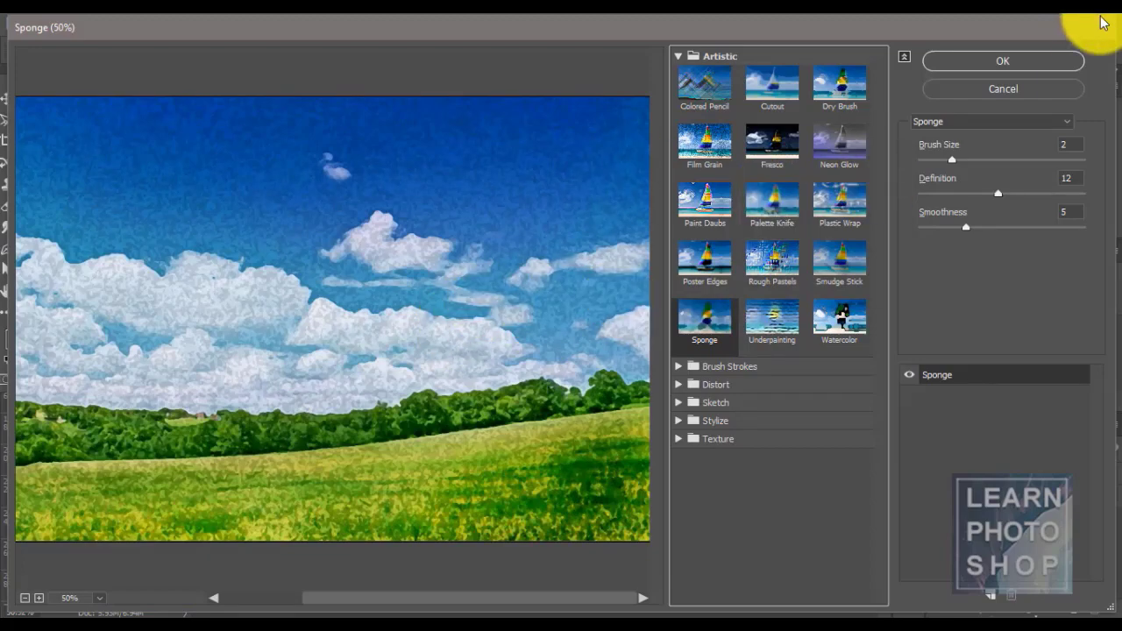
pyautogui.click(1042, 87)
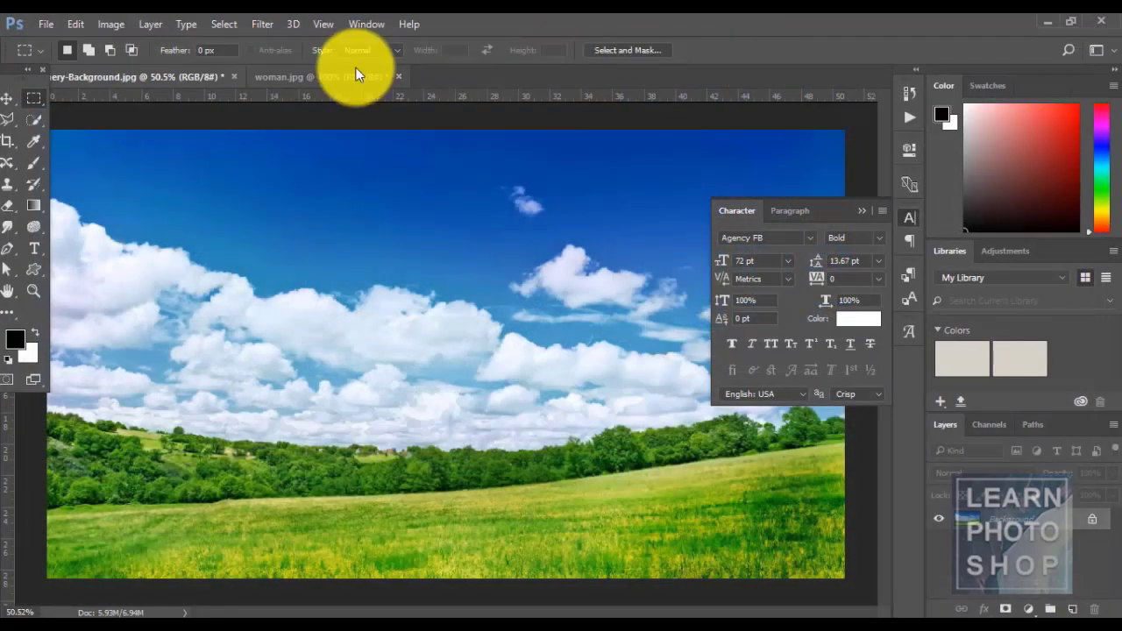
# - In Filter > Liquify, pull the central cloud edges up and right into the sky
pyautogui.click(259, 24)
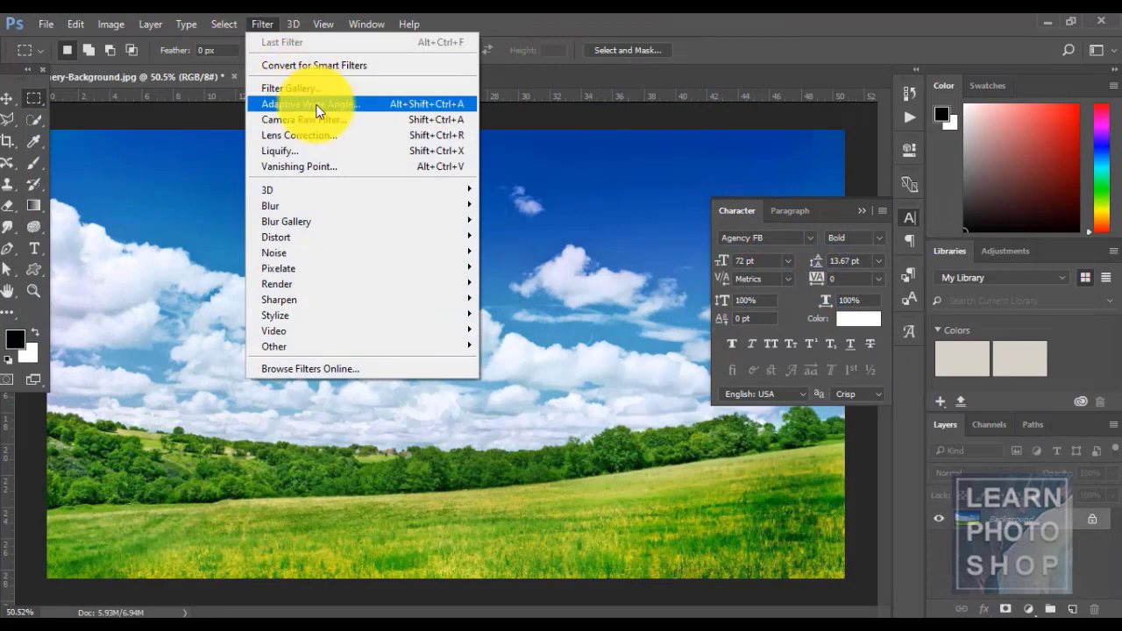
pyautogui.click(324, 150)
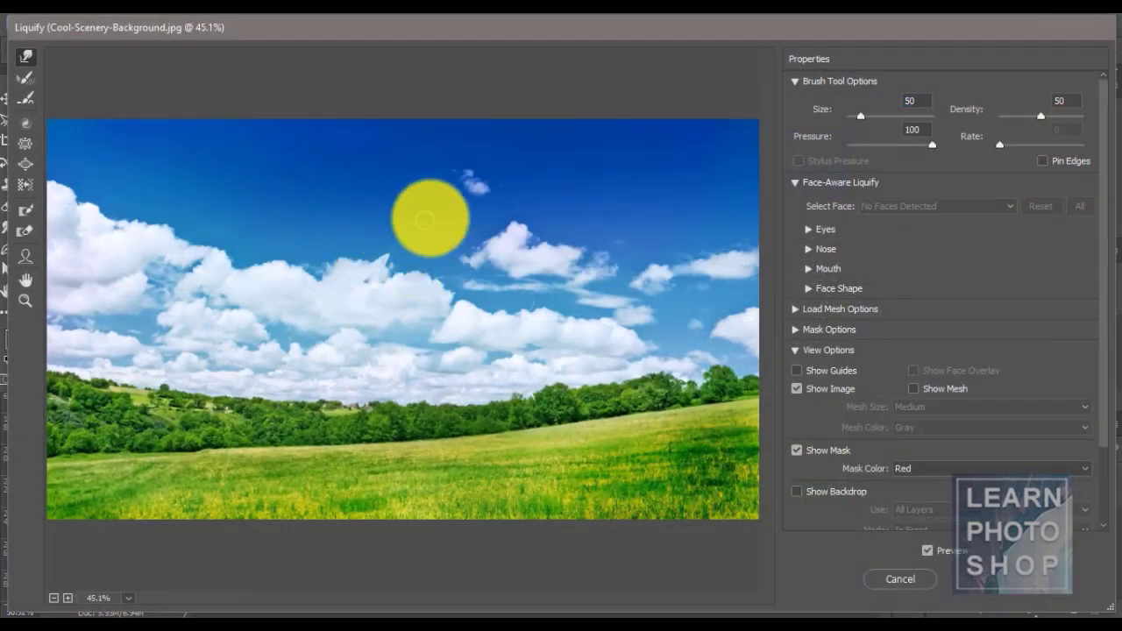
pyautogui.moveTo(318, 280); pyautogui.dragTo(358, 181)
pyautogui.moveTo(356, 285); pyautogui.dragTo(476, 203)
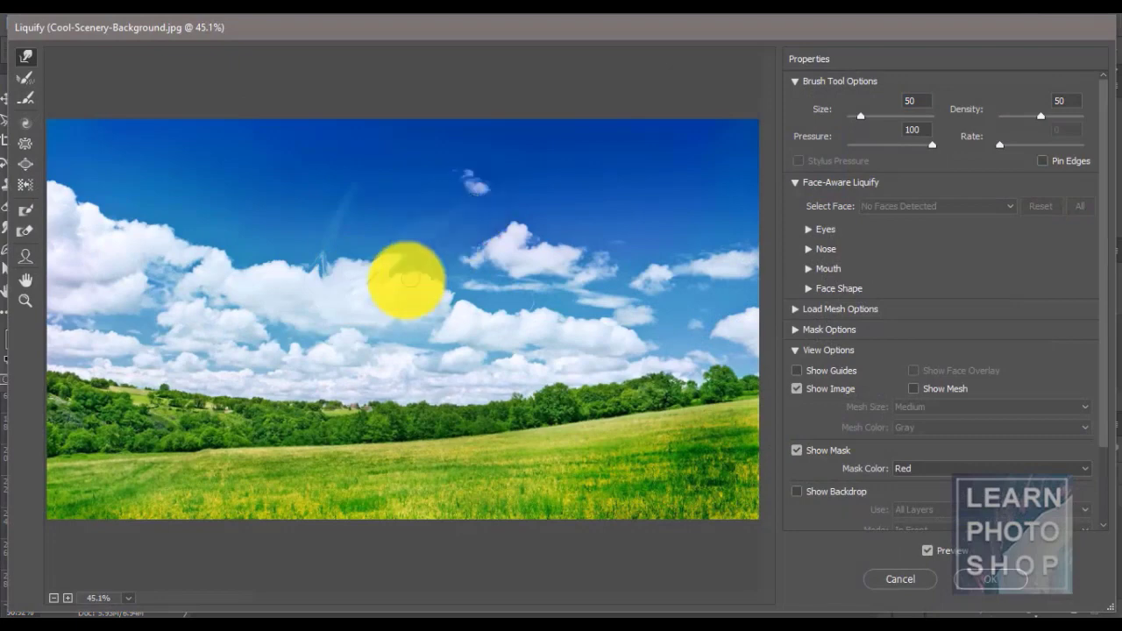
pyautogui.moveTo(395, 285); pyautogui.dragTo(469, 235)
pyautogui.moveTo(429, 294); pyautogui.dragTo(529, 252)
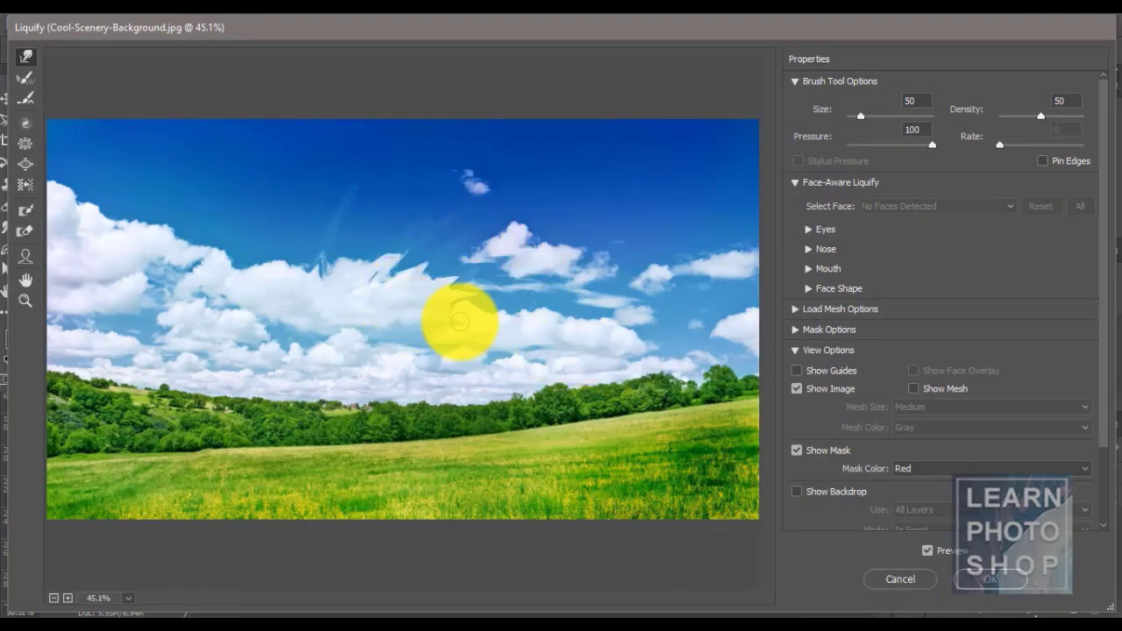
# - Streak the left clouds upward, spike the right-hand cloud, apply the Liquify warp, then undo it
pyautogui.moveTo(268, 268); pyautogui.dragTo(271, 137)
pyautogui.moveTo(233, 255); pyautogui.dragTo(191, 156)
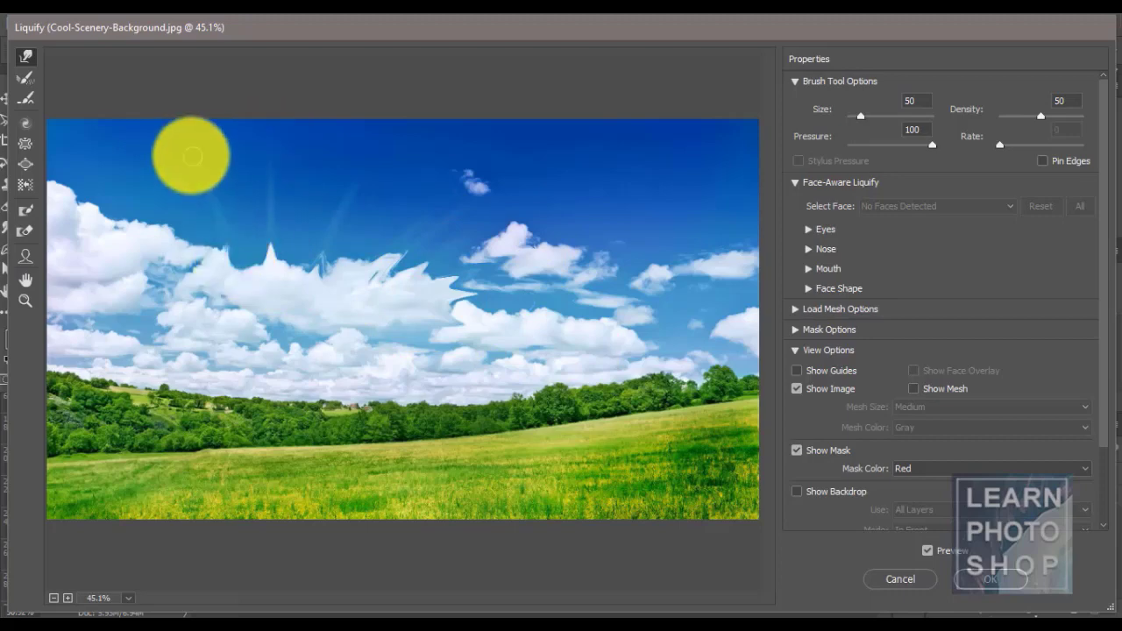
pyautogui.moveTo(292, 254); pyautogui.dragTo(307, 188)
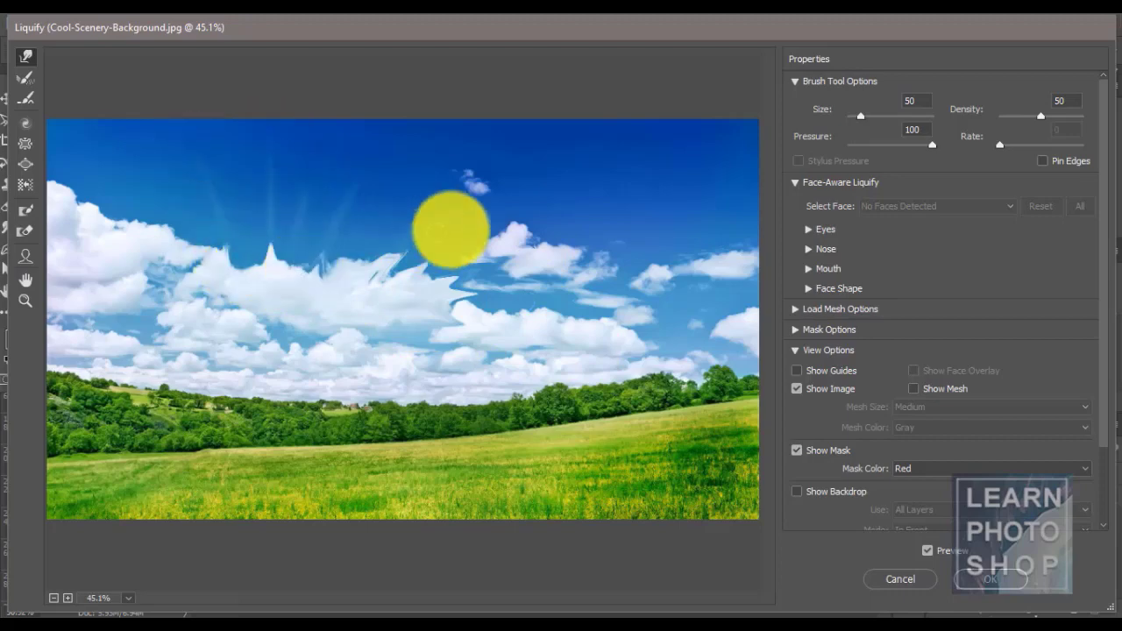
pyautogui.moveTo(476, 260); pyautogui.dragTo(582, 170)
pyautogui.moveTo(529, 268); pyautogui.dragTo(663, 200)
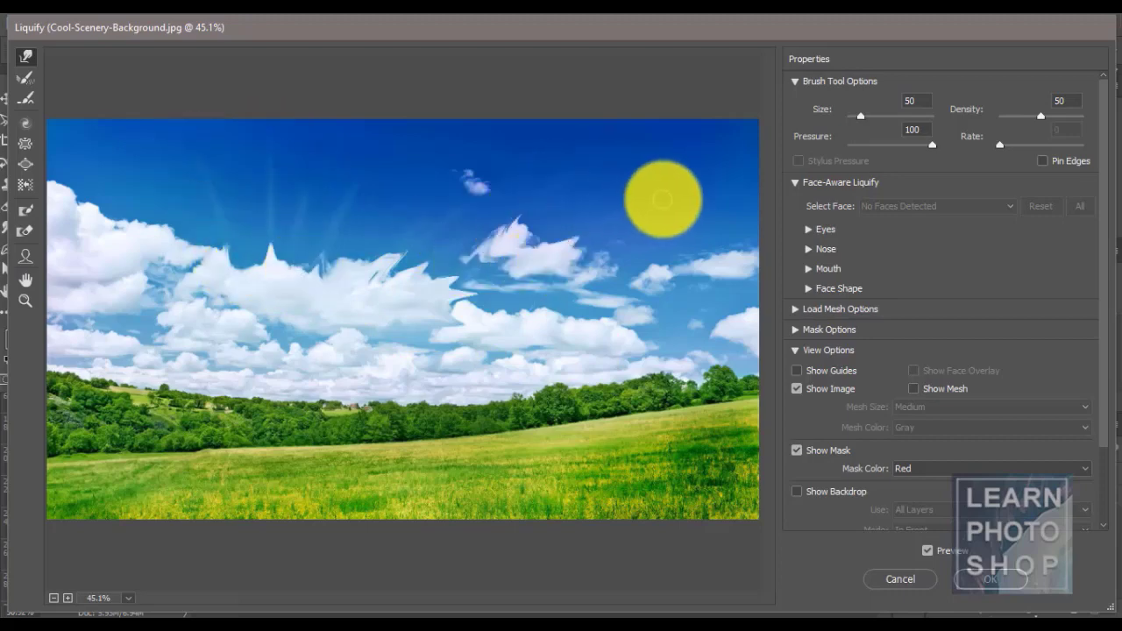
pyautogui.moveTo(488, 312); pyautogui.dragTo(601, 223)
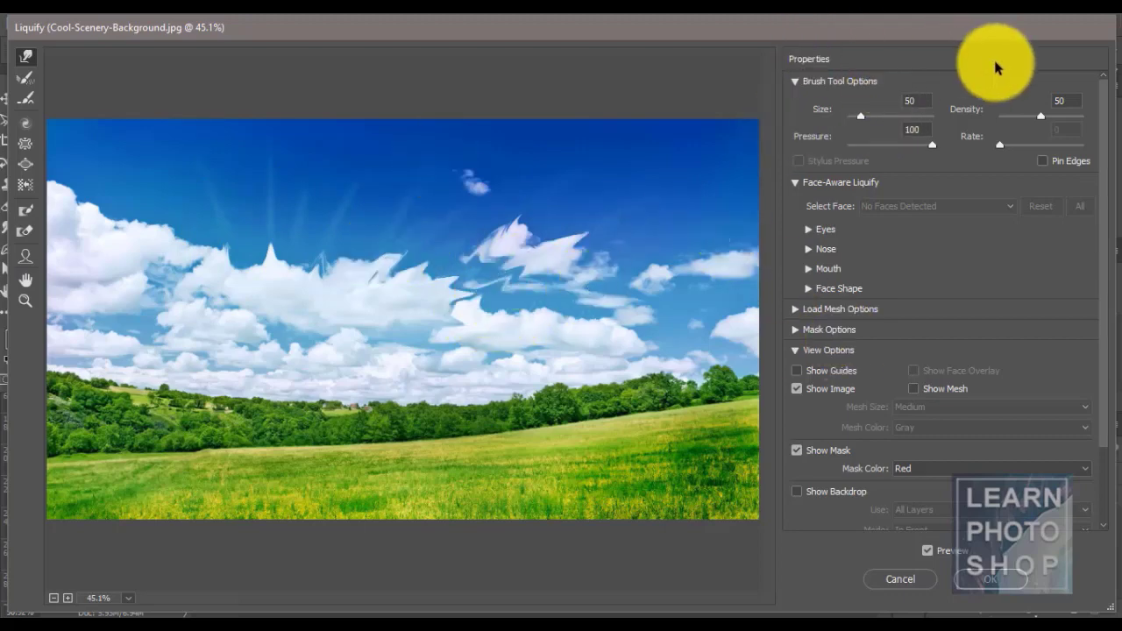
pyautogui.click(990, 578)
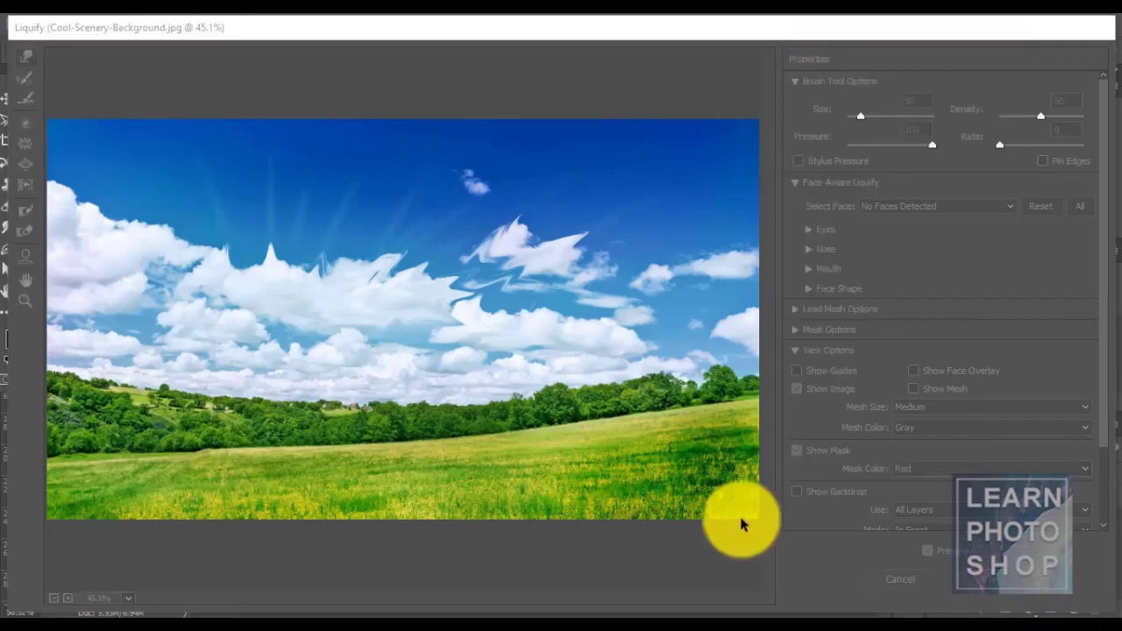
pyautogui.hotkey('ctrl', 'z')
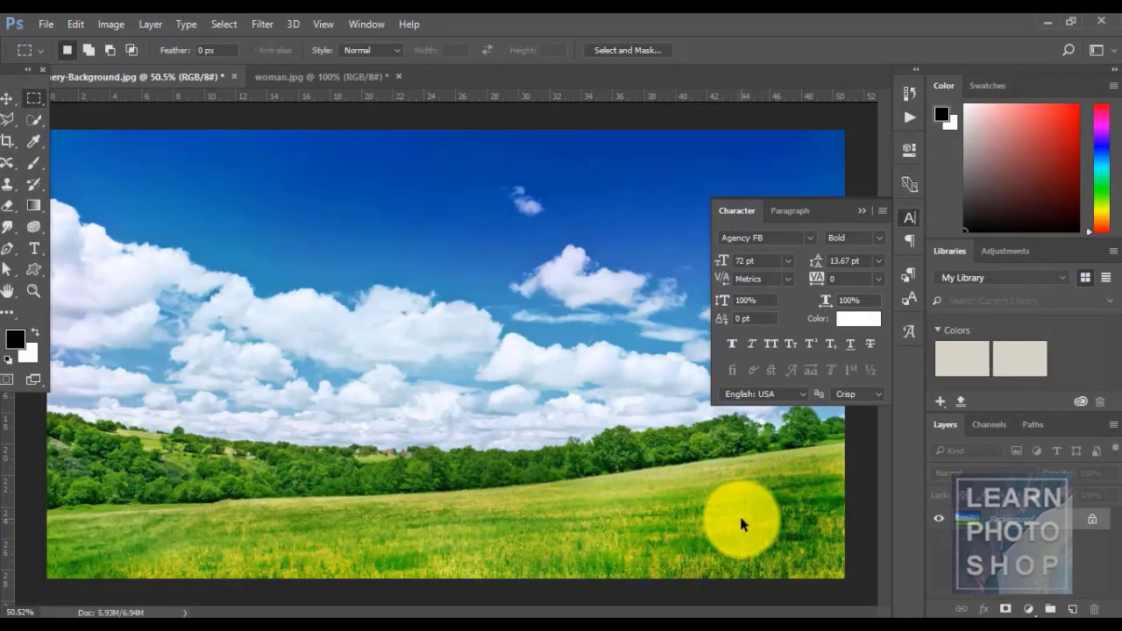
pyautogui.click(262, 21)
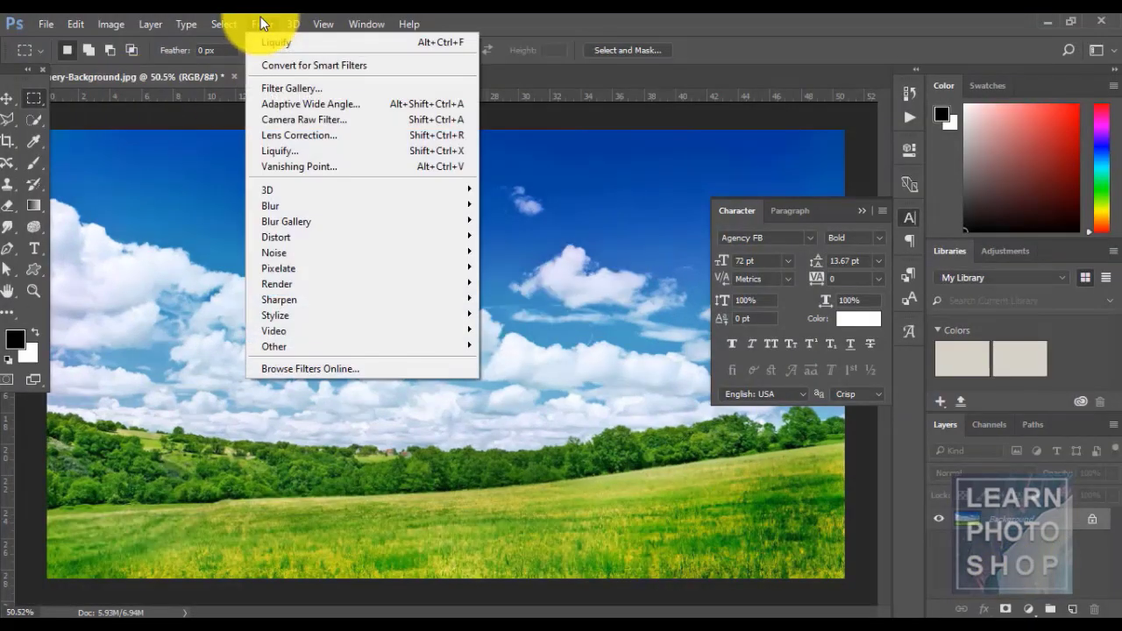
pyautogui.moveTo(342, 213)
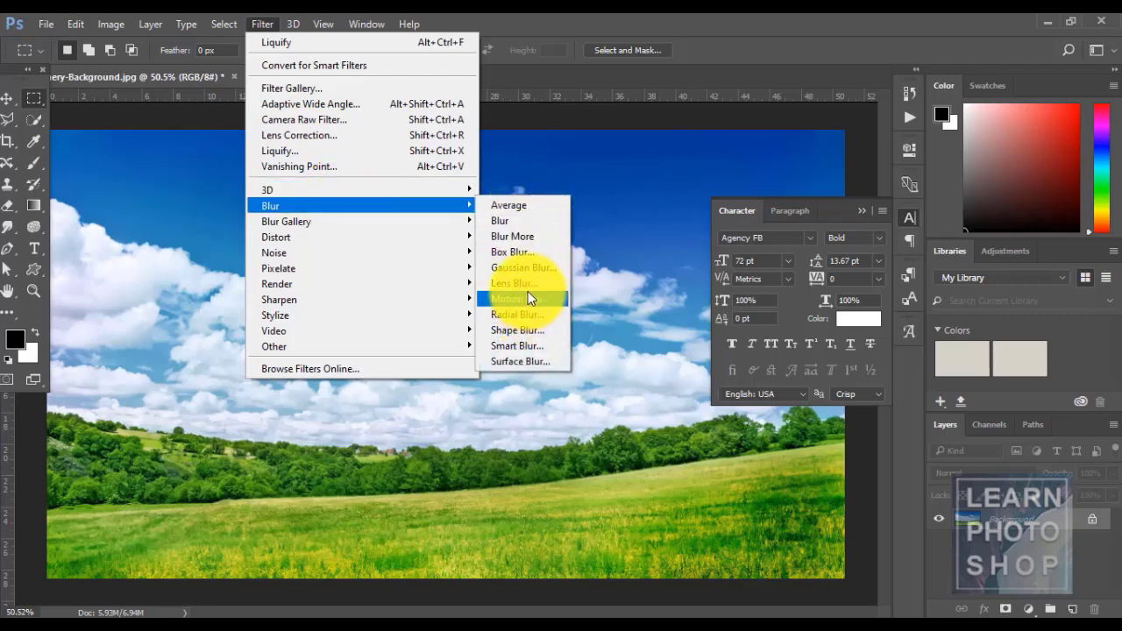
pyautogui.click(526, 268)
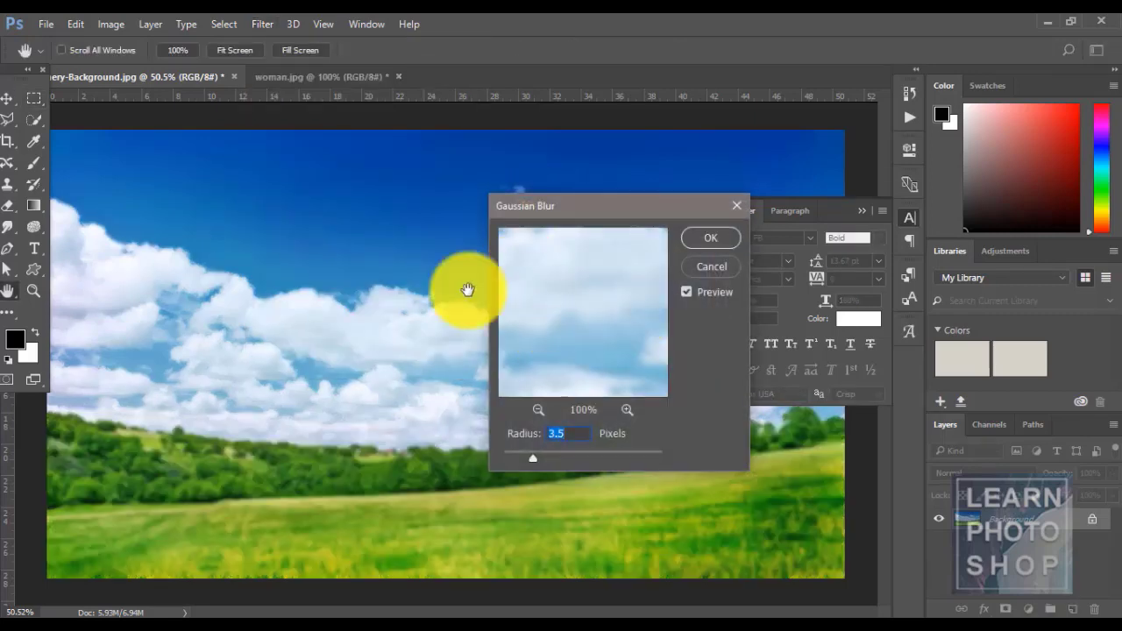
pyautogui.moveTo(549, 457); pyautogui.dragTo(570, 458)
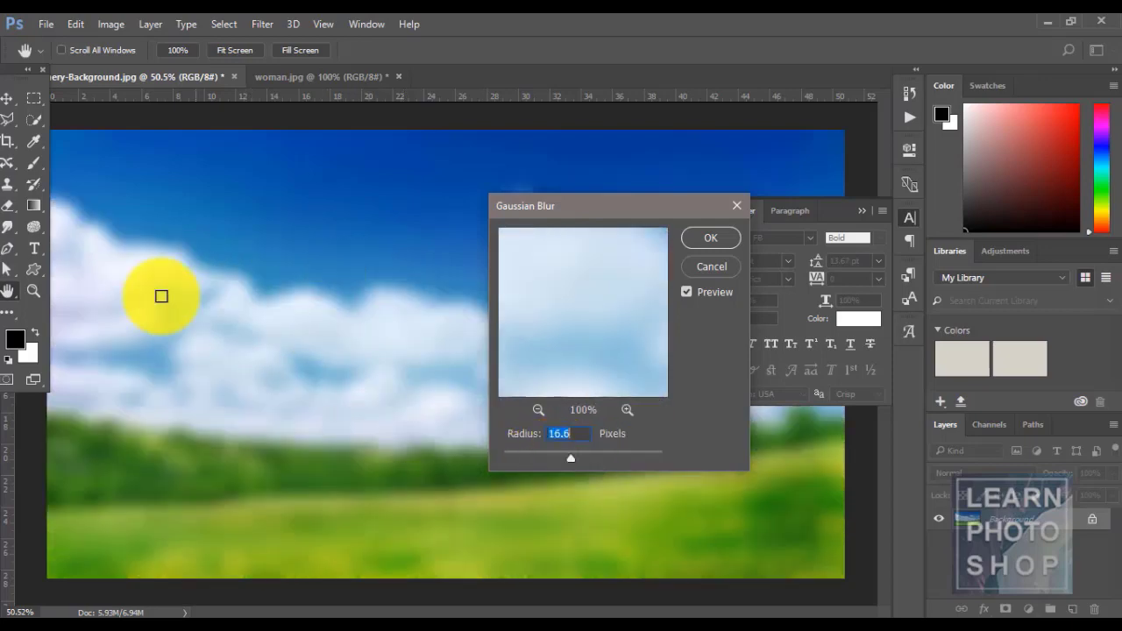
pyautogui.moveTo(569, 454); pyautogui.dragTo(535, 454)
pyautogui.click(701, 266)
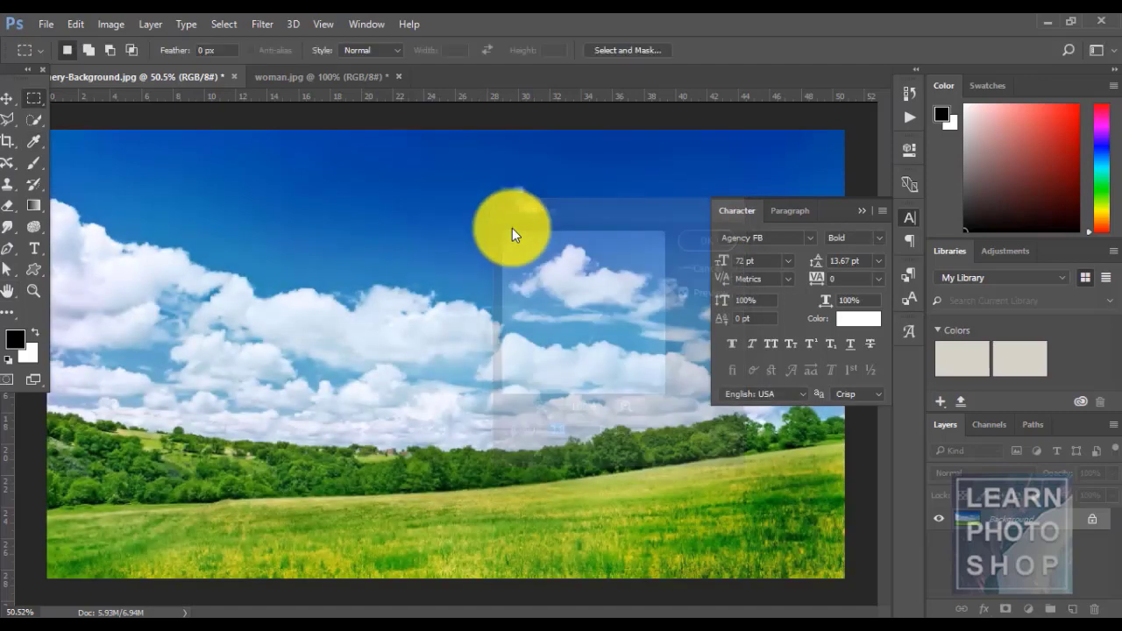
pyautogui.click(260, 26)
pyautogui.moveTo(343, 211)
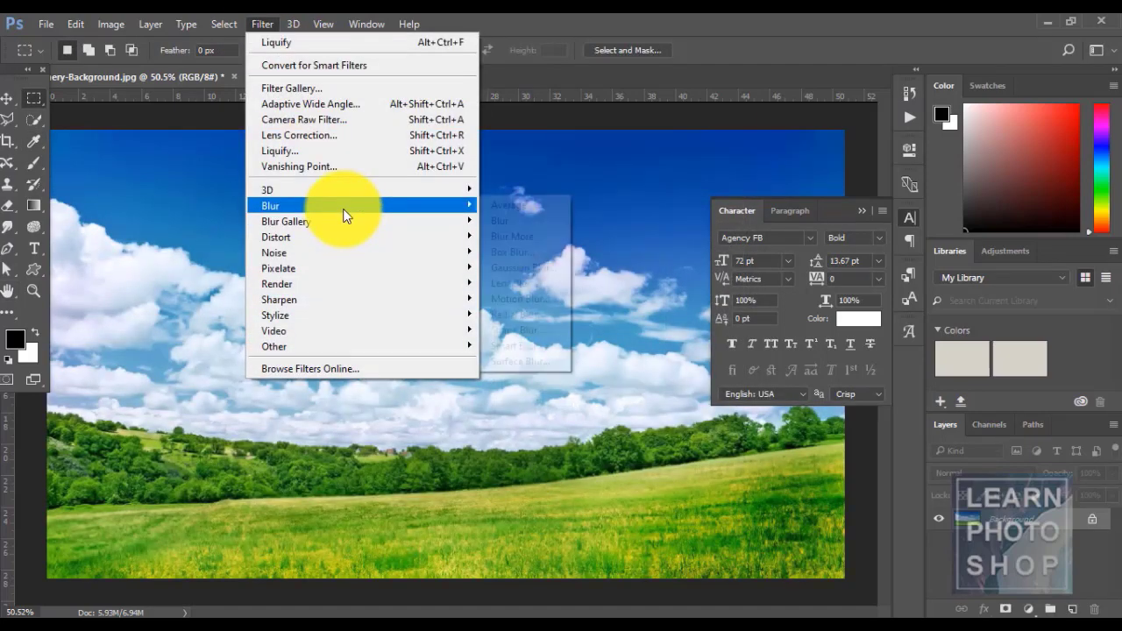
pyautogui.click(533, 298)
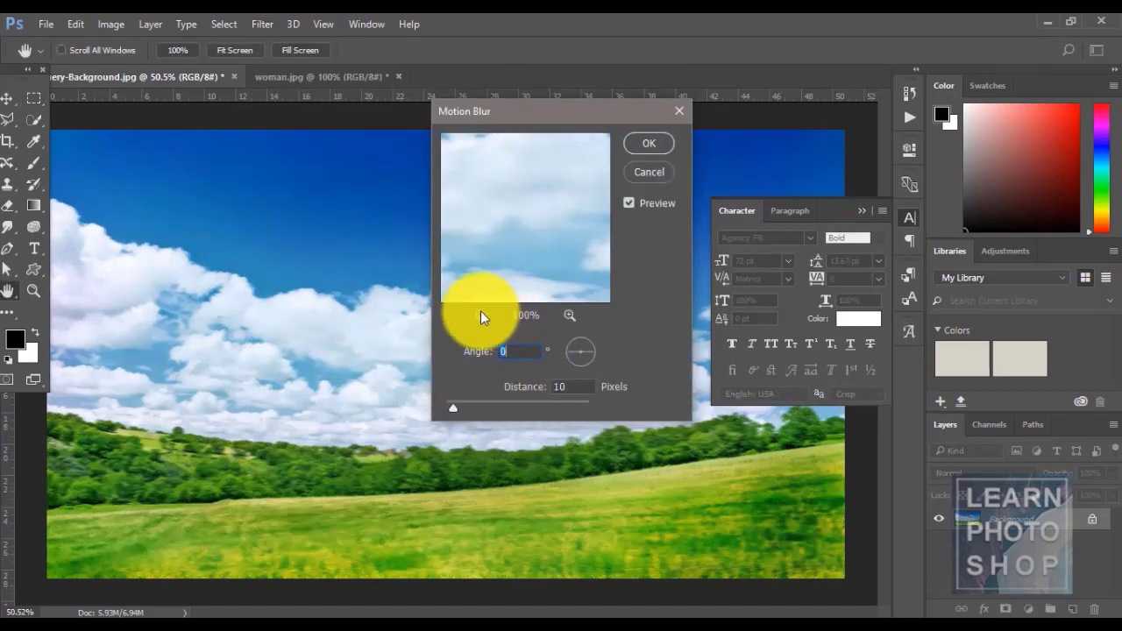
pyautogui.moveTo(465, 409); pyautogui.dragTo(513, 405)
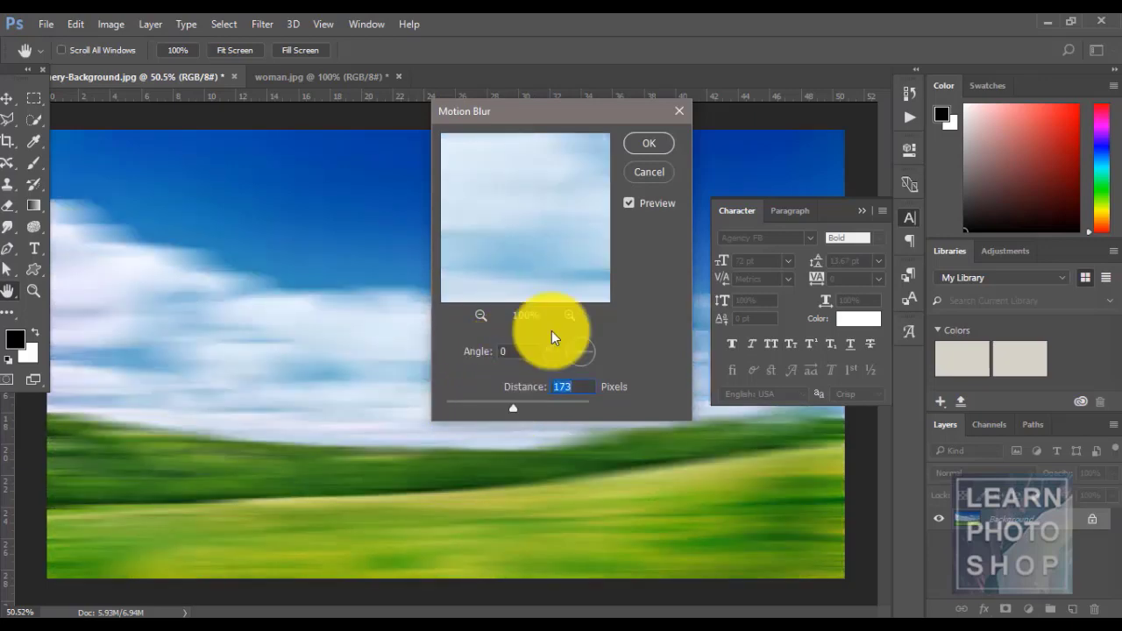
pyautogui.click(637, 175)
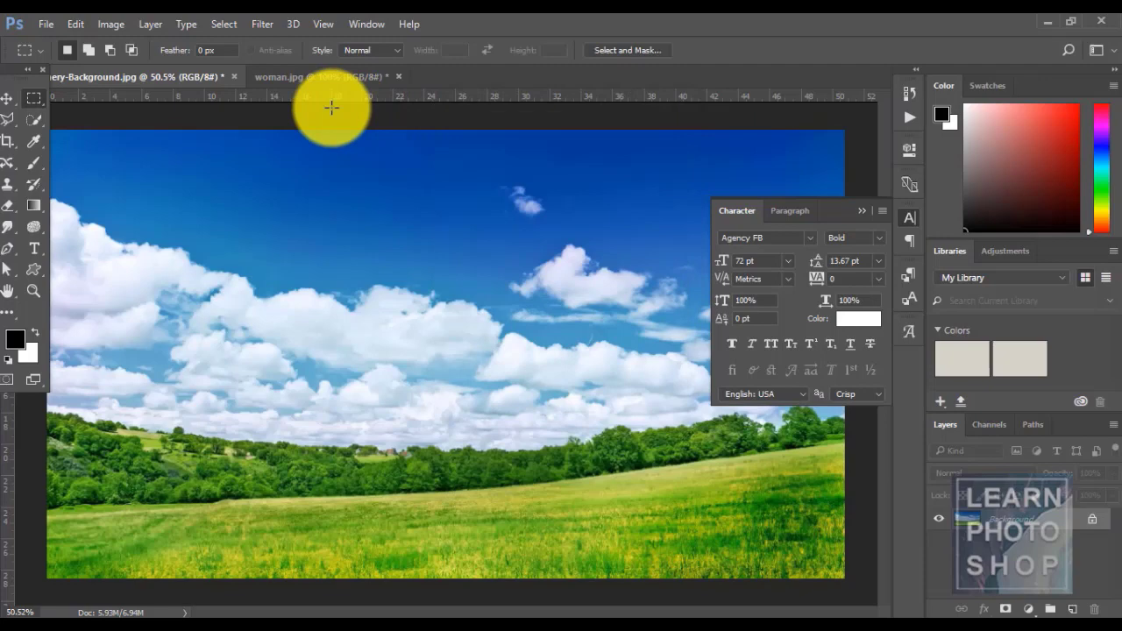
# - Show the Filter > Distort submenu of distortion filters
pyautogui.click(255, 24)
pyautogui.moveTo(333, 191)
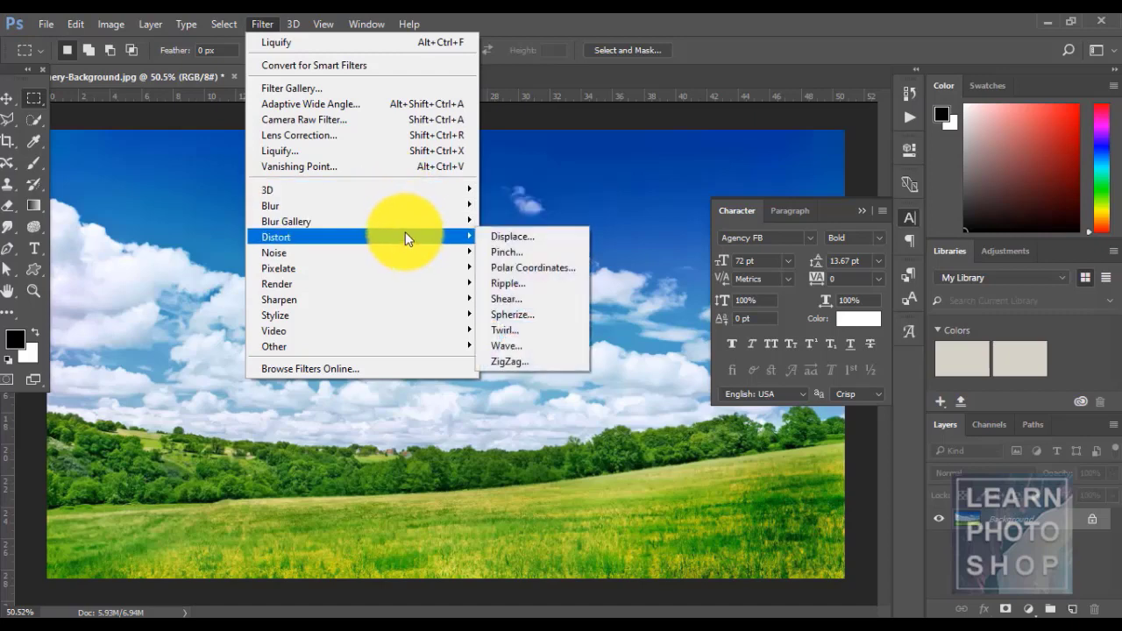
pyautogui.moveTo(402, 221)
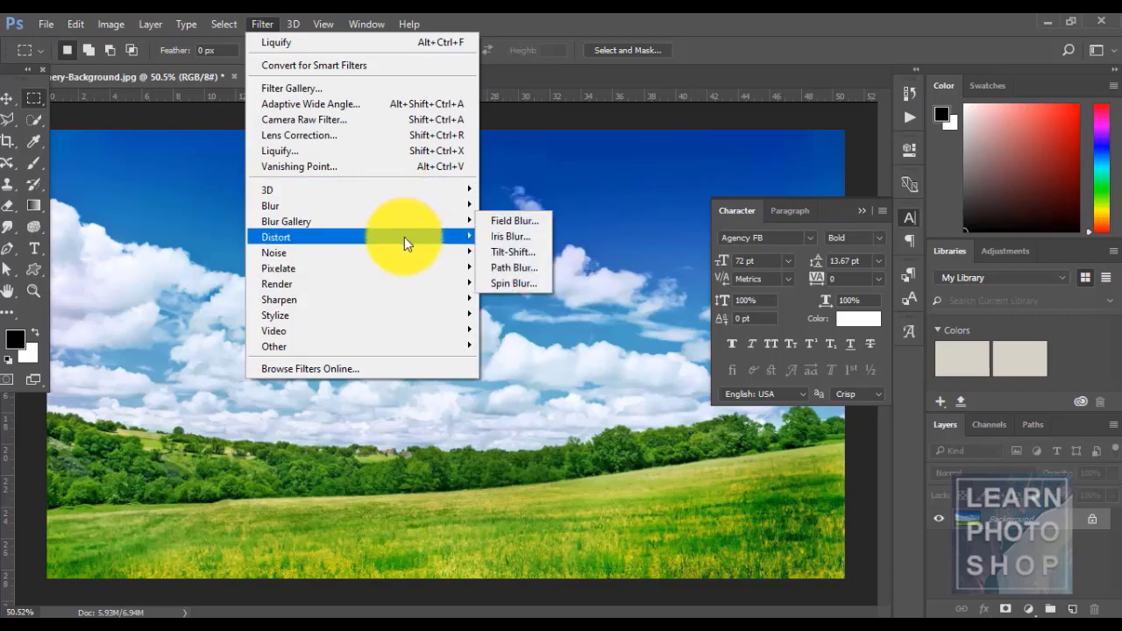
pyautogui.moveTo(404, 237)
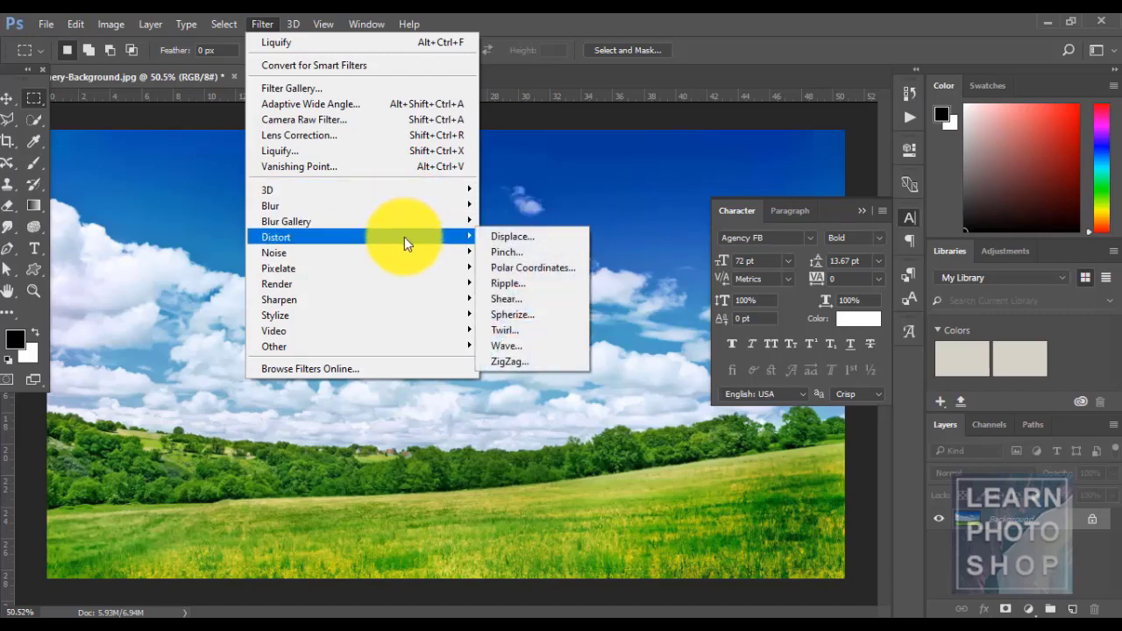
# - Apply Distort > Ripple at amount 656, previewed at 33.3%, then undo it
pyautogui.click(520, 281)
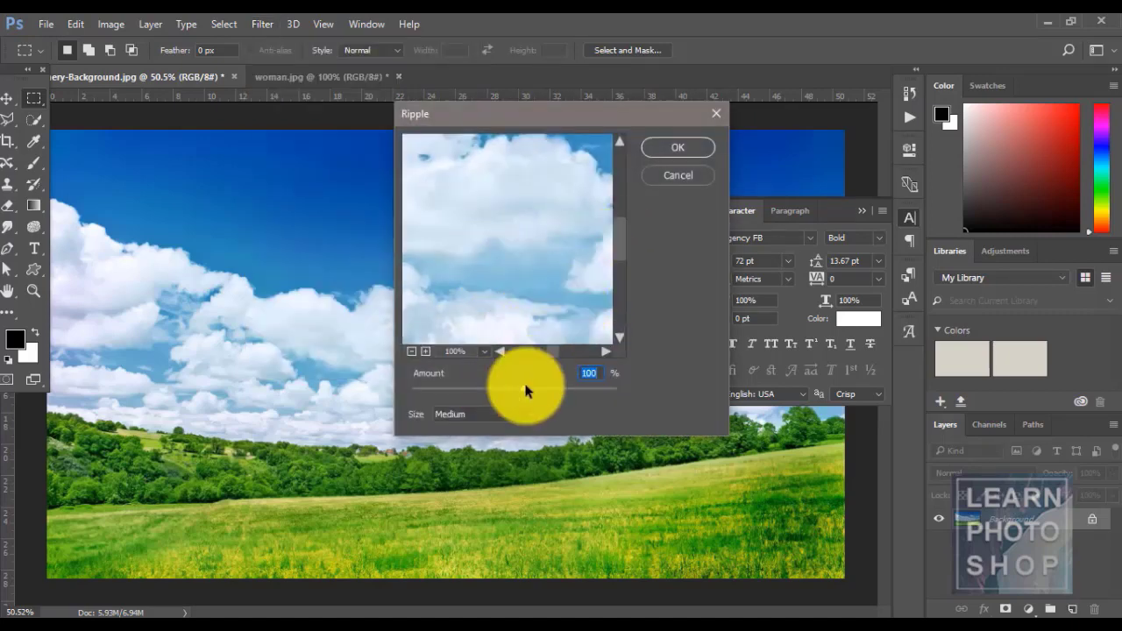
pyautogui.moveTo(524, 388)
pyautogui.mouseDown()
pyautogui.moveTo(488, 389)
pyautogui.moveTo(538, 382)
pyautogui.mouseUp()
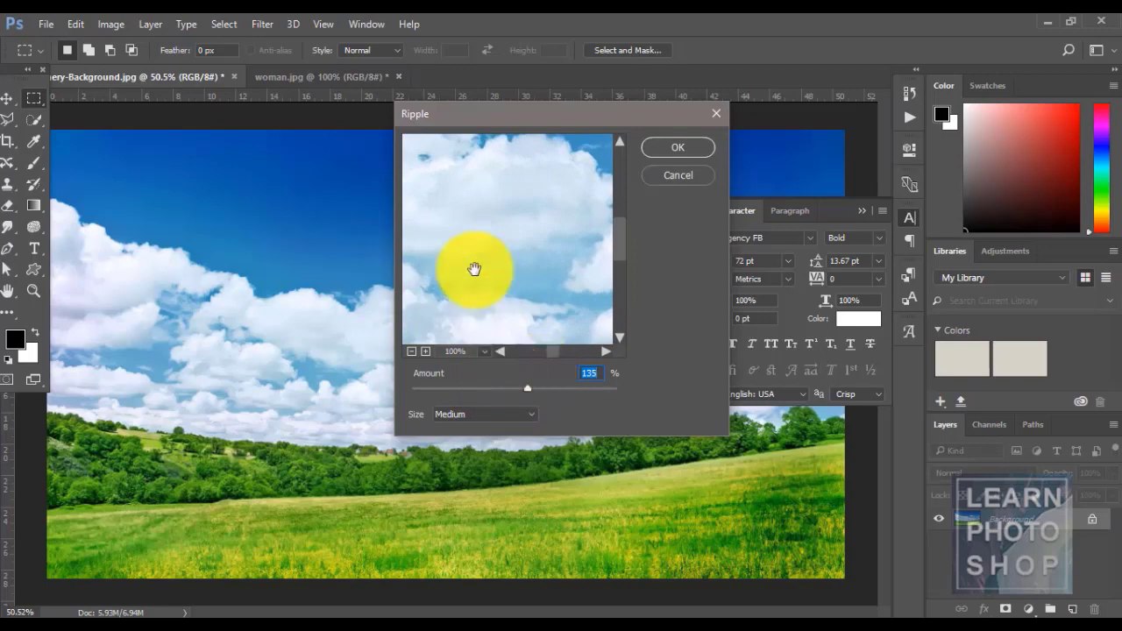
pyautogui.press('ctrl')
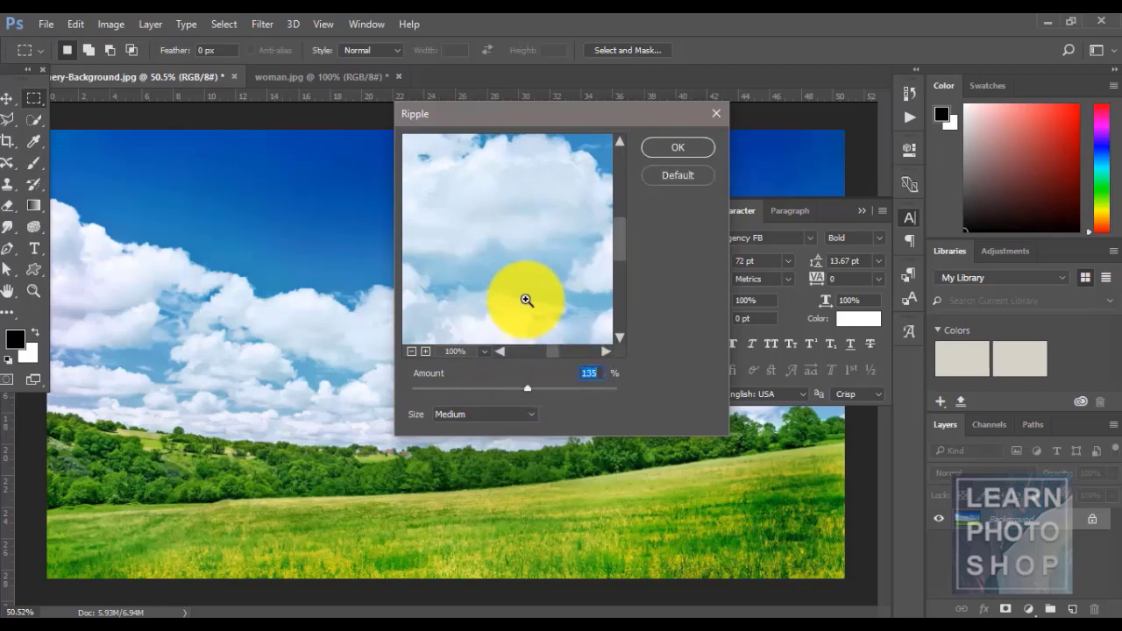
pyautogui.keyDown('alt'); pyautogui.click(526, 300); pyautogui.keyUp('alt')
pyautogui.keyDown('alt'); pyautogui.click(526, 299); pyautogui.keyUp('alt')
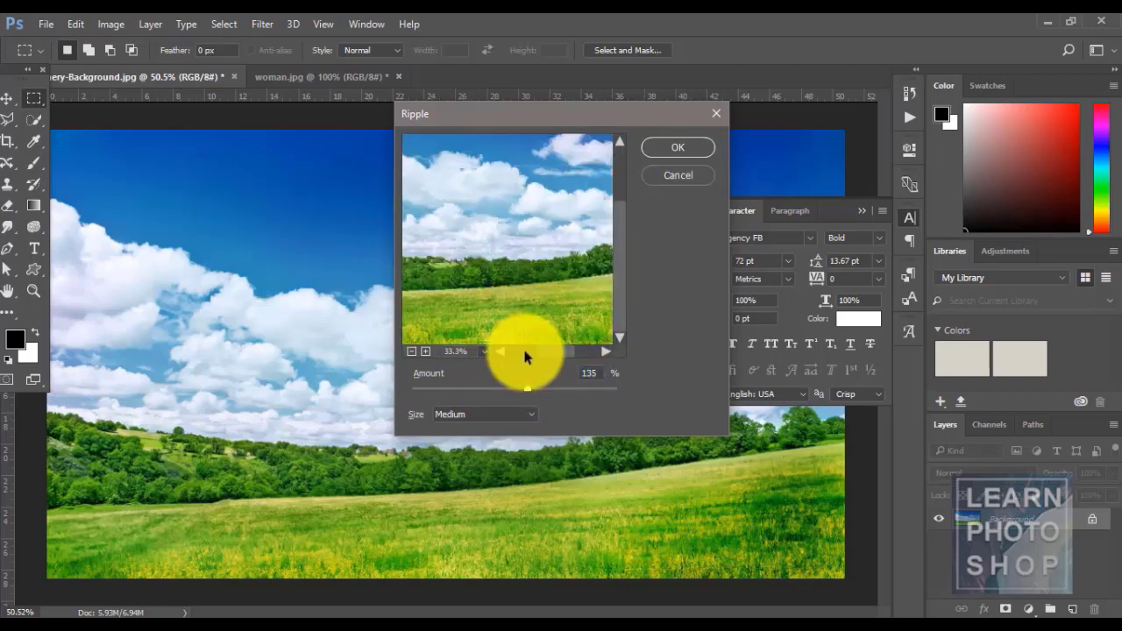
pyautogui.moveTo(526, 388); pyautogui.dragTo(580, 392)
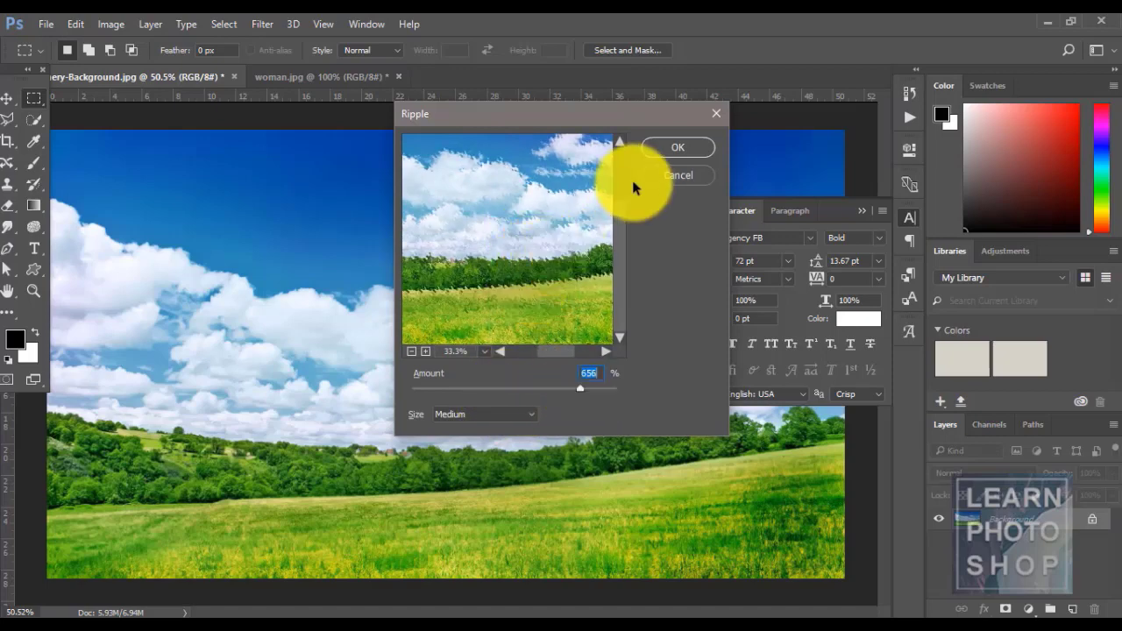
pyautogui.click(668, 149)
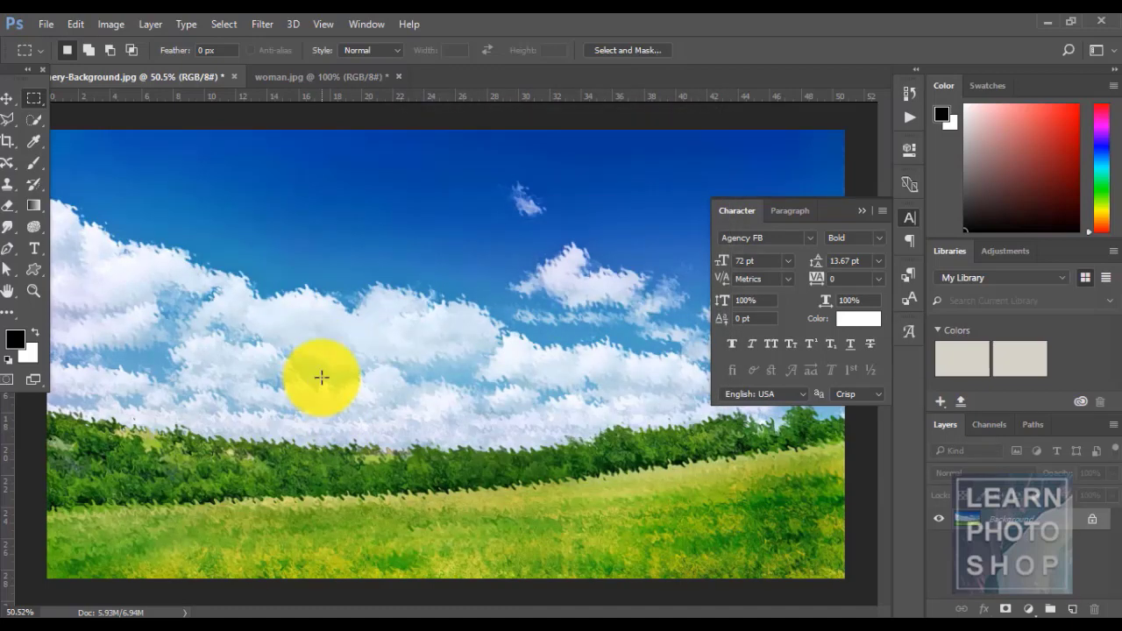
pyautogui.hotkey('ctrl', 'z')
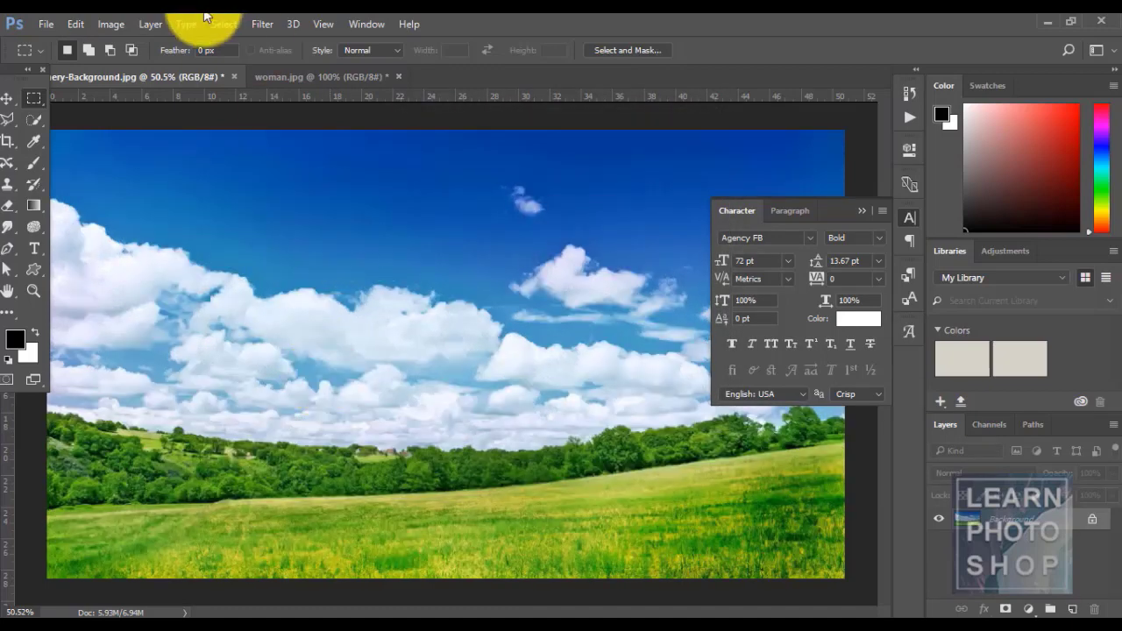
# - Apply Filter > Distort > Twirl with a 322° angle, then undo it
pyautogui.click(262, 24)
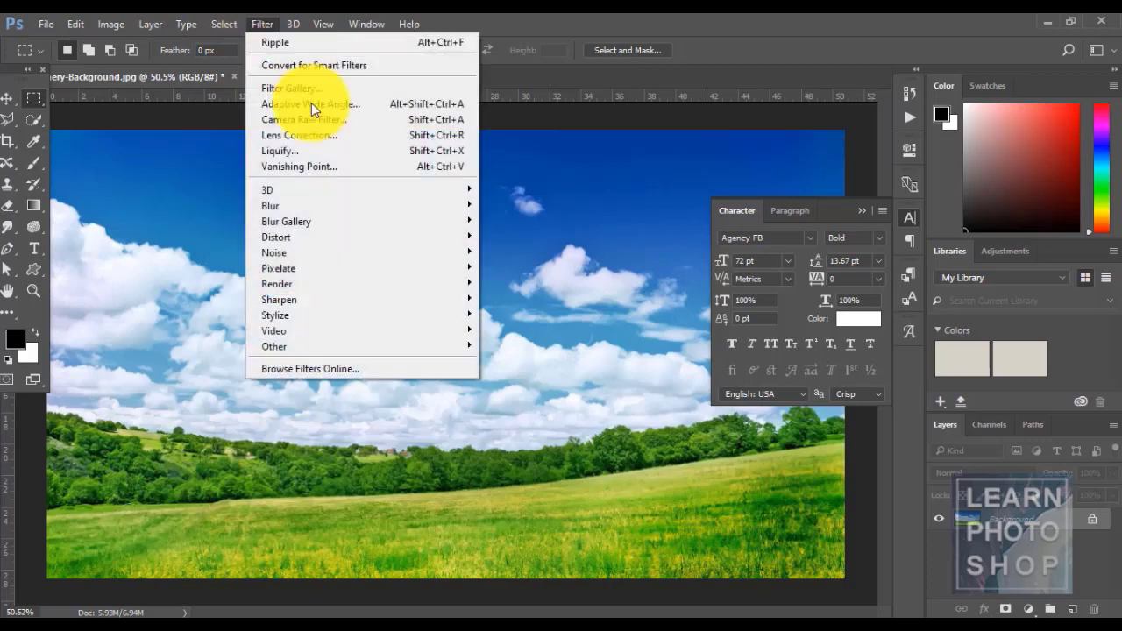
pyautogui.moveTo(373, 233)
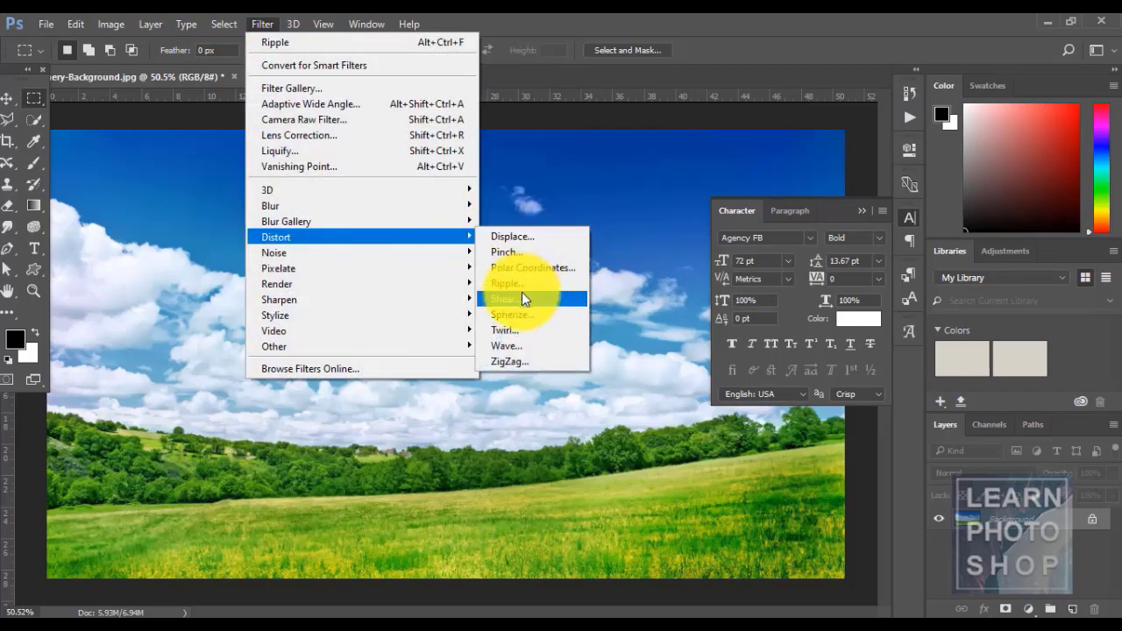
pyautogui.click(529, 330)
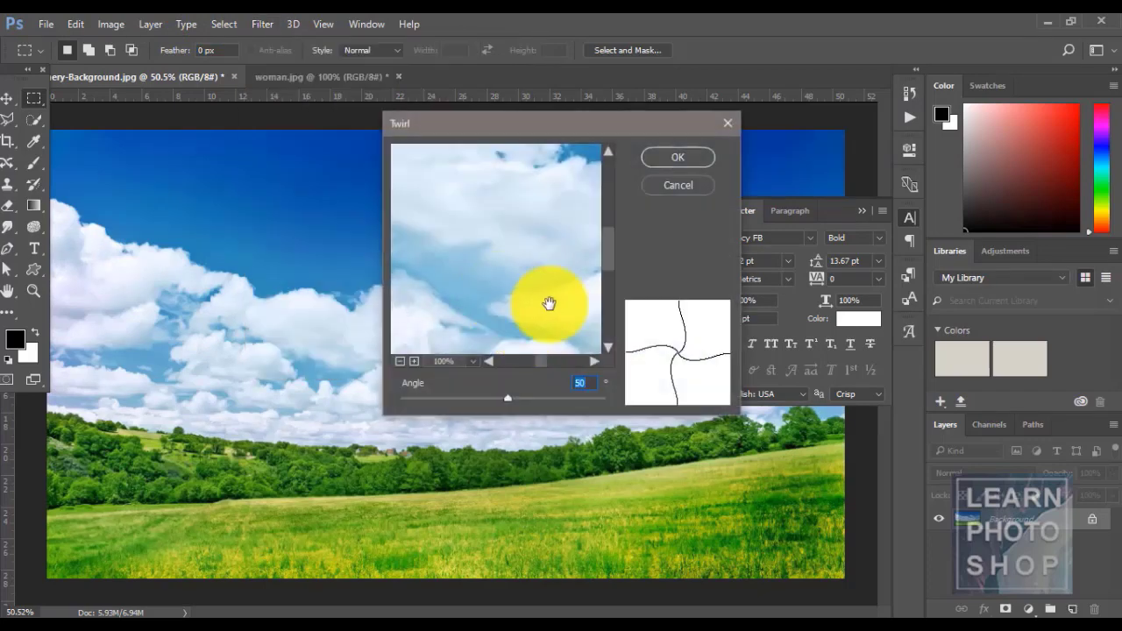
pyautogui.moveTo(506, 398); pyautogui.dragTo(534, 403)
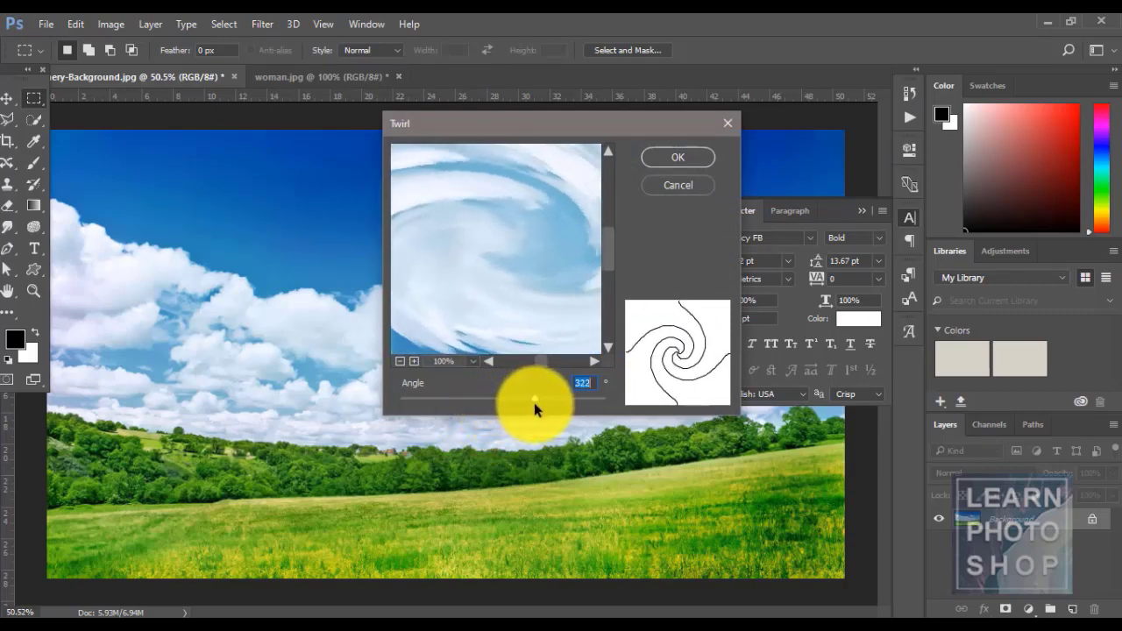
pyautogui.click(675, 163)
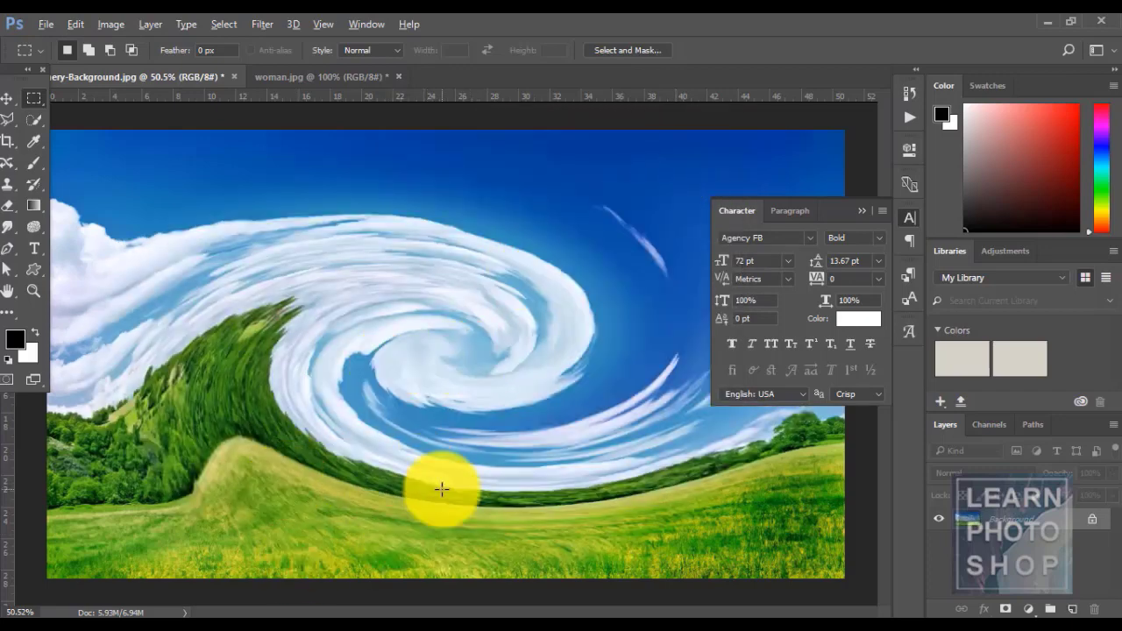
pyautogui.hotkey('ctrl', 'z')
pyautogui.click(253, 19)
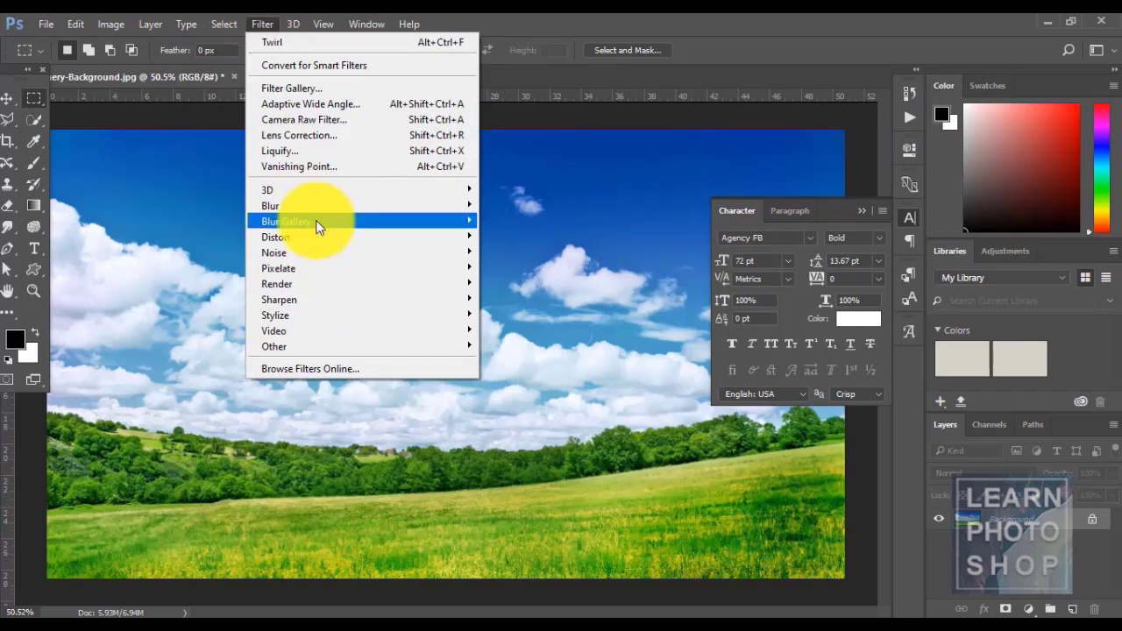
pyautogui.moveTo(324, 250)
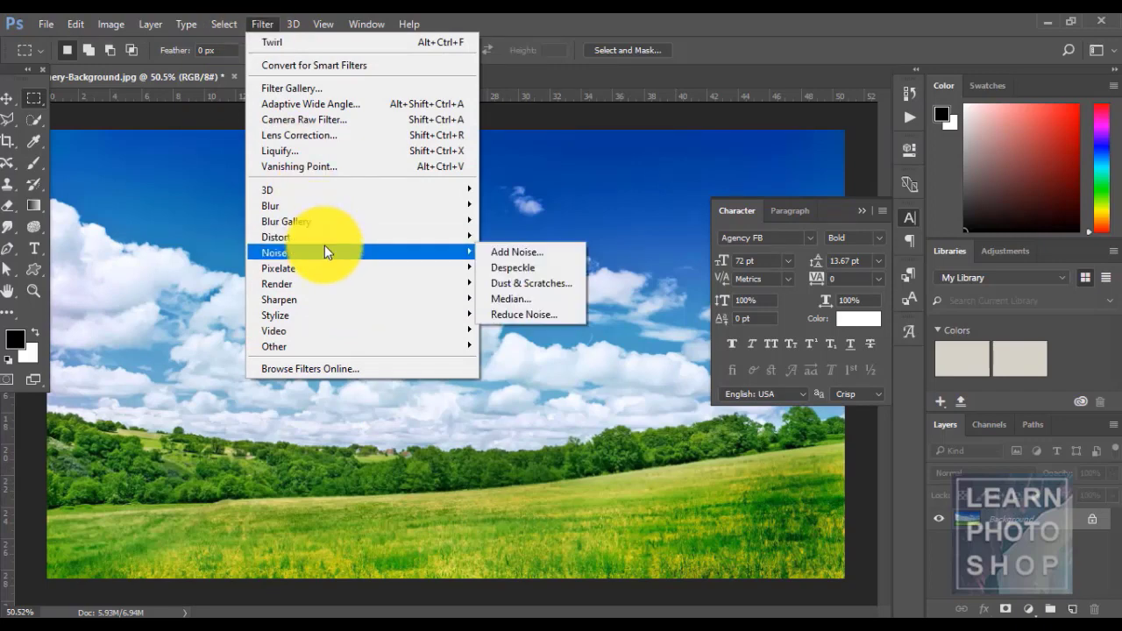
pyautogui.click(539, 250)
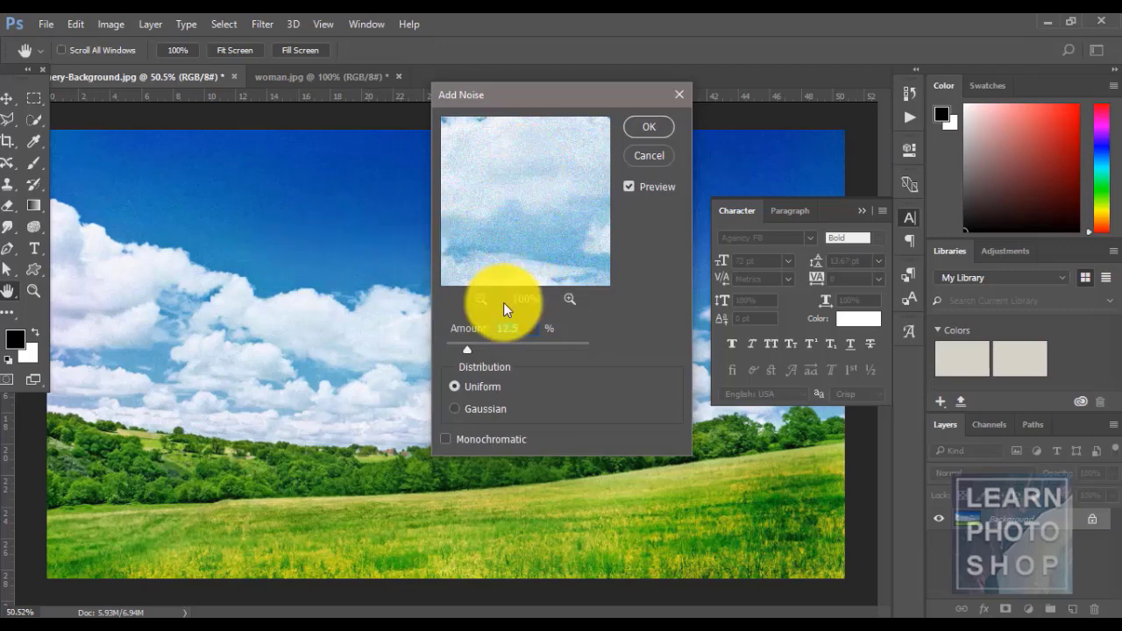
pyautogui.moveTo(467, 349); pyautogui.dragTo(496, 349)
pyautogui.click(455, 410)
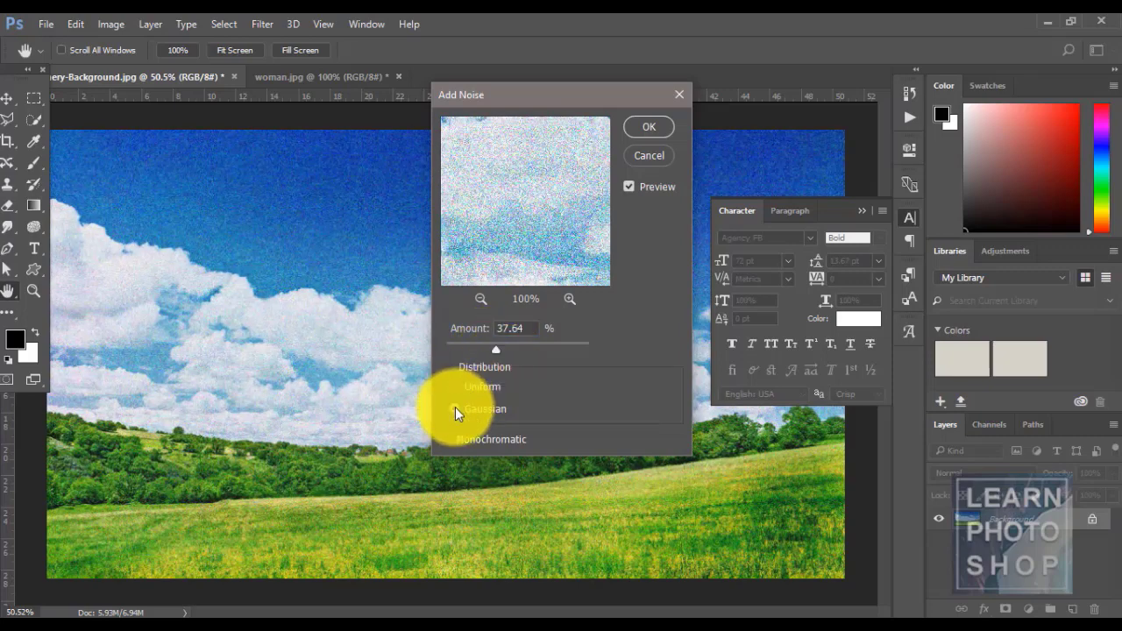
pyautogui.click(454, 388)
pyautogui.click(659, 121)
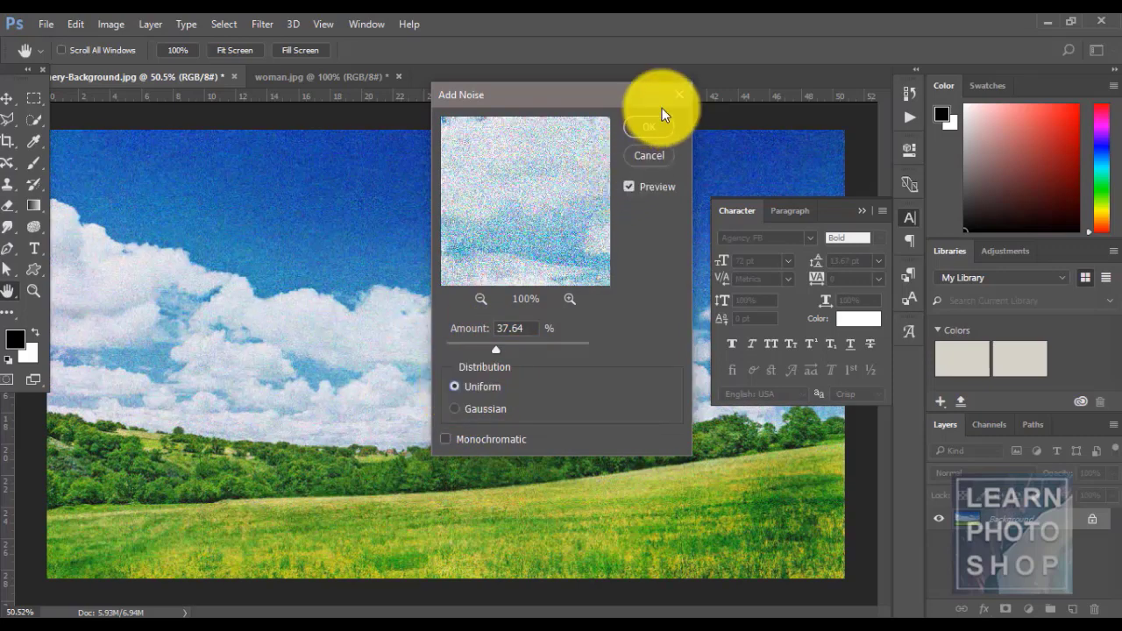
pyautogui.hotkey('ctrl', 'z')
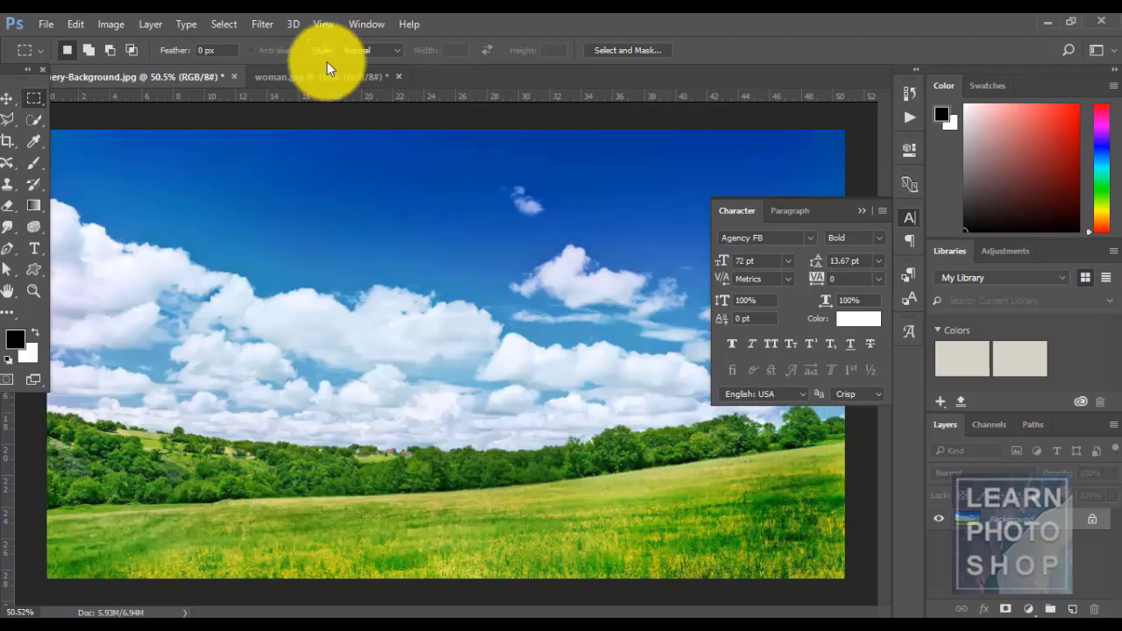
pyautogui.click(268, 26)
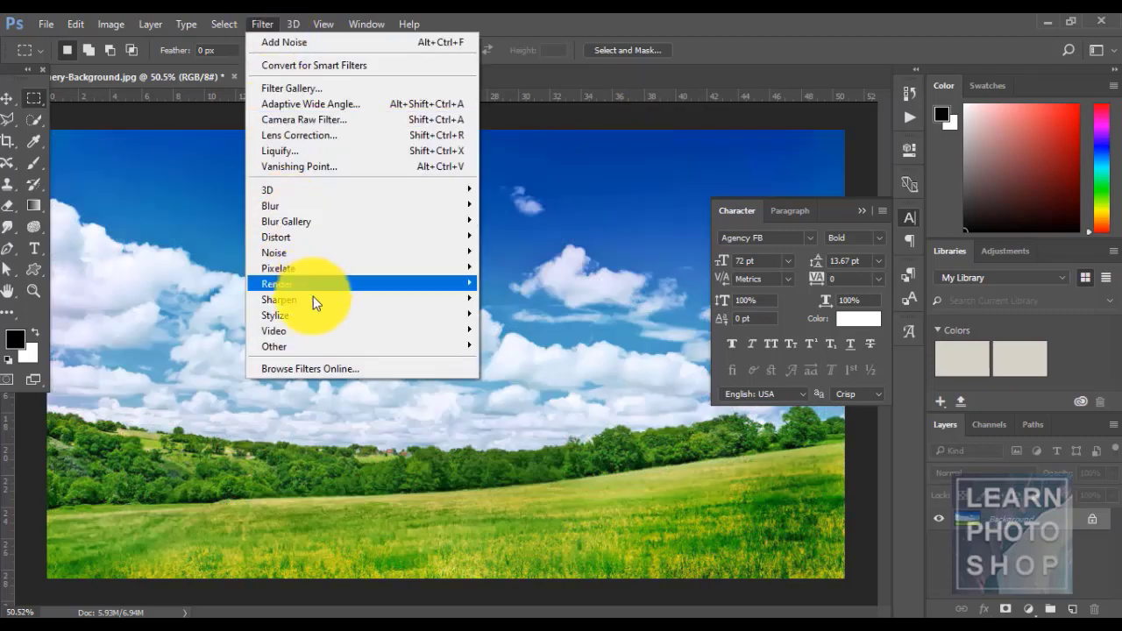
pyautogui.moveTo(331, 191)
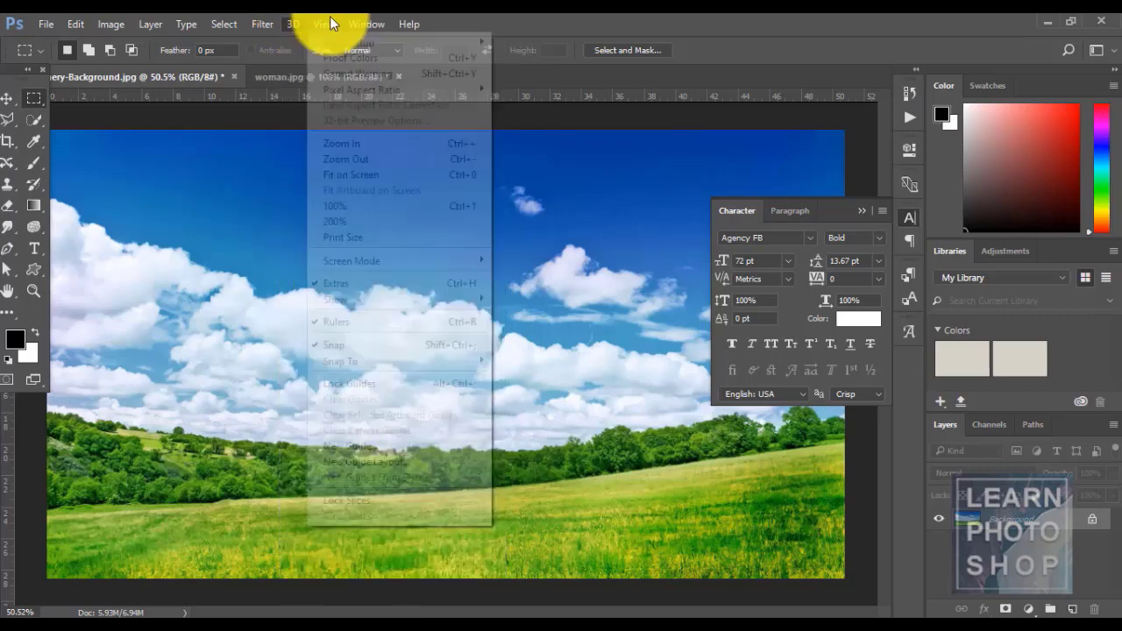
pyautogui.moveTo(296, 24)
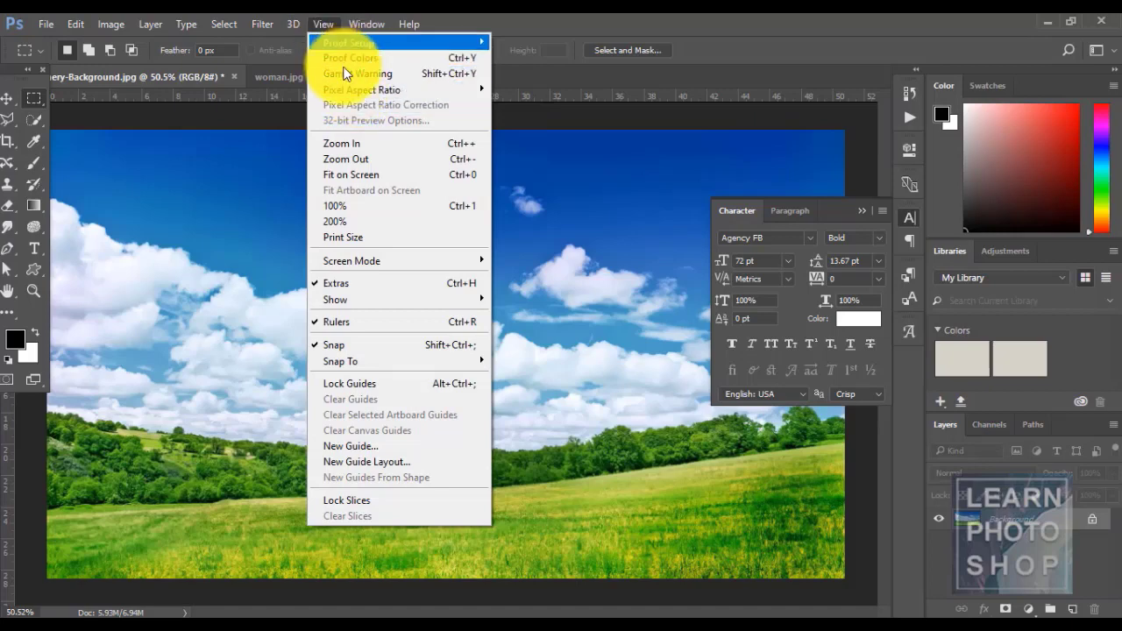
pyautogui.moveTo(339, 48)
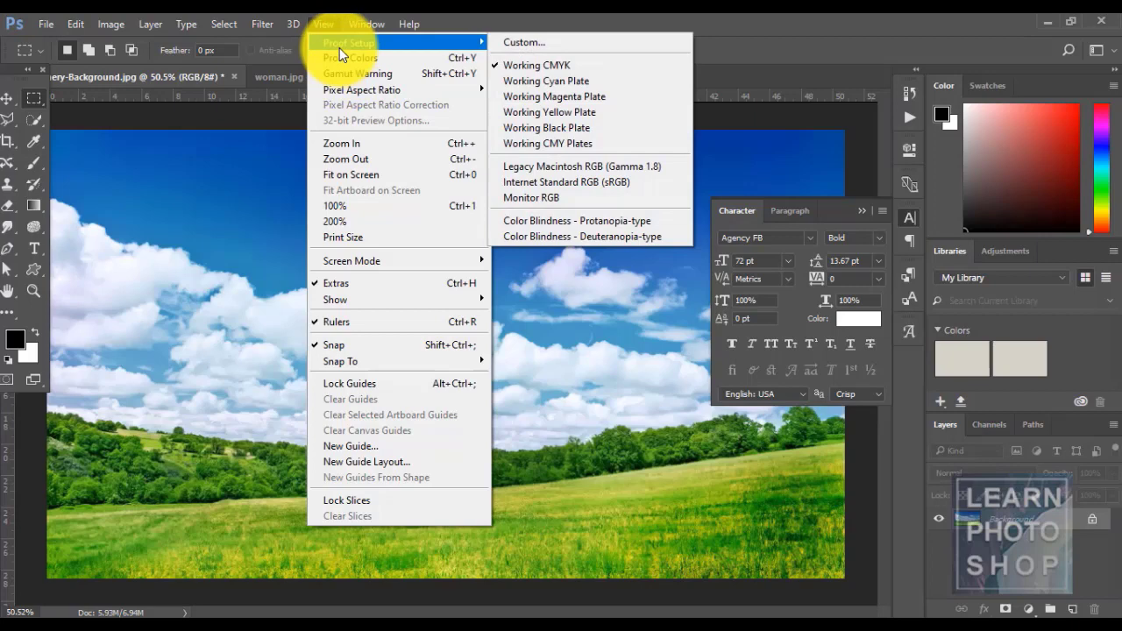
pyautogui.moveTo(364, 89)
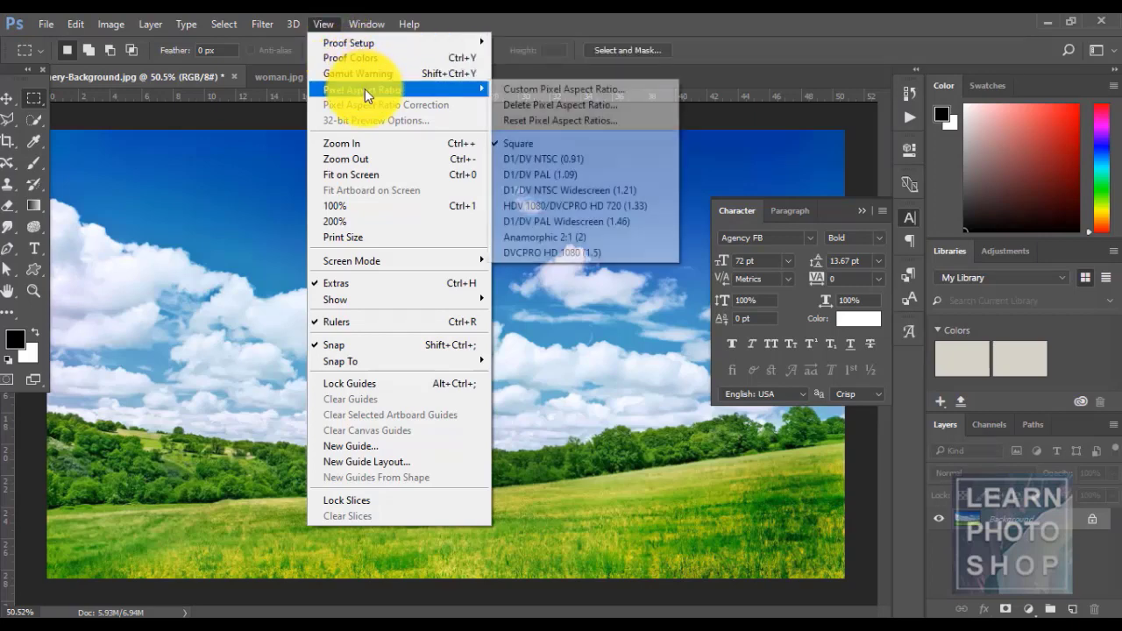
# - Zoom in twice with View > Zoom In, then click the clouds with the Zoom tool in and back out
pyautogui.click(369, 147)
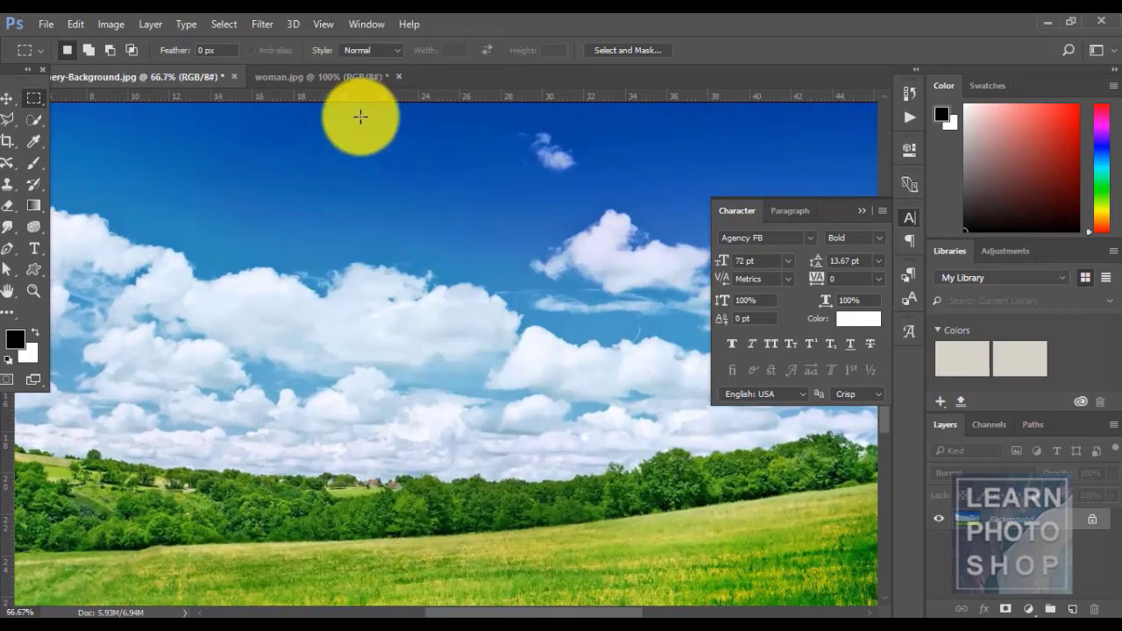
pyautogui.click(318, 17)
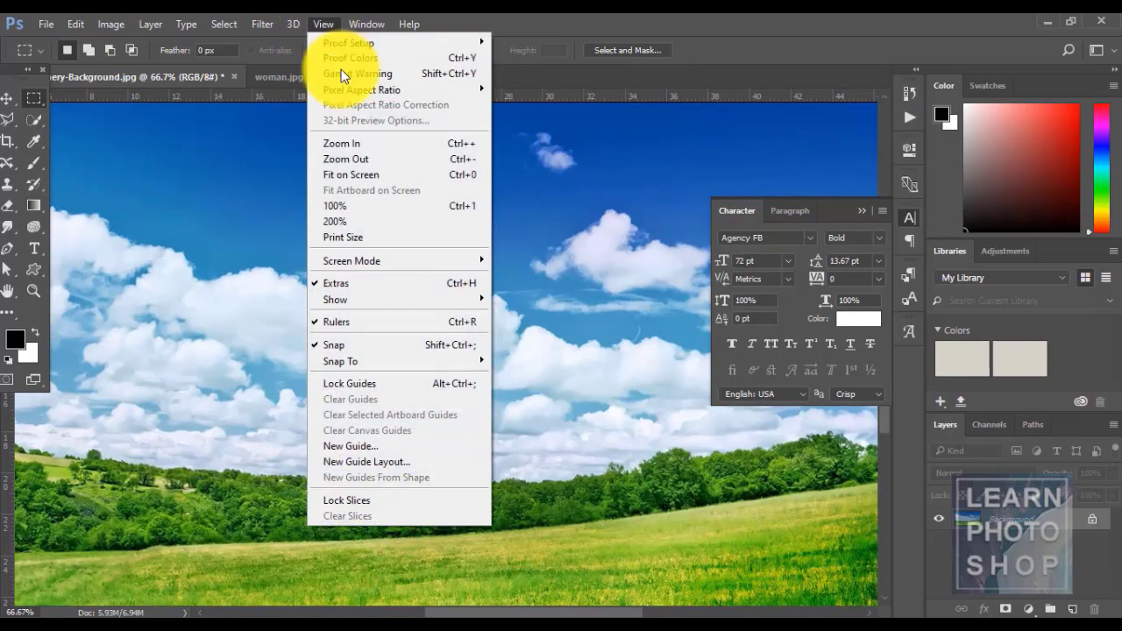
pyautogui.click(366, 143)
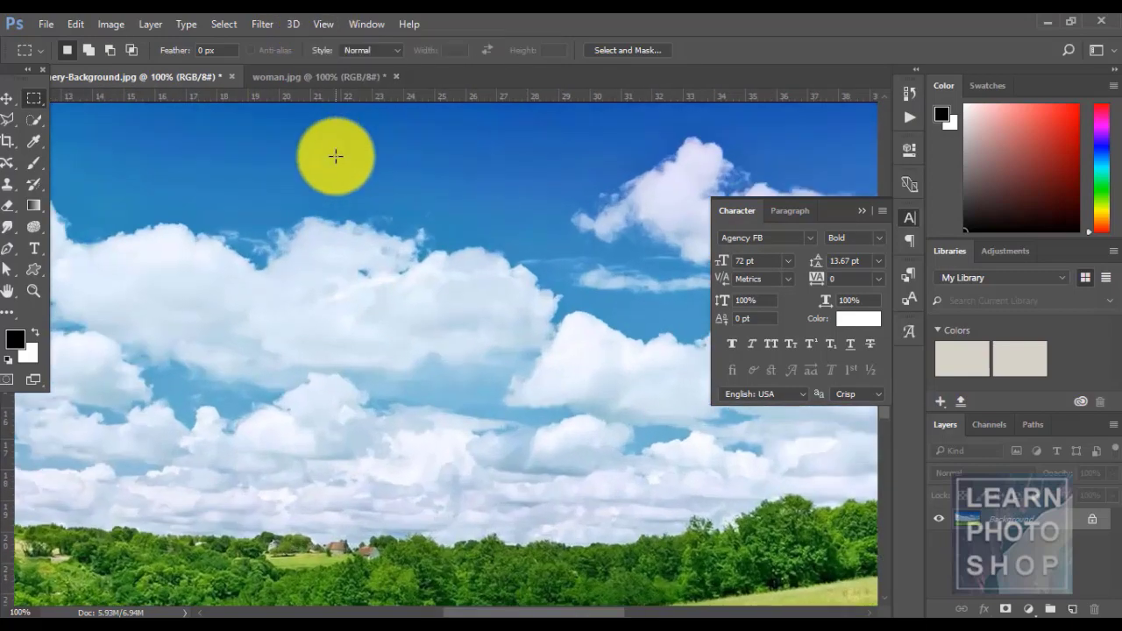
pyautogui.click(34, 290)
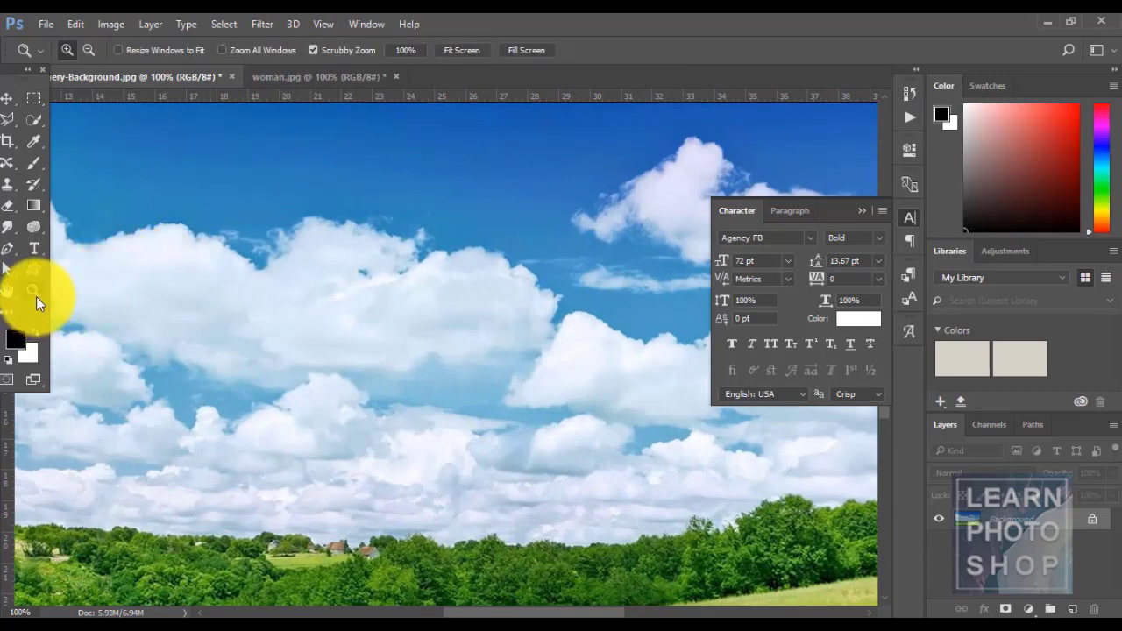
pyautogui.click(336, 228)
pyautogui.click(336, 228)
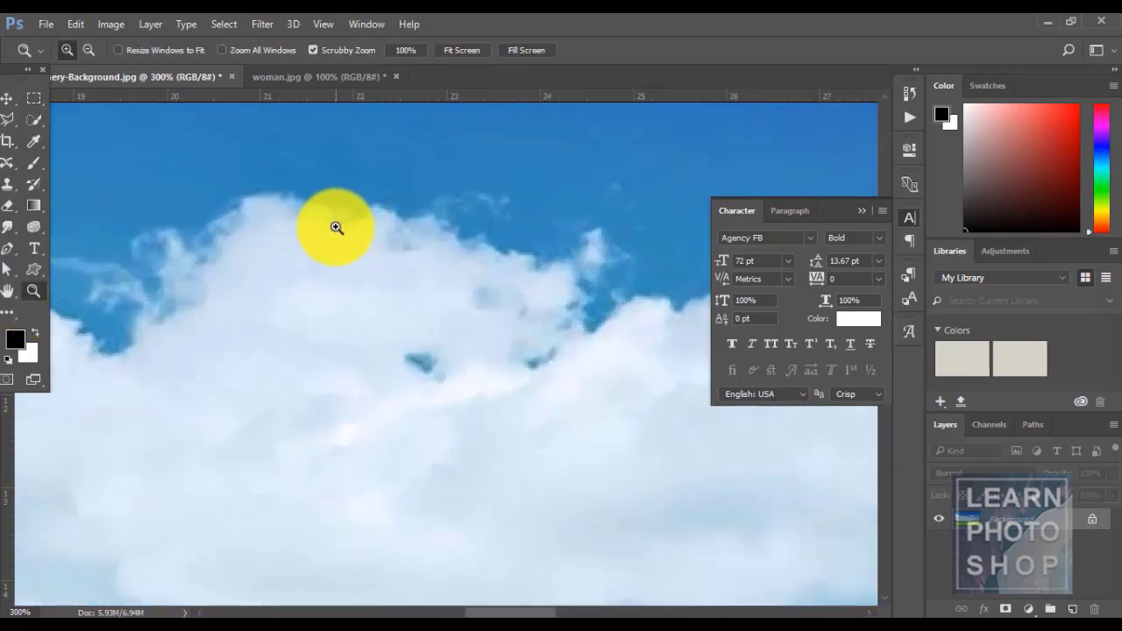
pyautogui.keyDown('alt'); pyautogui.click(335, 228); pyautogui.keyUp('alt')
pyautogui.keyDown('alt'); pyautogui.click(336, 228); pyautogui.keyUp('alt')
# - Zoom out to 66.7%, zoom into the clouds to 200%, then fit the photo on screen
pyautogui.click(331, 21)
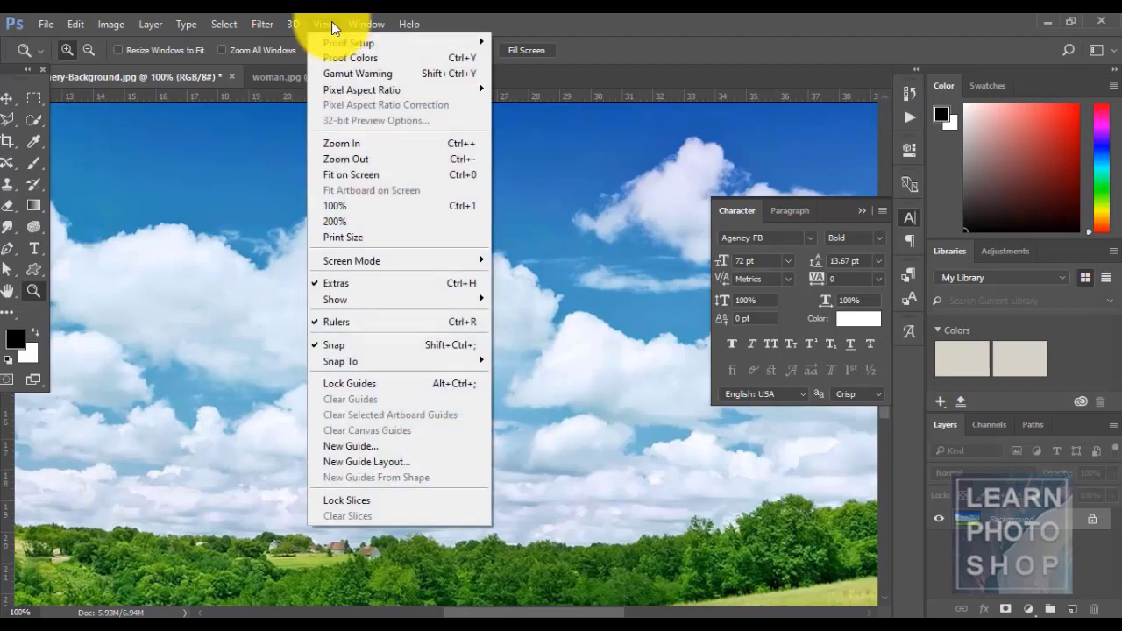
pyautogui.click(361, 157)
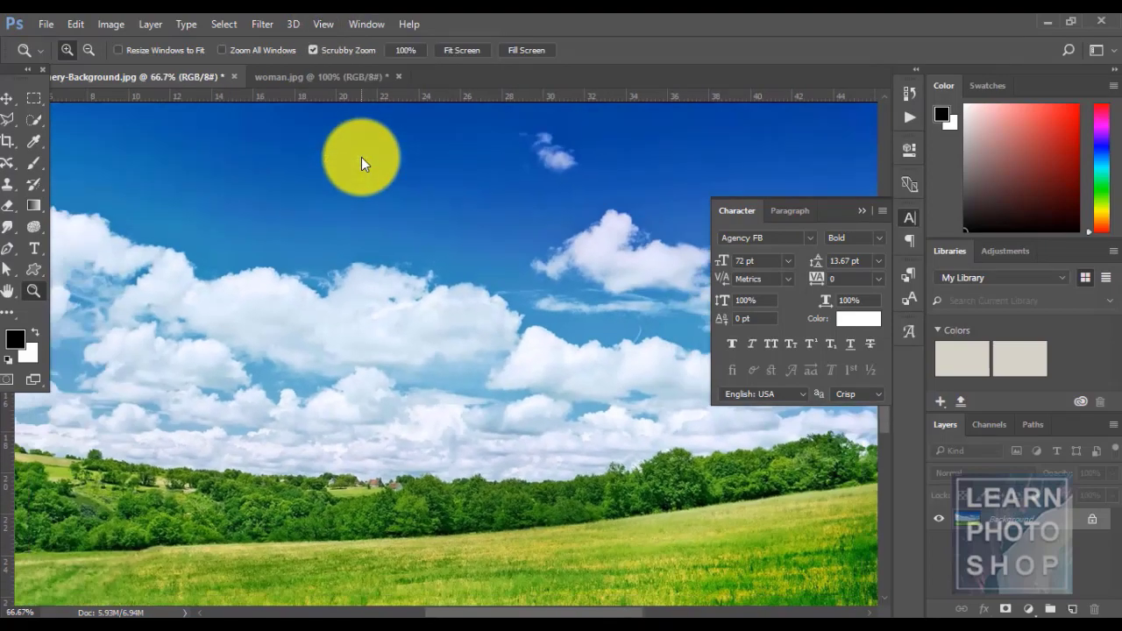
pyautogui.click(424, 309)
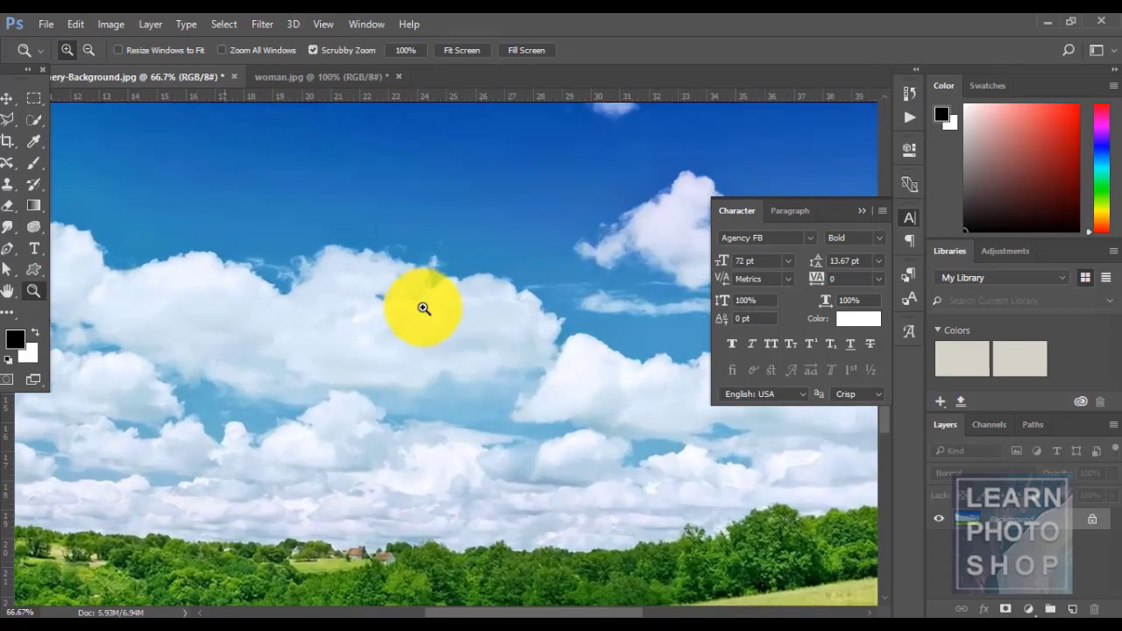
pyautogui.click(424, 308)
pyautogui.click(423, 309)
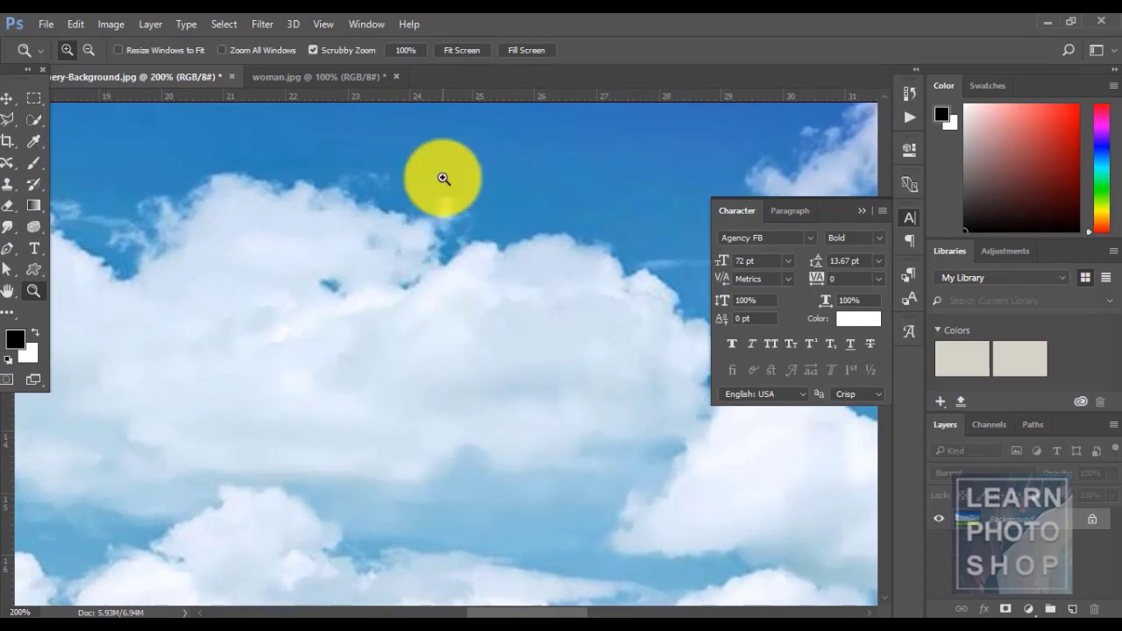
pyautogui.click(321, 24)
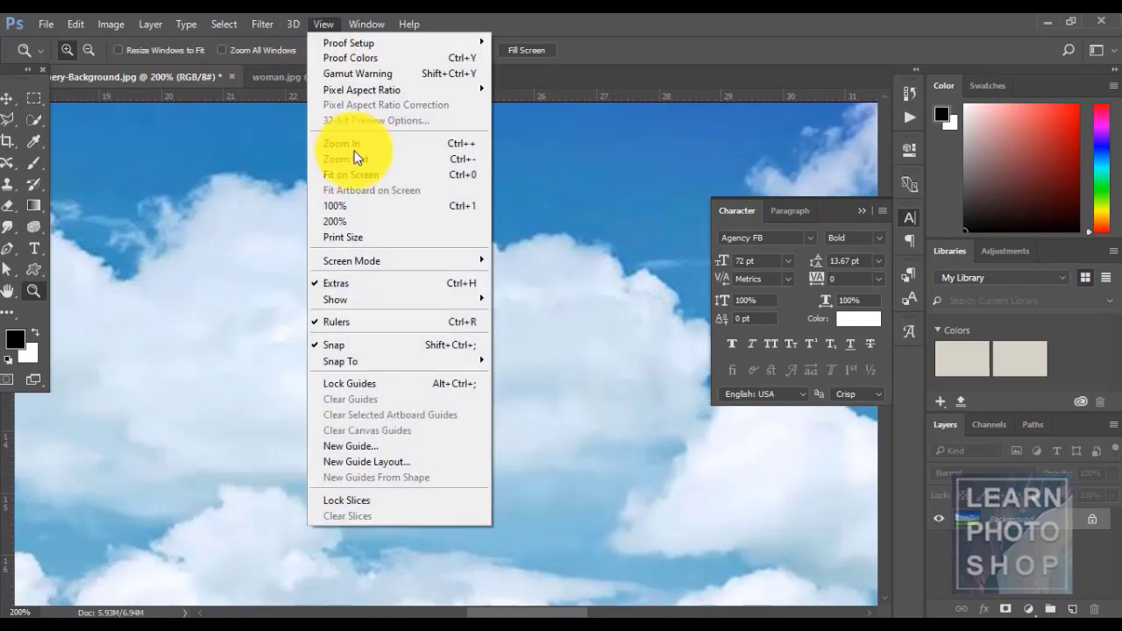
pyautogui.click(360, 174)
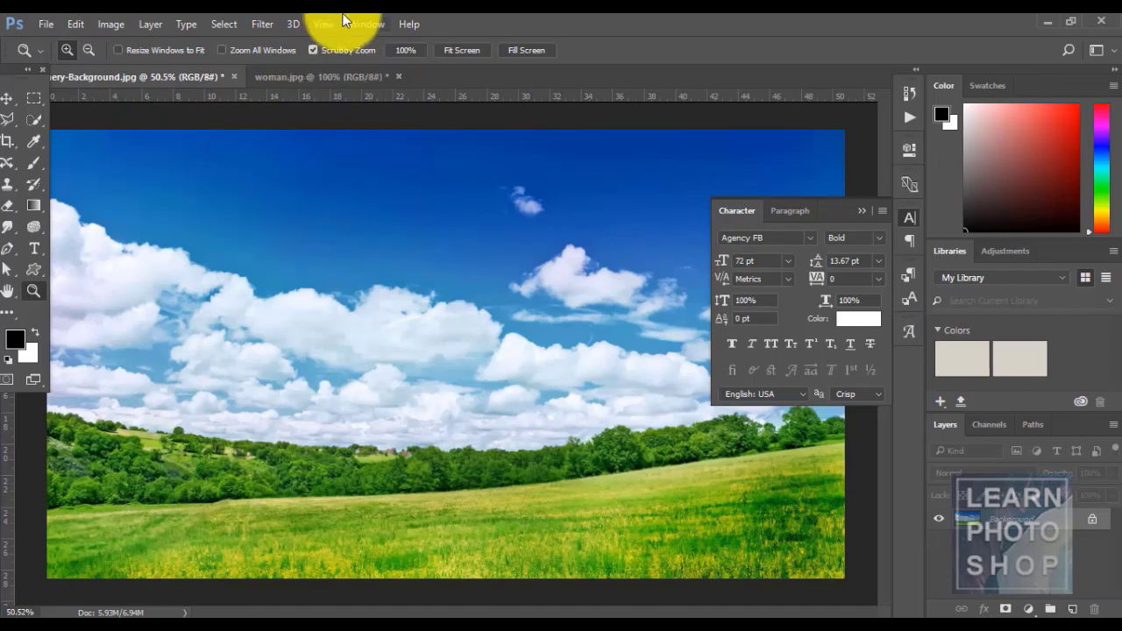
# - View the photo at 100% from the View menu, then return to Fit on Screen
pyautogui.click(311, 20)
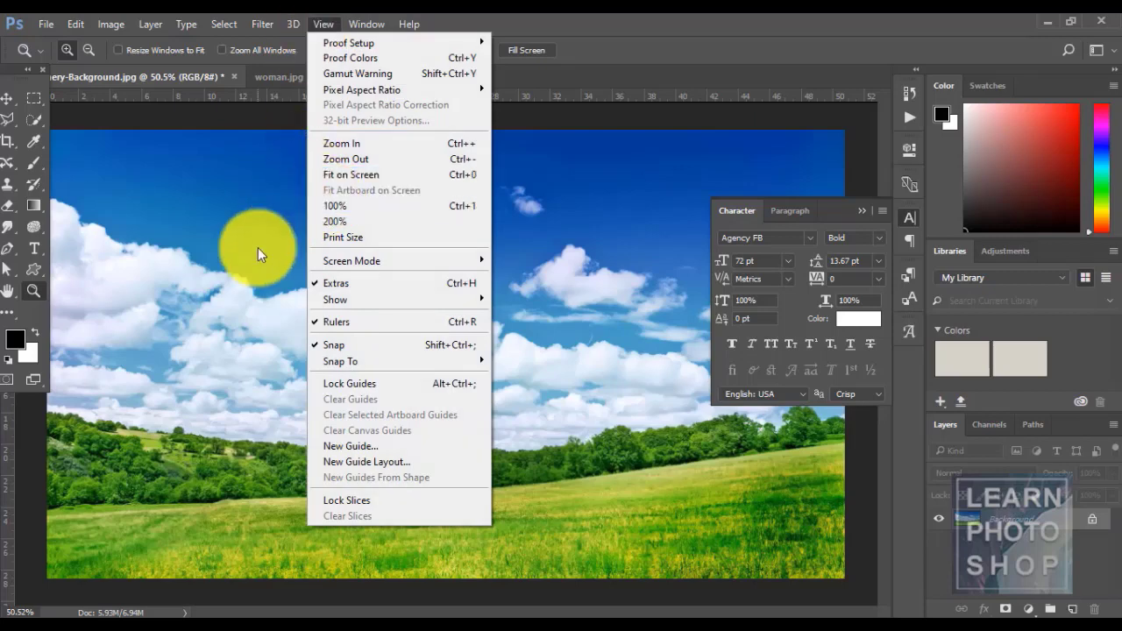
pyautogui.click(586, 21)
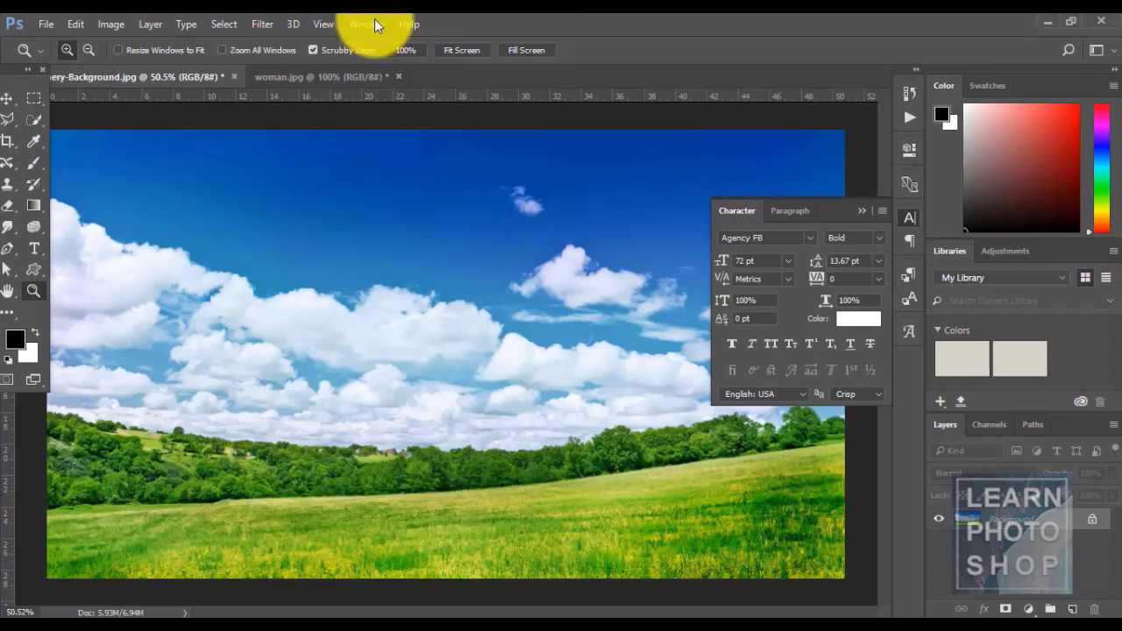
pyautogui.click(324, 24)
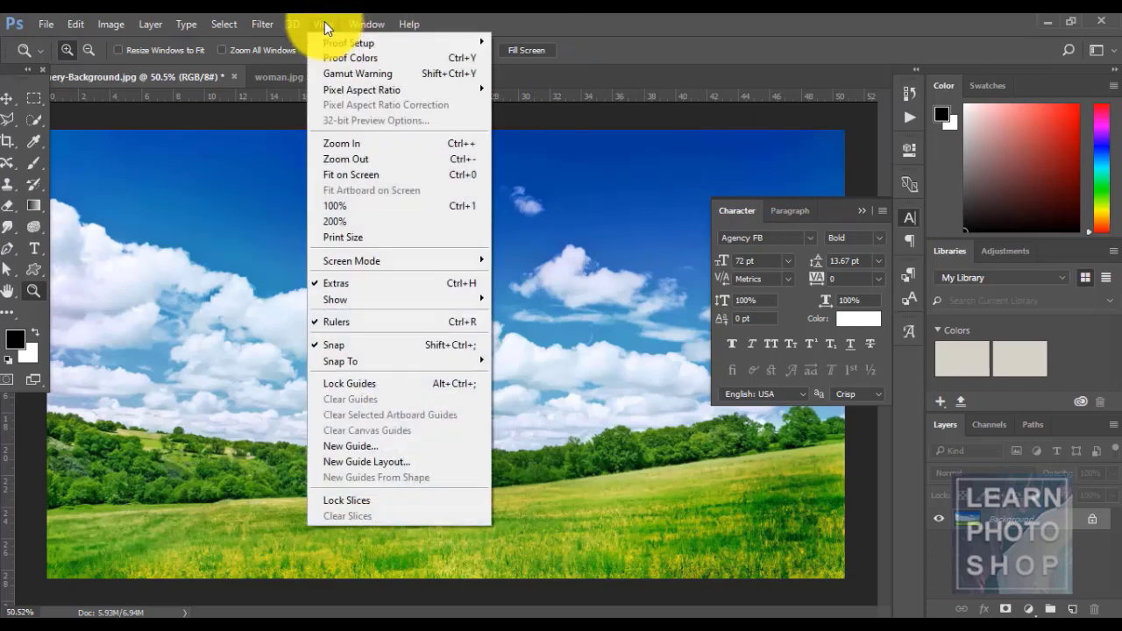
pyautogui.click(366, 205)
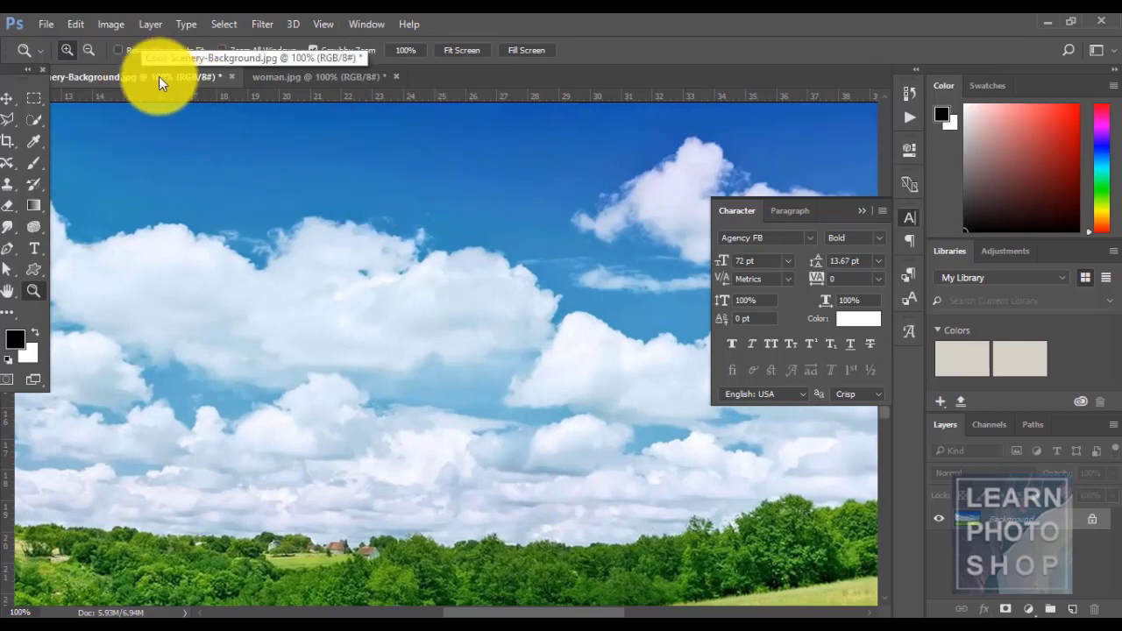
pyautogui.click(321, 25)
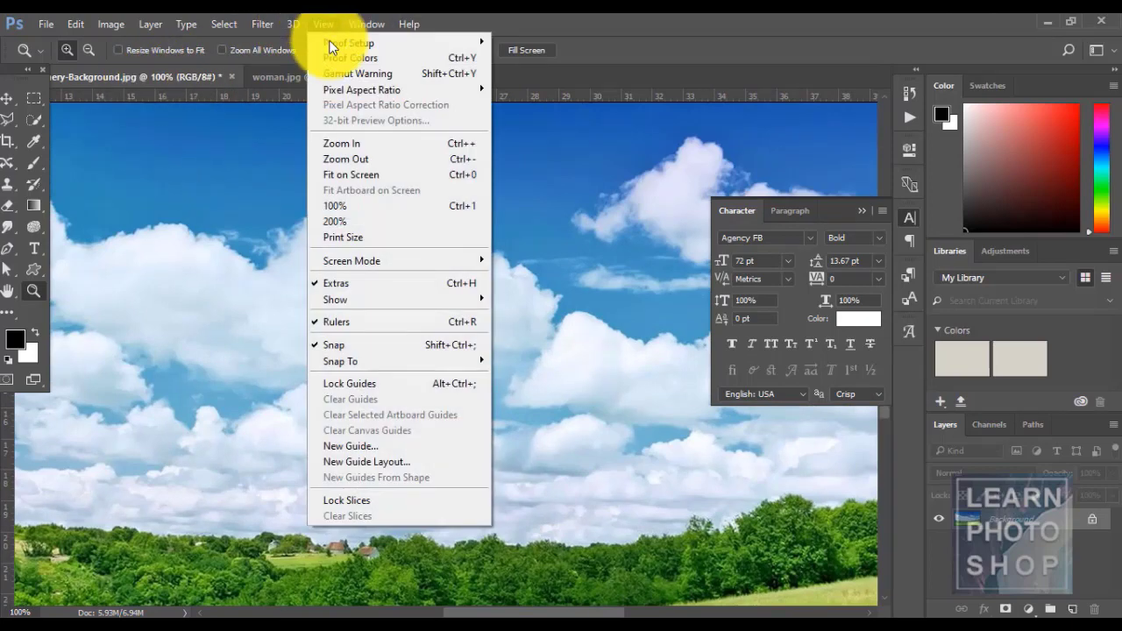
pyautogui.click(367, 171)
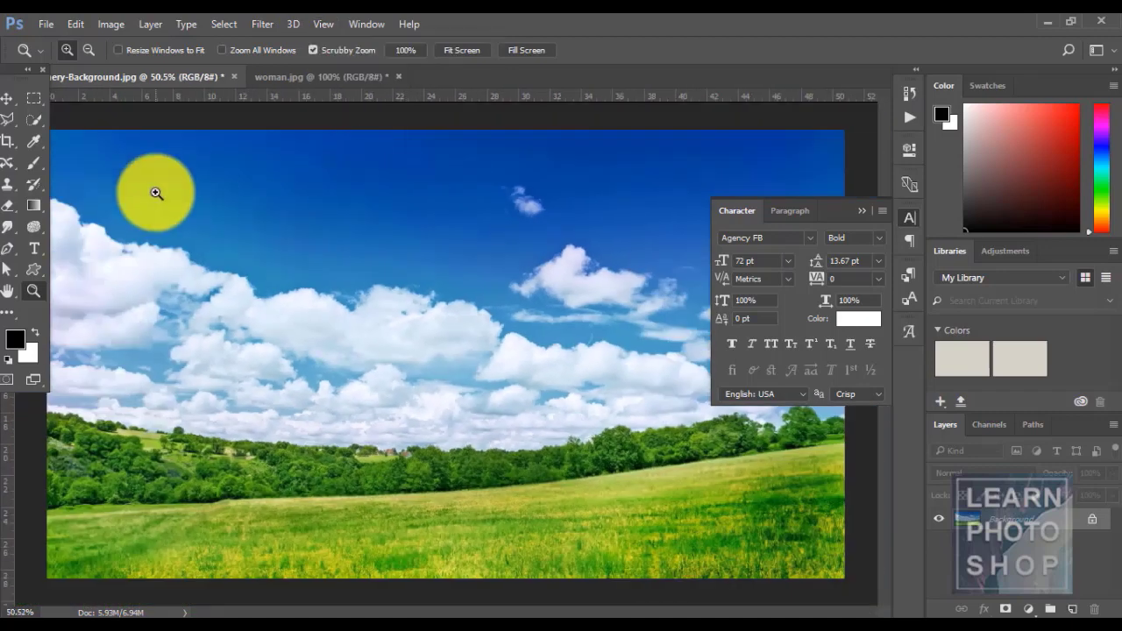
# - View the photo at 100% then 200%, fit it with Ctrl+0, and pick the Marquee tool
pyautogui.click(323, 24)
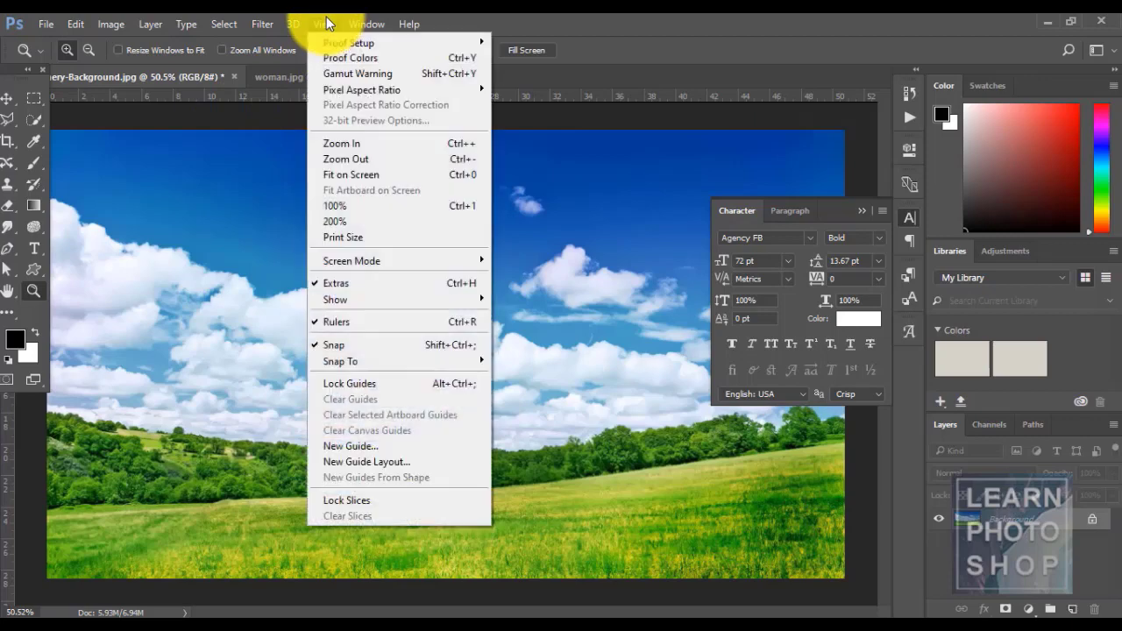
pyautogui.click(372, 204)
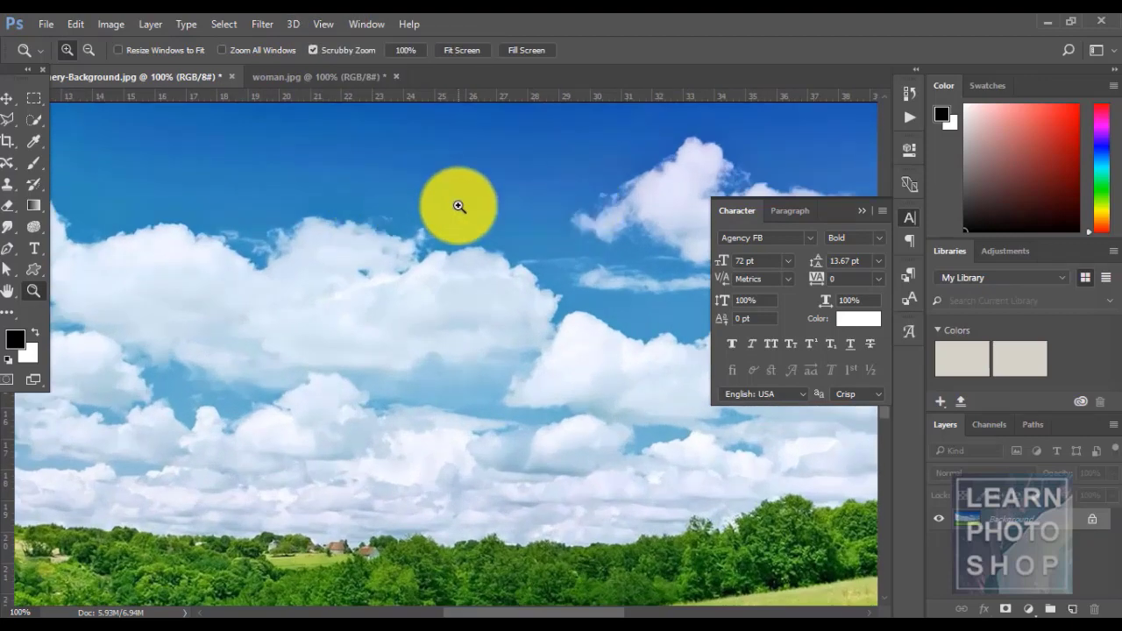
pyautogui.click(317, 25)
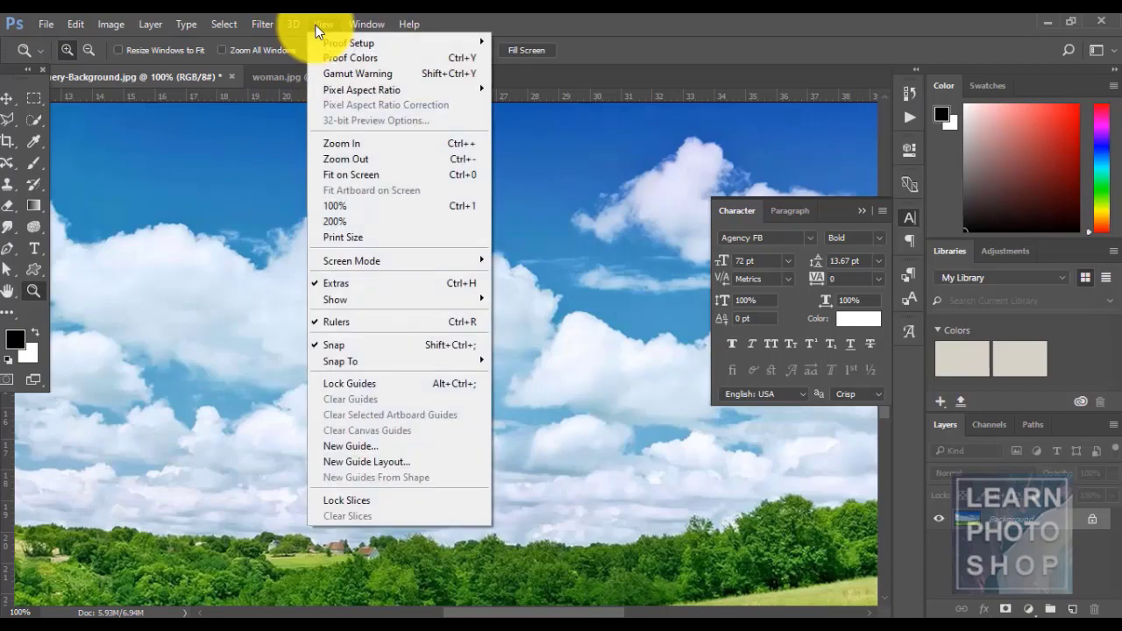
pyautogui.click(368, 222)
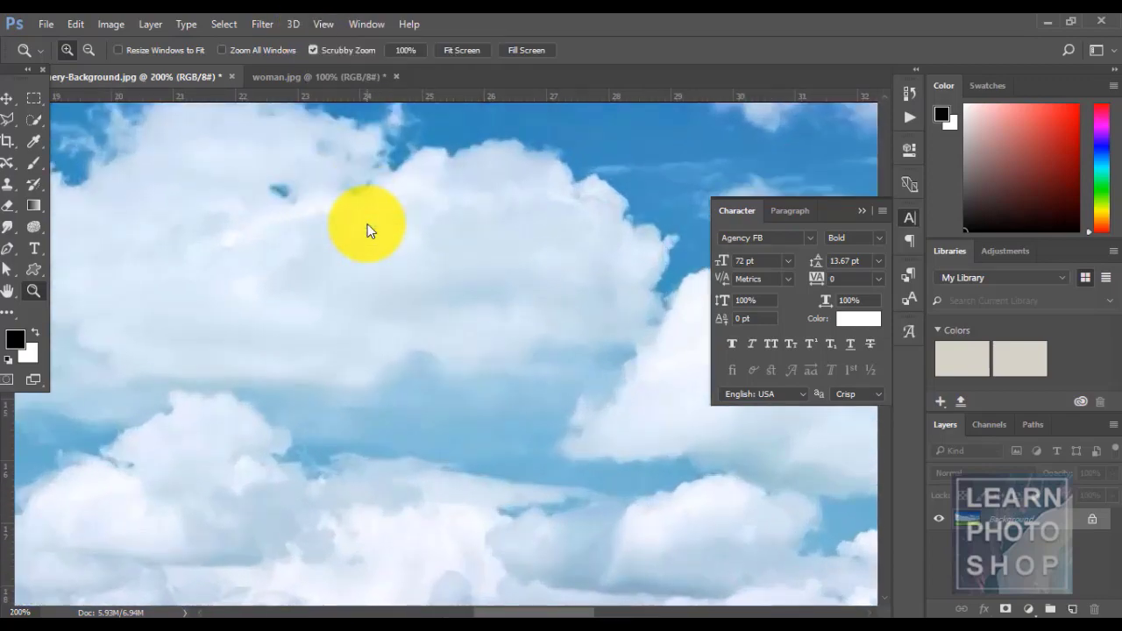
pyautogui.hotkey('ctrl', 'o')
pyautogui.press('Escape')
pyautogui.hotkey('ctrl', '0')
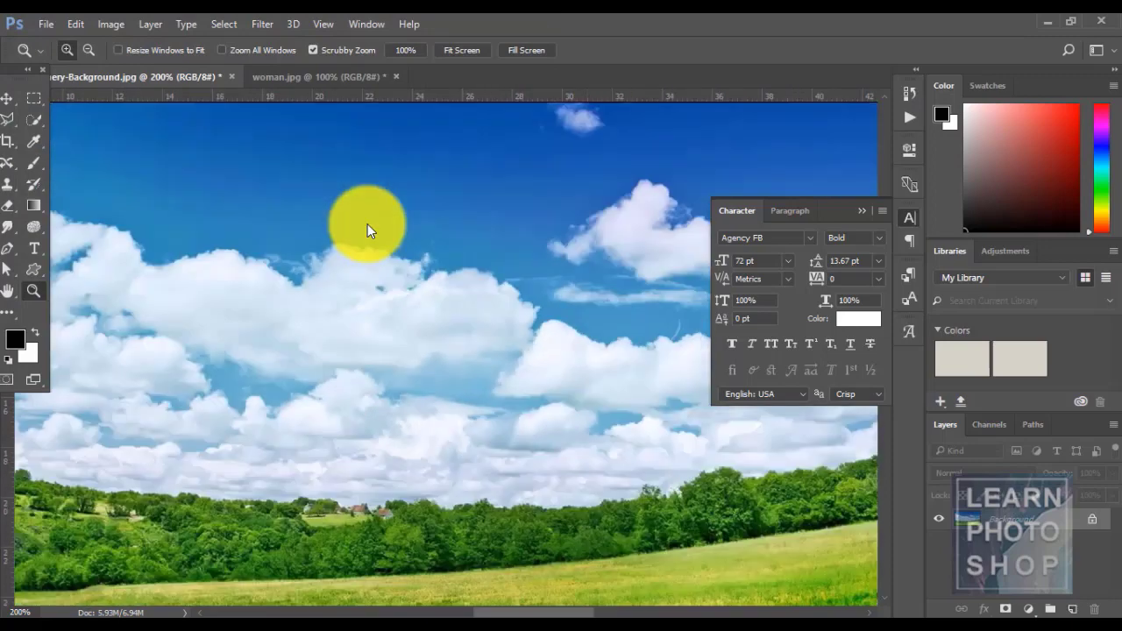
pyautogui.press('m')
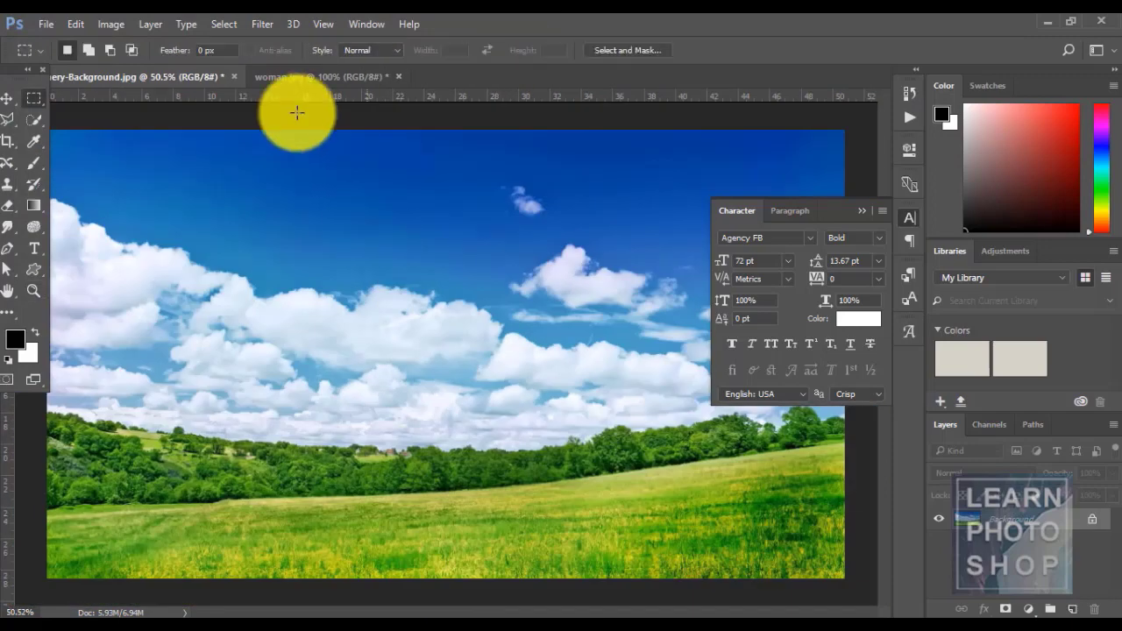
# - Turn View > Extras off and then back on
pyautogui.click(321, 25)
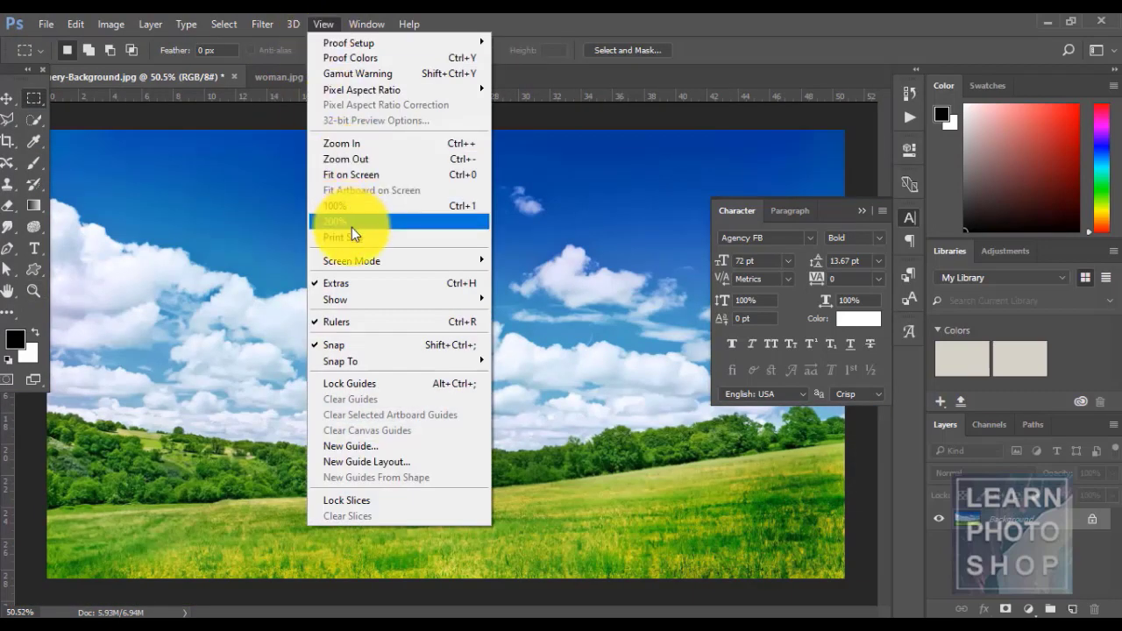
pyautogui.moveTo(370, 262)
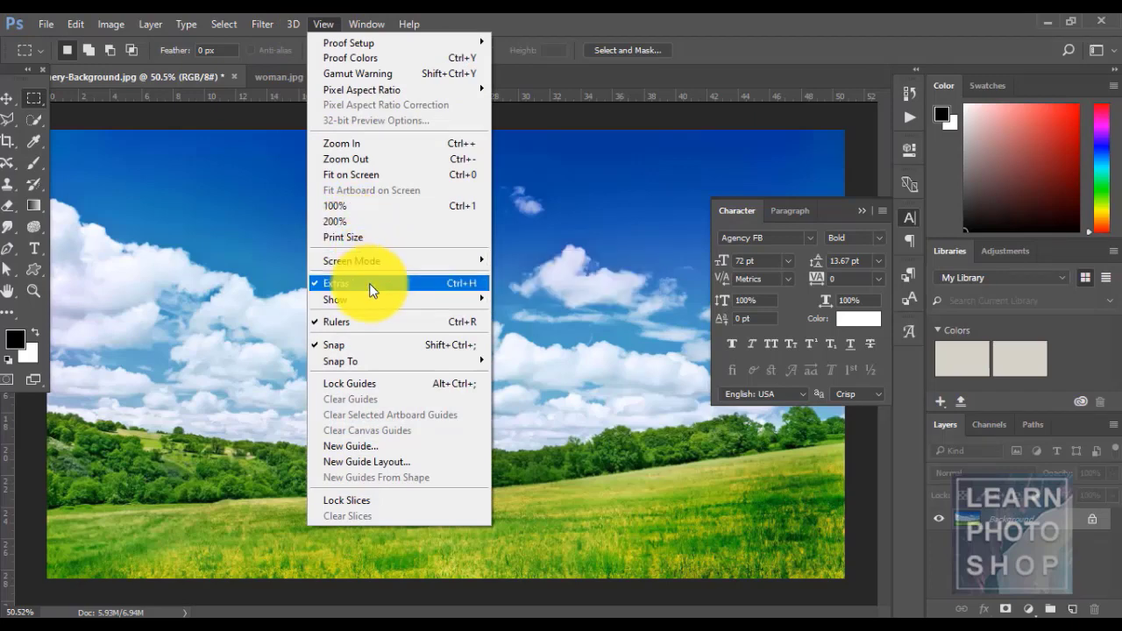
pyautogui.click(369, 283)
pyautogui.click(320, 25)
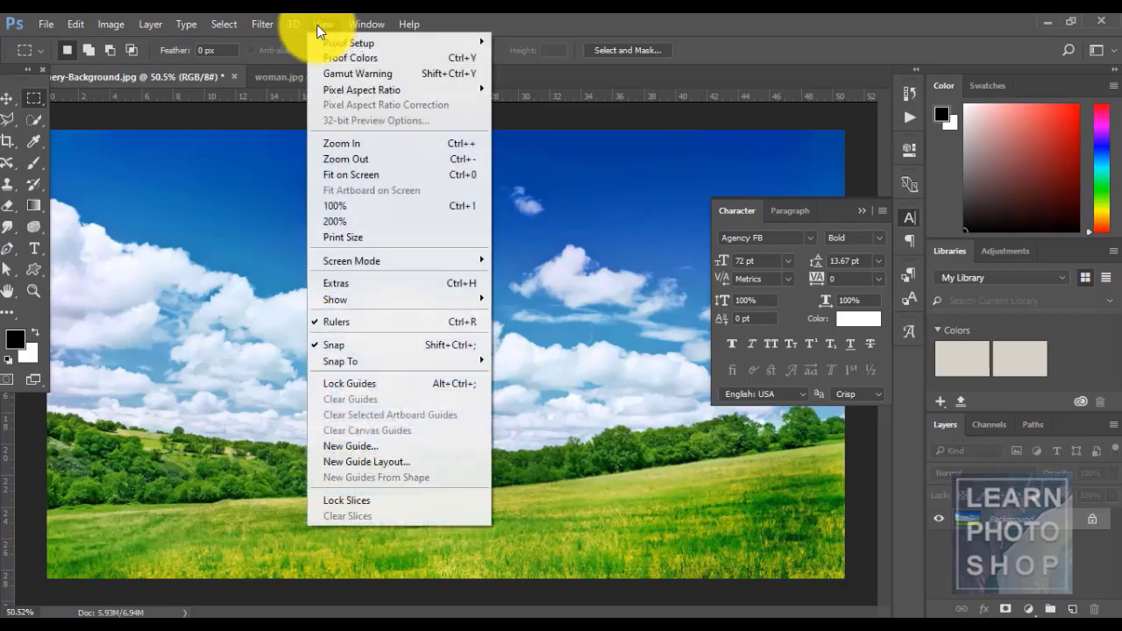
pyautogui.click(357, 285)
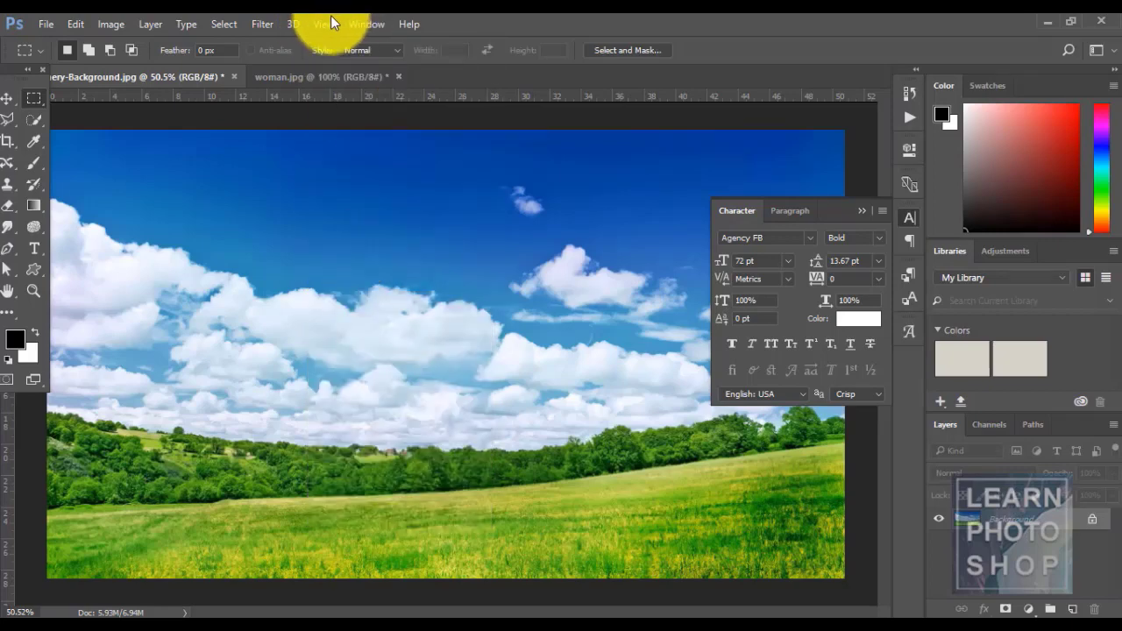
pyautogui.click(328, 21)
# - Show the grid with View > Show > Grid, then hide it again
pyautogui.moveTo(394, 302)
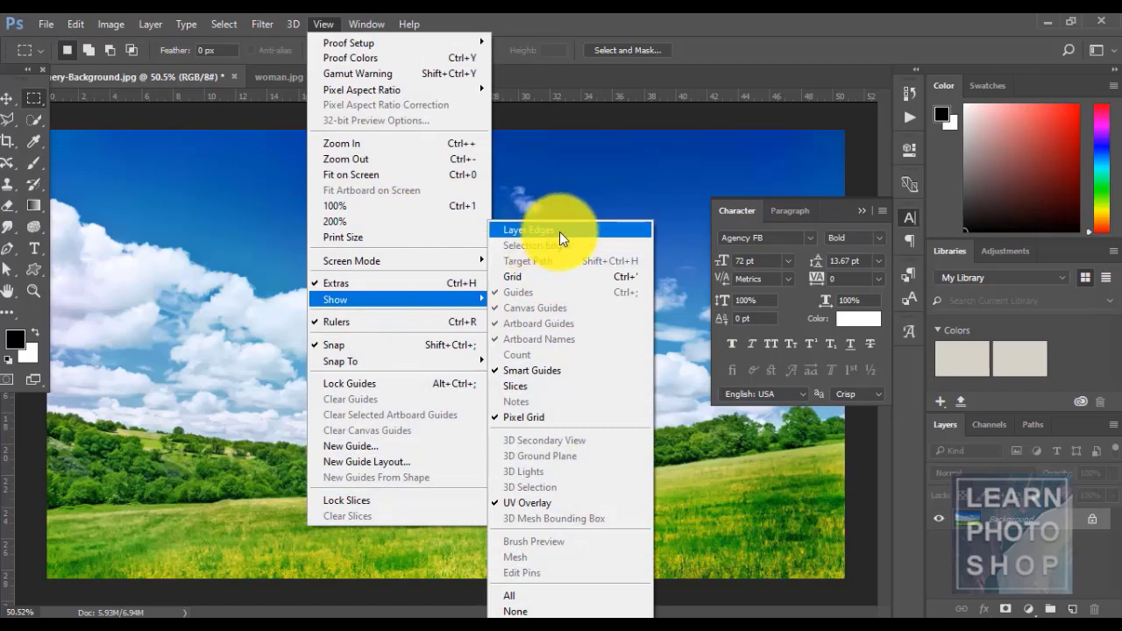
pyautogui.click(549, 275)
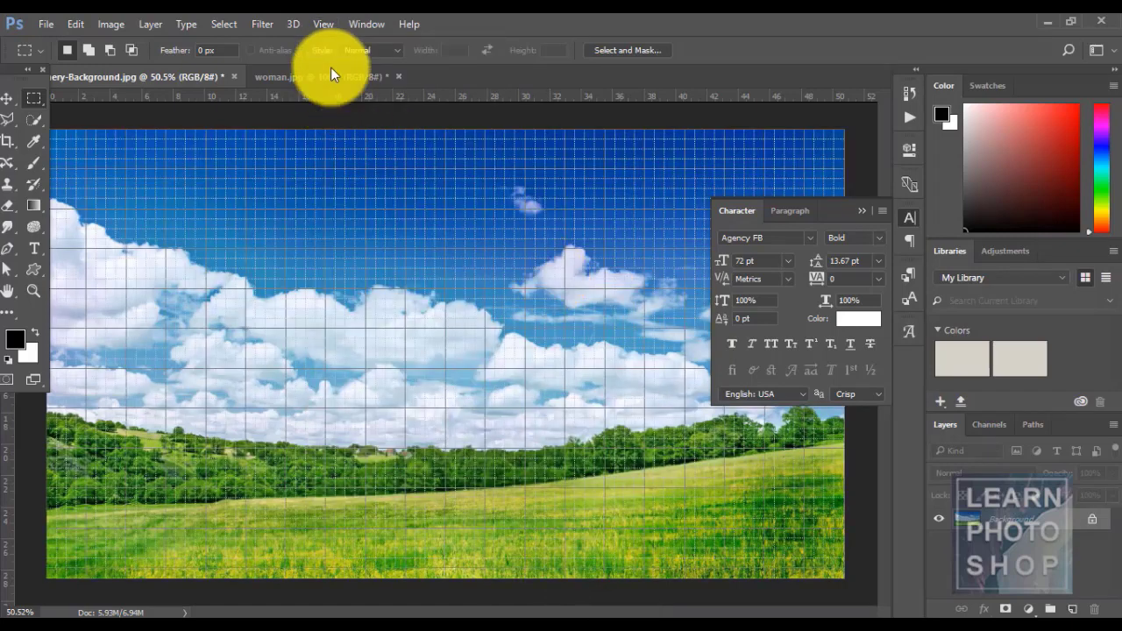
pyautogui.click(319, 22)
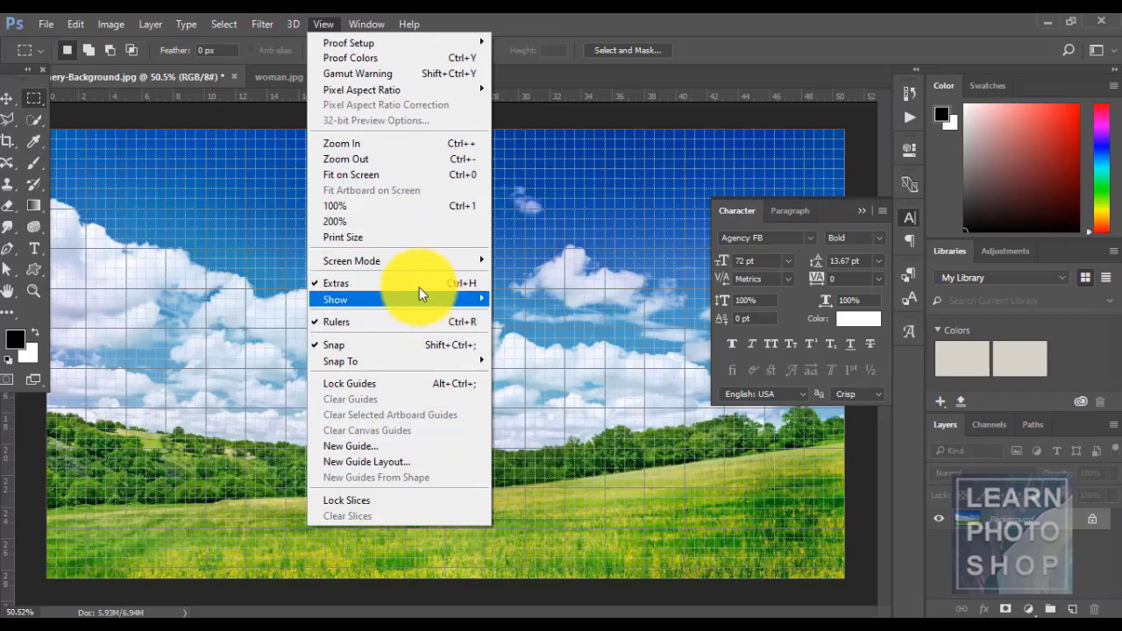
pyautogui.moveTo(417, 298)
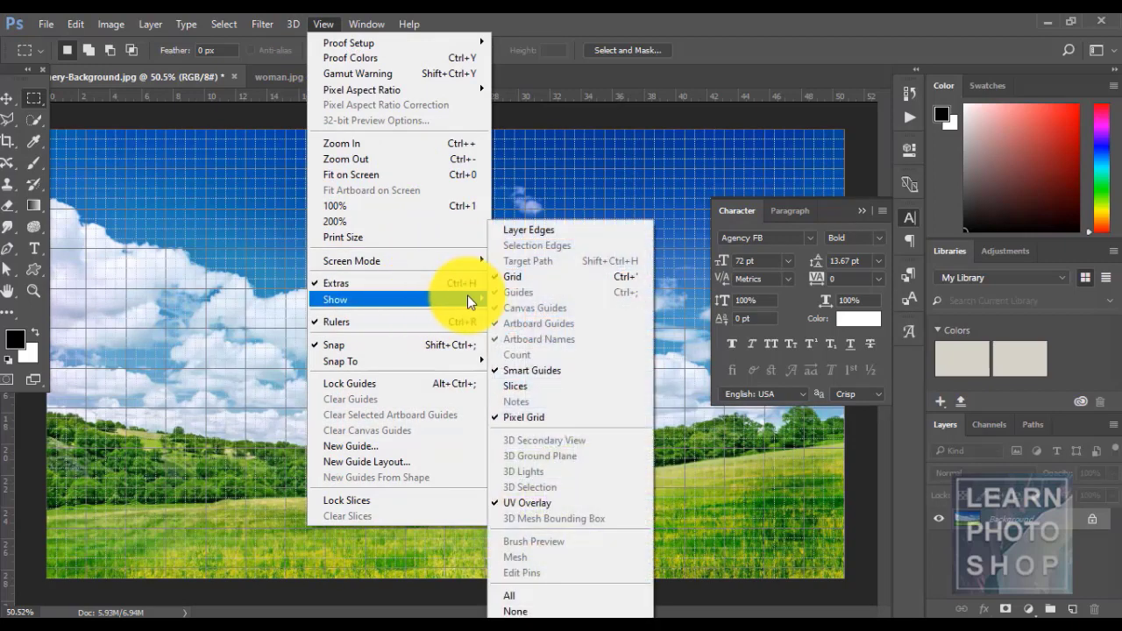
pyautogui.click(530, 277)
pyautogui.click(322, 24)
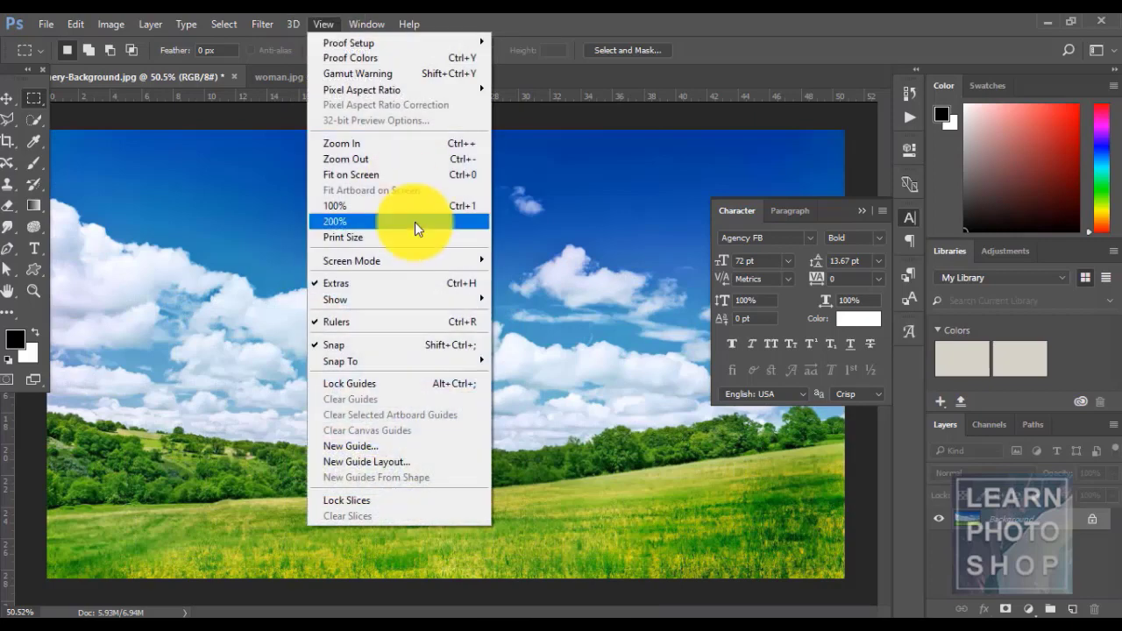
pyautogui.moveTo(433, 298)
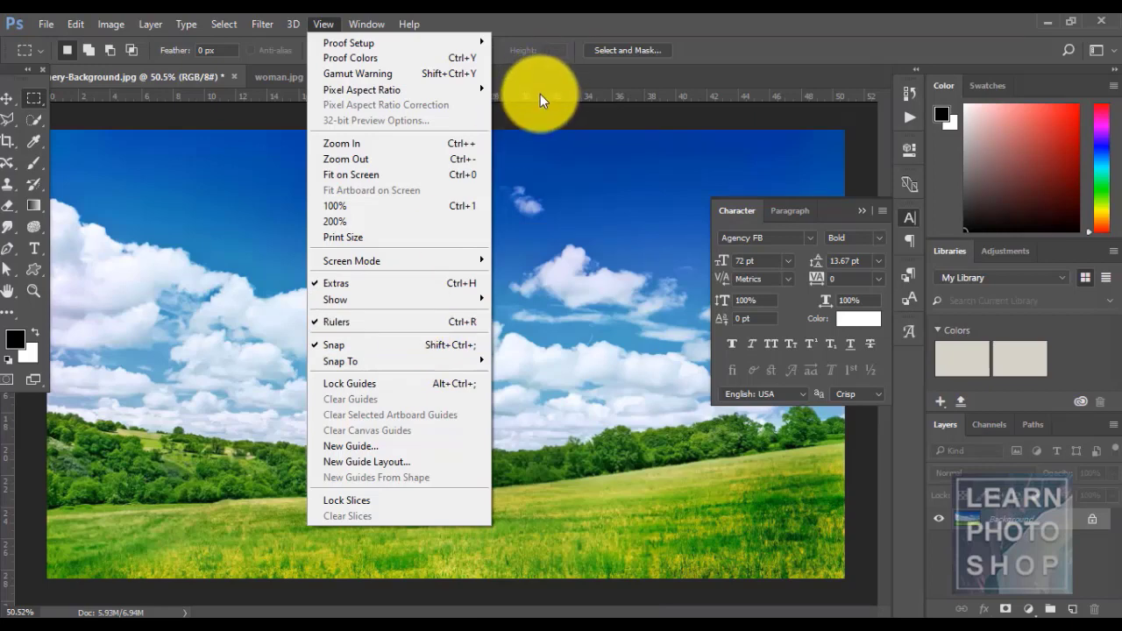
pyautogui.click(374, 323)
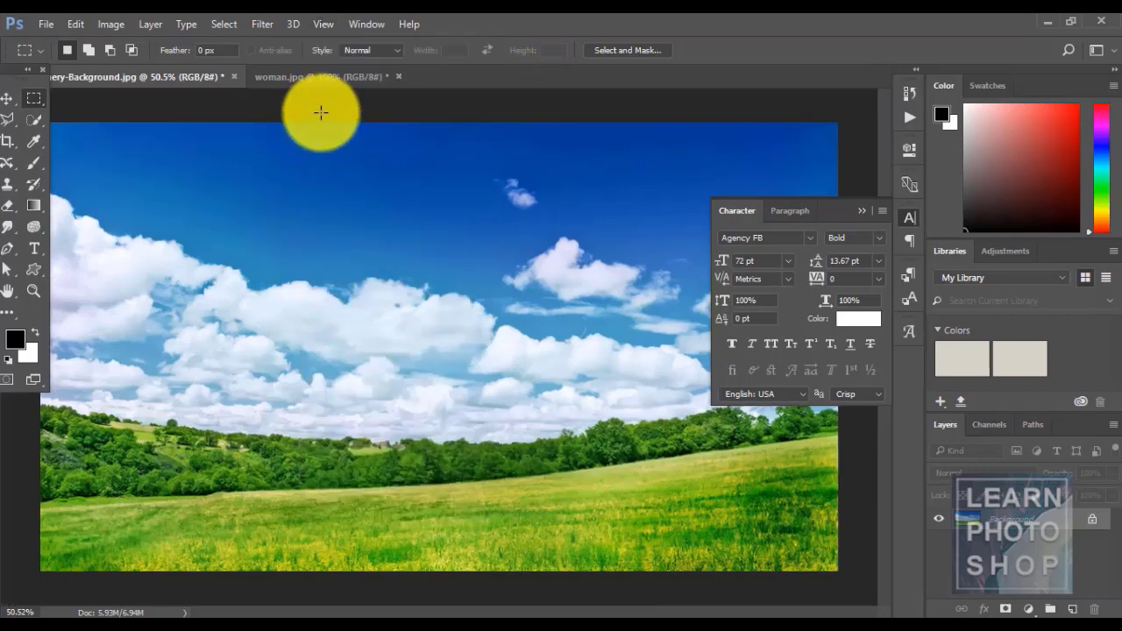
pyautogui.click(332, 24)
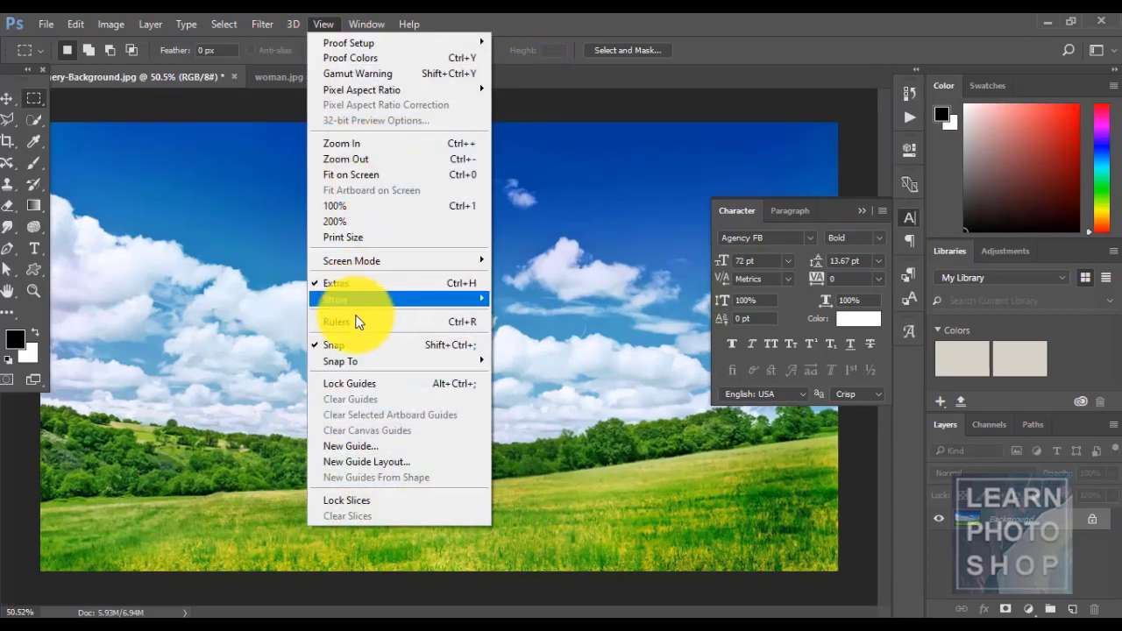
pyautogui.click(357, 322)
pyautogui.click(315, 25)
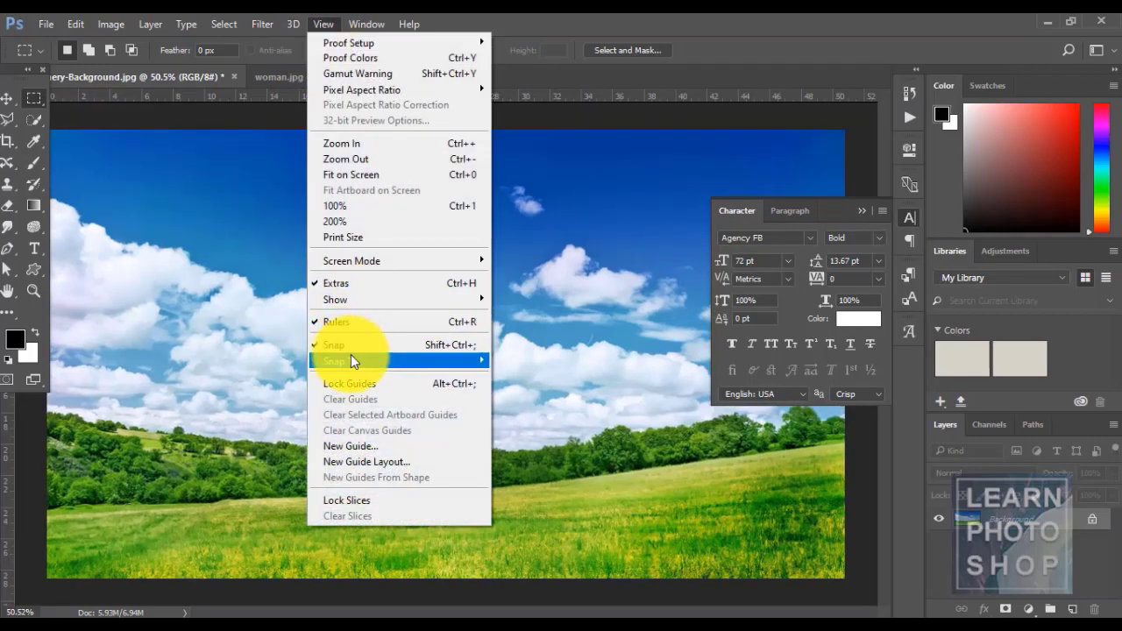
pyautogui.moveTo(353, 361)
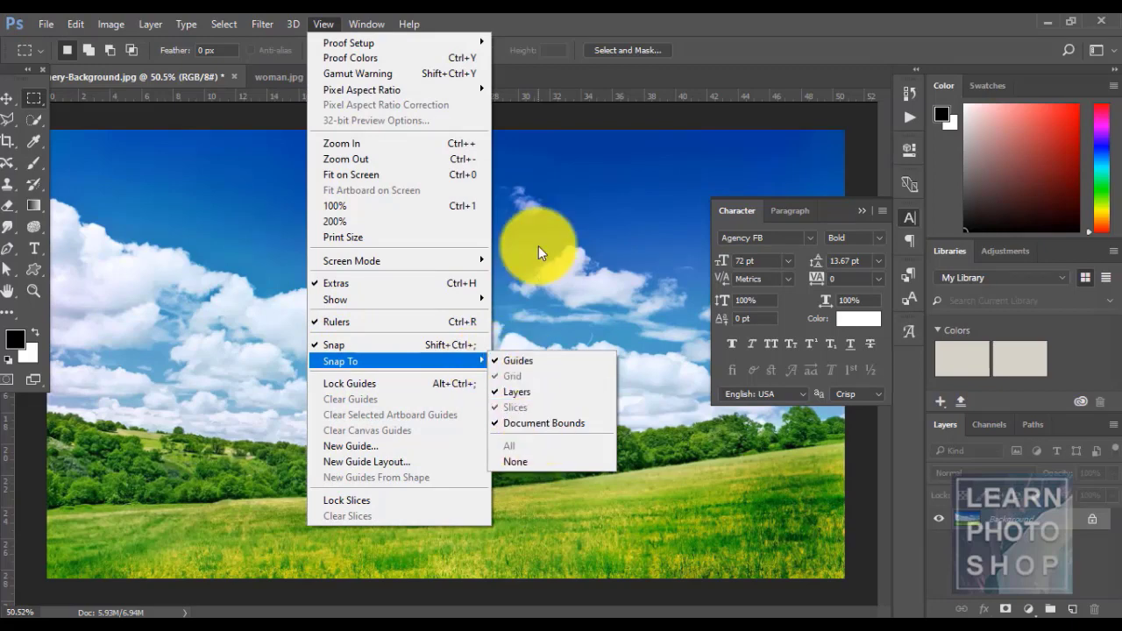
pyautogui.click(530, 125)
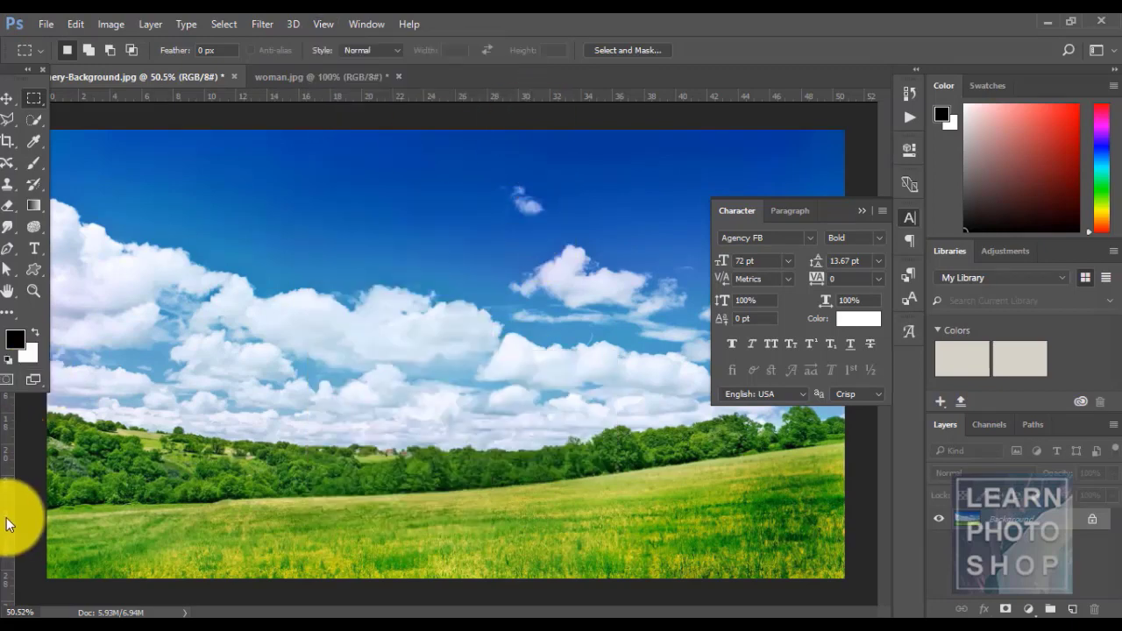
# - Drag two vertical and two horizontal guides onto the photo, one along the treeline
pyautogui.moveTo(4, 519); pyautogui.dragTo(373, 509)
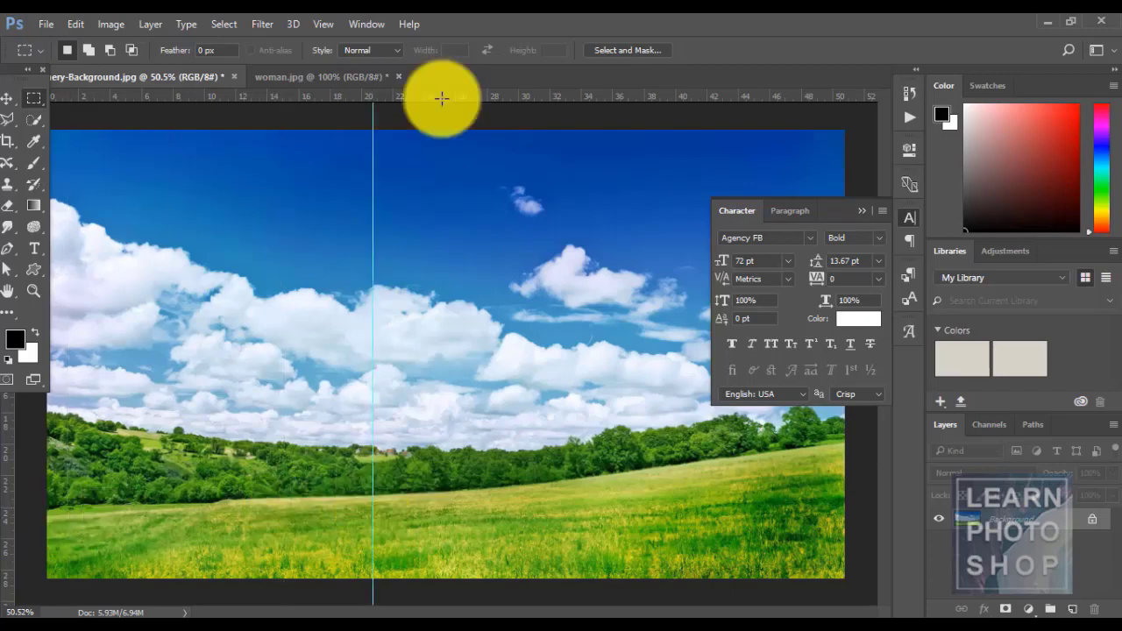
pyautogui.moveTo(447, 93); pyautogui.dragTo(491, 296)
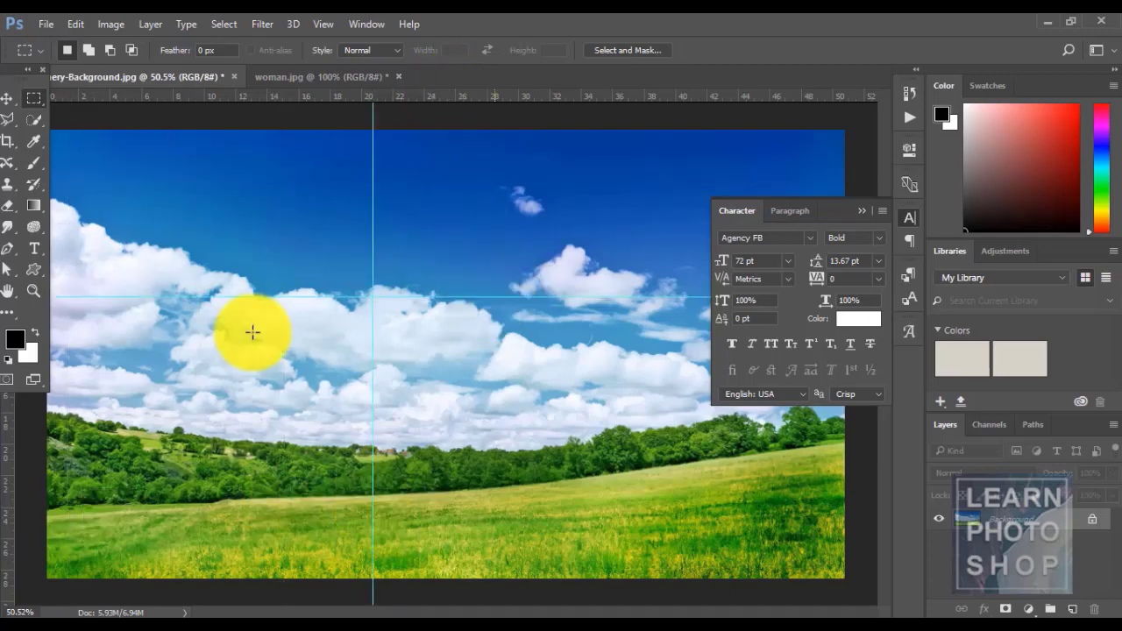
pyautogui.moveTo(12, 450); pyautogui.dragTo(513, 450)
pyautogui.moveTo(430, 96); pyautogui.dragTo(456, 419)
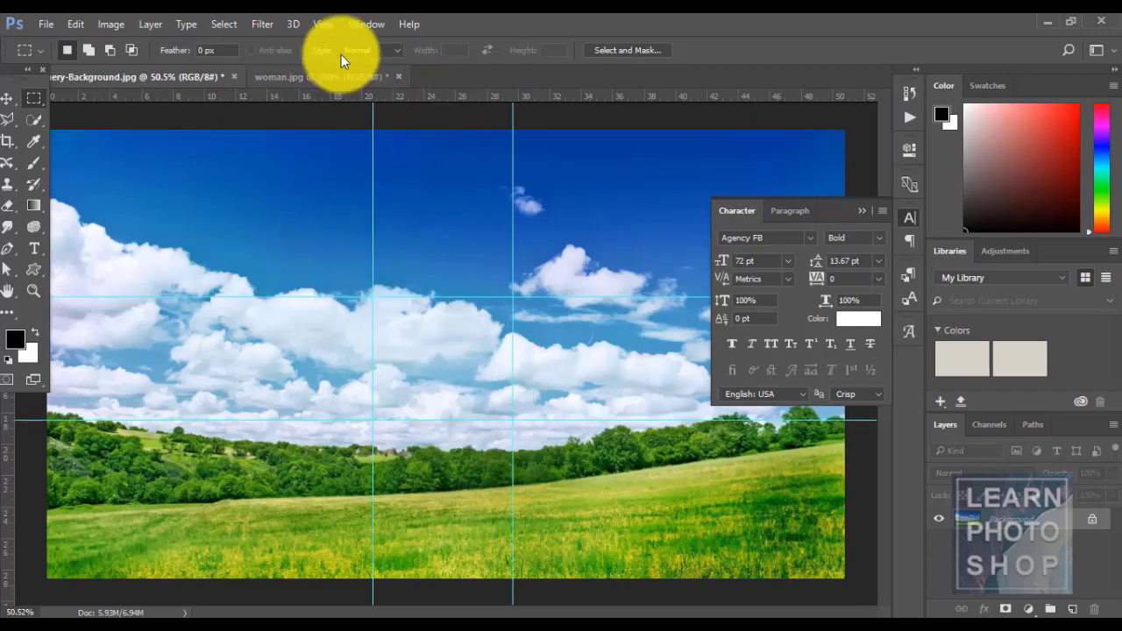
# - Turn off View > Snap and draw a small rectangular selection on the clouds
pyautogui.click(322, 23)
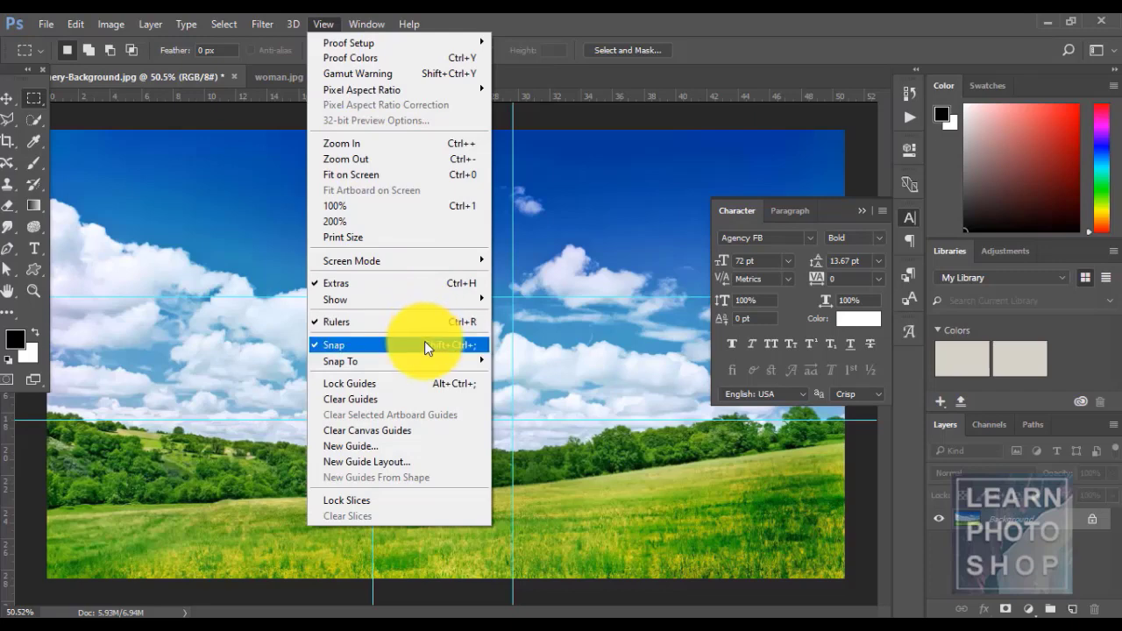
pyautogui.click(425, 344)
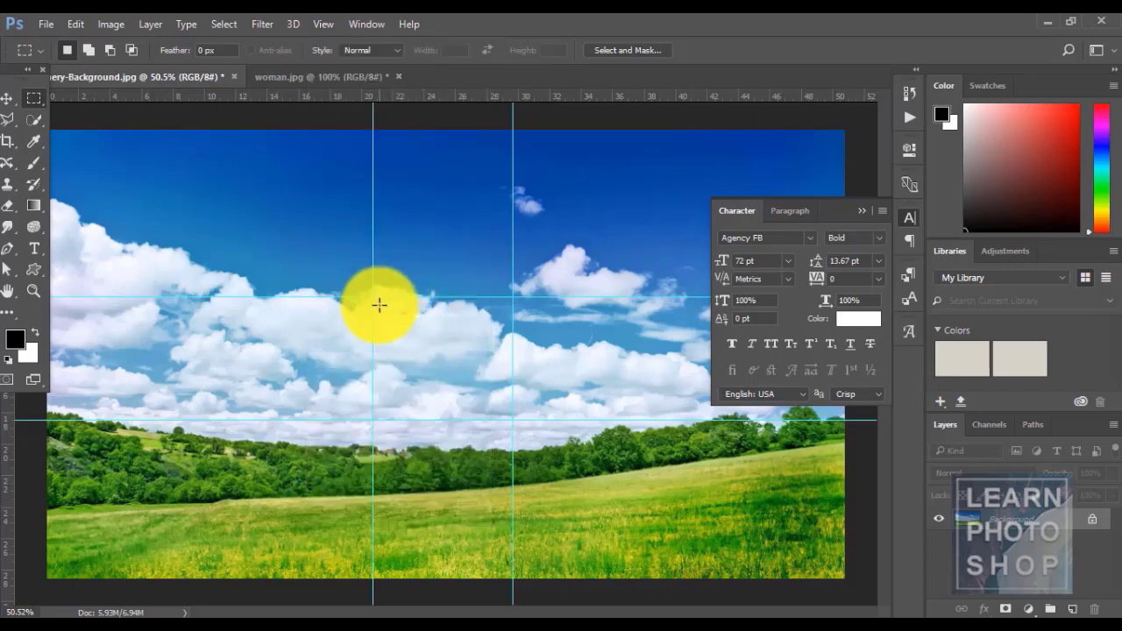
pyautogui.moveTo(380, 306); pyautogui.dragTo(430, 344)
# - Re-enable snapping to guides, deselect, and drag a small marquee from the guide intersection
pyautogui.click(309, 22)
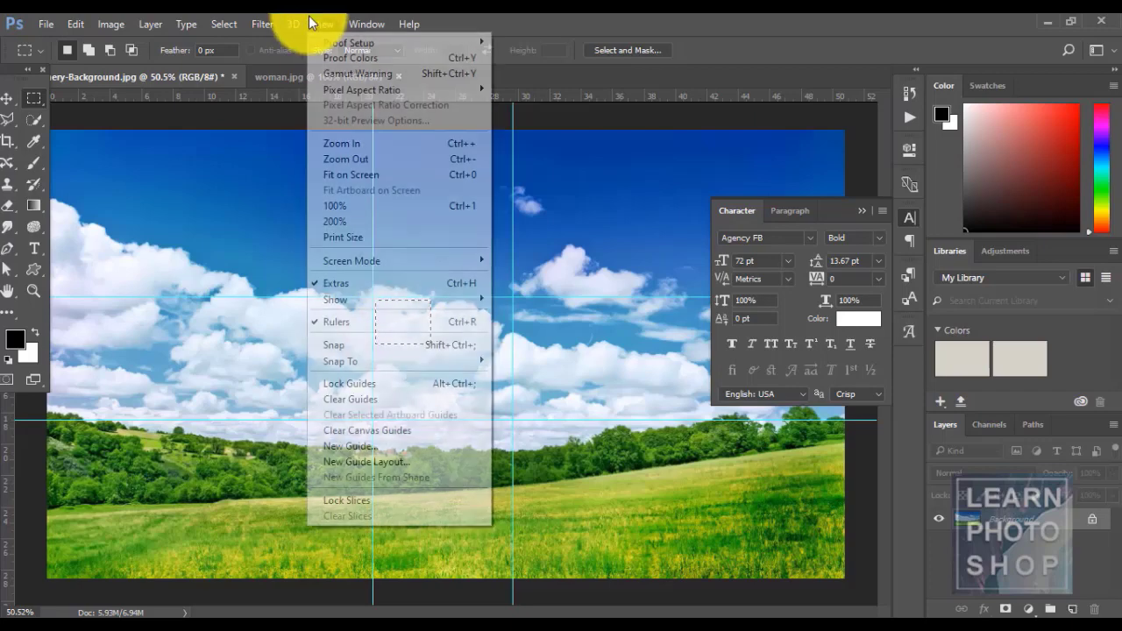
pyautogui.moveTo(415, 362)
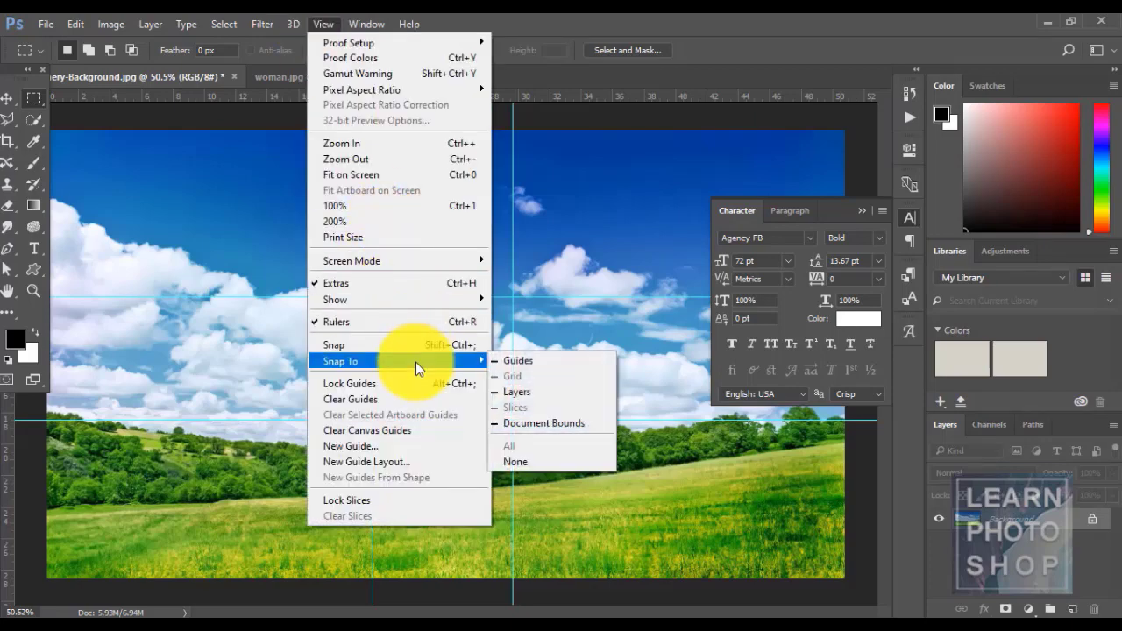
pyautogui.click(496, 361)
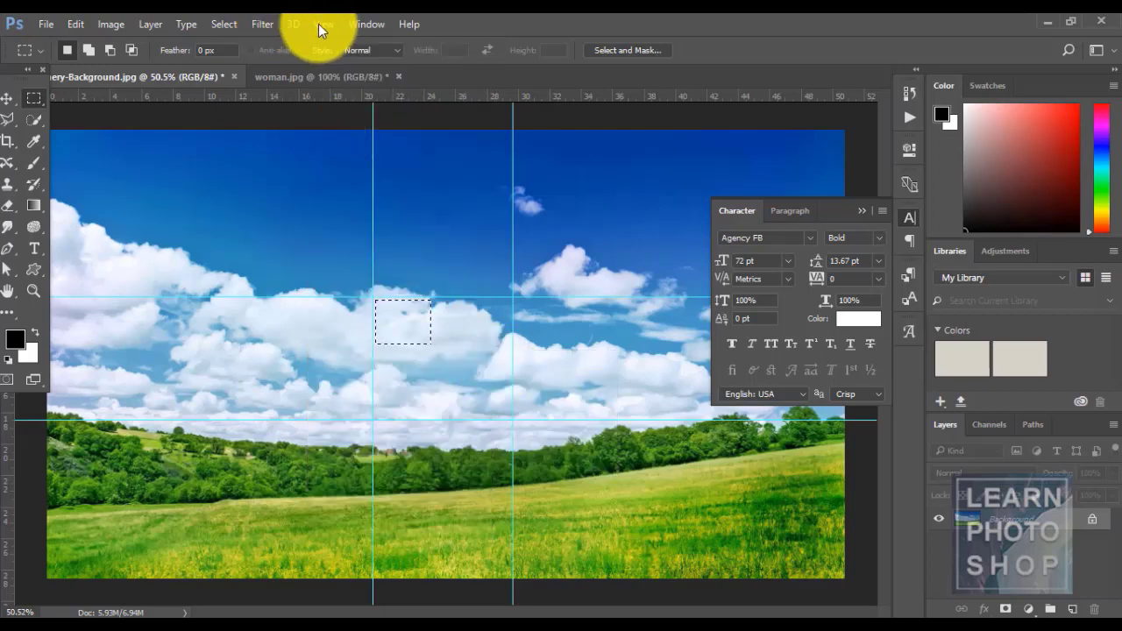
pyautogui.click(320, 25)
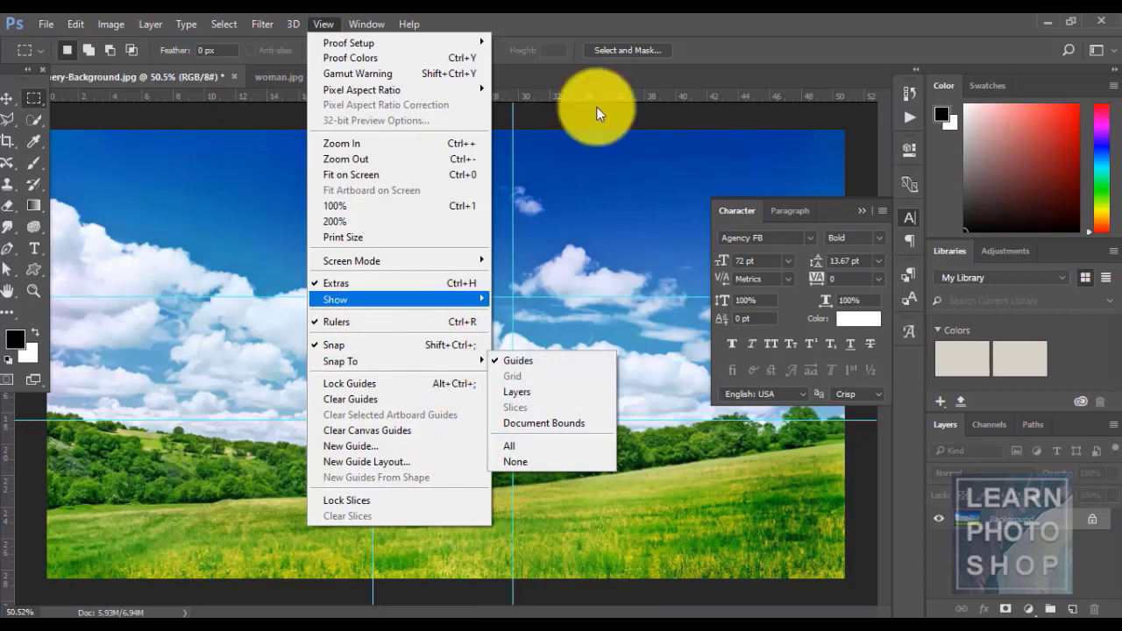
pyautogui.click(603, 28)
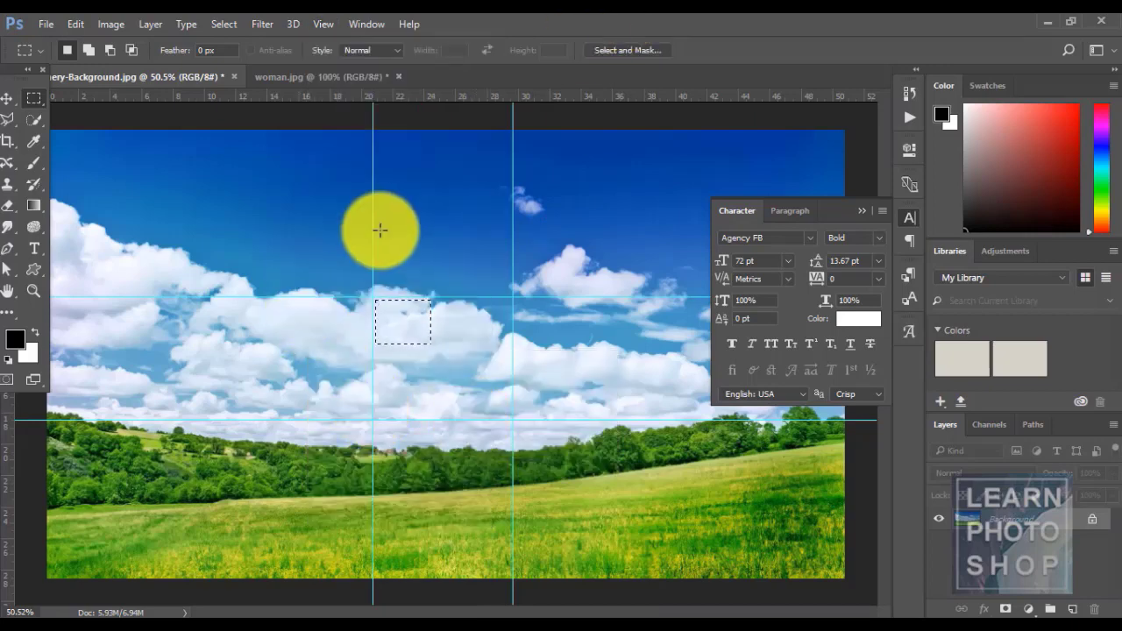
pyautogui.click(374, 296)
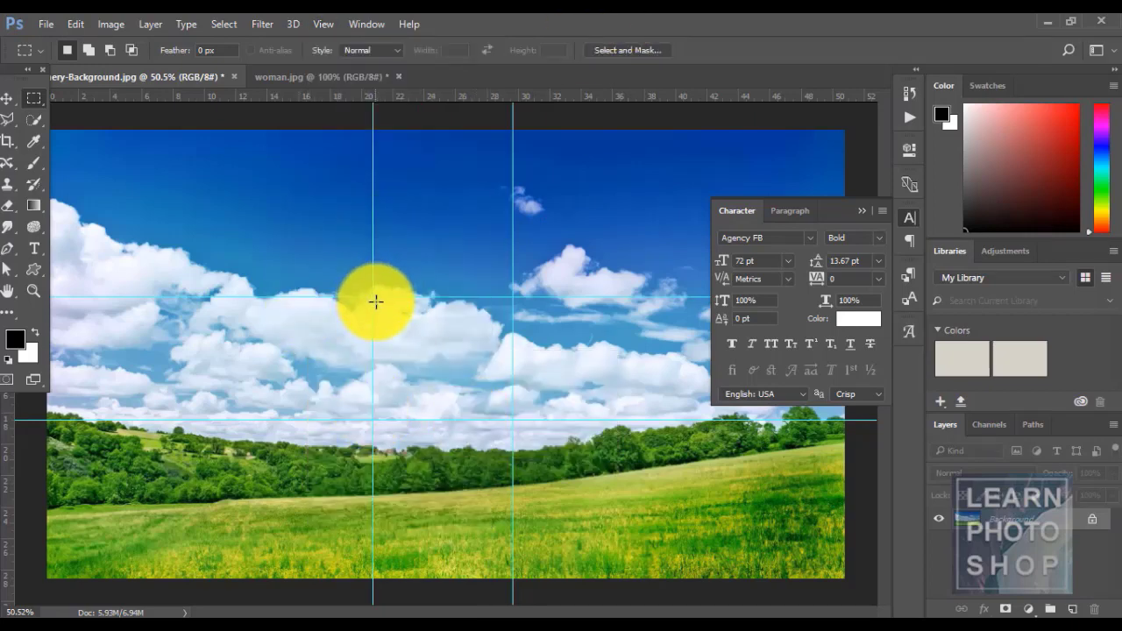
pyautogui.moveTo(375, 301); pyautogui.dragTo(411, 327)
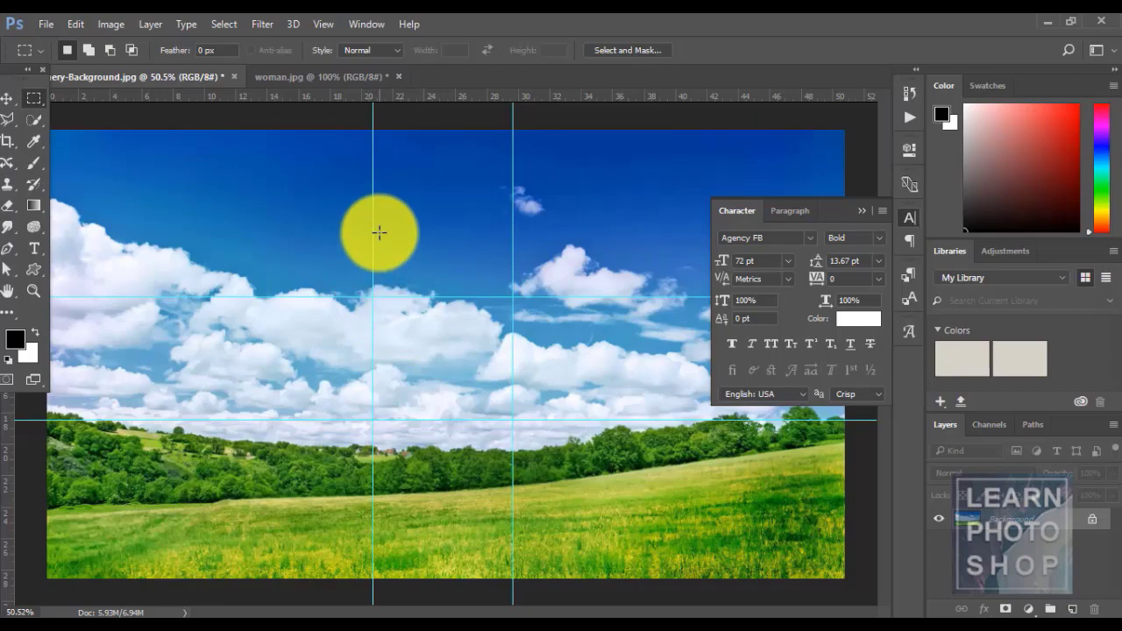
# - Zoom to 200% and draw test marquee selections snapping from the guide crossing
pyautogui.hotkey('ctrl', '+')
pyautogui.hotkey('ctrl', '+')
pyautogui.hotkey('ctrl', '+')
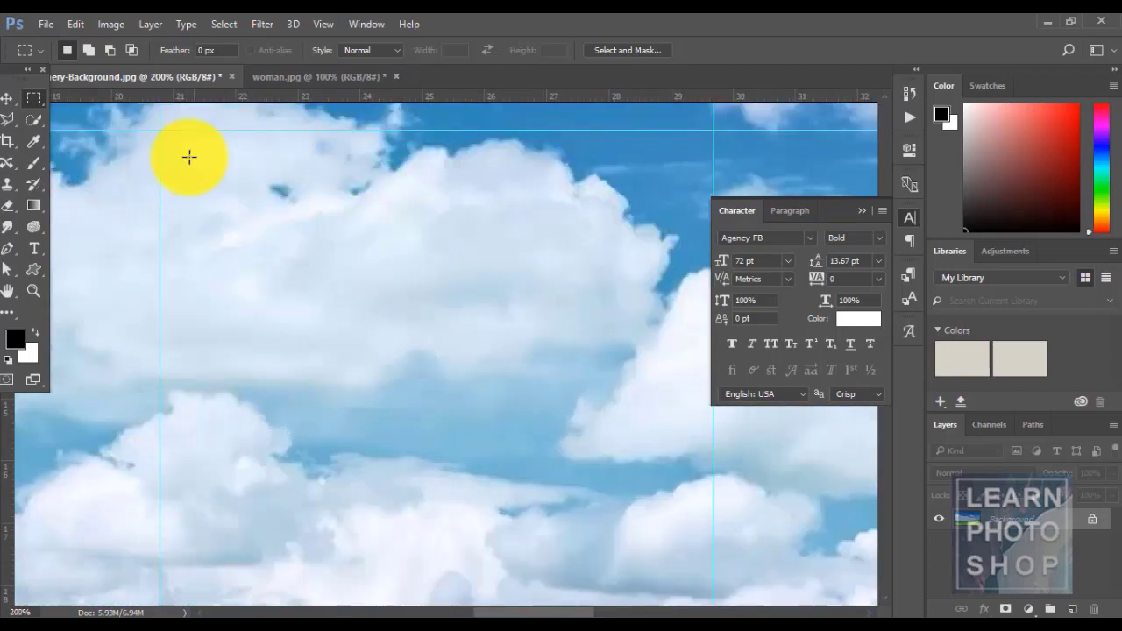
pyautogui.moveTo(167, 139); pyautogui.dragTo(214, 187)
pyautogui.moveTo(164, 134); pyautogui.dragTo(215, 208)
pyautogui.click(168, 136)
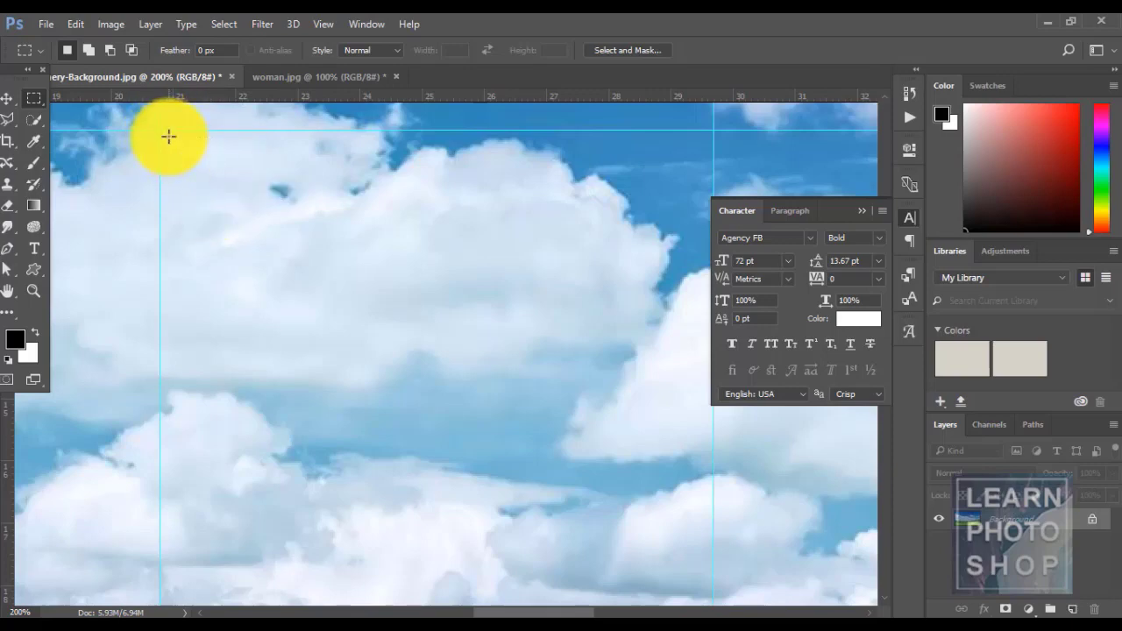
pyautogui.moveTo(163, 134); pyautogui.dragTo(235, 218)
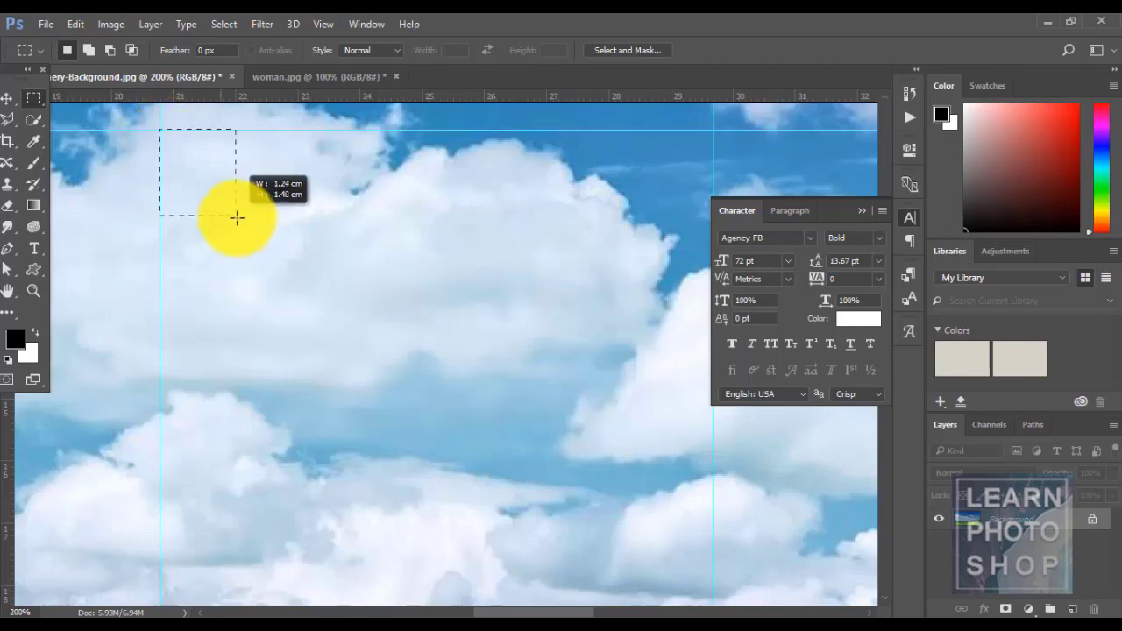
pyautogui.click(242, 228)
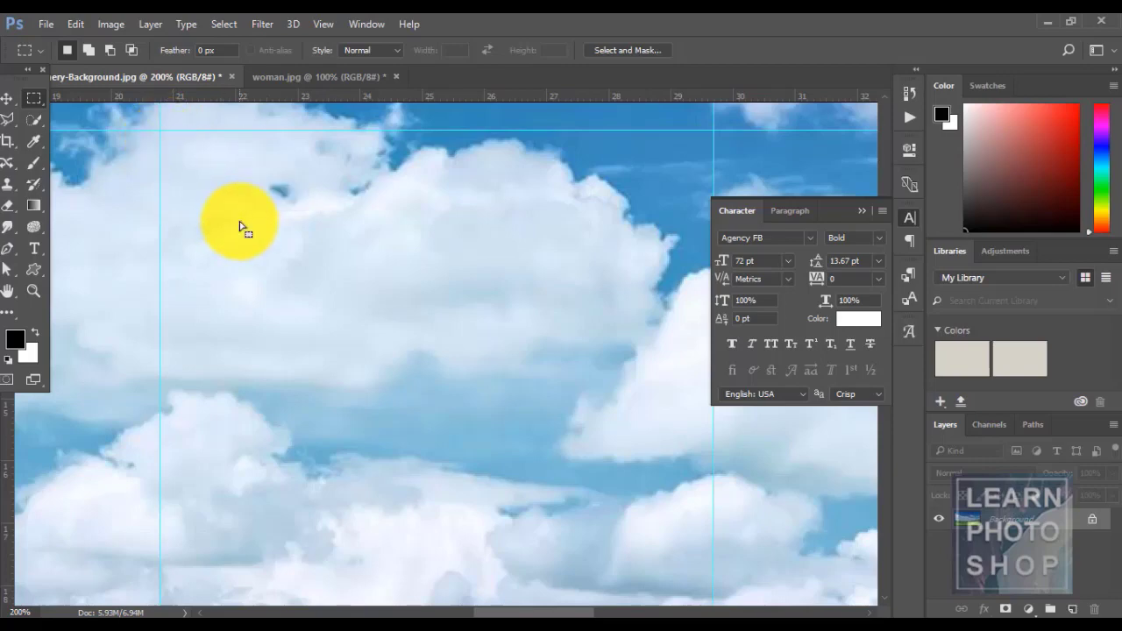
pyautogui.moveTo(162, 136); pyautogui.dragTo(245, 231)
pyautogui.click(175, 130)
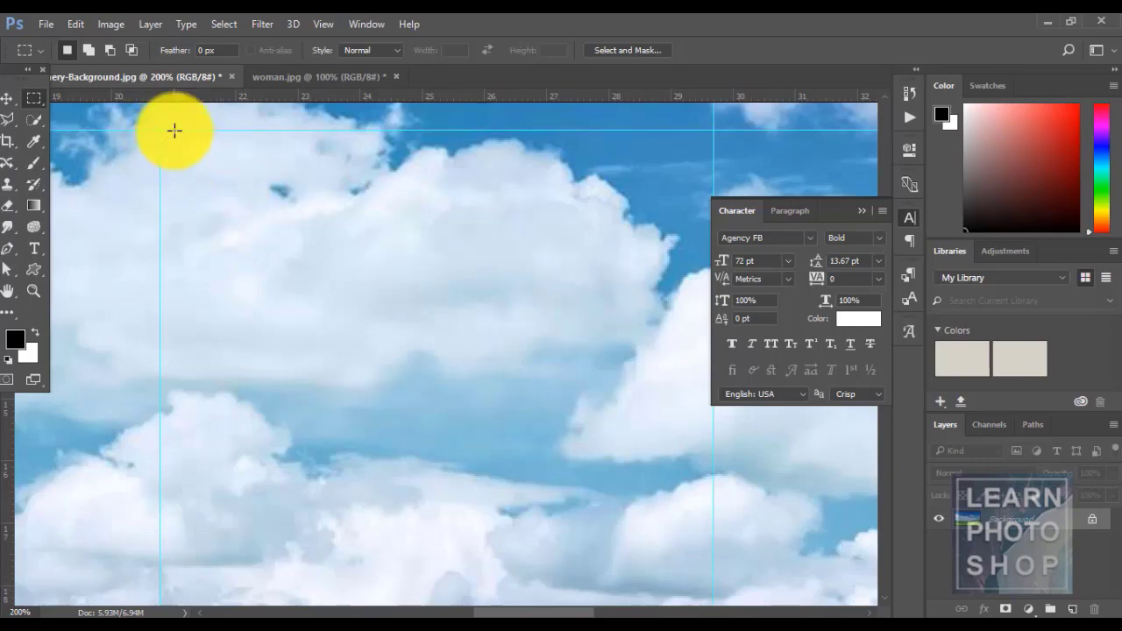
pyautogui.moveTo(165, 136); pyautogui.dragTo(425, 357)
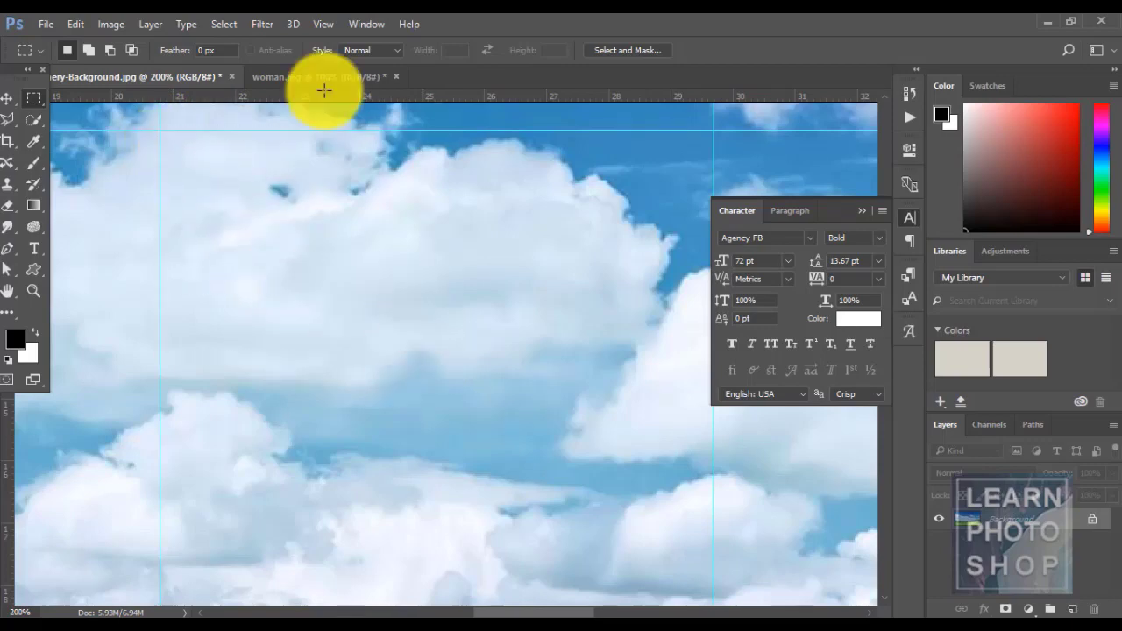
# - Turn off snapping to guides and snapping overall, then draw an unsnapped selection
pyautogui.click(320, 25)
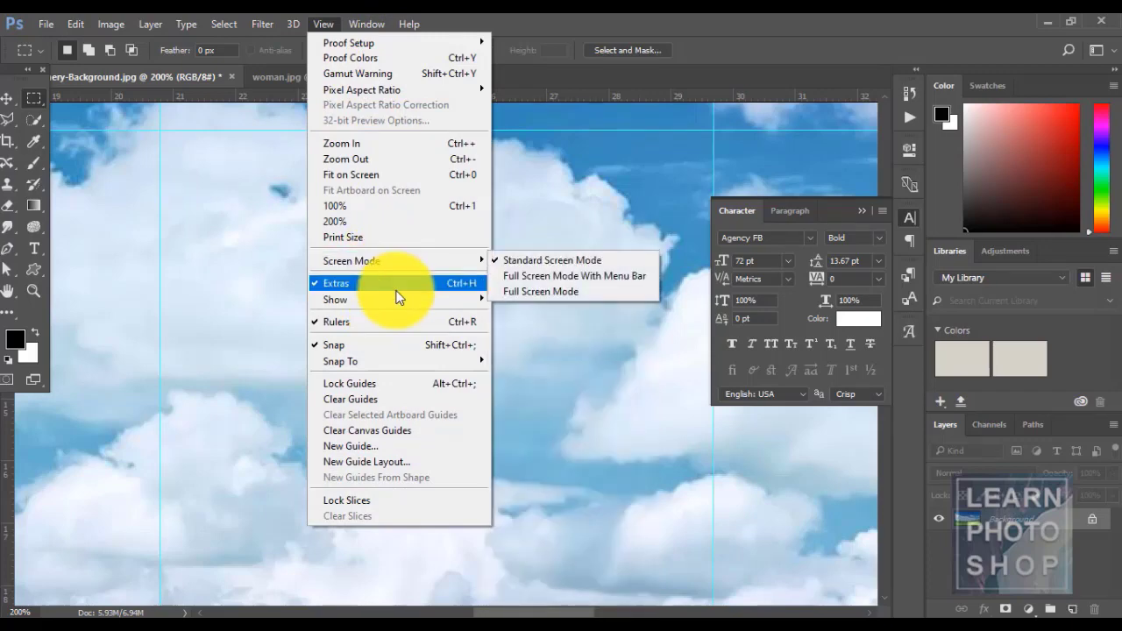
pyautogui.moveTo(401, 358)
pyautogui.click(527, 361)
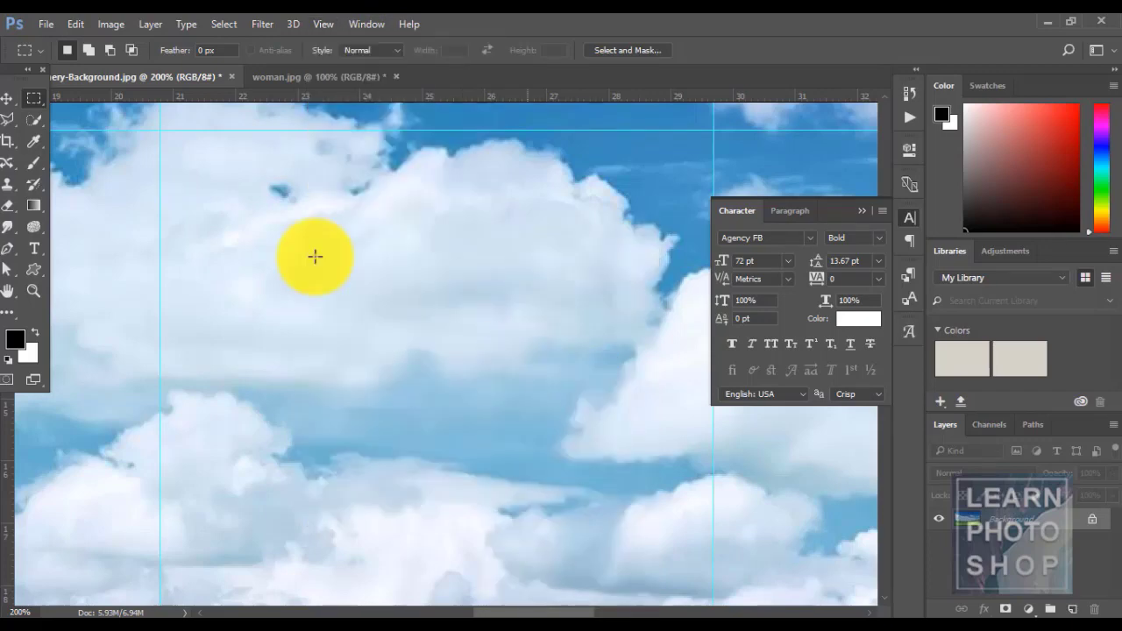
pyautogui.click(334, 23)
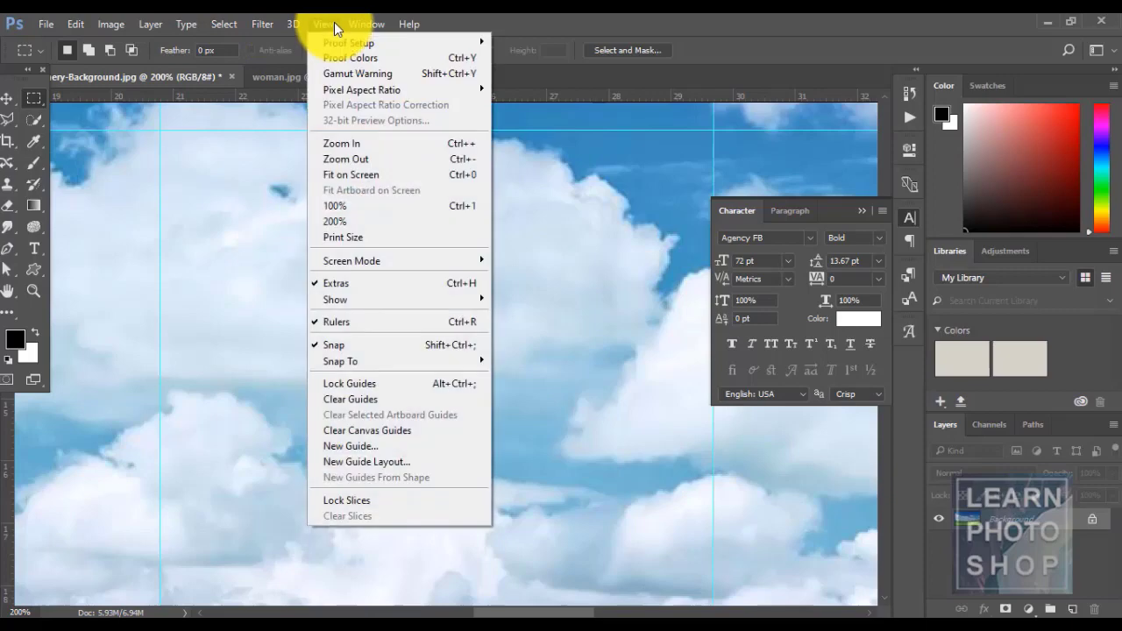
pyautogui.click(375, 343)
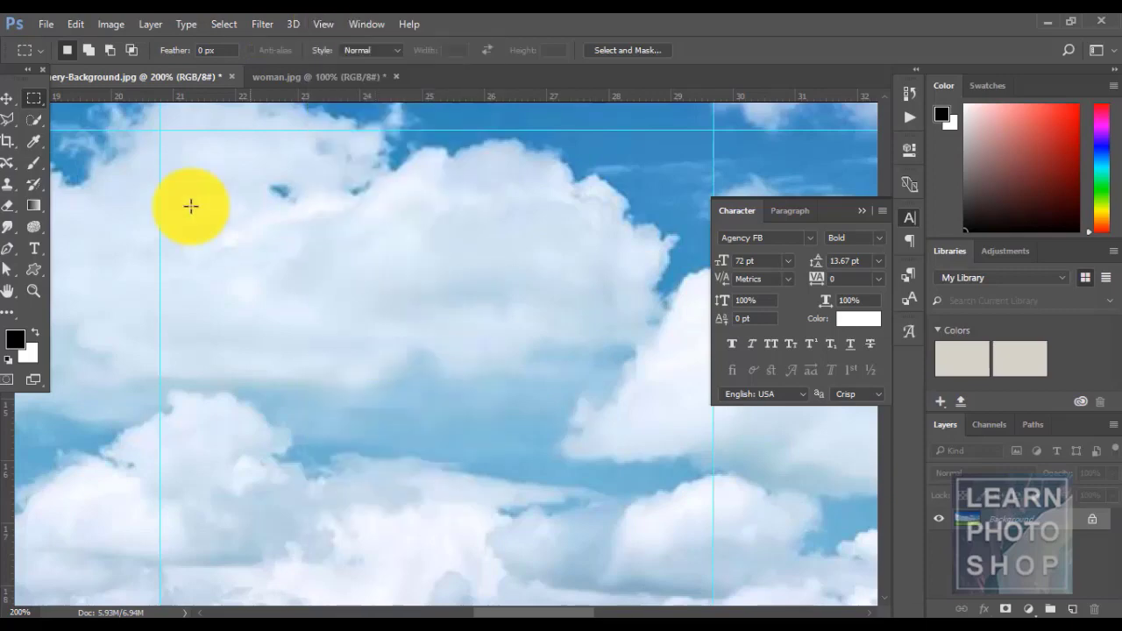
pyautogui.moveTo(163, 133); pyautogui.dragTo(326, 266)
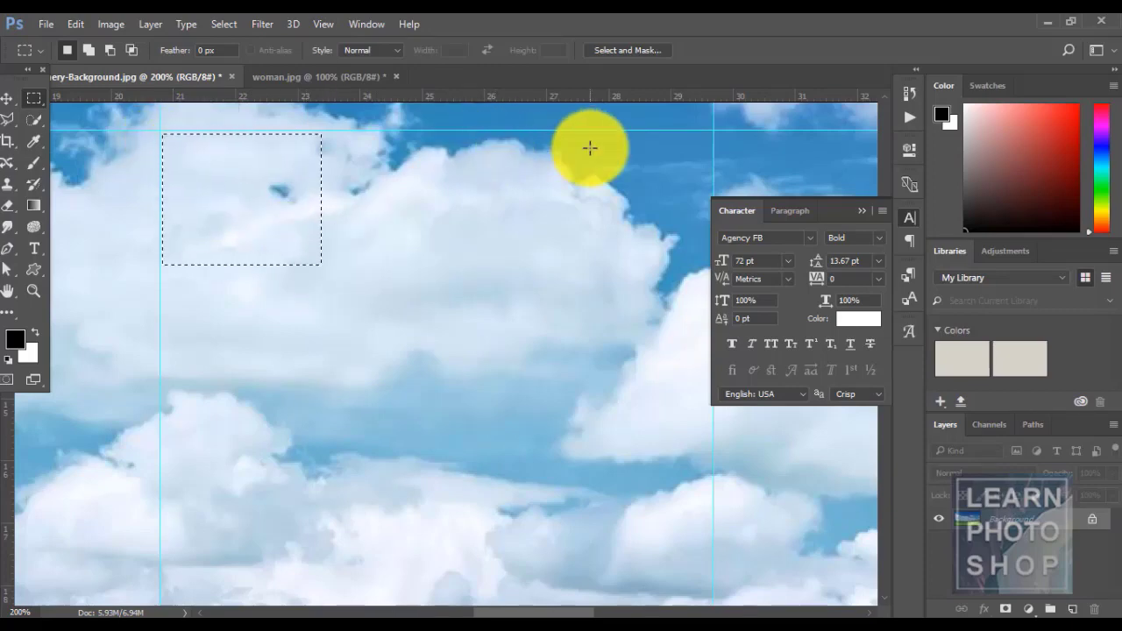
# - Zoom back out to 100% and turn snapping back on
pyautogui.hotkey('ctrl', '-')
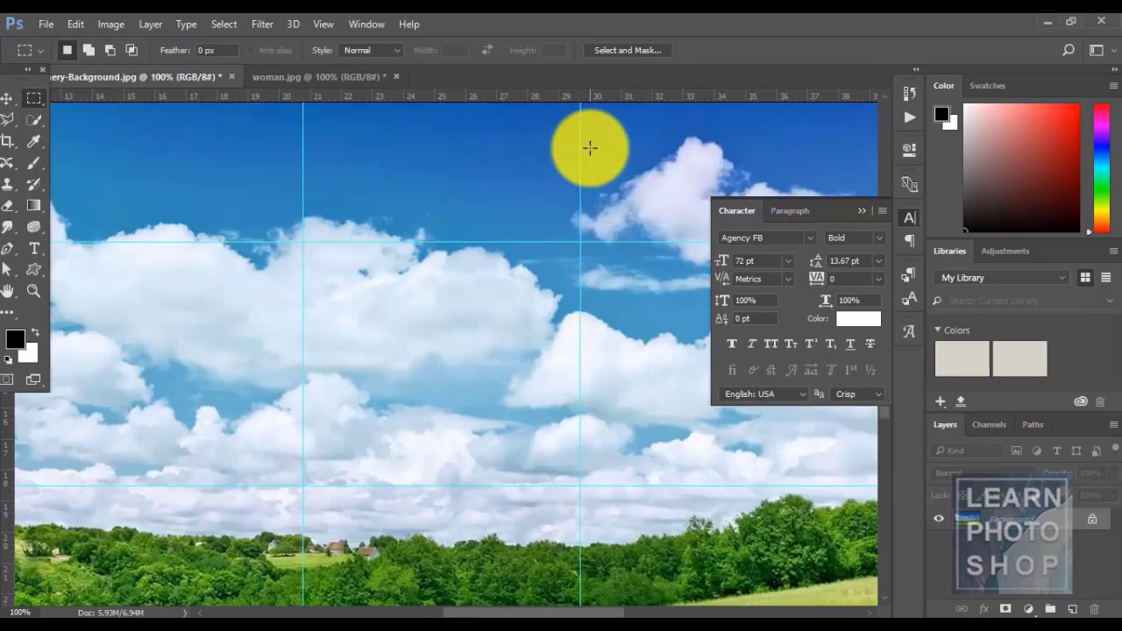
pyautogui.click(323, 24)
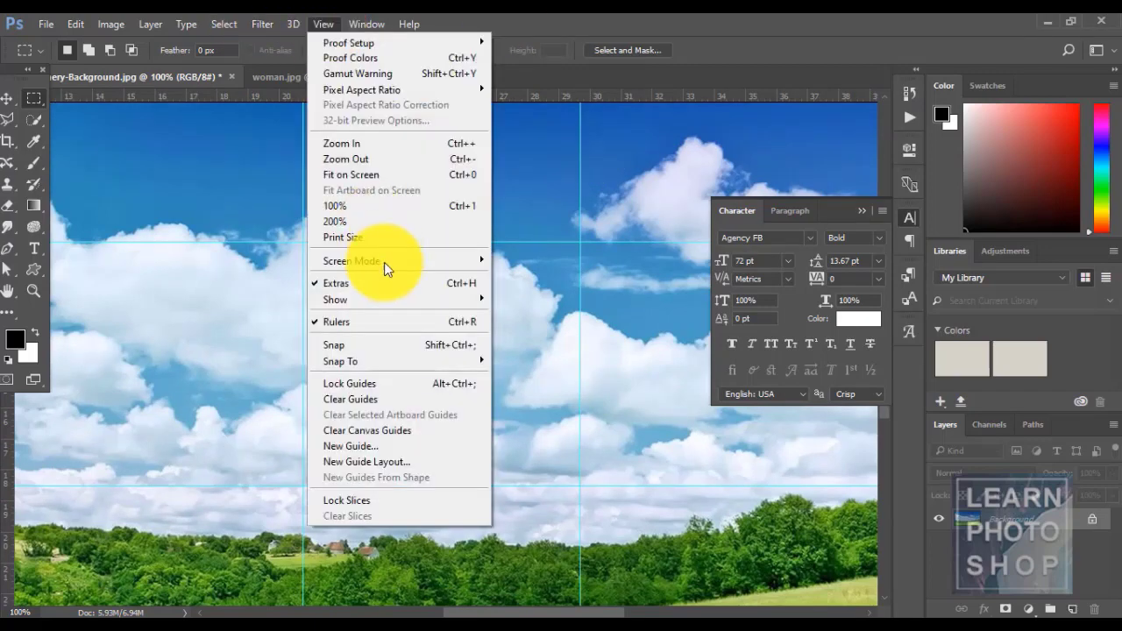
pyautogui.click(391, 346)
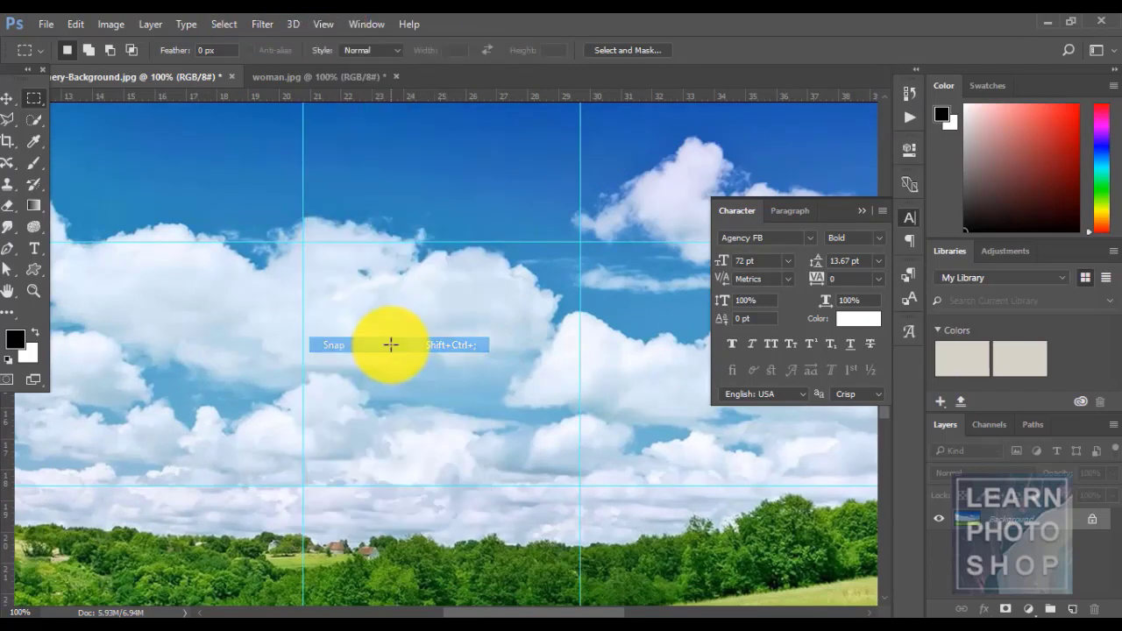
pyautogui.click(325, 28)
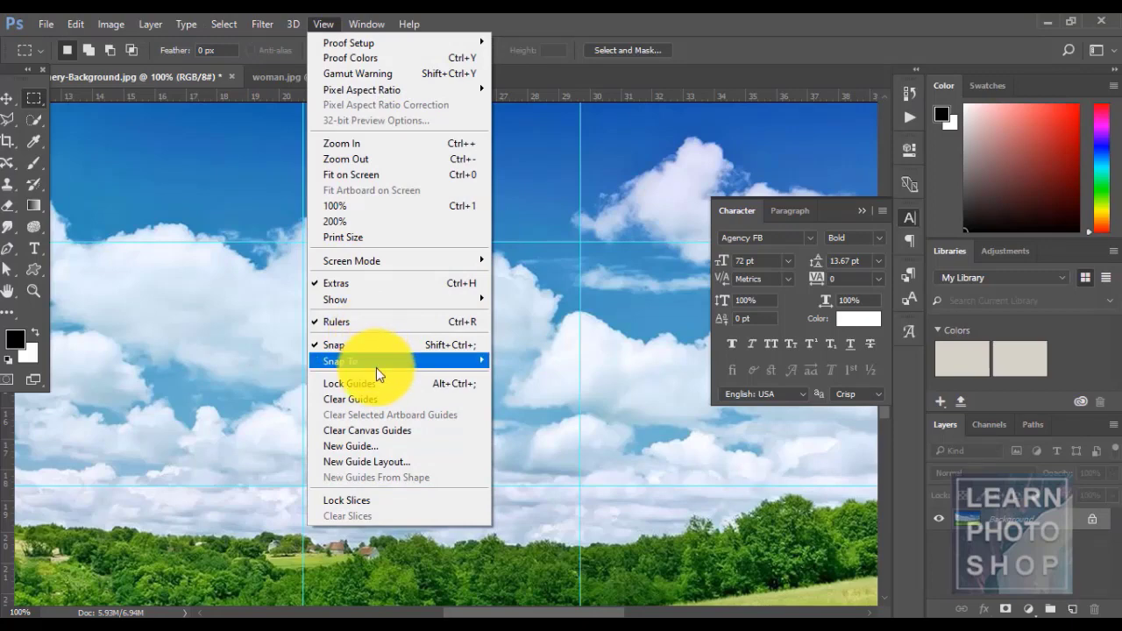
pyautogui.click(580, 28)
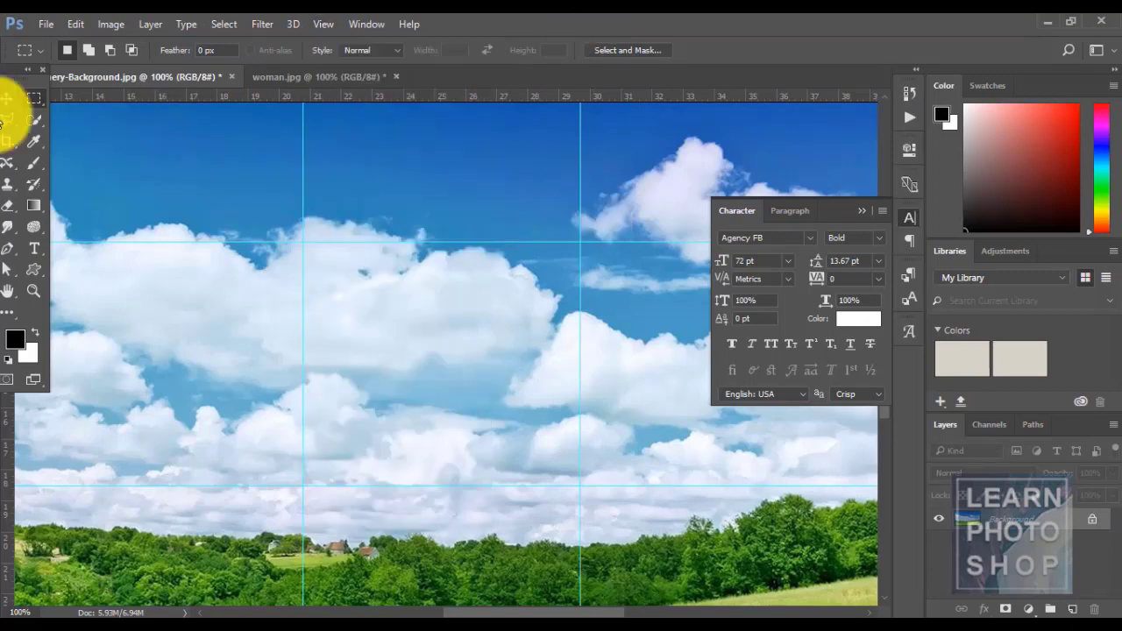
# - Move the right vertical guide slightly left with the Move tool, lock and unlock guides, then clear them
pyautogui.click(11, 98)
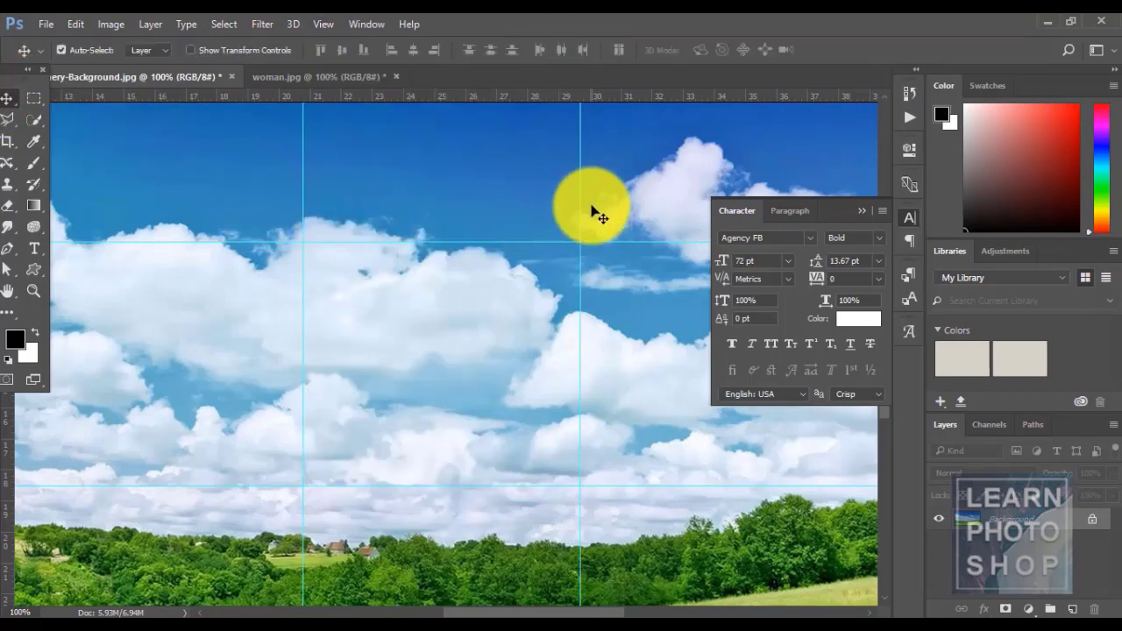
pyautogui.moveTo(581, 202); pyautogui.dragTo(539, 206)
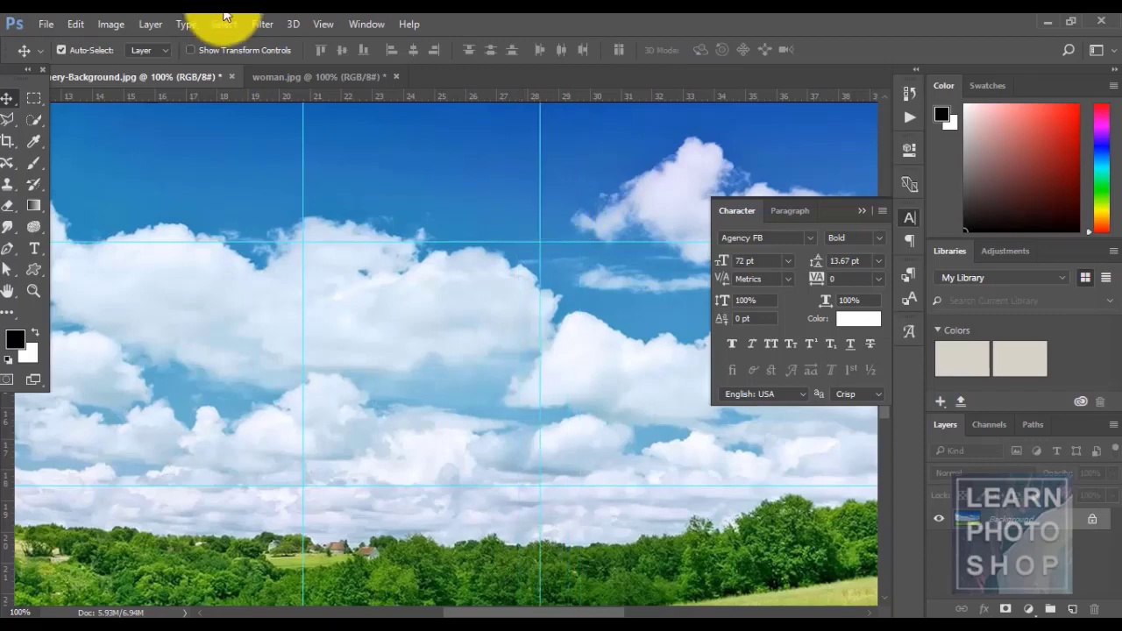
pyautogui.click(323, 23)
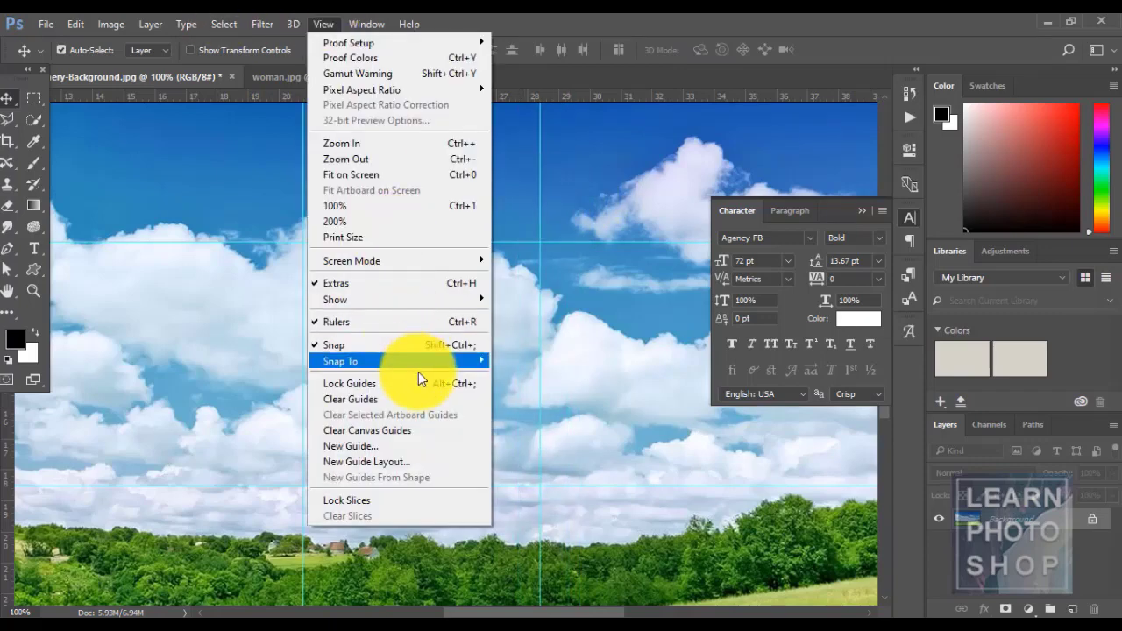
pyautogui.click(419, 384)
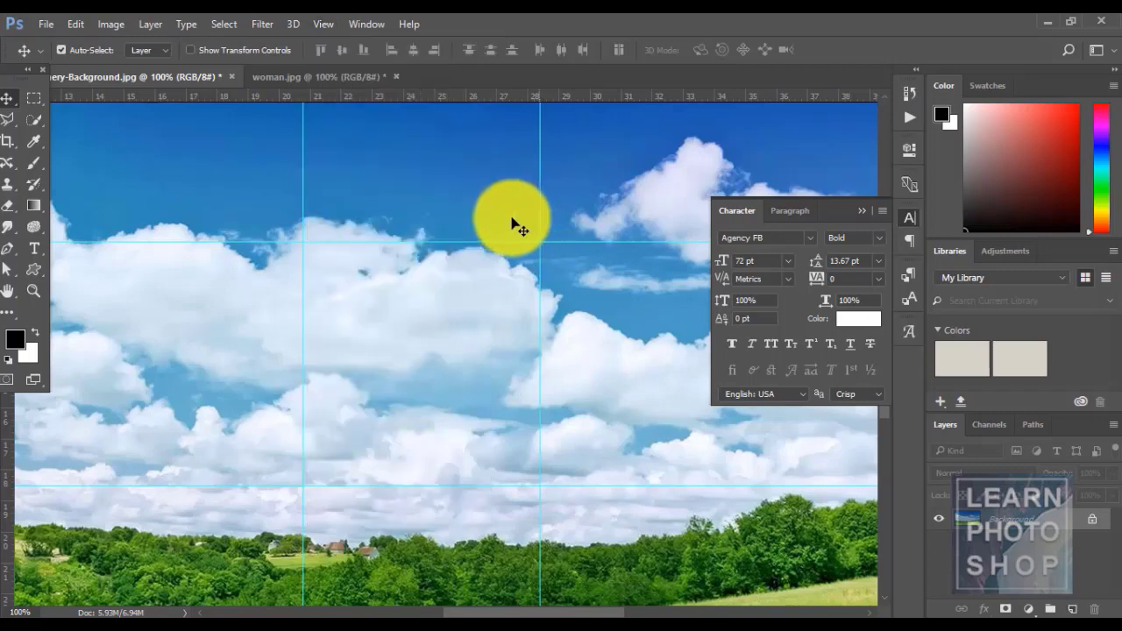
pyautogui.click(324, 26)
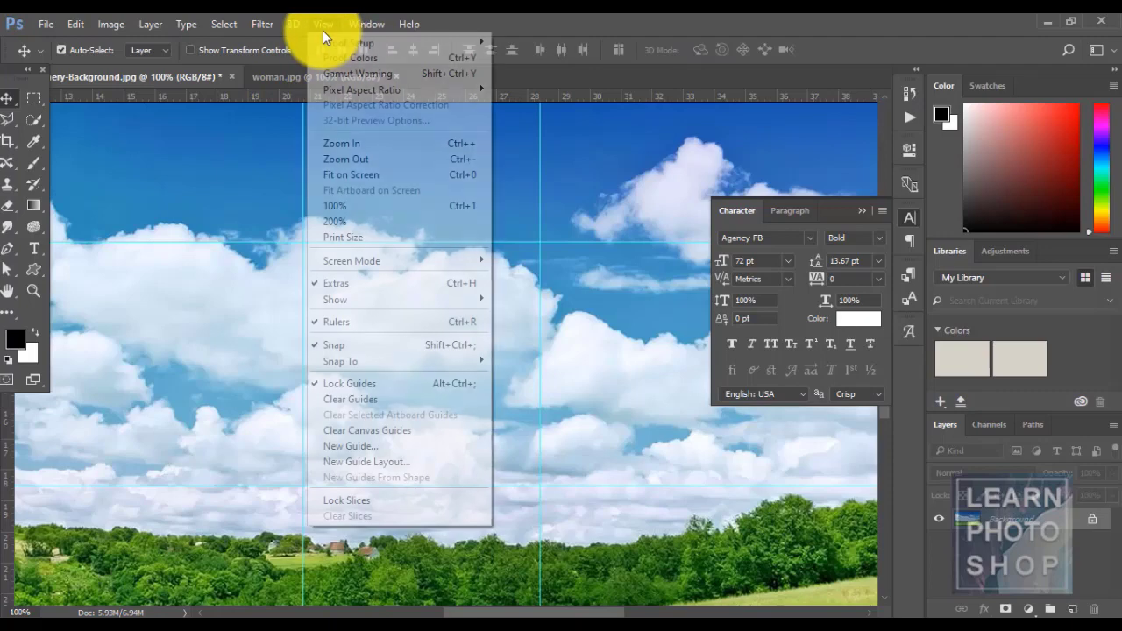
pyautogui.click(372, 392)
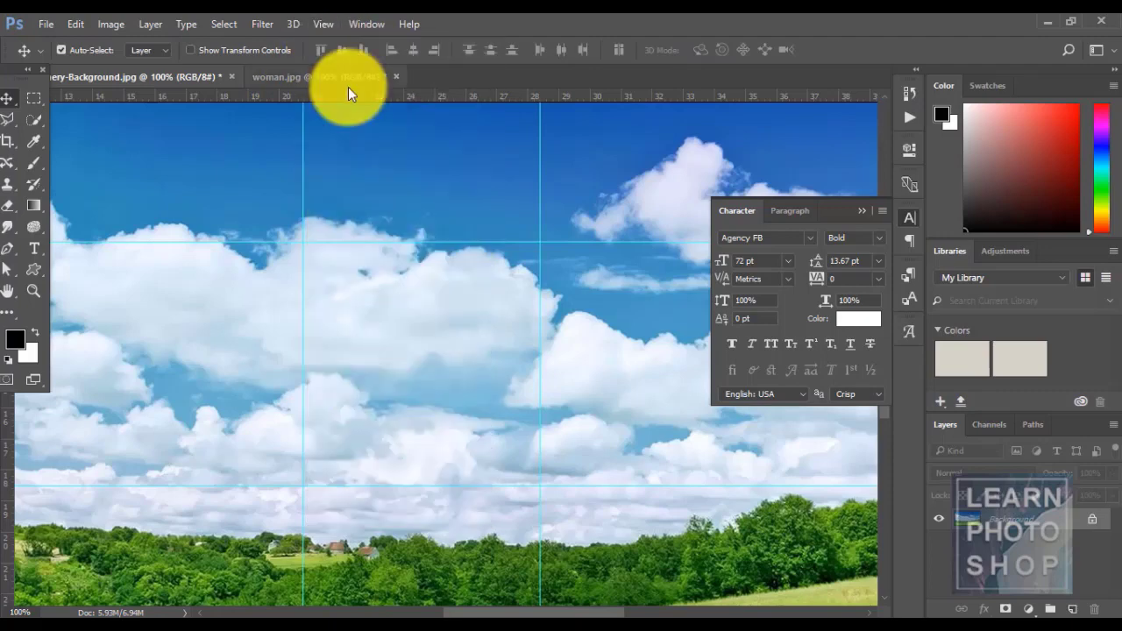
pyautogui.click(322, 25)
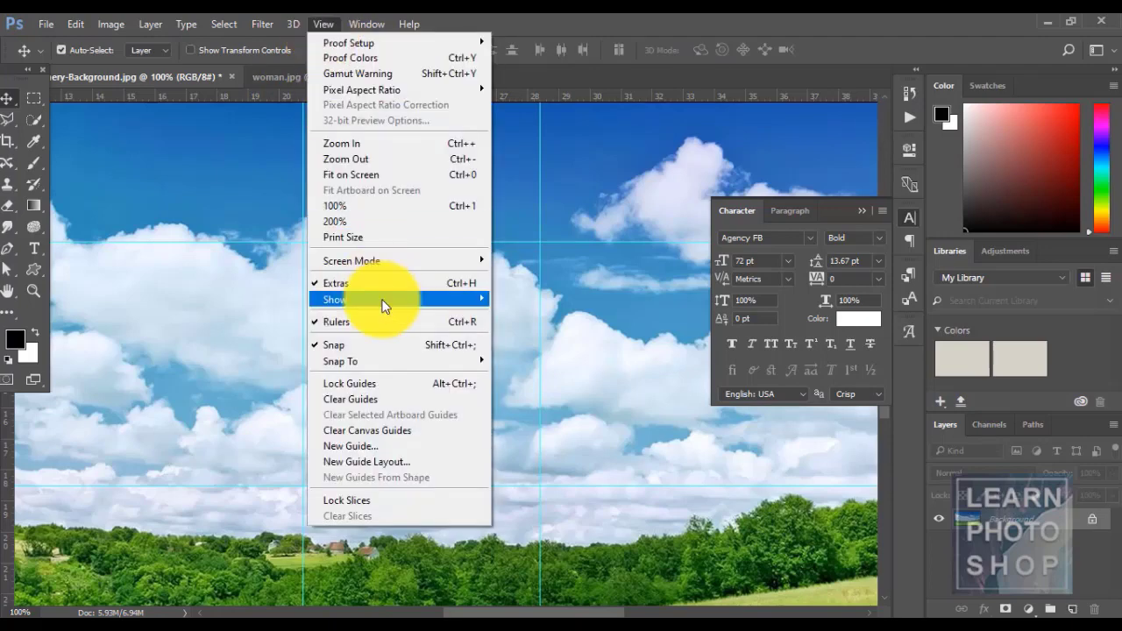
pyautogui.click(401, 398)
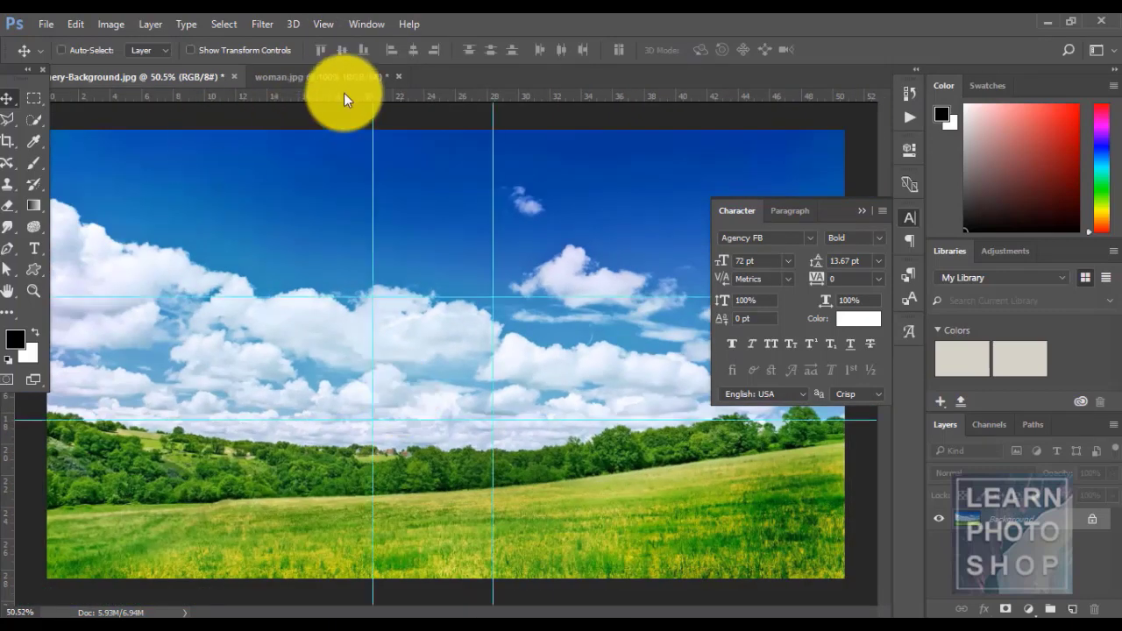
# - Clear canvas guides and add a new vertical guide at 0 cm
pyautogui.click(320, 26)
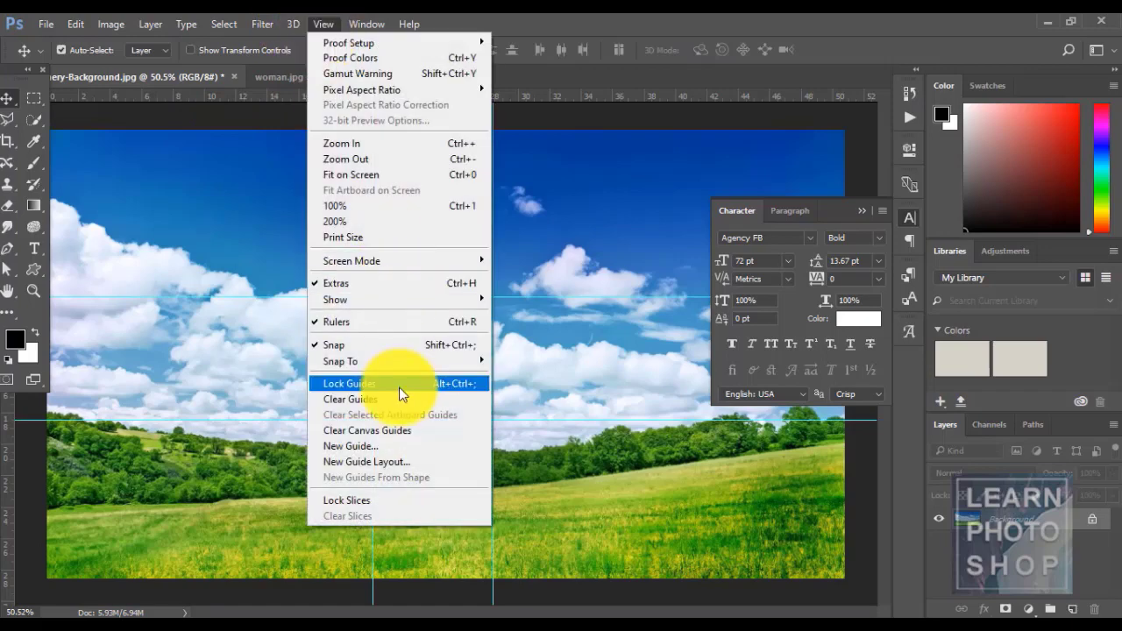
pyautogui.click(413, 431)
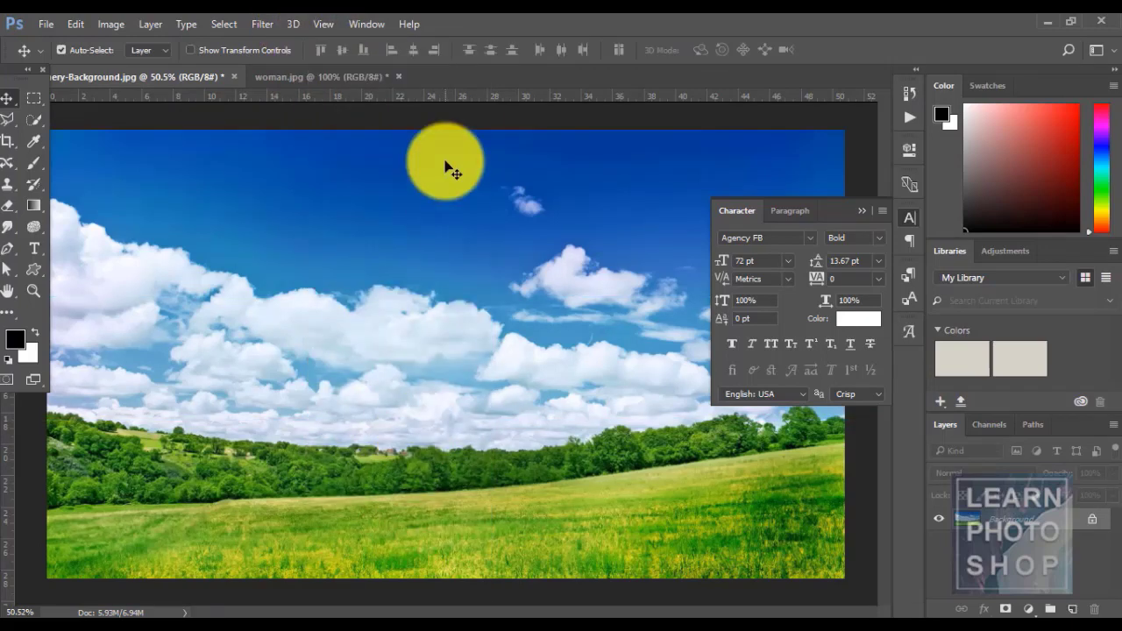
pyautogui.click(327, 27)
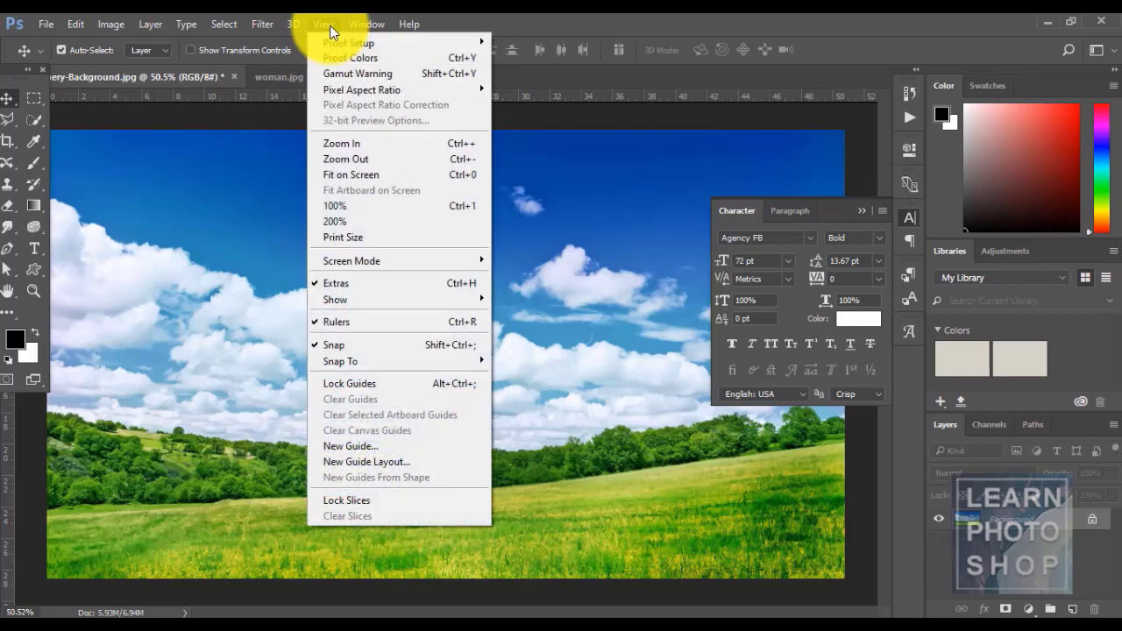
pyautogui.click(368, 446)
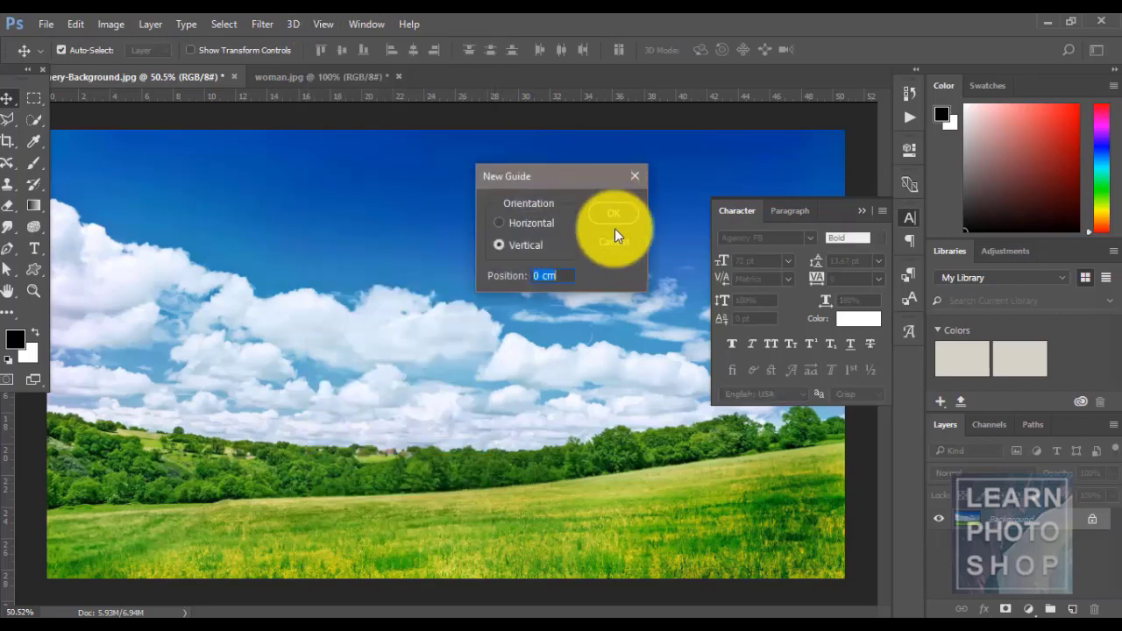
pyautogui.click(602, 211)
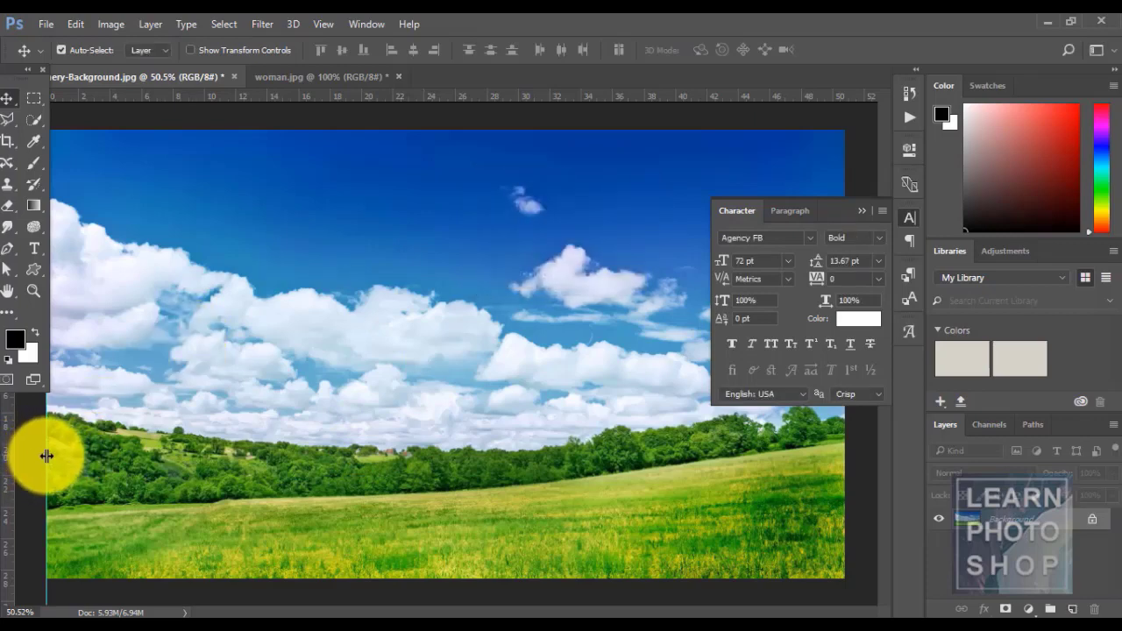
# - Slide that guide to about 10 cm, add a vertical guide near 26 cm and a horizontal one across the clouds
pyautogui.moveTo(46, 455); pyautogui.dragTo(204, 458)
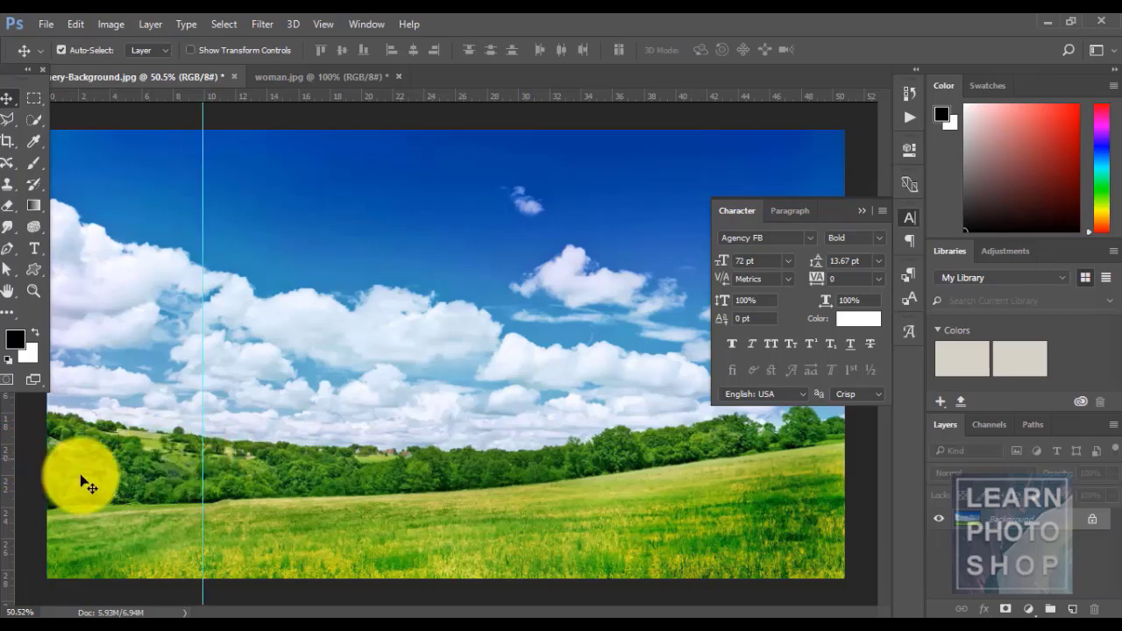
pyautogui.moveTo(7, 487); pyautogui.dragTo(465, 458)
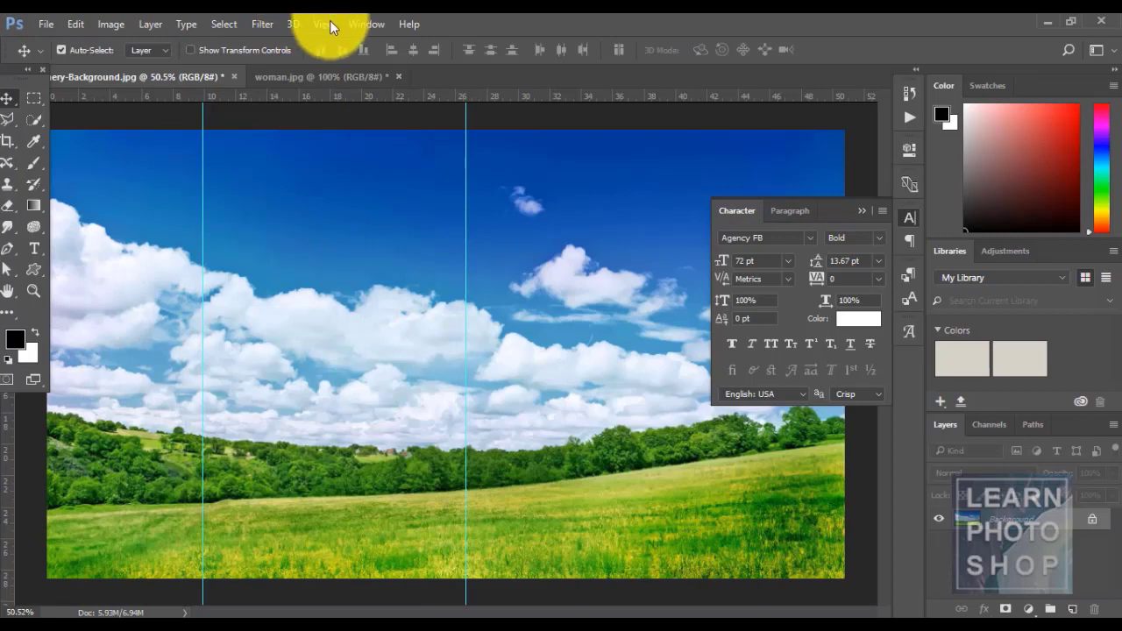
pyautogui.moveTo(347, 95); pyautogui.dragTo(376, 330)
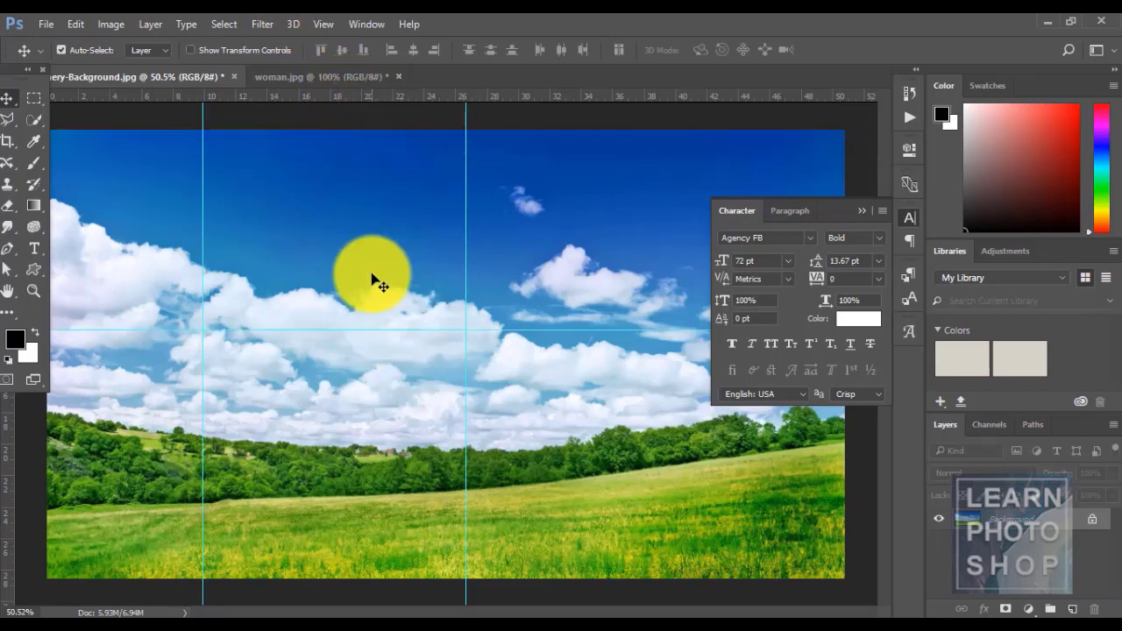
pyautogui.click(318, 24)
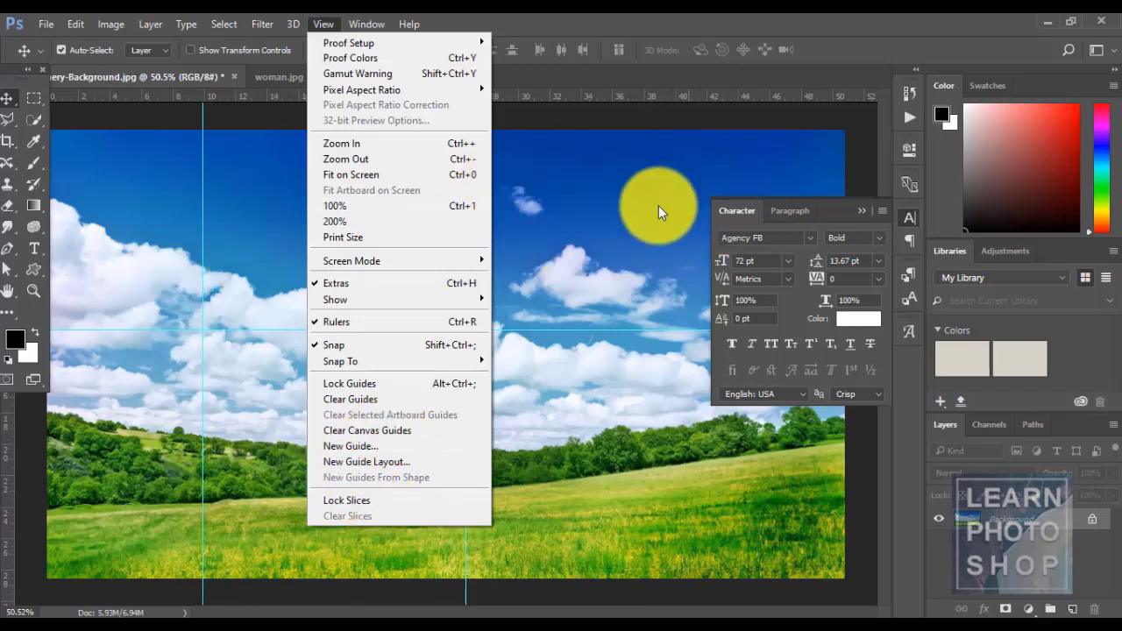
pyautogui.moveTo(388, 94)
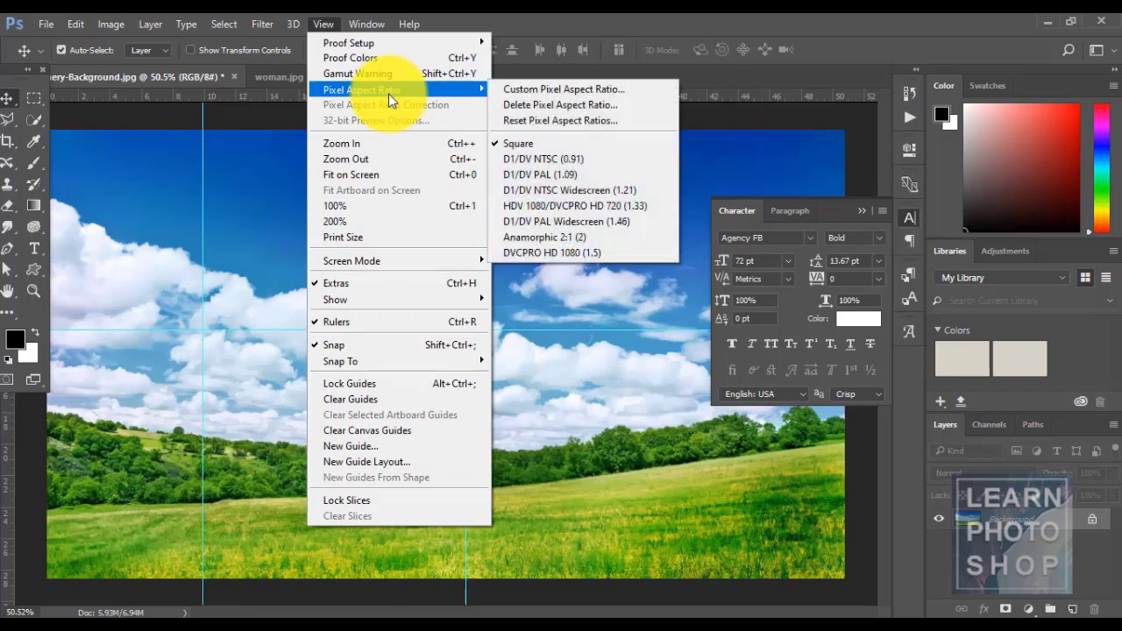
pyautogui.click(543, 16)
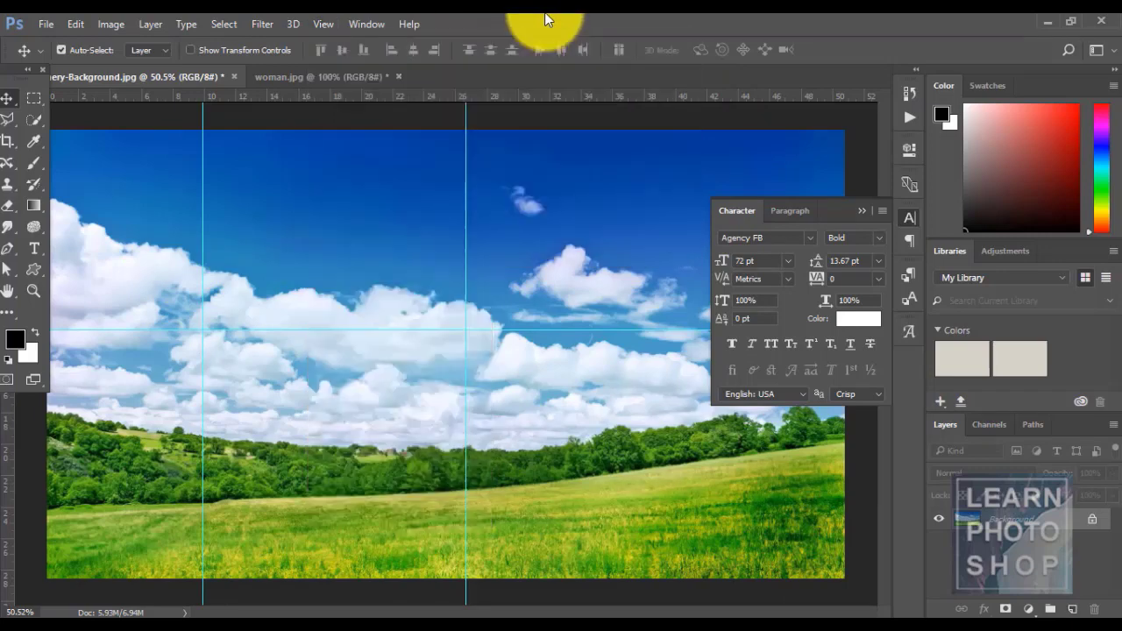
# - Move the floating Character panel up and left and switch it to Paragraph
pyautogui.click(376, 29)
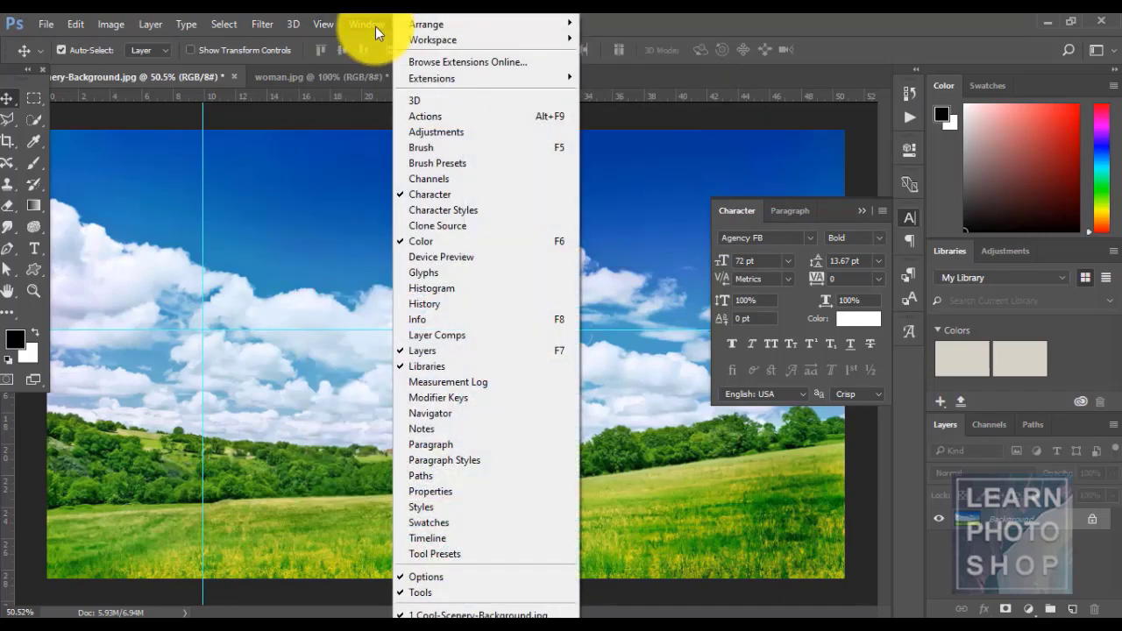
pyautogui.click(733, 25)
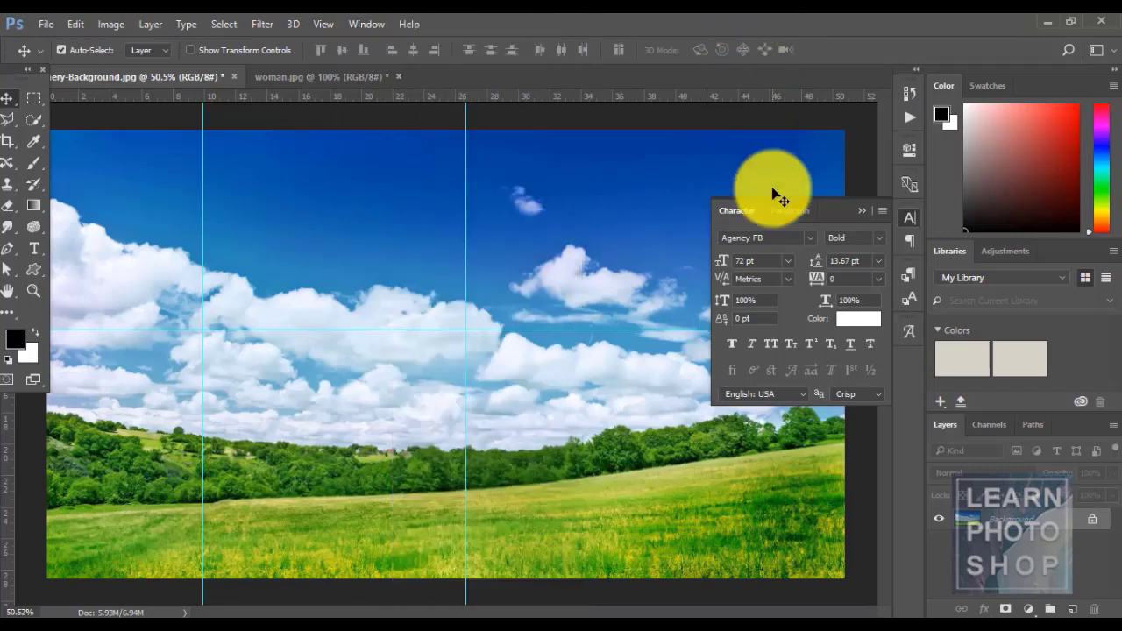
pyautogui.moveTo(833, 204); pyautogui.dragTo(799, 229)
pyautogui.click(718, 166)
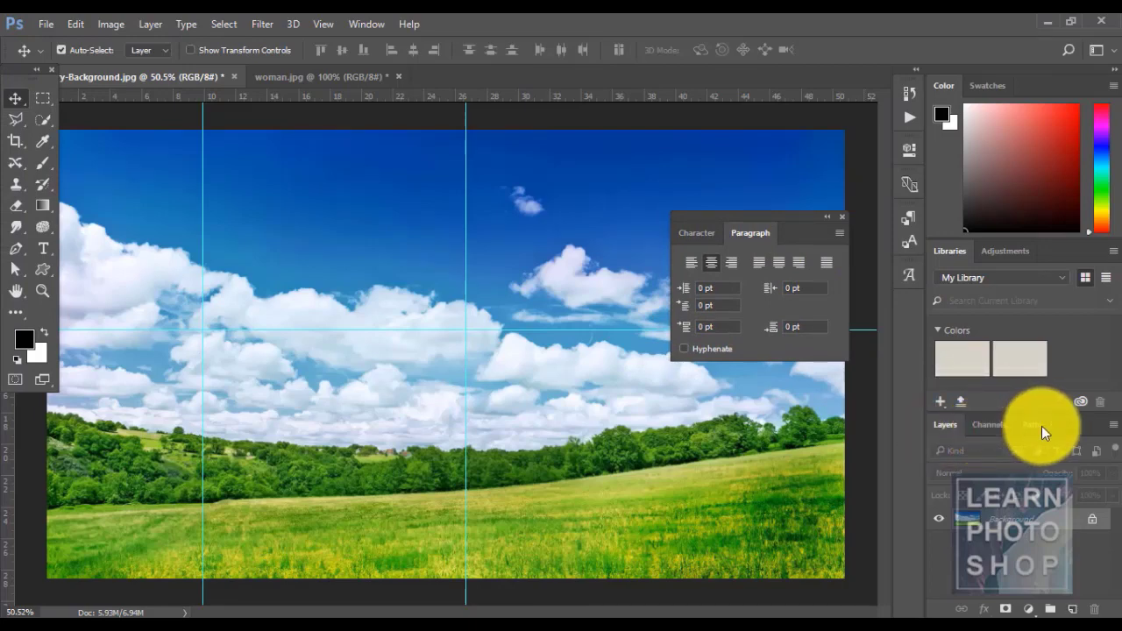
# - Briefly show and hide the Actions and Brush panels
pyautogui.click(909, 116)
pyautogui.click(910, 117)
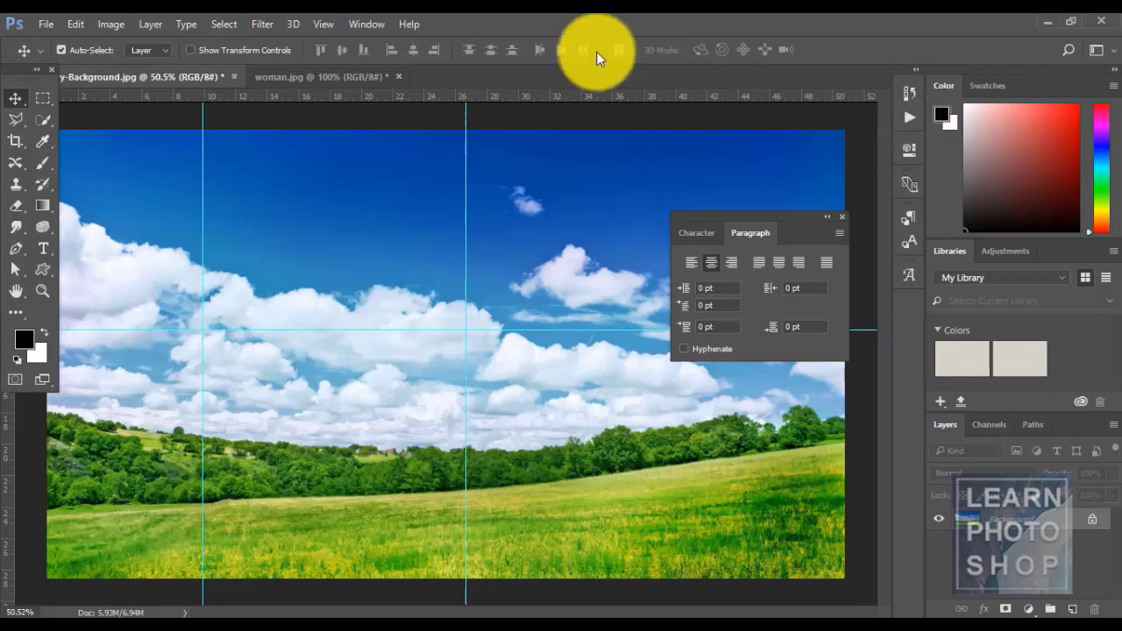
pyautogui.click(359, 23)
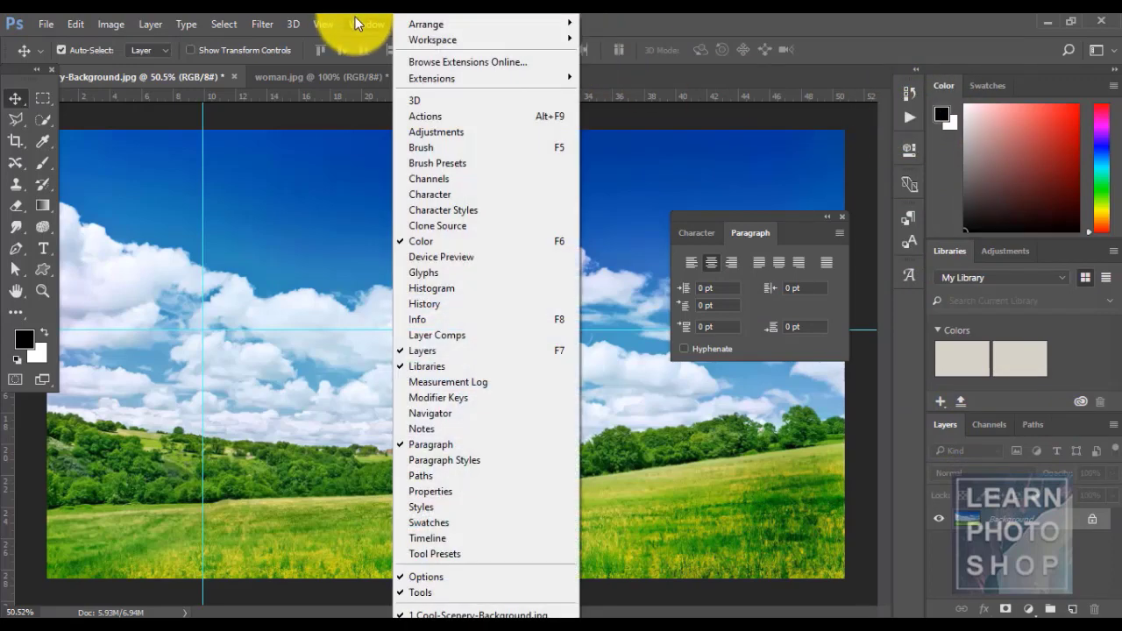
pyautogui.click(440, 117)
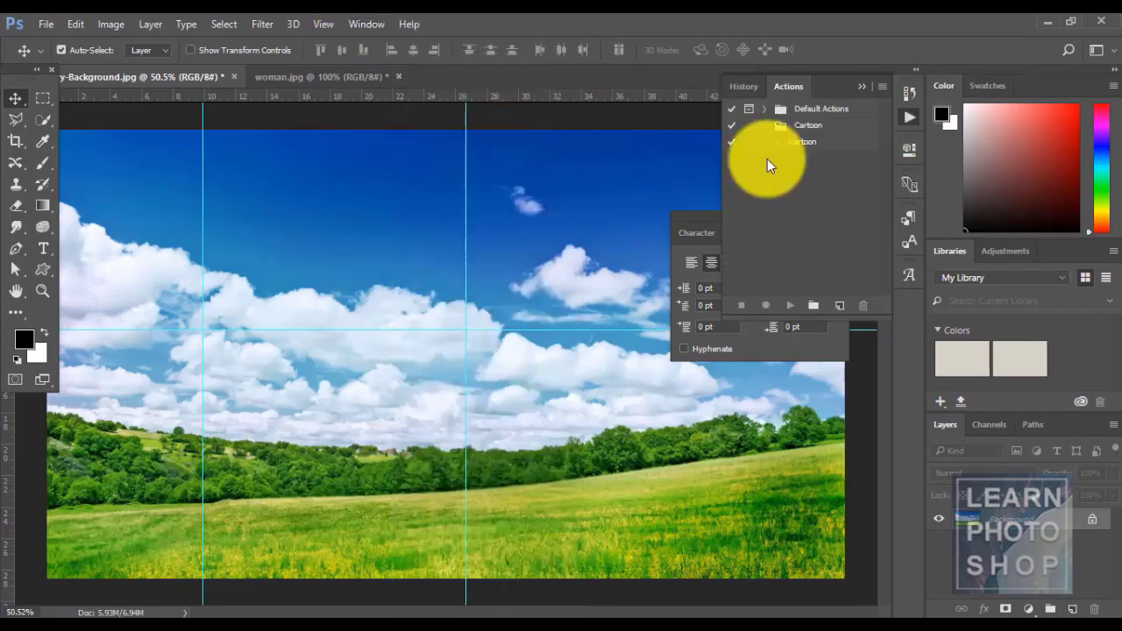
pyautogui.click(901, 119)
pyautogui.click(382, 27)
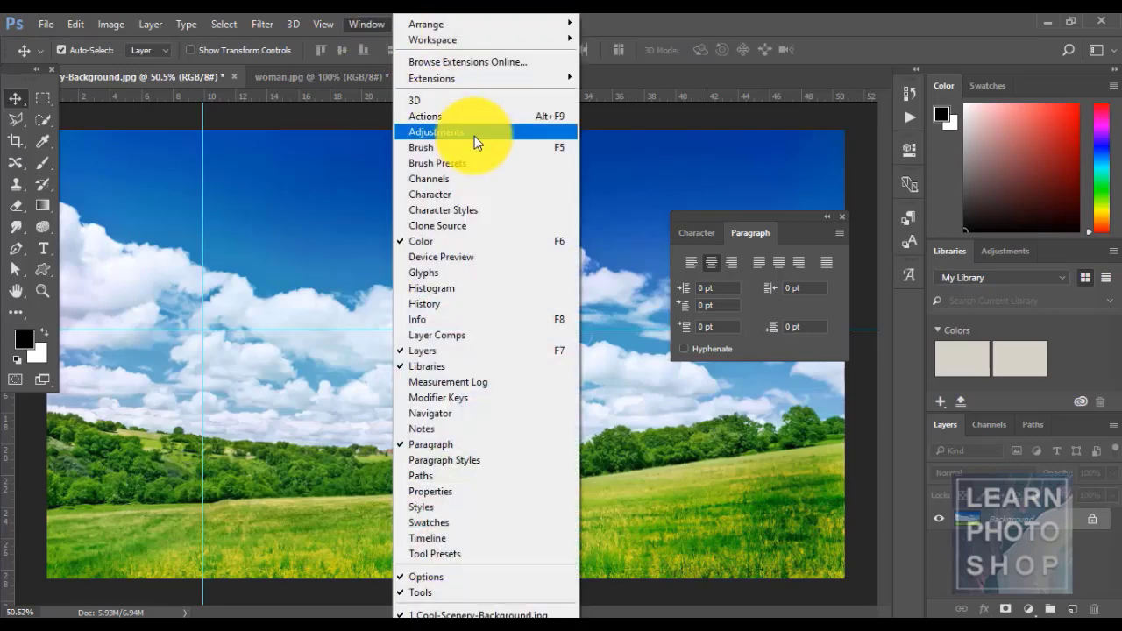
pyautogui.click(474, 147)
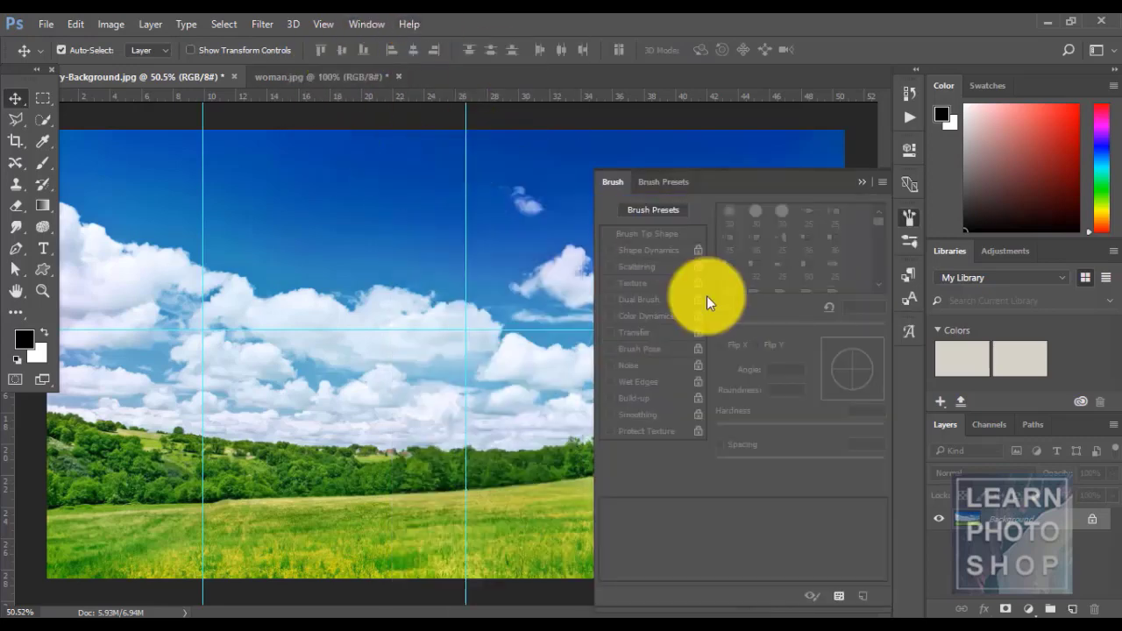
pyautogui.click(860, 183)
# - Show the Channels panel, then return to the Layers panel
pyautogui.click(365, 24)
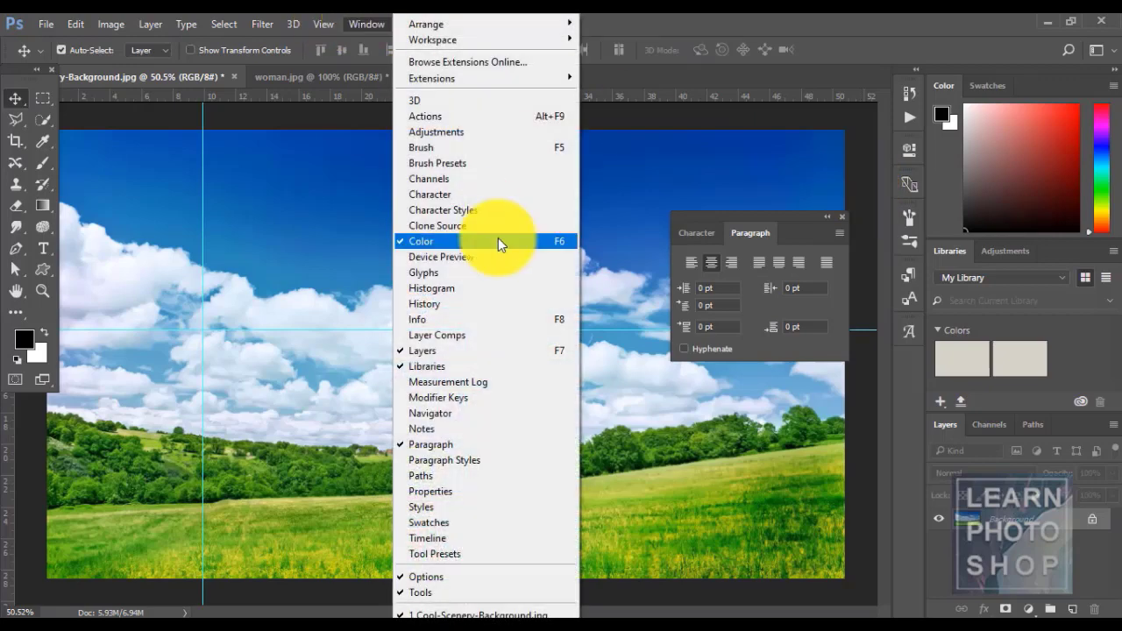
pyautogui.click(464, 180)
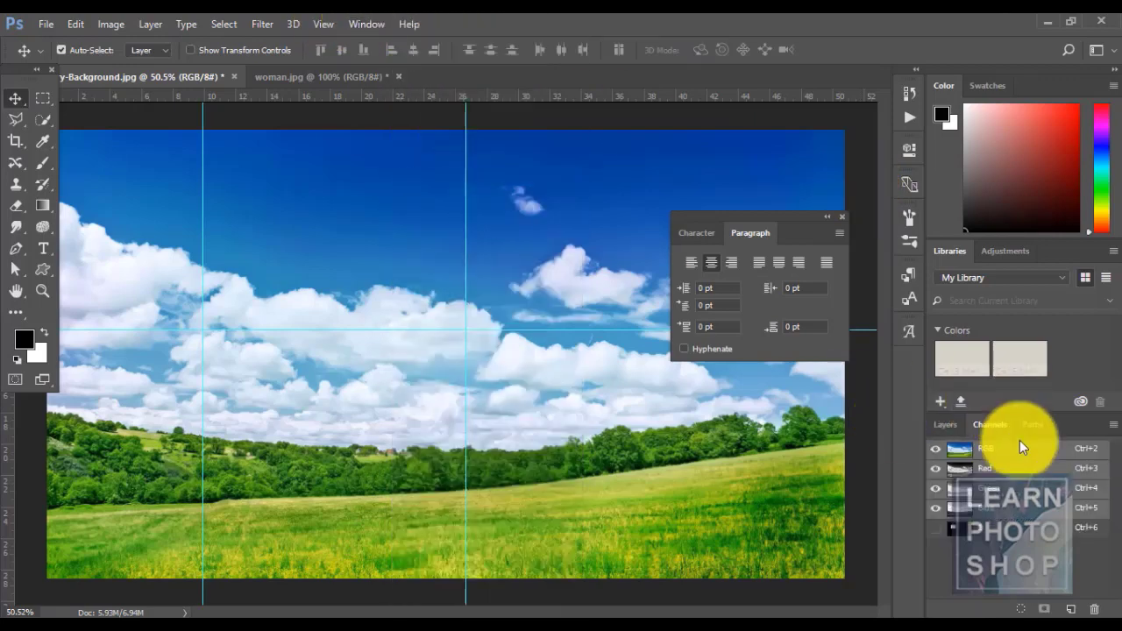
pyautogui.click(947, 424)
pyautogui.click(367, 24)
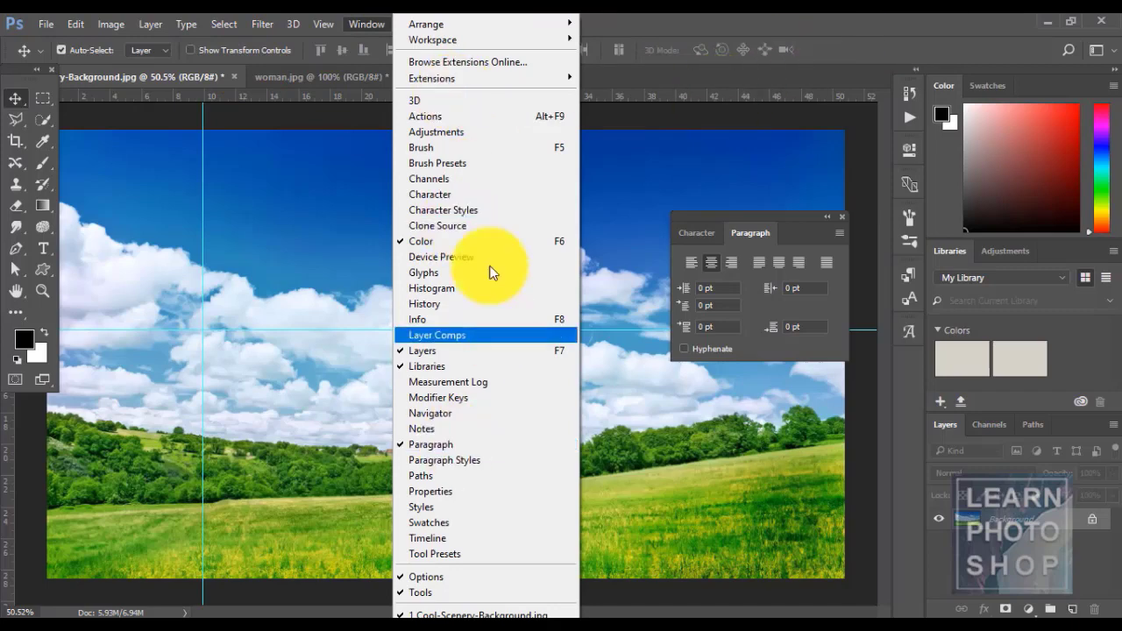
pyautogui.click(675, 13)
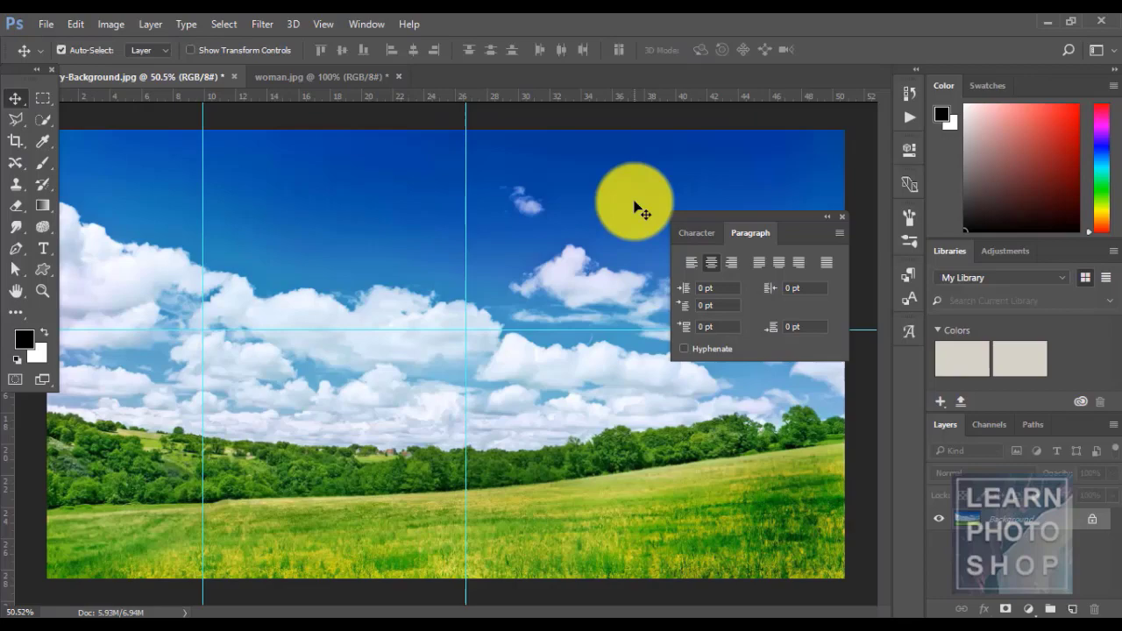
pyautogui.click(221, 629)
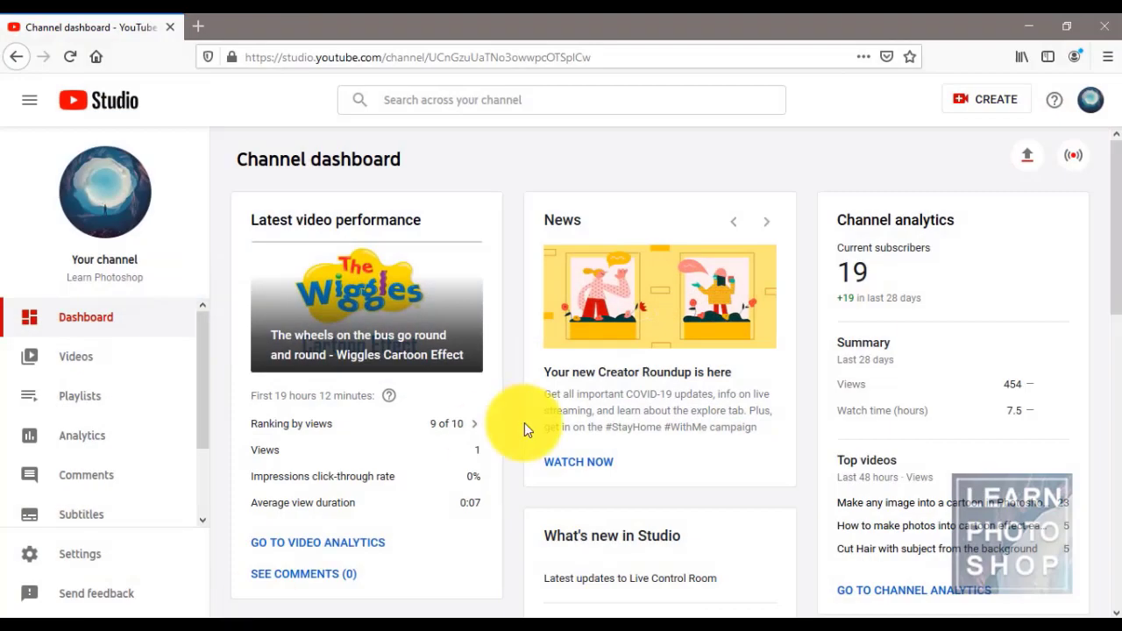
pyautogui.click(88, 407)
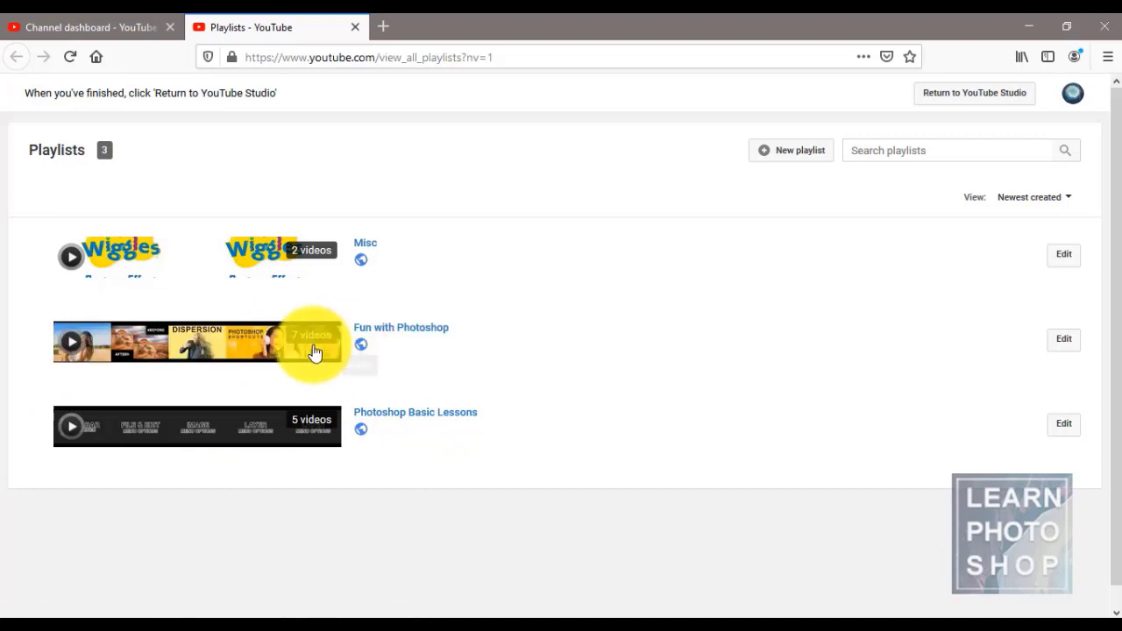
pyautogui.click(407, 333)
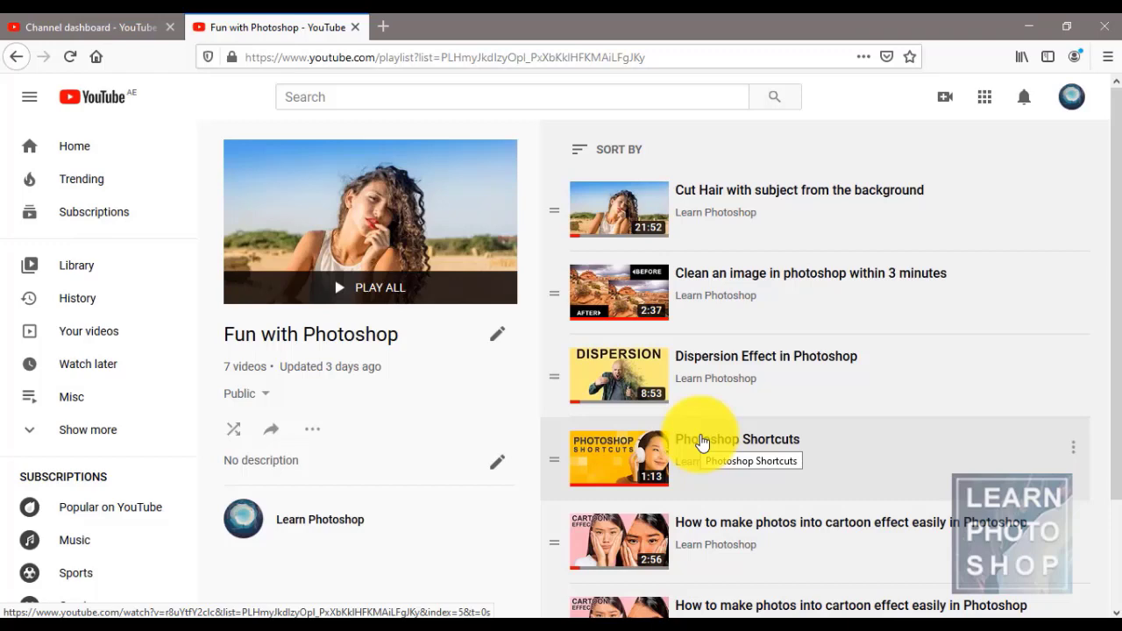
pyautogui.click(355, 27)
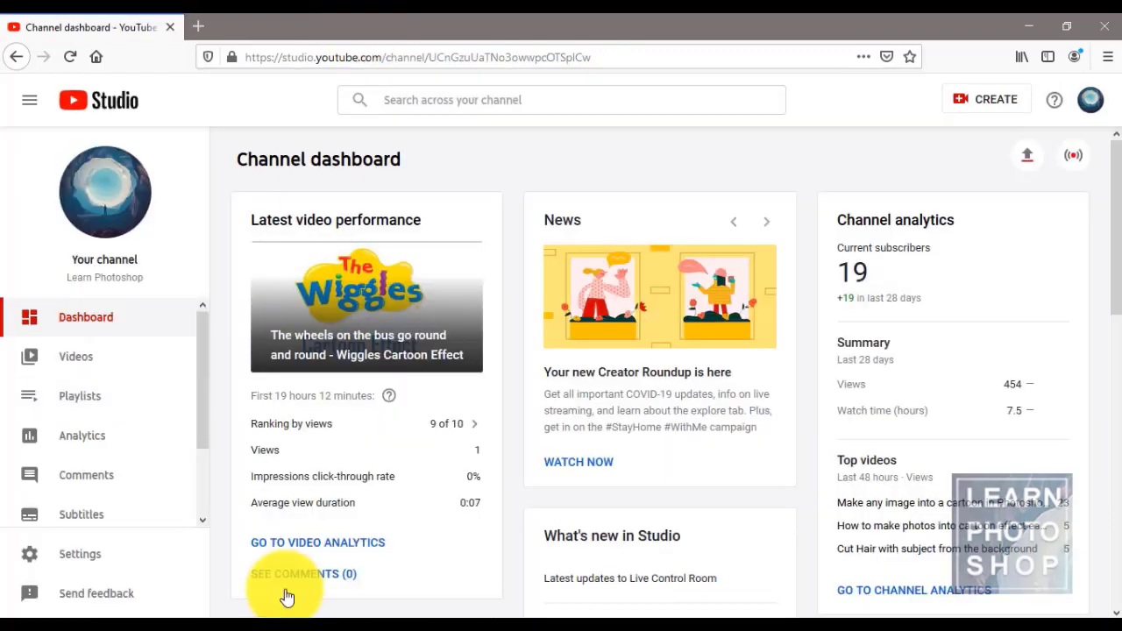